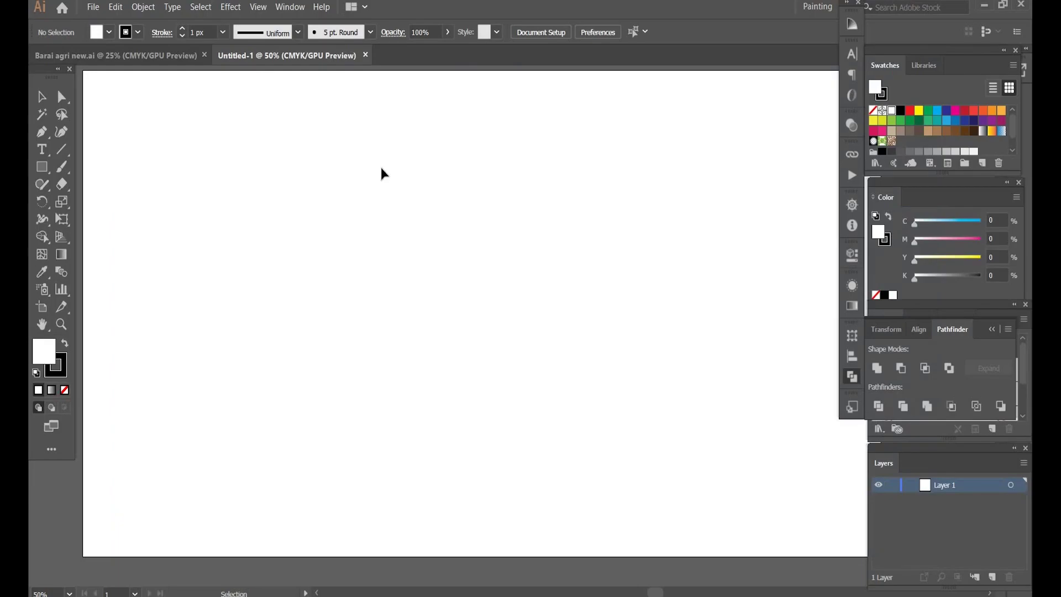
- Draw a circle about 197 mm in diameter near the middle of the blank artboard
{"action": "key", "text": "space"}
{"action": "mouse_move", "coordinate": [453, 152]}
{"action": "left_mouse_down"}
{"action": "mouse_move", "coordinate": [452, 175]}
{"action": "mouse_move", "coordinate": [454, 156]}
{"action": "left_mouse_up"}
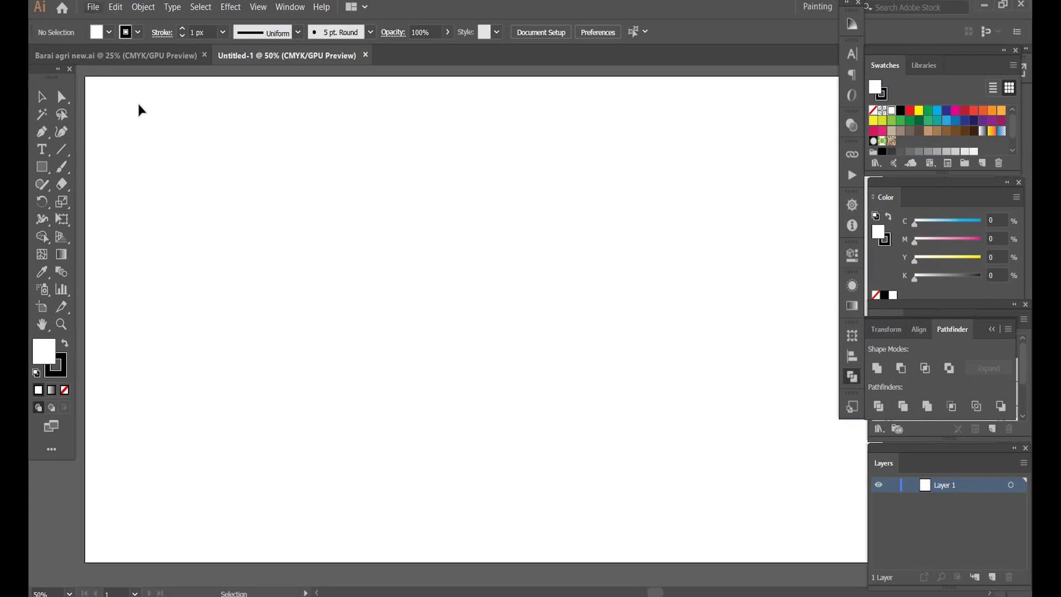
{"action": "key", "text": "space"}
{"action": "left_click_drag", "start_coordinate": [341, 210], "coordinate": [321, 218]}
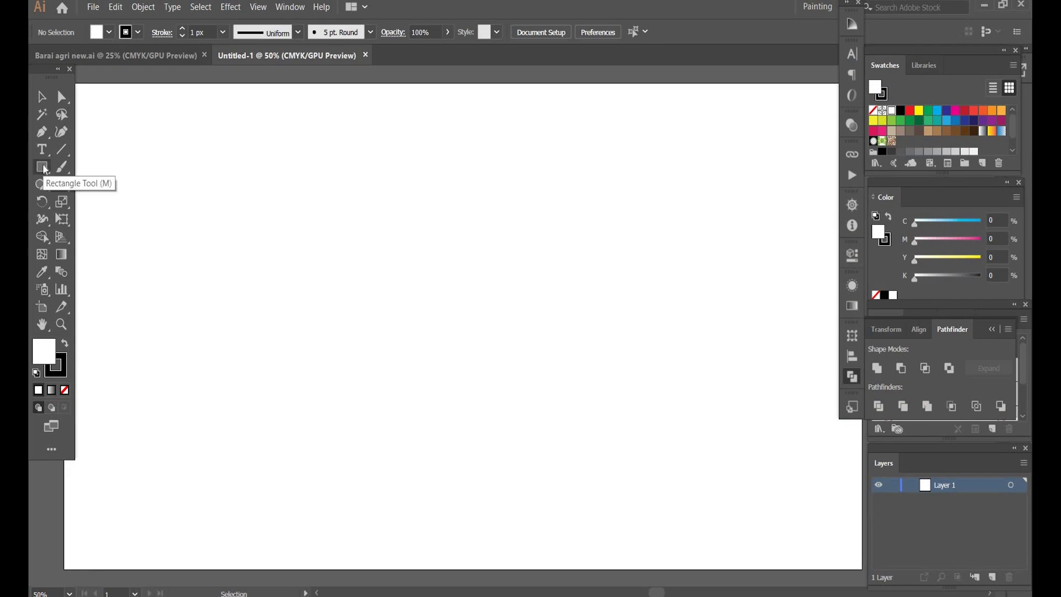
{"action": "key", "text": "l"}
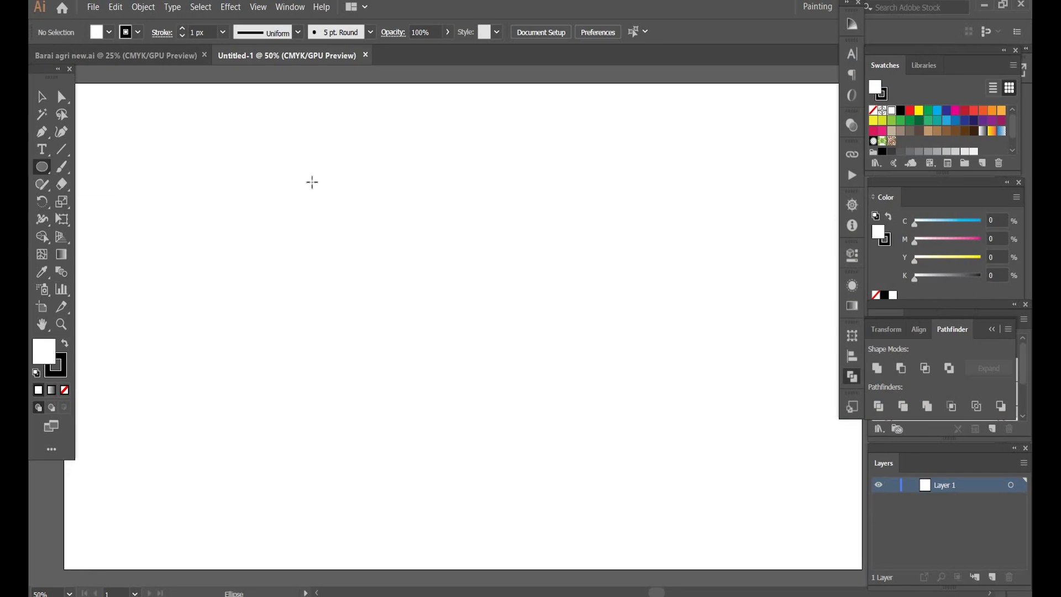
{"action": "left_click_drag", "start_coordinate": [311, 181], "coordinate": [600, 480]}
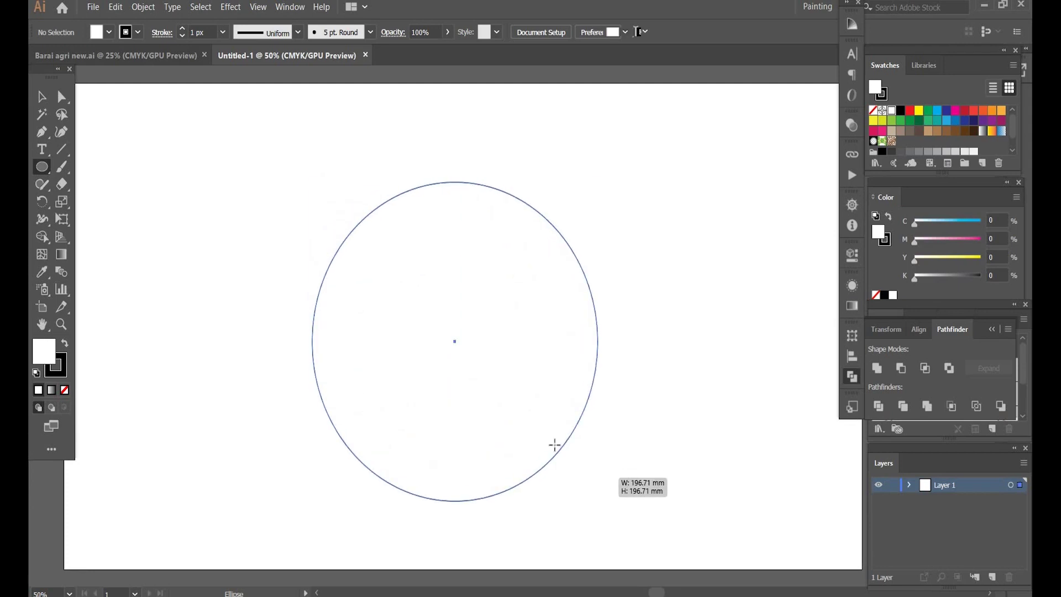
- Duplicate the circle, scale the copy down to about 178 mm and centre it inside the original
{"action": "key", "text": "v"}
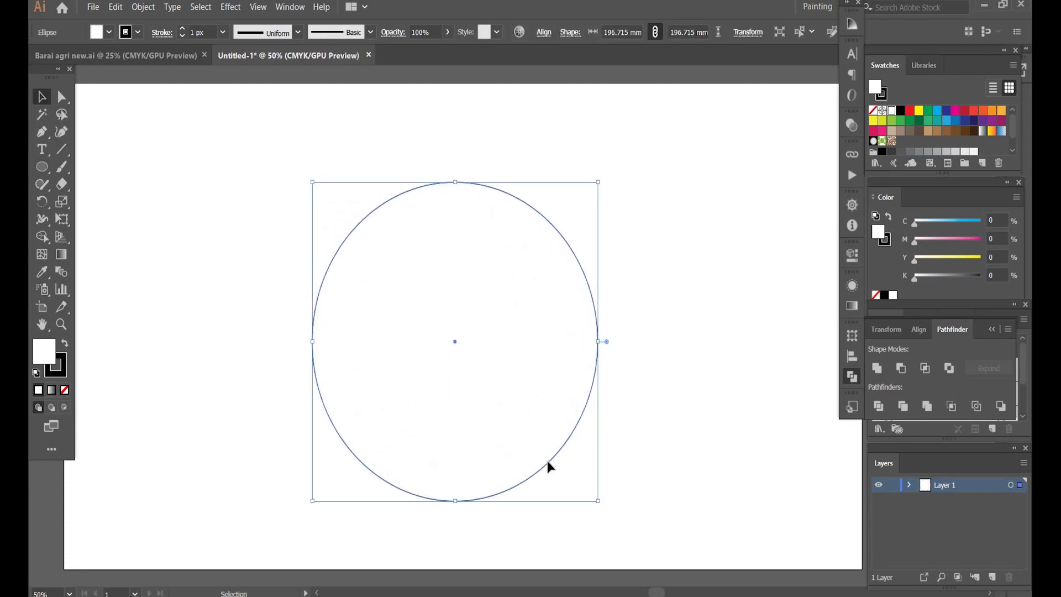
{"action": "left_click_drag", "start_coordinate": [548, 461], "coordinate": [512, 450]}
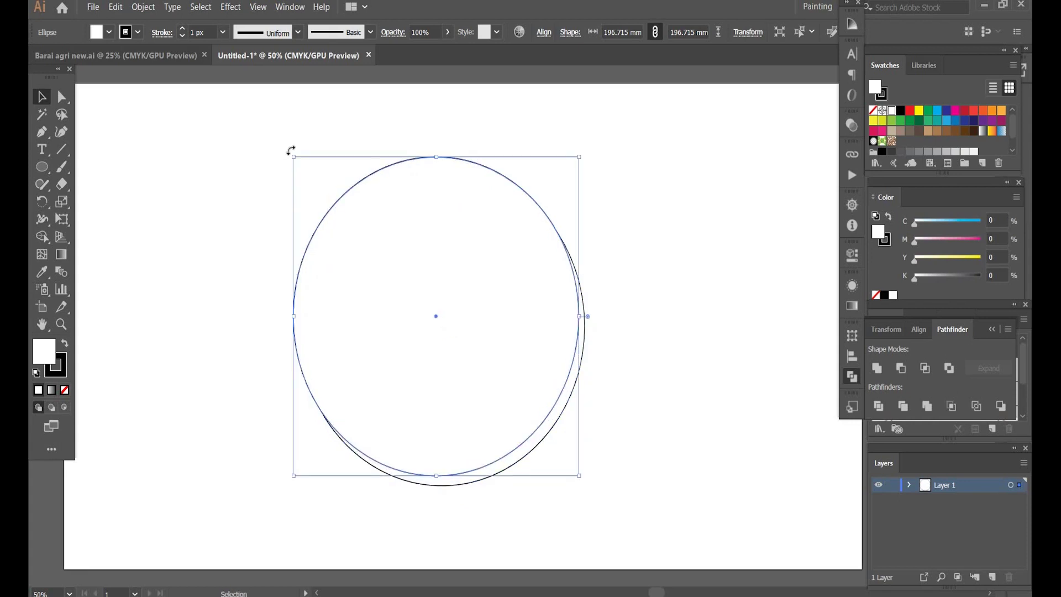
{"action": "left_click_drag", "start_coordinate": [296, 158], "coordinate": [309, 182]}
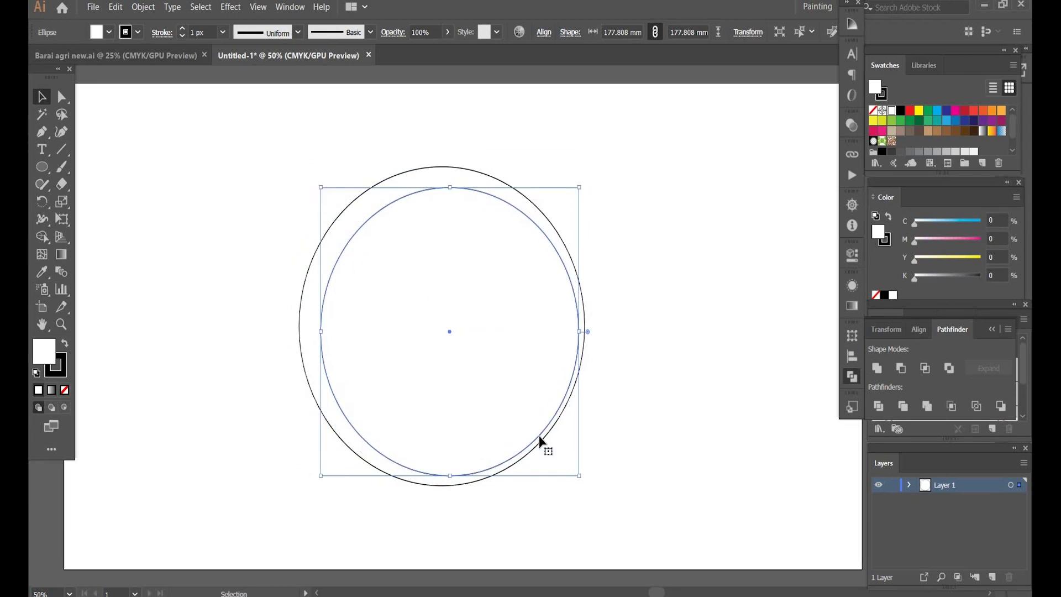
{"action": "left_click_drag", "start_coordinate": [534, 434], "coordinate": [536, 422]}
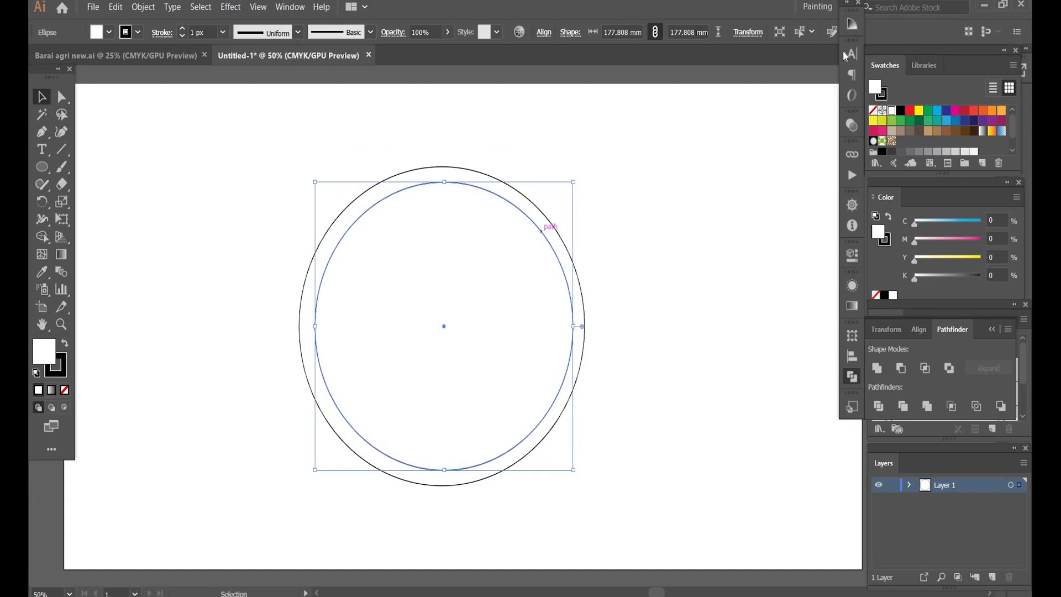
- Remove the fill from both the inner and outer circles
{"action": "left_click", "coordinate": [873, 111]}
{"action": "left_click", "coordinate": [554, 235]}
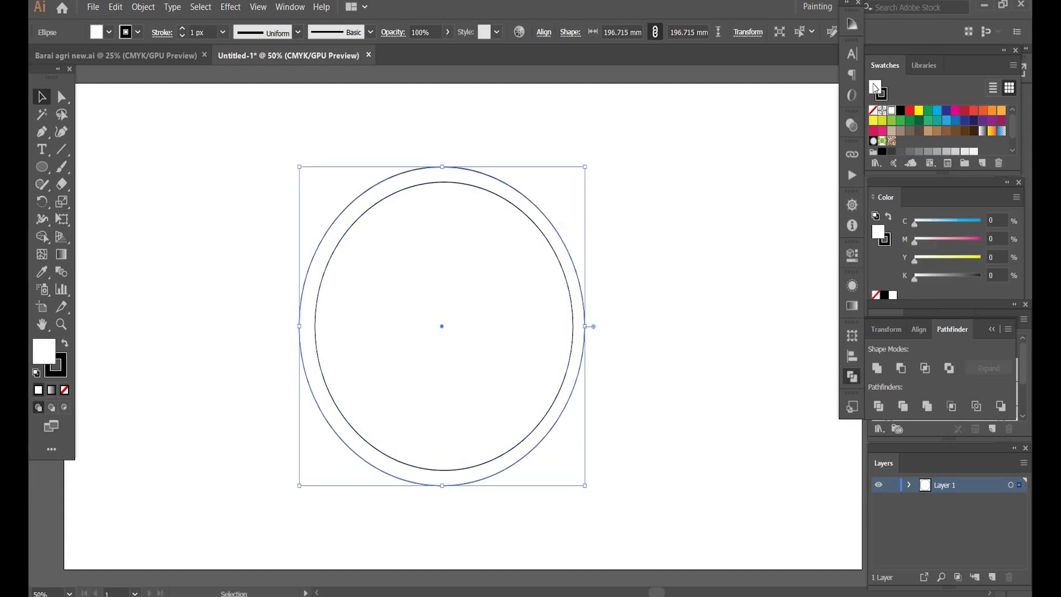
{"action": "left_click", "coordinate": [874, 111]}
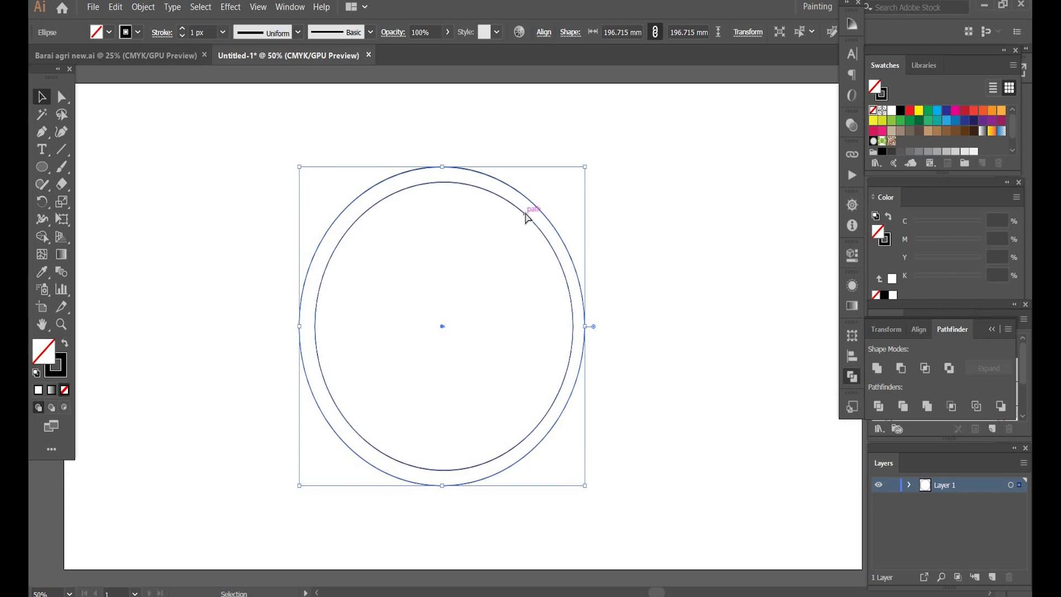
{"action": "key", "text": "a"}
{"action": "left_click", "coordinate": [526, 218]}
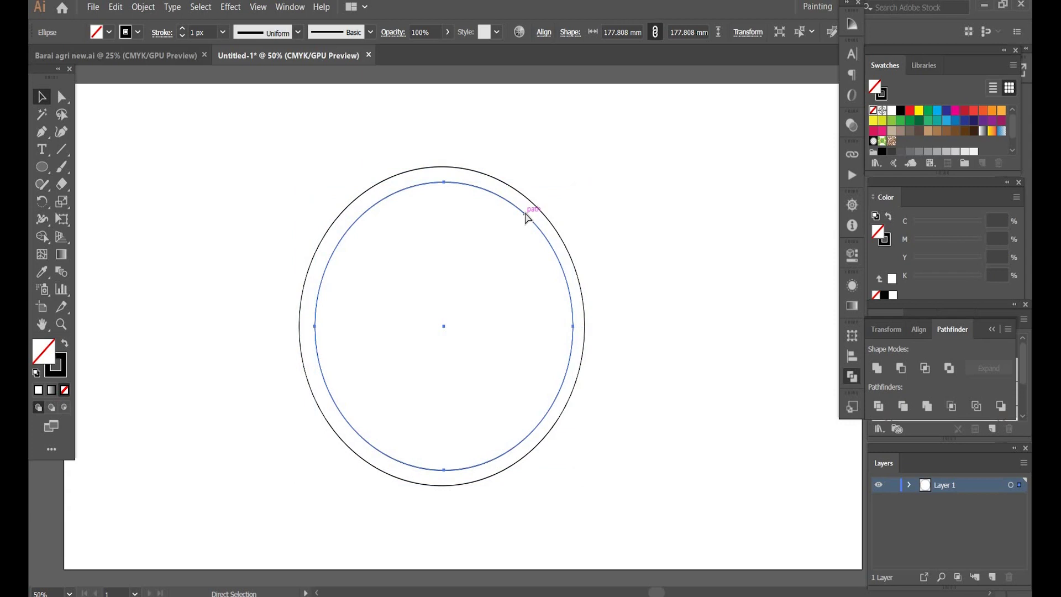
{"action": "key", "text": "v"}
{"action": "left_click_drag", "start_coordinate": [527, 218], "coordinate": [595, 216], "text": "alt"}
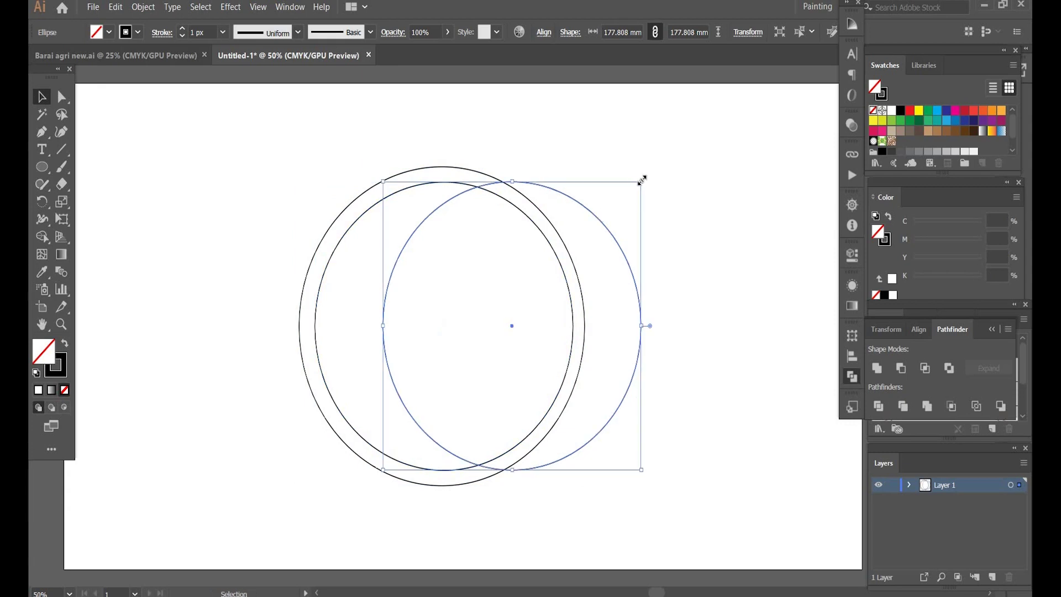
{"action": "left_click_drag", "start_coordinate": [641, 180], "coordinate": [633, 190]}
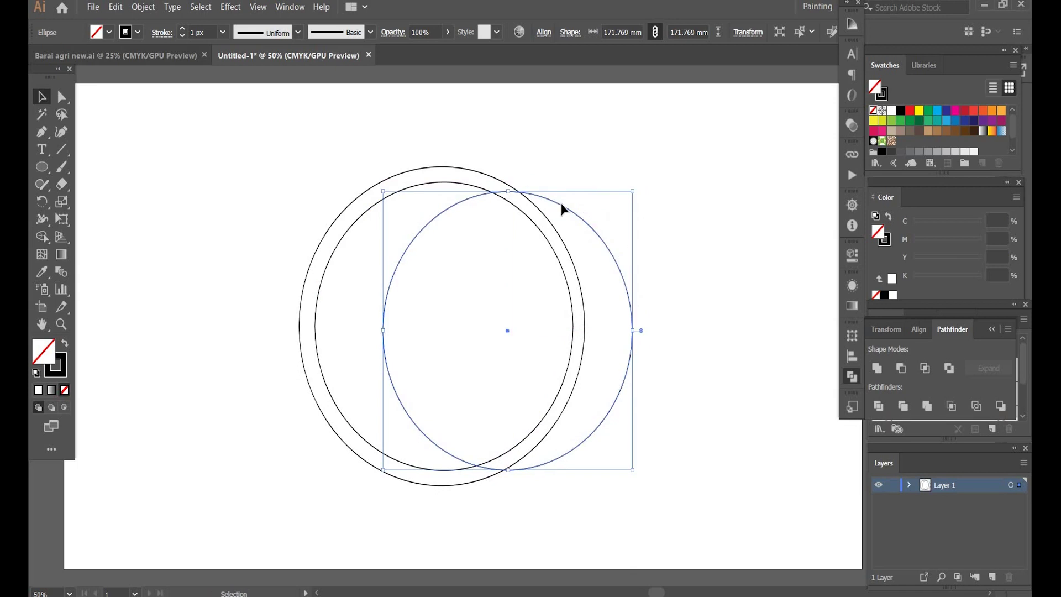
{"action": "key", "text": "Delete"}
- Duplicate the outer circle and place the copy to the lower right of the original pair
{"action": "left_click", "coordinate": [543, 214]}
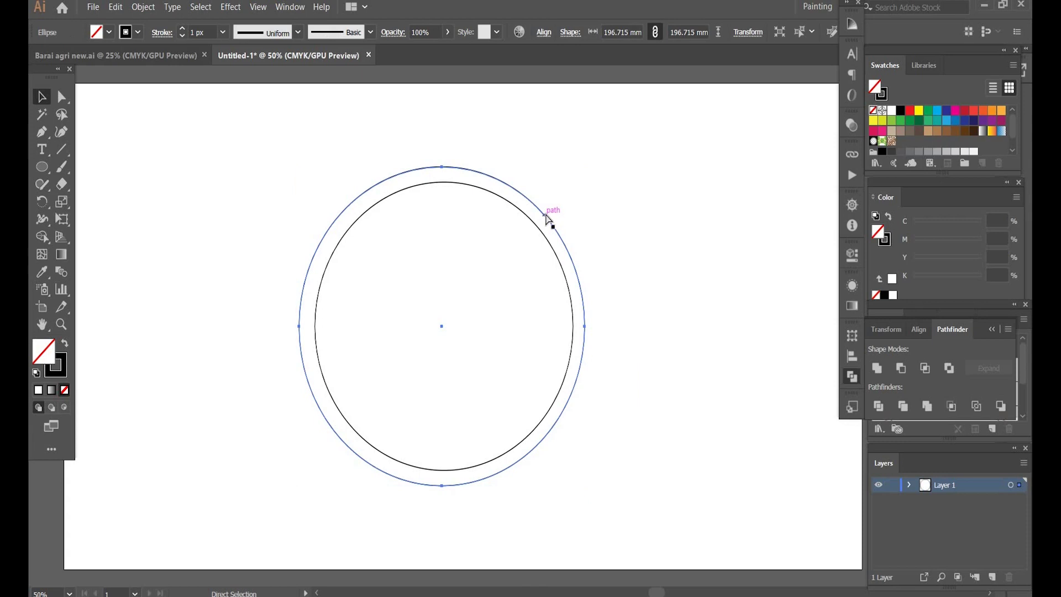
{"action": "left_click_drag", "start_coordinate": [548, 218], "coordinate": [595, 196]}
{"action": "left_click", "coordinate": [706, 191]}
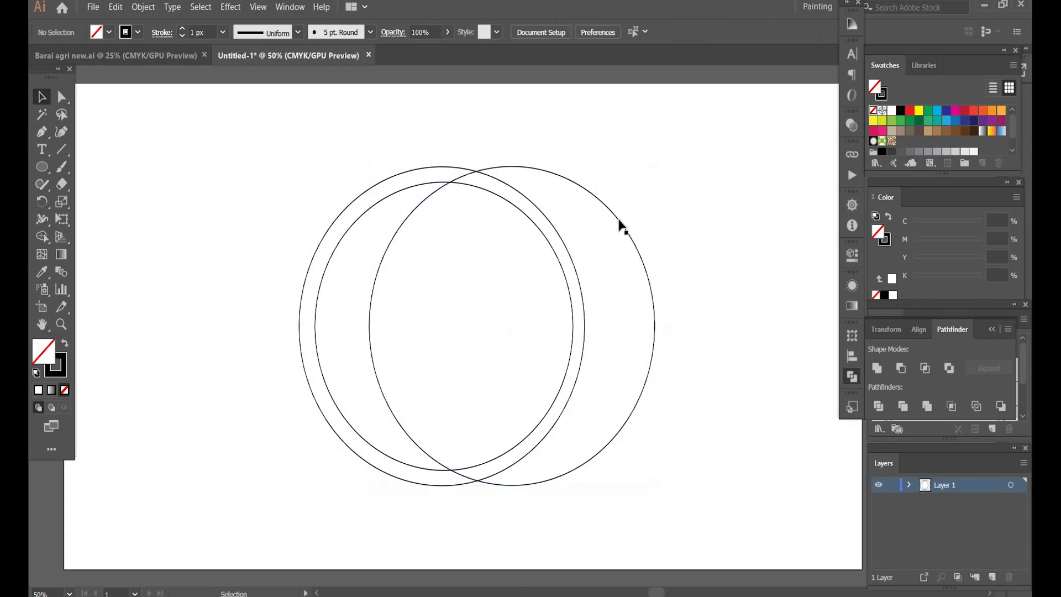
{"action": "left_click_drag", "start_coordinate": [632, 215], "coordinate": [752, 278]}
{"action": "key", "text": "ctrl+z"}
{"action": "left_click_drag", "start_coordinate": [560, 191], "coordinate": [743, 240]}
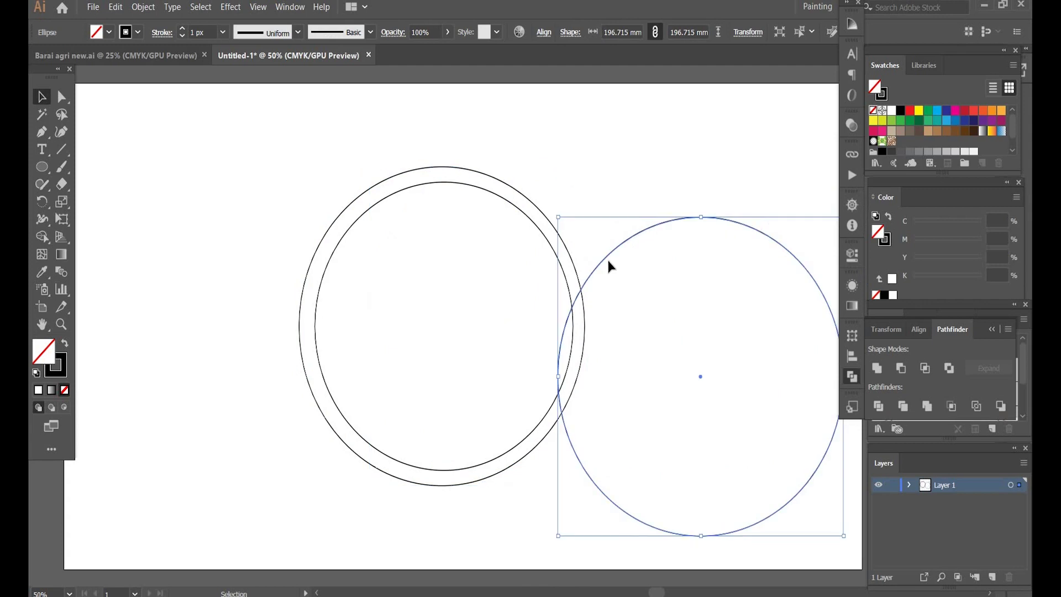
{"action": "left_click_drag", "start_coordinate": [619, 264], "coordinate": [637, 268]}
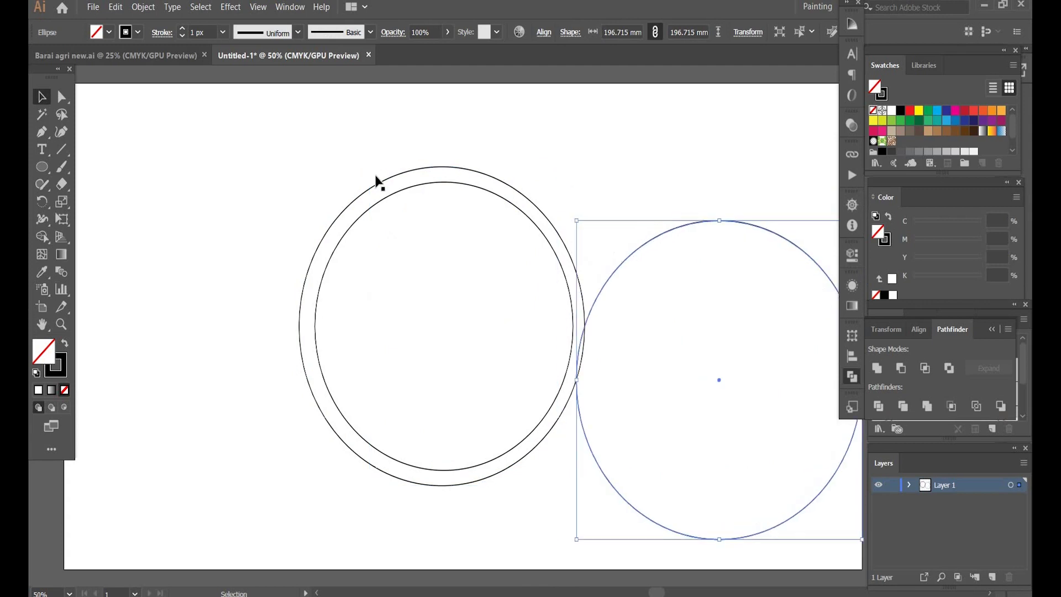
- Duplicate the inner circle and centre the copy inside the outer circle's duplicate on the right
{"action": "left_click", "coordinate": [385, 205], "text": "ctrl"}
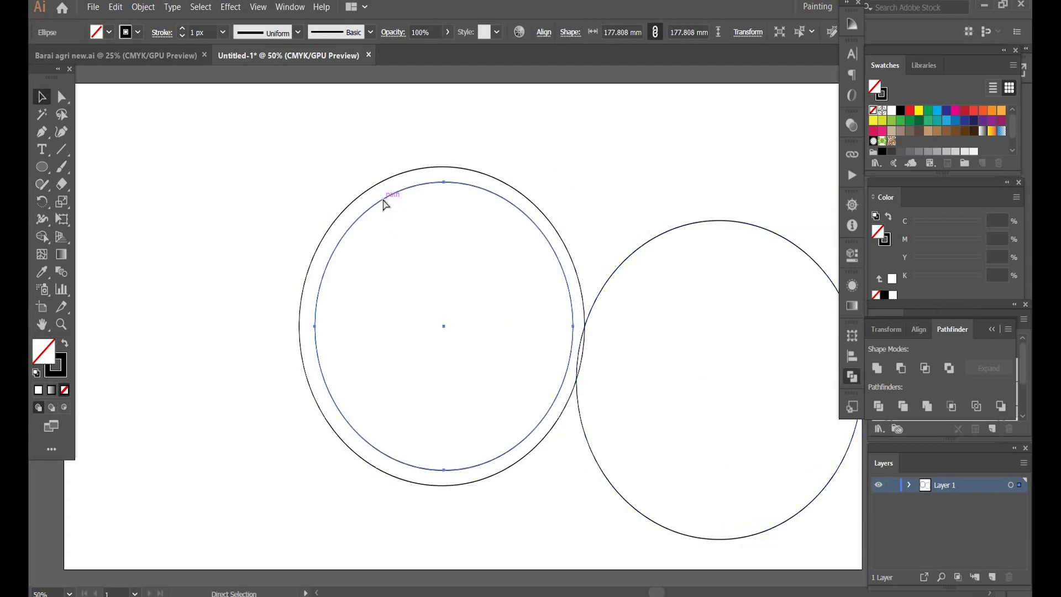
{"action": "left_click_drag", "start_coordinate": [385, 205], "coordinate": [453, 205]}
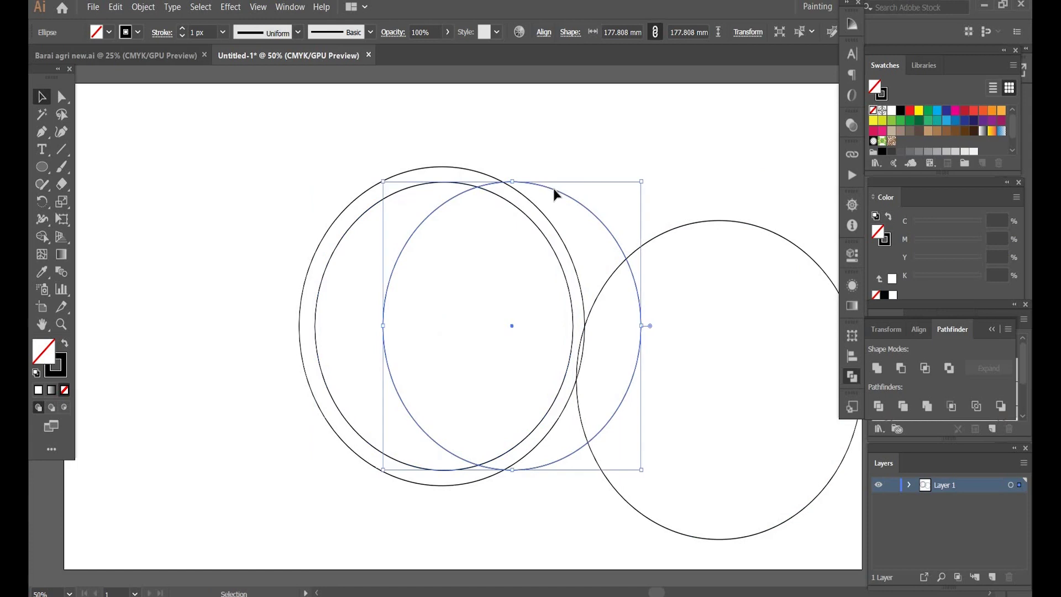
{"action": "left_click_drag", "start_coordinate": [554, 193], "coordinate": [761, 244]}
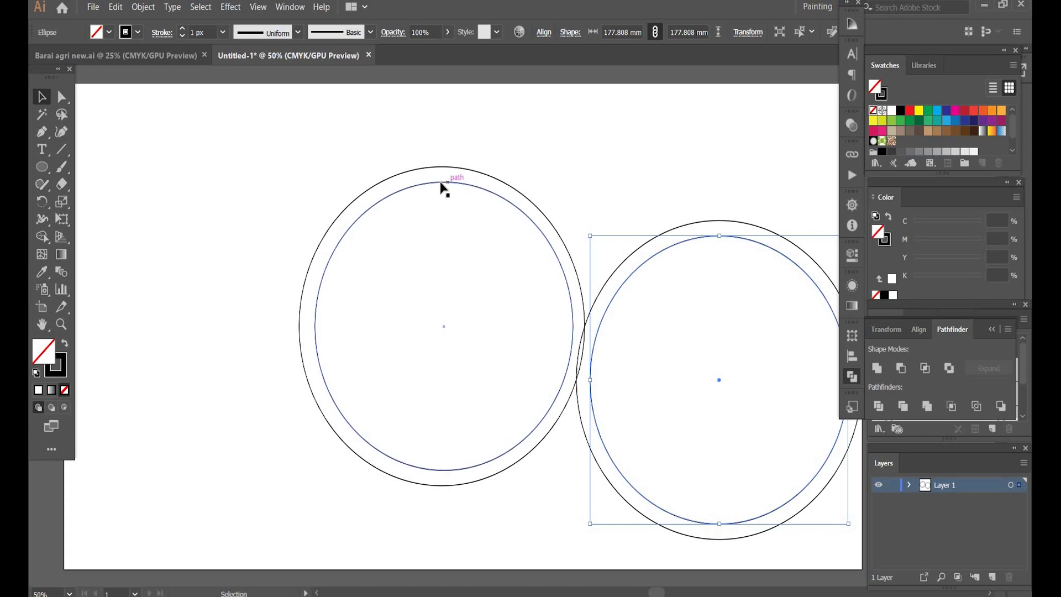
- Nudge the original inner circle up past the outer circle's top edge and slightly left, so a crescent forms above
{"action": "left_click", "coordinate": [441, 185]}
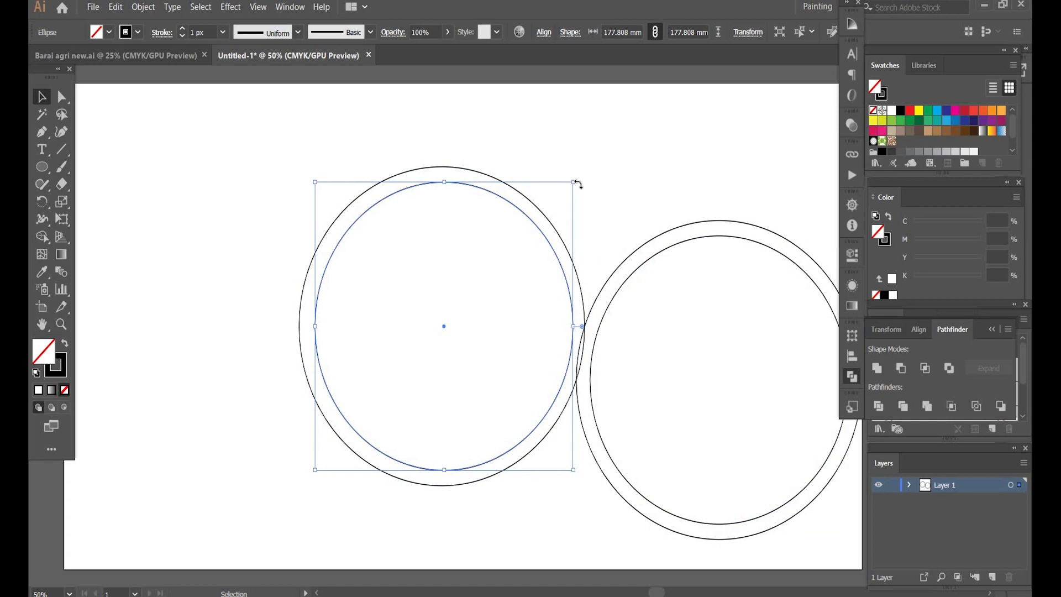
{"action": "key", "text": "Up"}
{"action": "key", "text": "Up"}
{"action": "key", "text": "Up"}
{"action": "key", "text": "Up"}
{"action": "key", "text": "Up"}
{"action": "key", "text": "Up"}
{"action": "key", "text": "Up"}
{"action": "key", "text": "Up"}
{"action": "key", "text": "Up"}
{"action": "key", "text": "Up"}
{"action": "key", "text": "Up"}
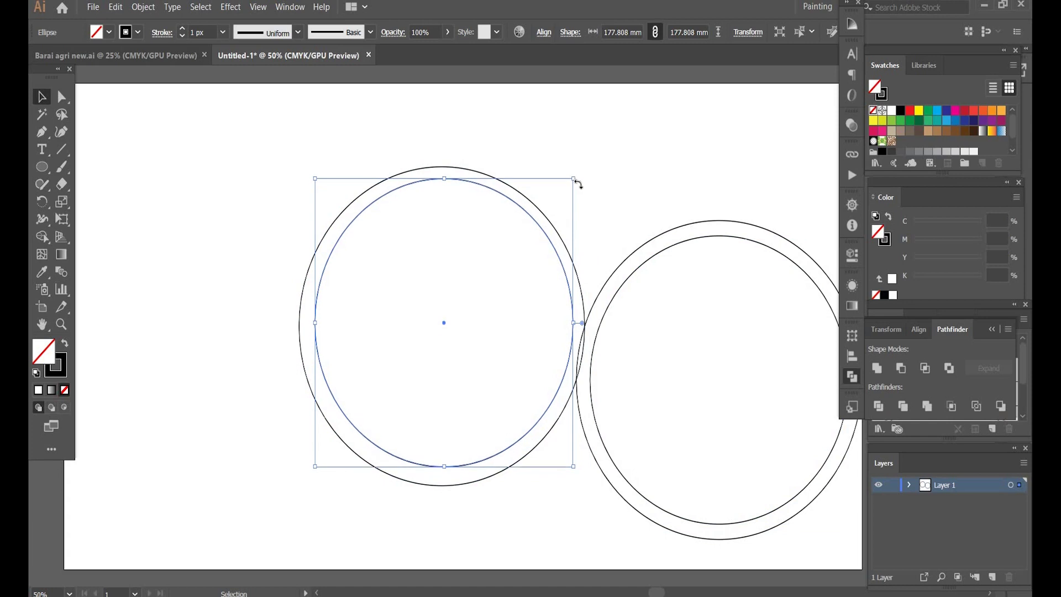
{"action": "key", "text": "Up"}
{"action": "key", "text": "Up"}
{"action": "key", "text": "Up"}
{"action": "key", "text": "Up"}
{"action": "key", "text": "Up"}
{"action": "key", "text": "Up"}
{"action": "key", "text": "Up"}
{"action": "key", "text": "Up"}
{"action": "key", "text": "Up"}
{"action": "key", "text": "Up"}
{"action": "key", "text": "Up"}
{"action": "key", "text": "Up"}
{"action": "key", "text": "Up"}
{"action": "key", "text": "Up"}
{"action": "key", "text": "Up"}
{"action": "key", "text": "Up"}
{"action": "key", "text": "Up"}
{"action": "key", "text": "Up"}
{"action": "key", "text": "Up"}
{"action": "key", "text": "Up"}
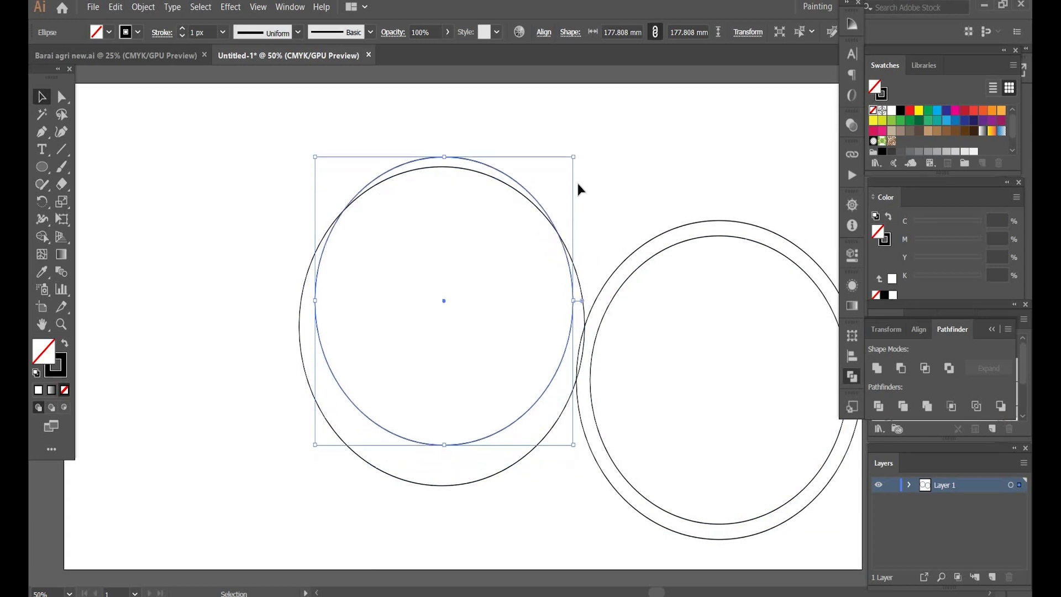
{"action": "key", "text": "Up"}
{"action": "key", "text": "Up"}
{"action": "key", "text": "Up"}
{"action": "key", "text": "Up"}
{"action": "key", "text": "Up"}
{"action": "key", "text": "Up"}
{"action": "key", "text": "Up"}
{"action": "key", "text": "Up"}
{"action": "key", "text": "Up"}
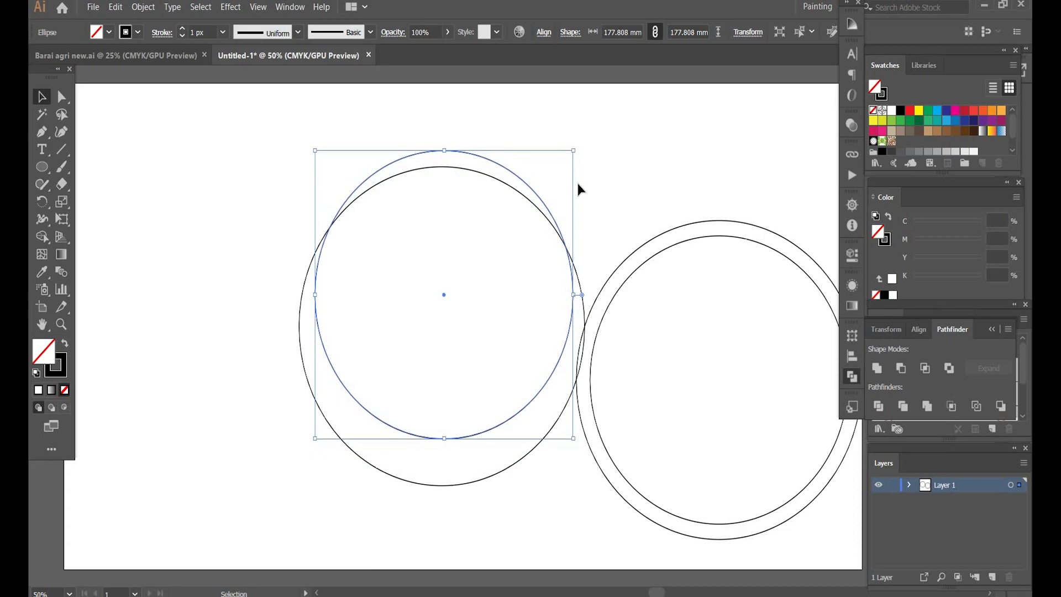
{"action": "key", "text": "Up"}
{"action": "key", "text": "Up"}
{"action": "key", "text": "Up"}
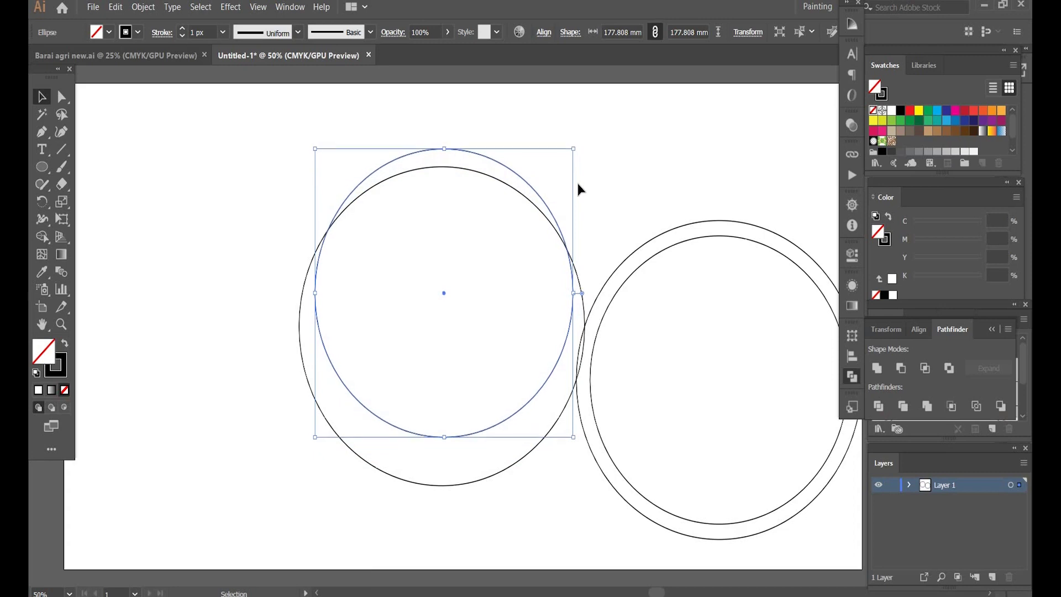
{"action": "key", "text": "Left"}
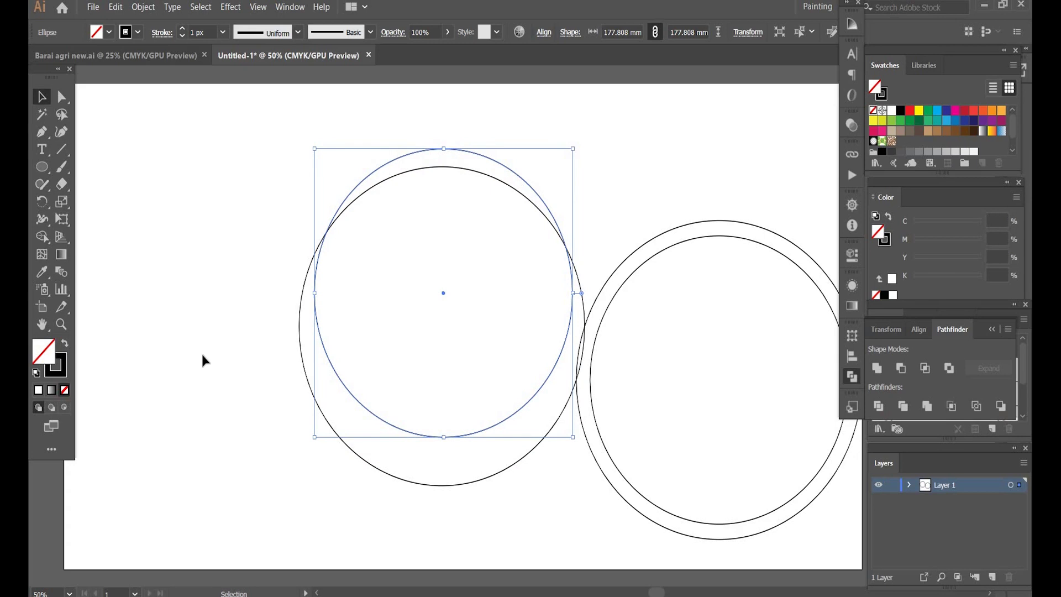
- Turn the top crescent between the two original circles into a green shape (C=75 M=0 Y=100 K=0) with the Shape Builder
{"action": "left_click", "coordinate": [432, 167]}
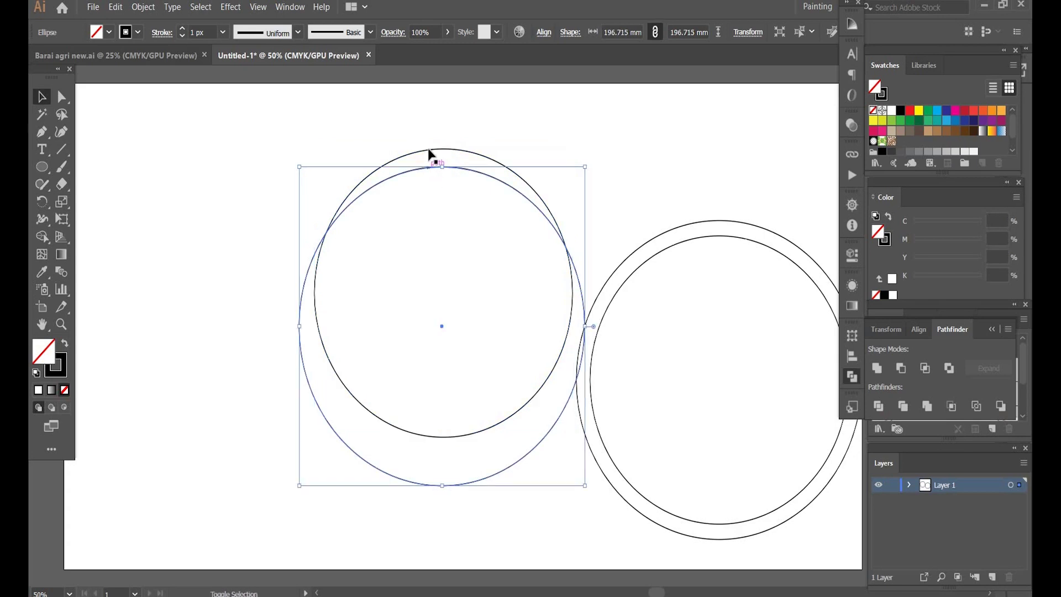
{"action": "left_click", "coordinate": [430, 150], "text": "shift"}
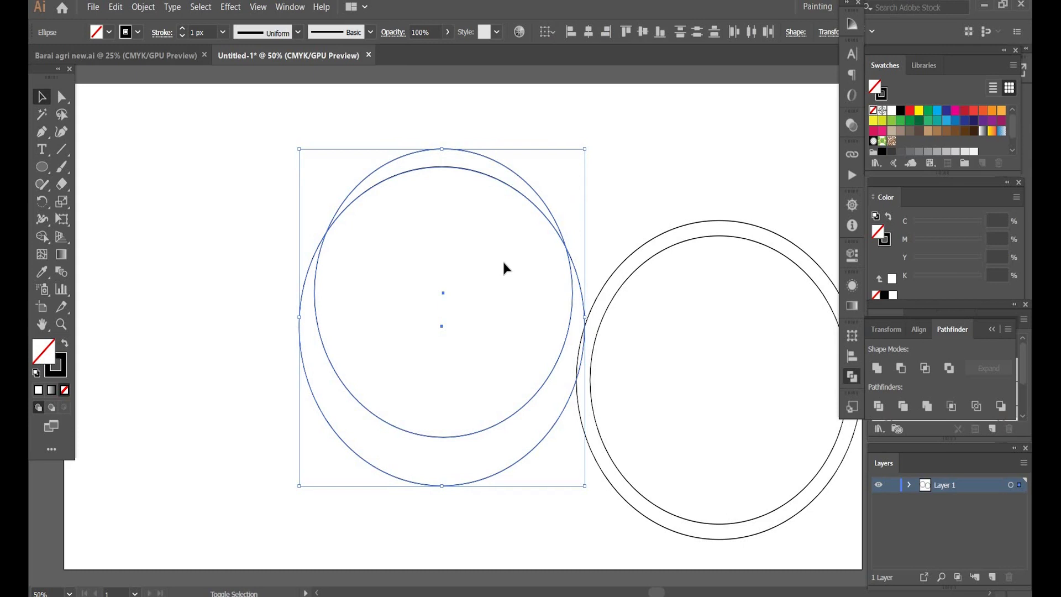
{"action": "key", "text": "shift+m"}
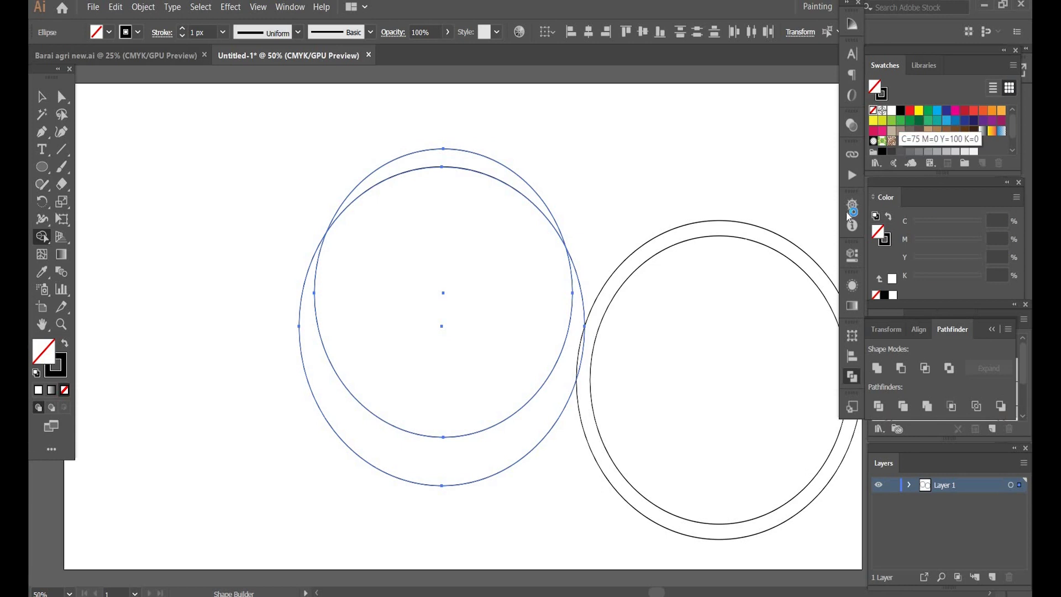
{"action": "left_click", "coordinate": [899, 122]}
{"action": "left_click", "coordinate": [443, 164]}
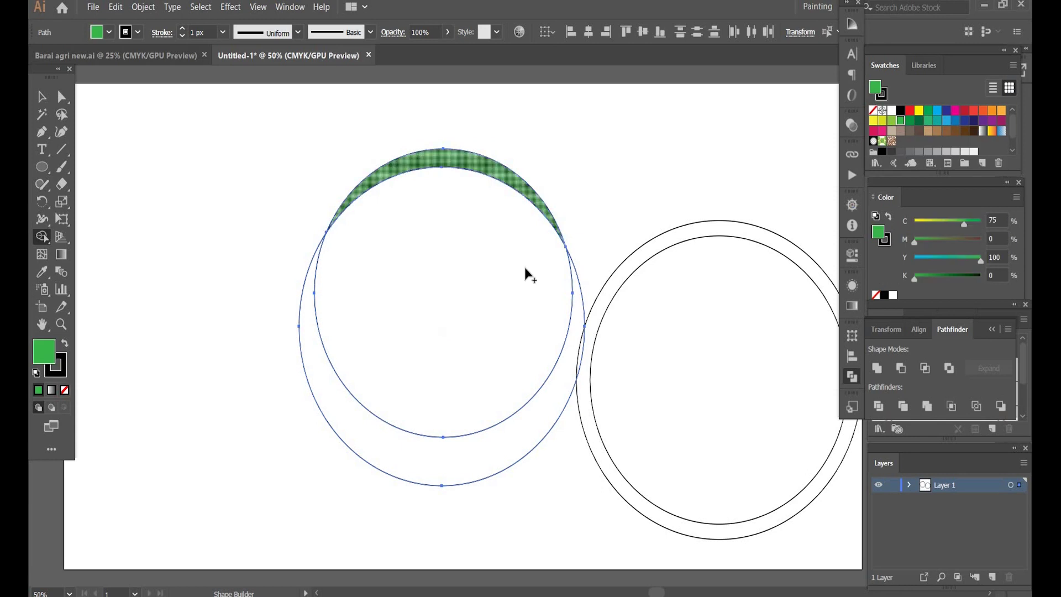
- Delete the leftover circle paths beneath the green crescent
{"action": "key", "text": "v"}
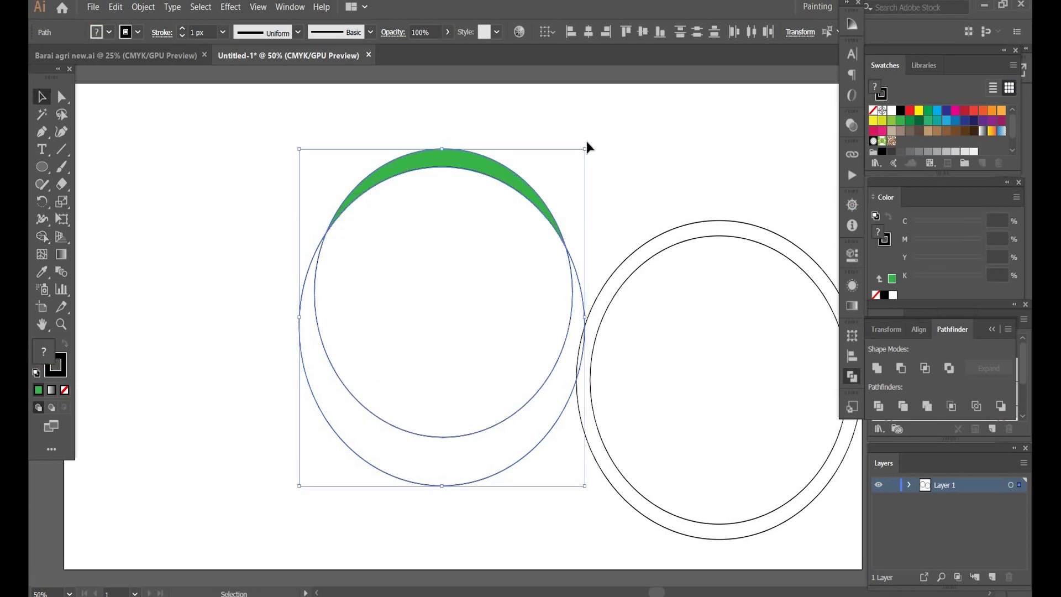
{"action": "left_click", "coordinate": [523, 270]}
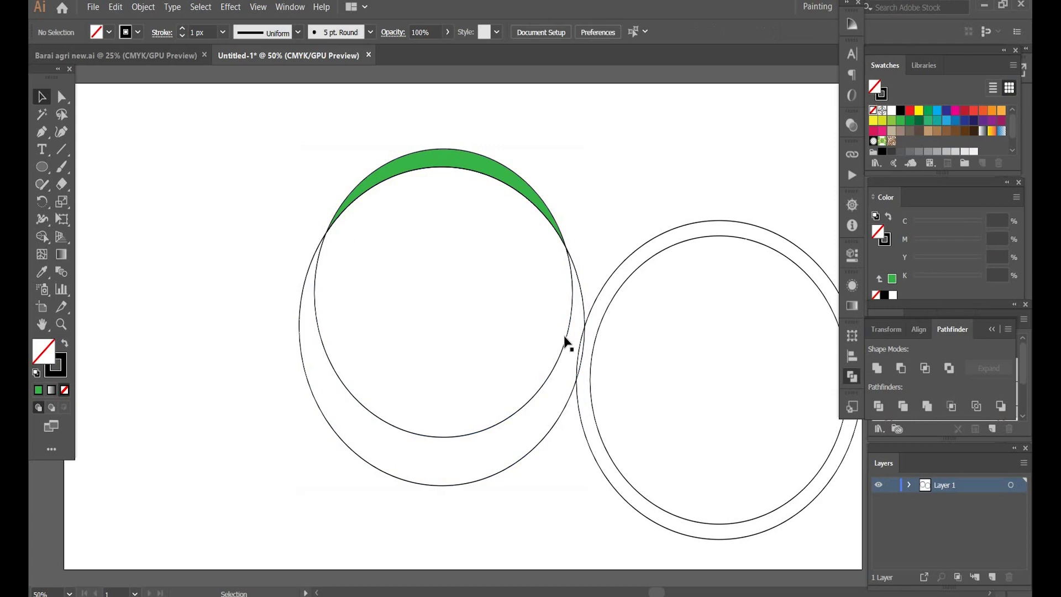
{"action": "left_click", "coordinate": [565, 339]}
{"action": "left_click", "coordinate": [557, 423], "text": "shift"}
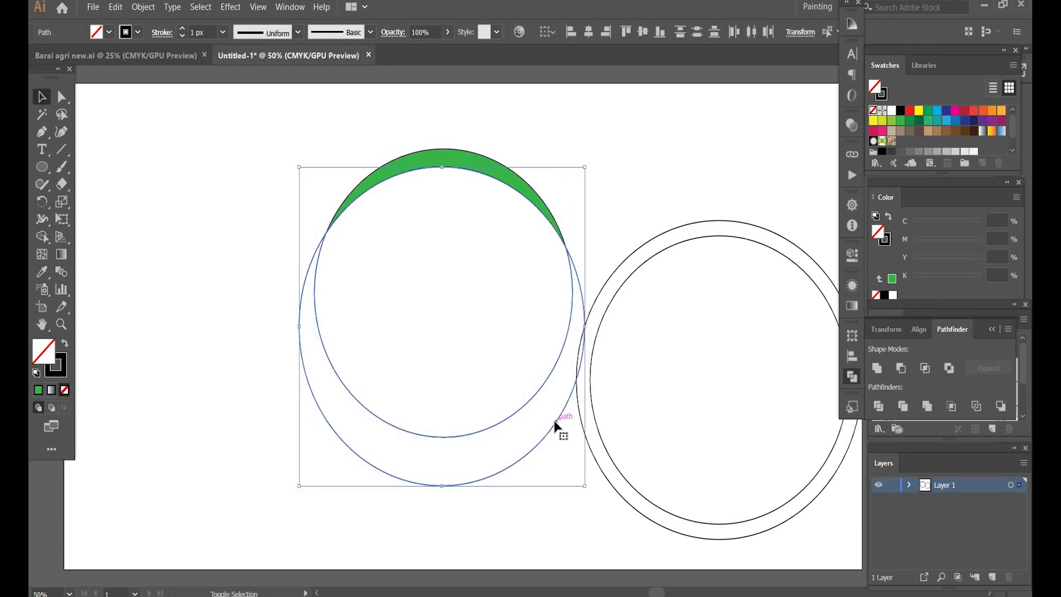
{"action": "key", "text": "Delete"}
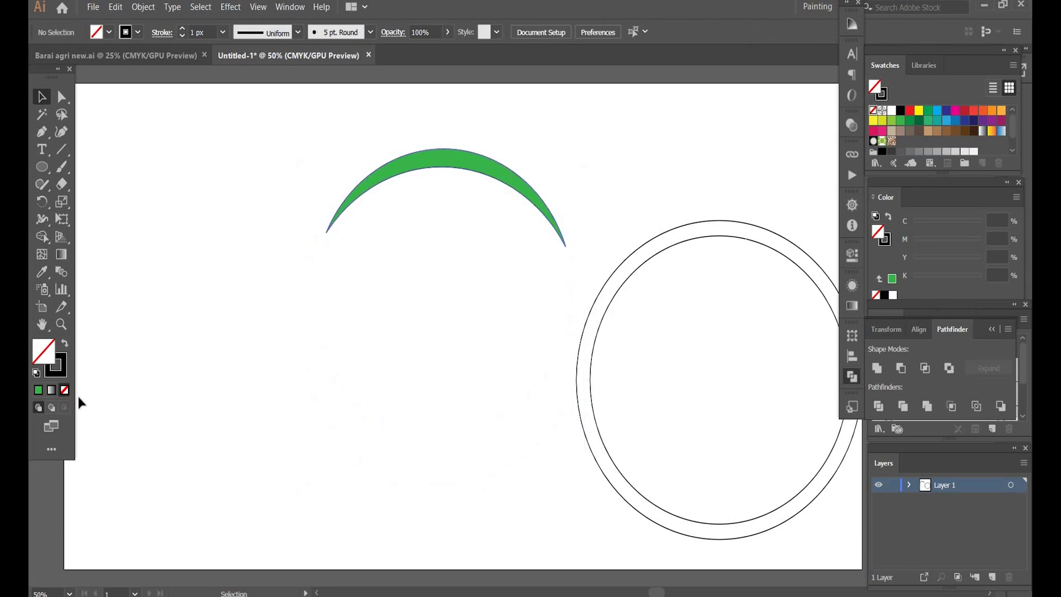
- Remove the black stroke from the green top crescent, keeping only its fill
{"action": "key", "text": "ctrl+a"}
{"action": "left_click", "coordinate": [60, 370]}
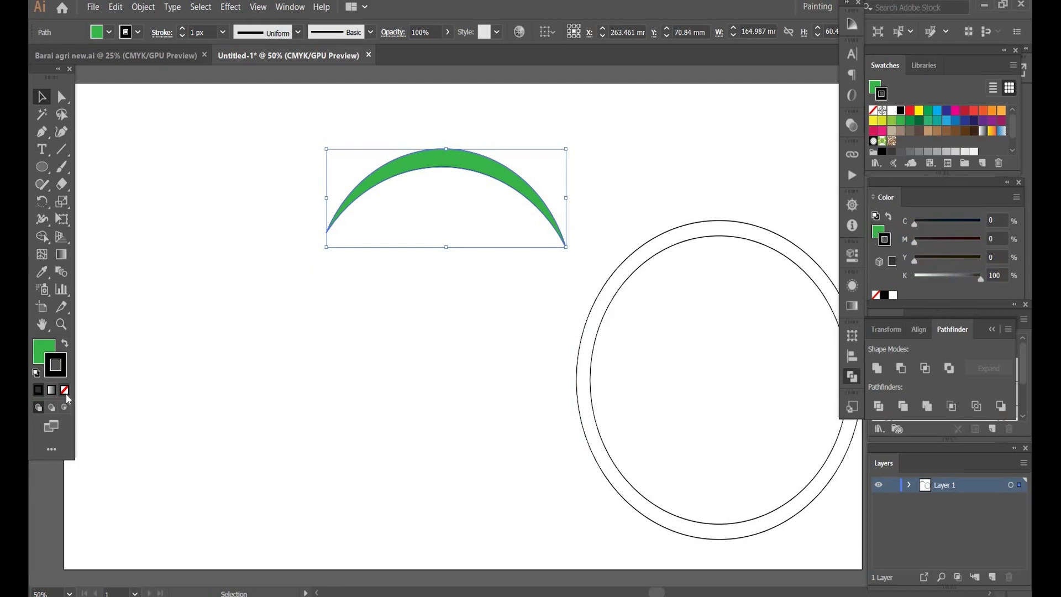
{"action": "left_click", "coordinate": [64, 391]}
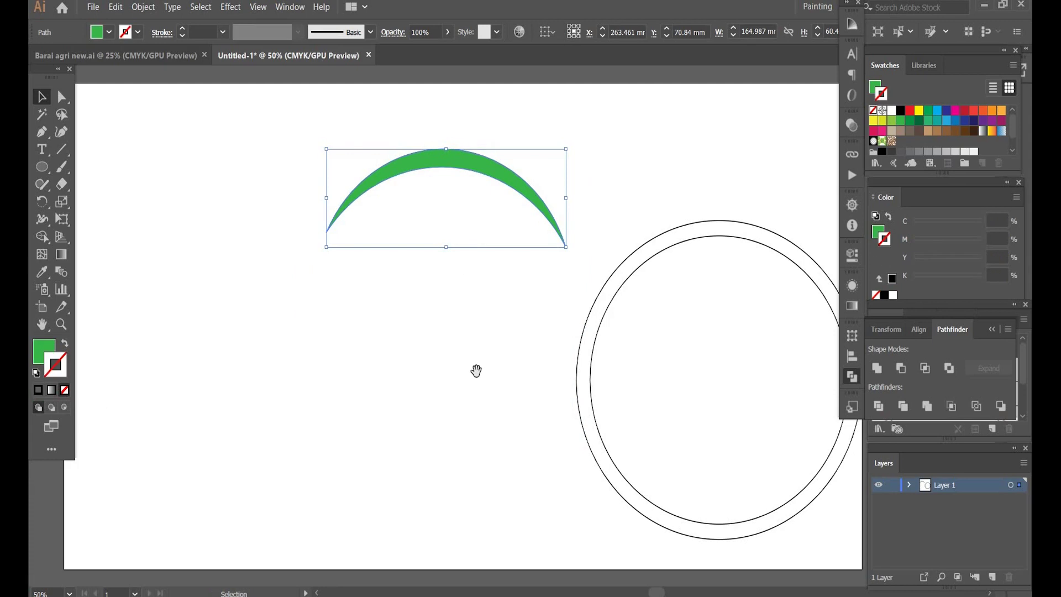
- Duplicate the two right-hand circles, shift the copies left toward the crescent, and delete the surplus crescent copy
{"action": "left_click_drag", "start_coordinate": [552, 373], "coordinate": [526, 372]}
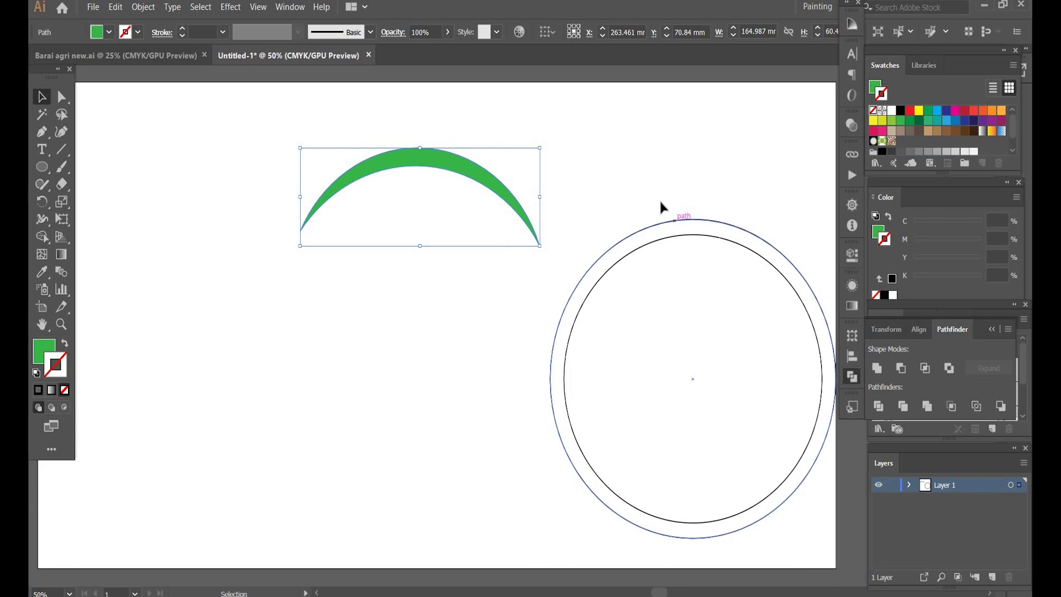
{"action": "left_click_drag", "start_coordinate": [660, 202], "coordinate": [691, 303]}
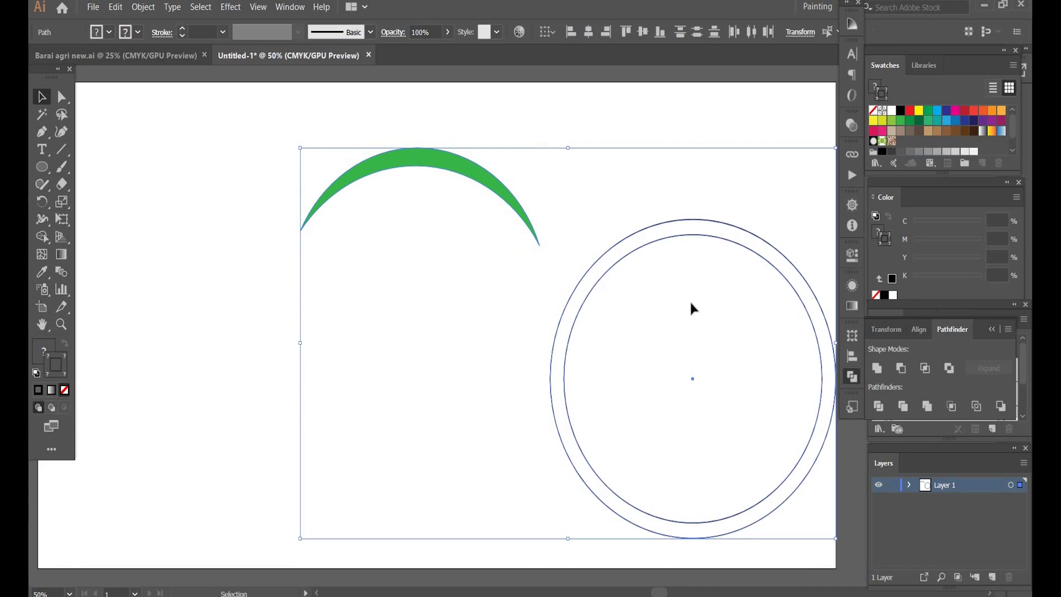
{"action": "key", "text": "ctrl+c"}
{"action": "key", "text": "ctrl+v"}
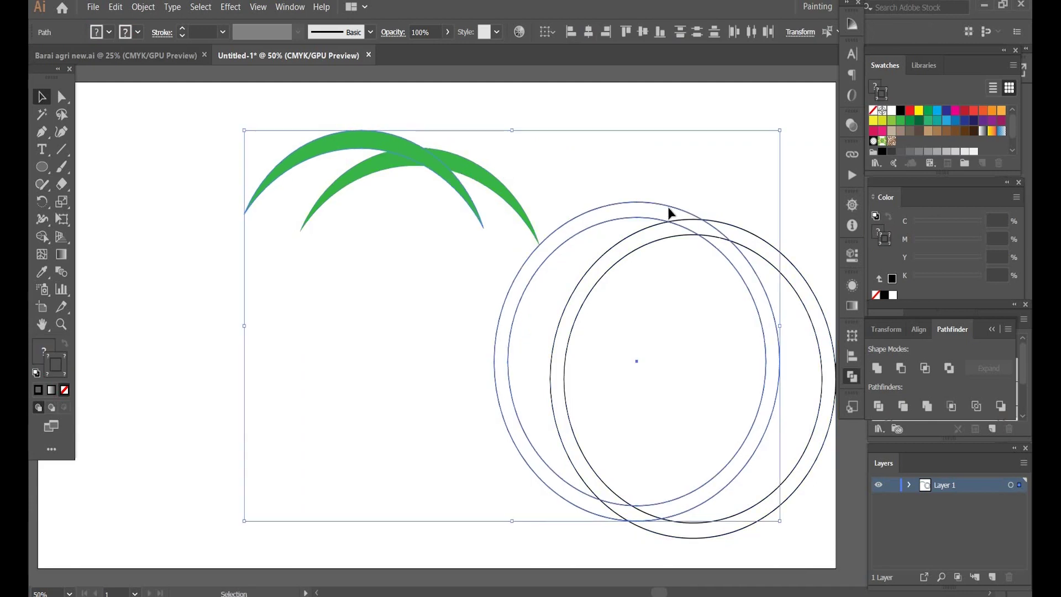
{"action": "left_click_drag", "start_coordinate": [670, 213], "coordinate": [563, 198]}
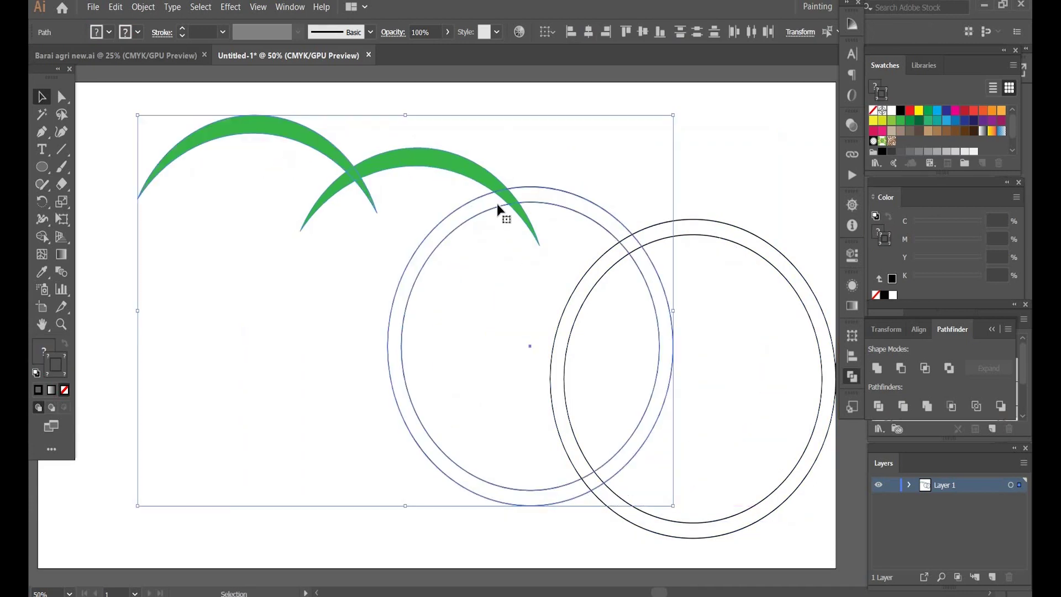
{"action": "left_click", "coordinate": [619, 194]}
{"action": "left_click", "coordinate": [314, 139]}
{"action": "key", "text": "Delete"}
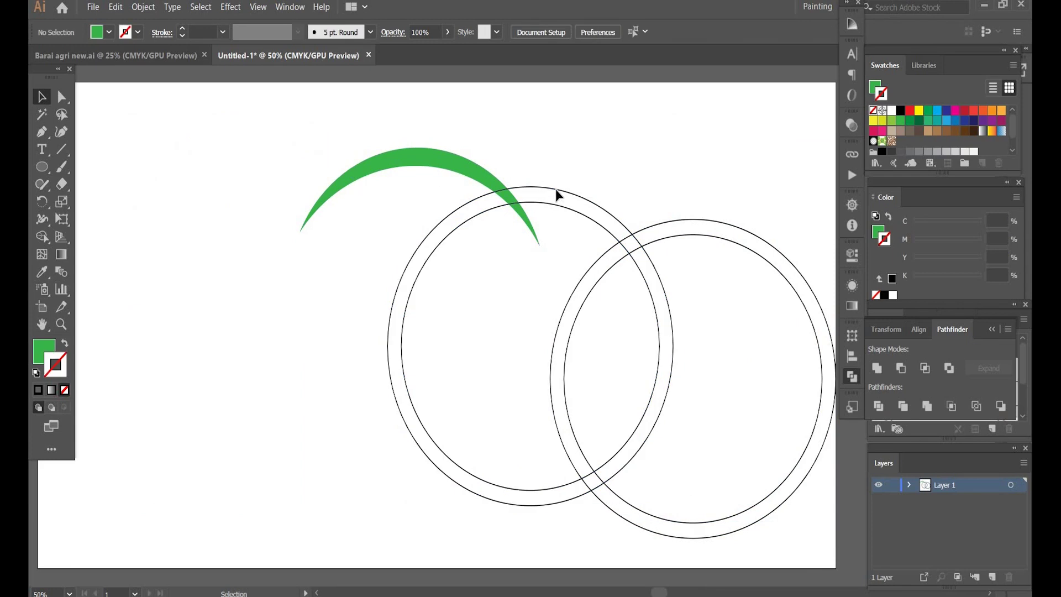
- Place the duplicated outer circle over the green crescent and centre the duplicated inner circle inside it
{"action": "left_click_drag", "start_coordinate": [456, 210], "coordinate": [442, 154]}
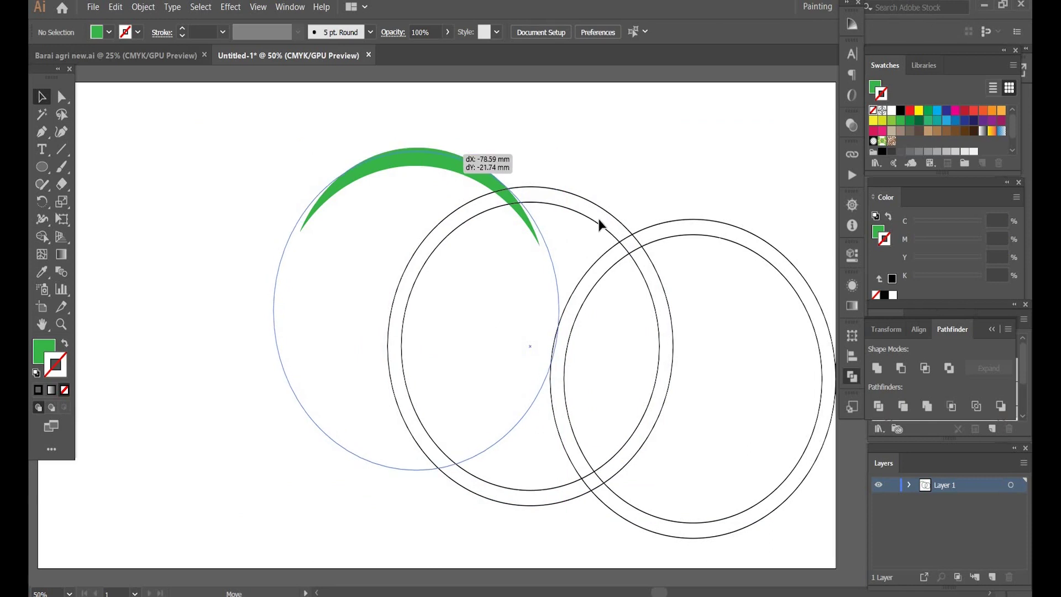
{"action": "mouse_move", "coordinate": [603, 229]}
{"action": "left_mouse_down"}
{"action": "mouse_move", "coordinate": [484, 194]}
{"action": "mouse_move", "coordinate": [485, 228]}
{"action": "left_mouse_up"}
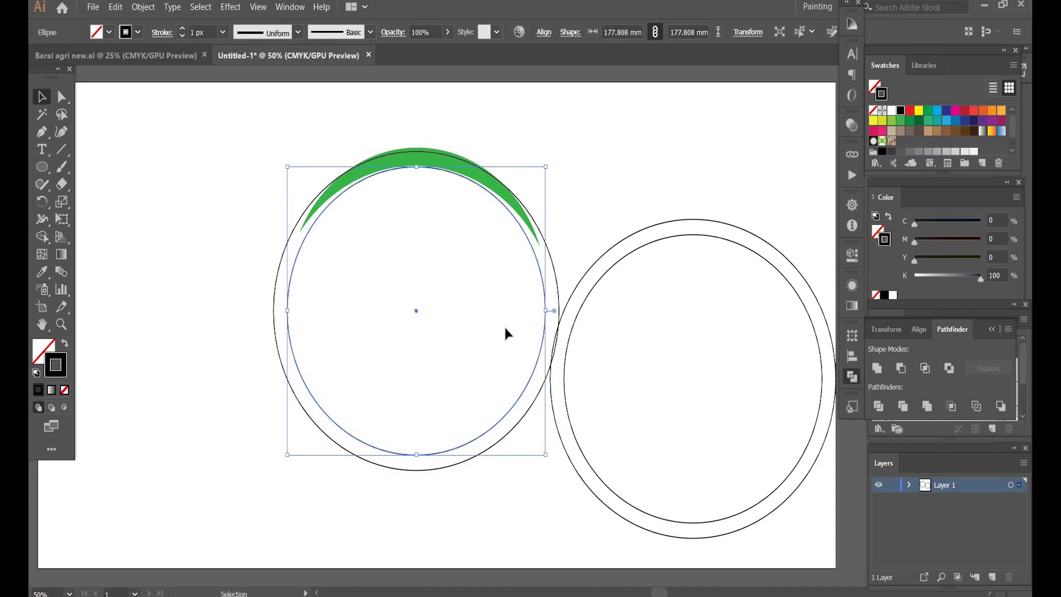
- Offset the inner circle down and left, then enlarge it to about 188 mm so a crescent forms below the outer circle
{"action": "key", "text": "Down"}
{"action": "key", "text": "Down"}
{"action": "key", "text": "shift+Down"}
{"action": "key", "text": "shift+Down"}
{"action": "key", "text": "shift+Down"}
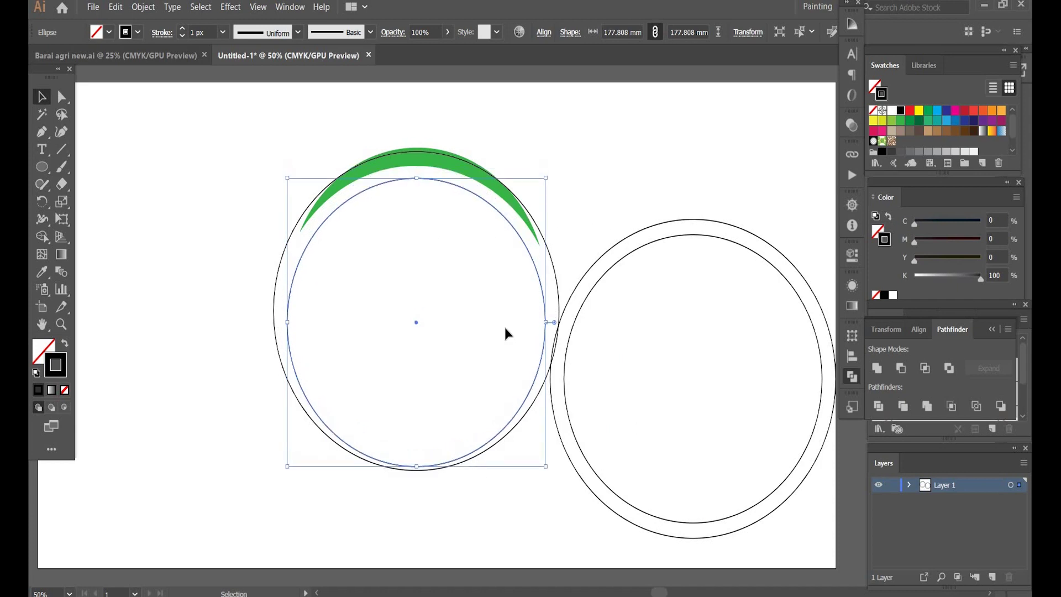
{"action": "key", "text": "shift+Left"}
{"action": "key", "text": "shift+Left"}
{"action": "key", "text": "shift+Left"}
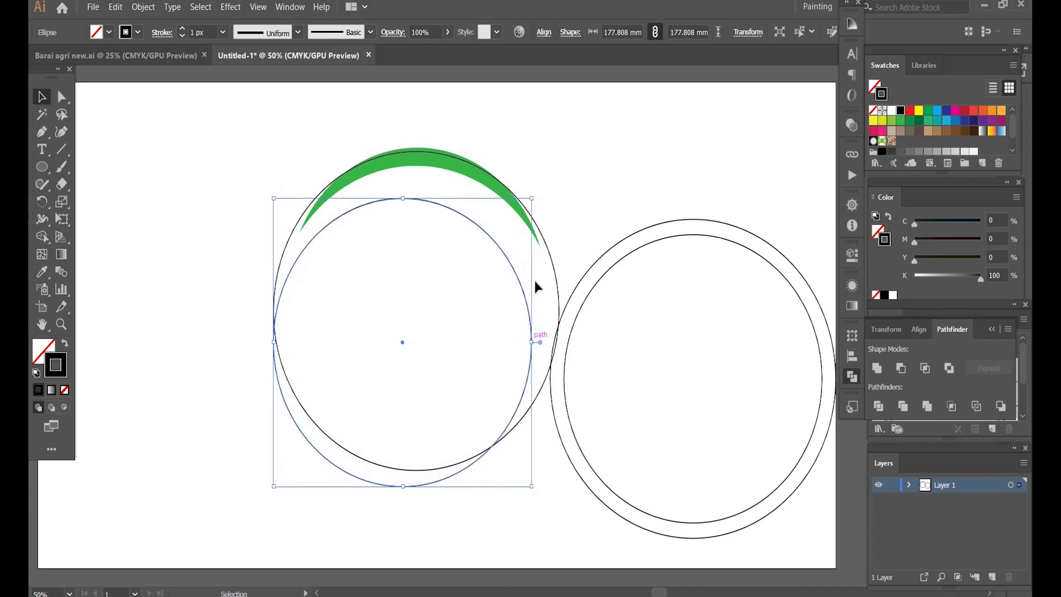
{"action": "left_click_drag", "start_coordinate": [543, 192], "coordinate": [558, 176]}
{"action": "left_click", "coordinate": [620, 372]}
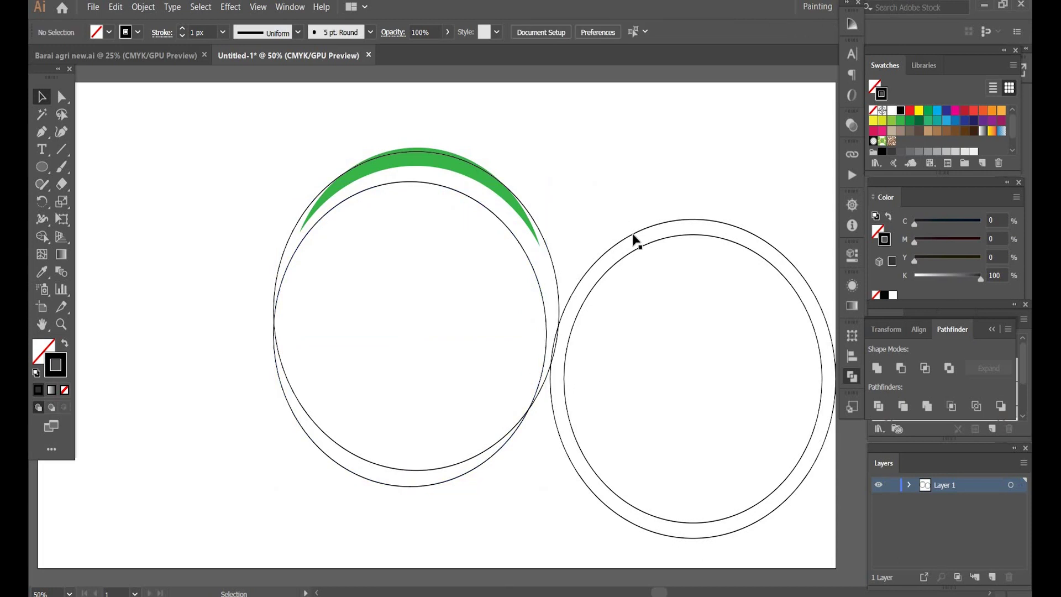
- Move the spare circle pair further down and right, and shift both left circles slightly right to meet the top crescent's left tip
{"action": "left_click_drag", "start_coordinate": [634, 237], "coordinate": [720, 301]}
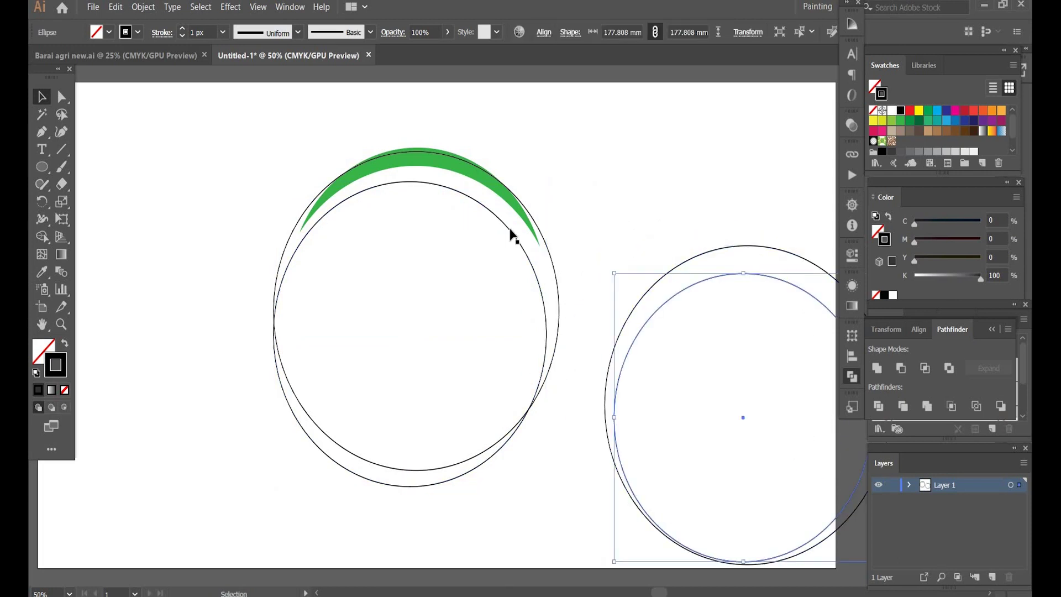
{"action": "left_click", "coordinate": [509, 231]}
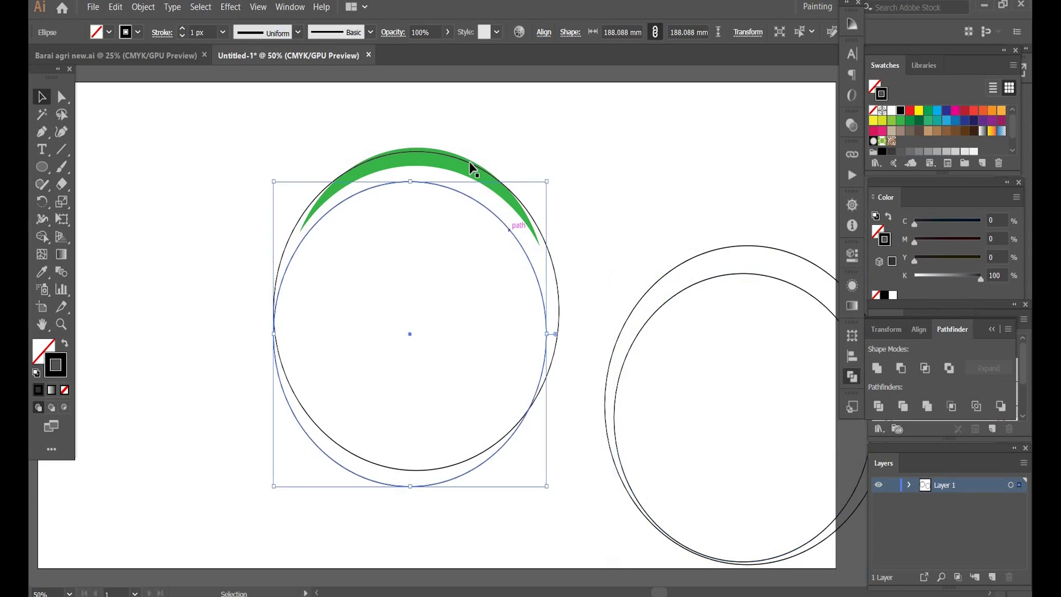
{"action": "left_click", "coordinate": [287, 245], "text": "shift"}
{"action": "left_click", "coordinate": [288, 239], "text": "shift"}
{"action": "left_click", "coordinate": [290, 246]}
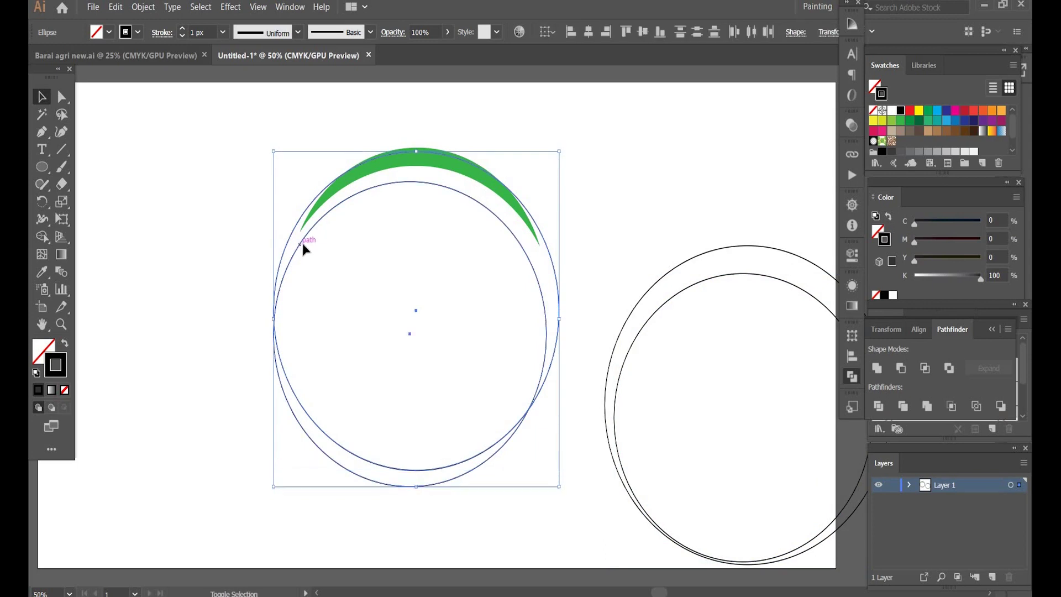
{"action": "left_click_drag", "start_coordinate": [301, 246], "coordinate": [308, 243]}
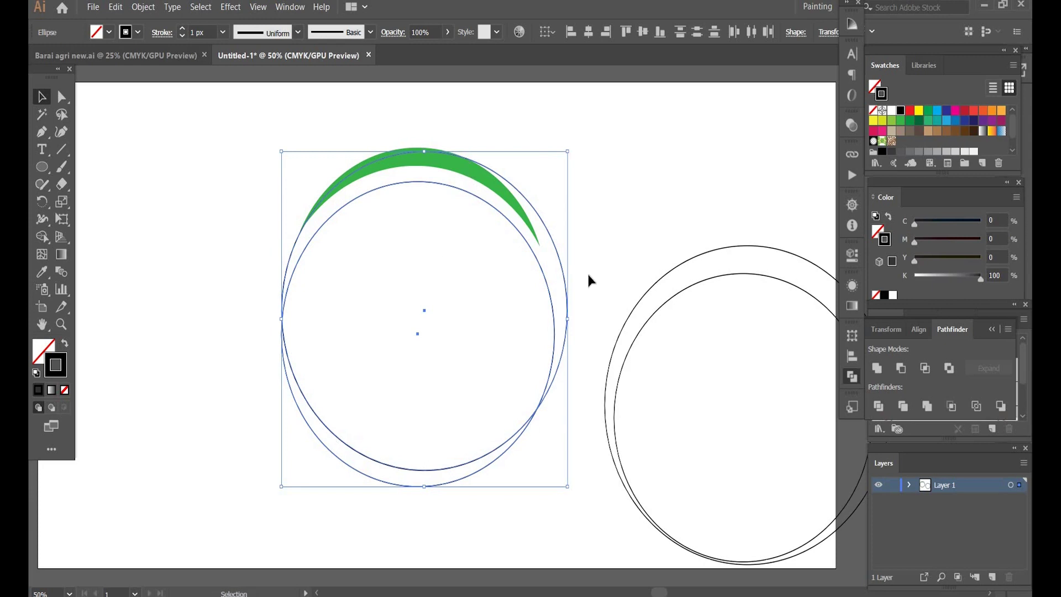
- Turn the bottom crescent between the two left circles into a green shape (C=75 M=0 Y=100 K=0) with the Shape Builder
{"action": "key", "text": "shift+m"}
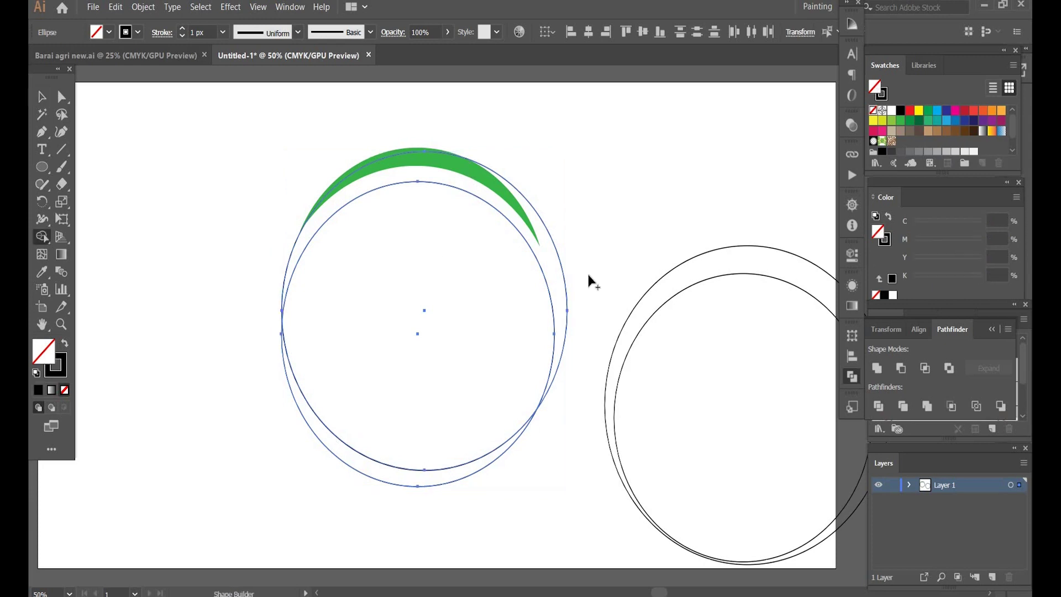
{"action": "left_click", "coordinate": [901, 120]}
{"action": "left_click", "coordinate": [381, 474]}
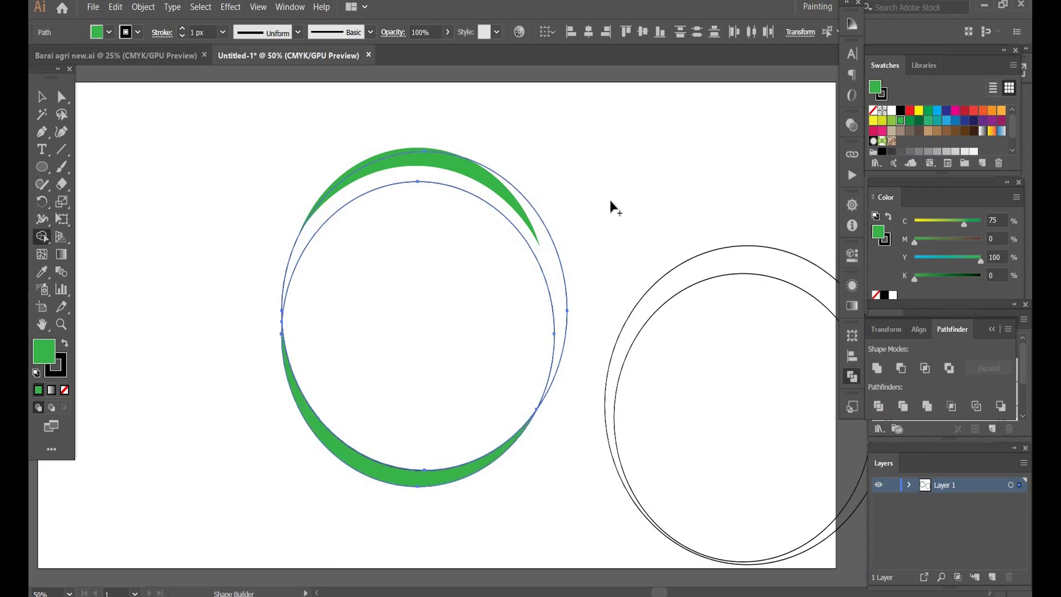
- Delete the two leftover circle paths between the green top and bottom crescents
{"action": "key", "text": "v"}
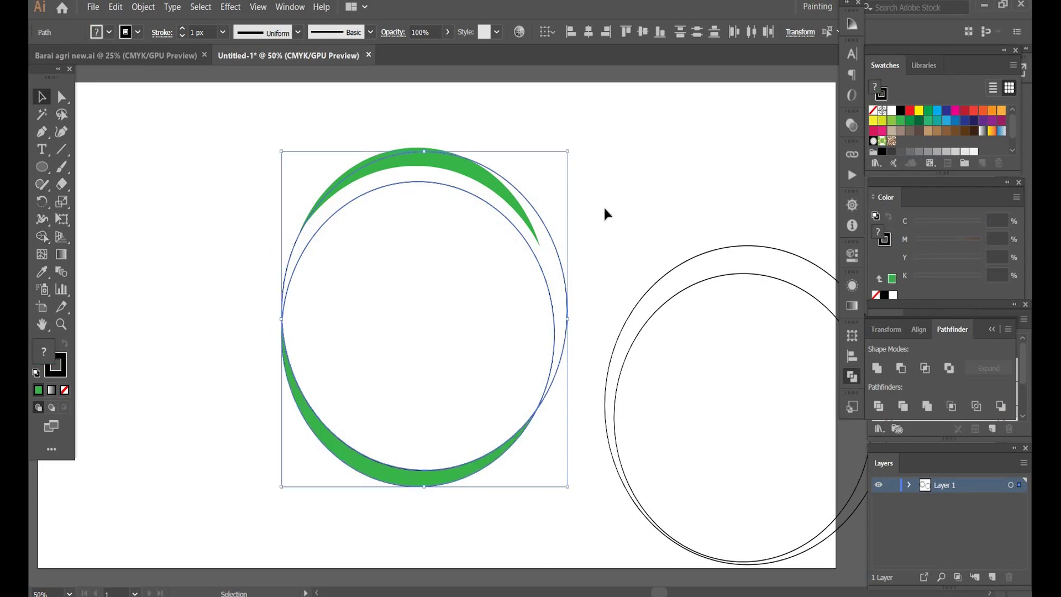
{"action": "left_click", "coordinate": [603, 210]}
{"action": "left_click", "coordinate": [554, 309]}
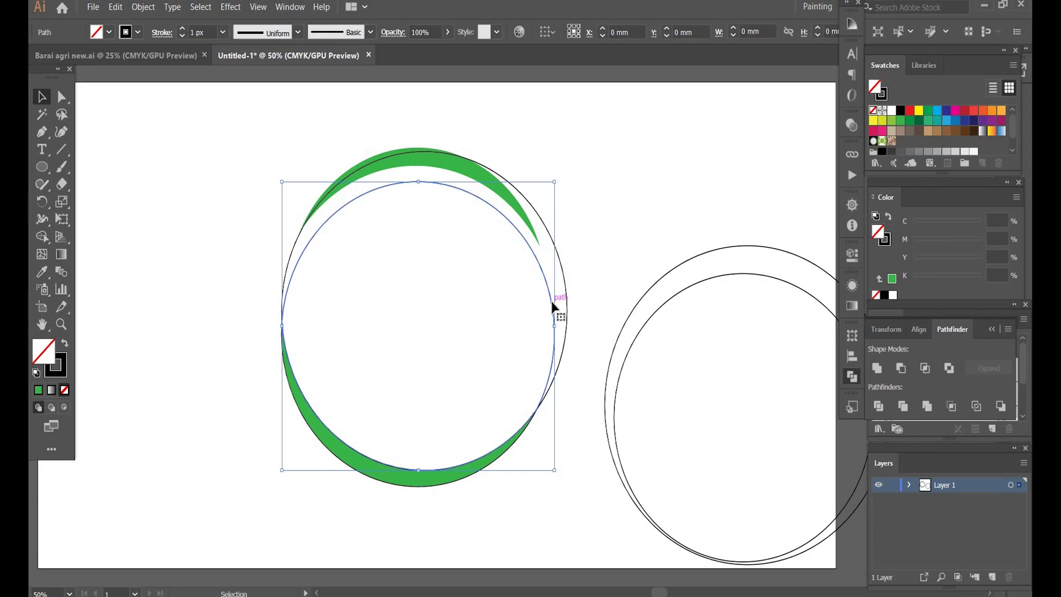
{"action": "left_click", "coordinate": [566, 309]}
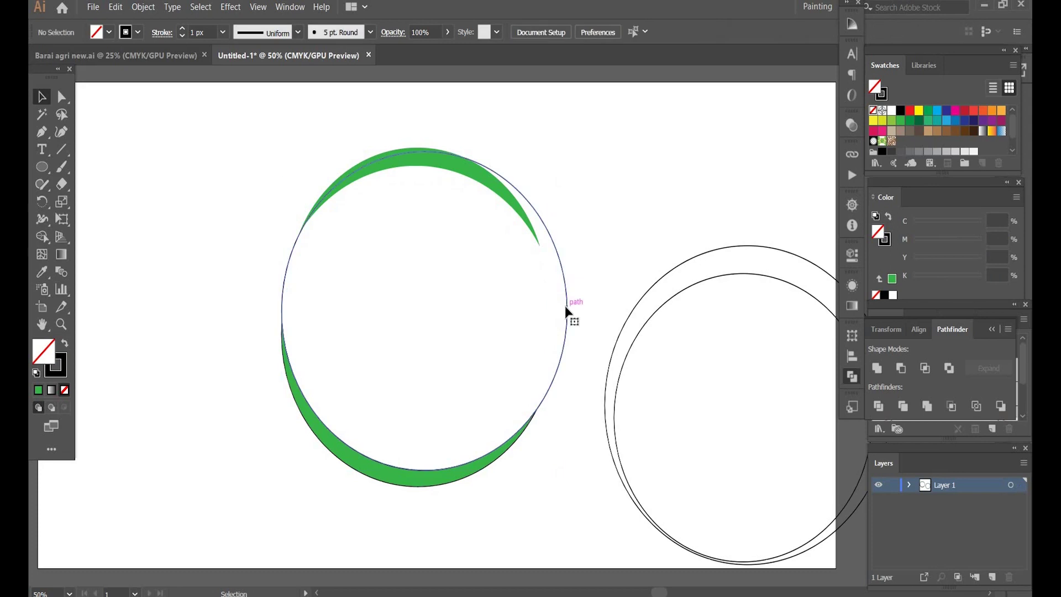
{"action": "key", "text": "Delete"}
- Remove the black stroke from the green bottom crescent and deselect it
{"action": "left_click", "coordinate": [396, 483]}
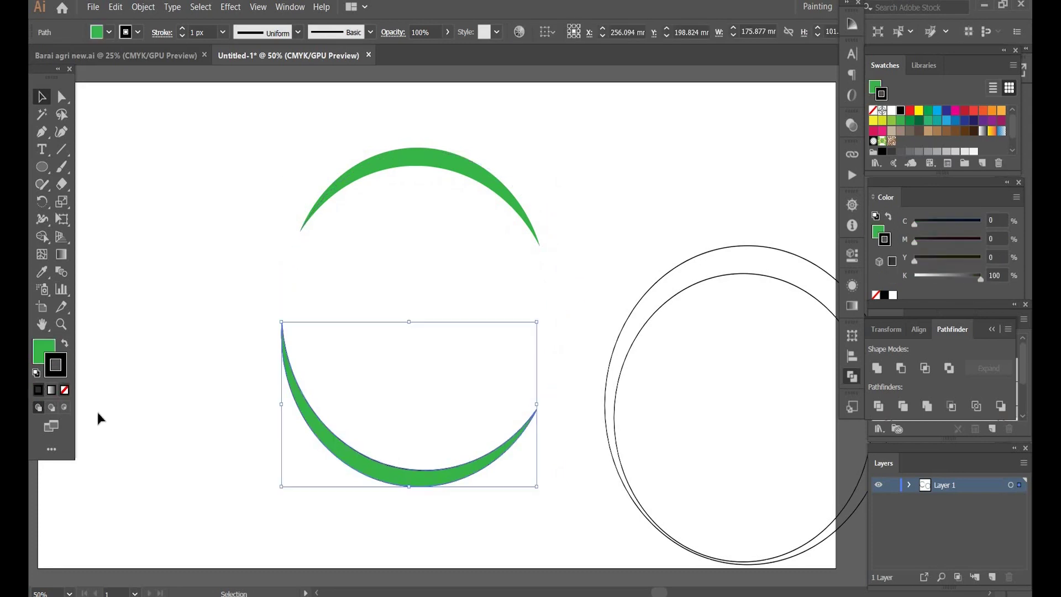
{"action": "left_click", "coordinate": [64, 389]}
{"action": "left_click", "coordinate": [205, 296]}
- Reposition the spare circles on the right so the smaller one rises above the larger one's top edge
{"action": "key", "text": "space"}
{"action": "left_click_drag", "start_coordinate": [315, 308], "coordinate": [286, 290]}
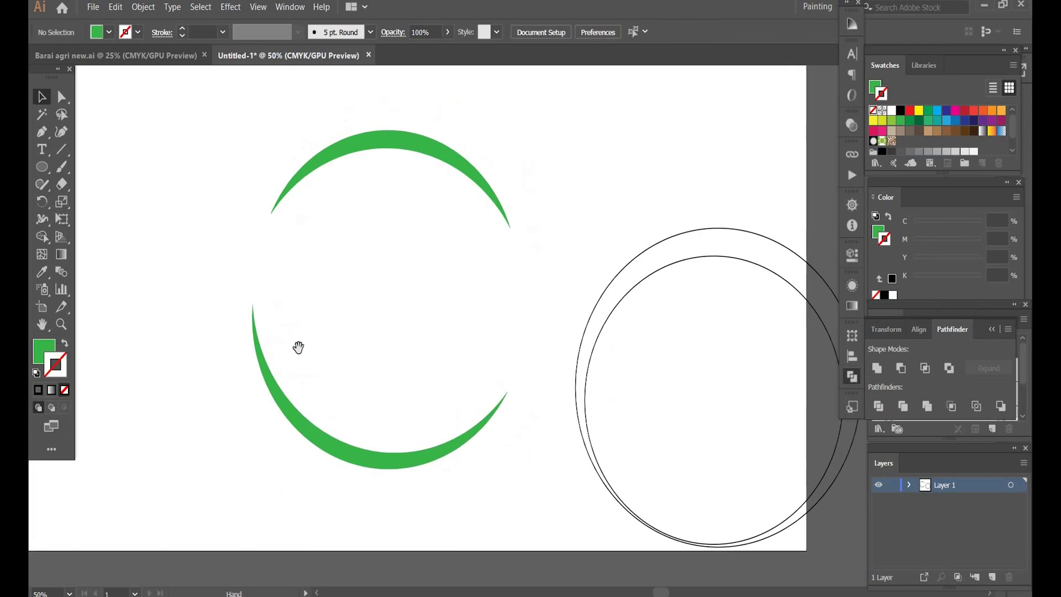
{"action": "left_click_drag", "start_coordinate": [299, 347], "coordinate": [302, 348]}
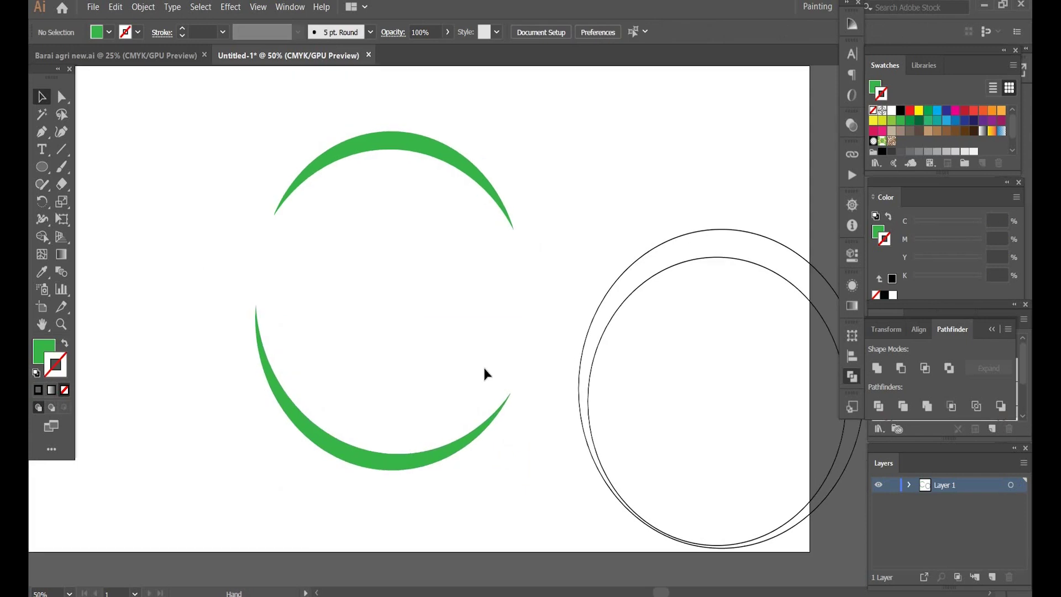
{"action": "left_click", "coordinate": [678, 268]}
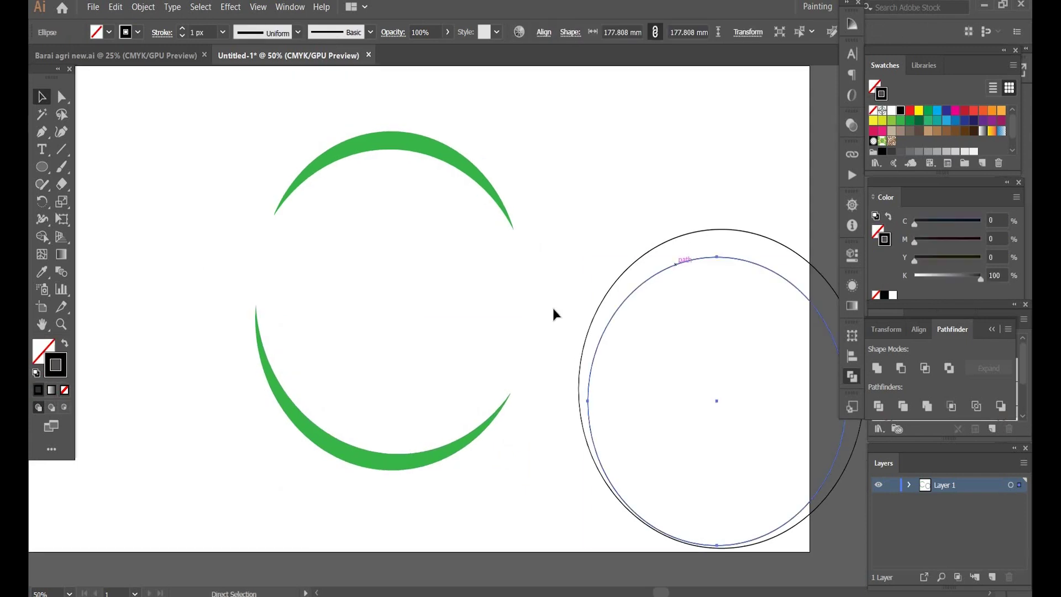
{"action": "left_click", "coordinate": [563, 287]}
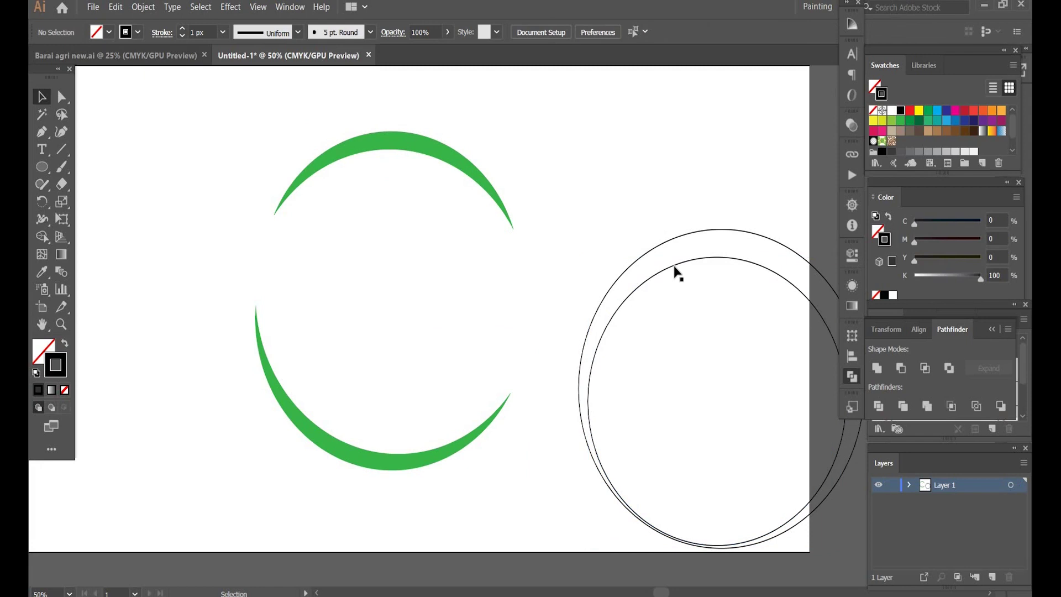
{"action": "left_click_drag", "start_coordinate": [692, 234], "coordinate": [291, 346]}
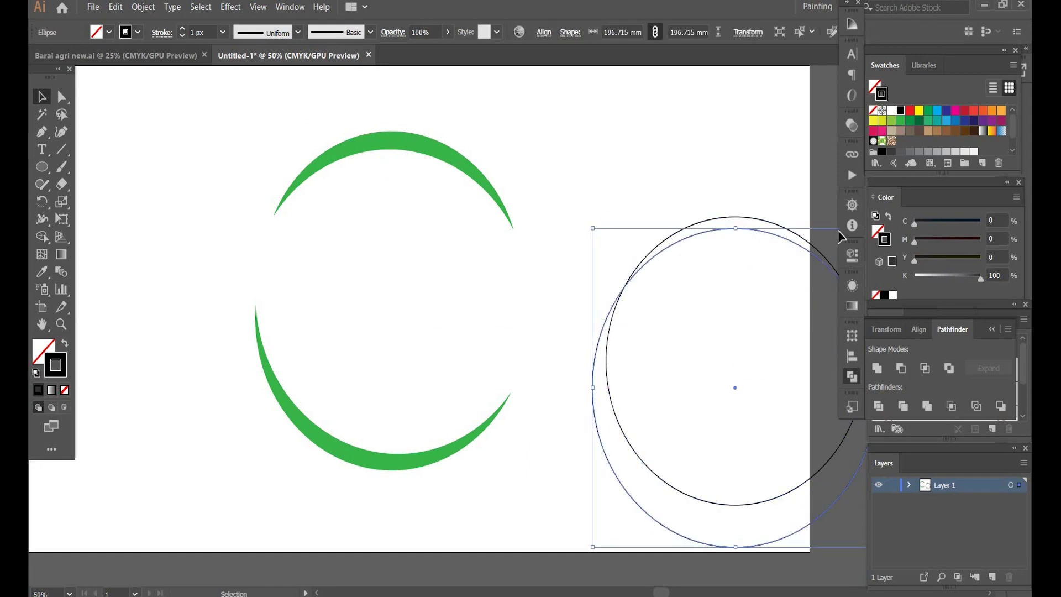
{"action": "left_click", "coordinate": [581, 415]}
- Draw a circle about 112 mm wide between the crescents and move it down and left so it overlaps the bottom crescent
{"action": "key", "text": "l"}
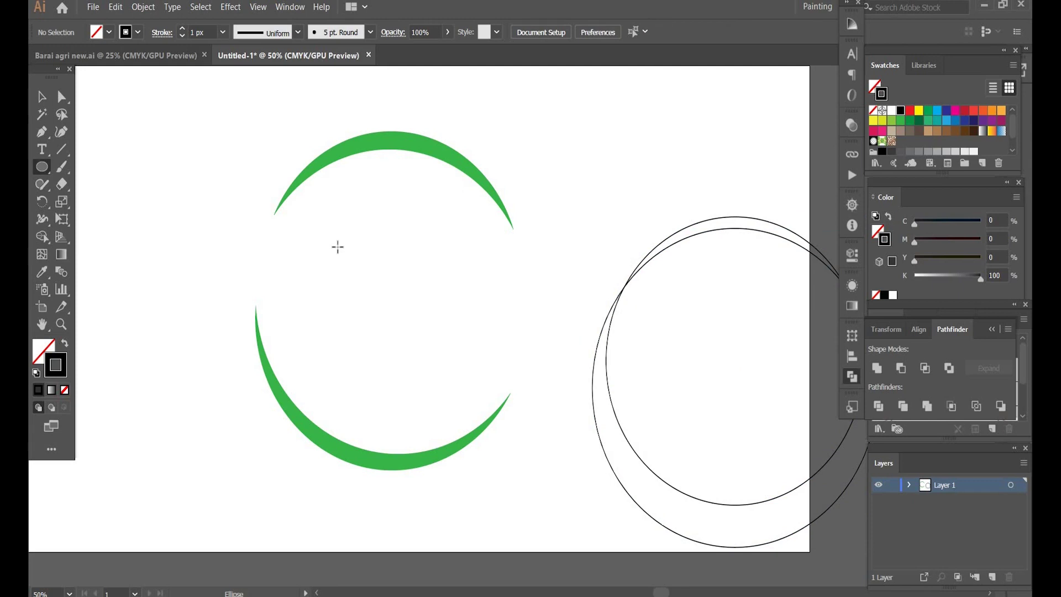
{"action": "left_click_drag", "start_coordinate": [341, 251], "coordinate": [507, 436]}
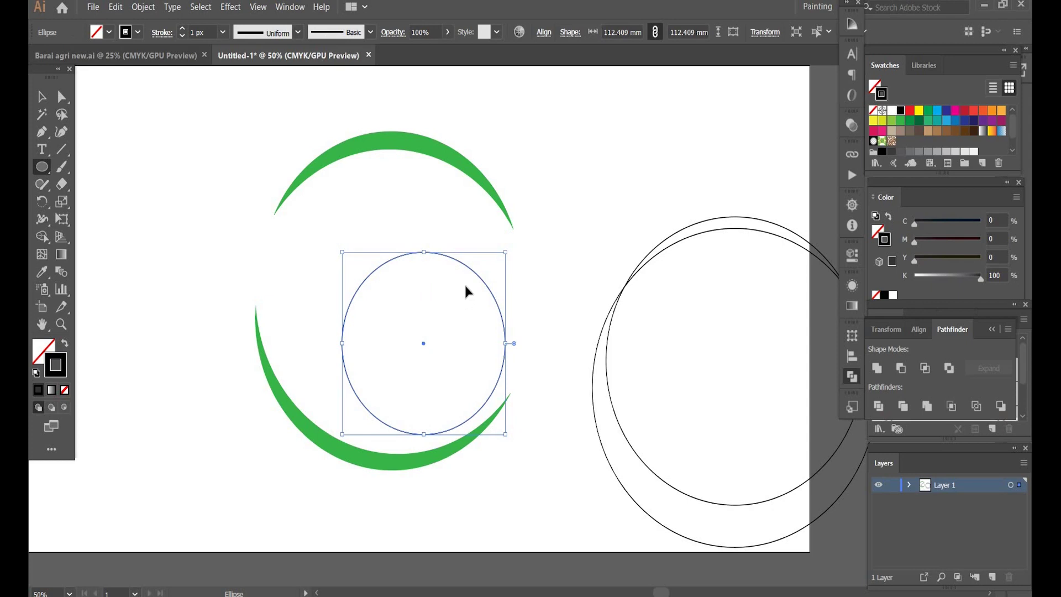
{"action": "key", "text": "v"}
{"action": "left_click_drag", "start_coordinate": [481, 281], "coordinate": [426, 303]}
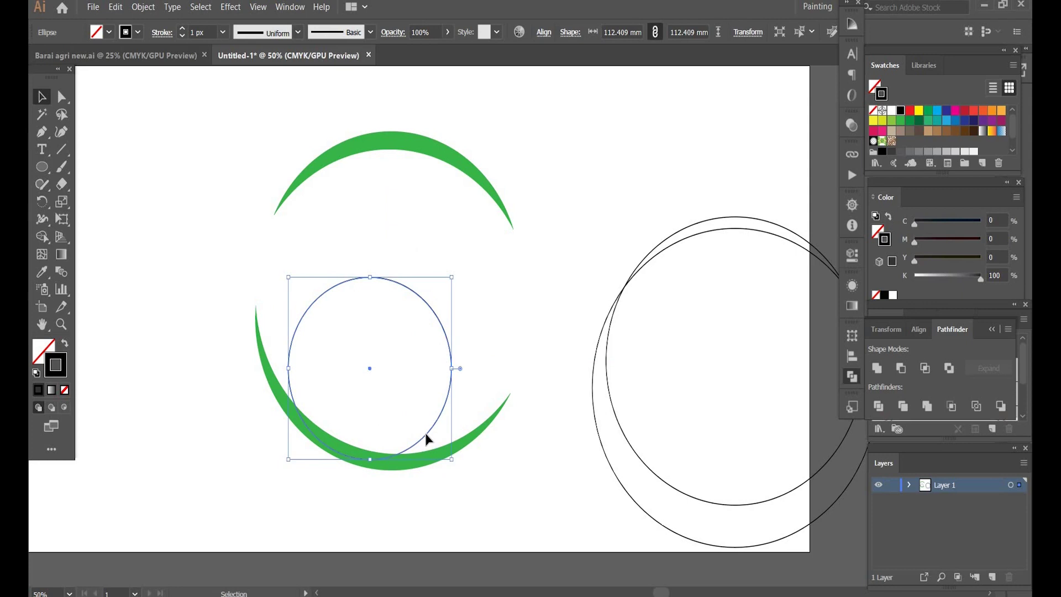
- Duplicate the small circle slightly to the right and shrink the copy to about 105 mm inside the original
{"action": "left_click_drag", "start_coordinate": [430, 427], "coordinate": [437, 435]}
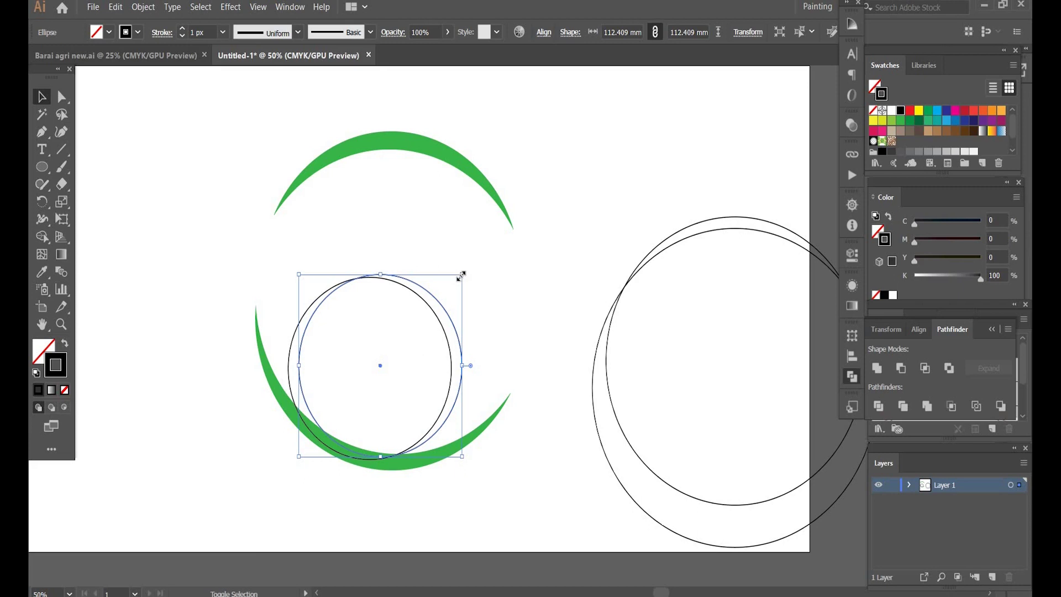
{"action": "left_click_drag", "start_coordinate": [462, 275], "coordinate": [451, 286]}
{"action": "left_click", "coordinate": [389, 282]}
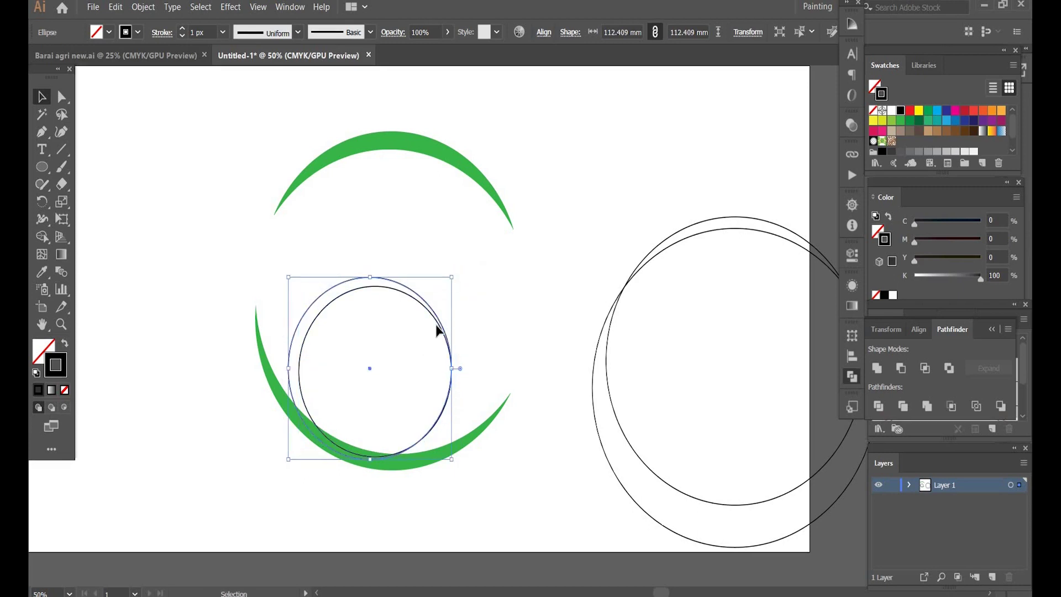
- Enlarge the inner circle copy up and right past the original small circle's edge, and select both small circles
{"action": "key", "text": "ctrl+shift+a"}
{"action": "left_click", "coordinate": [409, 294]}
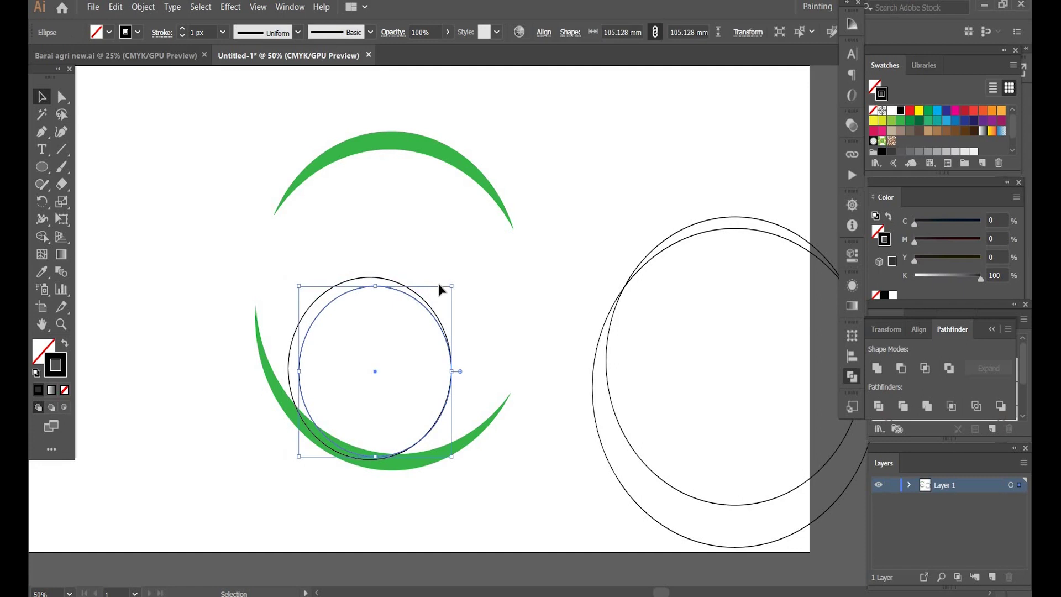
{"action": "left_click_drag", "start_coordinate": [451, 285], "coordinate": [472, 251]}
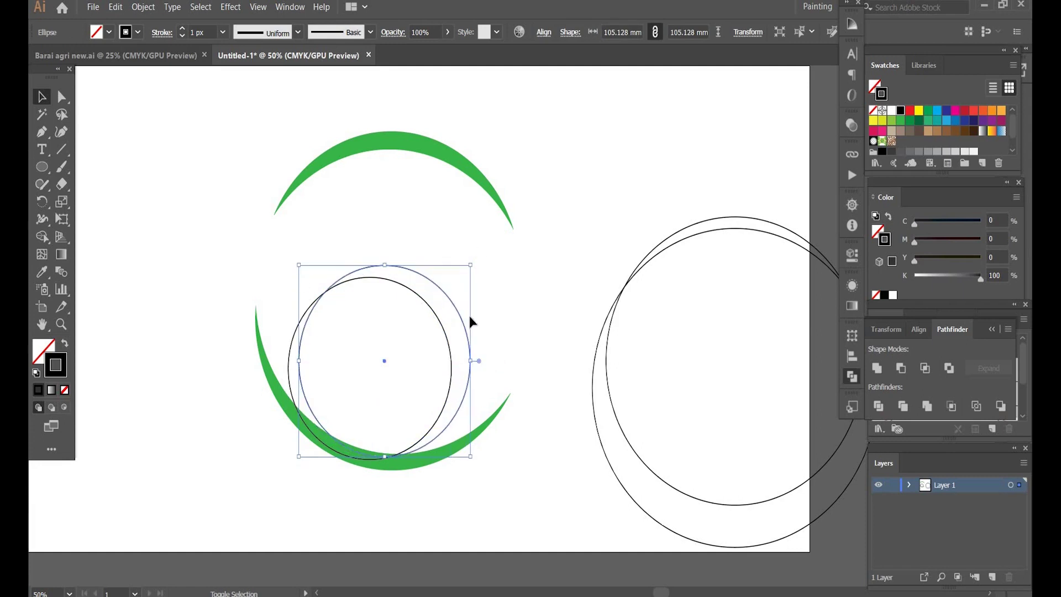
{"action": "left_click", "coordinate": [292, 337], "text": "shift"}
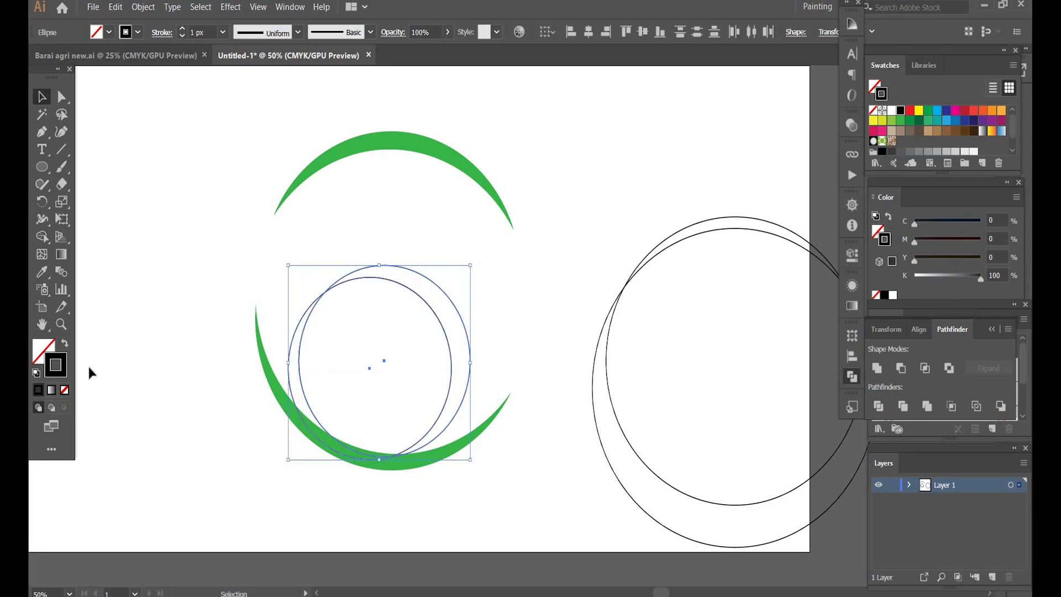
- Build the left crescent between the two small circles as a green region with the Shape Builder tool
{"action": "key", "text": "shift+m"}
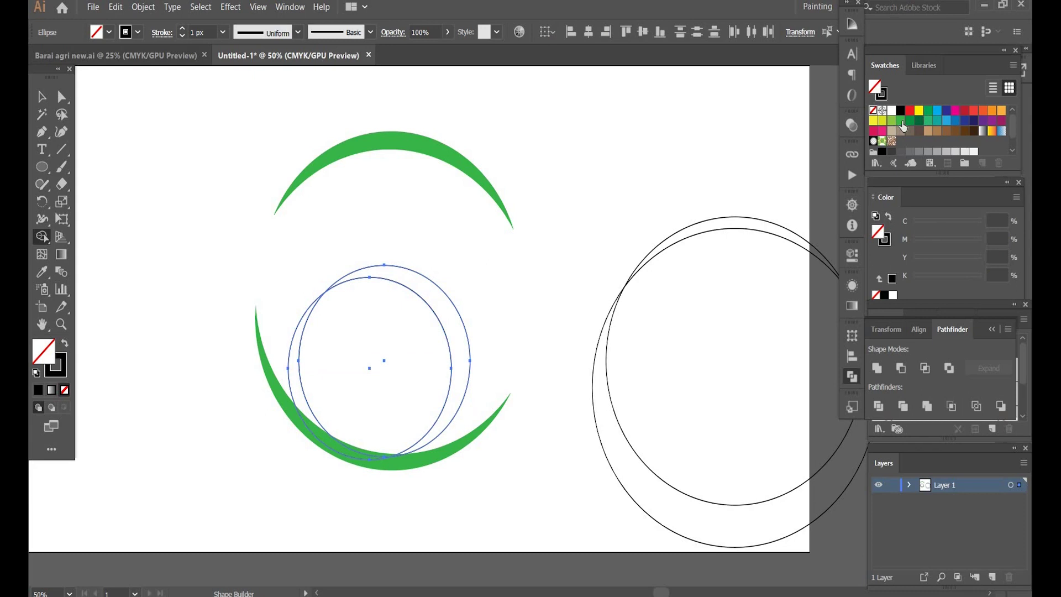
{"action": "left_click", "coordinate": [900, 121]}
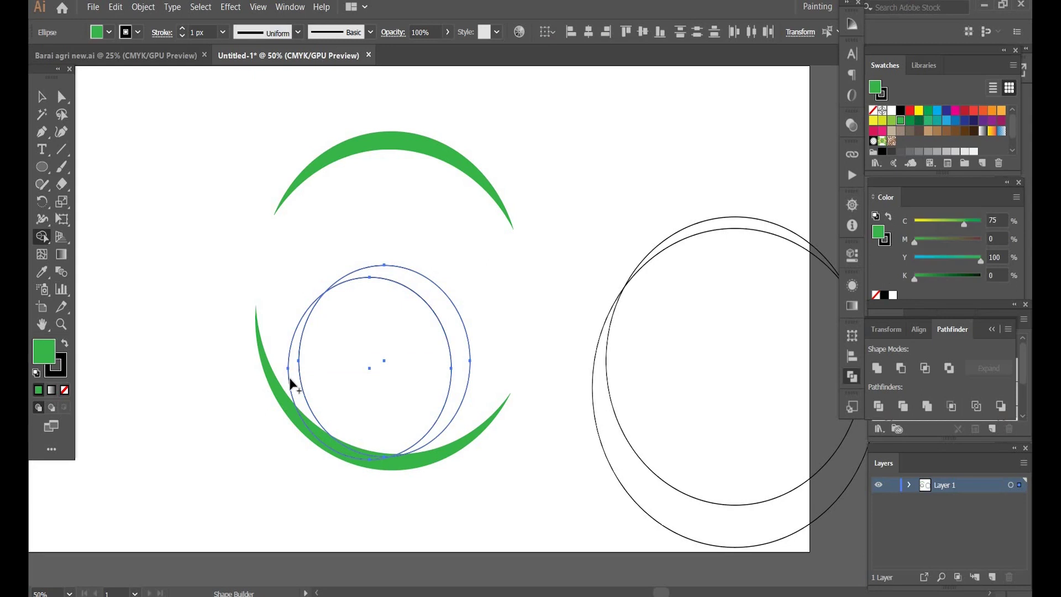
{"action": "left_click", "coordinate": [291, 385]}
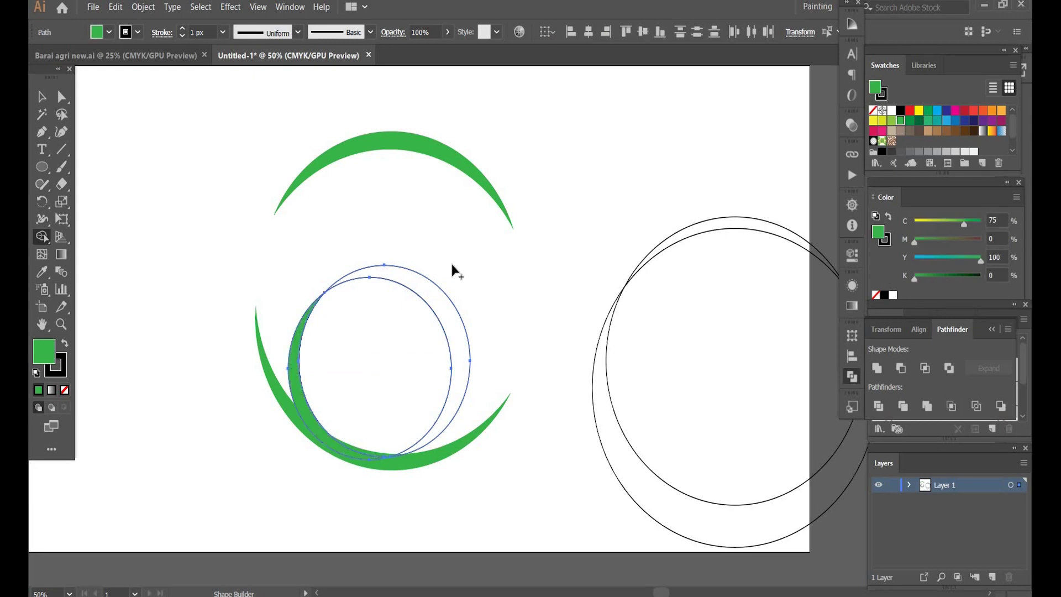
{"action": "key", "text": "v"}
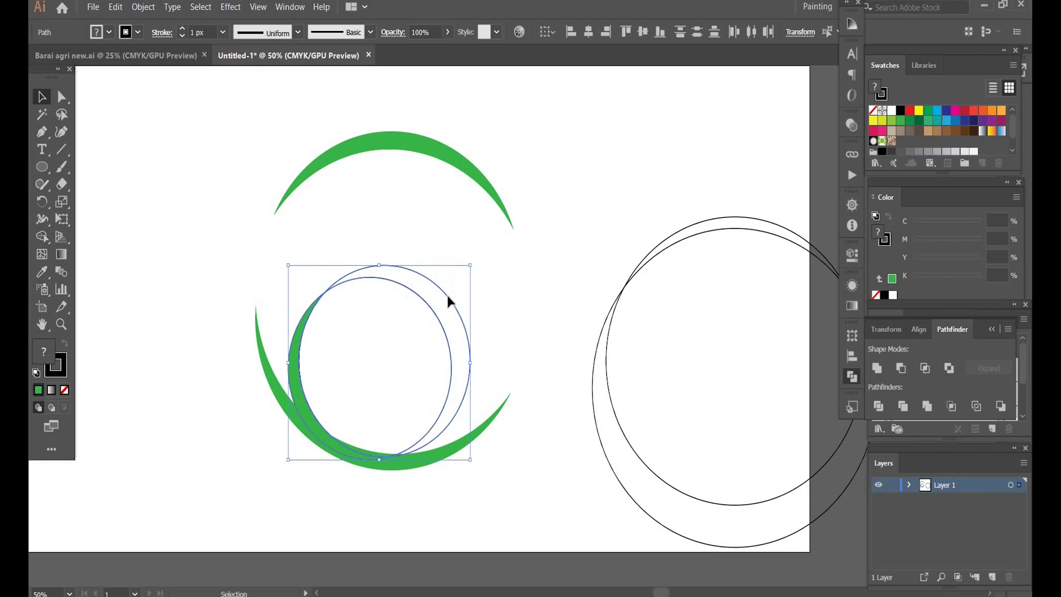
- Delete the leftover part of the small circles and remove the stroke from the new inner green crescent
{"action": "left_click", "coordinate": [497, 241]}
{"action": "left_click", "coordinate": [454, 307]}
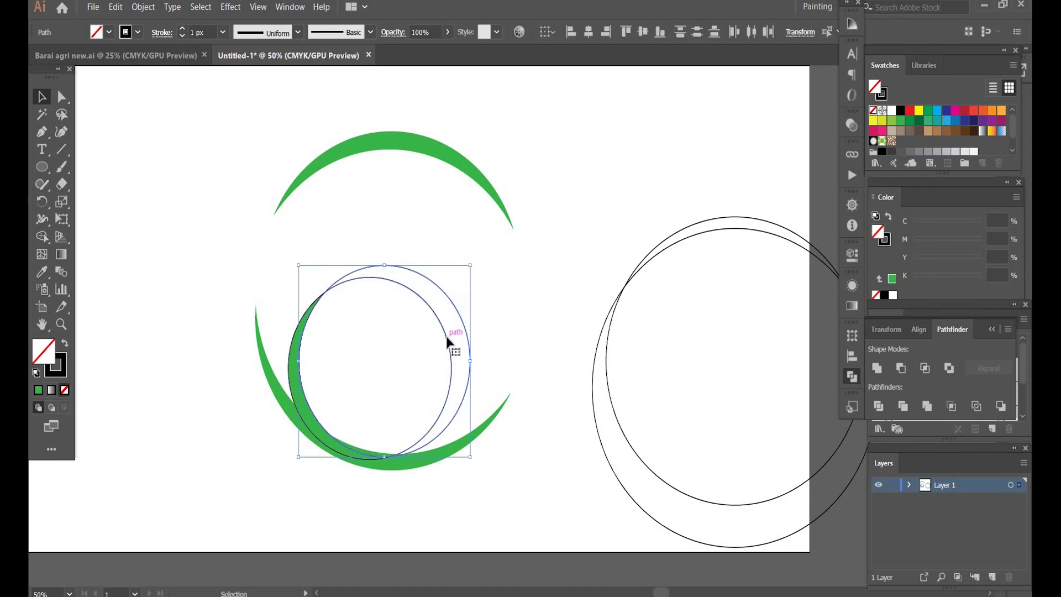
{"action": "key", "text": "Delete"}
{"action": "left_click", "coordinate": [295, 366]}
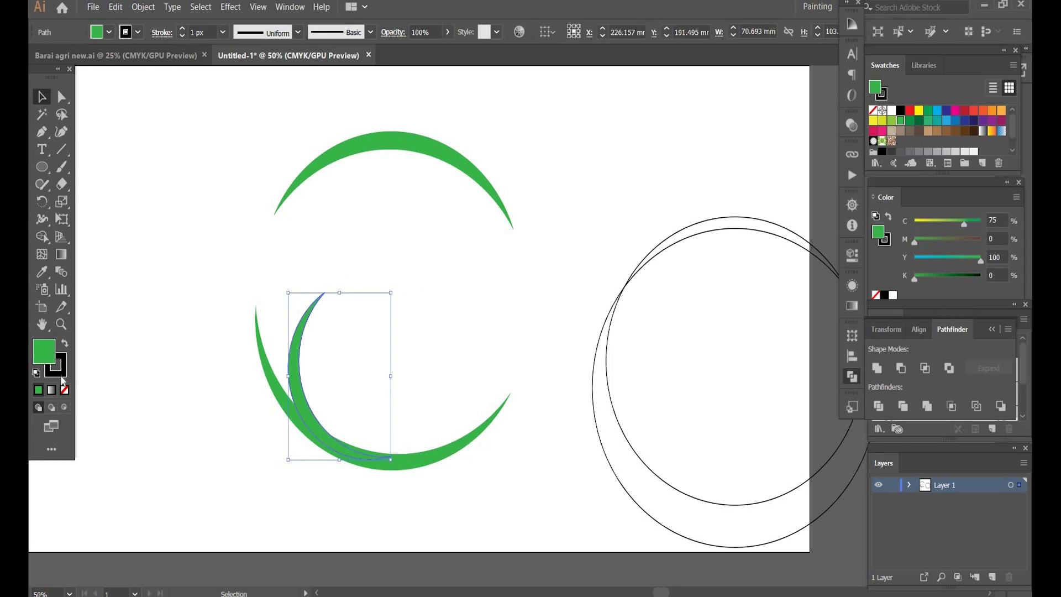
{"action": "left_click", "coordinate": [64, 389]}
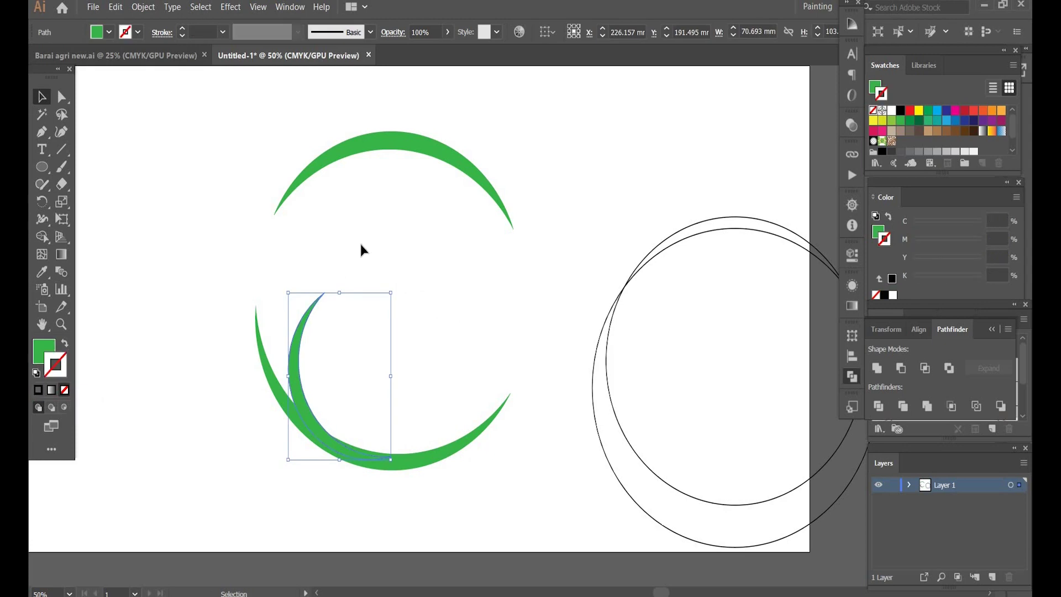
{"action": "left_click", "coordinate": [362, 251]}
- Examine the finished logo image in Photos for the wheat stalk beside the crescents, and return to the Illustrator drawing
{"action": "key", "text": "space"}
{"action": "left_click_drag", "start_coordinate": [350, 257], "coordinate": [298, 369]}
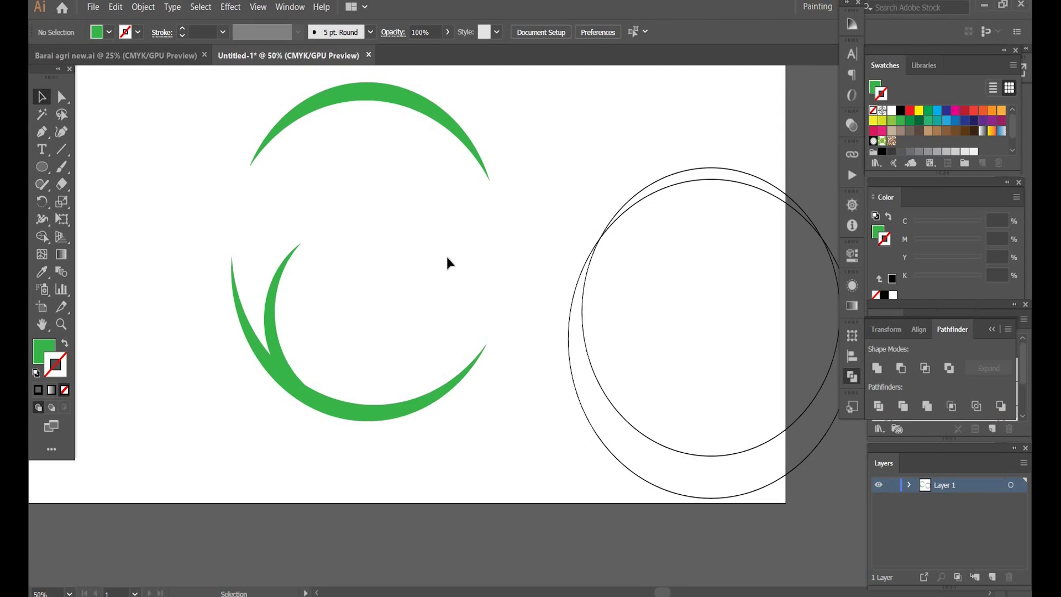
{"action": "key", "text": "space"}
{"action": "left_click_drag", "start_coordinate": [632, 293], "coordinate": [838, 302]}
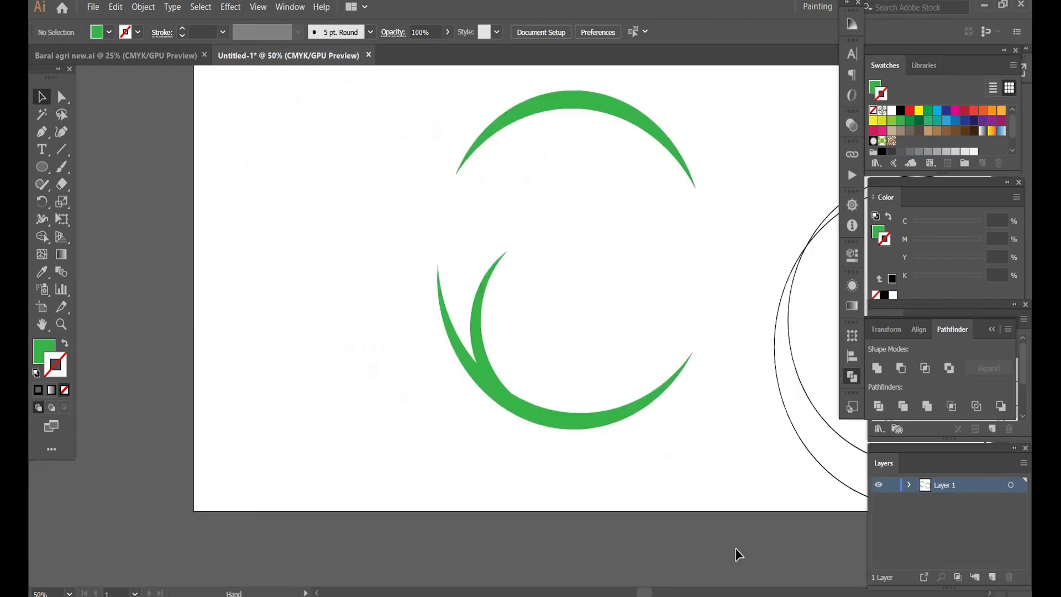
{"action": "left_click_drag", "start_coordinate": [736, 554], "coordinate": [715, 526]}
{"action": "key", "text": "alt+Tab"}
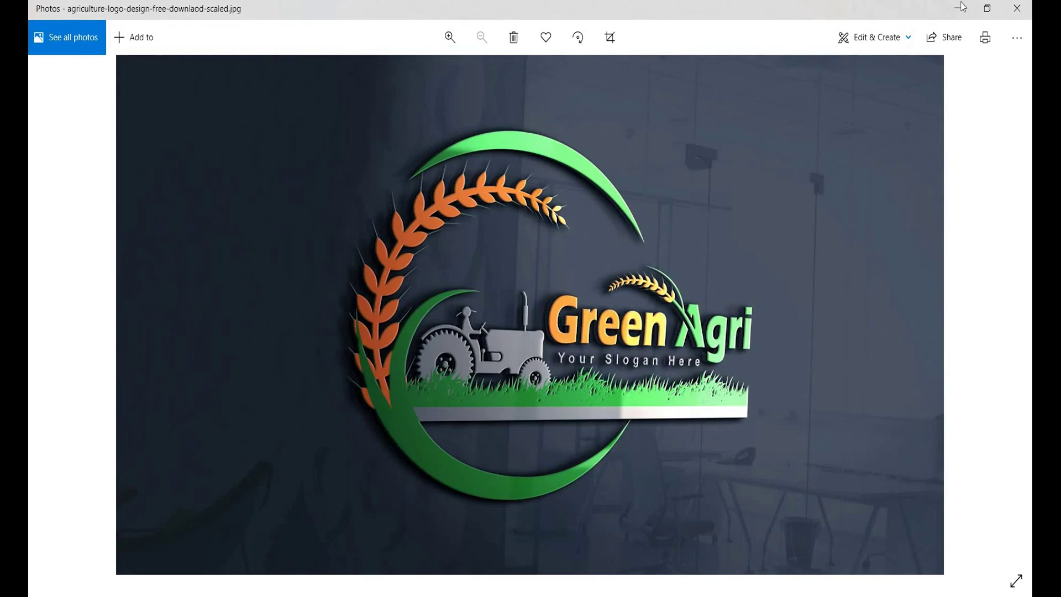
{"action": "key", "text": "alt+Tab"}
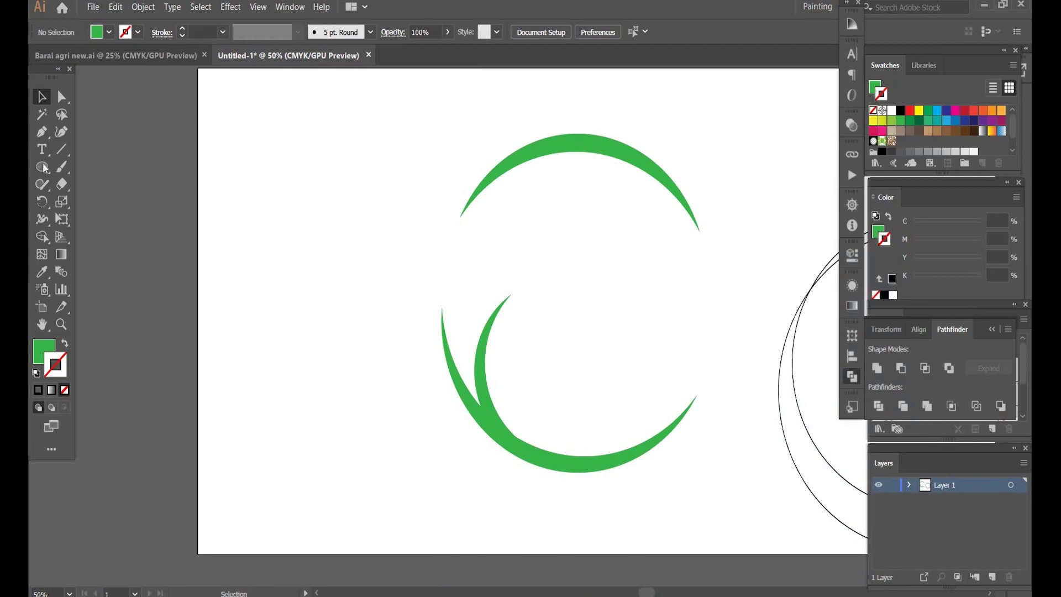
- Draw a tall, narrow ellipse about 14 mm wide and 47 mm high on the empty area left of the crescents
{"action": "left_click", "coordinate": [43, 167]}
{"action": "left_click_drag", "start_coordinate": [238, 219], "coordinate": [260, 295]}
{"action": "key", "text": "ctrl+1"}
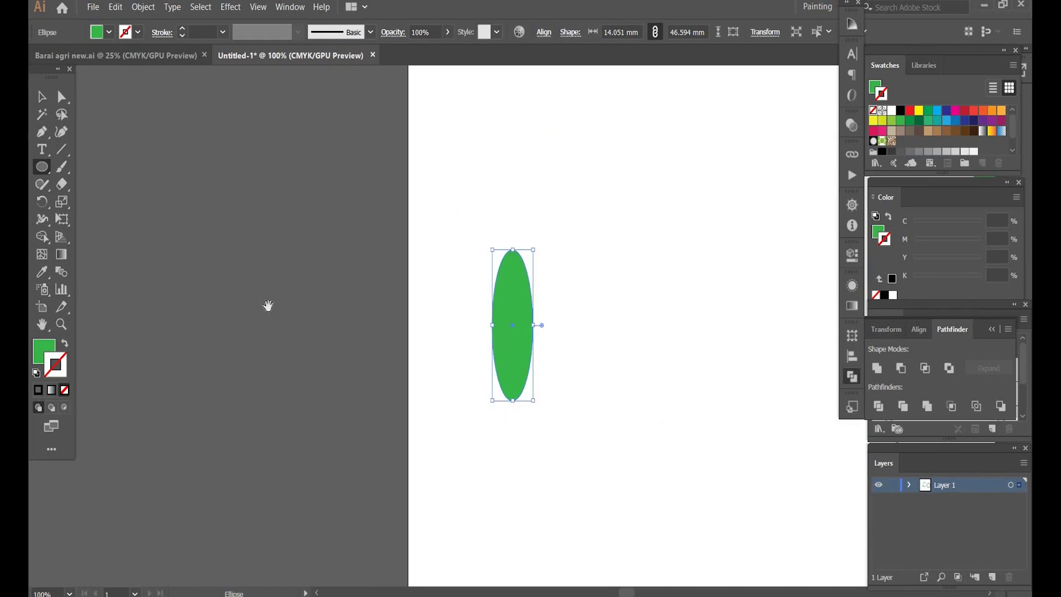
{"action": "left_click_drag", "start_coordinate": [671, 367], "coordinate": [539, 298]}
- Fill the narrow ellipse with black and set its stroke to none
{"action": "left_click", "coordinate": [900, 110]}
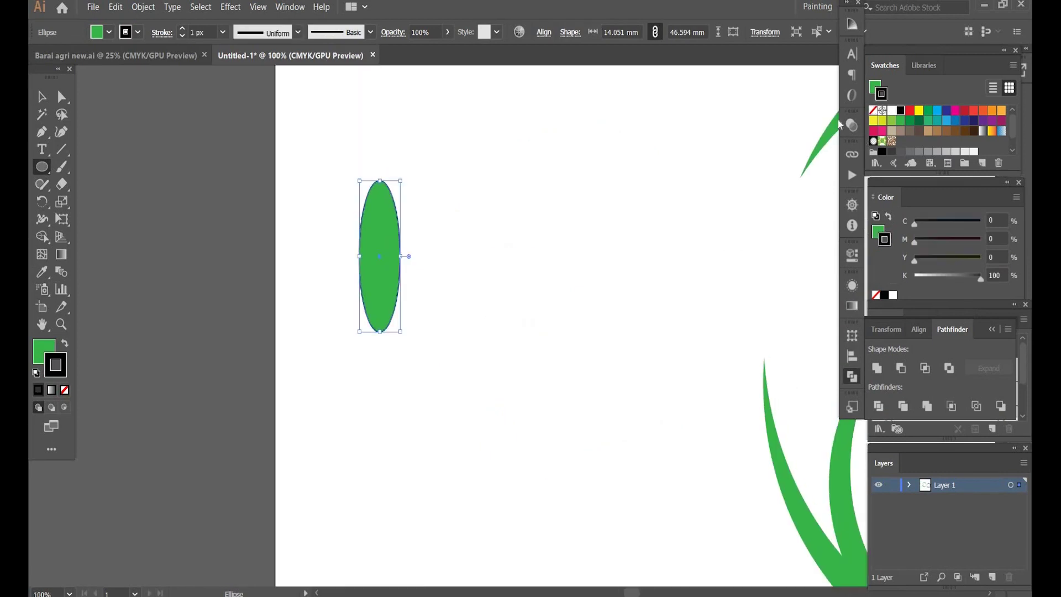
{"action": "left_click", "coordinate": [874, 85]}
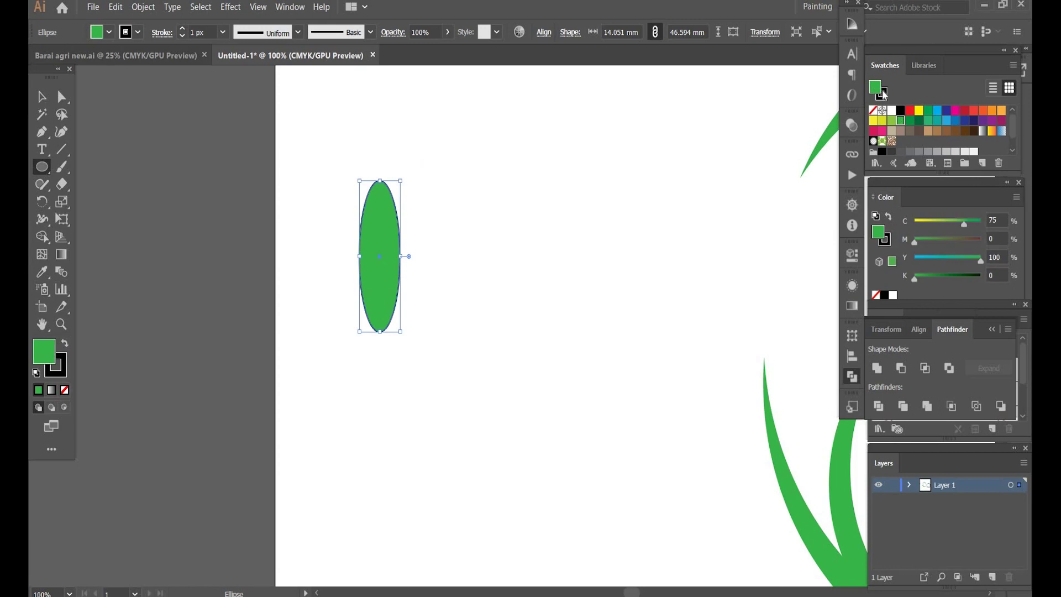
{"action": "left_click", "coordinate": [900, 111]}
{"action": "left_click", "coordinate": [883, 96]}
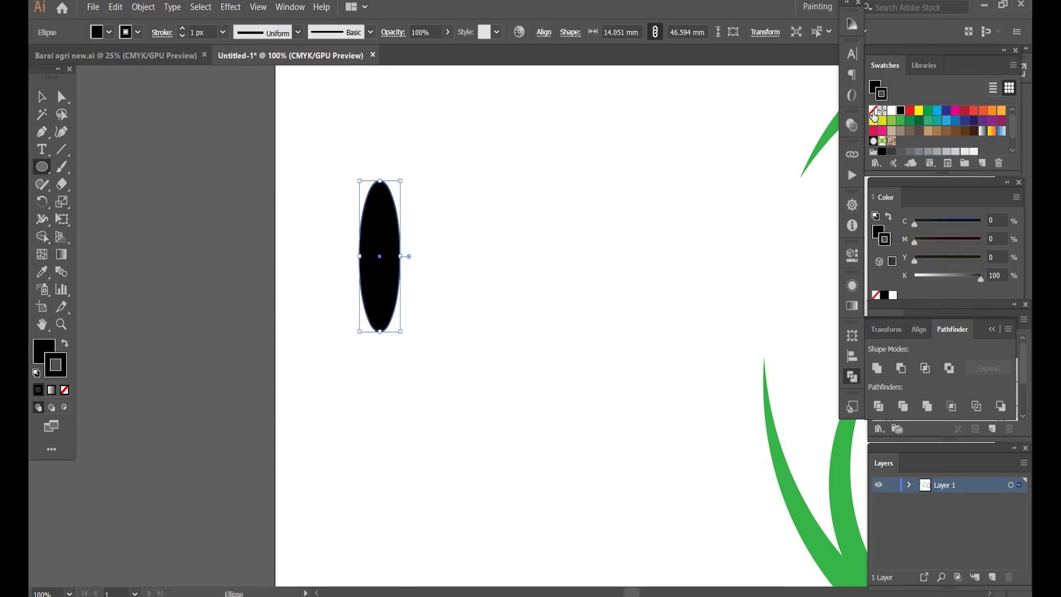
{"action": "left_click", "coordinate": [873, 111]}
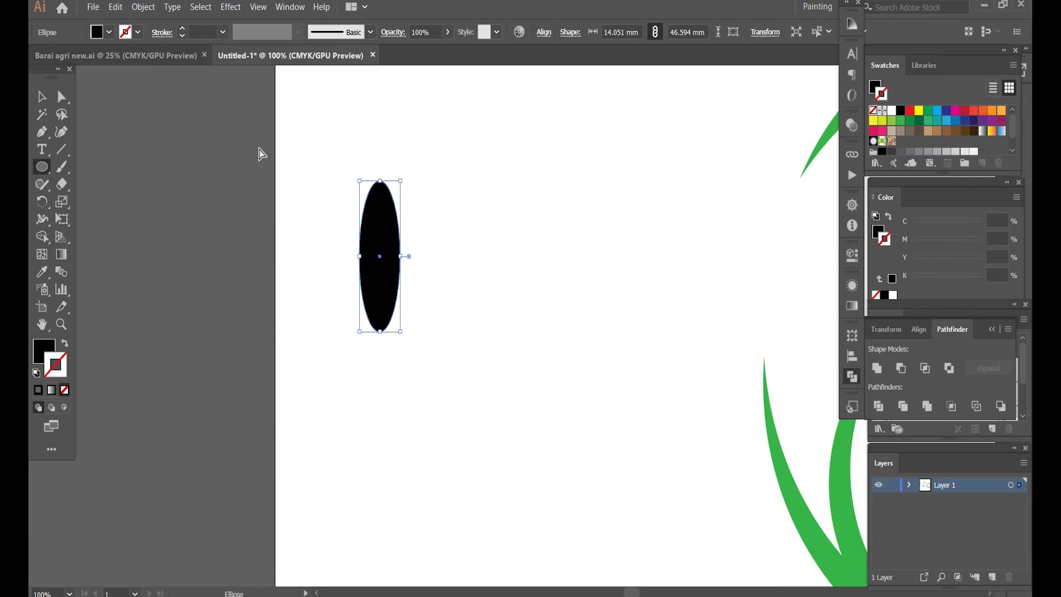
- Convert the ellipse's top and bottom anchor points to corners to form a pointed grain shape
{"action": "key", "text": "a"}
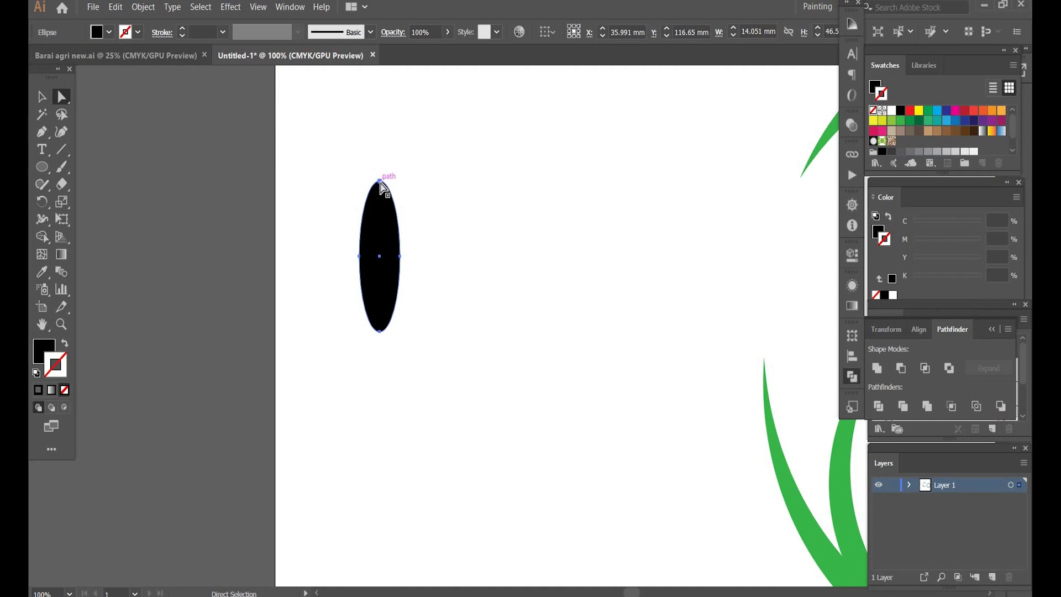
{"action": "left_click", "coordinate": [380, 182]}
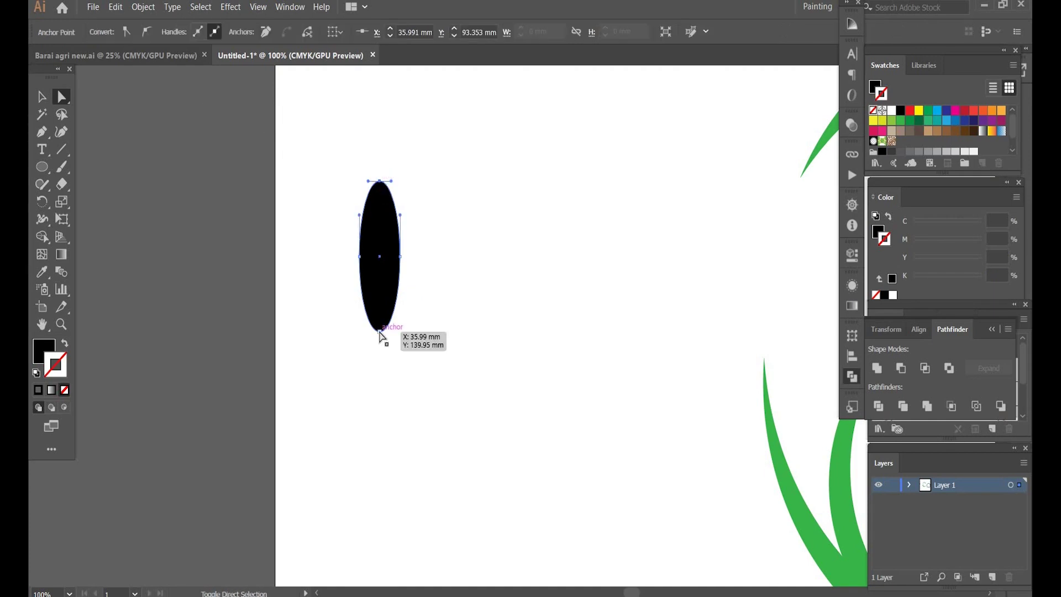
{"action": "left_click", "coordinate": [379, 331], "text": "shift"}
{"action": "left_click", "coordinate": [126, 31]}
- Make the grain slightly asymmetrical by shifting its left anchor up a little and its right anchor slightly outward
{"action": "key", "text": "space"}
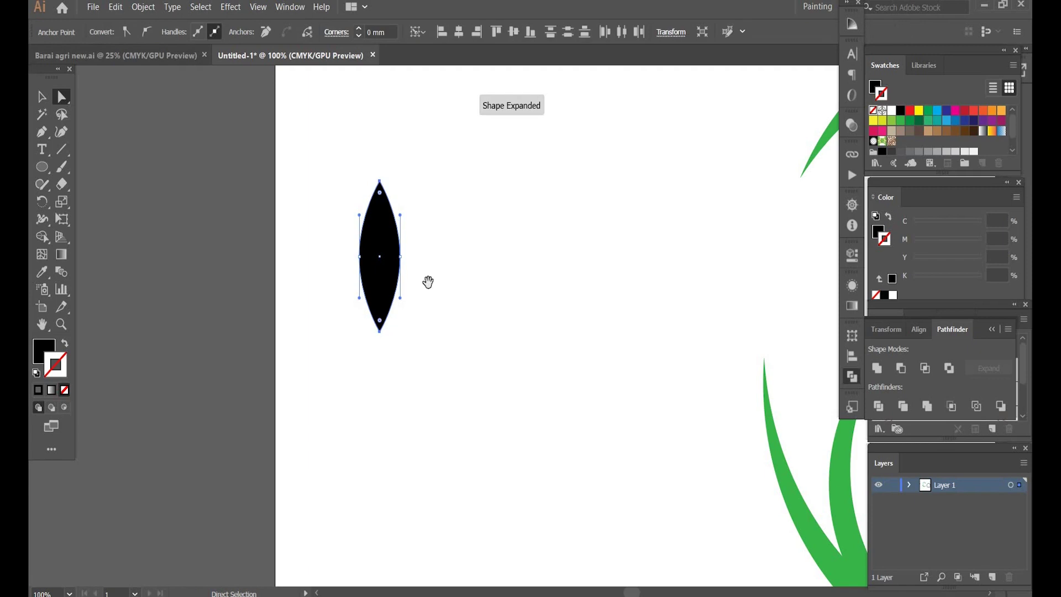
{"action": "left_click_drag", "start_coordinate": [402, 265], "coordinate": [431, 317]}
{"action": "left_click", "coordinate": [389, 312]}
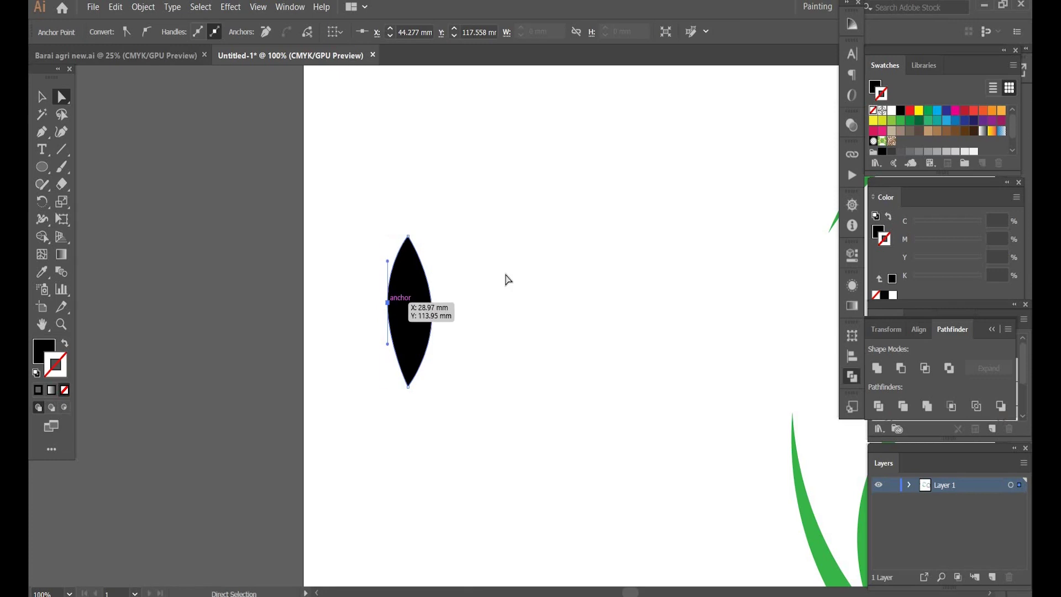
{"action": "left_click", "coordinate": [504, 280]}
- Draw a vertical Pen line about 26 mm long from inside the grain's upper tip upward, and align it with the tip
{"action": "key", "text": "p"}
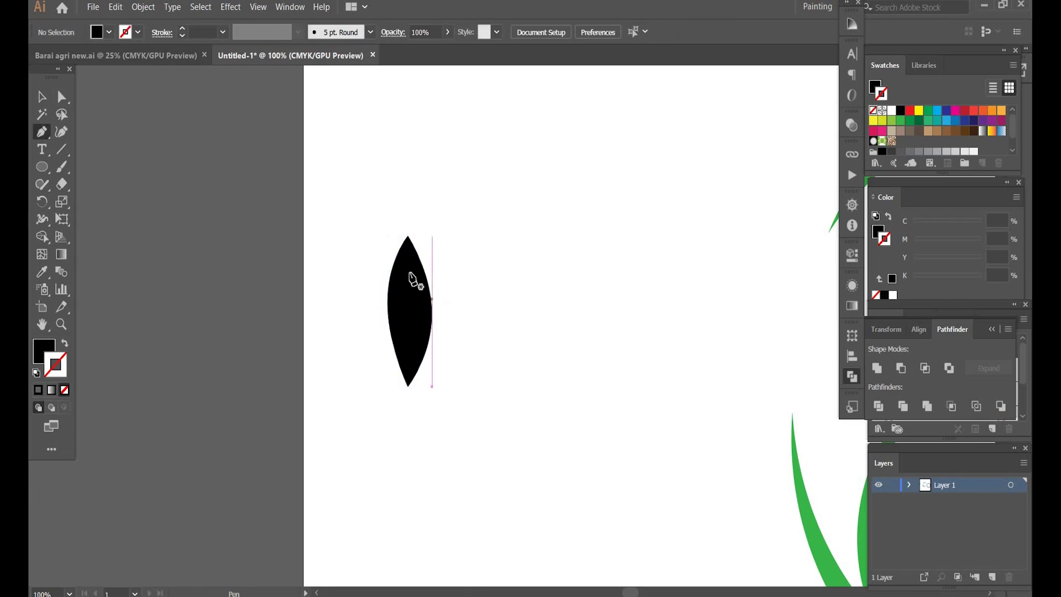
{"action": "left_click_drag", "start_coordinate": [409, 236], "coordinate": [409, 181]}
{"action": "key", "text": "ctrl+z"}
{"action": "left_click_drag", "start_coordinate": [408, 232], "coordinate": [410, 187]}
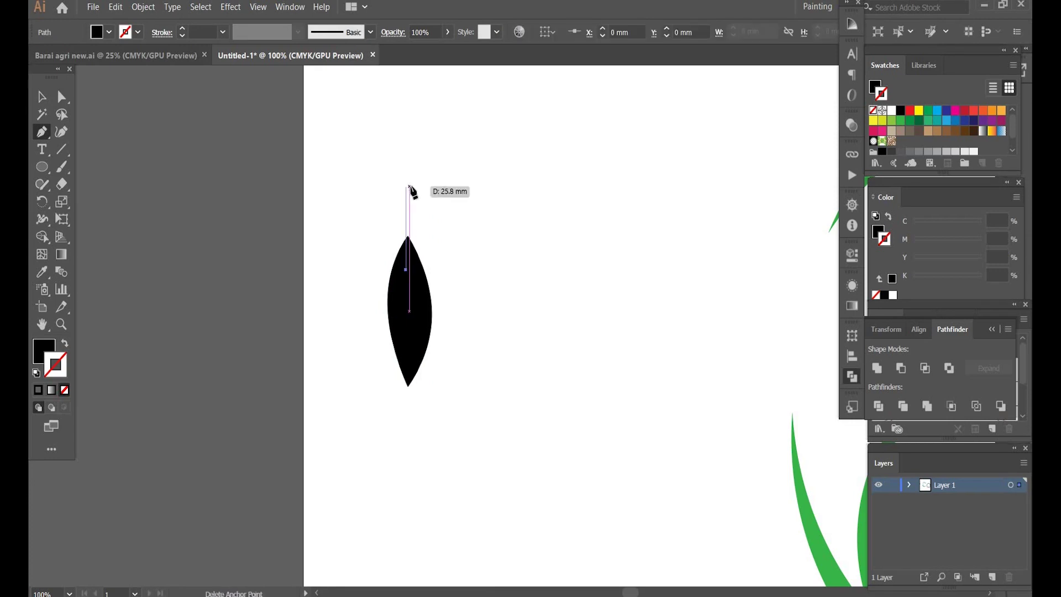
{"action": "left_click", "coordinate": [410, 186], "text": "shift"}
{"action": "key", "text": "v"}
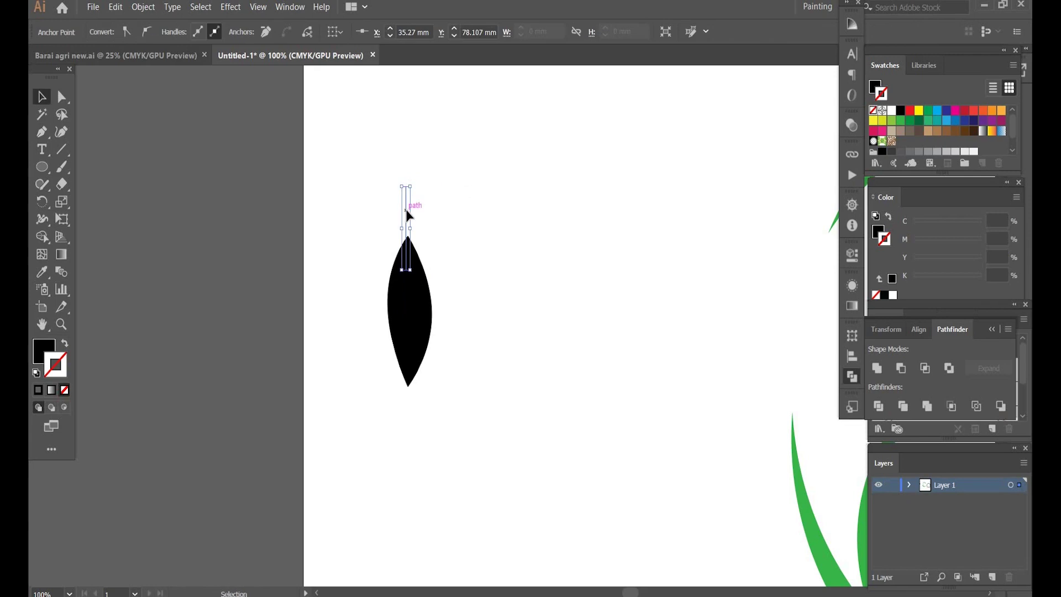
{"action": "left_click_drag", "start_coordinate": [409, 216], "coordinate": [412, 207]}
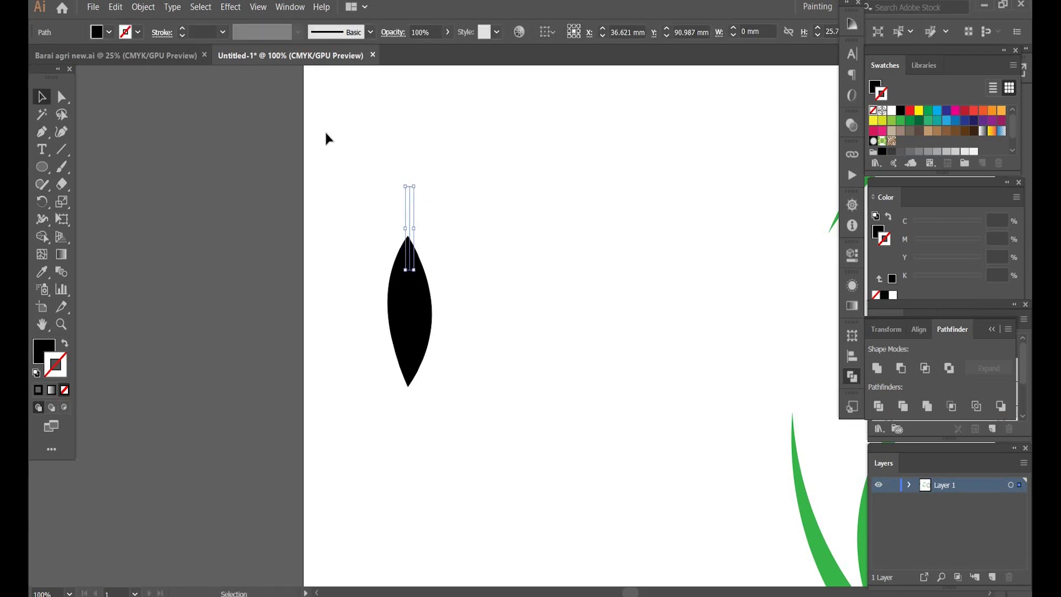
- Give the vertical line a black 4 px stroke with a width profile tapering upward, and centre it on the grain's tip
{"action": "key", "text": "shift+grave"}
{"action": "key", "text": "v"}
{"action": "left_click", "coordinate": [182, 30]}
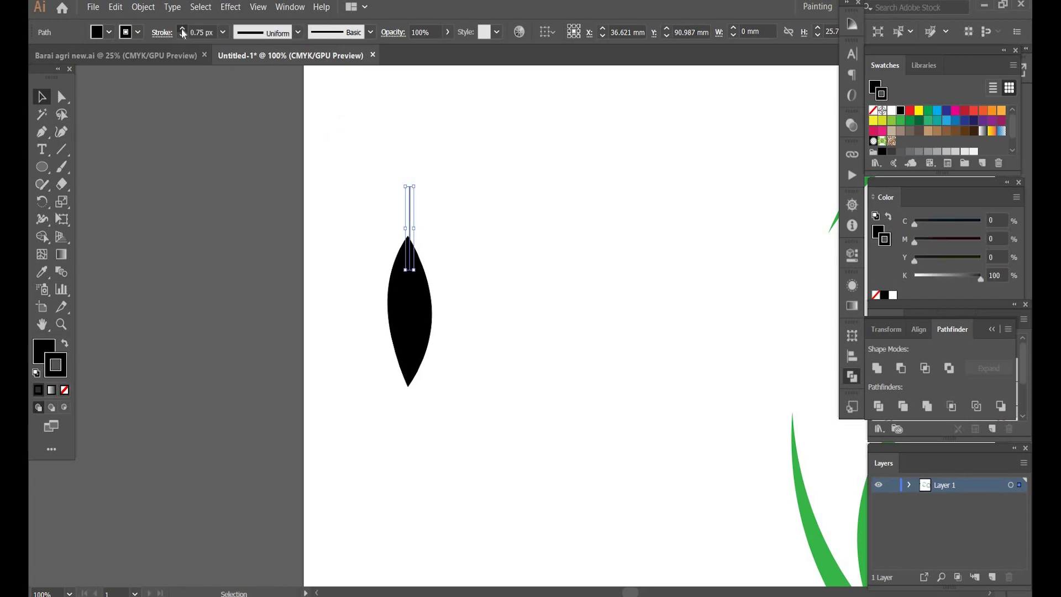
{"action": "left_click", "coordinate": [182, 29]}
{"action": "left_click", "coordinate": [183, 28]}
{"action": "left_click", "coordinate": [182, 29]}
{"action": "left_click", "coordinate": [182, 29]}
{"action": "left_click", "coordinate": [298, 32]}
{"action": "left_click", "coordinate": [251, 152]}
{"action": "left_click", "coordinate": [525, 198]}
{"action": "mouse_move", "coordinate": [412, 240]}
{"action": "left_mouse_down"}
{"action": "mouse_move", "coordinate": [408, 223]}
{"action": "mouse_move", "coordinate": [431, 243]}
{"action": "left_mouse_up"}
{"action": "left_click", "coordinate": [422, 246]}
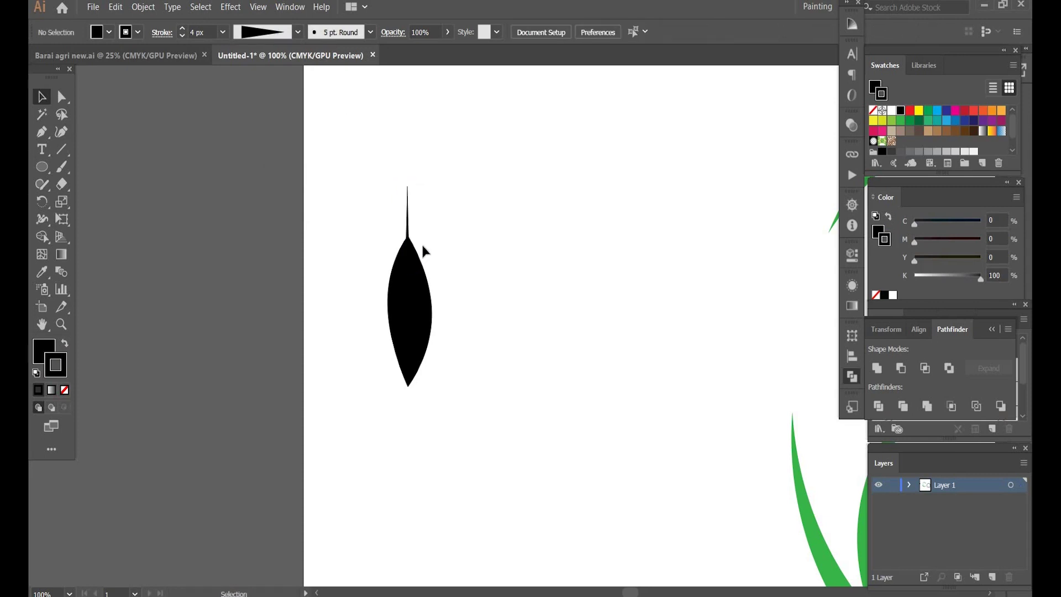
- Expand the appearance of the grain and its tapered line, and combine them with the Pathfinder Merge operation
{"action": "left_click_drag", "start_coordinate": [386, 184], "coordinate": [453, 422]}
{"action": "left_click", "coordinate": [144, 7]}
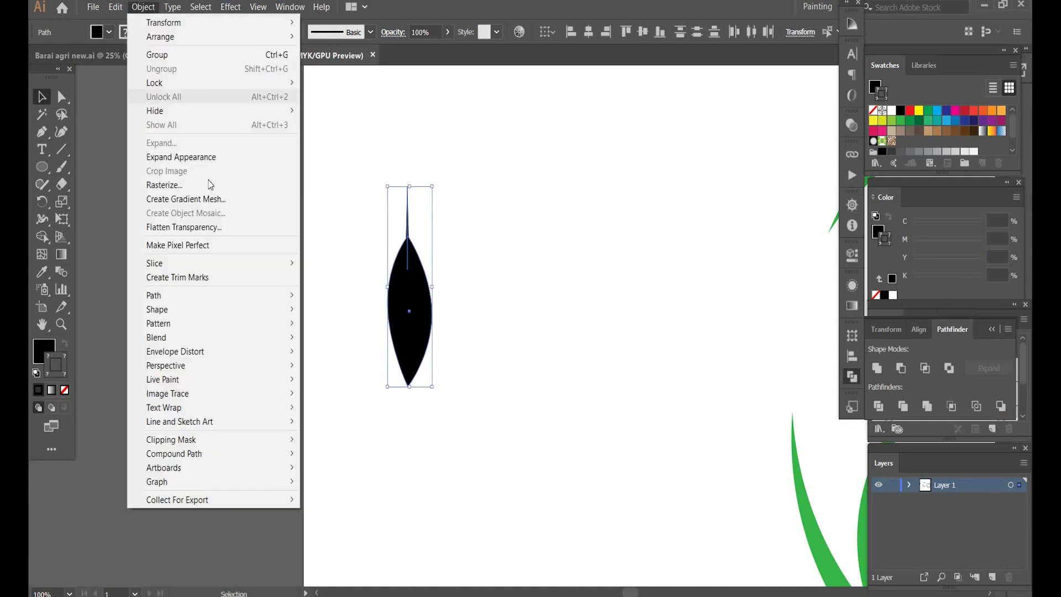
{"action": "left_click", "coordinate": [206, 157]}
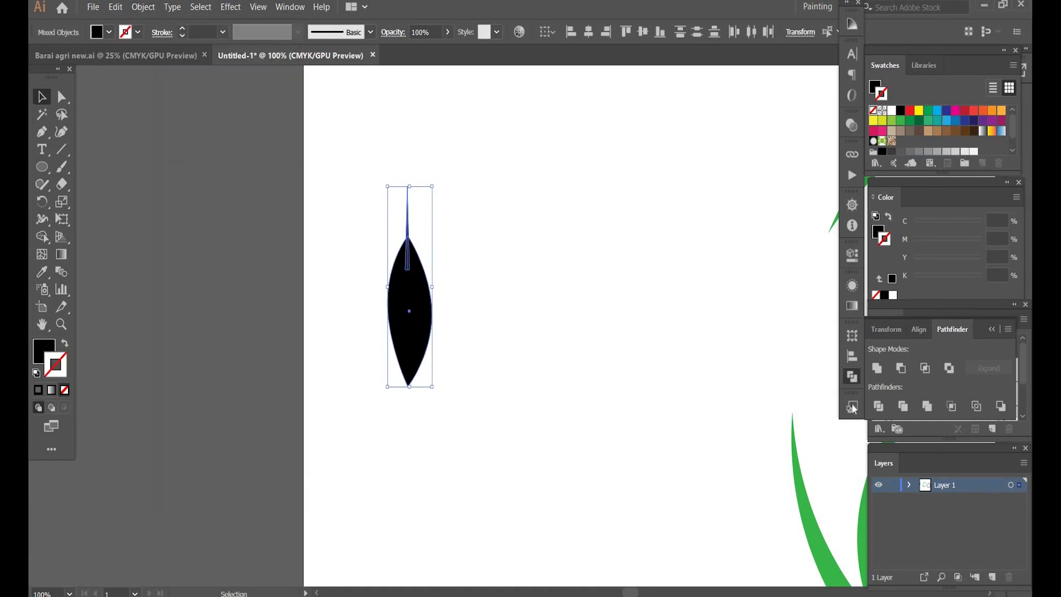
{"action": "left_click", "coordinate": [850, 376]}
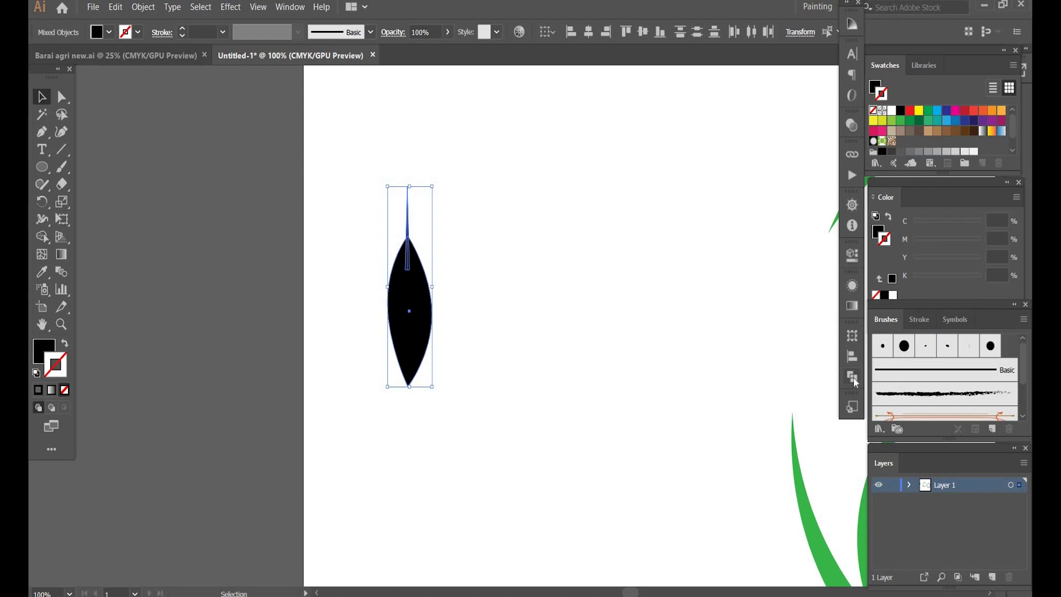
{"action": "left_click", "coordinate": [853, 376]}
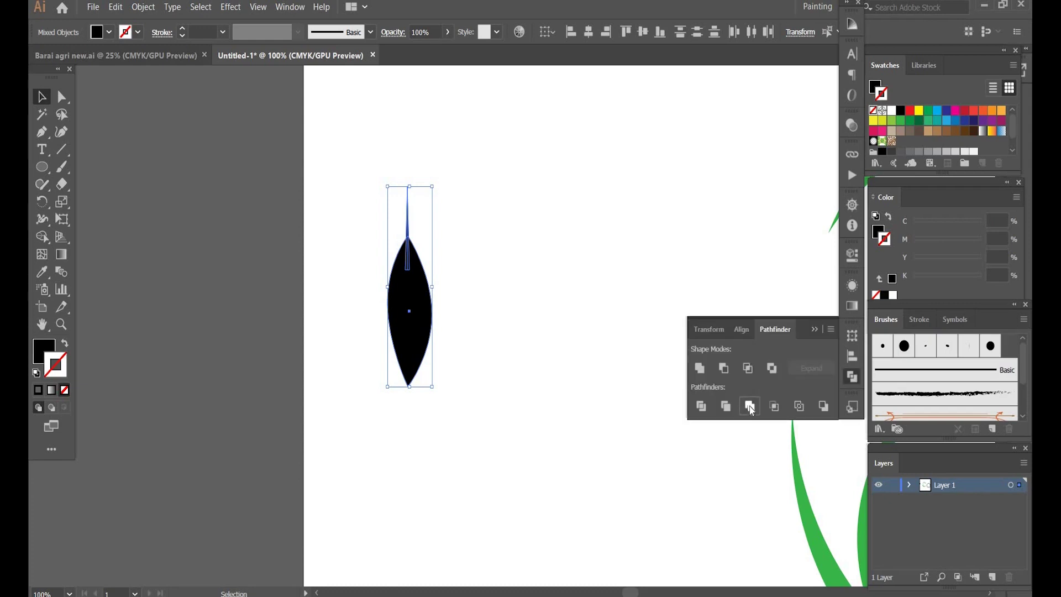
{"action": "left_click", "coordinate": [752, 410]}
{"action": "left_click", "coordinate": [502, 413]}
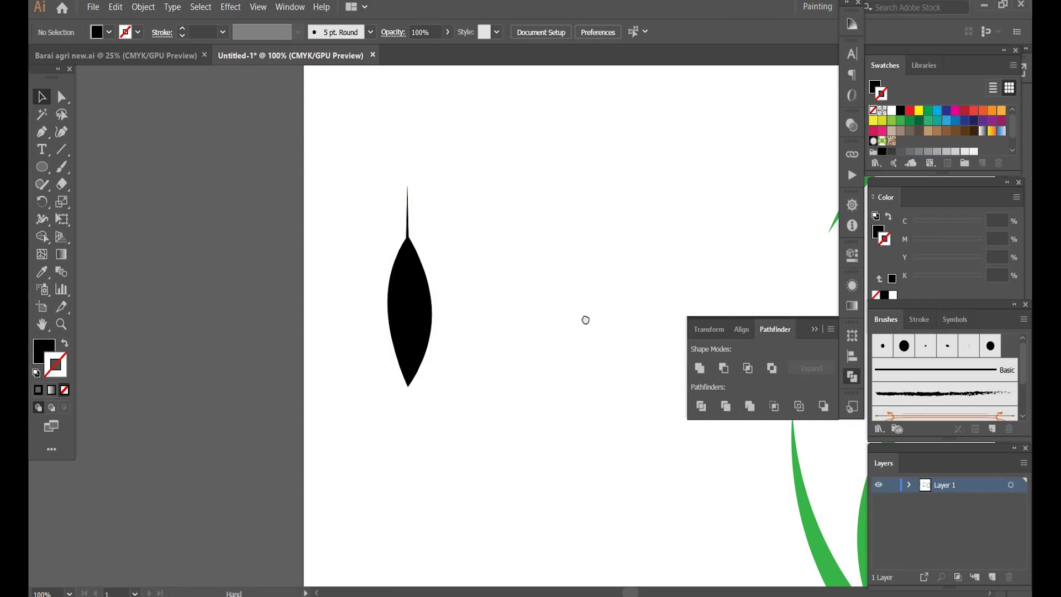
{"action": "left_click_drag", "start_coordinate": [585, 317], "coordinate": [594, 293]}
{"action": "left_click", "coordinate": [814, 328]}
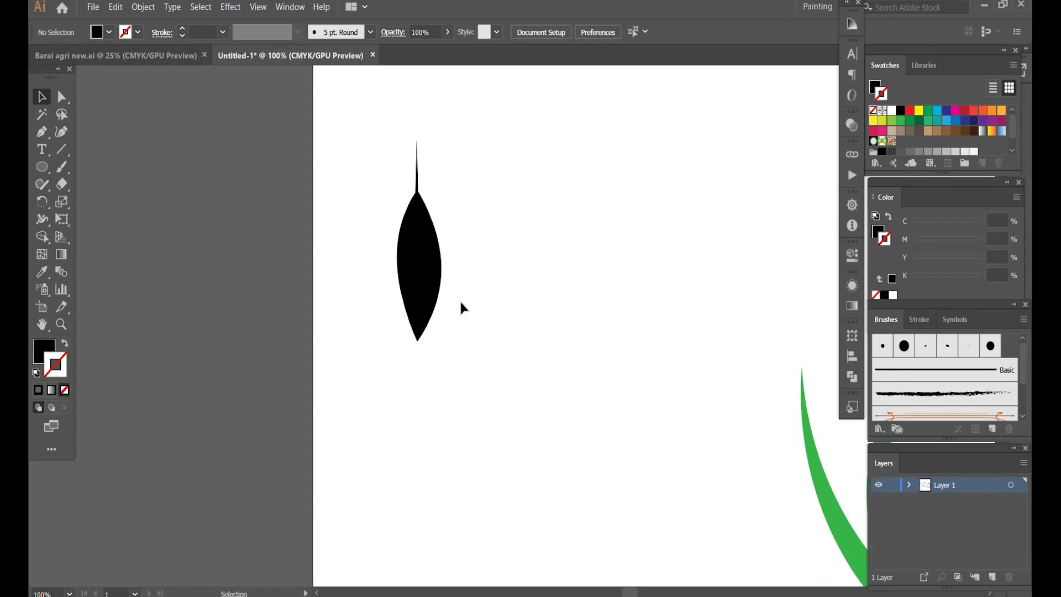
- Scale the grain down to about 9.6 mm wide and place it lower, tilted with its thin tip pointing up and left
{"action": "left_click", "coordinate": [425, 315]}
{"action": "left_click_drag", "start_coordinate": [441, 340], "coordinate": [424, 267]}
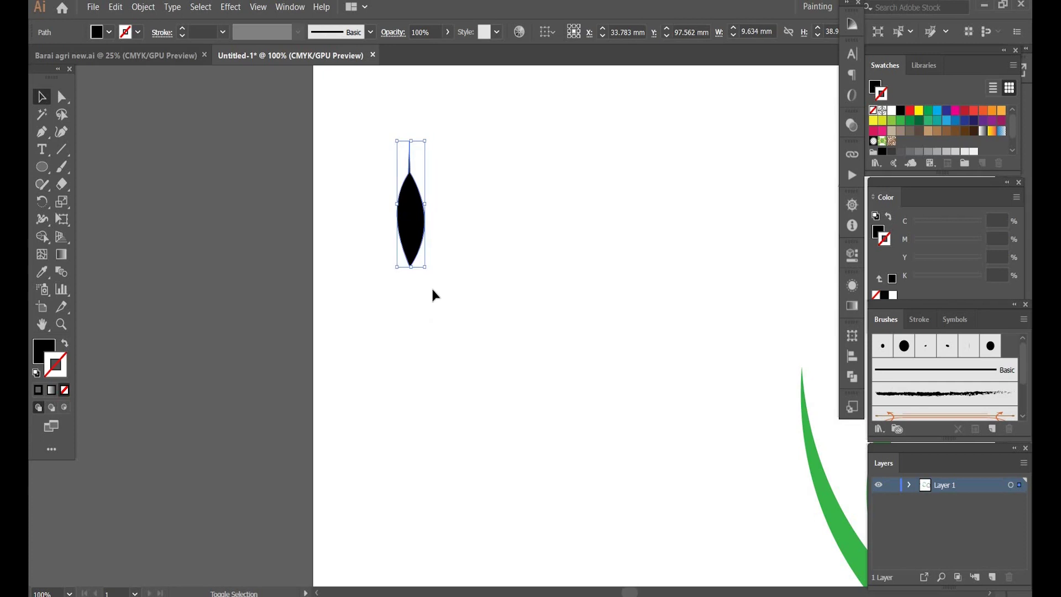
{"action": "left_click_drag", "start_coordinate": [459, 232], "coordinate": [470, 454]}
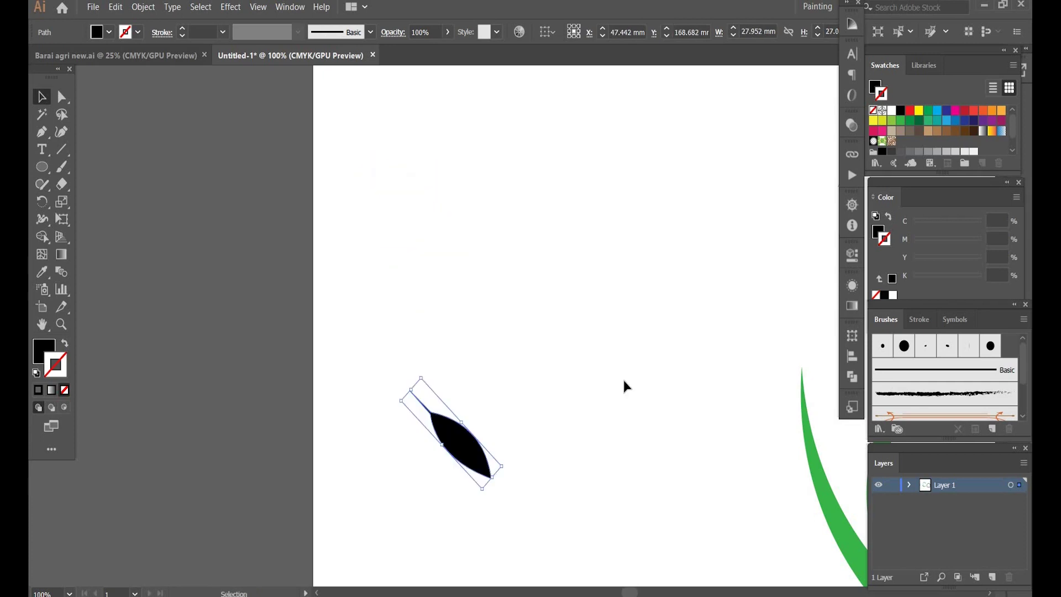
- Move the tilted grain further down, to the lower left area of the artboard
{"action": "key", "text": "space"}
{"action": "left_click_drag", "start_coordinate": [431, 369], "coordinate": [368, 70]}
{"action": "left_click_drag", "start_coordinate": [400, 175], "coordinate": [402, 376]}
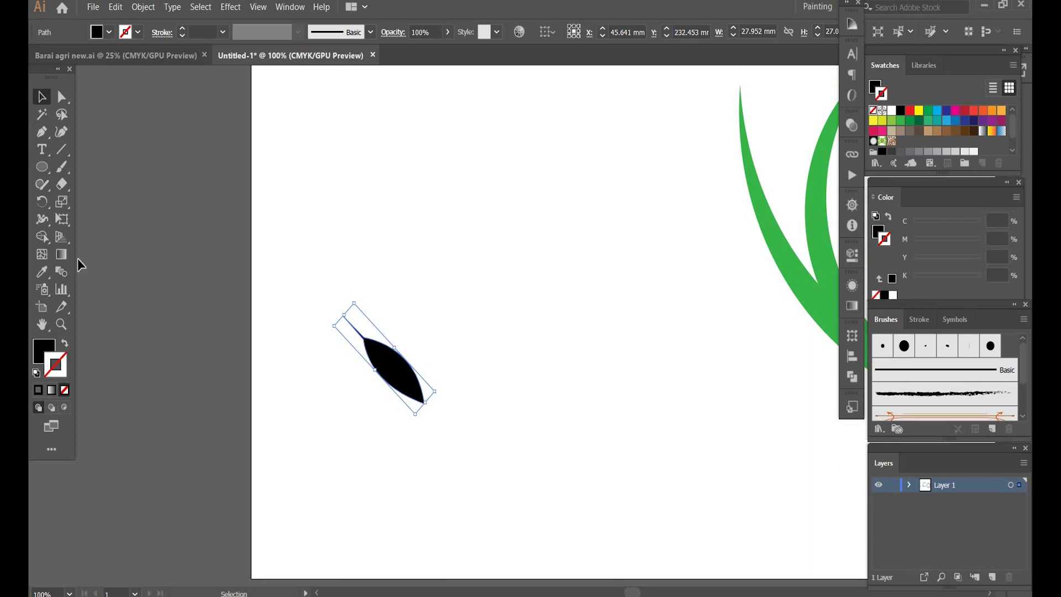
- Reflect a copy of the grain across a vertical axis at its lower tip, and move it so the two bases touch
{"action": "left_click_drag", "start_coordinate": [42, 204], "coordinate": [91, 224]}
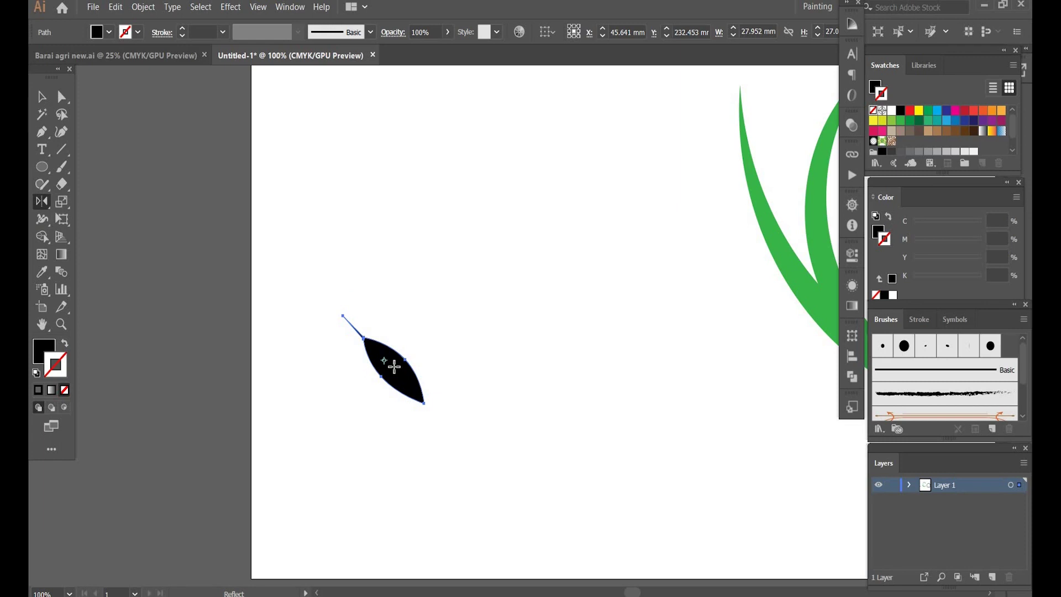
{"action": "left_click_drag", "start_coordinate": [384, 359], "coordinate": [426, 402]}
{"action": "left_click", "coordinate": [425, 399], "text": "alt"}
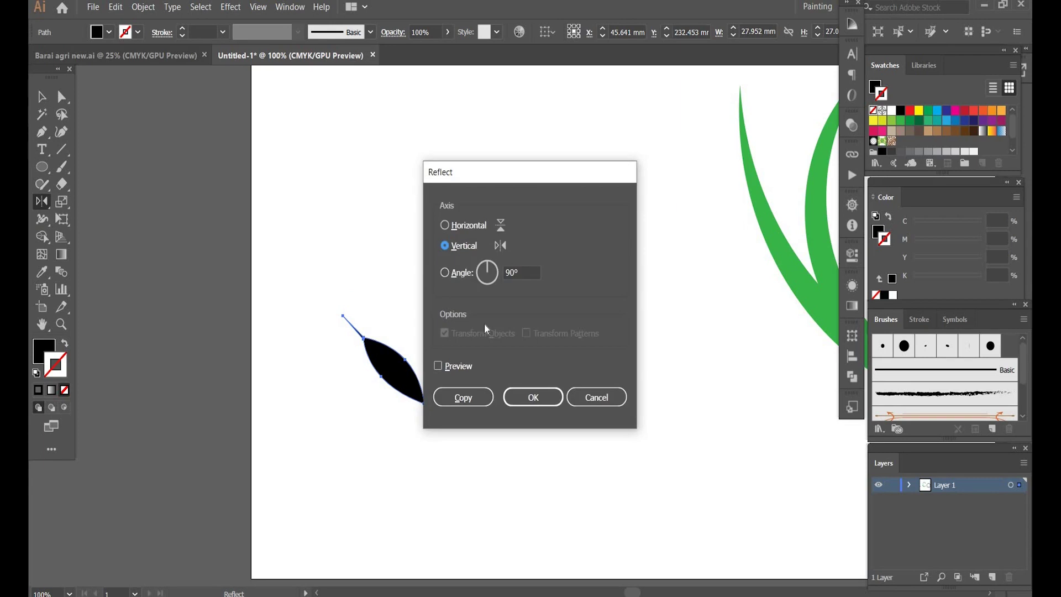
{"action": "left_click", "coordinate": [463, 398]}
{"action": "left_click", "coordinate": [483, 391]}
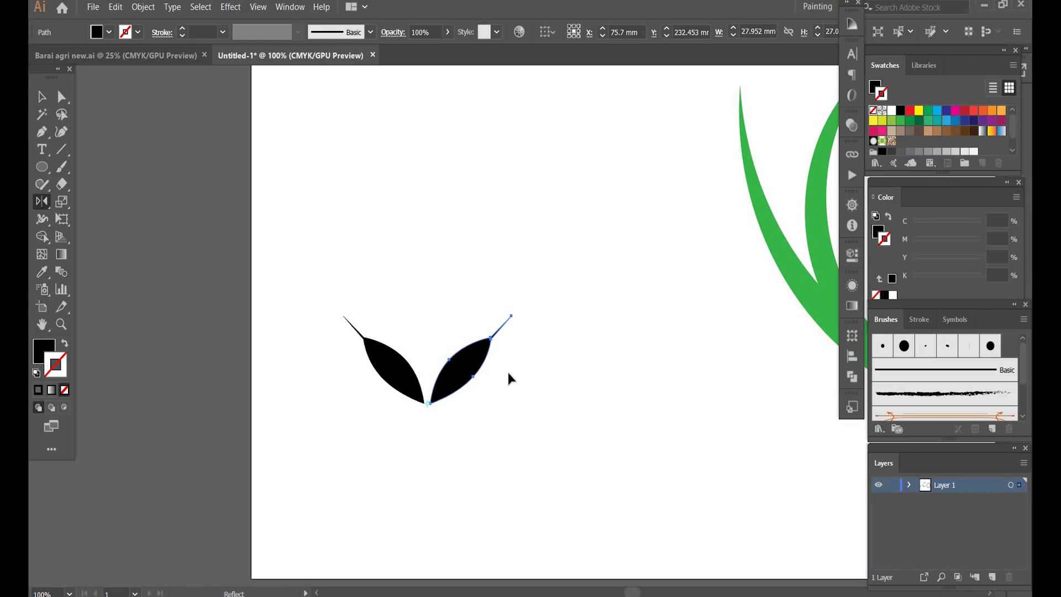
{"action": "key", "text": "v"}
{"action": "left_click", "coordinate": [507, 406]}
{"action": "left_click_drag", "start_coordinate": [473, 371], "coordinate": [453, 311]}
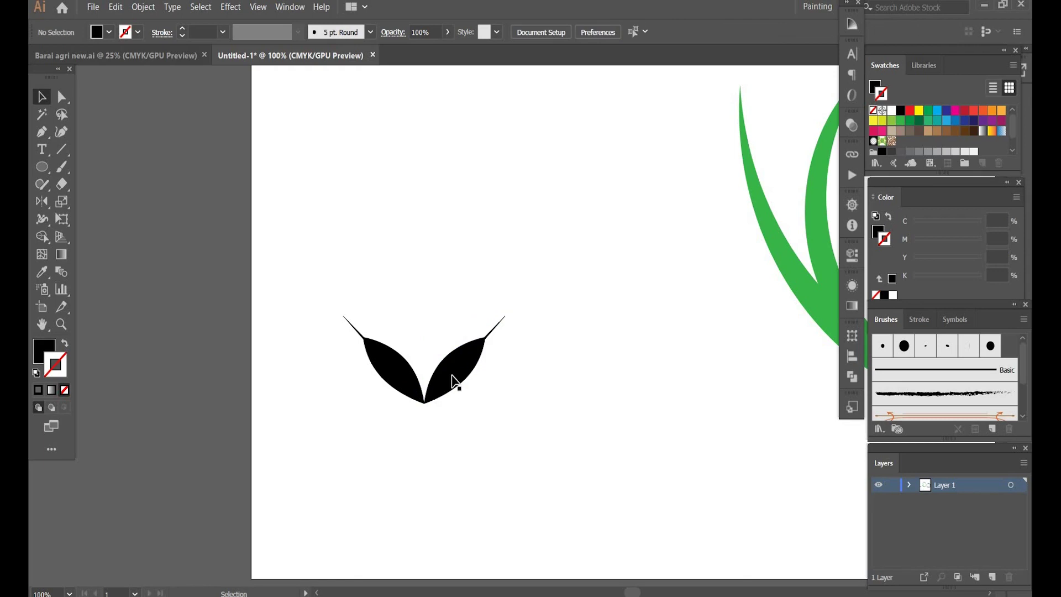
- Duplicate the grain pair above the original and scale the copy down to about 18 mm wide
{"action": "key", "text": "space"}
{"action": "left_click_drag", "start_coordinate": [499, 266], "coordinate": [503, 328]}
{"action": "left_click", "coordinate": [409, 433]}
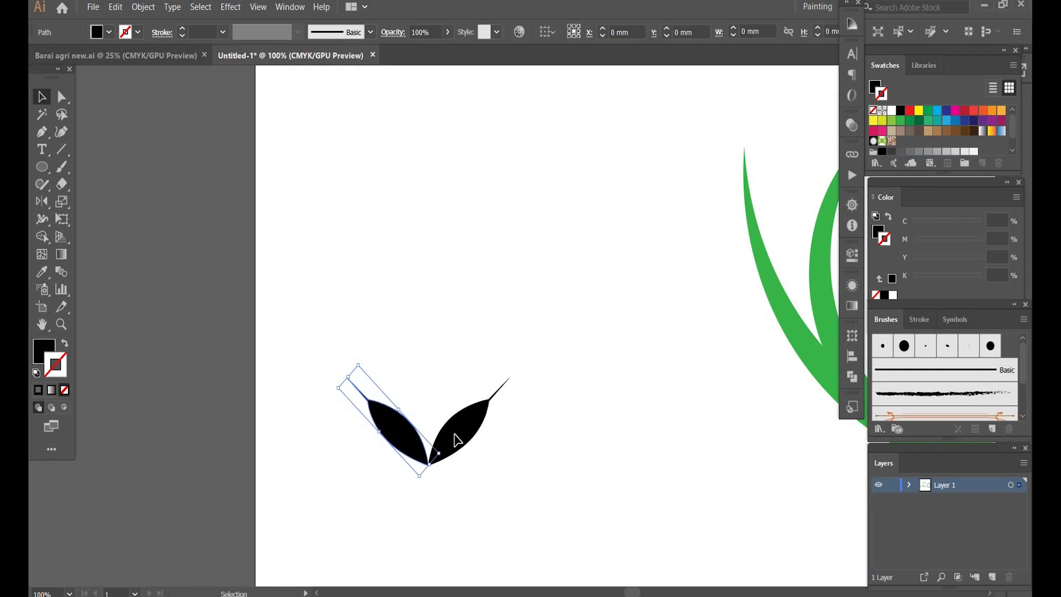
{"action": "left_click", "coordinate": [456, 439], "text": "shift"}
{"action": "key", "text": "a"}
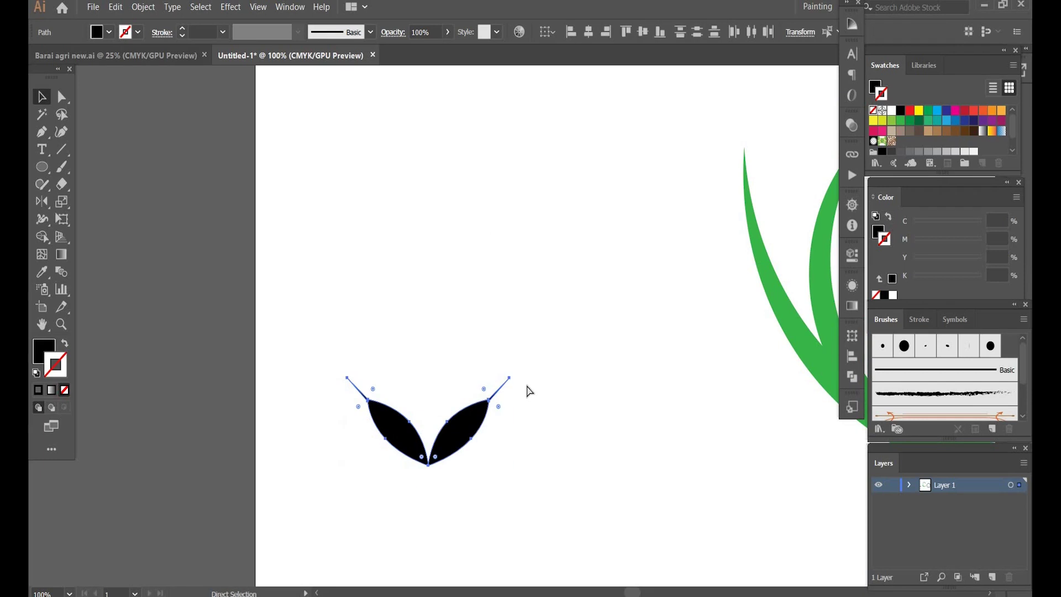
{"action": "key", "text": "ctrl+minus"}
{"action": "key", "text": "ctrl+minus"}
{"action": "key", "text": "ctrl+minus"}
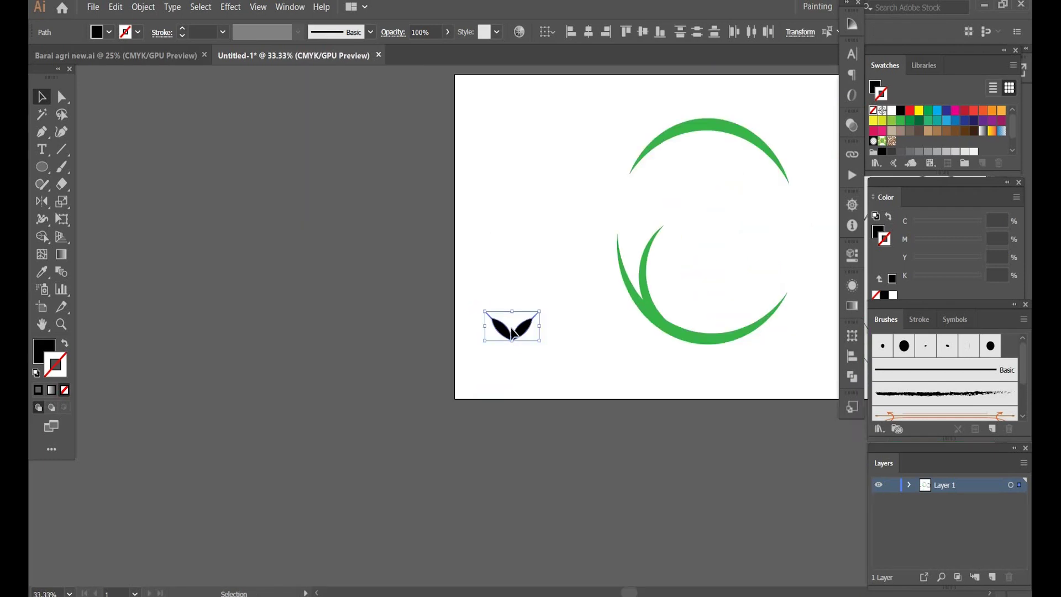
{"action": "left_click_drag", "start_coordinate": [513, 333], "coordinate": [504, 189]}
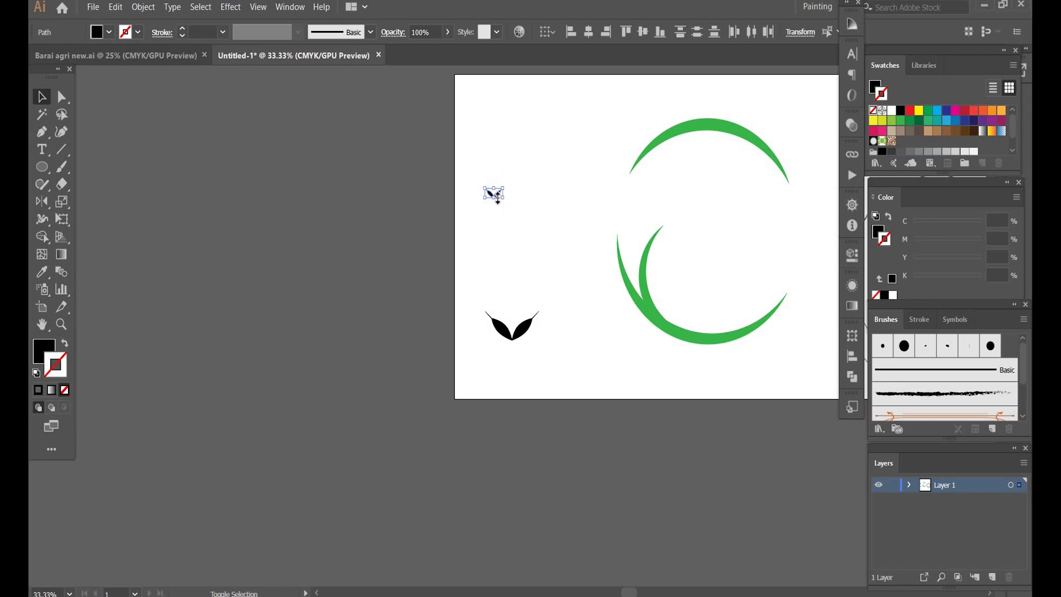
{"action": "left_click", "coordinate": [535, 290]}
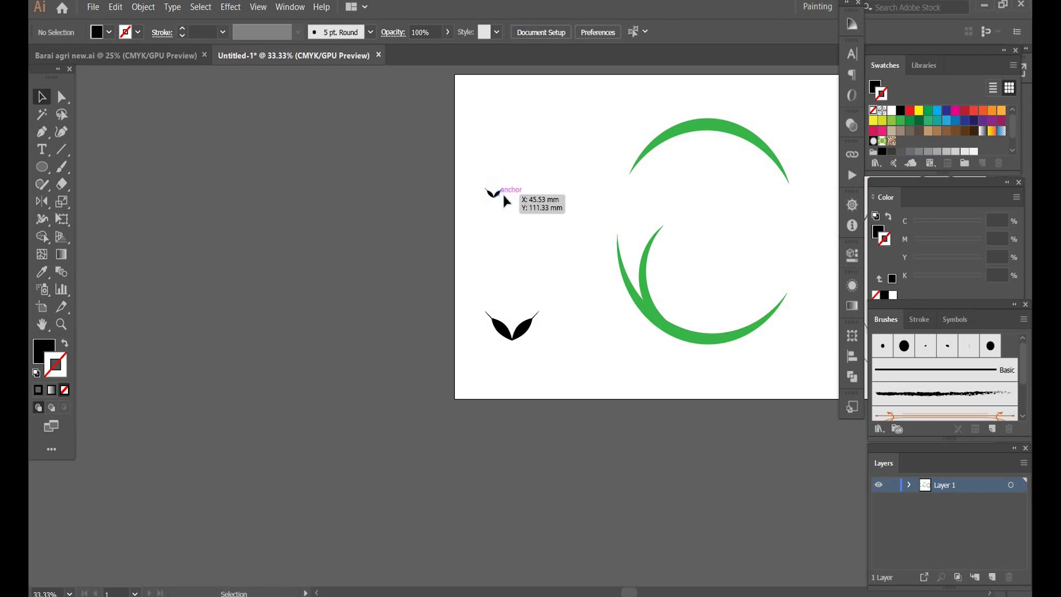
- Centre the small grain pair directly above the large pair
{"action": "left_click_drag", "start_coordinate": [504, 197], "coordinate": [517, 203]}
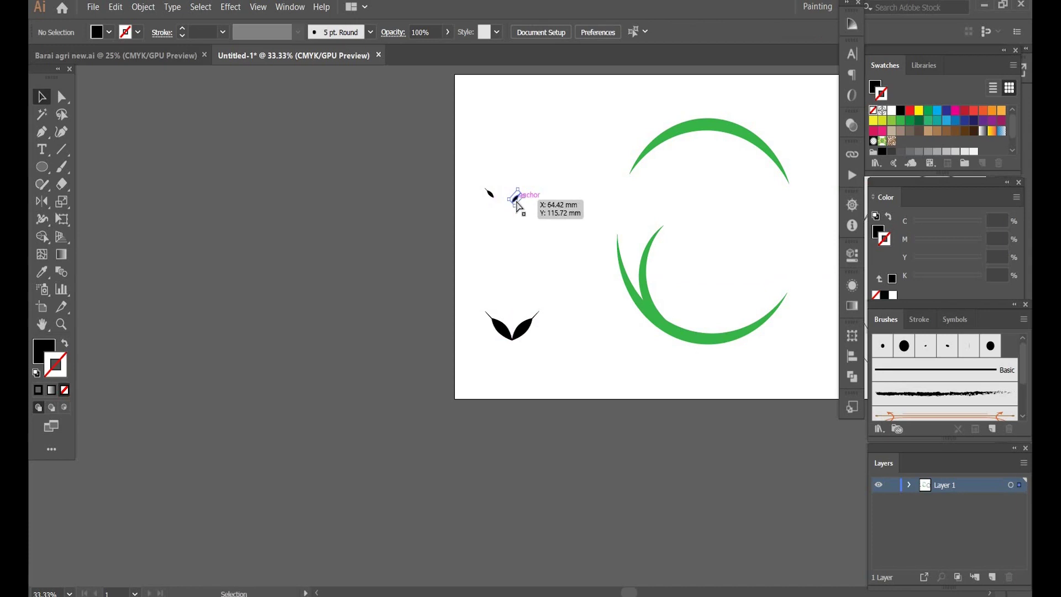
{"action": "key", "text": "ctrl+z"}
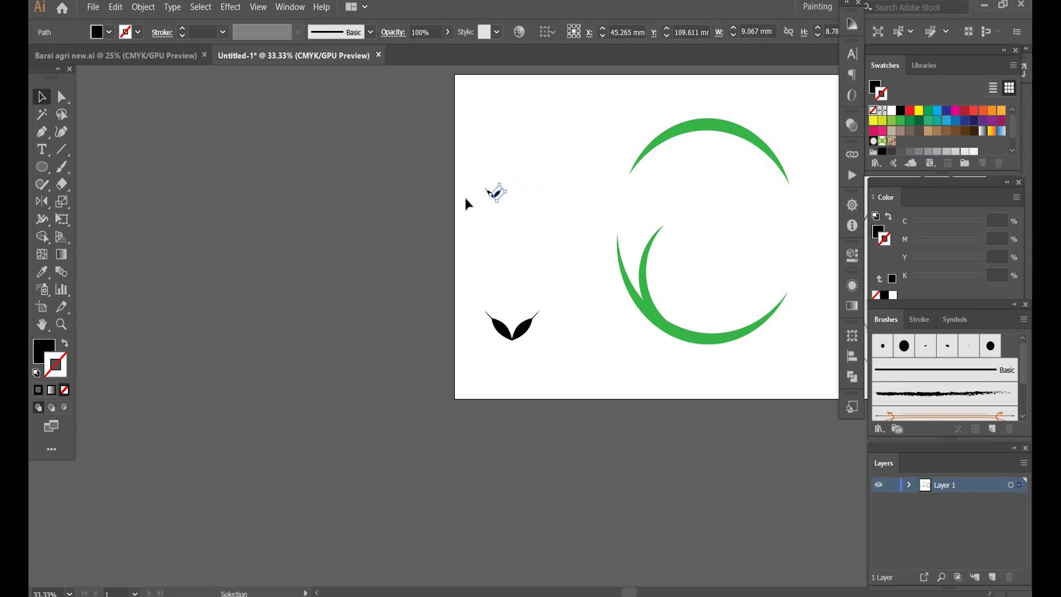
{"action": "left_click", "coordinate": [497, 193], "text": "shift"}
{"action": "left_click_drag", "start_coordinate": [499, 196], "coordinate": [536, 320]}
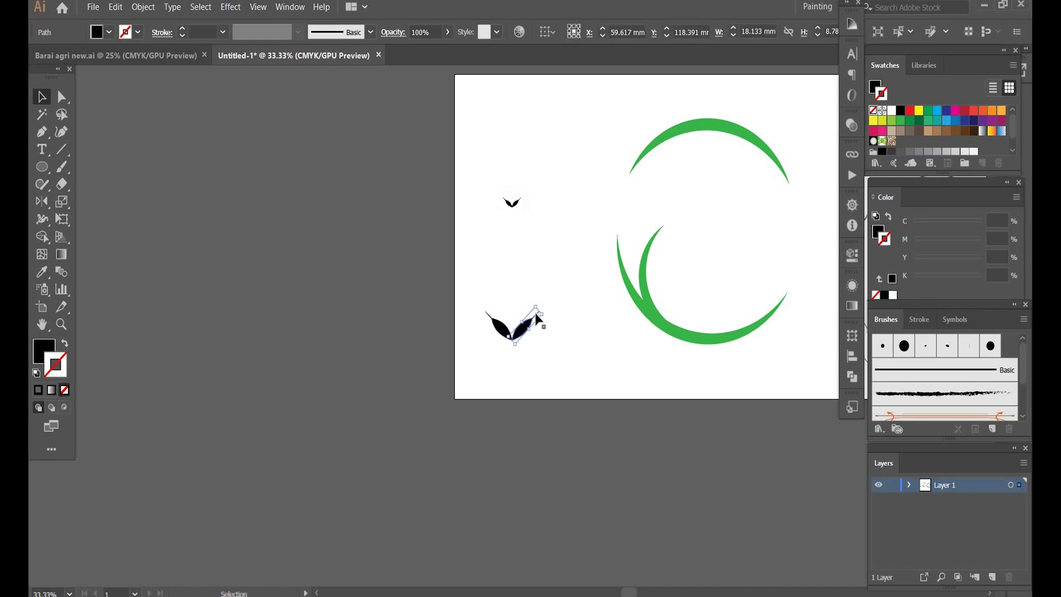
- Scale the large grain pair down from its centre to about 45 mm wide and nudge it slightly upward
{"action": "left_click", "coordinate": [536, 314], "text": "shift"}
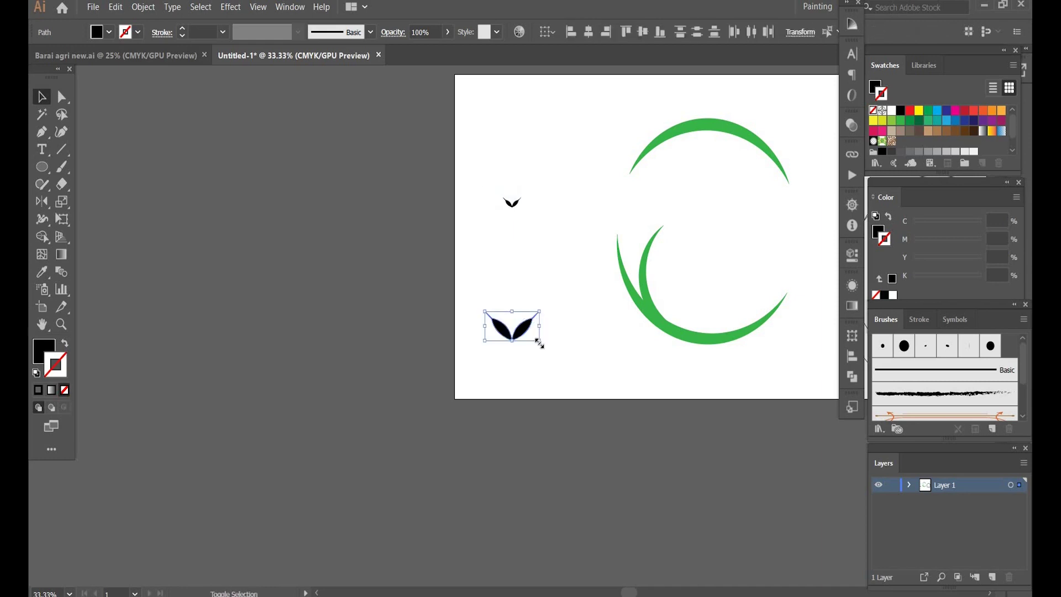
{"action": "left_click_drag", "start_coordinate": [531, 340], "coordinate": [519, 324]}
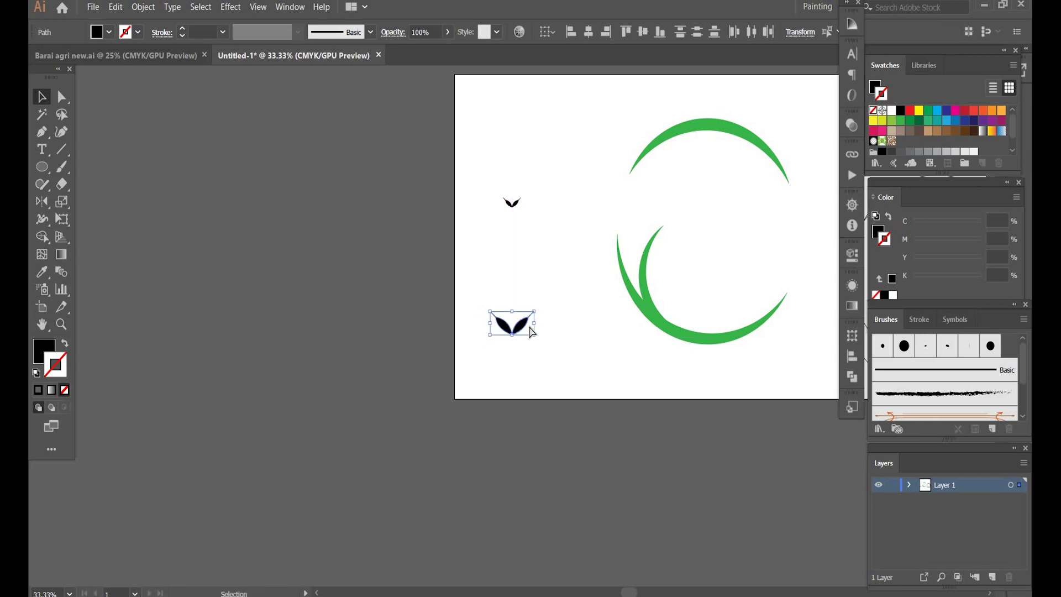
{"action": "key", "text": "a"}
{"action": "key", "text": "ctrl+plus"}
{"action": "key", "text": "ctrl+plus"}
{"action": "key", "text": "ctrl+plus"}
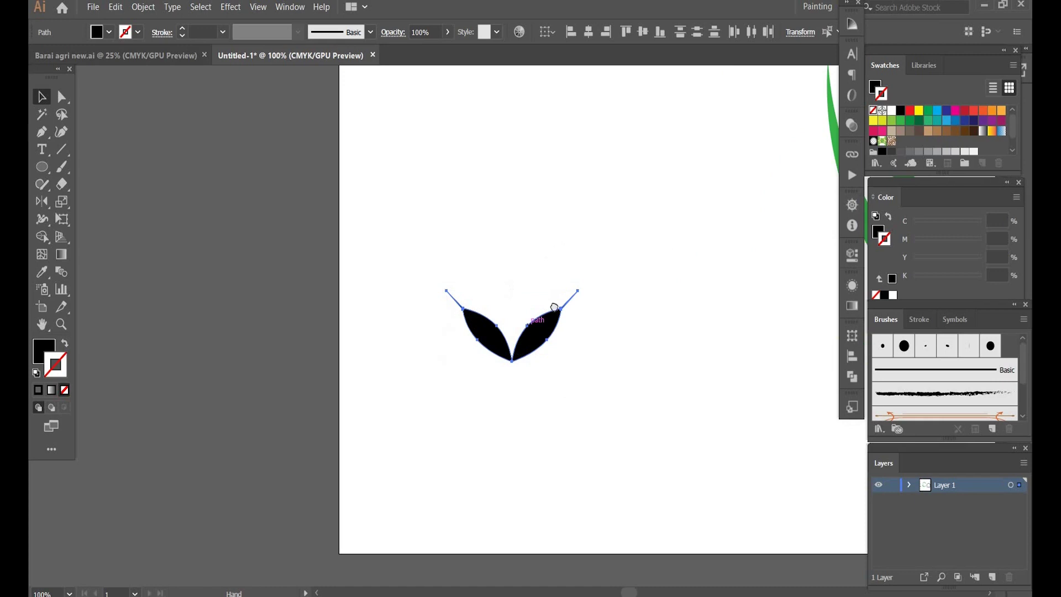
{"action": "left_click_drag", "start_coordinate": [563, 242], "coordinate": [512, 395]}
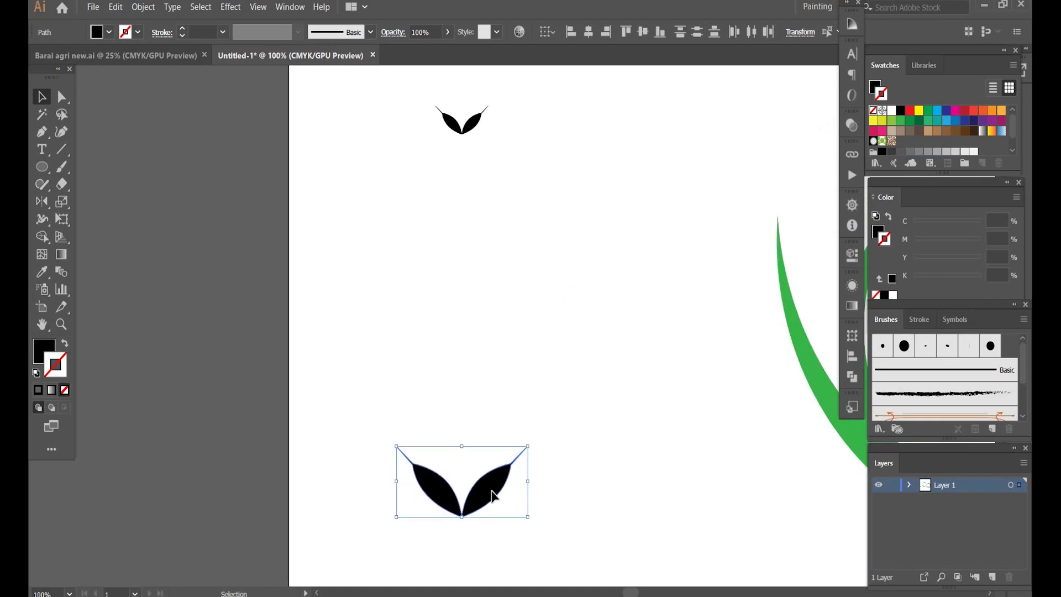
{"action": "left_click_drag", "start_coordinate": [493, 496], "coordinate": [493, 493]}
{"action": "left_click", "coordinate": [546, 356]}
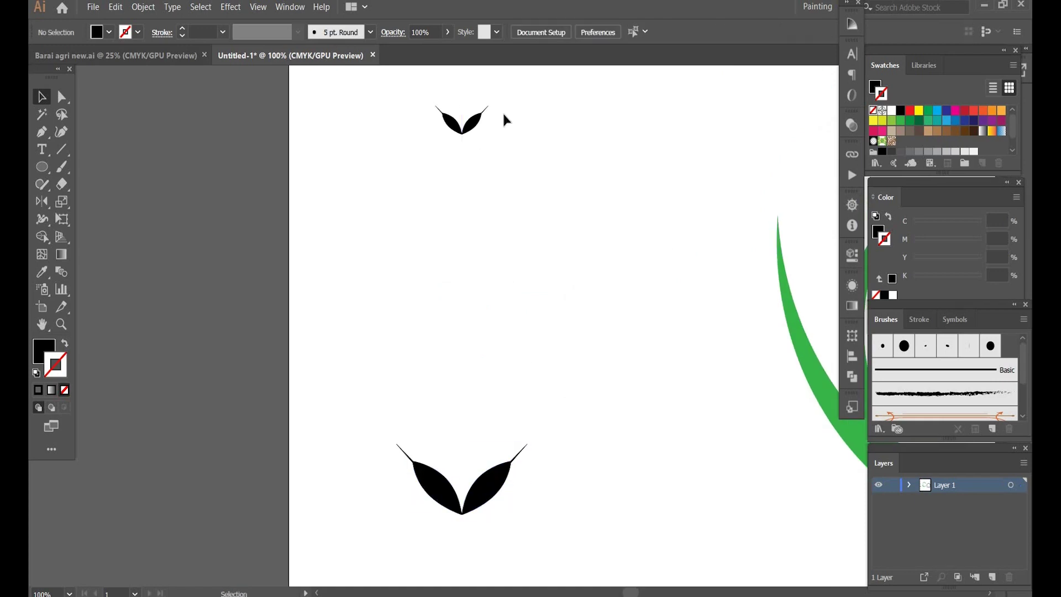
- Combine the two grains of the small pair with Pathfinder Unite, and do the same for the large pair
{"action": "left_click_drag", "start_coordinate": [502, 111], "coordinate": [469, 128]}
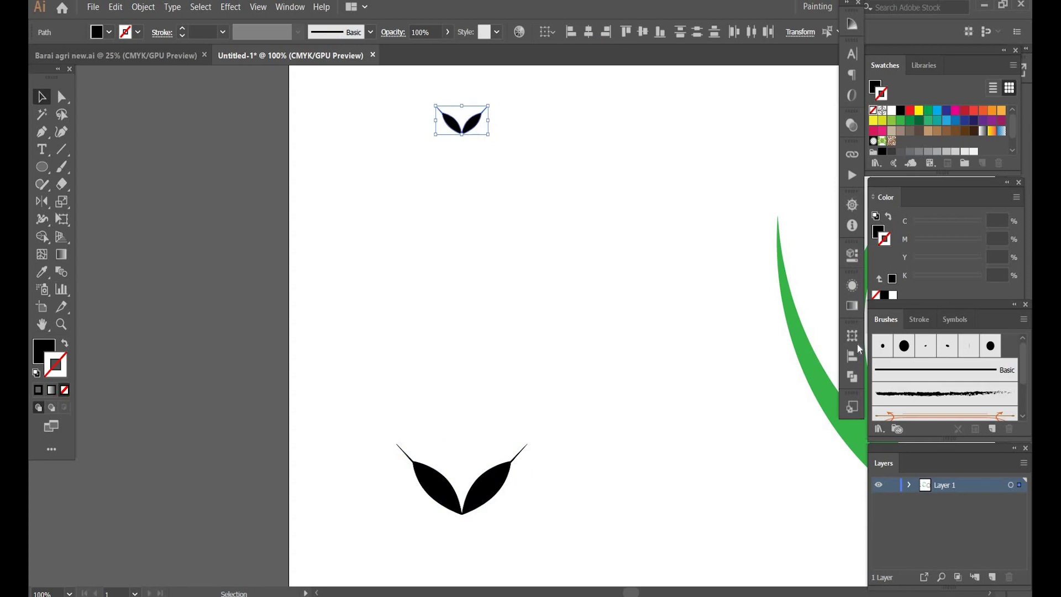
{"action": "left_click", "coordinate": [853, 376]}
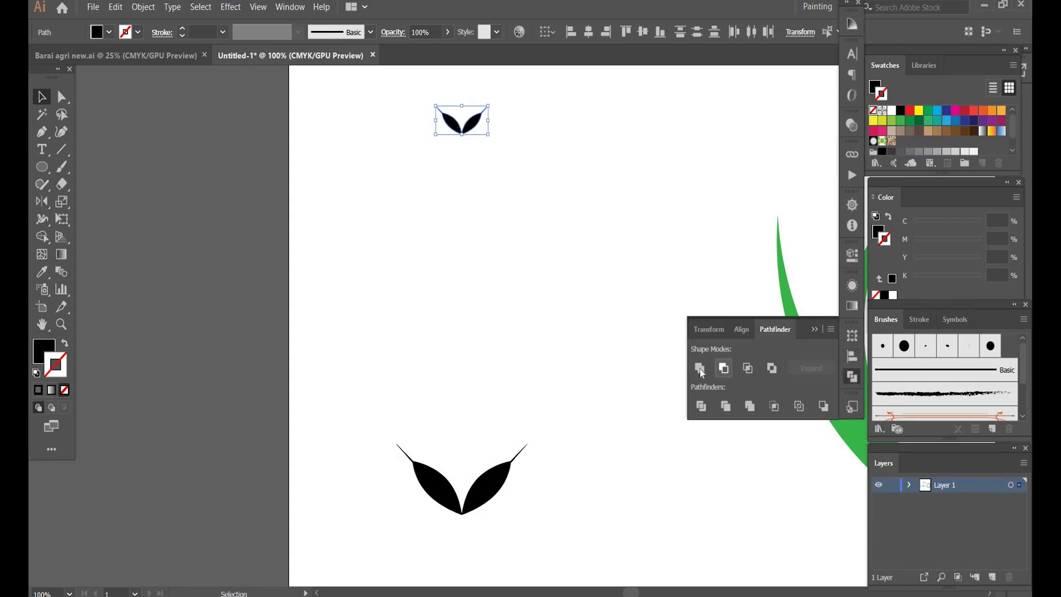
{"action": "left_click", "coordinate": [700, 368]}
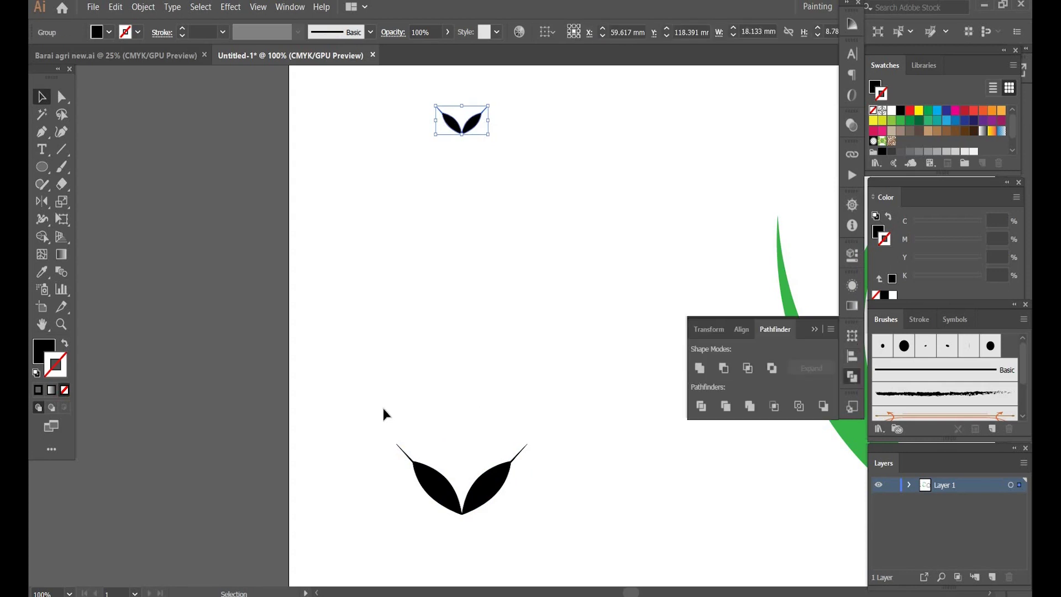
{"action": "left_click_drag", "start_coordinate": [382, 406], "coordinate": [540, 529]}
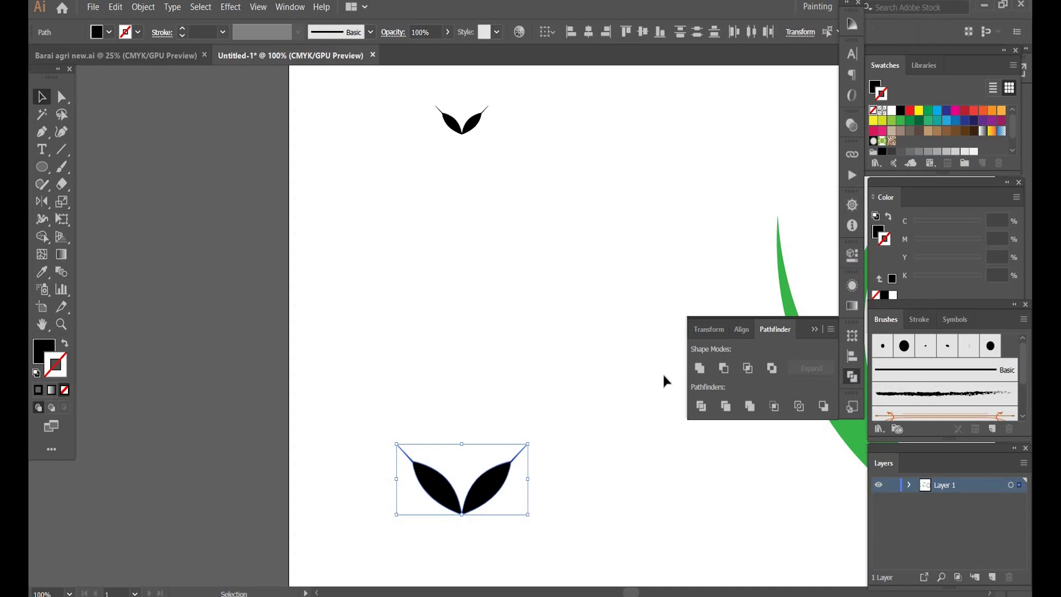
{"action": "left_click", "coordinate": [696, 372]}
- Blend the small and large grain pairs into a vertical column of nine pairs growing in size downward
{"action": "left_click_drag", "start_coordinate": [391, 95], "coordinate": [536, 539]}
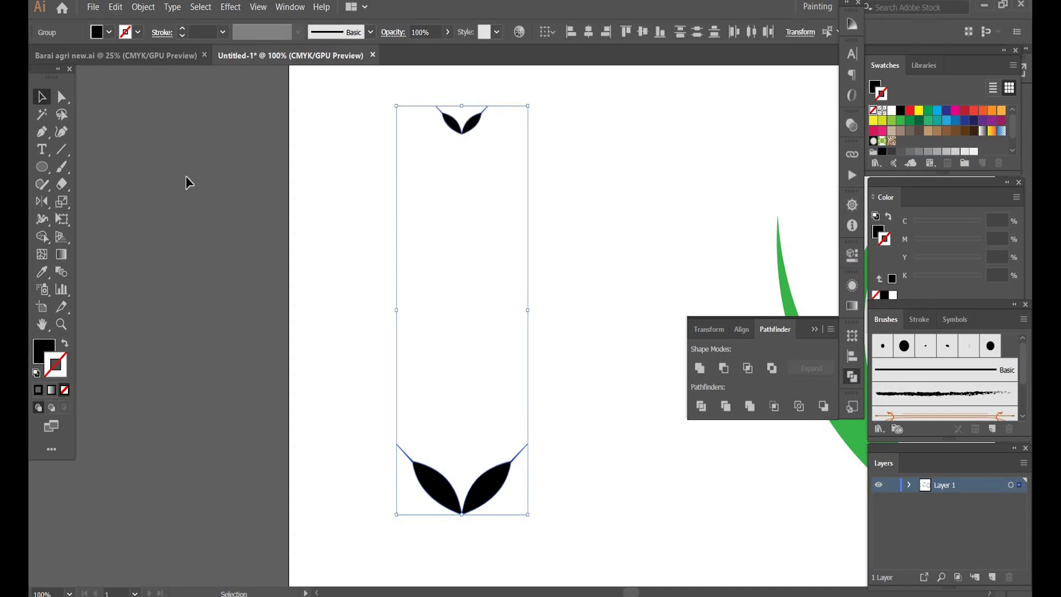
{"action": "left_click", "coordinate": [63, 275]}
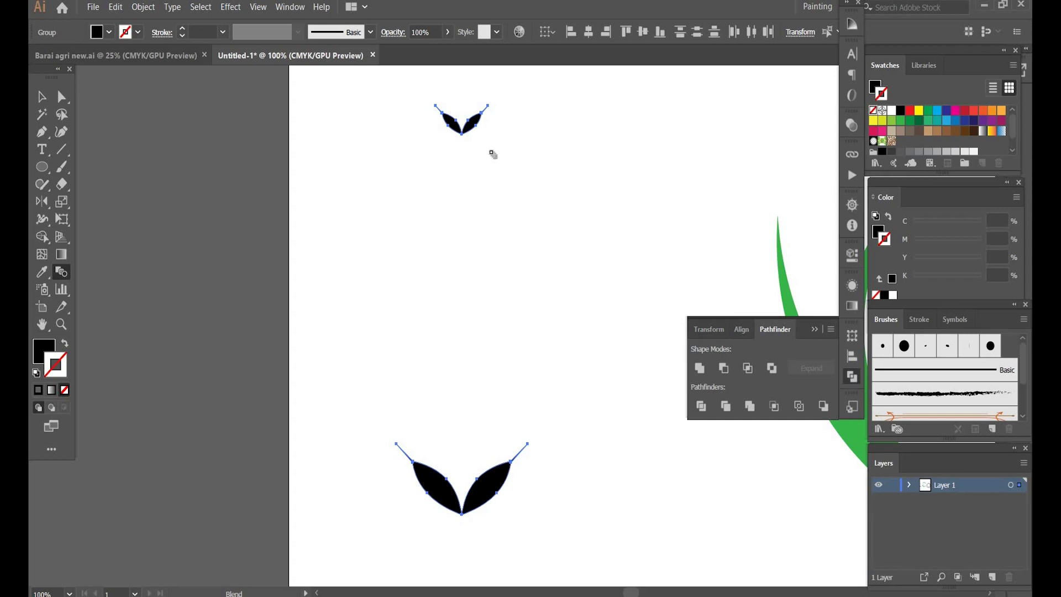
{"action": "left_click", "coordinate": [473, 125]}
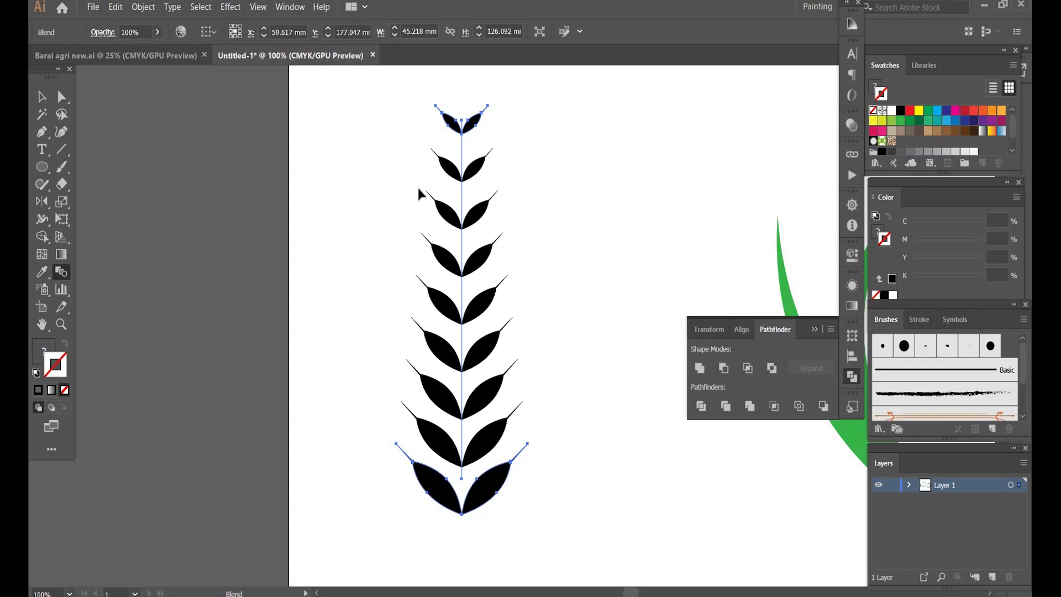
- Expand the blend's object and fill, and ungroup the resulting grain pairs
{"action": "key", "text": "v"}
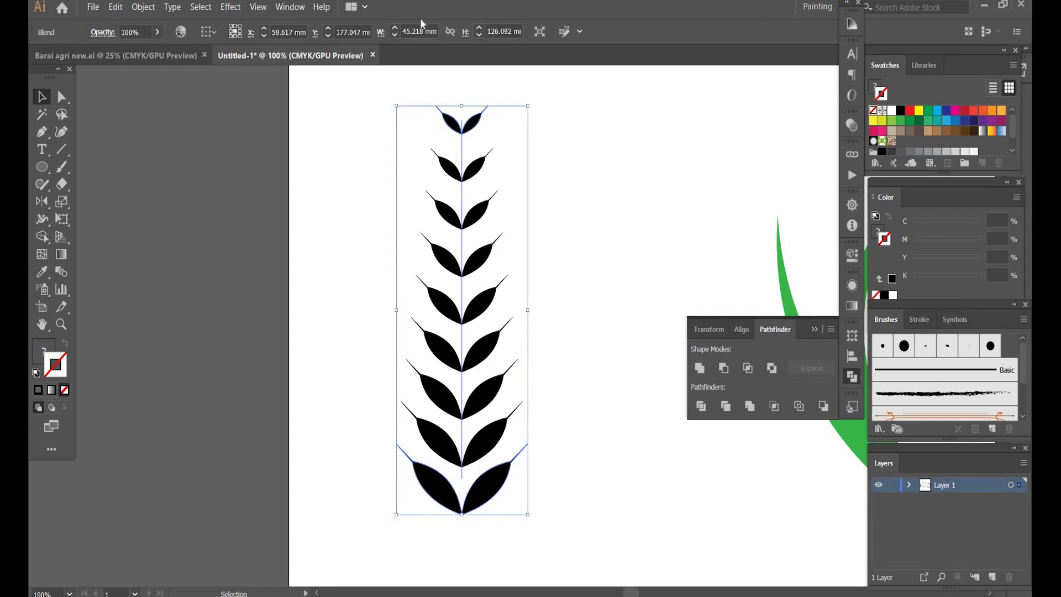
{"action": "left_click", "coordinate": [150, 8]}
{"action": "left_click", "coordinate": [198, 143]}
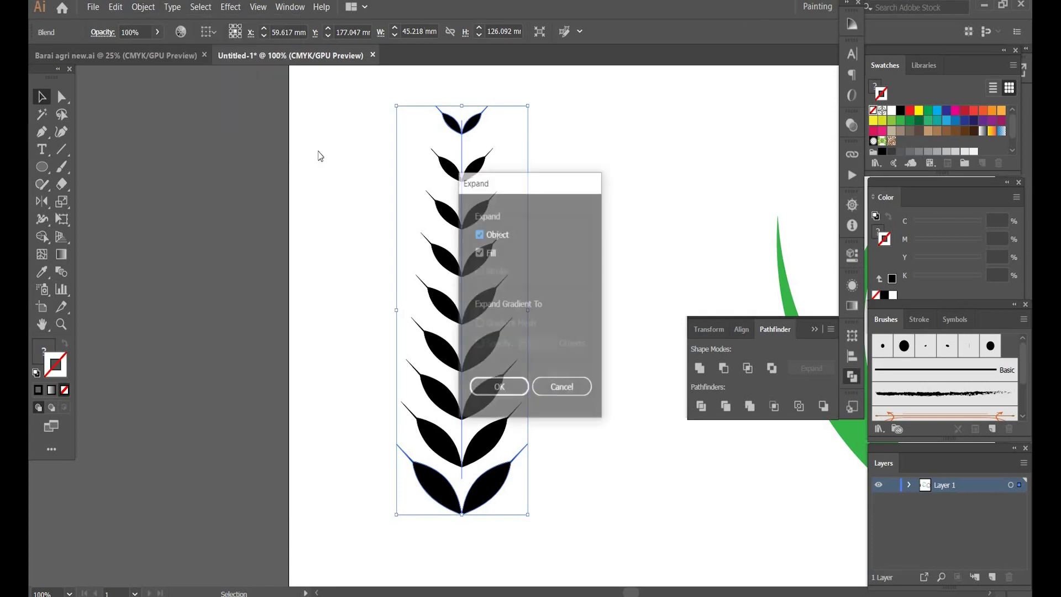
{"action": "key", "text": "Return"}
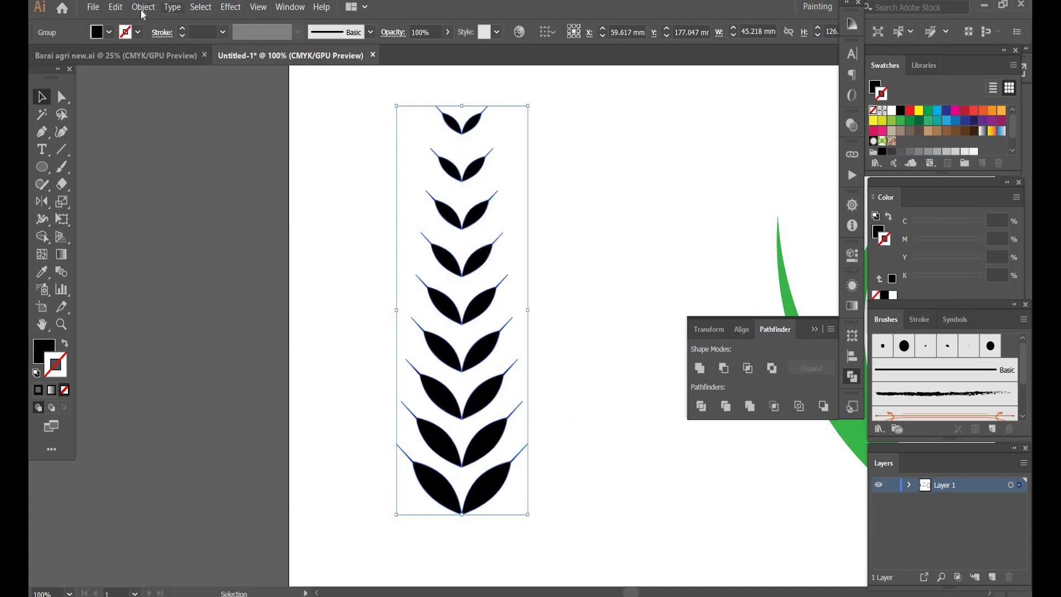
{"action": "left_click", "coordinate": [143, 7]}
{"action": "left_click", "coordinate": [187, 73]}
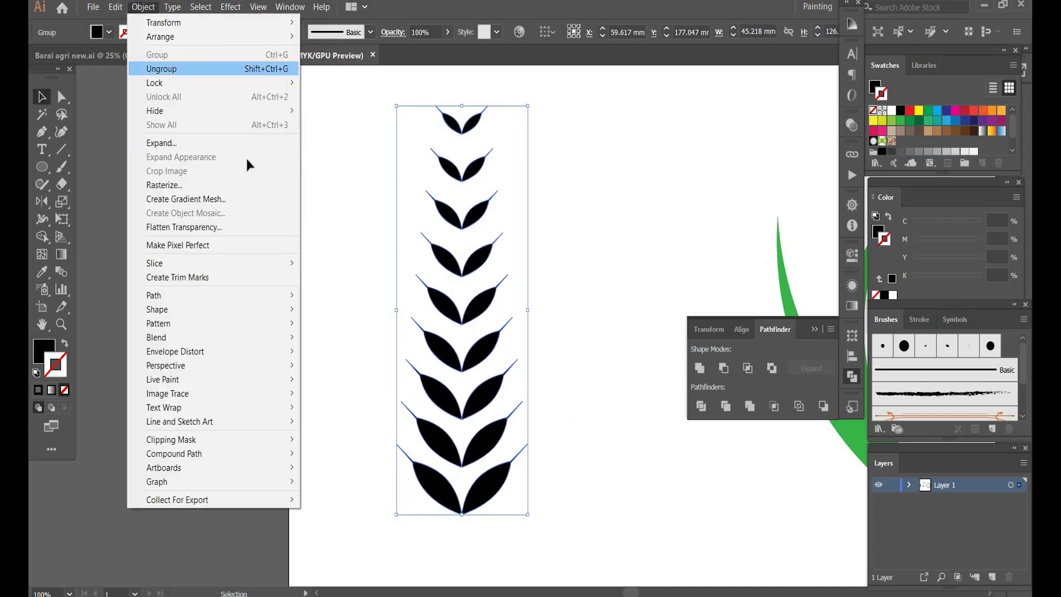
{"action": "left_click", "coordinate": [339, 243]}
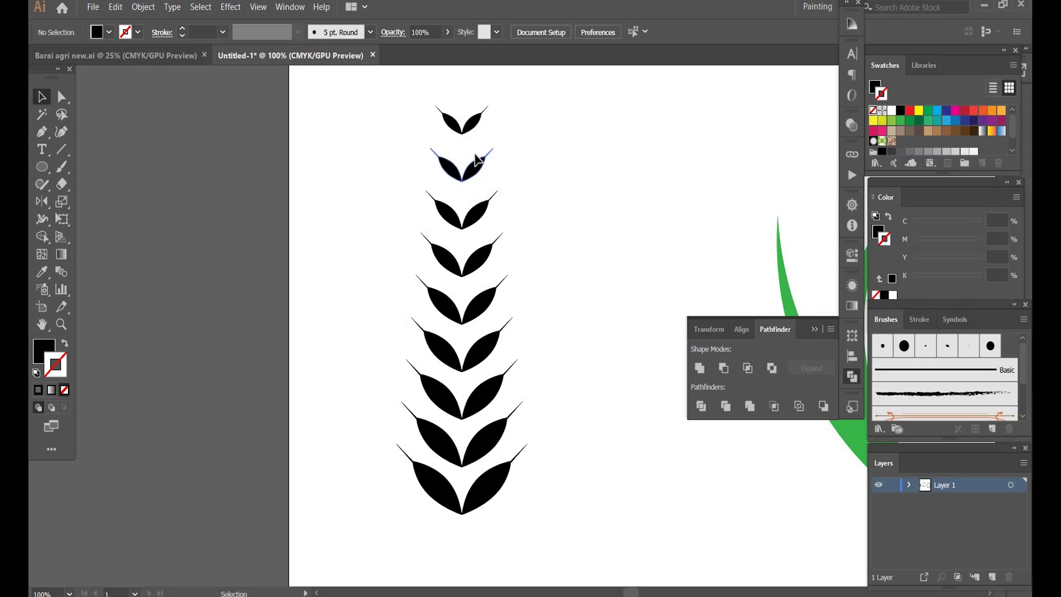
- Move each lower grain pair straight up beneath the one above it, forming a compact wheat ear with narrow gaps
{"action": "left_click_drag", "start_coordinate": [478, 160], "coordinate": [475, 144]}
{"action": "left_click_drag", "start_coordinate": [482, 213], "coordinate": [482, 160]}
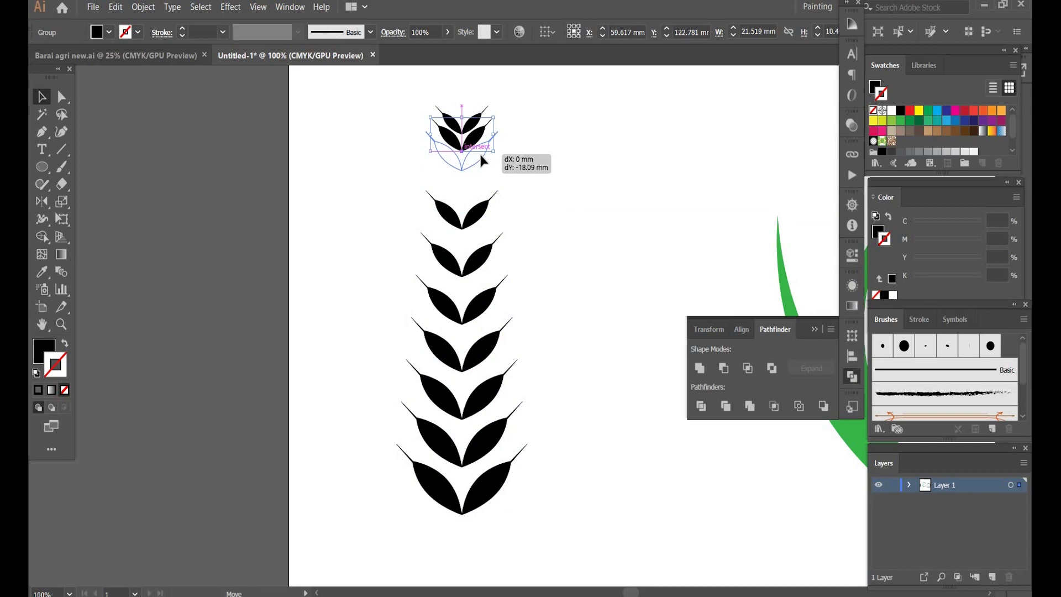
{"action": "left_click_drag", "start_coordinate": [480, 203], "coordinate": [480, 177]}
{"action": "left_click_drag", "start_coordinate": [476, 303], "coordinate": [480, 222]}
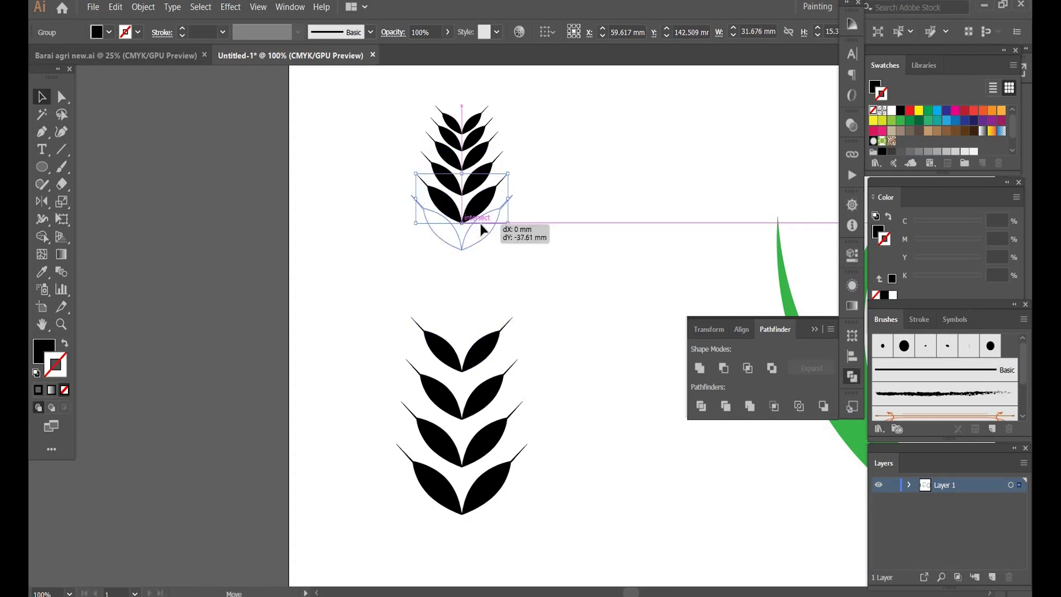
{"action": "left_click_drag", "start_coordinate": [481, 300], "coordinate": [481, 299]}
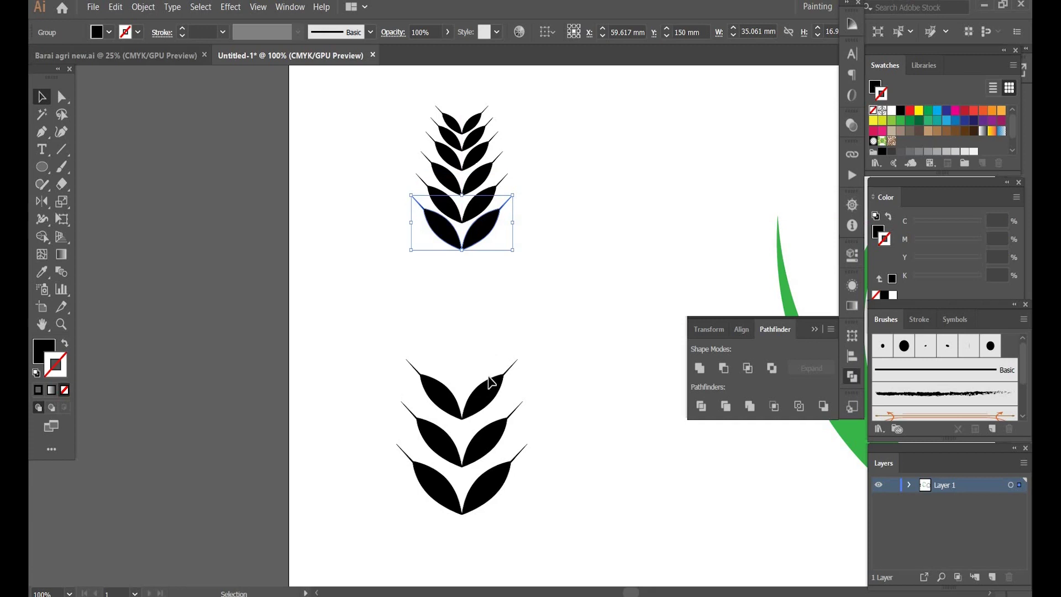
{"action": "left_click_drag", "start_coordinate": [488, 220], "coordinate": [489, 253]}
{"action": "left_click_drag", "start_coordinate": [478, 440], "coordinate": [480, 284]}
{"action": "left_click_drag", "start_coordinate": [491, 461], "coordinate": [491, 312]}
{"action": "left_click", "coordinate": [584, 225]}
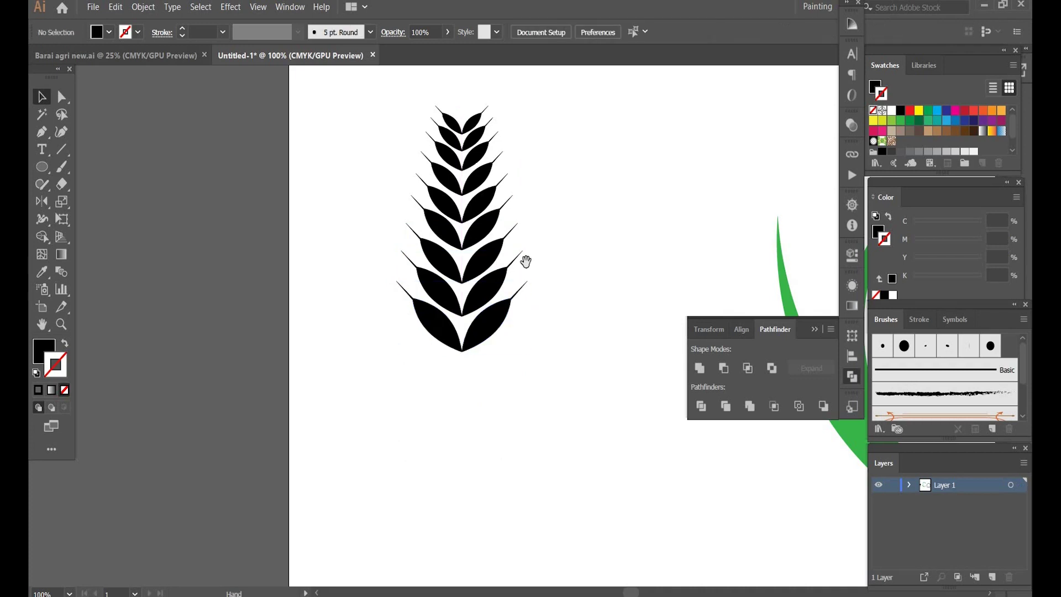
- Draw a small upright ellipse about 3.6 mm wide and 7 mm high beside the wheat ear and convert its end anchors to corners
{"action": "left_click_drag", "start_coordinate": [525, 262], "coordinate": [496, 366]}
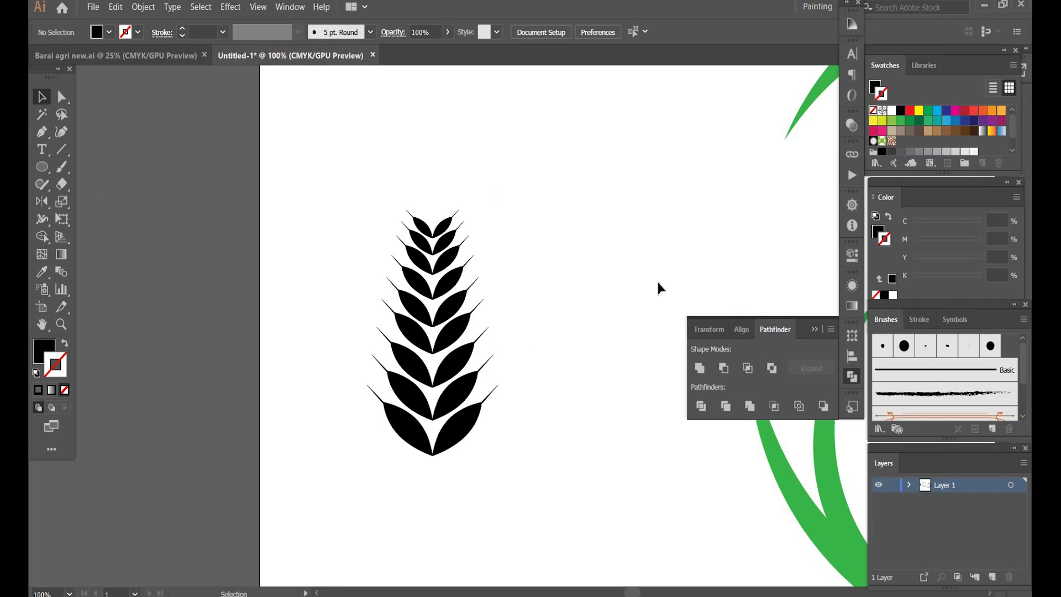
{"action": "key", "text": "l"}
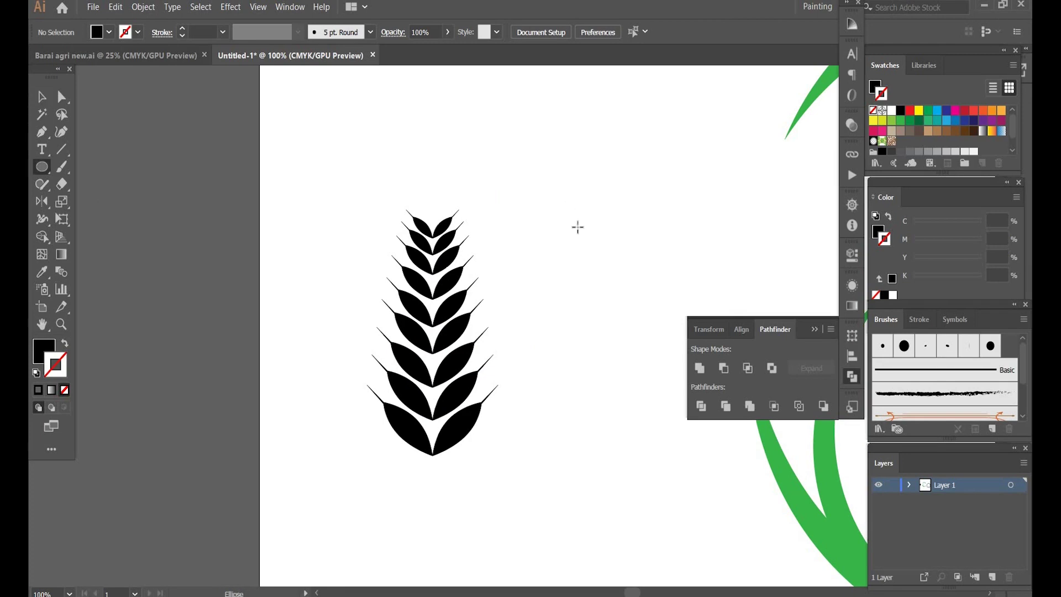
{"action": "left_click_drag", "start_coordinate": [577, 224], "coordinate": [576, 233]}
{"action": "key", "text": "a"}
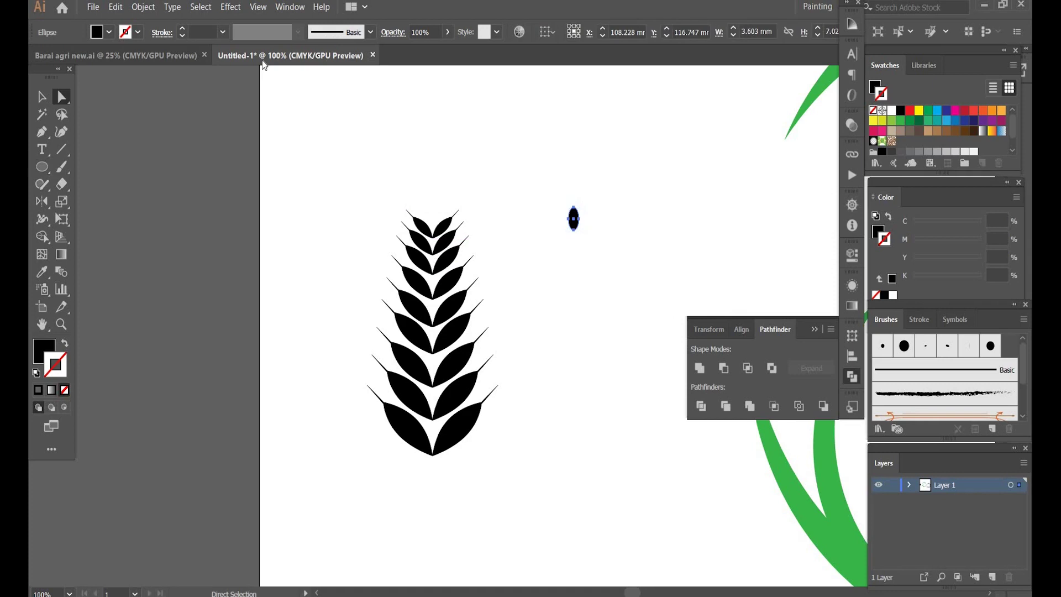
{"action": "left_click_drag", "start_coordinate": [564, 203], "coordinate": [592, 231]}
{"action": "left_click", "coordinate": [126, 32]}
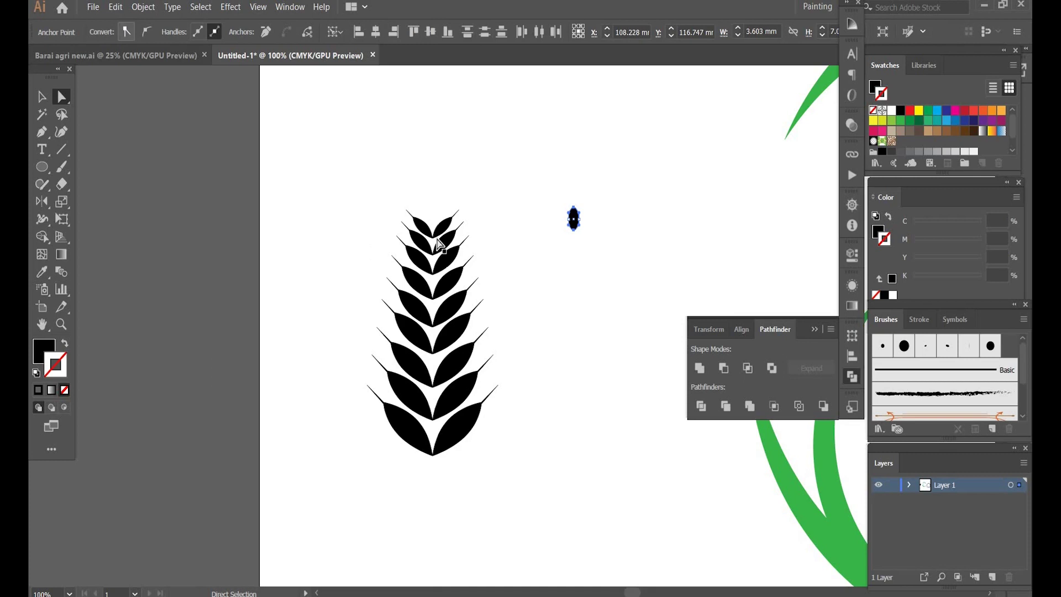
- Draw a short vertical line about 3.5 mm long with the Pen tool, rising from the single grain's upper tip
{"action": "key", "text": "ctrl+equal"}
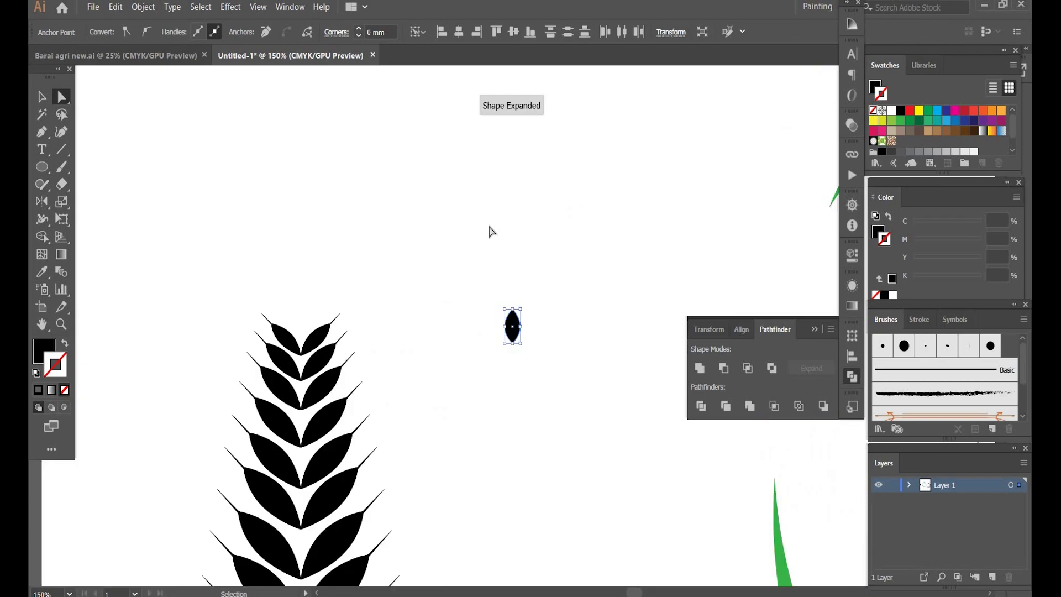
{"action": "scroll", "coordinate": [608, 251], "scroll_direction": "up", "scroll_amount": 2}
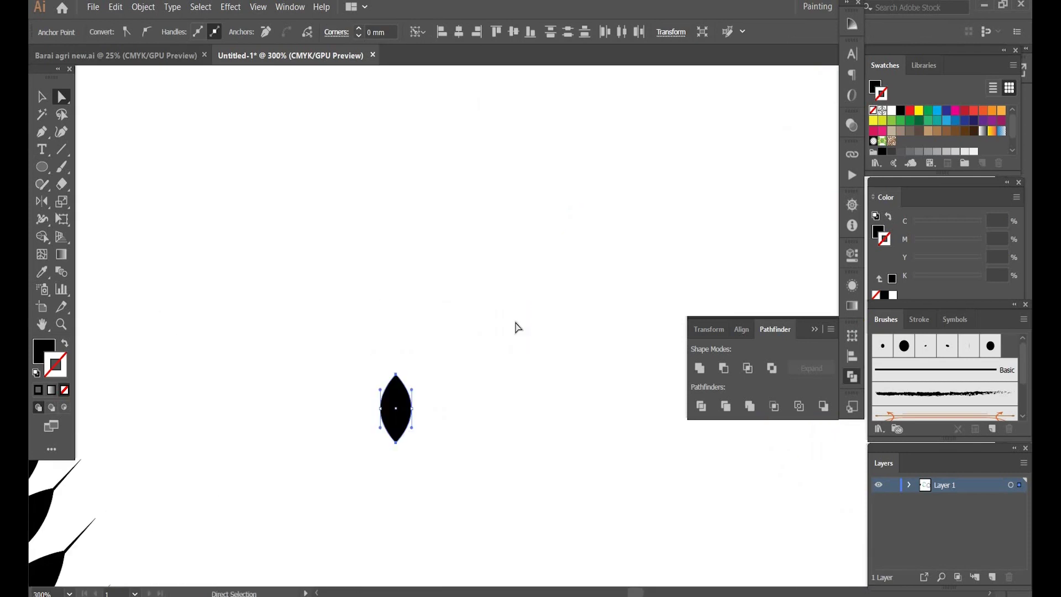
{"action": "left_click", "coordinate": [518, 327]}
{"action": "key", "text": "p"}
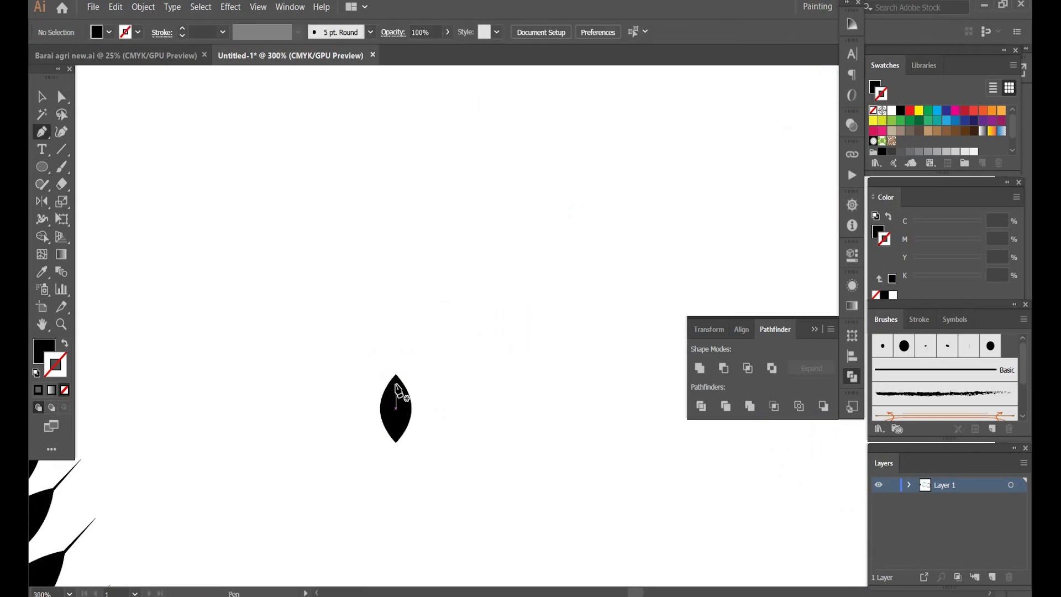
{"action": "left_click_drag", "start_coordinate": [396, 381], "coordinate": [402, 349]}
{"action": "left_click", "coordinate": [400, 348], "text": "shift"}
{"action": "key", "text": "v"}
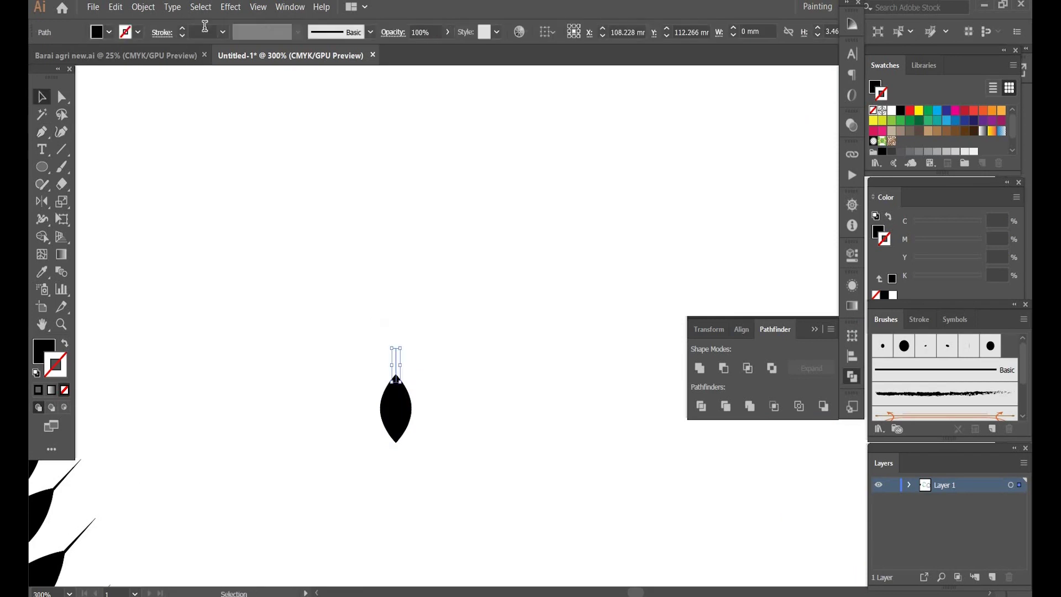
- Give the short line a 1 px stroke with the triangular width profile so it tapers upward
{"action": "left_click", "coordinate": [184, 29]}
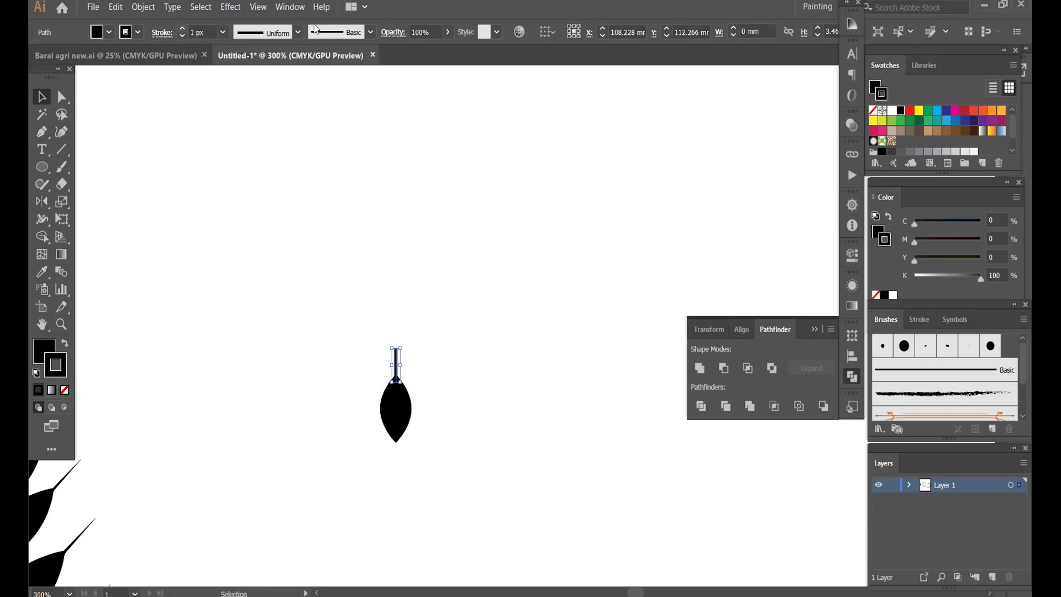
{"action": "left_click", "coordinate": [298, 32]}
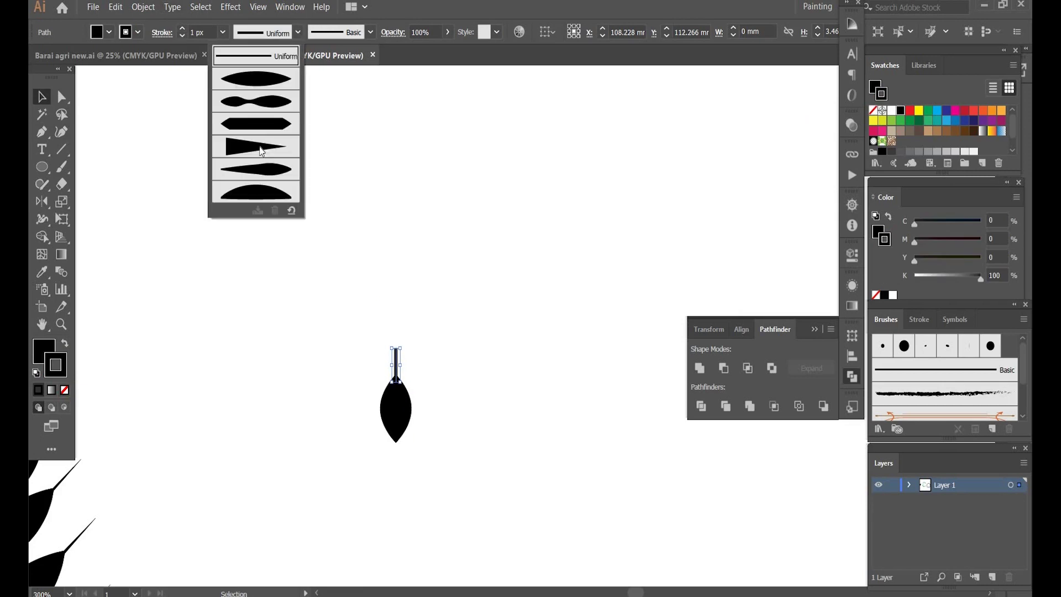
{"action": "left_click", "coordinate": [259, 146]}
{"action": "left_click", "coordinate": [463, 297]}
- Expand the appearance of the single grain and its tapered line, and merge them into one shape with Pathfinder
{"action": "key", "text": "space"}
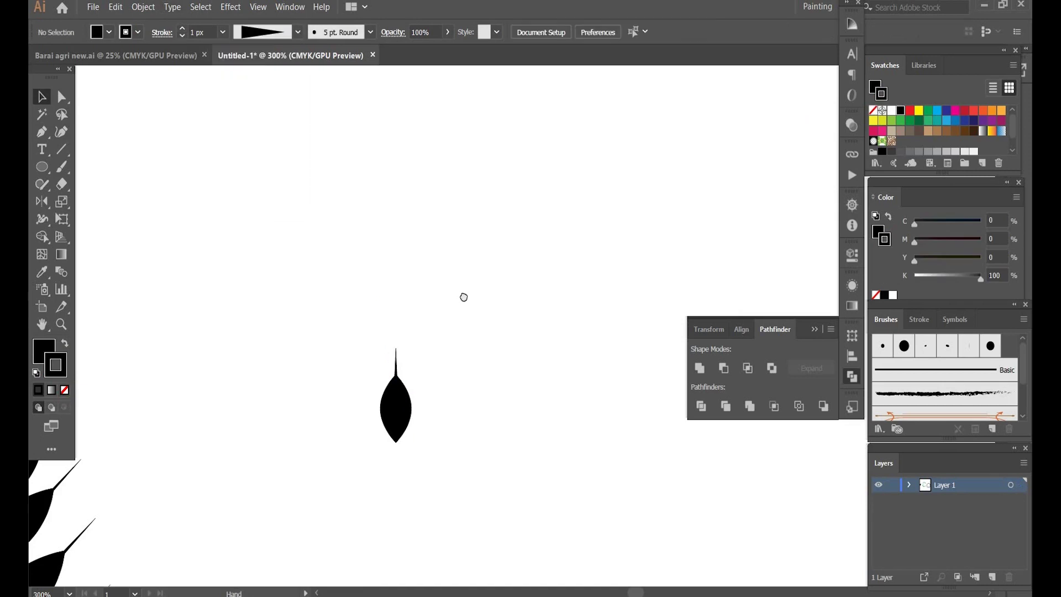
{"action": "left_click_drag", "start_coordinate": [464, 297], "coordinate": [504, 226]}
{"action": "left_click", "coordinate": [452, 341]}
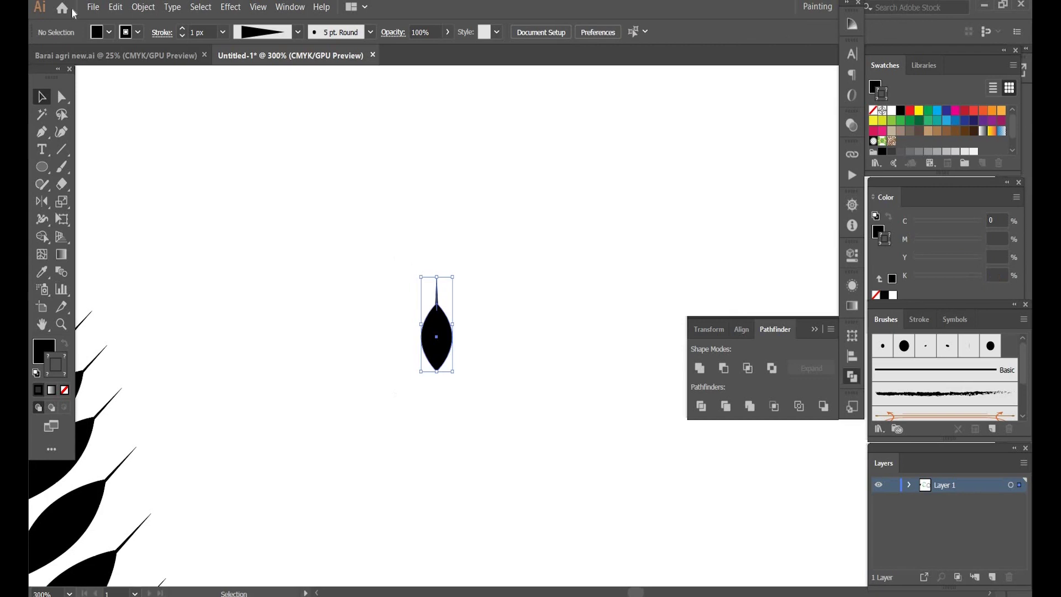
{"action": "left_click", "coordinate": [136, 14]}
{"action": "left_click", "coordinate": [180, 156]}
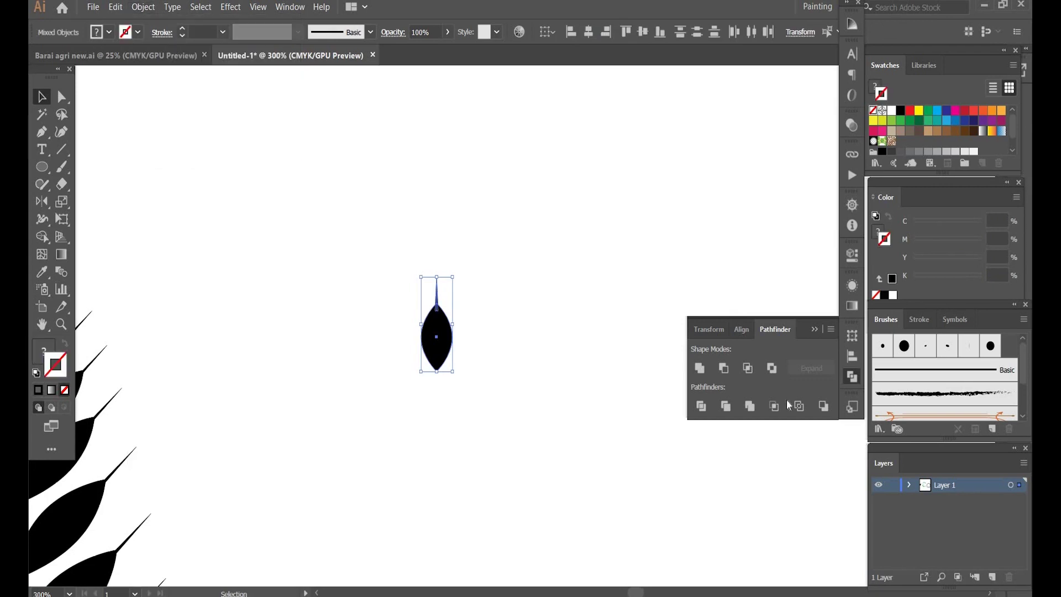
{"action": "left_click", "coordinate": [744, 415]}
{"action": "left_click_drag", "start_coordinate": [663, 215], "coordinate": [841, 194]}
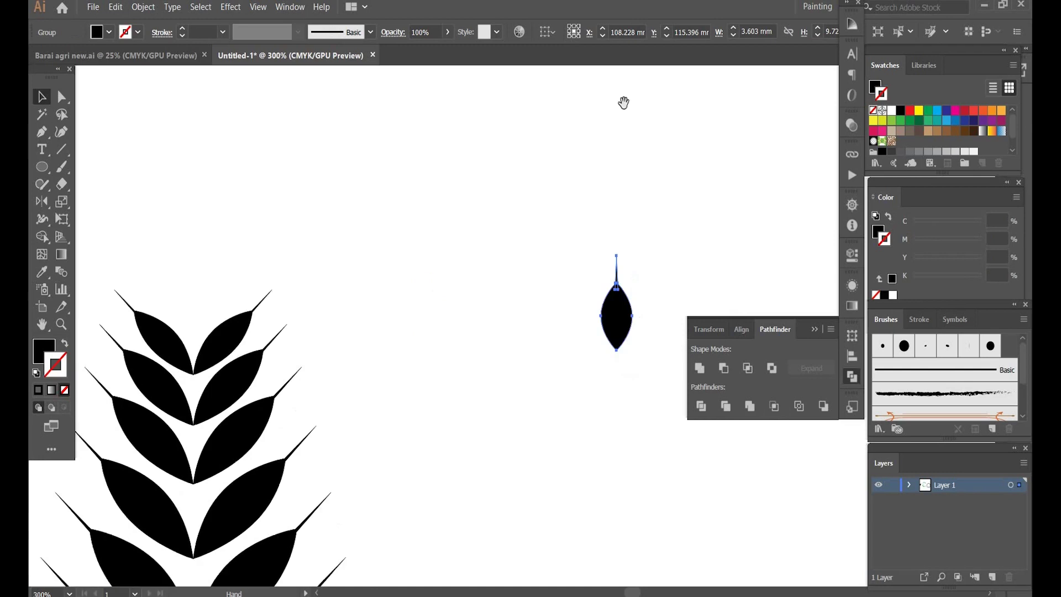
{"action": "left_click_drag", "start_coordinate": [563, 270], "coordinate": [561, 182]}
{"action": "scroll", "coordinate": [562, 182], "scroll_direction": "down", "scroll_amount": 3}
{"action": "scroll", "coordinate": [562, 182], "scroll_direction": "left", "scroll_amount": 2}
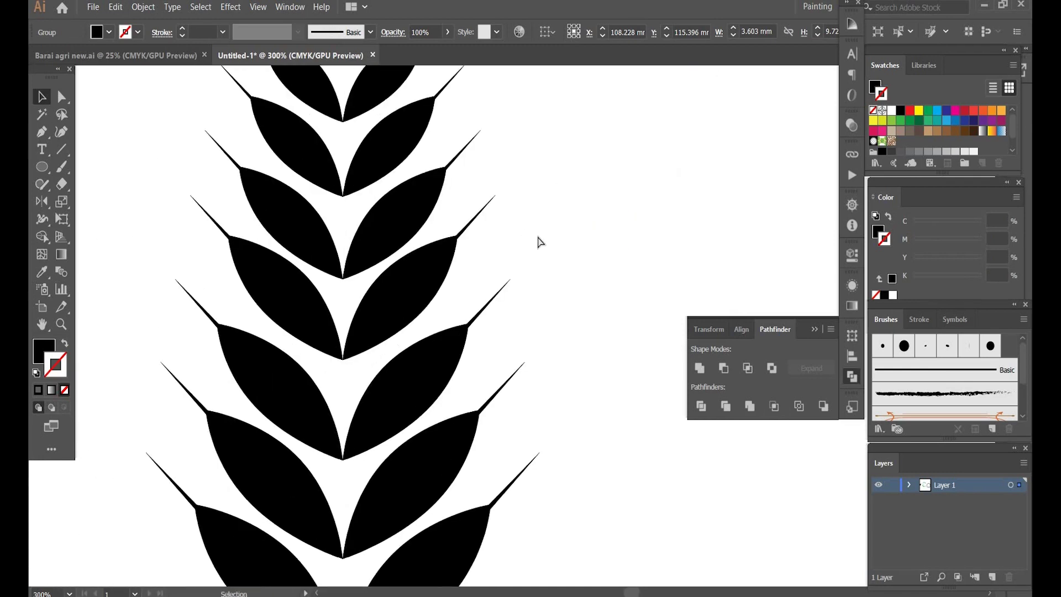
{"action": "key", "text": "ctrl+minus"}
{"action": "key", "text": "ctrl+minus"}
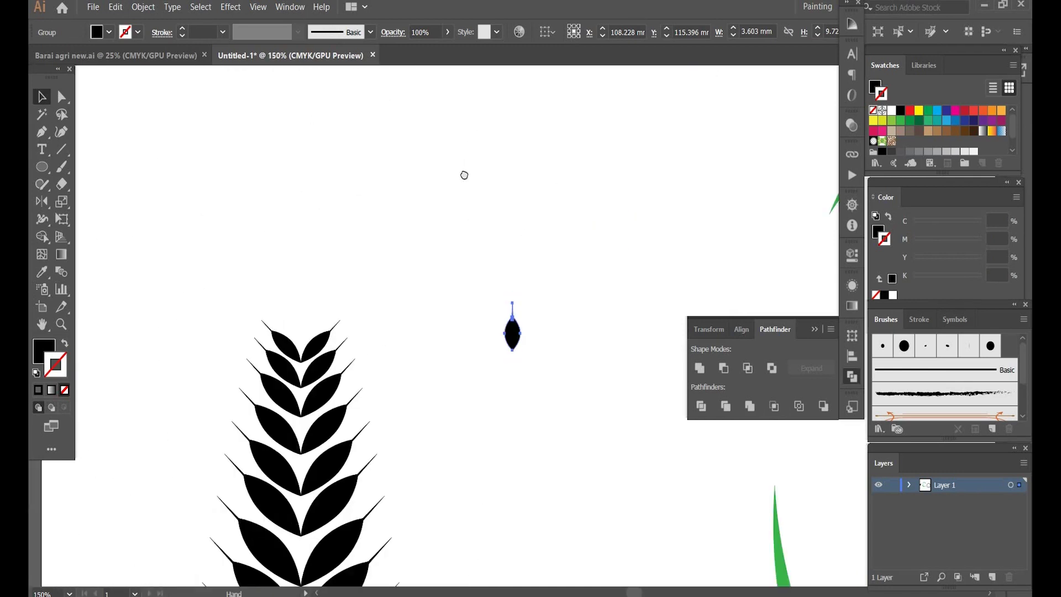
{"action": "left_click_drag", "start_coordinate": [464, 175], "coordinate": [543, 151]}
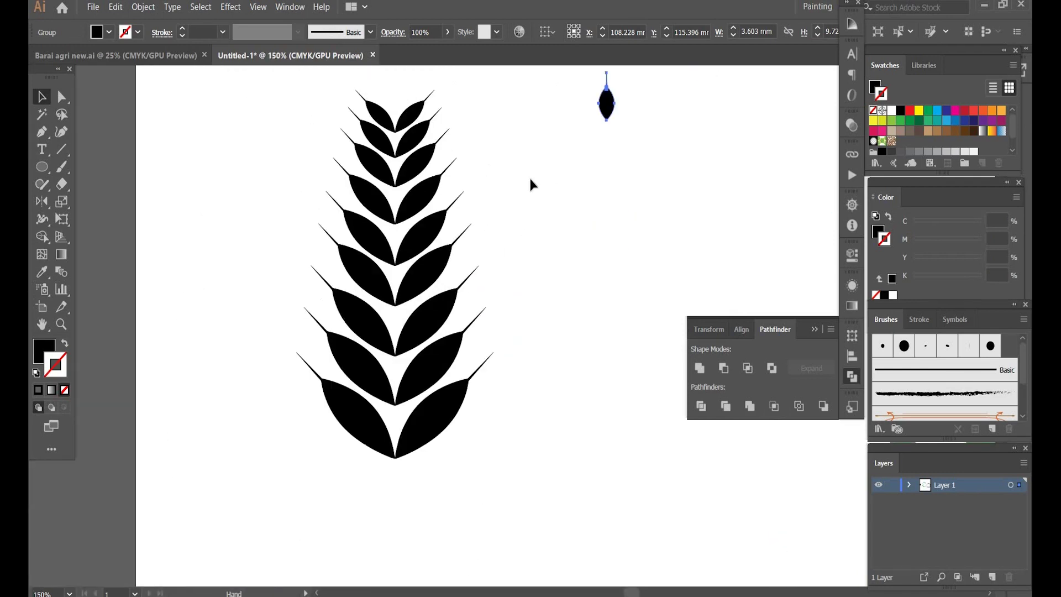
{"action": "key", "text": "p"}
{"action": "left_click", "coordinate": [540, 250]}
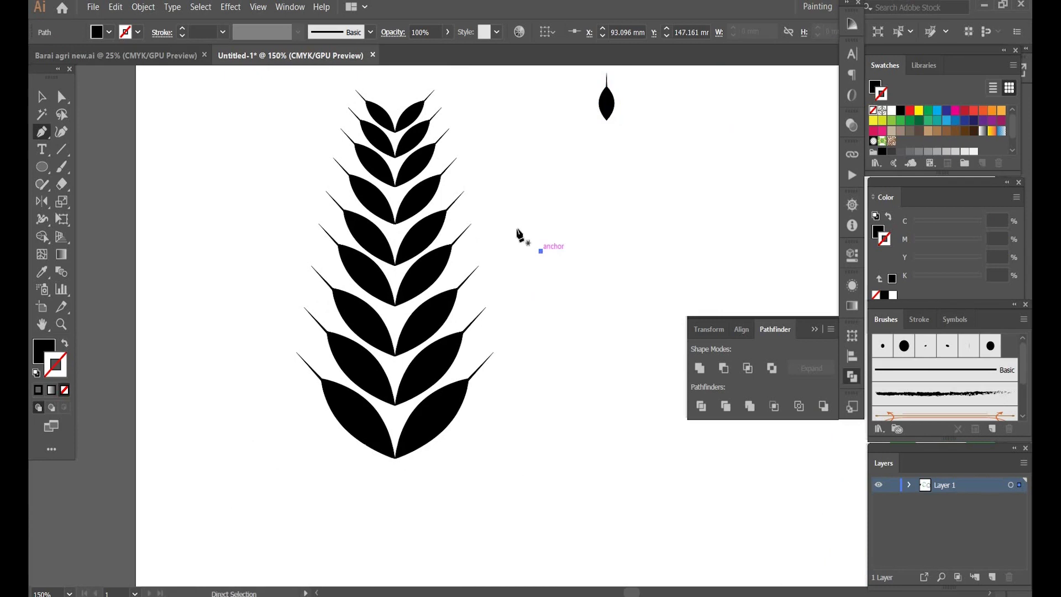
{"action": "key", "text": "ctrl+z"}
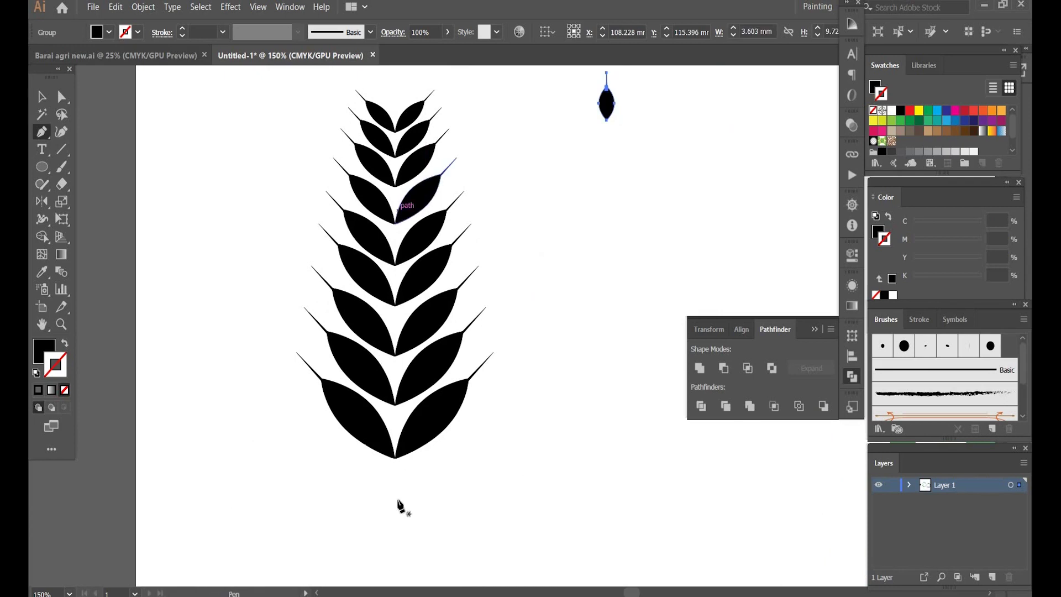
- Draw a vertical stem line about 97.7 mm long through the centre of the ear, from below the lowest pair to above the top pair
{"action": "left_click_drag", "start_coordinate": [406, 478], "coordinate": [437, 253]}
{"action": "key", "text": "ctrl+minus"}
{"action": "left_click_drag", "start_coordinate": [433, 333], "coordinate": [436, 323]}
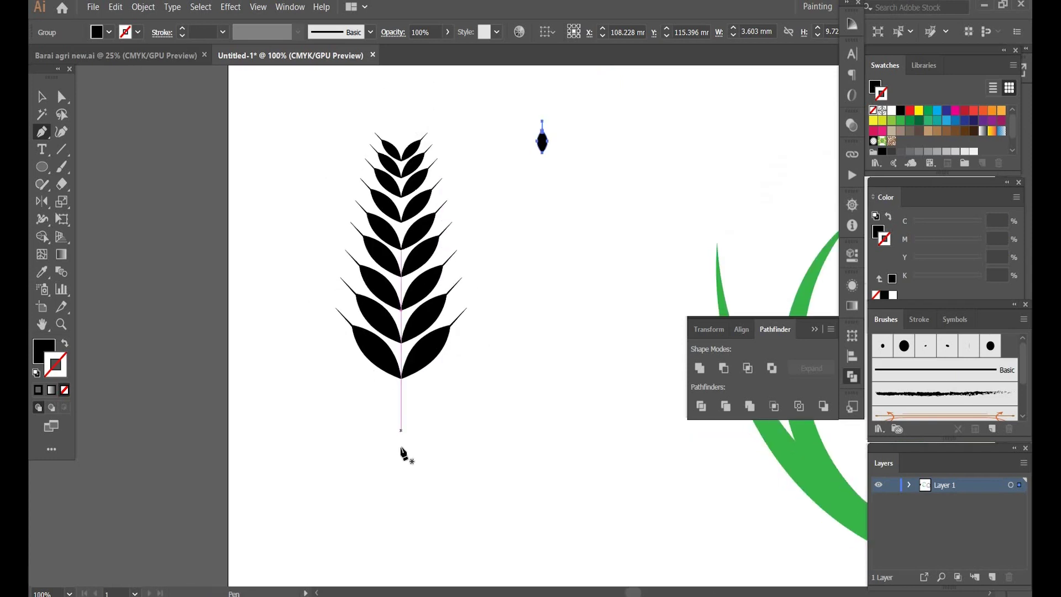
{"action": "left_click", "coordinate": [401, 443]}
{"action": "left_click", "coordinate": [399, 131]}
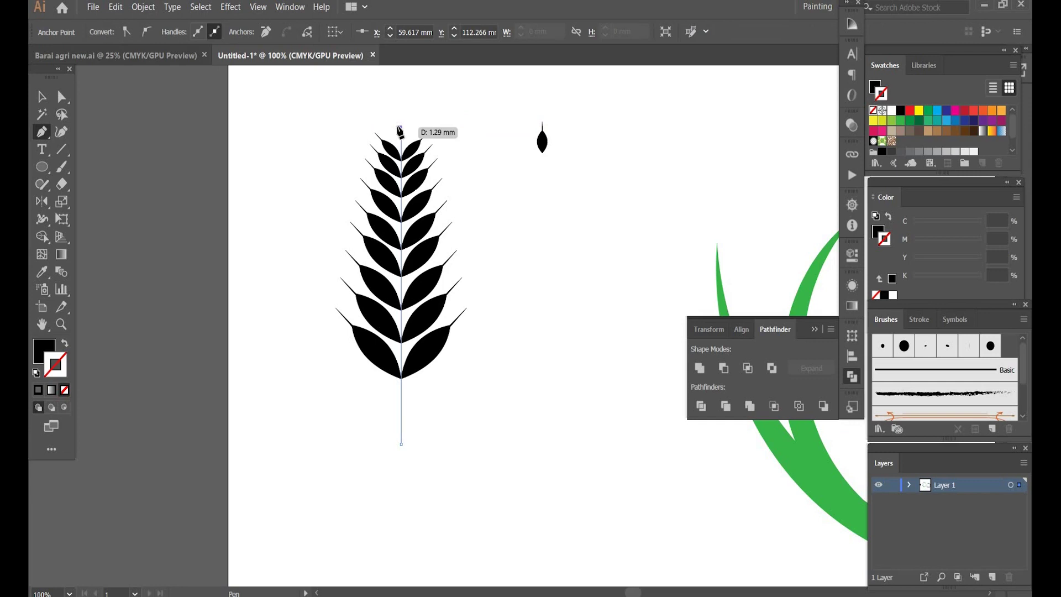
{"action": "key", "text": "v"}
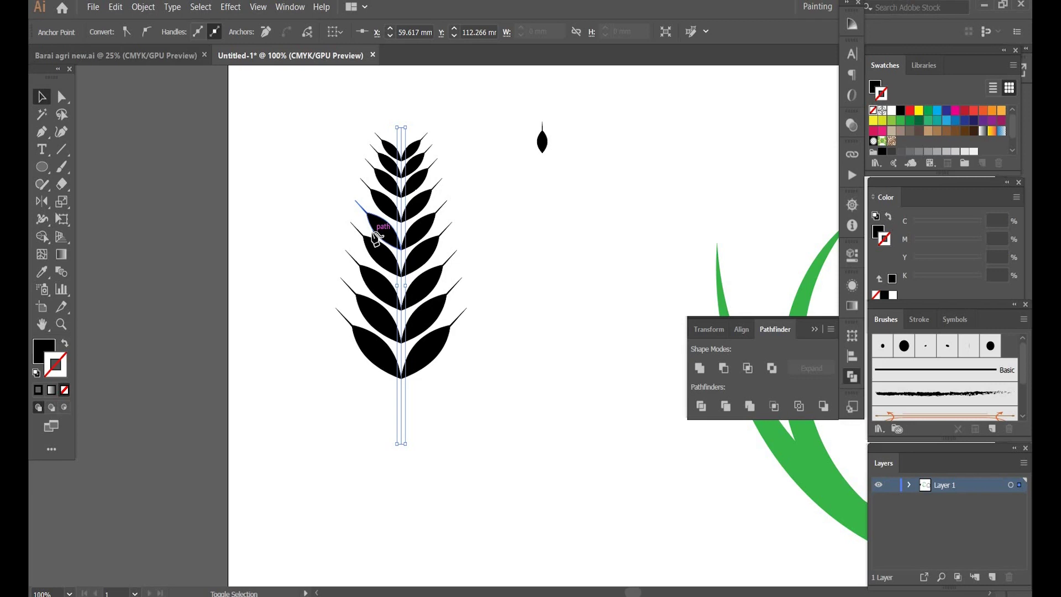
{"action": "key", "text": "v"}
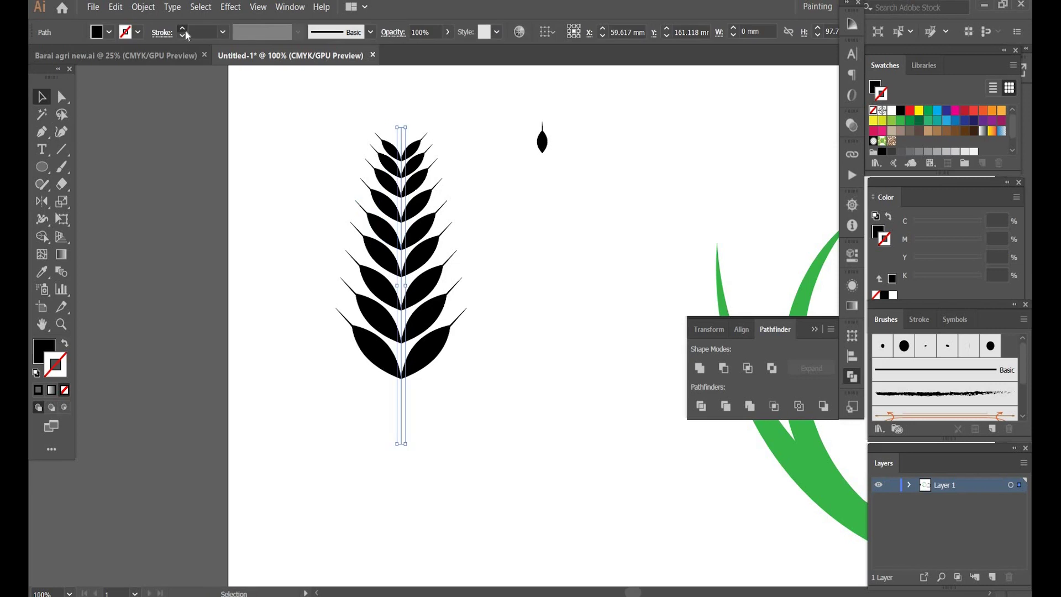
- Give the stem line a 5 px stroke with the triangular width profile, tapering toward the top of the ear
{"action": "left_click", "coordinate": [185, 31]}
{"action": "left_click", "coordinate": [184, 30]}
{"action": "left_click", "coordinate": [299, 32]}
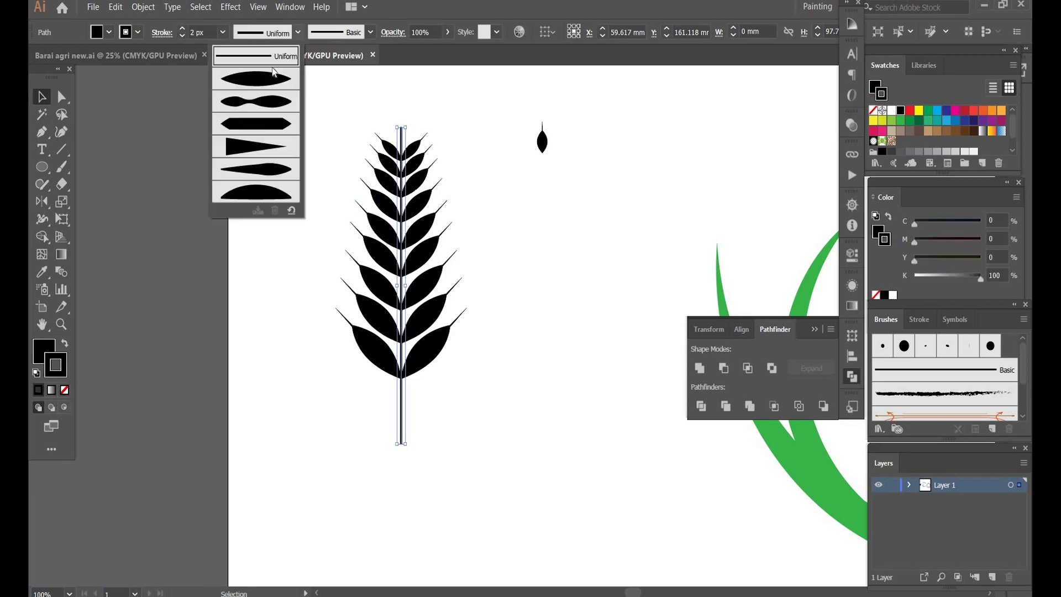
{"action": "left_click", "coordinate": [262, 152]}
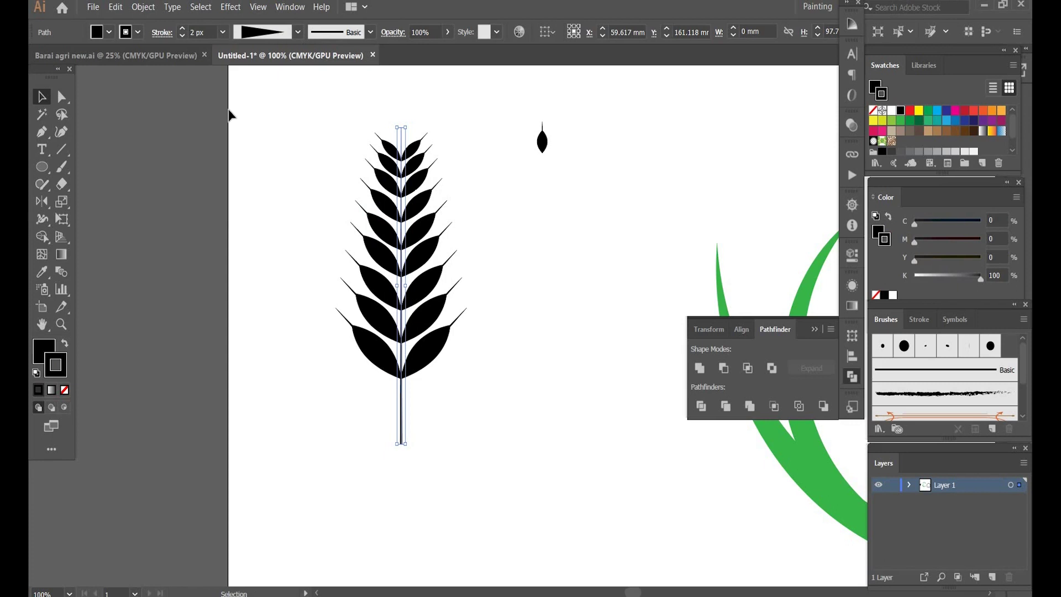
{"action": "left_click", "coordinate": [184, 29]}
{"action": "left_click", "coordinate": [184, 29]}
{"action": "left_click", "coordinate": [184, 30]}
{"action": "left_click", "coordinate": [247, 339]}
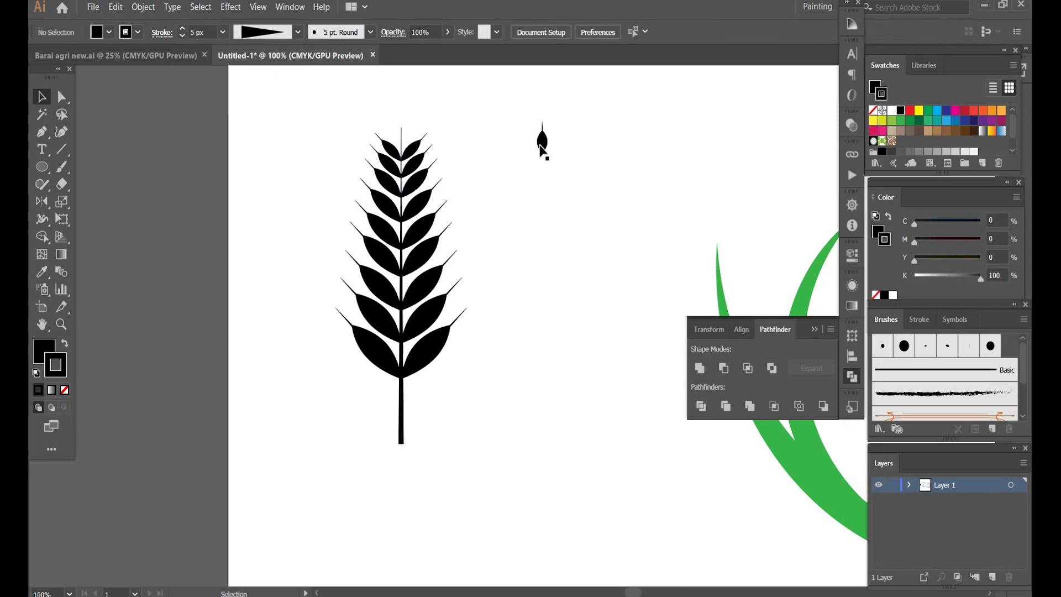
- Move the single pointed grain onto the upper end of the stem, centred above the top grain pair
{"action": "left_click_drag", "start_coordinate": [541, 148], "coordinate": [402, 138]}
{"action": "left_click", "coordinate": [462, 105]}
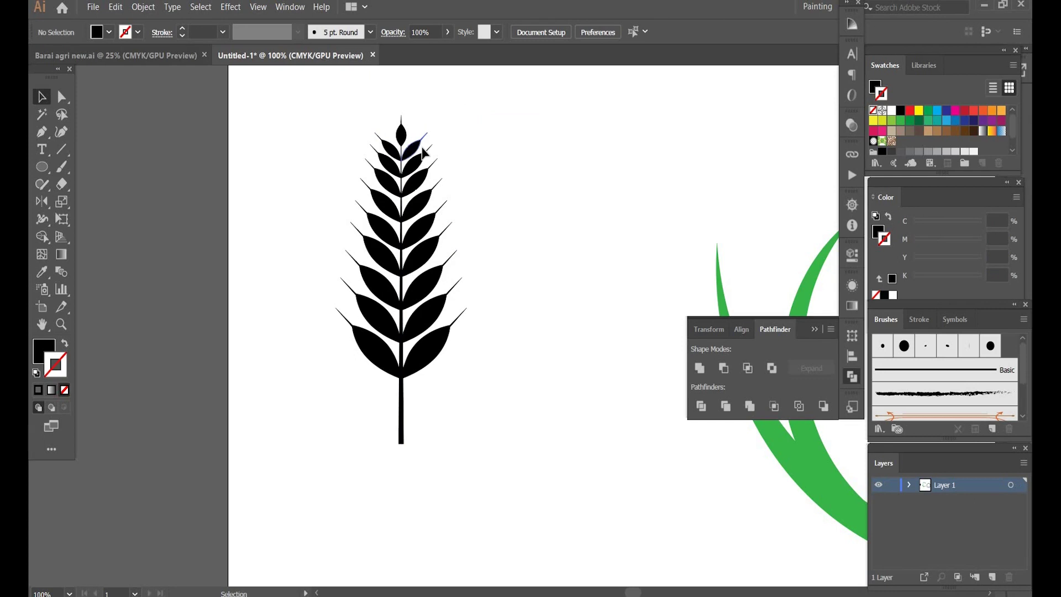
- Select all nine grain pairs, scale them down slightly in proportion, and move them up beneath the single top grain, centred on the stem
{"action": "left_click", "coordinate": [423, 153]}
{"action": "left_click", "coordinate": [415, 184], "text": "shift"}
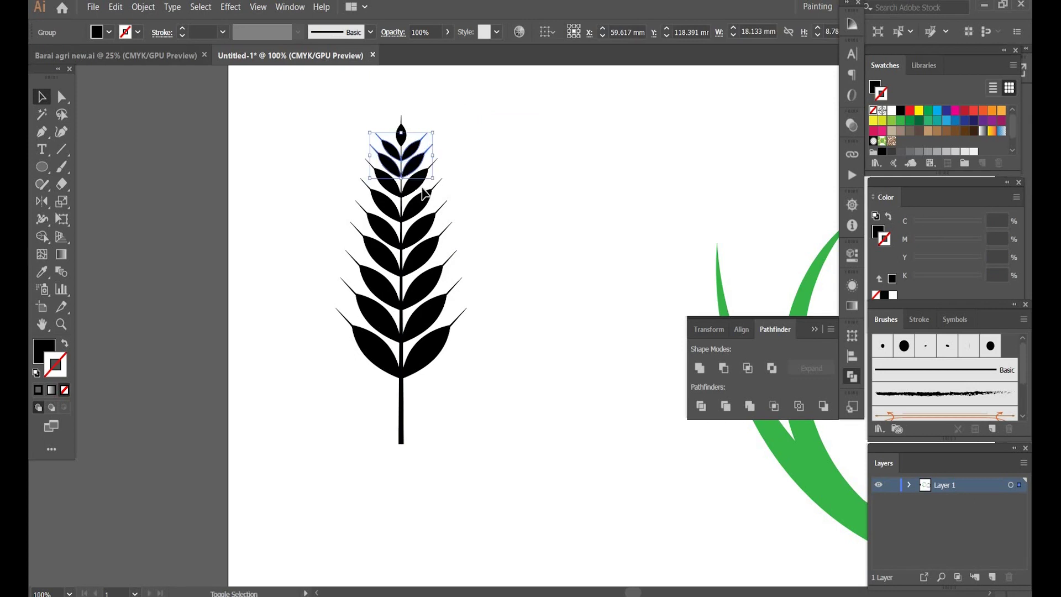
{"action": "left_click", "coordinate": [418, 208], "text": "shift"}
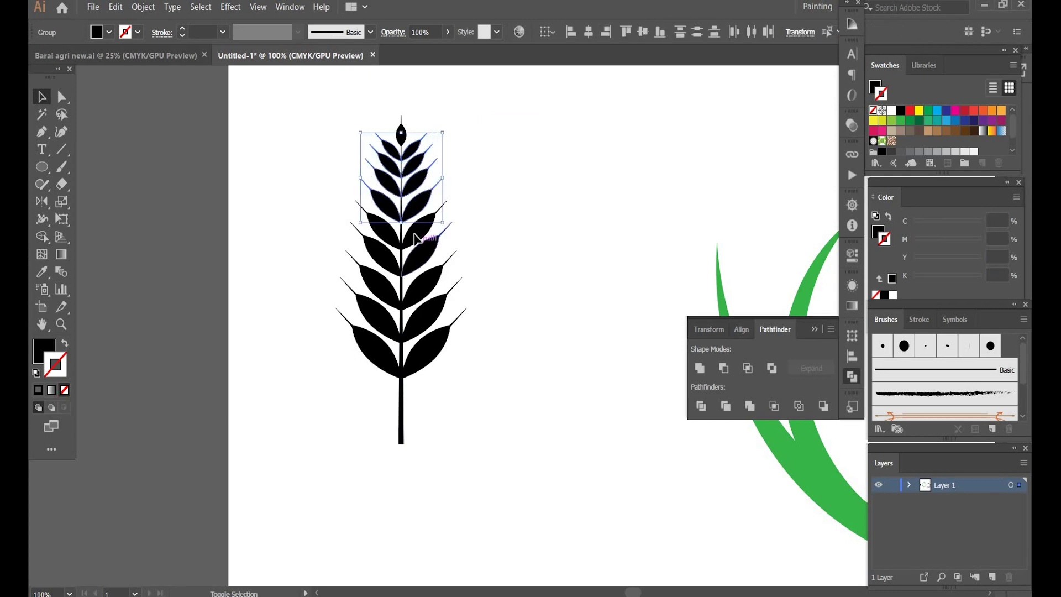
{"action": "left_click", "coordinate": [416, 238], "text": "shift"}
{"action": "left_click", "coordinate": [417, 284], "text": "shift"}
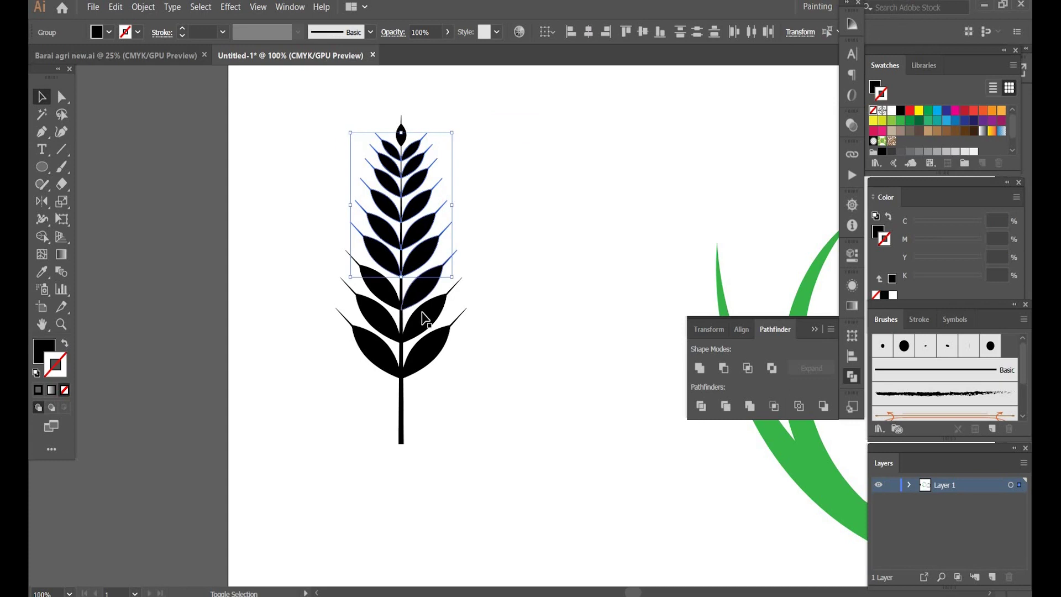
{"action": "left_click", "coordinate": [426, 319], "text": "shift"}
{"action": "left_click", "coordinate": [424, 351], "text": "shift"}
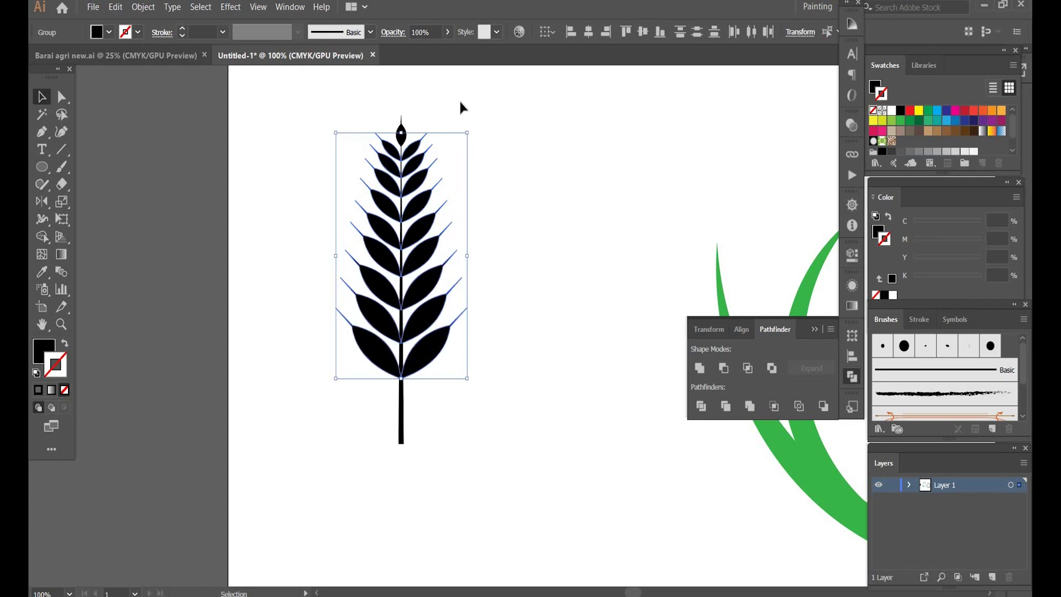
{"action": "left_click_drag", "start_coordinate": [466, 133], "coordinate": [462, 142]}
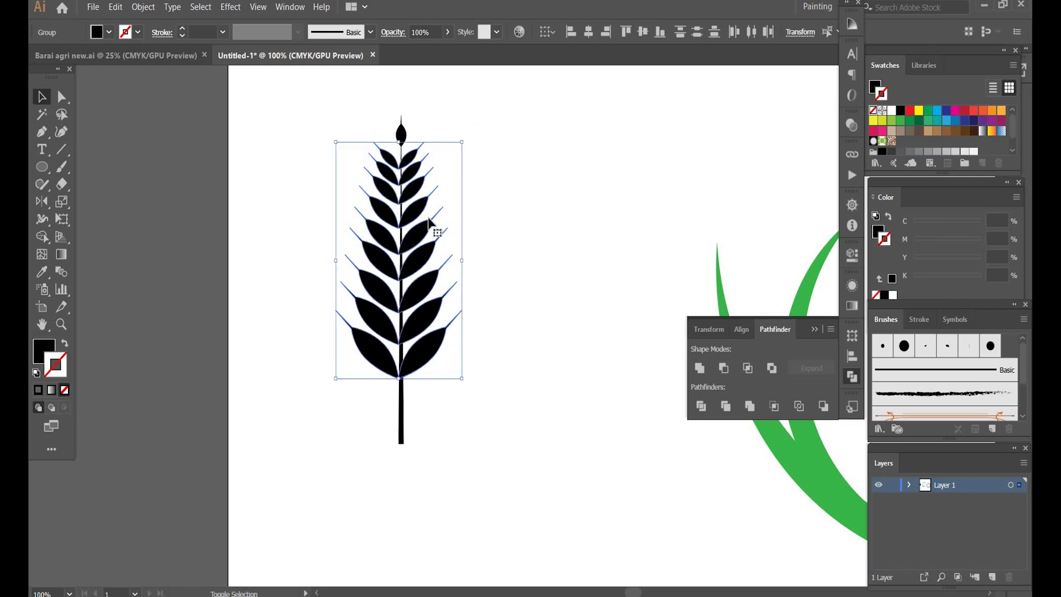
{"action": "left_click_drag", "start_coordinate": [421, 238], "coordinate": [422, 232]}
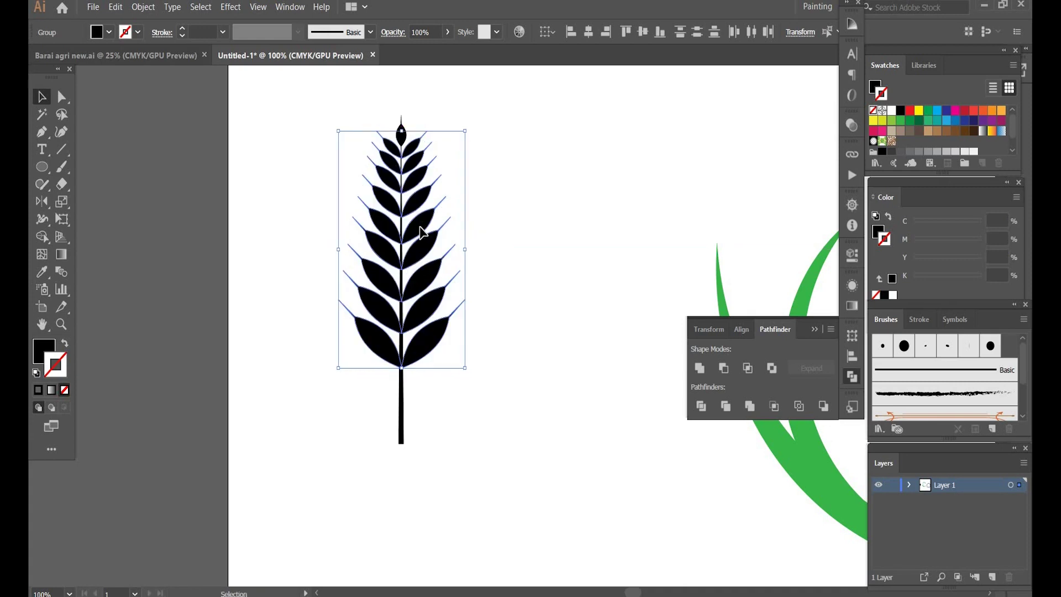
{"action": "left_click", "coordinate": [525, 162]}
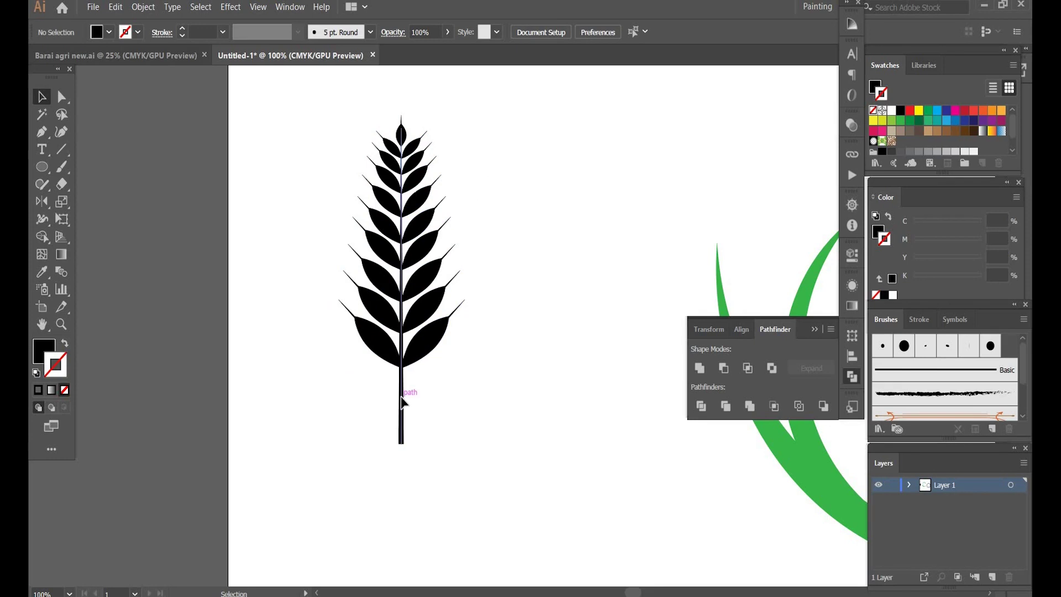
- Expand the appearance of the tapered stem stroke, and merge all parts of the wheat stalk into one group with Pathfinder Merge
{"action": "left_click_drag", "start_coordinate": [401, 396], "coordinate": [404, 400]}
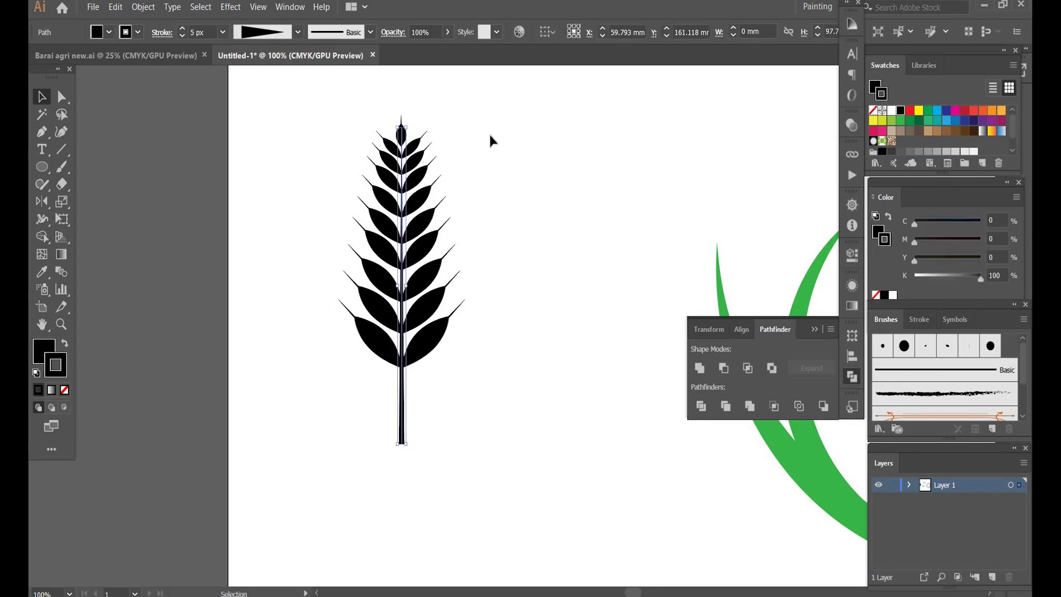
{"action": "left_click", "coordinate": [489, 131]}
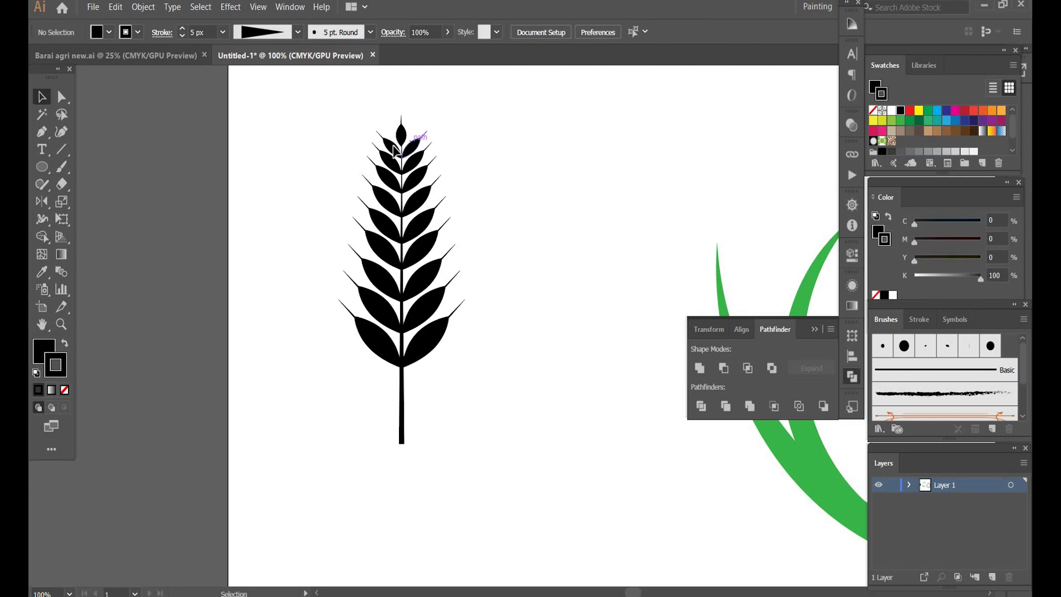
{"action": "left_click_drag", "start_coordinate": [355, 103], "coordinate": [488, 480]}
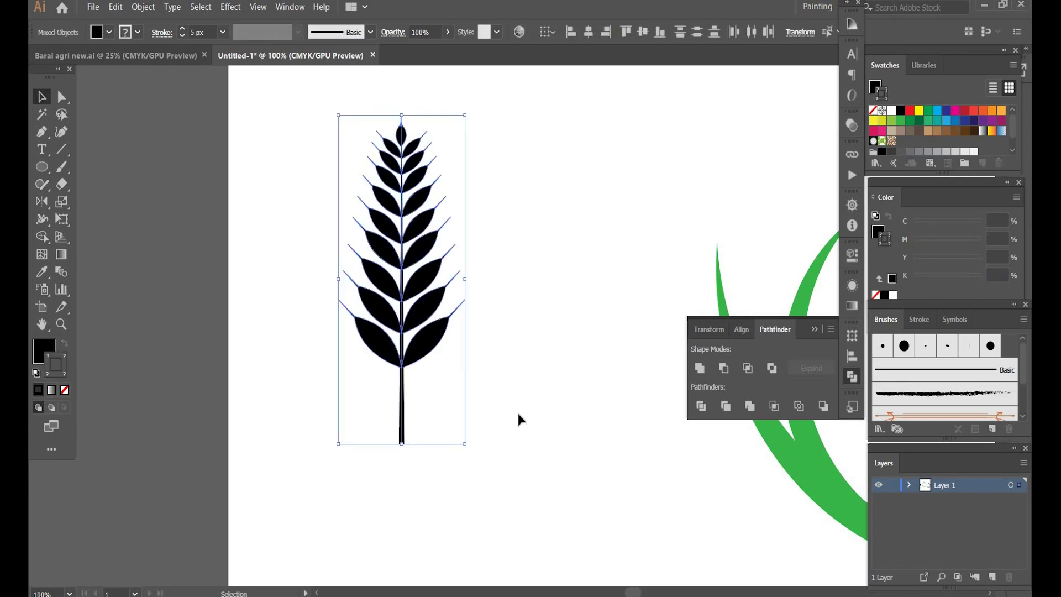
{"action": "left_click", "coordinate": [394, 423]}
{"action": "left_click", "coordinate": [402, 431]}
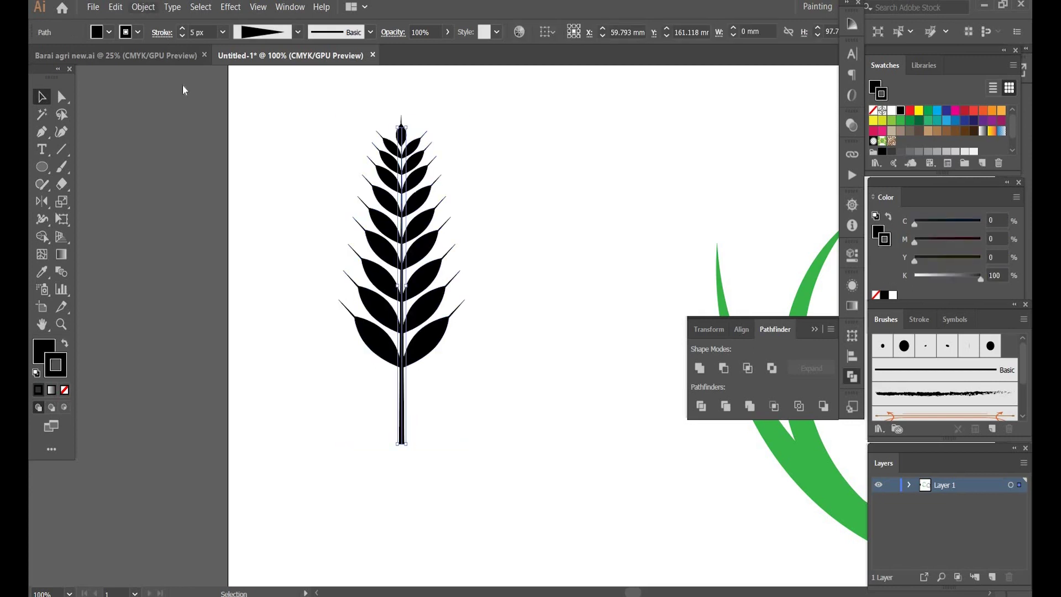
{"action": "left_click", "coordinate": [143, 7]}
{"action": "left_click", "coordinate": [186, 157]}
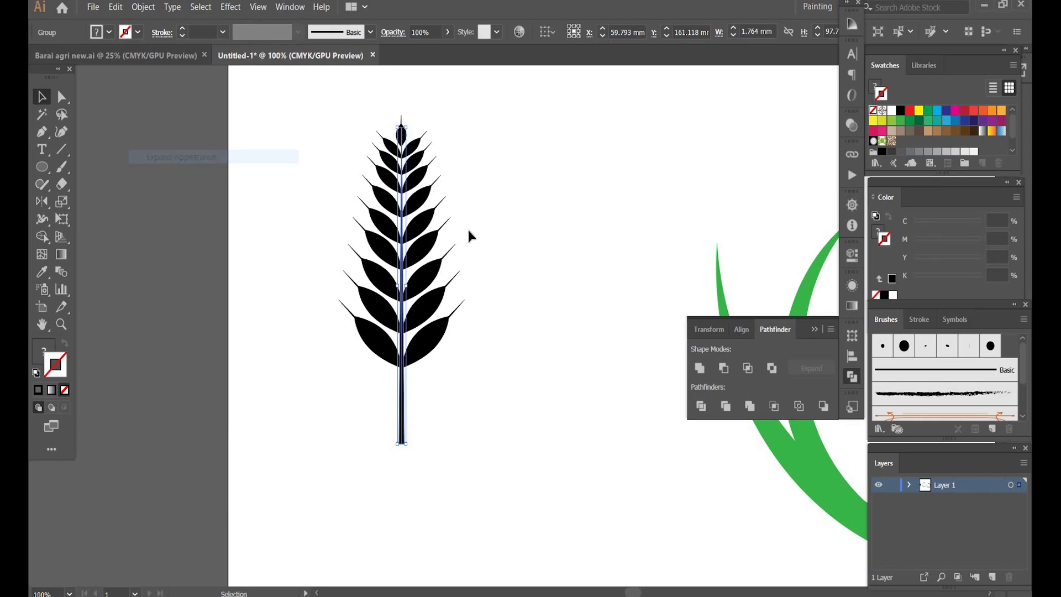
{"action": "left_click", "coordinate": [749, 407]}
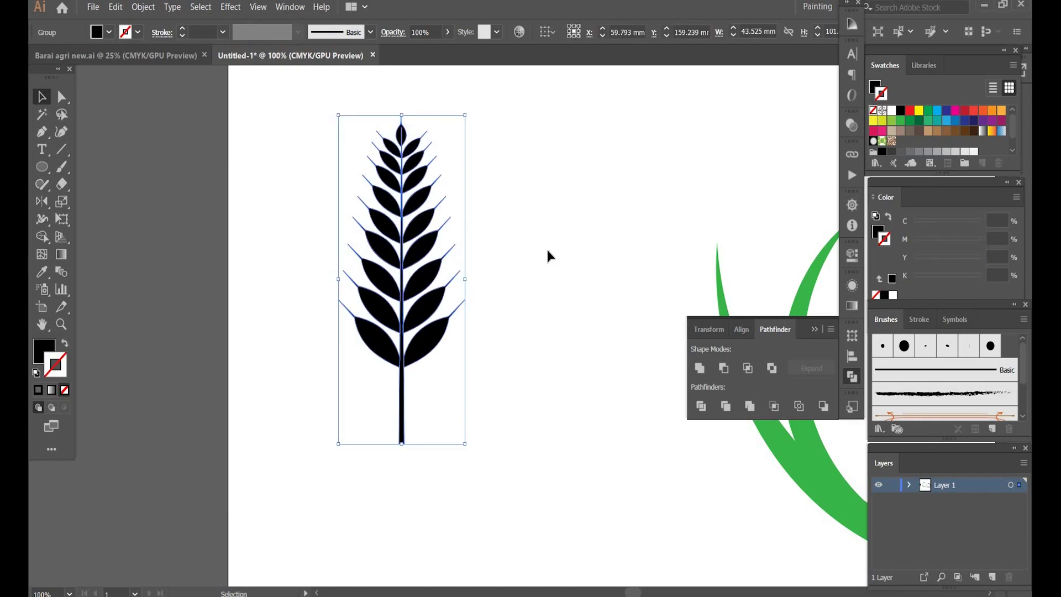
{"action": "left_click", "coordinate": [507, 297]}
- Create a new art brush from the wheat stalk, stretched to fit the stroke length with its direction running from stem to tip
{"action": "left_click", "coordinate": [991, 430]}
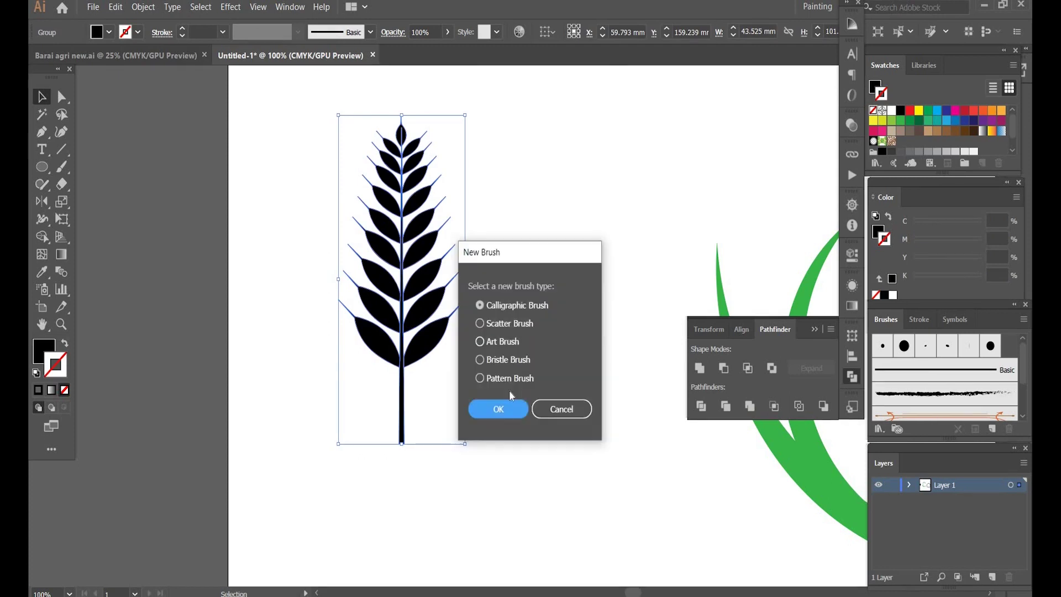
{"action": "left_click", "coordinate": [486, 342]}
{"action": "left_click", "coordinate": [513, 411]}
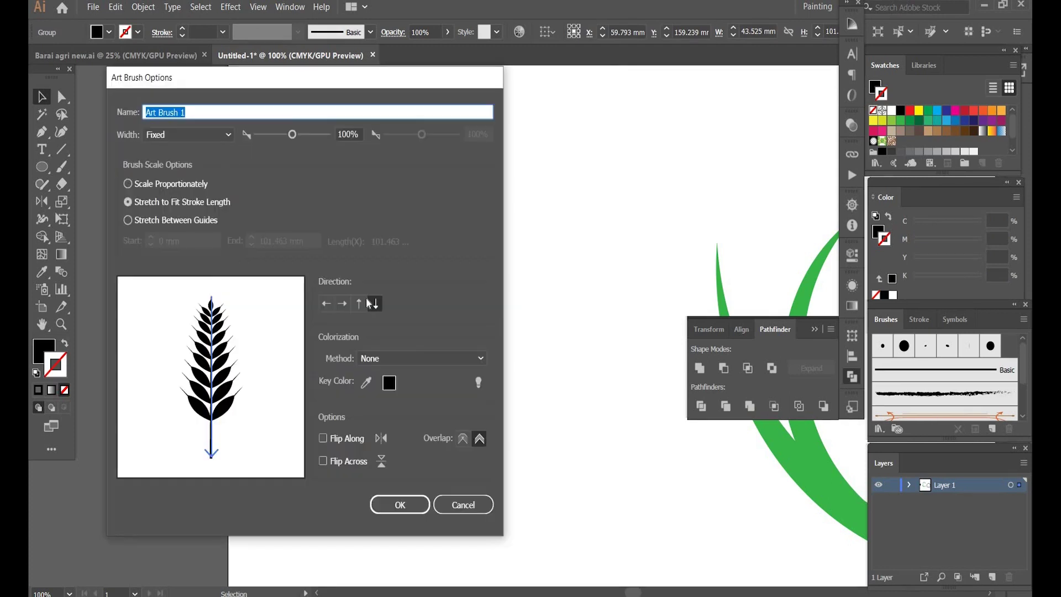
{"action": "left_click", "coordinate": [359, 307]}
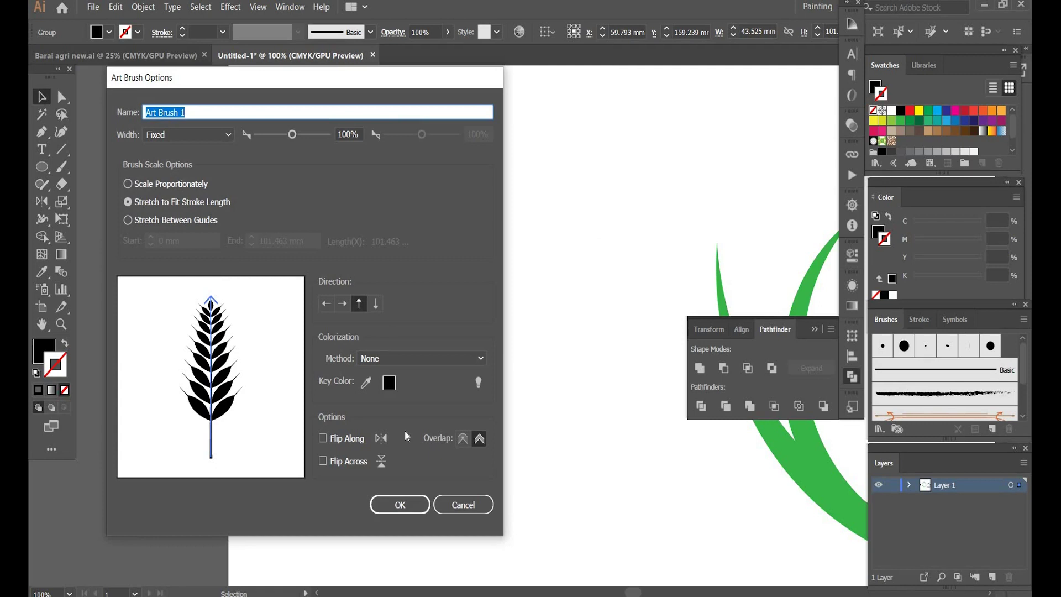
{"action": "left_click", "coordinate": [415, 507]}
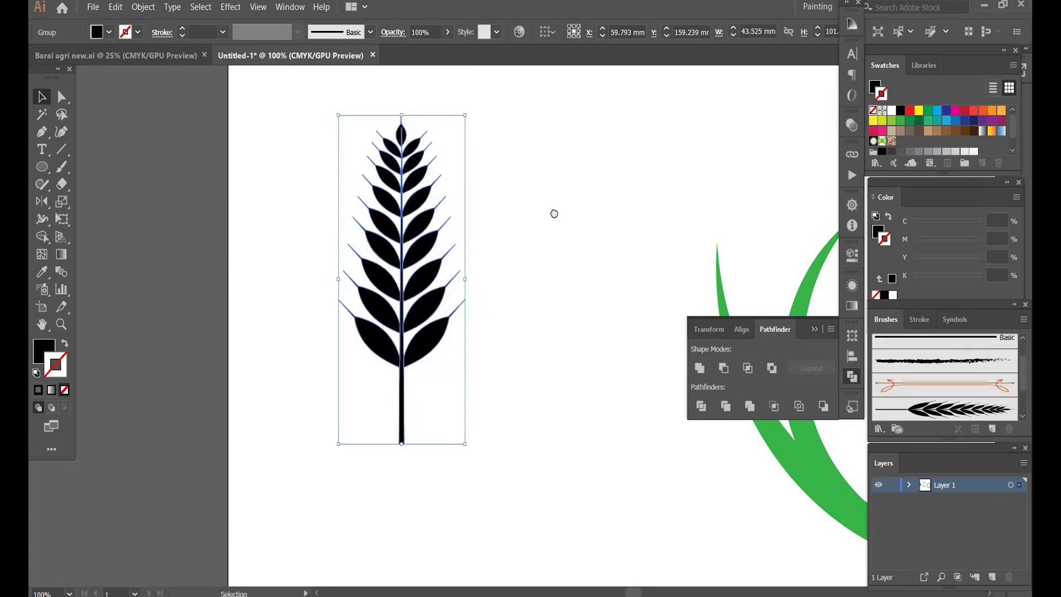
- Delete the original wheat stalk artwork from the artboard
{"action": "mouse_move", "coordinate": [551, 213]}
{"action": "left_mouse_down"}
{"action": "mouse_move", "coordinate": [339, 233]}
{"action": "mouse_move", "coordinate": [310, 224]}
{"action": "left_mouse_up"}
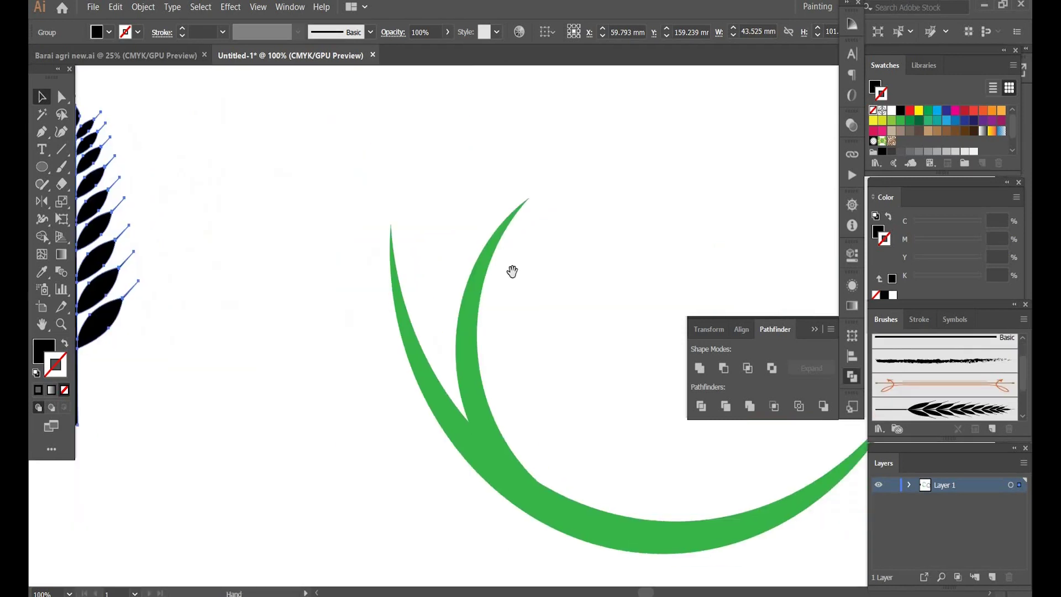
{"action": "left_click_drag", "start_coordinate": [166, 227], "coordinate": [368, 301]}
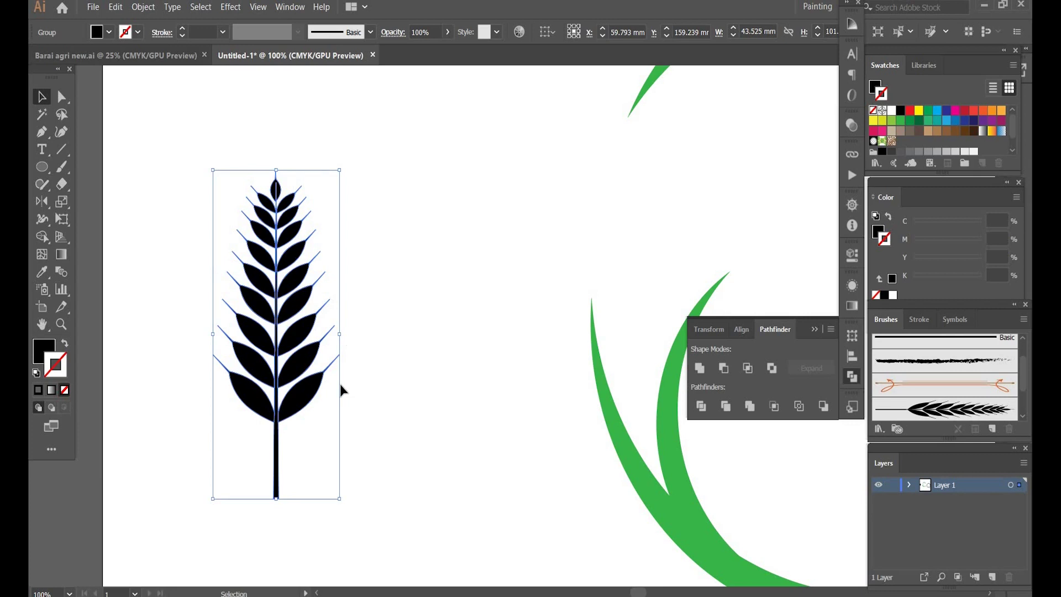
{"action": "key", "text": "Delete"}
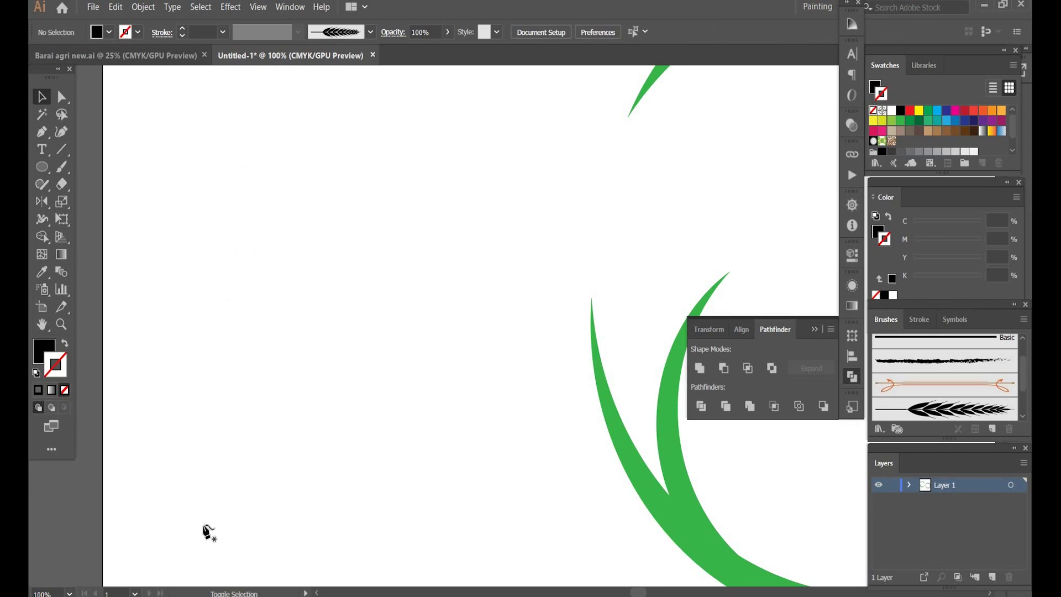
- Try the new wheat brush on an unfilled three-point curve about 42.9 mm wide, and remove the test curve
{"action": "key", "text": "shift+grave"}
{"action": "left_click", "coordinate": [186, 513]}
{"action": "left_click", "coordinate": [222, 391]}
{"action": "left_click", "coordinate": [310, 317]}
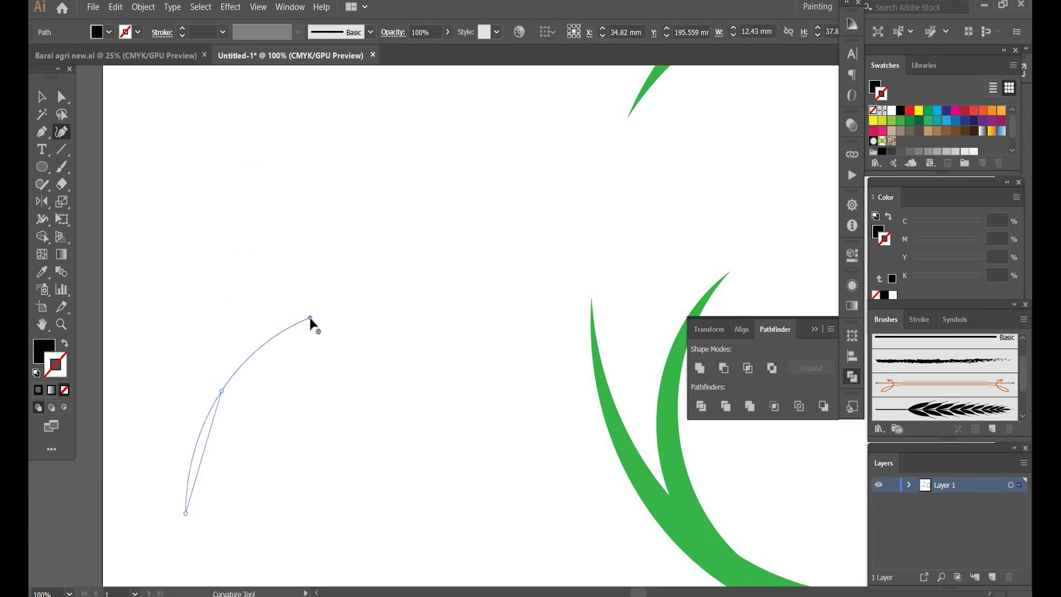
{"action": "key", "text": "Escape"}
{"action": "key", "text": "v"}
{"action": "left_click", "coordinate": [871, 89]}
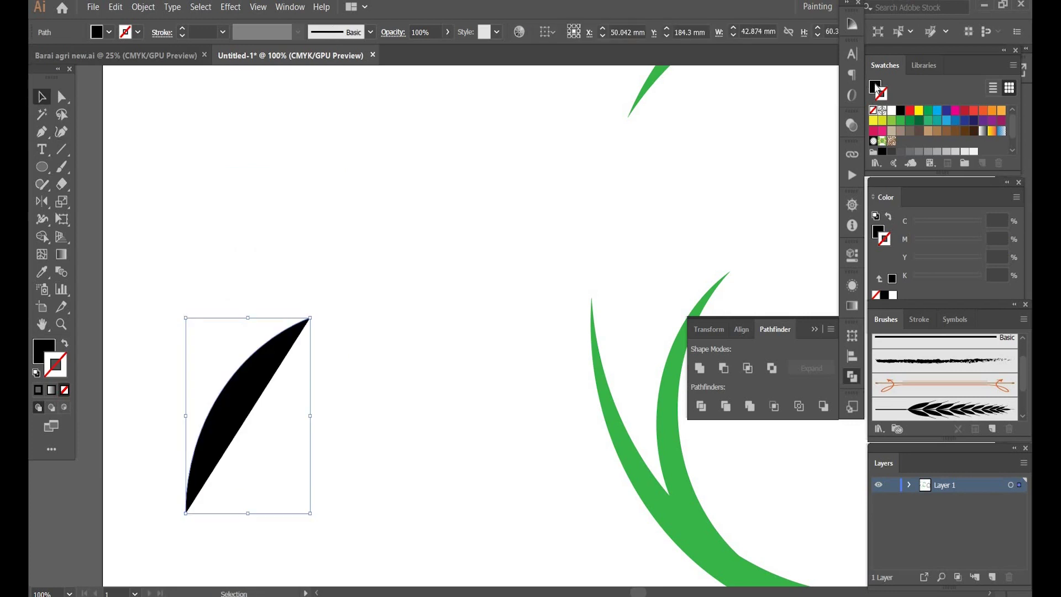
{"action": "left_click", "coordinate": [878, 111]}
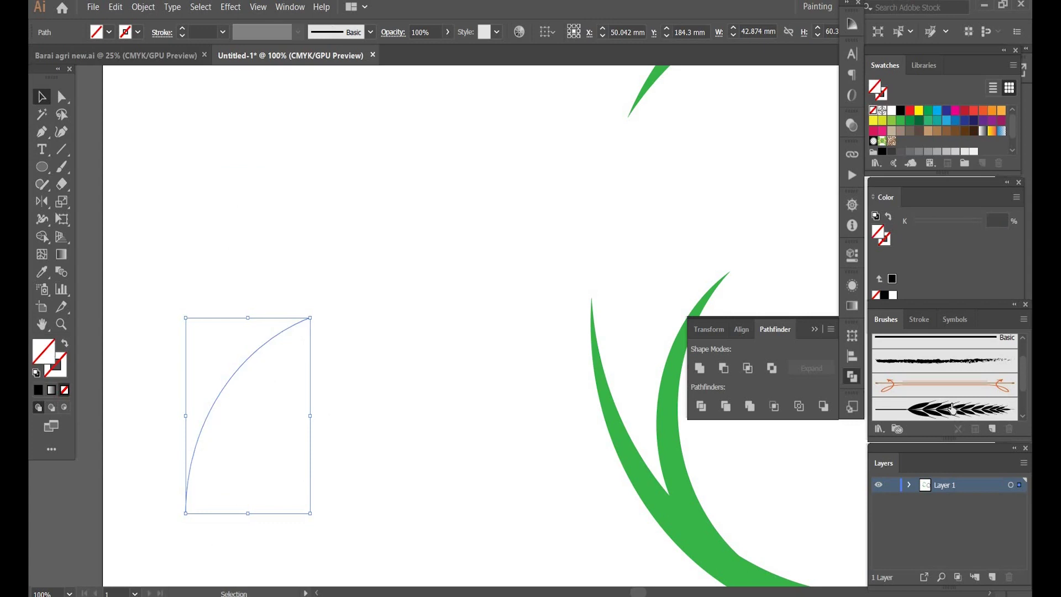
{"action": "left_click", "coordinate": [953, 409]}
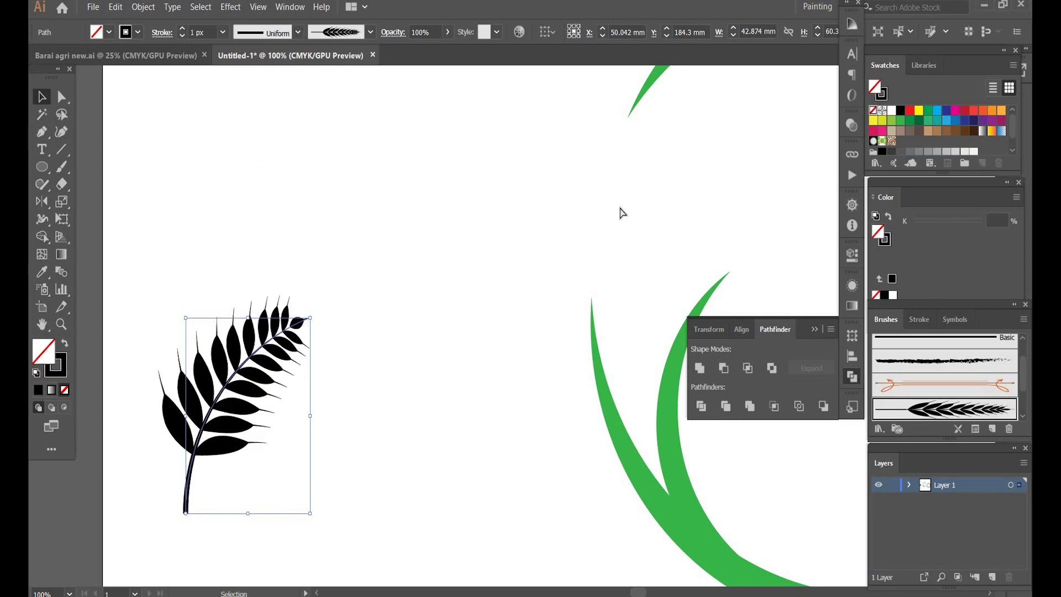
{"action": "key", "text": "ctrl+z"}
{"action": "left_click", "coordinate": [620, 207]}
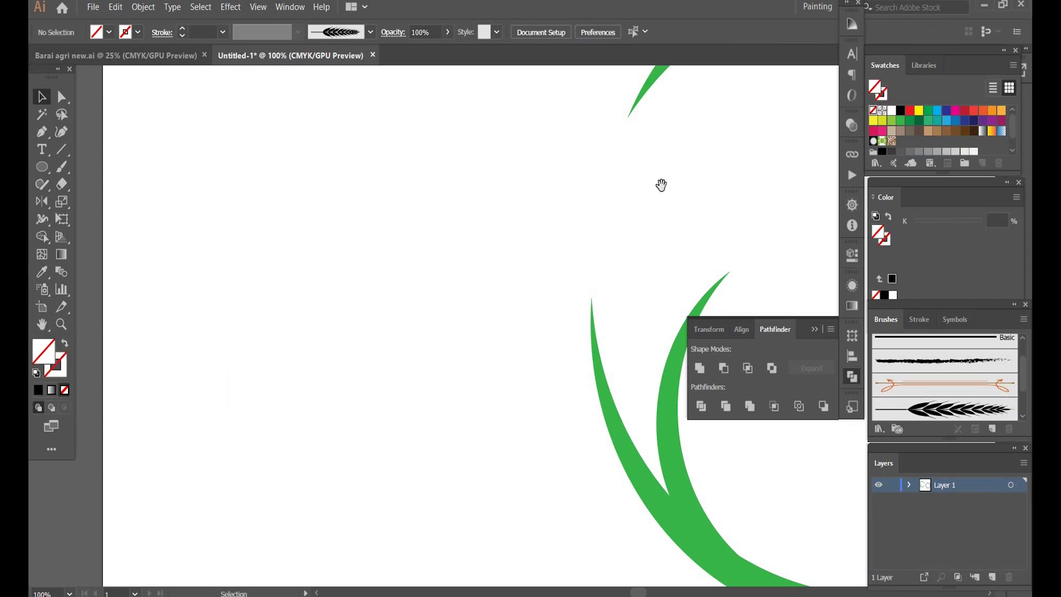
- Move the smaller of the two outlined circles onto the green crescents, with its lower edge along the bottom crescent
{"action": "left_click_drag", "start_coordinate": [662, 185], "coordinate": [455, 229]}
{"action": "key", "text": "ctrl+minus"}
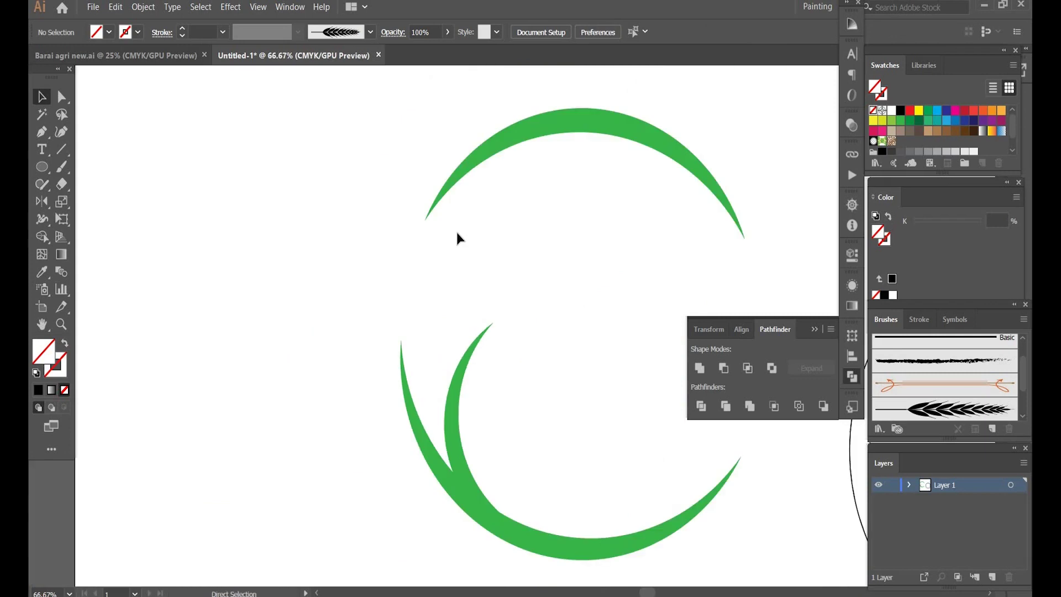
{"action": "key", "text": "ctrl+minus"}
{"action": "key", "text": "ctrl+minus"}
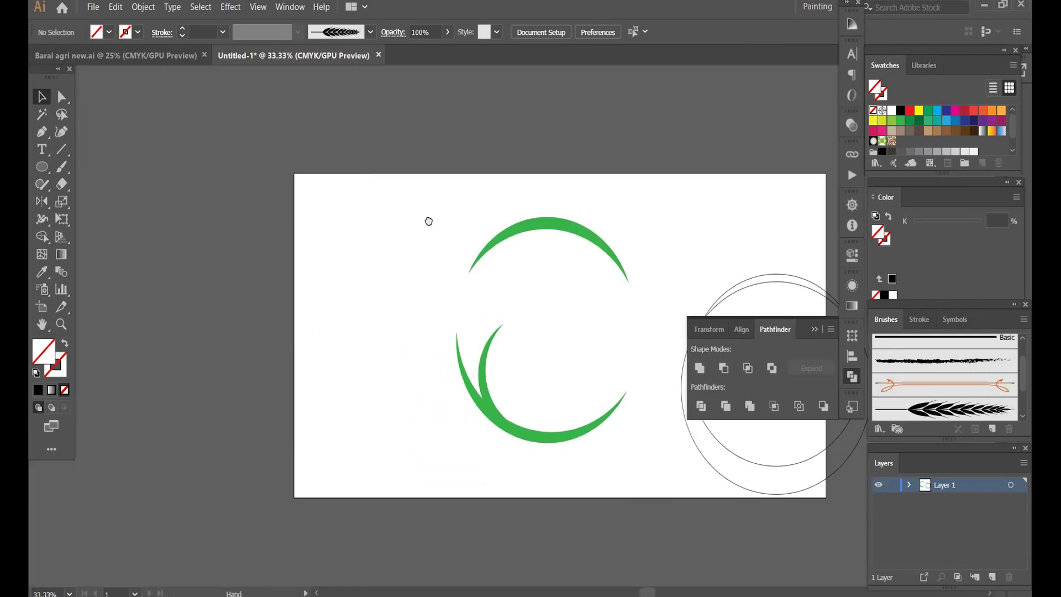
{"action": "left_click_drag", "start_coordinate": [428, 221], "coordinate": [286, 154]}
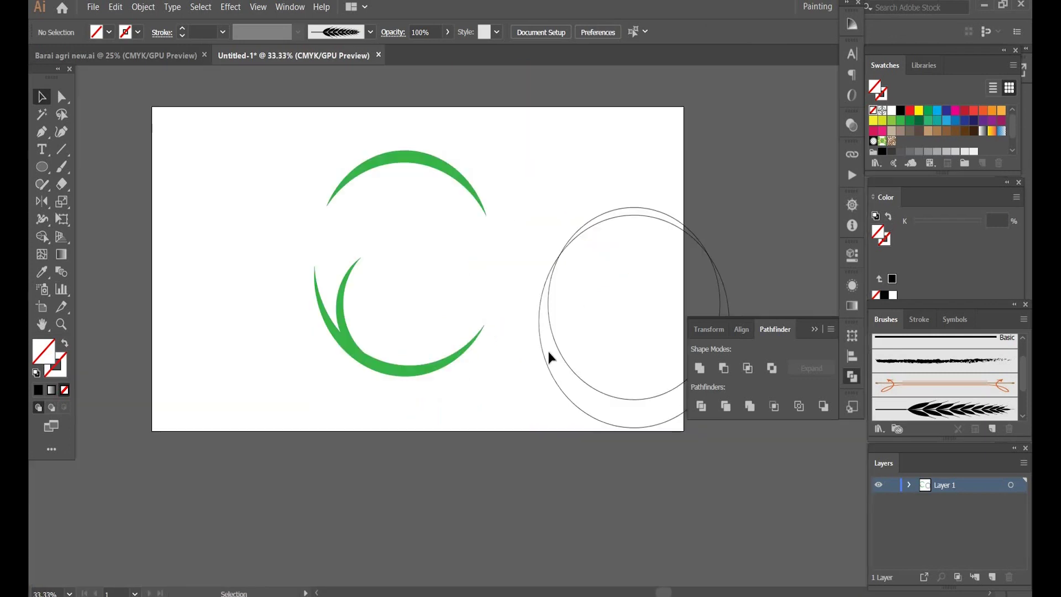
{"action": "left_click_drag", "start_coordinate": [572, 378], "coordinate": [347, 339]}
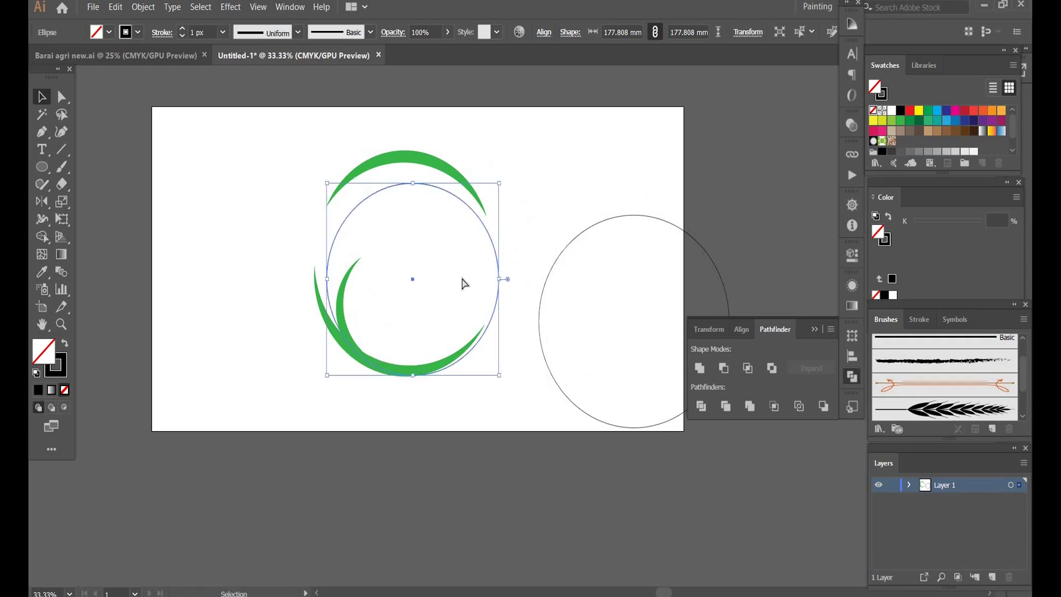
- Cut the 177.808 mm circle with the Scissors tool at its upper right and at its lower left inside the green crescent
{"action": "key", "text": "a"}
{"action": "key", "text": "ctrl+plus"}
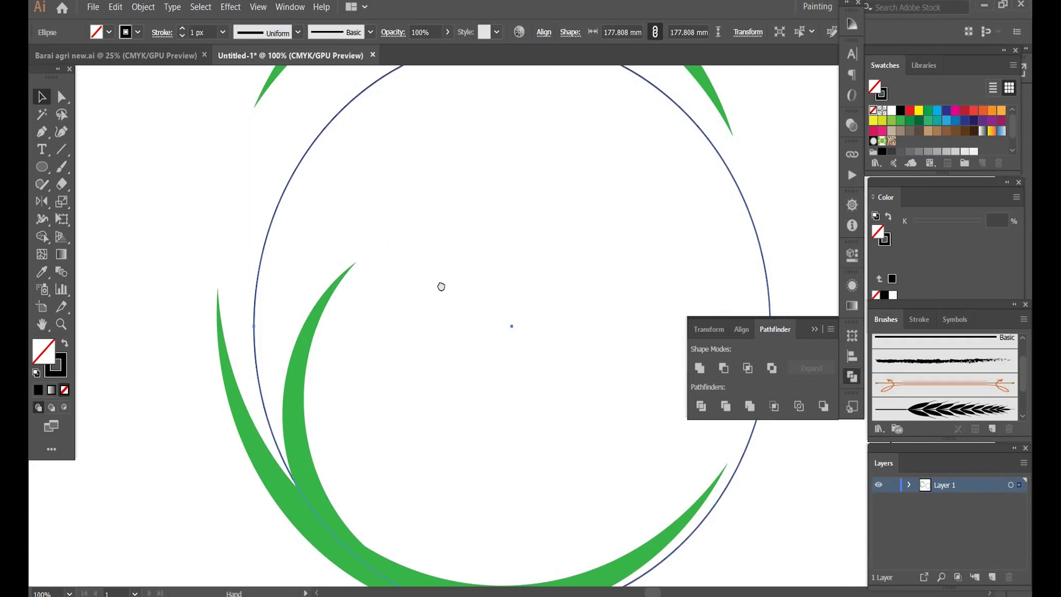
{"action": "key", "text": "ctrl+plus"}
{"action": "key", "text": "v"}
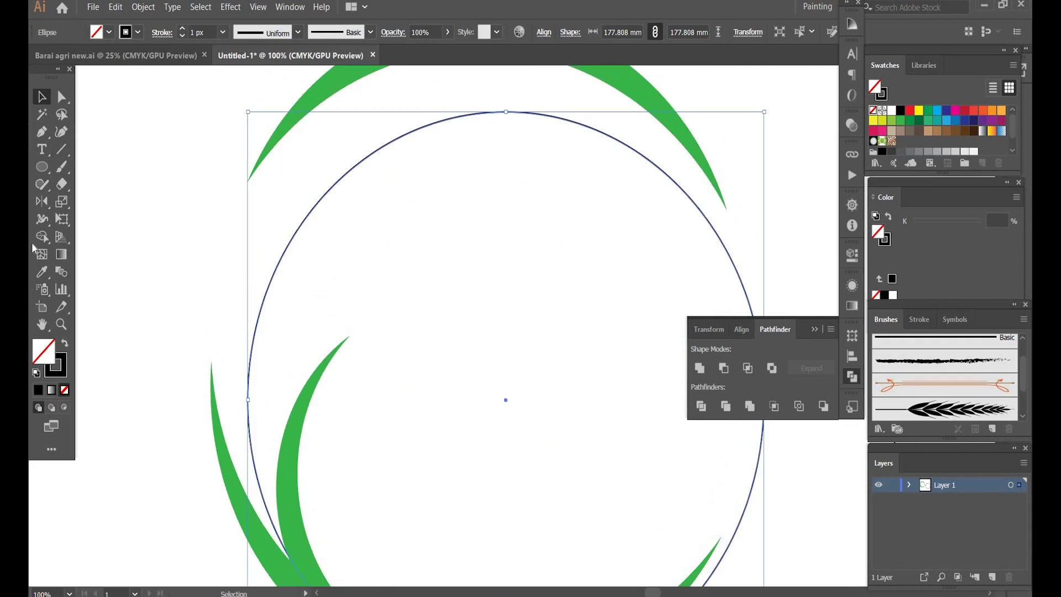
{"action": "key", "text": "c"}
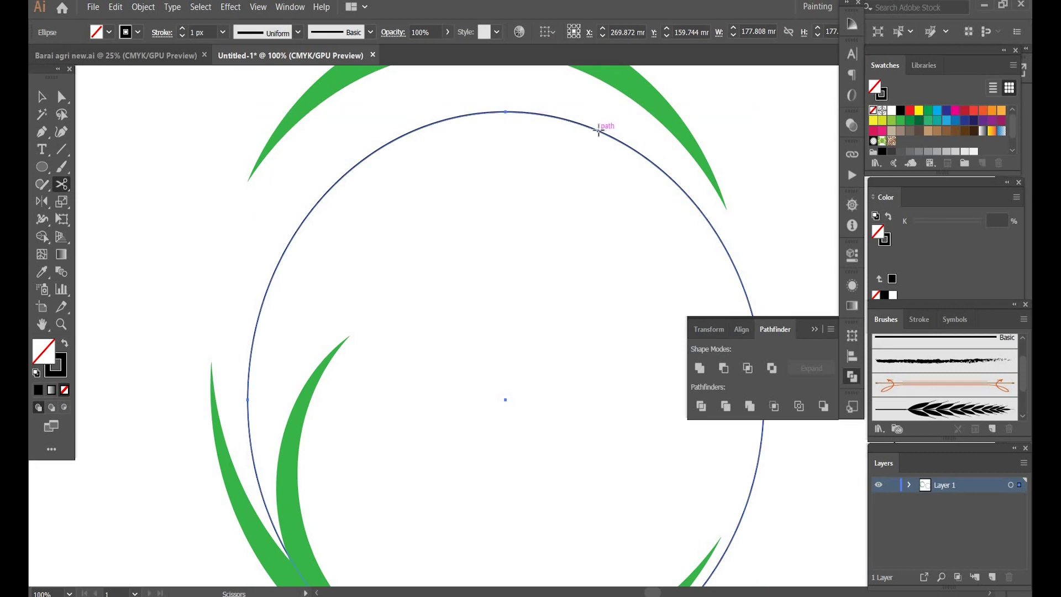
{"action": "left_click", "coordinate": [598, 131]}
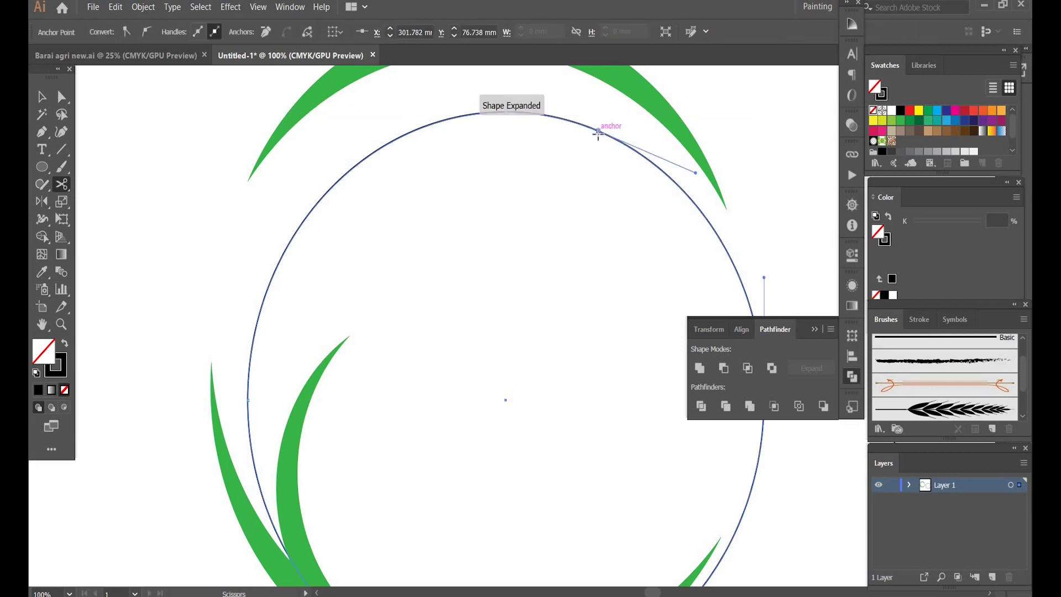
{"action": "left_click_drag", "start_coordinate": [513, 139], "coordinate": [544, 1]}
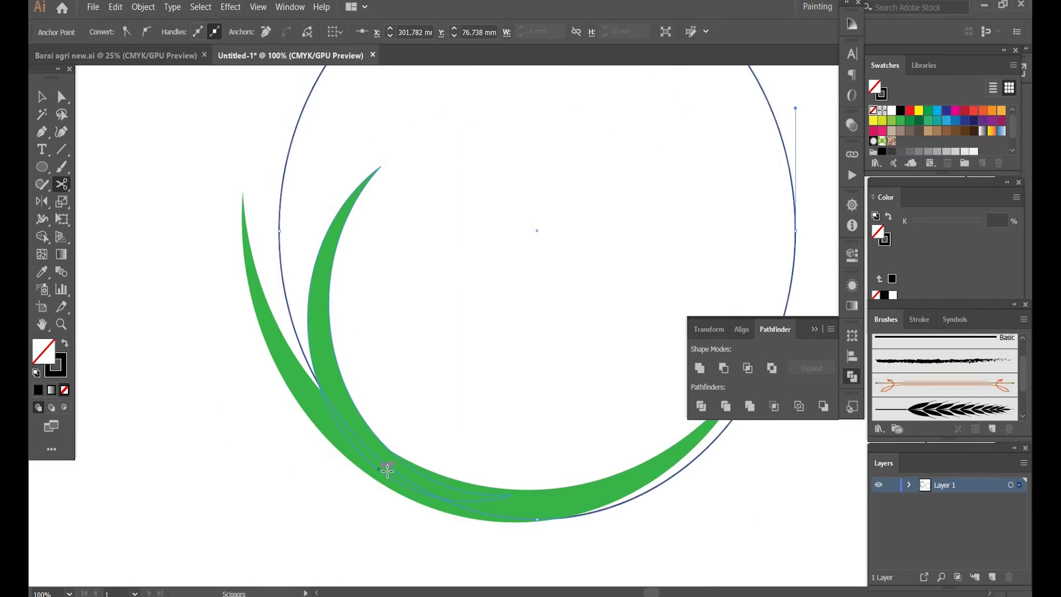
{"action": "left_click", "coordinate": [380, 458]}
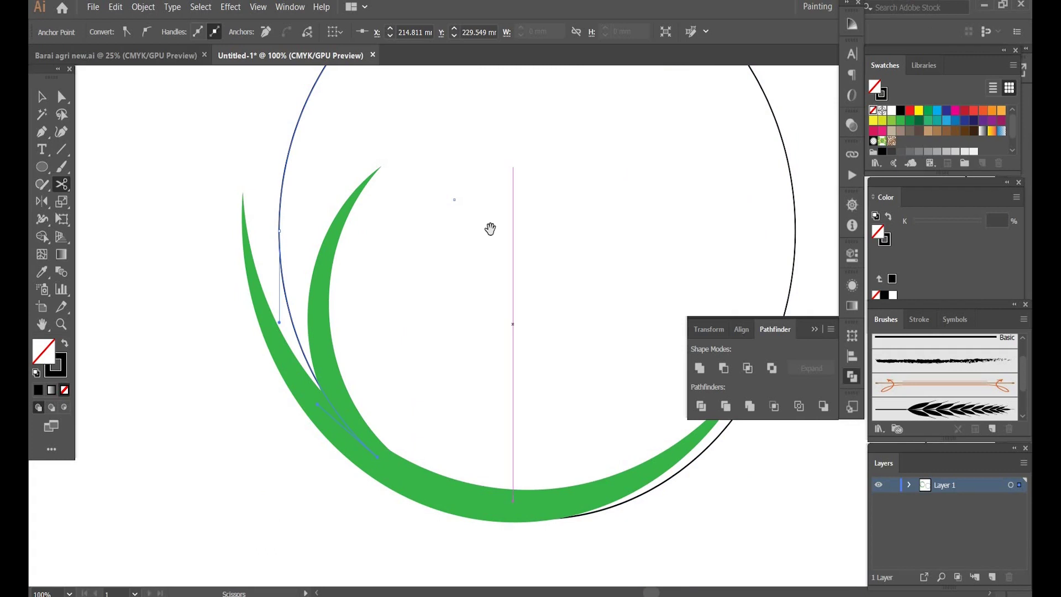
- Apply the wheat art brush to the left arc of the cut circle, and delete the leftover right arc
{"action": "left_click_drag", "start_coordinate": [460, 353], "coordinate": [480, 422]}
{"action": "left_click_drag", "start_coordinate": [501, 102], "coordinate": [473, 234]}
{"action": "key", "text": "v"}
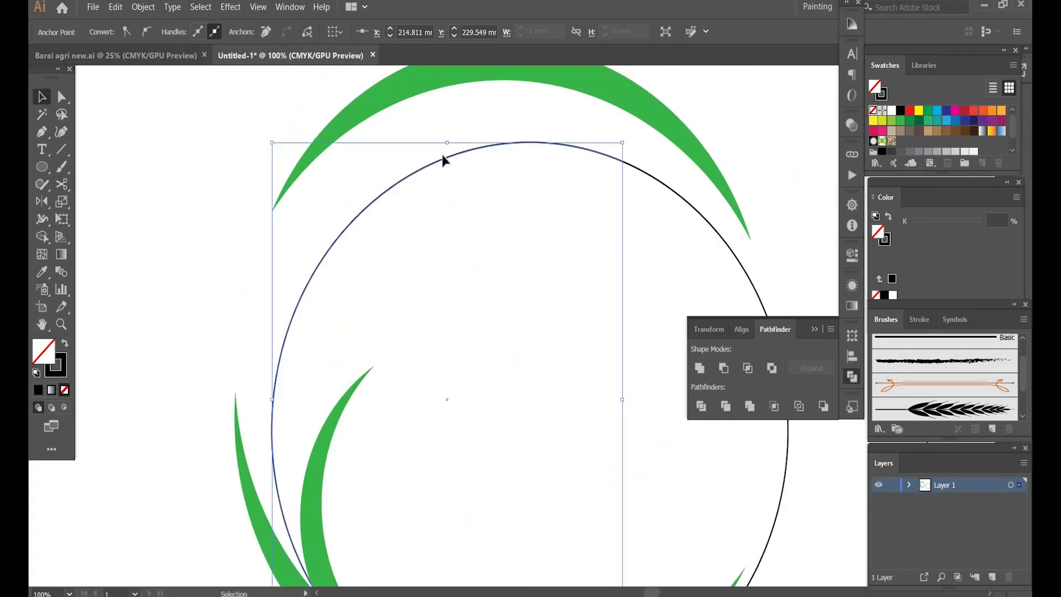
{"action": "left_click", "coordinate": [982, 416]}
{"action": "left_click_drag", "start_coordinate": [433, 294], "coordinate": [310, 197]}
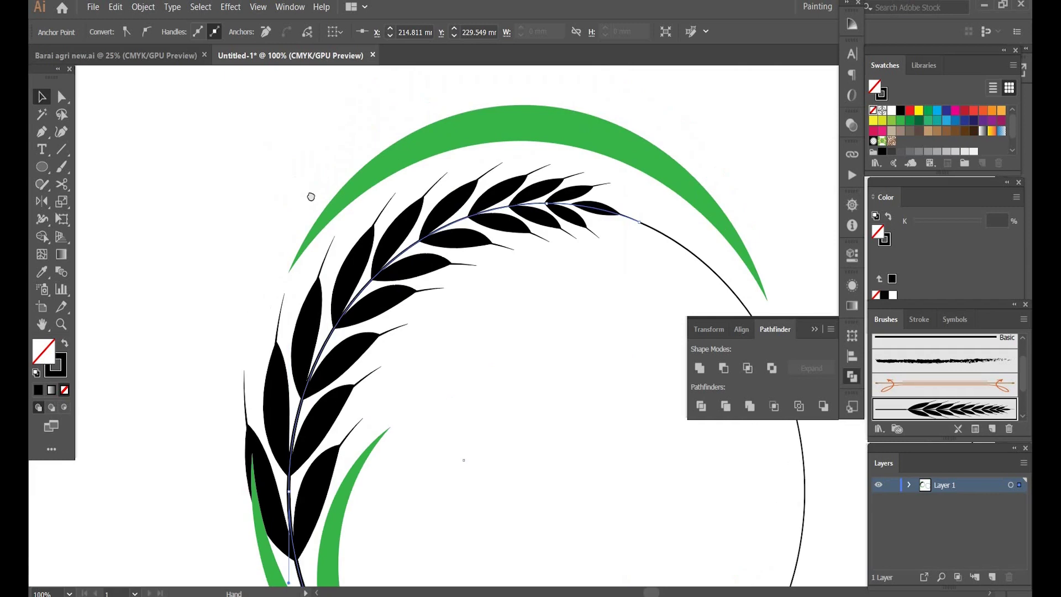
{"action": "left_click", "coordinate": [637, 205]}
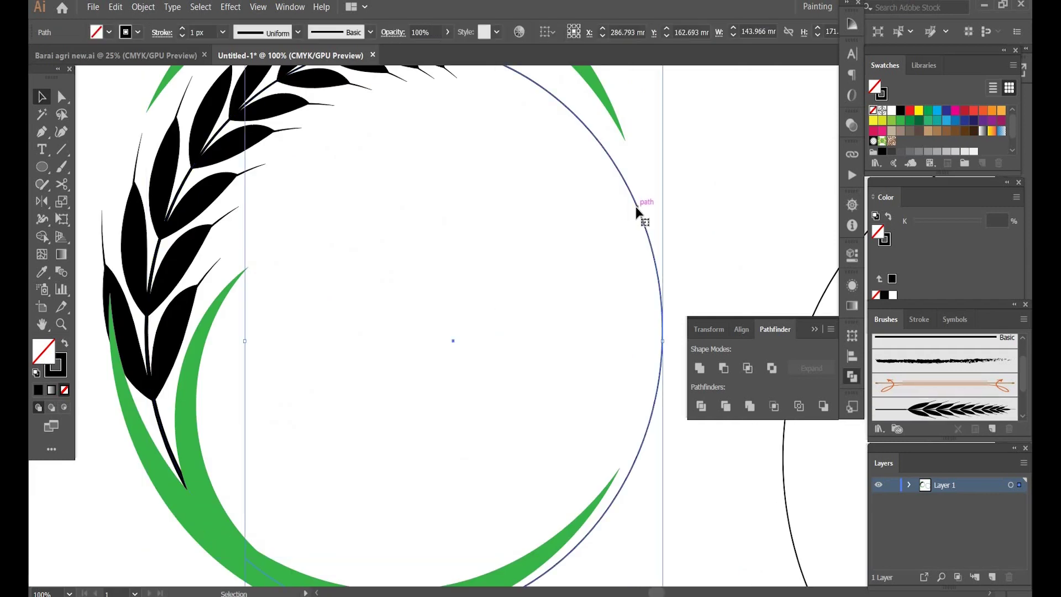
{"action": "key", "text": "Delete"}
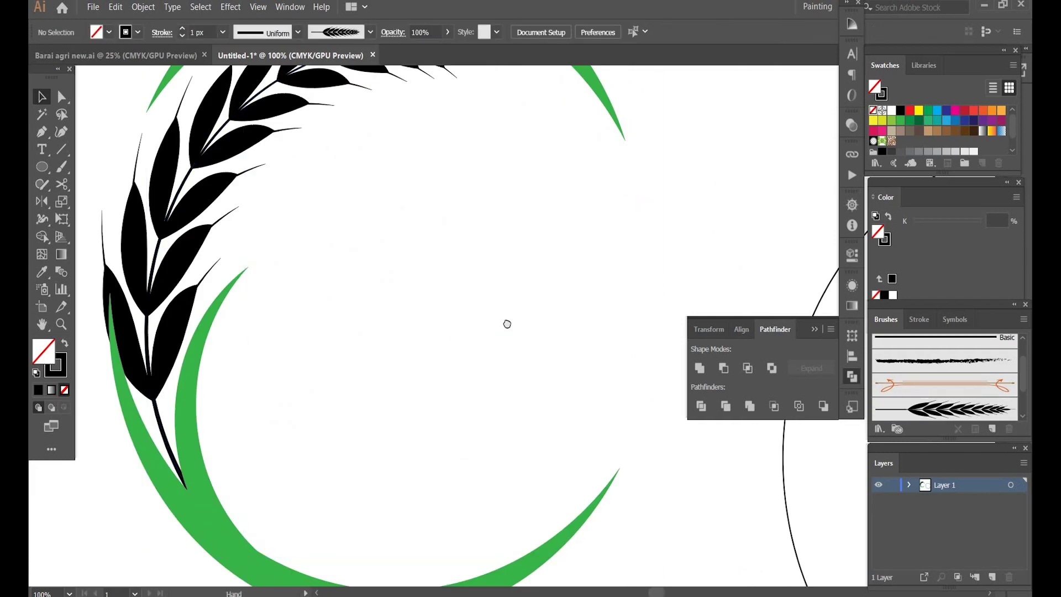
- Scale the curved wheat stalk down slightly in proportion so it sits inside the upper crescent, with its stem between the lower crescents
{"action": "left_click_drag", "start_coordinate": [507, 324], "coordinate": [587, 479]}
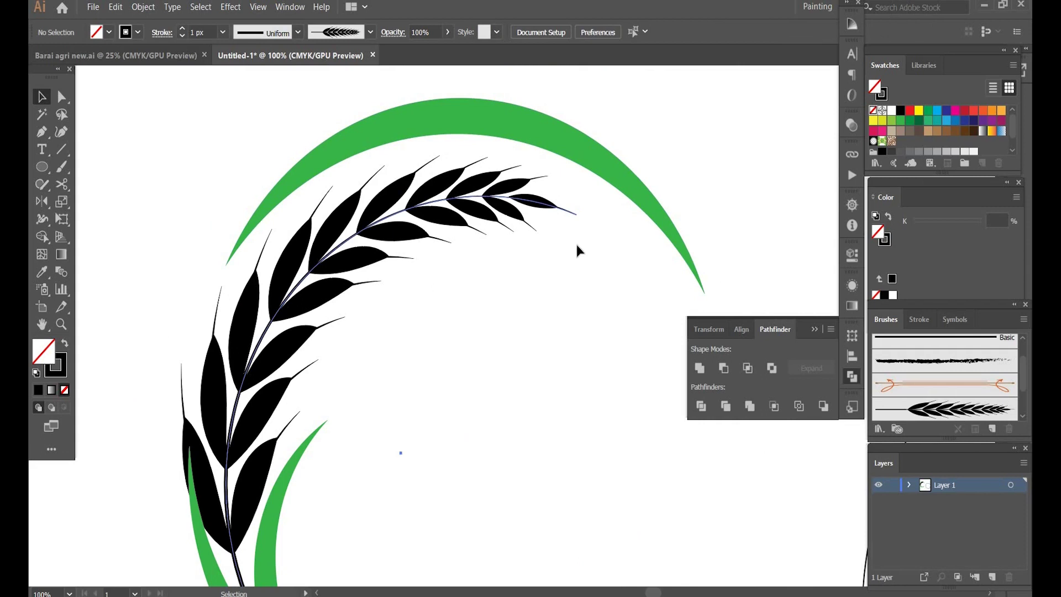
{"action": "left_click", "coordinate": [575, 213]}
{"action": "left_click_drag", "start_coordinate": [574, 197], "coordinate": [544, 229]}
{"action": "left_click_drag", "start_coordinate": [365, 413], "coordinate": [387, 331]}
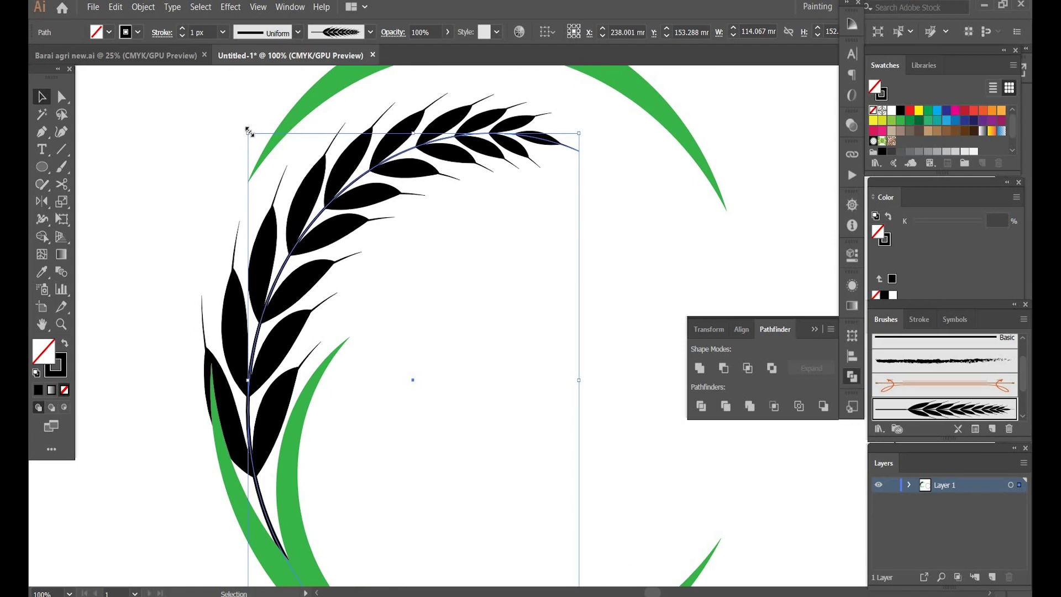
{"action": "left_click_drag", "start_coordinate": [251, 132], "coordinate": [259, 145]}
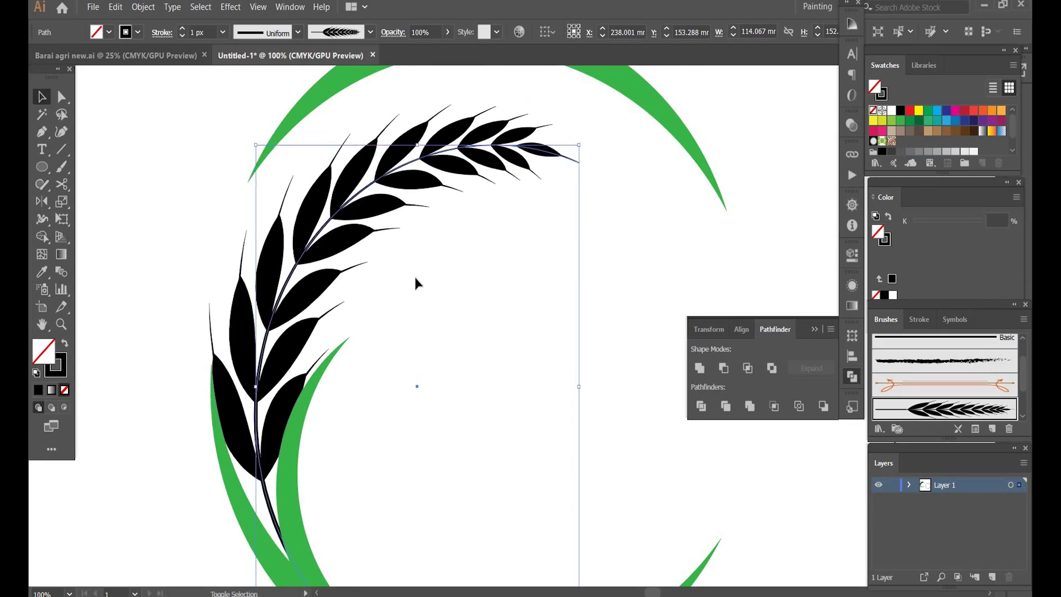
- Move the black outlined circle farther to the right, away from the crescents and the wheat stalk
{"action": "left_click", "coordinate": [324, 238]}
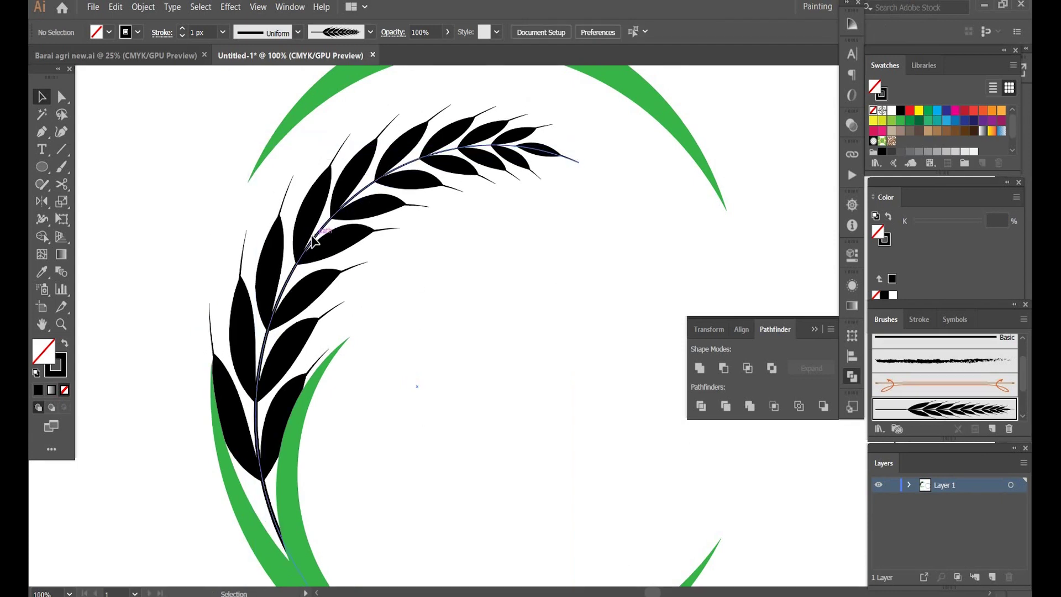
{"action": "left_click_drag", "start_coordinate": [313, 238], "coordinate": [266, 132]}
{"action": "key", "text": "space"}
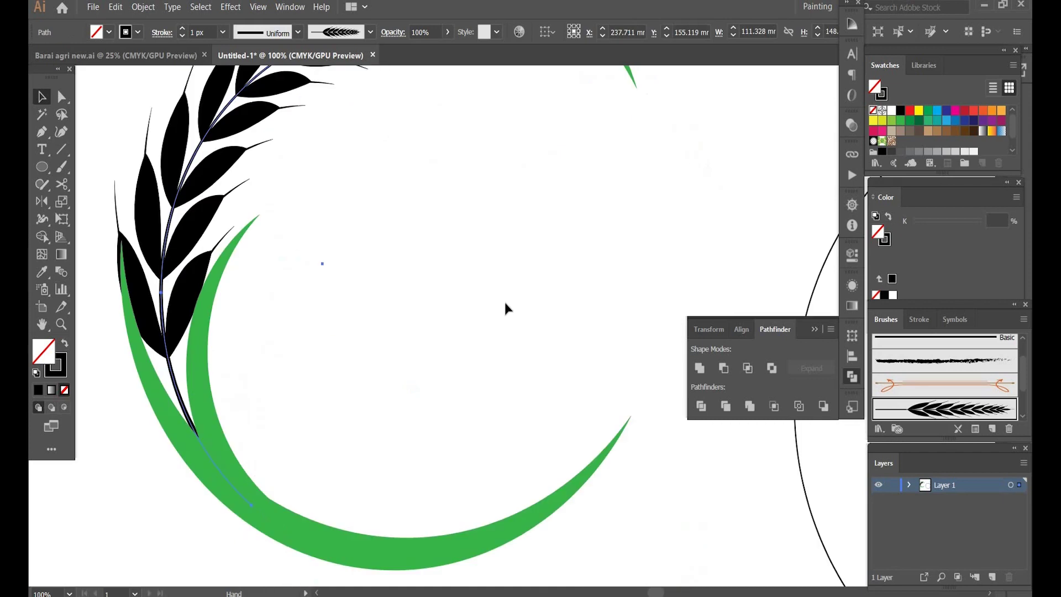
{"action": "key", "text": "space"}
{"action": "left_click_drag", "start_coordinate": [459, 348], "coordinate": [391, 480]}
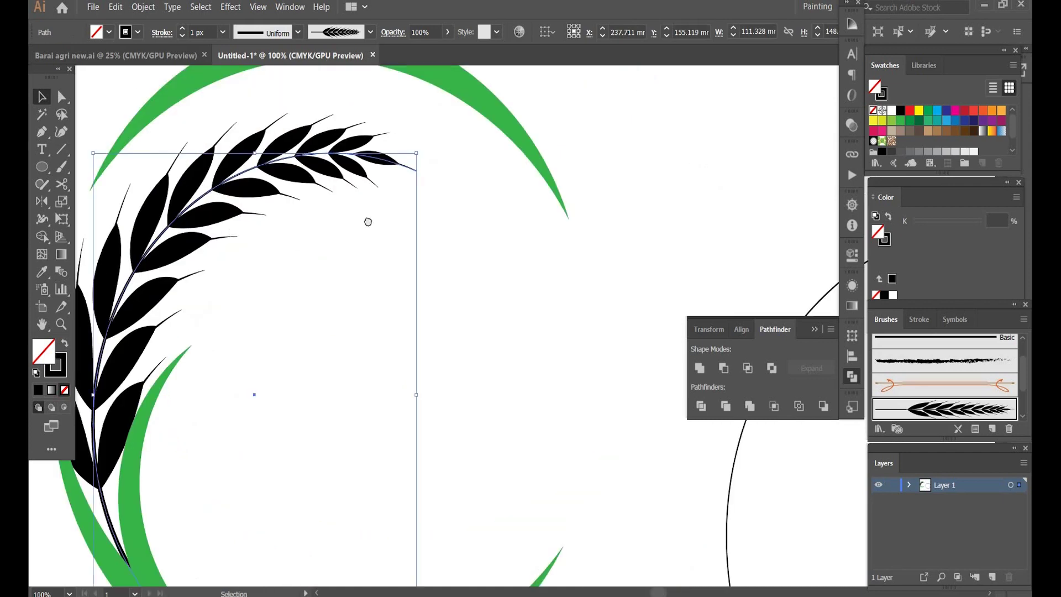
{"action": "left_click_drag", "start_coordinate": [368, 221], "coordinate": [139, 22]}
{"action": "left_click_drag", "start_coordinate": [515, 259], "coordinate": [609, 326]}
{"action": "key", "text": "space"}
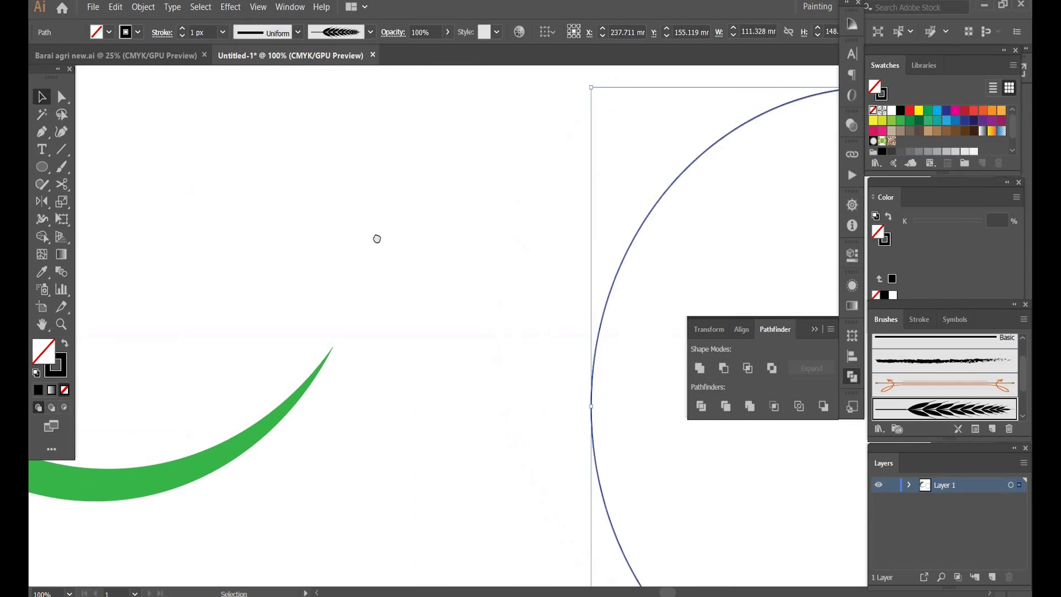
{"action": "left_click_drag", "start_coordinate": [376, 239], "coordinate": [636, 256]}
- Draw a long thin rectangle about 201.6 mm wide and 10.8 mm high, starting on the inner left crescent and extending past the right crescent tip
{"action": "key", "text": "m"}
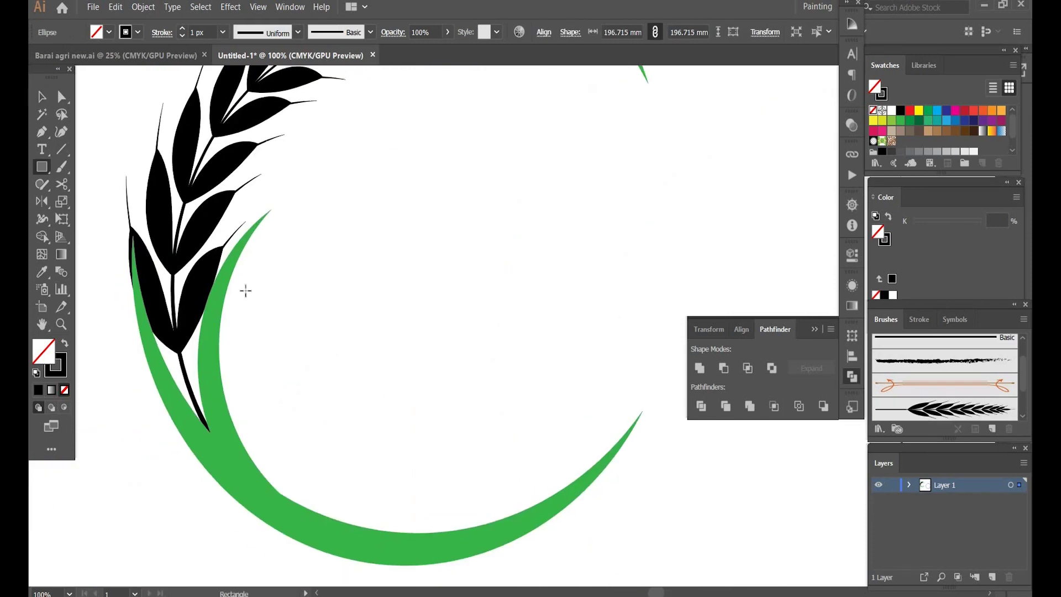
{"action": "left_click_drag", "start_coordinate": [208, 322], "coordinate": [257, 336]}
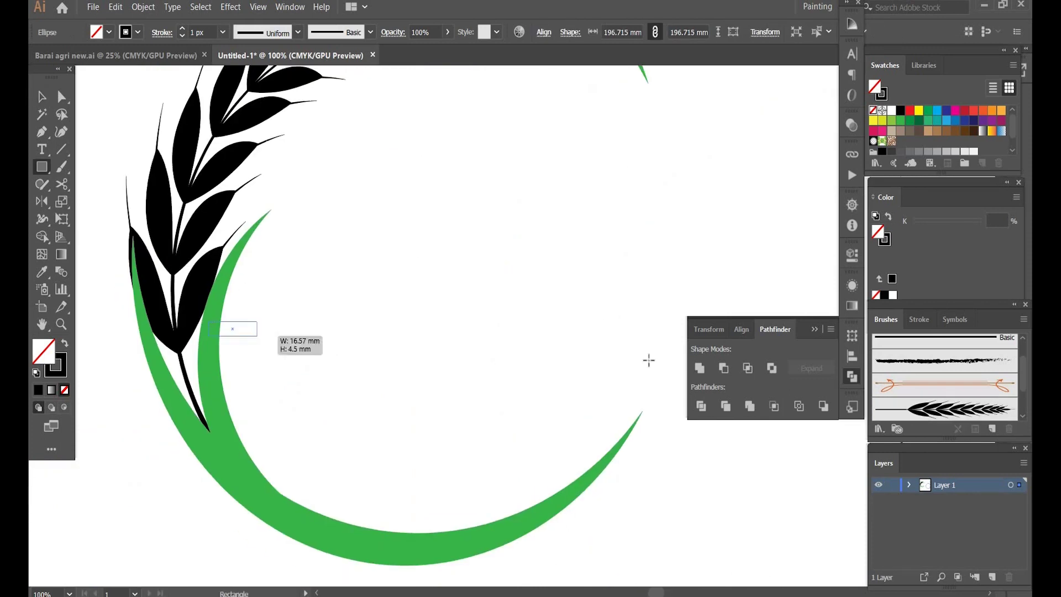
{"action": "left_click_drag", "start_coordinate": [648, 360], "coordinate": [677, 356]}
{"action": "left_click", "coordinate": [810, 330]}
{"action": "mouse_move", "coordinate": [701, 303]}
{"action": "left_mouse_down"}
{"action": "mouse_move", "coordinate": [583, 265]}
{"action": "mouse_move", "coordinate": [568, 291]}
{"action": "mouse_move", "coordinate": [735, 303]}
{"action": "mouse_move", "coordinate": [717, 300]}
{"action": "left_mouse_up"}
{"action": "key", "text": "v"}
{"action": "left_click_drag", "start_coordinate": [574, 119], "coordinate": [660, 295]}
{"action": "left_click_drag", "start_coordinate": [777, 424], "coordinate": [735, 413]}
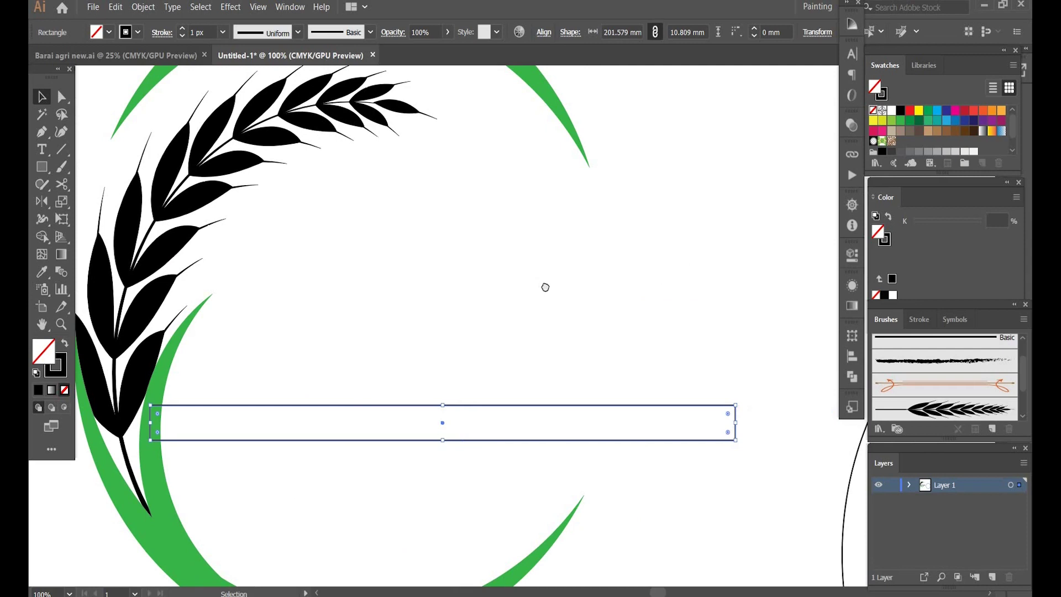
{"action": "left_click_drag", "start_coordinate": [545, 287], "coordinate": [571, 252]}
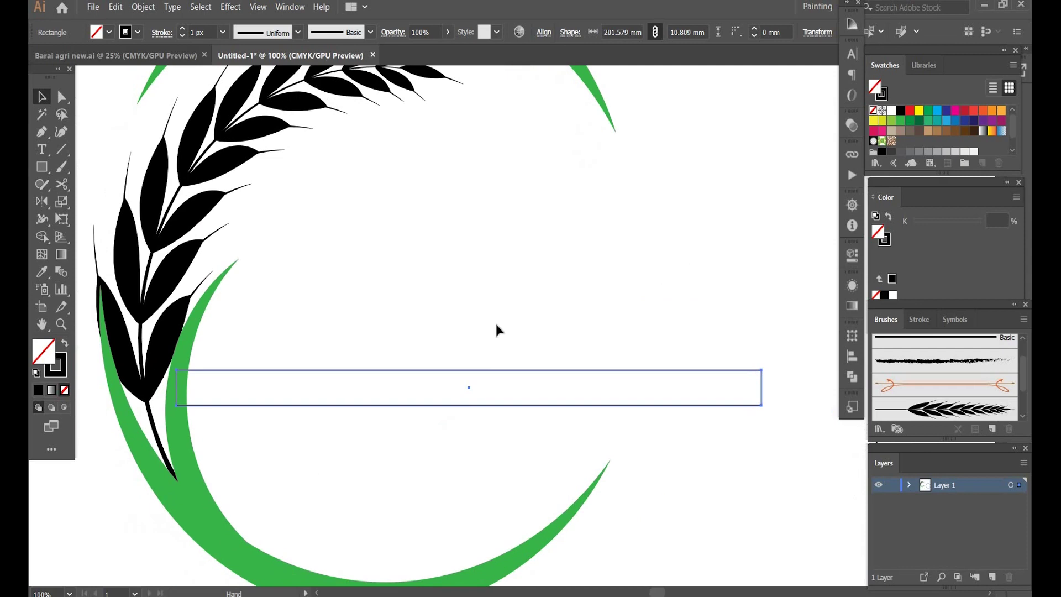
- Give the rectangle no stroke and a C=0 M=0 Y=0 K=90 fill, and stack a duplicate directly above it
{"action": "left_click", "coordinate": [882, 95]}
{"action": "left_click", "coordinate": [873, 110]}
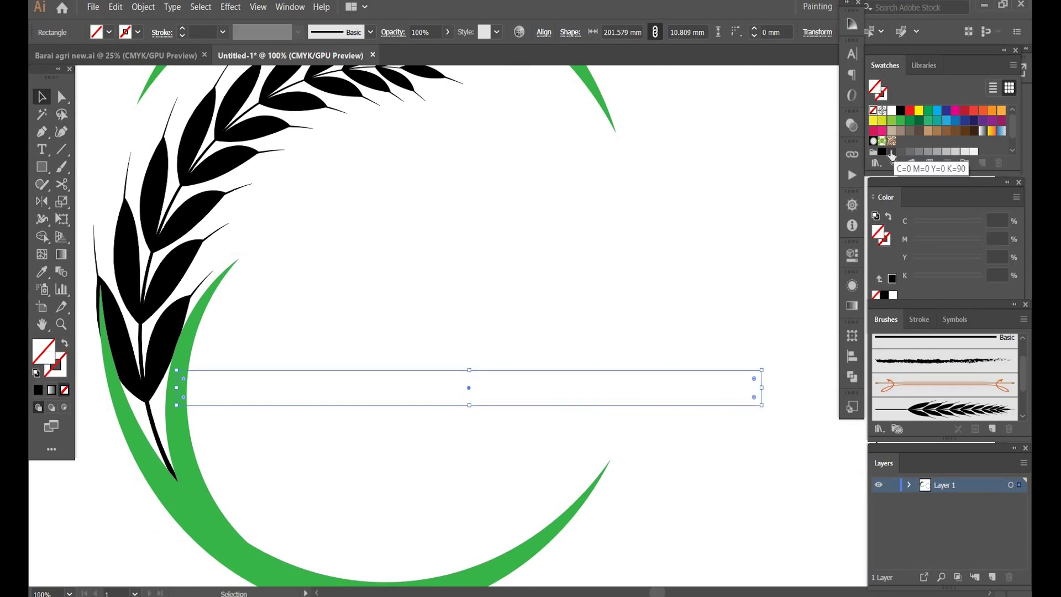
{"action": "left_click", "coordinate": [891, 152]}
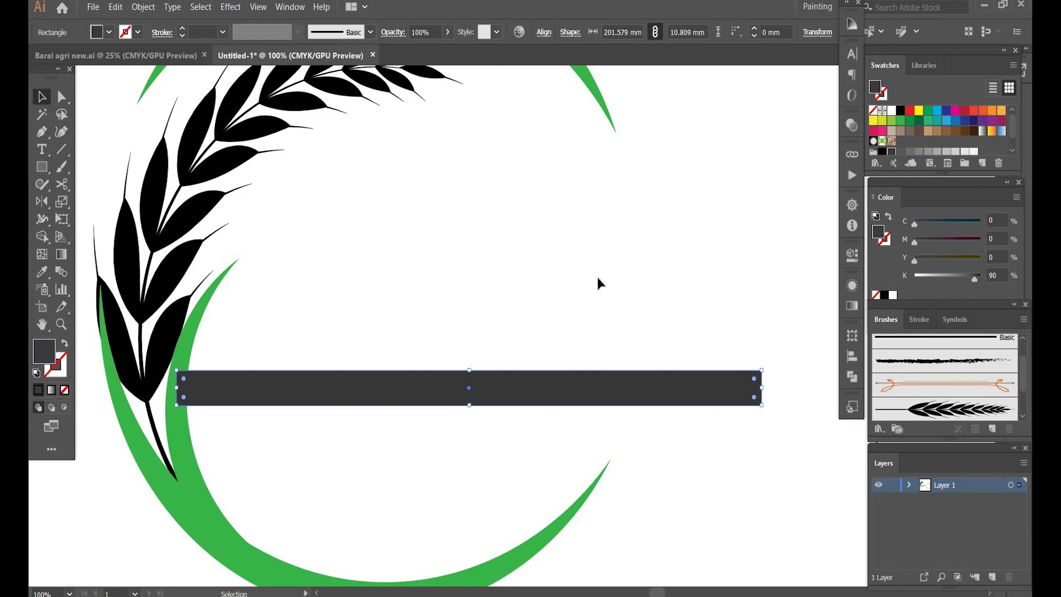
{"action": "left_click", "coordinate": [625, 284]}
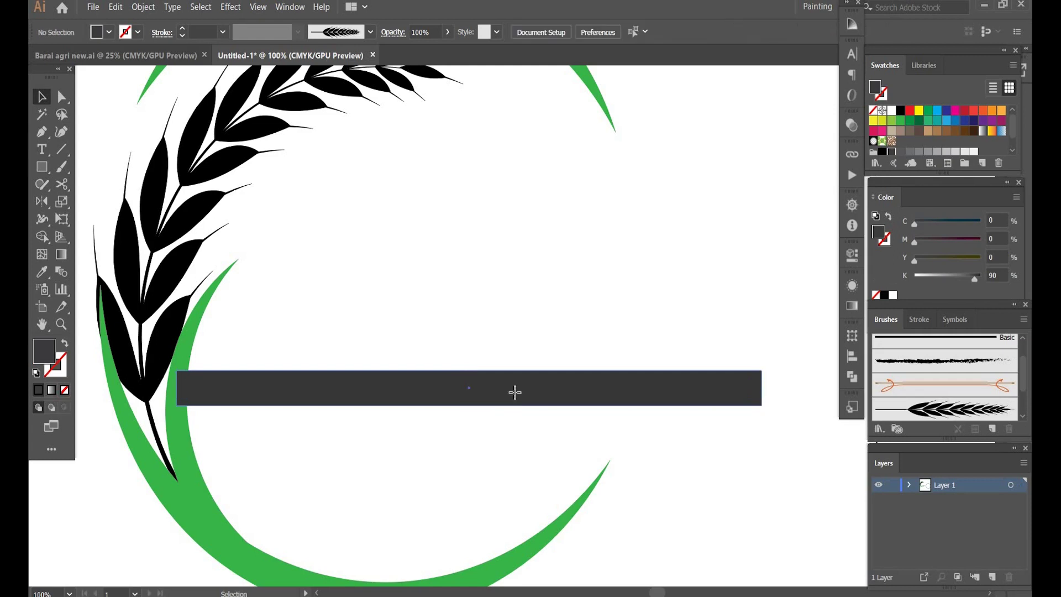
{"action": "mouse_move", "coordinate": [513, 391]}
{"action": "left_mouse_down"}
{"action": "mouse_move", "coordinate": [514, 438]}
{"action": "mouse_move", "coordinate": [507, 401]}
{"action": "left_mouse_up"}
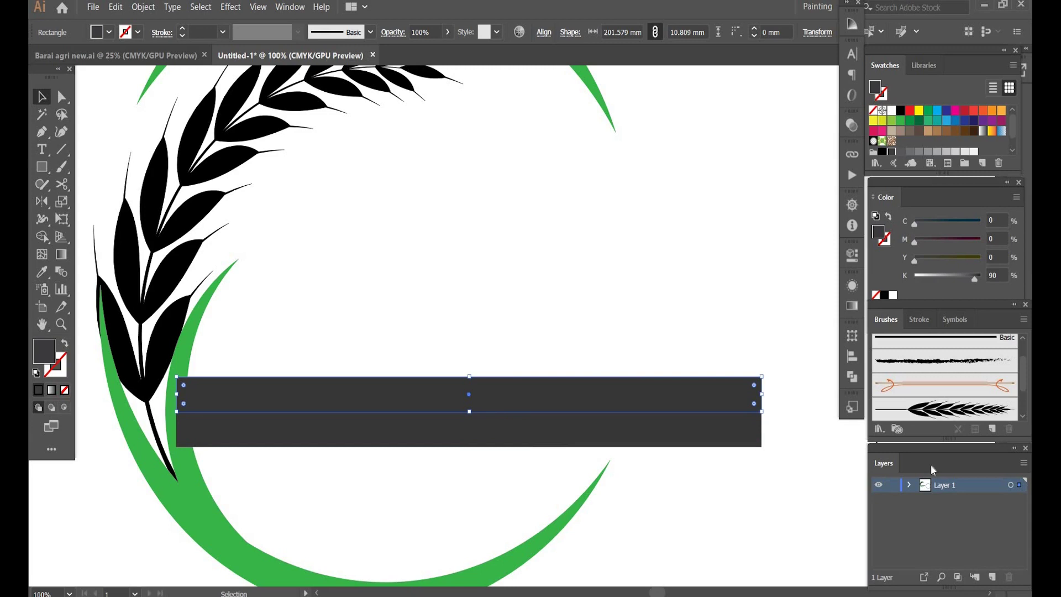
- Hide the inner left crescent path and fill the upper bar with green, C=100 M=0 Y=100 K=0
{"action": "left_click", "coordinate": [909, 485]}
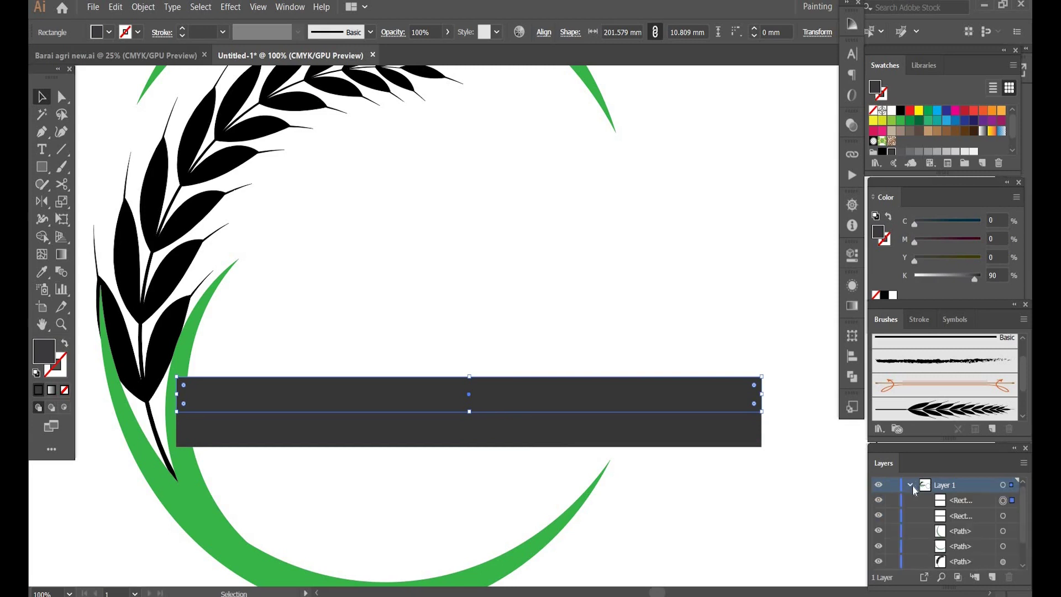
{"action": "scroll", "coordinate": [912, 485], "scroll_direction": "down", "scroll_amount": 1}
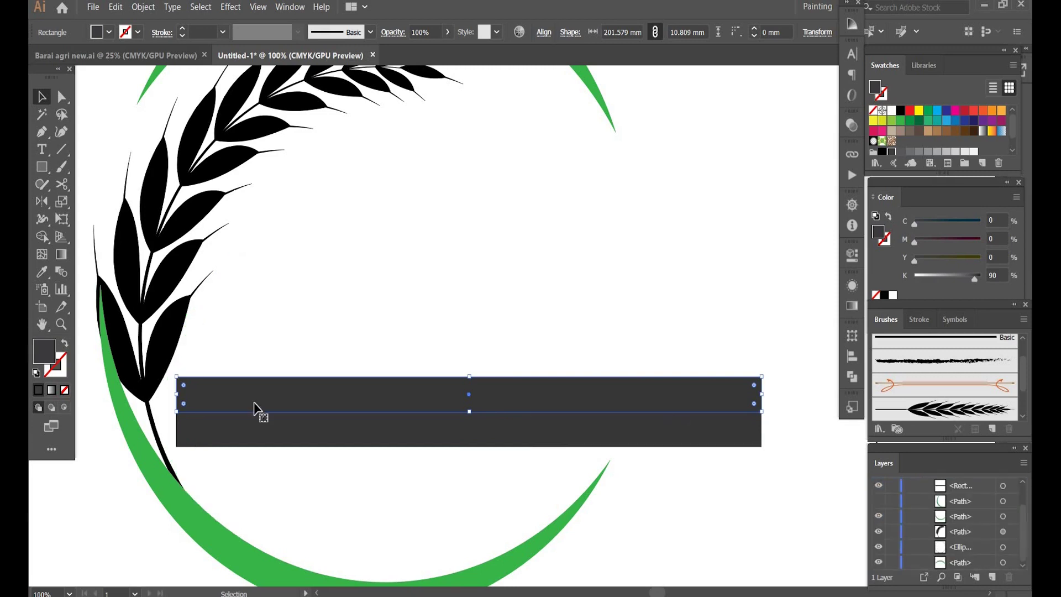
{"action": "left_click", "coordinate": [928, 113]}
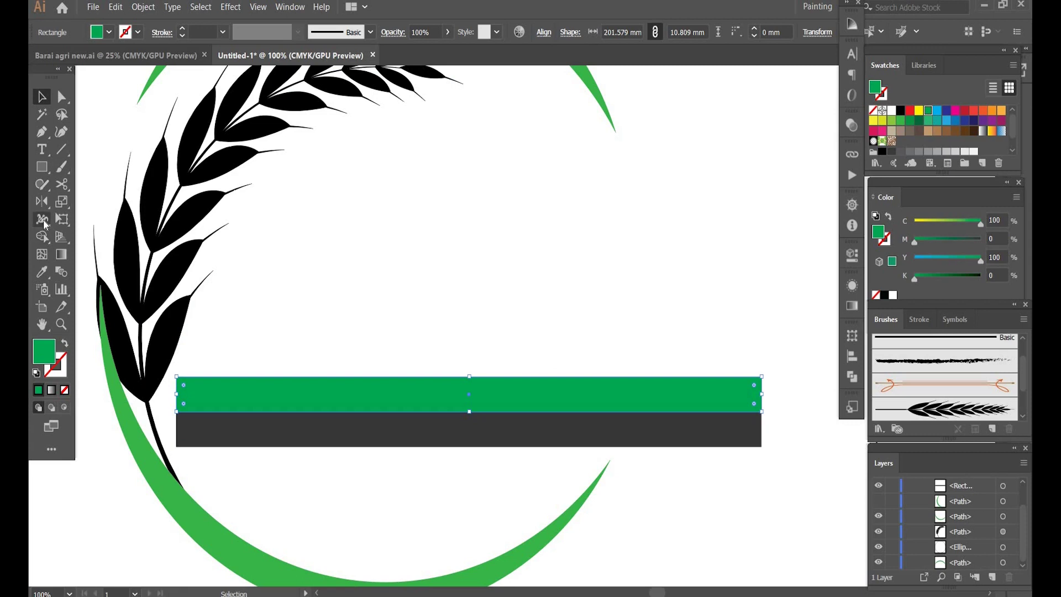
- Roughen the green bar's upper edge into jagged grass blades with the Wrinkle tool, working from its right end to near its left end
{"action": "left_click_drag", "start_coordinate": [43, 220], "coordinate": [107, 337]}
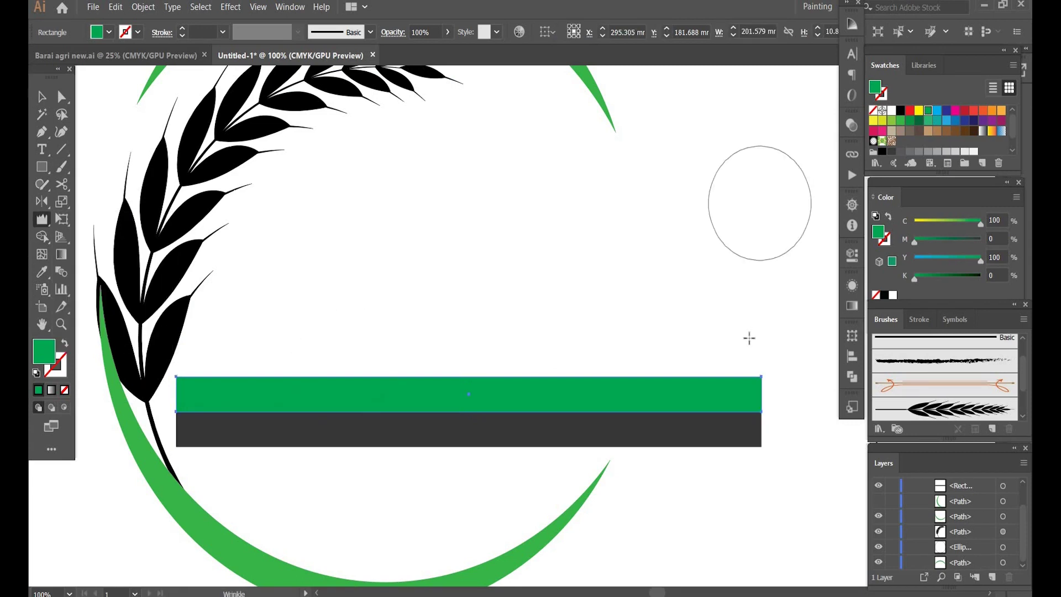
{"action": "left_click", "coordinate": [734, 329]}
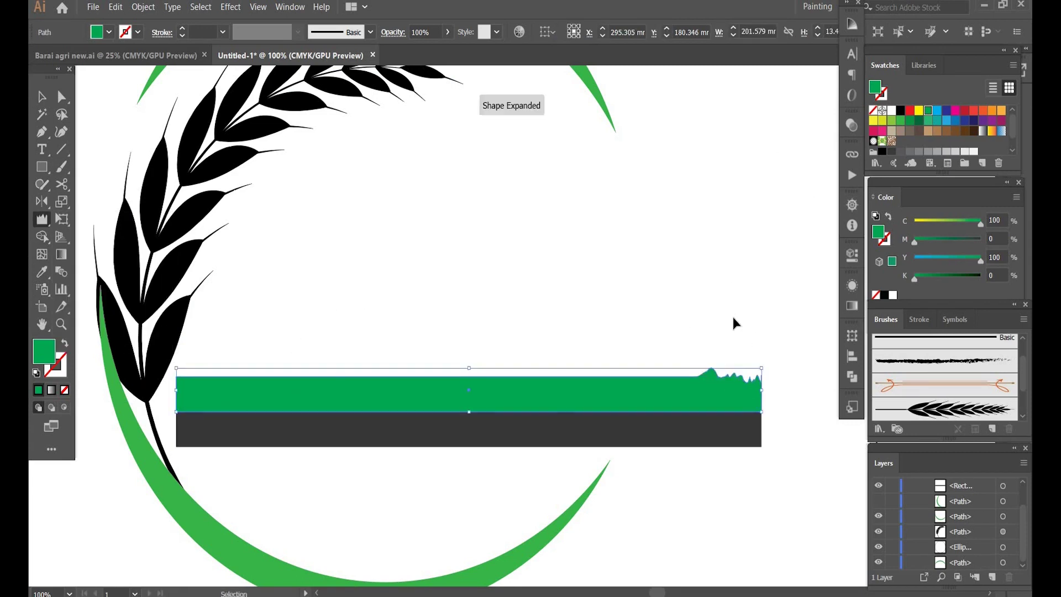
{"action": "key", "text": "ctrl+equal"}
{"action": "key", "text": "ctrl+equal"}
{"action": "key", "text": "ctrl+equal"}
{"action": "mouse_move", "coordinate": [710, 239]}
{"action": "left_mouse_down"}
{"action": "mouse_move", "coordinate": [350, 92]}
{"action": "mouse_move", "coordinate": [293, 273]}
{"action": "left_mouse_up"}
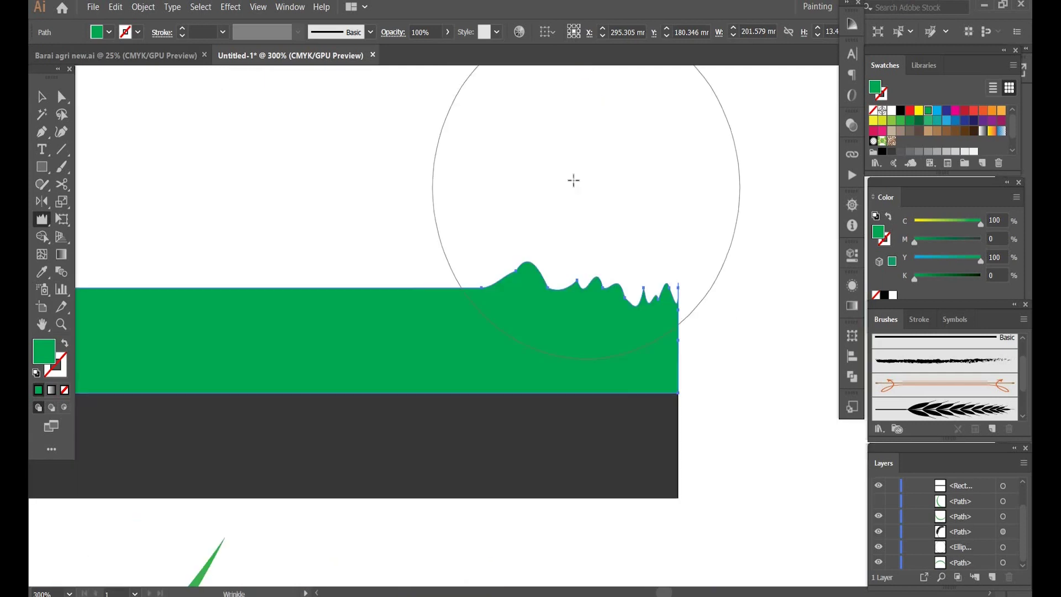
{"action": "mouse_move", "coordinate": [573, 180]}
{"action": "left_mouse_down"}
{"action": "mouse_move", "coordinate": [270, 182]}
{"action": "mouse_move", "coordinate": [341, 214]}
{"action": "mouse_move", "coordinate": [580, 267]}
{"action": "left_mouse_up"}
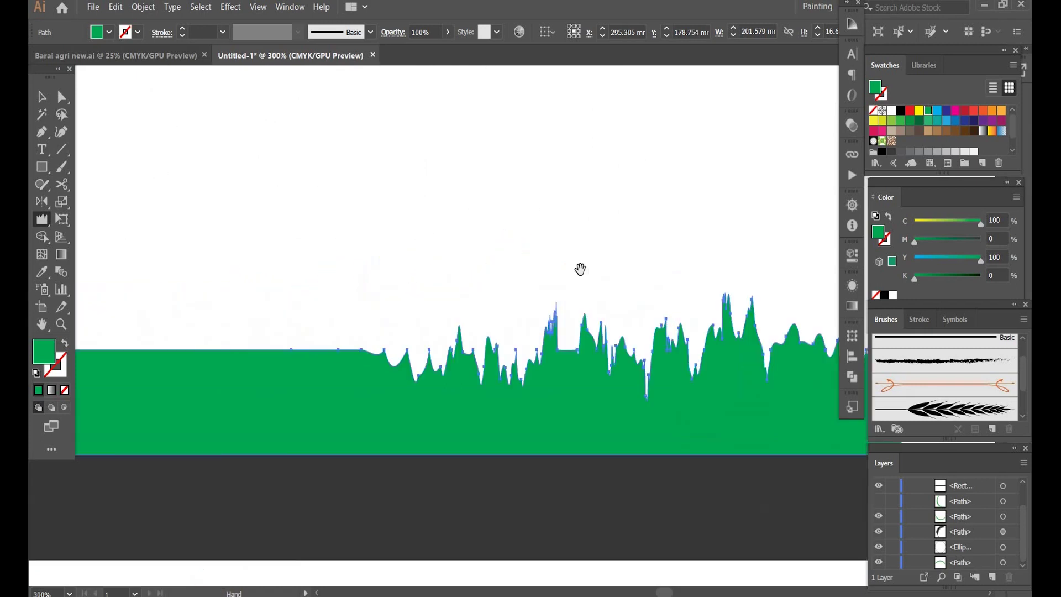
{"action": "mouse_move", "coordinate": [421, 238]}
{"action": "left_mouse_down"}
{"action": "mouse_move", "coordinate": [353, 230]}
{"action": "mouse_move", "coordinate": [413, 247]}
{"action": "left_mouse_up"}
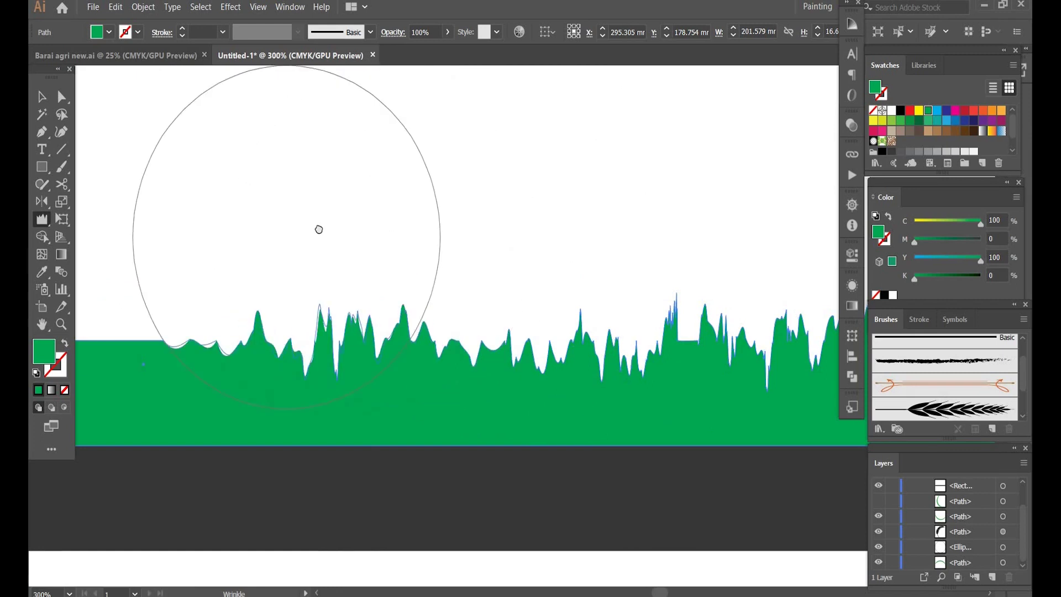
{"action": "mouse_move", "coordinate": [320, 227]}
{"action": "left_mouse_down"}
{"action": "mouse_move", "coordinate": [527, 301]}
{"action": "mouse_move", "coordinate": [475, 291]}
{"action": "mouse_move", "coordinate": [490, 316]}
{"action": "mouse_move", "coordinate": [322, 281]}
{"action": "mouse_move", "coordinate": [352, 298]}
{"action": "left_mouse_up"}
{"action": "mouse_move", "coordinate": [419, 302]}
{"action": "left_mouse_down"}
{"action": "mouse_move", "coordinate": [508, 369]}
{"action": "mouse_move", "coordinate": [469, 333]}
{"action": "mouse_move", "coordinate": [483, 330]}
{"action": "mouse_move", "coordinate": [334, 296]}
{"action": "mouse_move", "coordinate": [834, 253]}
{"action": "mouse_move", "coordinate": [746, 221]}
{"action": "left_mouse_up"}
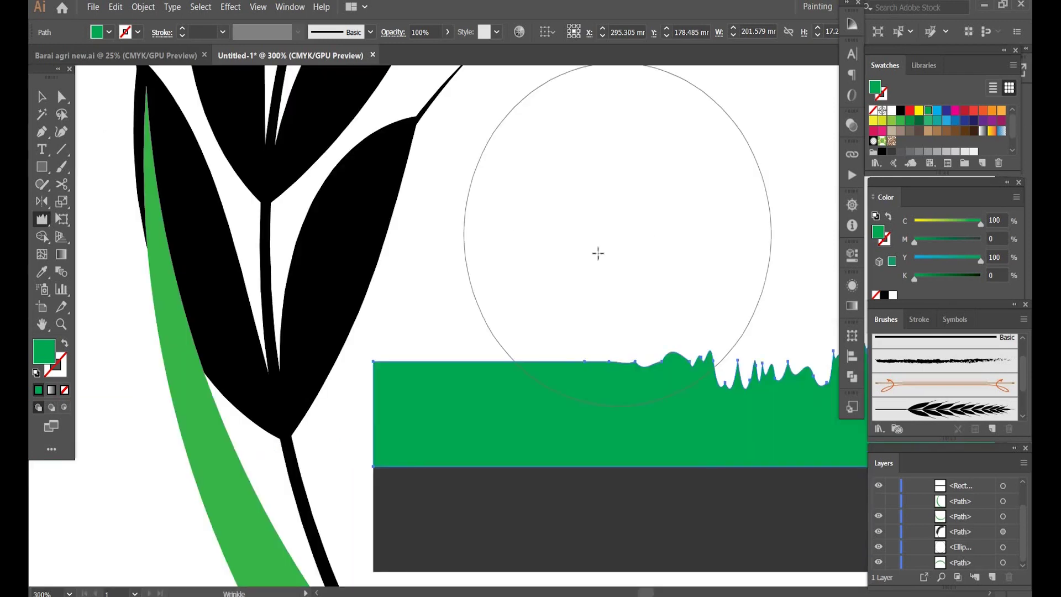
{"action": "left_click_drag", "start_coordinate": [598, 253], "coordinate": [553, 253]}
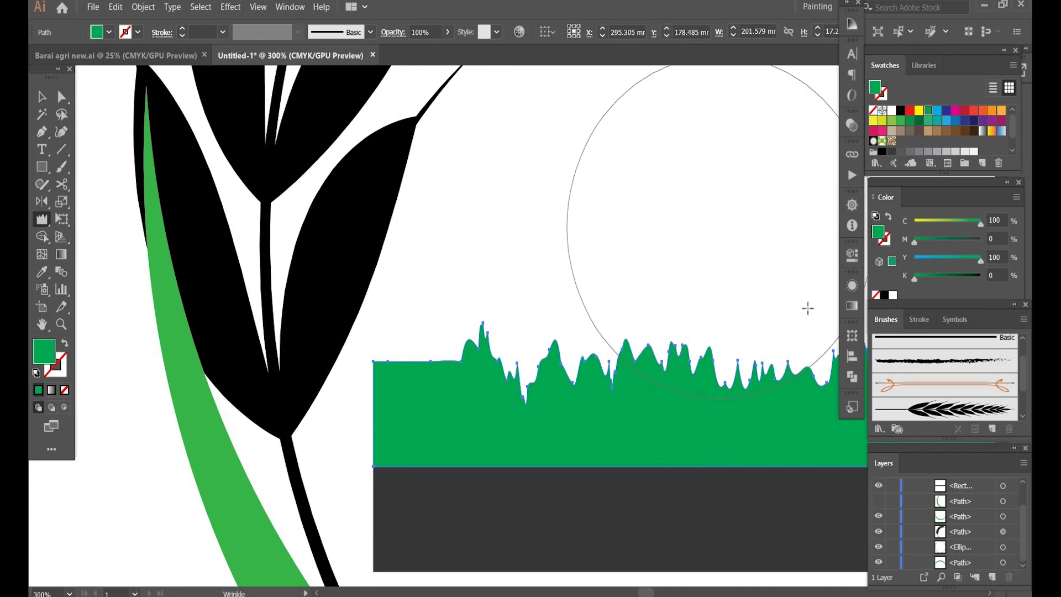
{"action": "left_click_drag", "start_coordinate": [722, 388], "coordinate": [510, 242]}
{"action": "left_click_drag", "start_coordinate": [638, 297], "coordinate": [561, 236]}
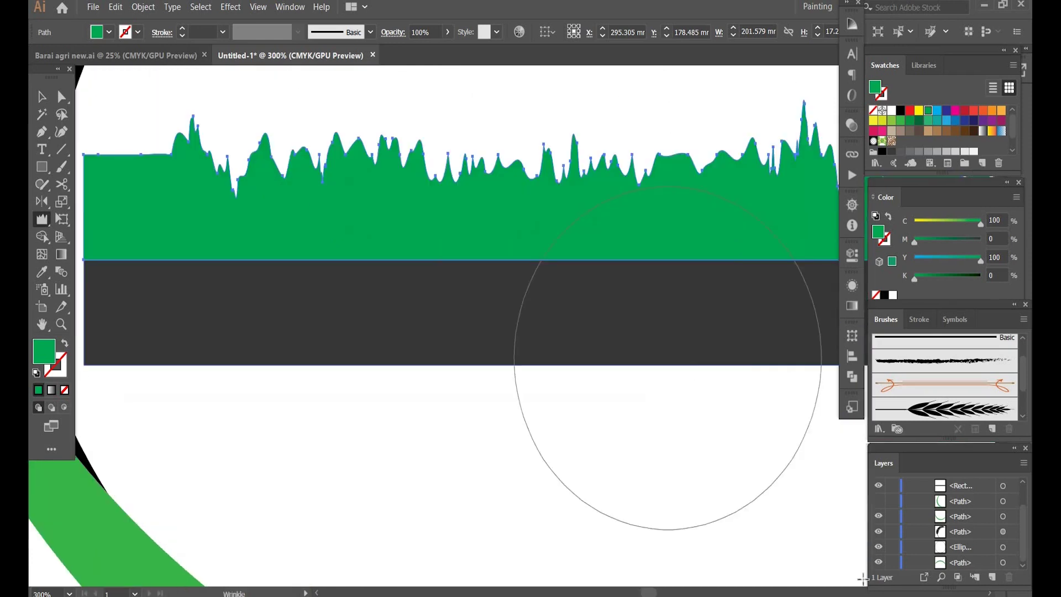
- Show the hidden inner left crescent path again
{"action": "key", "text": "v"}
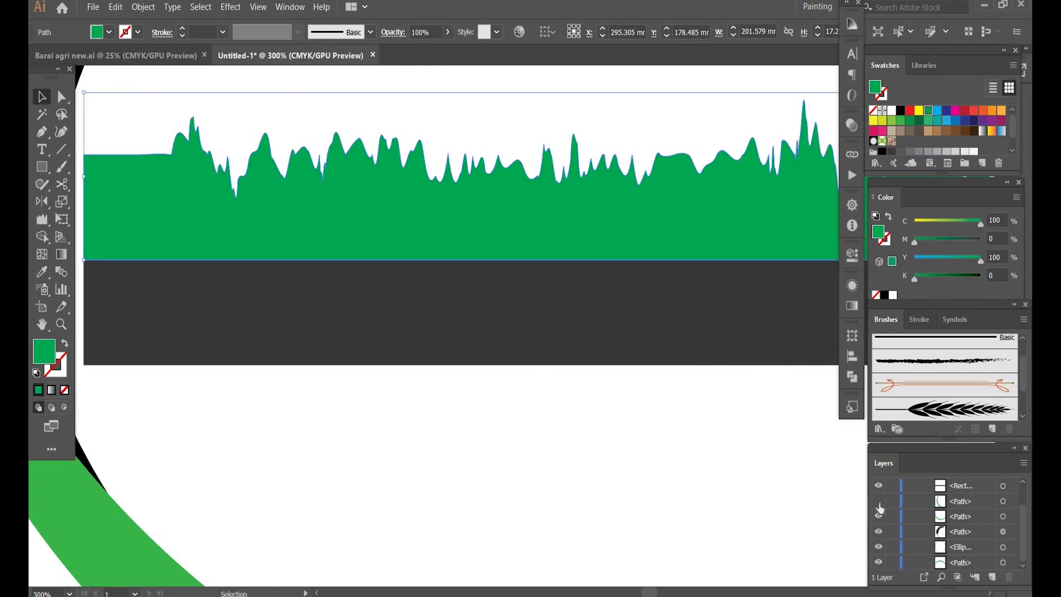
{"action": "left_click", "coordinate": [878, 501]}
{"action": "left_click_drag", "start_coordinate": [701, 276], "coordinate": [633, 348]}
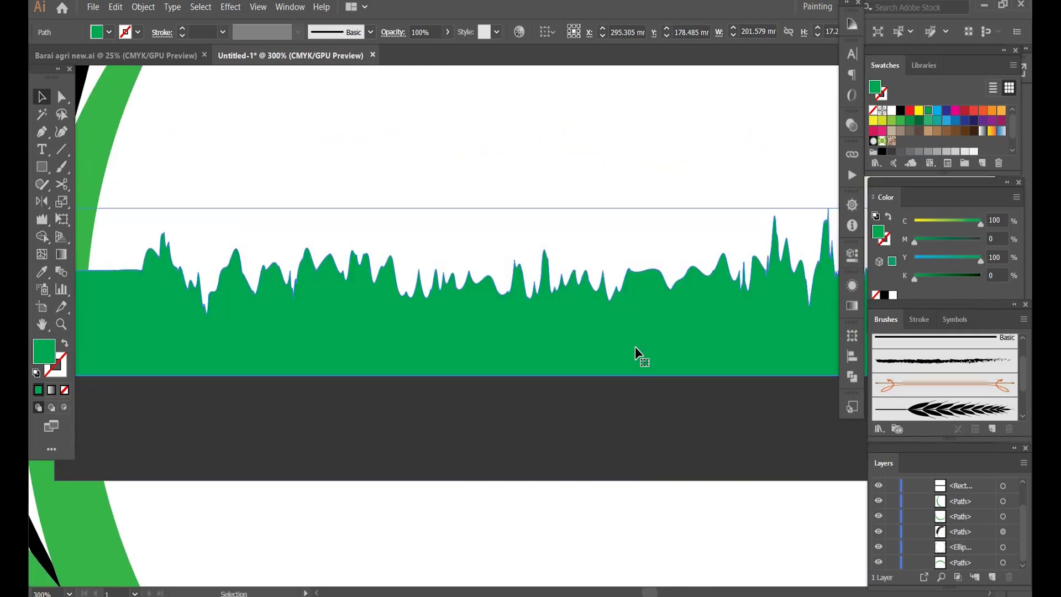
- Select the green grass strip together with the dark bar below it, and shift both slightly left over the inner crescent
{"action": "key", "text": "a"}
{"action": "scroll", "coordinate": [634, 346], "scroll_direction": "down", "scroll_amount": 3}
{"action": "key", "text": "v"}
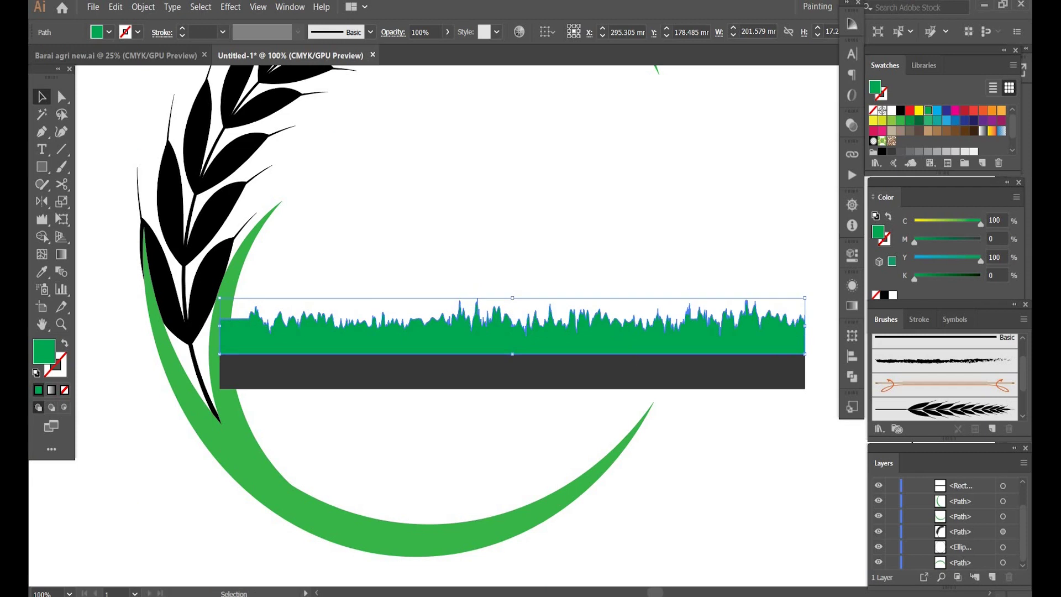
{"action": "left_click", "coordinate": [411, 371], "text": "shift"}
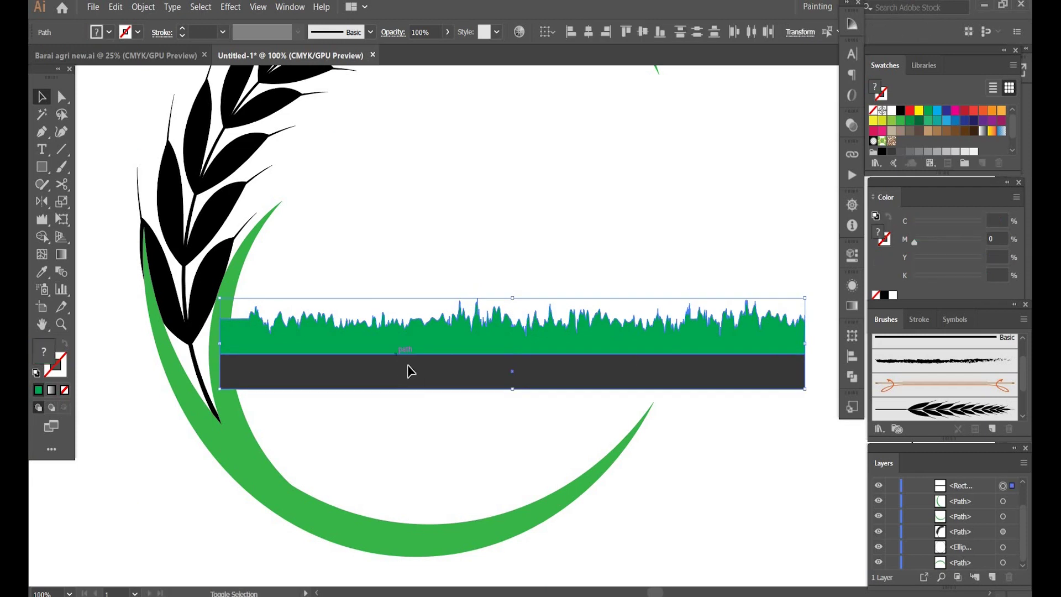
{"action": "left_click_drag", "start_coordinate": [408, 366], "coordinate": [467, 367]}
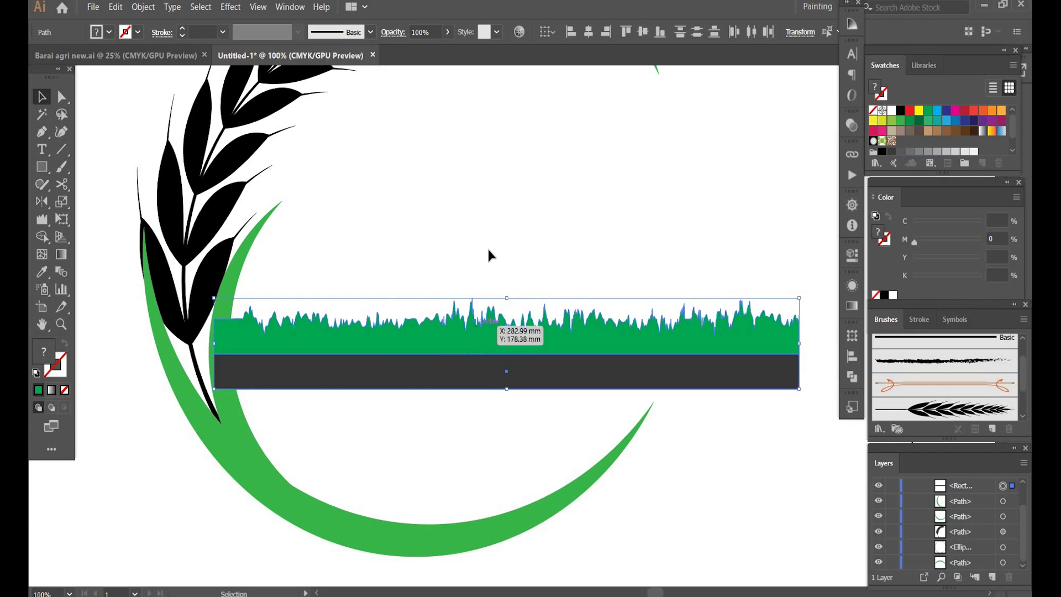
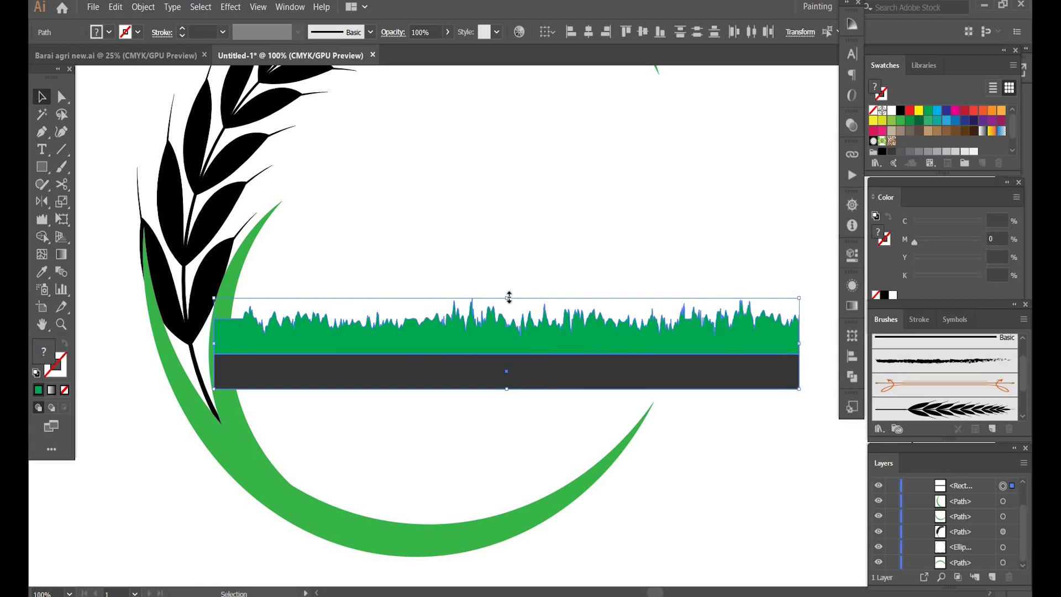
- Reduce the height of the grass strip and dark bar together, and flatten the grass strip further on its own
{"action": "left_click_drag", "start_coordinate": [509, 298], "coordinate": [515, 326]}
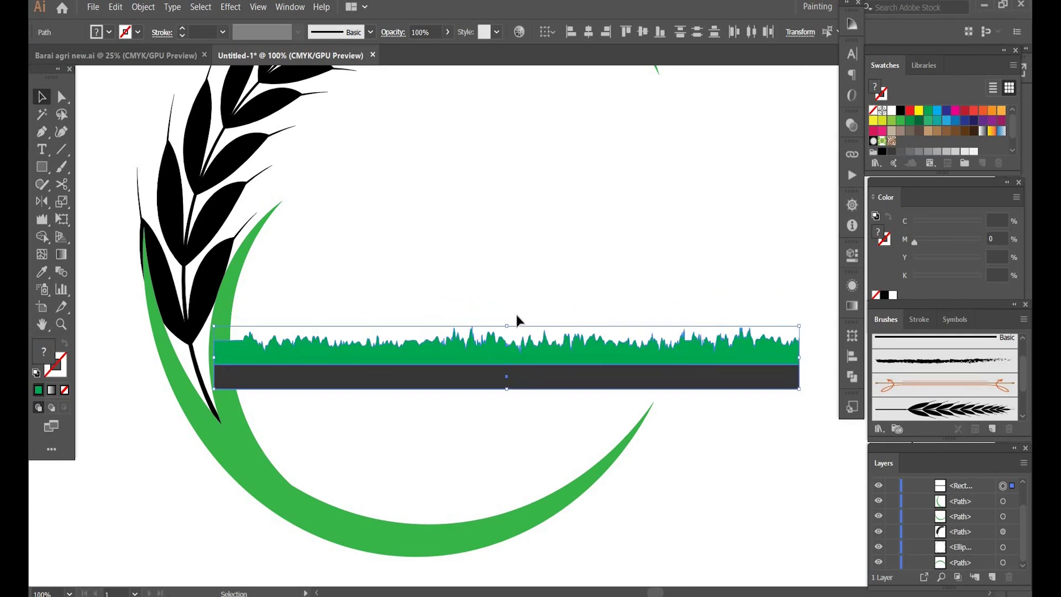
{"action": "left_click", "coordinate": [511, 348]}
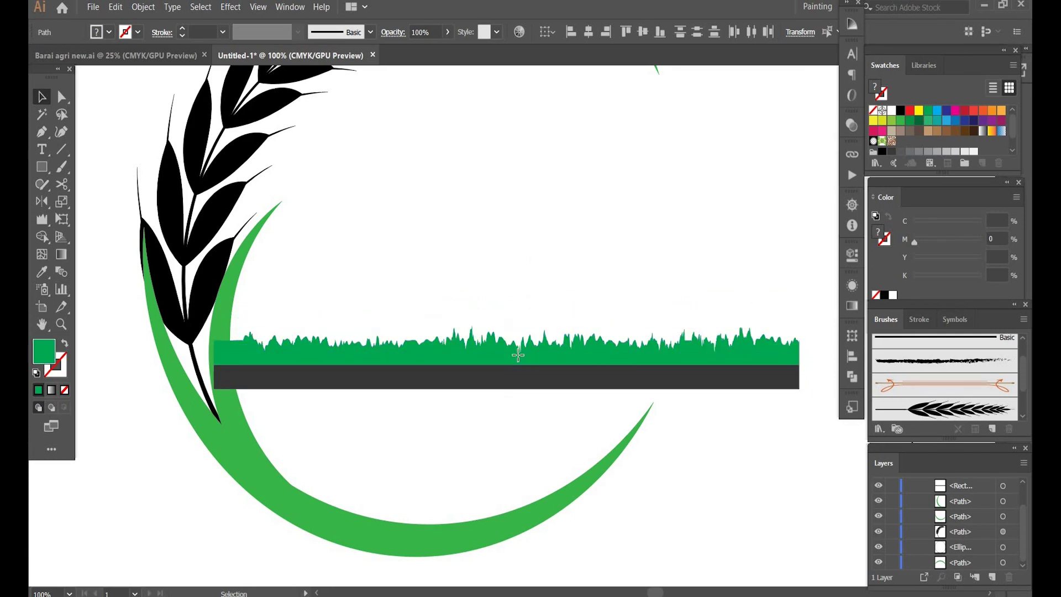
{"action": "left_click_drag", "start_coordinate": [509, 337], "coordinate": [511, 353]}
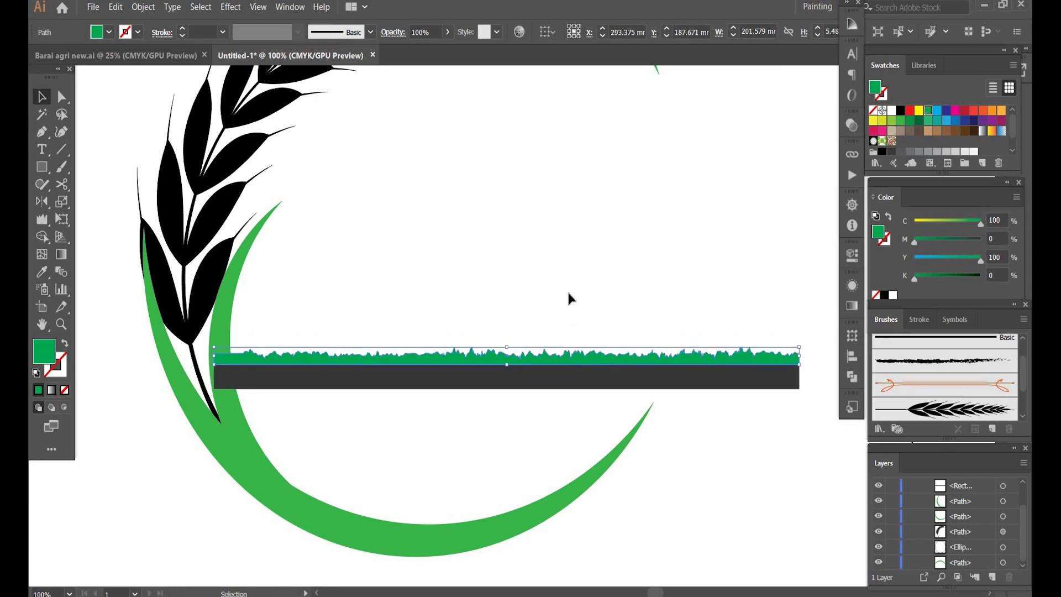
- Inspect the flattened grass strip's jagged edge up close near its right end, and review the whole logo with nothing selected
{"action": "key", "text": "a"}
{"action": "key", "text": "ctrl+equal"}
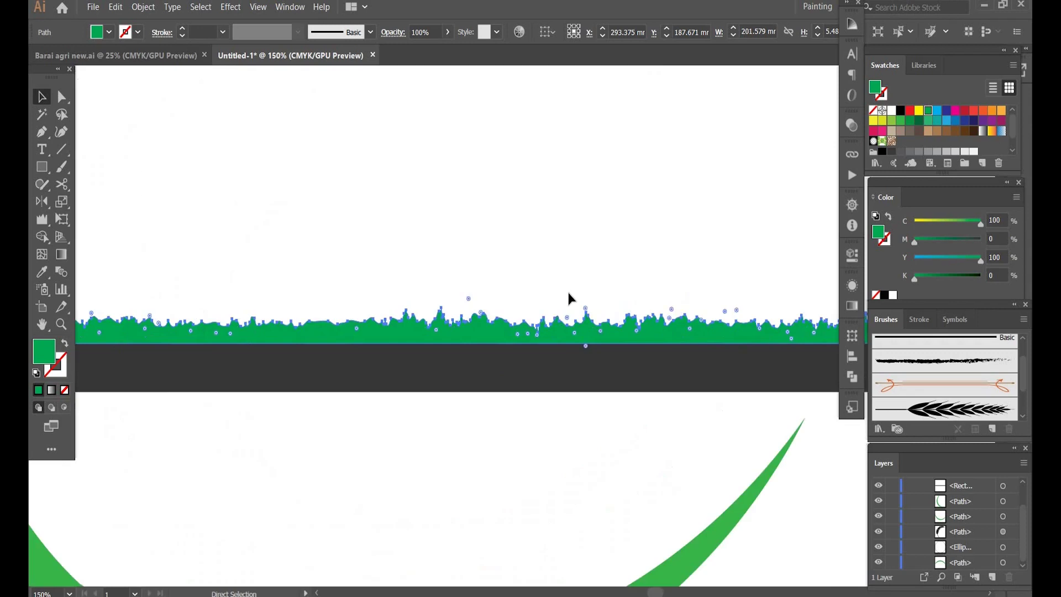
{"action": "key", "text": "ctrl+equal"}
{"action": "key", "text": "space"}
{"action": "left_click_drag", "start_coordinate": [512, 234], "coordinate": [396, 242]}
{"action": "key", "text": "v"}
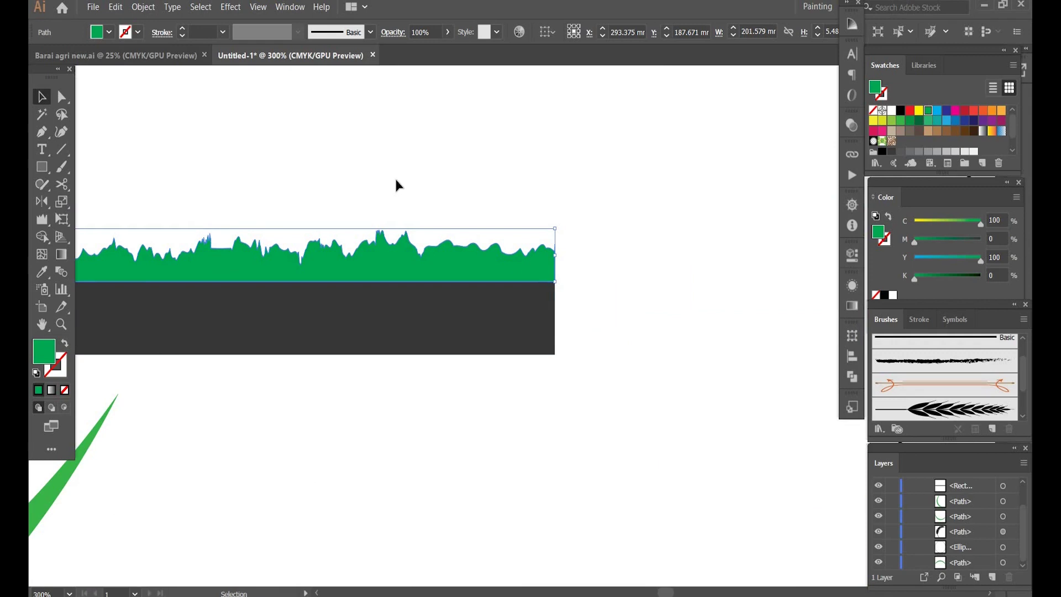
{"action": "key", "text": "ctrl+0"}
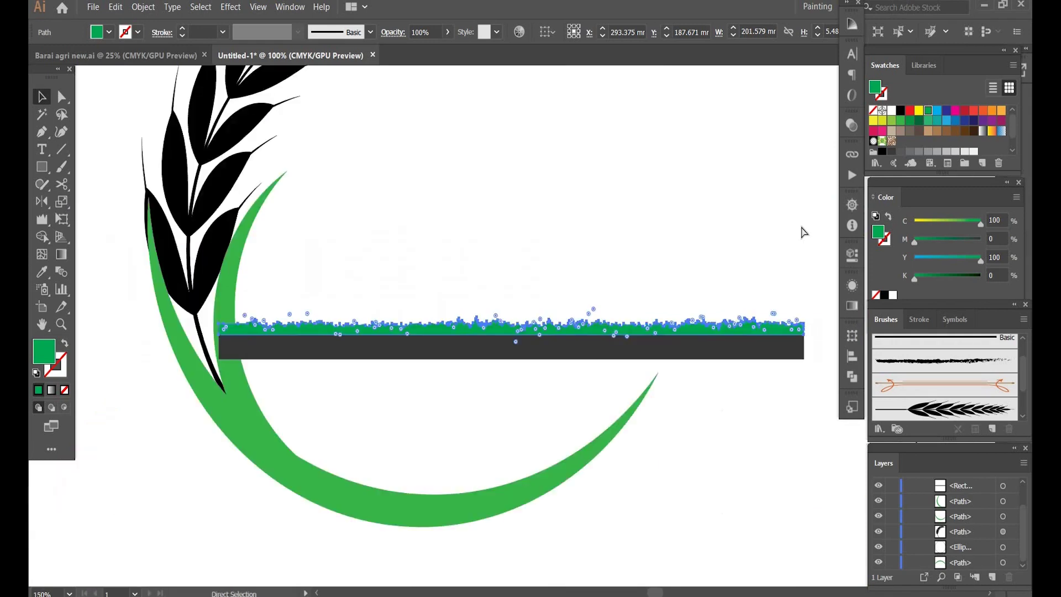
{"action": "left_click", "coordinate": [742, 181]}
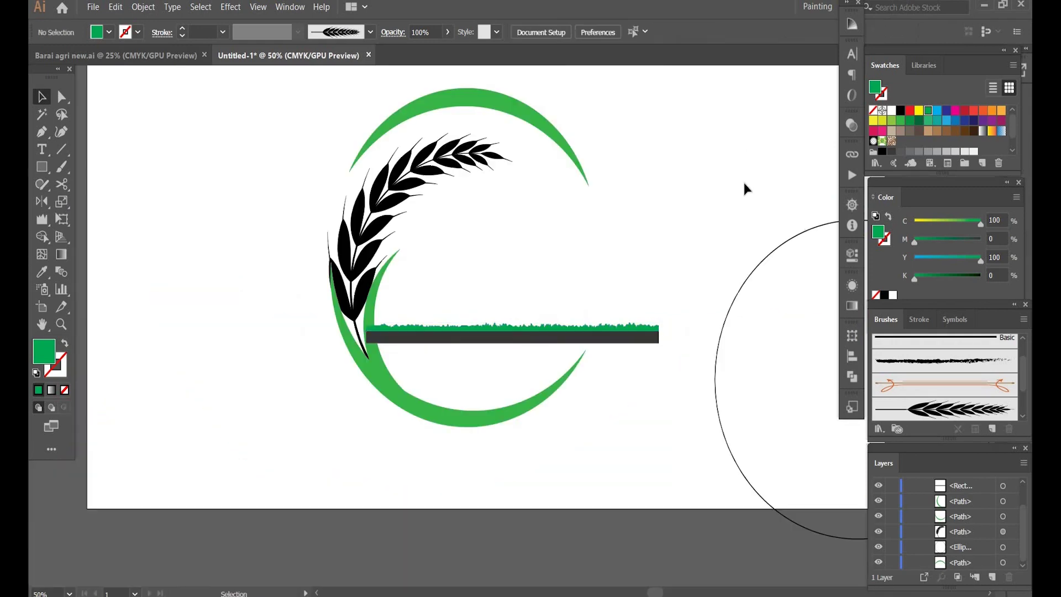
- Hide the large outlined ellipse and draw a curved blade about 4.5 mm wide above the dark bar with the Curvature tool
{"action": "left_click_drag", "start_coordinate": [690, 265], "coordinate": [491, 274]}
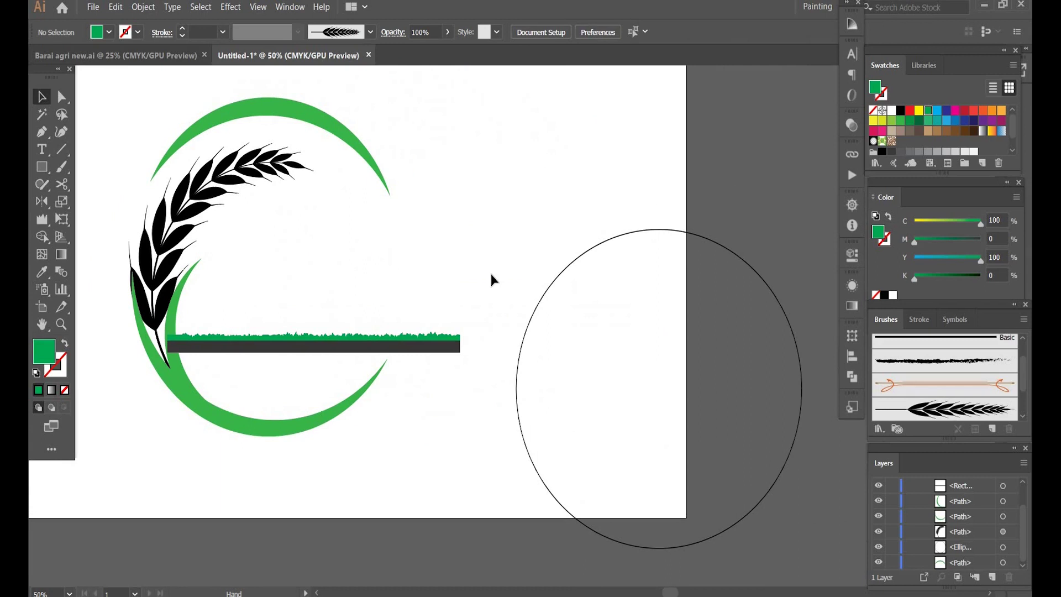
{"action": "key", "text": "space"}
{"action": "left_click", "coordinate": [62, 137]}
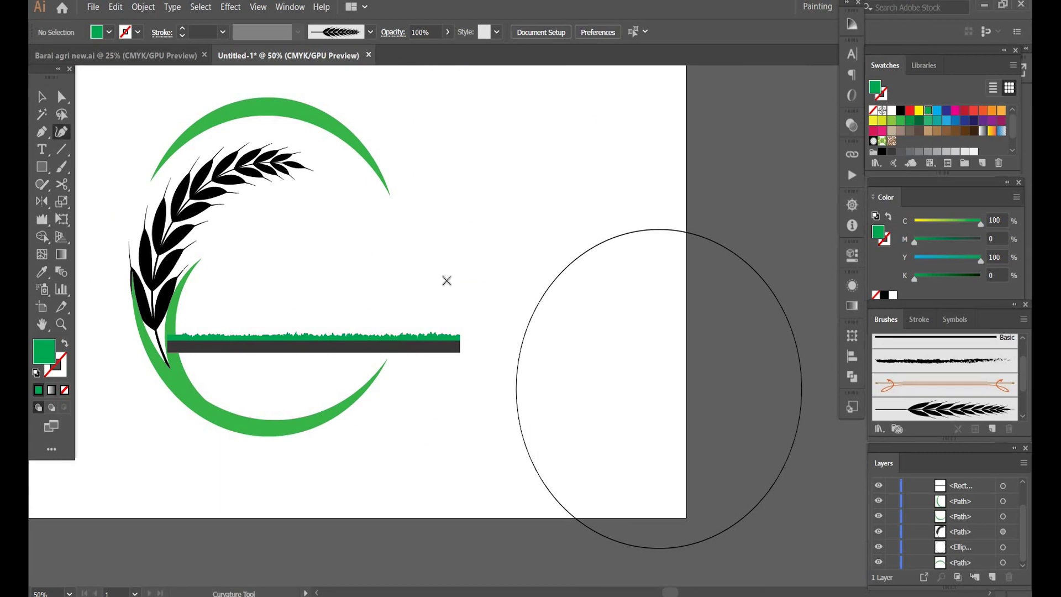
{"action": "key", "text": "ctrl"}
{"action": "key", "text": "ctrl+1"}
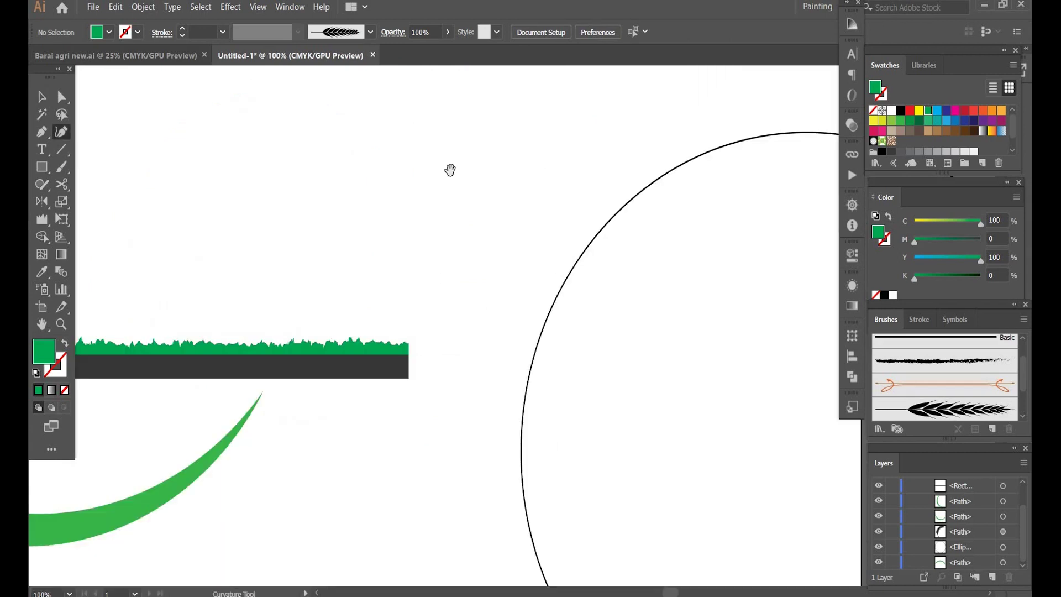
{"action": "left_click_drag", "start_coordinate": [450, 170], "coordinate": [580, 310]}
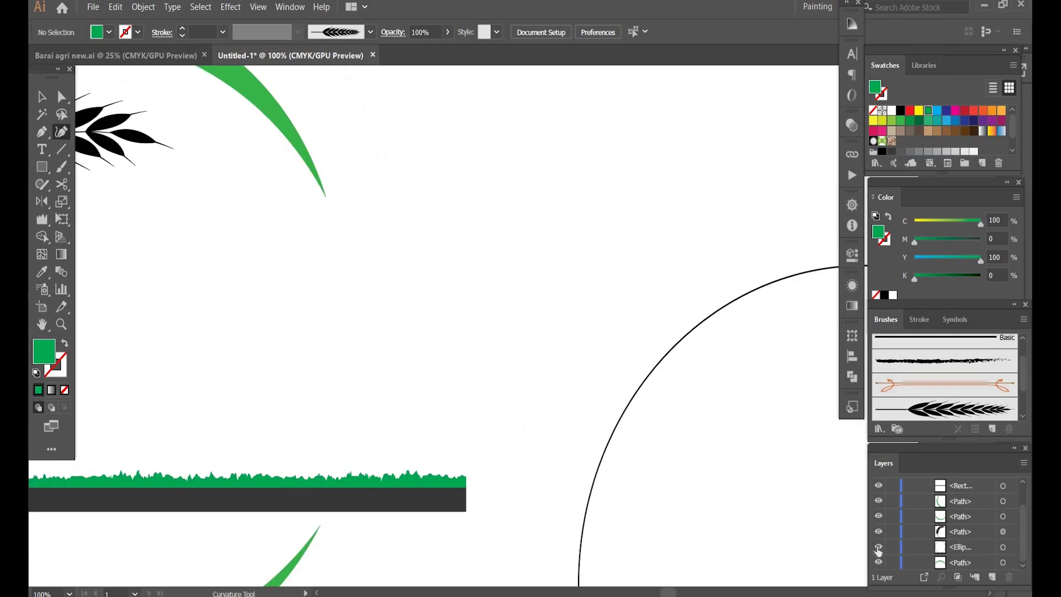
{"action": "left_click", "coordinate": [878, 548]}
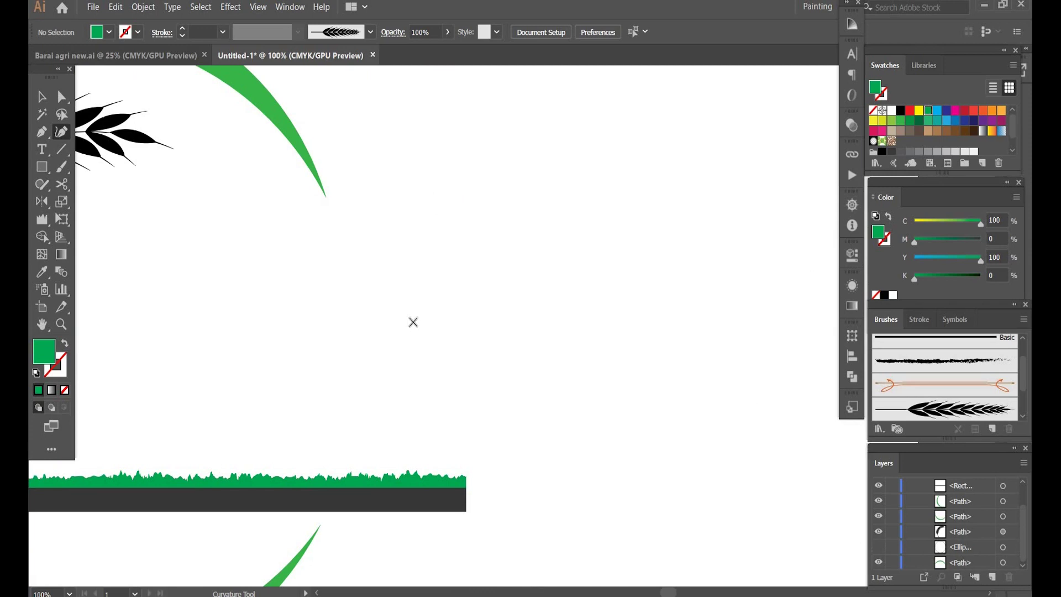
{"action": "left_click", "coordinate": [411, 322]}
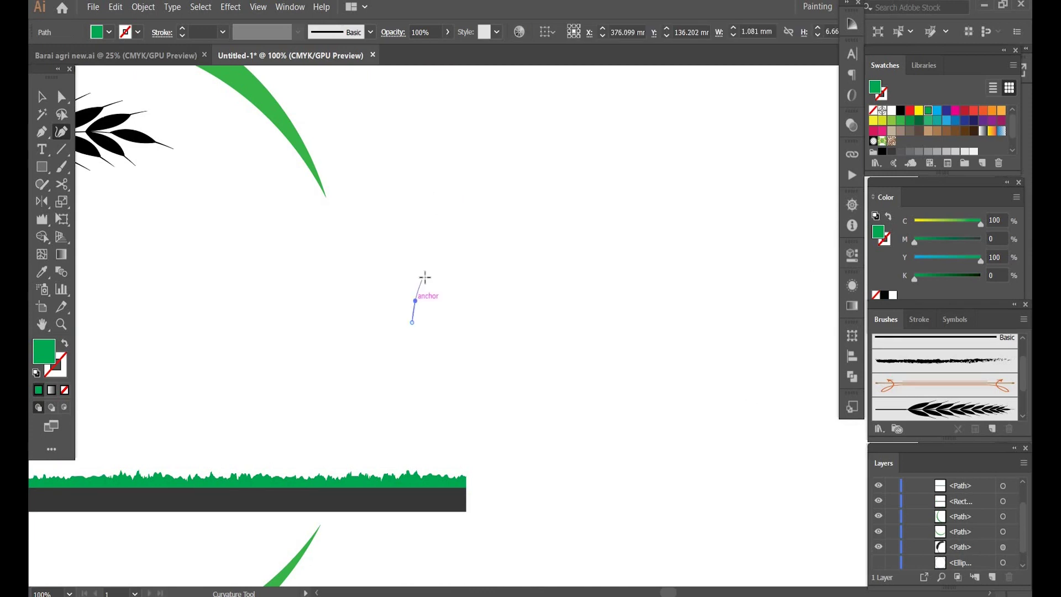
{"action": "left_click", "coordinate": [425, 277]}
{"action": "key", "text": "v"}
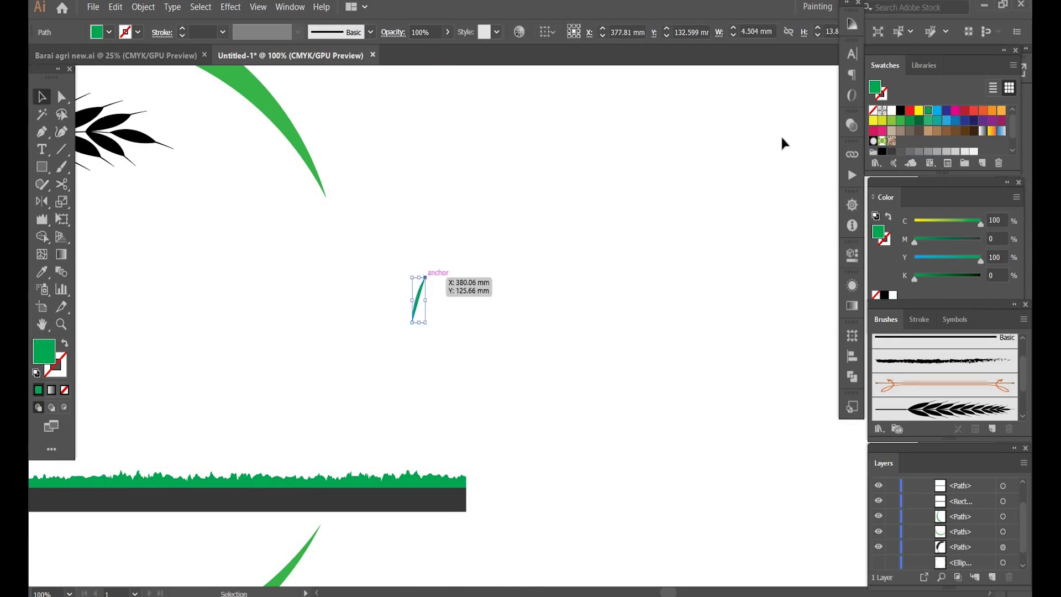
- Give the blade no fill, a green stroke of C=85 M=10 Y=100 K=10, and the asymmetric tapered width profile
{"action": "left_click", "coordinate": [872, 113]}
{"action": "left_click", "coordinate": [883, 99]}
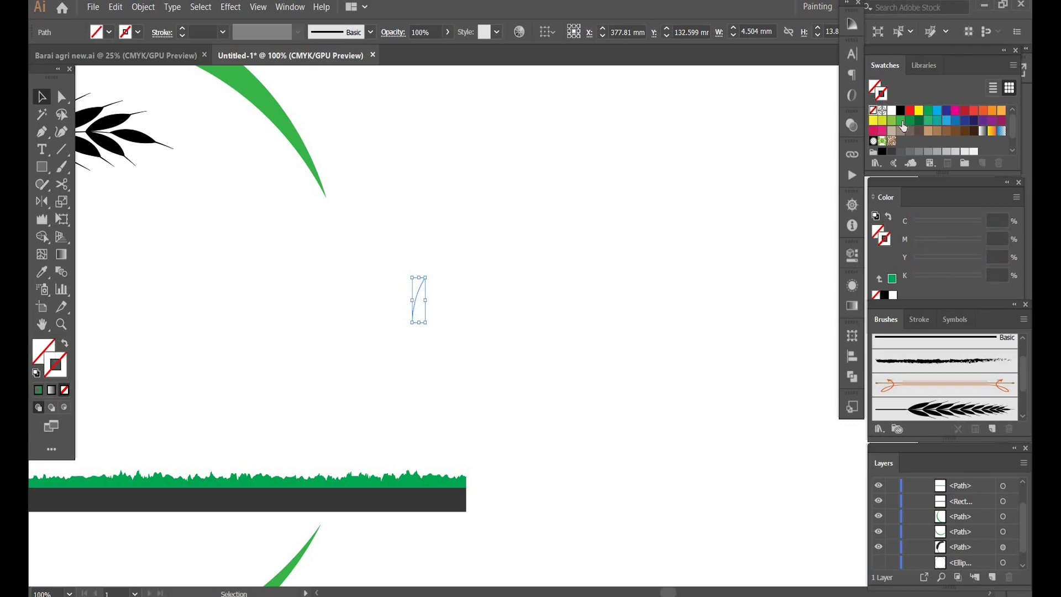
{"action": "left_click", "coordinate": [911, 123]}
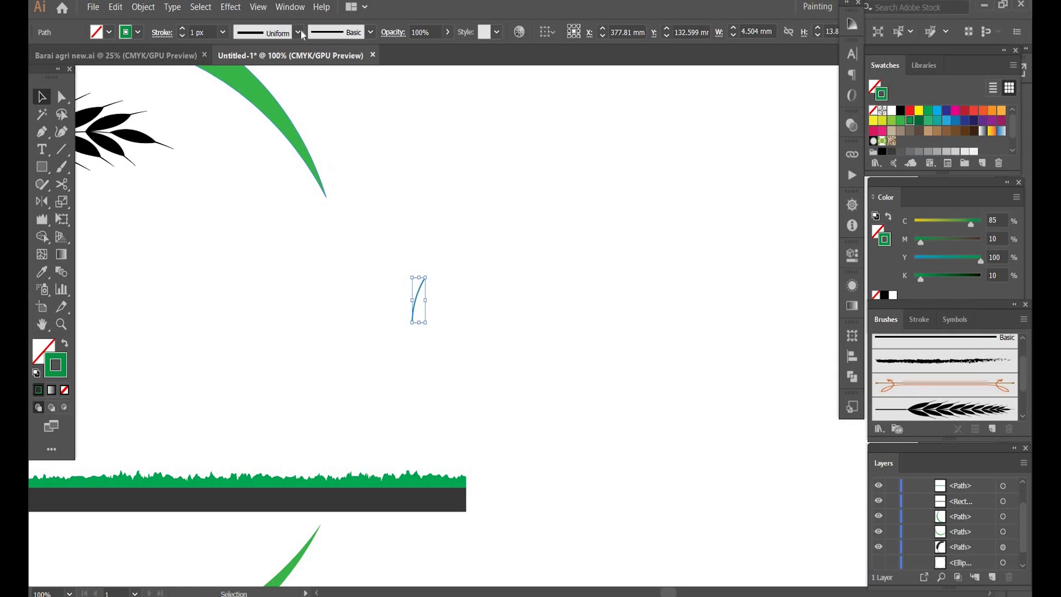
{"action": "left_click", "coordinate": [298, 32]}
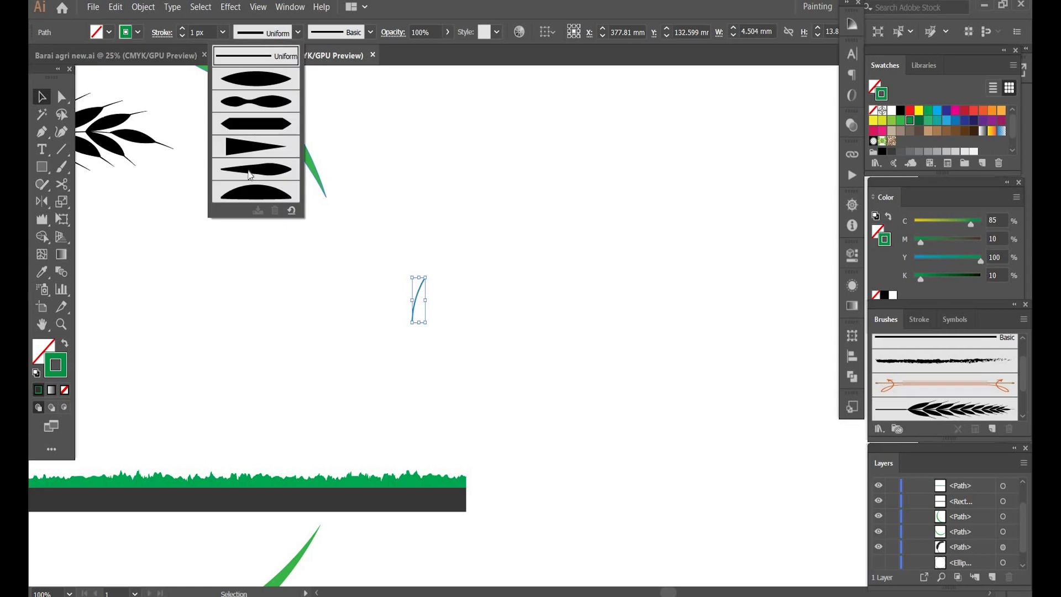
{"action": "left_click", "coordinate": [238, 172]}
- Duplicate the green blade several times with slight offsets on both sides to start a dense grass tuft
{"action": "key", "text": "a"}
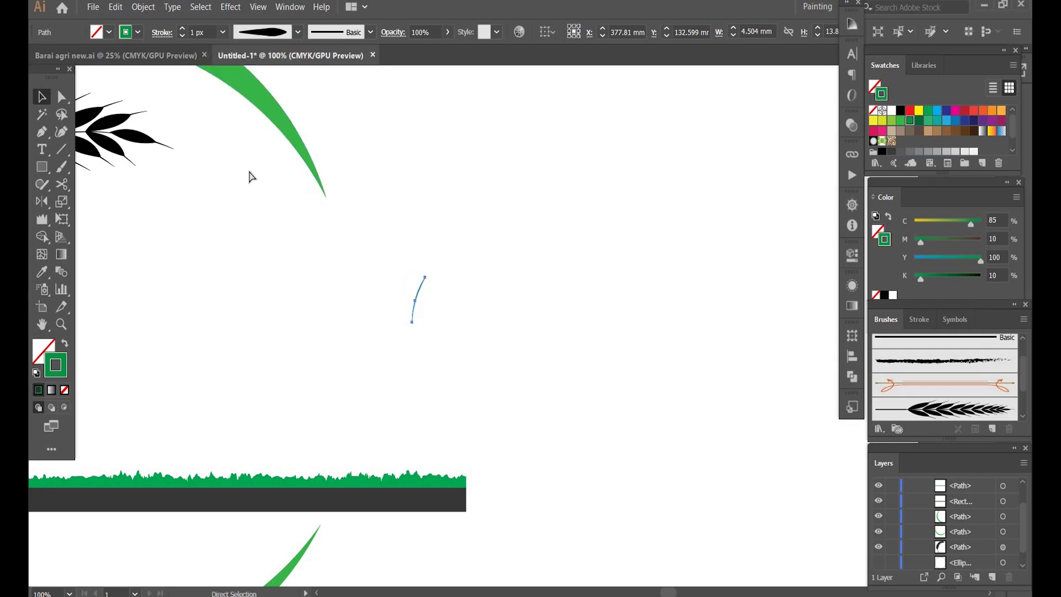
{"action": "key", "text": "ctrl+equal"}
{"action": "key", "text": "ctrl+equal"}
{"action": "key", "text": "ctrl+equal"}
{"action": "key", "text": "ctrl+equal"}
{"action": "key", "text": "v"}
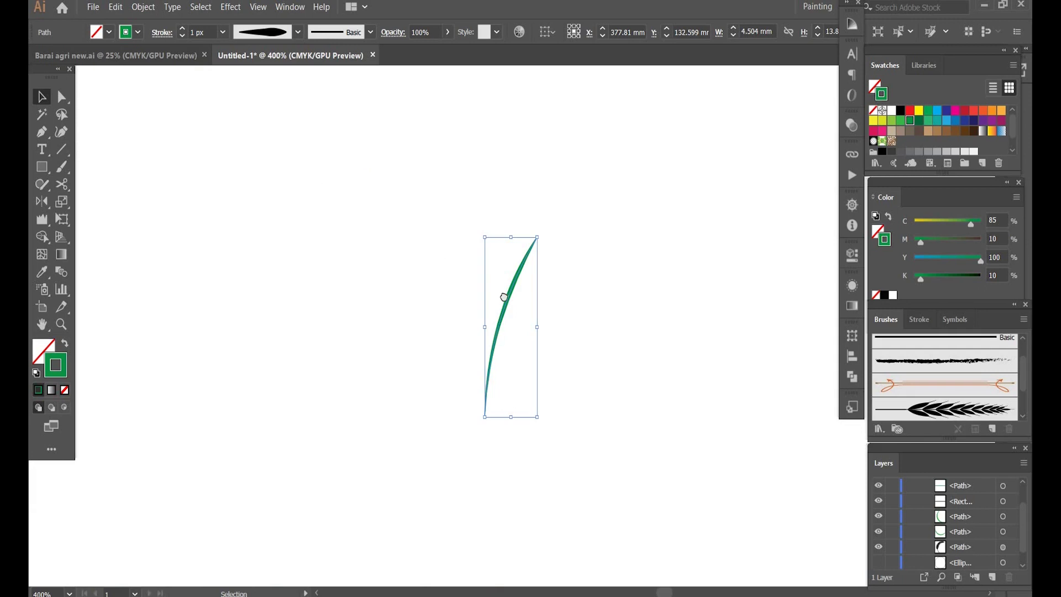
{"action": "left_click_drag", "start_coordinate": [504, 297], "coordinate": [421, 268]}
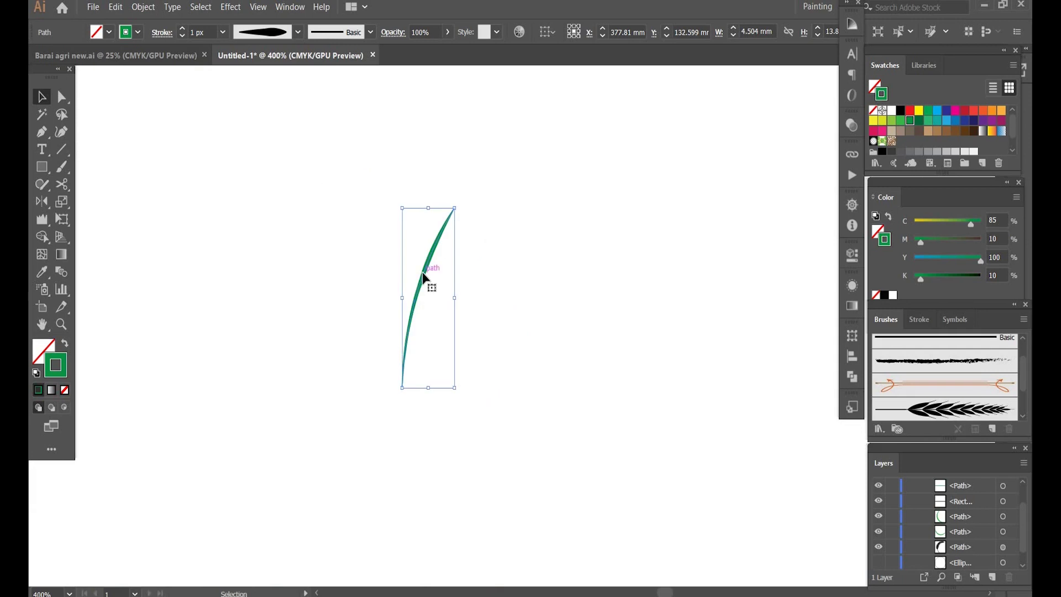
{"action": "left_click_drag", "start_coordinate": [422, 272], "coordinate": [440, 277], "text": "alt"}
{"action": "left_click_drag", "start_coordinate": [441, 276], "coordinate": [414, 268], "text": "alt"}
{"action": "mouse_move", "coordinate": [415, 267]}
{"action": "left_mouse_down", "text": "alt"}
{"action": "mouse_move", "coordinate": [427, 273]}
{"action": "mouse_move", "coordinate": [409, 271]}
{"action": "left_mouse_up", "text": "alt"}
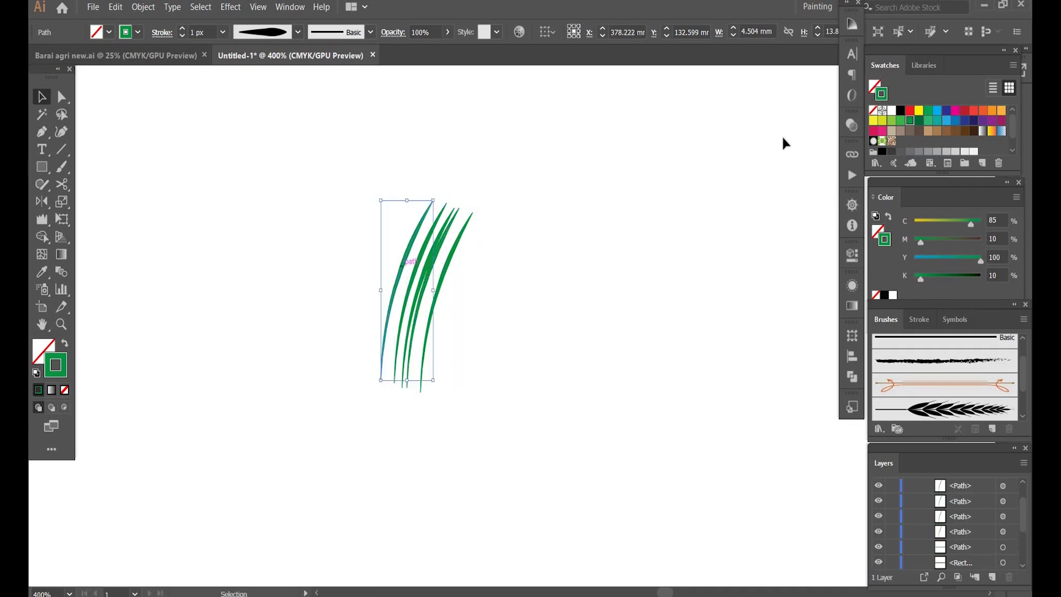
{"action": "mouse_move", "coordinate": [452, 270]}
{"action": "left_mouse_down"}
{"action": "mouse_move", "coordinate": [459, 278]}
{"action": "mouse_move", "coordinate": [449, 278]}
{"action": "left_mouse_up"}
{"action": "left_click", "coordinate": [459, 277]}
- Set a spare copy of the green blade well to the left of the tuft and add further copies to the tuft
{"action": "left_click_drag", "start_coordinate": [447, 278], "coordinate": [167, 215], "text": "alt"}
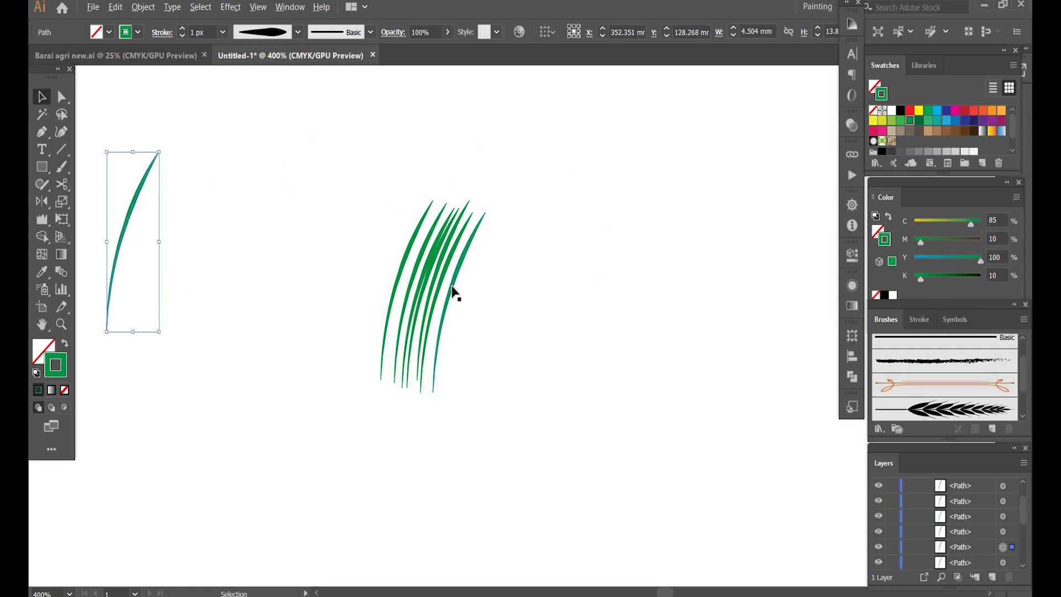
{"action": "left_click", "coordinate": [457, 290]}
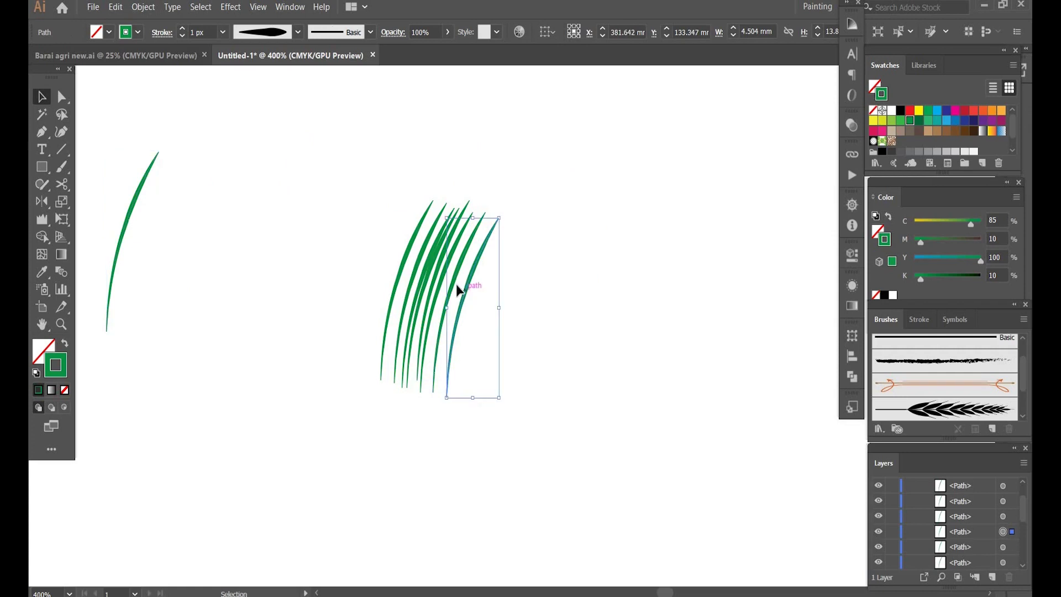
{"action": "left_click_drag", "start_coordinate": [457, 290], "coordinate": [408, 306]}
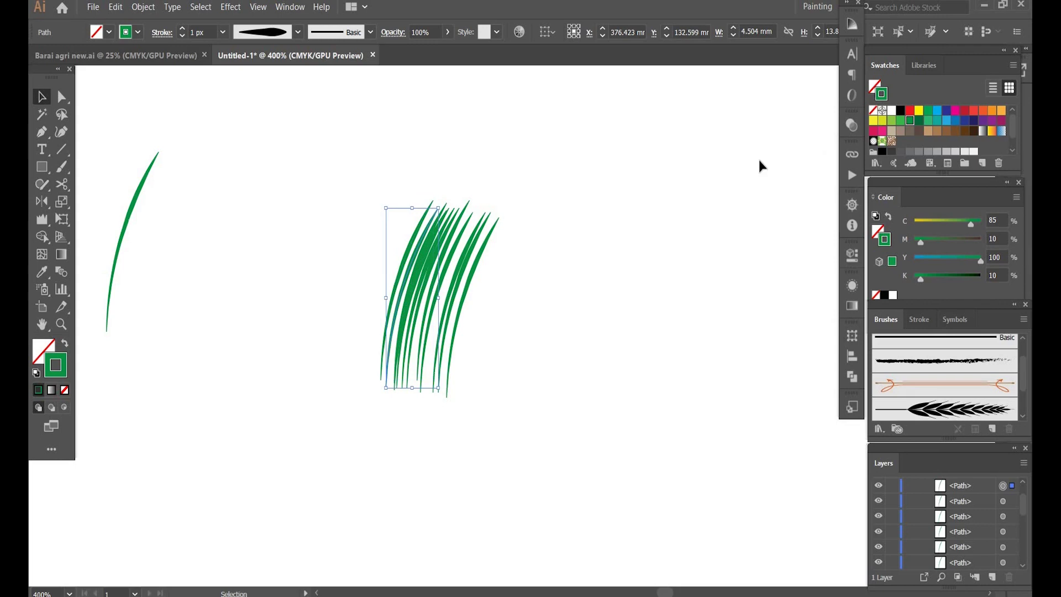
- Add a blade at the tuft's right edge, recolor its stroke C=75 M=0 Y=100 K=0, and spread copies in both greens through the tuft
{"action": "left_click_drag", "start_coordinate": [487, 274], "coordinate": [500, 282]}
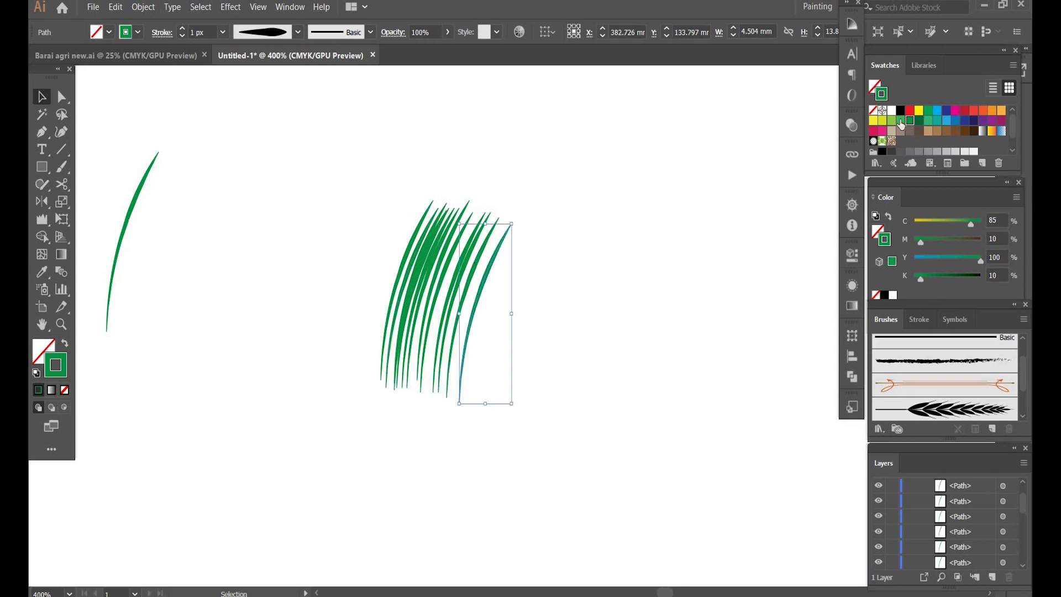
{"action": "left_click", "coordinate": [901, 121]}
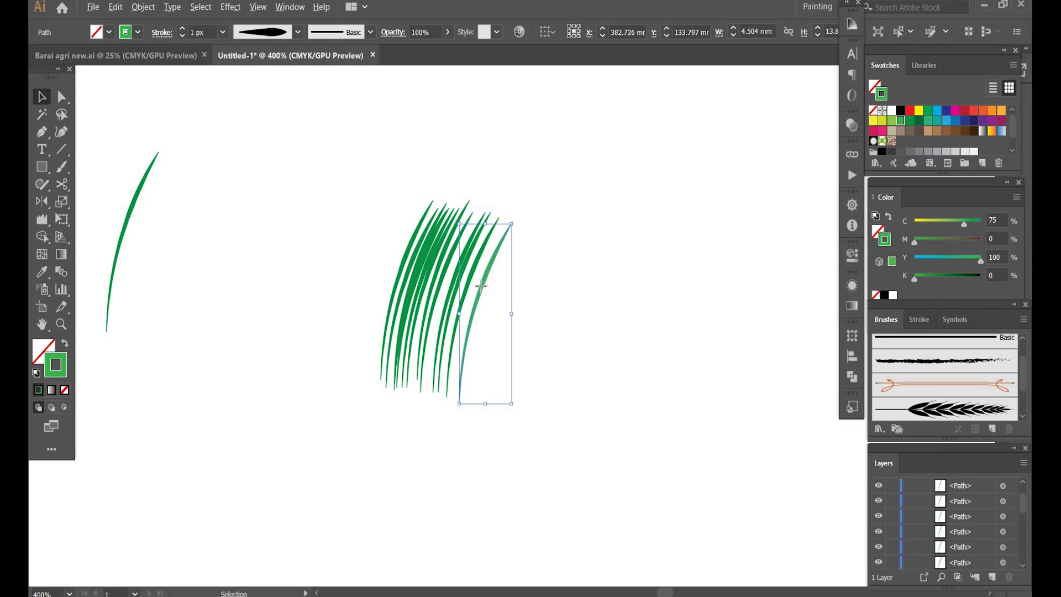
{"action": "mouse_move", "coordinate": [480, 285]}
{"action": "left_mouse_down"}
{"action": "mouse_move", "coordinate": [438, 279]}
{"action": "mouse_move", "coordinate": [441, 289]}
{"action": "mouse_move", "coordinate": [449, 248]}
{"action": "mouse_move", "coordinate": [474, 235]}
{"action": "mouse_move", "coordinate": [475, 256]}
{"action": "mouse_move", "coordinate": [485, 238]}
{"action": "left_mouse_up"}
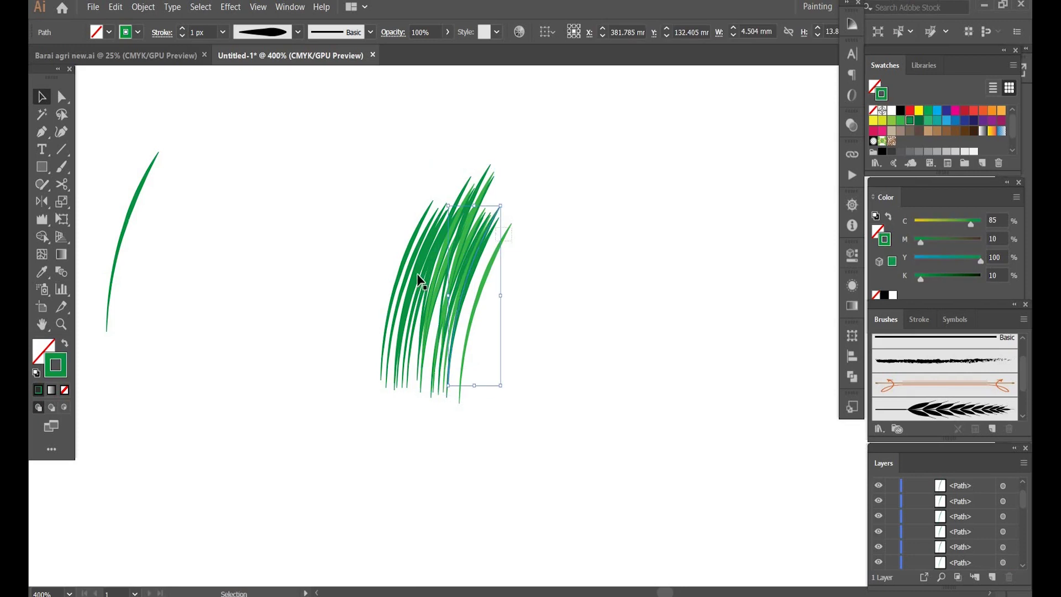
{"action": "left_click_drag", "start_coordinate": [417, 274], "coordinate": [411, 261]}
{"action": "left_click", "coordinate": [464, 316]}
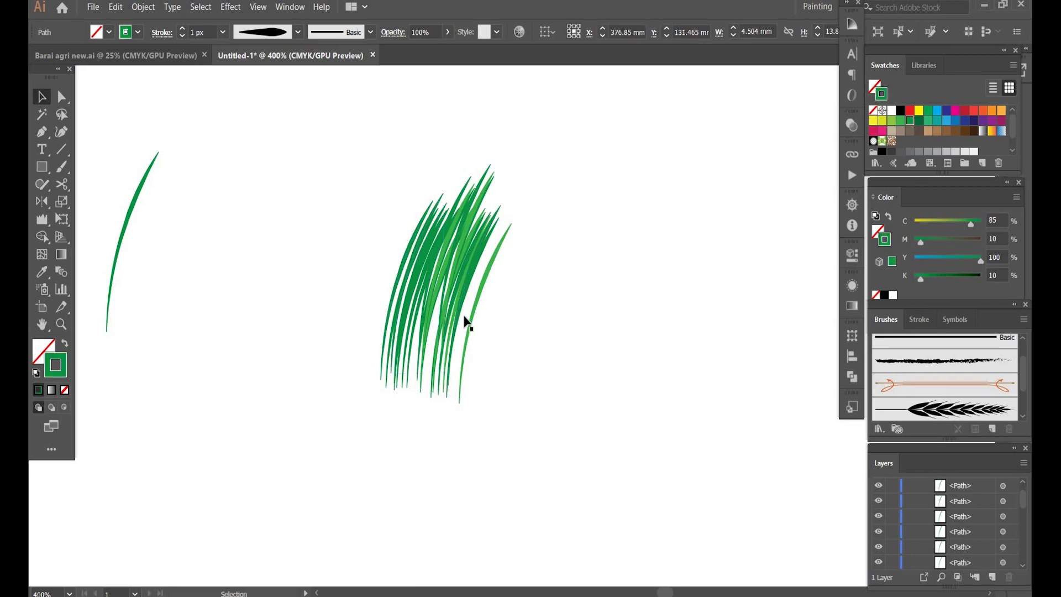
- Place a spare light green blade beside the loose one and add another light green copy at the tuft's right edge
{"action": "left_click", "coordinate": [464, 322]}
{"action": "left_click_drag", "start_coordinate": [473, 309], "coordinate": [194, 175]}
{"action": "left_click", "coordinate": [480, 276]}
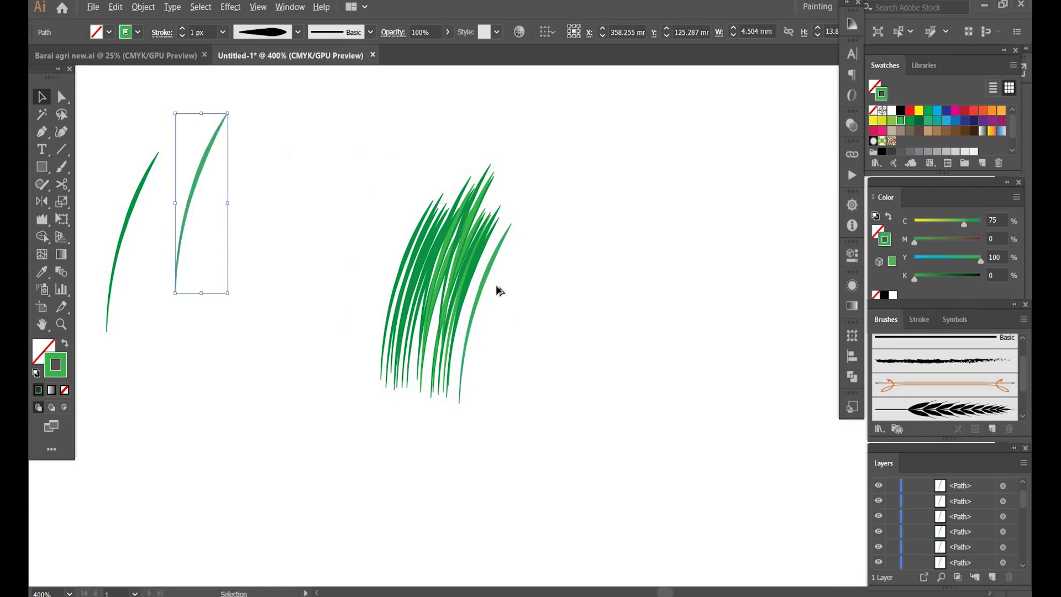
{"action": "left_click_drag", "start_coordinate": [496, 285], "coordinate": [496, 287]}
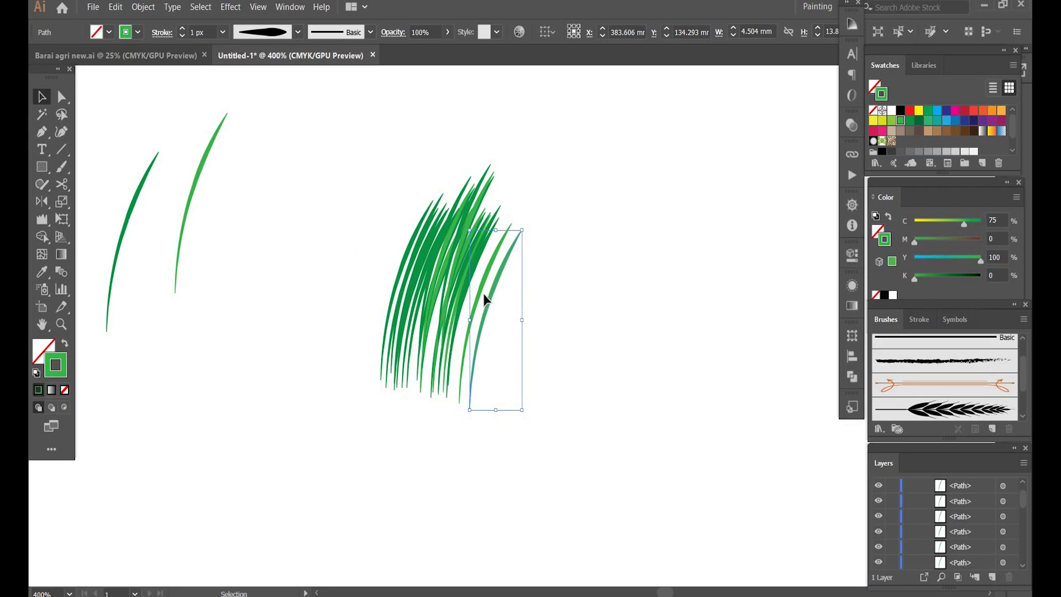
- Recolor a blade inside the tuft to dark green, C=90 M=30 Y=95 K=30, and duplicate it among the blades on the tuft's right side
{"action": "left_click_drag", "start_coordinate": [490, 307], "coordinate": [453, 291]}
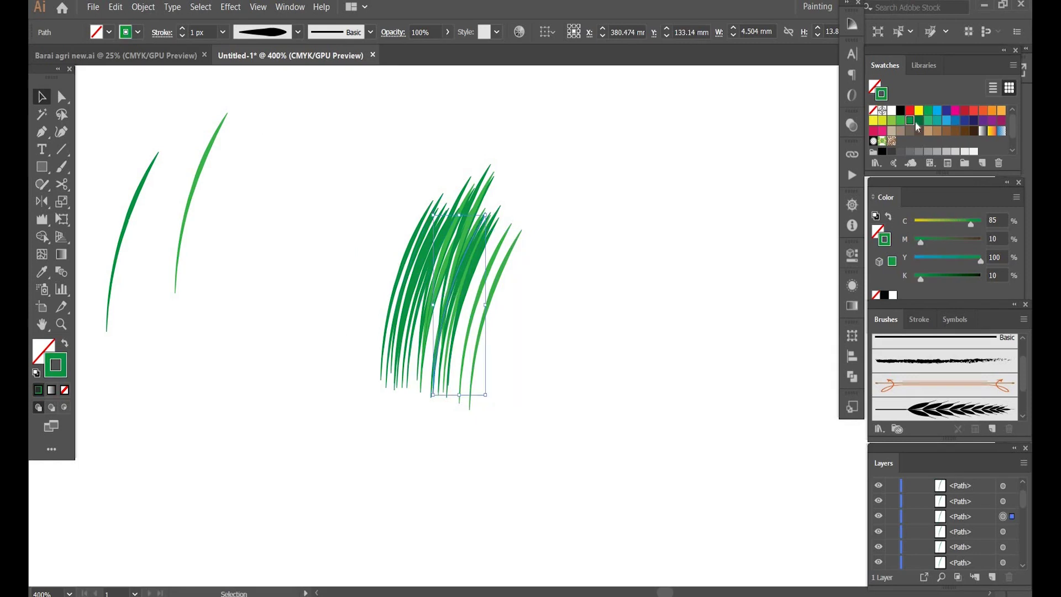
{"action": "left_click", "coordinate": [917, 123]}
{"action": "mouse_move", "coordinate": [453, 290]}
{"action": "left_mouse_down"}
{"action": "mouse_move", "coordinate": [469, 271]}
{"action": "mouse_move", "coordinate": [497, 307]}
{"action": "mouse_move", "coordinate": [450, 305]}
{"action": "left_mouse_up"}
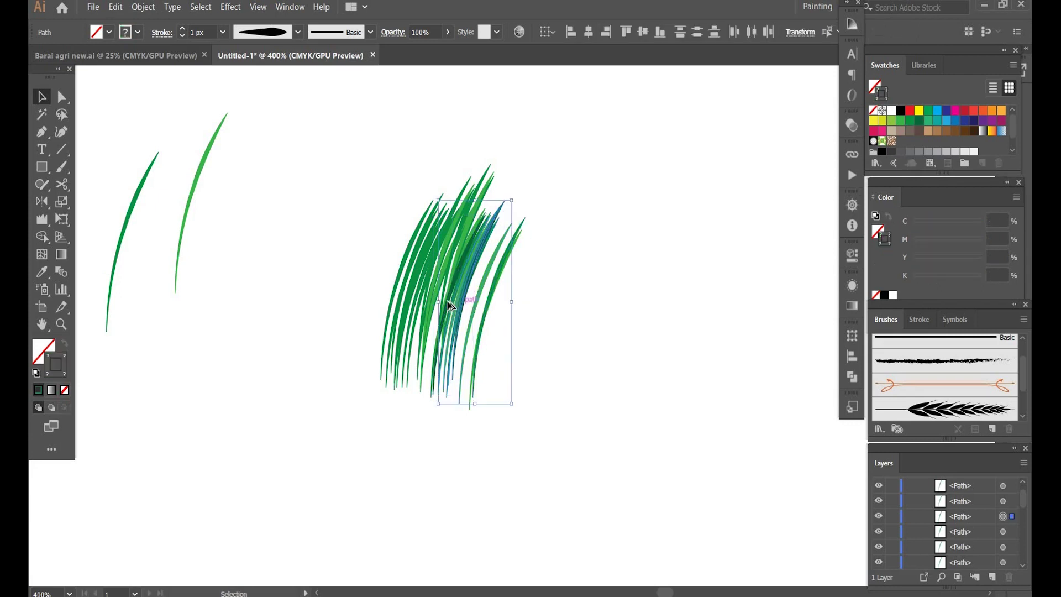
{"action": "left_click", "coordinate": [448, 304]}
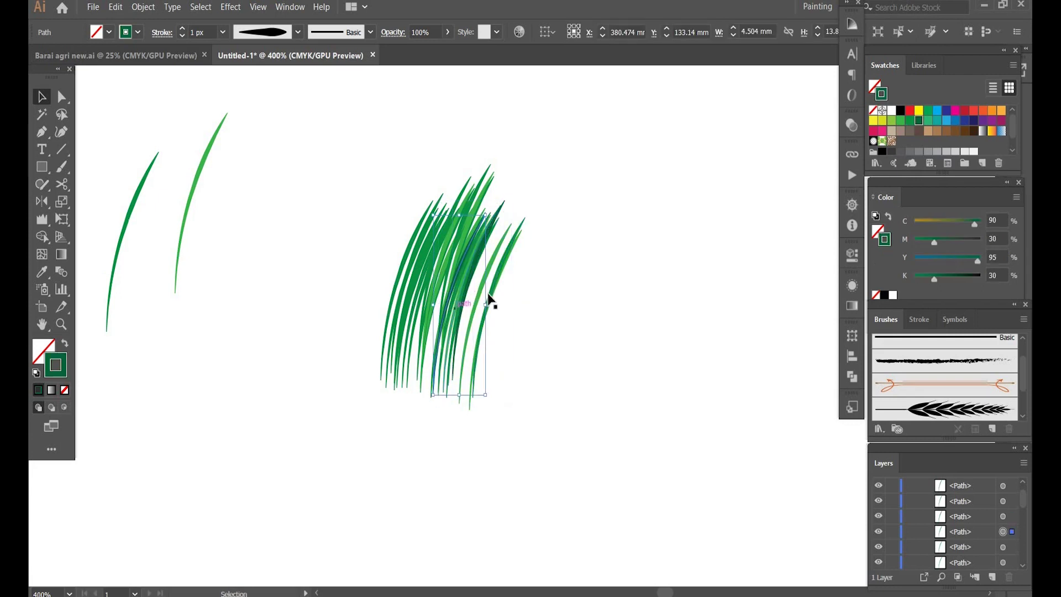
{"action": "left_click", "coordinate": [515, 183]}
- Copy the dark green blade into the tuft's left side and place a spare copy between the two loose blades
{"action": "left_click_drag", "start_coordinate": [449, 225], "coordinate": [406, 236]}
{"action": "left_click_drag", "start_coordinate": [406, 237], "coordinate": [177, 235]}
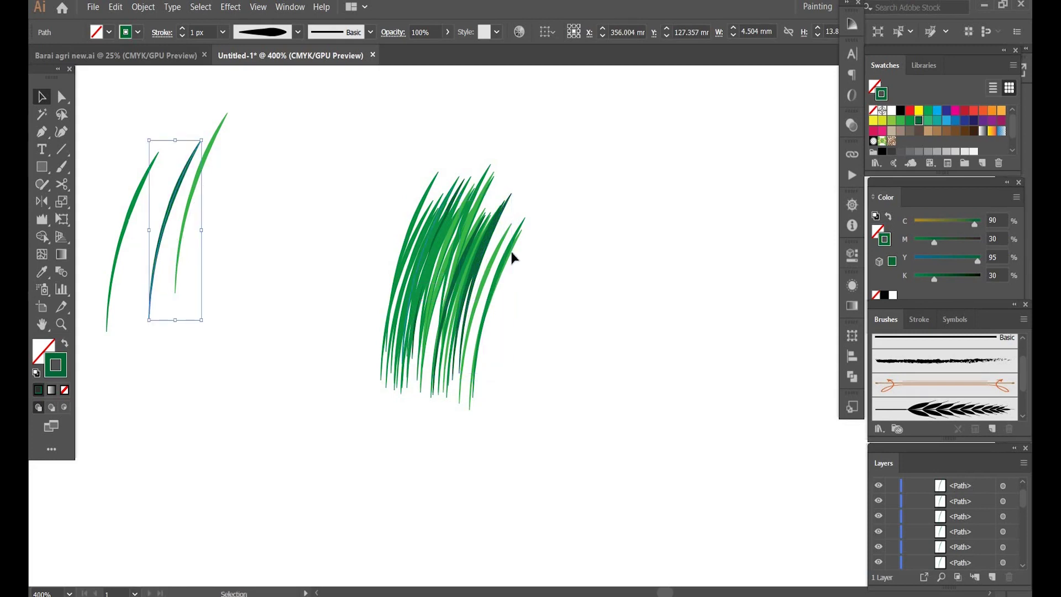
{"action": "left_click", "coordinate": [481, 264]}
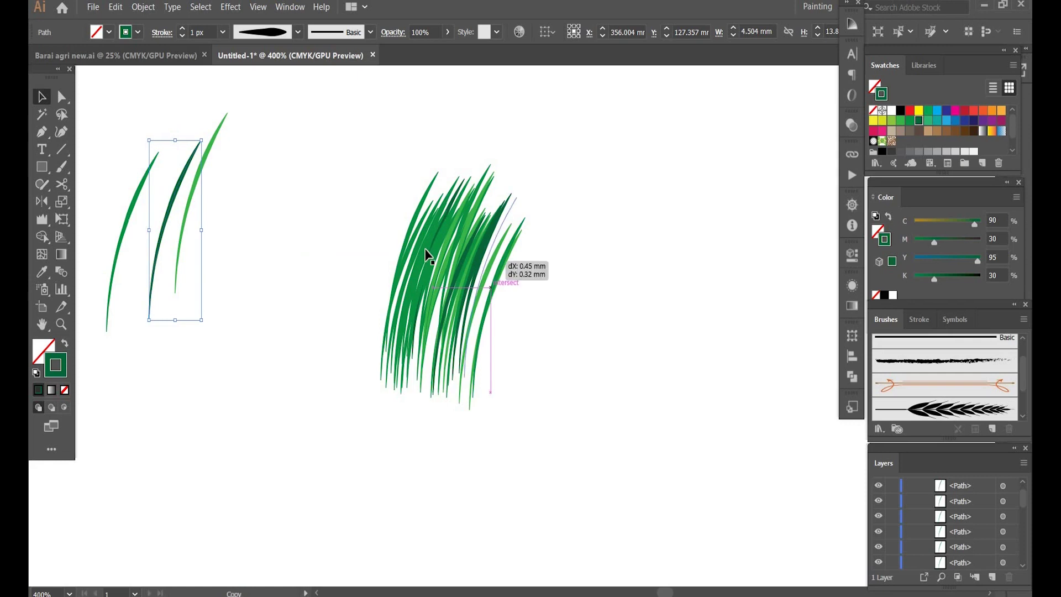
- Add dark, medium and light green blade copies along the tuft's right edge
{"action": "left_click_drag", "start_coordinate": [488, 255], "coordinate": [497, 281]}
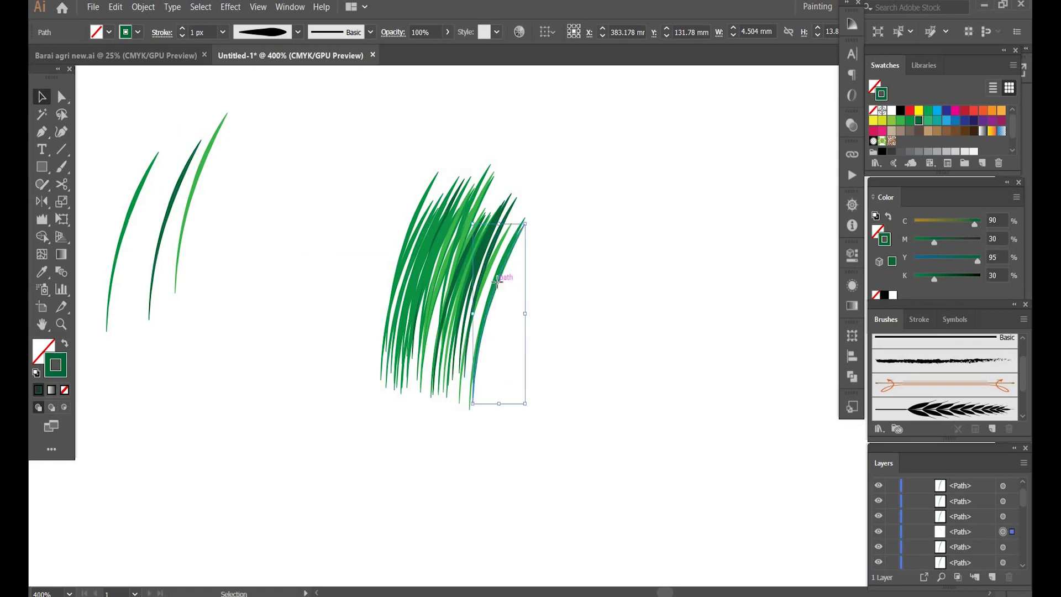
{"action": "left_click", "coordinate": [496, 280]}
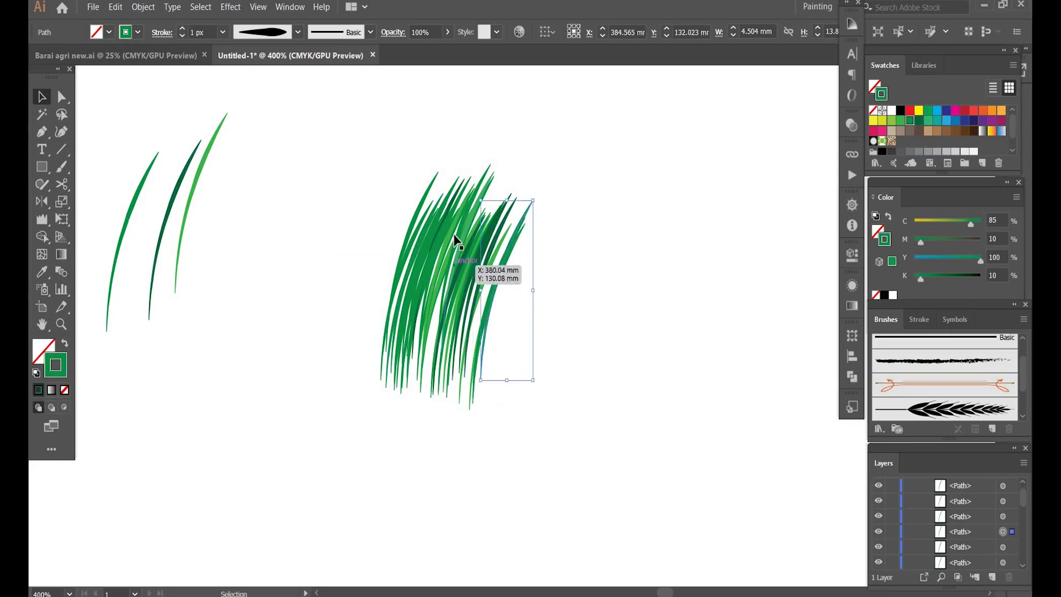
{"action": "left_click", "coordinate": [502, 290]}
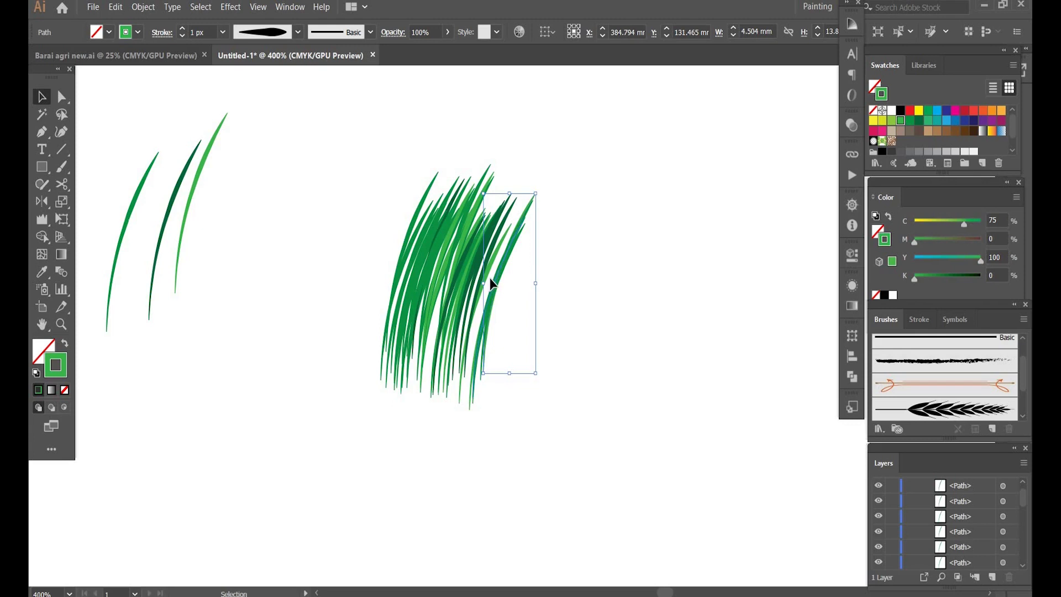
{"action": "left_click_drag", "start_coordinate": [490, 277], "coordinate": [517, 218]}
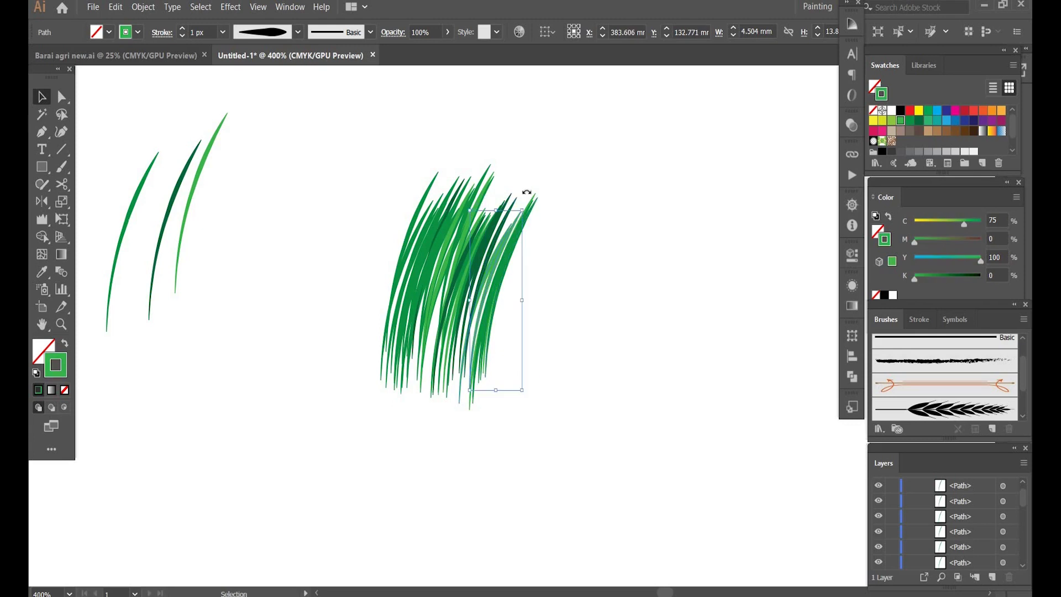
{"action": "left_click", "coordinate": [514, 201], "text": "shift"}
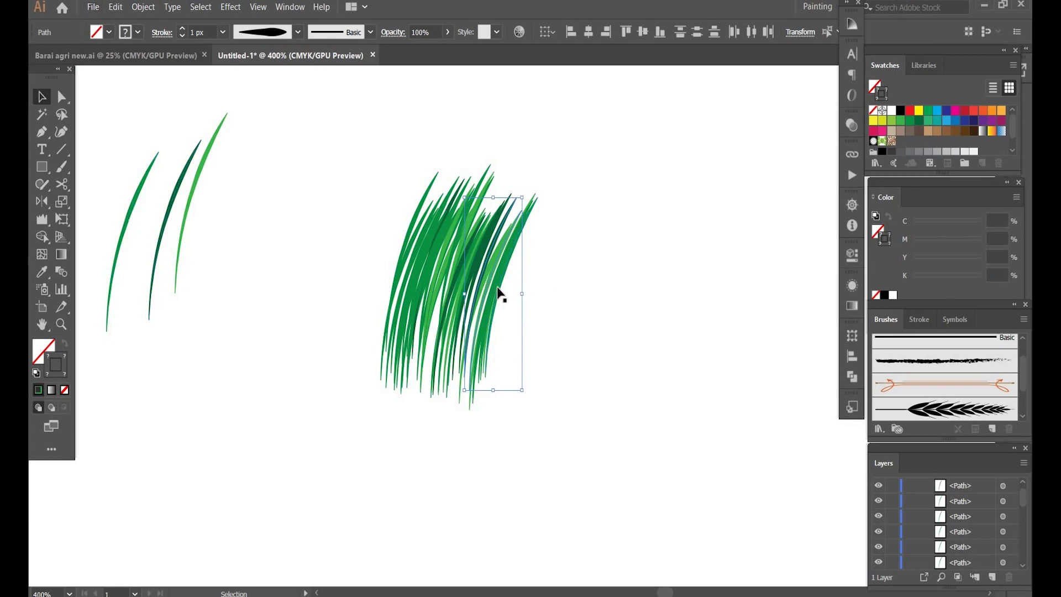
{"action": "left_click", "coordinate": [518, 290]}
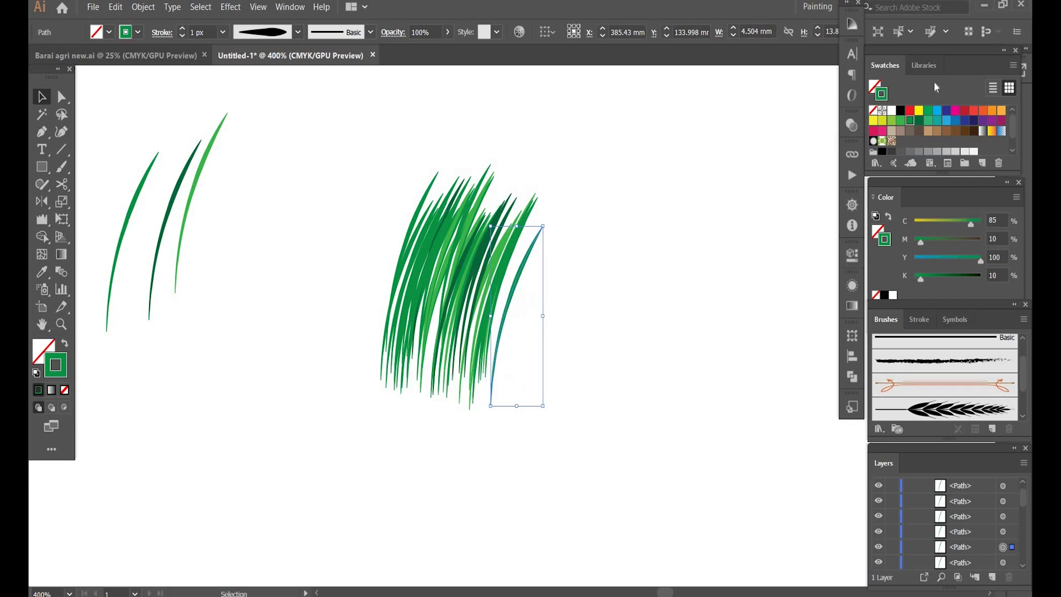
- Recolor the blade at the tuft's right edge yellow-green, C=20 M=0 Y=100 K=0, and spread copies of it through the tuft
{"action": "left_click", "coordinate": [883, 120]}
{"action": "left_click_drag", "start_coordinate": [515, 284], "coordinate": [506, 235]}
{"action": "left_click", "coordinate": [495, 258]}
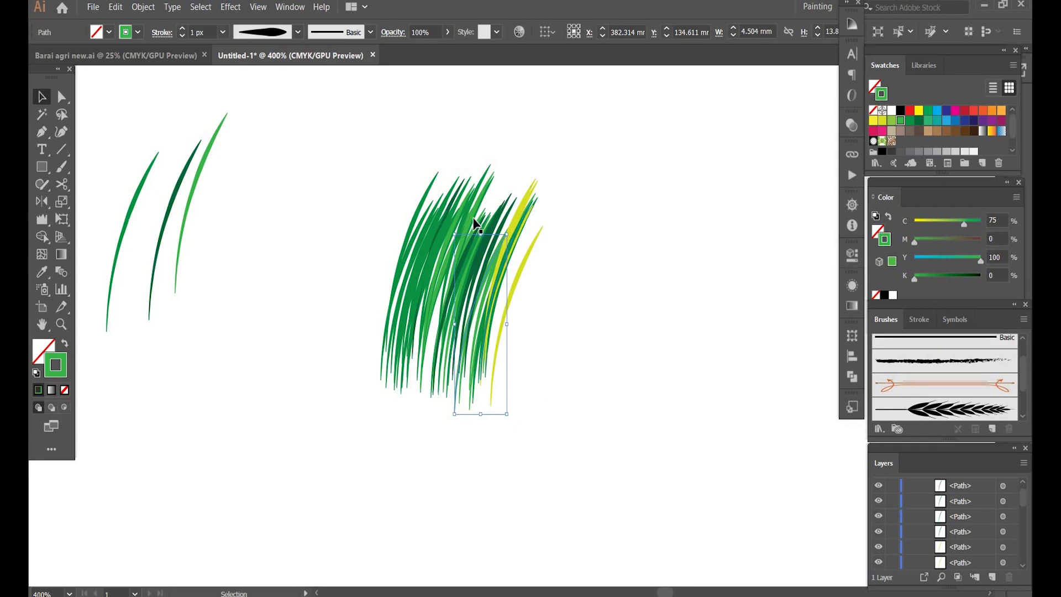
{"action": "left_click", "coordinate": [485, 258]}
{"action": "left_click_drag", "start_coordinate": [444, 248], "coordinate": [433, 352]}
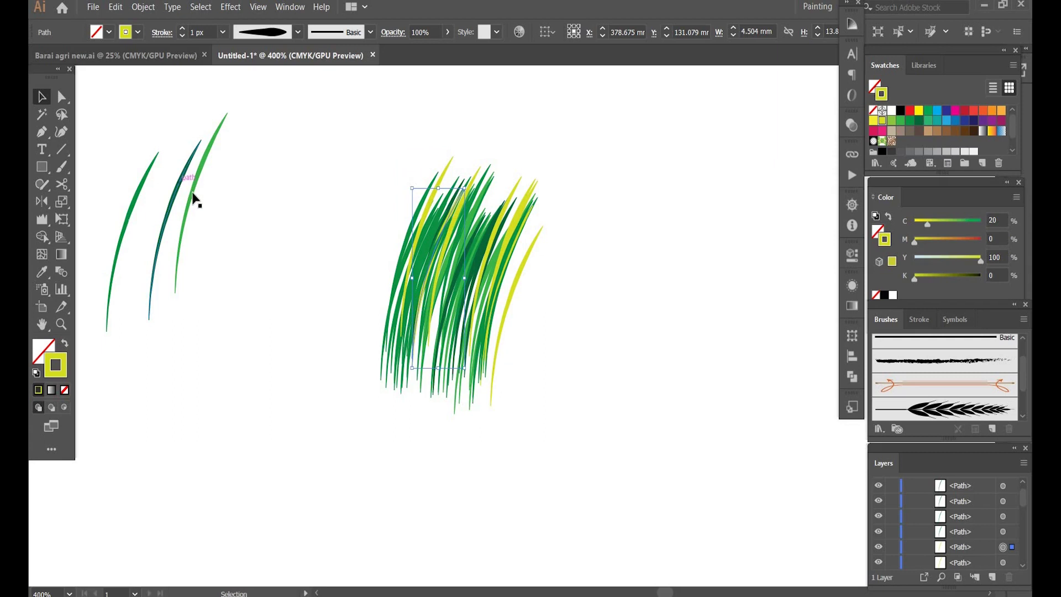
- Add a light green blade inside the tuft's left half and place a spare yellow-green blade beside the loose ones
{"action": "left_click_drag", "start_coordinate": [290, 258], "coordinate": [438, 280]}
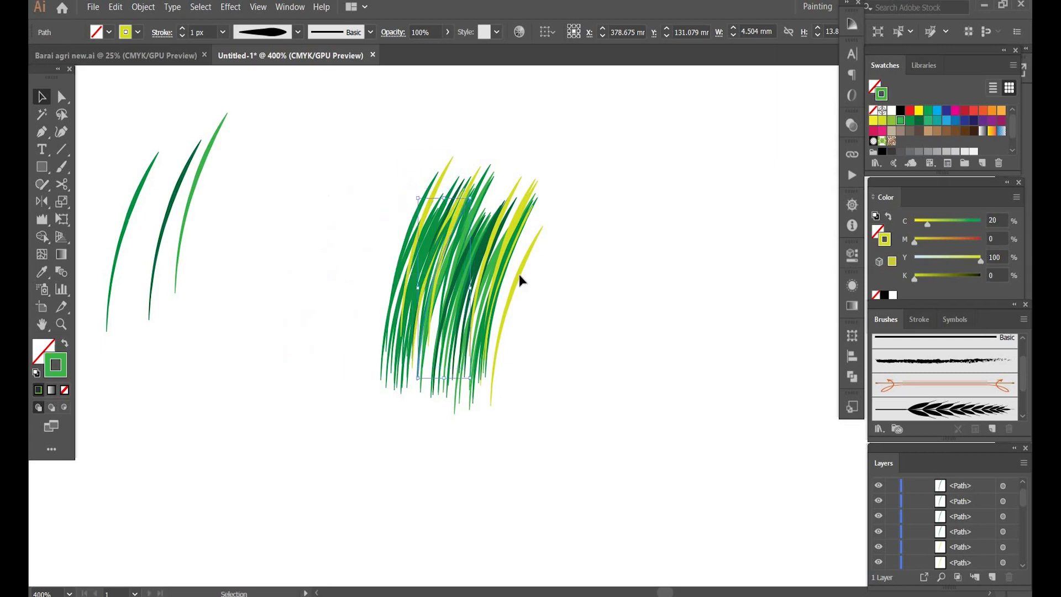
{"action": "mouse_move", "coordinate": [519, 274]}
{"action": "left_mouse_down"}
{"action": "mouse_move", "coordinate": [407, 215]}
{"action": "mouse_move", "coordinate": [197, 180]}
{"action": "left_mouse_up"}
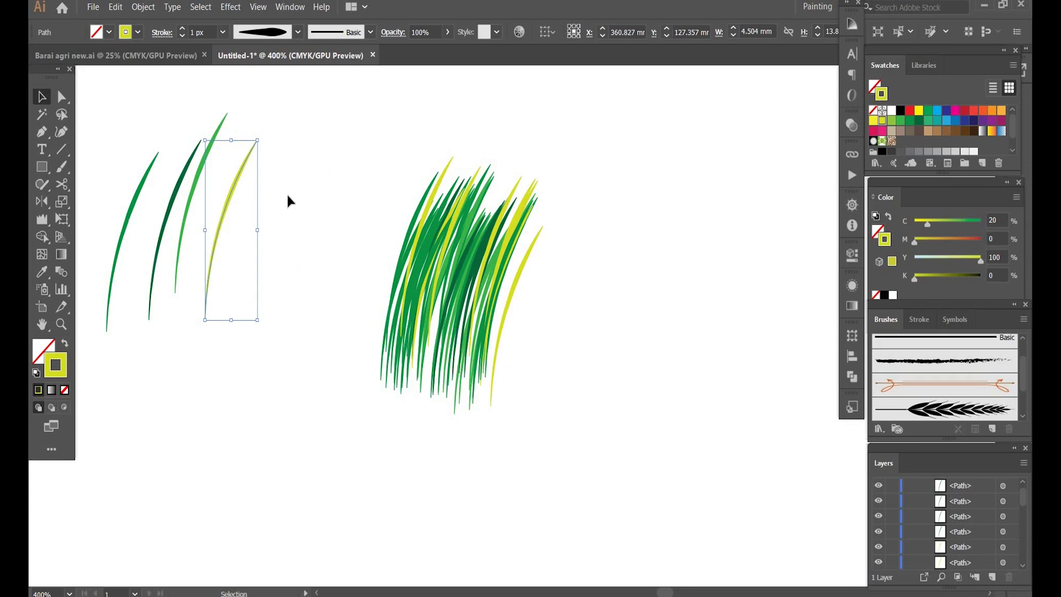
{"action": "left_click_drag", "start_coordinate": [194, 171], "coordinate": [436, 251]}
{"action": "left_click", "coordinate": [231, 224]}
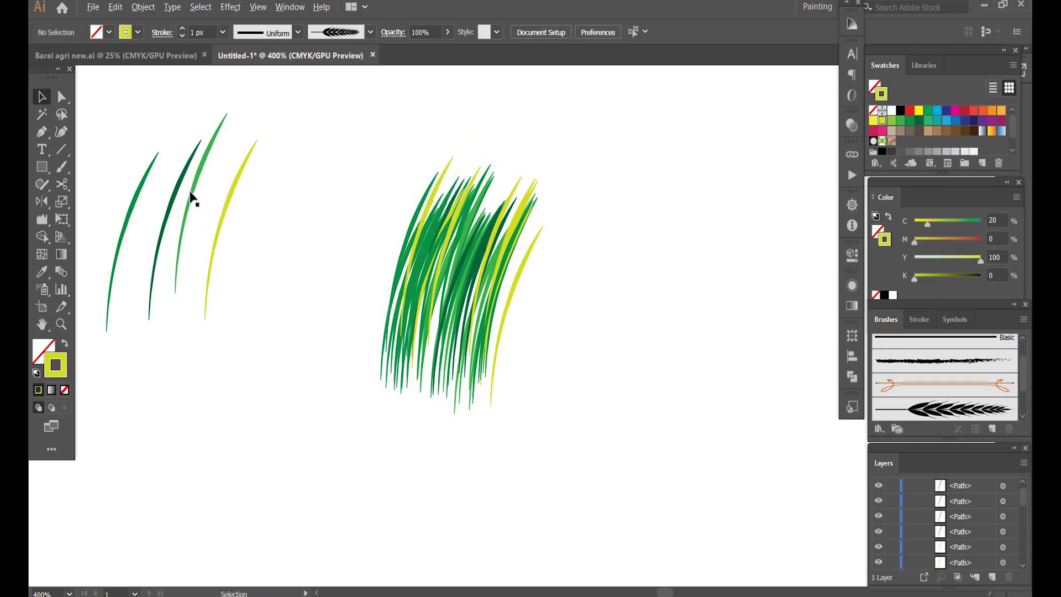
- Fill the tuft's left and middle areas with more light, medium and dark green blade copies
{"action": "left_click", "coordinate": [406, 272]}
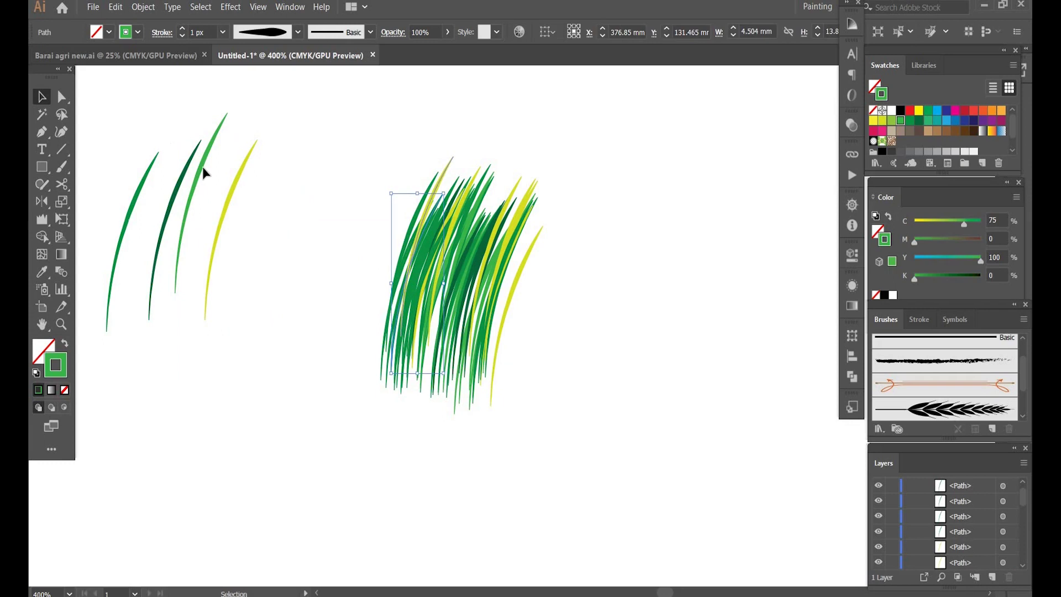
{"action": "left_click_drag", "start_coordinate": [205, 173], "coordinate": [263, 212]}
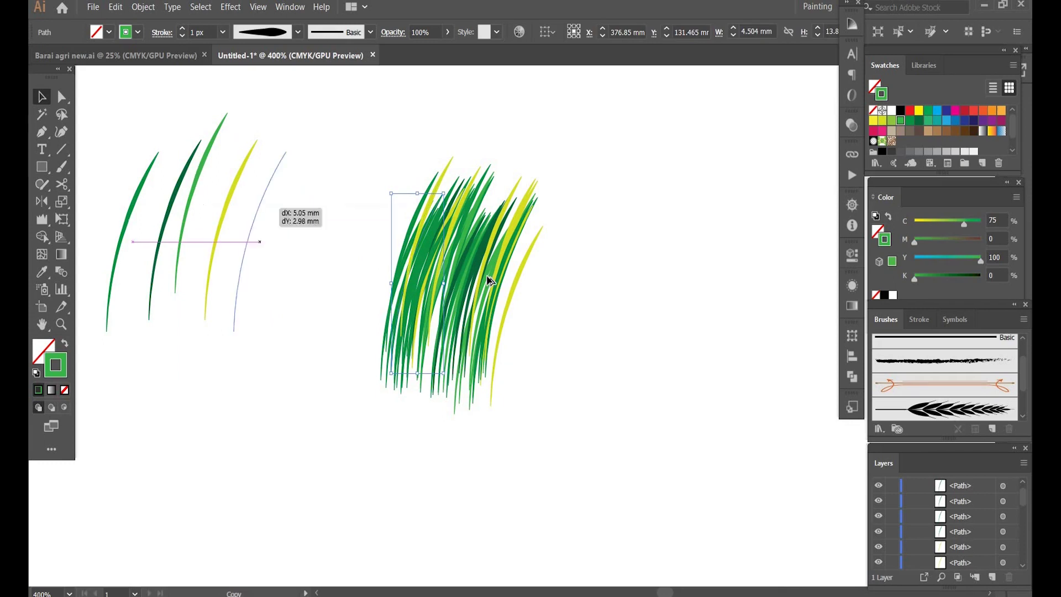
{"action": "left_click_drag", "start_coordinate": [489, 281], "coordinate": [464, 255]}
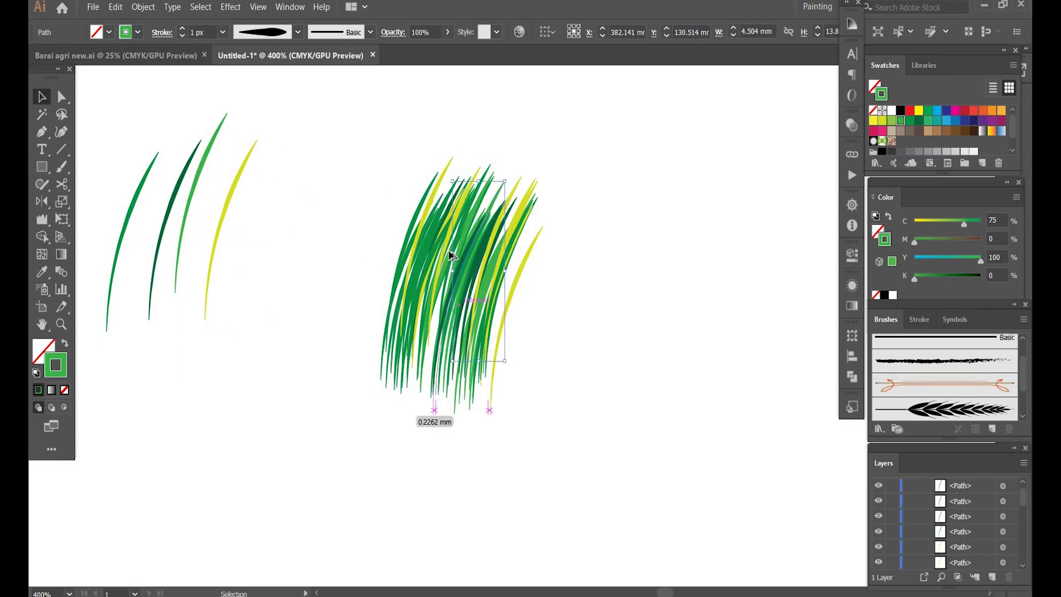
{"action": "left_click", "coordinate": [430, 237]}
{"action": "left_click", "coordinate": [450, 217]}
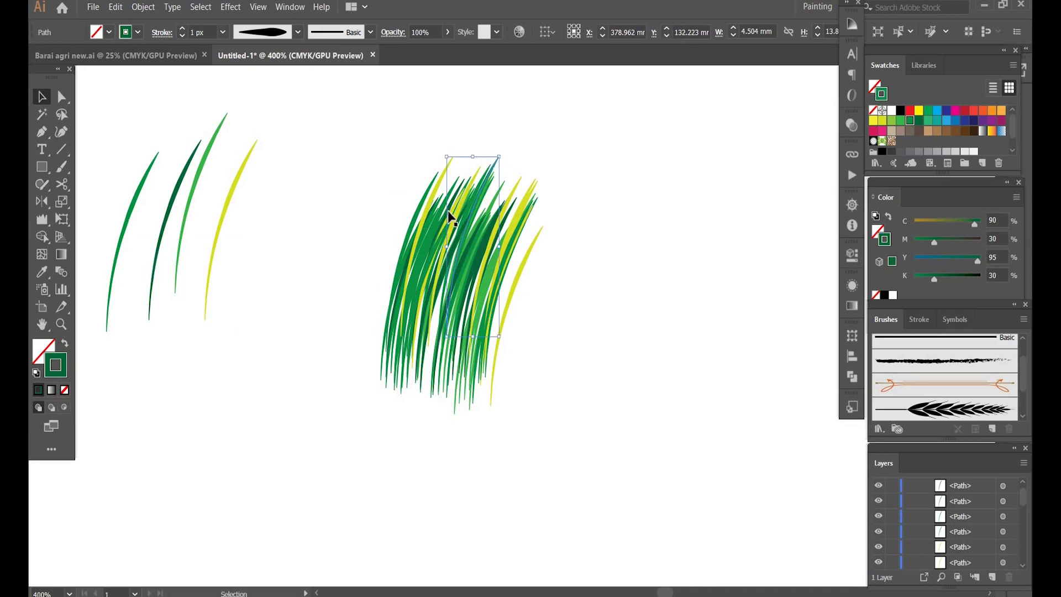
{"action": "left_click", "coordinate": [464, 210]}
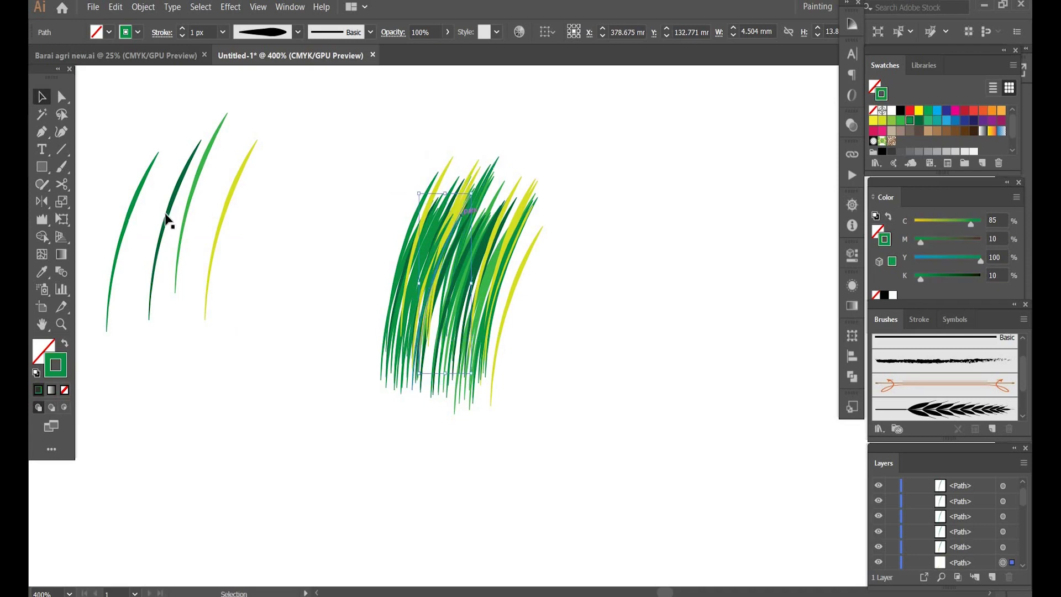
{"action": "left_click_drag", "start_coordinate": [134, 206], "coordinate": [452, 211]}
- Copy the loose dark green blade to the top of the tuft and bring it to the front
{"action": "left_click_drag", "start_coordinate": [168, 221], "coordinate": [474, 164]}
{"action": "right_click", "coordinate": [474, 164]}
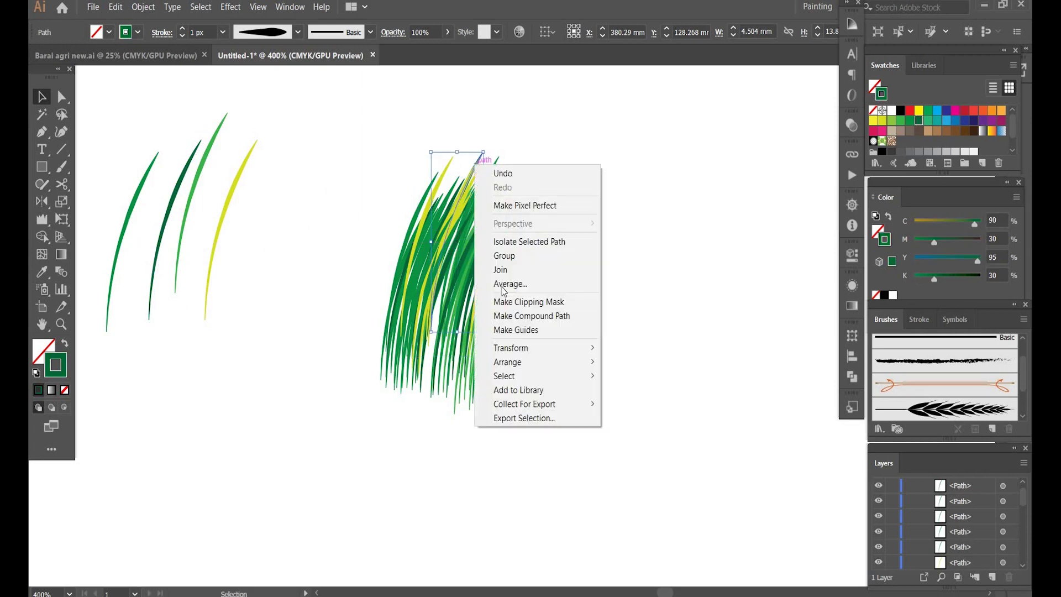
{"action": "left_click", "coordinate": [584, 281]}
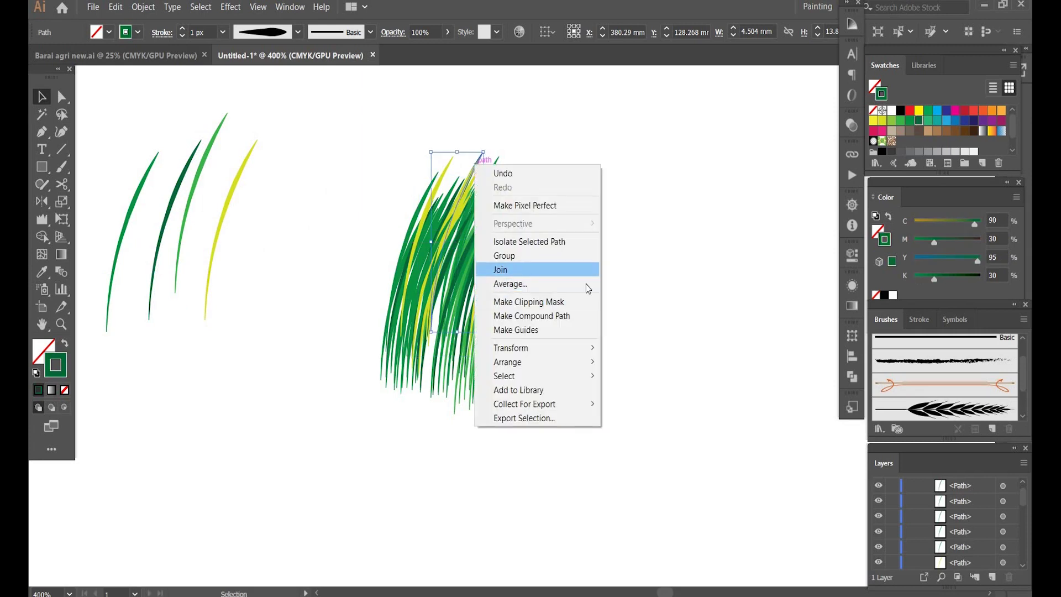
{"action": "left_click", "coordinate": [565, 347]}
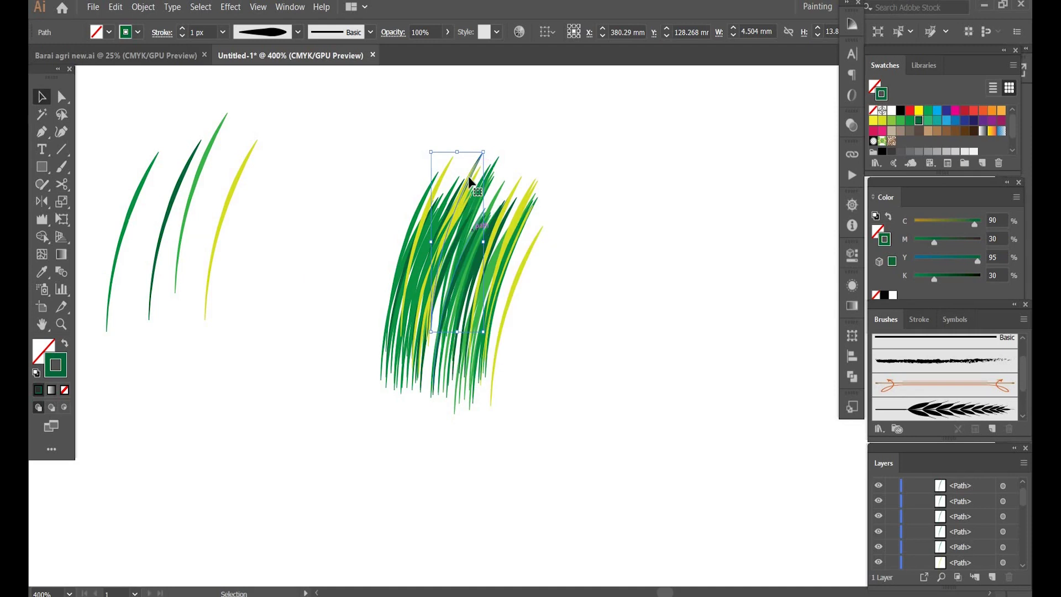
{"action": "right_click", "coordinate": [469, 177]}
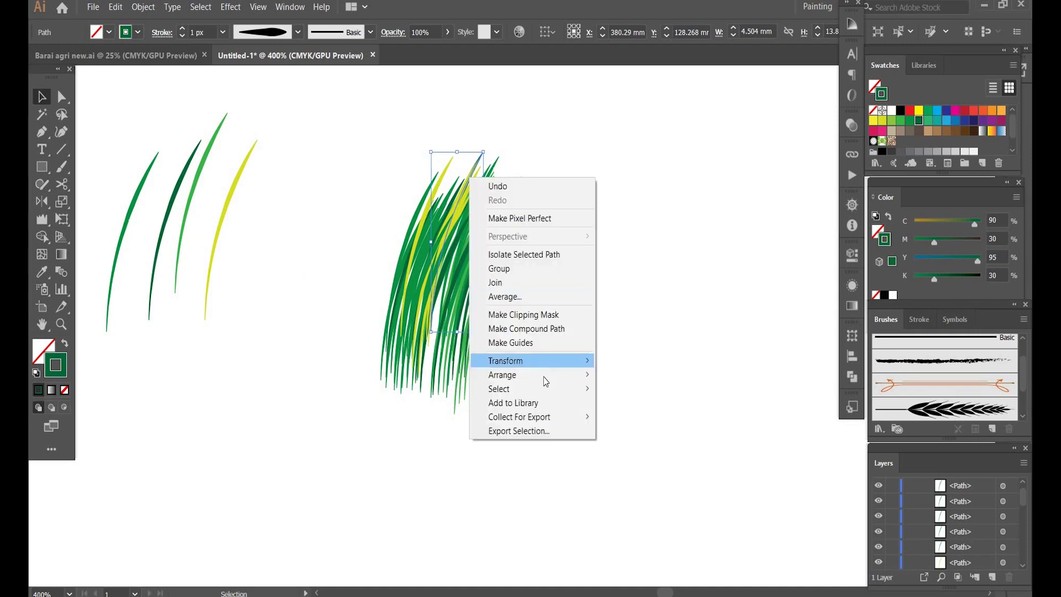
{"action": "mouse_move", "coordinate": [531, 375]}
{"action": "left_click", "coordinate": [635, 388]}
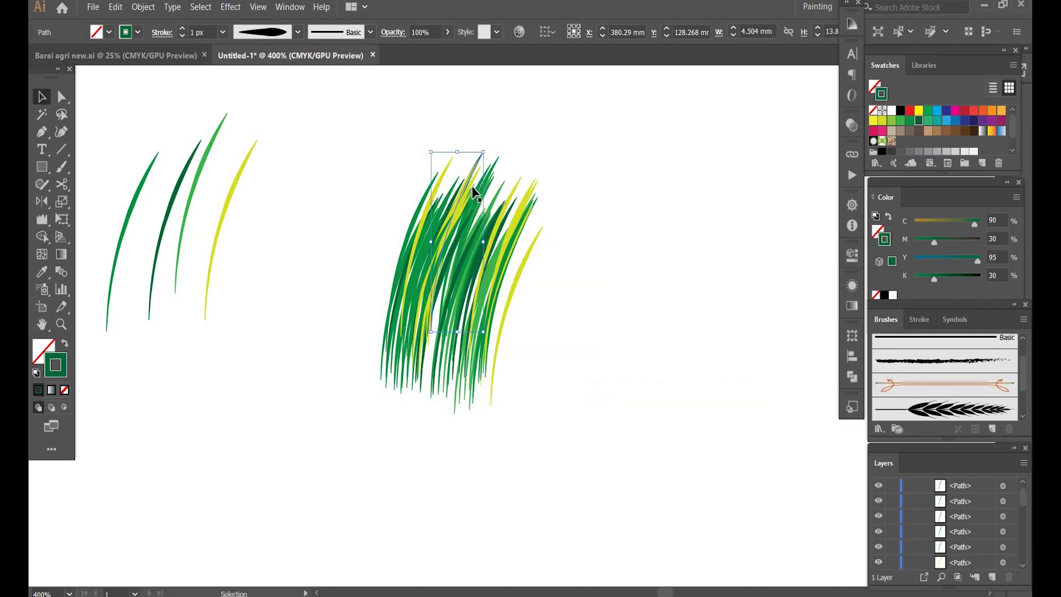
{"action": "right_click", "coordinate": [472, 170]}
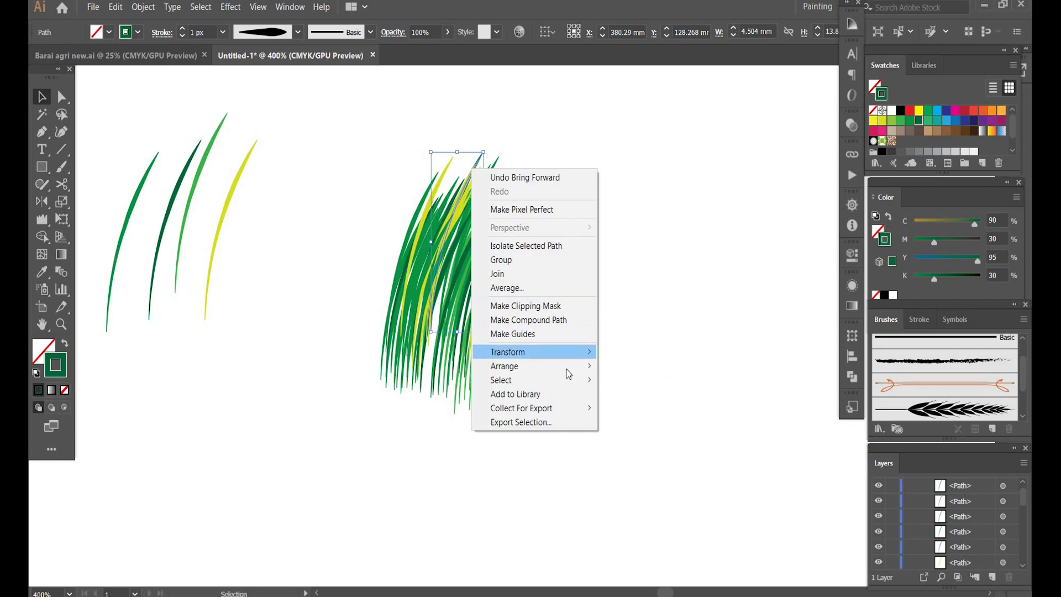
{"action": "mouse_move", "coordinate": [566, 366]}
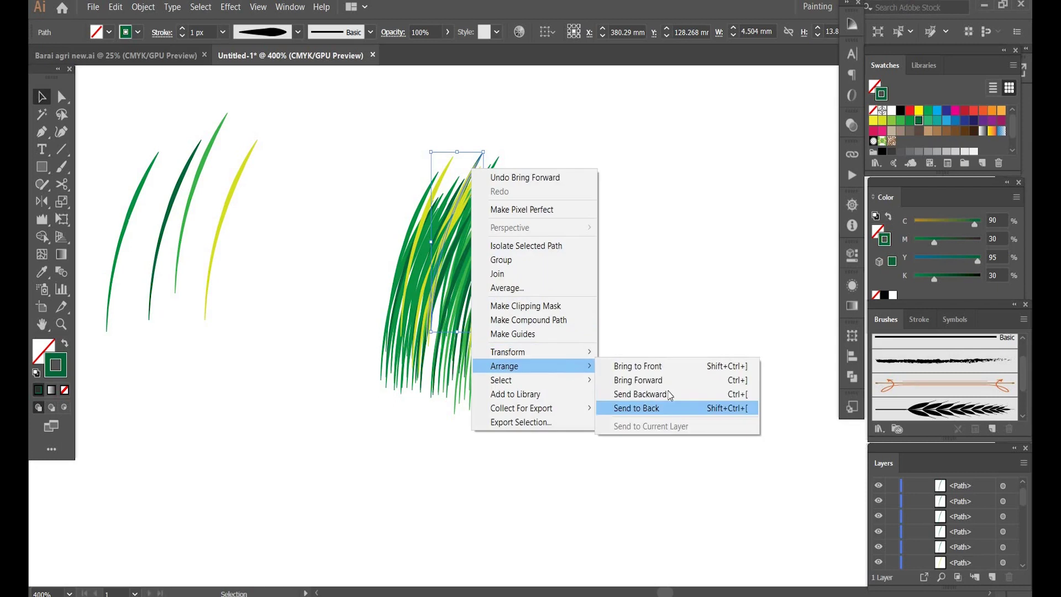
{"action": "left_click", "coordinate": [663, 368]}
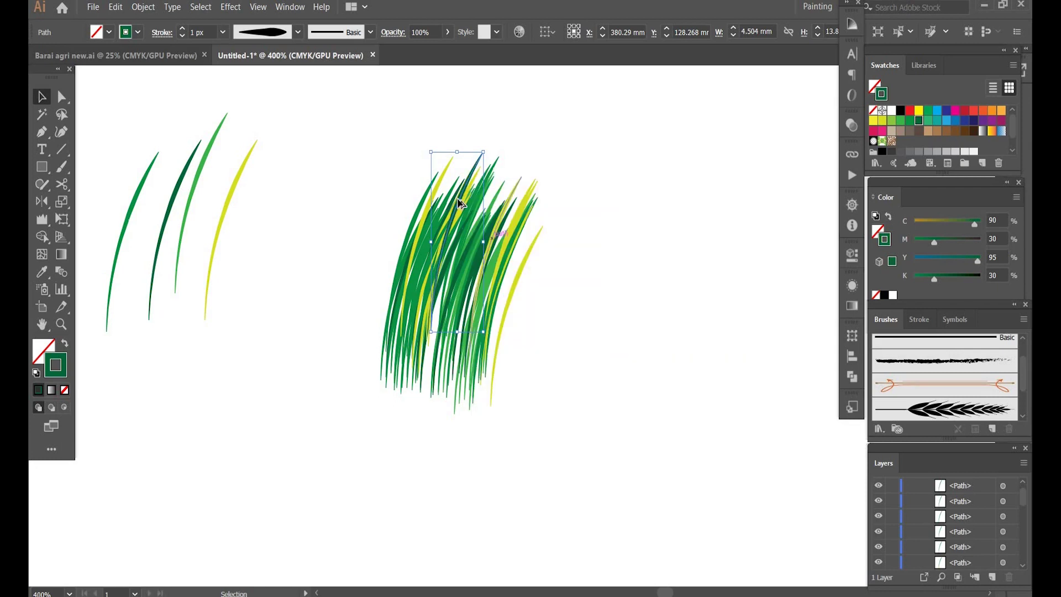
- Copy the dark green blade to the tuft's right side and the loose medium green blade to its left side
{"action": "left_click_drag", "start_coordinate": [478, 221], "coordinate": [522, 229]}
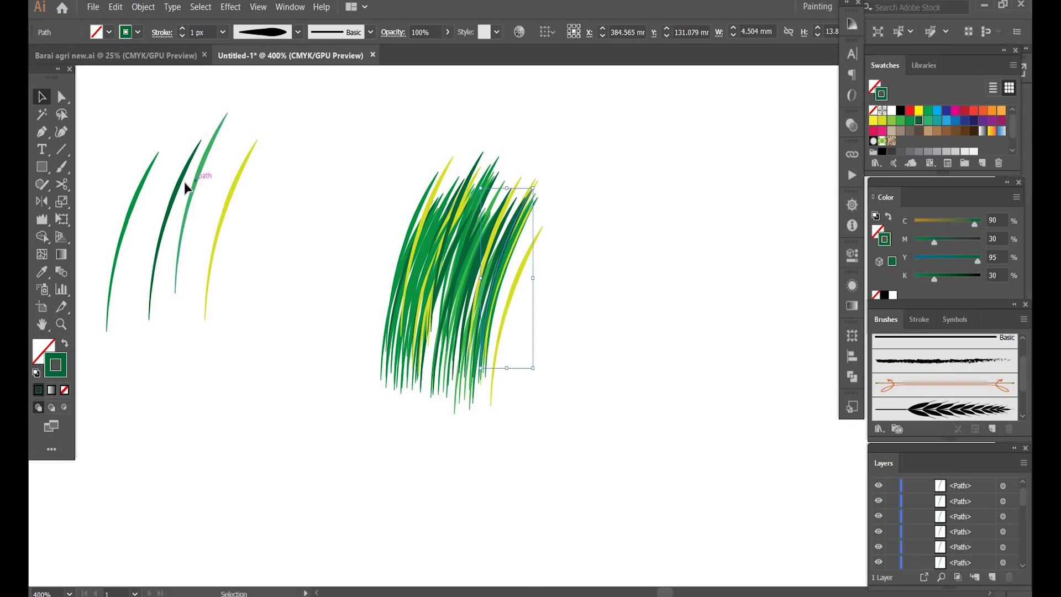
{"action": "left_click_drag", "start_coordinate": [127, 206], "coordinate": [425, 237]}
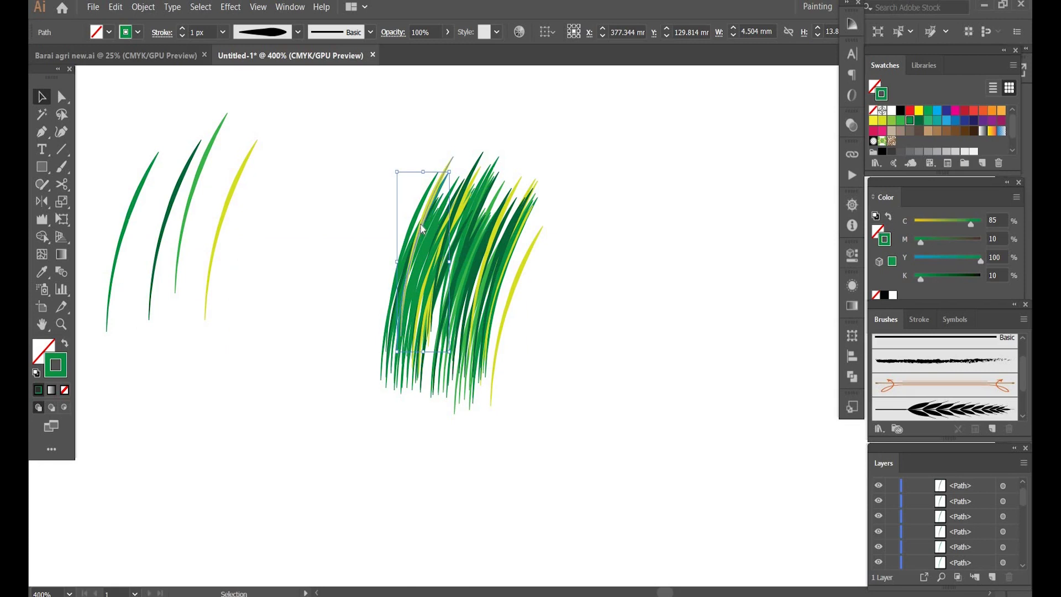
{"action": "right_click", "coordinate": [420, 225]}
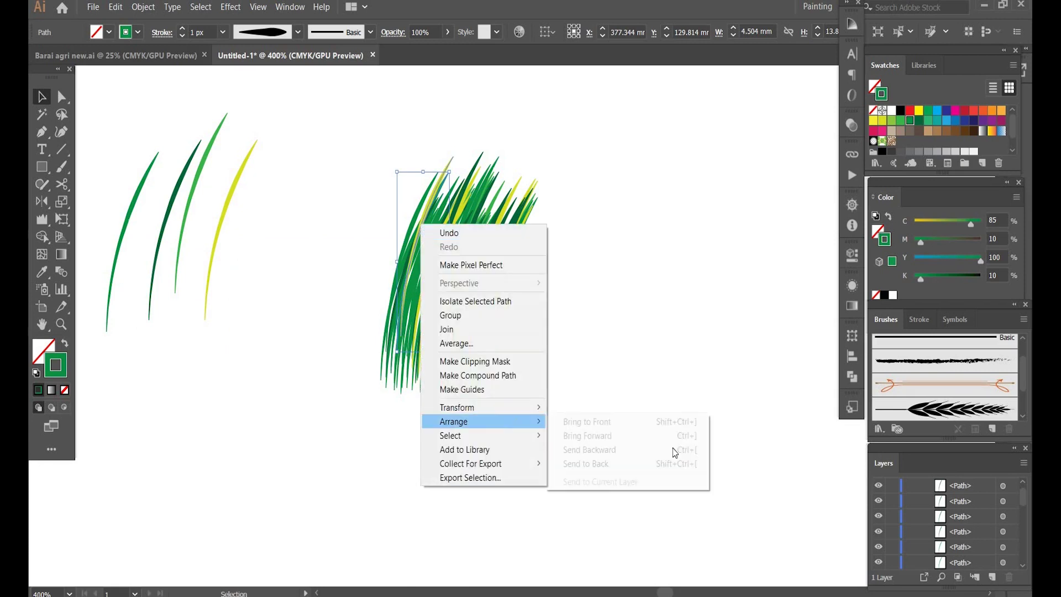
{"action": "key", "text": "Escape"}
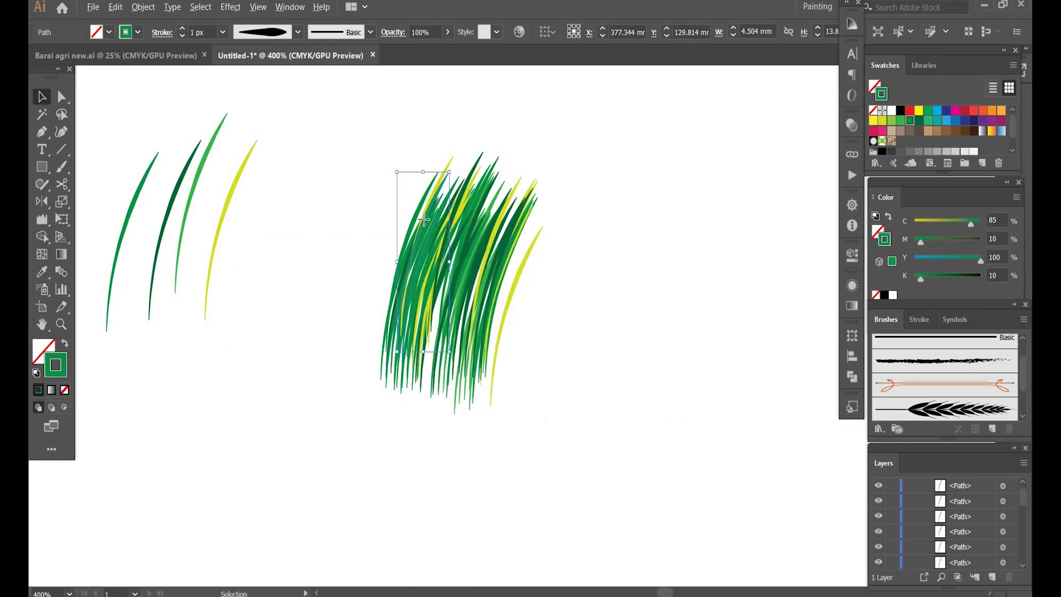
- Widen the tuft with medium green, dark green and yellow-green blade copies at both outer edges and along its top
{"action": "left_click_drag", "start_coordinate": [477, 259], "coordinate": [538, 205]}
{"action": "left_click_drag", "start_coordinate": [487, 258], "coordinate": [412, 267]}
{"action": "left_click", "coordinate": [473, 249]}
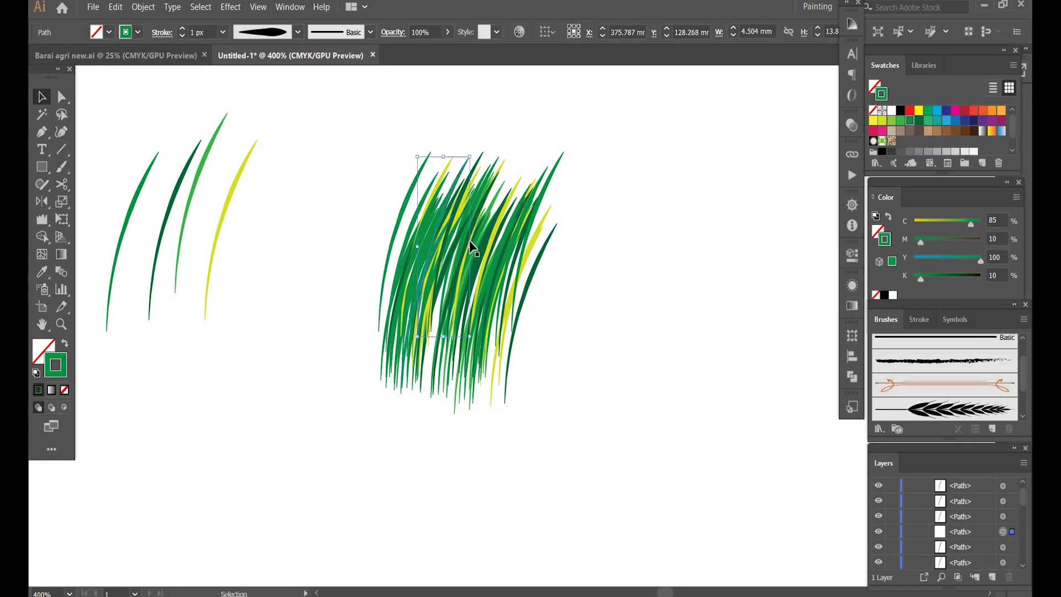
{"action": "left_click_drag", "start_coordinate": [470, 242], "coordinate": [486, 229]}
{"action": "left_click_drag", "start_coordinate": [496, 336], "coordinate": [530, 327]}
{"action": "left_click", "coordinate": [498, 317]}
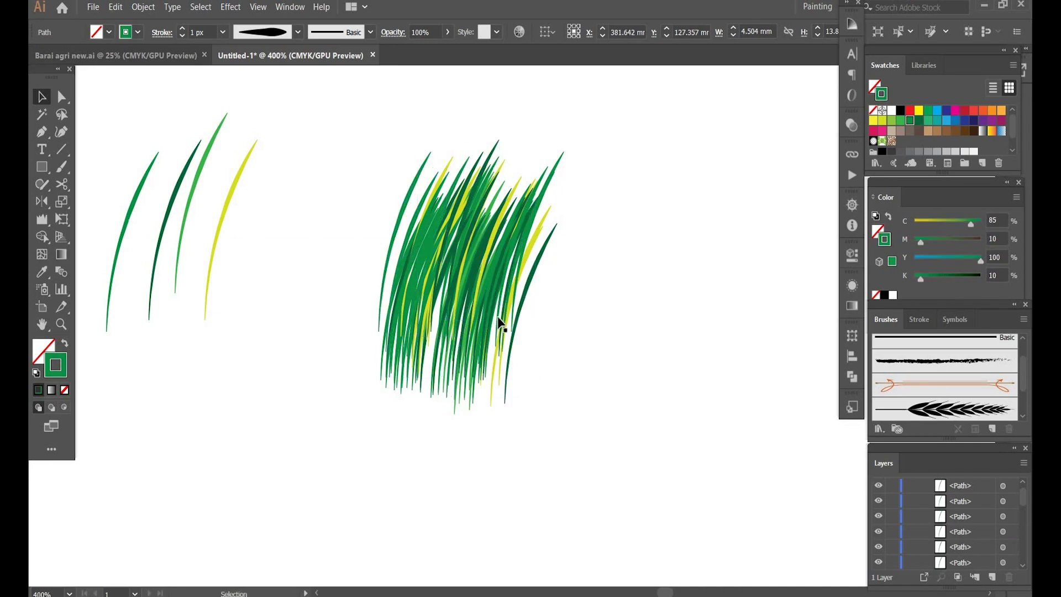
- Extend the tuft's right edge with dark green, yellow-green and medium green blades, and raise a dark green copy above its top
{"action": "left_click", "coordinate": [528, 257]}
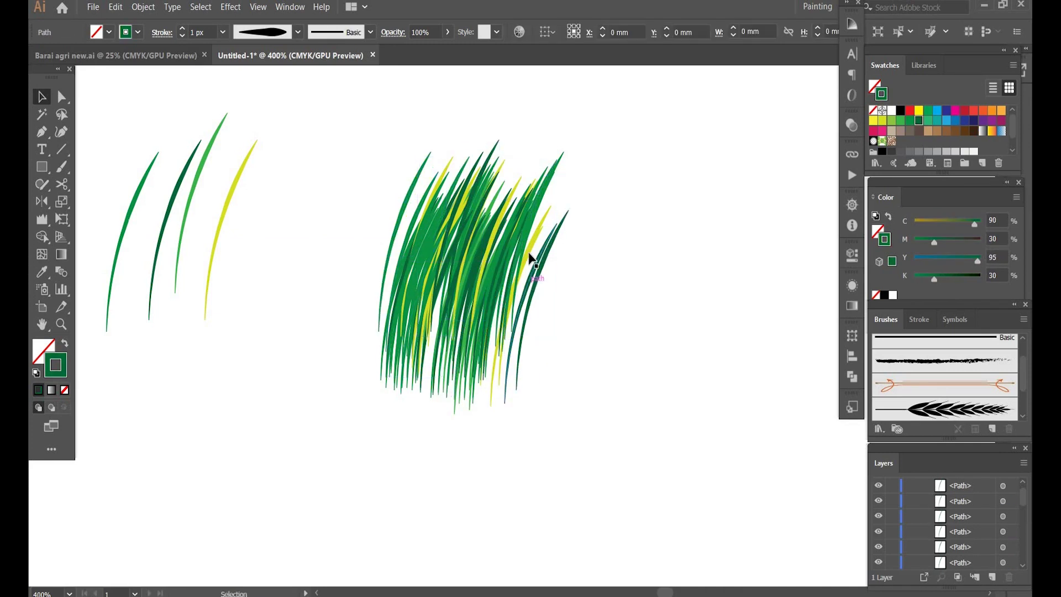
{"action": "left_click_drag", "start_coordinate": [528, 253], "coordinate": [568, 197]}
{"action": "left_click_drag", "start_coordinate": [478, 208], "coordinate": [484, 160]}
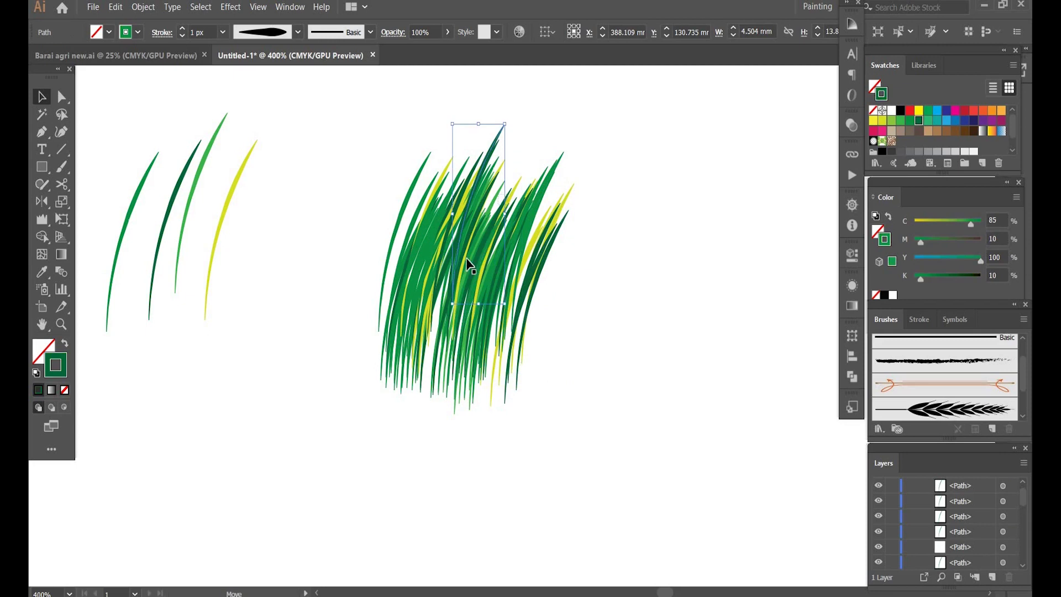
{"action": "left_click", "coordinate": [522, 258]}
{"action": "left_click_drag", "start_coordinate": [539, 246], "coordinate": [560, 234]}
{"action": "left_click", "coordinate": [410, 362]}
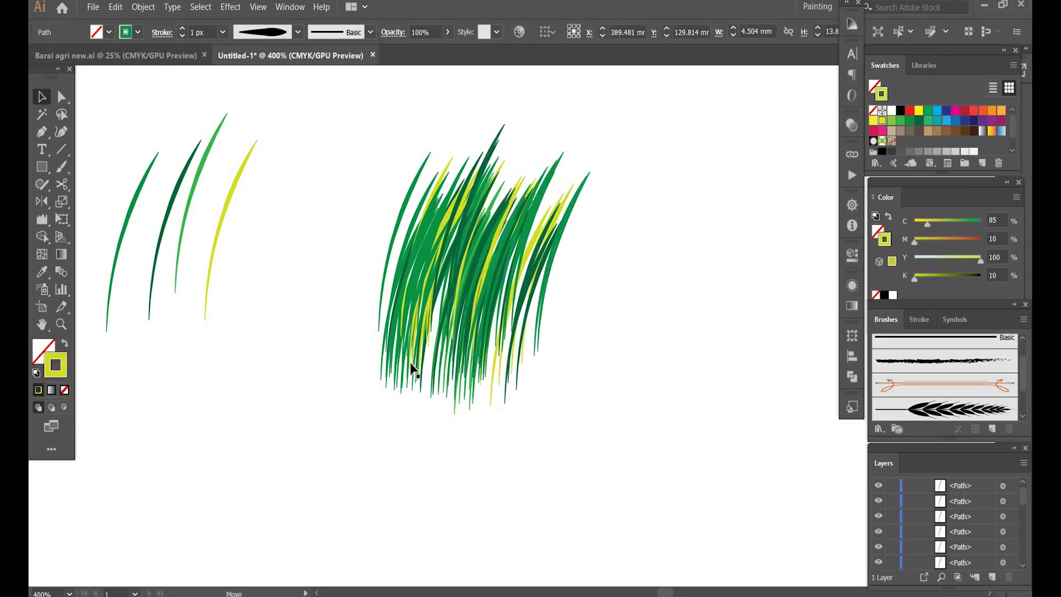
- Broaden the tuft further to the right with medium and dark green blade copies and a yellow-green blade among them
{"action": "left_click_drag", "start_coordinate": [413, 369], "coordinate": [542, 329]}
{"action": "left_click", "coordinate": [413, 306]}
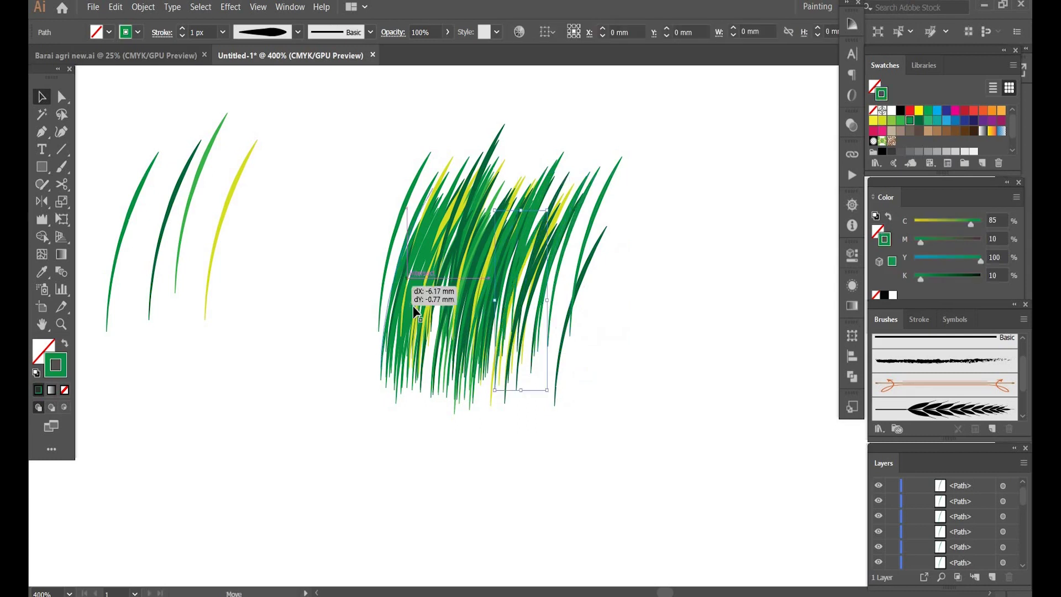
{"action": "left_click_drag", "start_coordinate": [412, 231], "coordinate": [485, 252]}
{"action": "left_click_drag", "start_coordinate": [500, 324], "coordinate": [567, 365]}
{"action": "left_click", "coordinate": [542, 373]}
{"action": "left_click_drag", "start_coordinate": [485, 348], "coordinate": [589, 347]}
{"action": "left_click_drag", "start_coordinate": [500, 354], "coordinate": [558, 389]}
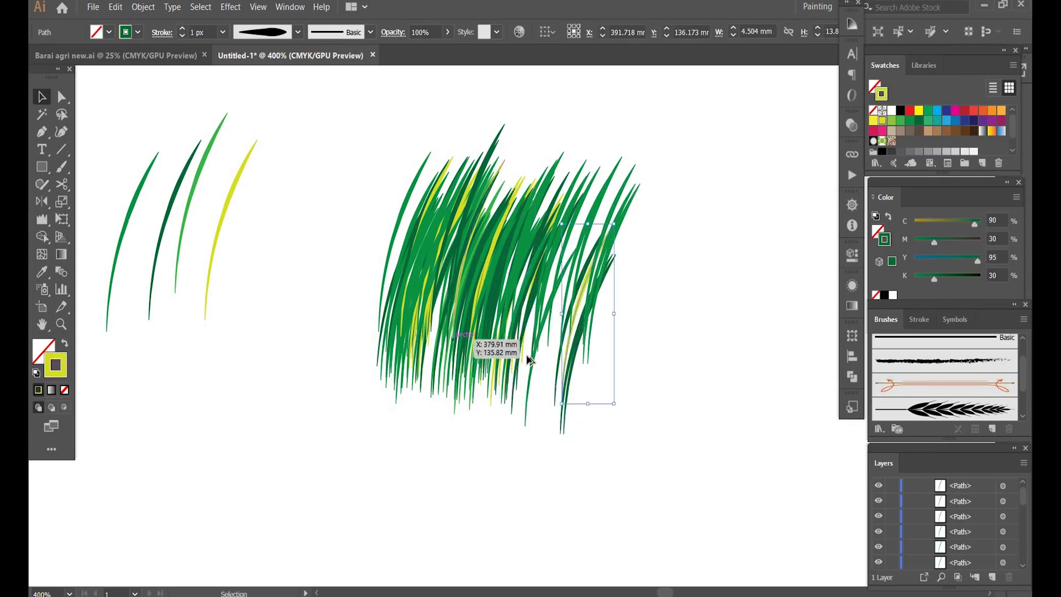
- Fill the tuft's right half with more medium and dark green blade copies, raising a medium green one above its top
{"action": "left_click_drag", "start_coordinate": [535, 292], "coordinate": [569, 196]}
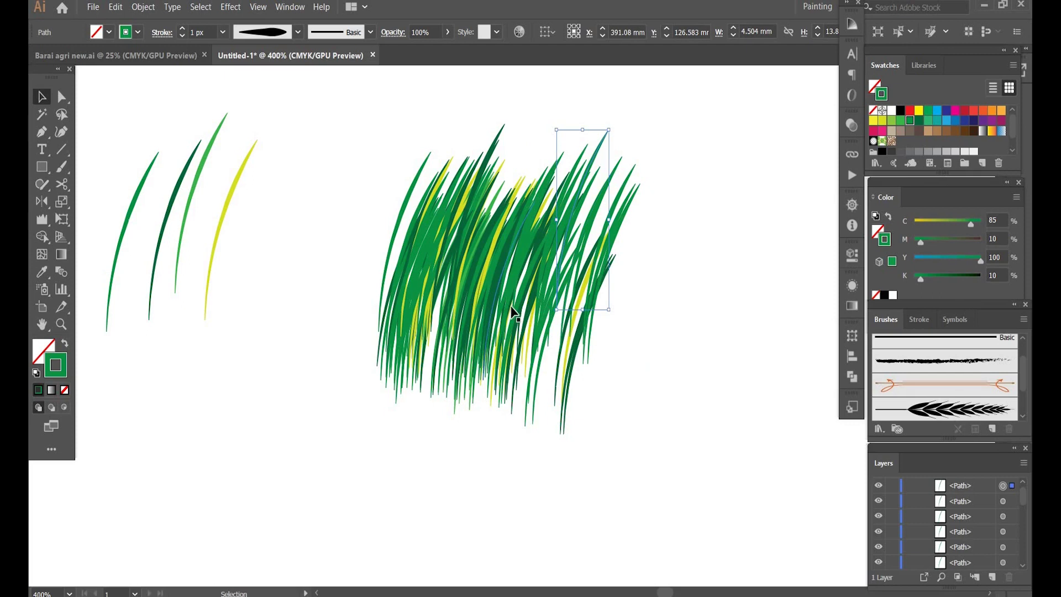
{"action": "left_click_drag", "start_coordinate": [511, 308], "coordinate": [560, 342]}
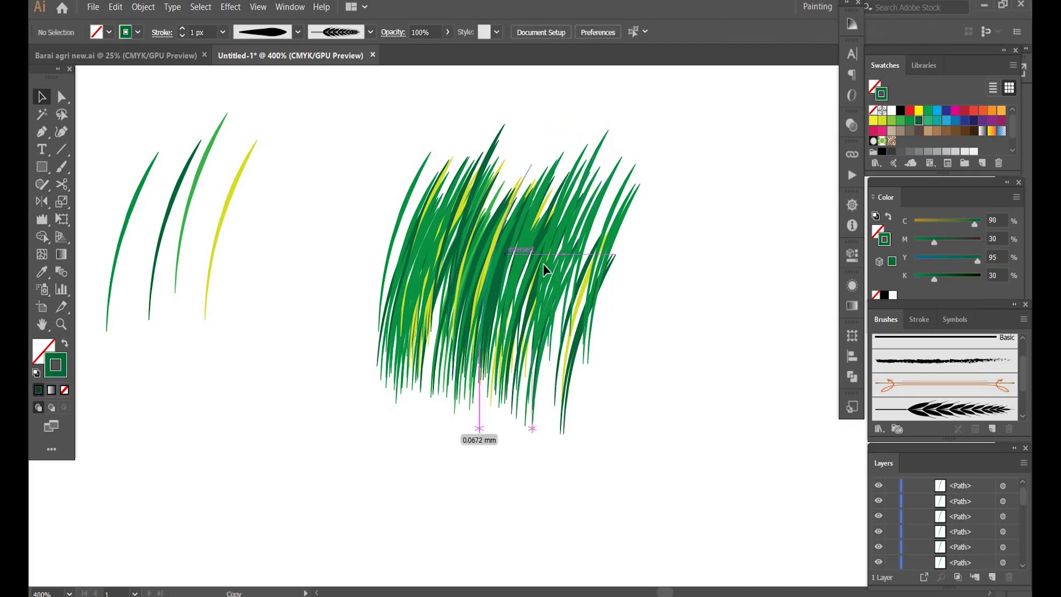
{"action": "left_click", "coordinate": [577, 270]}
{"action": "left_click_drag", "start_coordinate": [575, 263], "coordinate": [591, 276]}
{"action": "left_click_drag", "start_coordinate": [474, 202], "coordinate": [550, 240]}
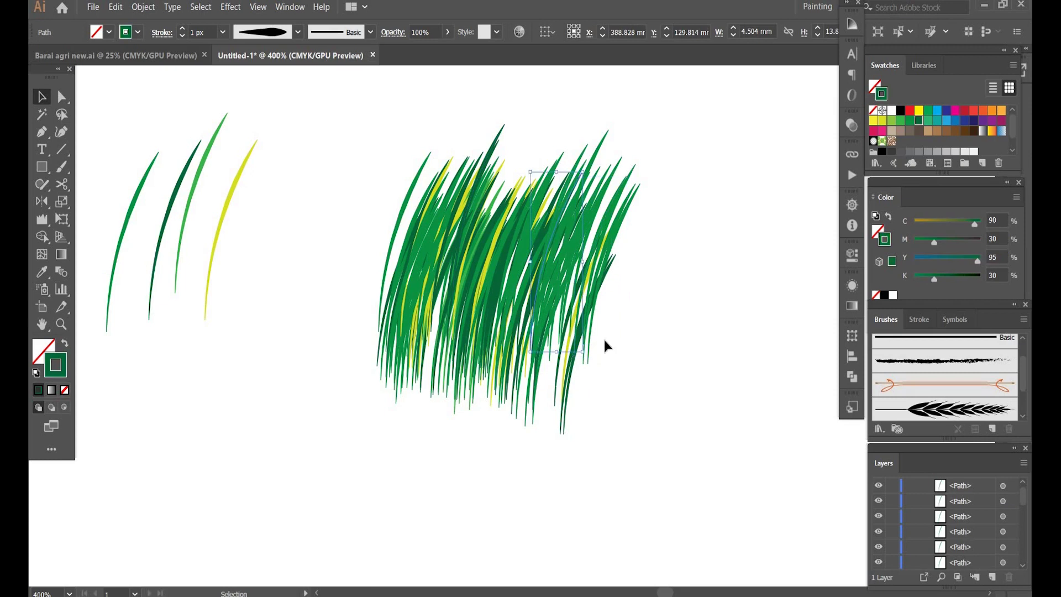
- Delete the loose yellow-green blade and move the three remaining loose green blades into the tuft's right half
{"action": "left_click", "coordinate": [514, 284]}
{"action": "left_click", "coordinate": [226, 201]}
{"action": "key", "text": "Delete"}
{"action": "left_click_drag", "start_coordinate": [108, 213], "coordinate": [279, 285]}
{"action": "left_click_drag", "start_coordinate": [445, 285], "coordinate": [555, 254]}
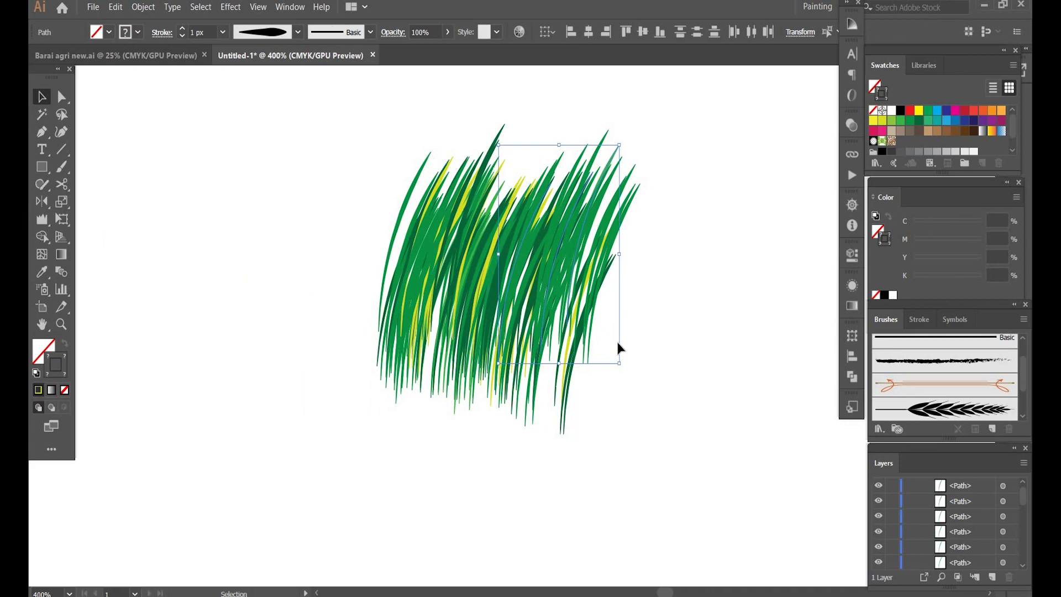
{"action": "key", "text": "ctrl+a"}
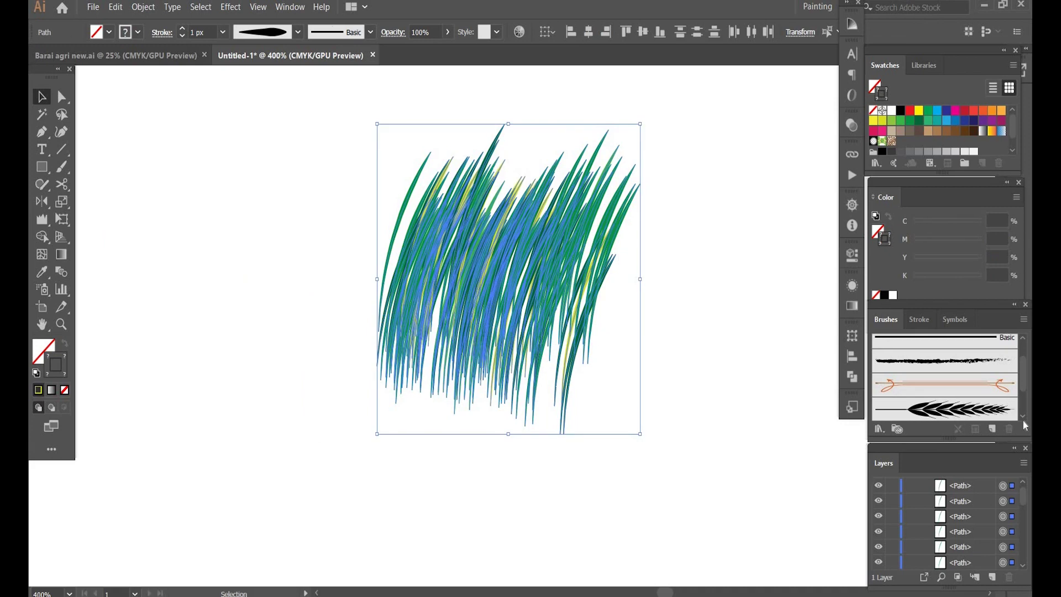
{"action": "left_click", "coordinate": [993, 430]}
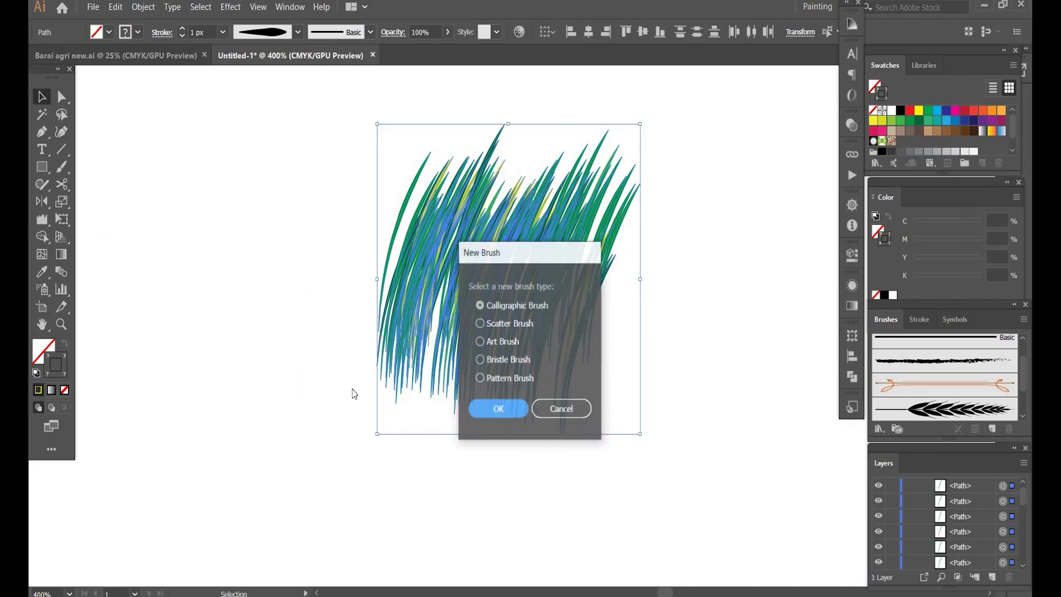
{"action": "left_click", "coordinate": [507, 380]}
{"action": "left_click", "coordinate": [512, 415]}
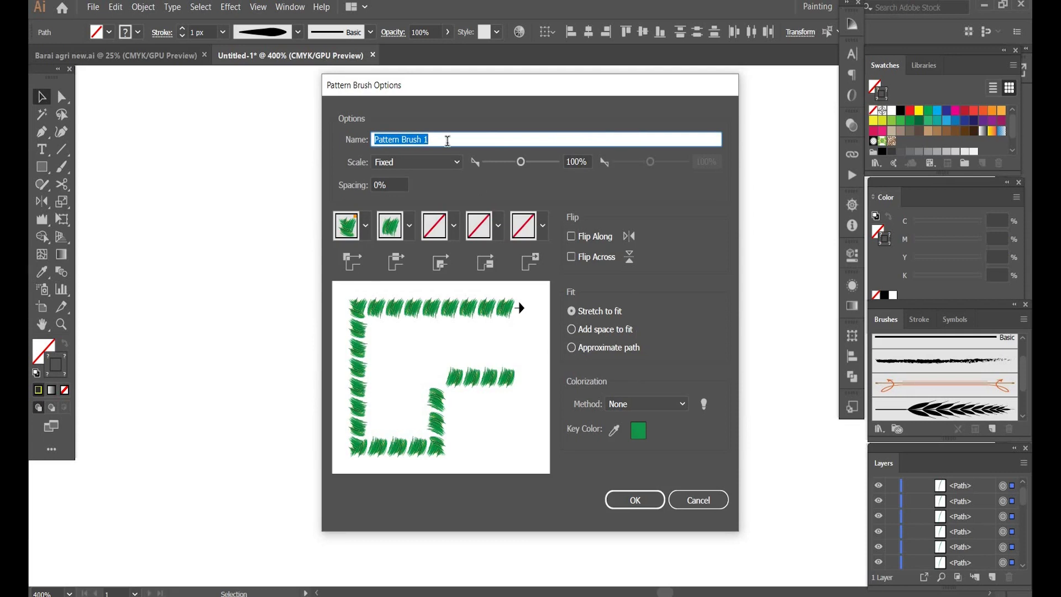
{"action": "type", "text": "g"}
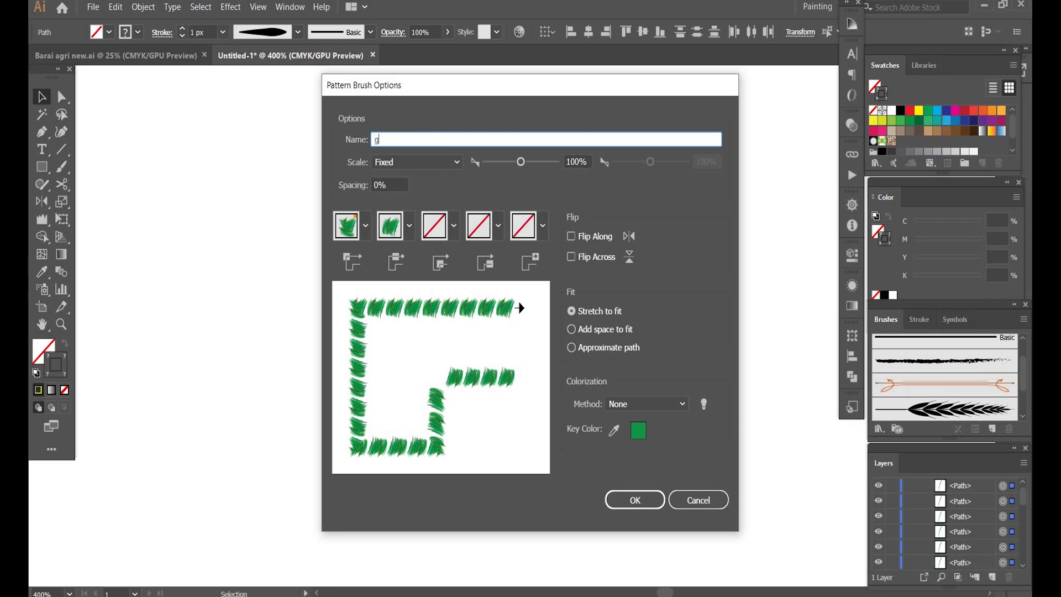
{"action": "type", "text": "RASS"}
{"action": "left_click", "coordinate": [679, 500]}
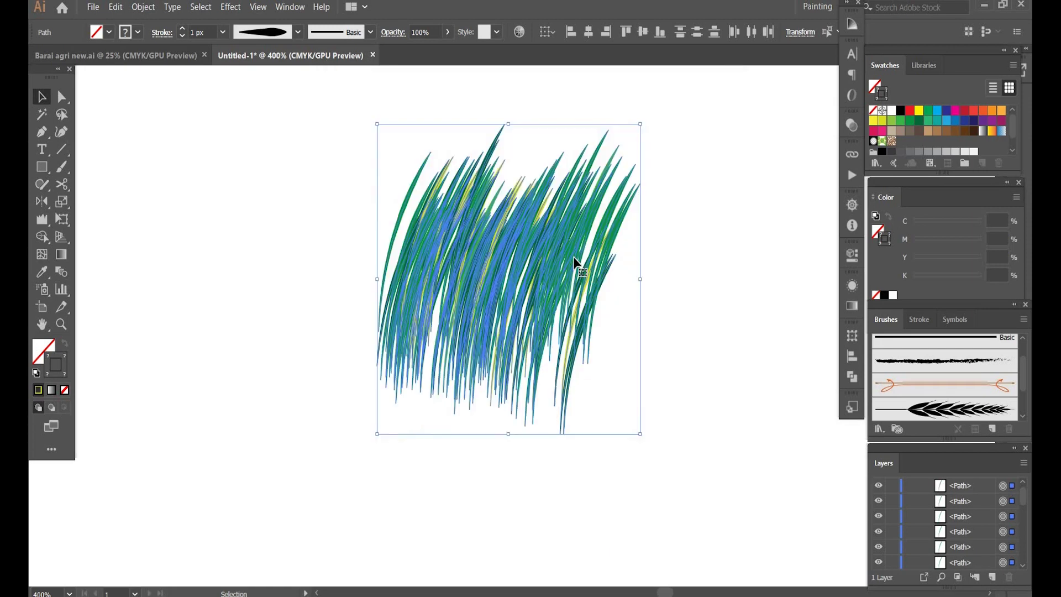
- Copy the whole tuft repeatedly to both sides, overlapping the copies to form a long, dense strip of grass
{"action": "left_click_drag", "start_coordinate": [556, 256], "coordinate": [692, 276]}
{"action": "left_click_drag", "start_coordinate": [656, 301], "coordinate": [367, 267]}
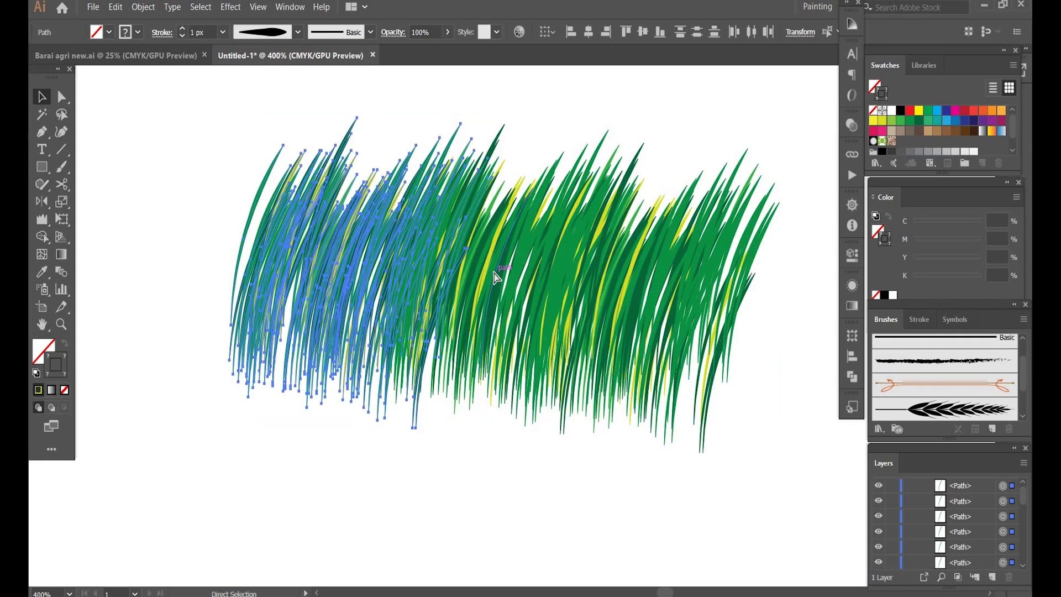
{"action": "key", "text": "ctrl+minus"}
{"action": "key", "text": "ctrl+minus"}
{"action": "key", "text": "ctrl+minus"}
{"action": "key", "text": "ctrl+minus"}
{"action": "key", "text": "ctrl+minus"}
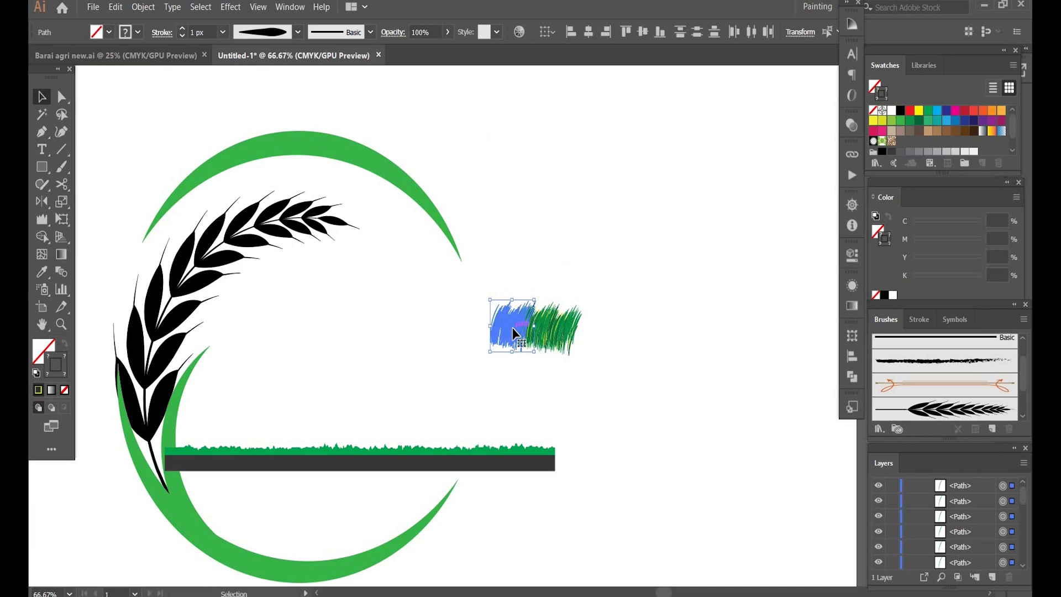
{"action": "left_click_drag", "start_coordinate": [513, 334], "coordinate": [481, 339]}
{"action": "left_click", "coordinate": [566, 330]}
{"action": "left_click_drag", "start_coordinate": [480, 339], "coordinate": [679, 331]}
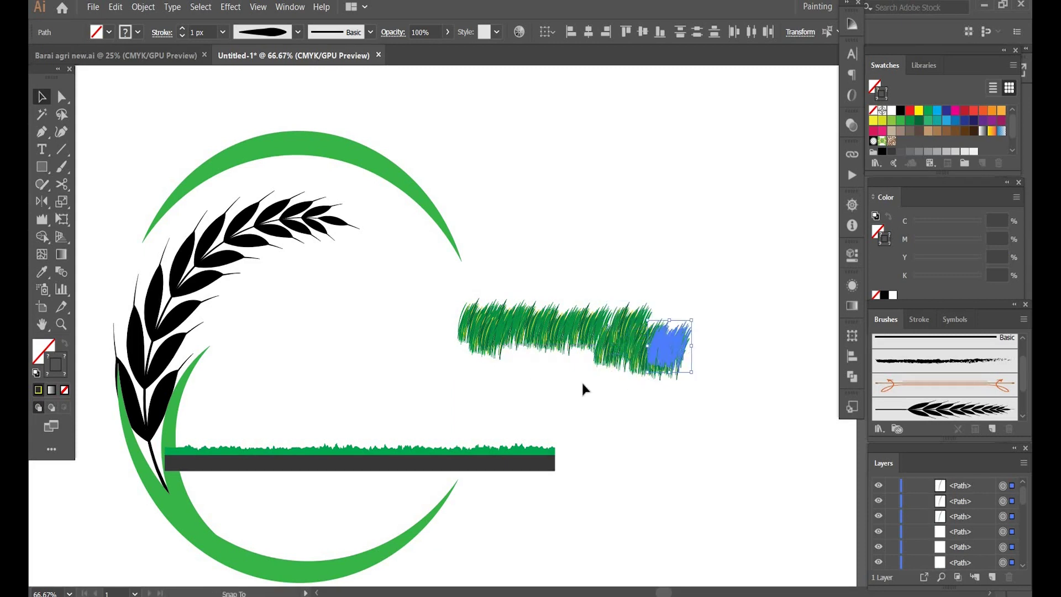
- Create a pattern brush with default options from the full blade grass strip, and move the strip up and away from the logo
{"action": "left_click_drag", "start_coordinate": [670, 379], "coordinate": [698, 378]}
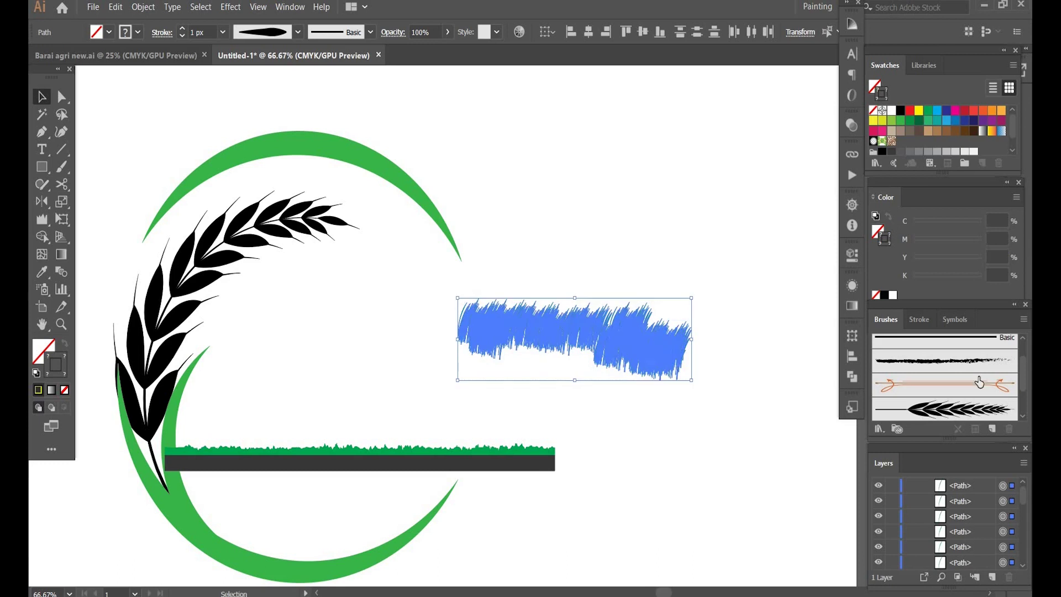
{"action": "left_click", "coordinate": [993, 429]}
{"action": "left_click", "coordinate": [496, 376]}
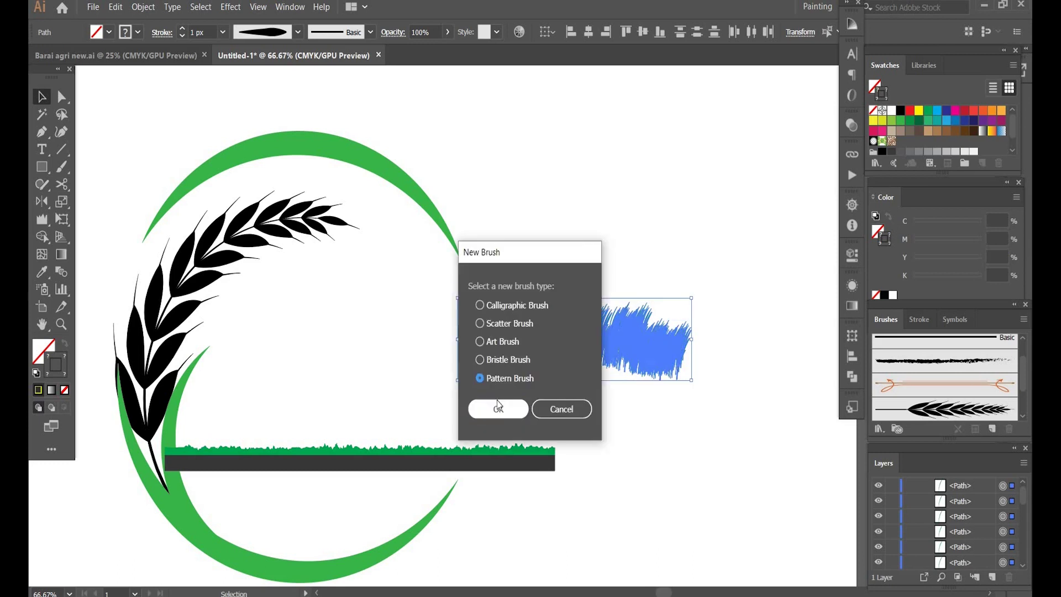
{"action": "left_click", "coordinate": [497, 408]}
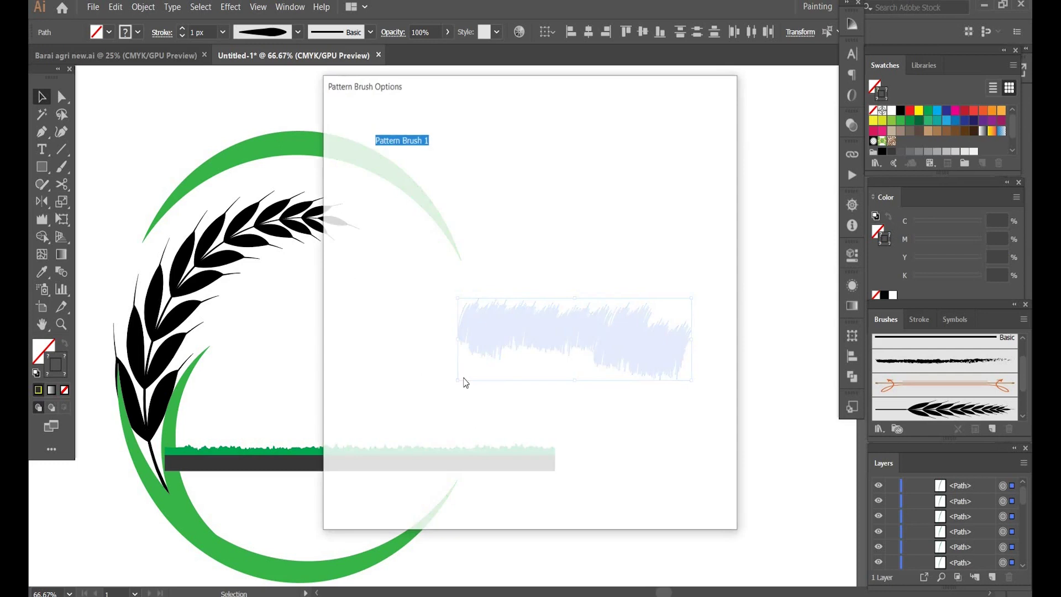
{"action": "left_click", "coordinate": [626, 505]}
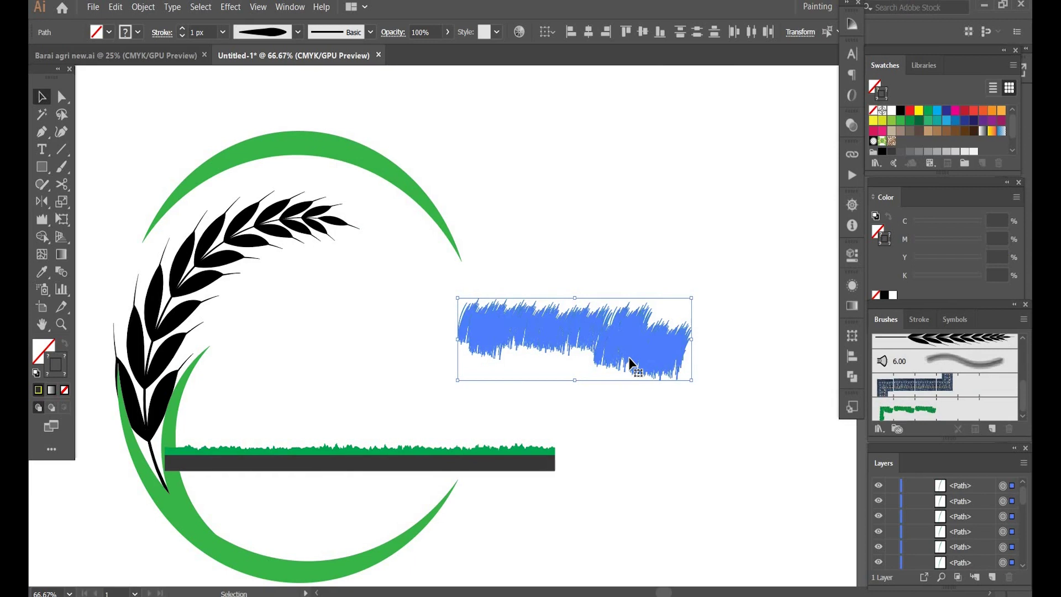
{"action": "left_click_drag", "start_coordinate": [628, 358], "coordinate": [705, 198]}
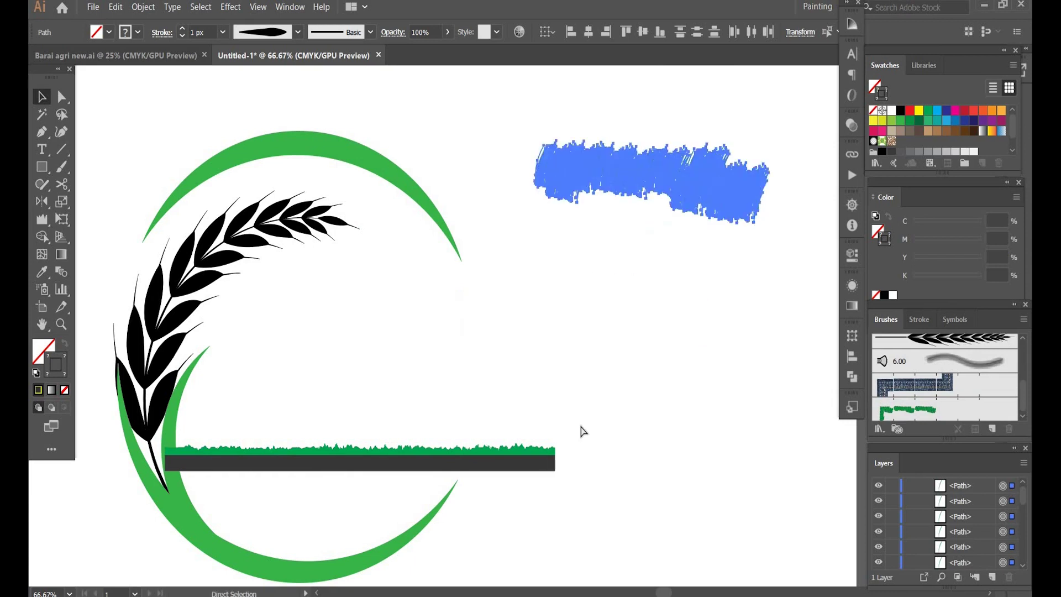
- Draw a straight horizontal Pen line about 202 mm long through the flat green grass strip, from its right end to its left end
{"action": "key", "text": "ctrl+plus"}
{"action": "key", "text": "ctrl+plus"}
{"action": "key", "text": "space"}
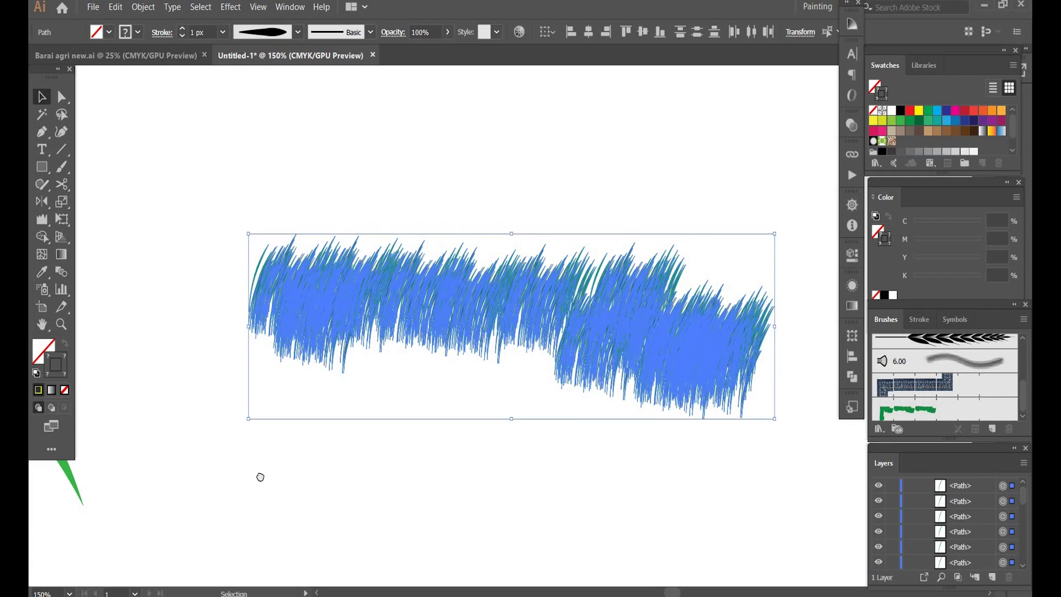
{"action": "left_click_drag", "start_coordinate": [260, 476], "coordinate": [604, 296]}
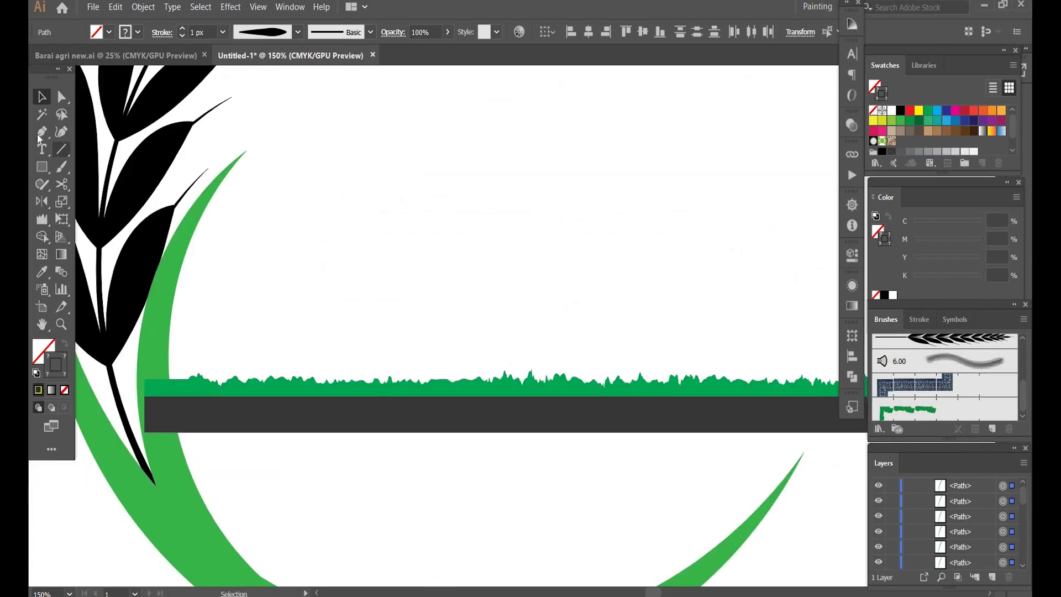
{"action": "key", "text": "p"}
{"action": "left_click_drag", "start_coordinate": [722, 426], "coordinate": [623, 415]}
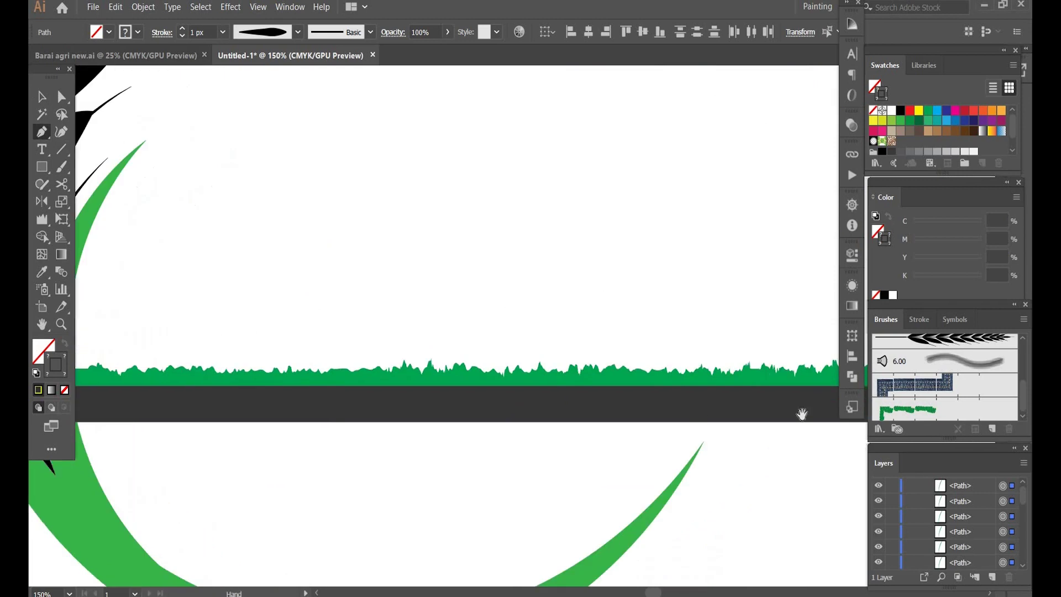
{"action": "left_click_drag", "start_coordinate": [802, 414], "coordinate": [649, 443]}
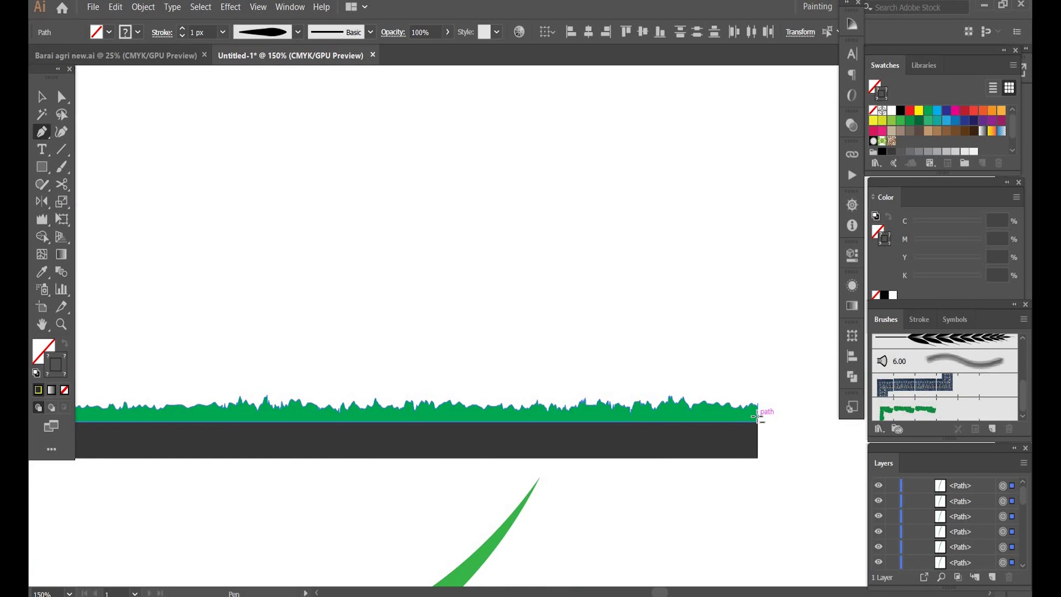
{"action": "left_click", "coordinate": [757, 416]}
{"action": "left_click_drag", "start_coordinate": [477, 403], "coordinate": [677, 406]}
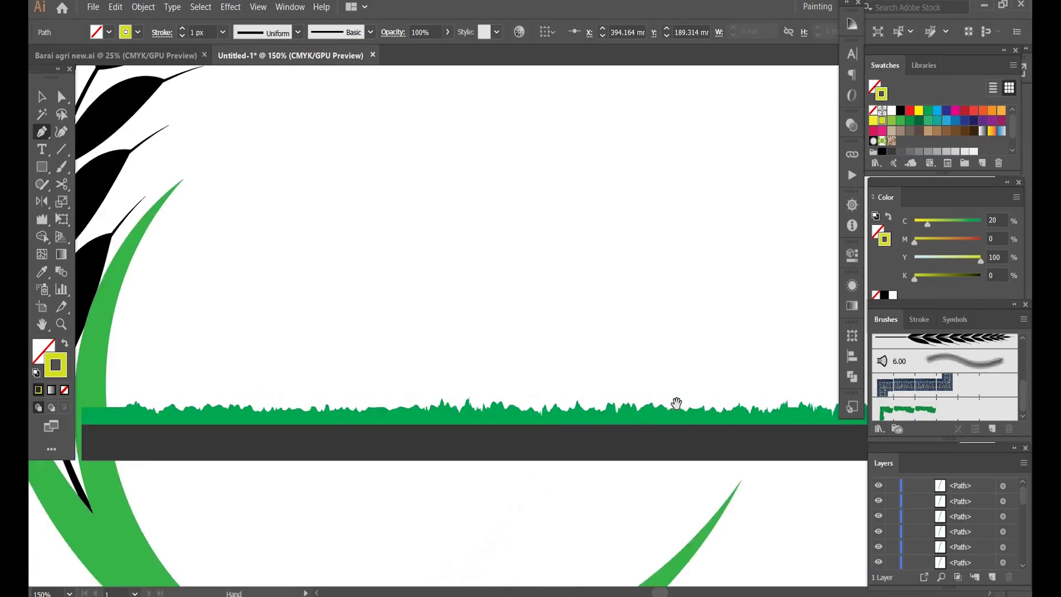
{"action": "left_click_drag", "start_coordinate": [147, 429], "coordinate": [466, 434]}
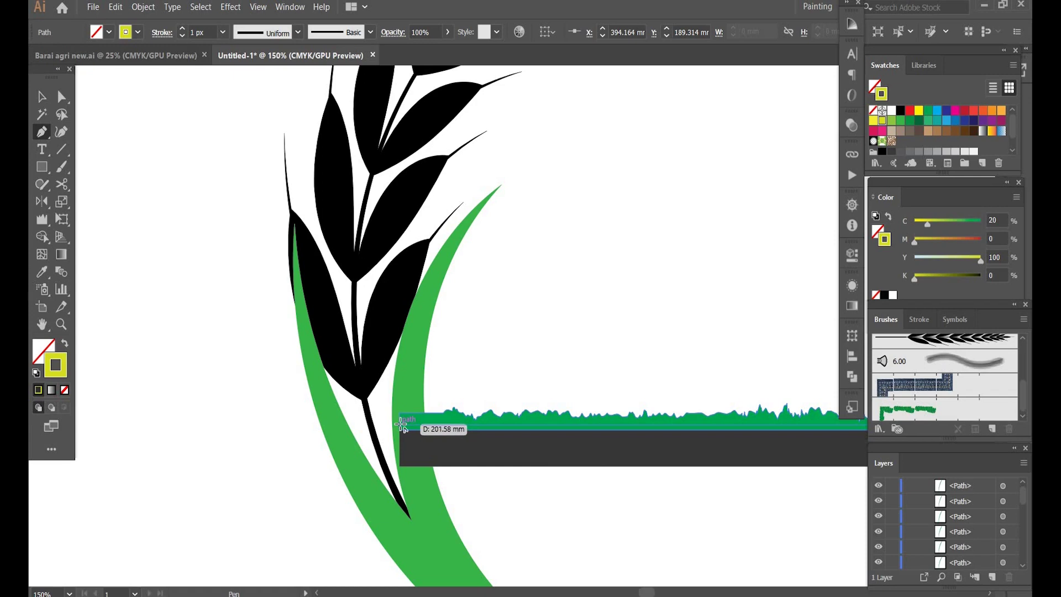
{"action": "left_click", "coordinate": [400, 426]}
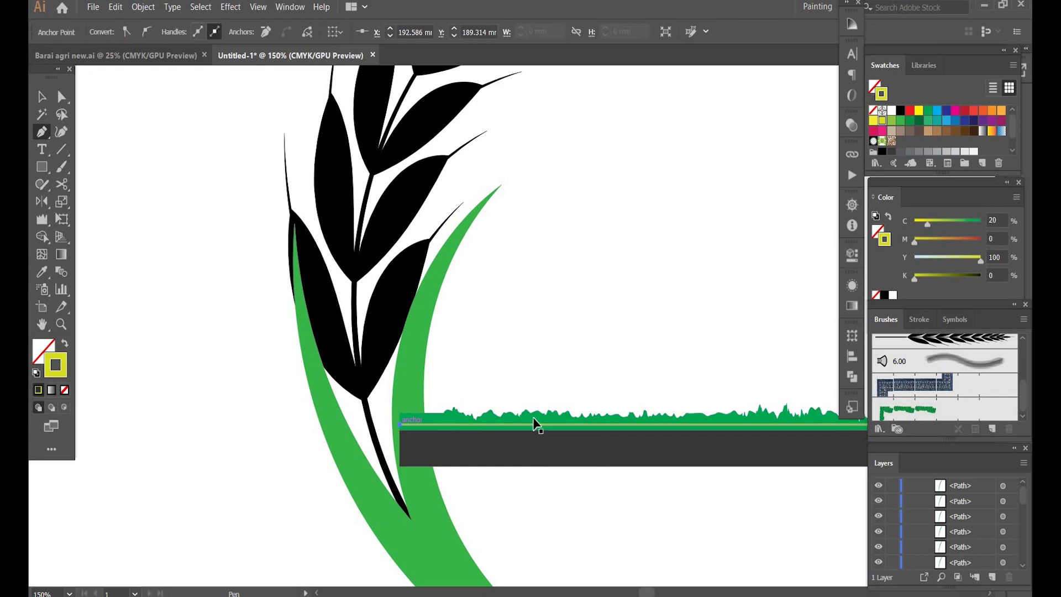
- Apply the new grass pattern brush to the line and set its stroke weight to 0.25 px
{"action": "key", "text": "v"}
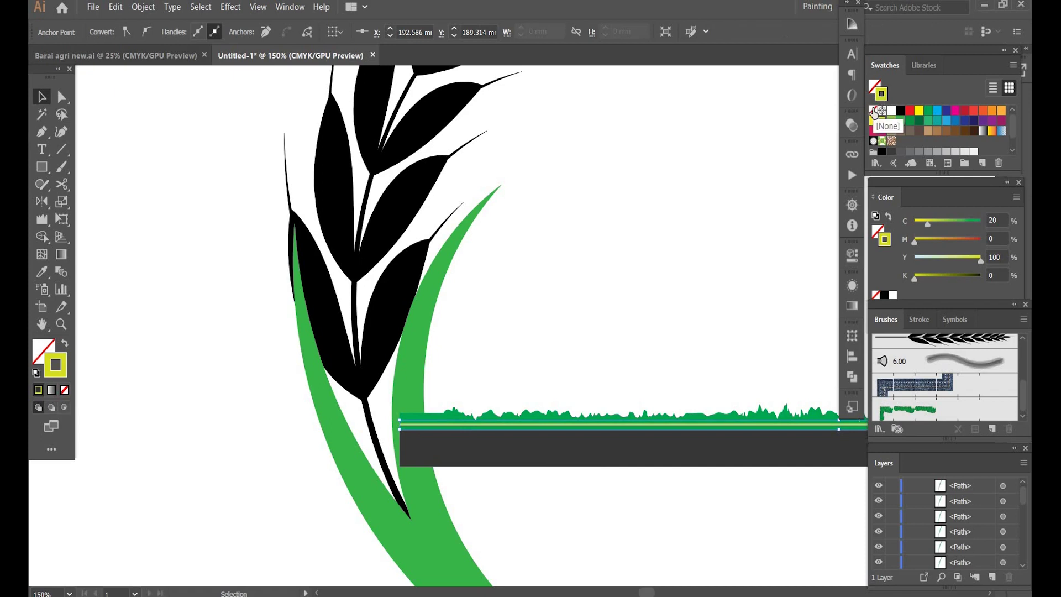
{"action": "left_click", "coordinate": [873, 110]}
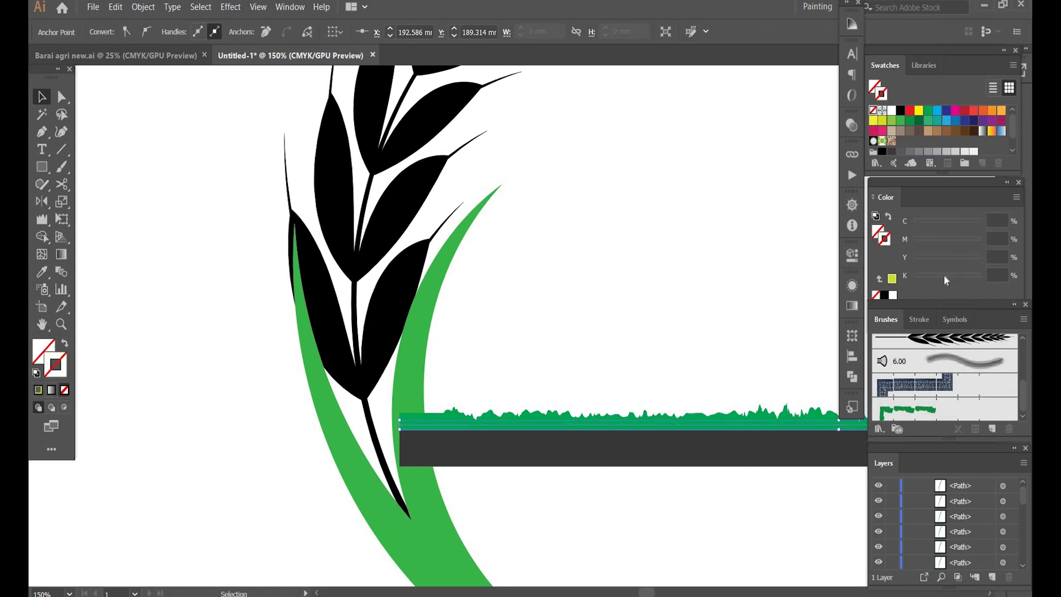
{"action": "left_click", "coordinate": [926, 413]}
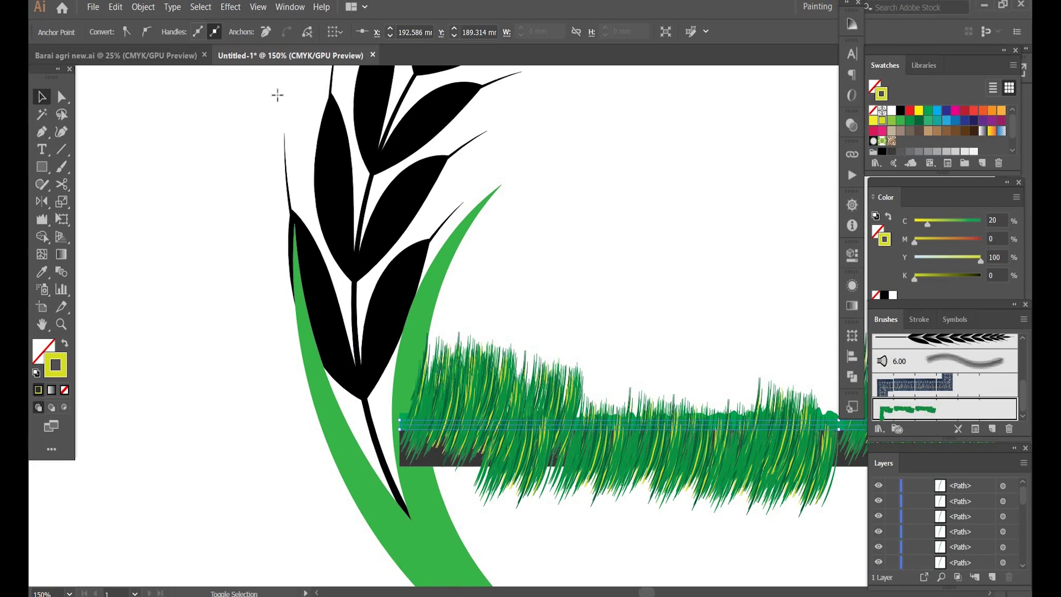
{"action": "key", "text": "v"}
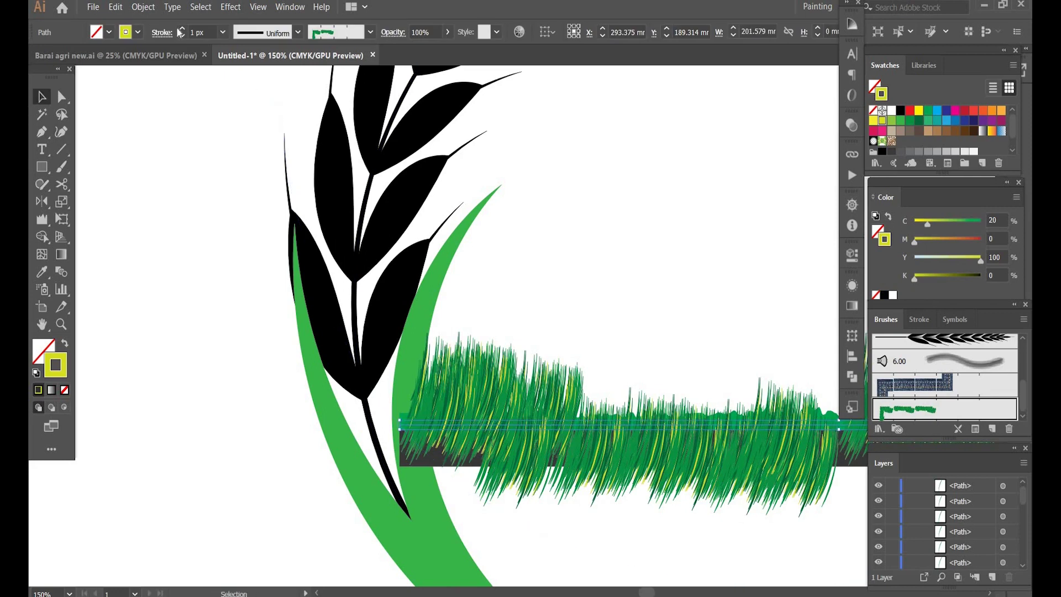
{"action": "left_click", "coordinate": [182, 37]}
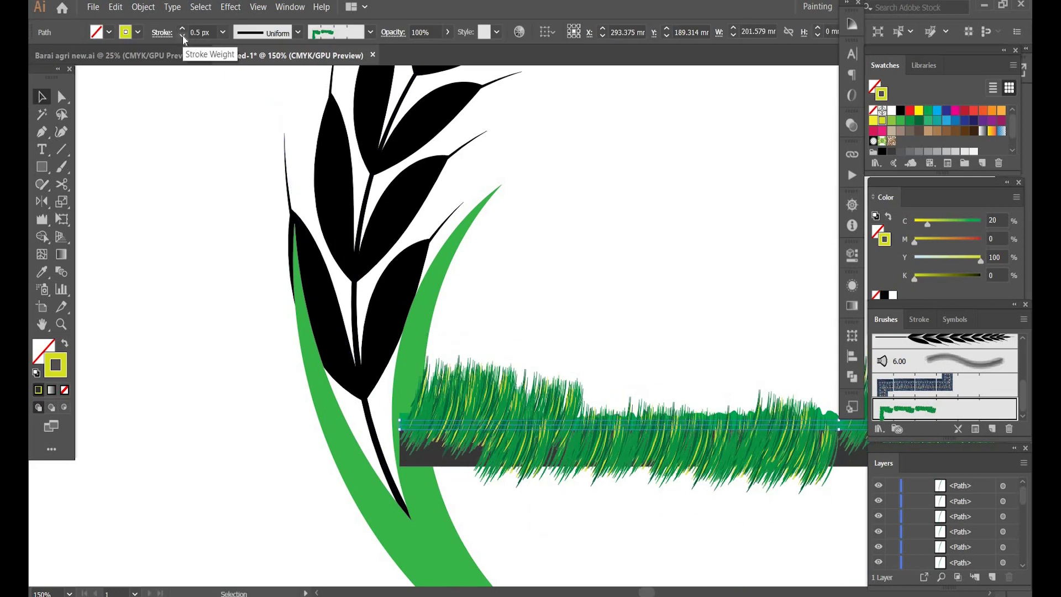
{"action": "left_click", "coordinate": [182, 37]}
{"action": "left_click", "coordinate": [183, 36]}
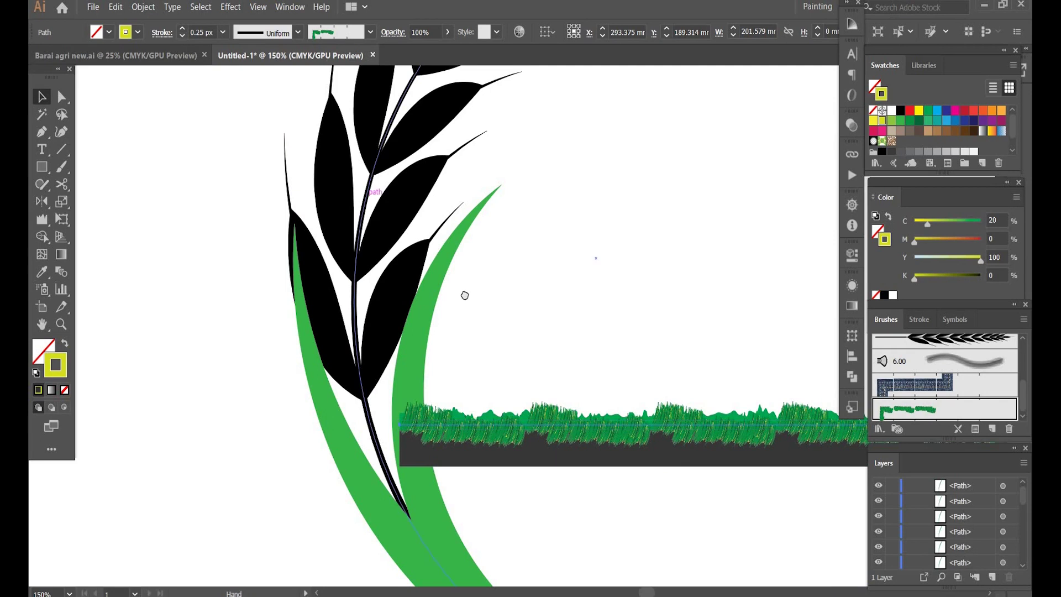
- Examine the brushed grass along the soil bar to its right end and compare it with the original blade strip
{"action": "left_click_drag", "start_coordinate": [464, 296], "coordinate": [183, 315]}
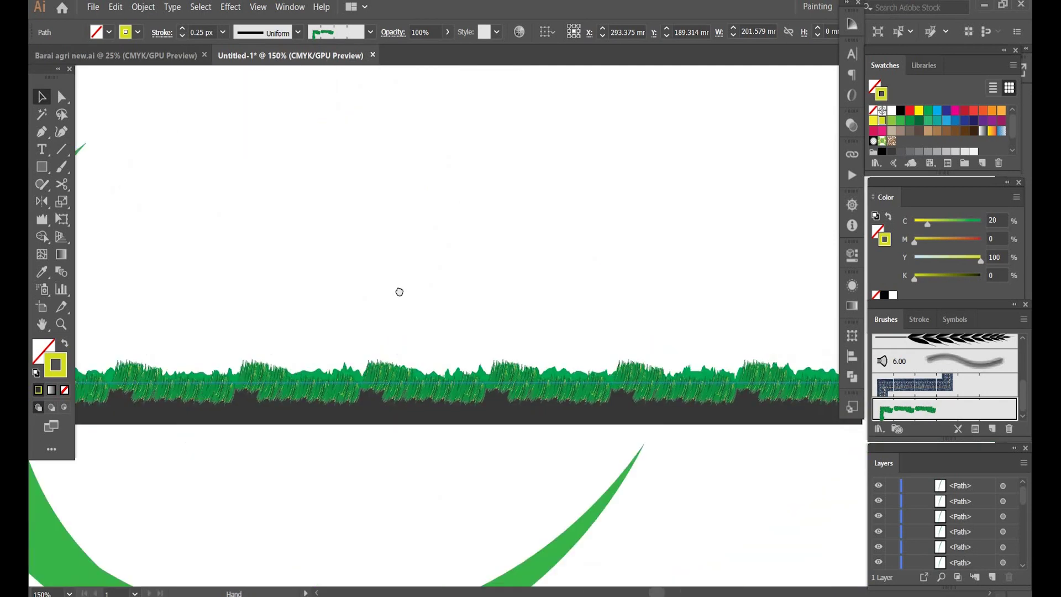
{"action": "left_click_drag", "start_coordinate": [399, 291], "coordinate": [260, 276]}
{"action": "left_click_drag", "start_coordinate": [613, 369], "coordinate": [603, 374]}
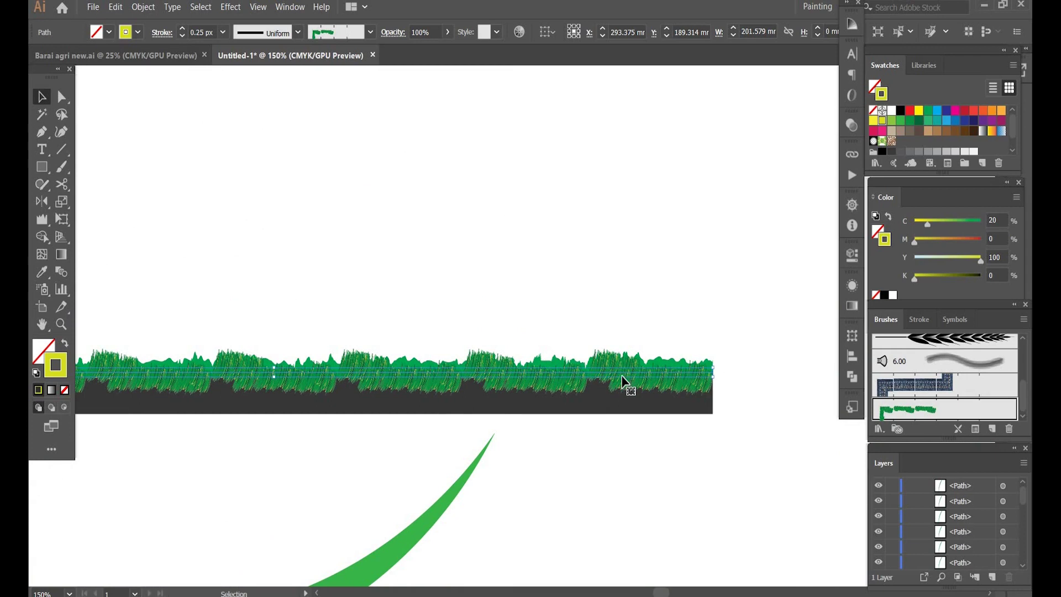
{"action": "left_click", "coordinate": [636, 313]}
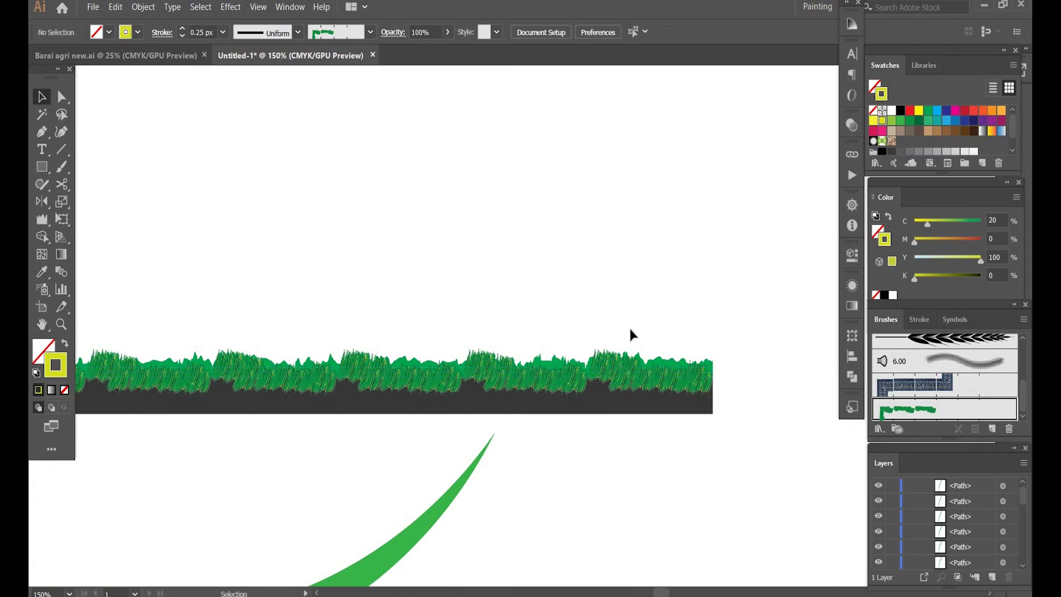
{"action": "right_click", "coordinate": [582, 410]}
{"action": "left_click", "coordinate": [561, 410]}
{"action": "right_click", "coordinate": [561, 410]}
{"action": "left_click", "coordinate": [744, 185]}
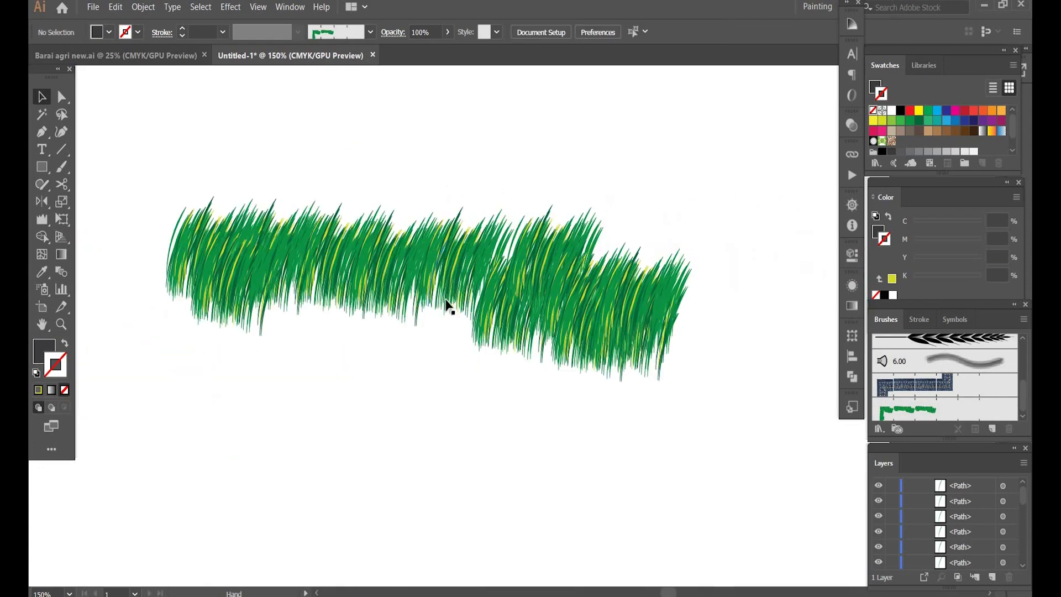
- Move the full blade grass strip down beside the soil bar's right end and deselect it
{"action": "key", "text": "ctrl+minus"}
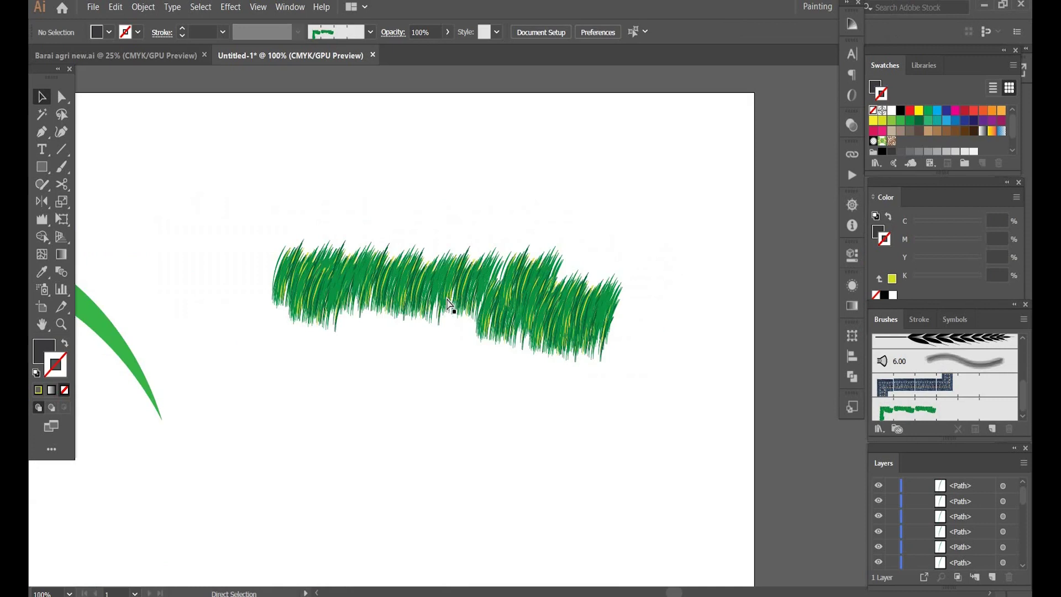
{"action": "key", "text": "ctrl+minus"}
{"action": "key", "text": "ctrl+minus"}
{"action": "key", "text": "ctrl+minus"}
{"action": "key", "text": "ctrl+minus"}
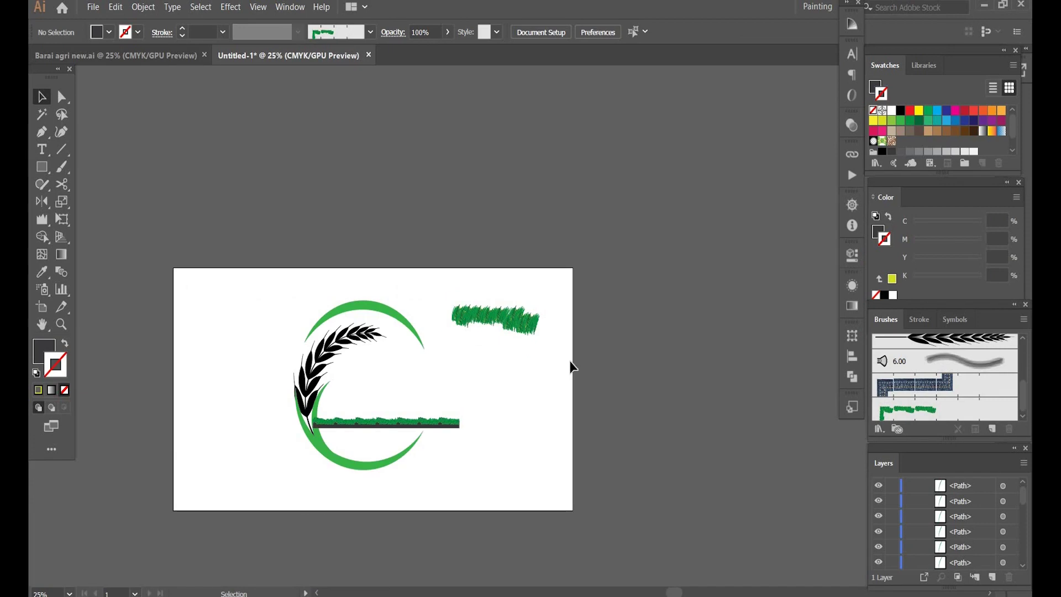
{"action": "left_click_drag", "start_coordinate": [541, 331], "coordinate": [532, 410]}
{"action": "key", "text": "ctrl+plus"}
{"action": "key", "text": "ctrl+plus"}
{"action": "key", "text": "ctrl+plus"}
{"action": "key", "text": "ctrl+plus"}
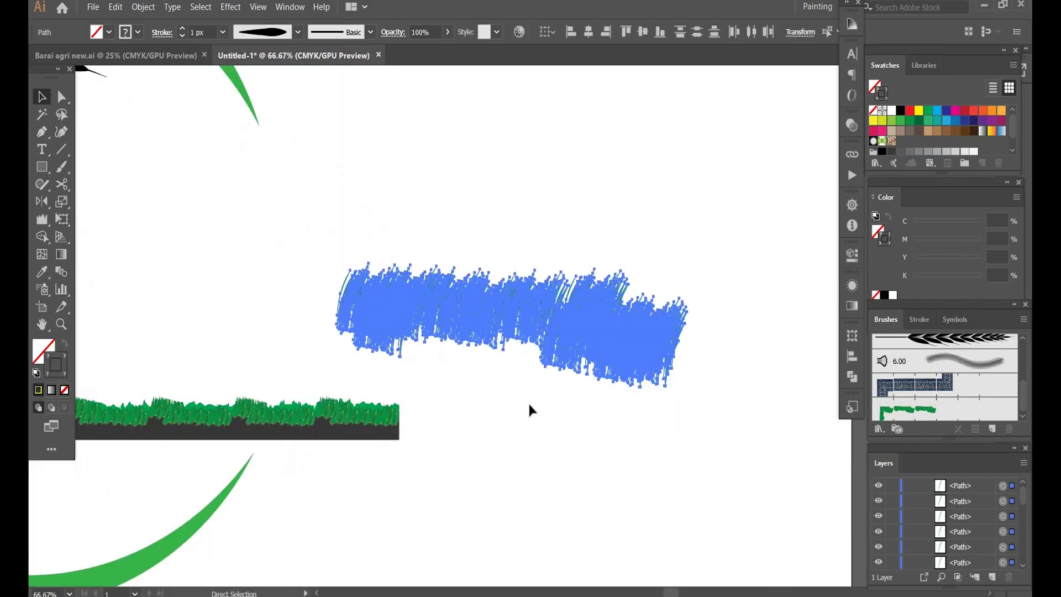
{"action": "key", "text": "space"}
{"action": "left_click", "coordinate": [589, 467]}
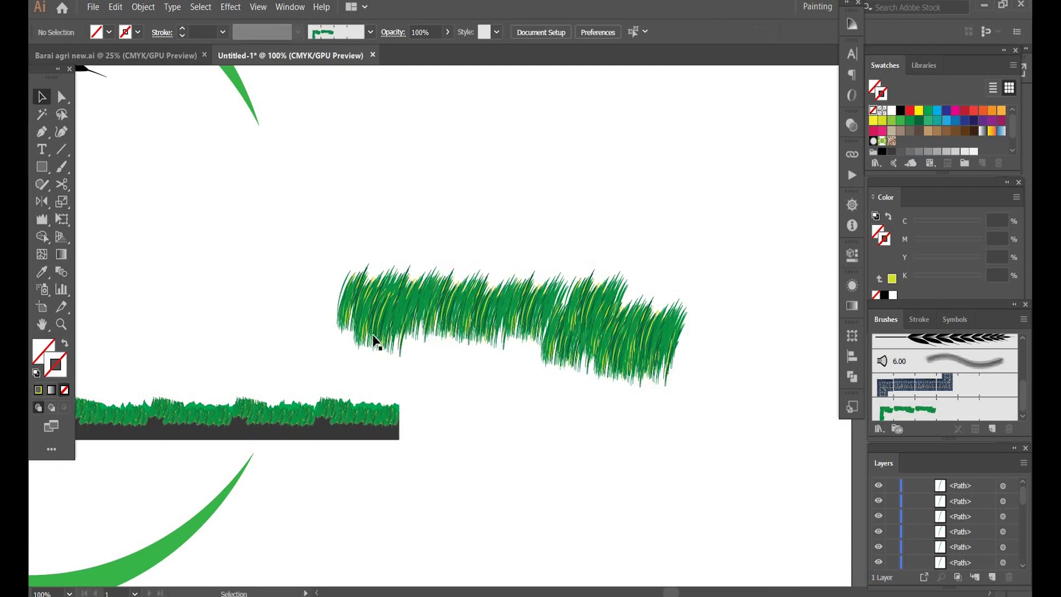
- Move the leftmost blade clump from the strip onto the grass near the soil bar's right end
{"action": "left_click_drag", "start_coordinate": [354, 307], "coordinate": [316, 396]}
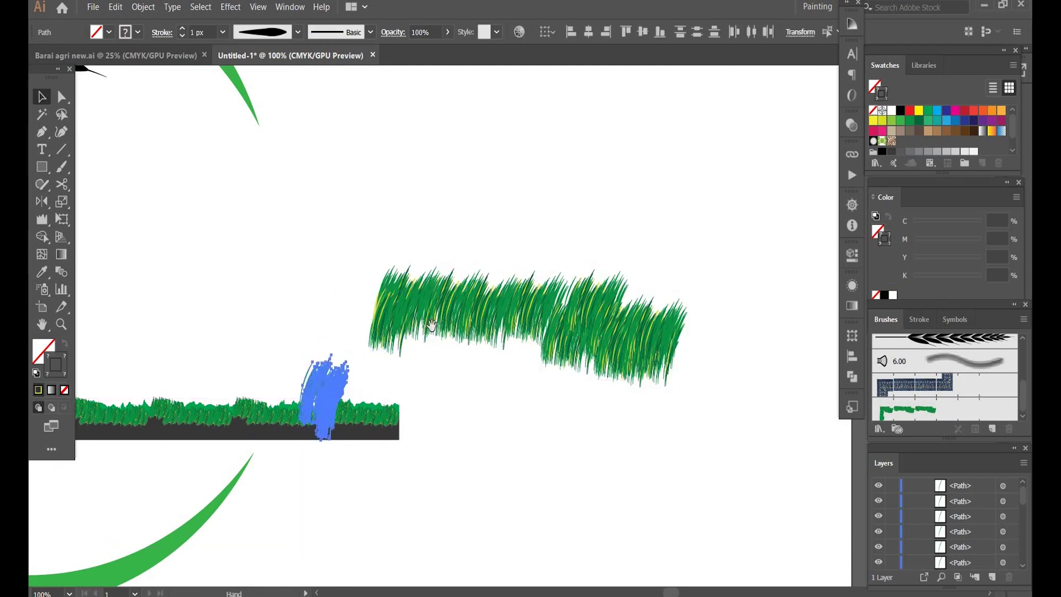
{"action": "left_click_drag", "start_coordinate": [431, 324], "coordinate": [644, 311]}
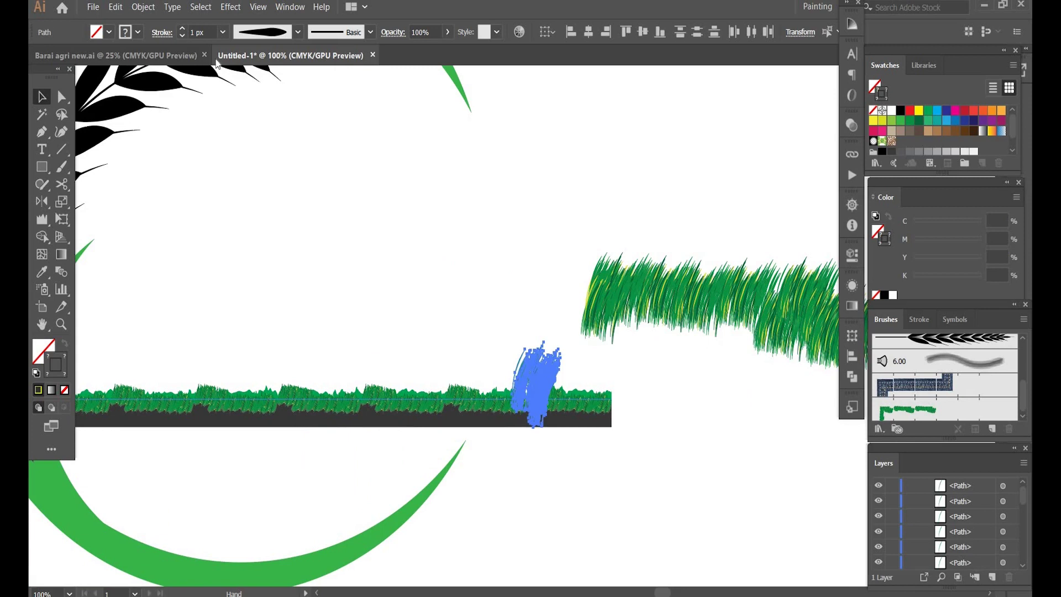
{"action": "left_click", "coordinate": [183, 38]}
{"action": "left_click", "coordinate": [183, 38]}
{"action": "left_click", "coordinate": [183, 38]}
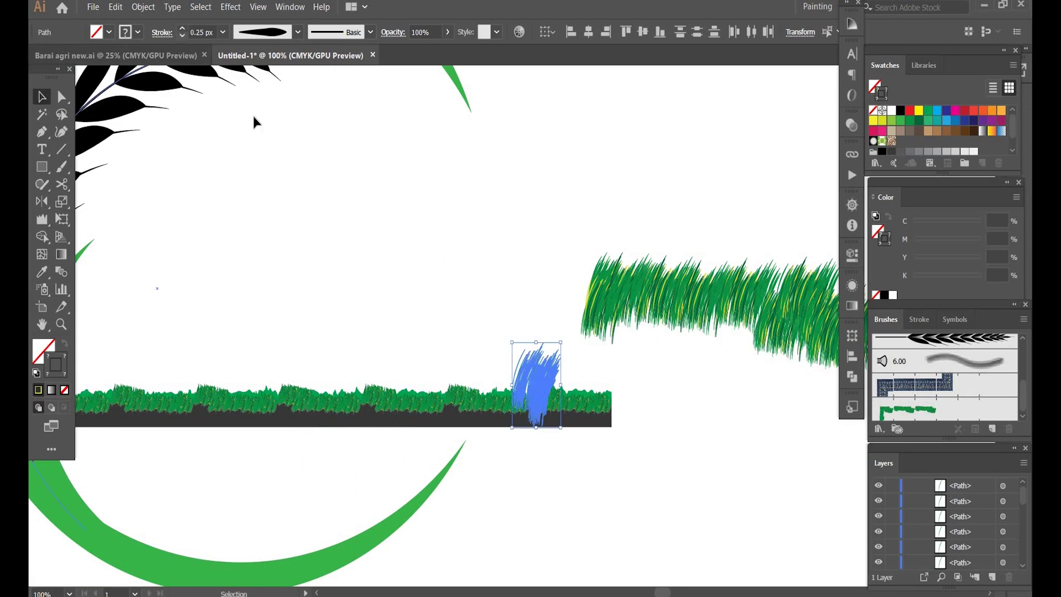
{"action": "left_click", "coordinate": [183, 38]}
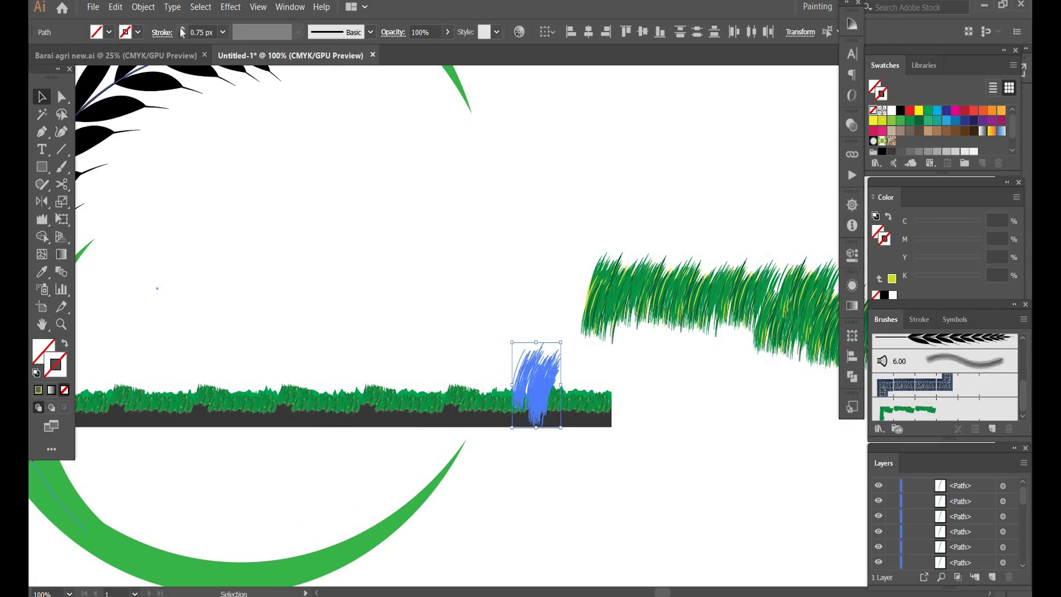
{"action": "left_click", "coordinate": [183, 29]}
{"action": "key", "text": "a"}
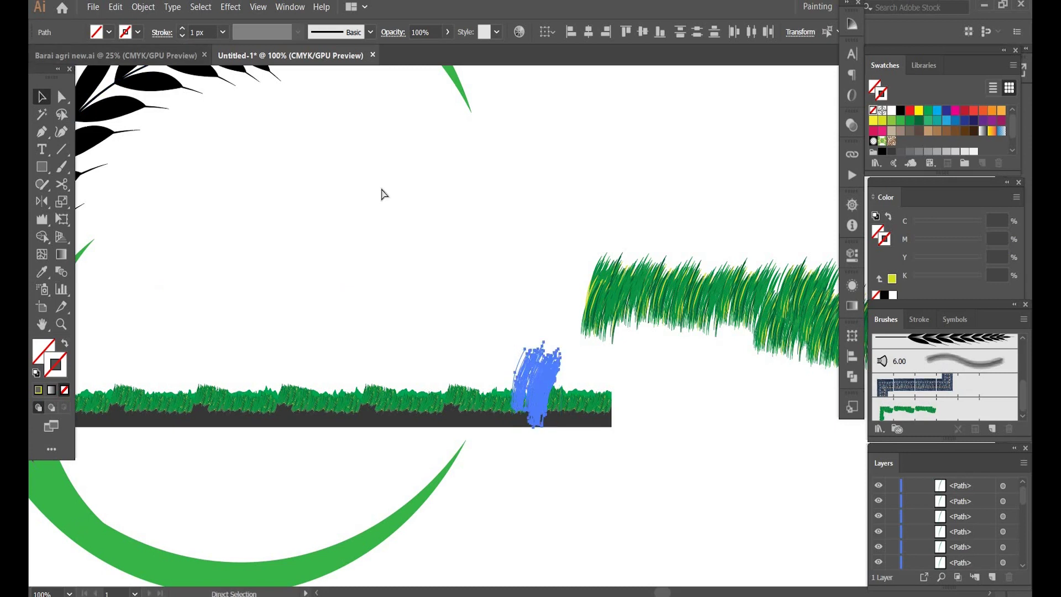
{"action": "key", "text": "ctrl+z"}
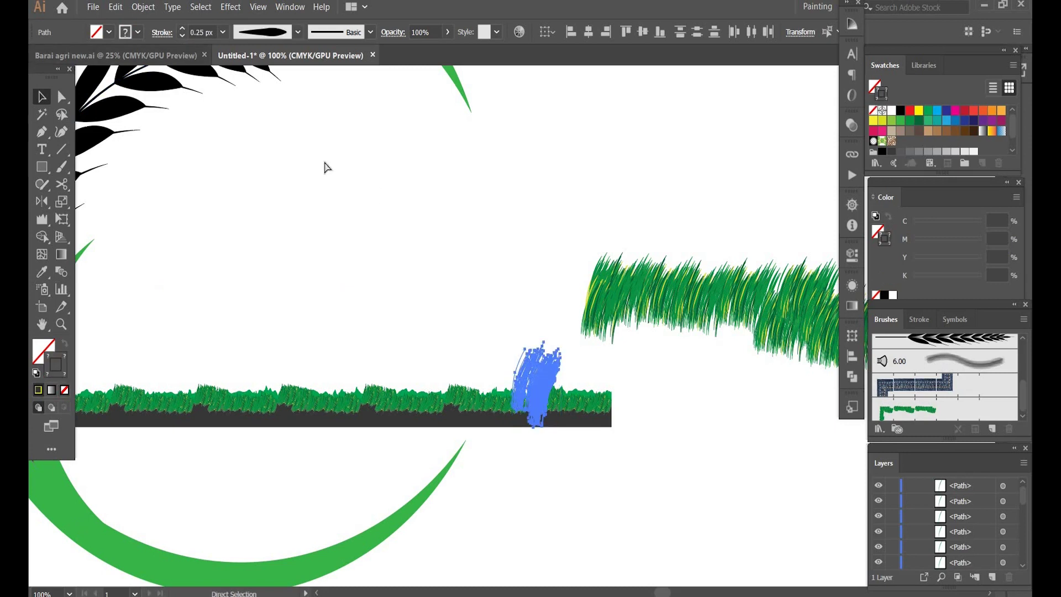
{"action": "key", "text": "v"}
{"action": "left_click", "coordinate": [181, 28]}
{"action": "left_click", "coordinate": [181, 28]}
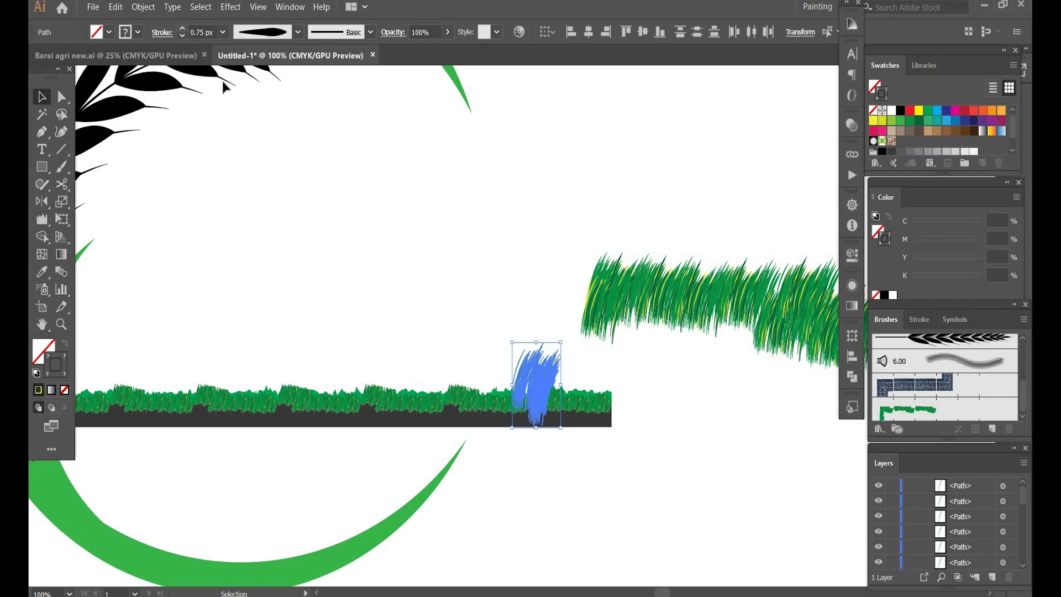
{"action": "left_click", "coordinate": [181, 28]}
- Shrink the placed clump to fit the soil bar, and place and shrink a second clump from the strip further left
{"action": "mouse_move", "coordinate": [539, 342]}
{"action": "left_mouse_down"}
{"action": "mouse_move", "coordinate": [535, 426]}
{"action": "mouse_move", "coordinate": [539, 401]}
{"action": "left_mouse_up"}
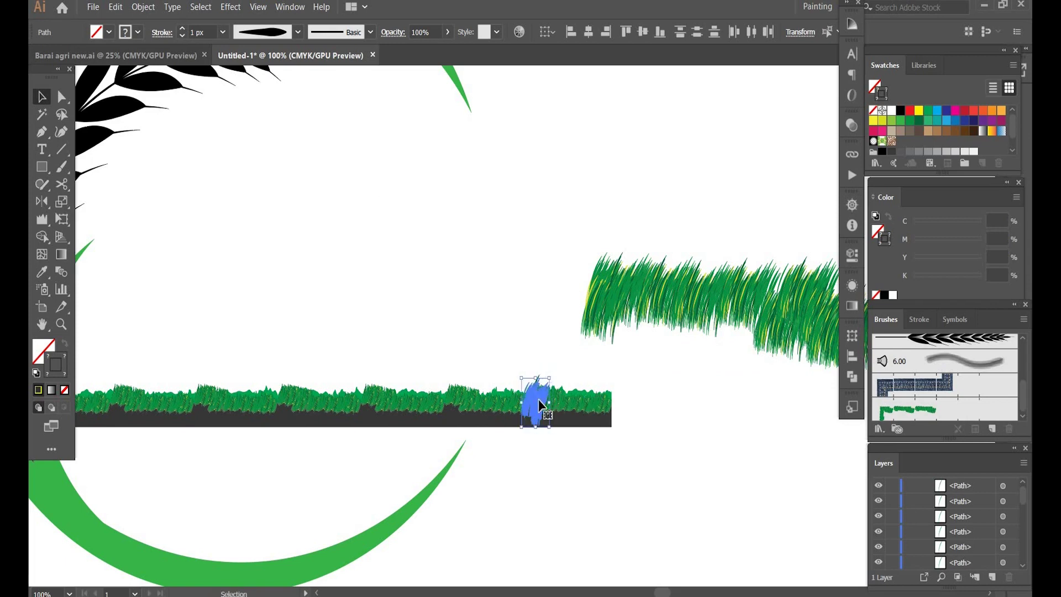
{"action": "left_click", "coordinate": [625, 326]}
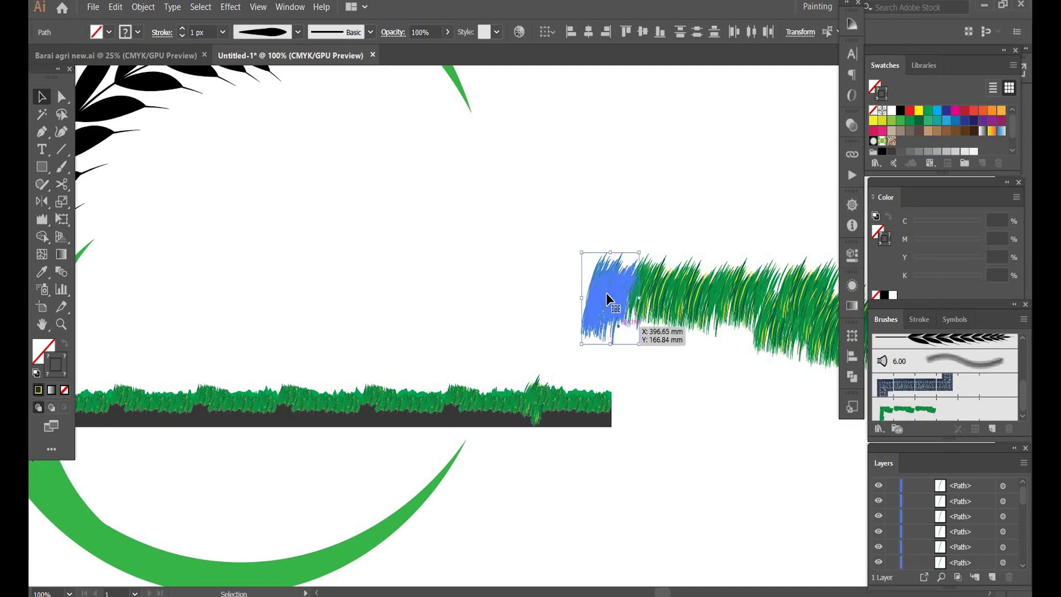
{"action": "left_click_drag", "start_coordinate": [606, 293], "coordinate": [385, 404]}
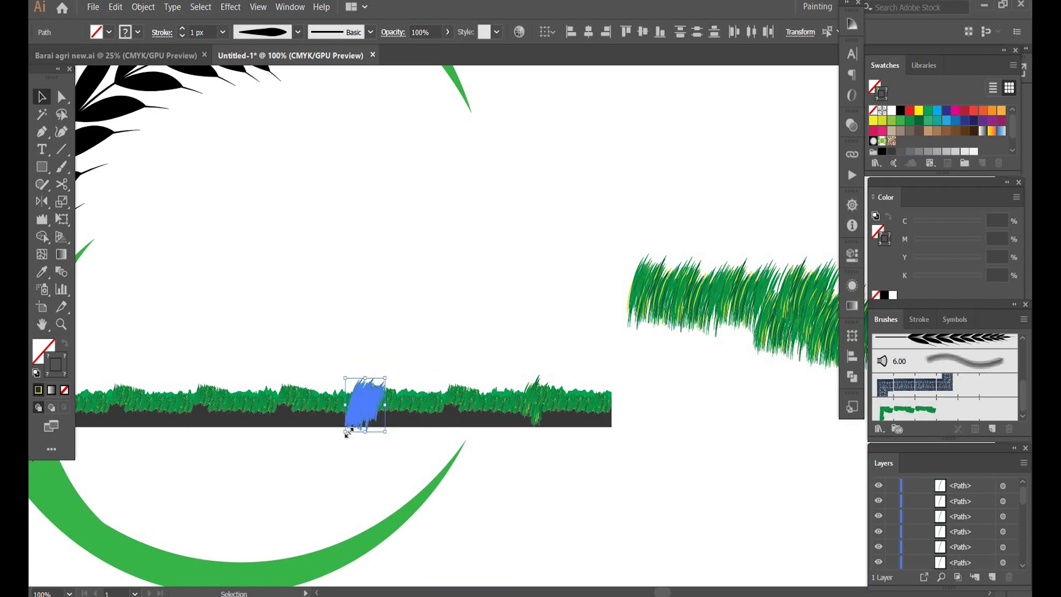
{"action": "left_click_drag", "start_coordinate": [347, 435], "coordinate": [354, 425]}
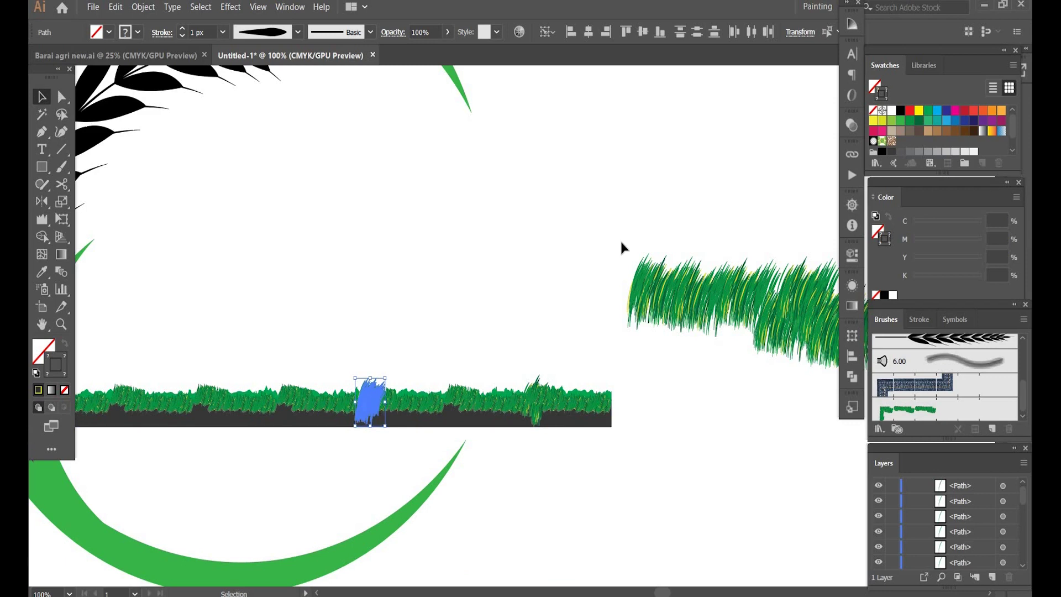
- Place a third clump from the strip between the two placed clumps and shrink it to match their height
{"action": "left_click_drag", "start_coordinate": [620, 238], "coordinate": [462, 378]}
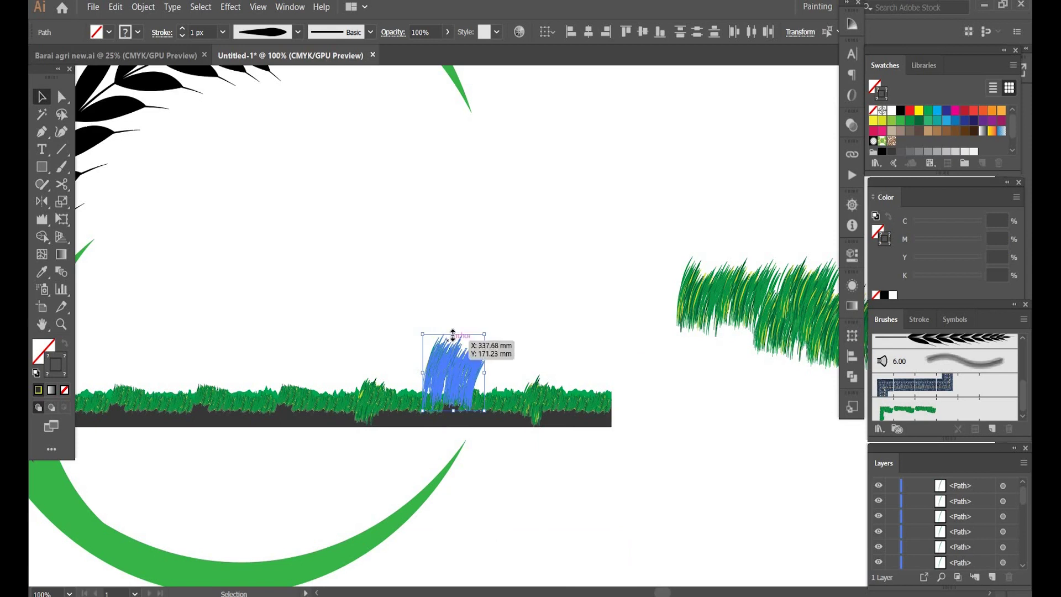
{"action": "left_click_drag", "start_coordinate": [453, 334], "coordinate": [456, 408]}
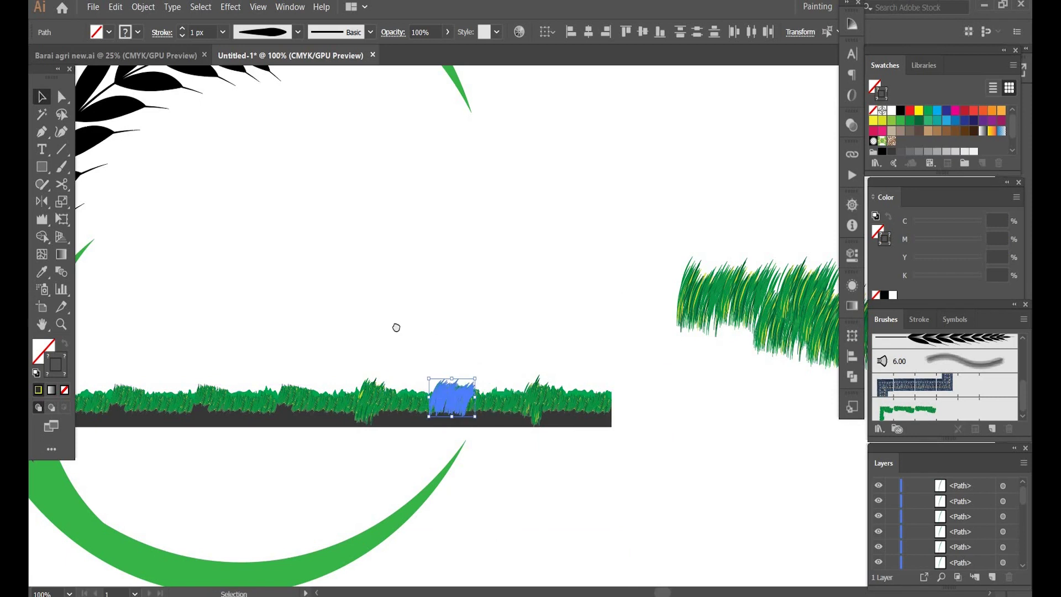
{"action": "left_click_drag", "start_coordinate": [394, 307], "coordinate": [516, 337]}
{"action": "scroll", "coordinate": [576, 413], "scroll_direction": "down", "scroll_amount": 1}
{"action": "left_click", "coordinate": [576, 413]}
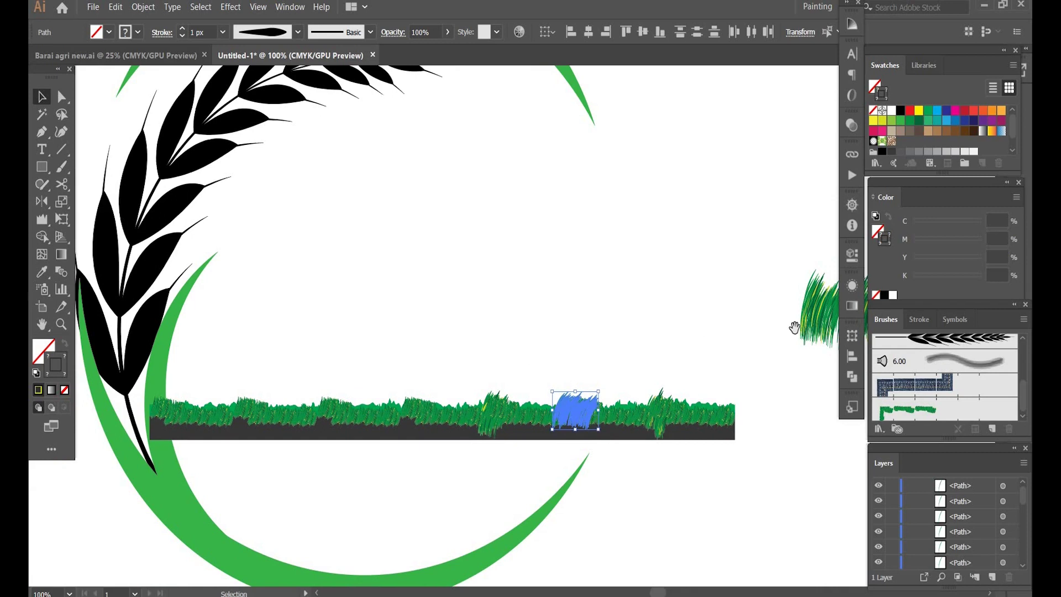
- Move a fourth, wider clump from the strip onto the soil bar's grass, left of the three placed clumps
{"action": "left_click_drag", "start_coordinate": [794, 328], "coordinate": [194, 322]}
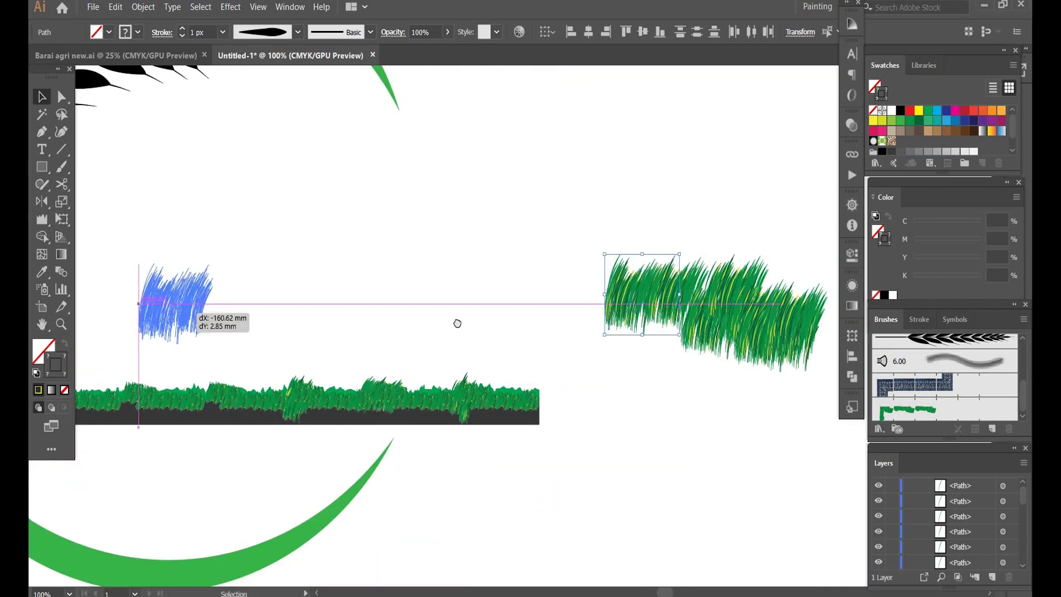
{"action": "left_click_drag", "start_coordinate": [457, 323], "coordinate": [595, 322]}
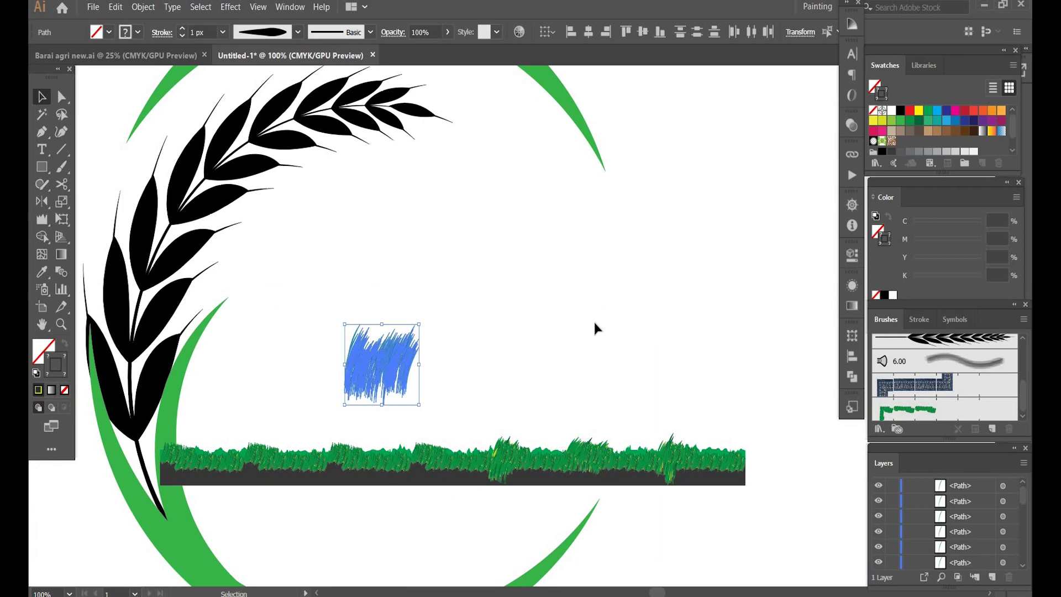
{"action": "key", "text": "a"}
{"action": "key", "text": "ctrl+plus"}
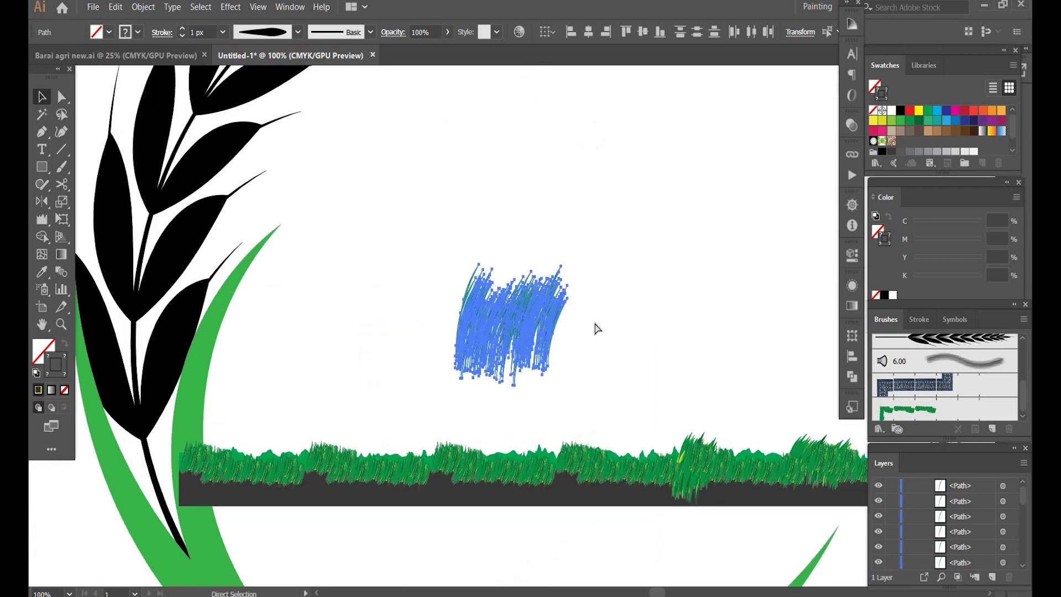
{"action": "key", "text": "ctrl+plus"}
{"action": "key", "text": "ctrl+plus"}
{"action": "key", "text": "ctrl+plus"}
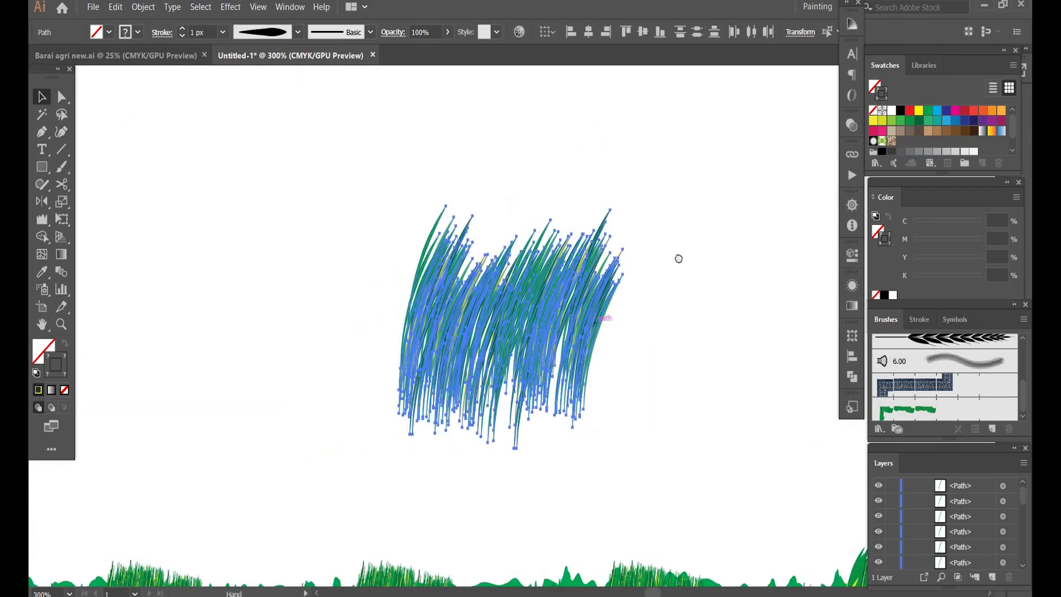
{"action": "scroll", "coordinate": [679, 258], "scroll_direction": "down", "scroll_amount": 5}
{"action": "left_click_drag", "start_coordinate": [401, 158], "coordinate": [406, 192]}
{"action": "left_click_drag", "start_coordinate": [493, 199], "coordinate": [571, 255]}
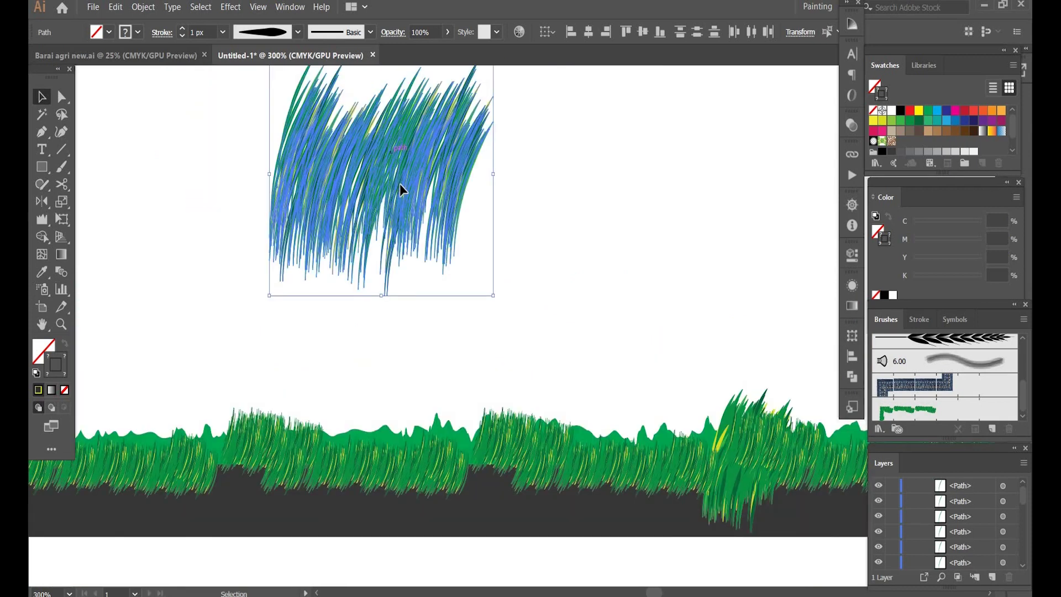
{"action": "left_click_drag", "start_coordinate": [399, 183], "coordinate": [474, 458]}
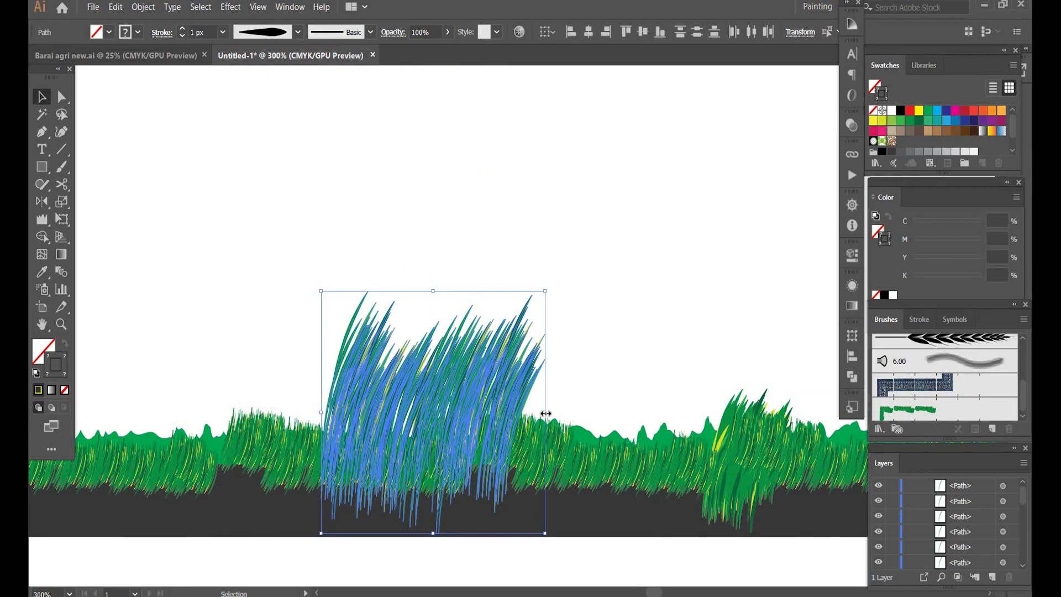
- Narrow and shorten the fourth clump to fit the soil bar, and shift it slightly right over the gap in the grass
{"action": "left_click_drag", "start_coordinate": [525, 413], "coordinate": [472, 412]}
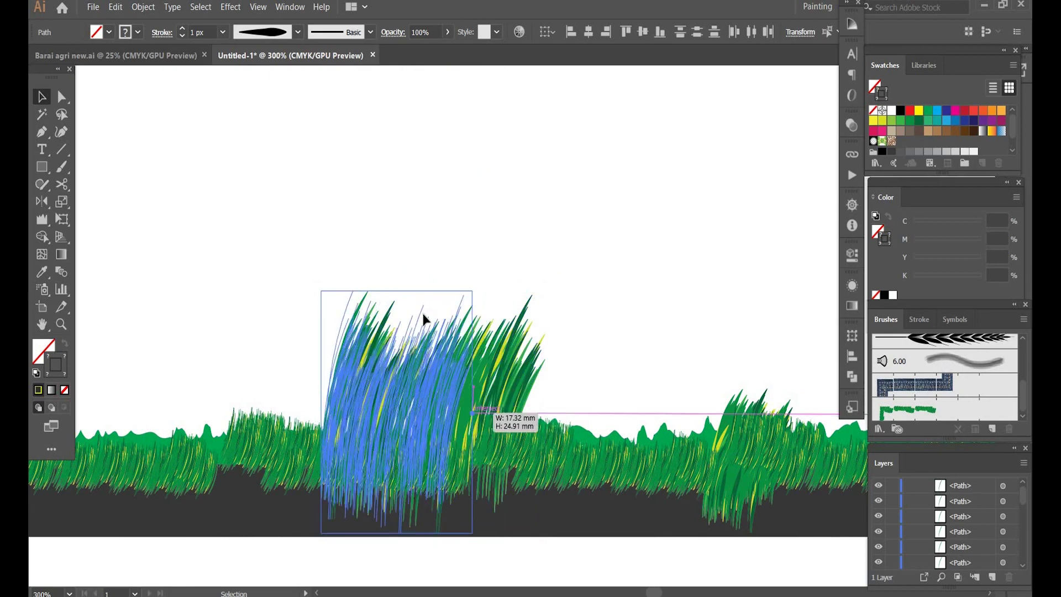
{"action": "left_click_drag", "start_coordinate": [396, 290], "coordinate": [409, 449]}
{"action": "key", "text": "space"}
{"action": "left_click_drag", "start_coordinate": [420, 317], "coordinate": [416, 277]}
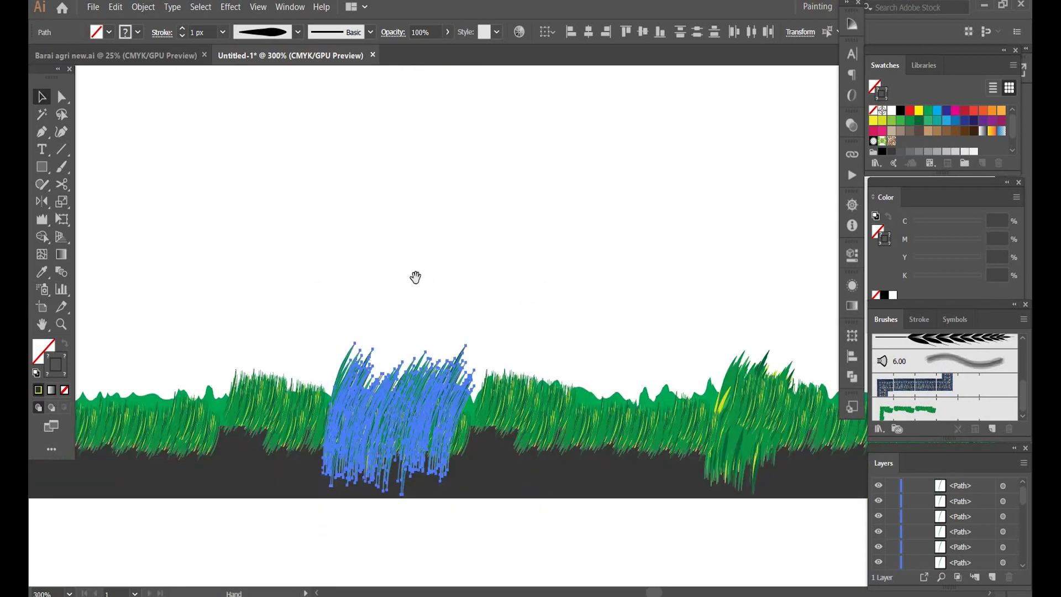
{"action": "scroll", "coordinate": [415, 276], "scroll_direction": "down", "scroll_amount": 3}
{"action": "left_click_drag", "start_coordinate": [405, 387], "coordinate": [427, 387]}
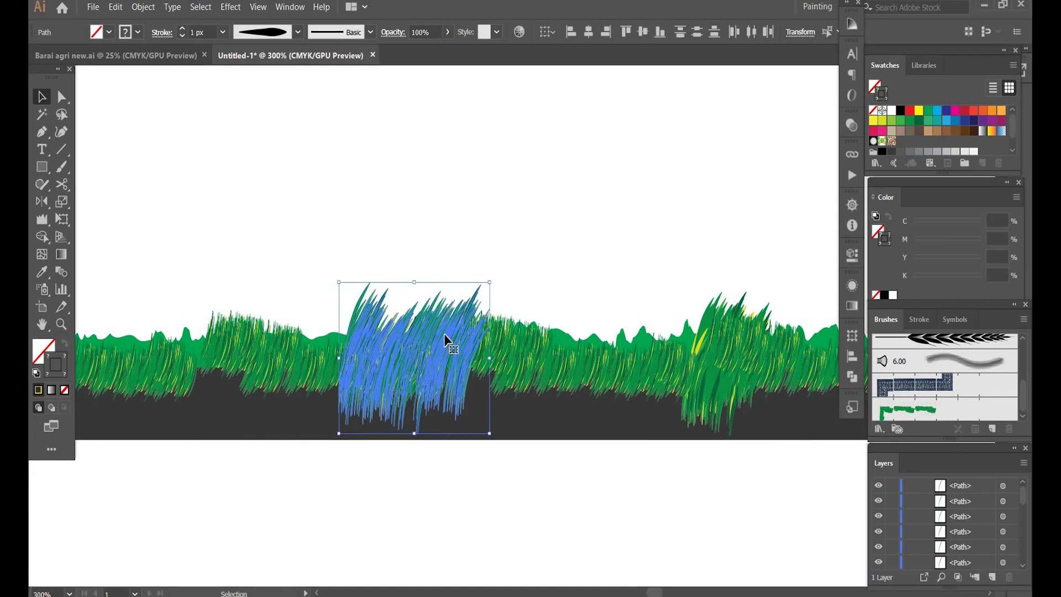
- Try deleting the clump of blades at the left end of the remaining grass strip
{"action": "key", "text": "space"}
{"action": "left_click_drag", "start_coordinate": [471, 227], "coordinate": [604, 200]}
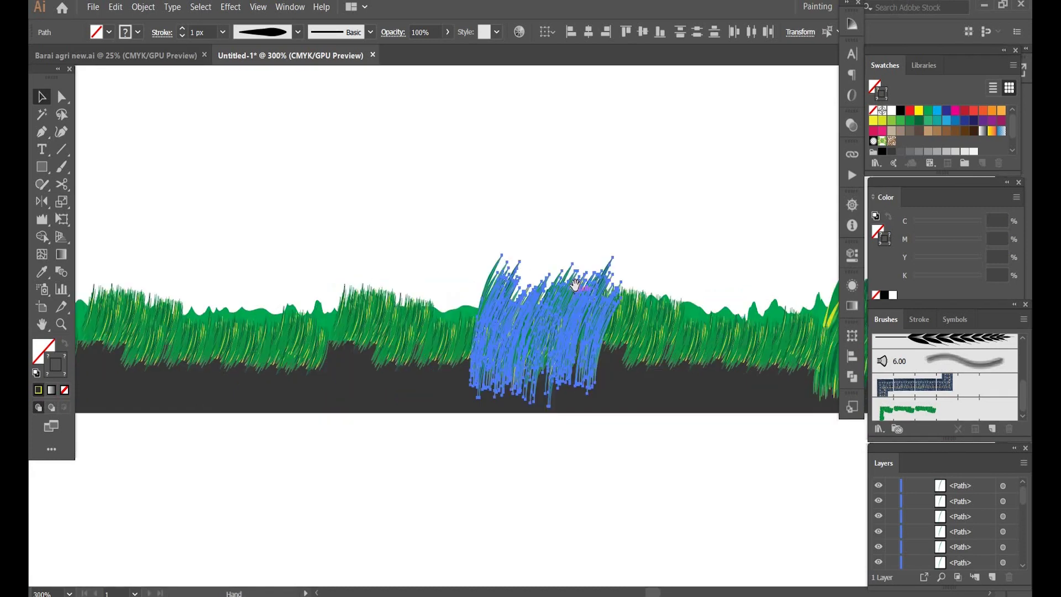
{"action": "key", "text": "space"}
{"action": "left_click_drag", "start_coordinate": [829, 165], "coordinate": [33, 260]}
{"action": "left_click_drag", "start_coordinate": [557, 206], "coordinate": [52, 331]}
{"action": "left_click_drag", "start_coordinate": [464, 143], "coordinate": [749, 336]}
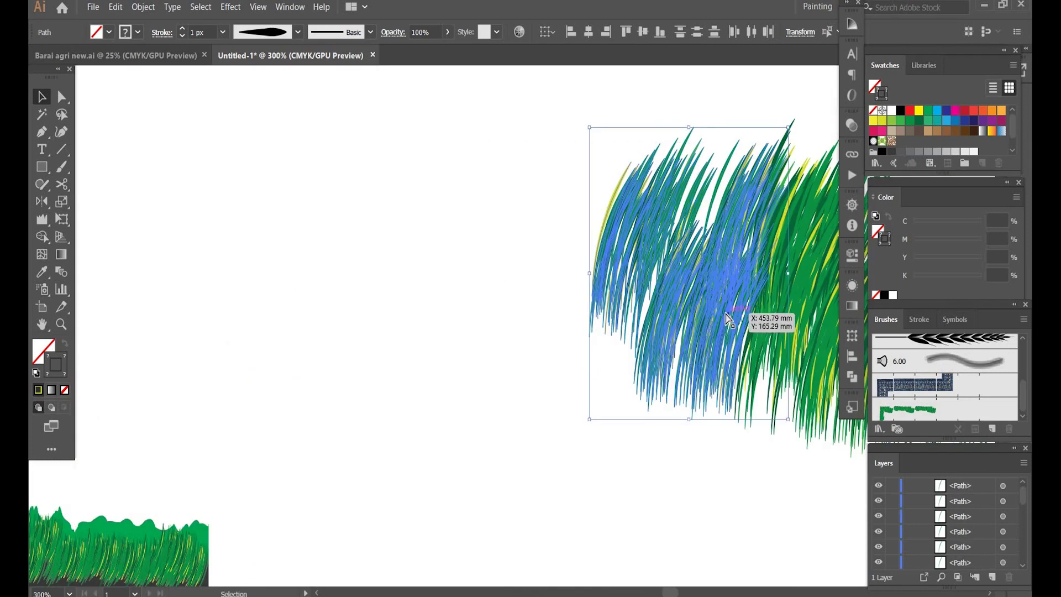
{"action": "key", "text": "Delete"}
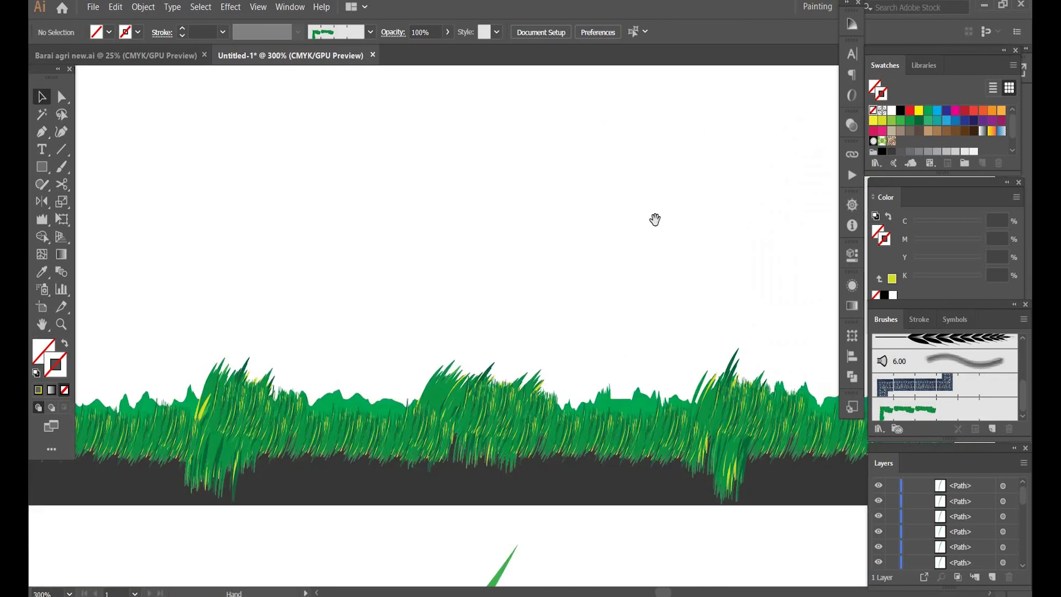
- Check the placed clumps along the soil bar and undo the deletion of the strip's blade clump
{"action": "left_click_drag", "start_coordinate": [289, 373], "coordinate": [666, 309]}
{"action": "left_click_drag", "start_coordinate": [469, 290], "coordinate": [650, 268]}
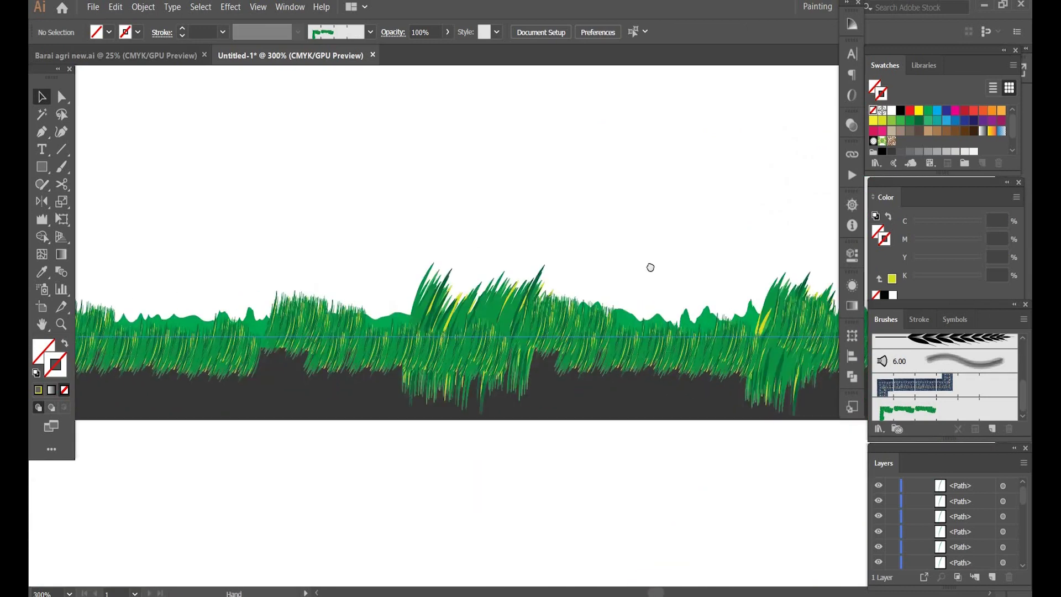
{"action": "left_click", "coordinate": [435, 378]}
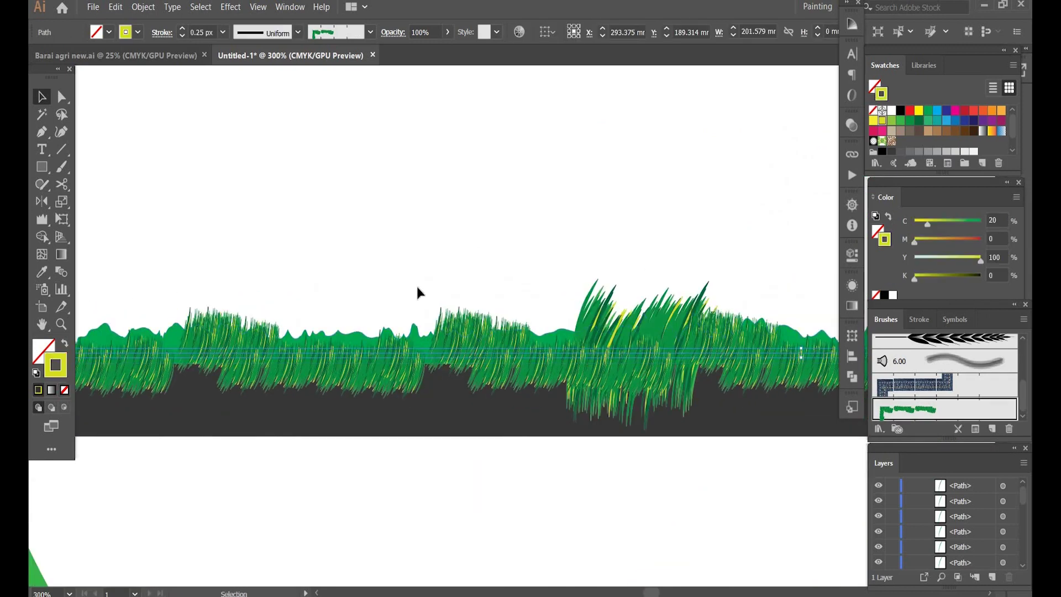
{"action": "left_click", "coordinate": [418, 315]}
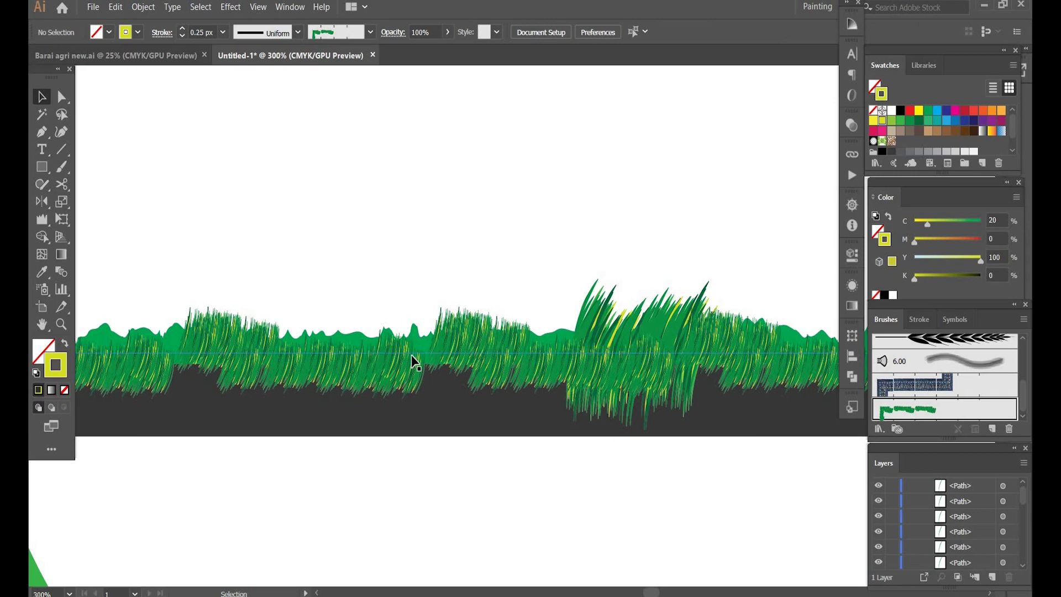
{"action": "key", "text": "a"}
{"action": "key", "text": "ctrl+z"}
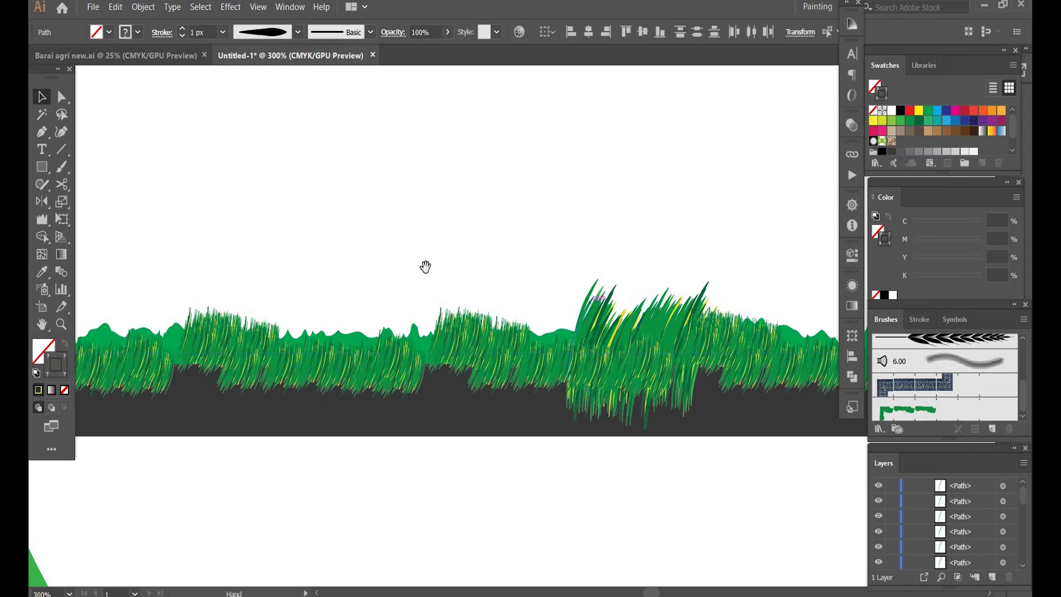
- Select the clump of blades at the left end of the leftover grass strip and separate it from the strip
{"action": "left_click_drag", "start_coordinate": [727, 128], "coordinate": [199, 185]}
{"action": "left_click_drag", "start_coordinate": [776, 295], "coordinate": [303, 276]}
{"action": "left_click_drag", "start_coordinate": [785, 224], "coordinate": [270, 274]}
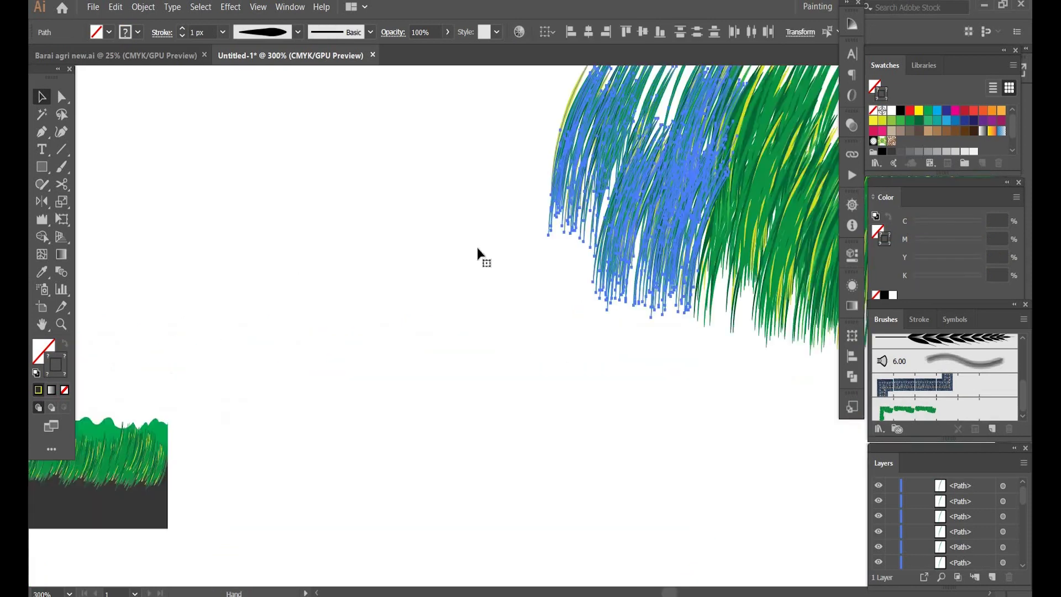
{"action": "left_click_drag", "start_coordinate": [476, 247], "coordinate": [316, 301]}
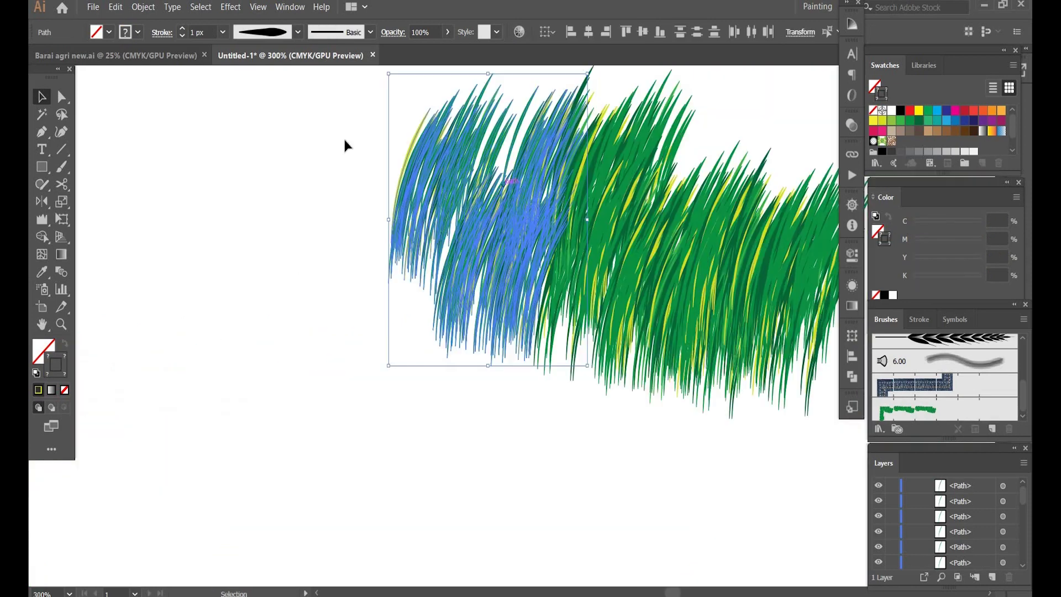
{"action": "left_click", "coordinate": [545, 302]}
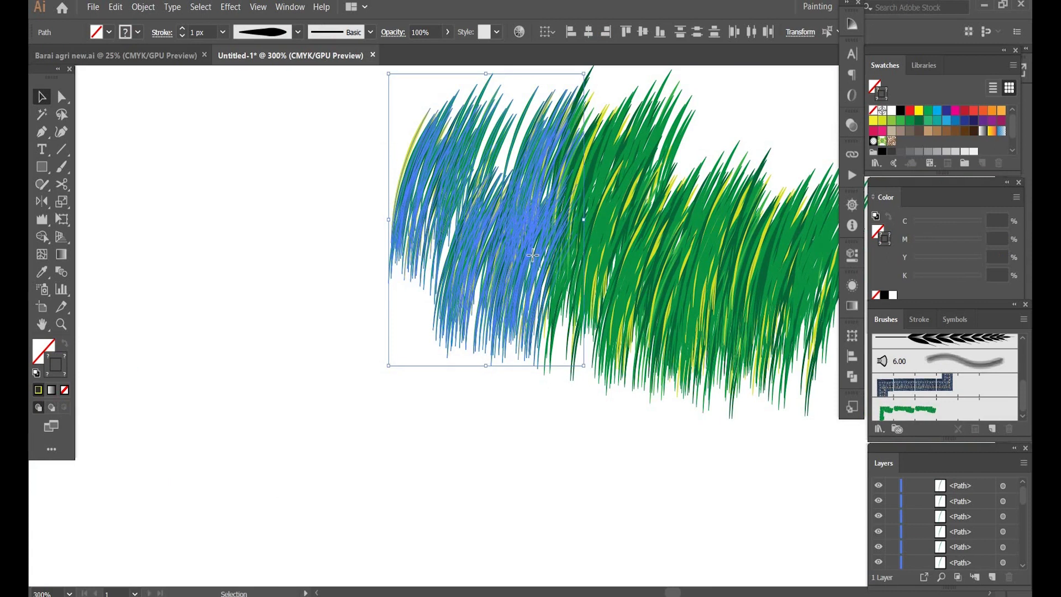
{"action": "left_click_drag", "start_coordinate": [547, 303], "coordinate": [305, 504]}
{"action": "left_click_drag", "start_coordinate": [268, 449], "coordinate": [881, 335]}
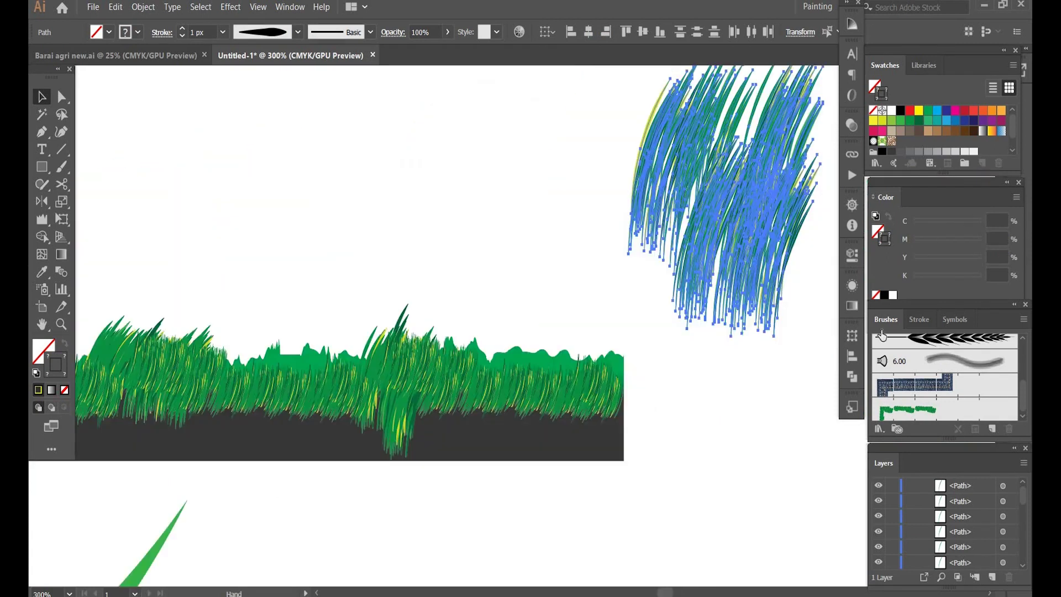
- Move the separated clump onto the soil bar's grass, left of the four placed clumps
{"action": "left_click_drag", "start_coordinate": [160, 318], "coordinate": [189, 414]}
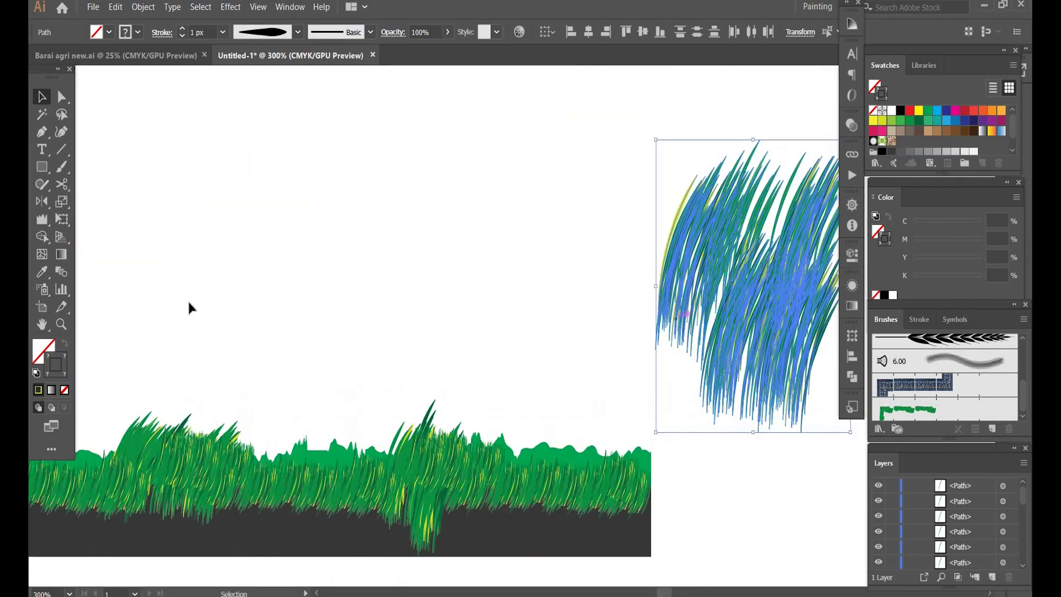
{"action": "left_click_drag", "start_coordinate": [360, 336], "coordinate": [449, 338]}
{"action": "left_click_drag", "start_coordinate": [223, 336], "coordinate": [169, 322]}
{"action": "left_click_drag", "start_coordinate": [388, 366], "coordinate": [822, 283]}
{"action": "left_click_drag", "start_coordinate": [270, 322], "coordinate": [499, 338]}
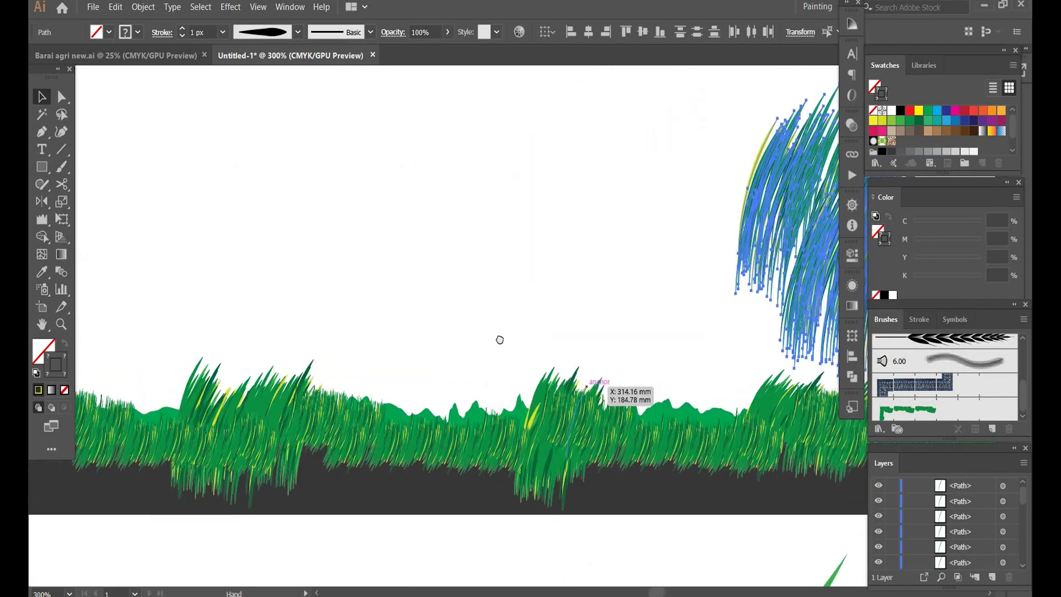
{"action": "left_click_drag", "start_coordinate": [792, 249], "coordinate": [599, 307]}
{"action": "left_click_drag", "start_coordinate": [603, 269], "coordinate": [229, 284]}
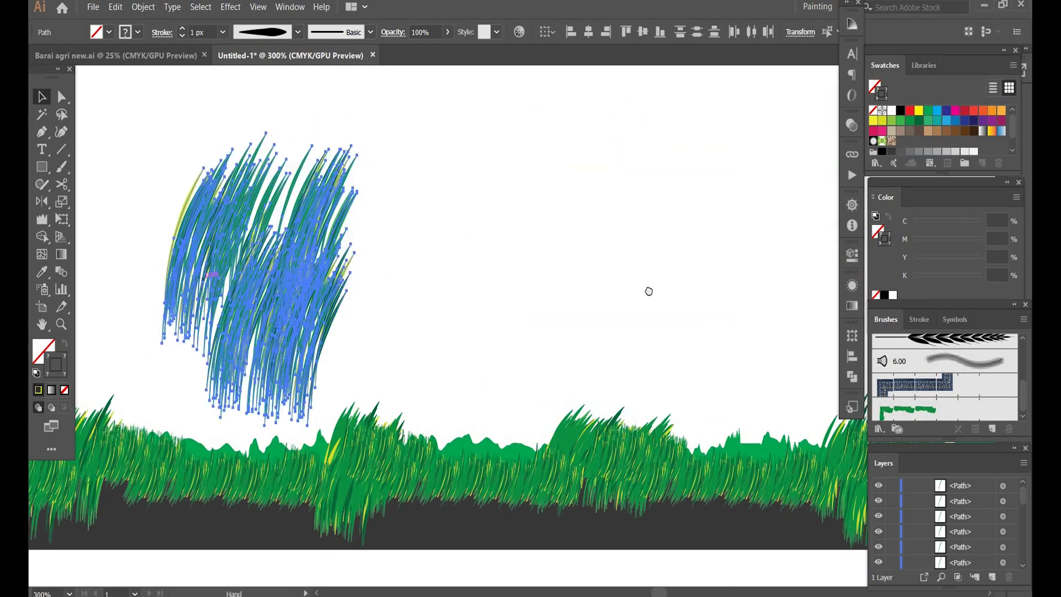
{"action": "left_click_drag", "start_coordinate": [532, 315], "coordinate": [934, 283]}
{"action": "left_click_drag", "start_coordinate": [710, 257], "coordinate": [310, 356]}
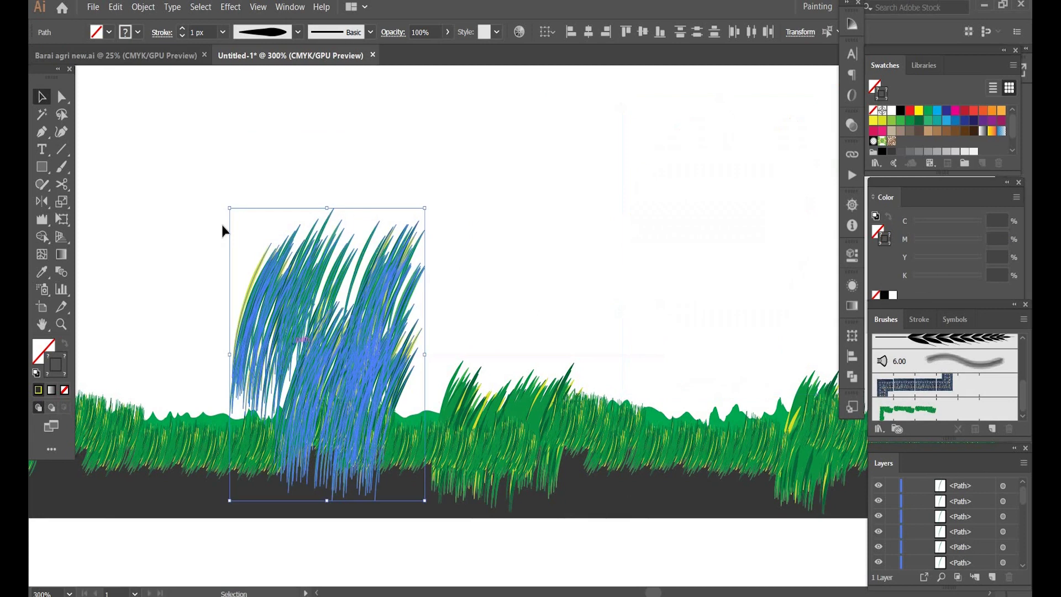
- Narrow and shorten the fifth clump to fit the gap in the grass, and place two overlapping copies to its left
{"action": "left_click_drag", "start_coordinate": [327, 209], "coordinate": [299, 469]}
{"action": "left_click_drag", "start_coordinate": [323, 310], "coordinate": [459, 310]}
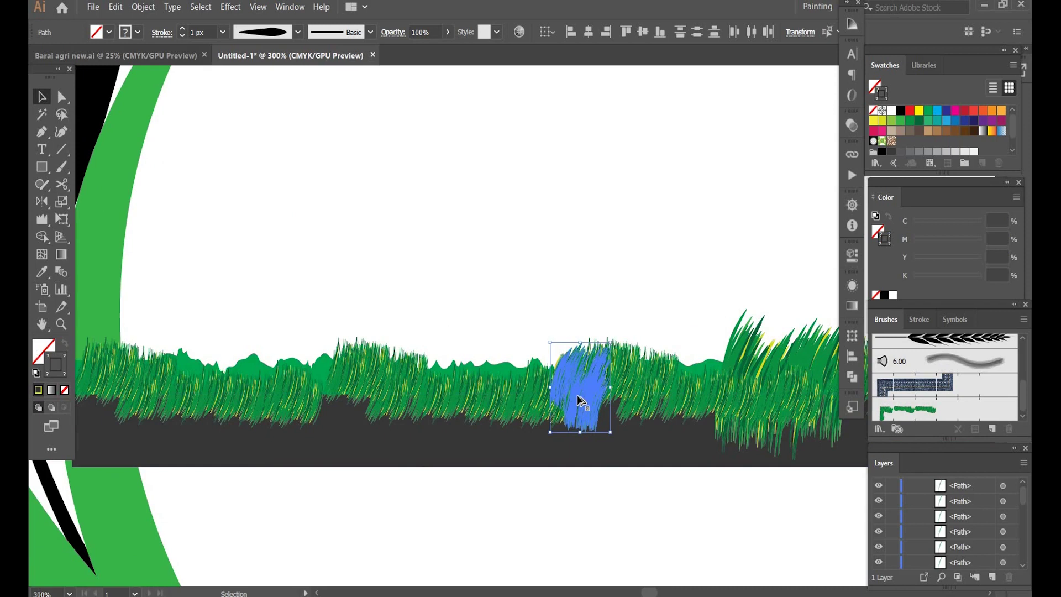
{"action": "left_click_drag", "start_coordinate": [580, 400], "coordinate": [458, 387]}
{"action": "left_click_drag", "start_coordinate": [478, 386], "coordinate": [500, 397]}
- Try placing further copies of the small clump over the lower grass near the soil bar's left end
{"action": "left_click_drag", "start_coordinate": [533, 377], "coordinate": [292, 369]}
{"action": "left_click_drag", "start_coordinate": [290, 369], "coordinate": [327, 387]}
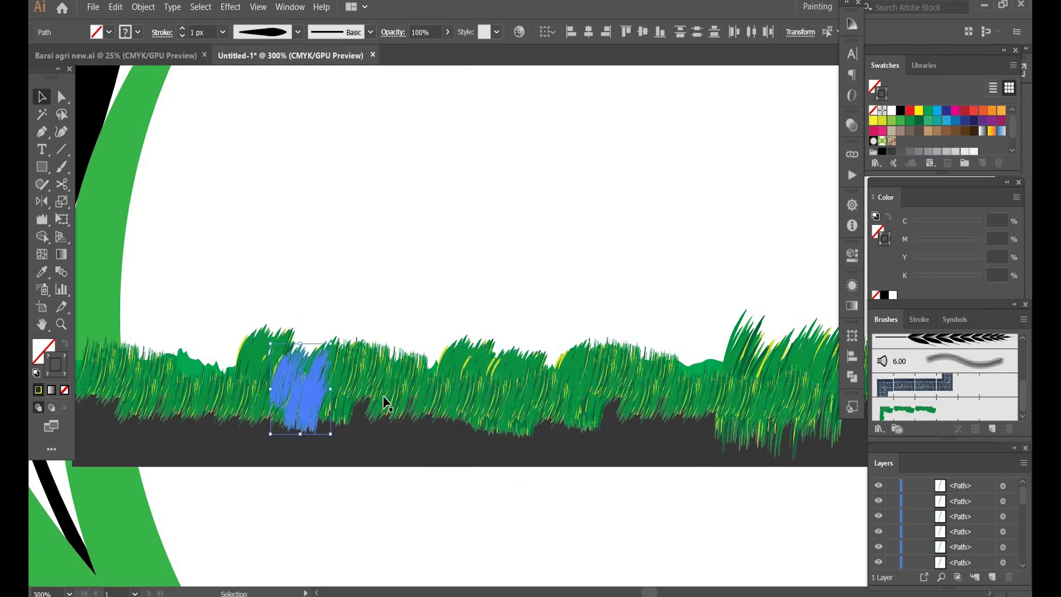
{"action": "left_click", "coordinate": [668, 292]}
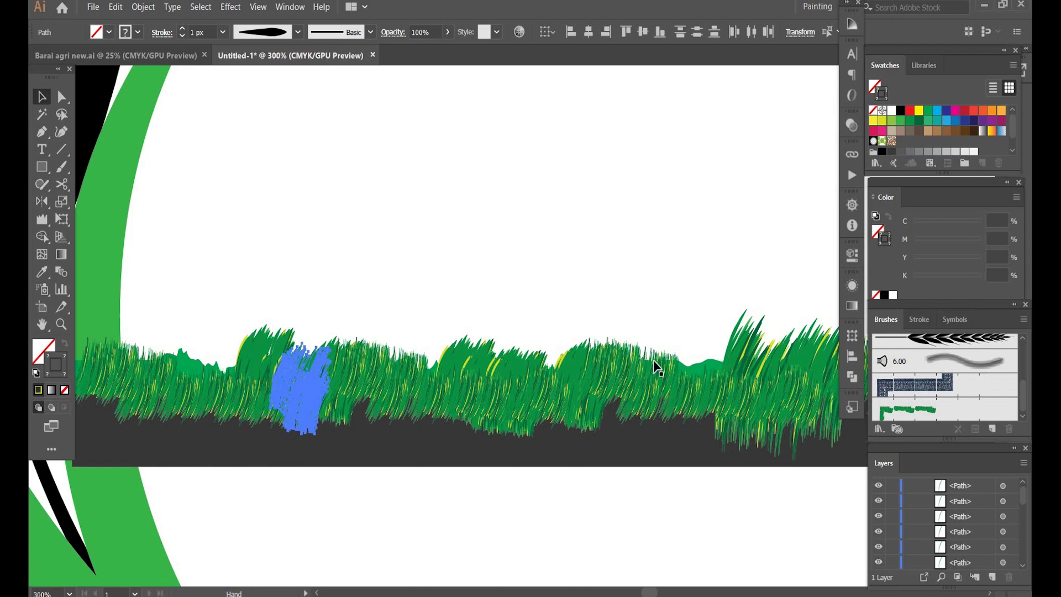
{"action": "key", "text": "ctrl+plus"}
{"action": "key", "text": "ctrl+plus"}
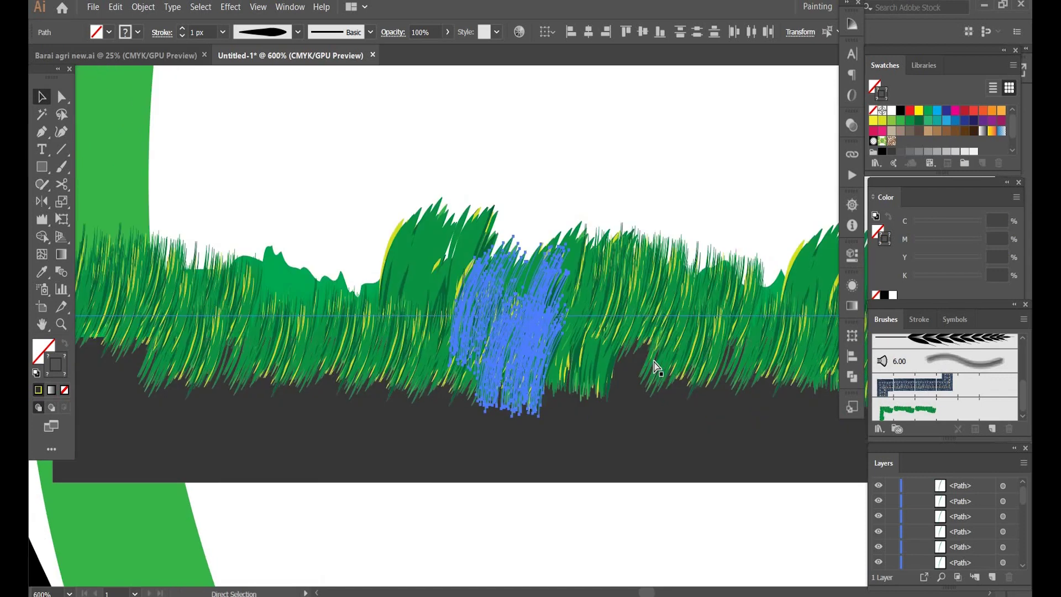
{"action": "key", "text": "v"}
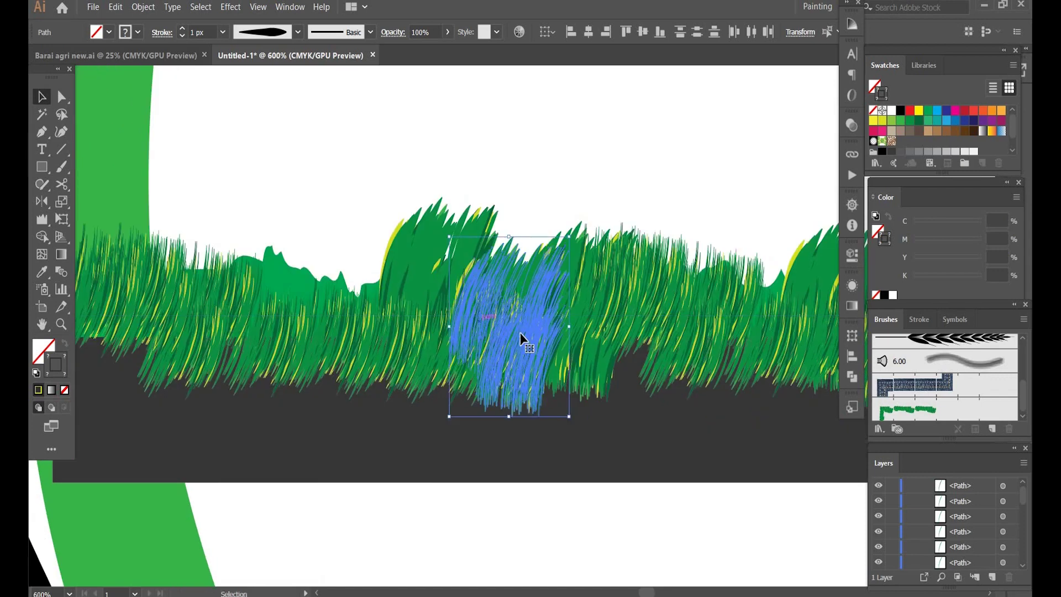
{"action": "left_click_drag", "start_coordinate": [522, 337], "coordinate": [440, 314]}
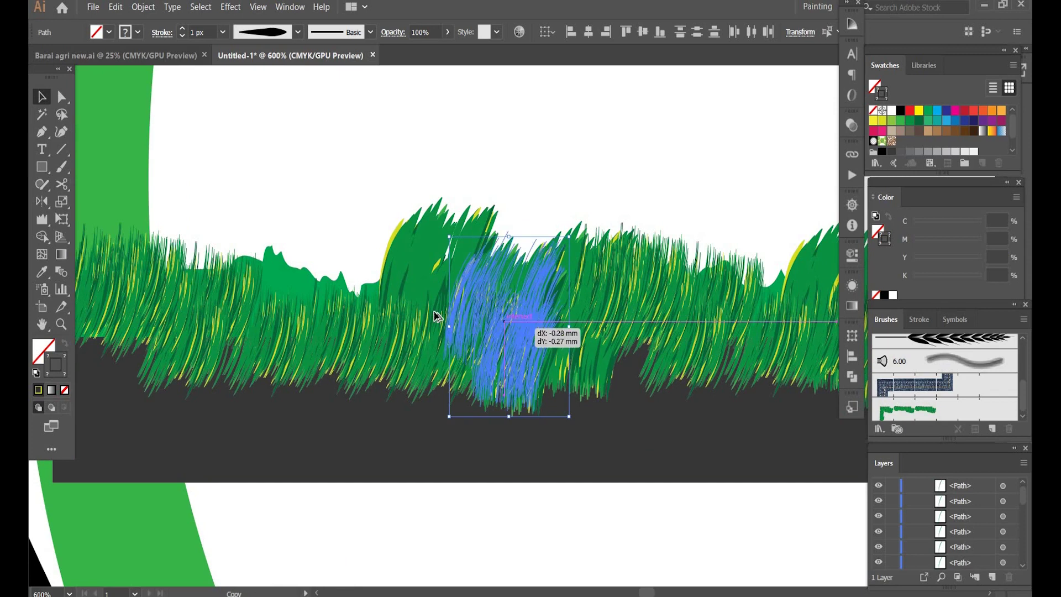
- Deselect the artwork and undo the leftmost clump copies on the soil bar
{"action": "left_click", "coordinate": [558, 163]}
{"action": "key", "text": "ctrl+shift+a"}
{"action": "key", "text": "a"}
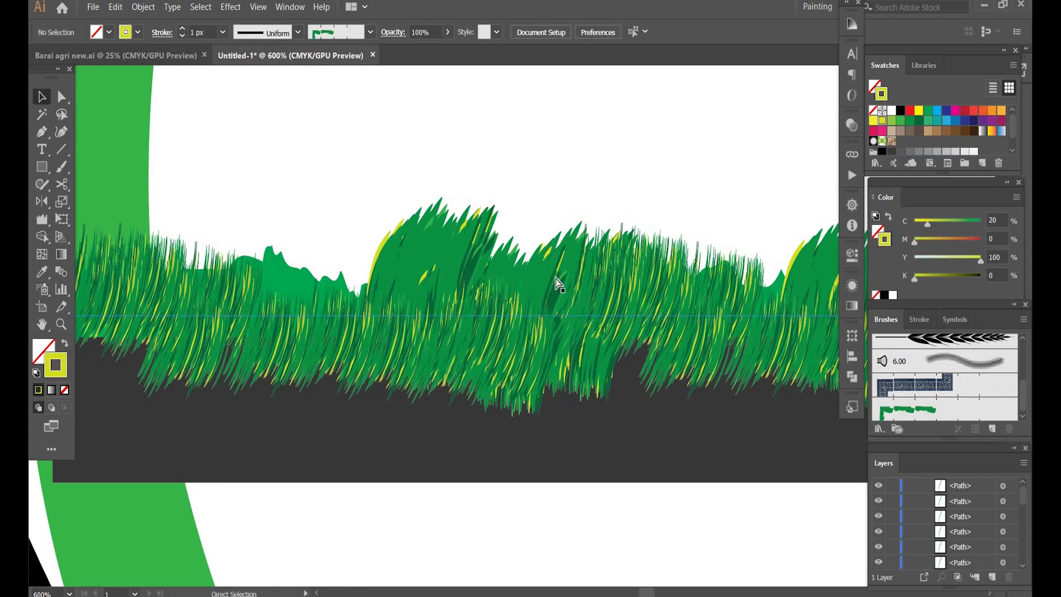
{"action": "key", "text": "v"}
{"action": "left_click", "coordinate": [439, 253]}
{"action": "key", "text": "ctrl+z"}
{"action": "key", "text": "ctrl+z"}
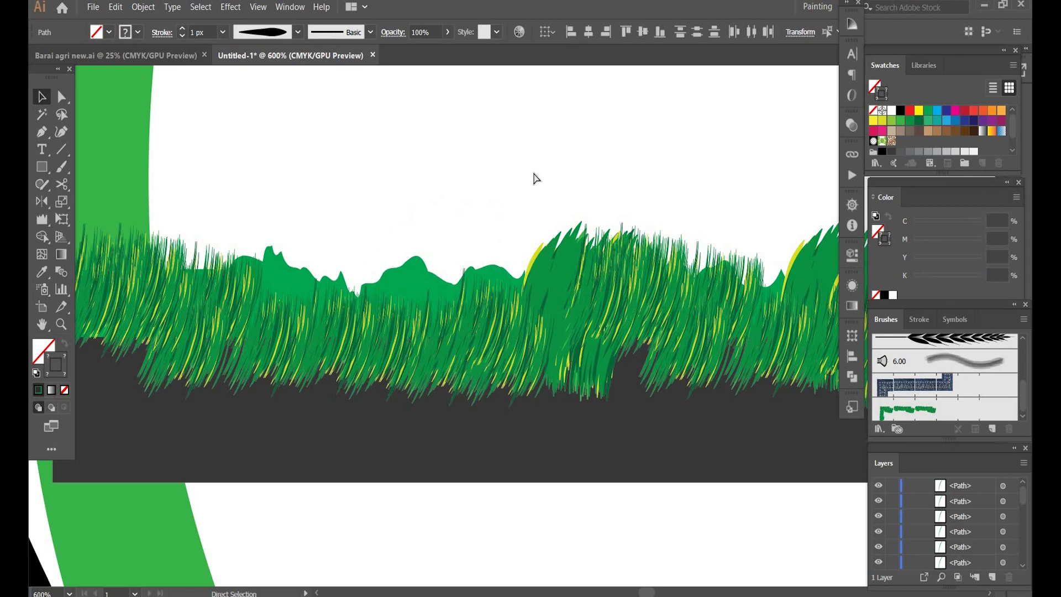
- Inspect the remaining small clump copies and their individual blades along the soil bar's grass
{"action": "left_click_drag", "start_coordinate": [492, 255], "coordinate": [482, 252]}
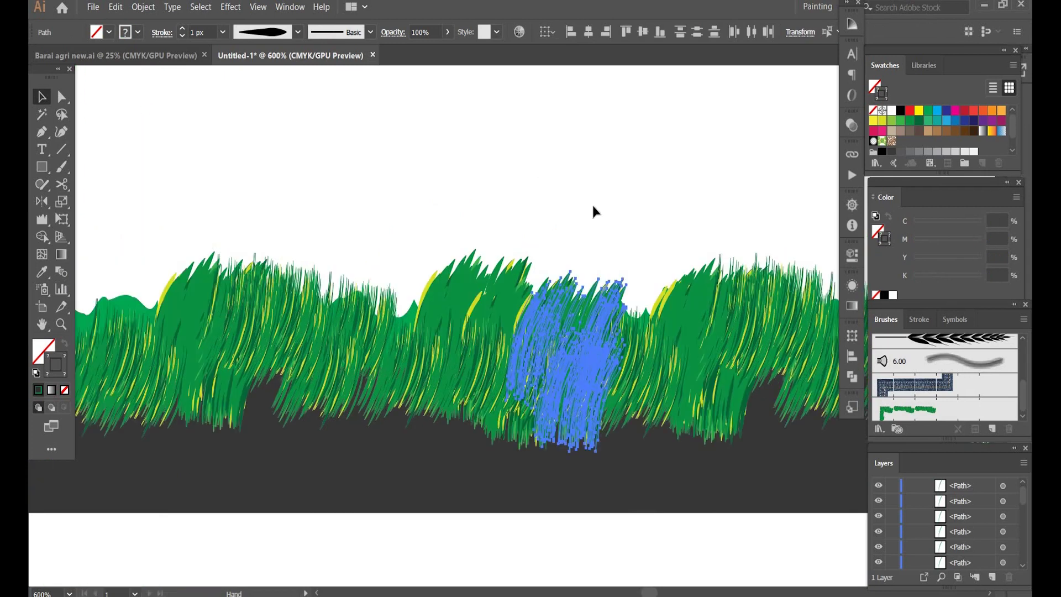
{"action": "left_click", "coordinate": [591, 205]}
{"action": "key", "text": "space"}
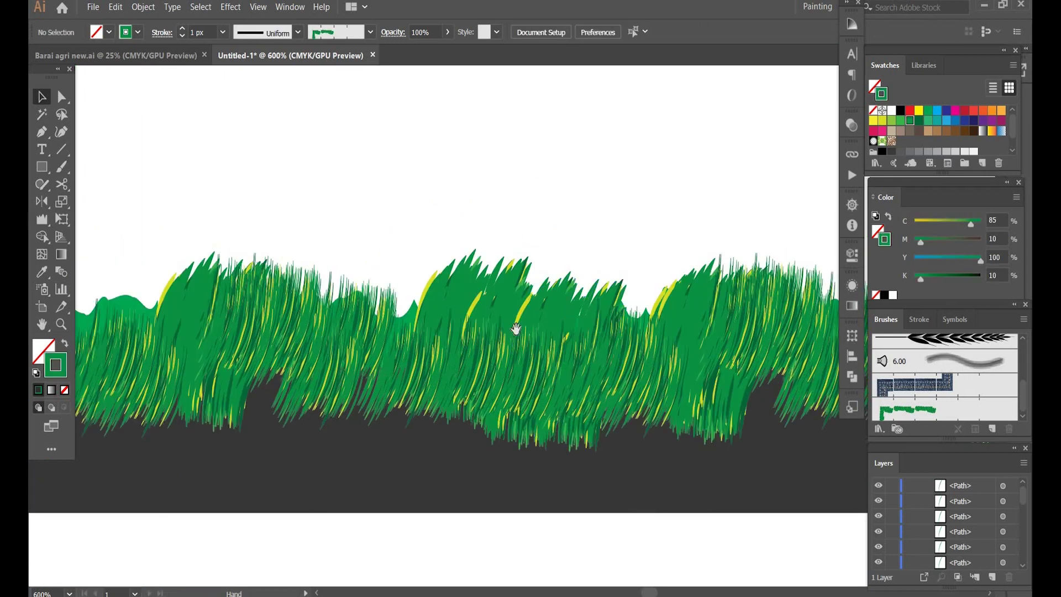
{"action": "left_click", "coordinate": [494, 304]}
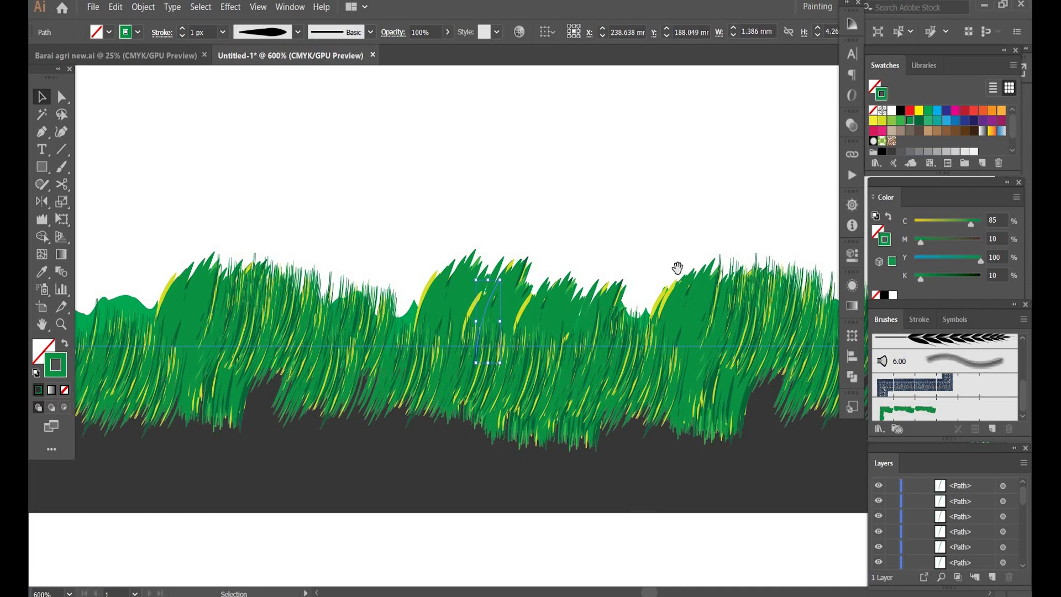
{"action": "left_click_drag", "start_coordinate": [624, 269], "coordinate": [482, 253]}
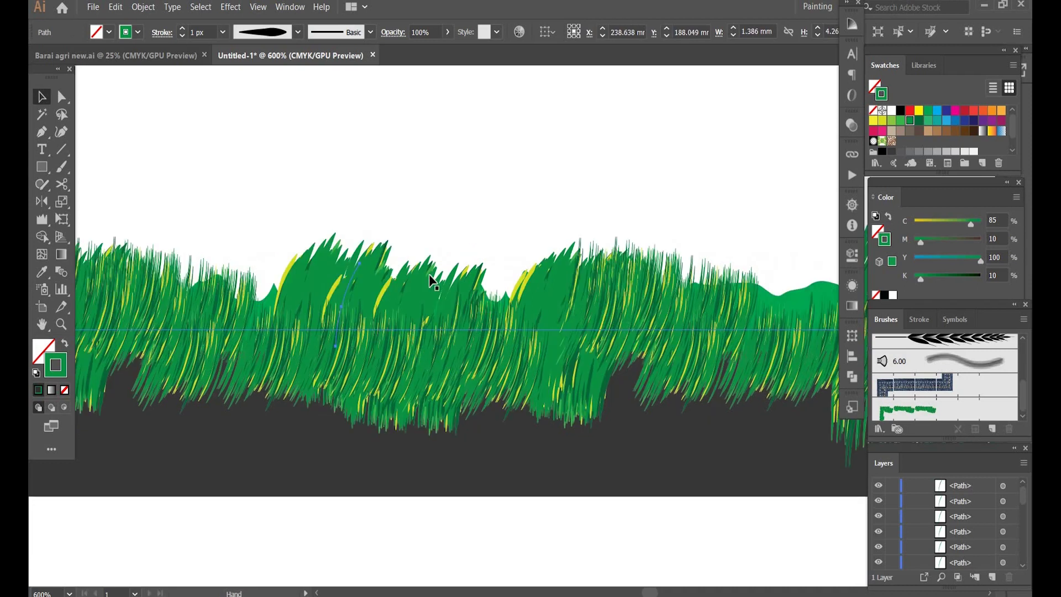
{"action": "key", "text": "space"}
- Delete the leftover grass strip lying beyond the right end of the soil bar
{"action": "key", "text": "ctrl+minus"}
{"action": "key", "text": "ctrl+minus"}
{"action": "key", "text": "ctrl+minus"}
{"action": "key", "text": "ctrl+minus"}
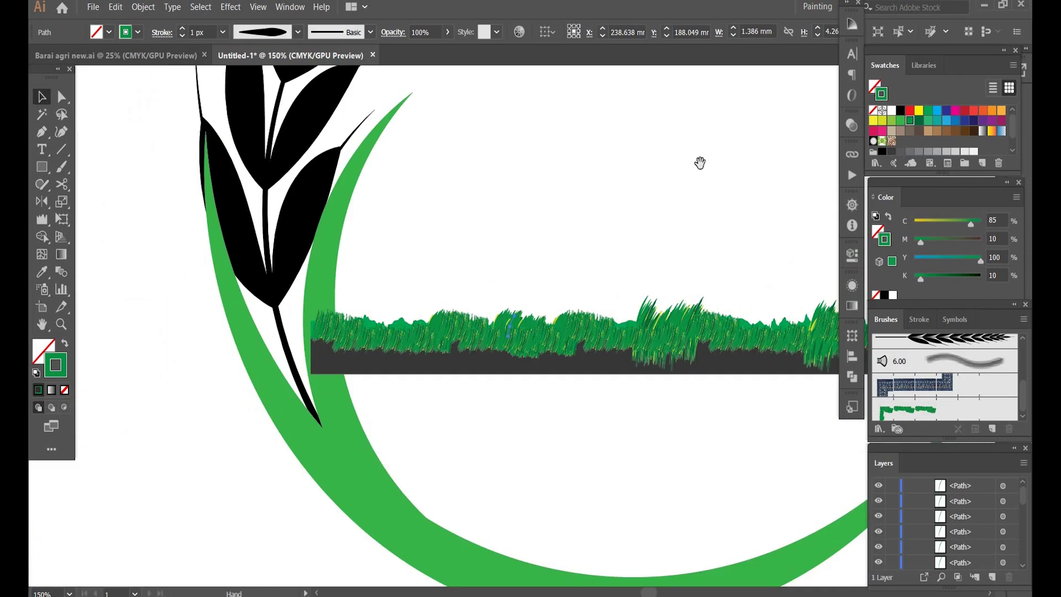
{"action": "left_click_drag", "start_coordinate": [700, 162], "coordinate": [488, 264]}
{"action": "left_click_drag", "start_coordinate": [505, 237], "coordinate": [770, 422]}
{"action": "key", "text": "Delete"}
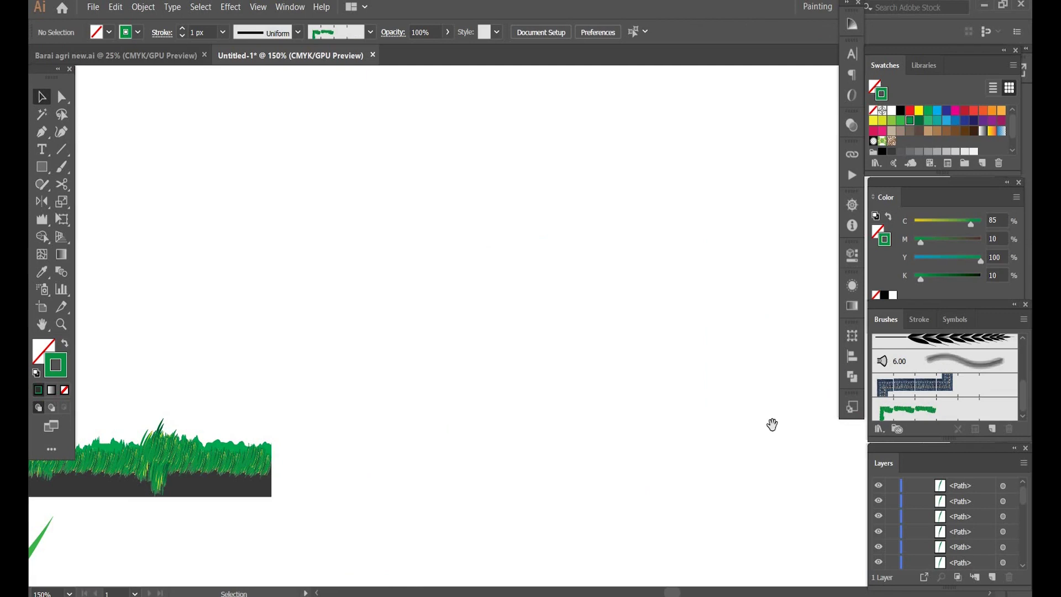
- Bring the dark soil bar rectangle to the front so it covers the lower ends of the grass blades
{"action": "left_click_drag", "start_coordinate": [56, 500], "coordinate": [598, 301]}
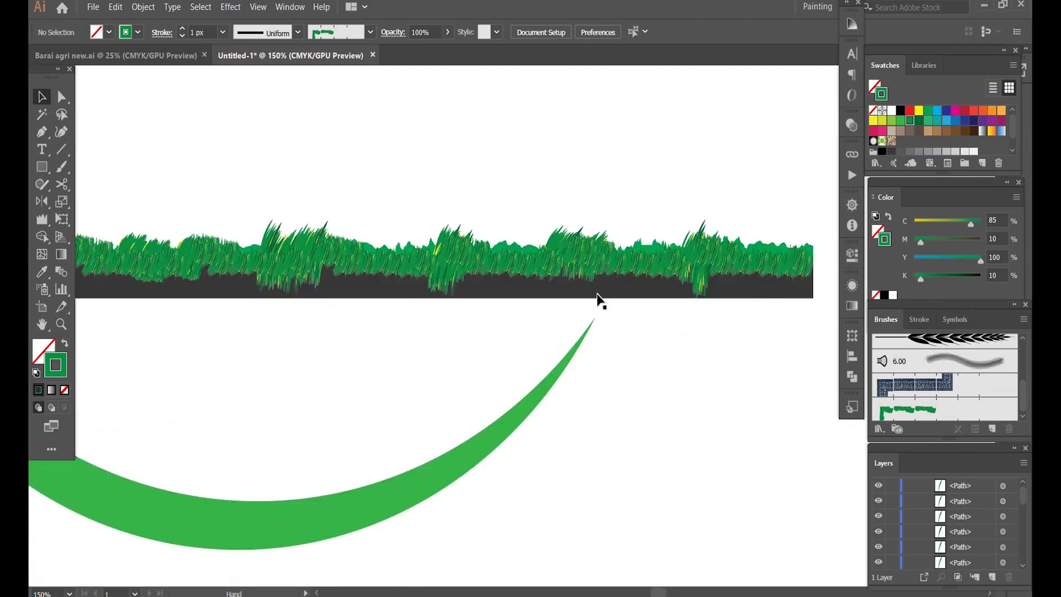
{"action": "left_click", "coordinate": [596, 297]}
{"action": "right_click", "coordinate": [595, 297]}
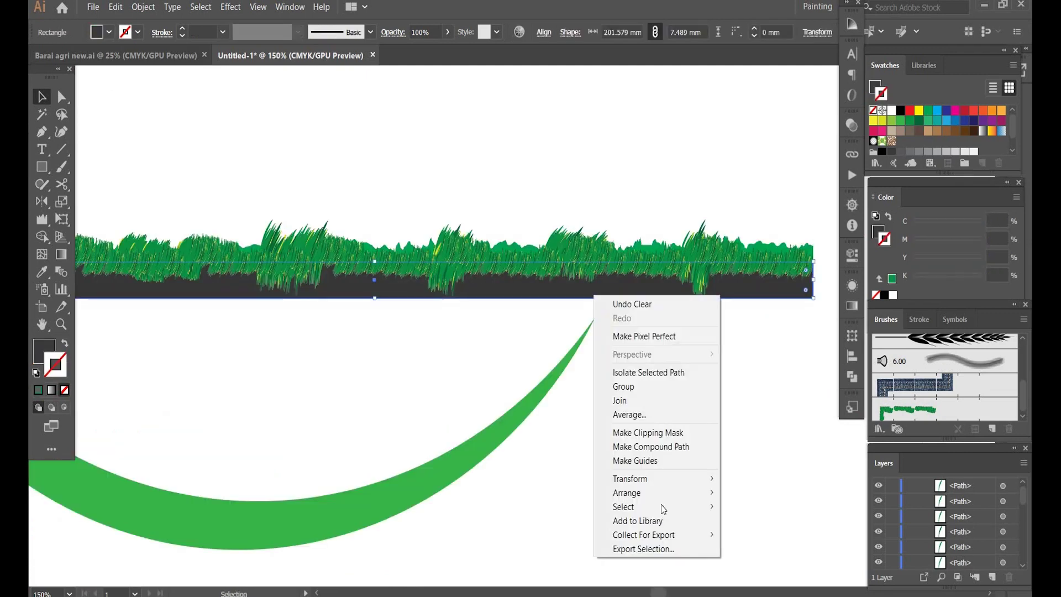
{"action": "mouse_move", "coordinate": [663, 494]}
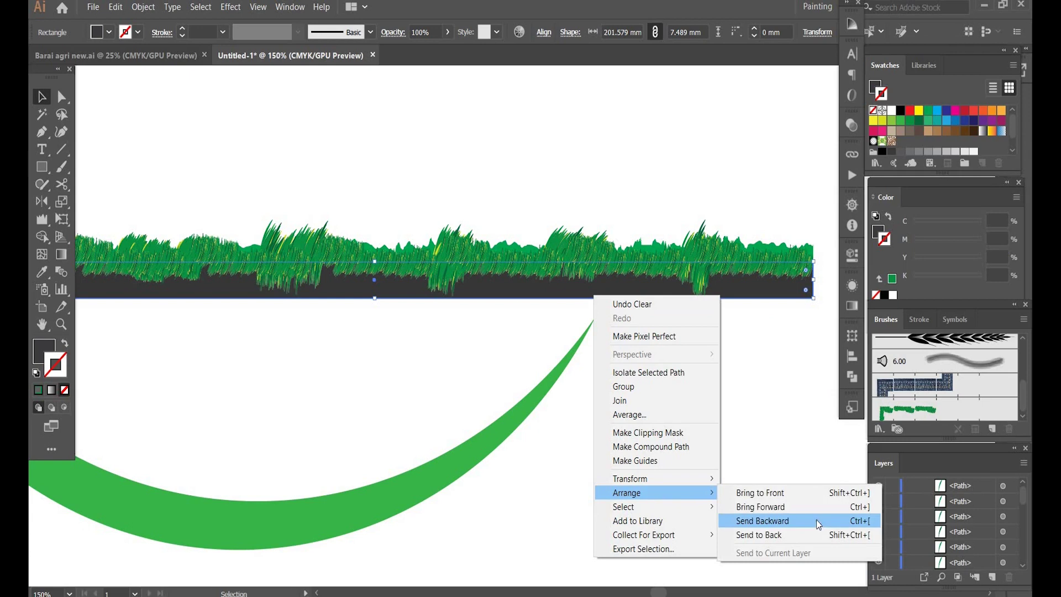
{"action": "left_click", "coordinate": [810, 492]}
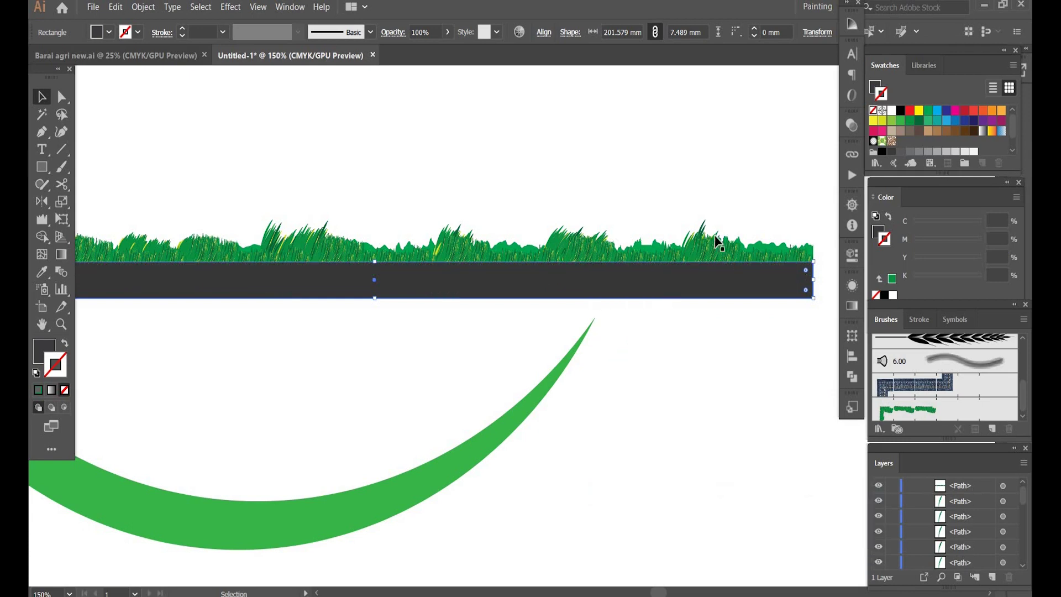
- Bring the inner green crescent to the front so it overlaps the left end of the soil bar and grass
{"action": "left_click_drag", "start_coordinate": [458, 121], "coordinate": [686, 116]}
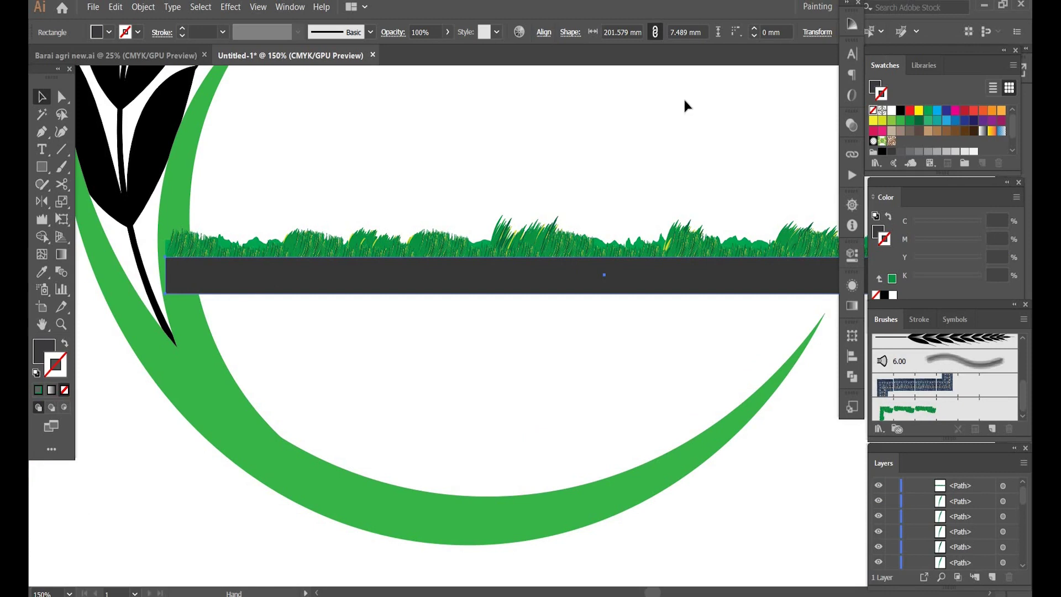
{"action": "key", "text": "space"}
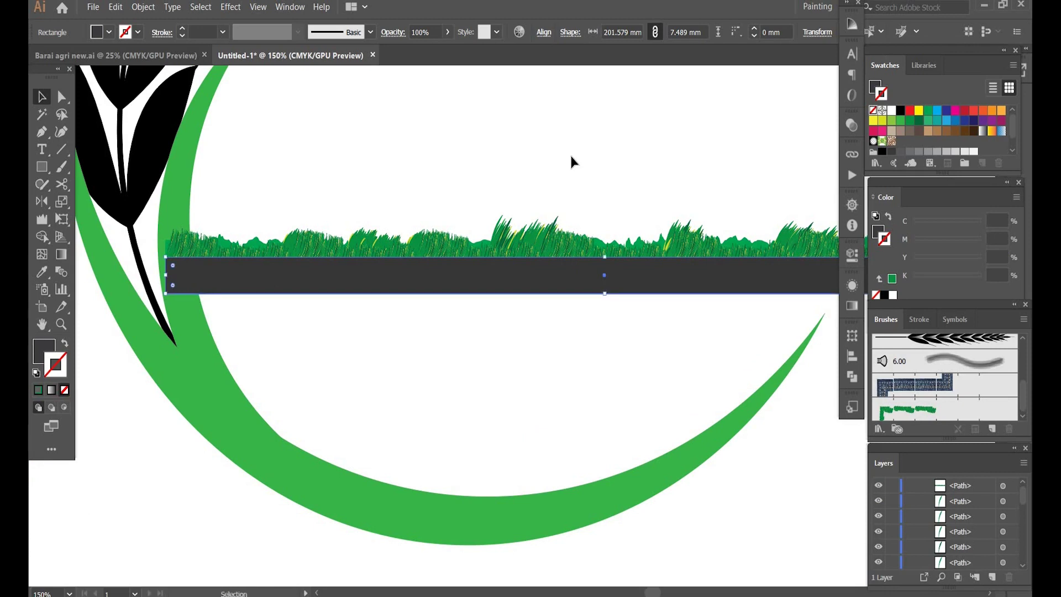
{"action": "key", "text": "ctrl"}
{"action": "left_click", "coordinate": [546, 244], "text": "shift"}
{"action": "left_click", "coordinate": [549, 284], "text": "shift"}
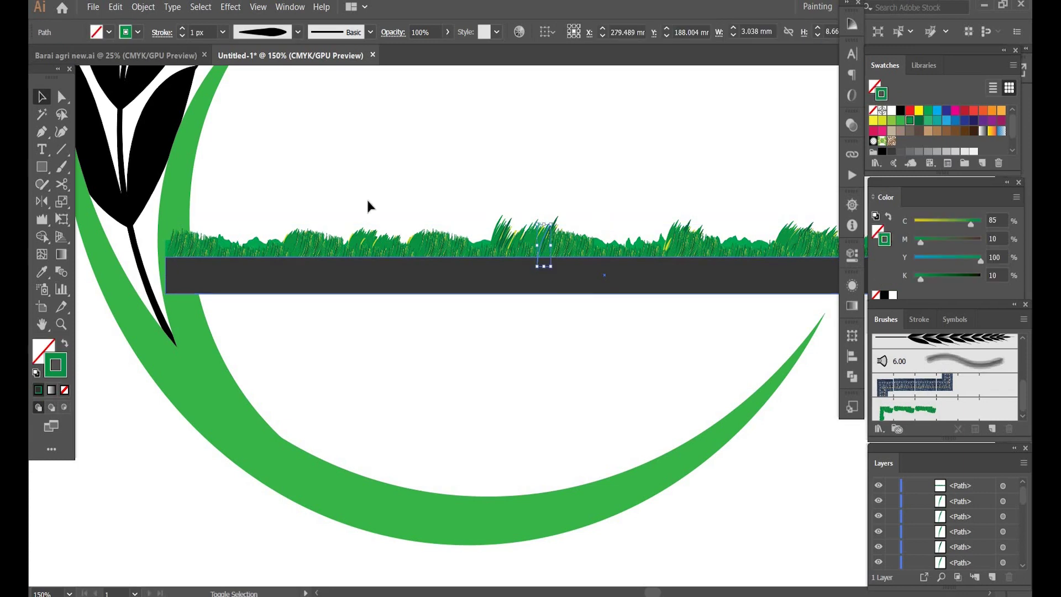
{"action": "left_click", "coordinate": [171, 207]}
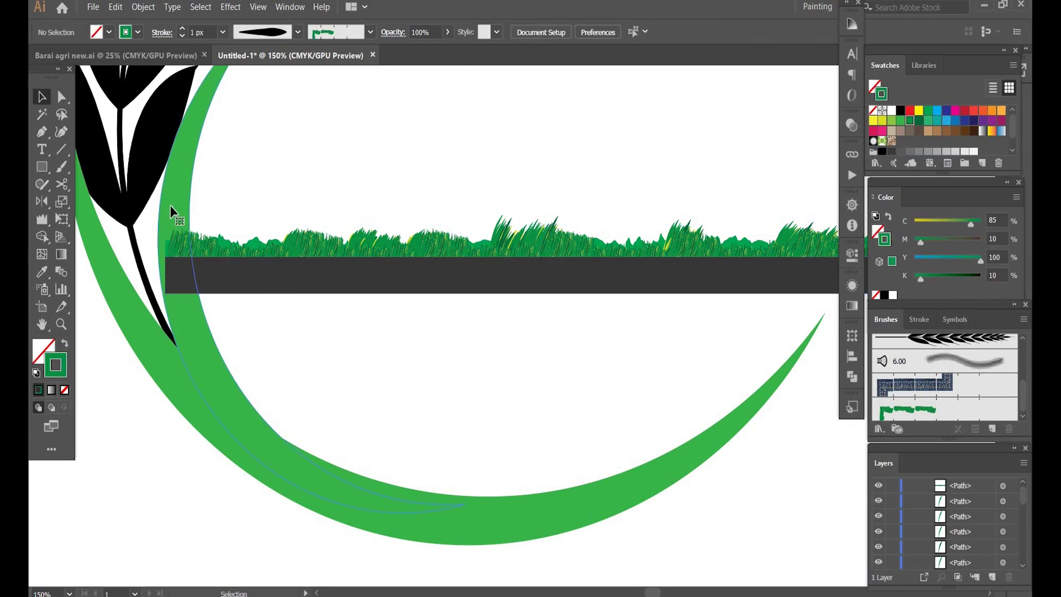
{"action": "right_click", "coordinate": [171, 210]}
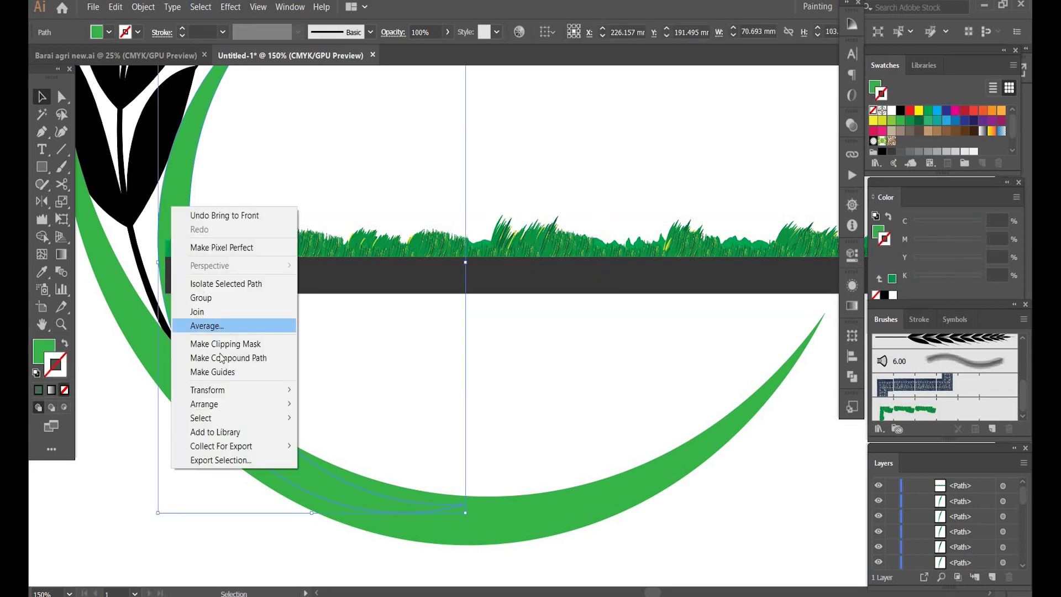
{"action": "mouse_move", "coordinate": [240, 406]}
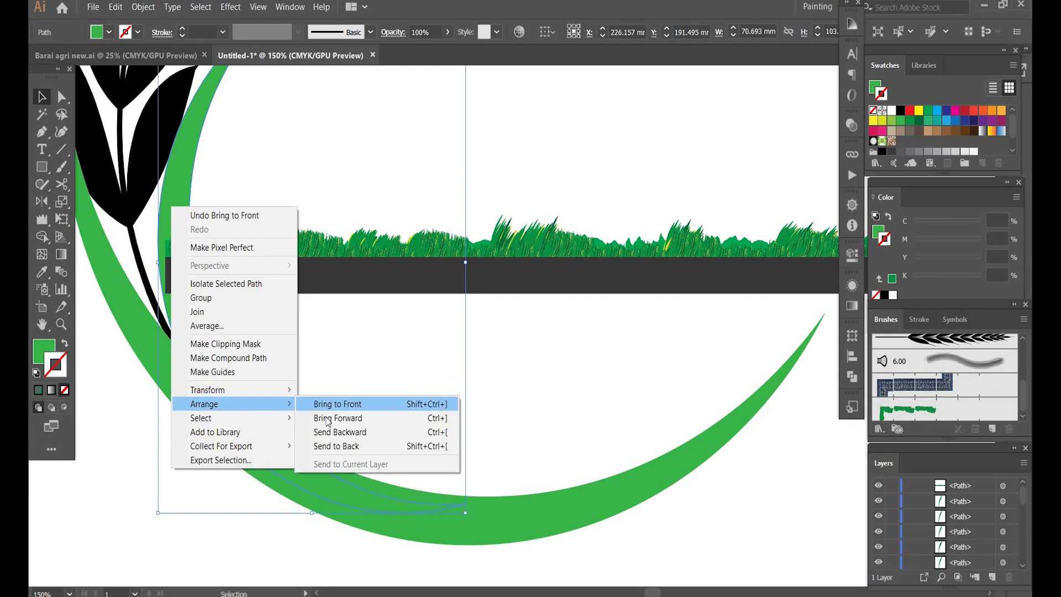
{"action": "left_click", "coordinate": [330, 405]}
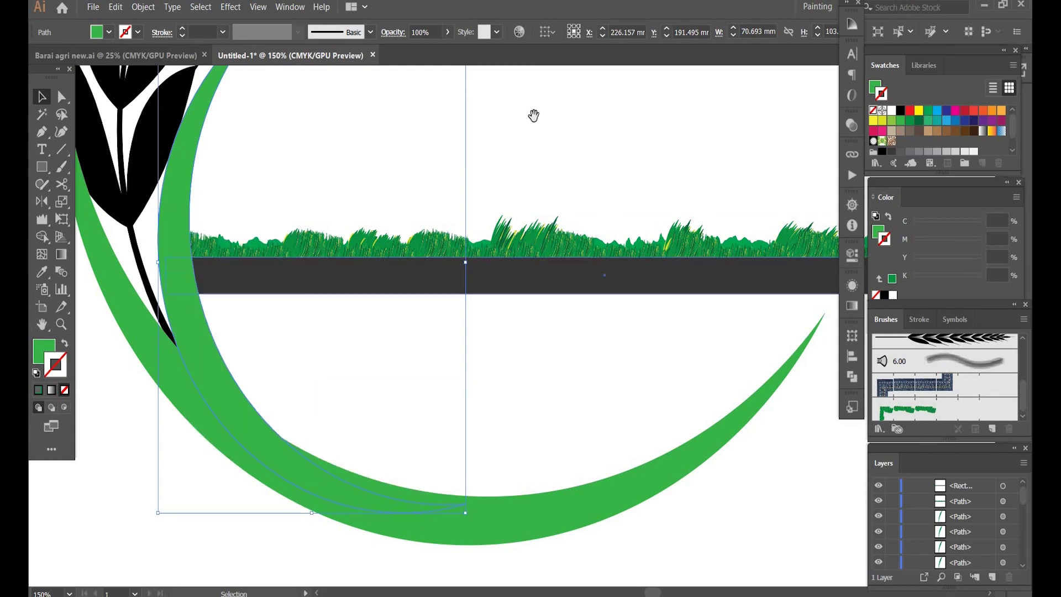
- Switch to the reference agriculture logo image in Photos, study its wordmark placement, and return to the Illustrator drawing
{"action": "left_click_drag", "start_coordinate": [533, 115], "coordinate": [334, 274]}
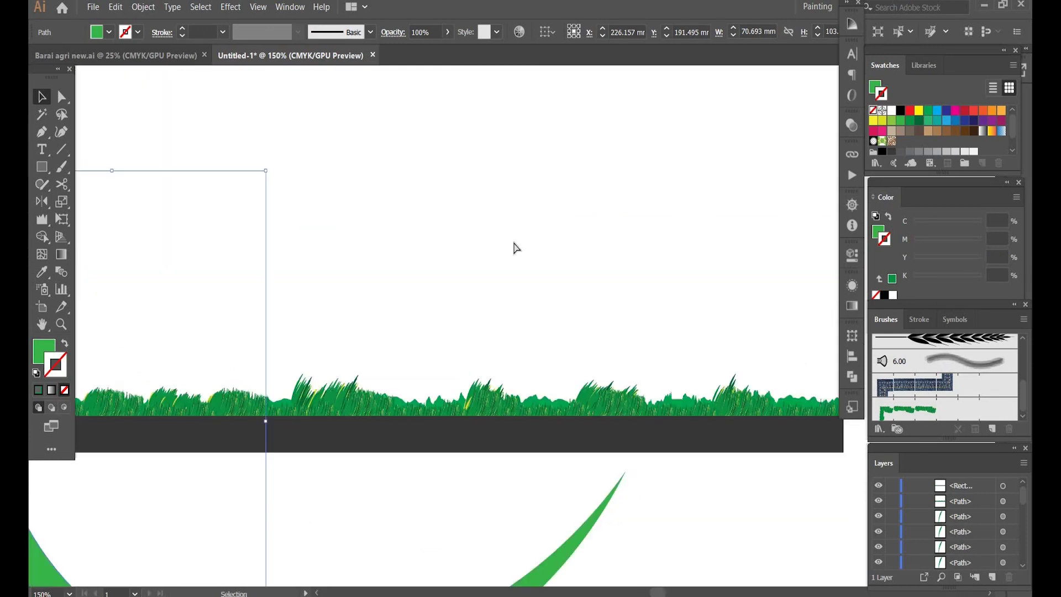
{"action": "scroll", "coordinate": [516, 247], "scroll_direction": "down", "scroll_amount": 2}
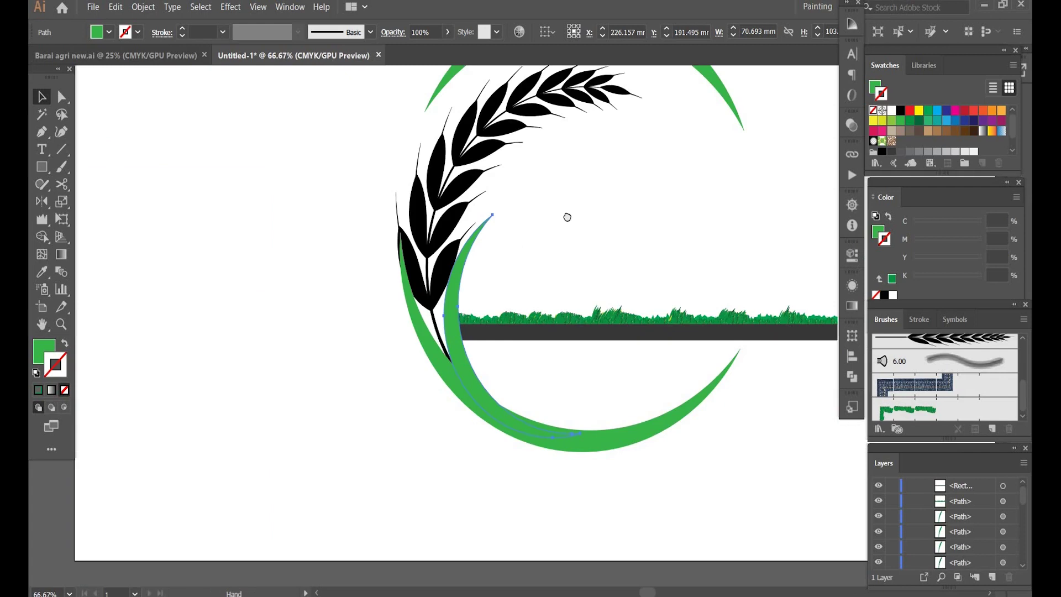
{"action": "left_click_drag", "start_coordinate": [566, 215], "coordinate": [407, 232]}
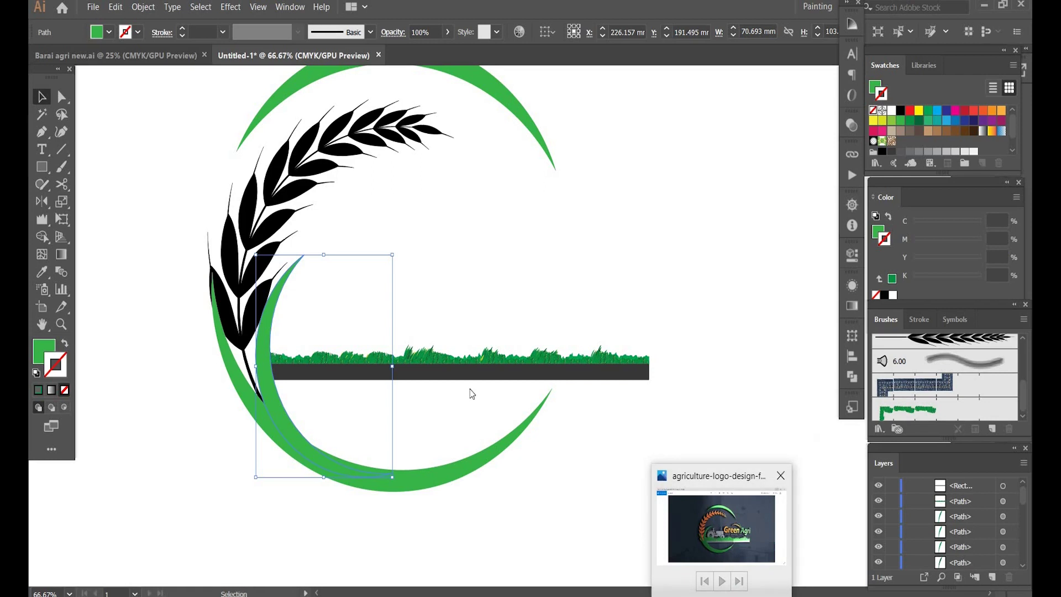
{"action": "left_click", "coordinate": [713, 529]}
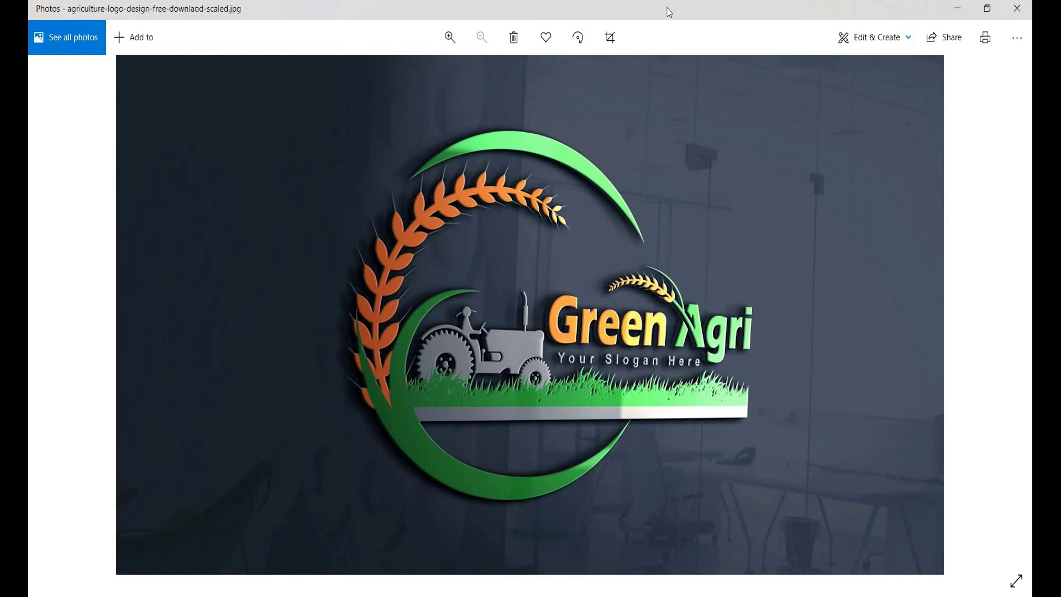
{"action": "left_click", "coordinate": [961, 12]}
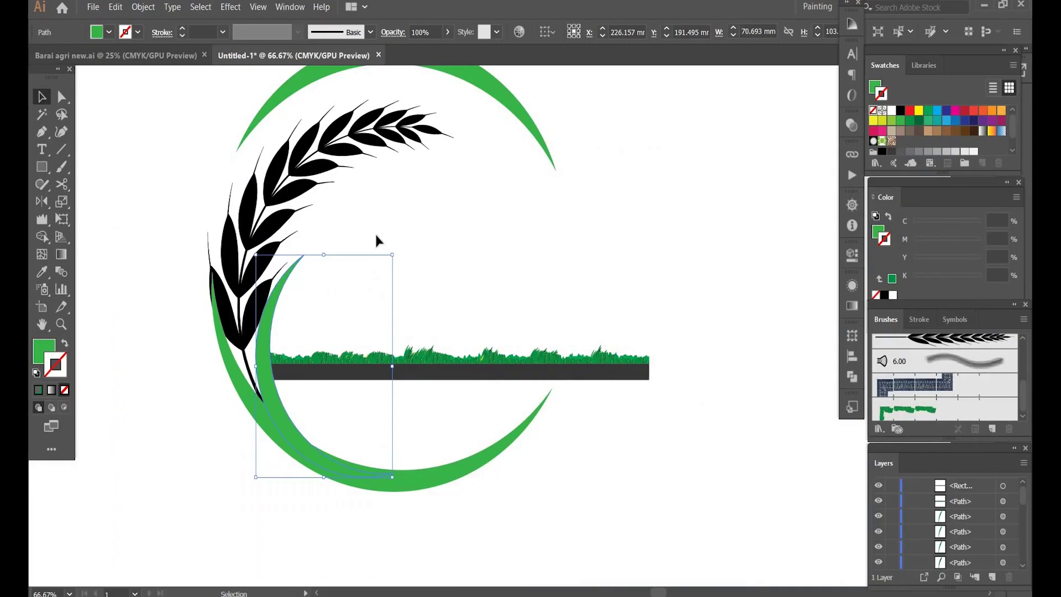
- Create an area text box on the empty canvas left of the wheat stalk containing the word "Barai"
{"action": "left_click_drag", "start_coordinate": [390, 249], "coordinate": [673, 345]}
{"action": "left_click", "coordinate": [46, 155]}
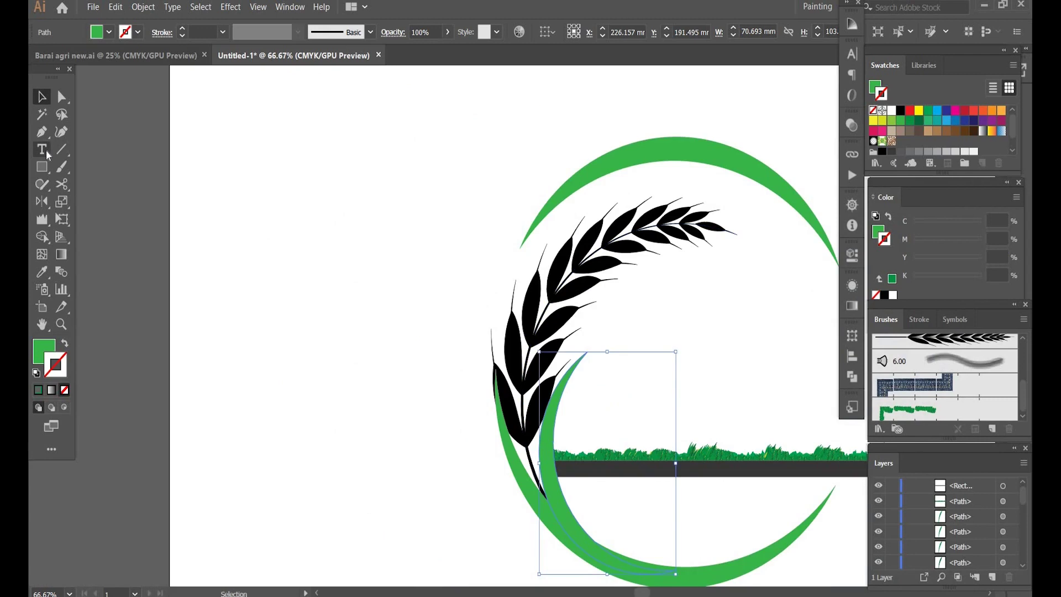
{"action": "left_click", "coordinate": [43, 150]}
{"action": "left_click_drag", "start_coordinate": [222, 173], "coordinate": [423, 260]}
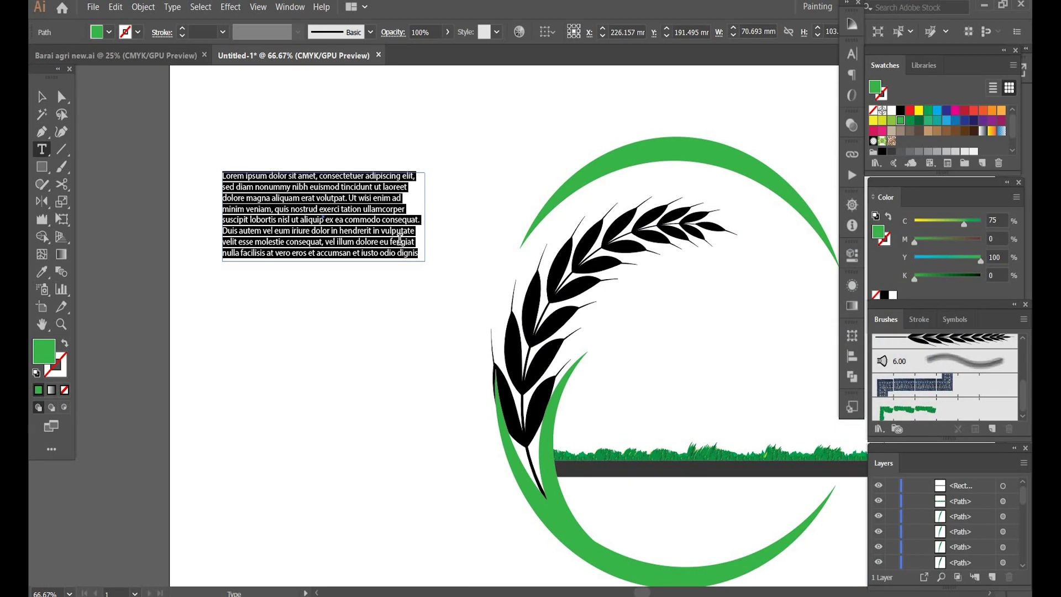
{"action": "type", "text": "b"}
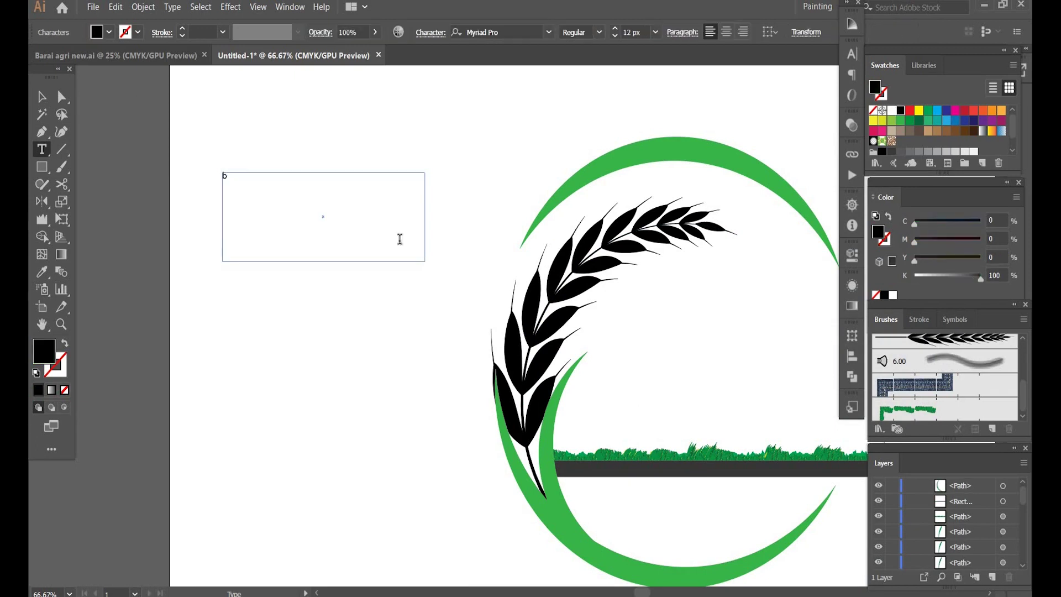
{"action": "key", "text": "BackSpace"}
{"action": "type", "text": "Bra"}
{"action": "key", "text": "BackSpace"}
{"action": "key", "text": "BackSpace"}
{"action": "type", "text": "arai"}
{"action": "key", "text": "Escape"}
- Set the whole "Barai" text to a font size of 60 px
{"action": "key", "text": "ctrl+a"}
{"action": "left_click", "coordinate": [654, 33]}
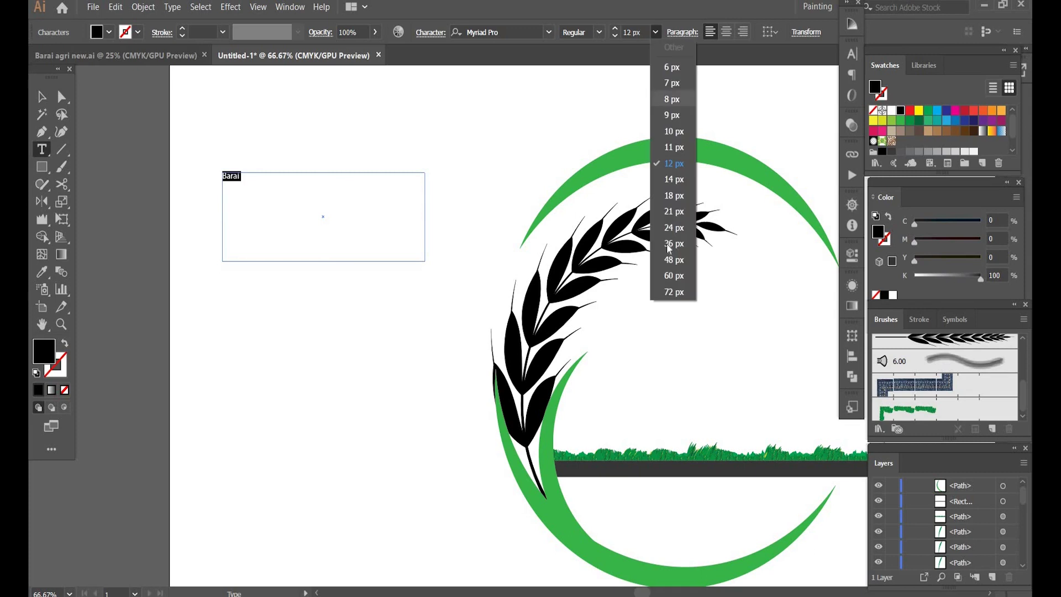
{"action": "left_click", "coordinate": [673, 277]}
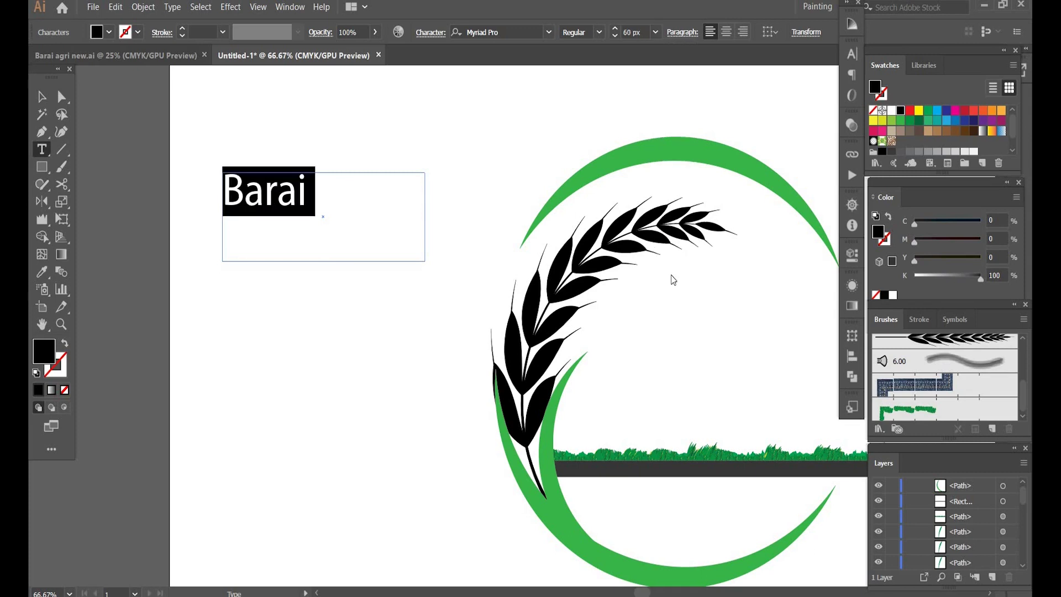
- Browse the available fonts and apply Eras Bold ITC to the "Barai" text, keeping its wording
{"action": "left_click", "coordinate": [549, 32]}
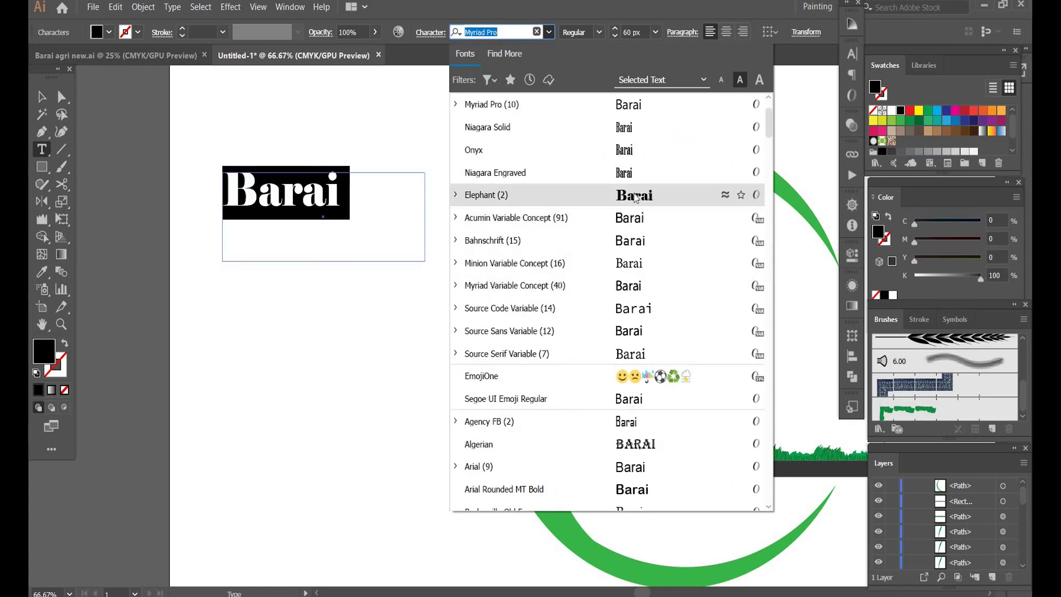
{"action": "scroll", "coordinate": [634, 197], "scroll_direction": "down", "scroll_amount": 2}
{"action": "scroll", "coordinate": [635, 198], "scroll_direction": "down", "scroll_amount": 3}
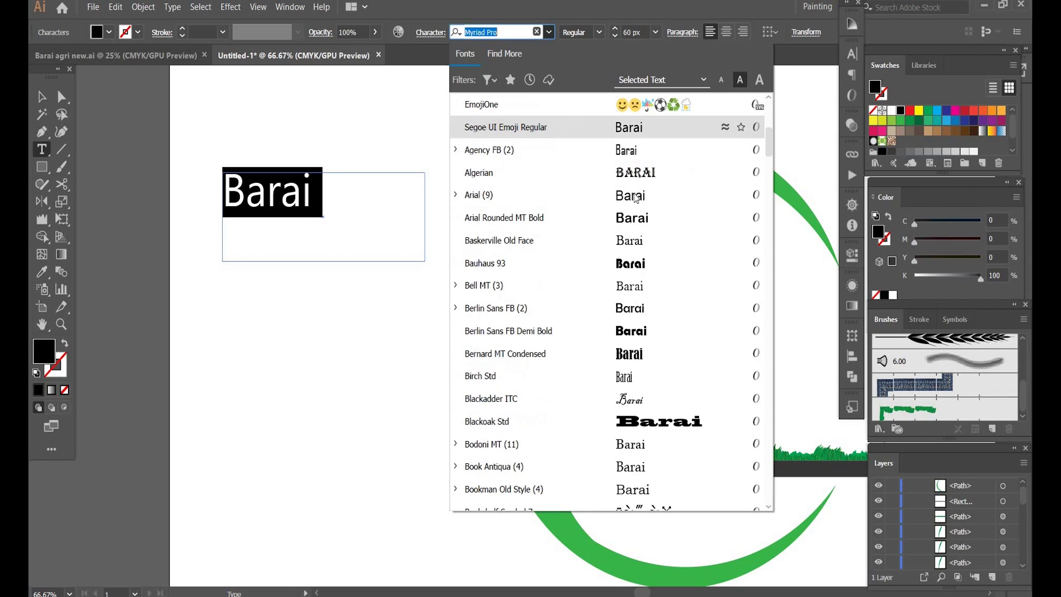
{"action": "scroll", "coordinate": [635, 198], "scroll_direction": "down", "scroll_amount": 2}
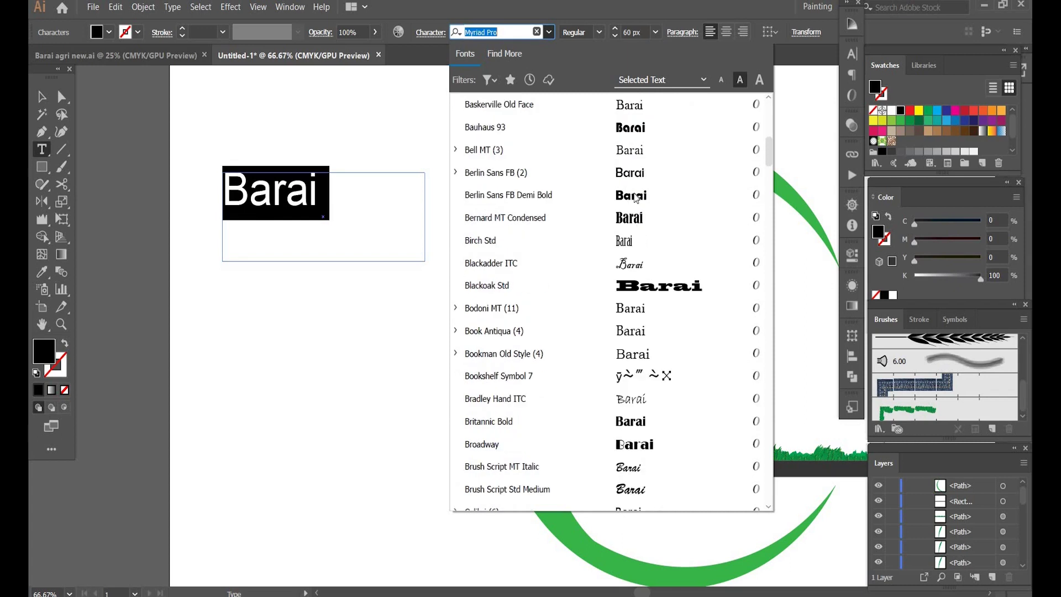
{"action": "scroll", "coordinate": [636, 198], "scroll_direction": "down", "scroll_amount": 2}
{"action": "scroll", "coordinate": [636, 198], "scroll_direction": "down", "scroll_amount": 3}
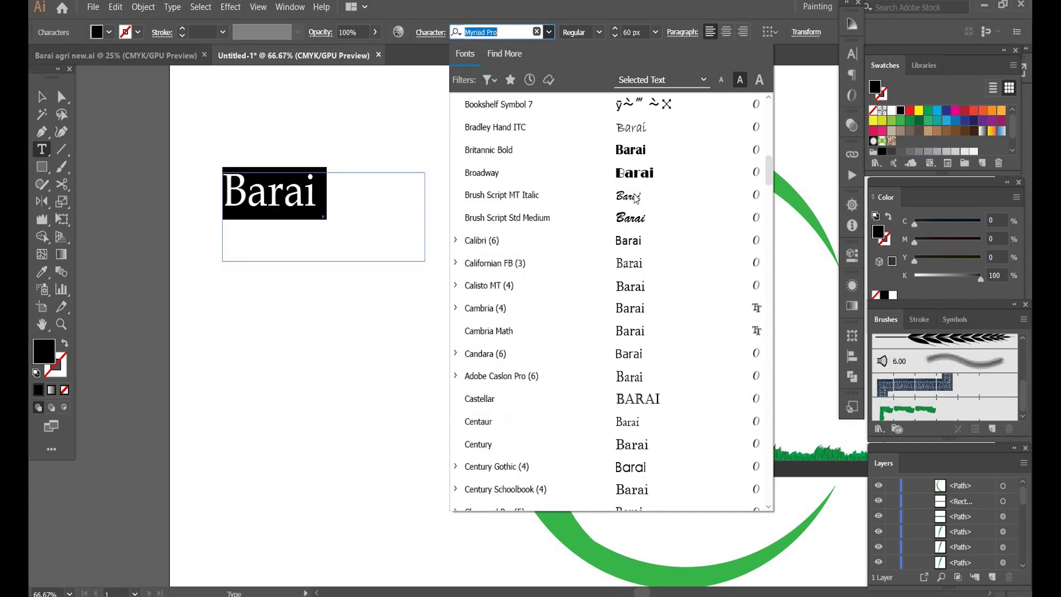
{"action": "scroll", "coordinate": [635, 198], "scroll_direction": "down", "scroll_amount": 1}
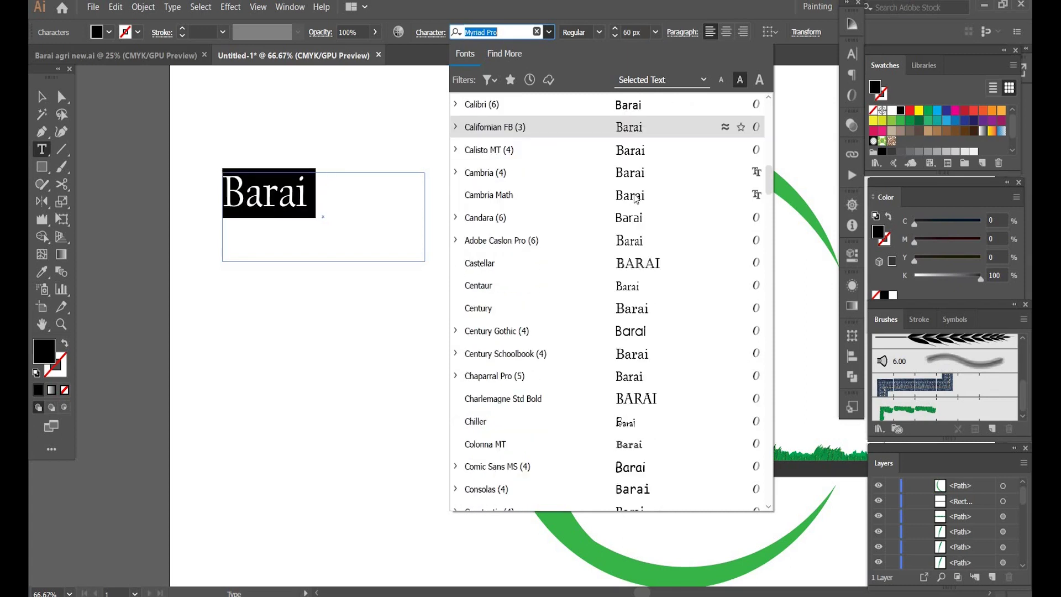
{"action": "scroll", "coordinate": [635, 198], "scroll_direction": "down", "scroll_amount": 2}
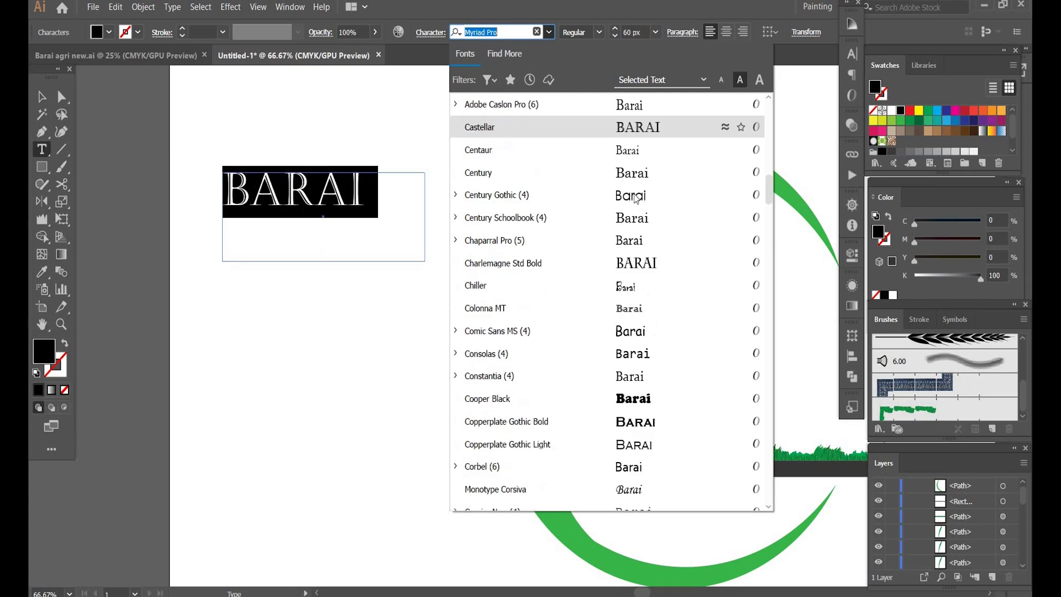
{"action": "scroll", "coordinate": [636, 198], "scroll_direction": "down", "scroll_amount": 2}
{"action": "scroll", "coordinate": [635, 199], "scroll_direction": "down", "scroll_amount": 2}
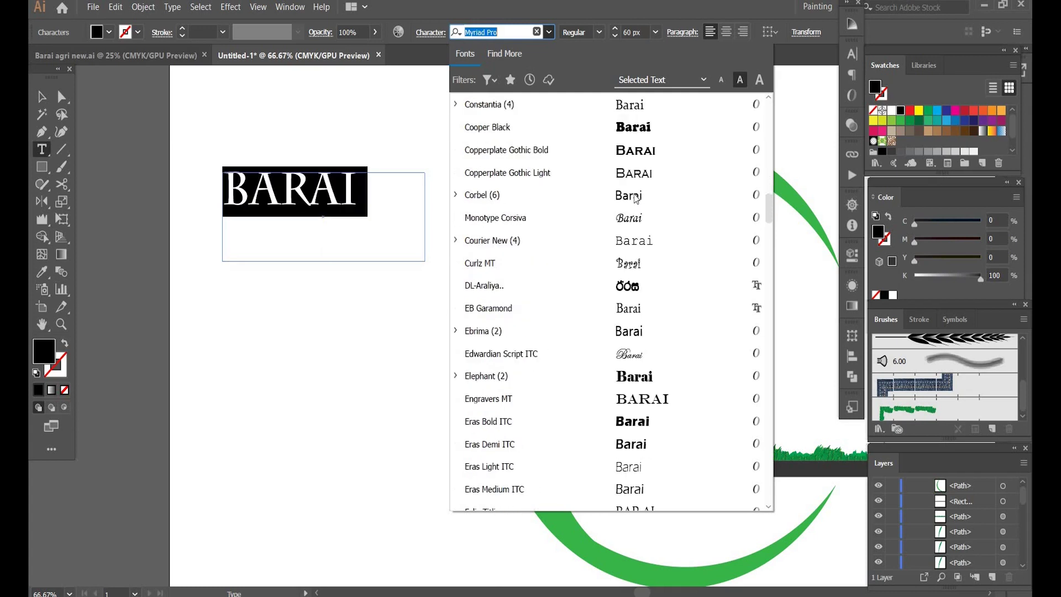
{"action": "scroll", "coordinate": [636, 199], "scroll_direction": "down", "scroll_amount": 2}
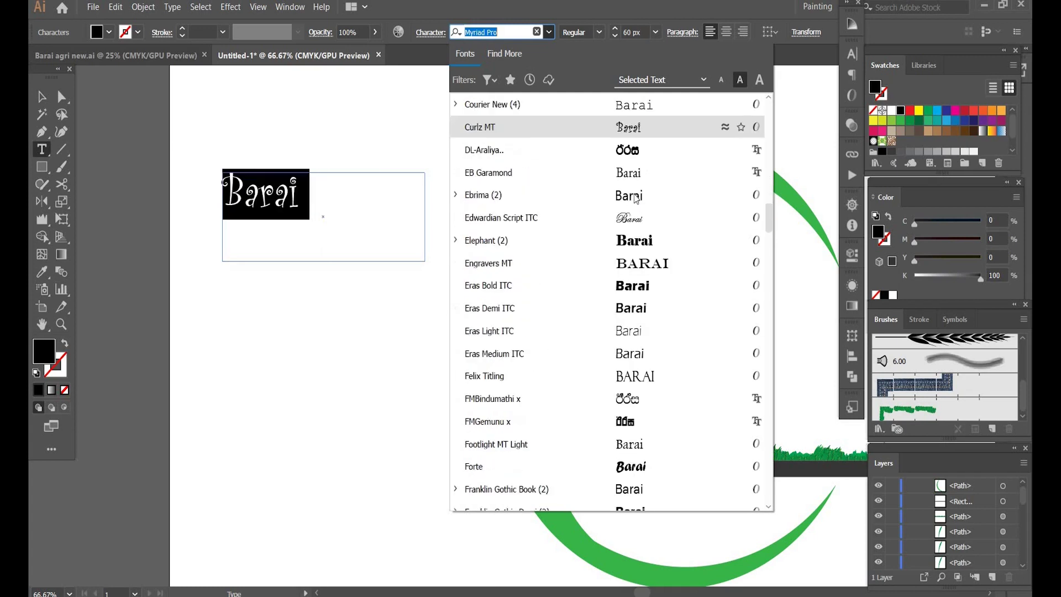
{"action": "scroll", "coordinate": [636, 200], "scroll_direction": "down", "scroll_amount": 1}
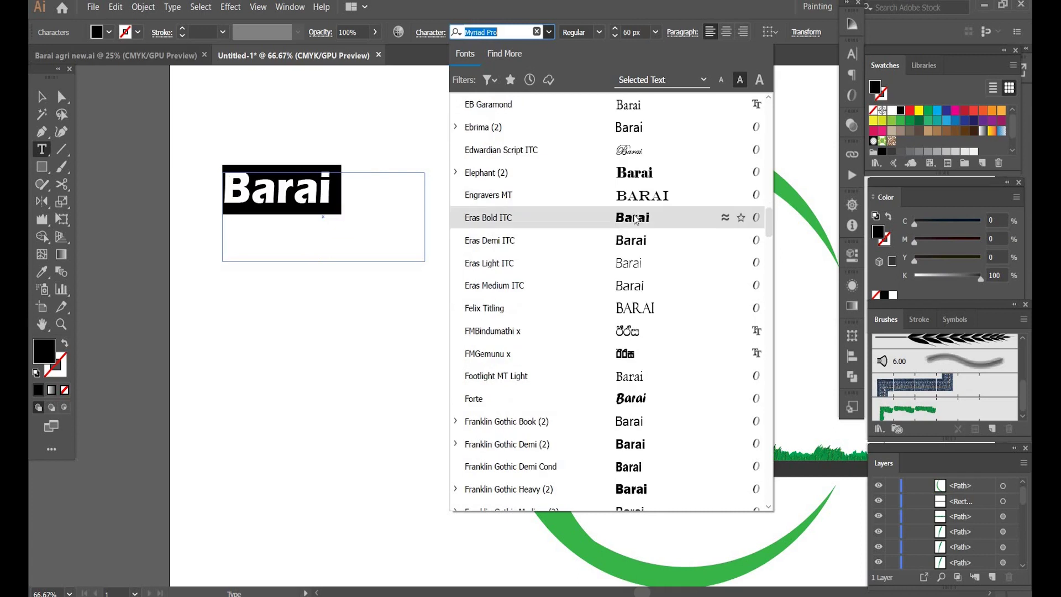
{"action": "left_click", "coordinate": [636, 218]}
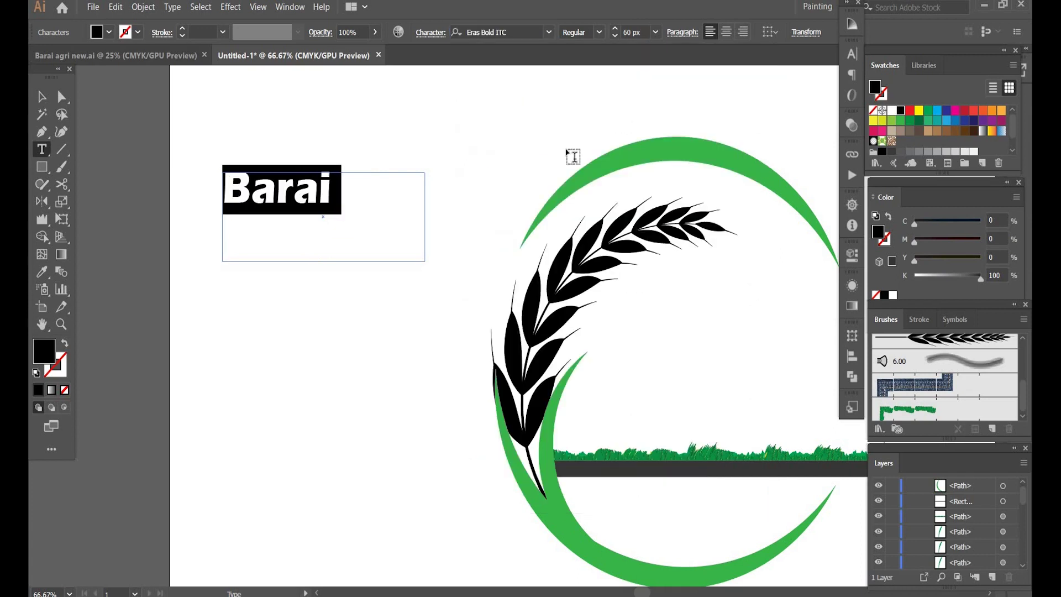
{"action": "key", "text": "BackSpace"}
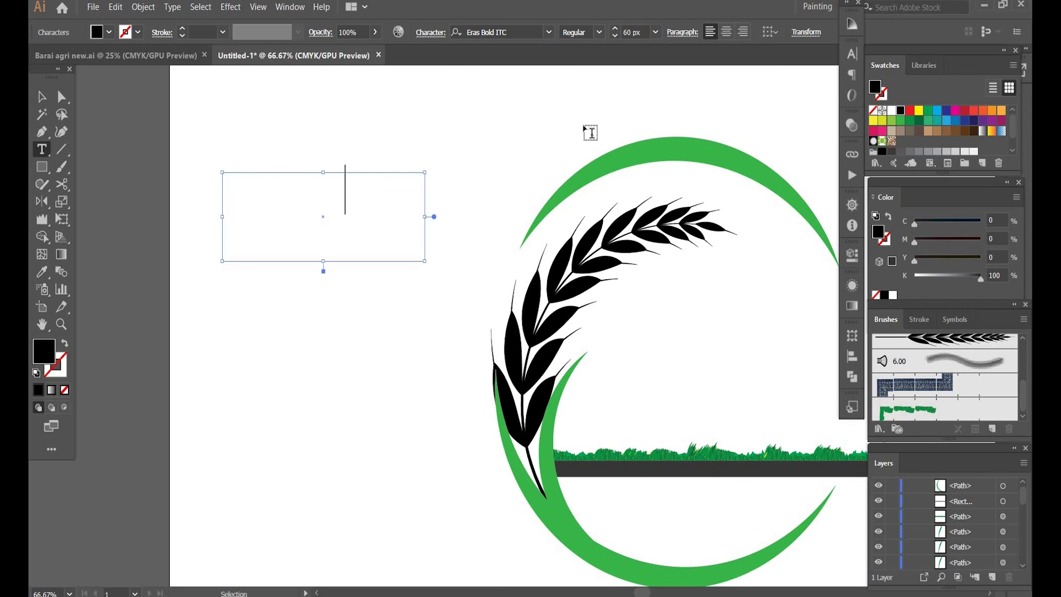
{"action": "key", "text": "ctrl+z"}
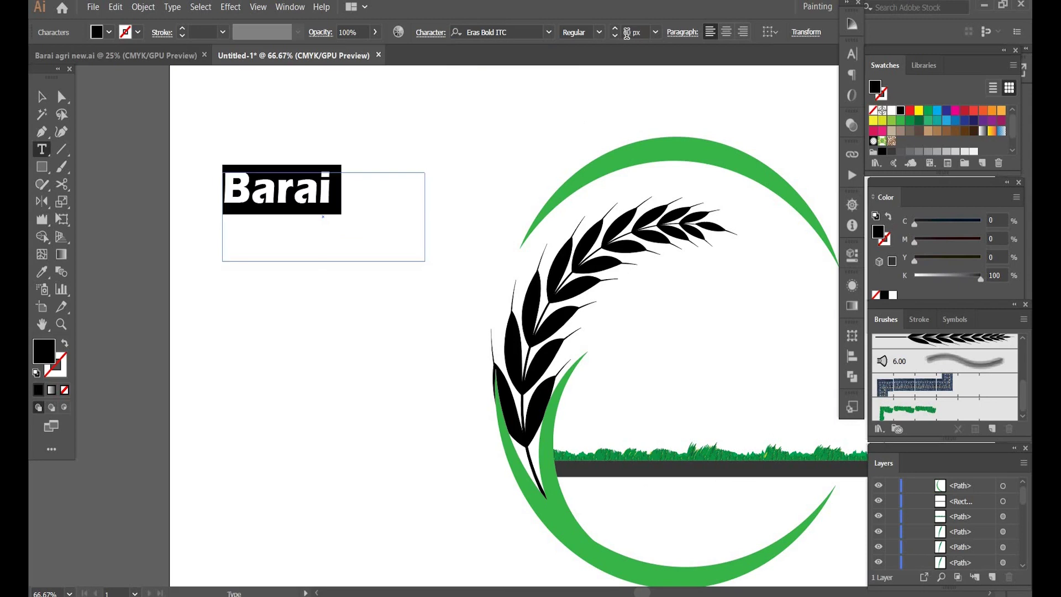
- Set the "Barai" text's font size to 70 px and finish editing the text
{"action": "left_click", "coordinate": [625, 32]}
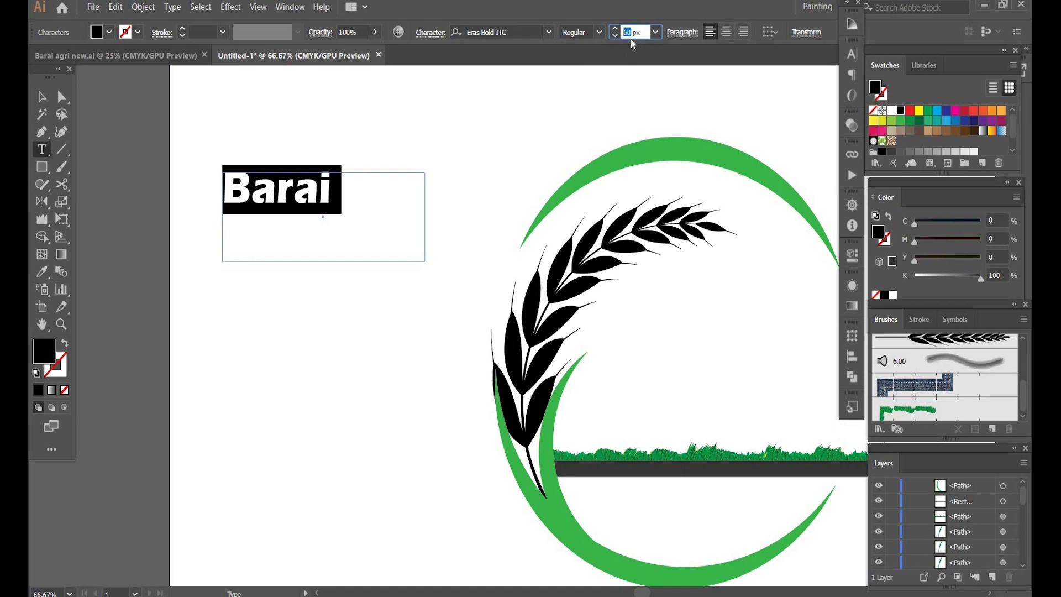
{"action": "type", "text": "7"}
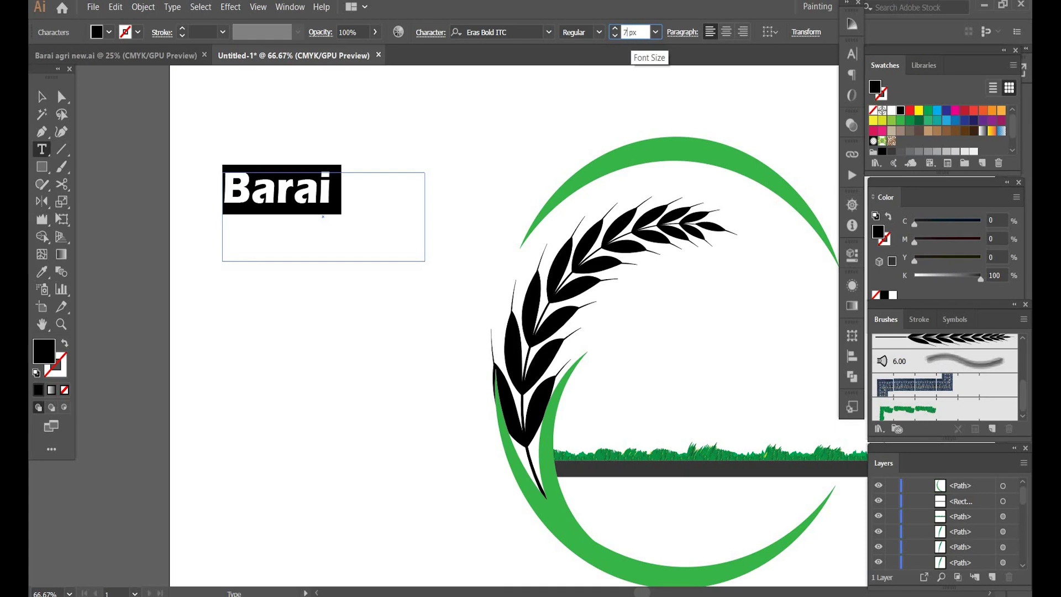
{"action": "type", "text": "0"}
{"action": "key", "text": "Return"}
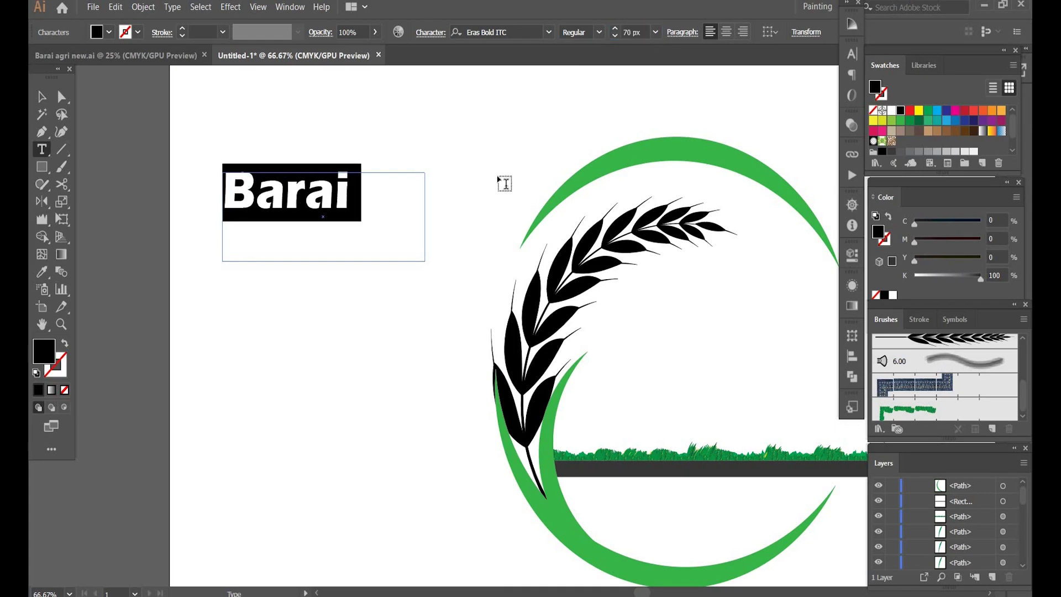
{"action": "key", "text": "Escape"}
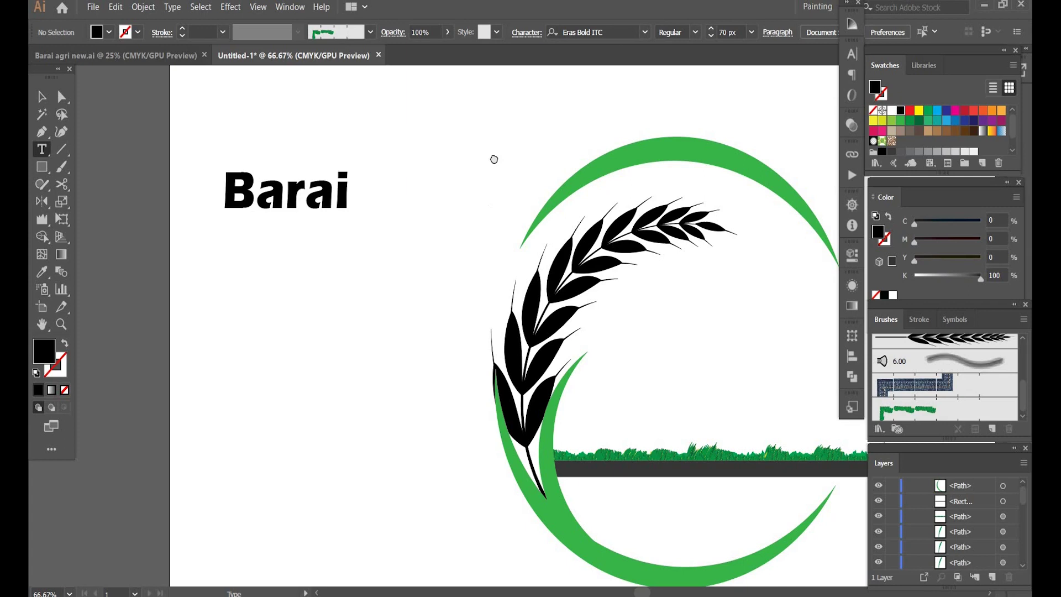
- Enlarge the "Barai" text to 100 px and position it just above the grass over the right half of the soil bar
{"action": "left_click_drag", "start_coordinate": [317, 205], "coordinate": [244, 234]}
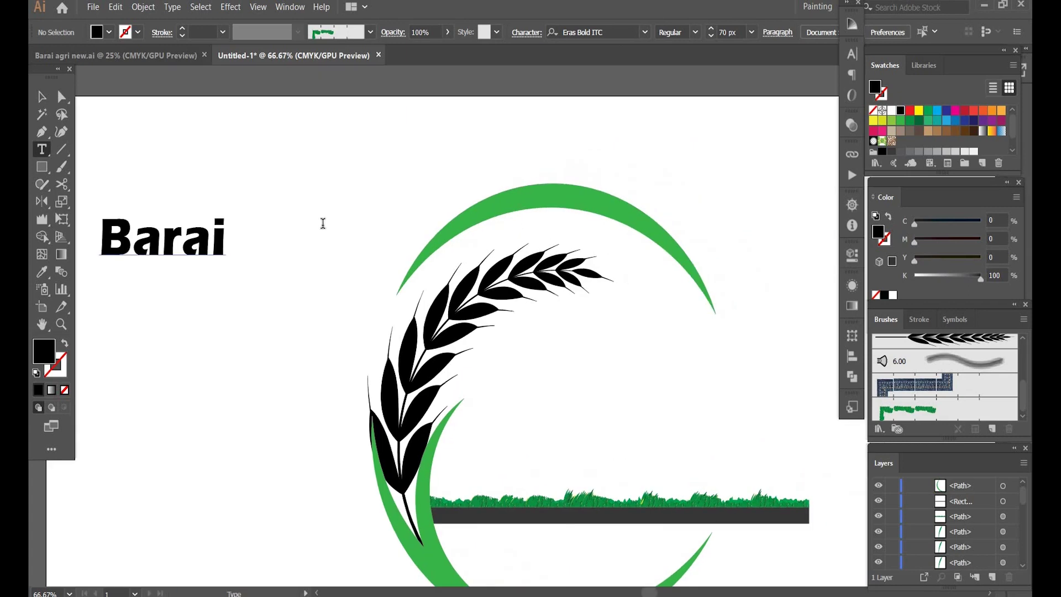
{"action": "key", "text": "v"}
{"action": "left_click_drag", "start_coordinate": [206, 307], "coordinate": [697, 415]}
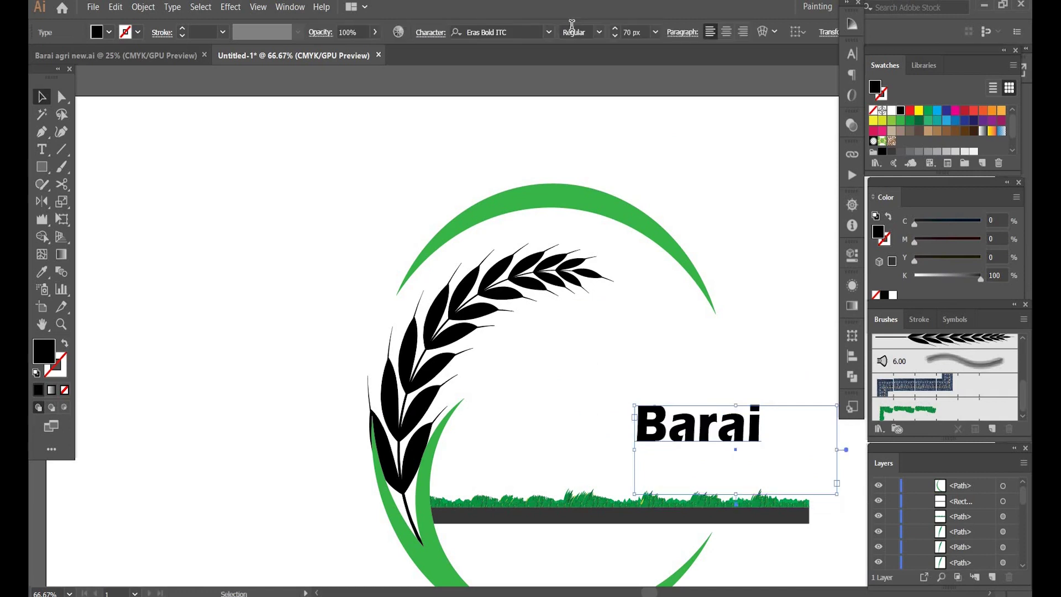
{"action": "left_click", "coordinate": [628, 29]}
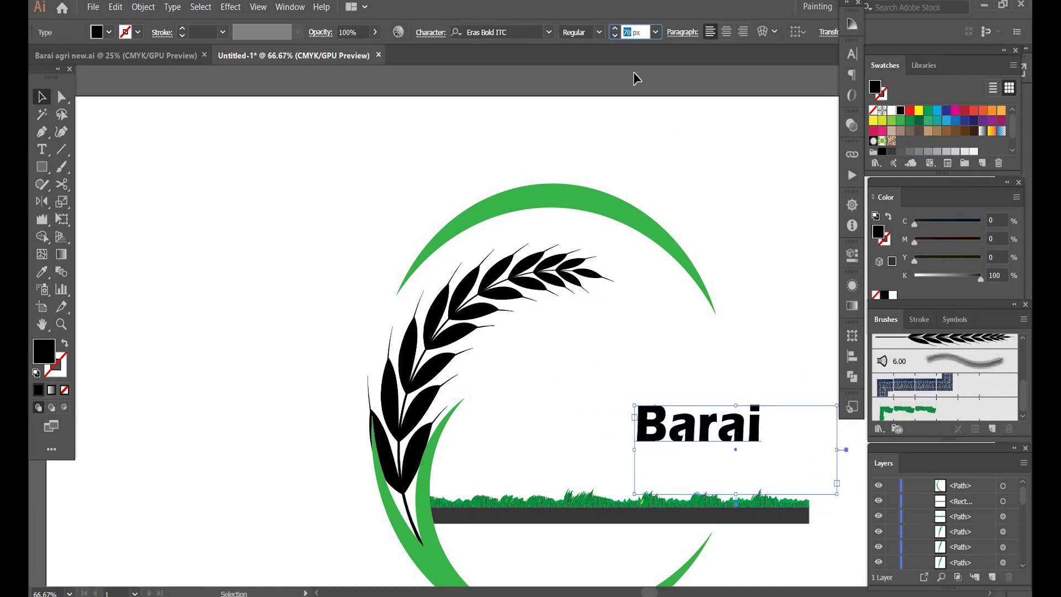
{"action": "type", "text": "100"}
{"action": "key", "text": "Return"}
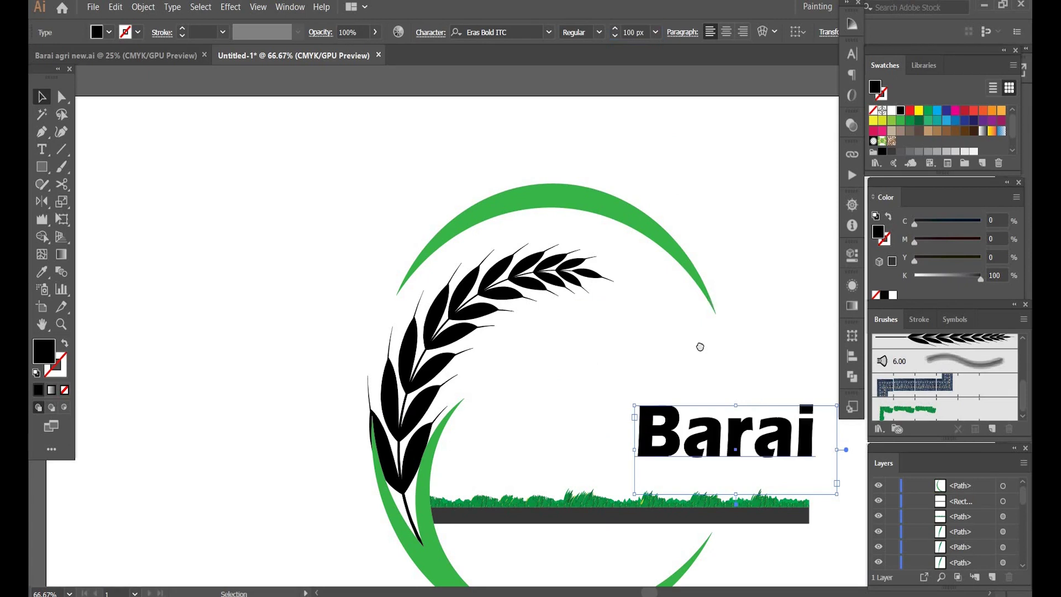
{"action": "left_click_drag", "start_coordinate": [700, 346], "coordinate": [502, 233]}
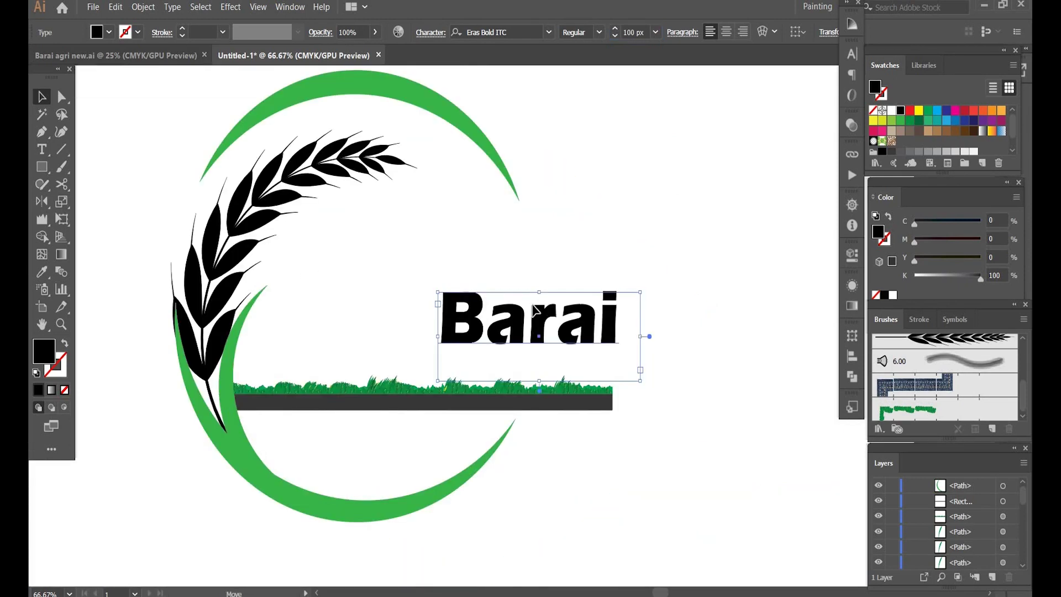
{"action": "mouse_move", "coordinate": [578, 331]}
{"action": "left_mouse_down"}
{"action": "mouse_move", "coordinate": [521, 315]}
{"action": "mouse_move", "coordinate": [574, 320]}
{"action": "left_mouse_up"}
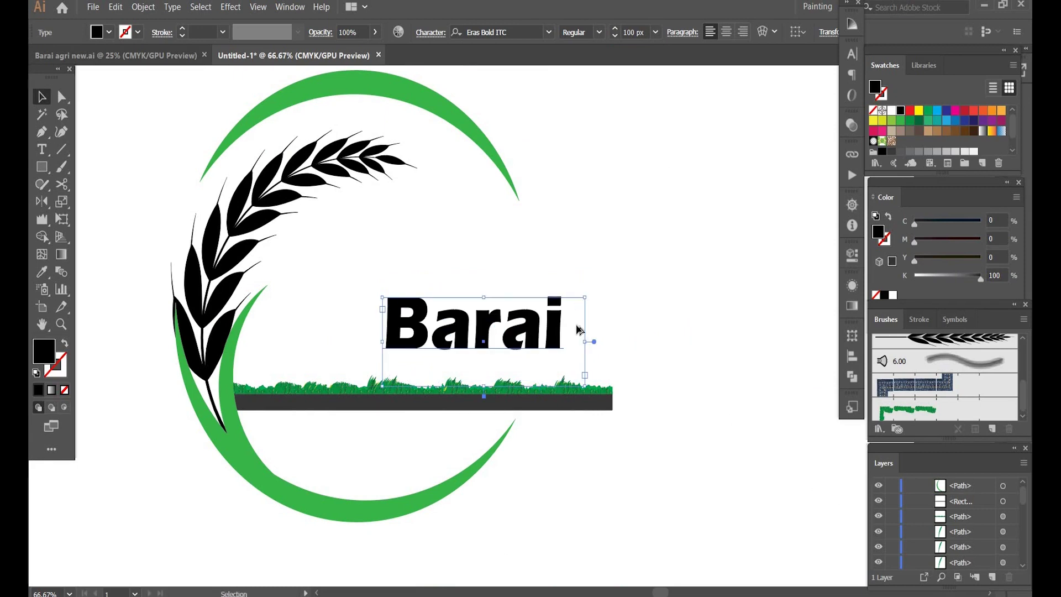
- Duplicate the "Barai" text about 97 mm to its right and replace the copy's wording with "Agro"
{"action": "left_click_drag", "start_coordinate": [527, 334], "coordinate": [715, 337]}
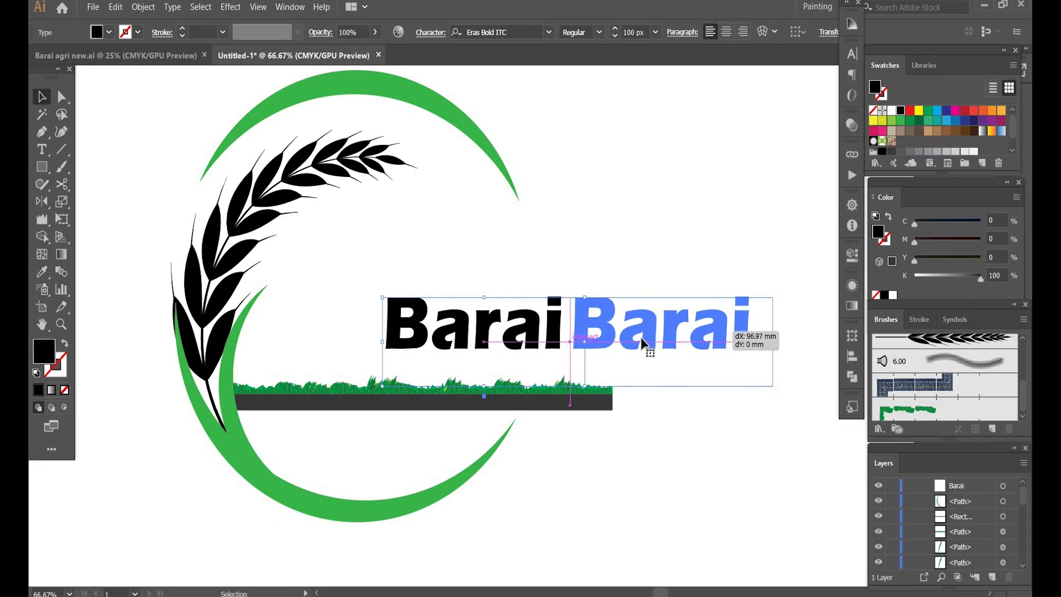
{"action": "double_click", "coordinate": [642, 340]}
{"action": "double_click", "coordinate": [642, 334]}
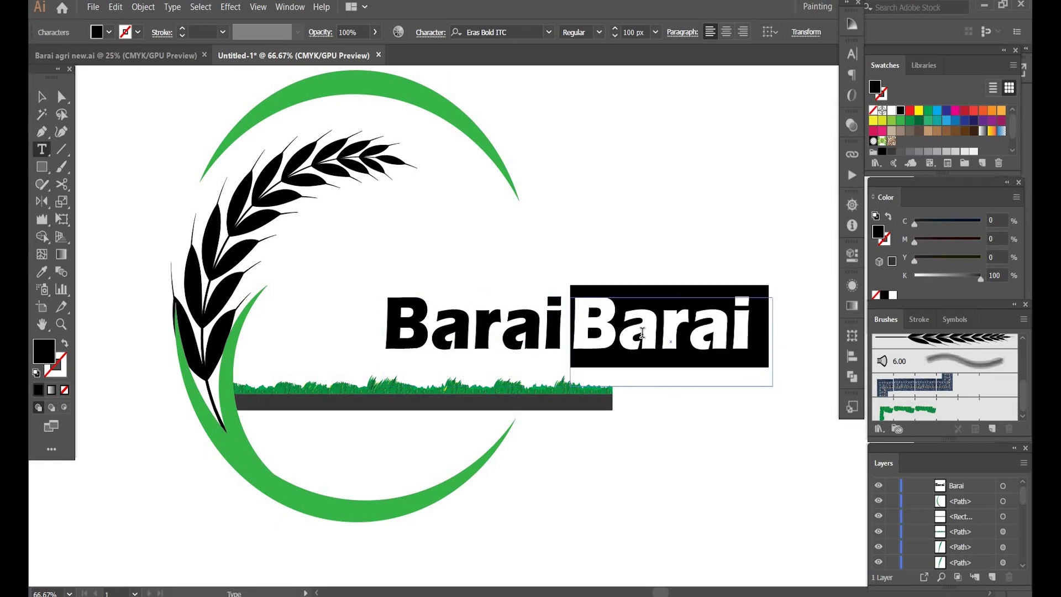
{"action": "type", "text": "A"}
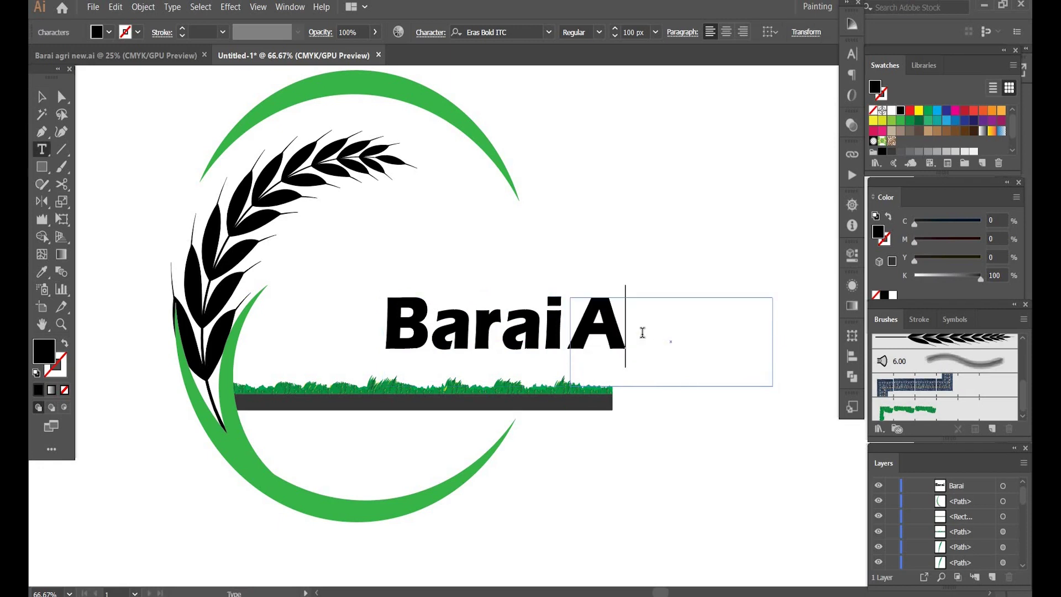
{"action": "type", "text": "gr"}
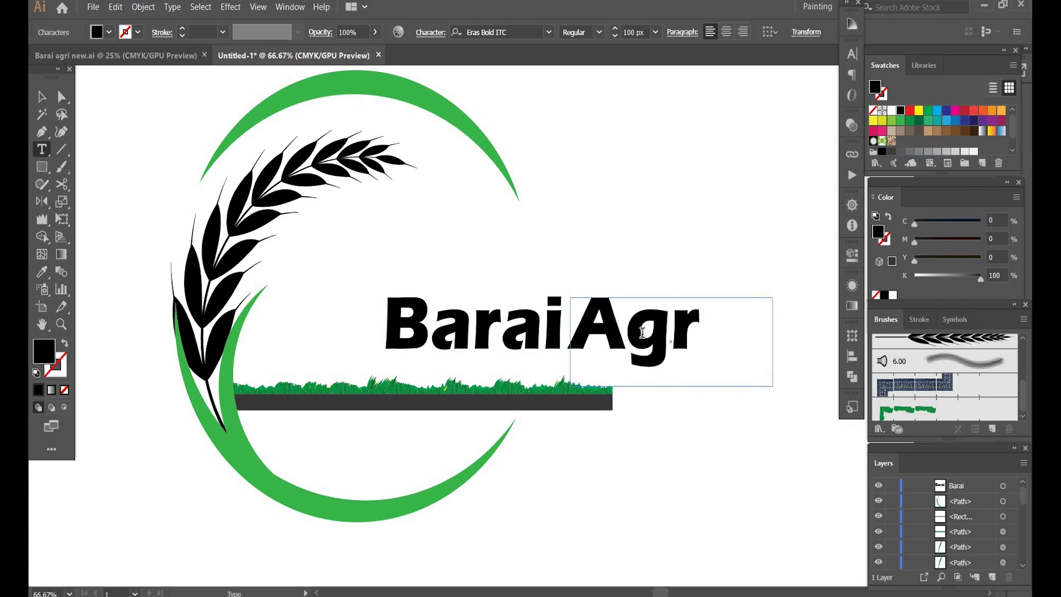
{"action": "type", "text": "o"}
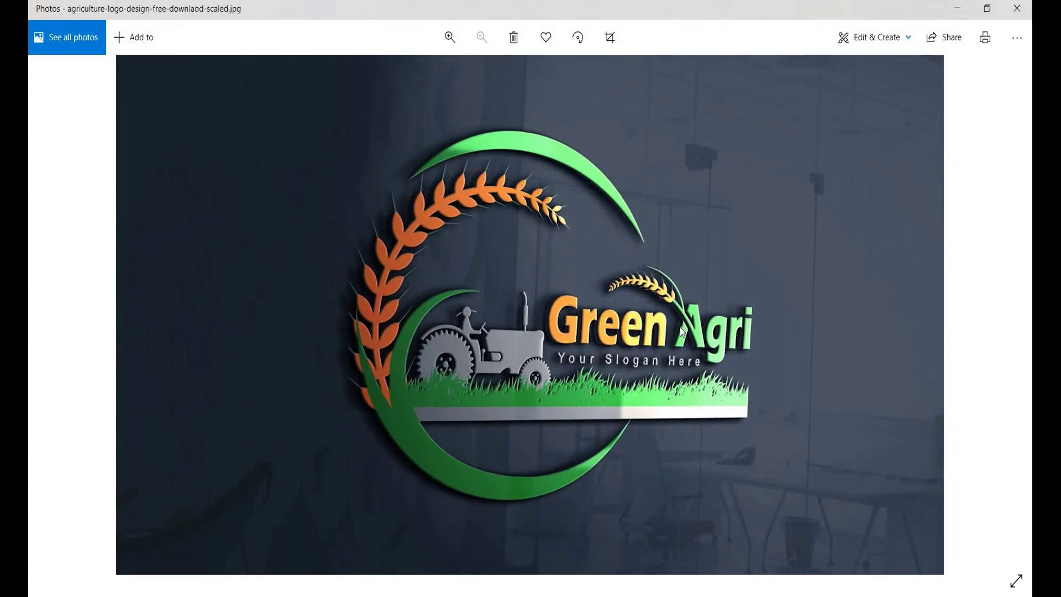
- Return to Illustrator from the reference image and correct the copied word to read "Agri"
{"action": "left_click", "coordinate": [958, 8]}
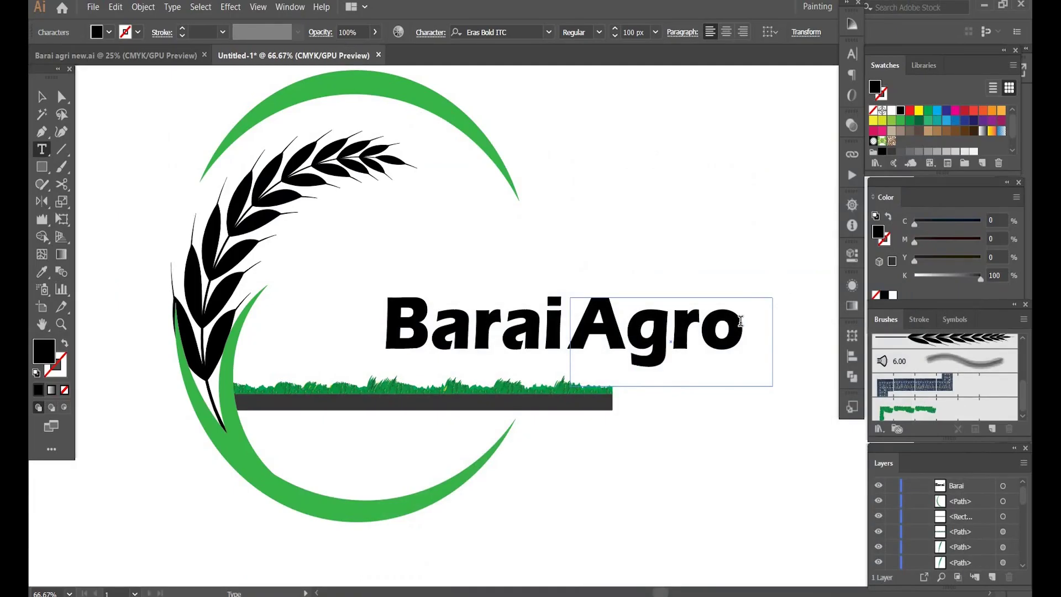
{"action": "key", "text": "BackSpace"}
{"action": "type", "text": "i"}
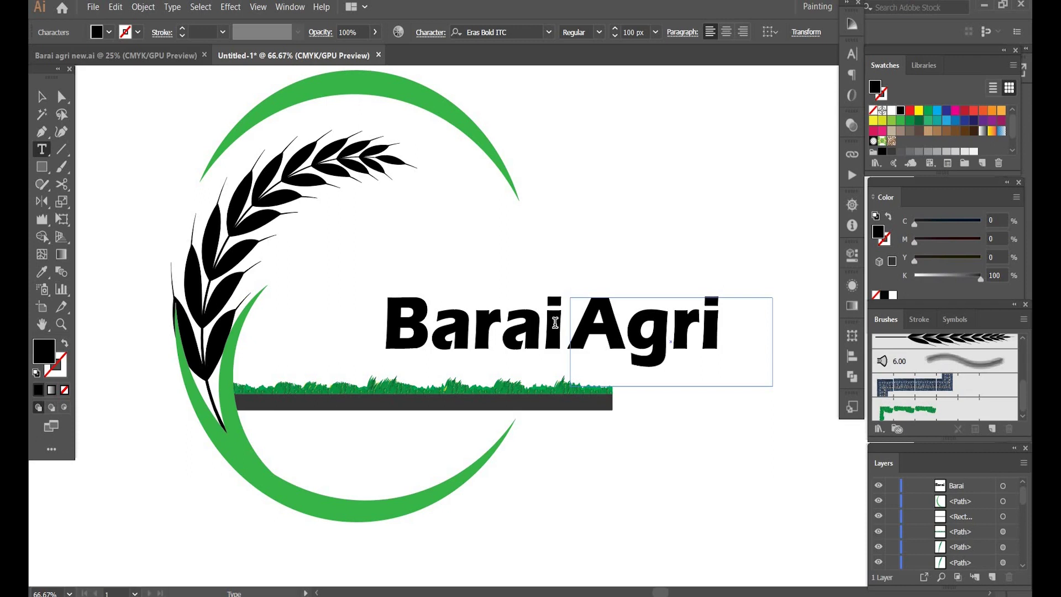
- Color the "Barai" text orange (M 50, Y 100) and the "Agri" text green (C 100, Y 100)
{"action": "left_click_drag", "start_coordinate": [554, 322], "coordinate": [497, 268]}
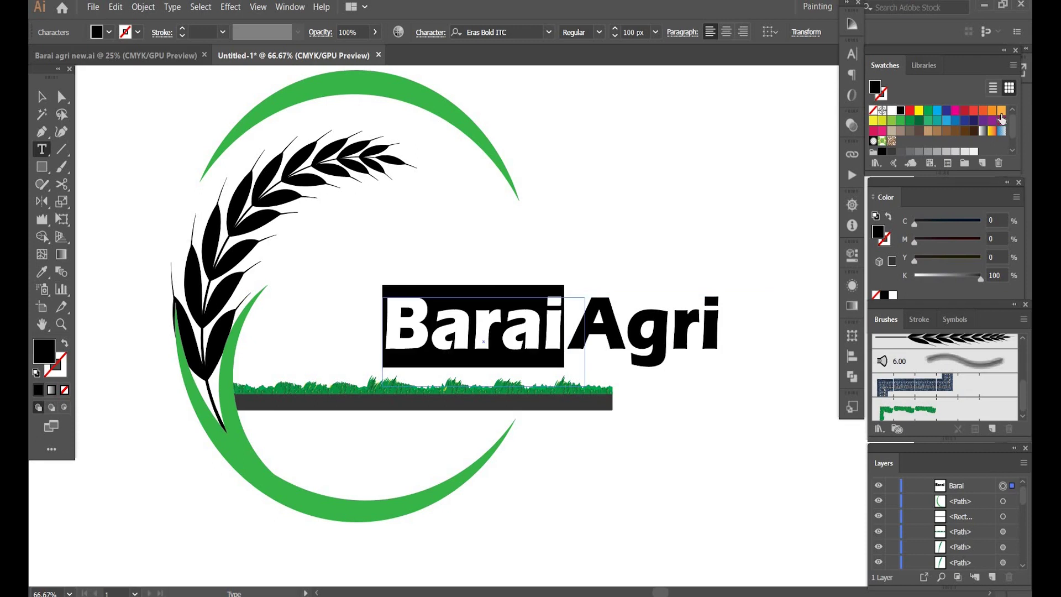
{"action": "left_click", "coordinate": [992, 111]}
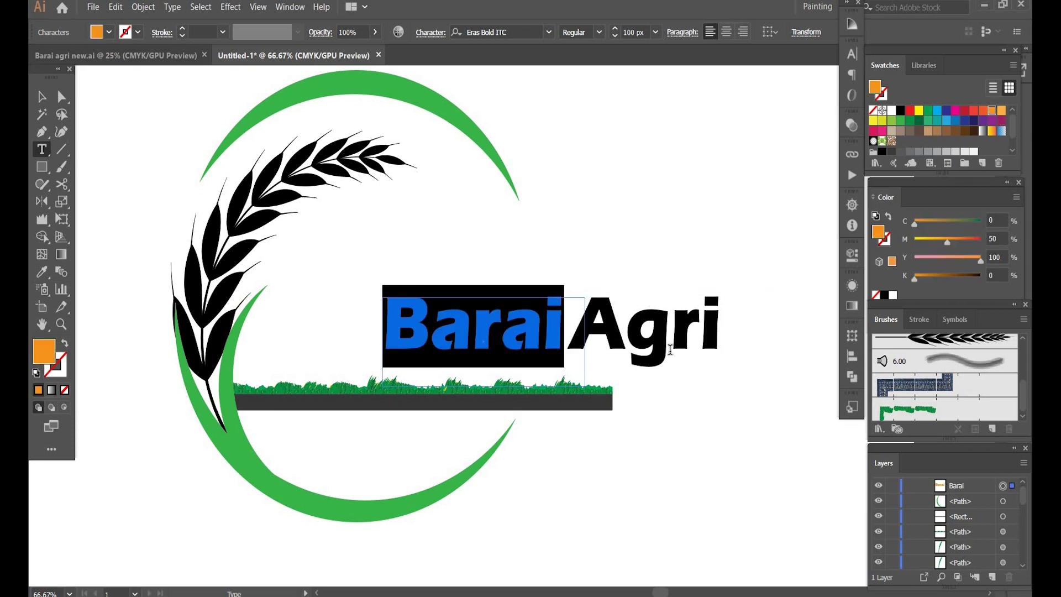
{"action": "left_click", "coordinate": [724, 336]}
{"action": "key", "text": "shift+Left"}
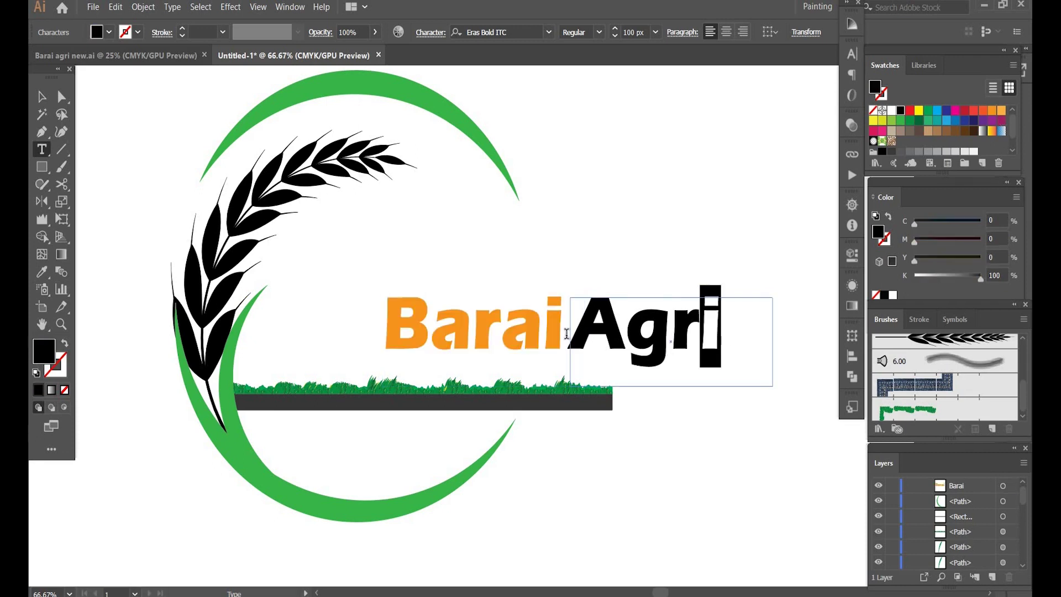
{"action": "left_click_drag", "start_coordinate": [567, 333], "coordinate": [566, 333]}
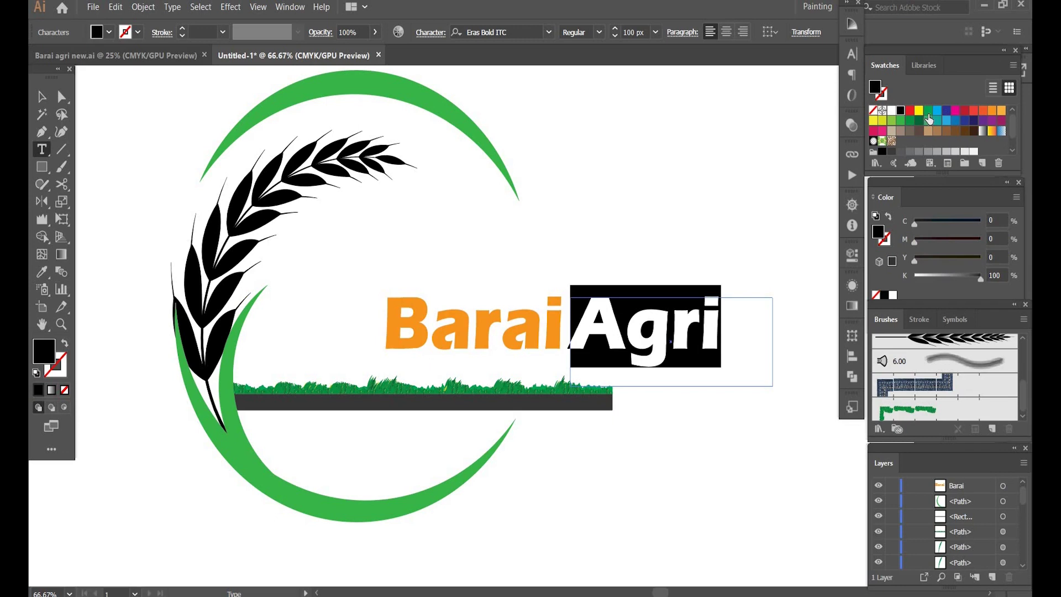
{"action": "left_click", "coordinate": [928, 111]}
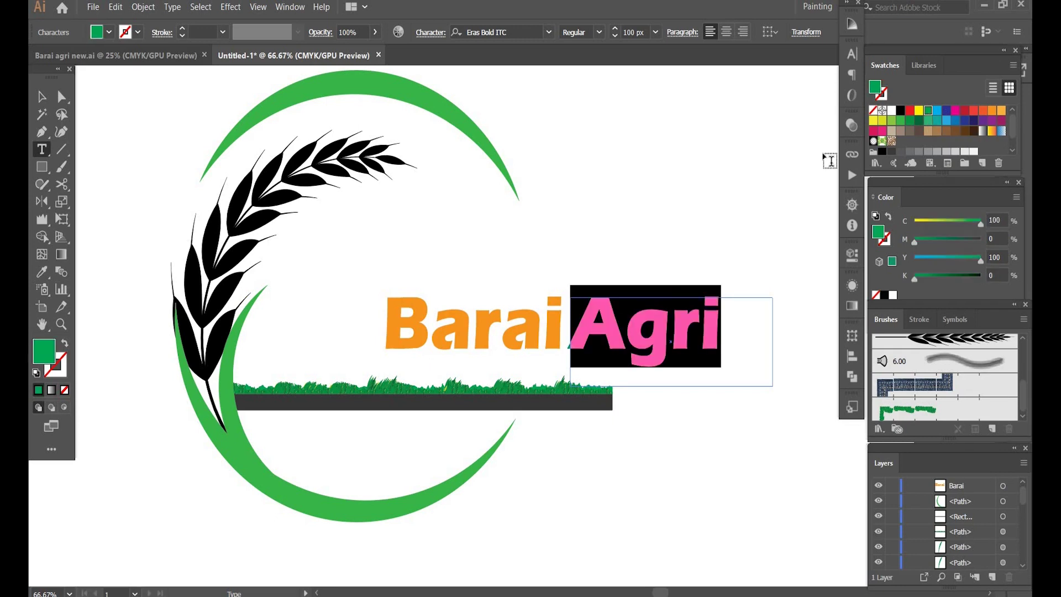
{"action": "left_click", "coordinate": [827, 160], "text": "ctrl"}
- Expand the object and fill of both "Barai" and "Agri" texts into outlines and ungroup them into separate letters
{"action": "key", "text": "space"}
{"action": "left_click_drag", "start_coordinate": [635, 197], "coordinate": [661, 141]}
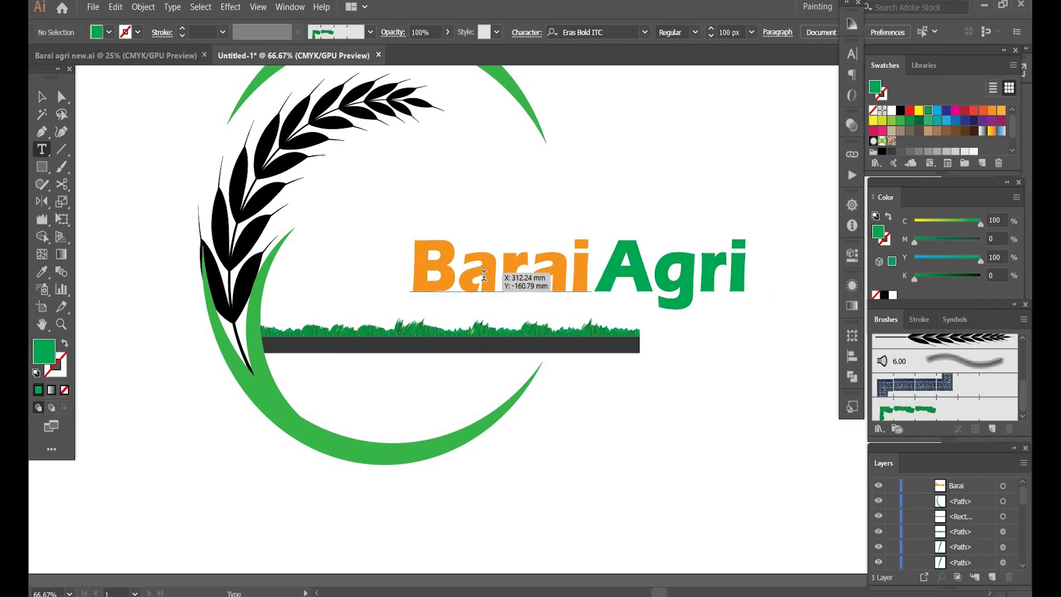
{"action": "key", "text": "v"}
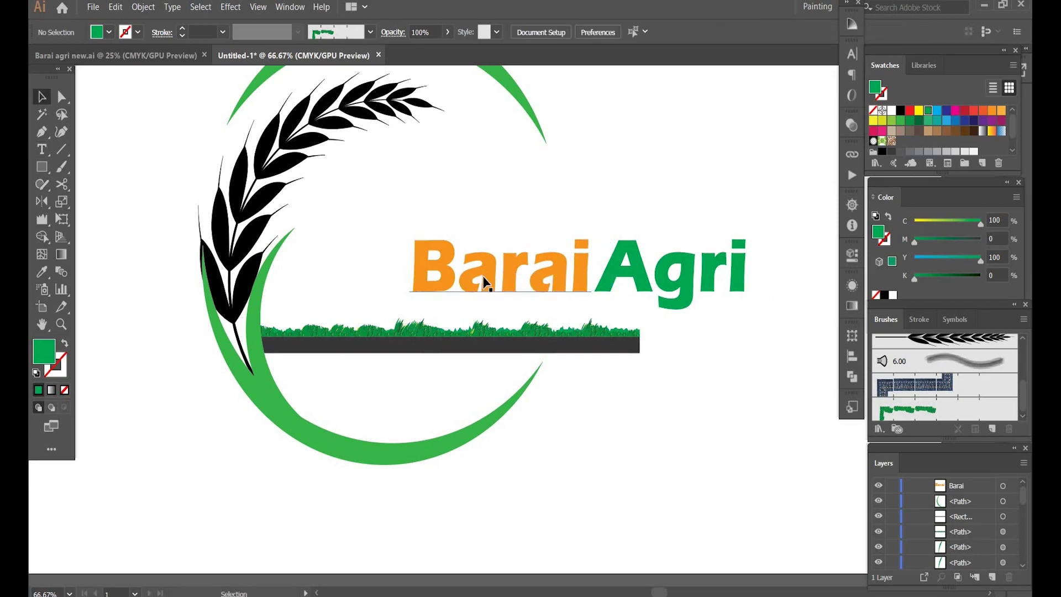
{"action": "left_click", "coordinate": [485, 283]}
{"action": "left_click", "coordinate": [687, 272], "text": "shift"}
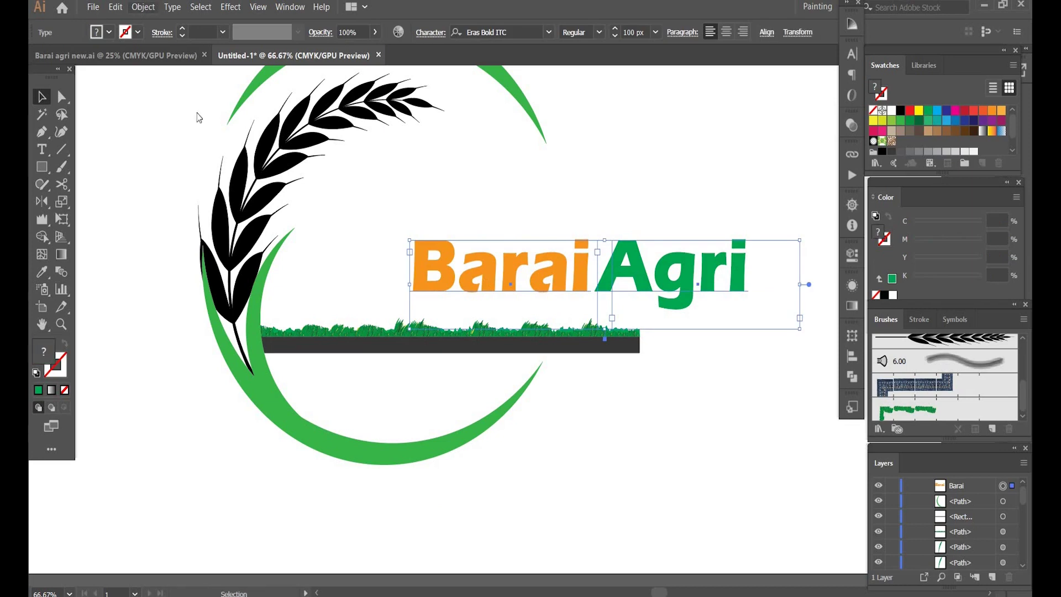
{"action": "key", "text": "alt+o"}
{"action": "left_click", "coordinate": [198, 144]}
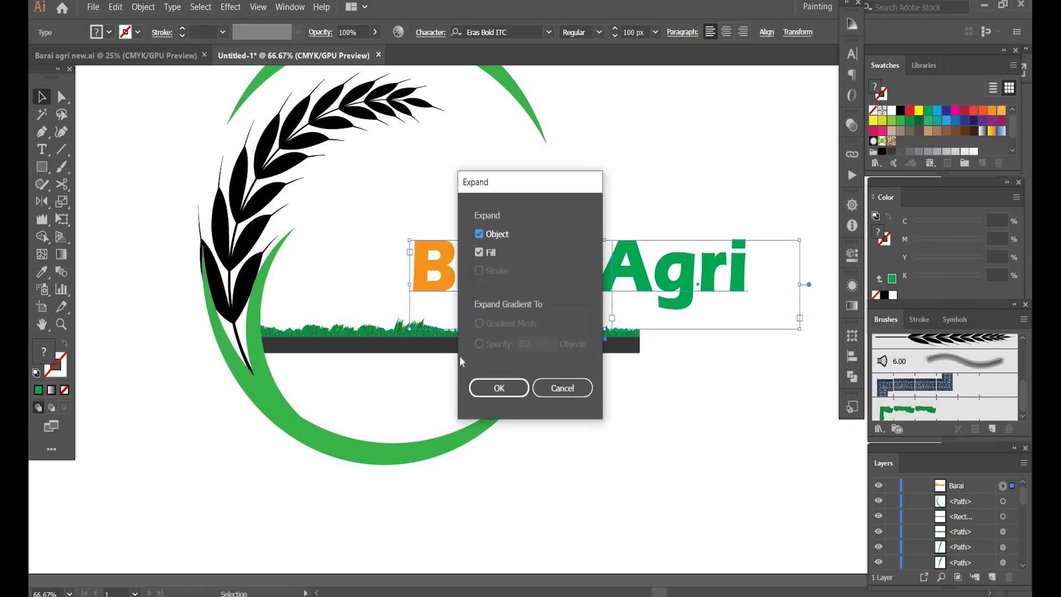
{"action": "left_click", "coordinate": [487, 383]}
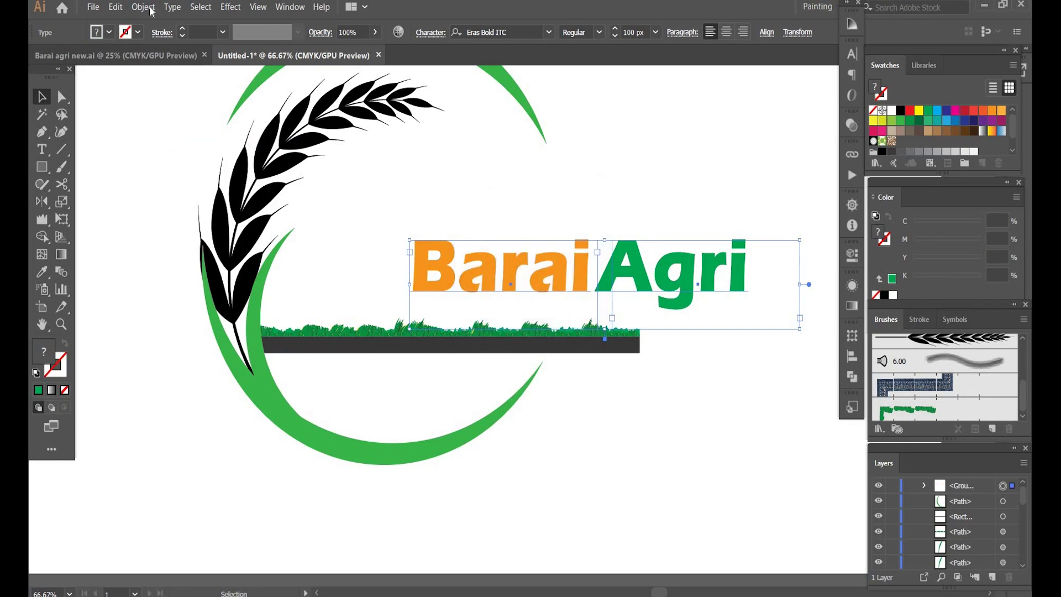
{"action": "key", "text": "alt+o"}
{"action": "left_click", "coordinate": [199, 70]}
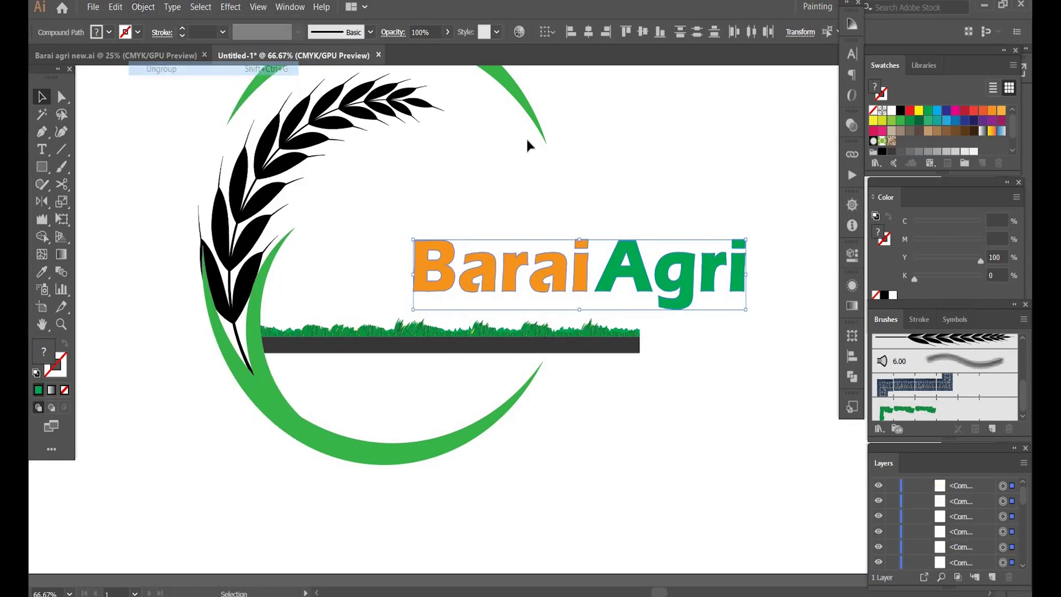
- Inspect the outline points of the letter "A" in "Agri" and switch to the reference logo in Photos for comparison
{"action": "left_click_drag", "start_coordinate": [648, 220], "coordinate": [596, 184]}
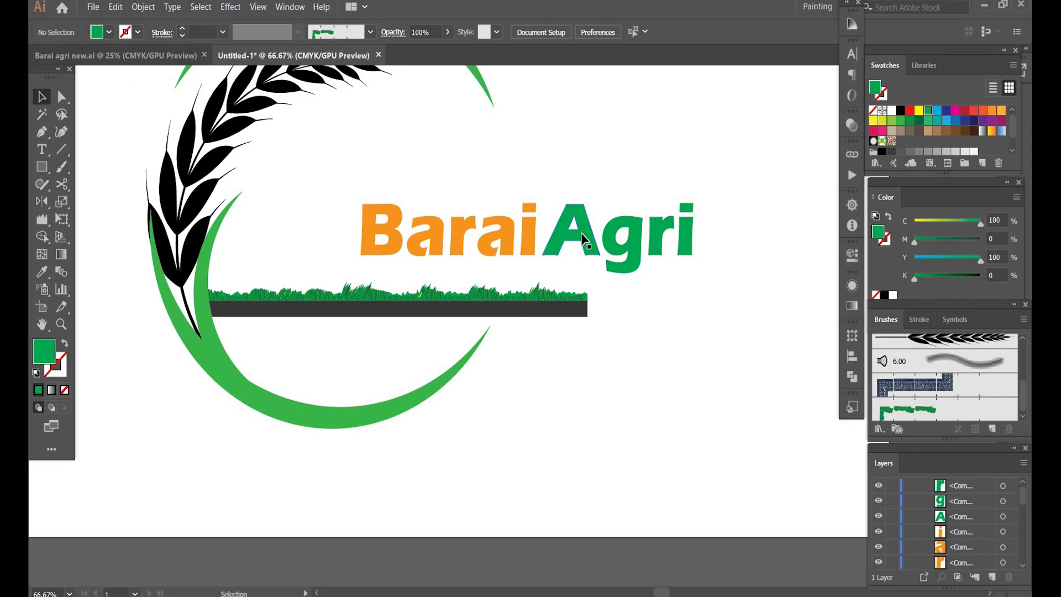
{"action": "key", "text": "a"}
{"action": "key", "text": "a"}
{"action": "left_click", "coordinate": [588, 207]}
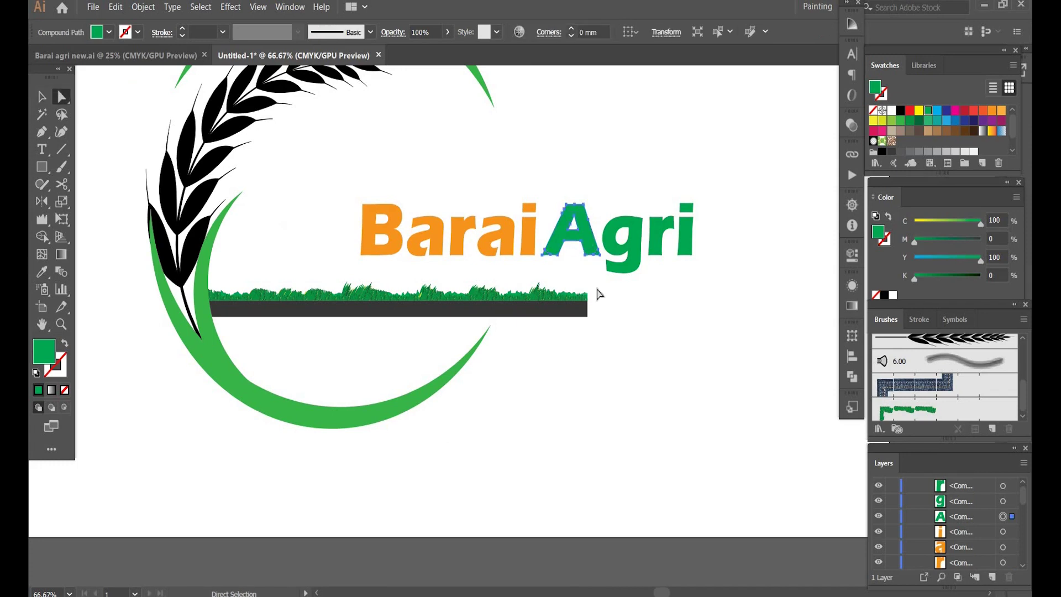
{"action": "left_click", "coordinate": [547, 285]}
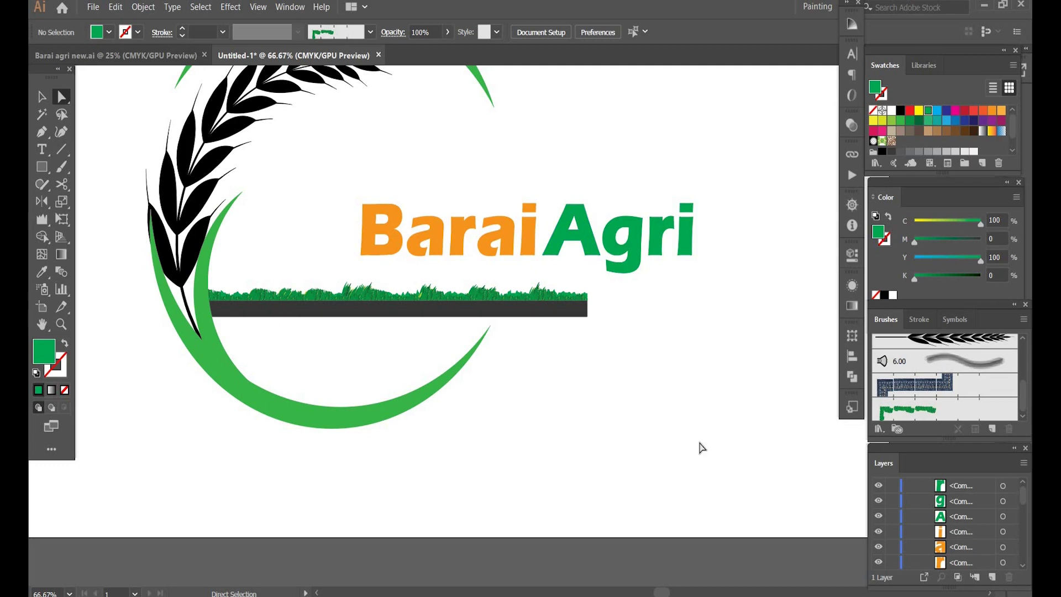
{"action": "key", "text": "alt+Tab"}
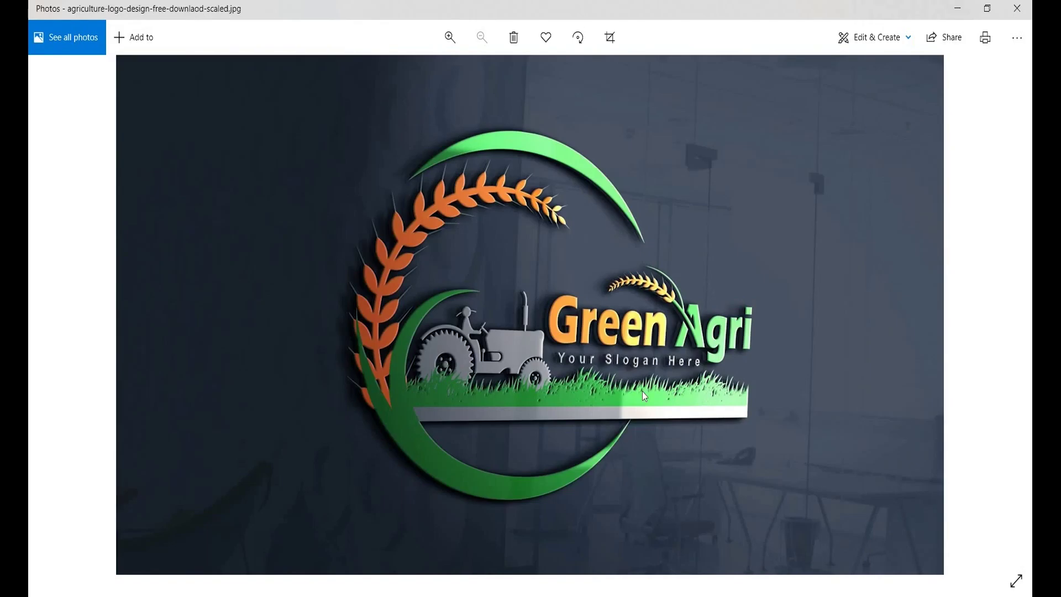
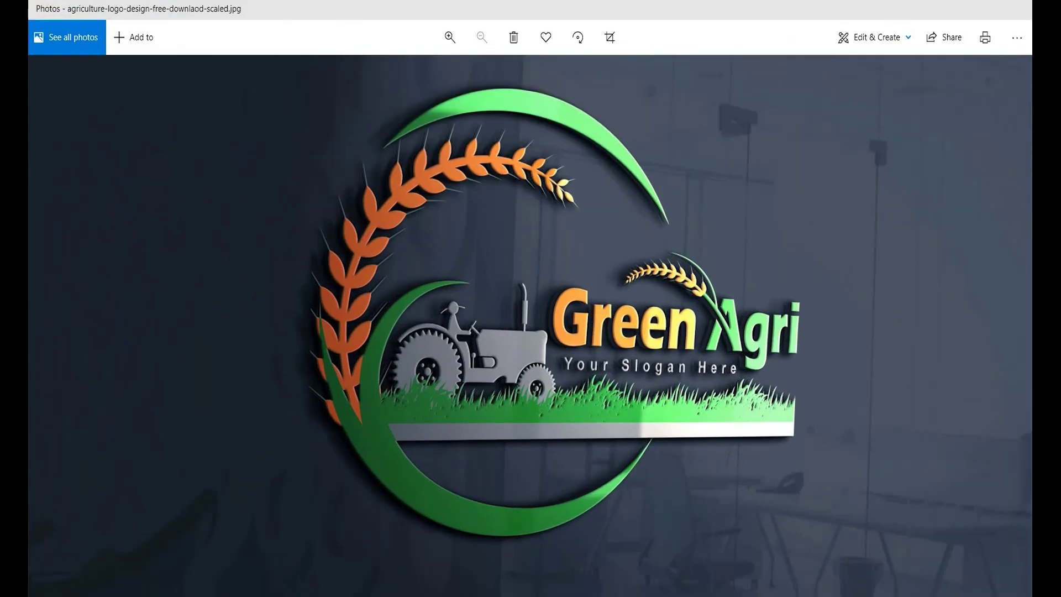
- Switch back to Illustrator and draw a circle about 50 mm in diameter over the gap between "Barai" and "Agri"
{"action": "left_click", "coordinate": [1016, 8]}
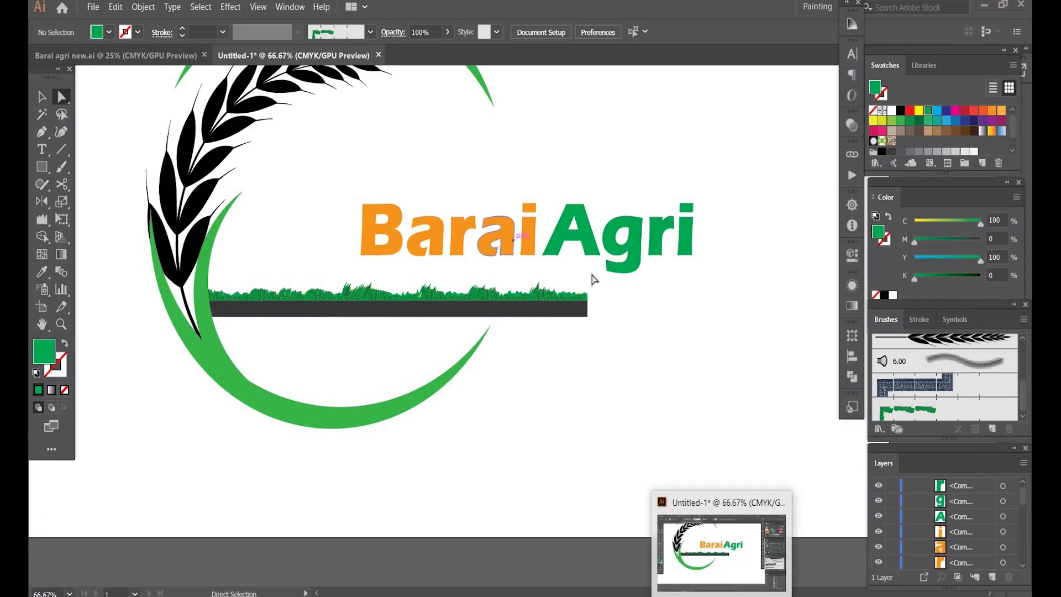
{"action": "left_click", "coordinate": [46, 134]}
{"action": "left_click", "coordinate": [289, 130]}
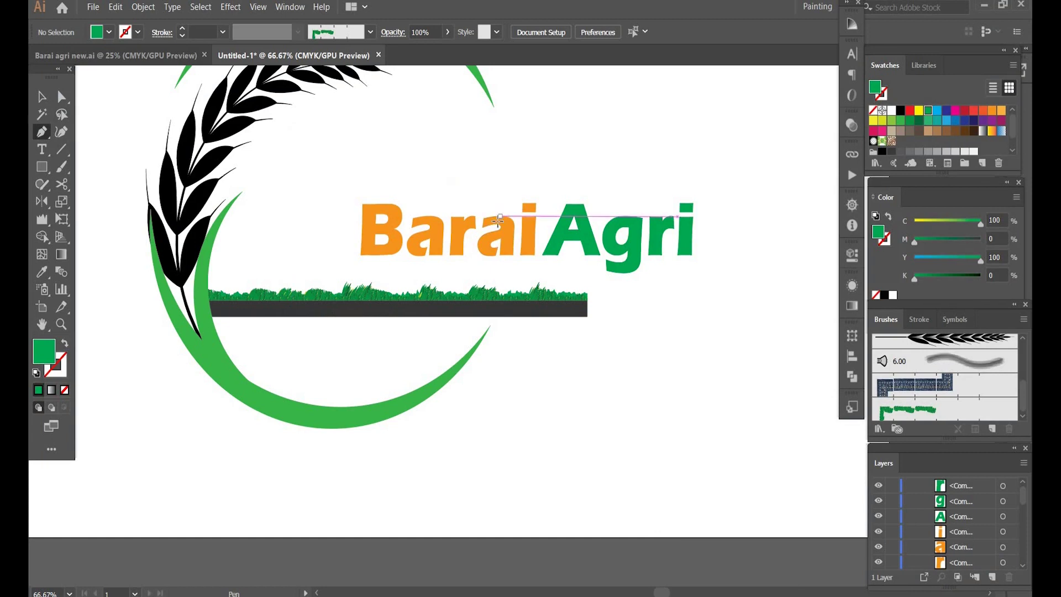
{"action": "key", "text": "l"}
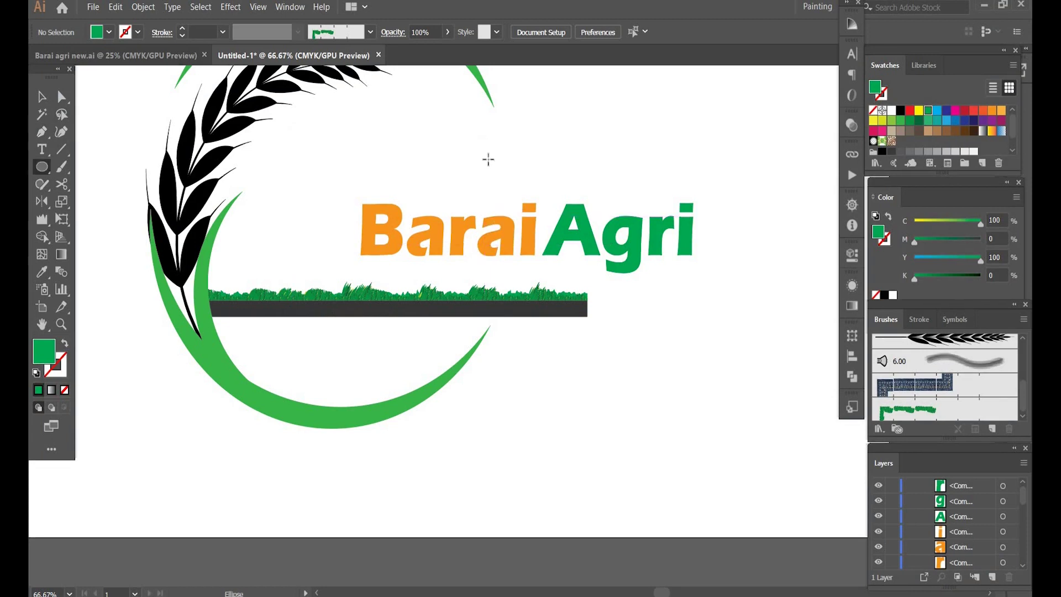
{"action": "left_click_drag", "start_coordinate": [482, 160], "coordinate": [579, 267]}
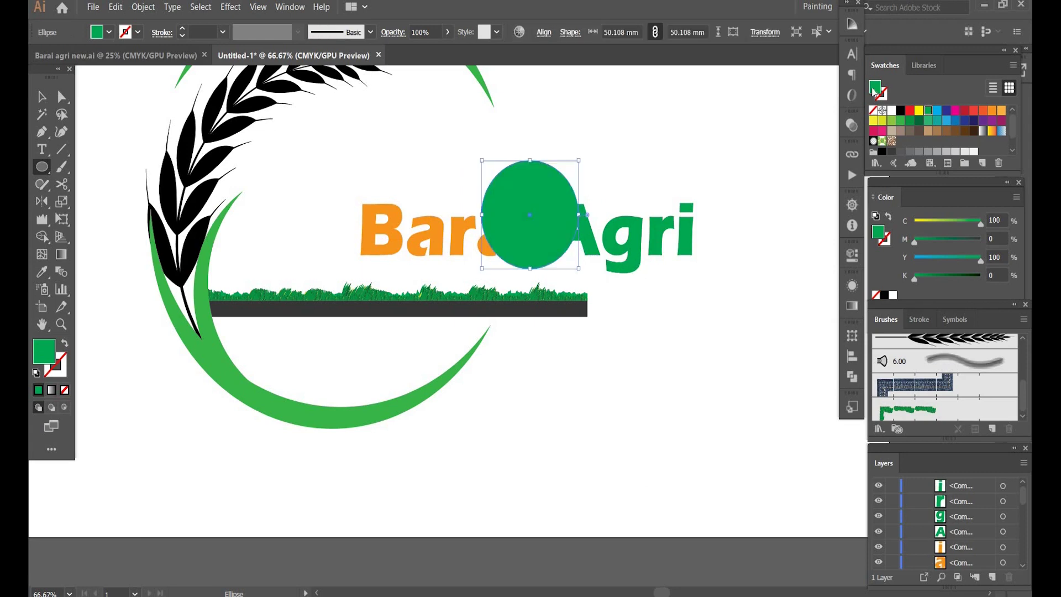
- Remove the circle's fill and give it a black stroke
{"action": "left_click", "coordinate": [873, 110]}
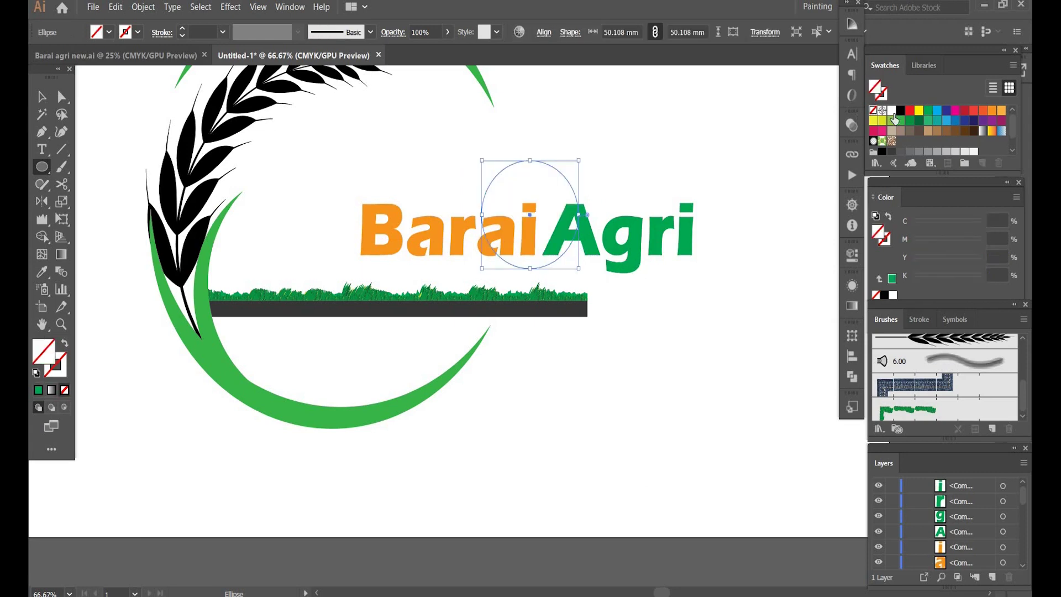
{"action": "left_click", "coordinate": [900, 110]}
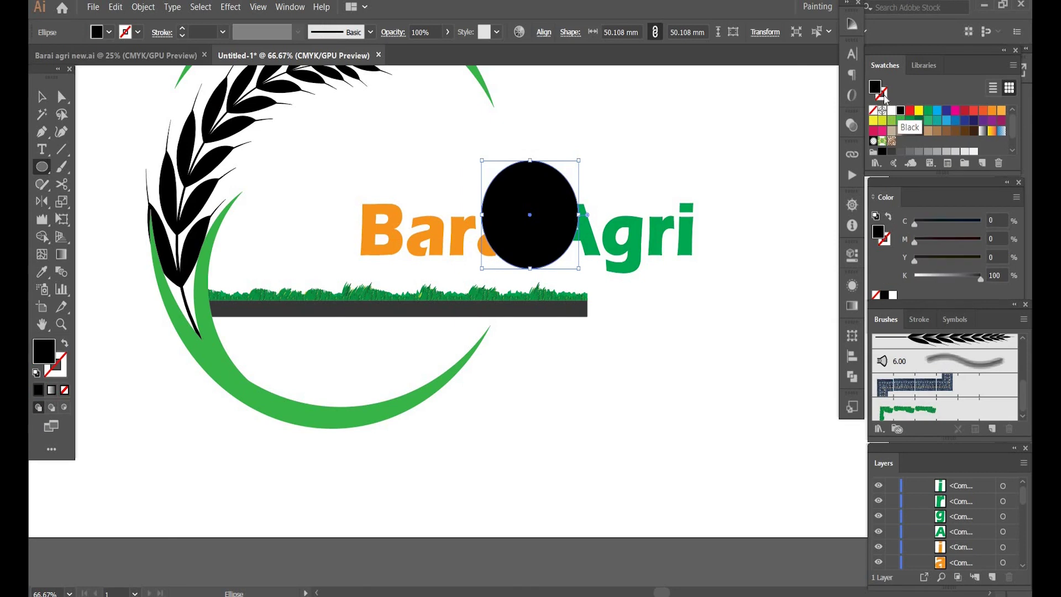
{"action": "left_click", "coordinate": [873, 110]}
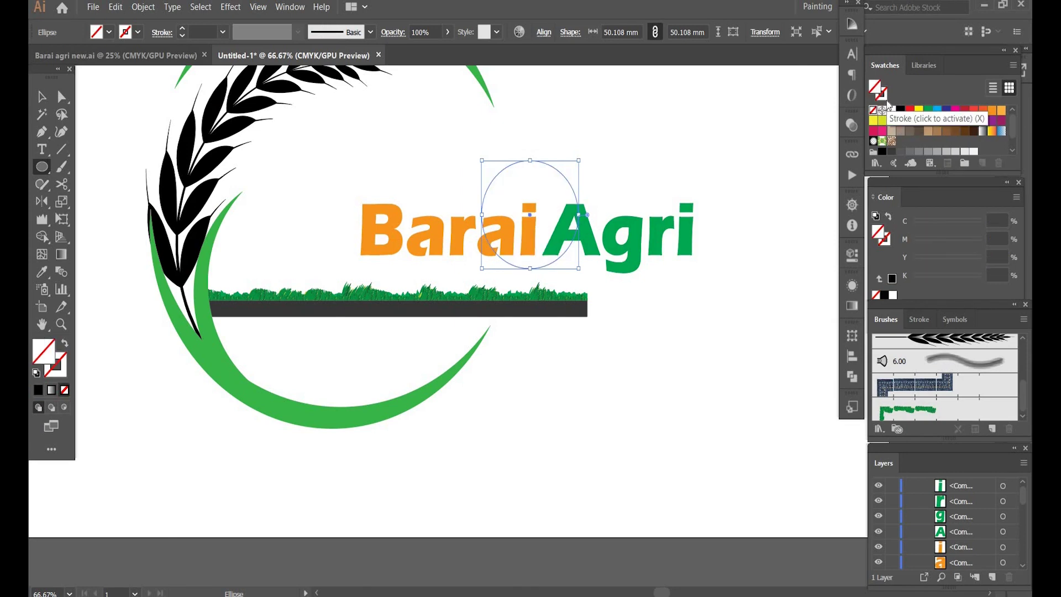
{"action": "left_click", "coordinate": [884, 98]}
{"action": "left_click", "coordinate": [900, 110]}
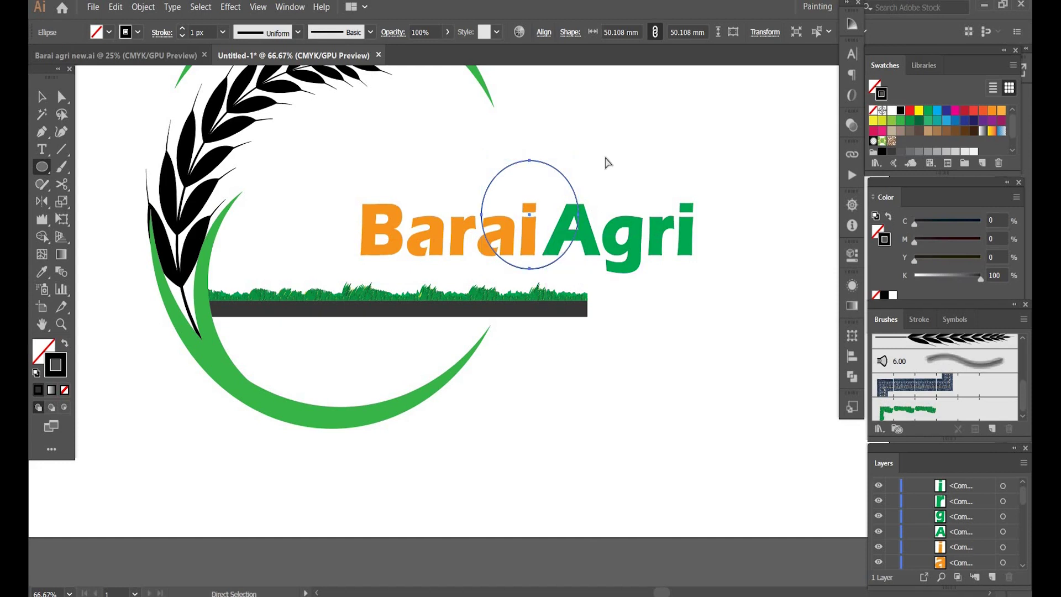
- Move the circle so its edge crosses the letter "A" in "Agri", and delete it
{"action": "key", "text": "ctrl+plus"}
{"action": "key", "text": "ctrl+plus"}
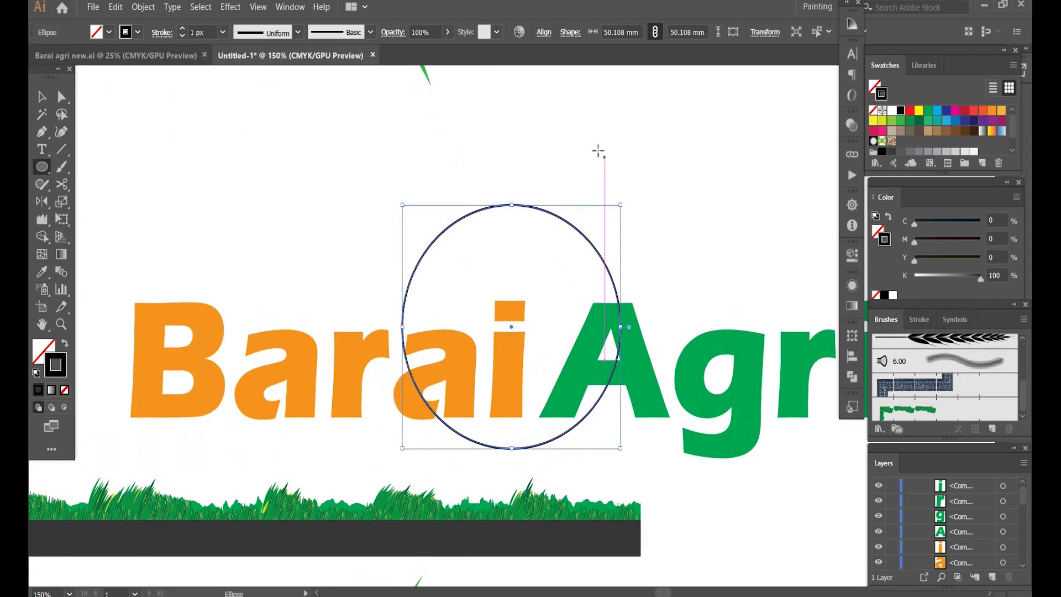
{"action": "key", "text": "v"}
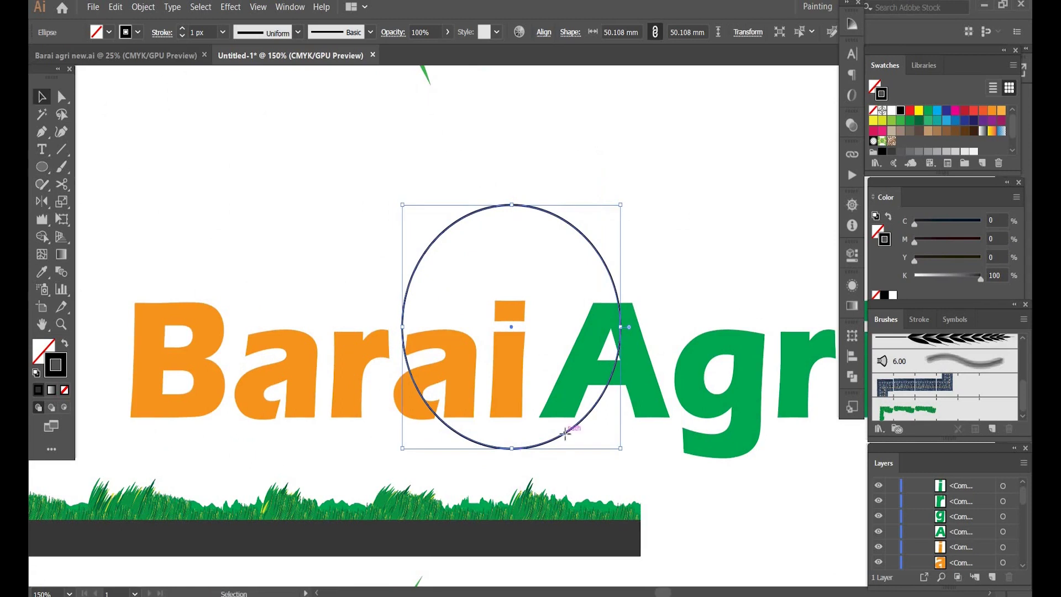
{"action": "left_click_drag", "start_coordinate": [564, 433], "coordinate": [562, 472]}
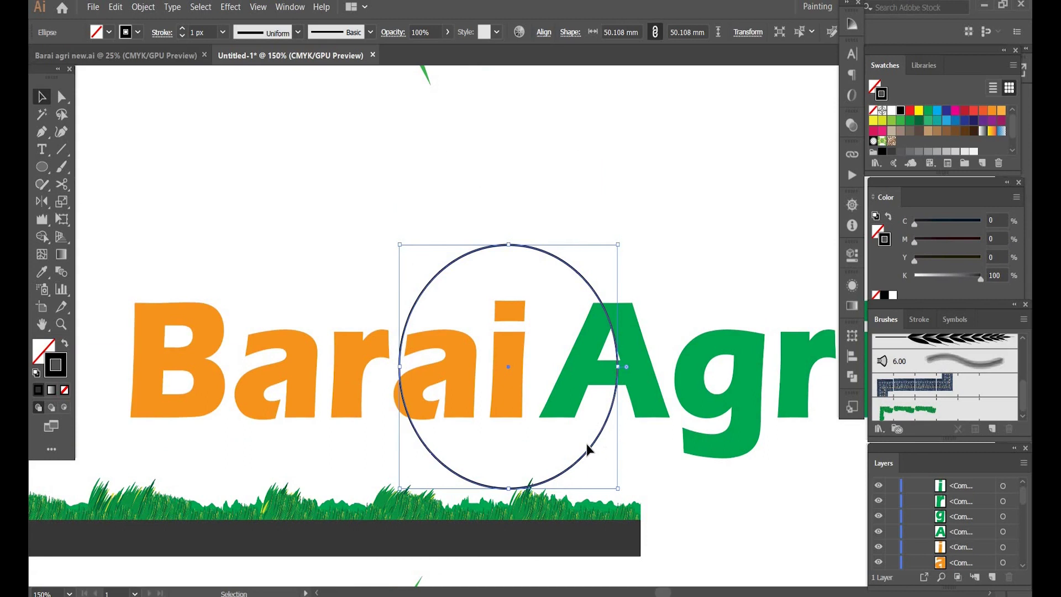
{"action": "left_click_drag", "start_coordinate": [586, 454], "coordinate": [598, 451]}
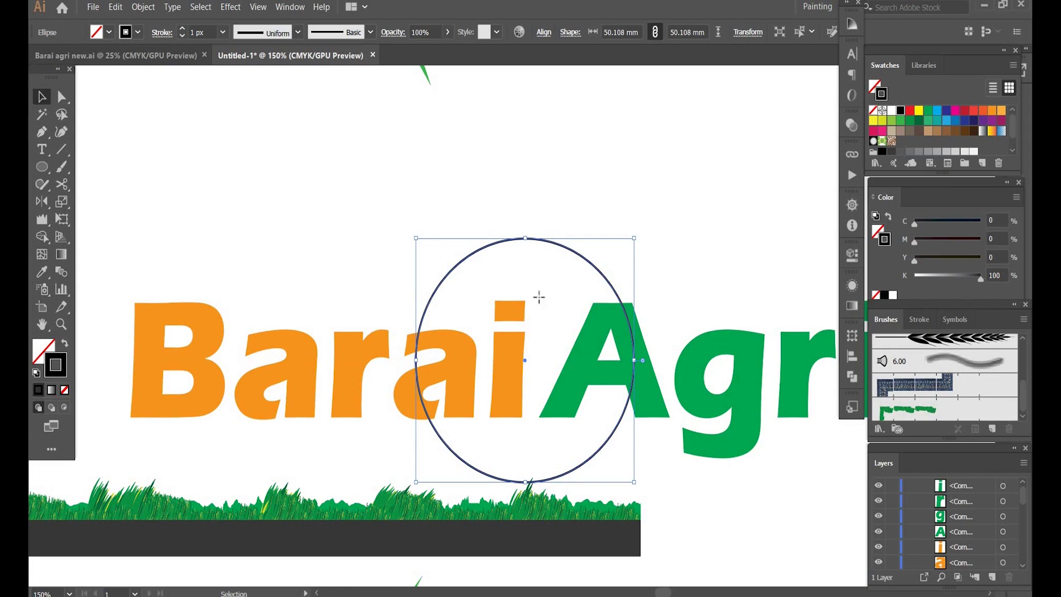
{"action": "key", "text": "c"}
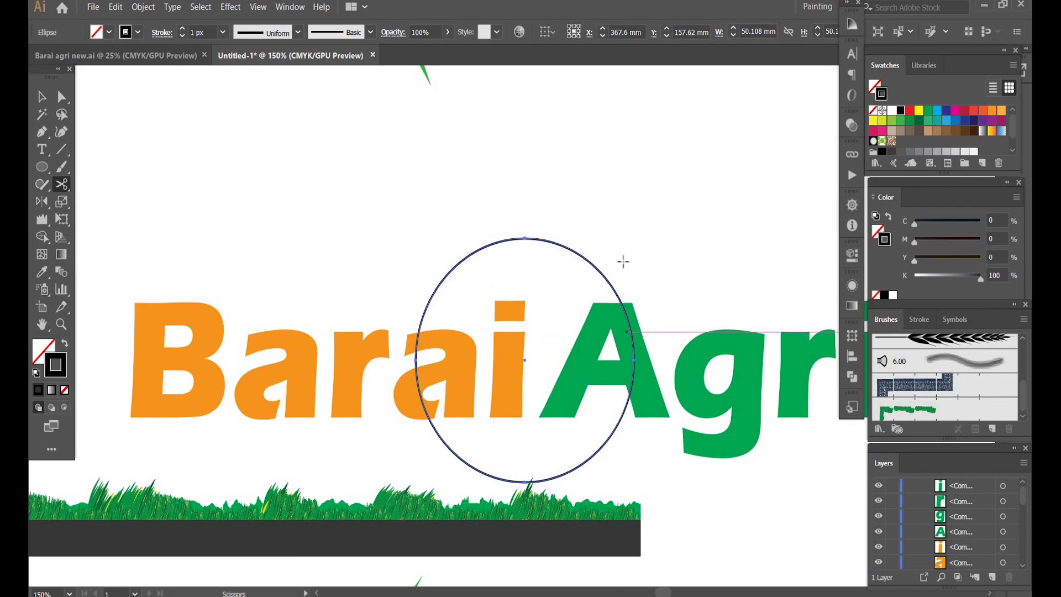
{"action": "key", "text": "Delete"}
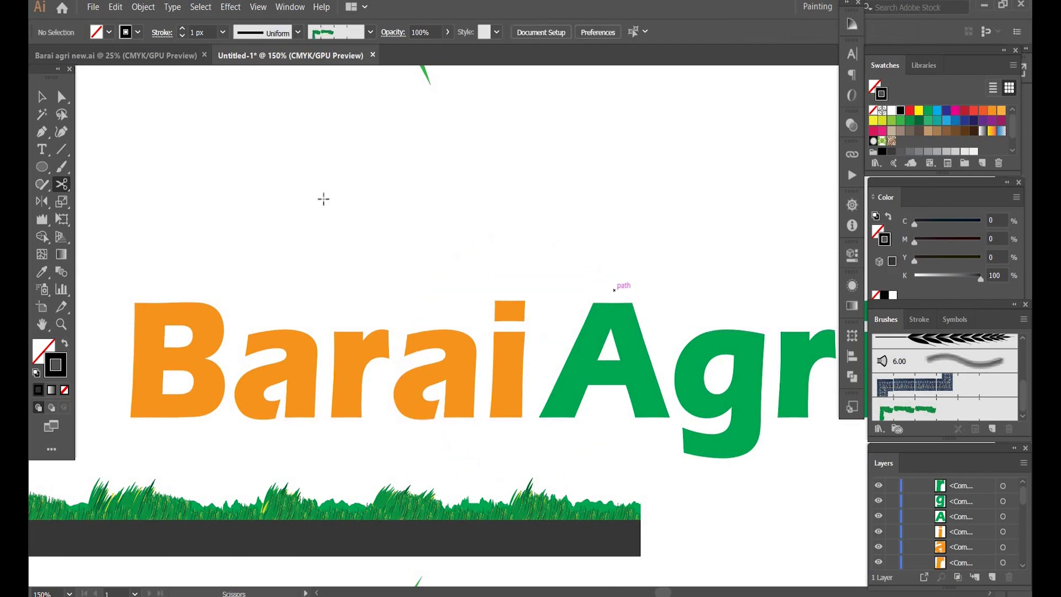
- Draw an arc about 52 mm wide and 32 mm tall with the Curvature tool, from inside the "A" up over the end of "Barai"
{"action": "left_click", "coordinate": [60, 135]}
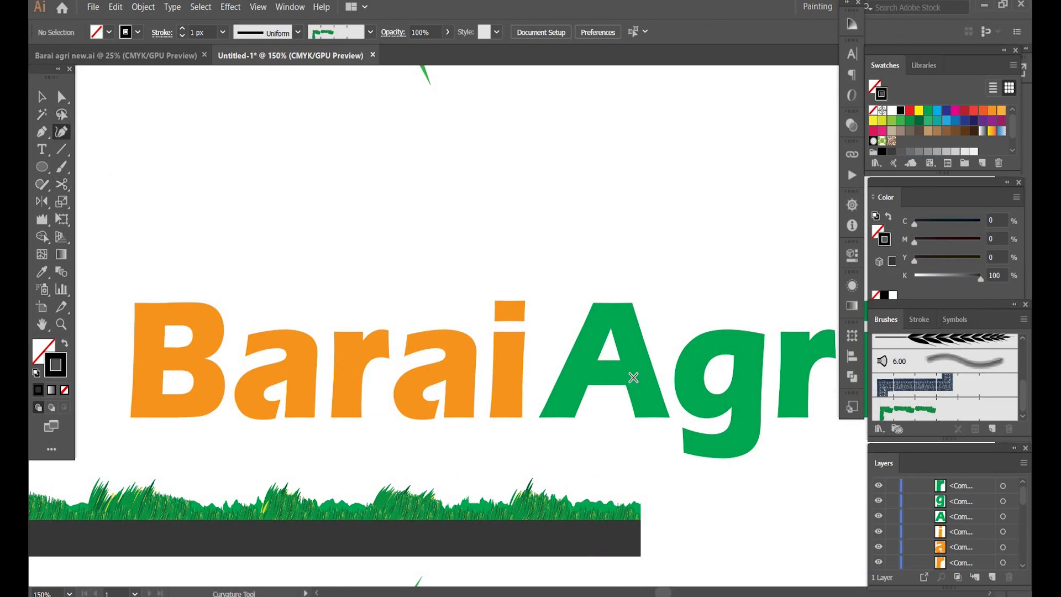
{"action": "left_click", "coordinate": [632, 377]}
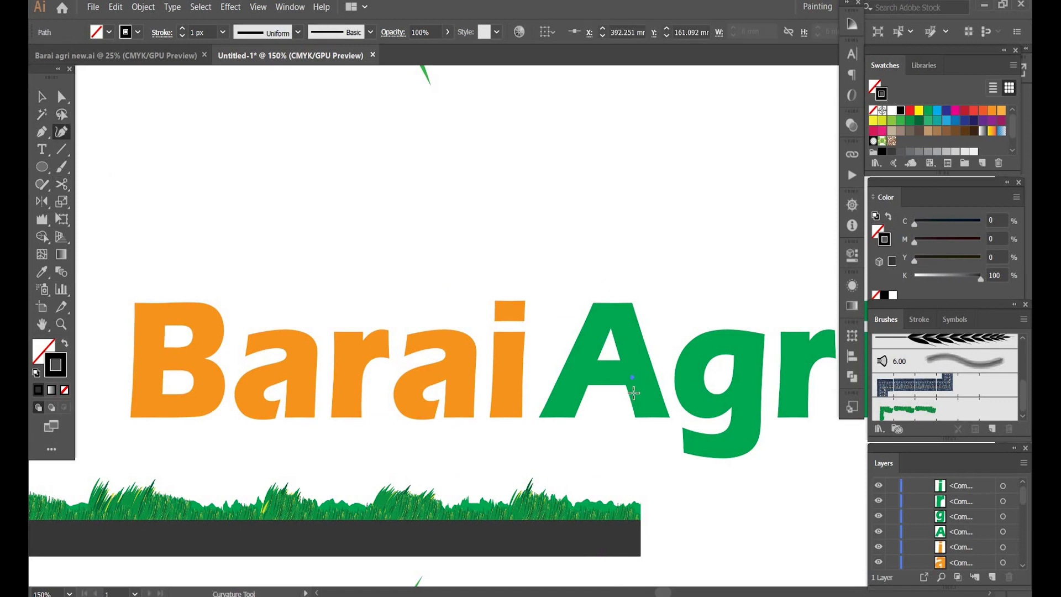
{"action": "key", "text": "ctrl+z"}
{"action": "left_click", "coordinate": [638, 397]}
{"action": "left_click", "coordinate": [602, 344]}
{"action": "left_click", "coordinate": [638, 396]}
{"action": "left_click", "coordinate": [621, 365]}
{"action": "left_click", "coordinate": [519, 266]}
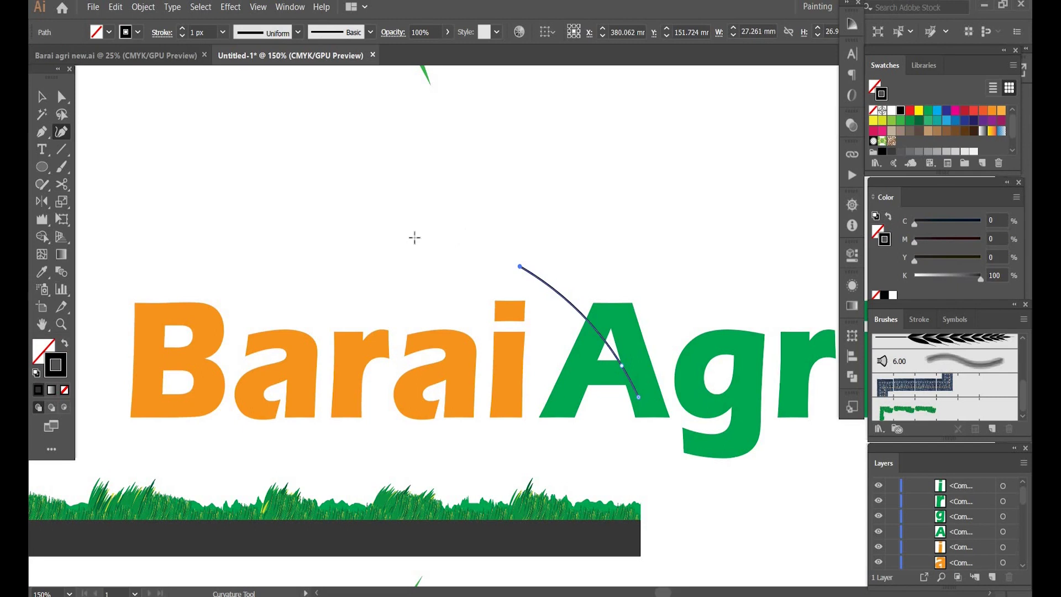
{"action": "left_click", "coordinate": [410, 241]}
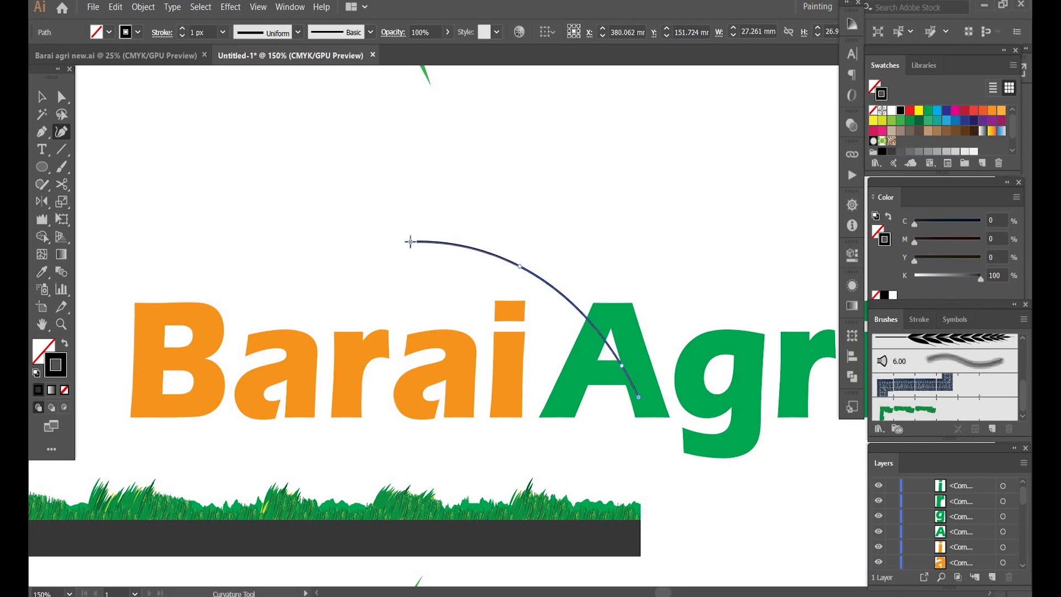
- Apply the black wheat stalk art brush to the arc above the wordmark
{"action": "key", "text": "v"}
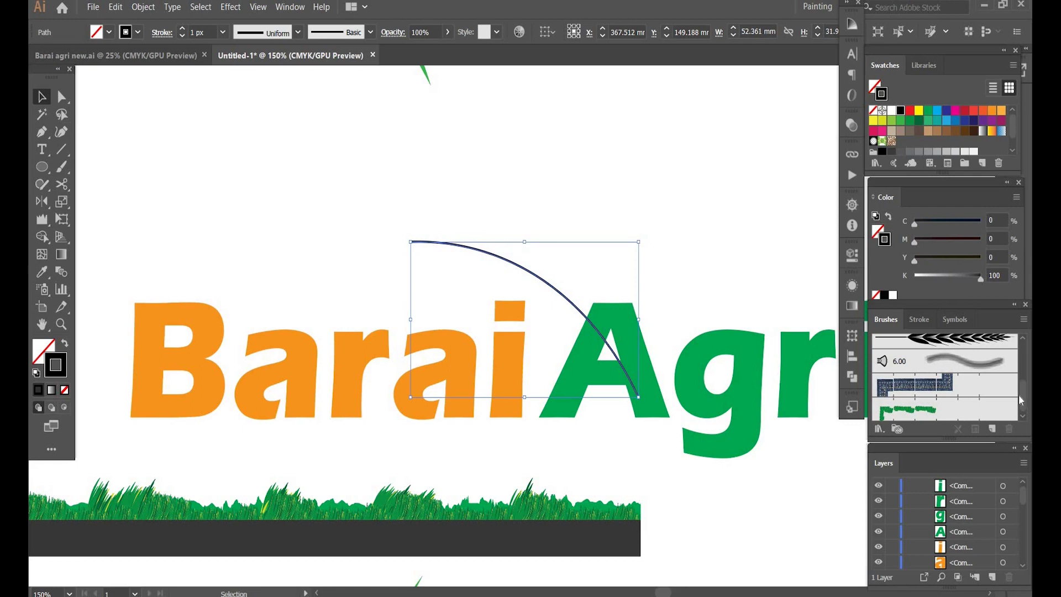
{"action": "left_click_drag", "start_coordinate": [1022, 397], "coordinate": [1019, 402]}
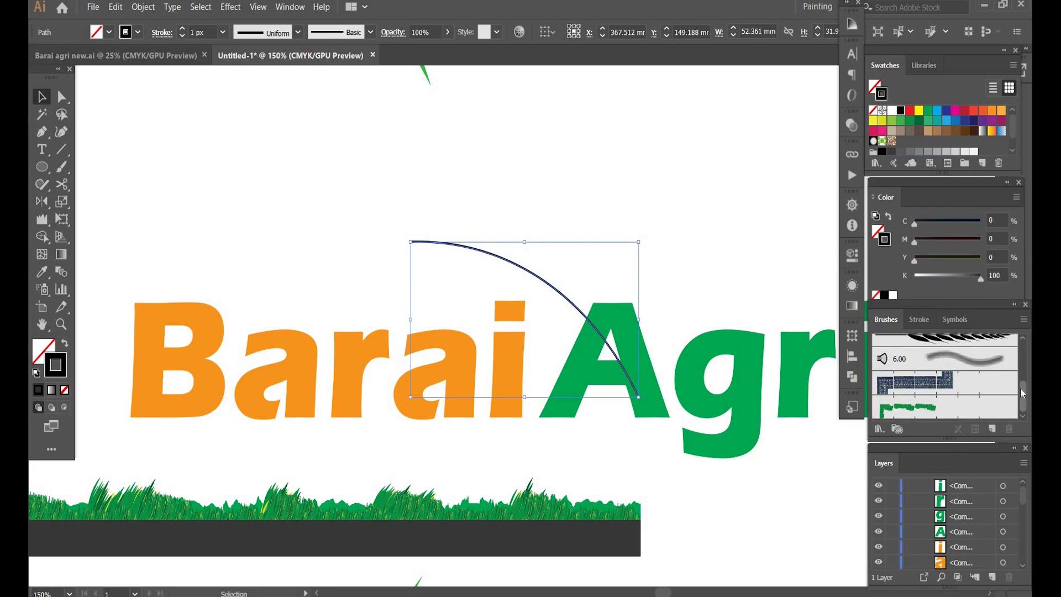
{"action": "scroll", "coordinate": [1019, 388], "scroll_direction": "up", "scroll_amount": 2}
{"action": "left_click", "coordinate": [945, 363]}
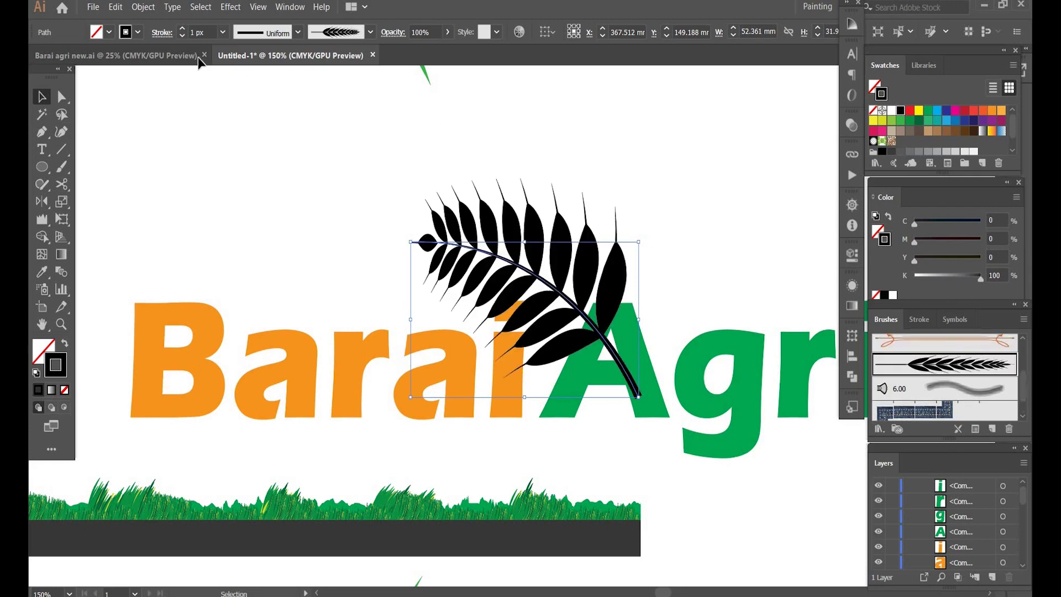
- Set the wheat stalk's stroke weight to 0.4 px and shift it slightly up and left over the "A"
{"action": "left_click", "coordinate": [181, 36]}
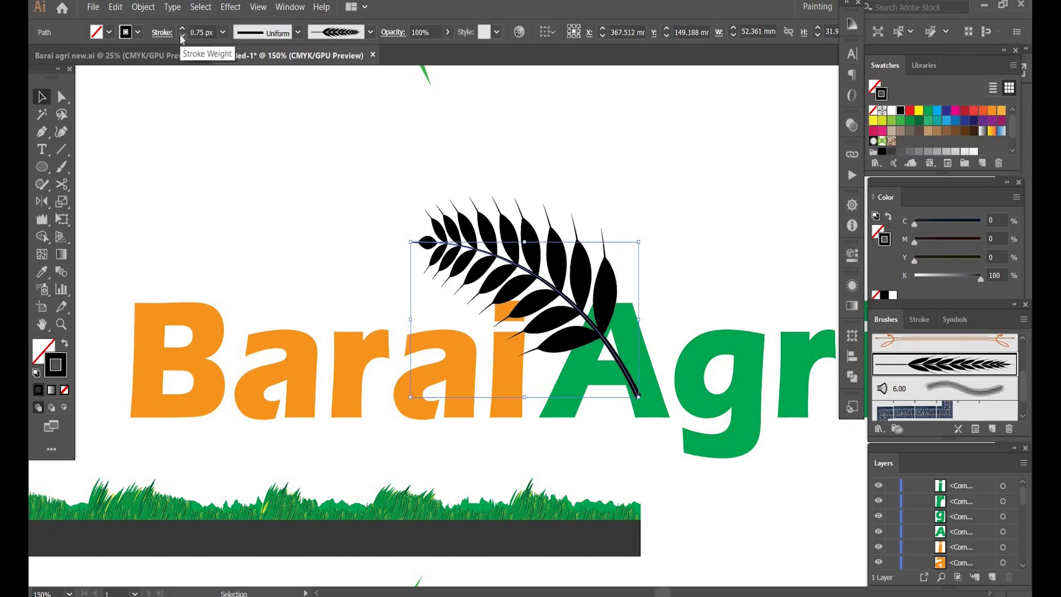
{"action": "left_click", "coordinate": [182, 37]}
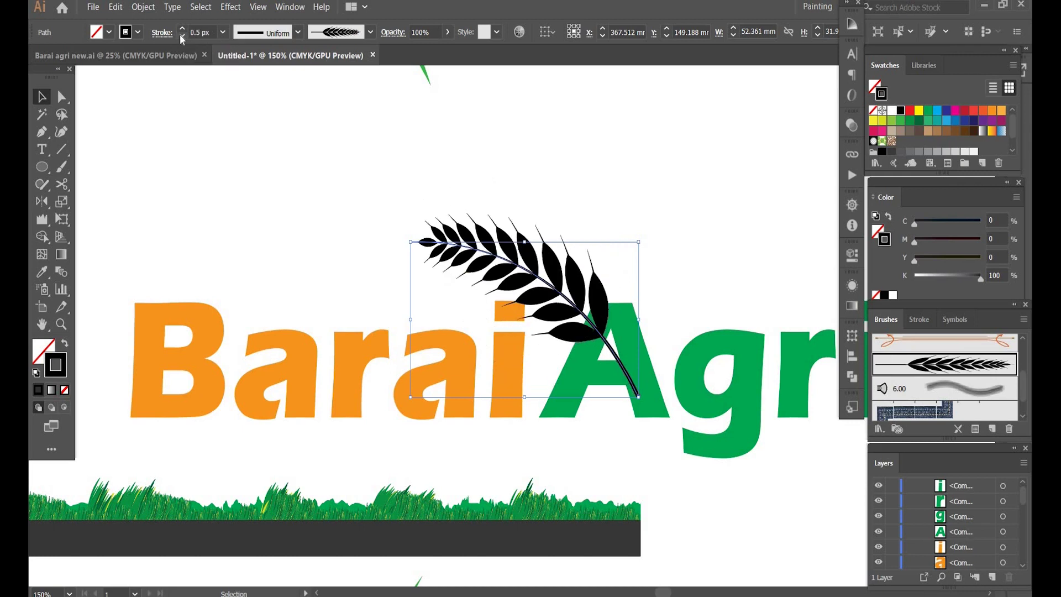
{"action": "left_click", "coordinate": [182, 36]}
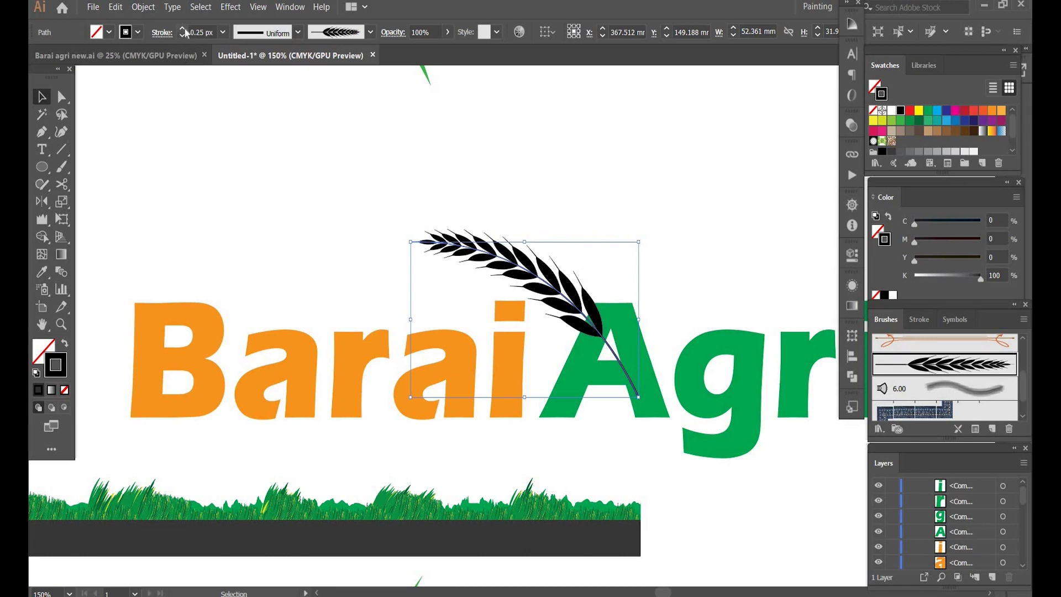
{"action": "left_click", "coordinate": [182, 28]}
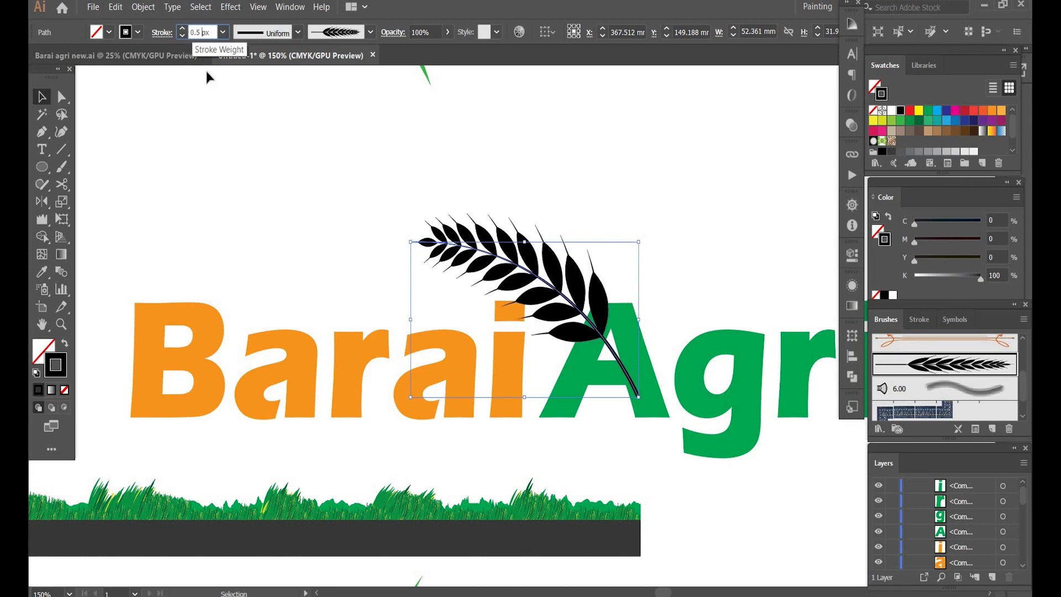
{"action": "key", "text": "BackSpace"}
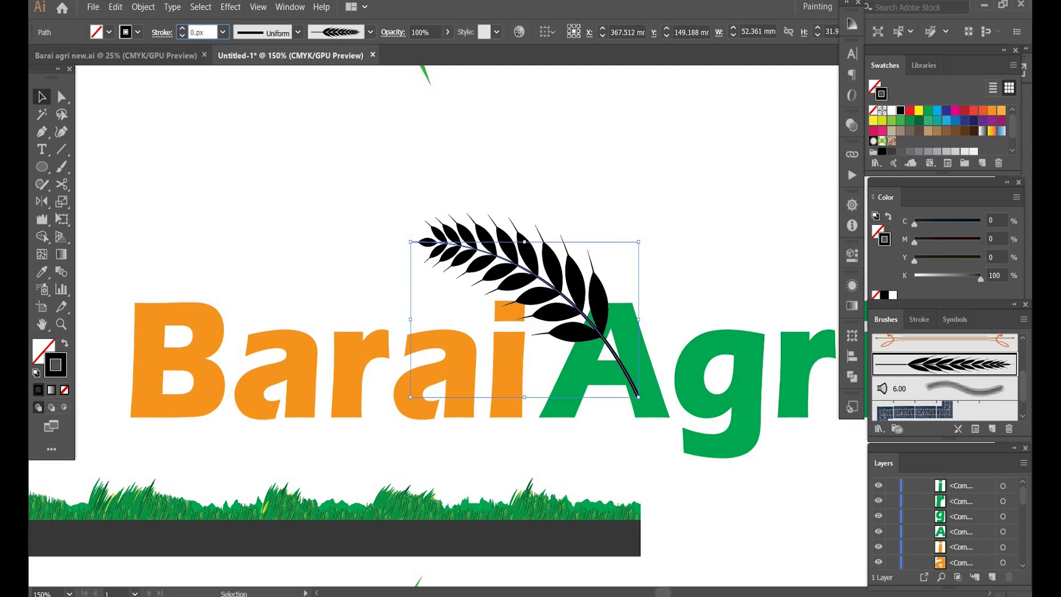
{"action": "type", "text": "4"}
{"action": "key", "text": "Return"}
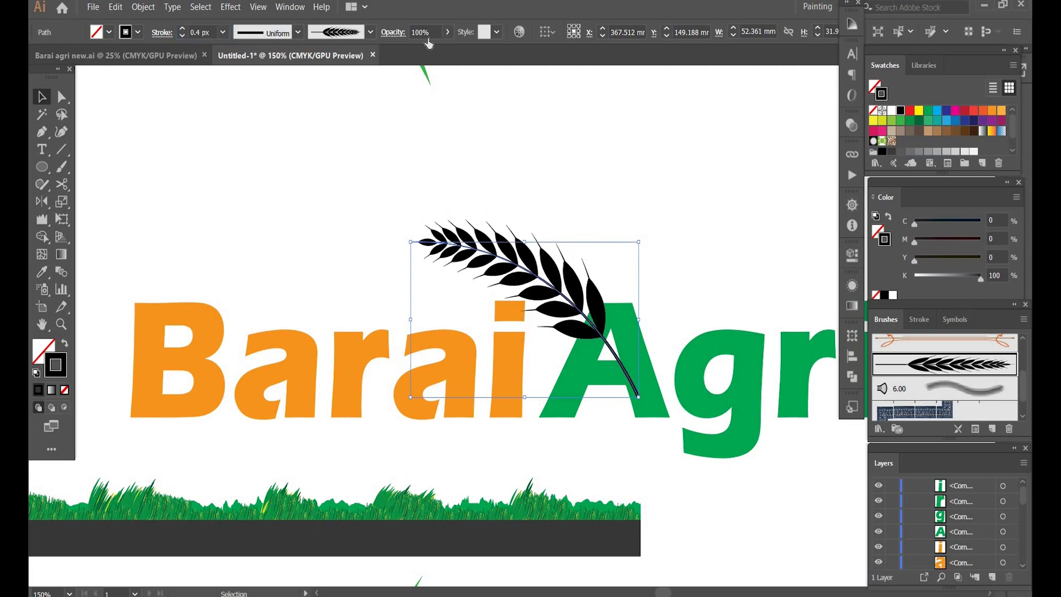
{"action": "left_click", "coordinate": [578, 187]}
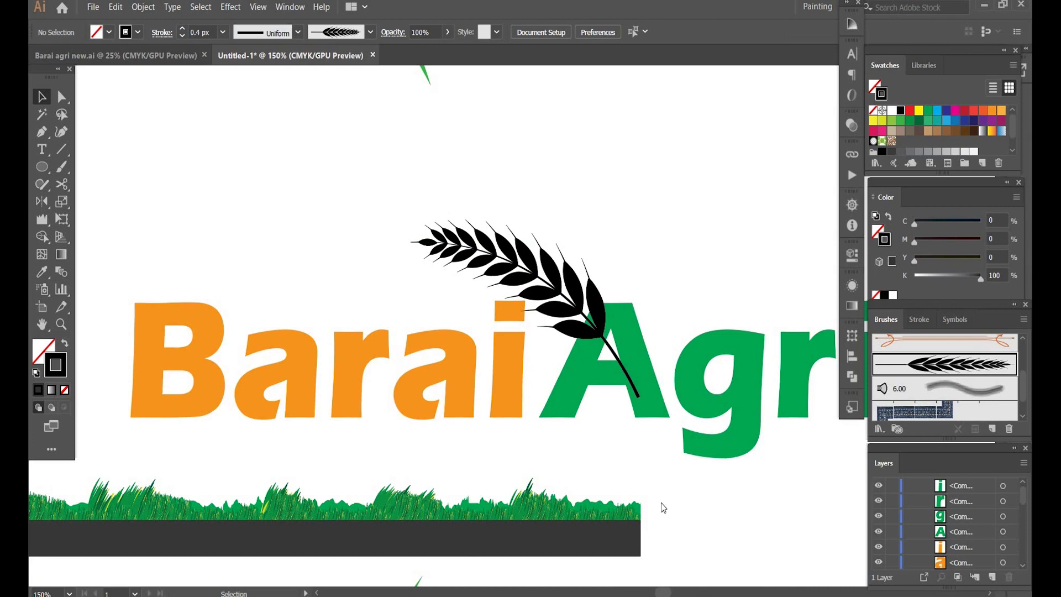
{"action": "left_click_drag", "start_coordinate": [623, 370], "coordinate": [624, 369]}
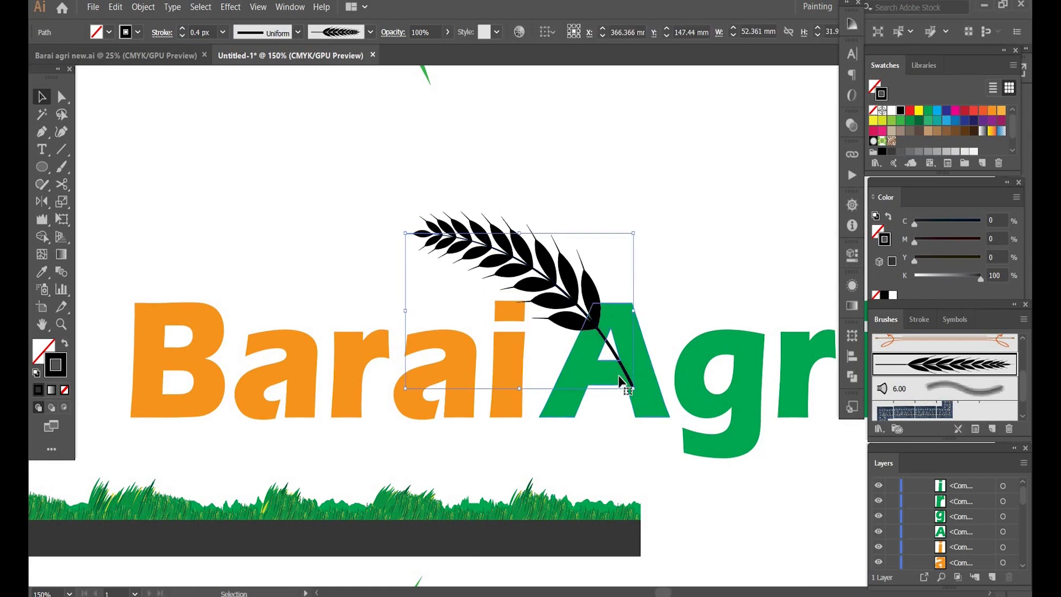
- Draw a small rectangle about 11.9 by 3.4 mm in the empty area above "Barai"
{"action": "left_click", "coordinate": [620, 381]}
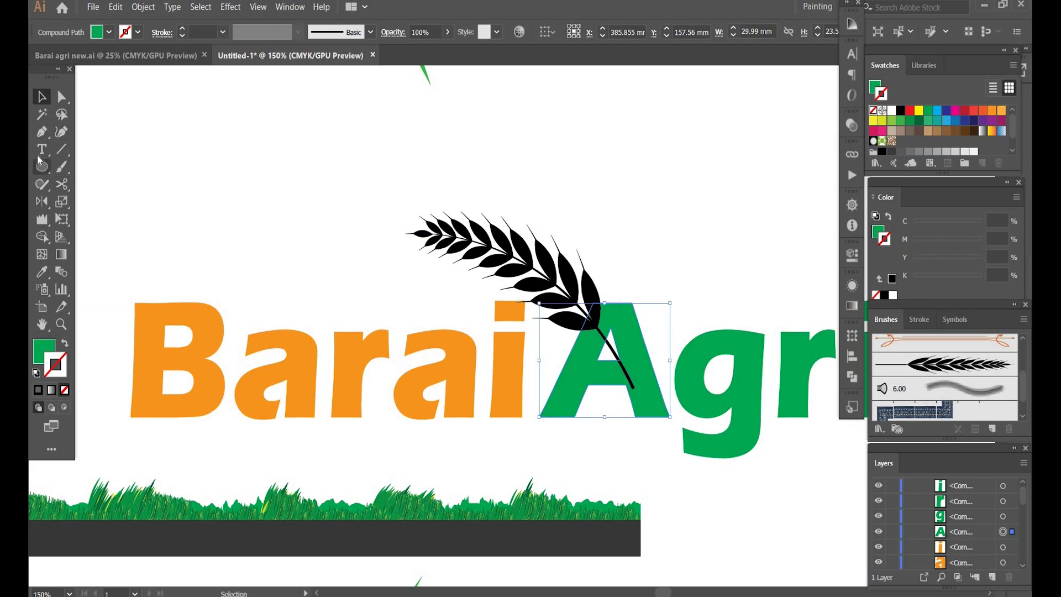
{"action": "left_click", "coordinate": [112, 199]}
{"action": "key", "text": "m"}
{"action": "left_click_drag", "start_coordinate": [208, 173], "coordinate": [261, 188]}
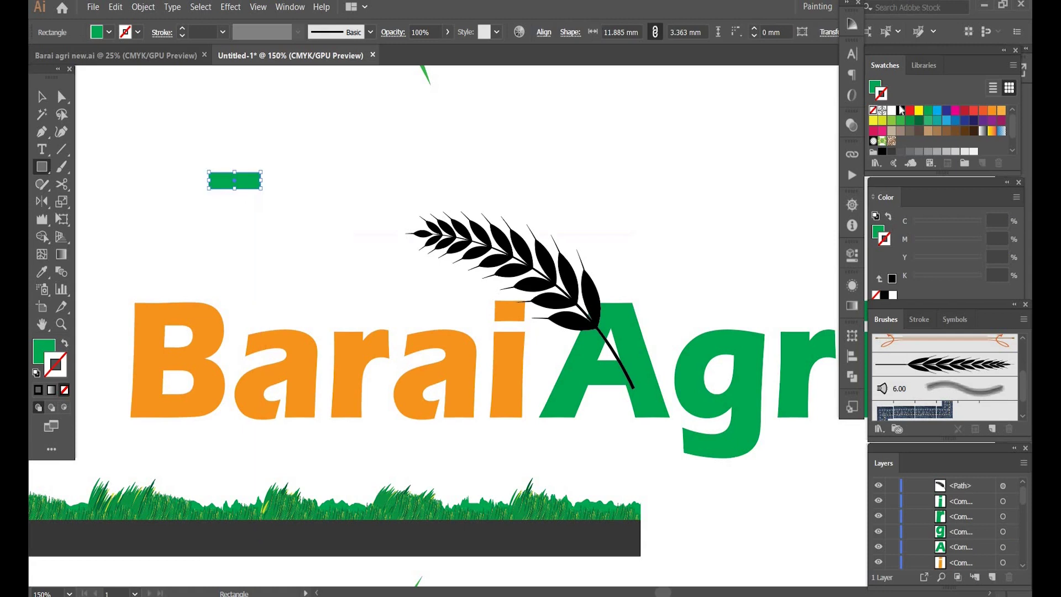
- Give the rectangle a white fill without stroke, and place it over the crossbar of the "A", about 6.3 mm tall
{"action": "left_click", "coordinate": [891, 110]}
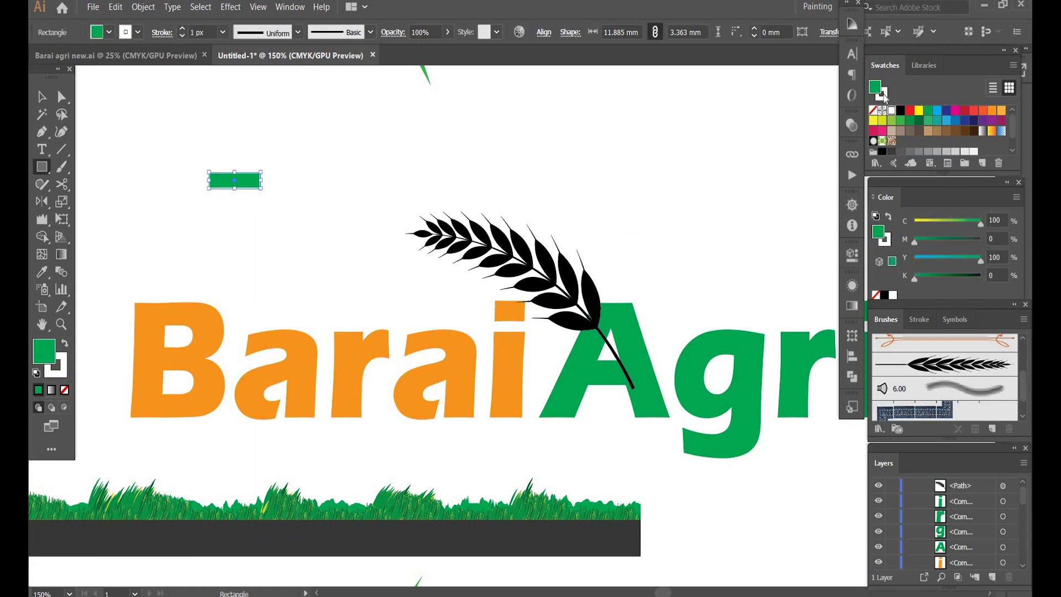
{"action": "left_click", "coordinate": [891, 109]}
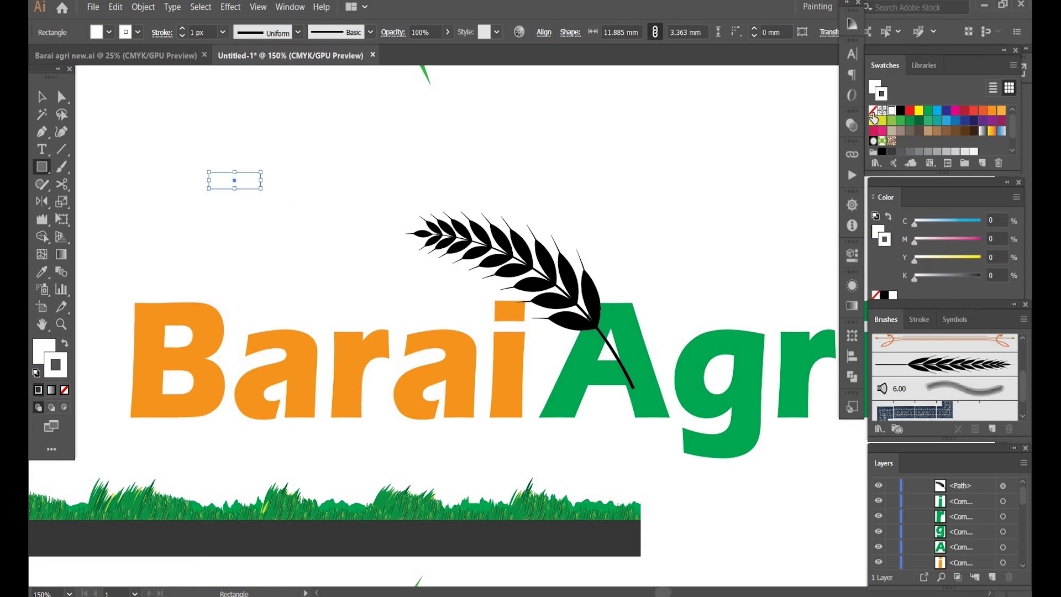
{"action": "left_click", "coordinate": [873, 110]}
{"action": "key", "text": "v"}
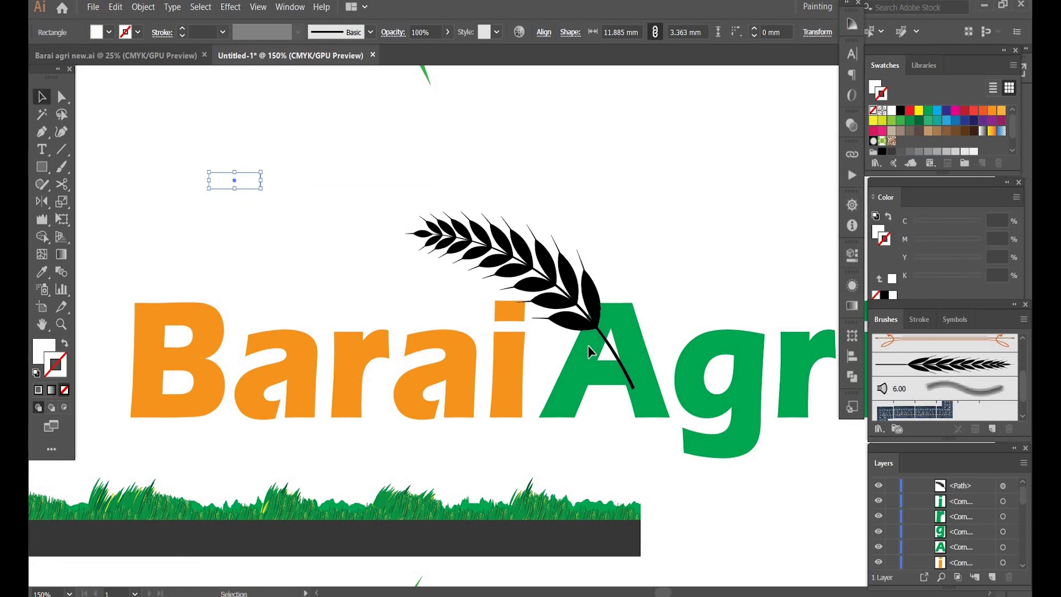
{"action": "left_click_drag", "start_coordinate": [226, 182], "coordinate": [605, 385]}
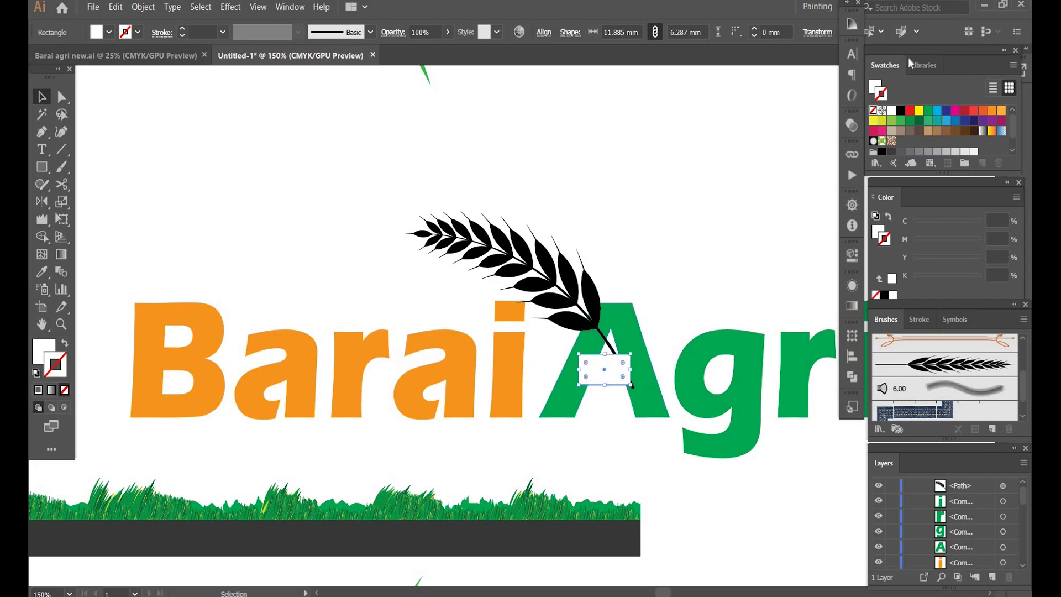
- Remove the fill from the rectangle over the "A" crossbar and give it a black stroke
{"action": "left_click", "coordinate": [875, 88]}
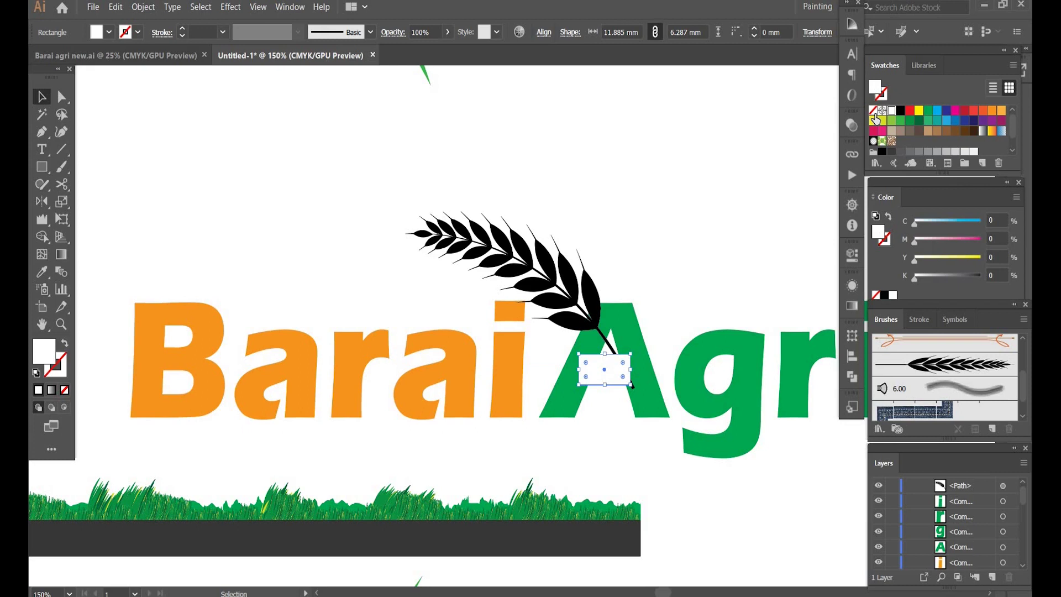
{"action": "left_click", "coordinate": [873, 110]}
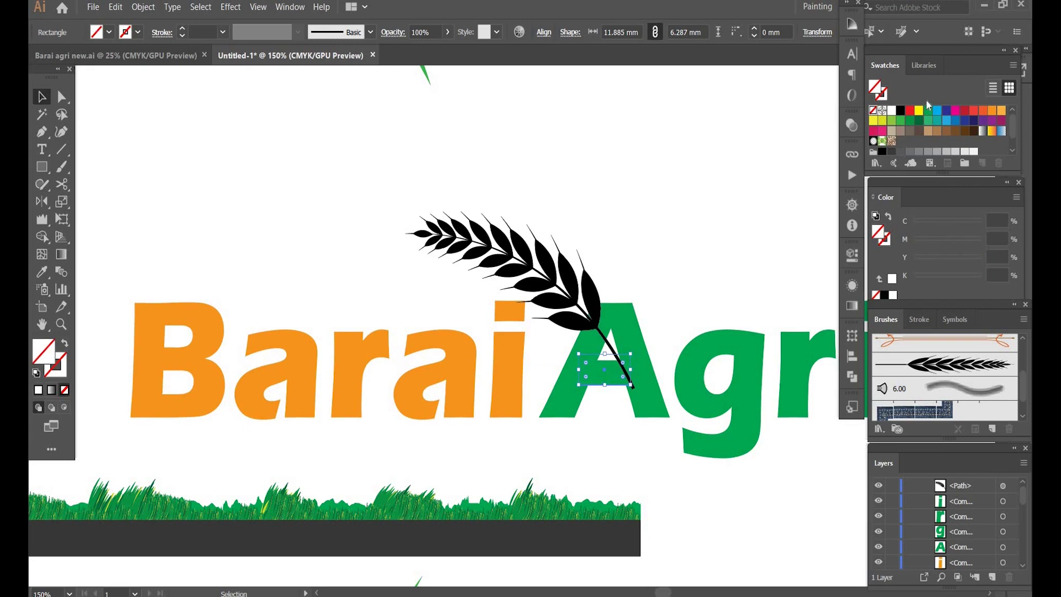
{"action": "key", "text": "x"}
{"action": "left_click", "coordinate": [900, 111]}
{"action": "left_click", "coordinate": [756, 208]}
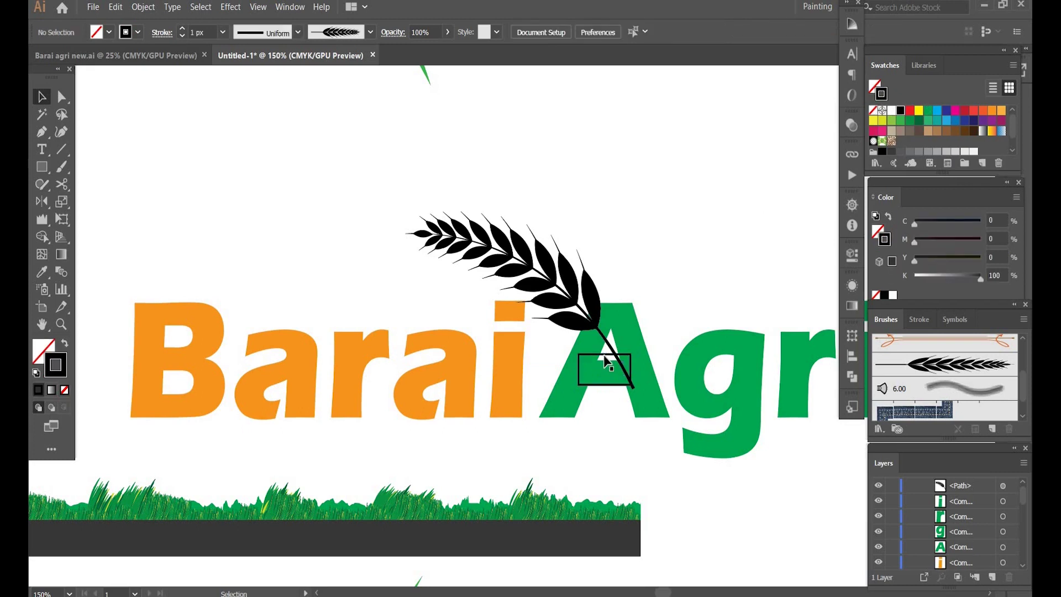
{"action": "left_click", "coordinate": [631, 385]}
- Draw a straight Pen line along the inner edge of the left leg of the "A", crossing the rectangle
{"action": "left_click", "coordinate": [44, 135]}
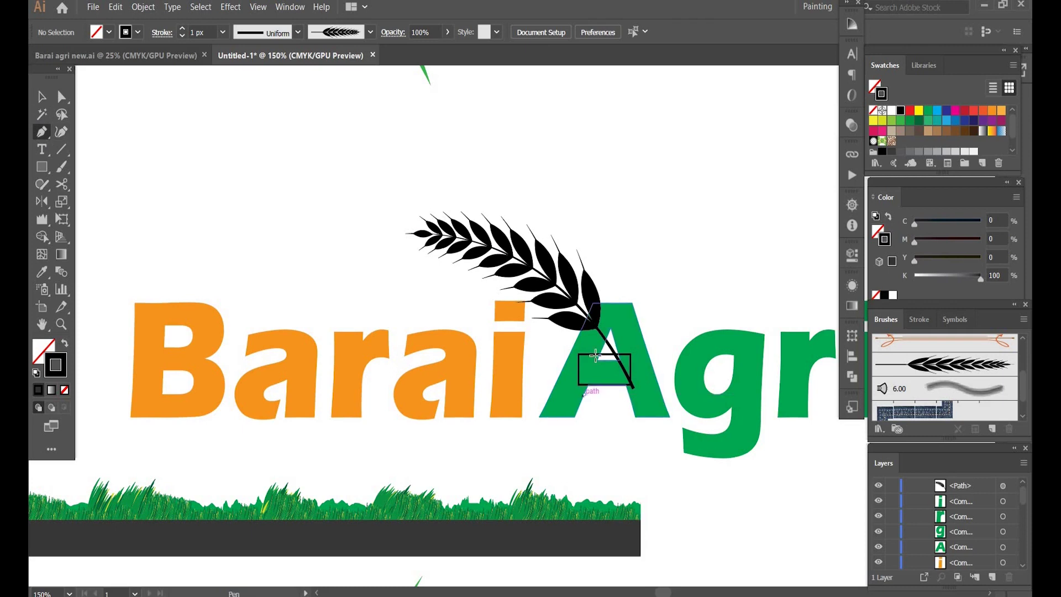
{"action": "left_click_drag", "start_coordinate": [591, 368], "coordinate": [602, 348]}
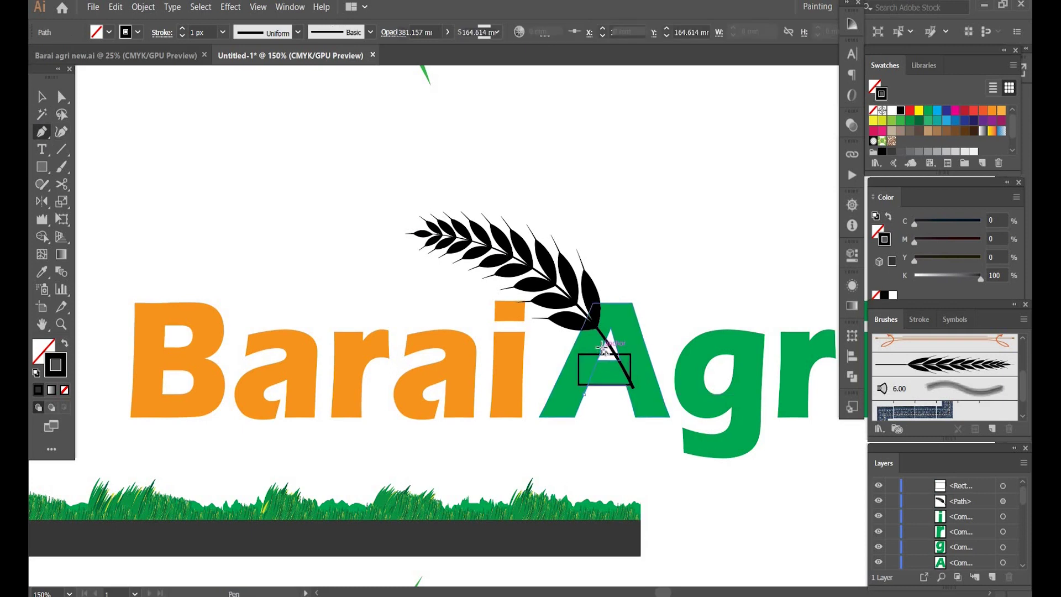
{"action": "key", "text": "v"}
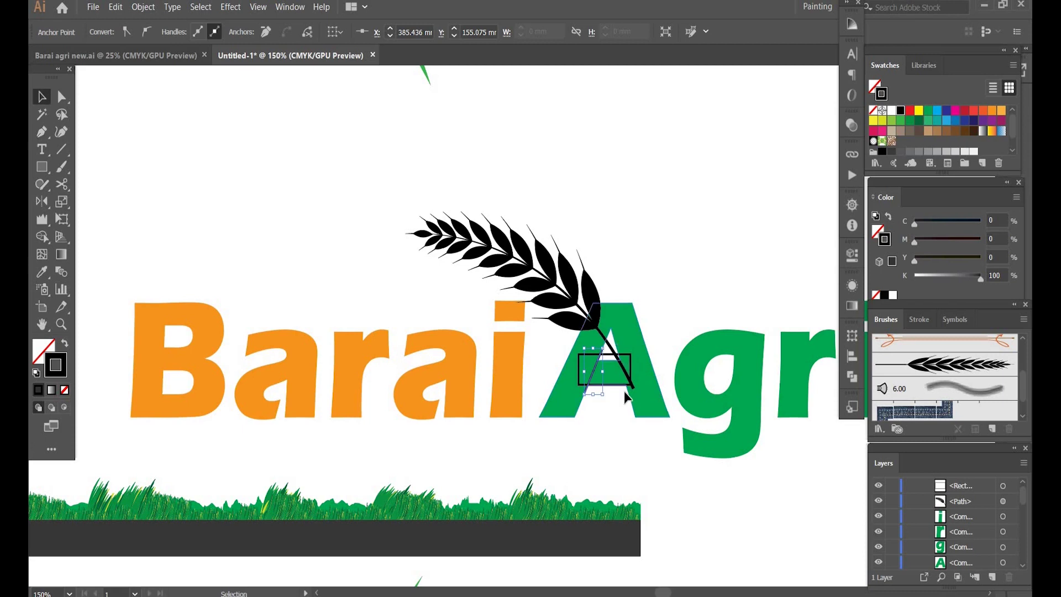
{"action": "left_click", "coordinate": [654, 274]}
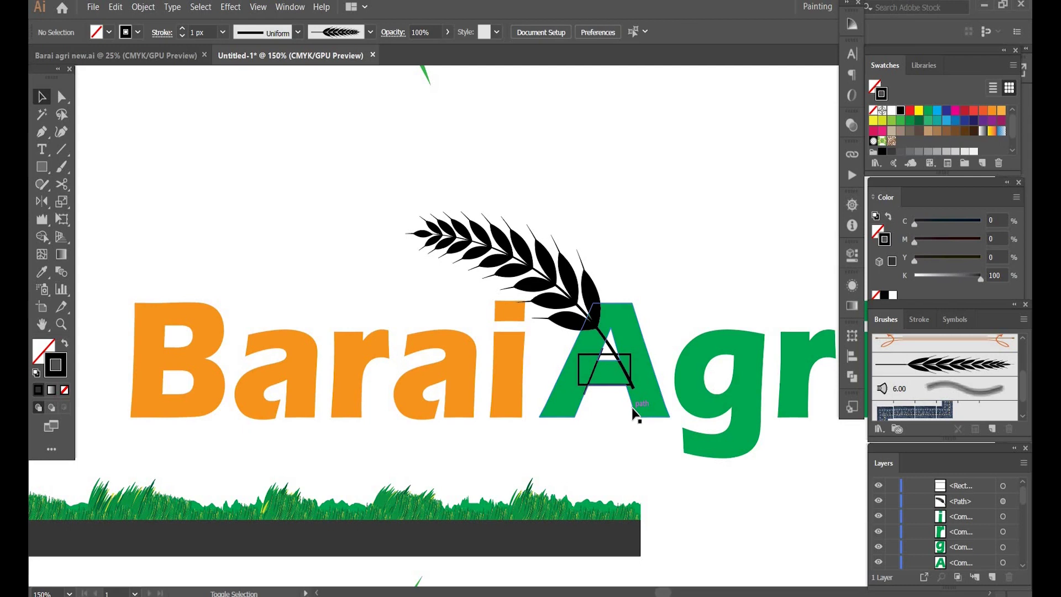
- Draw a second straight Pen line along the inner edge of the right leg of the "A", crossing the rectangle
{"action": "key", "text": "shift+grave"}
{"action": "key", "text": "p"}
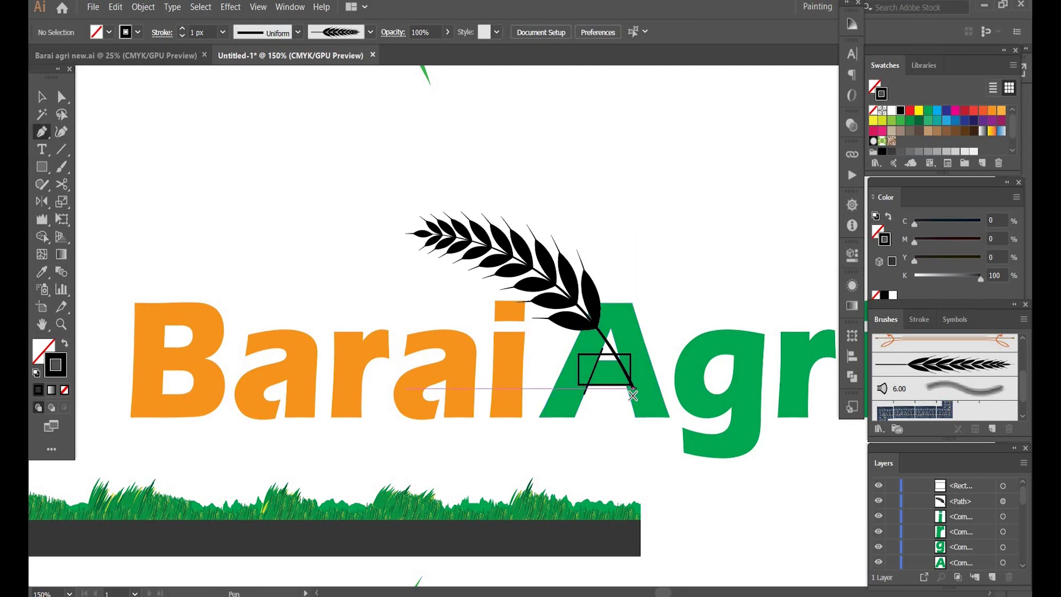
{"action": "left_click", "coordinate": [617, 355]}
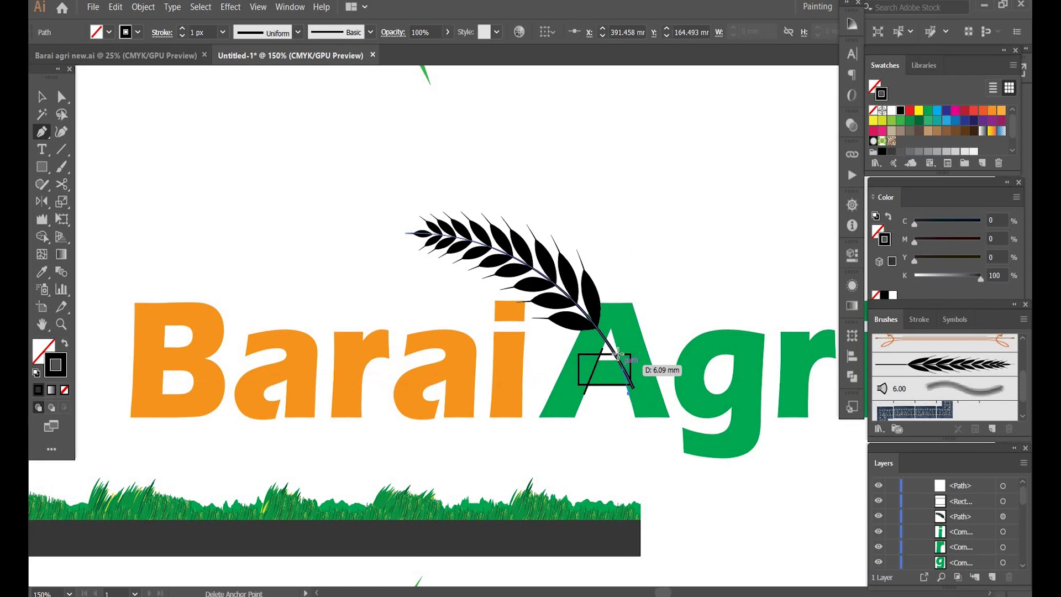
{"action": "left_click", "coordinate": [617, 356]}
{"action": "left_click", "coordinate": [617, 349]}
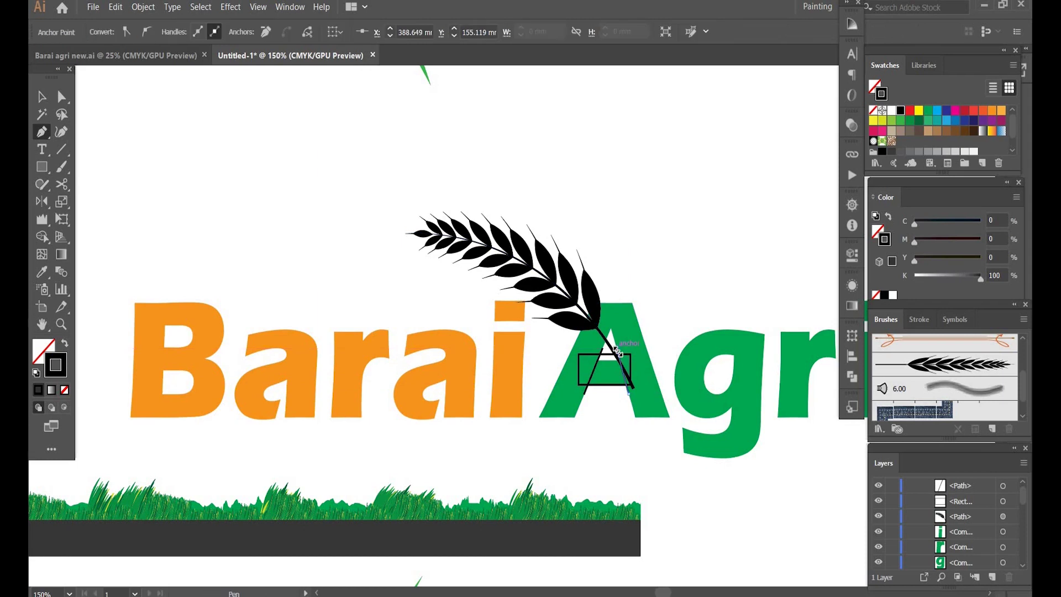
{"action": "key", "text": "v"}
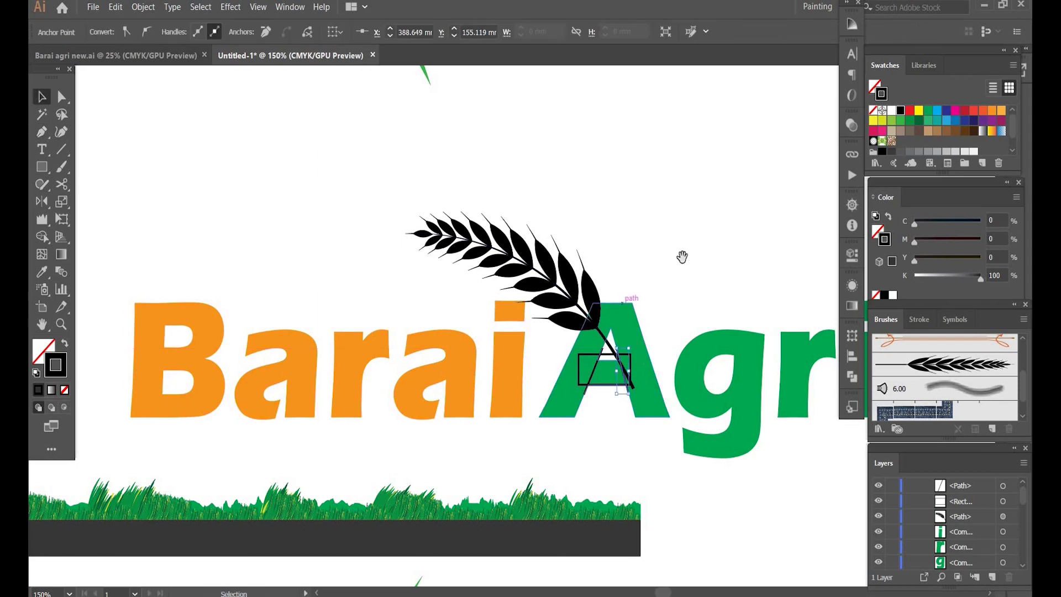
- Select the rectangle with both slanted lines and fill the trapezoid enclosed between them with white using Shape Builder
{"action": "left_click_drag", "start_coordinate": [682, 257], "coordinate": [595, 223]}
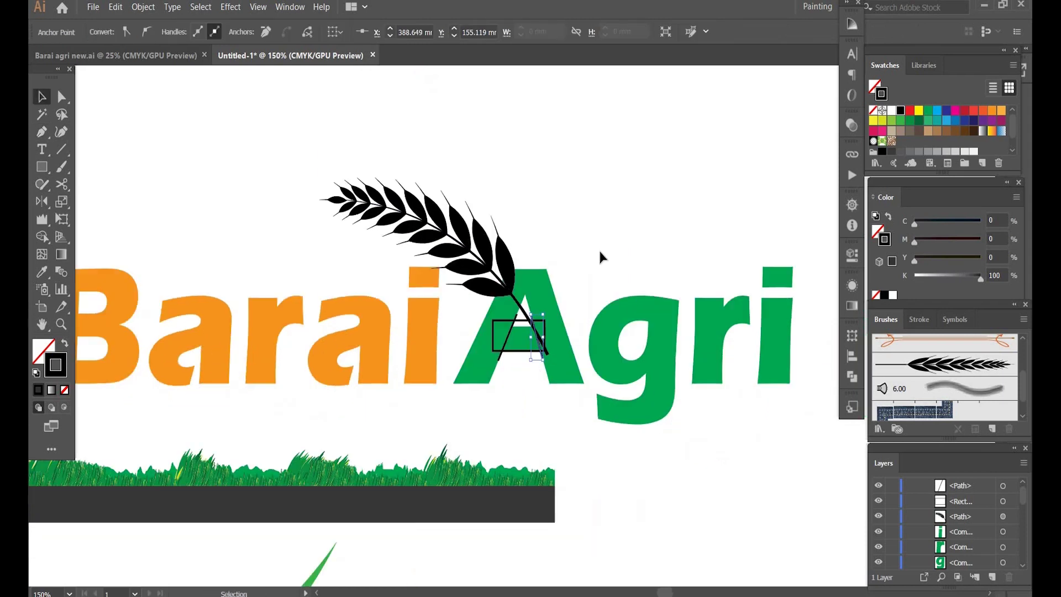
{"action": "left_click", "coordinate": [510, 341]}
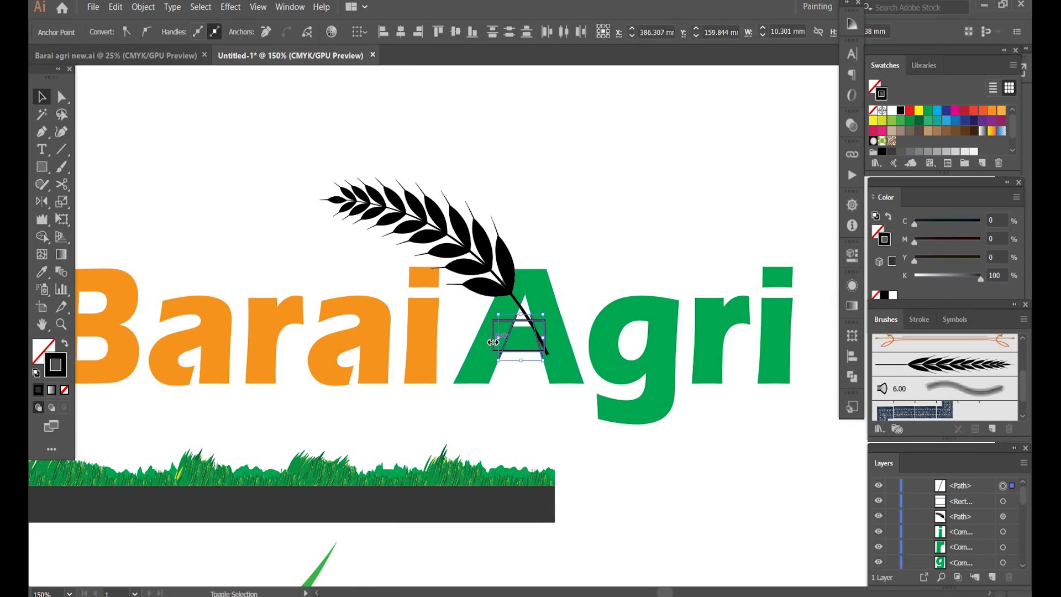
{"action": "left_click", "coordinate": [493, 342], "text": "shift"}
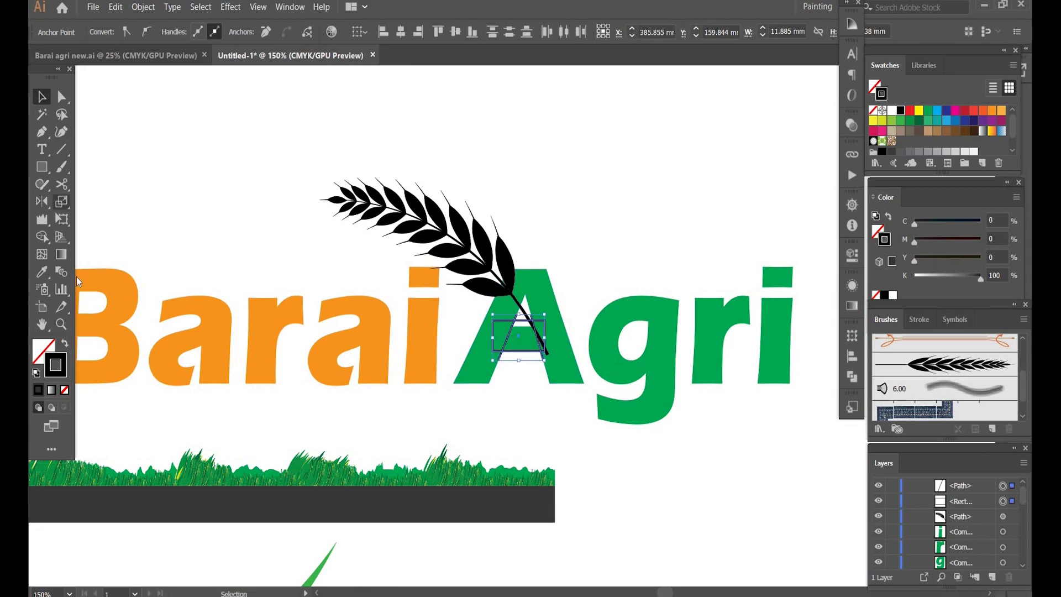
{"action": "key", "text": "shift+m"}
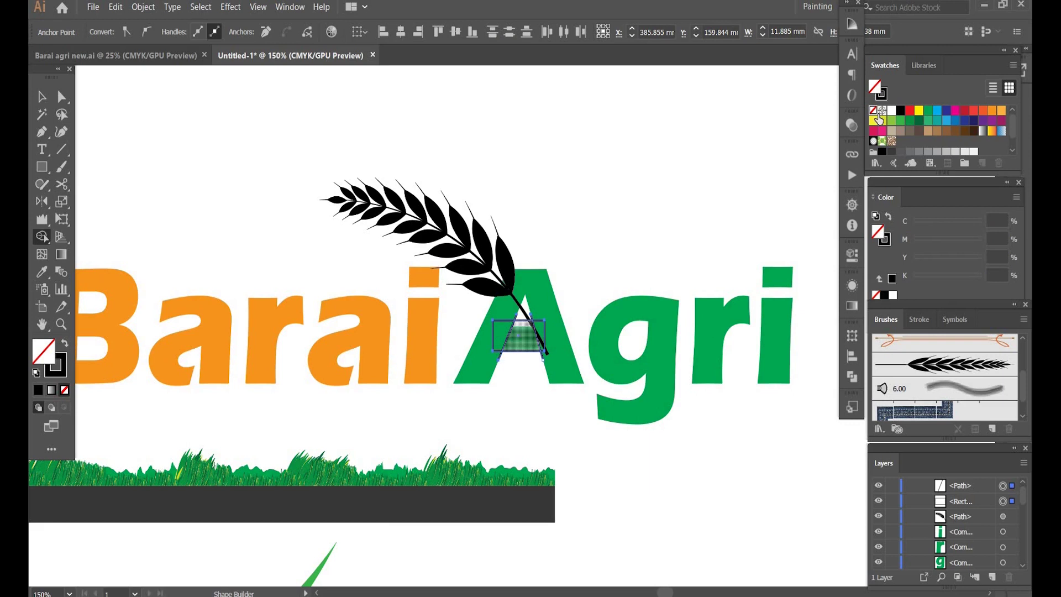
{"action": "left_click", "coordinate": [892, 111]}
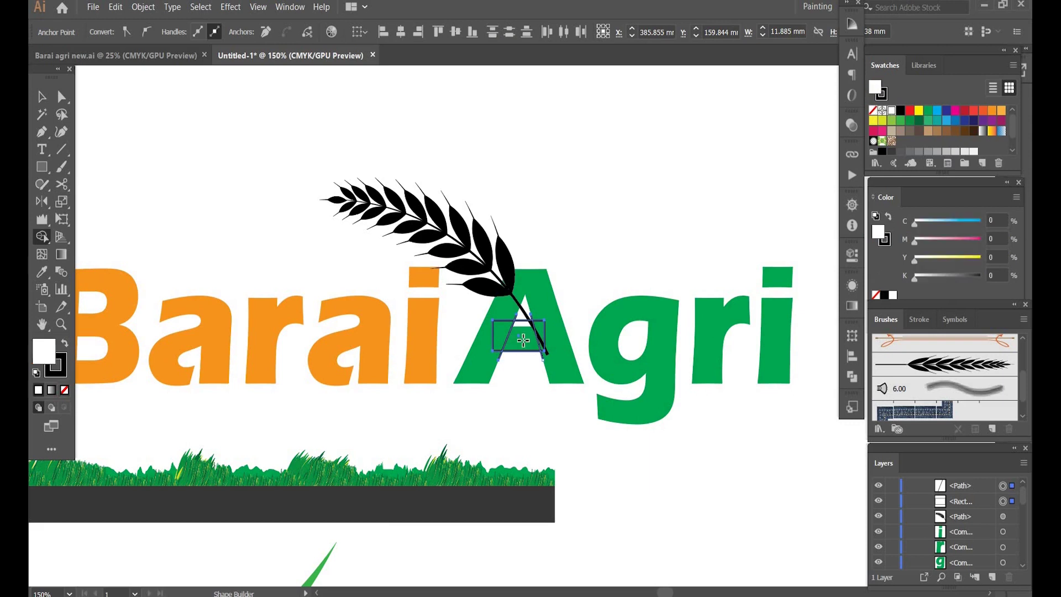
{"action": "left_click", "coordinate": [522, 340]}
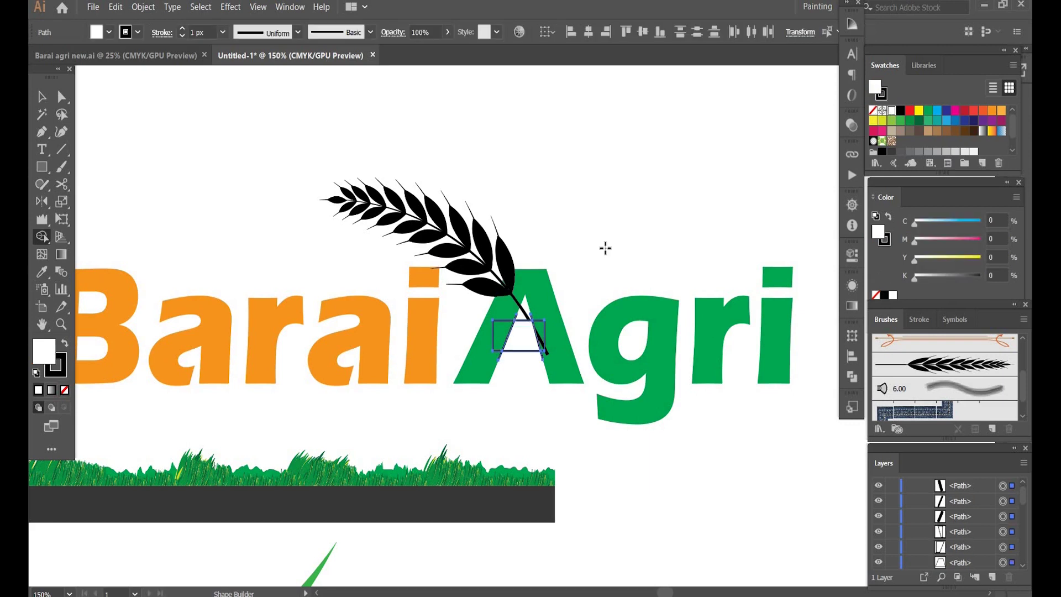
{"action": "key", "text": "v"}
{"action": "left_click", "coordinate": [500, 347]}
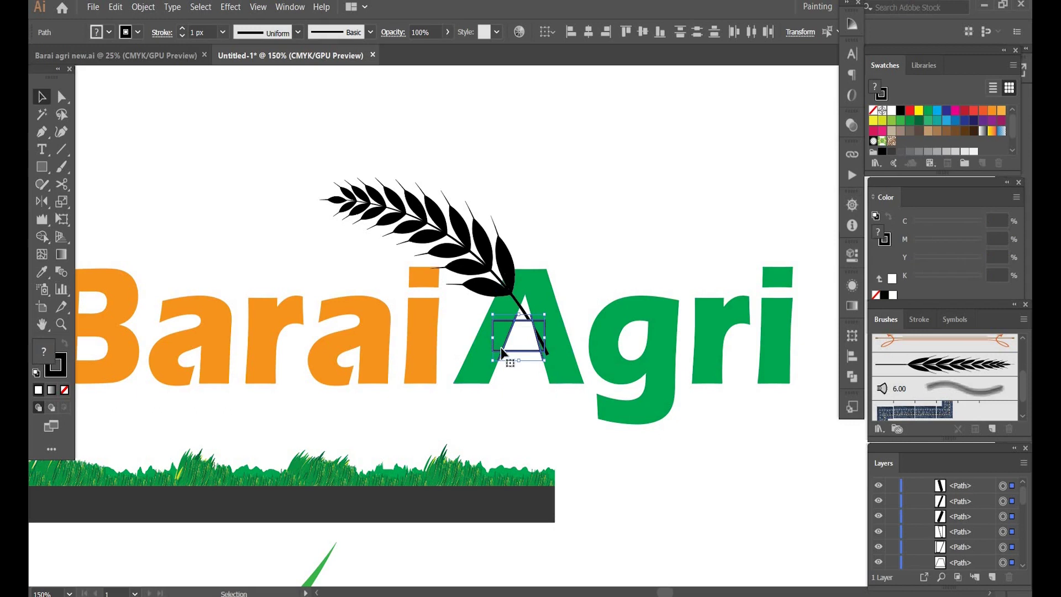
{"action": "left_click", "coordinate": [572, 238]}
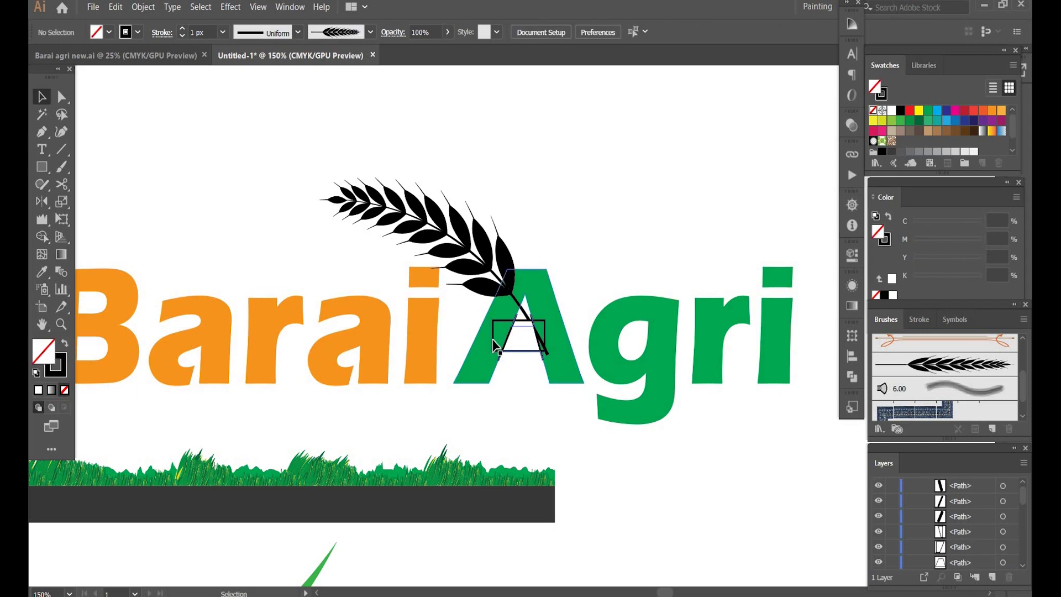
- Delete the leftover rectangle sides and line ends around the white trapezoid in the "A"
{"action": "left_click", "coordinate": [532, 334]}
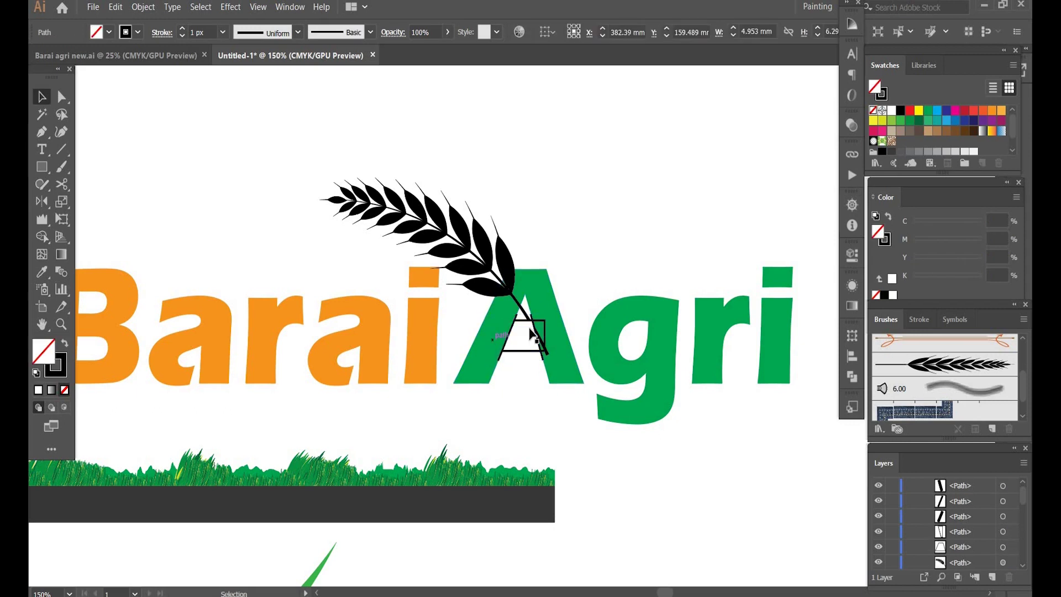
{"action": "left_click", "coordinate": [529, 328]}
{"action": "left_click", "coordinate": [518, 322]}
{"action": "key", "text": "Delete"}
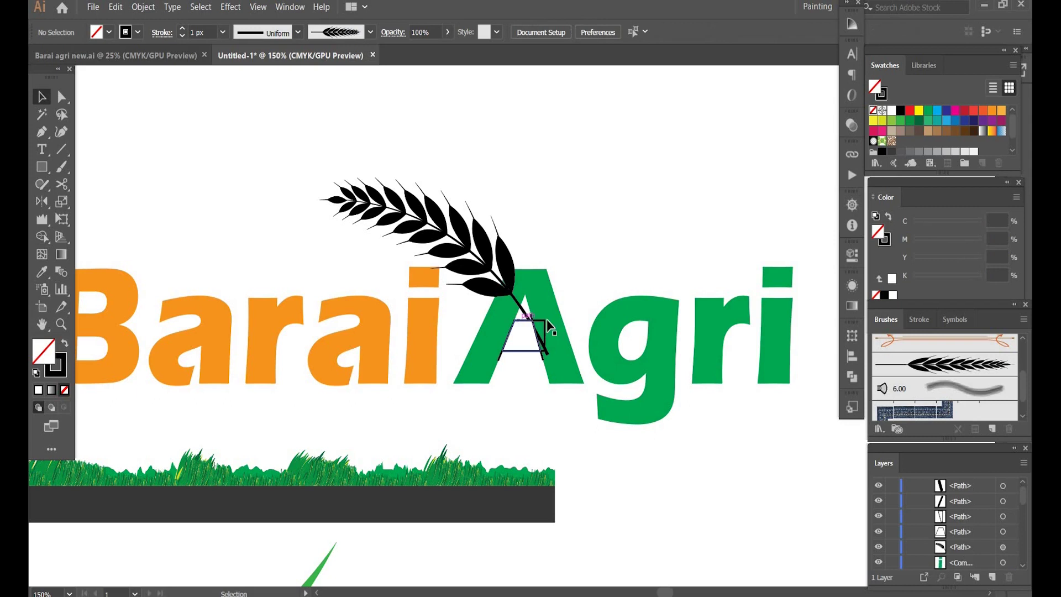
{"action": "left_click", "coordinate": [544, 329]}
{"action": "key", "text": "Delete"}
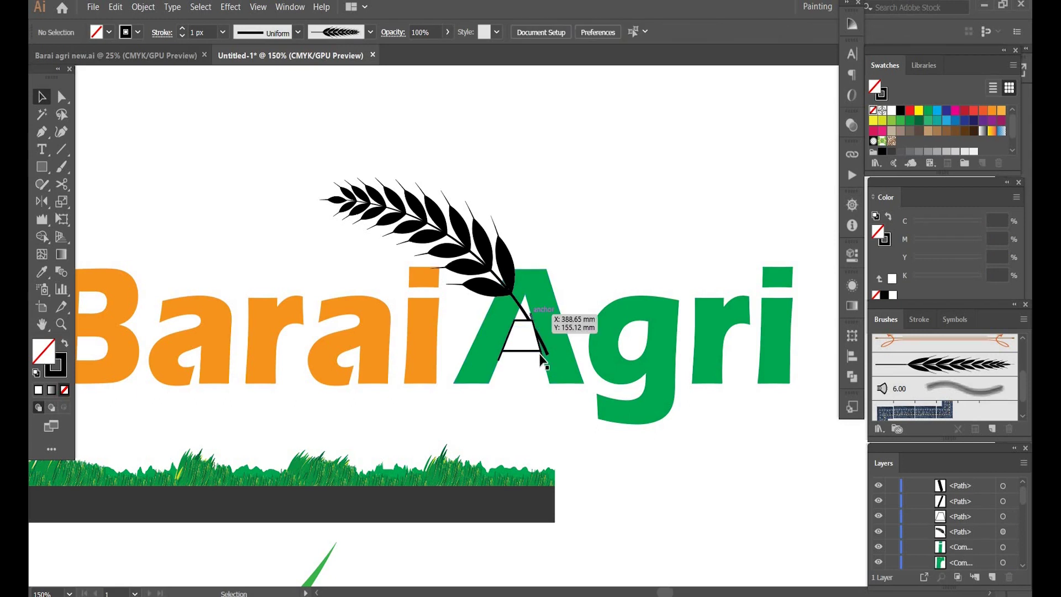
{"action": "key", "text": "ctrl+z"}
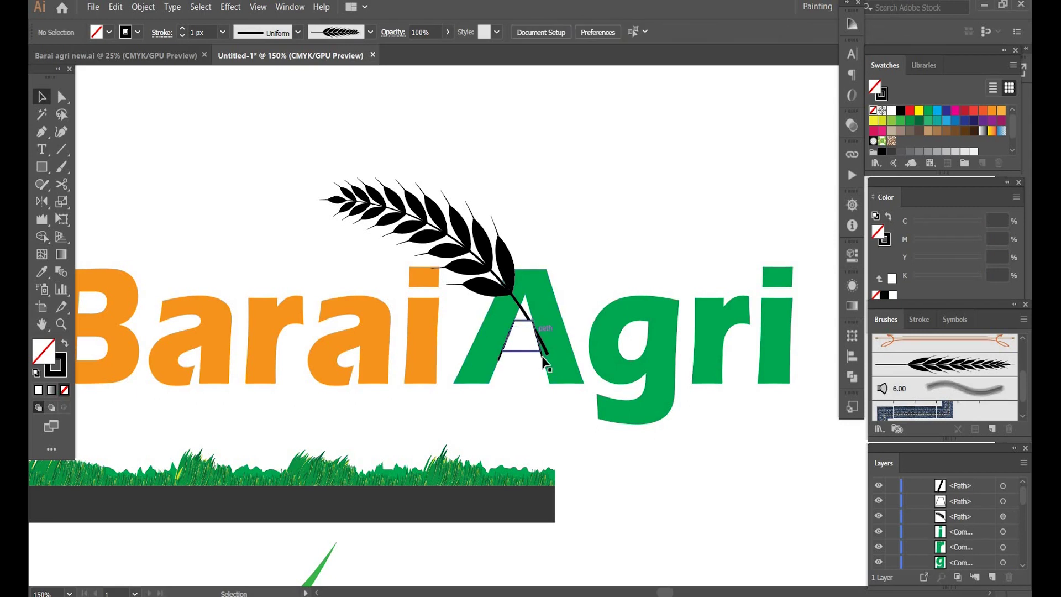
{"action": "left_click", "coordinate": [500, 357]}
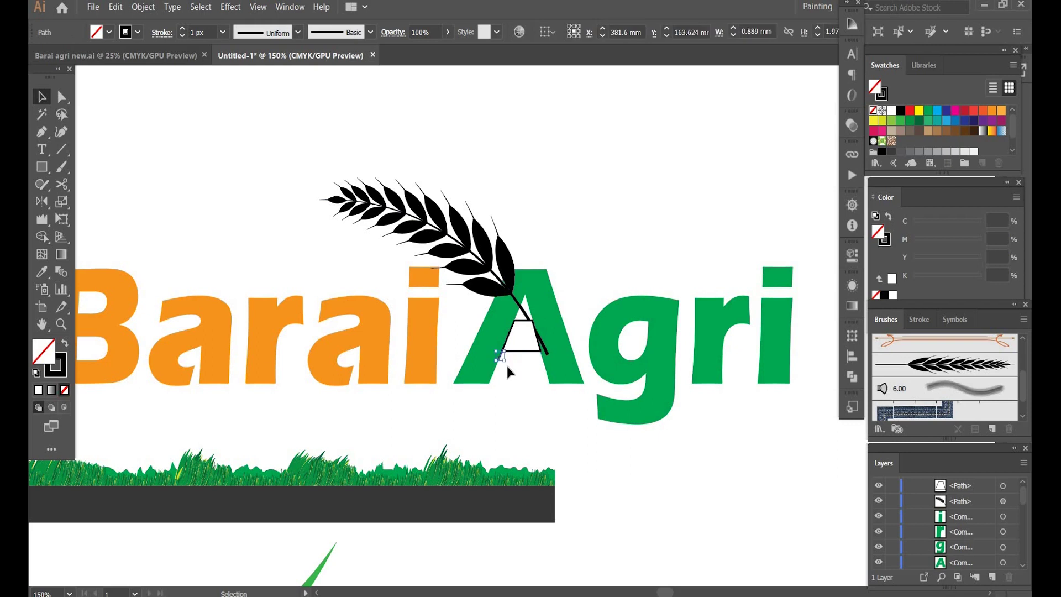
{"action": "key", "text": "Delete"}
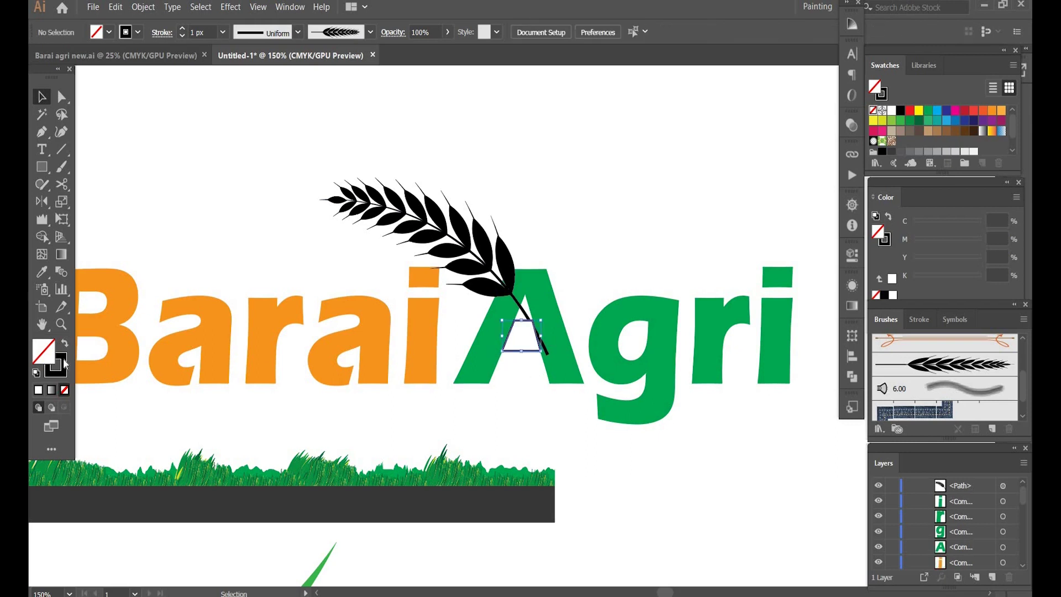
- Remove the black stroke from the white trapezoid covering the "A" crossbar
{"action": "left_click", "coordinate": [63, 361]}
{"action": "left_click", "coordinate": [62, 391]}
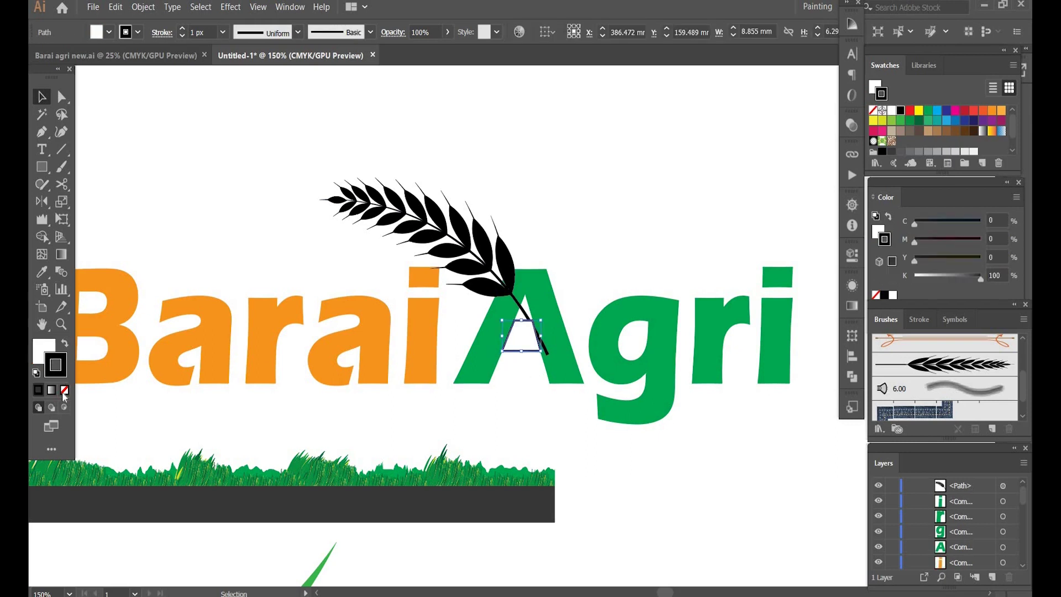
{"action": "left_click", "coordinate": [589, 197]}
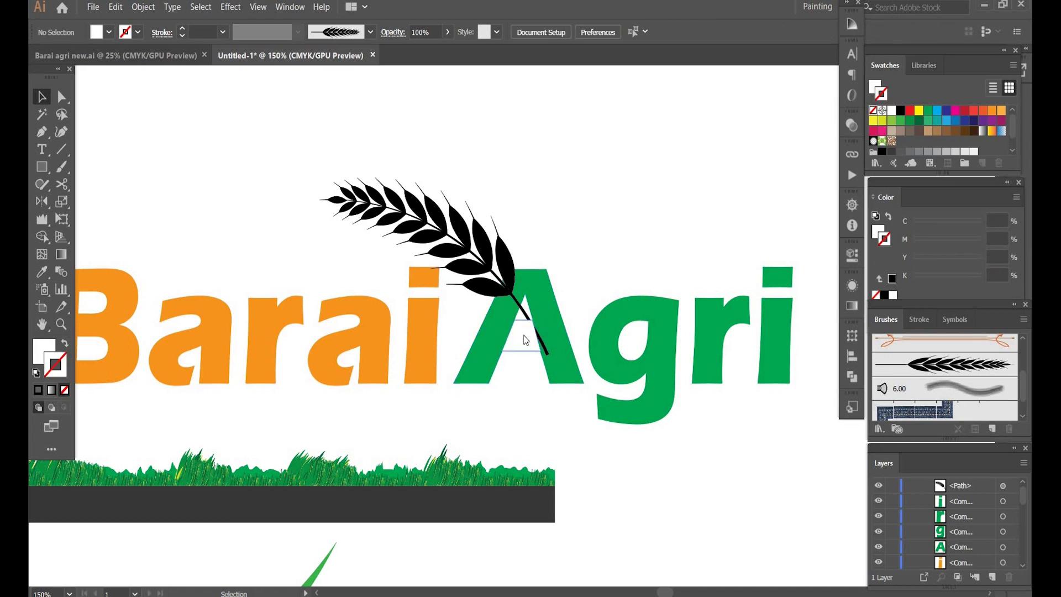
- Try sending the white trapezoid to the back of the artwork, and undo that arrangement
{"action": "right_click", "coordinate": [524, 334]}
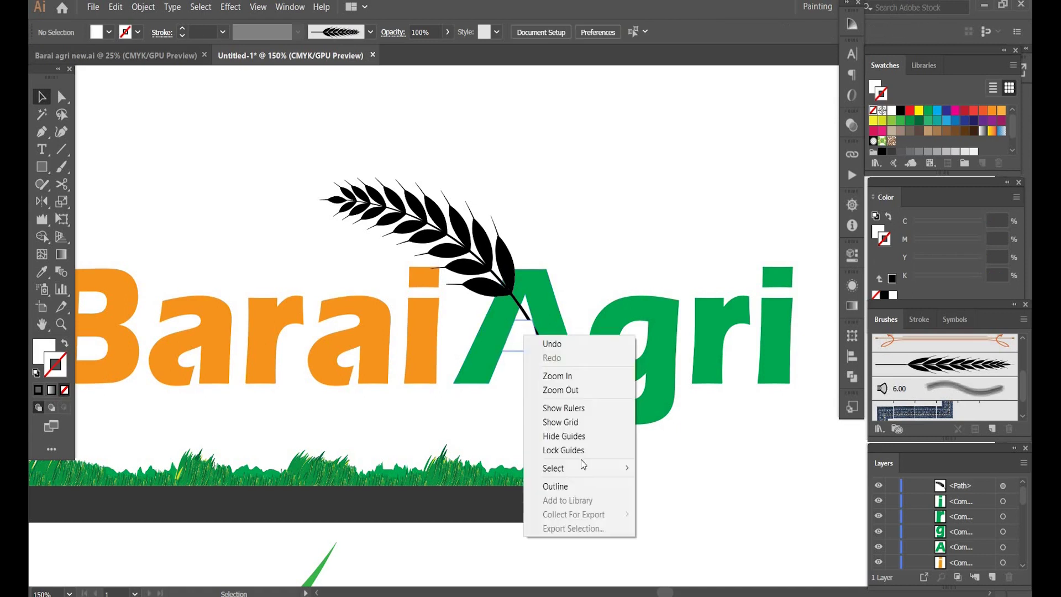
{"action": "left_click", "coordinate": [512, 340]}
{"action": "right_click", "coordinate": [512, 339]}
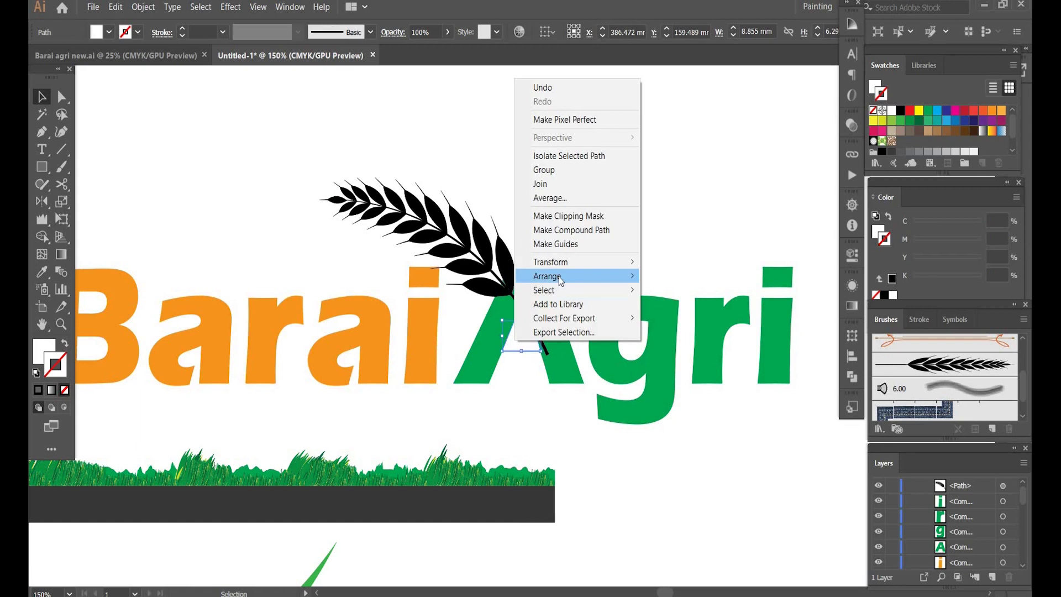
{"action": "mouse_move", "coordinate": [560, 280]}
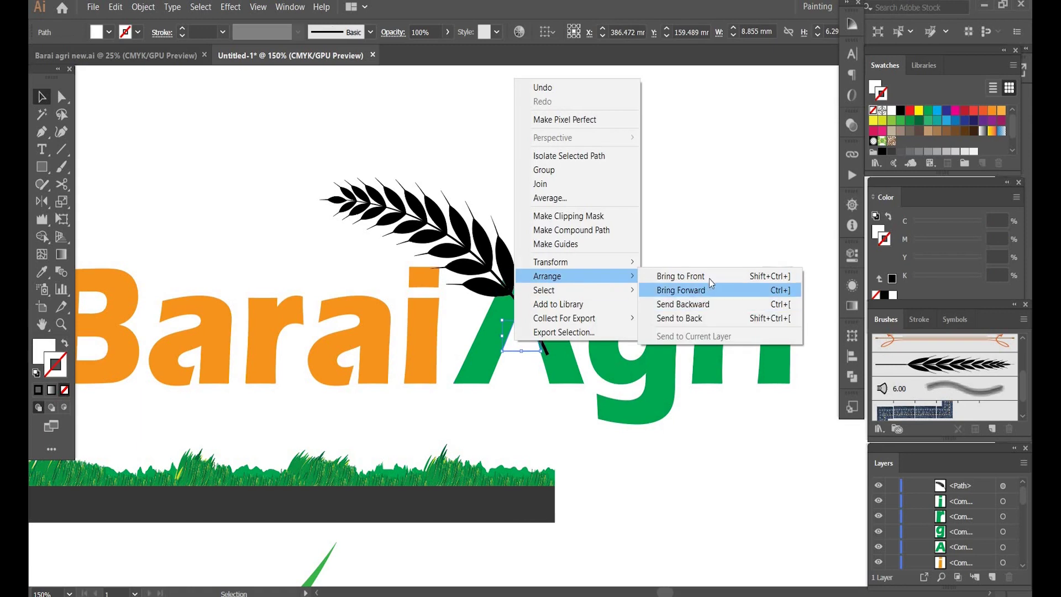
{"action": "left_click", "coordinate": [711, 318]}
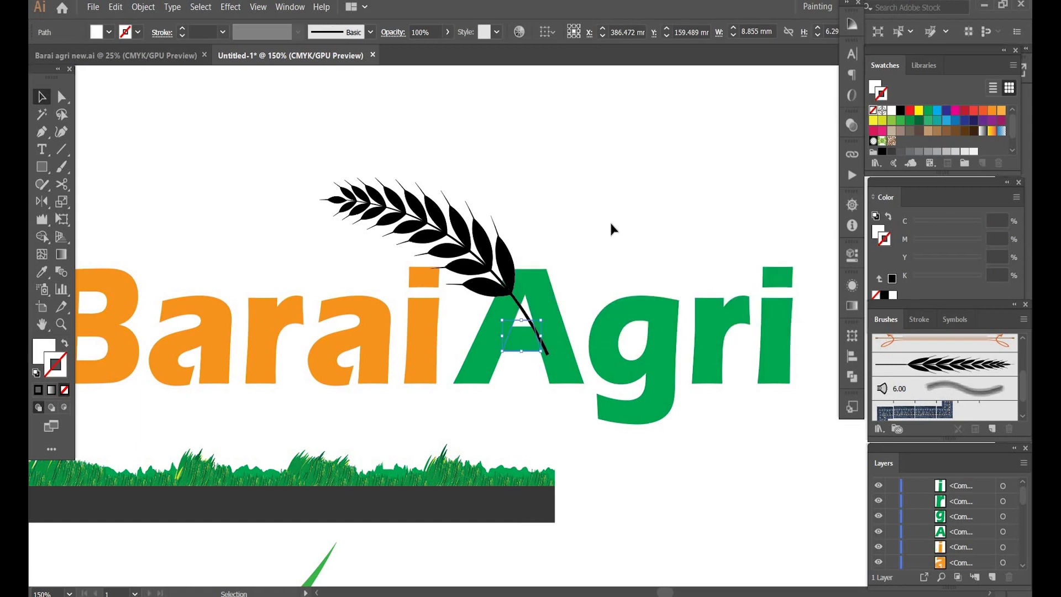
{"action": "key", "text": "a"}
{"action": "key", "text": "v"}
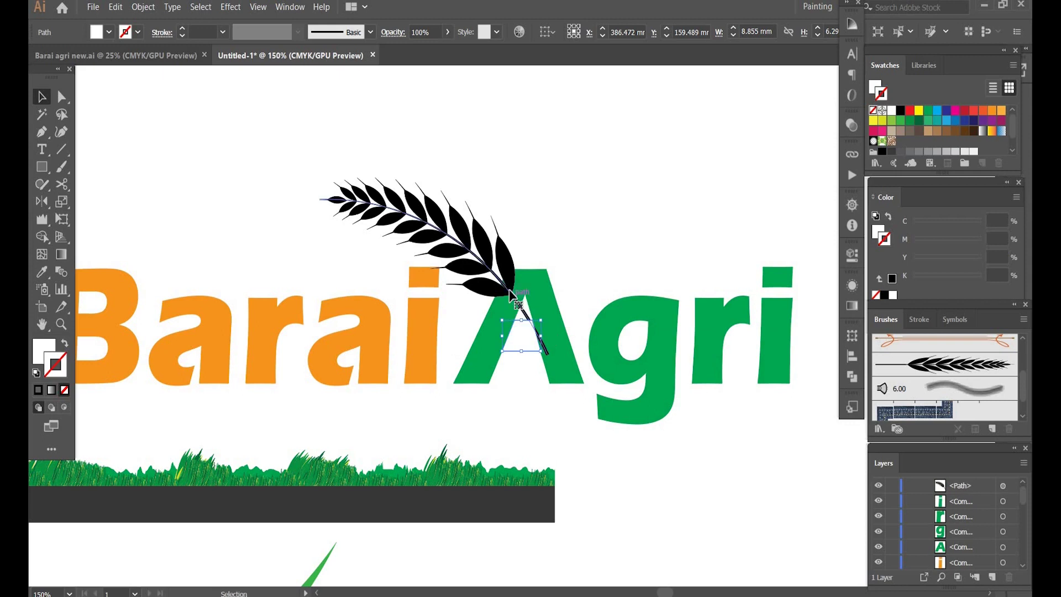
- Bring the wheat stalk to the front so it lies above the white trapezoid in the "A"
{"action": "left_click", "coordinate": [512, 295]}
{"action": "right_click", "coordinate": [511, 295]}
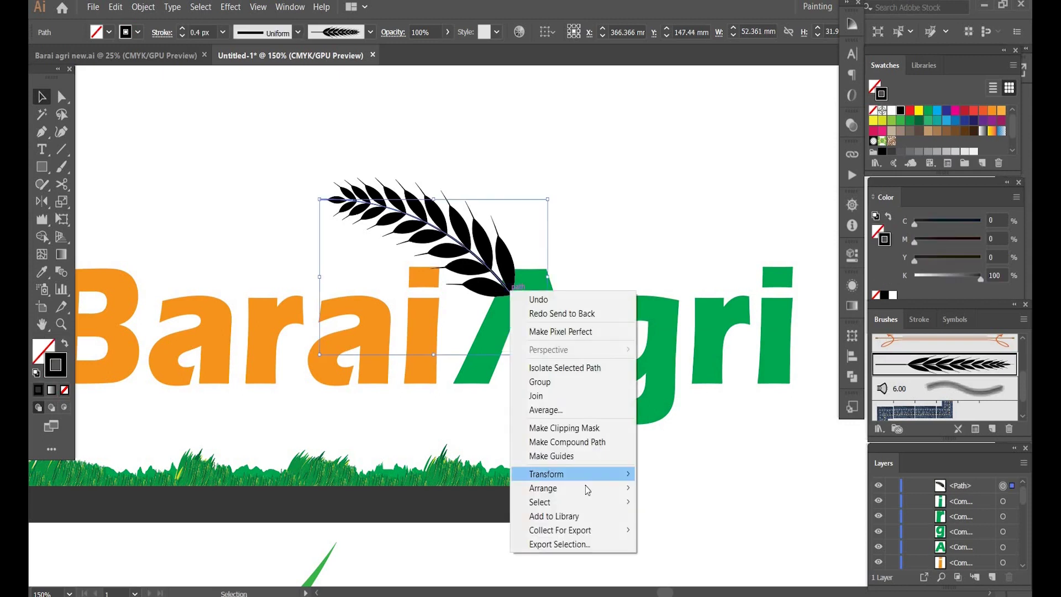
{"action": "mouse_move", "coordinate": [587, 489]}
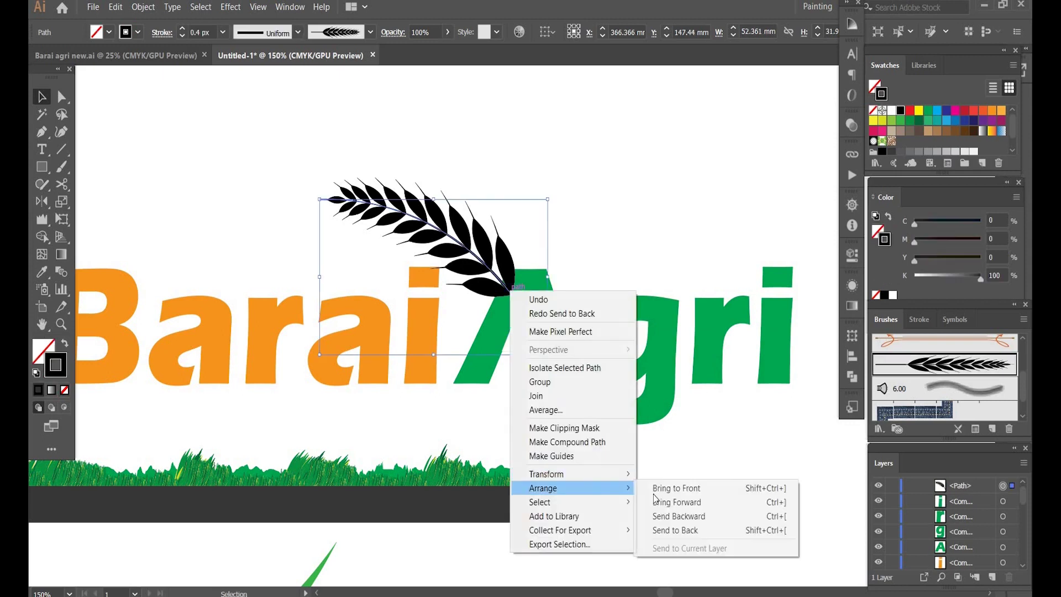
{"action": "left_click", "coordinate": [650, 423]}
{"action": "left_click", "coordinate": [625, 233]}
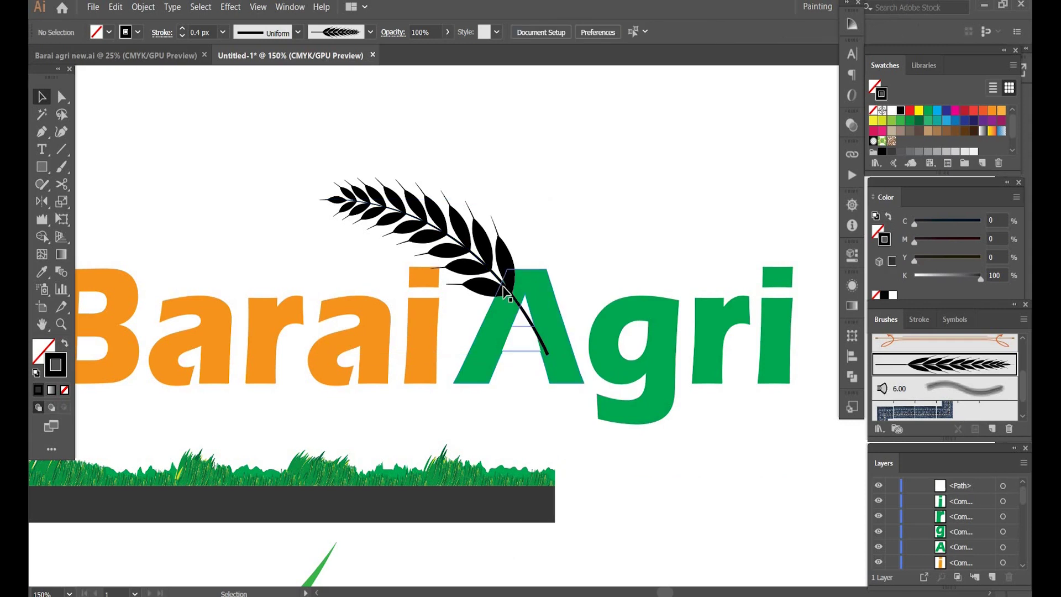
- Shift the wheat stalk slightly left over the "A" of the wordmark
{"action": "left_click_drag", "start_coordinate": [499, 288], "coordinate": [495, 287]}
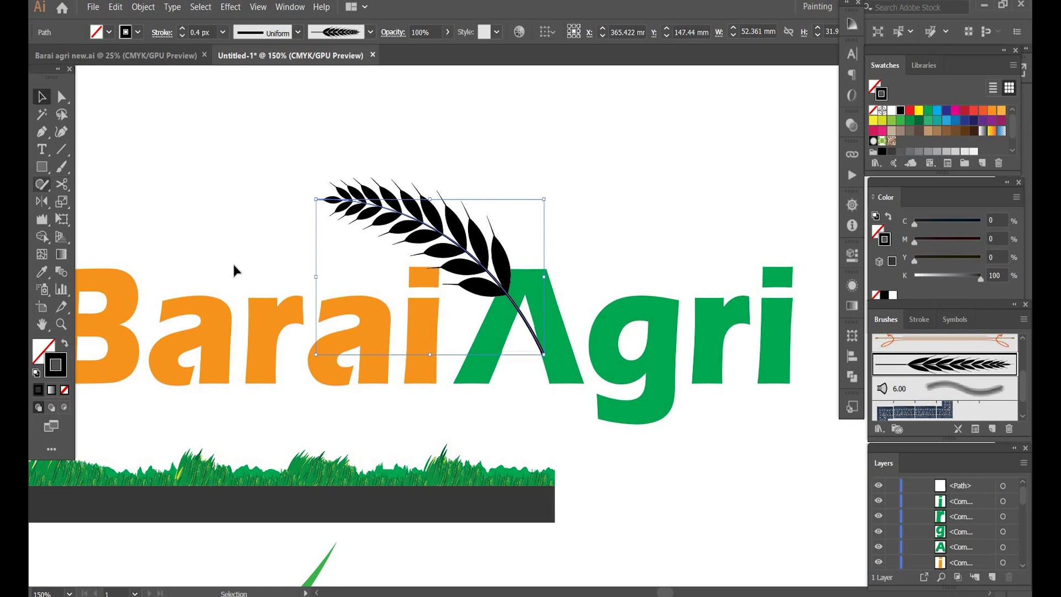
- Try adjusting the thickness of the wheat stem inside the "A" with the Width tool, and undo the changes
{"action": "left_click", "coordinate": [43, 188]}
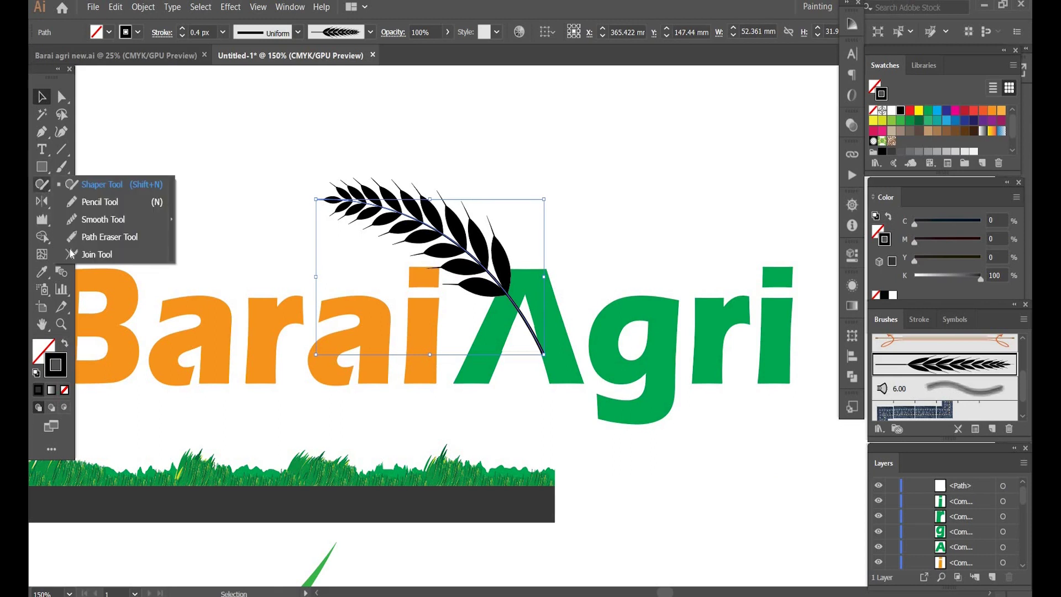
{"action": "left_click", "coordinate": [43, 209]}
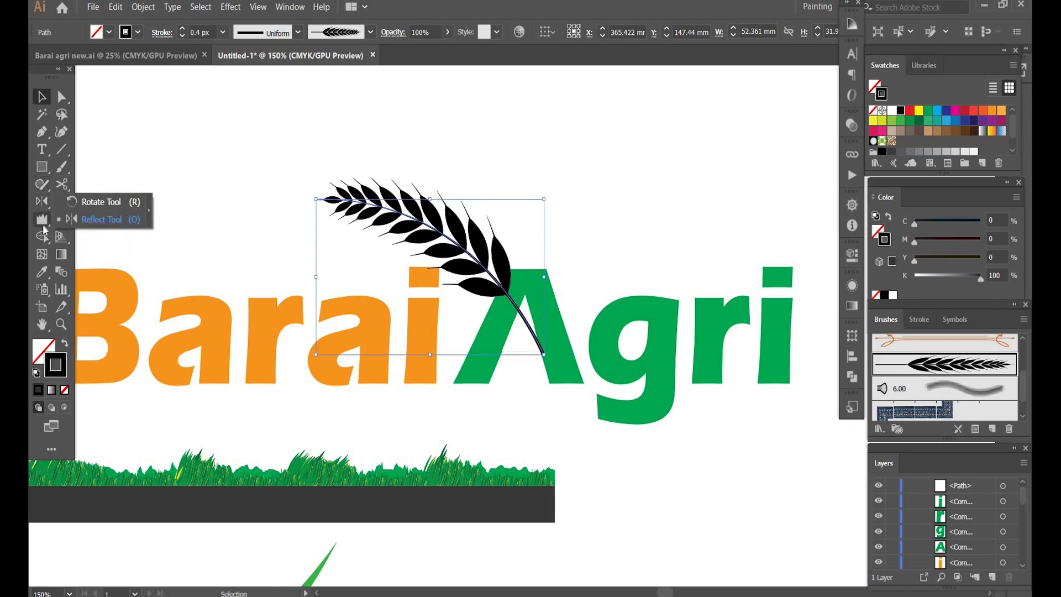
{"action": "left_click", "coordinate": [44, 229]}
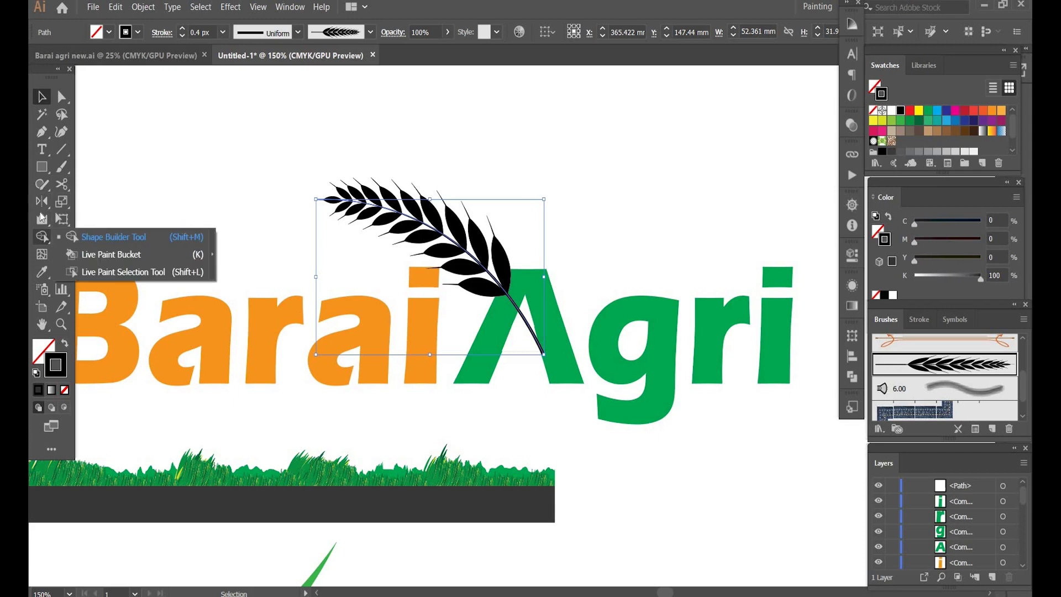
{"action": "left_click", "coordinate": [44, 217]}
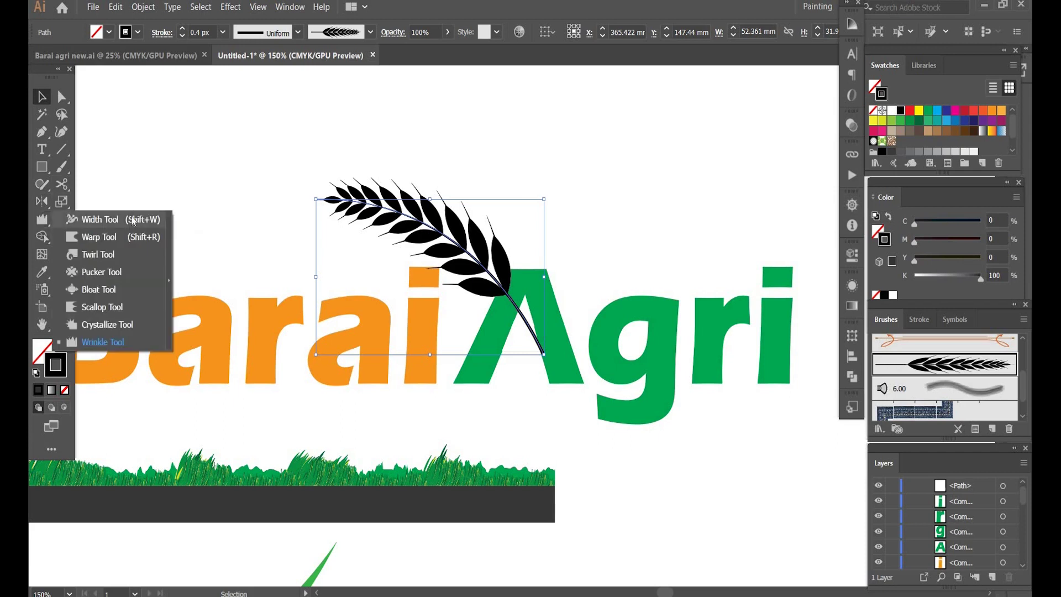
{"action": "left_click", "coordinate": [99, 219]}
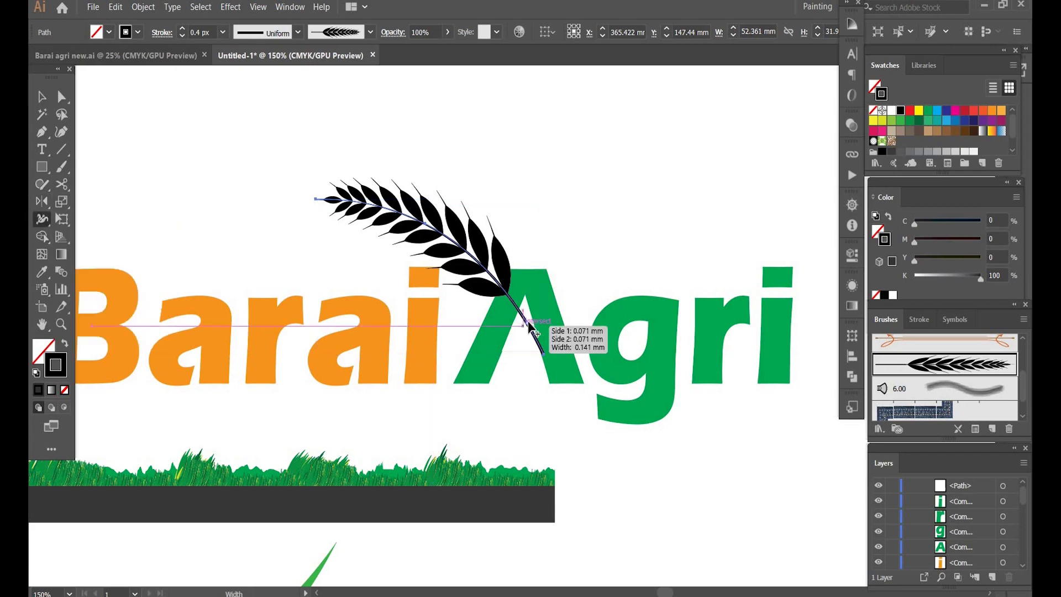
{"action": "left_click_drag", "start_coordinate": [533, 331], "coordinate": [534, 327]}
{"action": "key", "text": "ctrl+z"}
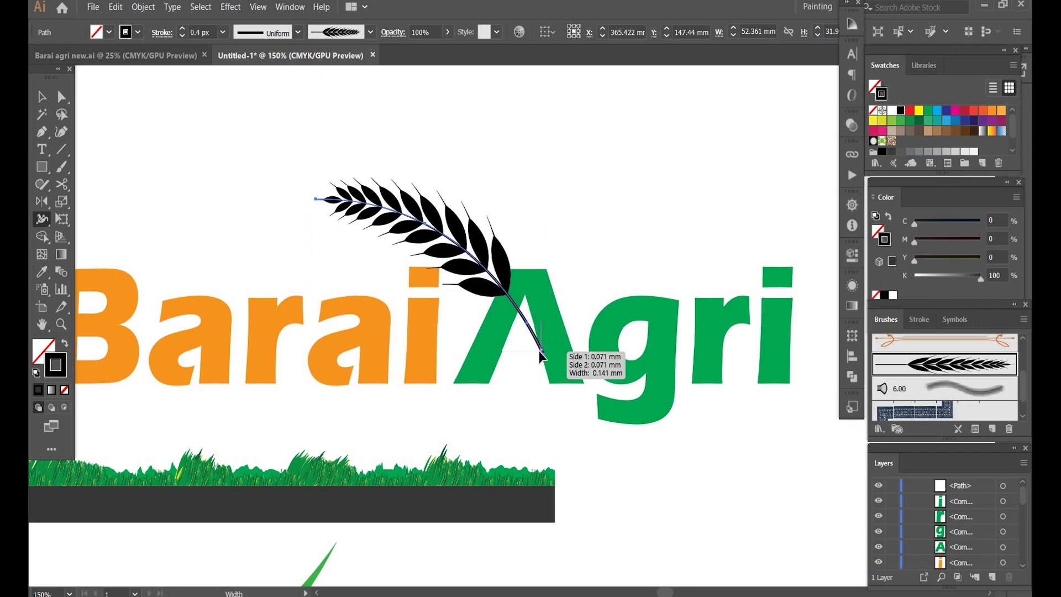
{"action": "left_click_drag", "start_coordinate": [539, 351], "coordinate": [539, 354]}
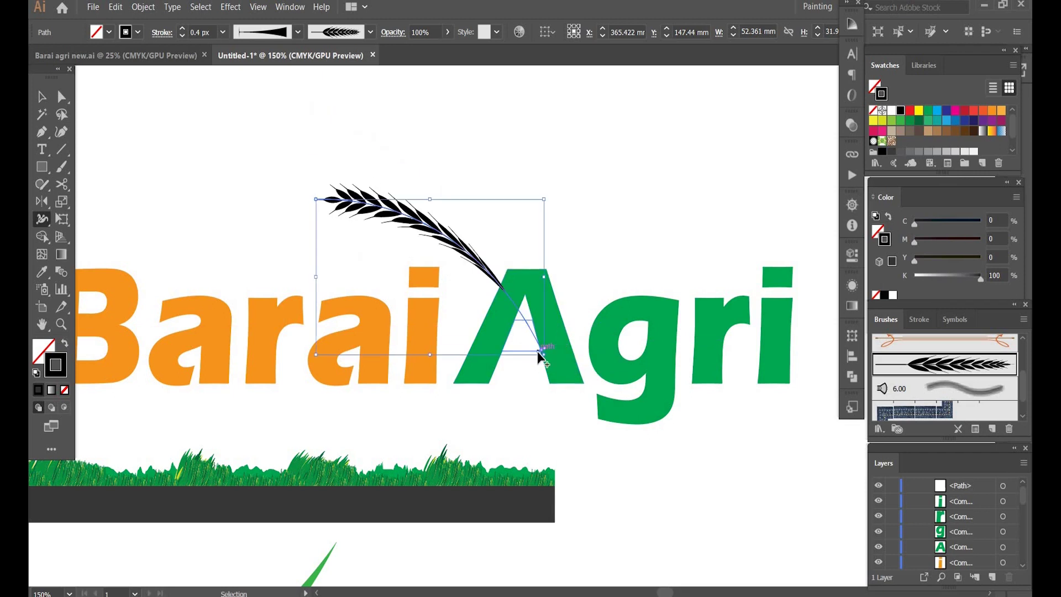
{"action": "key", "text": "ctrl+z"}
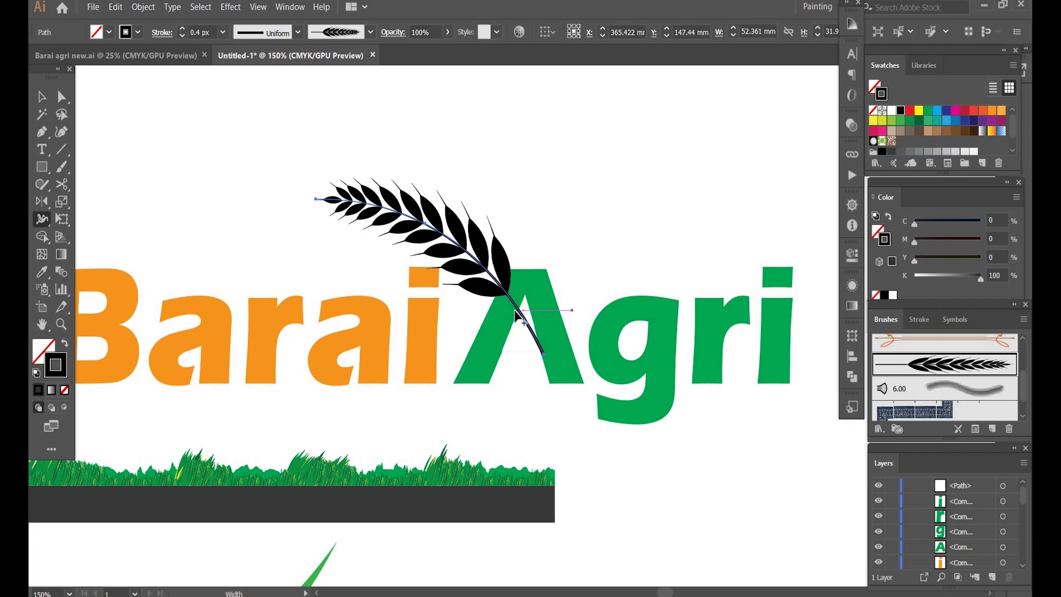
- Try reshaping the wheat stem just below the lowest leaves with the Curvature tool
{"action": "key", "text": "ctrl+equal"}
{"action": "key", "text": "ctrl+equal"}
{"action": "key", "text": "ctrl+equal"}
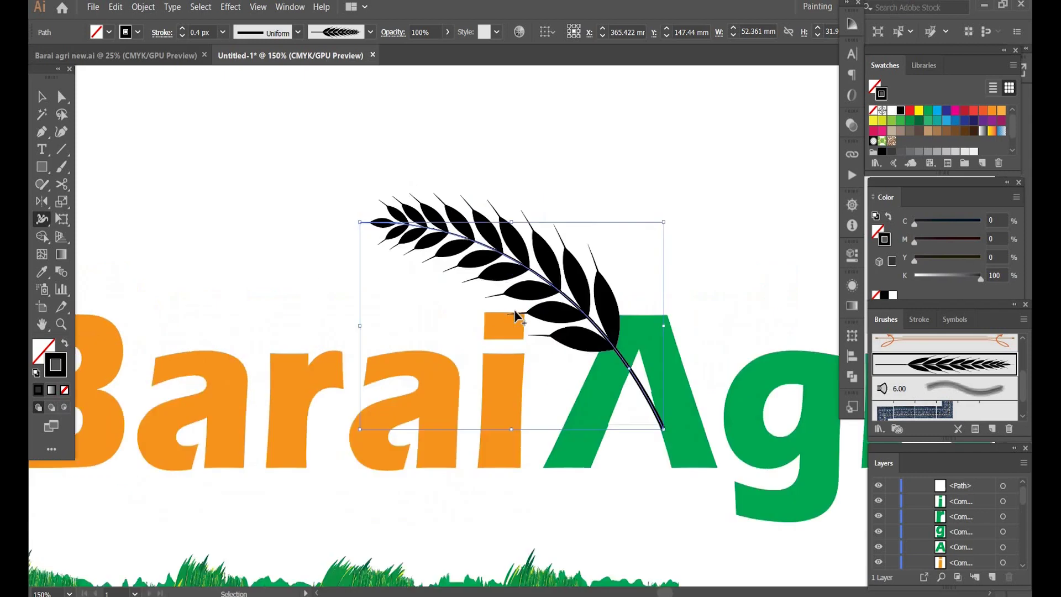
{"action": "left_click_drag", "start_coordinate": [618, 451], "coordinate": [411, 287]}
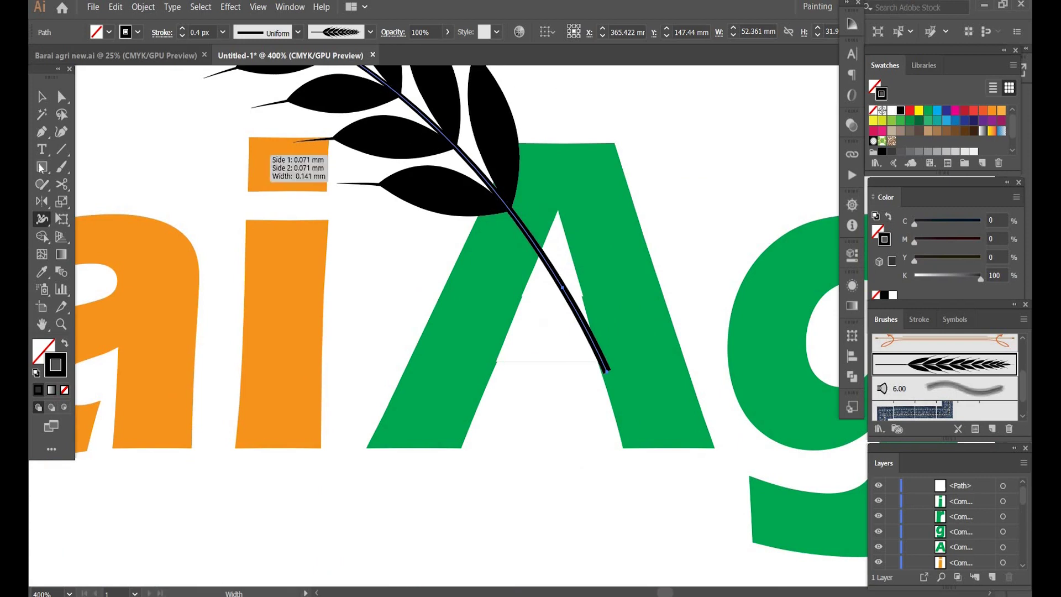
{"action": "left_click", "coordinate": [65, 136]}
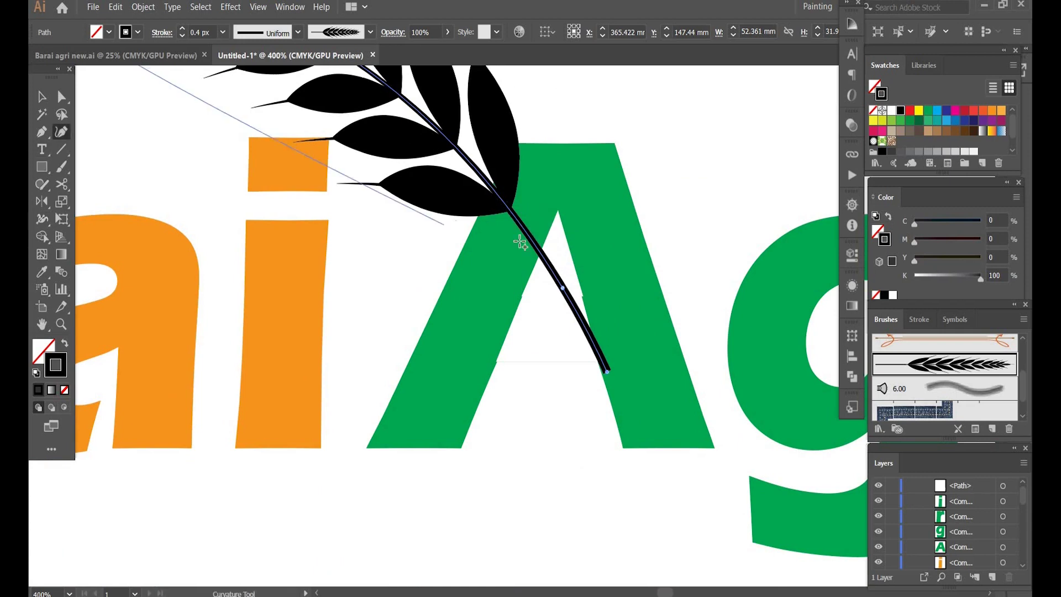
{"action": "key", "text": "v"}
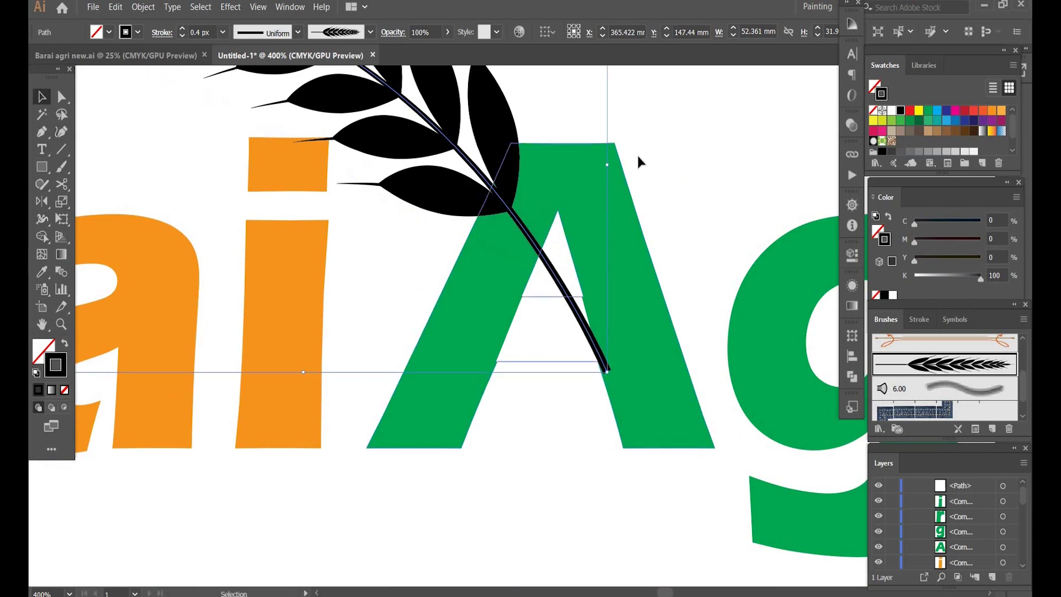
{"action": "left_click", "coordinate": [684, 149]}
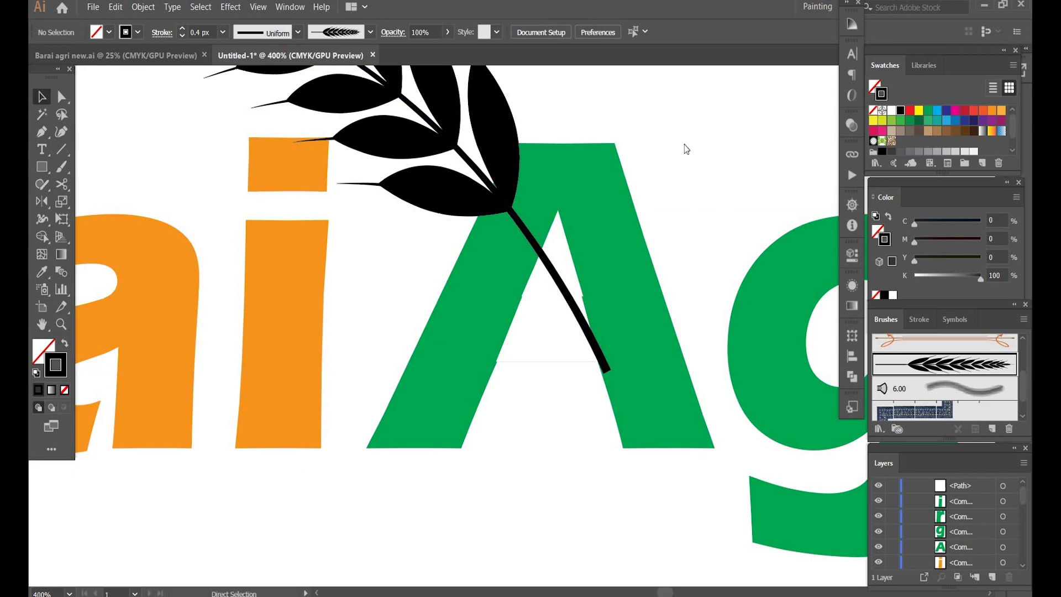
{"action": "key", "text": "ctrl+p"}
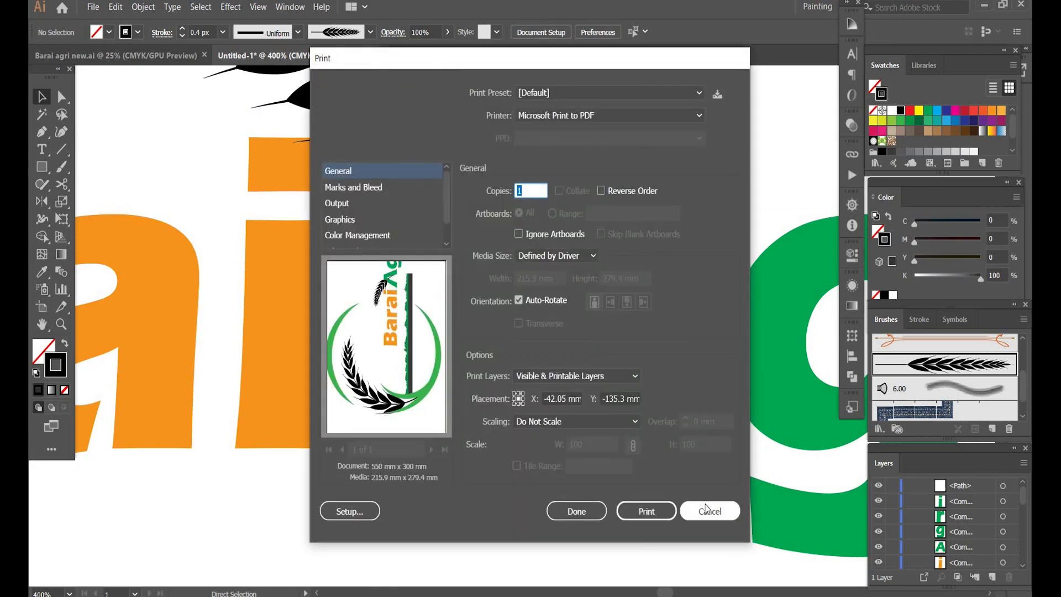
{"action": "left_click", "coordinate": [687, 509]}
{"action": "key", "text": "ctrl+plus"}
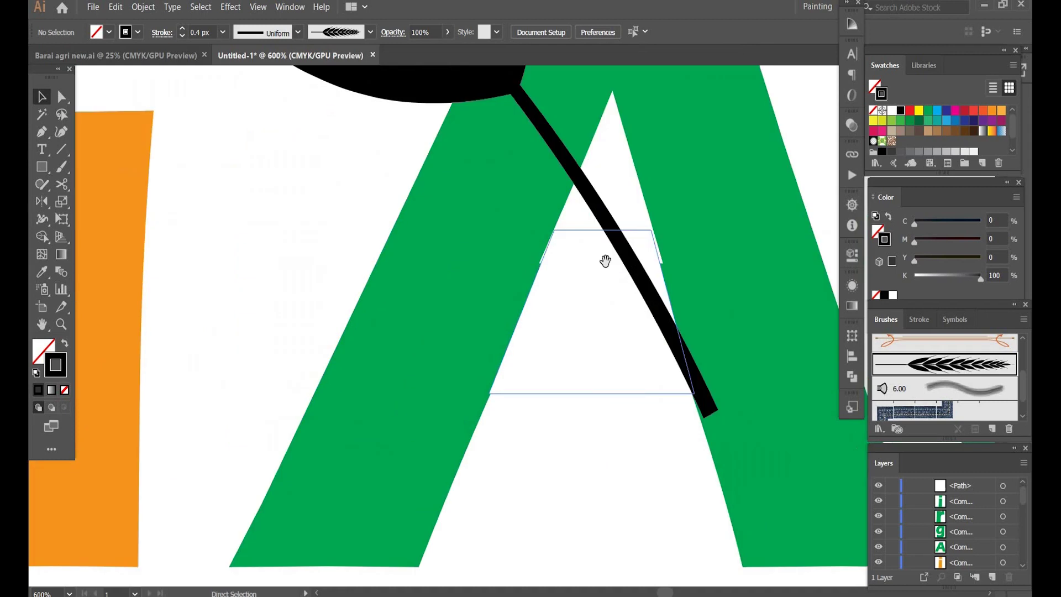
{"action": "left_click_drag", "start_coordinate": [546, 139], "coordinate": [407, 185]}
{"action": "key", "text": "shift+grave"}
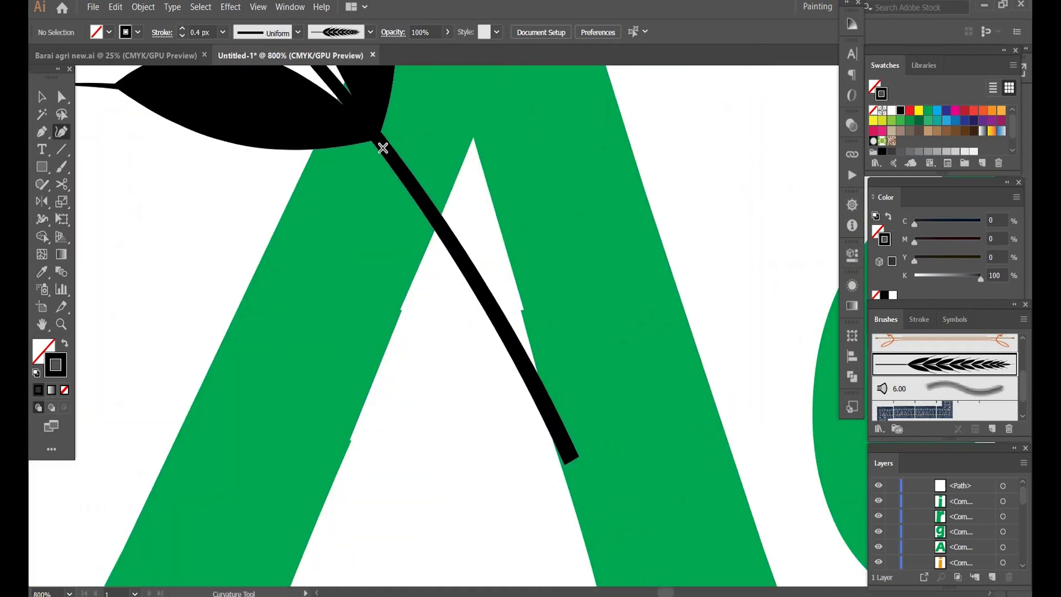
{"action": "left_click", "coordinate": [382, 147]}
{"action": "left_click", "coordinate": [396, 178]}
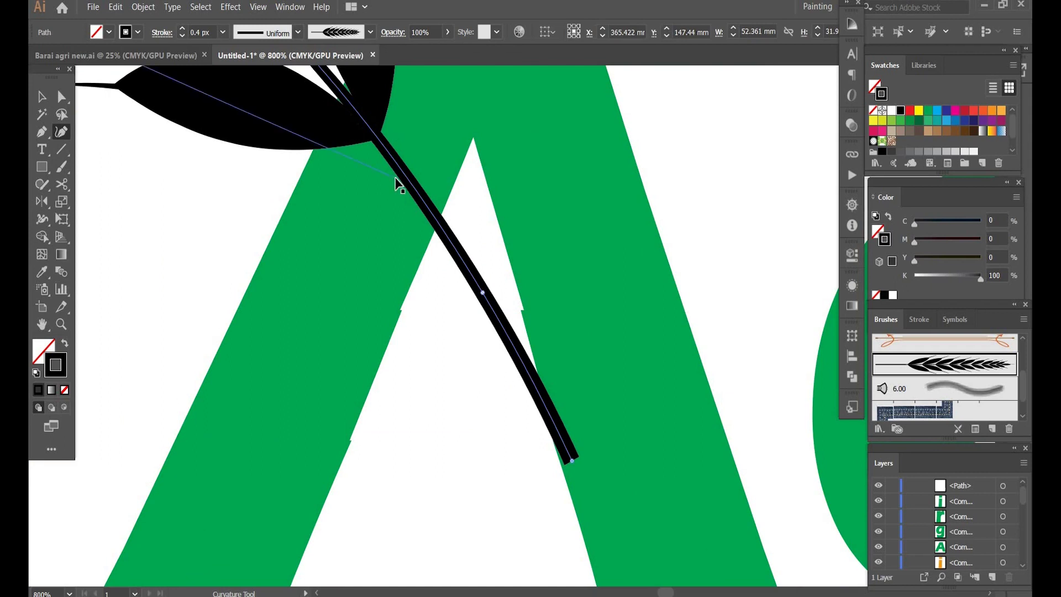
{"action": "left_click_drag", "start_coordinate": [396, 178], "coordinate": [393, 172]}
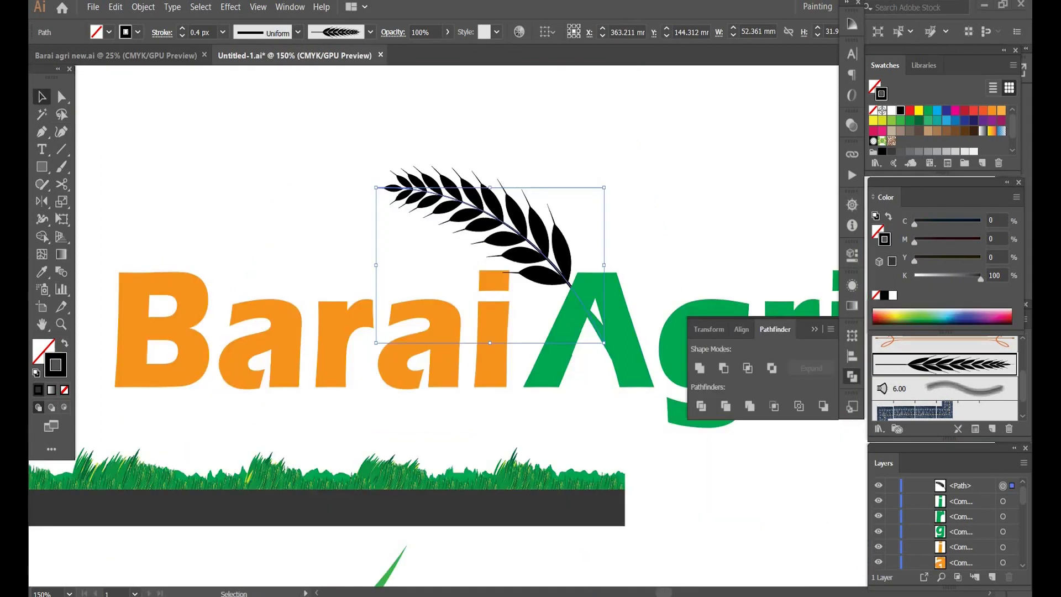
- Draw a three-sided polygon with a 17.6389 mm radius in the blank area between the large wheat stalk and "Barai", and shift it down and right
{"action": "key", "text": "space"}
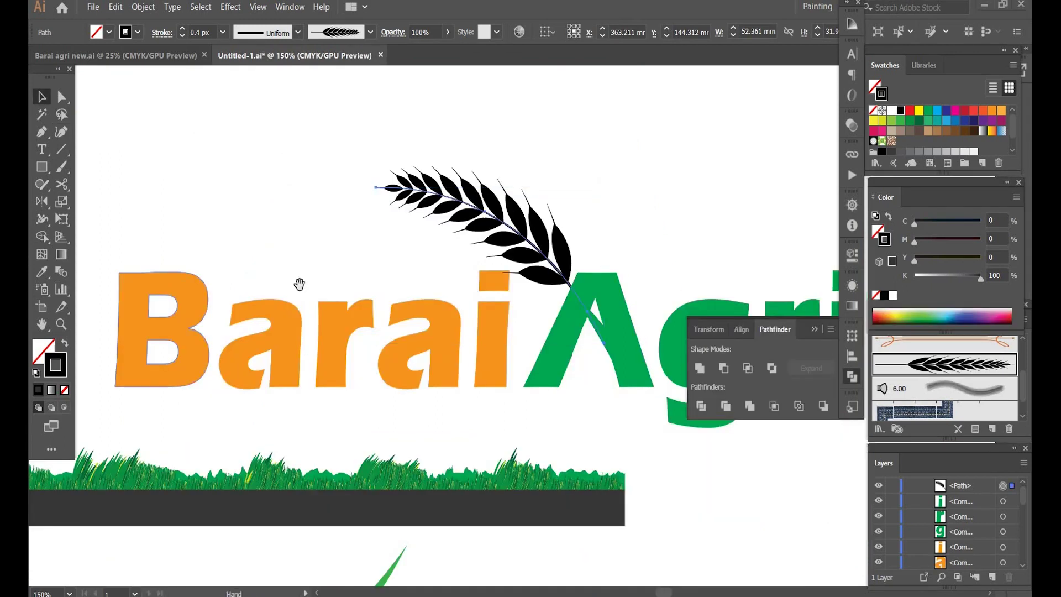
{"action": "left_click_drag", "start_coordinate": [466, 114], "coordinate": [822, 134]}
{"action": "left_click_drag", "start_coordinate": [448, 185], "coordinate": [511, 126]}
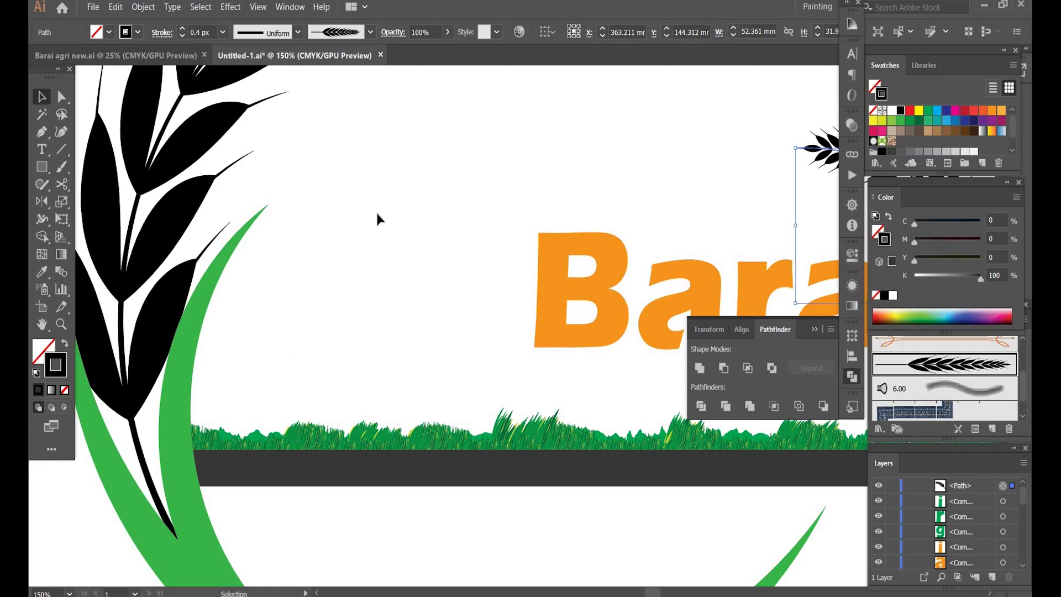
{"action": "left_click", "coordinate": [381, 183]}
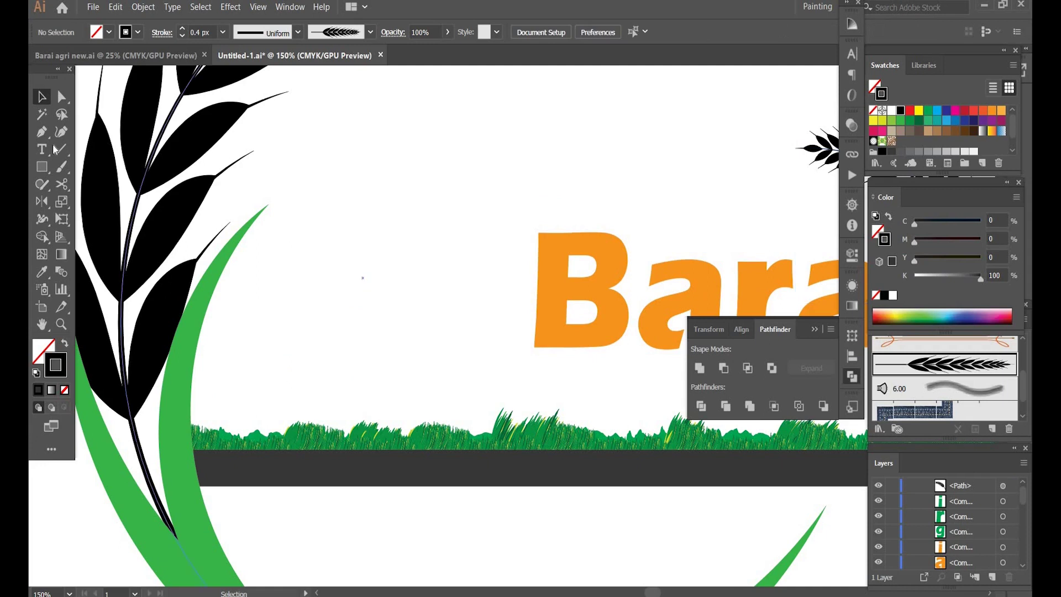
{"action": "left_click_drag", "start_coordinate": [41, 166], "coordinate": [121, 221]}
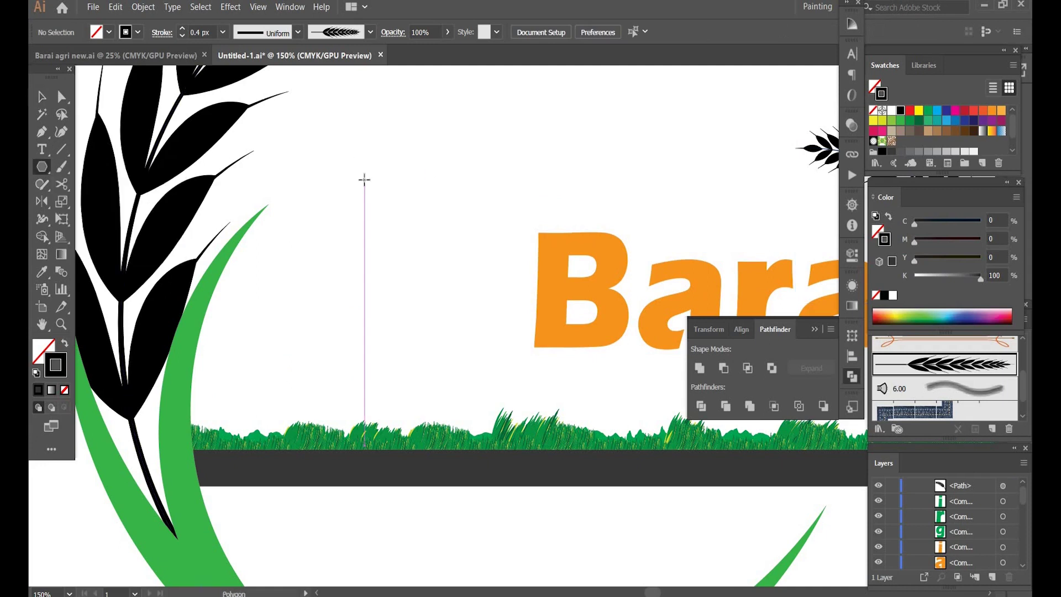
{"action": "right_click", "coordinate": [364, 180]}
{"action": "left_click", "coordinate": [334, 176]}
{"action": "double_click", "coordinate": [508, 301]}
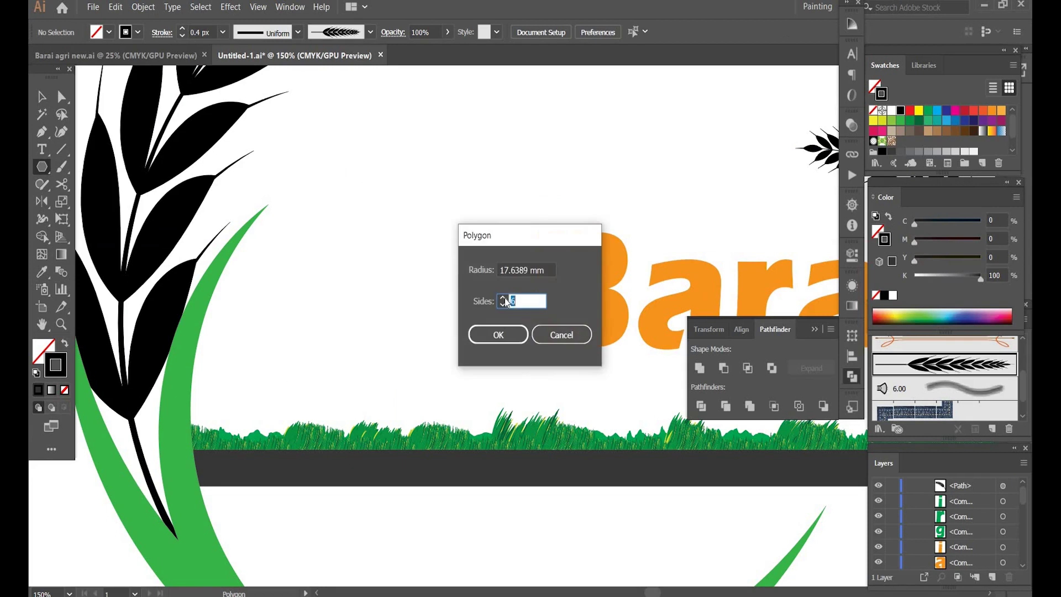
{"action": "double_click", "coordinate": [500, 304]}
{"action": "left_click", "coordinate": [501, 305]}
{"action": "left_click", "coordinate": [499, 335]}
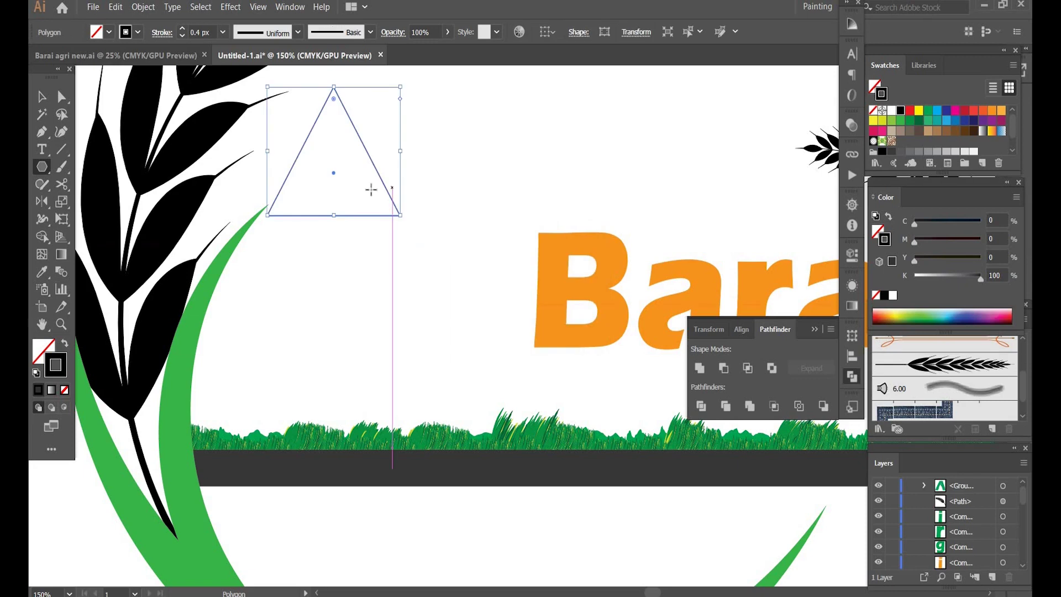
{"action": "key", "text": "v"}
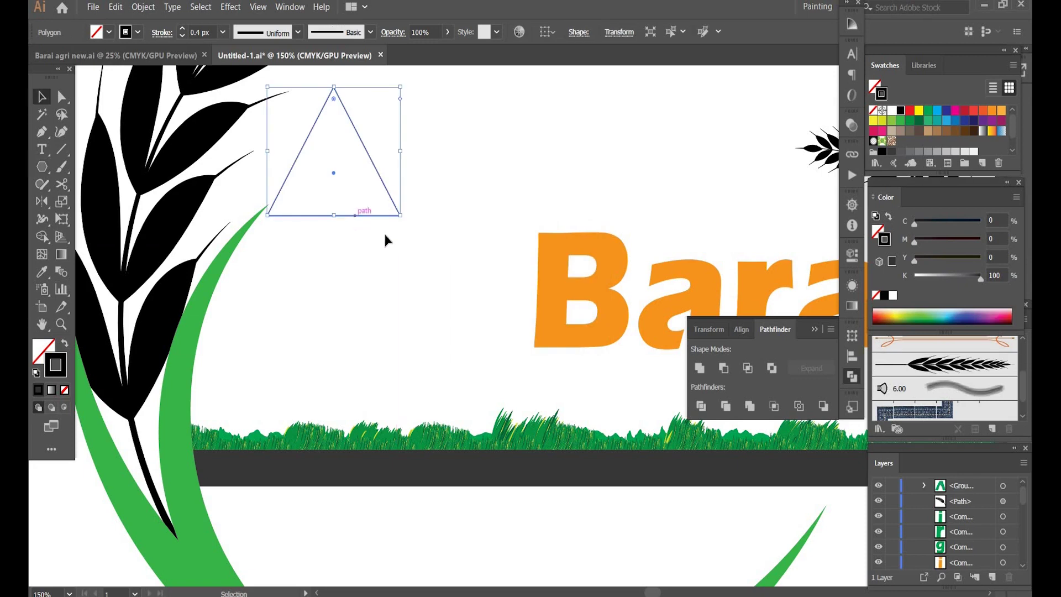
{"action": "left_click_drag", "start_coordinate": [355, 215], "coordinate": [391, 237]}
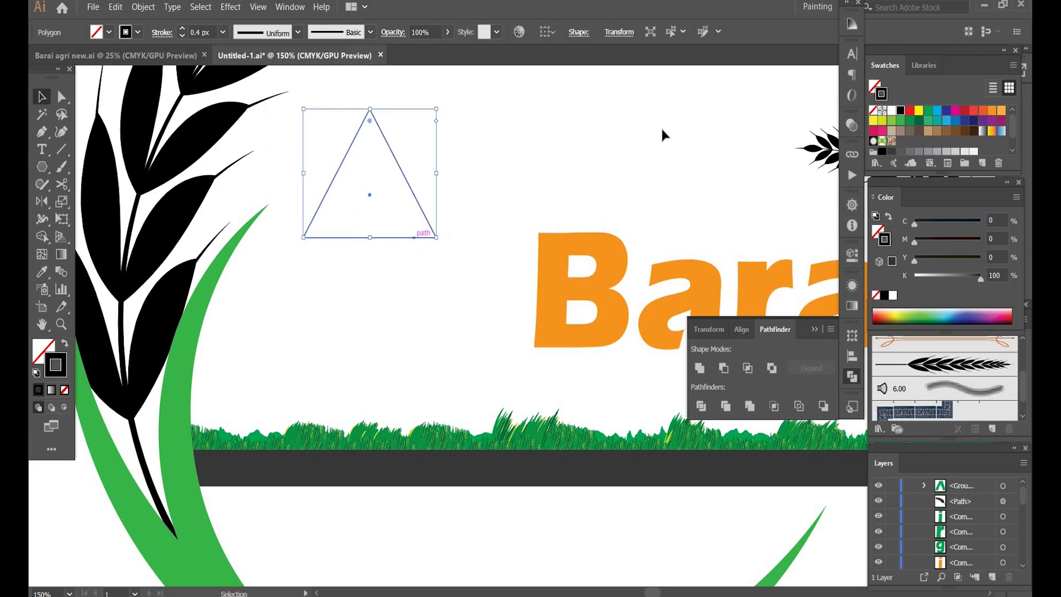
- Fill the triangle with 80% gray and remove its stroke
{"action": "left_click", "coordinate": [875, 88]}
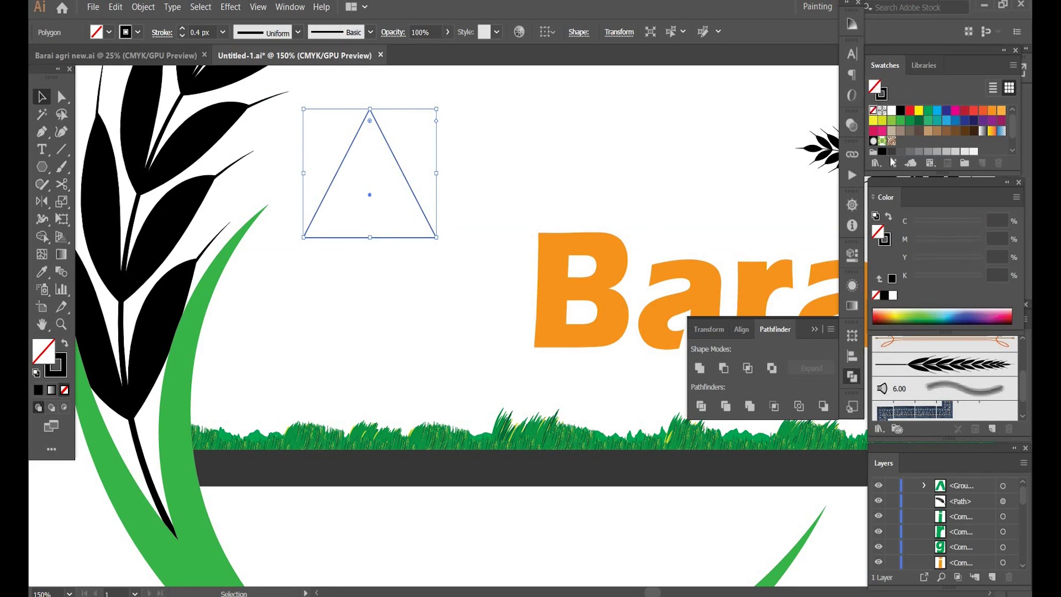
{"action": "left_click", "coordinate": [891, 152]}
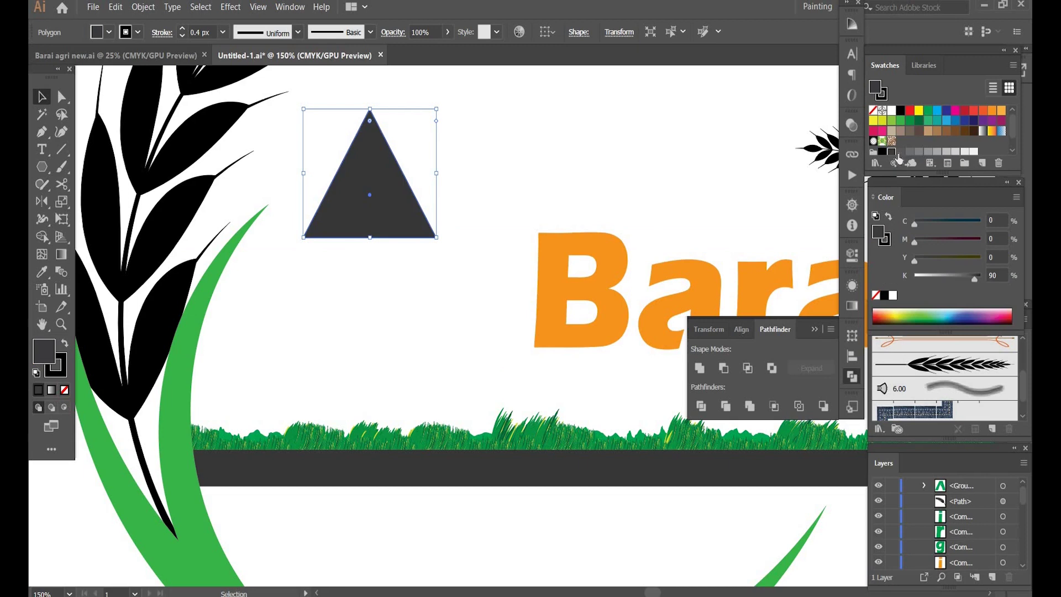
{"action": "left_click", "coordinate": [901, 151]}
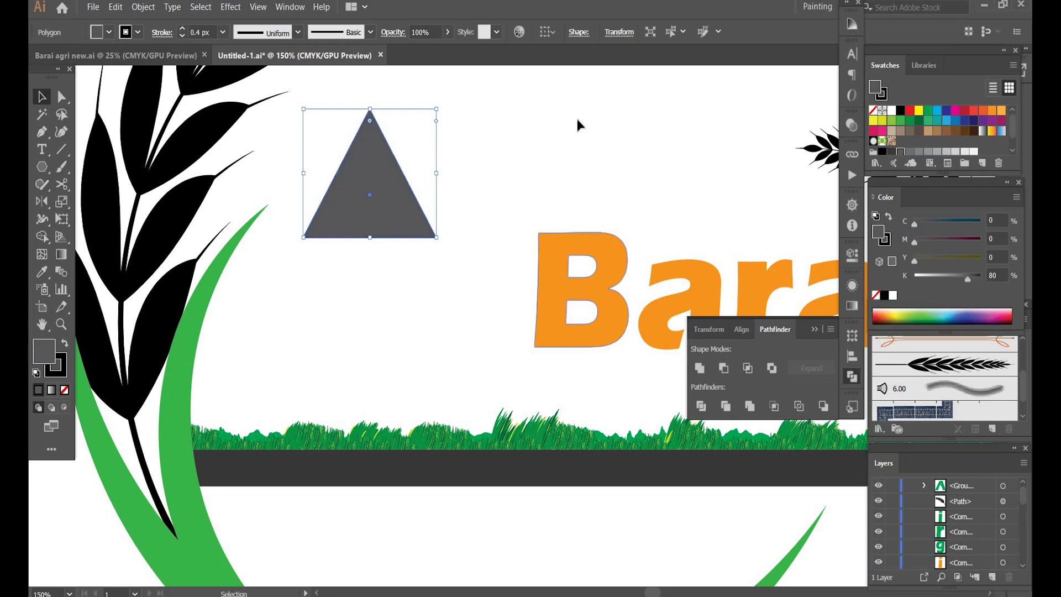
{"action": "left_click", "coordinate": [881, 93]}
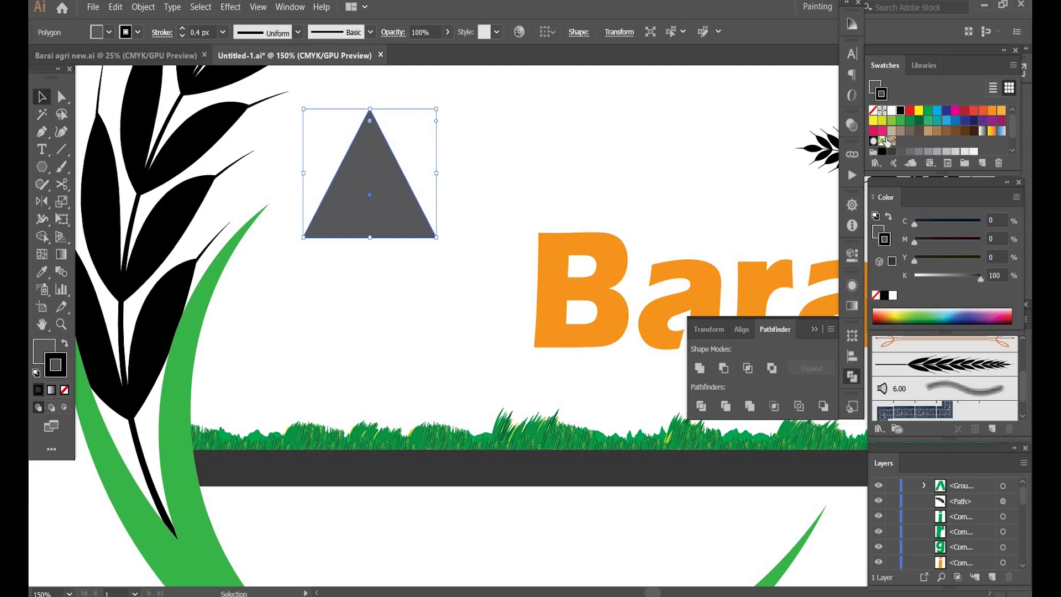
{"action": "left_click", "coordinate": [873, 110]}
{"action": "left_click", "coordinate": [619, 141]}
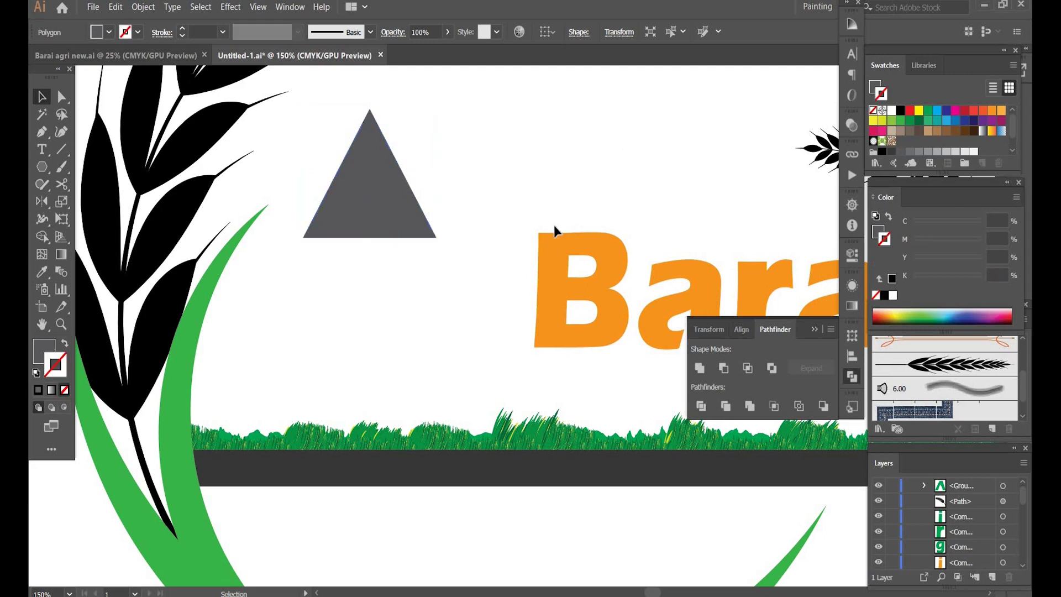
- Start a Transform effect on the gray triangle and set the number of copies to 15
{"action": "left_click", "coordinate": [379, 225]}
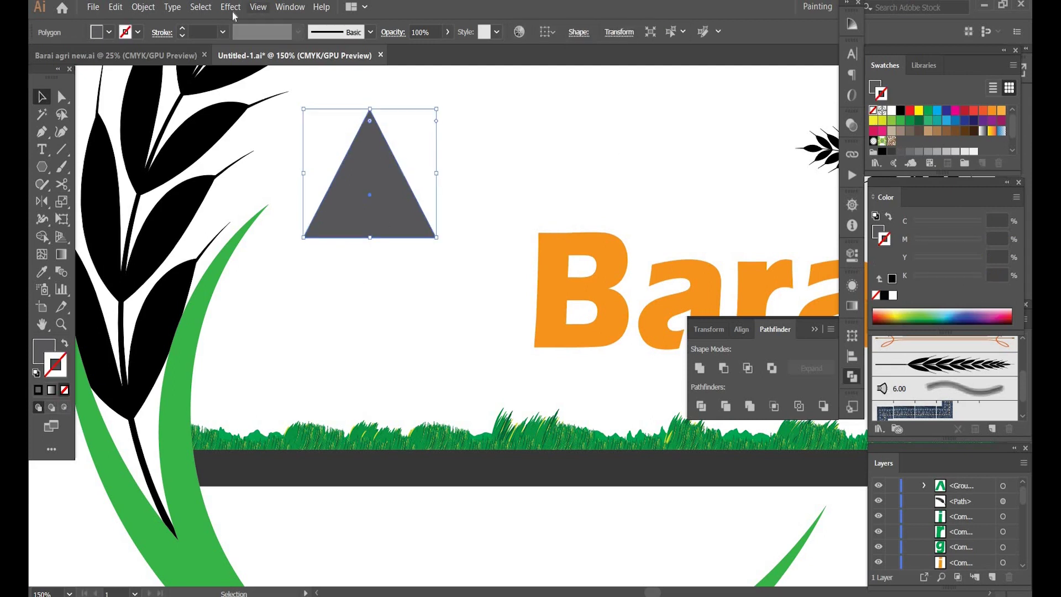
{"action": "left_click", "coordinate": [233, 12]}
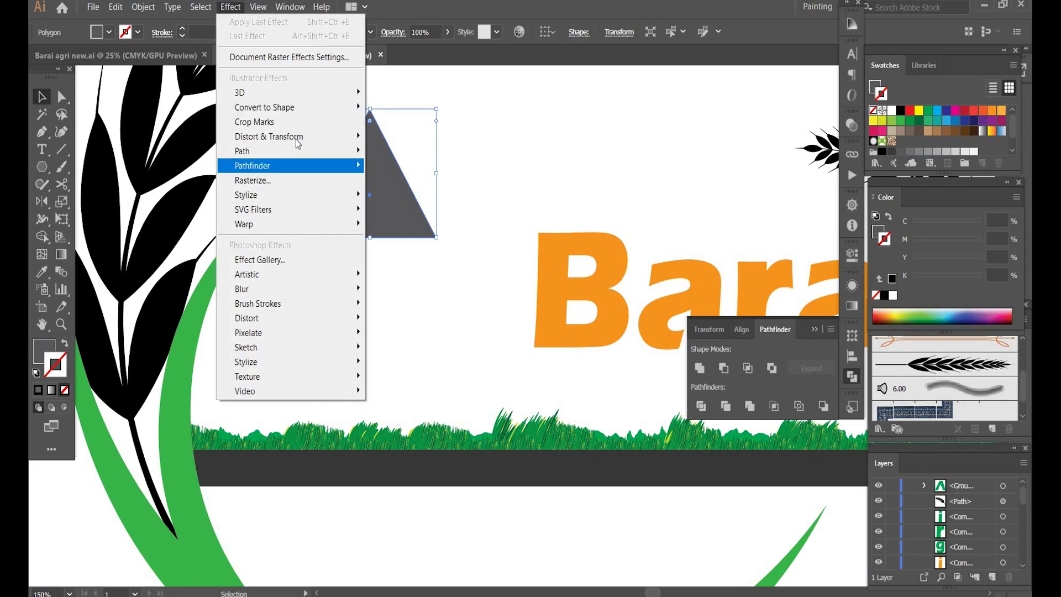
{"action": "mouse_move", "coordinate": [297, 141]}
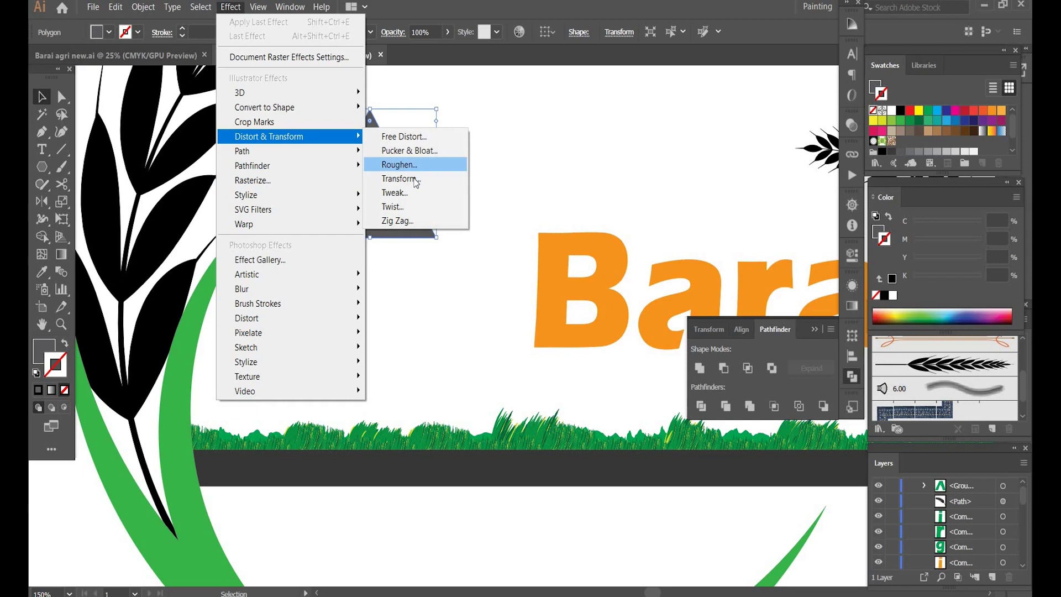
{"action": "left_click", "coordinate": [400, 178]}
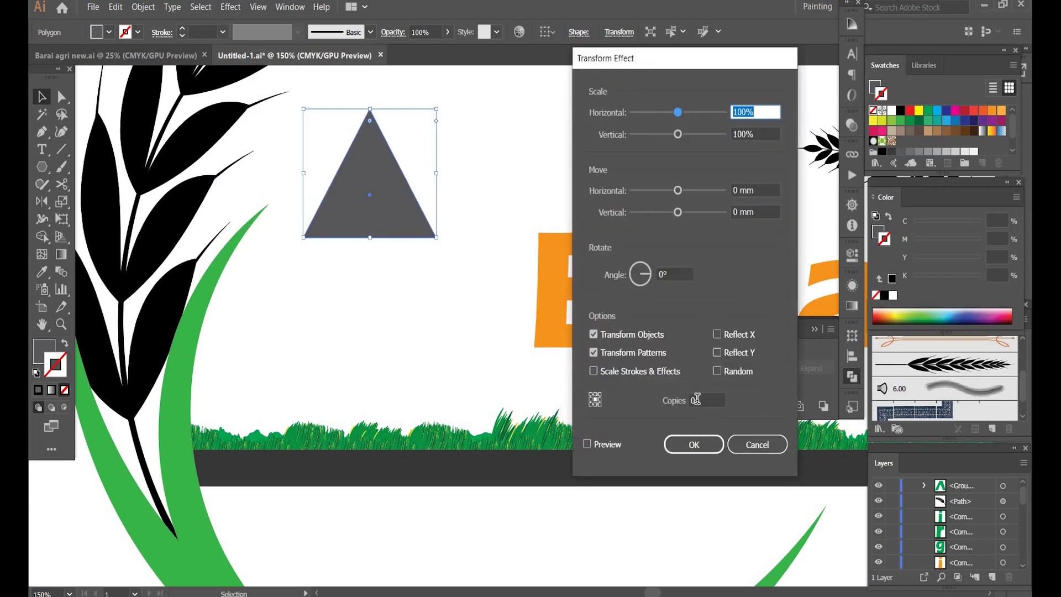
{"action": "left_click", "coordinate": [690, 400]}
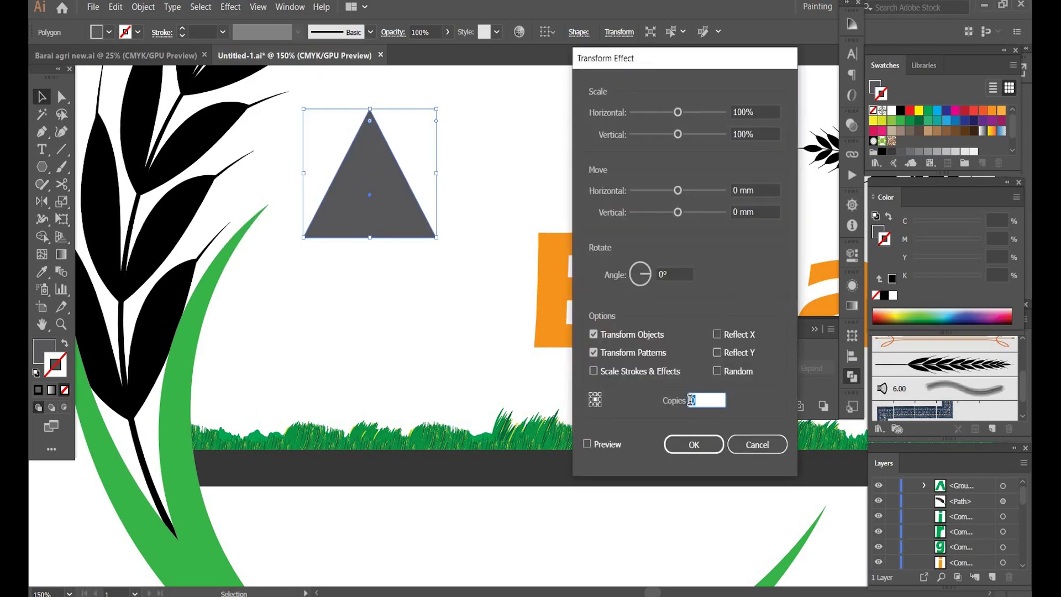
{"action": "type", "text": "15"}
{"action": "key", "text": "BackSpace"}
{"action": "type", "text": "15"}
{"action": "key", "text": "BackSpace"}
{"action": "key", "text": "BackSpace"}
{"action": "key", "text": "BackSpace"}
- Set the Transform effect's rotation angle to 360/15 and apply it to form a gear shape
{"action": "type", "text": "15"}
{"action": "left_click", "coordinate": [651, 268]}
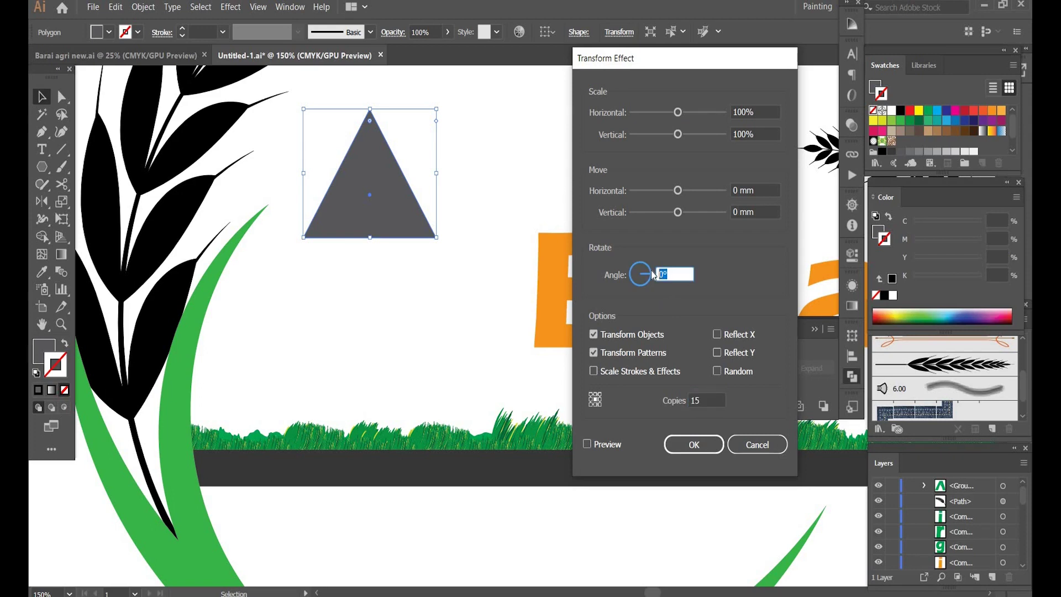
{"action": "type", "text": "360/15"}
{"action": "left_click", "coordinate": [713, 445]}
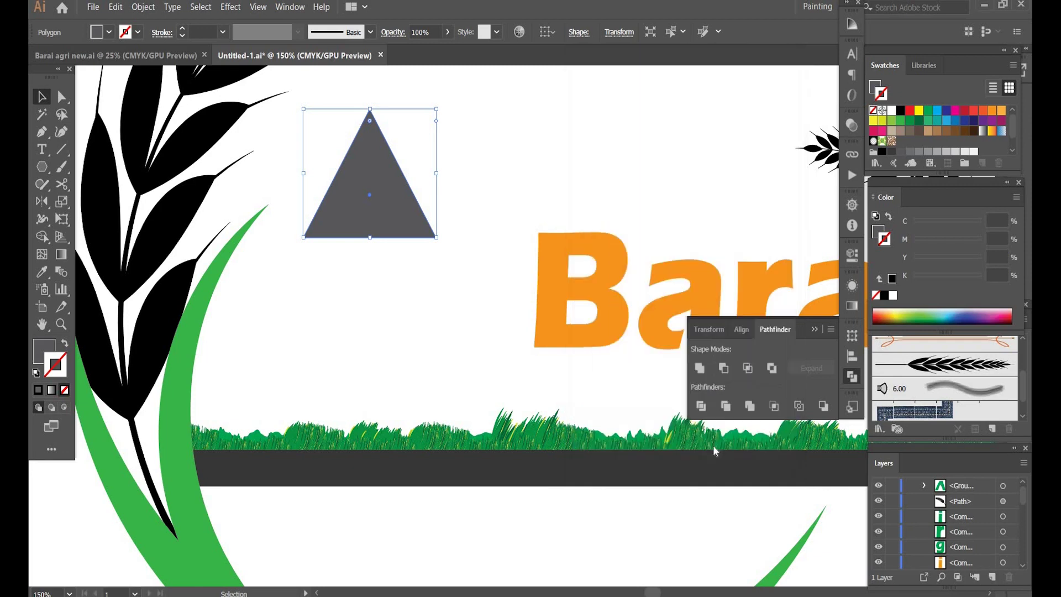
- Move the gear shape down so its base rests on the grass between the large wheat stalk and "Barai"
{"action": "key", "text": "space"}
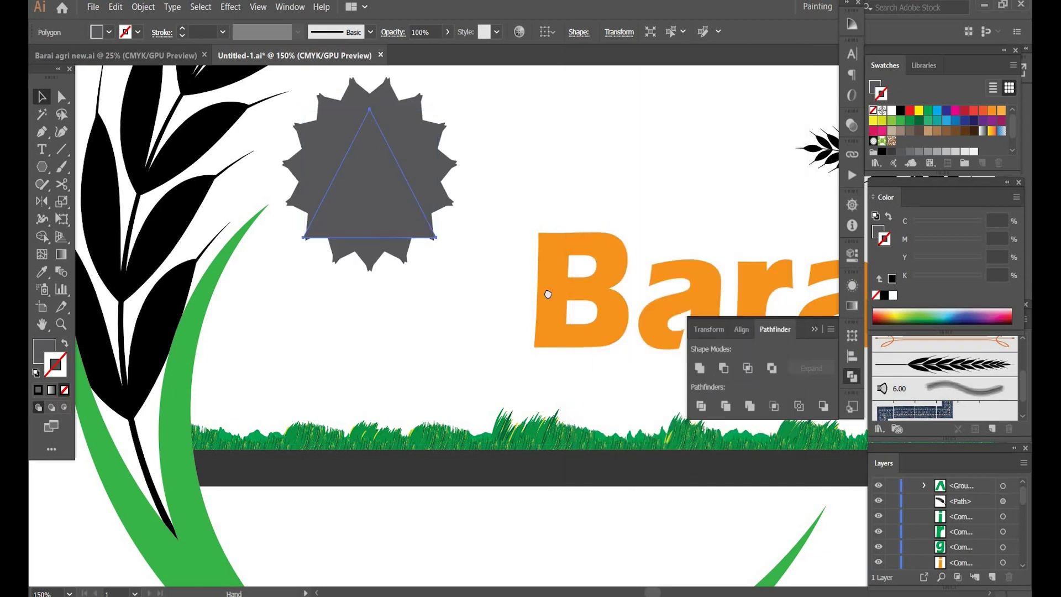
{"action": "left_click_drag", "start_coordinate": [455, 187], "coordinate": [501, 315]}
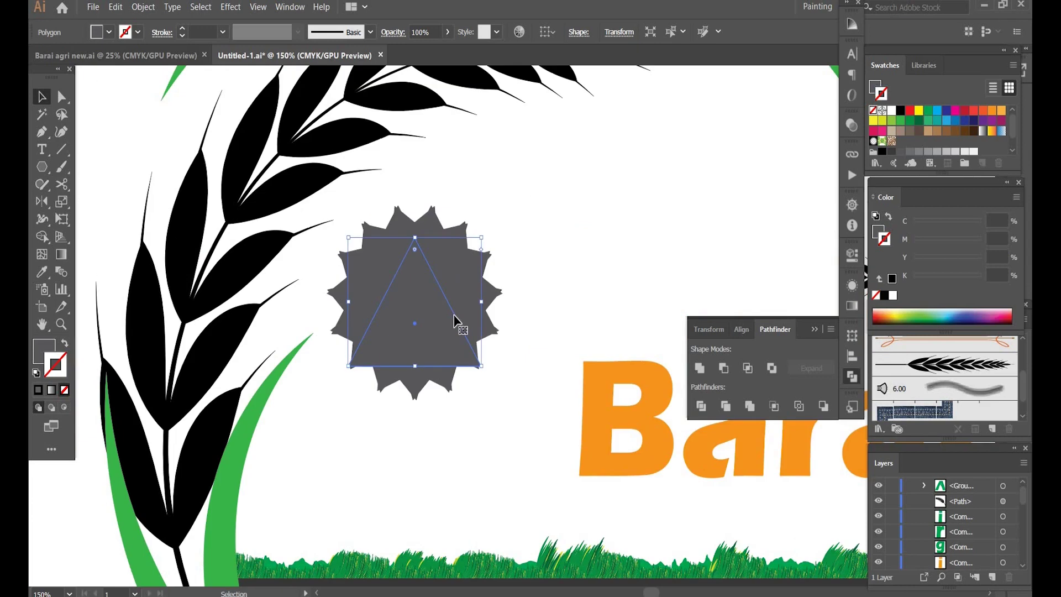
{"action": "left_click_drag", "start_coordinate": [425, 328], "coordinate": [417, 429]}
{"action": "left_click_drag", "start_coordinate": [408, 381], "coordinate": [369, 457]}
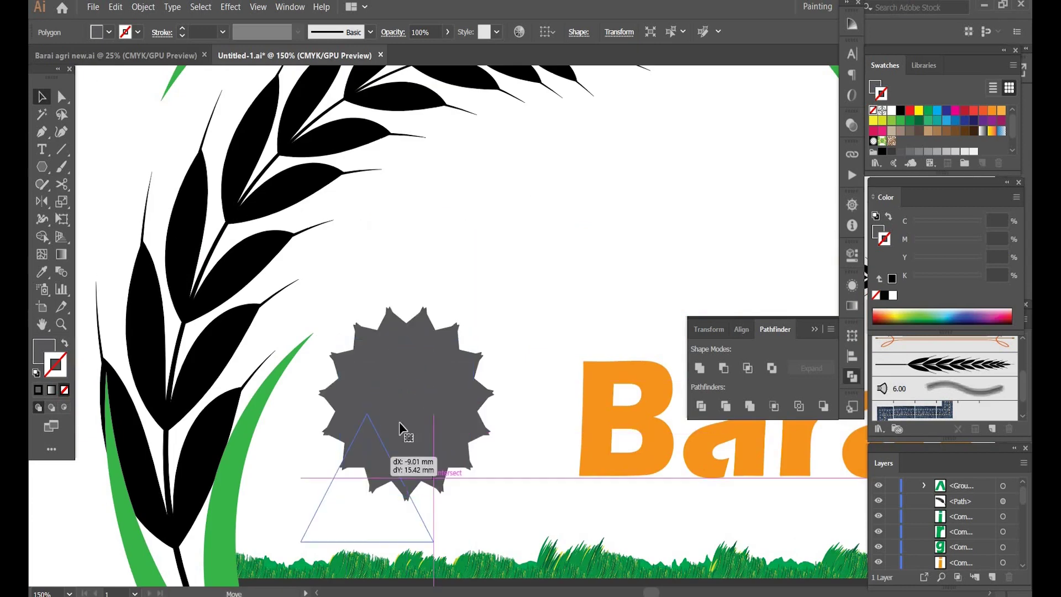
{"action": "left_click_drag", "start_coordinate": [521, 281], "coordinate": [623, 149]}
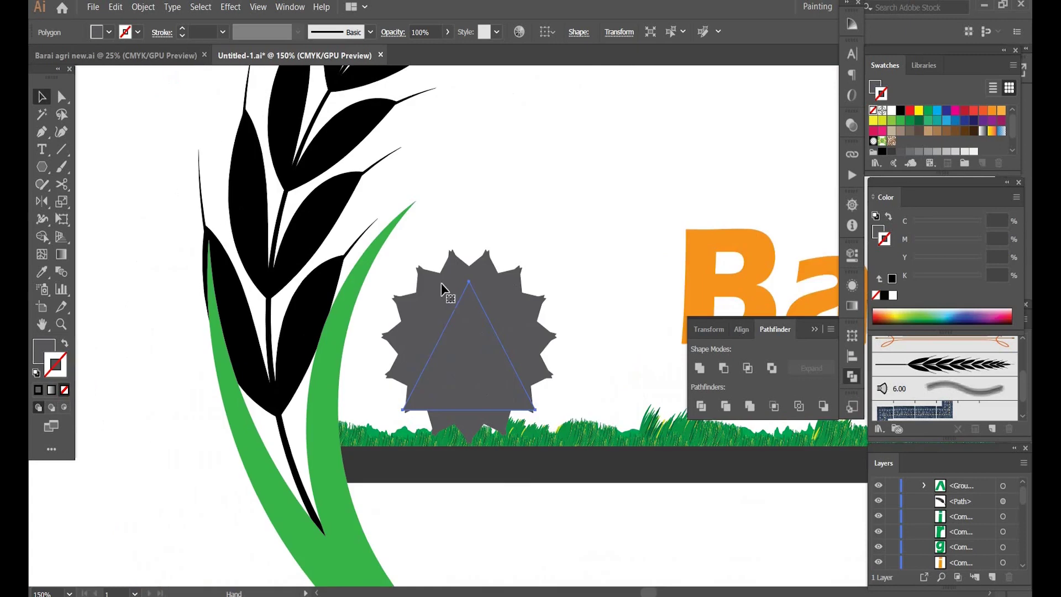
{"action": "left_click", "coordinate": [438, 324]}
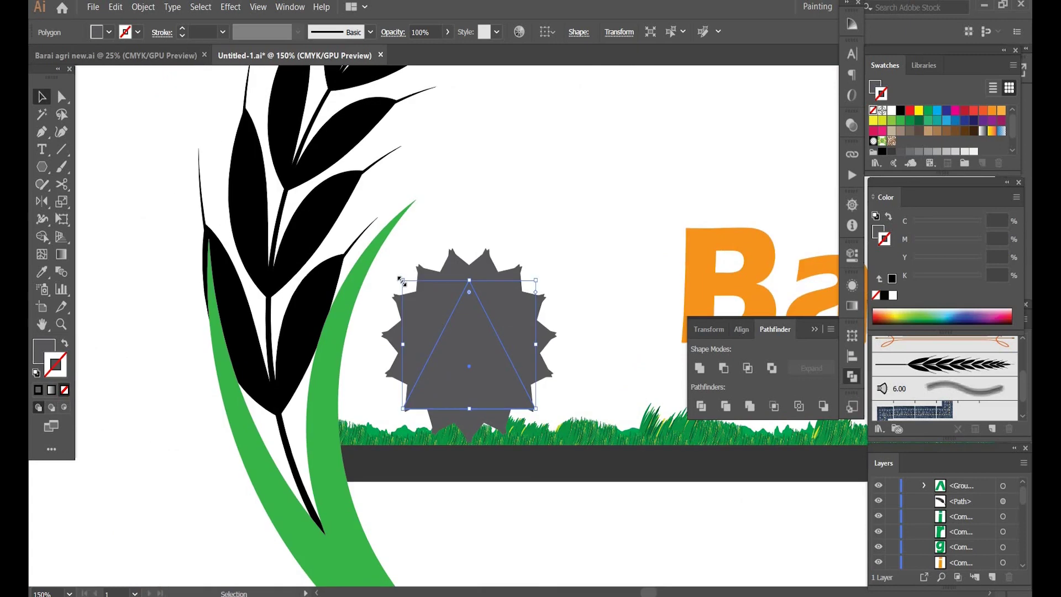
- Scale the gear down proportionally in stages and place it on the grass close to the green crescent
{"action": "left_click_drag", "start_coordinate": [402, 281], "coordinate": [437, 315]}
{"action": "left_click_drag", "start_coordinate": [490, 358], "coordinate": [422, 363]}
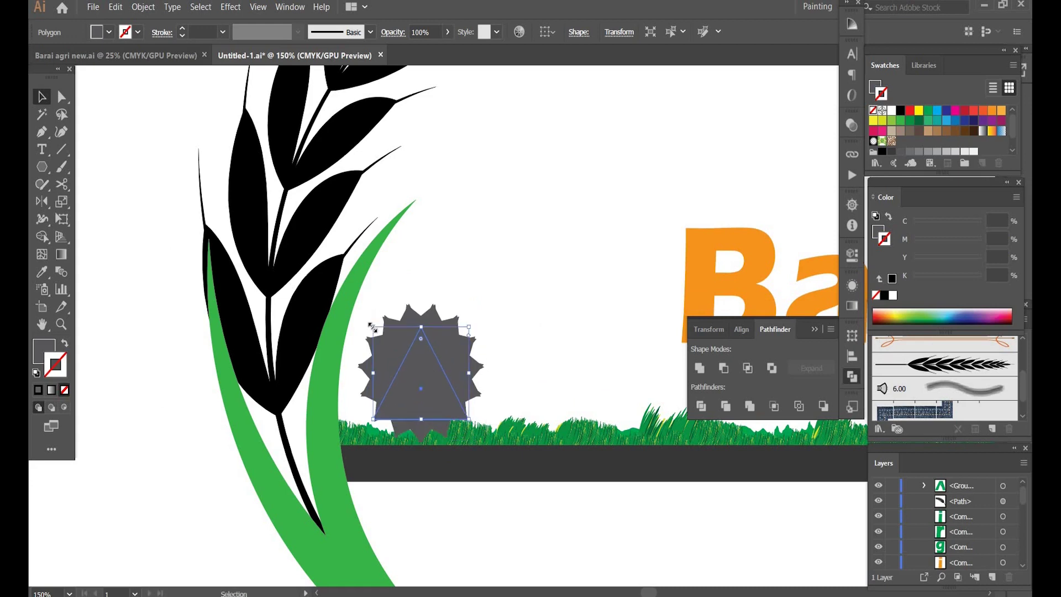
{"action": "left_click_drag", "start_coordinate": [382, 335], "coordinate": [393, 346]}
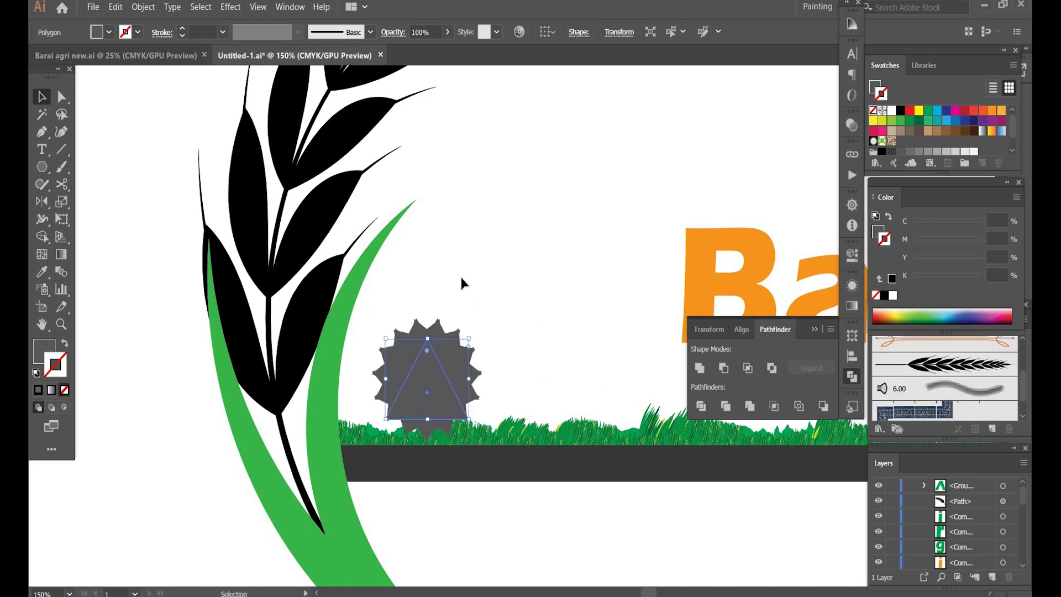
{"action": "key", "text": "a"}
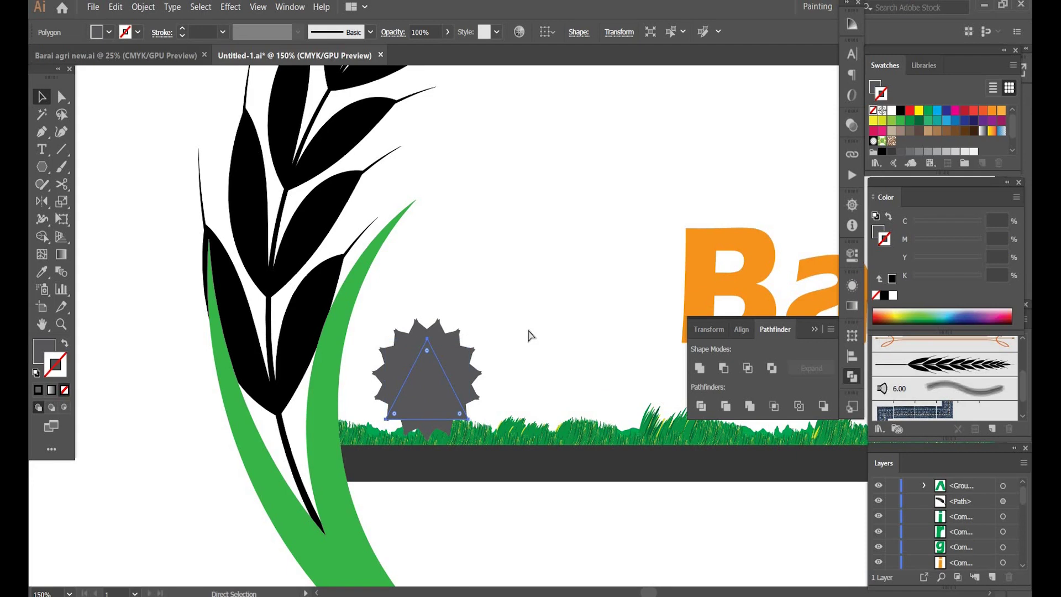
{"action": "key", "text": "ctrl+equal"}
{"action": "key", "text": "ctrl+equal"}
{"action": "key", "text": "v"}
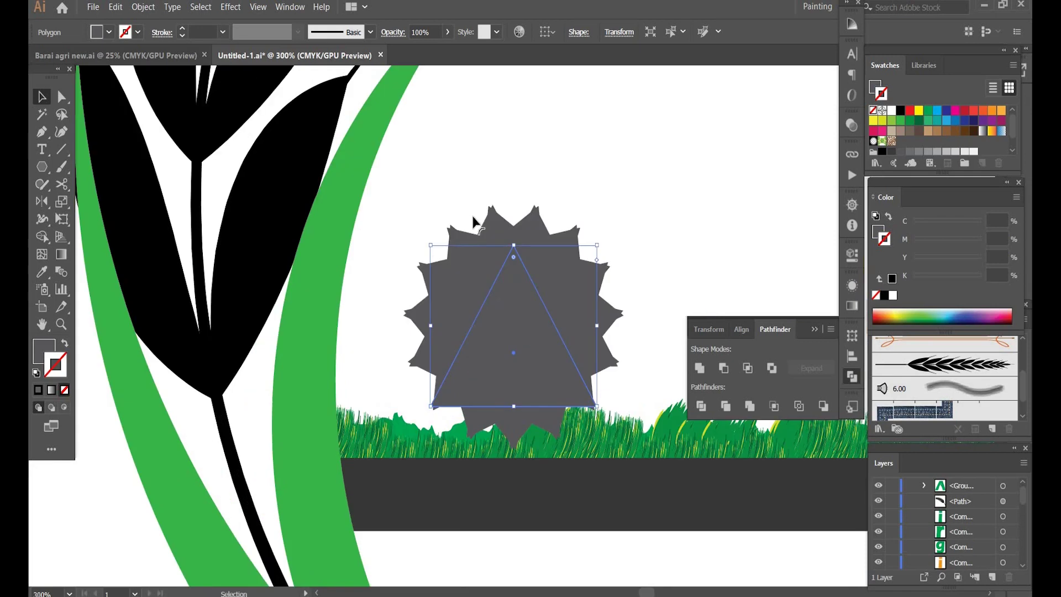
{"action": "left_click_drag", "start_coordinate": [432, 251], "coordinate": [479, 306]}
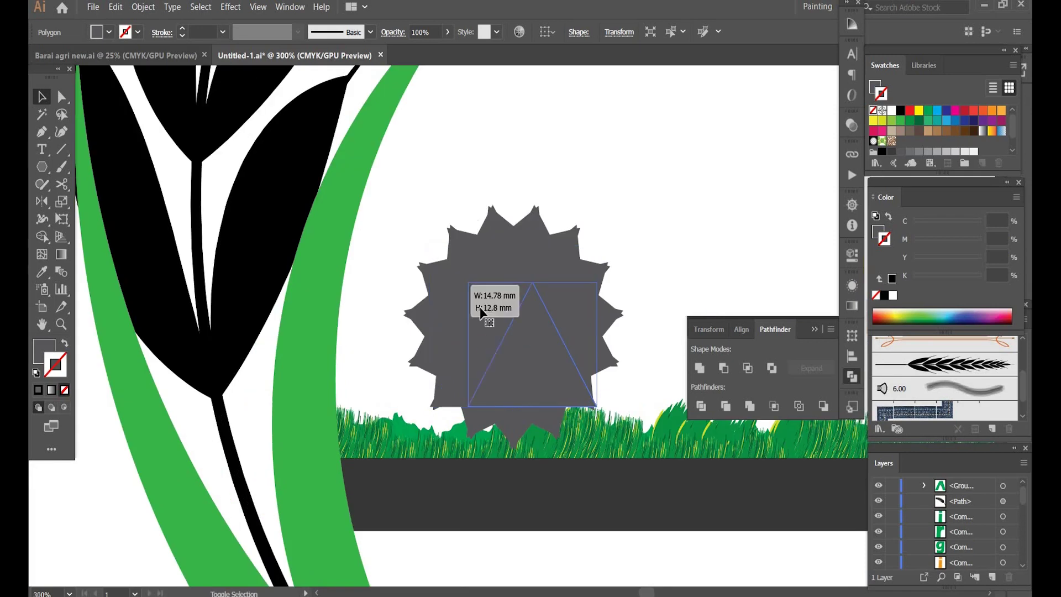
{"action": "left_click_drag", "start_coordinate": [543, 359], "coordinate": [451, 363]}
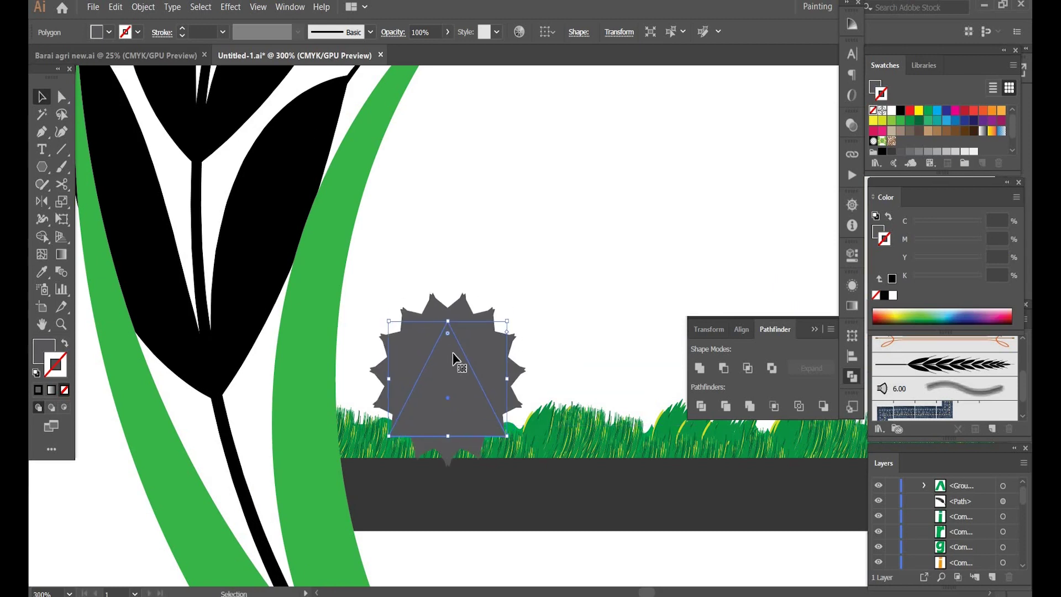
- Send the gear to the back so the grass overlaps its base
{"action": "right_click", "coordinate": [454, 355]}
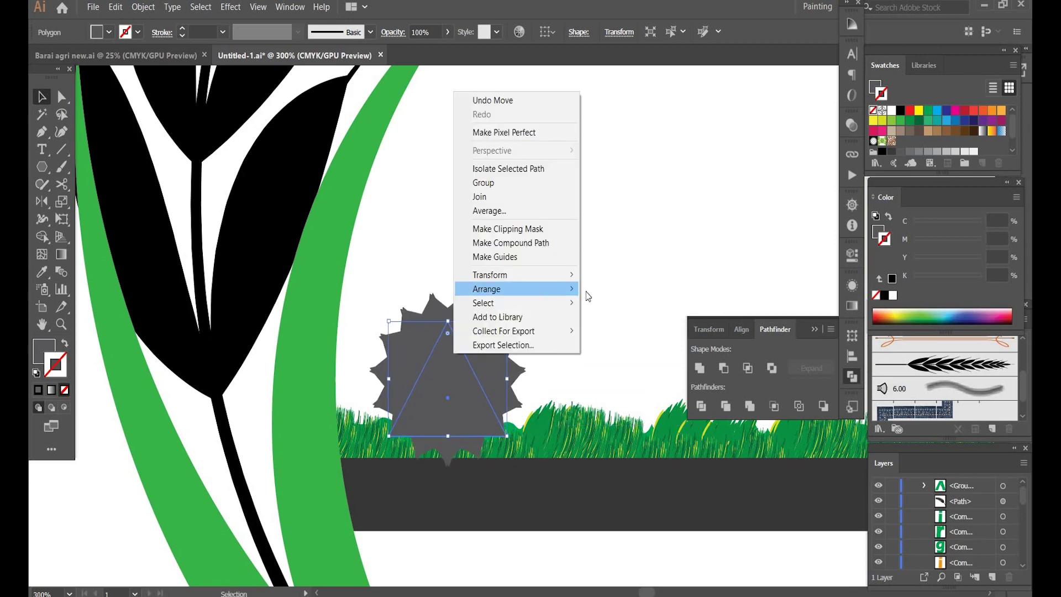
{"action": "mouse_move", "coordinate": [587, 296]}
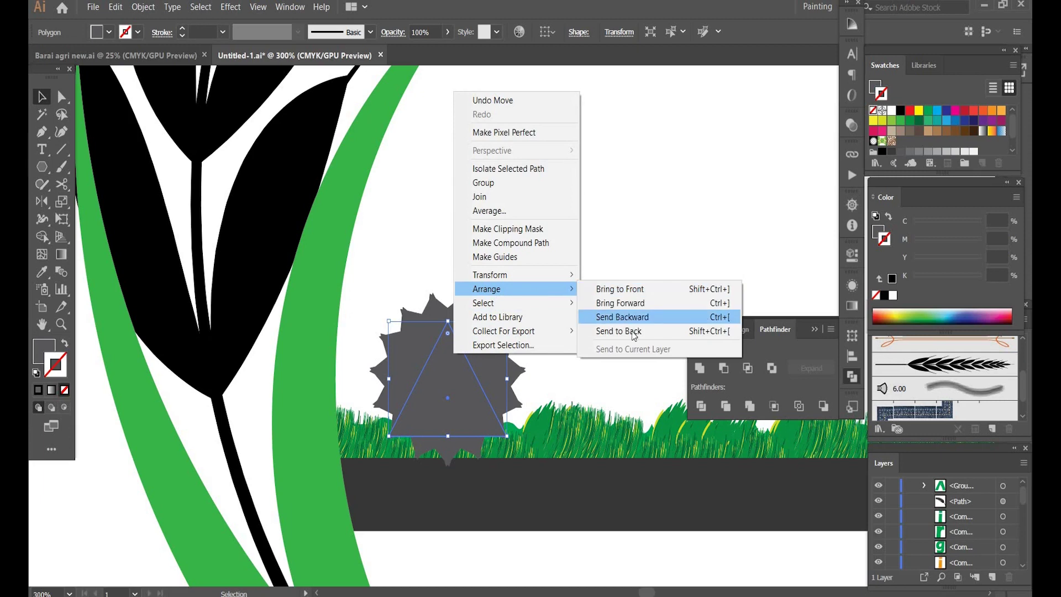
{"action": "left_click", "coordinate": [635, 331]}
{"action": "left_click_drag", "start_coordinate": [609, 301], "coordinate": [273, 143]}
{"action": "left_click_drag", "start_coordinate": [452, 241], "coordinate": [409, 282]}
{"action": "scroll", "coordinate": [409, 282], "scroll_direction": "up", "scroll_amount": 1}
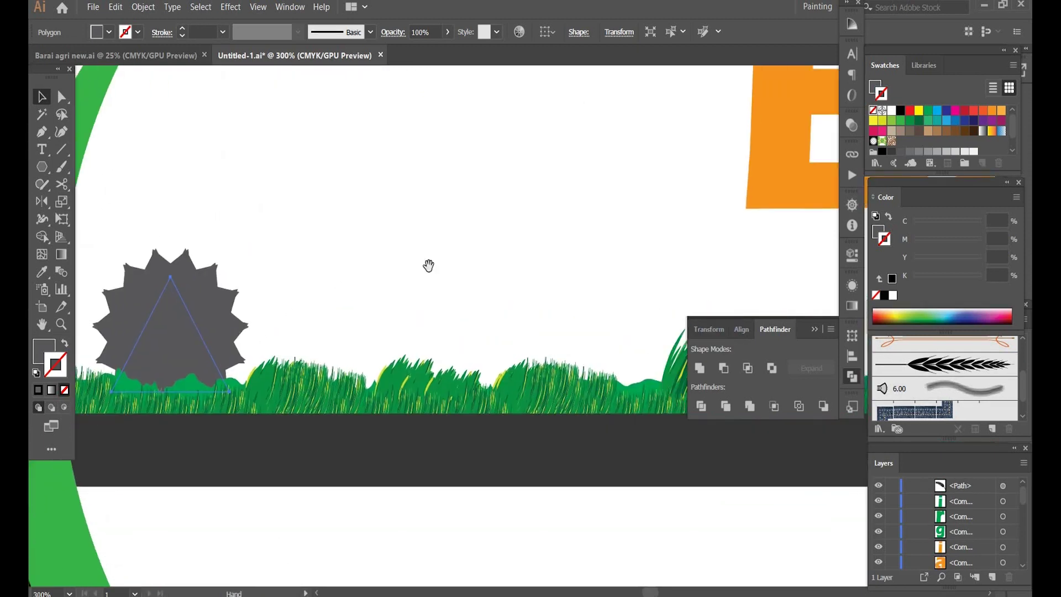
- Shift the gear slightly to the right along the grass, away from the green crescent
{"action": "left_click", "coordinate": [233, 312]}
{"action": "left_click_drag", "start_coordinate": [233, 312], "coordinate": [292, 302]}
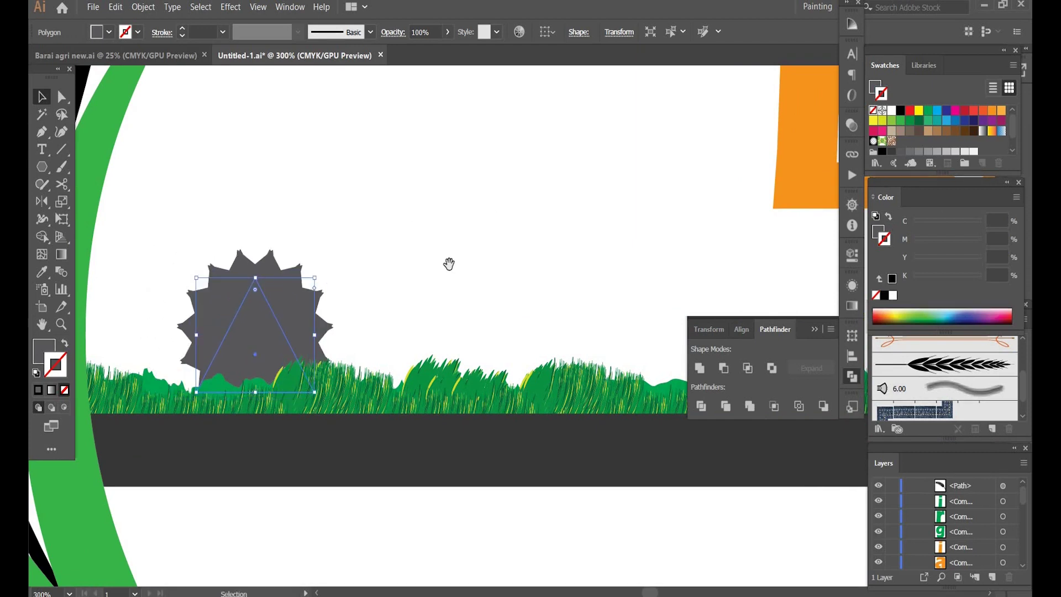
{"action": "left_click_drag", "start_coordinate": [356, 285], "coordinate": [281, 265]}
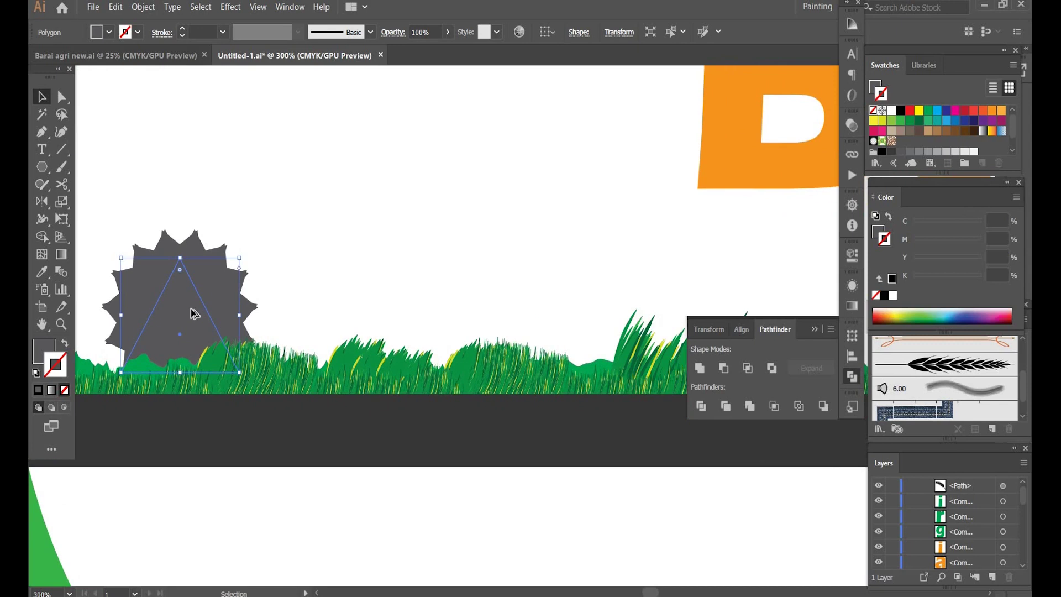
- Duplicate the gear to the right along the grass and scale the copy down to roughly 60% of the original
{"action": "left_click_drag", "start_coordinate": [193, 313], "coordinate": [441, 303]}
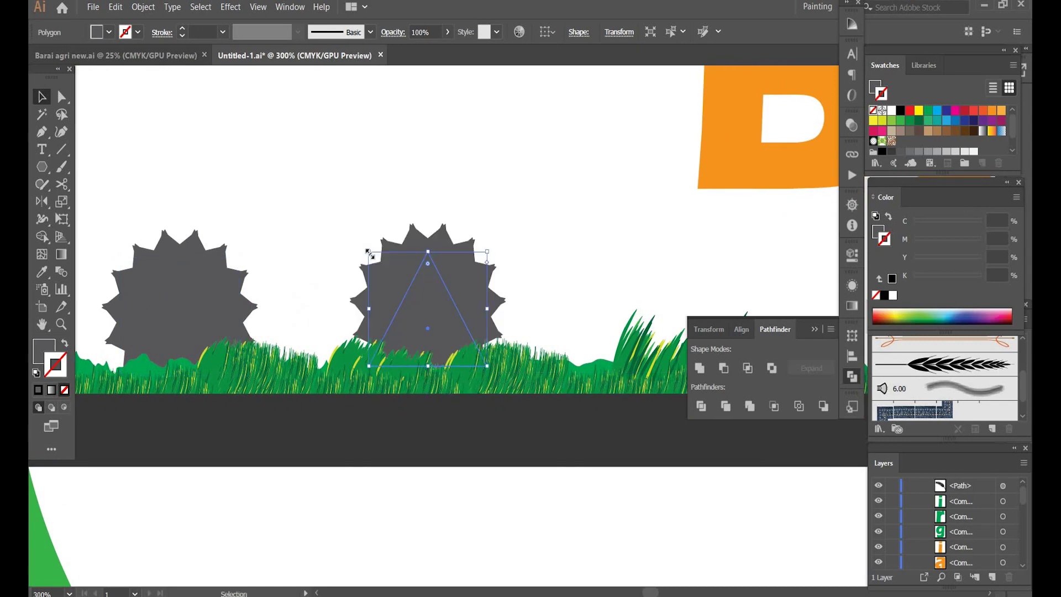
{"action": "left_click_drag", "start_coordinate": [373, 253], "coordinate": [412, 292]}
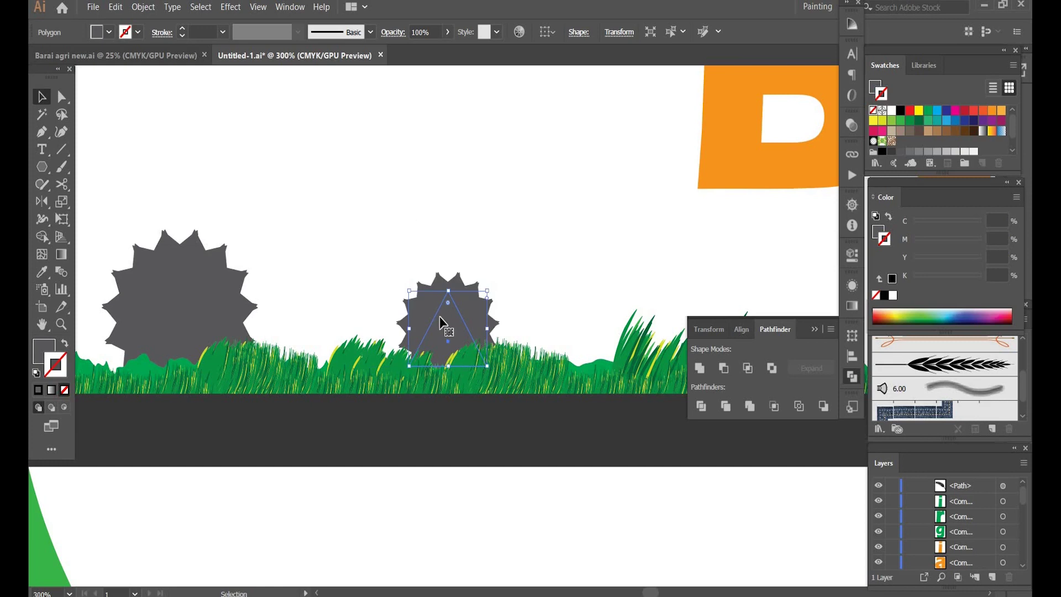
{"action": "left_click", "coordinate": [346, 221]}
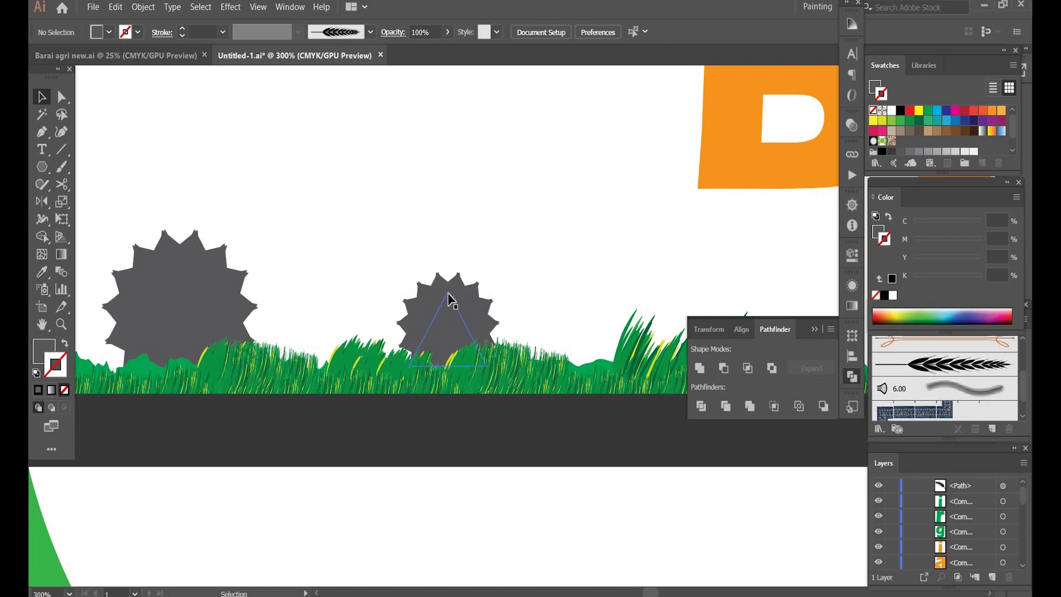
{"action": "left_click", "coordinate": [437, 303]}
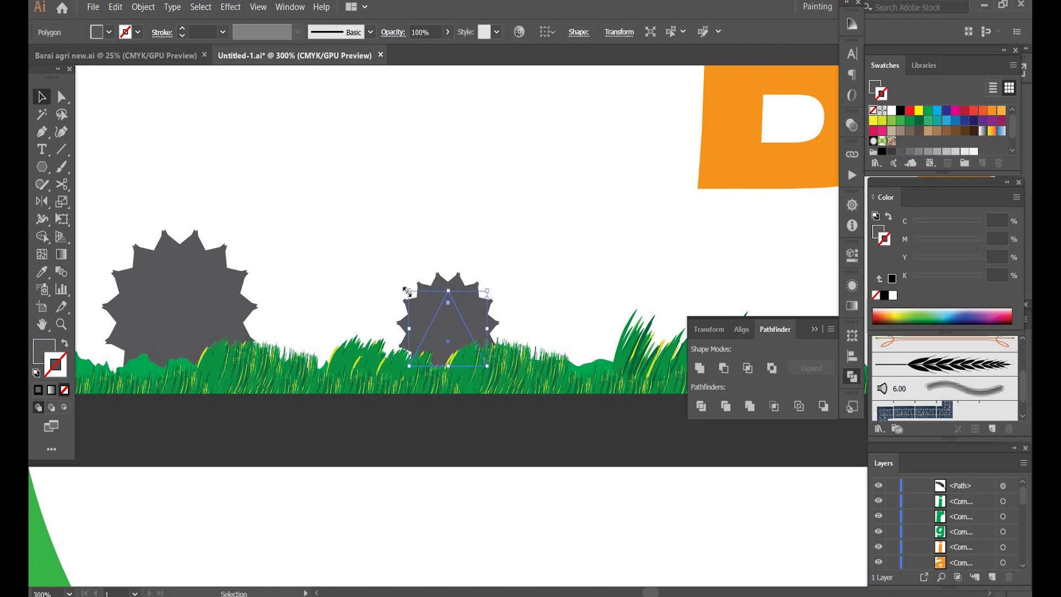
{"action": "left_click_drag", "start_coordinate": [406, 291], "coordinate": [413, 297]}
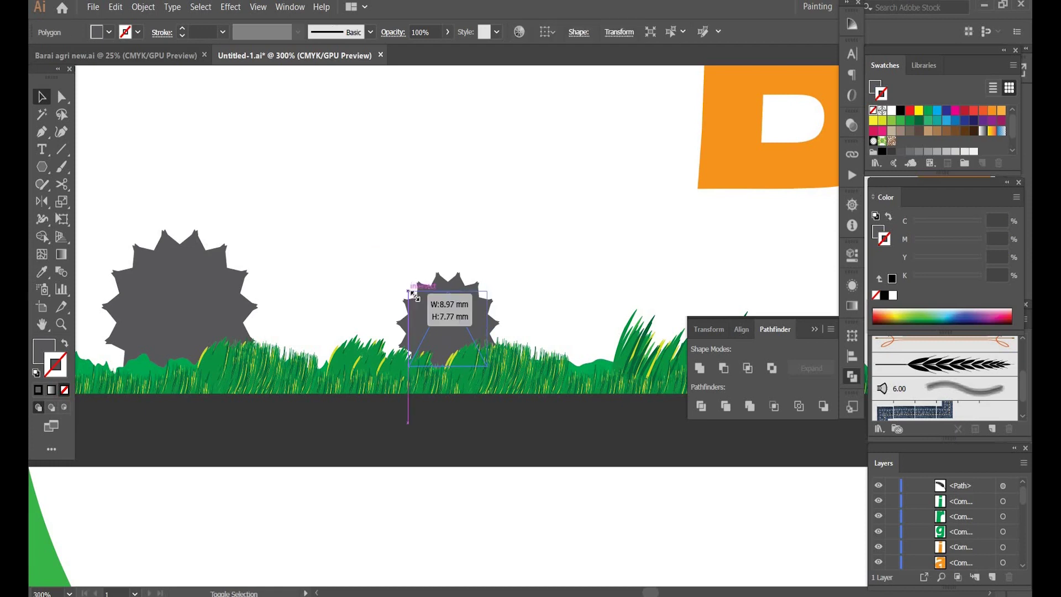
{"action": "left_click", "coordinate": [470, 236]}
- Draw a thin horizontal rectangle about 30.7 mm by 1.4 mm spanning from the large gear to the small gear
{"action": "key", "text": "ctrl+minus"}
{"action": "key", "text": "ctrl+minus"}
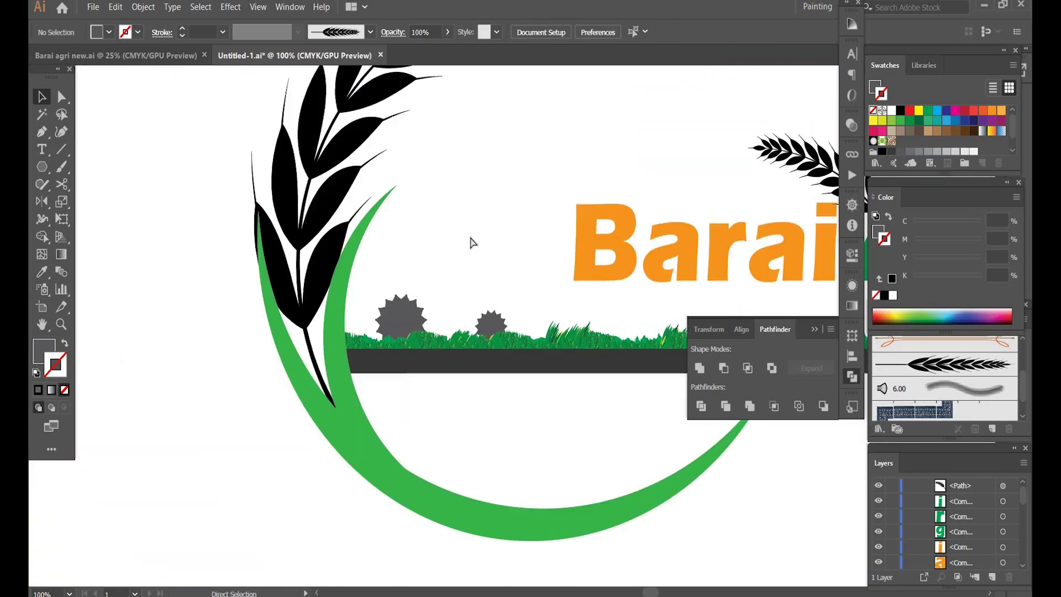
{"action": "key", "text": "ctrl+plus"}
{"action": "key", "text": "ctrl+plus"}
{"action": "key", "text": "ctrl+plus"}
{"action": "key", "text": "ctrl+plus"}
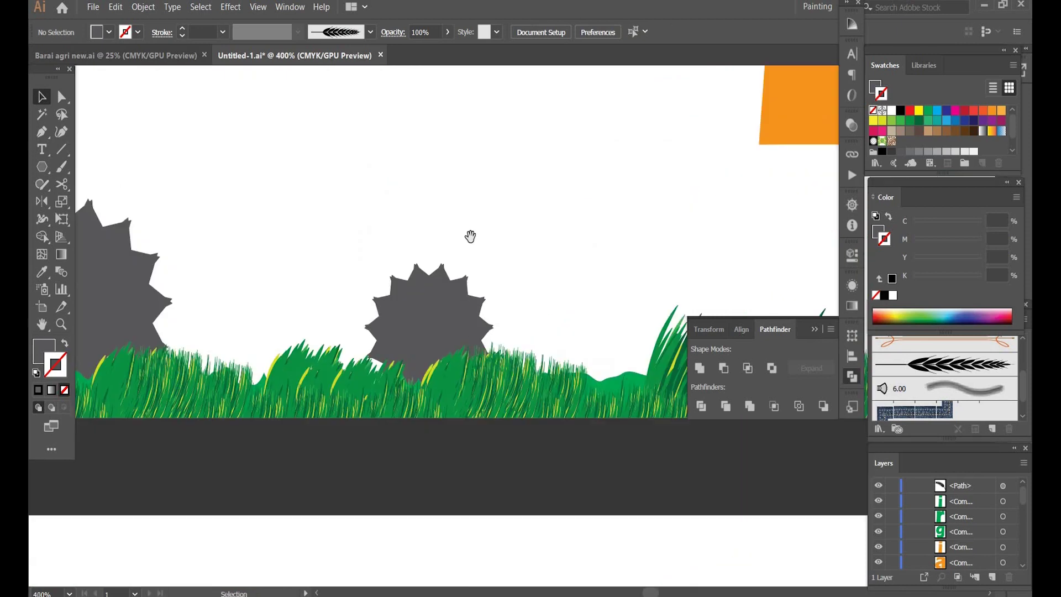
{"action": "left_click_drag", "start_coordinate": [479, 208], "coordinate": [595, 184]}
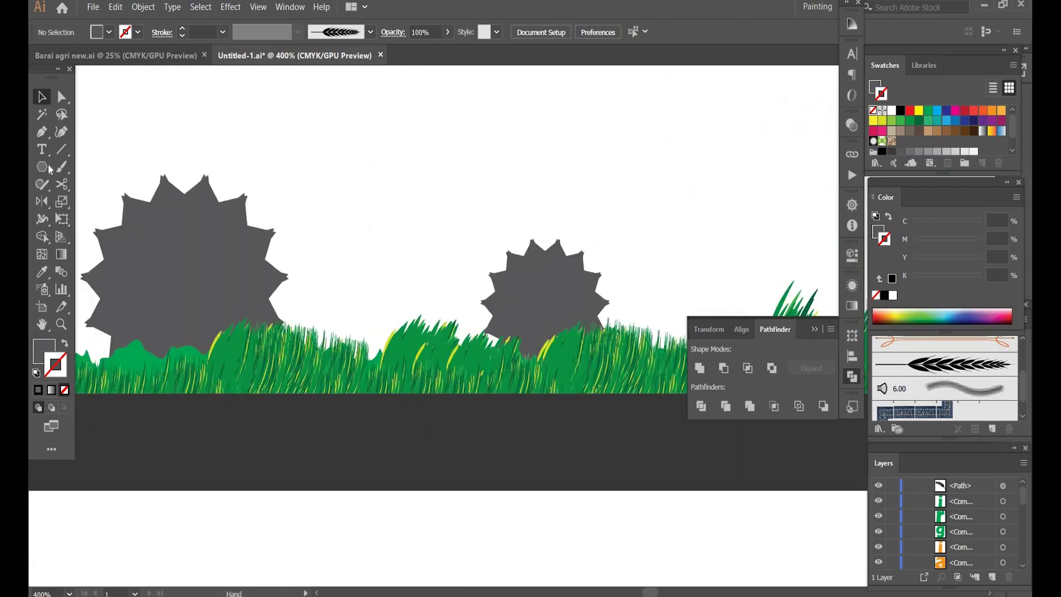
{"action": "key", "text": "m"}
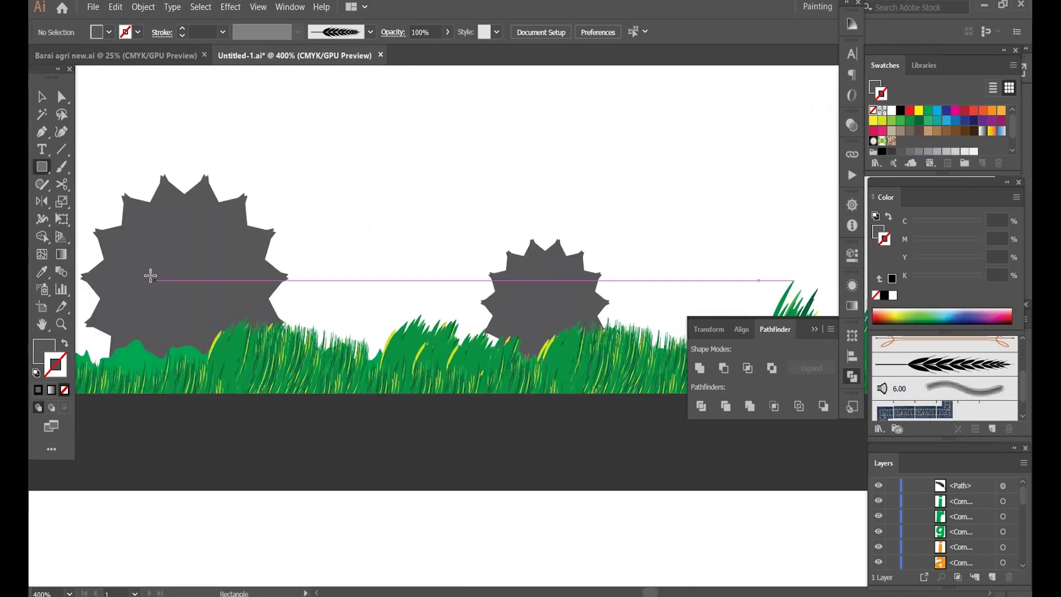
{"action": "left_click_drag", "start_coordinate": [172, 270], "coordinate": [495, 299]}
{"action": "key", "text": "v"}
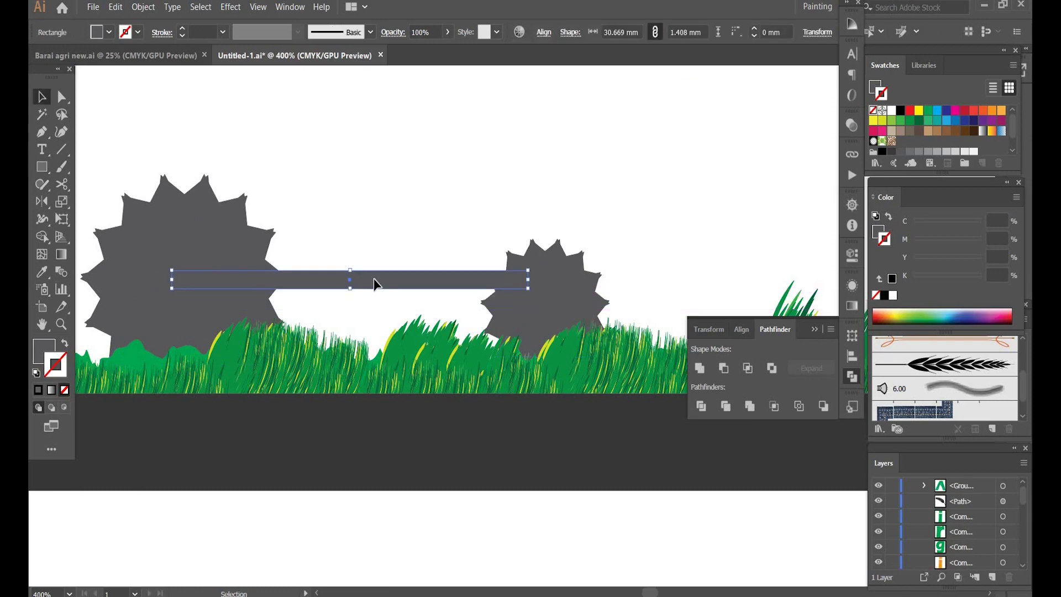
- Lower the connecting rectangle to just above the grass and send it to the back
{"action": "left_click_drag", "start_coordinate": [375, 284], "coordinate": [380, 305]}
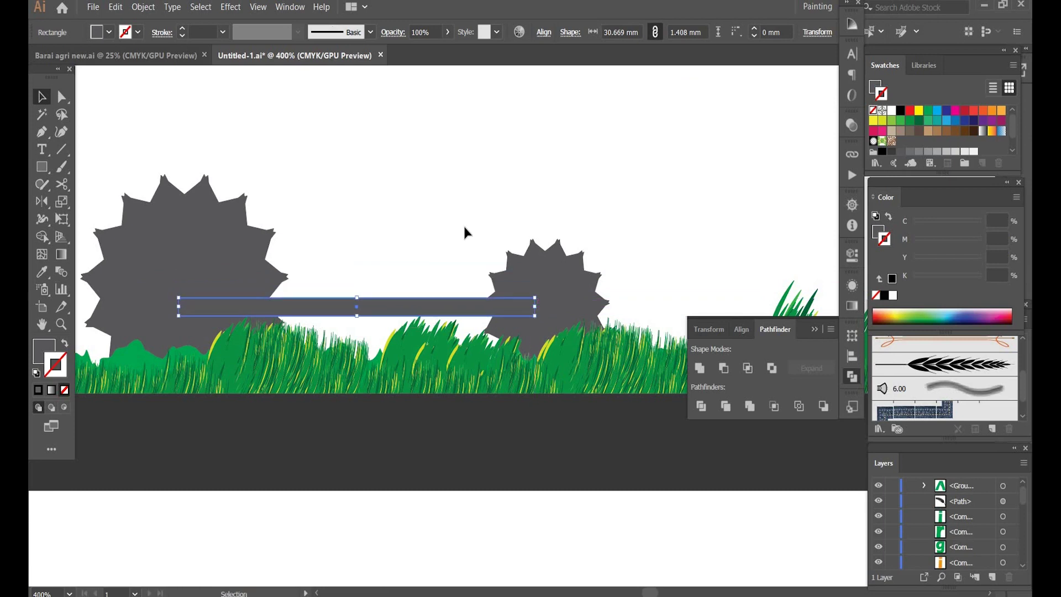
{"action": "key", "text": "ctrl+shift+bracketleft"}
{"action": "left_click", "coordinate": [463, 224]}
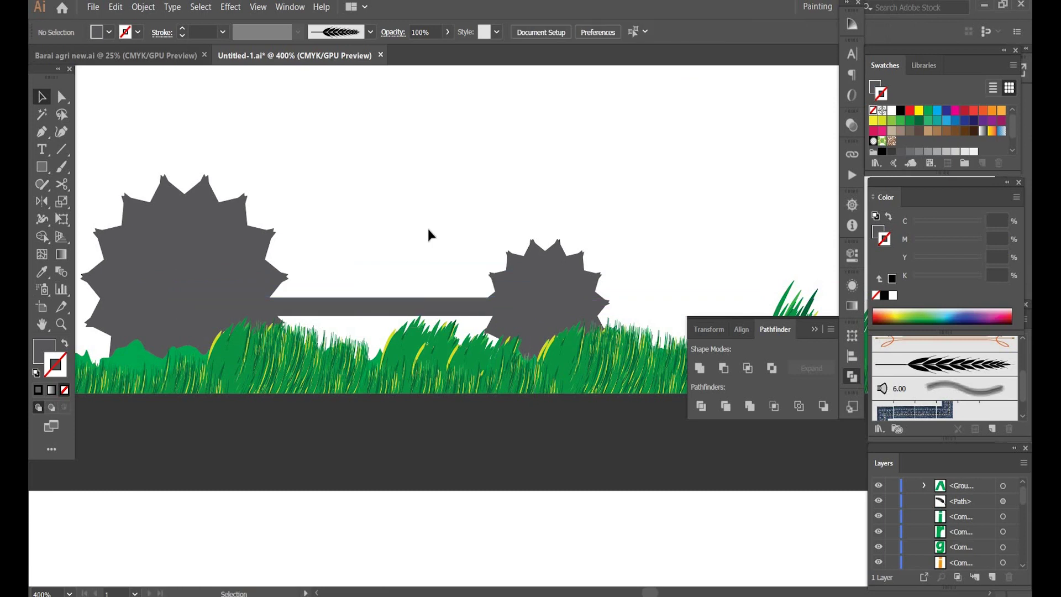
- Draw a rectangle about 12.3 mm by 11.9 mm resting on the connecting bar and overlapping the small gear
{"action": "key", "text": "m"}
{"action": "left_click_drag", "start_coordinate": [395, 148], "coordinate": [538, 302]}
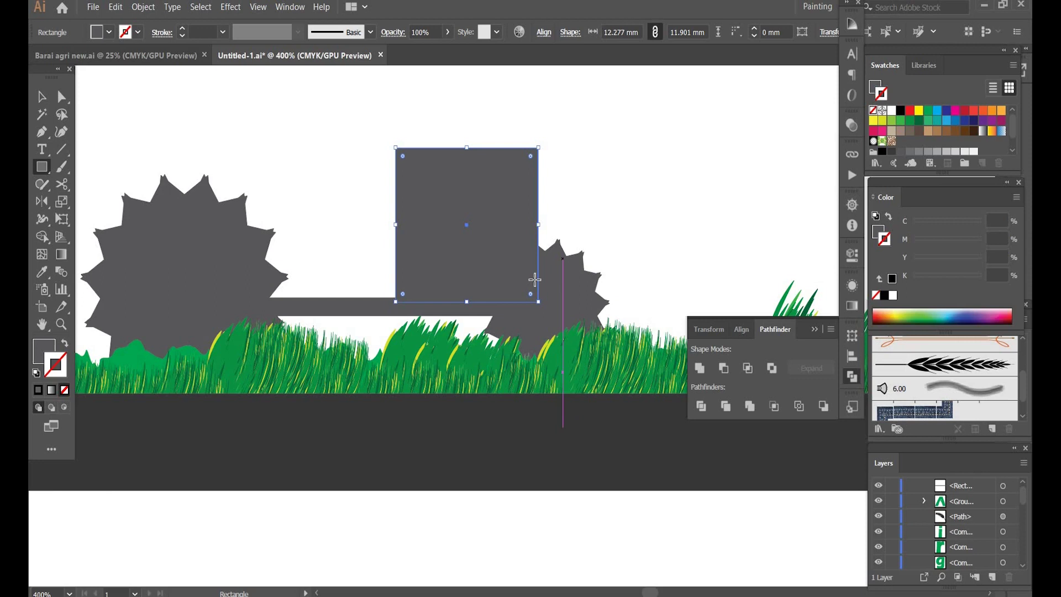
{"action": "key", "text": "v"}
{"action": "left_click", "coordinate": [571, 191]}
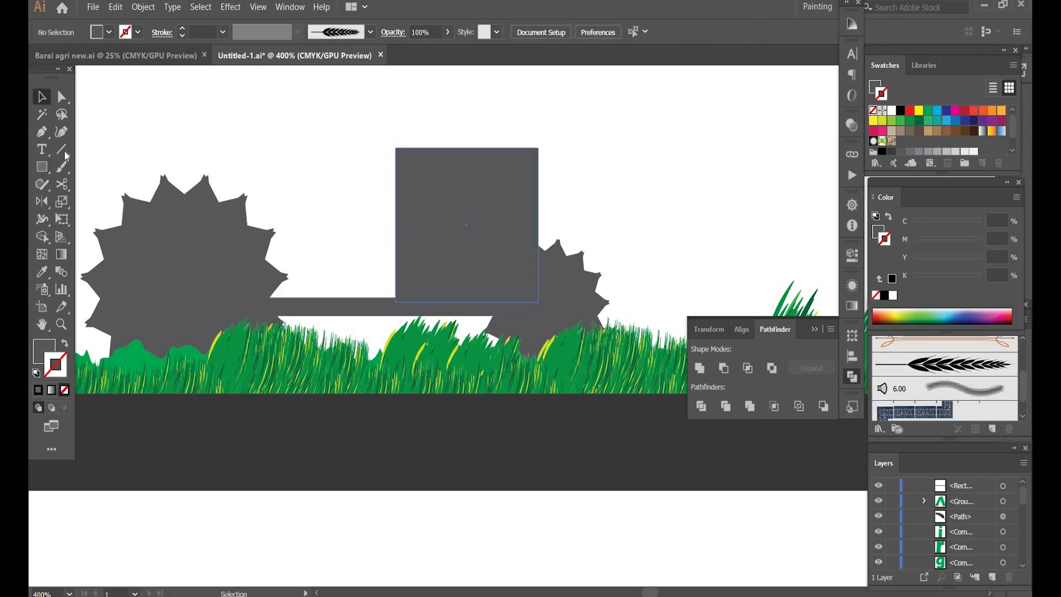
- Remove the gray fill from the new rectangle and give it a black outline
{"action": "left_click", "coordinate": [39, 132]}
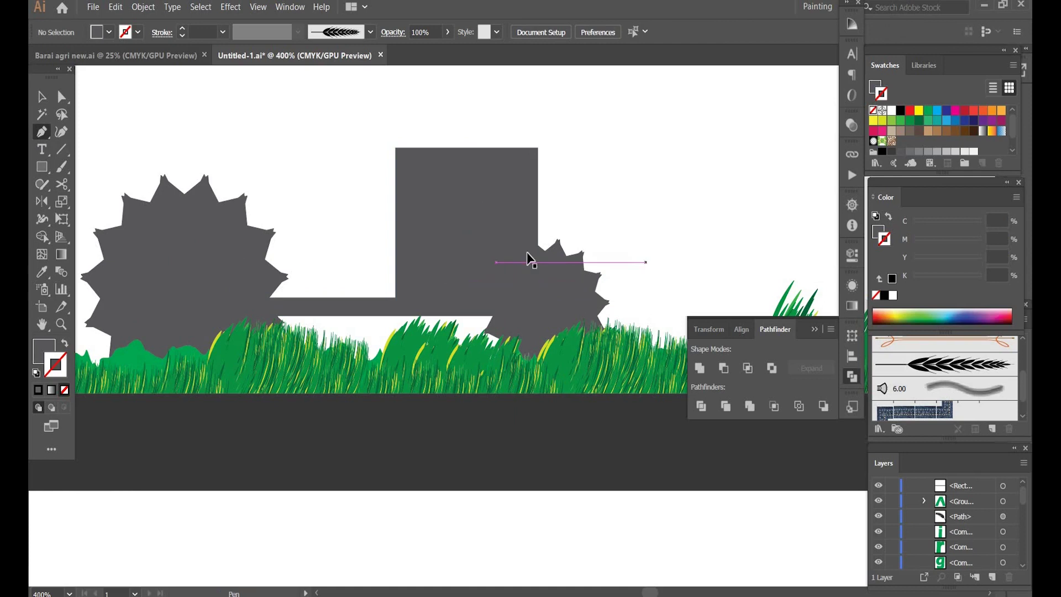
{"action": "key", "text": "v"}
{"action": "left_click", "coordinate": [531, 205]}
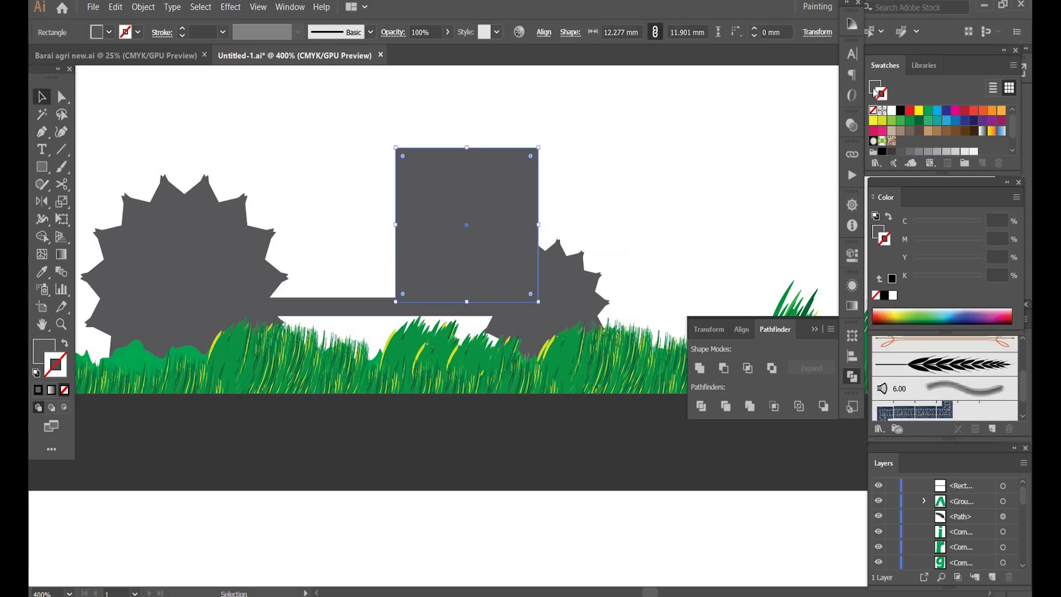
{"action": "left_click", "coordinate": [873, 89]}
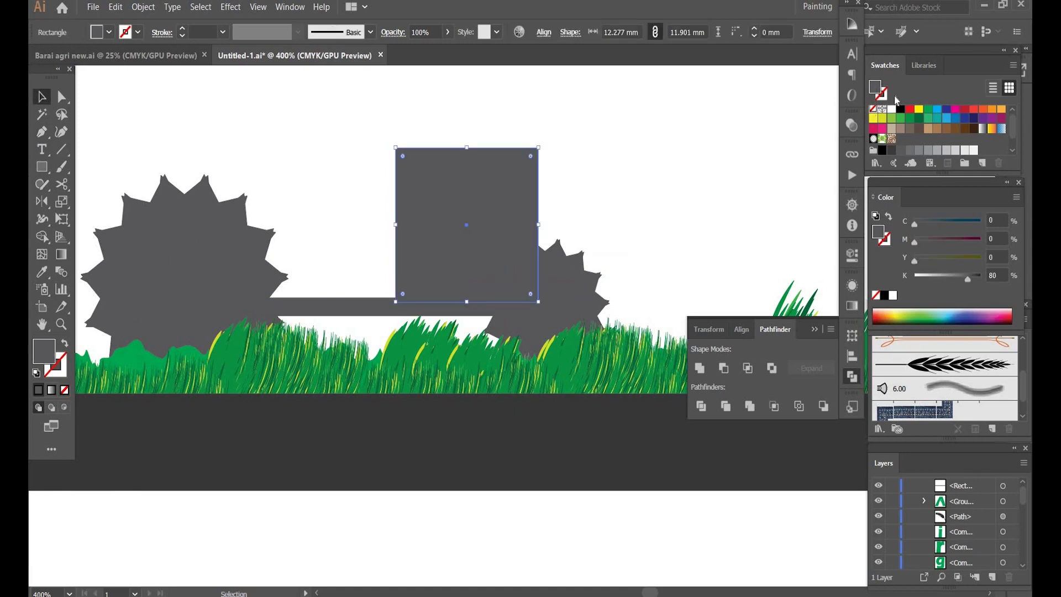
{"action": "left_click", "coordinate": [873, 109]}
{"action": "left_click", "coordinate": [882, 96]}
{"action": "left_click", "coordinate": [900, 109]}
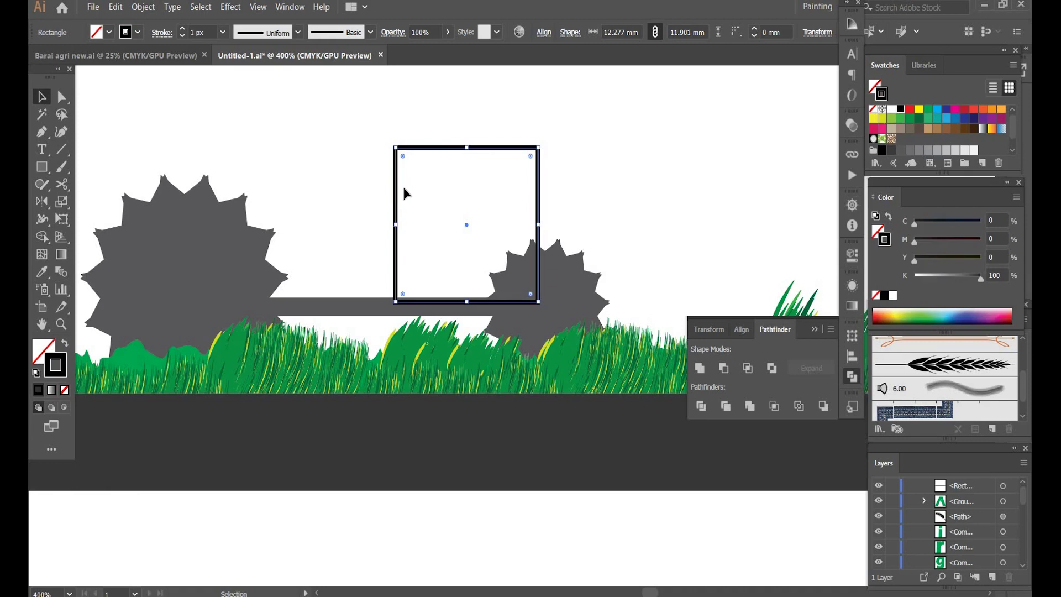
- Draw a straight diagonal line, about 5.3 mm wide and 8 mm high, cutting across the rectangle's upper-left corner
{"action": "key", "text": "p"}
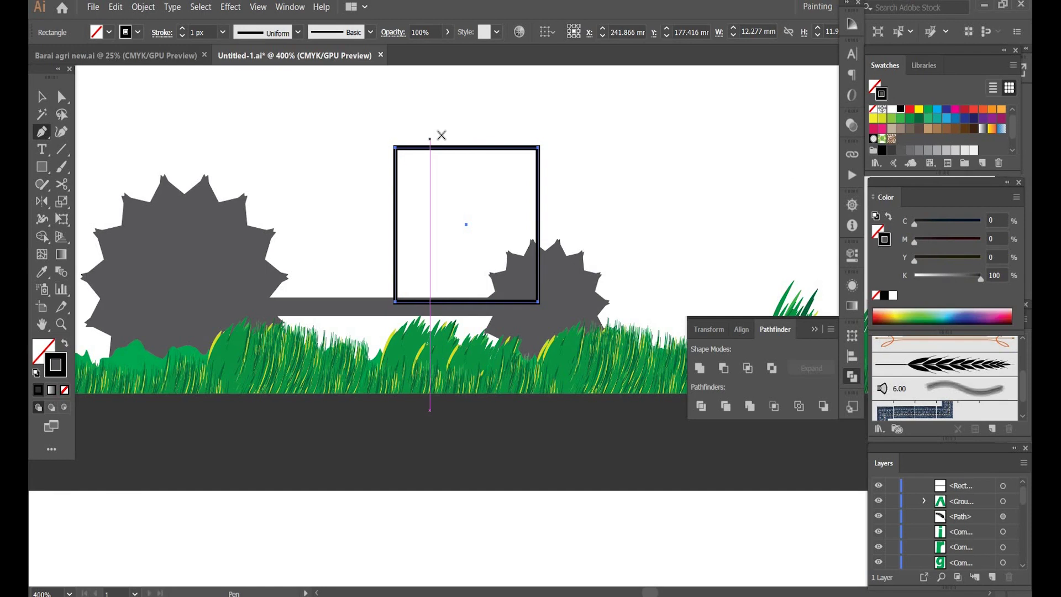
{"action": "left_click", "coordinate": [441, 135]}
{"action": "left_click", "coordinate": [391, 184]}
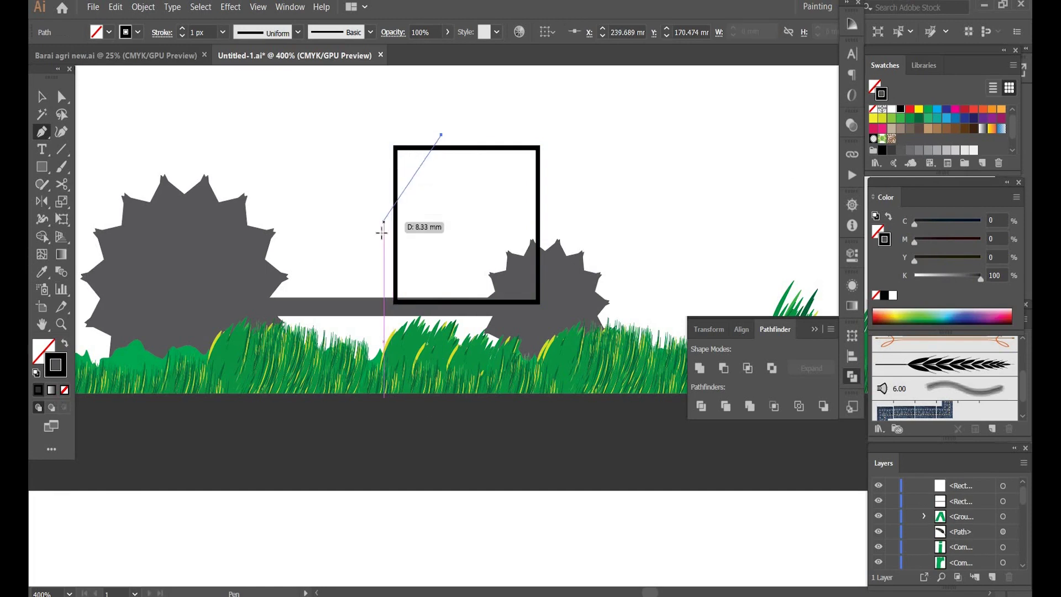
{"action": "left_click", "coordinate": [380, 238]}
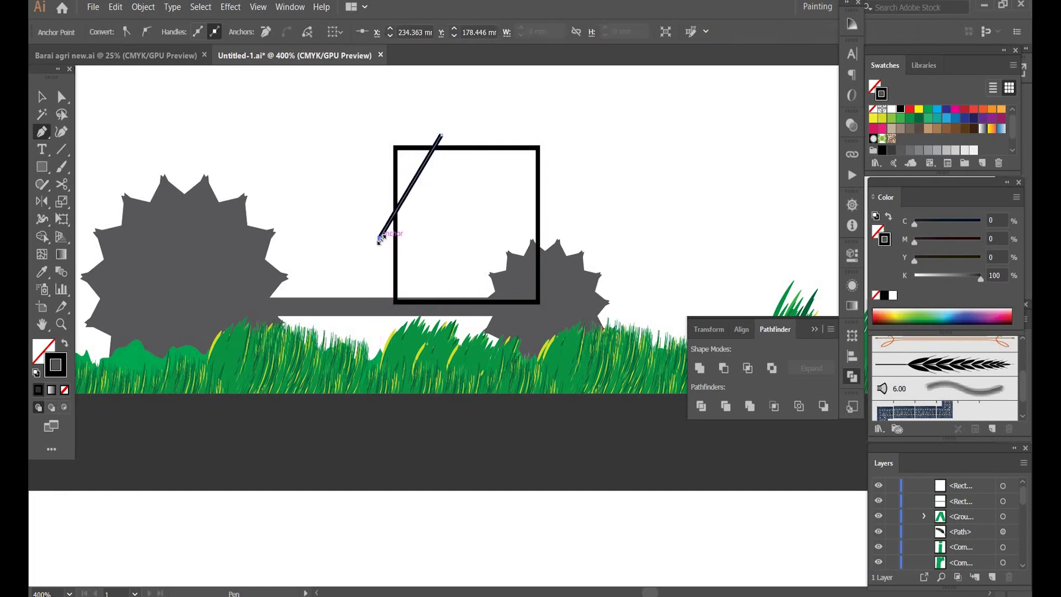
{"action": "key", "text": "v"}
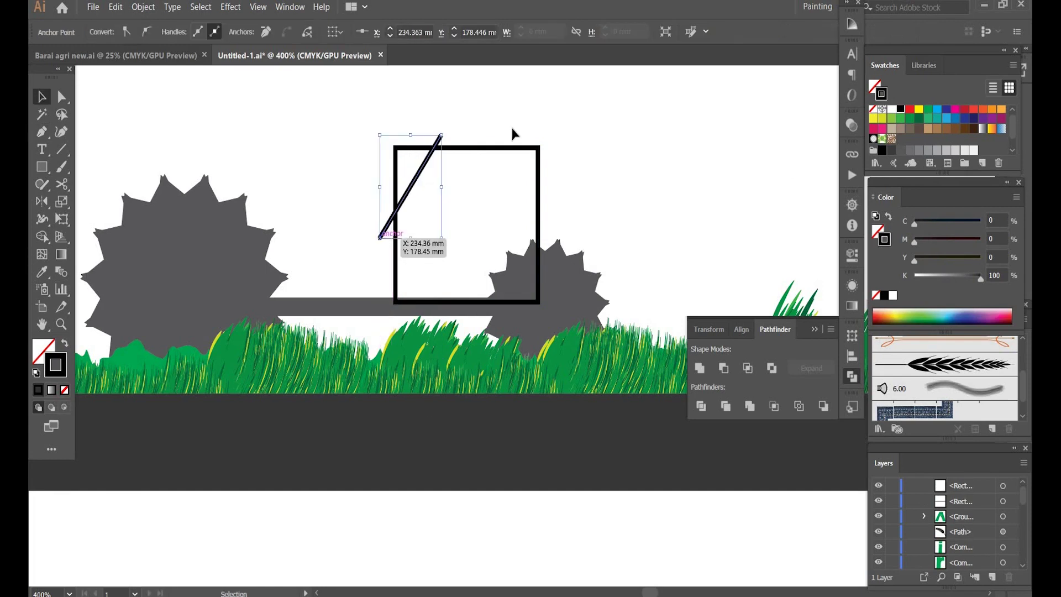
{"action": "left_click", "coordinate": [495, 208]}
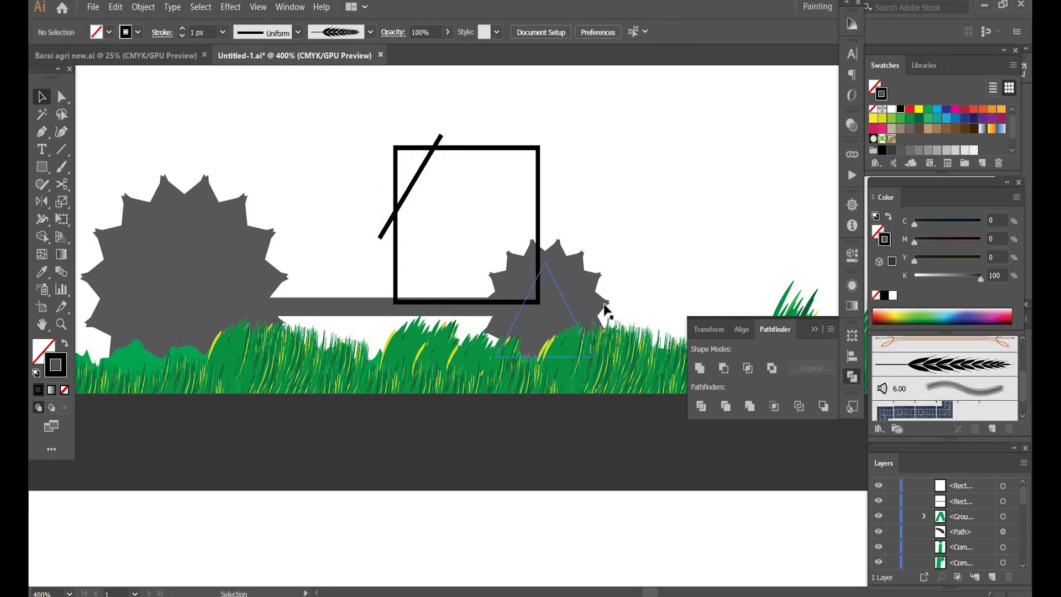
- Draw a curved line about 4.7 mm wide with the Curvature tool, rounding off the rectangle's upper-right corner
{"action": "key", "text": "shift+grave"}
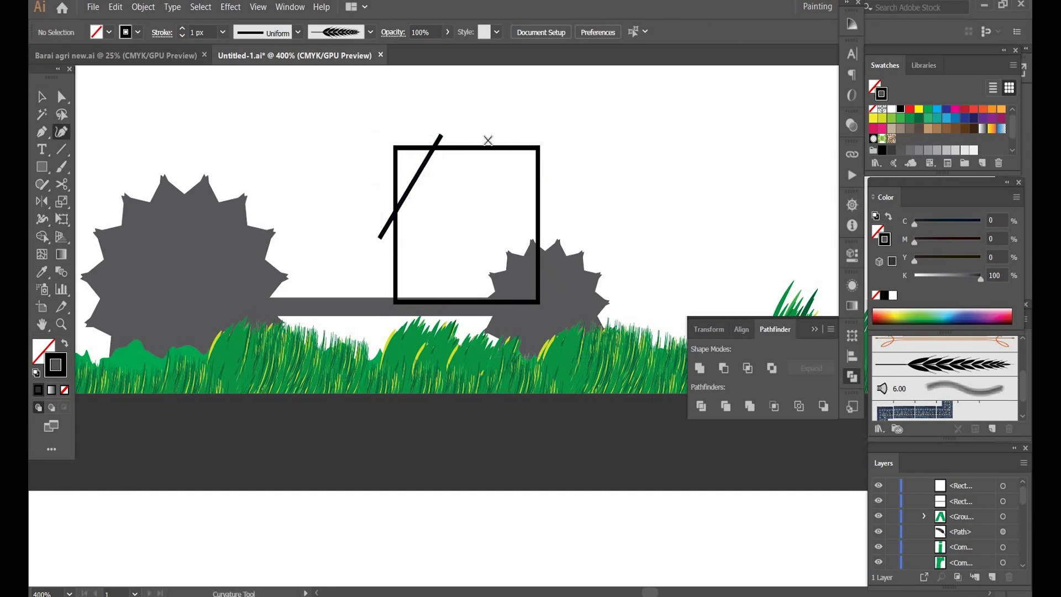
{"action": "left_click", "coordinate": [487, 140]}
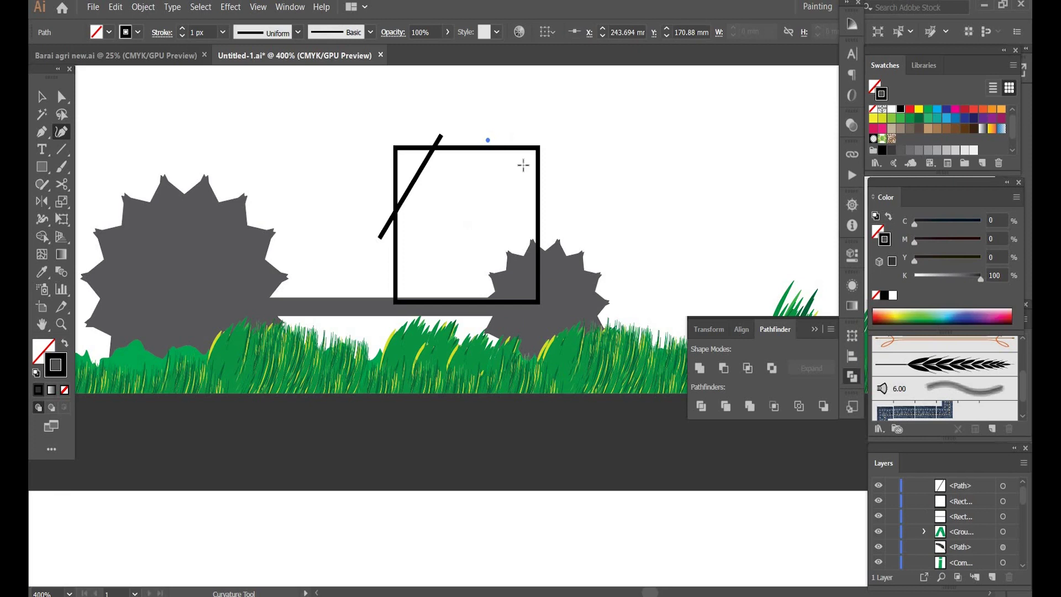
{"action": "left_click", "coordinate": [523, 164]}
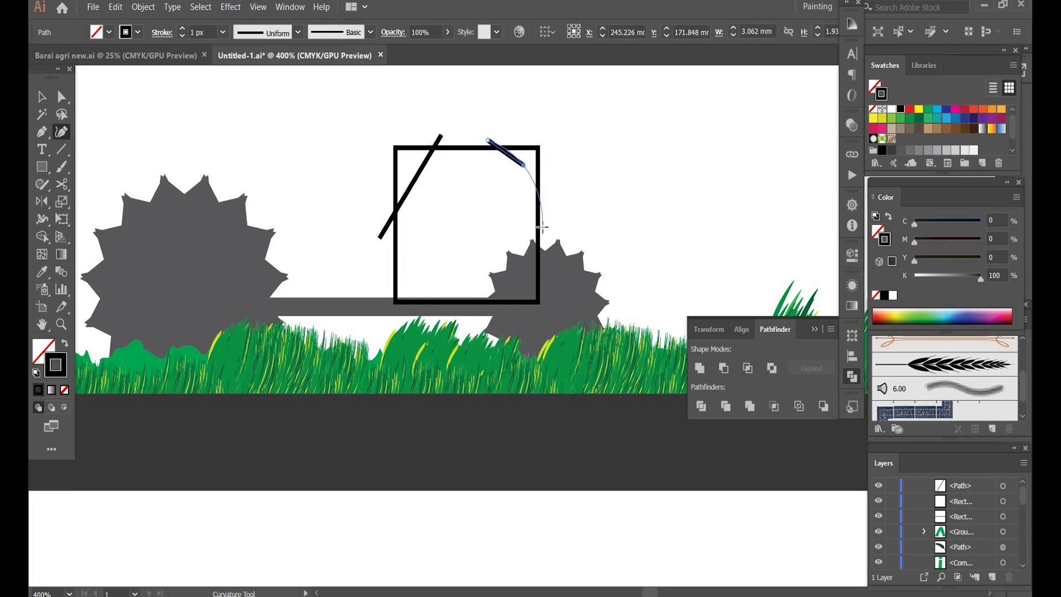
{"action": "left_click", "coordinate": [541, 227]}
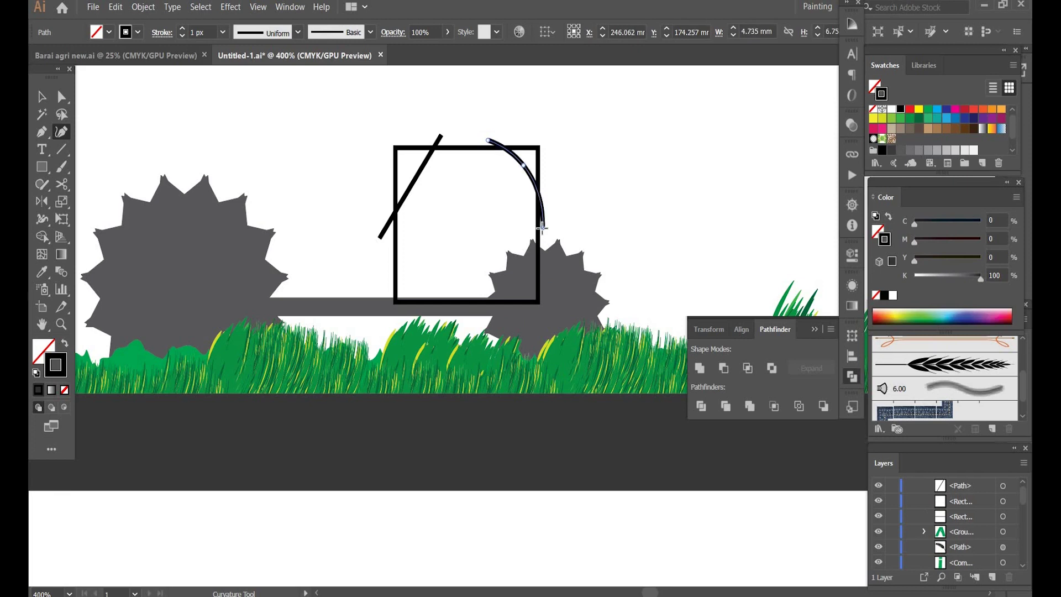
{"action": "key", "text": "v"}
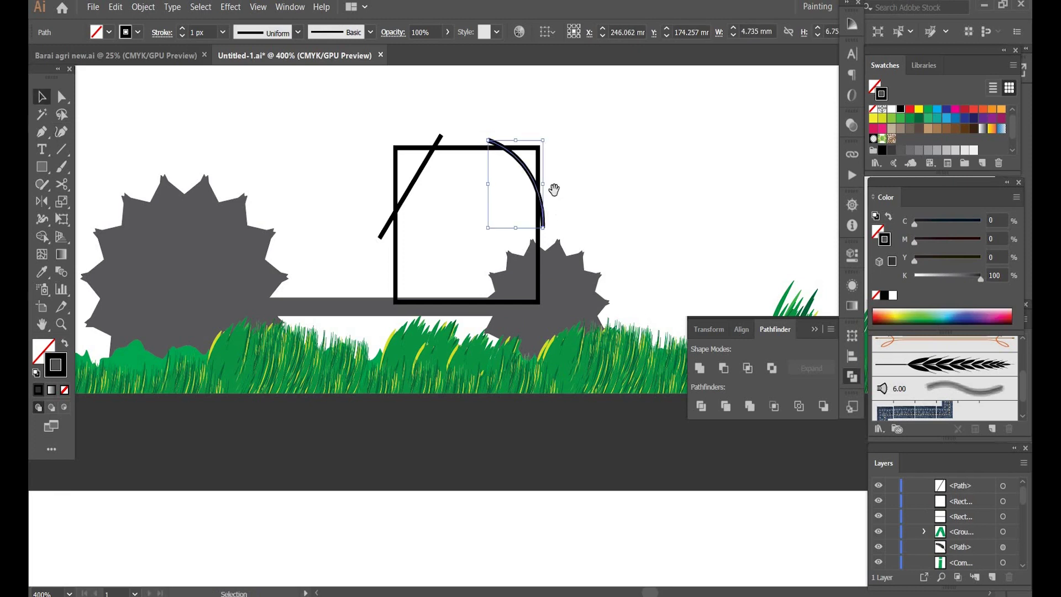
{"action": "left_click", "coordinate": [554, 189]}
- Draw a horizontal line about 3.7 mm long across the rectangle's lower left edge and place a copy just below it
{"action": "key", "text": "space"}
{"action": "left_click_drag", "start_coordinate": [524, 183], "coordinate": [548, 125]}
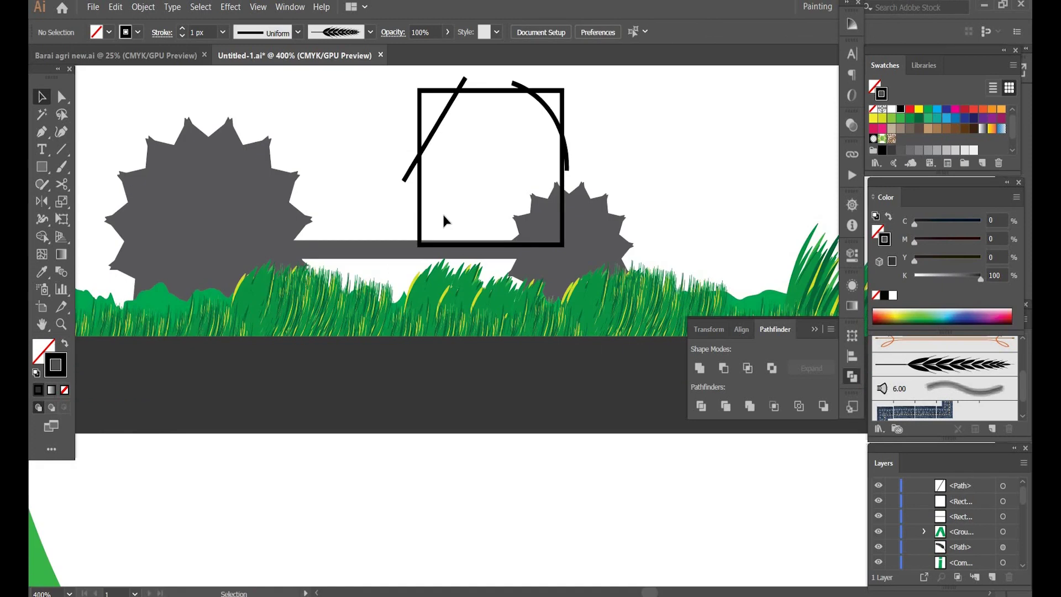
{"action": "key", "text": "p"}
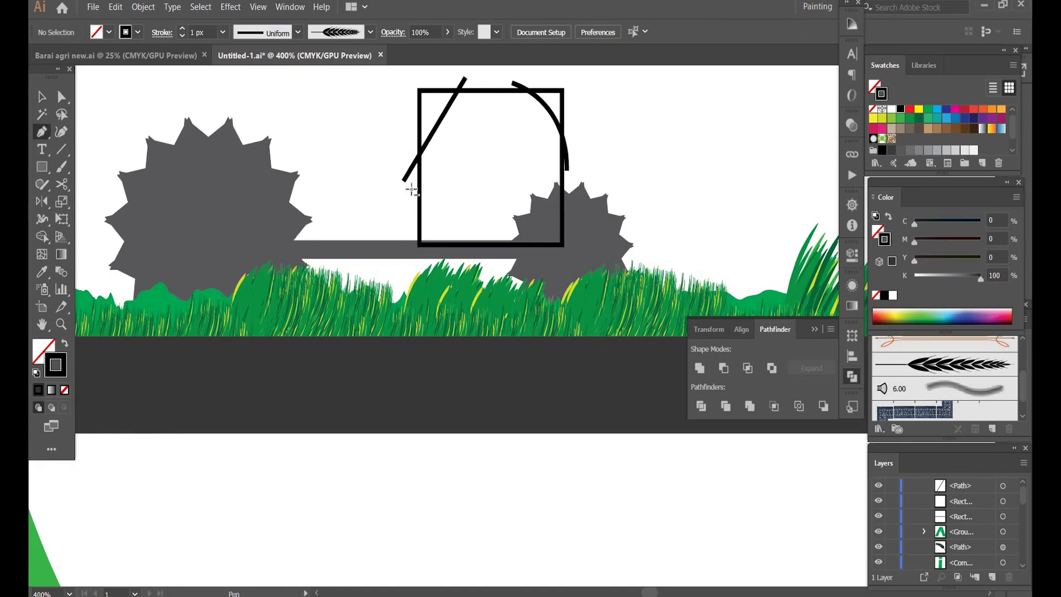
{"action": "left_click", "coordinate": [412, 190]}
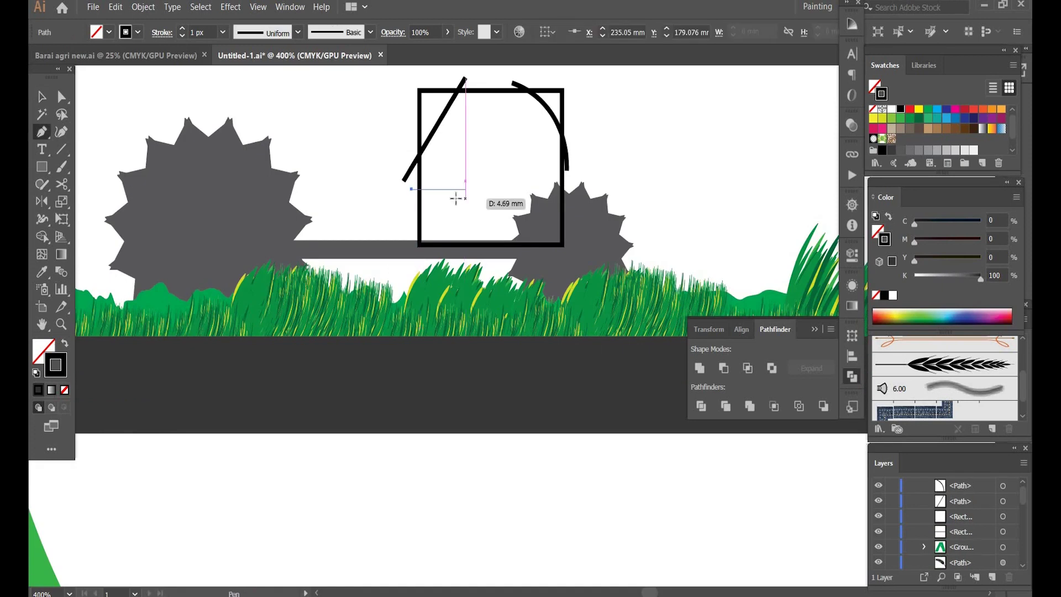
{"action": "left_click", "coordinate": [454, 198], "text": "shift"}
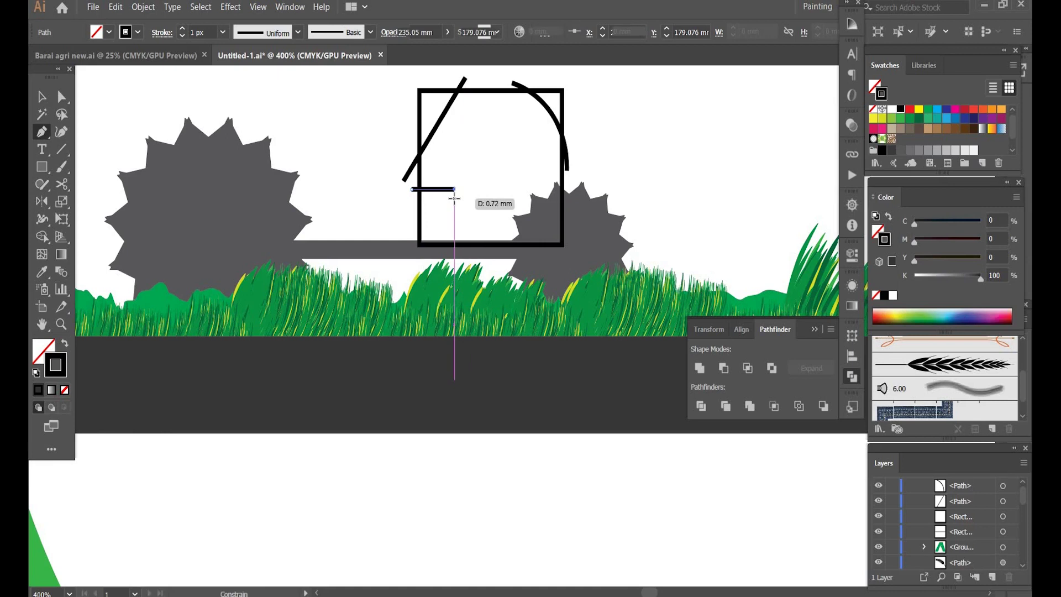
{"action": "key", "text": "v"}
{"action": "left_click_drag", "start_coordinate": [437, 188], "coordinate": [438, 214]}
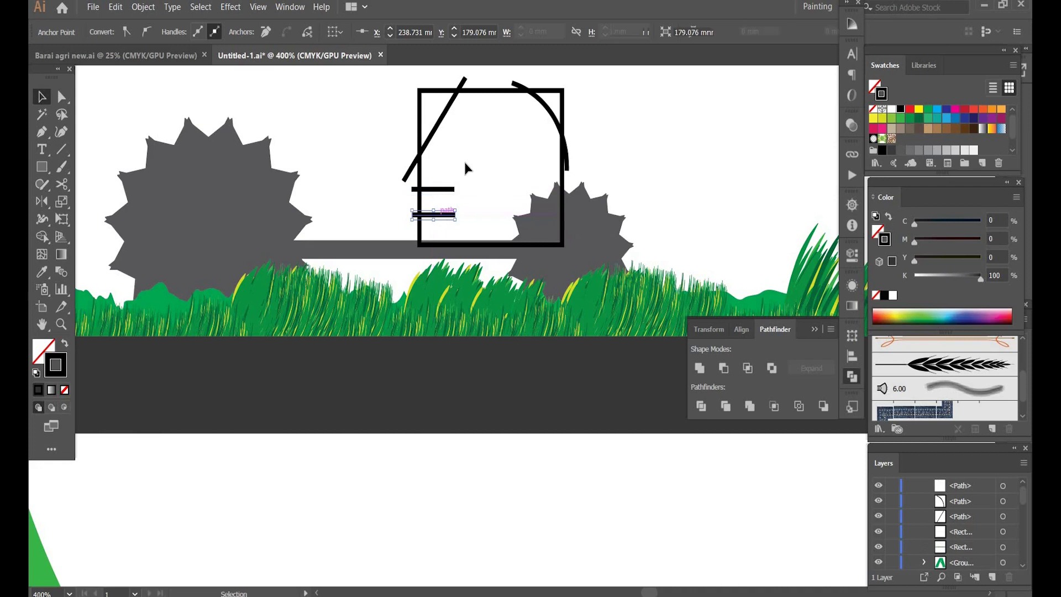
{"action": "left_click", "coordinate": [458, 194]}
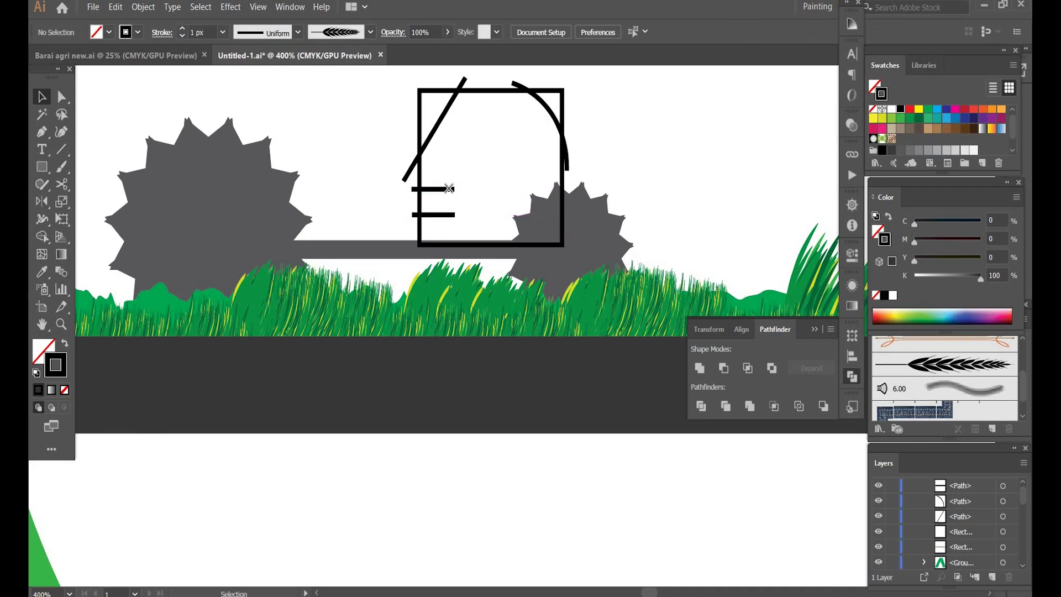
- Draw a small outward-bulging curve, about 1 mm wide and 3.8 mm high, crossing the right ends of the two short lines
{"action": "key", "text": "shift+grave"}
{"action": "left_click", "coordinate": [441, 178]}
{"action": "left_click", "coordinate": [452, 198]}
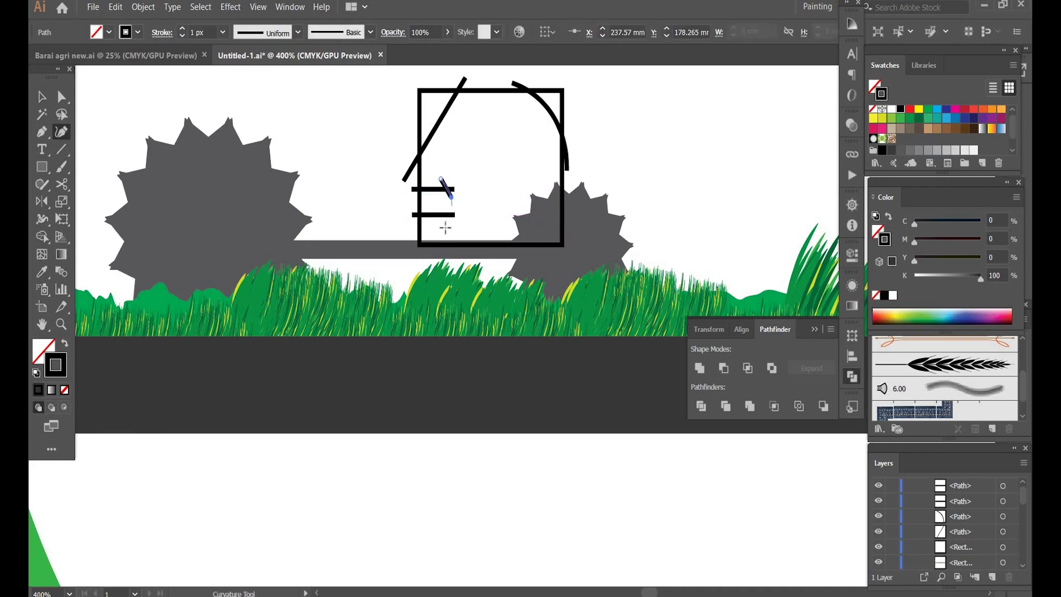
{"action": "left_click", "coordinate": [445, 228]}
{"action": "key", "text": "v"}
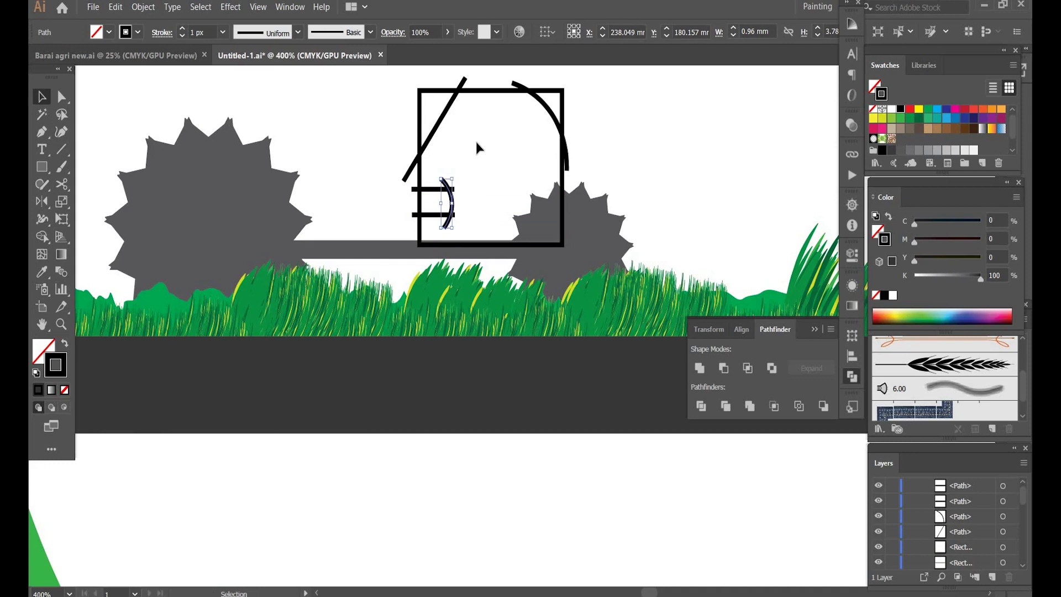
{"action": "left_click", "coordinate": [477, 144]}
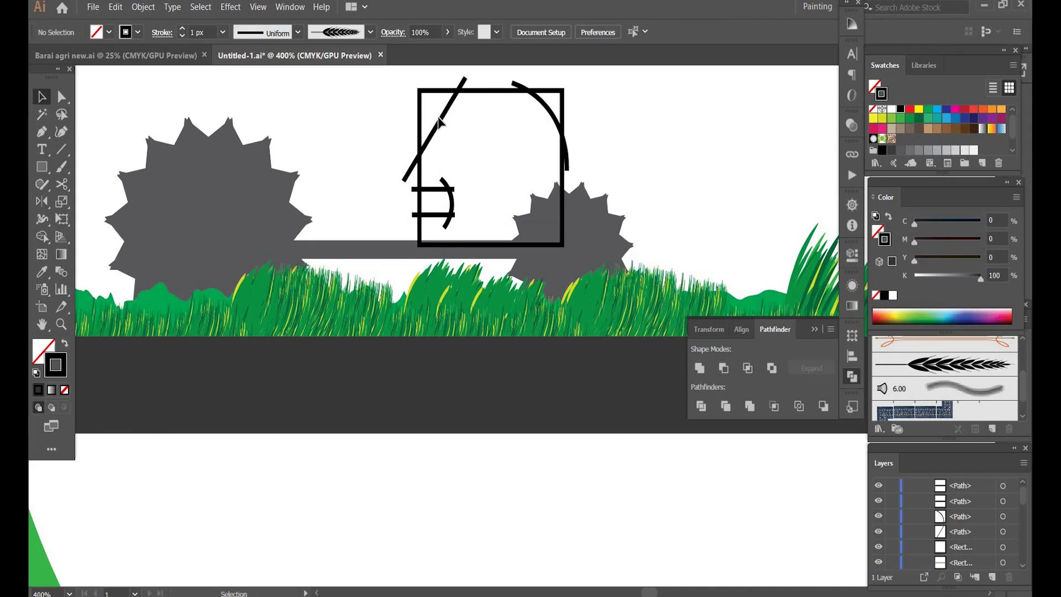
- Use Shape Builder on the rectangle and its cutting lines to fill the main body region with 80% black gray
{"action": "left_click", "coordinate": [439, 117]}
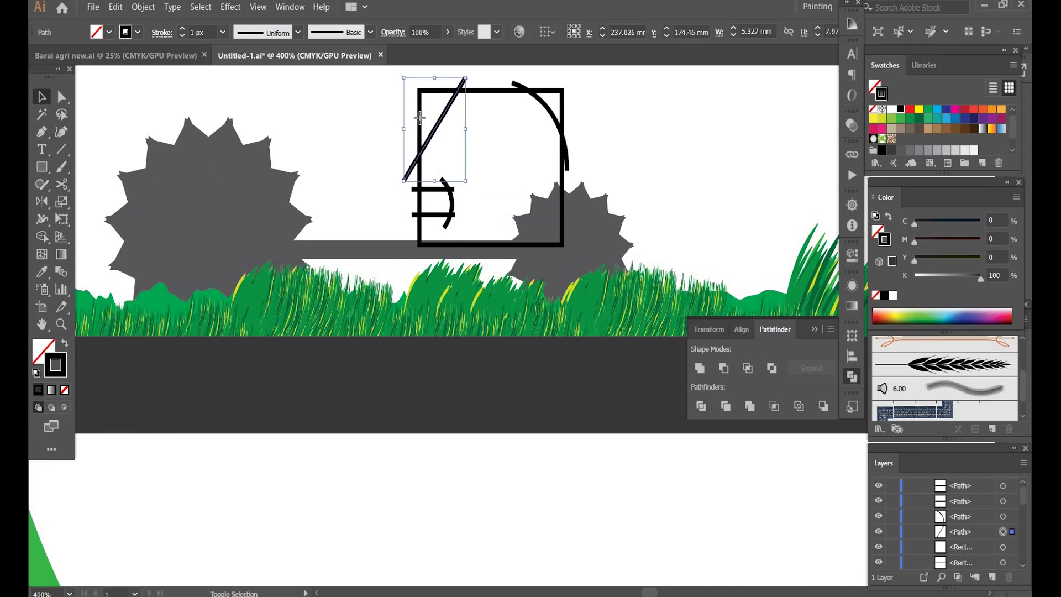
{"action": "left_click", "coordinate": [419, 117], "text": "shift"}
{"action": "left_click", "coordinate": [544, 104], "text": "shift"}
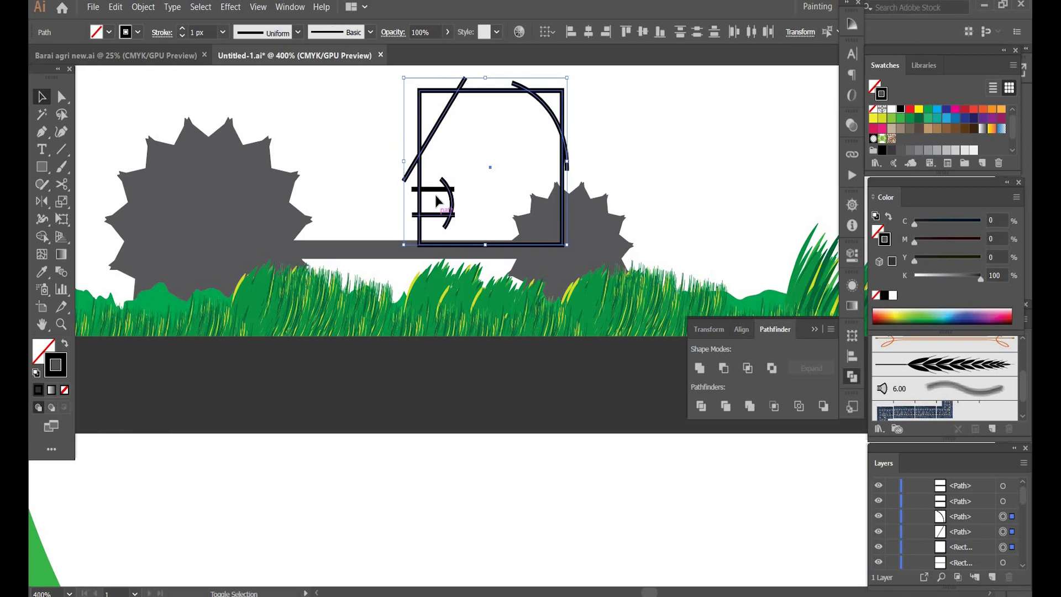
{"action": "left_click", "coordinate": [435, 196], "text": "shift"}
{"action": "key", "text": "shift+m"}
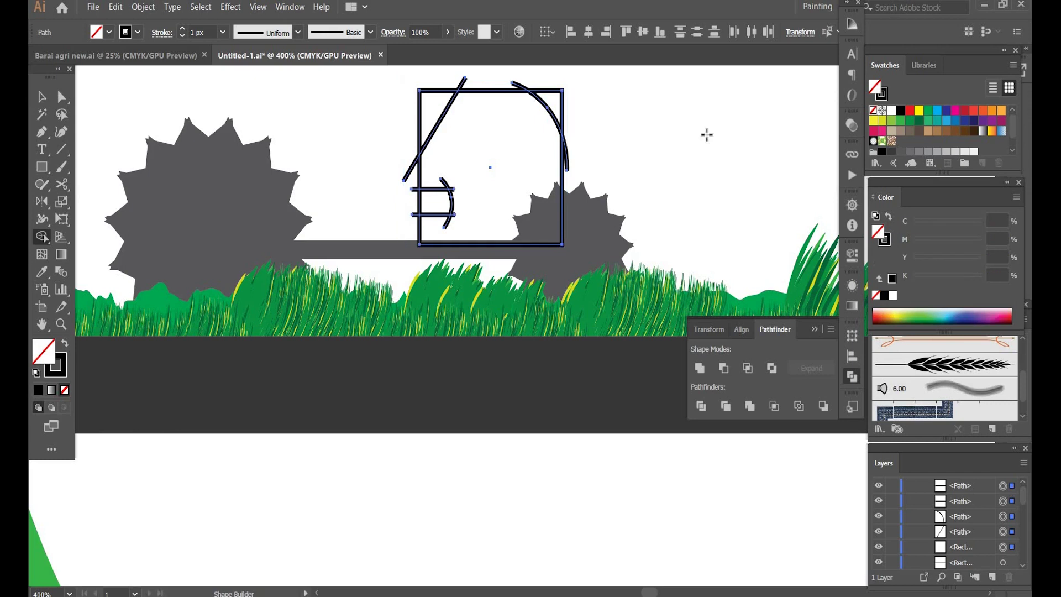
{"action": "left_click", "coordinate": [900, 152]}
{"action": "left_click", "coordinate": [486, 183]}
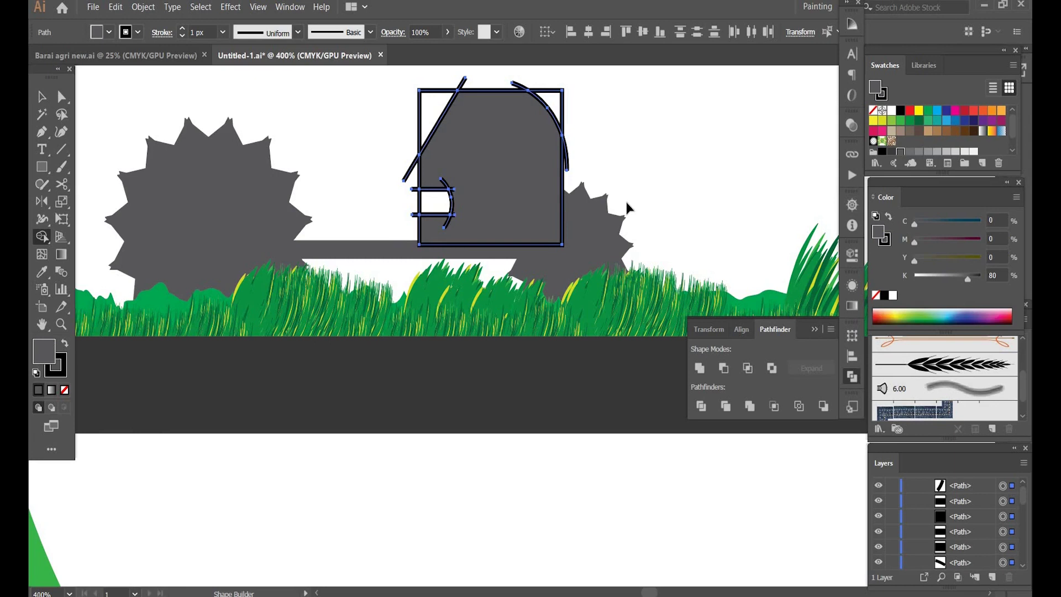
{"action": "key", "text": "v"}
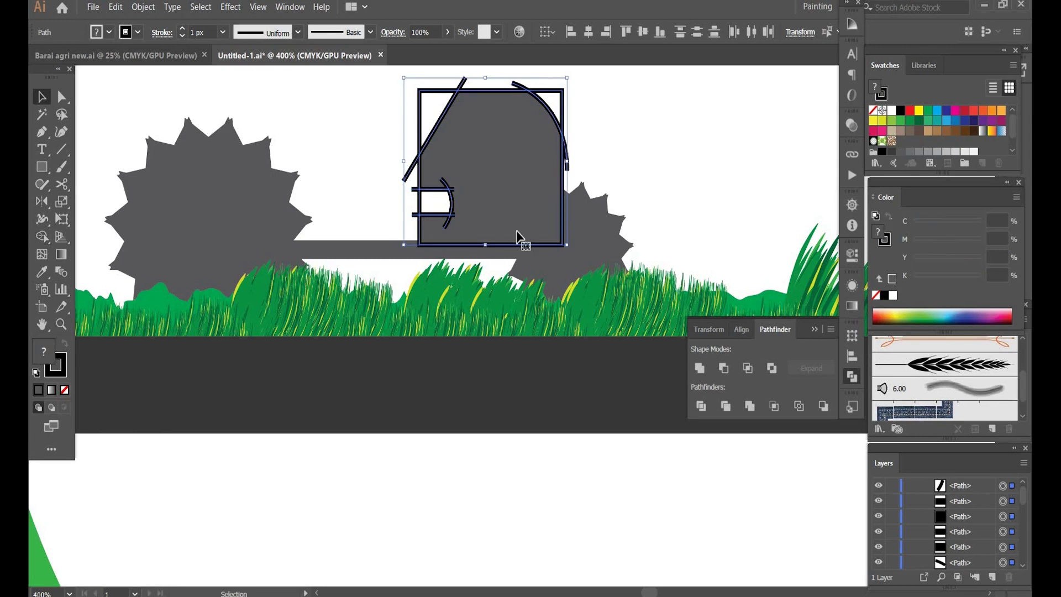
{"action": "left_click", "coordinate": [649, 176]}
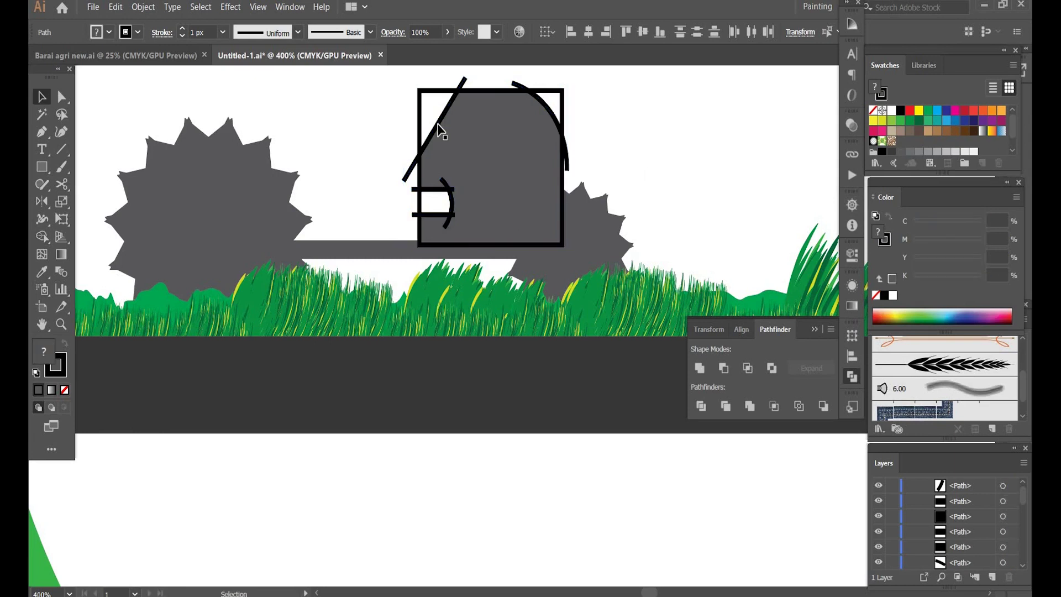
- Delete the two cut-off upper corner pieces and the leftover line ends around the top of the tractor body
{"action": "left_click", "coordinate": [441, 130]}
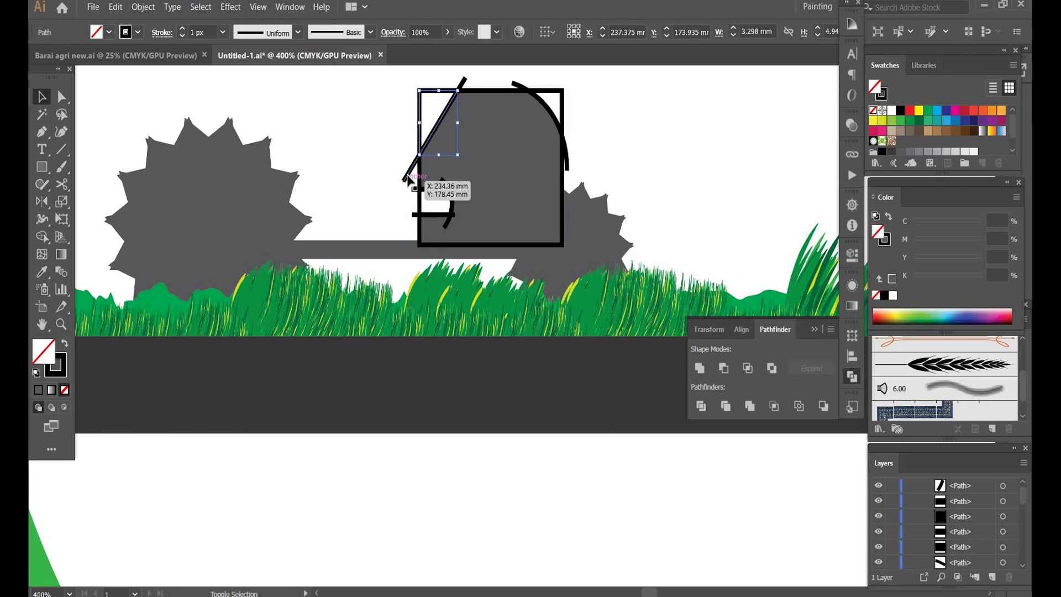
{"action": "key", "text": "Delete"}
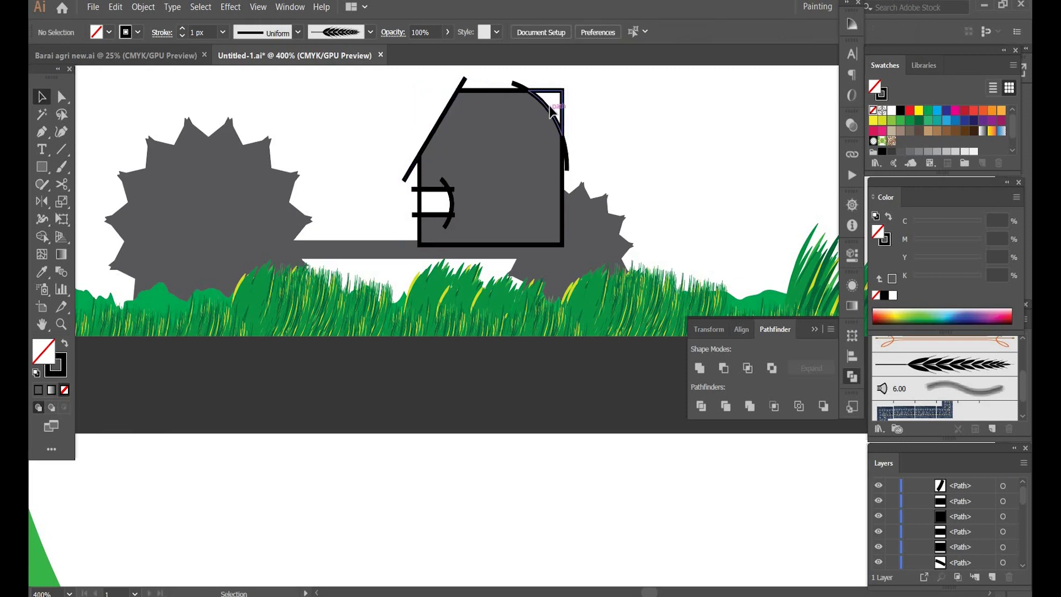
{"action": "left_click", "coordinate": [551, 111]}
{"action": "left_click", "coordinate": [516, 86]}
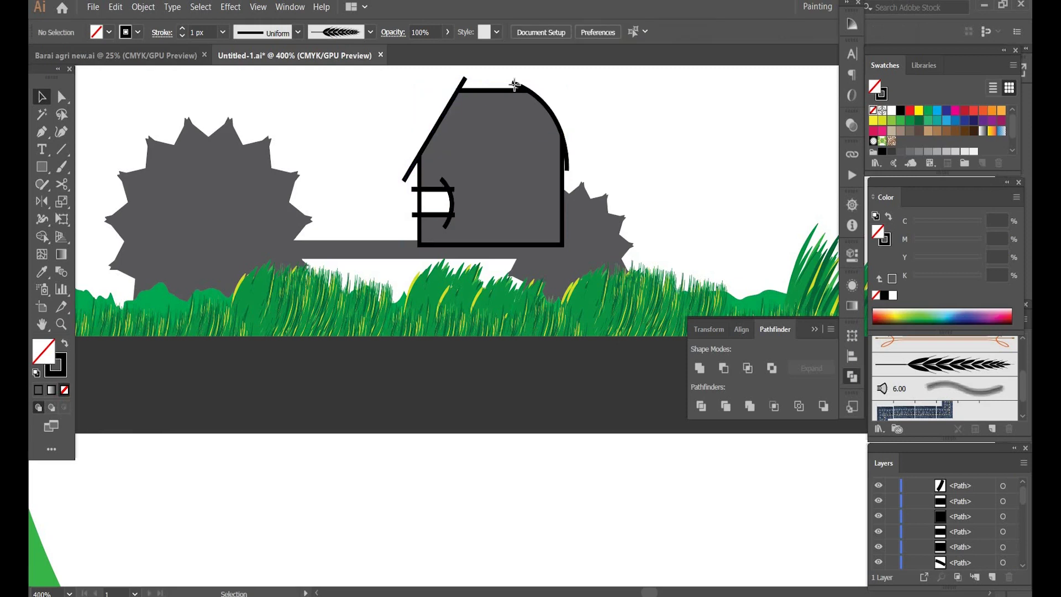
{"action": "left_click", "coordinate": [464, 88]}
{"action": "left_click", "coordinate": [408, 177]}
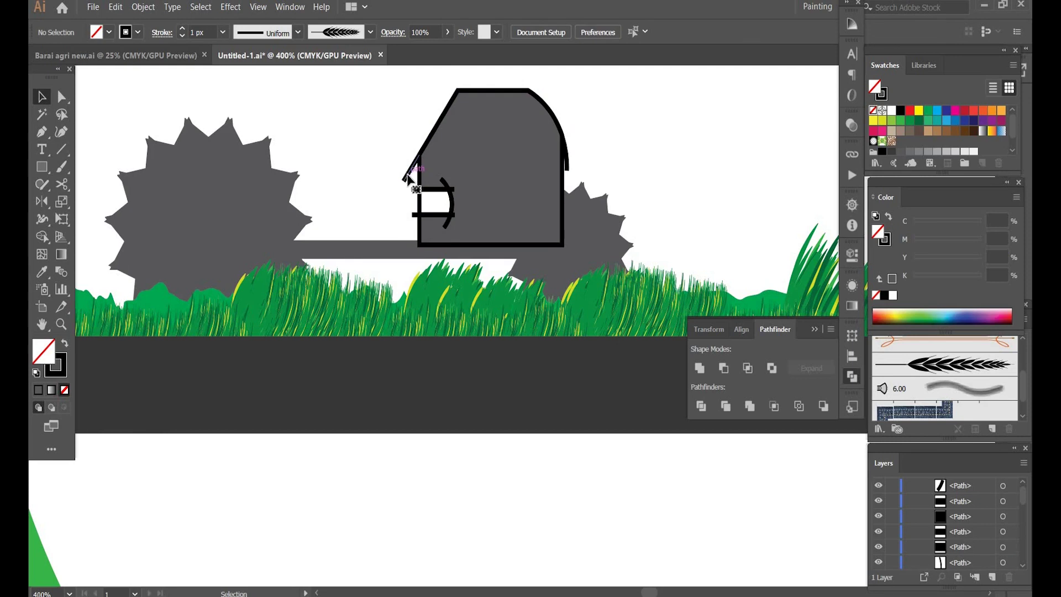
{"action": "left_click", "coordinate": [407, 175]}
{"action": "key", "text": "Delete"}
- Delete the leftover curve and line ends around the body's notch and the arc tail on its right side
{"action": "left_click", "coordinate": [444, 183]}
{"action": "left_click_drag", "start_coordinate": [454, 195], "coordinate": [436, 230]}
{"action": "key", "text": "Delete"}
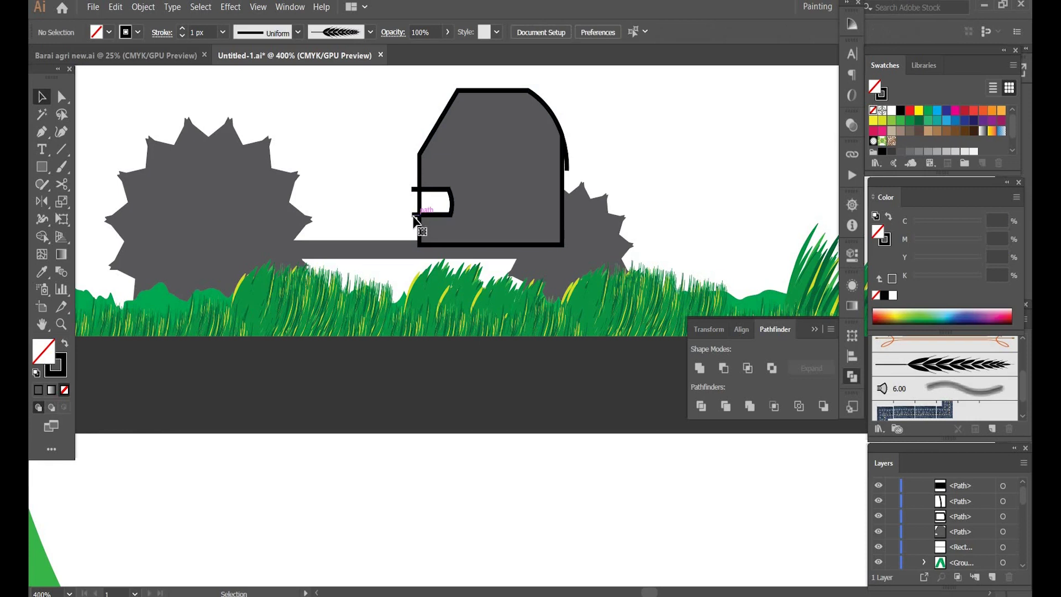
{"action": "left_click", "coordinate": [416, 215]}
{"action": "key", "text": "Delete"}
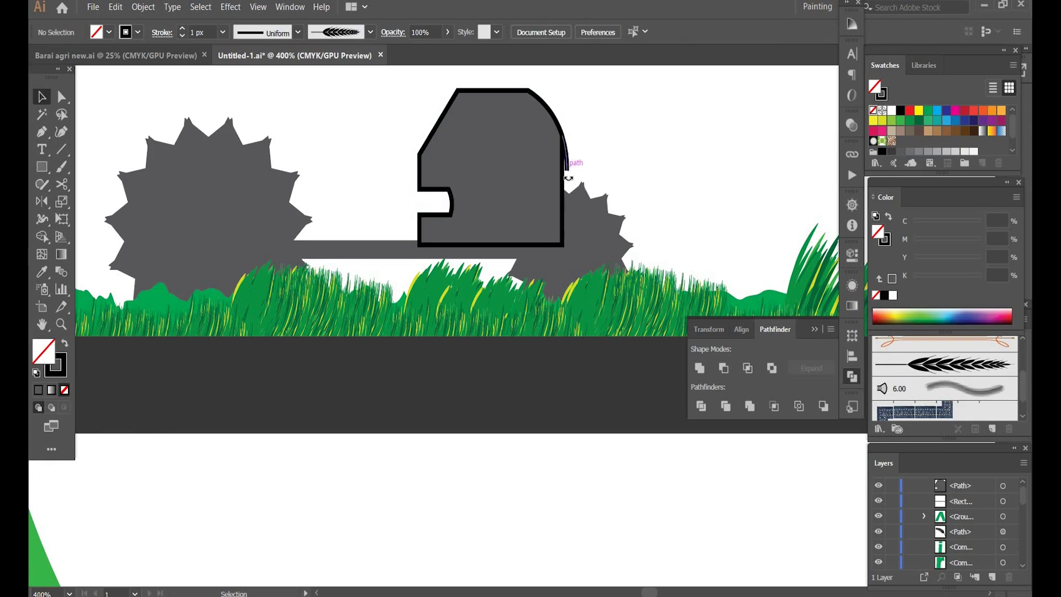
- Remove the black stroke from the tractor body shape, keeping its 80% black gray fill
{"action": "left_click", "coordinate": [508, 194]}
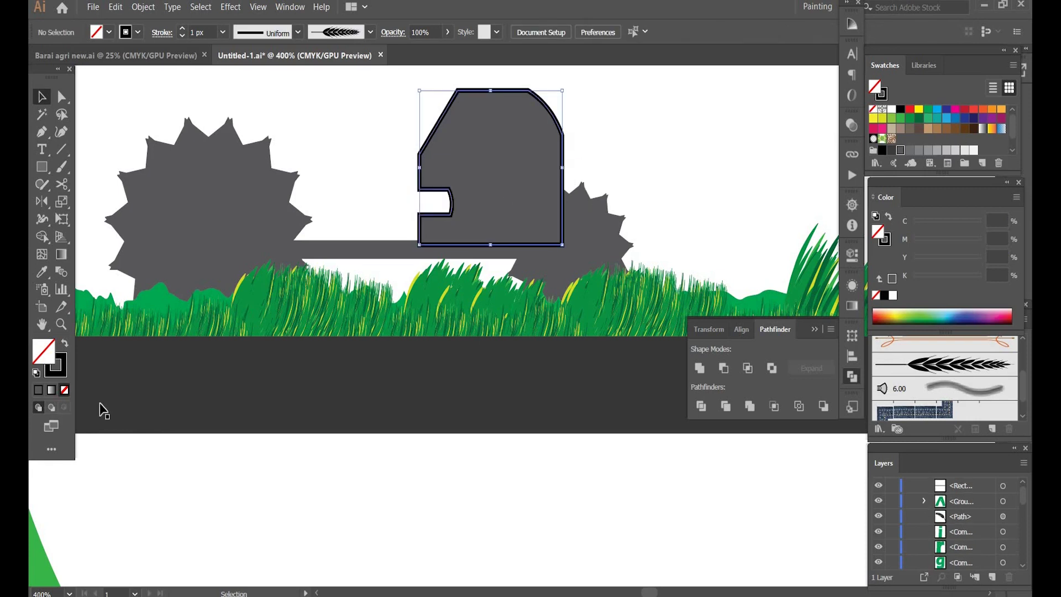
{"action": "left_click", "coordinate": [64, 390]}
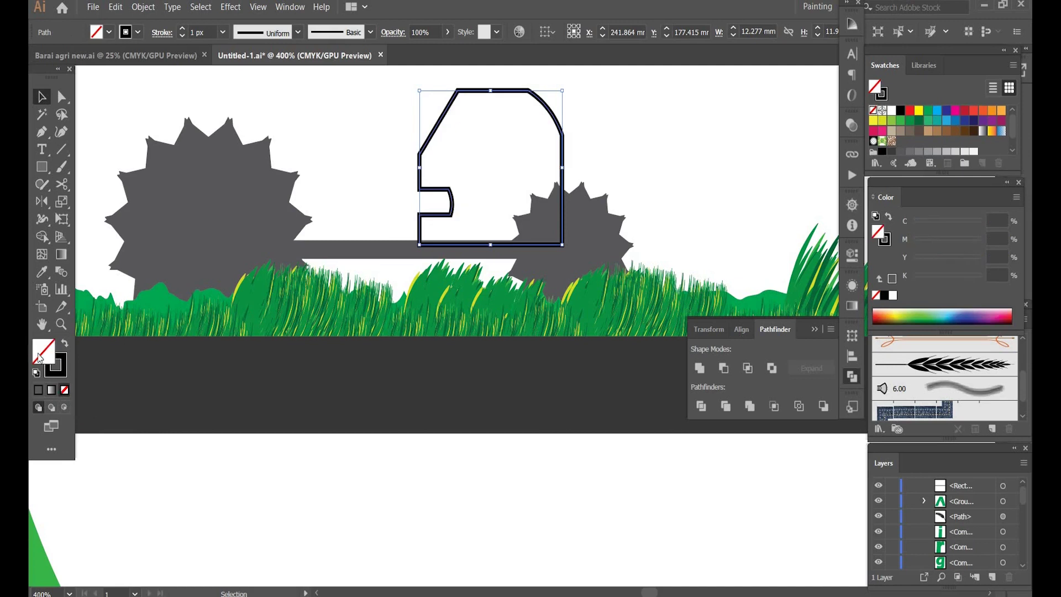
{"action": "key", "text": "ctrl+z"}
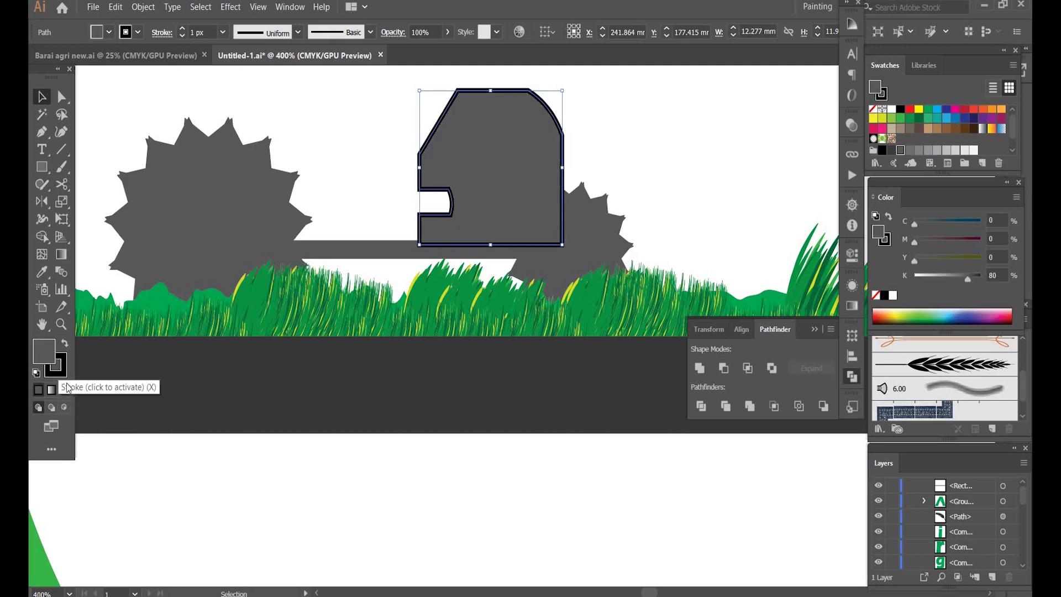
{"action": "left_click", "coordinate": [57, 368]}
{"action": "left_click", "coordinate": [65, 393]}
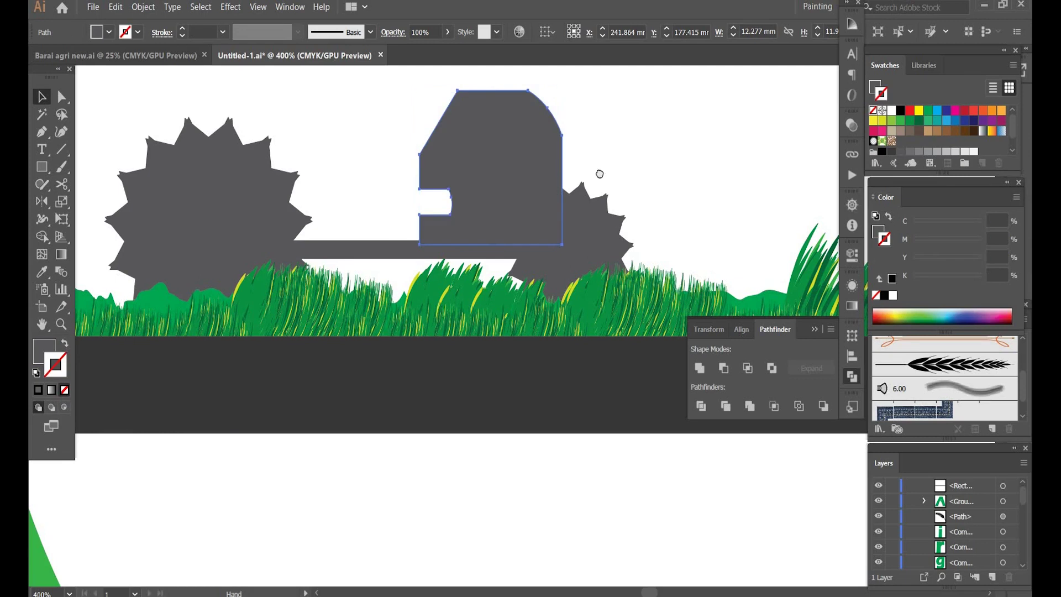
{"action": "left_click_drag", "start_coordinate": [576, 157], "coordinate": [557, 268]}
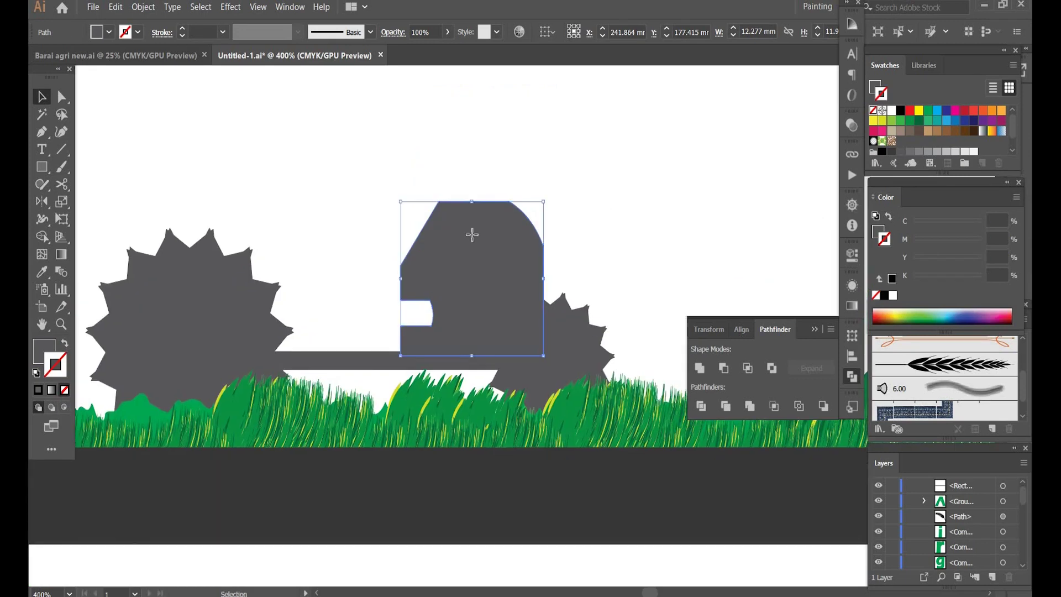
- Widen the tractor body to about 15 mm by stretching its left side toward the large gear wheel
{"action": "key", "text": "a"}
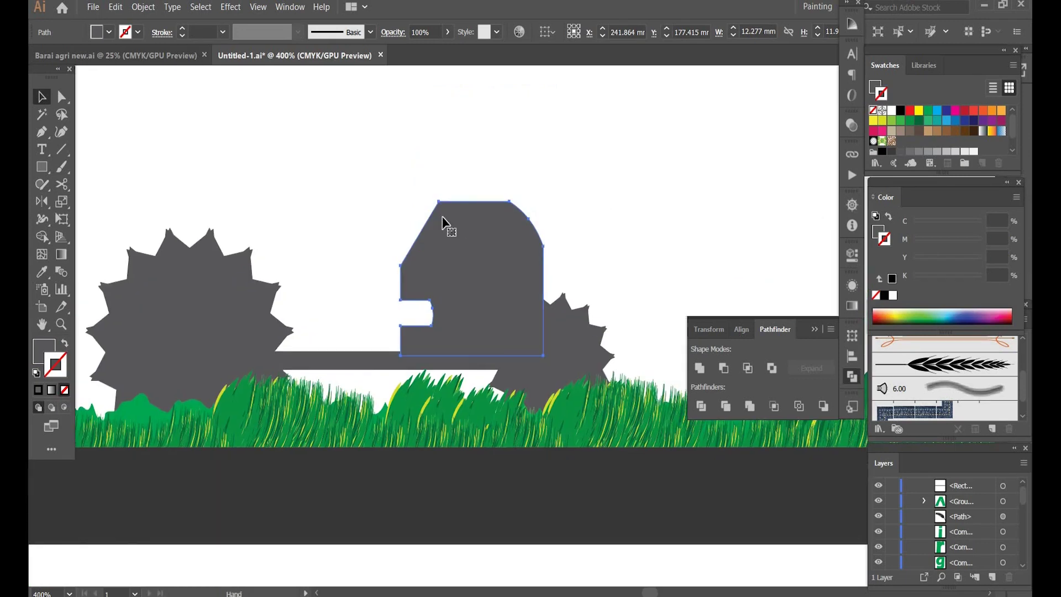
{"action": "key", "text": "v"}
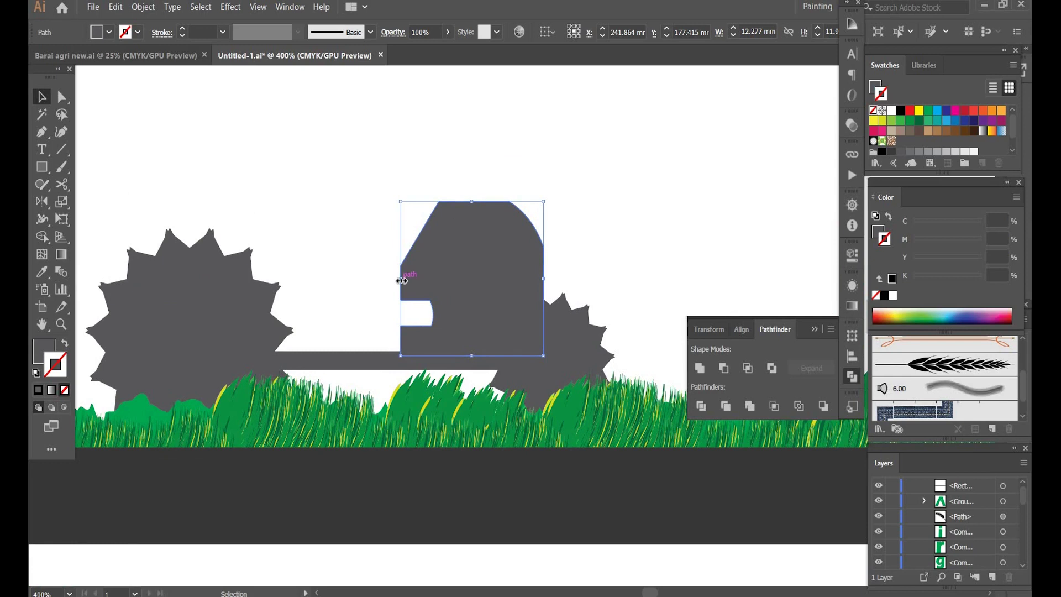
{"action": "left_click_drag", "start_coordinate": [392, 279], "coordinate": [360, 273]}
{"action": "left_click", "coordinate": [339, 222]}
{"action": "left_click_drag", "start_coordinate": [355, 237], "coordinate": [397, 236]}
{"action": "left_click", "coordinate": [424, 273]}
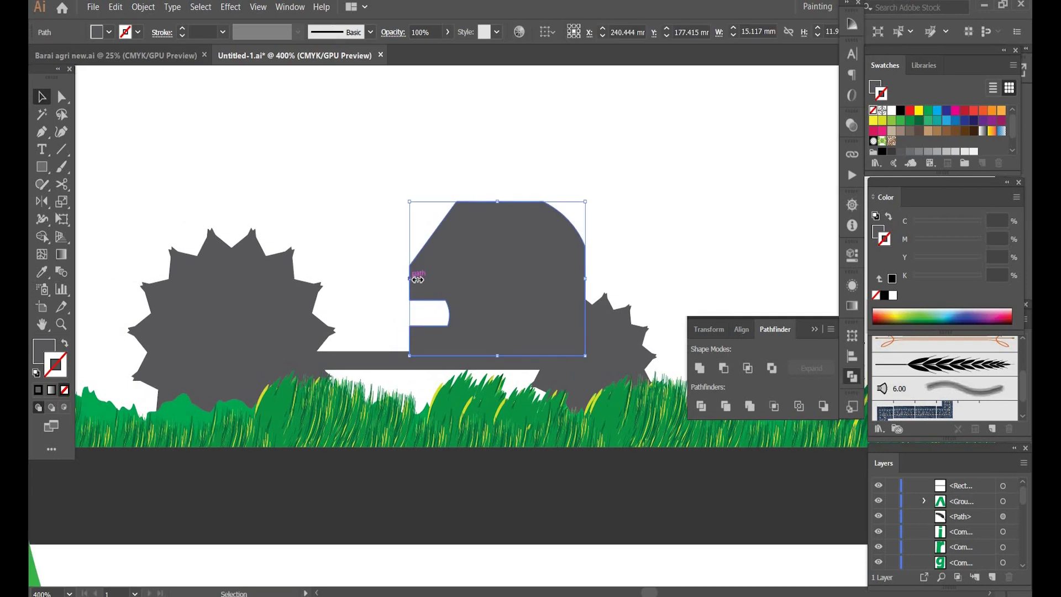
{"action": "left_click", "coordinate": [385, 222]}
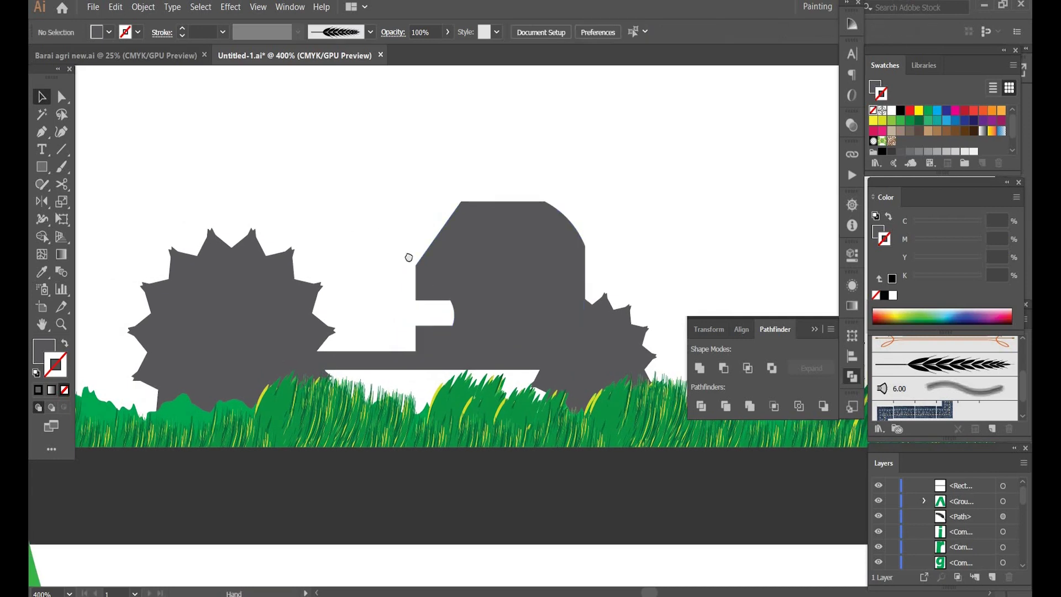
- Draw a circle about 17.5 mm in diameter over the large gear wheel
{"action": "left_click_drag", "start_coordinate": [375, 342], "coordinate": [418, 313]}
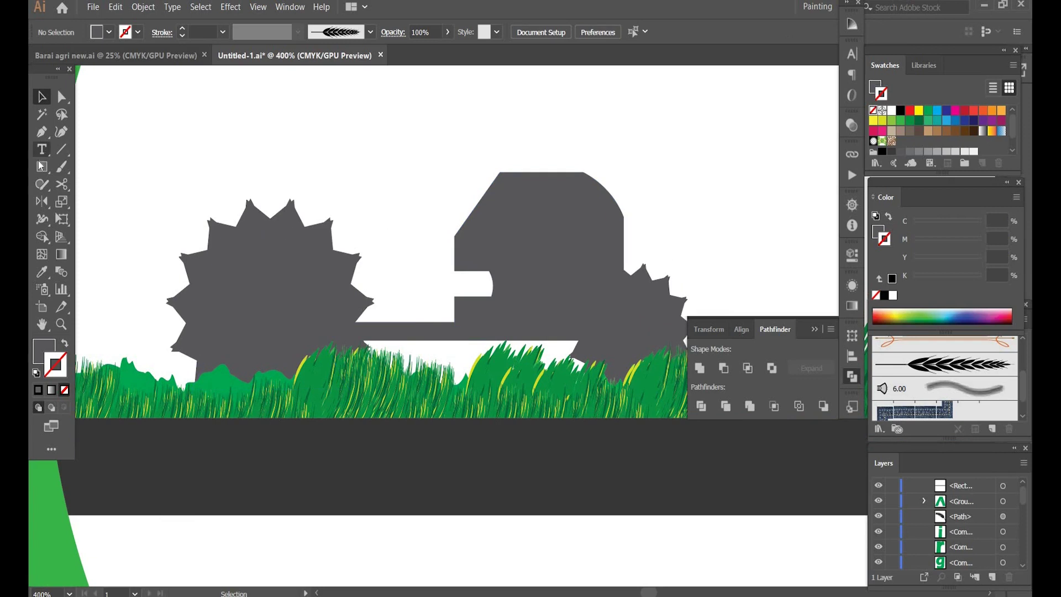
{"action": "key", "text": "l"}
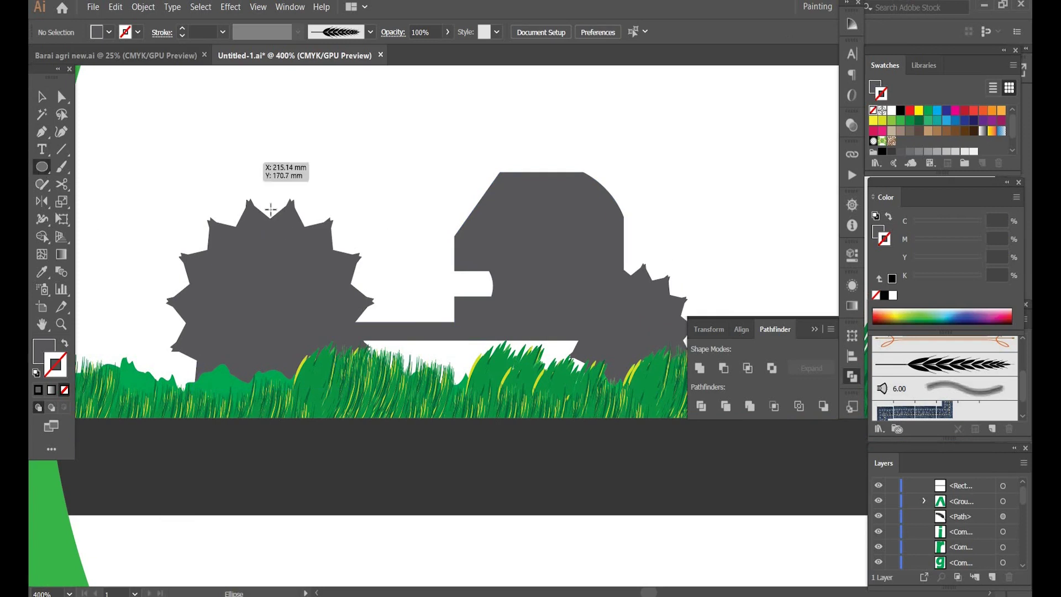
{"action": "left_click_drag", "start_coordinate": [270, 209], "coordinate": [421, 385]}
{"action": "key", "text": "v"}
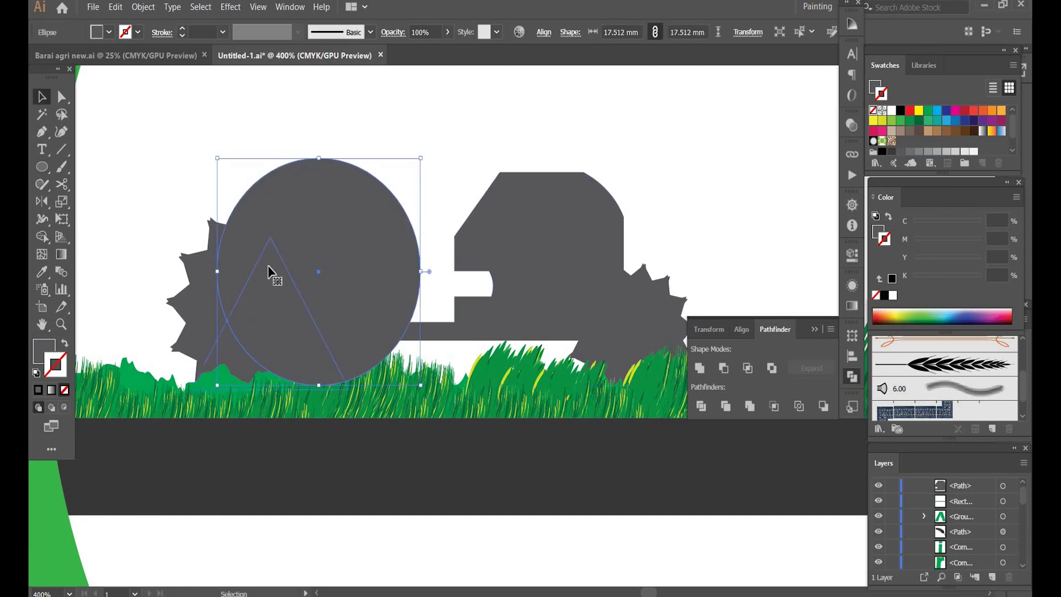
- Give the circle no fill and a black stroke
{"action": "left_click", "coordinate": [874, 88]}
{"action": "left_click", "coordinate": [873, 109]}
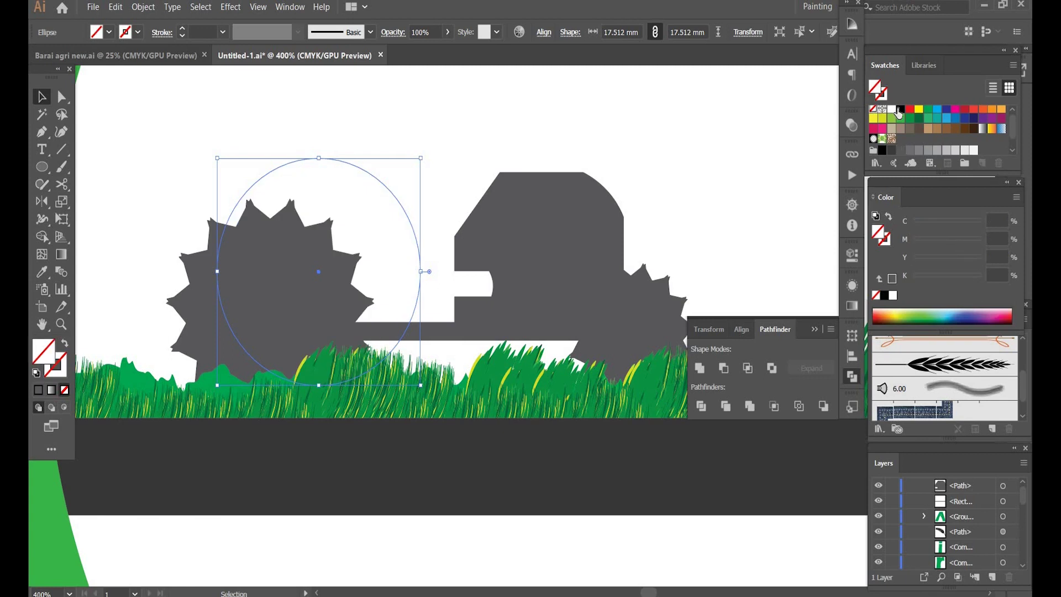
{"action": "key", "text": "x"}
{"action": "key", "text": "comma"}
{"action": "left_click", "coordinate": [390, 204]}
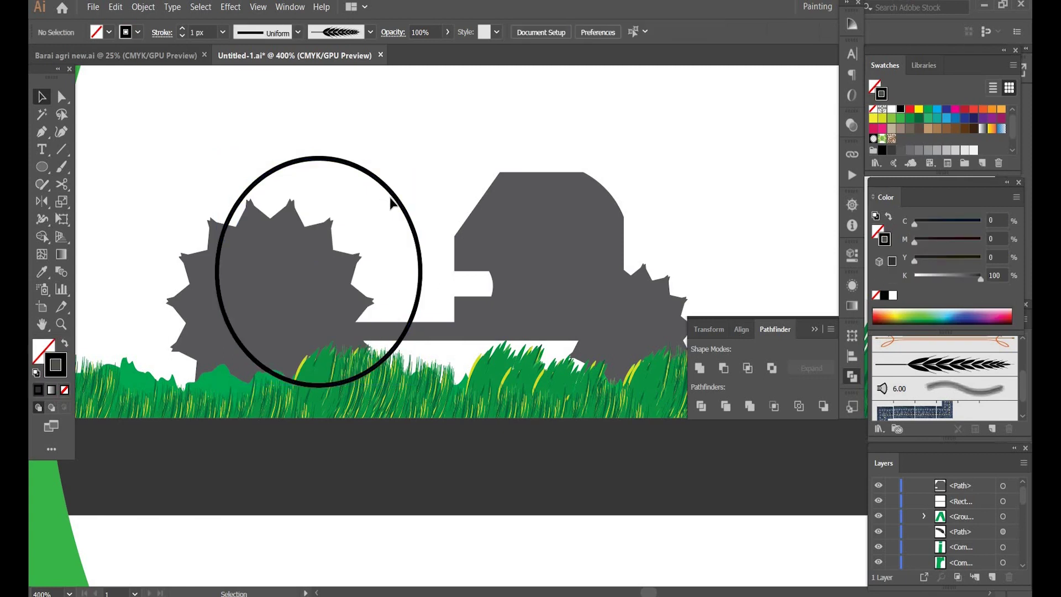
- Position the circle around the large gear wheel and add a concentric copy enlarged to about 19.3 mm
{"action": "left_click_drag", "start_coordinate": [388, 198], "coordinate": [362, 198]}
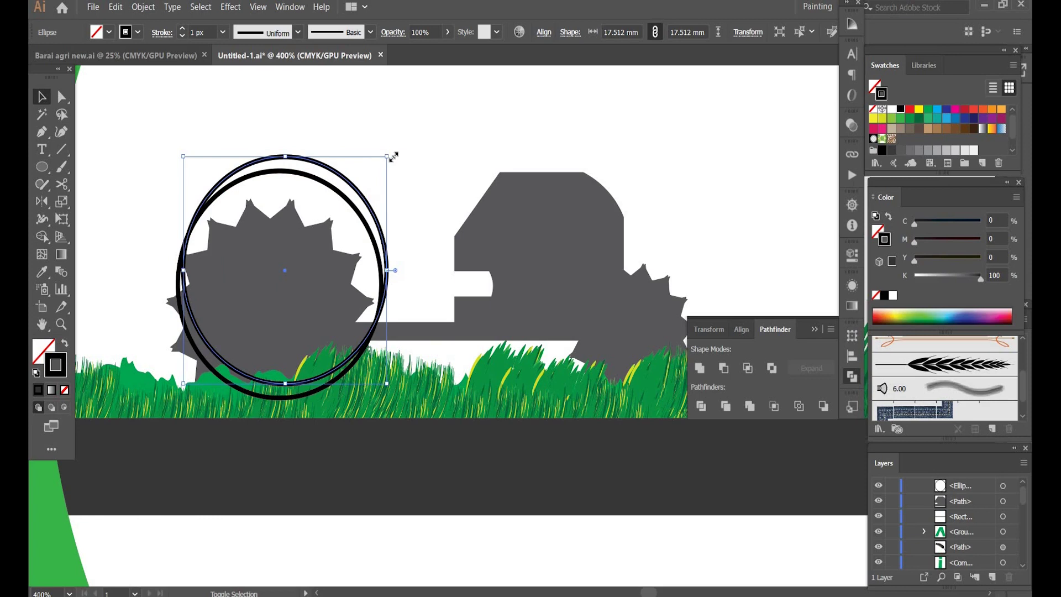
{"action": "left_click_drag", "start_coordinate": [394, 157], "coordinate": [419, 149]}
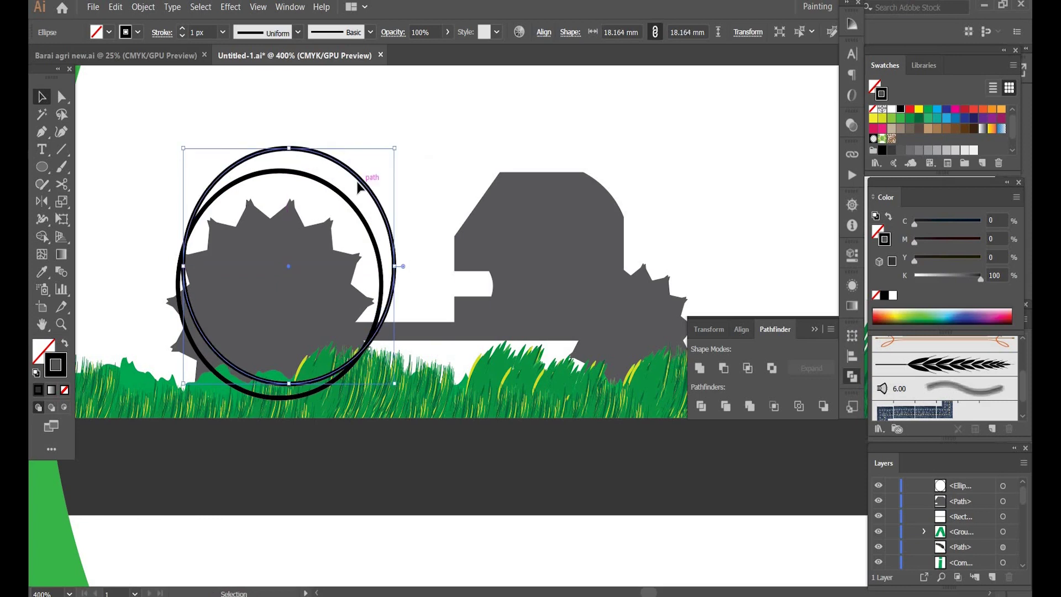
{"action": "mouse_move", "coordinate": [358, 188]}
{"action": "left_mouse_down"}
{"action": "mouse_move", "coordinate": [366, 184]}
{"action": "mouse_move", "coordinate": [365, 198]}
{"action": "left_mouse_up"}
{"action": "left_click_drag", "start_coordinate": [187, 157], "coordinate": [213, 178]}
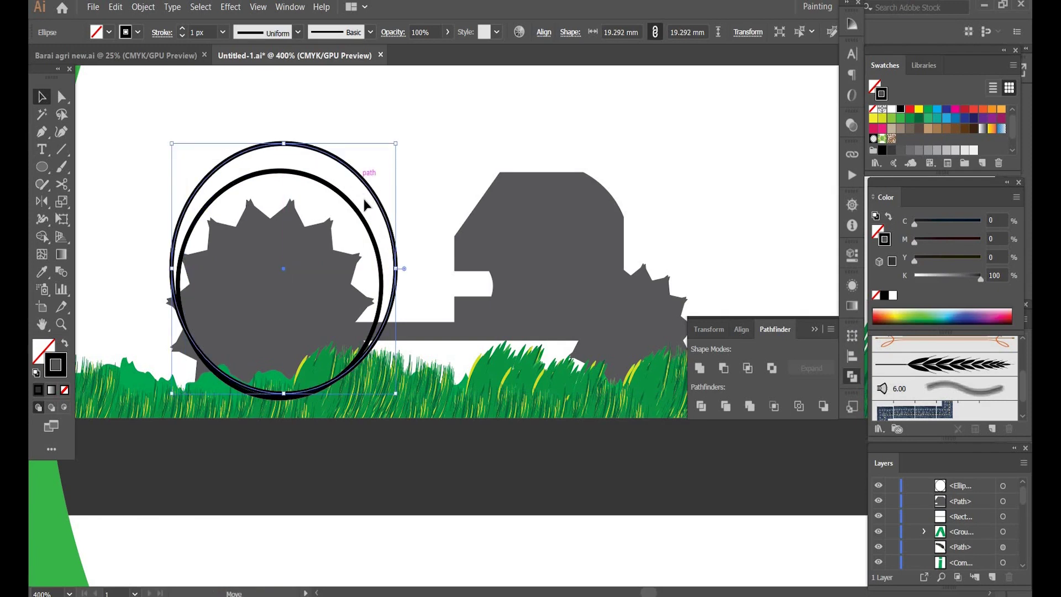
{"action": "left_click_drag", "start_coordinate": [364, 206], "coordinate": [351, 196]}
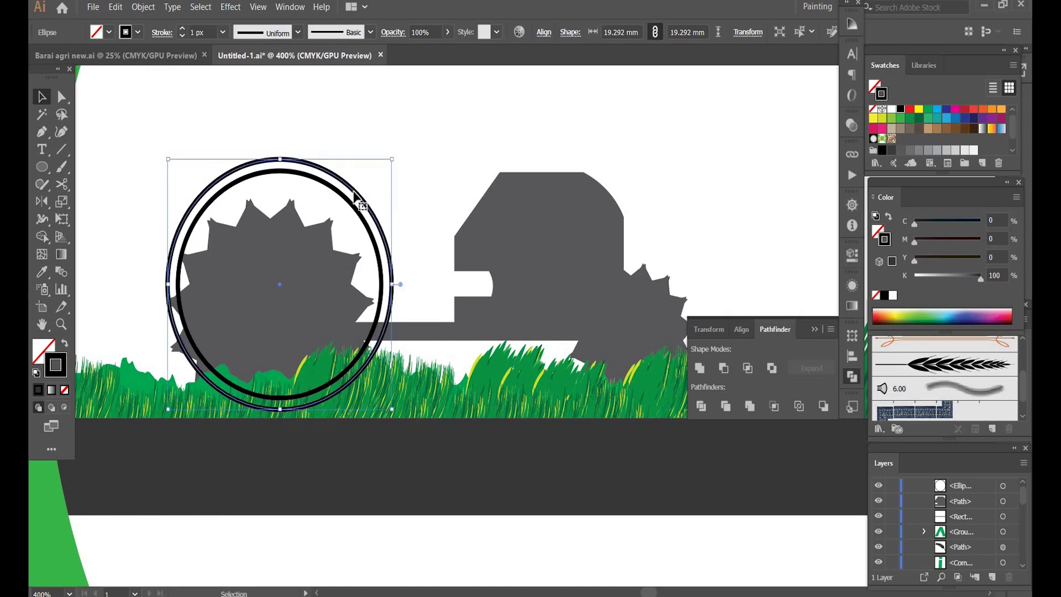
{"action": "left_click", "coordinate": [382, 122]}
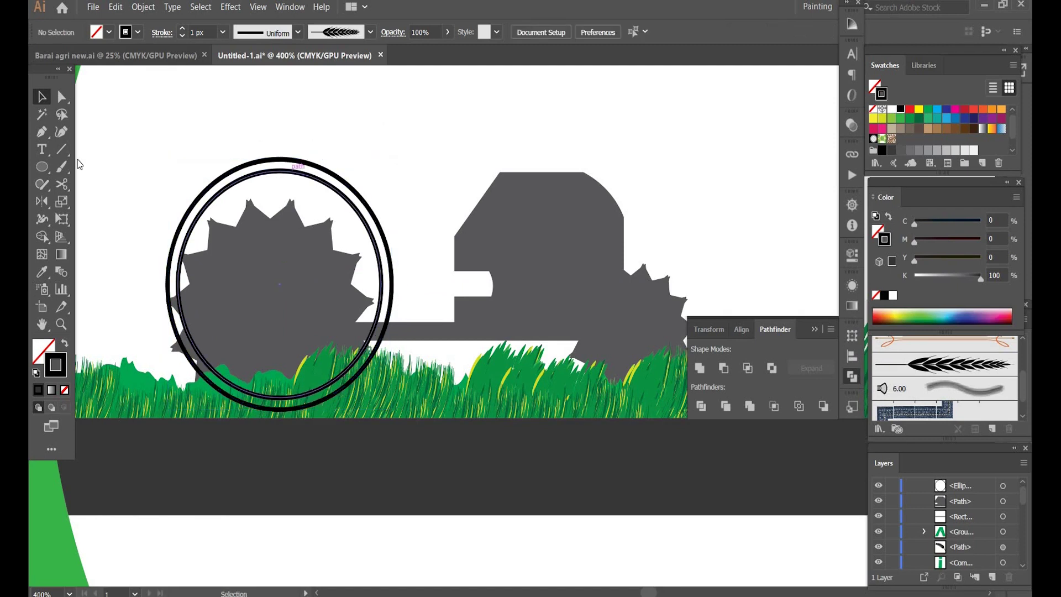
- Draw two short straight lines across the ring between the circles, one at its upper left and one about 2.5 mm long at its lower right
{"action": "left_click", "coordinate": [35, 132]}
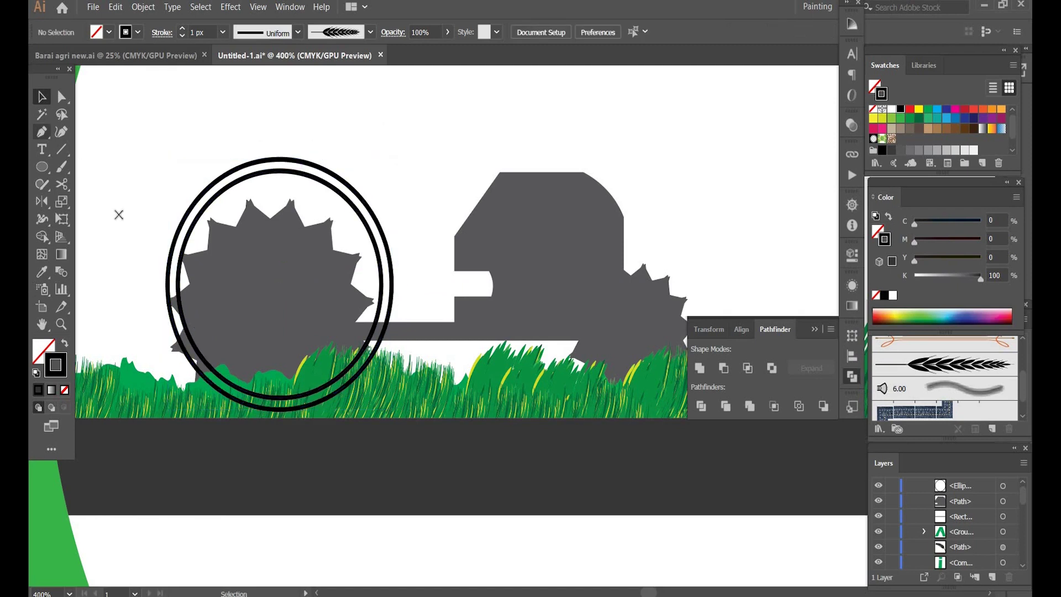
{"action": "left_click", "coordinate": [178, 204]}
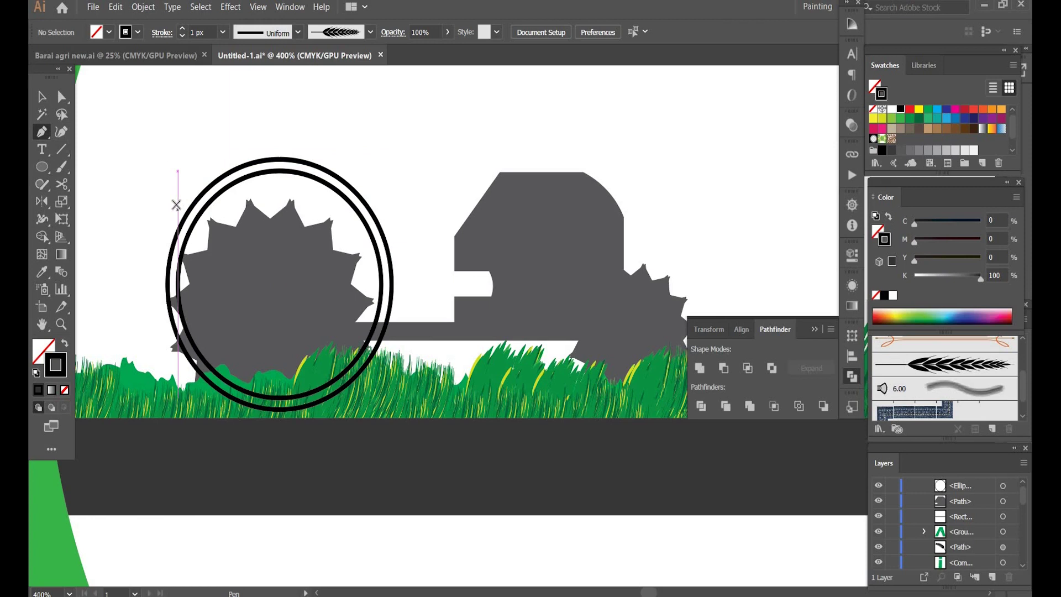
{"action": "left_click", "coordinate": [198, 233]}
{"action": "key", "text": "v"}
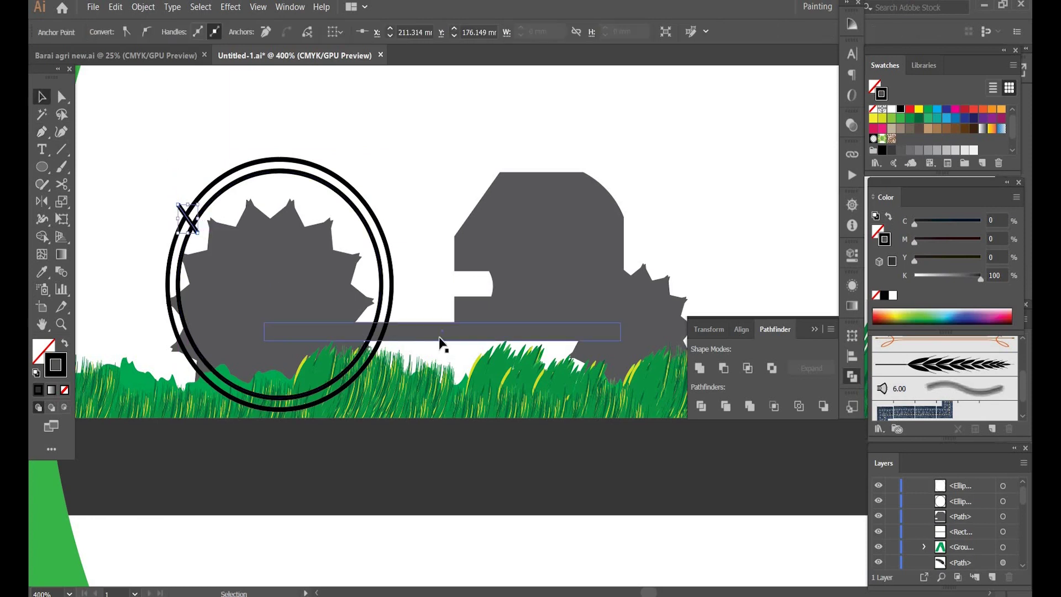
{"action": "key", "text": "p"}
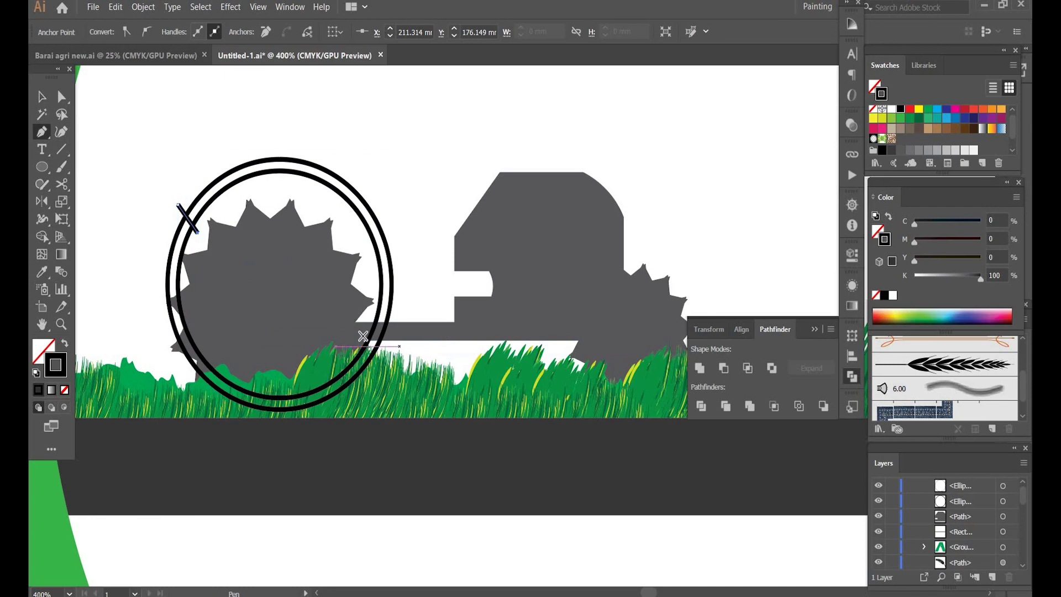
{"action": "left_click", "coordinate": [363, 329]}
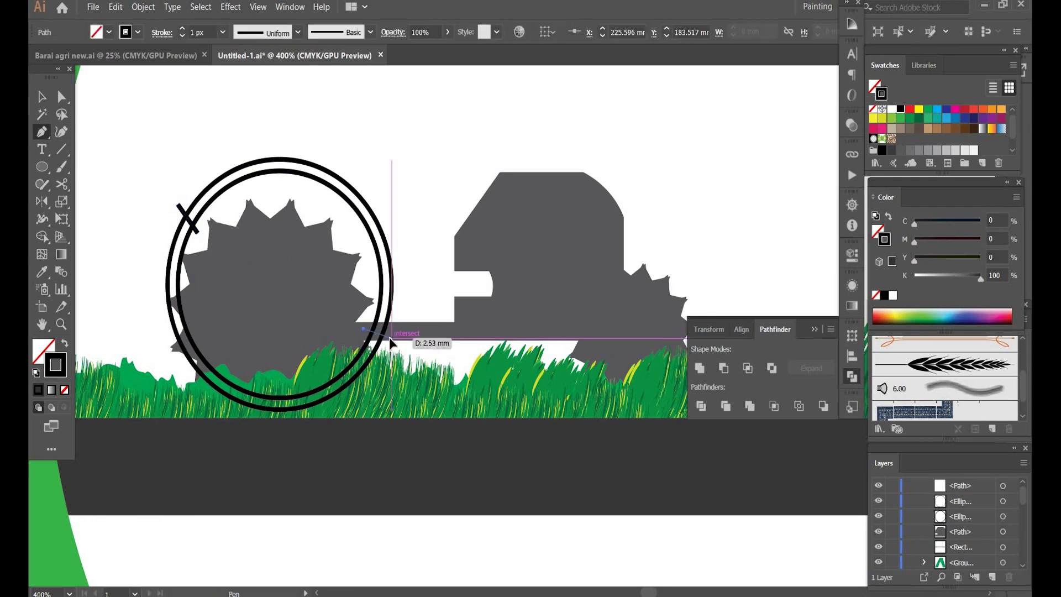
{"action": "left_click", "coordinate": [391, 337]}
{"action": "key", "text": "v"}
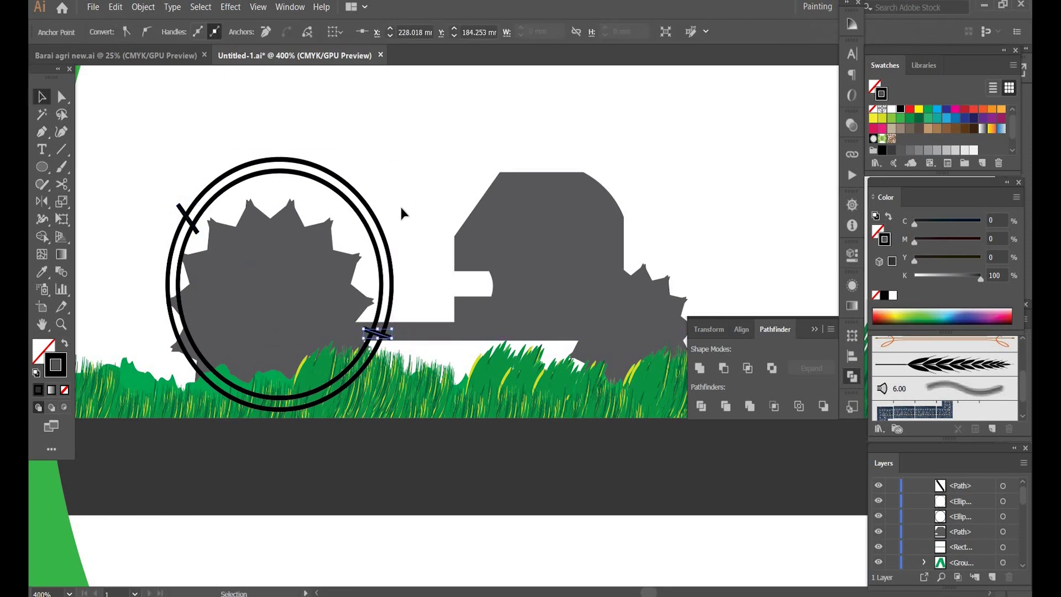
- Use the Shape Builder to fill the upper ring section between the two short lines with 80% black gray
{"action": "left_click", "coordinate": [364, 203]}
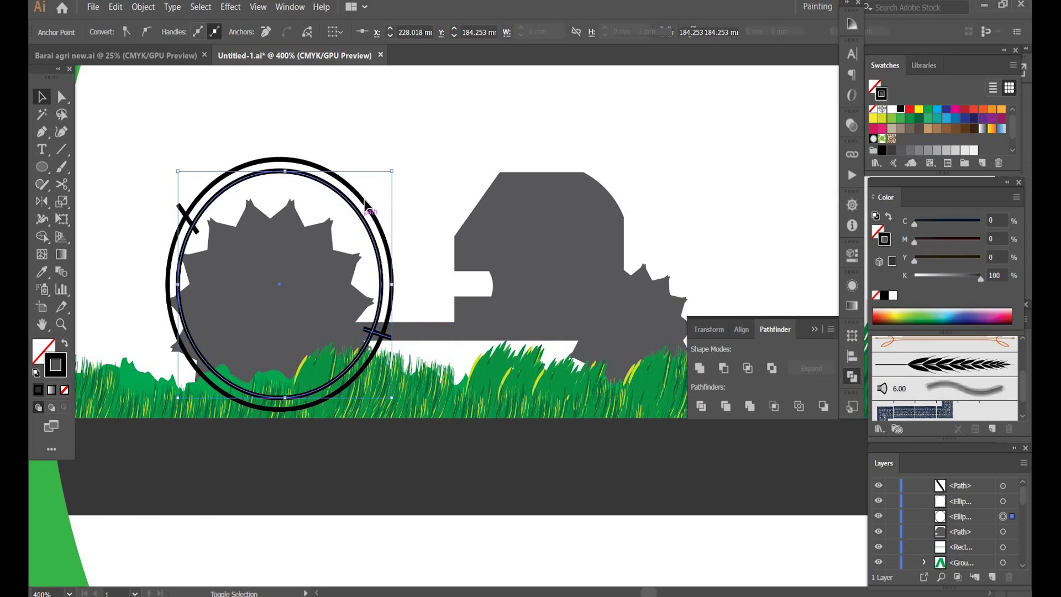
{"action": "left_click", "coordinate": [226, 191], "text": "shift"}
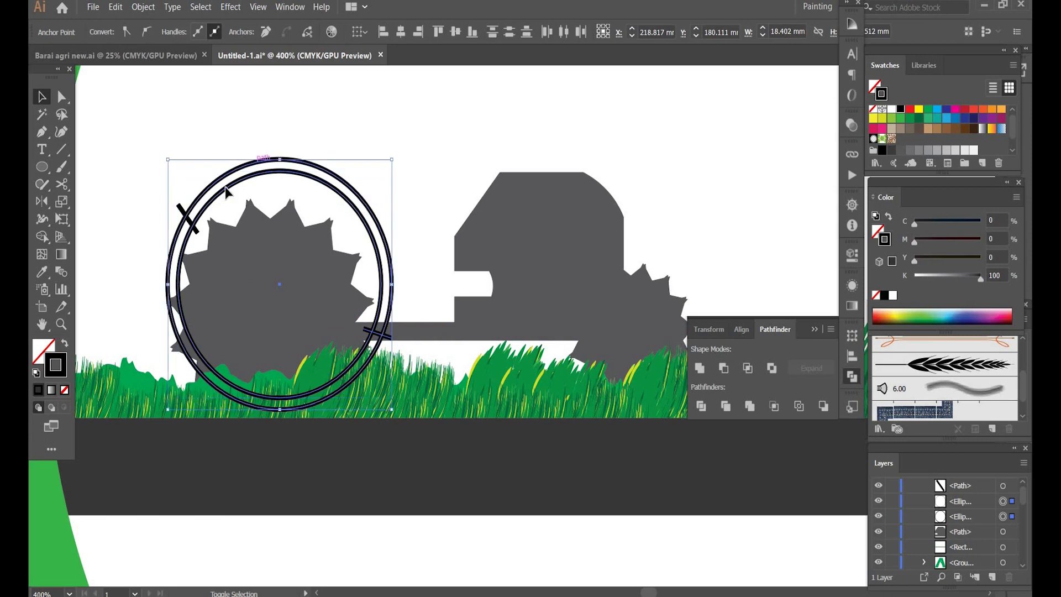
{"action": "left_click", "coordinate": [280, 264], "text": "shift"}
{"action": "key", "text": "shift+m"}
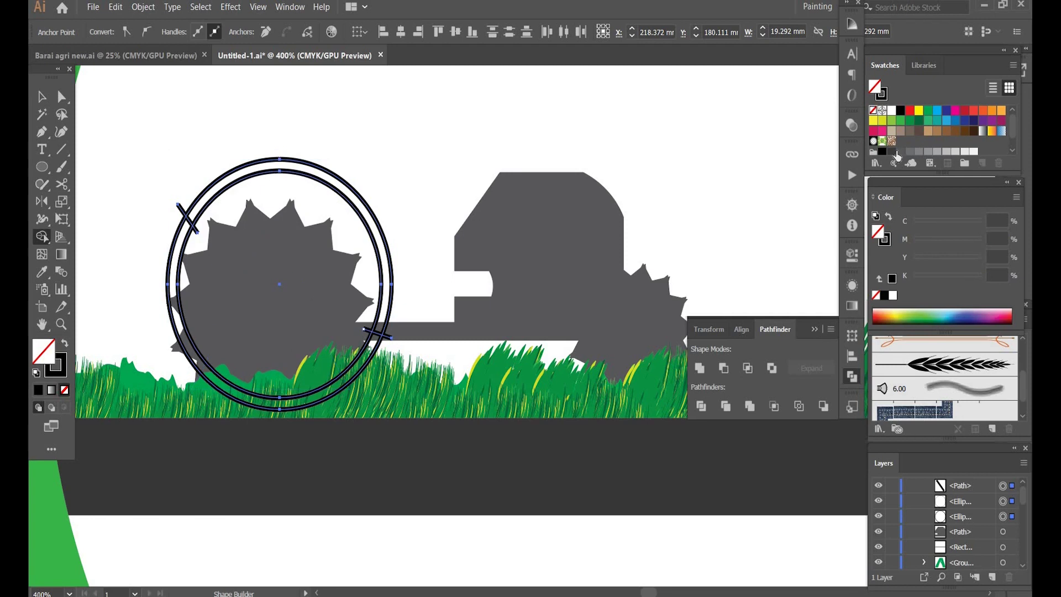
{"action": "left_click", "coordinate": [897, 153]}
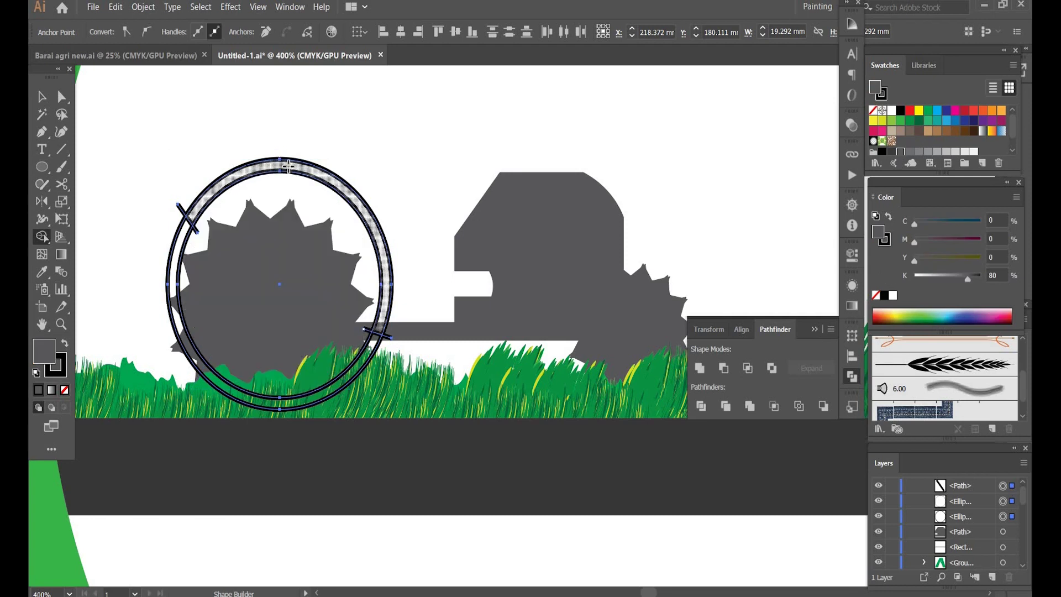
{"action": "left_click", "coordinate": [289, 166]}
{"action": "key", "text": "v"}
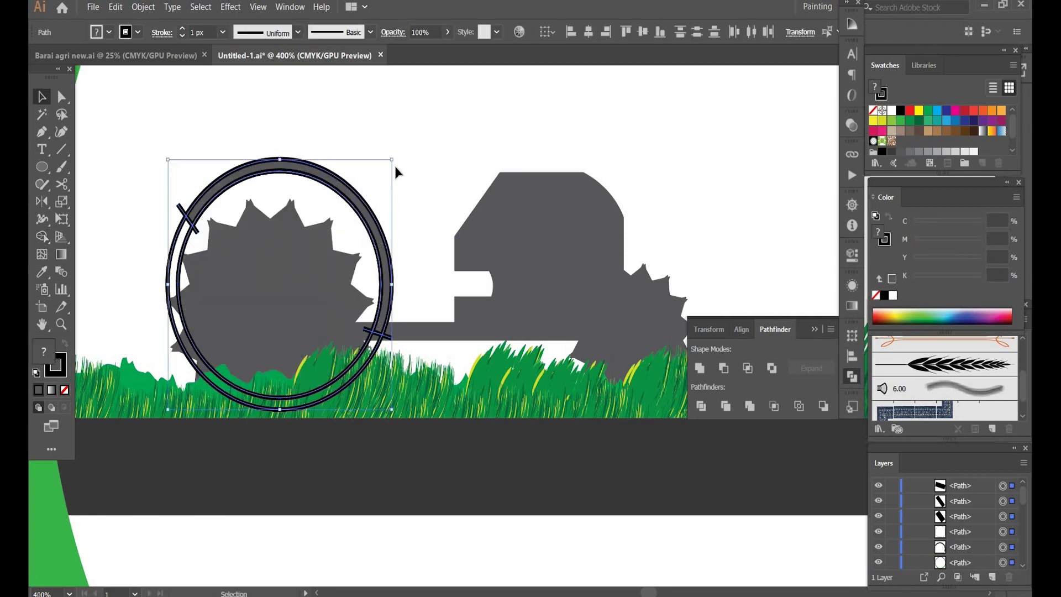
{"action": "left_click", "coordinate": [396, 171]}
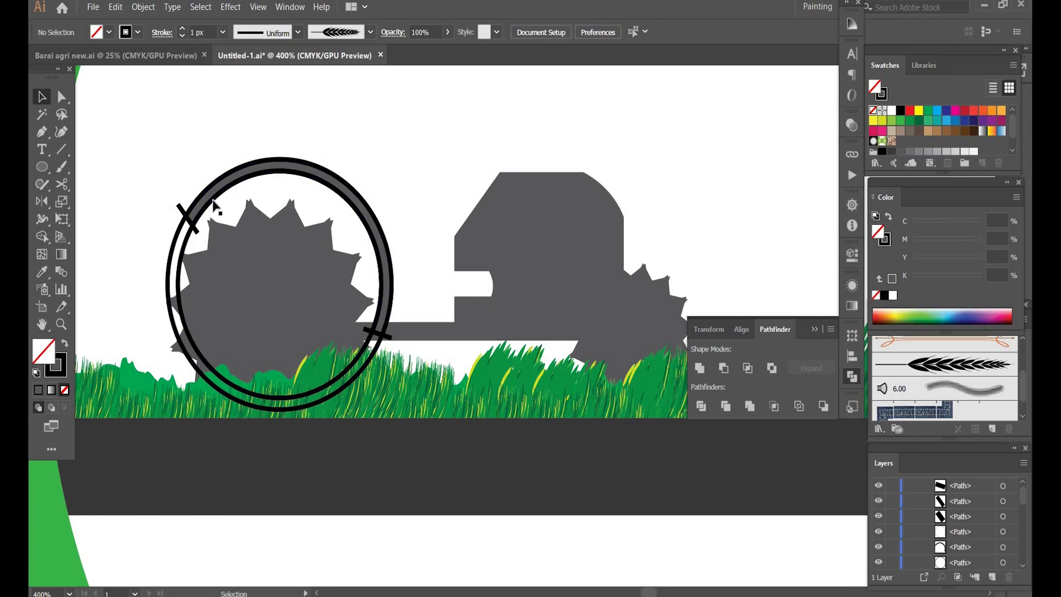
- Delete the leftover circle outlines and short line fragments around the gray fender arc
{"action": "left_click", "coordinate": [169, 260]}
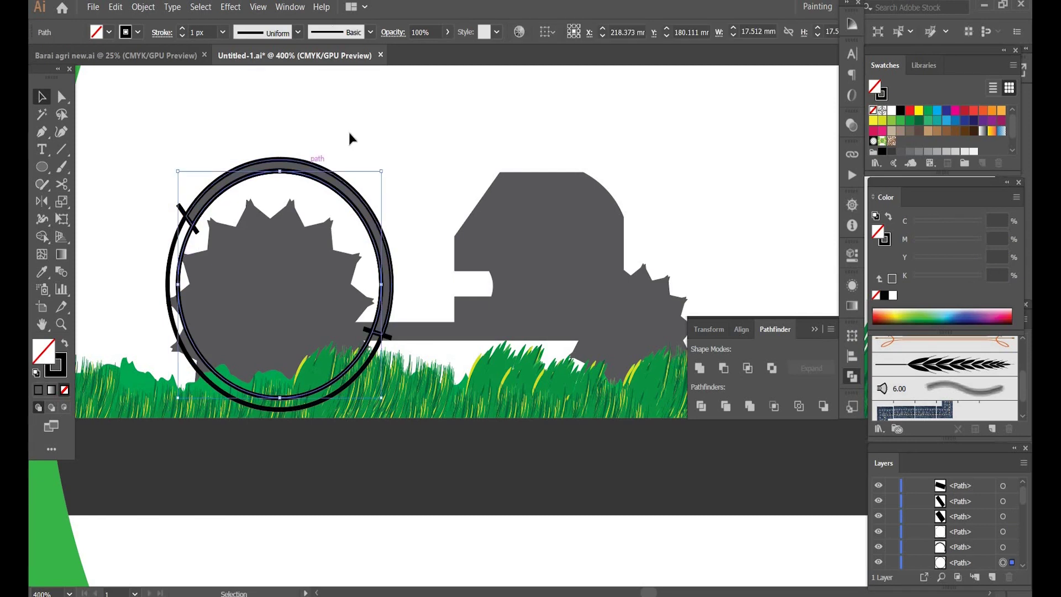
{"action": "left_click", "coordinate": [169, 282], "text": "shift"}
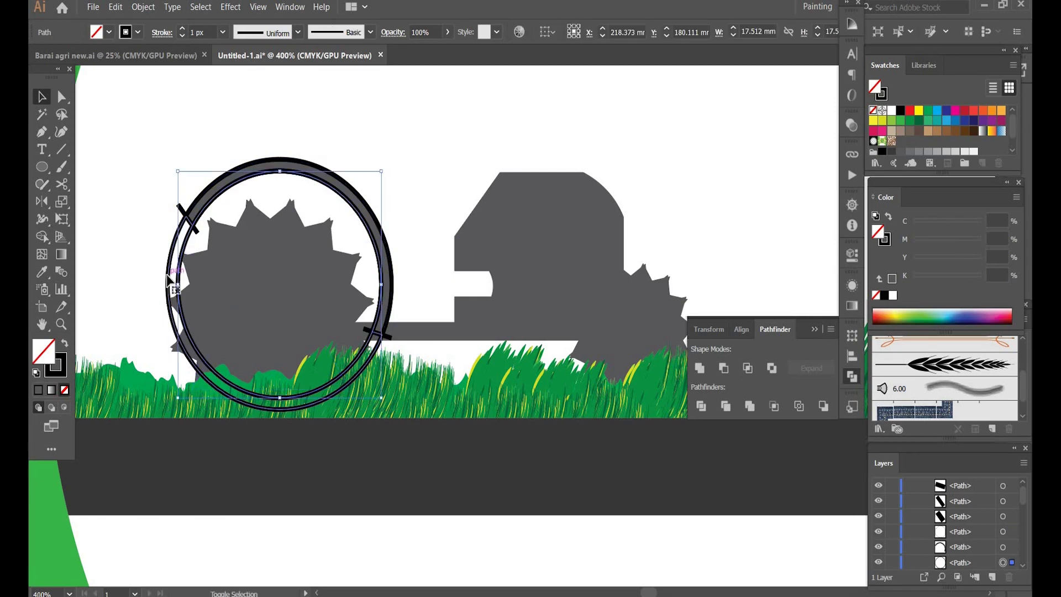
{"action": "key", "text": "Delete"}
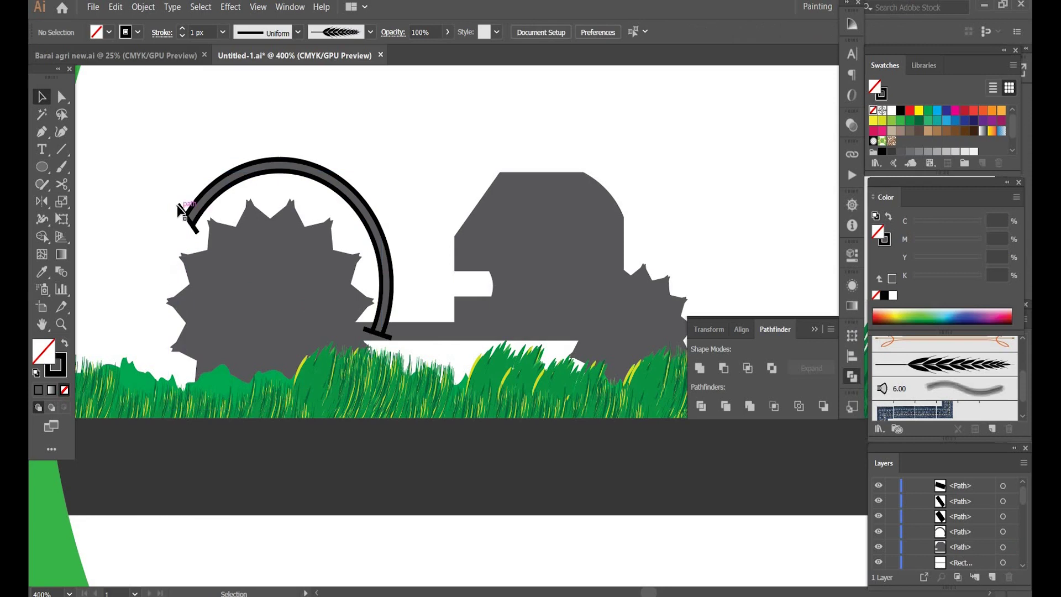
{"action": "left_click", "coordinate": [196, 232]}
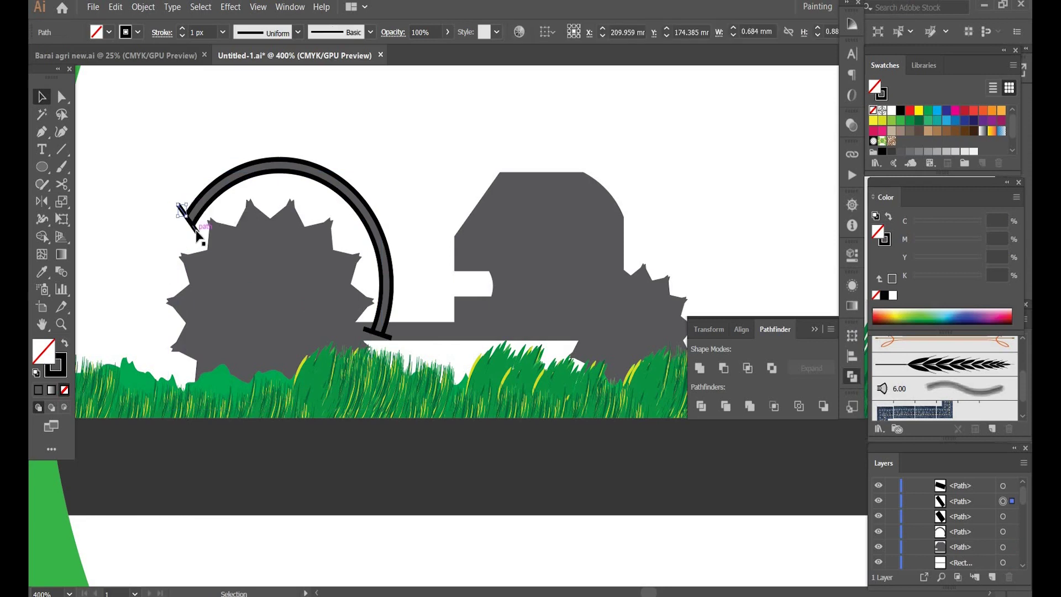
{"action": "left_click", "coordinate": [193, 232], "text": "shift"}
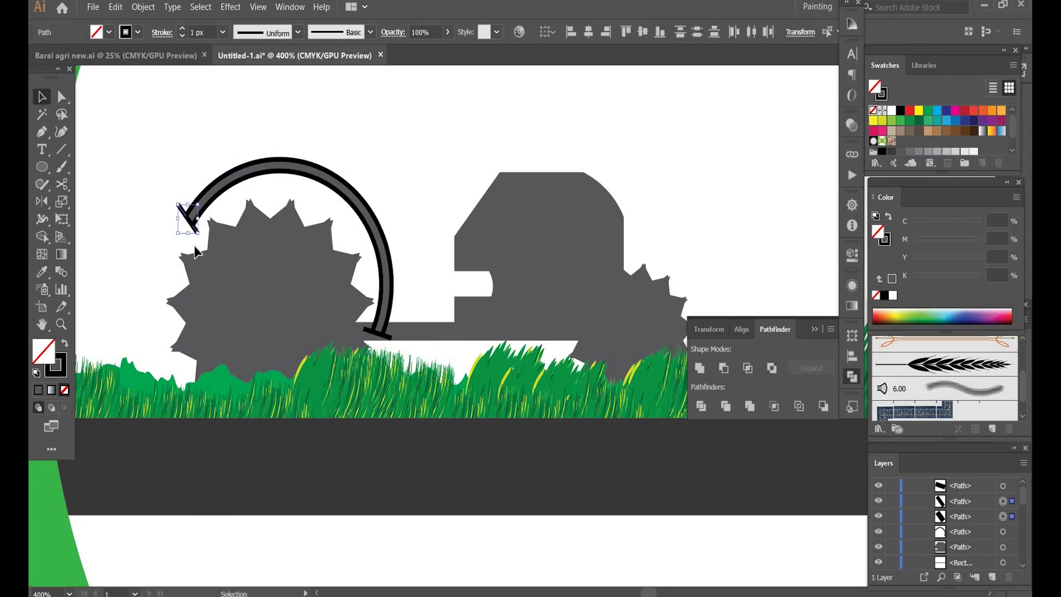
{"action": "key", "text": "Delete"}
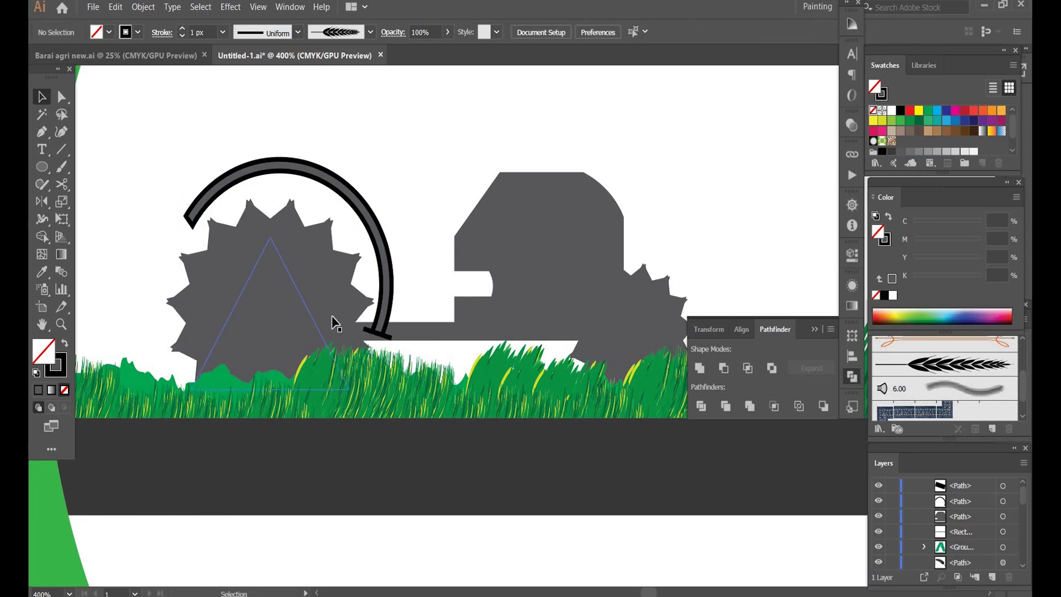
{"action": "left_click", "coordinate": [386, 336]}
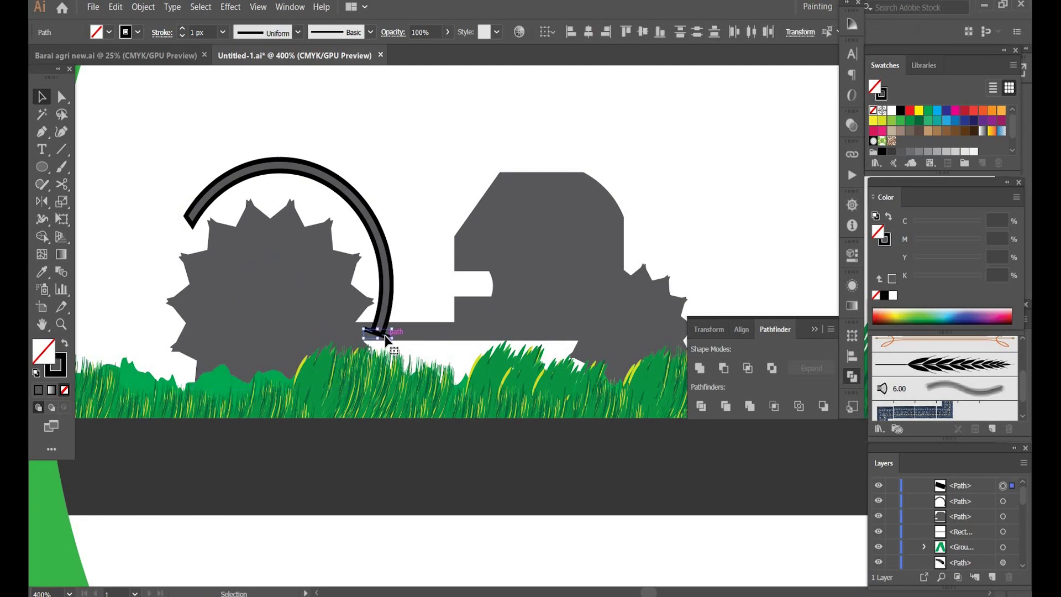
{"action": "key", "text": "Delete"}
- Remove the fender arc's black stroke and shift the arc slightly down and left around the large gear wheel
{"action": "left_click", "coordinate": [380, 330]}
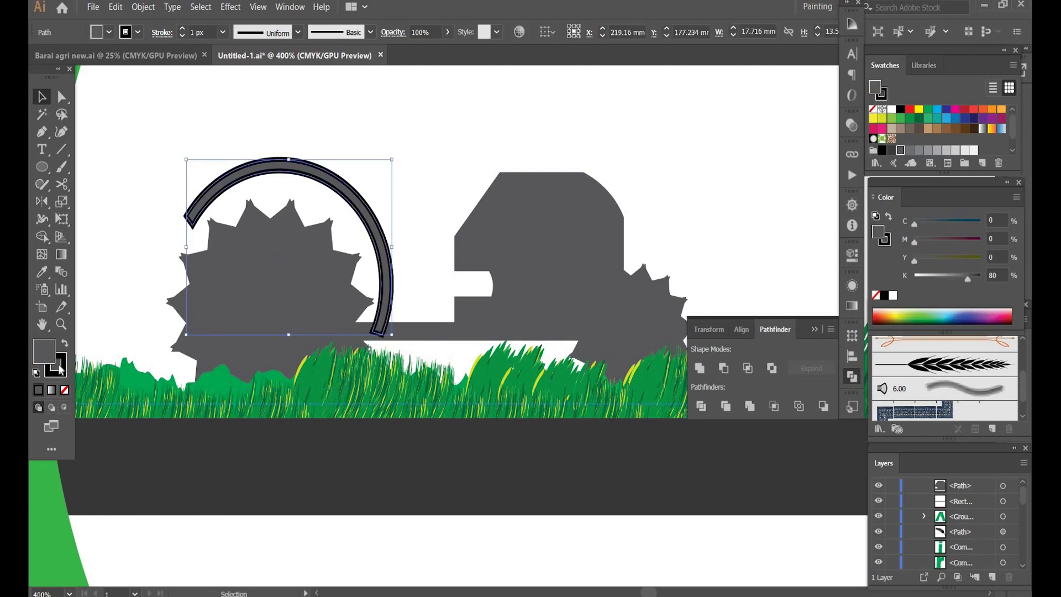
{"action": "left_click", "coordinate": [65, 390]}
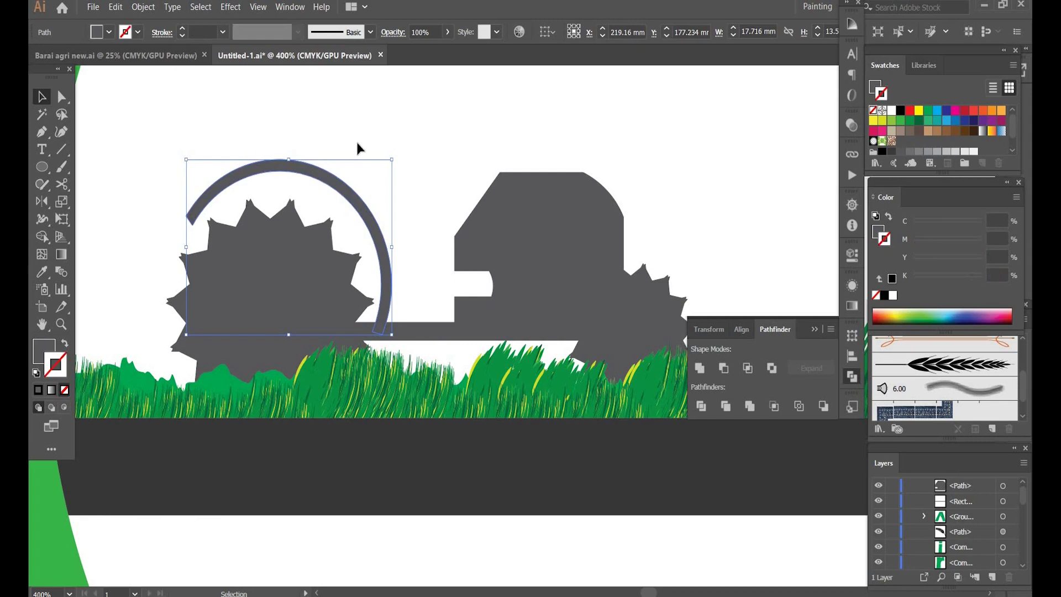
{"action": "left_click", "coordinate": [354, 183]}
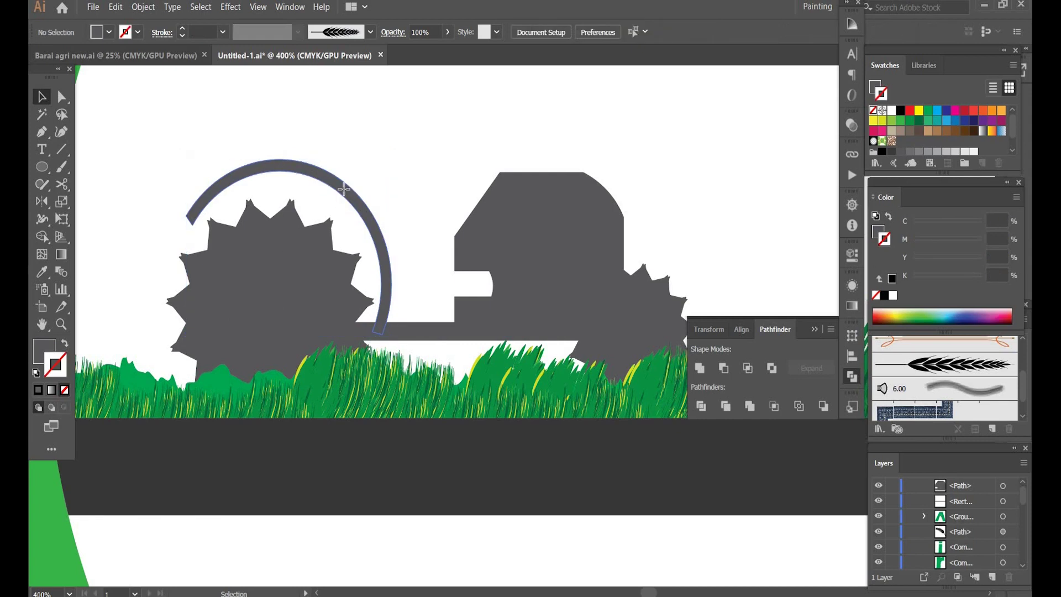
{"action": "left_click_drag", "start_coordinate": [344, 184], "coordinate": [337, 203]}
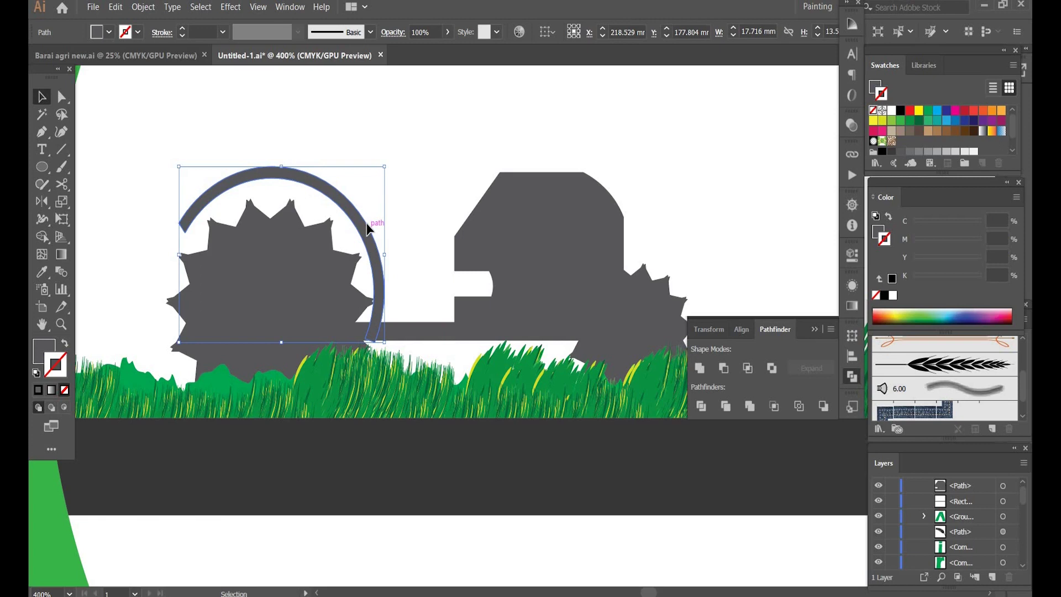
{"action": "key", "text": "Up"}
{"action": "left_click_drag", "start_coordinate": [374, 244], "coordinate": [372, 238]}
{"action": "left_click", "coordinate": [410, 178]}
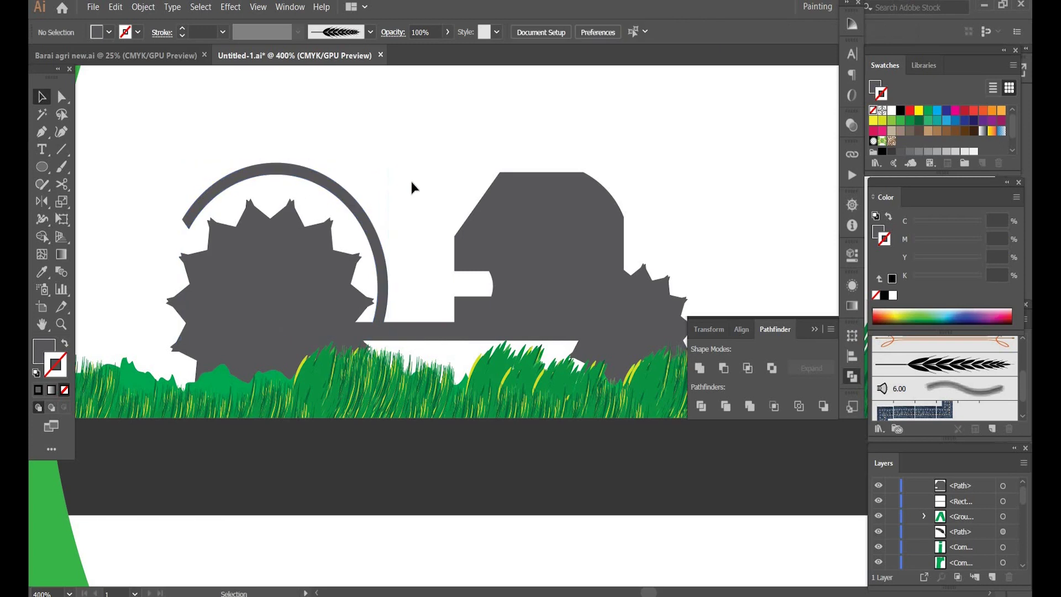
- Draw an exhaust pipe path about 7.1 mm tall rising vertically from the tractor hood, with its upper end curving left by about 1.5 mm
{"action": "left_click_drag", "start_coordinate": [374, 199], "coordinate": [371, 356]}
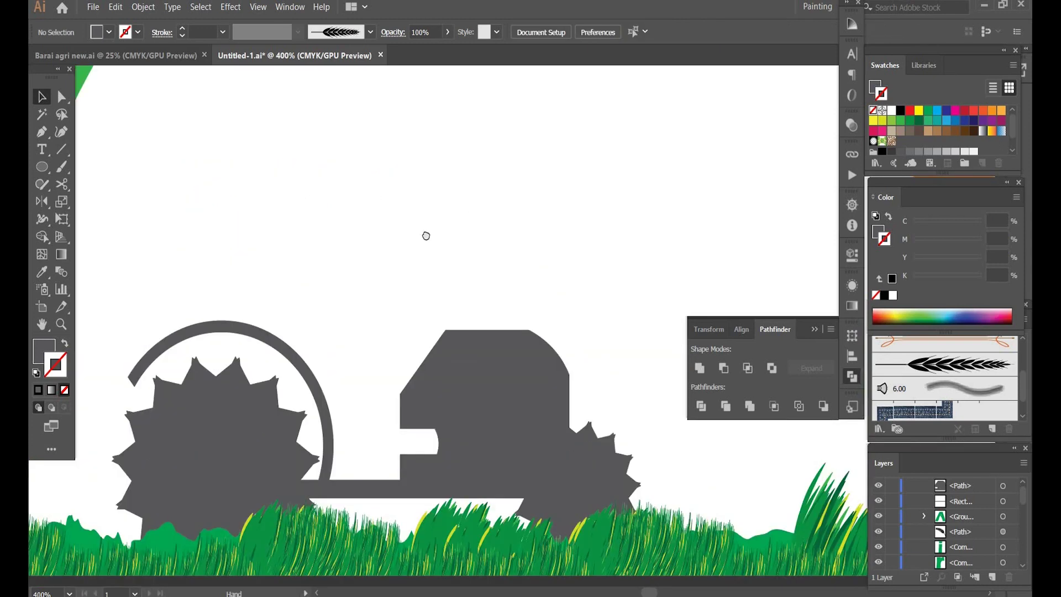
{"action": "left_click_drag", "start_coordinate": [489, 351], "coordinate": [509, 303]}
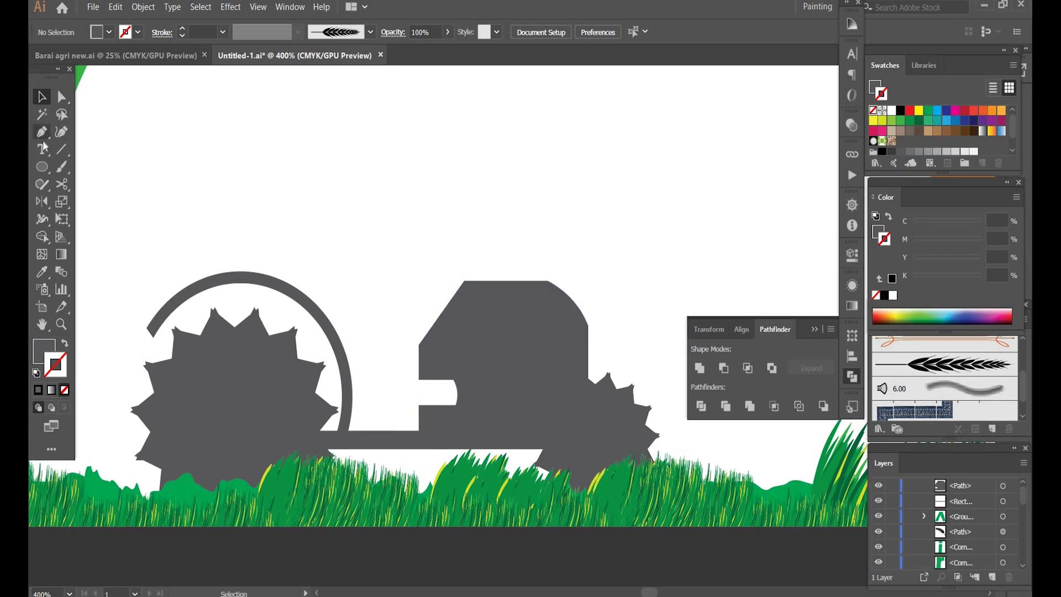
{"action": "left_click", "coordinate": [69, 133]}
{"action": "key", "text": "p"}
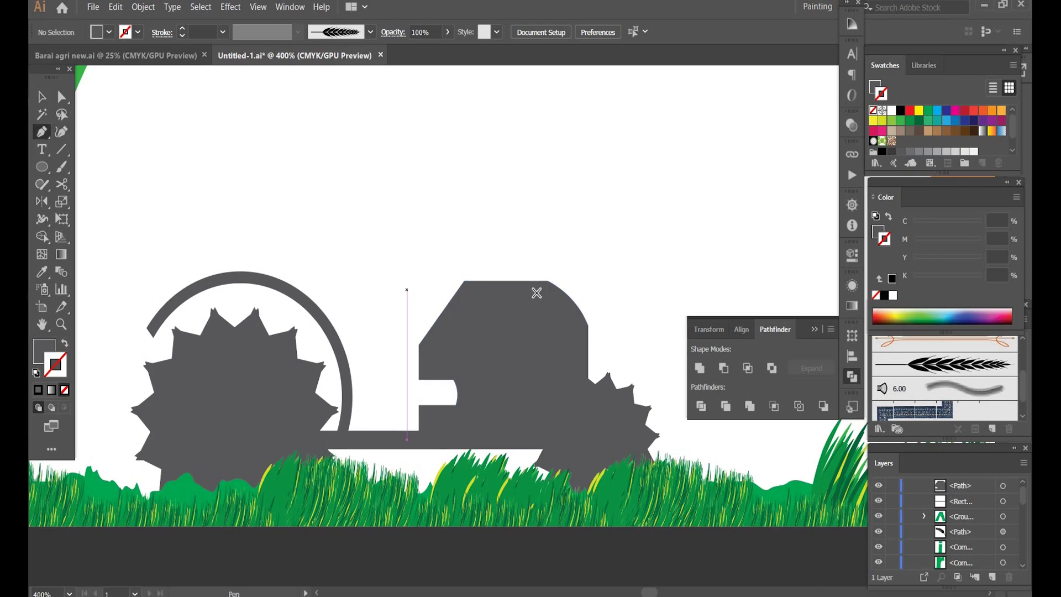
{"action": "left_click", "coordinate": [531, 289]}
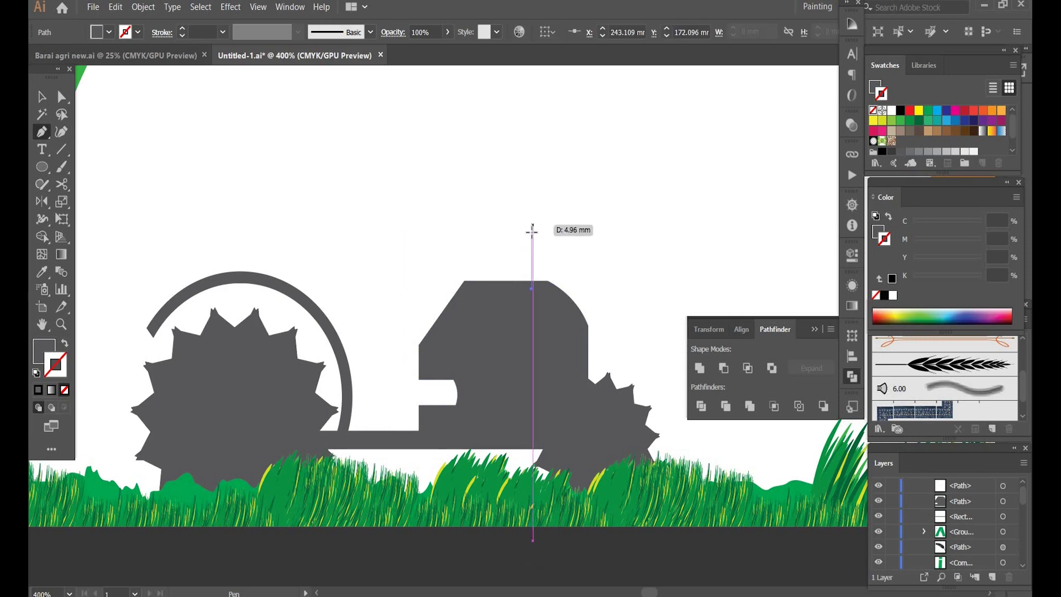
{"action": "left_click", "coordinate": [532, 232], "text": "shift"}
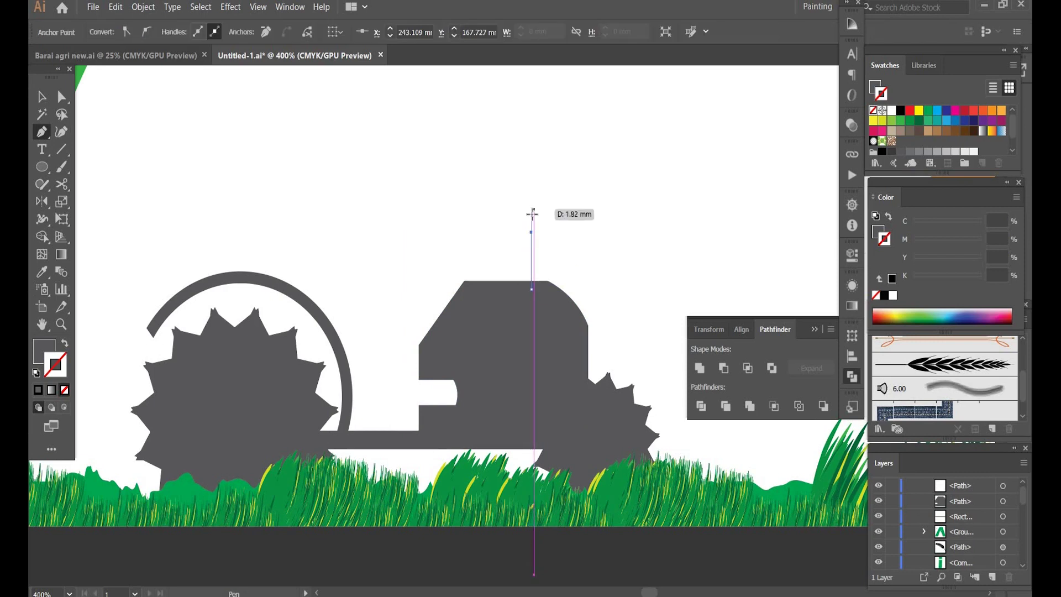
{"action": "left_click", "coordinate": [531, 222], "text": "shift"}
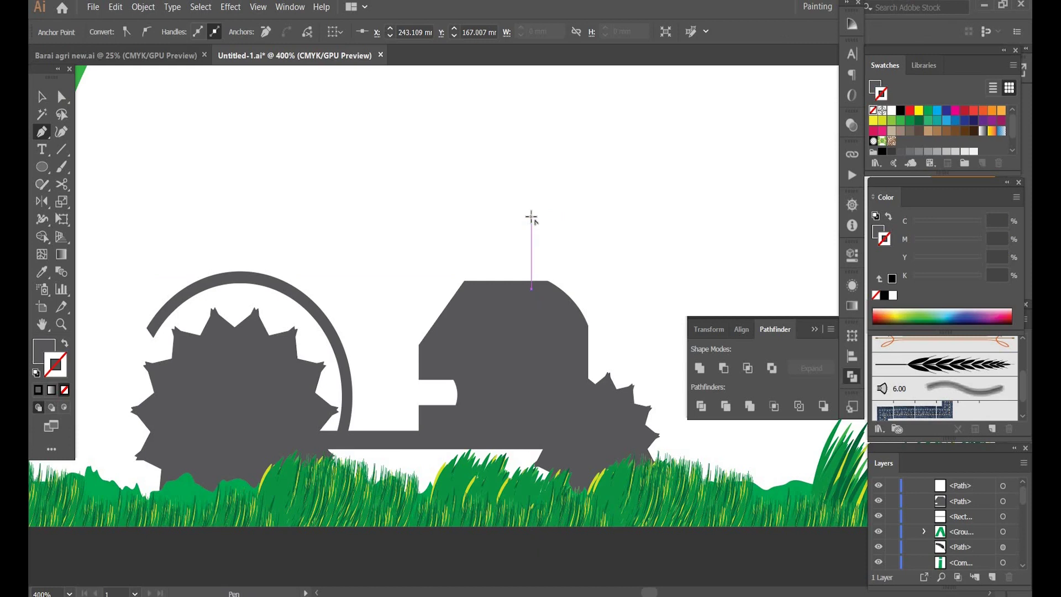
{"action": "left_click", "coordinate": [531, 213], "text": "shift"}
{"action": "left_click", "coordinate": [531, 212], "text": "shift"}
{"action": "key", "text": "shift+grave"}
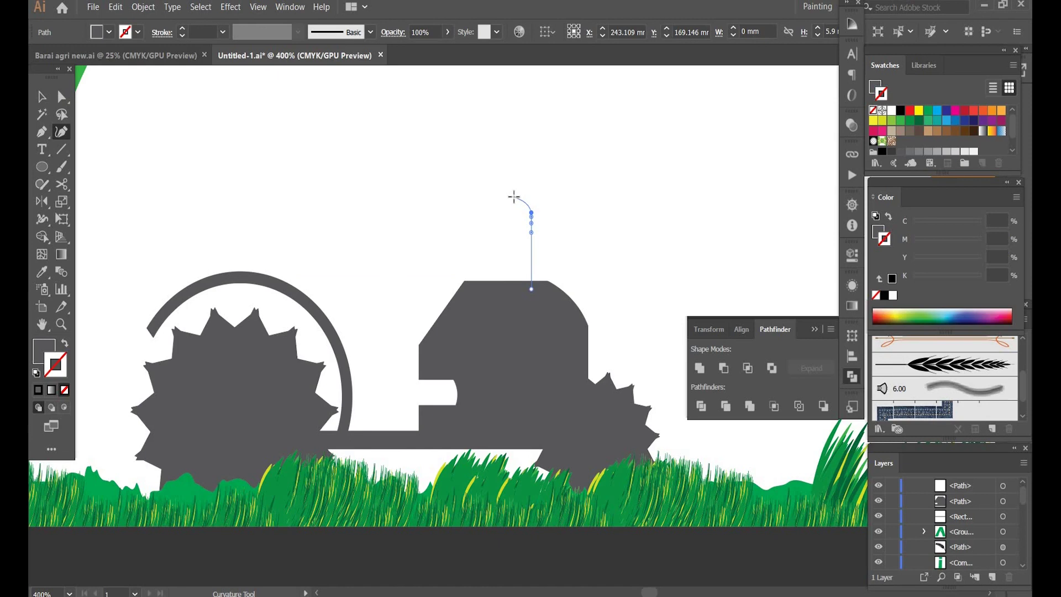
{"action": "left_click", "coordinate": [516, 199]}
{"action": "key", "text": "v"}
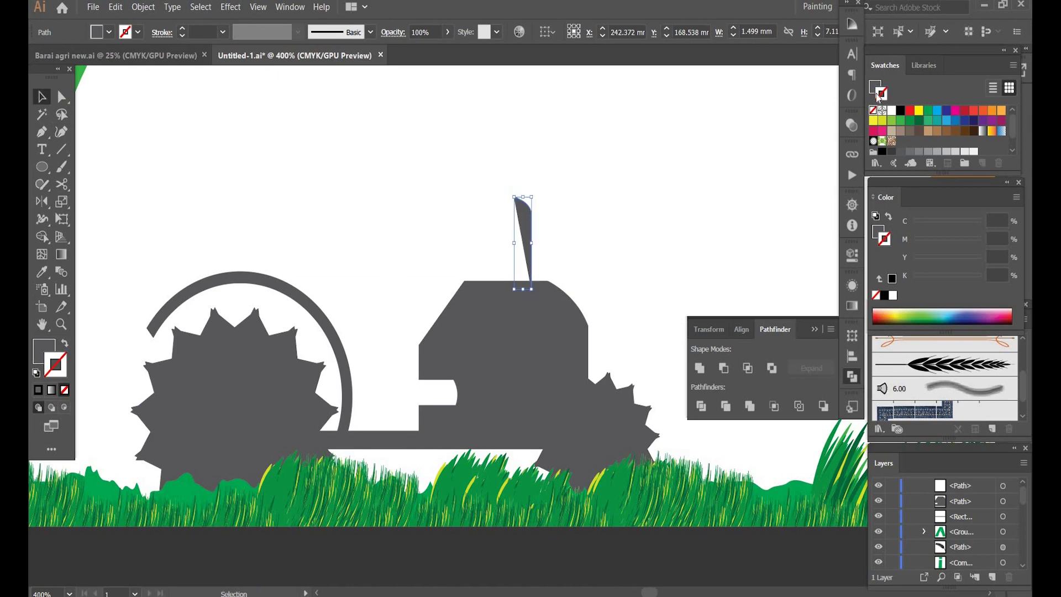
- Give the exhaust pipe path no fill and a black 2 px stroke
{"action": "left_click", "coordinate": [874, 88]}
{"action": "left_click", "coordinate": [873, 110]}
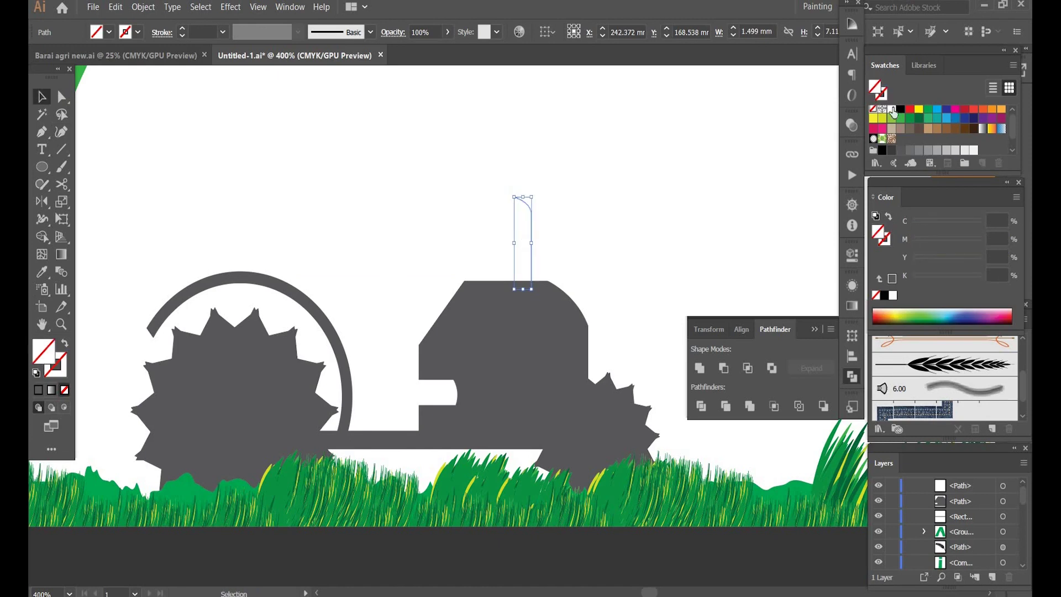
{"action": "left_click", "coordinate": [899, 110]}
{"action": "left_click", "coordinate": [899, 113]}
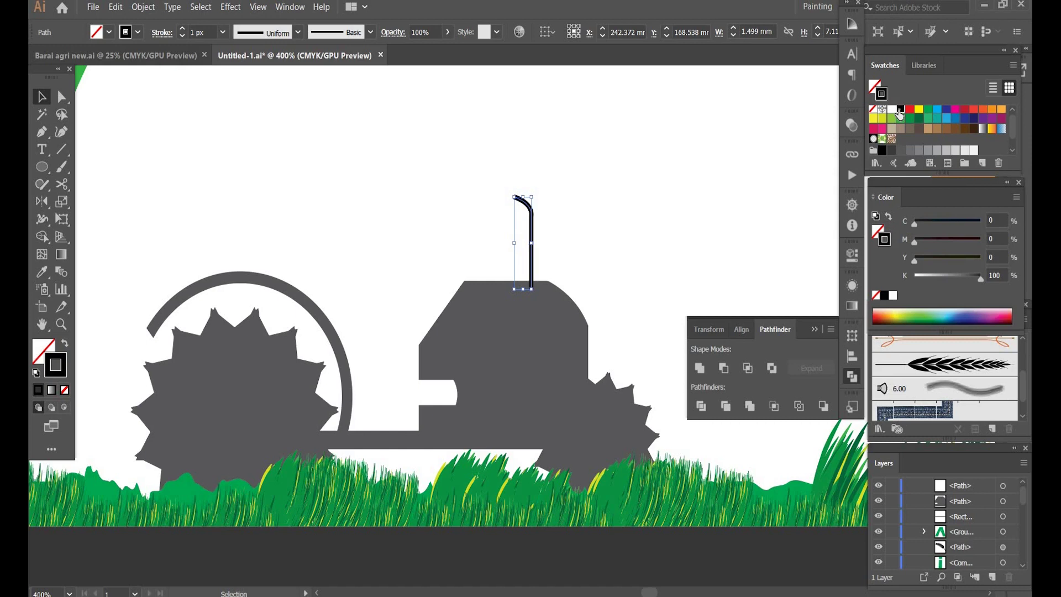
{"action": "left_click", "coordinate": [179, 31]}
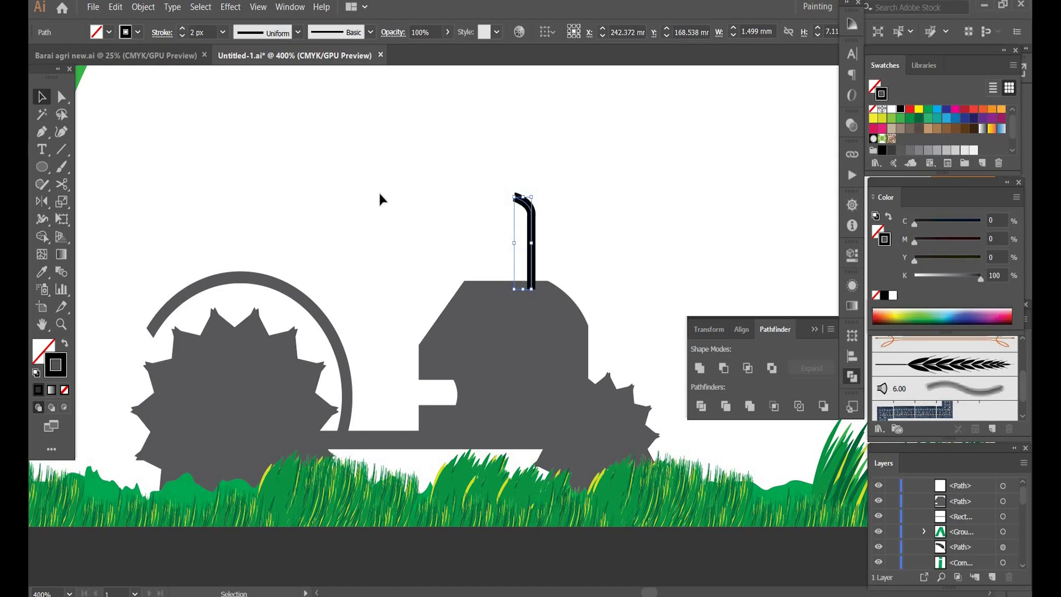
{"action": "left_click", "coordinate": [380, 194]}
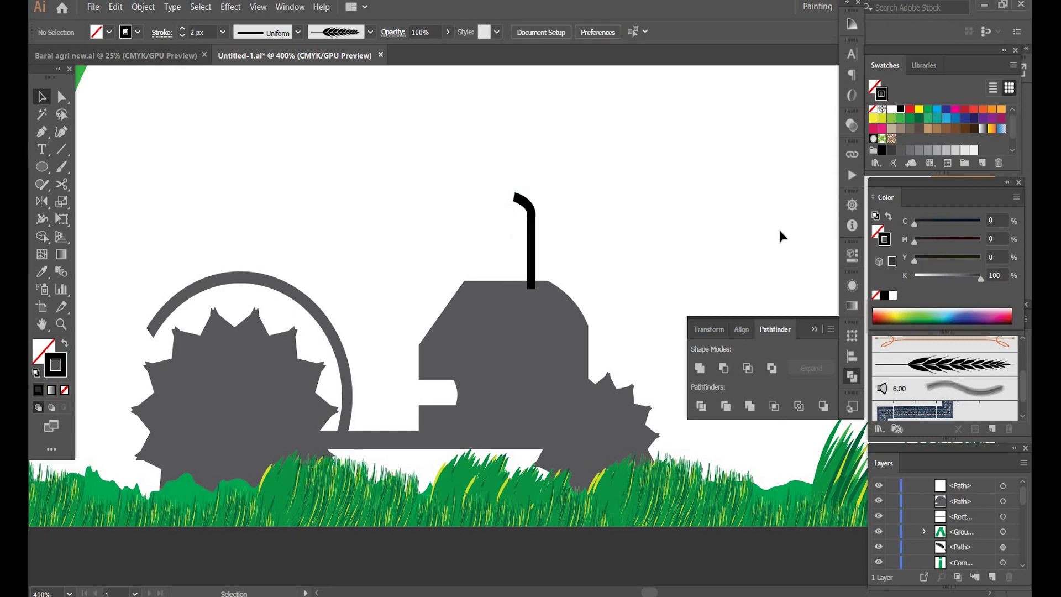
- Change the exhaust pipe's stroke color to 80% black gray
{"action": "left_click", "coordinate": [532, 257]}
{"action": "left_click", "coordinate": [898, 152]}
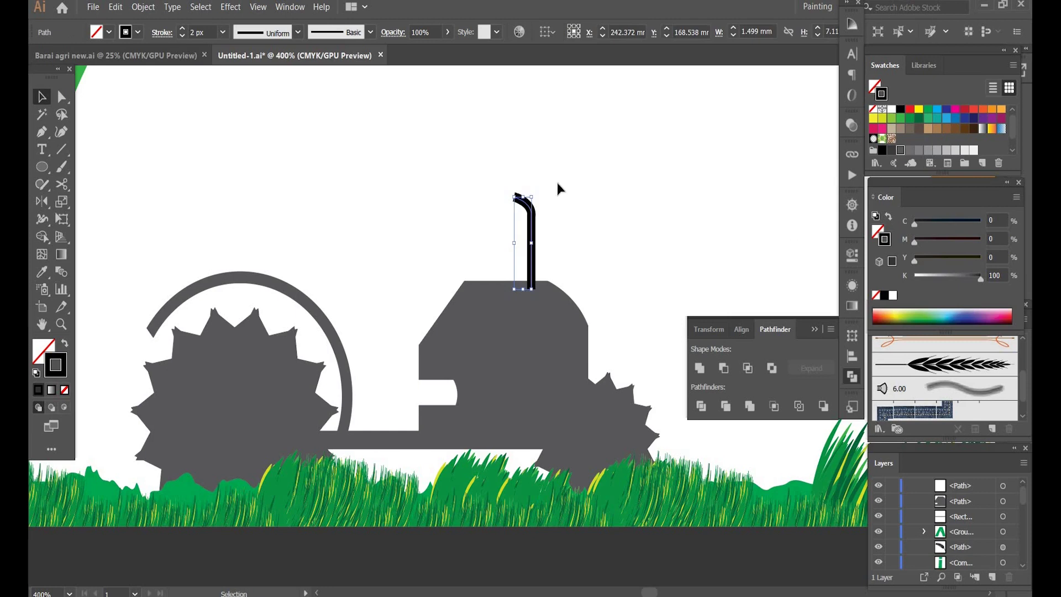
{"action": "left_click", "coordinate": [608, 176]}
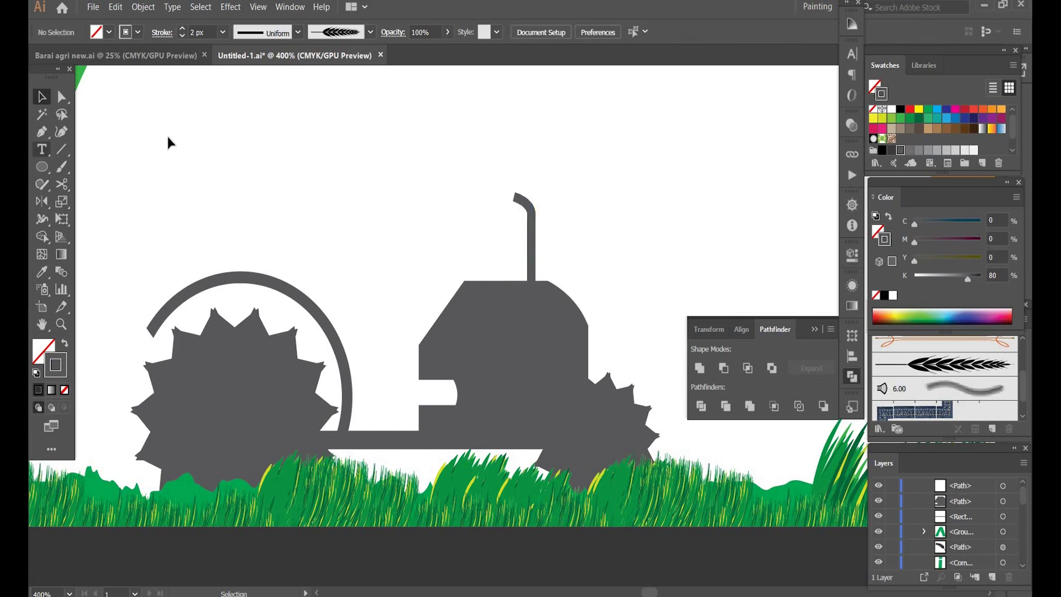
- Draw a rectangle about 1.5 mm wide and 4.4 mm tall above the tractor, with an 80% black fill and no stroke
{"action": "left_click", "coordinate": [43, 169]}
{"action": "key", "text": "m"}
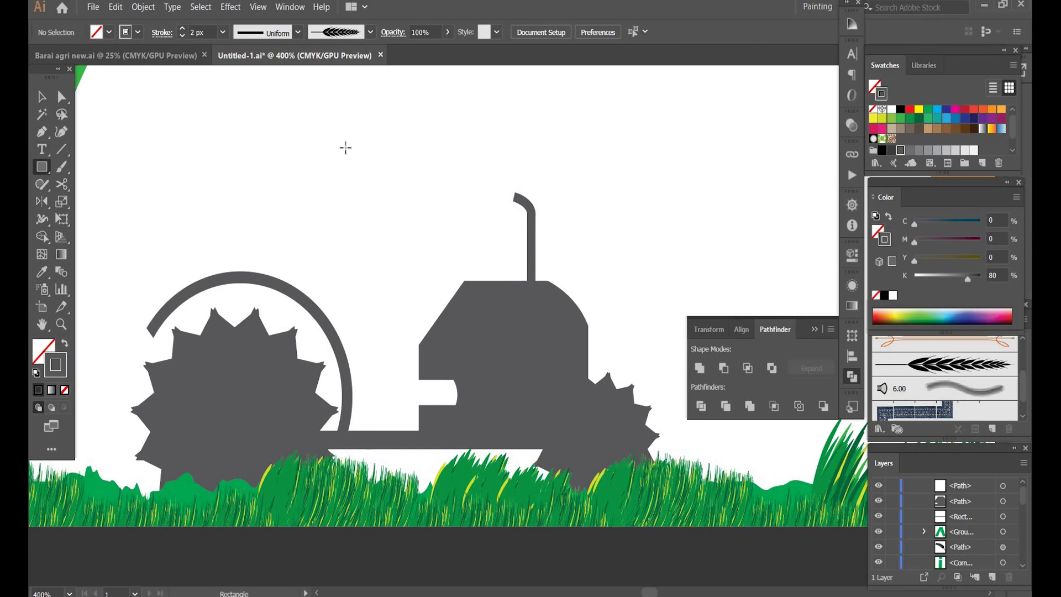
{"action": "left_click_drag", "start_coordinate": [346, 149], "coordinate": [366, 208]}
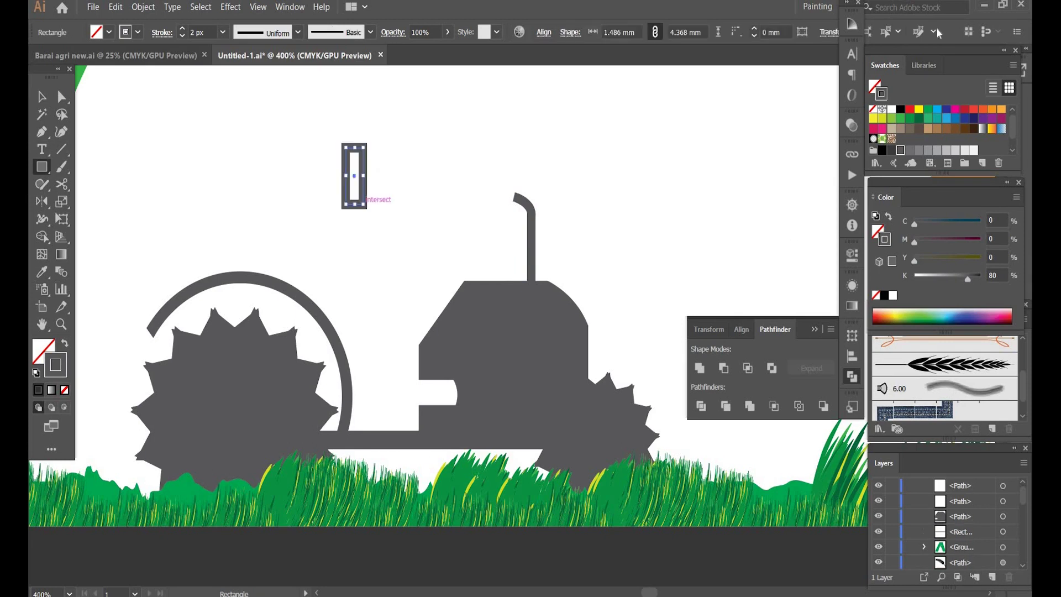
{"action": "left_click", "coordinate": [883, 111]}
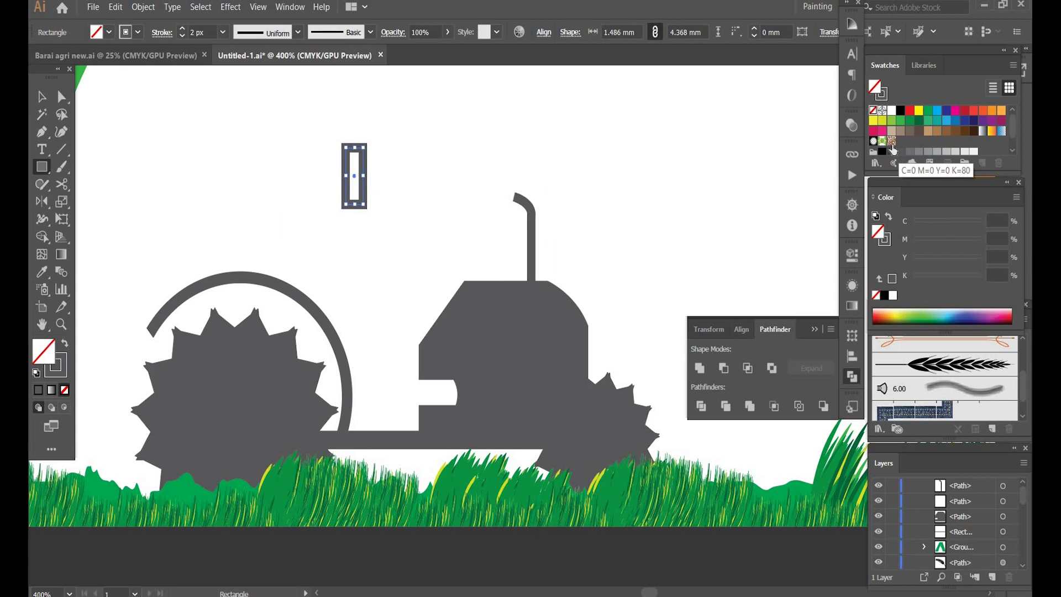
{"action": "left_click", "coordinate": [900, 151]}
{"action": "left_click", "coordinate": [882, 98]}
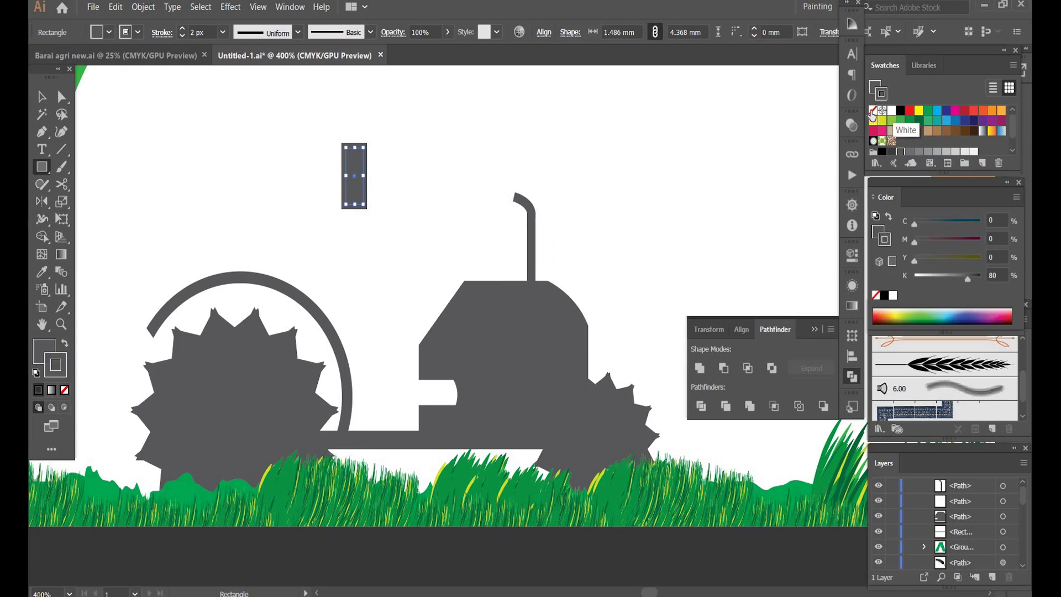
{"action": "left_click", "coordinate": [873, 110]}
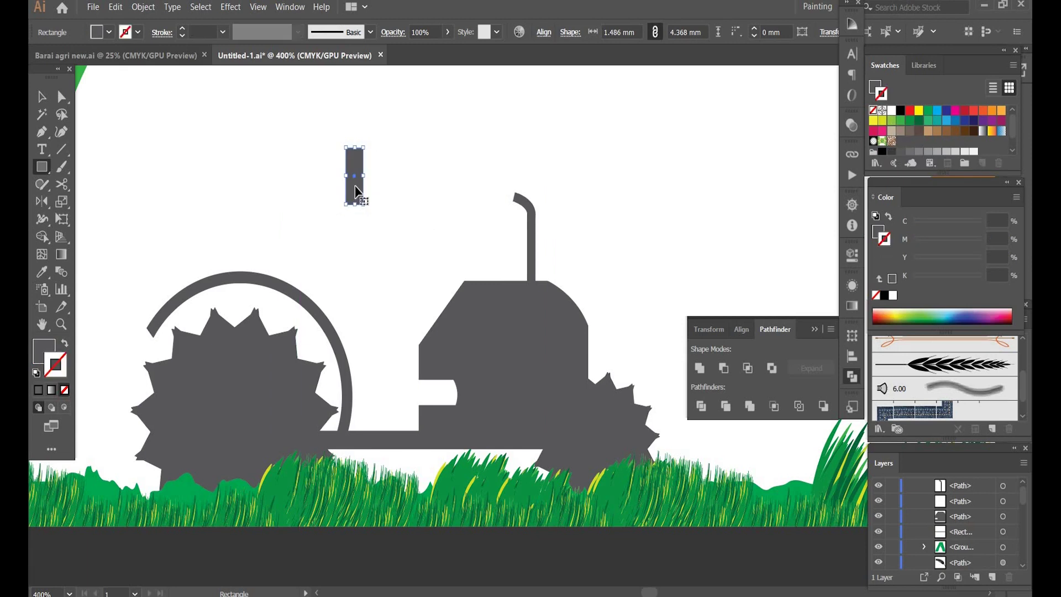
- Place the small gray rectangle over the exhaust pipe's vertical section, just above the tractor hood, as a muffler
{"action": "key", "text": "v"}
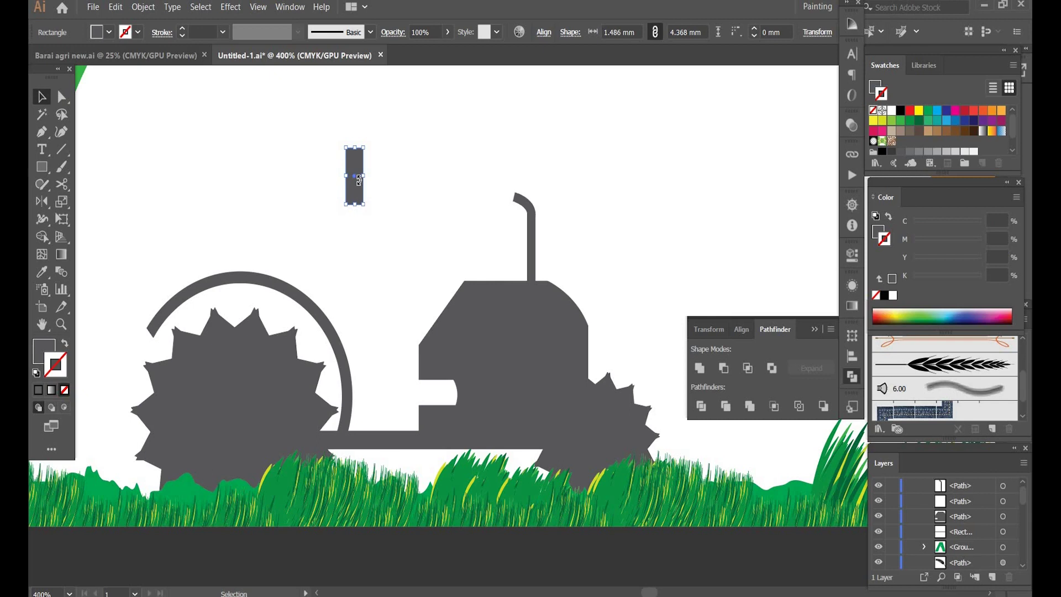
{"action": "left_click_drag", "start_coordinate": [359, 180], "coordinate": [419, 167]}
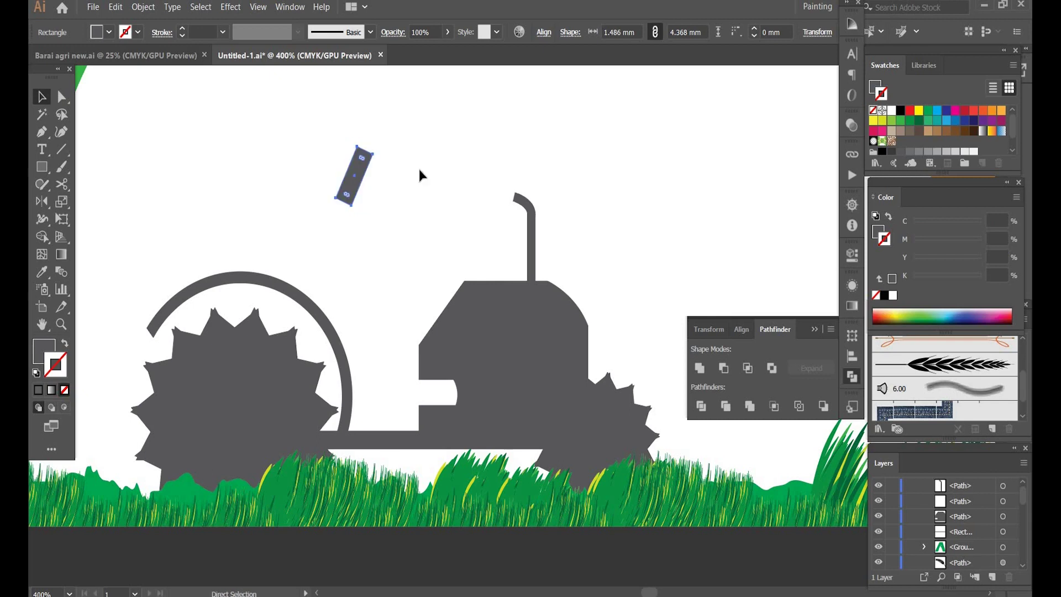
{"action": "key", "text": "ctrl+z"}
{"action": "left_click", "coordinate": [515, 226]}
{"action": "left_click_drag", "start_coordinate": [515, 226], "coordinate": [580, 231]}
- Draw a thin gray upright rectangle about 0.39 mm wide and 7.6 mm tall on the chassis bar, between the fender and tractor body
{"action": "left_click_drag", "start_coordinate": [431, 209], "coordinate": [450, 130]}
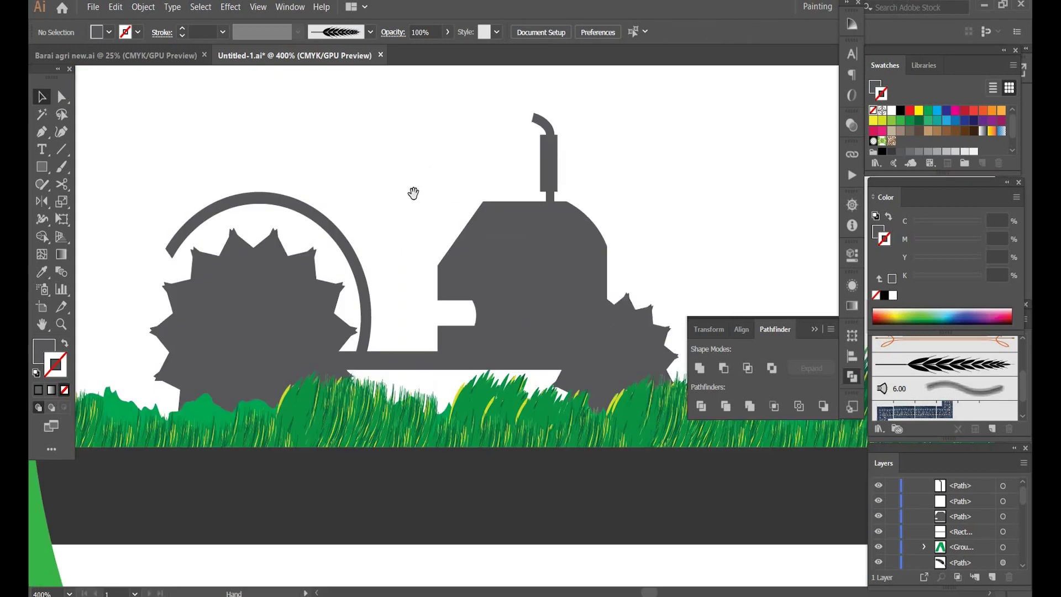
{"action": "left_click_drag", "start_coordinate": [417, 235], "coordinate": [428, 258]}
{"action": "left_click_drag", "start_coordinate": [352, 199], "coordinate": [381, 286]}
{"action": "scroll", "coordinate": [365, 224], "scroll_direction": "up", "scroll_amount": 4}
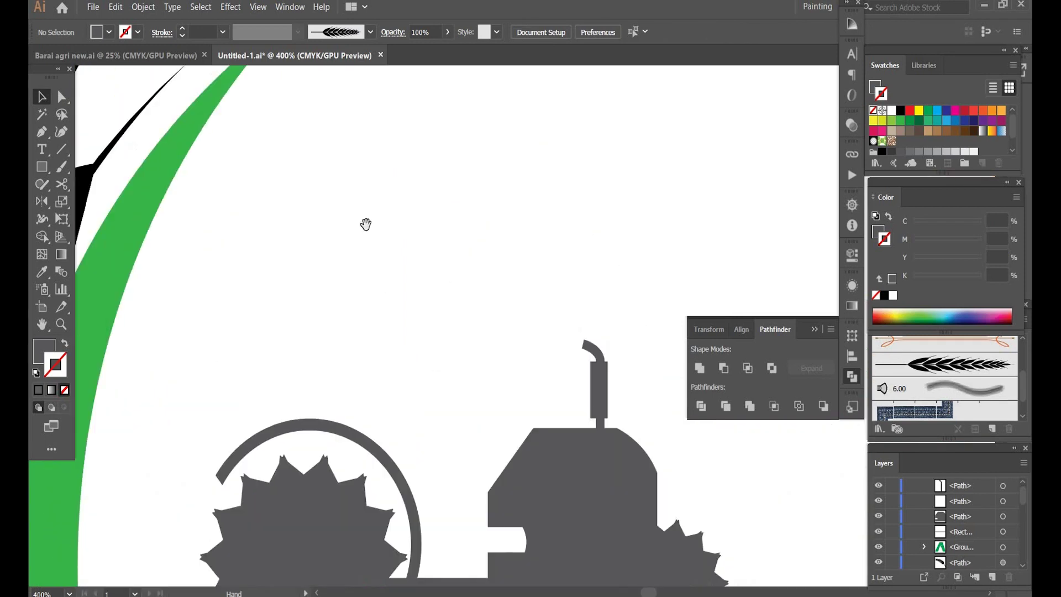
{"action": "scroll", "coordinate": [366, 224], "scroll_direction": "down", "scroll_amount": 2}
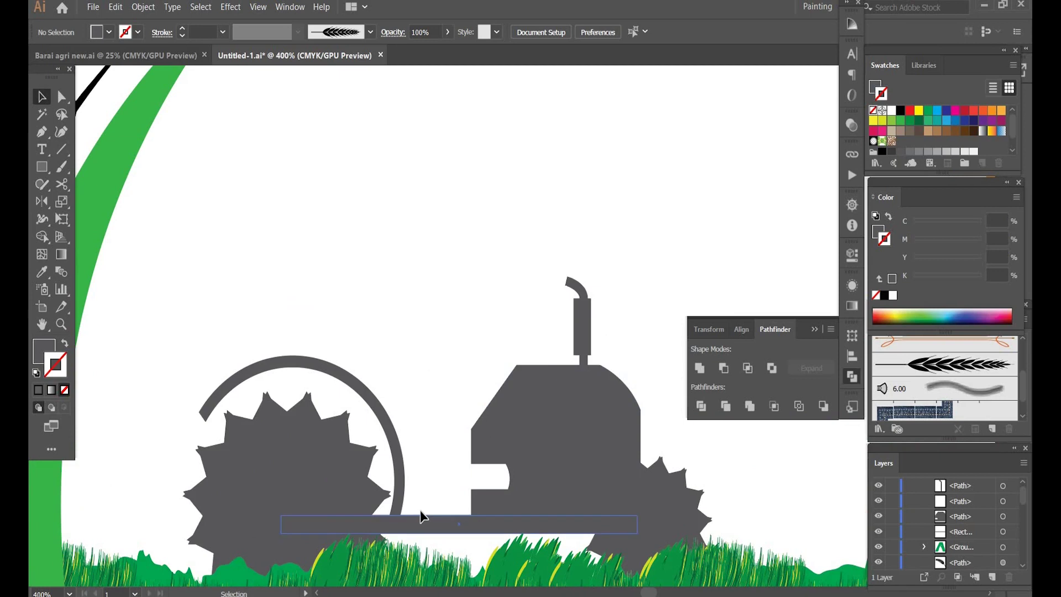
{"action": "key", "text": "m"}
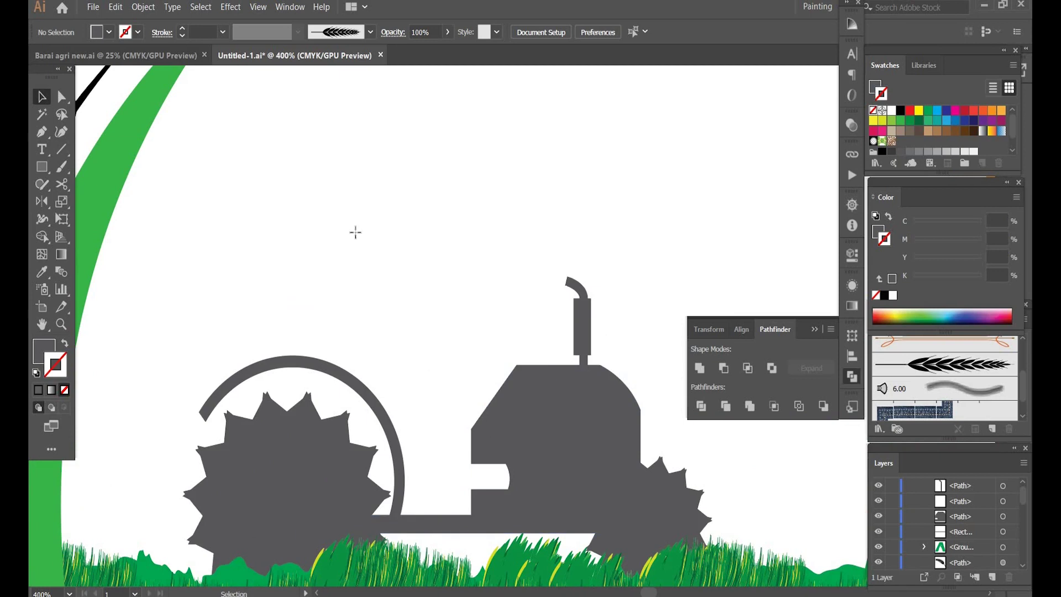
{"action": "left_click_drag", "start_coordinate": [340, 200], "coordinate": [436, 493]}
{"action": "key", "text": "v"}
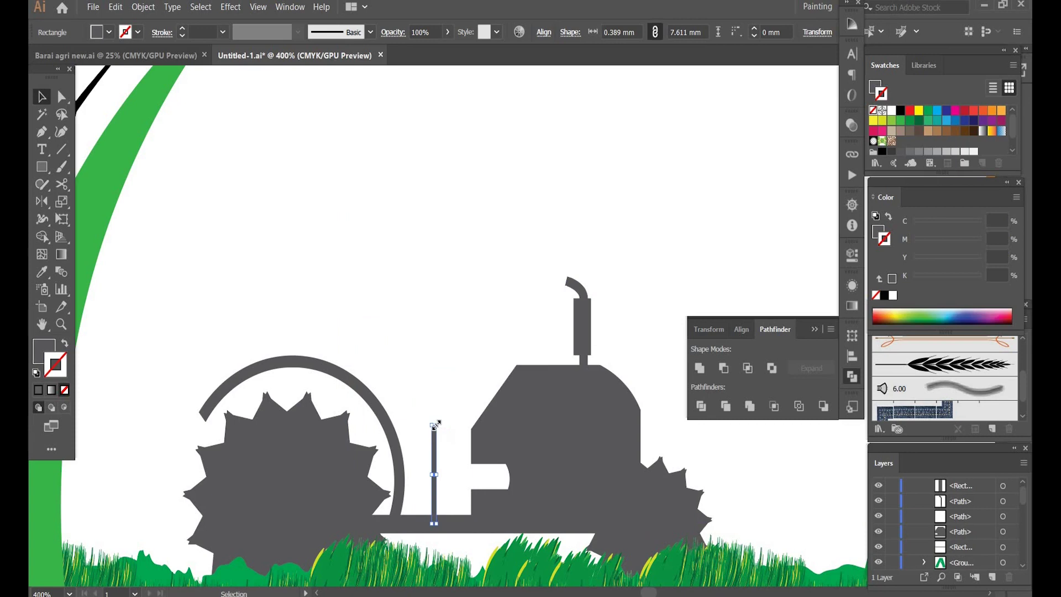
- Shrink the thin upright rectangle on the chassis bar to about 0.29 mm wide and 4.2 mm tall
{"action": "left_click_drag", "start_coordinate": [433, 425], "coordinate": [434, 449]}
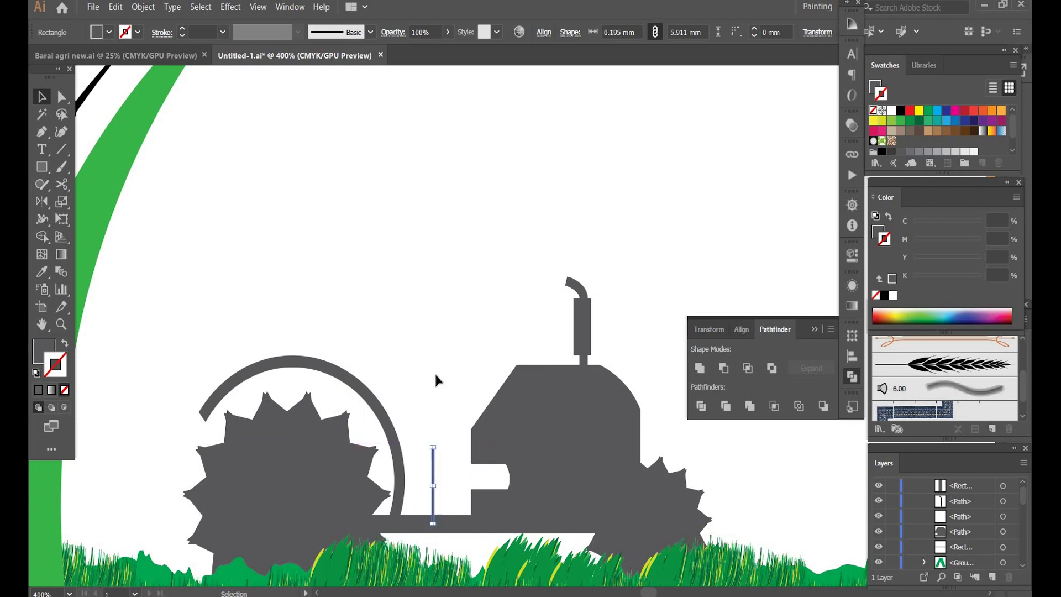
{"action": "left_click", "coordinate": [434, 372]}
{"action": "left_click", "coordinate": [433, 448]}
{"action": "left_click_drag", "start_coordinate": [439, 481], "coordinate": [436, 477]}
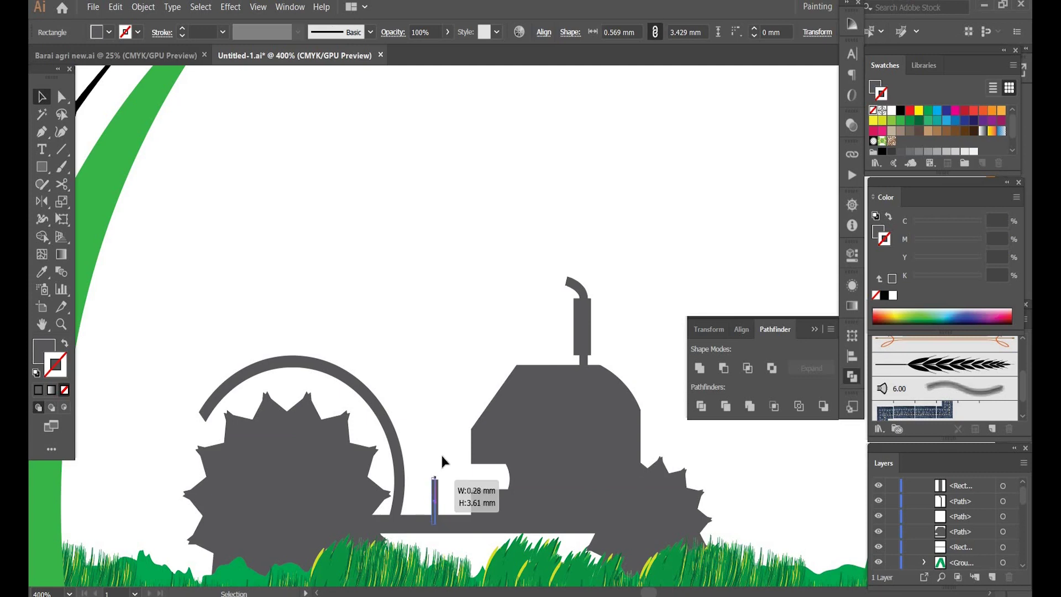
{"action": "left_click", "coordinate": [440, 481]}
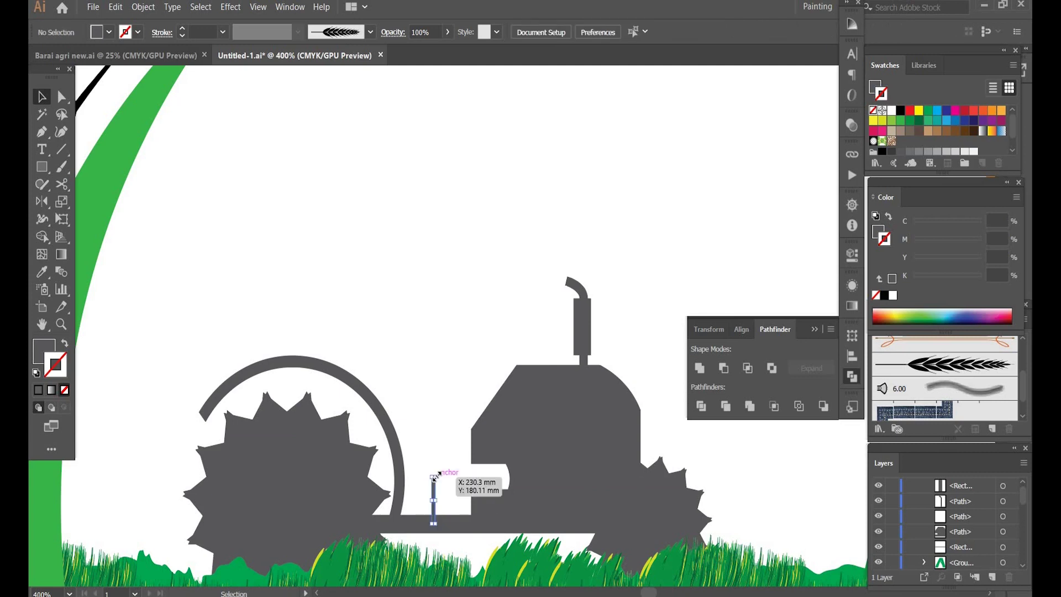
{"action": "left_click", "coordinate": [434, 478]}
{"action": "left_click_drag", "start_coordinate": [437, 474], "coordinate": [436, 467]}
{"action": "left_click", "coordinate": [441, 427]}
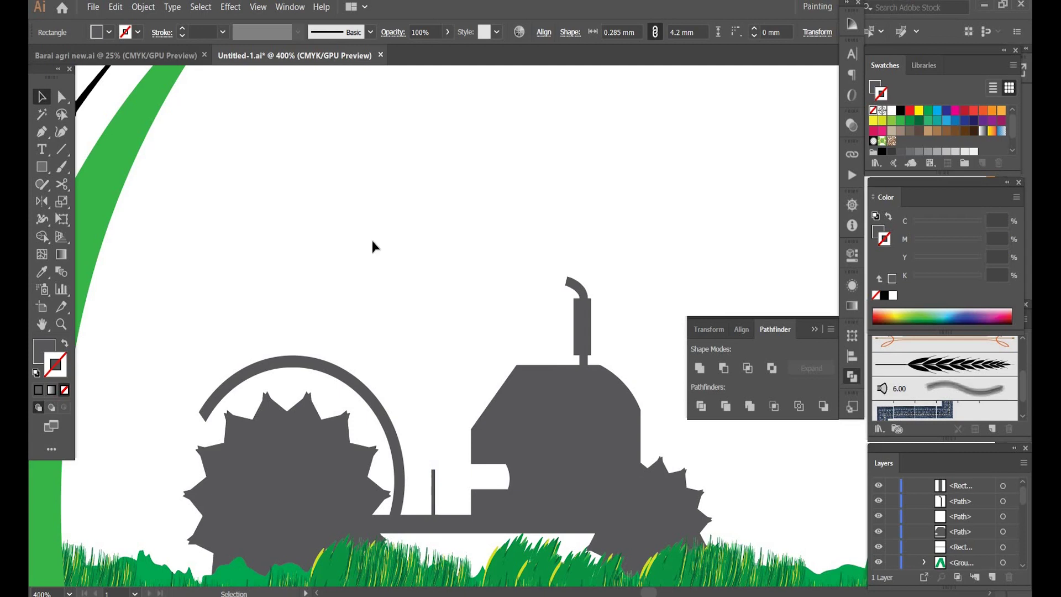
{"action": "left_click", "coordinate": [373, 246]}
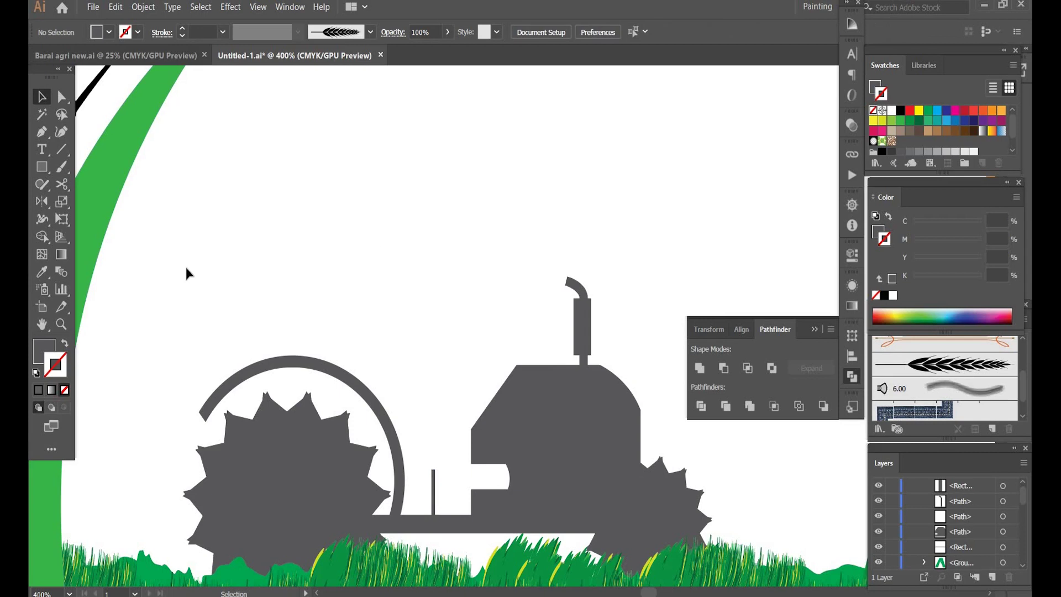
- Draw a gray circle about 0.77 mm across and place it on the upper end of the thin upright bar as a lever knob
{"action": "key", "text": "l"}
{"action": "left_click_drag", "start_coordinate": [308, 262], "coordinate": [315, 270]}
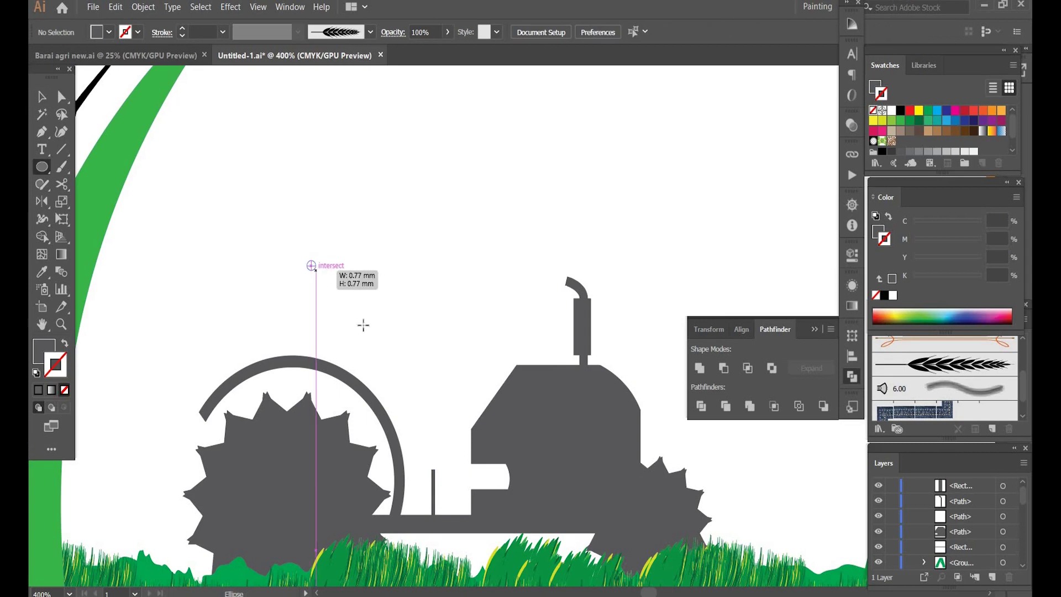
{"action": "key", "text": "v"}
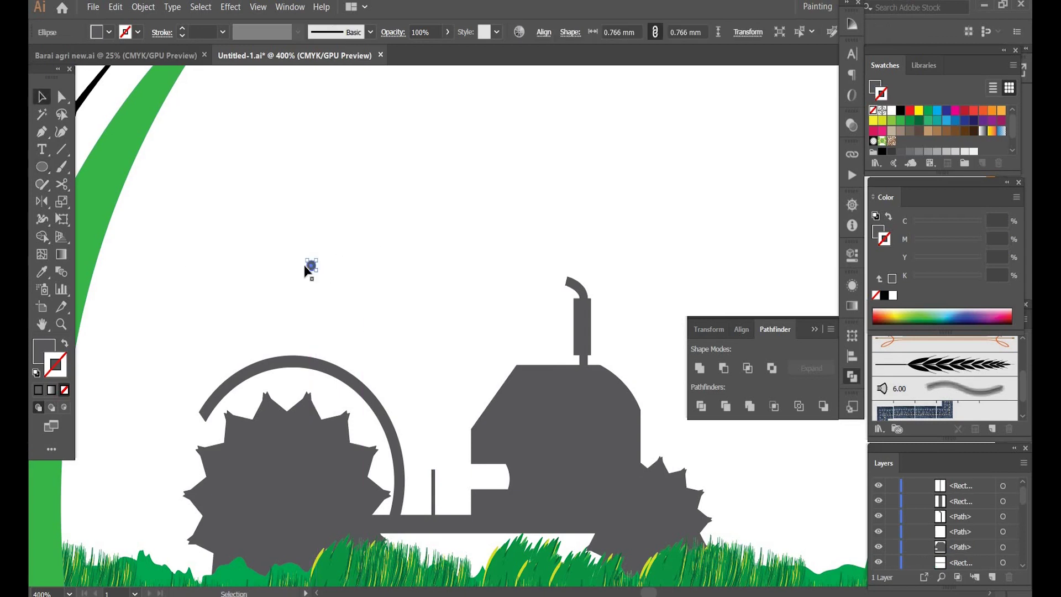
{"action": "left_click", "coordinate": [304, 264]}
{"action": "left_click_drag", "start_coordinate": [311, 265], "coordinate": [435, 470]}
- Combine the knob and upright bar with Pathfinder Merge and shift the resulting lever slightly toward the tractor body
{"action": "left_click", "coordinate": [749, 406]}
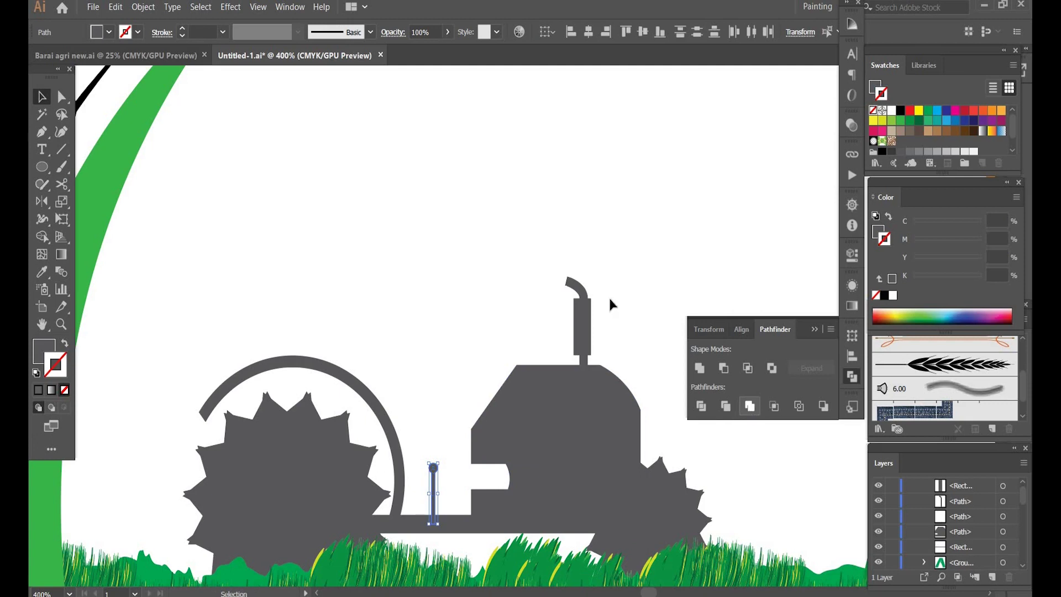
{"action": "left_click", "coordinate": [445, 369]}
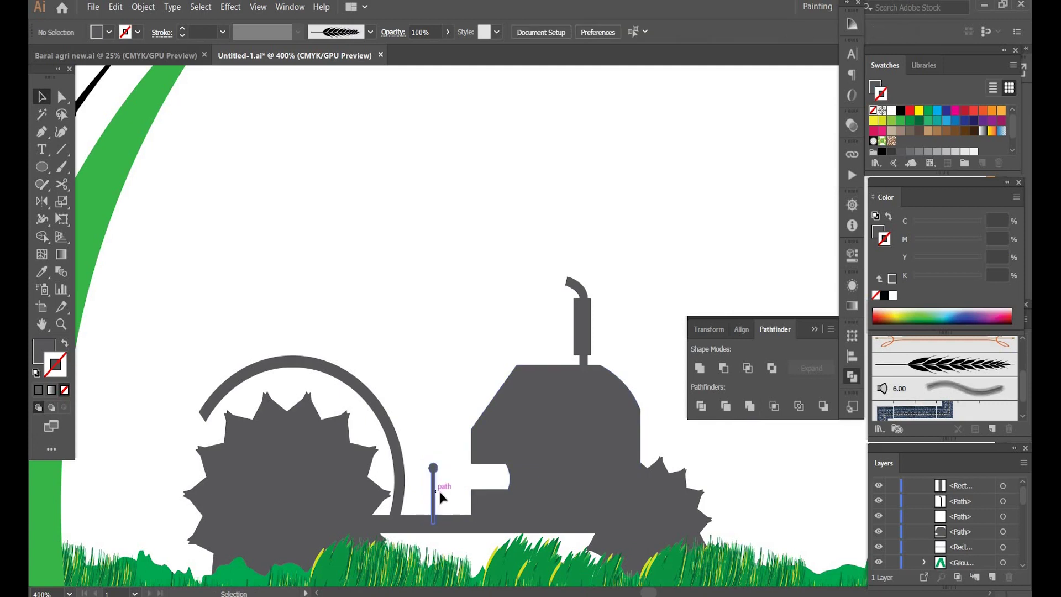
{"action": "left_click_drag", "start_coordinate": [440, 490], "coordinate": [444, 490]}
{"action": "left_click", "coordinate": [334, 351]}
- Switch to File Explorer and open the reference image "agriculture logo design free downlaod" from the Mockup folder
{"action": "left_click", "coordinate": [62, 134]}
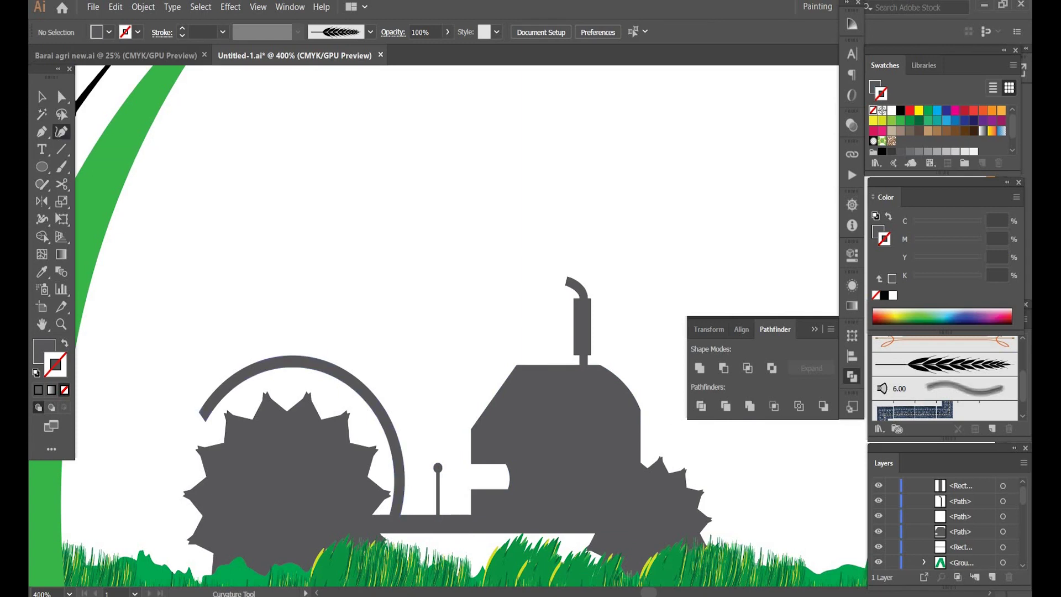
{"action": "left_click", "coordinate": [547, 576]}
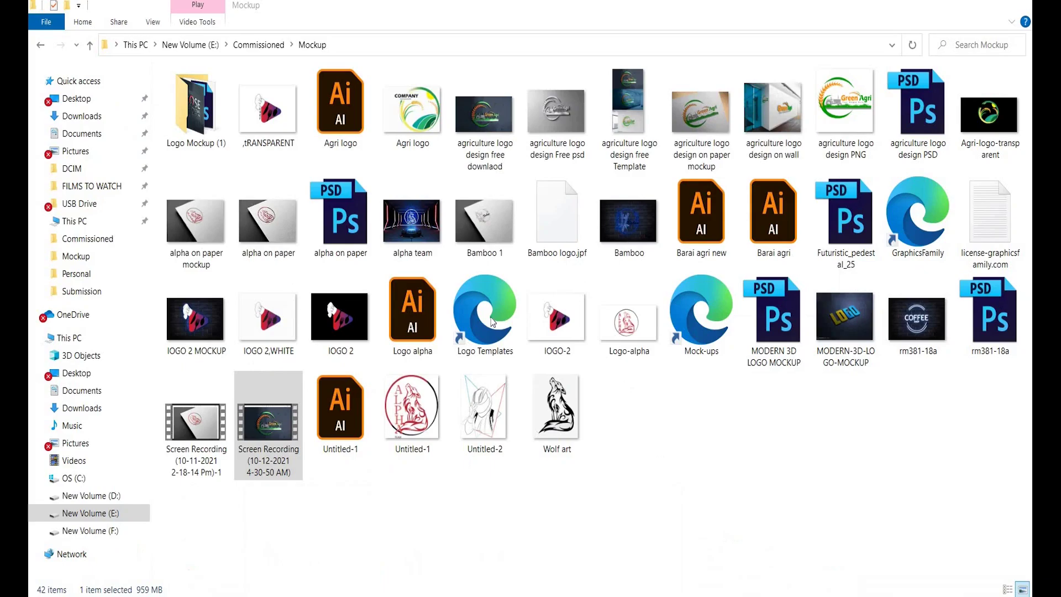
{"action": "left_click", "coordinate": [490, 129]}
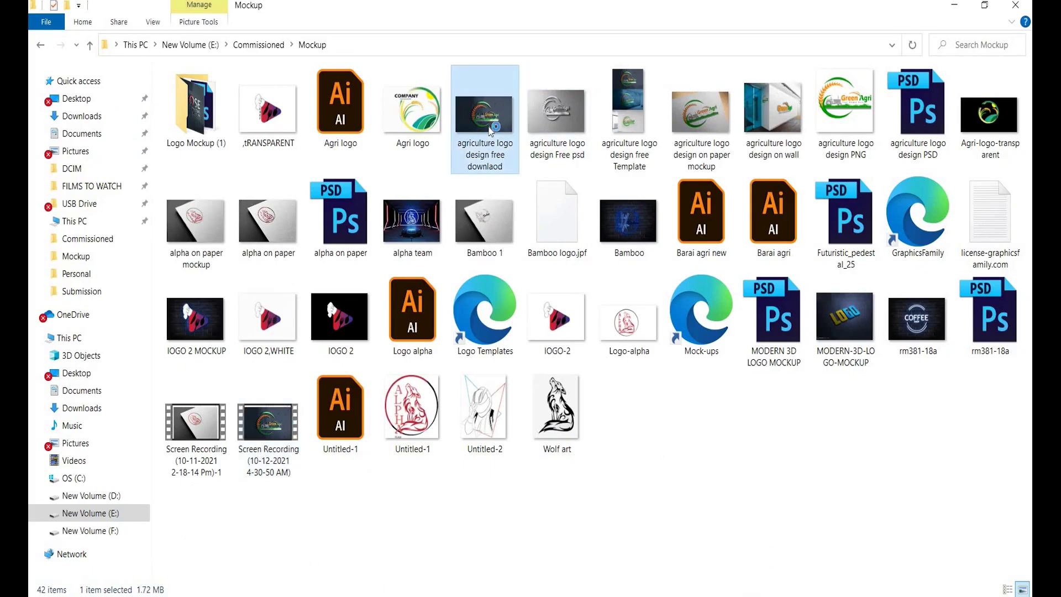
{"action": "double_click", "coordinate": [489, 129]}
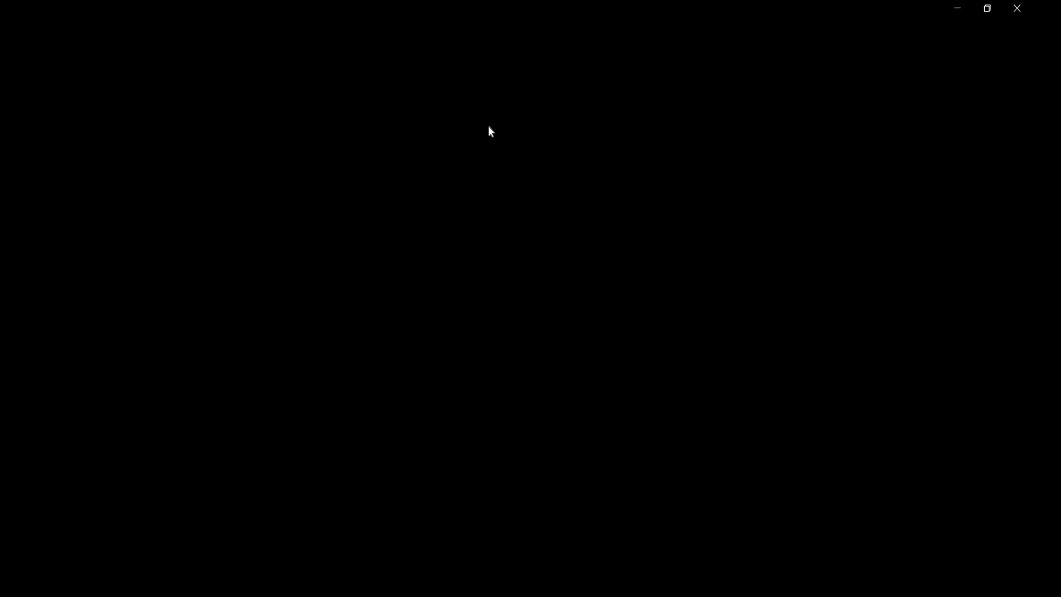
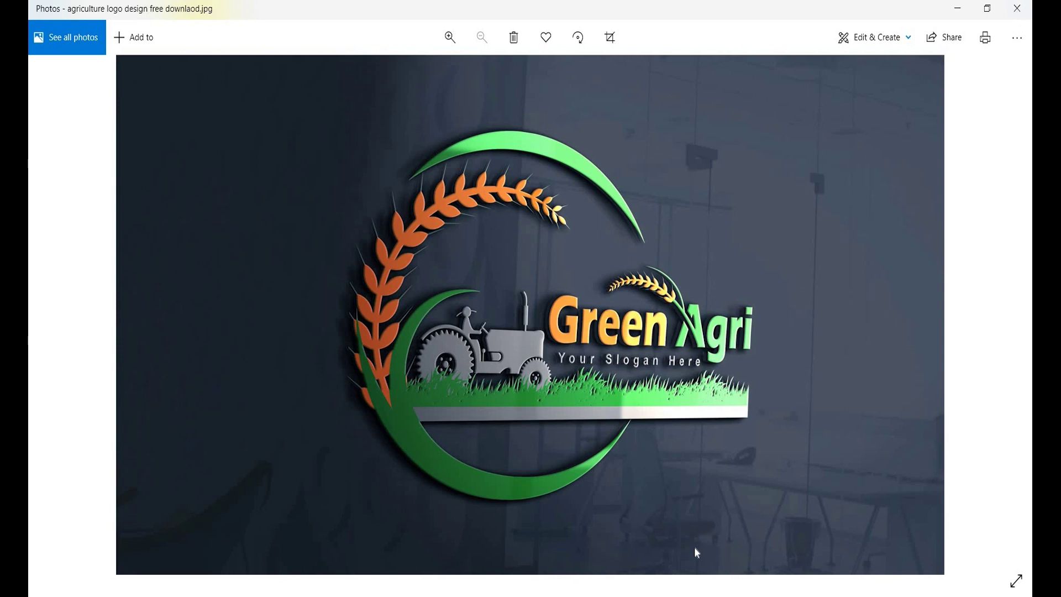
- Switch back to the Untitled-1.ai document in Illustrator
{"action": "mouse_move", "coordinate": [721, 595]}
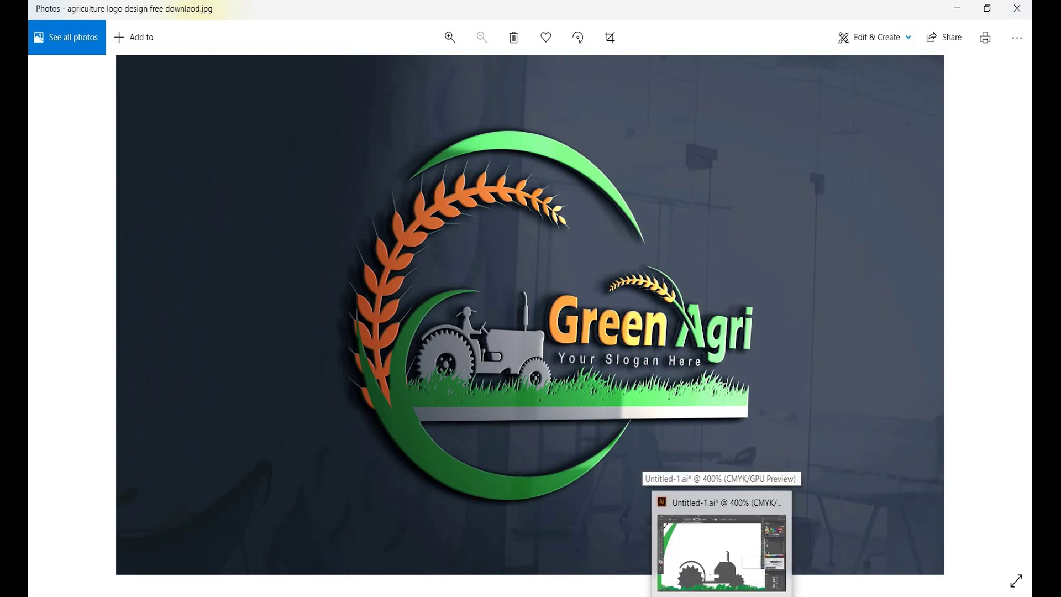
{"action": "mouse_move", "coordinate": [753, 594]}
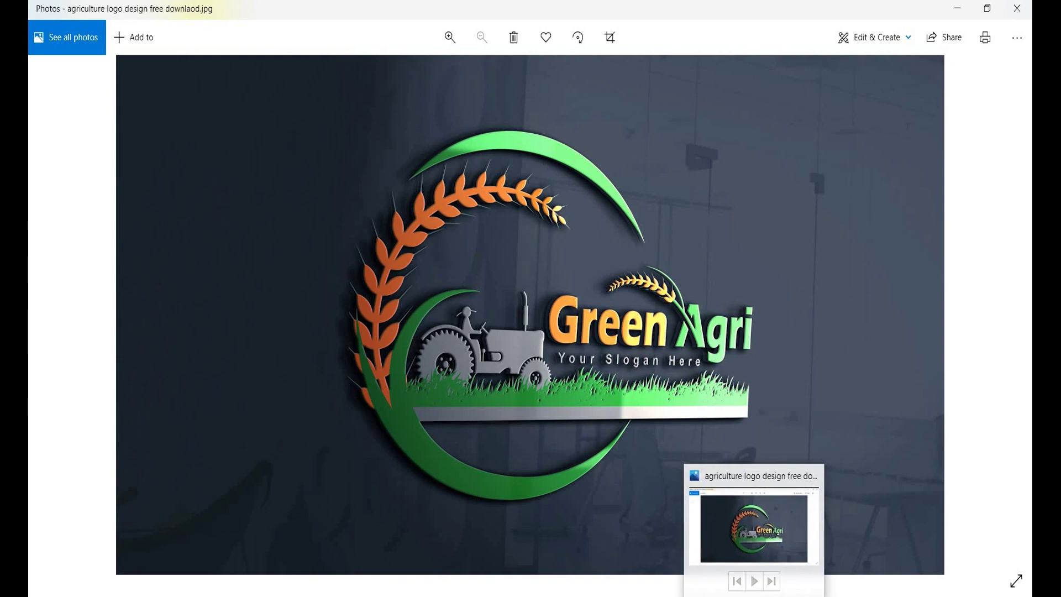
{"action": "left_click", "coordinate": [722, 594]}
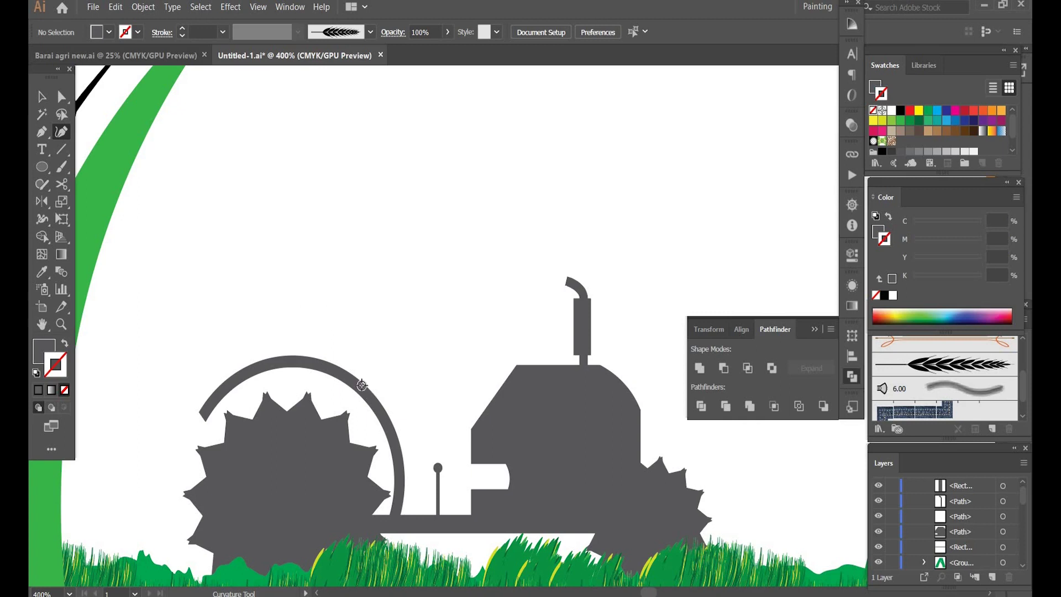
- Draw a gray curved seat panel about 3.9 mm wide and 8.6 mm tall against the rear fender, reaching down to the chassis bar
{"action": "left_click", "coordinate": [359, 385]}
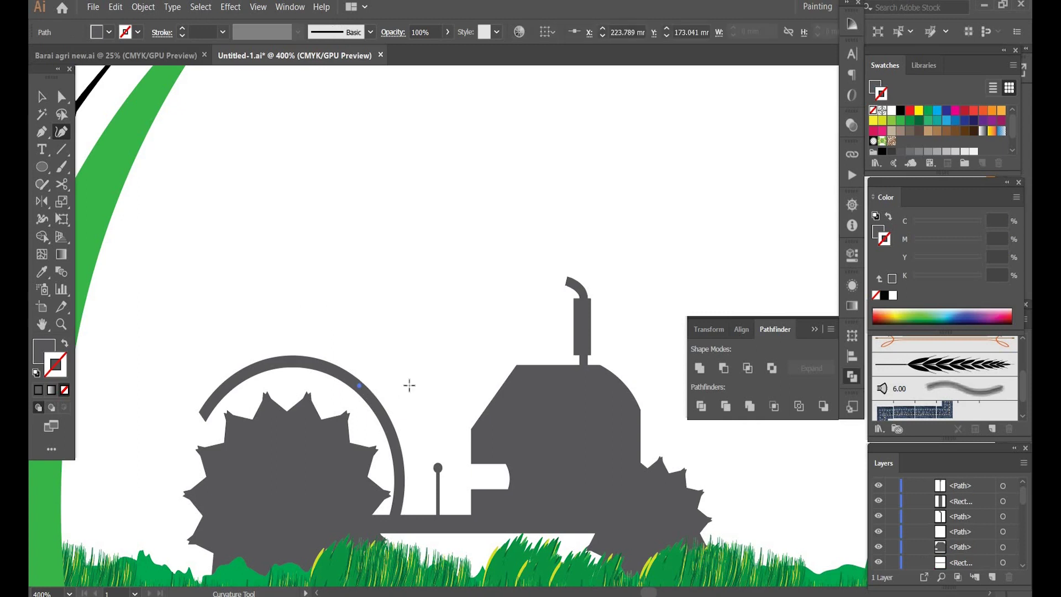
{"action": "key", "text": "ctrl+z"}
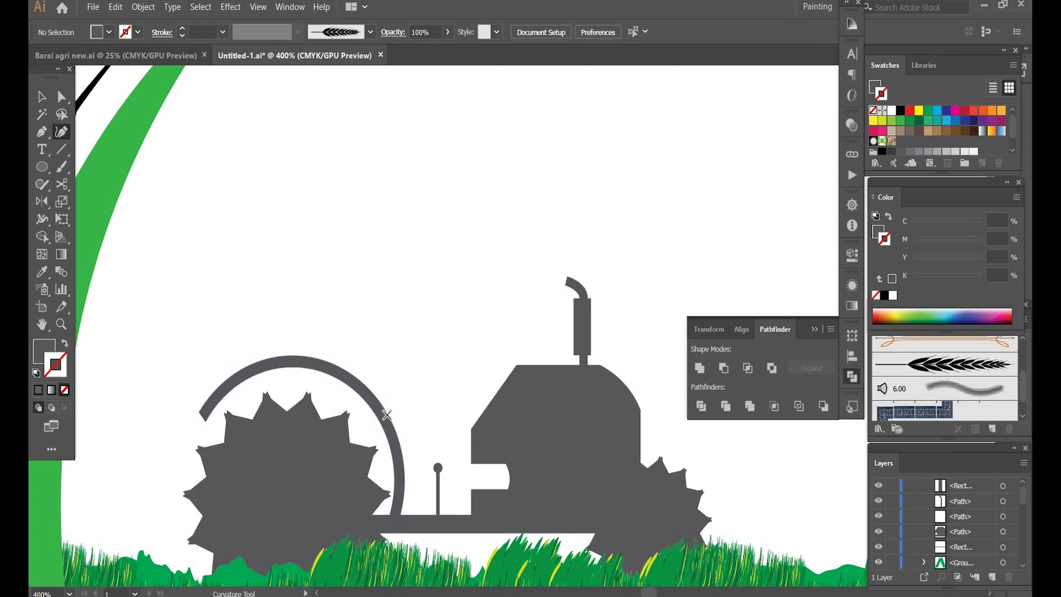
{"action": "left_click", "coordinate": [385, 415]}
{"action": "left_click", "coordinate": [412, 426]}
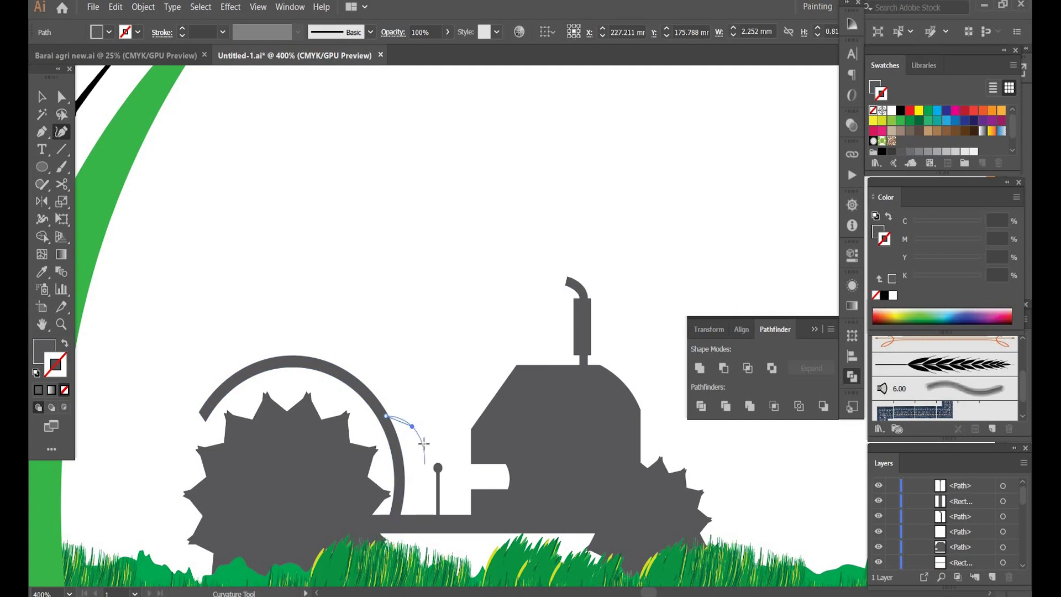
{"action": "left_click", "coordinate": [419, 431]}
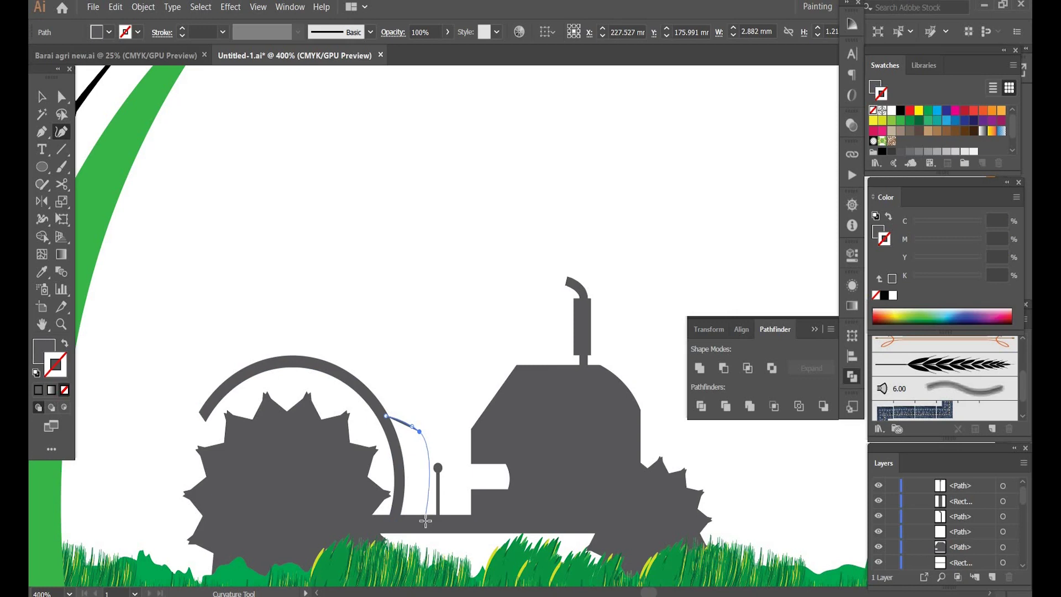
{"action": "left_click", "coordinate": [424, 519]}
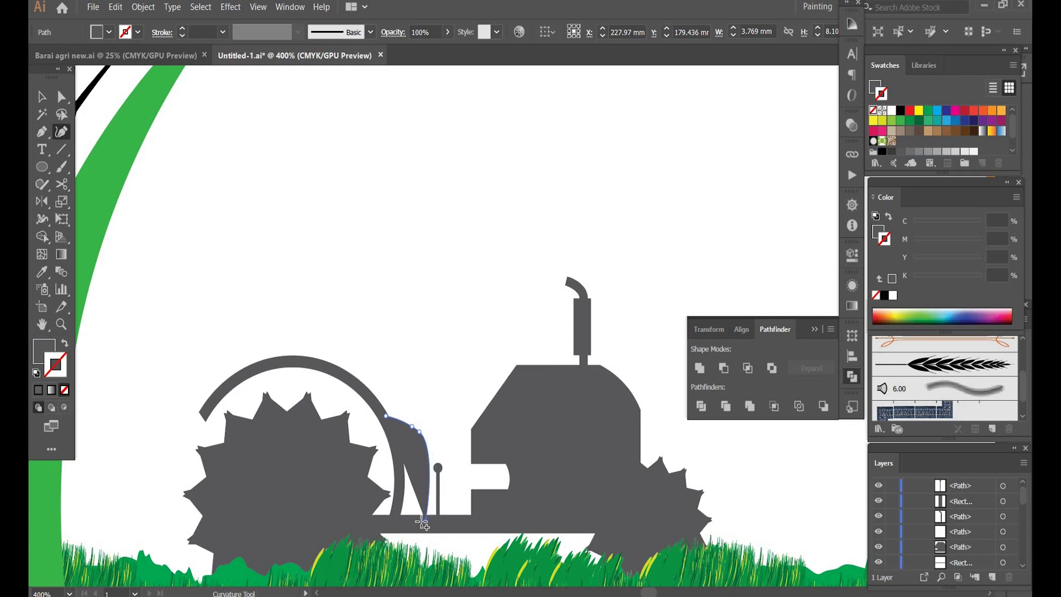
{"action": "double_click", "coordinate": [424, 520]}
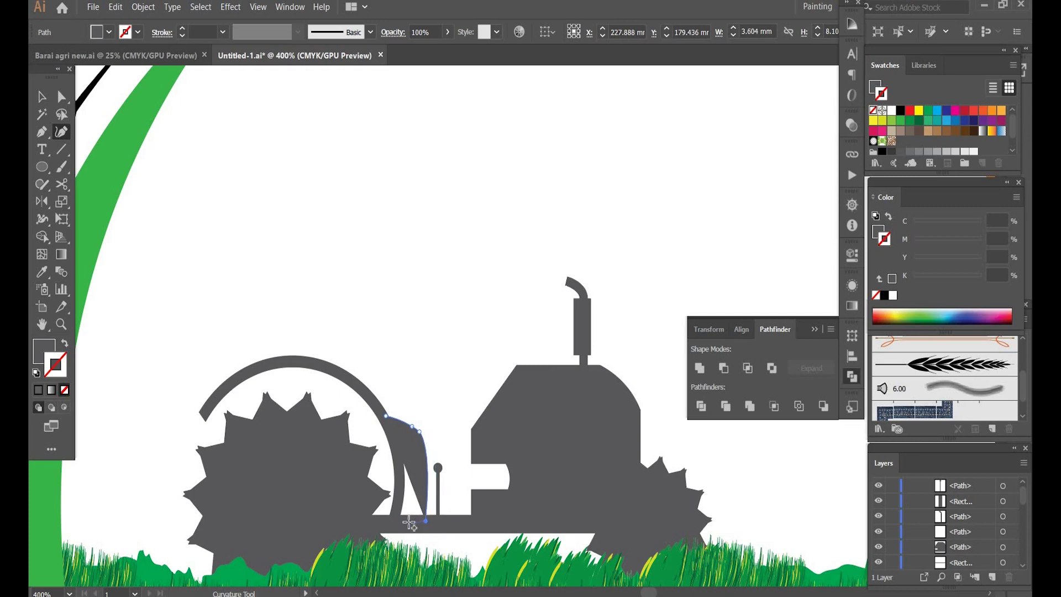
{"action": "left_click", "coordinate": [395, 516]}
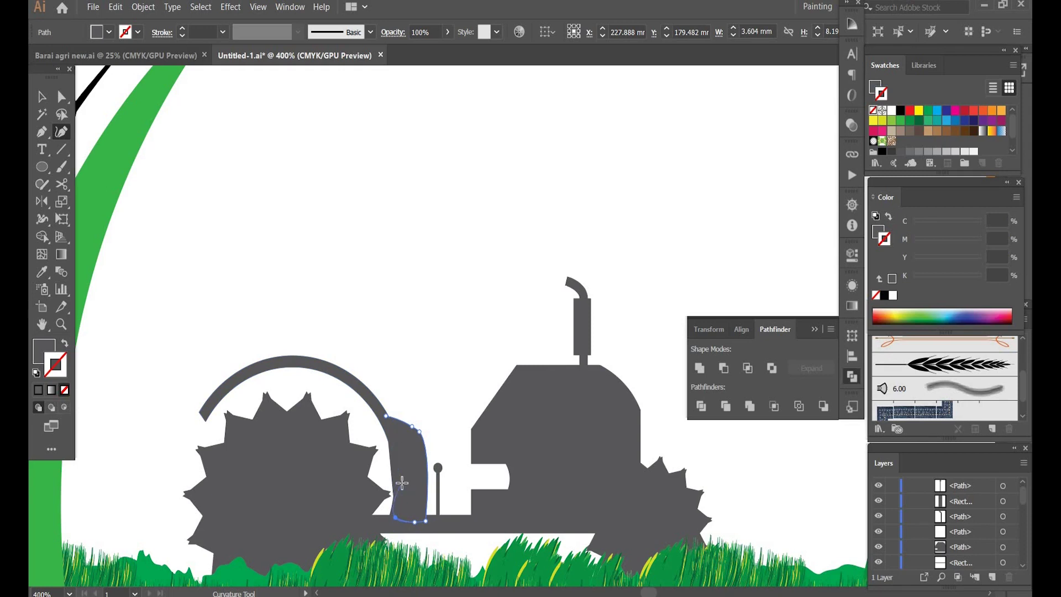
{"action": "left_click", "coordinate": [401, 483]}
{"action": "left_click", "coordinate": [386, 416]}
{"action": "key", "text": "v"}
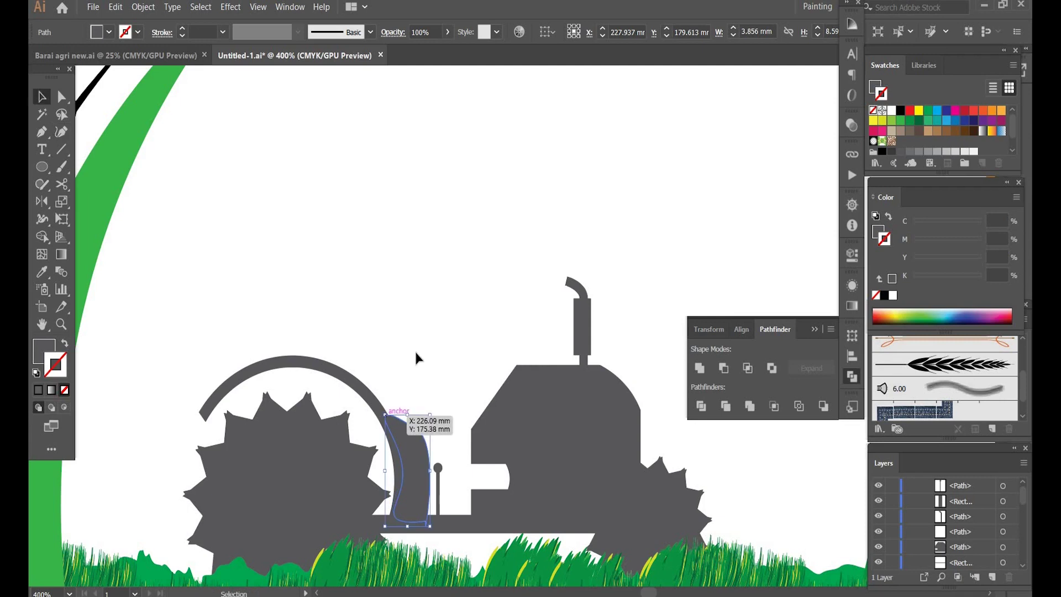
{"action": "left_click", "coordinate": [402, 302]}
{"action": "scroll", "coordinate": [402, 302], "scroll_direction": "down", "scroll_amount": 3}
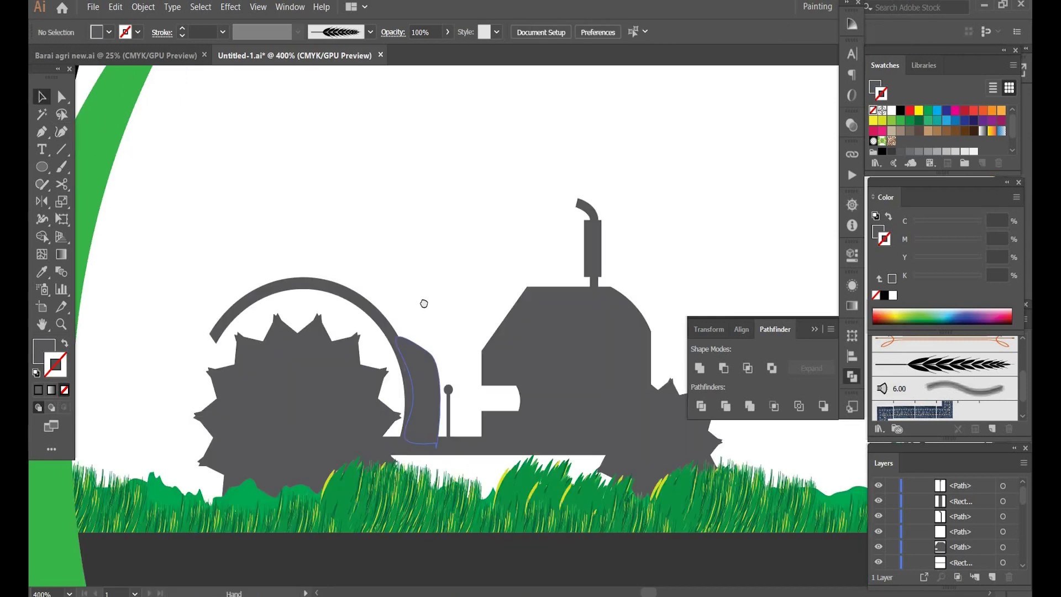
- Draw a gray circle about 2.59 mm across above the rear fender as the driver's head
{"action": "left_click_drag", "start_coordinate": [424, 303], "coordinate": [450, 357]}
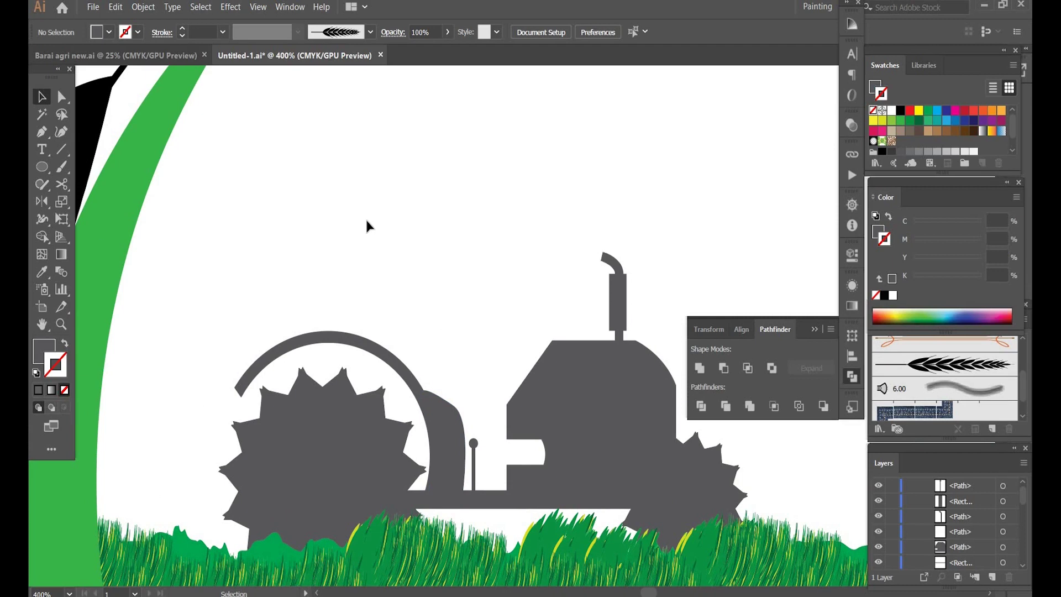
{"action": "key", "text": "l"}
{"action": "left_click_drag", "start_coordinate": [360, 202], "coordinate": [390, 234]}
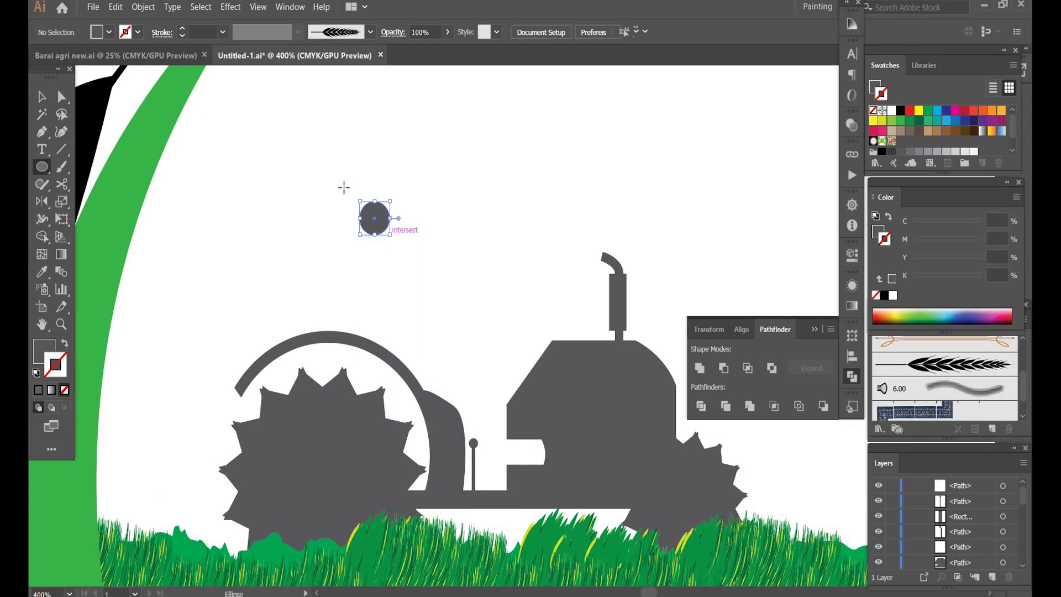
{"action": "left_click", "coordinate": [337, 155]}
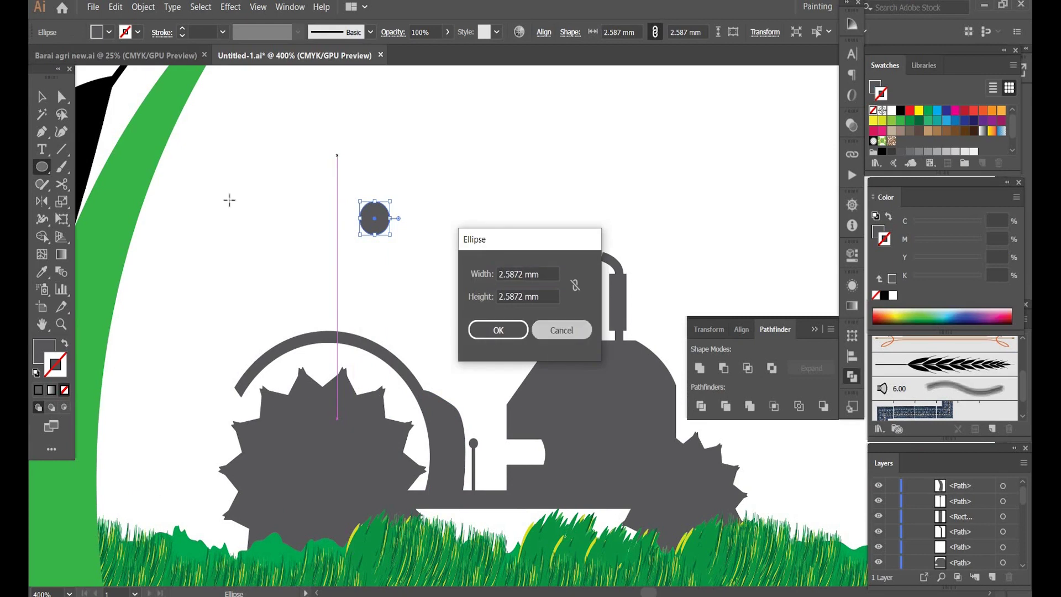
{"action": "key", "text": "Escape"}
- Draw a thin curved hat brim about 4 mm wide across the head circle with the Curvature tool and tilt it slightly
{"action": "left_click", "coordinate": [61, 131]}
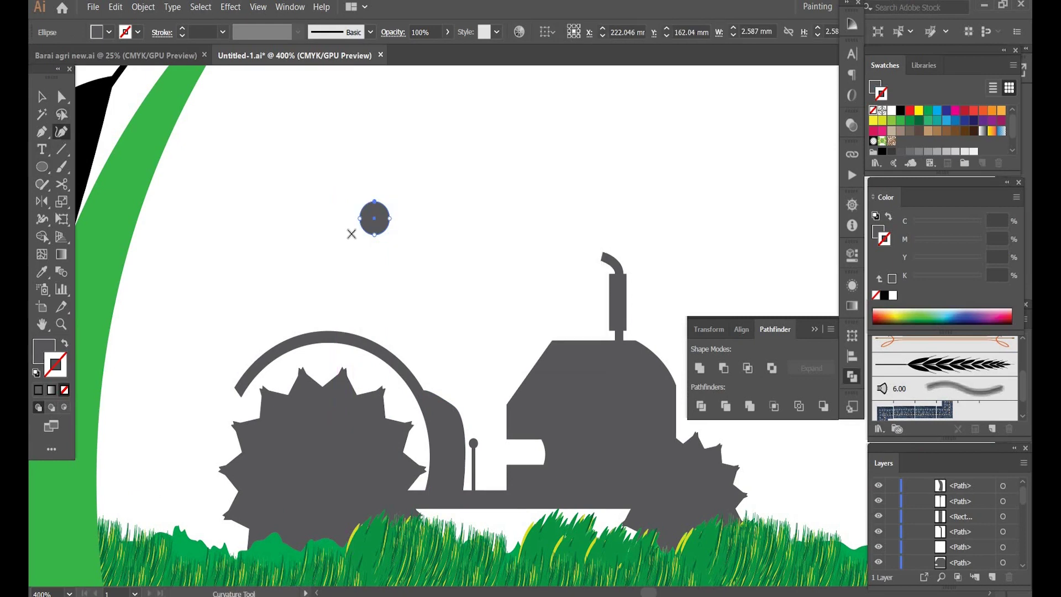
{"action": "left_click", "coordinate": [334, 223]}
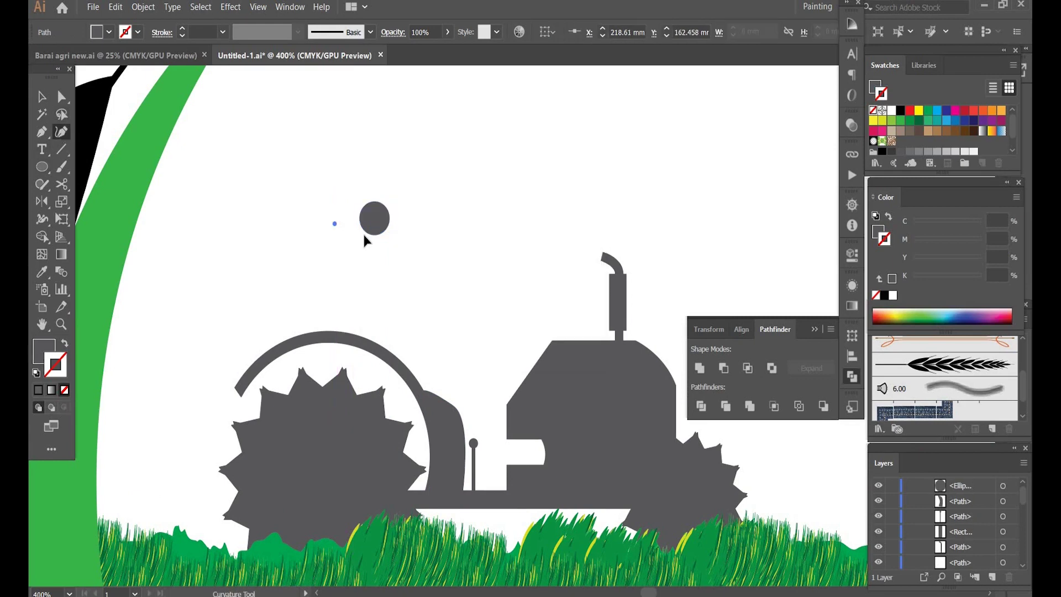
{"action": "left_click", "coordinate": [363, 216]}
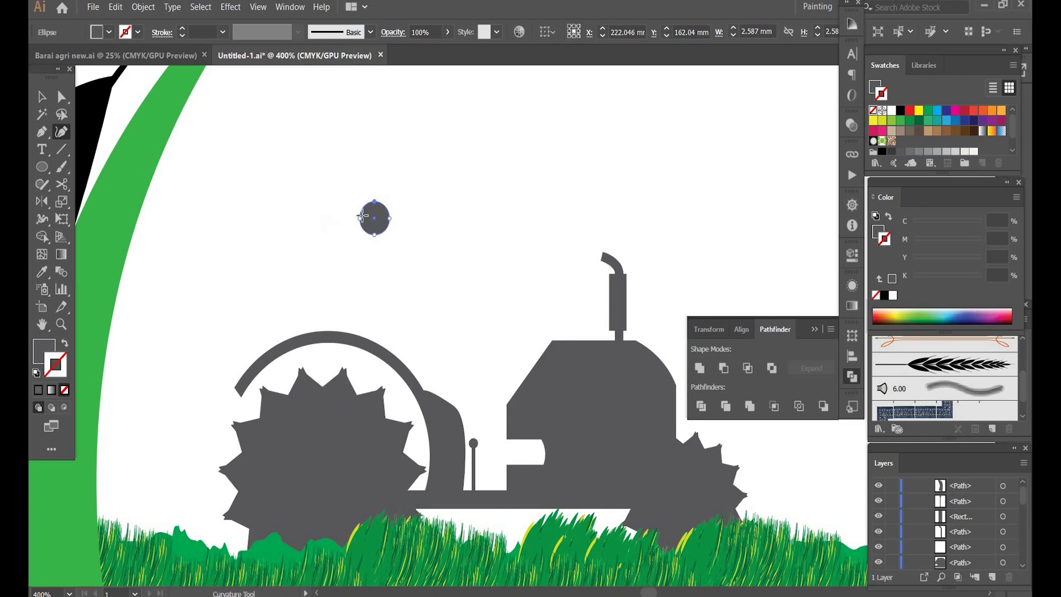
{"action": "left_click", "coordinate": [352, 227]}
{"action": "left_click", "coordinate": [373, 215]}
{"action": "left_click", "coordinate": [398, 216]}
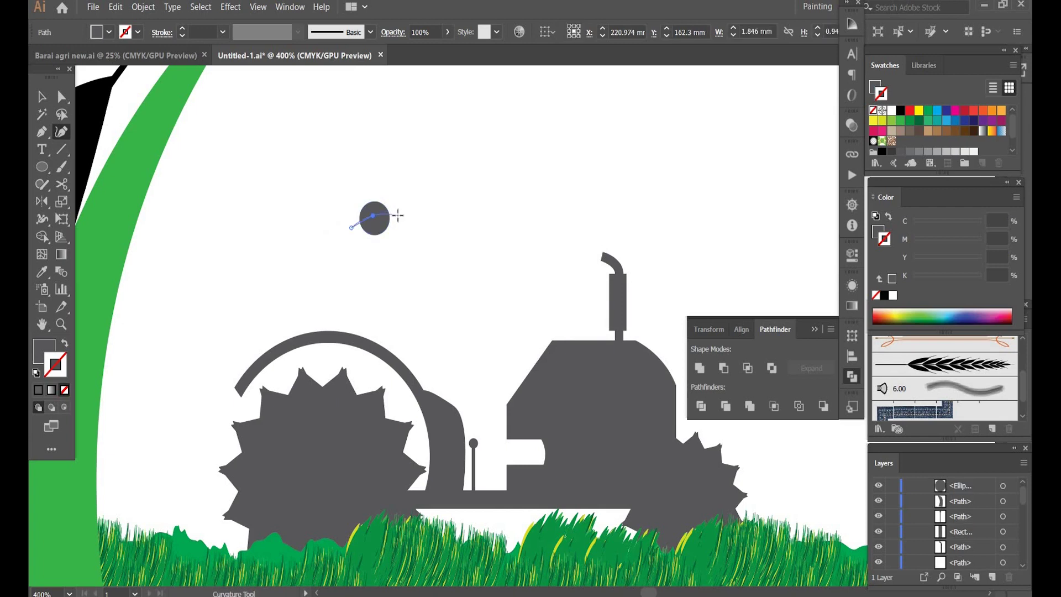
{"action": "key", "text": "v"}
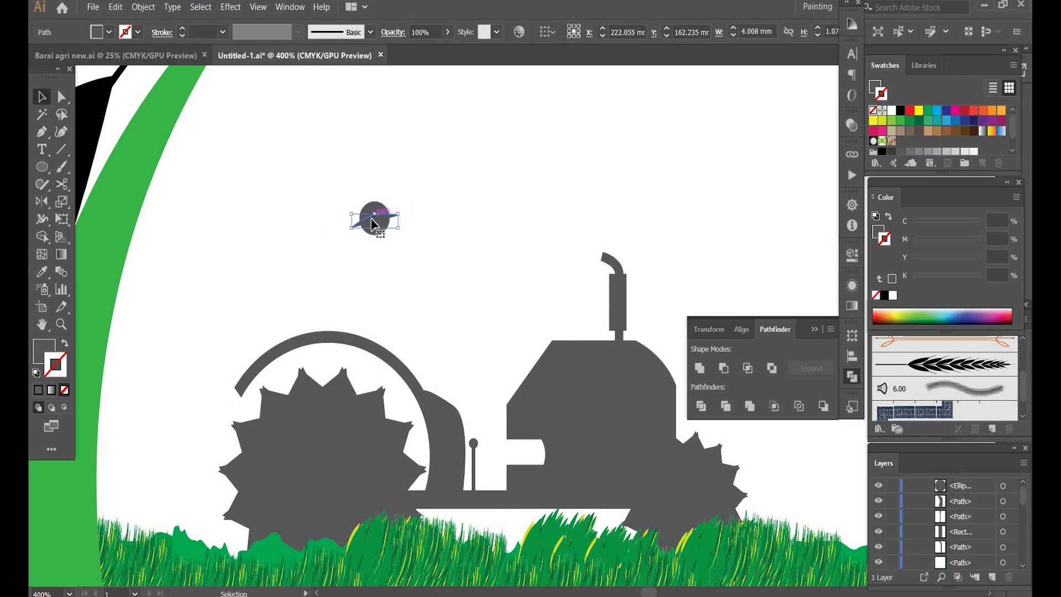
{"action": "left_click_drag", "start_coordinate": [373, 220], "coordinate": [400, 221]}
{"action": "left_click", "coordinate": [427, 227]}
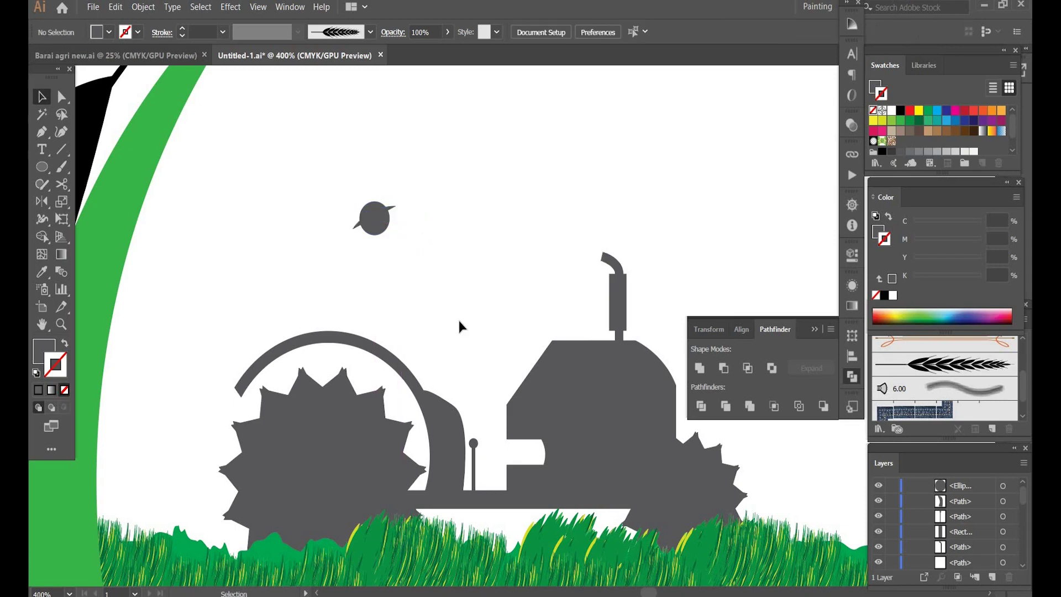
- Select the head circle and hat brim together and move them down closer to the rear fender
{"action": "left_click", "coordinate": [383, 224]}
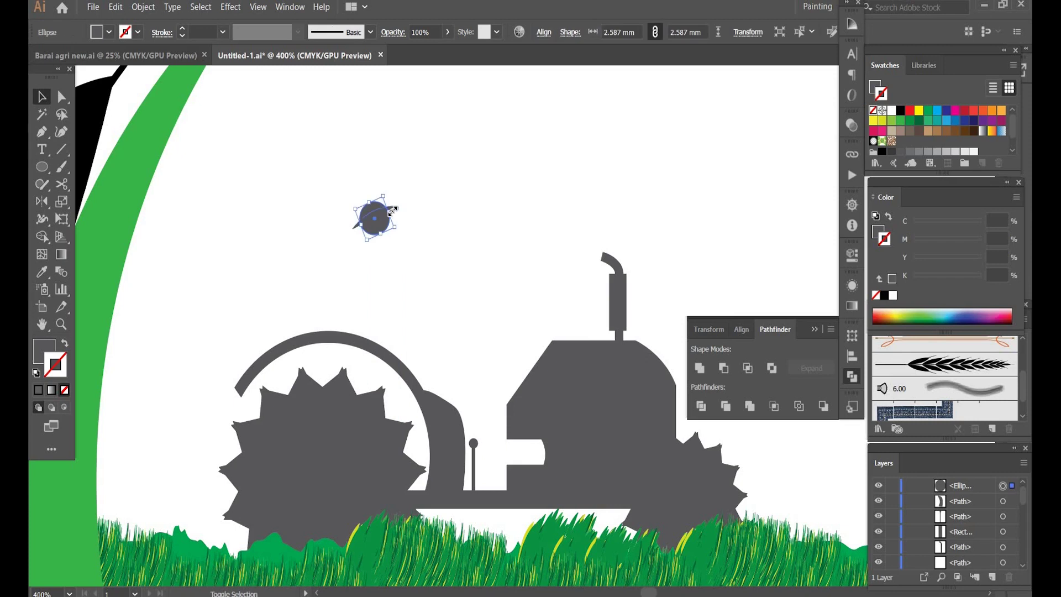
{"action": "left_click", "coordinate": [426, 188]}
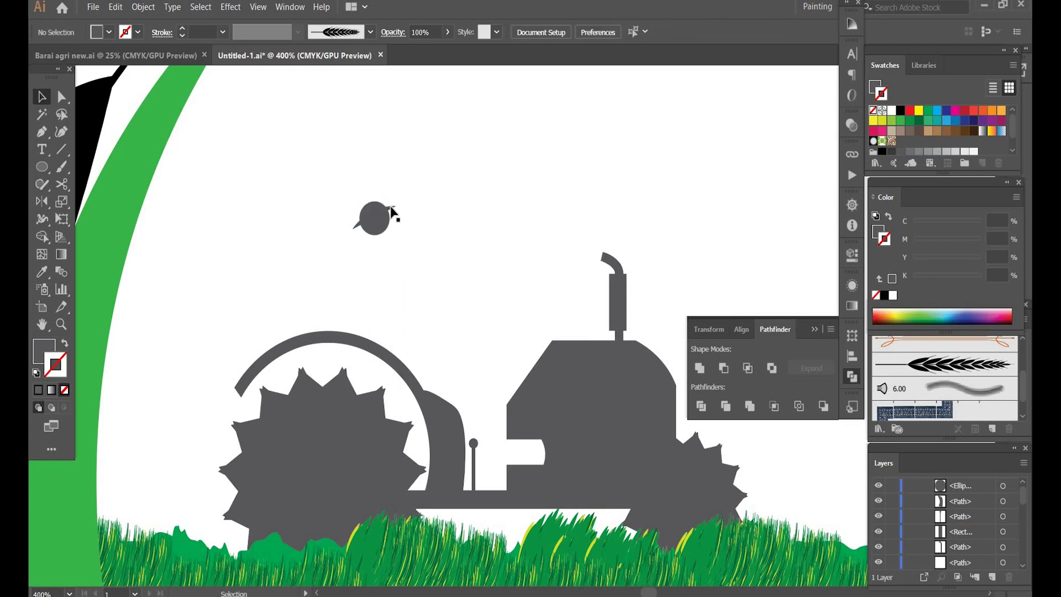
{"action": "left_click", "coordinate": [378, 228]}
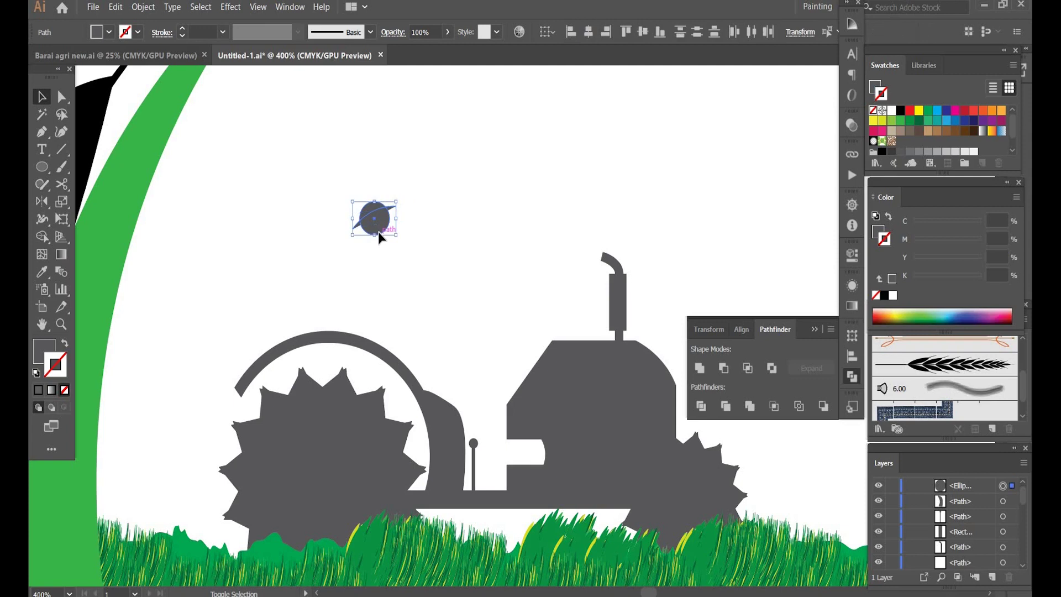
{"action": "left_click_drag", "start_coordinate": [381, 237], "coordinate": [420, 263]}
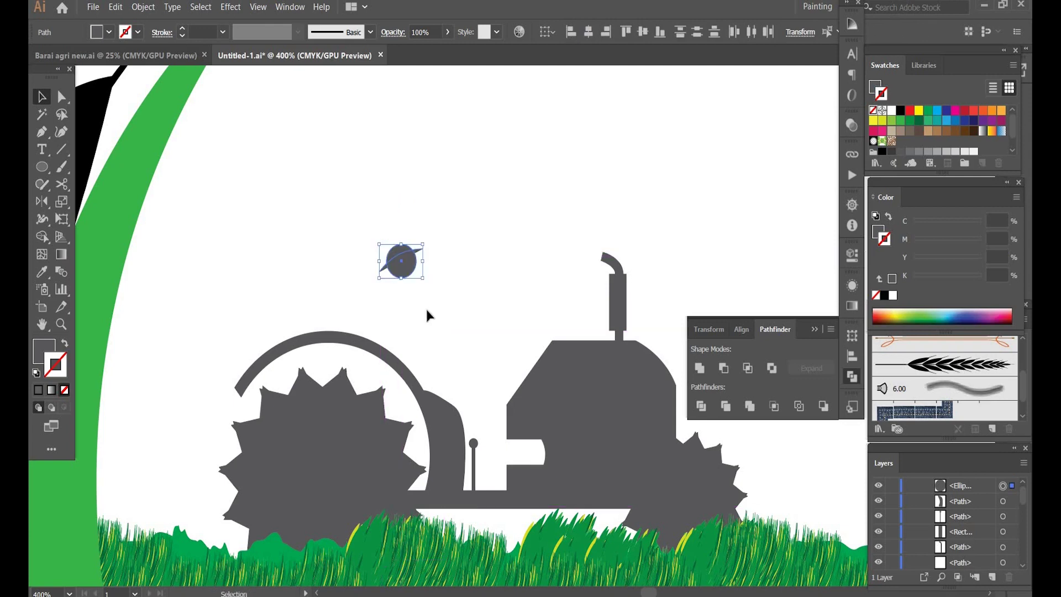
{"action": "left_click", "coordinate": [410, 280]}
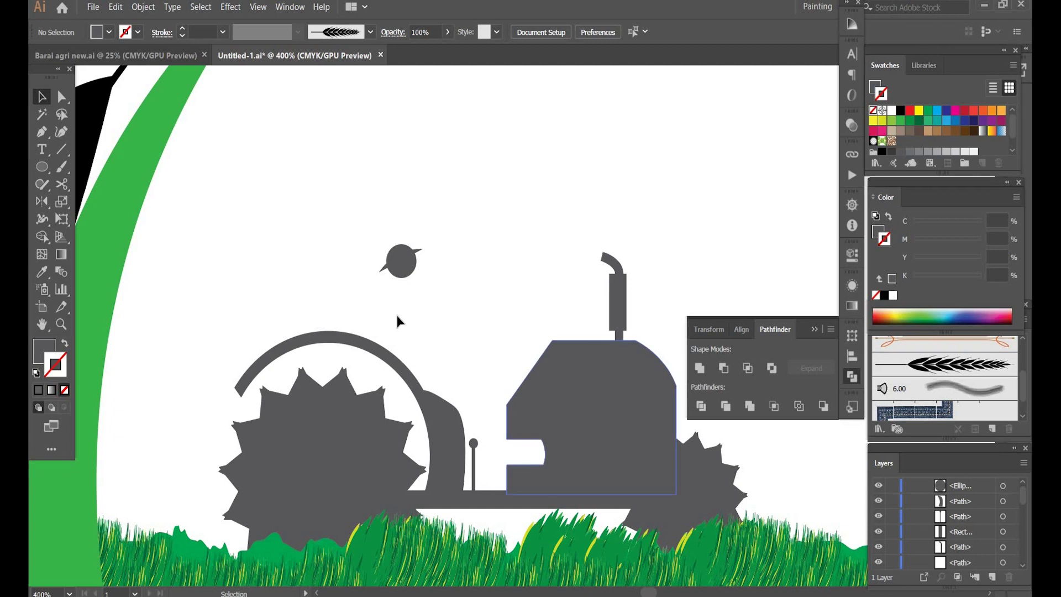
- Draw the driver's torso outline, about 3.5 mm wide and 8.7 mm tall, from the head down to the fender with the Curvature tool
{"action": "left_click", "coordinate": [61, 132]}
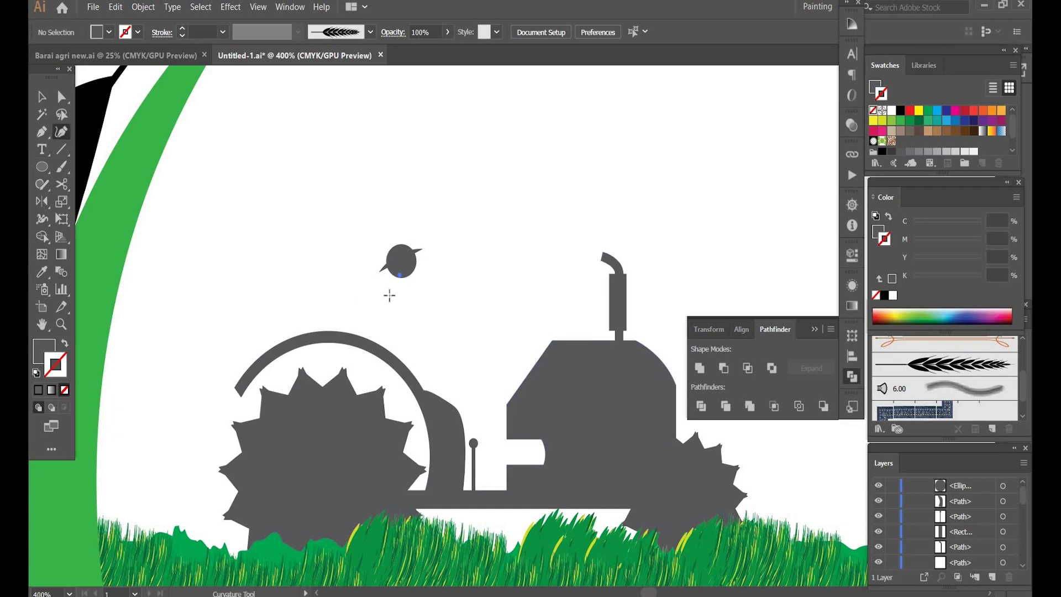
{"action": "left_click", "coordinate": [399, 274]}
{"action": "left_click", "coordinate": [392, 298]}
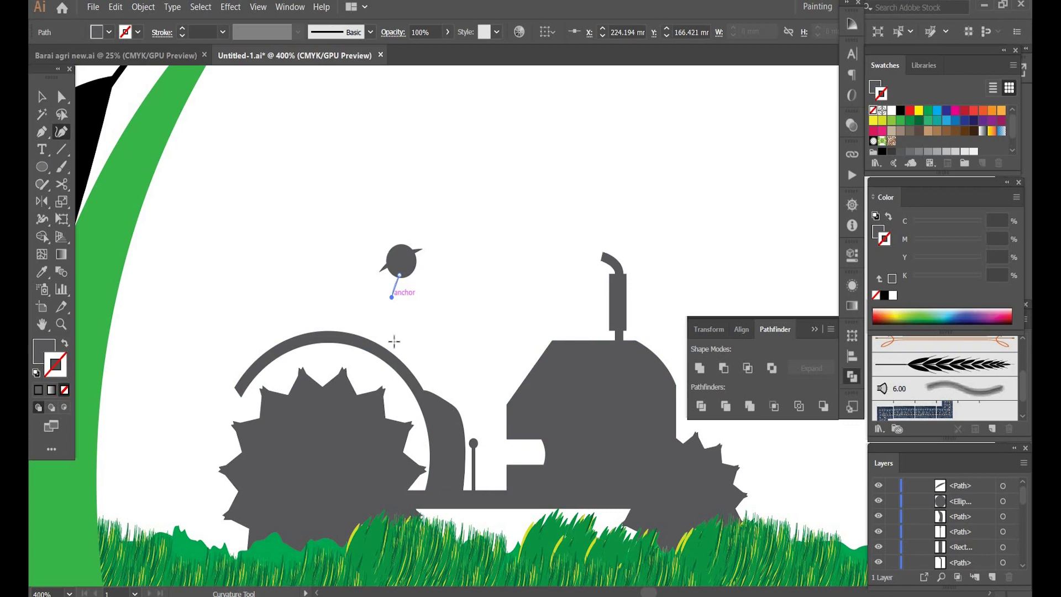
{"action": "left_click", "coordinate": [390, 356]}
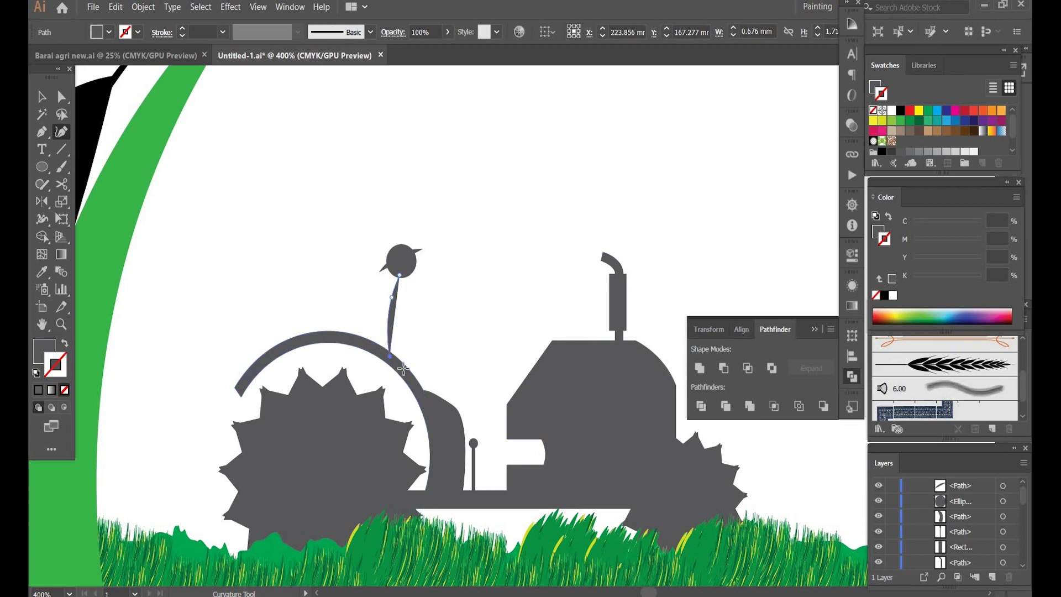
{"action": "left_click", "coordinate": [414, 387]}
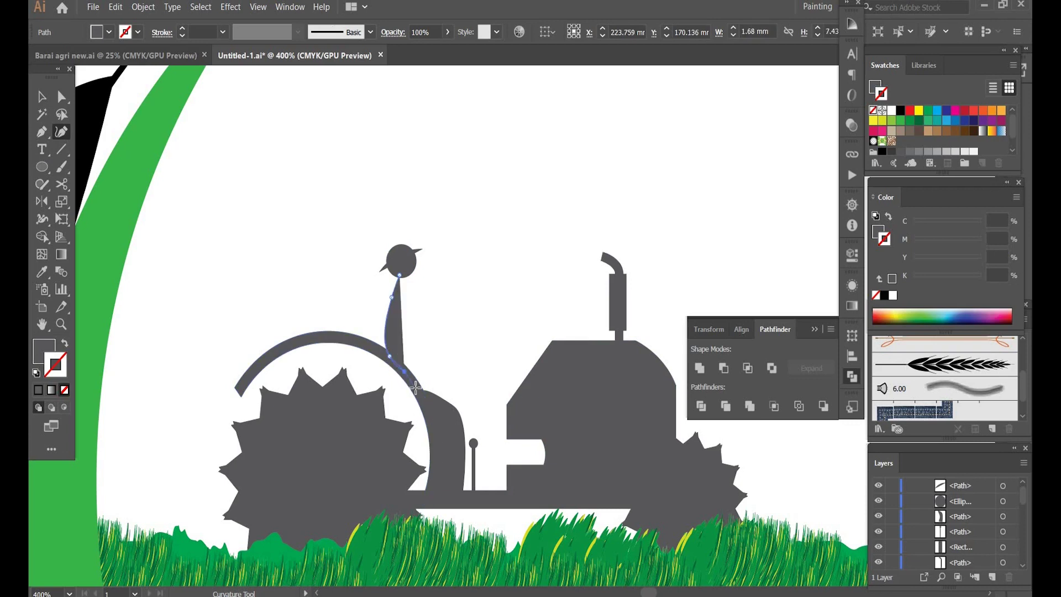
{"action": "left_click", "coordinate": [424, 356]}
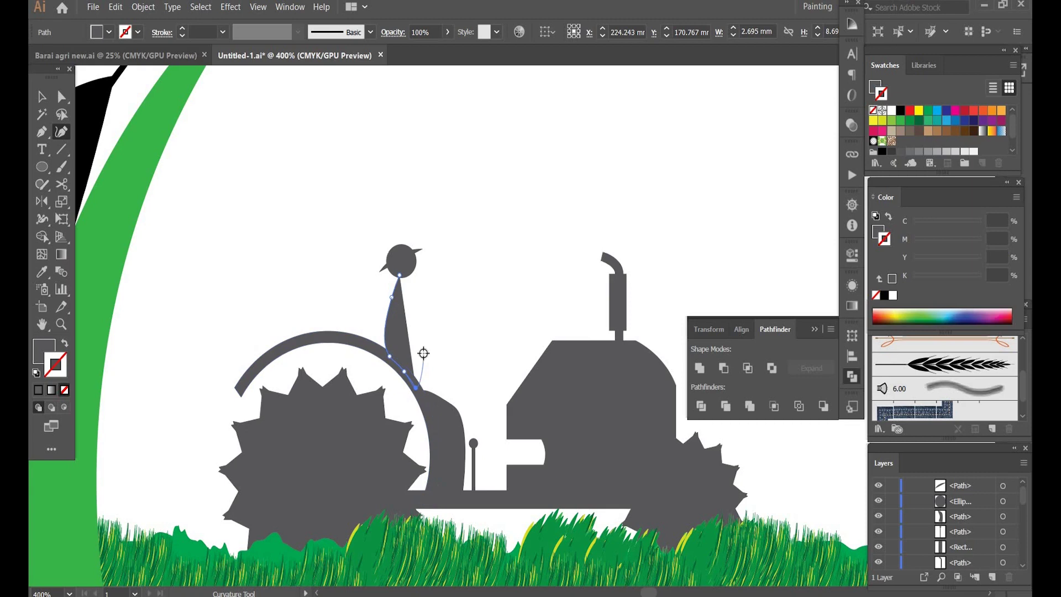
{"action": "left_click", "coordinate": [423, 319]}
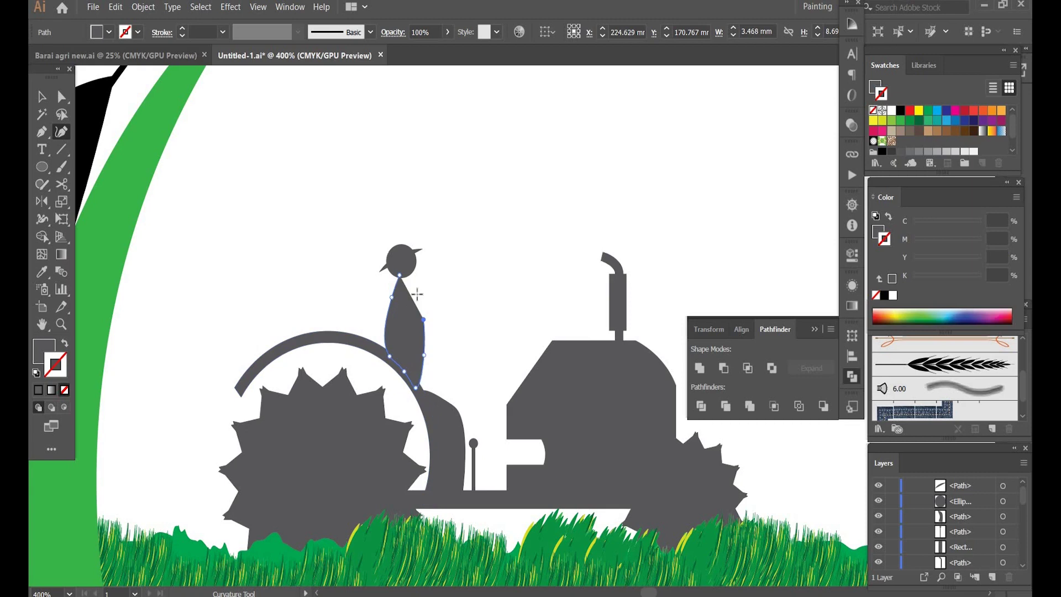
{"action": "left_click", "coordinate": [417, 294]}
- Raise the torso's neck point into the head and close the outline, making it about 3.4 mm wide and 9.3 mm tall
{"action": "left_click", "coordinate": [408, 272]}
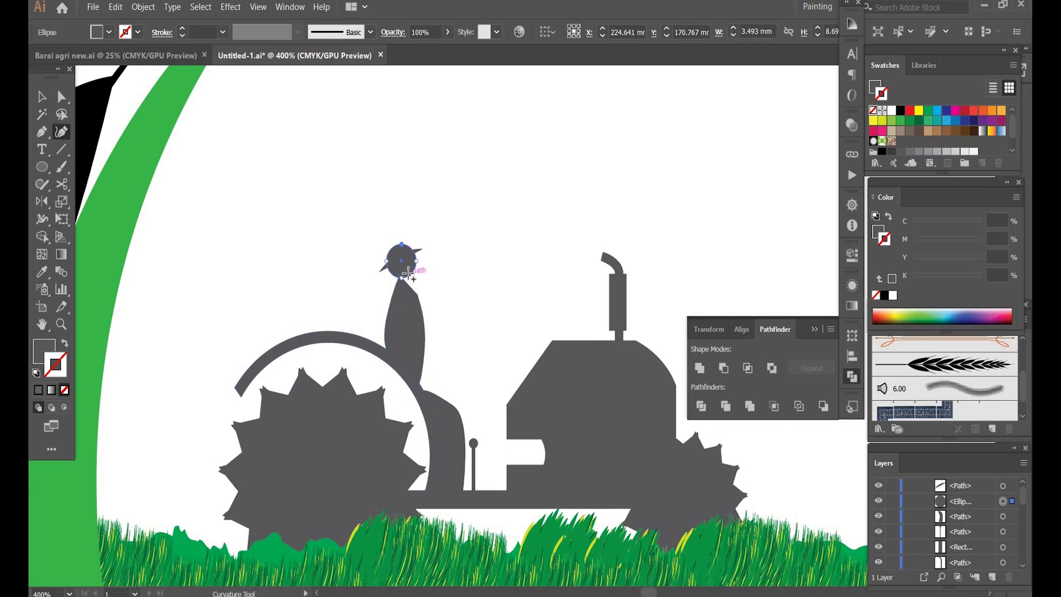
{"action": "left_click", "coordinate": [405, 267]}
{"action": "left_click_drag", "start_coordinate": [398, 275], "coordinate": [405, 267]}
{"action": "left_click", "coordinate": [401, 273]}
{"action": "key", "text": "v"}
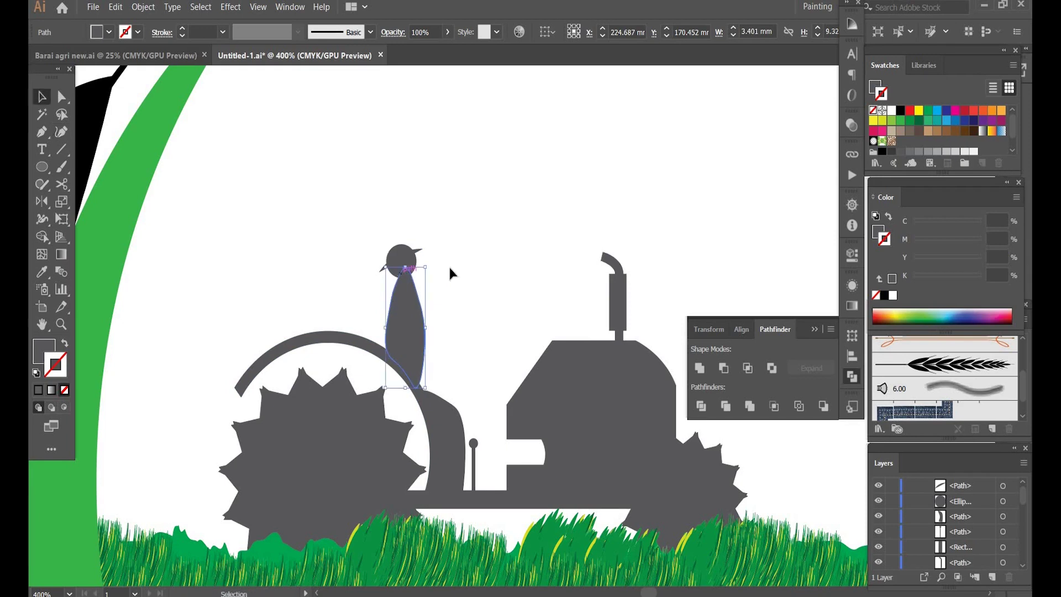
{"action": "left_click", "coordinate": [443, 266]}
{"action": "left_click_drag", "start_coordinate": [412, 280], "coordinate": [386, 260]}
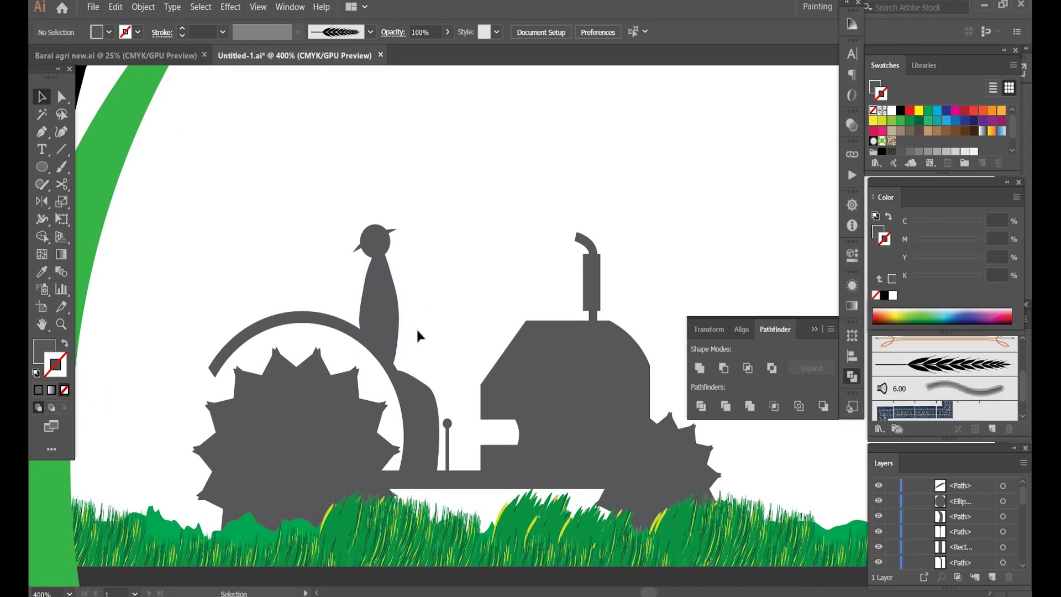
- Draw a closed hip shape about 2.1 mm wide and 4.1 mm tall between the driver's torso and the seat with the Curvature tool
{"action": "key", "text": "shift+grave"}
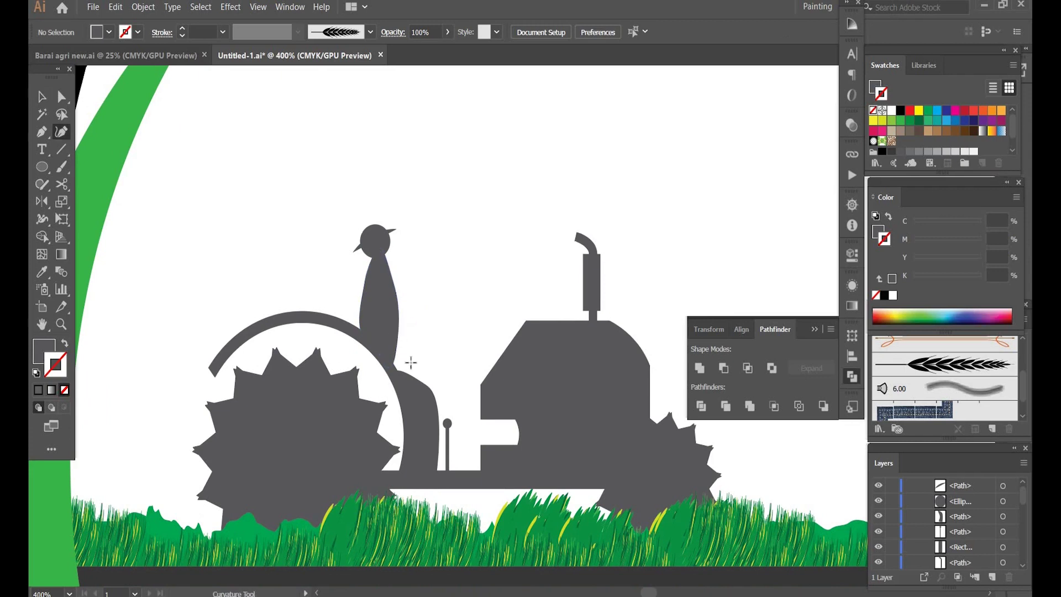
{"action": "left_click", "coordinate": [393, 334]}
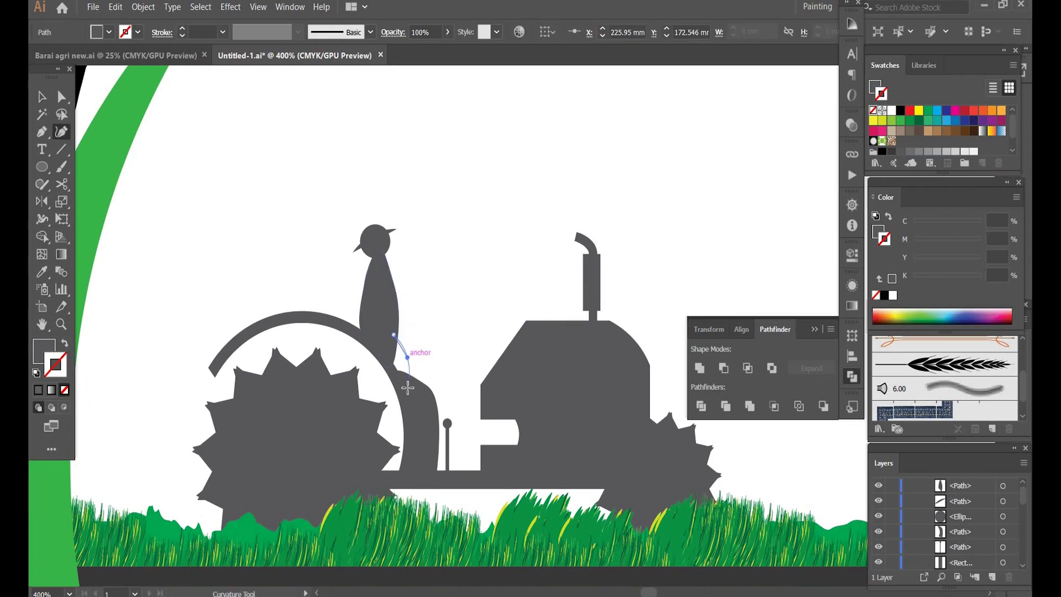
{"action": "left_click", "coordinate": [407, 357]}
{"action": "left_click", "coordinate": [407, 386]}
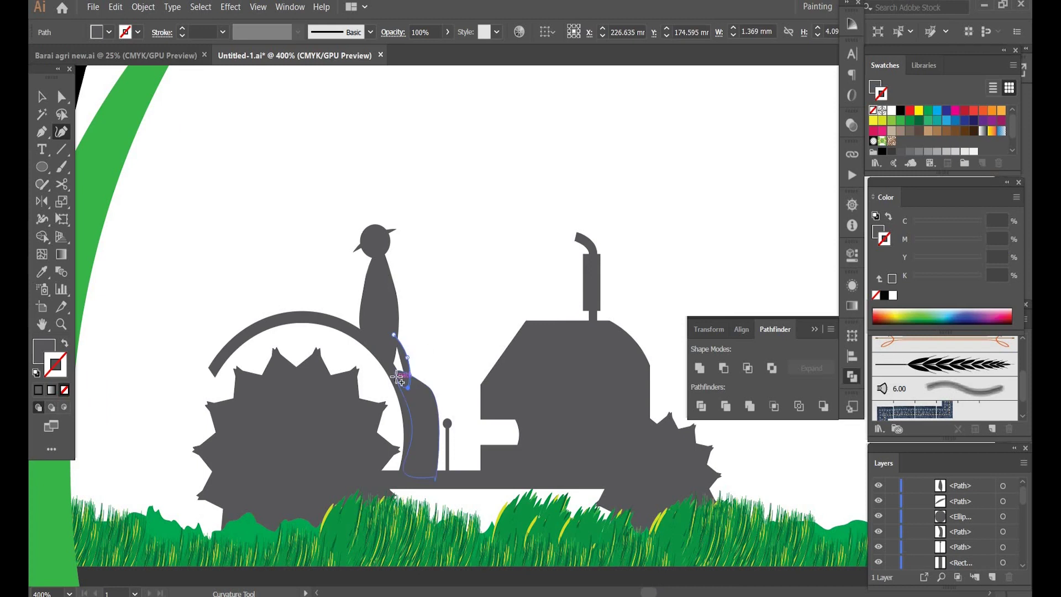
{"action": "left_click", "coordinate": [399, 376], "text": "ctrl"}
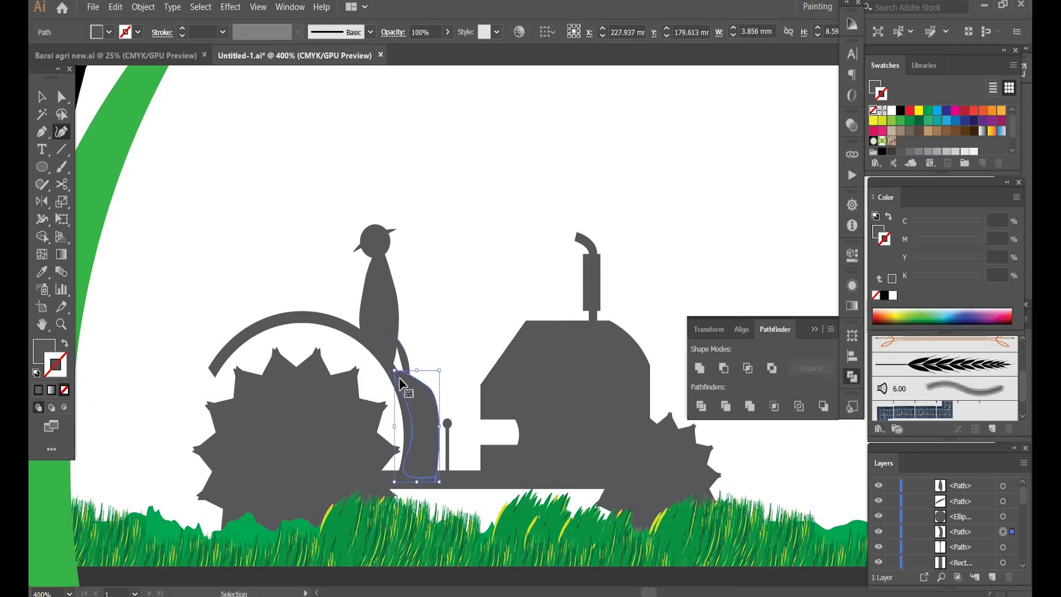
{"action": "key", "text": "ctrl+z"}
{"action": "left_click", "coordinate": [403, 378]}
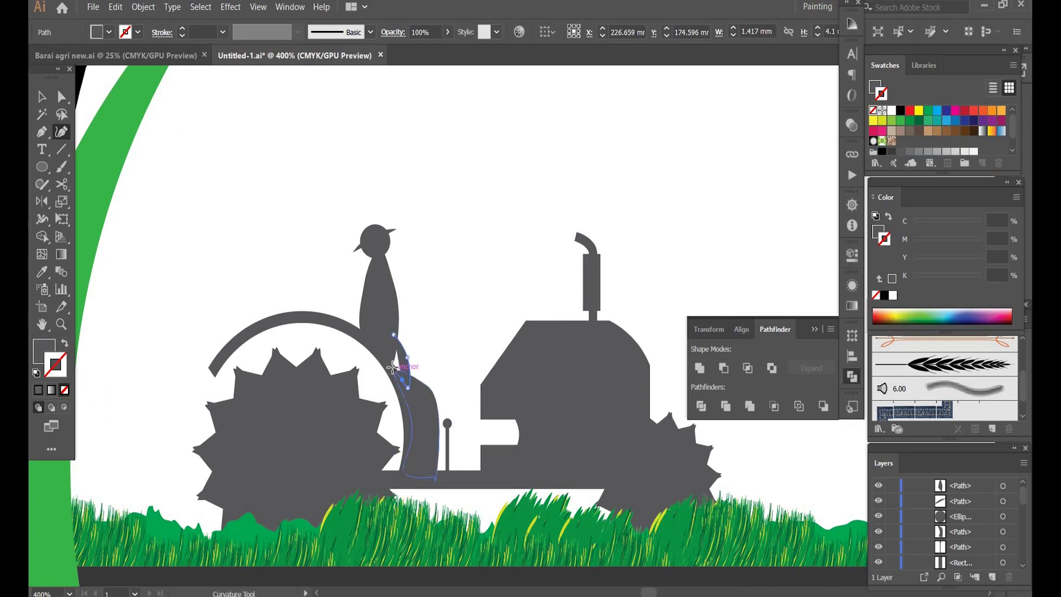
{"action": "left_click", "coordinate": [390, 366]}
{"action": "left_click", "coordinate": [393, 335]}
{"action": "key", "text": "v"}
{"action": "left_click", "coordinate": [443, 300]}
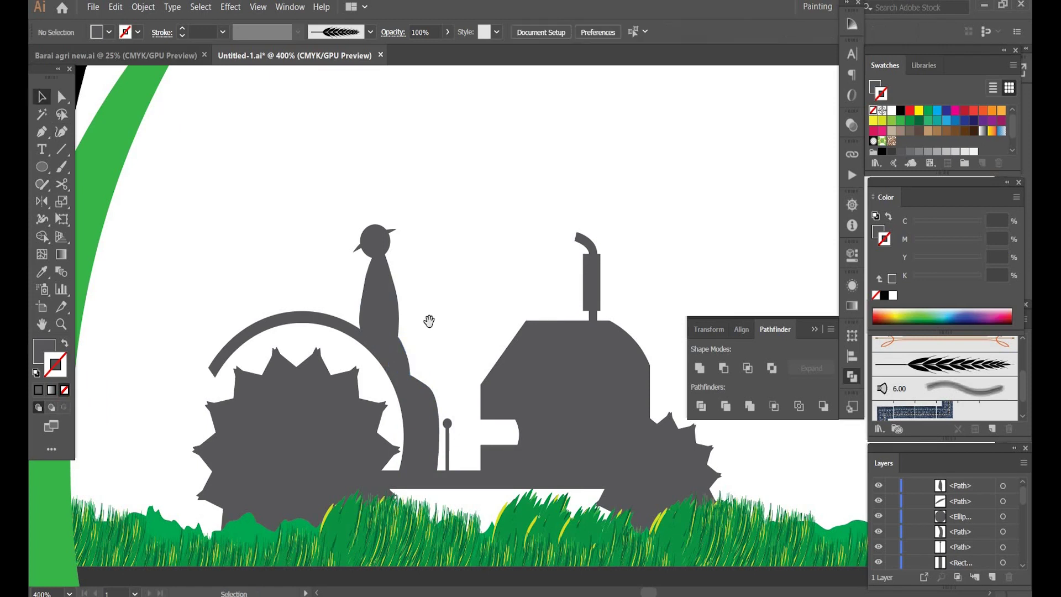
- Rotate the torso slightly clockwise, and shift the head and hat brim right onto its neck with a slight tilt
{"action": "key", "text": "space"}
{"action": "left_click_drag", "start_coordinate": [426, 316], "coordinate": [403, 336]}
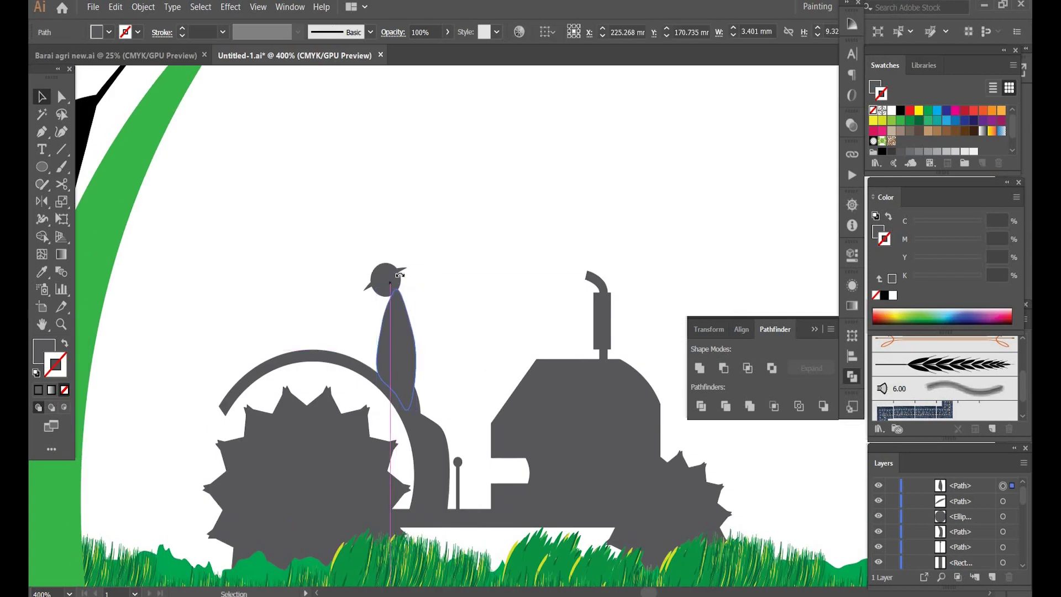
{"action": "left_click", "coordinate": [439, 257]}
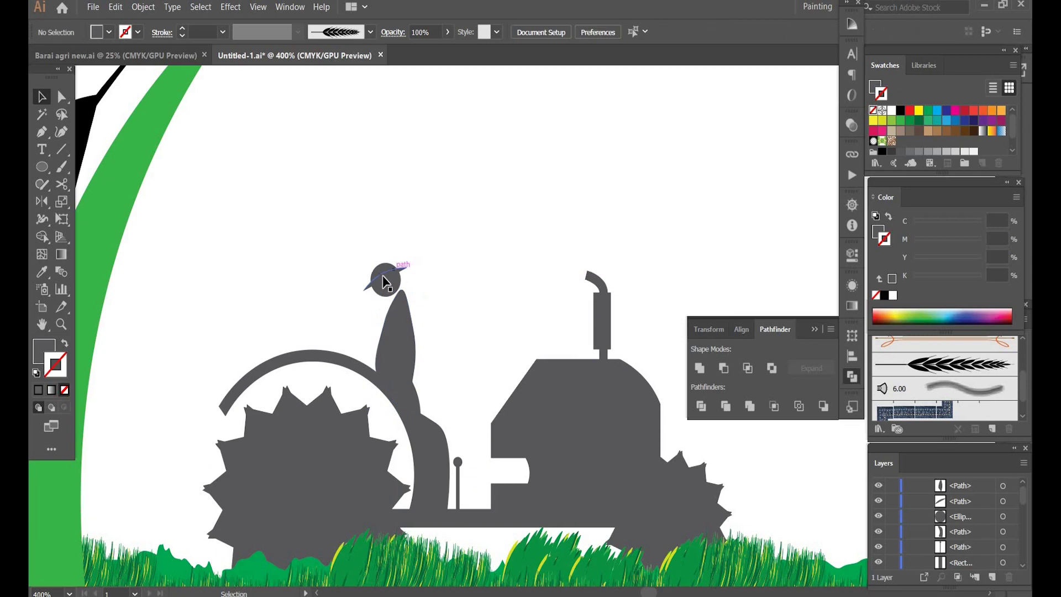
{"action": "left_click", "coordinate": [388, 285]}
{"action": "mouse_move", "coordinate": [390, 288]}
{"action": "left_mouse_down"}
{"action": "mouse_move", "coordinate": [406, 292]}
{"action": "mouse_move", "coordinate": [406, 277]}
{"action": "mouse_move", "coordinate": [408, 291]}
{"action": "left_mouse_up"}
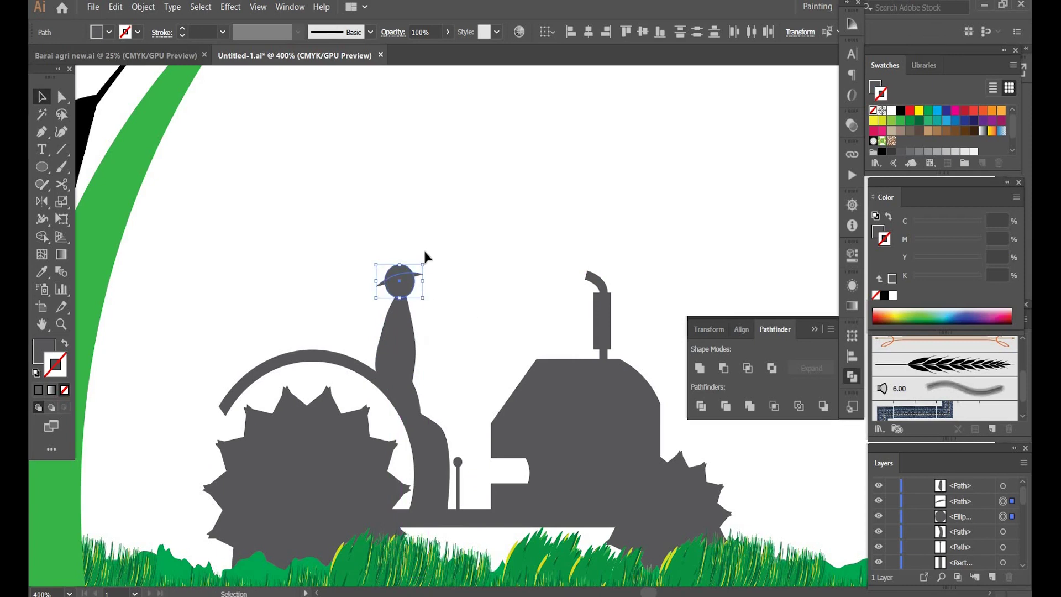
{"action": "left_click", "coordinate": [423, 247]}
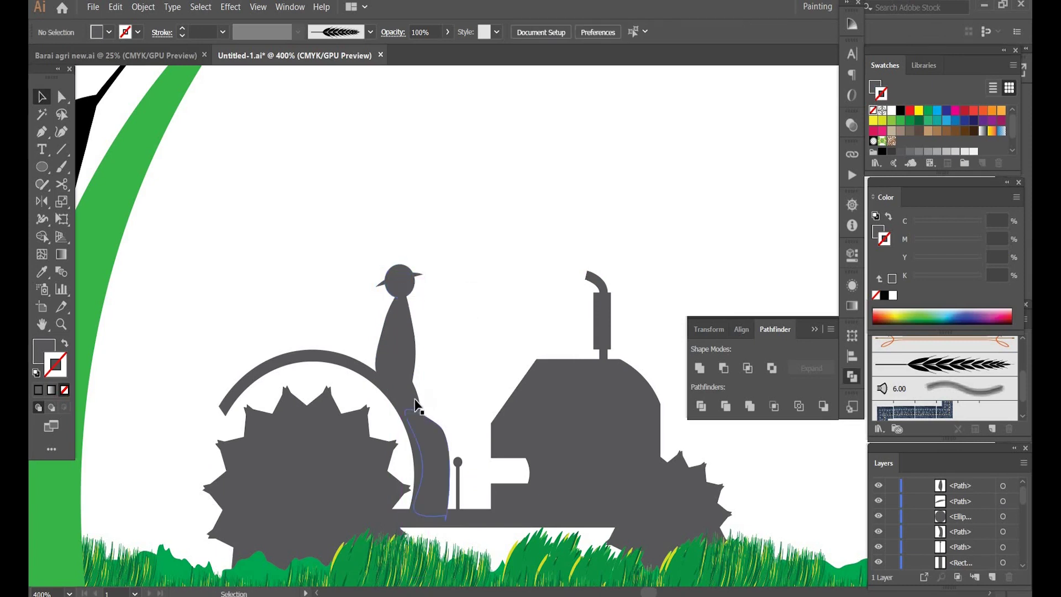
- Move the torso and hip shape together 0.73 mm right and 0.69 mm down onto the seat
{"action": "left_click", "coordinate": [417, 381]}
{"action": "left_click", "coordinate": [407, 356]}
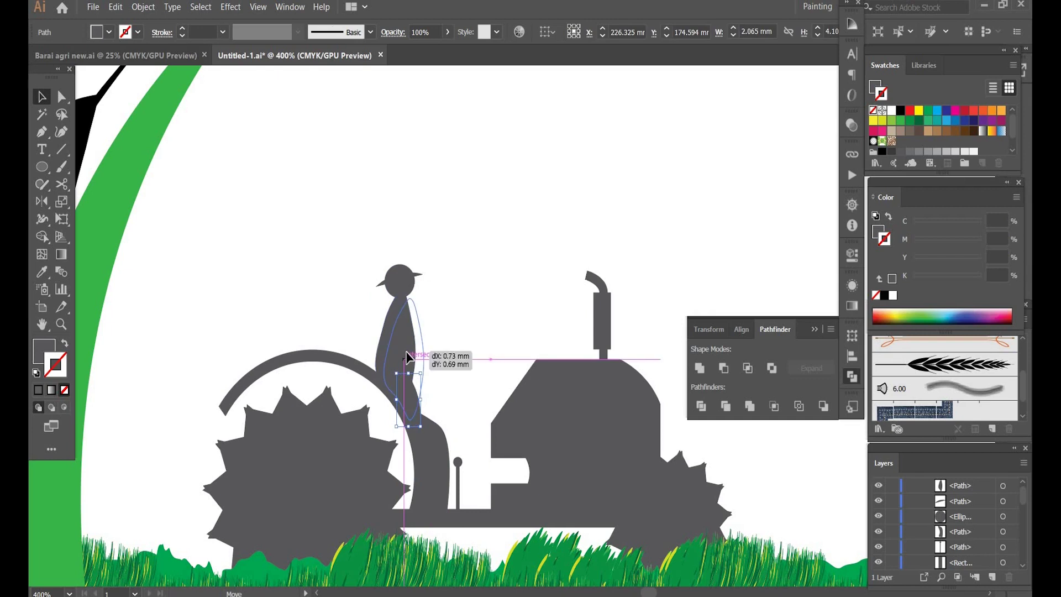
{"action": "left_click", "coordinate": [456, 378]}
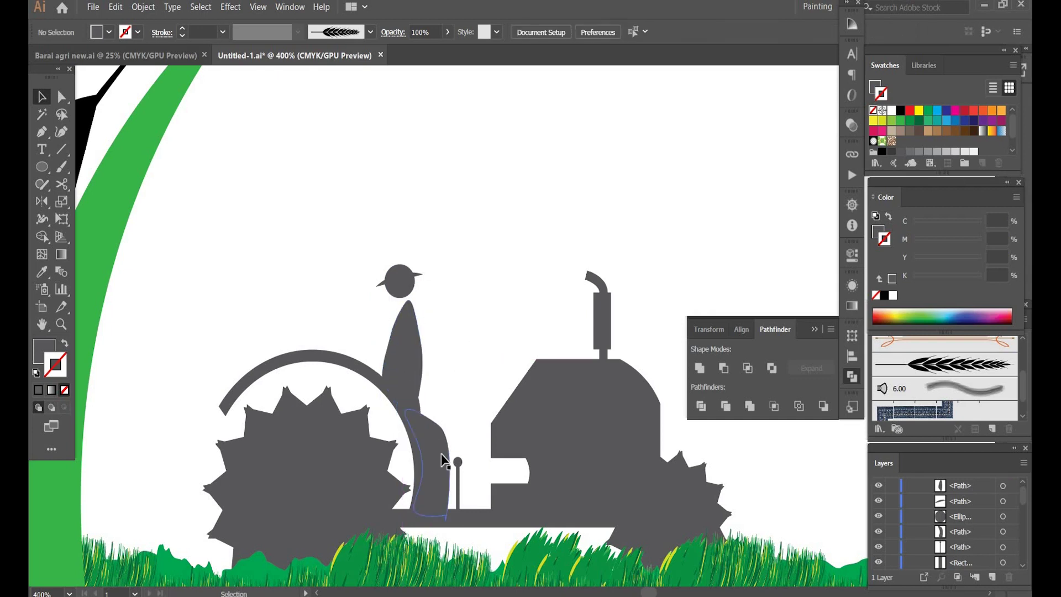
{"action": "left_click", "coordinate": [402, 293]}
{"action": "left_click", "coordinate": [407, 292], "text": "shift"}
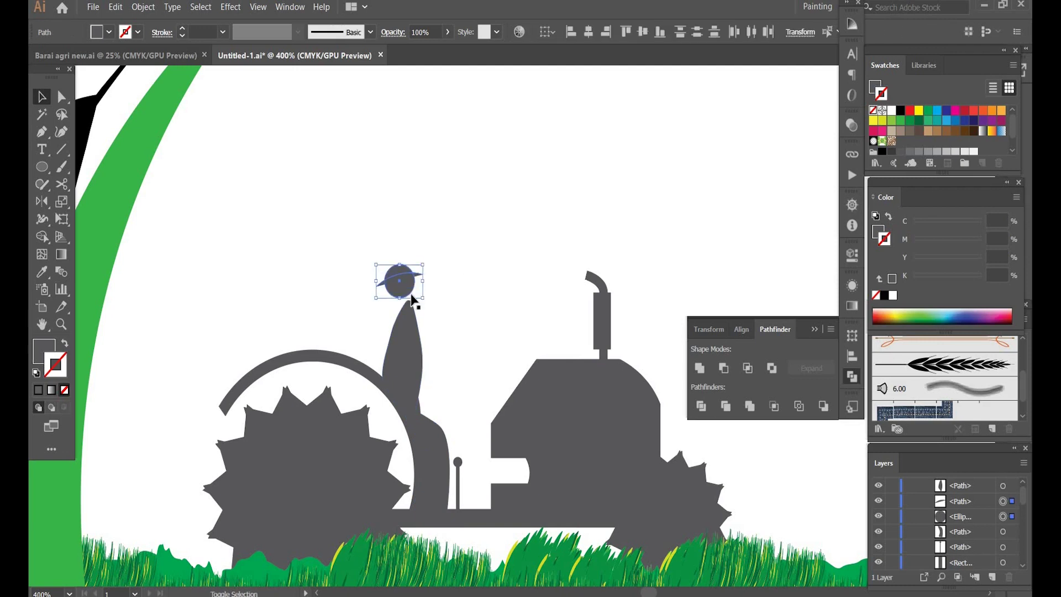
{"action": "left_click", "coordinate": [406, 292], "text": "shift"}
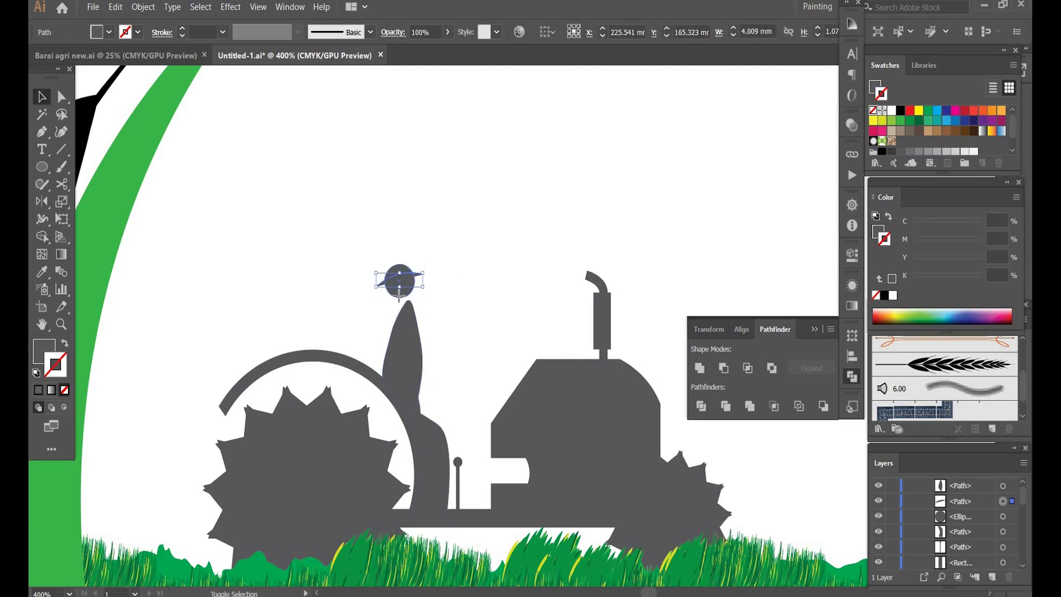
{"action": "left_click", "coordinate": [399, 294], "text": "shift"}
{"action": "left_click", "coordinate": [409, 220]}
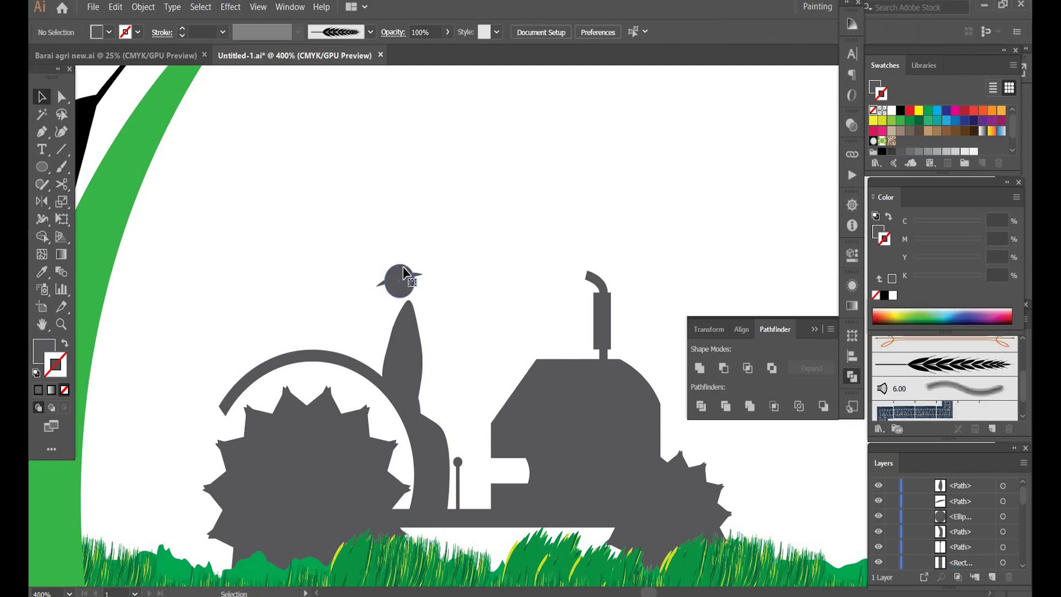
- Select the head circle and hat brim together and move them down and right onto the driver's neck
{"action": "left_click", "coordinate": [406, 272]}
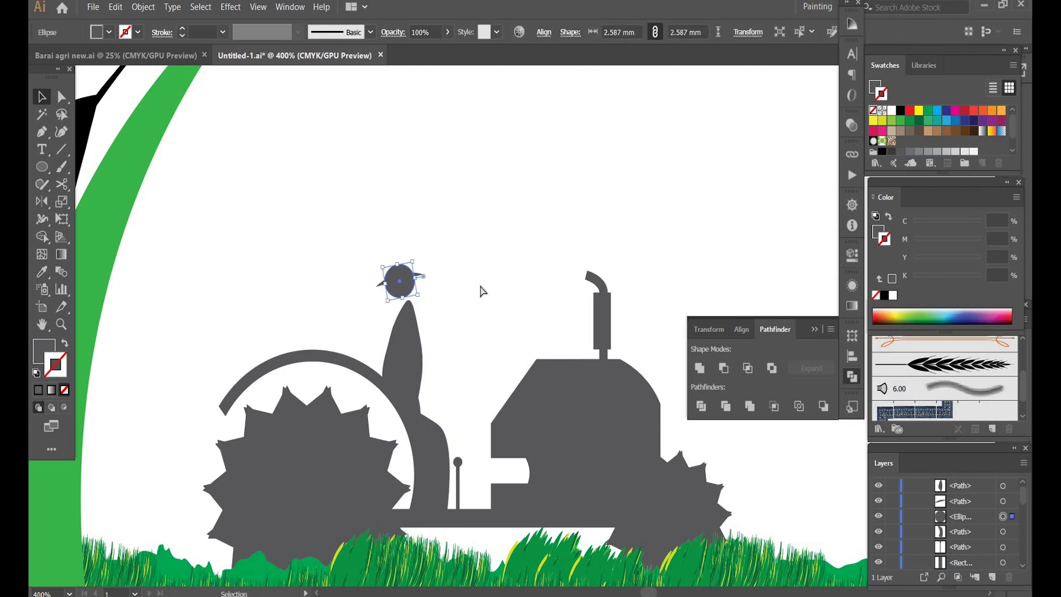
{"action": "key", "text": "ctrl+equal"}
{"action": "key", "text": "ctrl+equal"}
{"action": "key", "text": "ctrl+equal"}
{"action": "key", "text": "ctrl+equal"}
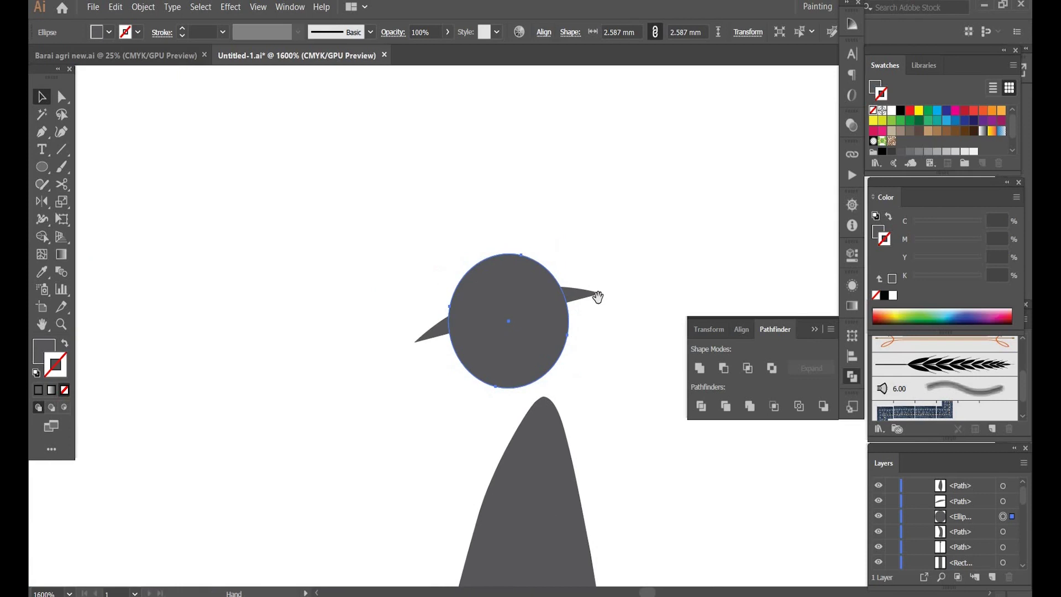
{"action": "key", "text": "v"}
{"action": "left_click", "coordinate": [574, 292], "text": "shift"}
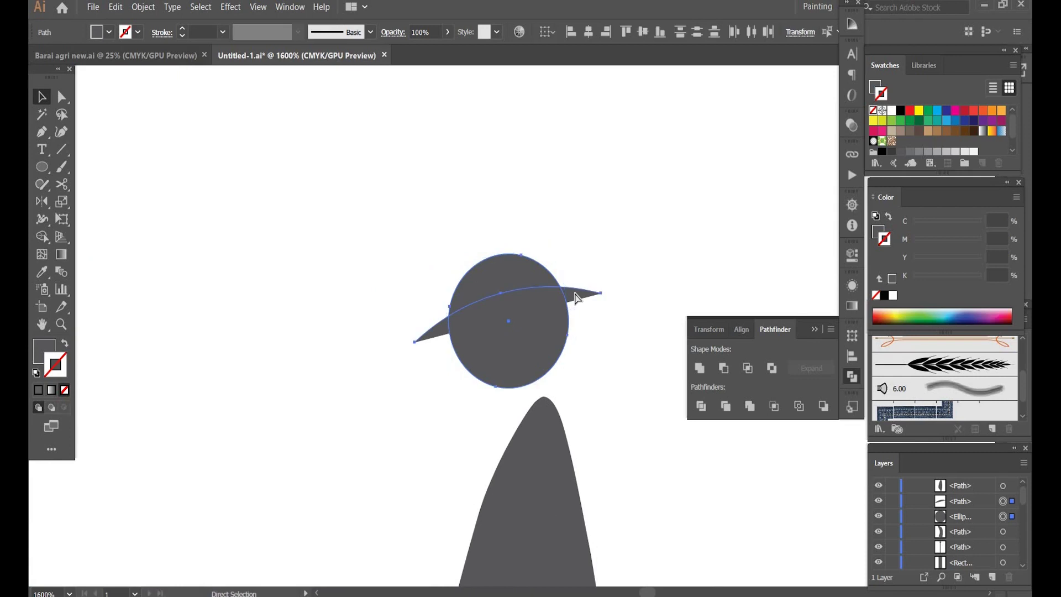
{"action": "key", "text": "ctrl+minus"}
{"action": "key", "text": "ctrl+minus"}
{"action": "key", "text": "ctrl+minus"}
{"action": "key", "text": "ctrl+minus"}
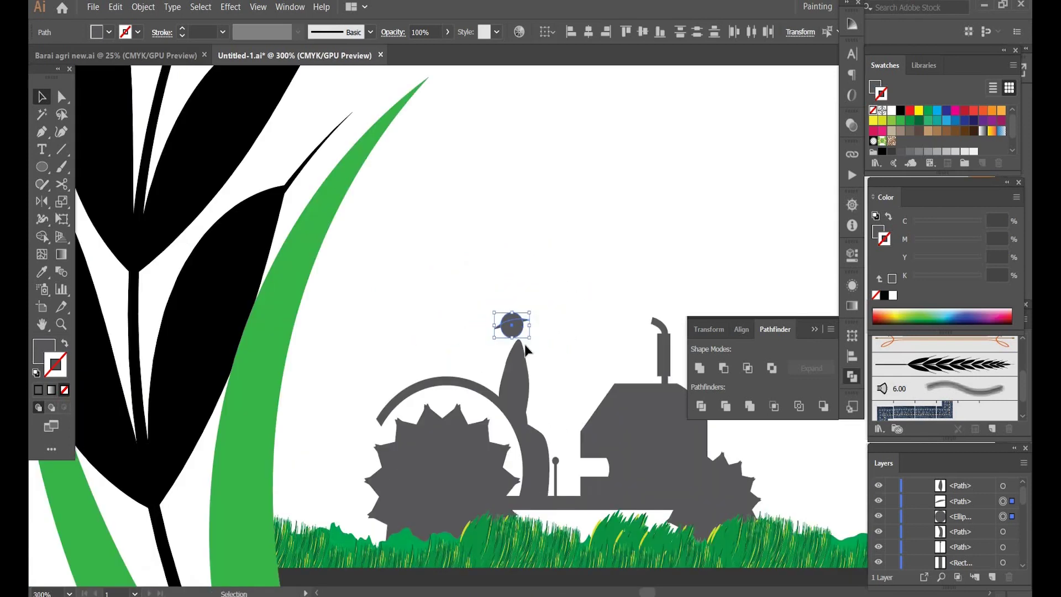
{"action": "left_click_drag", "start_coordinate": [517, 324], "coordinate": [459, 368]}
{"action": "left_click", "coordinate": [573, 357]}
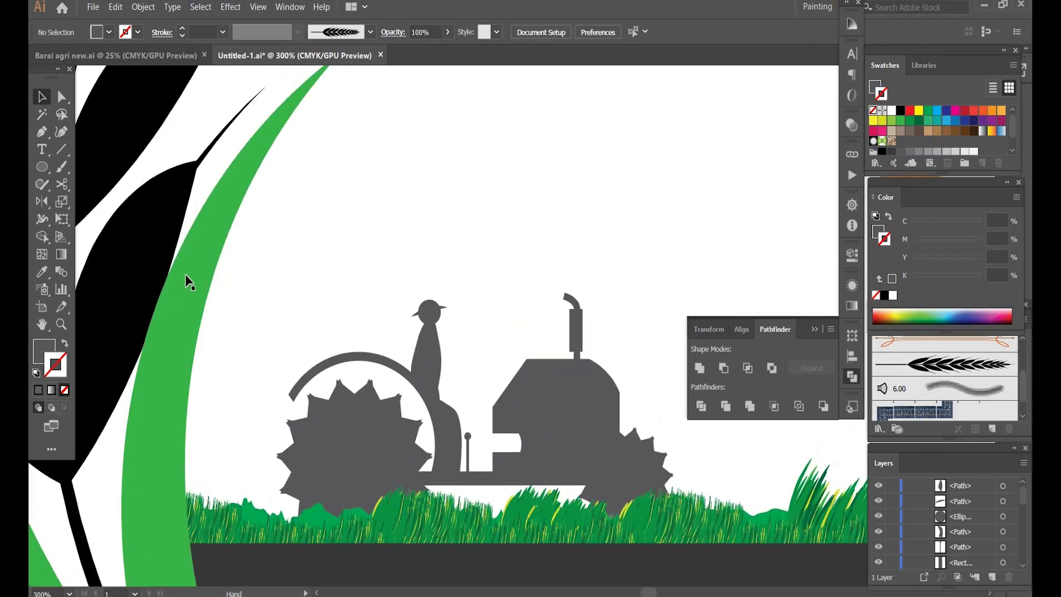
- Draw the driver's bent arm as an open Pen path about 5.4 mm wide and 5 mm tall, from shoulder through elbow toward the hood
{"action": "left_click", "coordinate": [44, 133]}
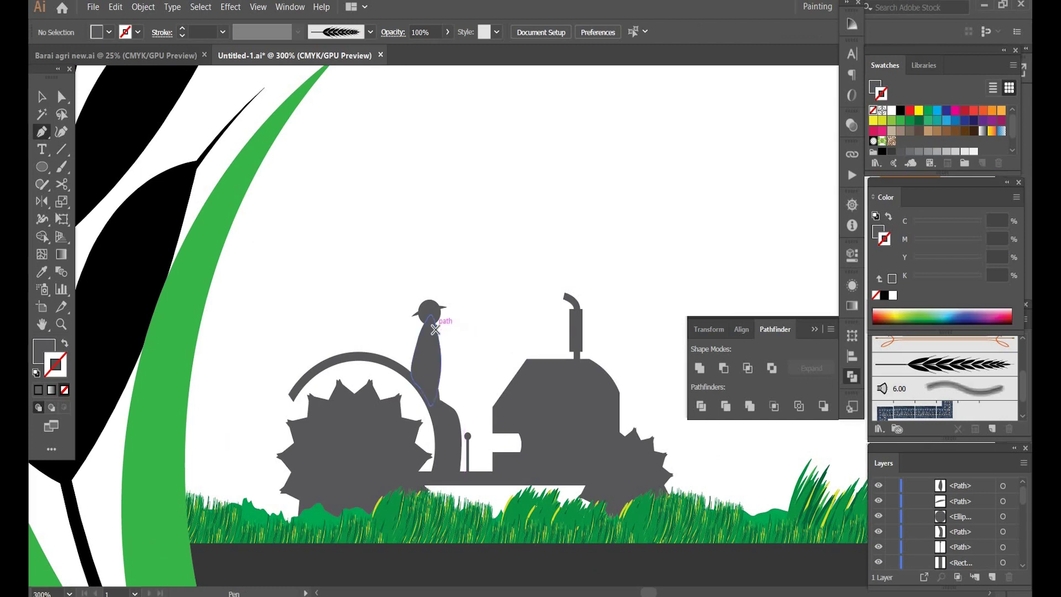
{"action": "left_click", "coordinate": [436, 329]}
{"action": "left_click", "coordinate": [449, 359]}
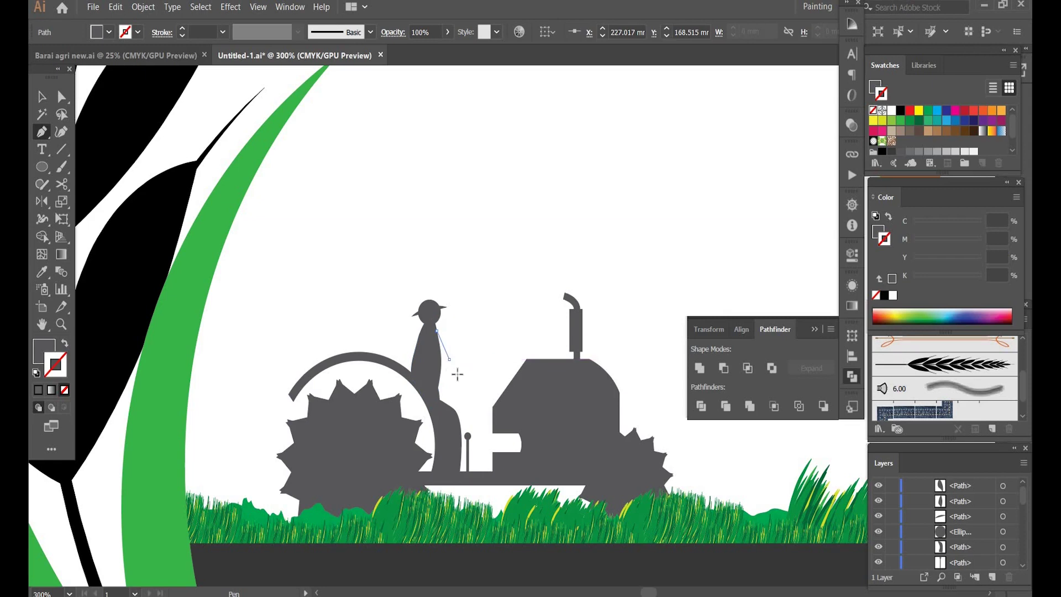
{"action": "left_click", "coordinate": [479, 385]}
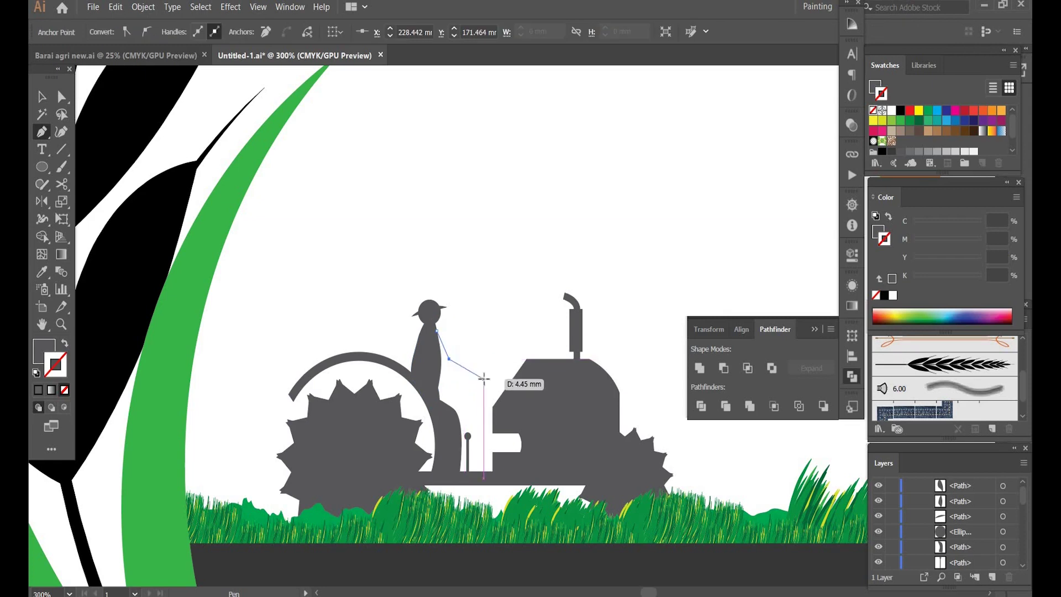
{"action": "left_click", "coordinate": [484, 379]}
{"action": "key", "text": "v"}
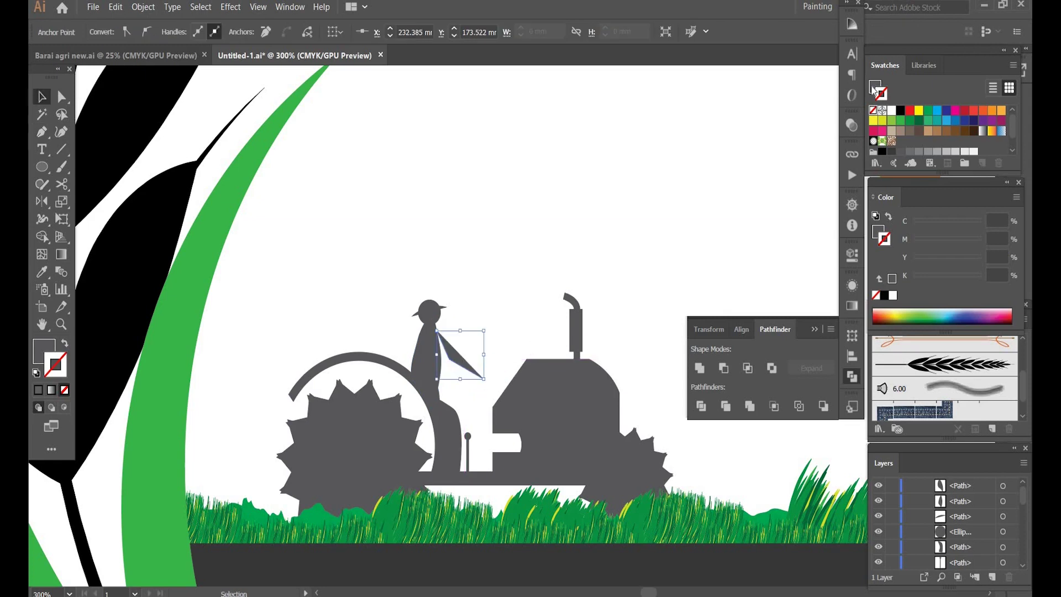
- Give the arm no fill and a 3 px stroke in 80% black, and nudge it down and left into the torso
{"action": "left_click", "coordinate": [874, 88]}
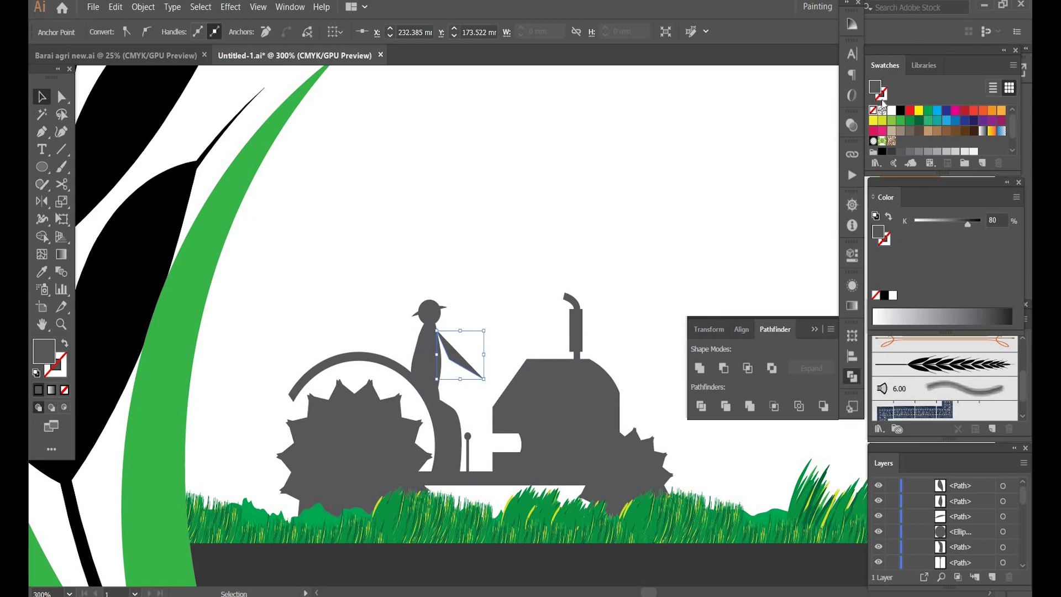
{"action": "key", "text": "slash"}
{"action": "left_click", "coordinate": [894, 150]}
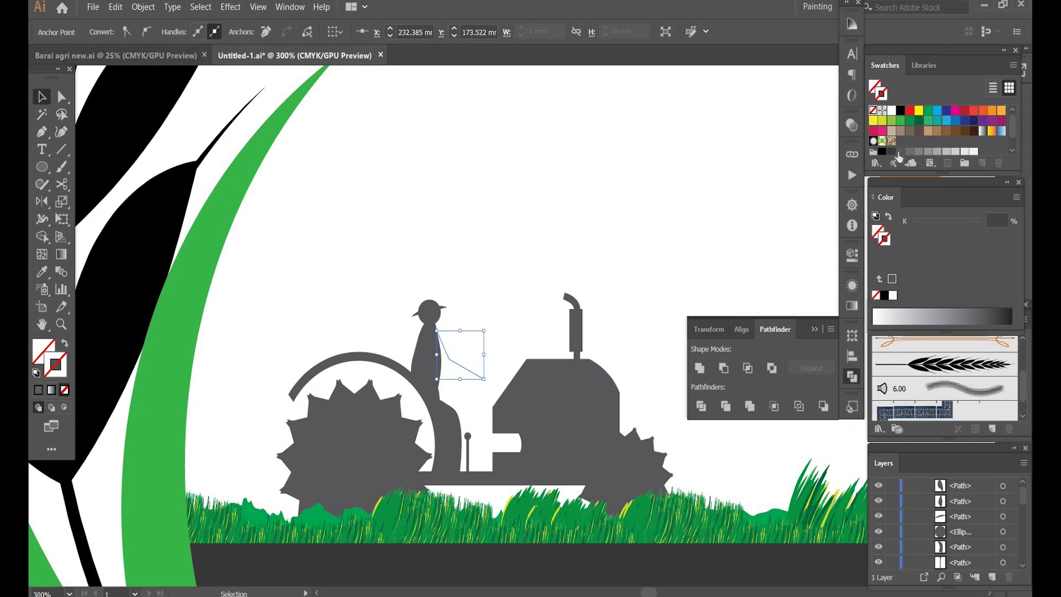
{"action": "key", "text": "x"}
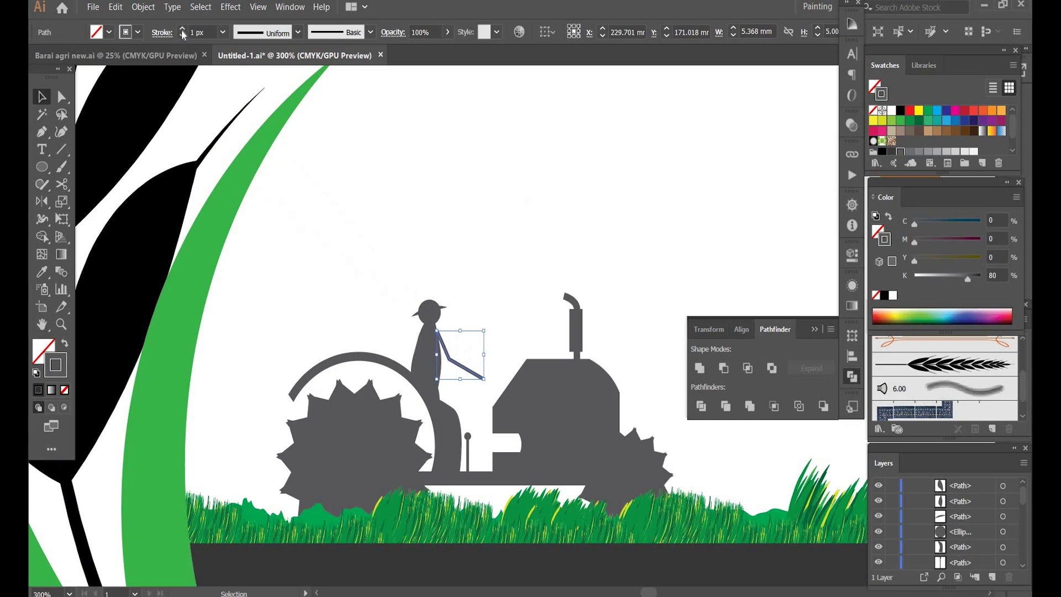
{"action": "left_click", "coordinate": [182, 31]}
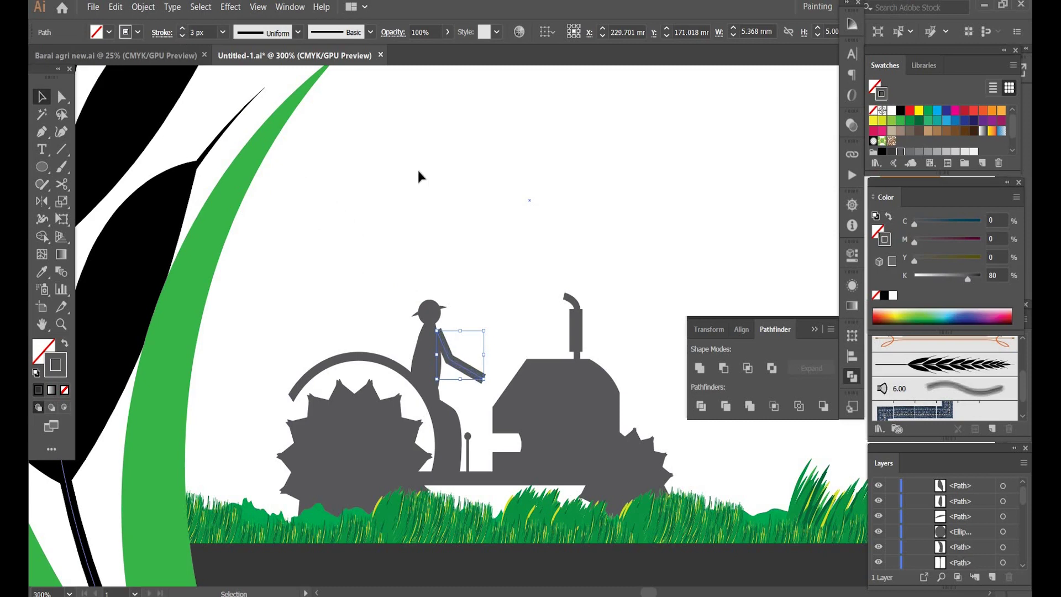
{"action": "left_click", "coordinate": [183, 29]}
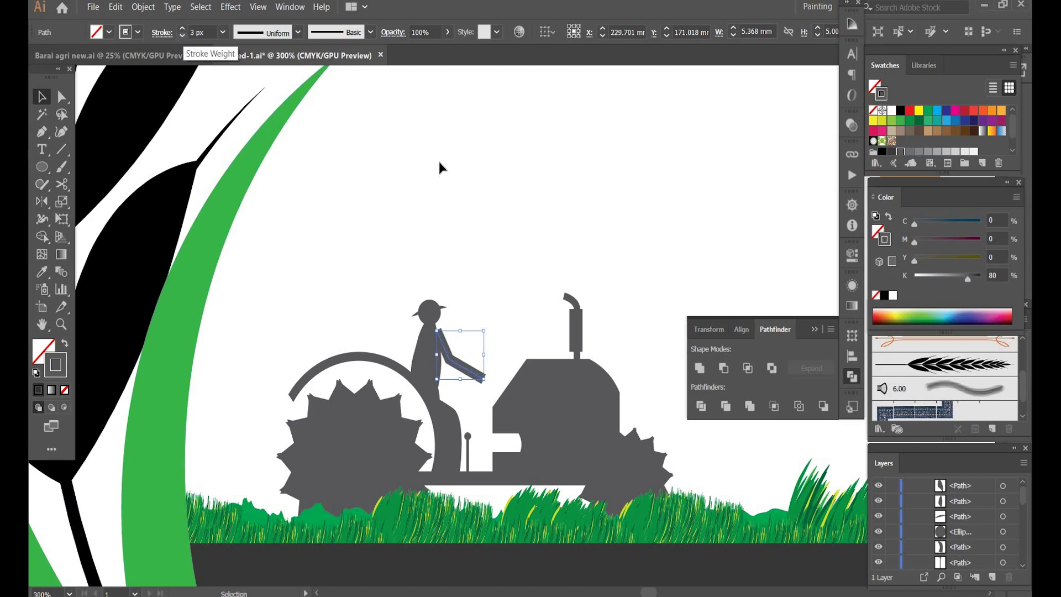
{"action": "left_click", "coordinate": [480, 196]}
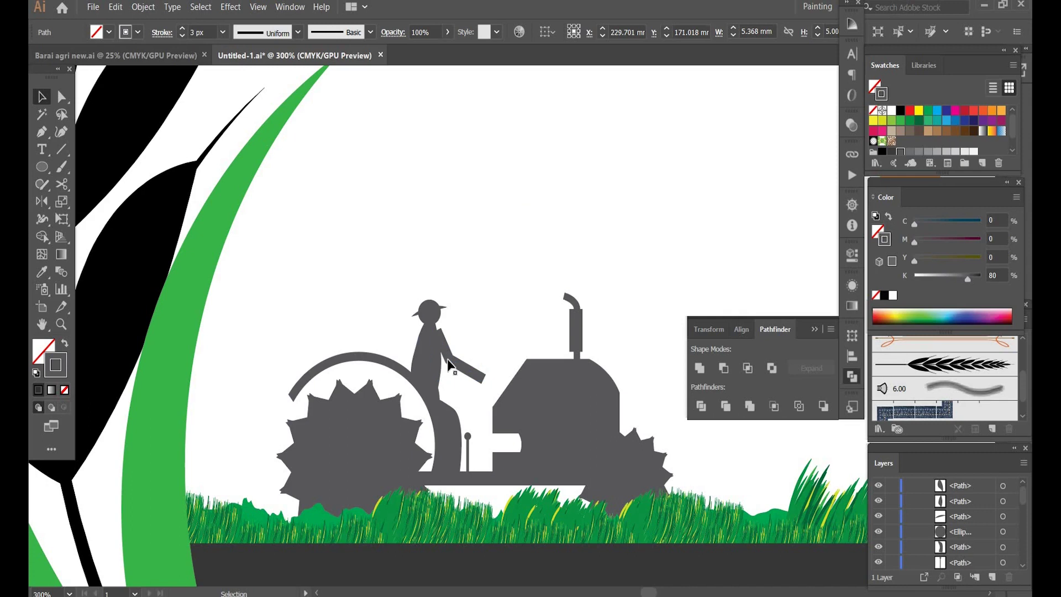
{"action": "left_click_drag", "start_coordinate": [449, 360], "coordinate": [448, 369]}
{"action": "left_click", "coordinate": [498, 300]}
- Draw a straight steering column about 6 mm long with the Pen tool, slanting from inside the hood up toward the driver
{"action": "left_click_drag", "start_coordinate": [495, 401], "coordinate": [488, 431]}
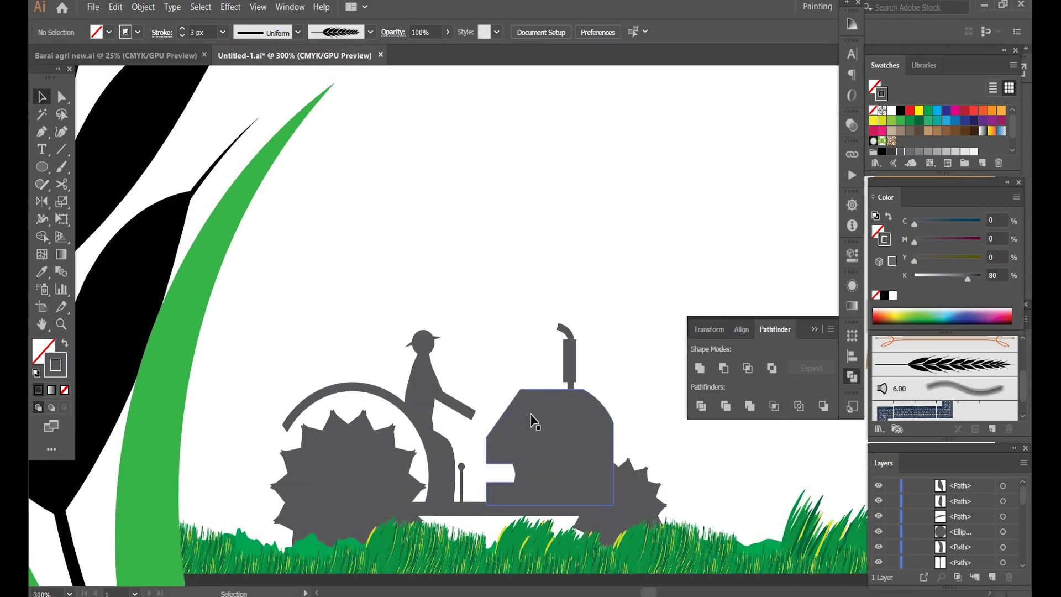
{"action": "key", "text": "p"}
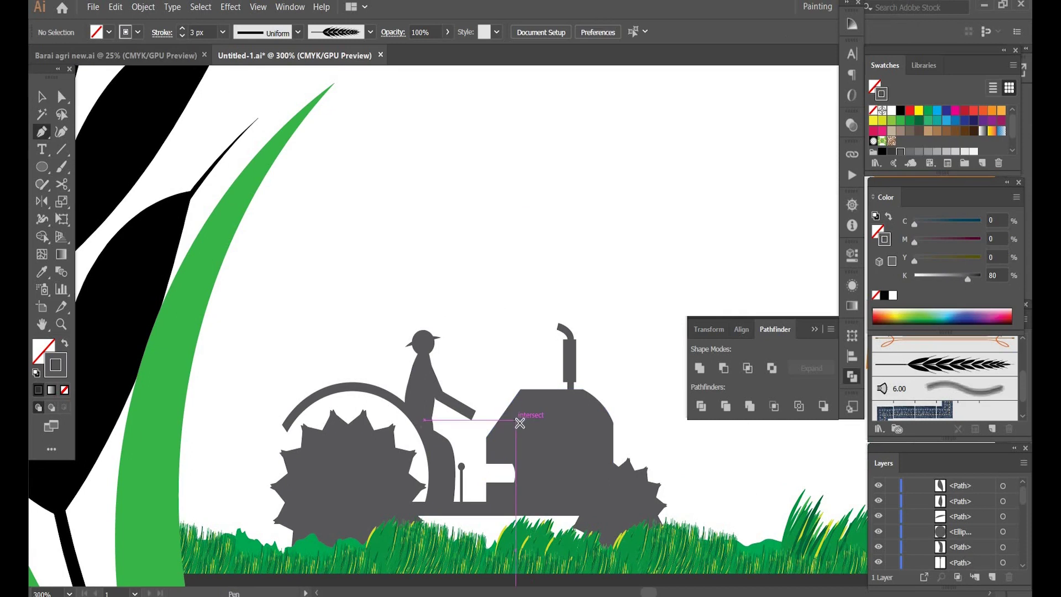
{"action": "left_click", "coordinate": [520, 423]}
{"action": "left_click", "coordinate": [482, 388]}
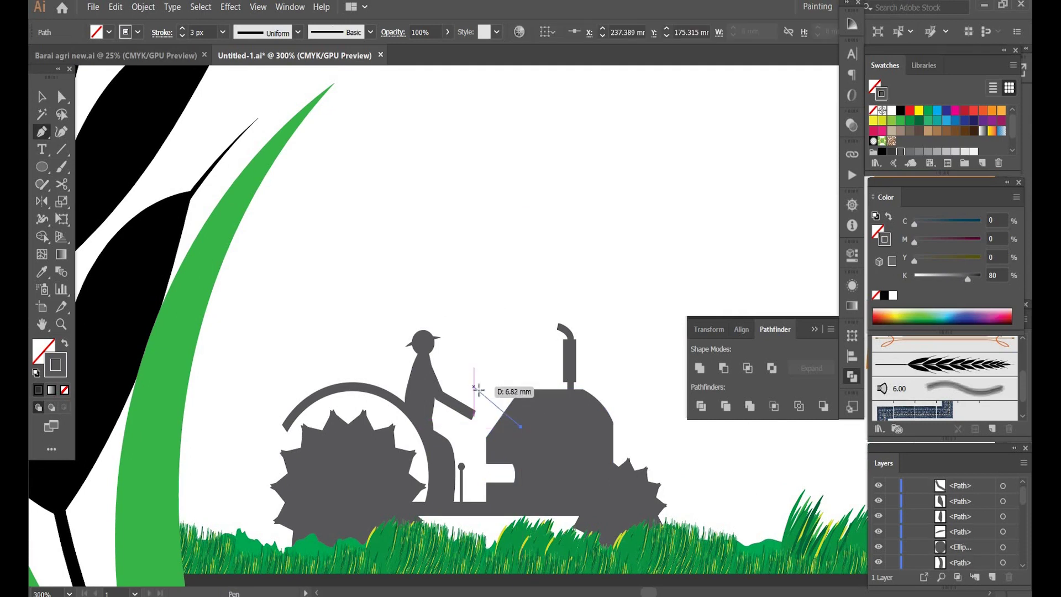
{"action": "left_click", "coordinate": [482, 388]}
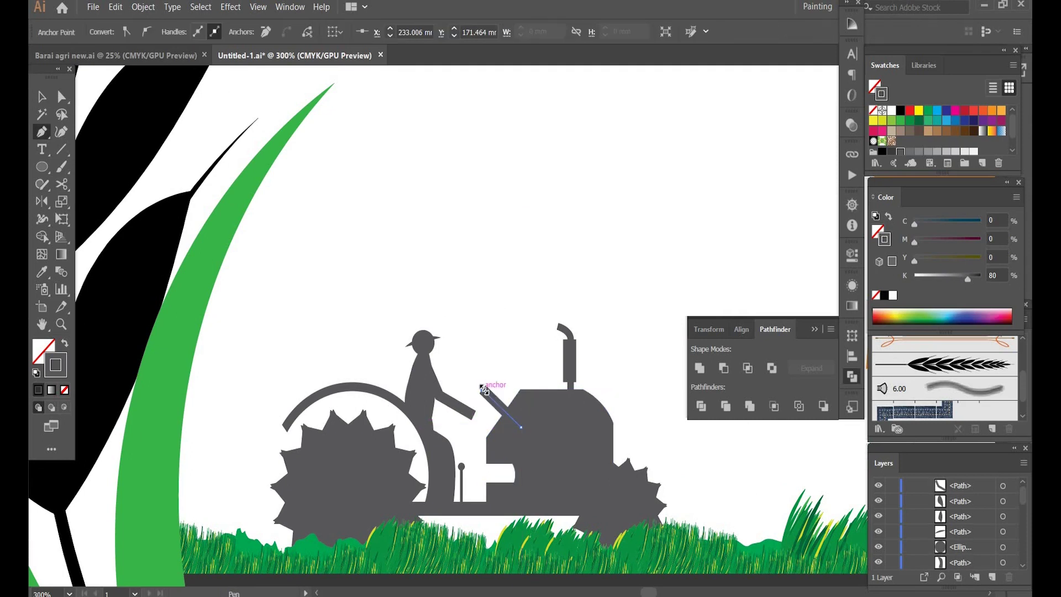
{"action": "key", "text": "v"}
{"action": "left_click", "coordinate": [514, 349]}
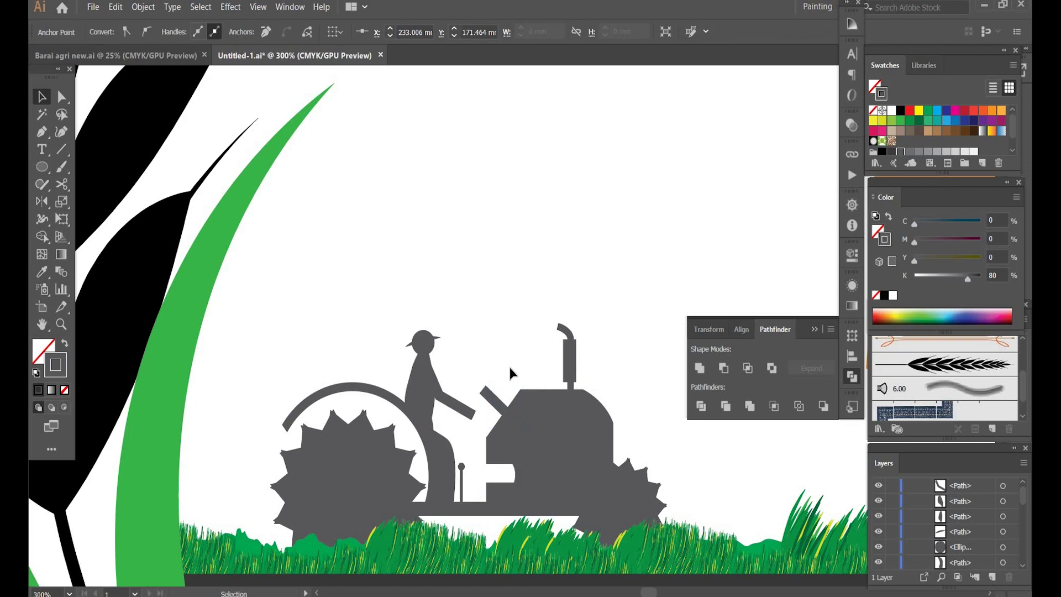
- Reduce the steering column's stroke to 2 px and move it slightly up and left, out of the hood
{"action": "left_click", "coordinate": [498, 403]}
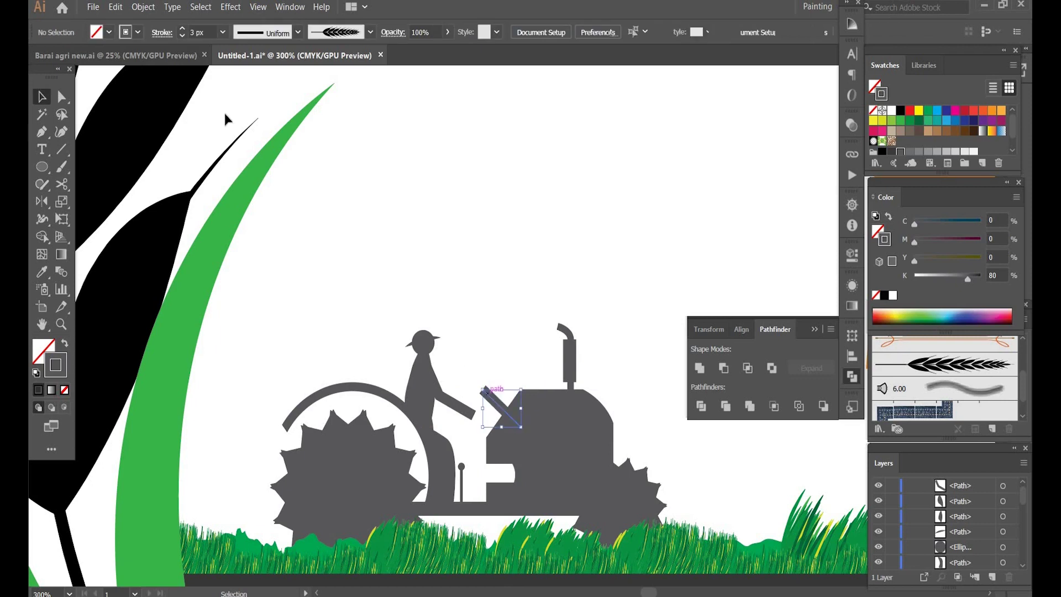
{"action": "left_click", "coordinate": [181, 37]}
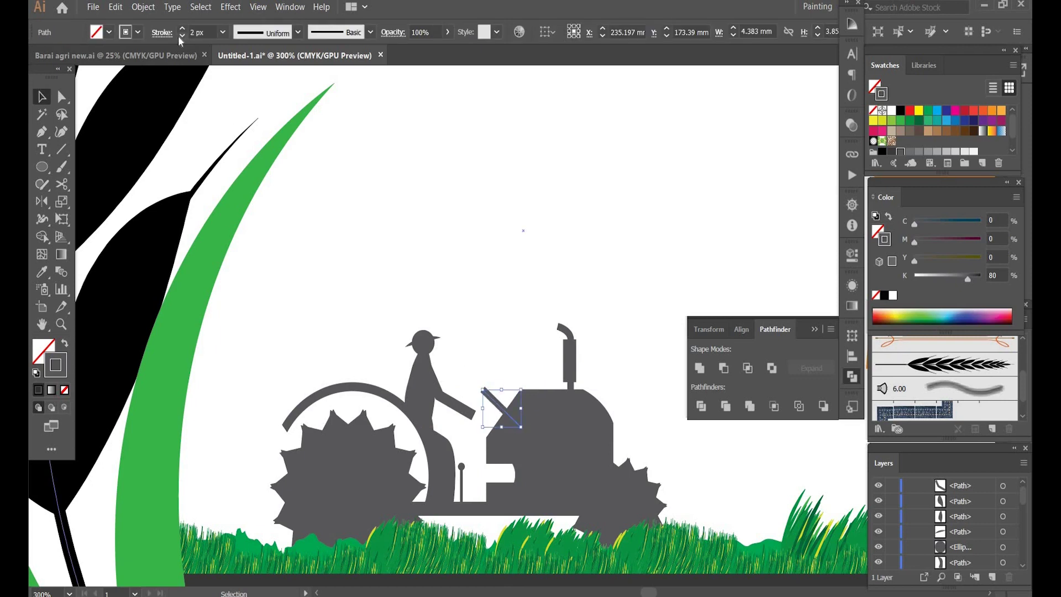
{"action": "left_click", "coordinate": [372, 138]}
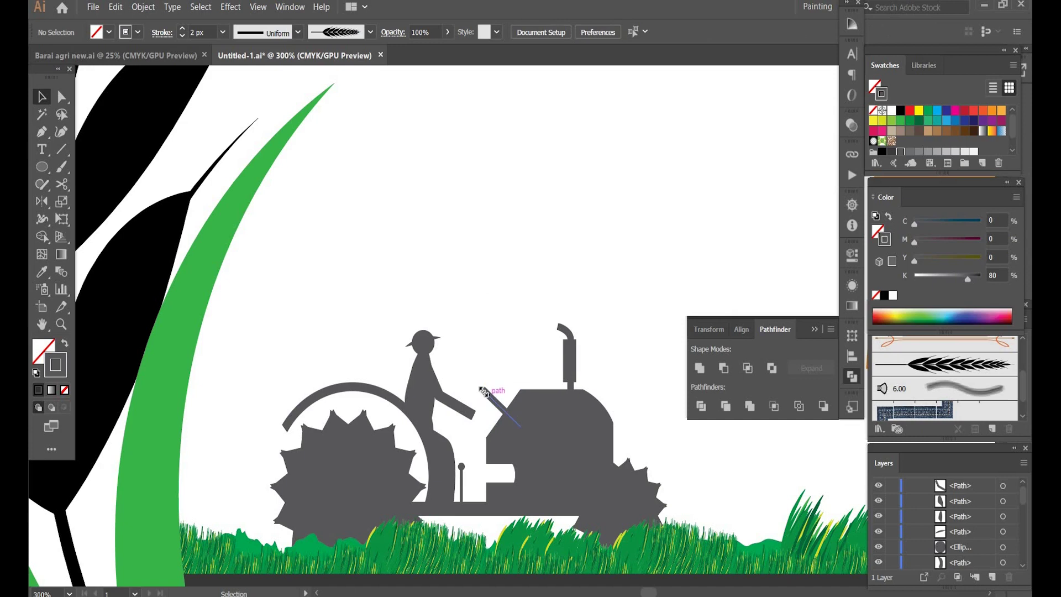
{"action": "left_click_drag", "start_coordinate": [484, 391], "coordinate": [473, 382]}
{"action": "left_click", "coordinate": [492, 359]}
- Draw the steering wheel as a slanted Pen line about 4.3 mm long across the column's upper end, and nudge it right
{"action": "key", "text": "p"}
{"action": "left_click", "coordinate": [485, 367]}
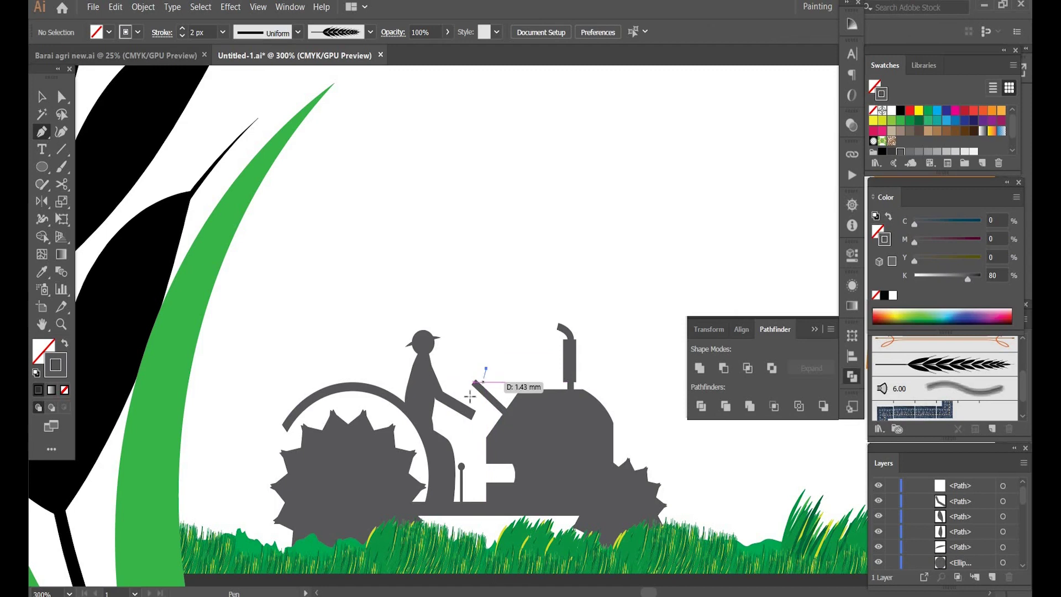
{"action": "left_click", "coordinate": [467, 399]}
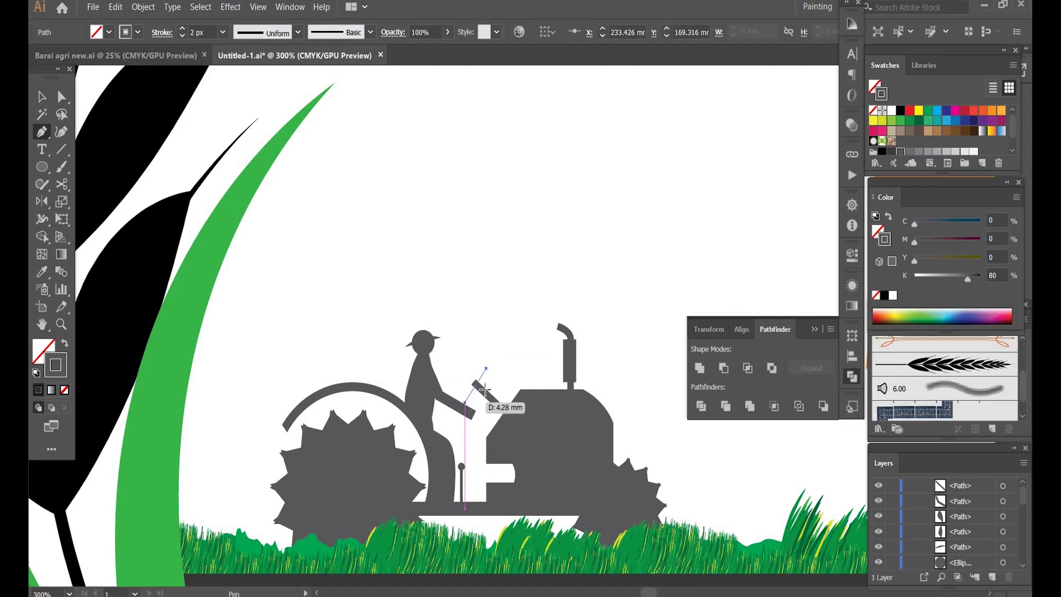
{"action": "left_click", "coordinate": [484, 381]}
{"action": "key", "text": "v"}
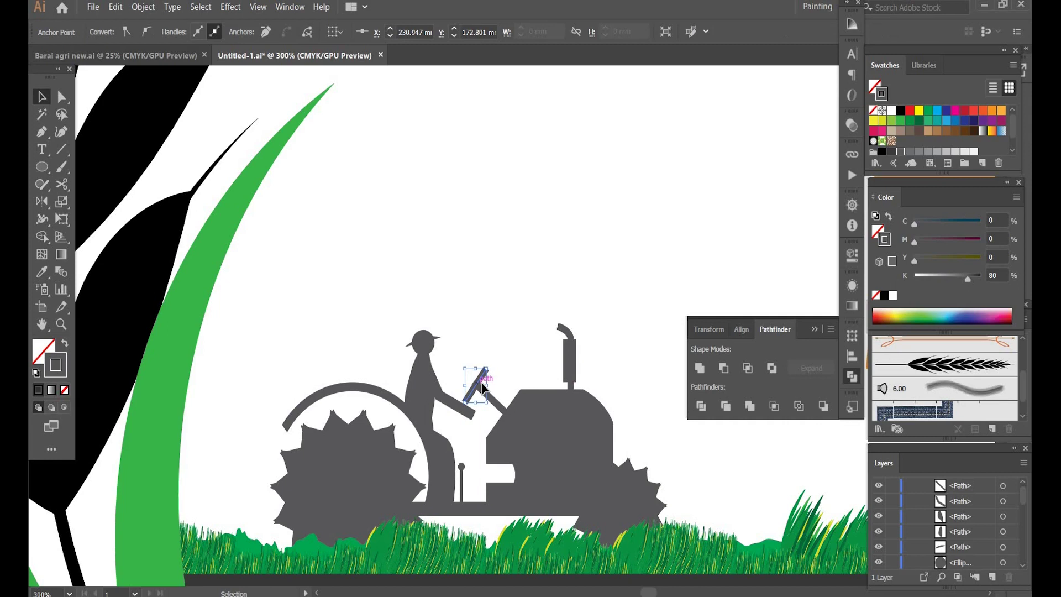
{"action": "left_click_drag", "start_coordinate": [481, 382], "coordinate": [486, 381]}
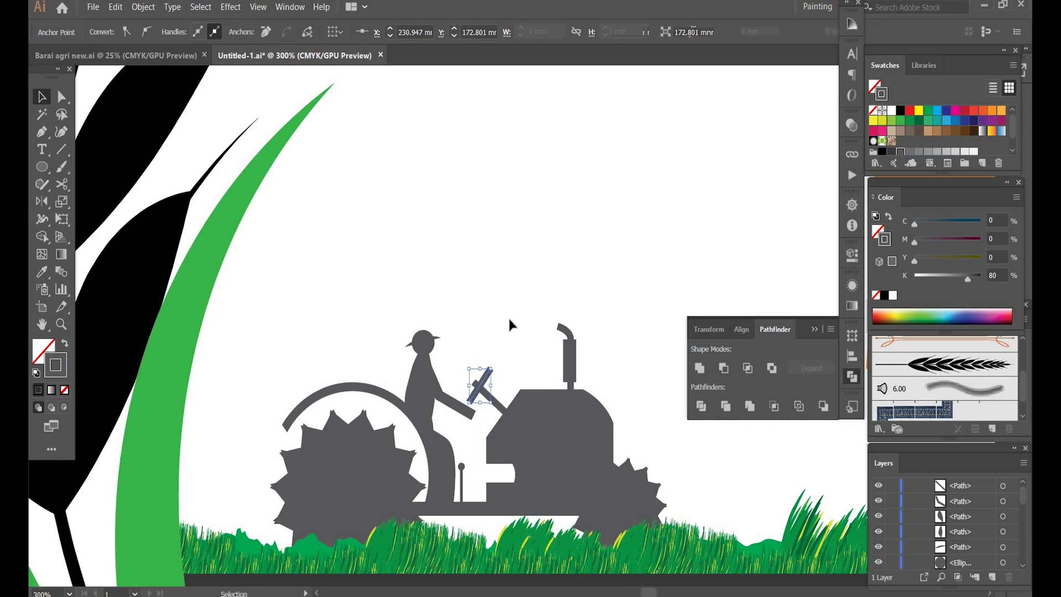
{"action": "key", "text": "a"}
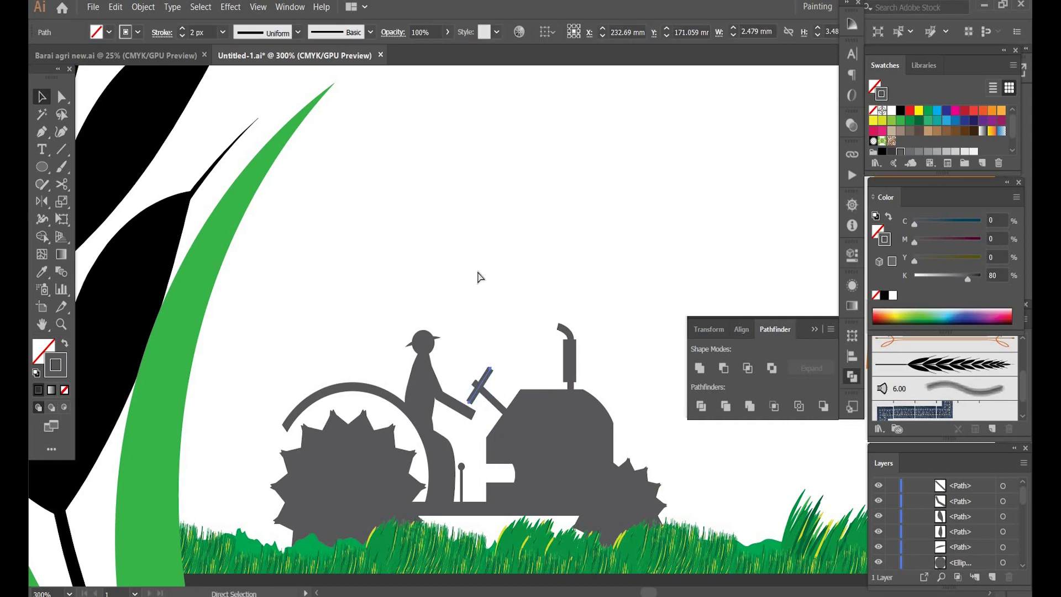
- Examine the tractor silhouette against the whole logo and up close with all its parts selected
{"action": "key", "text": "ctrl+minus"}
{"action": "key", "text": "ctrl+minus"}
{"action": "key", "text": "ctrl+minus"}
{"action": "key", "text": "ctrl+minus"}
{"action": "key", "text": "ctrl+minus"}
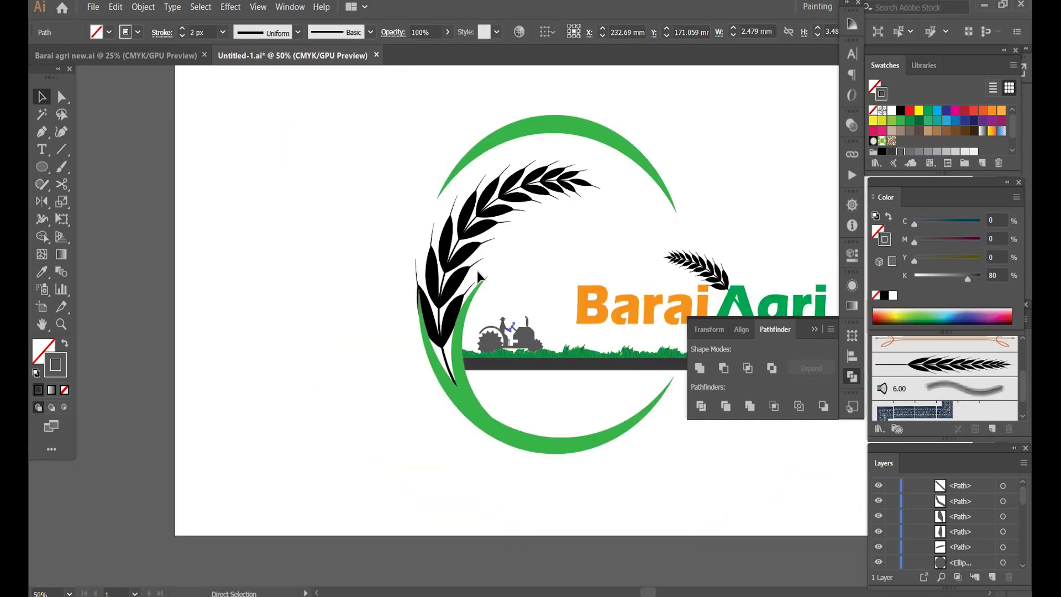
{"action": "key", "text": "a"}
{"action": "key", "text": "ctrl+plus"}
{"action": "key", "text": "ctrl+plus"}
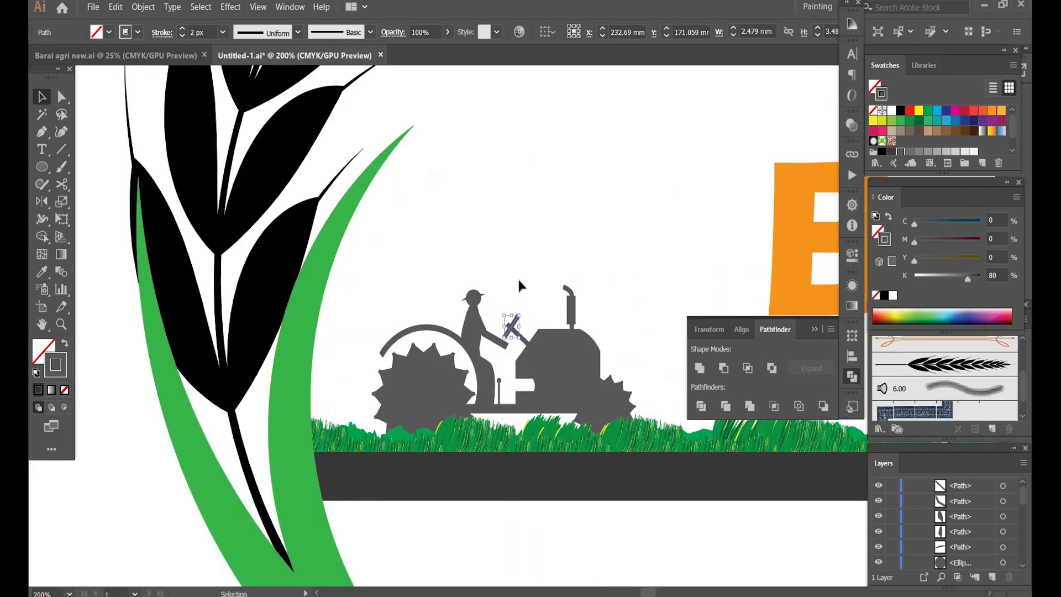
{"action": "left_click", "coordinate": [466, 326], "text": "shift"}
{"action": "left_click_drag", "start_coordinate": [401, 265], "coordinate": [633, 412]}
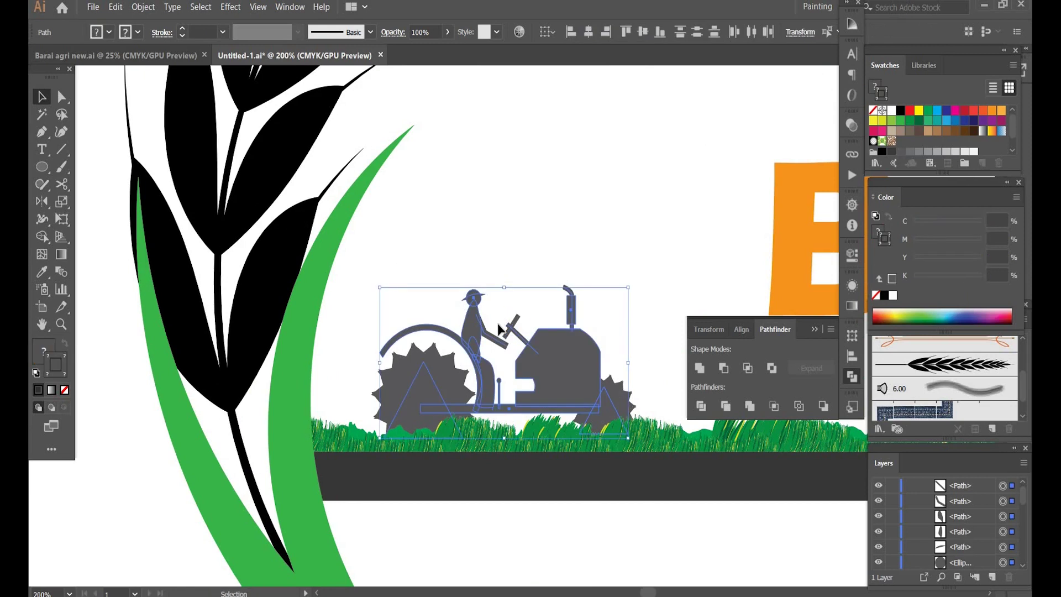
- Fine-tune the steering wheel's position so it sits on the column's end beside the driver's hand
{"action": "left_click", "coordinate": [515, 319]}
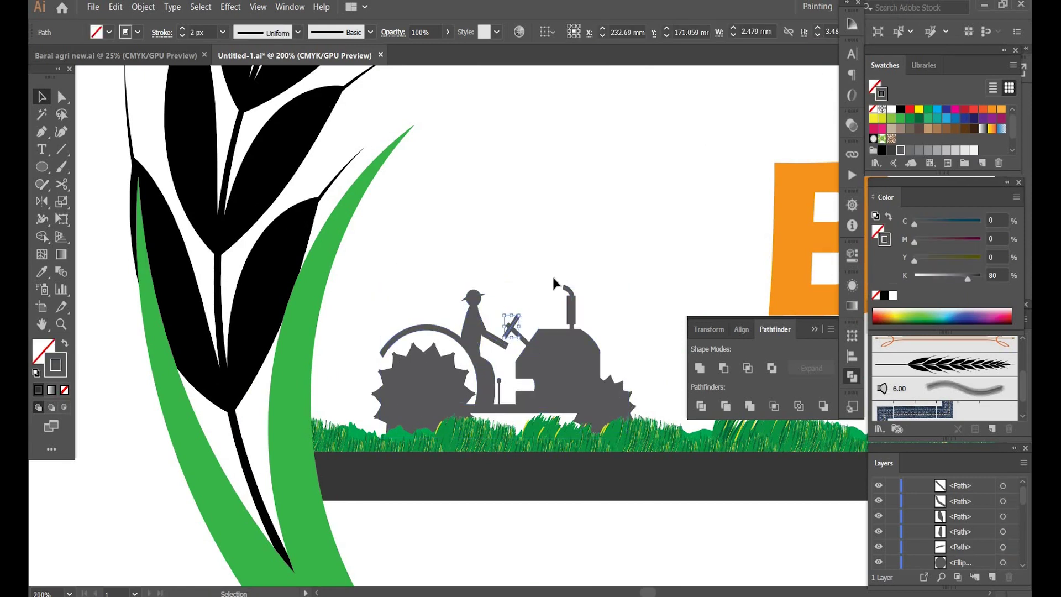
{"action": "key", "text": "a"}
{"action": "left_click", "coordinate": [527, 306]}
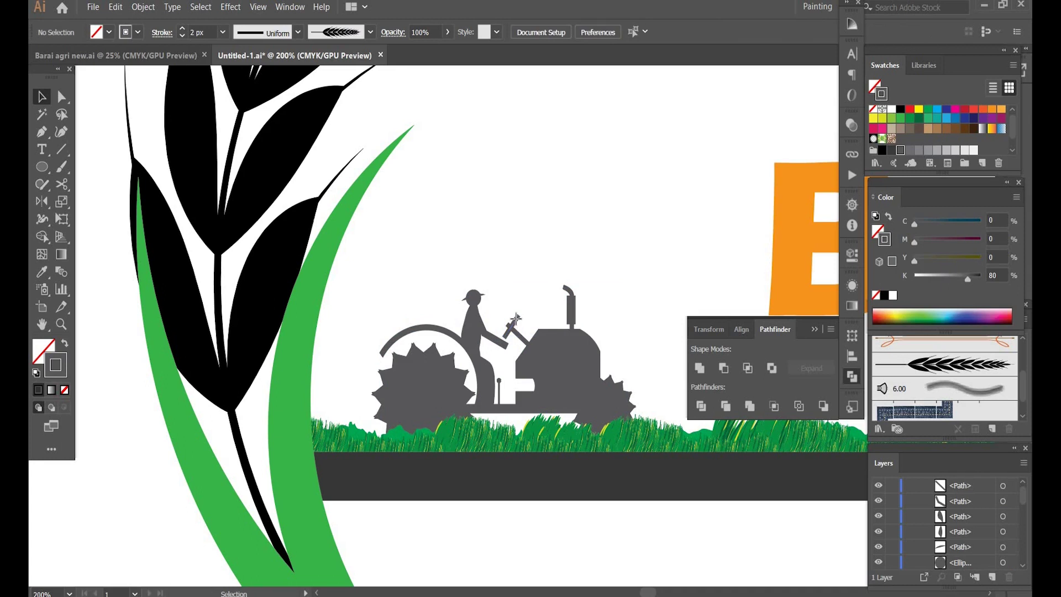
{"action": "left_click_drag", "start_coordinate": [515, 322], "coordinate": [513, 324]}
{"action": "left_click", "coordinate": [525, 293]}
{"action": "left_click", "coordinate": [515, 317]}
{"action": "left_click_drag", "start_coordinate": [514, 317], "coordinate": [527, 322]}
- Try to combine all tractor parts with the Pathfinder's Merge and enlarge the result, and undo both
{"action": "left_click_drag", "start_coordinate": [400, 267], "coordinate": [623, 415]}
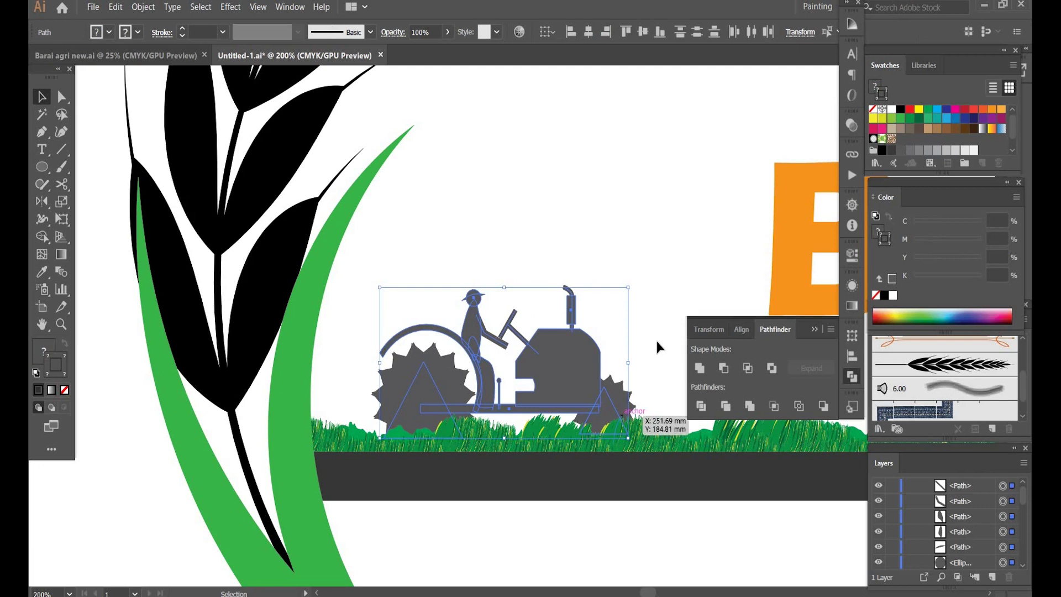
{"action": "left_click", "coordinate": [749, 407]}
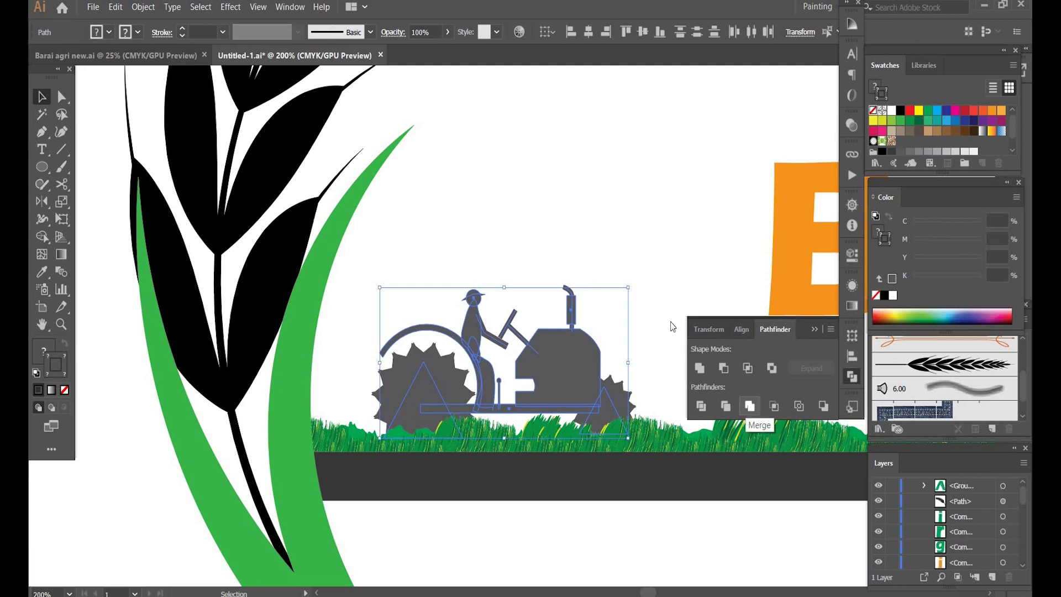
{"action": "left_click", "coordinate": [596, 206]}
{"action": "left_click", "coordinate": [590, 381]}
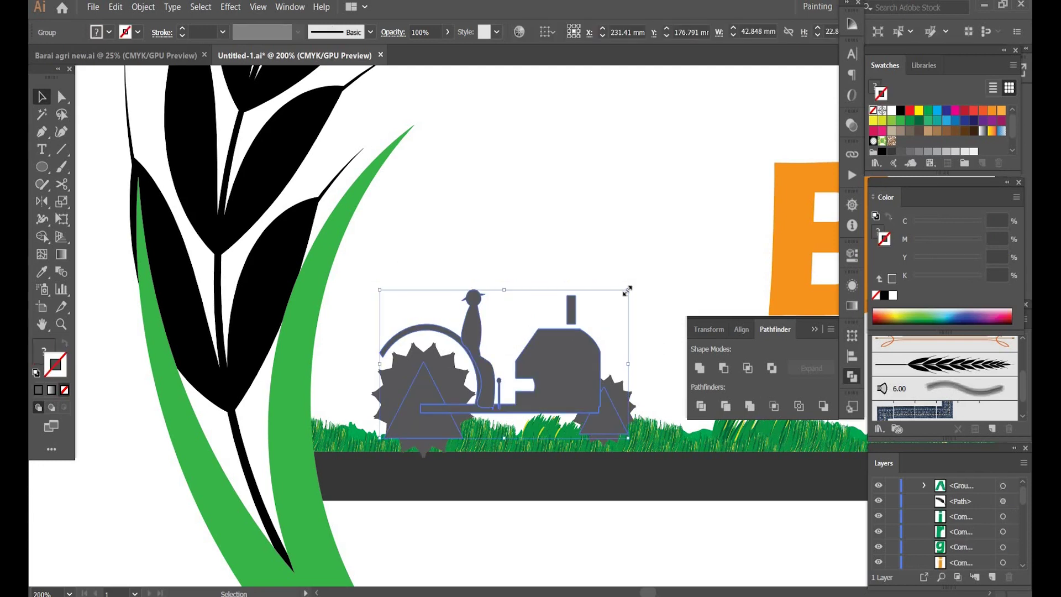
{"action": "left_click_drag", "start_coordinate": [637, 284], "coordinate": [647, 271]}
{"action": "left_click_drag", "start_coordinate": [619, 127], "coordinate": [549, 171]}
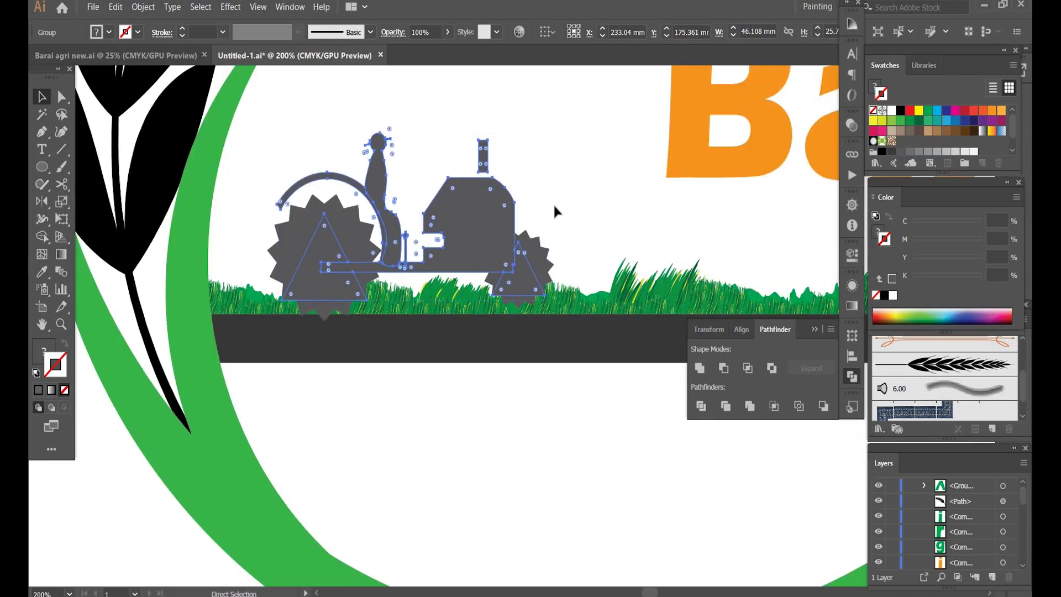
{"action": "key", "text": "ctrl+z"}
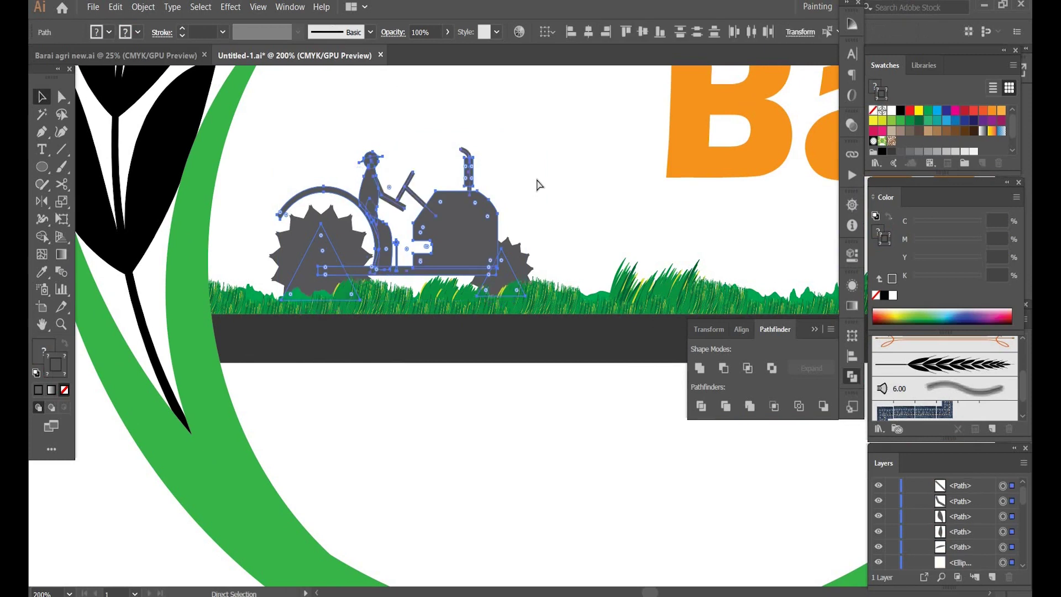
- Expand the appearance of all tractor and driver parts, and try Pathfinder's Merge on them
{"action": "key", "text": "v"}
{"action": "left_click", "coordinate": [533, 176]}
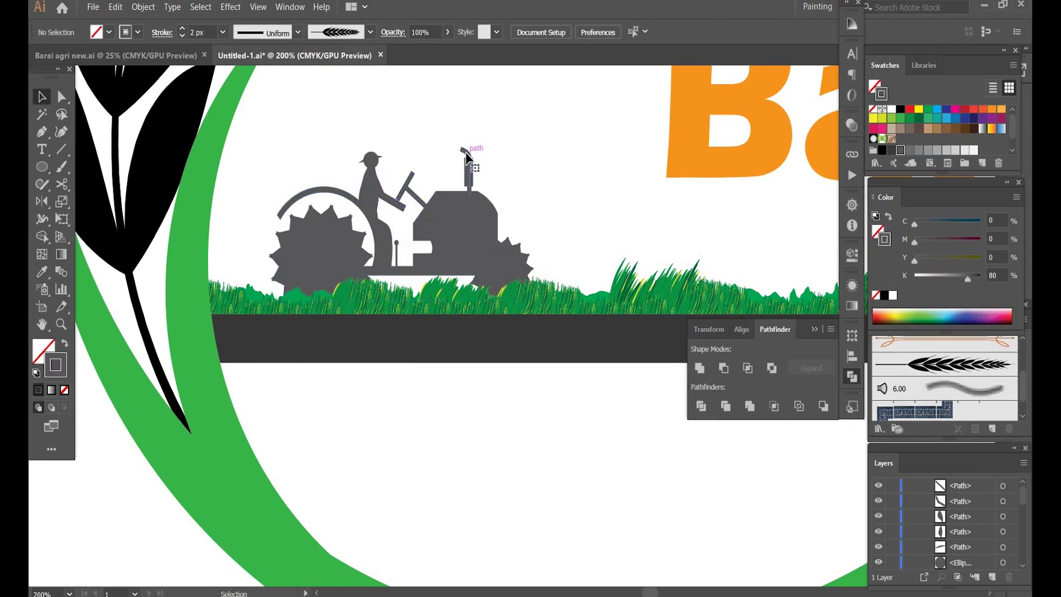
{"action": "left_click", "coordinate": [467, 175]}
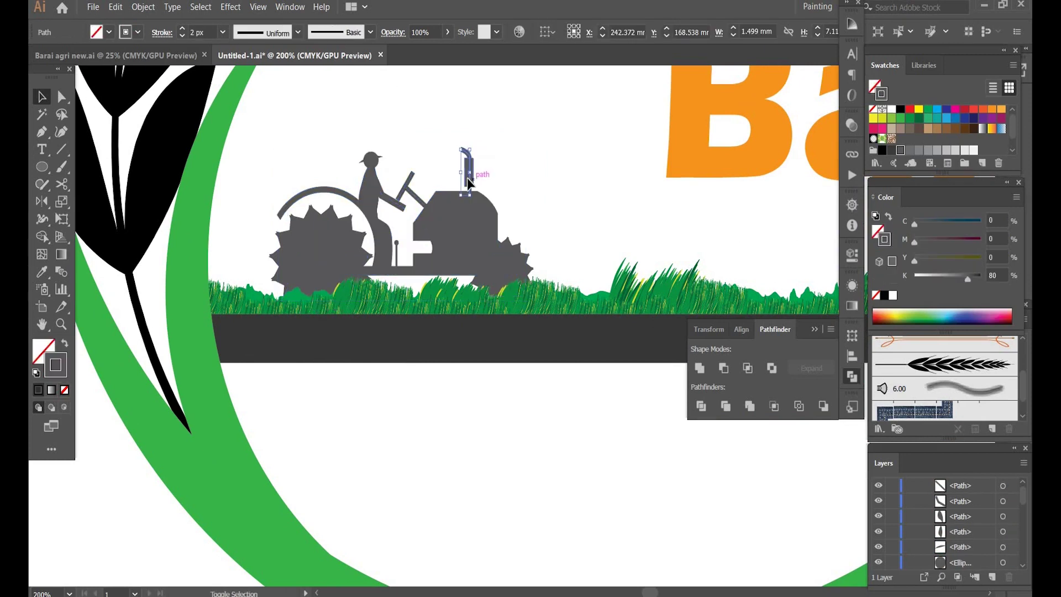
{"action": "left_click_drag", "start_coordinate": [244, 92], "coordinate": [527, 271]}
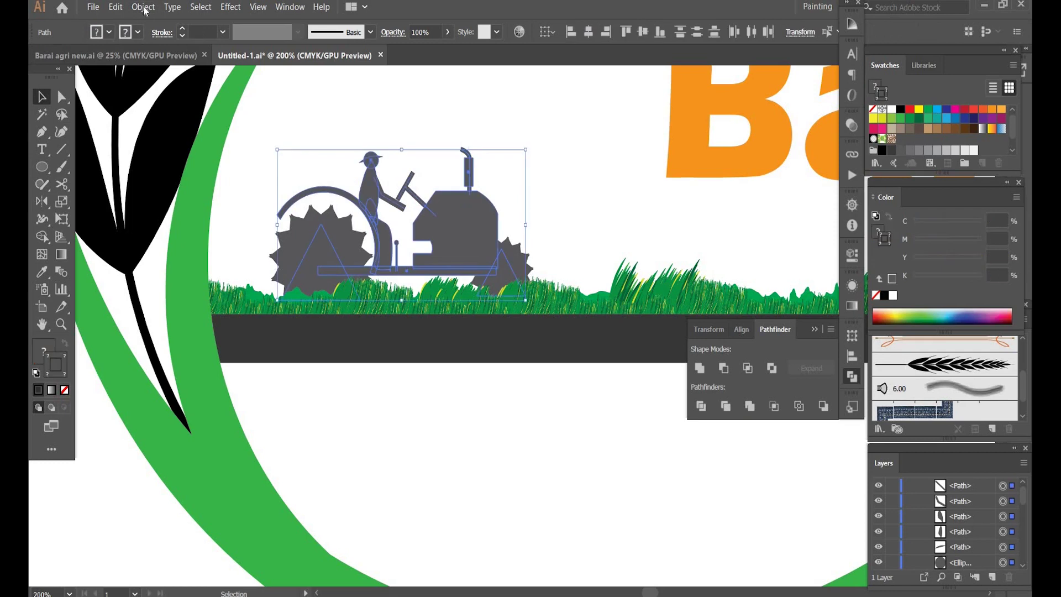
{"action": "left_click", "coordinate": [144, 7]}
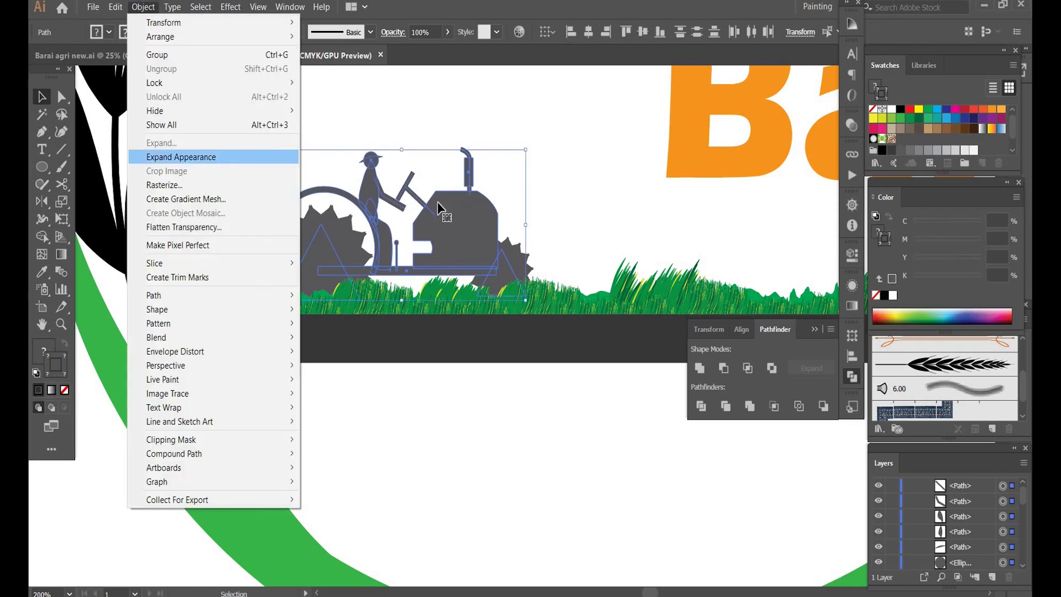
{"action": "key", "text": "Return"}
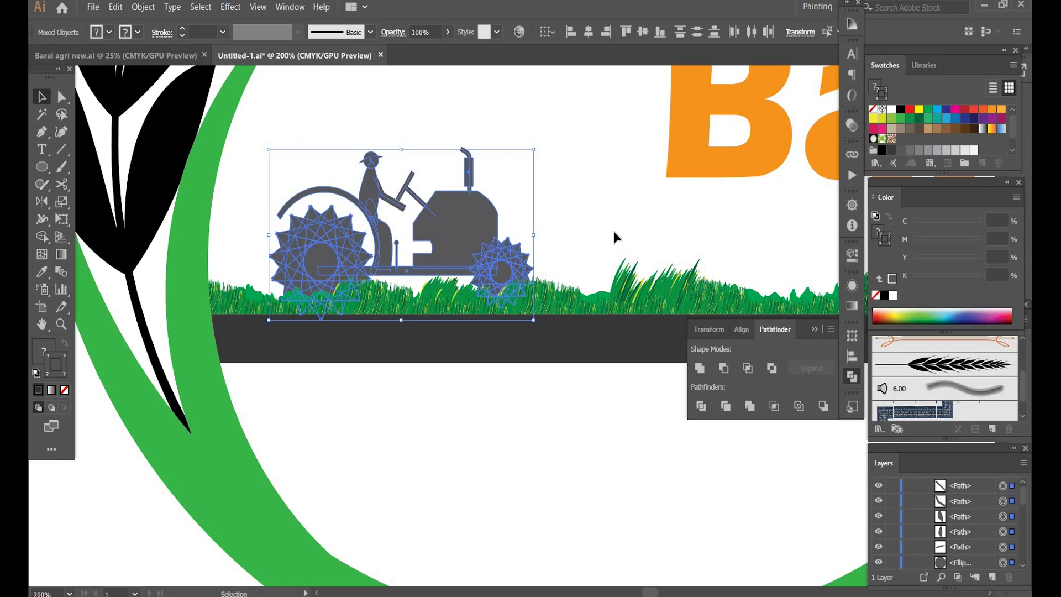
{"action": "left_click", "coordinate": [749, 407]}
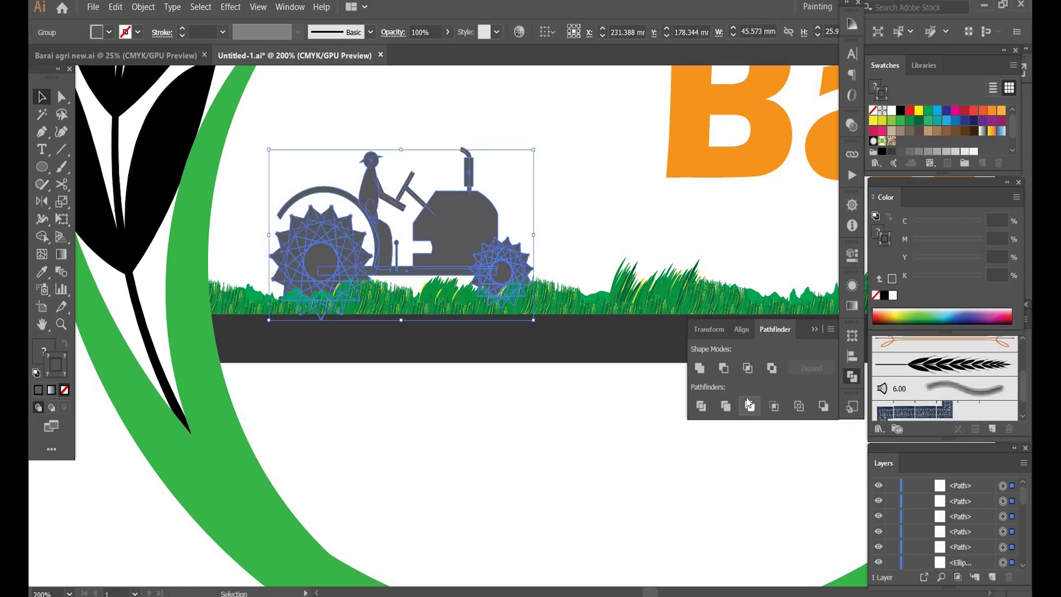
{"action": "left_click", "coordinate": [495, 135]}
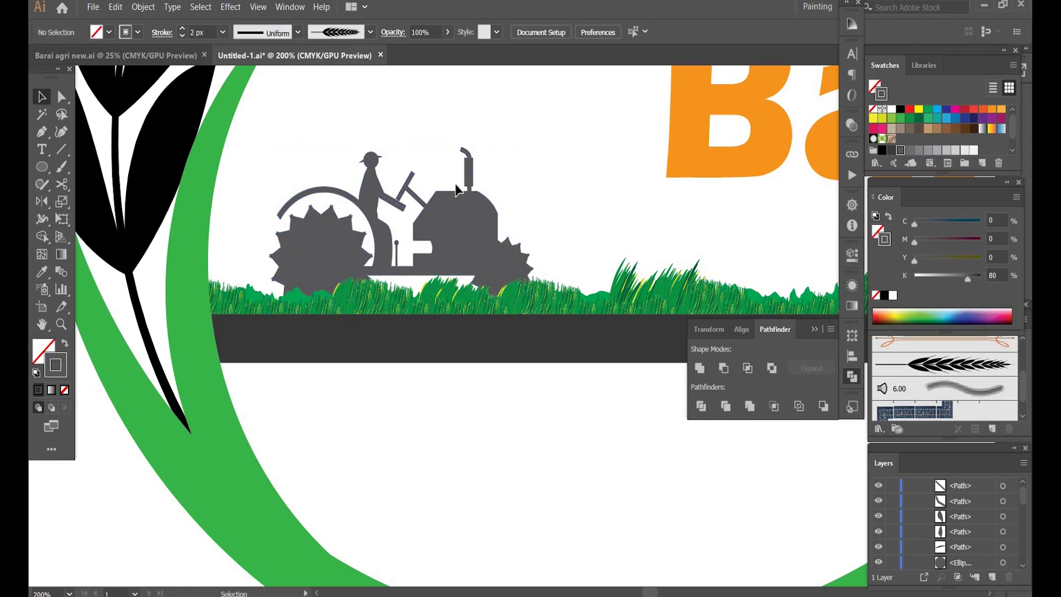
- Group all tractor and driver parts and enlarge the group proportionally to about 55.6 mm wide
{"action": "left_click_drag", "start_coordinate": [283, 140], "coordinate": [541, 254]}
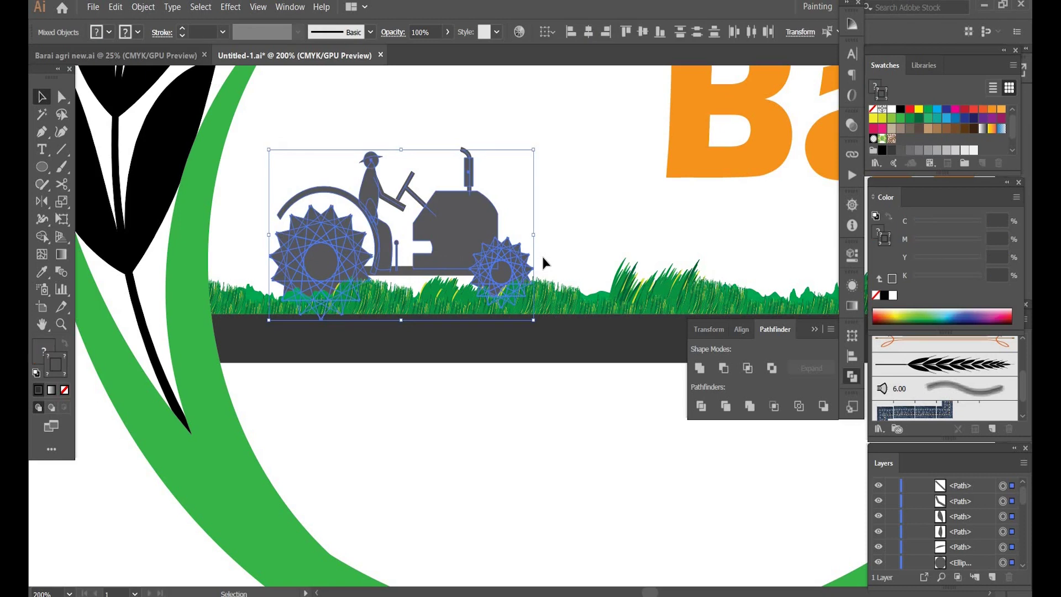
{"action": "key", "text": "ctrl+g"}
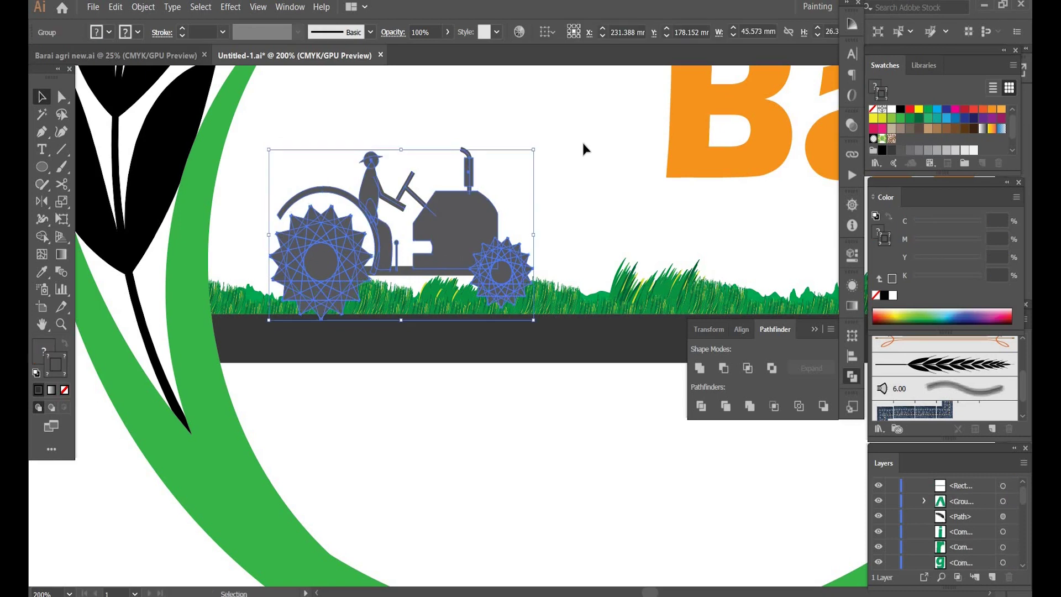
{"action": "left_click", "coordinate": [581, 141]}
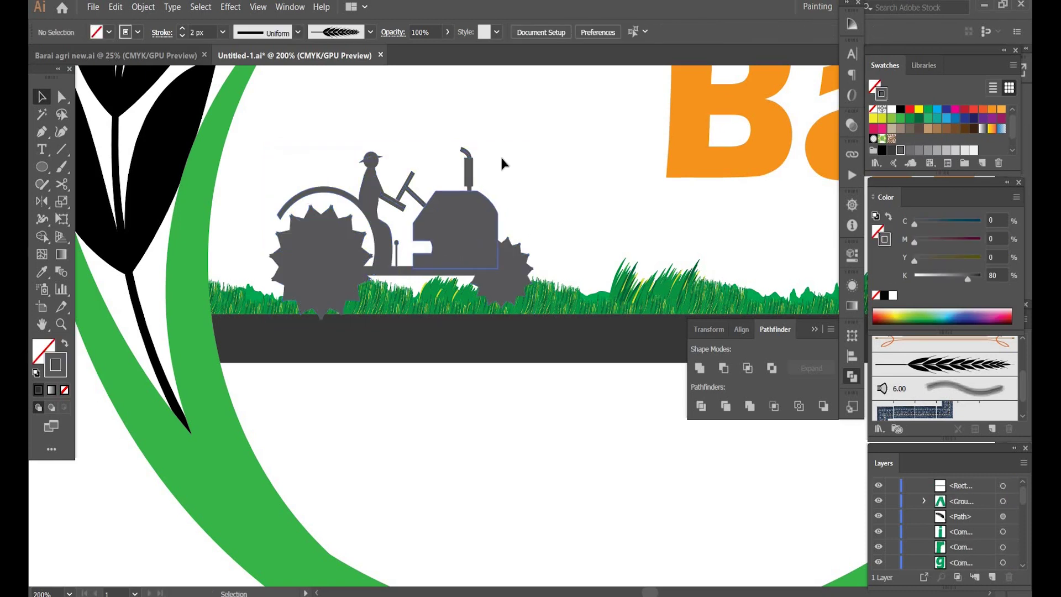
{"action": "left_click", "coordinate": [469, 172]}
{"action": "left_click_drag", "start_coordinate": [534, 151], "coordinate": [590, 76]}
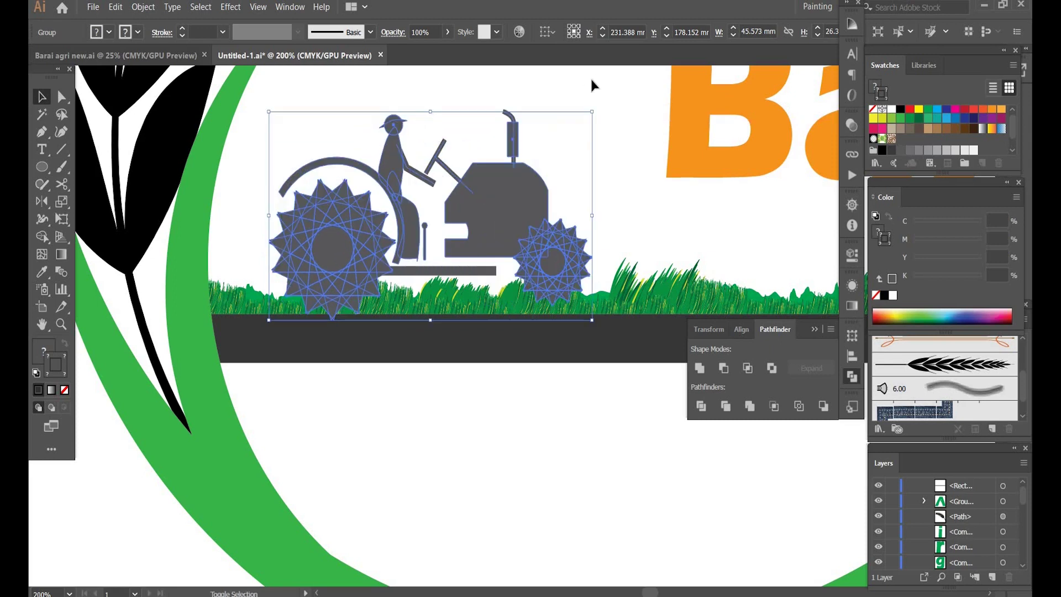
{"action": "left_click", "coordinate": [639, 191]}
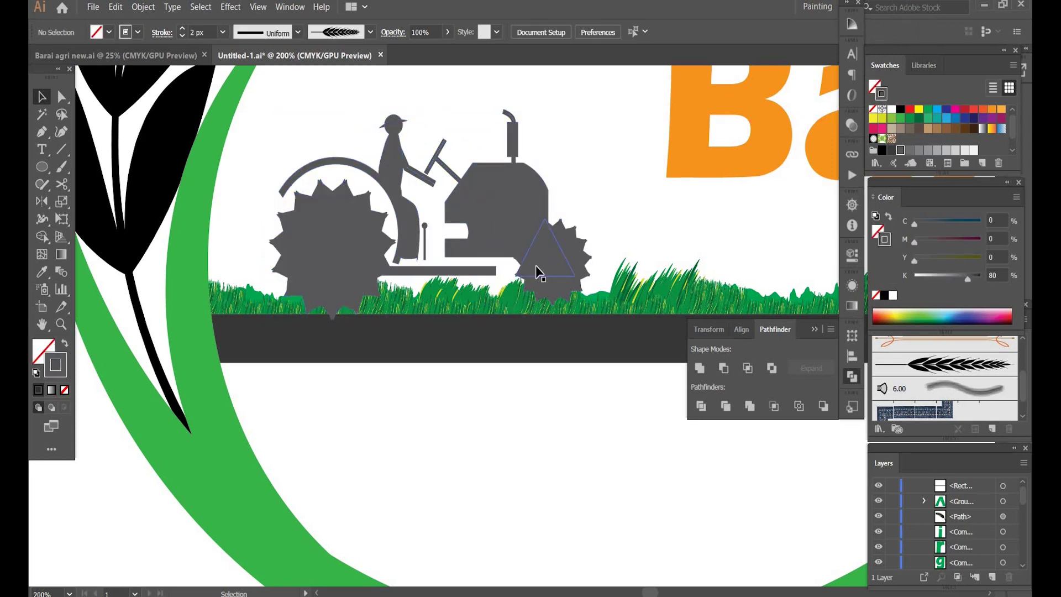
- Send the tractor group to the back so its wheels sit behind the grass and soil bar
{"action": "right_click", "coordinate": [535, 266]}
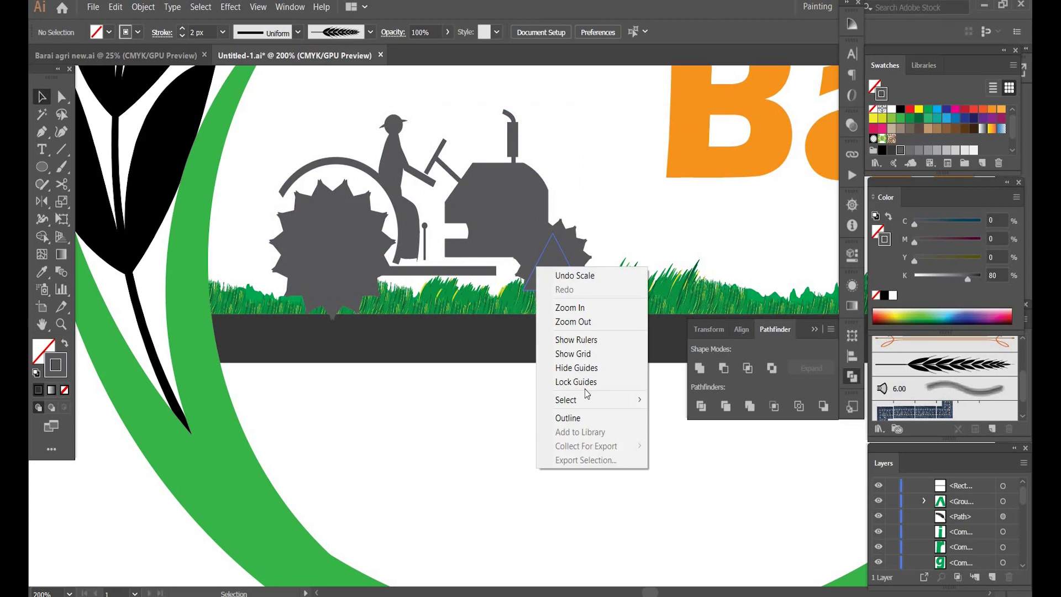
{"action": "left_click", "coordinate": [484, 219]}
{"action": "right_click", "coordinate": [484, 217]}
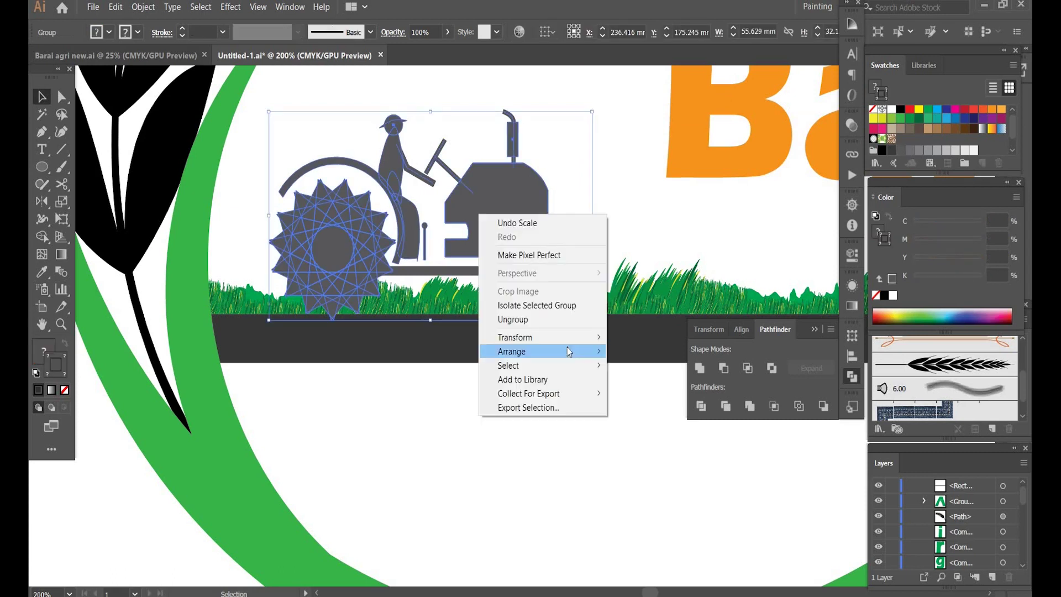
{"action": "mouse_move", "coordinate": [568, 351]}
{"action": "left_click", "coordinate": [661, 392]}
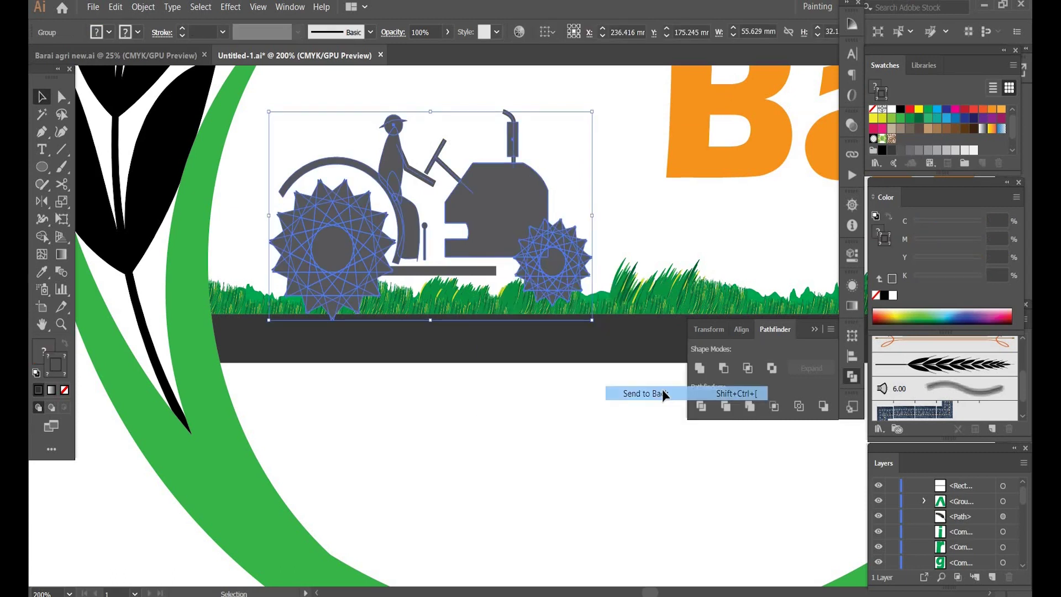
{"action": "left_click", "coordinate": [650, 175]}
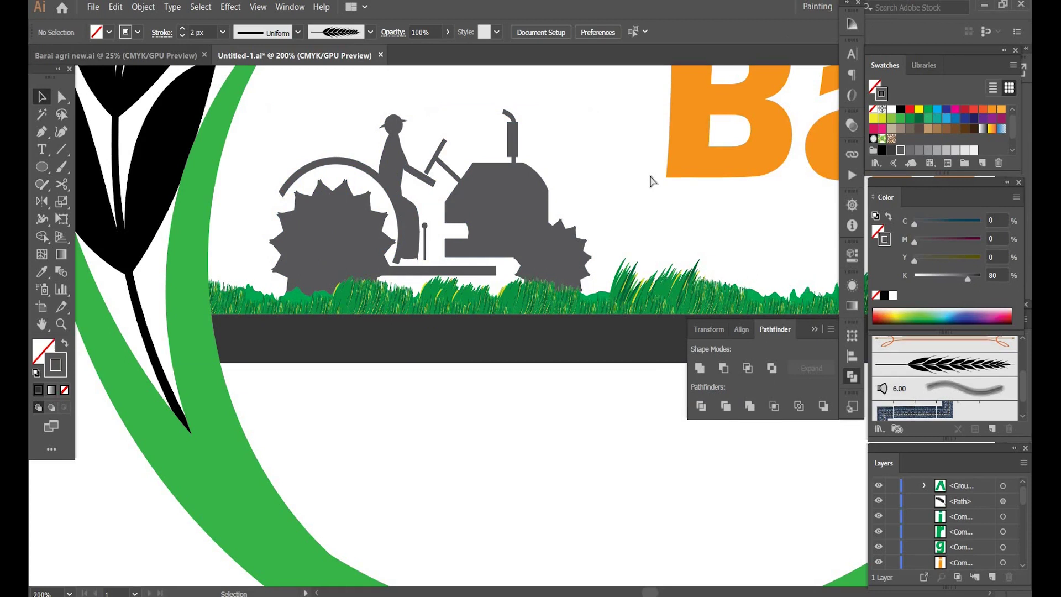
{"action": "key", "text": "ctrl+0"}
{"action": "key", "text": "ctrl+minus"}
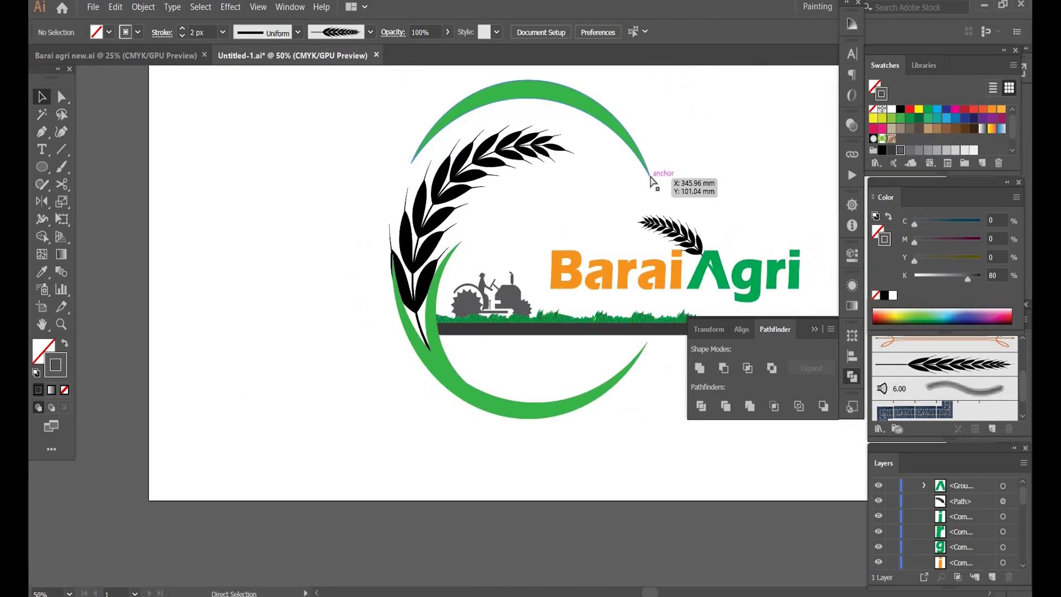
{"action": "left_click_drag", "start_coordinate": [650, 175], "coordinate": [566, 187]}
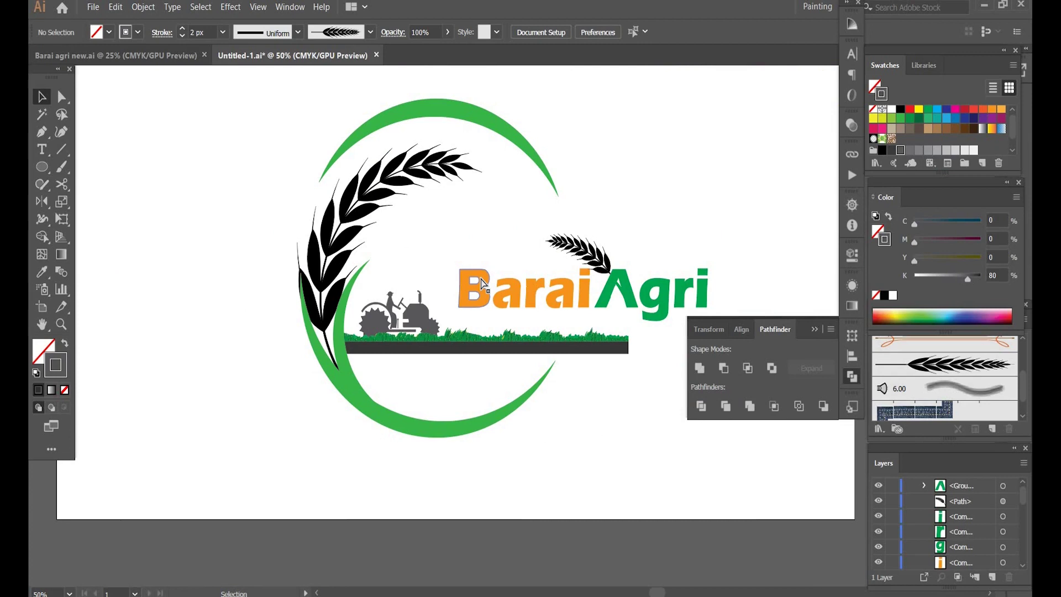
- Nudge the tractor group slightly left along the grass, towards the inner tip of the lower crescent
{"action": "key", "text": "ctrl+plus"}
{"action": "key", "text": "ctrl+plus"}
{"action": "key", "text": "ctrl+plus"}
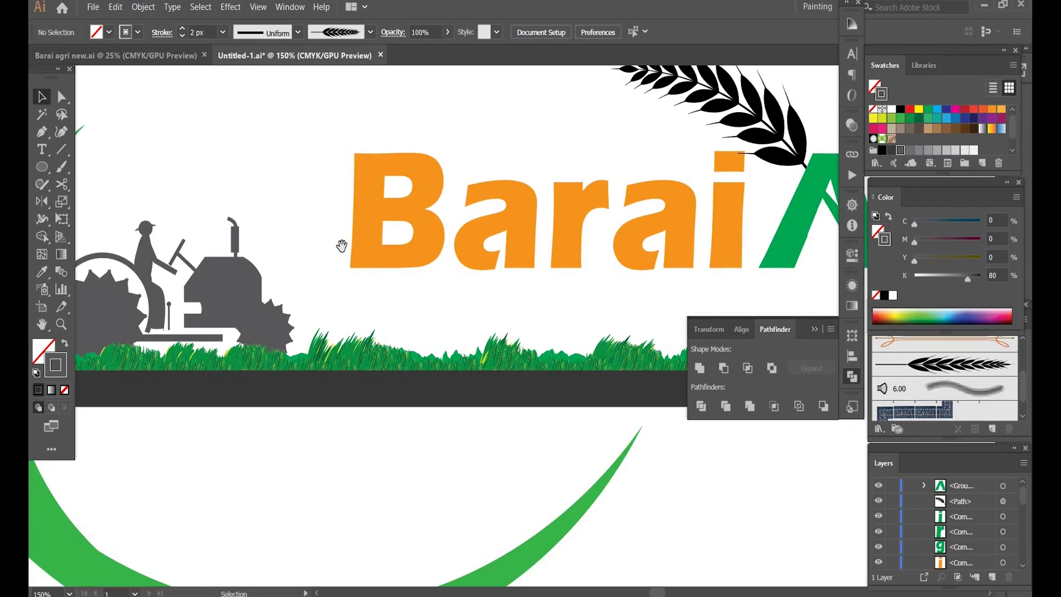
{"action": "left_click_drag", "start_coordinate": [510, 229], "coordinate": [787, 225]}
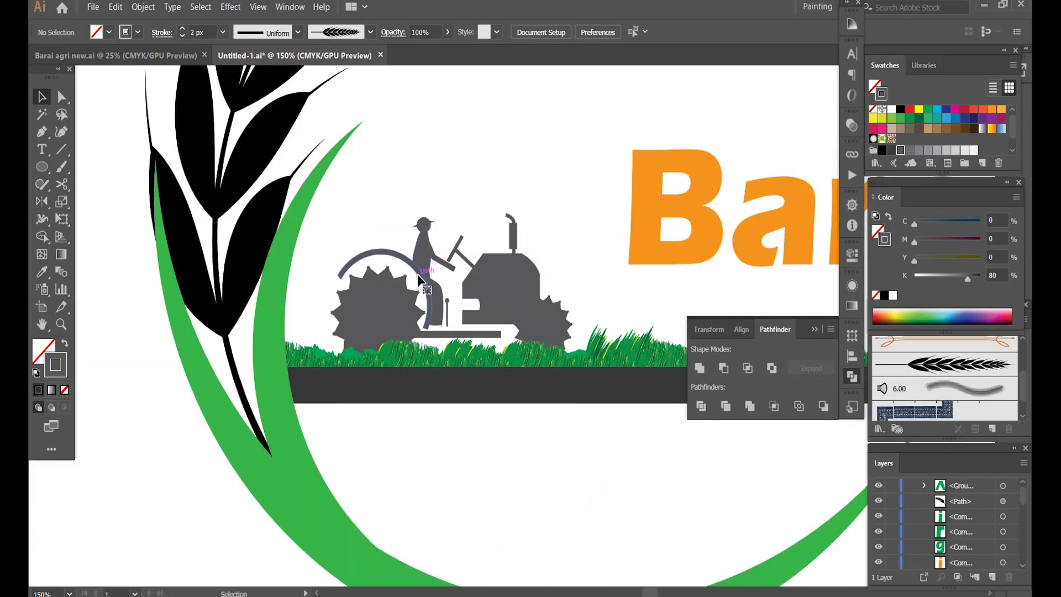
{"action": "left_click", "coordinate": [416, 280]}
{"action": "left_click_drag", "start_coordinate": [416, 277], "coordinate": [413, 280]}
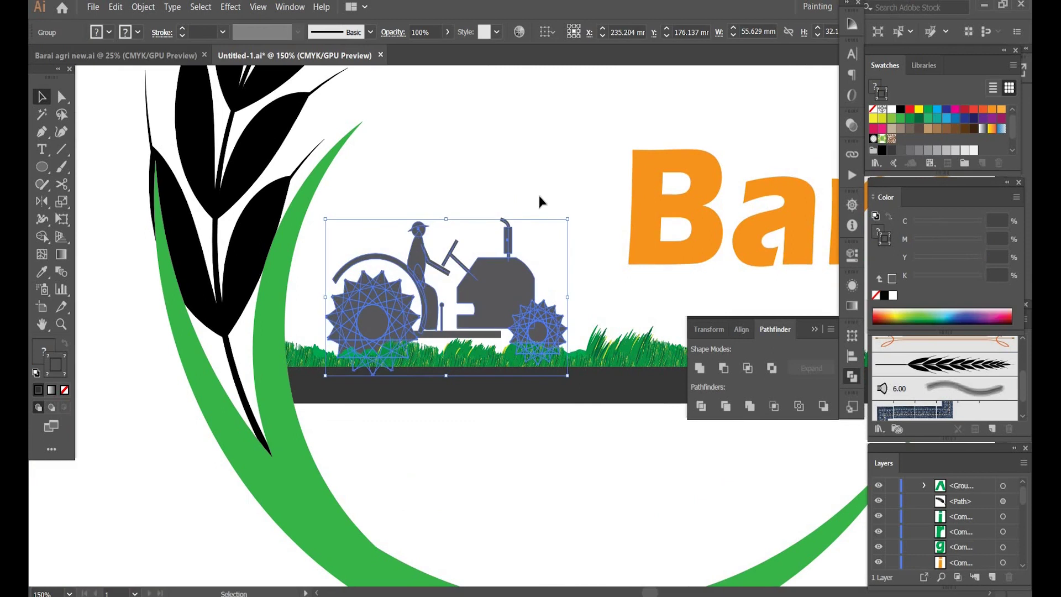
{"action": "left_click", "coordinate": [356, 232]}
{"action": "left_click_drag", "start_coordinate": [331, 200], "coordinate": [555, 333]}
{"action": "left_click", "coordinate": [573, 132]}
- Inspect the tractor close up, and compare the whole logo with the Green Agri reference image in Photos
{"action": "key", "text": "a"}
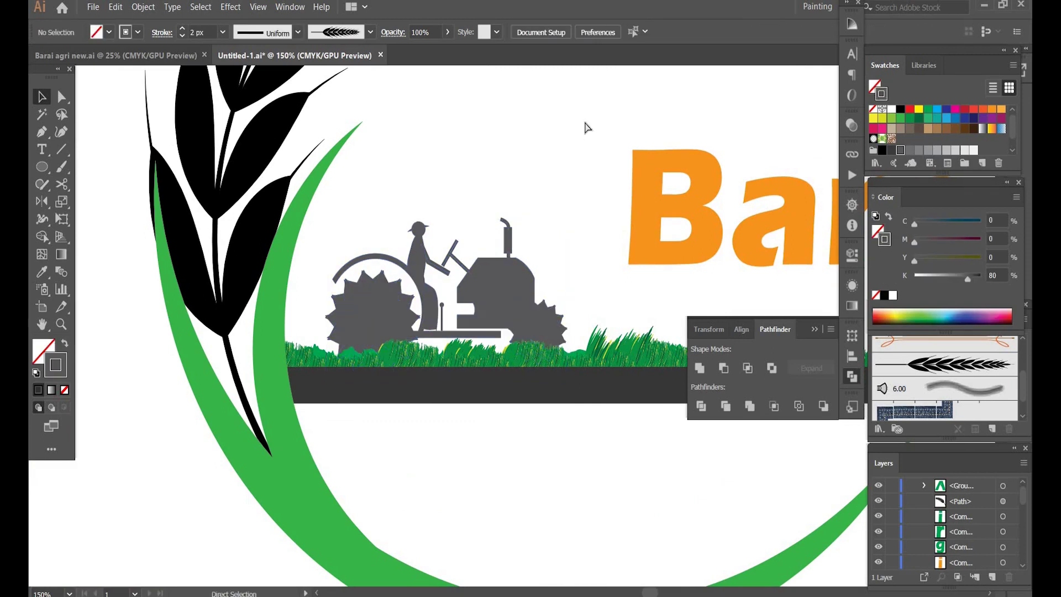
{"action": "key", "text": "ctrl+equal"}
{"action": "key", "text": "ctrl+equal"}
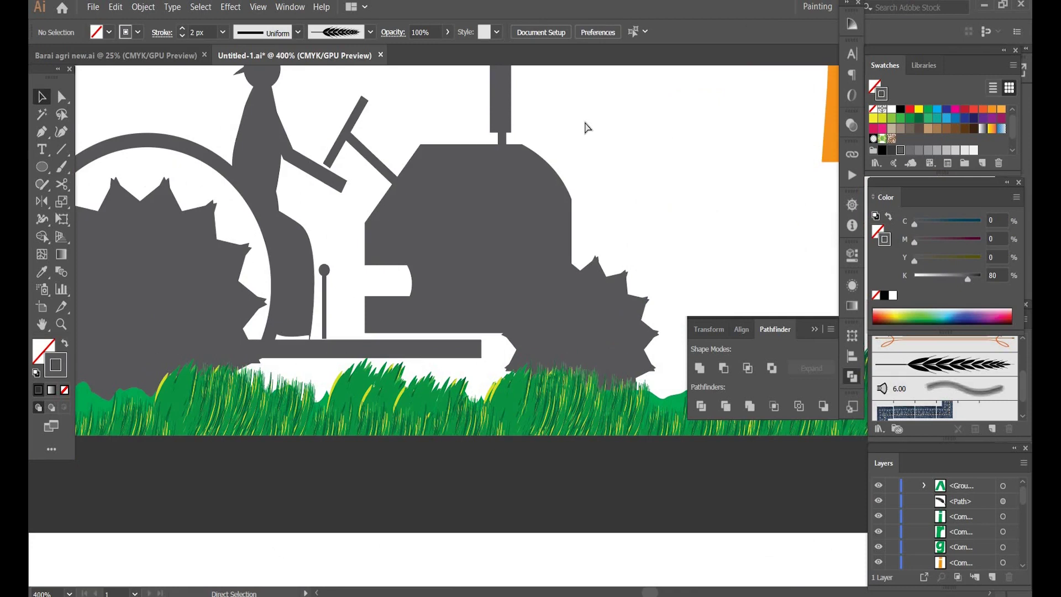
{"action": "key", "text": "ctrl+0"}
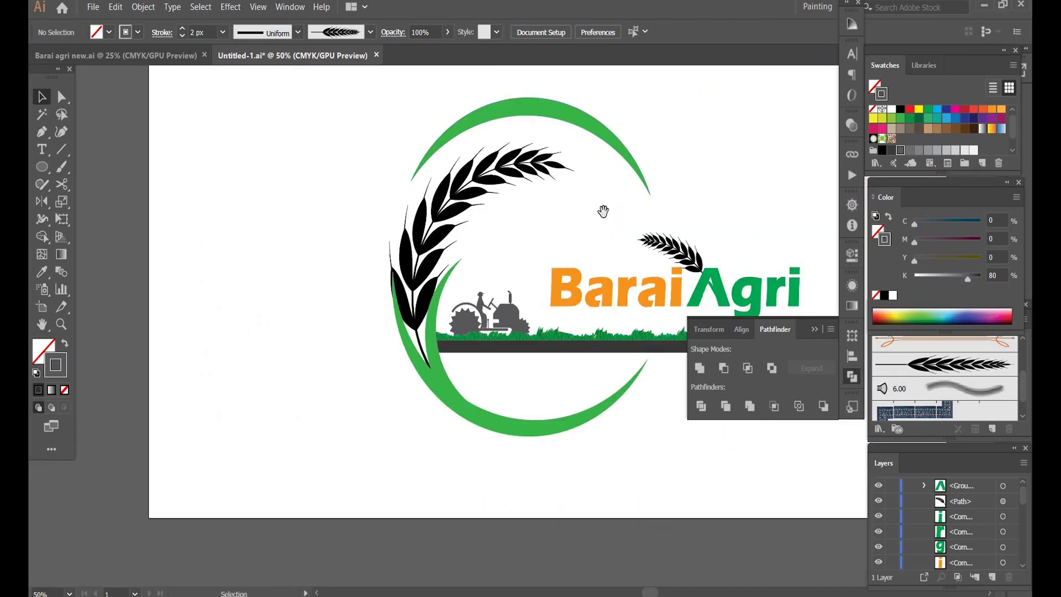
{"action": "left_click_drag", "start_coordinate": [486, 242], "coordinate": [304, 269]}
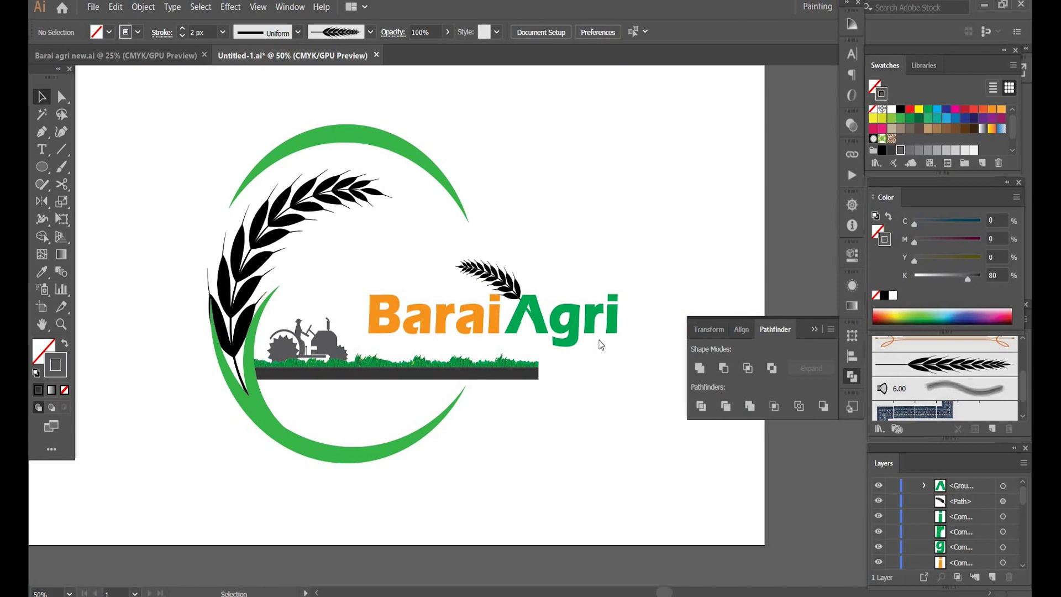
{"action": "key", "text": "alt+Tab"}
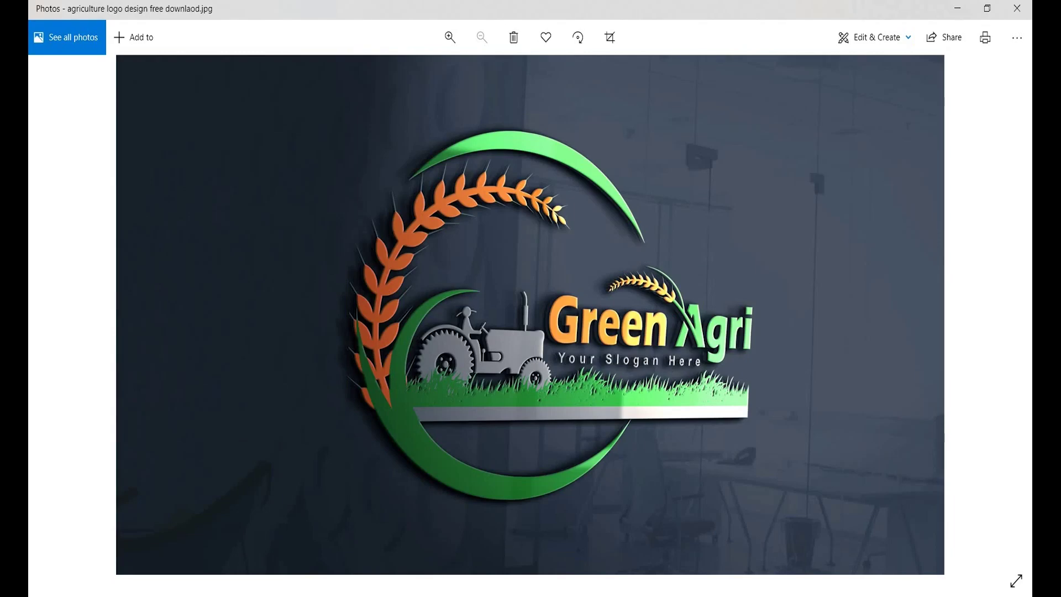
{"action": "key", "text": "alt+Tab"}
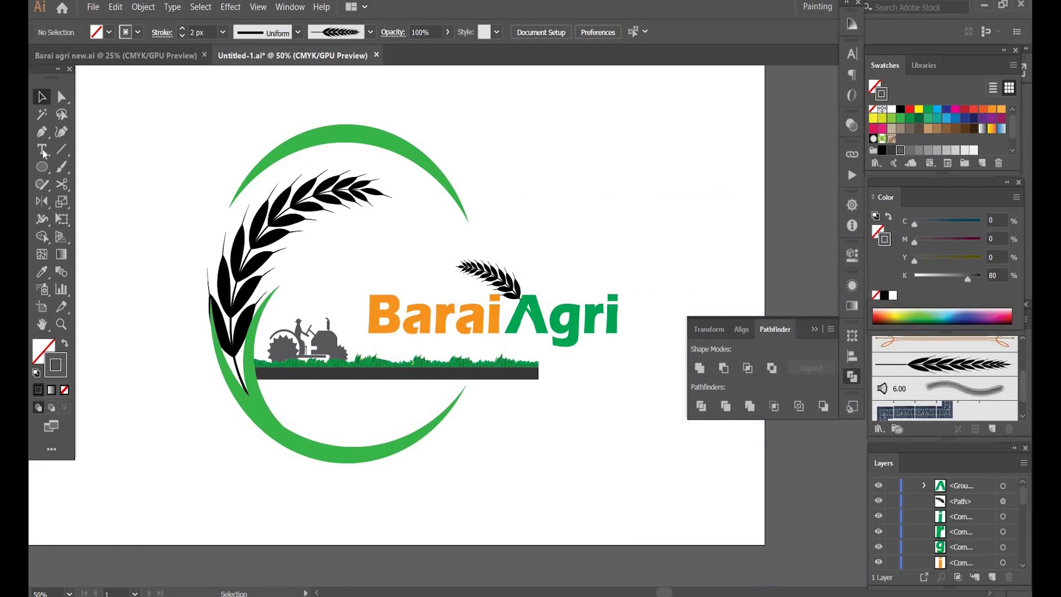
- Add a text box above the wordmark reading "yOUR SLOGAN HERE" and set its font size to 18 px
{"action": "left_click", "coordinate": [43, 151]}
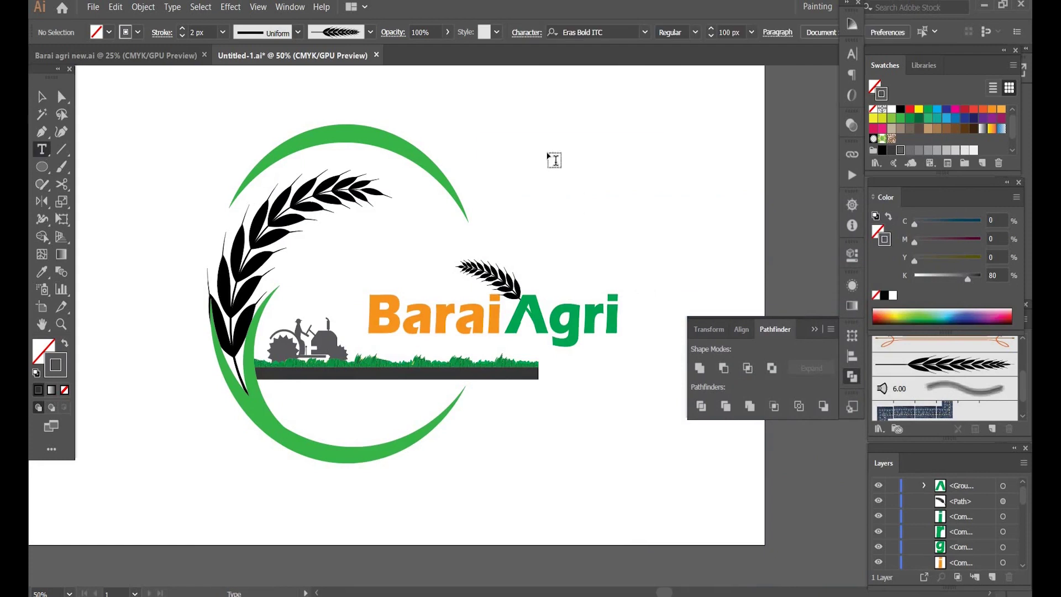
{"action": "left_click_drag", "start_coordinate": [480, 134], "coordinate": [715, 157]}
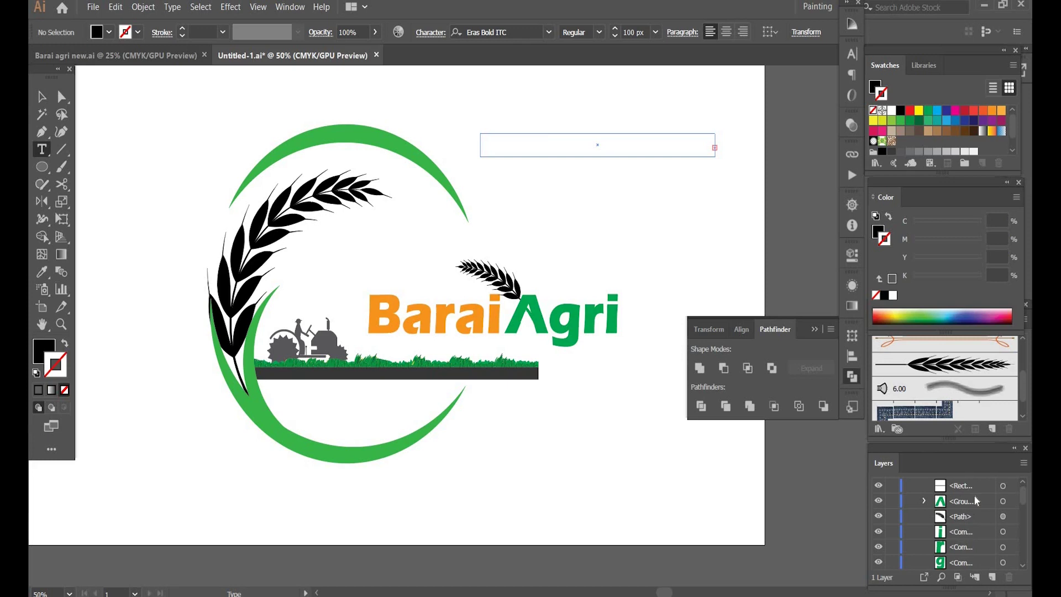
{"action": "scroll", "coordinate": [982, 510], "scroll_direction": "up", "scroll_amount": 2}
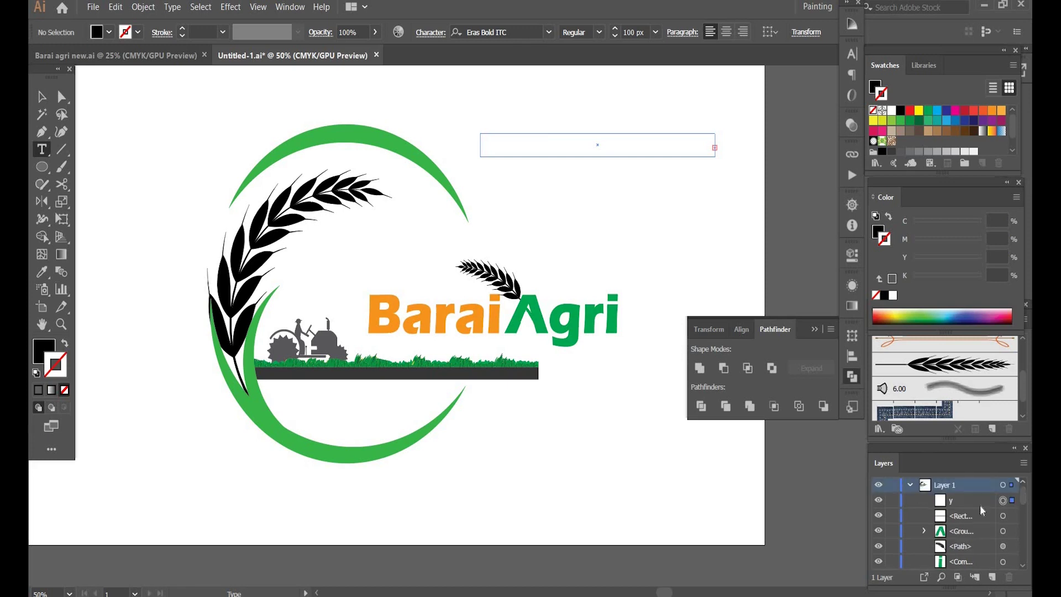
{"action": "left_click", "coordinate": [964, 505]}
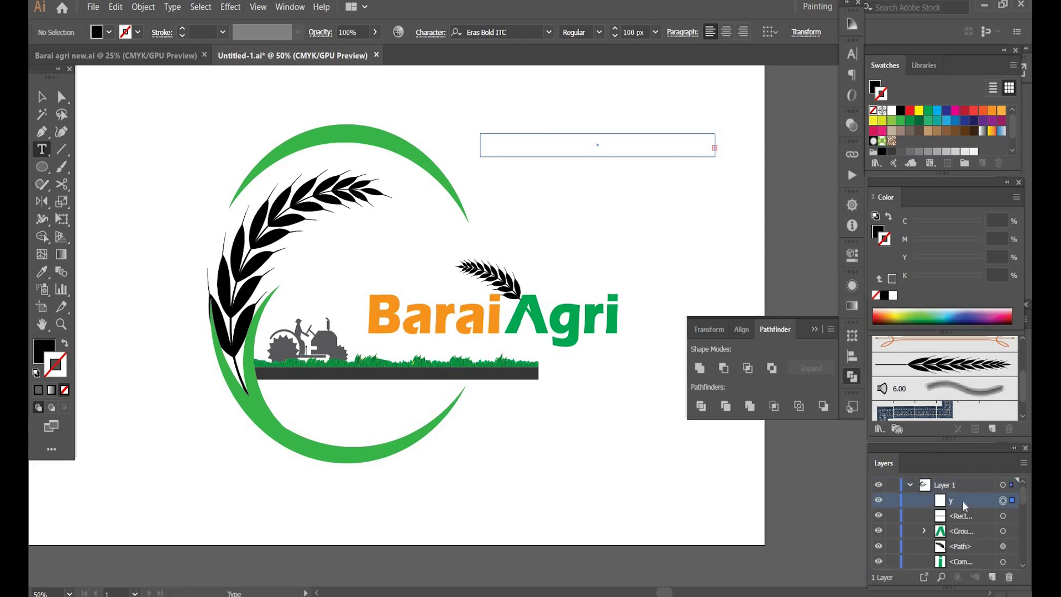
{"action": "type", "text": "OUR"}
{"action": "left_click", "coordinate": [655, 32]}
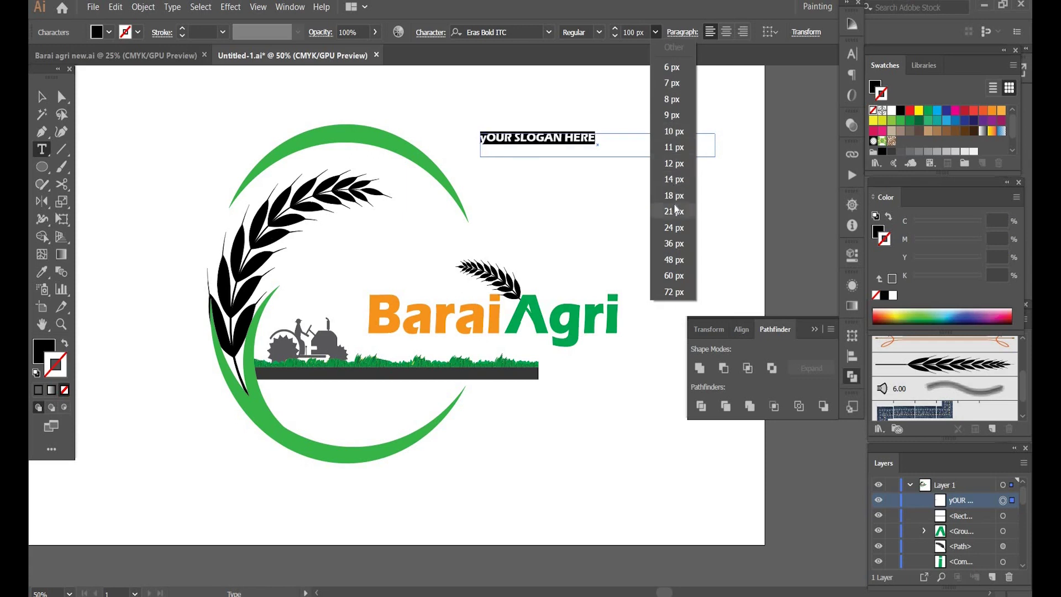
{"action": "left_click", "coordinate": [675, 197]}
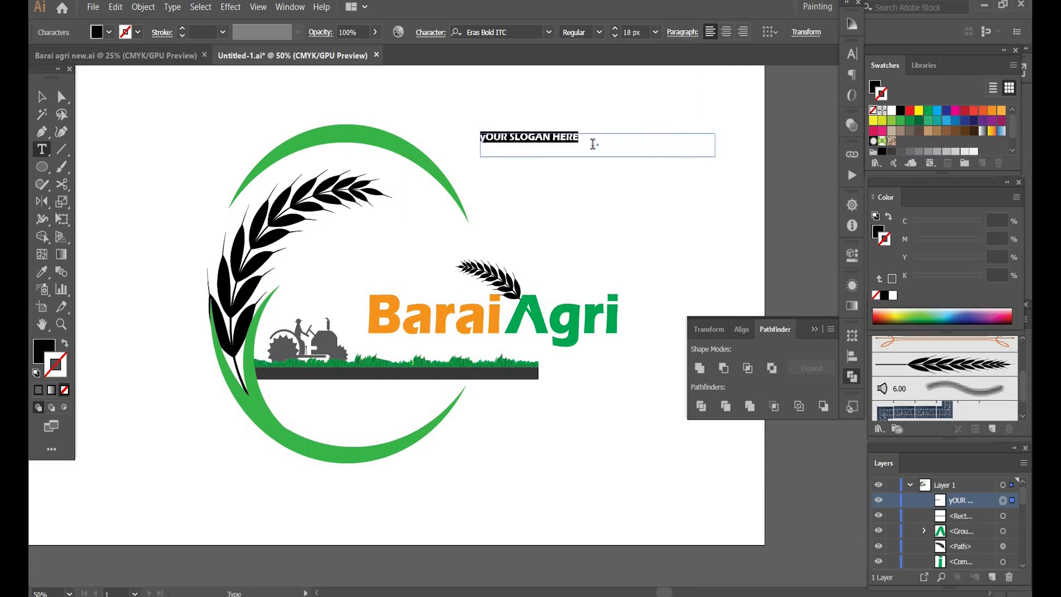
- Replace the slogan's text with "YOUR SLOGAN HERE" entirely in capitals
{"action": "type", "text": "B"}
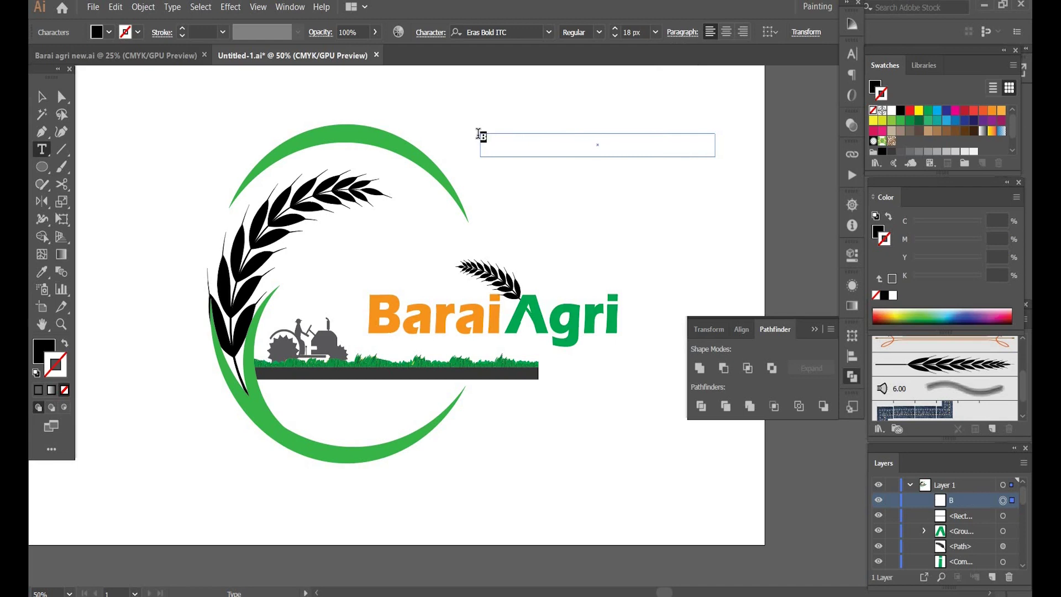
{"action": "key", "text": "BackSpace"}
{"action": "type", "text": "Yo"}
{"action": "key", "text": "BackSpace"}
{"action": "type", "text": "OUR SLOGAN HERE"}
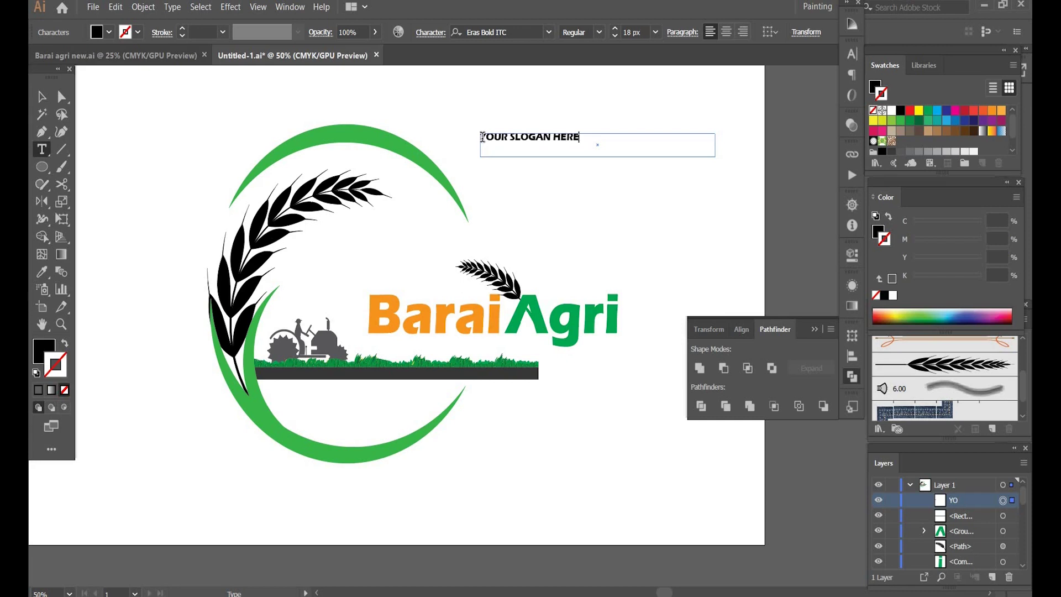
{"action": "left_click", "coordinate": [539, 159], "text": "ctrl"}
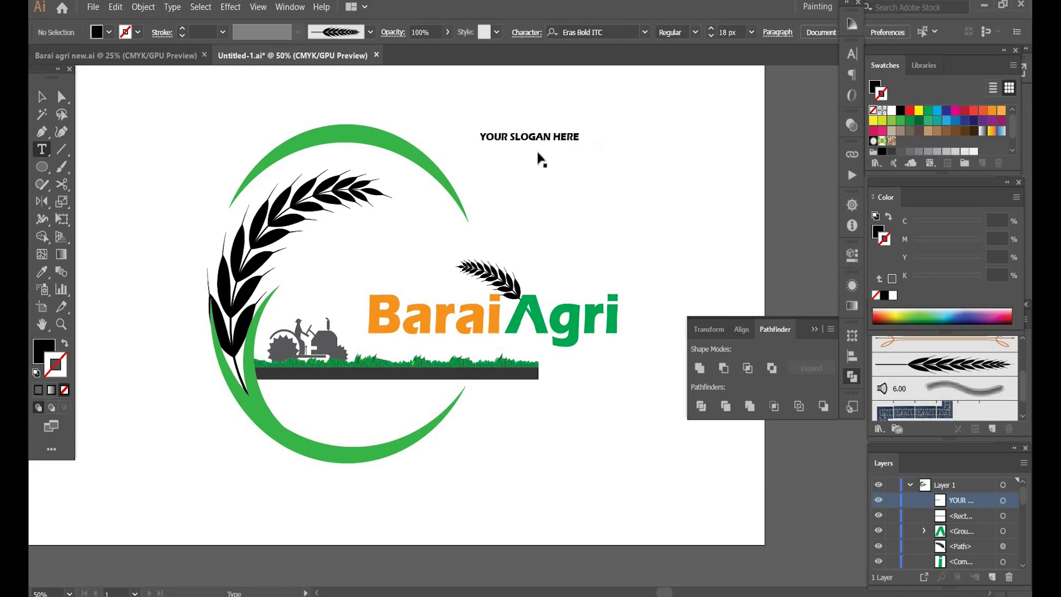
- Move the slogan directly below the "Barai Agri" wordmark and set its font size to 36 px
{"action": "key", "text": "v"}
{"action": "left_click_drag", "start_coordinate": [530, 135], "coordinate": [494, 335]}
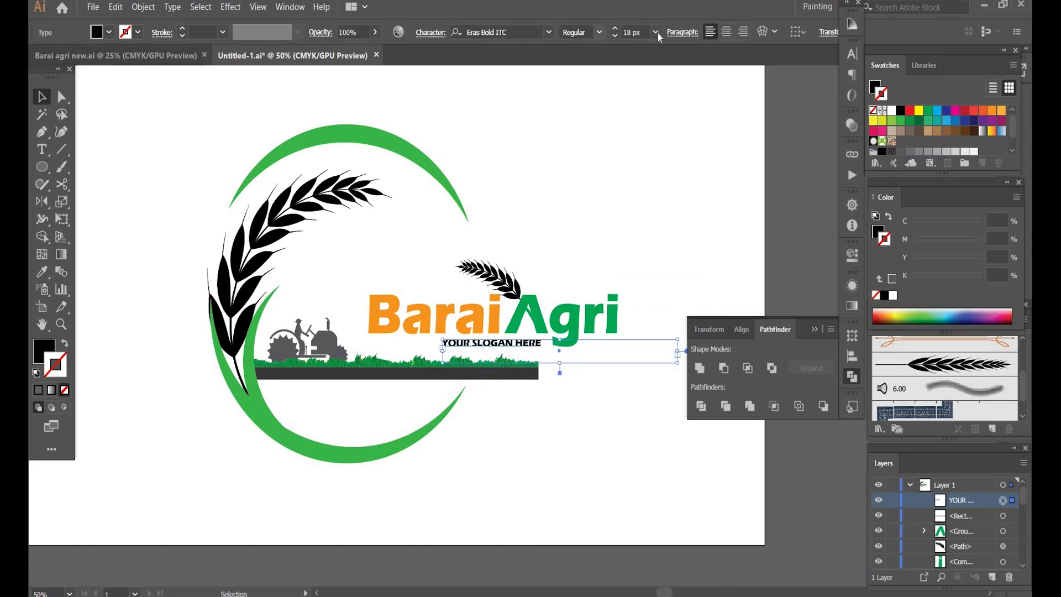
{"action": "left_click", "coordinate": [656, 32]}
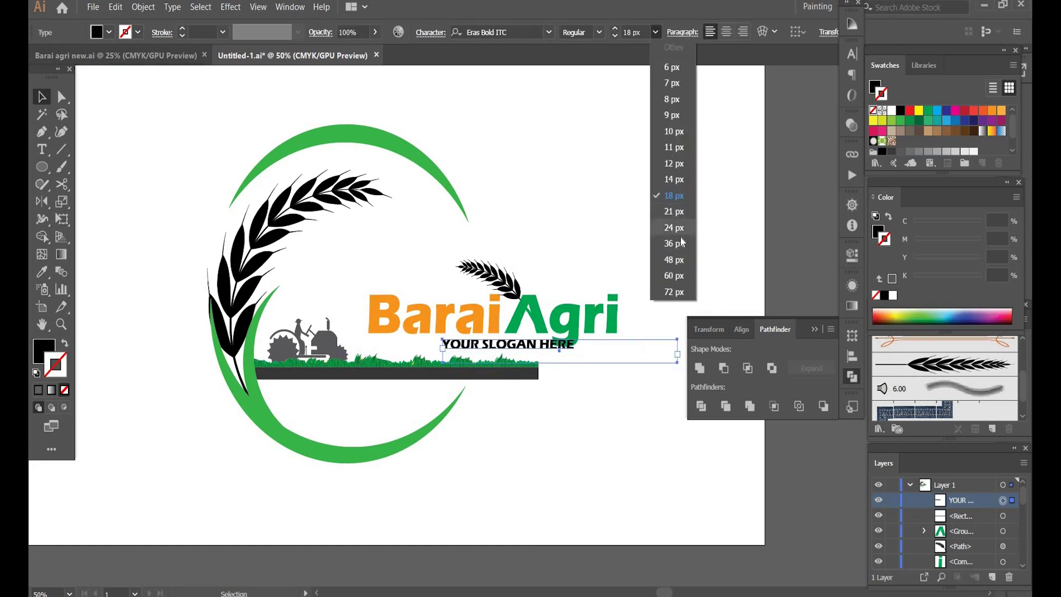
{"action": "left_click", "coordinate": [673, 243]}
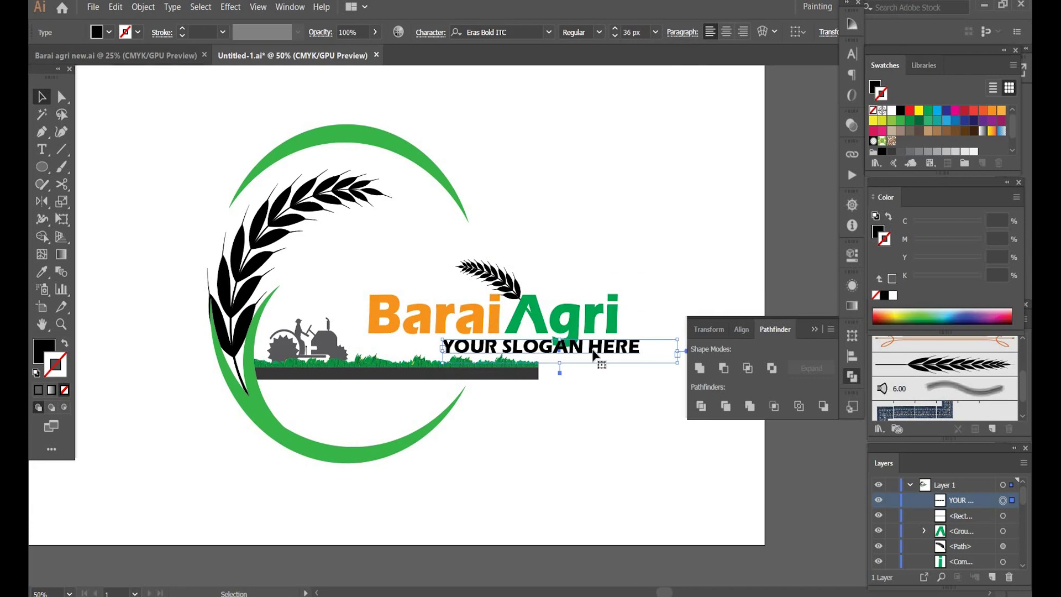
{"action": "left_click_drag", "start_coordinate": [594, 345], "coordinate": [545, 344]}
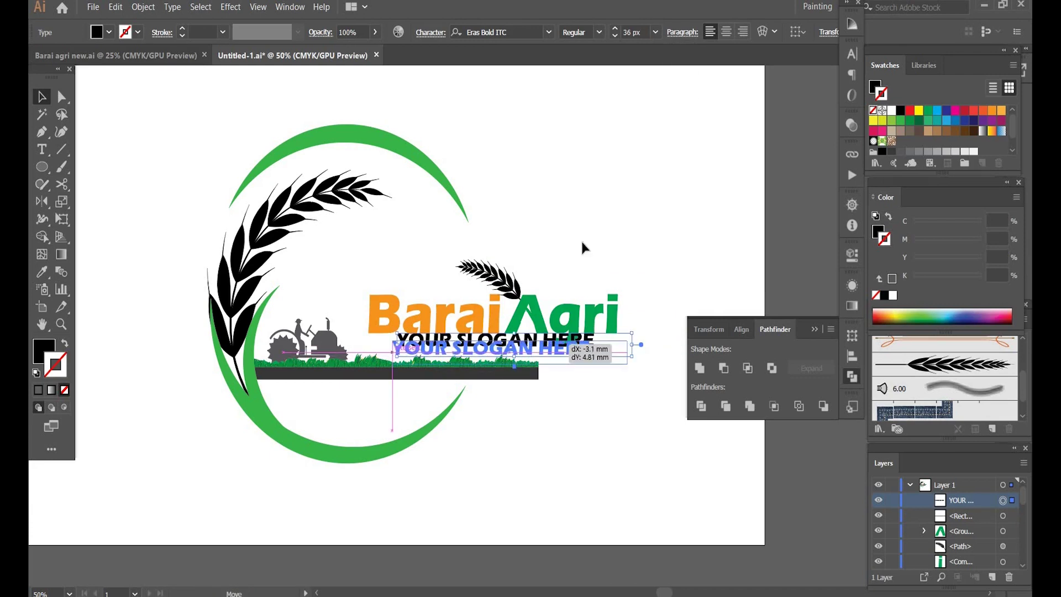
{"action": "left_click", "coordinate": [547, 284]}
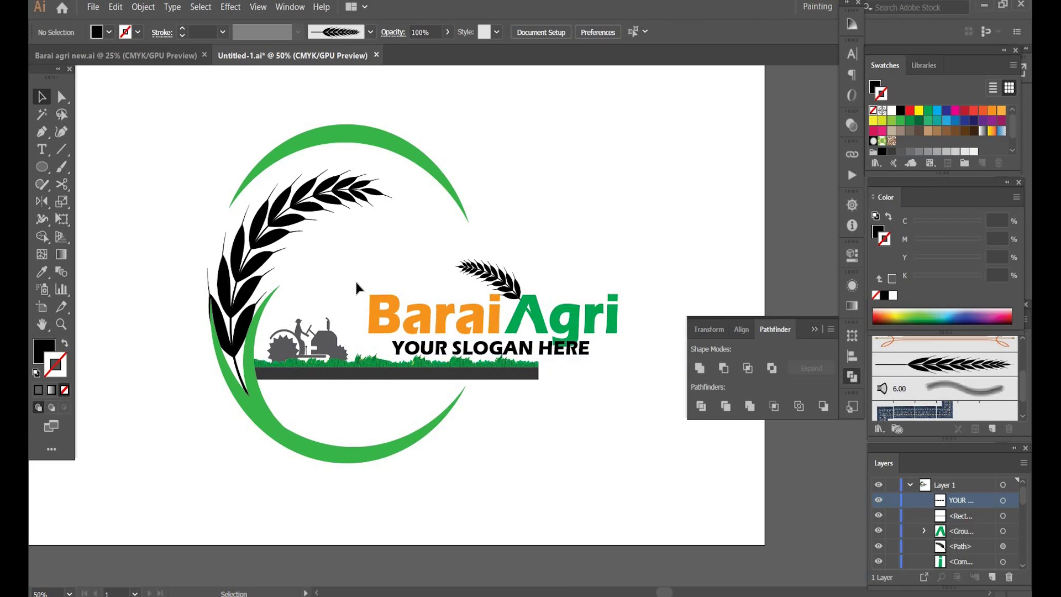
- Shift the wordmark and its small wheat ear slightly right, and align the slogan's left edge with the wordmark
{"action": "left_click_drag", "start_coordinate": [592, 331], "coordinate": [587, 327]}
{"action": "left_click_drag", "start_coordinate": [348, 293], "coordinate": [548, 324]}
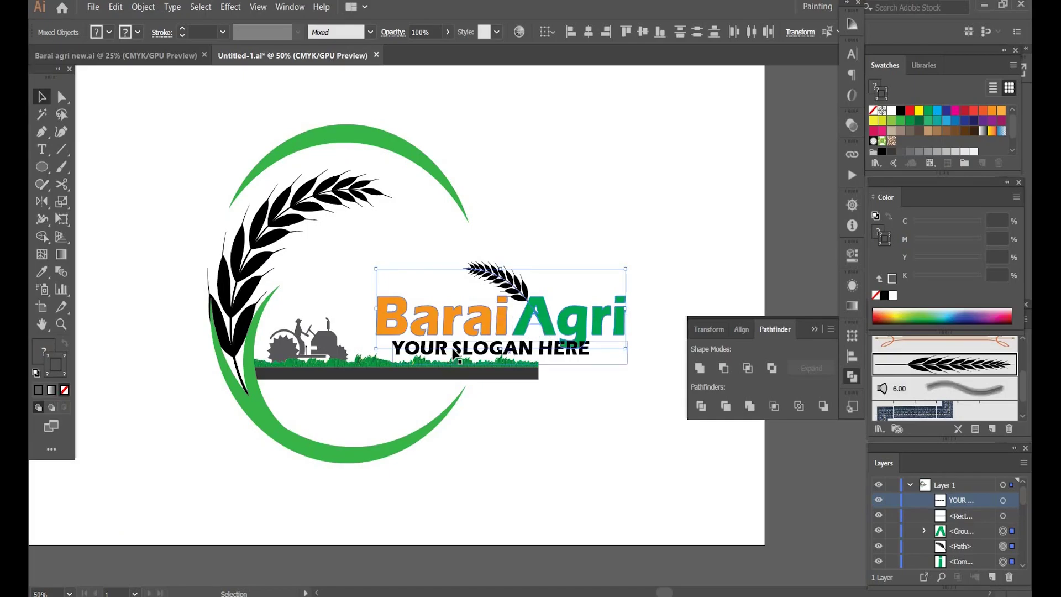
{"action": "left_click", "coordinate": [639, 205]}
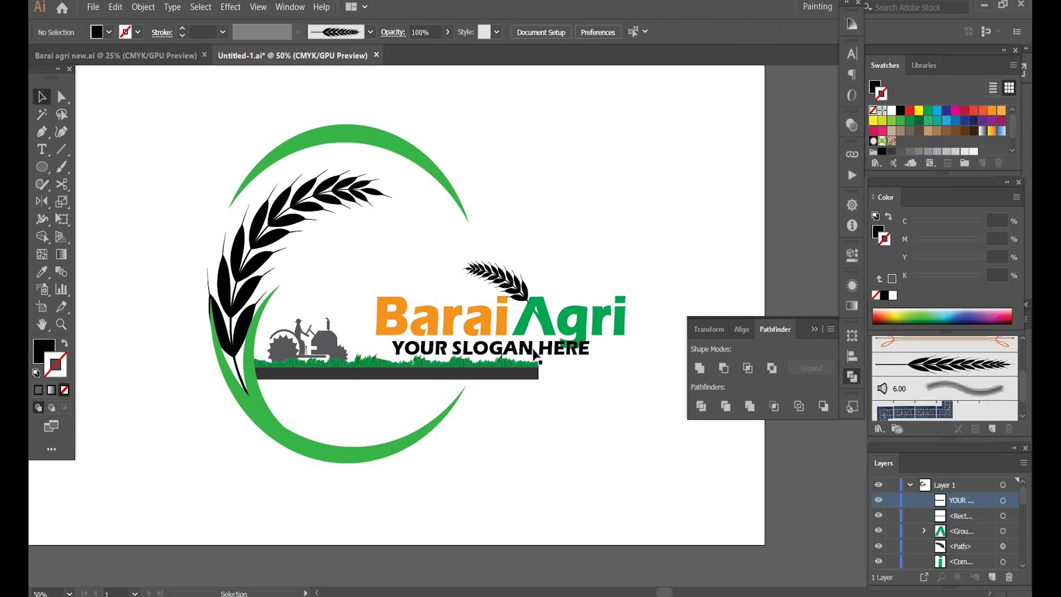
{"action": "left_click_drag", "start_coordinate": [533, 351], "coordinate": [517, 351]}
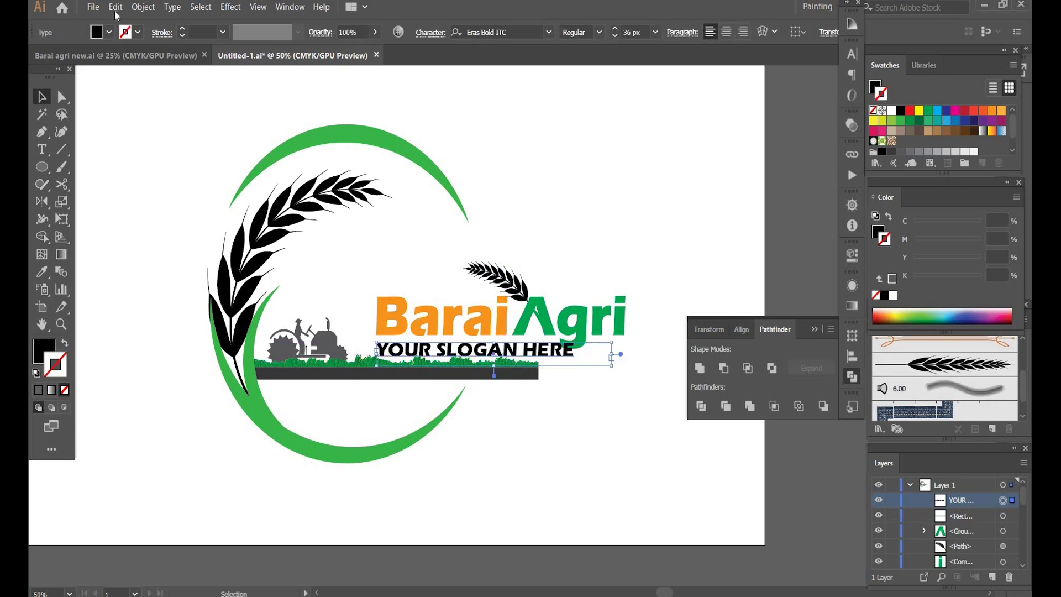
- Expand the slogan's object and fill into outlines, and ungroup its letters
{"action": "left_click", "coordinate": [143, 6]}
{"action": "left_click", "coordinate": [160, 143]}
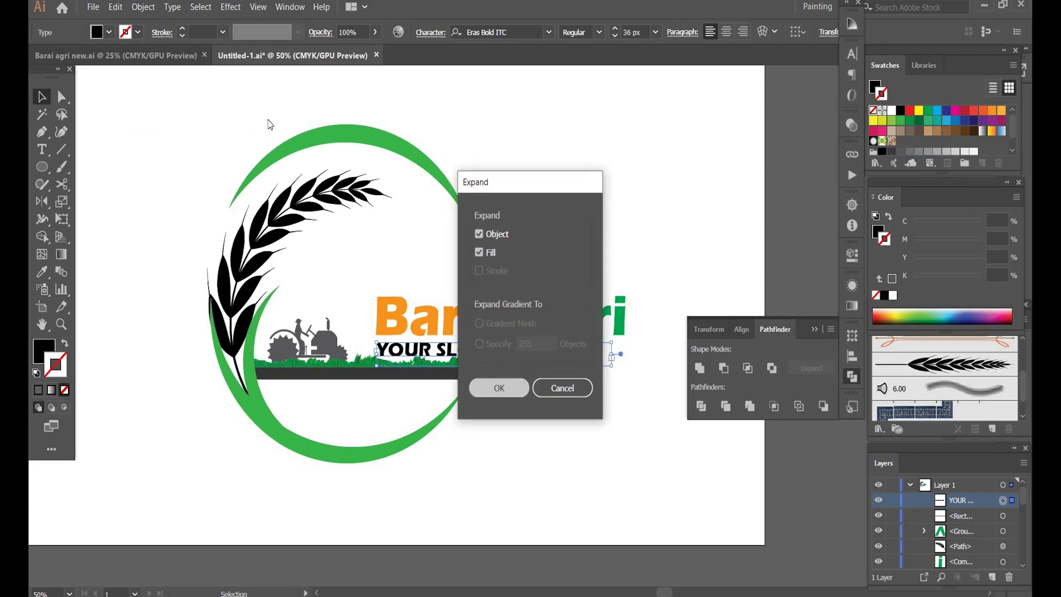
{"action": "key", "text": "Return"}
{"action": "left_click", "coordinate": [143, 7]}
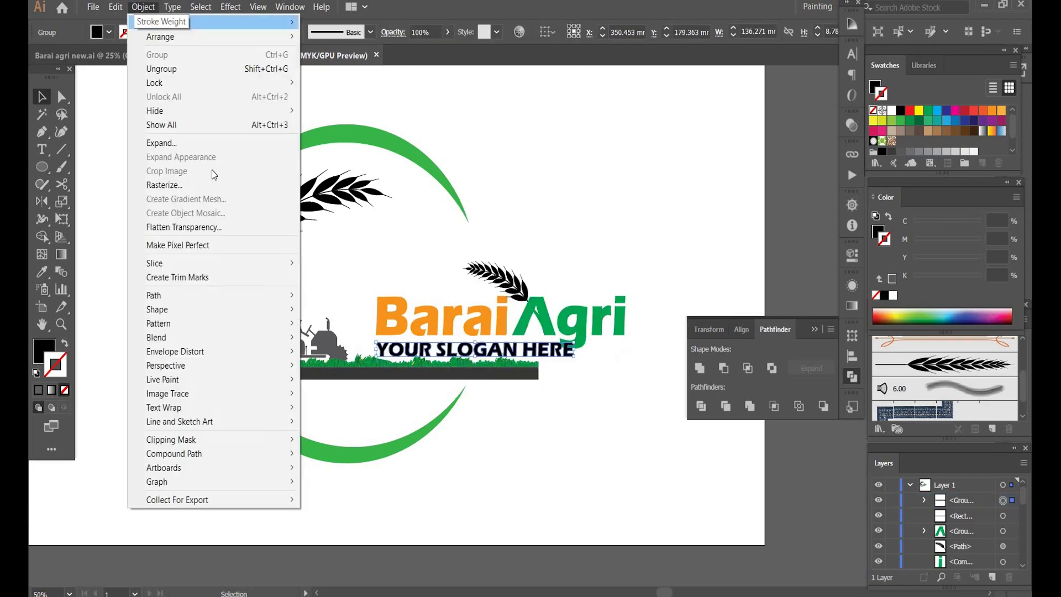
{"action": "left_click", "coordinate": [187, 68]}
{"action": "left_click", "coordinate": [564, 143]}
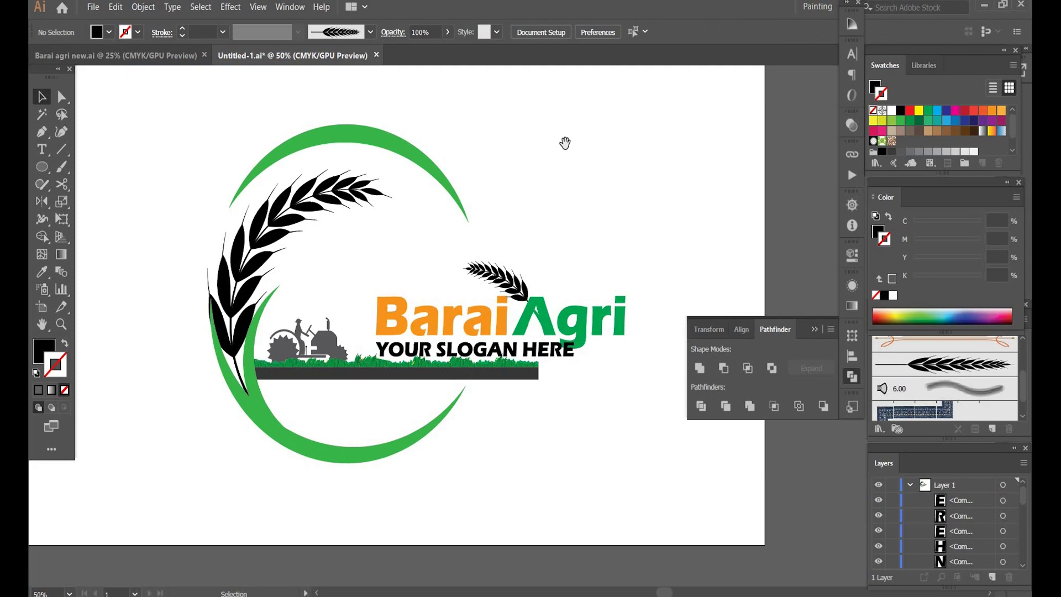
- Enlarge the small wheat ear above the wordmark to about 63.1 mm wide, extending it up and to the left
{"action": "left_click_drag", "start_coordinate": [564, 142], "coordinate": [546, 214]}
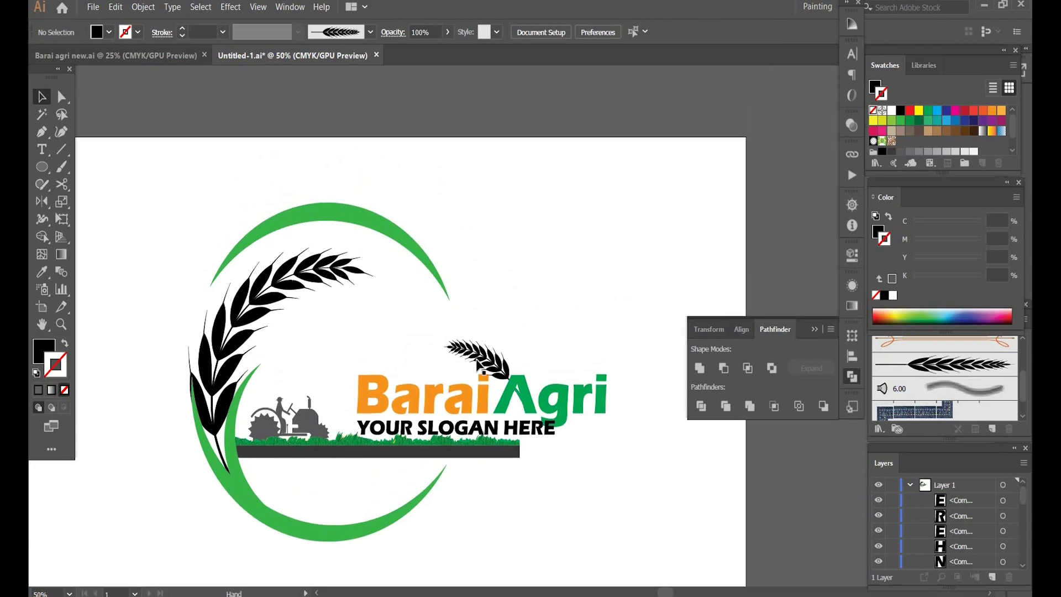
{"action": "left_click", "coordinate": [477, 365]}
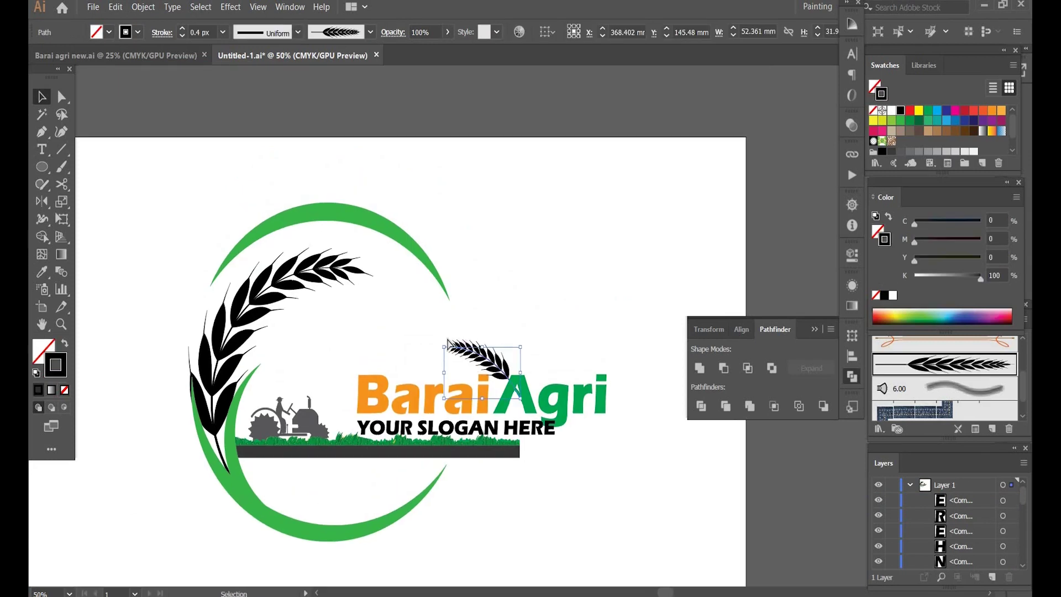
{"action": "key", "text": "ctrl+1"}
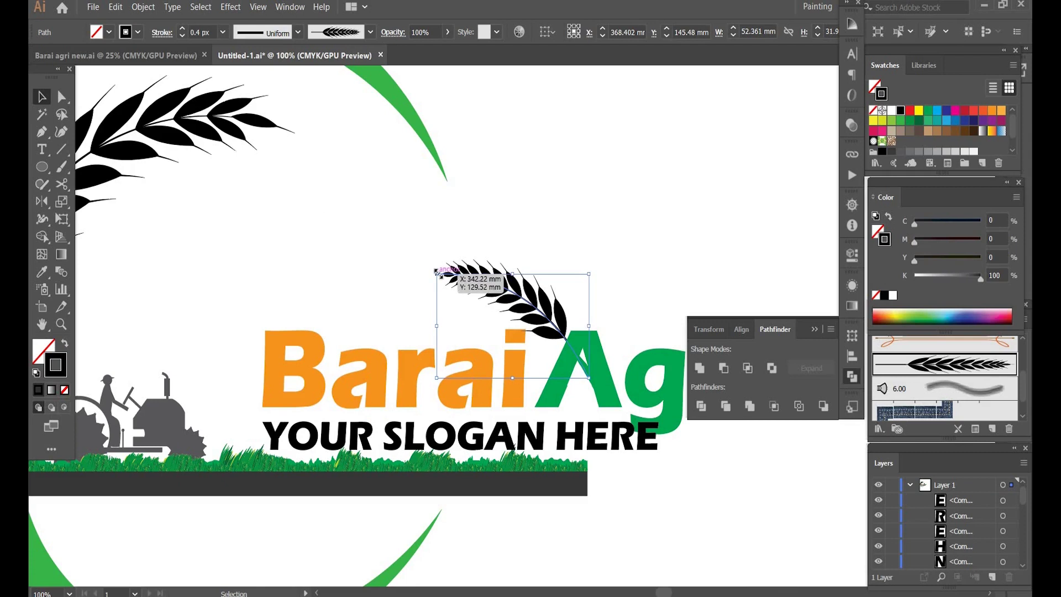
{"action": "left_click_drag", "start_coordinate": [436, 271], "coordinate": [424, 265]}
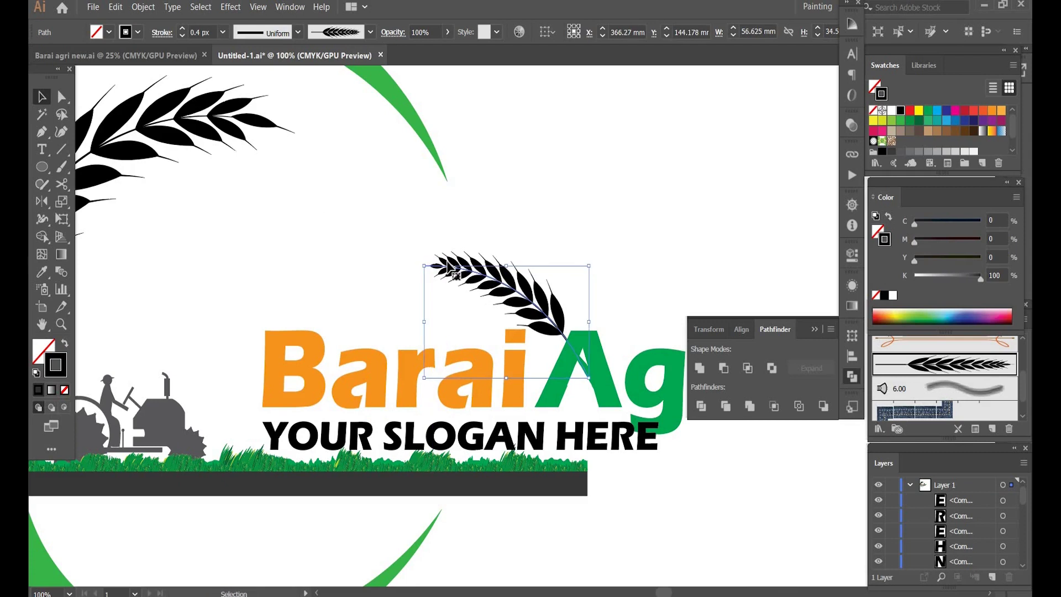
{"action": "left_click_drag", "start_coordinate": [424, 264], "coordinate": [403, 240]}
- Select the large wheat ear and check its colouring in the Green Agri reference image
{"action": "left_click_drag", "start_coordinate": [555, 253], "coordinate": [681, 333]}
{"action": "left_click_drag", "start_coordinate": [441, 355], "coordinate": [510, 316]}
{"action": "left_click", "coordinate": [288, 179]}
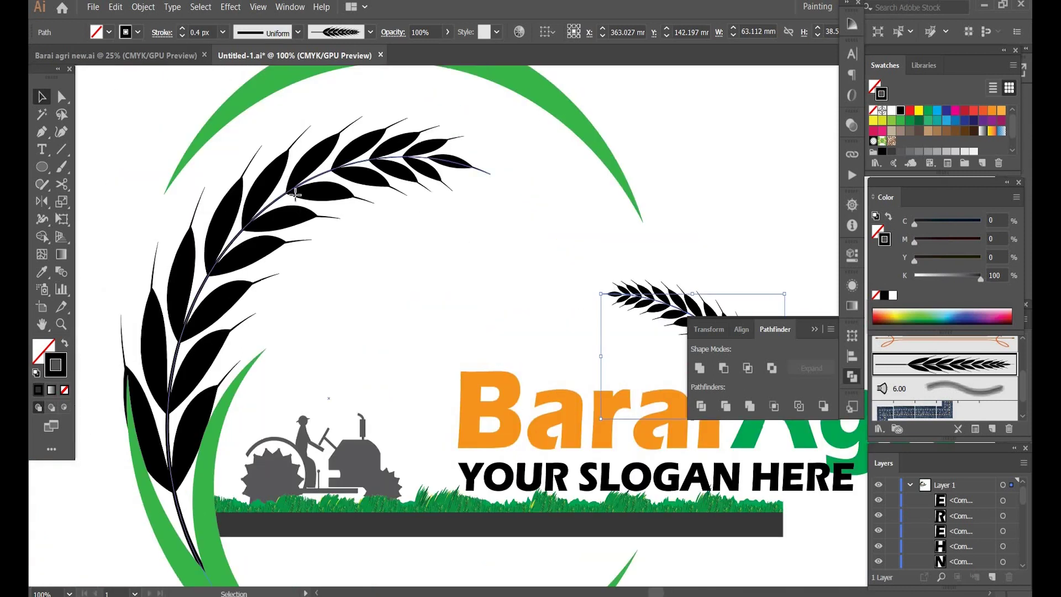
{"action": "left_click", "coordinate": [697, 362]}
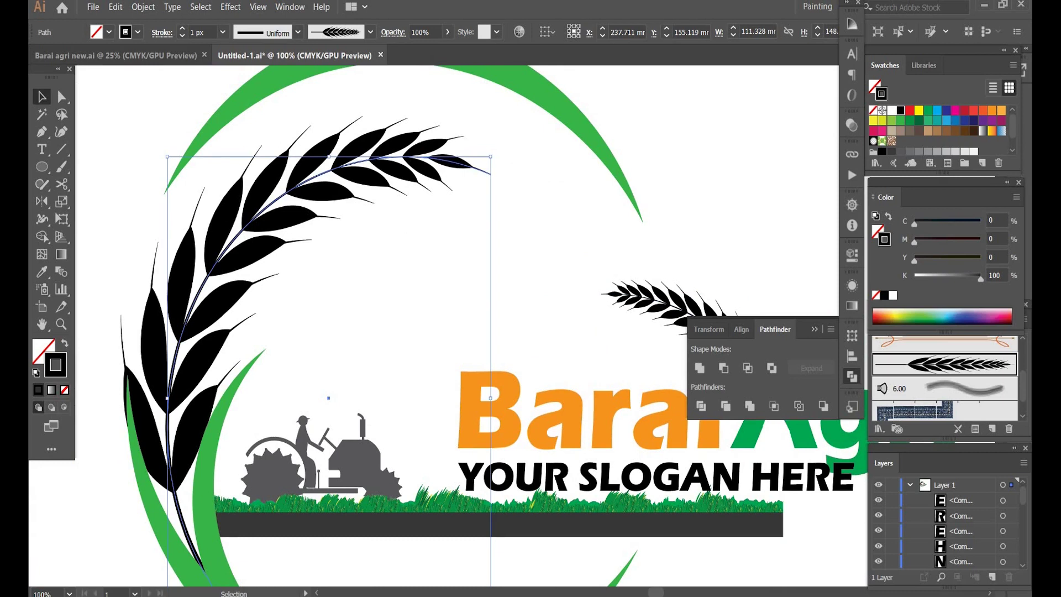
{"action": "key", "text": "alt+Tab"}
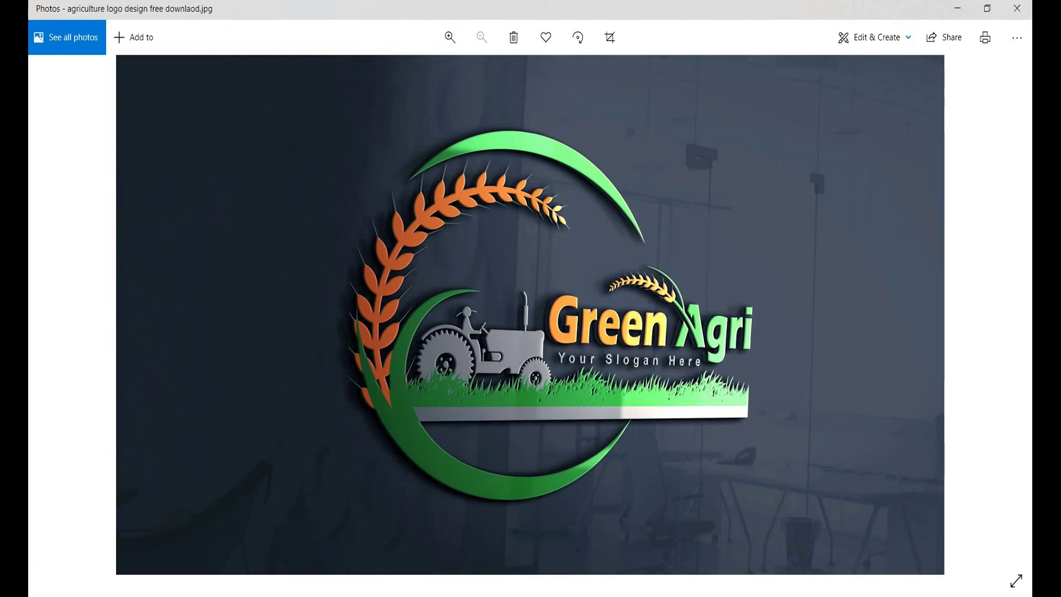
{"action": "mouse_move", "coordinate": [721, 596]}
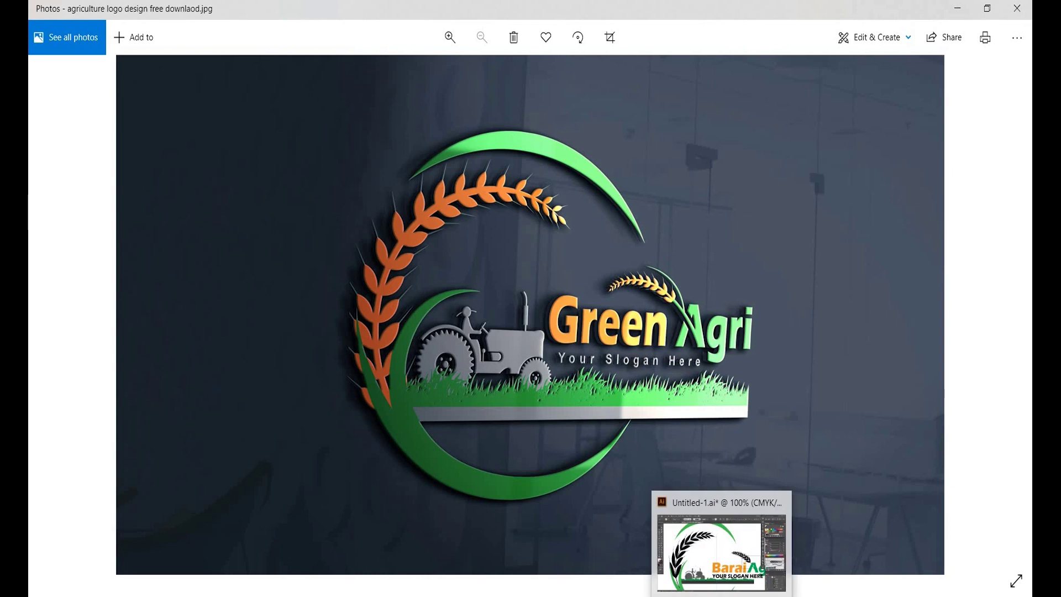
{"action": "left_click", "coordinate": [721, 553]}
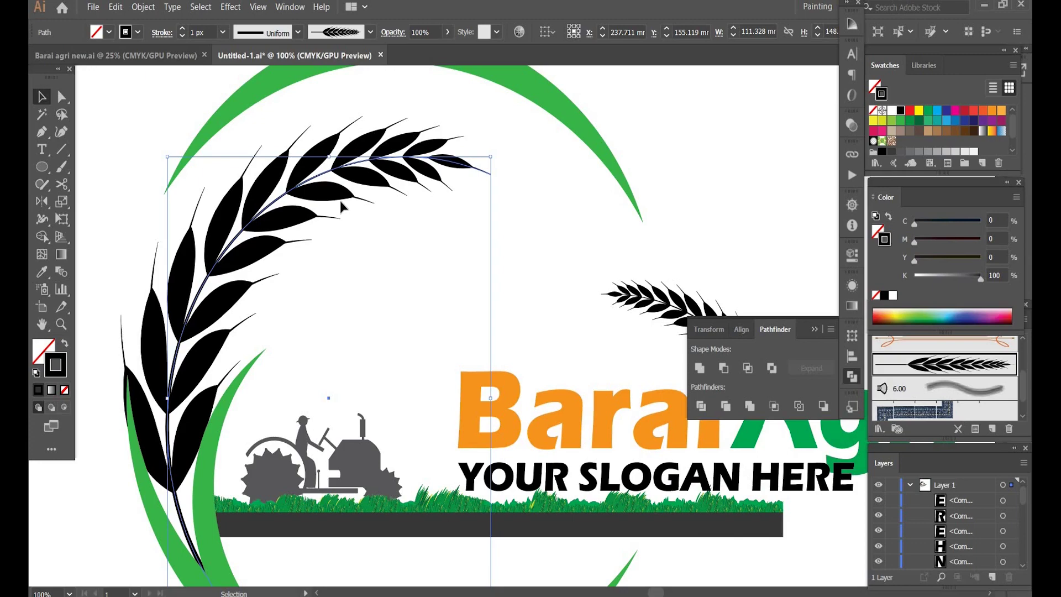
- Try to recolour the large wheat ear's brush stroke with the orange swatch C=0 M=35 Y=85 K=0
{"action": "left_click", "coordinate": [999, 114]}
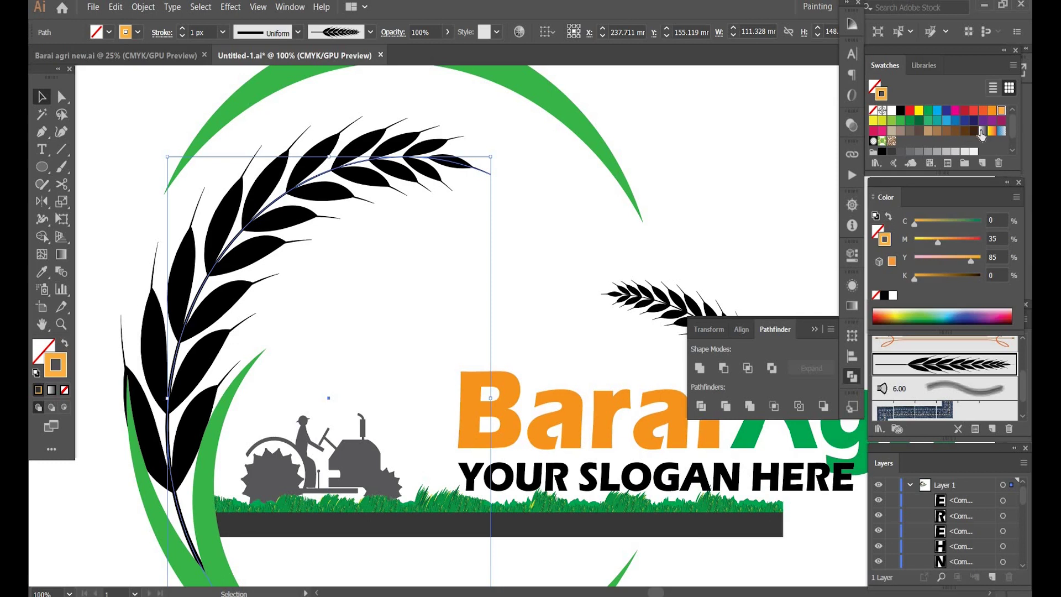
{"action": "key", "text": "a"}
{"action": "left_click", "coordinate": [295, 193]}
{"action": "key", "text": "v"}
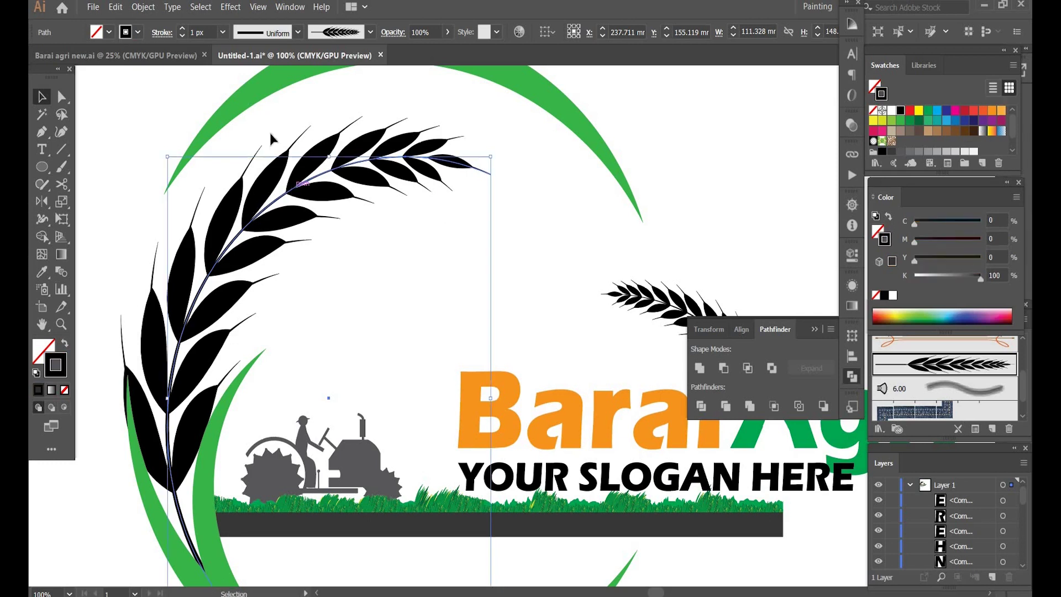
- Expand the large wheat ear's appearance and fill it with the orange swatch C=0 M=35 Y=85 K=0
{"action": "left_click", "coordinate": [143, 7]}
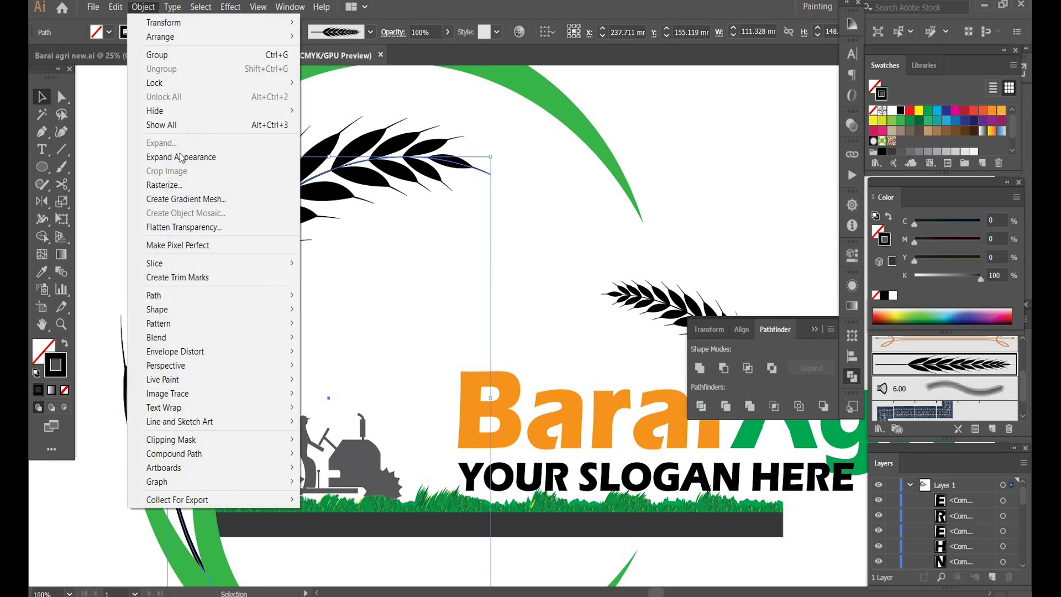
{"action": "left_click", "coordinate": [181, 158]}
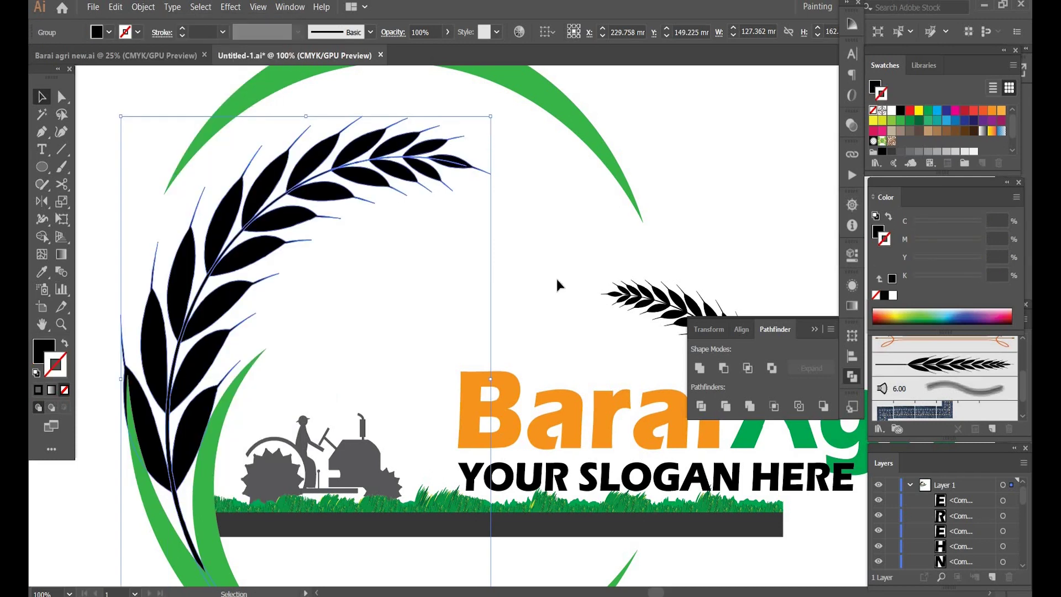
{"action": "left_click", "coordinate": [992, 111]}
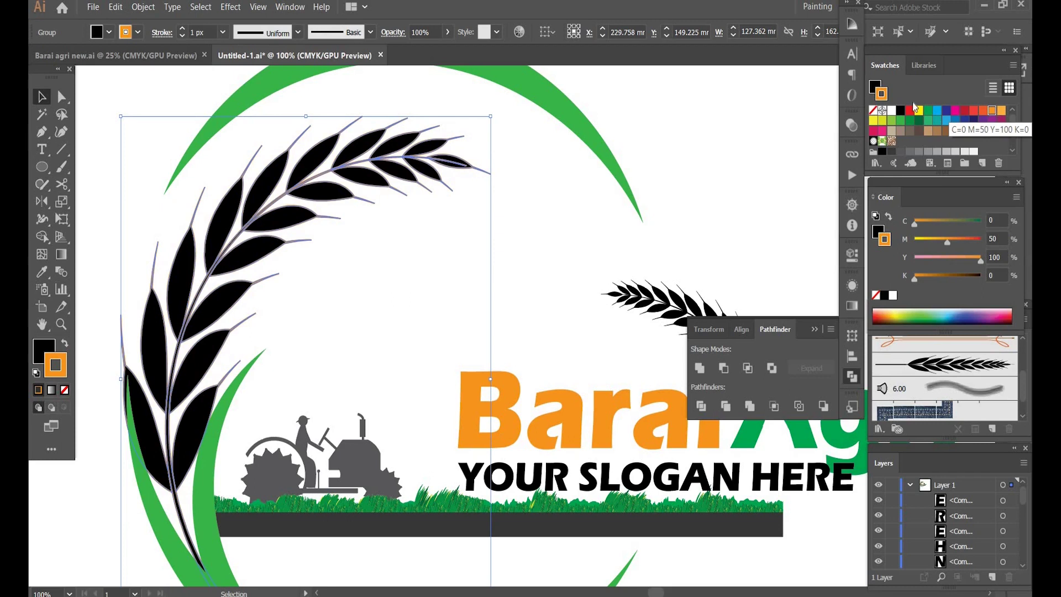
{"action": "left_click", "coordinate": [873, 110]}
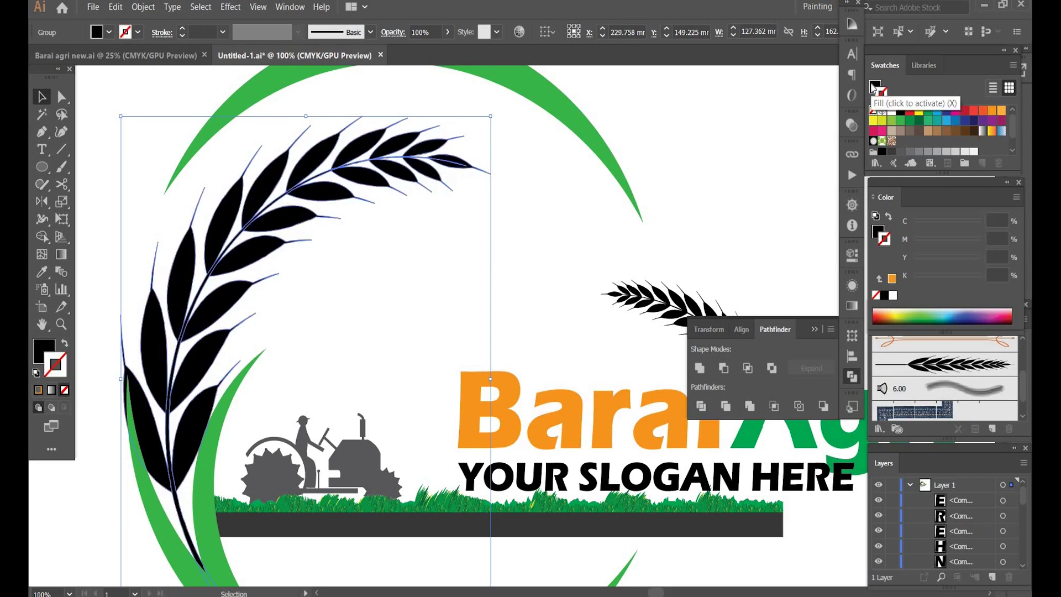
{"action": "left_click", "coordinate": [873, 87]}
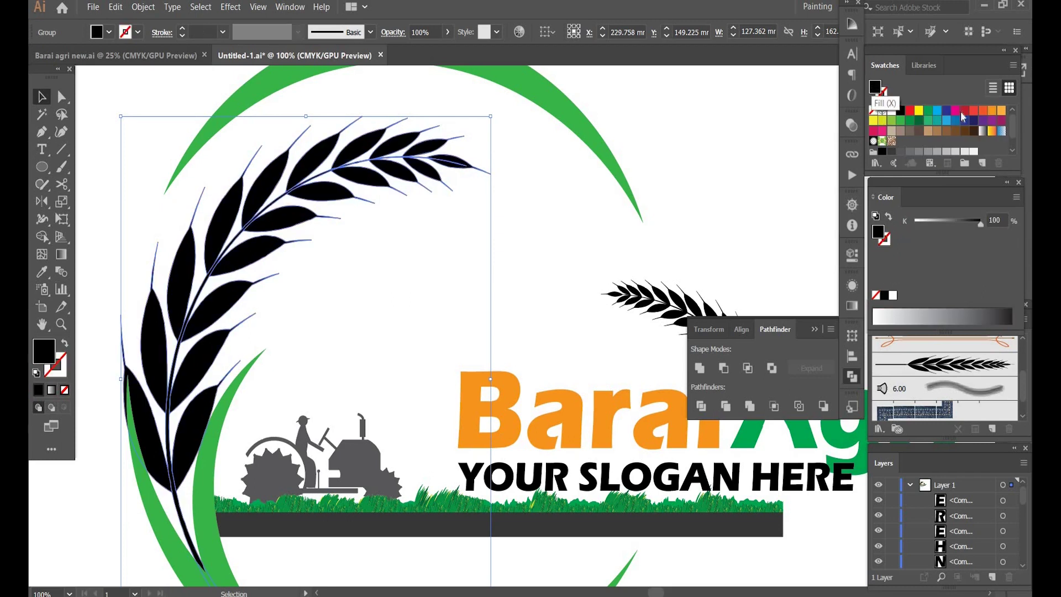
{"action": "left_click", "coordinate": [1001, 110]}
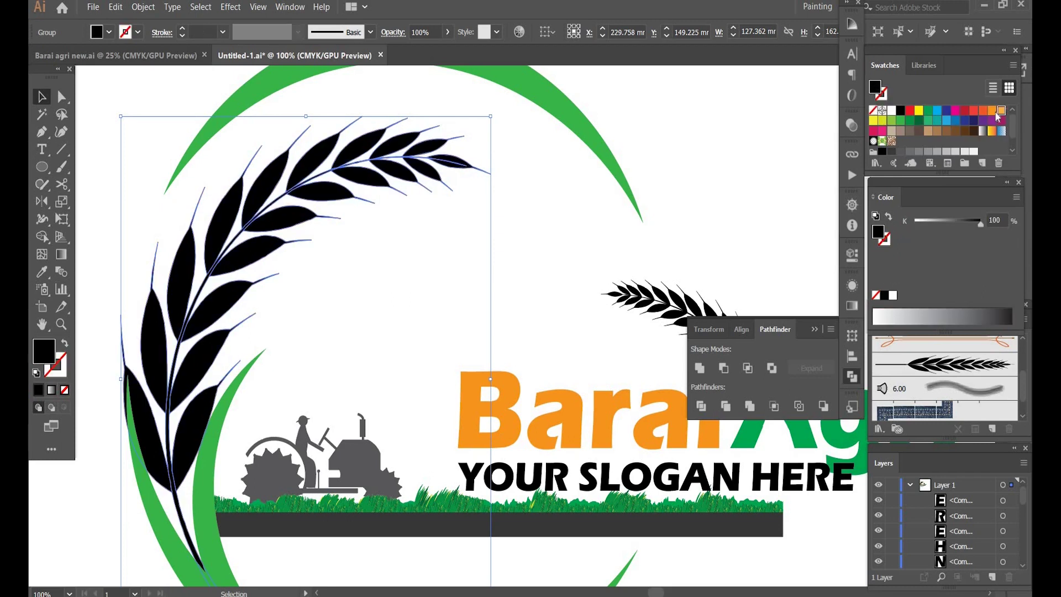
{"action": "left_click", "coordinate": [646, 250]}
- Compare the wheat ear's orange with the Green Agri reference image, and return to the logo artwork
{"action": "left_click_drag", "start_coordinate": [554, 279], "coordinate": [519, 144]}
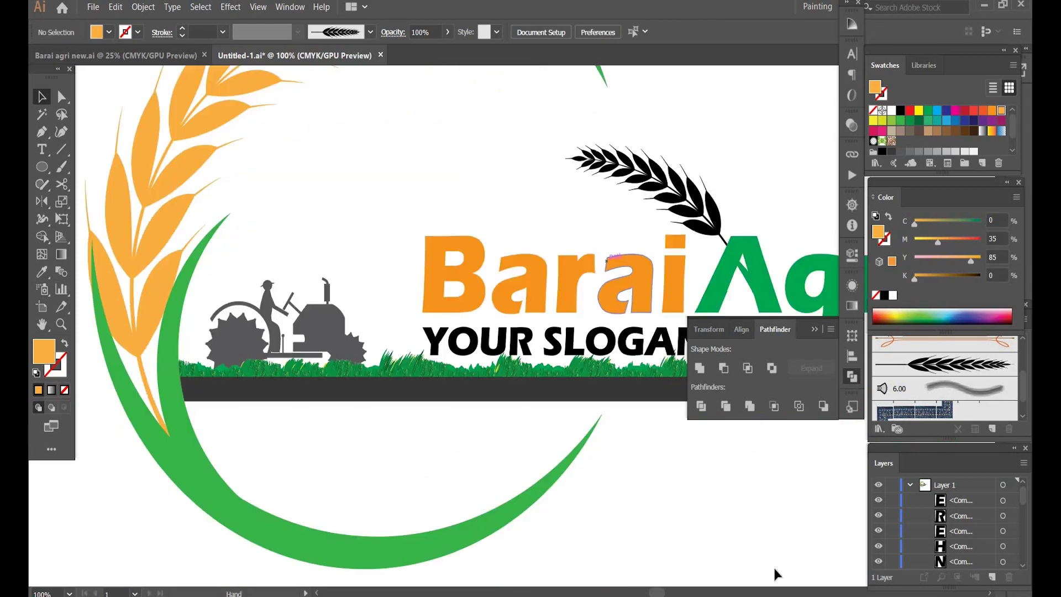
{"action": "key", "text": "alt+Tab"}
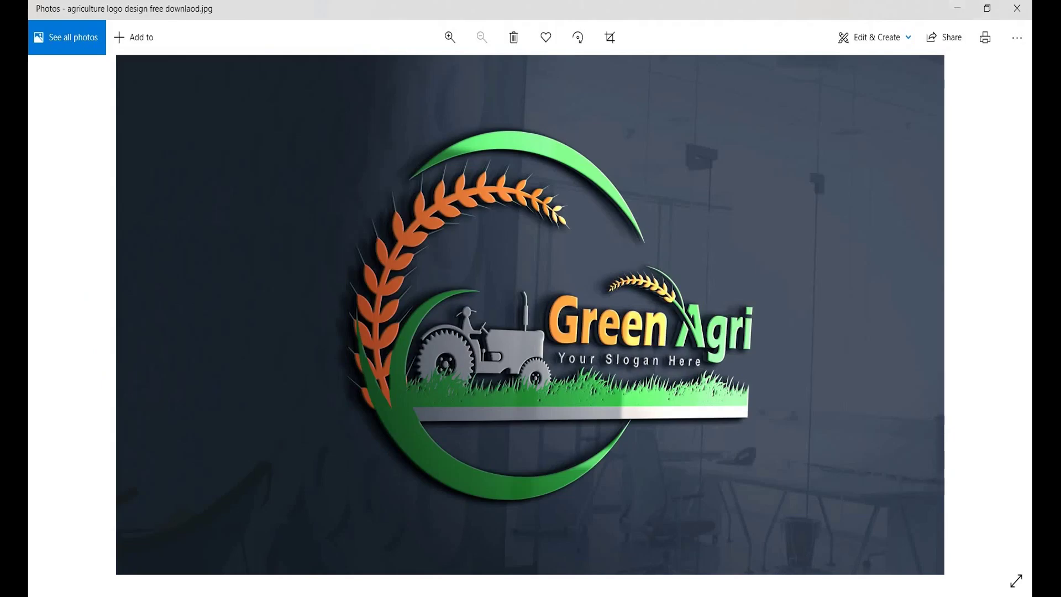
{"action": "key", "text": "alt+Tab"}
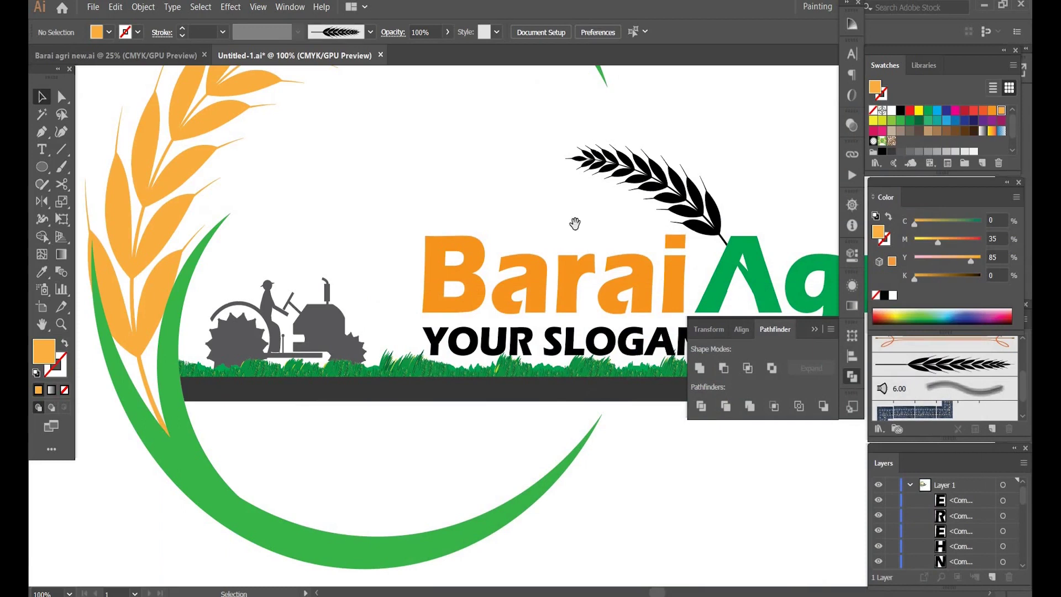
{"action": "key", "text": "space"}
{"action": "left_click_drag", "start_coordinate": [534, 301], "coordinate": [572, 420]}
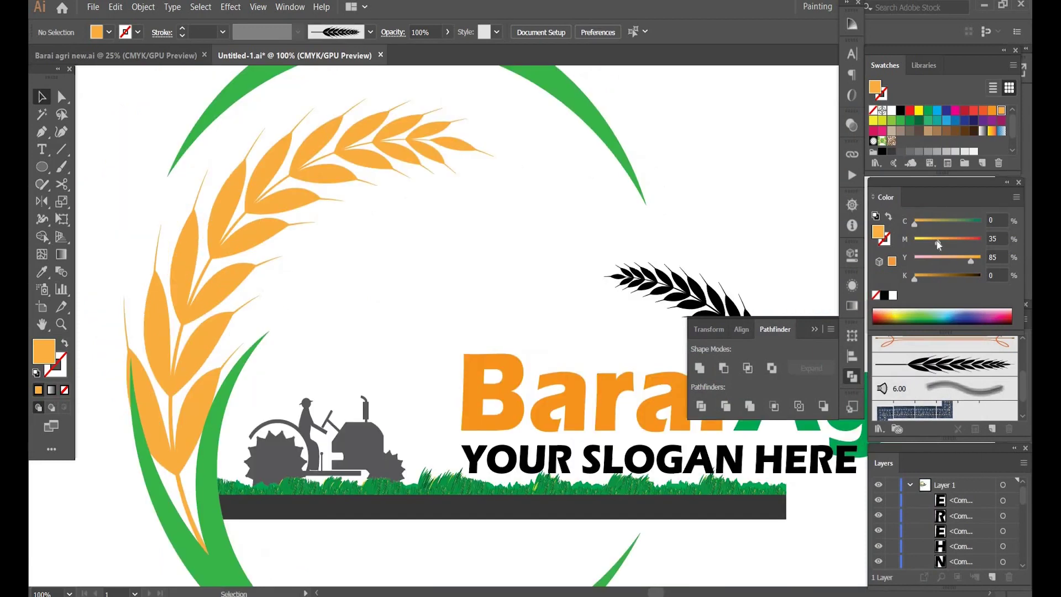
- Try mixing a darker brownish-orange fill of C=9 M=58 Y=85 K=30 with nothing selected
{"action": "left_click", "coordinate": [945, 241]}
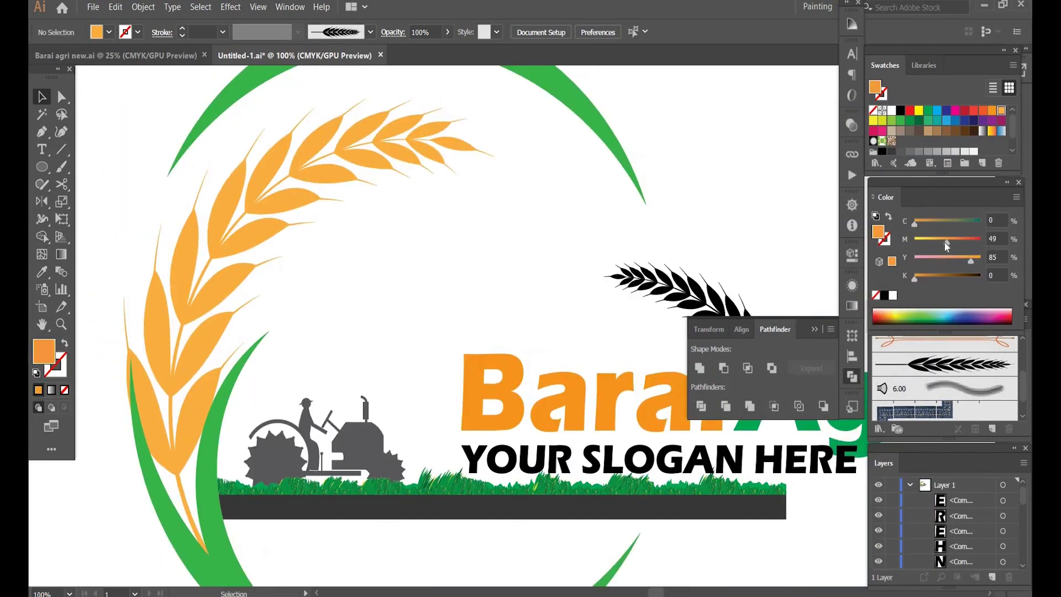
{"action": "left_click_drag", "start_coordinate": [942, 241], "coordinate": [952, 242]}
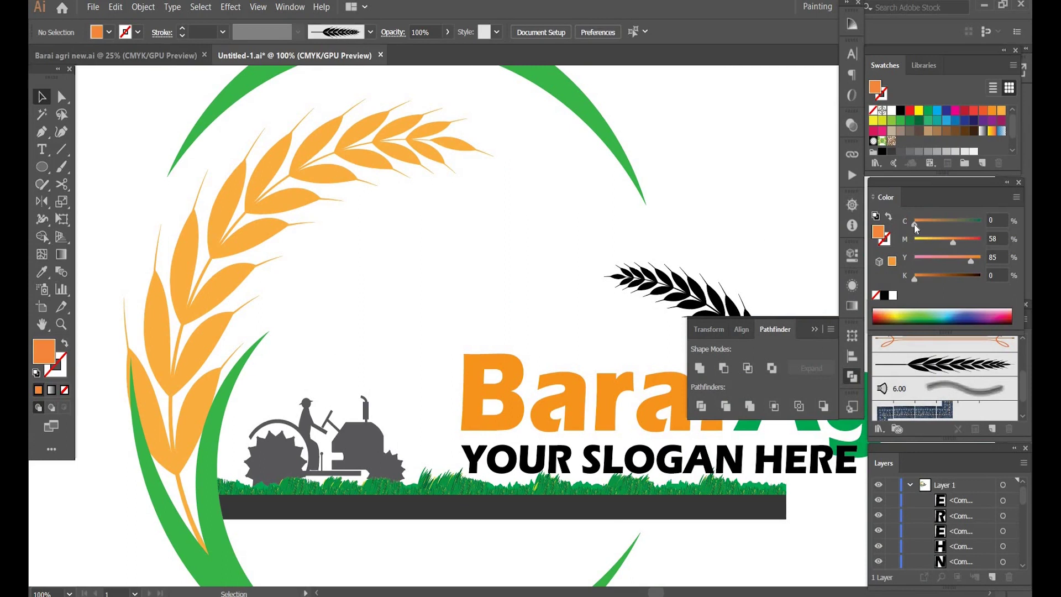
{"action": "left_click", "coordinate": [922, 225]}
{"action": "left_click", "coordinate": [928, 224]}
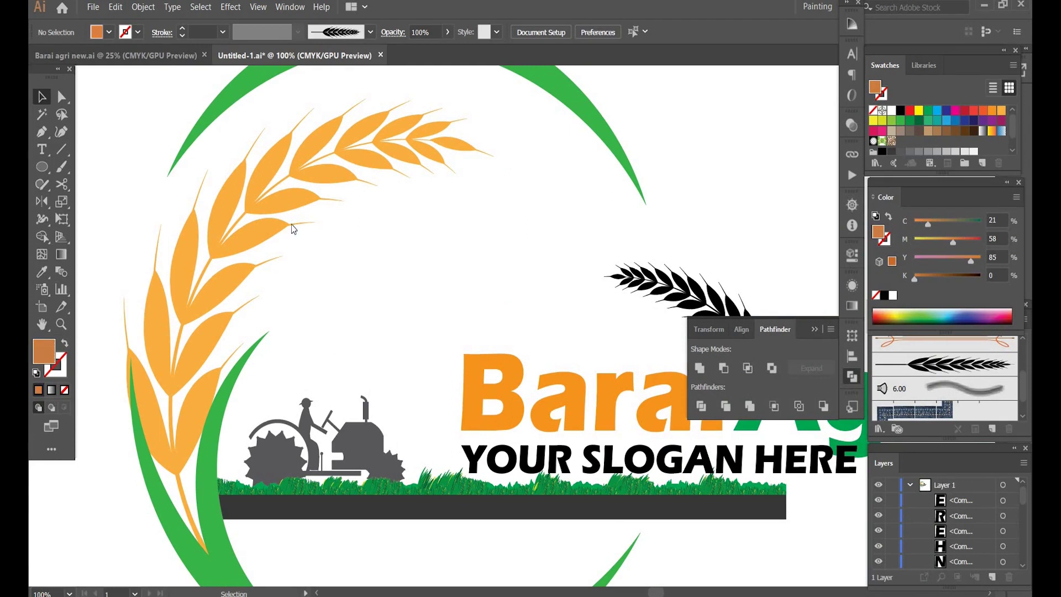
{"action": "left_click_drag", "start_coordinate": [927, 224], "coordinate": [918, 222]}
{"action": "left_click", "coordinate": [919, 222]}
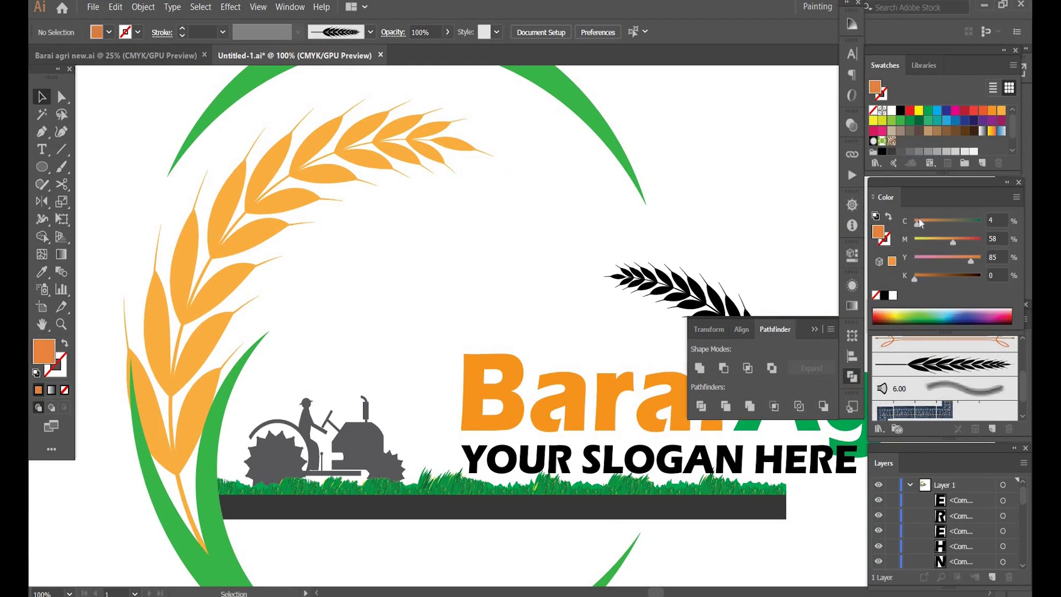
{"action": "left_click", "coordinate": [919, 222]}
{"action": "left_click_drag", "start_coordinate": [926, 279], "coordinate": [934, 280]}
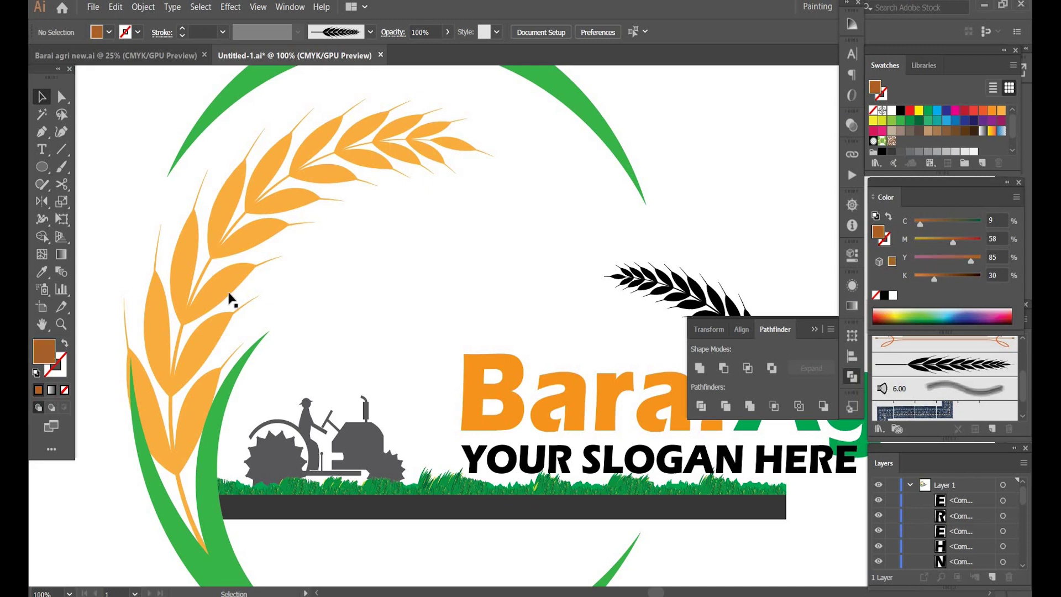
- Adjust the large wheat ear's fill to a golden orange of C=0 M=33 Y=93 K=0
{"action": "left_click", "coordinate": [237, 232]}
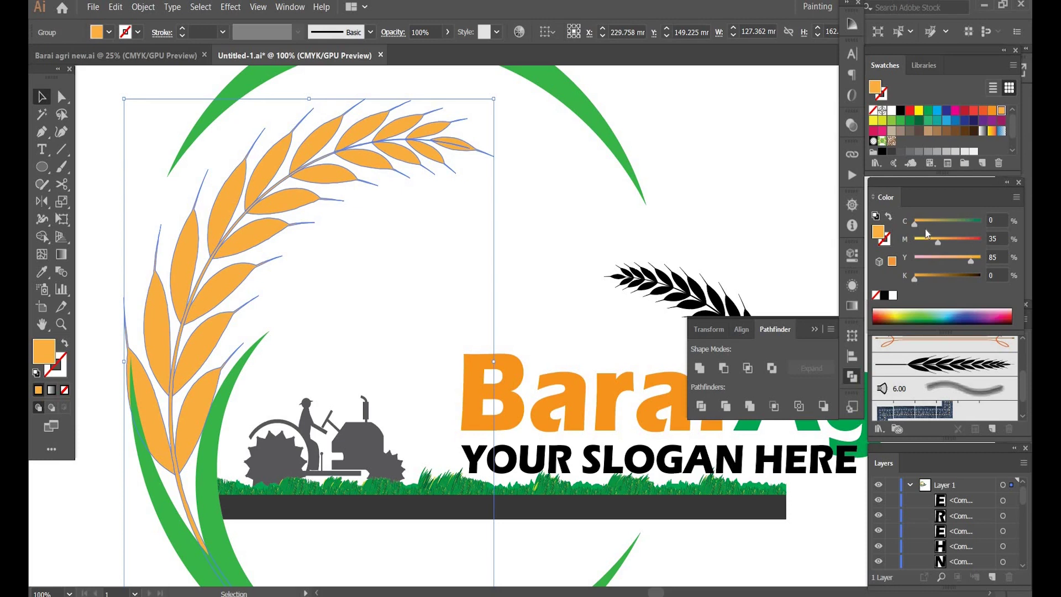
{"action": "left_click", "coordinate": [924, 222]}
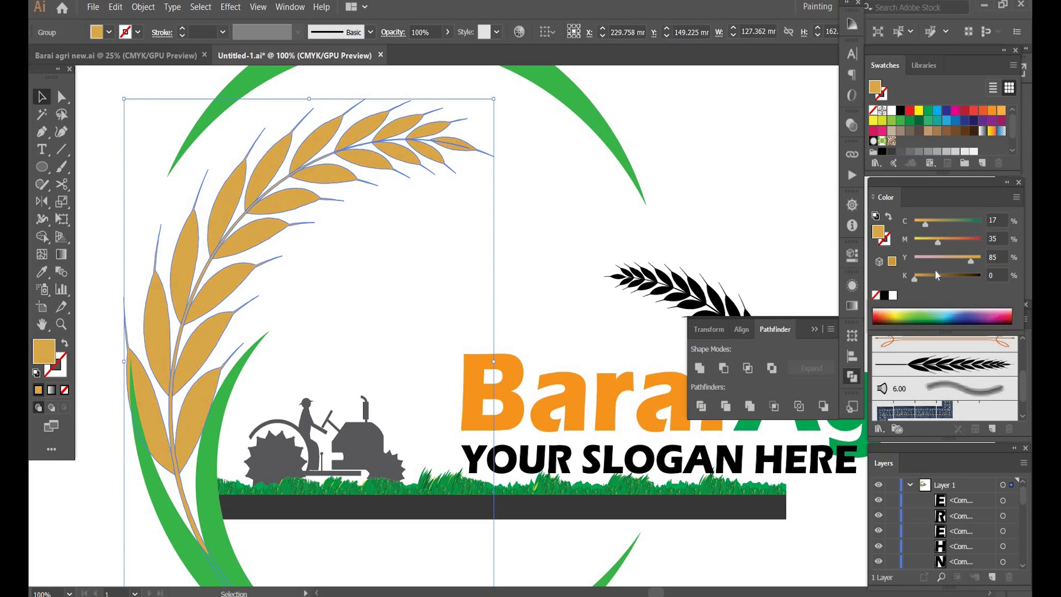
{"action": "left_click", "coordinate": [919, 223]}
{"action": "left_click", "coordinate": [930, 240]}
{"action": "left_click", "coordinate": [915, 222]}
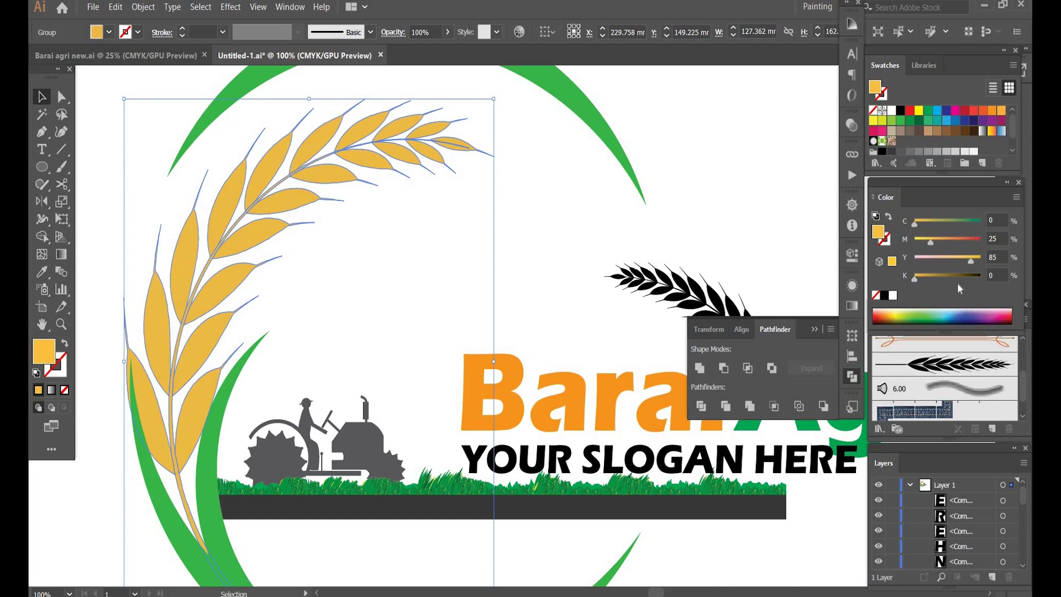
{"action": "left_click_drag", "start_coordinate": [931, 244], "coordinate": [938, 247]}
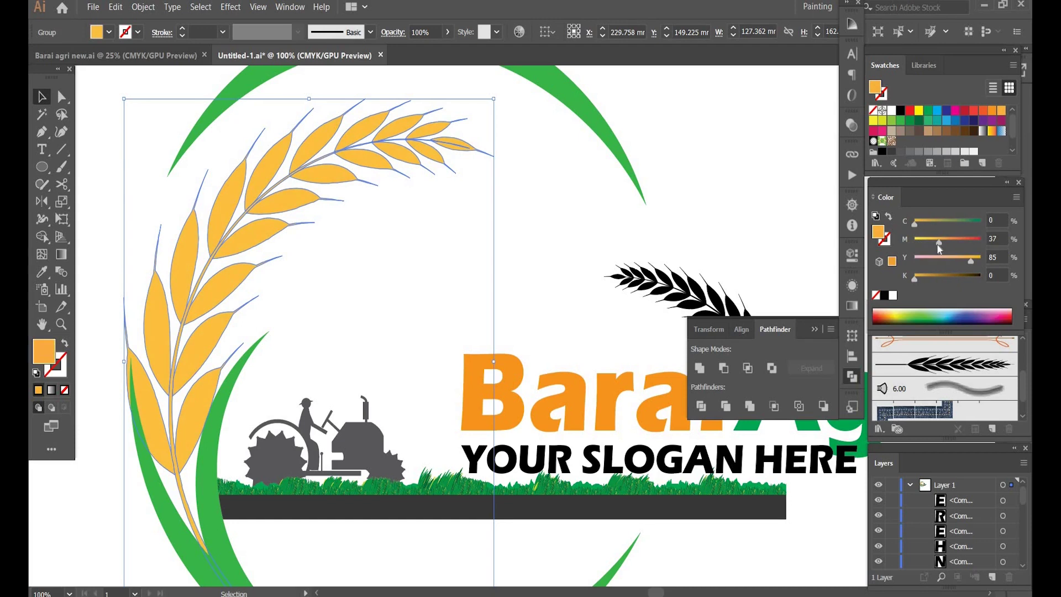
{"action": "left_click", "coordinate": [935, 242]}
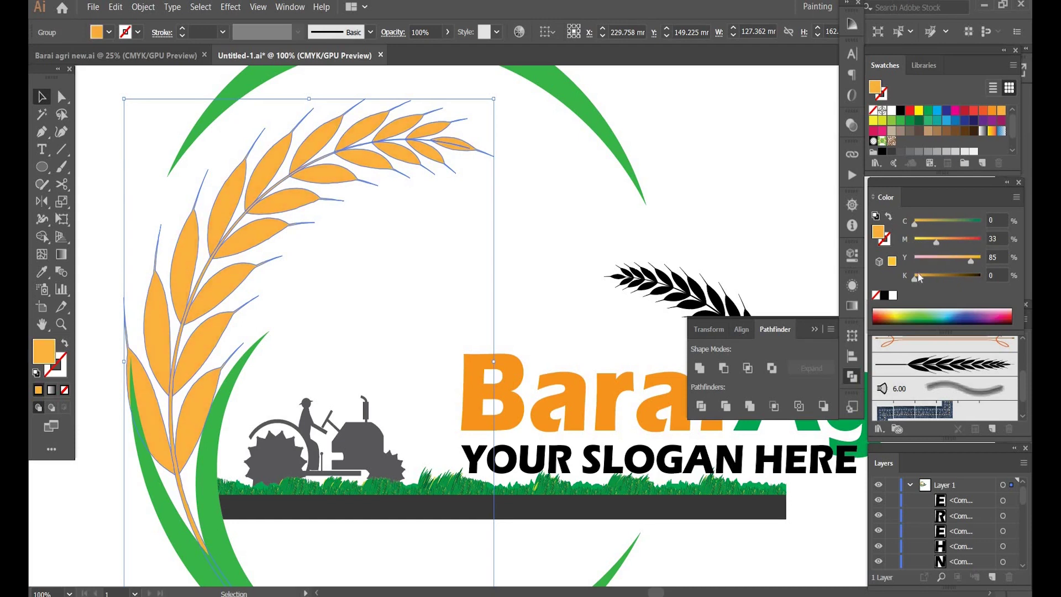
{"action": "left_click_drag", "start_coordinate": [914, 277], "coordinate": [919, 278]}
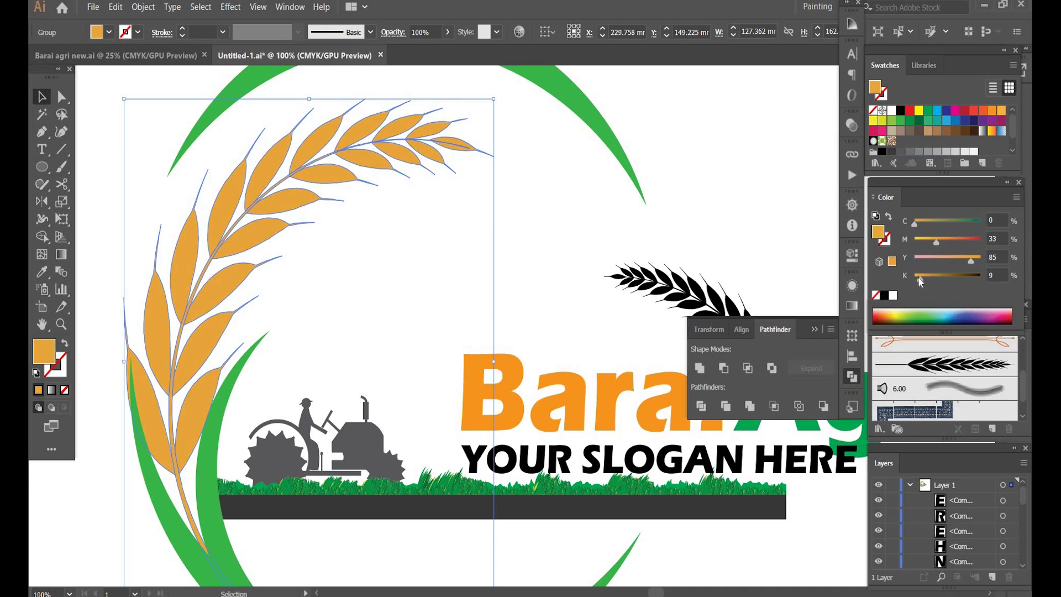
{"action": "left_click_drag", "start_coordinate": [920, 278], "coordinate": [913, 278]}
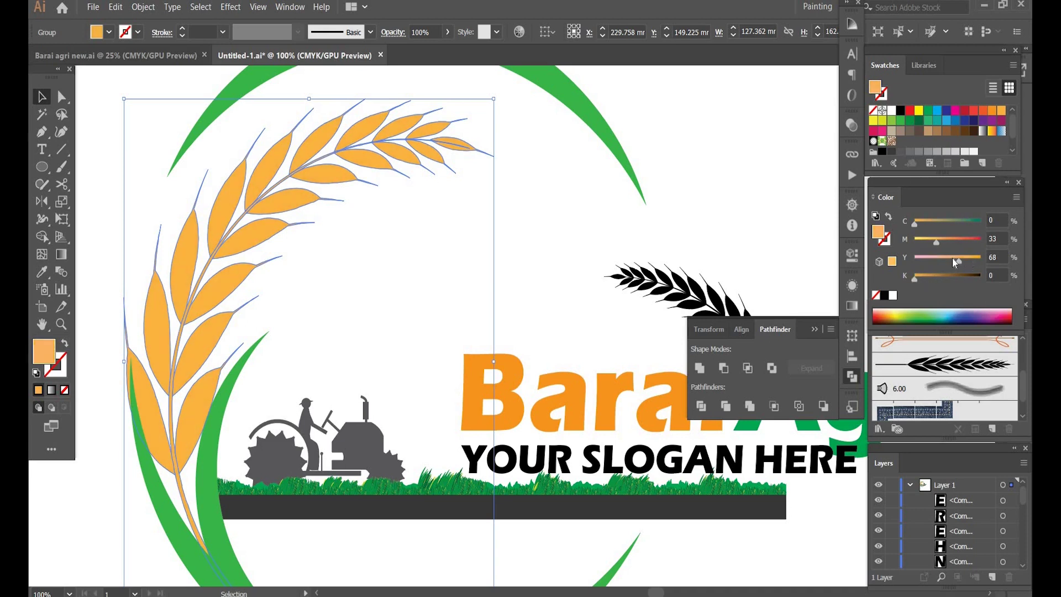
{"action": "left_click", "coordinate": [952, 259]}
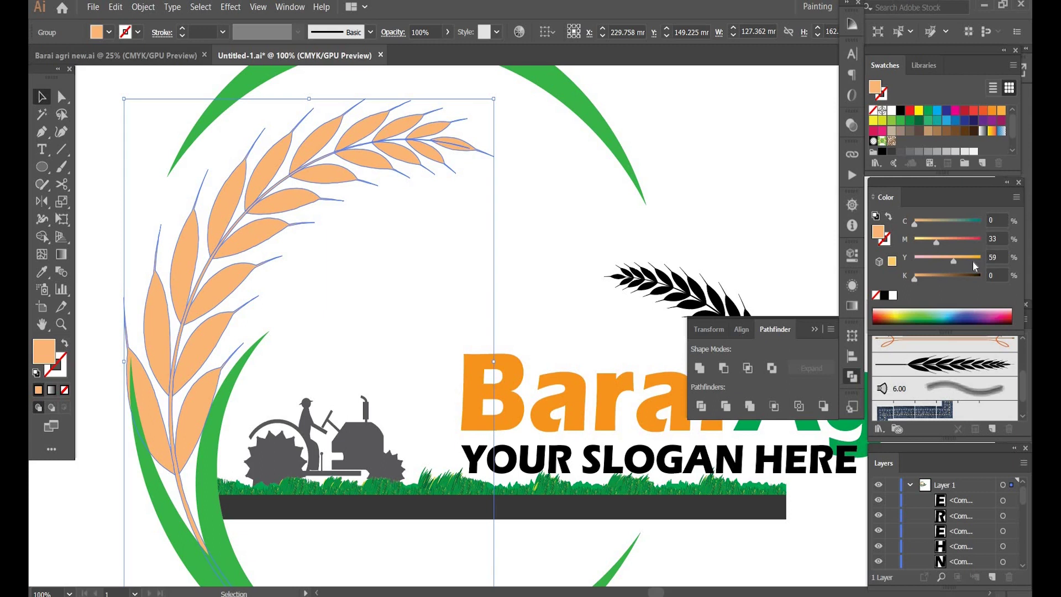
{"action": "left_click", "coordinate": [972, 260]}
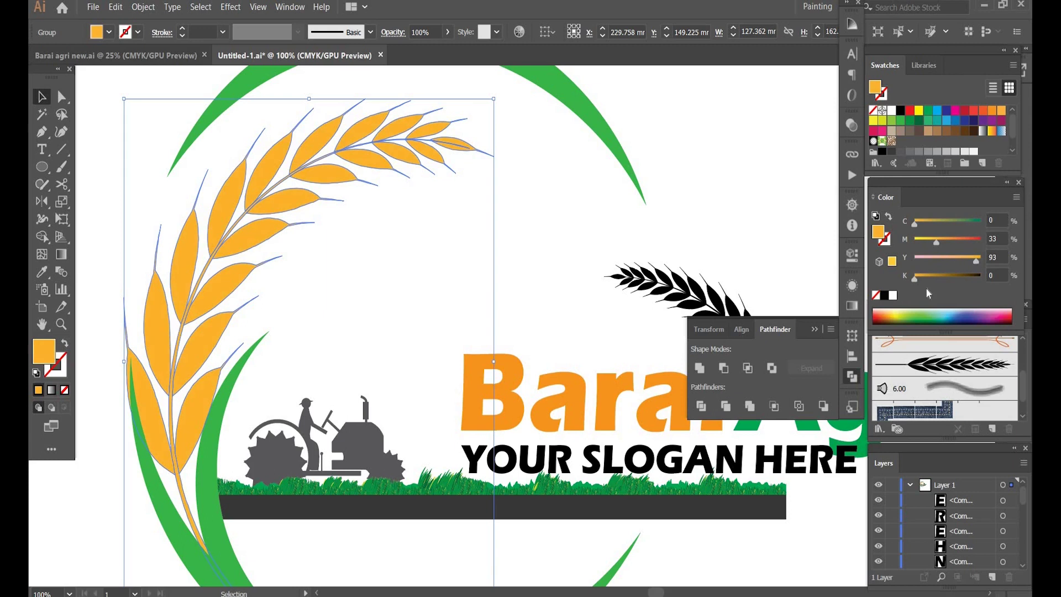
- Expand the appearance of the small black wheat ear above the wordmark
{"action": "key", "text": "space"}
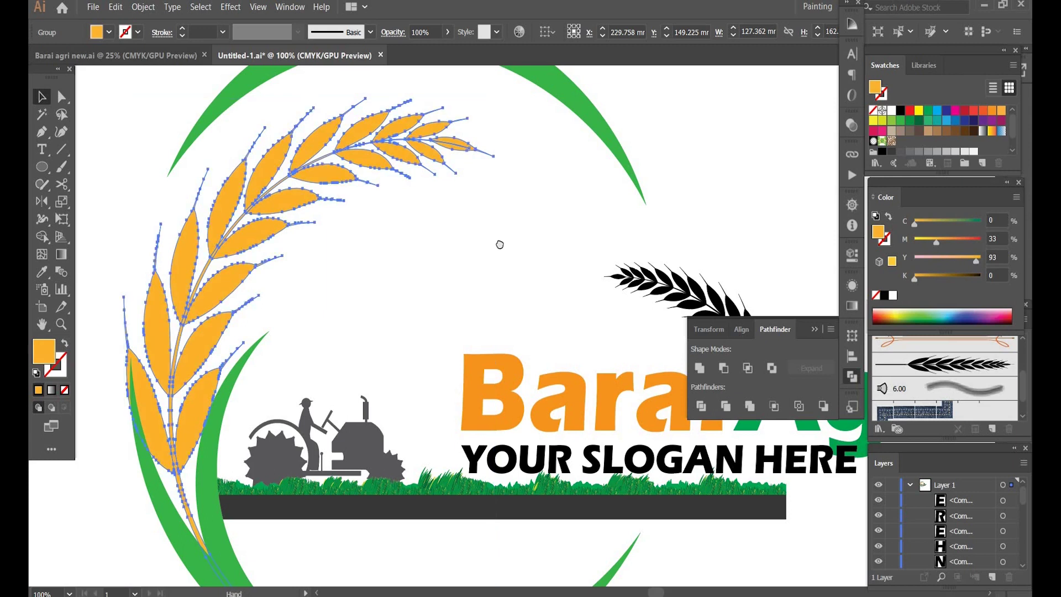
{"action": "left_click_drag", "start_coordinate": [500, 244], "coordinate": [555, 301]}
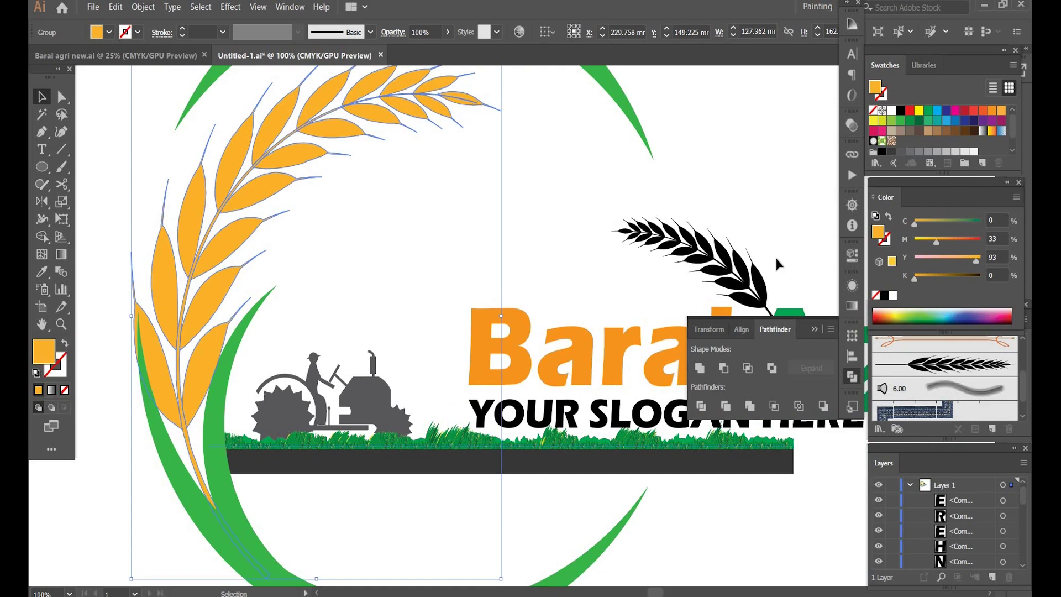
{"action": "left_click", "coordinate": [761, 274]}
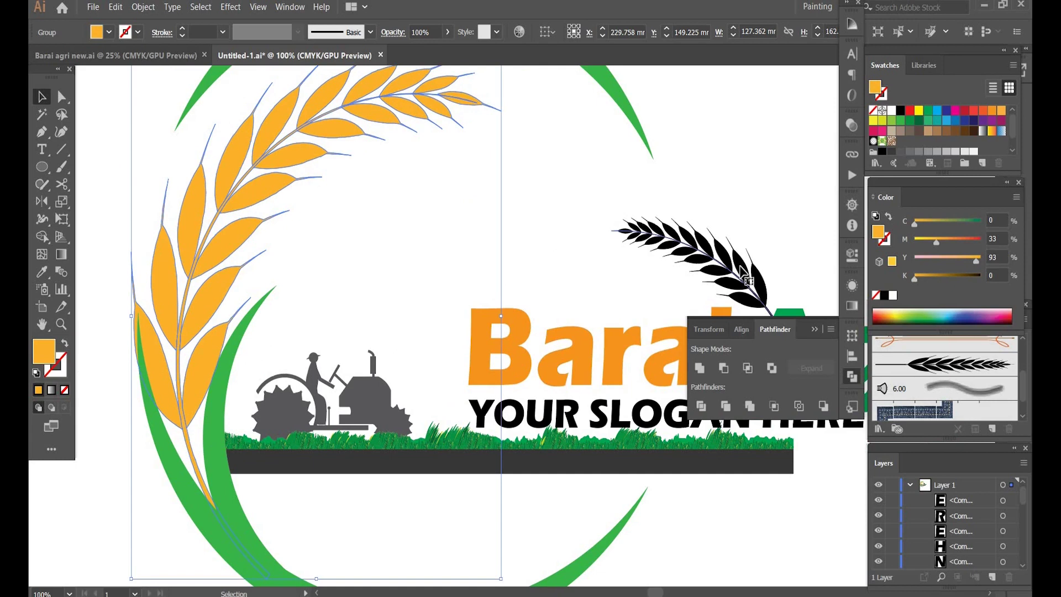
{"action": "left_click", "coordinate": [142, 6]}
{"action": "left_click", "coordinate": [217, 158]}
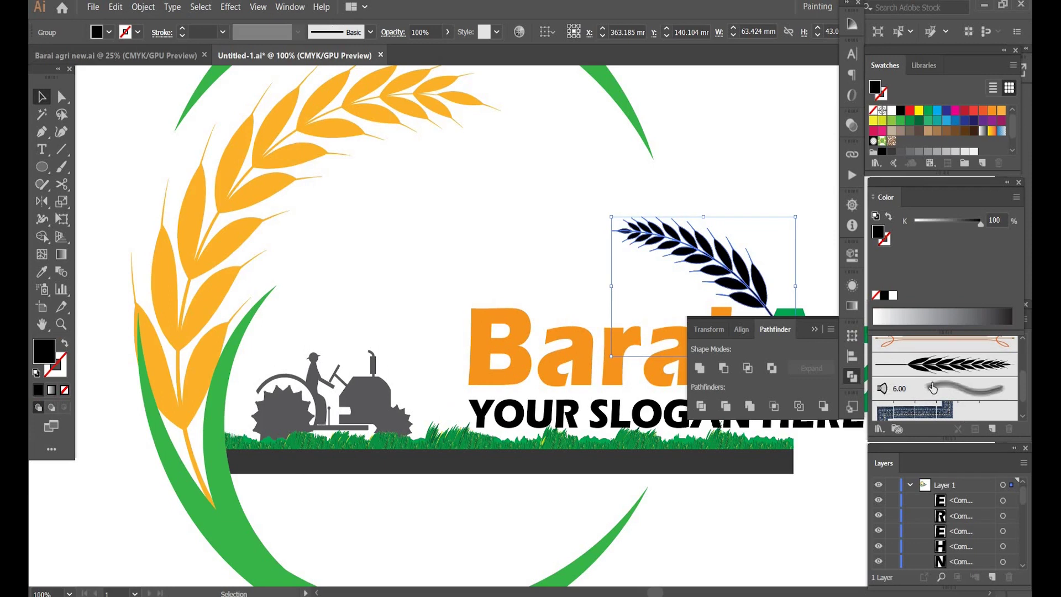
- Recolour the small wheat ear above the wordmark to a golden yellow fill of C=0 M=25 Y=91 K=7
{"action": "left_click", "coordinate": [993, 112]}
{"action": "left_click_drag", "start_coordinate": [722, 167], "coordinate": [505, 223]}
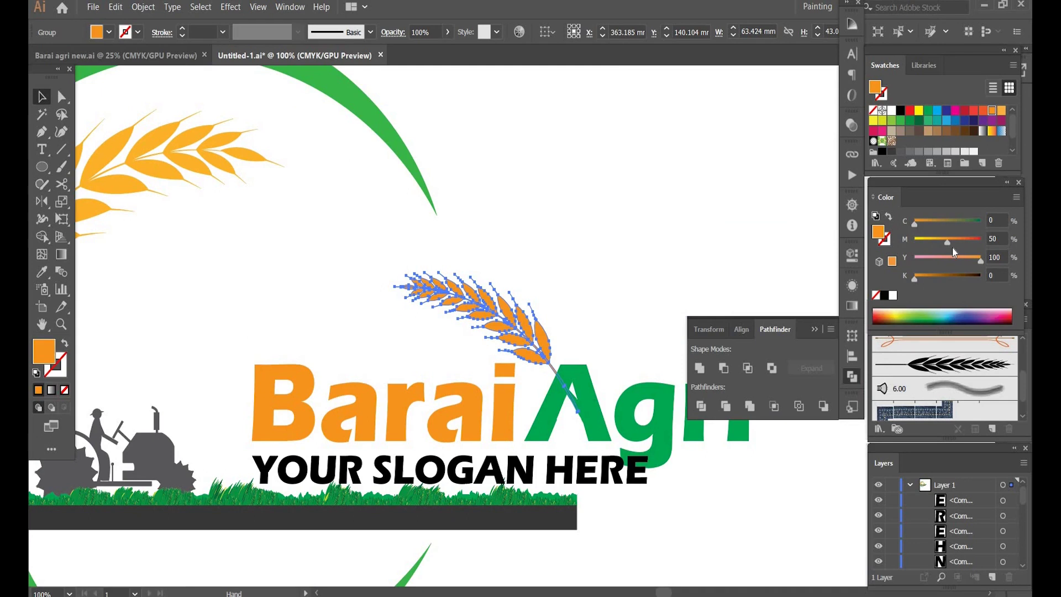
{"action": "left_click", "coordinate": [923, 283]}
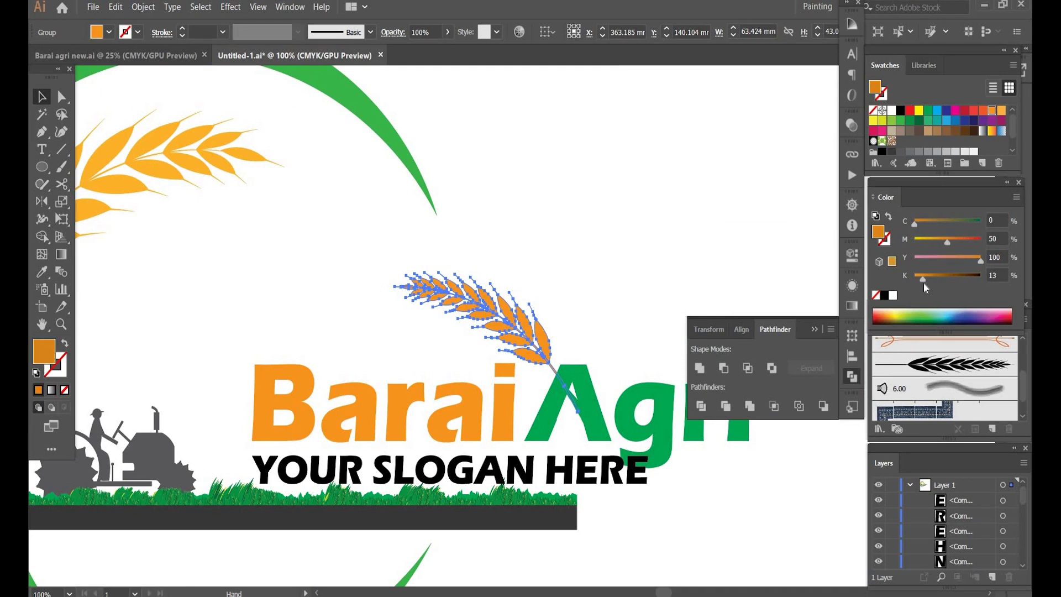
{"action": "left_click", "coordinate": [944, 242]}
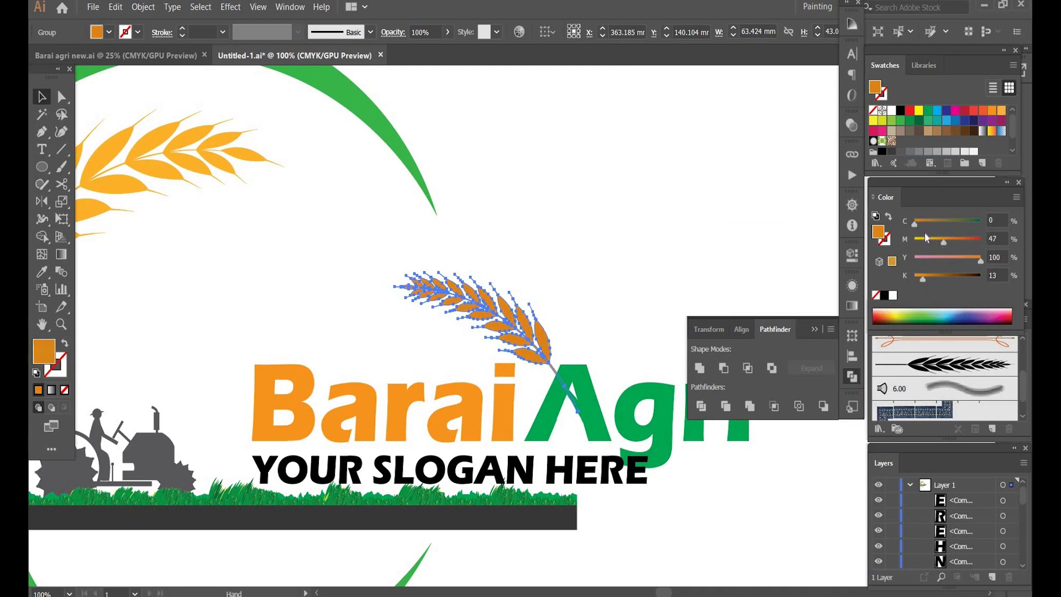
{"action": "left_click", "coordinate": [920, 277]}
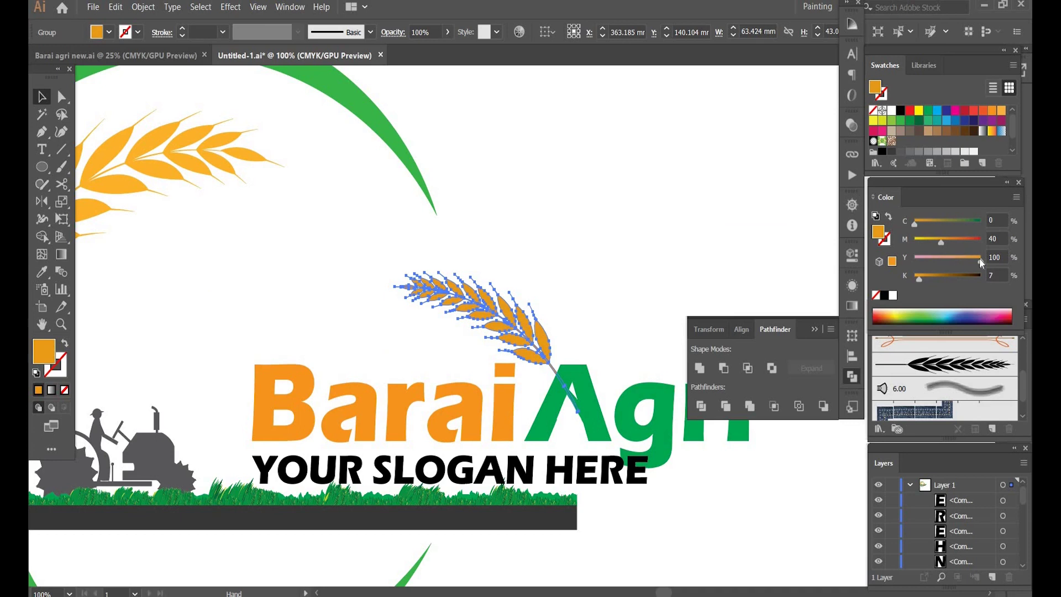
{"action": "left_click", "coordinate": [917, 256]}
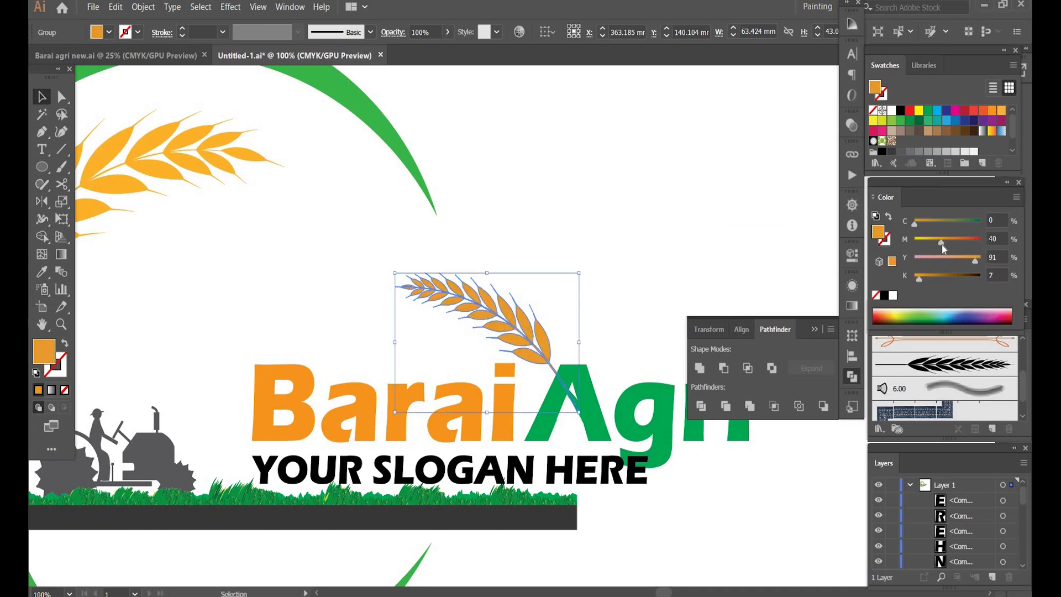
{"action": "left_click", "coordinate": [931, 241]}
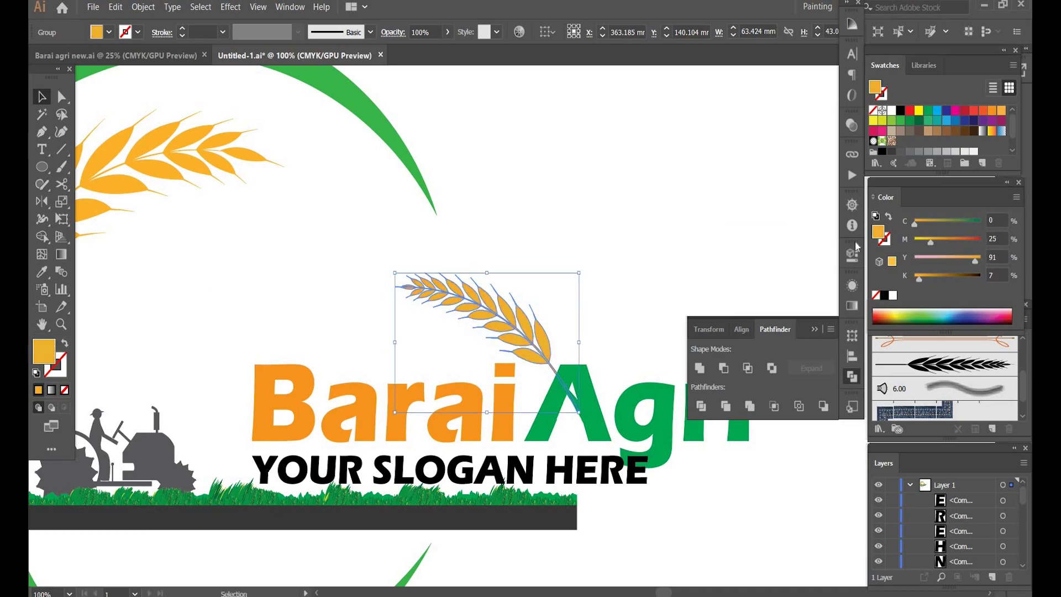
{"action": "left_click", "coordinate": [744, 225]}
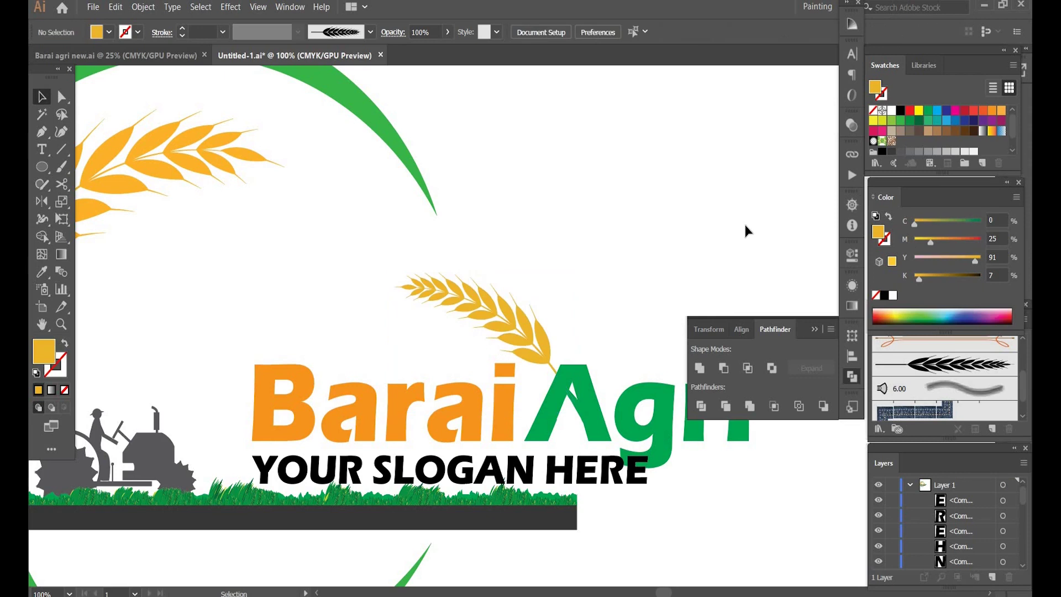
- Examine the recoloured small wheat ear and wordmark up close, and return to viewing the whole logo
{"action": "key", "text": "a"}
{"action": "key", "text": "ctrl+equal"}
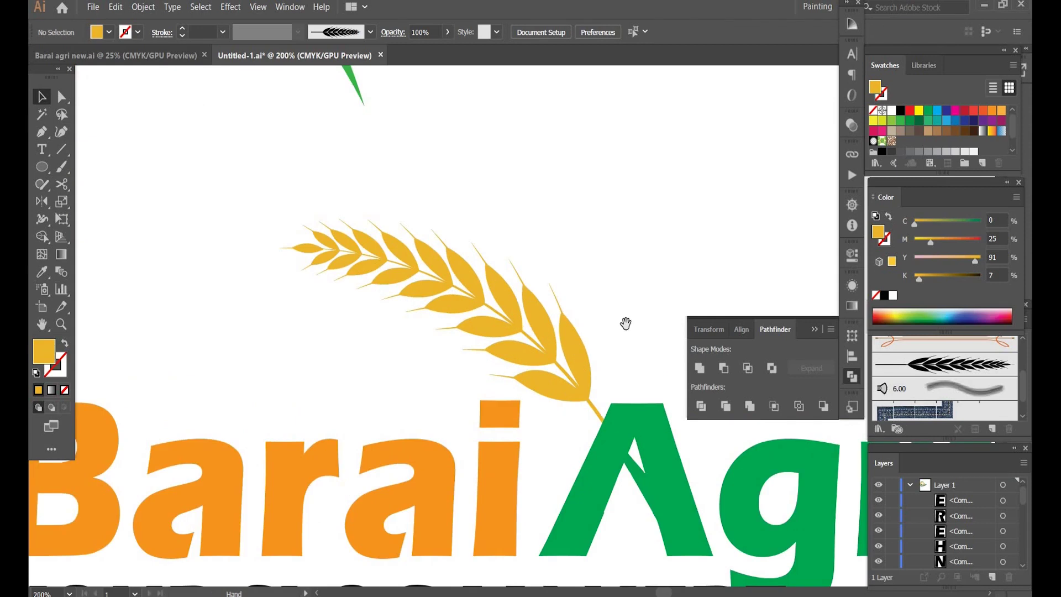
{"action": "left_click_drag", "start_coordinate": [497, 236], "coordinate": [413, 184]}
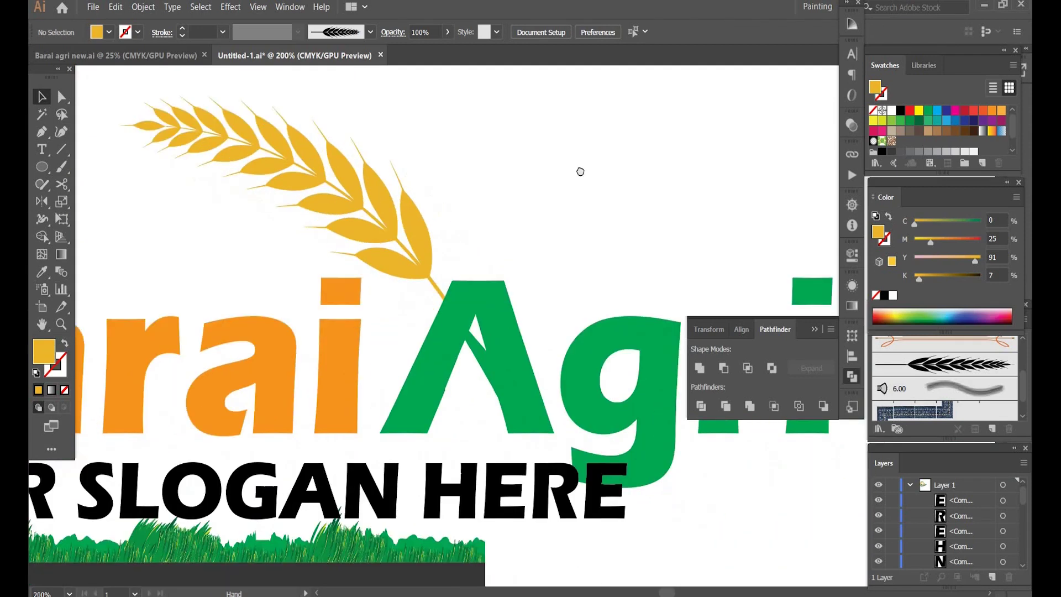
{"action": "left_click_drag", "start_coordinate": [580, 171], "coordinate": [821, 210]}
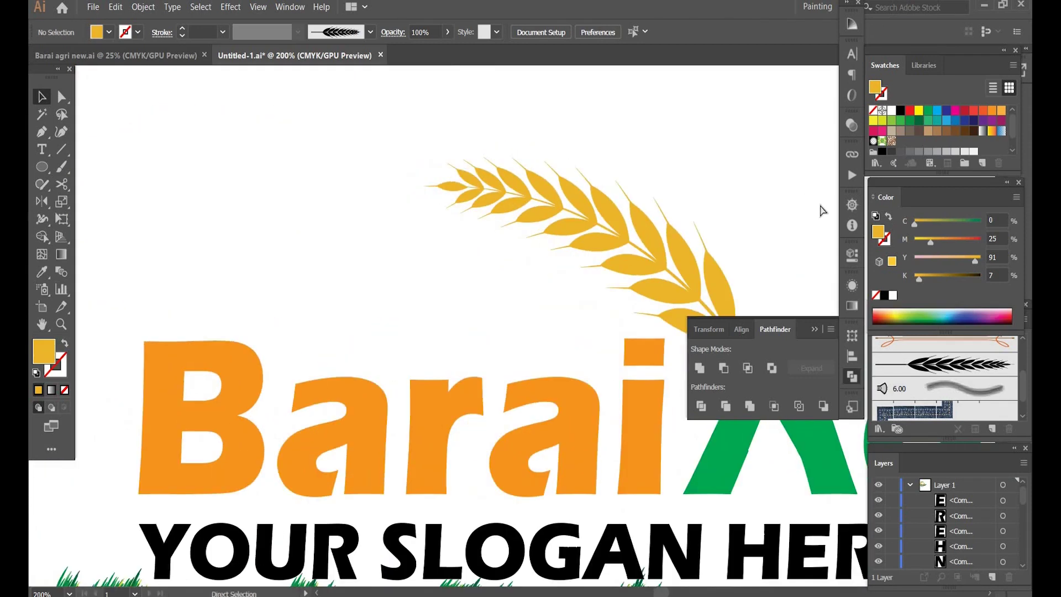
{"action": "key", "text": "ctrl+minus"}
{"action": "key", "text": "ctrl+minus"}
{"action": "key", "text": "ctrl+minus"}
{"action": "key", "text": "ctrl+minus"}
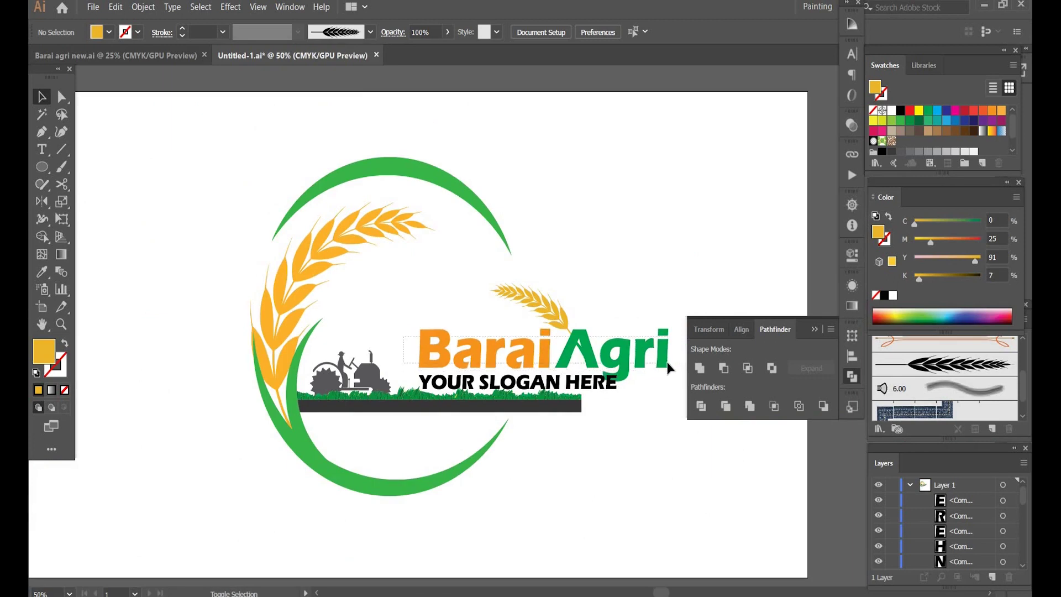
- Shift the "Barai Agri" wordmark with its small wheat ear closer to the tractor, and move the slogan line beneath it
{"action": "left_click", "coordinate": [645, 357]}
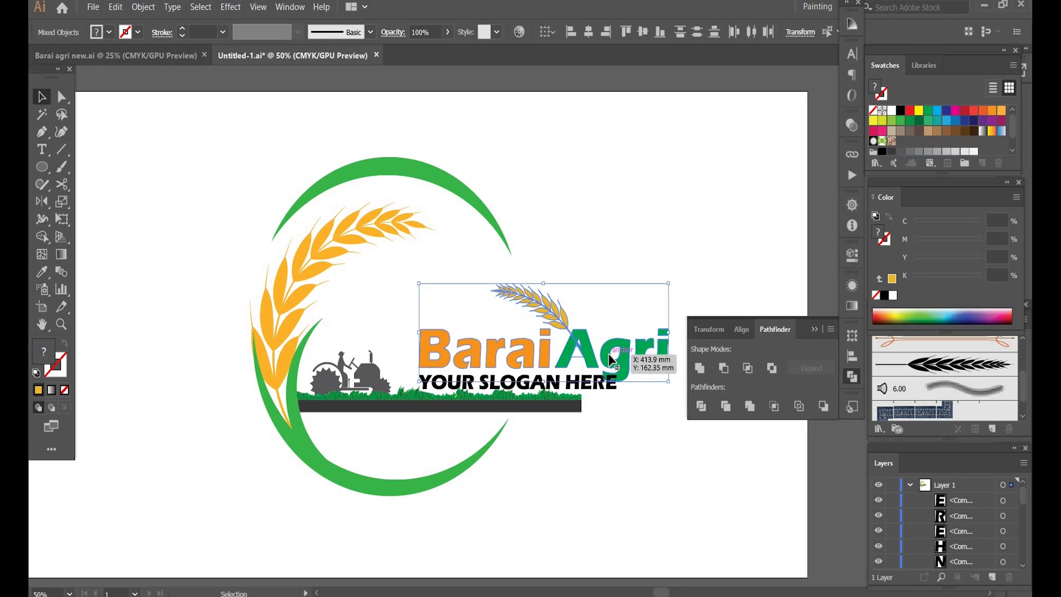
{"action": "left_click_drag", "start_coordinate": [598, 360], "coordinate": [580, 360]}
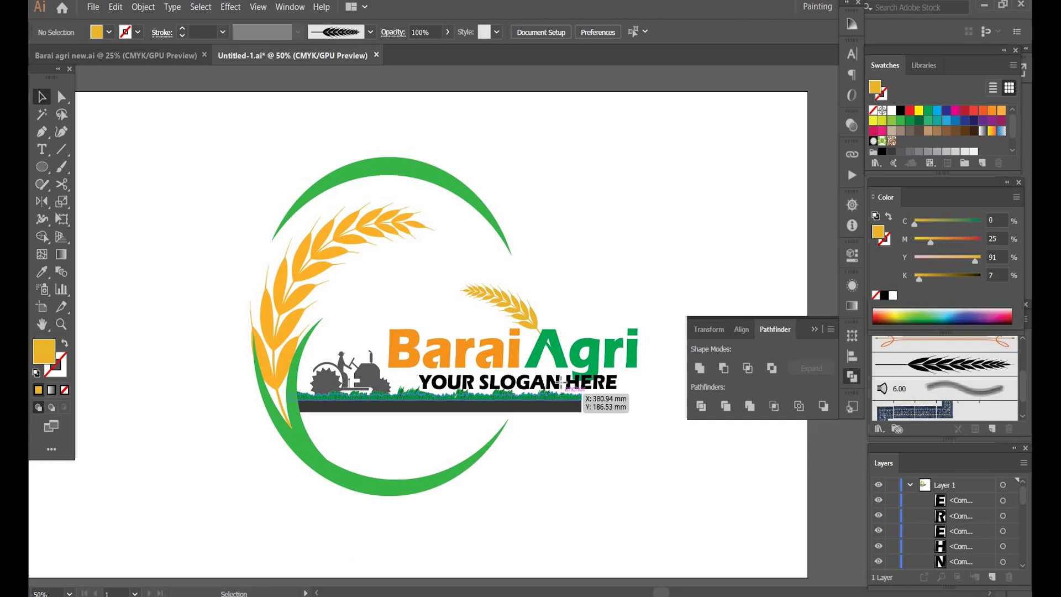
{"action": "left_click_drag", "start_coordinate": [562, 382], "coordinate": [548, 382]}
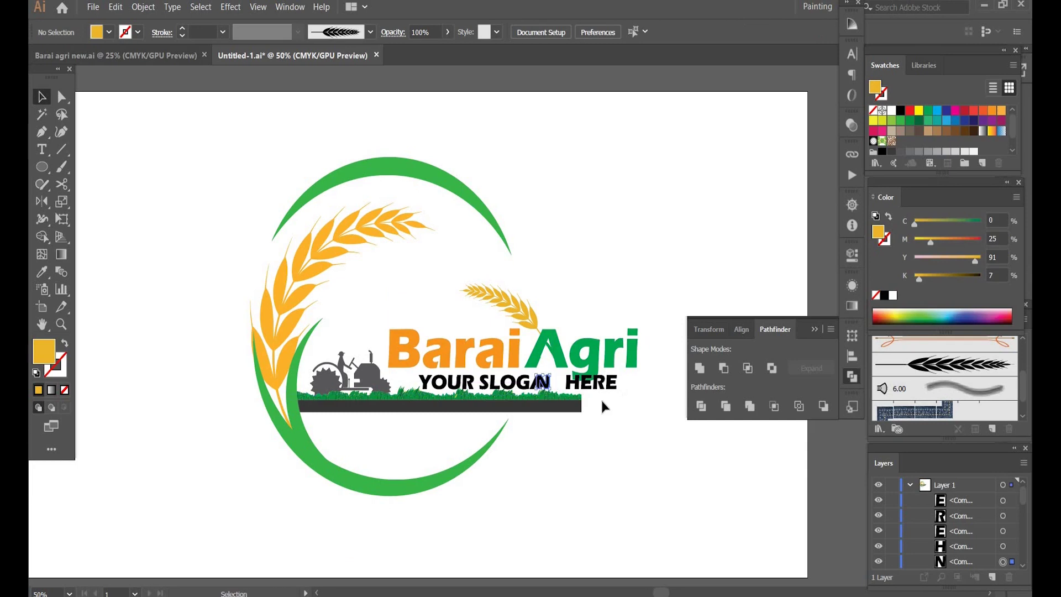
{"action": "key", "text": "ctrl+z"}
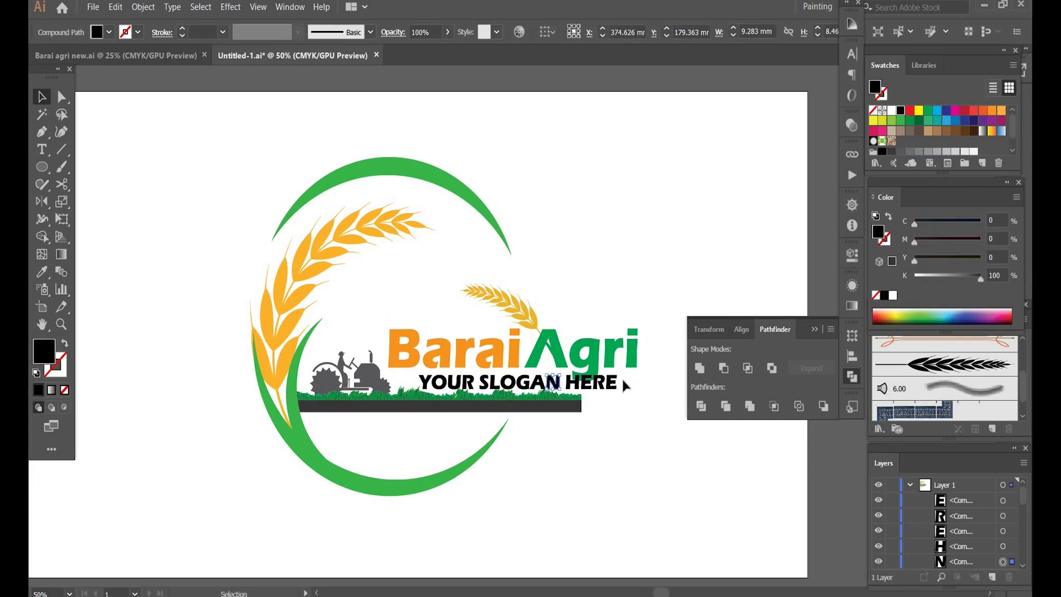
{"action": "left_click_drag", "start_coordinate": [434, 380], "coordinate": [428, 380]}
{"action": "left_click_drag", "start_coordinate": [520, 393], "coordinate": [494, 383]}
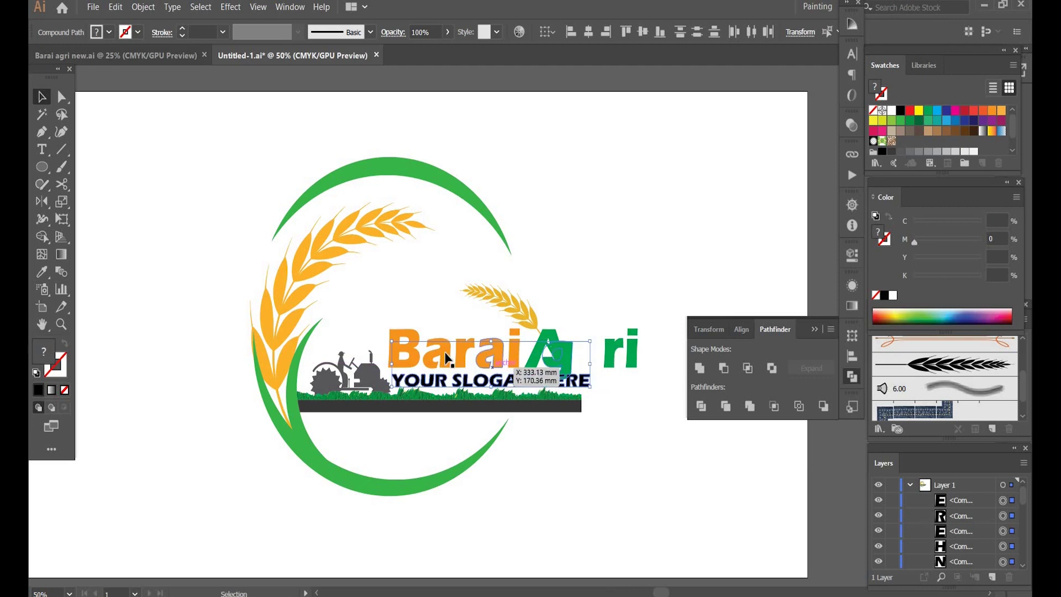
- Move the displaced green "g" back between "A" and "r" in "Agri", and save the document
{"action": "left_click", "coordinate": [608, 303]}
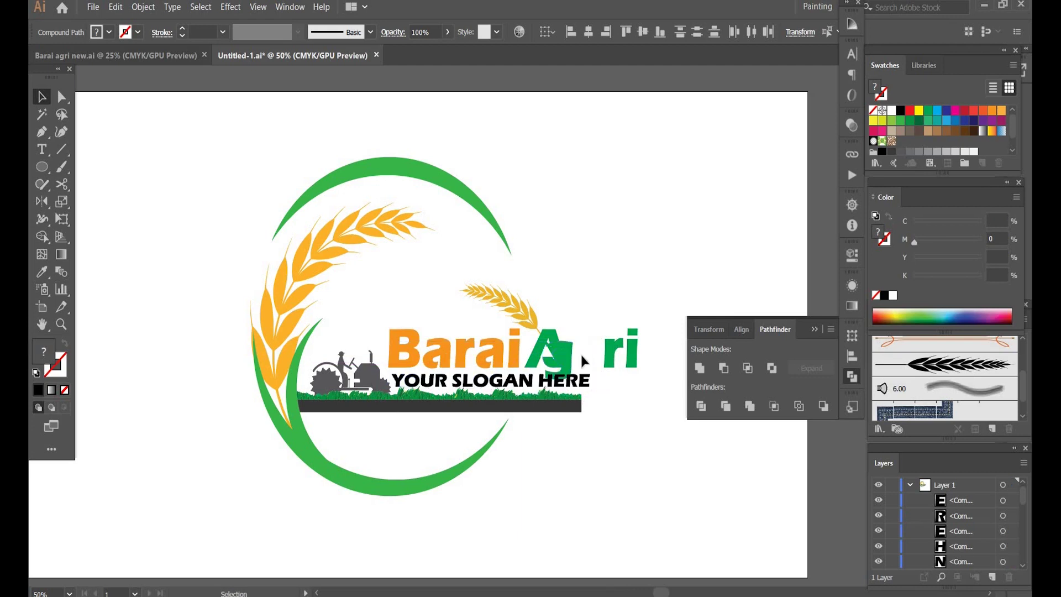
{"action": "left_click_drag", "start_coordinate": [584, 361], "coordinate": [592, 350]}
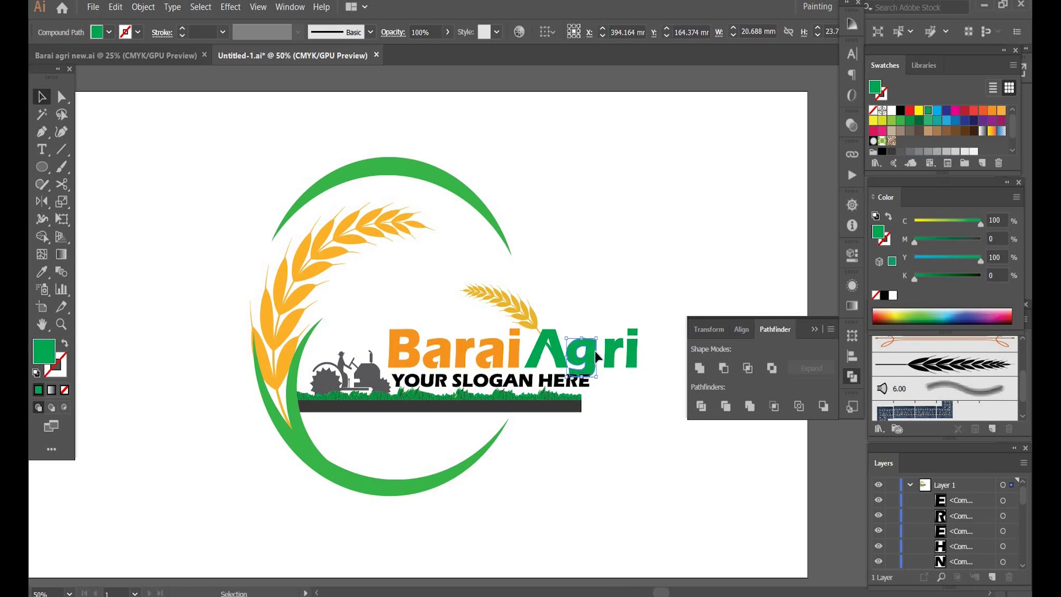
{"action": "left_click", "coordinate": [601, 295]}
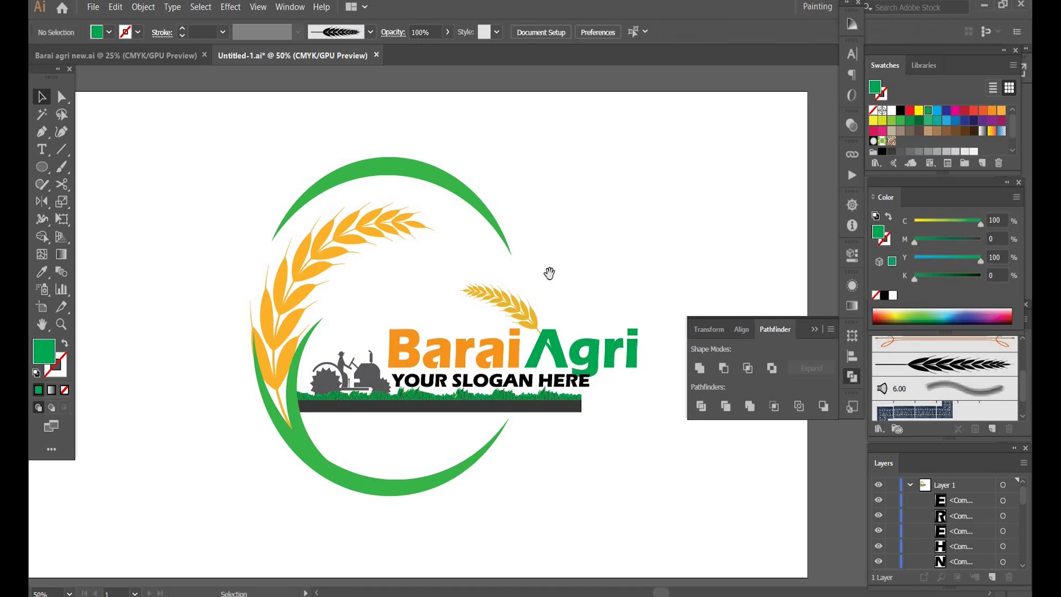
{"action": "left_click_drag", "start_coordinate": [549, 273], "coordinate": [558, 230]}
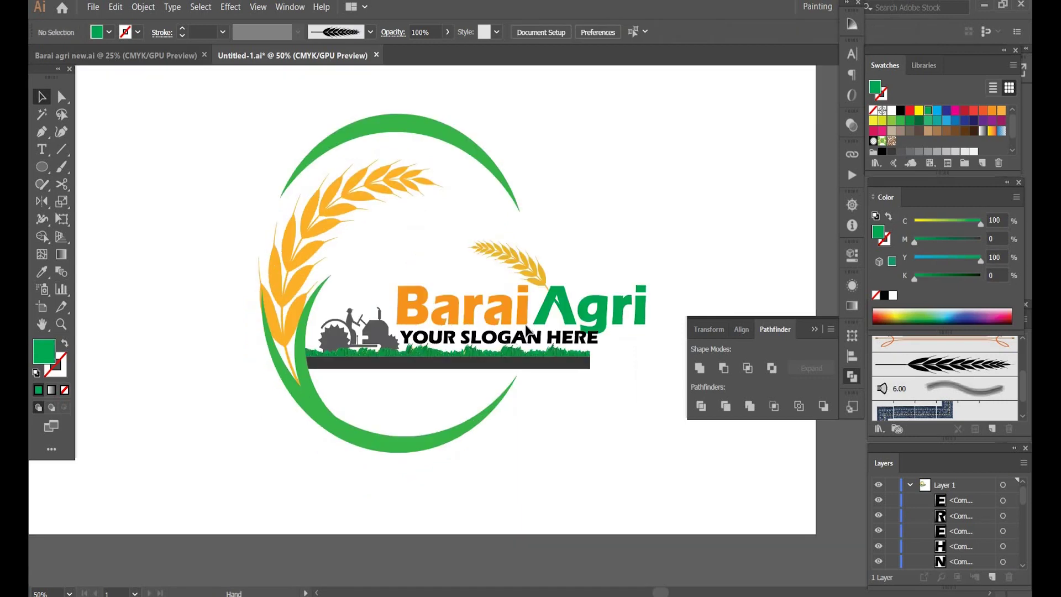
{"action": "key", "text": "a"}
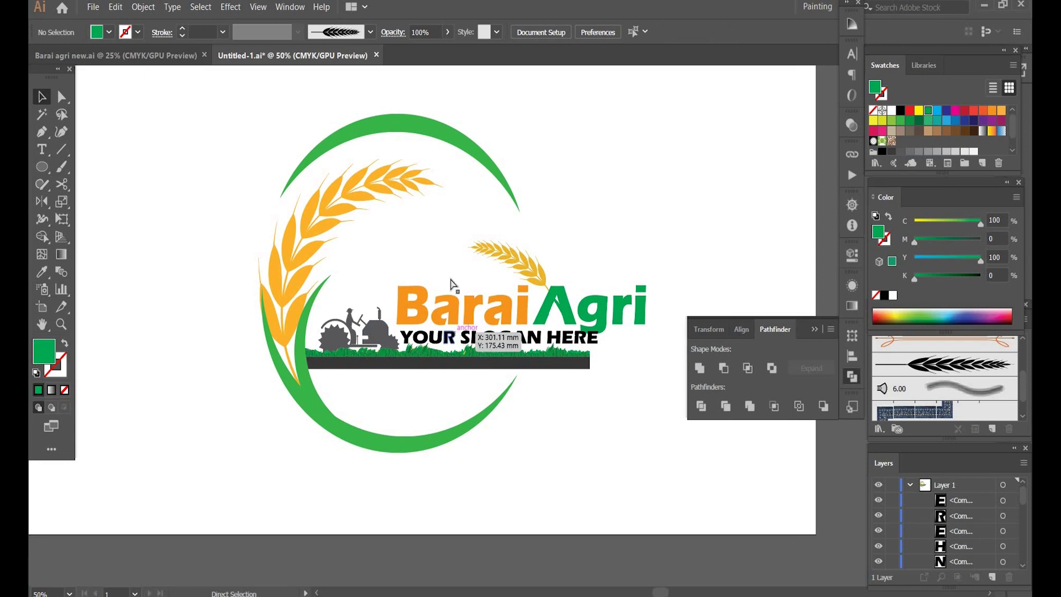
{"action": "key", "text": "ctrl+s"}
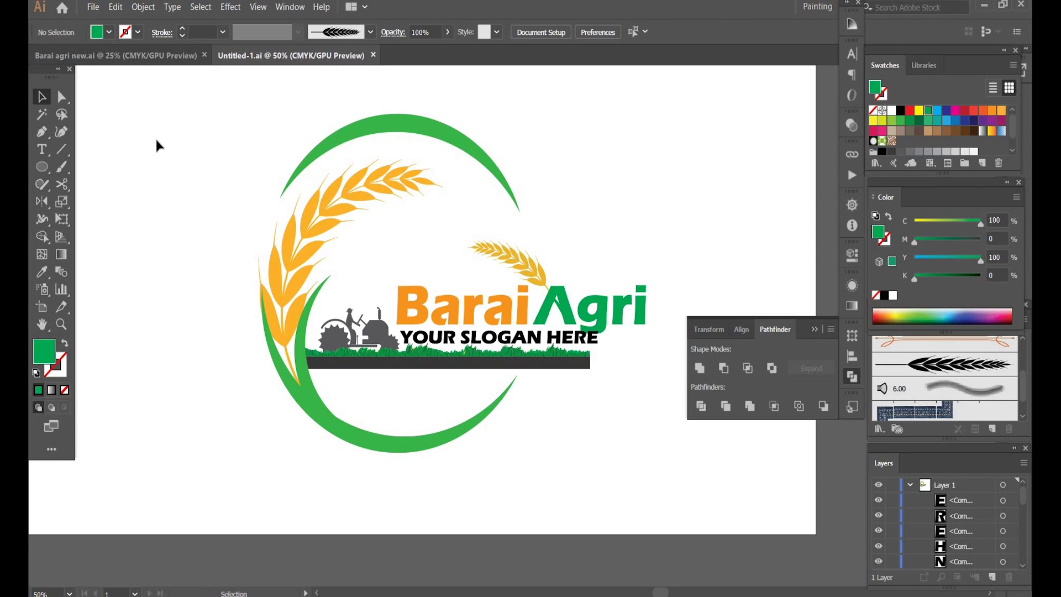
- Start a Save for Web export of the logo as a transparent PNG-8, with the Commissioned\Mockup folder on drive E as destination
{"action": "key", "text": "ctrl"}
{"action": "key", "text": "ctrl+shift"}
{"action": "key", "text": "ctrl+alt+shift+s"}
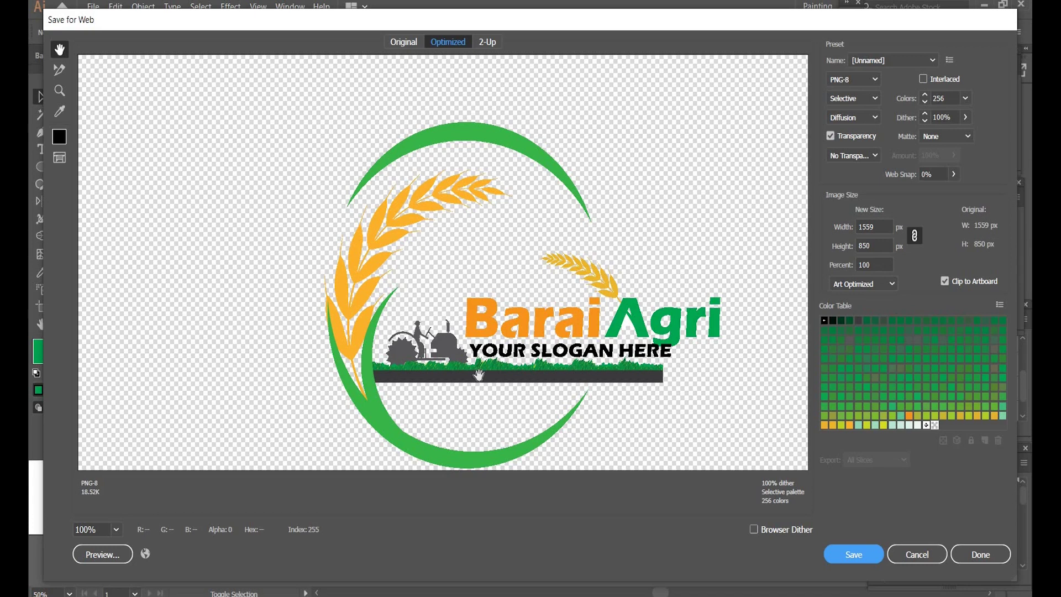
{"action": "left_click_drag", "start_coordinate": [478, 376], "coordinate": [416, 347]}
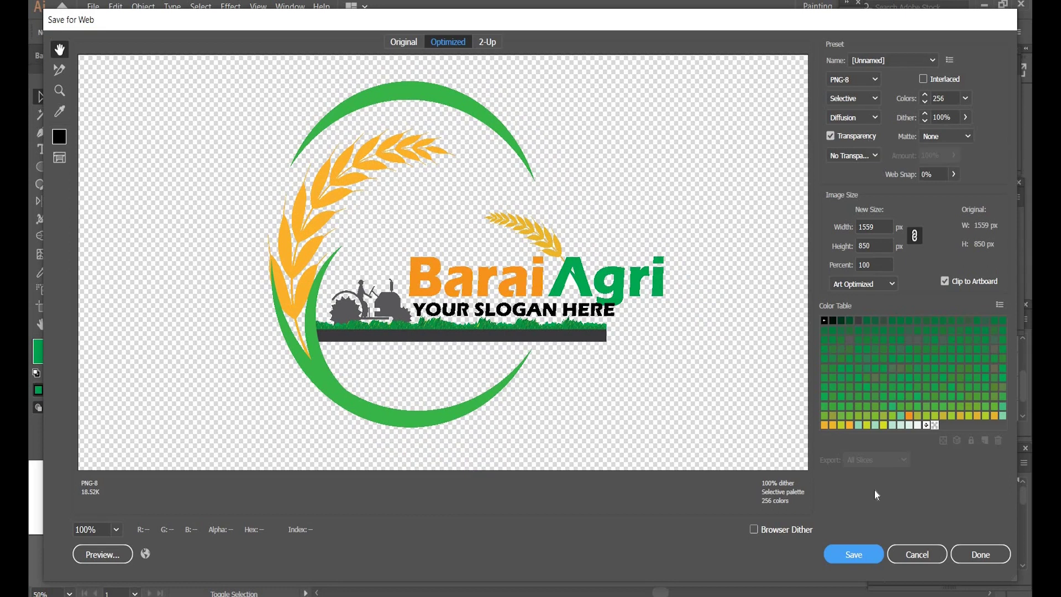
{"action": "left_click", "coordinate": [874, 559]}
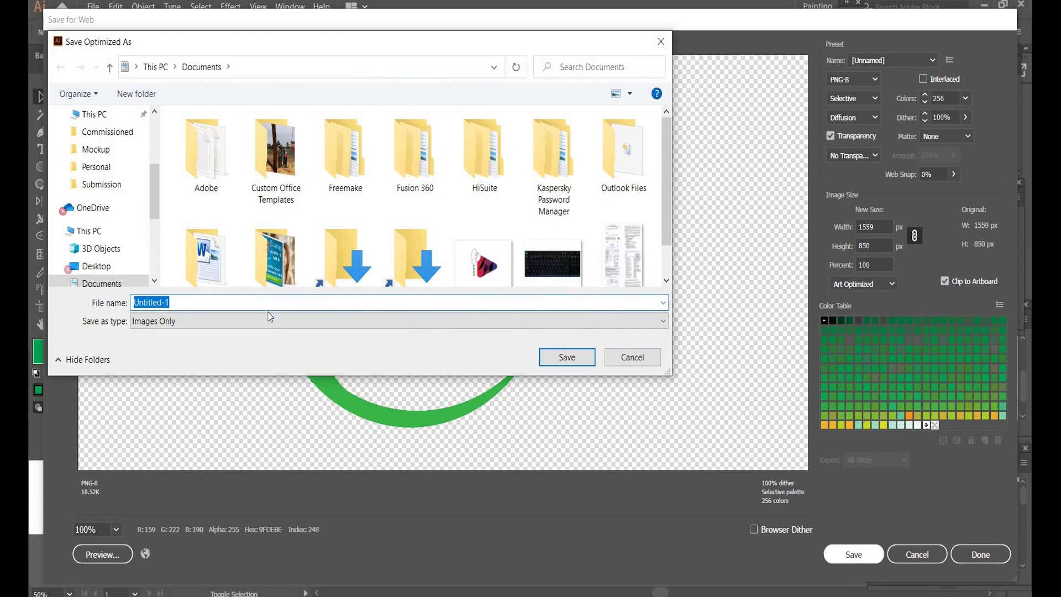
{"action": "left_click_drag", "start_coordinate": [154, 193], "coordinate": [248, 234]}
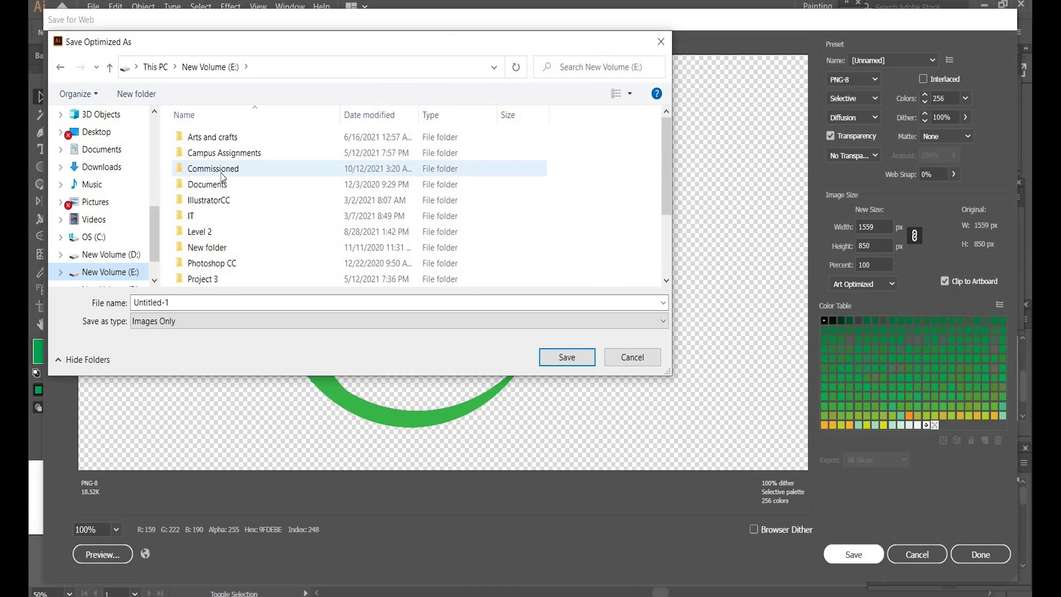
{"action": "double_click", "coordinate": [221, 174]}
{"action": "key", "text": "Return"}
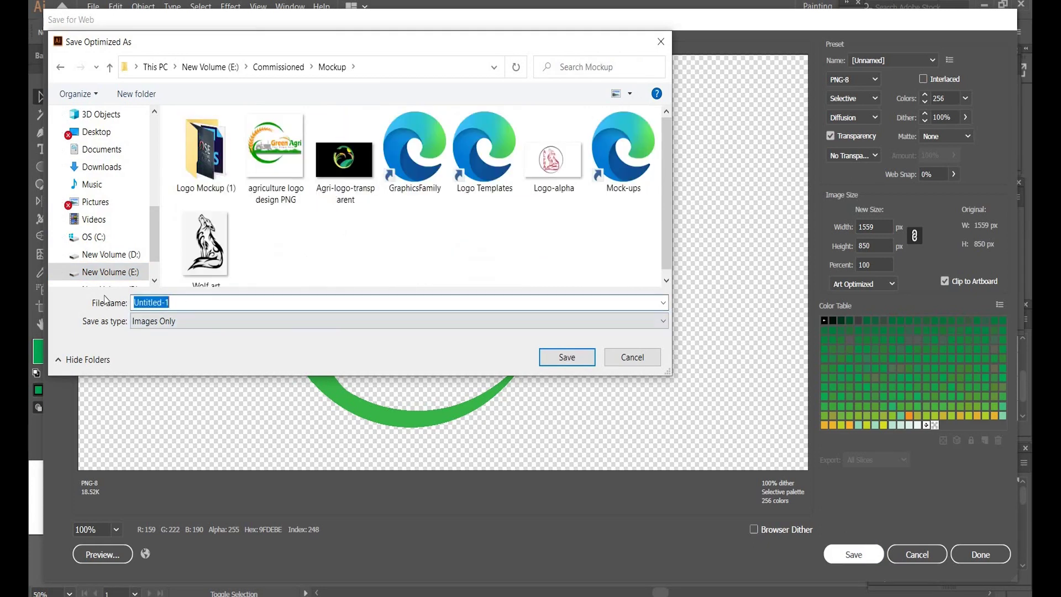
- Name the exported image "tRANSPARENT BARAI AGRO" and save it
{"action": "type", "text": "tRANSPARENT BARAI"}
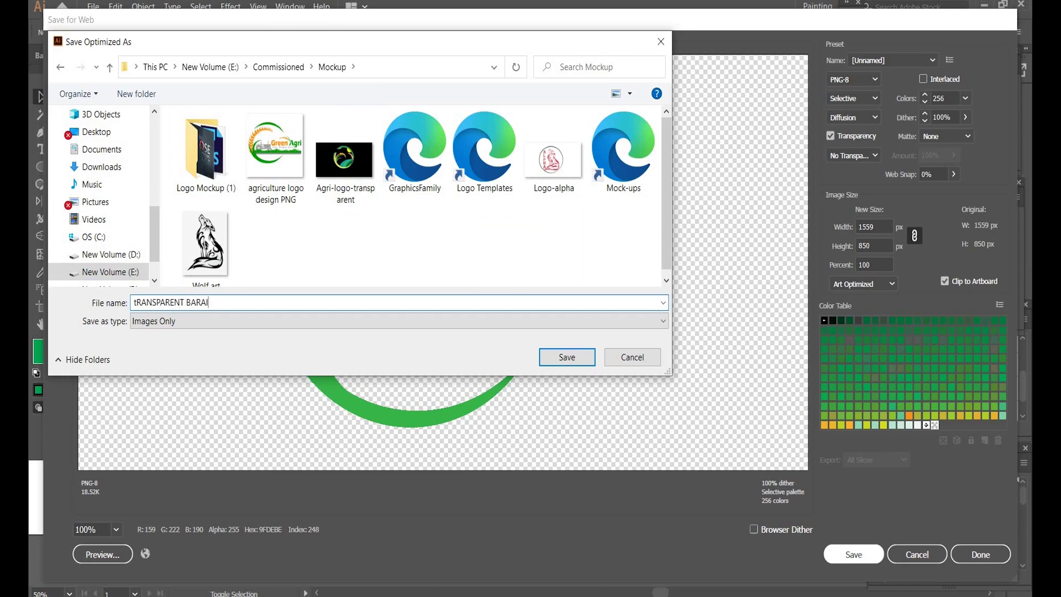
{"action": "type", "text": " AGRO"}
{"action": "left_click", "coordinate": [590, 357]}
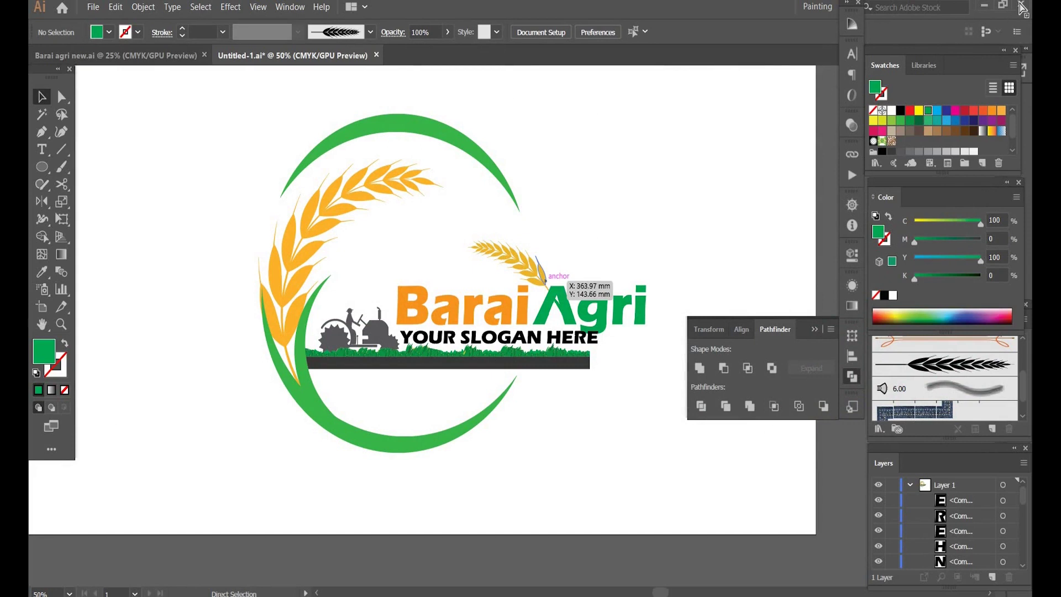
- Save the logo document and close Illustrator
{"action": "key", "text": "ctrl+s"}
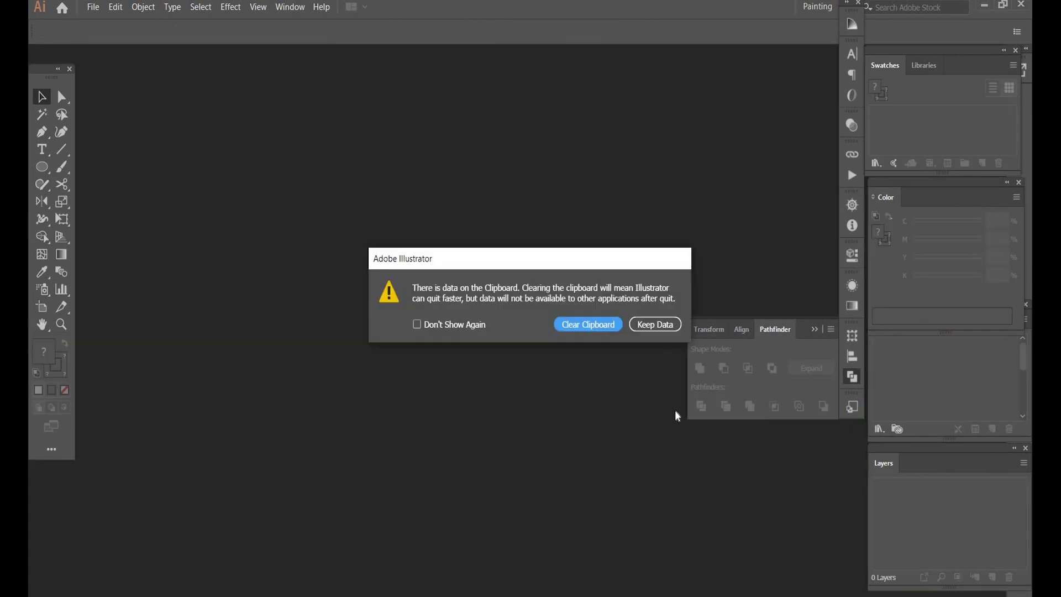
{"action": "left_click", "coordinate": [654, 324]}
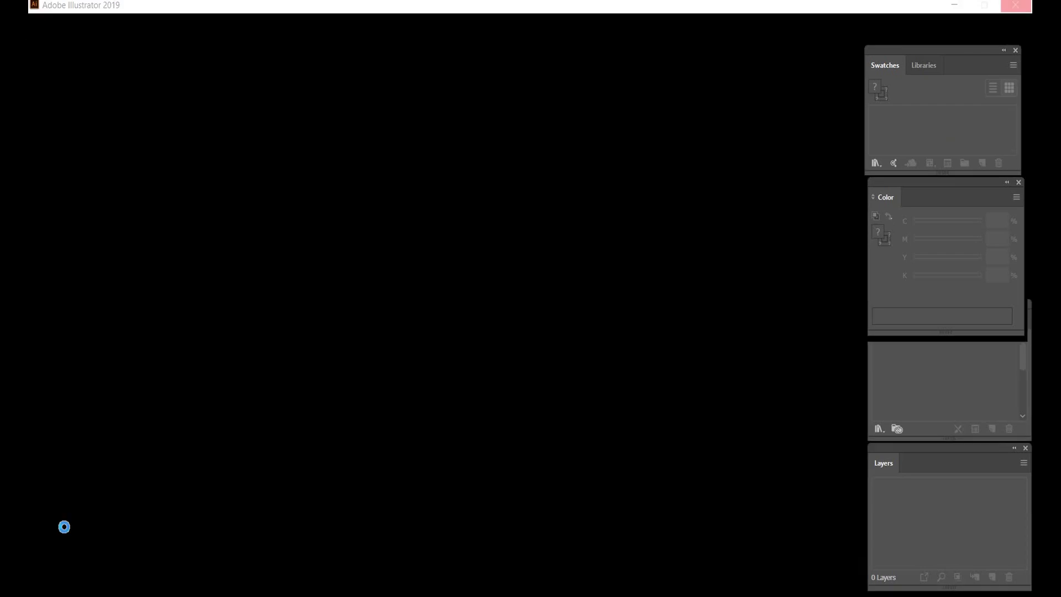
{"action": "key", "text": "super"}
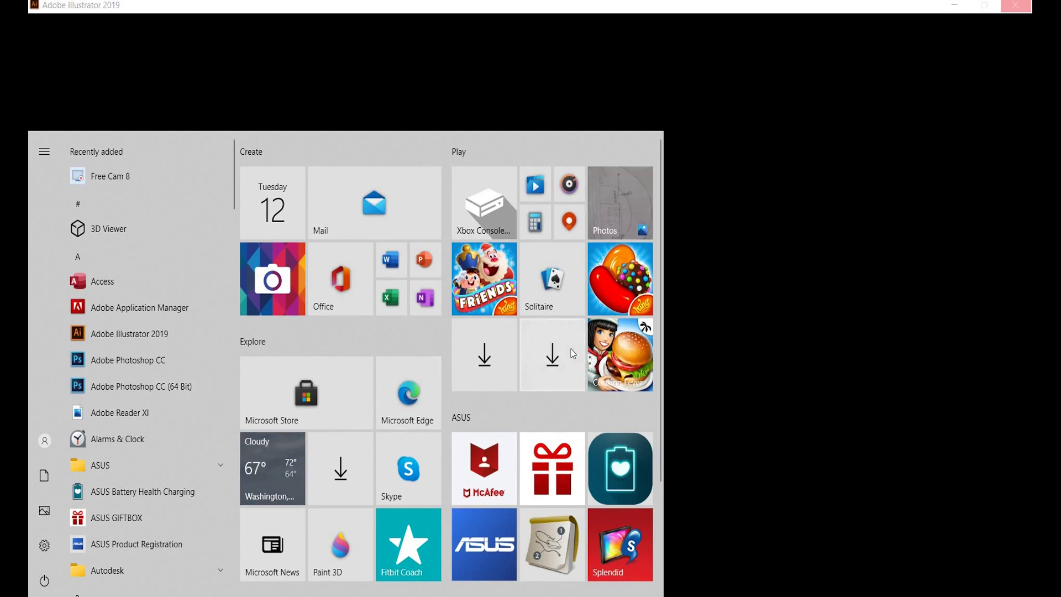
{"action": "key", "text": "Escape"}
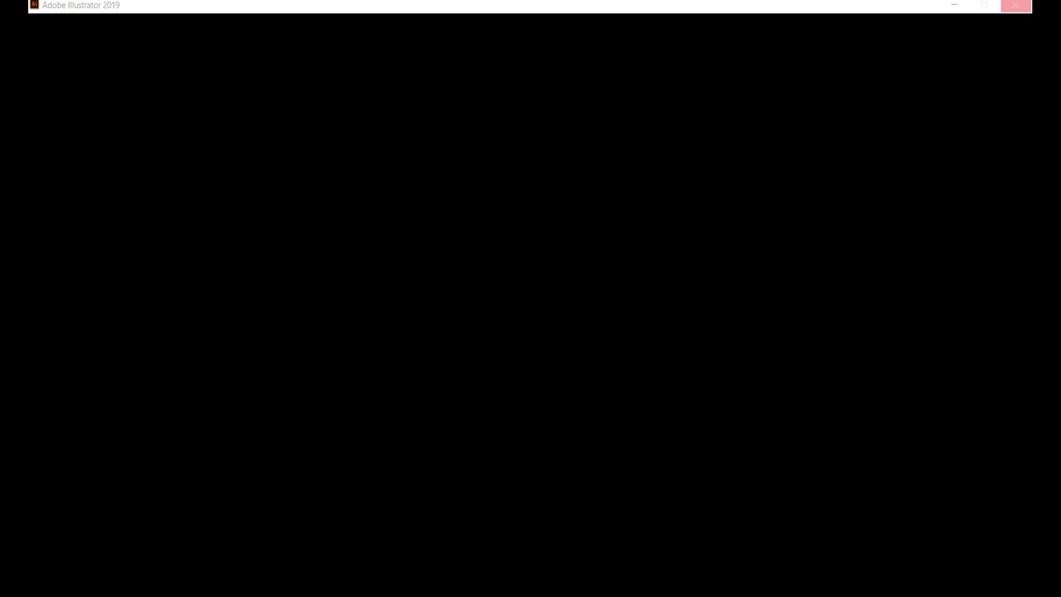
{"action": "mouse_move", "coordinate": [753, 586]}
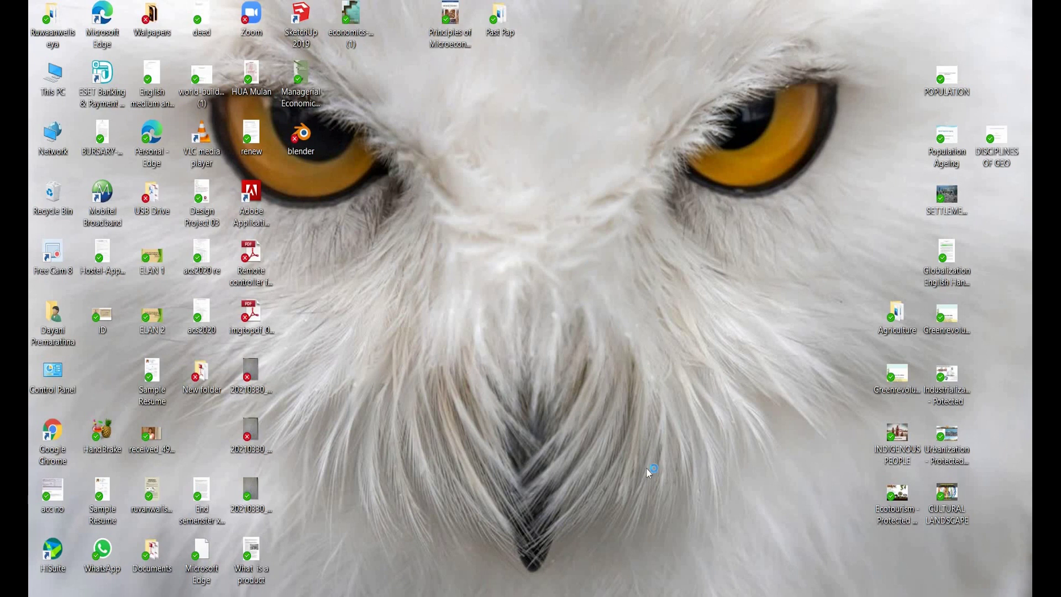
{"action": "right_click", "coordinate": [618, 265]}
{"action": "left_click", "coordinate": [651, 308]}
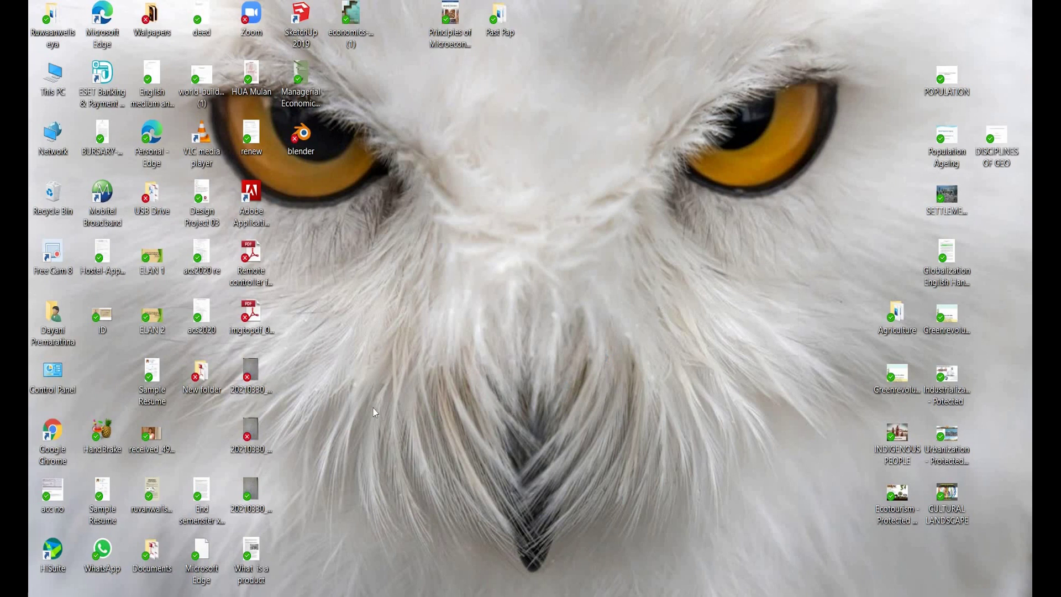
{"action": "right_click", "coordinate": [502, 243]}
{"action": "left_click", "coordinate": [533, 283]}
{"action": "right_click", "coordinate": [723, 222]}
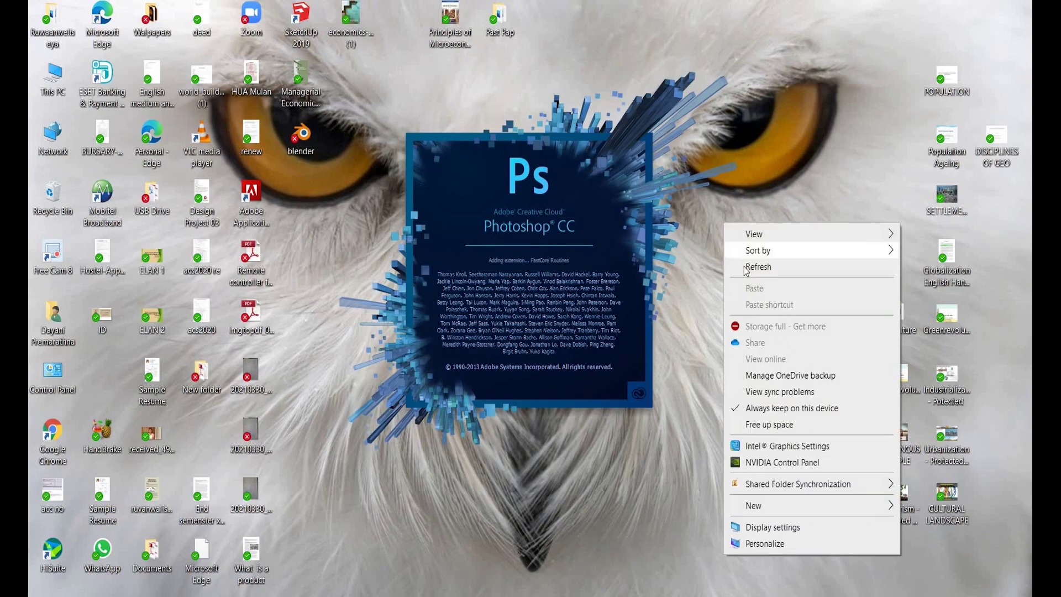
{"action": "left_click", "coordinate": [745, 268]}
{"action": "right_click", "coordinate": [729, 229]}
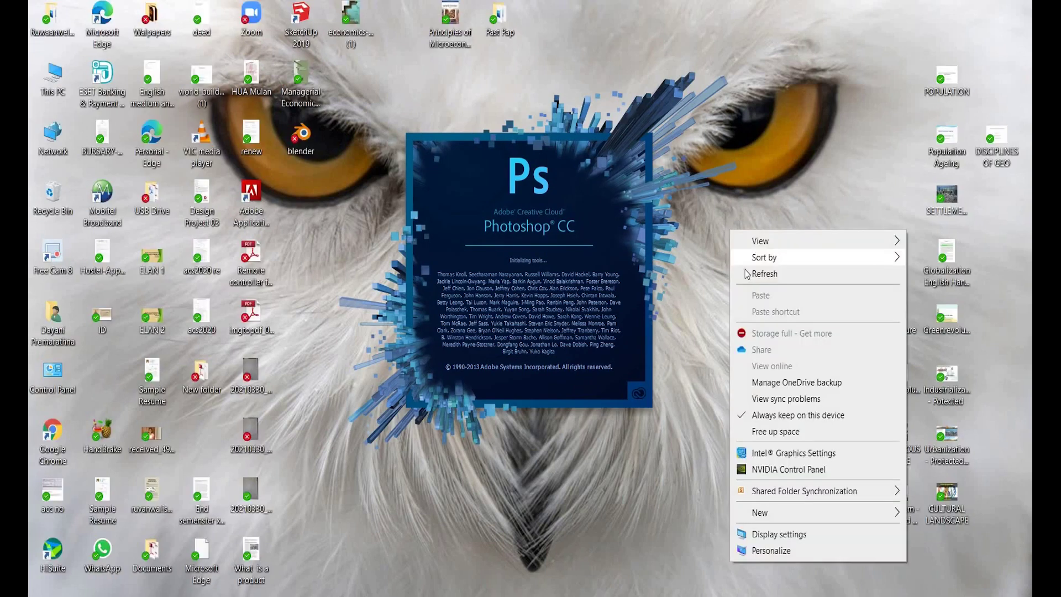
{"action": "left_click", "coordinate": [747, 274]}
{"action": "right_click", "coordinate": [739, 238]}
{"action": "right_click", "coordinate": [738, 238]}
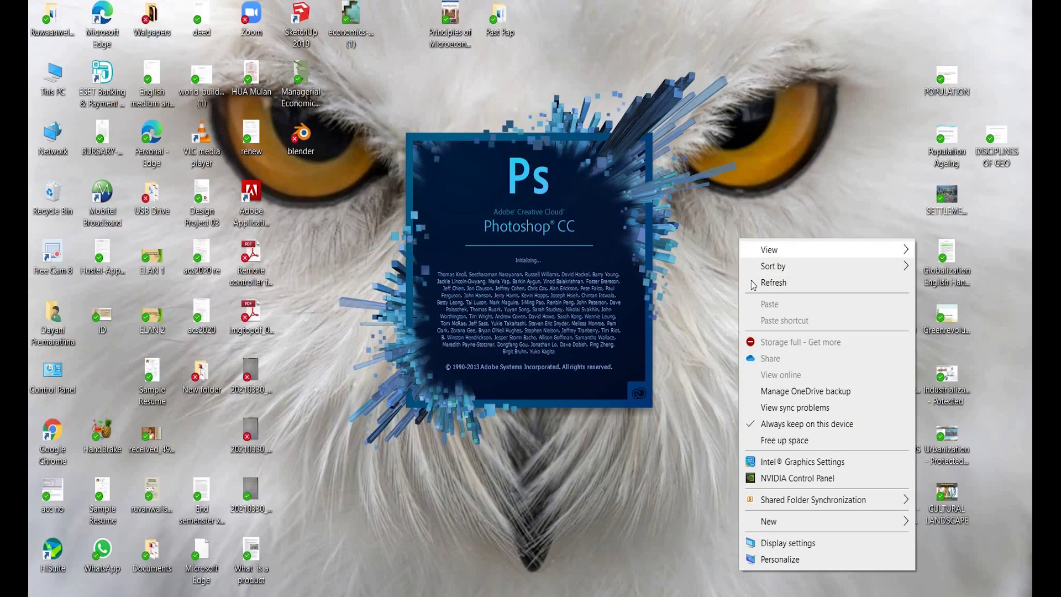
{"action": "left_click", "coordinate": [751, 281]}
{"action": "right_click", "coordinate": [745, 248]}
{"action": "left_click", "coordinate": [746, 283]}
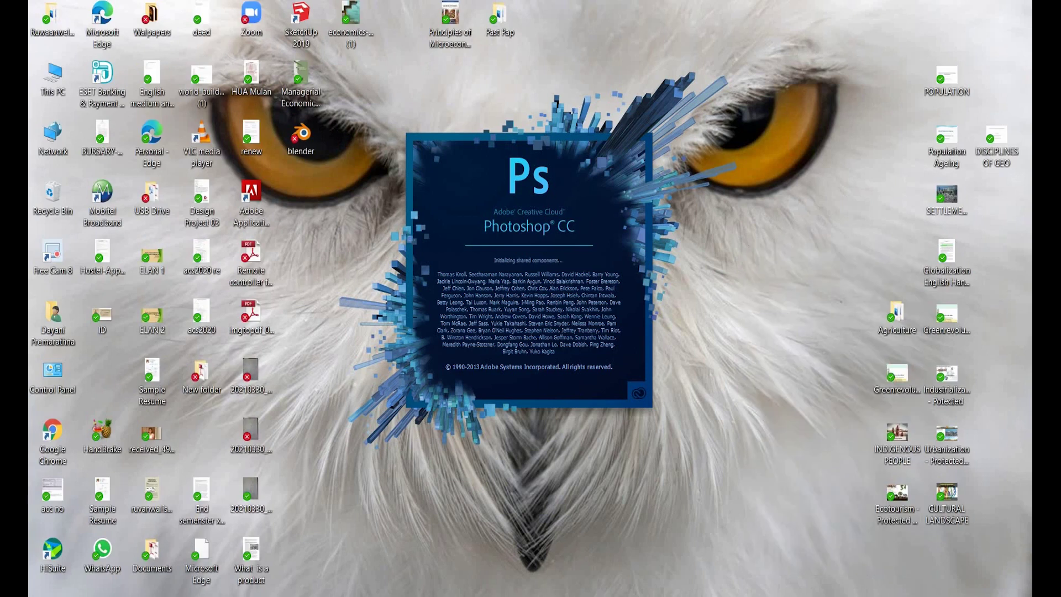
- Switch to the Green Agri reference image in Photos
{"action": "mouse_move", "coordinate": [739, 566]}
{"action": "mouse_move", "coordinate": [741, 486]}
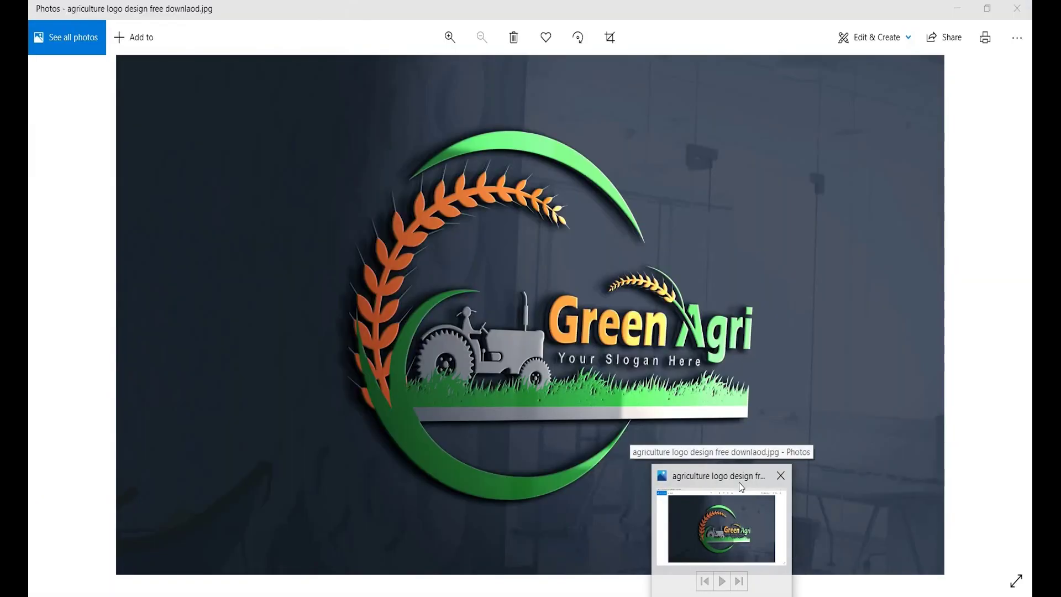
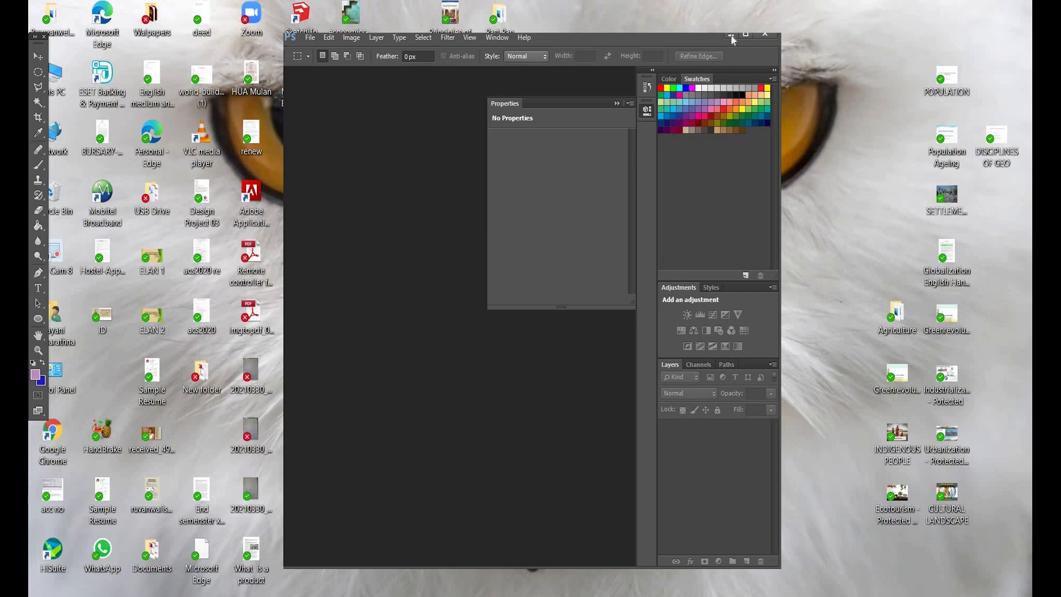
- Maximize the program window and open the tRANSPARENT-BARAI-AGRO logo image from the Mockup folder
{"action": "left_click", "coordinate": [745, 35]}
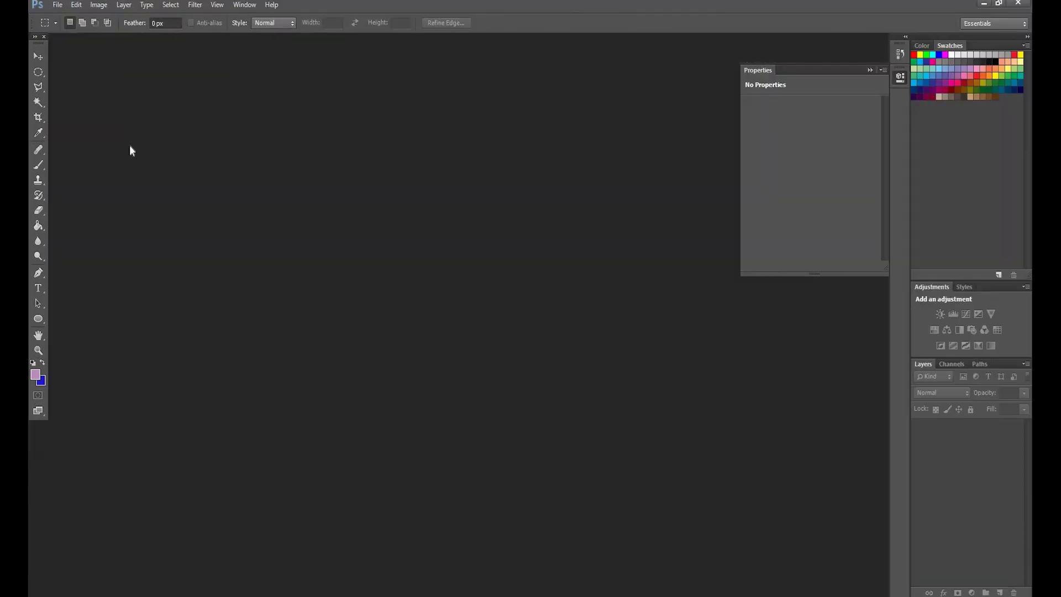
{"action": "left_click", "coordinate": [65, 8]}
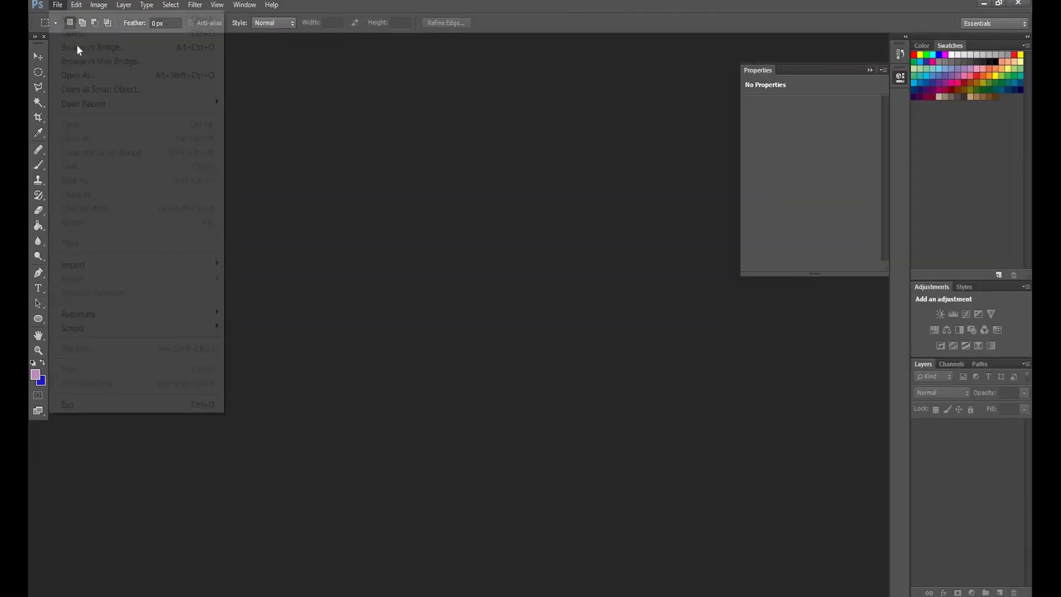
{"action": "key", "text": "Escape"}
{"action": "key", "text": "ctrl+o"}
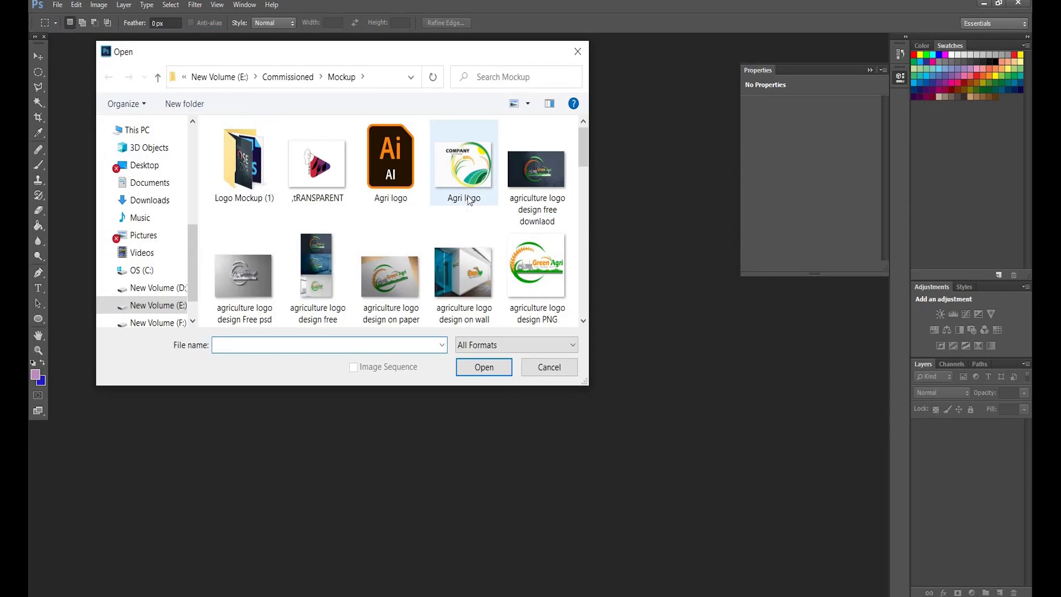
{"action": "scroll", "coordinate": [470, 202], "scroll_direction": "down", "scroll_amount": 1}
{"action": "scroll", "coordinate": [470, 202], "scroll_direction": "down", "scroll_amount": 2}
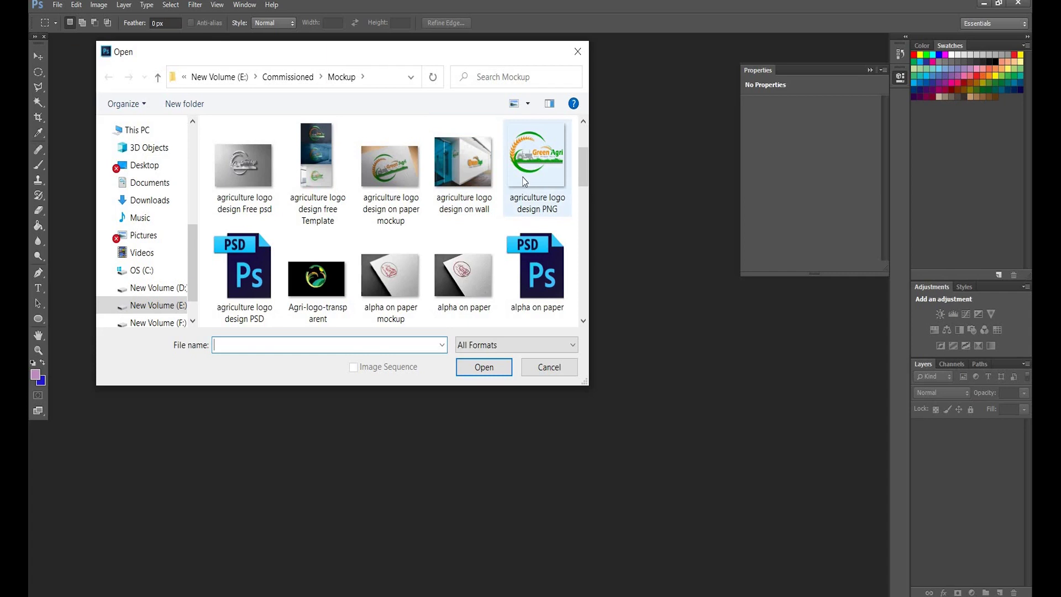
{"action": "scroll", "coordinate": [525, 181], "scroll_direction": "down", "scroll_amount": 3}
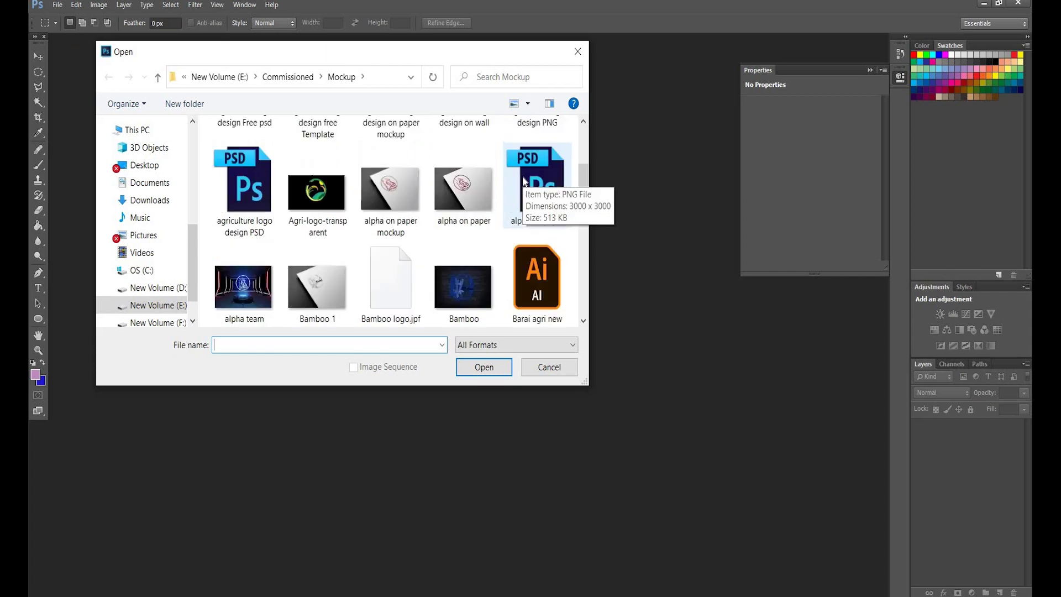
{"action": "scroll", "coordinate": [525, 181], "scroll_direction": "down", "scroll_amount": 2}
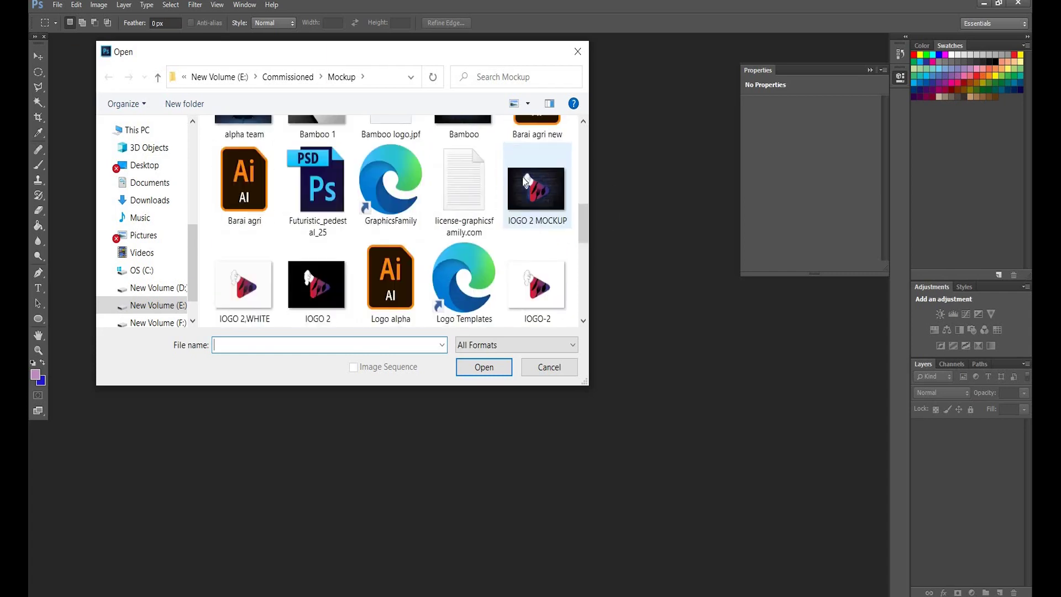
{"action": "scroll", "coordinate": [524, 180], "scroll_direction": "down", "scroll_amount": 2}
{"action": "scroll", "coordinate": [524, 181], "scroll_direction": "down", "scroll_amount": 2}
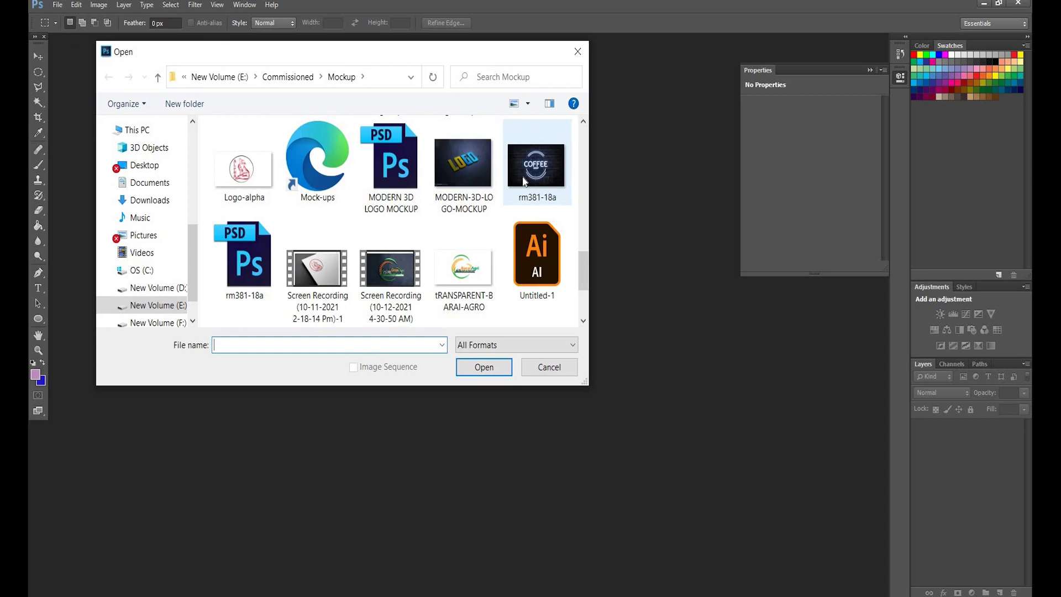
{"action": "left_click", "coordinate": [464, 268]}
{"action": "left_click", "coordinate": [490, 368]}
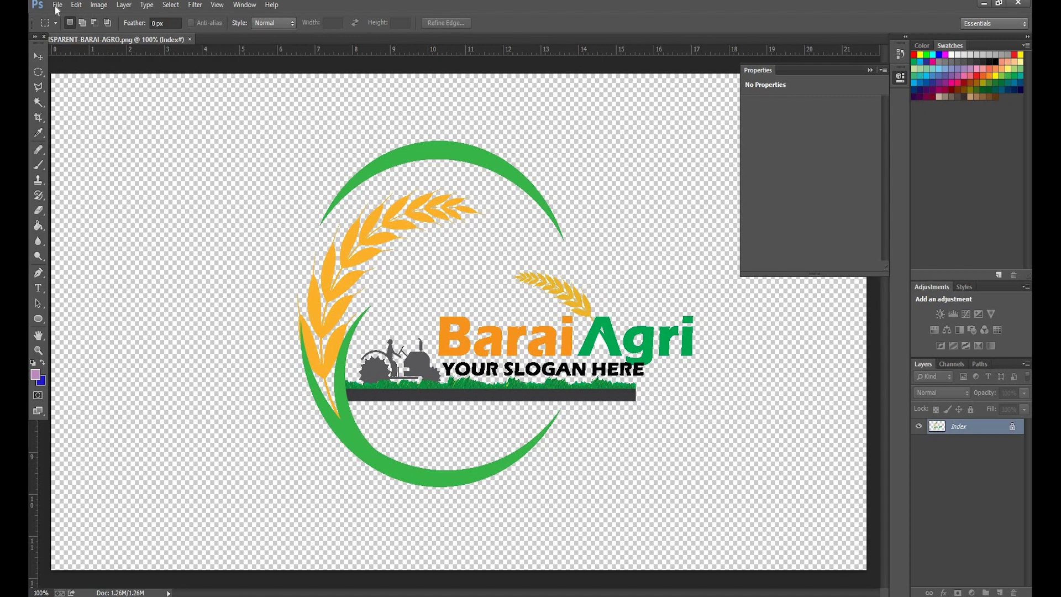
- Browse the Mockup folder for a mockup file, open agriculture logo design PSD, and close it again
{"action": "left_click", "coordinate": [56, 5]}
{"action": "left_click", "coordinate": [72, 33]}
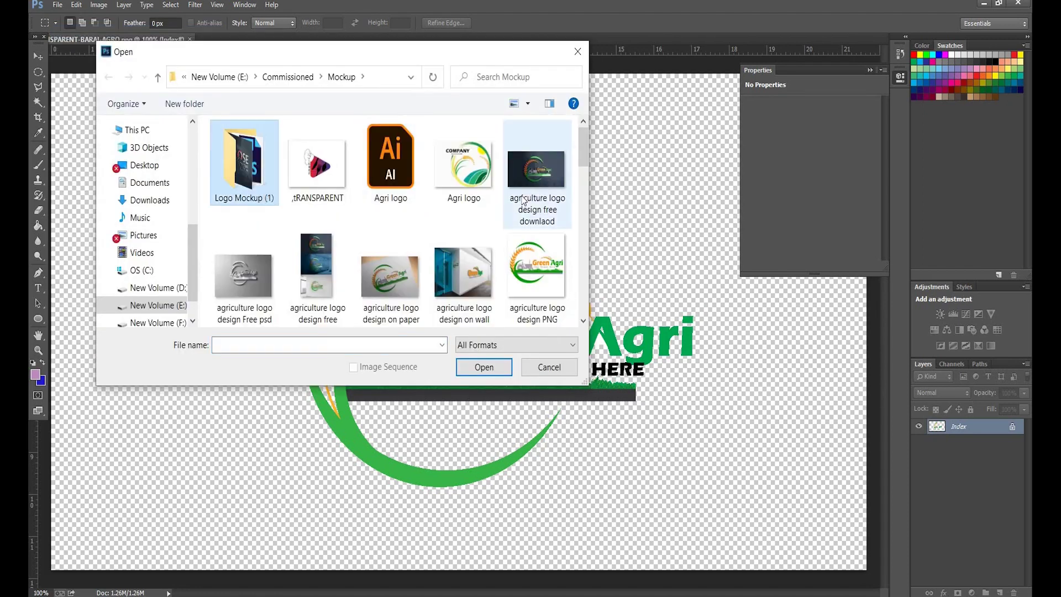
{"action": "scroll", "coordinate": [524, 201], "scroll_direction": "down", "scroll_amount": 2}
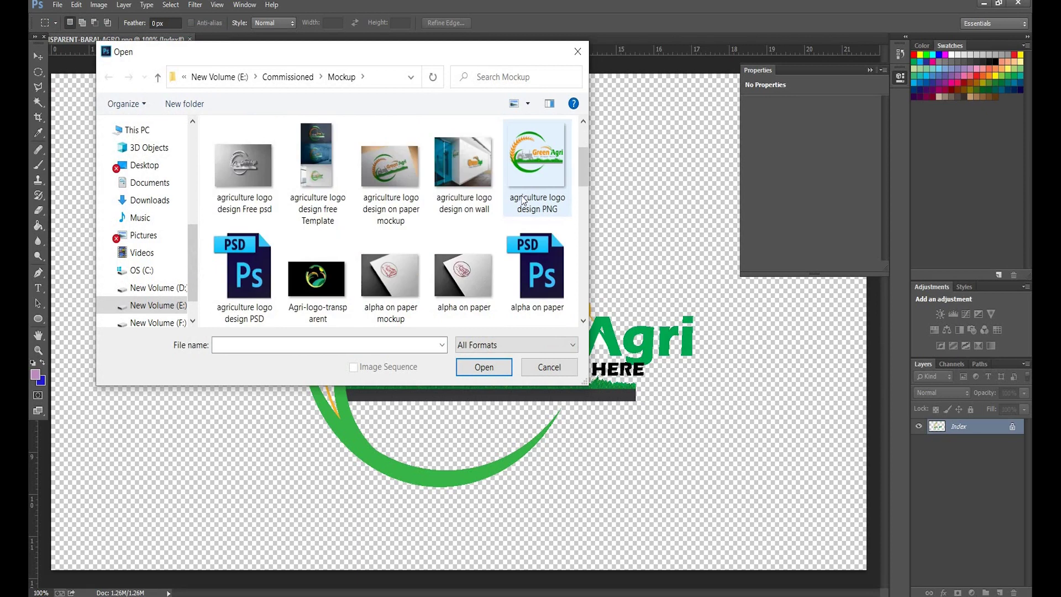
{"action": "scroll", "coordinate": [523, 201], "scroll_direction": "down", "scroll_amount": 2}
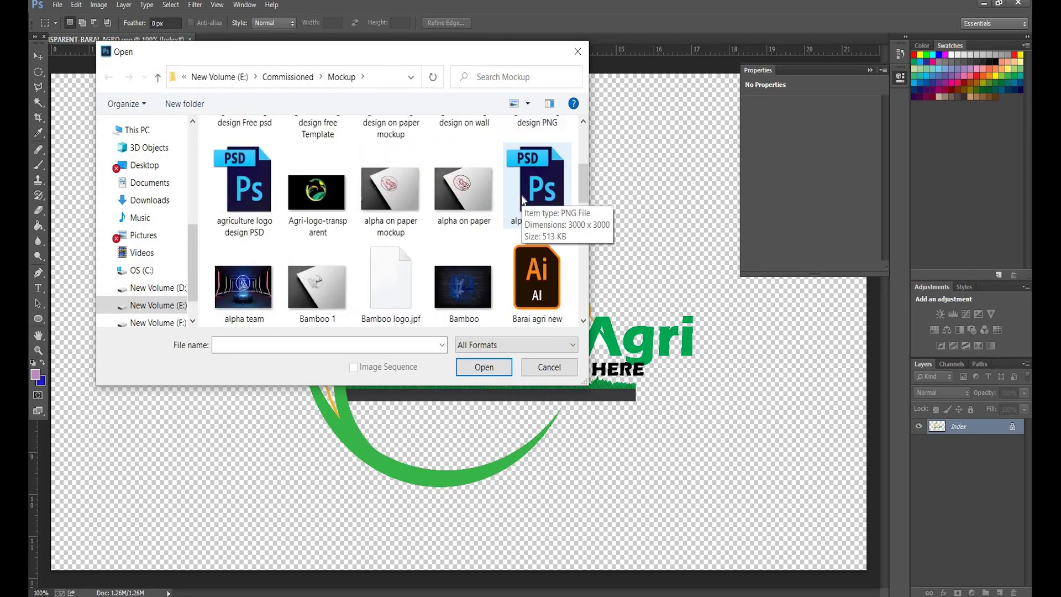
{"action": "scroll", "coordinate": [523, 200], "scroll_direction": "down", "scroll_amount": 2}
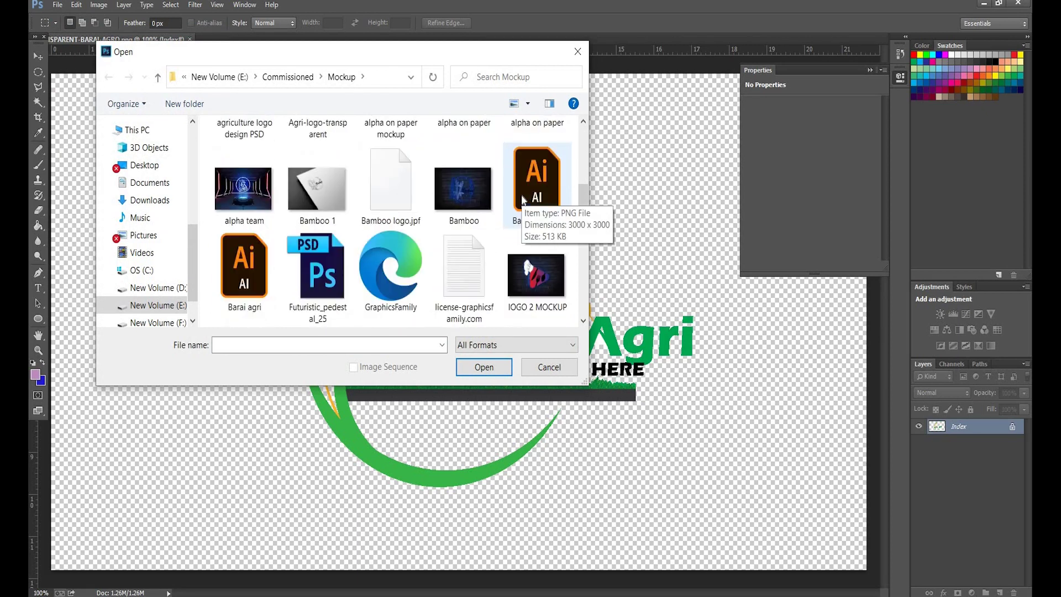
{"action": "scroll", "coordinate": [523, 201], "scroll_direction": "down", "scroll_amount": 2}
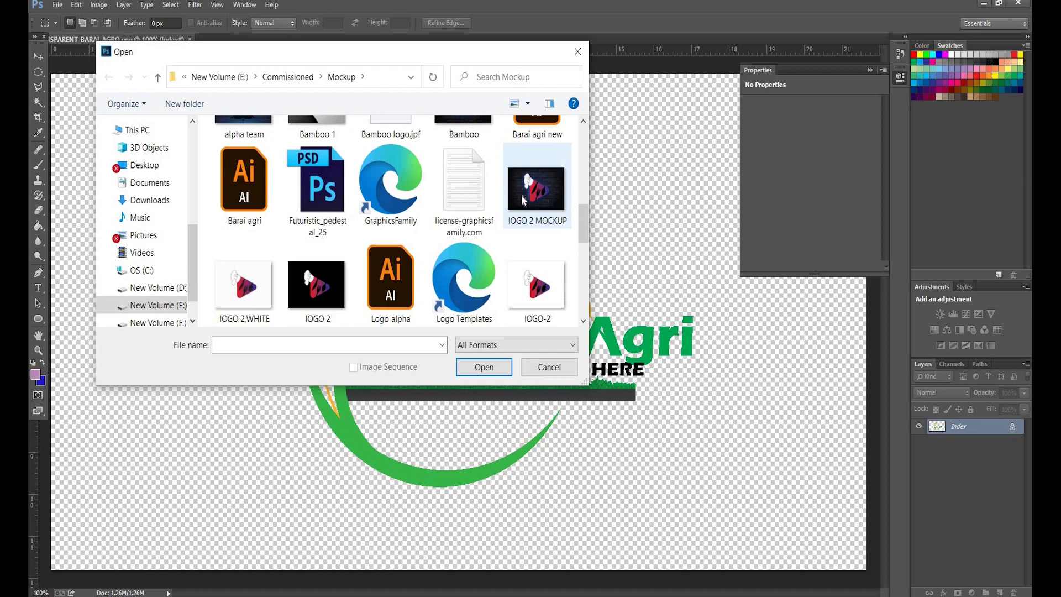
{"action": "scroll", "coordinate": [524, 200], "scroll_direction": "down", "scroll_amount": 4}
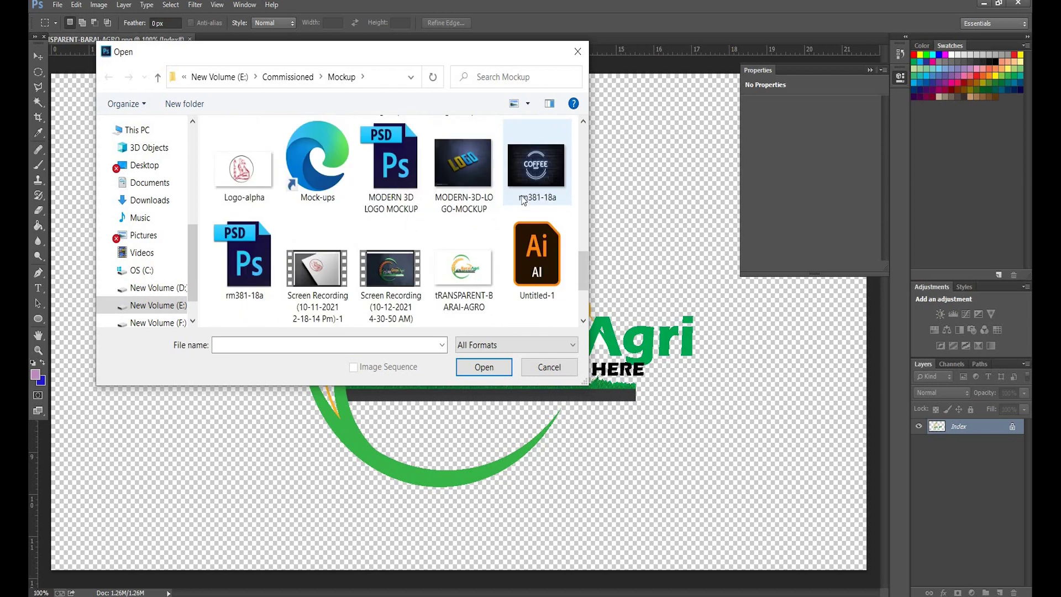
{"action": "scroll", "coordinate": [523, 201], "scroll_direction": "down", "scroll_amount": 2}
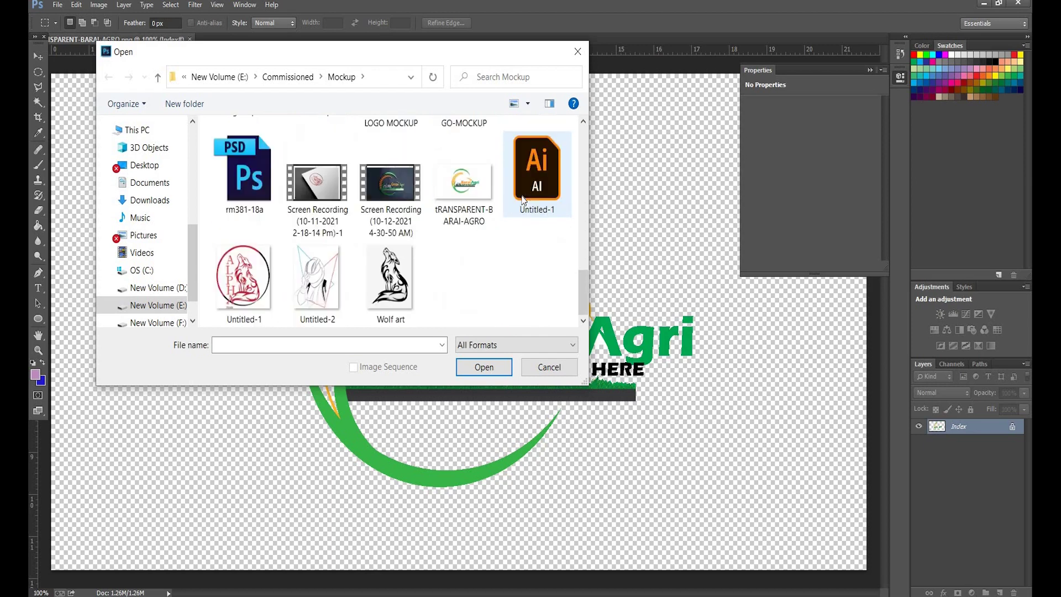
{"action": "scroll", "coordinate": [523, 201], "scroll_direction": "up", "scroll_amount": 2}
{"action": "scroll", "coordinate": [523, 200], "scroll_direction": "up", "scroll_amount": 2}
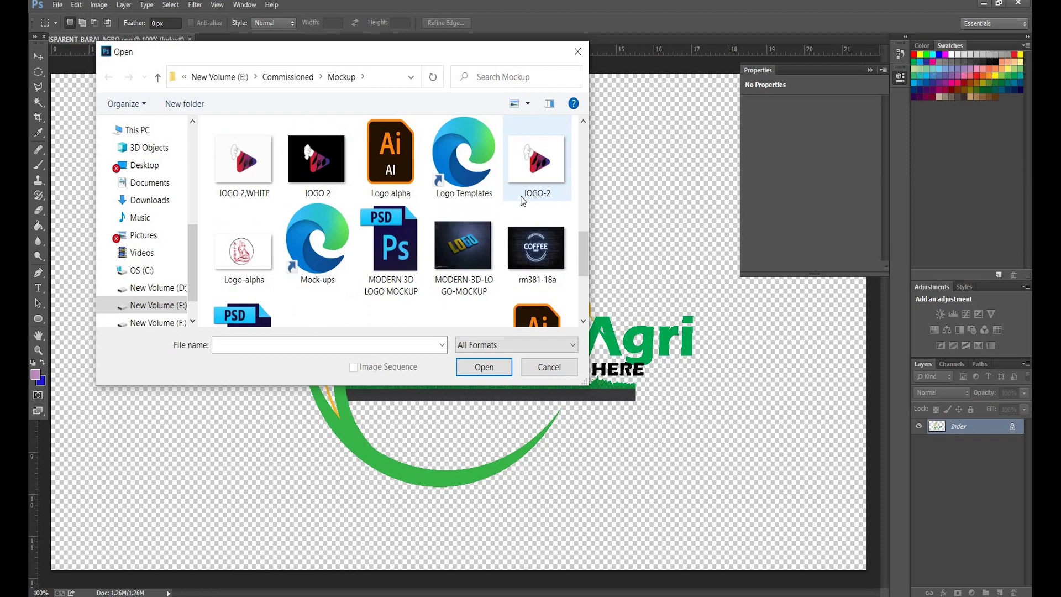
{"action": "scroll", "coordinate": [519, 201], "scroll_direction": "up", "scroll_amount": 2}
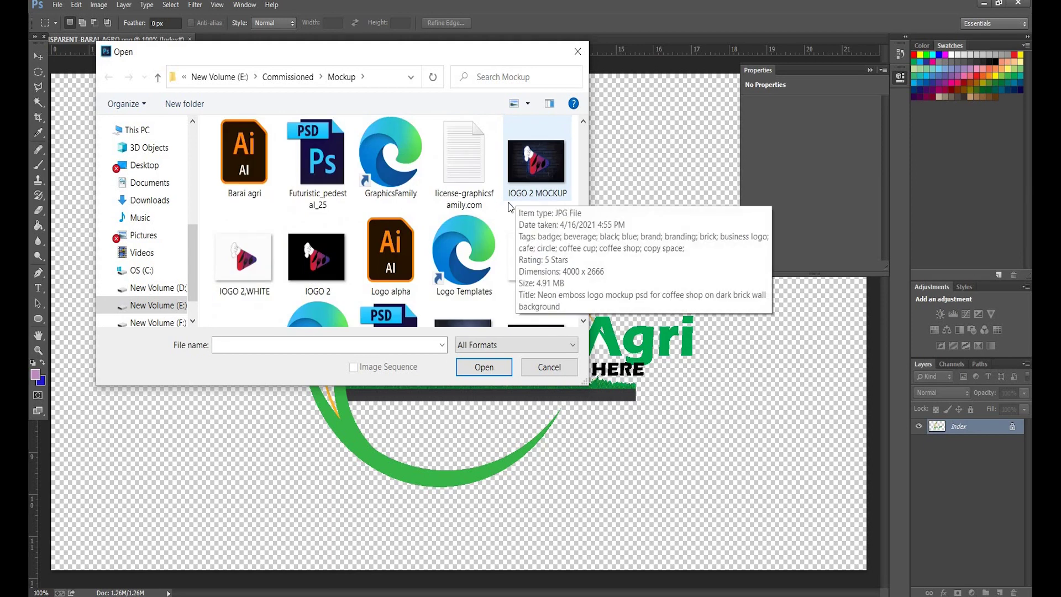
{"action": "scroll", "coordinate": [513, 205], "scroll_direction": "up", "scroll_amount": 4}
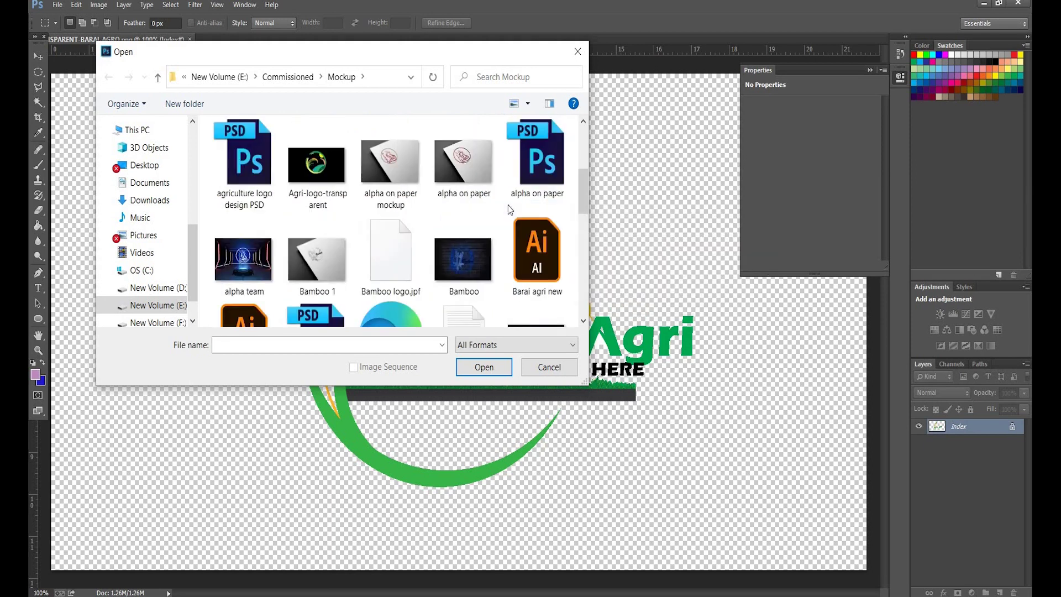
{"action": "left_click", "coordinate": [243, 160]}
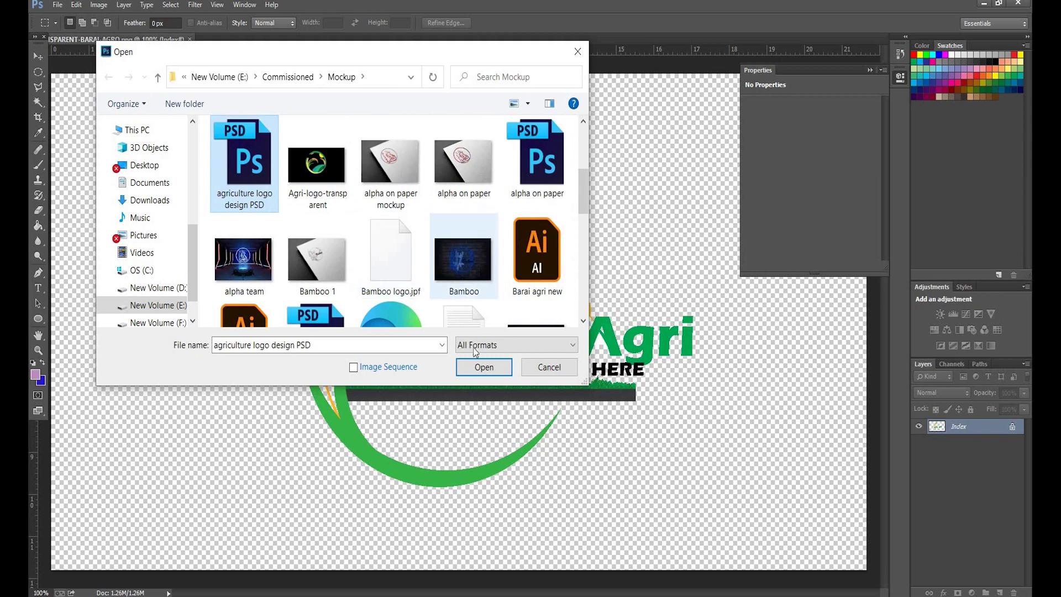
{"action": "scroll", "coordinate": [464, 290], "scroll_direction": "up", "scroll_amount": 2}
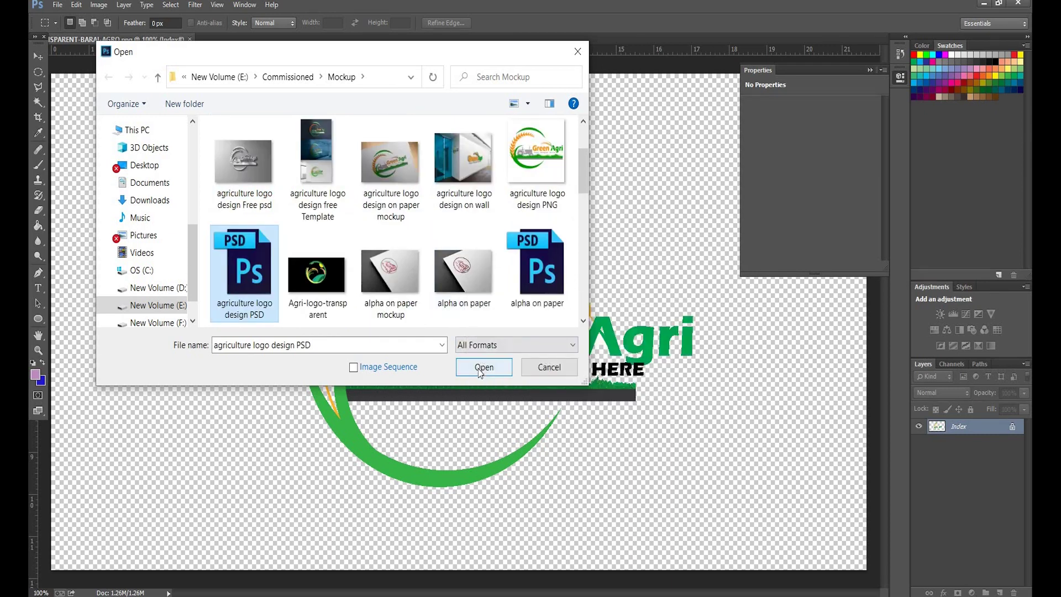
{"action": "left_click", "coordinate": [480, 367]}
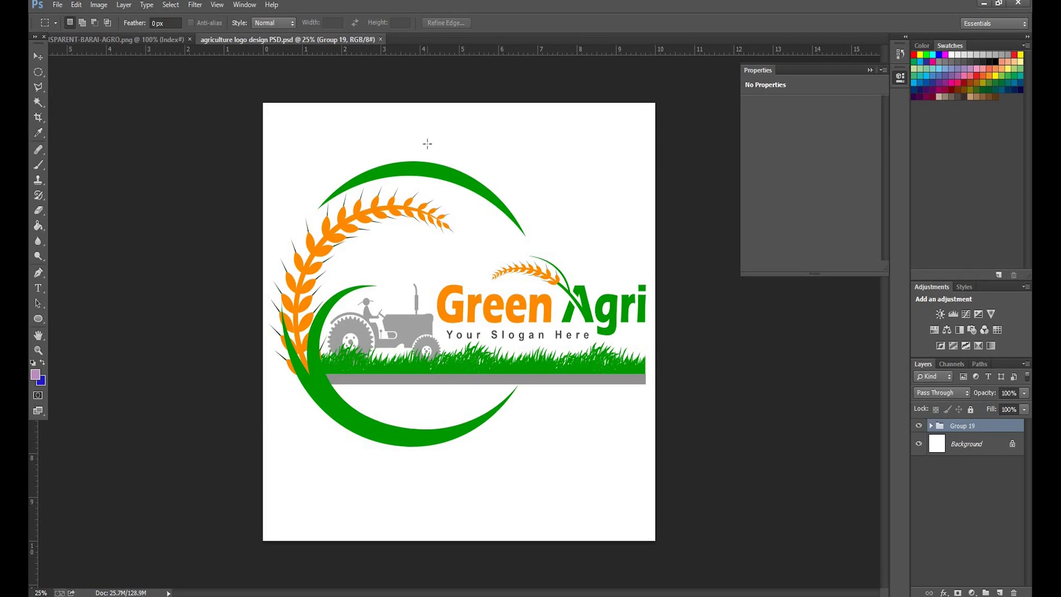
{"action": "left_click", "coordinate": [380, 39]}
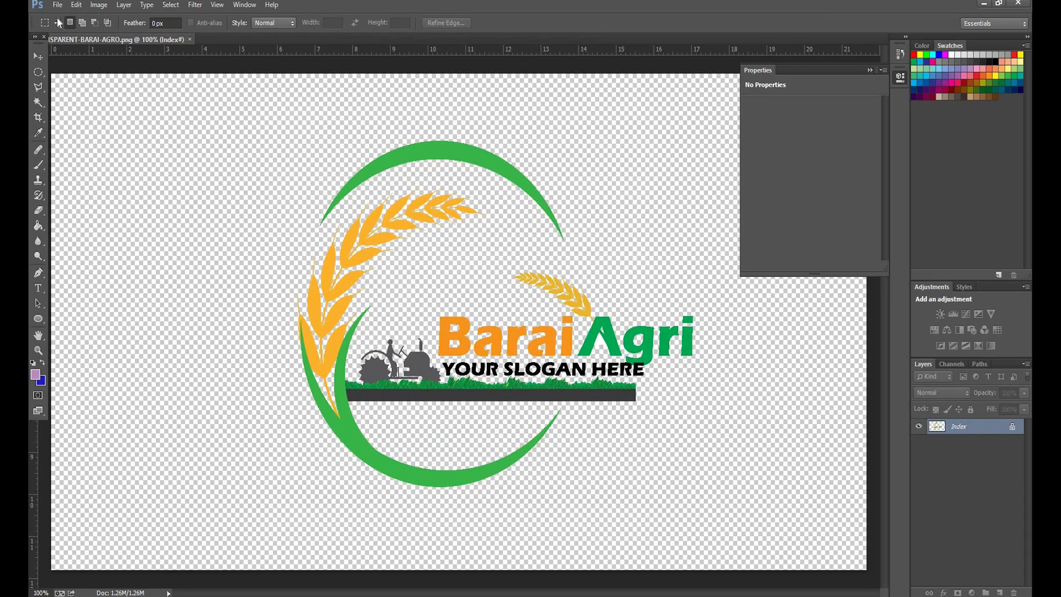
- Look into the Logo Mockup (1) folder, return to Mockup, and reopen and close agriculture logo design PSD
{"action": "left_click", "coordinate": [57, 5]}
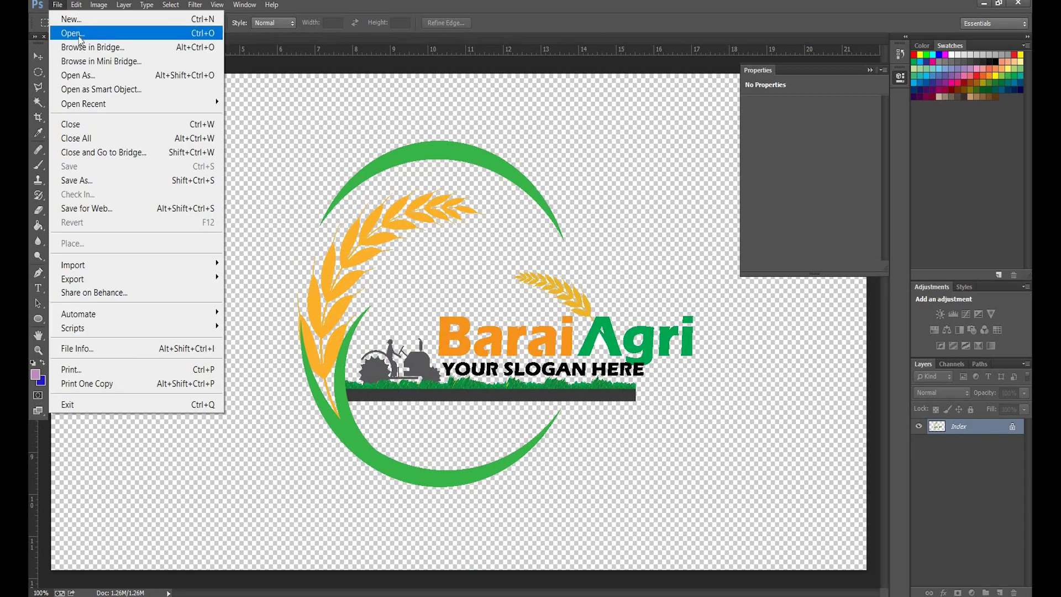
{"action": "left_click", "coordinate": [83, 34]}
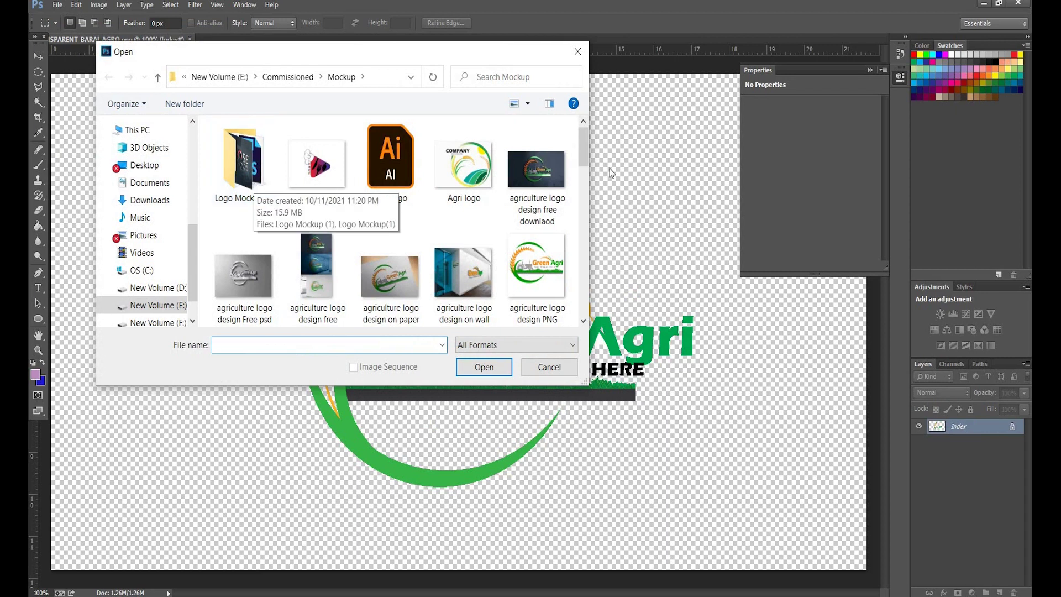
{"action": "double_click", "coordinate": [254, 179]}
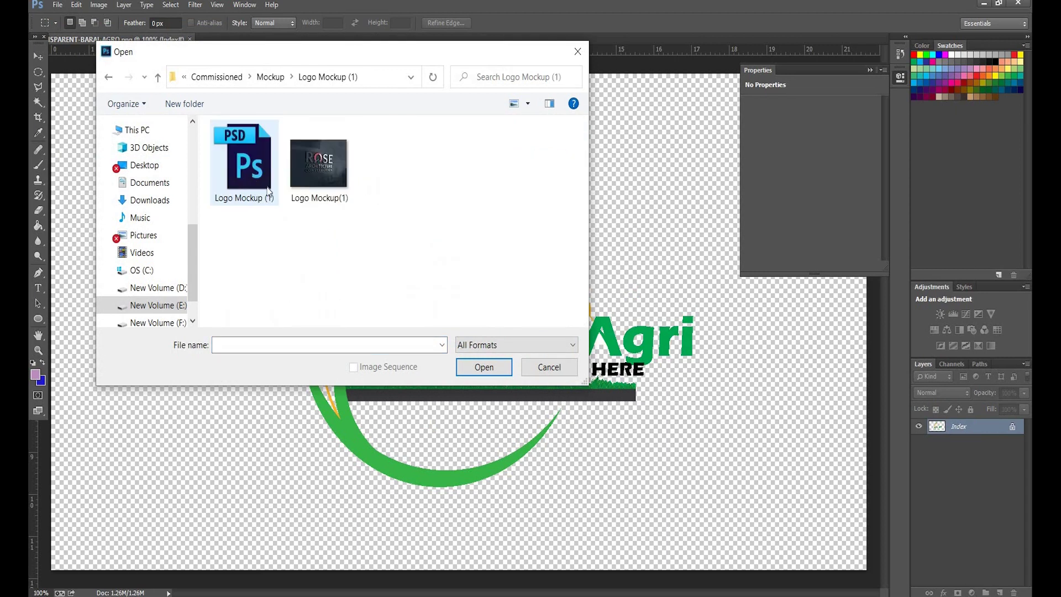
{"action": "left_click", "coordinate": [270, 77]}
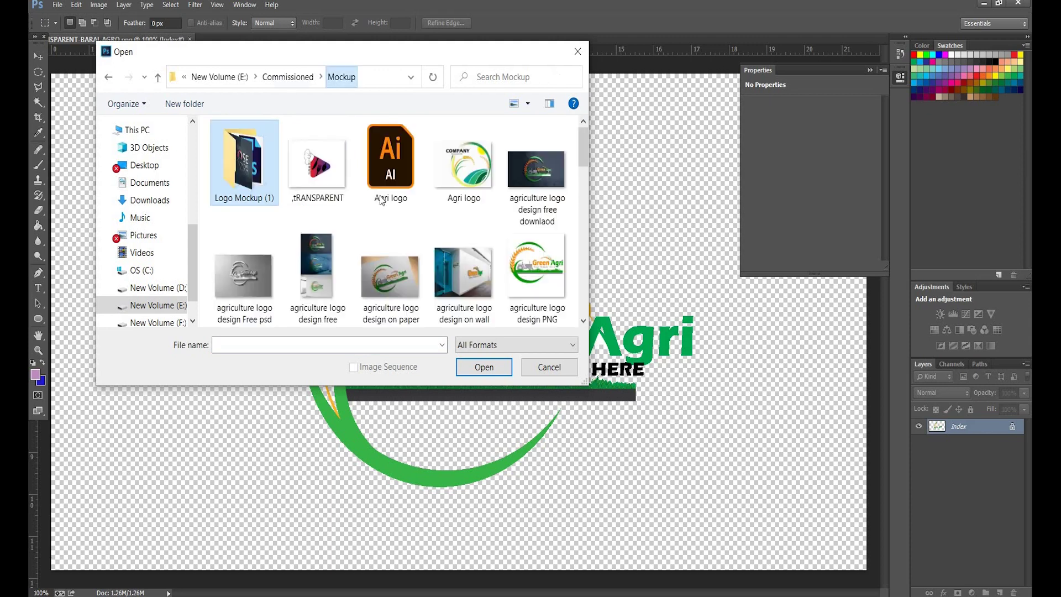
{"action": "scroll", "coordinate": [381, 200], "scroll_direction": "down", "scroll_amount": 2}
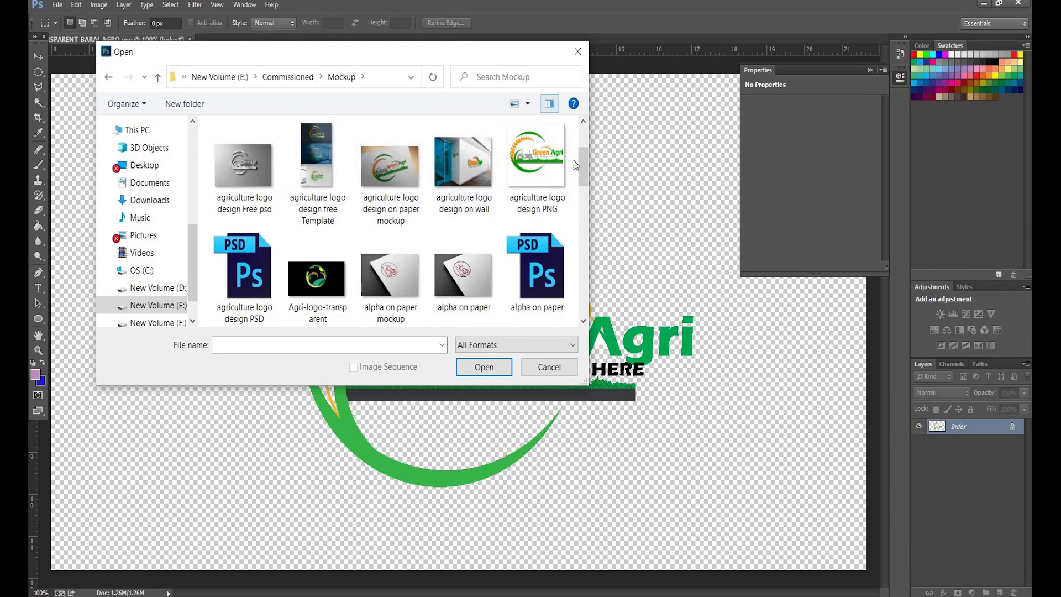
{"action": "left_click_drag", "start_coordinate": [582, 169], "coordinate": [602, 190]}
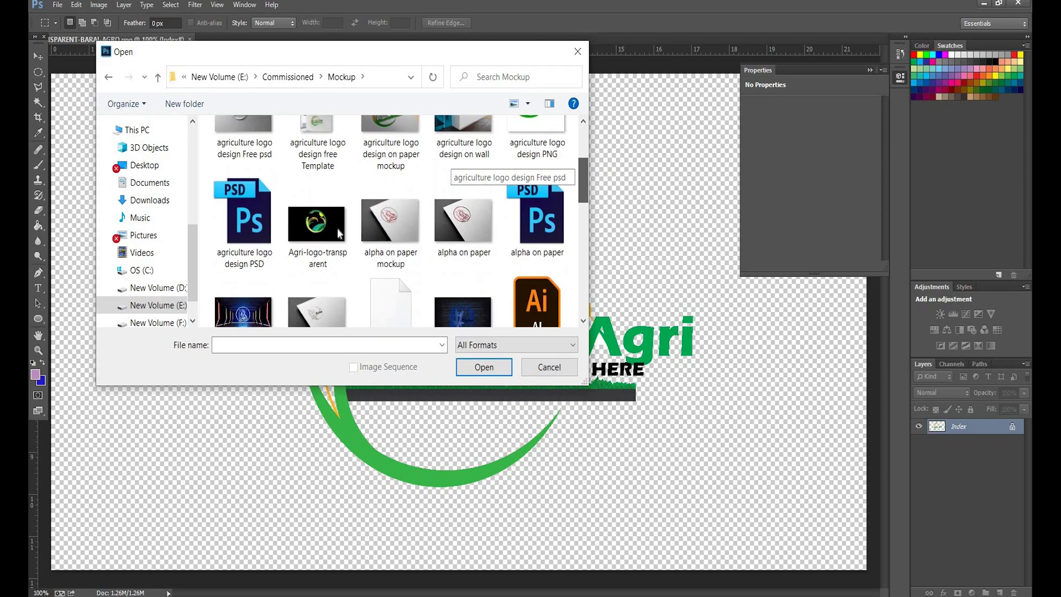
{"action": "left_click", "coordinate": [277, 226]}
{"action": "left_click", "coordinate": [468, 367]}
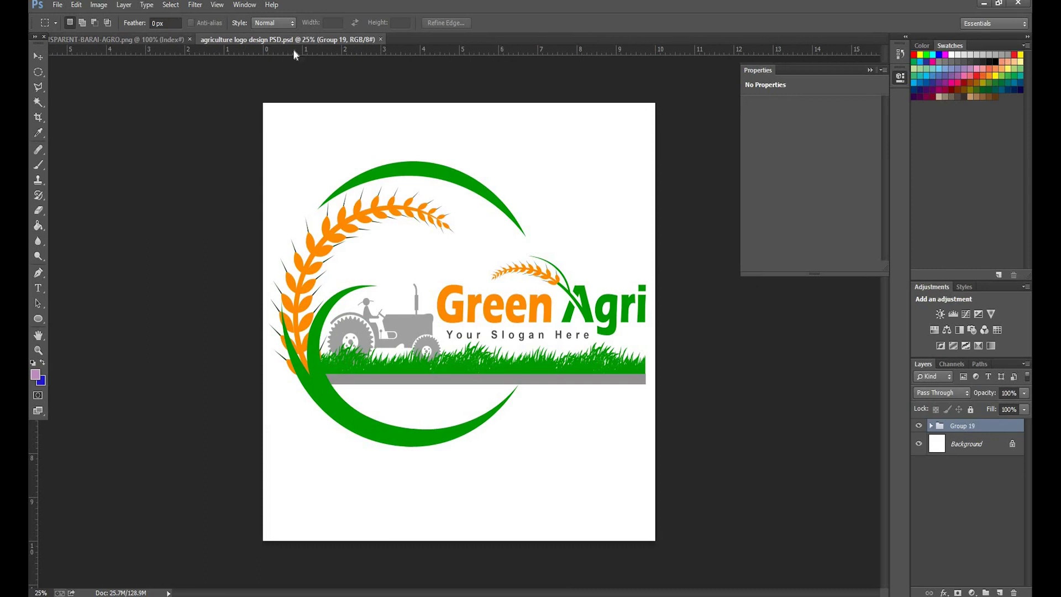
{"action": "left_click", "coordinate": [380, 40]}
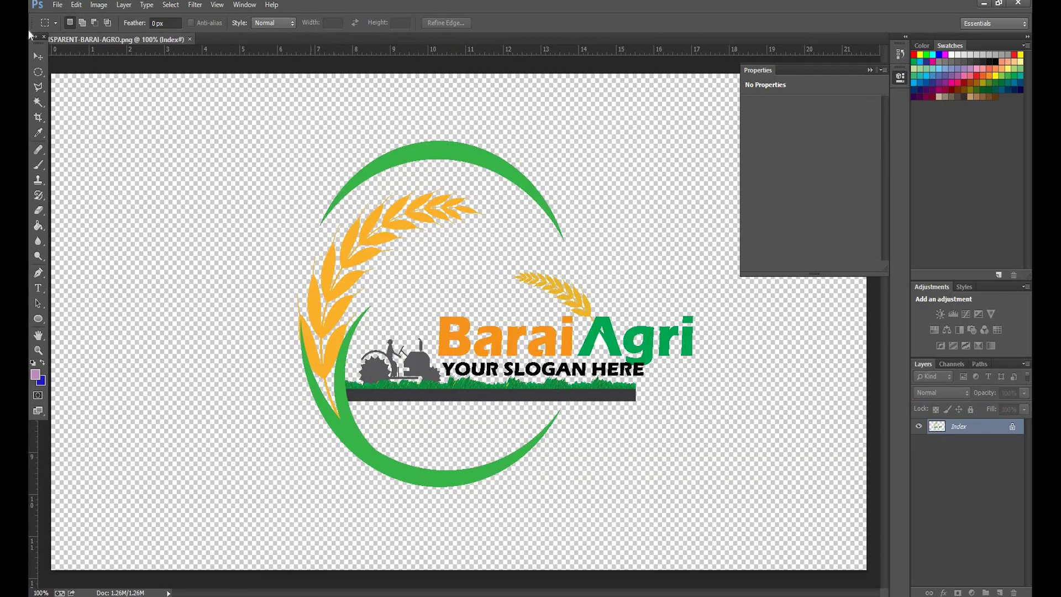
- Open the Logo Mockup(1) JPG image from the Logo Mockup (1) folder and close it
{"action": "left_click", "coordinate": [65, 6]}
{"action": "left_click", "coordinate": [115, 33]}
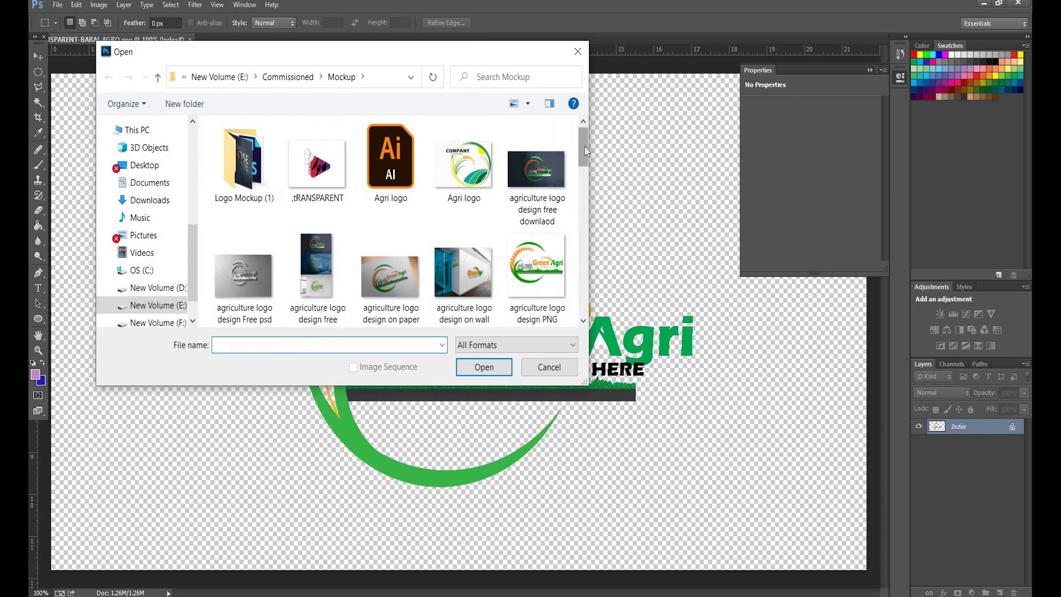
{"action": "mouse_move", "coordinate": [585, 146]}
{"action": "left_mouse_down"}
{"action": "mouse_move", "coordinate": [592, 190]}
{"action": "mouse_move", "coordinate": [592, 149]}
{"action": "left_mouse_up"}
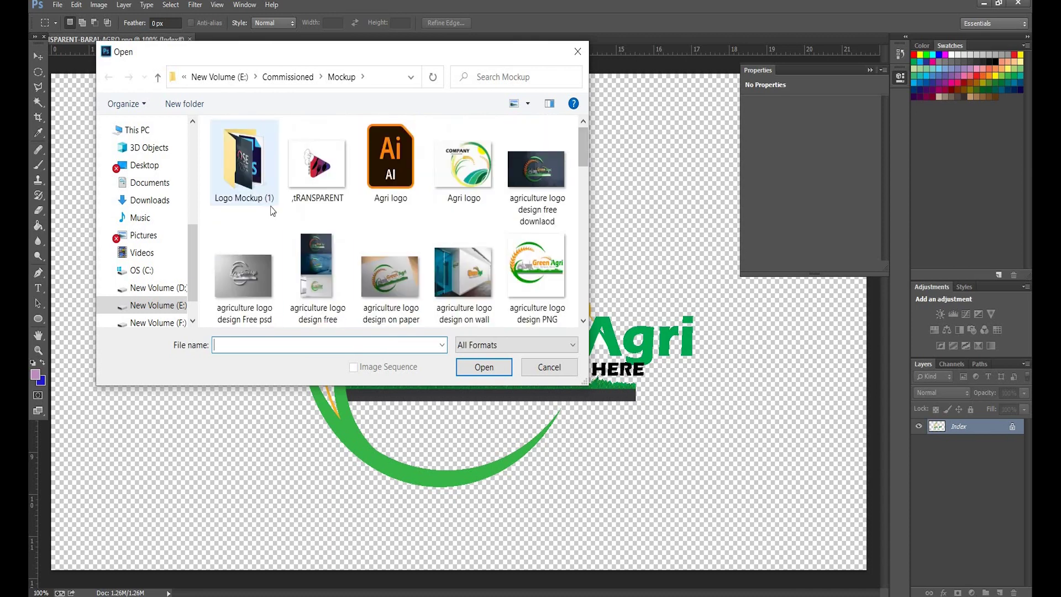
{"action": "double_click", "coordinate": [272, 211]}
{"action": "left_click", "coordinate": [319, 177]}
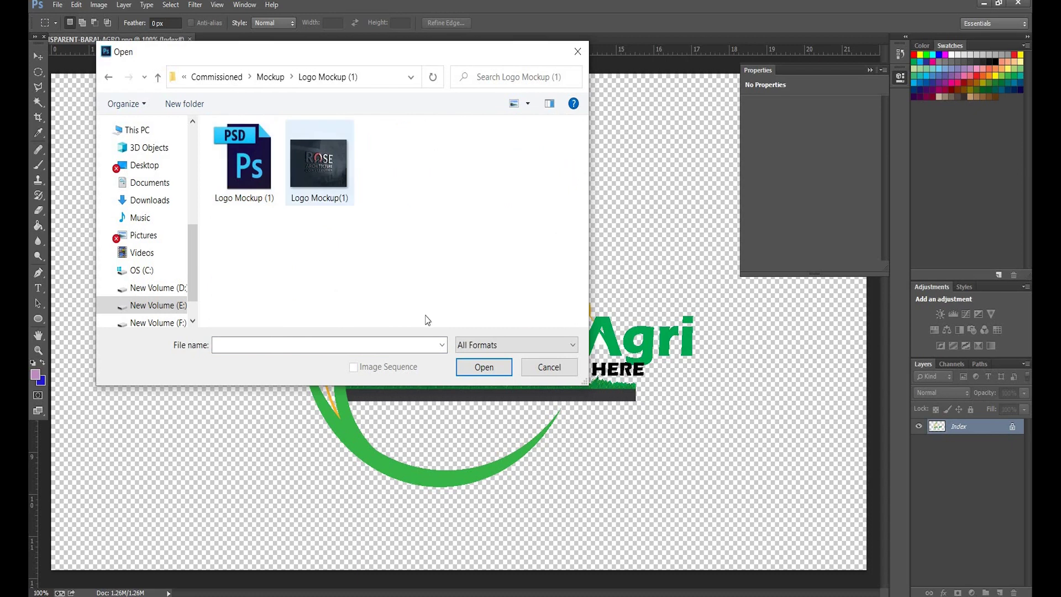
{"action": "left_click", "coordinate": [483, 367]}
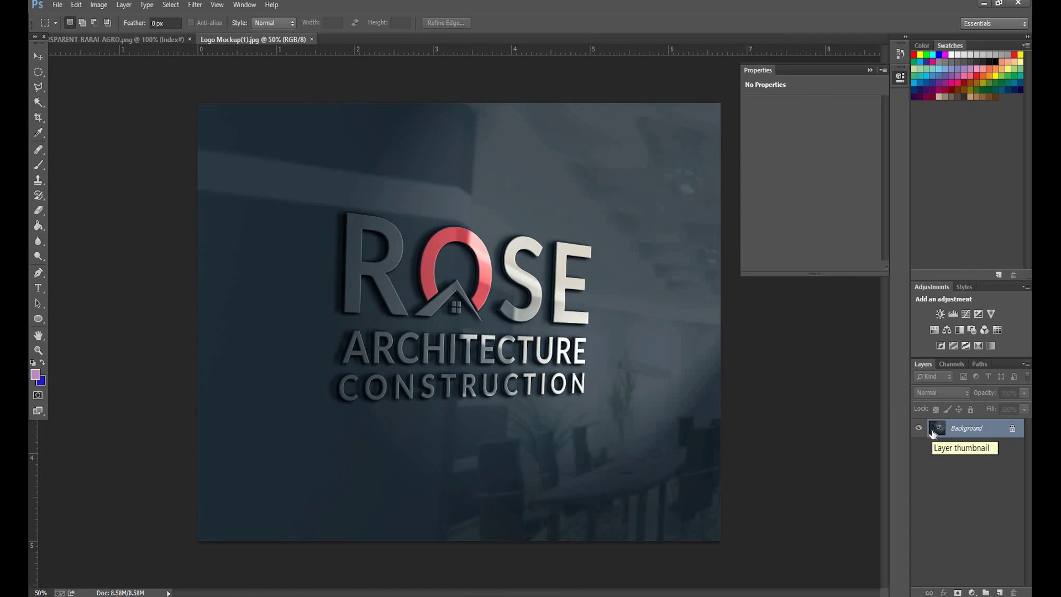
{"action": "left_click", "coordinate": [312, 39]}
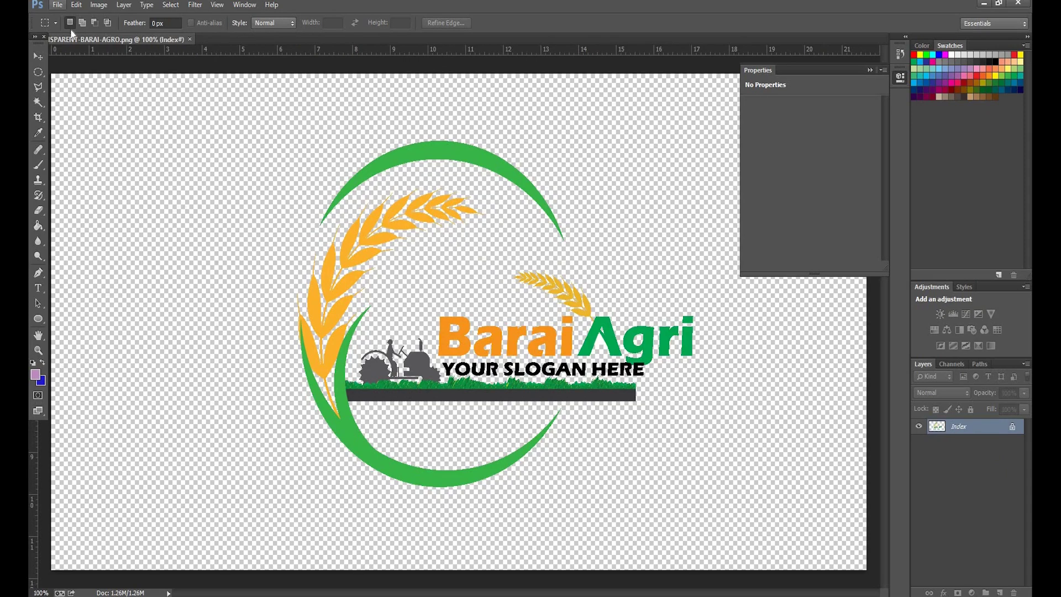
- Open the Logo Mockup (1) PSD from the Logo Mockup (1) folder and open the contents of its PlaceHolder smart object
{"action": "left_click", "coordinate": [57, 5]}
{"action": "left_click", "coordinate": [72, 33]}
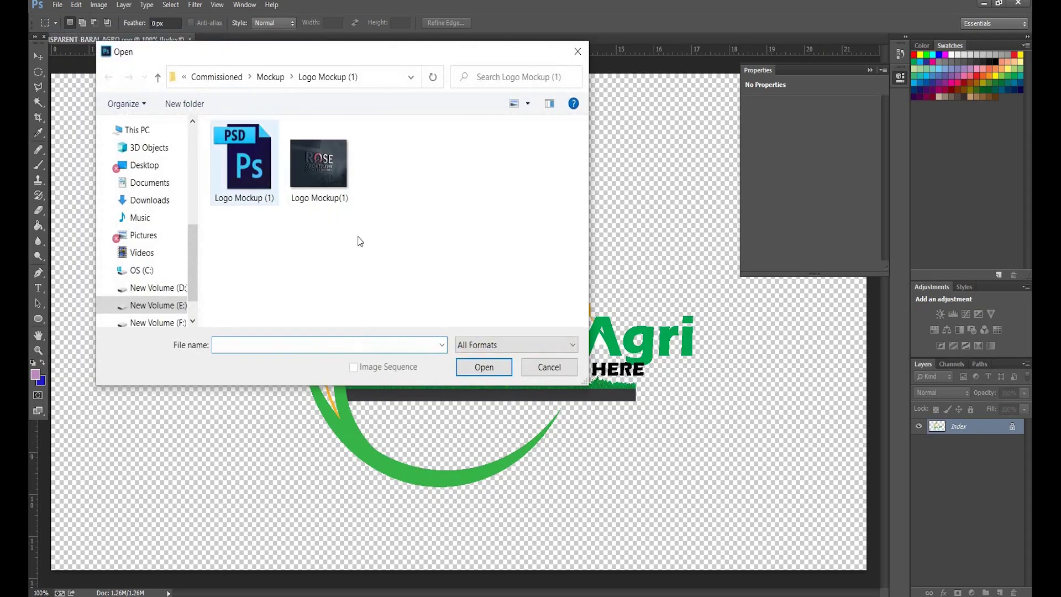
{"action": "left_click", "coordinate": [243, 160]}
{"action": "left_click", "coordinate": [484, 367]}
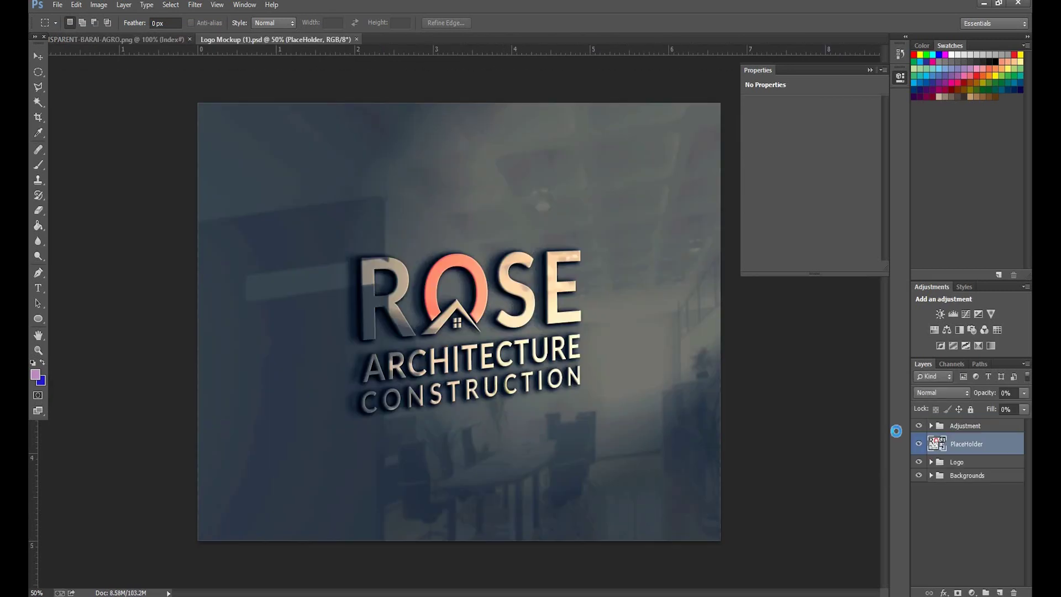
{"action": "double_click", "coordinate": [936, 443]}
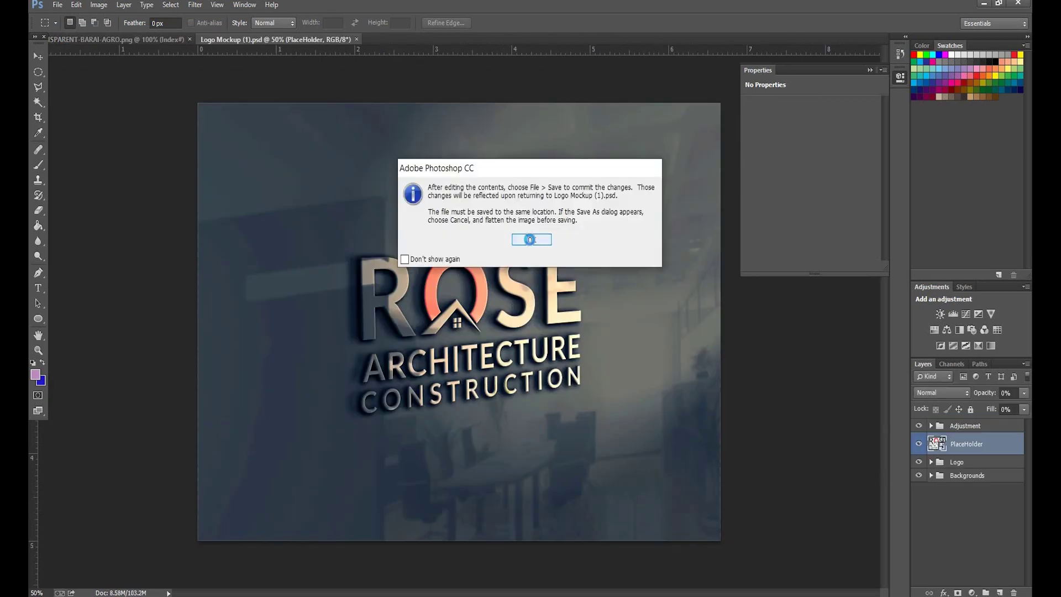
{"action": "left_click", "coordinate": [530, 239]}
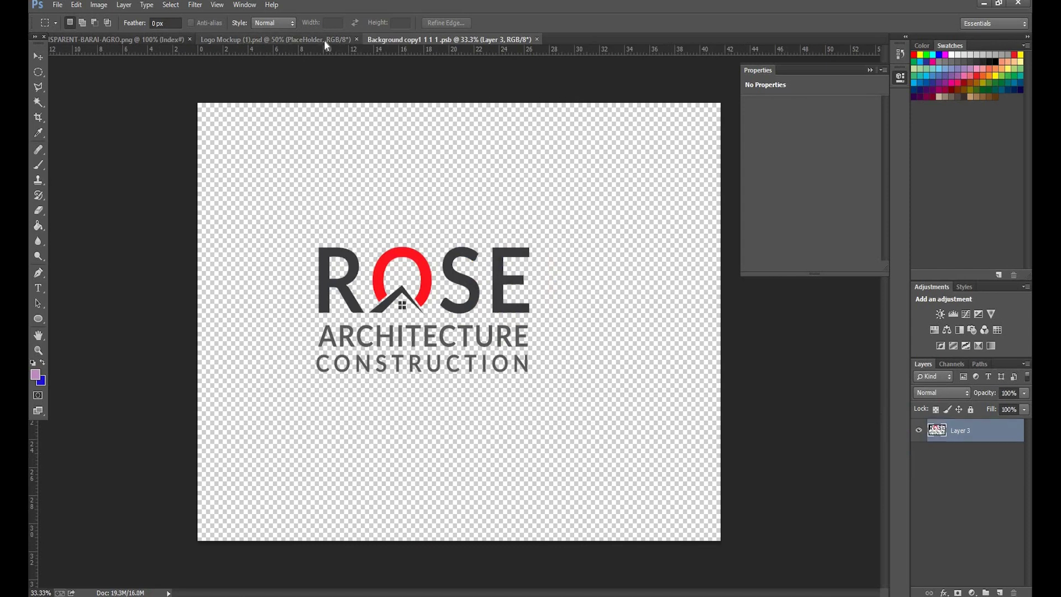
- Select the entire Barai Agri logo image and arrange the open documents as 2-up Vertical
{"action": "left_click", "coordinate": [156, 39]}
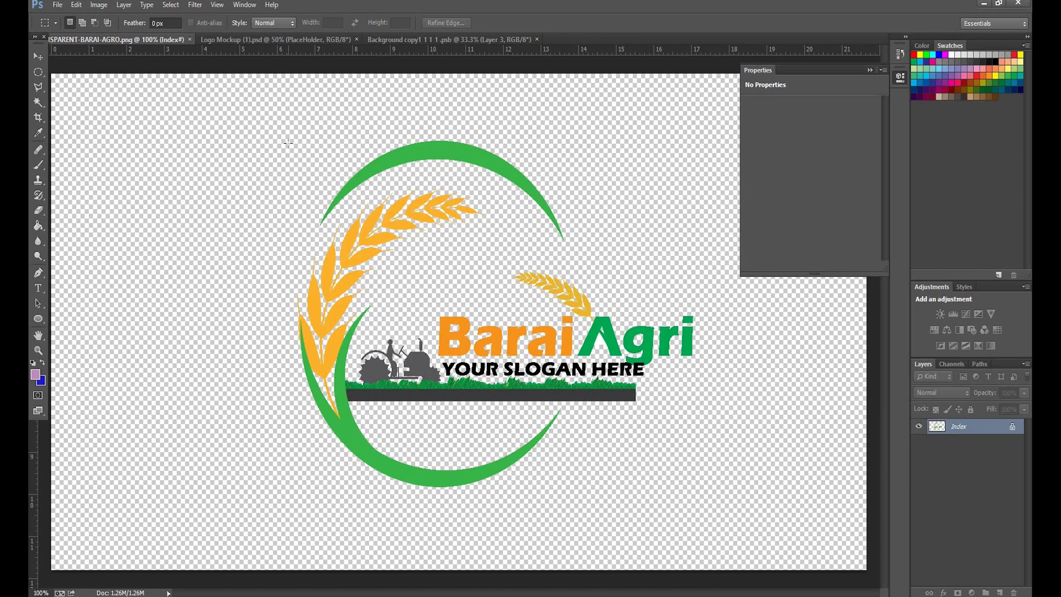
{"action": "left_click", "coordinate": [172, 5]}
{"action": "left_click", "coordinate": [188, 18]}
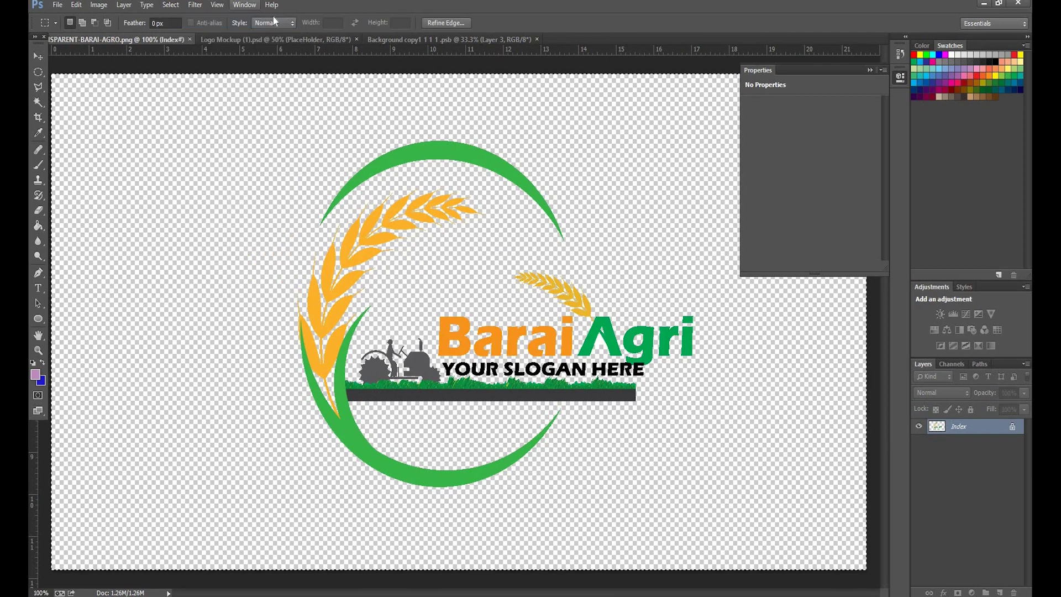
{"action": "left_click", "coordinate": [244, 5]}
{"action": "mouse_move", "coordinate": [310, 19]}
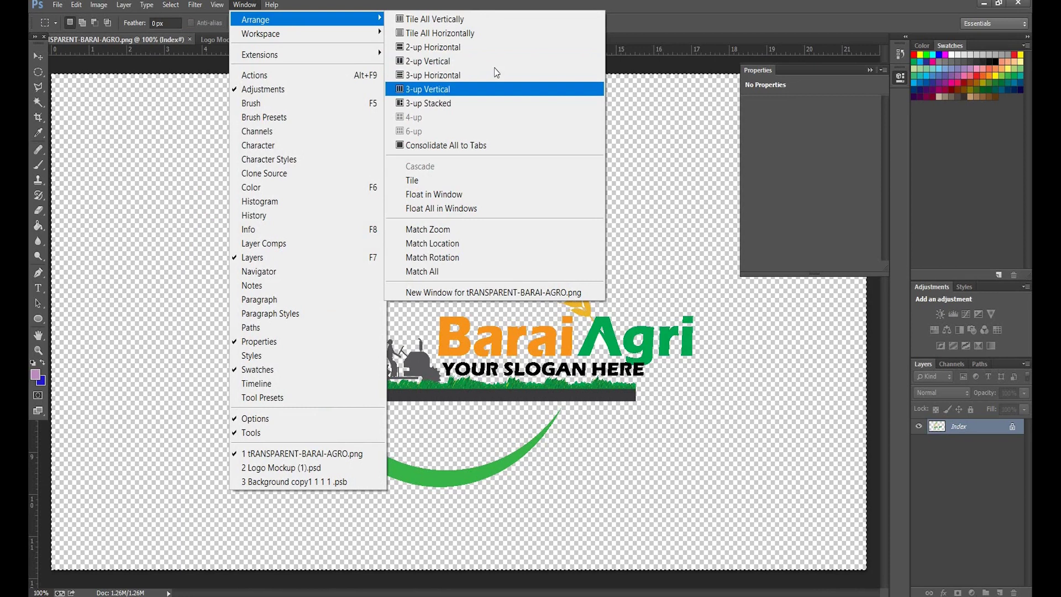
{"action": "left_click", "coordinate": [486, 61]}
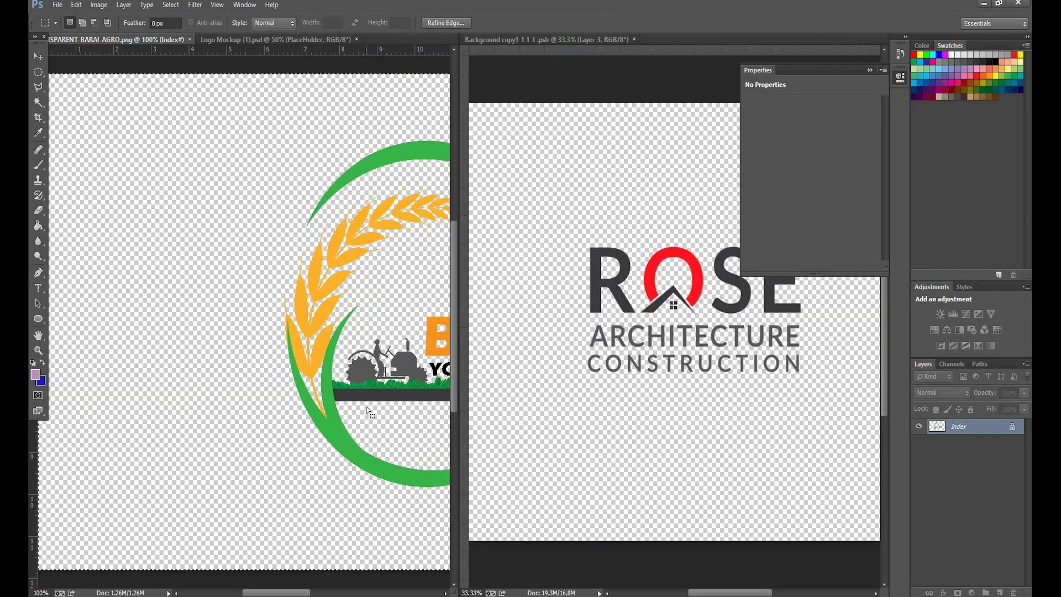
- Copy the selected logo into the smart object document with the Move tool and close the tRANSPARENT-BARAI-AGRO image
{"action": "key", "text": "v"}
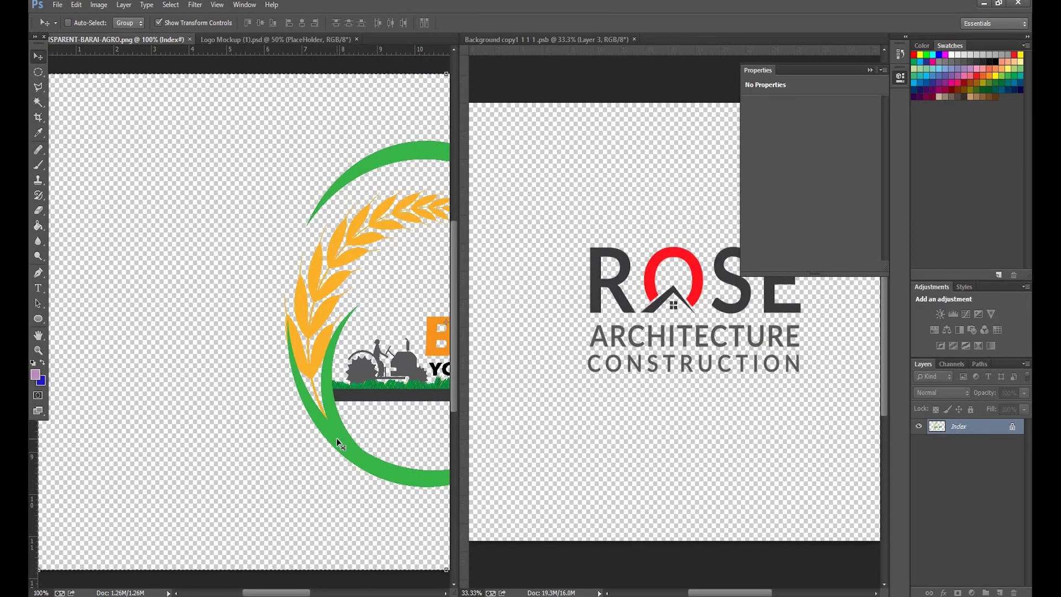
{"action": "left_click_drag", "start_coordinate": [367, 413], "coordinate": [602, 368]}
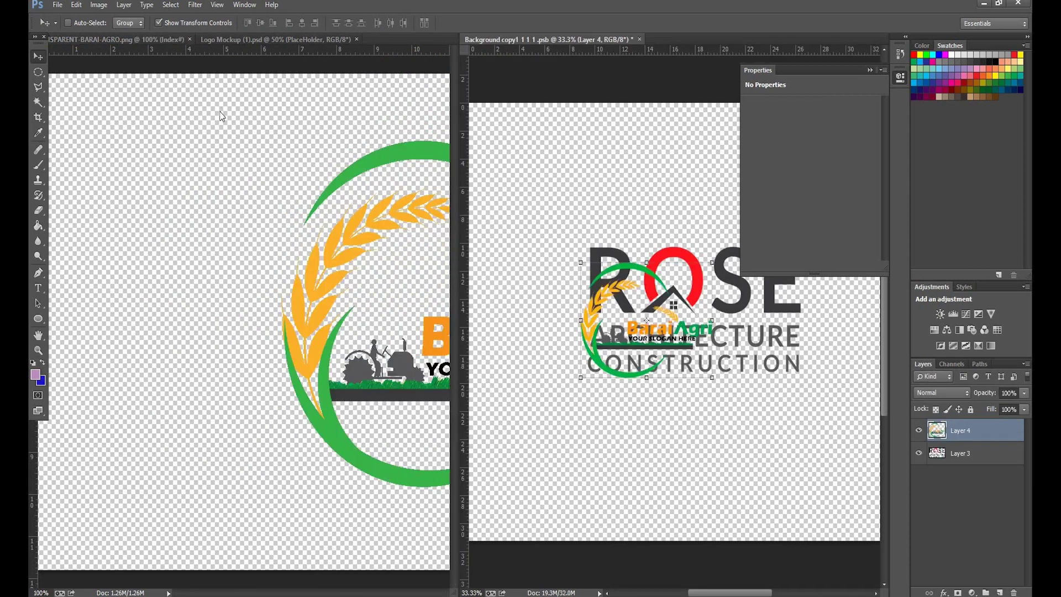
{"action": "left_click", "coordinate": [184, 41]}
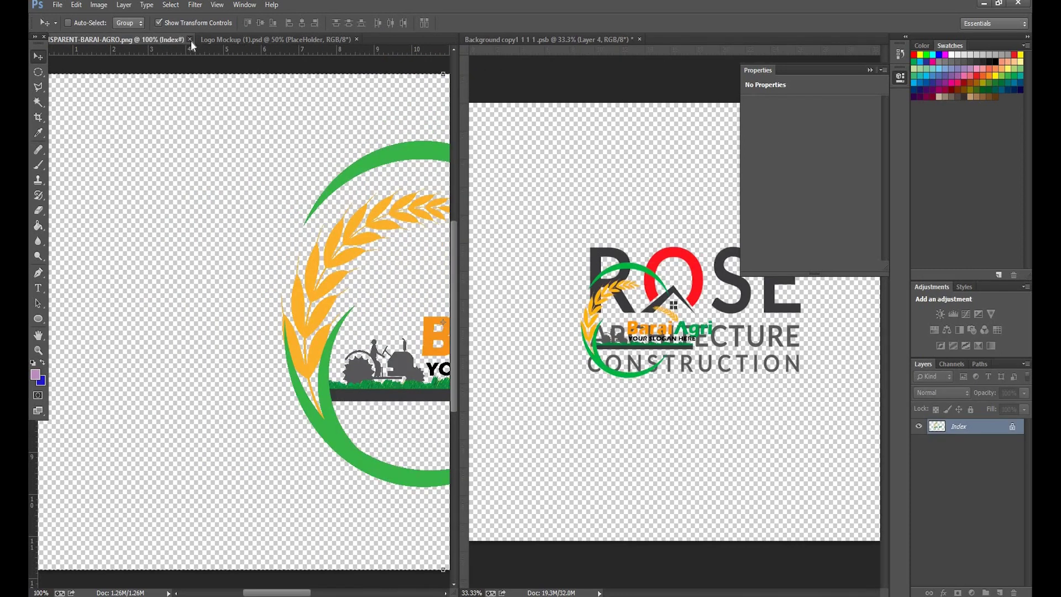
{"action": "left_click", "coordinate": [190, 40]}
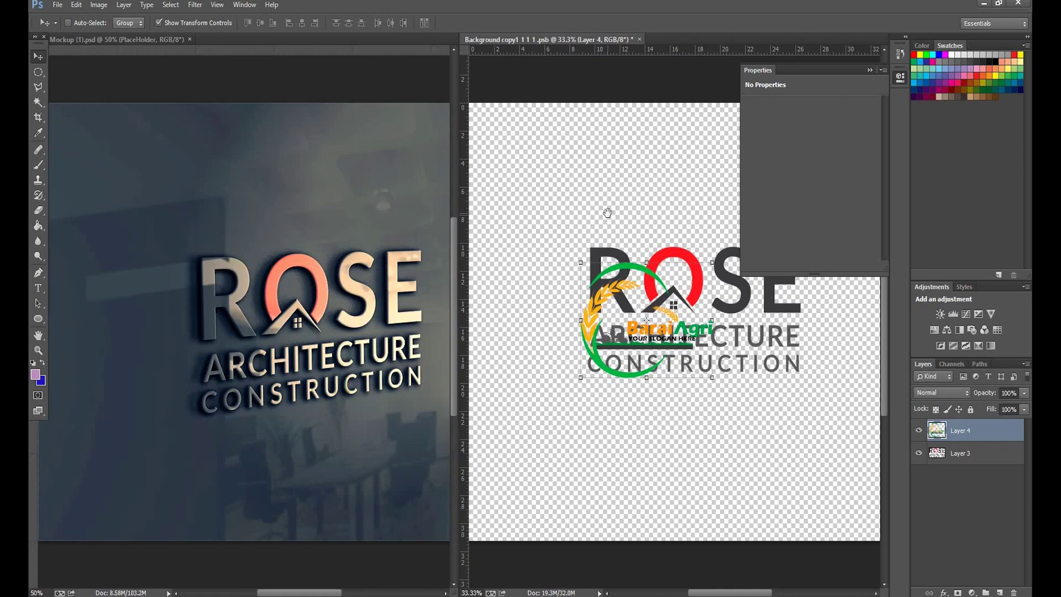
- Consolidate all documents to tabs and hide Layer 3 with the ROSE logo in the smart object document
{"action": "left_click", "coordinate": [244, 5]}
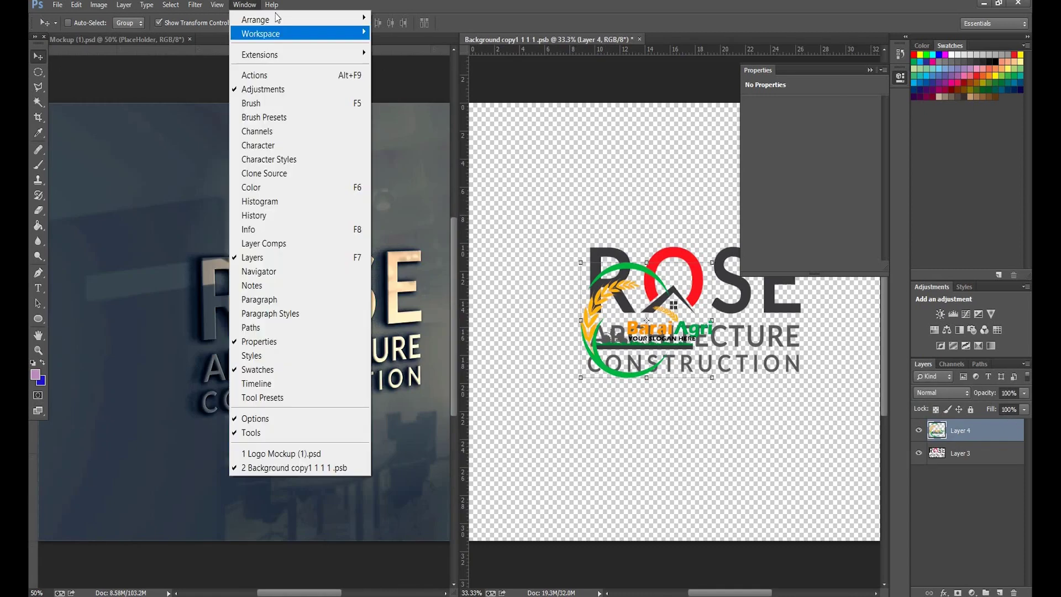
{"action": "mouse_move", "coordinate": [298, 19]}
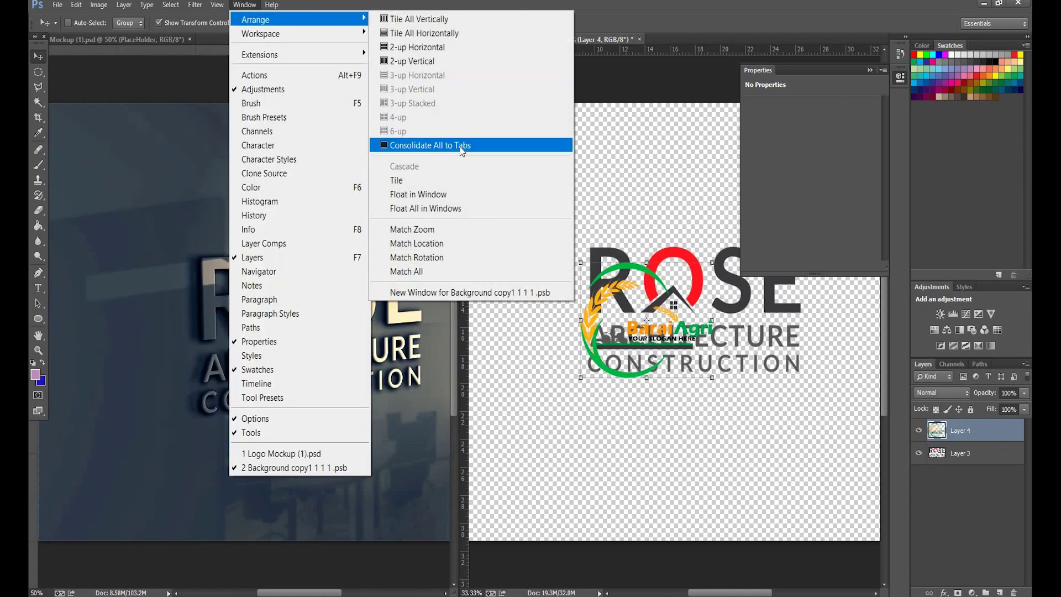
{"action": "left_click", "coordinate": [462, 149]}
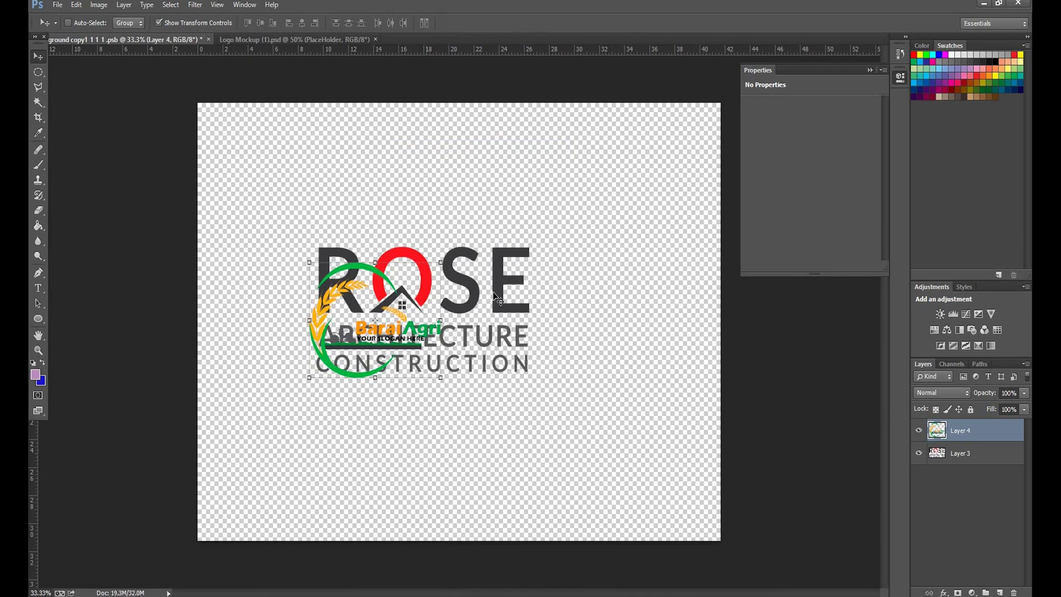
{"action": "left_click", "coordinate": [918, 453]}
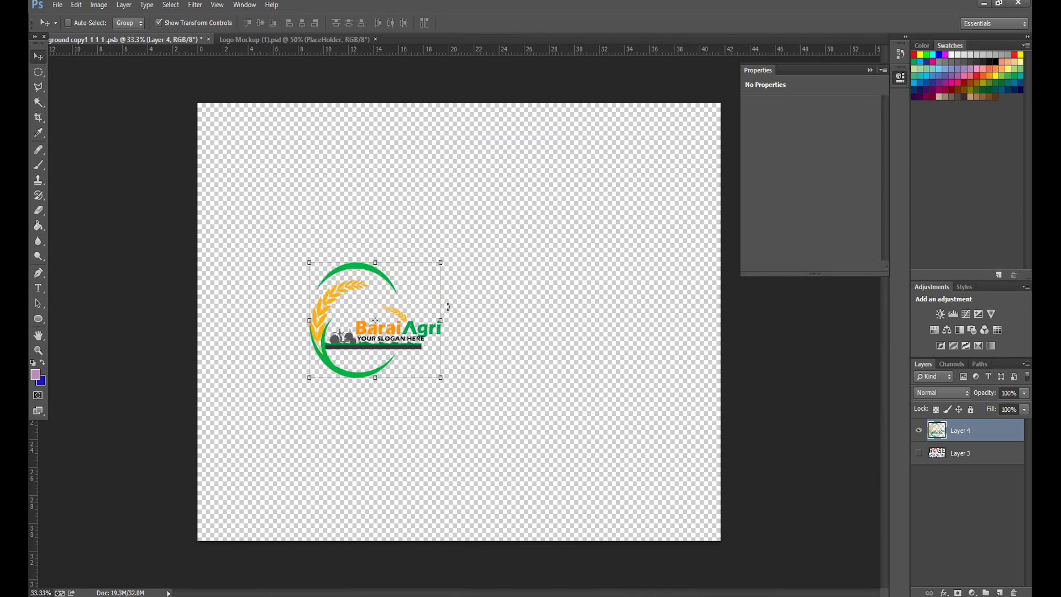
- Scale the Barai Agri logo to about 209% width and 199% height, and move it toward the canvas centre
{"action": "left_click", "coordinate": [441, 263]}
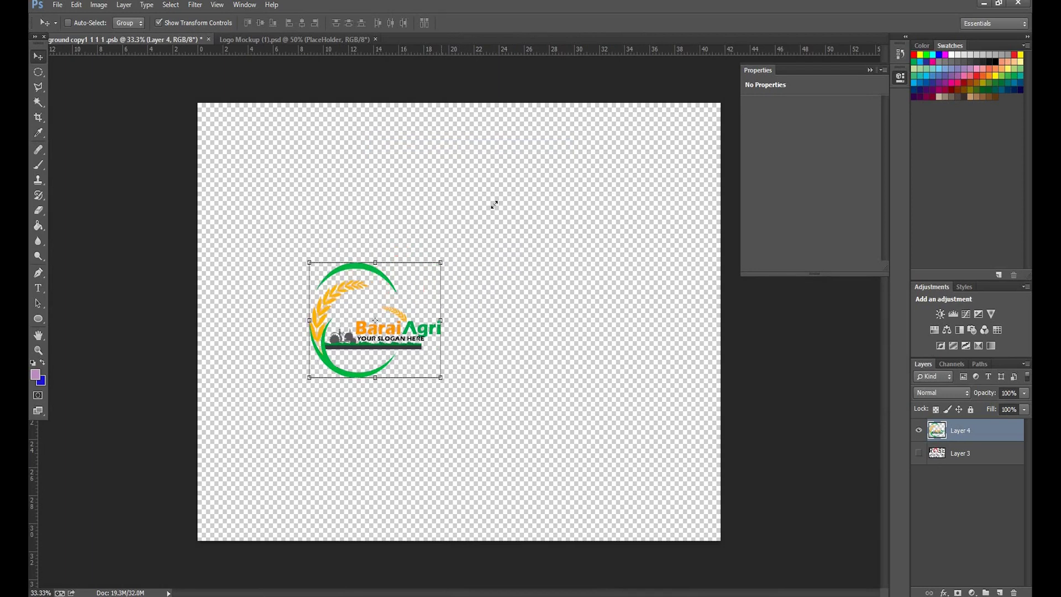
{"action": "left_click_drag", "start_coordinate": [440, 262], "coordinate": [499, 212]}
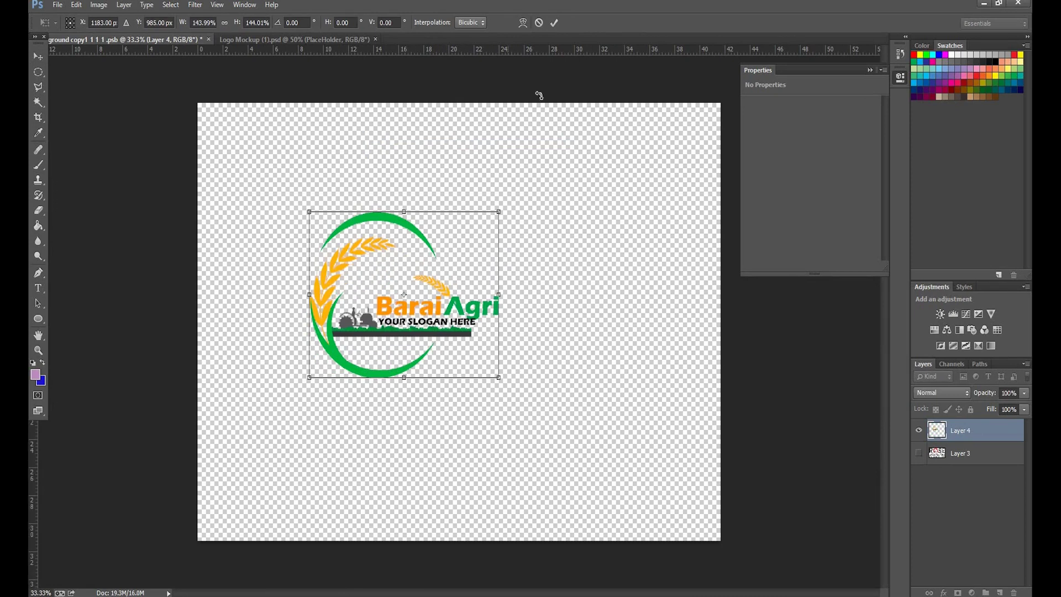
{"action": "left_click_drag", "start_coordinate": [496, 211], "coordinate": [584, 148]}
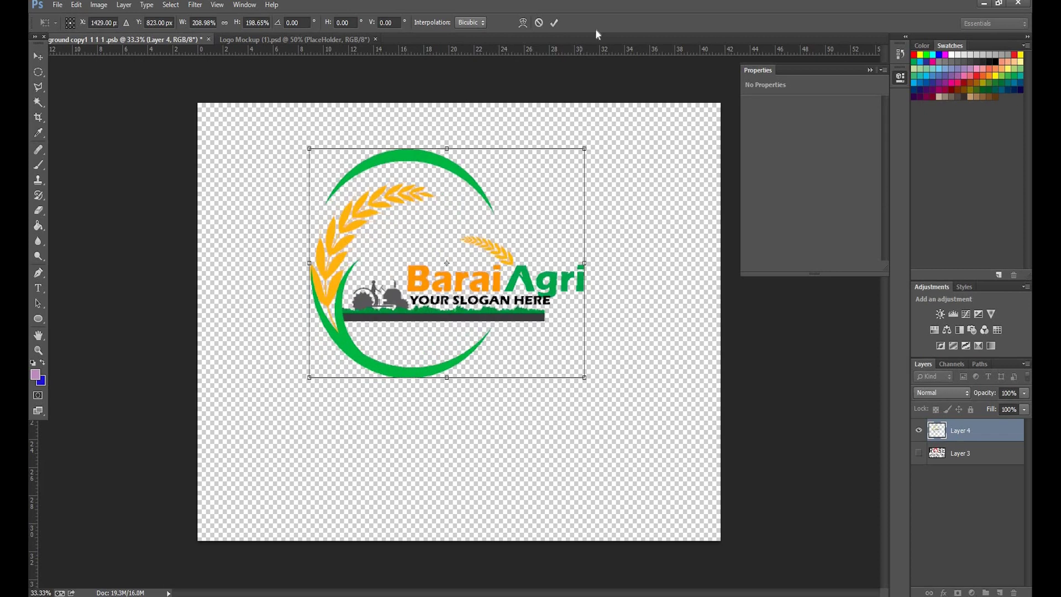
{"action": "left_click", "coordinate": [554, 22]}
{"action": "left_click_drag", "start_coordinate": [461, 340], "coordinate": [491, 380]}
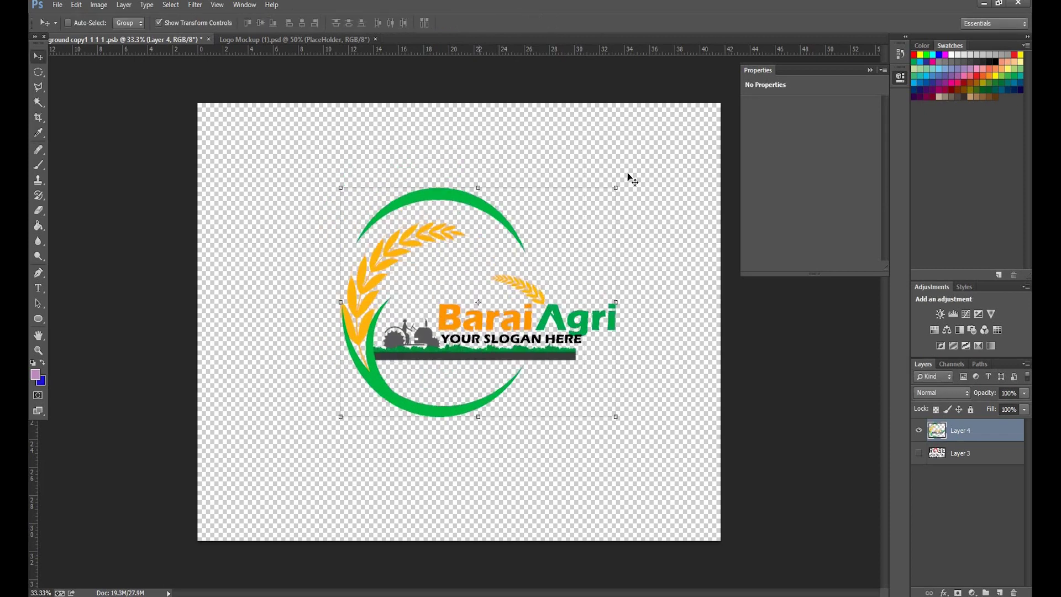
- Enlarge the Barai Agri logo further, centre it on the canvas with space around it, and apply the transformation
{"action": "left_click_drag", "start_coordinate": [625, 181], "coordinate": [659, 155]}
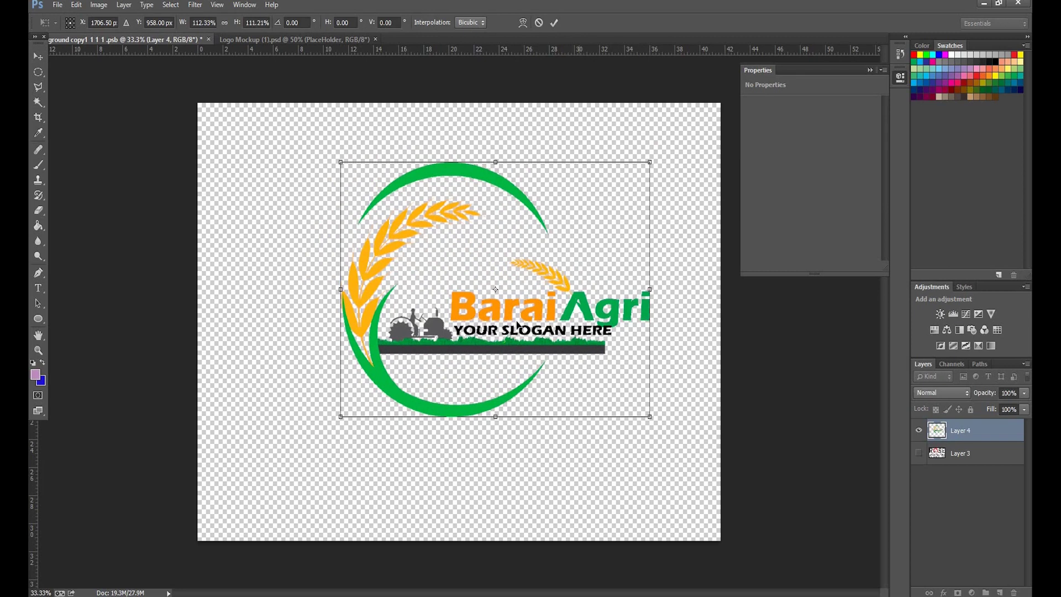
{"action": "left_click_drag", "start_coordinate": [517, 325], "coordinate": [490, 346]}
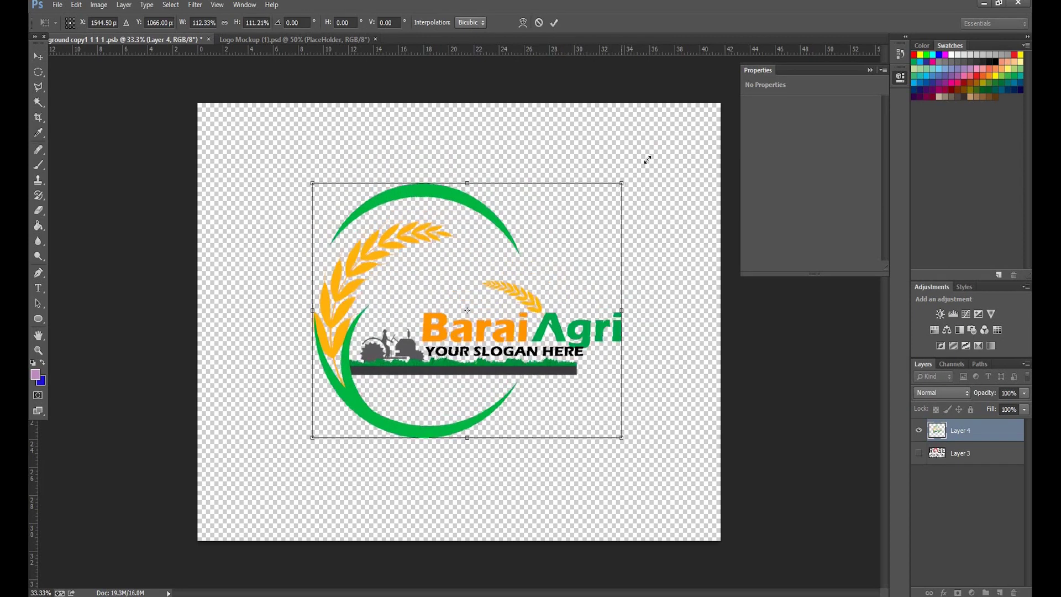
{"action": "left_click_drag", "start_coordinate": [647, 160], "coordinate": [665, 143]}
{"action": "mouse_move", "coordinate": [486, 335]}
{"action": "left_mouse_down"}
{"action": "mouse_move", "coordinate": [506, 335]}
{"action": "mouse_move", "coordinate": [496, 339]}
{"action": "left_mouse_up"}
{"action": "left_click_drag", "start_coordinate": [650, 168], "coordinate": [675, 150]}
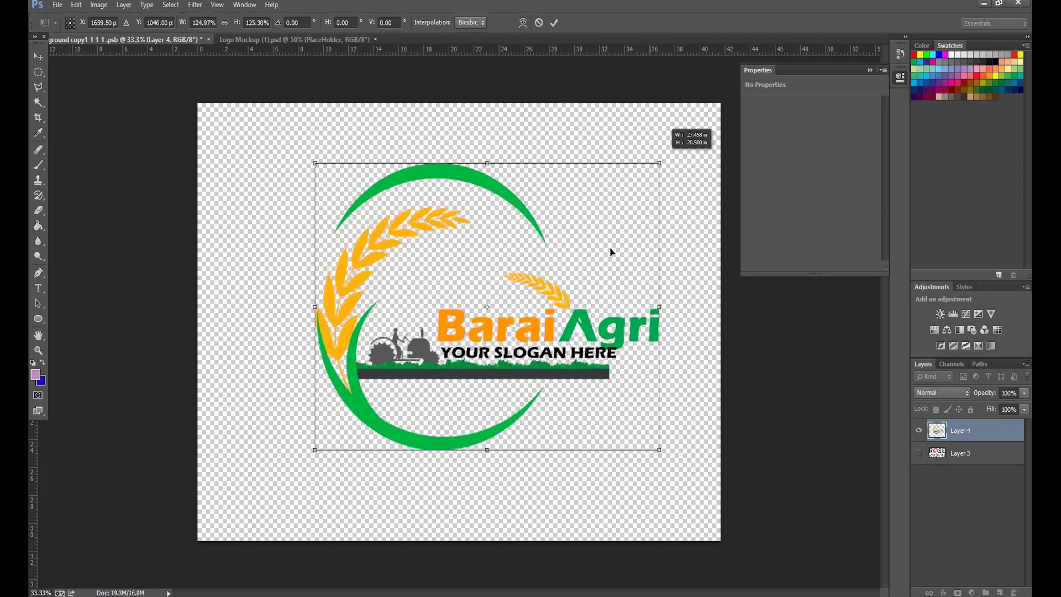
{"action": "left_click_drag", "start_coordinate": [525, 345], "coordinate": [522, 364]}
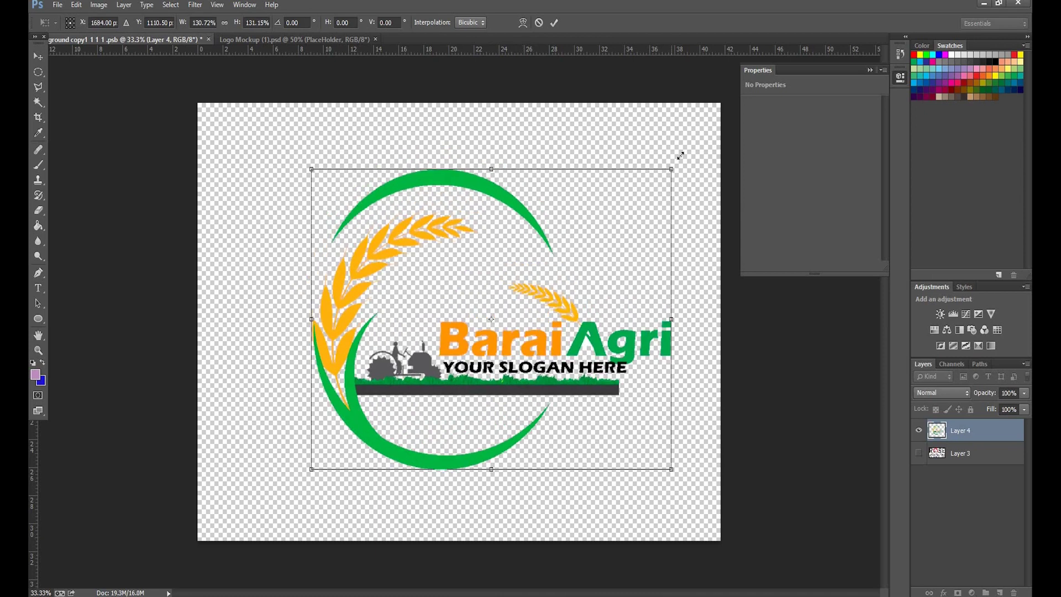
{"action": "left_click_drag", "start_coordinate": [680, 155], "coordinate": [691, 145]}
{"action": "left_click_drag", "start_coordinate": [539, 360], "coordinate": [522, 365]}
{"action": "left_click", "coordinate": [556, 25]}
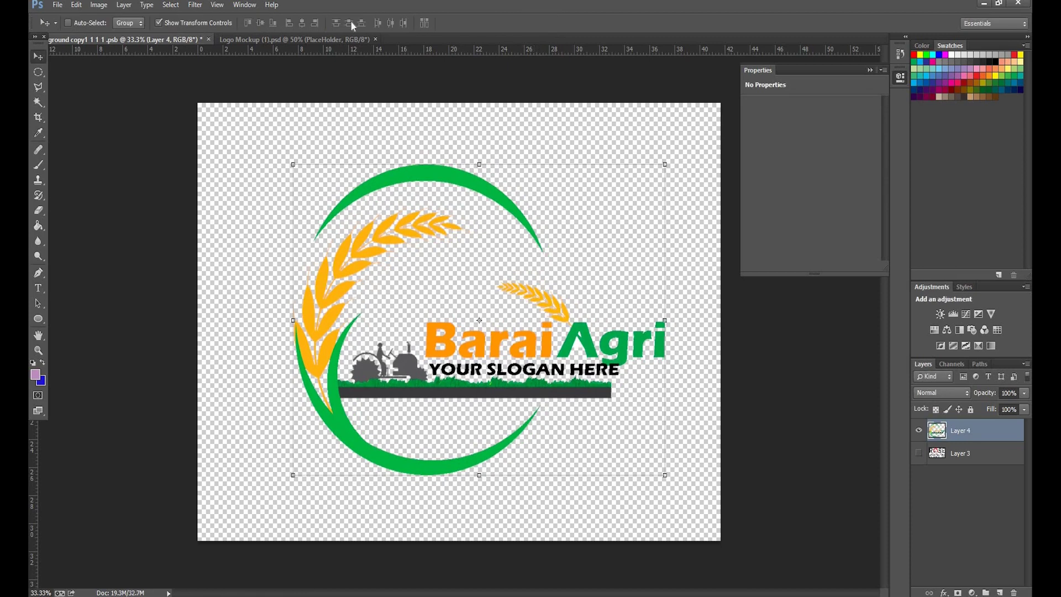
- Close the smart object document, saving its changes so that the mockup is updated with the Barai Agri logo
{"action": "left_click", "coordinate": [209, 40]}
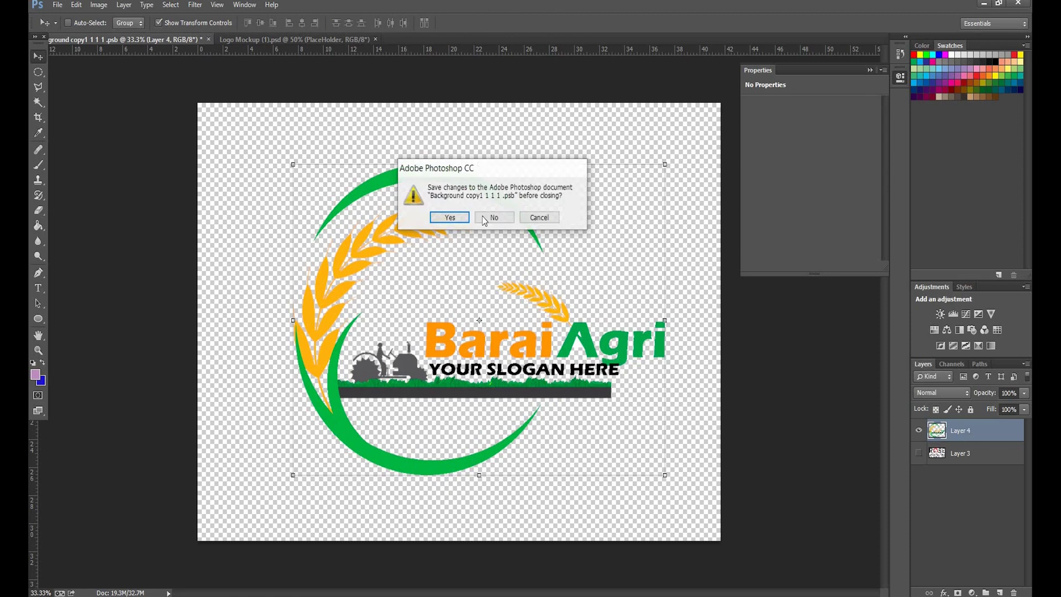
{"action": "left_click", "coordinate": [450, 218]}
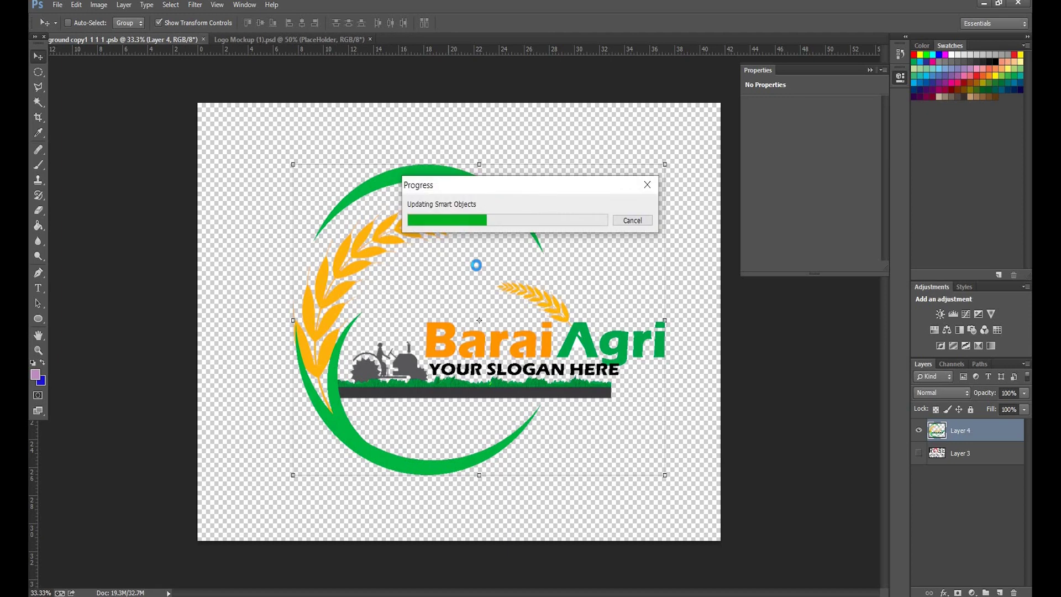
{"action": "key", "text": "ctrl+w"}
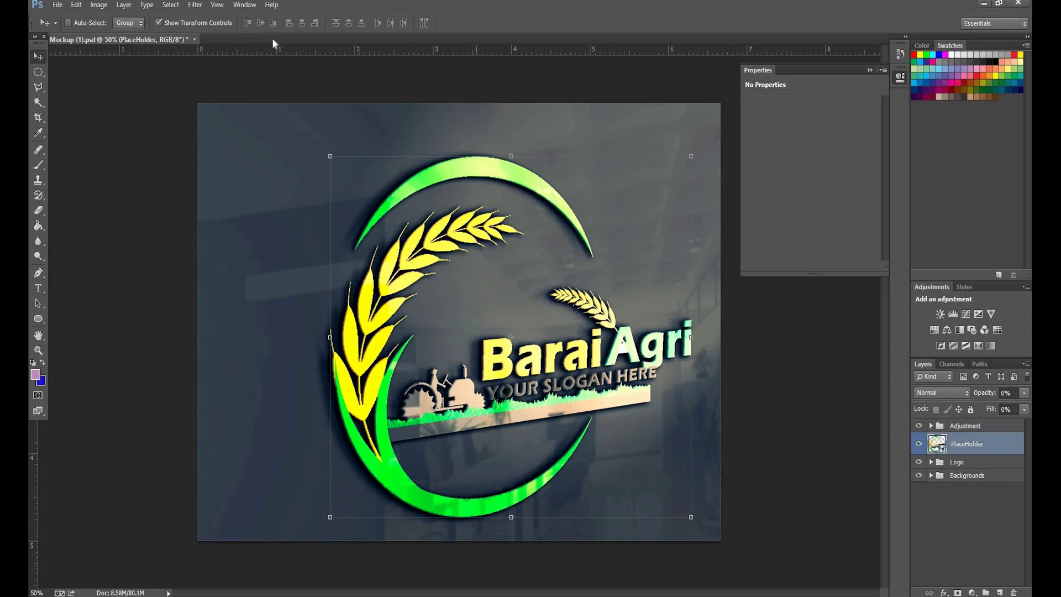
{"action": "left_click", "coordinate": [983, 3]}
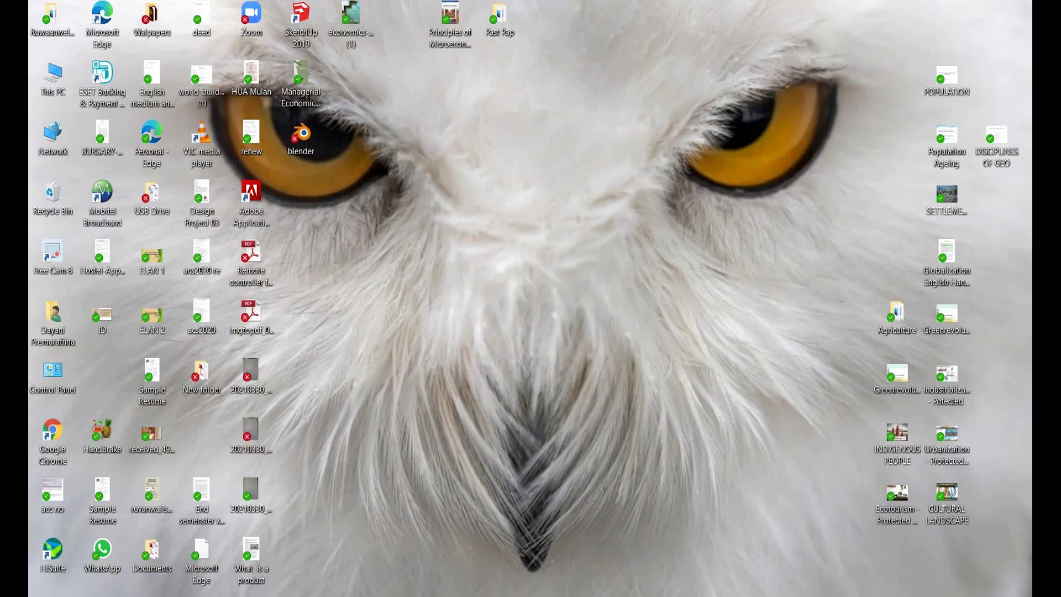
{"action": "double_click", "coordinate": [61, 437]}
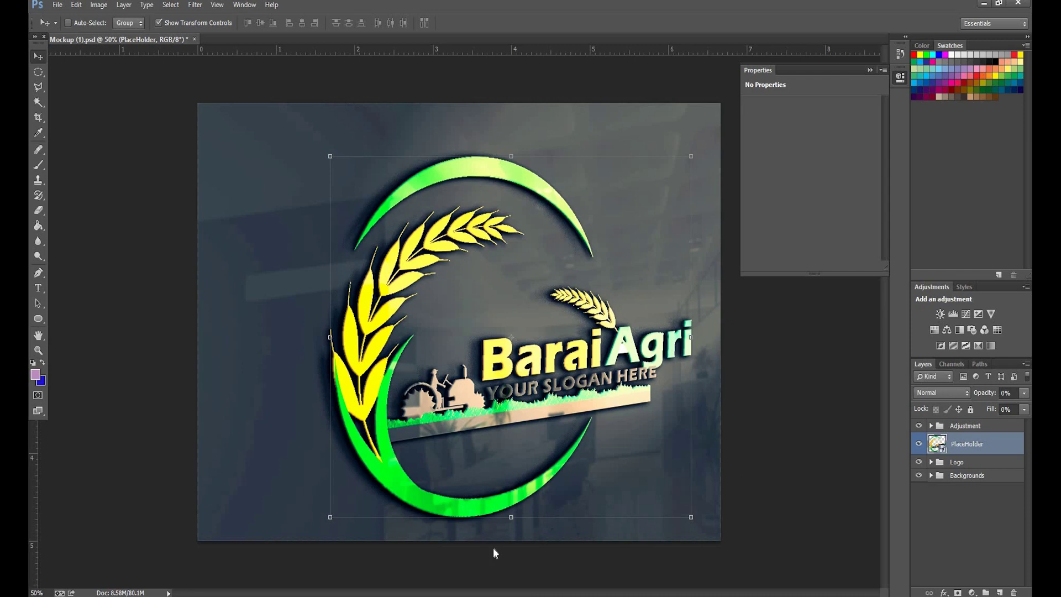
{"action": "mouse_move", "coordinate": [462, 596]}
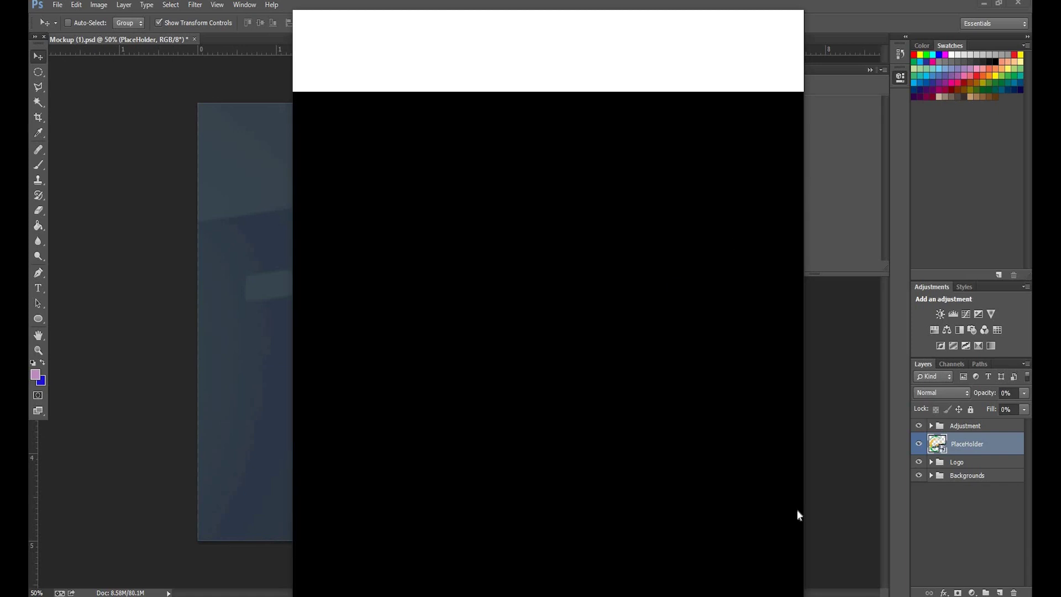
{"action": "mouse_move", "coordinate": [786, 594]}
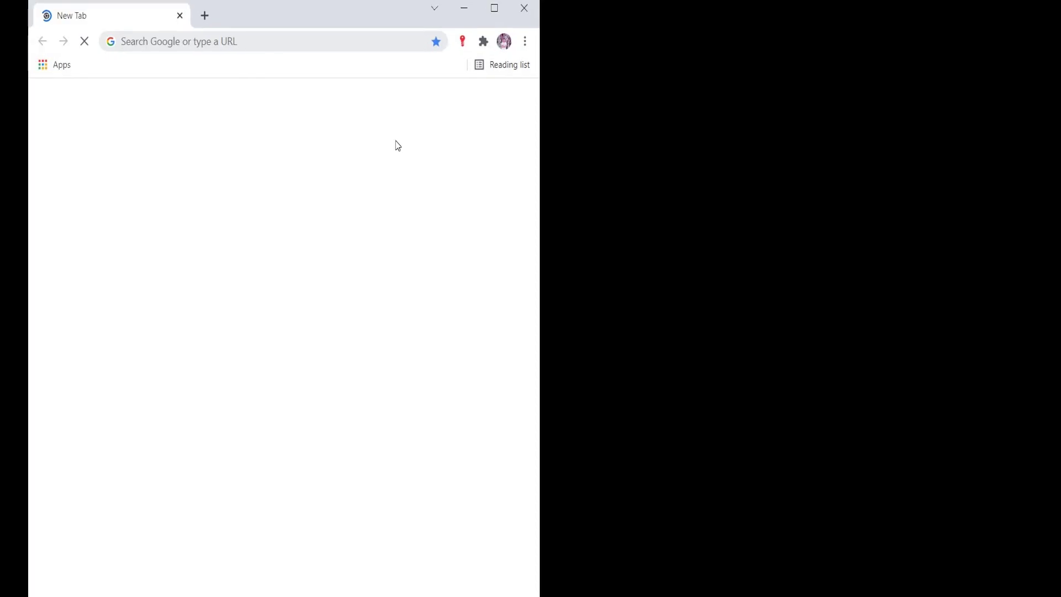
{"action": "key", "text": "super+Up"}
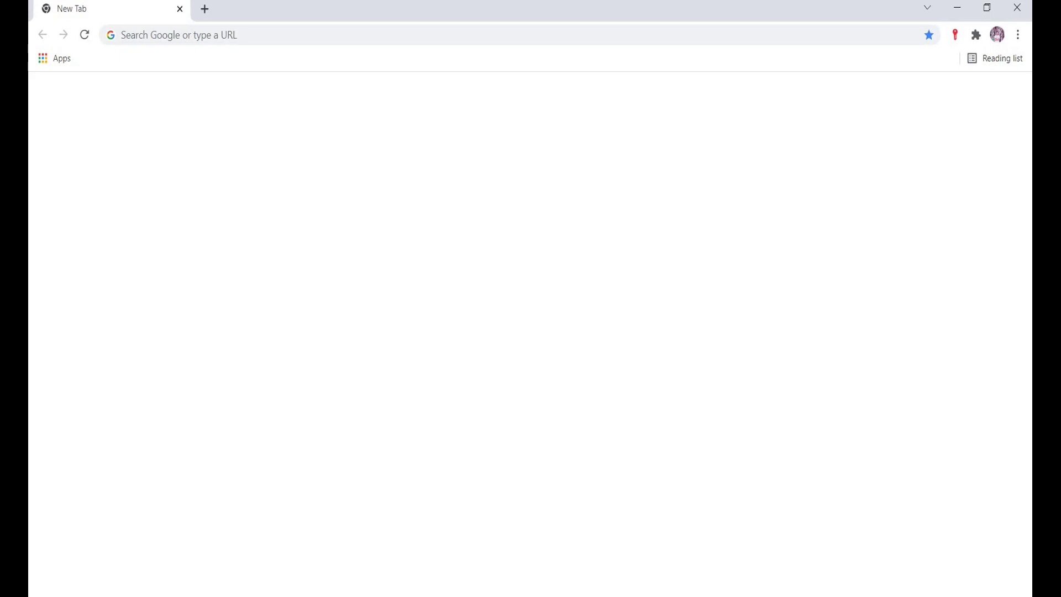
{"action": "mouse_move", "coordinate": [754, 595]}
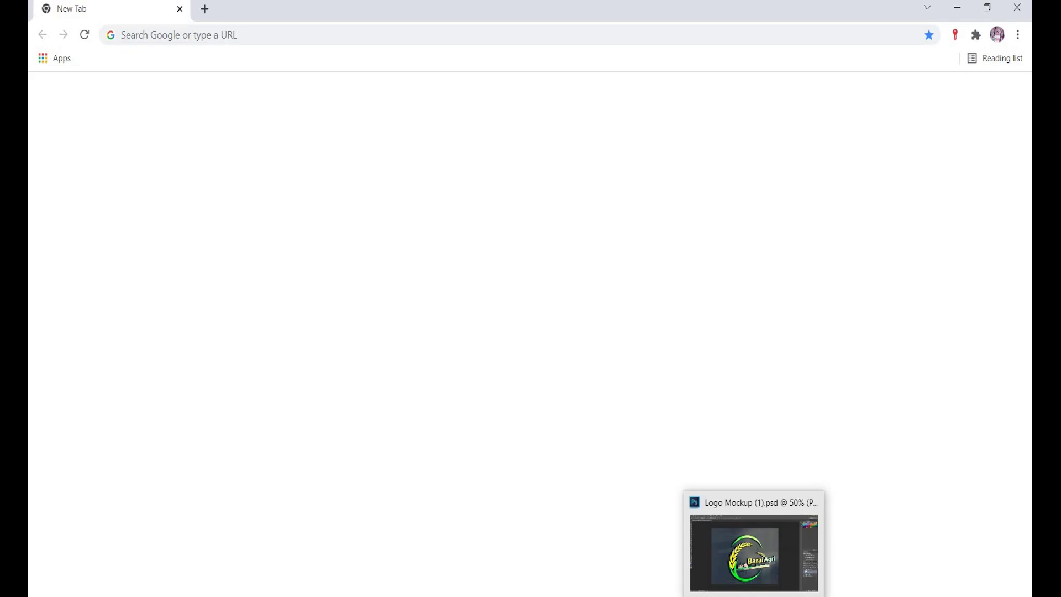
{"action": "left_click", "coordinate": [757, 564]}
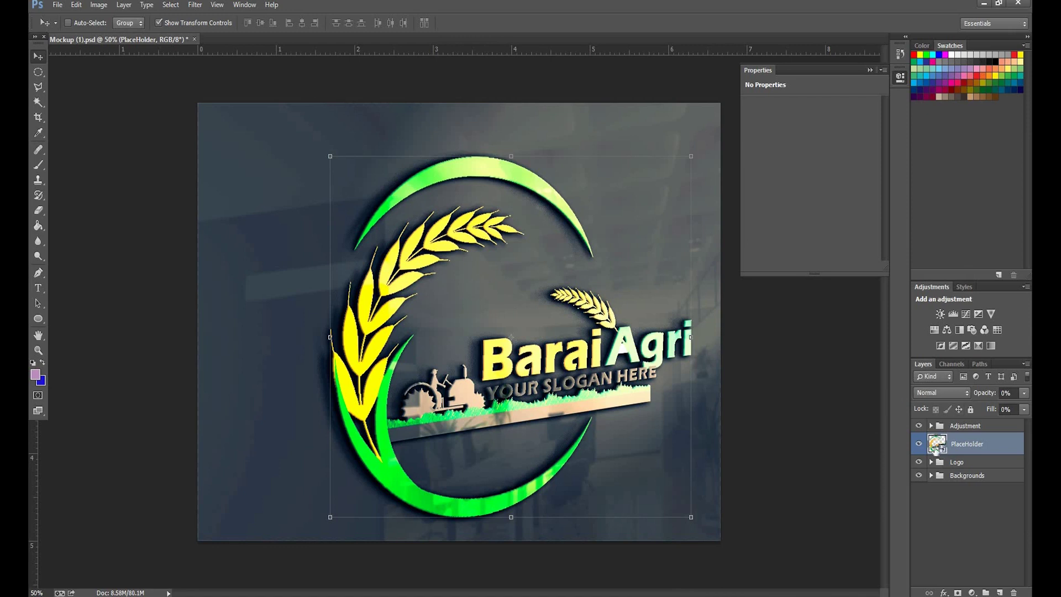
- Expand the Adjustment group and select its Top-Right-Light layer to inspect the mockup's lighting
{"action": "left_click", "coordinate": [931, 426]}
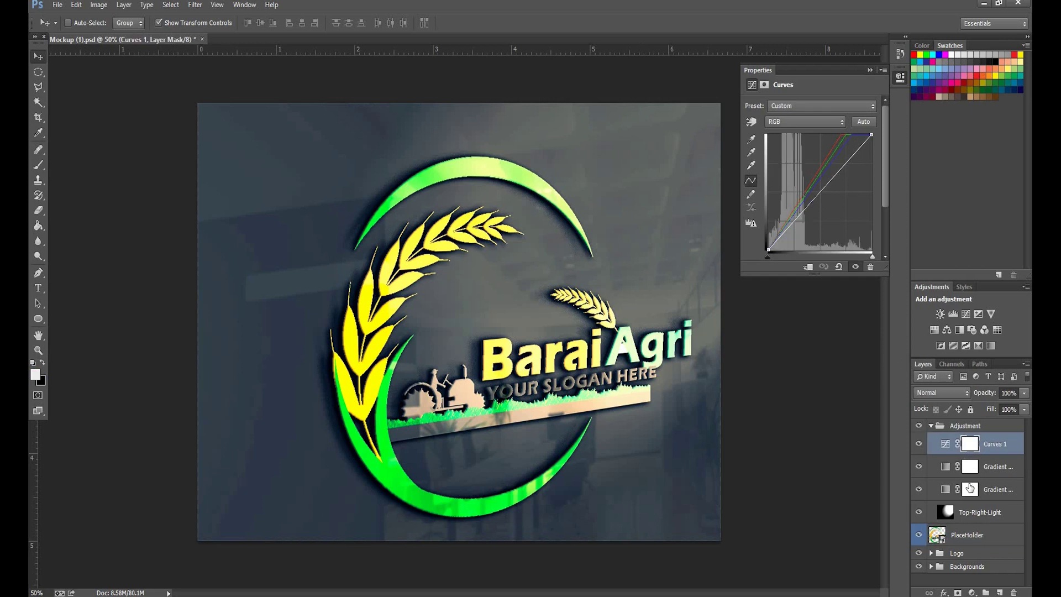
{"action": "left_click", "coordinate": [962, 518]}
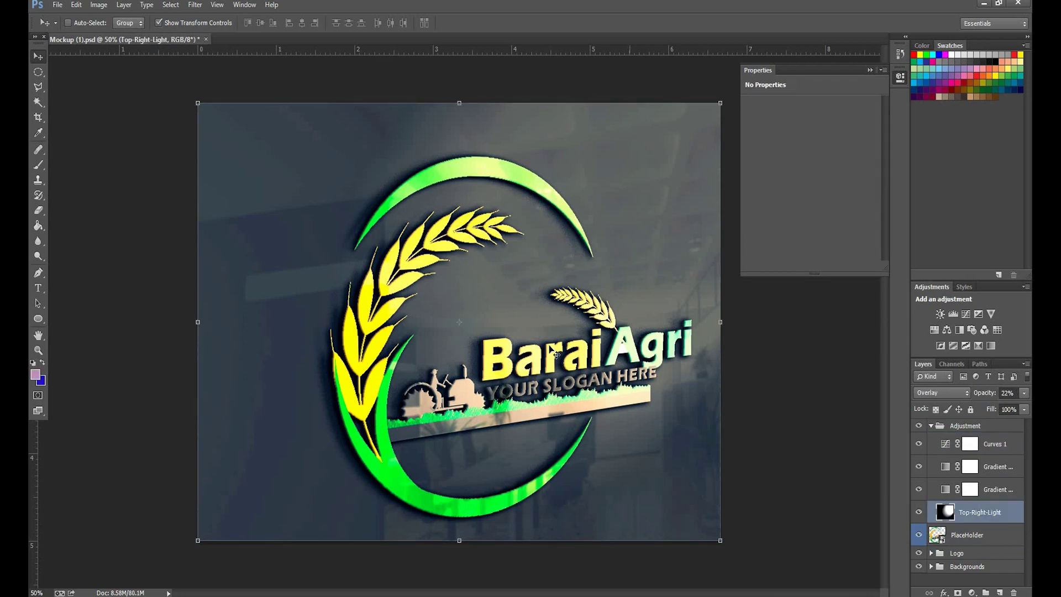
{"action": "left_click_drag", "start_coordinate": [555, 354], "coordinate": [522, 310]}
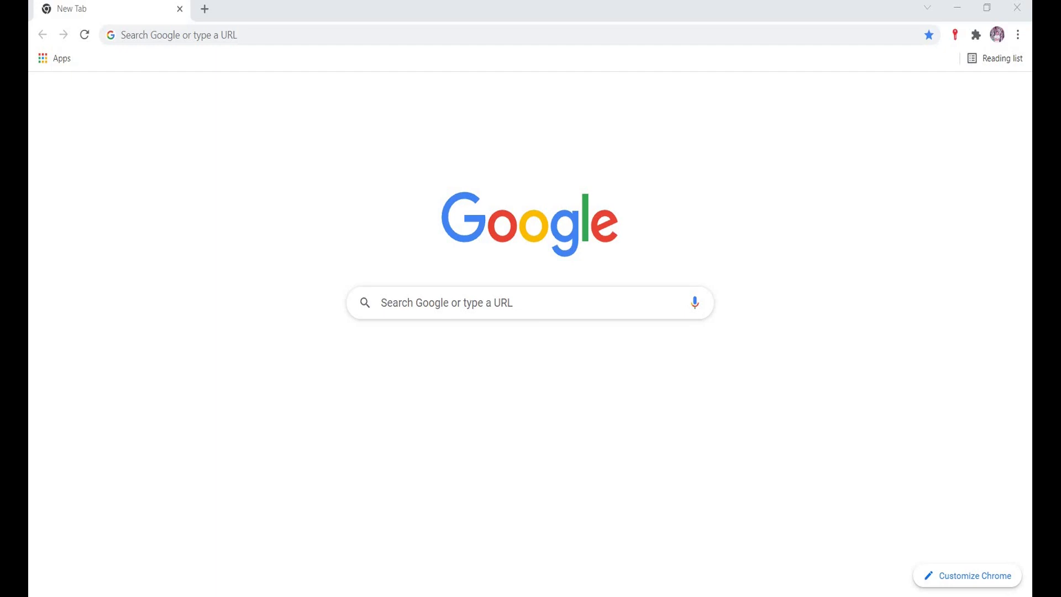
- Switch to Chrome, search Google for "free mockup download", and open Freepik's Mockup Images page
{"action": "mouse_move", "coordinate": [753, 596]}
{"action": "left_click", "coordinate": [753, 561]}
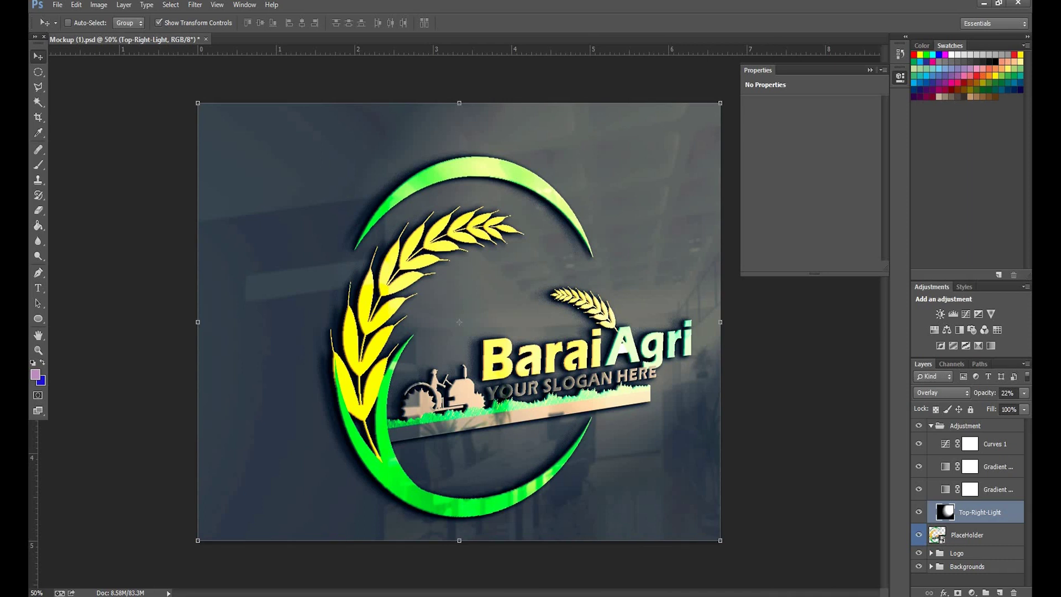
{"action": "key", "text": "alt+Tab"}
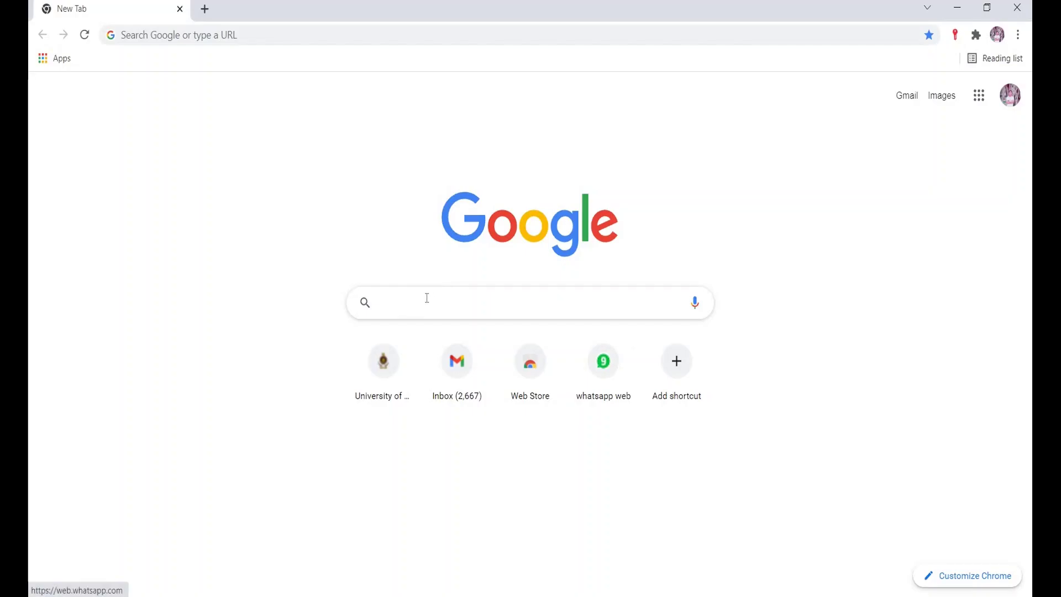
{"action": "left_click", "coordinate": [425, 302]}
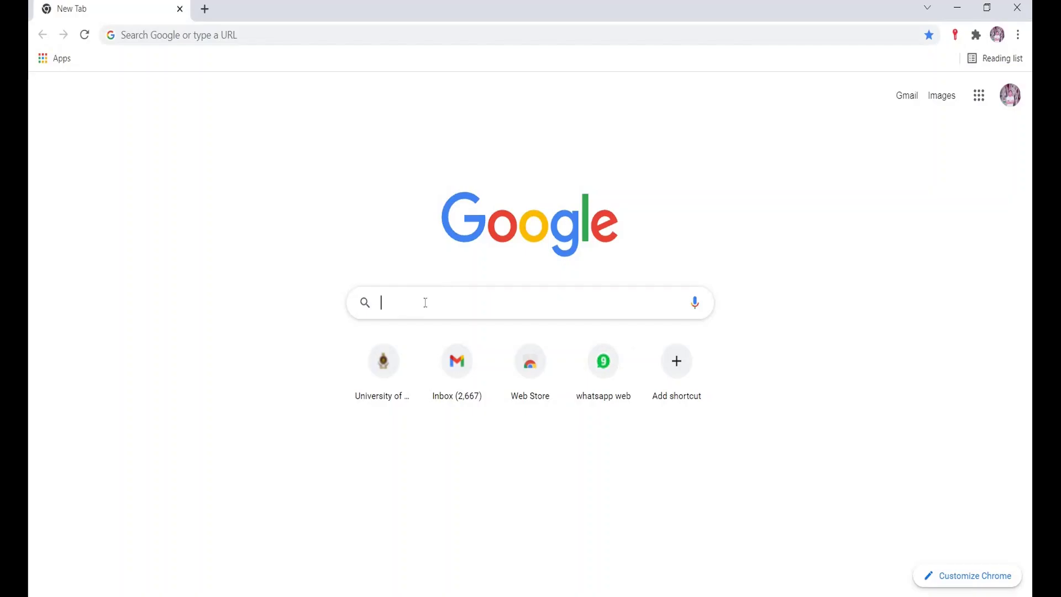
{"action": "type", "text": "fREE MOCKUP"}
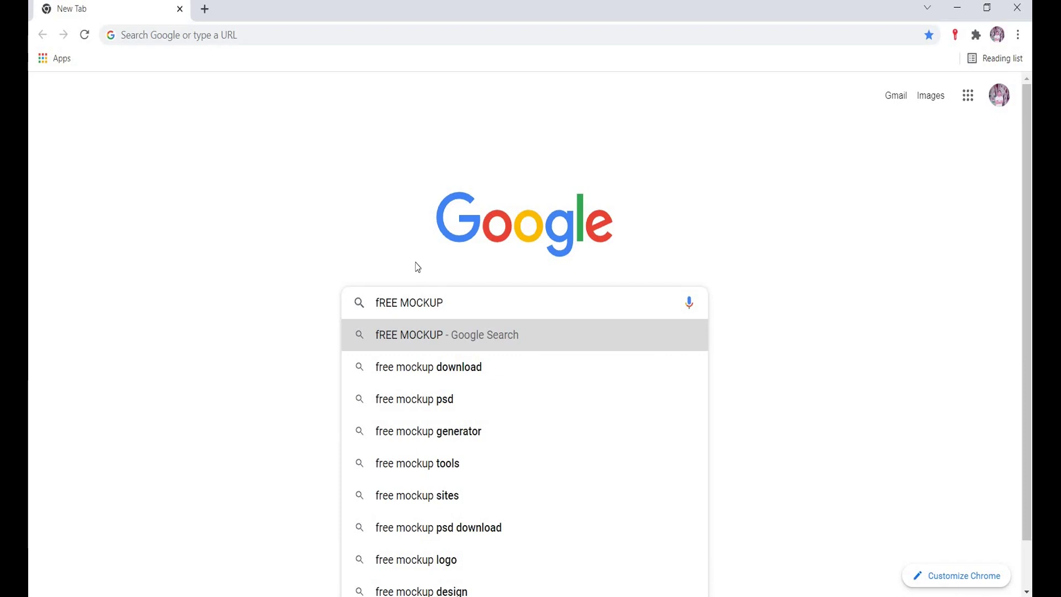
{"action": "left_click", "coordinate": [451, 367]}
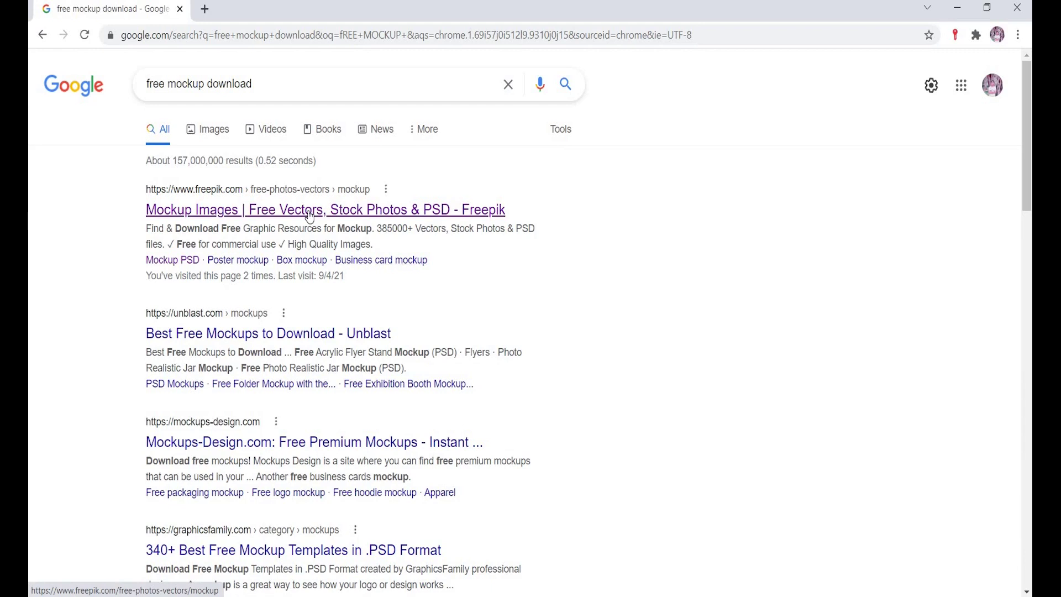
{"action": "left_click", "coordinate": [310, 216]}
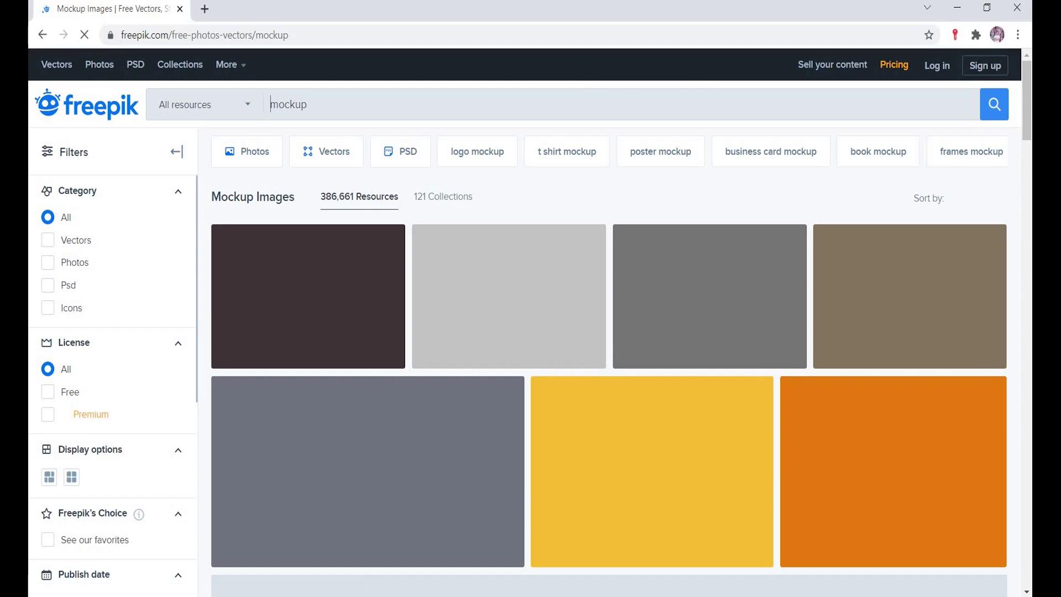
- Preview the "Front view of business mockup sign design" template and return to the mockup results
{"action": "mouse_move", "coordinate": [755, 595]}
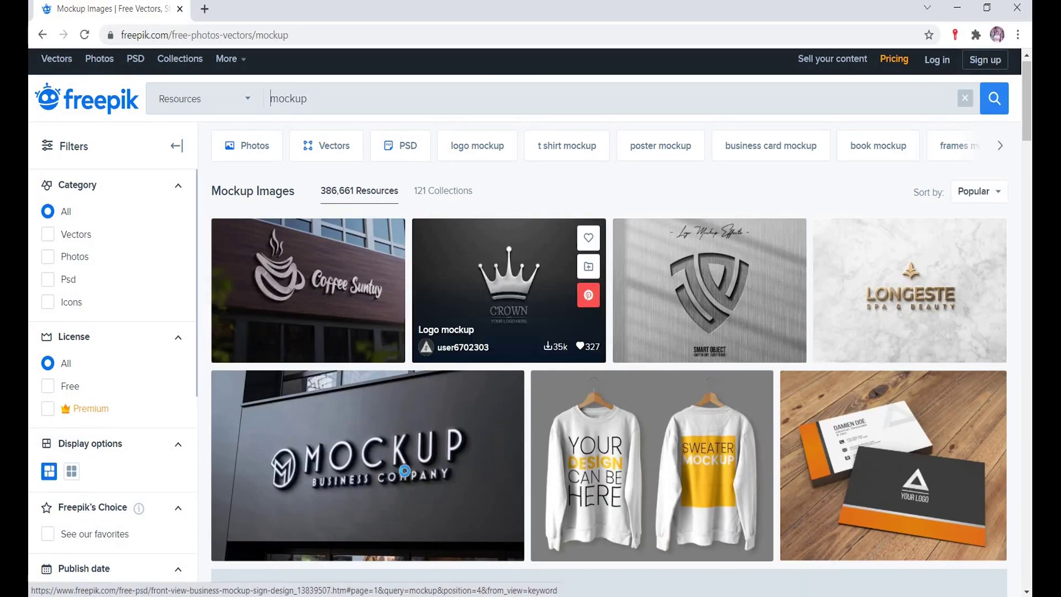
{"action": "left_click", "coordinate": [632, 351]}
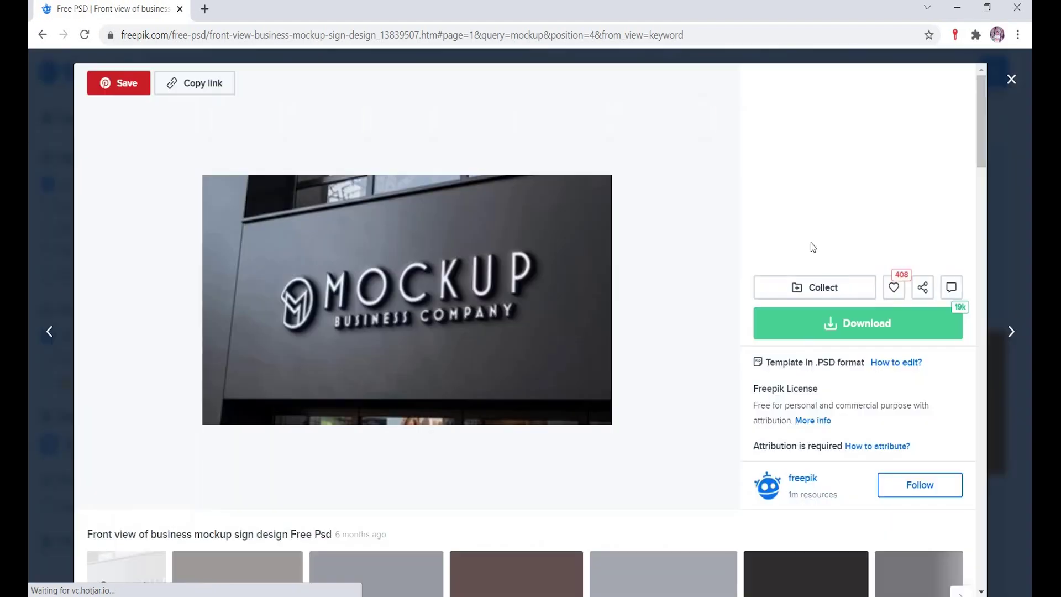
{"action": "left_click", "coordinate": [1011, 81]}
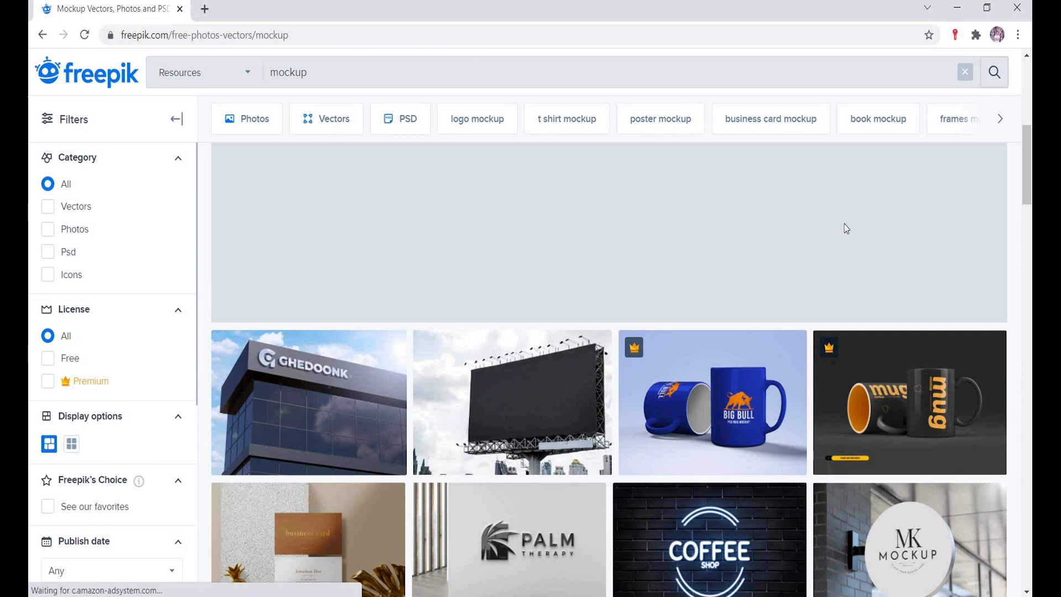
- Browse Freepik's mockup results for the kinds of logo, sign, mug and stationery templates on offer
{"action": "scroll", "coordinate": [845, 228], "scroll_direction": "down", "scroll_amount": 5}
{"action": "scroll", "coordinate": [845, 229], "scroll_direction": "down", "scroll_amount": 6}
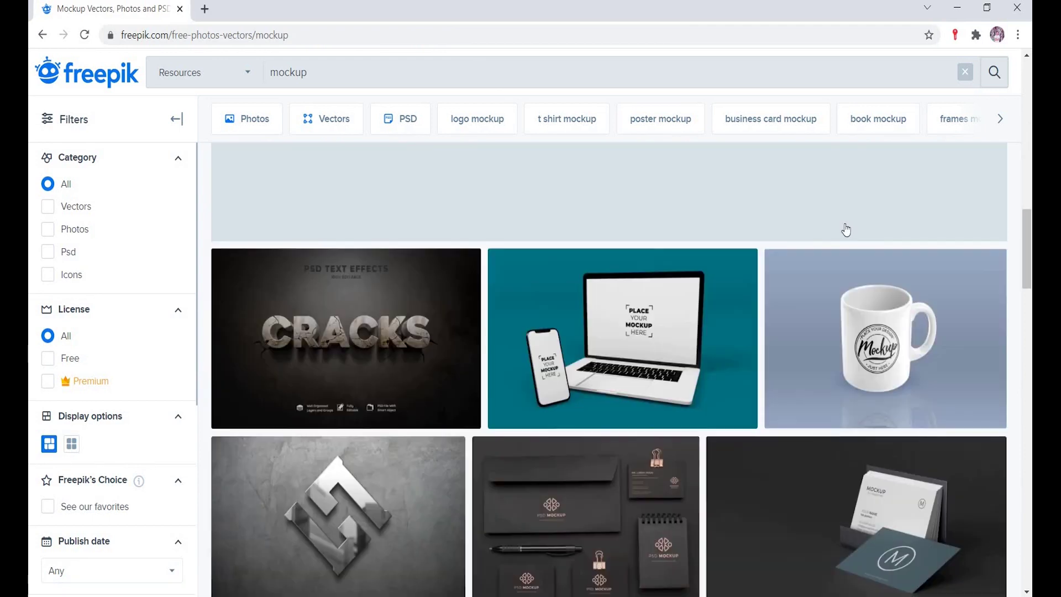
{"action": "scroll", "coordinate": [845, 230], "scroll_direction": "down", "scroll_amount": 2}
{"action": "scroll", "coordinate": [846, 230], "scroll_direction": "down", "scroll_amount": 4}
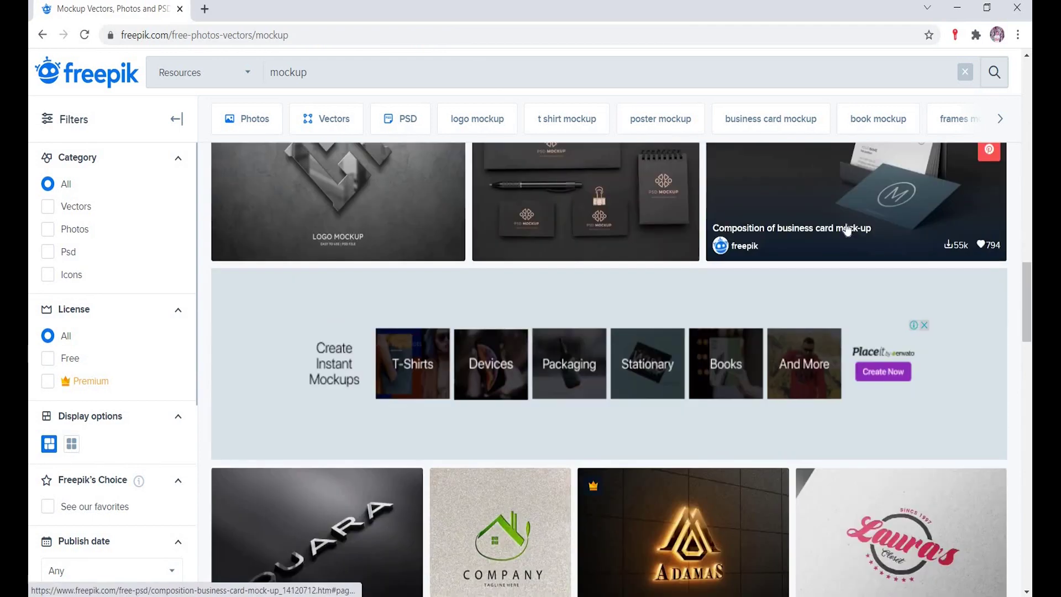
{"action": "scroll", "coordinate": [847, 230], "scroll_direction": "down", "scroll_amount": 5}
{"action": "scroll", "coordinate": [847, 228], "scroll_direction": "down", "scroll_amount": 8}
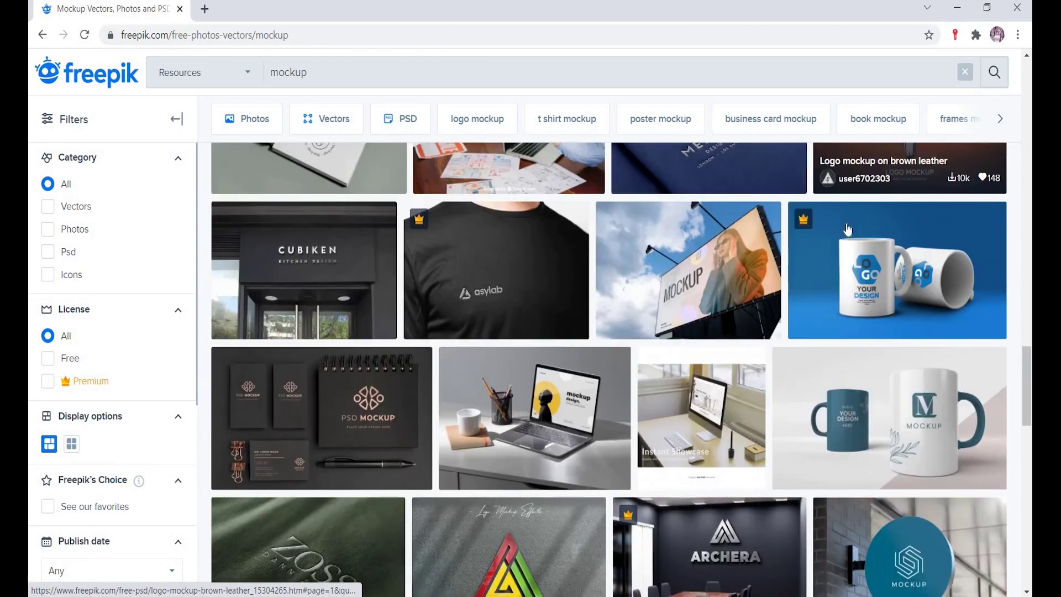
{"action": "scroll", "coordinate": [847, 228], "scroll_direction": "down", "scroll_amount": 4}
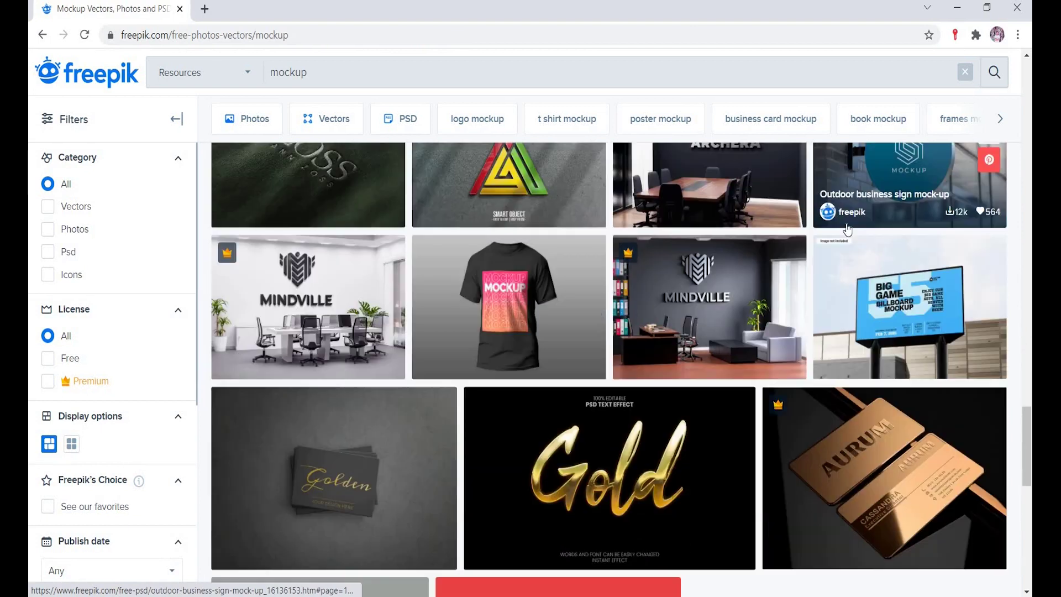
{"action": "scroll", "coordinate": [847, 229], "scroll_direction": "down", "scroll_amount": 1}
{"action": "scroll", "coordinate": [847, 228], "scroll_direction": "up", "scroll_amount": 3}
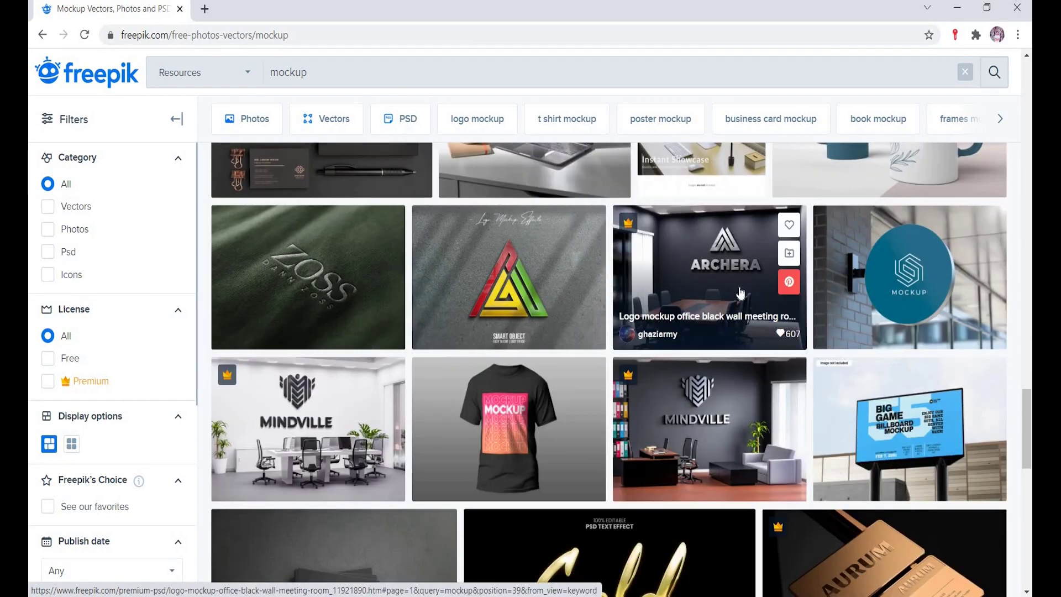
{"action": "scroll", "coordinate": [740, 293], "scroll_direction": "up", "scroll_amount": 8}
{"action": "scroll", "coordinate": [740, 292], "scroll_direction": "up", "scroll_amount": 10}
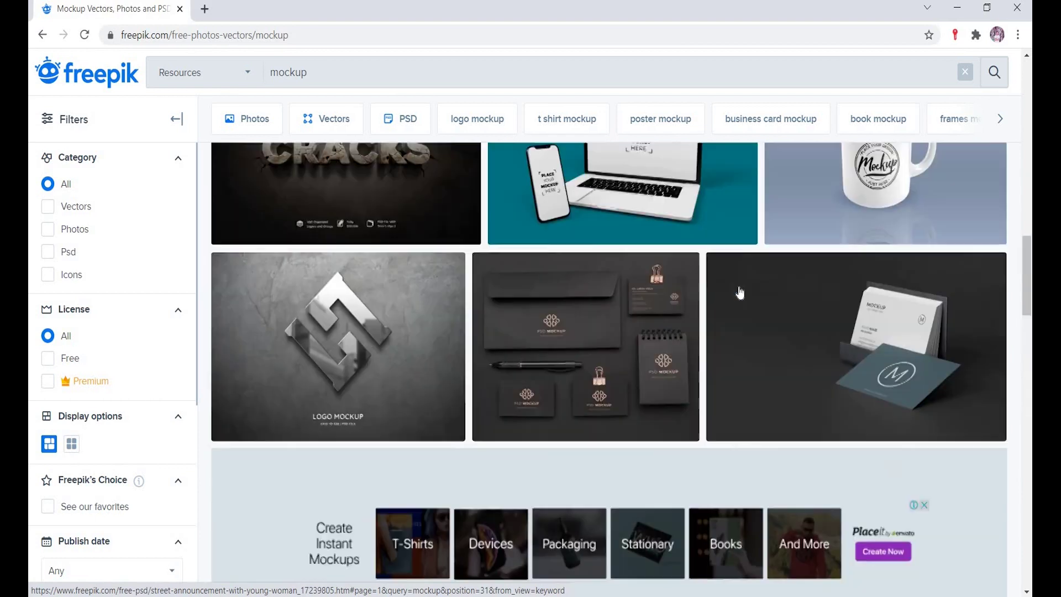
{"action": "scroll", "coordinate": [739, 286], "scroll_direction": "up", "scroll_amount": 3}
{"action": "scroll", "coordinate": [738, 282], "scroll_direction": "up", "scroll_amount": 4}
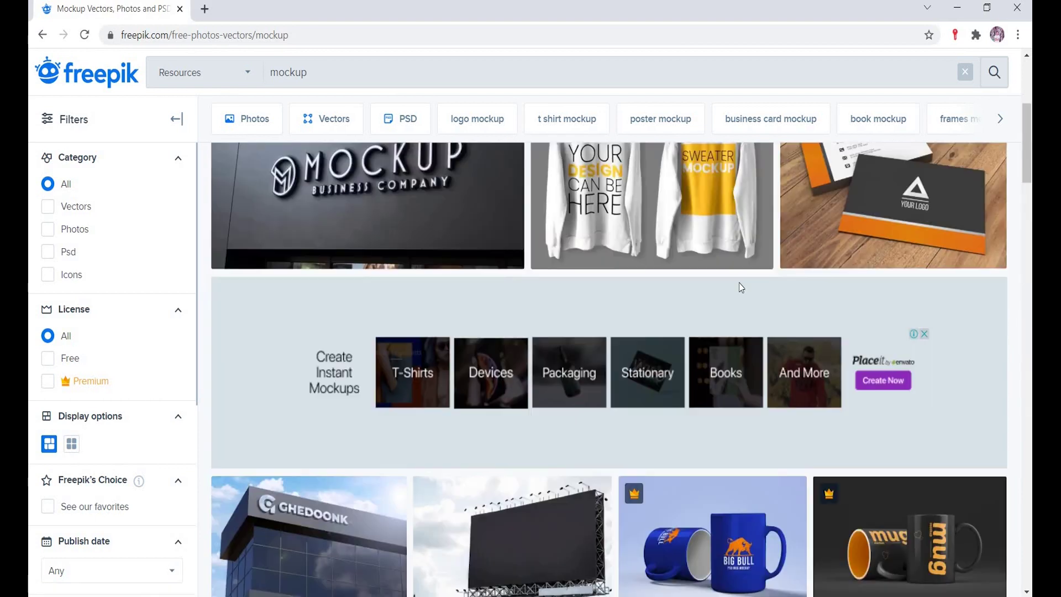
{"action": "scroll", "coordinate": [738, 283], "scroll_direction": "up", "scroll_amount": 3}
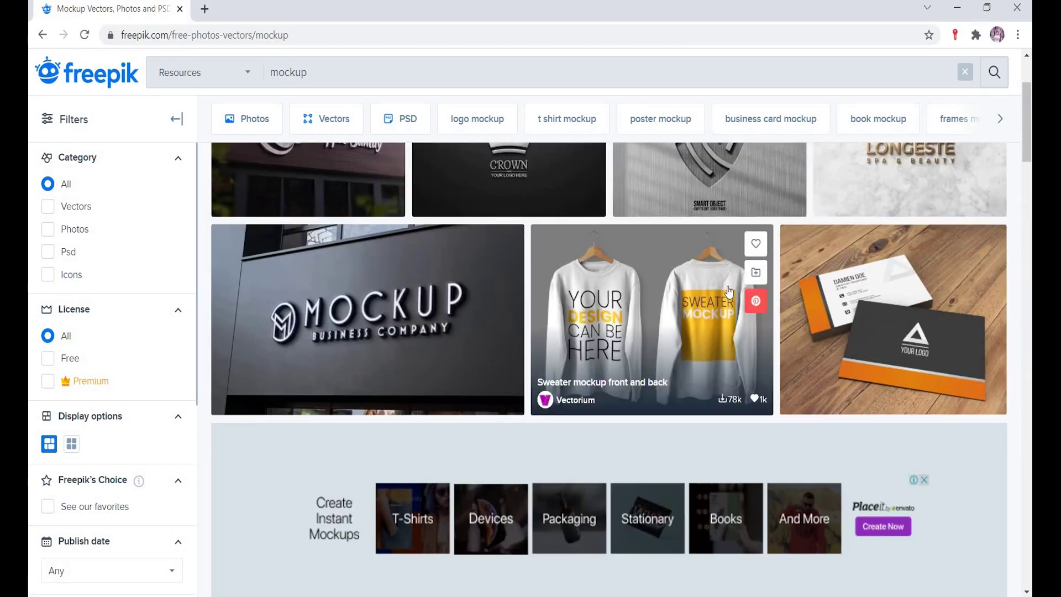
- Open the "Front view of business mockup sign design" template and examine the related logo mockups listed beneath it
{"action": "left_click", "coordinate": [385, 342]}
{"action": "scroll", "coordinate": [650, 288], "scroll_direction": "down", "scroll_amount": 5}
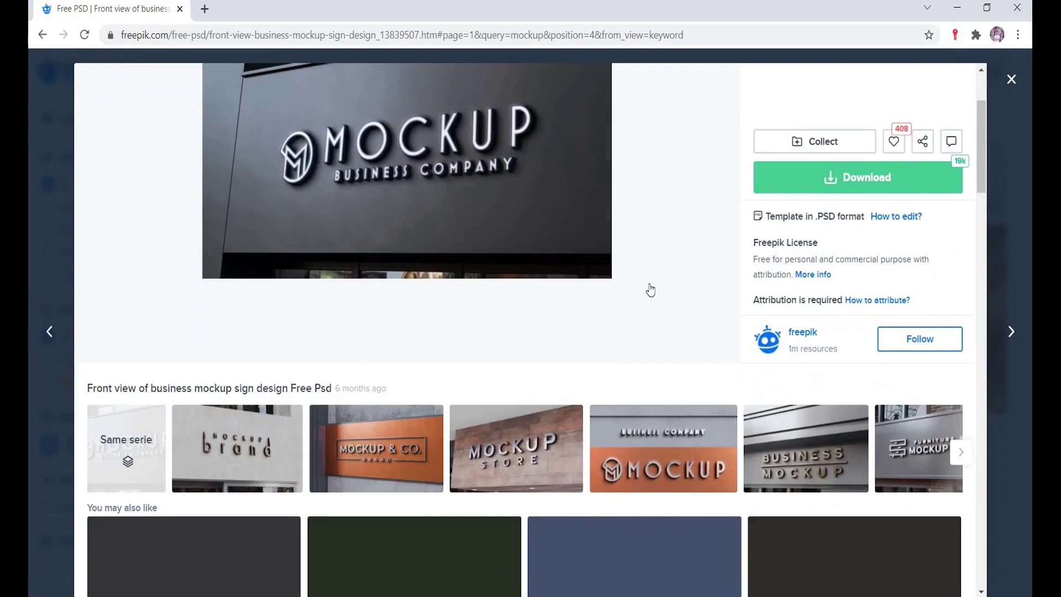
{"action": "scroll", "coordinate": [651, 288], "scroll_direction": "down", "scroll_amount": 3}
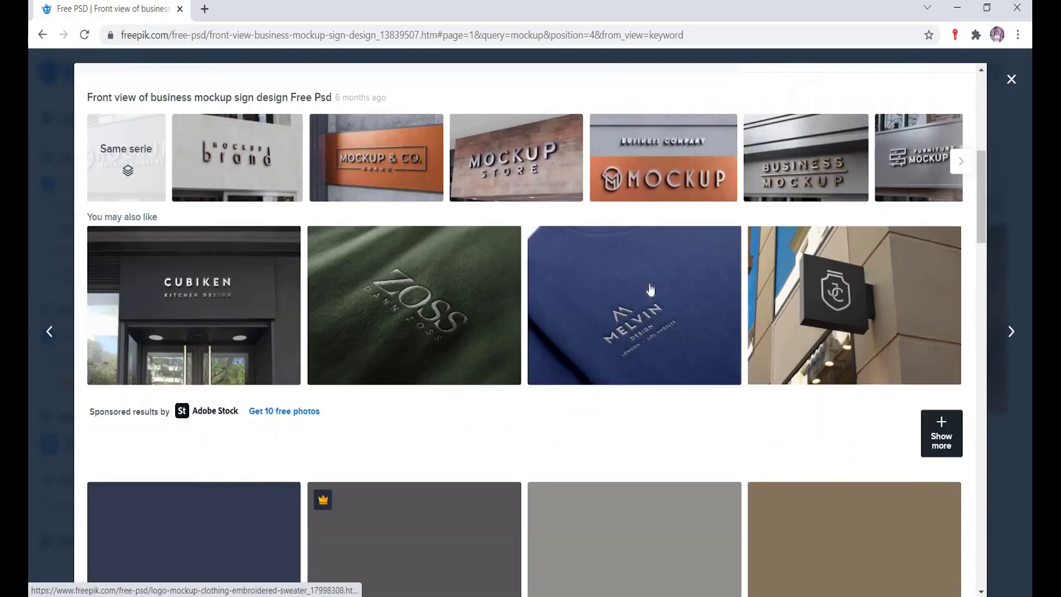
{"action": "scroll", "coordinate": [651, 288], "scroll_direction": "down", "scroll_amount": 9}
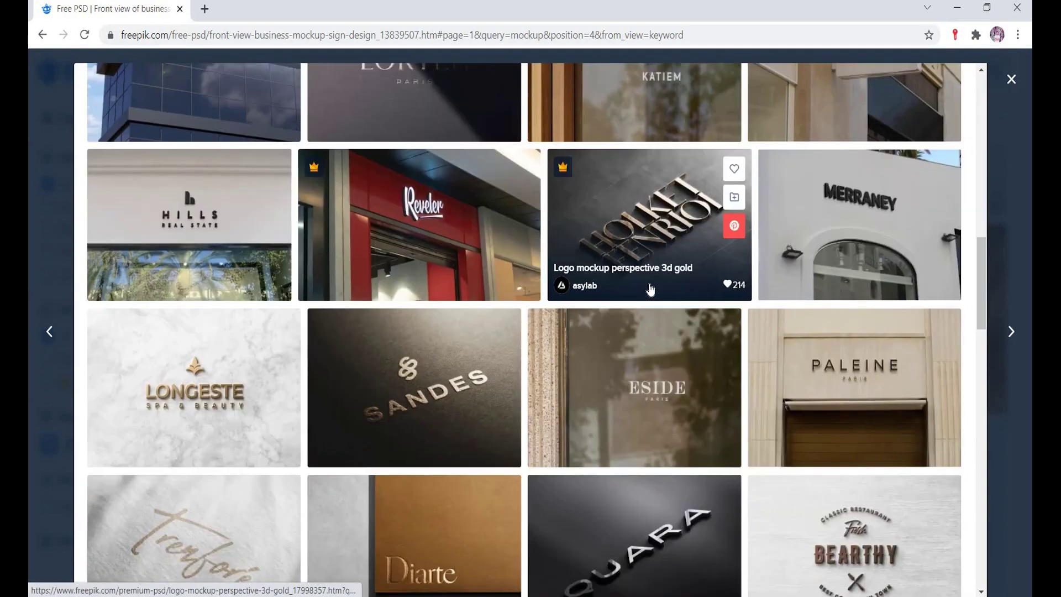
{"action": "scroll", "coordinate": [650, 289], "scroll_direction": "up", "scroll_amount": 1}
{"action": "scroll", "coordinate": [651, 289], "scroll_direction": "down", "scroll_amount": 1}
{"action": "scroll", "coordinate": [651, 289], "scroll_direction": "down", "scroll_amount": 8}
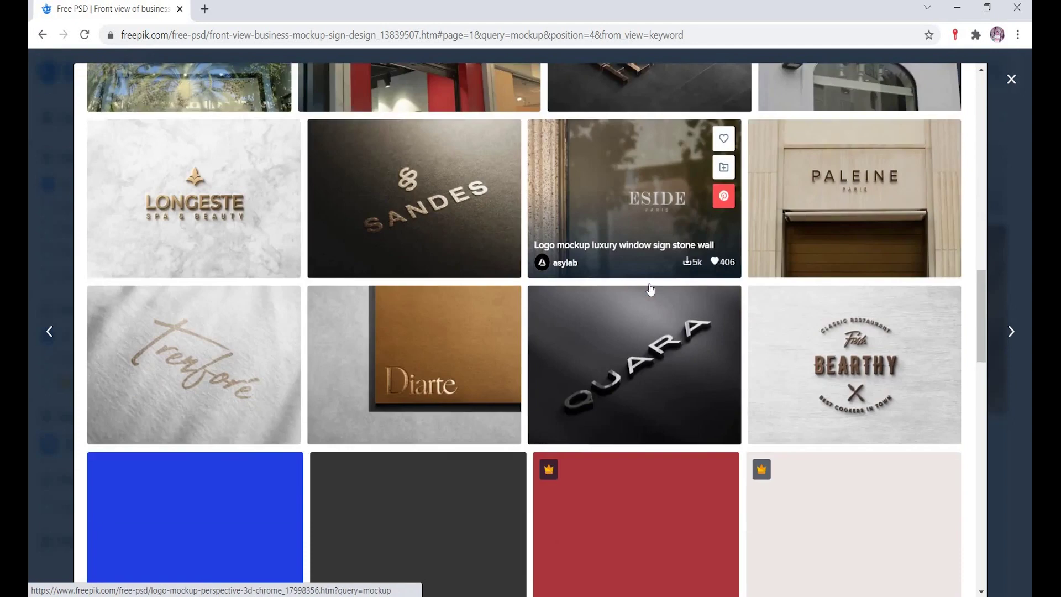
{"action": "scroll", "coordinate": [651, 289], "scroll_direction": "up", "scroll_amount": 3}
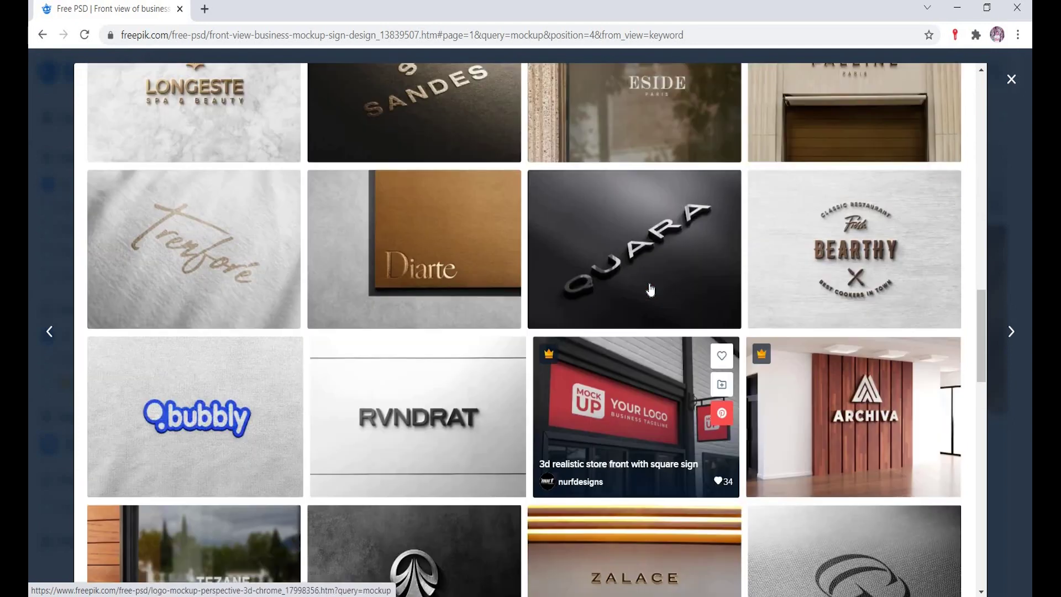
{"action": "scroll", "coordinate": [651, 289], "scroll_direction": "down", "scroll_amount": 7}
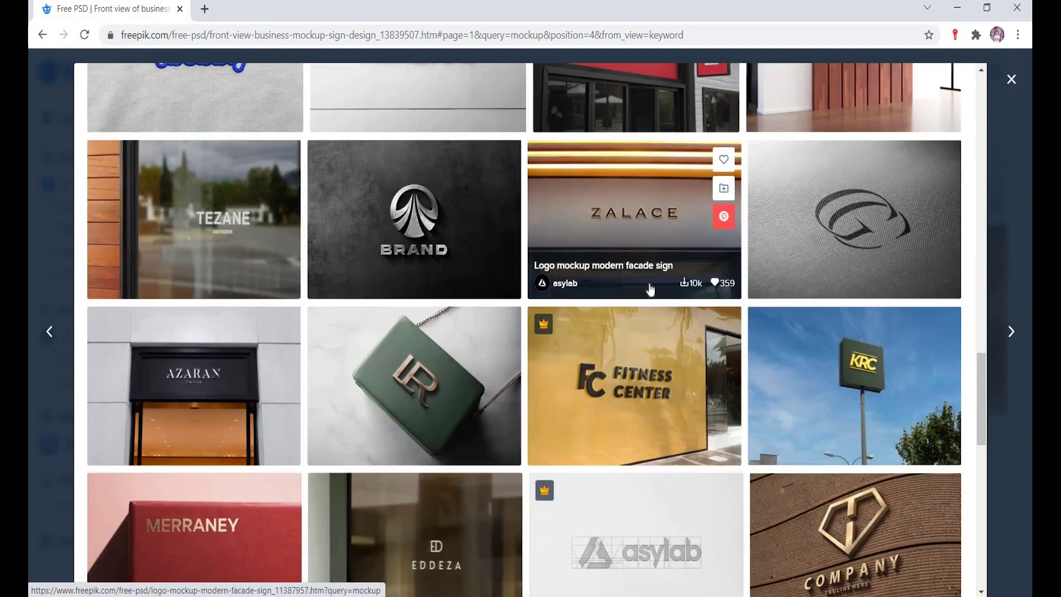
{"action": "scroll", "coordinate": [650, 288], "scroll_direction": "down", "scroll_amount": 6}
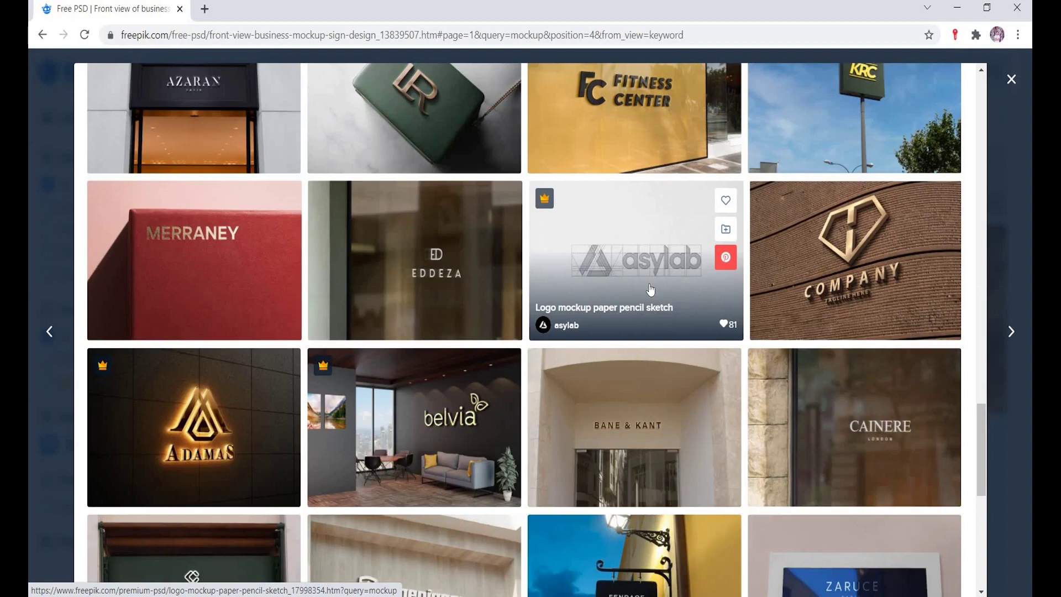
{"action": "scroll", "coordinate": [650, 289], "scroll_direction": "down", "scroll_amount": 5}
{"action": "scroll", "coordinate": [650, 289], "scroll_direction": "down", "scroll_amount": 3}
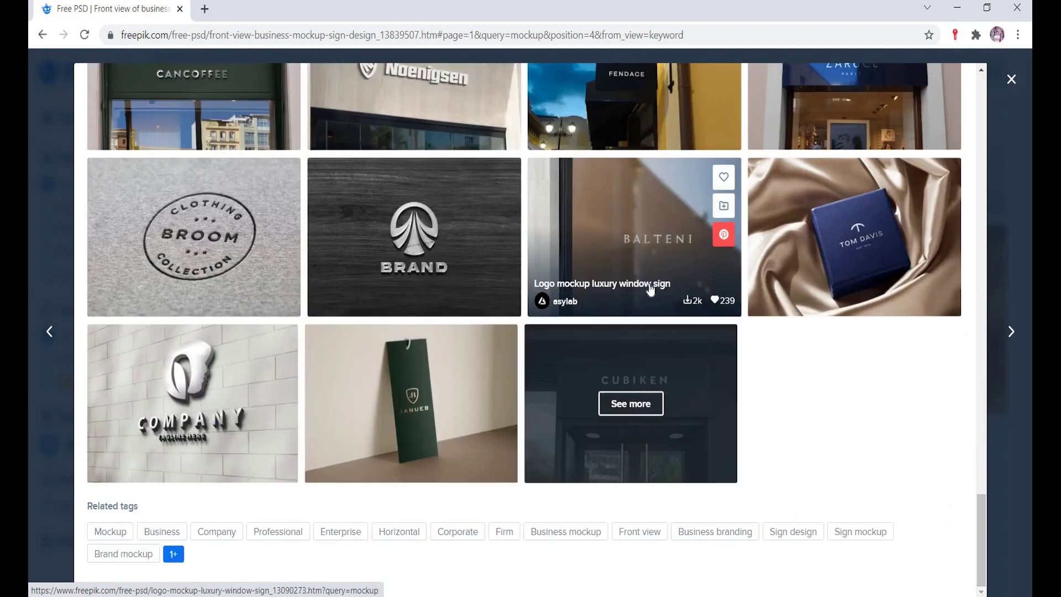
{"action": "scroll", "coordinate": [651, 289], "scroll_direction": "up", "scroll_amount": 5}
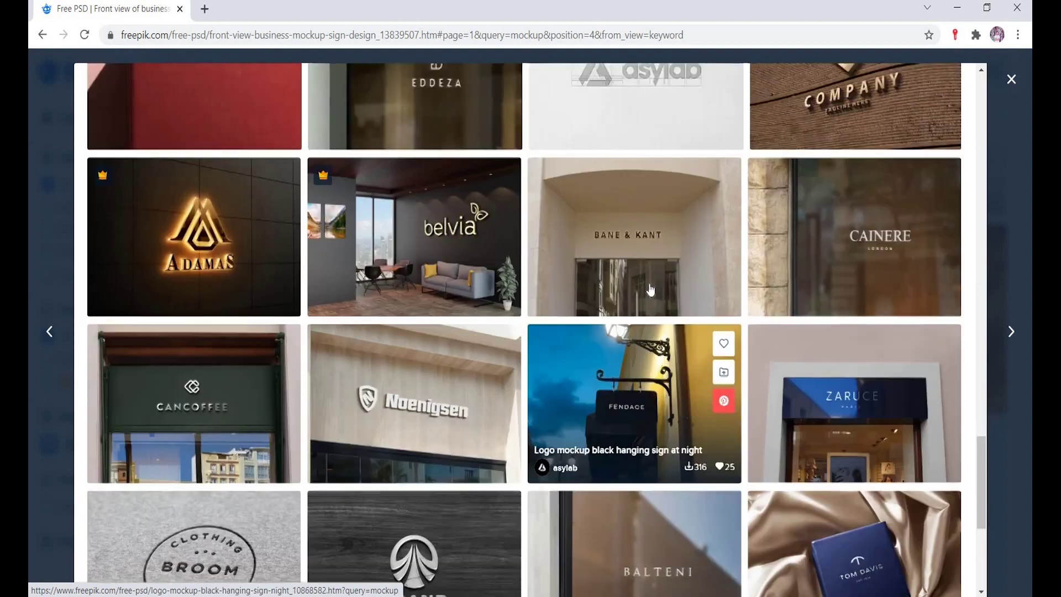
{"action": "scroll", "coordinate": [650, 288], "scroll_direction": "up", "scroll_amount": 12}
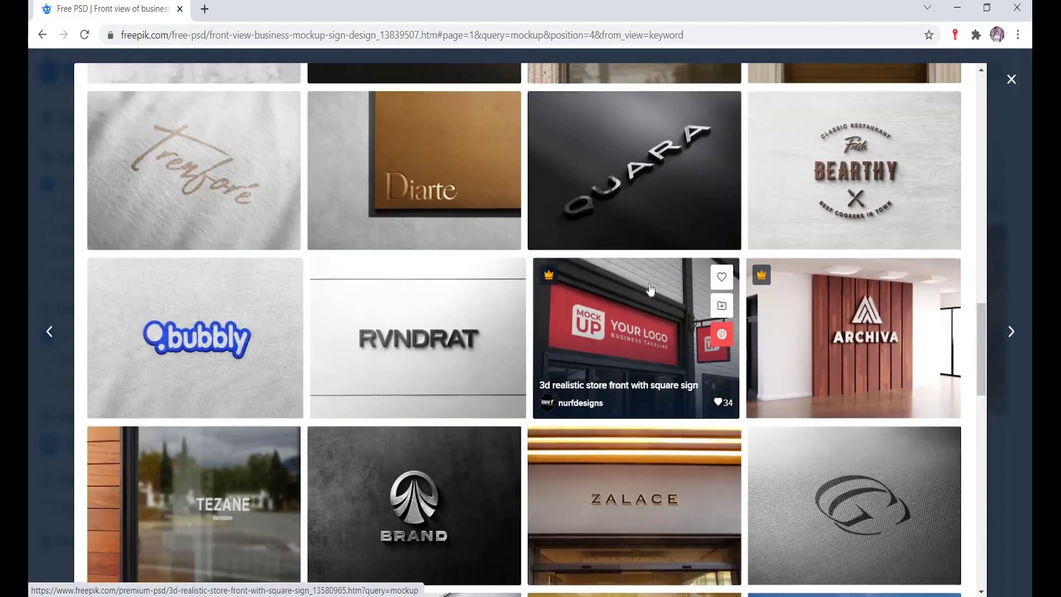
{"action": "scroll", "coordinate": [650, 288], "scroll_direction": "up", "scroll_amount": 4}
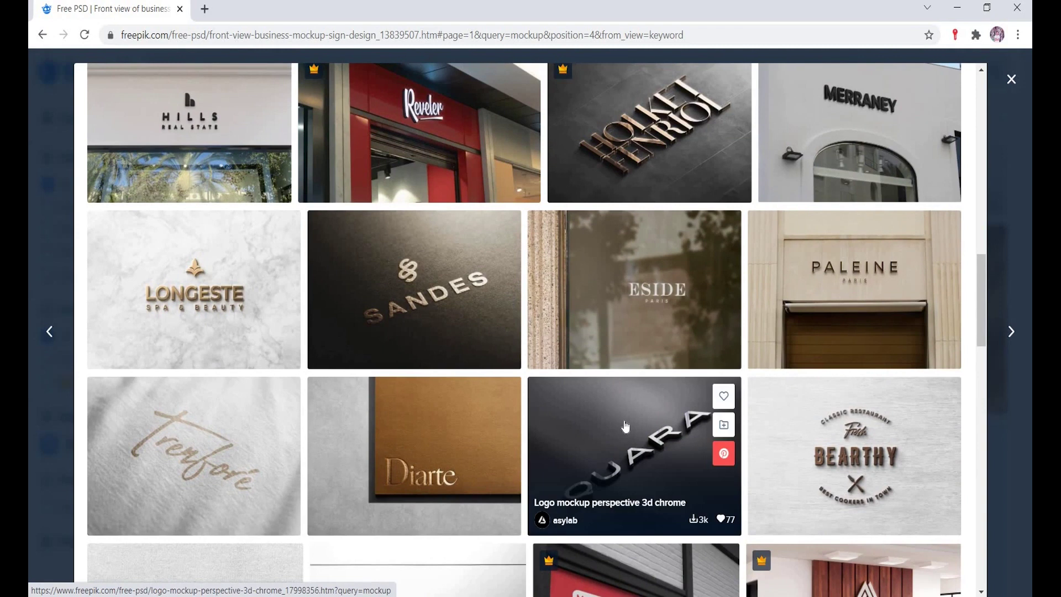
- Download the free "Logo mockup perspective 3d chrome" PSD template as a ZIP and close its preview
{"action": "left_click", "coordinate": [659, 427]}
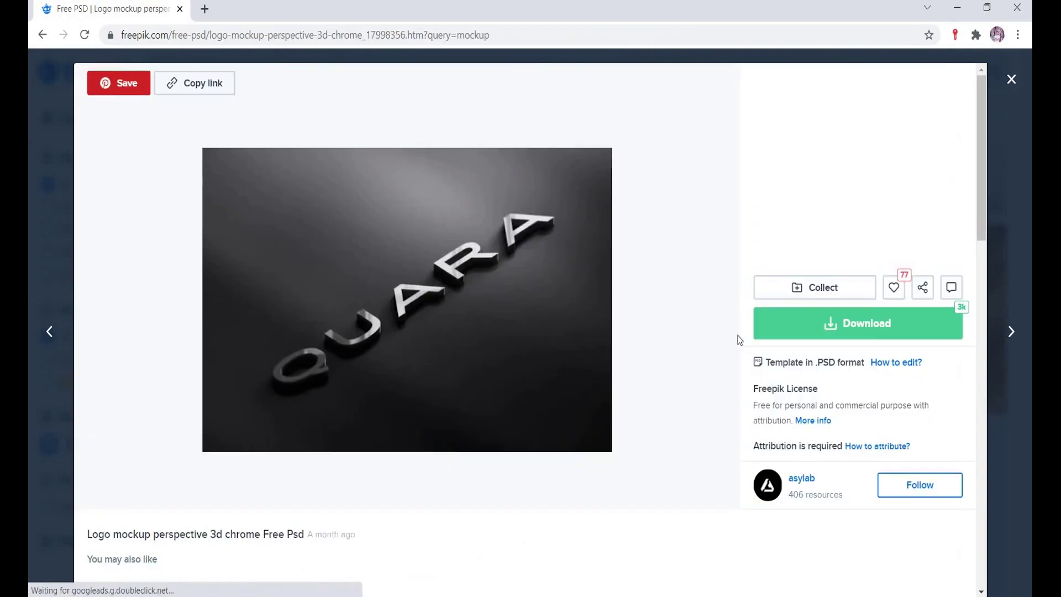
{"action": "left_click", "coordinate": [868, 329]}
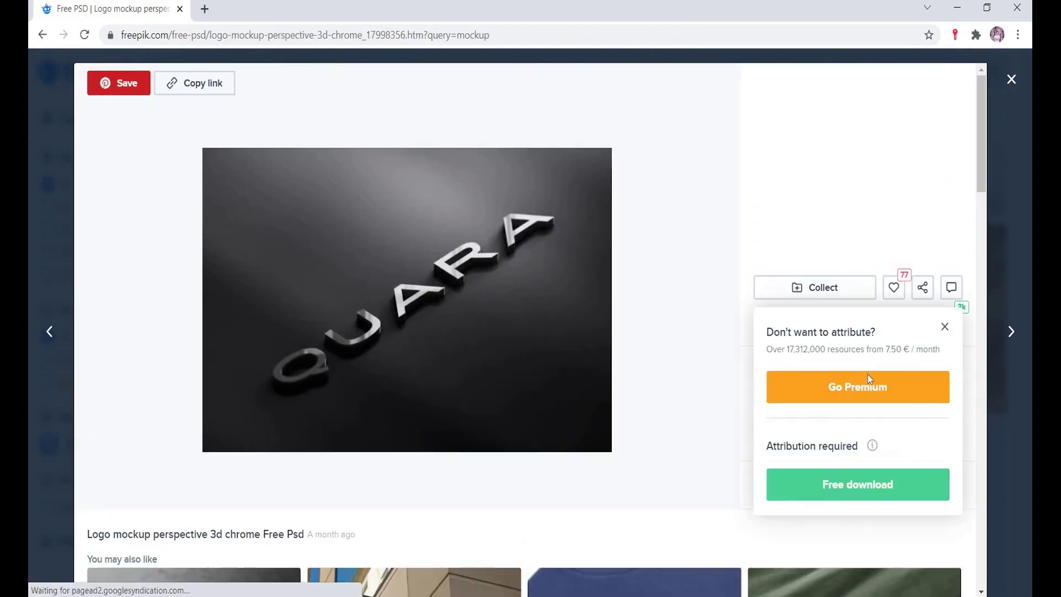
{"action": "left_click", "coordinate": [853, 484]}
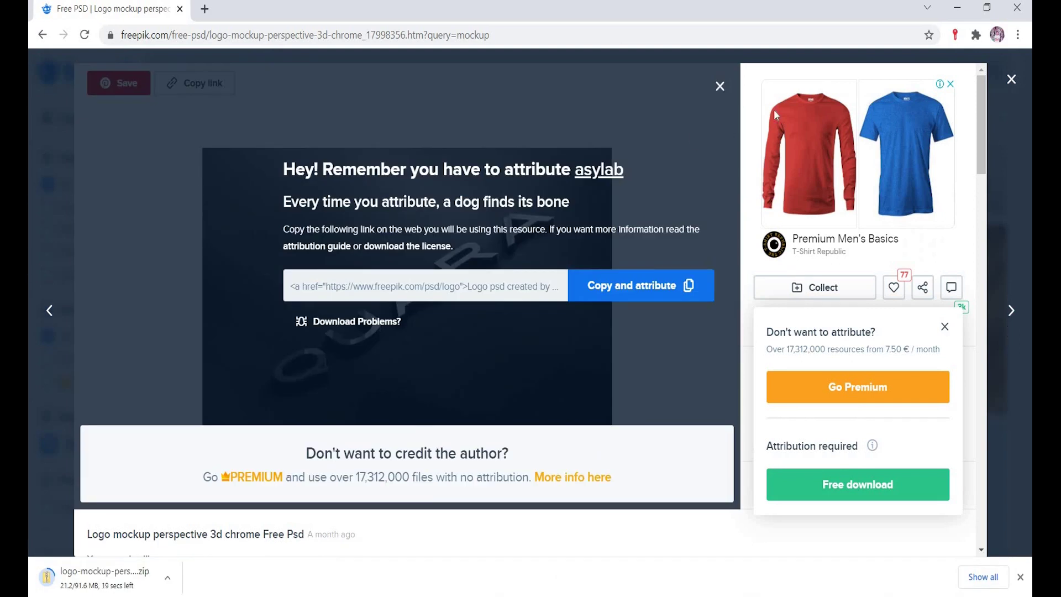
{"action": "left_click", "coordinate": [1011, 79]}
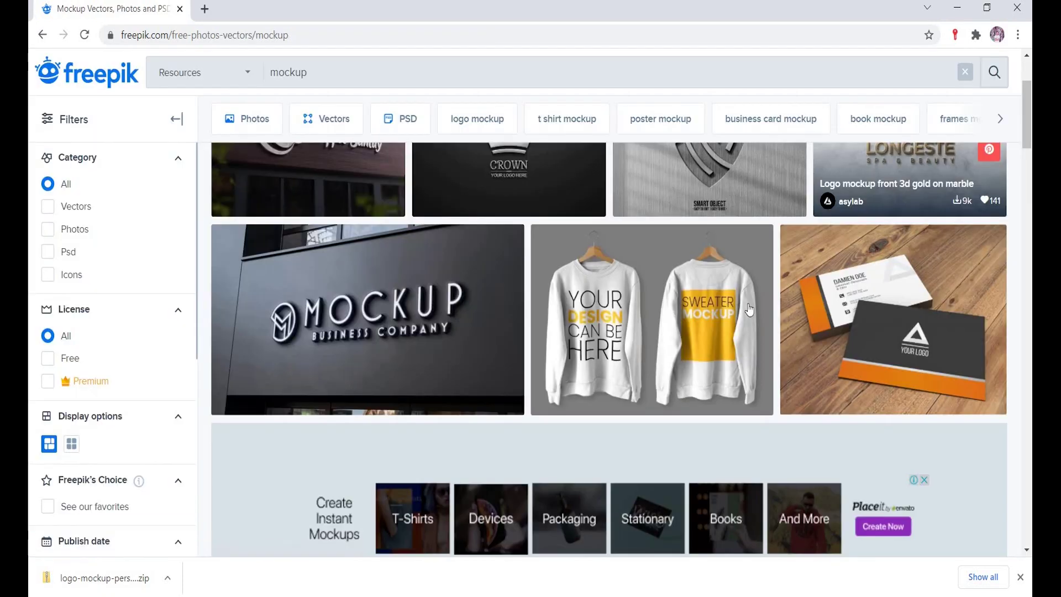
- Browse the first page of mockup results and the related category suggestions for further logo and sign templates
{"action": "scroll", "coordinate": [746, 306], "scroll_direction": "up", "scroll_amount": 3}
{"action": "scroll", "coordinate": [749, 309], "scroll_direction": "down", "scroll_amount": 4}
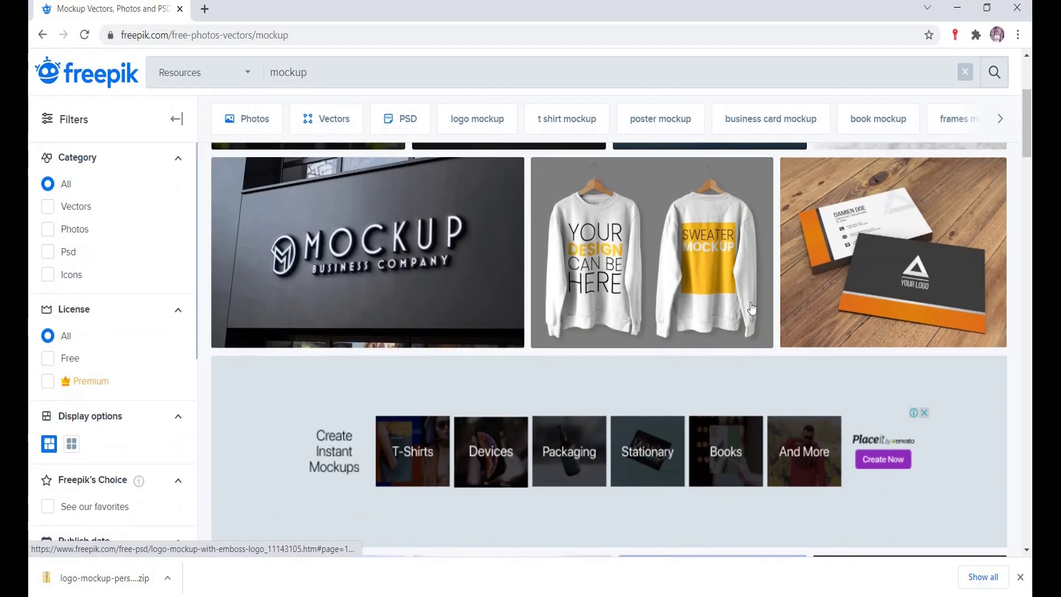
{"action": "scroll", "coordinate": [751, 308], "scroll_direction": "down", "scroll_amount": 6}
{"action": "scroll", "coordinate": [754, 309], "scroll_direction": "down", "scroll_amount": 4}
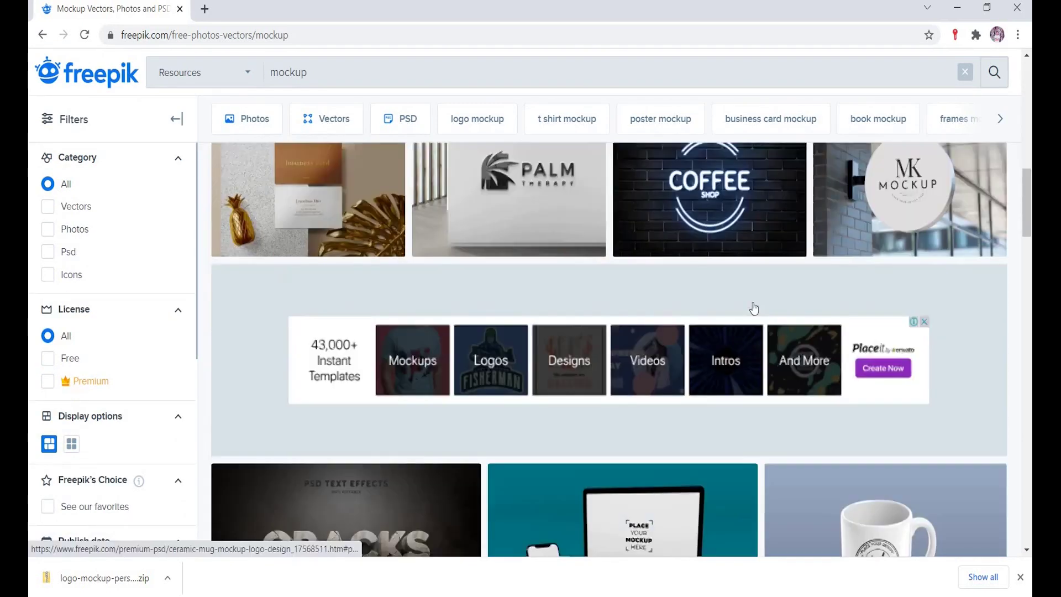
{"action": "scroll", "coordinate": [754, 308], "scroll_direction": "down", "scroll_amount": 1}
{"action": "scroll", "coordinate": [754, 309], "scroll_direction": "down", "scroll_amount": 5}
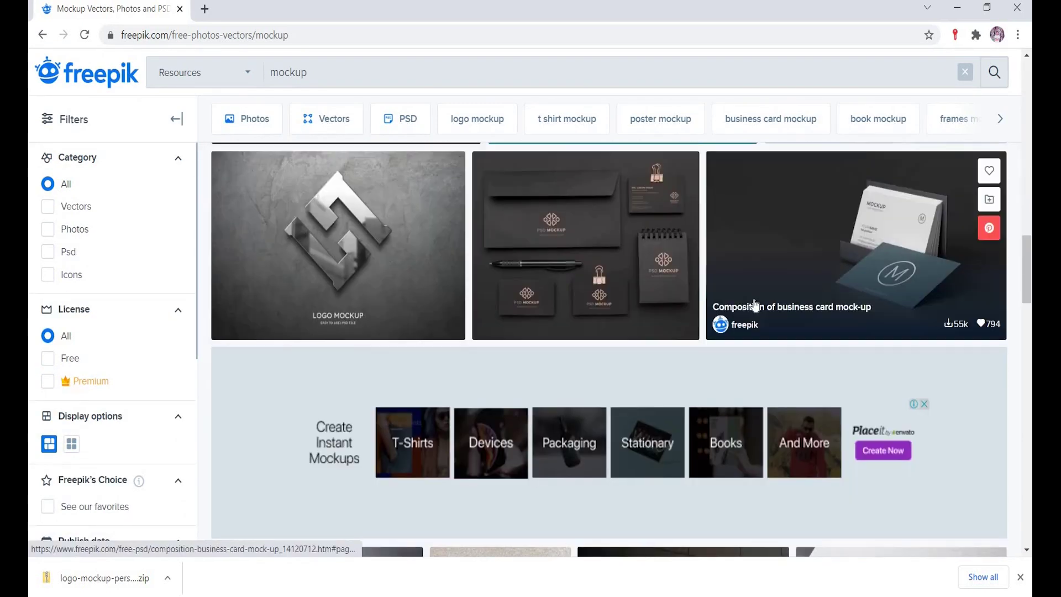
{"action": "scroll", "coordinate": [754, 305], "scroll_direction": "down", "scroll_amount": 8}
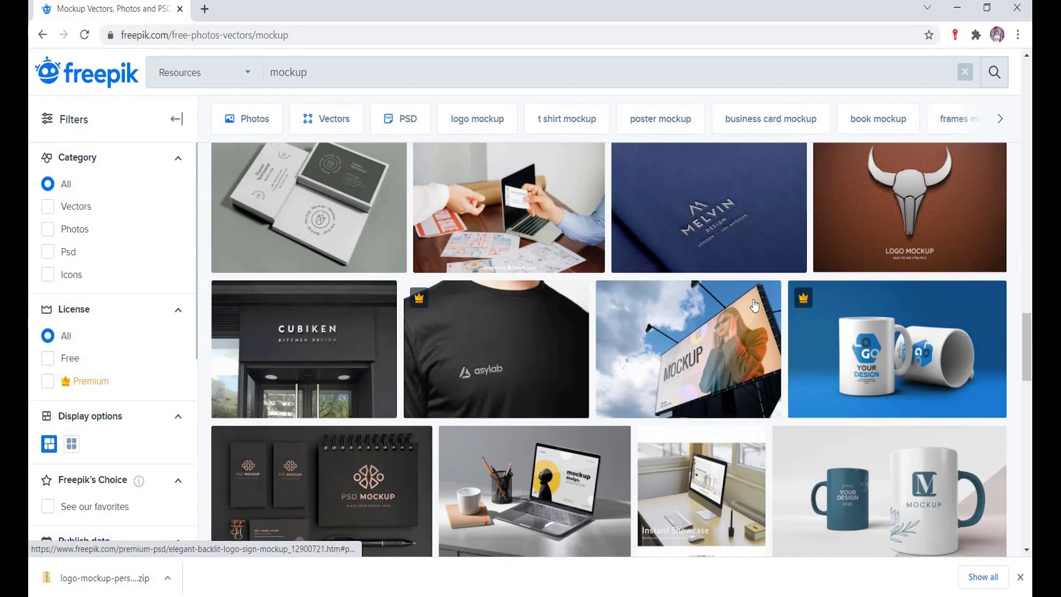
{"action": "scroll", "coordinate": [754, 306], "scroll_direction": "down", "scroll_amount": 7}
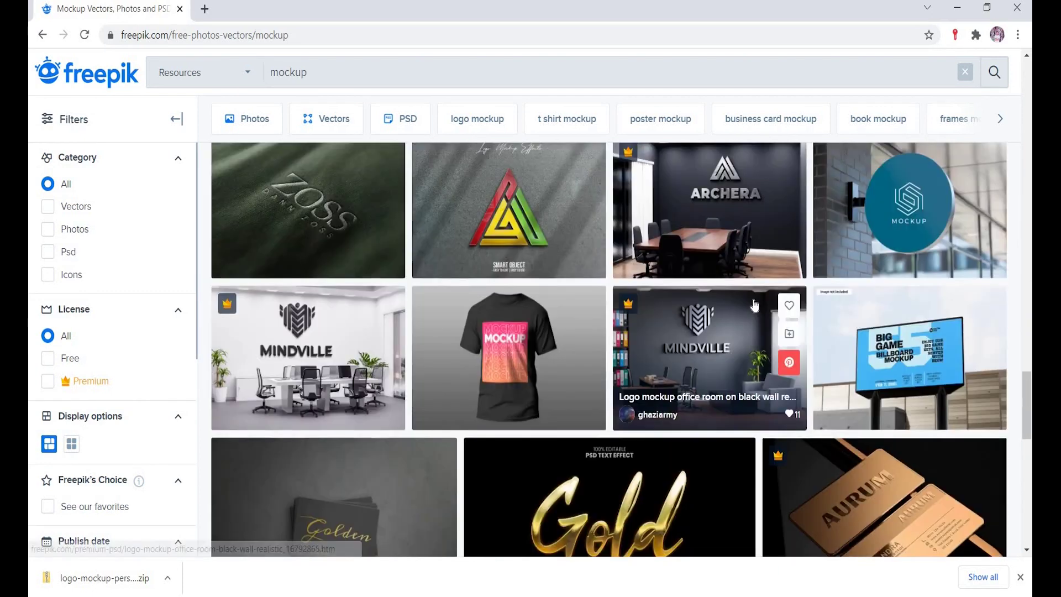
{"action": "scroll", "coordinate": [754, 306], "scroll_direction": "down", "scroll_amount": 10}
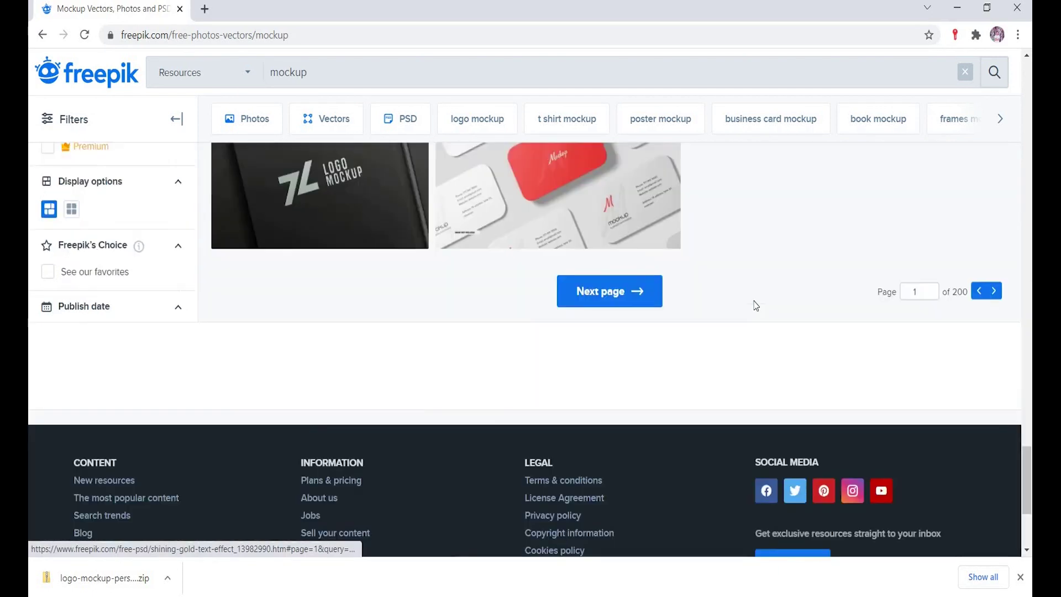
{"action": "scroll", "coordinate": [754, 304], "scroll_direction": "up", "scroll_amount": 4}
{"action": "scroll", "coordinate": [752, 299], "scroll_direction": "up", "scroll_amount": 5}
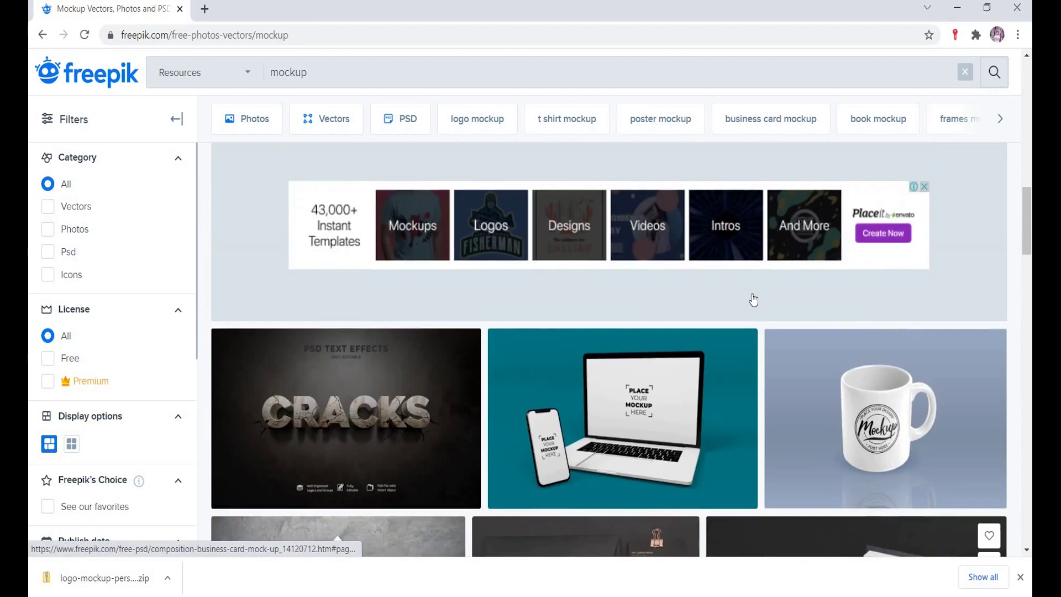
{"action": "scroll", "coordinate": [753, 300], "scroll_direction": "up", "scroll_amount": 10}
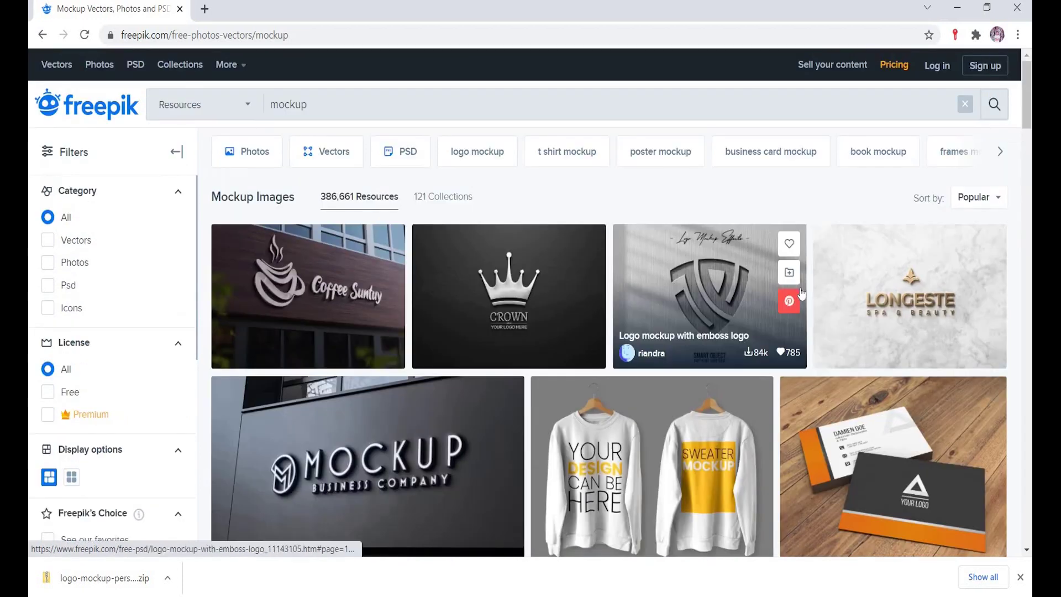
{"action": "left_click", "coordinate": [1000, 153]}
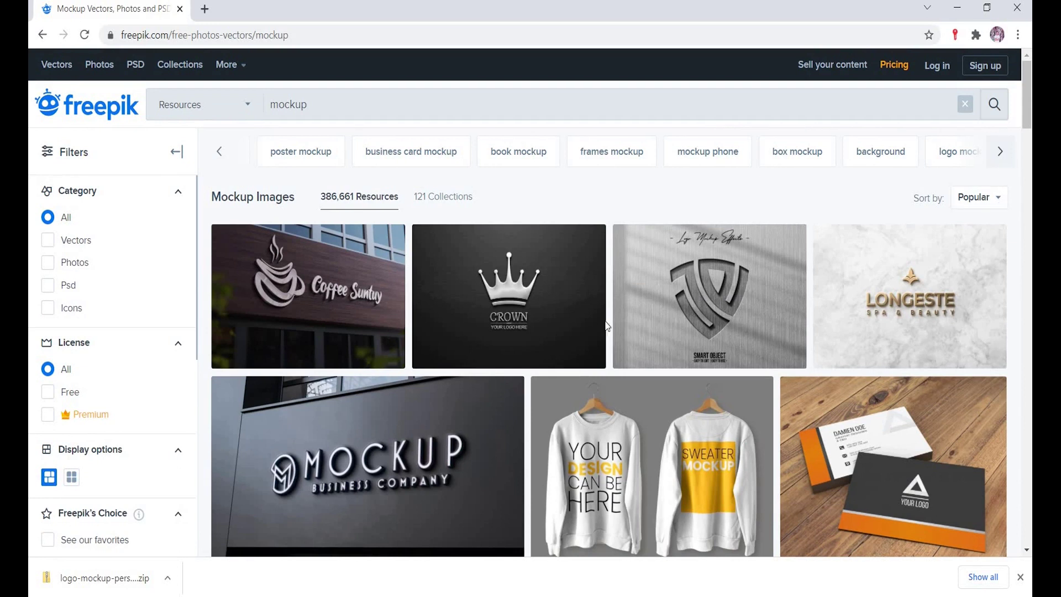
- Download the free "Front view of business mockup sign design" PSD template and close its preview
{"action": "left_click", "coordinate": [445, 438]}
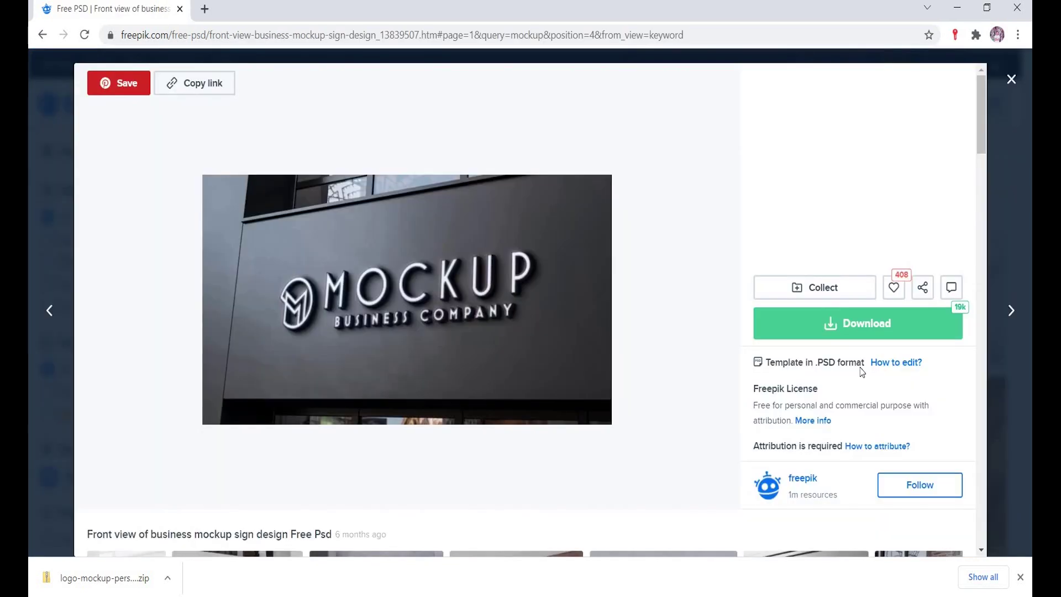
{"action": "scroll", "coordinate": [862, 373], "scroll_direction": "down", "scroll_amount": 5}
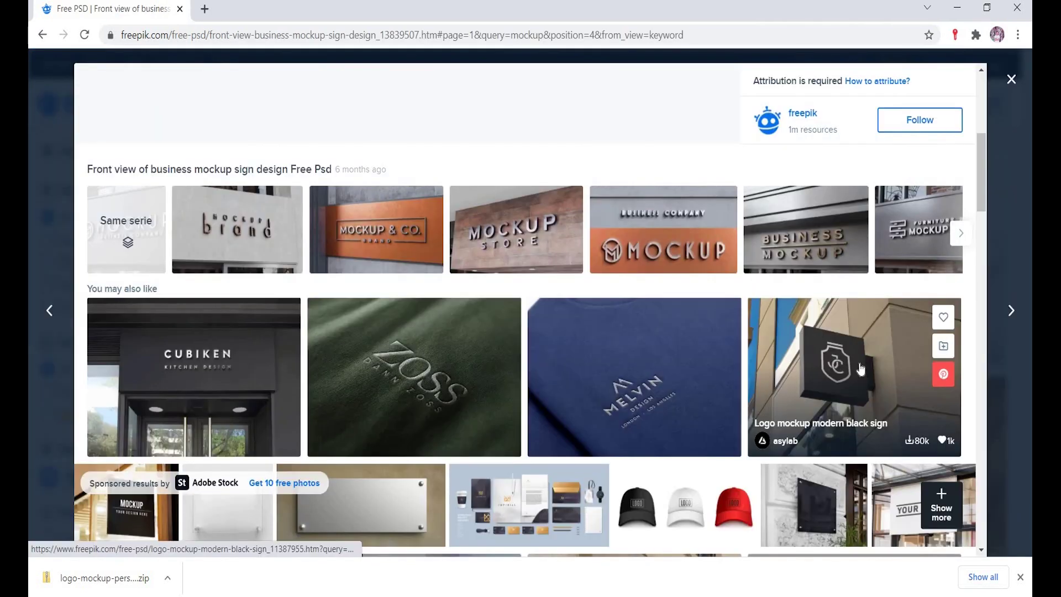
{"action": "scroll", "coordinate": [860, 369], "scroll_direction": "down", "scroll_amount": 2}
{"action": "scroll", "coordinate": [860, 369], "scroll_direction": "down", "scroll_amount": 4}
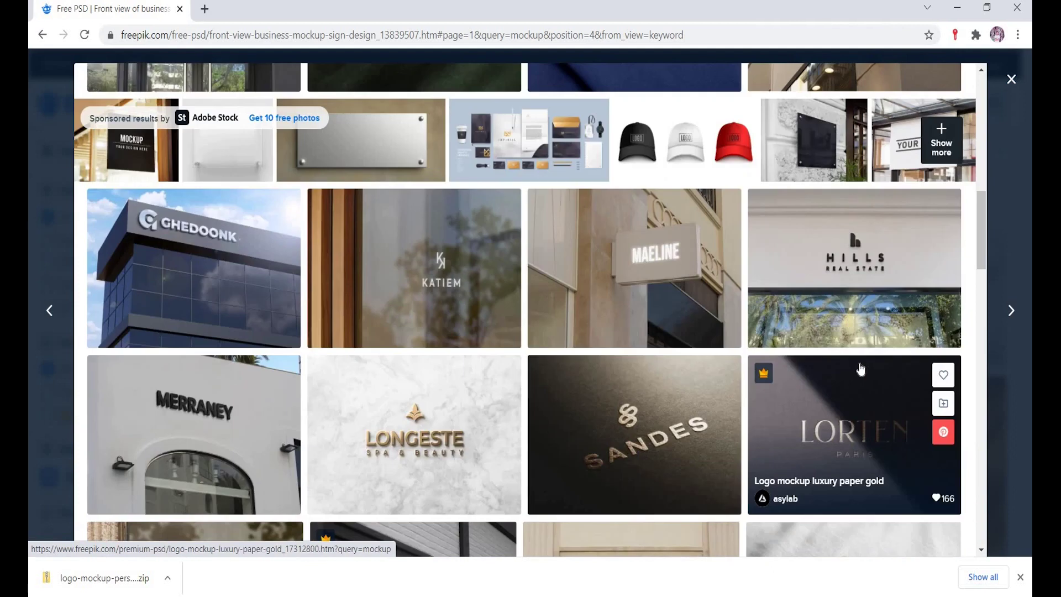
{"action": "scroll", "coordinate": [860, 369], "scroll_direction": "up", "scroll_amount": 8}
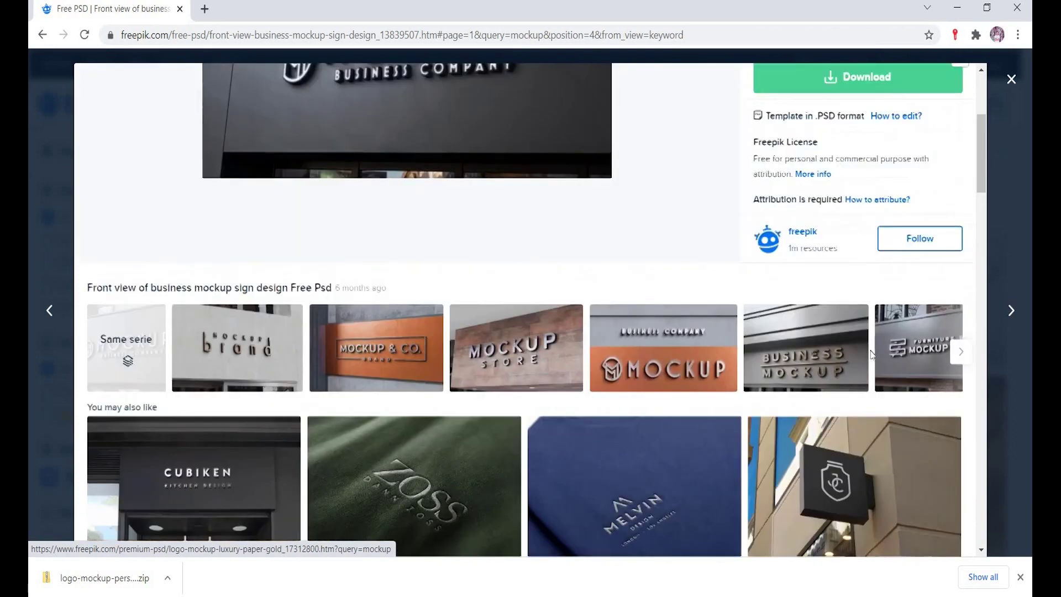
{"action": "scroll", "coordinate": [870, 354], "scroll_direction": "up", "scroll_amount": 4}
{"action": "left_click", "coordinate": [866, 329]}
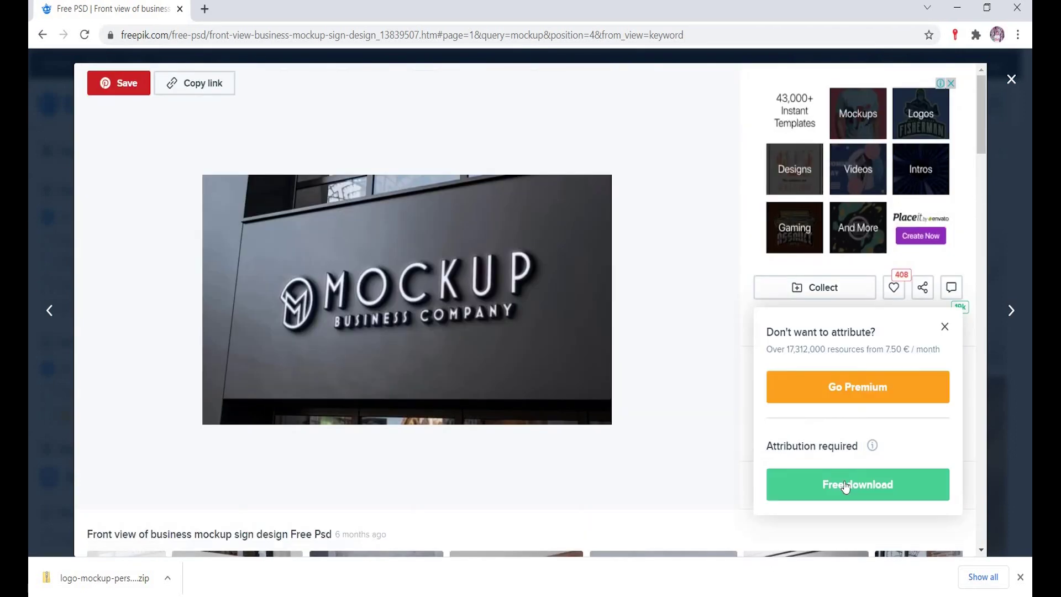
{"action": "left_click", "coordinate": [844, 484]}
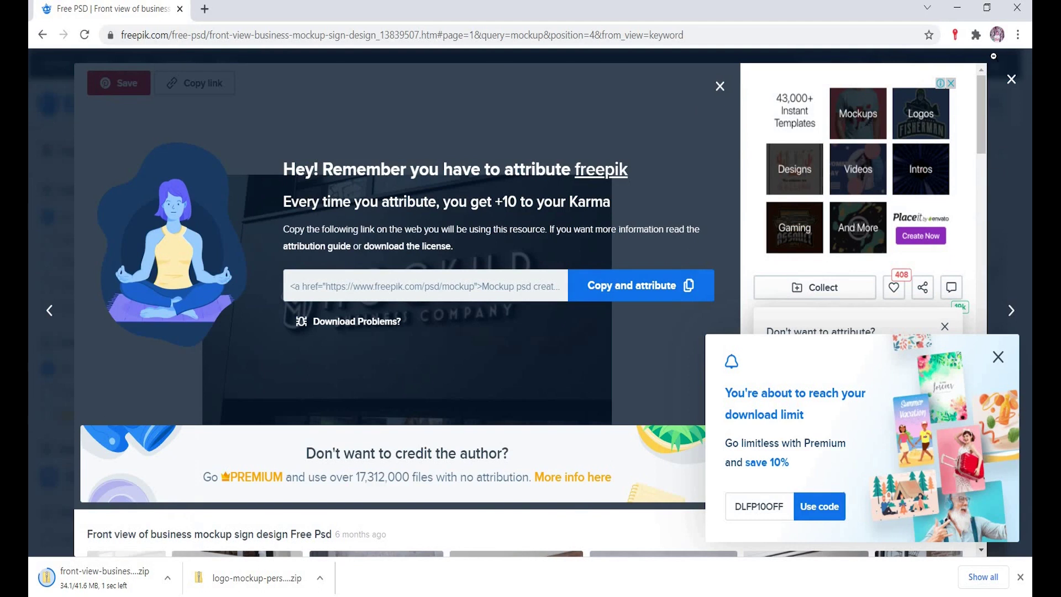
{"action": "left_click", "coordinate": [1015, 81]}
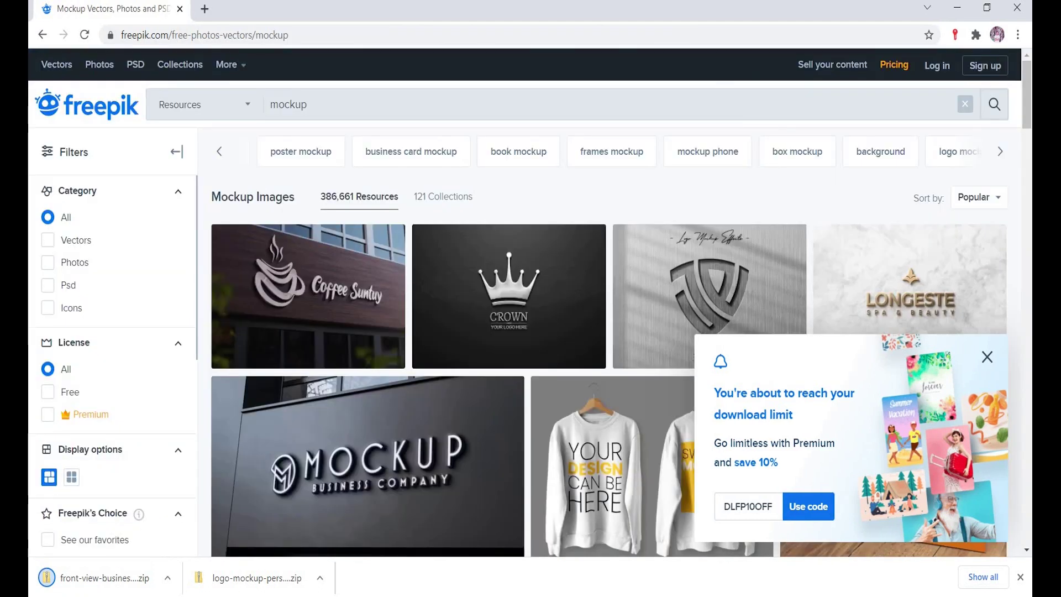
- Switch to File Explorer and open the Downloads folder
{"action": "mouse_move", "coordinate": [469, 541]}
{"action": "mouse_move", "coordinate": [346, 560]}
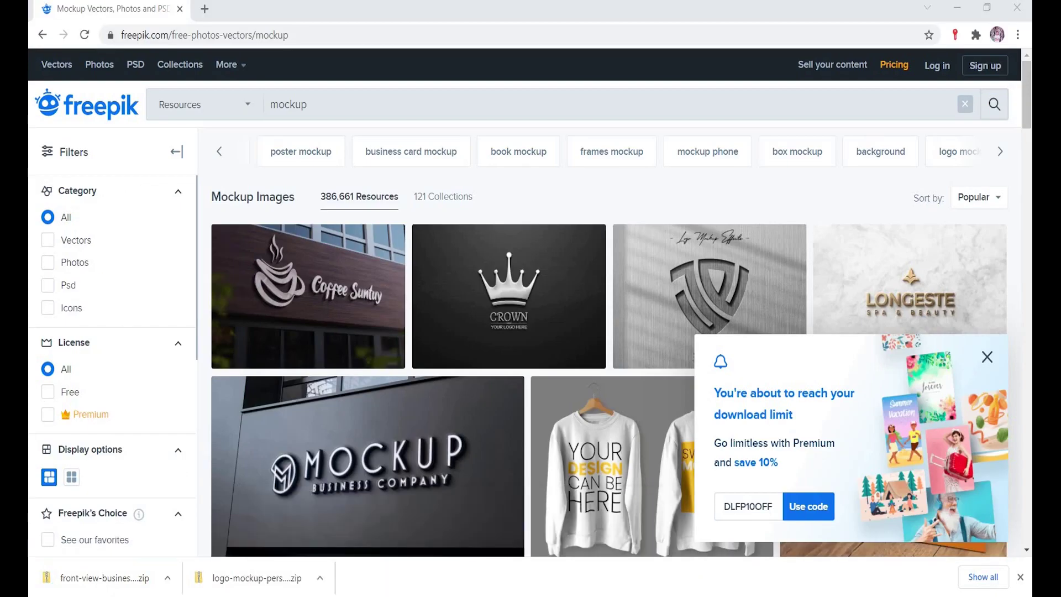
{"action": "key", "text": "alt+Tab"}
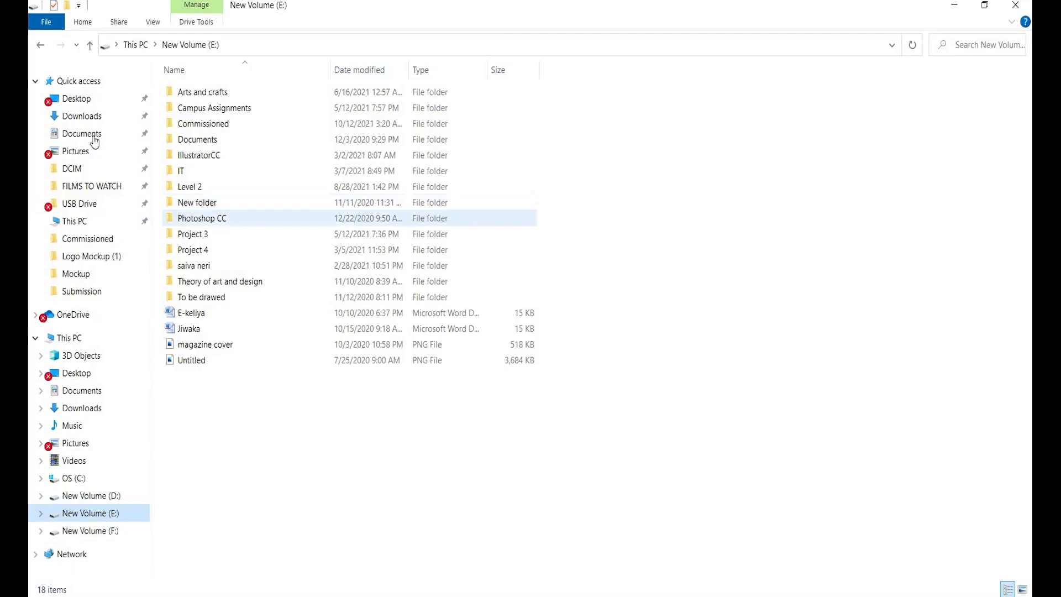
{"action": "left_click", "coordinate": [87, 123]}
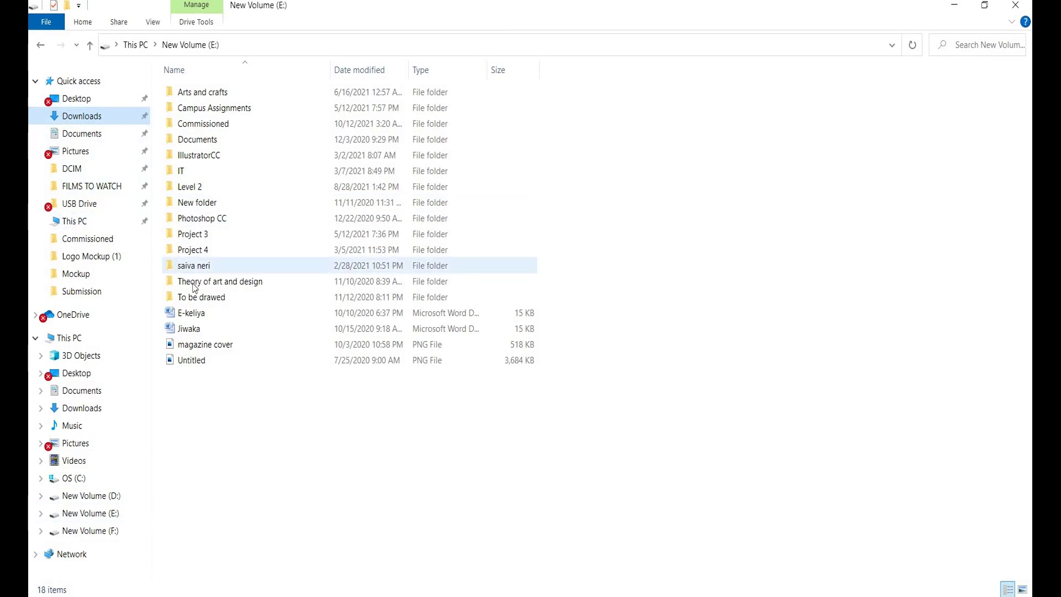
{"action": "left_click", "coordinate": [118, 120]}
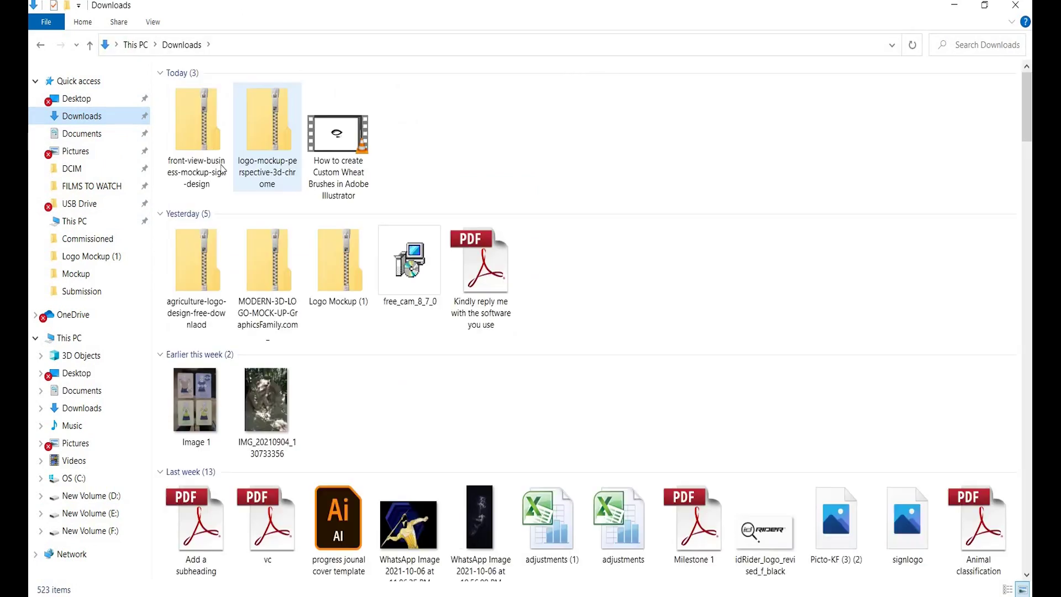
- Extract the front-view-business-mockup-sign-design archive into E:\Commissioned\Mockup\Logo Mockup (1)
{"action": "left_click", "coordinate": [220, 169]}
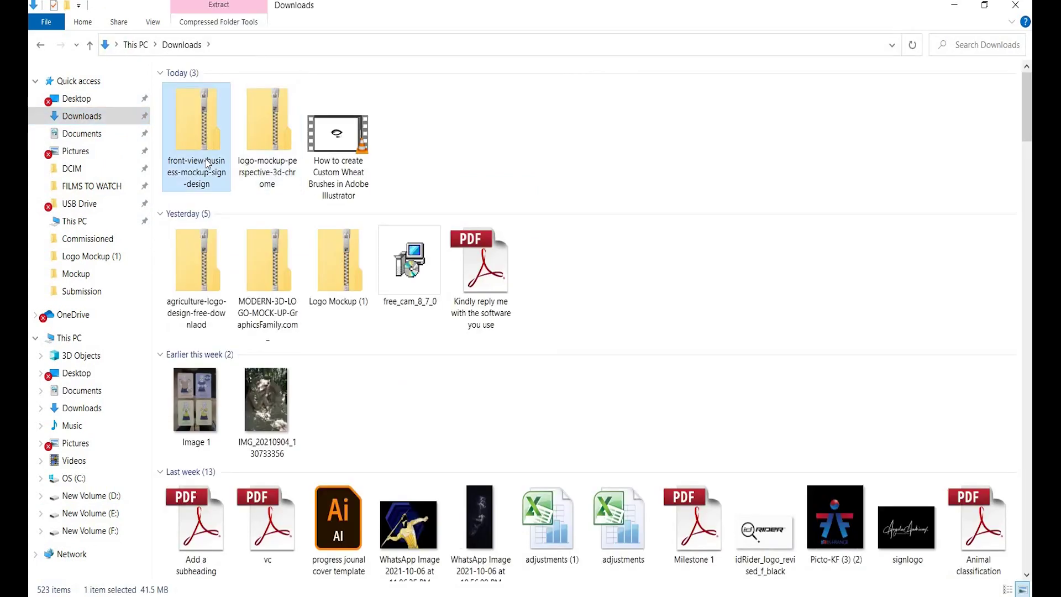
{"action": "right_click", "coordinate": [206, 159]}
{"action": "right_click", "coordinate": [206, 160]}
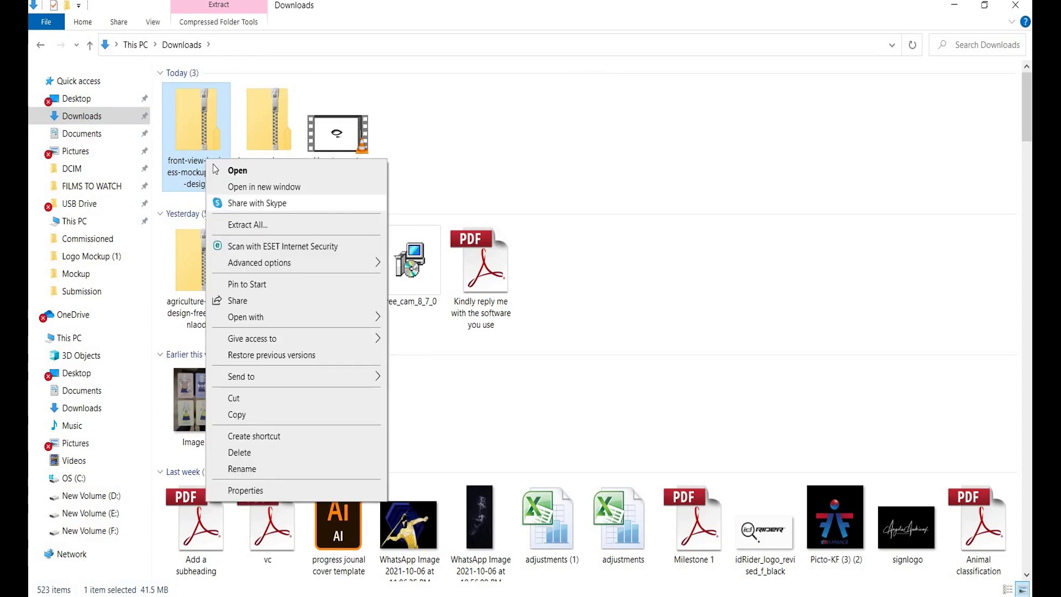
{"action": "left_click", "coordinate": [247, 225]}
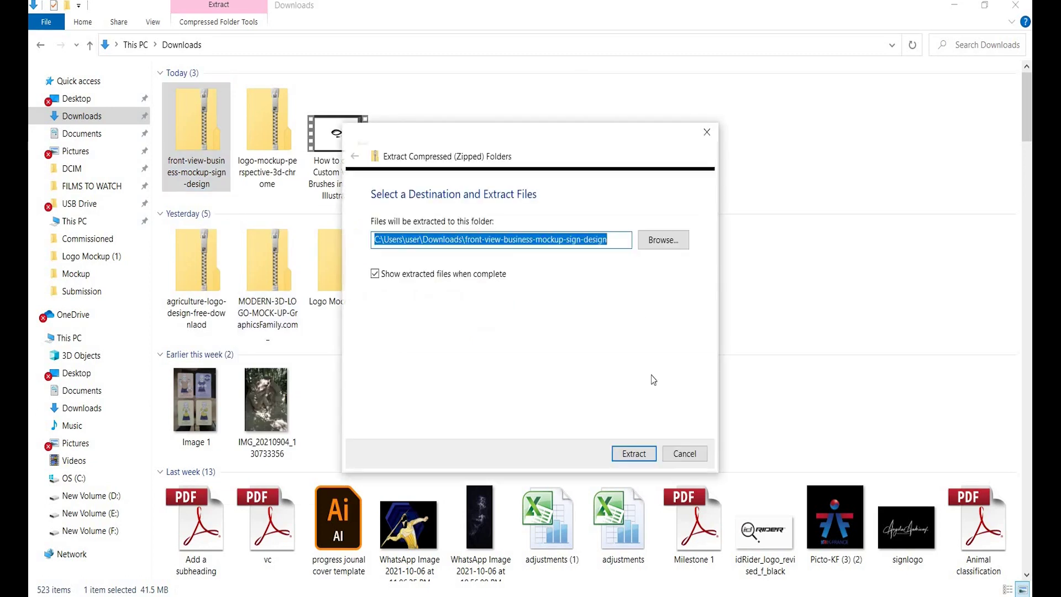
{"action": "key", "text": "Tab"}
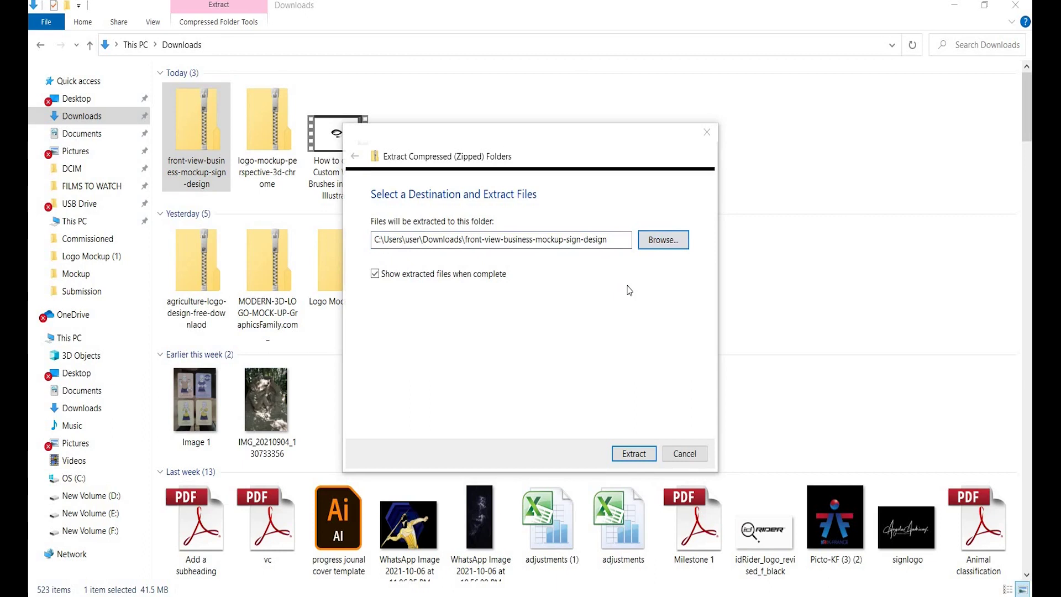
{"action": "key", "text": "Return"}
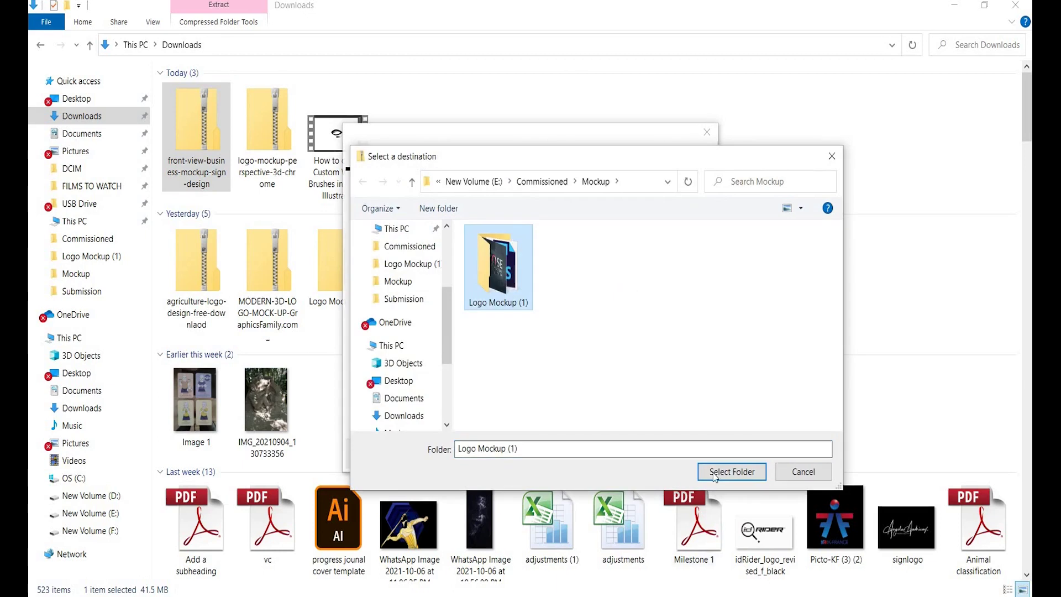
{"action": "left_click", "coordinate": [710, 475]}
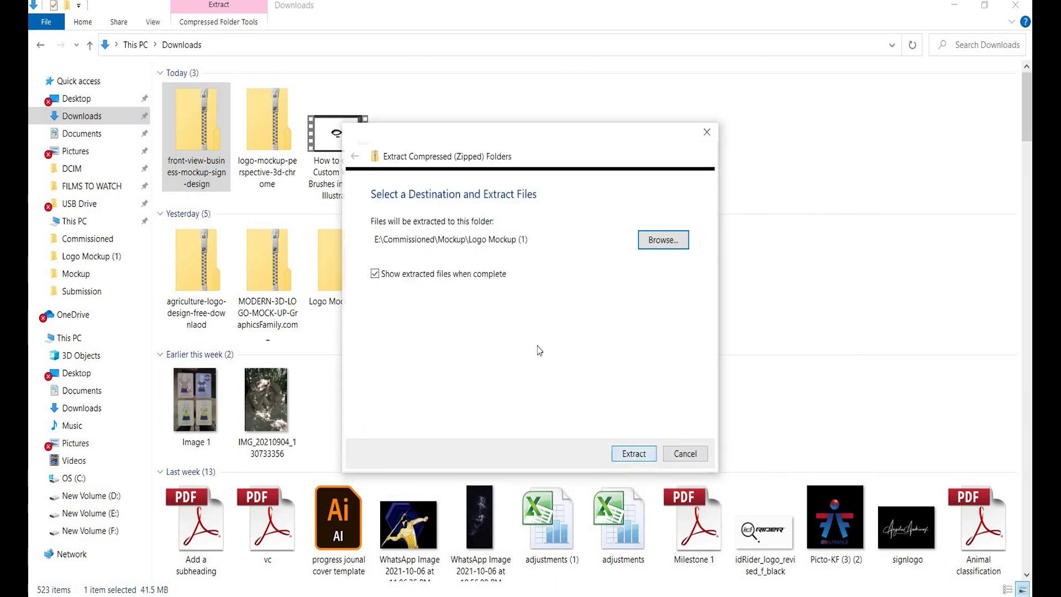
{"action": "key", "text": "Return"}
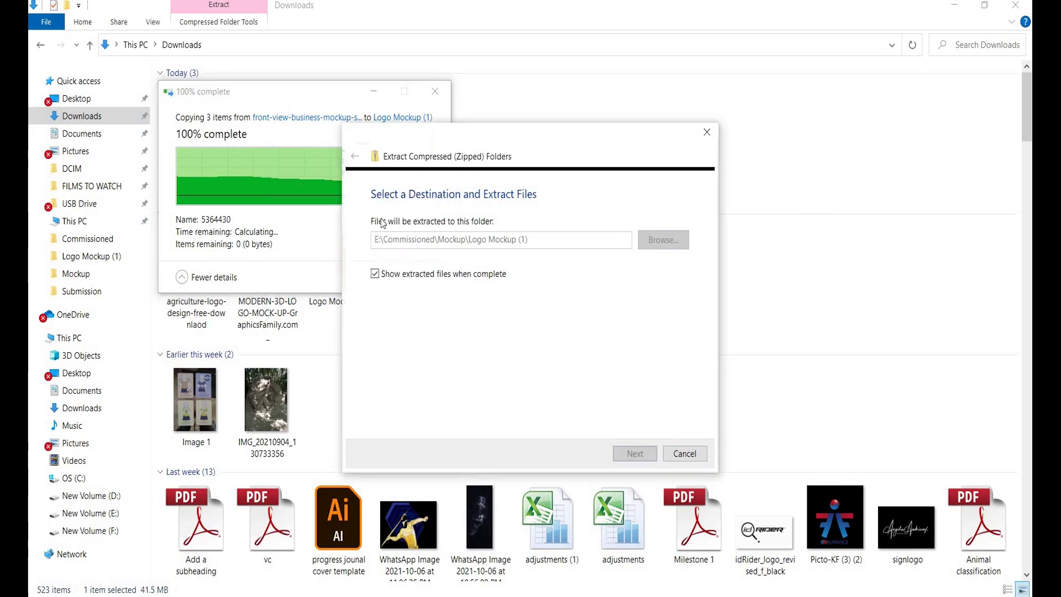
- Extract the logo-mockup-perspective-3d-chrome archive into E:\Commissioned\Mockup and maximize the Logo Mockup (1) folder window
{"action": "left_click", "coordinate": [260, 134]}
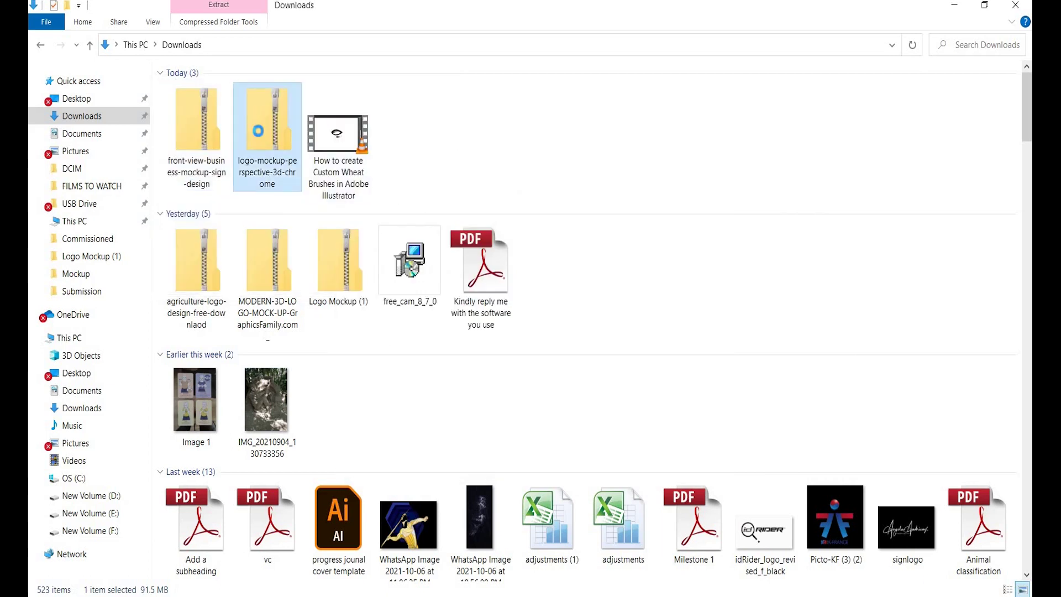
{"action": "right_click", "coordinate": [258, 130]}
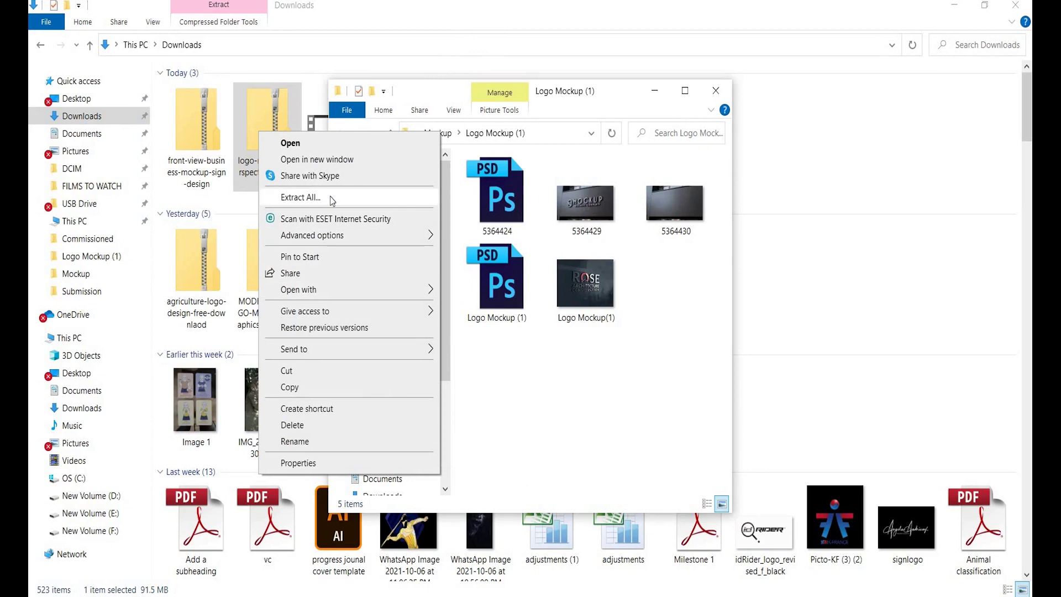
{"action": "left_click", "coordinate": [301, 198]}
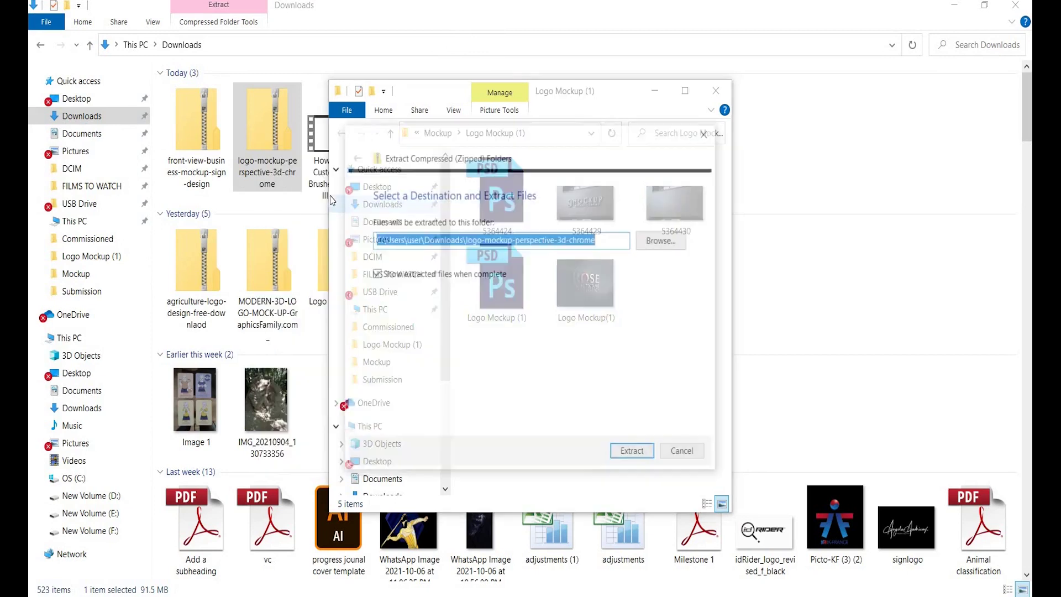
{"action": "left_click", "coordinate": [655, 238]}
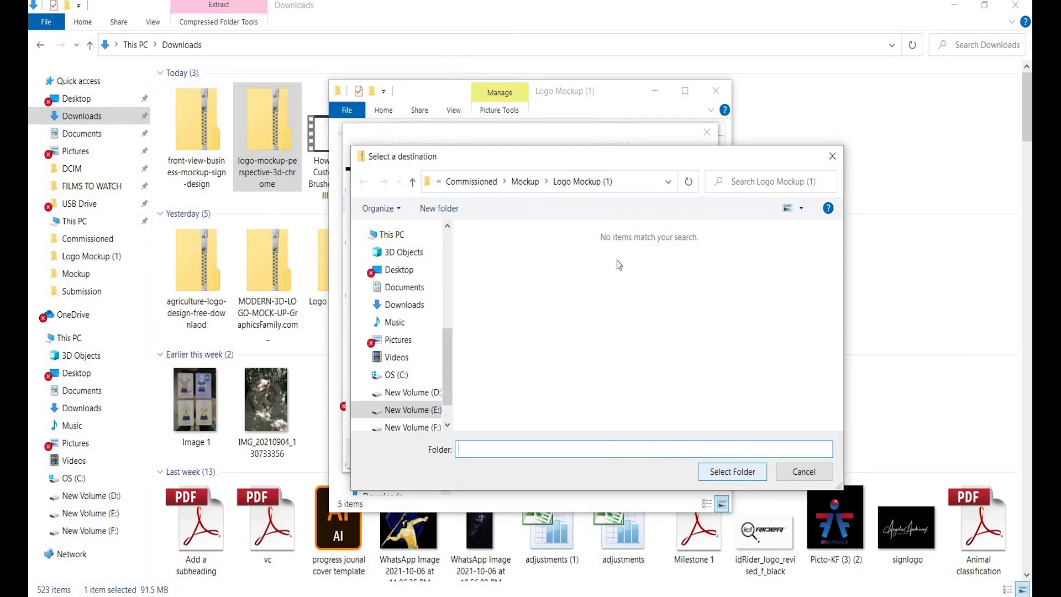
{"action": "left_click", "coordinate": [524, 182]}
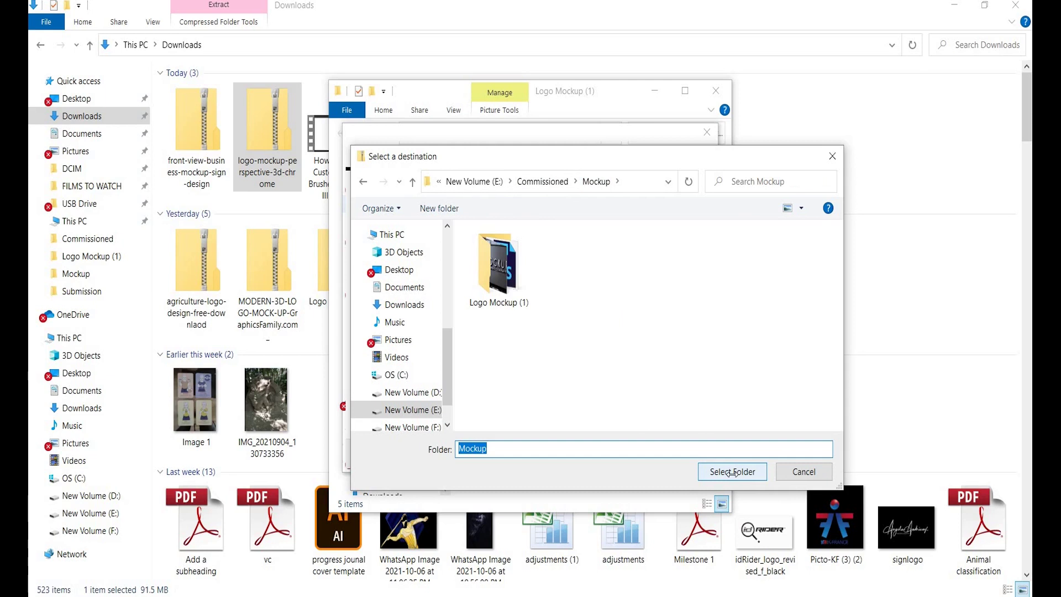
{"action": "left_click", "coordinate": [732, 472]}
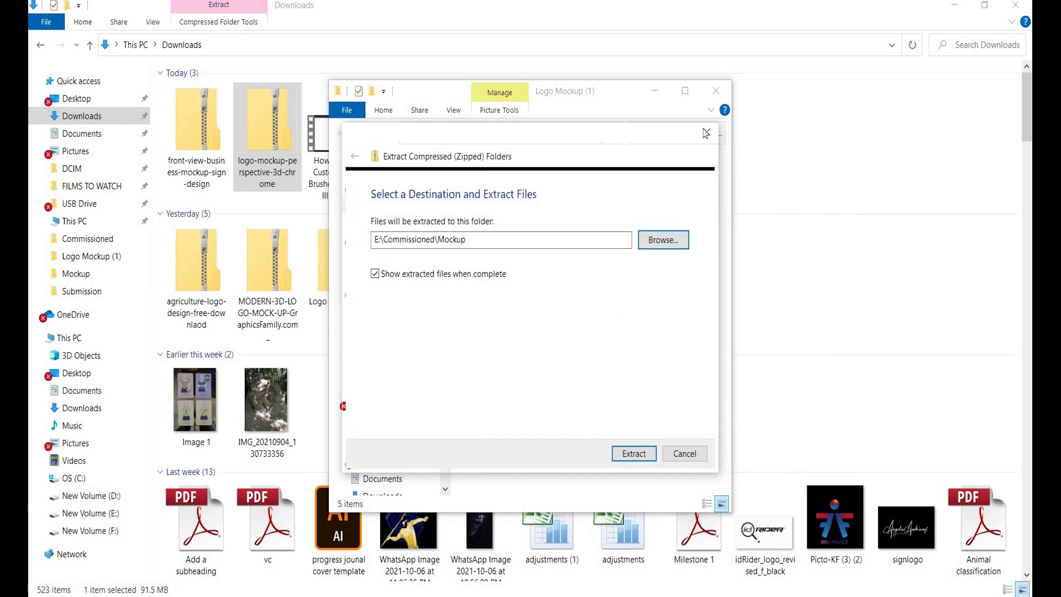
{"action": "left_click", "coordinate": [643, 453]}
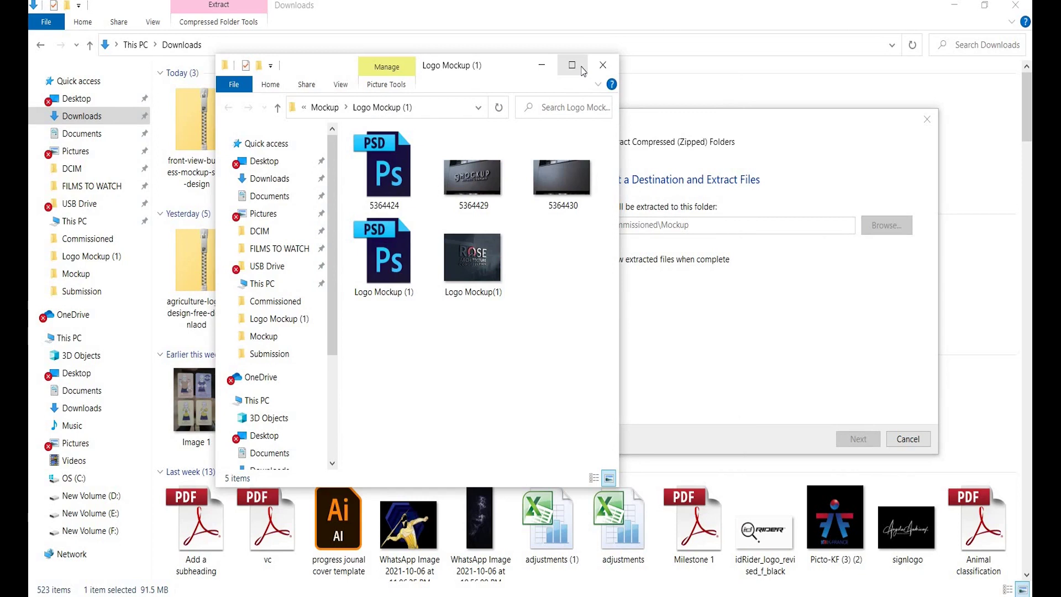
{"action": "left_click", "coordinate": [582, 70]}
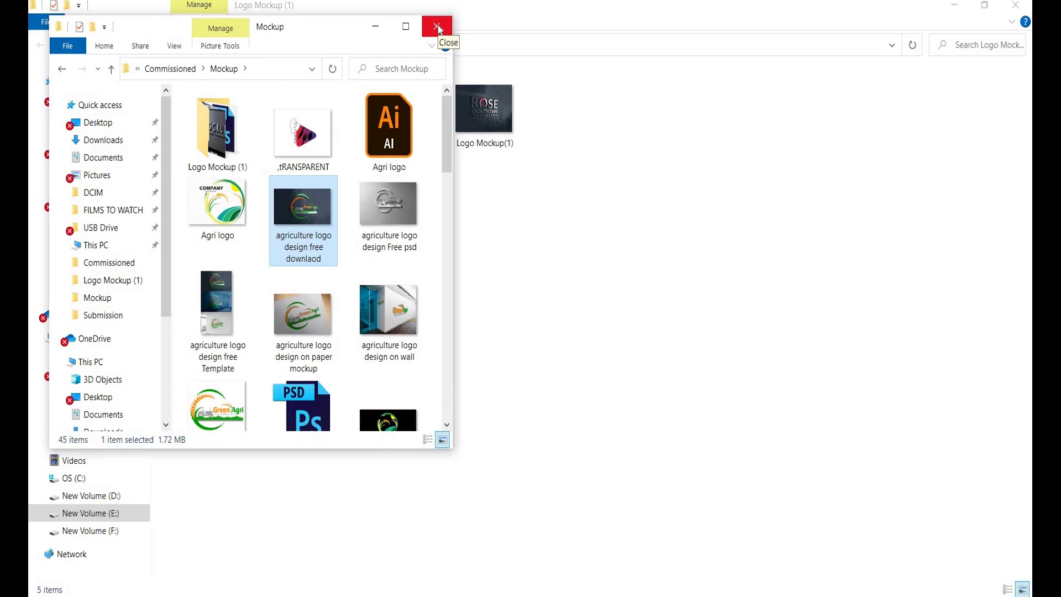
- Open 5364424.psd from the Logo Mockup (1) folder in Photoshop and close the earlier Logo Mockup (1).psd without saving
{"action": "left_click", "coordinate": [436, 27]}
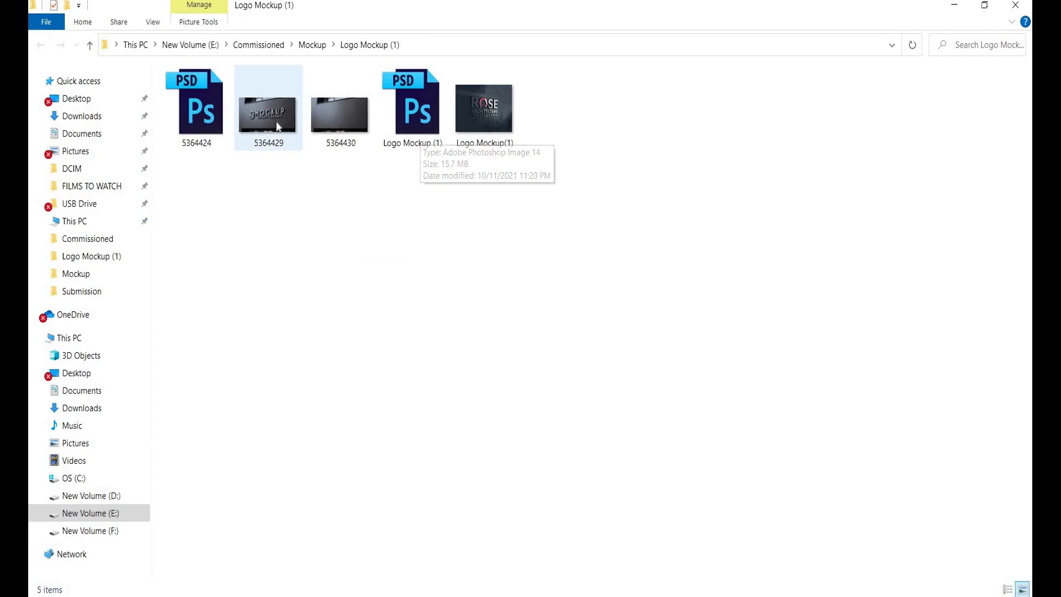
{"action": "double_click", "coordinate": [197, 114]}
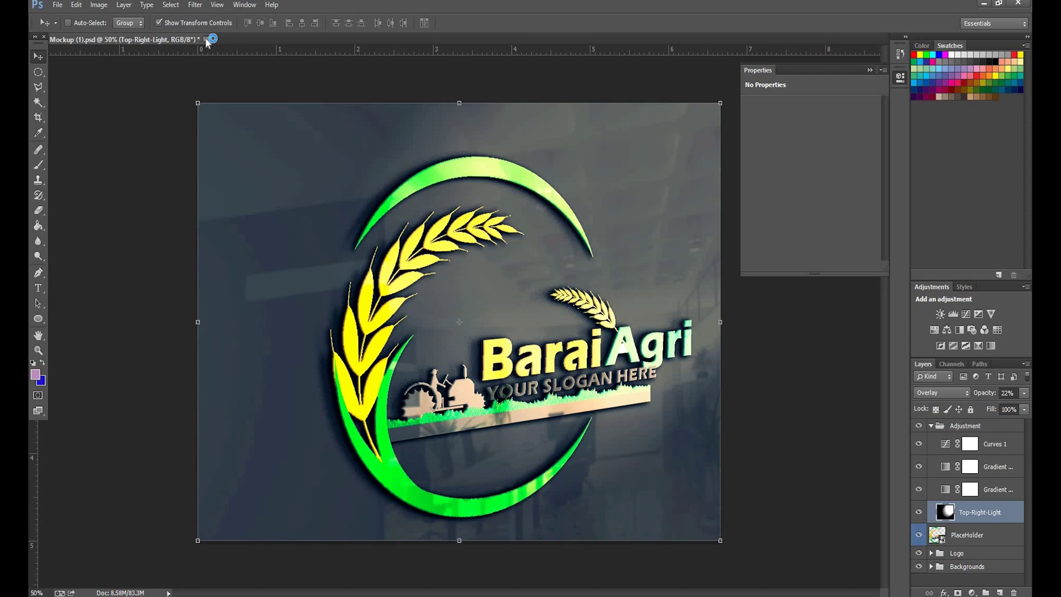
{"action": "left_click", "coordinate": [206, 39]}
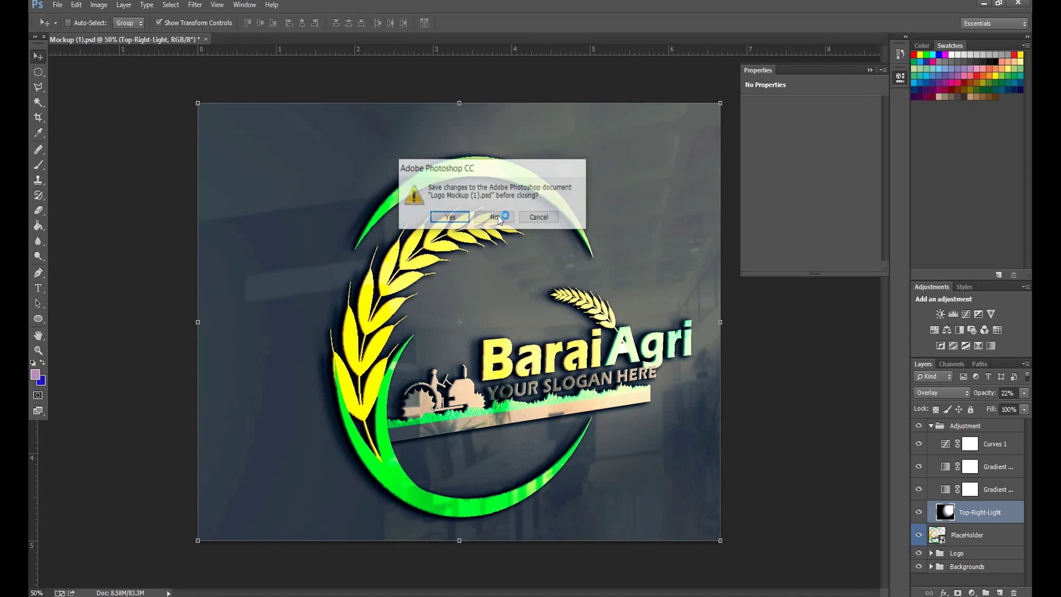
{"action": "key", "text": "Return"}
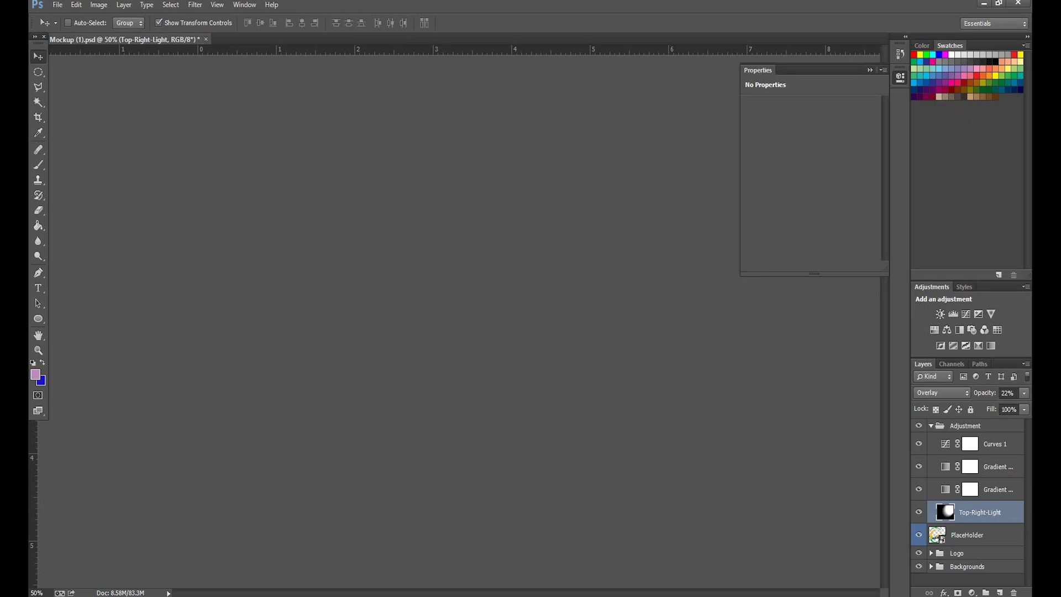
{"action": "key", "text": "shift+alt+n"}
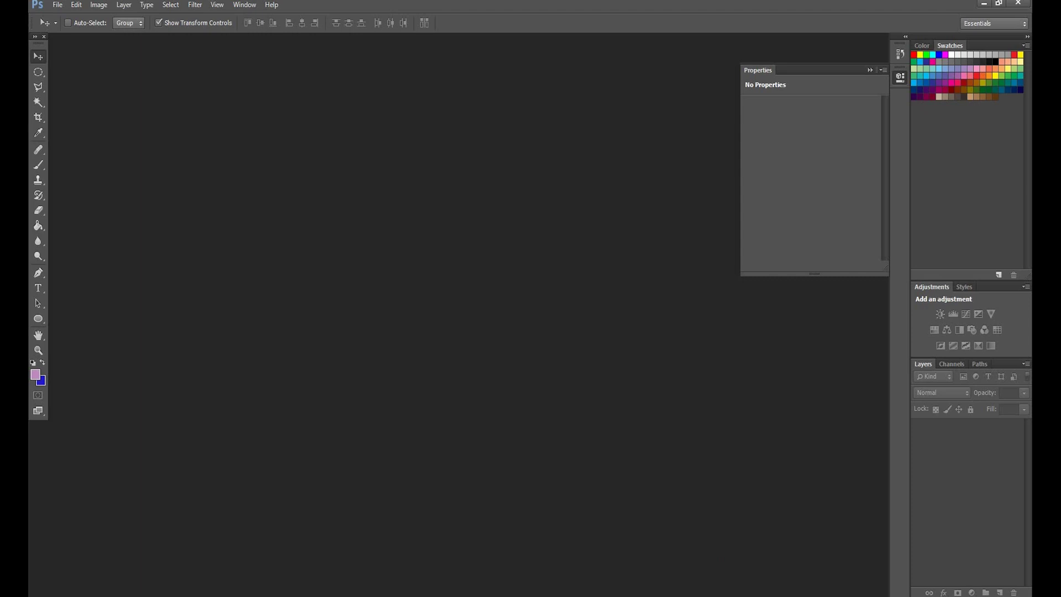
{"action": "mouse_move", "coordinate": [754, 596]}
{"action": "mouse_move", "coordinate": [779, 563]}
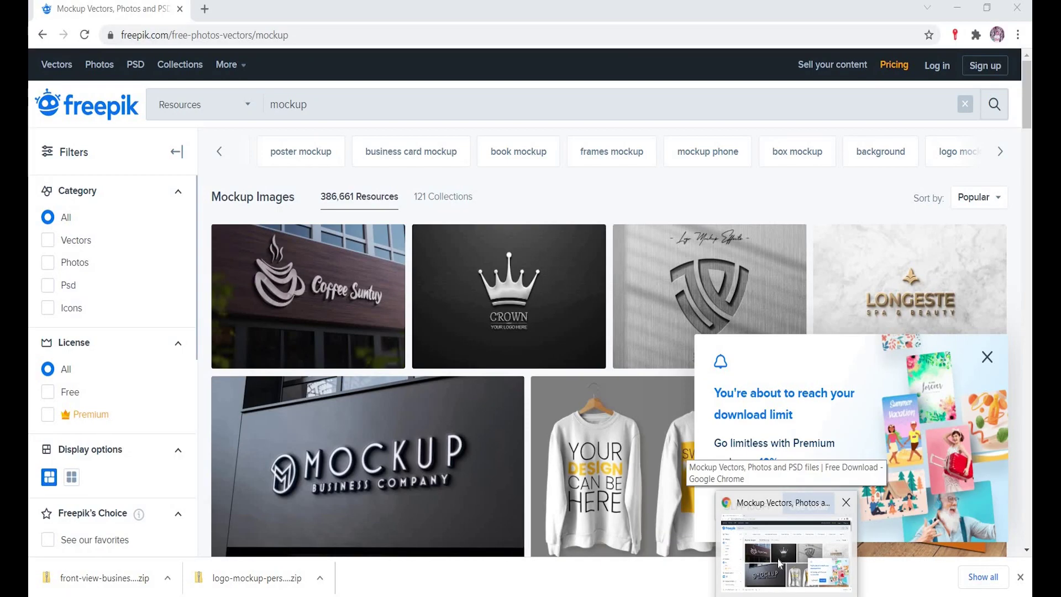
{"action": "left_click", "coordinate": [777, 558]}
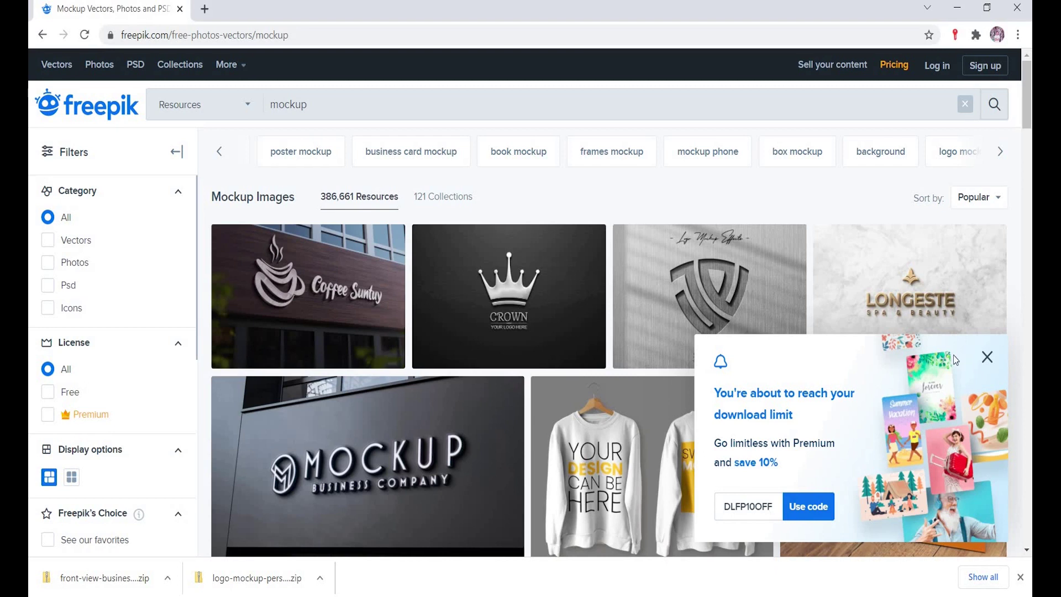
{"action": "left_click", "coordinate": [986, 360]}
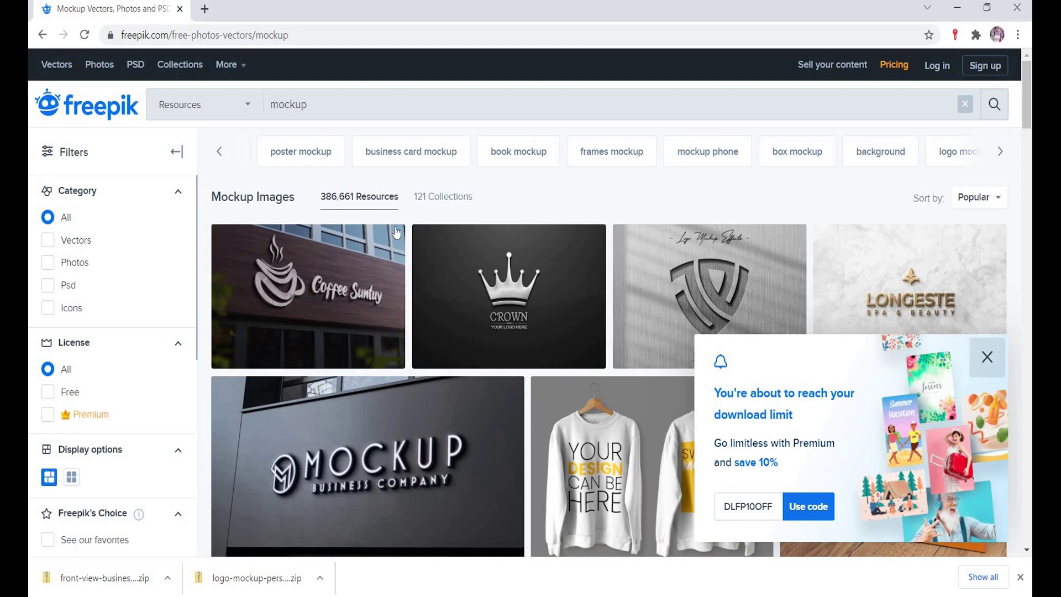
{"action": "left_click", "coordinate": [276, 110]}
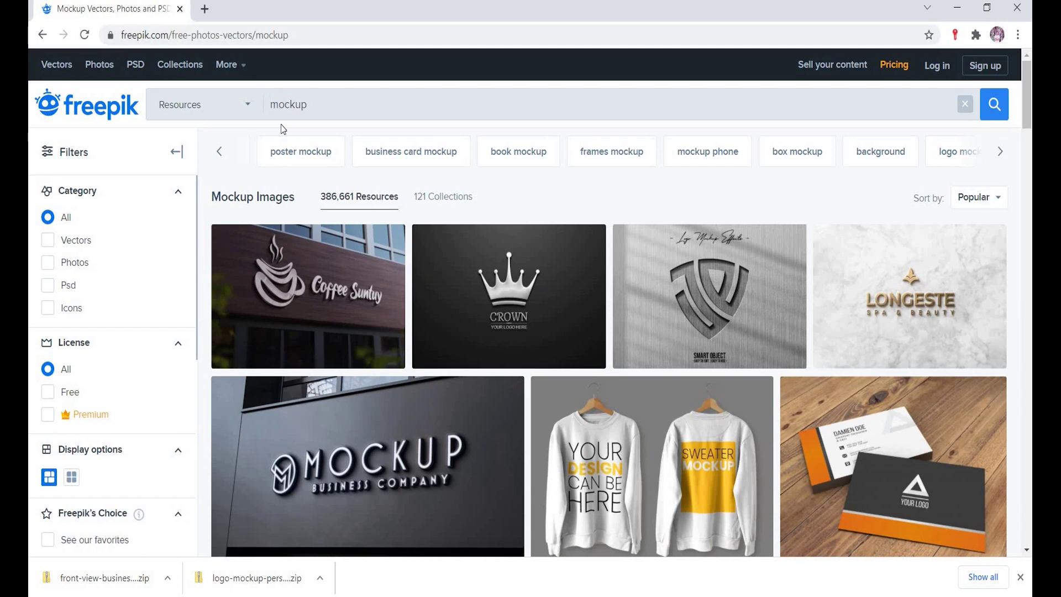
{"action": "type", "text": "3 d"}
{"action": "key", "text": "BackSpace"}
{"action": "key", "text": "BackSpace"}
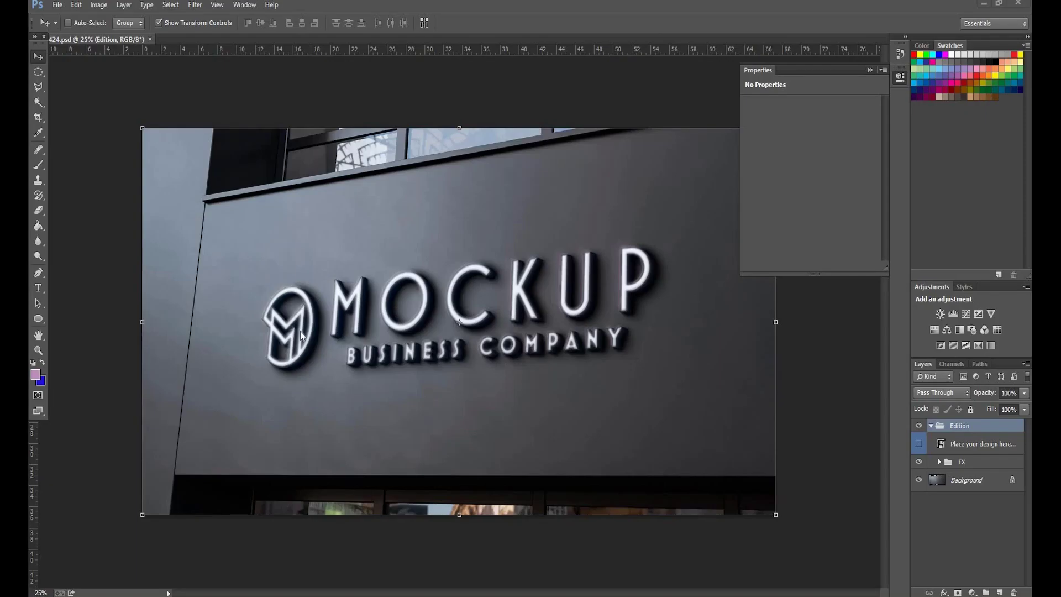
{"action": "left_click", "coordinate": [942, 445]}
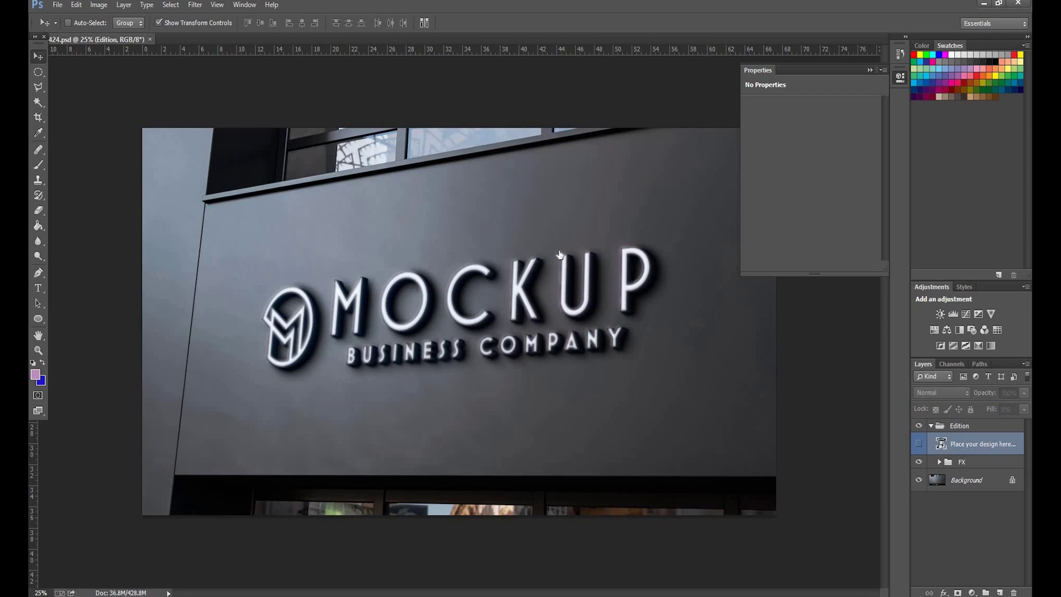
{"action": "double_click", "coordinate": [1003, 444]}
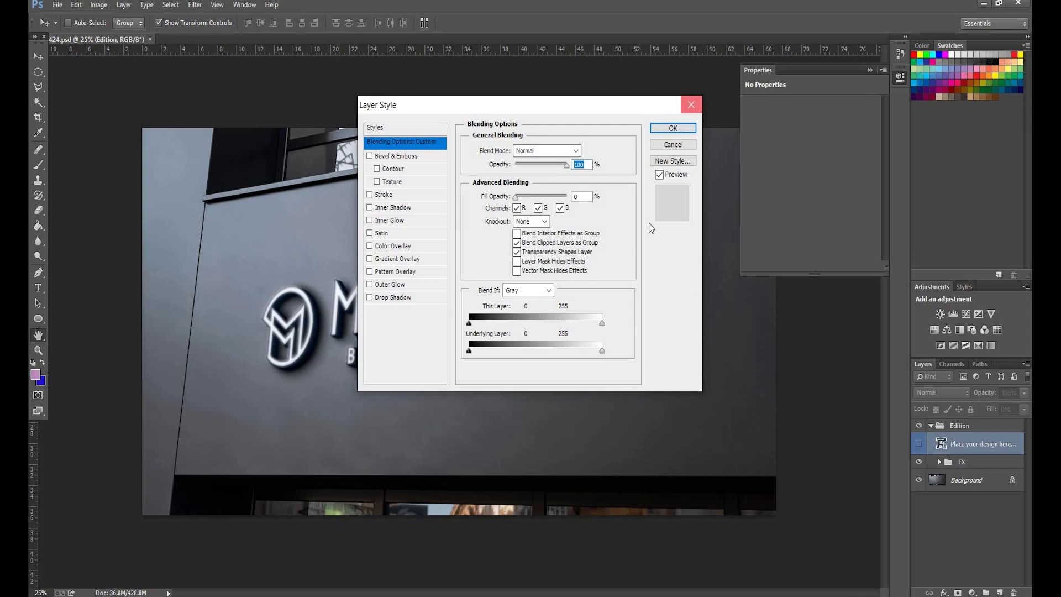
{"action": "key", "text": "Escape"}
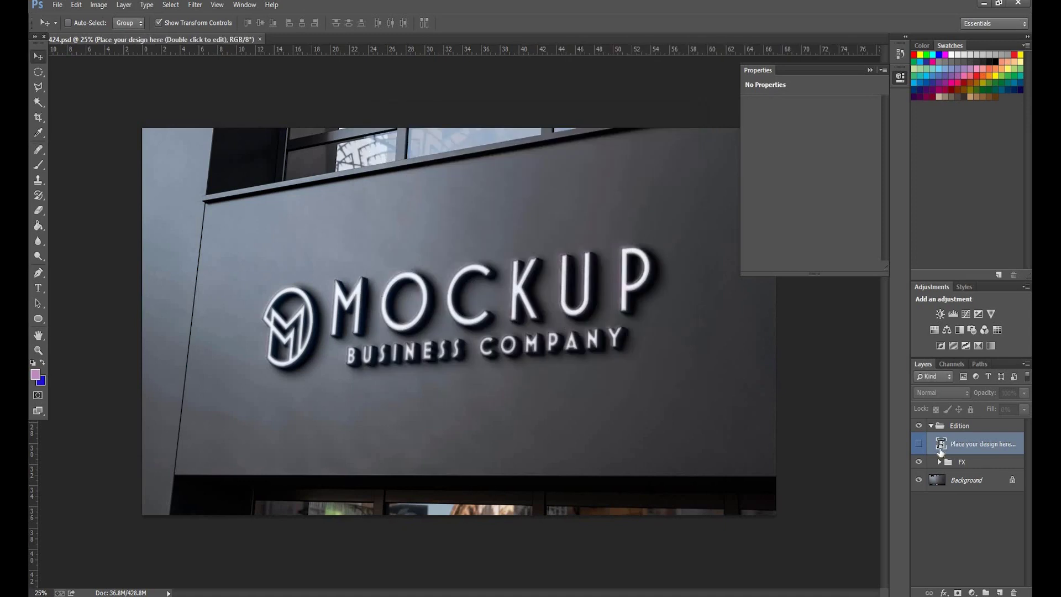
{"action": "double_click", "coordinate": [940, 451]}
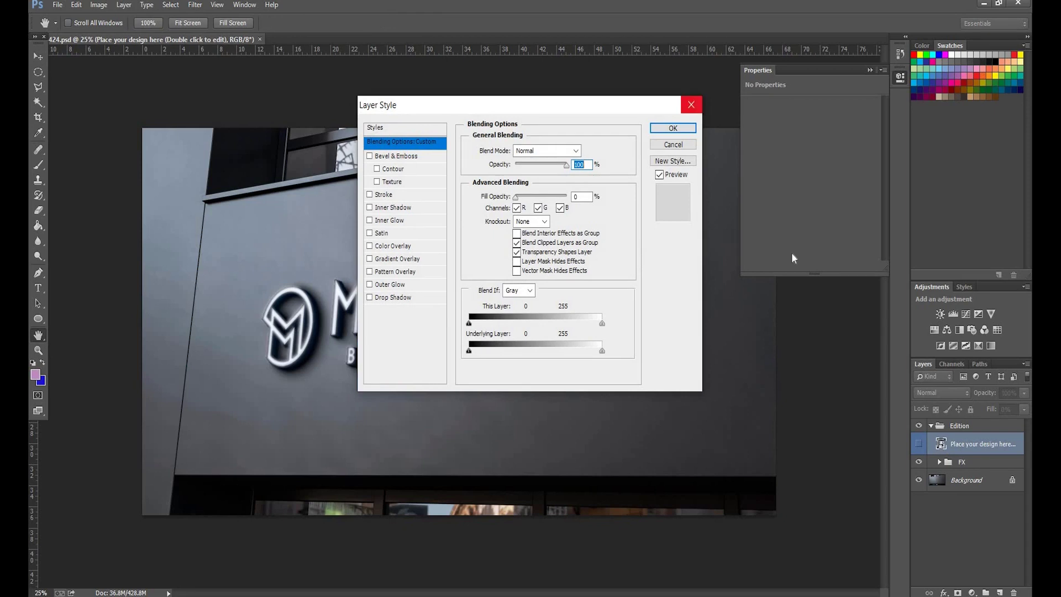
{"action": "left_click", "coordinate": [691, 104]}
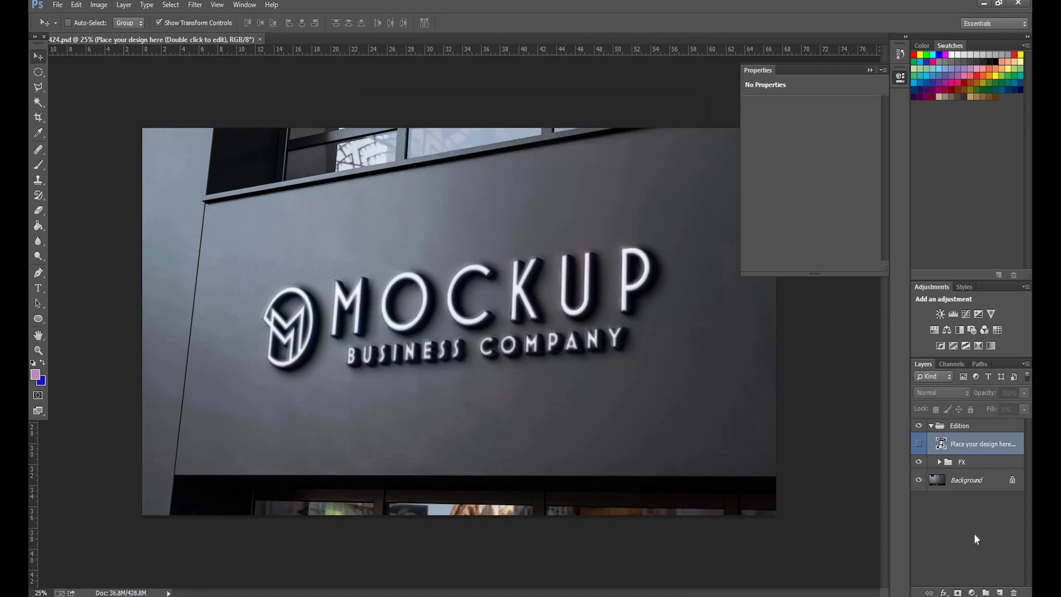
- Show the "Place your design here" layer in the Edition group and open its smart object contents for editing
{"action": "left_click", "coordinate": [917, 445]}
{"action": "double_click", "coordinate": [942, 445]}
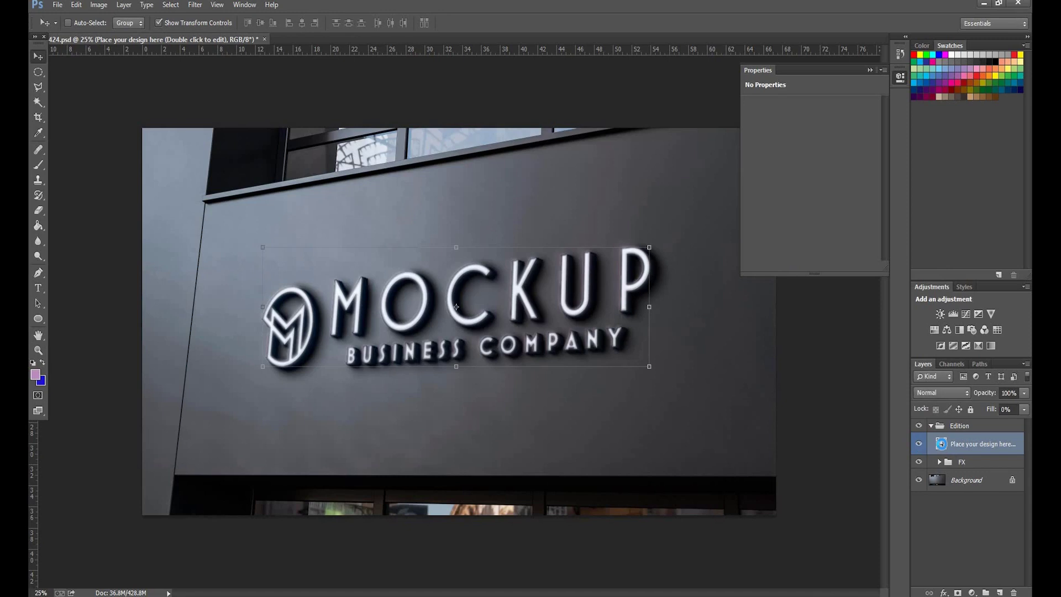
{"action": "left_click", "coordinate": [531, 240]}
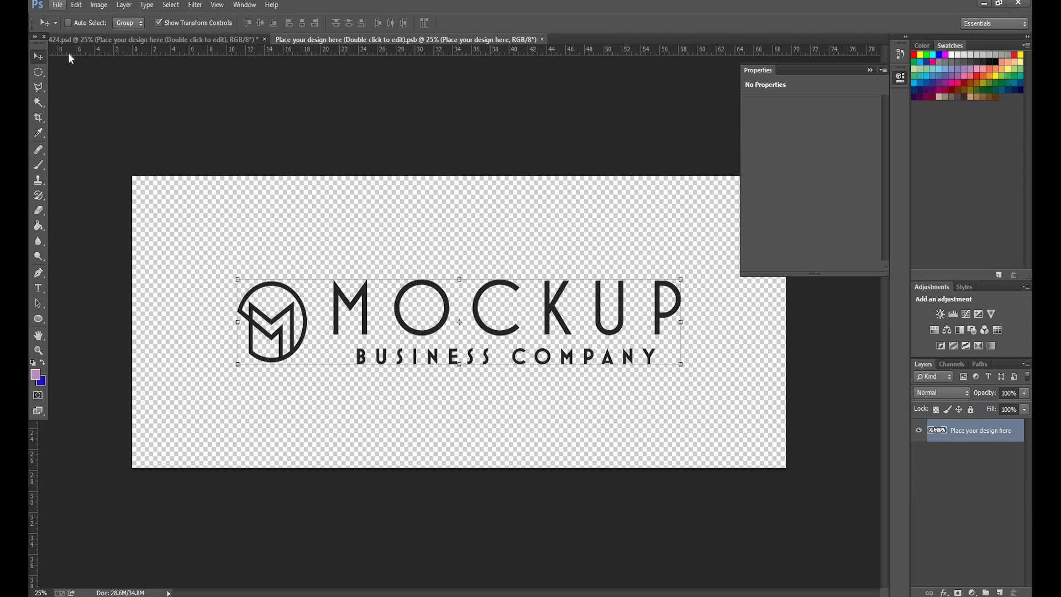
- Open the tRANSPARENT-BARAI-AGRO image from the E:\Commissioned\Mockup folder
{"action": "left_click", "coordinate": [57, 4]}
{"action": "left_click", "coordinate": [74, 36]}
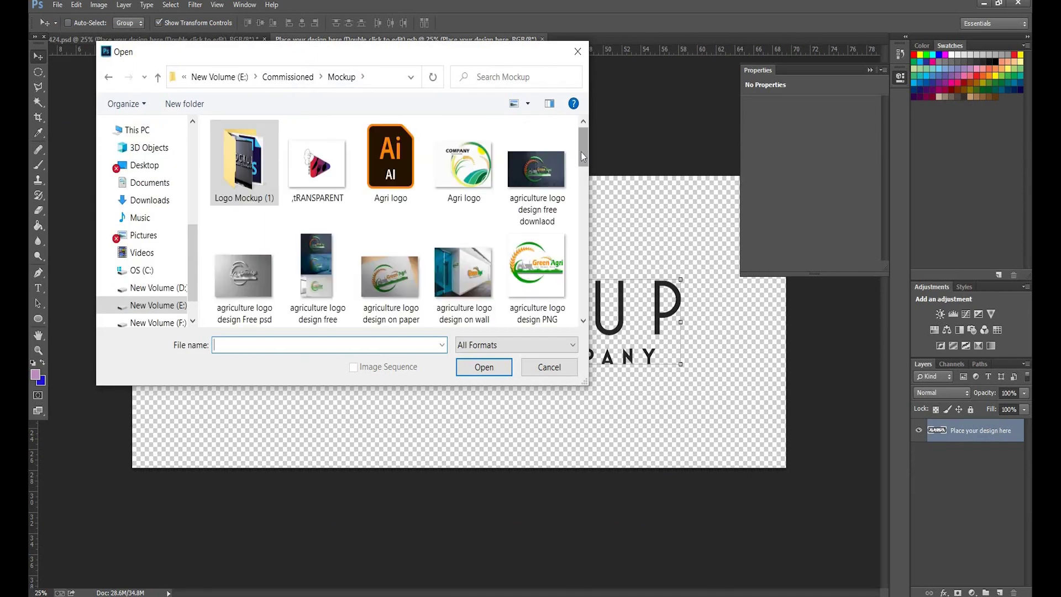
{"action": "scroll", "coordinate": [581, 152], "scroll_direction": "down", "scroll_amount": 1}
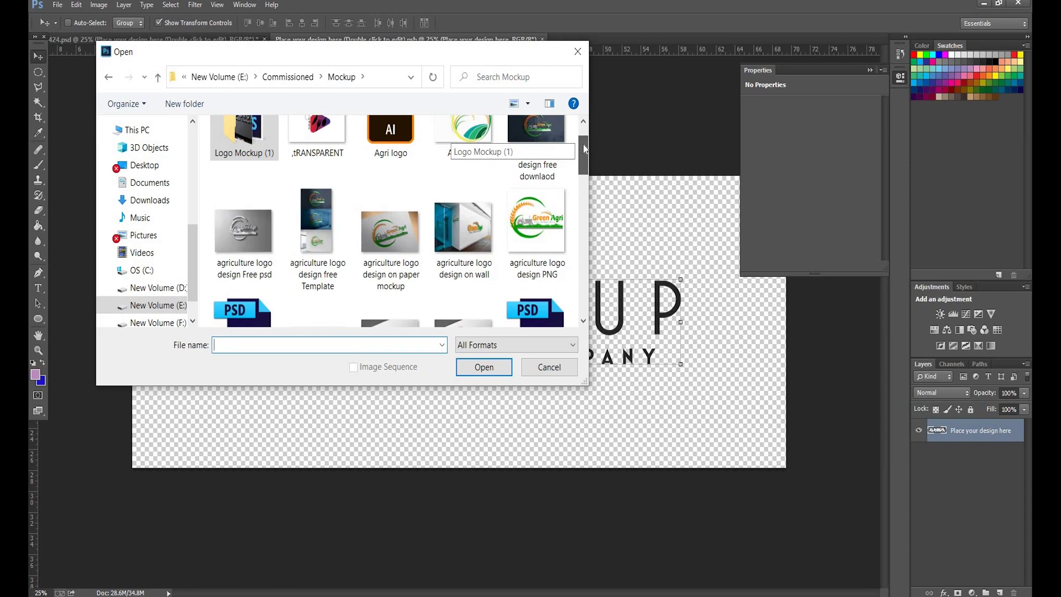
{"action": "scroll", "coordinate": [582, 144], "scroll_direction": "up", "scroll_amount": 1}
{"action": "left_click_drag", "start_coordinate": [586, 159], "coordinate": [585, 177]}
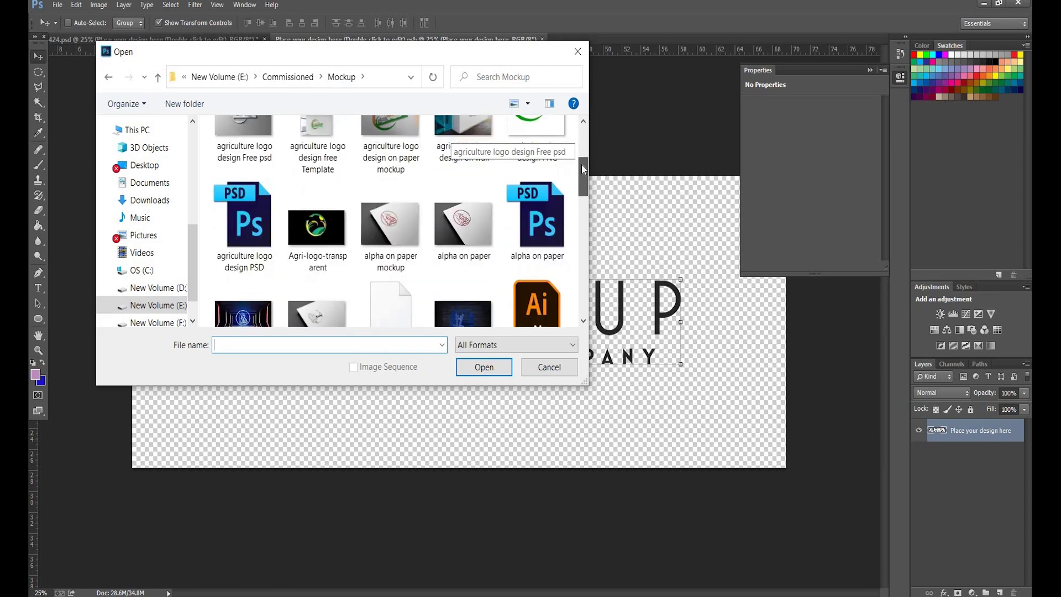
{"action": "scroll", "coordinate": [586, 190], "scroll_direction": "down", "scroll_amount": 5}
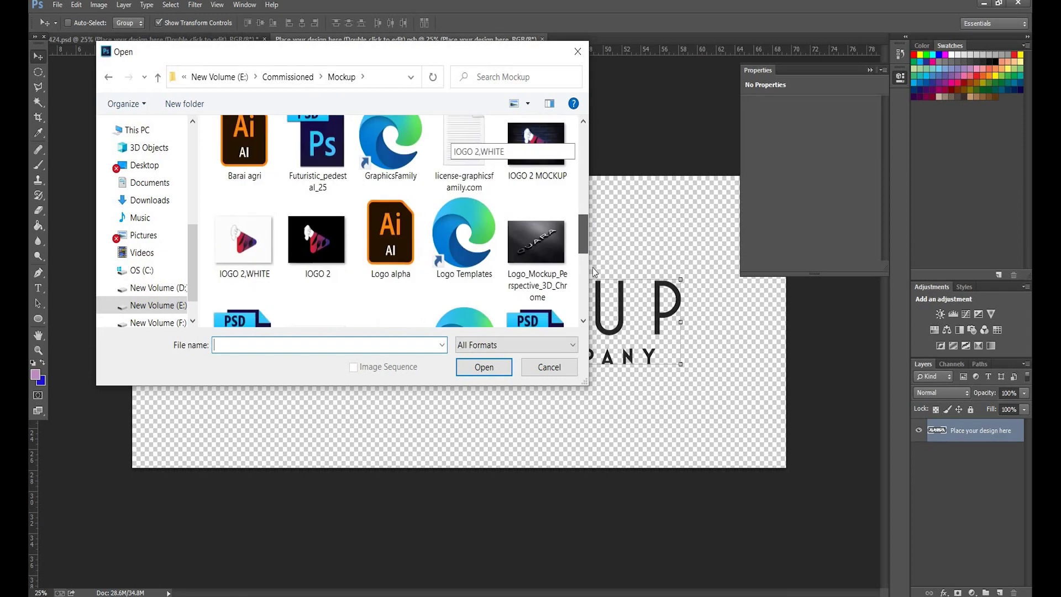
{"action": "scroll", "coordinate": [594, 271], "scroll_direction": "down", "scroll_amount": 5}
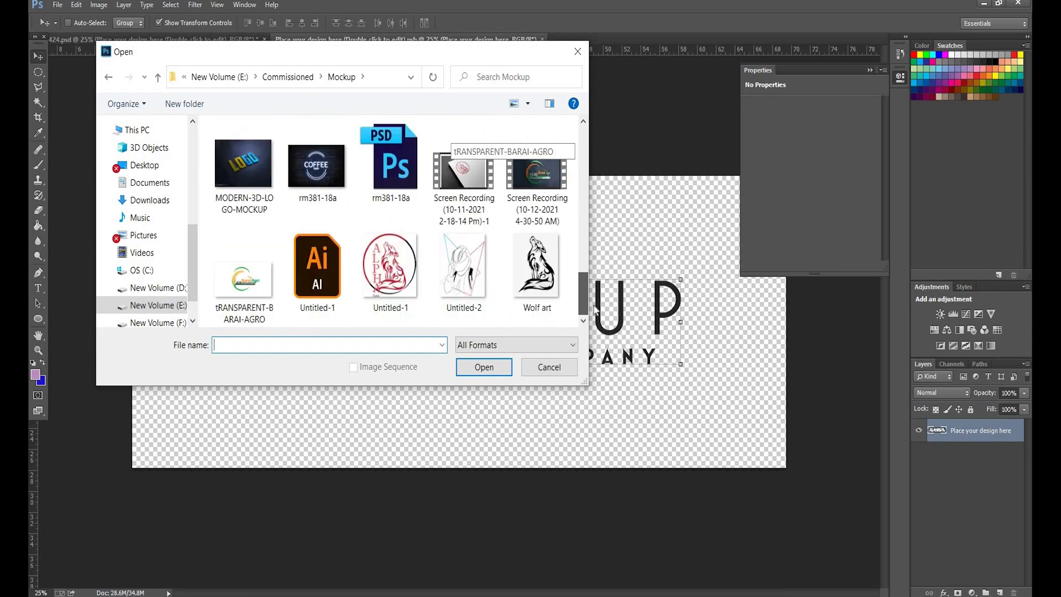
{"action": "left_click", "coordinate": [244, 279]}
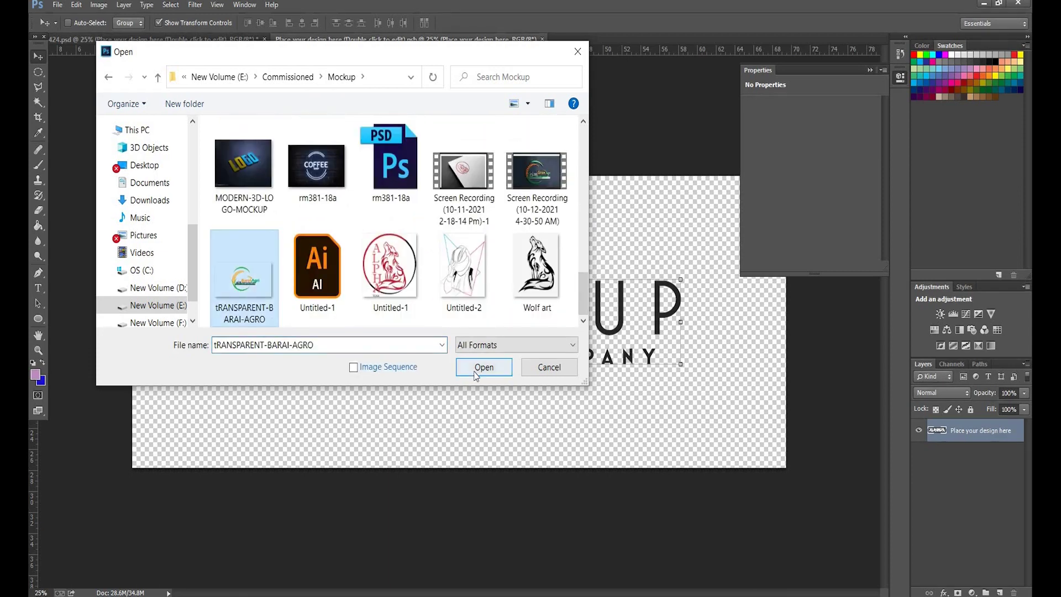
{"action": "left_click", "coordinate": [490, 370]}
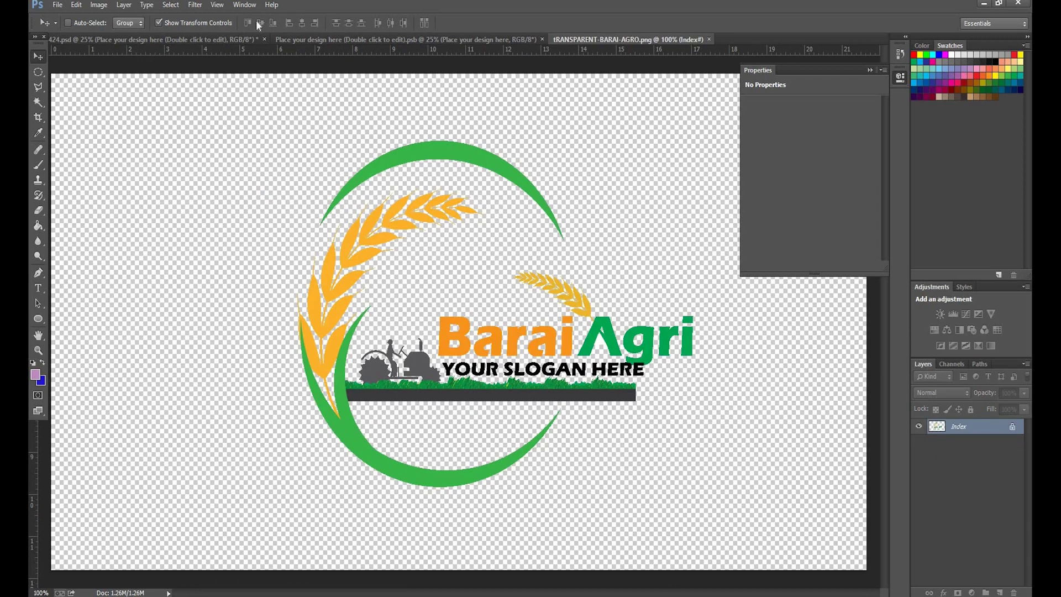
- Select the entire logo image, arrange the documents 2-up Vertical and copy the logo into the smart object document over the MOCKUP artwork
{"action": "left_click", "coordinate": [165, 5]}
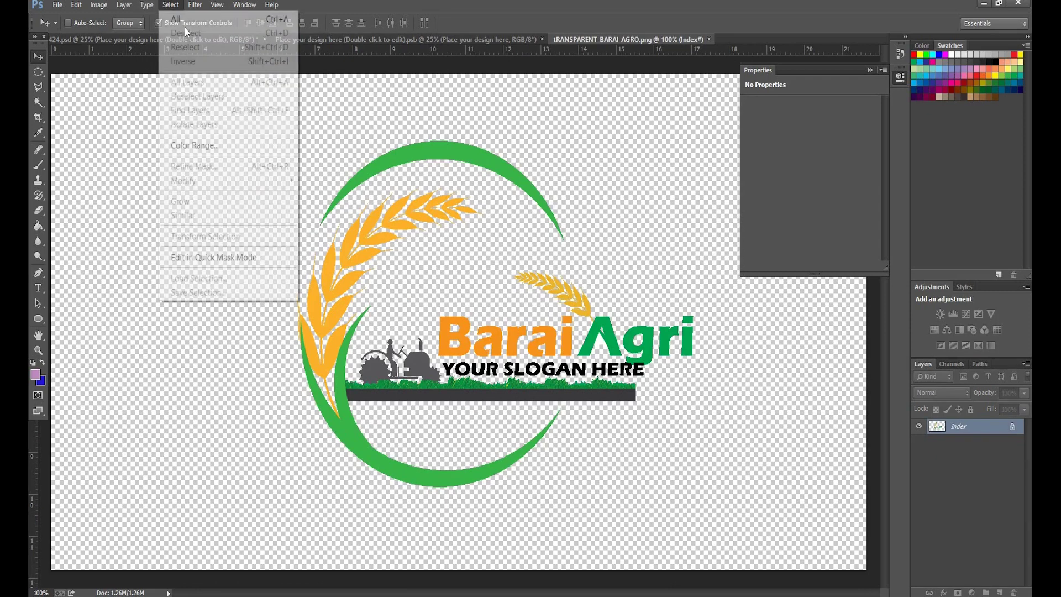
{"action": "left_click", "coordinate": [199, 19]}
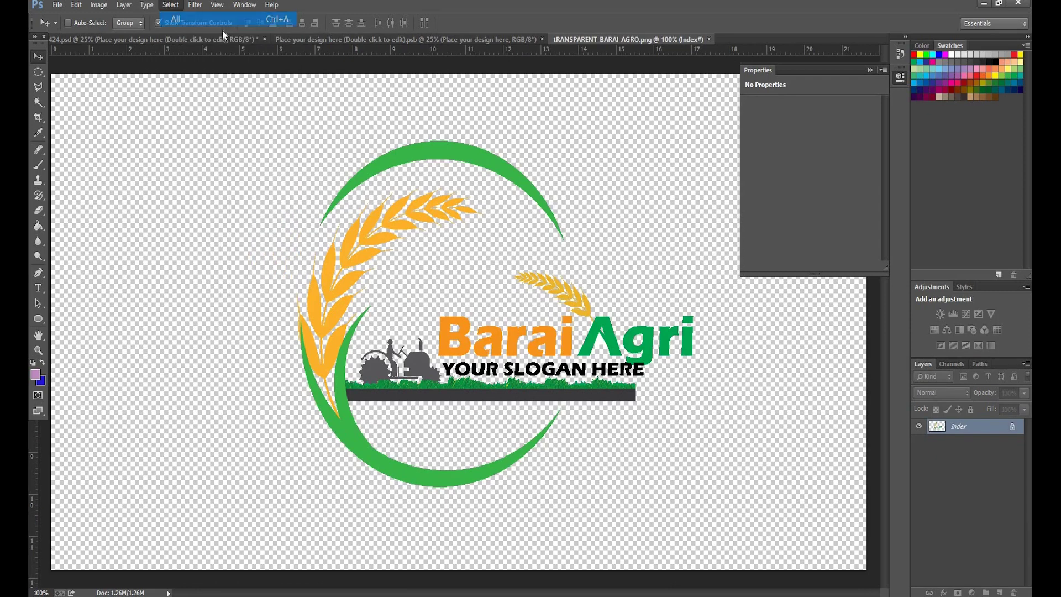
{"action": "left_click", "coordinate": [243, 5]}
{"action": "mouse_move", "coordinate": [264, 18]}
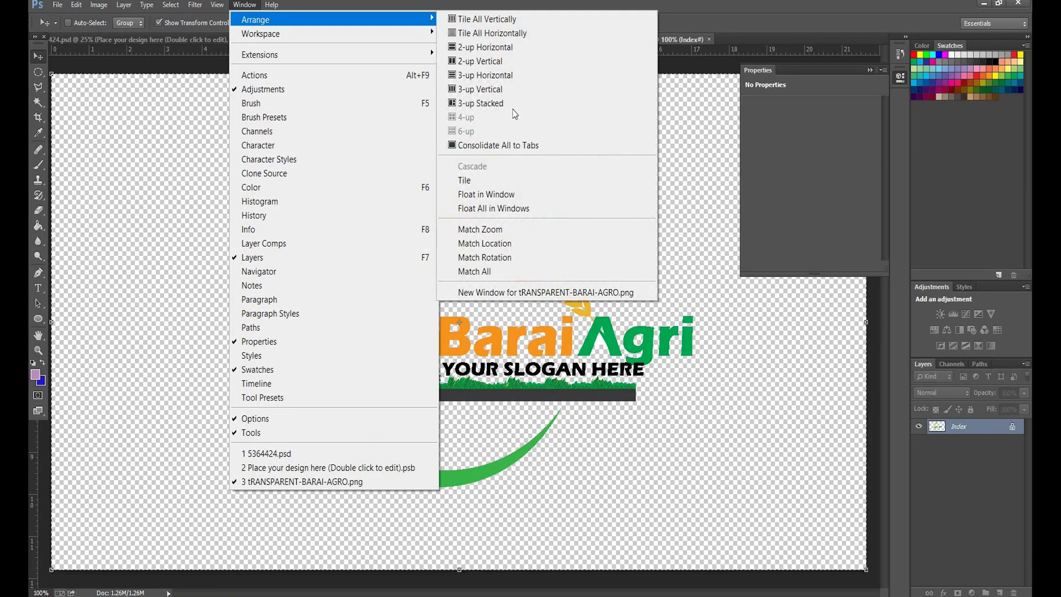
{"action": "left_click", "coordinate": [504, 59]}
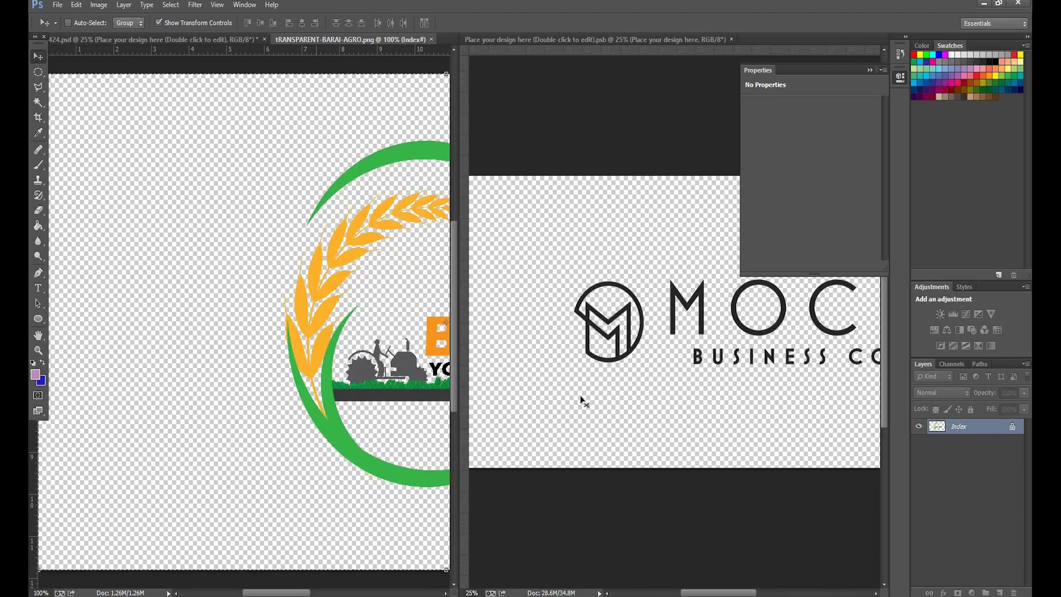
{"action": "left_click_drag", "start_coordinate": [624, 384], "coordinate": [624, 384]}
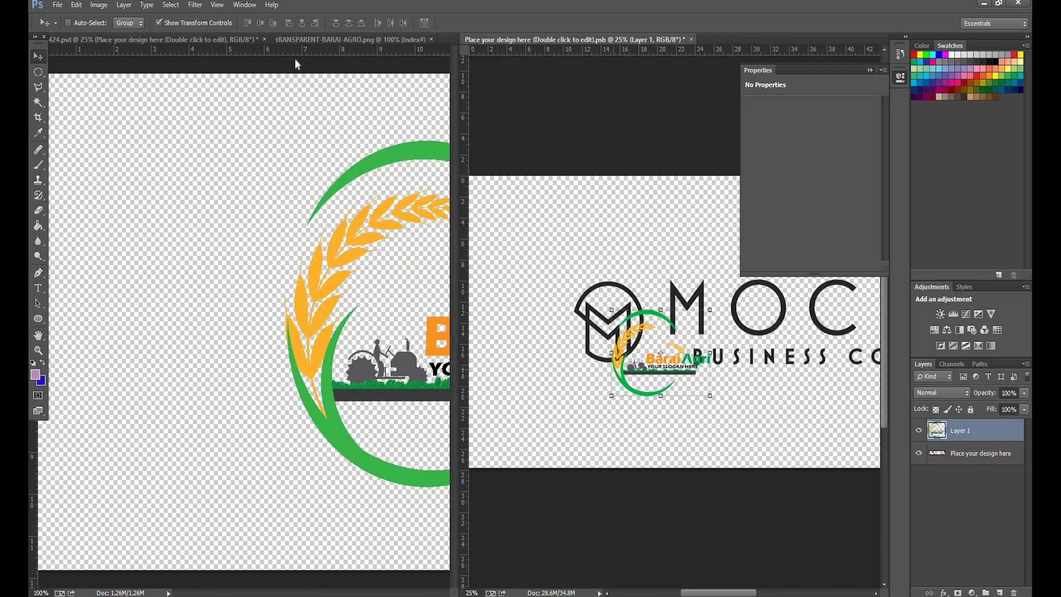
- Return to the smart object document and consolidate all document windows to tabs
{"action": "left_click", "coordinate": [426, 38]}
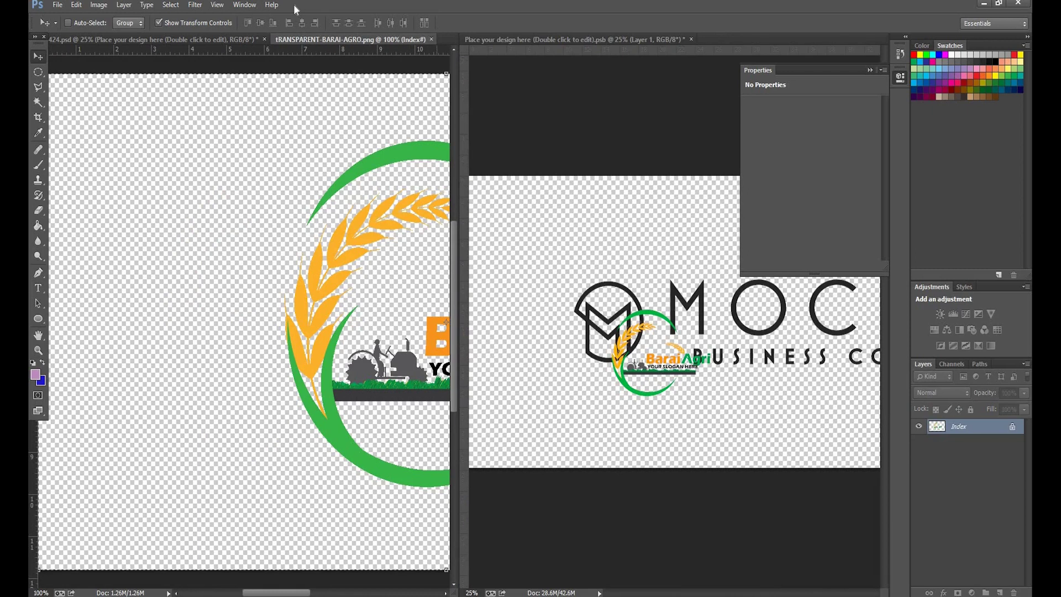
{"action": "key", "text": "ctrl+Tab"}
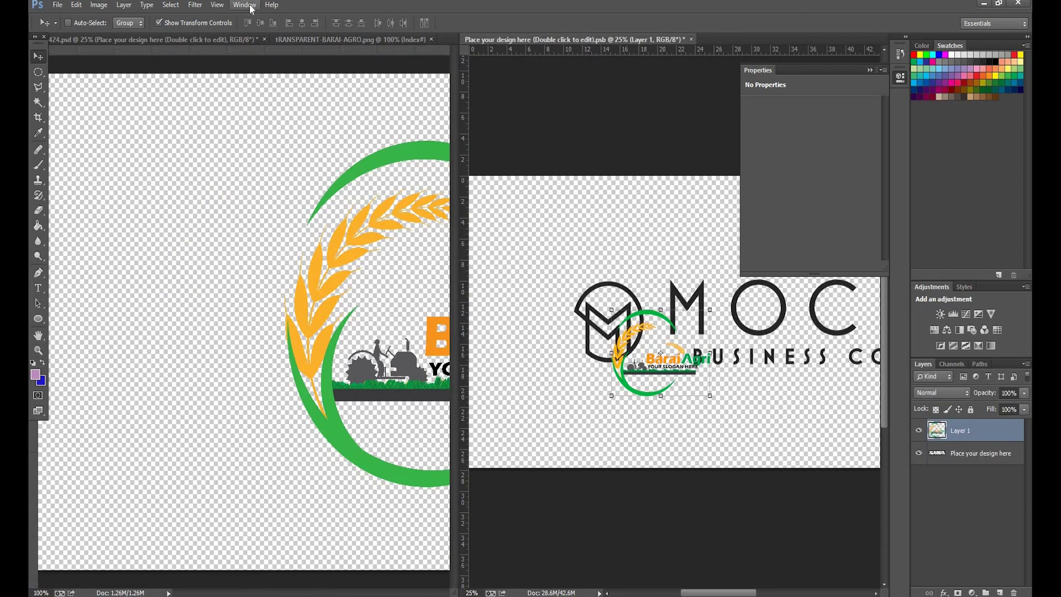
{"action": "left_click", "coordinate": [250, 7]}
{"action": "mouse_move", "coordinate": [331, 21]}
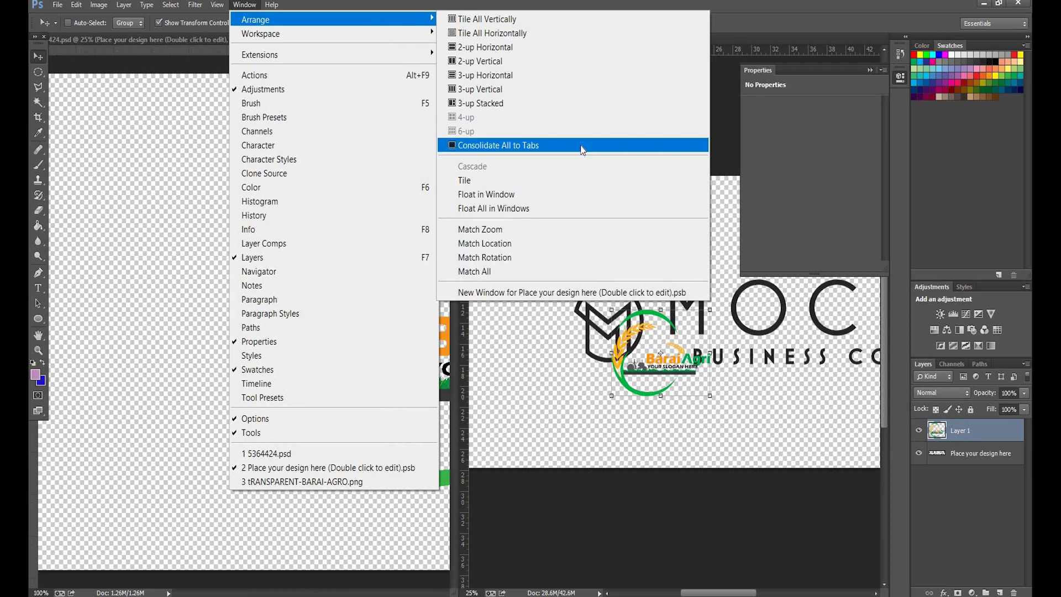
{"action": "left_click", "coordinate": [577, 145]}
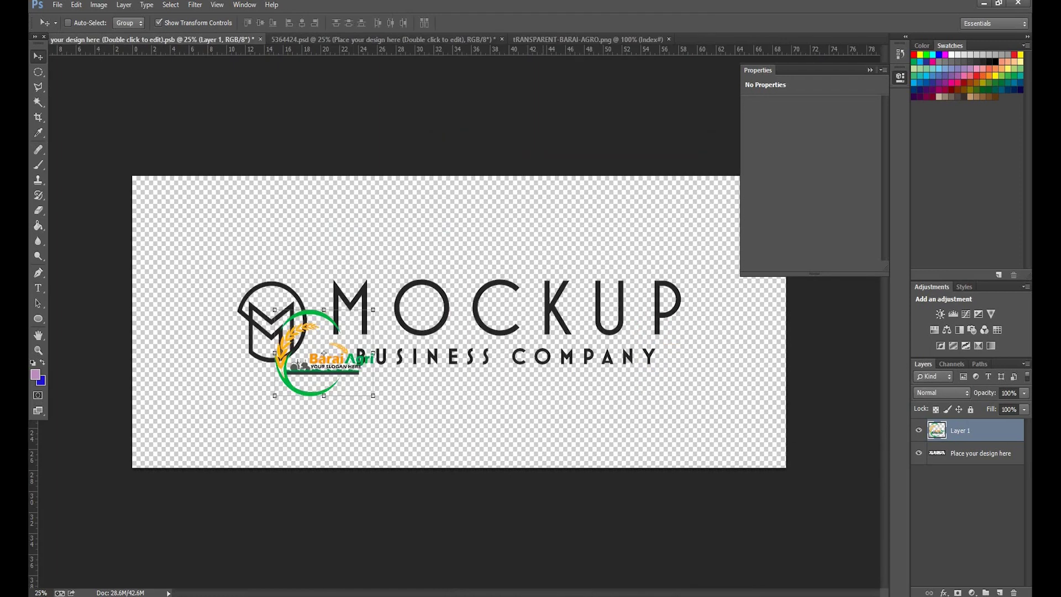
- Hide the original "Place your design here" artwork layer and move the Barai Agri logo up toward the centre of the canvas
{"action": "left_click", "coordinate": [919, 454]}
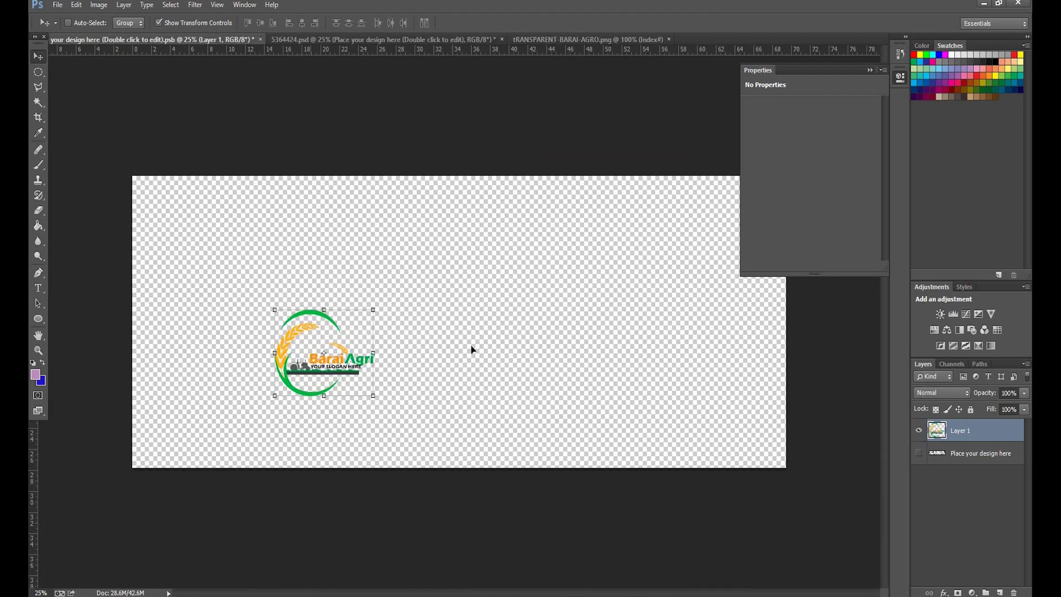
{"action": "left_click_drag", "start_coordinate": [353, 339], "coordinate": [392, 304]}
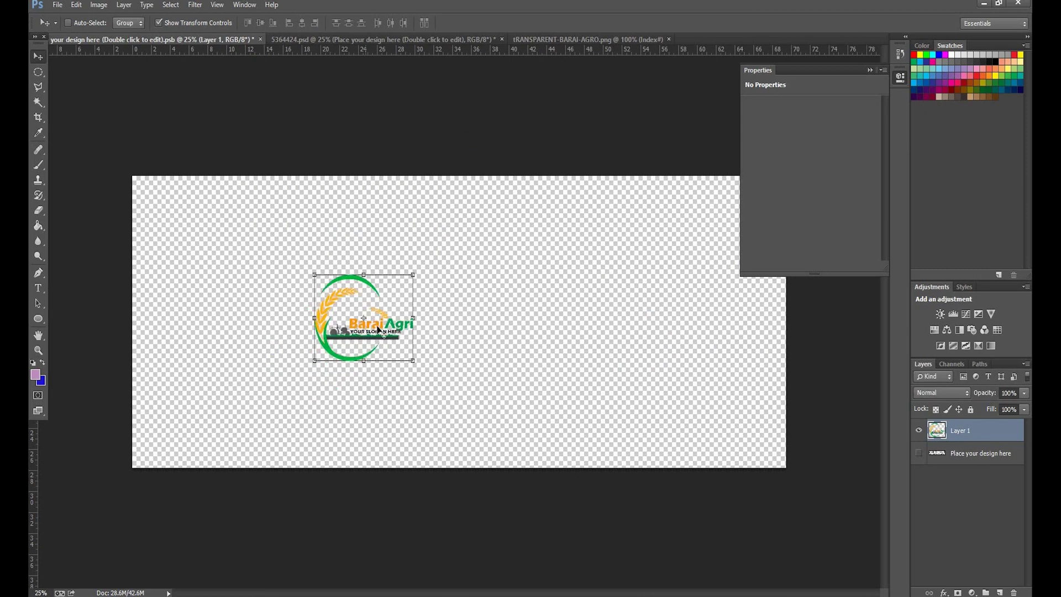
- Scale the Barai Agri logo up proportionally to about 292% and centre it on the smart object canvas
{"action": "left_click", "coordinate": [413, 275]}
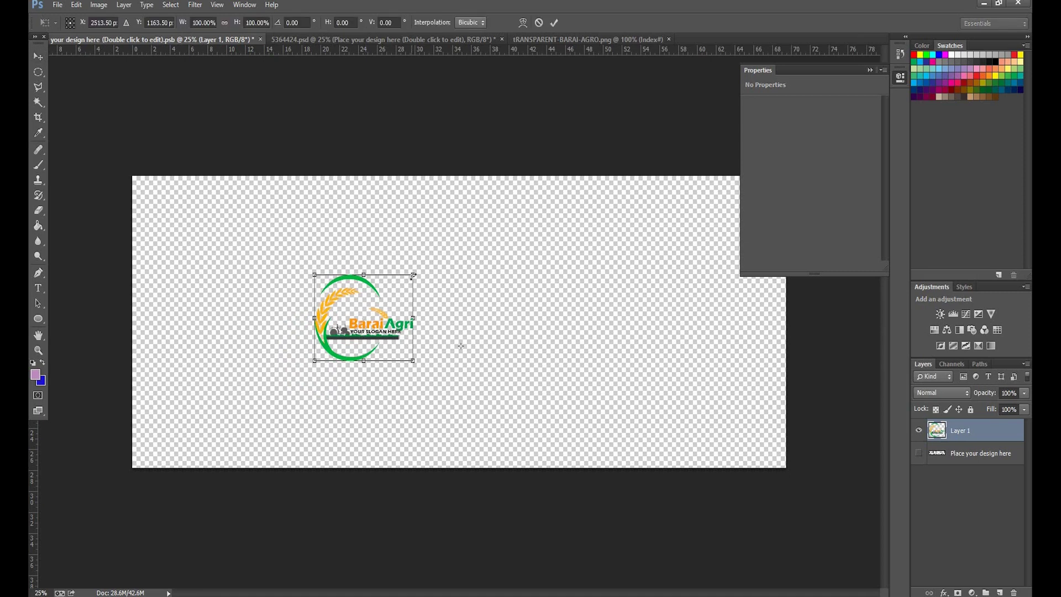
{"action": "left_click_drag", "start_coordinate": [414, 275], "coordinate": [562, 250]}
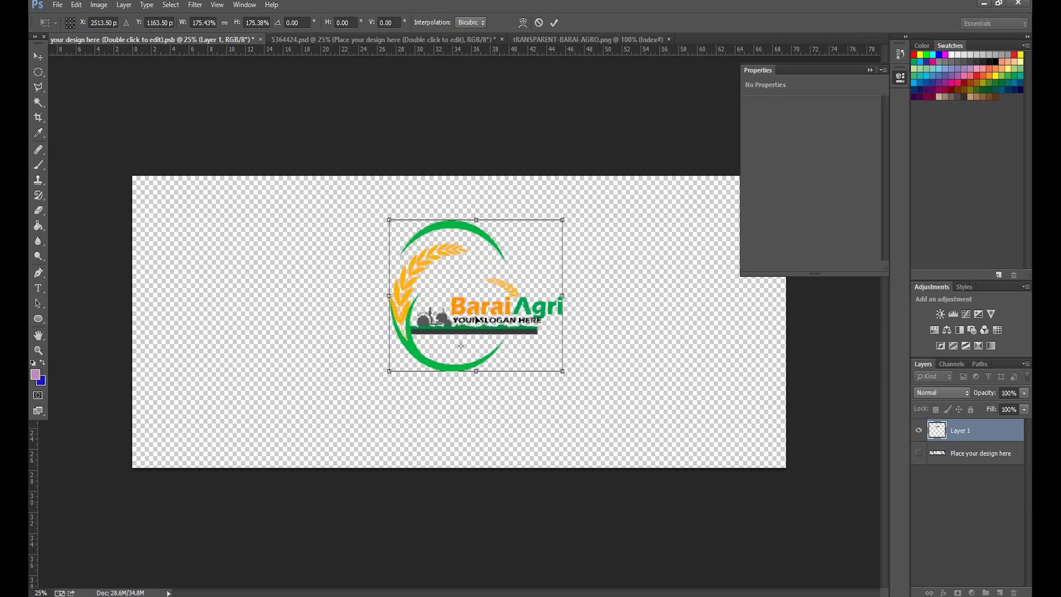
{"action": "left_click_drag", "start_coordinate": [481, 318], "coordinate": [449, 347]}
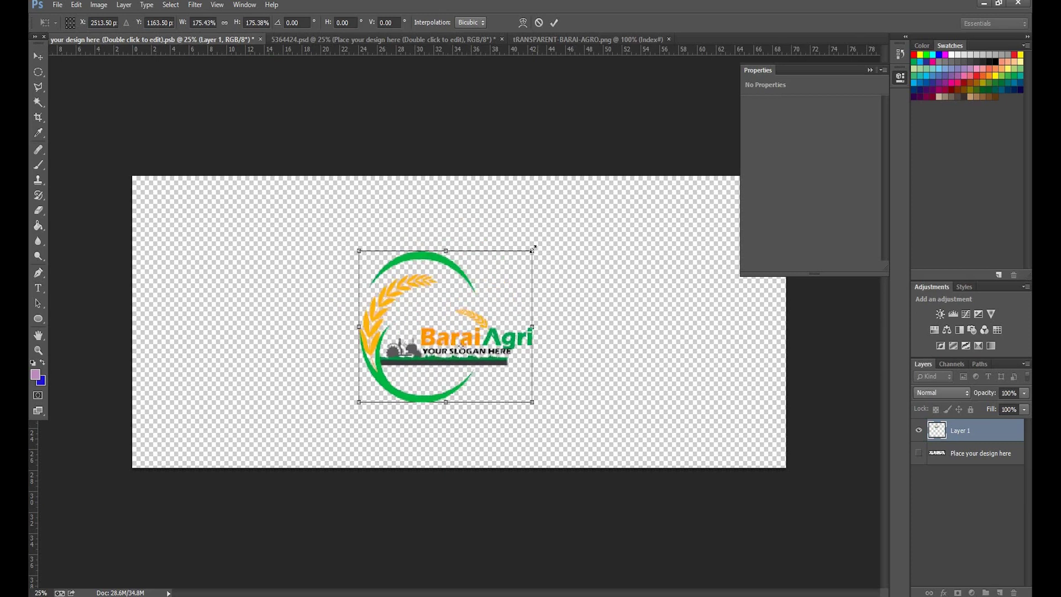
{"action": "left_click_drag", "start_coordinate": [532, 249], "coordinate": [585, 204]}
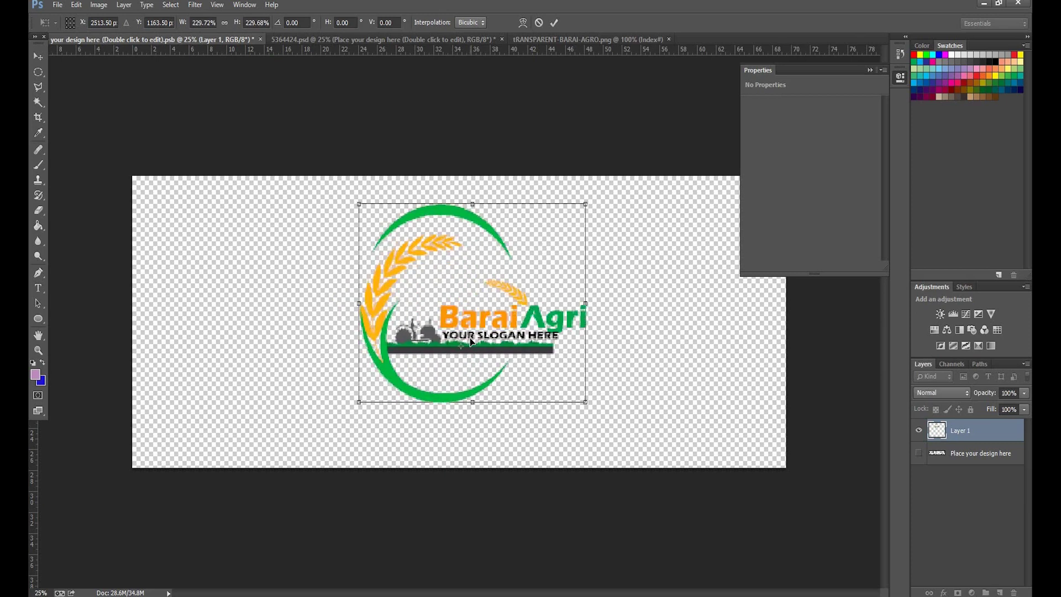
{"action": "left_click_drag", "start_coordinate": [471, 343], "coordinate": [451, 358]}
{"action": "left_click_drag", "start_coordinate": [565, 222], "coordinate": [599, 192]}
{"action": "left_click_drag", "start_coordinate": [479, 374], "coordinate": [460, 396]}
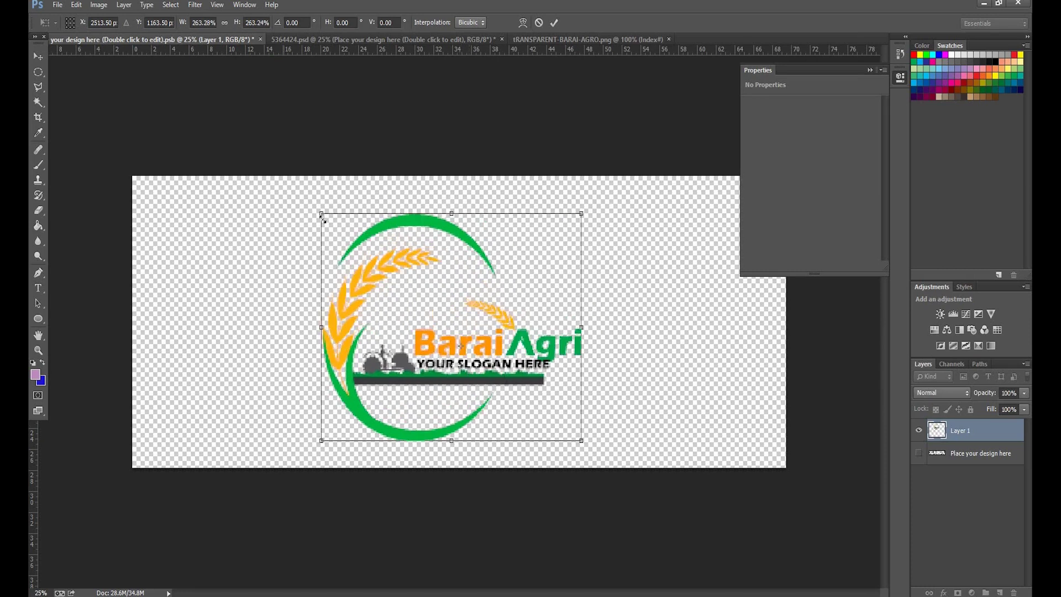
{"action": "left_click_drag", "start_coordinate": [303, 197], "coordinate": [284, 180]}
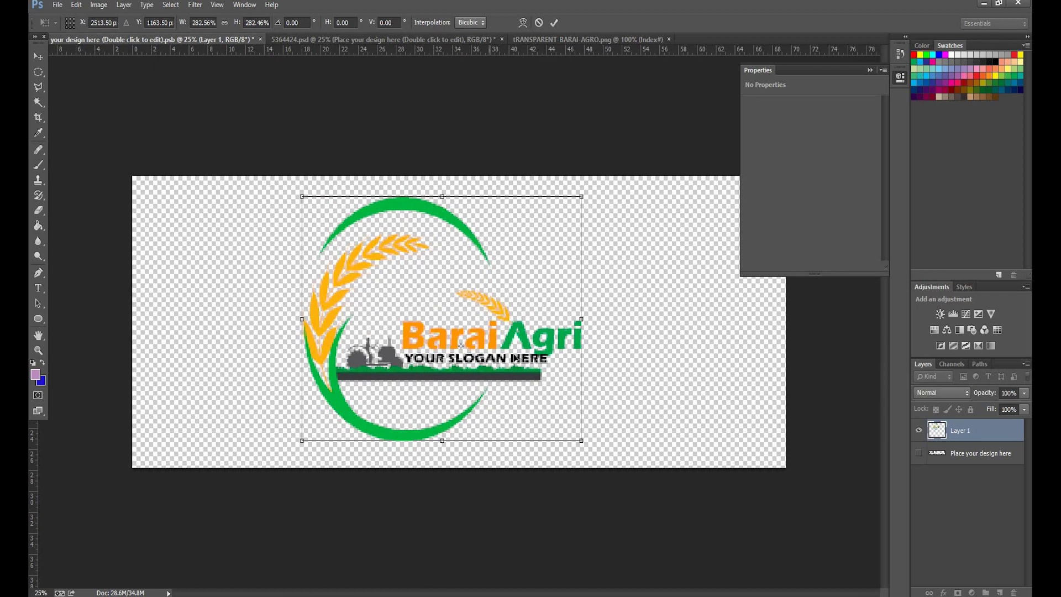
{"action": "left_click_drag", "start_coordinate": [490, 352], "coordinate": [515, 351]}
{"action": "left_click_drag", "start_coordinate": [605, 196], "coordinate": [615, 188]}
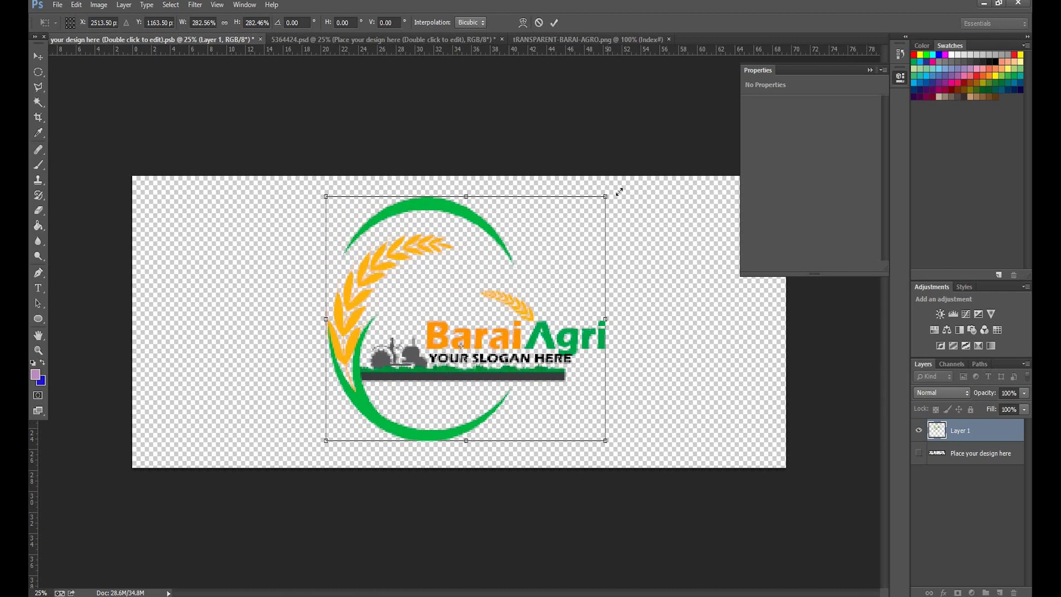
{"action": "left_click_drag", "start_coordinate": [487, 358], "coordinate": [477, 371]}
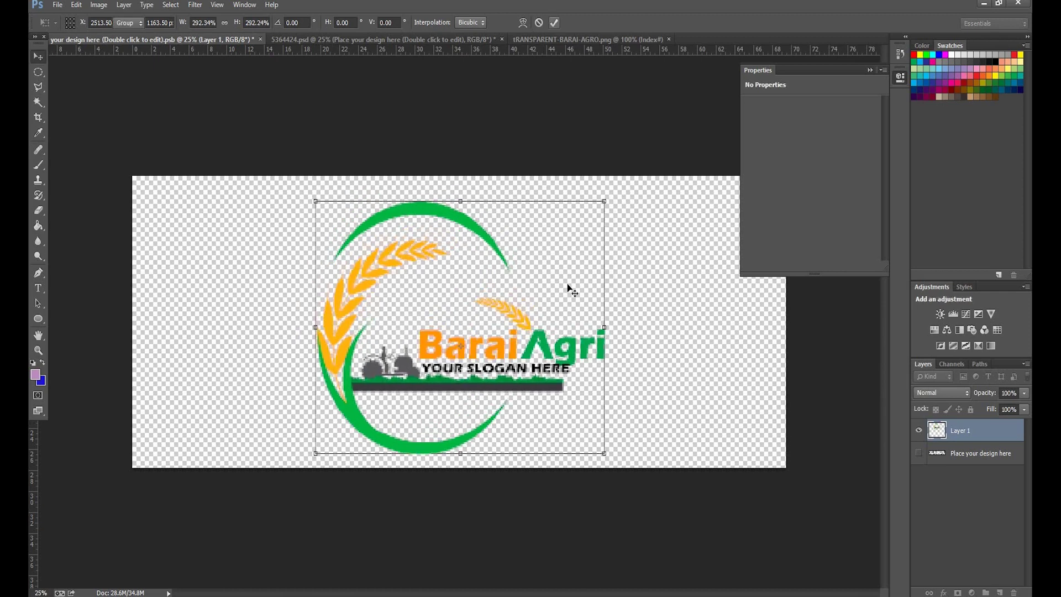
{"action": "key", "text": "Return"}
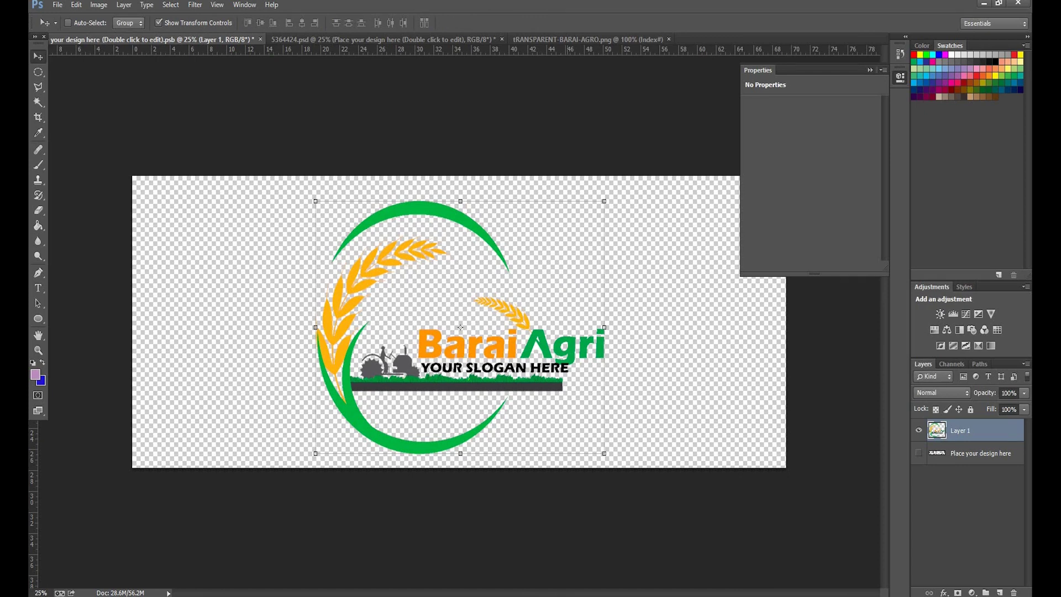
- Close the smart object document with its changes saved and return to the 5364424.psd sign mockup
{"action": "left_click", "coordinate": [260, 40]}
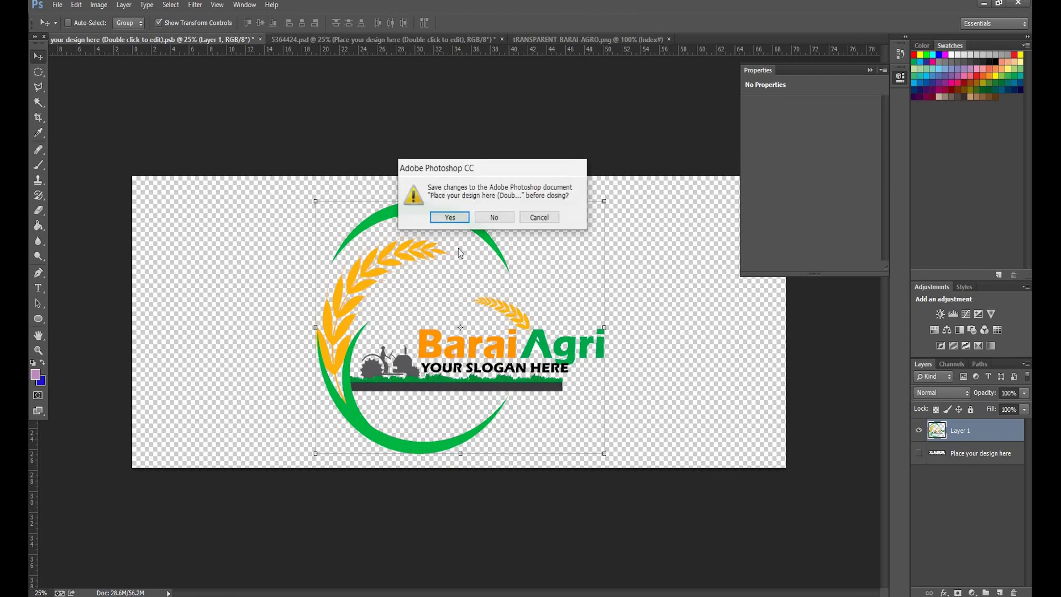
{"action": "left_click", "coordinate": [451, 219]}
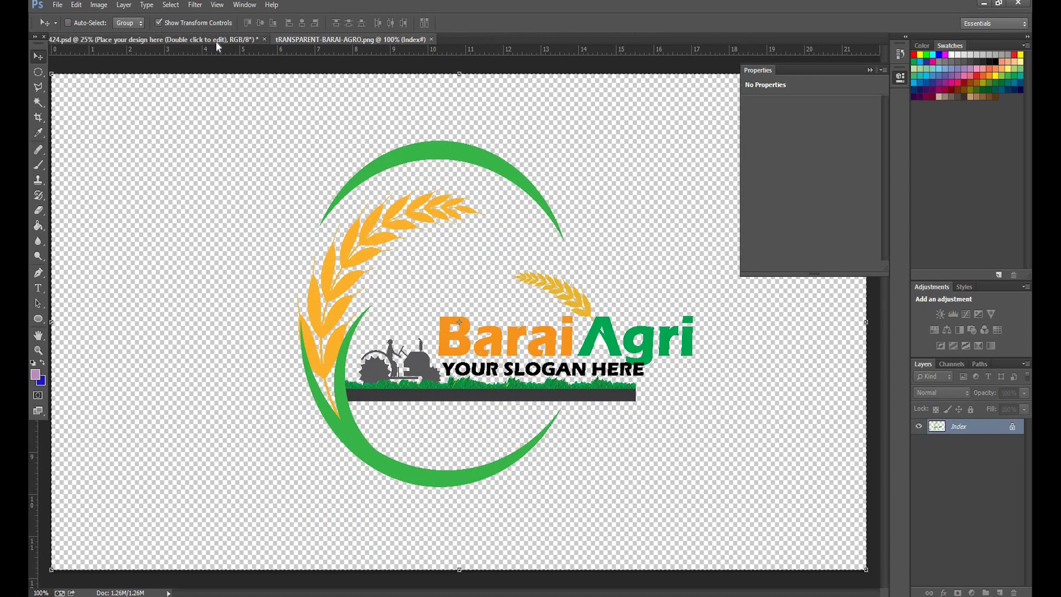
{"action": "left_click", "coordinate": [231, 39]}
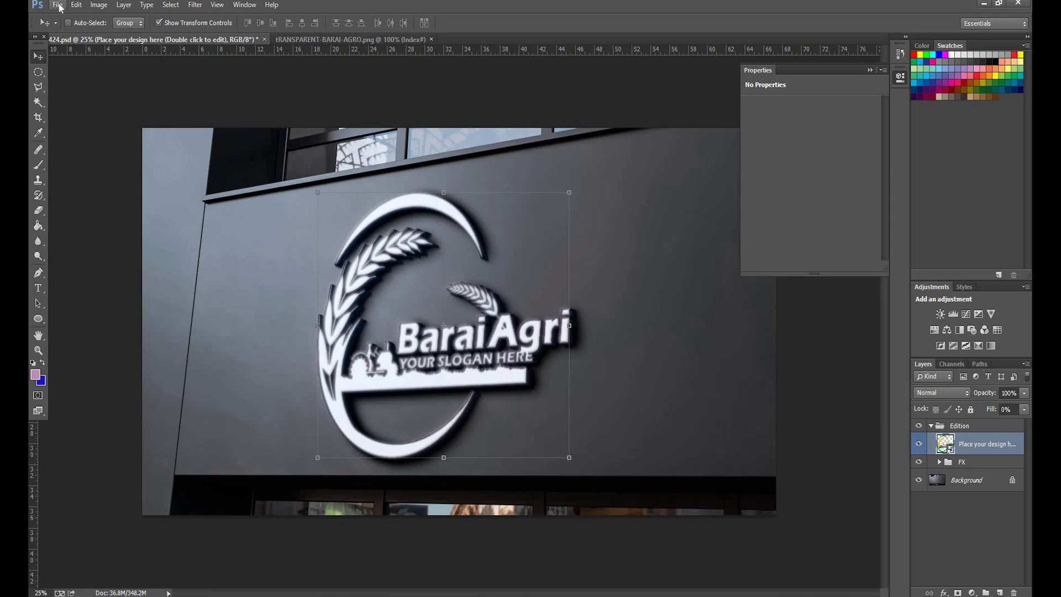
{"action": "key", "text": "alt+f"}
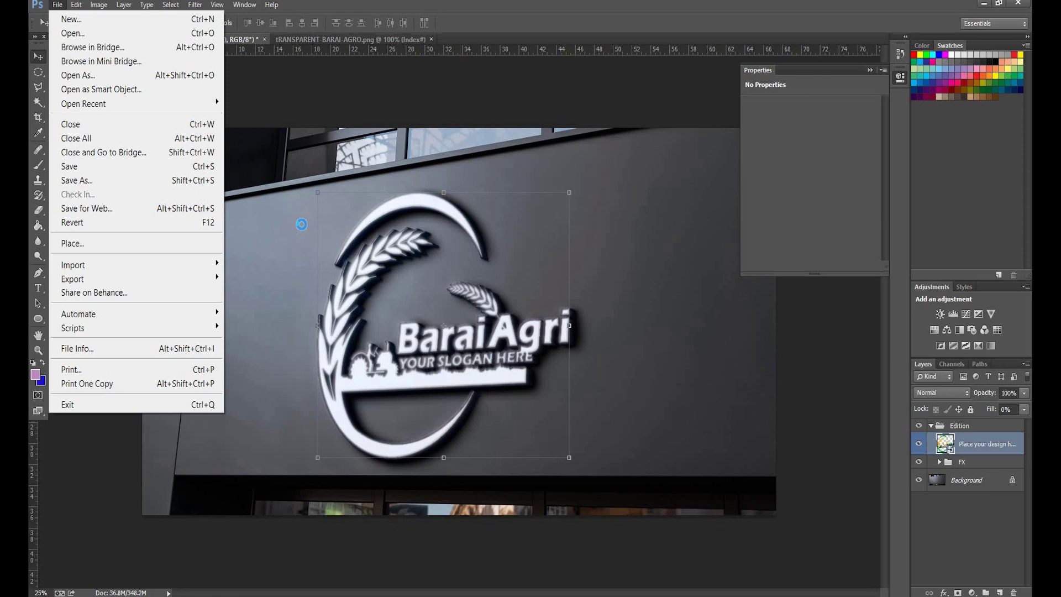
{"action": "key", "text": "Escape"}
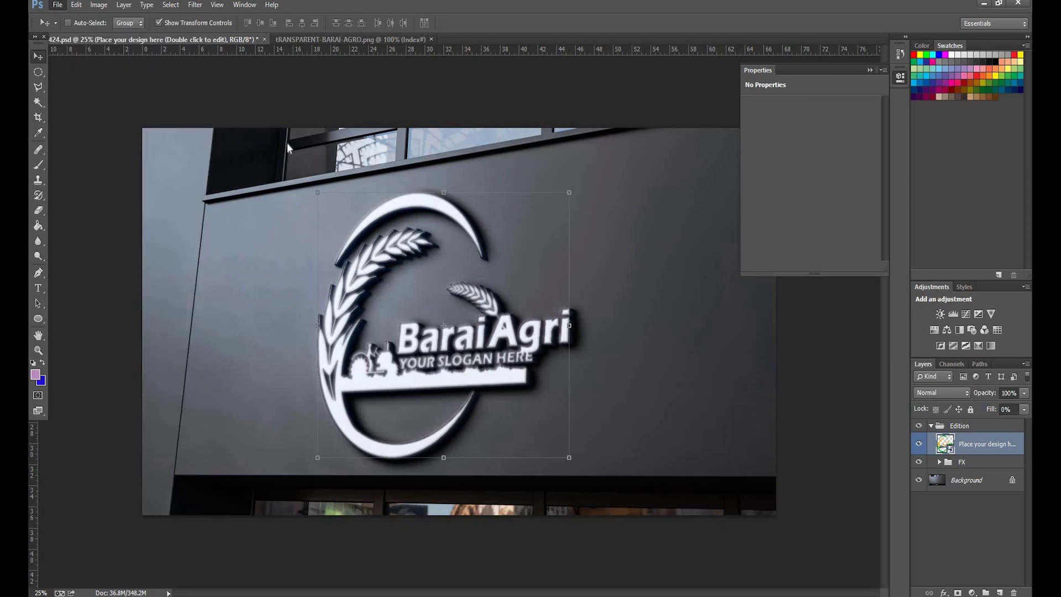
{"action": "left_click", "coordinate": [264, 39]}
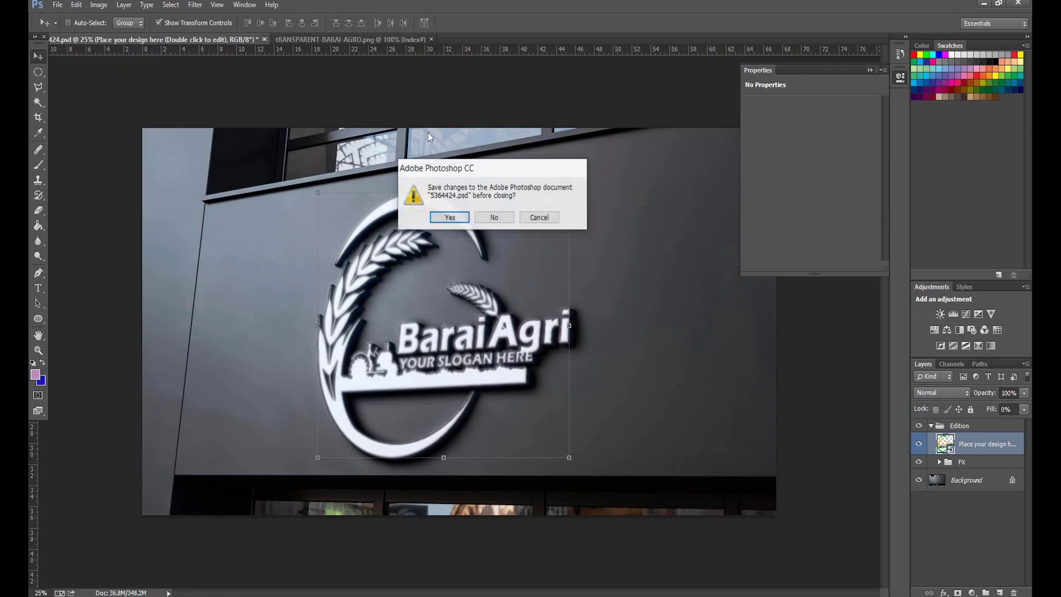
{"action": "key", "text": "Escape"}
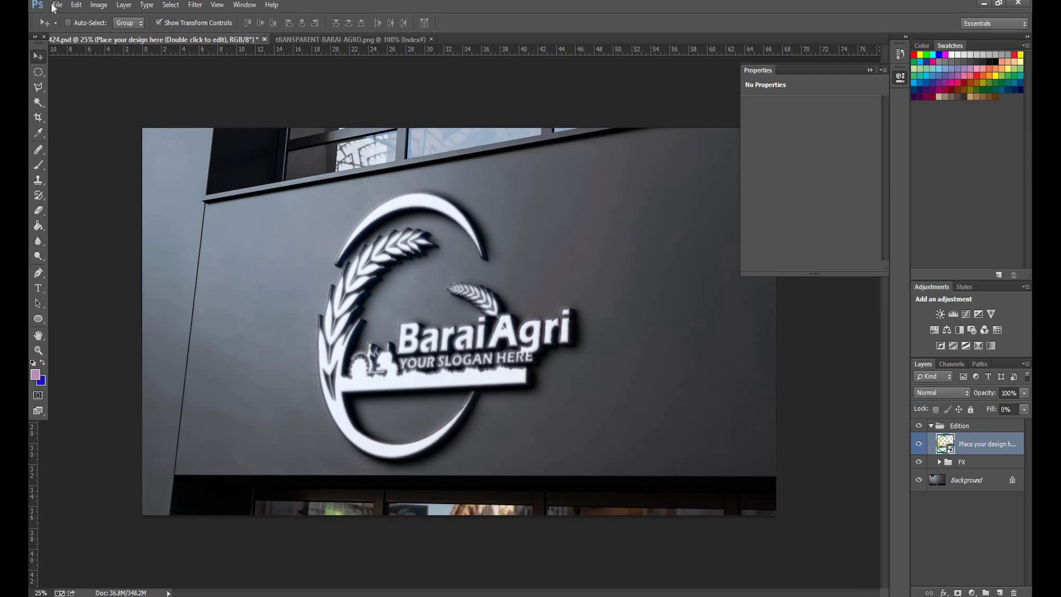
{"action": "key", "text": "ctrl+Tab"}
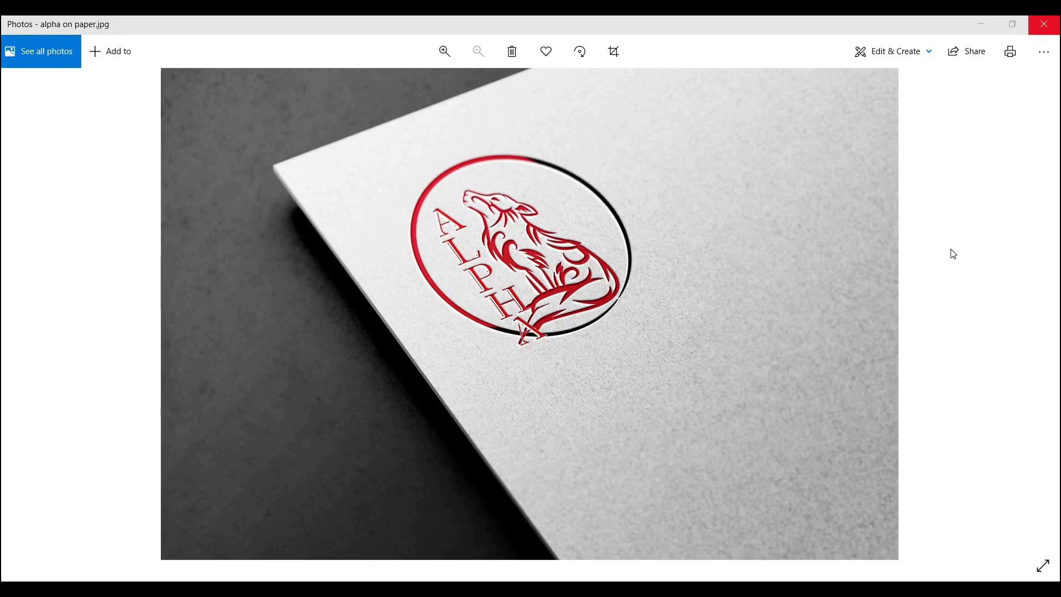
- Minimise the alpha on paper.jpg photo, switch to Illustrator and create a landscape 550 x 300 mm CMYK document
{"action": "left_click", "coordinate": [989, 23]}
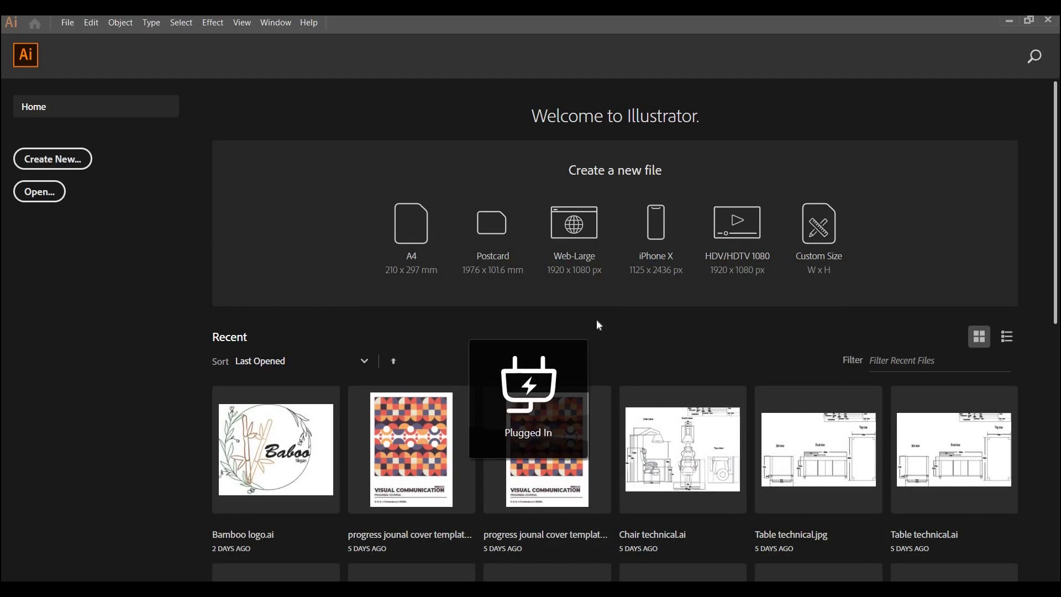
{"action": "key", "text": "ctrl+n"}
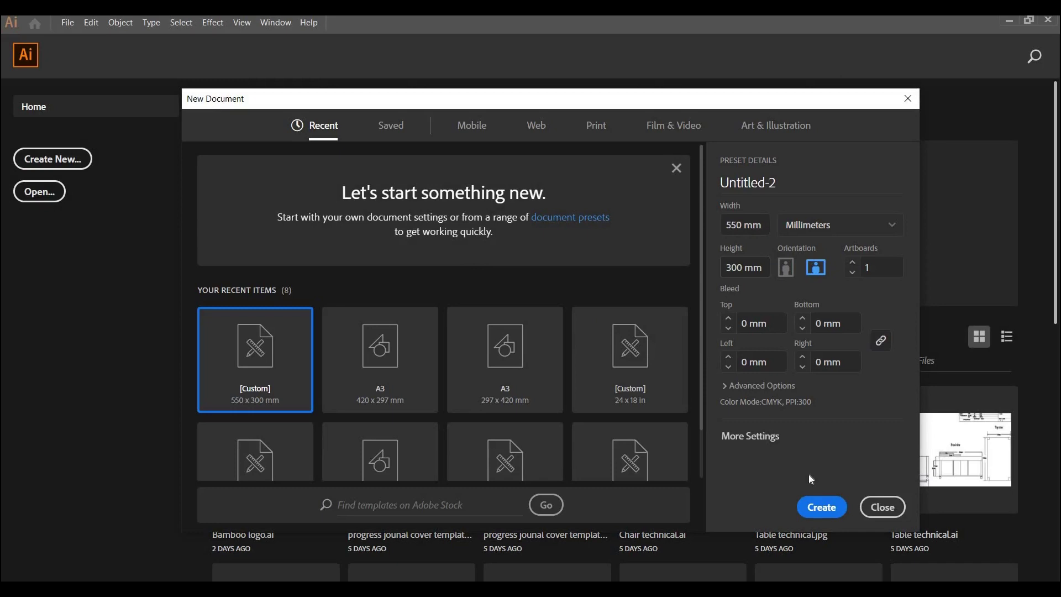
{"action": "left_click", "coordinate": [815, 509]}
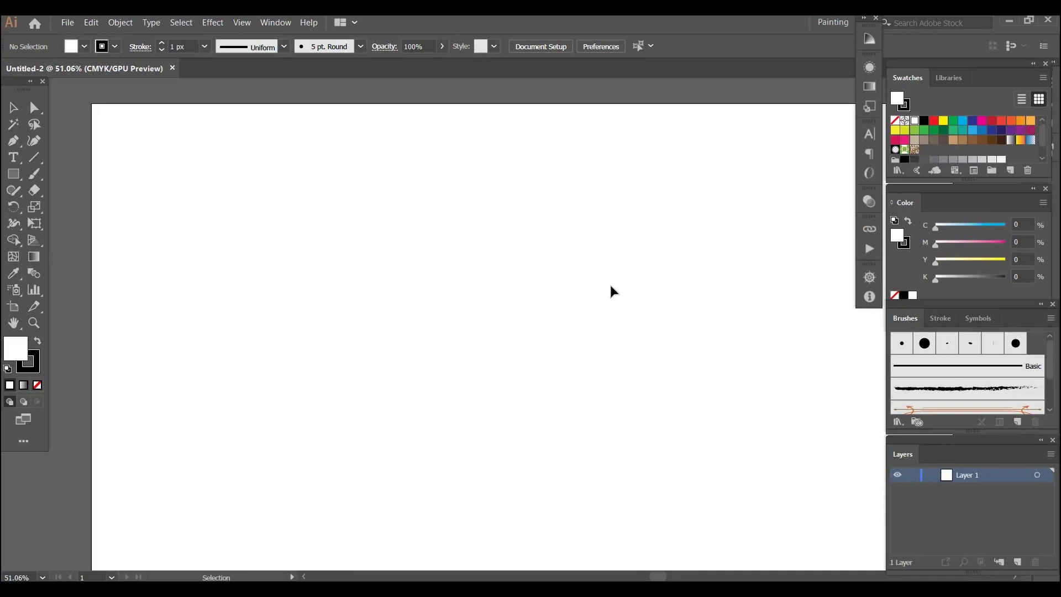
{"action": "key", "text": "space"}
{"action": "left_click_drag", "start_coordinate": [468, 248], "coordinate": [535, 283]}
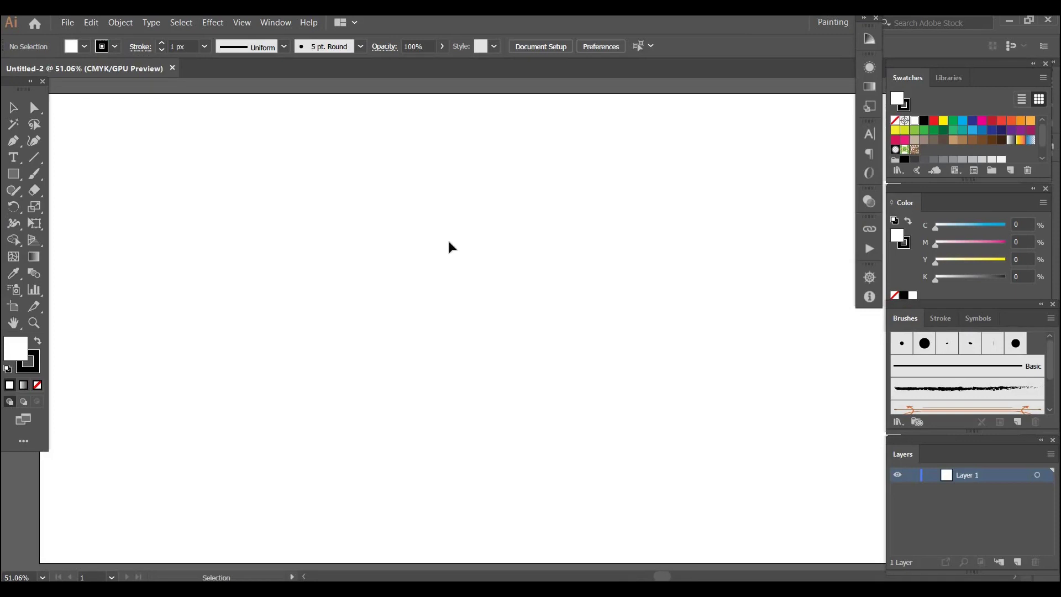
- Place the Wolf art.png image from the E:\Commissioned\Mockup folder onto the artboard
{"action": "left_click", "coordinate": [63, 25]}
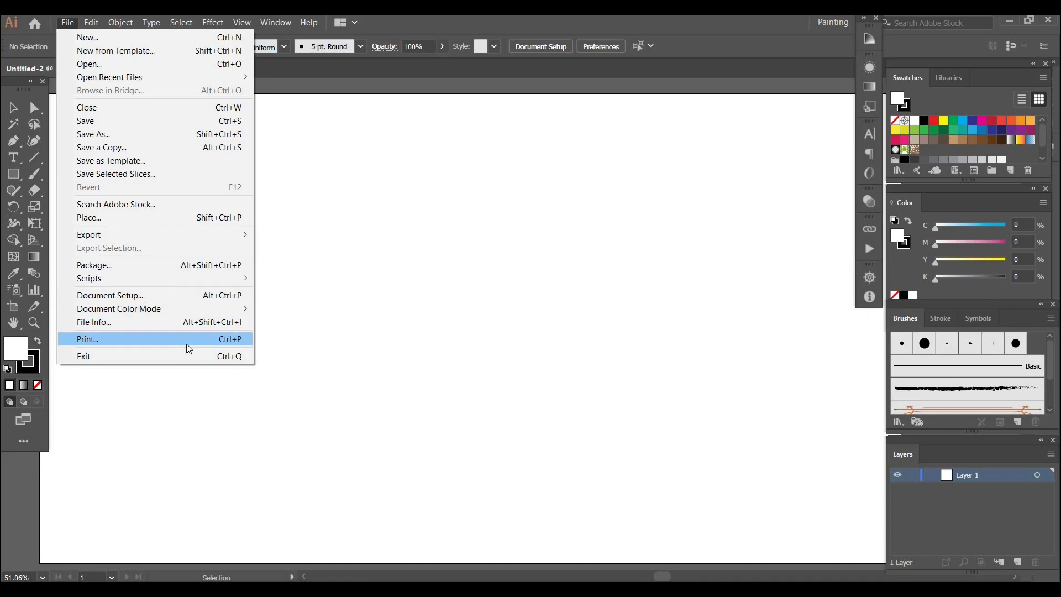
{"action": "mouse_move", "coordinate": [184, 227]}
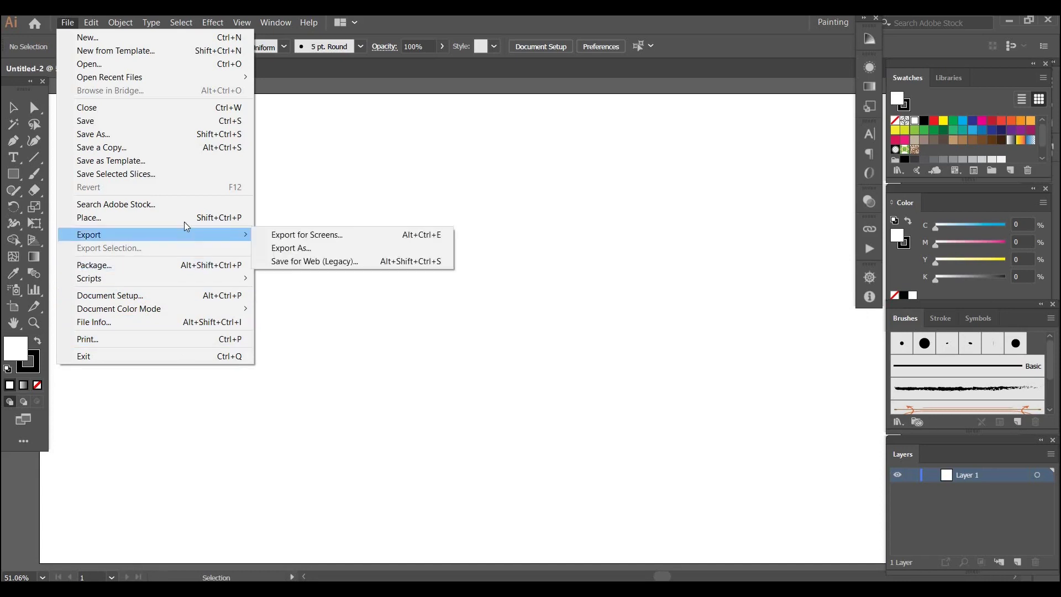
{"action": "left_click", "coordinate": [237, 222]}
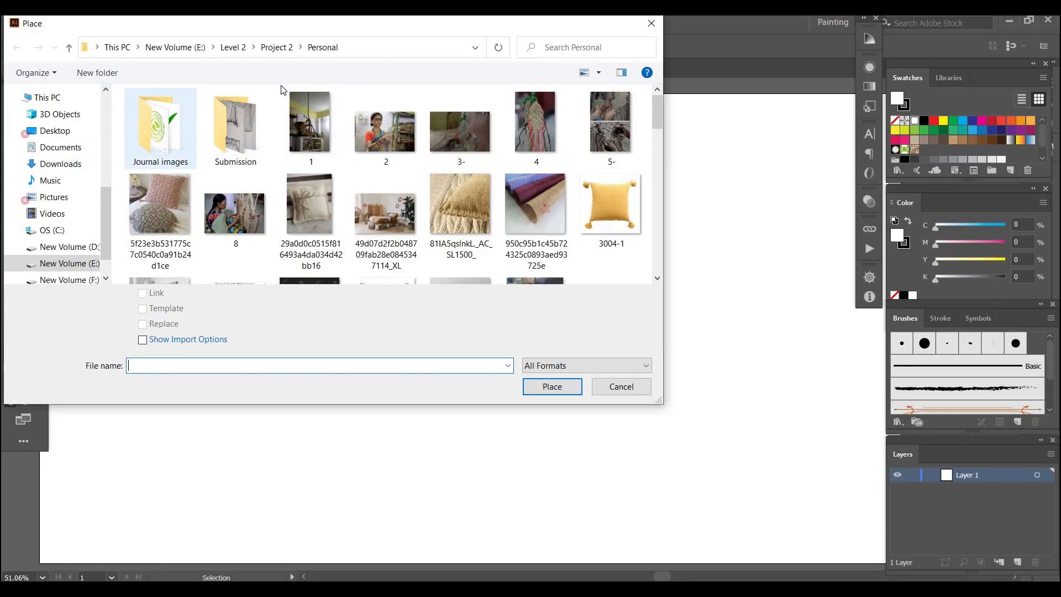
{"action": "left_click", "coordinate": [50, 262]}
{"action": "double_click", "coordinate": [163, 143]}
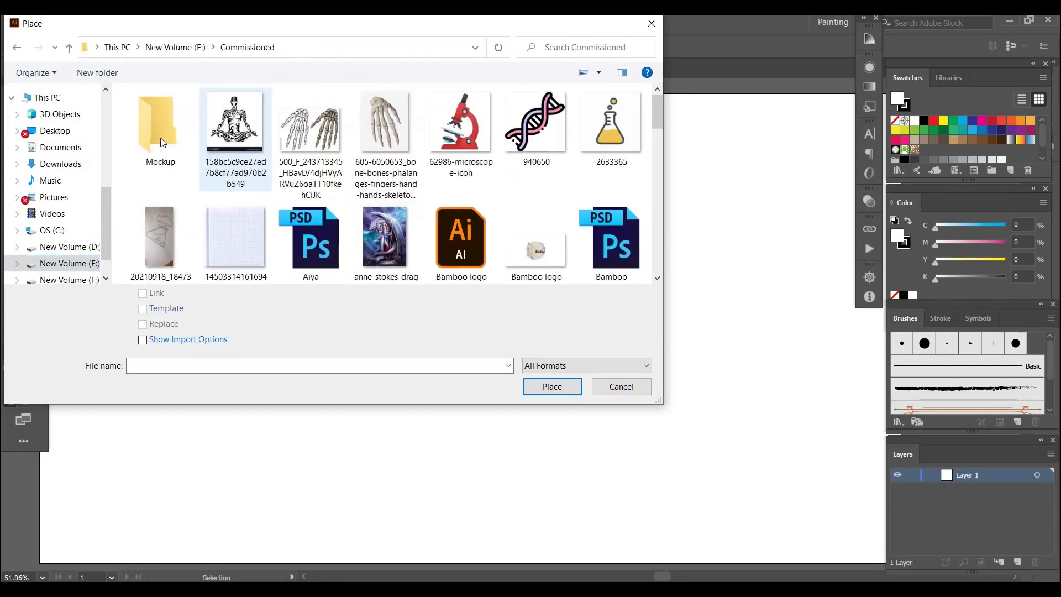
{"action": "double_click", "coordinate": [163, 144]}
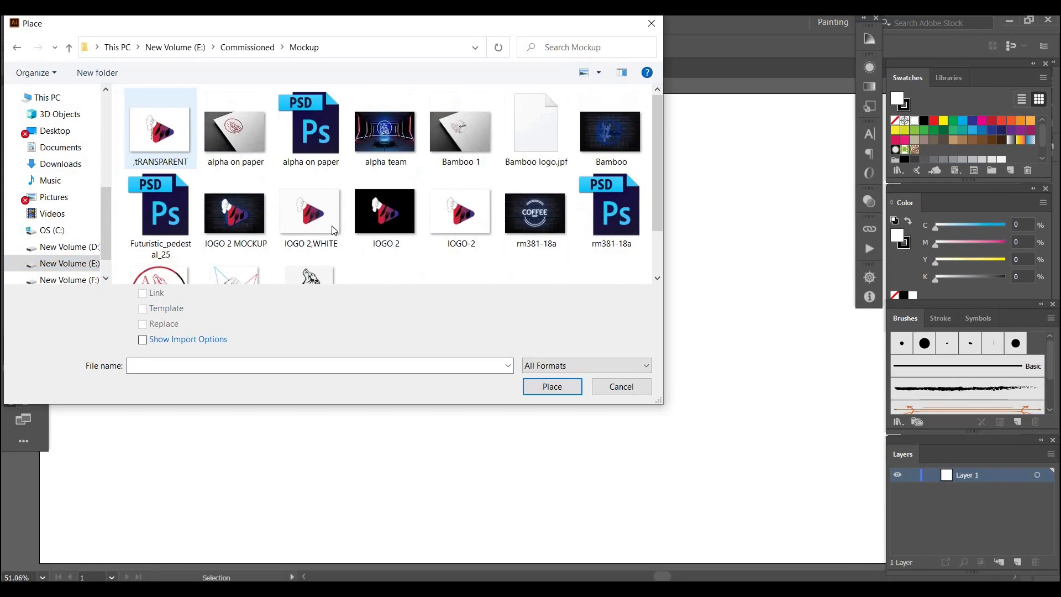
{"action": "scroll", "coordinate": [330, 235], "scroll_direction": "down", "scroll_amount": 1}
{"action": "double_click", "coordinate": [330, 235]}
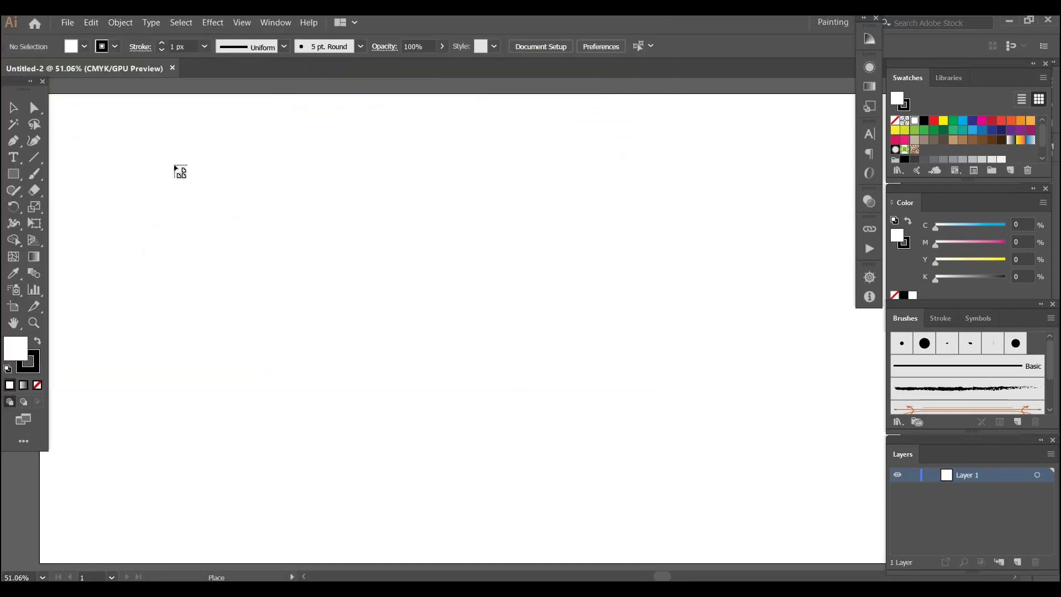
{"action": "left_click", "coordinate": [174, 164]}
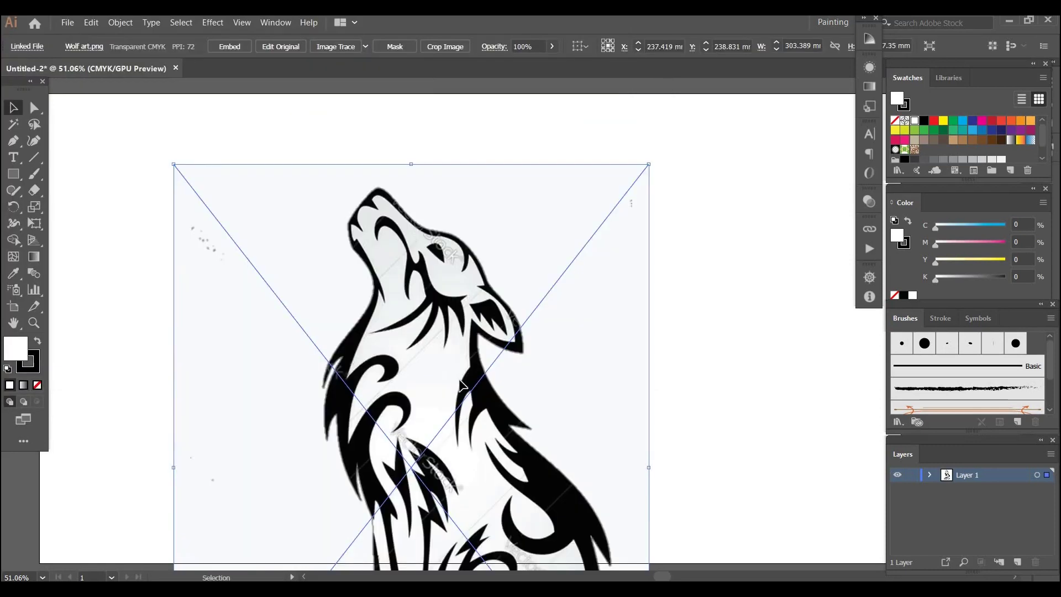
- Scale the wolf image down to about 208 x 240 mm and position it near the middle of the artboard
{"action": "mouse_move", "coordinate": [462, 385]}
{"action": "left_mouse_down"}
{"action": "mouse_move", "coordinate": [452, 316]}
{"action": "mouse_move", "coordinate": [448, 381]}
{"action": "left_mouse_up"}
{"action": "left_click_drag", "start_coordinate": [159, 134], "coordinate": [331, 228]}
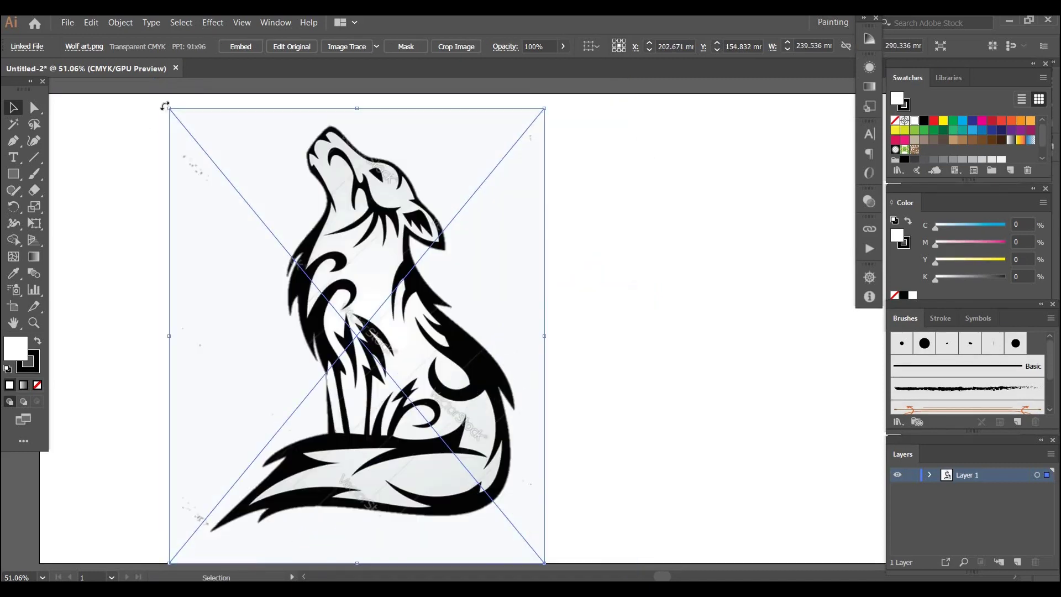
{"action": "left_click_drag", "start_coordinate": [165, 106], "coordinate": [210, 170]}
{"action": "left_click_drag", "start_coordinate": [420, 328], "coordinate": [472, 291]}
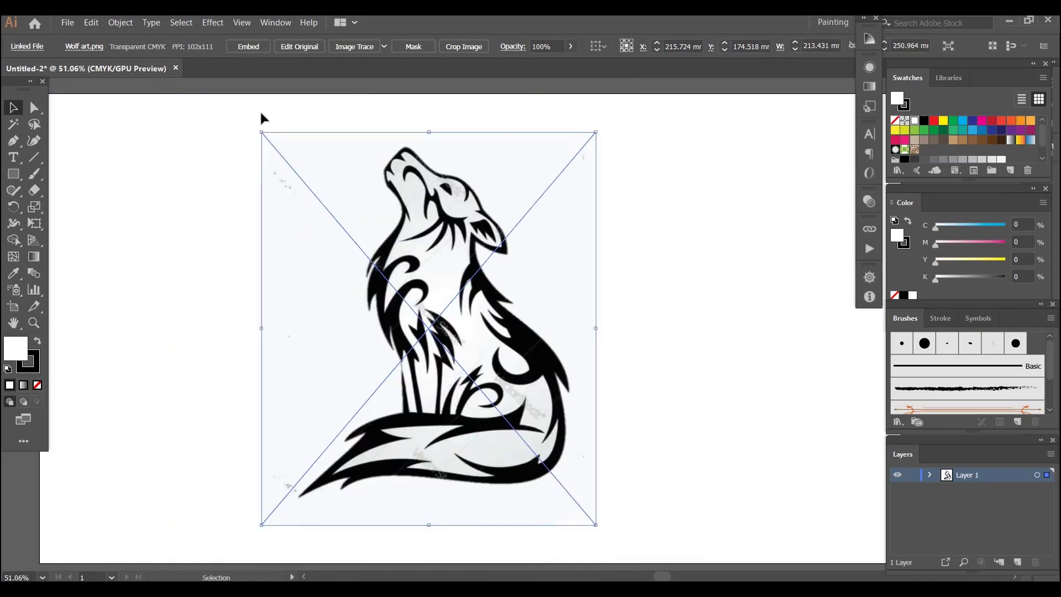
{"action": "left_click_drag", "start_coordinate": [263, 133], "coordinate": [269, 149]}
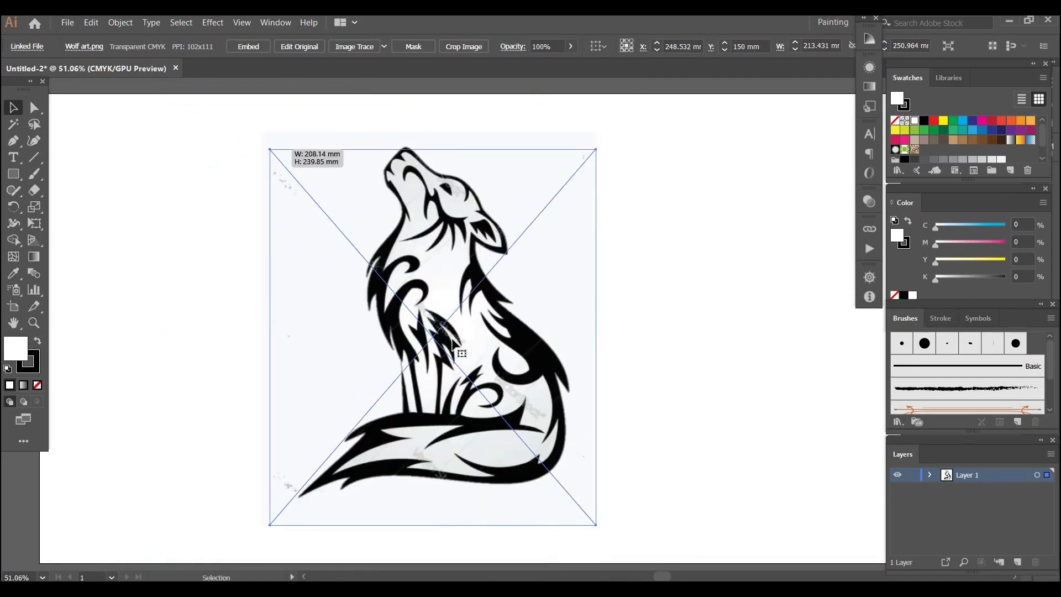
{"action": "left_click_drag", "start_coordinate": [468, 338], "coordinate": [480, 342]}
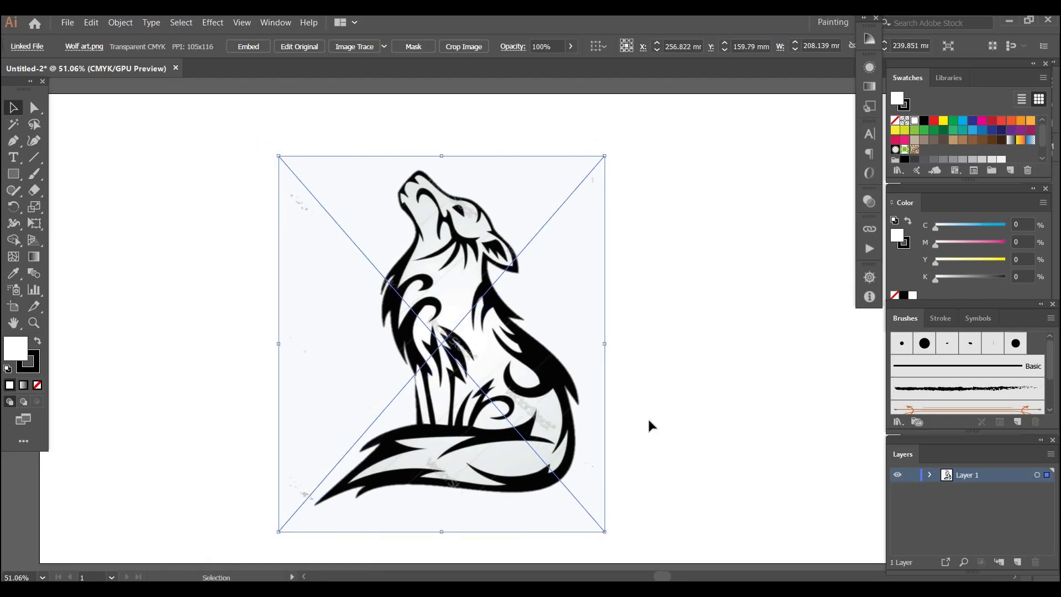
- Turn Layer 1 with the wolf image into a template layer with images dimmed to 50%
{"action": "double_click", "coordinate": [949, 474]}
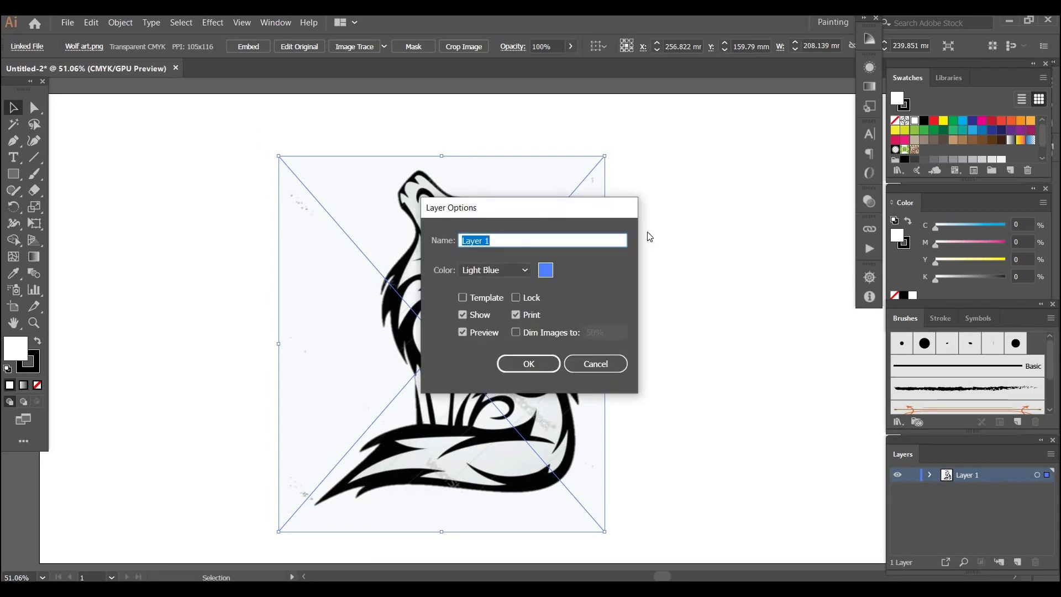
{"action": "left_click", "coordinate": [462, 298]}
{"action": "key", "text": "space"}
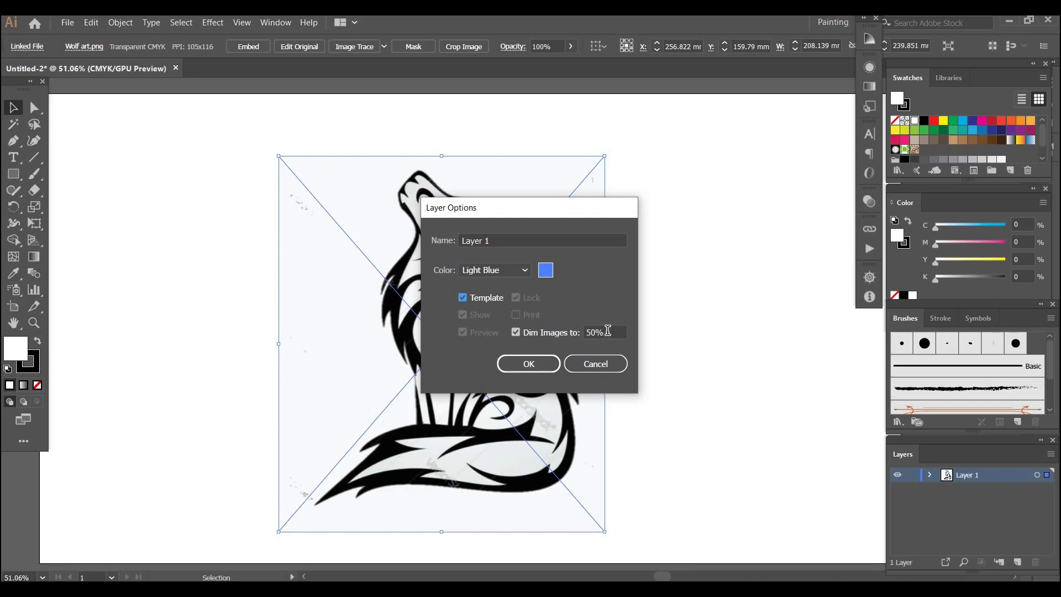
{"action": "left_click", "coordinate": [539, 366]}
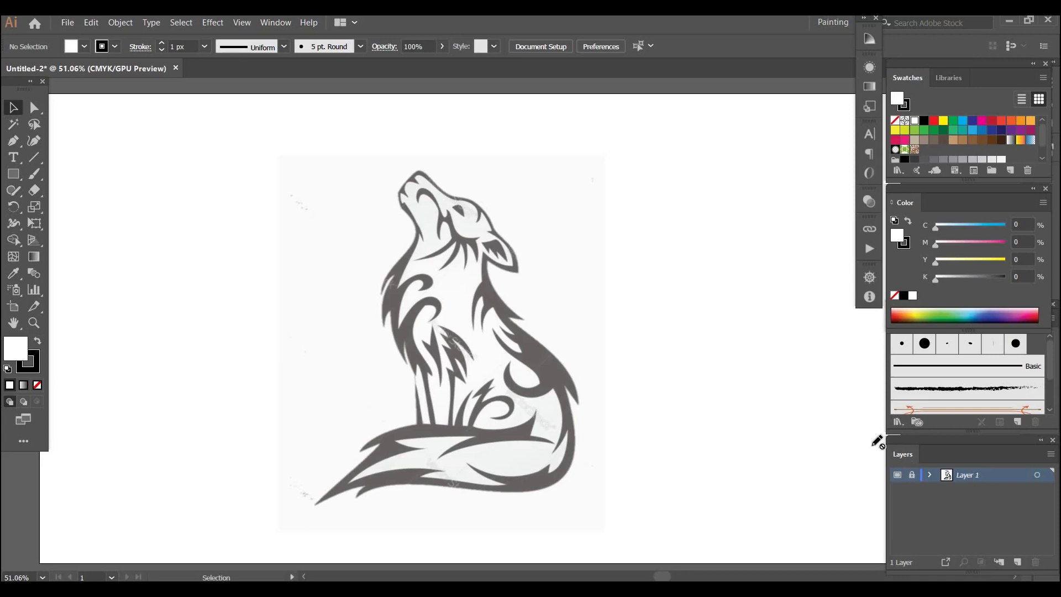
- Add a new empty layer above the locked wolf template layer
{"action": "left_click", "coordinate": [911, 476]}
{"action": "left_click", "coordinate": [1017, 562]}
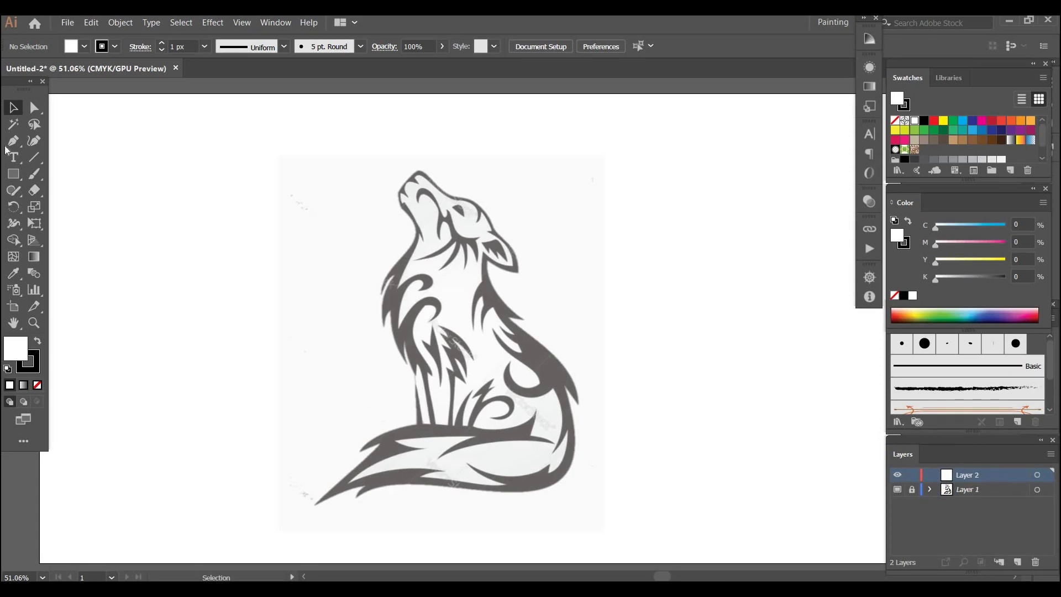
{"action": "left_click", "coordinate": [34, 145]}
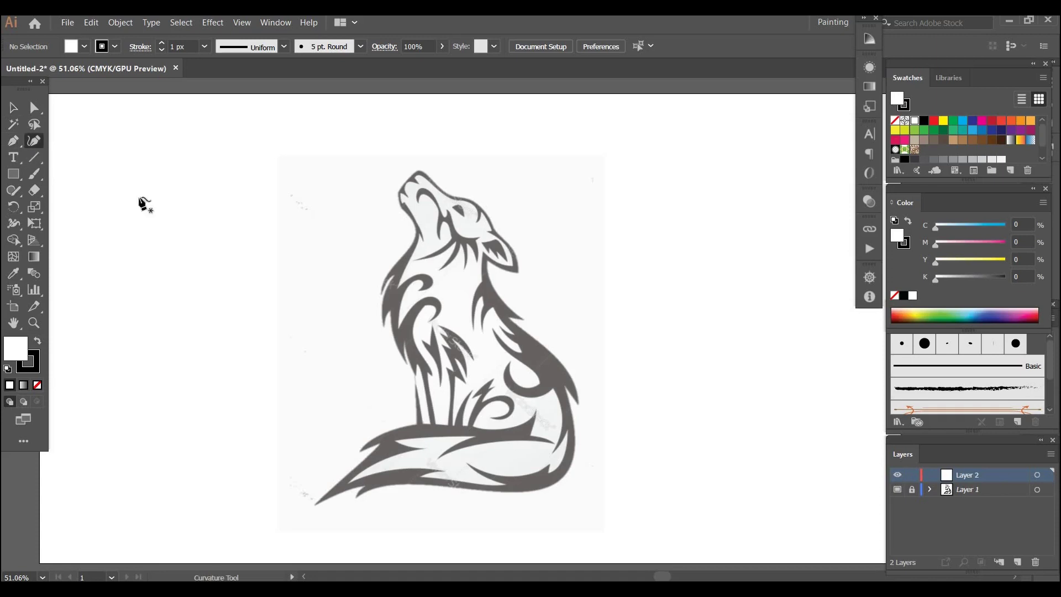
- Draw a very thin horizontal ellipse about 105.4 x 0.7 mm across the blank area beside the wolf's muzzle
{"action": "left_click", "coordinate": [14, 178]}
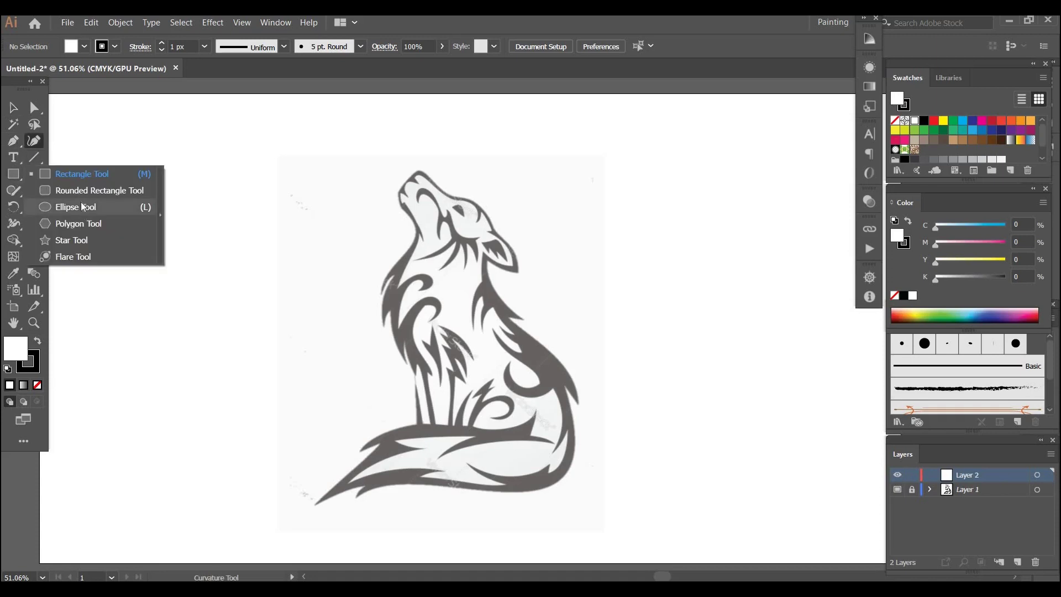
{"action": "left_click", "coordinate": [90, 211]}
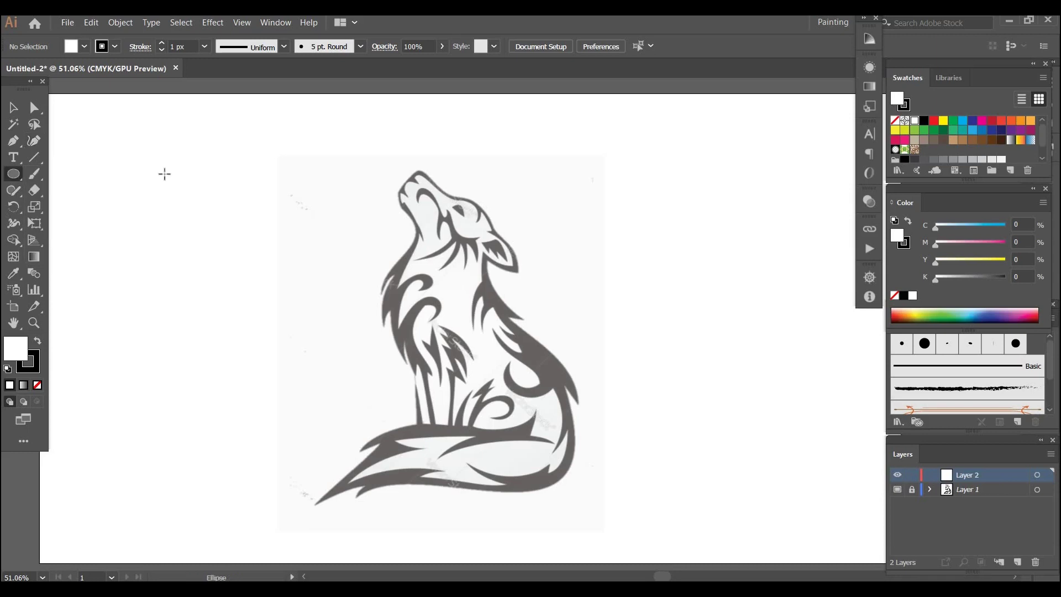
{"action": "key", "text": "ctrl+plus"}
{"action": "key", "text": "ctrl+plus"}
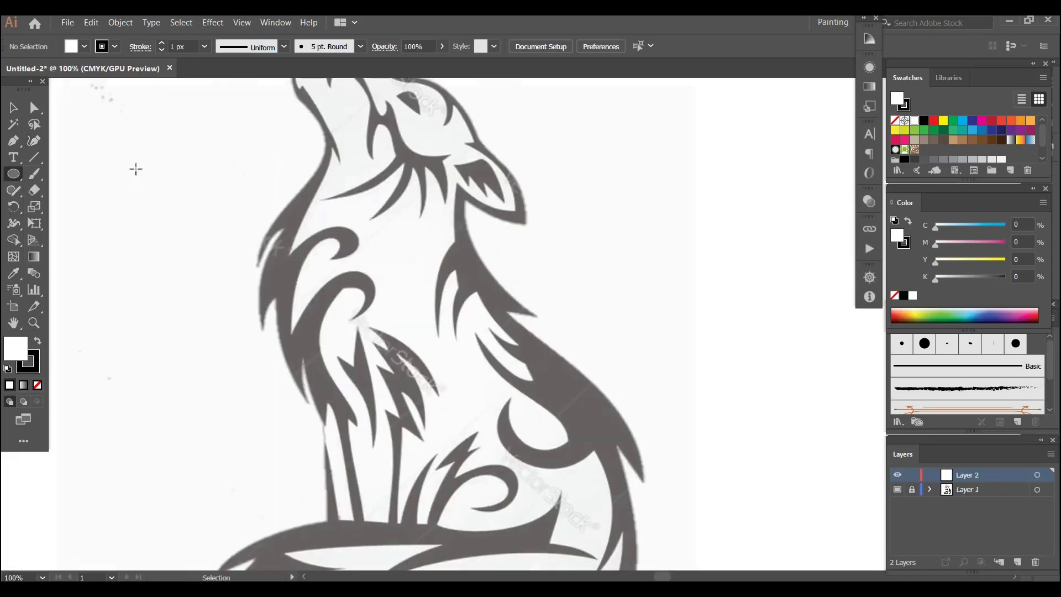
{"action": "key", "text": "ctrl+plus"}
{"action": "key", "text": "space"}
{"action": "left_click_drag", "start_coordinate": [549, 356], "coordinate": [949, 553]}
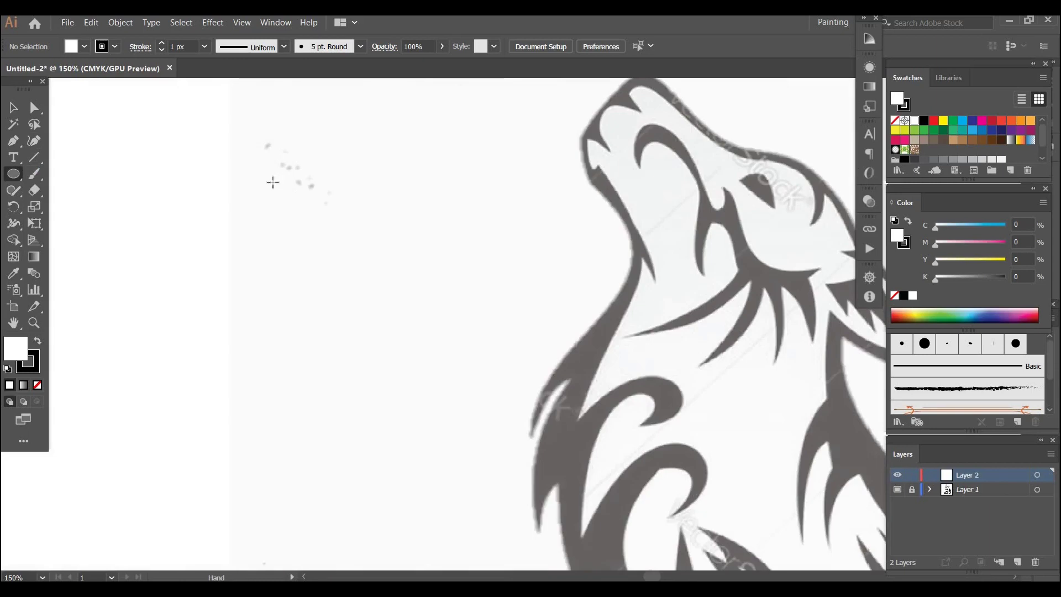
{"action": "left_click_drag", "start_coordinate": [233, 183], "coordinate": [257, 194]}
{"action": "mouse_move", "coordinate": [198, 175]}
{"action": "left_mouse_down"}
{"action": "mouse_move", "coordinate": [389, 200]}
{"action": "mouse_move", "coordinate": [684, 177]}
{"action": "left_mouse_up"}
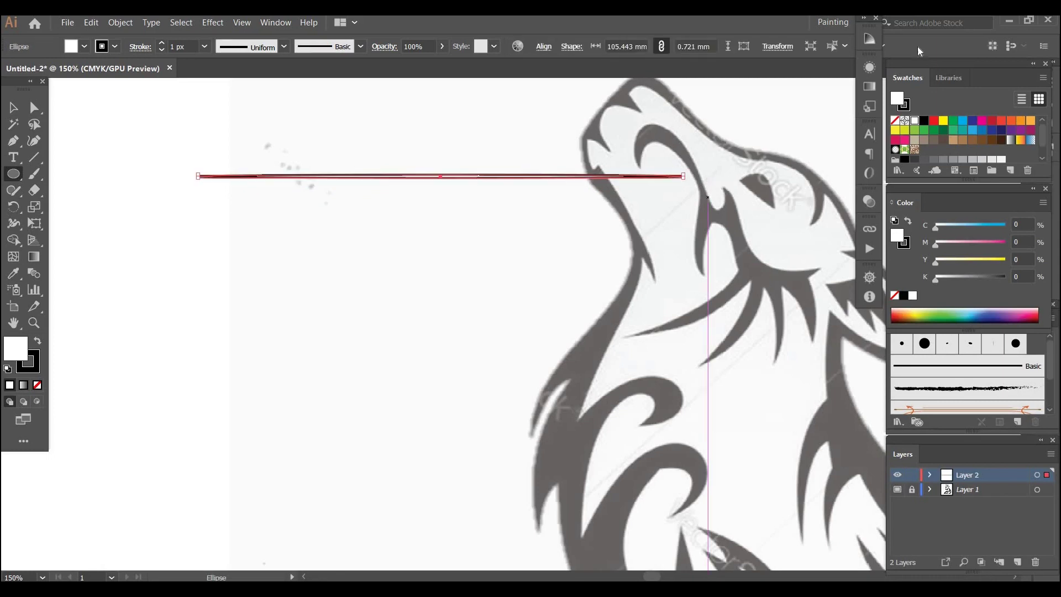
- Give the thin ellipse a black fill and remove its stroke
{"action": "left_click", "coordinate": [924, 121]}
{"action": "left_click", "coordinate": [903, 105]}
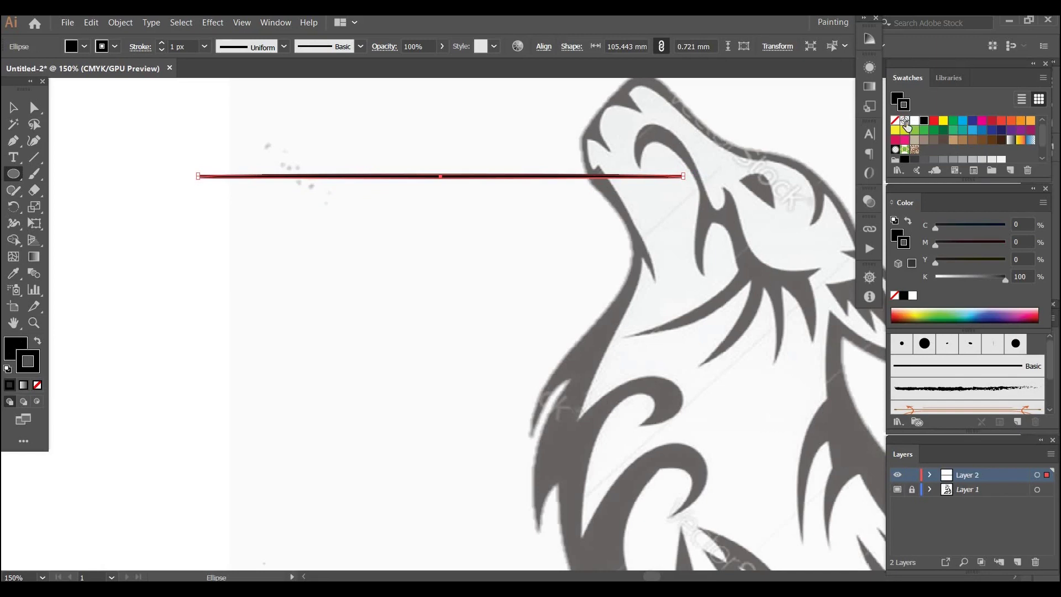
{"action": "left_click", "coordinate": [895, 121]}
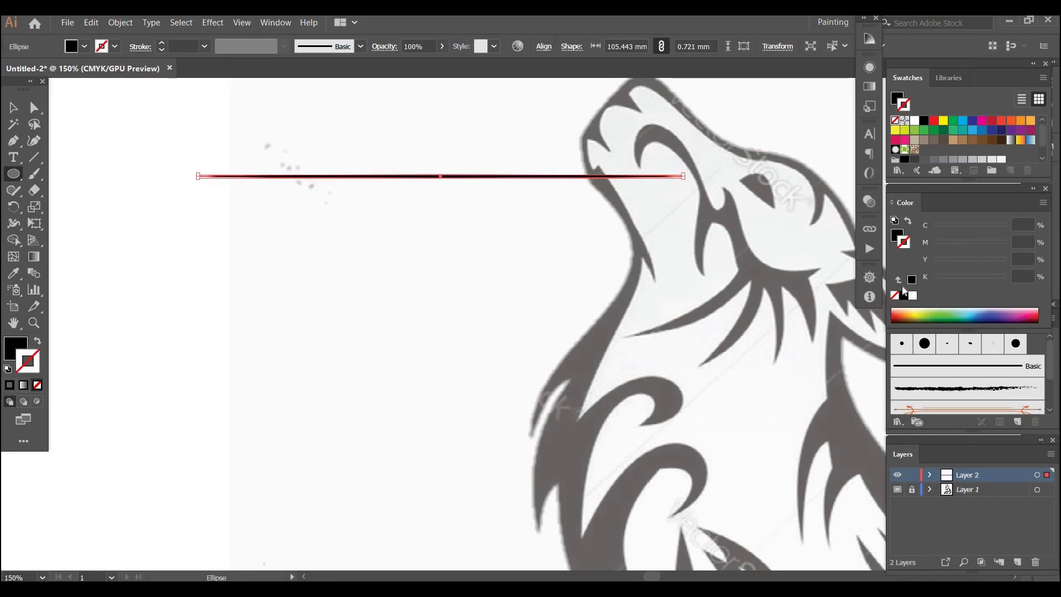
- Create a new art brush from the thin black ellipse
{"action": "left_click", "coordinate": [1018, 420]}
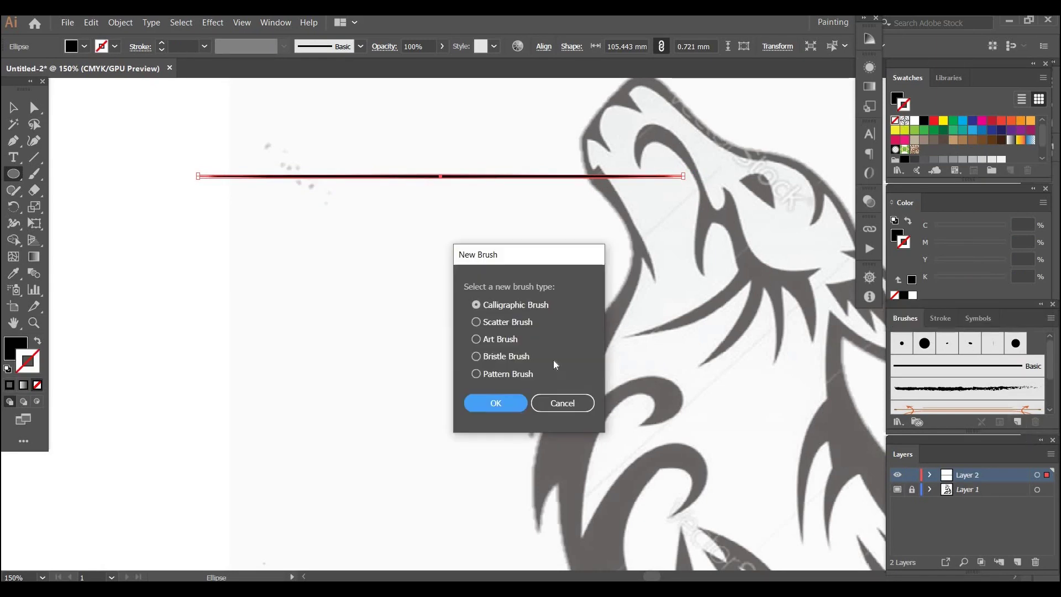
{"action": "left_click", "coordinate": [495, 339]}
{"action": "left_click", "coordinate": [514, 407]}
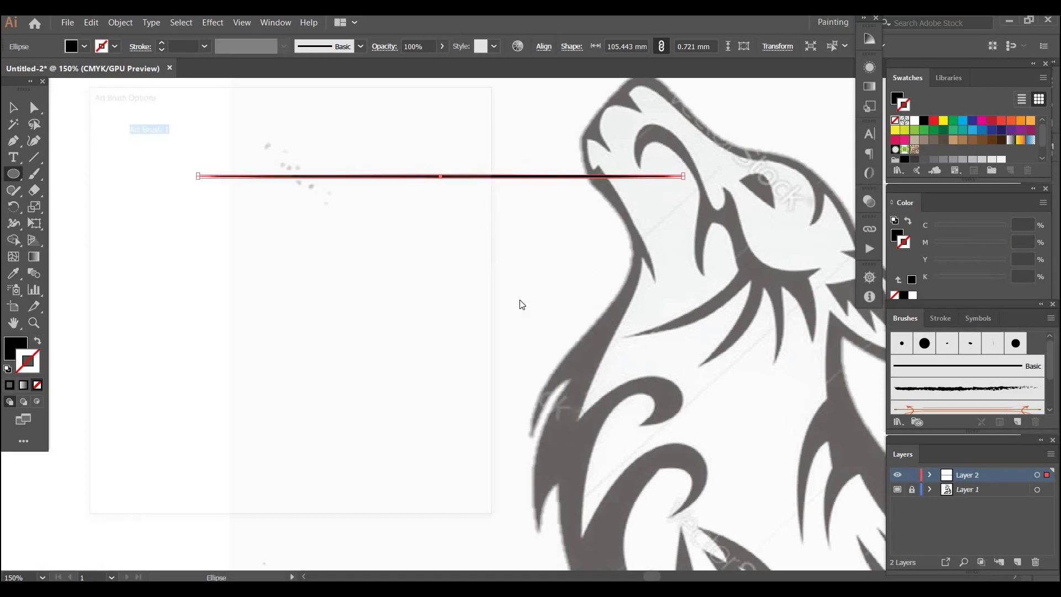
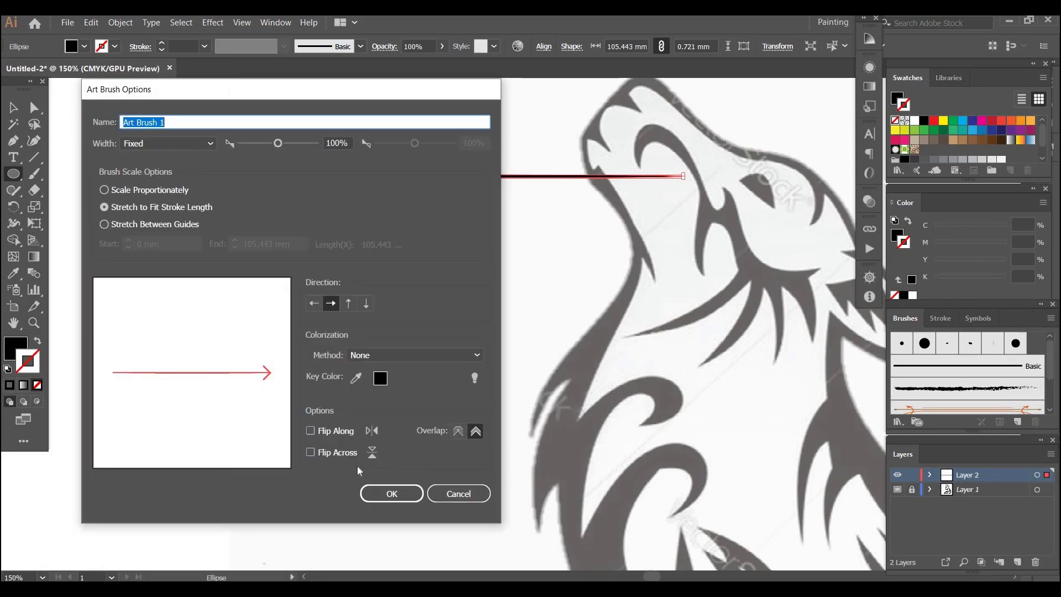
- Accept the art brush with Stretch to Fit Stroke Length and remove the thin ellipse from the canvas
{"action": "left_click", "coordinate": [389, 493]}
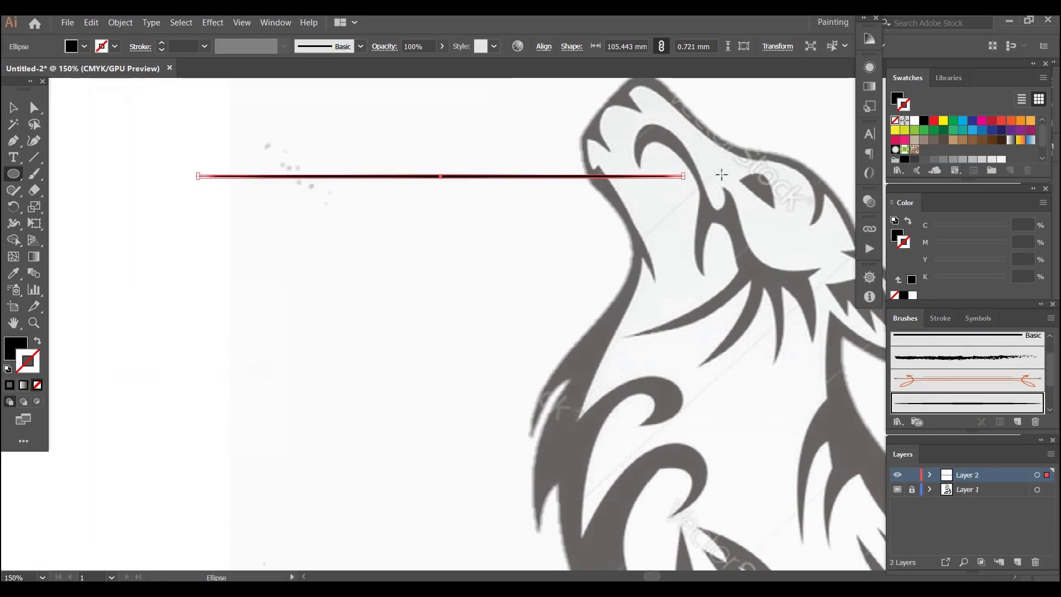
{"action": "key", "text": "ctrl+shift+a"}
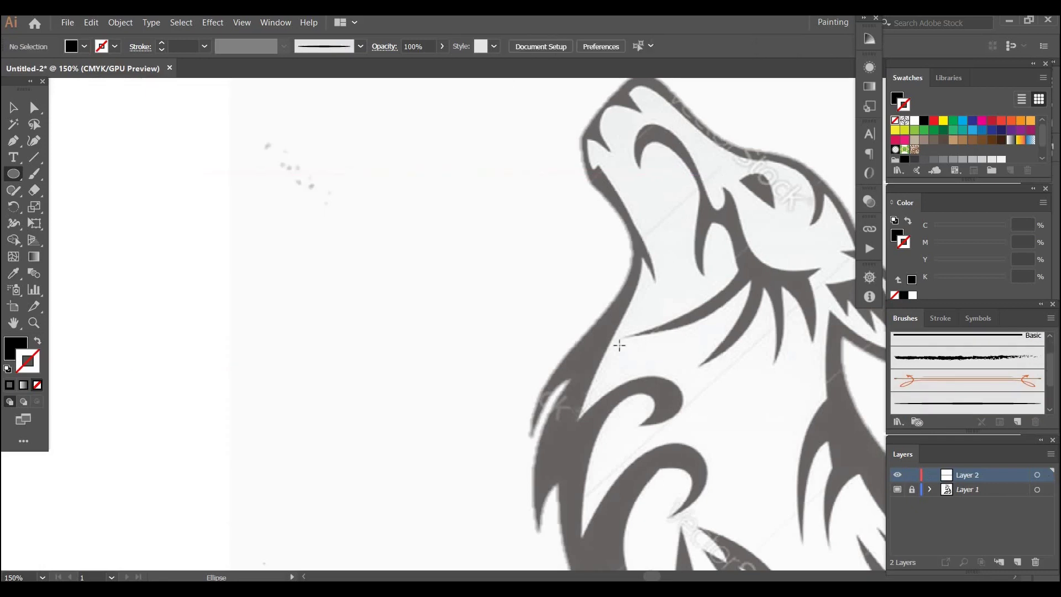
- Trace the wolf's muzzle outline with the Curvature tool, from the lower jaw around the nose tip to the start of the nose bridge
{"action": "key", "text": "space"}
{"action": "left_click_drag", "start_coordinate": [527, 337], "coordinate": [336, 324]}
{"action": "left_click_drag", "start_coordinate": [493, 178], "coordinate": [434, 238]}
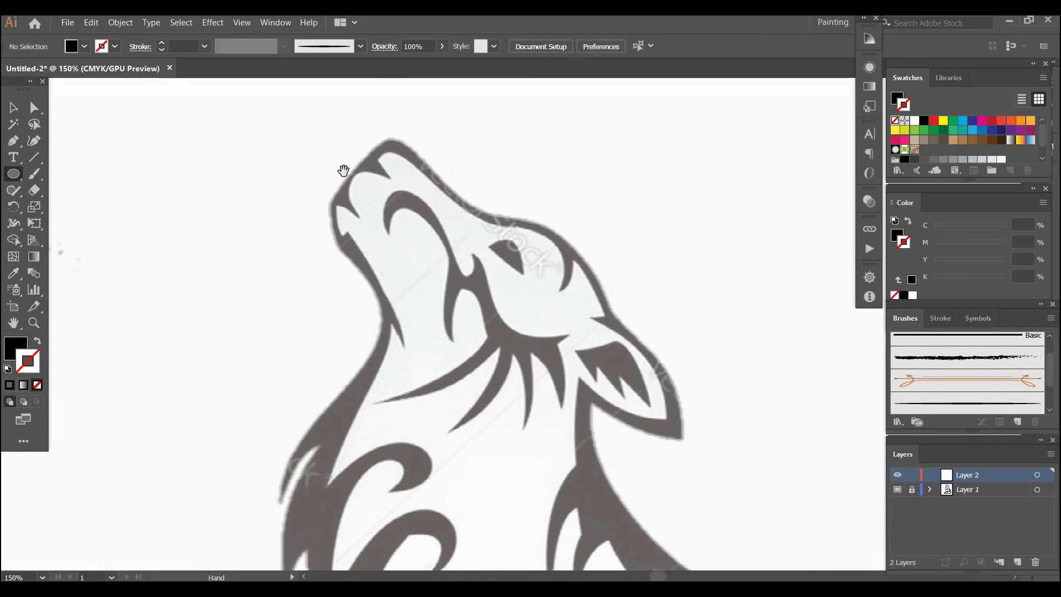
{"action": "left_click", "coordinate": [35, 142]}
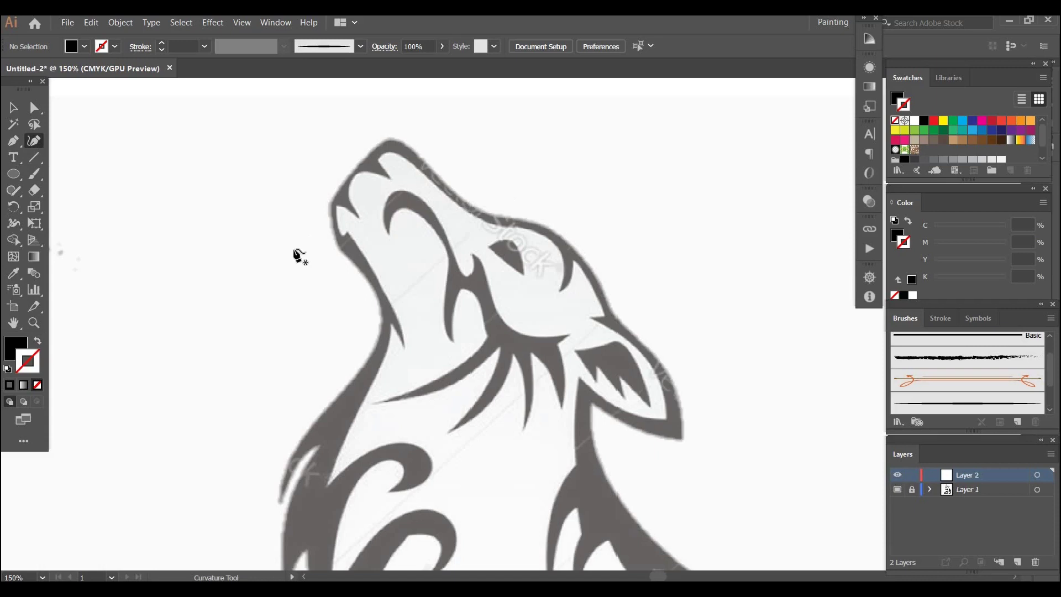
{"action": "left_click", "coordinate": [342, 243]}
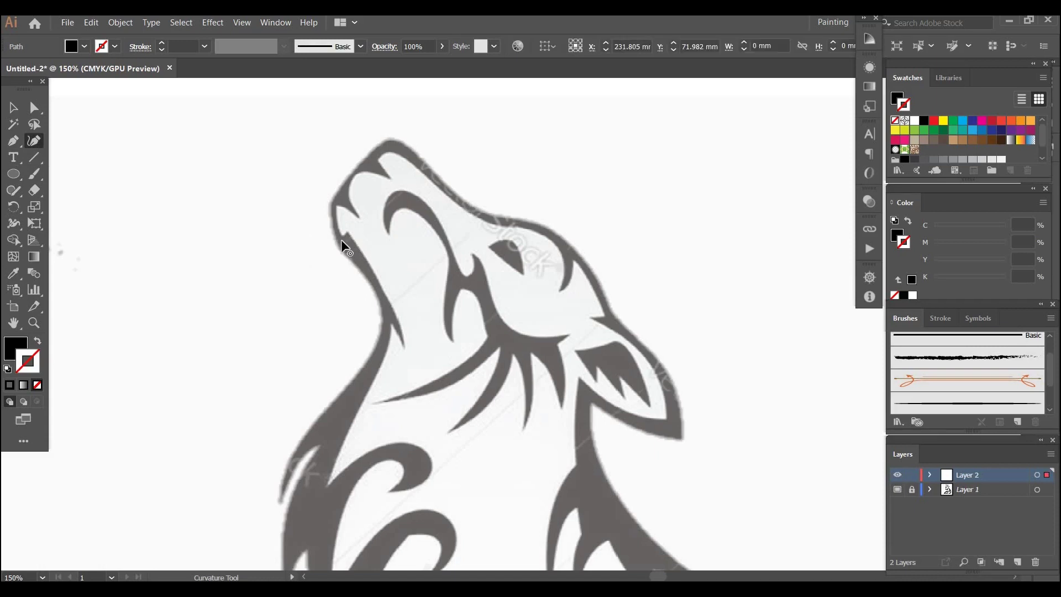
{"action": "left_click", "coordinate": [333, 212]}
{"action": "left_click", "coordinate": [345, 187]}
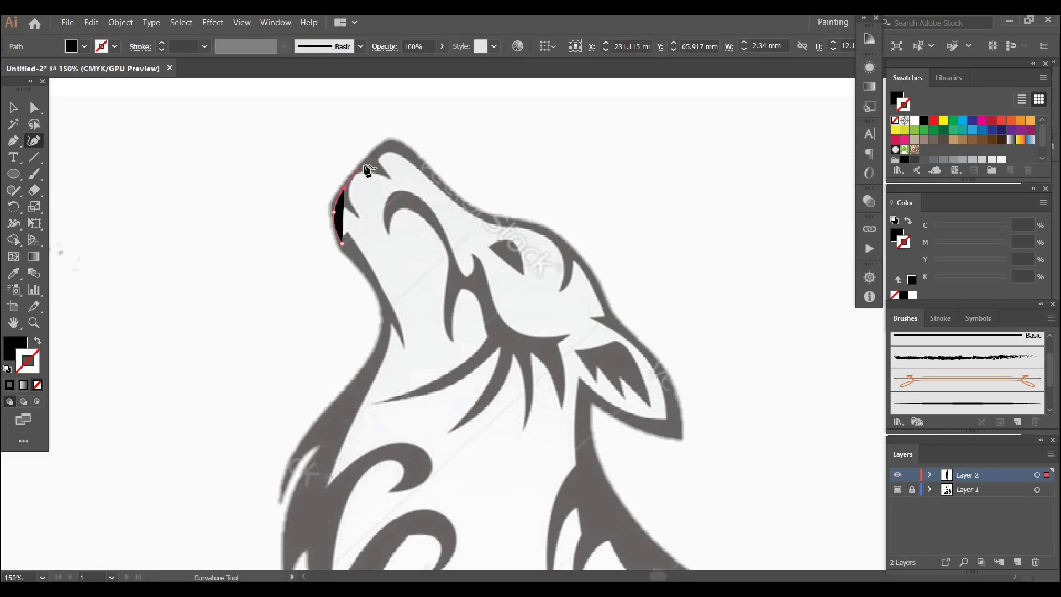
{"action": "left_click", "coordinate": [365, 165]}
{"action": "left_click", "coordinate": [388, 146]}
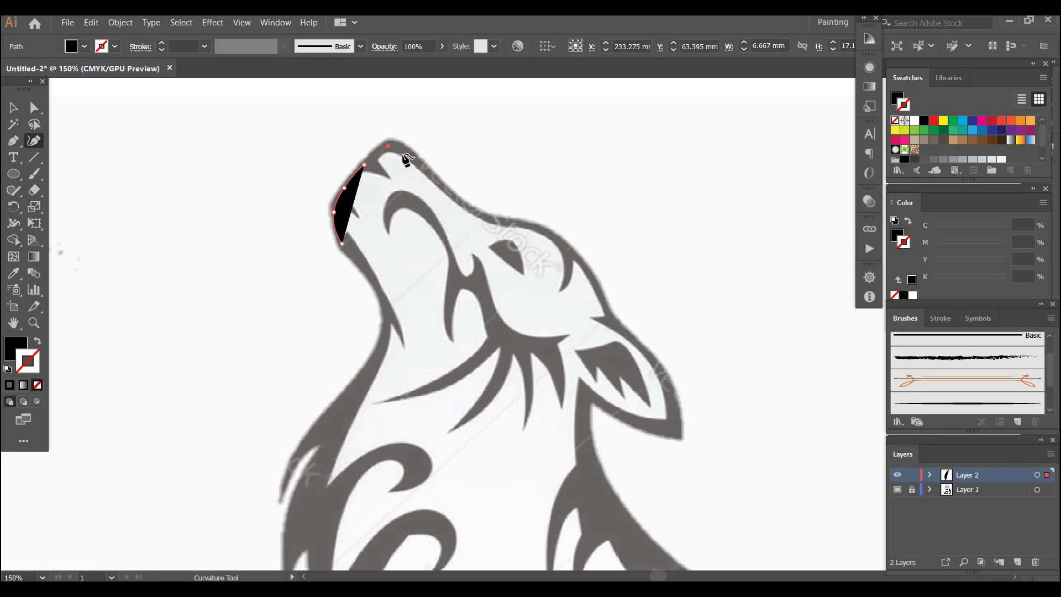
{"action": "left_click", "coordinate": [415, 159]}
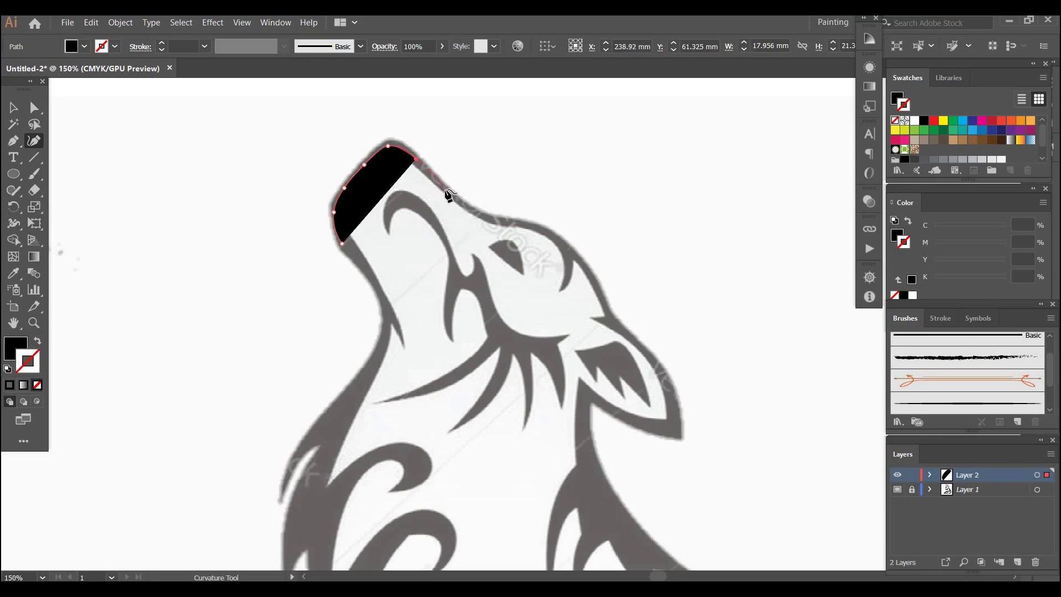
- Extend the curve along the nose bridge and over the forehead to the ear's base, making it about 60 x 40 mm overall
{"action": "left_click", "coordinate": [445, 190]}
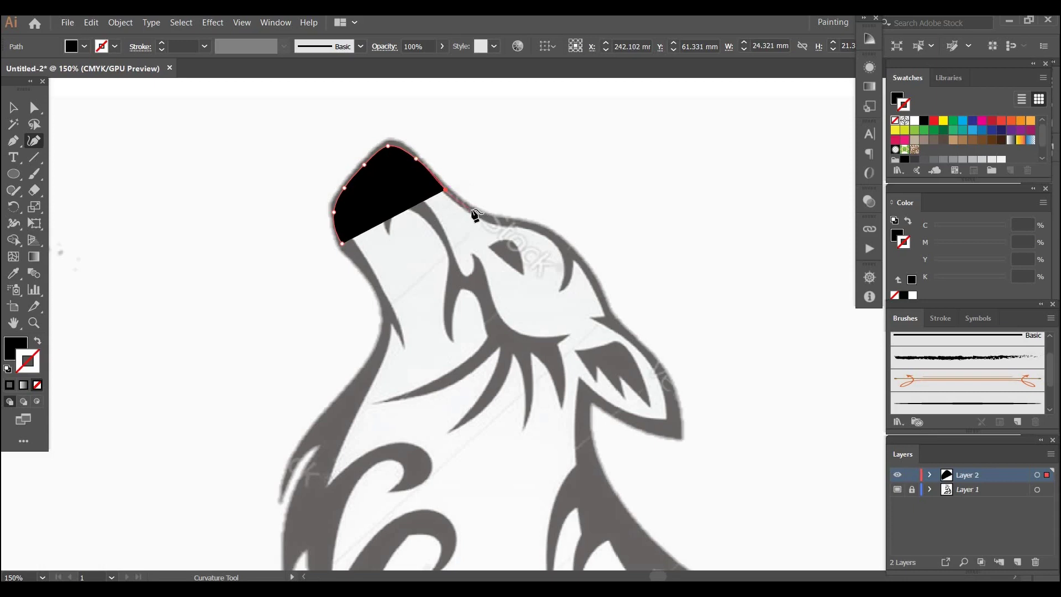
{"action": "left_click", "coordinate": [467, 208]}
{"action": "left_click", "coordinate": [499, 221]}
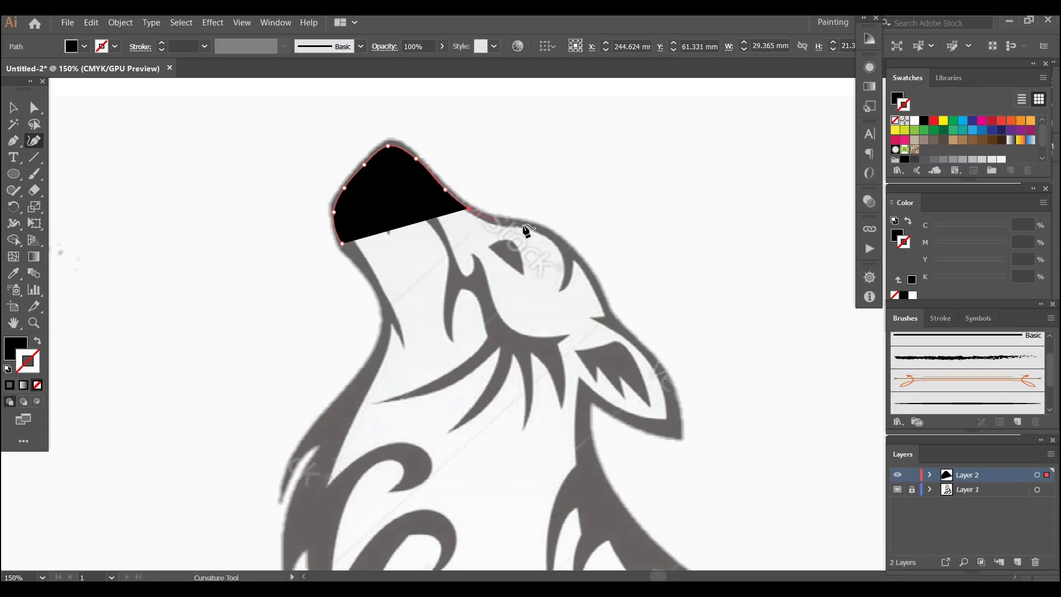
{"action": "left_click", "coordinate": [531, 225]}
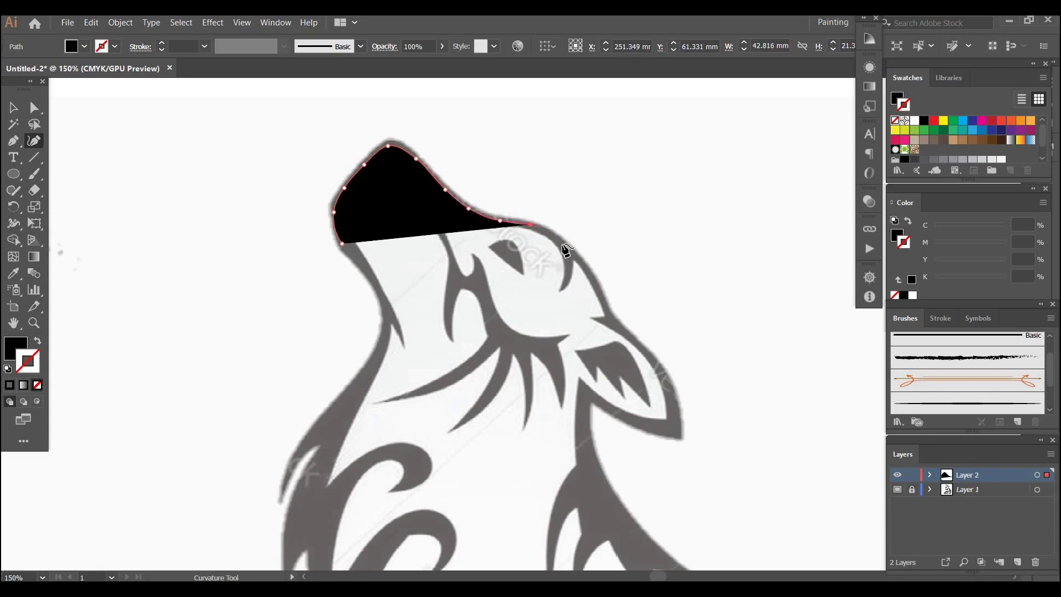
{"action": "left_click", "coordinate": [564, 247]}
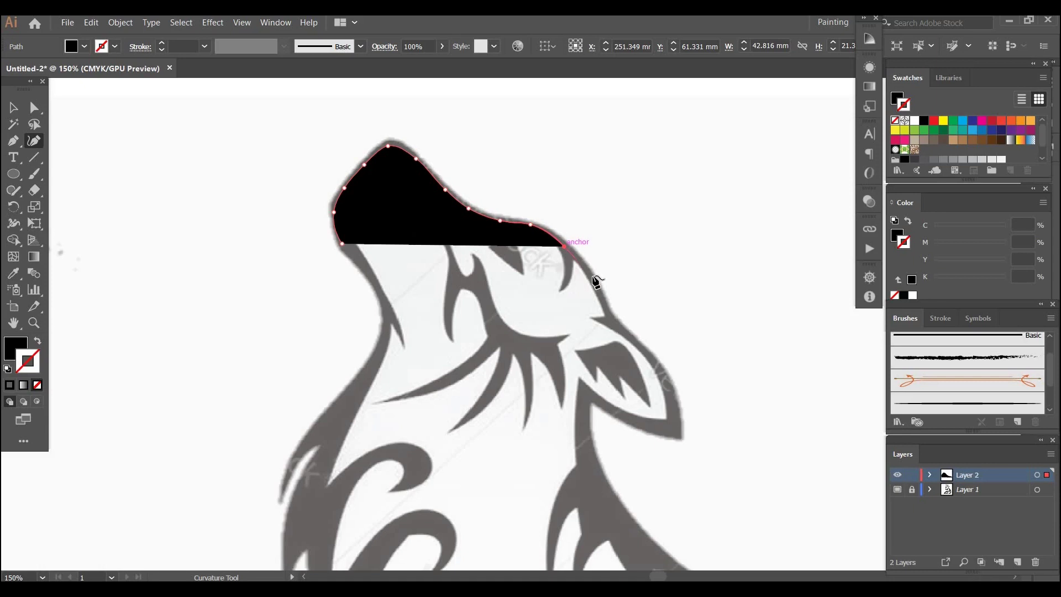
{"action": "left_click", "coordinate": [590, 276]}
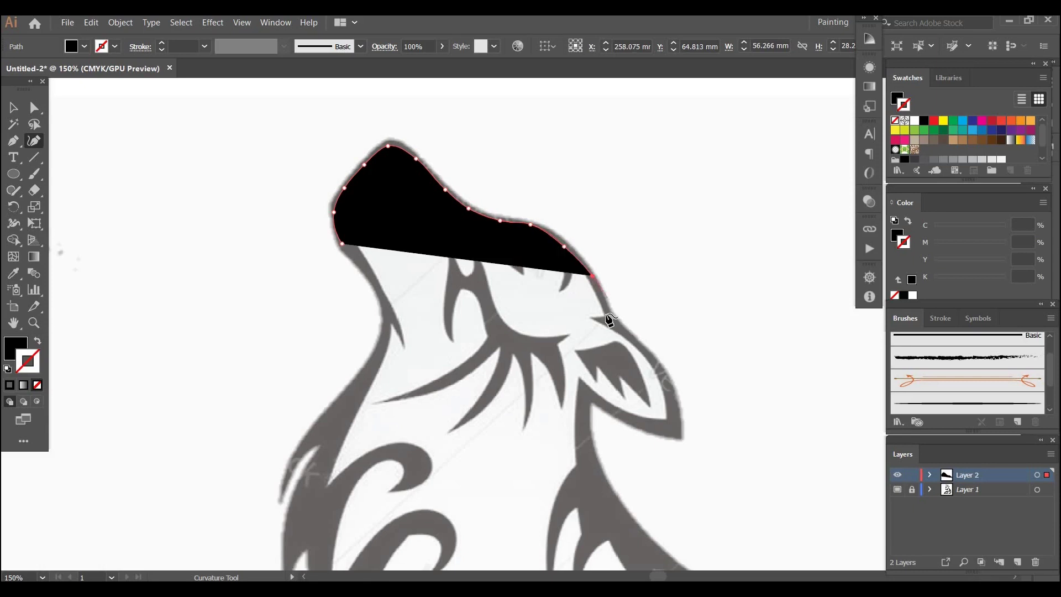
{"action": "left_click", "coordinate": [609, 316]}
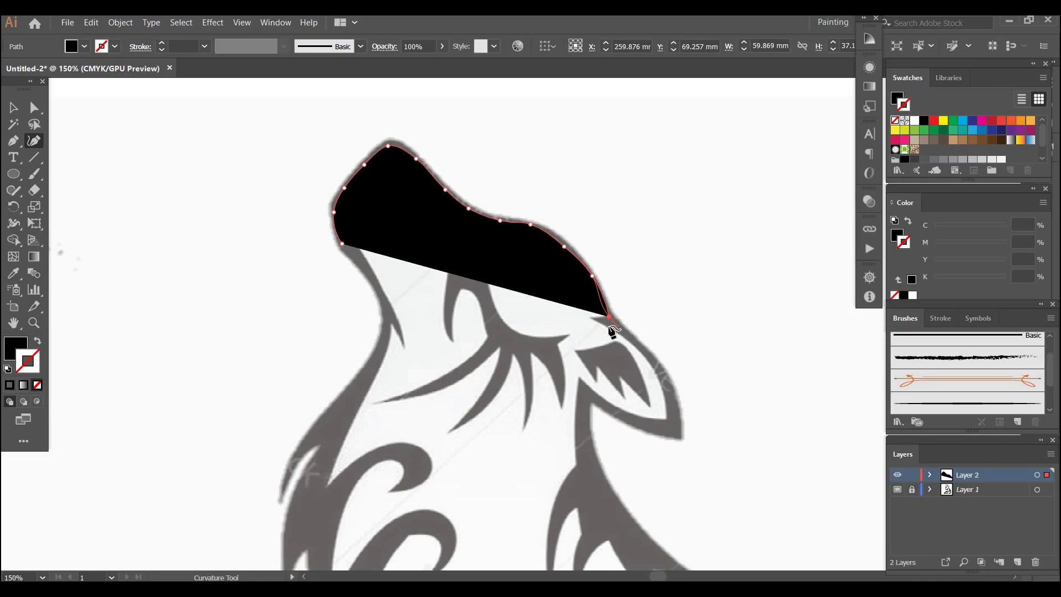
{"action": "left_click", "coordinate": [607, 330]}
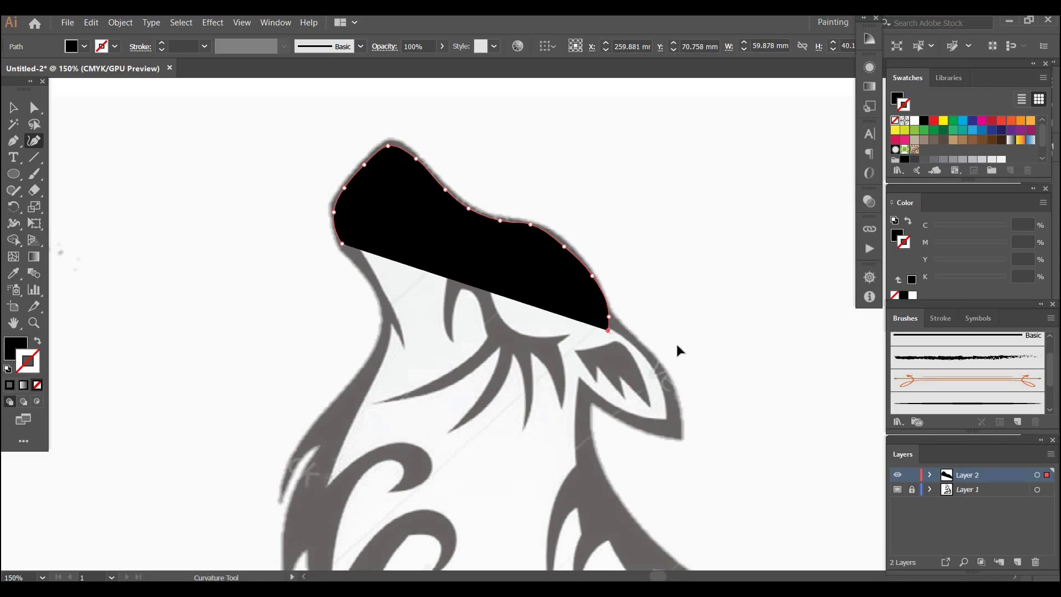
- Remove the head outline's fill, apply the custom tapered art brush to it and deselect it
{"action": "key", "text": "v"}
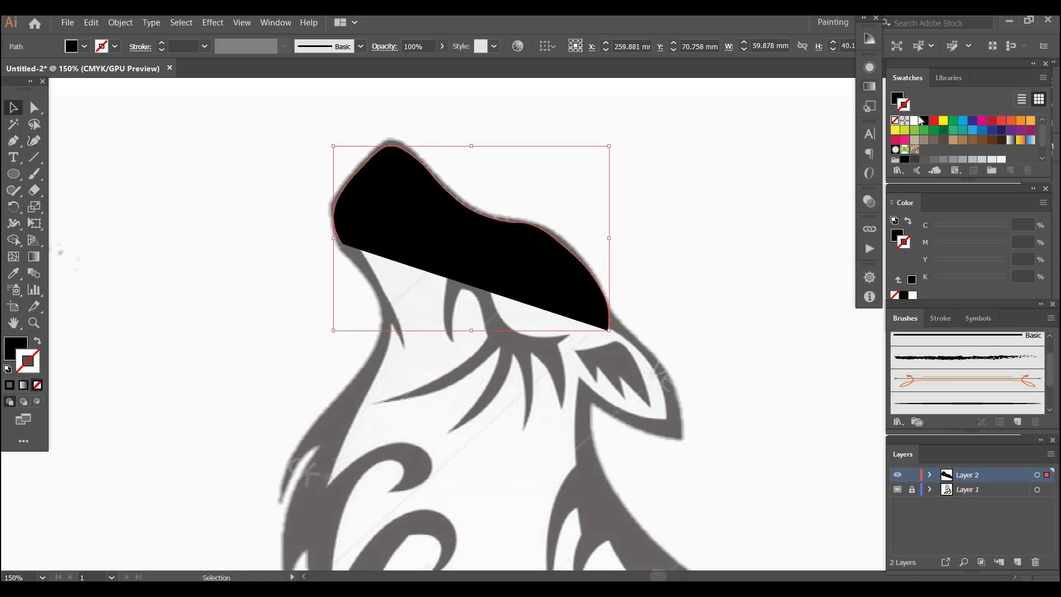
{"action": "left_click", "coordinate": [897, 98]}
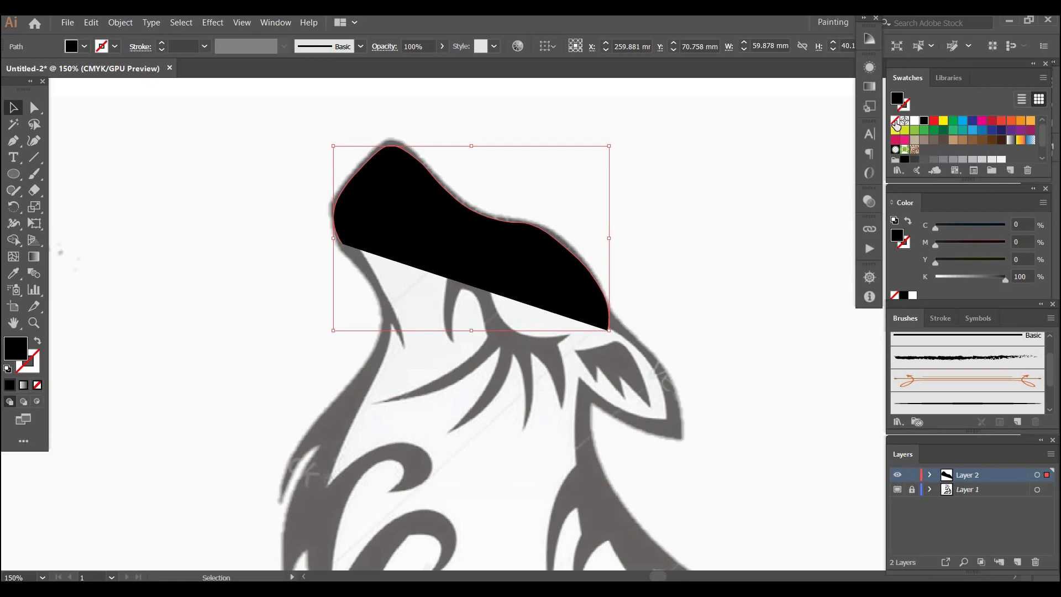
{"action": "left_click", "coordinate": [895, 121]}
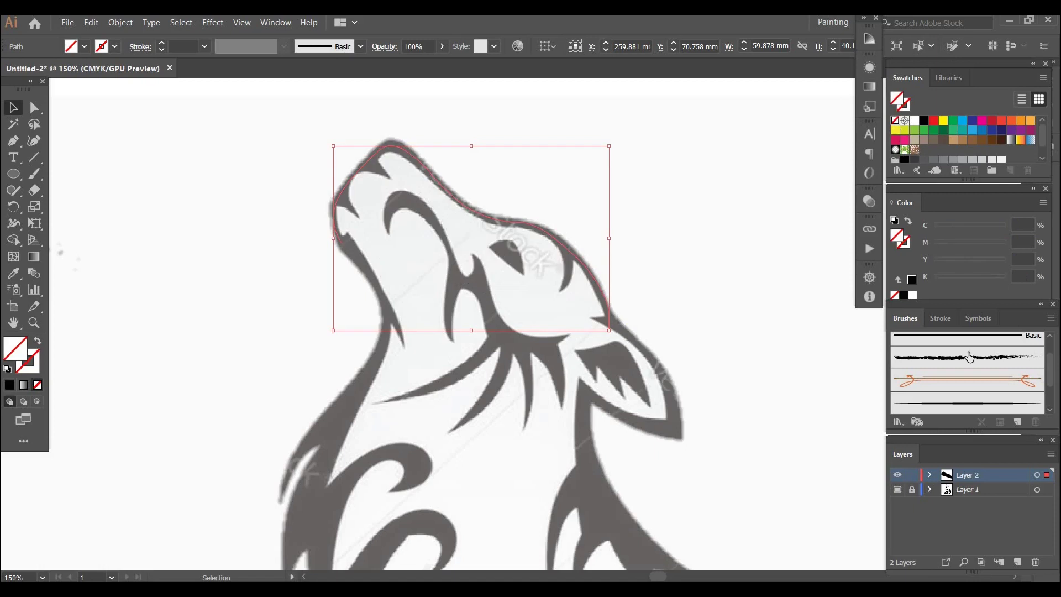
{"action": "left_click", "coordinate": [956, 403]}
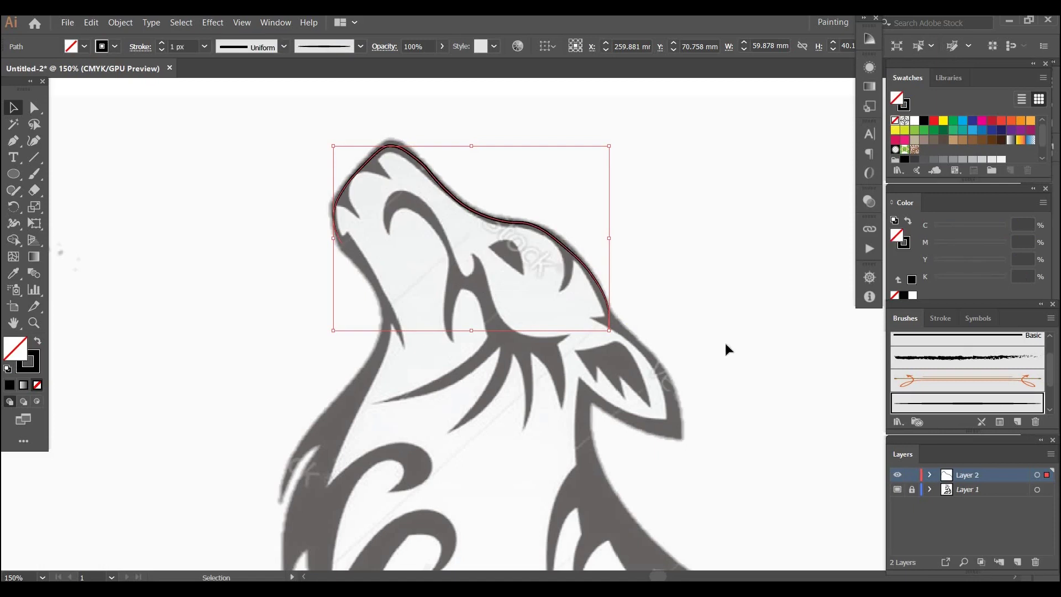
{"action": "left_click", "coordinate": [717, 191]}
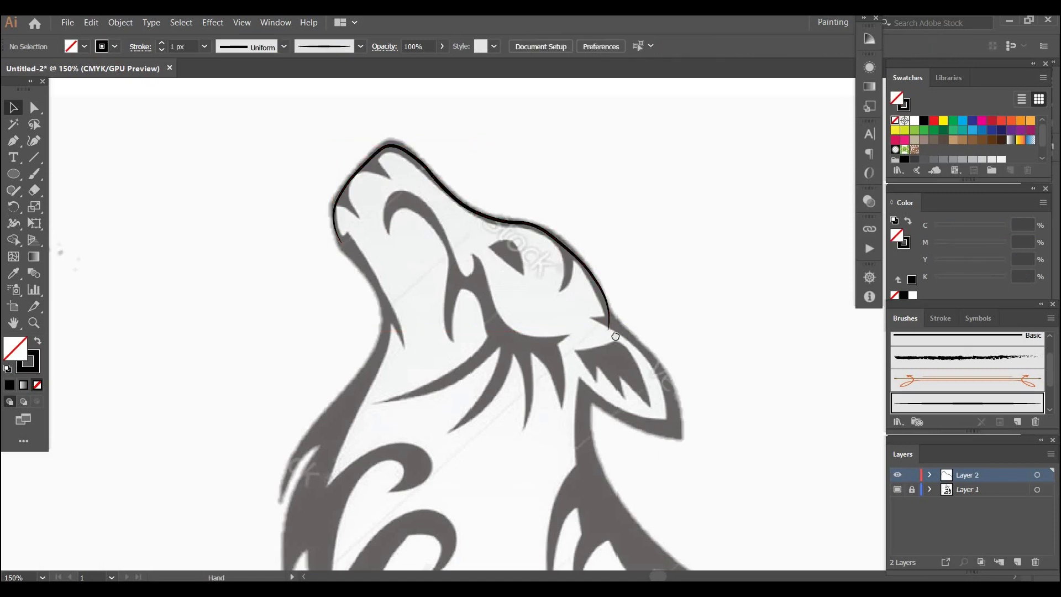
- Trace the ear's outer edge with a curve about 18.6 x 28.7 mm and apply the tapered art brush to it
{"action": "left_click_drag", "start_coordinate": [614, 336], "coordinate": [534, 380]}
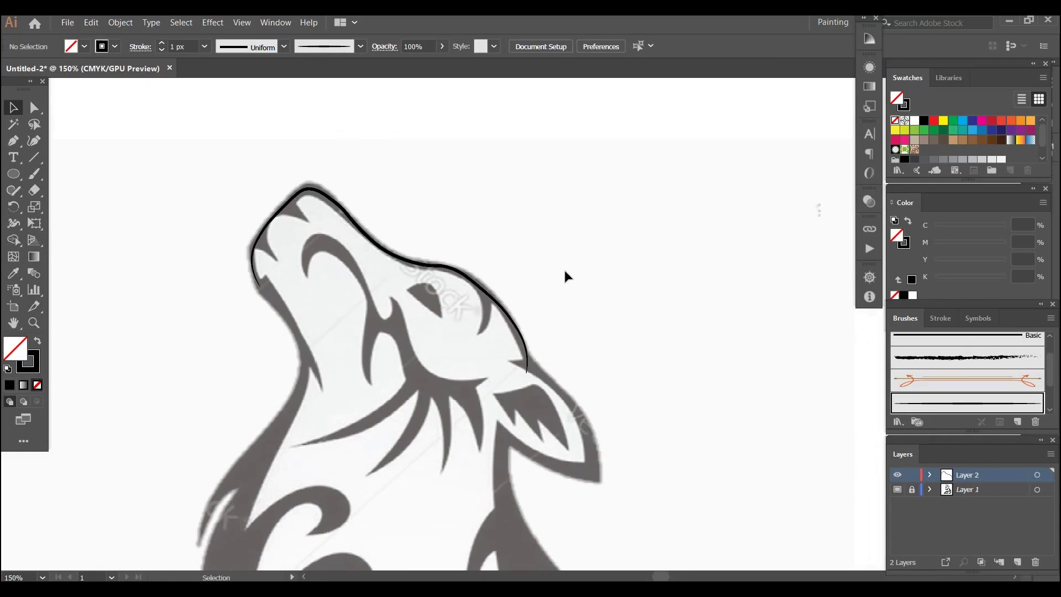
{"action": "key", "text": "shift+grave"}
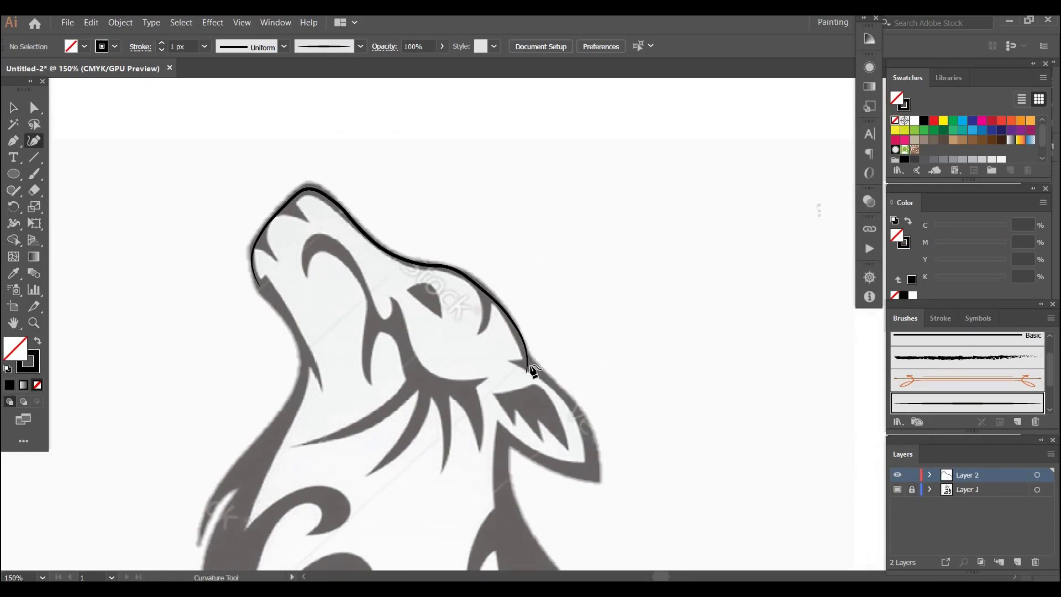
{"action": "left_click", "coordinate": [534, 371]}
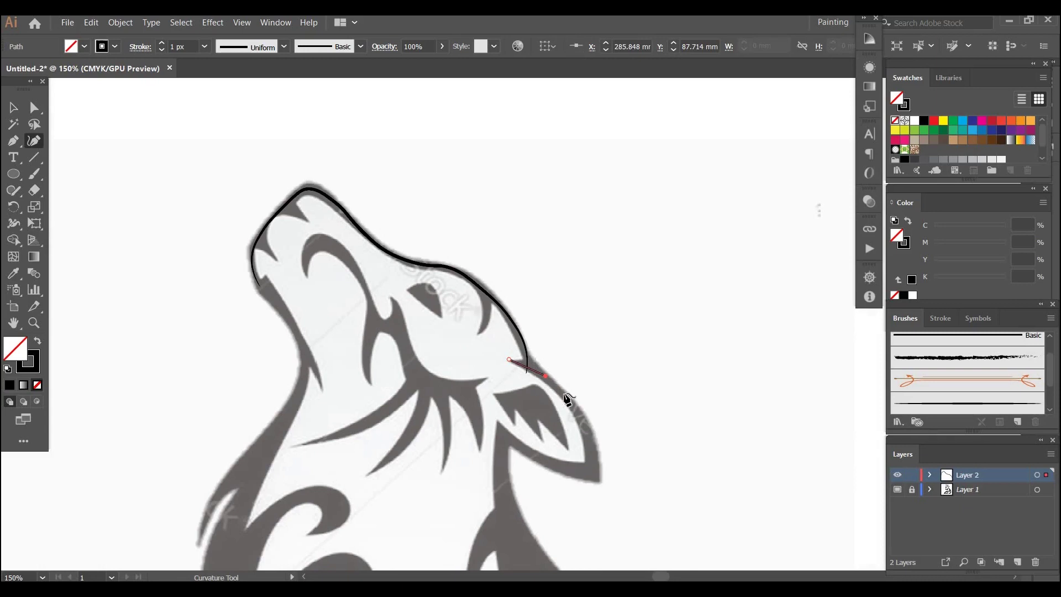
{"action": "left_click", "coordinate": [580, 413]}
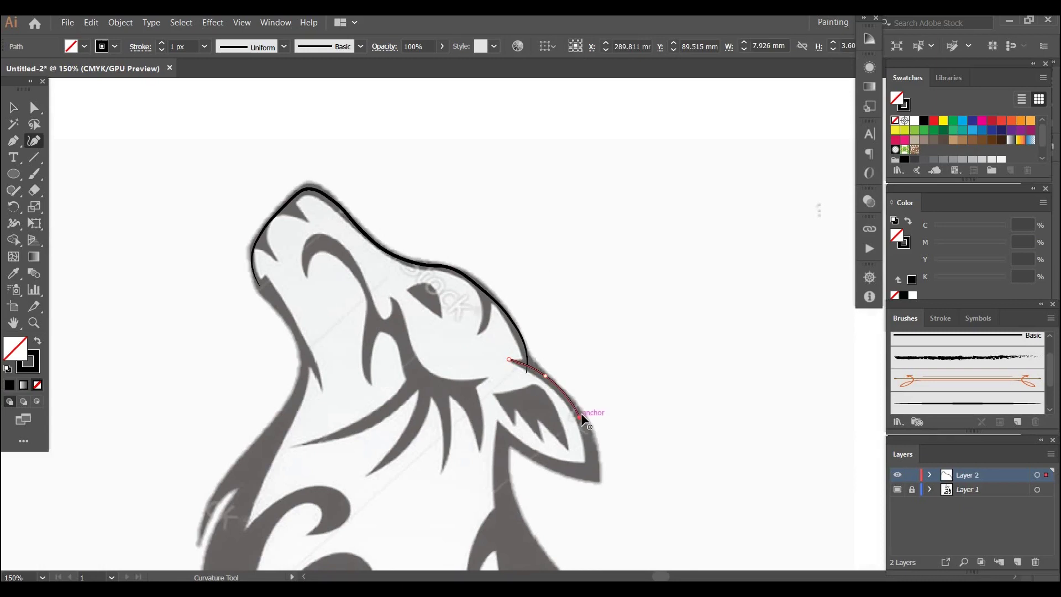
{"action": "left_click", "coordinate": [593, 490]}
{"action": "key", "text": "v"}
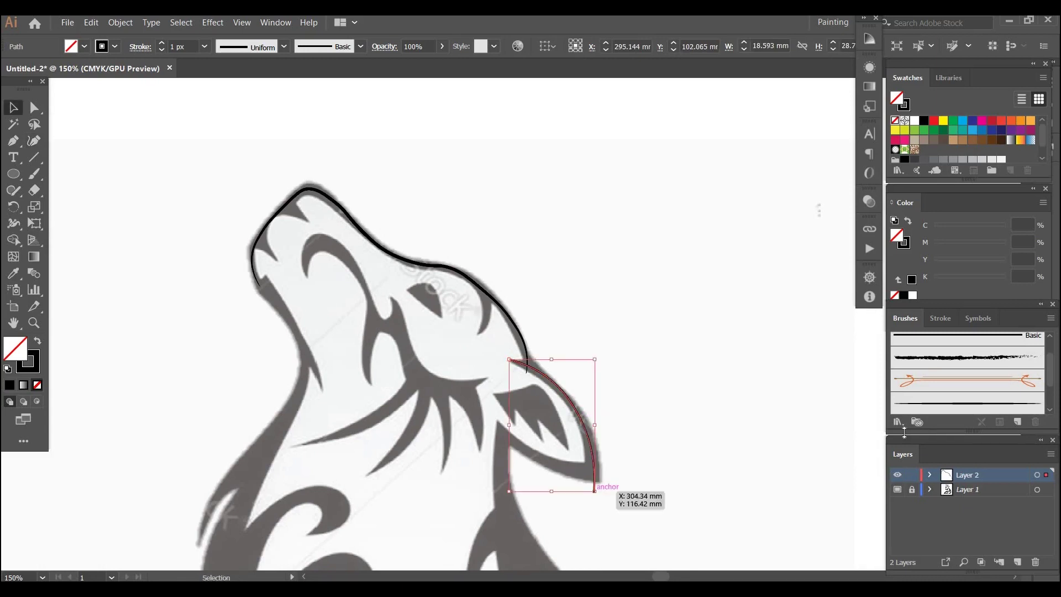
{"action": "left_click", "coordinate": [966, 403]}
{"action": "left_click", "coordinate": [508, 456]}
- Trace the ear's lower edge with a curve about 25.6 mm wide ending past the ear tip, in the tapered art brush
{"action": "key", "text": "shift+grave"}
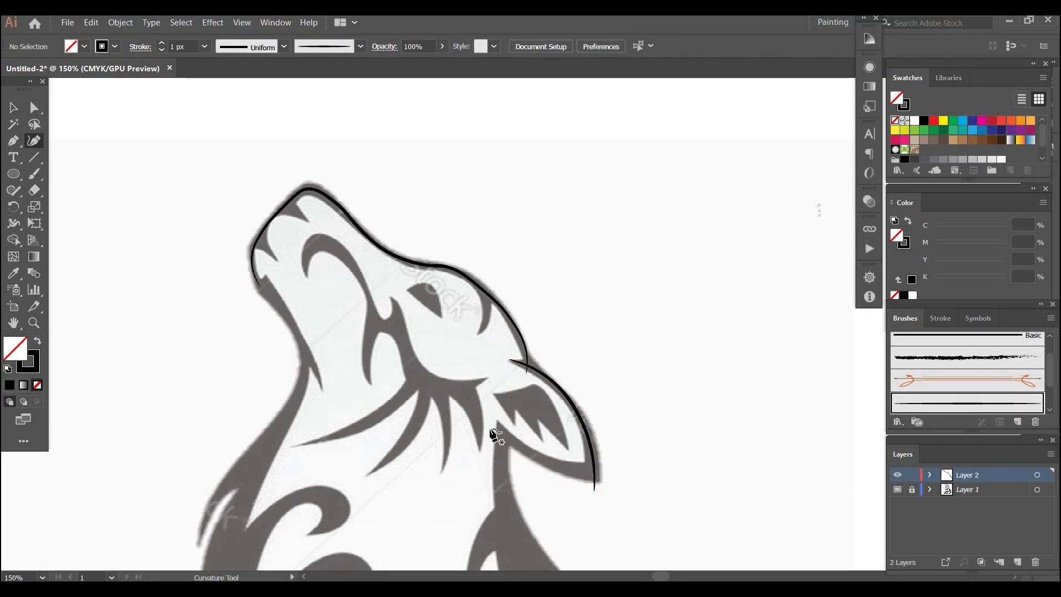
{"action": "left_click", "coordinate": [487, 418]}
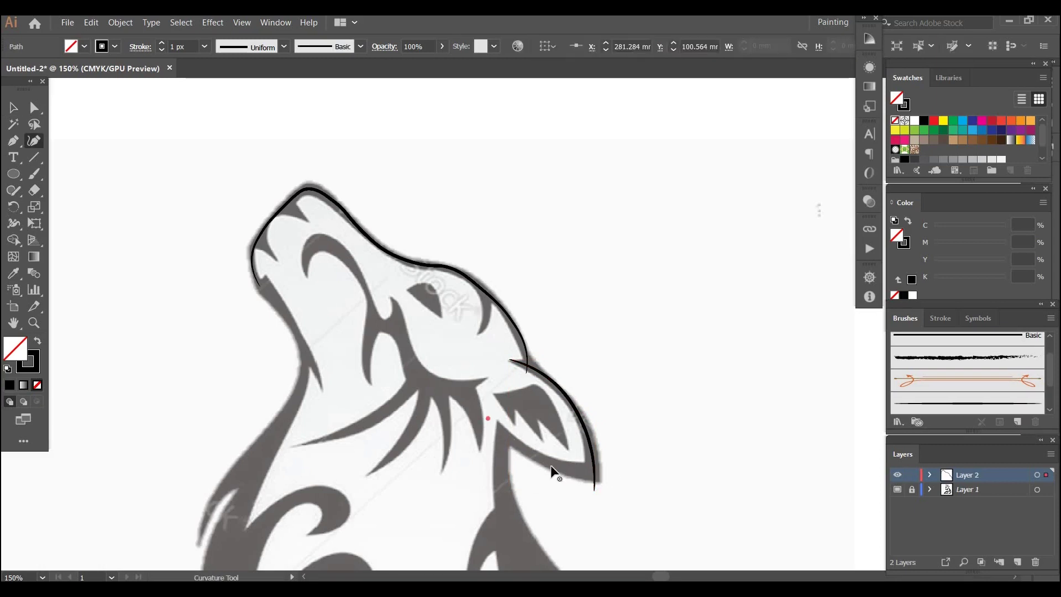
{"action": "left_click", "coordinate": [606, 470]}
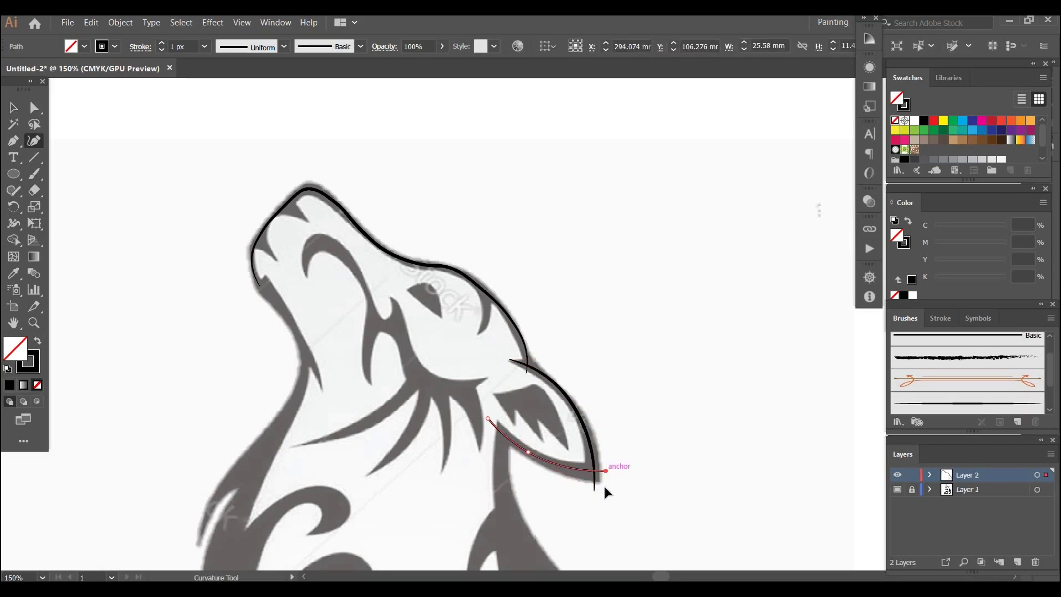
{"action": "key", "text": "v"}
{"action": "left_click", "coordinate": [523, 320]}
- Draw a curve from the ear's lower edge down the back of the neck, replacing the misplaced third point with a lower one
{"action": "left_click_drag", "start_coordinate": [488, 493], "coordinate": [406, 275]}
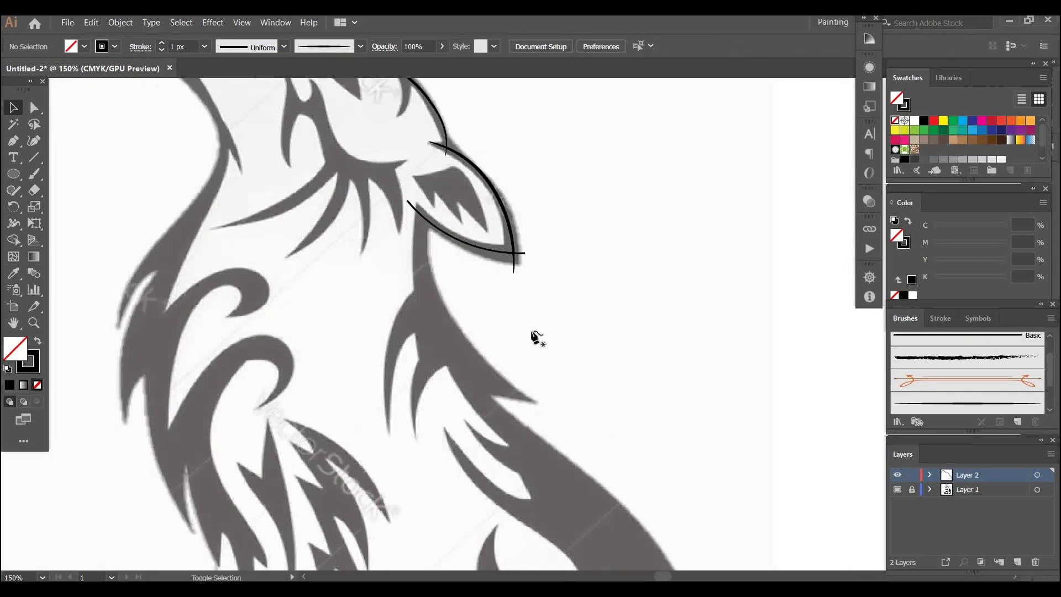
{"action": "key", "text": "shift+grave"}
{"action": "left_click", "coordinate": [427, 201]}
{"action": "left_click", "coordinate": [423, 261]}
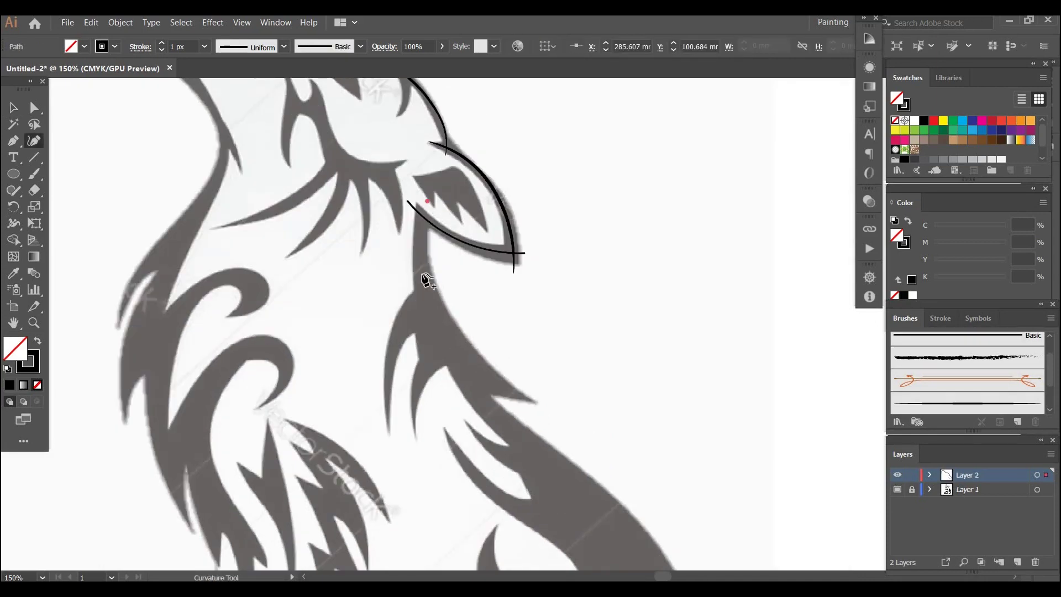
{"action": "left_click", "coordinate": [450, 333]}
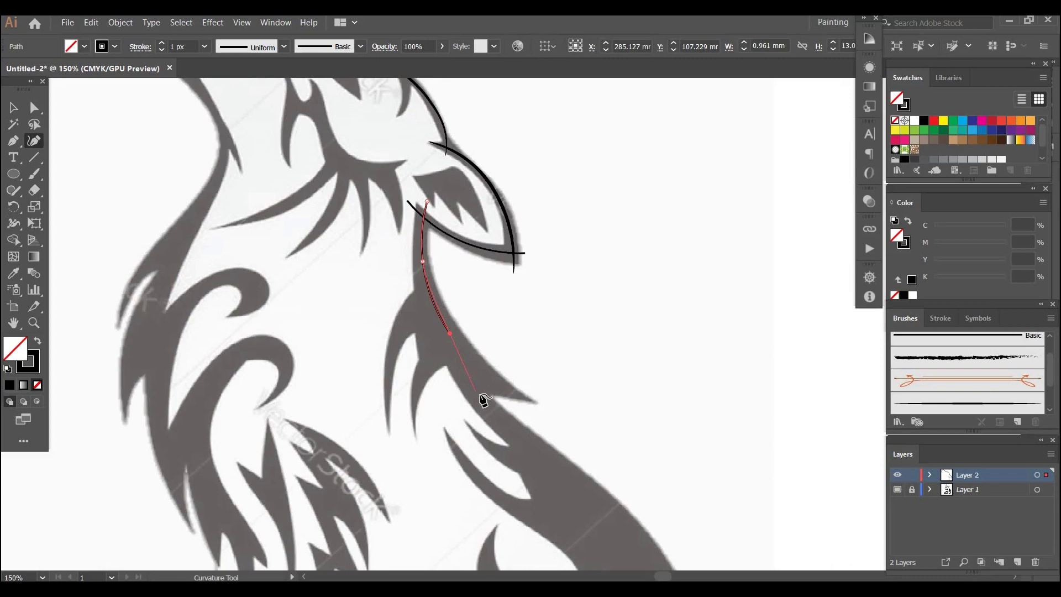
{"action": "key", "text": "ctrl+z"}
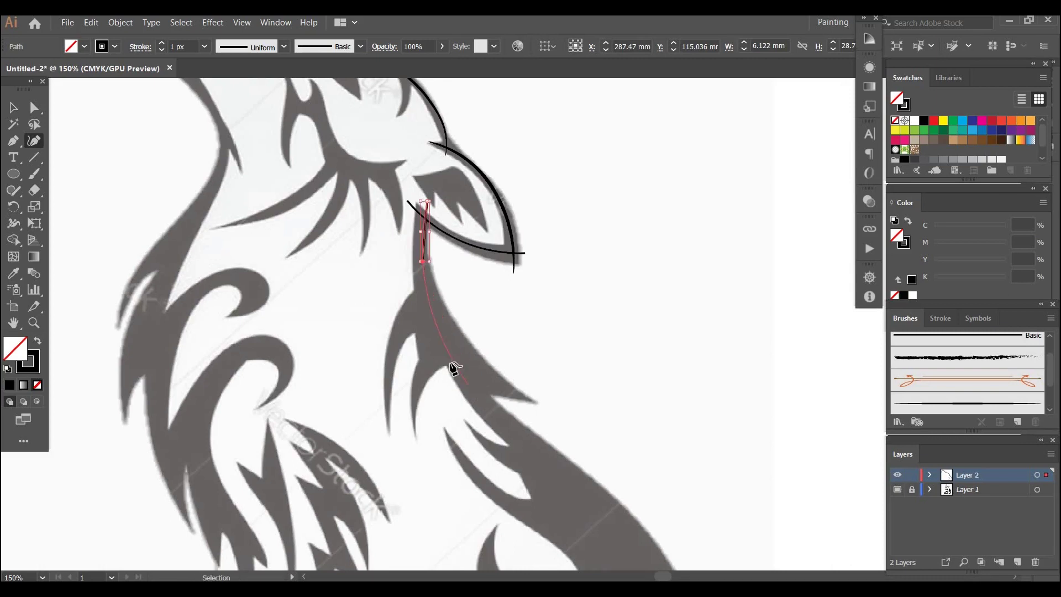
{"action": "left_click", "coordinate": [466, 382]}
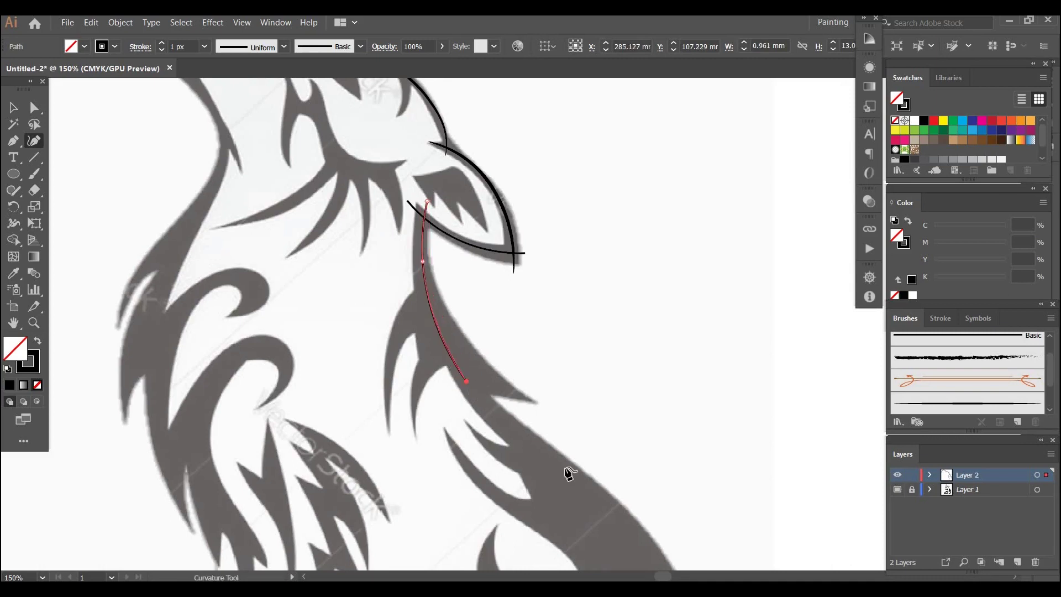
- Extend the neck curve with three more Curvature points down the wolf's back to the outer side of the rump
{"action": "left_click", "coordinate": [566, 473]}
{"action": "key", "text": "space"}
{"action": "left_click_drag", "start_coordinate": [607, 513], "coordinate": [464, 296]}
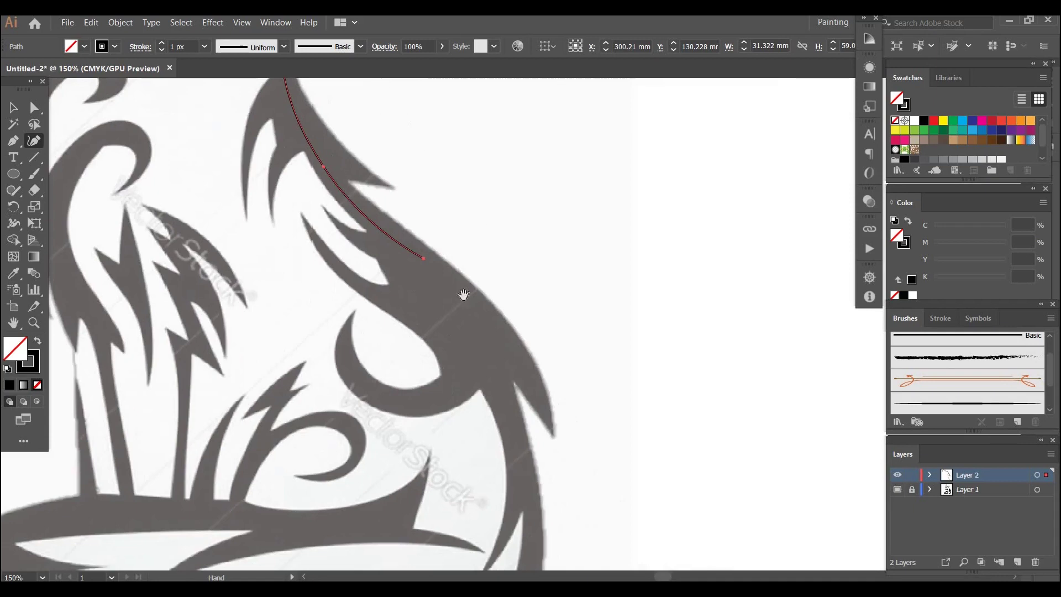
{"action": "left_click", "coordinate": [497, 382]}
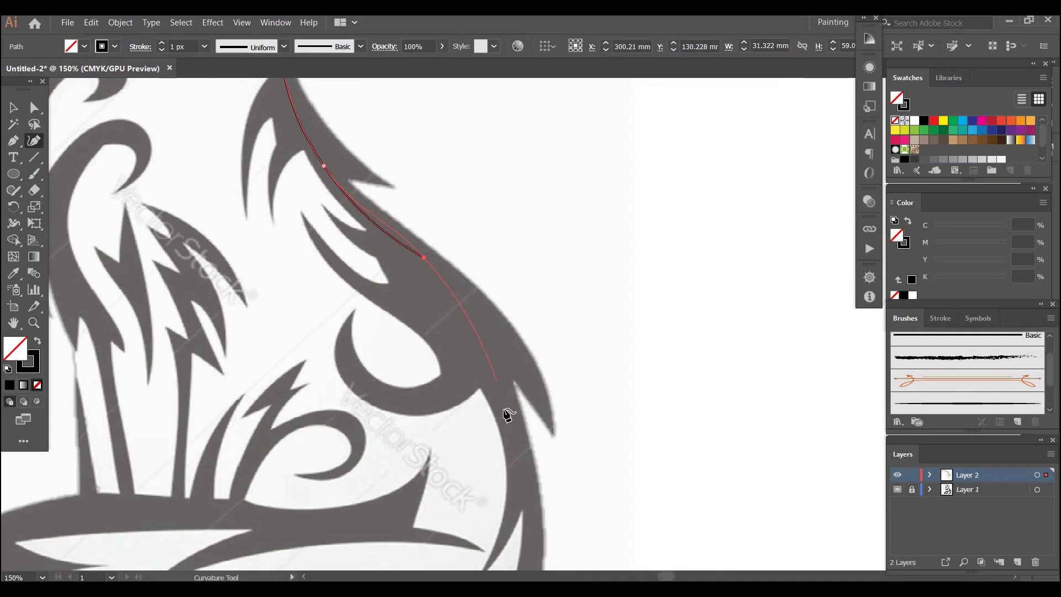
{"action": "left_click", "coordinate": [525, 484]}
{"action": "left_click_drag", "start_coordinate": [522, 518], "coordinate": [476, 301]}
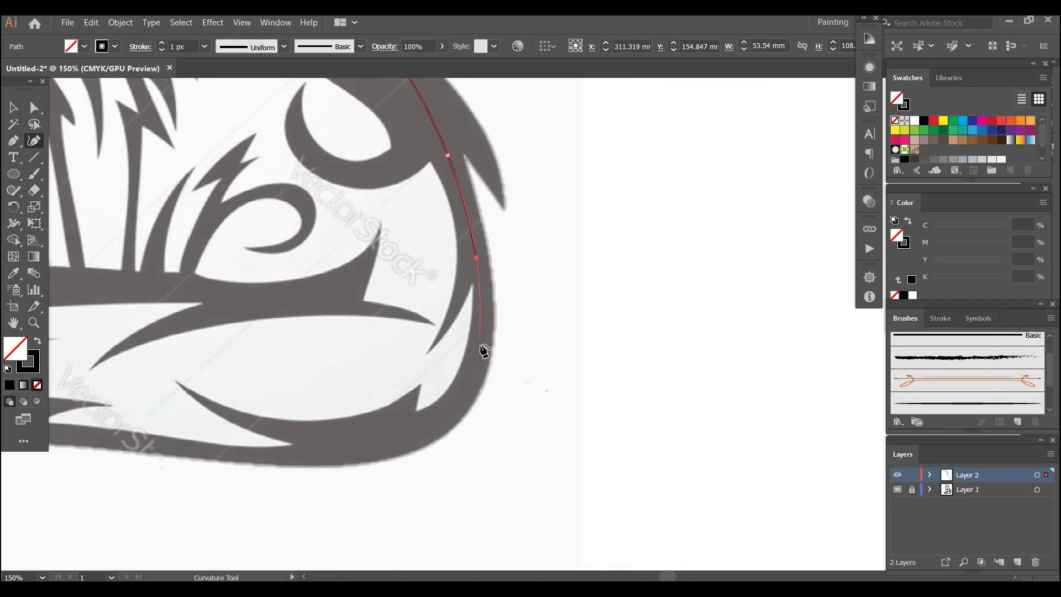
- Continue the back curve around the rump and onto the underside of the tail
{"action": "left_click", "coordinate": [481, 345]}
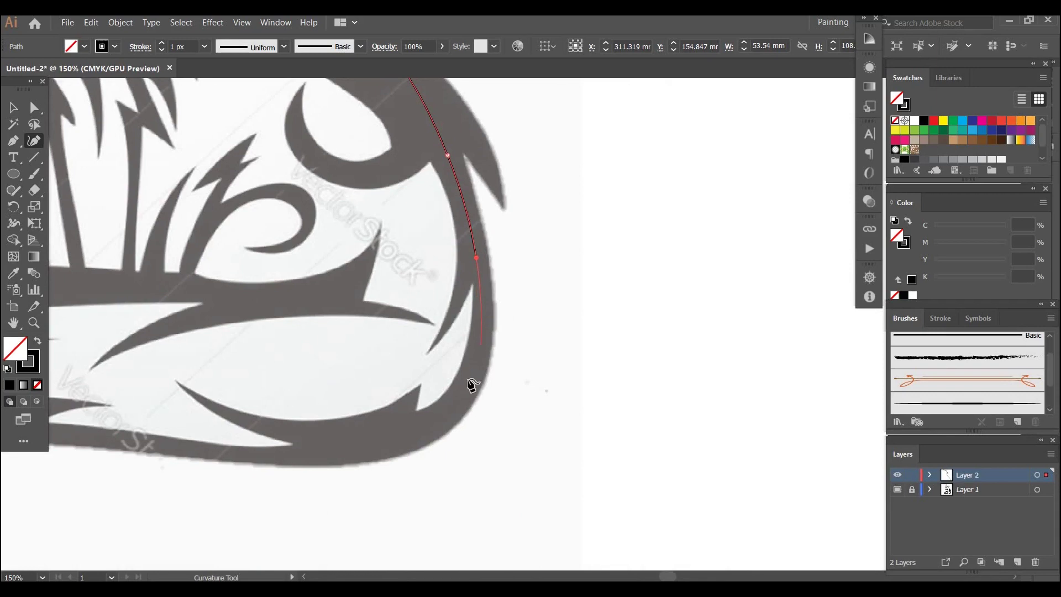
{"action": "left_click", "coordinate": [427, 436]}
{"action": "left_click", "coordinate": [308, 458]}
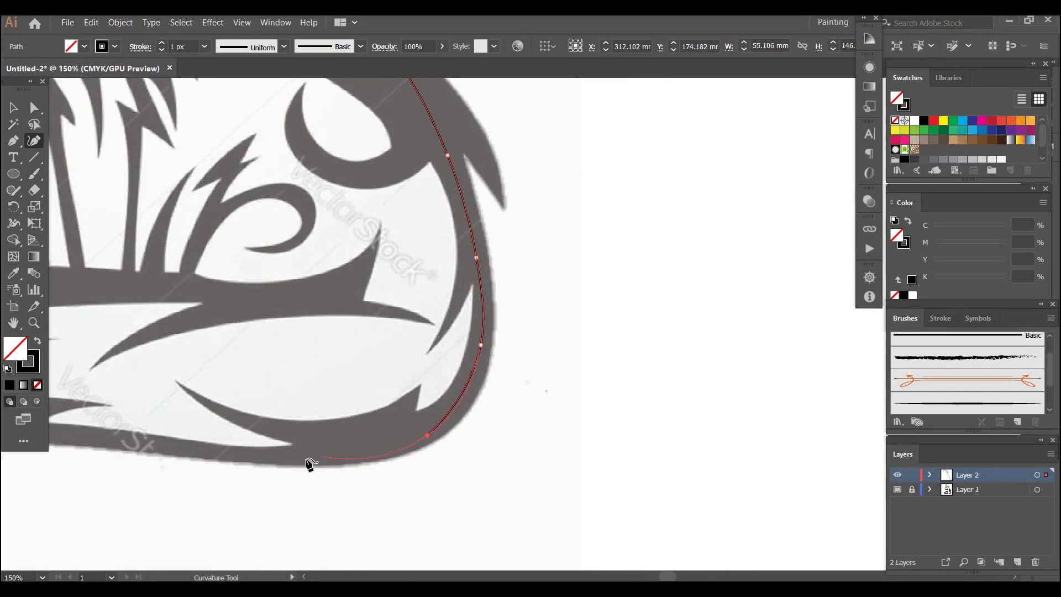
{"action": "left_click", "coordinate": [331, 458]}
{"action": "left_click", "coordinate": [207, 454]}
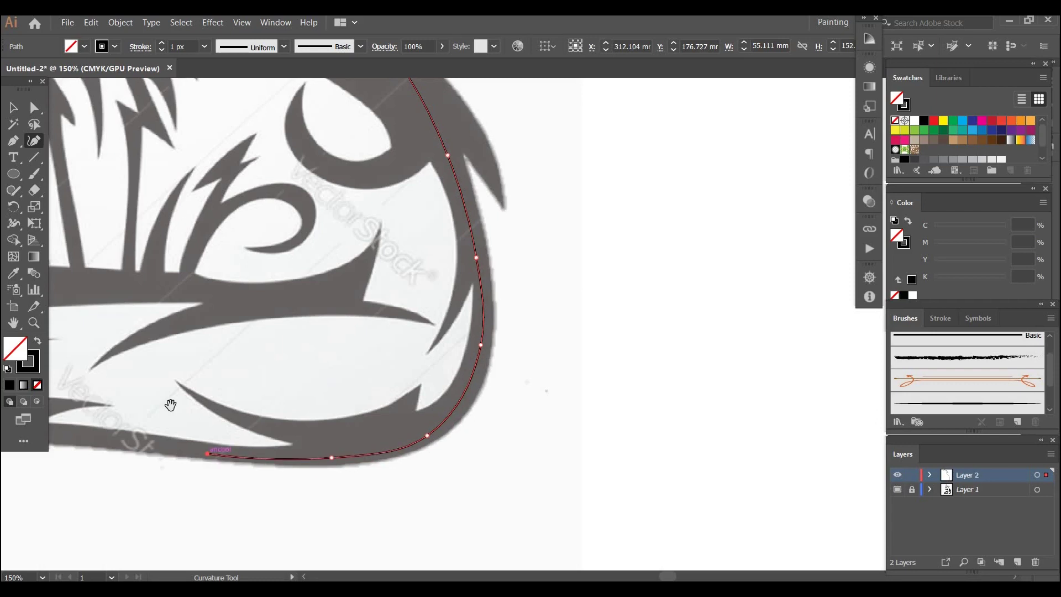
- Continue the back curve along the tail's underside to just past the tail tip, about 168 mm wide overall, and deselect it
{"action": "left_click_drag", "start_coordinate": [171, 405], "coordinate": [608, 456]}
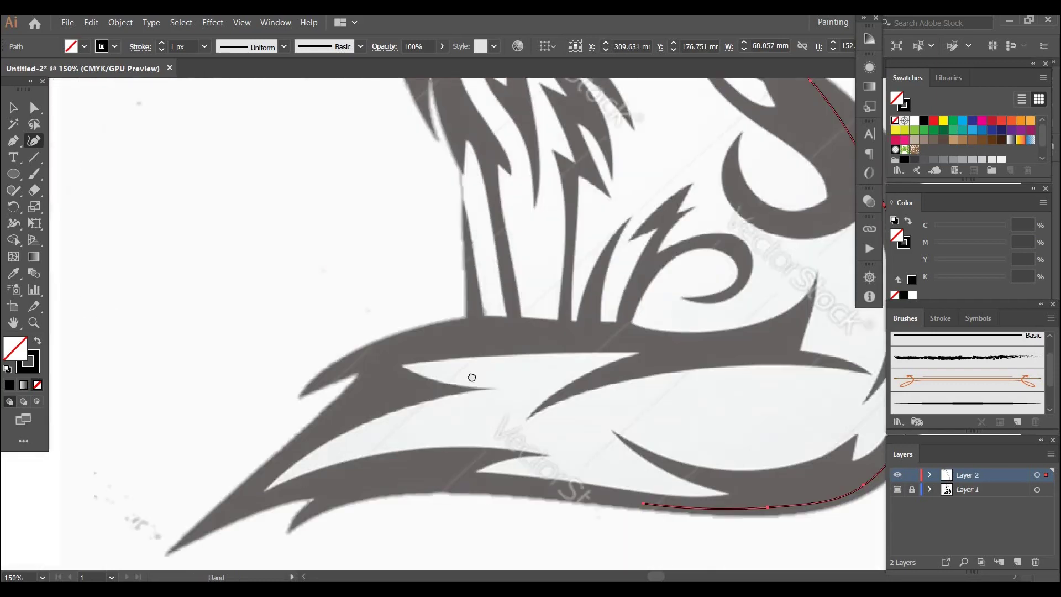
{"action": "left_click_drag", "start_coordinate": [471, 376], "coordinate": [488, 291]}
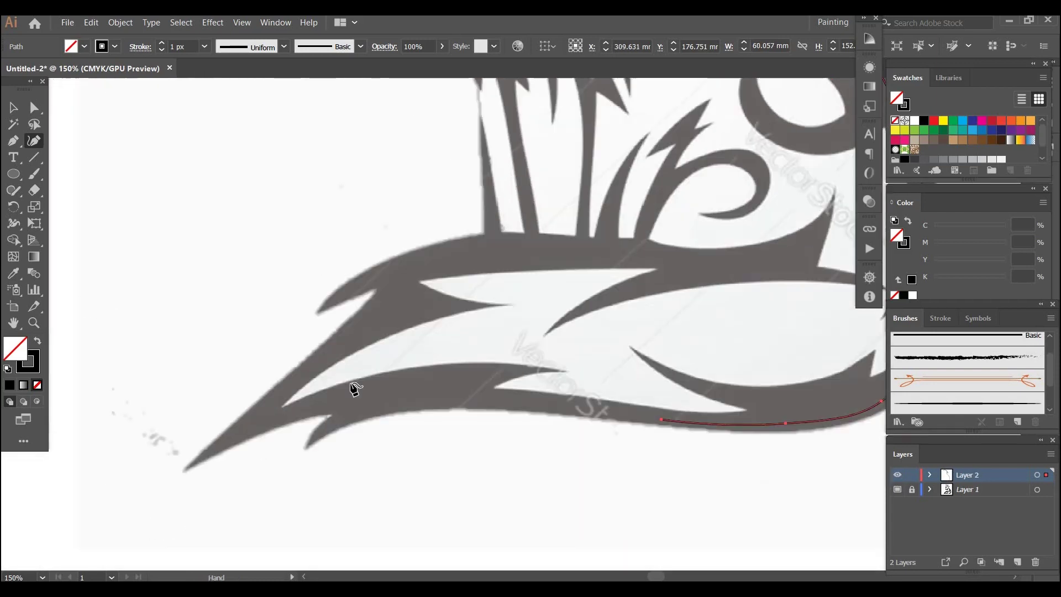
{"action": "left_click", "coordinate": [408, 391]}
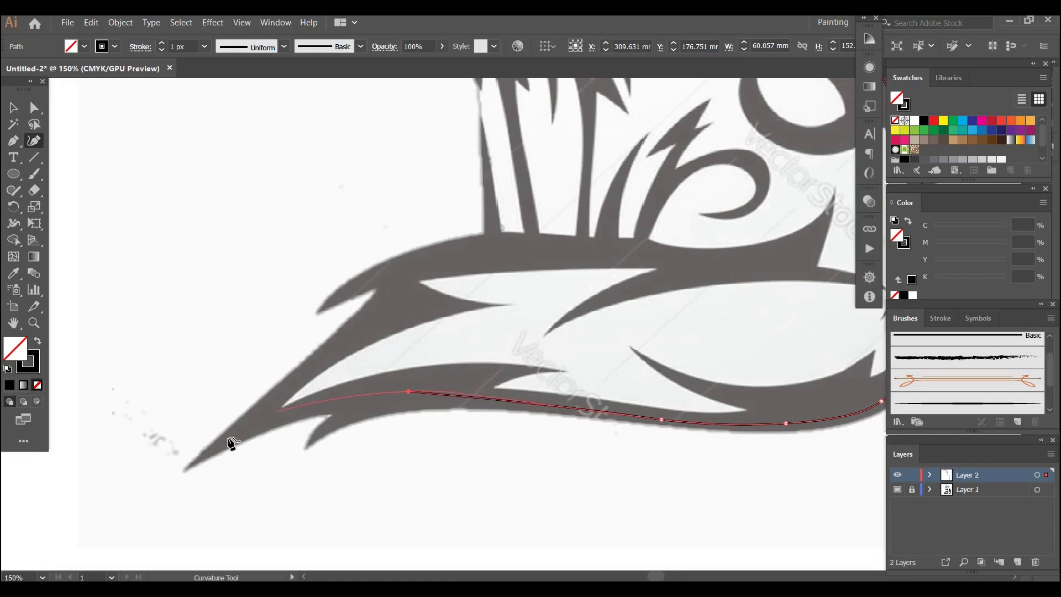
{"action": "left_click", "coordinate": [201, 460]}
{"action": "left_click", "coordinate": [166, 485]}
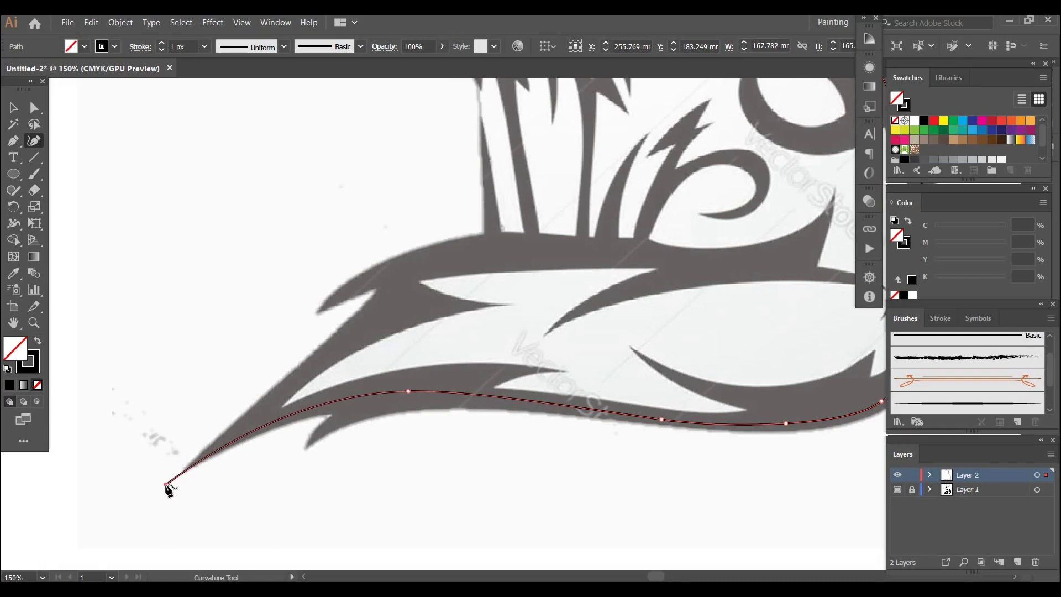
{"action": "key", "text": "v"}
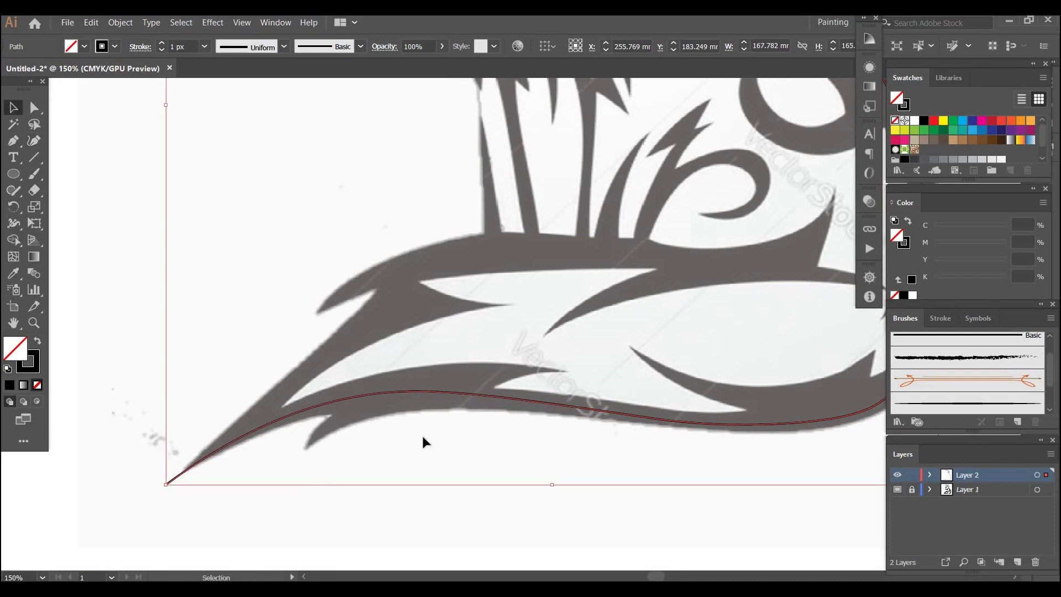
{"action": "left_click", "coordinate": [422, 435]}
- Draw a curve about 77 x 39 mm from the tail tip up the tail's outer edge to past the first inner fur point, and deselect it
{"action": "left_click_drag", "start_coordinate": [436, 319], "coordinate": [399, 368]}
{"action": "key", "text": "shift+grave"}
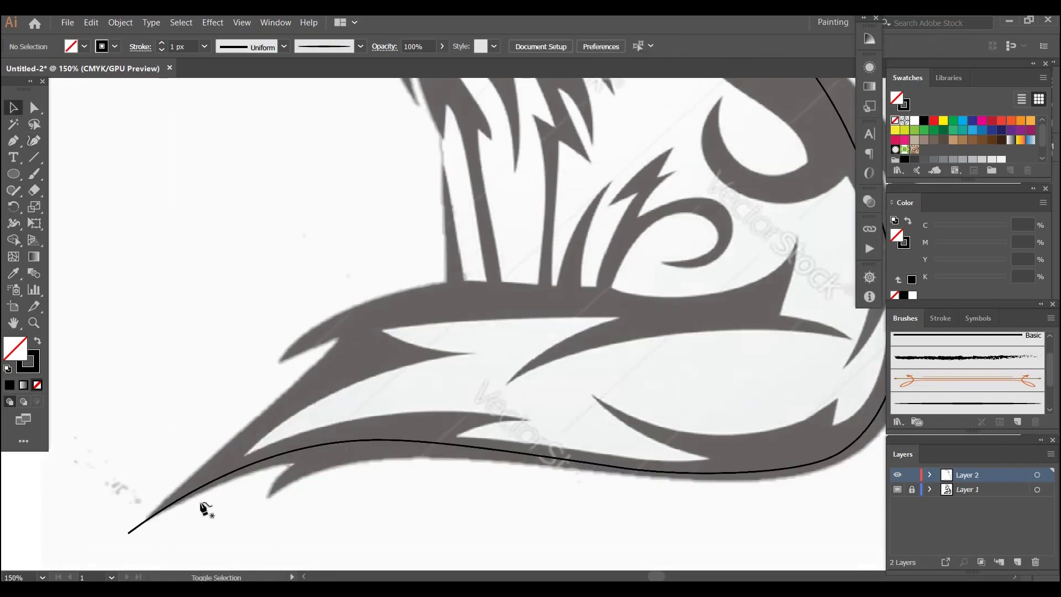
{"action": "left_click", "coordinate": [213, 462]}
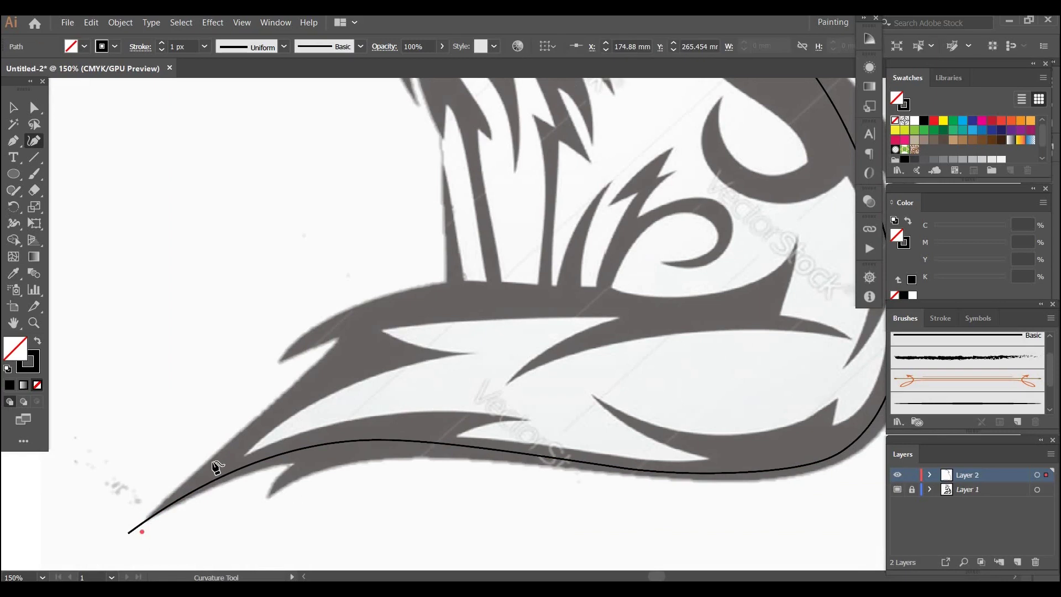
{"action": "left_click", "coordinate": [305, 387]}
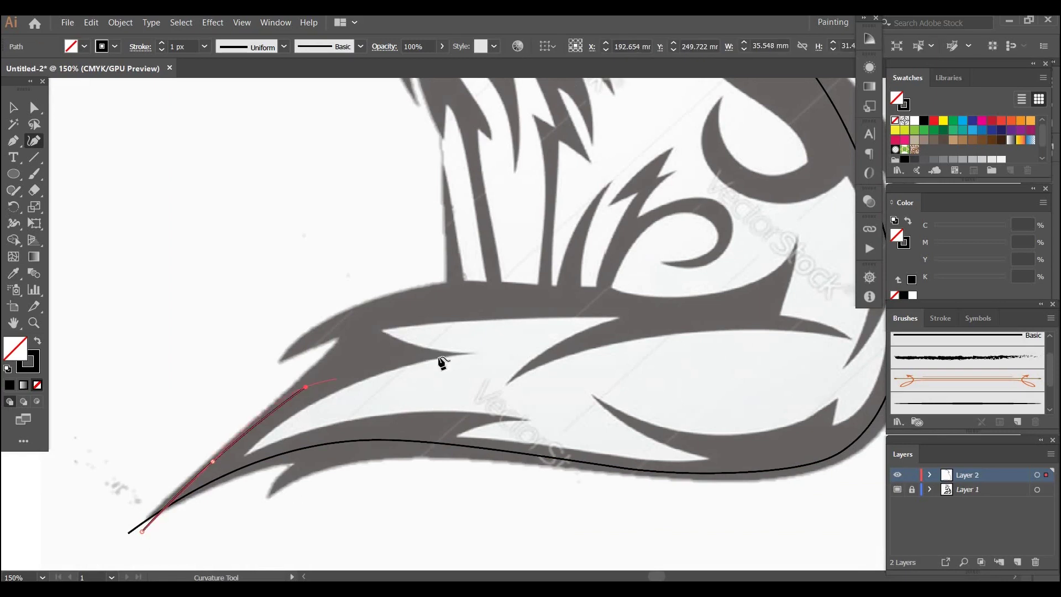
{"action": "left_click", "coordinate": [473, 354]}
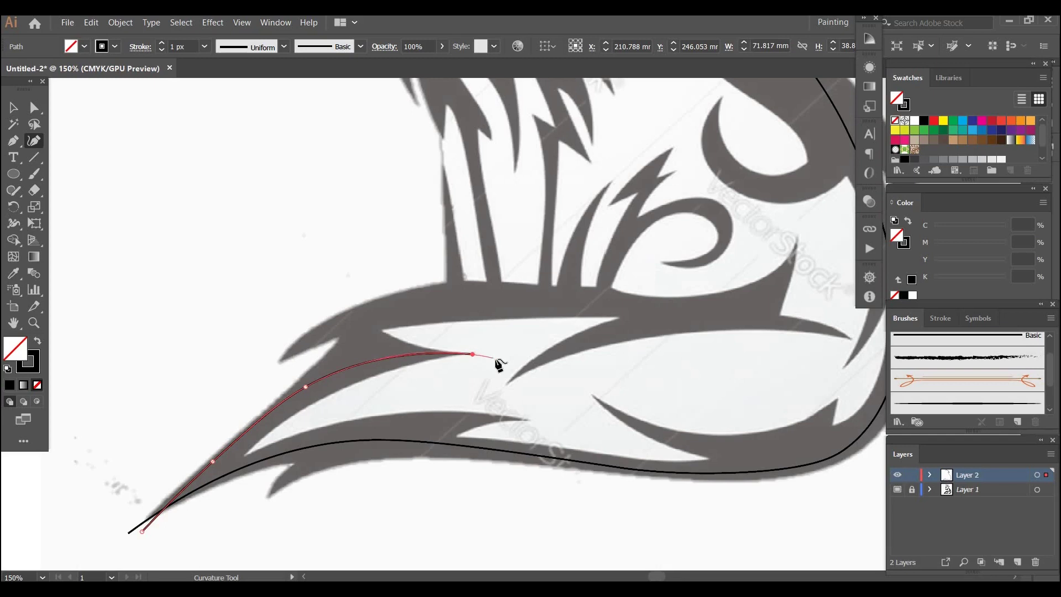
{"action": "left_click", "coordinate": [496, 360]}
{"action": "key", "text": "v"}
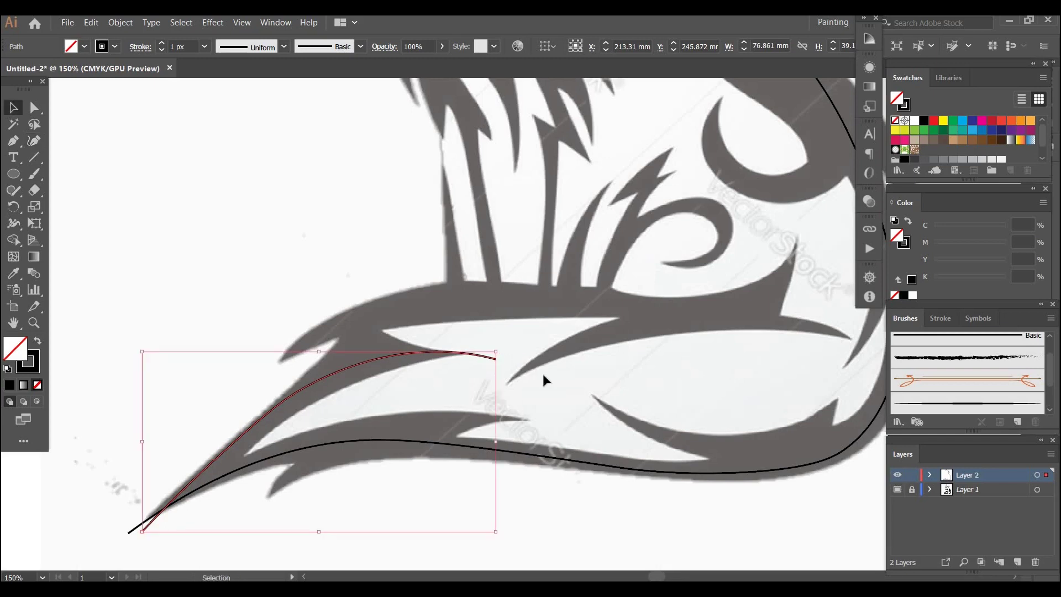
{"action": "left_click", "coordinate": [610, 397]}
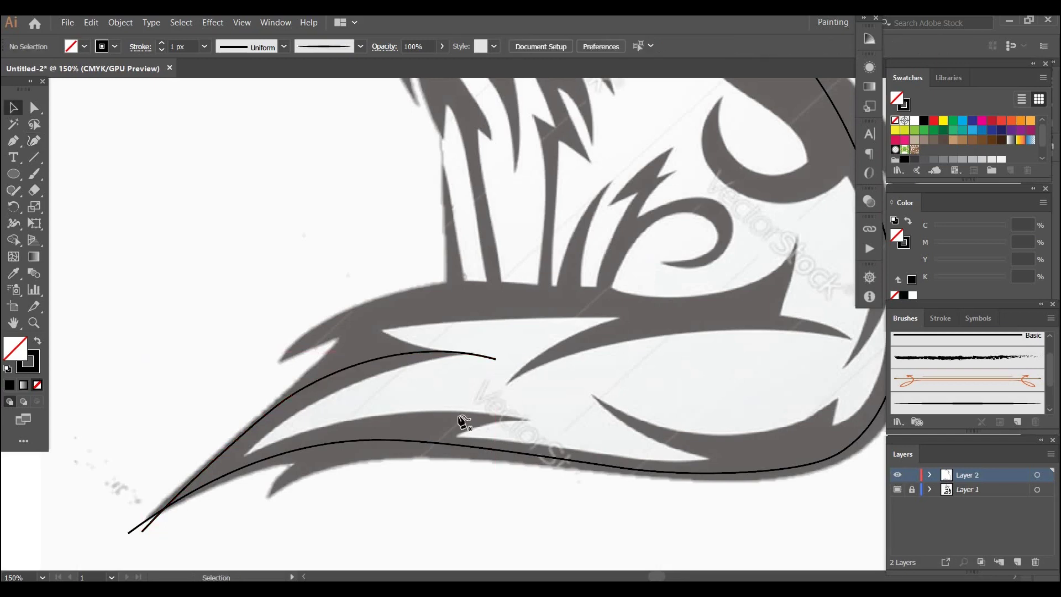
- Draw a short upright curve about 11 x 28.5 mm crossing the upper and outer tail edges near the notch, and deselect it
{"action": "key", "text": "shift+grave"}
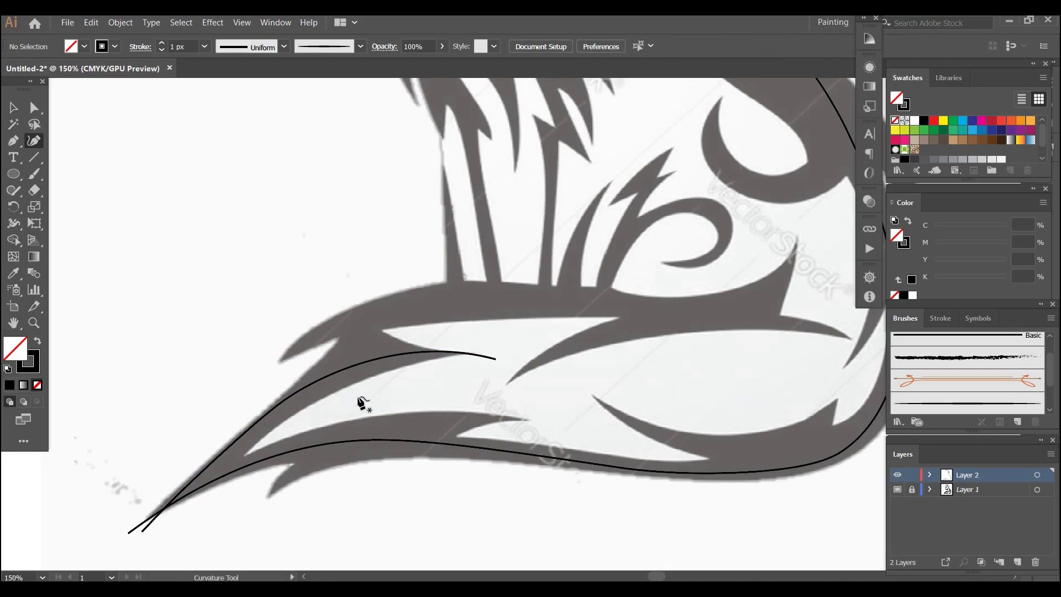
{"action": "left_click", "coordinate": [349, 404]}
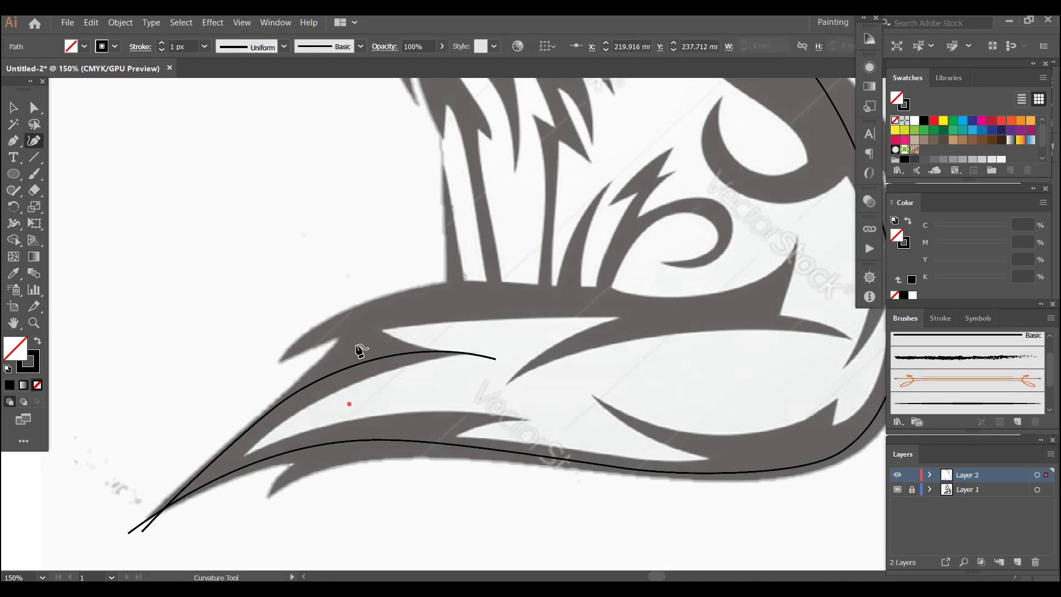
{"action": "left_click", "coordinate": [400, 273]}
{"action": "key", "text": "v"}
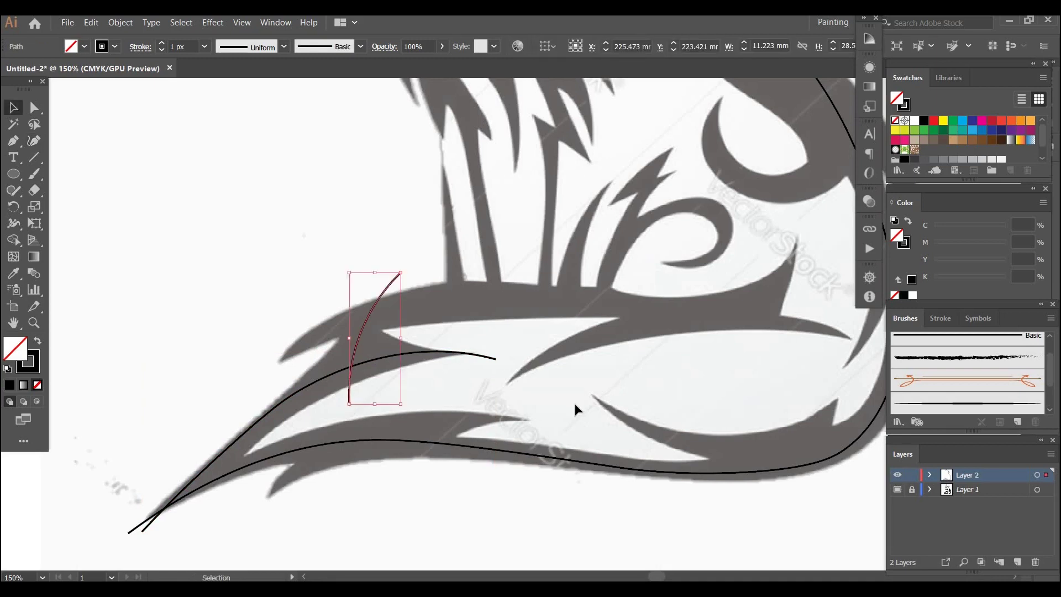
{"action": "left_click", "coordinate": [575, 403]}
- Trace the tail's top edge from its upper fur tip with a curve about 92.5 x 16 mm below the legs, and deselect it
{"action": "left_click_drag", "start_coordinate": [495, 359], "coordinate": [434, 390]}
{"action": "key", "text": "shift+grave"}
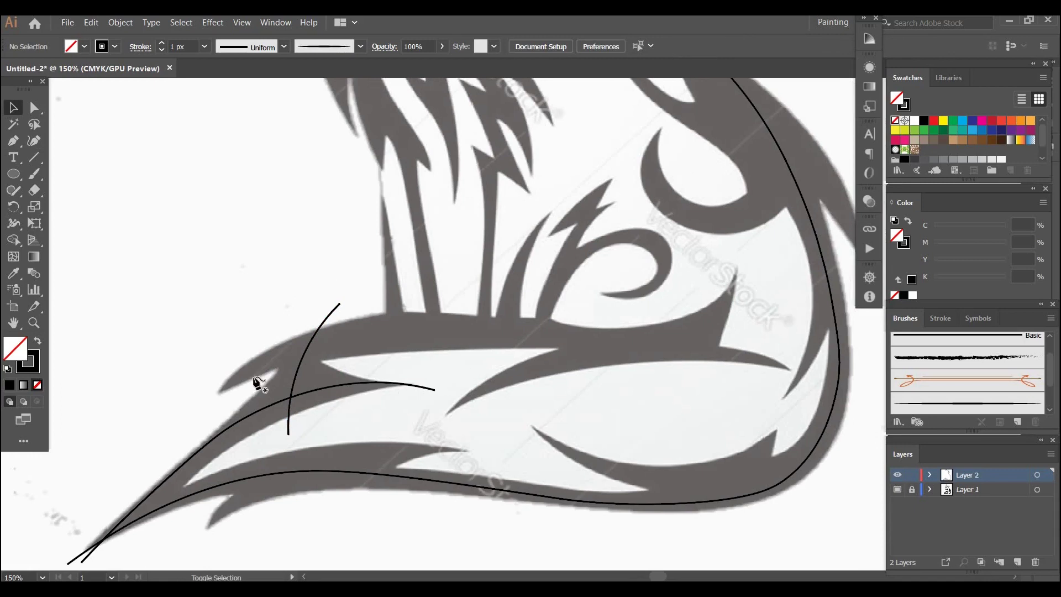
{"action": "left_click", "coordinate": [217, 392]}
{"action": "left_click", "coordinate": [327, 338]}
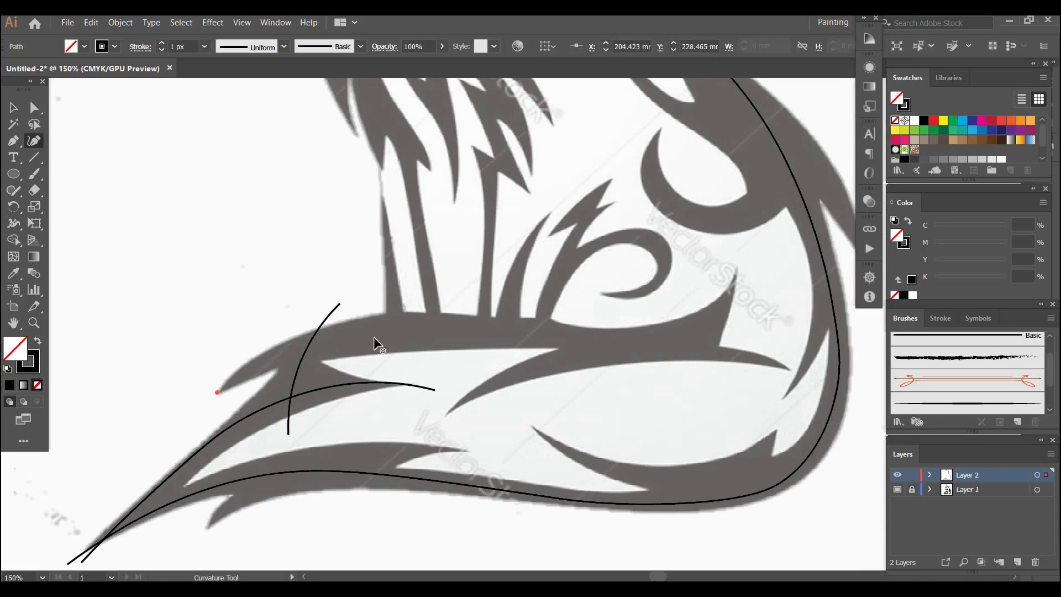
{"action": "left_click", "coordinate": [535, 329]}
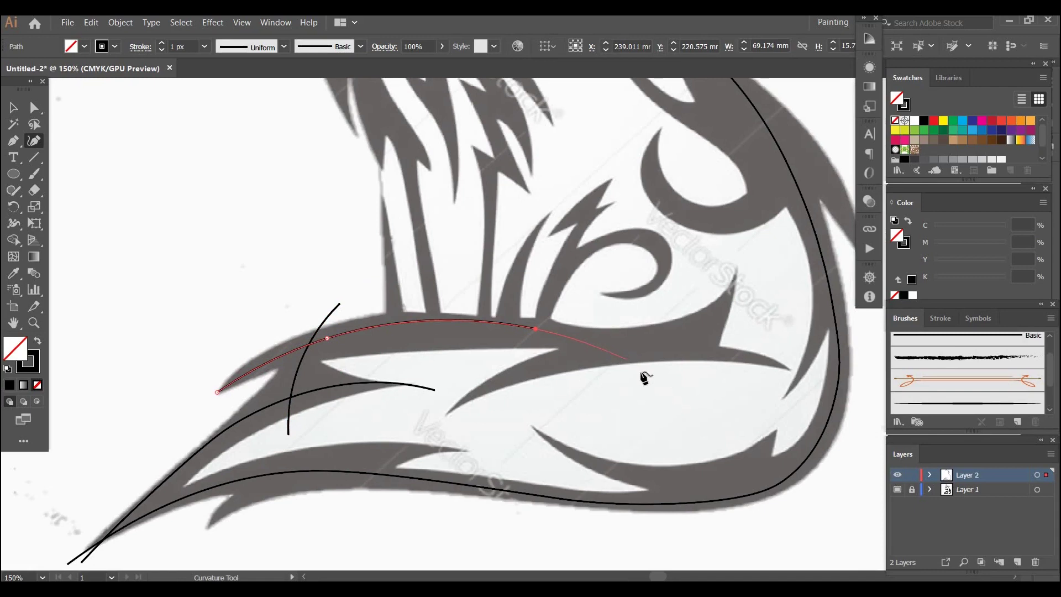
{"action": "left_click", "coordinate": [642, 373]}
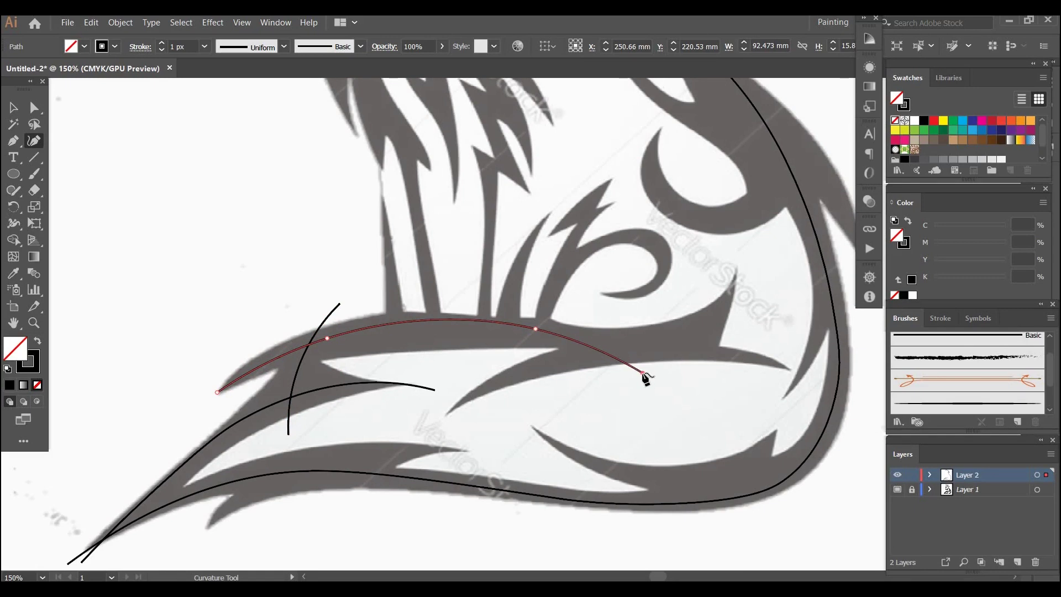
{"action": "key", "text": "v"}
{"action": "left_click", "coordinate": [658, 413]}
- Trace the fur stripe inside the tail with a curve about 76 x 14.5 mm reaching toward the rump, and deselect it
{"action": "key", "text": "shift+grave"}
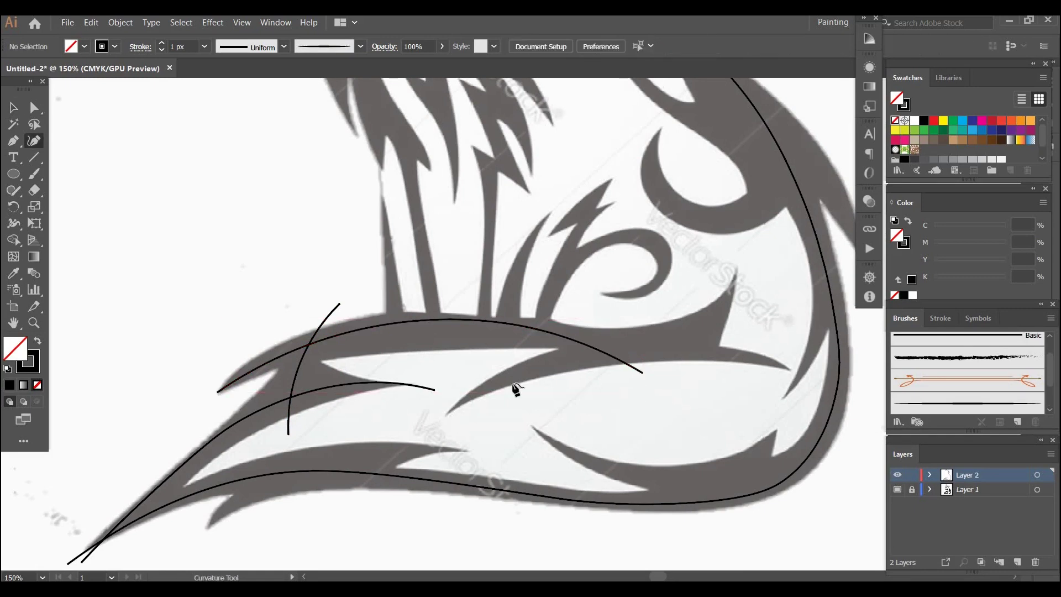
{"action": "left_click", "coordinate": [447, 415]}
{"action": "left_click", "coordinate": [518, 374]}
{"action": "left_click", "coordinate": [670, 349]}
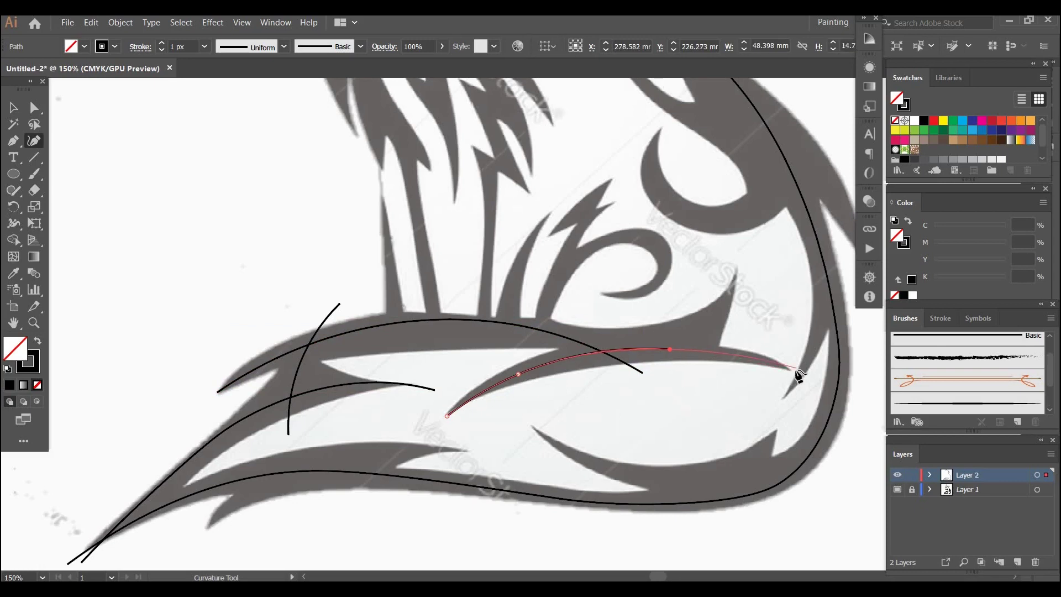
{"action": "left_click", "coordinate": [794, 369]}
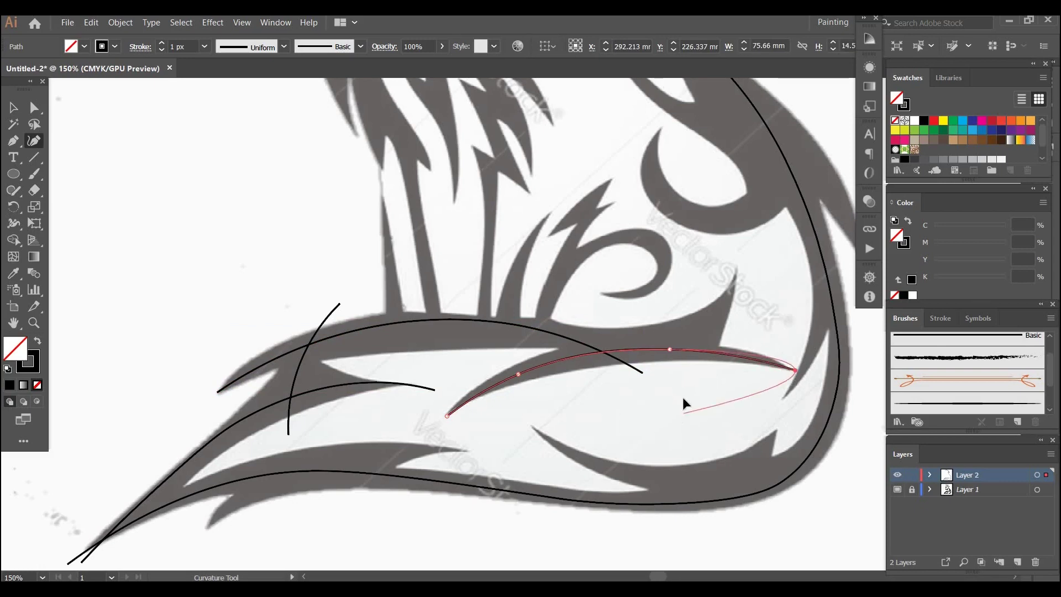
{"action": "key", "text": "v"}
{"action": "left_click", "coordinate": [626, 249]}
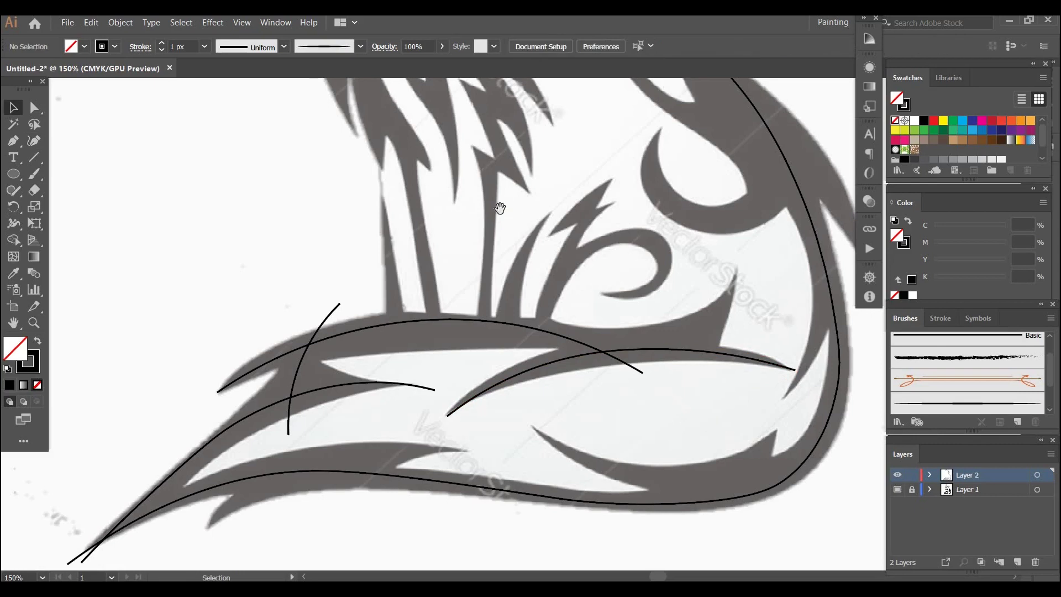
- Trace the wolf's lower jaw from below the muzzle to the throat with a curve about 18 x 28 mm, and deselect it
{"action": "left_click_drag", "start_coordinate": [499, 208], "coordinate": [535, 230]}
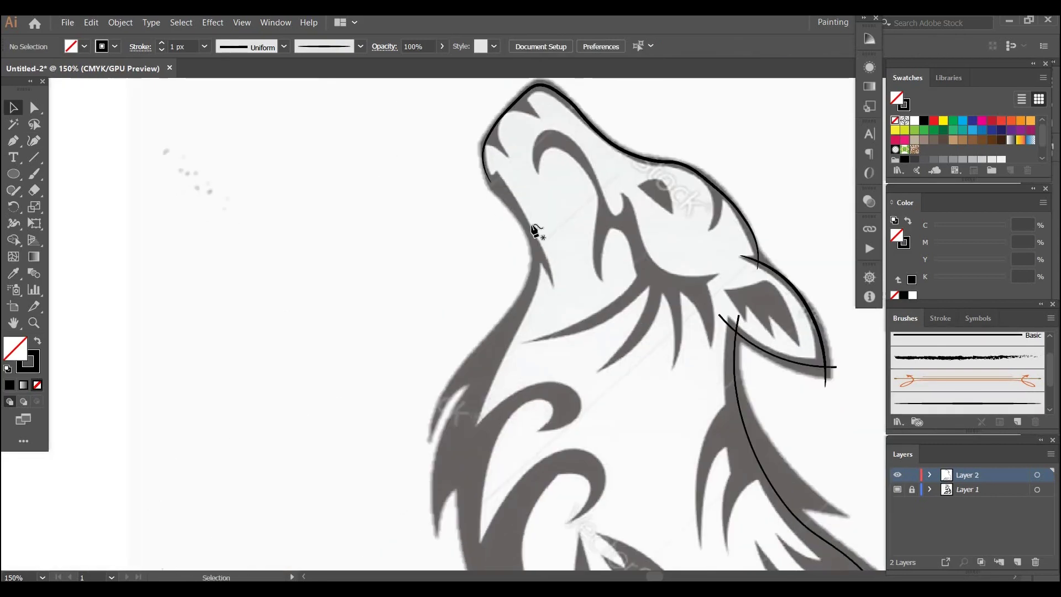
{"action": "left_click", "coordinate": [474, 167]}
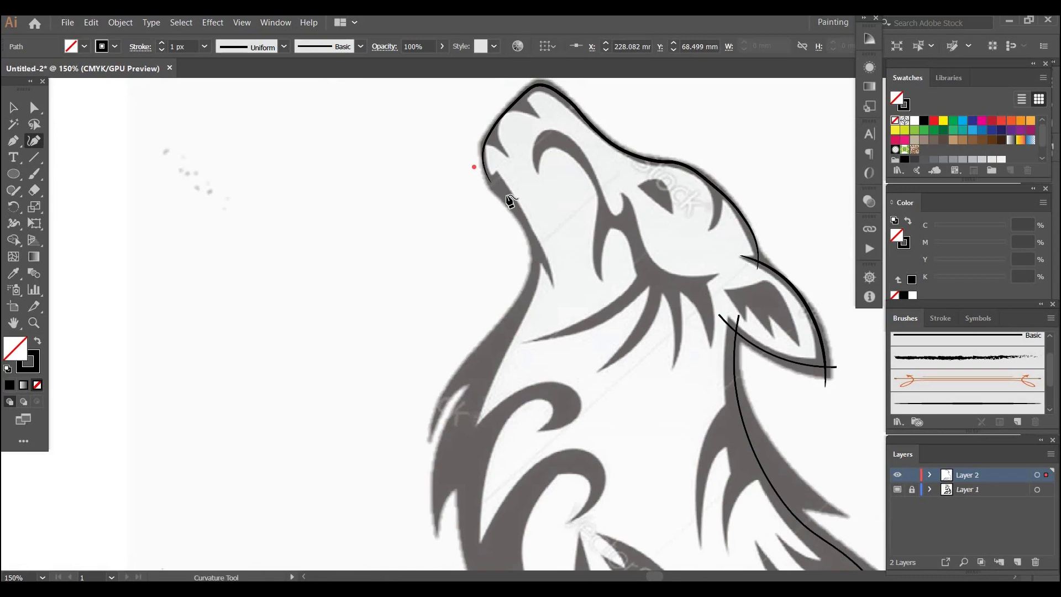
{"action": "left_click", "coordinate": [508, 195]}
{"action": "left_click", "coordinate": [539, 249]}
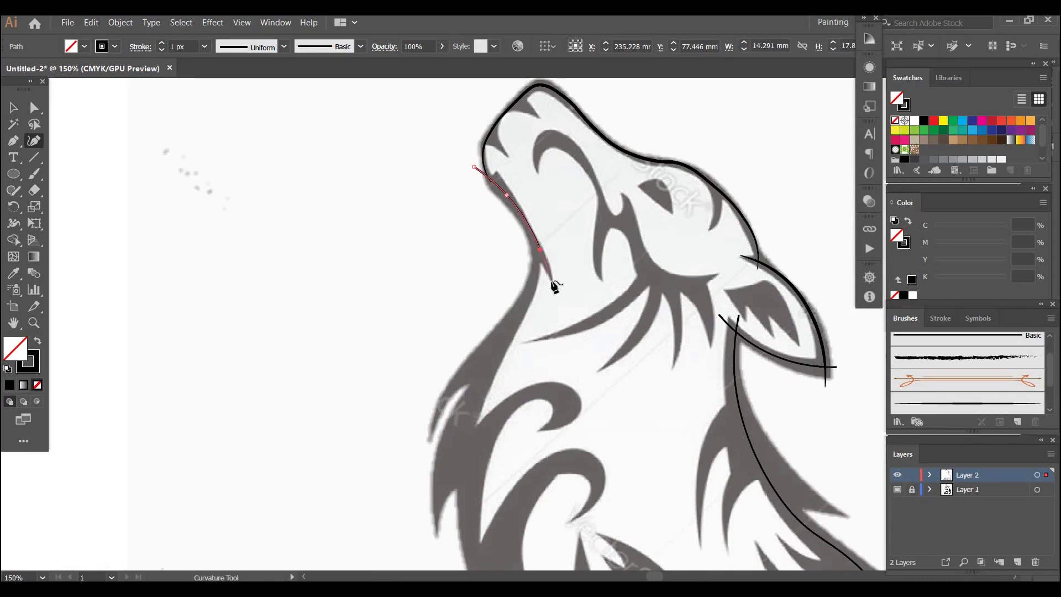
{"action": "left_click", "coordinate": [551, 282]}
{"action": "left_click", "coordinate": [557, 298]}
{"action": "key", "text": "v"}
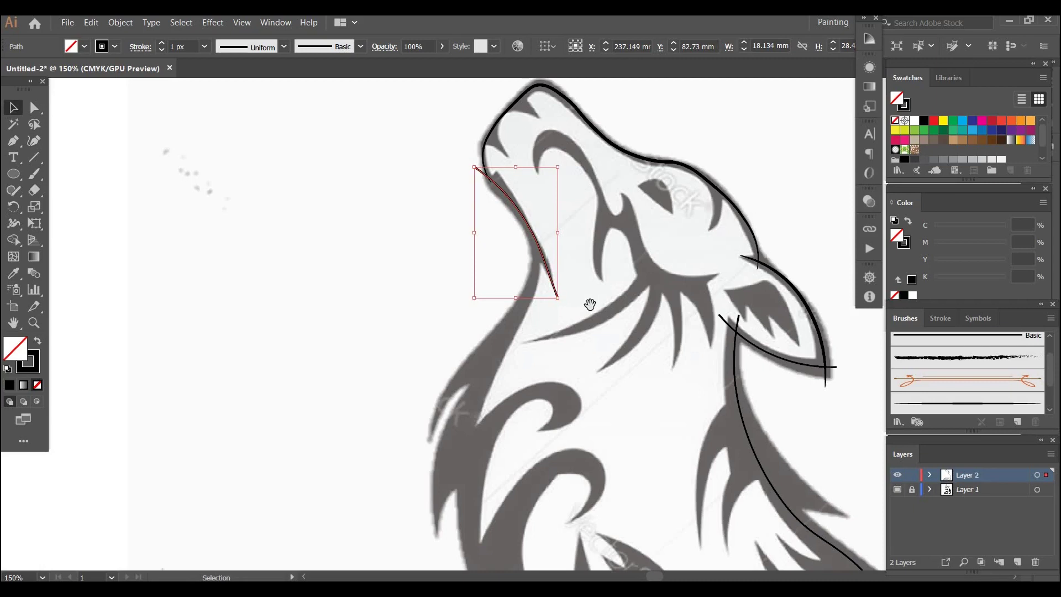
{"action": "left_click", "coordinate": [571, 209]}
- Trace the throat and chest front from under the jaw to the lower chest fur tip with a curve about 17 x 96 mm, and deselect it
{"action": "scroll", "coordinate": [571, 209], "scroll_direction": "down", "scroll_amount": 2}
{"action": "key", "text": "shift+asciitilde"}
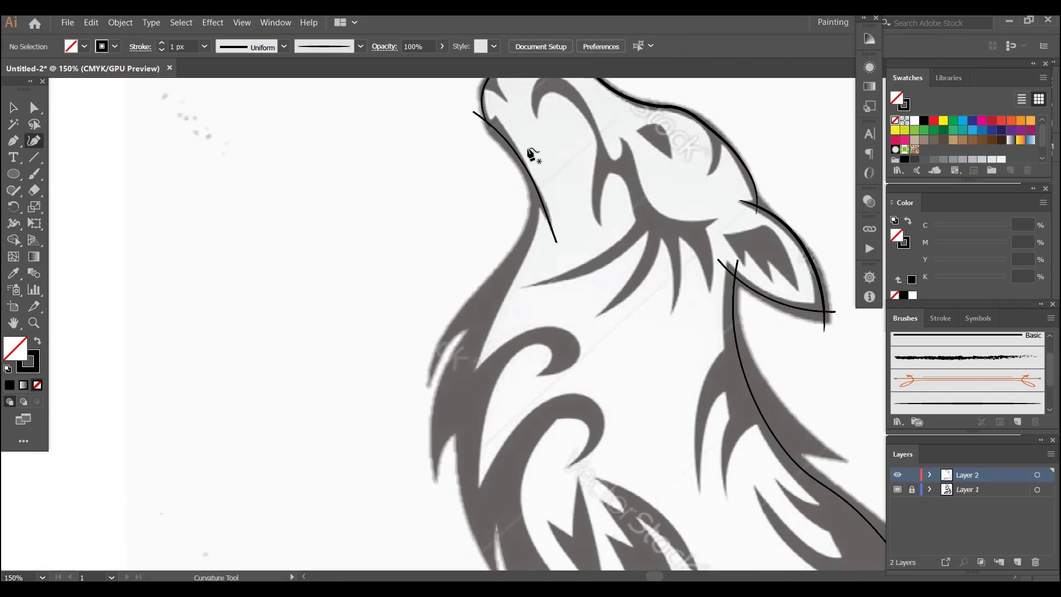
{"action": "left_click", "coordinate": [531, 228]}
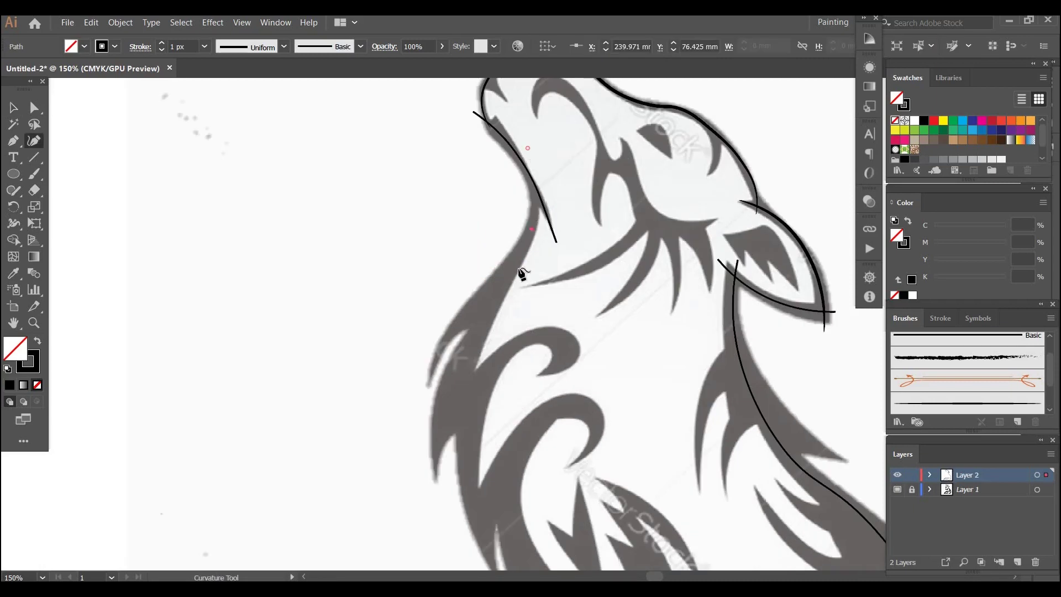
{"action": "left_click", "coordinate": [480, 319]}
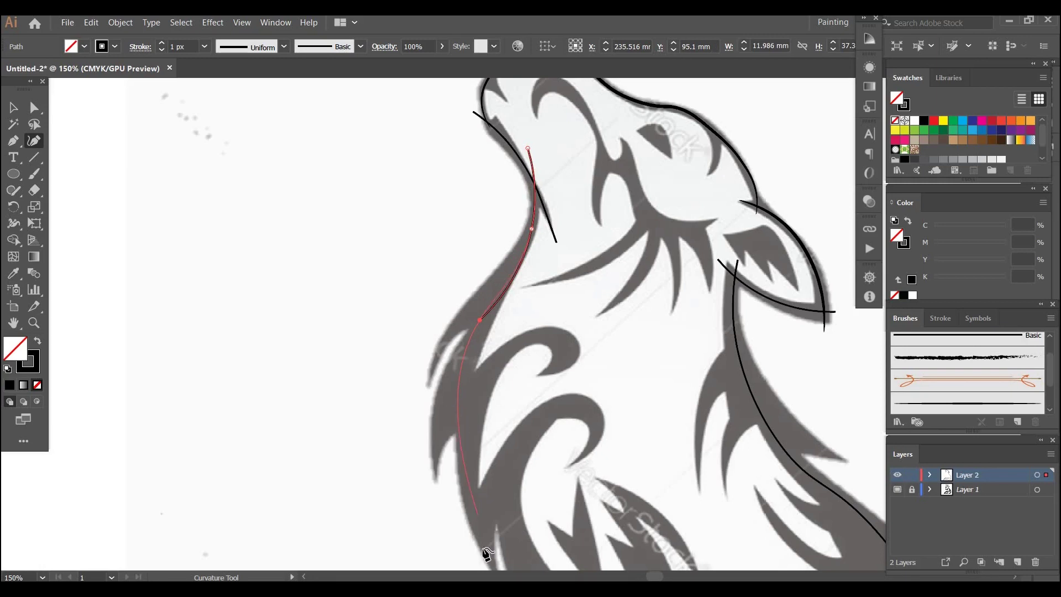
{"action": "key", "text": "space"}
{"action": "left_click_drag", "start_coordinate": [447, 311], "coordinate": [411, 129]}
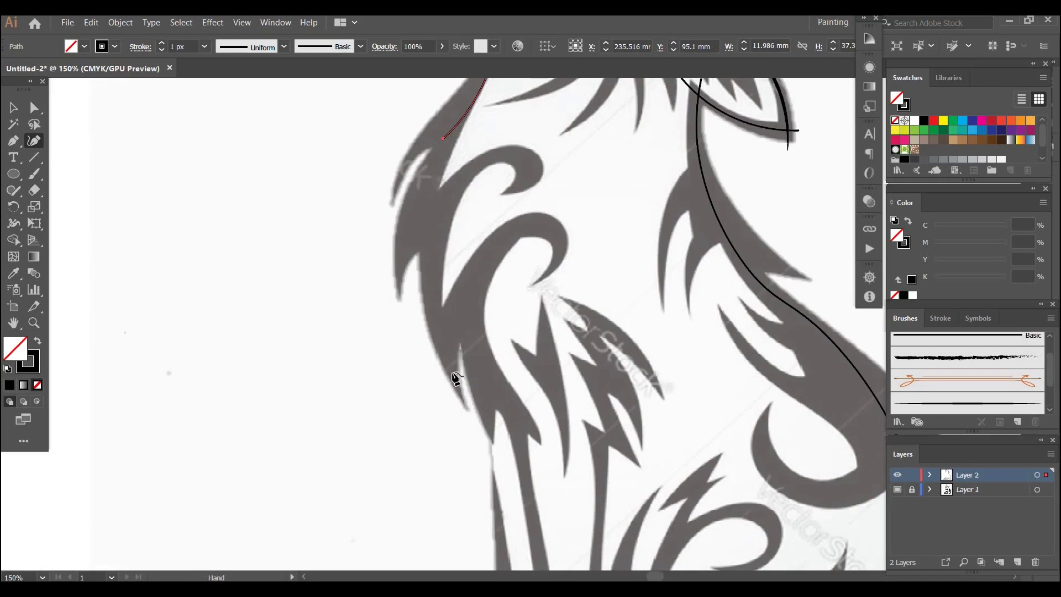
{"action": "left_click", "coordinate": [467, 409]}
{"action": "left_click", "coordinate": [467, 409]}
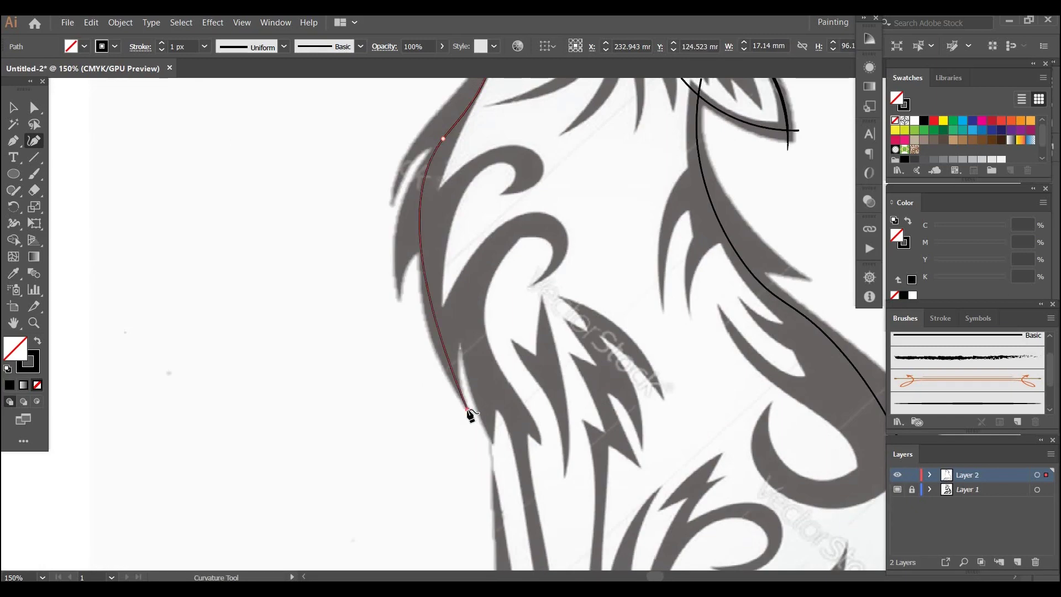
{"action": "key", "text": "v"}
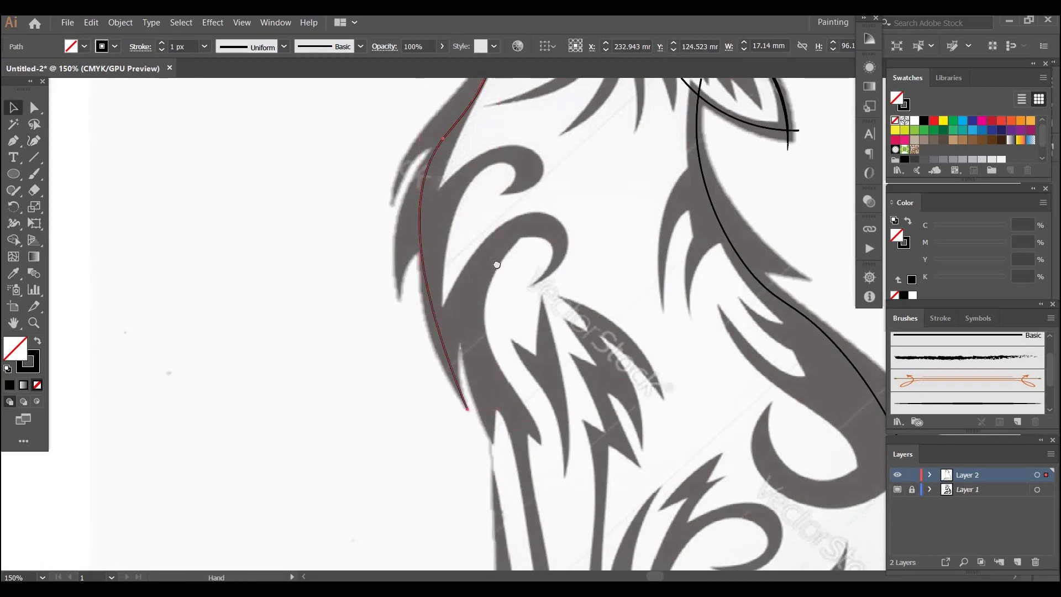
{"action": "left_click_drag", "start_coordinate": [495, 265], "coordinate": [437, 354]}
{"action": "left_click", "coordinate": [514, 253]}
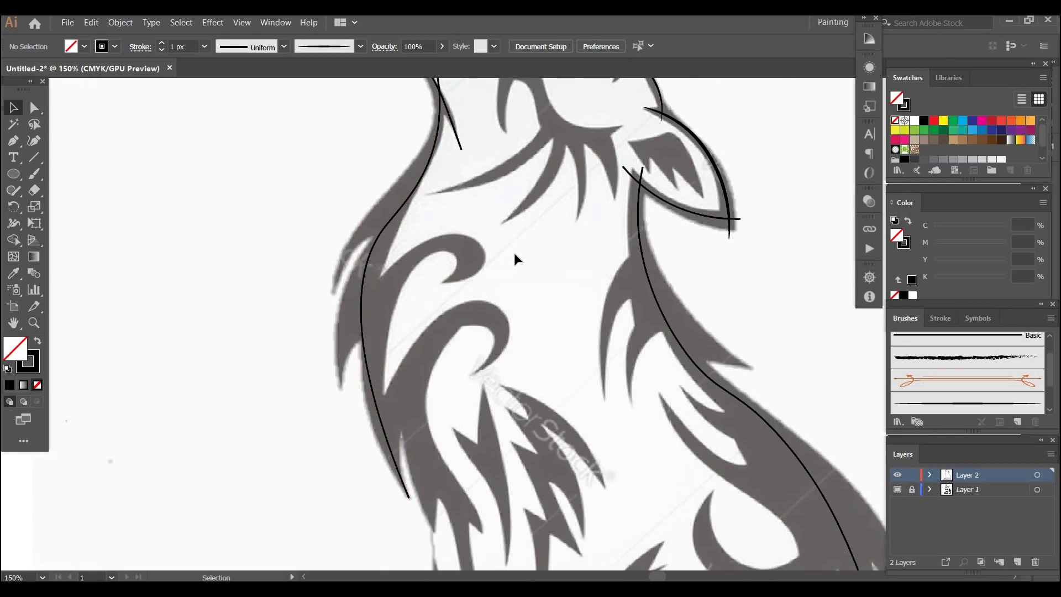
- Trace the front leg from the chest edge down into the tail's top edge with a curve about 26 x 69 mm, and deselect it
{"action": "key", "text": "shift+grave"}
{"action": "left_click_drag", "start_coordinate": [405, 271], "coordinate": [354, 148]}
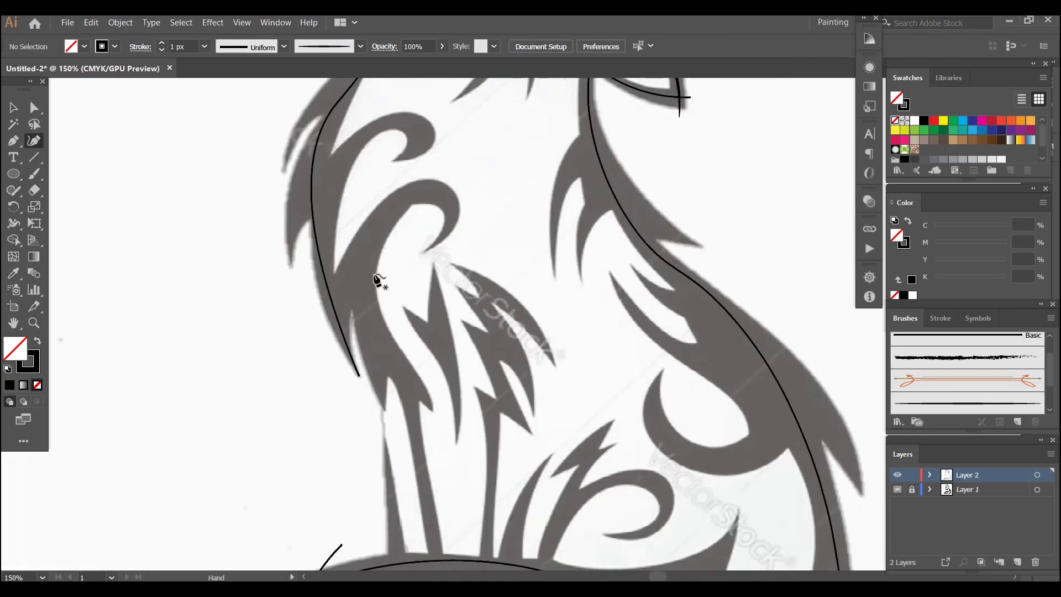
{"action": "left_click_drag", "start_coordinate": [427, 311], "coordinate": [454, 458]}
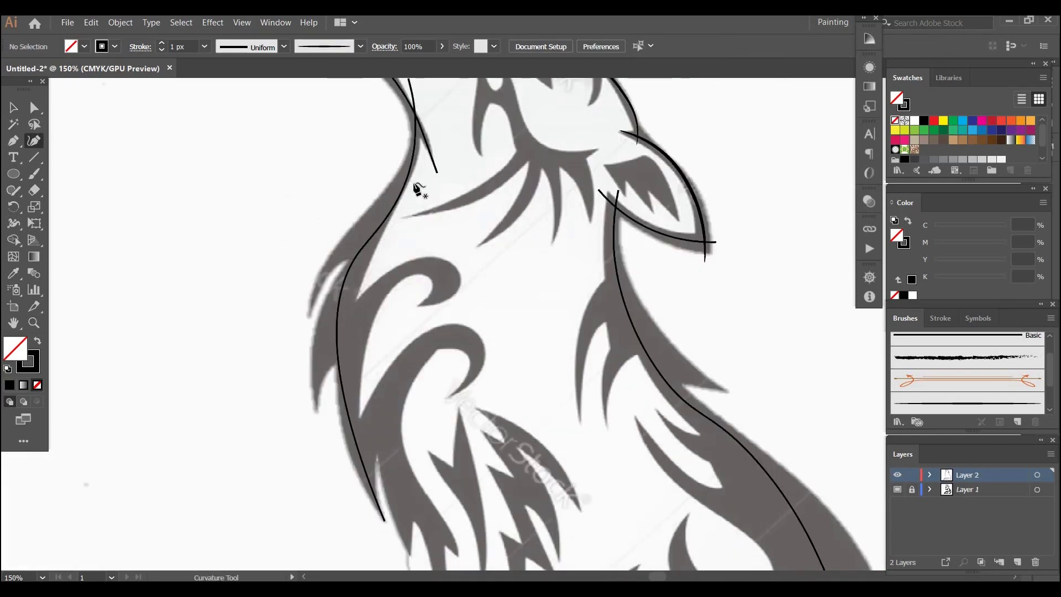
{"action": "left_click_drag", "start_coordinate": [447, 394], "coordinate": [412, 254]}
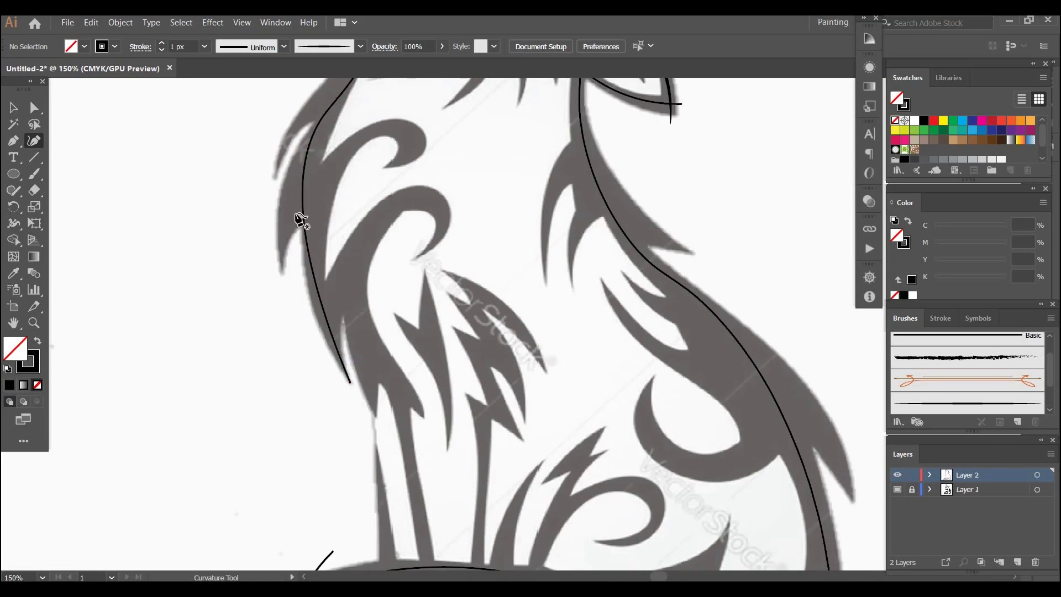
{"action": "left_click", "coordinate": [305, 267]}
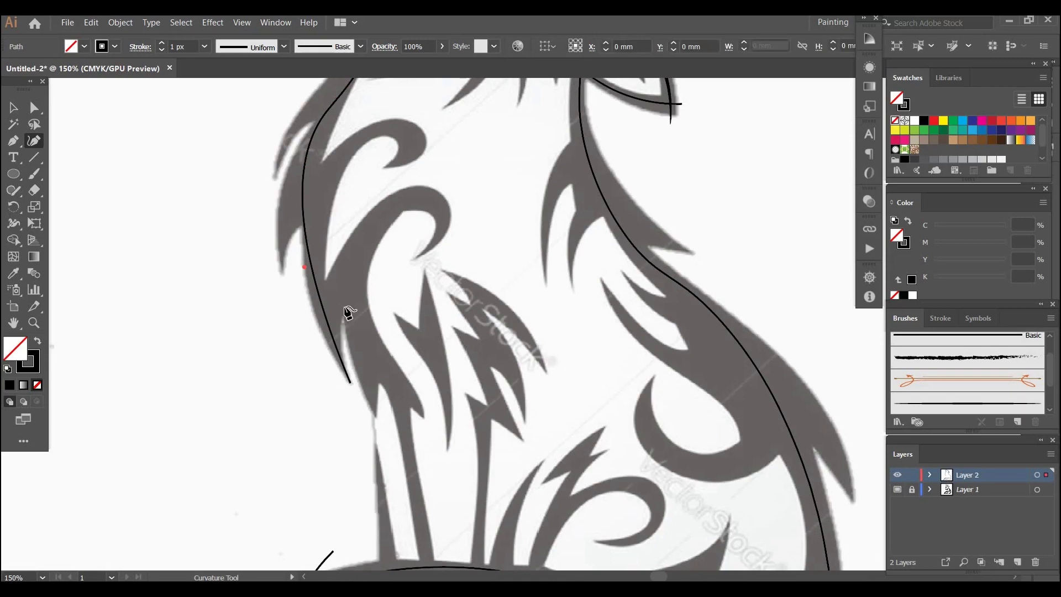
{"action": "left_click", "coordinate": [345, 306]}
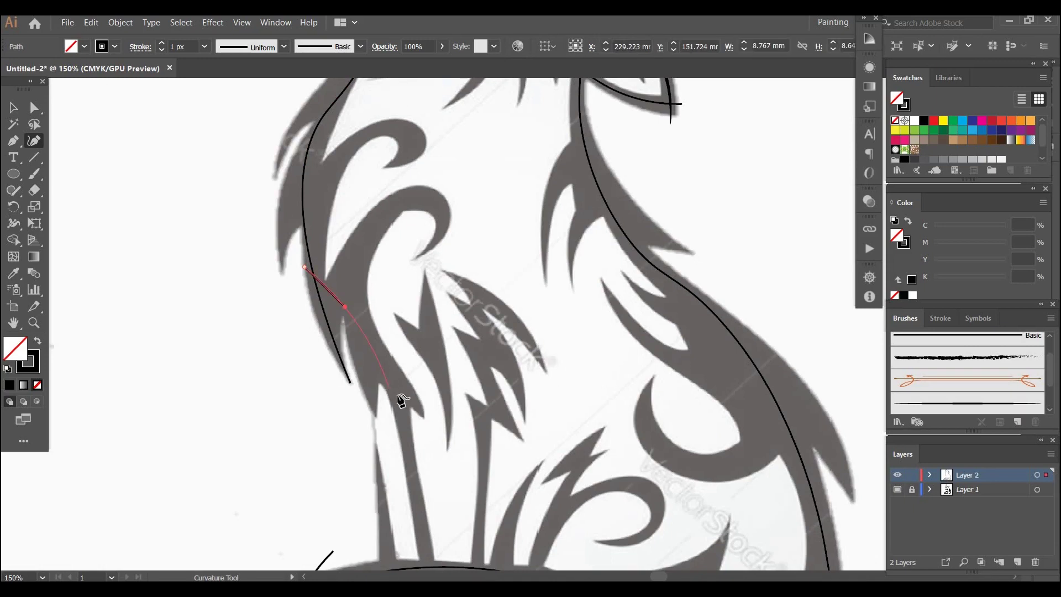
{"action": "left_click", "coordinate": [398, 395]}
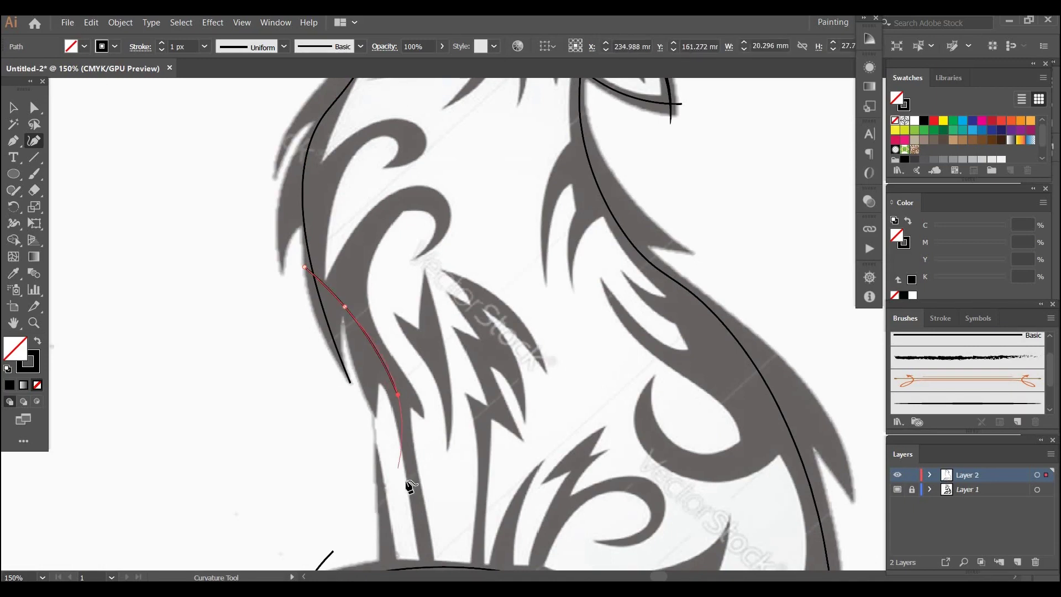
{"action": "left_click", "coordinate": [413, 488]}
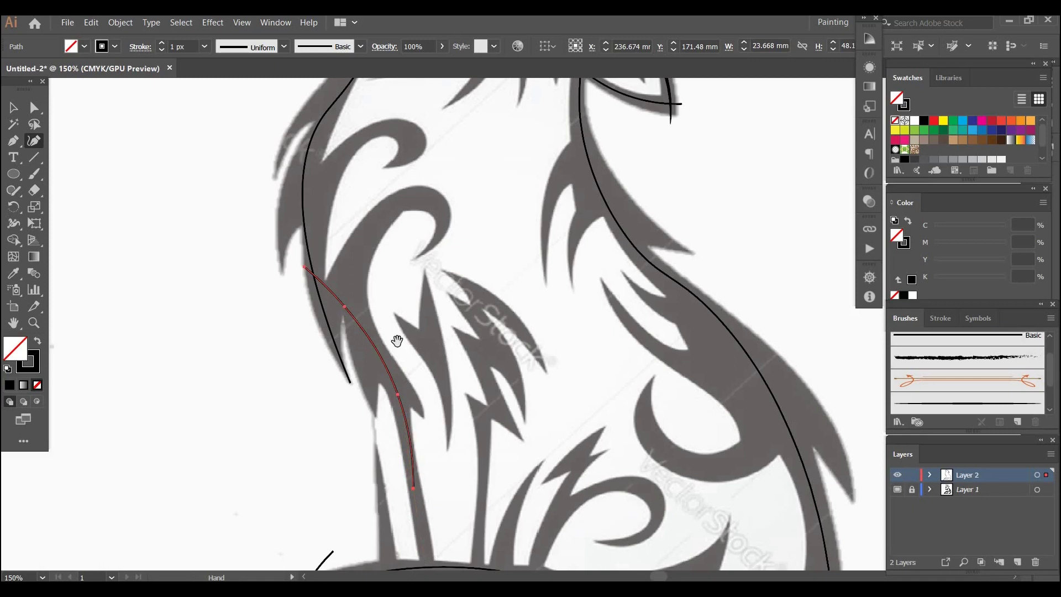
{"action": "left_click_drag", "start_coordinate": [396, 341], "coordinate": [364, 199]}
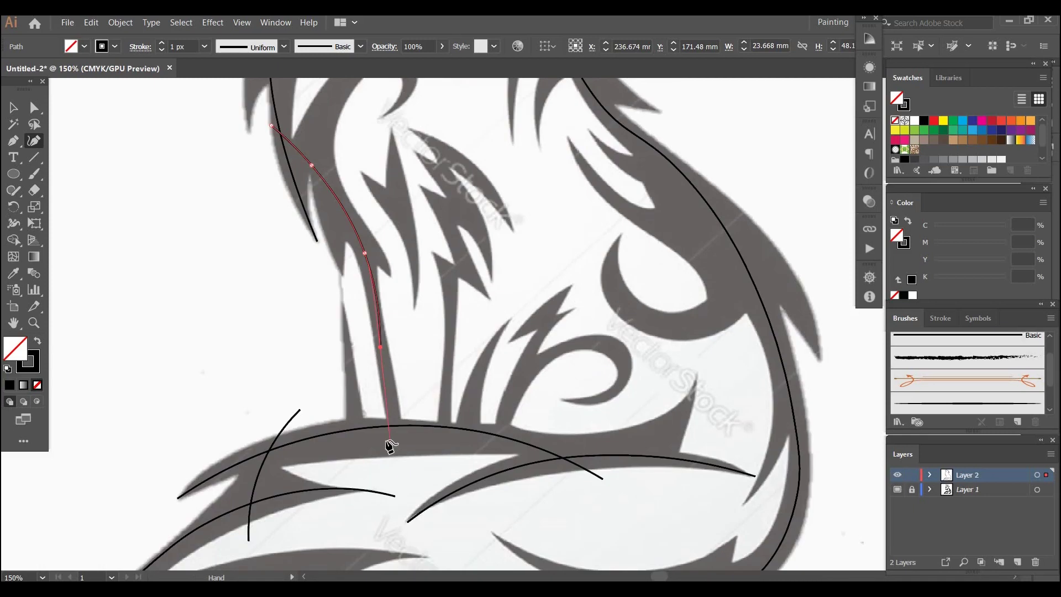
{"action": "left_click", "coordinate": [390, 442]}
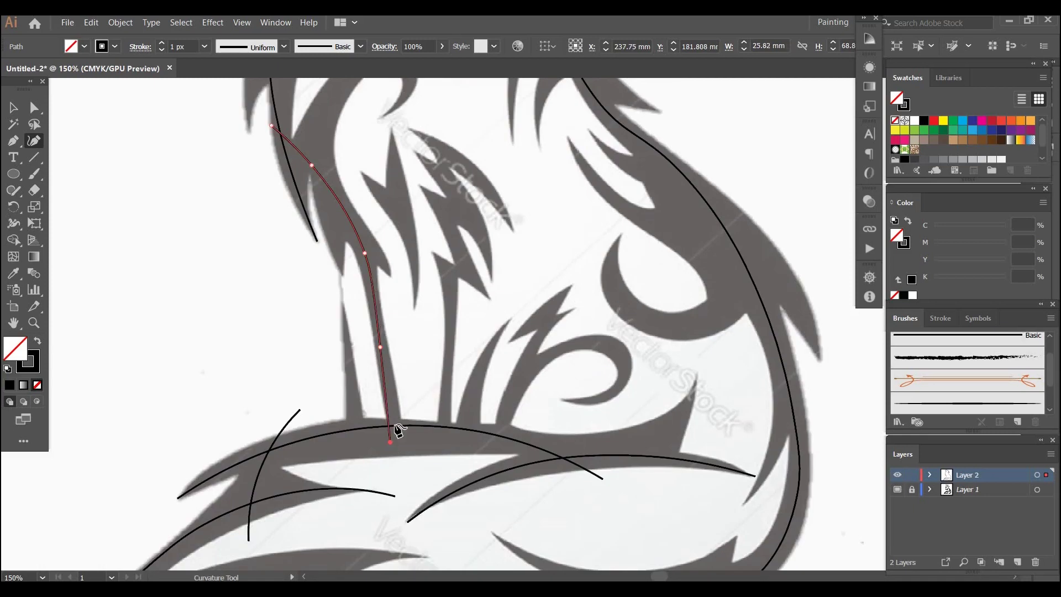
{"action": "key", "text": "space"}
{"action": "left_click_drag", "start_coordinate": [453, 314], "coordinate": [506, 494]}
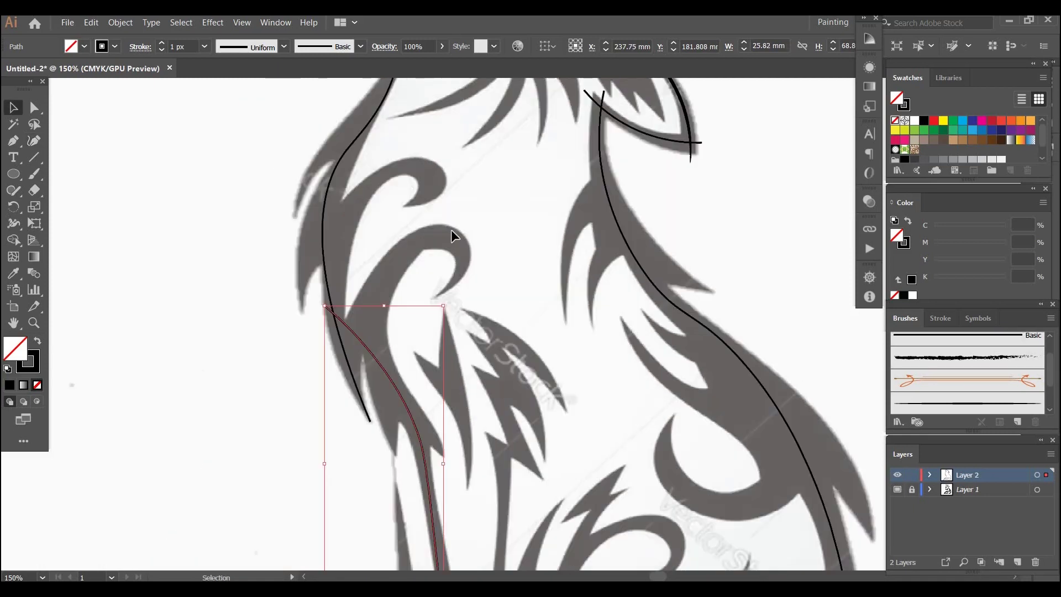
{"action": "left_click_drag", "start_coordinate": [491, 112], "coordinate": [474, 215]}
- Trace the uppermost outer fur tuft from the neck to its tip with a curve about 23.5 x 28 mm, and deselect it
{"action": "key", "text": "space"}
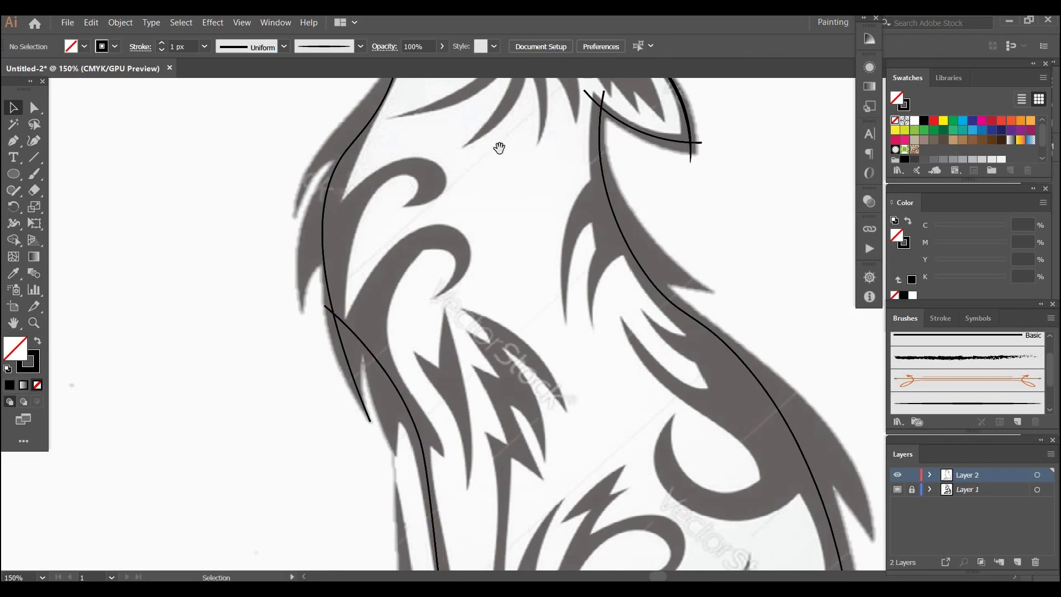
{"action": "left_click_drag", "start_coordinate": [411, 188], "coordinate": [402, 348]}
{"action": "left_click_drag", "start_coordinate": [534, 111], "coordinate": [522, 142]}
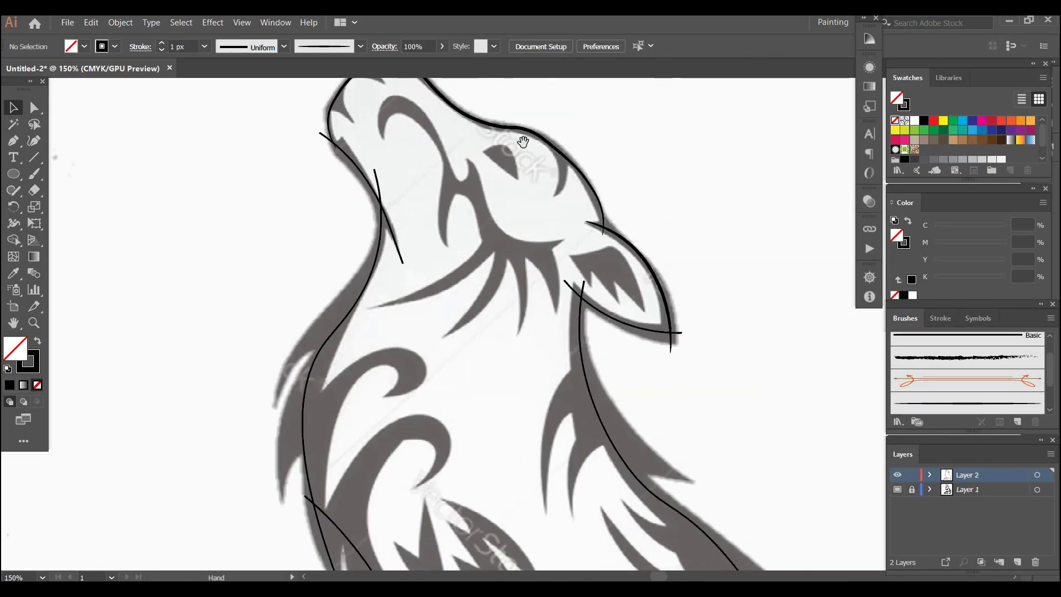
{"action": "left_click_drag", "start_coordinate": [458, 449], "coordinate": [561, 382]}
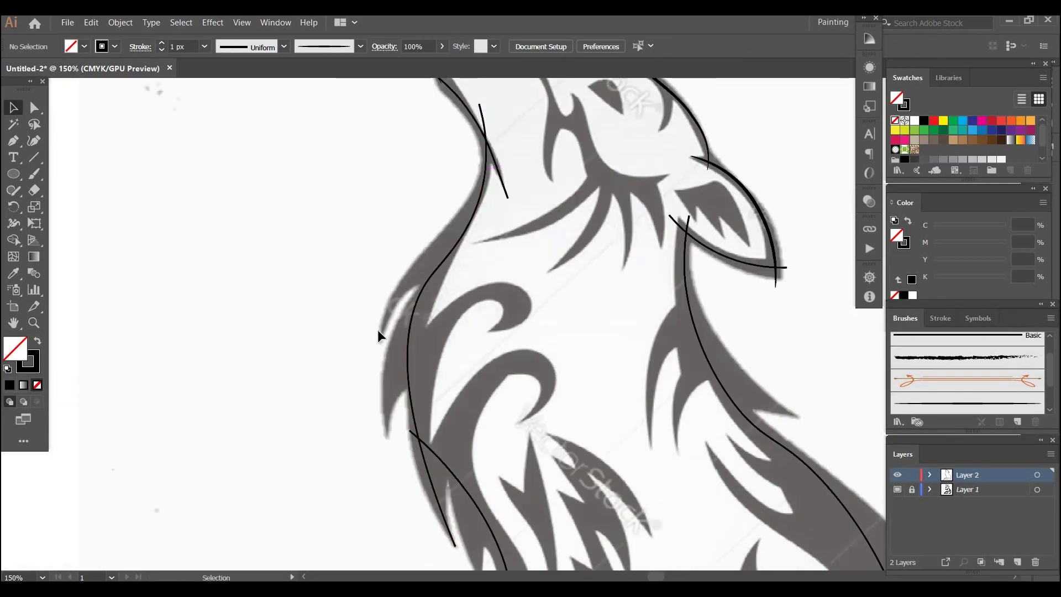
{"action": "key", "text": "shift+grave"}
{"action": "left_click", "coordinate": [442, 256]}
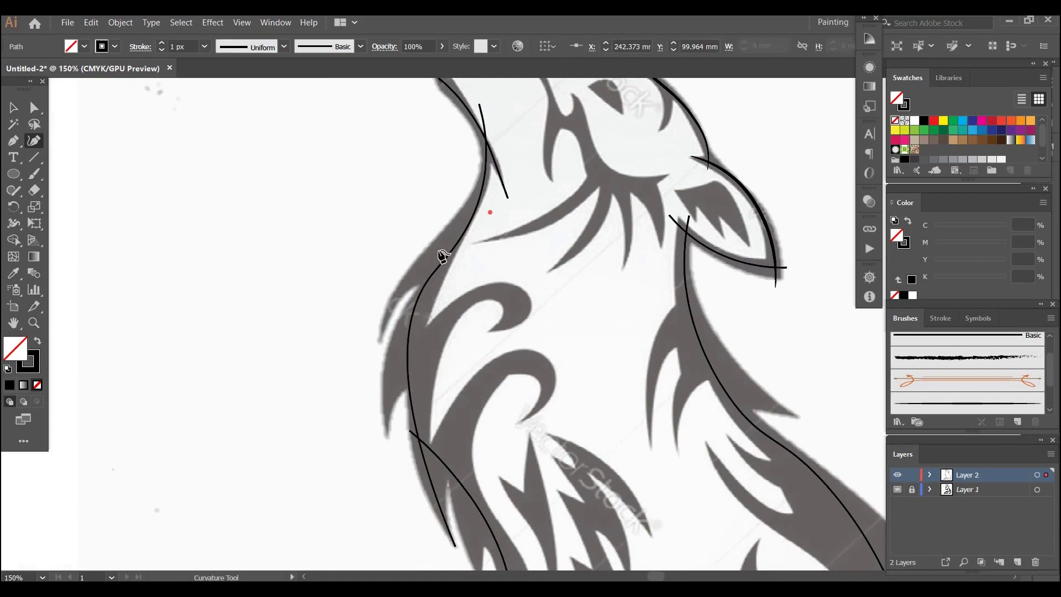
{"action": "left_click", "coordinate": [439, 251]}
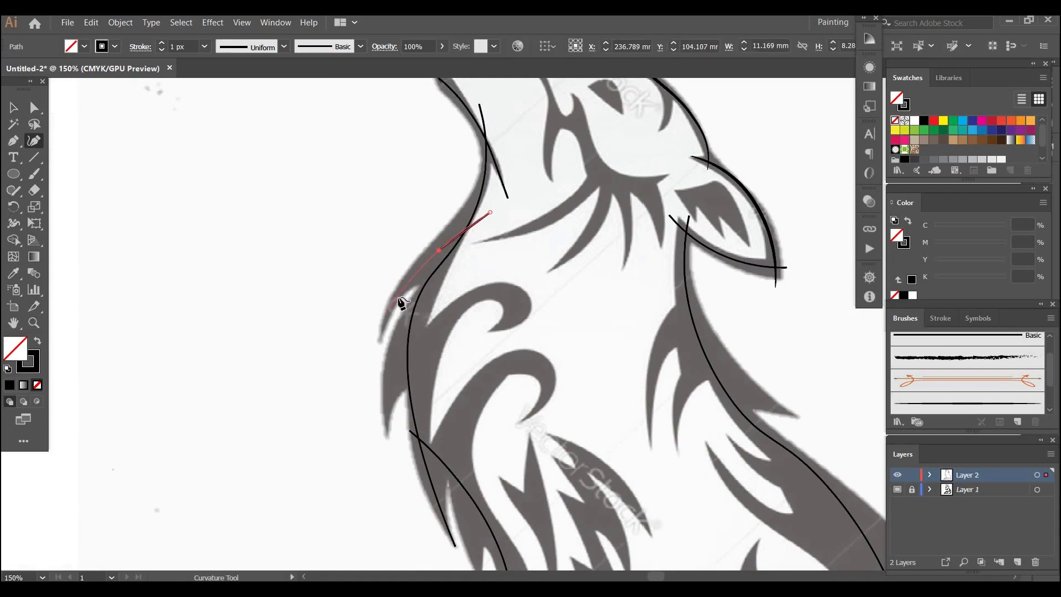
{"action": "left_click", "coordinate": [397, 293]}
{"action": "left_click", "coordinate": [380, 340]}
{"action": "left_click", "coordinate": [541, 320], "text": "ctrl"}
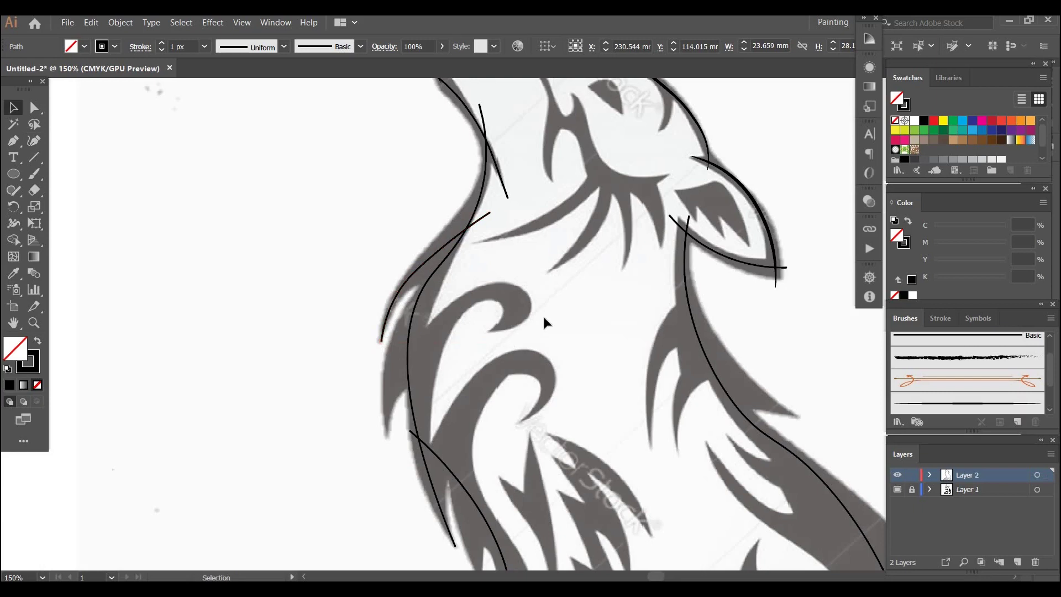
- Trace the upper chest curl from its hooked inner tip down across the chest line with a curve about 23 x 31 mm, and deselect it
{"action": "left_click", "coordinate": [484, 334]}
{"action": "left_click", "coordinate": [506, 318]}
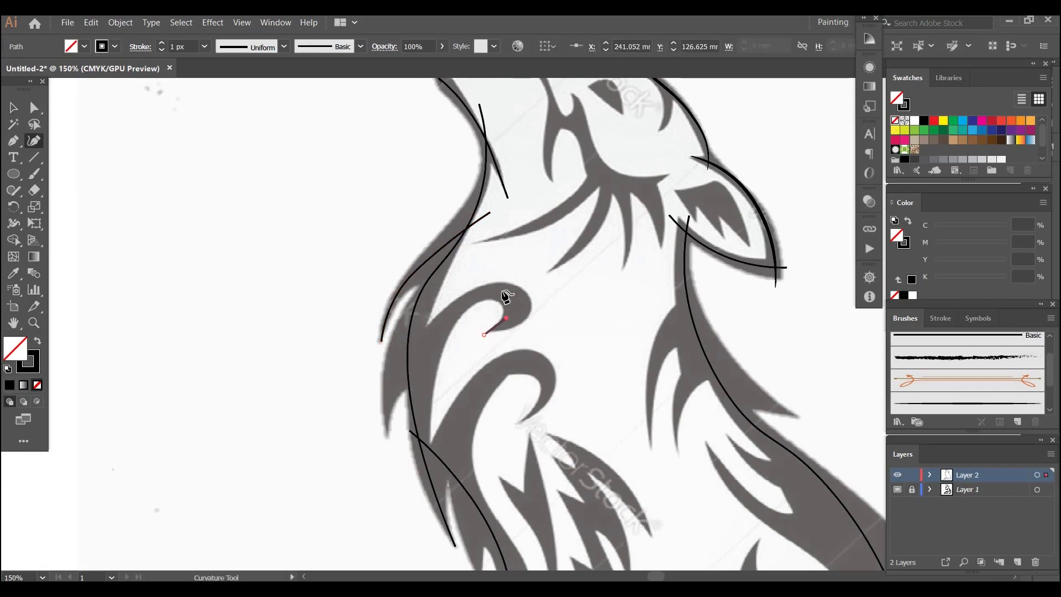
{"action": "left_click", "coordinate": [502, 290]}
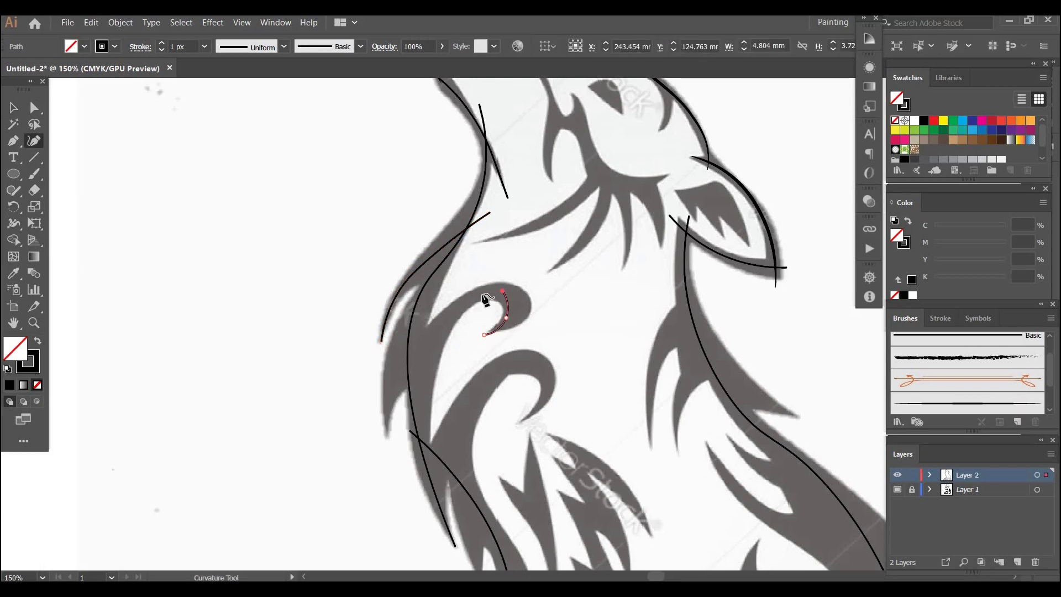
{"action": "left_click", "coordinate": [440, 326]}
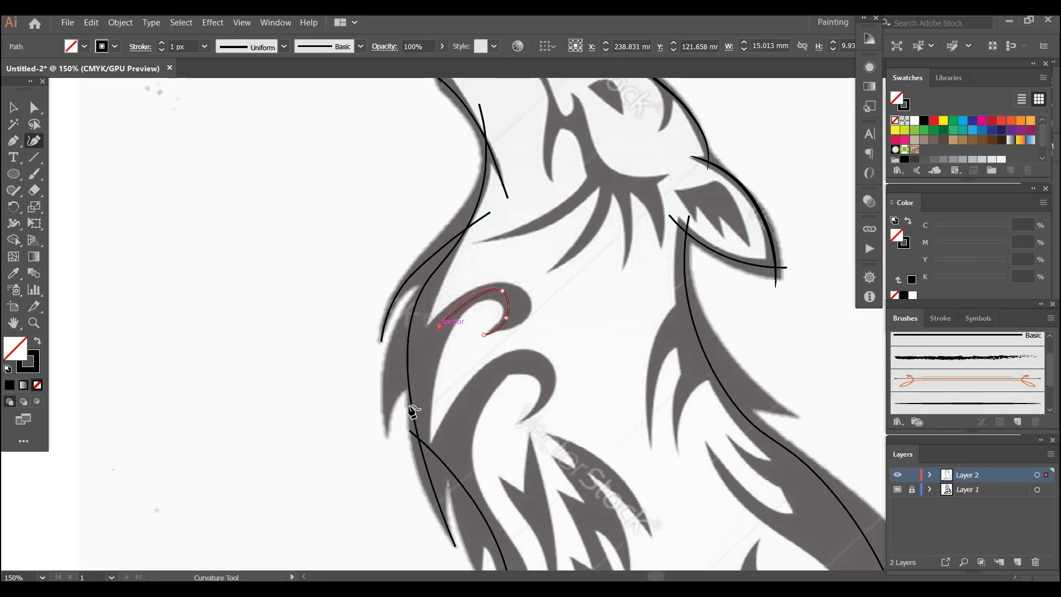
{"action": "left_click", "coordinate": [402, 434]}
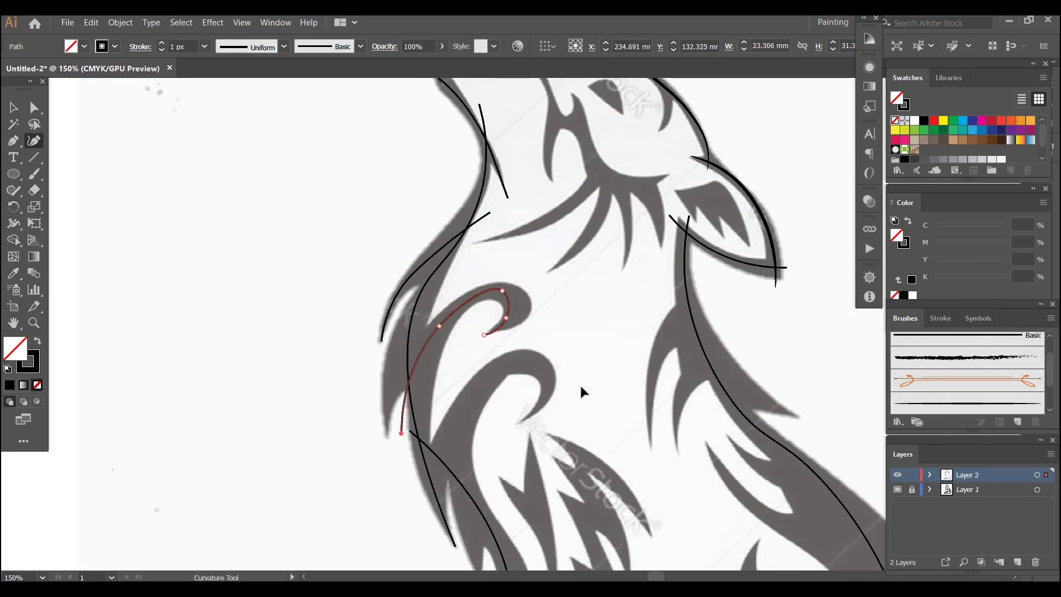
{"action": "key", "text": "v"}
{"action": "left_click", "coordinate": [571, 363]}
- Trace the second outer chest fur tuft from the neck down to its tip with a curve about 14 x 36 mm, and deselect it
{"action": "key", "text": "space"}
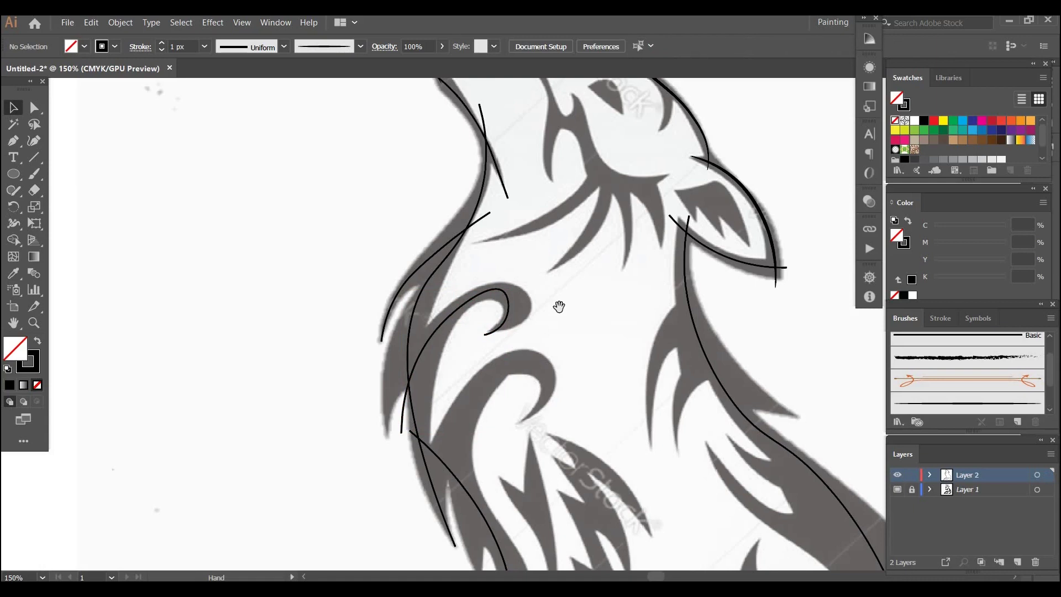
{"action": "left_click_drag", "start_coordinate": [559, 305], "coordinate": [591, 219]}
{"action": "left_click_drag", "start_coordinate": [503, 352], "coordinate": [509, 404]}
{"action": "key", "text": "shift+grave"}
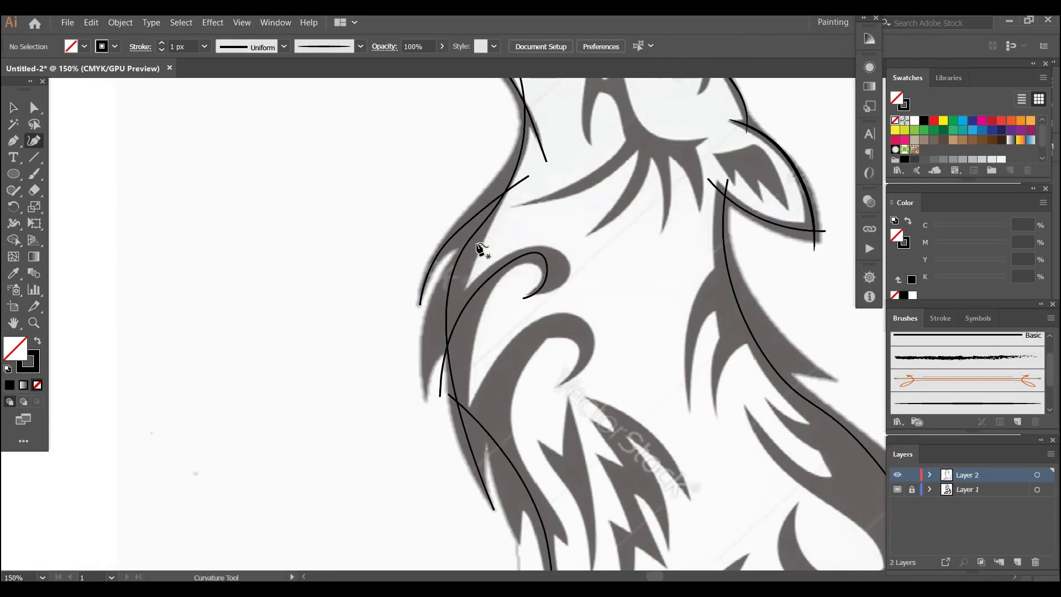
{"action": "left_click", "coordinate": [486, 234]}
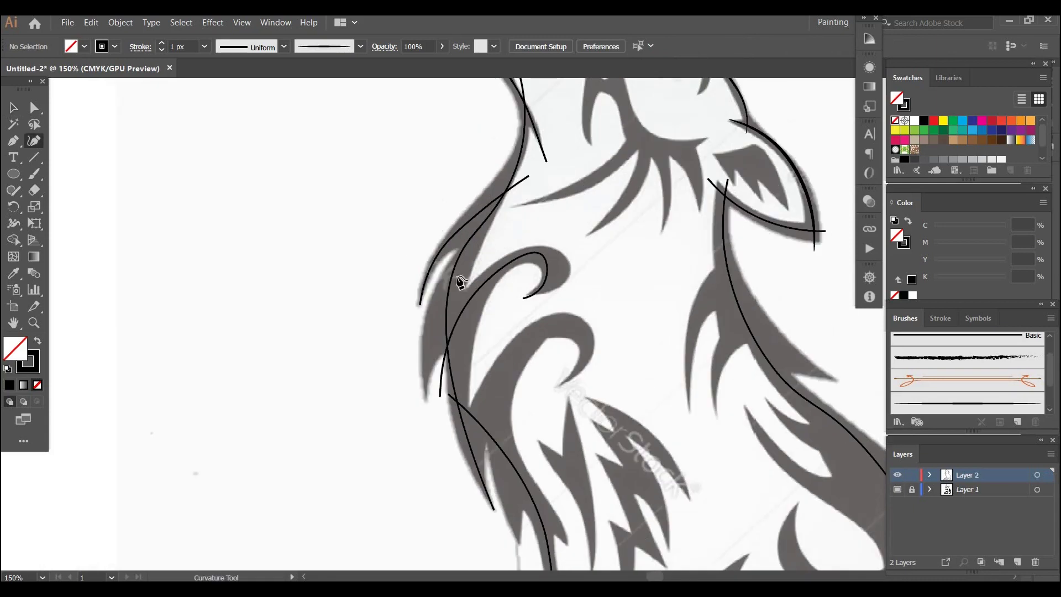
{"action": "left_click", "coordinate": [436, 302]}
{"action": "left_click", "coordinate": [426, 400]}
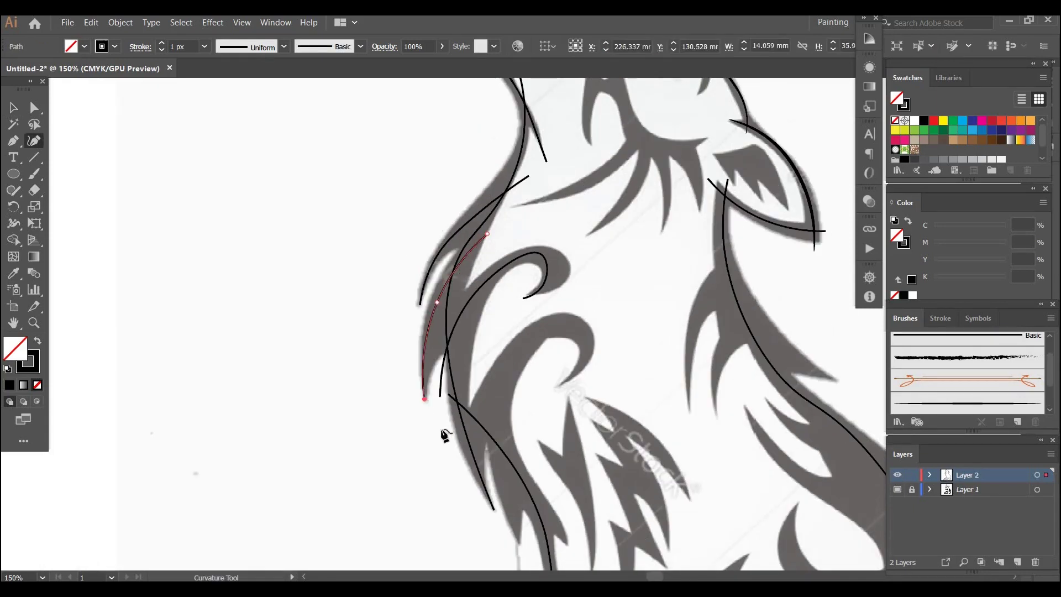
{"action": "key", "text": "Escape"}
{"action": "key", "text": "v"}
{"action": "left_click_drag", "start_coordinate": [483, 340], "coordinate": [407, 320]}
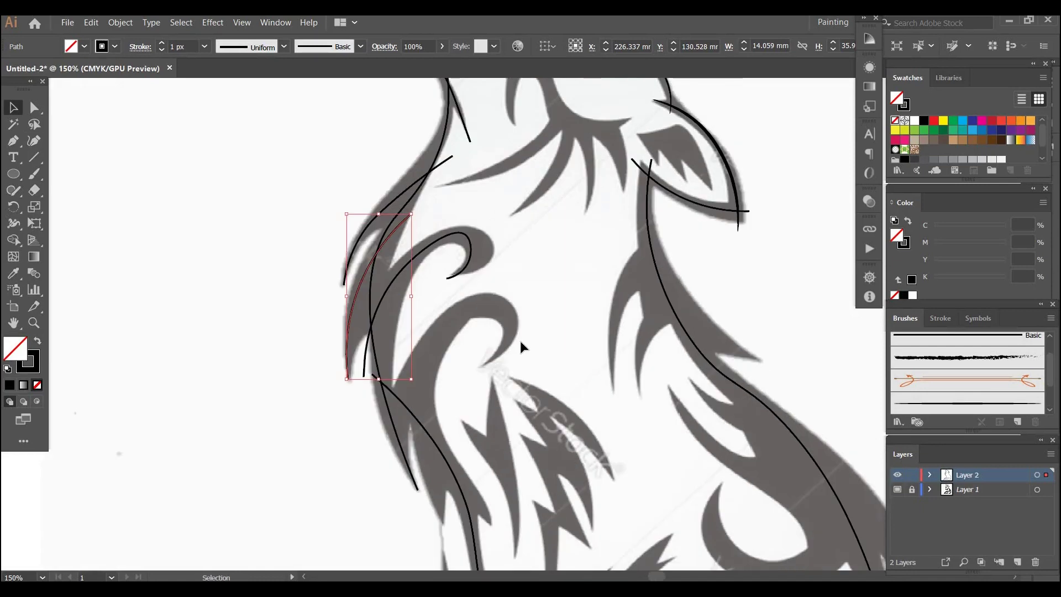
{"action": "left_click", "coordinate": [519, 340]}
- Trace the lower chest curl from its hooked inner tip down to the top of the front leg with a curve about 20 x 46.5 mm, and deselect it
{"action": "key", "text": "shift+grave"}
{"action": "key", "text": "shift+grave"}
{"action": "left_click", "coordinate": [470, 373]}
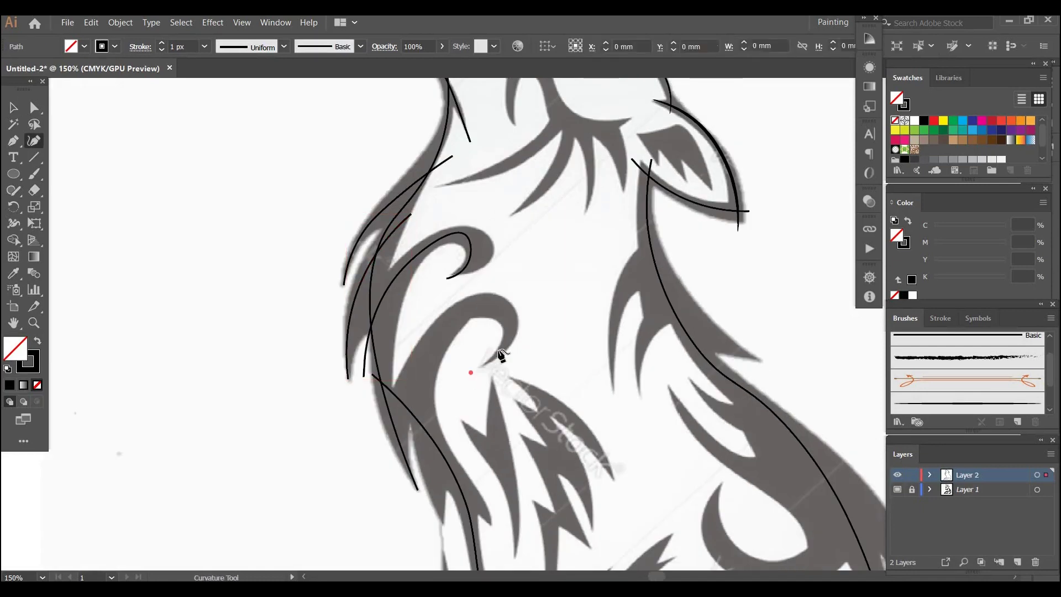
{"action": "left_click", "coordinate": [507, 344]}
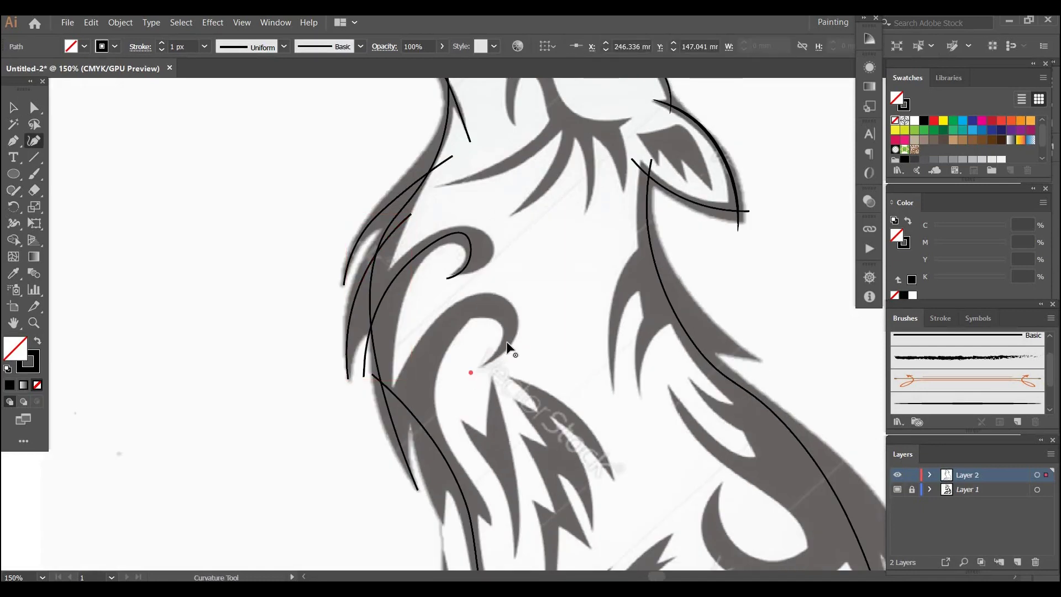
{"action": "left_click", "coordinate": [495, 307]}
{"action": "left_click", "coordinate": [439, 337]}
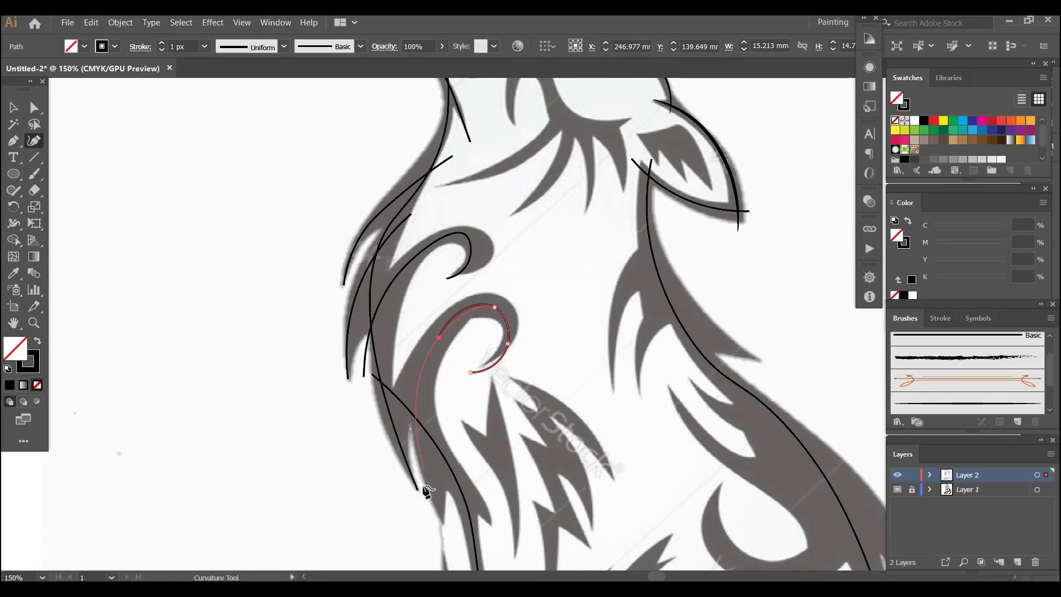
{"action": "left_click", "coordinate": [442, 521]}
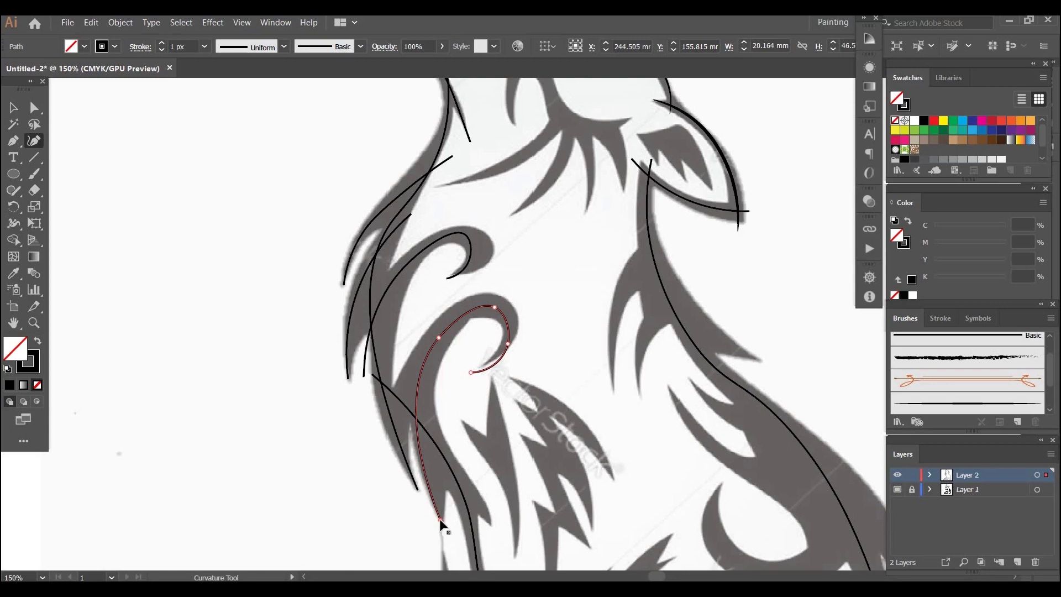
{"action": "key", "text": "v"}
{"action": "left_click", "coordinate": [588, 410]}
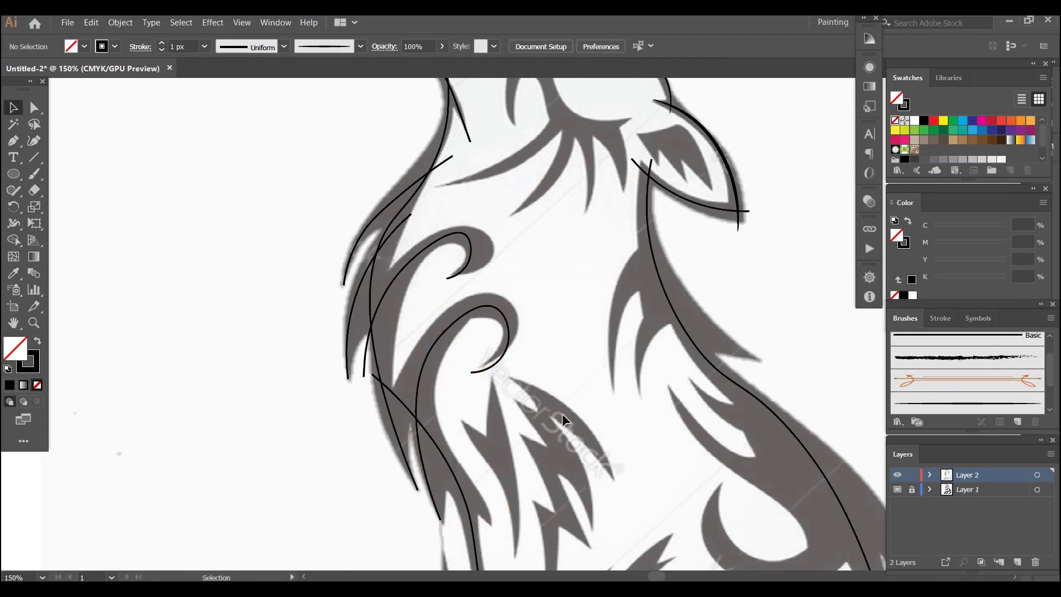
{"action": "key", "text": "space"}
{"action": "left_click_drag", "start_coordinate": [530, 496], "coordinate": [541, 341]}
{"action": "left_click_drag", "start_coordinate": [653, 112], "coordinate": [551, 304]}
{"action": "left_click_drag", "start_coordinate": [438, 84], "coordinate": [490, 306]}
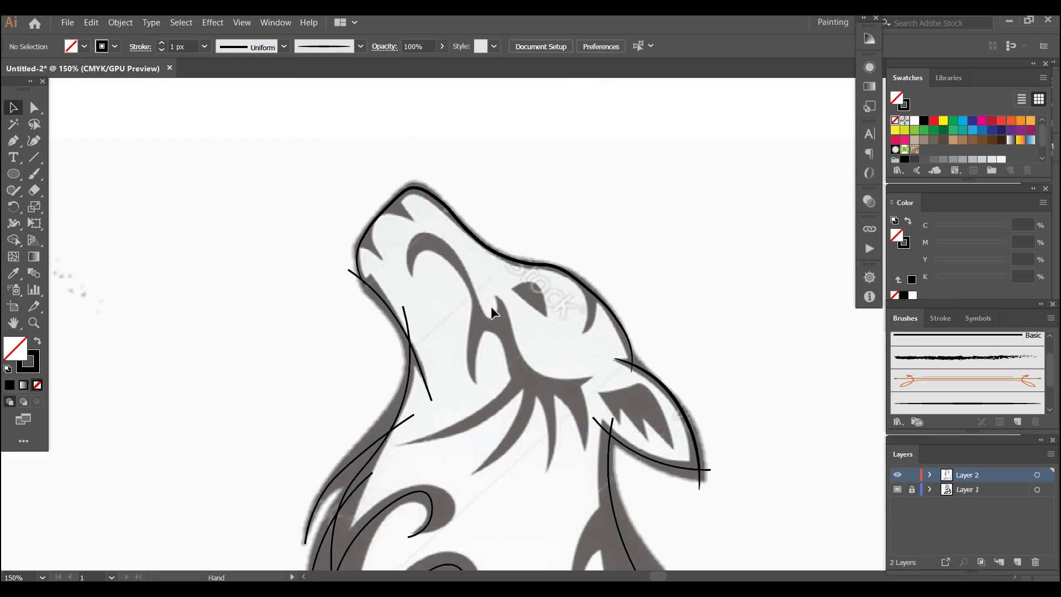
{"action": "left_click", "coordinate": [14, 175]}
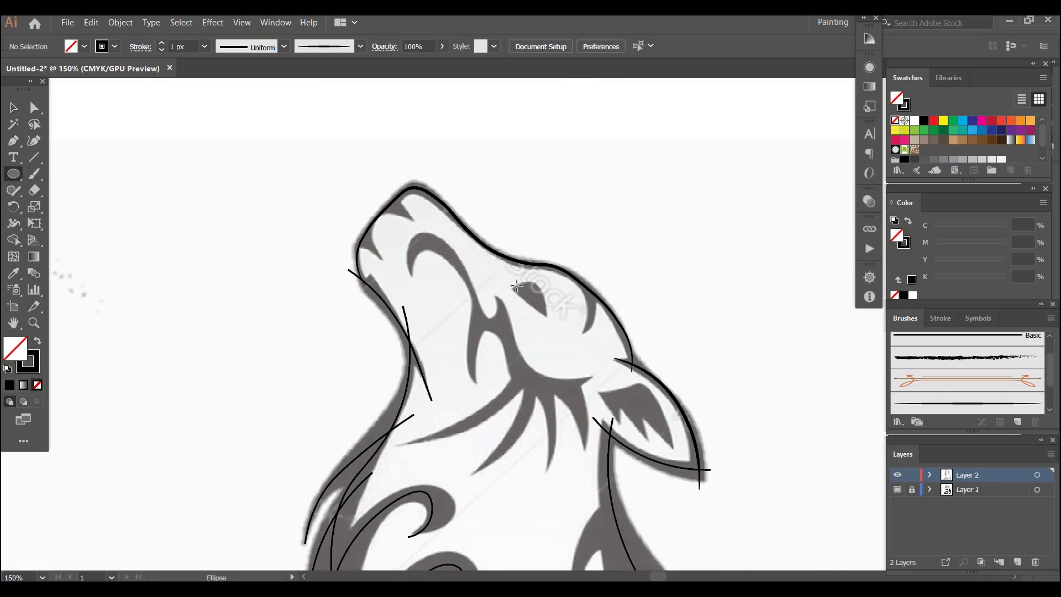
{"action": "left_click_drag", "start_coordinate": [514, 283], "coordinate": [549, 316]}
{"action": "key", "text": "ctrl+z"}
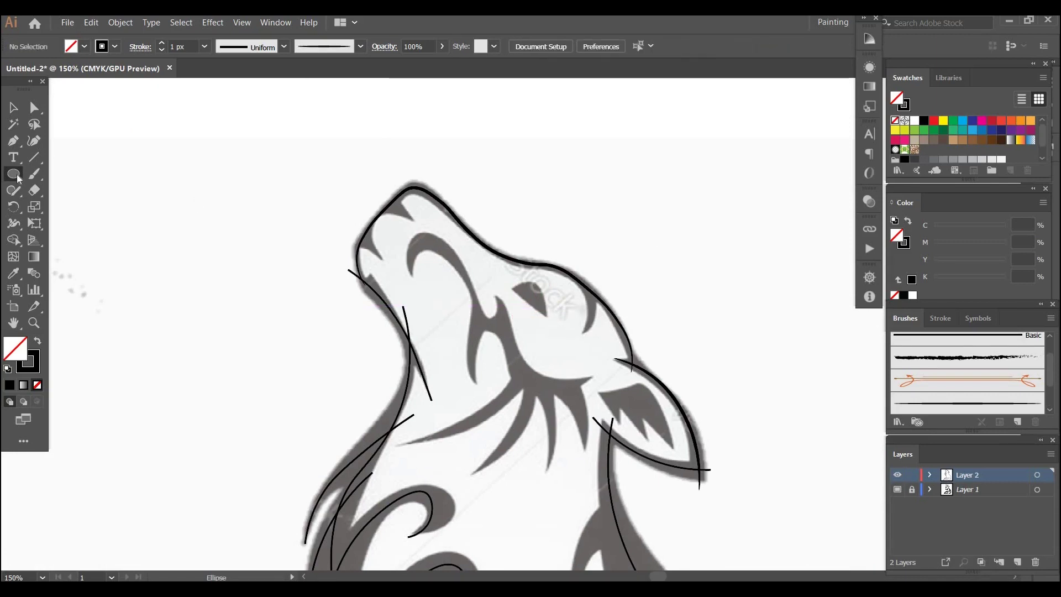
{"action": "left_click_drag", "start_coordinate": [18, 178], "coordinate": [67, 172]}
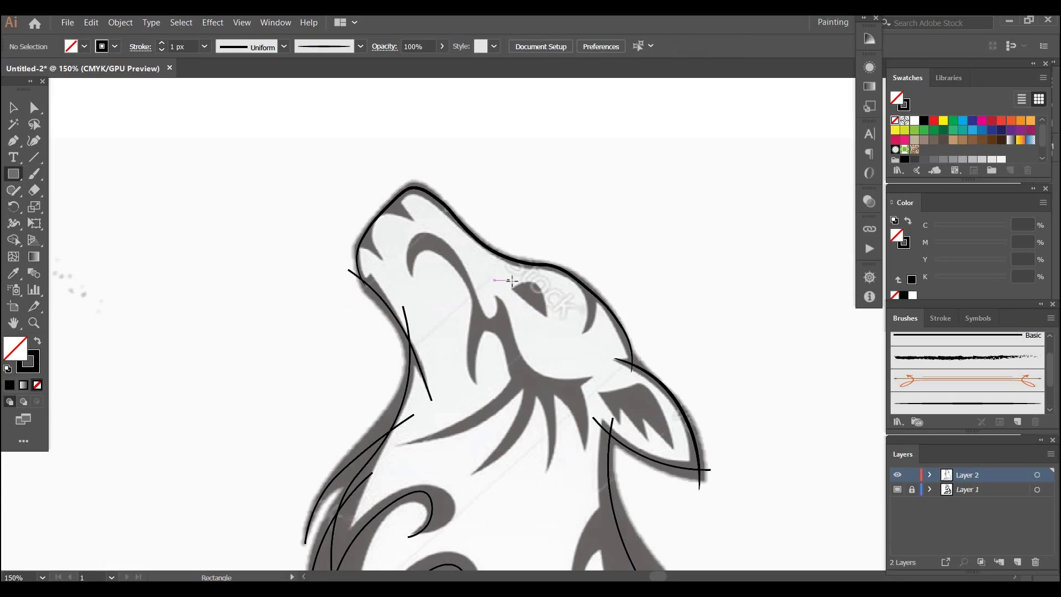
{"action": "left_click_drag", "start_coordinate": [512, 280], "coordinate": [548, 315]}
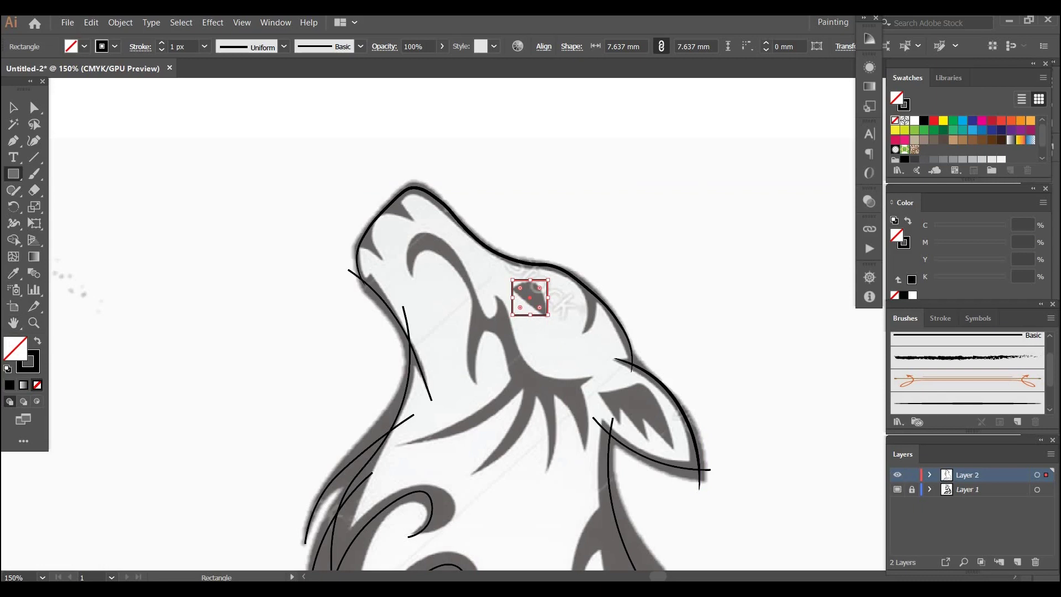
{"action": "key", "text": "Delete"}
- Trace the long narrow chest fur spike below the lower curl with a curve about 5.4 x 39 mm, and deselect it
{"action": "key", "text": "space"}
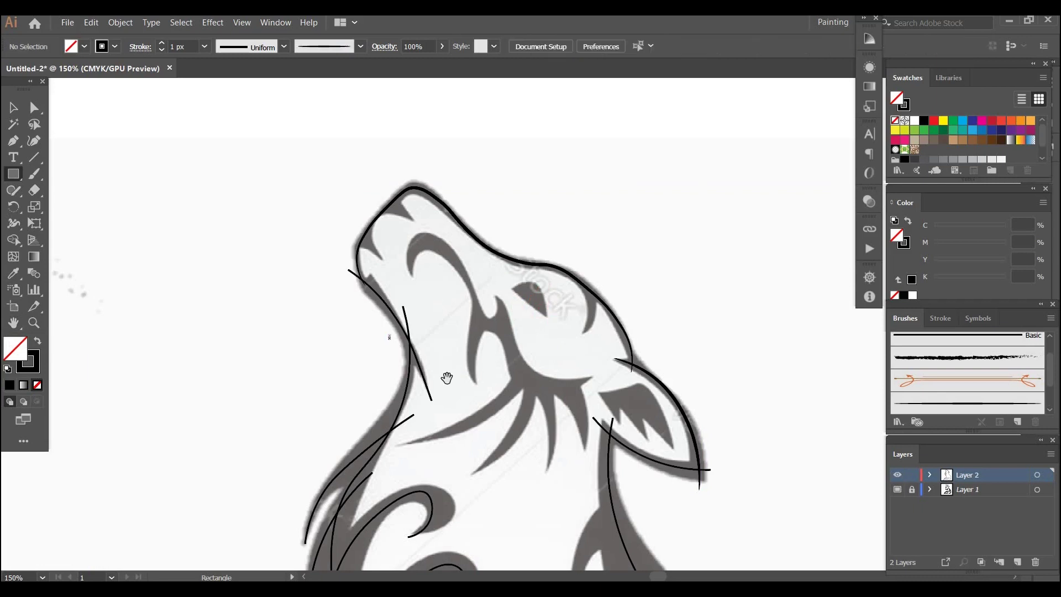
{"action": "left_click_drag", "start_coordinate": [461, 313], "coordinate": [465, 310]}
{"action": "scroll", "coordinate": [431, 343], "scroll_direction": "down", "scroll_amount": 9}
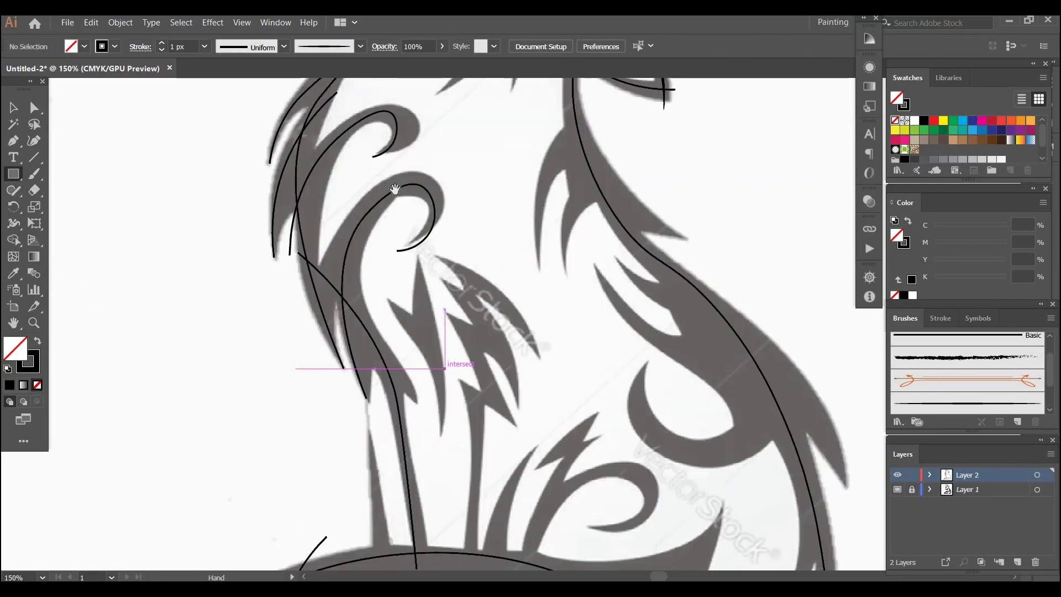
{"action": "key", "text": "shift+grave"}
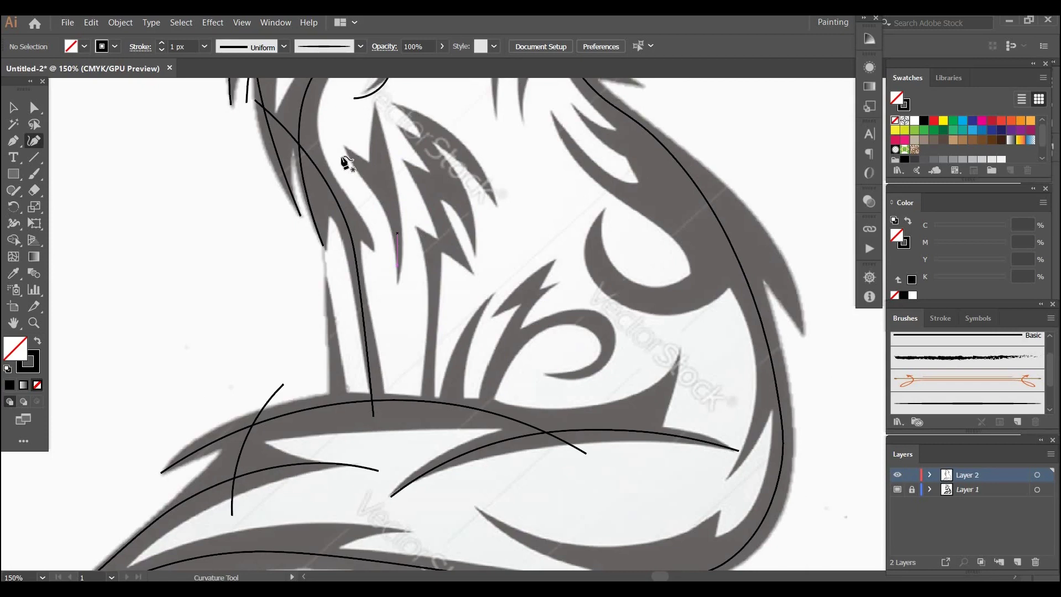
{"action": "left_click", "coordinate": [374, 101]}
{"action": "left_click", "coordinate": [382, 162]}
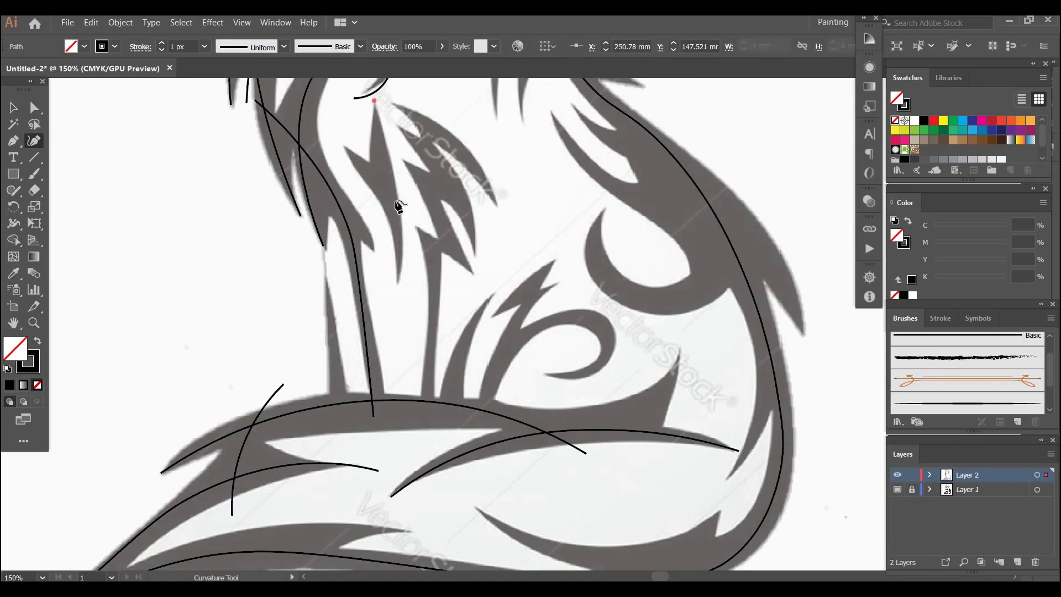
{"action": "left_click", "coordinate": [395, 222]}
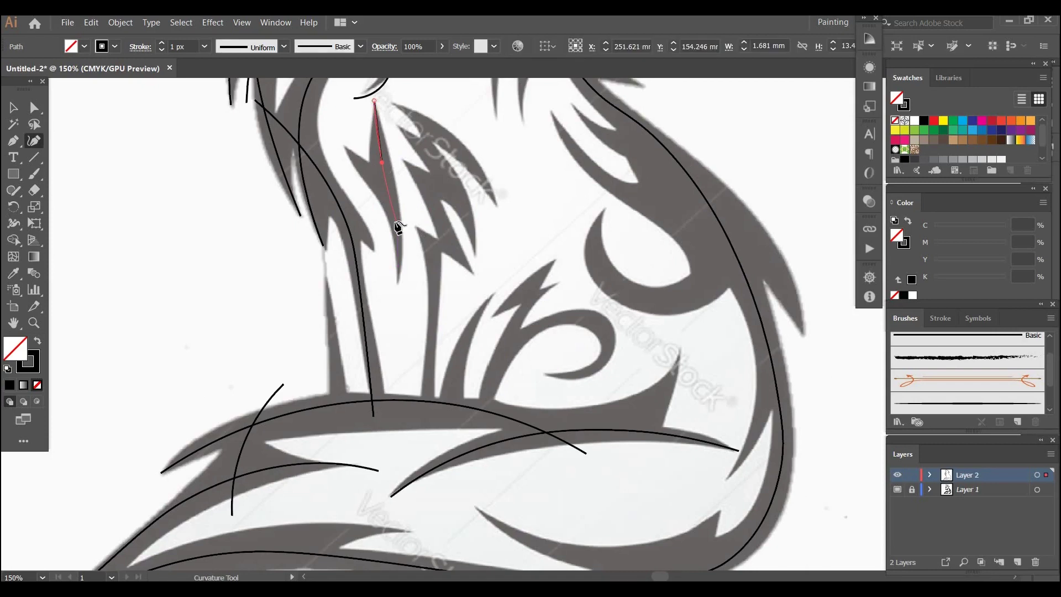
{"action": "left_click", "coordinate": [398, 281]}
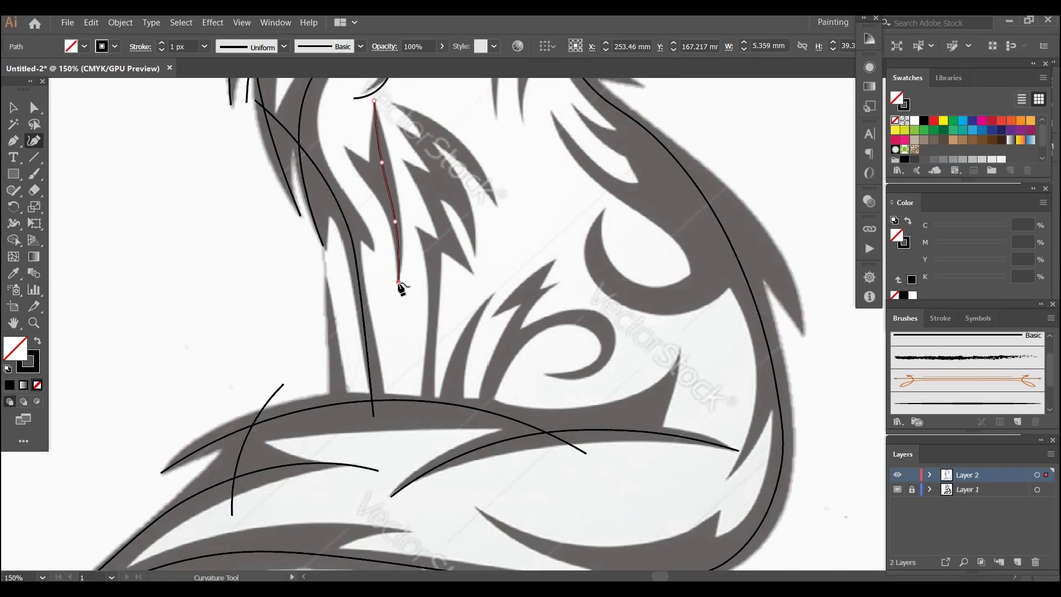
{"action": "key", "text": "v"}
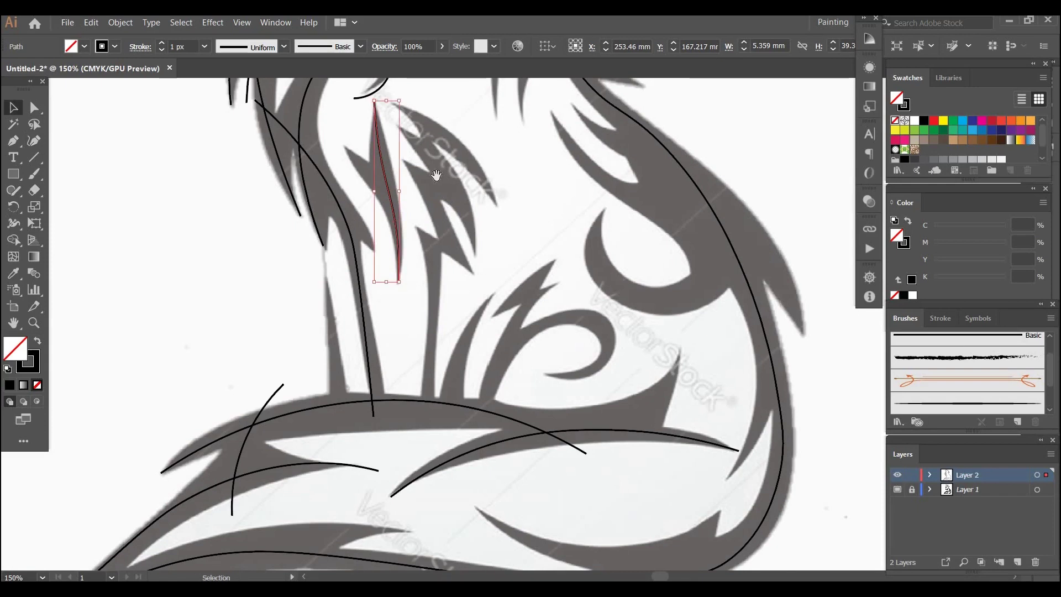
{"action": "left_click_drag", "start_coordinate": [436, 175], "coordinate": [453, 237]}
{"action": "left_click", "coordinate": [445, 237]}
- Trace the side prong of the narrow chest fur spike down to its lower tip with a curve about 14 x 26.5 mm, and deselect it
{"action": "key", "text": "shift+grave"}
{"action": "key", "text": "shift+grave"}
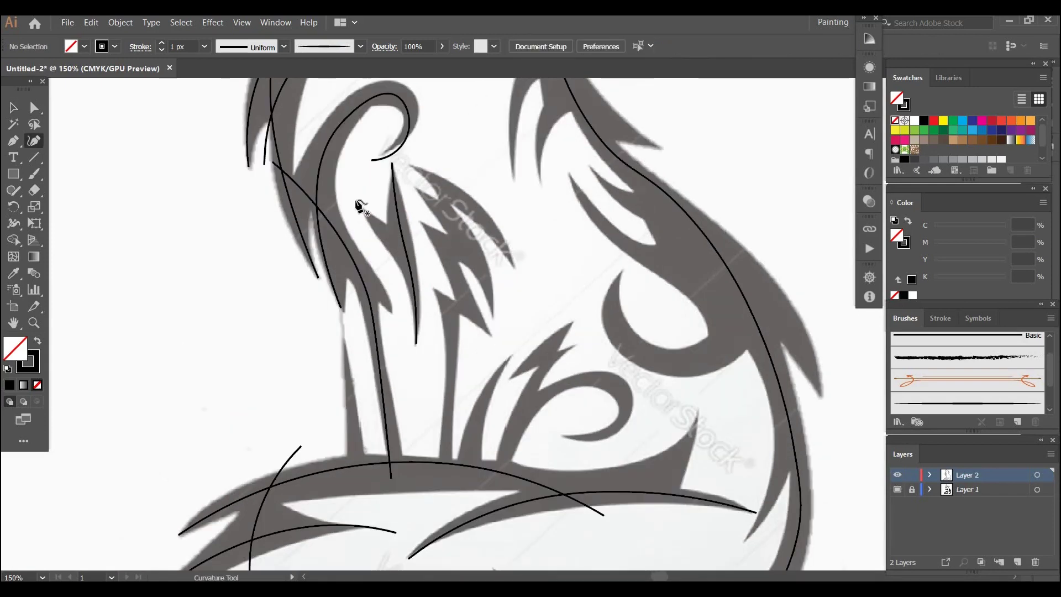
{"action": "left_click", "coordinate": [356, 200]}
{"action": "left_click", "coordinate": [387, 238]}
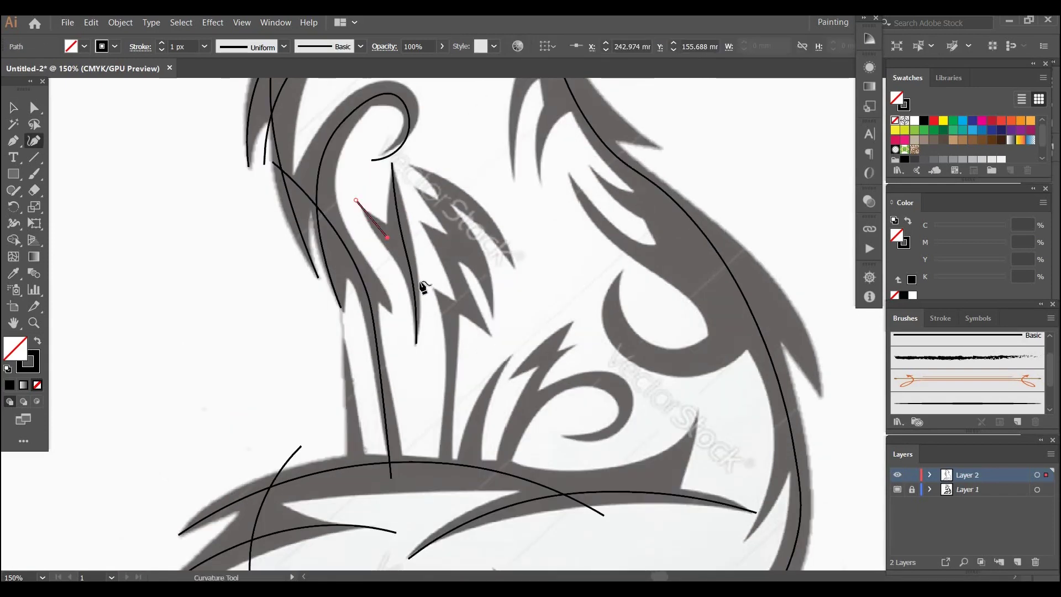
{"action": "left_click", "coordinate": [420, 322]}
{"action": "key", "text": "v"}
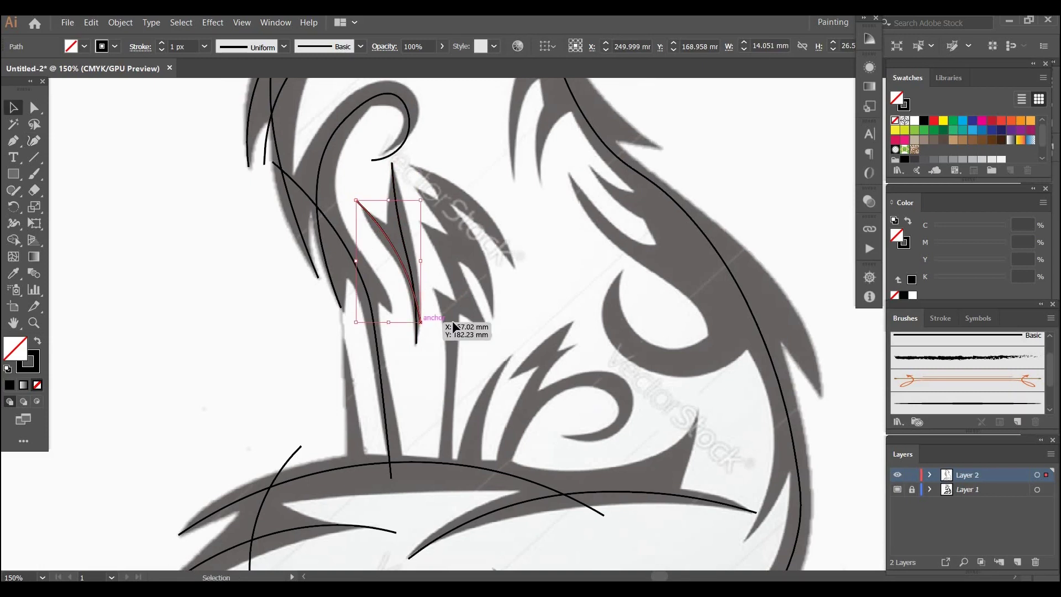
{"action": "key", "text": "space"}
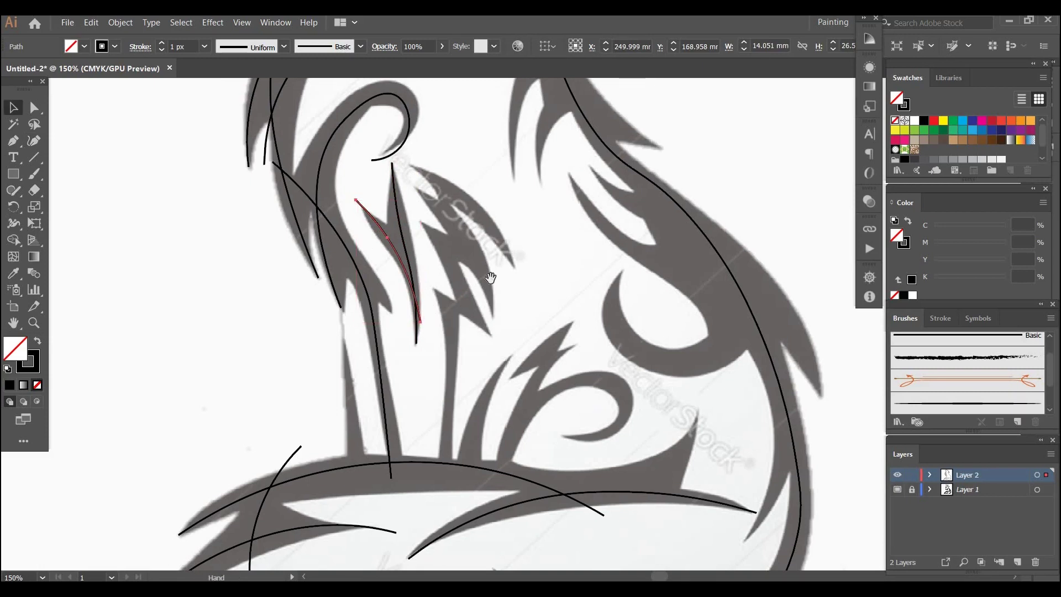
{"action": "left_click_drag", "start_coordinate": [363, 361], "coordinate": [450, 279]}
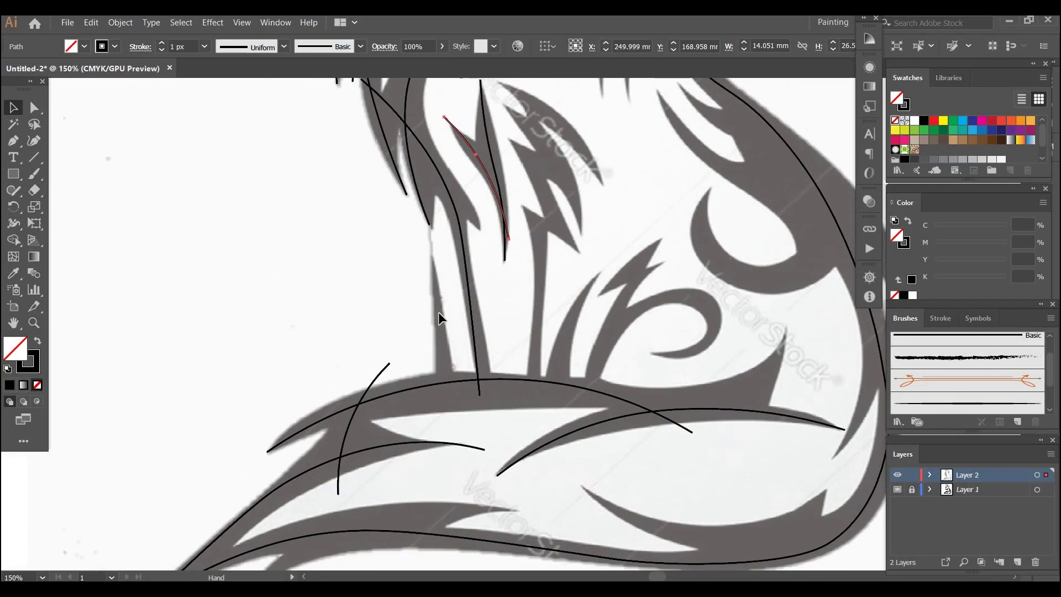
{"action": "left_click", "coordinate": [568, 269], "text": "ctrl"}
- Trace the outer front edge of the front leg from the lower chest into the tail's top edge with a curve about 3 x 35 mm
{"action": "key", "text": "shift+grave"}
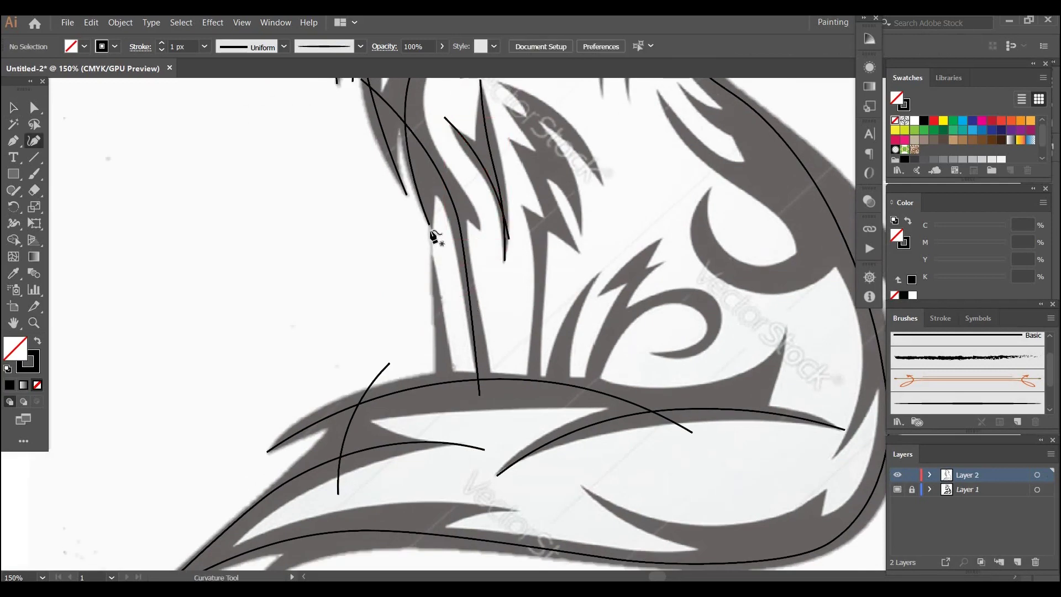
{"action": "left_click", "coordinate": [430, 236]}
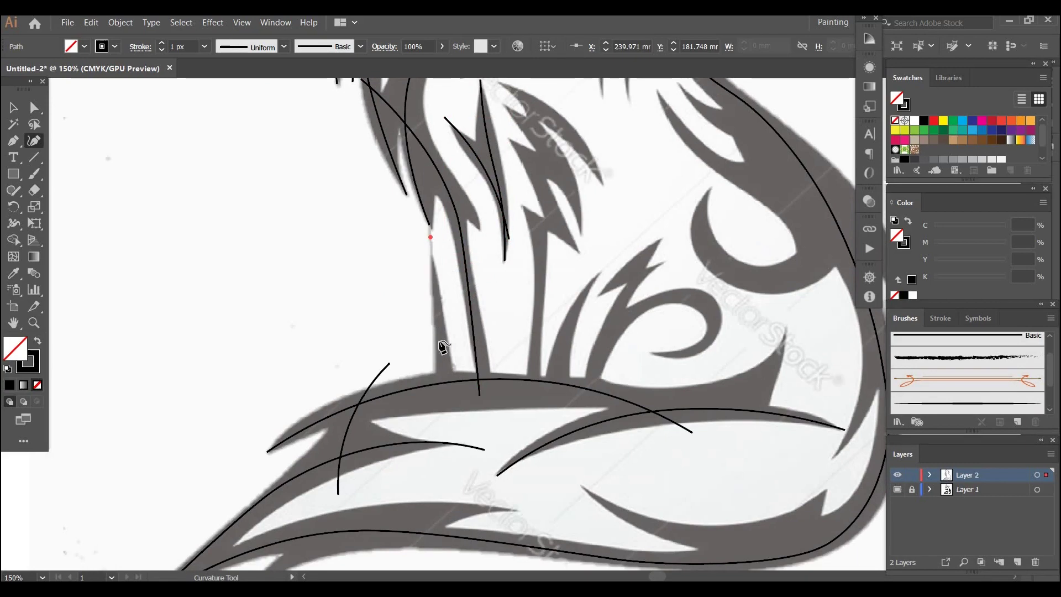
{"action": "left_click", "coordinate": [438, 326]}
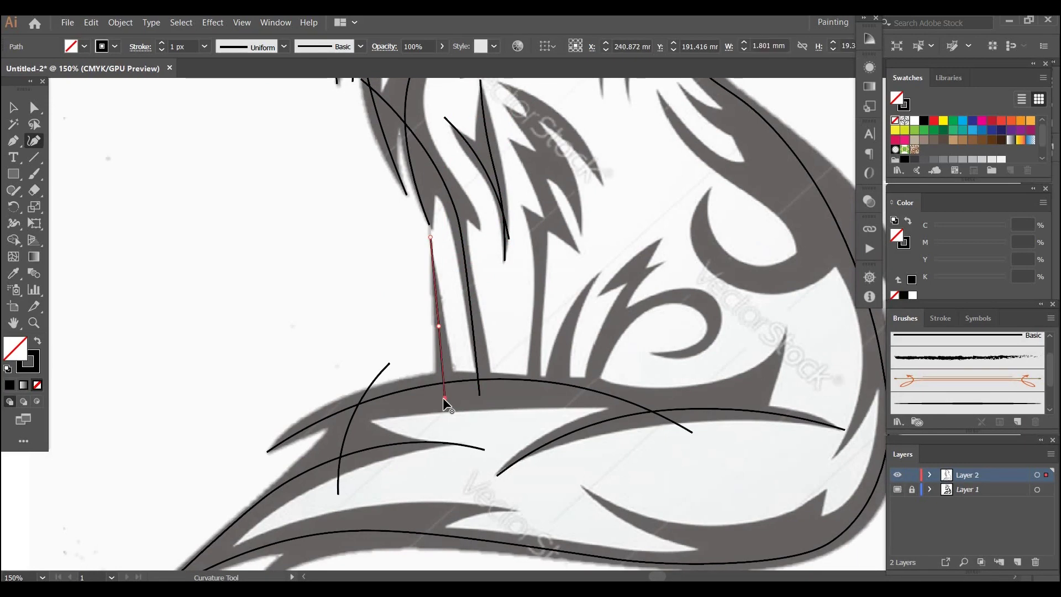
{"action": "left_click", "coordinate": [442, 397]}
{"action": "key", "text": "v"}
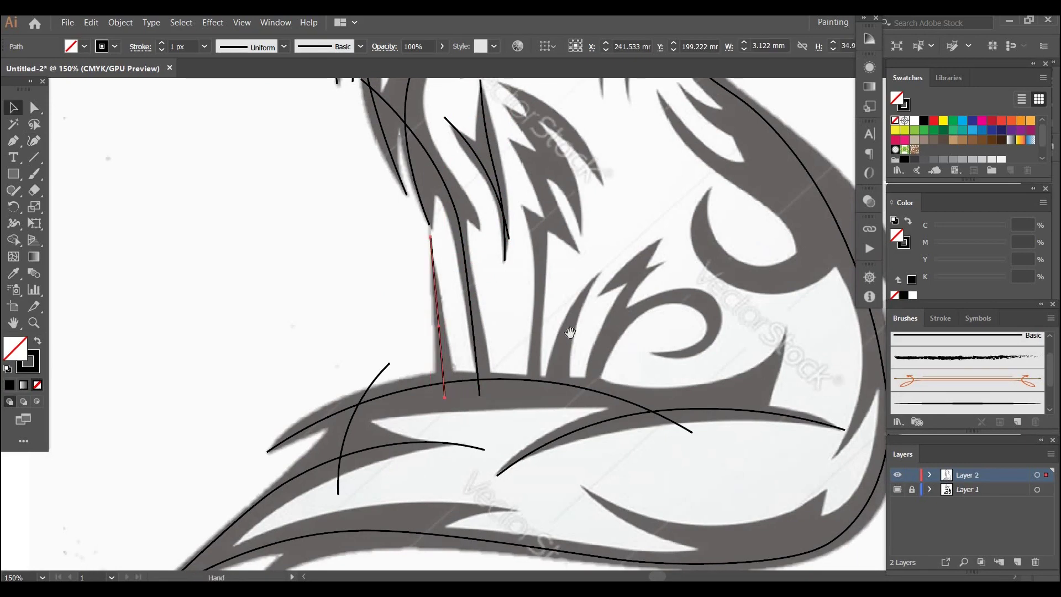
- Trace the outer edge of the shoulder fur tuft from its tip up toward the lower chest curl with a curve about 24.4 x 23 mm, and deselect it
{"action": "left_click_drag", "start_coordinate": [608, 200], "coordinate": [556, 307]}
{"action": "left_click_drag", "start_coordinate": [503, 169], "coordinate": [510, 328]}
{"action": "left_click_drag", "start_coordinate": [447, 142], "coordinate": [483, 272]}
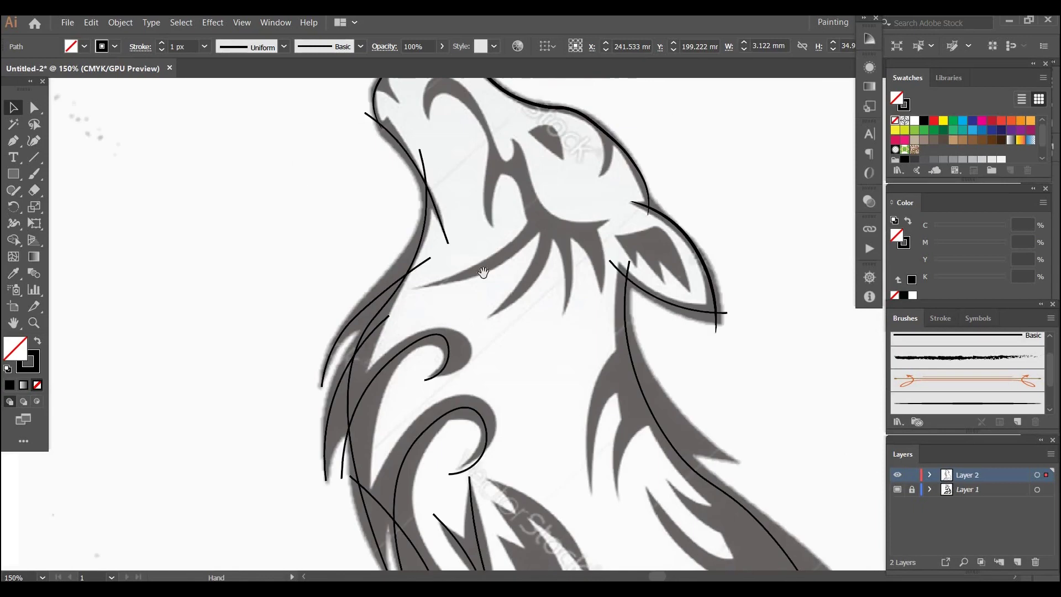
{"action": "left_click_drag", "start_coordinate": [592, 536], "coordinate": [529, 406]}
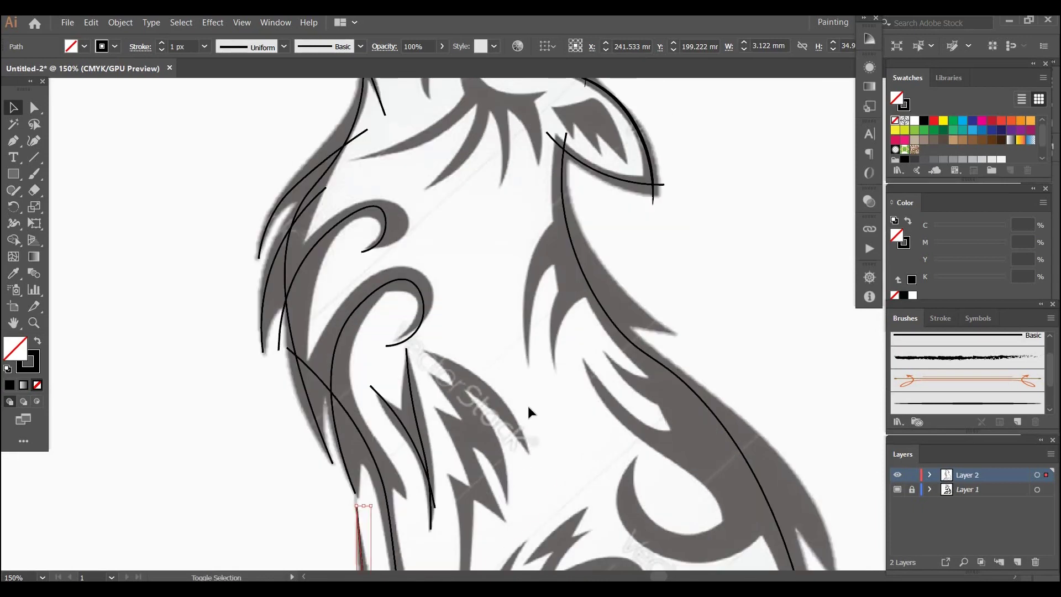
{"action": "key", "text": "shift+grave"}
{"action": "left_click", "coordinate": [530, 446], "text": "ctrl"}
{"action": "left_click", "coordinate": [531, 455]}
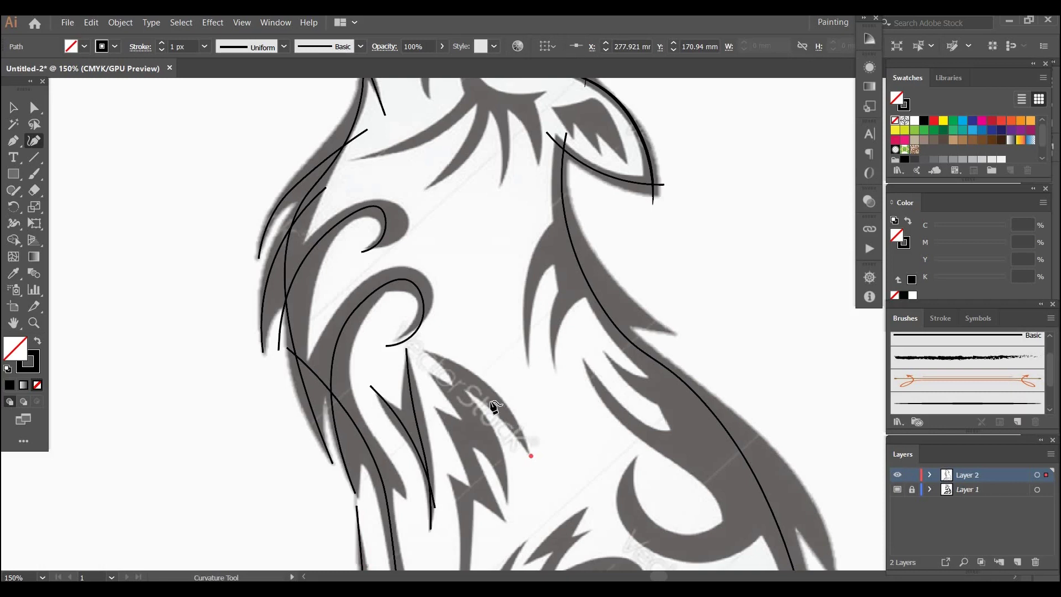
{"action": "left_click", "coordinate": [506, 415]}
{"action": "left_click", "coordinate": [468, 377]}
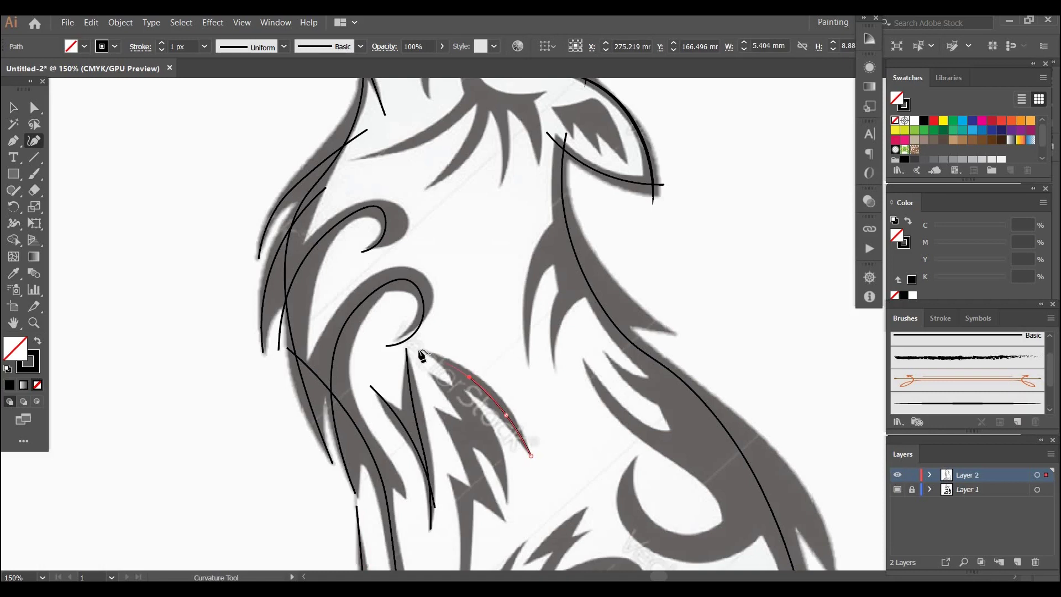
{"action": "left_click", "coordinate": [420, 350]}
{"action": "left_click", "coordinate": [509, 387], "text": "ctrl"}
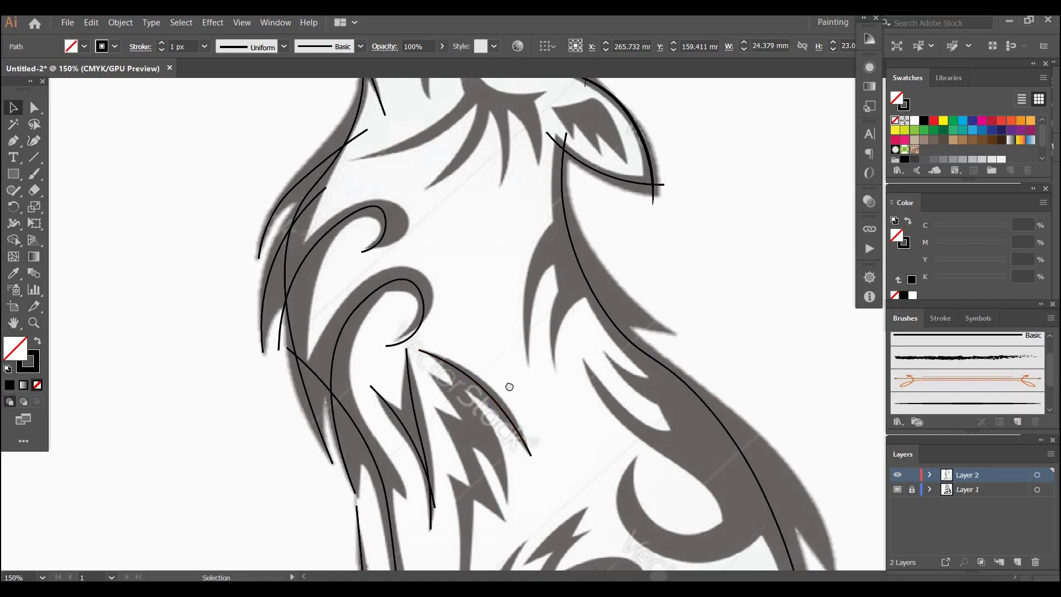
- Trace a short curve about 4.7 x 12.6 mm across the upper end of the shoulder fur tuft, and deselect it
{"action": "scroll", "coordinate": [509, 387], "scroll_direction": "down", "scroll_amount": 3}
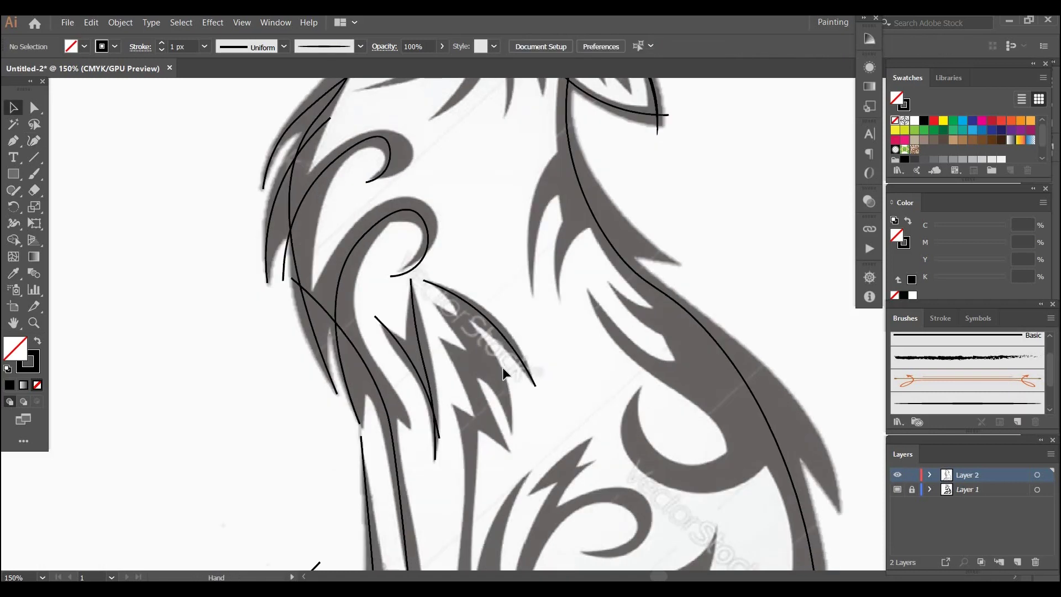
{"action": "left_click", "coordinate": [456, 289]}
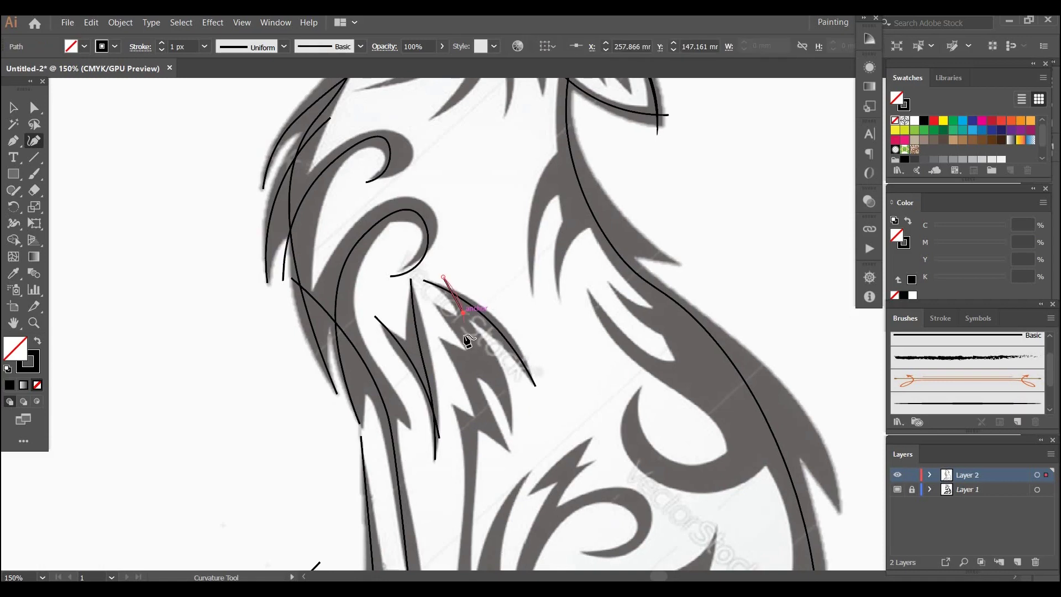
{"action": "left_click", "coordinate": [465, 335]}
{"action": "key", "text": "c"}
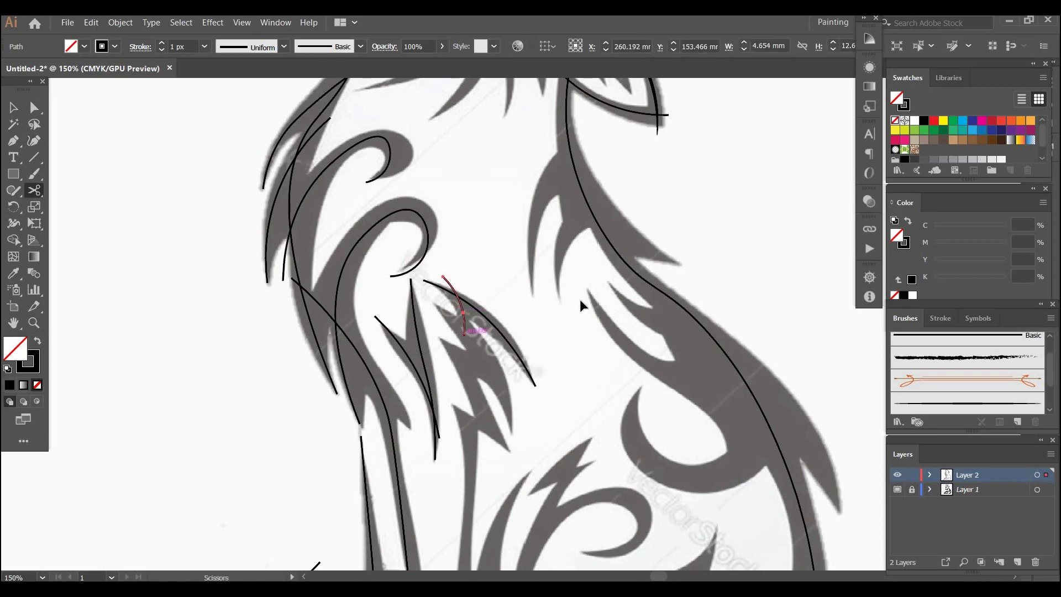
{"action": "key", "text": "v"}
{"action": "left_click", "coordinate": [533, 325]}
{"action": "key", "text": "shift+grave"}
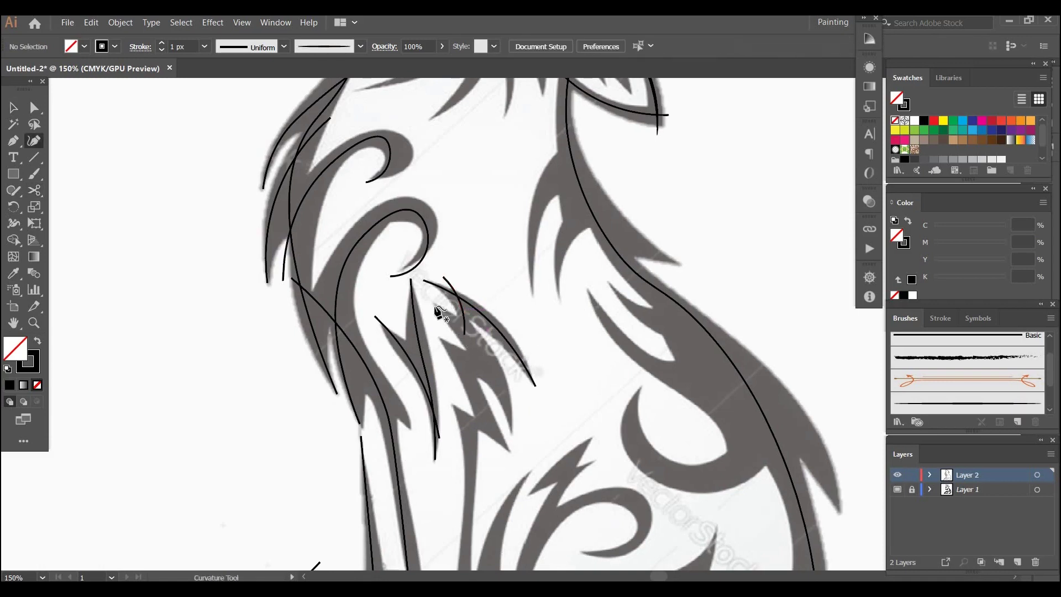
- Trace the middle spike of the shoulder fur tuft with a three-point curve from its inner barb down to its lower tip, and deselect it
{"action": "left_click", "coordinate": [434, 306]}
{"action": "left_click", "coordinate": [471, 335]}
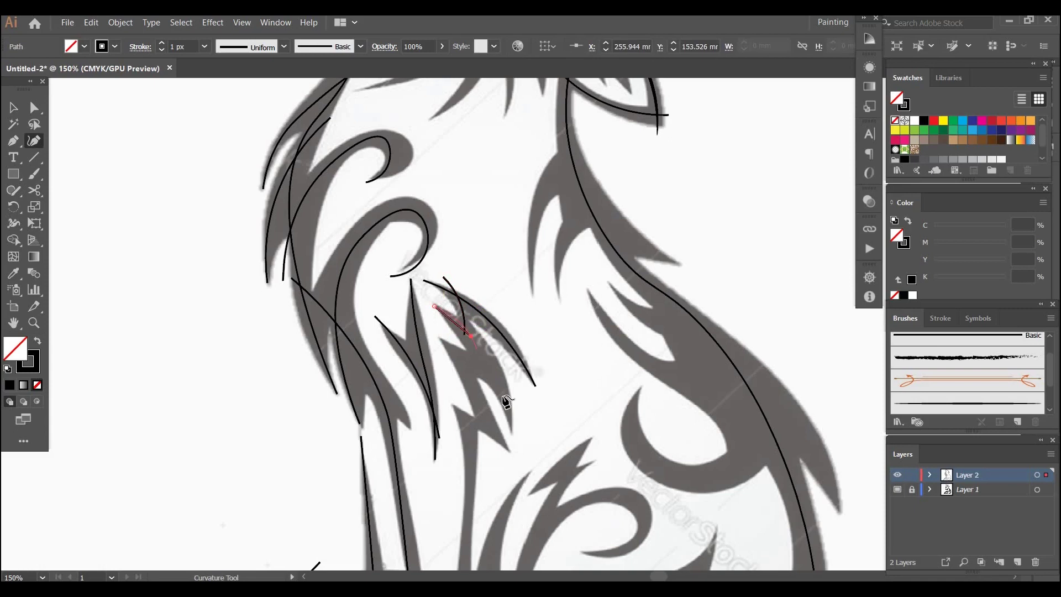
{"action": "left_click", "coordinate": [512, 429]}
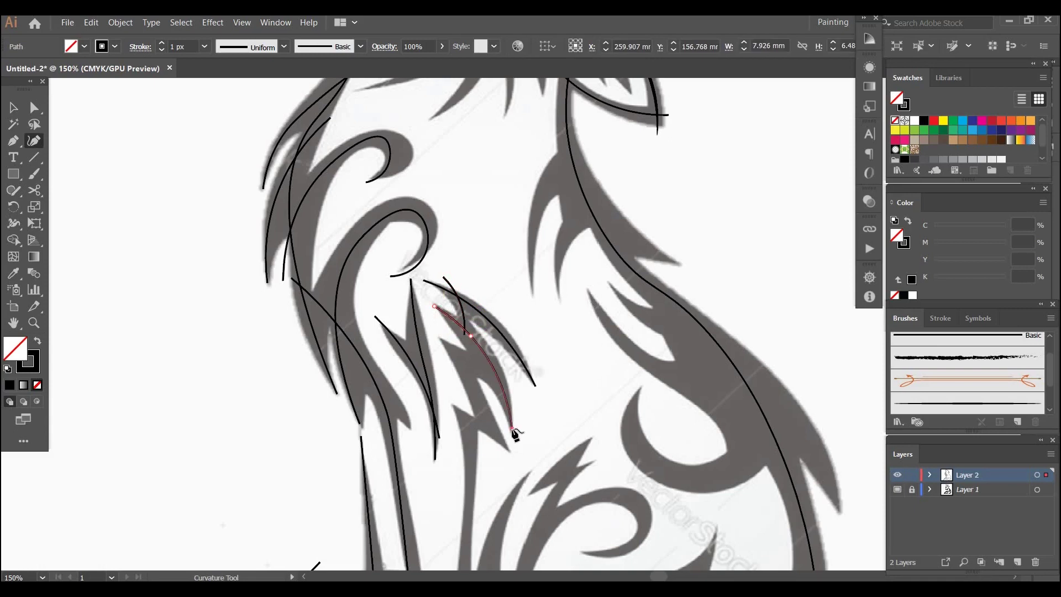
{"action": "key", "text": "v"}
{"action": "left_click", "coordinate": [567, 366]}
{"action": "left_click_drag", "start_coordinate": [498, 420], "coordinate": [528, 355]}
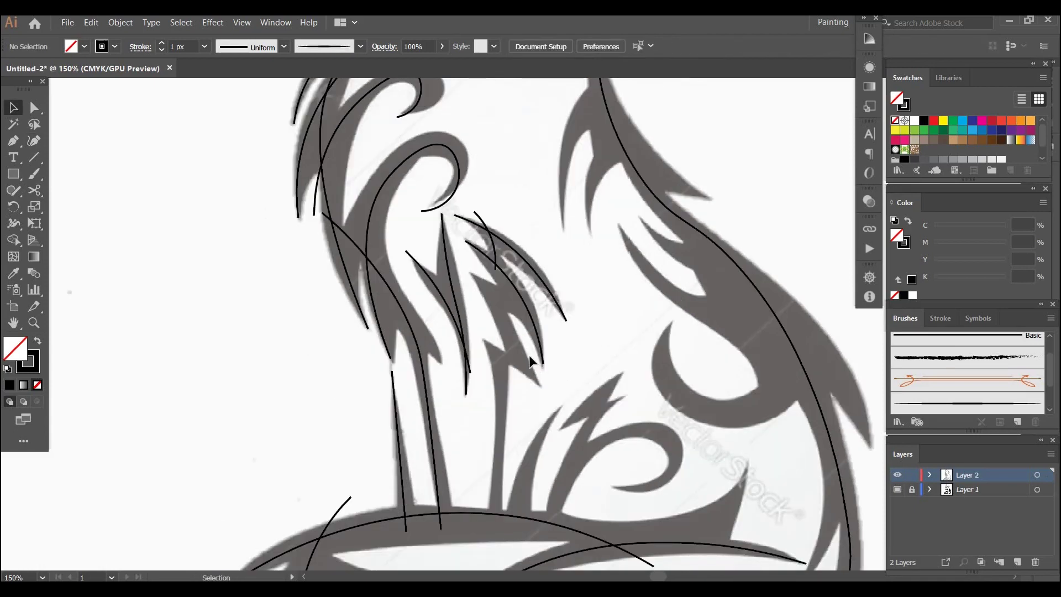
- Trace a shallow curve about 15 x 3 mm across the middle spike of the shoulder fur tuft, and deselect it
{"action": "key", "text": "shift+grave"}
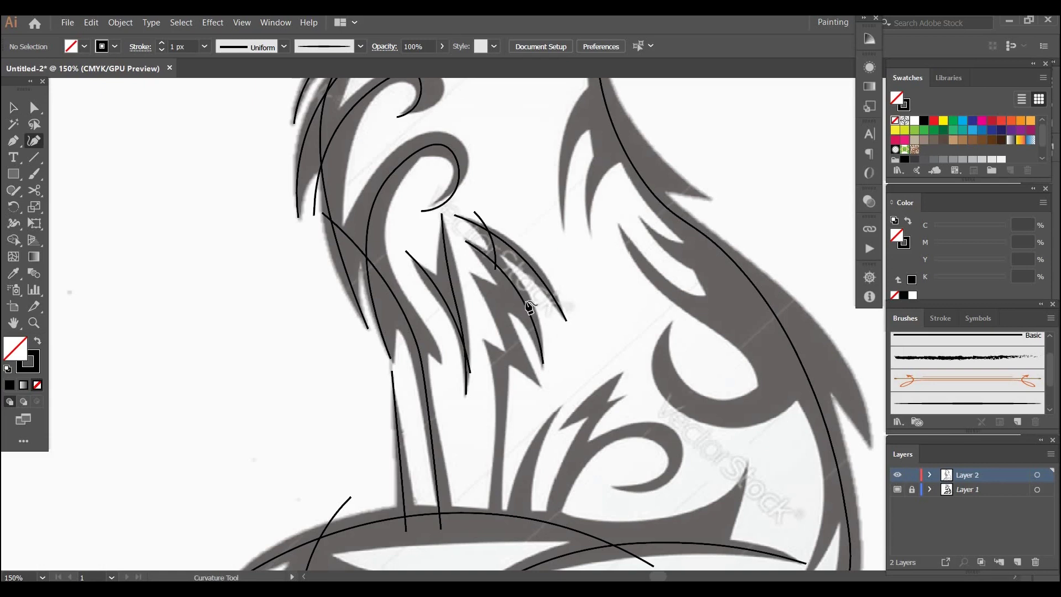
{"action": "left_click", "coordinate": [538, 308]}
{"action": "left_click", "coordinate": [498, 295]}
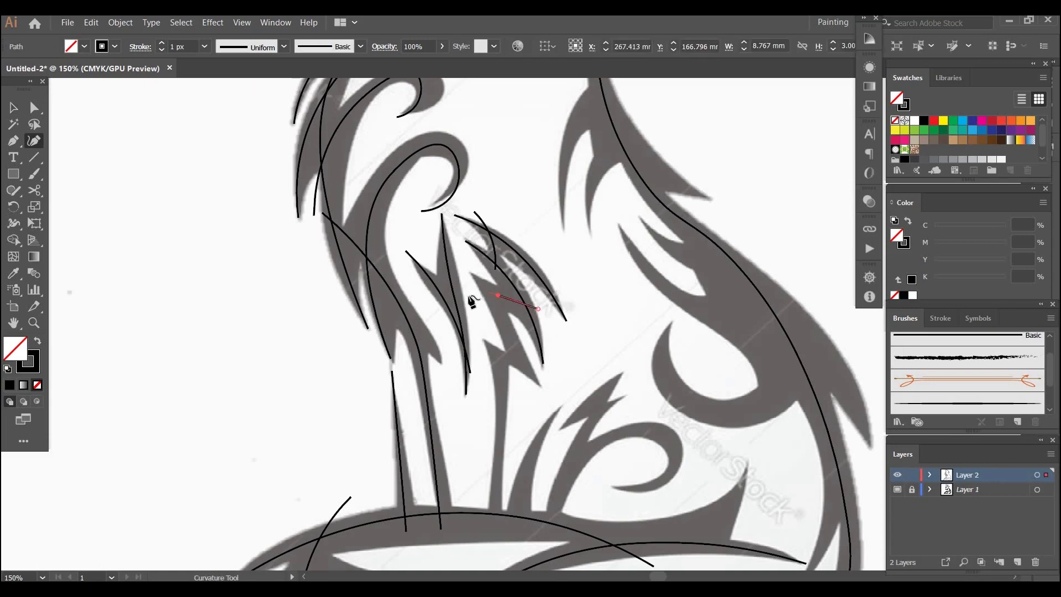
{"action": "left_click", "coordinate": [469, 297]}
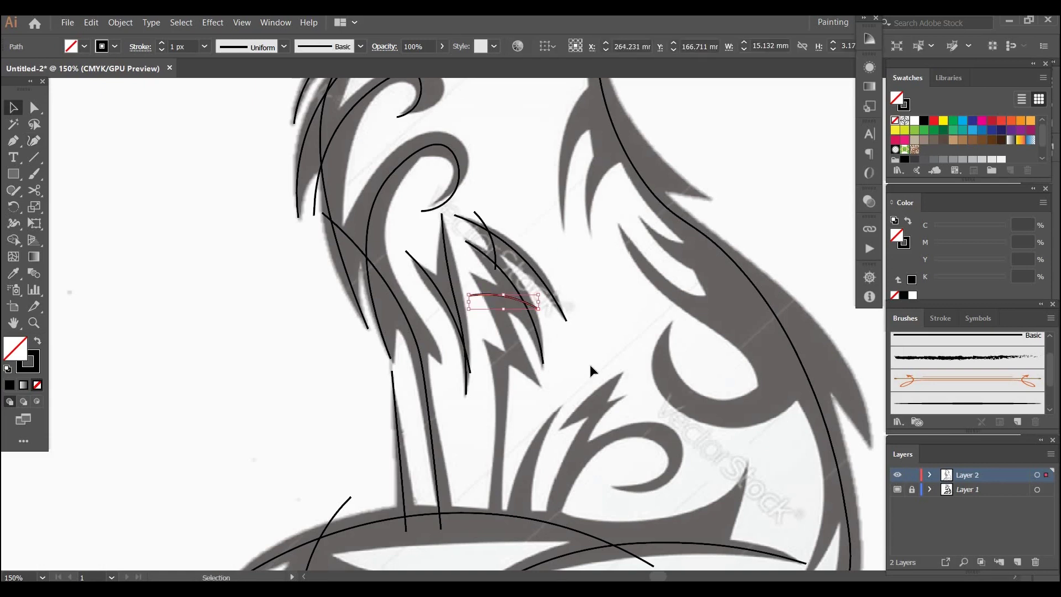
{"action": "left_click", "coordinate": [589, 363], "text": "ctrl"}
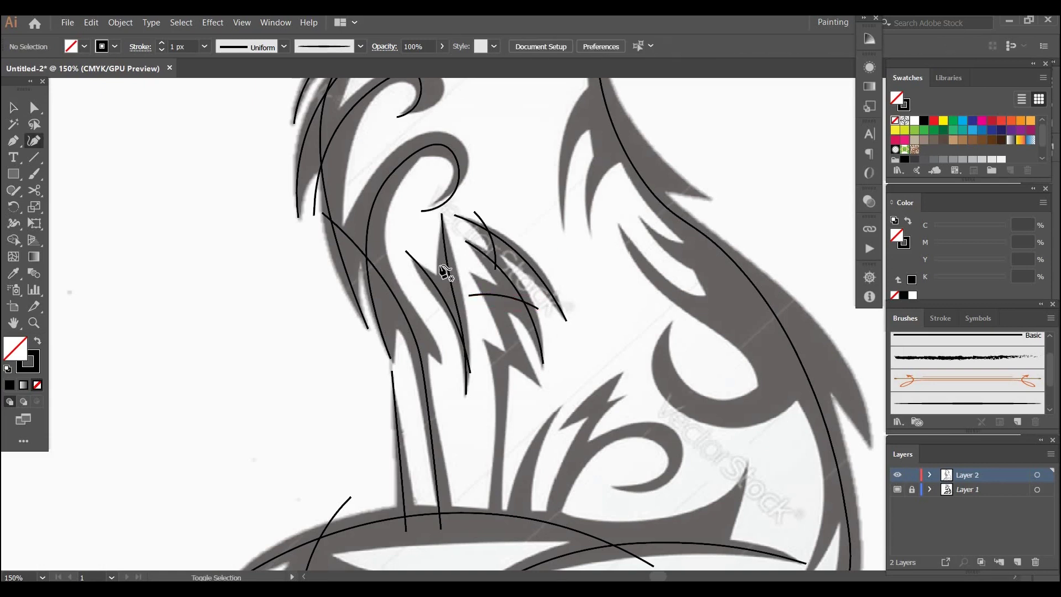
- Trace the lowest spike of the shoulder fur tuft down to its tip with a curve about 15 x 25 mm, and deselect it
{"action": "left_click", "coordinate": [470, 272]}
{"action": "left_click", "coordinate": [505, 321]}
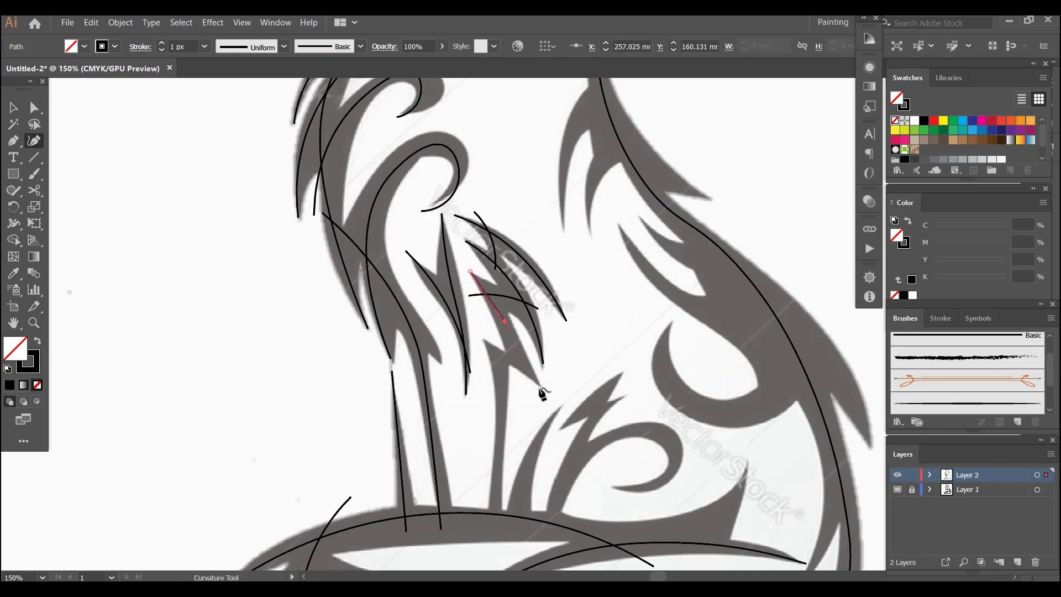
{"action": "left_click", "coordinate": [540, 388]}
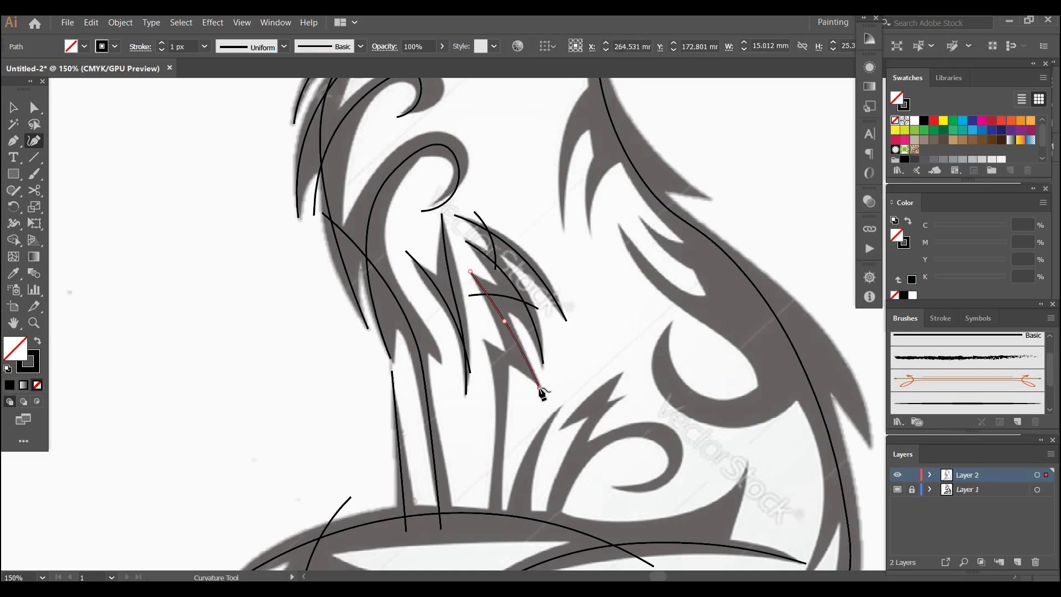
{"action": "key", "text": "v"}
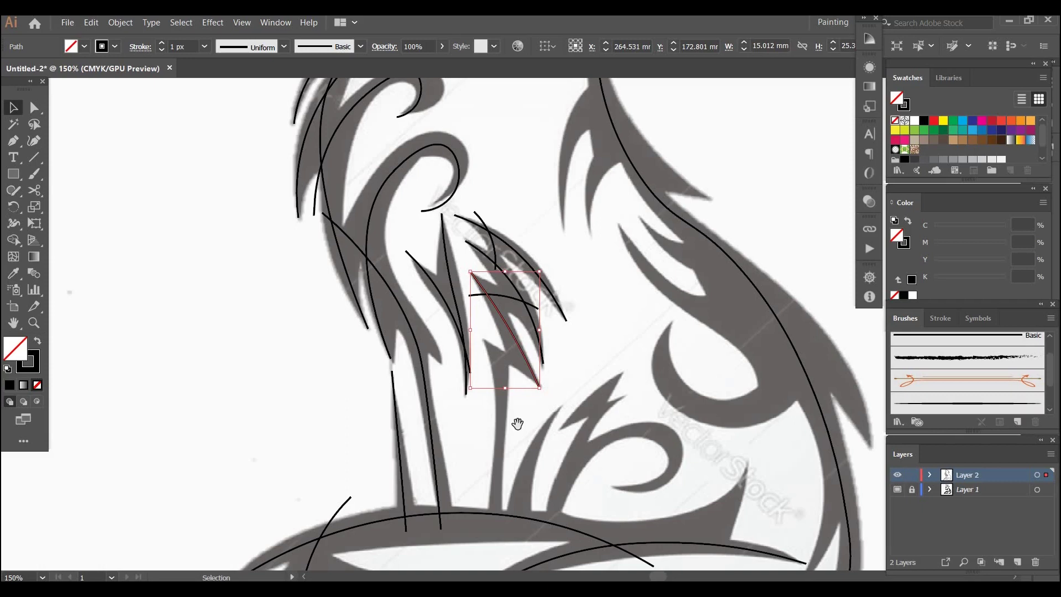
{"action": "left_click_drag", "start_coordinate": [517, 424], "coordinate": [538, 371]}
{"action": "left_click", "coordinate": [571, 365]}
- Trace a nearly flat curve about 11.6 x 0.7 mm across the lowest tuft spike above the rear leg line, and deselect it
{"action": "key", "text": "shift+grave"}
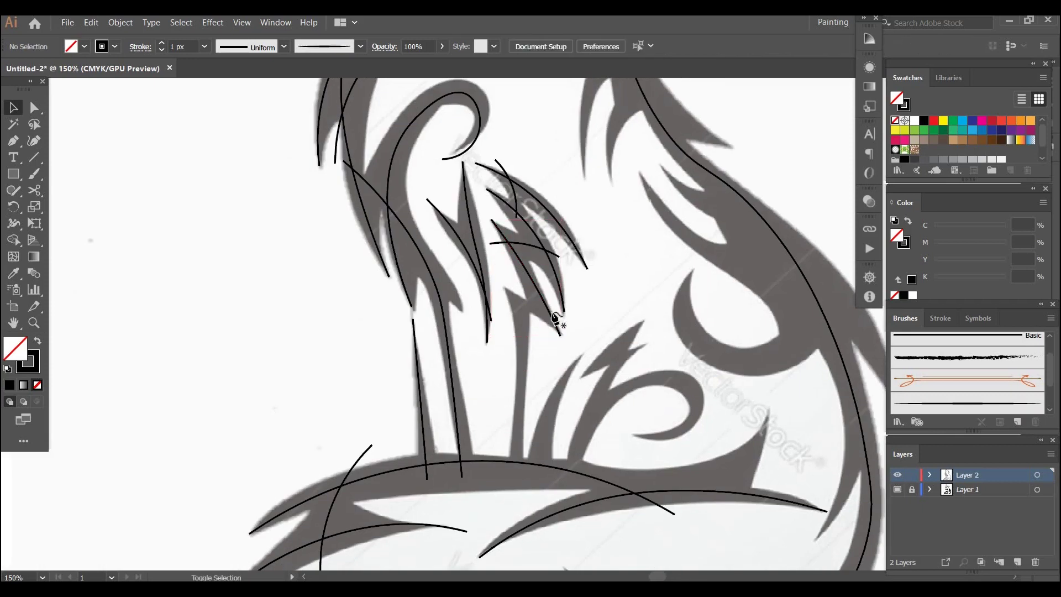
{"action": "key", "text": "shift+grave"}
{"action": "left_click", "coordinate": [557, 310]}
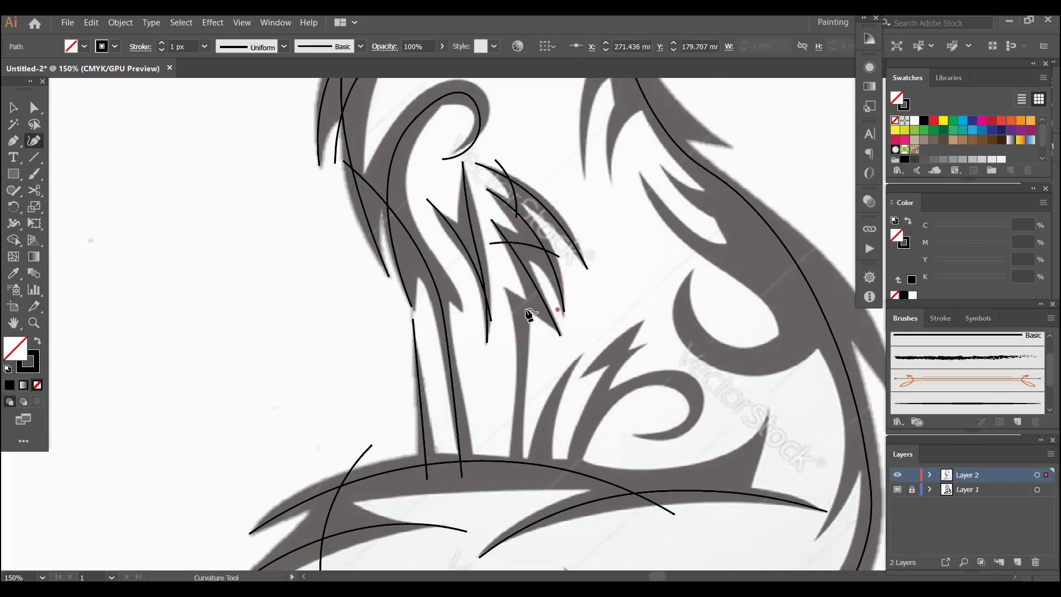
{"action": "left_click", "coordinate": [505, 306]}
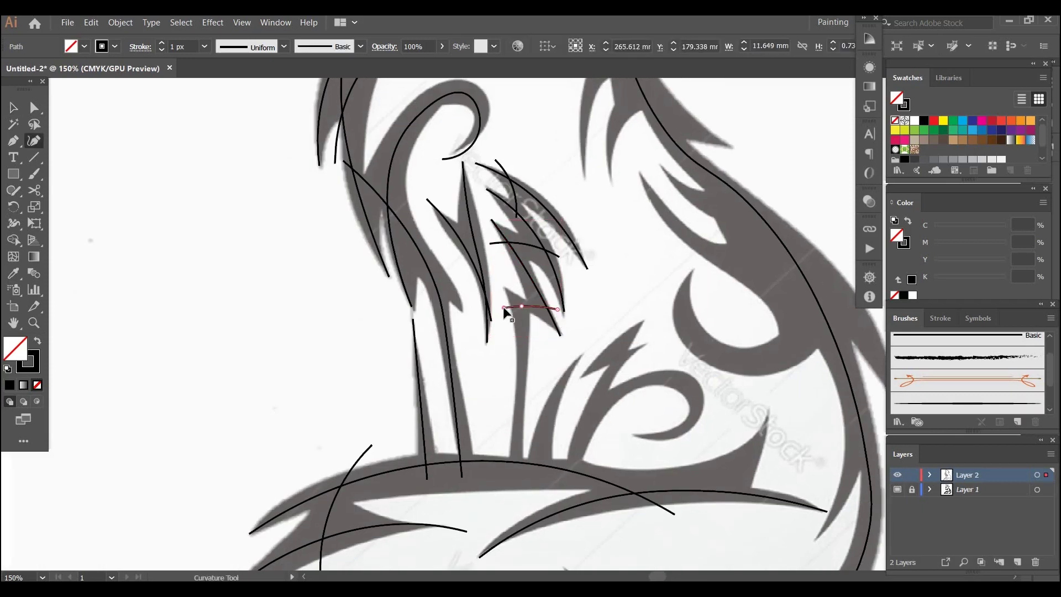
{"action": "key", "text": "v"}
{"action": "left_click", "coordinate": [563, 357]}
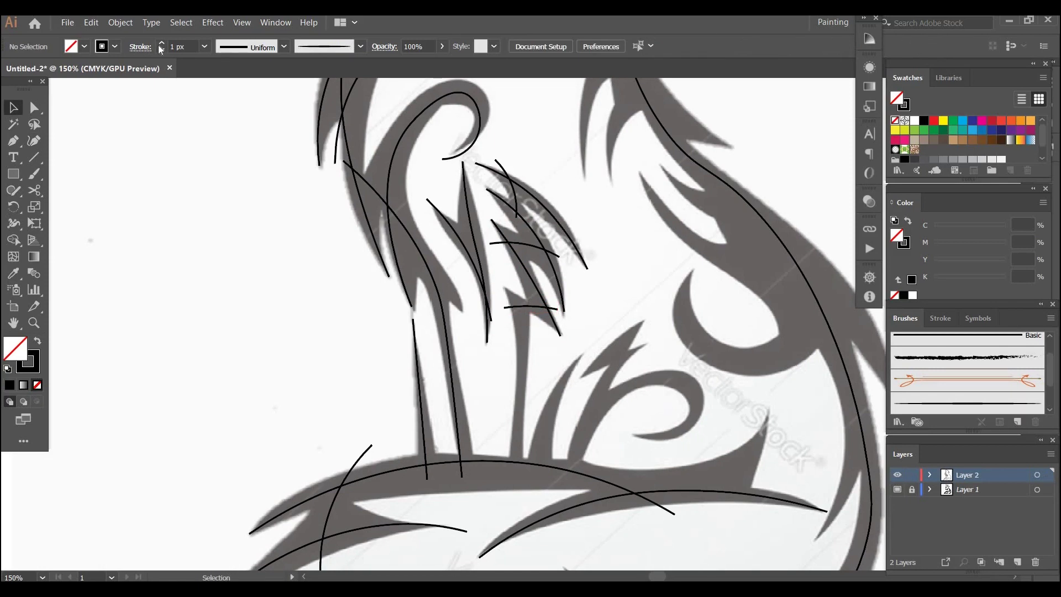
{"action": "left_click", "coordinate": [283, 49]}
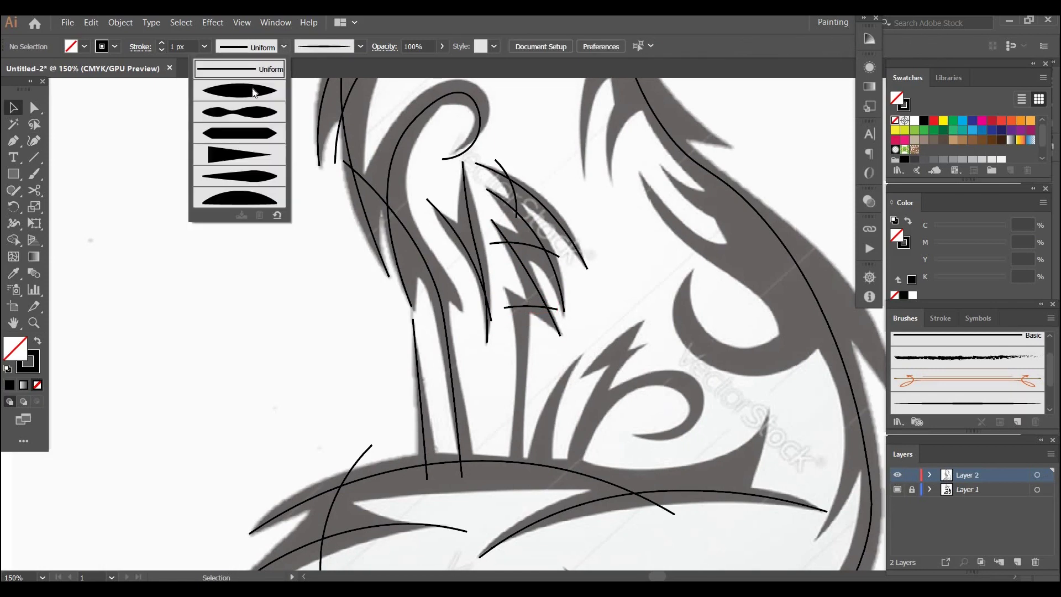
{"action": "left_click", "coordinate": [343, 333]}
- Trace the leg line from the lowest tuft barb down past the tail's top edge with a curve about 3.7 x 45 mm, and deselect it
{"action": "key", "text": "shift+grave"}
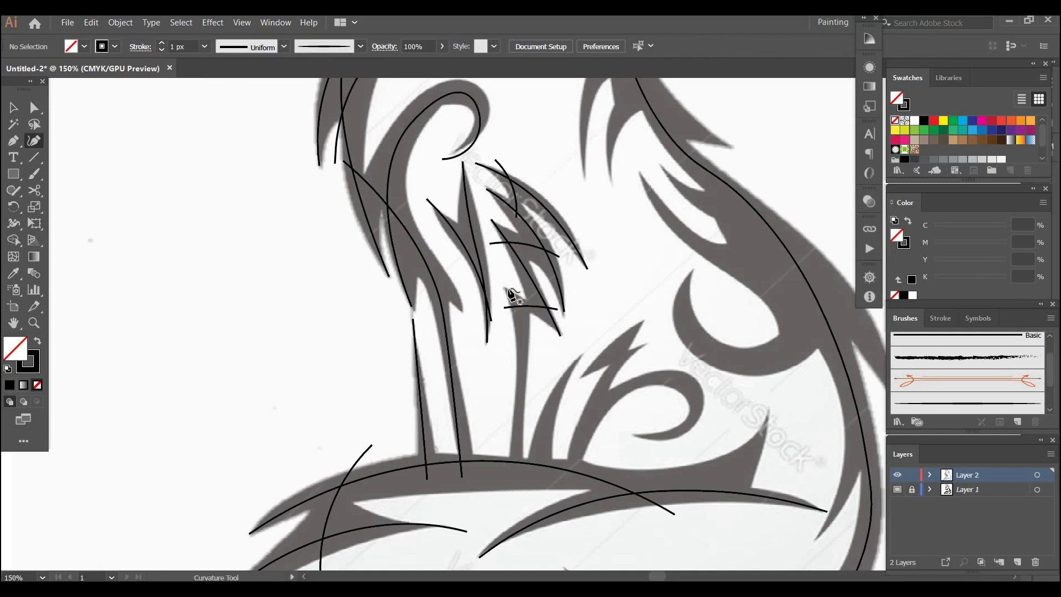
{"action": "left_click", "coordinate": [508, 288]}
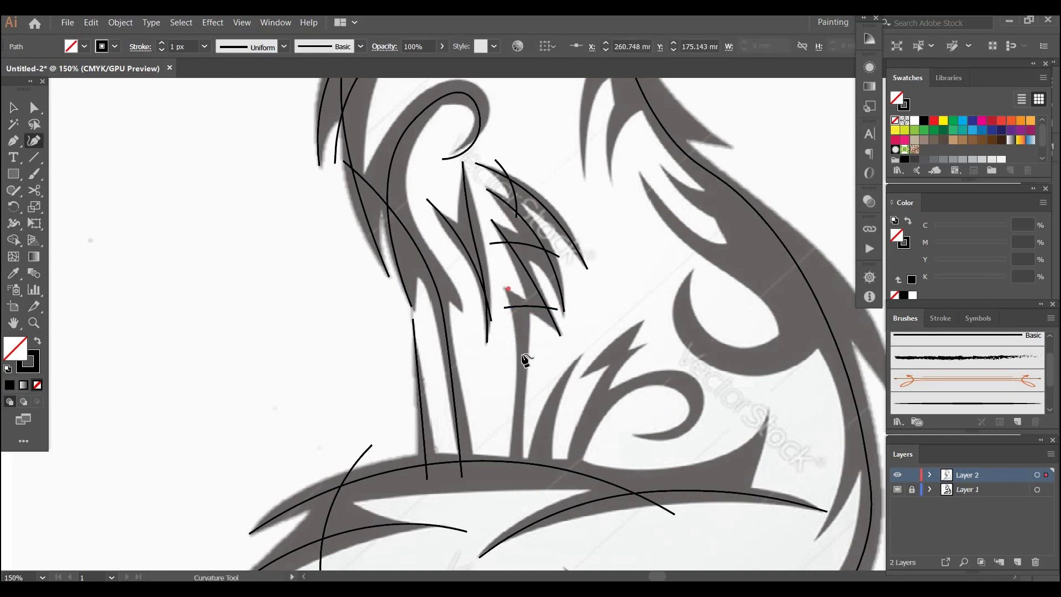
{"action": "left_click", "coordinate": [522, 353]}
{"action": "left_click", "coordinate": [517, 423]}
{"action": "left_click", "coordinate": [507, 496]}
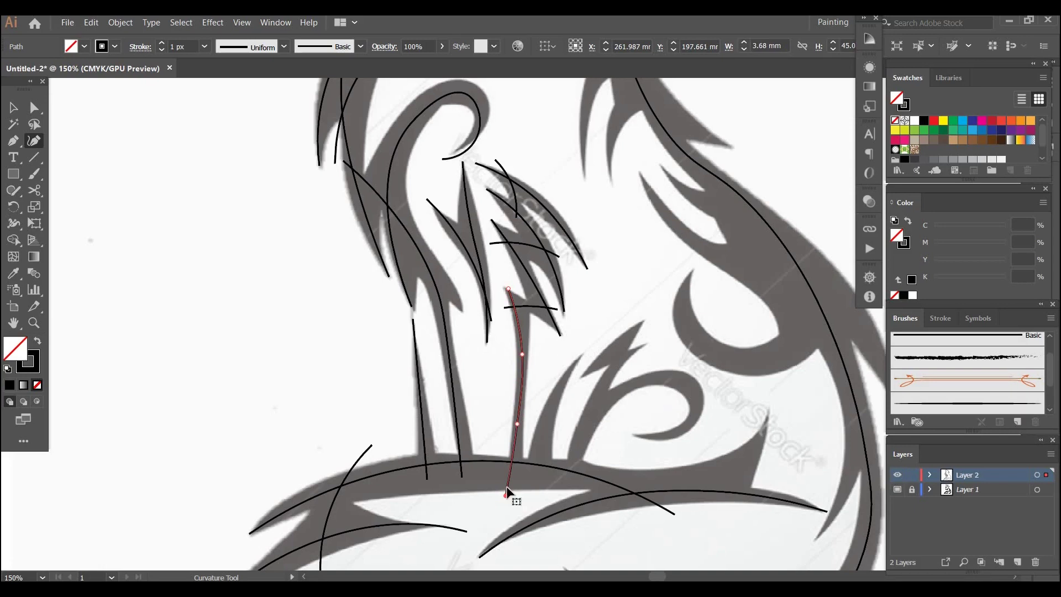
{"action": "key", "text": "v"}
{"action": "left_click_drag", "start_coordinate": [578, 397], "coordinate": [521, 351]}
{"action": "left_click", "coordinate": [521, 351]}
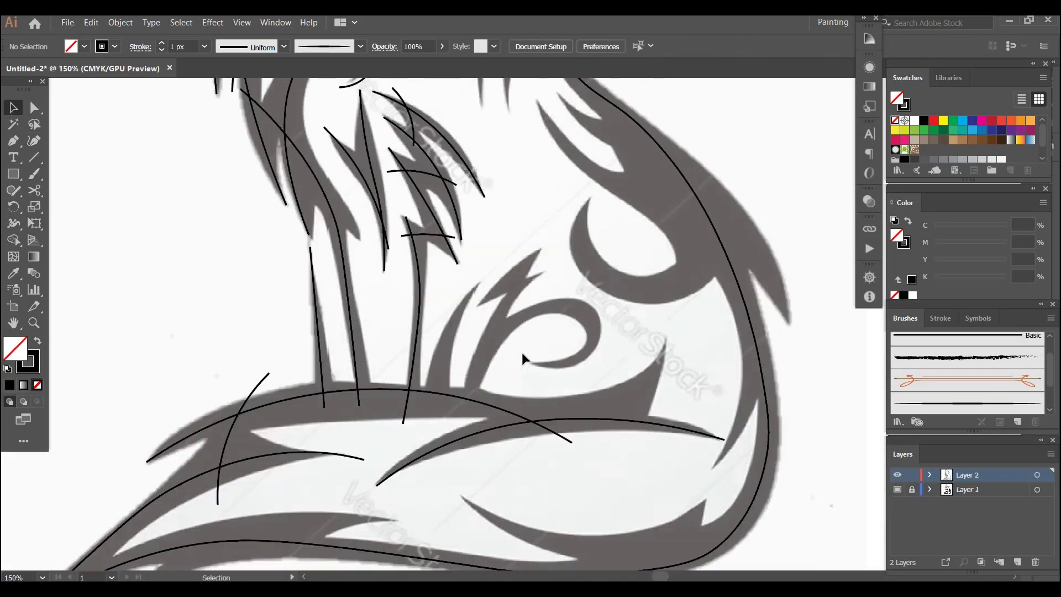
- Trace the thin fur spike behind the leg line from its tip down into the tail with a curve about 10.6 x 29.4 mm, and deselect it
{"action": "key", "text": "shift+grave"}
{"action": "left_click", "coordinate": [479, 287]}
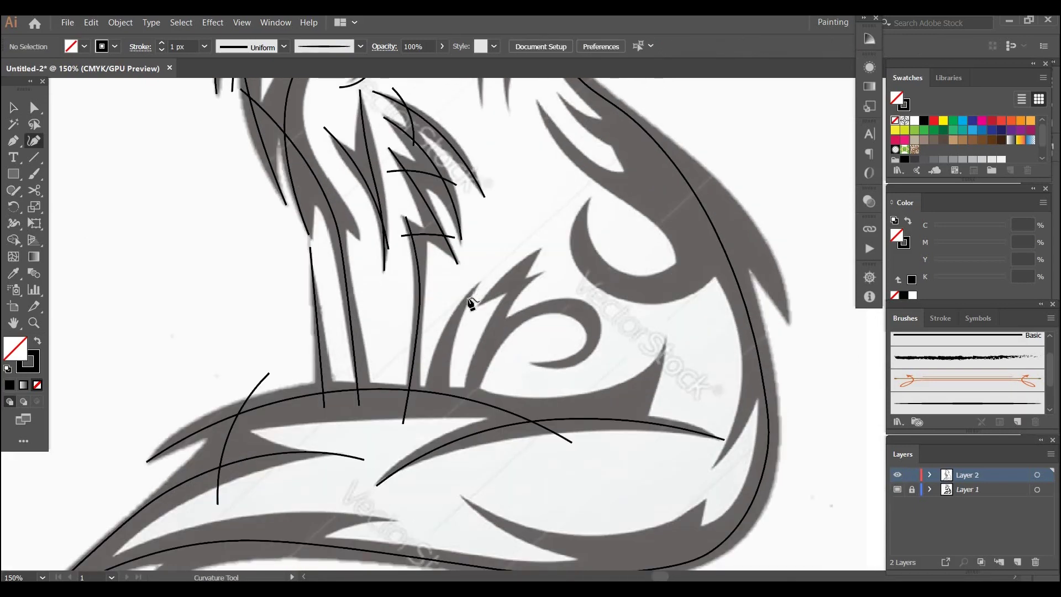
{"action": "left_click", "coordinate": [449, 326]}
{"action": "left_click", "coordinate": [431, 413]}
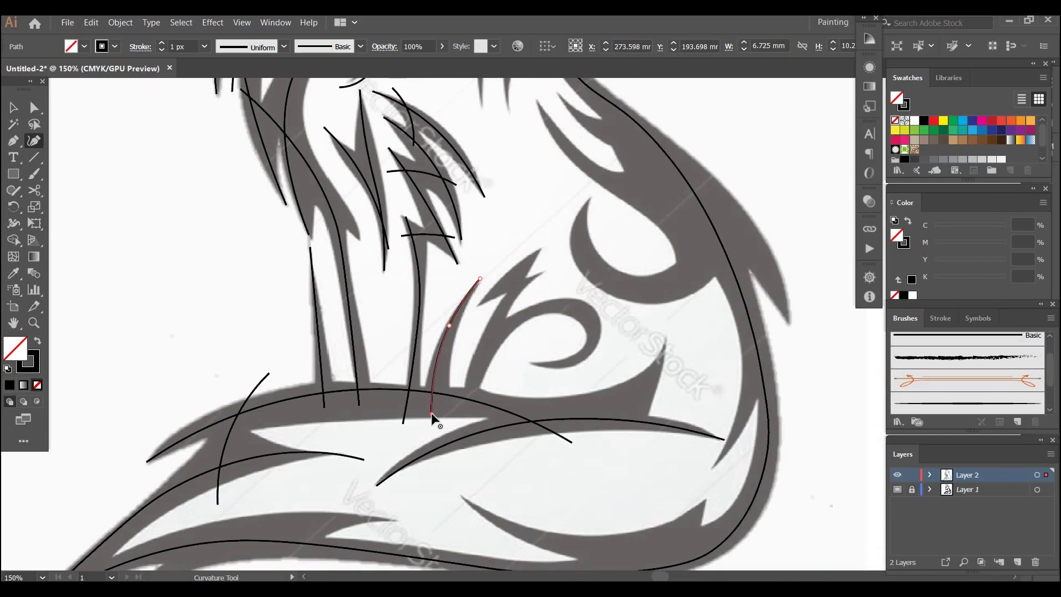
{"action": "key", "text": "v"}
{"action": "left_click_drag", "start_coordinate": [471, 323], "coordinate": [404, 274]}
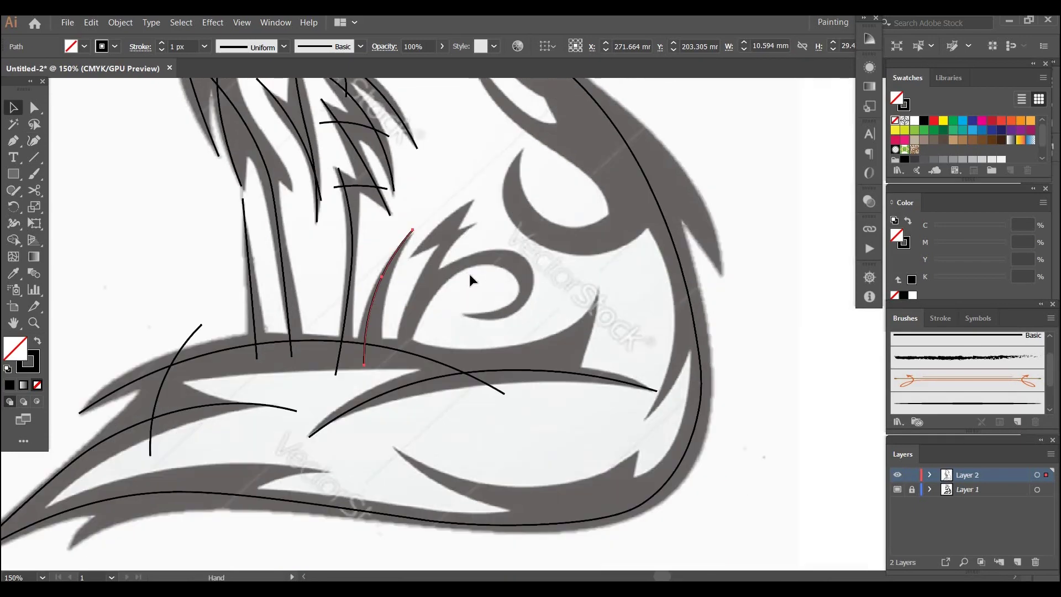
{"action": "key", "text": "shift+grave"}
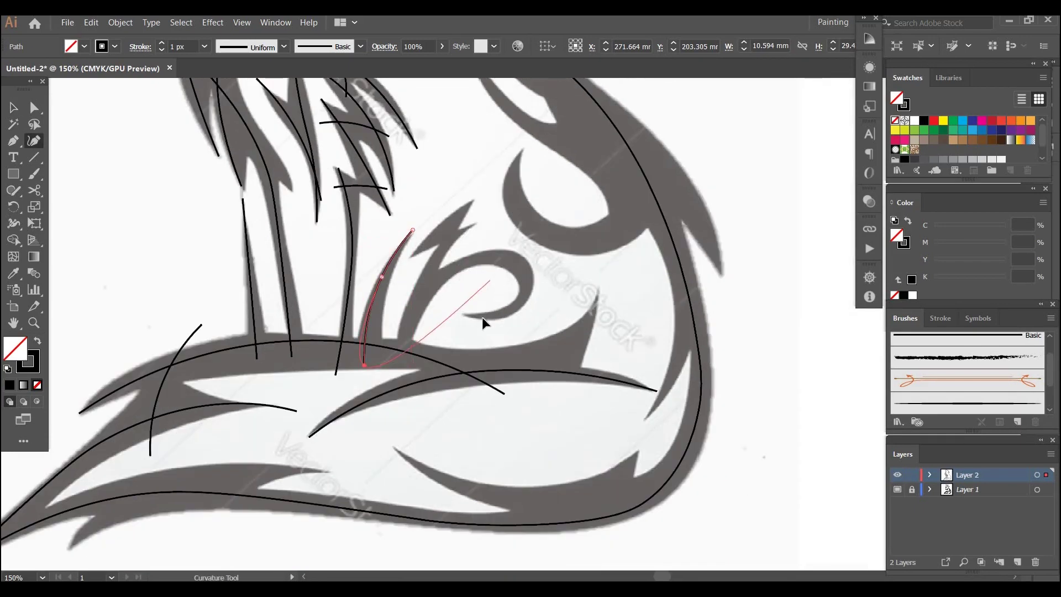
{"action": "key", "text": "Escape"}
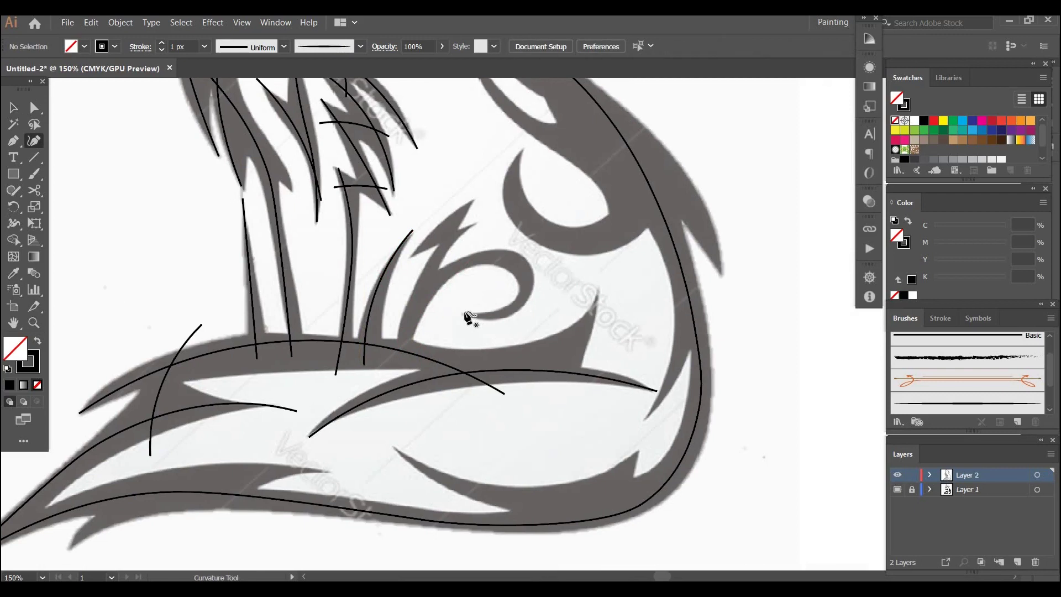
- Trace the haunch curl from its inner tip around and down into the tail with a curve about 29 x 24.7 mm, and deselect it
{"action": "left_click", "coordinate": [461, 310]}
{"action": "left_click", "coordinate": [505, 312]}
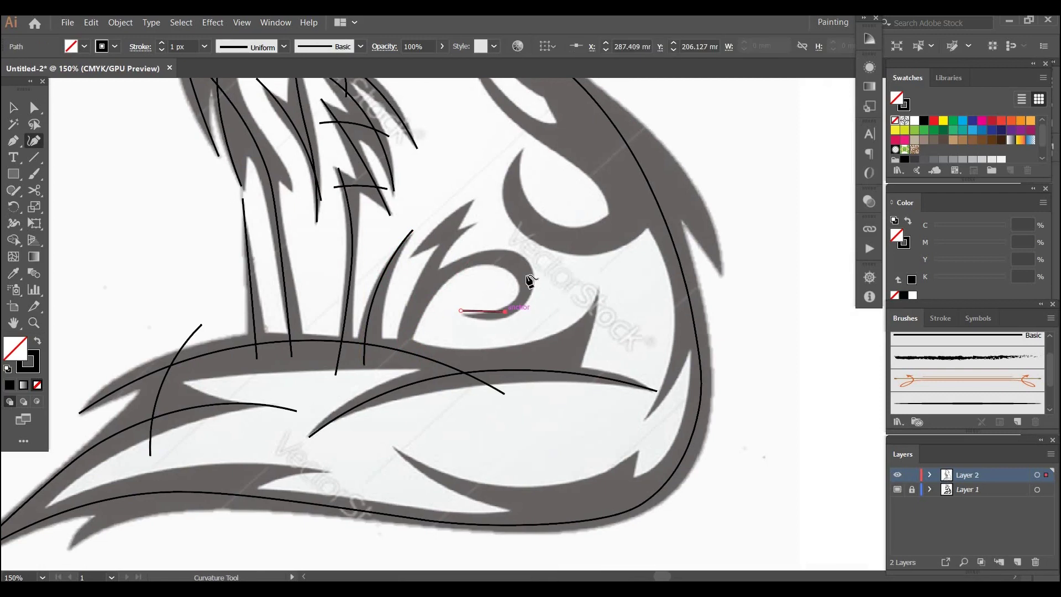
{"action": "left_click", "coordinate": [526, 274]}
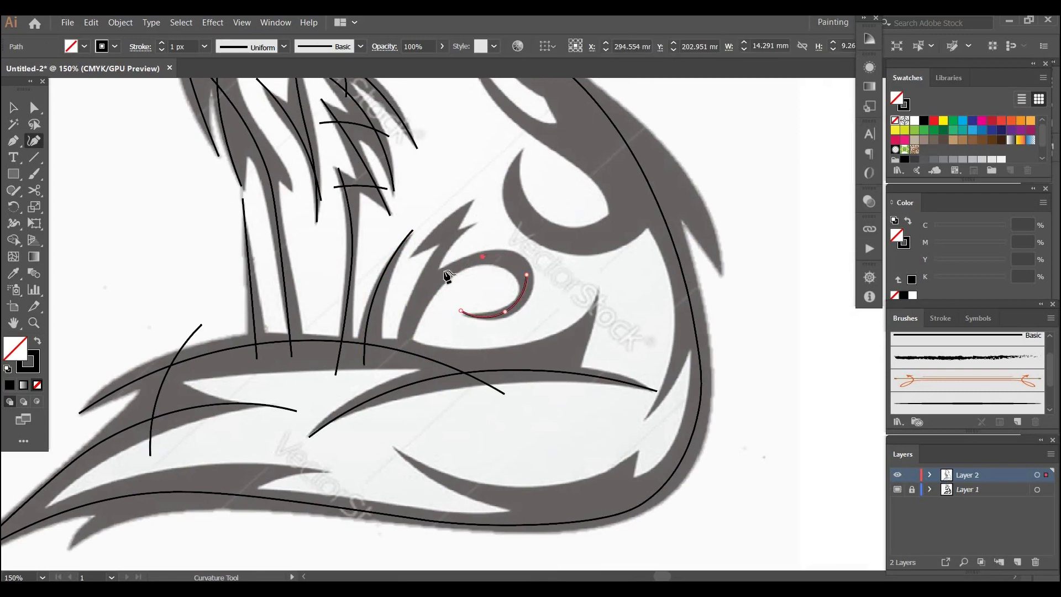
{"action": "left_click", "coordinate": [418, 299]}
{"action": "left_click", "coordinate": [395, 370]}
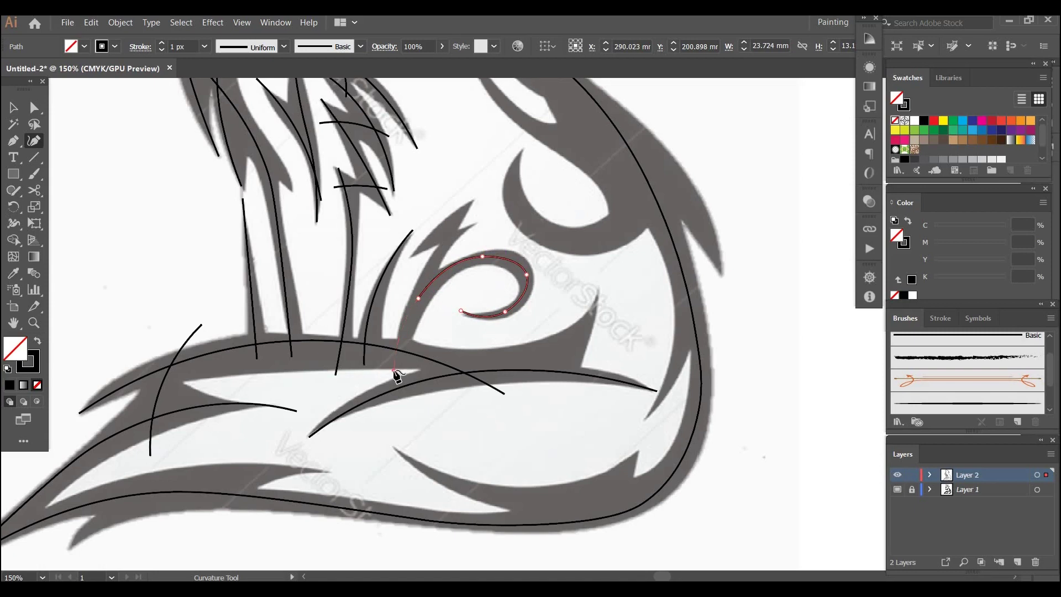
{"action": "key", "text": "v"}
{"action": "left_click_drag", "start_coordinate": [501, 280], "coordinate": [527, 374]}
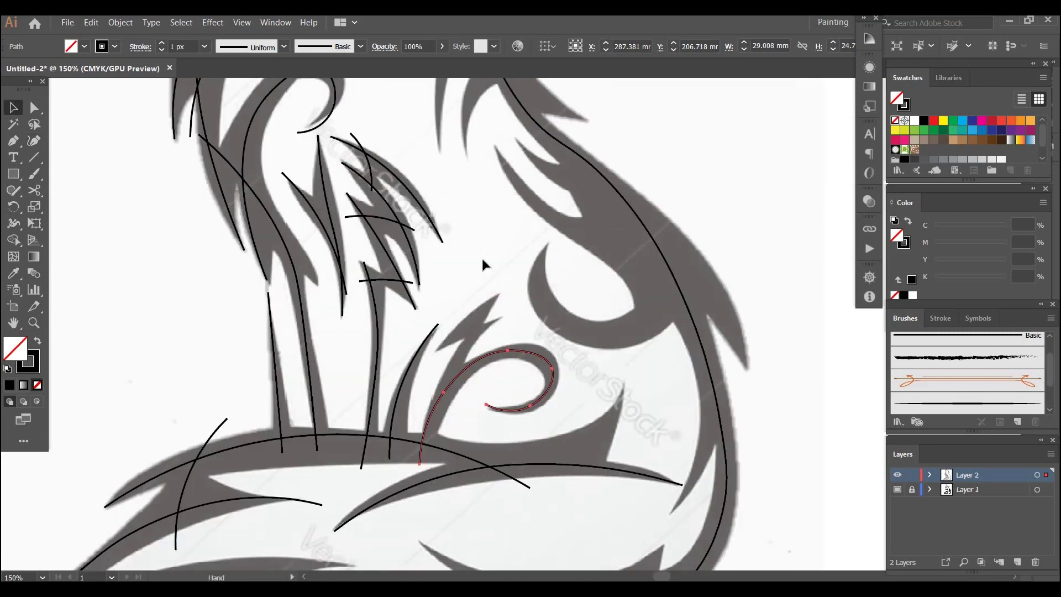
{"action": "left_click_drag", "start_coordinate": [511, 327], "coordinate": [492, 280]}
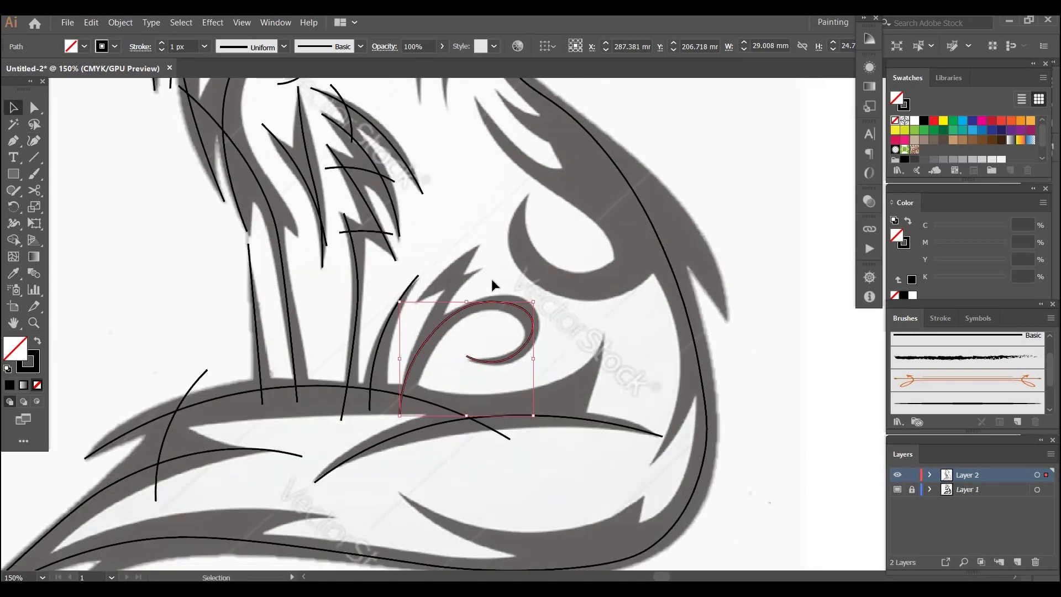
{"action": "left_click", "coordinate": [528, 264]}
- Trace the outer edge of the spiky tuft above the haunch curl from its lower barb to its upper tip, and deselect it
{"action": "key", "text": "shift+grave"}
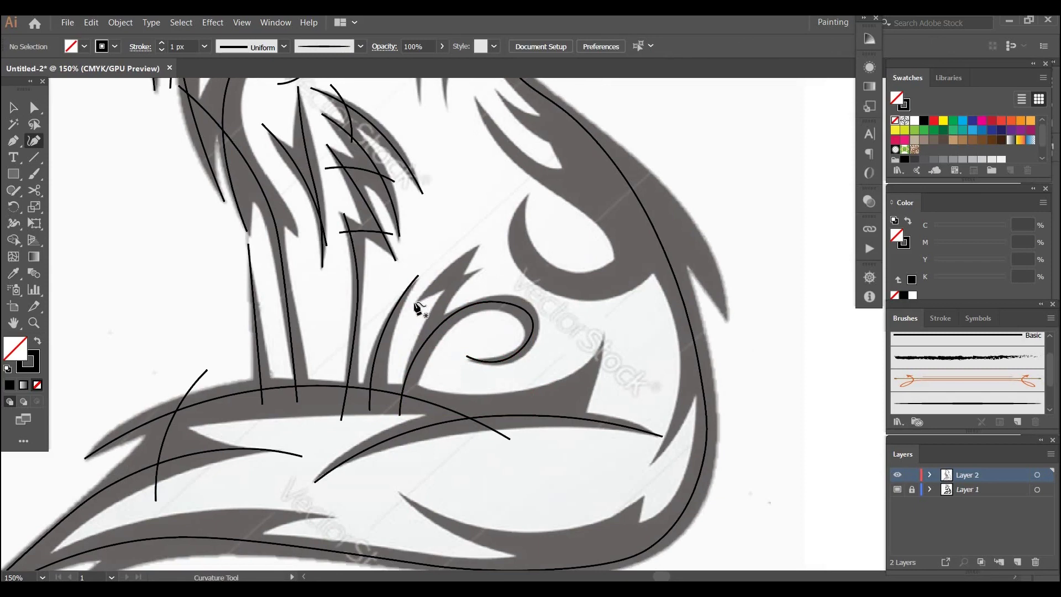
{"action": "left_click", "coordinate": [415, 302]}
{"action": "left_click", "coordinate": [448, 274]}
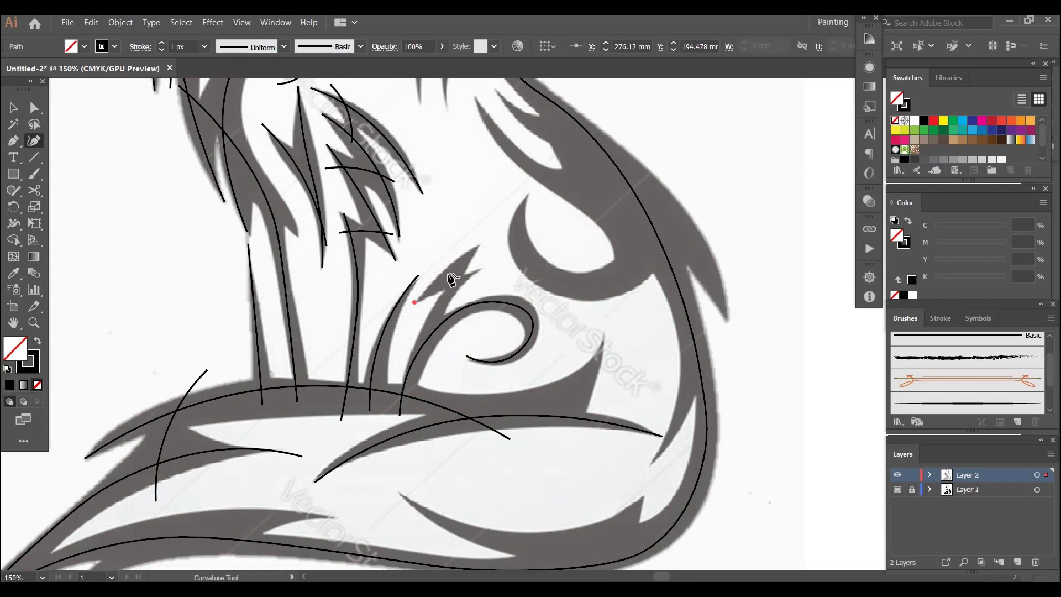
{"action": "left_click", "coordinate": [485, 248]}
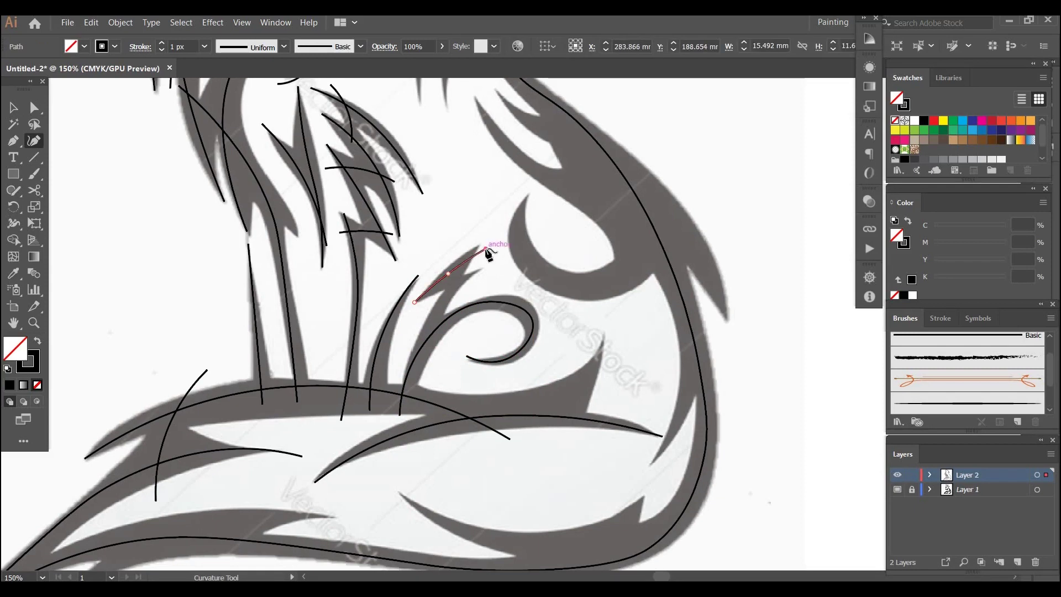
{"action": "key", "text": "v"}
{"action": "left_click", "coordinate": [496, 277]}
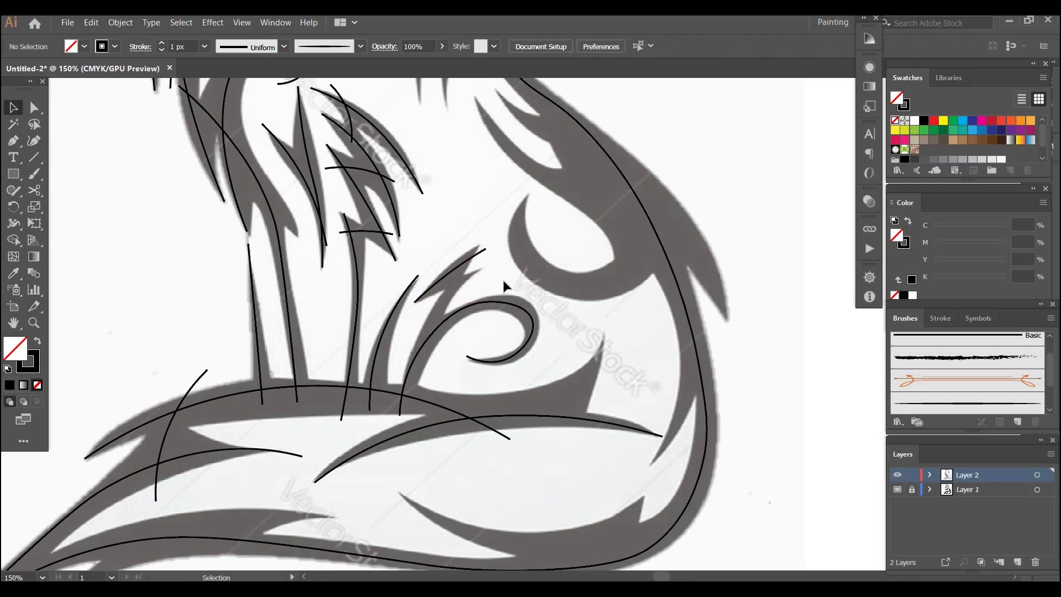
- Trace the spiky tuft's inner barb with a three-point curve running down to the base of the haunch curl in the tail
{"action": "key", "text": "shift+grave"}
{"action": "left_click", "coordinate": [483, 270]}
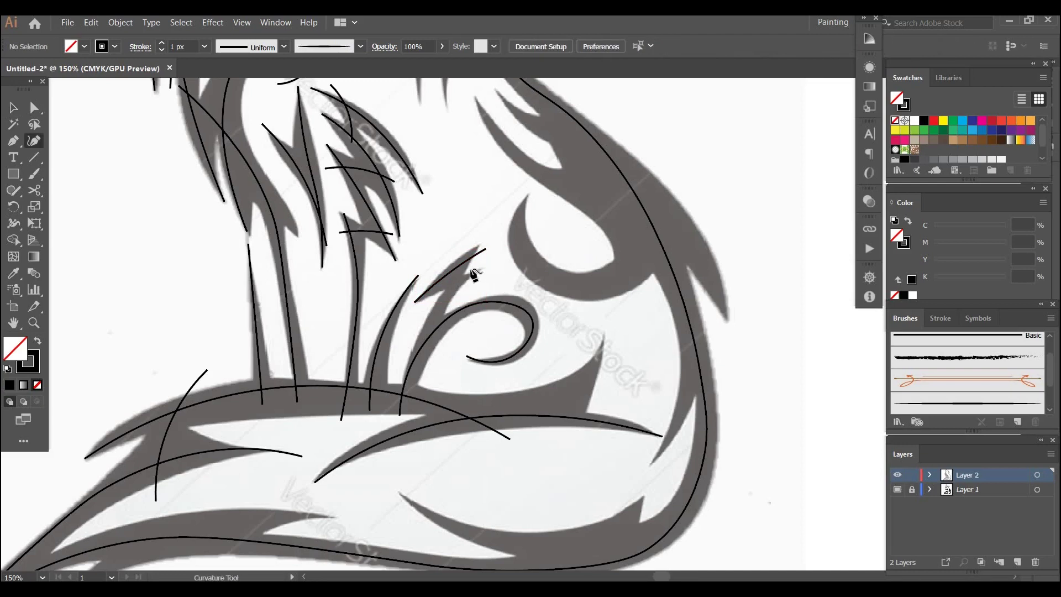
{"action": "left_click", "coordinate": [437, 304]}
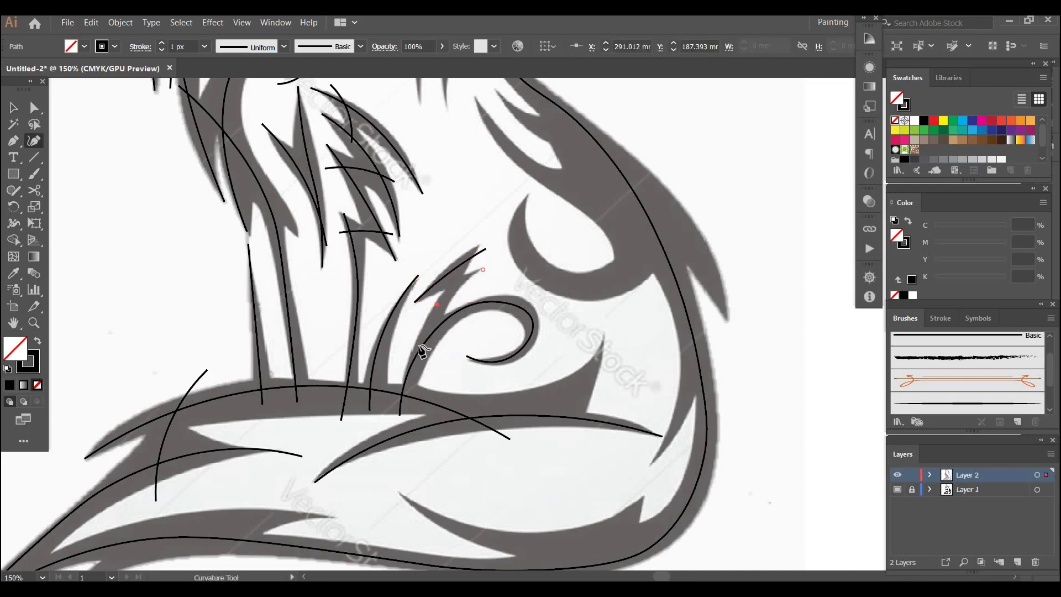
{"action": "left_click", "coordinate": [400, 413]}
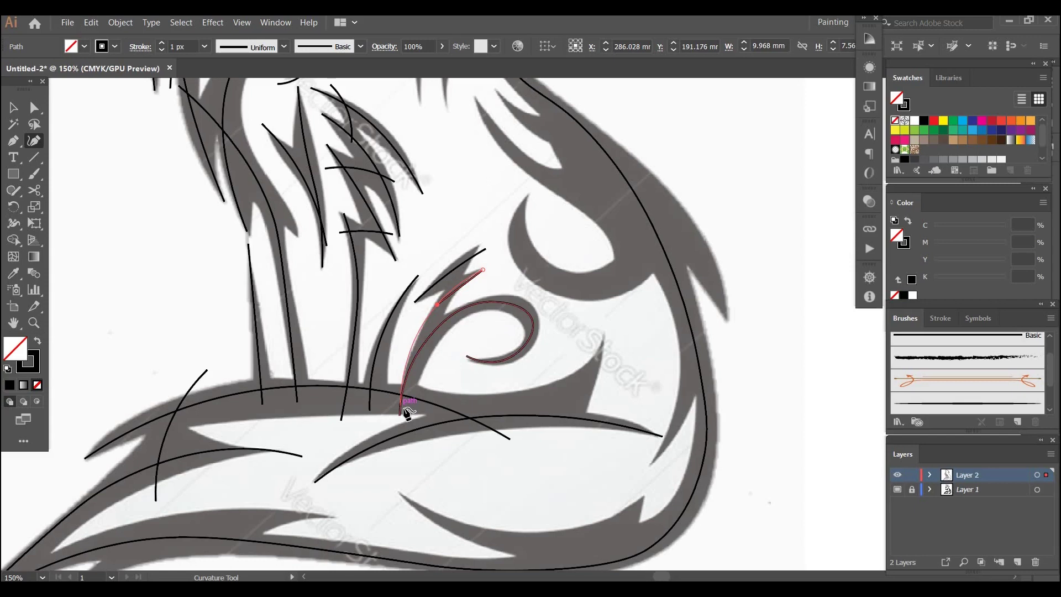
- Finish the tuft barb path, and trace the inner spike's edge down to the haunch curl's base with a curve about 42 x 16.2 mm
{"action": "key", "text": "Escape"}
{"action": "key", "text": "v"}
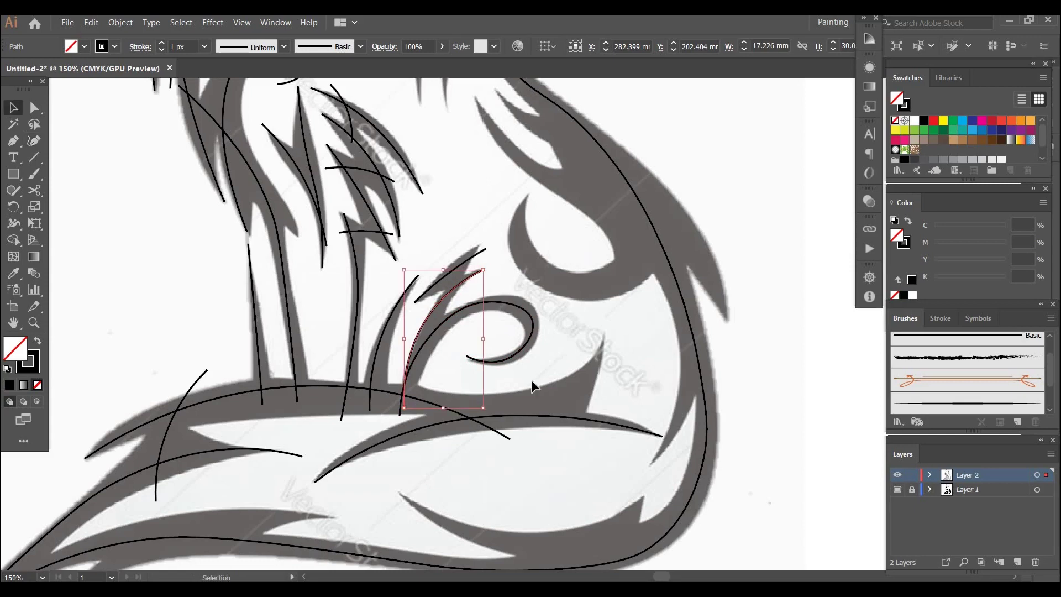
{"action": "left_click", "coordinate": [531, 380]}
{"action": "scroll", "coordinate": [580, 343], "scroll_direction": "down", "scroll_amount": 2}
{"action": "scroll", "coordinate": [580, 343], "scroll_direction": "right", "scroll_amount": 1}
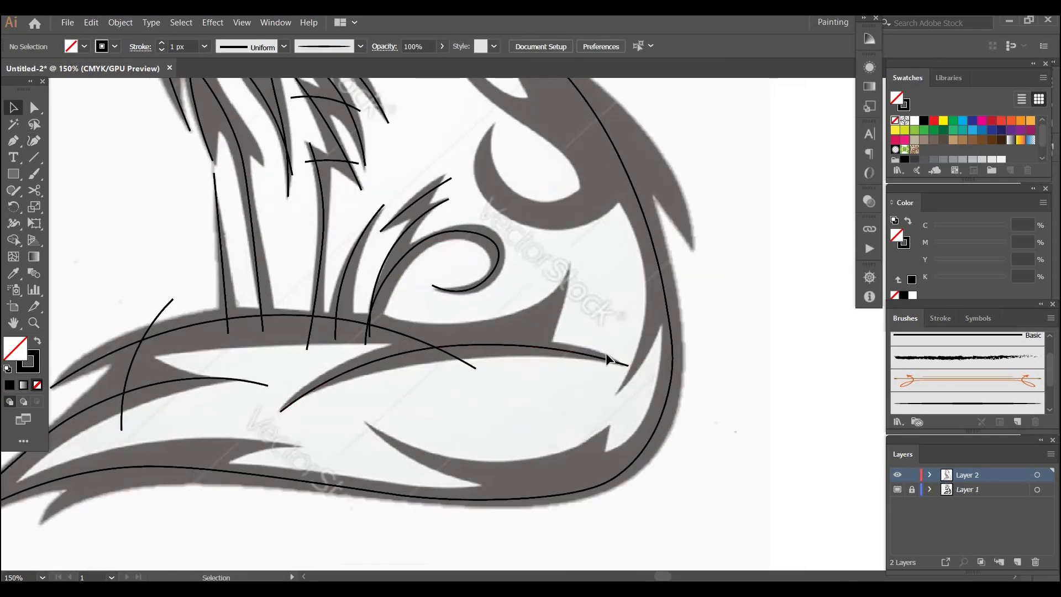
{"action": "key", "text": "shift+grave"}
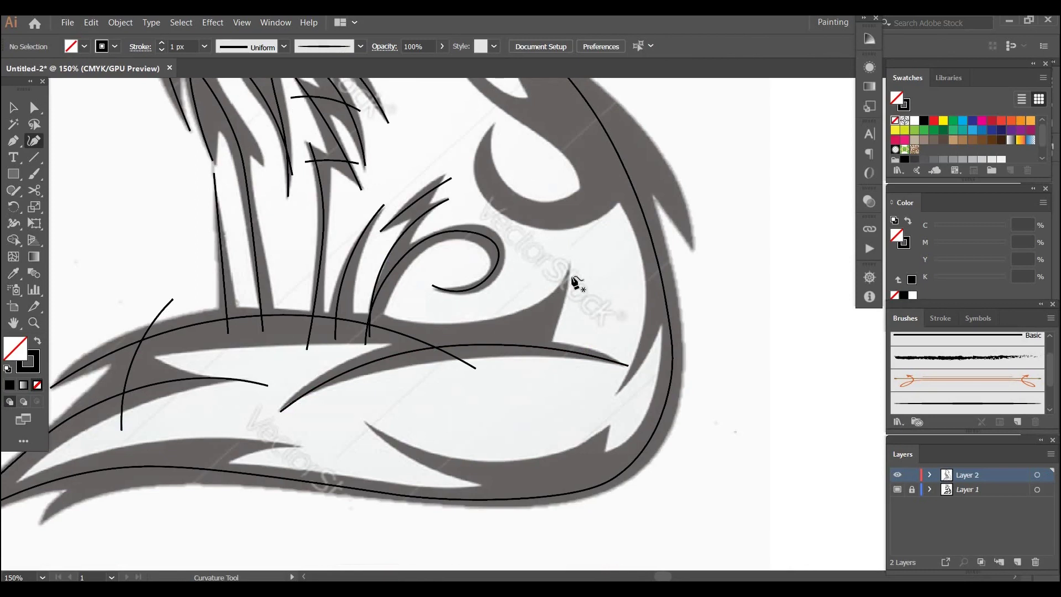
{"action": "left_click", "coordinate": [570, 261]}
{"action": "left_click", "coordinate": [538, 311]}
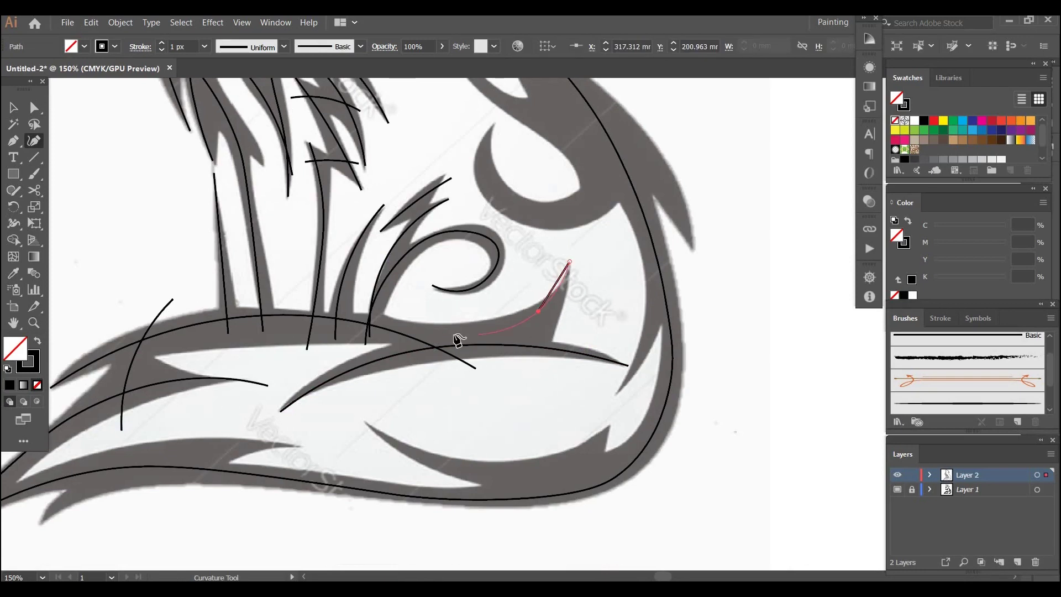
{"action": "left_click", "coordinate": [455, 334]}
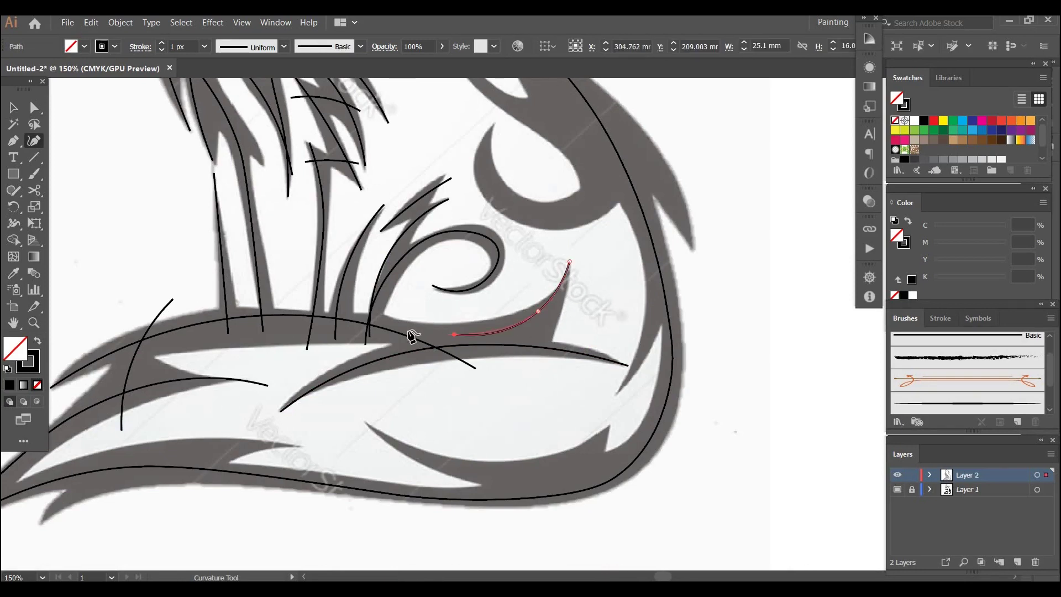
{"action": "left_click", "coordinate": [377, 334]}
{"action": "key", "text": "v"}
- Trace the upper edge of the tail's lower inner spike from its tip back toward the tail end, about 57.6 x 11.9 mm, and deselect it
{"action": "key", "text": "space"}
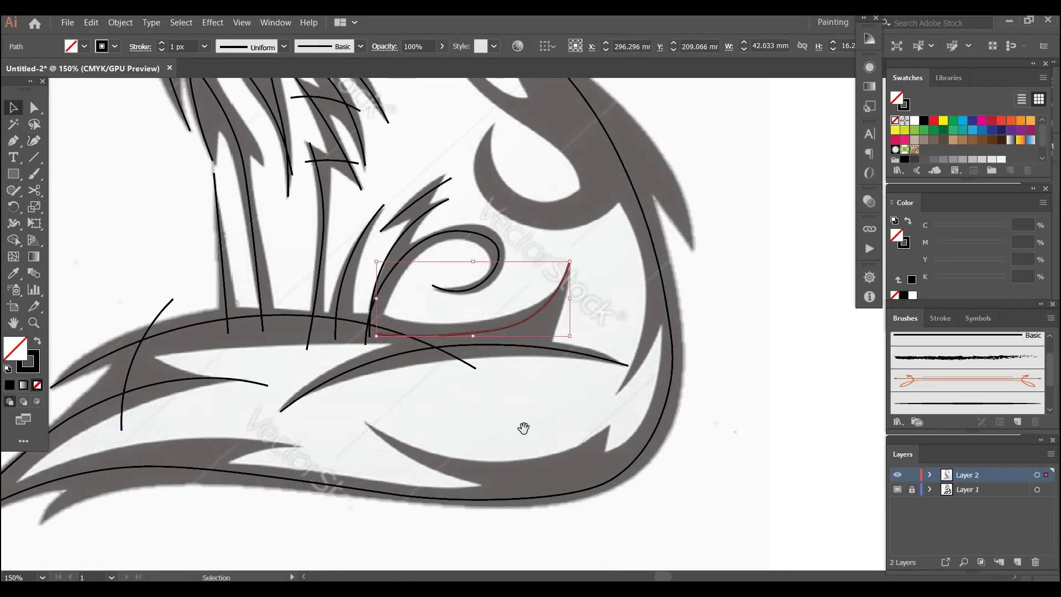
{"action": "left_click_drag", "start_coordinate": [454, 459], "coordinate": [741, 352]}
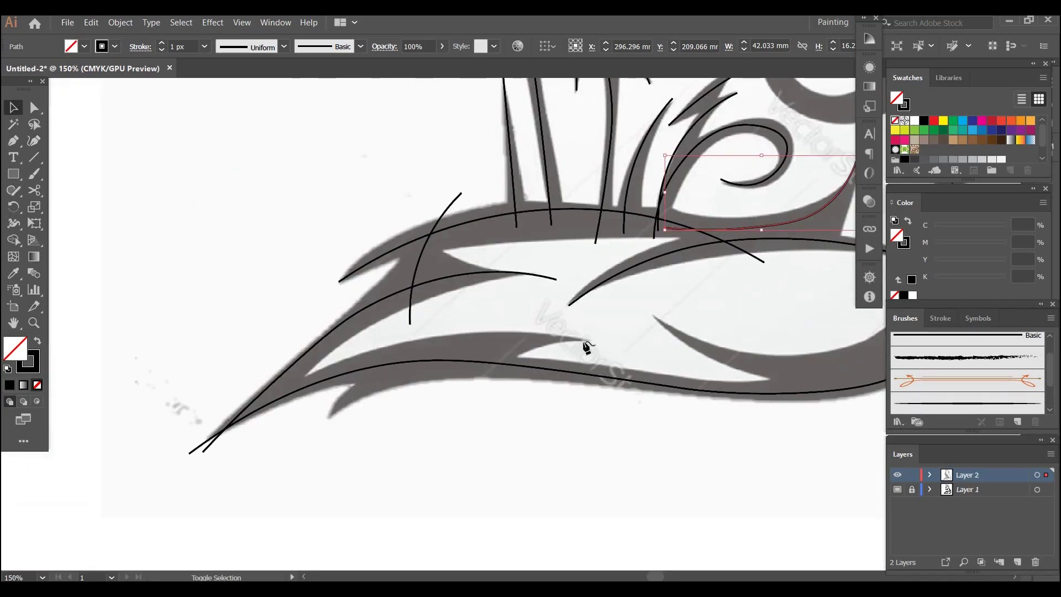
{"action": "key", "text": "shift+grave"}
{"action": "key", "text": "Escape"}
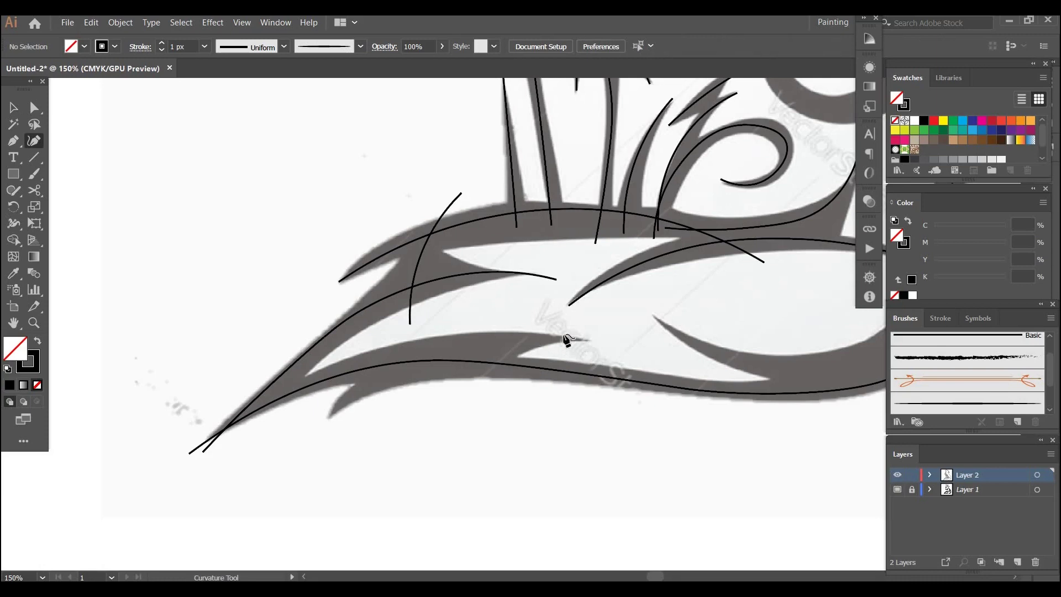
{"action": "left_click", "coordinate": [586, 339]}
{"action": "left_click", "coordinate": [495, 335]}
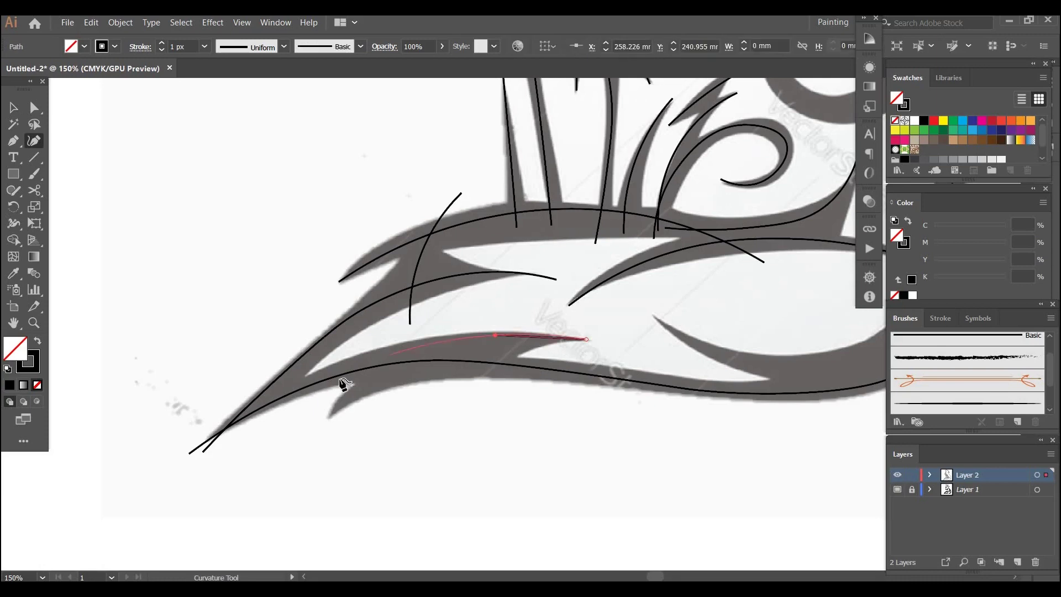
{"action": "left_click", "coordinate": [321, 389]}
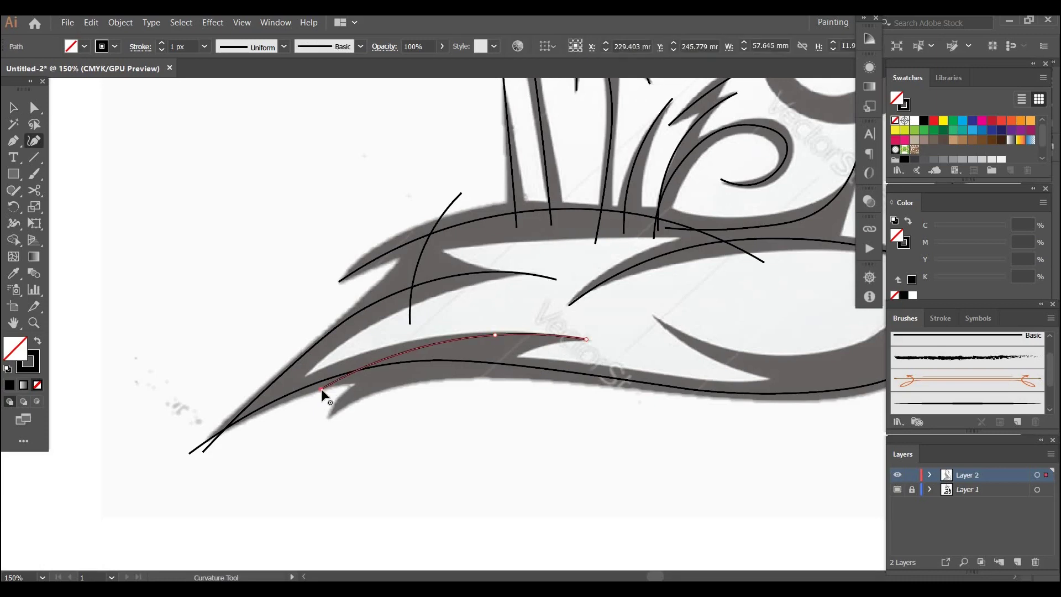
{"action": "key", "text": "v"}
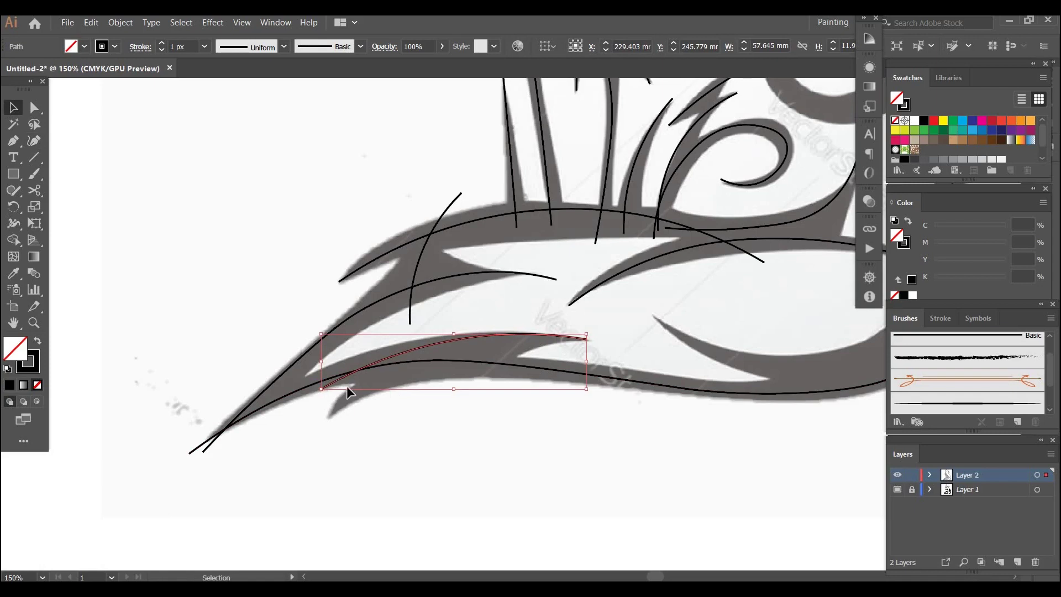
{"action": "left_click", "coordinate": [627, 324]}
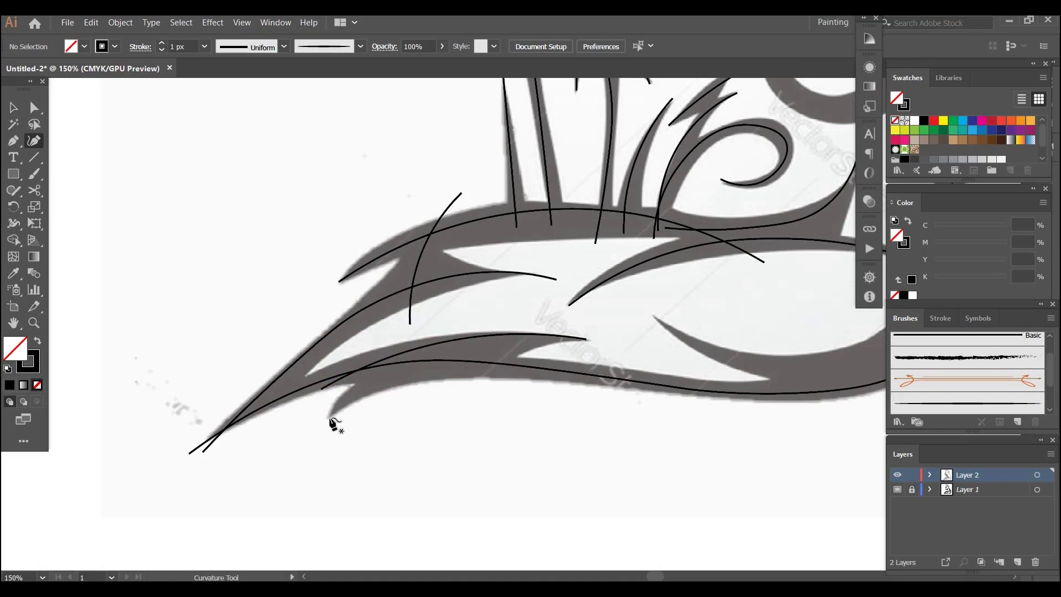
- Trace the small barb under the tail from its tip up into the lower inner spike, about 45.8 x 13.9 mm, and deselect it
{"action": "left_click", "coordinate": [328, 417]}
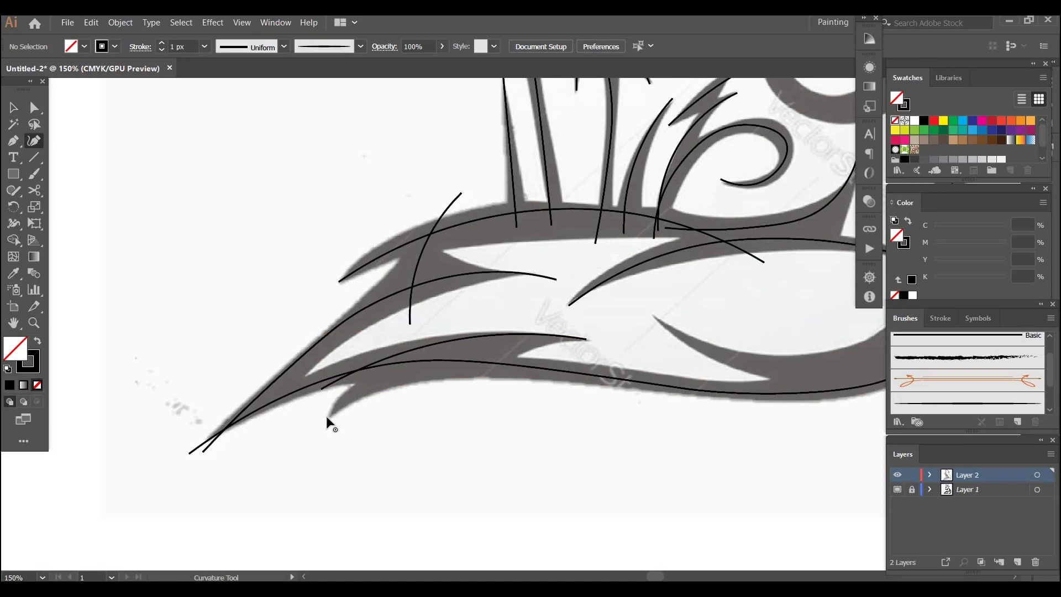
{"action": "left_click", "coordinate": [390, 376]}
{"action": "left_click", "coordinate": [538, 356]}
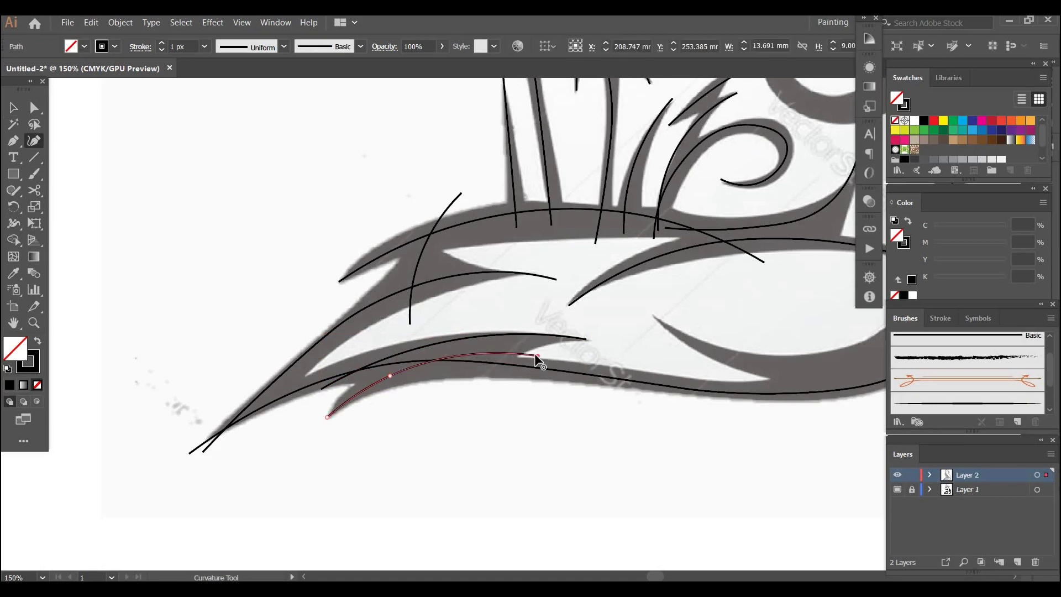
{"action": "key", "text": "v"}
{"action": "mouse_move", "coordinate": [713, 354]}
{"action": "left_mouse_down"}
{"action": "mouse_move", "coordinate": [471, 315]}
{"action": "mouse_move", "coordinate": [359, 365]}
{"action": "left_mouse_up"}
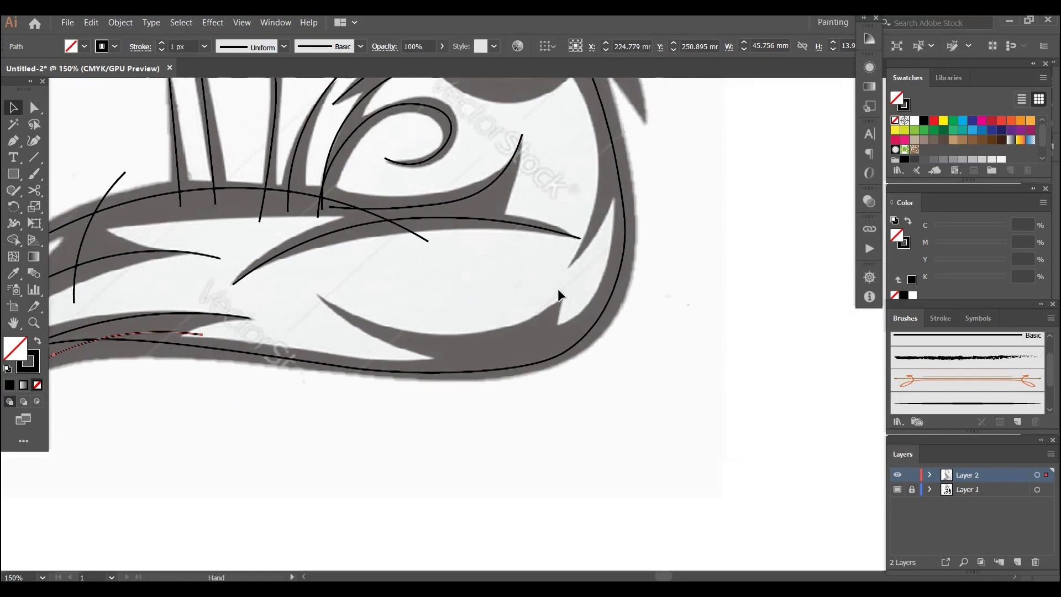
{"action": "key", "text": "shift+grave"}
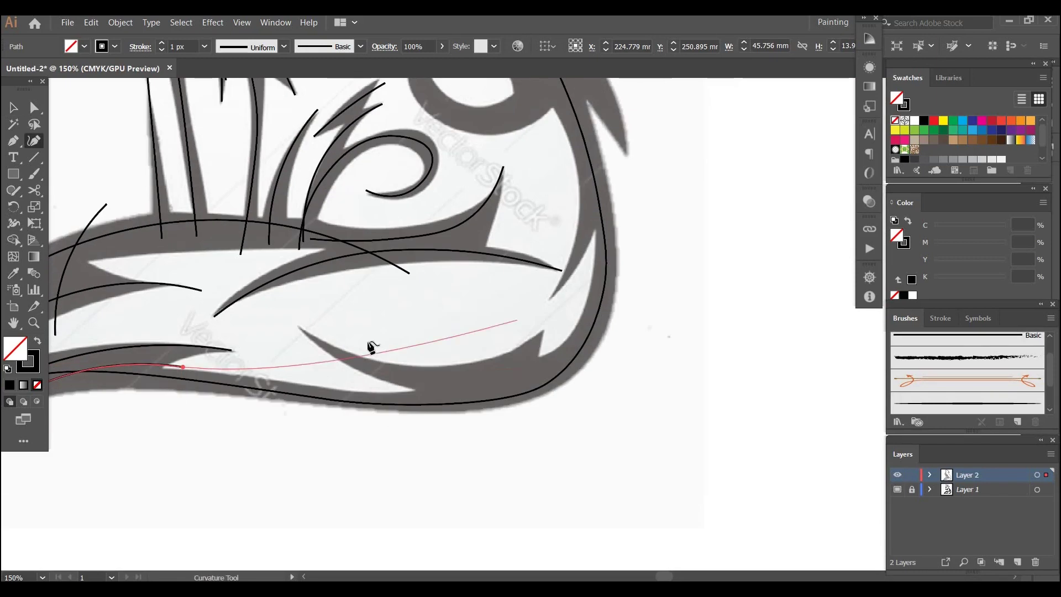
{"action": "key", "text": "v"}
{"action": "left_click", "coordinate": [473, 298]}
- Trace the crescent inside the tail's lower bend from its long tip around to the short barb with a four-point curve about 54.8 x 14.3 mm
{"action": "key", "text": "shift+grave"}
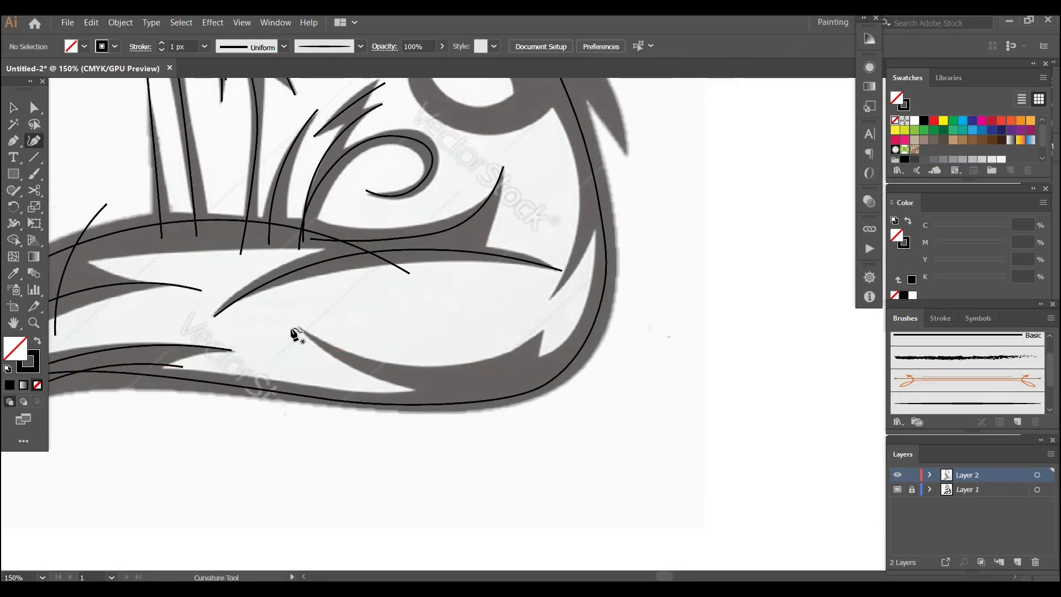
{"action": "left_click", "coordinate": [291, 328]}
{"action": "left_click", "coordinate": [292, 322]}
{"action": "left_click", "coordinate": [407, 382]}
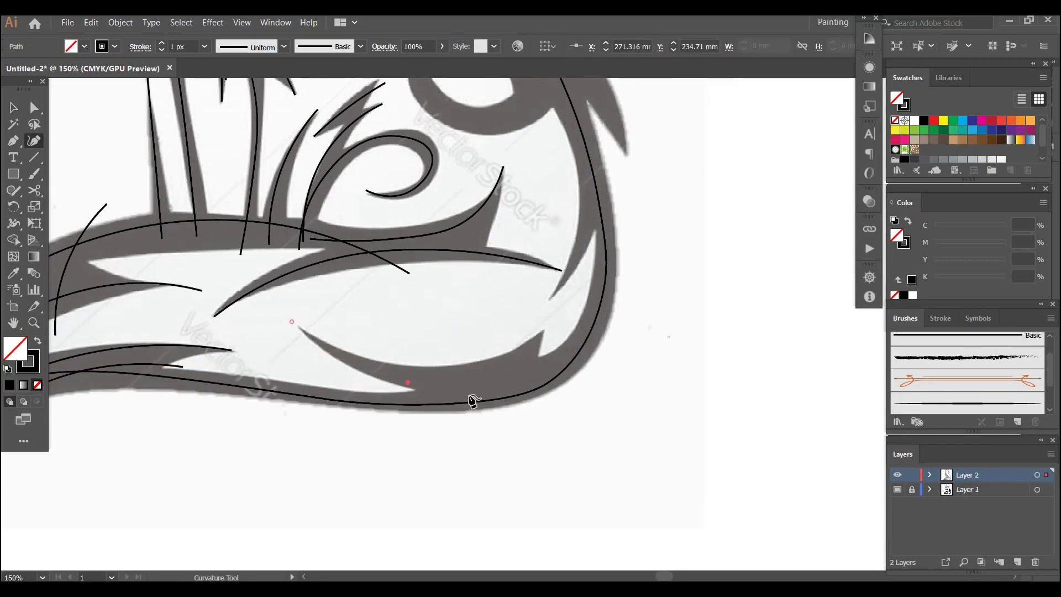
{"action": "left_click", "coordinate": [488, 380]}
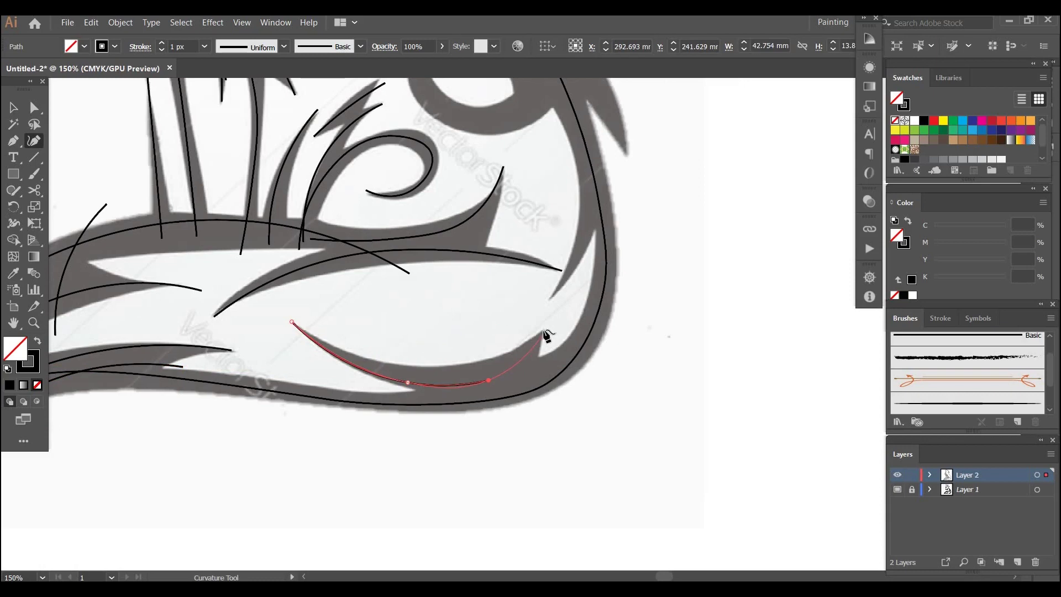
{"action": "left_click", "coordinate": [544, 331]}
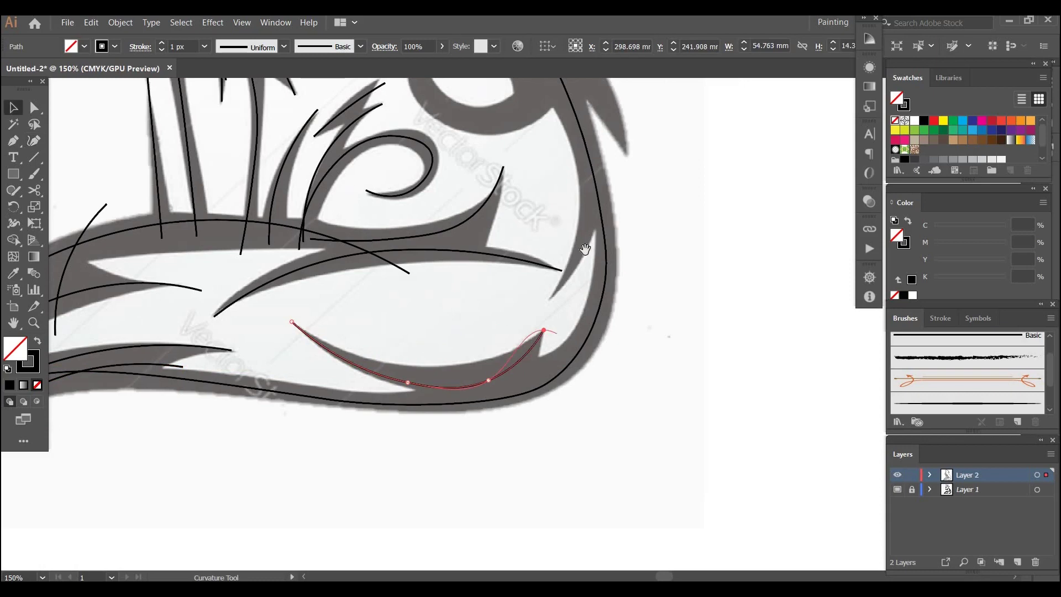
- Deselect the tail crescent path, trace the short nose mark on the wolf's snout with a three-point curve, and deselect it
{"action": "left_click_drag", "start_coordinate": [585, 249], "coordinate": [502, 377]}
{"action": "left_click_drag", "start_coordinate": [493, 193], "coordinate": [539, 398]}
{"action": "left_click_drag", "start_coordinate": [319, 94], "coordinate": [425, 302]}
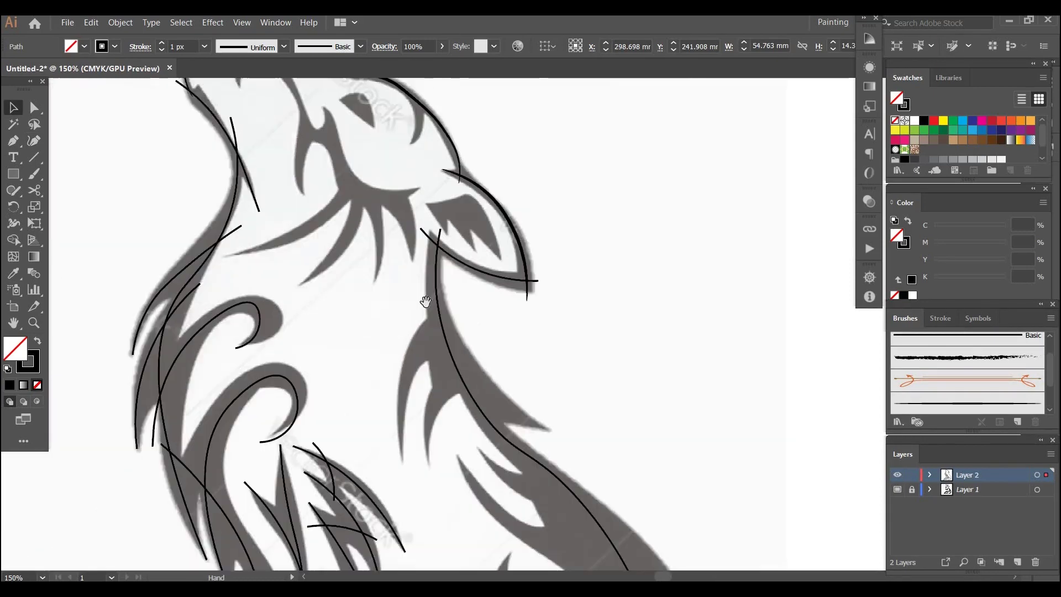
{"action": "left_click_drag", "start_coordinate": [366, 209], "coordinate": [424, 350]}
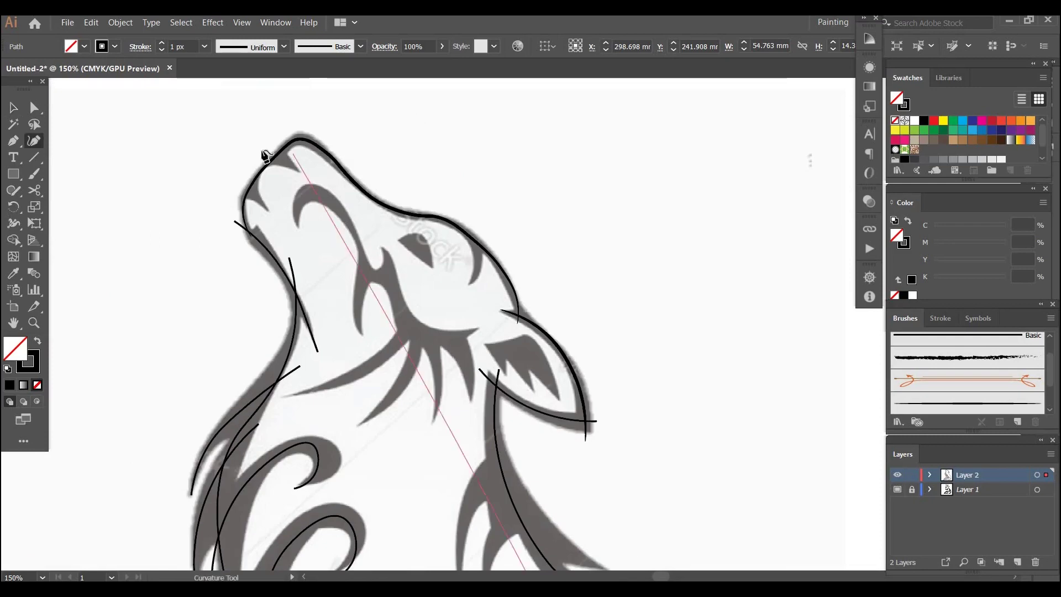
{"action": "left_click", "coordinate": [304, 214], "text": "ctrl"}
{"action": "left_click", "coordinate": [303, 215]}
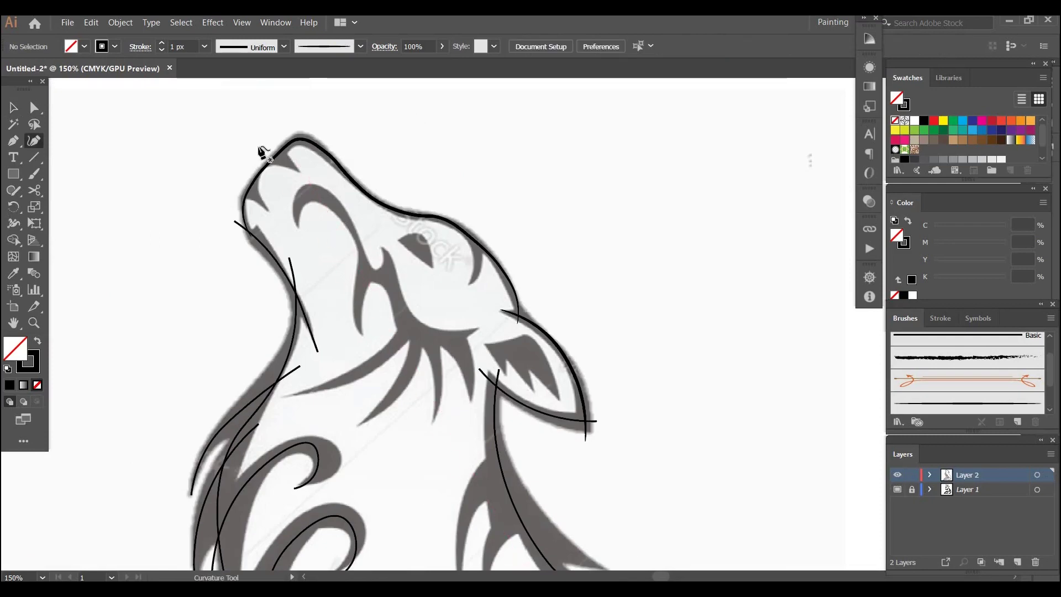
{"action": "key", "text": "shift+grave"}
{"action": "left_click", "coordinate": [263, 156]}
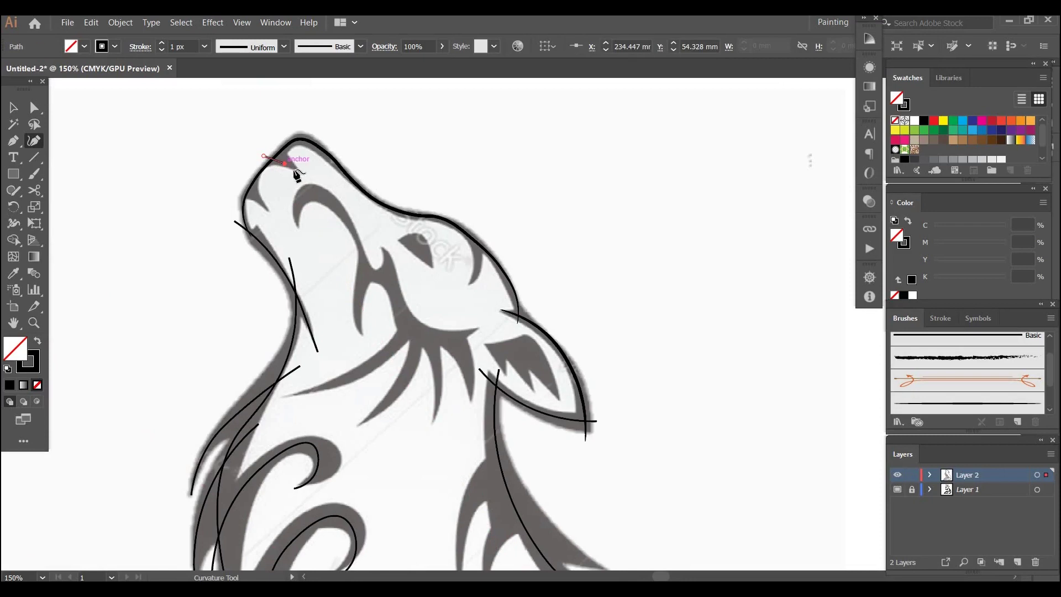
{"action": "left_click", "coordinate": [285, 164]}
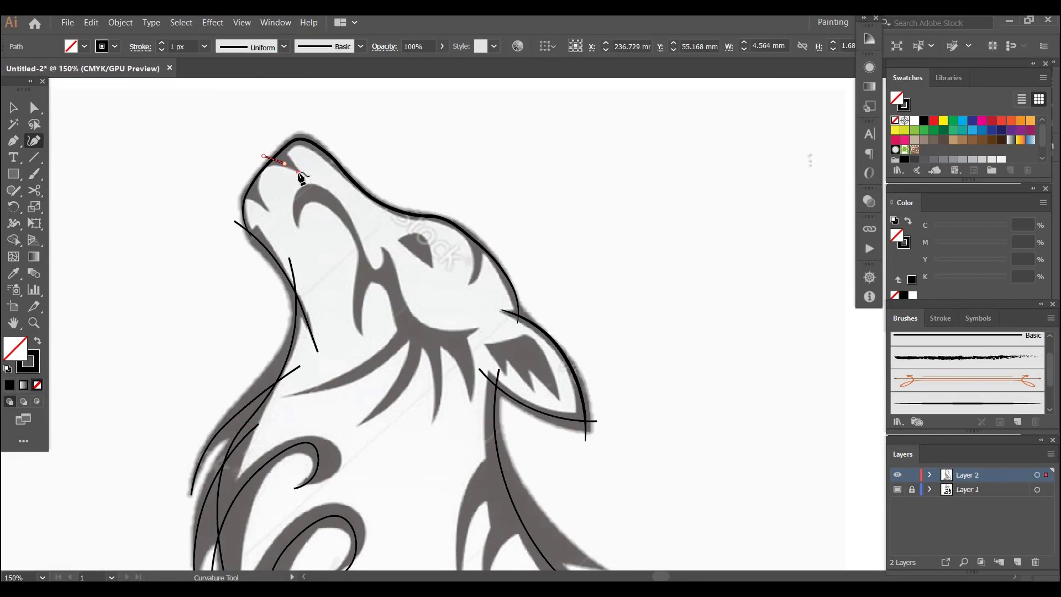
{"action": "left_click", "coordinate": [298, 172]}
{"action": "key", "text": "v"}
{"action": "left_click", "coordinate": [307, 187]}
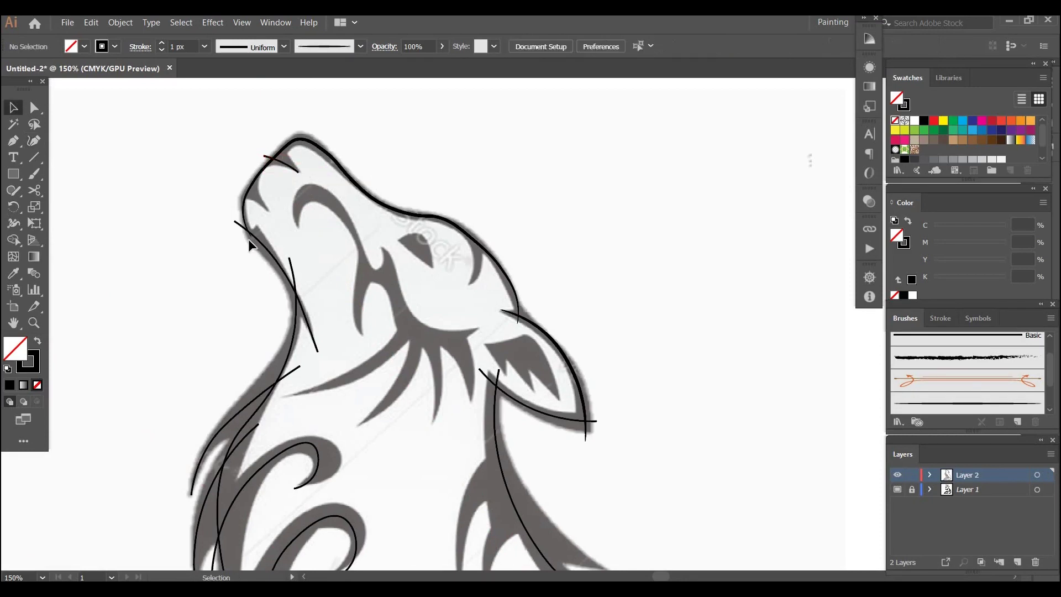
- Trace the short mouth mark below the nose with a curve from outside the snout outline to the mark's inner tip, and deselect it
{"action": "key", "text": "shift+grave"}
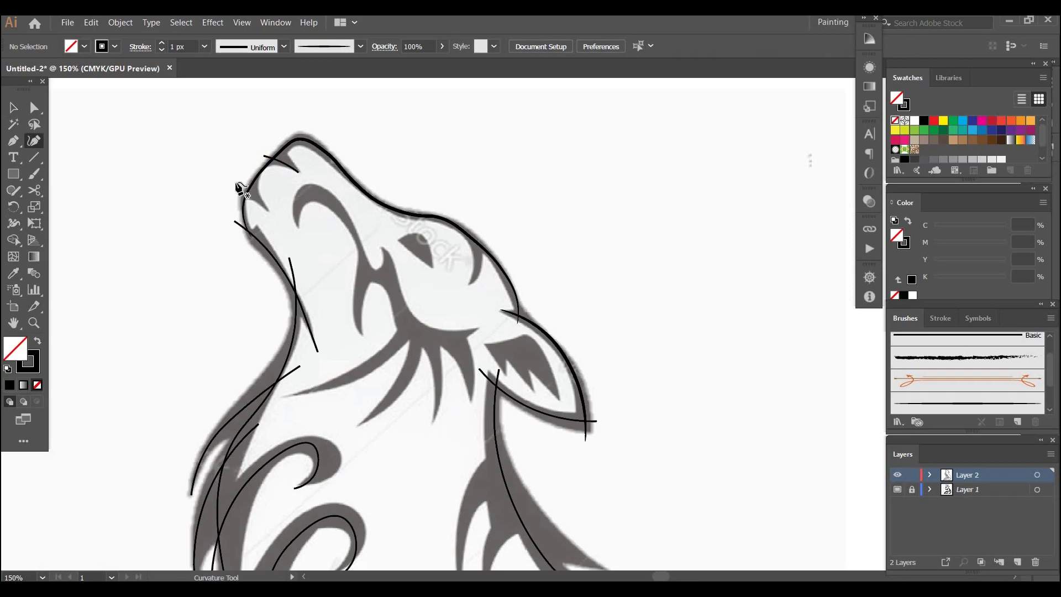
{"action": "left_click", "coordinate": [263, 204]}
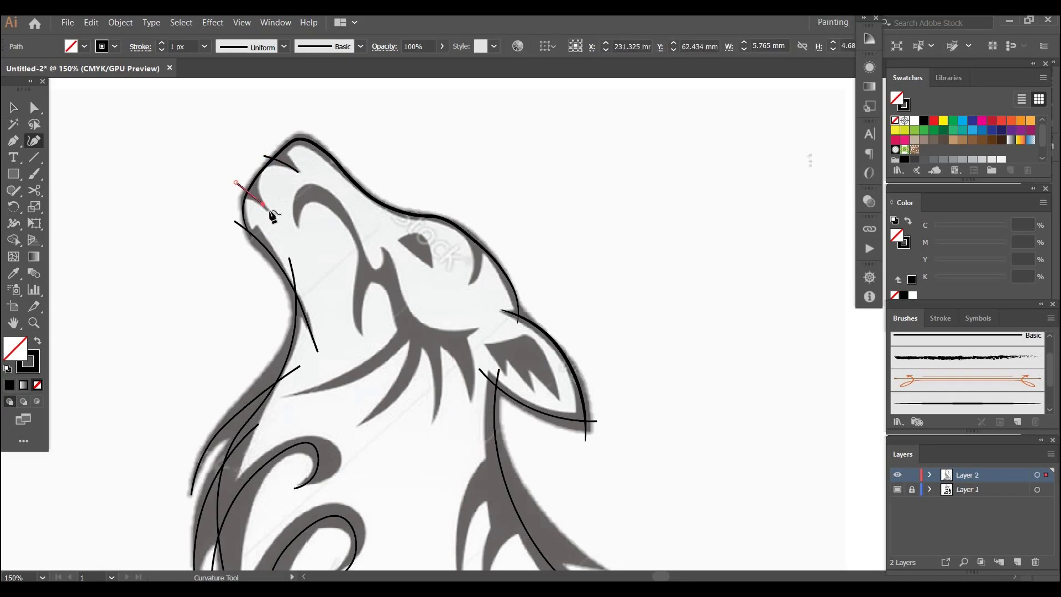
{"action": "left_click", "coordinate": [270, 210]}
{"action": "key", "text": "v"}
{"action": "left_click", "coordinate": [337, 256]}
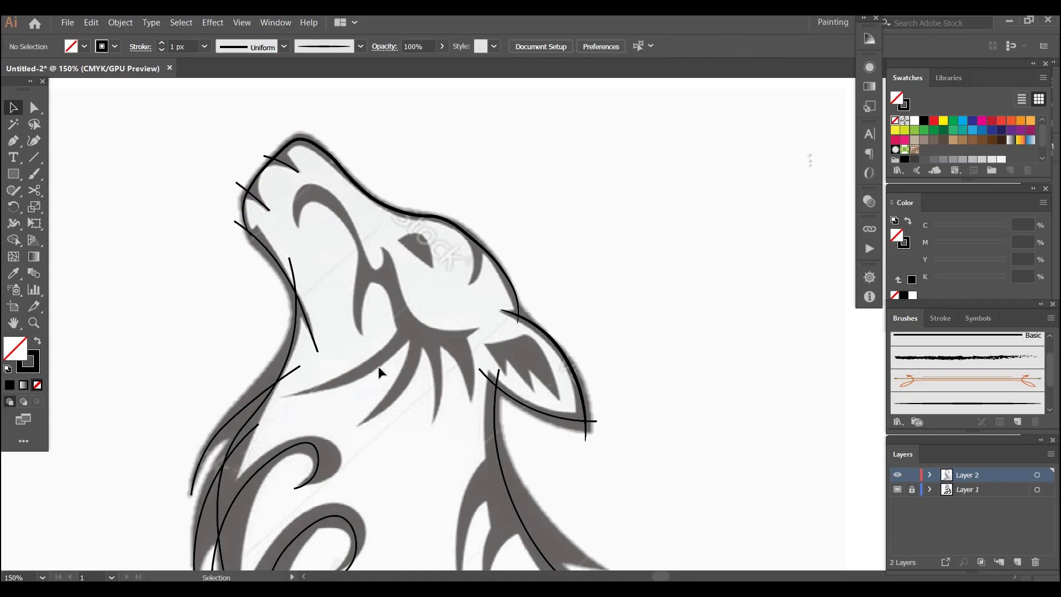
- Trace the cheek line from its hooked tip behind the mouth over and down to the small hook below the eye, about 20.8 x 17.7 mm
{"action": "key", "text": "shift+grave"}
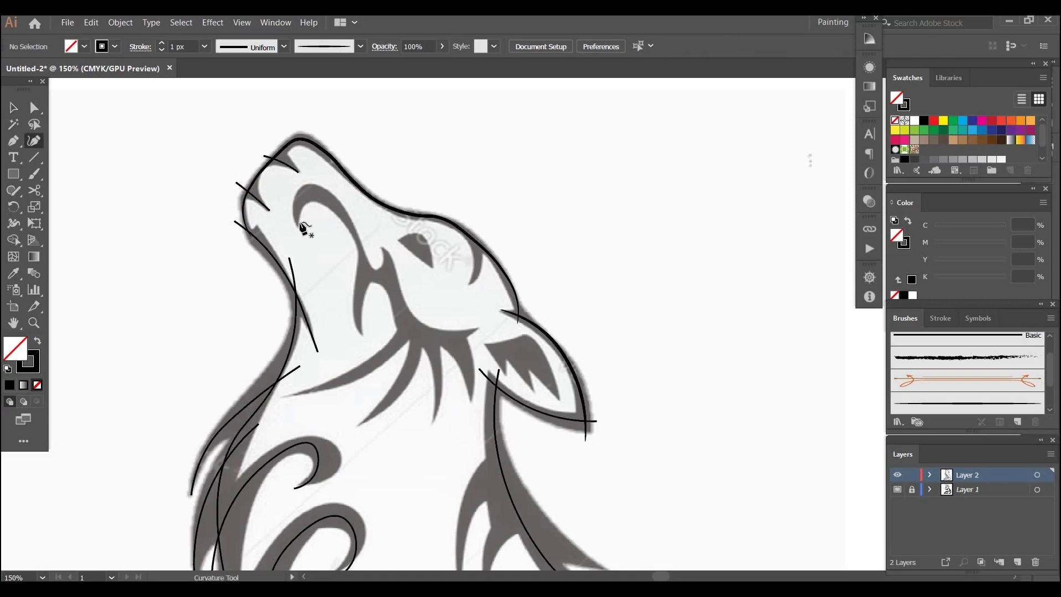
{"action": "left_click", "coordinate": [297, 231]}
{"action": "left_click", "coordinate": [298, 205]}
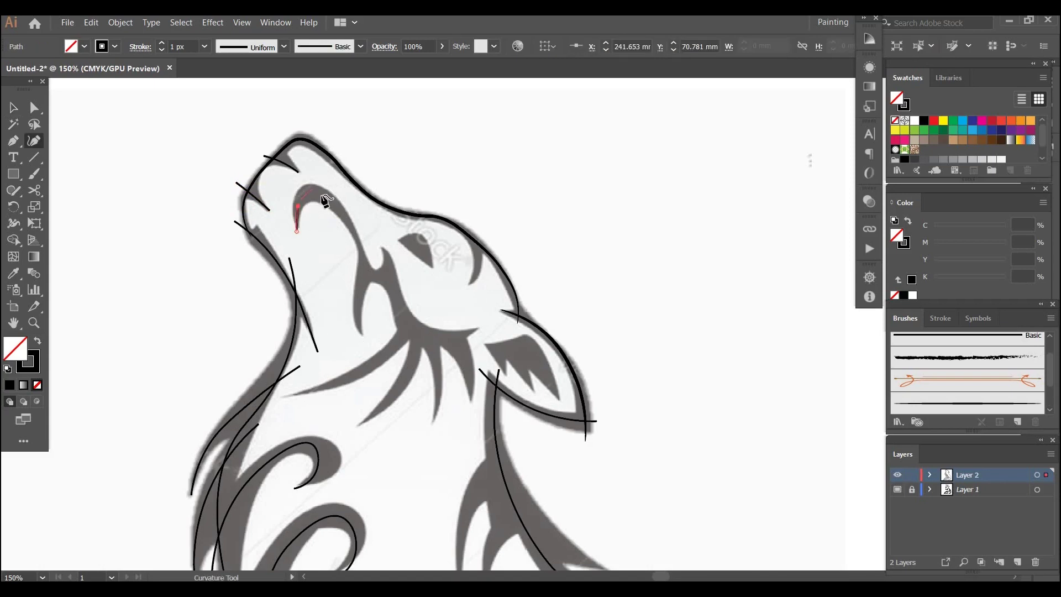
{"action": "left_click", "coordinate": [322, 194]}
{"action": "left_click", "coordinate": [352, 228]}
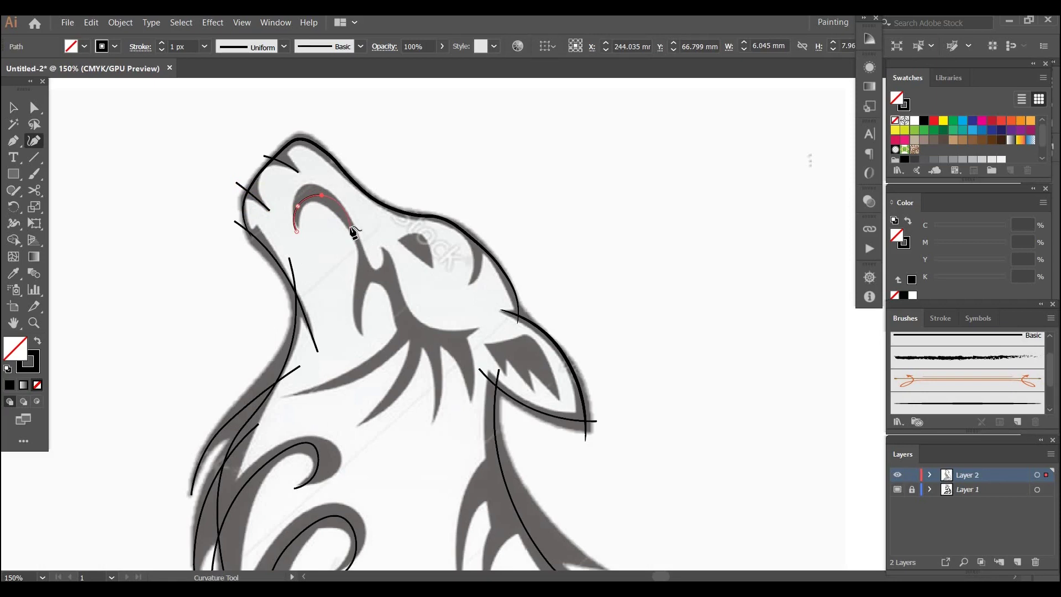
{"action": "left_click", "coordinate": [364, 260]}
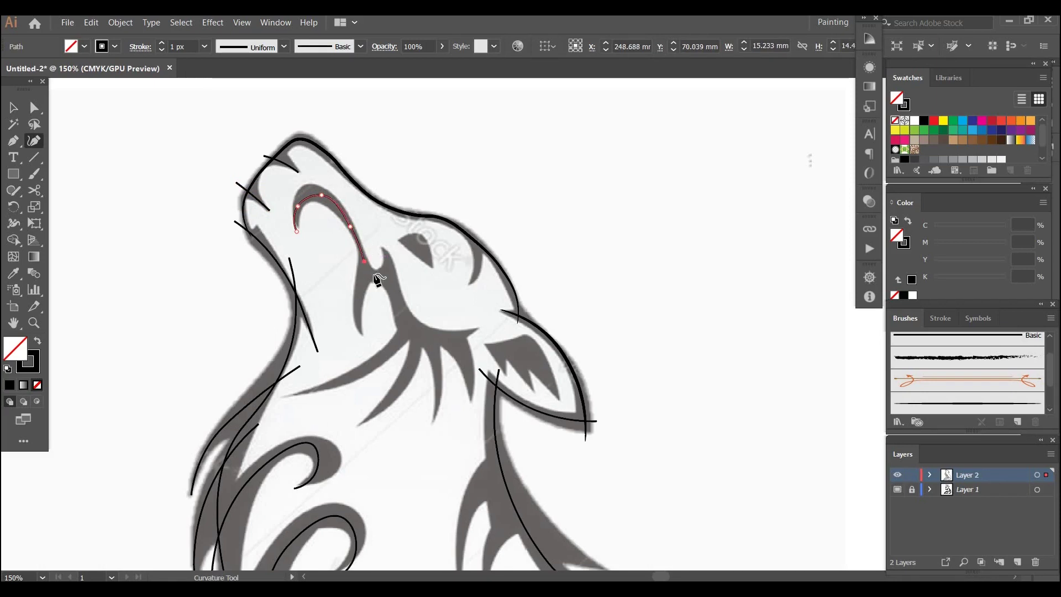
{"action": "left_click", "coordinate": [374, 273]}
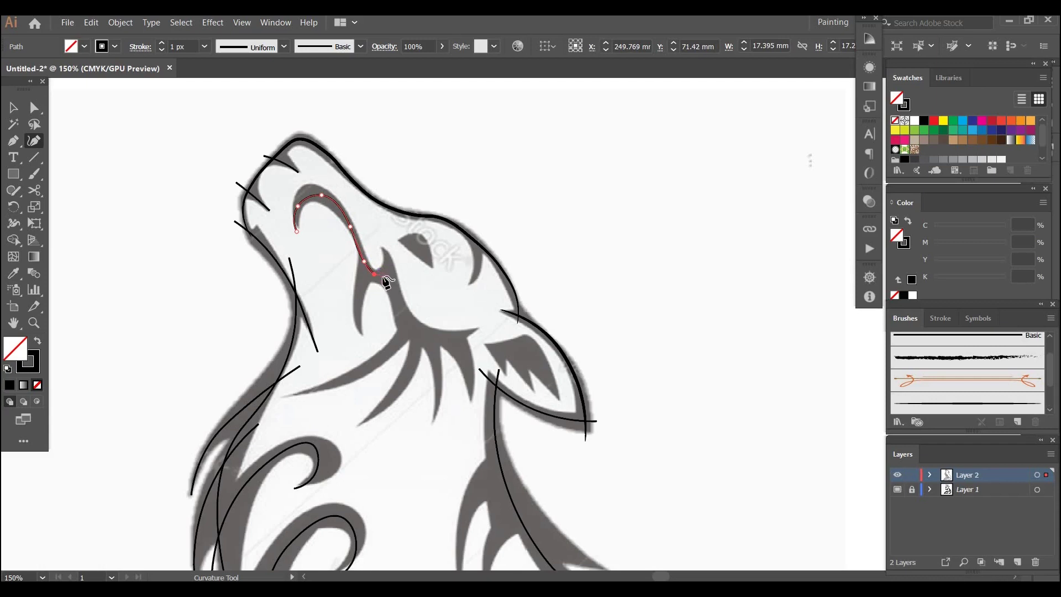
{"action": "left_click", "coordinate": [383, 275]}
{"action": "left_click", "coordinate": [390, 261]}
{"action": "left_click", "coordinate": [378, 246]}
{"action": "key", "text": "v"}
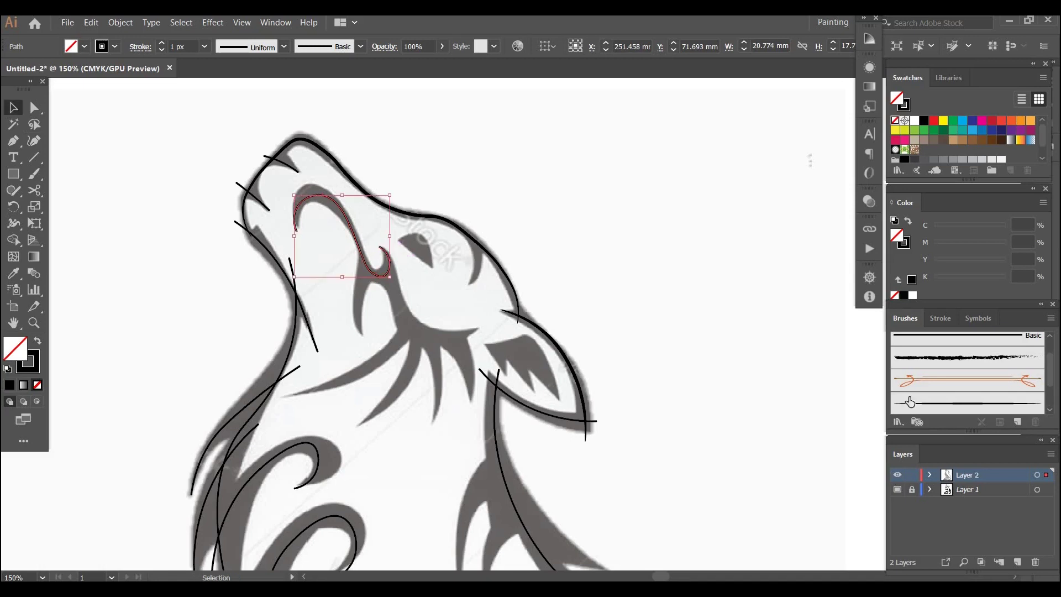
- Deselect the cheek line, trace the short downward spike below its hook with a three-point curve ending at the spike's tip, and deselect it
{"action": "left_click", "coordinate": [314, 266]}
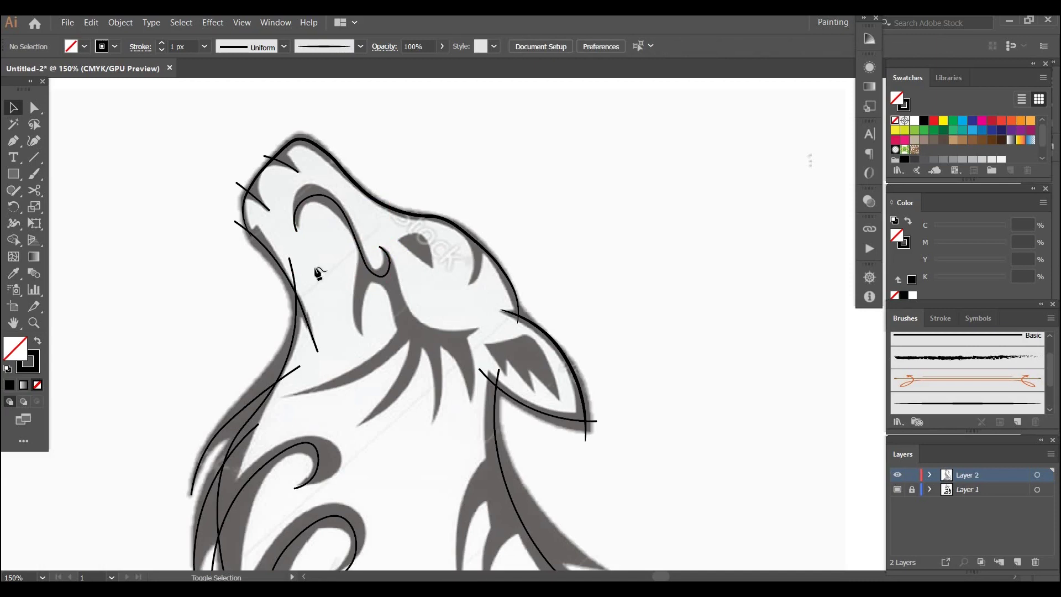
{"action": "key", "text": "shift+grave"}
{"action": "left_click", "coordinate": [372, 253]}
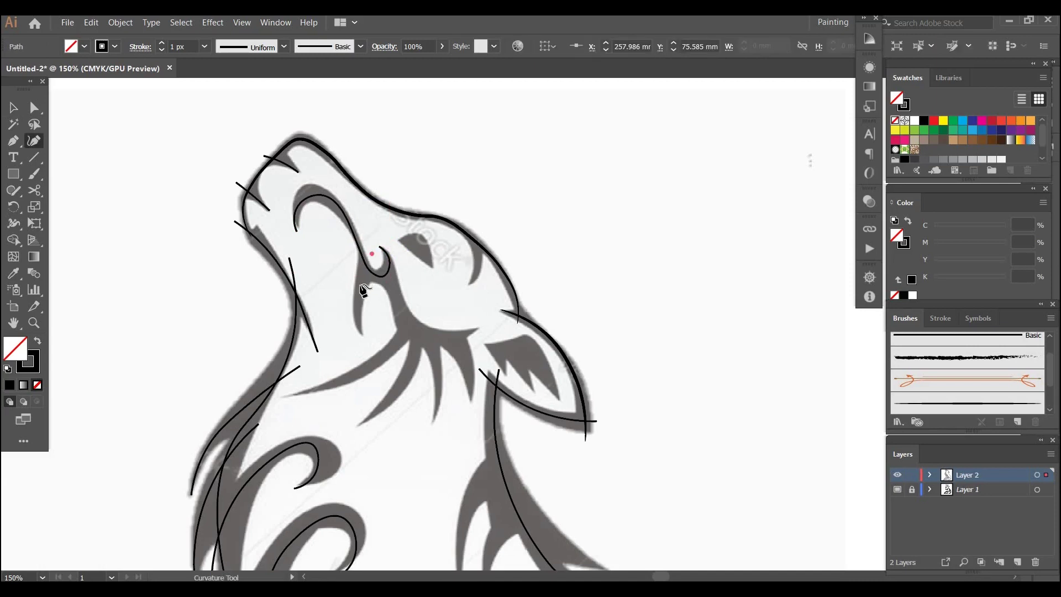
{"action": "left_click", "coordinate": [360, 285]}
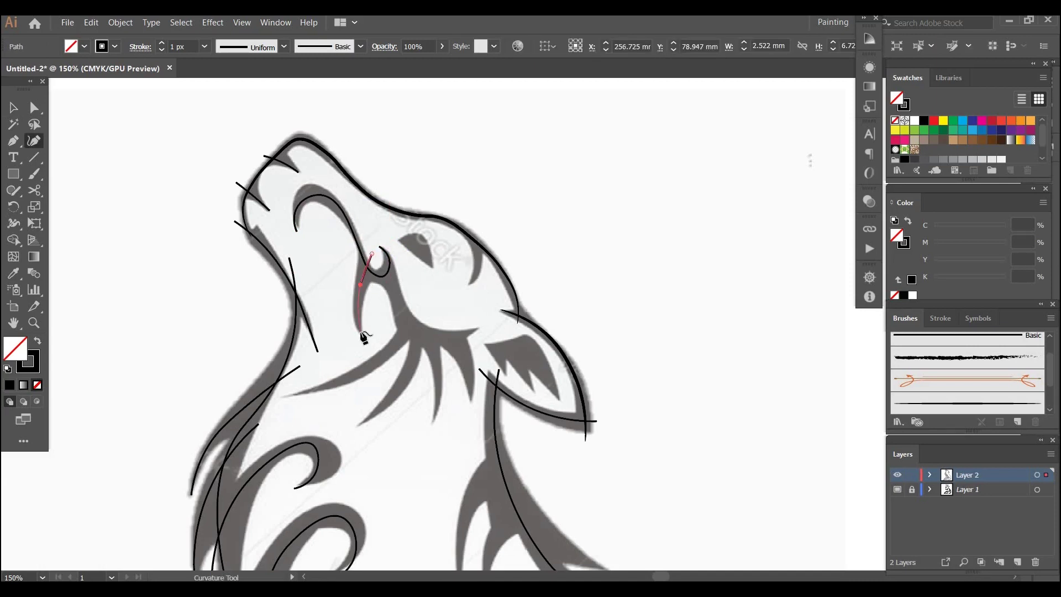
{"action": "left_click", "coordinate": [362, 333]}
{"action": "key", "text": "v"}
{"action": "left_click", "coordinate": [456, 316]}
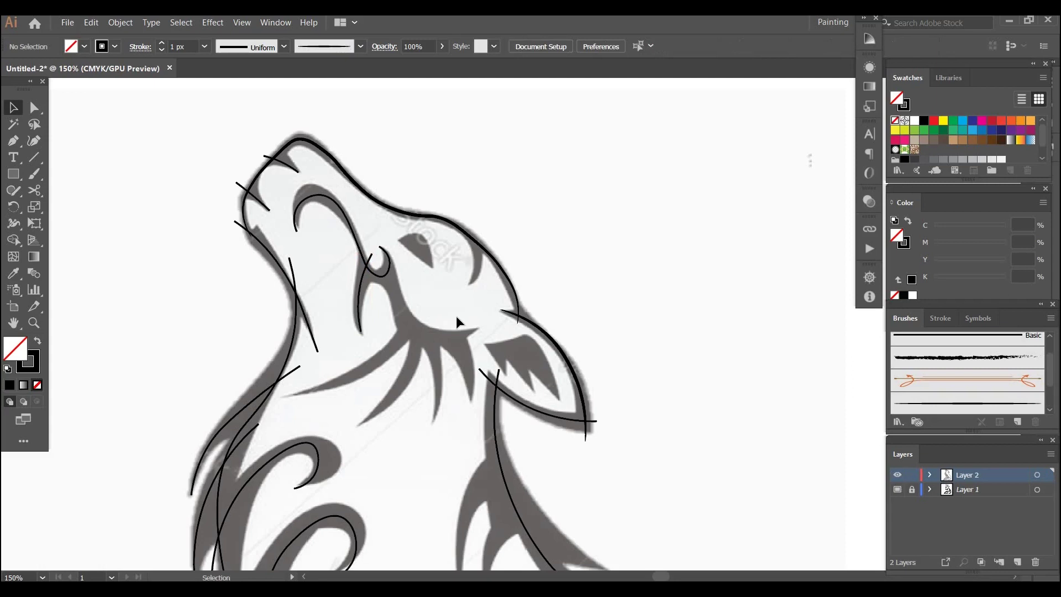
- Trace the jaw line from inside the hook below the eye down and around towards the ear, about 23.8 x 17.5 mm, and deselect it
{"action": "key", "text": "shift+asciitilde"}
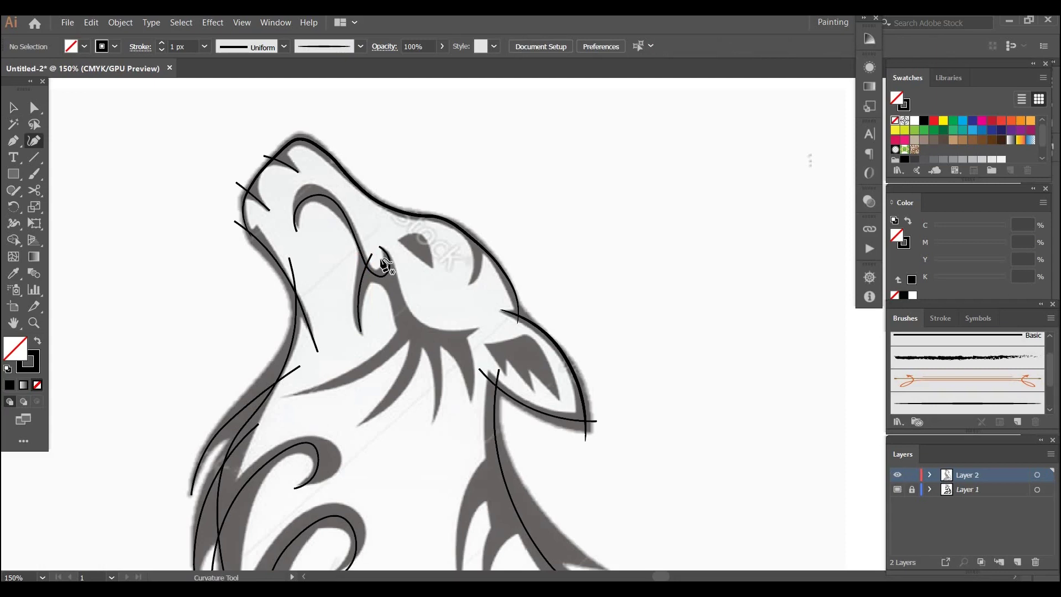
{"action": "left_click", "coordinate": [378, 258]}
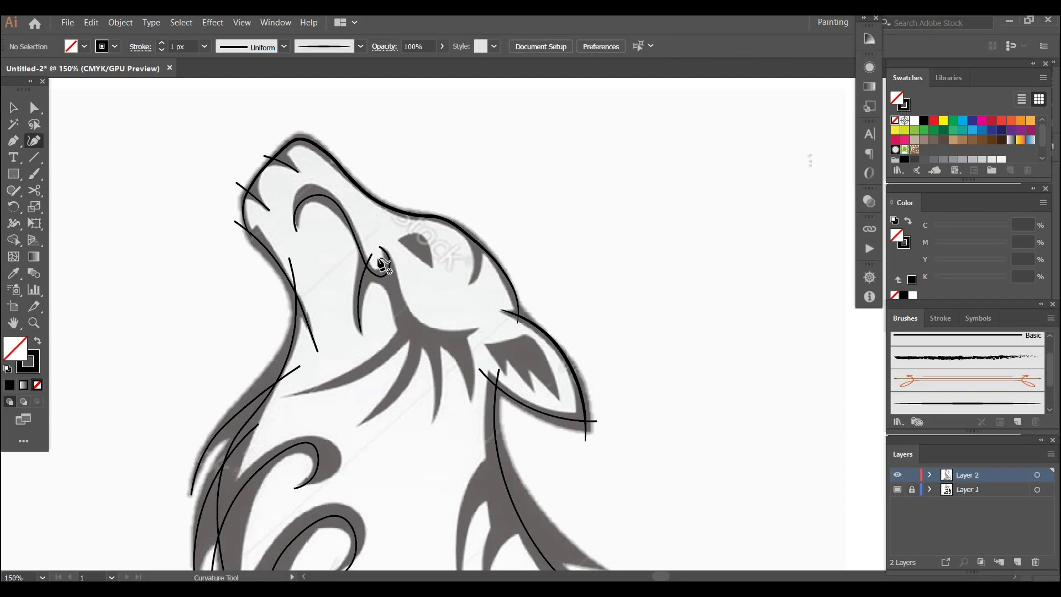
{"action": "left_click", "coordinate": [394, 299]}
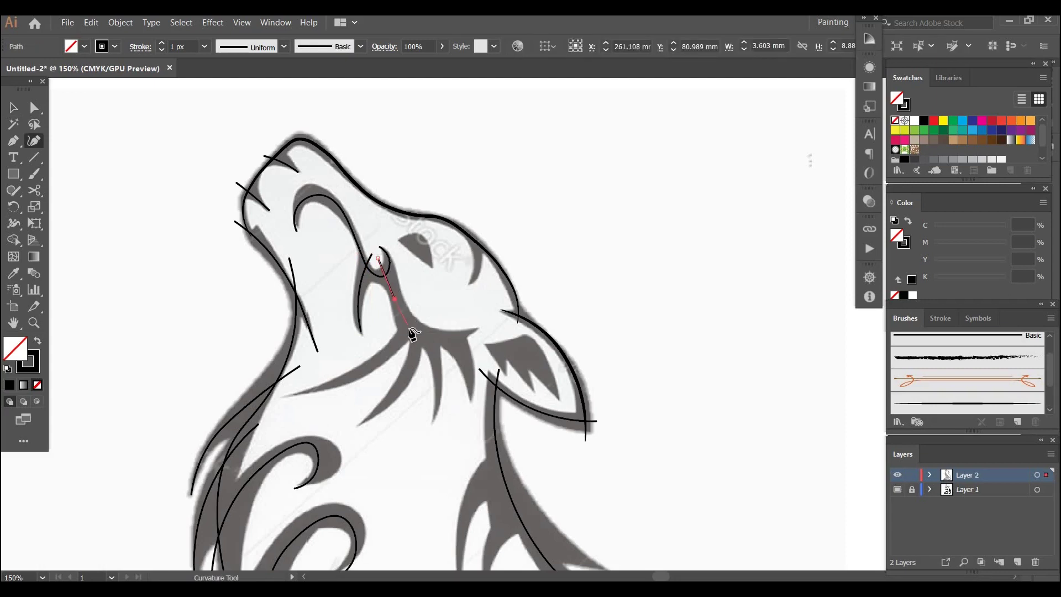
{"action": "left_click", "coordinate": [405, 324]}
{"action": "left_click", "coordinate": [445, 338]}
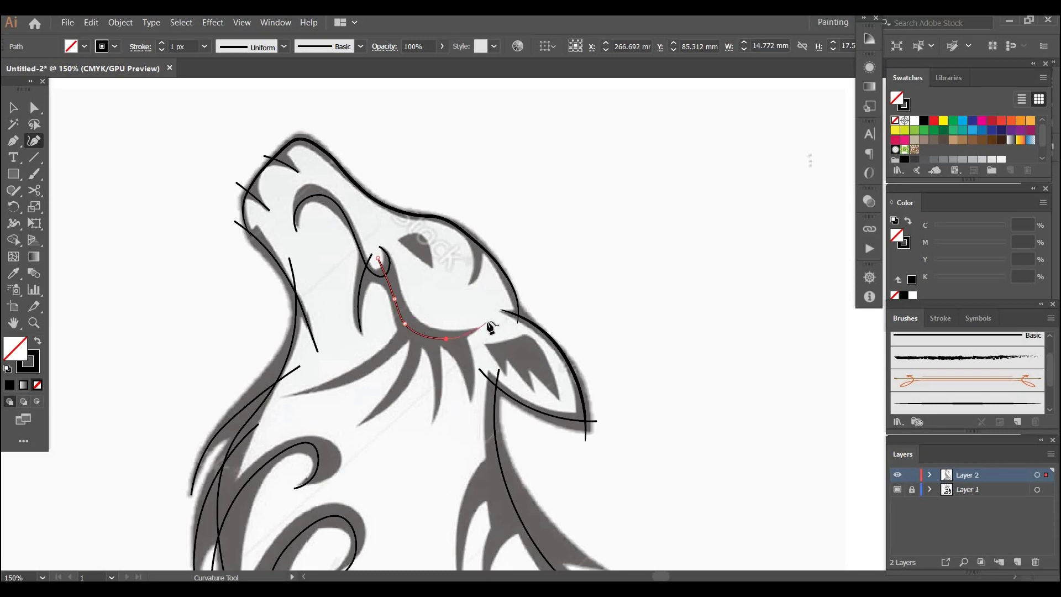
{"action": "left_click", "coordinate": [487, 323]}
{"action": "key", "text": "v"}
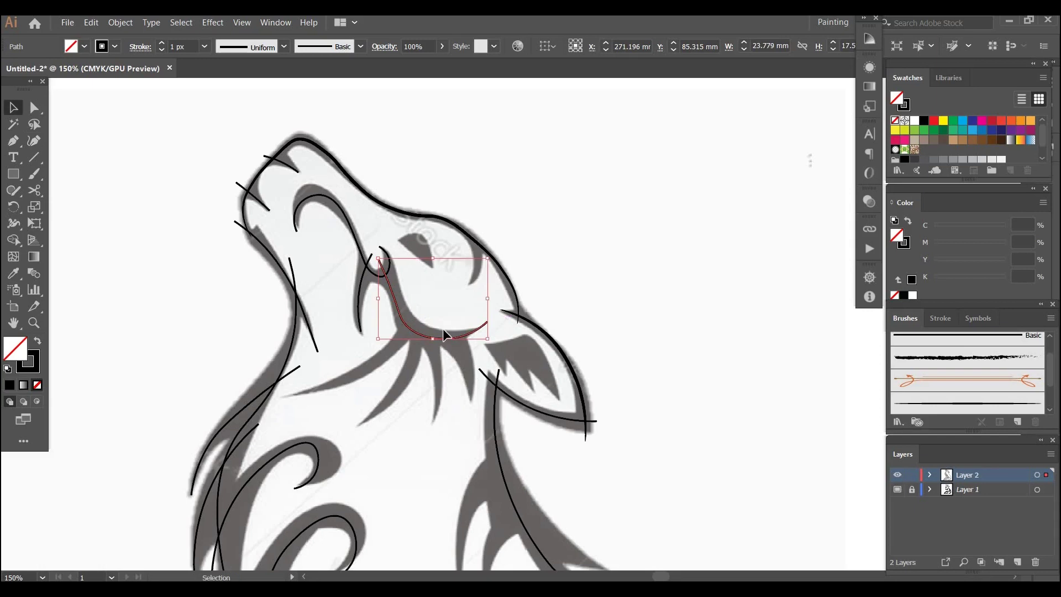
{"action": "left_click", "coordinate": [442, 328]}
- Trace the longest fur strand from above the jaw line down to its tip on the neck, about 28.3 x 19.2 mm, and deselect it
{"action": "key", "text": "shift+grave"}
{"action": "left_click", "coordinate": [416, 307]}
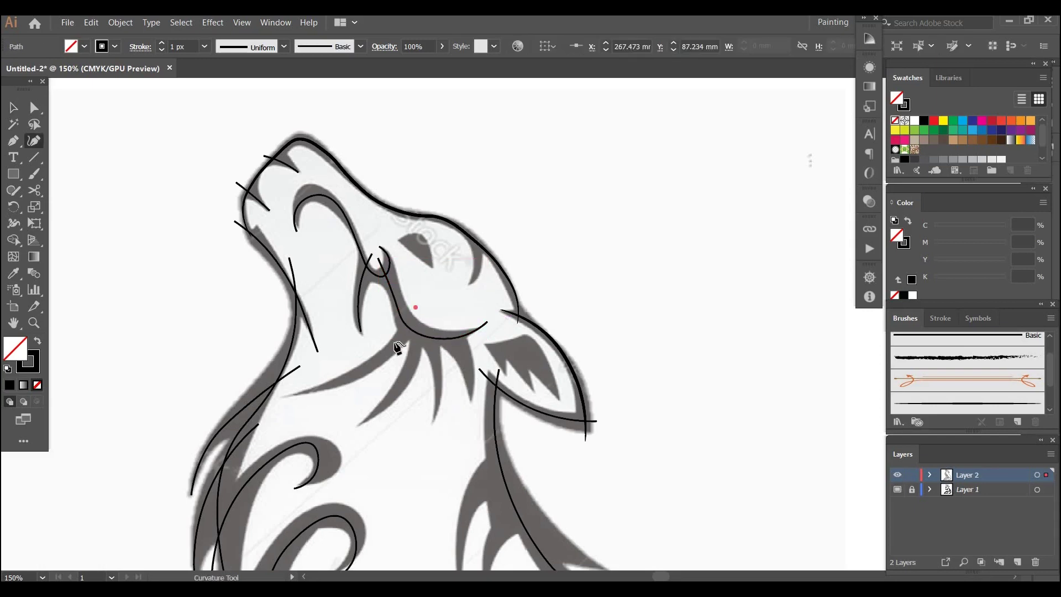
{"action": "left_click", "coordinate": [394, 342]}
{"action": "left_click", "coordinate": [359, 374]}
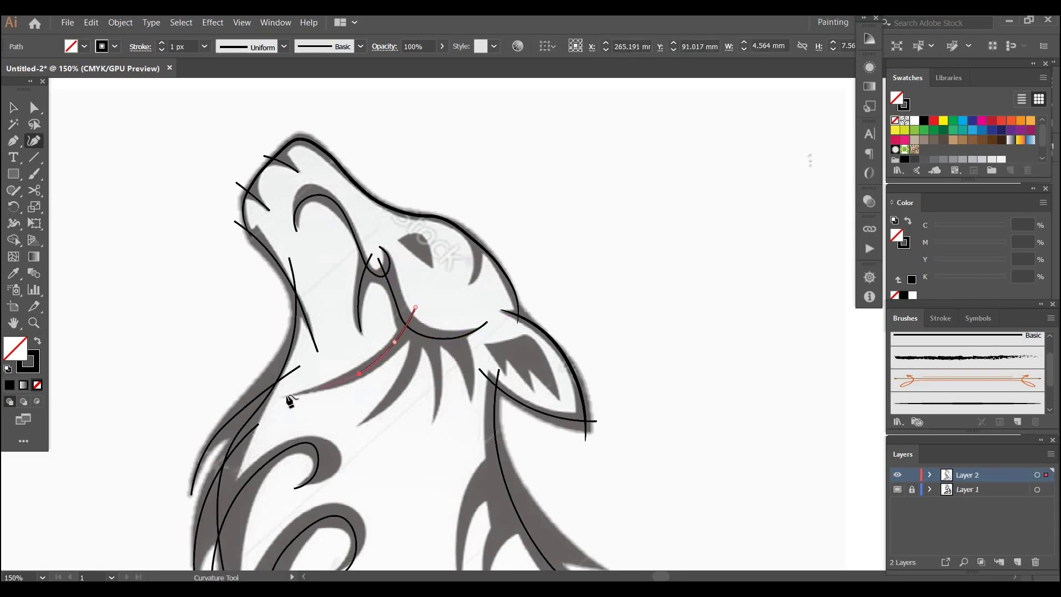
{"action": "left_click", "coordinate": [285, 396]}
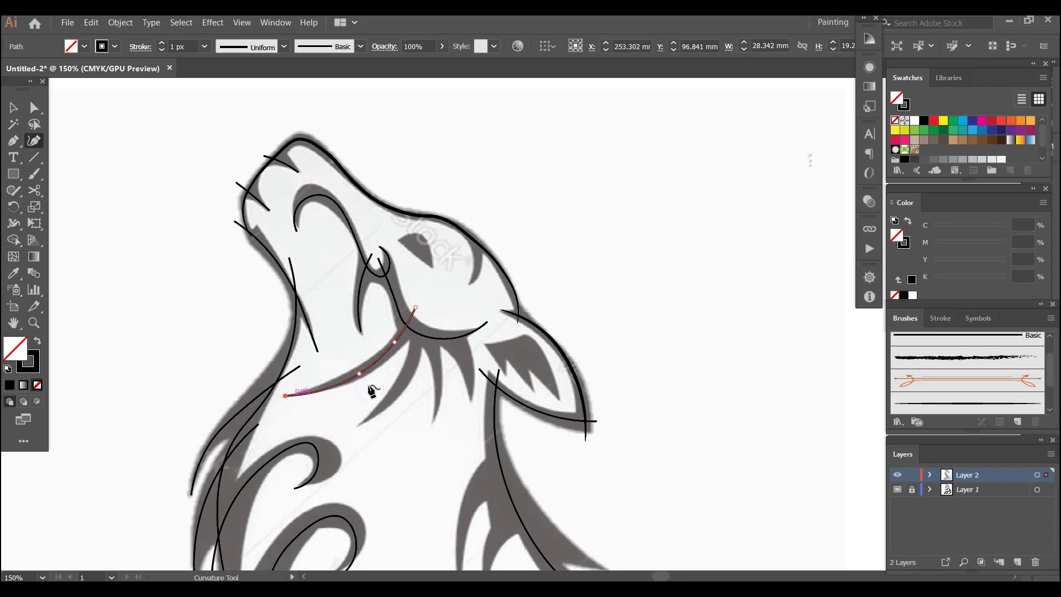
{"action": "key", "text": "v"}
{"action": "left_click", "coordinate": [429, 393]}
- Trace the second fur strand below the jaw line with a three-point curve about 13.9 x 23.2 mm, and deselect it
{"action": "left_click_drag", "start_coordinate": [423, 320], "coordinate": [407, 251]}
{"action": "key", "text": "shift+grave"}
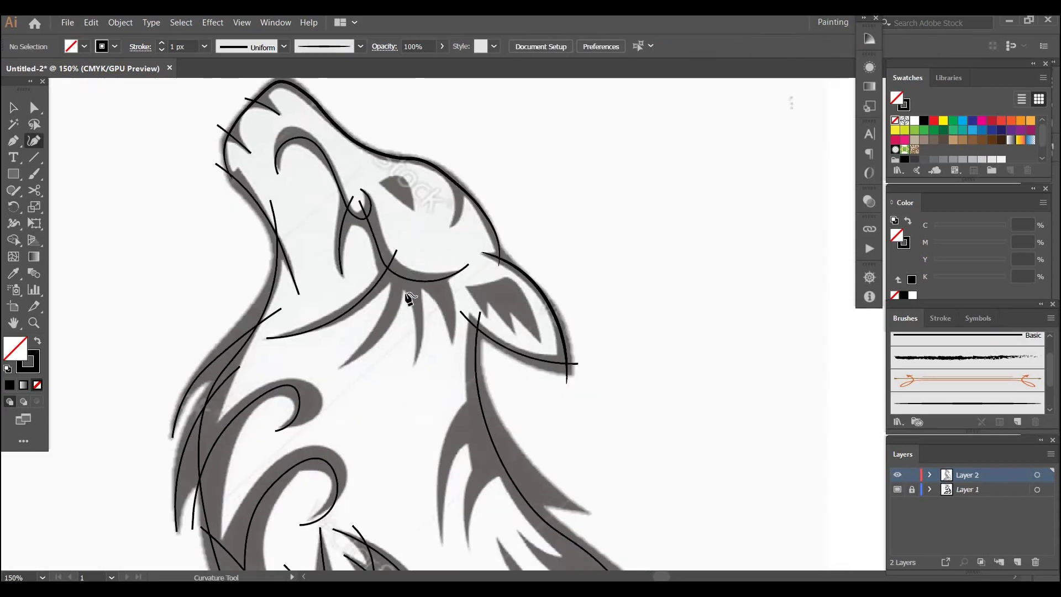
{"action": "left_click", "coordinate": [402, 261]}
{"action": "left_click", "coordinate": [393, 310]}
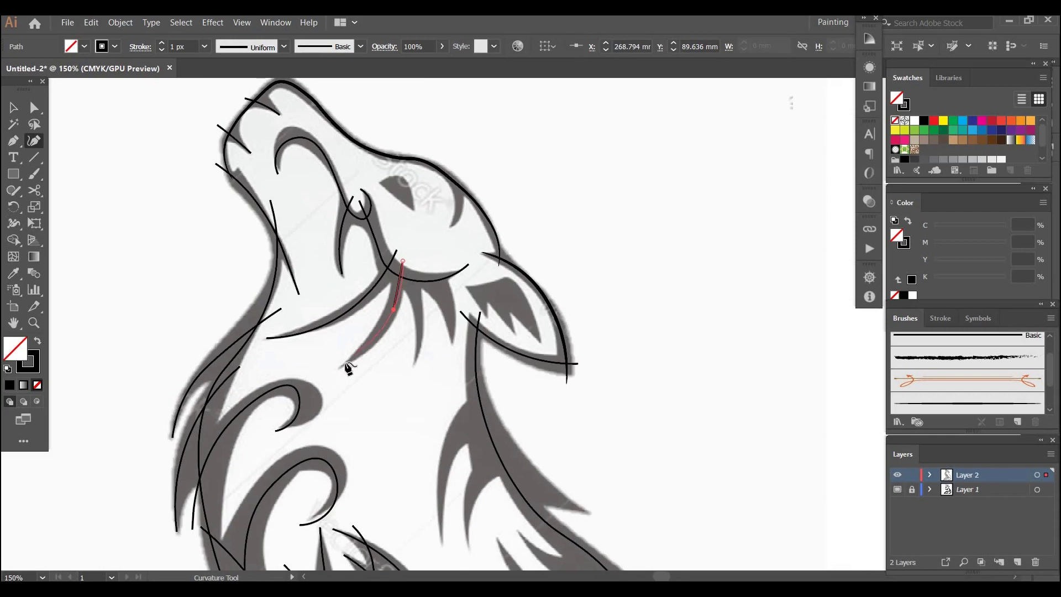
{"action": "left_click", "coordinate": [338, 367]}
{"action": "key", "text": "Escape"}
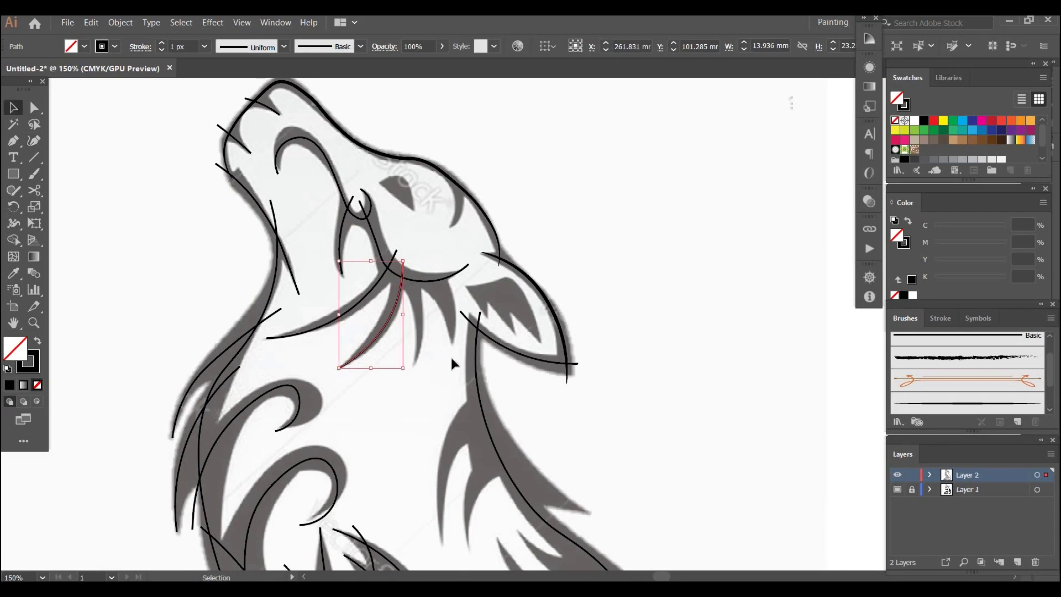
{"action": "left_click", "coordinate": [451, 357], "text": "ctrl"}
- Trace the third fur strand from just above the jaw line down to its tip with a three-point curve, and deselect it
{"action": "left_click", "coordinate": [411, 266]}
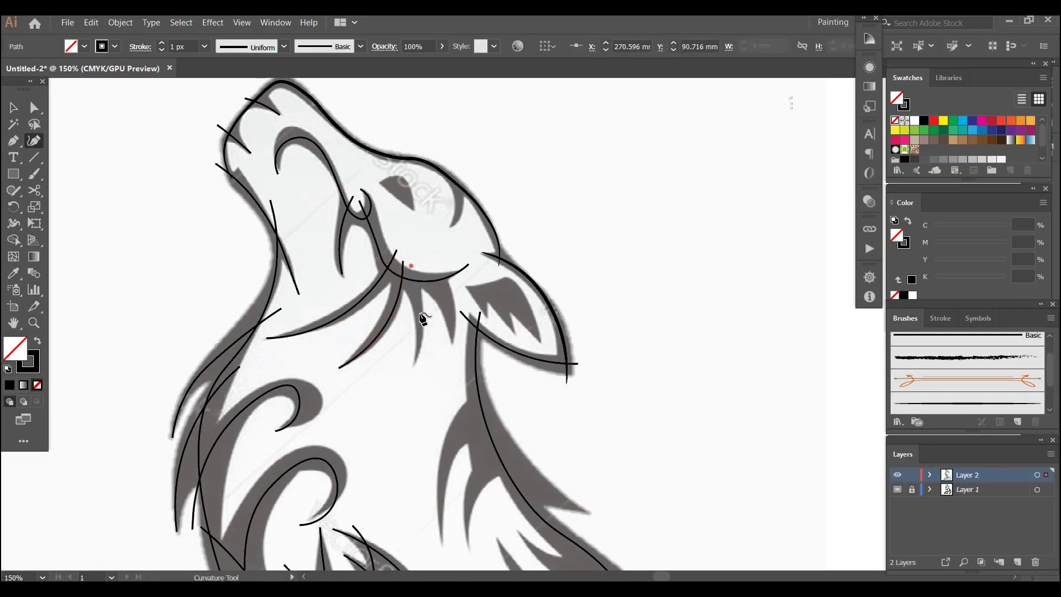
{"action": "left_click", "coordinate": [421, 313]}
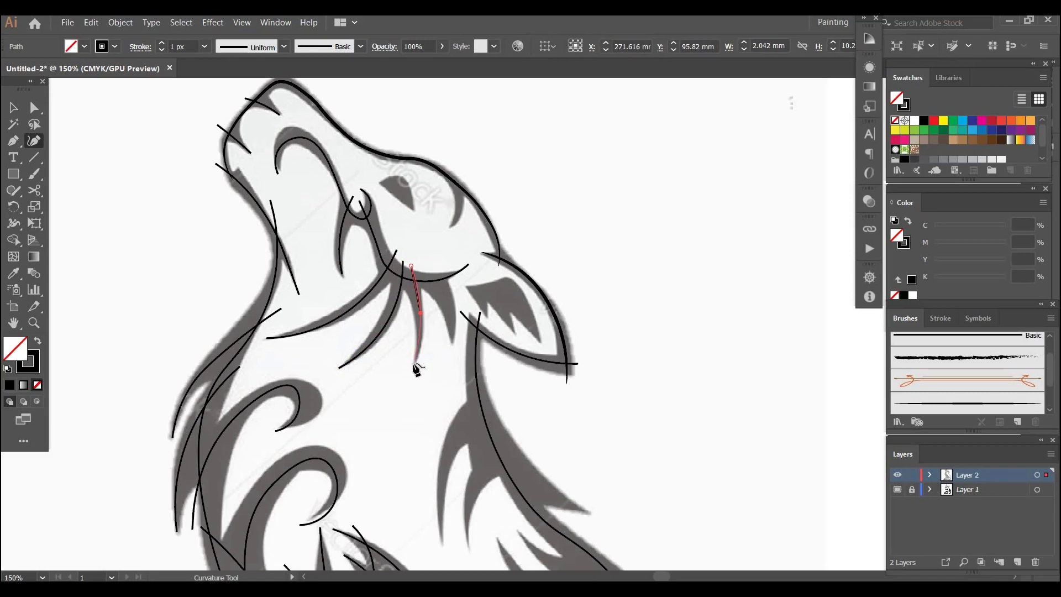
{"action": "left_click", "coordinate": [415, 365]}
{"action": "key", "text": "v"}
{"action": "left_click", "coordinate": [448, 346]}
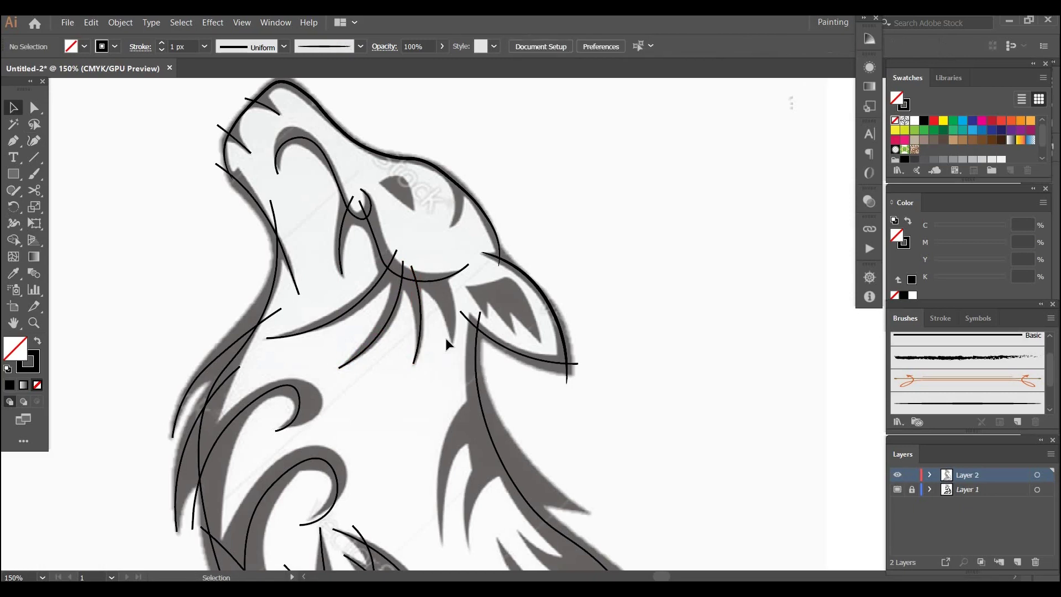
- Trace the fourth fur strand, nearest the ear, with a three-point curve about 5.4 x 15.6 mm, and deselect it
{"action": "key", "text": "shift+grave"}
{"action": "left_click", "coordinate": [428, 272]}
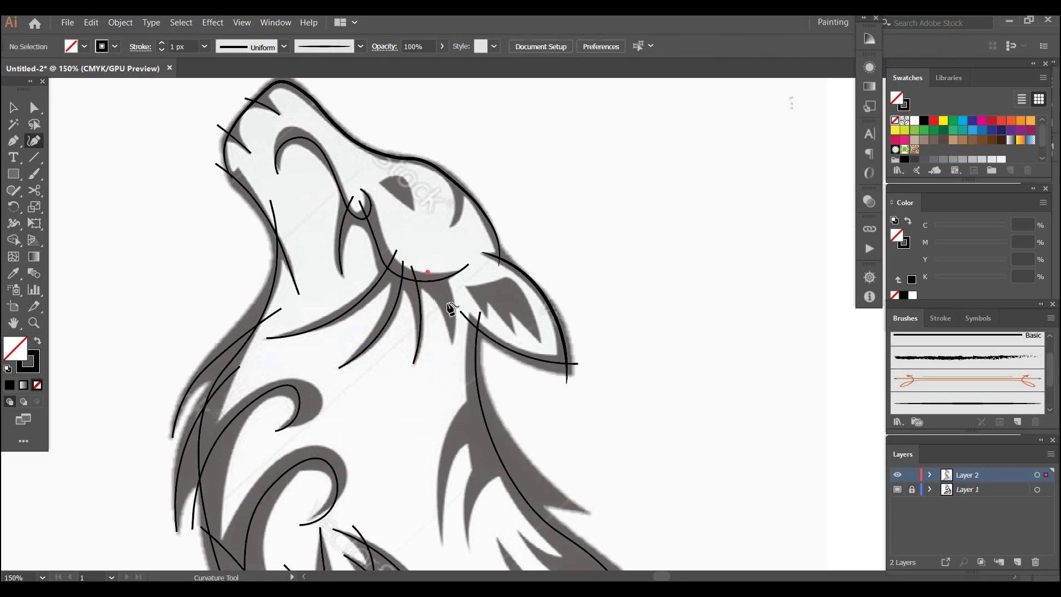
{"action": "left_click", "coordinate": [447, 303]}
{"action": "left_click", "coordinate": [451, 344]}
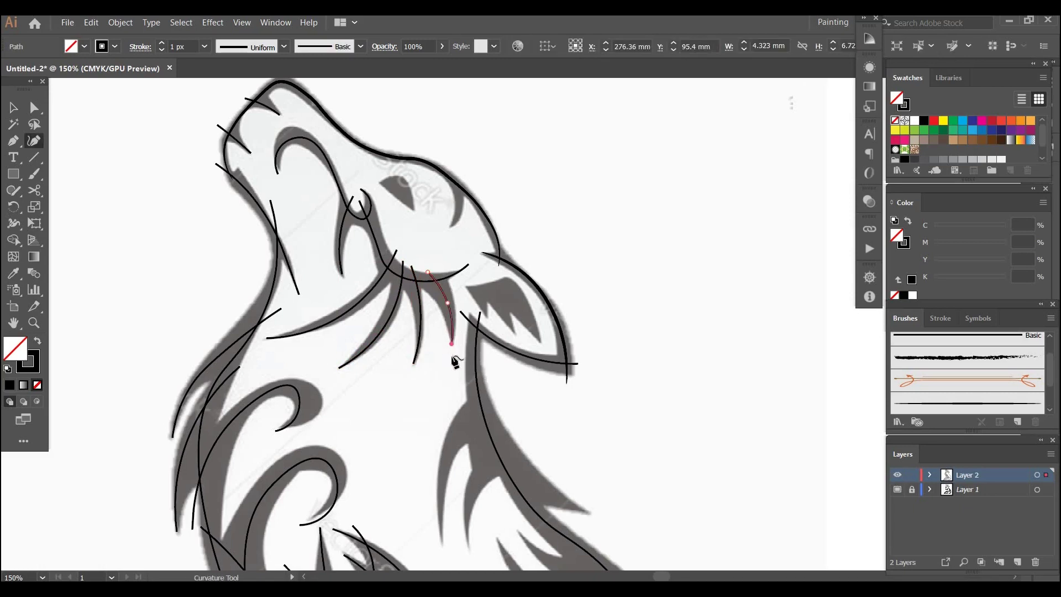
{"action": "key", "text": "Escape"}
{"action": "key", "text": "v"}
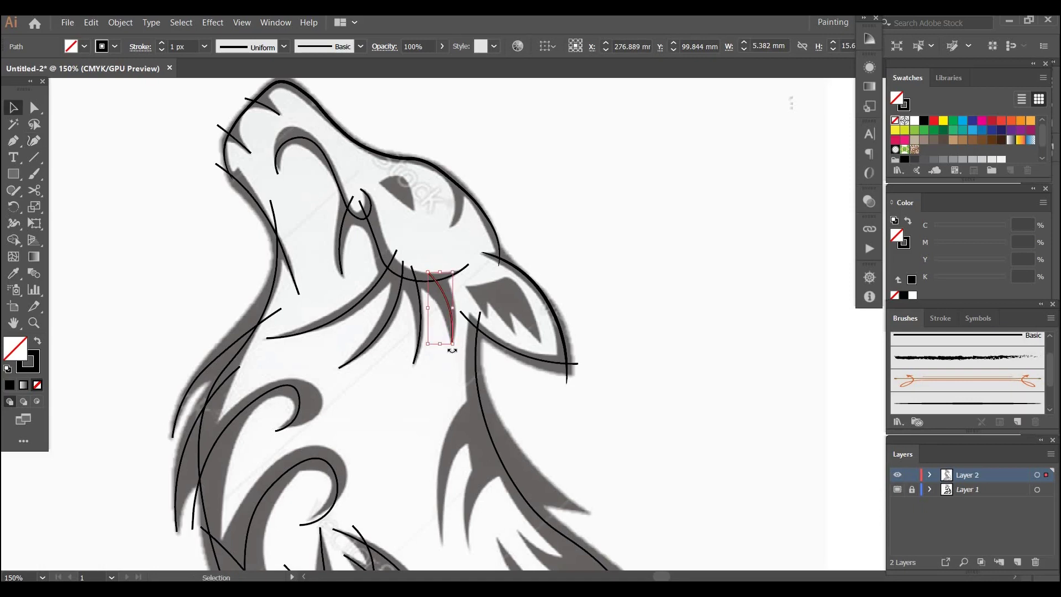
{"action": "key", "text": "space"}
{"action": "left_click_drag", "start_coordinate": [473, 303], "coordinate": [467, 369]}
{"action": "left_click", "coordinate": [470, 216]}
- Trace the small crescent behind the eye from outside the head outline to its lower tip, about 1.8 x 14.1 mm, and deselect it
{"action": "key", "text": "shift+grave"}
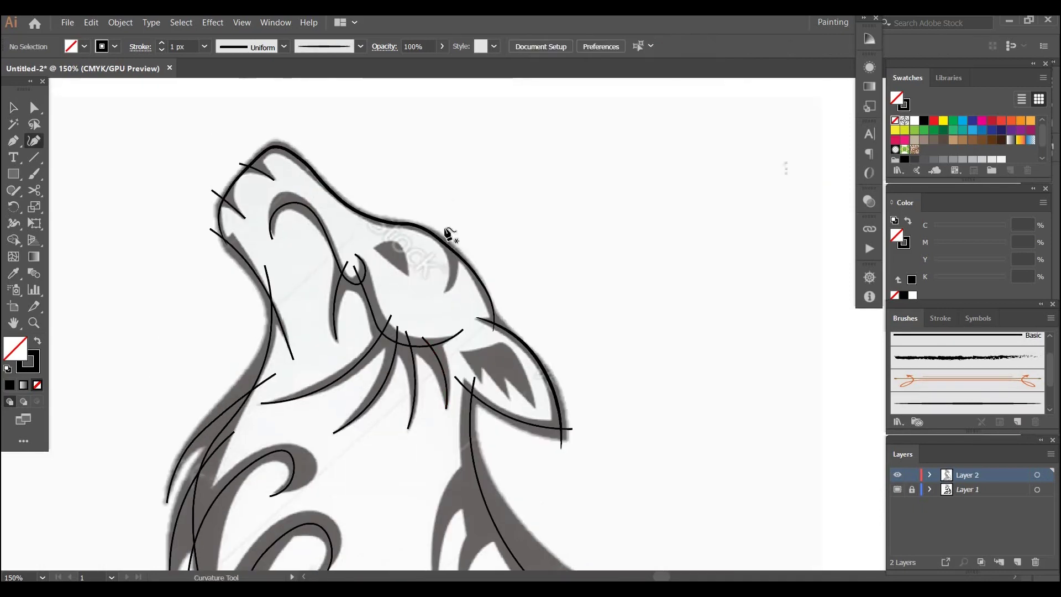
{"action": "left_click", "coordinate": [445, 227]}
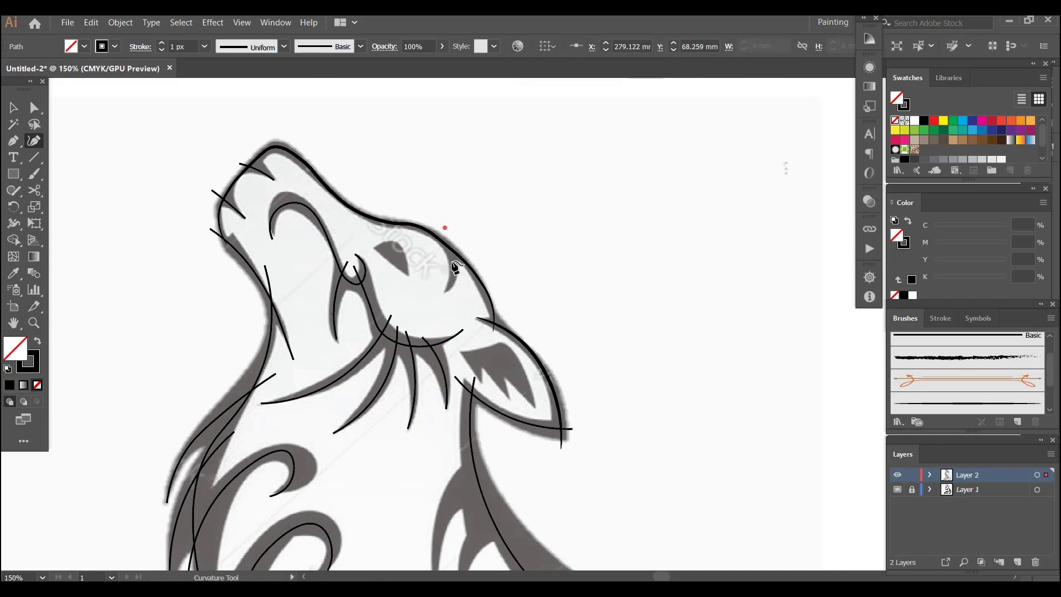
{"action": "left_click", "coordinate": [453, 261]}
{"action": "left_click", "coordinate": [444, 294]}
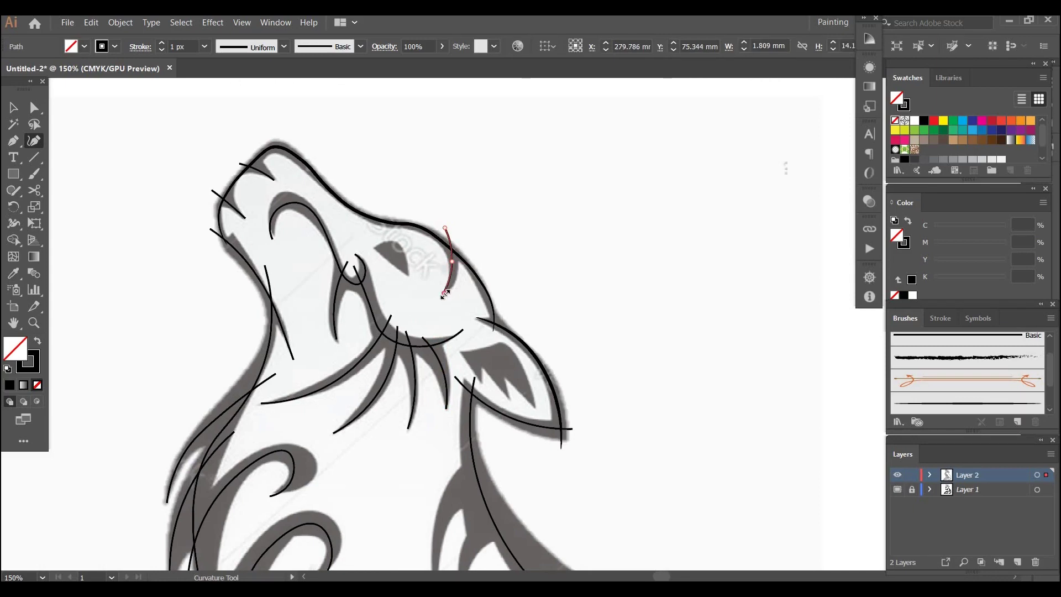
{"action": "key", "text": "v"}
{"action": "left_click_drag", "start_coordinate": [422, 225], "coordinate": [400, 66]}
{"action": "left_click_drag", "start_coordinate": [467, 418], "coordinate": [452, 470]}
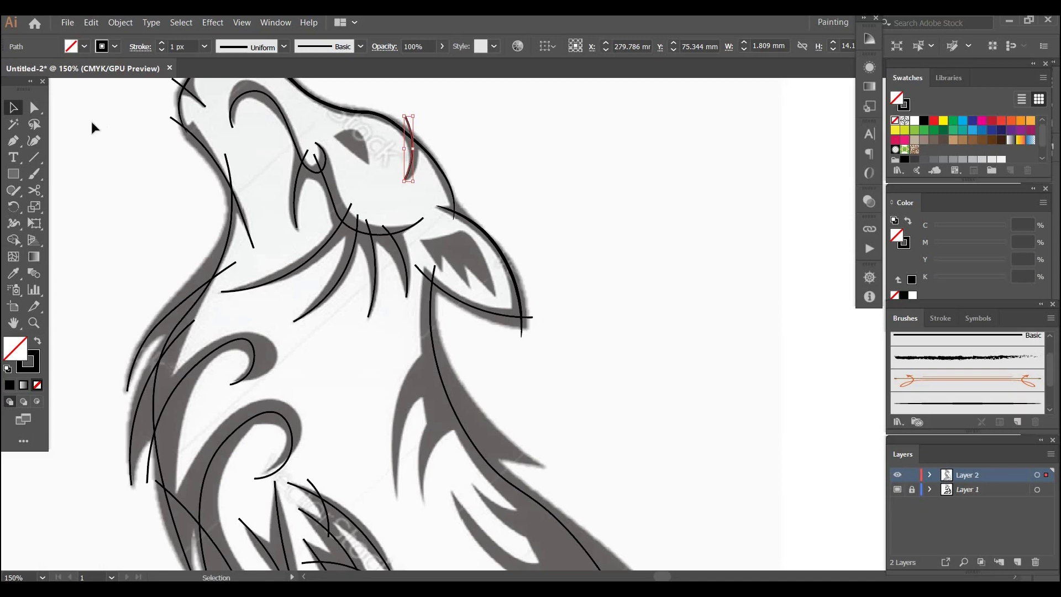
{"action": "left_click", "coordinate": [12, 141]}
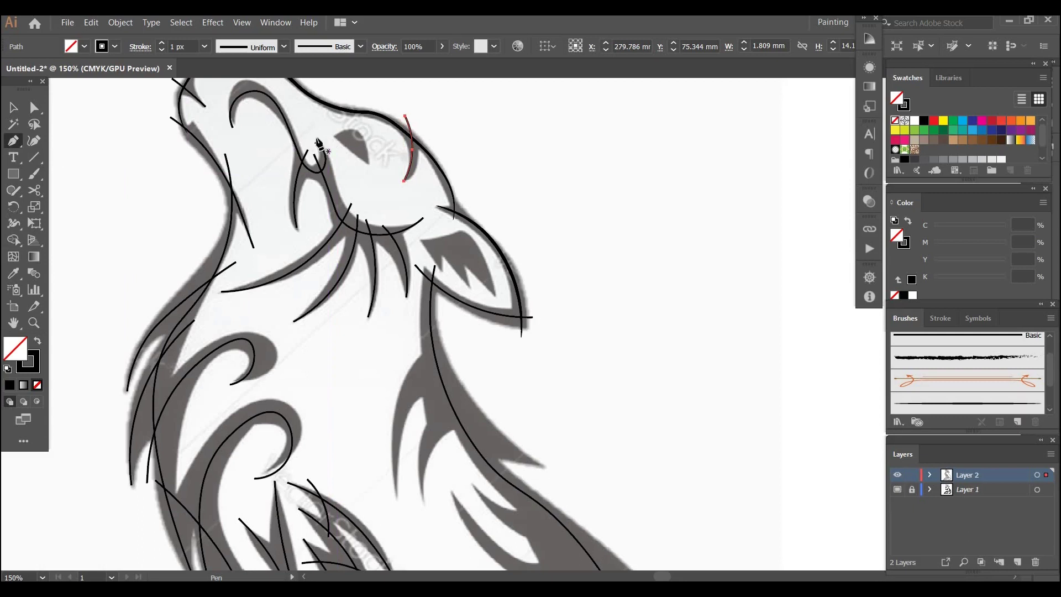
{"action": "left_click", "coordinate": [38, 138]}
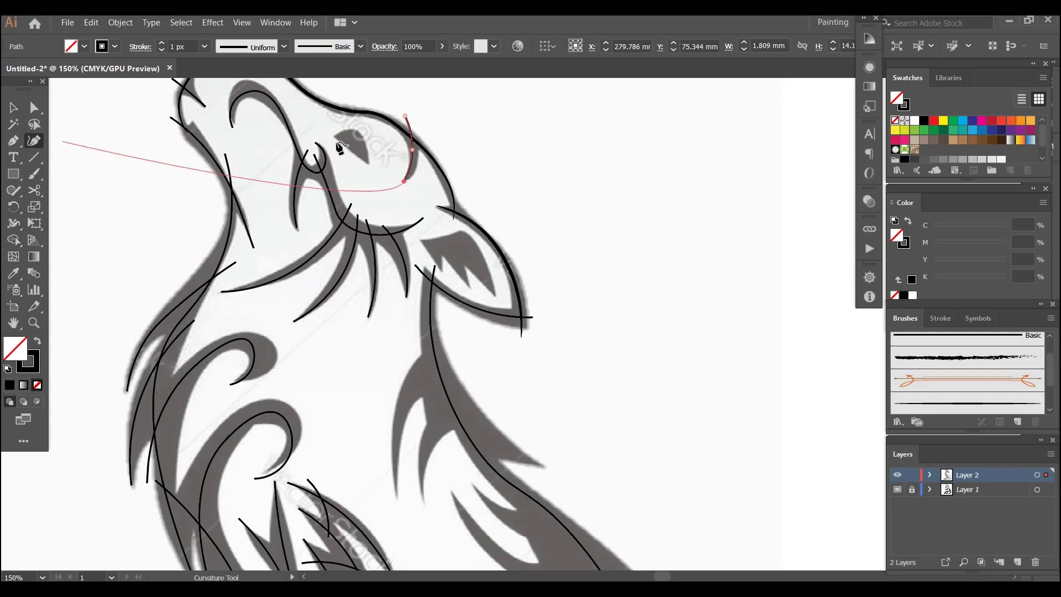
{"action": "key", "text": "v"}
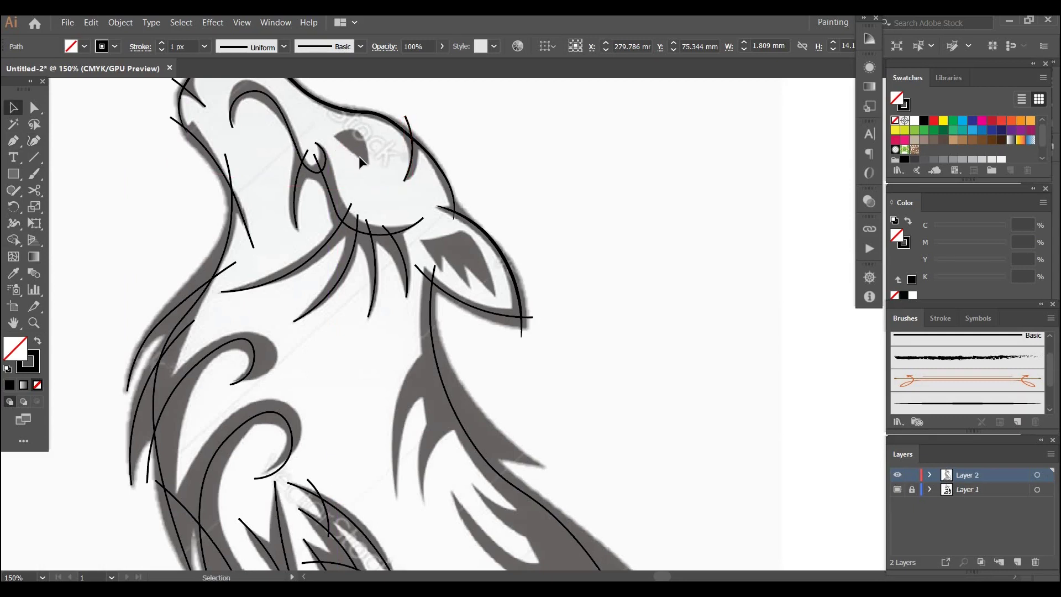
{"action": "left_click", "coordinate": [333, 134]}
- Trace the eye's upper edge from its front corner over to its lower tip with a five-point curve about 8.4 x 8.4 mm, and deselect it
{"action": "key", "text": "shift+grave"}
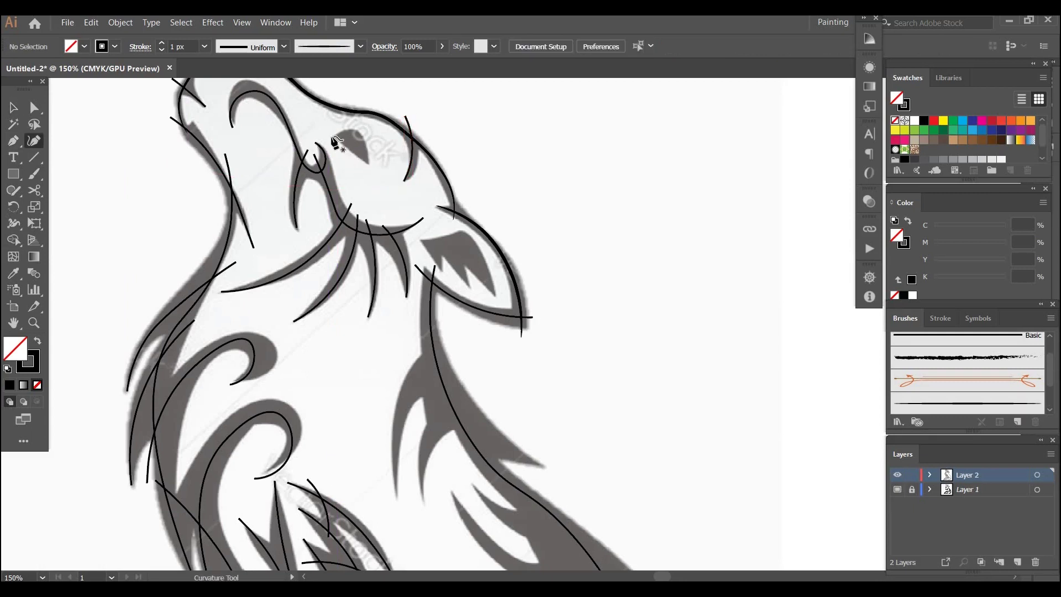
{"action": "left_click", "coordinate": [331, 136]}
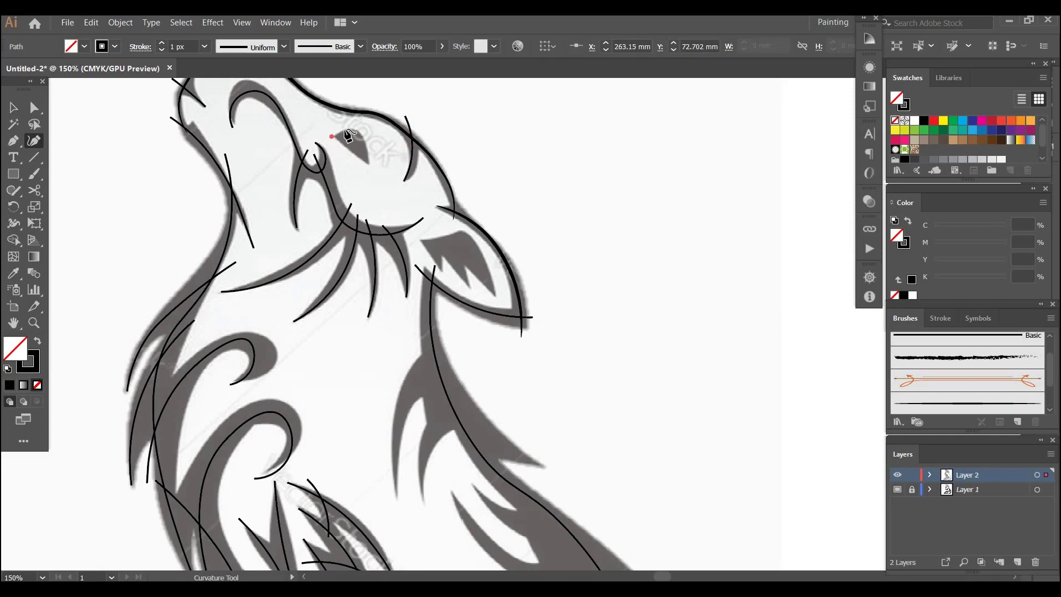
{"action": "left_click", "coordinate": [345, 130]}
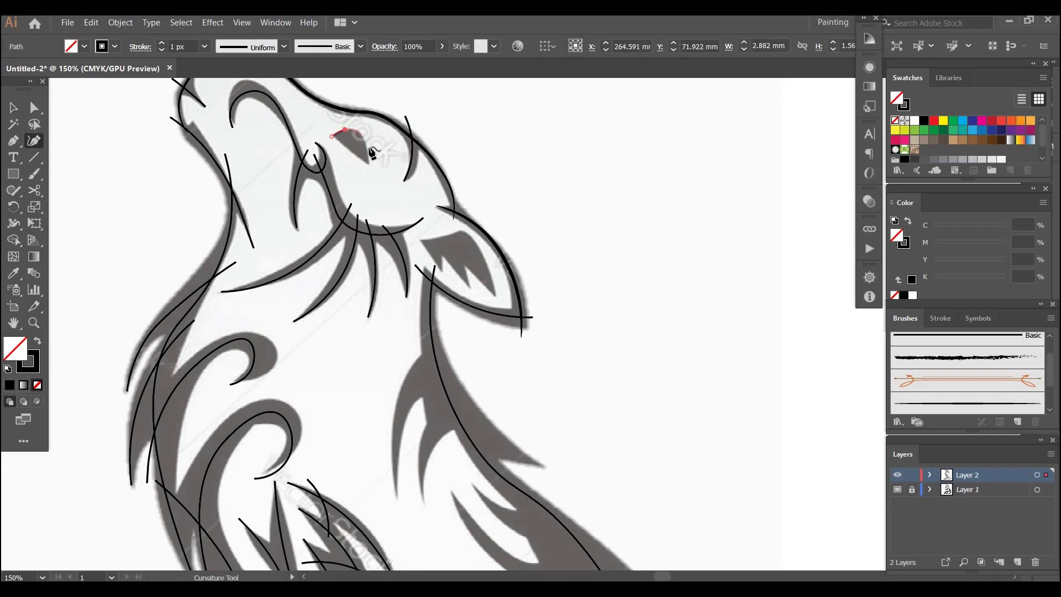
{"action": "left_click", "coordinate": [360, 134]}
{"action": "left_click", "coordinate": [367, 148]}
{"action": "left_click", "coordinate": [370, 168]}
{"action": "key", "text": "v"}
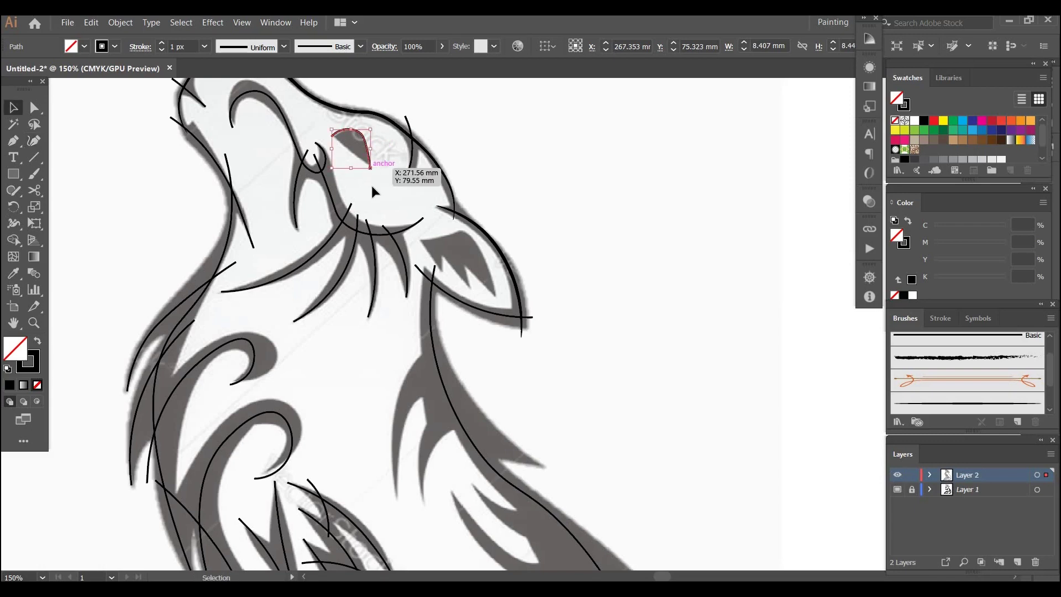
{"action": "left_click", "coordinate": [372, 185]}
- Trace the eye's lower edge from its front corner to just past its rear tip with a three-point curve about 9.4 x 7.4 mm
{"action": "left_click_drag", "start_coordinate": [373, 152], "coordinate": [375, 185]}
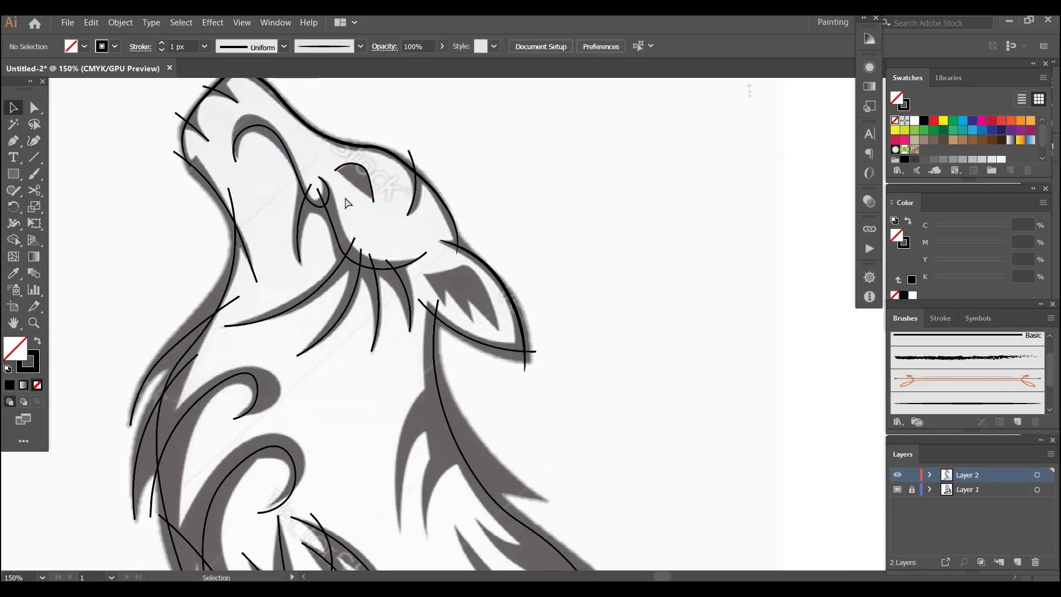
{"action": "key", "text": "ctrl+plus"}
{"action": "key", "text": "ctrl+equal"}
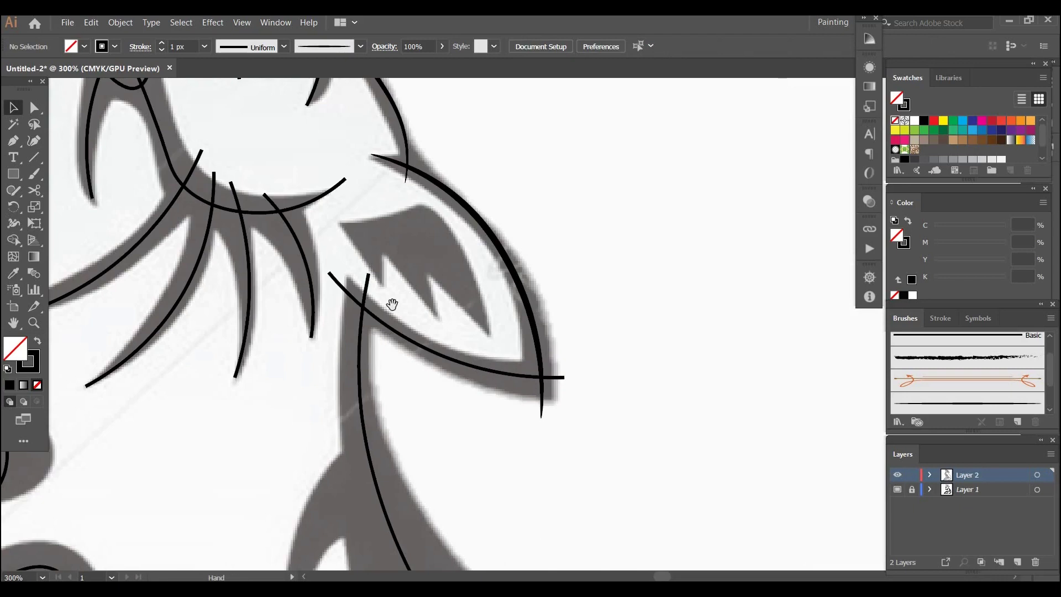
{"action": "left_click_drag", "start_coordinate": [392, 305], "coordinate": [542, 522]}
{"action": "key", "text": "shift+grave"}
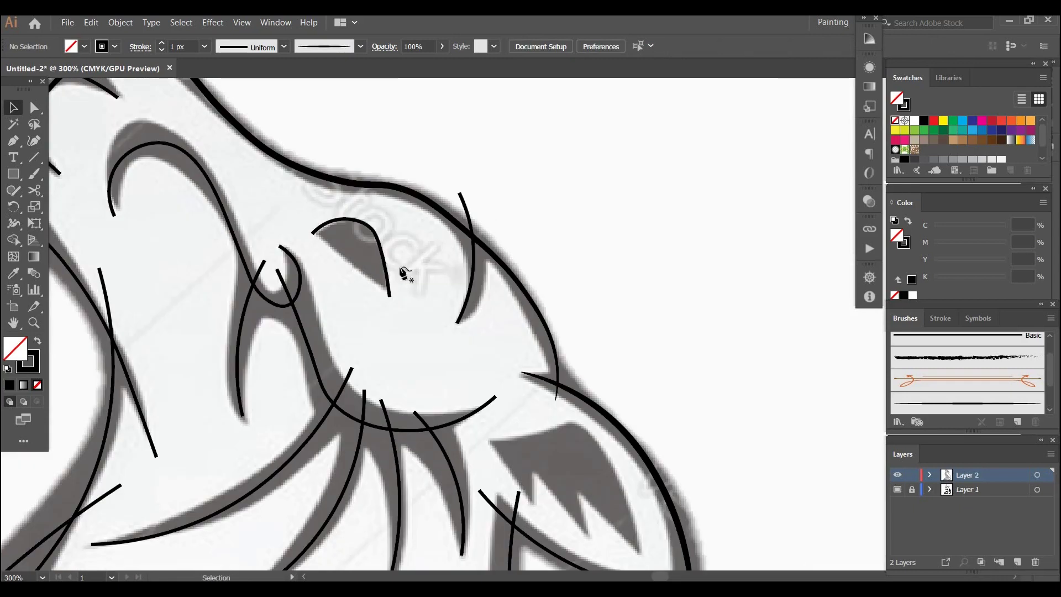
{"action": "key", "text": "shift+grave"}
{"action": "left_click", "coordinate": [312, 226]}
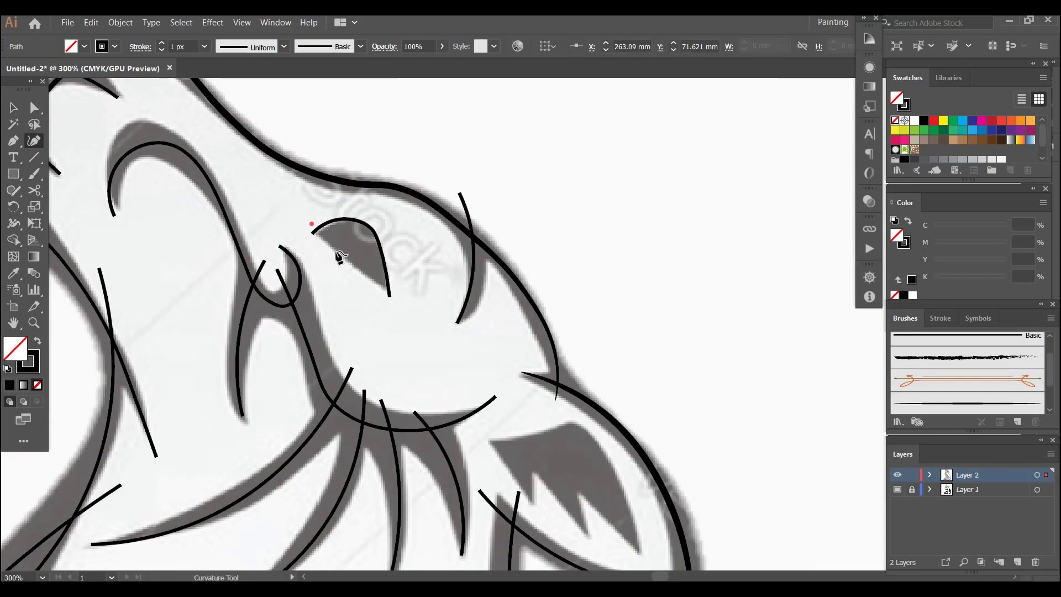
{"action": "left_click", "coordinate": [336, 252]}
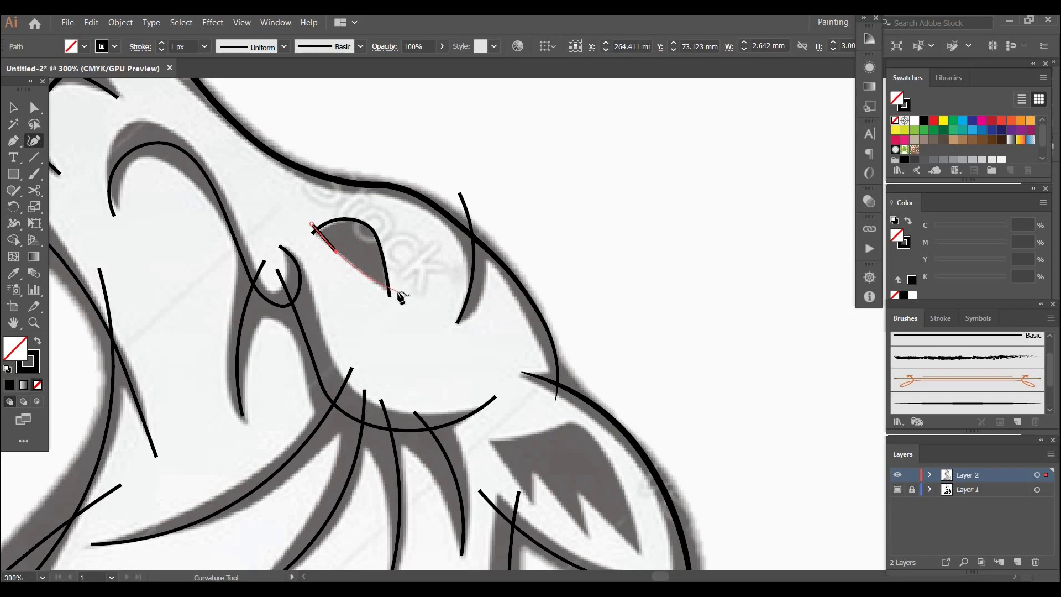
{"action": "left_click", "coordinate": [397, 292]}
{"action": "key", "text": "v"}
{"action": "left_click_drag", "start_coordinate": [484, 376], "coordinate": [315, 204]}
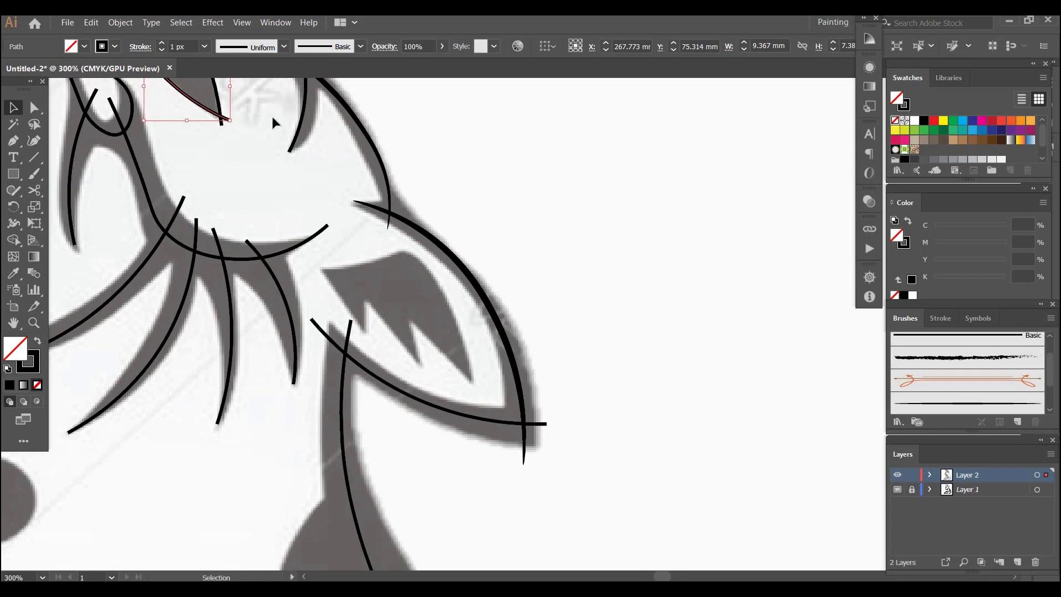
- Trace the upper edge of the dark inner-ear shape with a three-point curve about 10.3 x 2.2 mm, and deselect it
{"action": "left_click", "coordinate": [34, 141]}
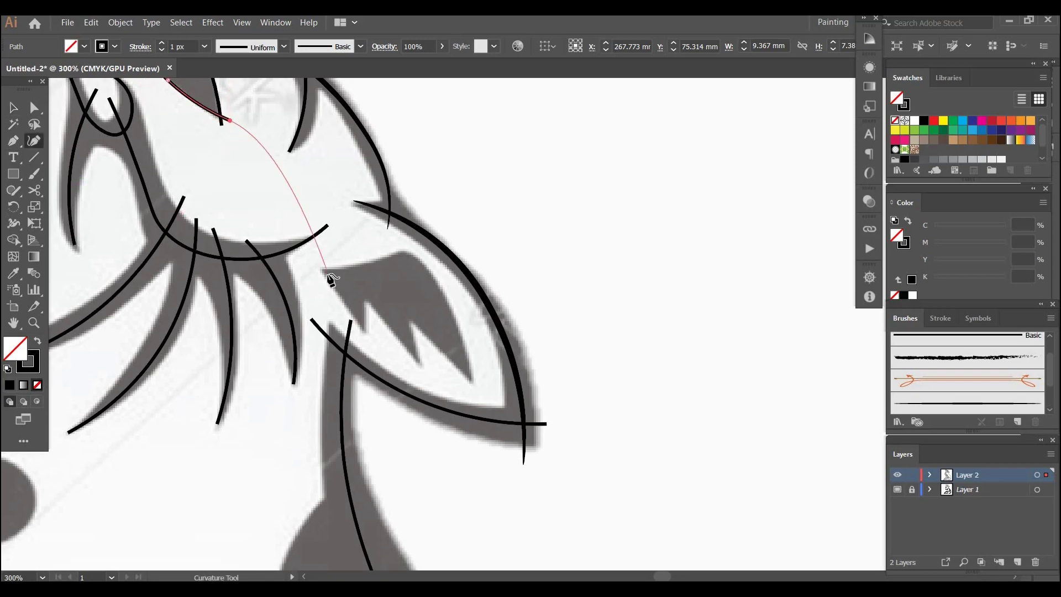
{"action": "key", "text": "v"}
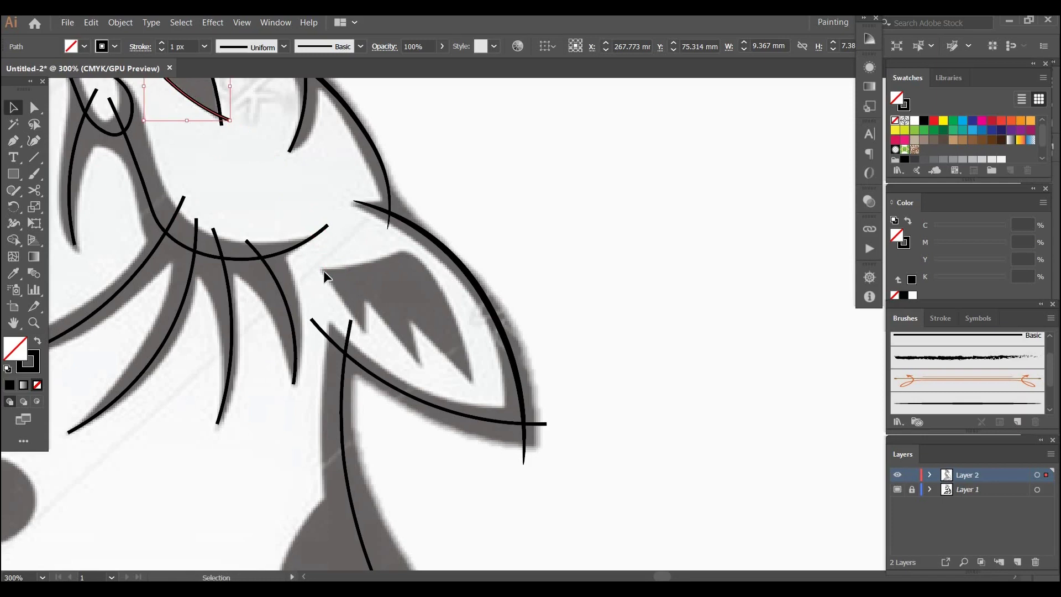
{"action": "key", "text": "shift+grave"}
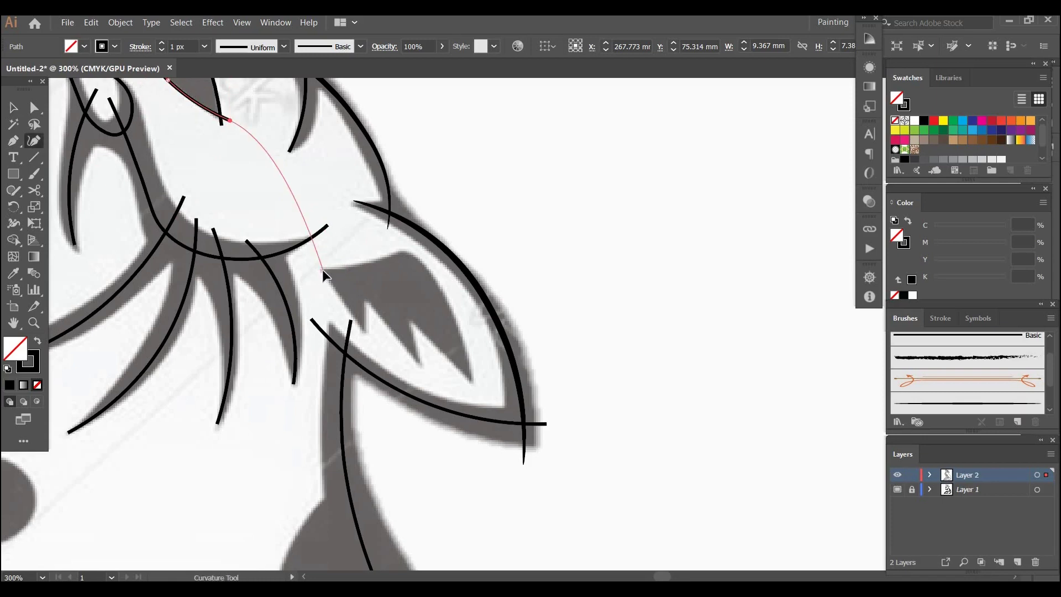
{"action": "key", "text": "Escape"}
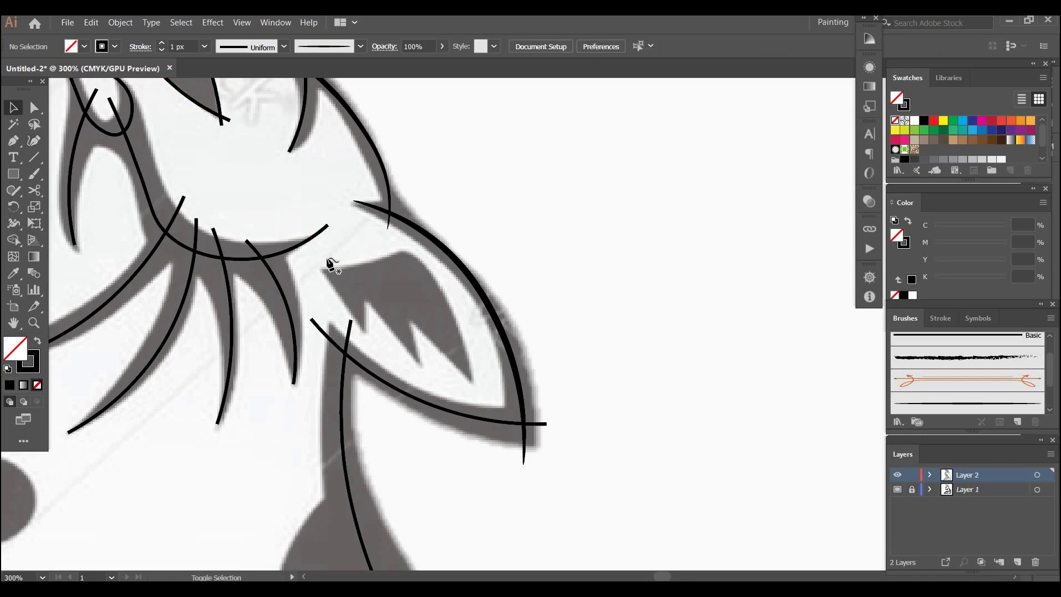
{"action": "left_click", "coordinate": [316, 266]}
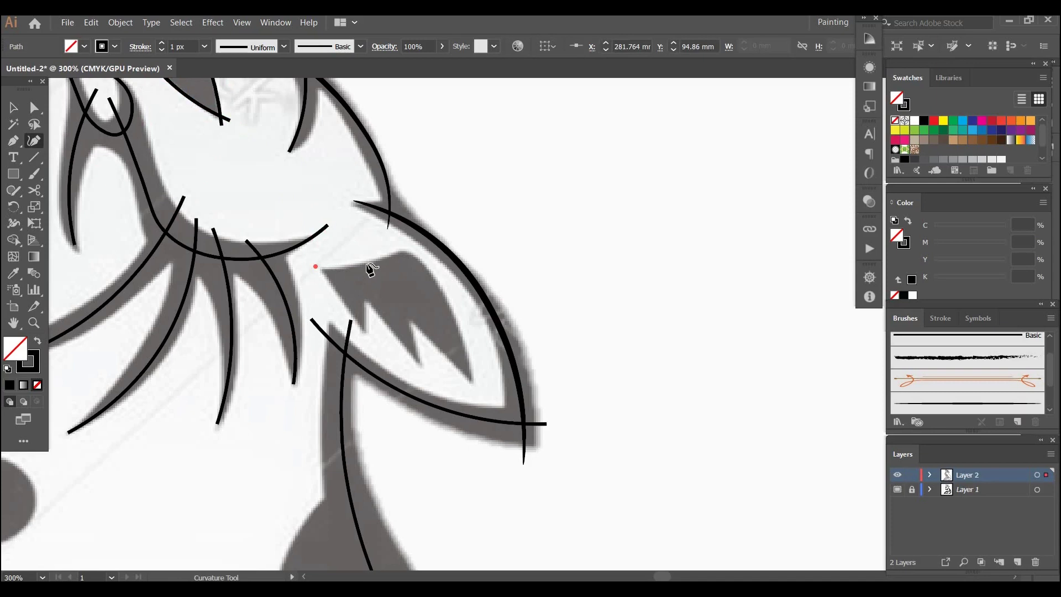
{"action": "left_click", "coordinate": [367, 264]}
{"action": "left_click", "coordinate": [410, 247]}
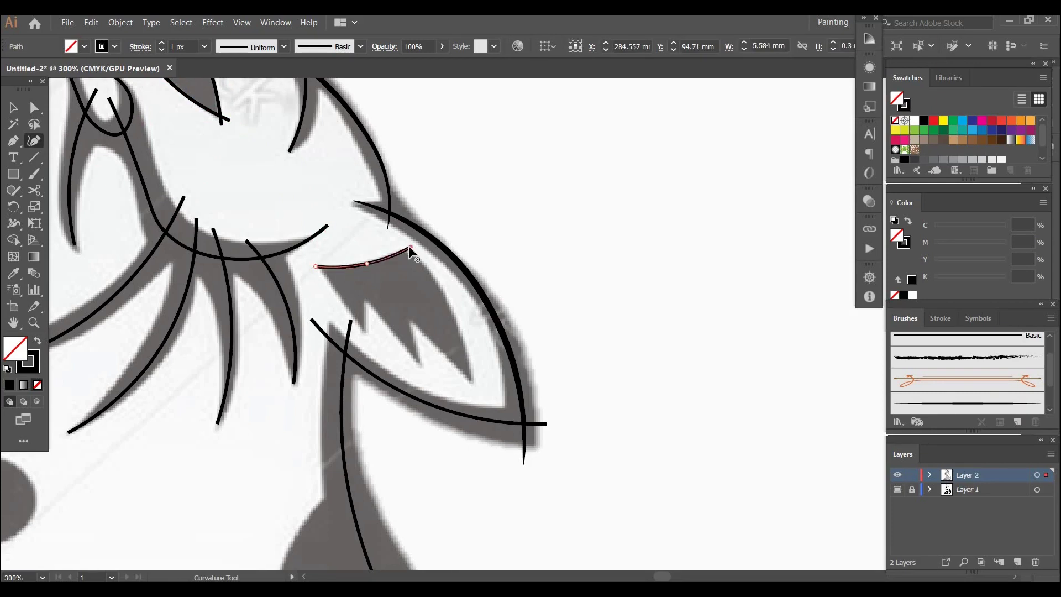
{"action": "left_click", "coordinate": [420, 281], "text": "ctrl"}
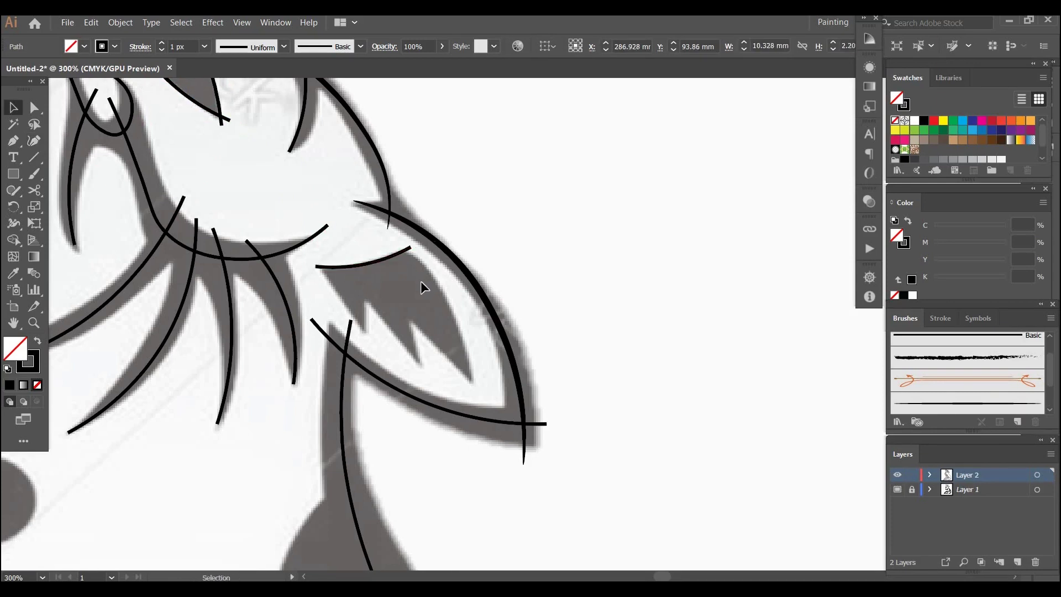
- Trace the inner-ear shape's outer edge from above its peak to just past its lower tip with a five-point curve about 9 mm wide, and deselect it
{"action": "left_click", "coordinate": [390, 250]}
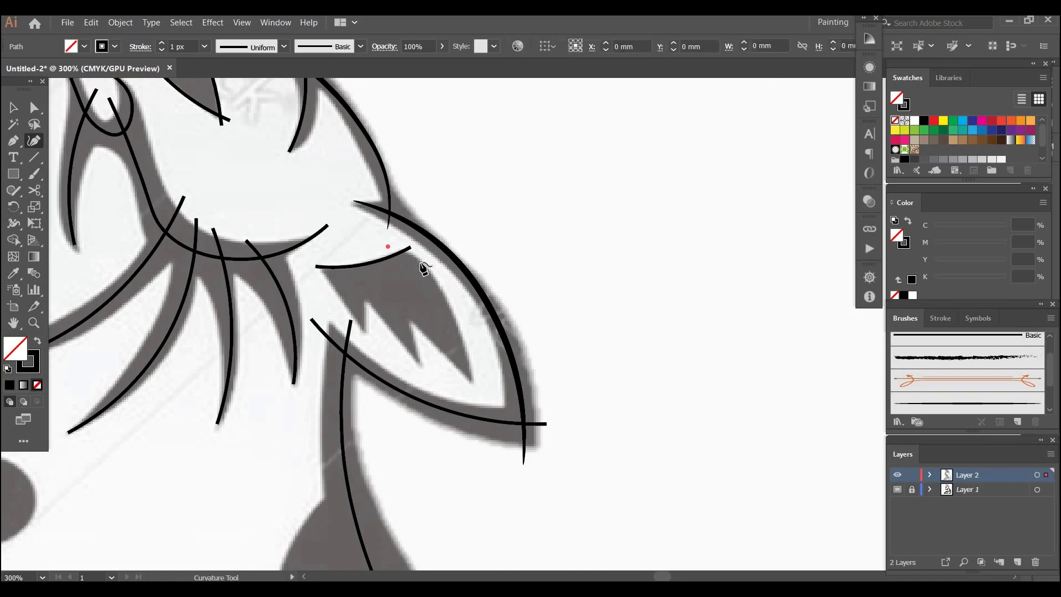
{"action": "left_click", "coordinate": [424, 266]}
{"action": "left_click", "coordinate": [453, 316]}
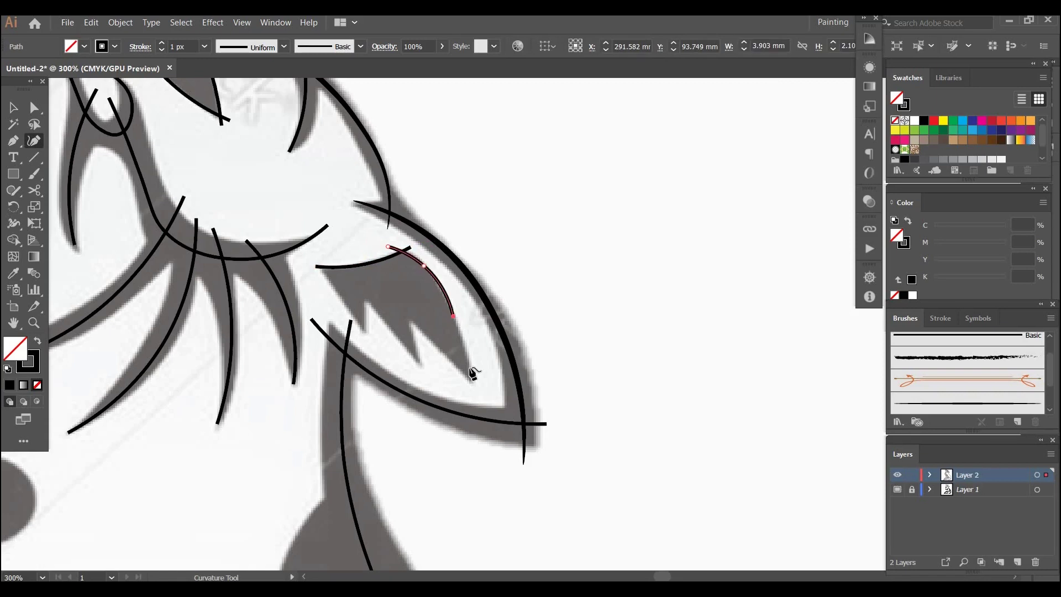
{"action": "left_click", "coordinate": [471, 383]}
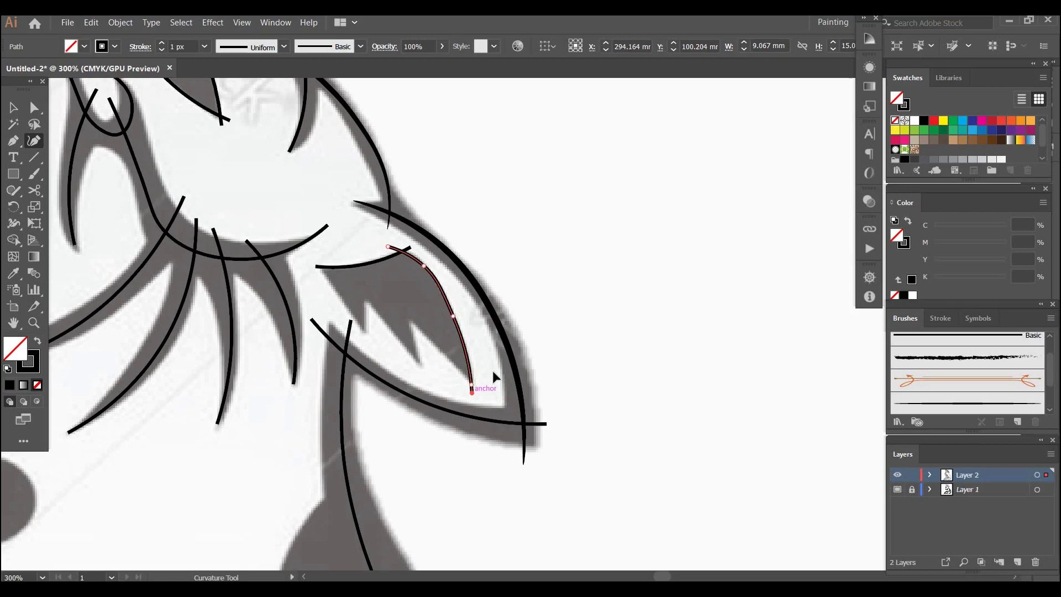
{"action": "left_click", "coordinate": [492, 371], "text": "ctrl"}
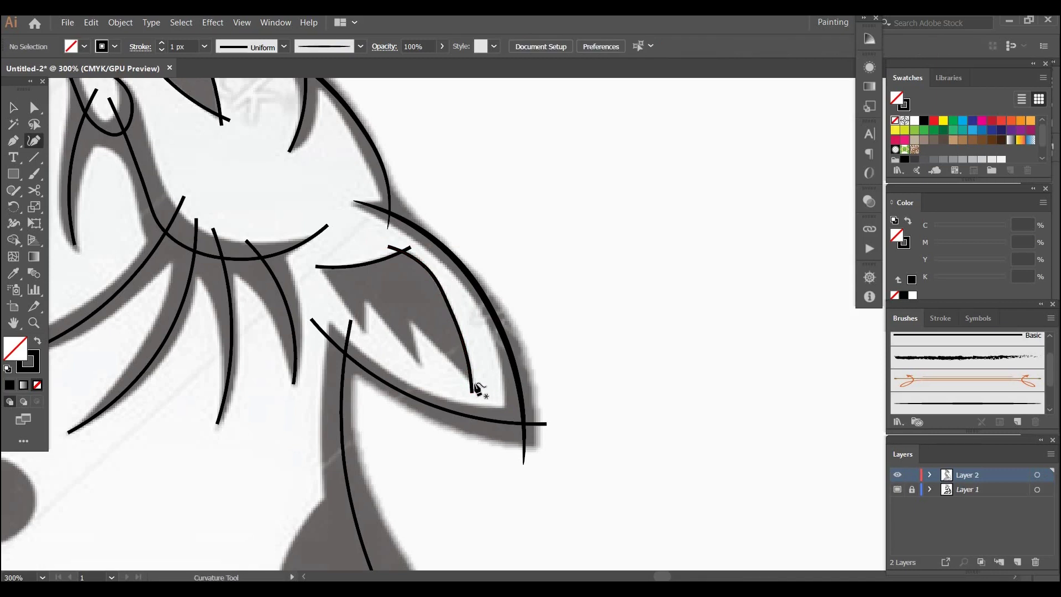
- Trace the inner-ear shape's edge from its lower tip up past the nearest notch with a three-point curve about 8.4 x 8.3 mm, and deselect it
{"action": "left_click", "coordinate": [472, 383]}
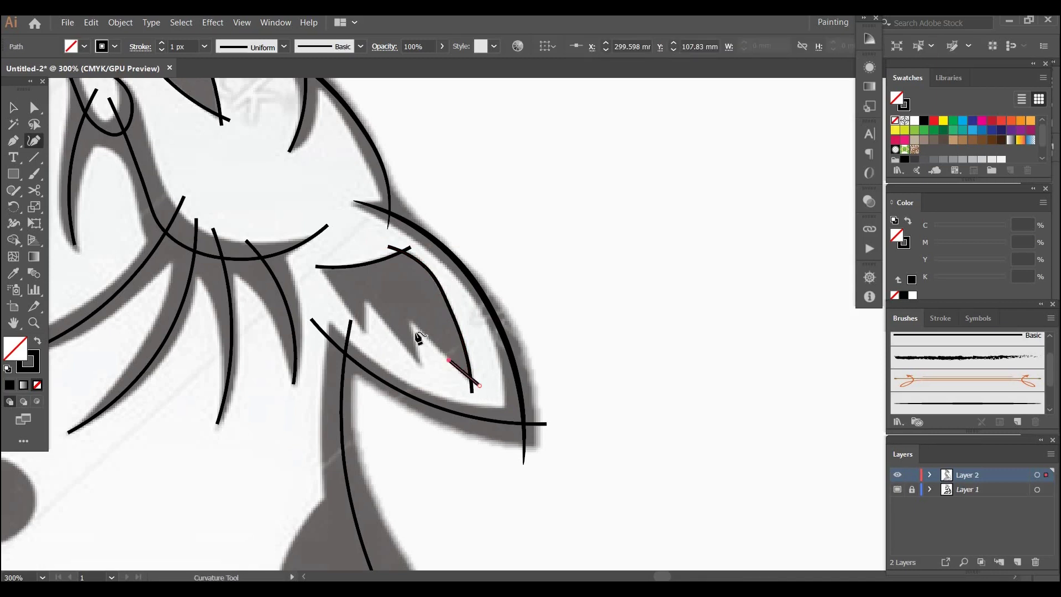
{"action": "left_click", "coordinate": [402, 309]}
{"action": "key", "text": "ctrl"}
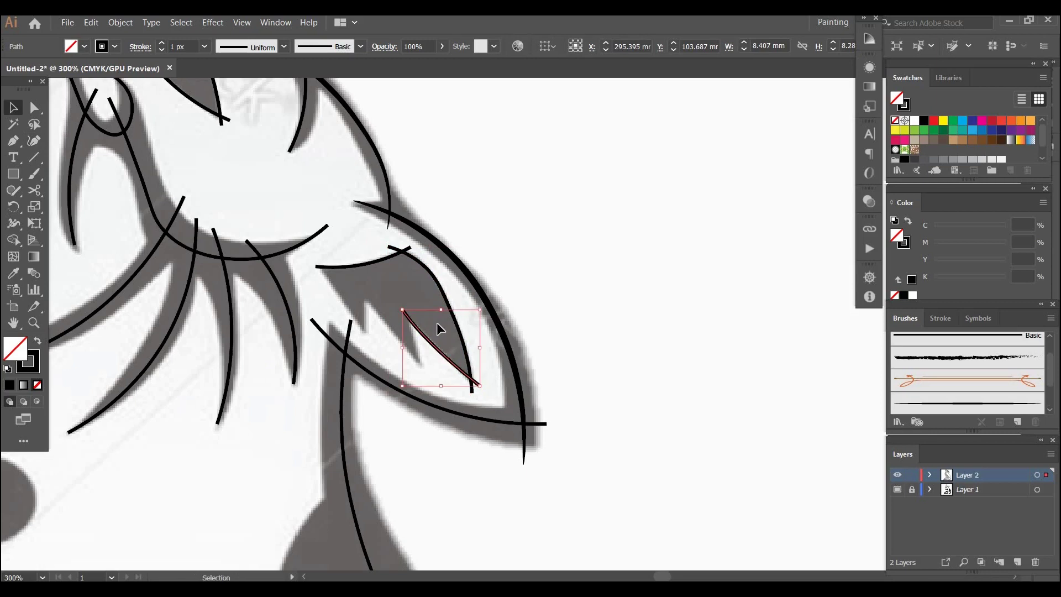
{"action": "left_click", "coordinate": [437, 323], "text": "ctrl"}
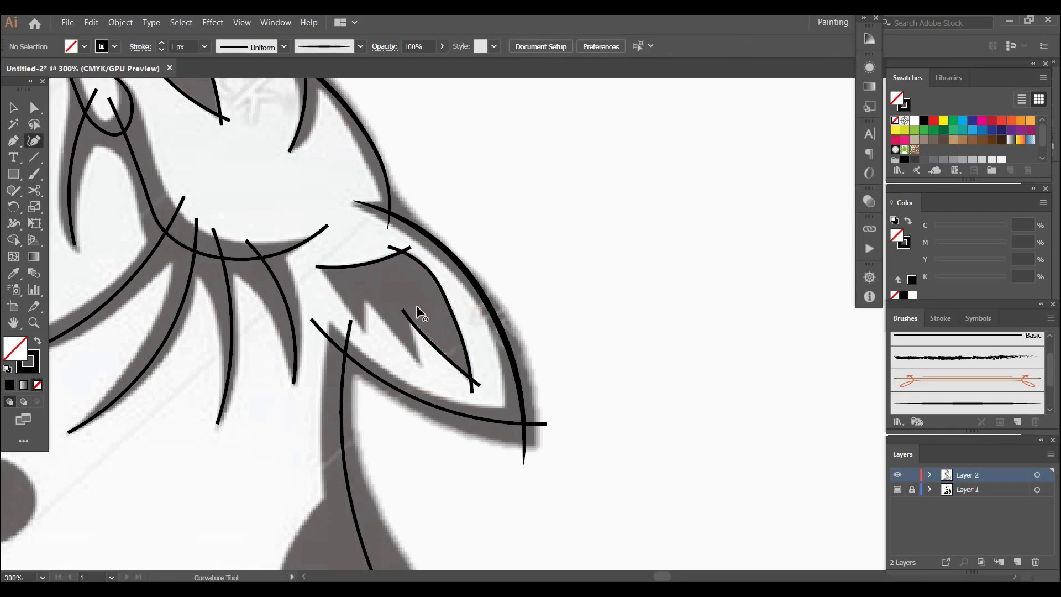
- Trace the short side of that notch down to just past the middle tip with a four-point curve about 1.5 x 7.2 mm, and deselect it
{"action": "left_click", "coordinate": [416, 306]}
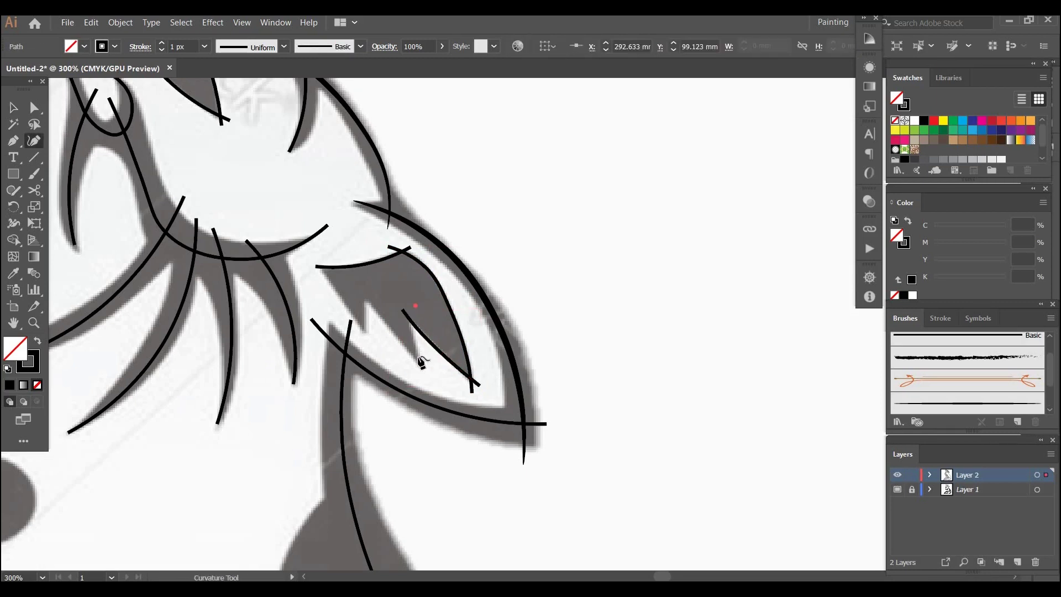
{"action": "left_click", "coordinate": [412, 335]}
{"action": "left_click", "coordinate": [422, 366]}
{"action": "left_click", "coordinate": [422, 366]}
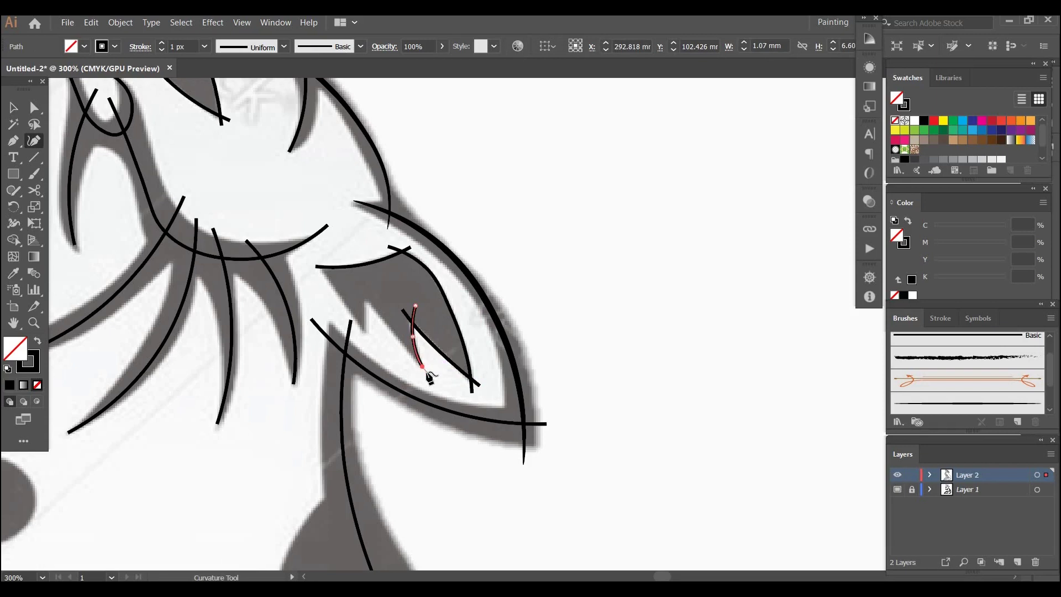
{"action": "left_click", "coordinate": [426, 371]}
{"action": "key", "text": "v"}
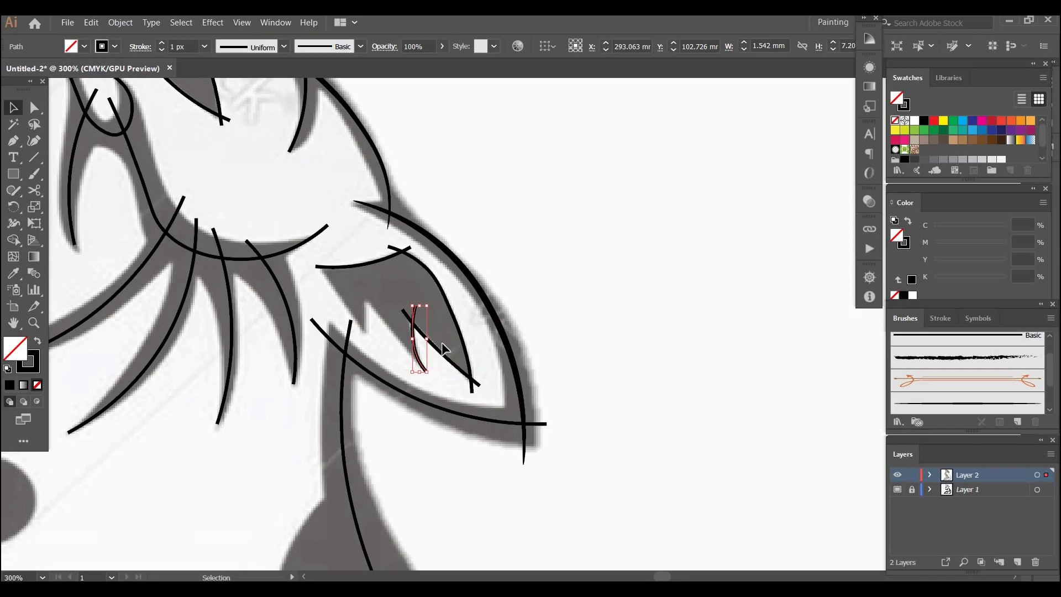
{"action": "left_click", "coordinate": [373, 305]}
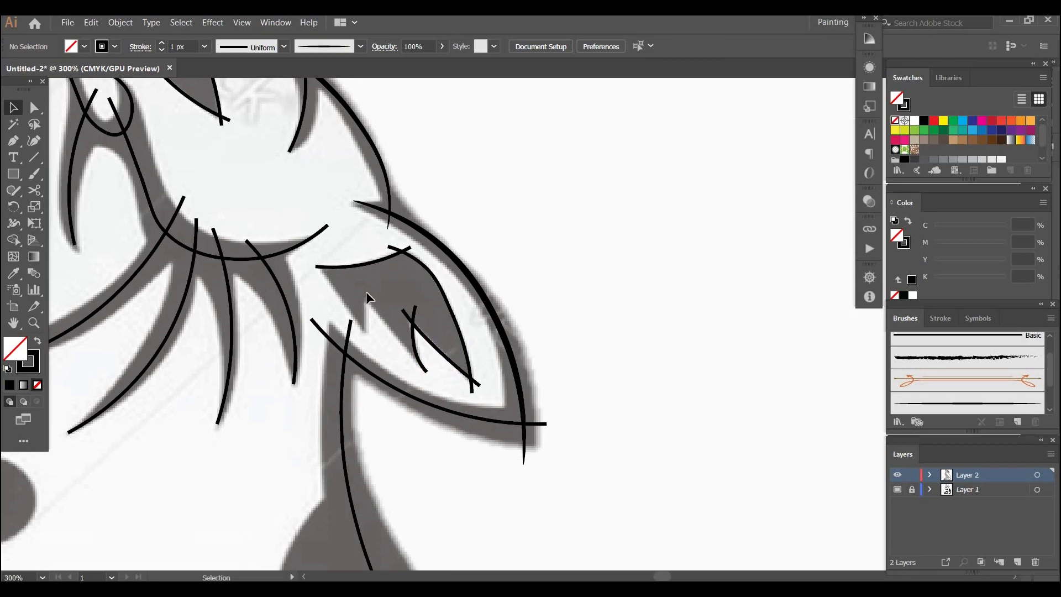
- Trace the inner-ear shape's inner edge from its inner corner to past the first tip with a four-point curve about 6 x 9.1 mm, and deselect it
{"action": "key", "text": "shift+grave"}
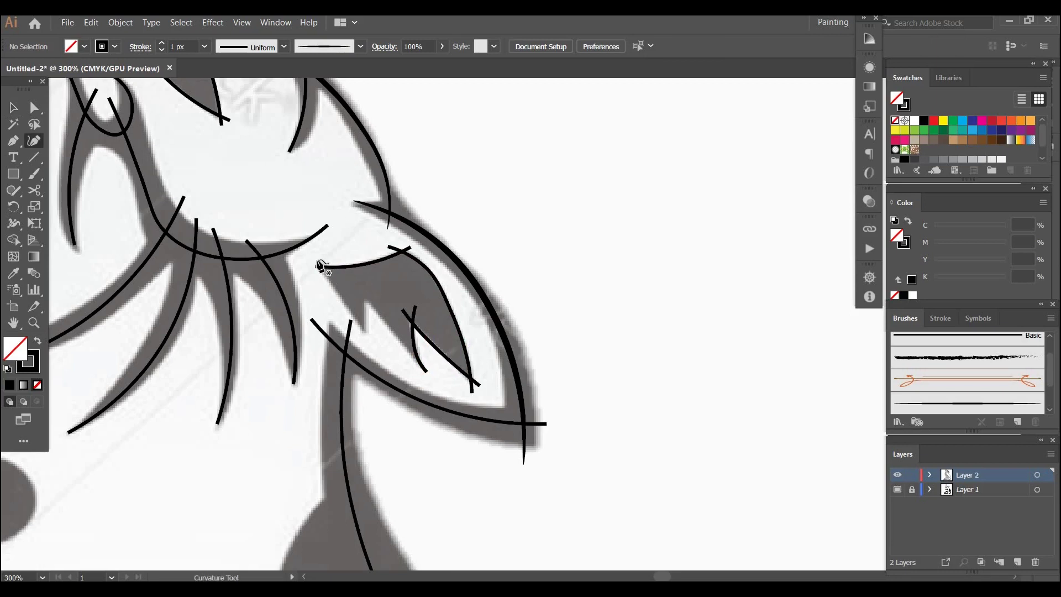
{"action": "left_click", "coordinate": [334, 287]}
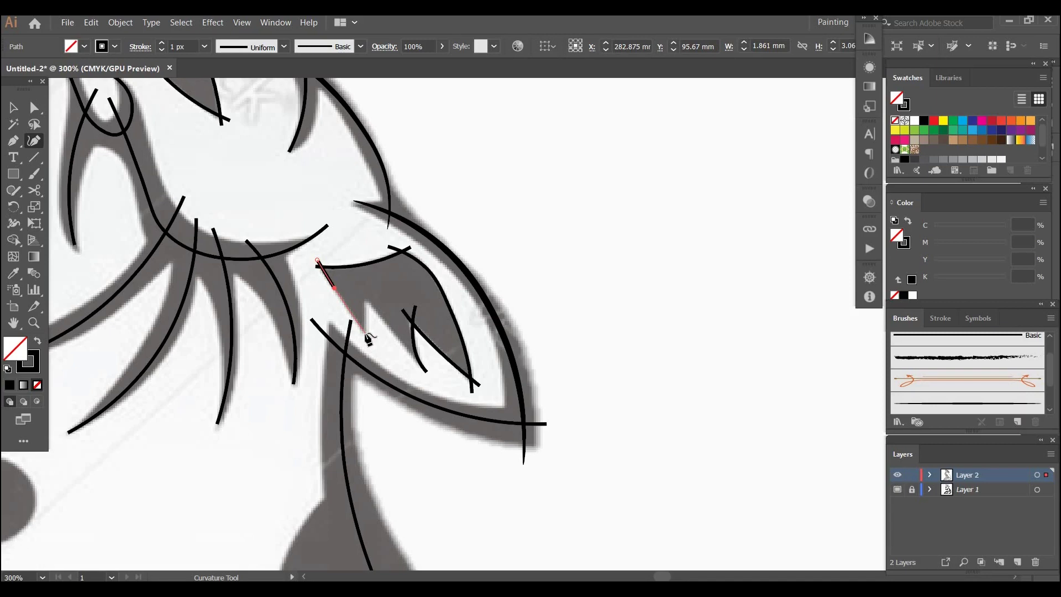
{"action": "left_click", "coordinate": [366, 334]}
{"action": "left_click", "coordinate": [373, 342]}
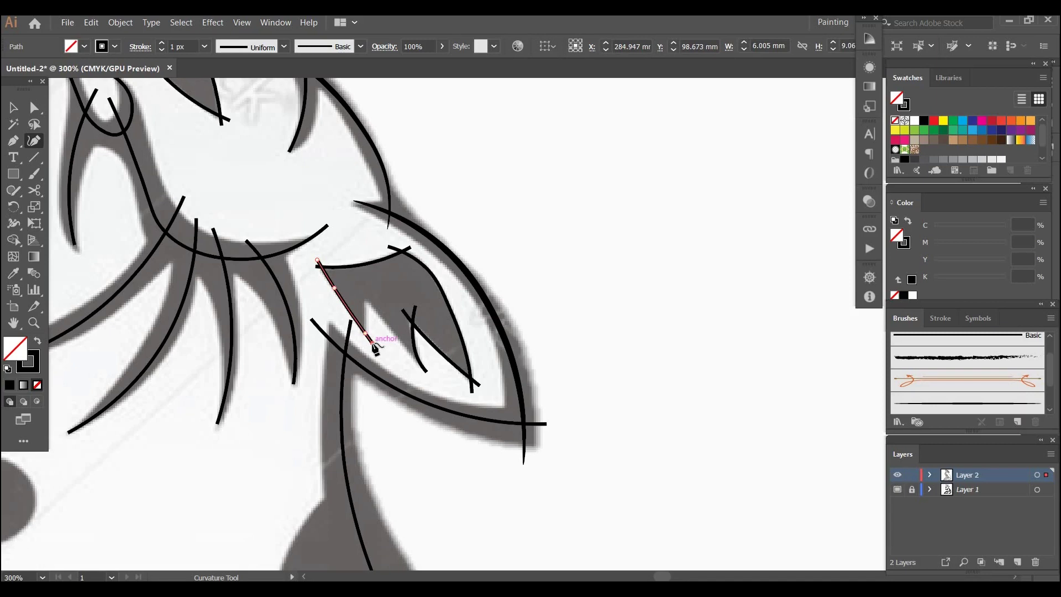
{"action": "left_click", "coordinate": [377, 343], "text": "ctrl"}
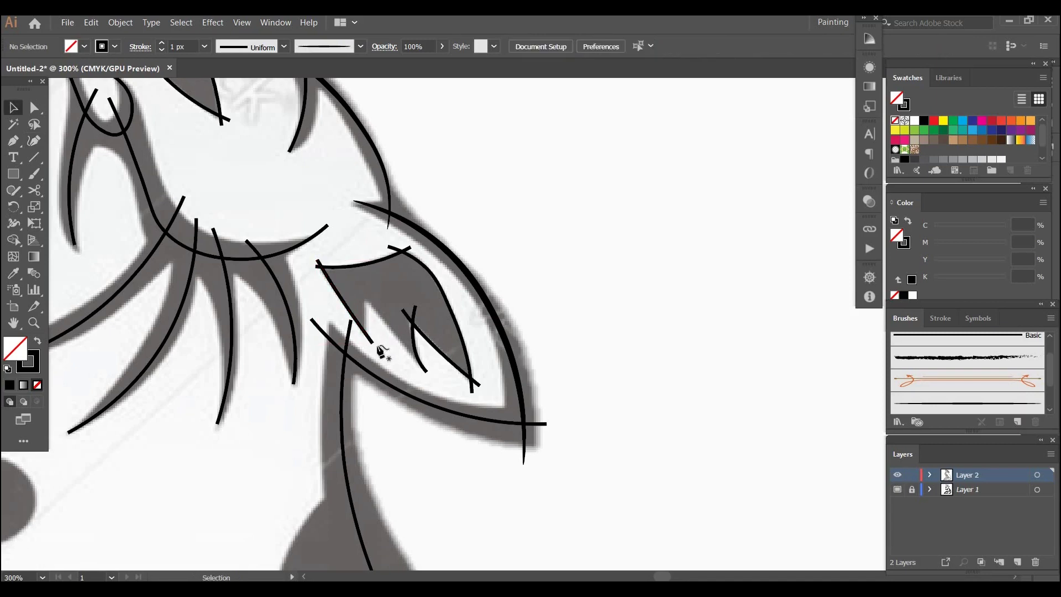
- Trace the short side of the inner-ear shape's first notch from below the tip to above the notch with a three-point curve, and deselect it
{"action": "left_click", "coordinate": [360, 340]}
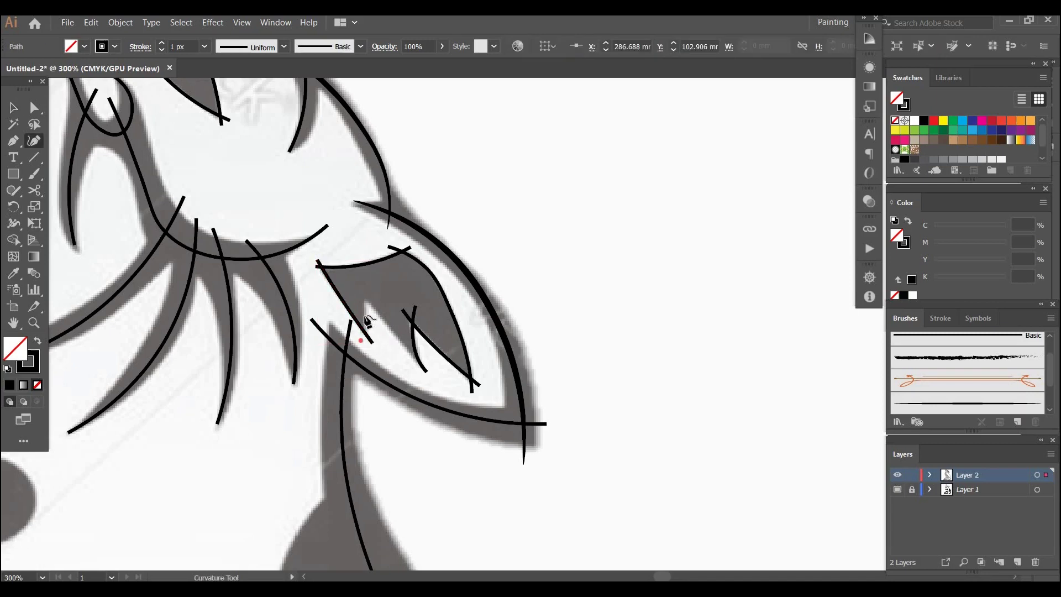
{"action": "left_click", "coordinate": [364, 316]}
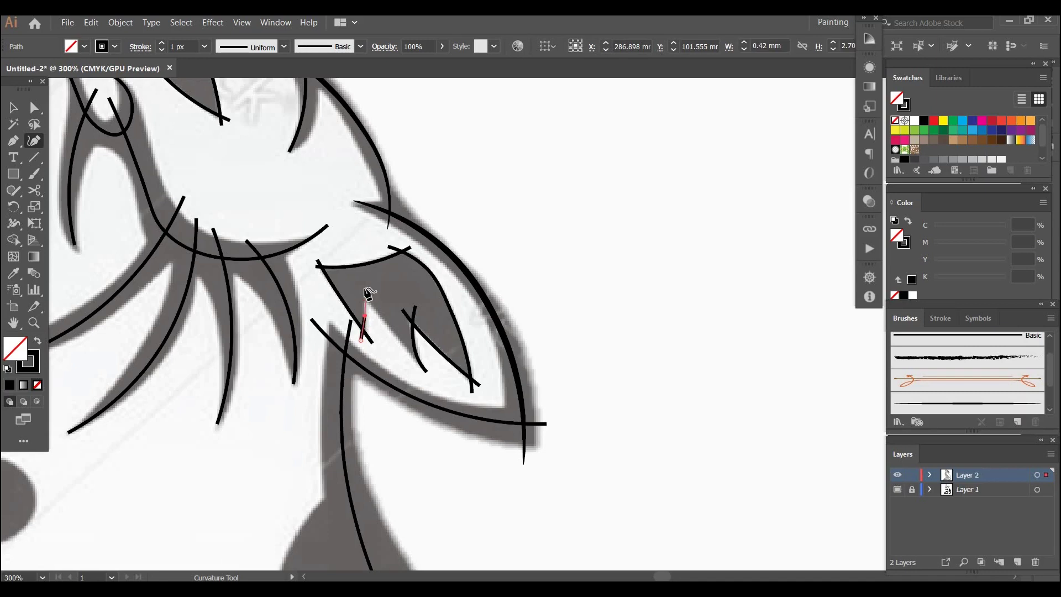
{"action": "left_click", "coordinate": [365, 289]}
{"action": "left_click", "coordinate": [393, 317], "text": "ctrl"}
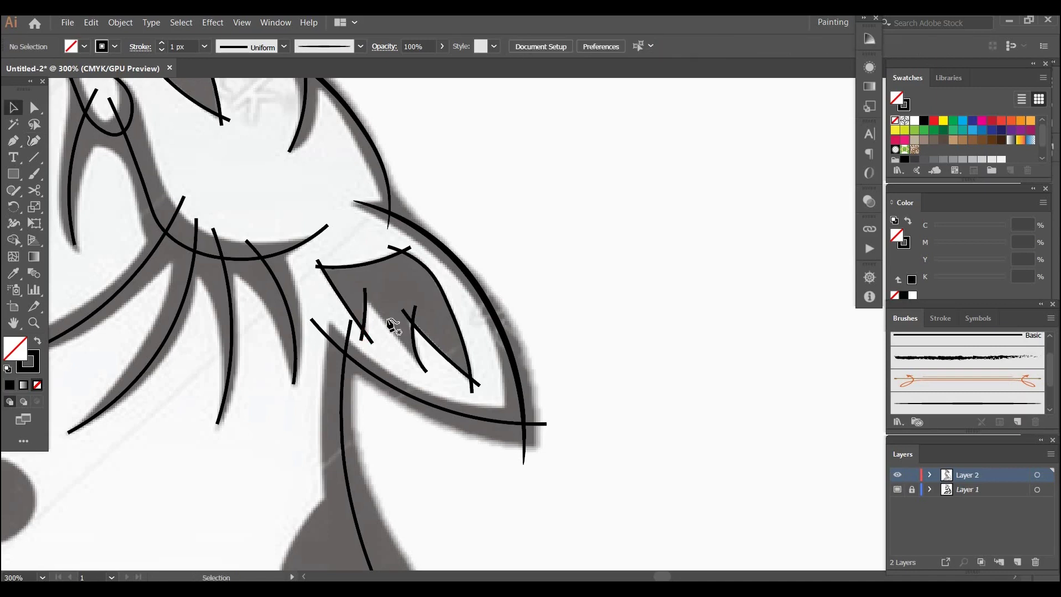
- Trace the inner-ear edge from the first notch to just past the middle tip with a four-point curve about 7.5 x 7.6 mm, and deselect it
{"action": "left_click", "coordinate": [359, 295]}
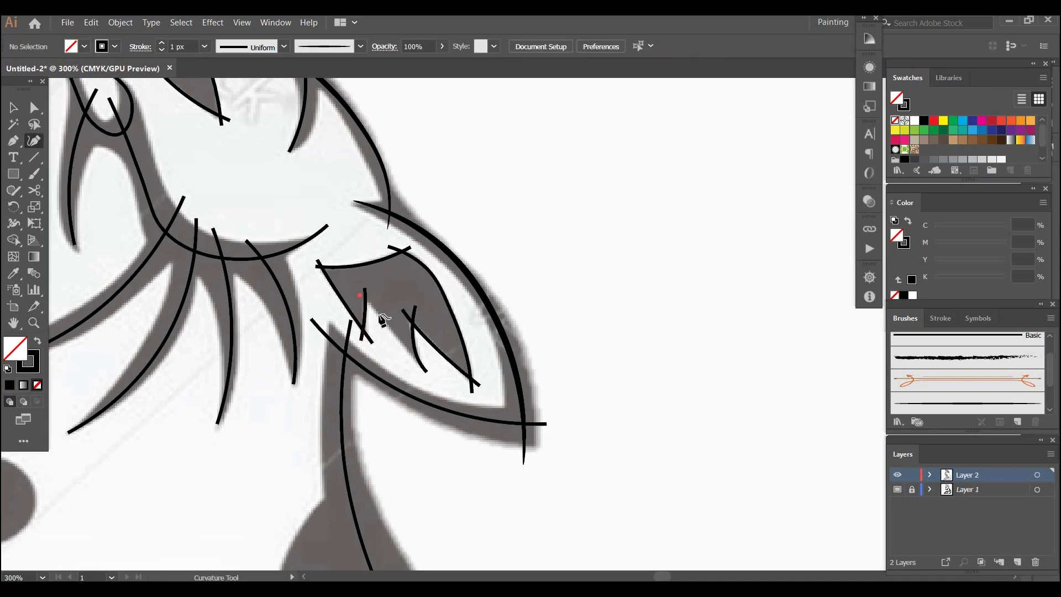
{"action": "left_click", "coordinate": [405, 346]}
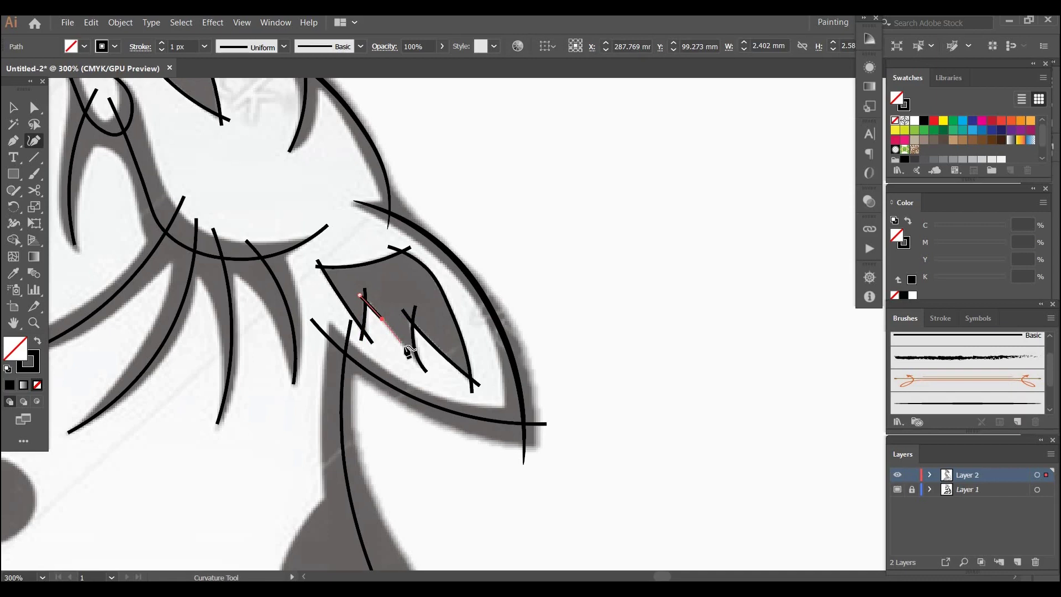
{"action": "left_click", "coordinate": [429, 365]}
{"action": "key", "text": "ctrl"}
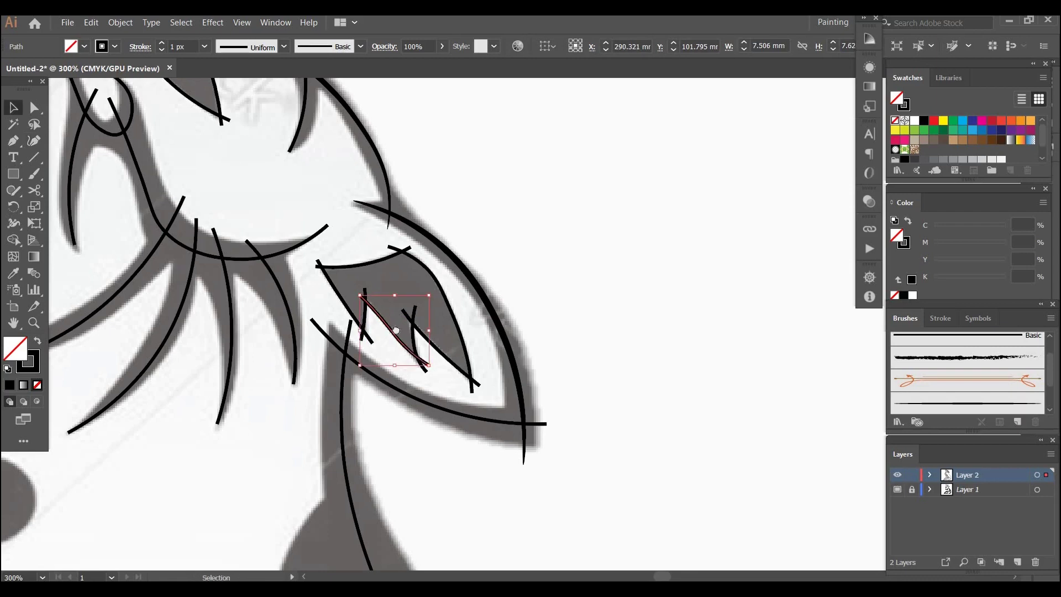
{"action": "left_click_drag", "start_coordinate": [396, 330], "coordinate": [443, 232]}
{"action": "mouse_move", "coordinate": [369, 451]}
{"action": "left_mouse_down"}
{"action": "mouse_move", "coordinate": [409, 303]}
{"action": "mouse_move", "coordinate": [364, 431]}
{"action": "left_mouse_up"}
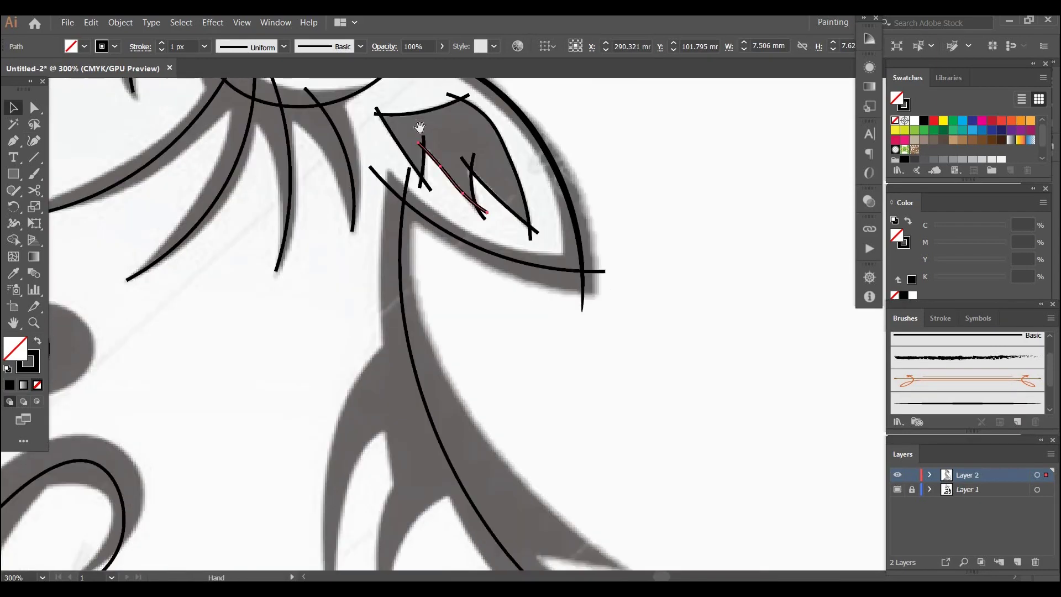
{"action": "left_click_drag", "start_coordinate": [452, 326], "coordinate": [460, 165]}
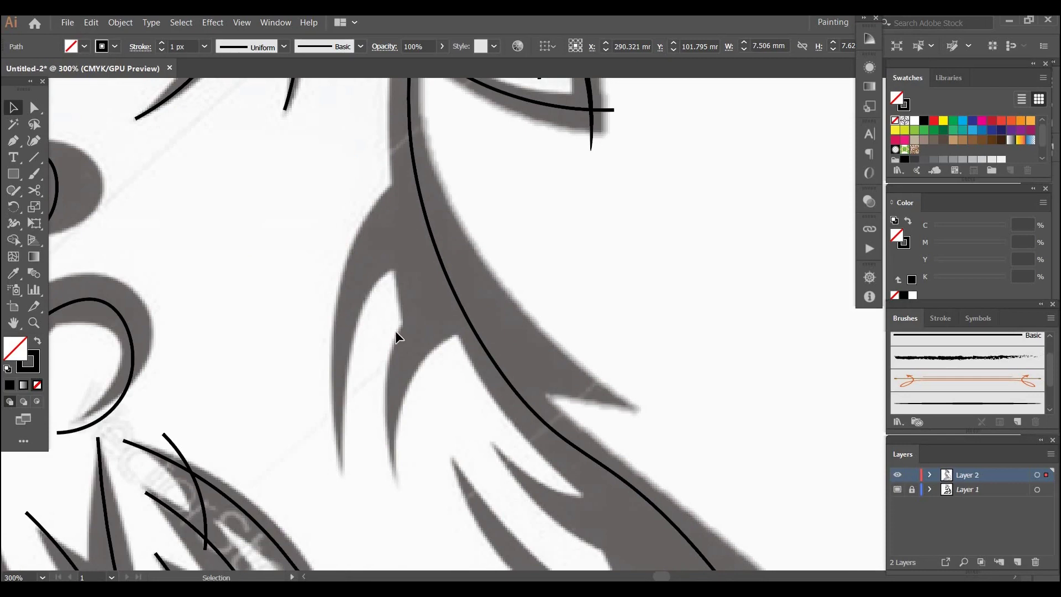
{"action": "key", "text": "shift+grave"}
{"action": "left_click", "coordinate": [447, 175], "text": "ctrl"}
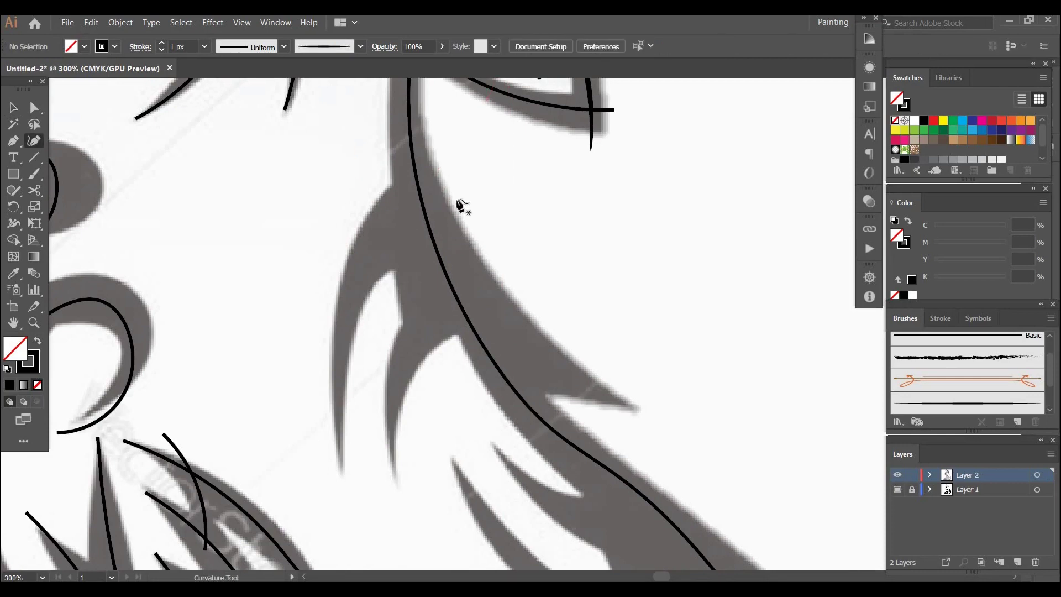
{"action": "left_click", "coordinate": [457, 200]}
{"action": "left_click", "coordinate": [389, 224]}
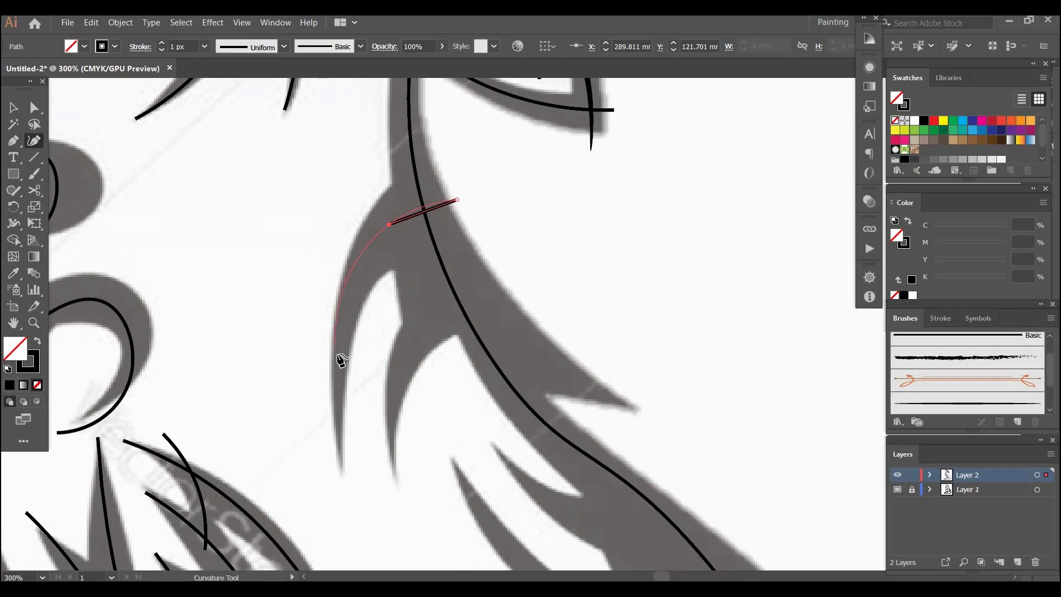
{"action": "key", "text": "ctrl+z"}
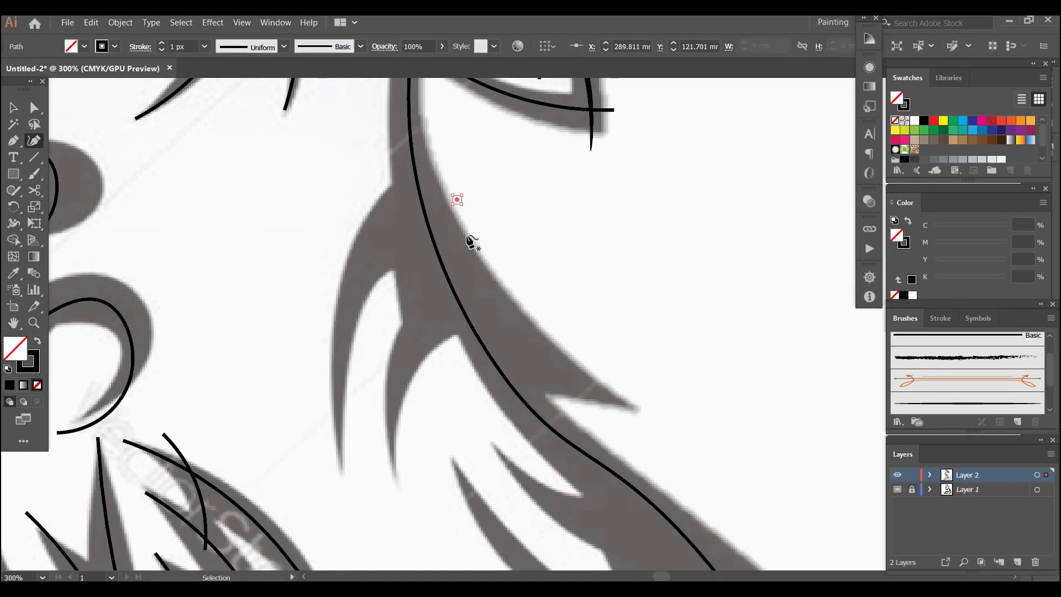
- Trace the upper inner spike from the long band's outer edge down to its tip with a four-point curve about 11.4 x 33.2 mm, and deselect it
{"action": "left_click", "coordinate": [438, 169]}
{"action": "left_click", "coordinate": [375, 249]}
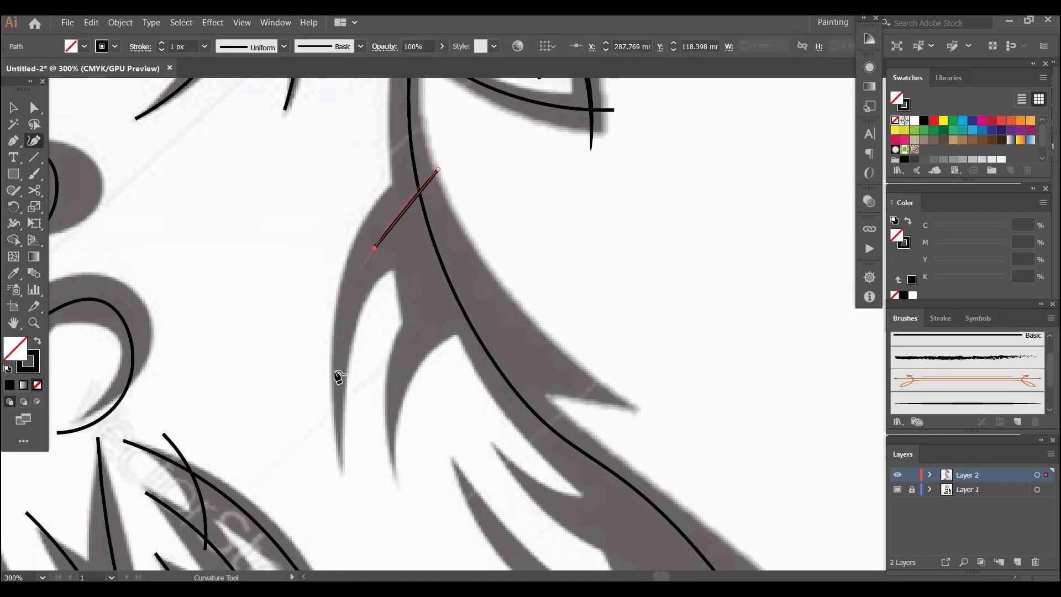
{"action": "left_click", "coordinate": [334, 379]}
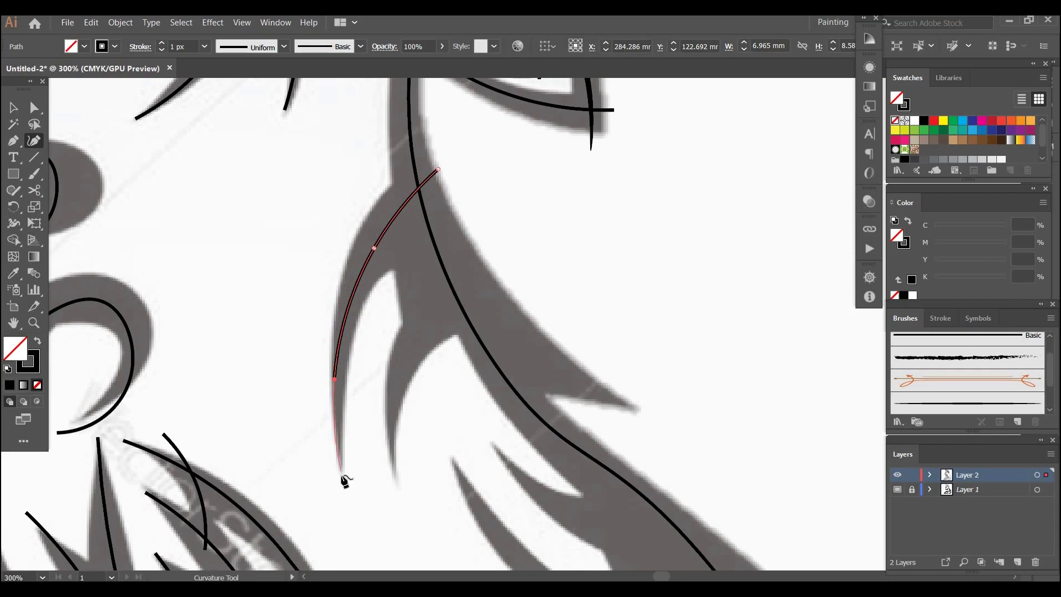
{"action": "left_click", "coordinate": [342, 474]}
{"action": "key", "text": "v"}
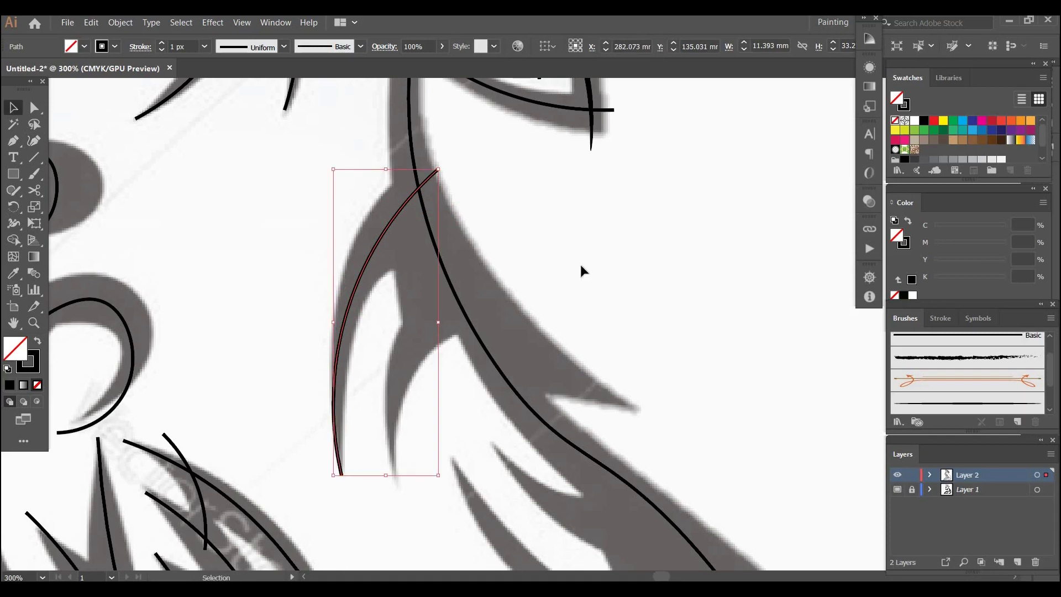
{"action": "left_click", "coordinate": [580, 264]}
- Trace the second downward inner spike from inside the long band to its tip with a three-point curve about 11 x 20.1 mm, and deselect it
{"action": "left_click_drag", "start_coordinate": [414, 398], "coordinate": [388, 308]}
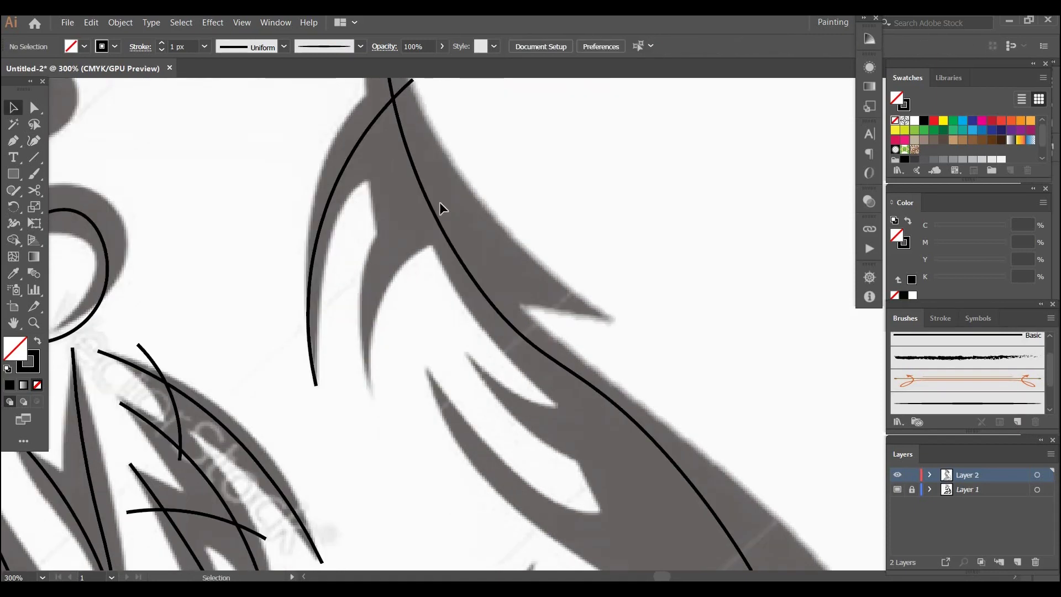
{"action": "key", "text": "shift+grave"}
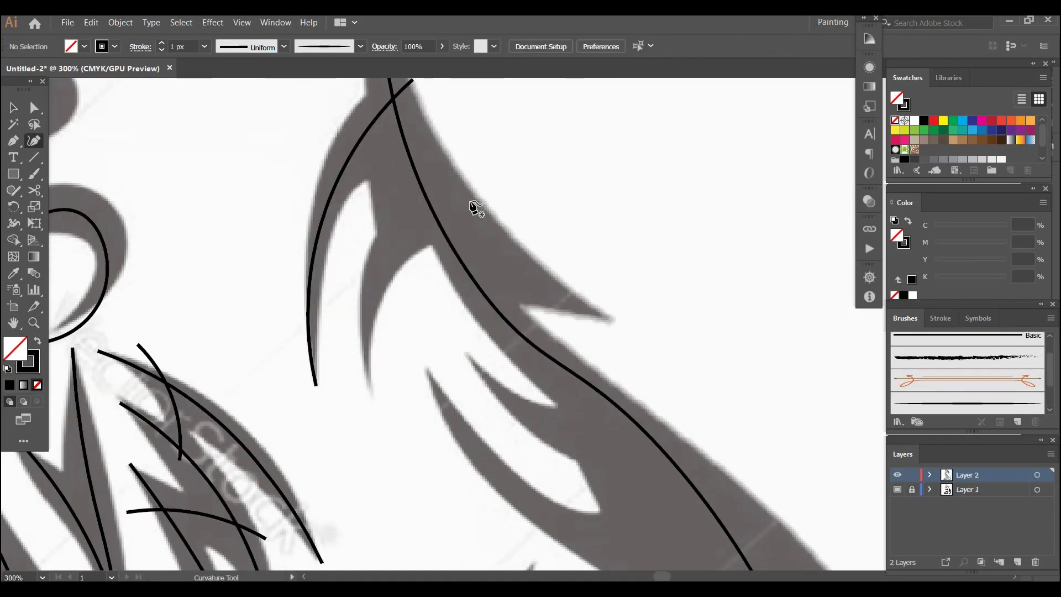
{"action": "left_click", "coordinate": [462, 200]}
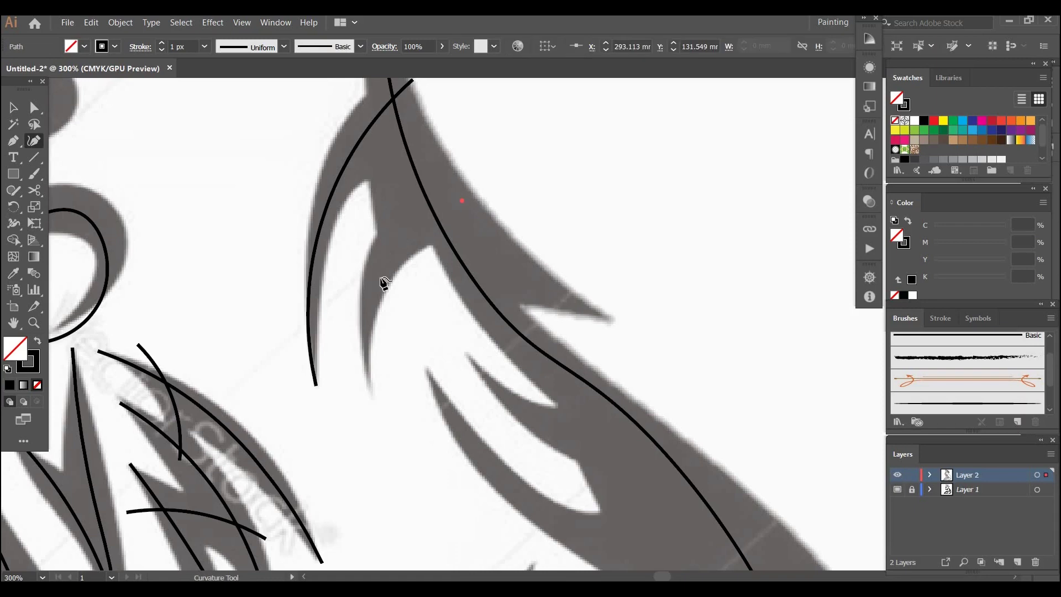
{"action": "left_click", "coordinate": [389, 252]}
{"action": "left_click", "coordinate": [368, 385]}
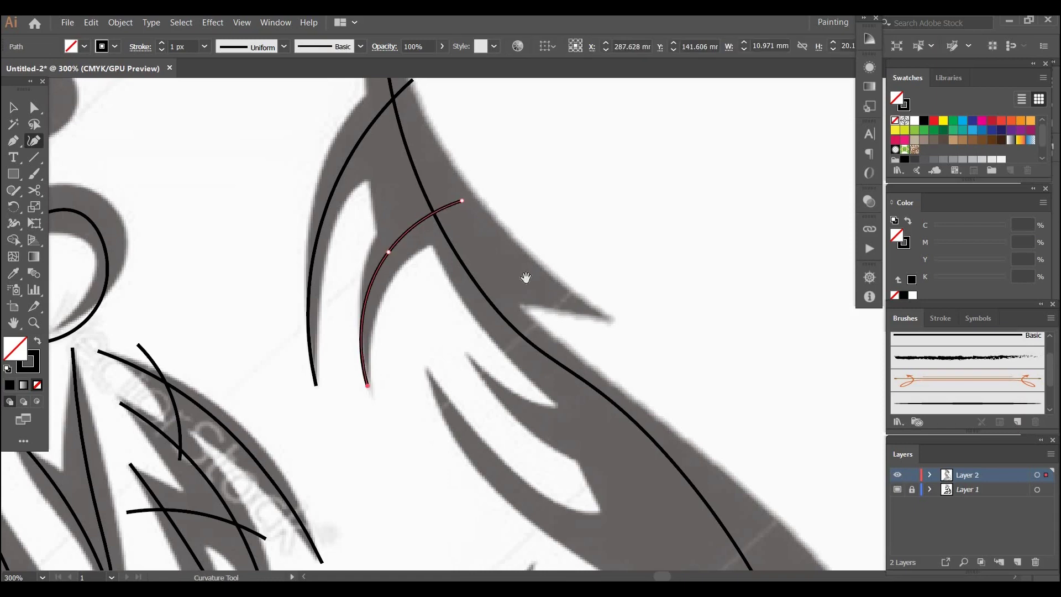
{"action": "key", "text": "v"}
{"action": "left_click_drag", "start_coordinate": [519, 275], "coordinate": [393, 349]}
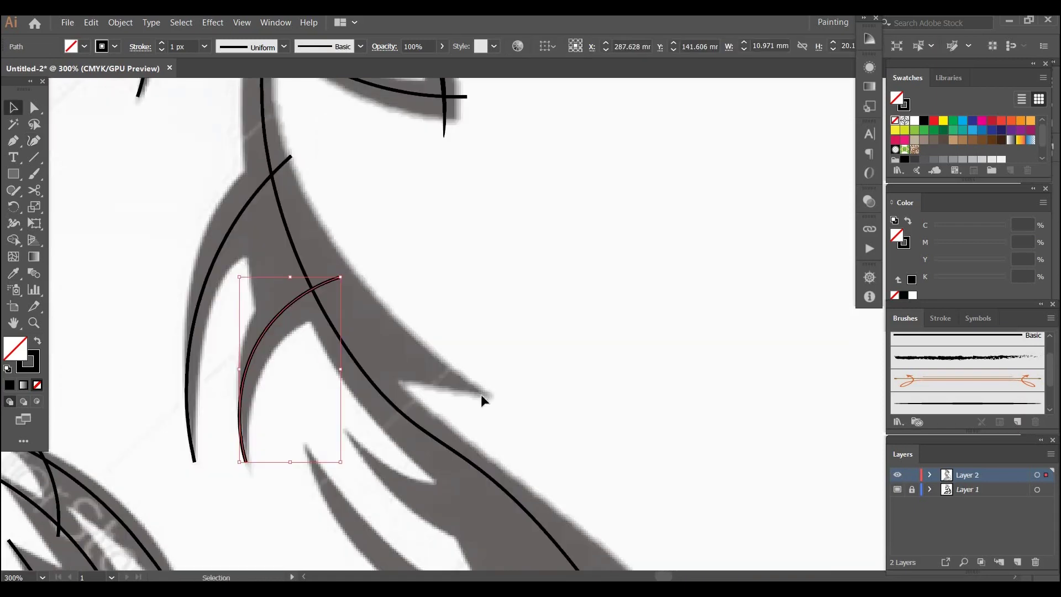
{"action": "left_click", "coordinate": [414, 358]}
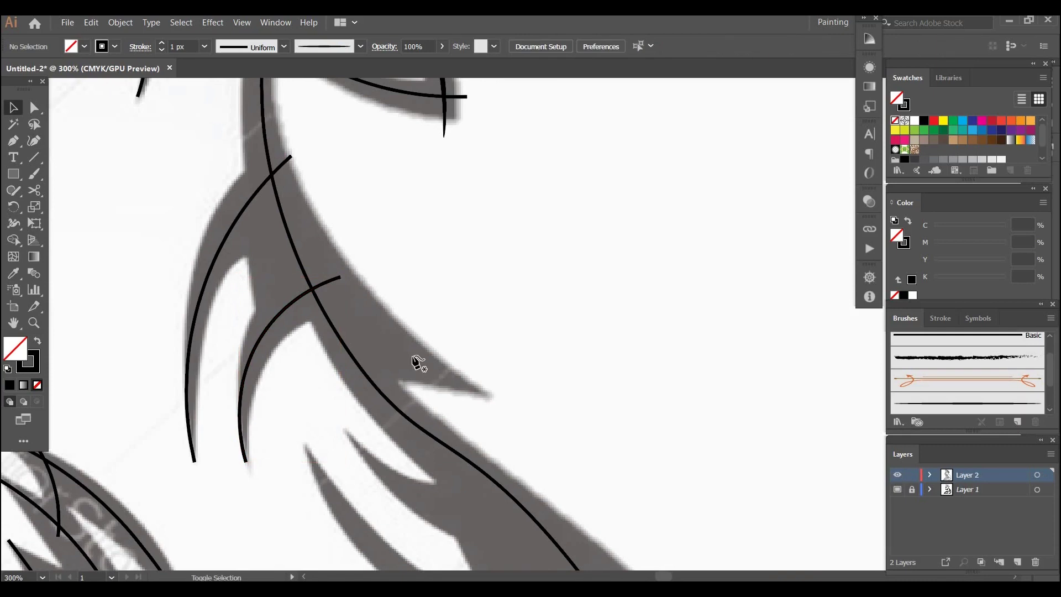
- Trace the band's outer side down past the outward spike's tip with a four-point curve about 28.8 x 33.8 mm, and deselect everything
{"action": "key", "text": "shift+grave"}
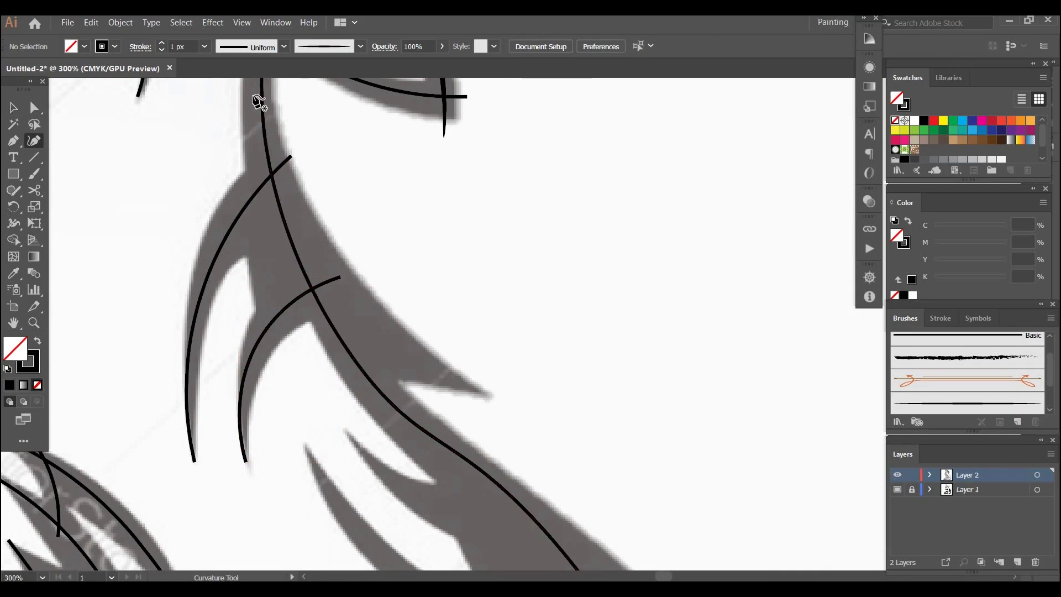
{"action": "left_click", "coordinate": [253, 96]}
{"action": "left_click", "coordinate": [301, 227]}
{"action": "left_click", "coordinate": [378, 330]}
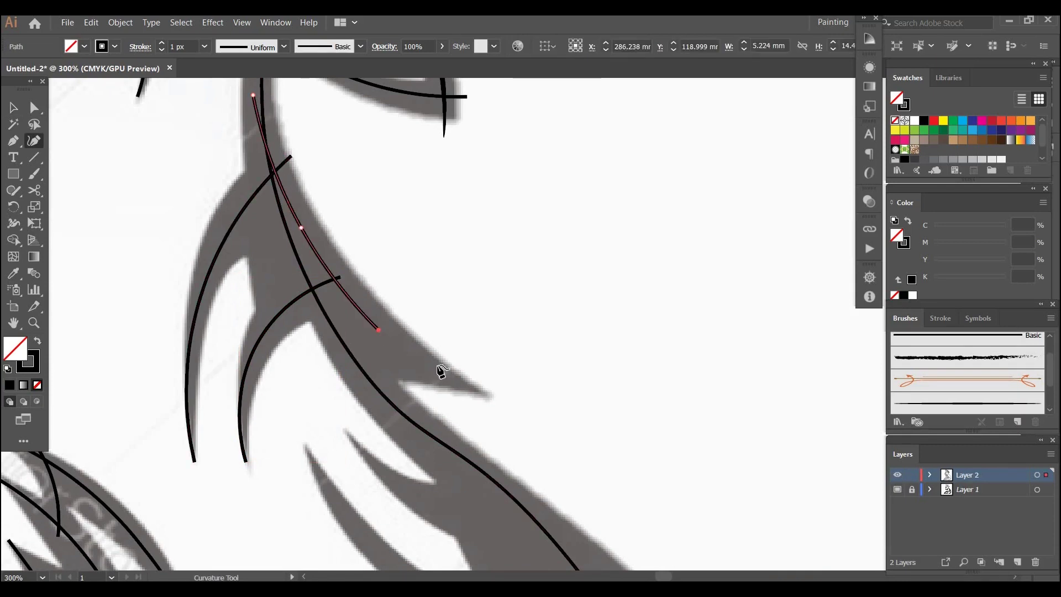
{"action": "left_click", "coordinate": [517, 405]}
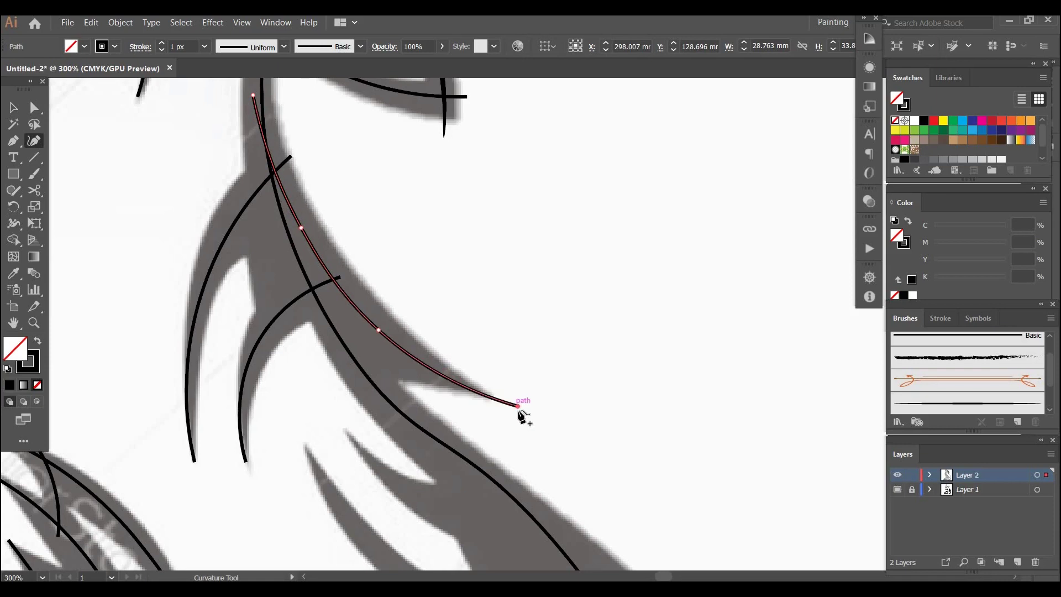
{"action": "key", "text": "v"}
{"action": "mouse_move", "coordinate": [548, 453]}
{"action": "left_mouse_down"}
{"action": "mouse_move", "coordinate": [464, 379]}
{"action": "mouse_move", "coordinate": [473, 314]}
{"action": "left_mouse_up"}
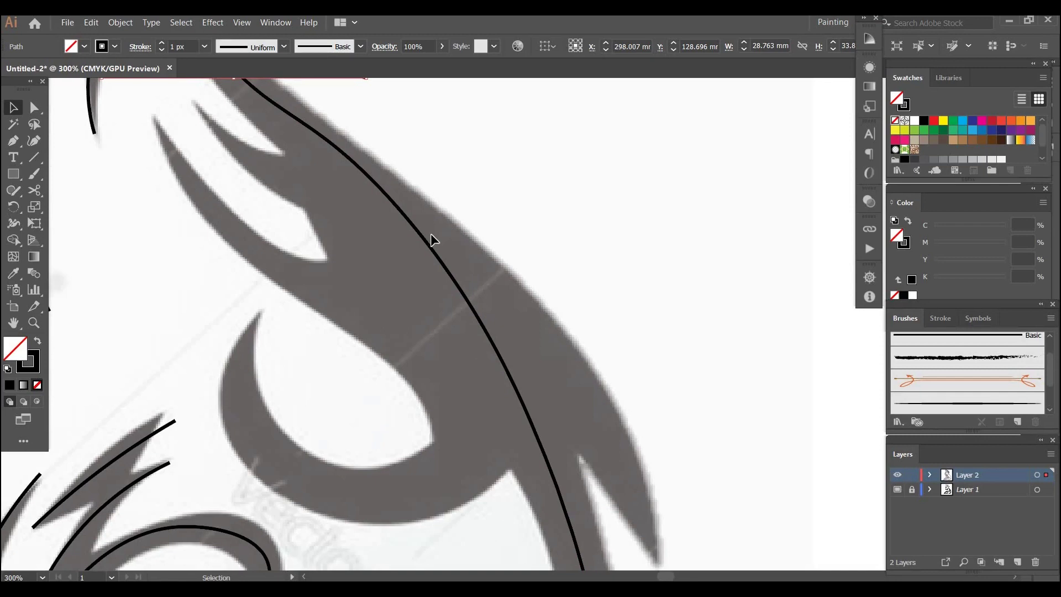
{"action": "left_click_drag", "start_coordinate": [429, 197], "coordinate": [428, 198]}
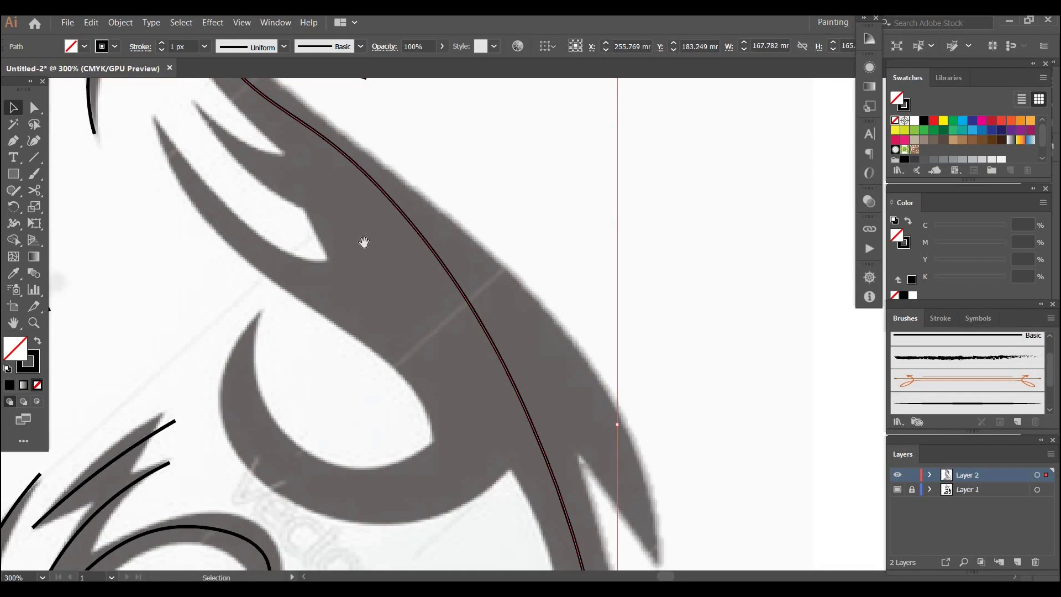
{"action": "left_click", "coordinate": [497, 170]}
- Trace the short upward inner spike from its tip across the band to just past the main curve with a four-point curve, and deselect it
{"action": "left_click_drag", "start_coordinate": [498, 171], "coordinate": [631, 133]}
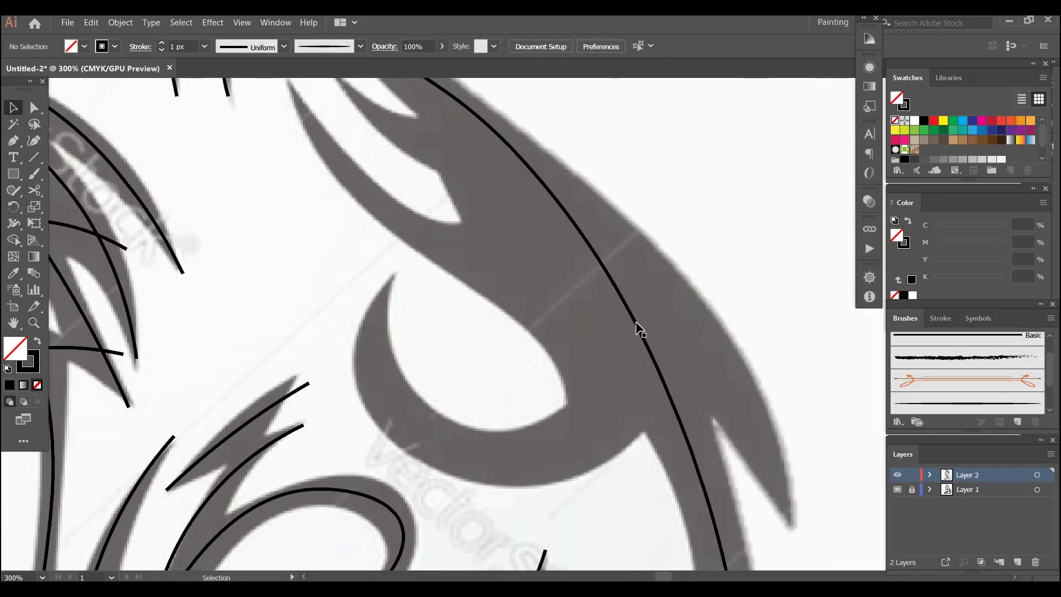
{"action": "left_click_drag", "start_coordinate": [552, 116], "coordinate": [571, 215]}
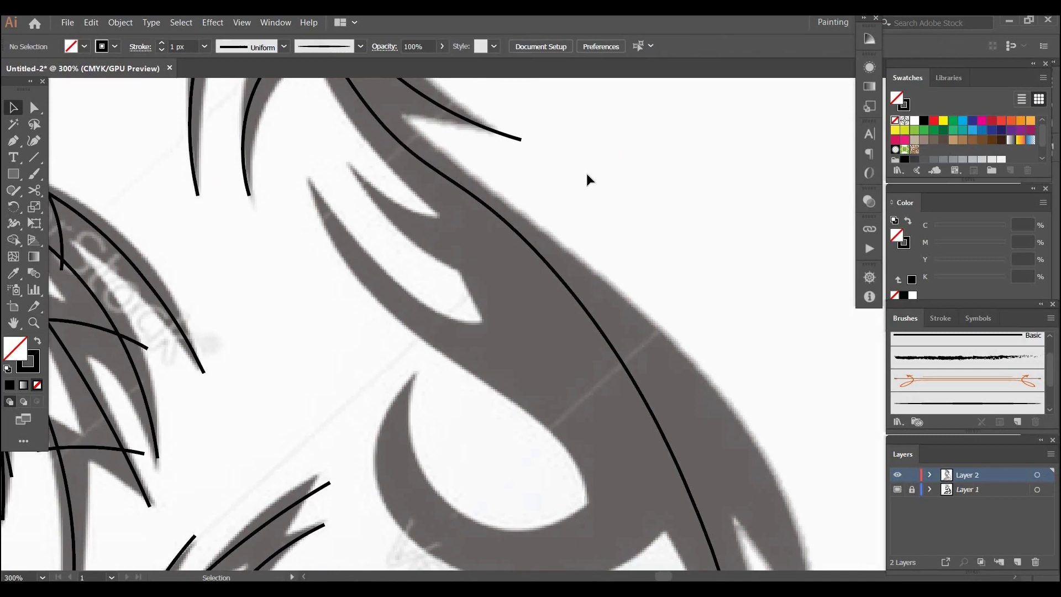
{"action": "key", "text": "shift+grave"}
{"action": "key", "text": "shift+asciitilde"}
{"action": "left_click", "coordinate": [346, 164]}
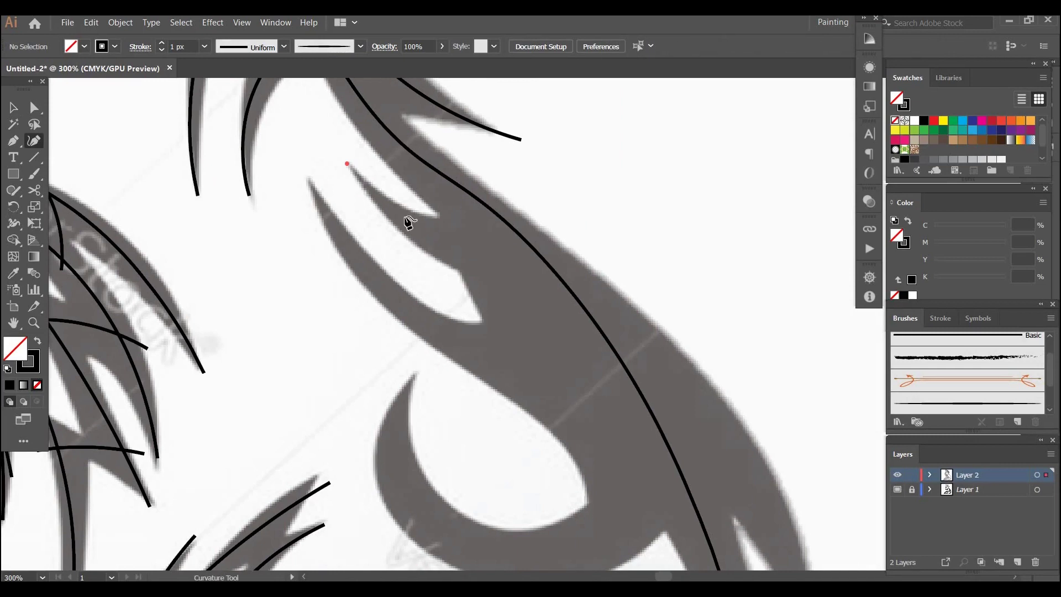
{"action": "left_click", "coordinate": [406, 216]}
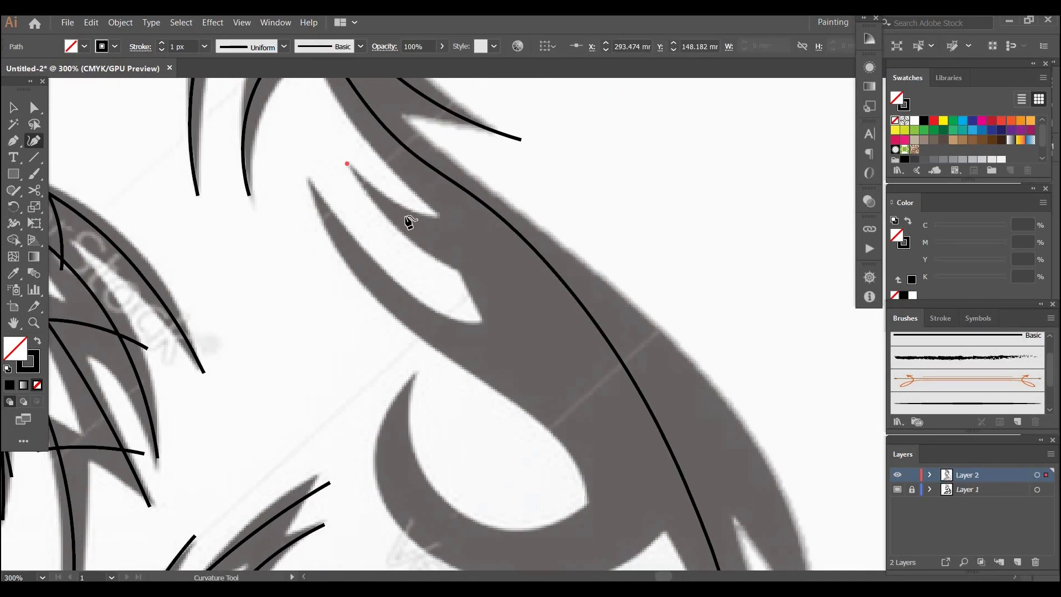
{"action": "left_click", "coordinate": [476, 249]}
{"action": "left_click", "coordinate": [563, 269]}
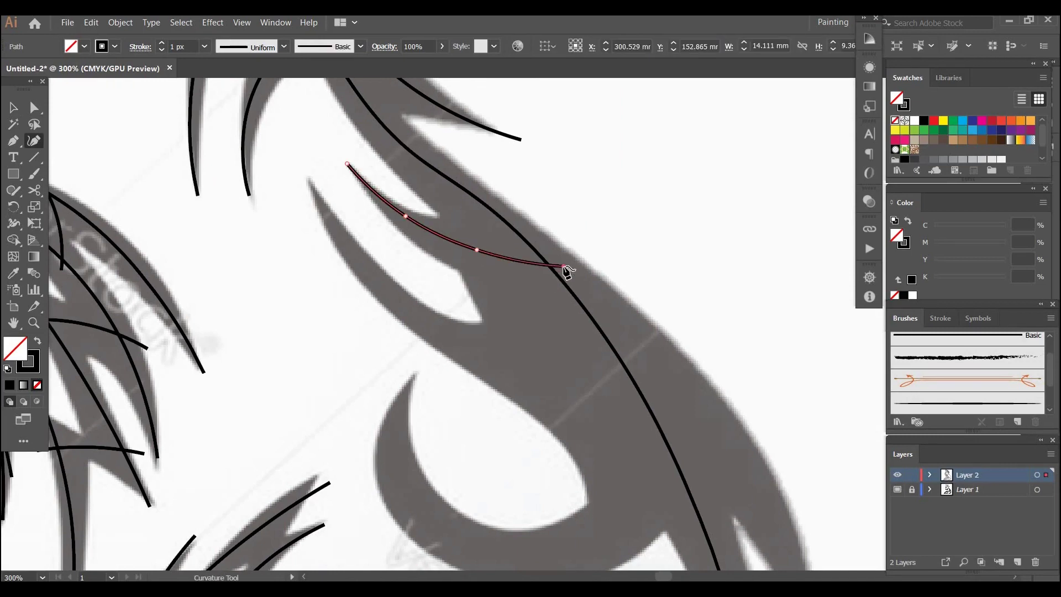
{"action": "key", "text": "v"}
{"action": "left_click", "coordinate": [390, 328]}
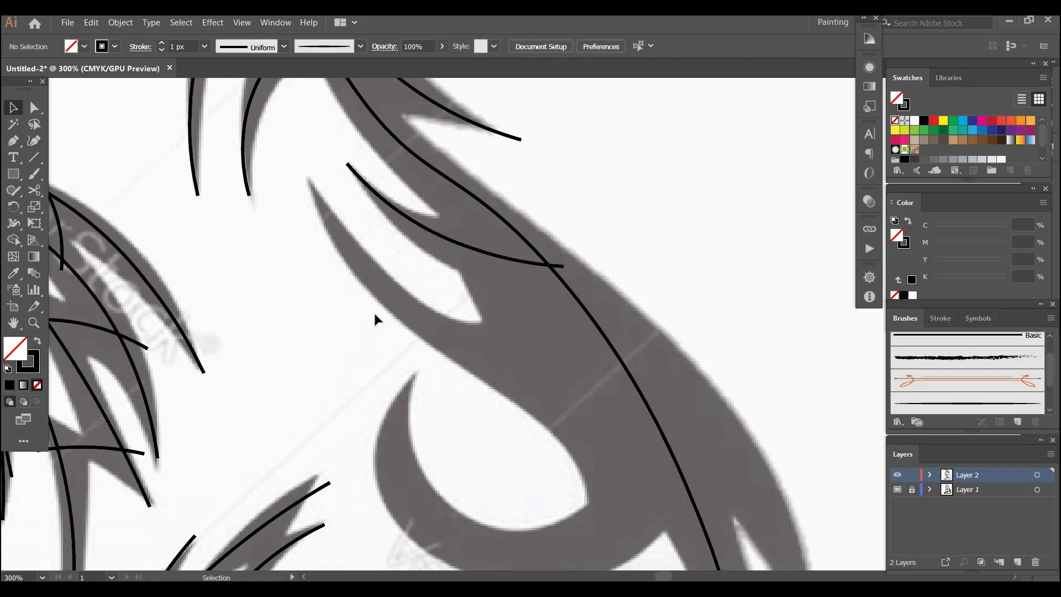
- Trace the longer upward inner spike from its tip to past the main curve with a four-point curve about 39.9 x 25.7 mm, and deselect it
{"action": "key", "text": "shift+grave"}
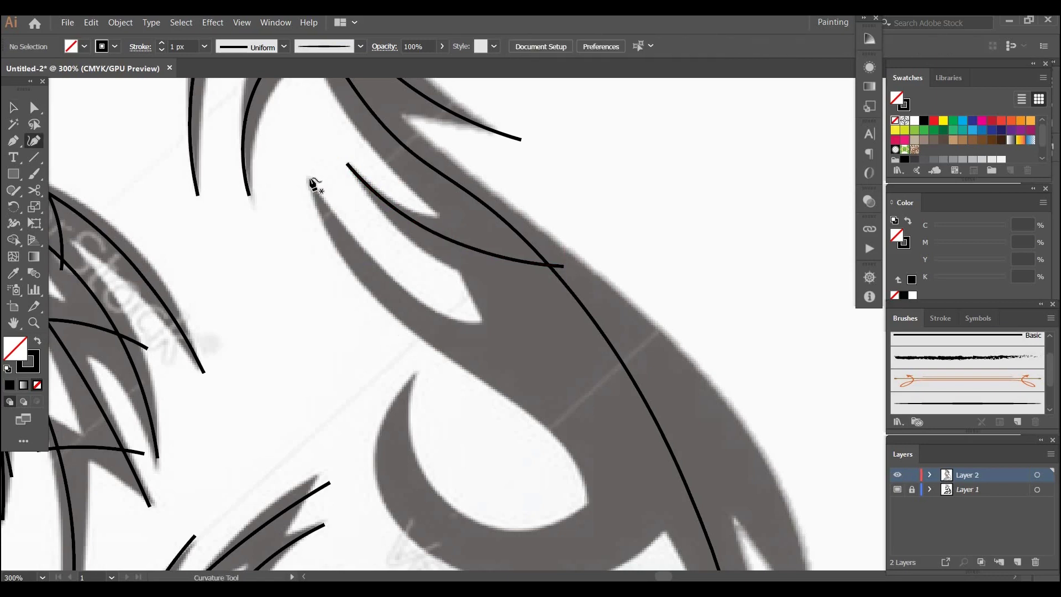
{"action": "left_click", "coordinate": [307, 177]}
{"action": "left_click", "coordinate": [348, 251]}
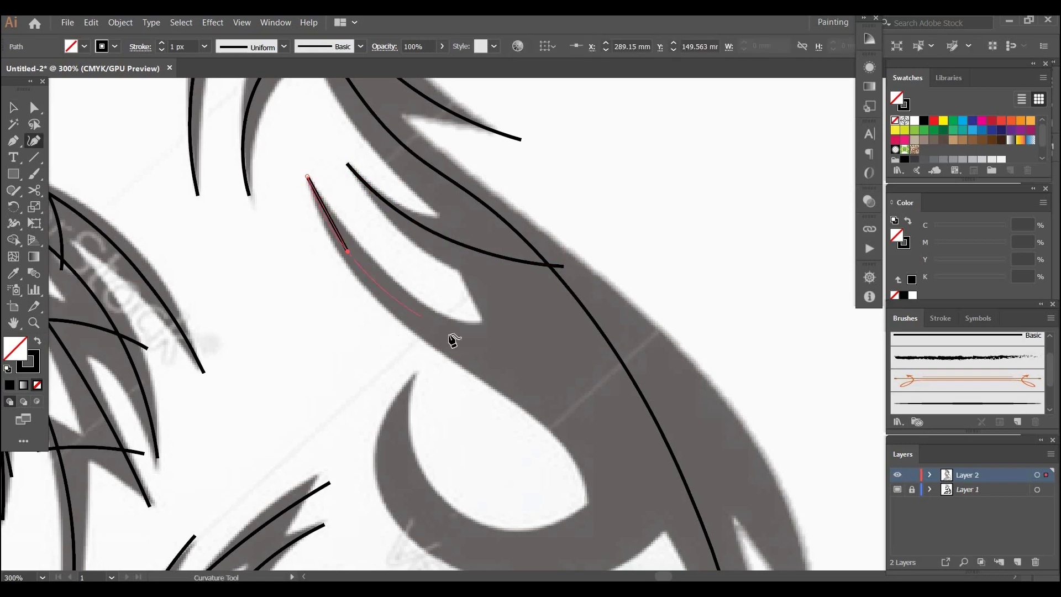
{"action": "left_click", "coordinate": [449, 335]}
{"action": "left_click", "coordinate": [672, 412]}
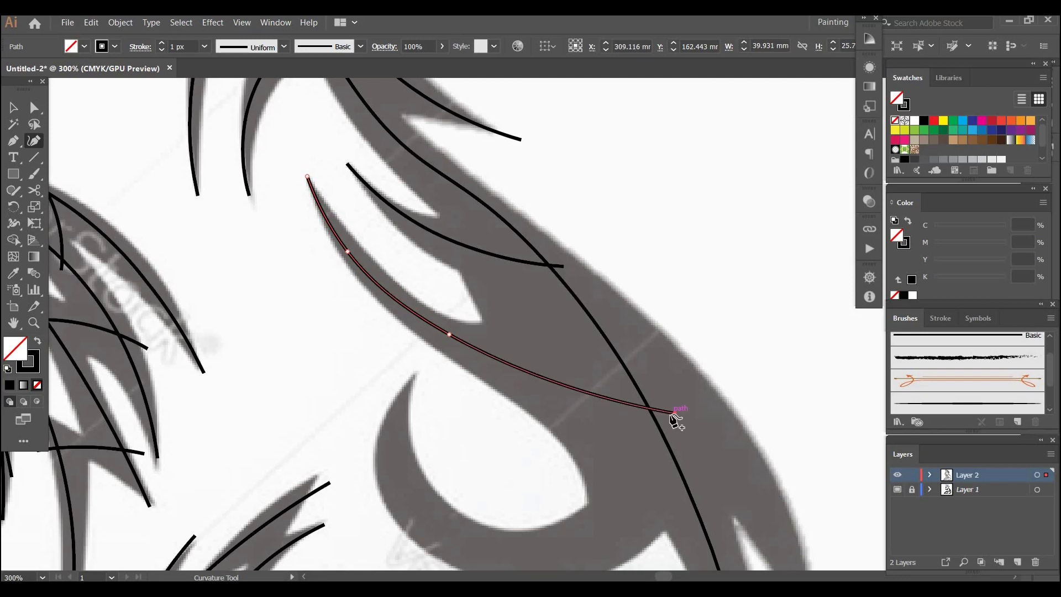
{"action": "key", "text": "v"}
{"action": "left_click_drag", "start_coordinate": [573, 393], "coordinate": [415, 293]}
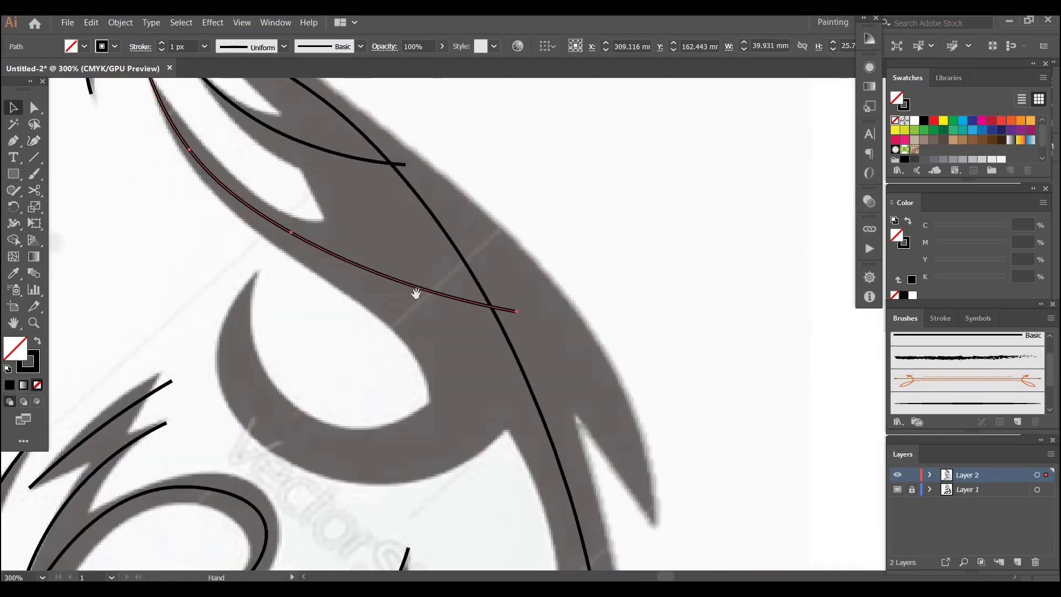
{"action": "left_click_drag", "start_coordinate": [308, 154], "coordinate": [343, 250]}
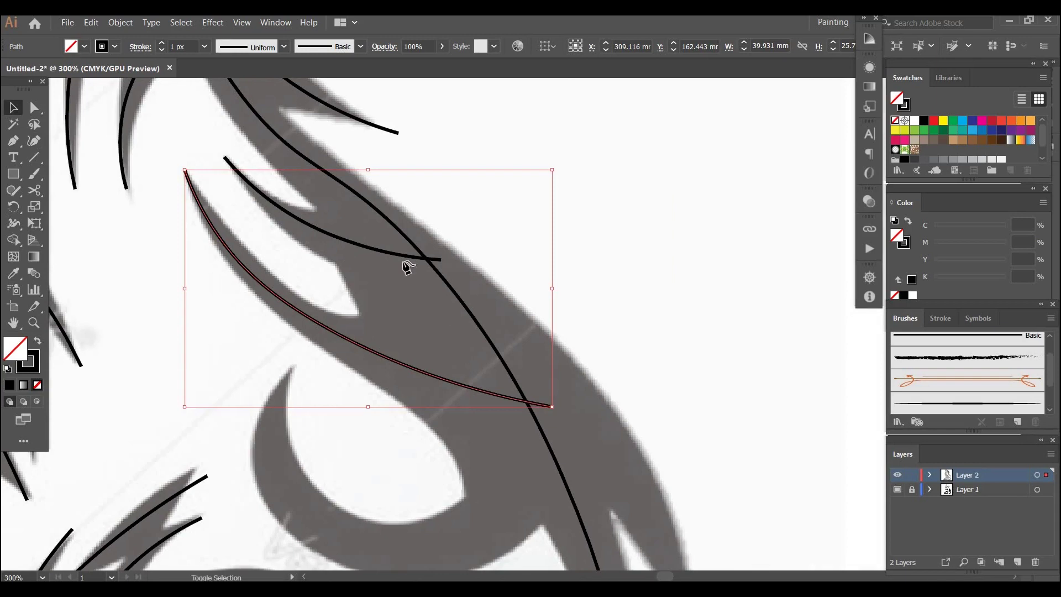
{"action": "key", "text": "shift+grave"}
{"action": "key", "text": "v"}
{"action": "left_click", "coordinate": [493, 289]}
- Add a three-point curve about 13.3 x 23.8 mm down the band's wide middle, crossing both inner spike curves, and deselect it
{"action": "key", "text": "shift+grave"}
{"action": "left_click", "coordinate": [362, 223]}
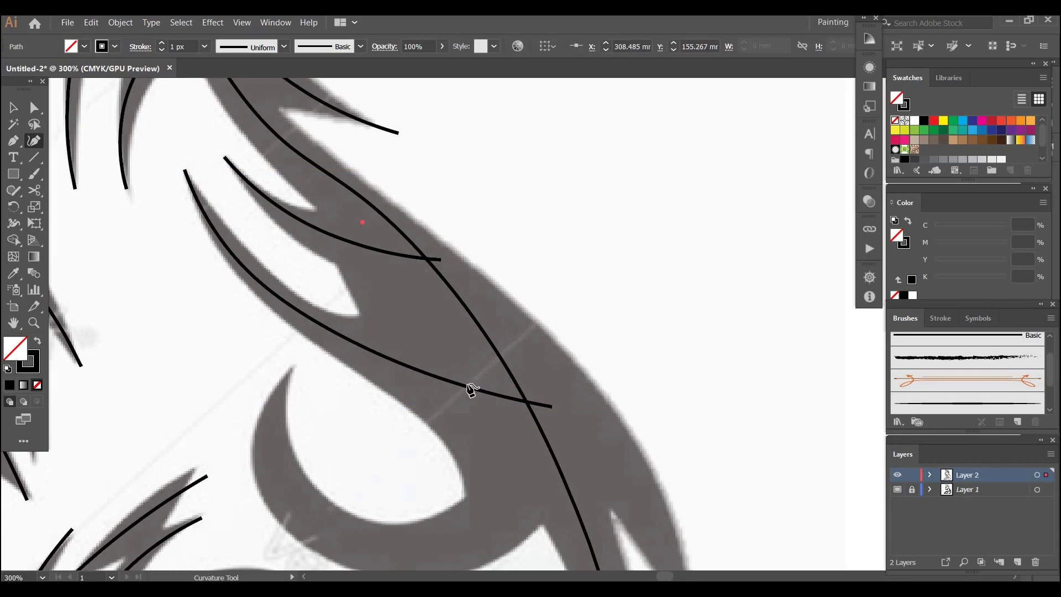
{"action": "left_click", "coordinate": [426, 308]}
{"action": "left_click", "coordinate": [485, 442]}
{"action": "key", "text": "v"}
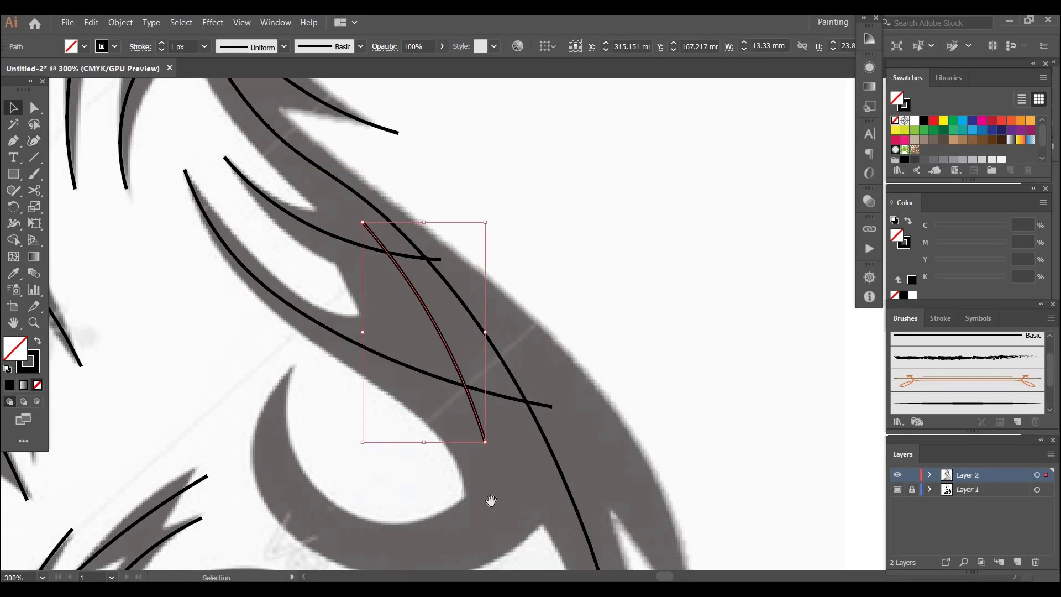
{"action": "left_click_drag", "start_coordinate": [491, 501], "coordinate": [458, 302]}
{"action": "left_click", "coordinate": [380, 188]}
- Move the new mid-band curve slightly toward the band's inner edge, and deselect it
{"action": "left_click_drag", "start_coordinate": [425, 180], "coordinate": [470, 328]}
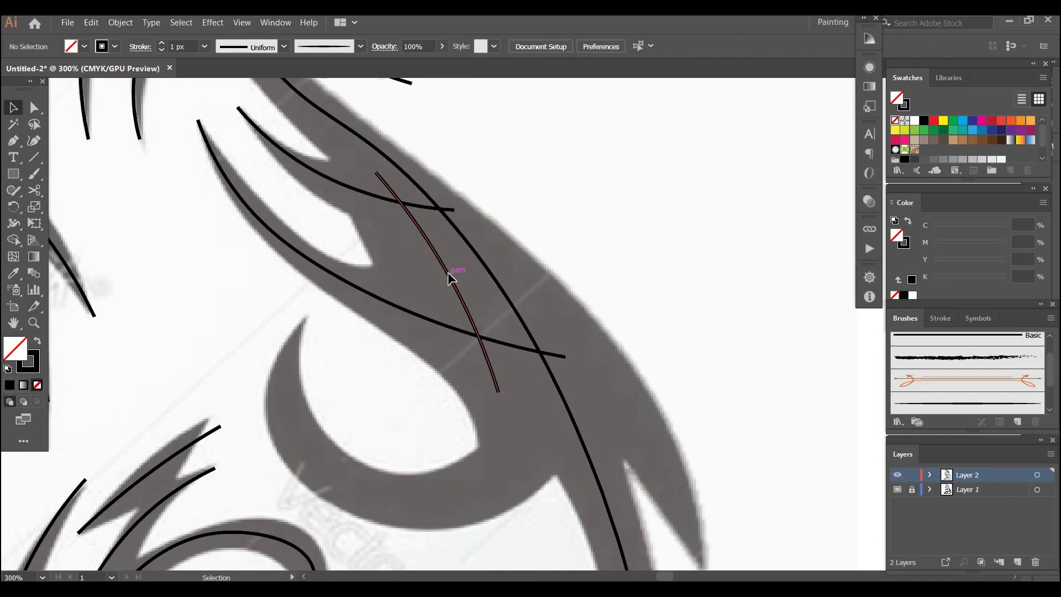
{"action": "left_click_drag", "start_coordinate": [440, 275], "coordinate": [418, 264]}
{"action": "left_click", "coordinate": [529, 197]}
- Trace the crescent-shaped hook from inside the band around to its pointed tip with a six-point curve about 30.3 x 20.2 mm
{"action": "left_click_drag", "start_coordinate": [518, 440], "coordinate": [479, 322]}
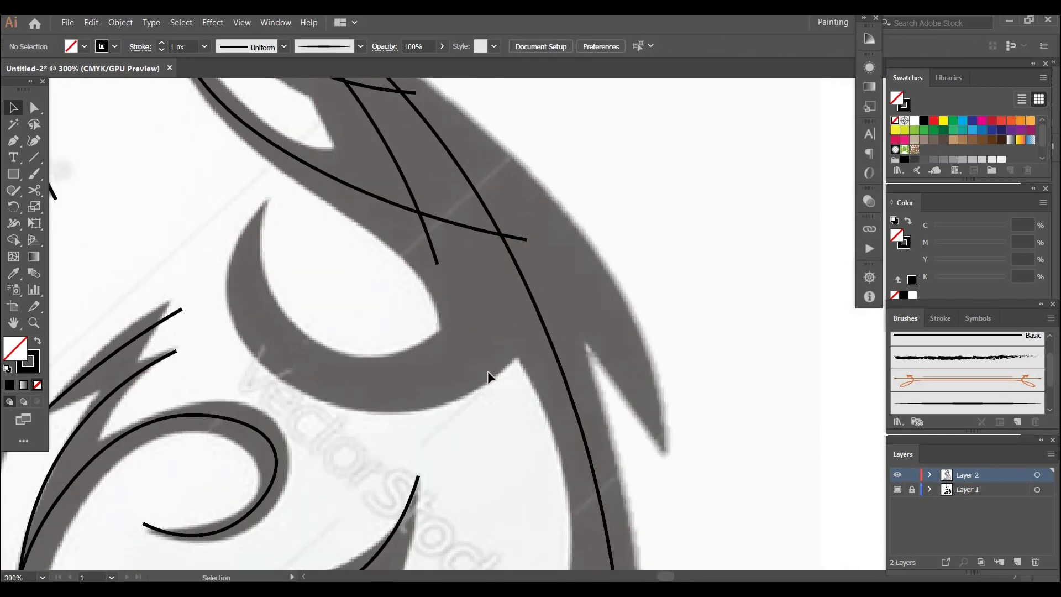
{"action": "key", "text": "shift+grave"}
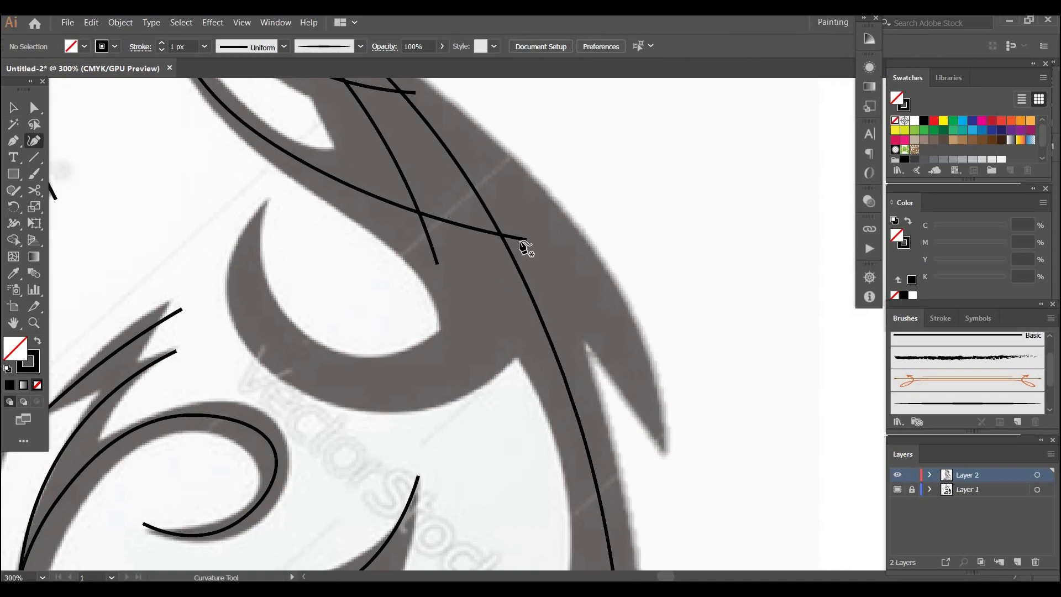
{"action": "left_click", "coordinate": [523, 257]}
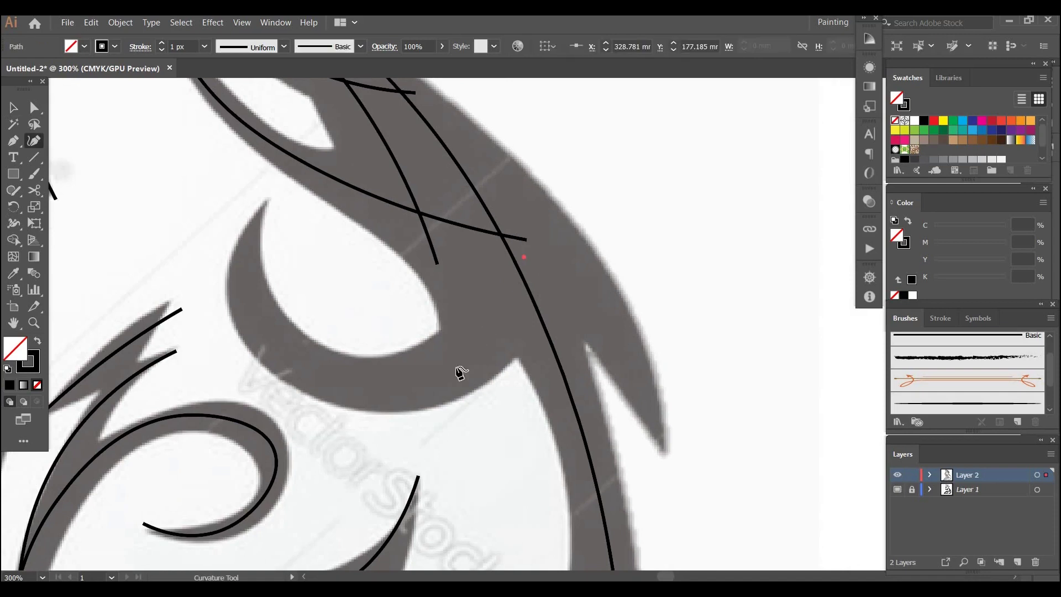
{"action": "left_click", "coordinate": [478, 344]}
{"action": "left_click", "coordinate": [384, 389]}
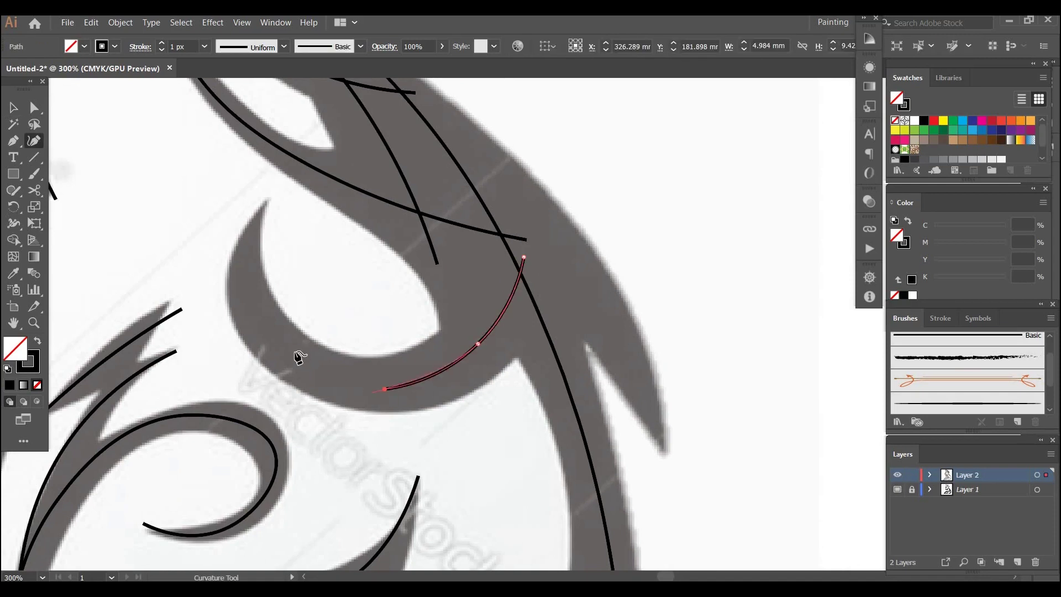
{"action": "left_click", "coordinate": [295, 352]}
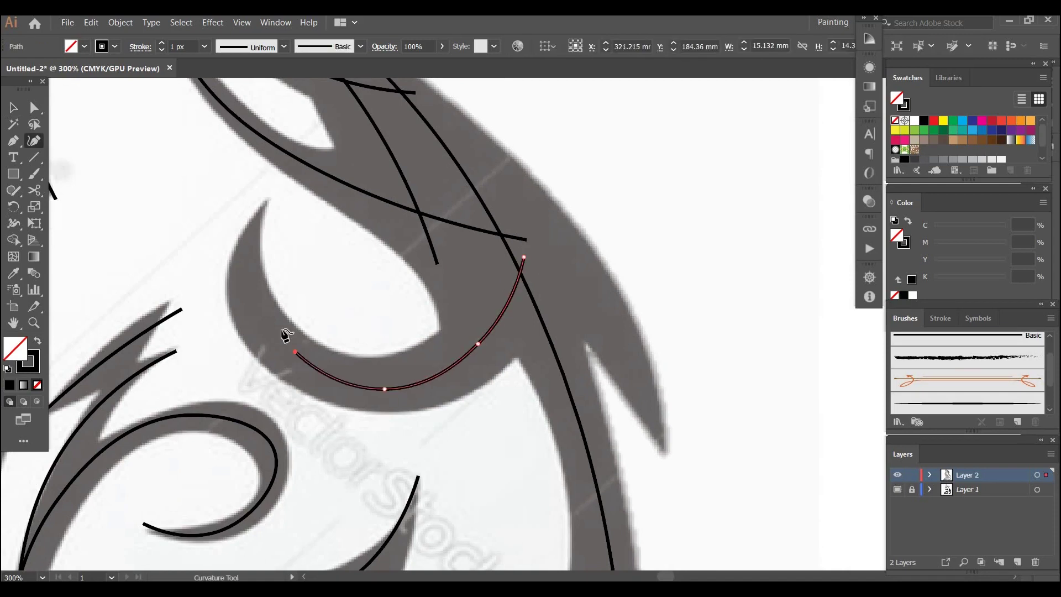
{"action": "left_click", "coordinate": [247, 286]}
{"action": "left_click", "coordinate": [265, 202]}
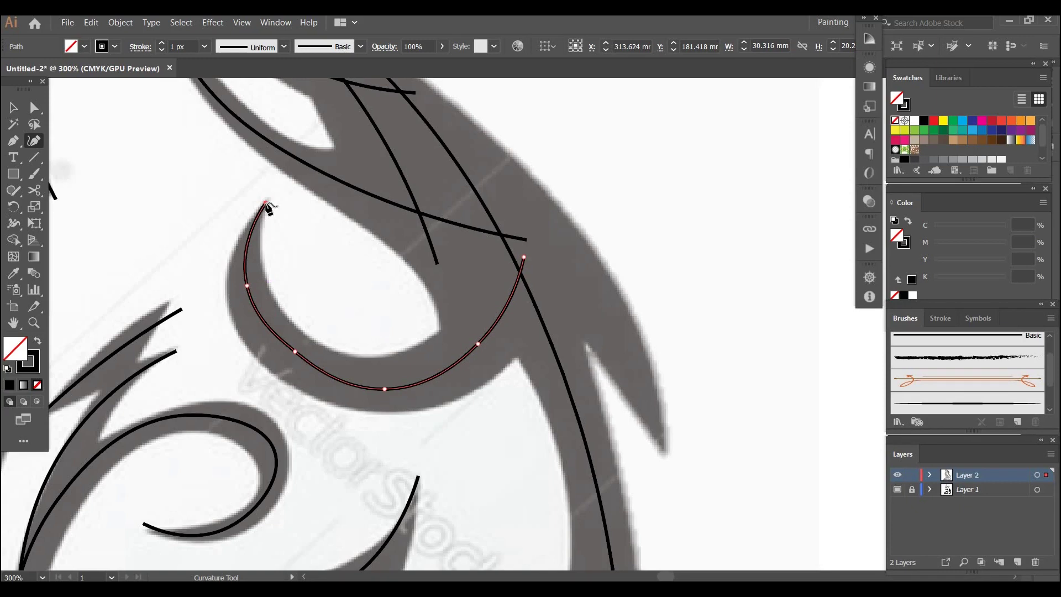
{"action": "key", "text": "v"}
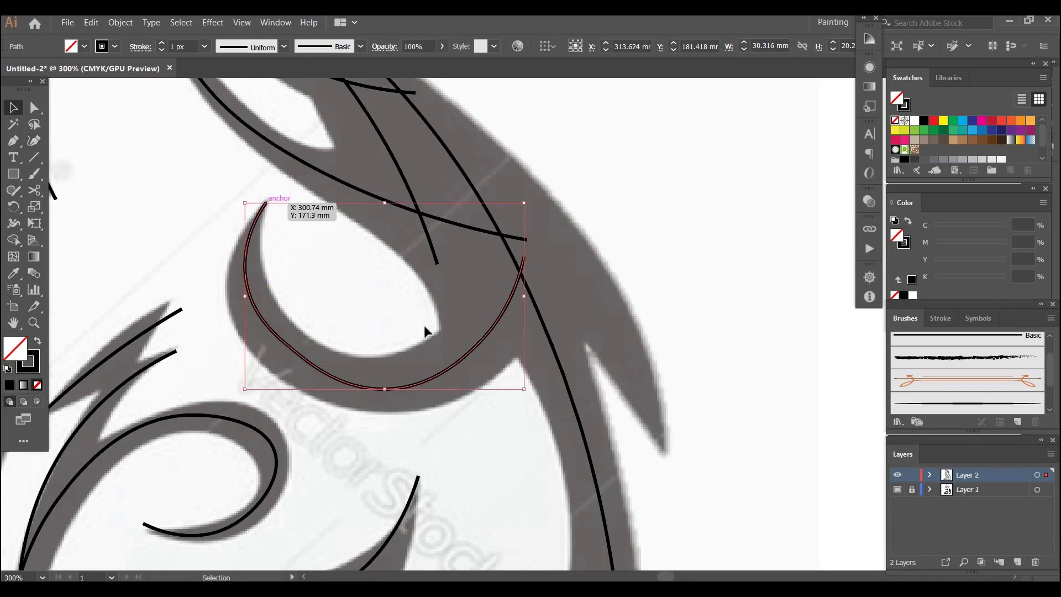
- Trace the outer side of the back's wide band down to its pointed outer spike with a four-point curve about 37.7 x 46.5 mm, and deselect it
{"action": "left_click", "coordinate": [423, 326]}
{"action": "left_click_drag", "start_coordinate": [502, 268], "coordinate": [427, 247]}
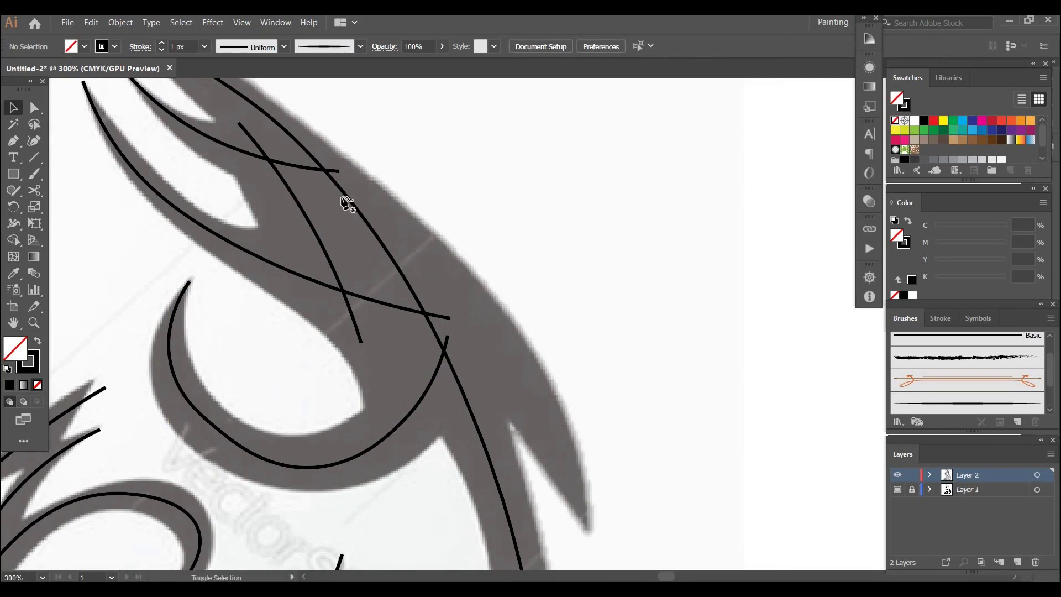
{"action": "key", "text": "shift+grave"}
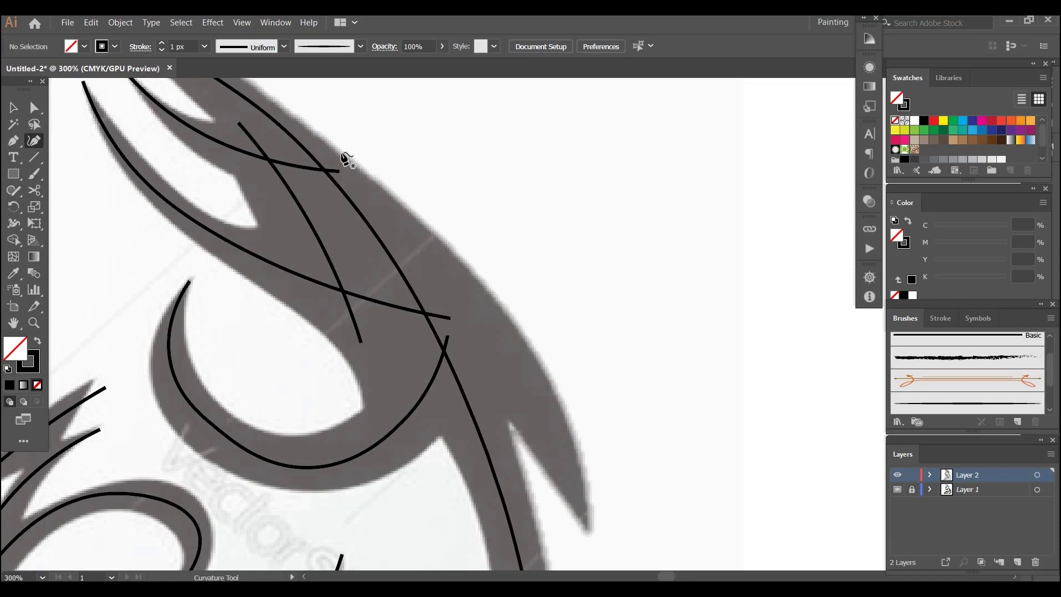
{"action": "left_click_drag", "start_coordinate": [346, 119], "coordinate": [367, 195]}
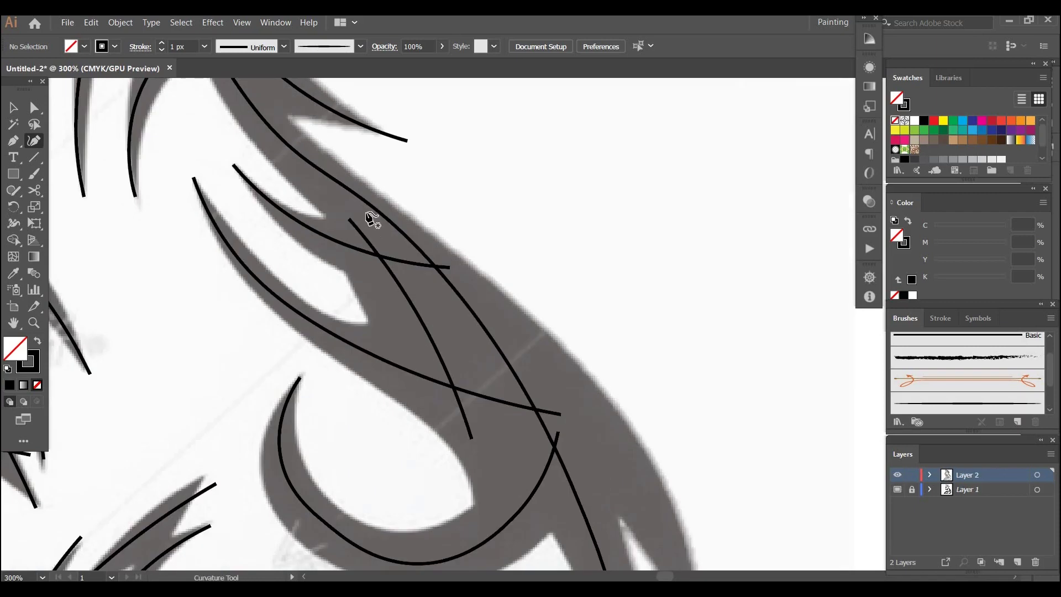
{"action": "left_click", "coordinate": [353, 204]}
{"action": "left_click", "coordinate": [495, 317]}
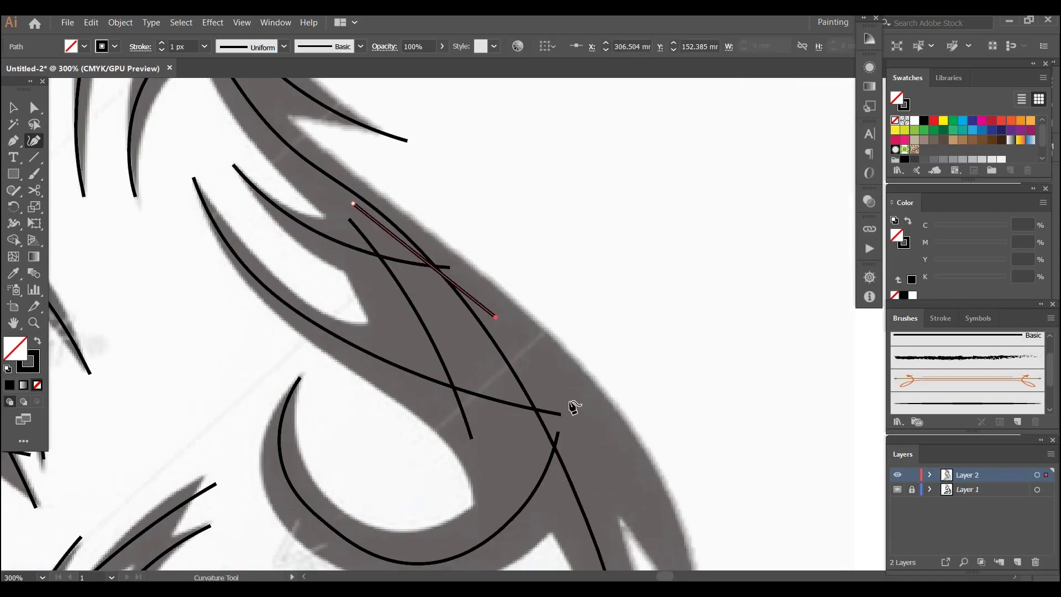
{"action": "left_click", "coordinate": [613, 453]}
{"action": "left_click_drag", "start_coordinate": [519, 291], "coordinate": [392, 103]}
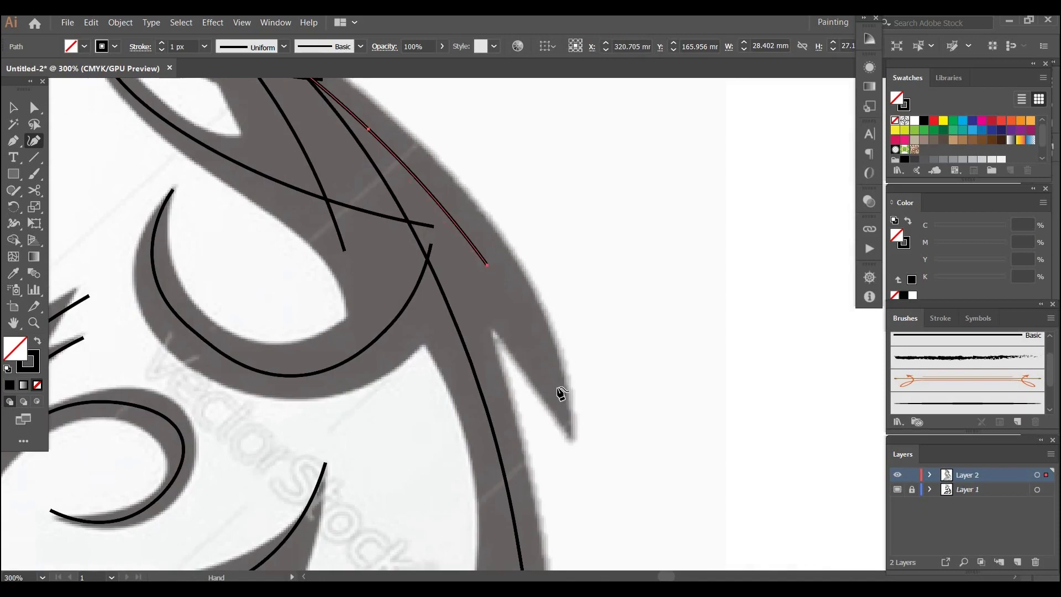
{"action": "left_click", "coordinate": [573, 445]}
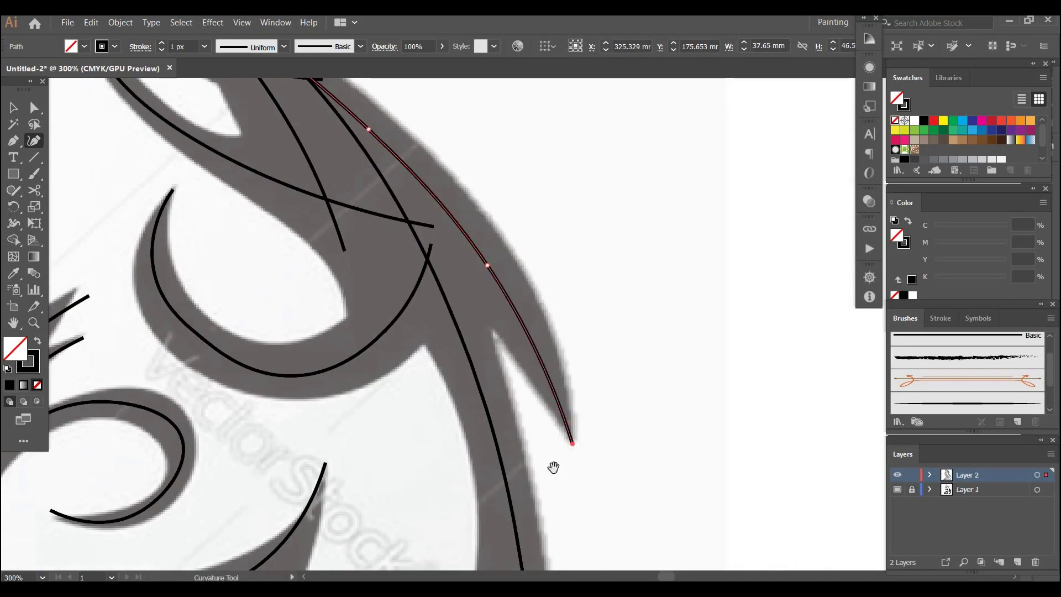
{"action": "key", "text": "v"}
{"action": "left_click_drag", "start_coordinate": [497, 547], "coordinate": [568, 305]}
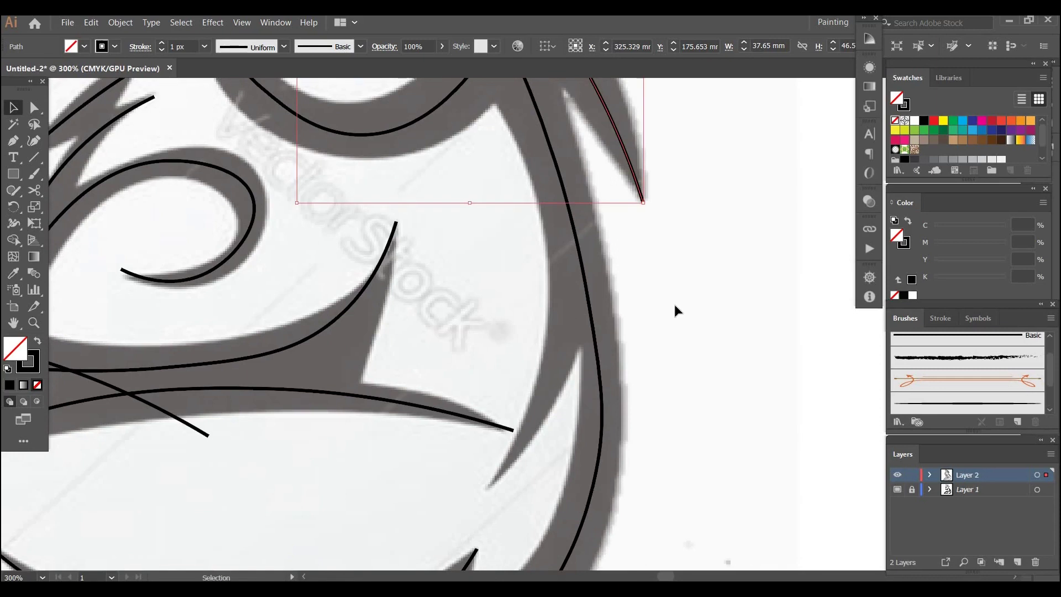
{"action": "left_click", "coordinate": [674, 305]}
- Trace the inner spike below the hook, from inside the band down to its tip, with a three-point curve about 9.8 x 41.5 mm, and deselect it
{"action": "key", "text": "shift+grave"}
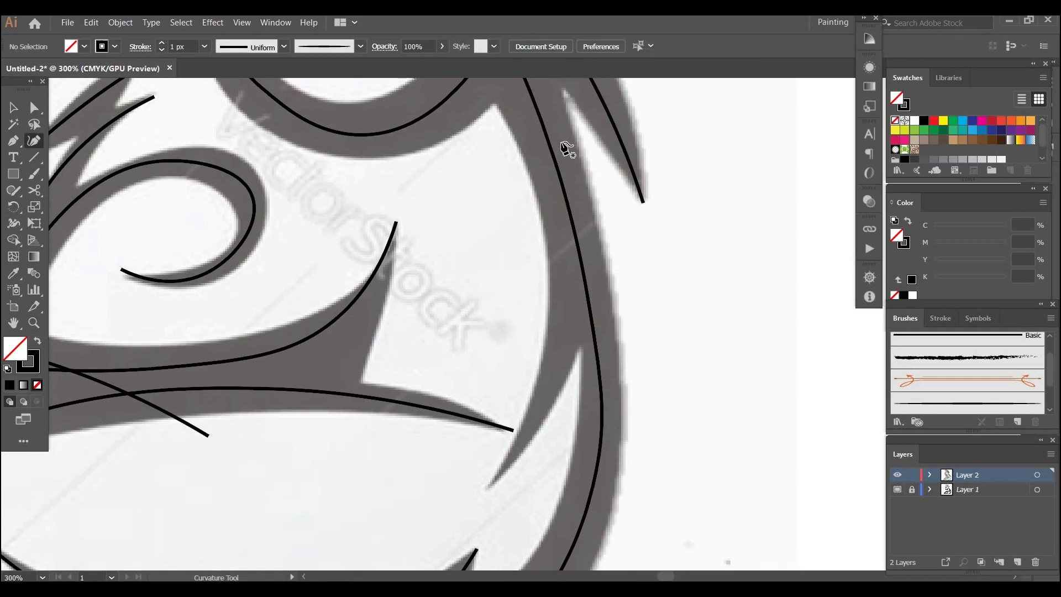
{"action": "left_click", "coordinate": [547, 104]}
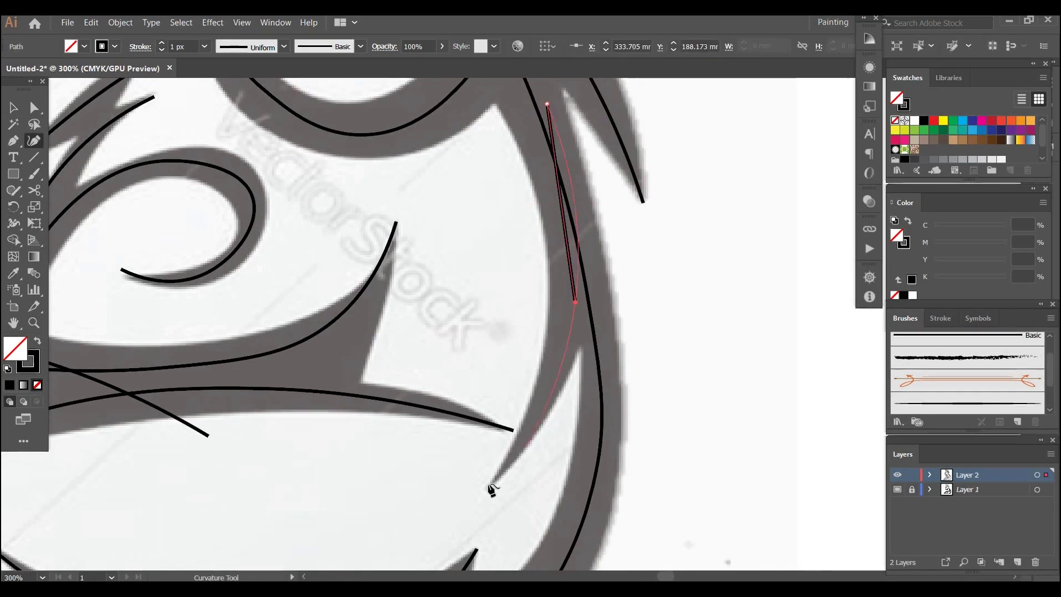
{"action": "left_click", "coordinate": [494, 480]}
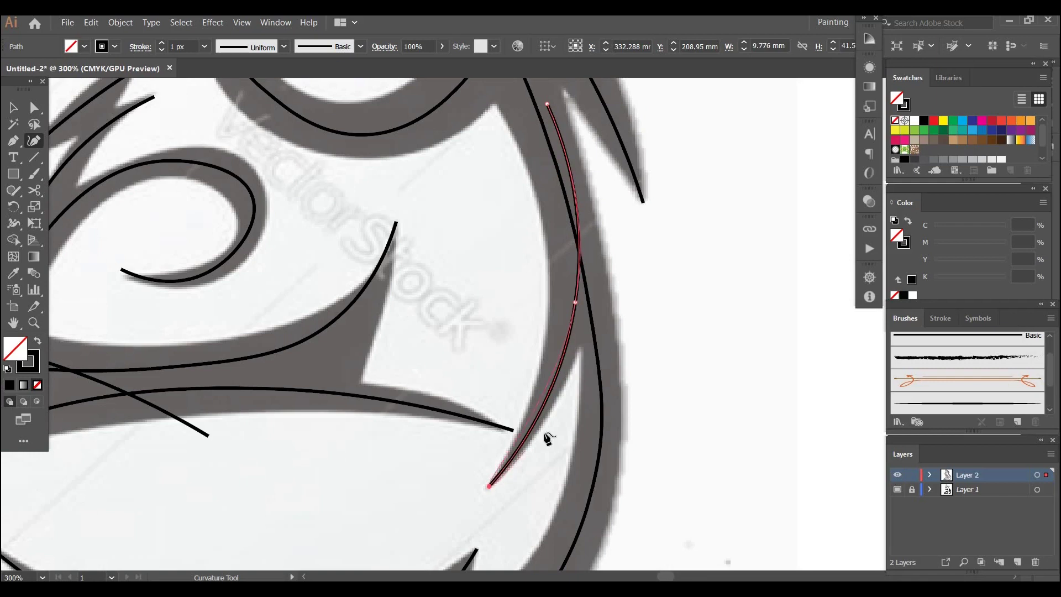
{"action": "key", "text": "v"}
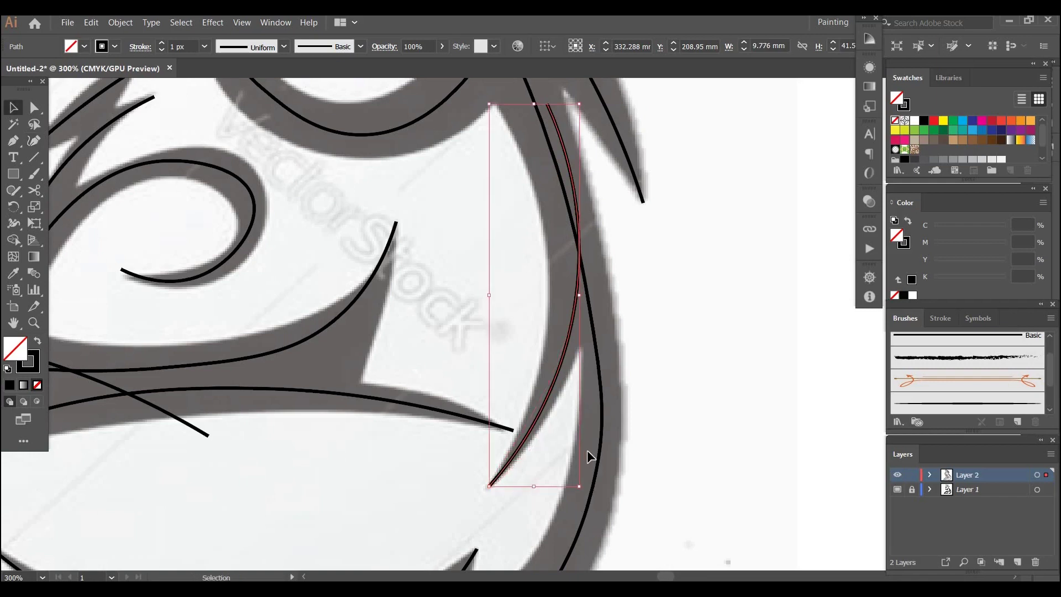
{"action": "left_click", "coordinate": [589, 455]}
{"action": "key", "text": "ctrl+minus"}
{"action": "key", "text": "ctrl+minus"}
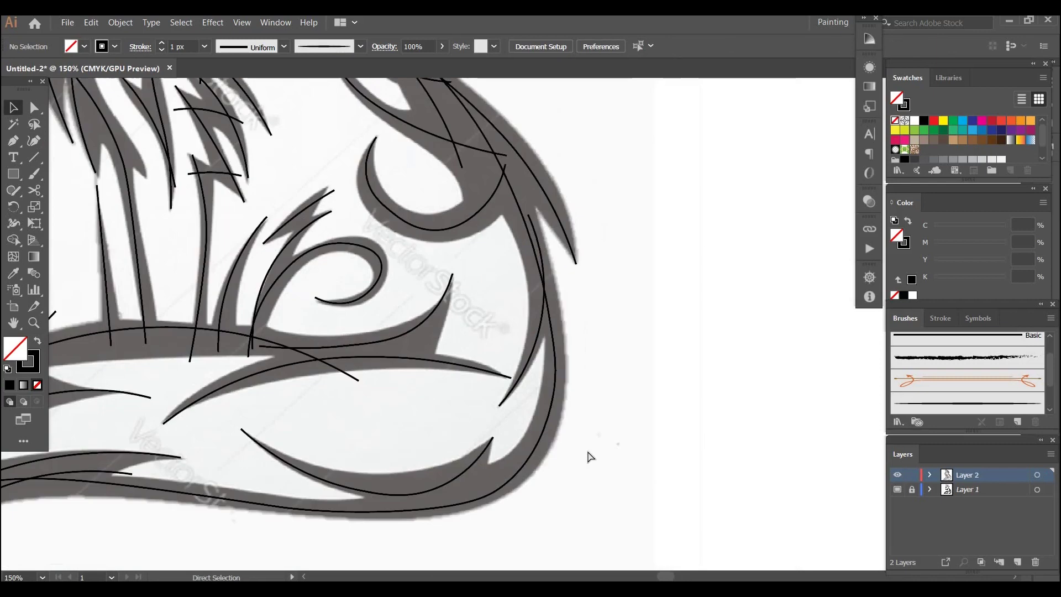
{"action": "key", "text": "ctrl+minus"}
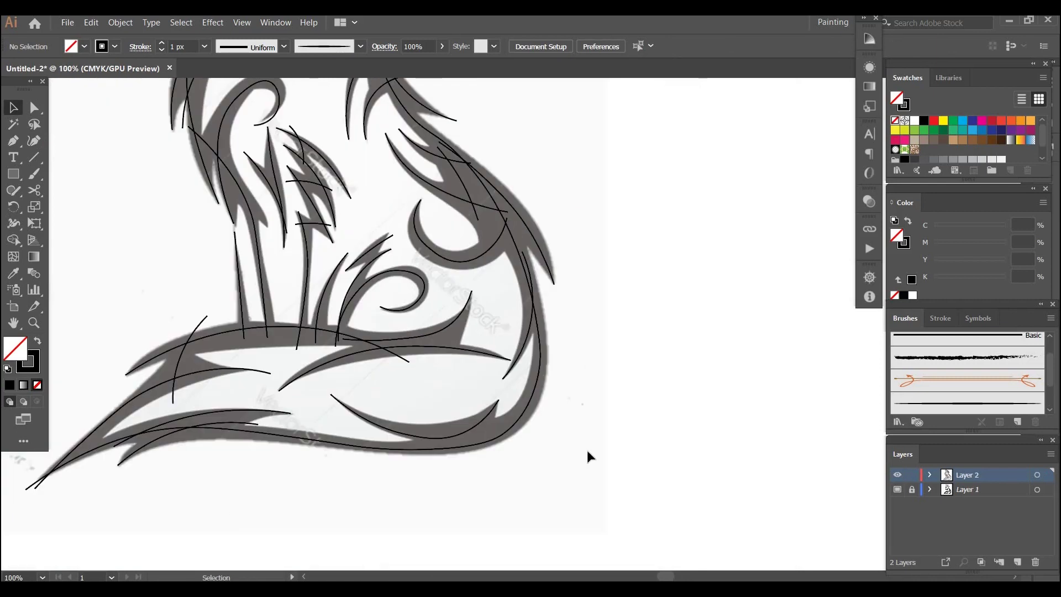
{"action": "key", "text": "ctrl+minus"}
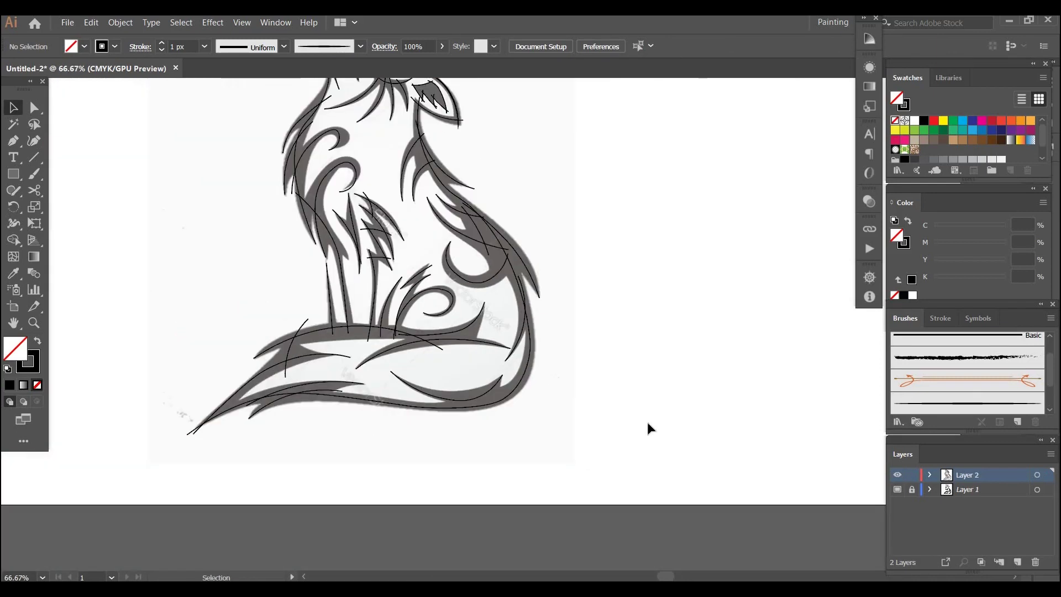
{"action": "mouse_move", "coordinate": [465, 194]}
{"action": "left_mouse_down"}
{"action": "mouse_move", "coordinate": [469, 296]}
{"action": "mouse_move", "coordinate": [412, 175]}
{"action": "mouse_move", "coordinate": [448, 228]}
{"action": "left_mouse_up"}
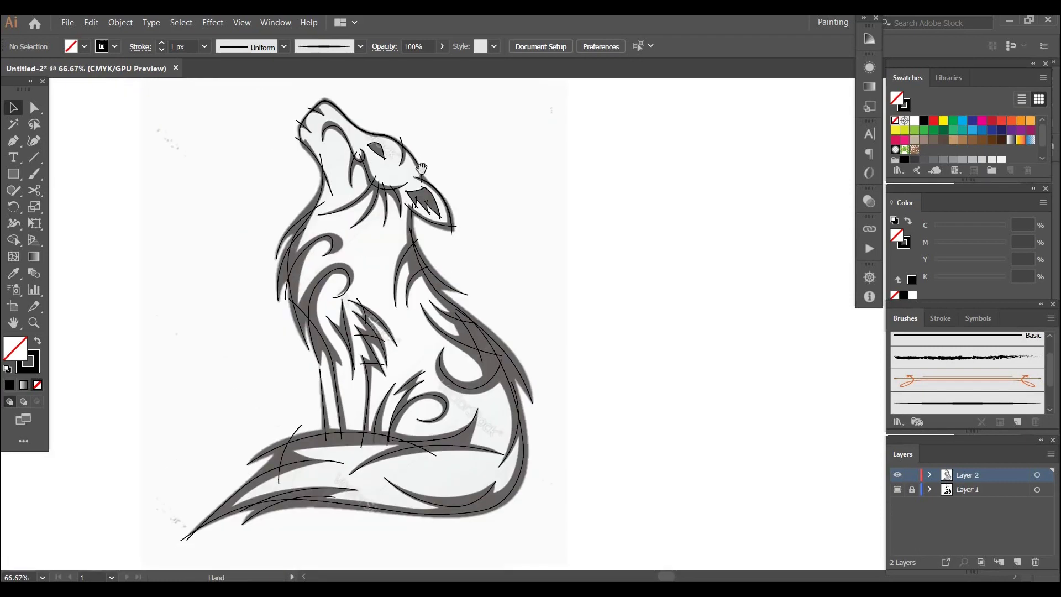
{"action": "left_click_drag", "start_coordinate": [421, 168], "coordinate": [429, 161]}
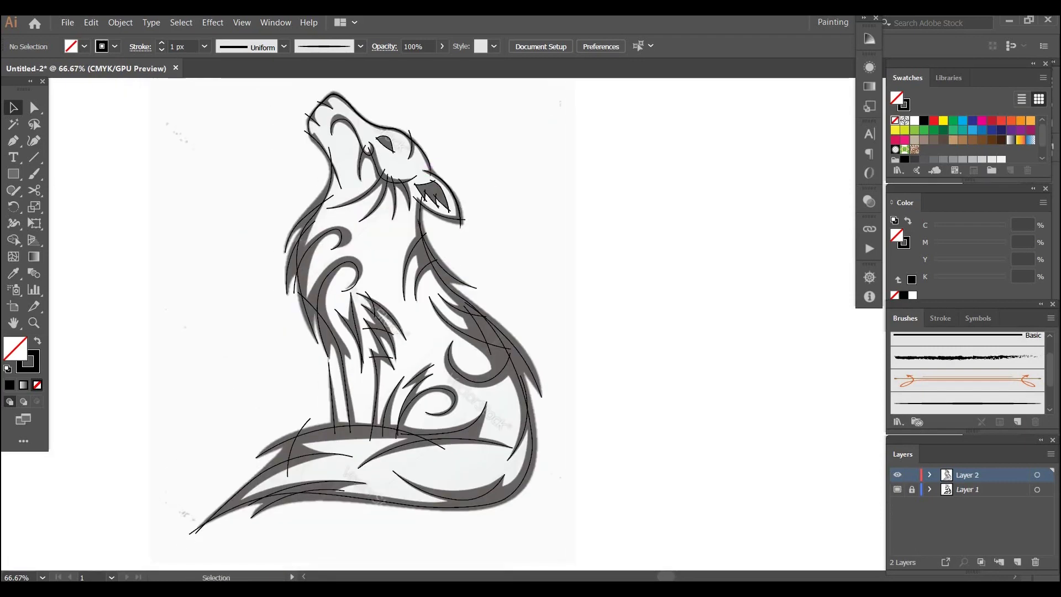
{"action": "left_click", "coordinate": [1036, 475]}
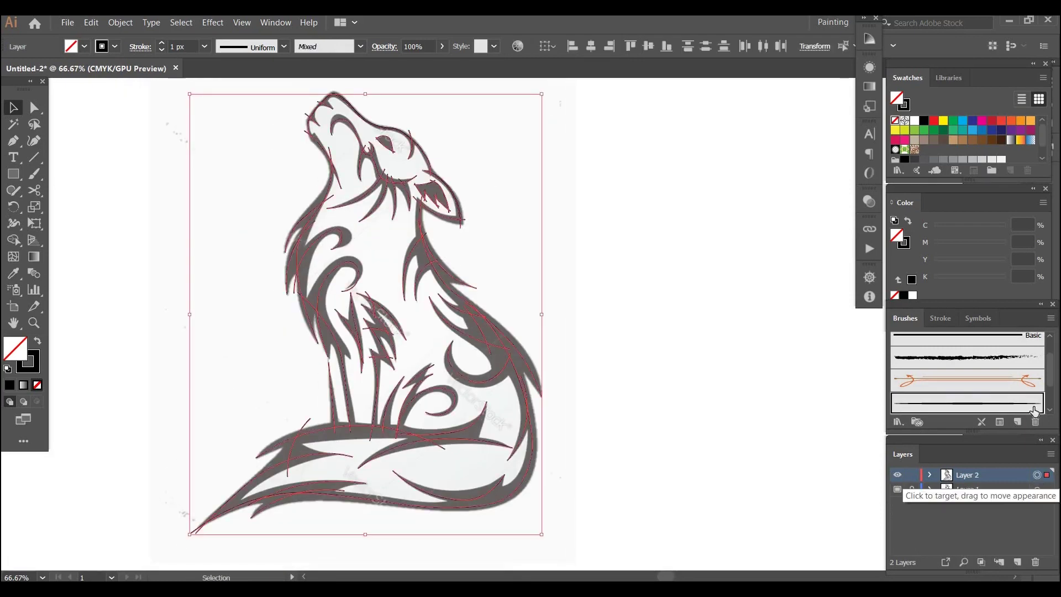
{"action": "left_click", "coordinate": [592, 375]}
{"action": "left_click_drag", "start_coordinate": [411, 124], "coordinate": [251, 76]}
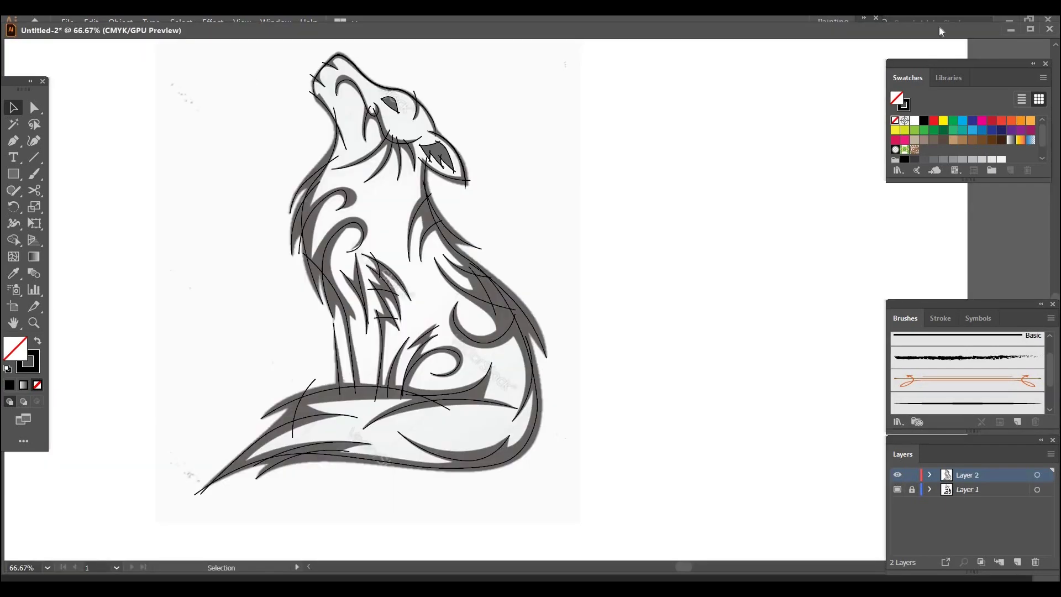
{"action": "left_click_drag", "start_coordinate": [926, 27], "coordinate": [932, 56]}
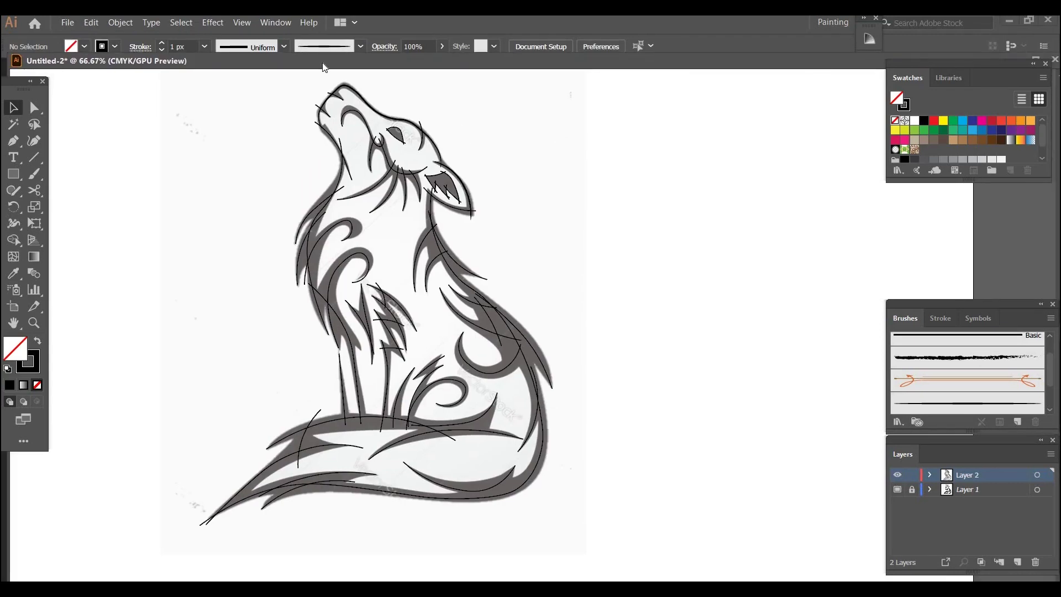
{"action": "key", "text": "f"}
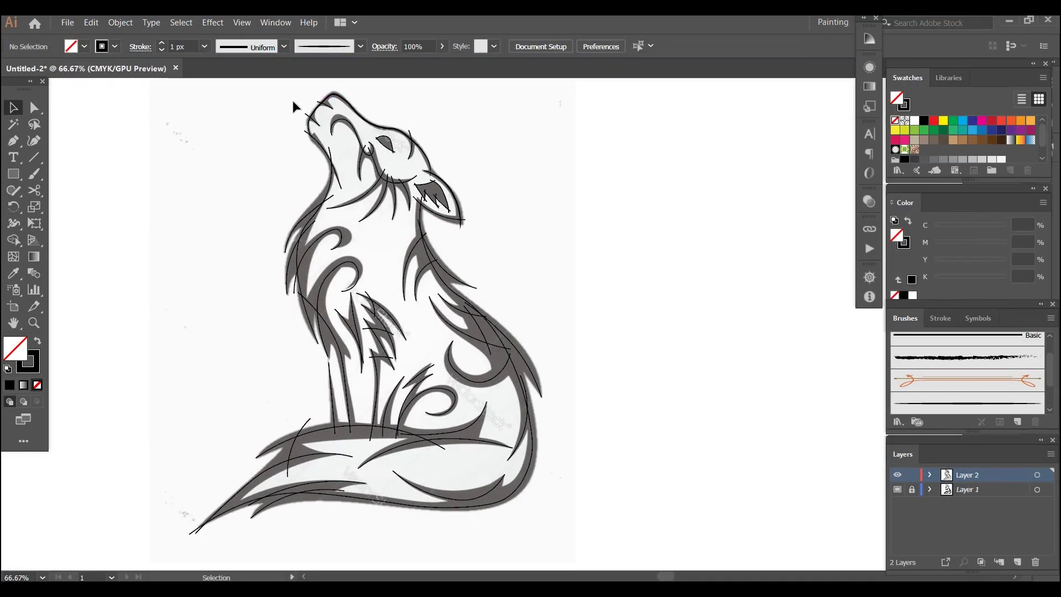
- Apply Art Brush 1 to all the traced wolf paths, and deselect them
{"action": "key", "text": "ctrl+minus"}
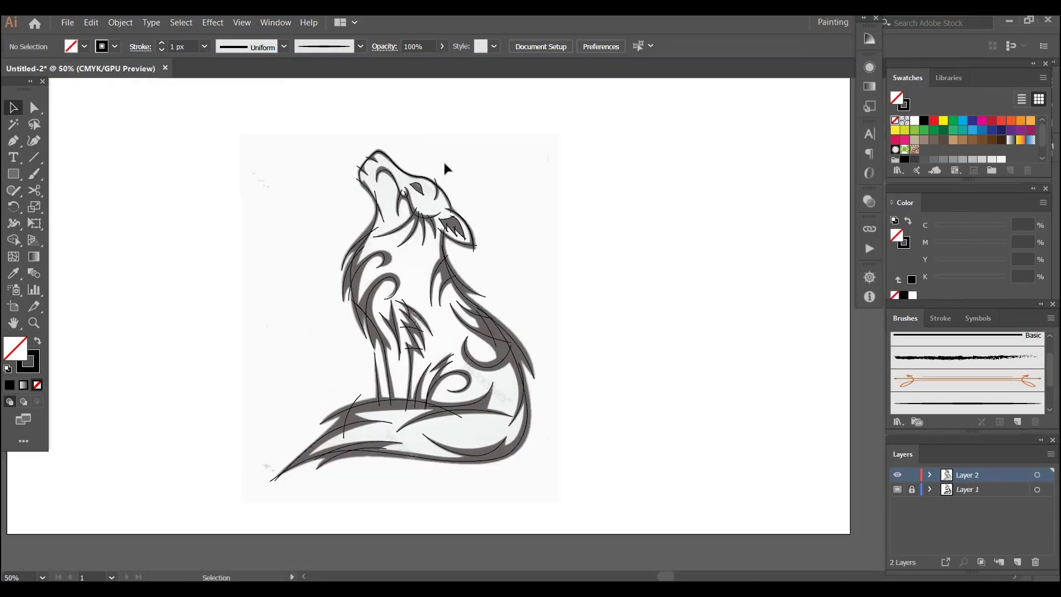
{"action": "left_click_drag", "start_coordinate": [262, 114], "coordinate": [558, 495]}
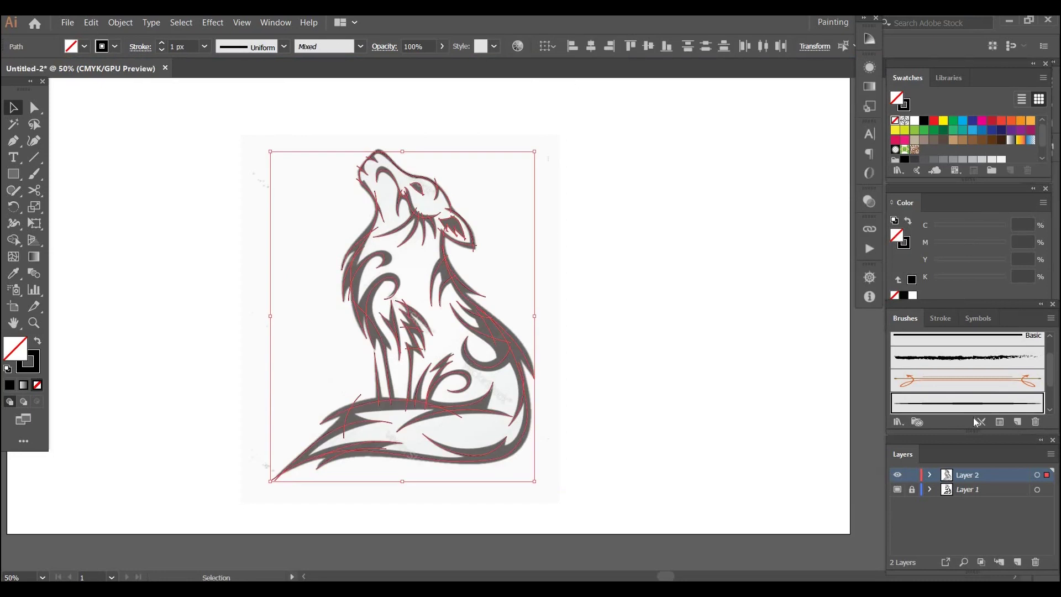
{"action": "left_click", "coordinate": [920, 403]}
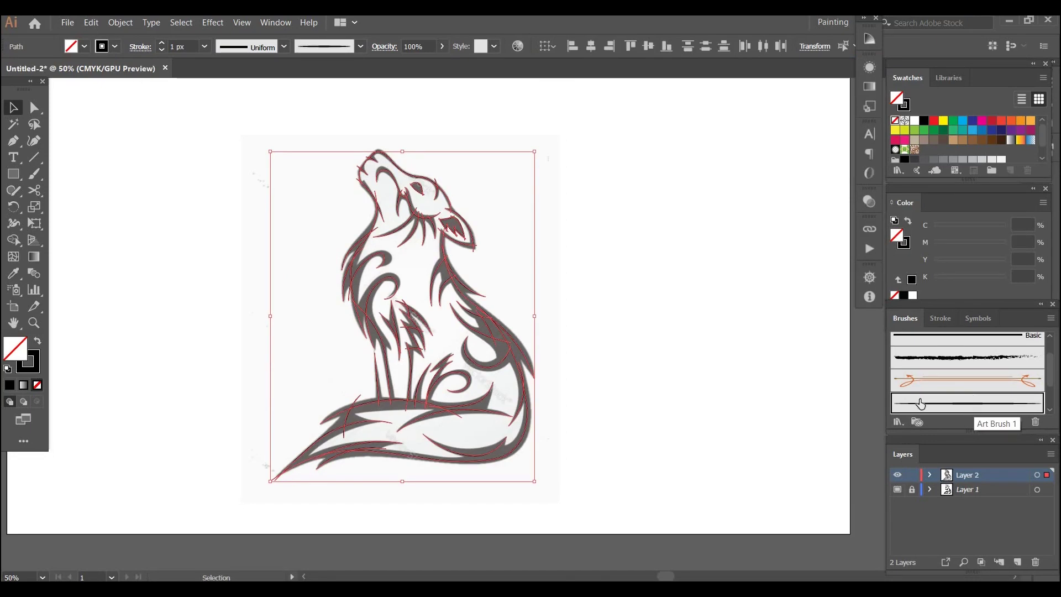
{"action": "left_click", "coordinate": [559, 248]}
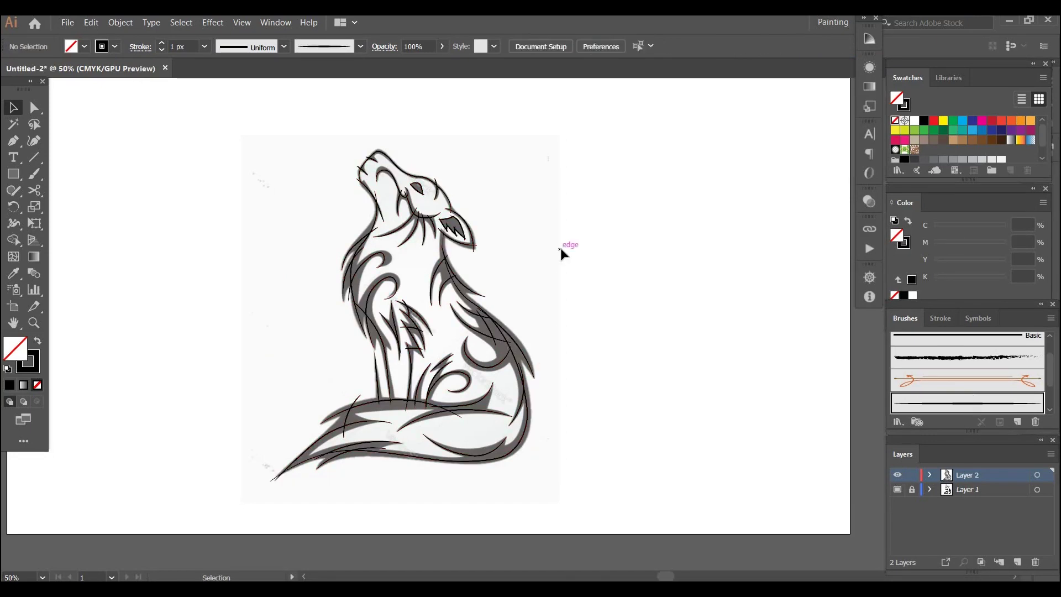
{"action": "key", "text": "p"}
{"action": "scroll", "coordinate": [561, 247], "scroll_direction": "up", "scroll_amount": 3}
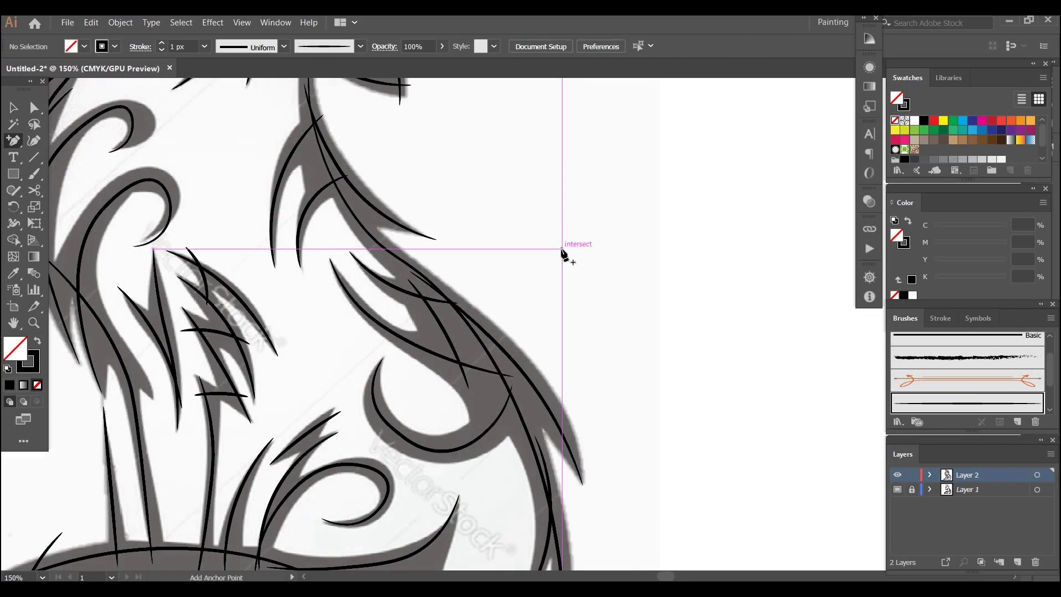
{"action": "key", "text": "space"}
{"action": "left_click_drag", "start_coordinate": [495, 265], "coordinate": [641, 488]}
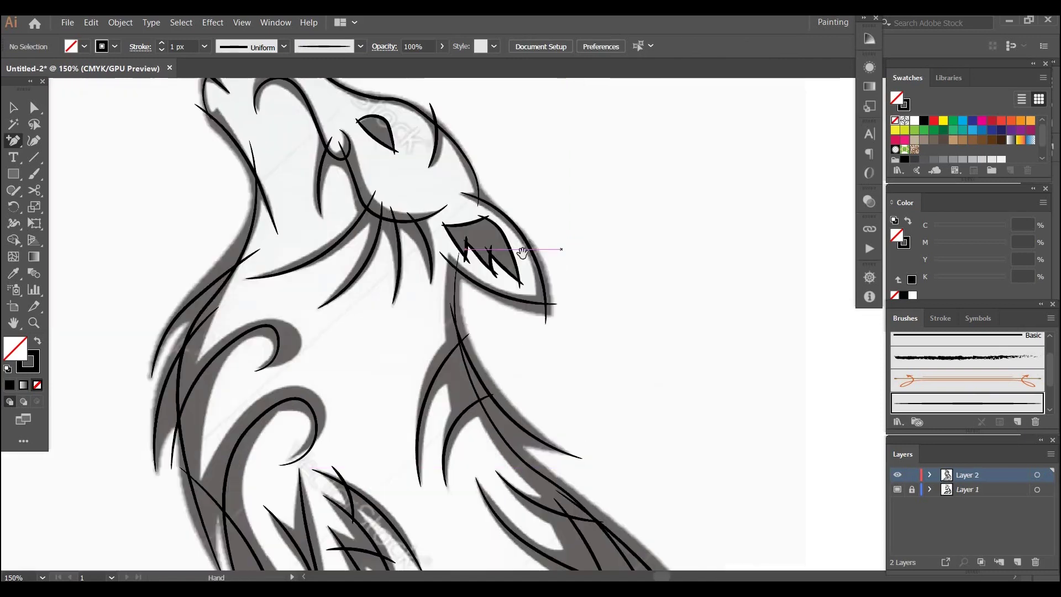
{"action": "left_click_drag", "start_coordinate": [475, 144], "coordinate": [506, 229]}
{"action": "scroll", "coordinate": [506, 229], "scroll_direction": "up", "scroll_amount": 2}
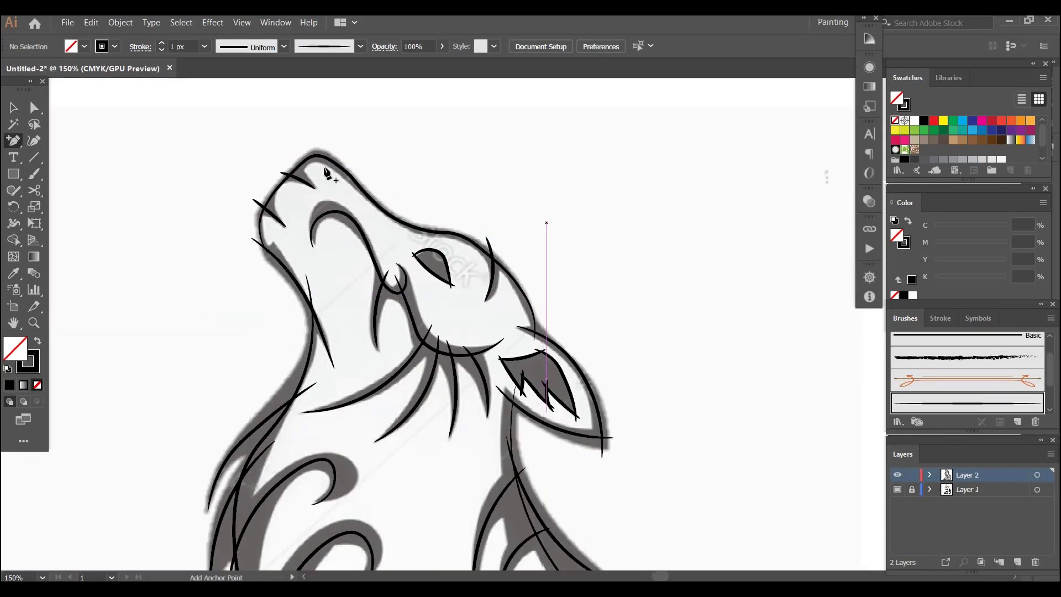
{"action": "left_click", "coordinate": [12, 223]}
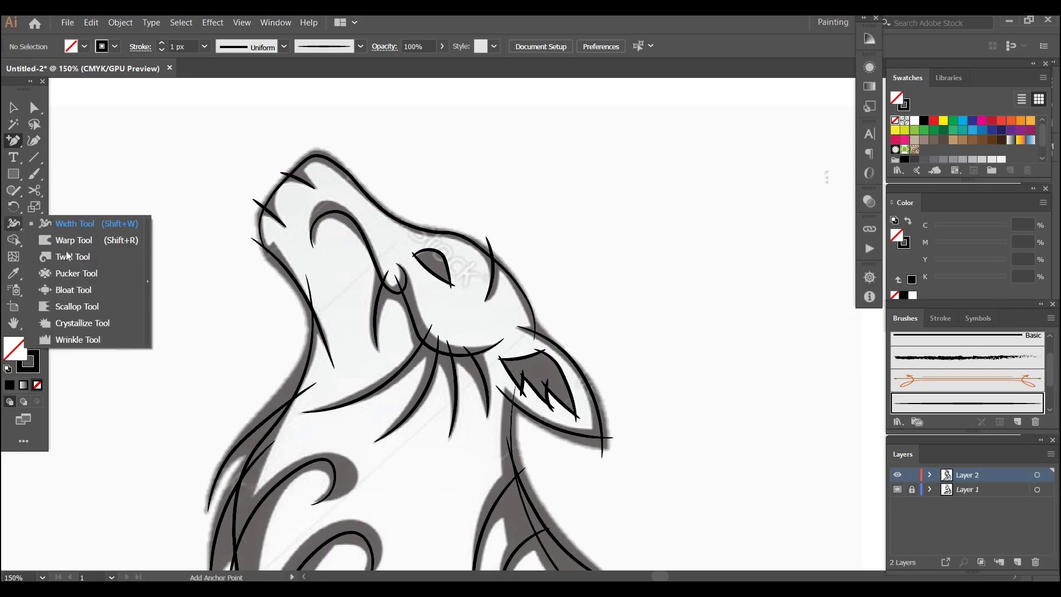
{"action": "left_click", "coordinate": [72, 224]}
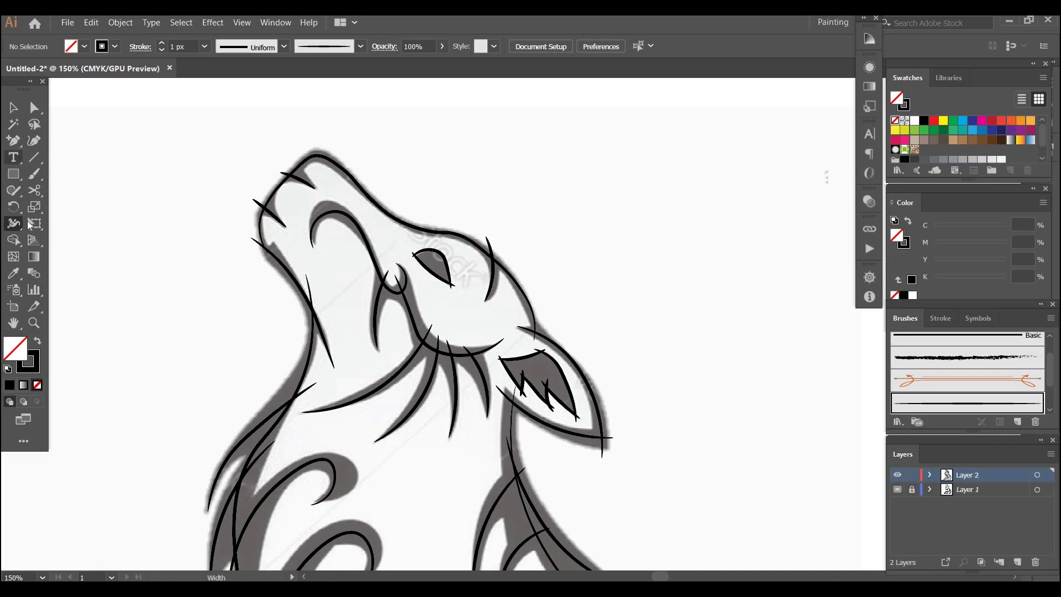
{"action": "left_click", "coordinate": [13, 190]}
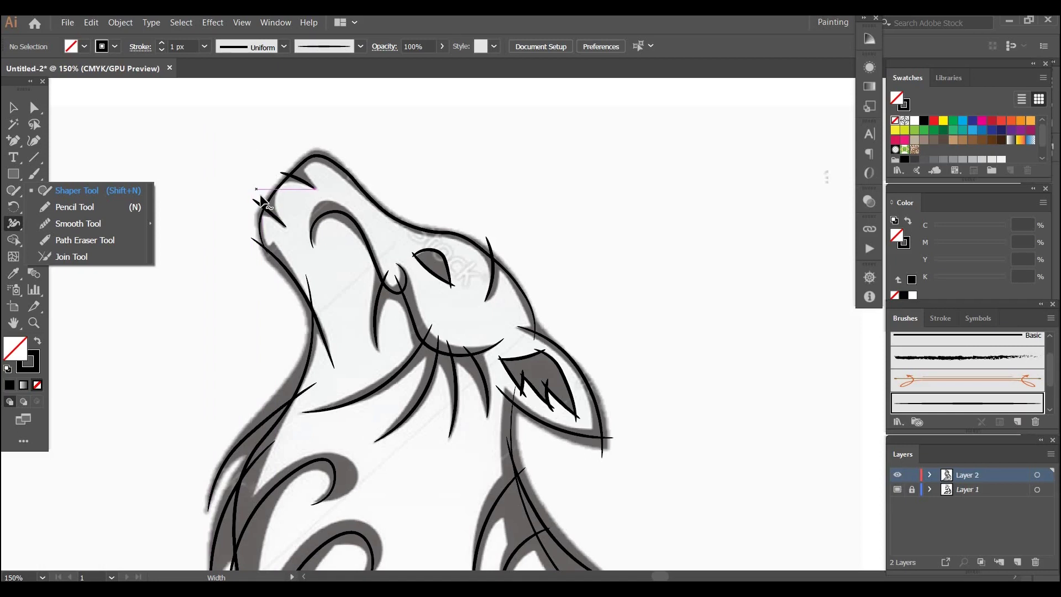
{"action": "left_click", "coordinate": [193, 110]}
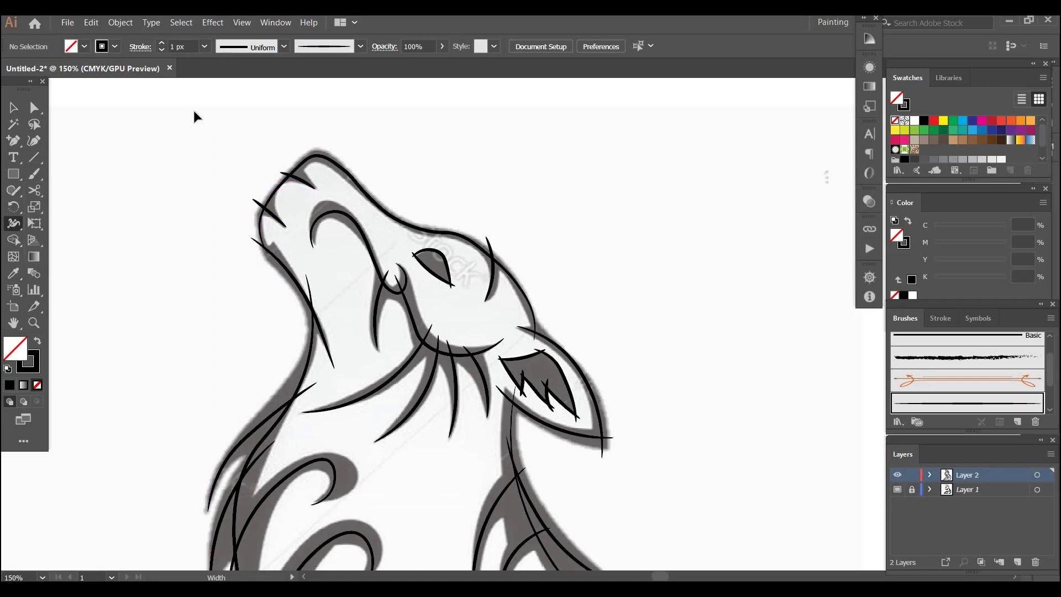
- Set the stroke weight of the short nose mark at the muzzle's tip to 3 px and of the short mark below it to 2 px
{"action": "key", "text": "v"}
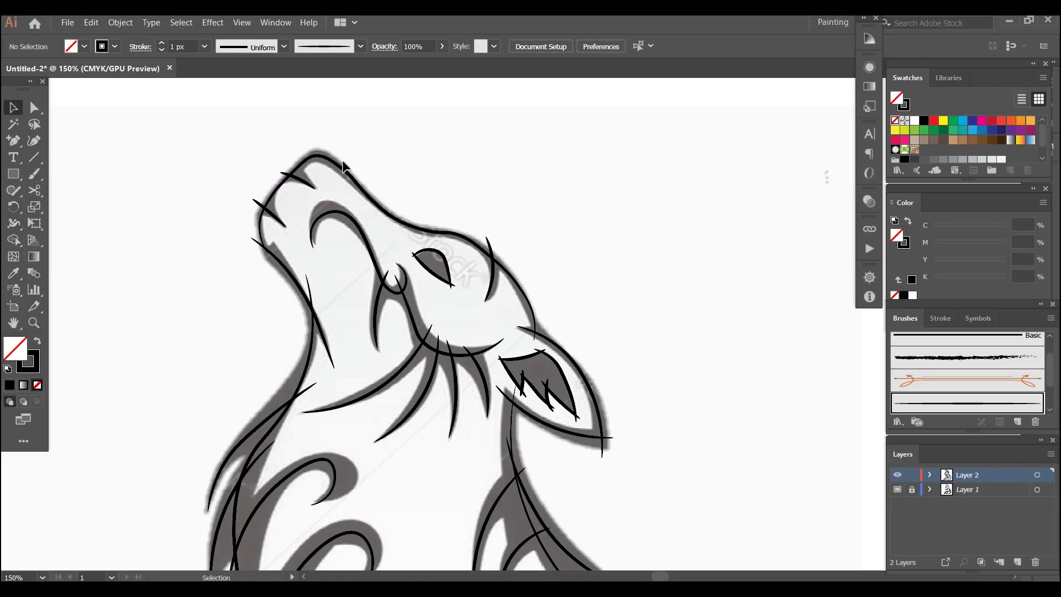
{"action": "left_click", "coordinate": [303, 180]}
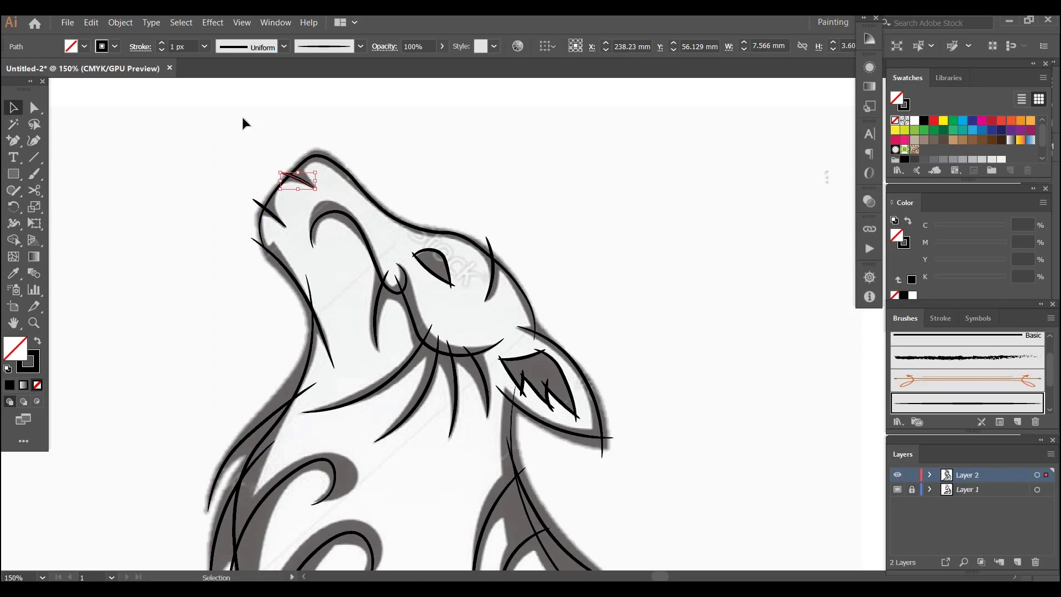
{"action": "left_click", "coordinate": [162, 43]}
{"action": "left_click", "coordinate": [162, 43]}
{"action": "left_click", "coordinate": [300, 225]}
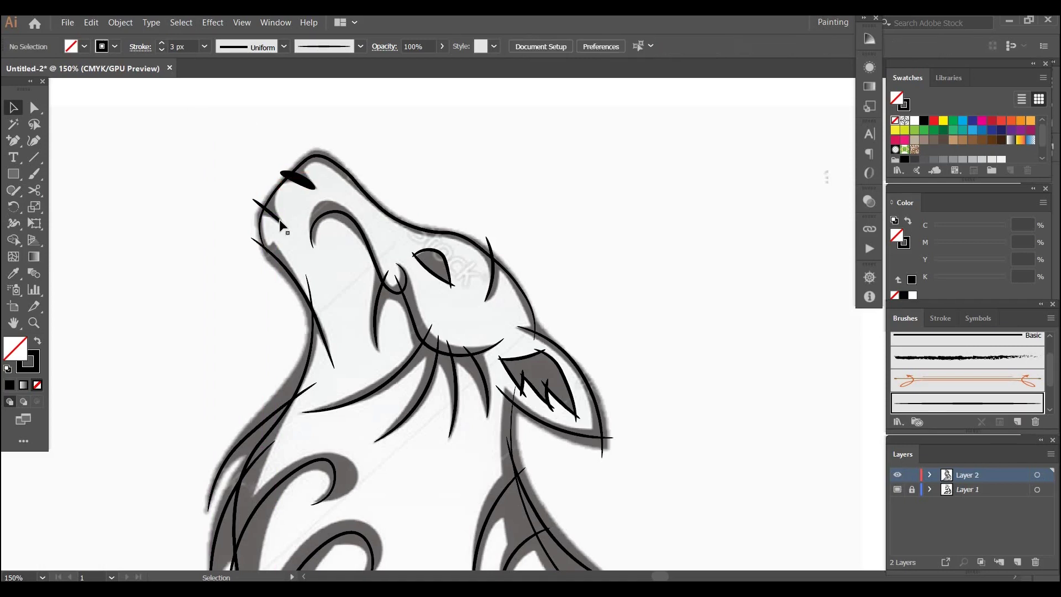
{"action": "left_click", "coordinate": [165, 43]}
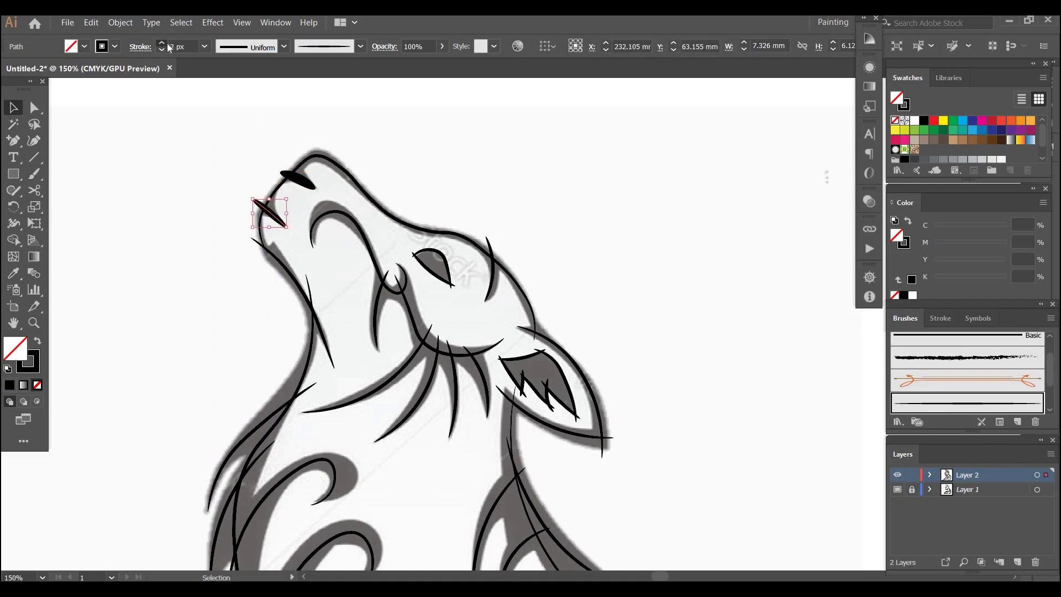
- Set the stroke weight of the short mark below the nose mark to 3 px and deselect it
{"action": "left_click", "coordinate": [161, 43]}
{"action": "left_click", "coordinate": [210, 90]}
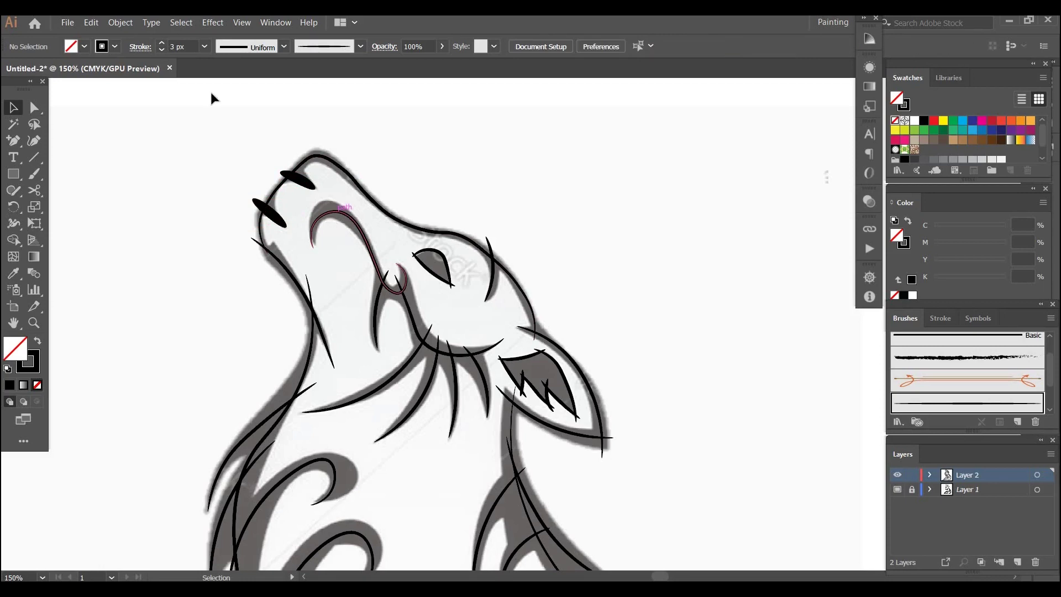
- Set the stroke weight of the hooked mouth curve to 4 px and of the jaw curve running toward the ear to 5 px
{"action": "key", "text": "ctrl+z"}
{"action": "left_click", "coordinate": [165, 43]}
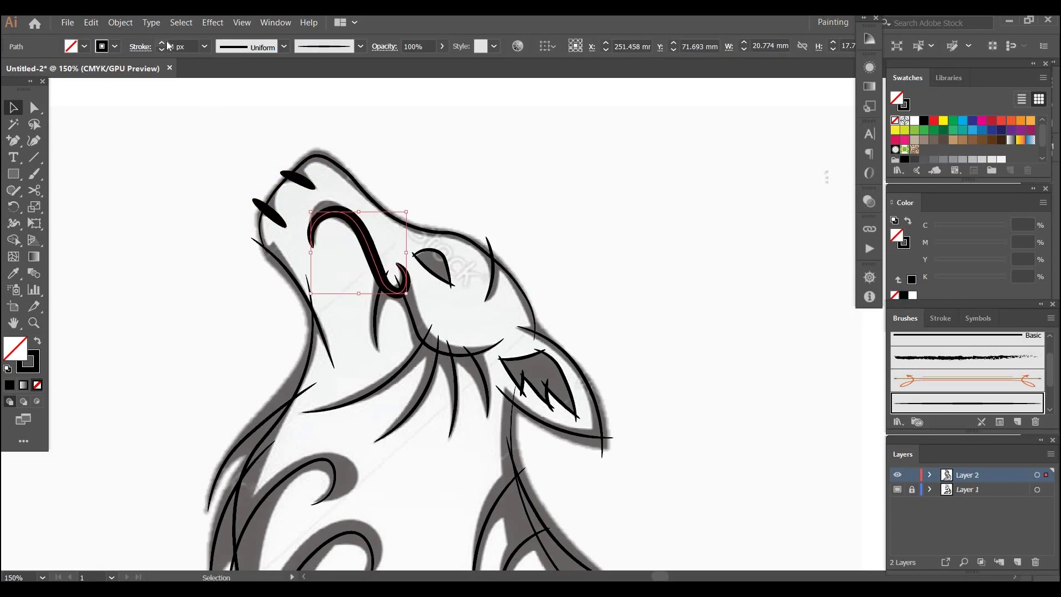
{"action": "left_click", "coordinate": [414, 324]}
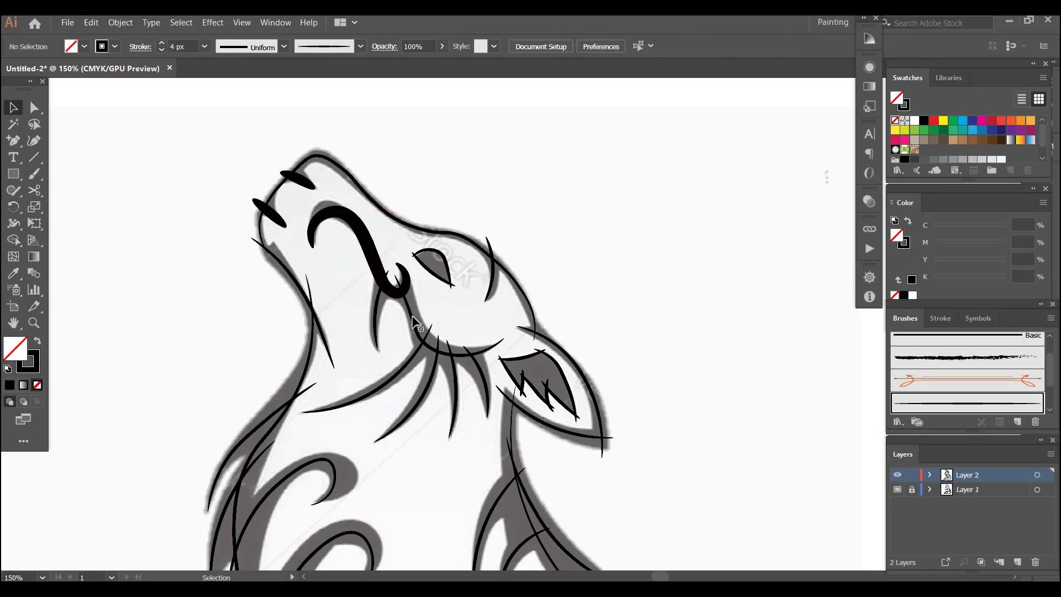
{"action": "left_click", "coordinate": [416, 324]}
{"action": "left_click", "coordinate": [165, 44]}
{"action": "left_click", "coordinate": [165, 43]}
{"action": "left_click", "coordinate": [165, 44]}
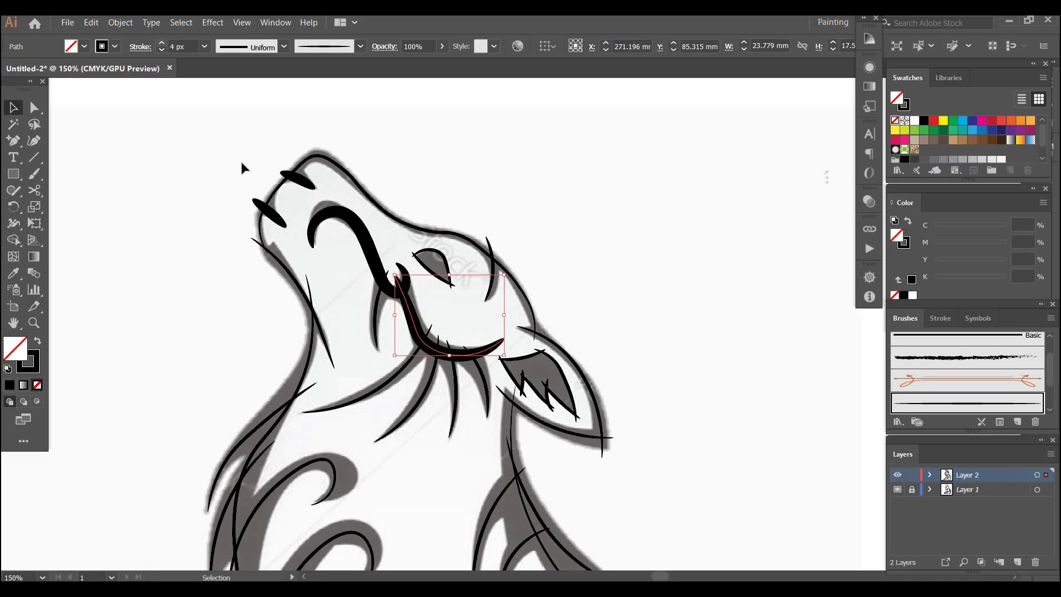
{"action": "left_click", "coordinate": [164, 44]}
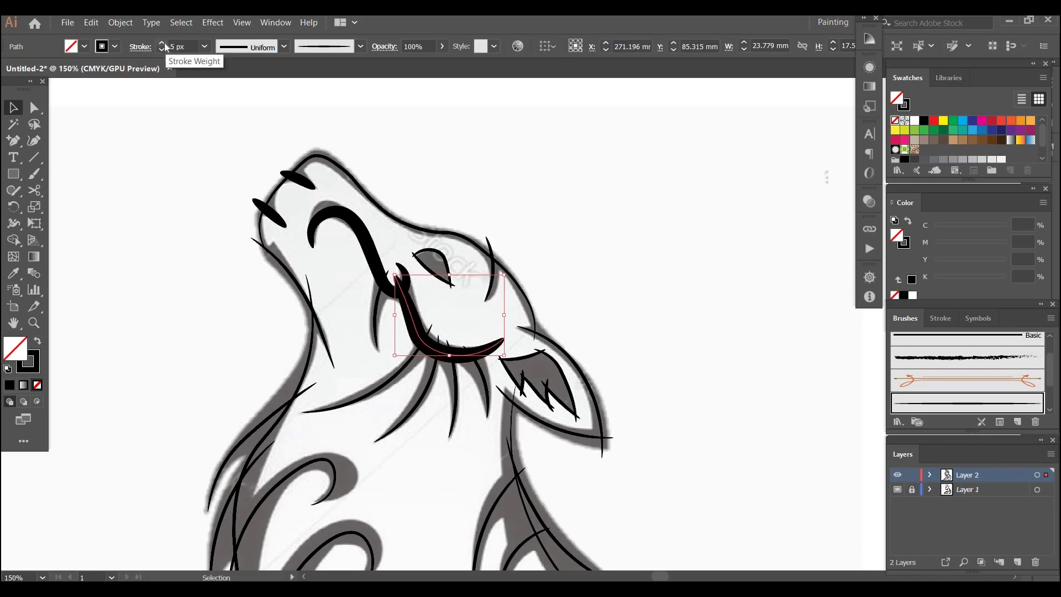
{"action": "left_click", "coordinate": [275, 214]}
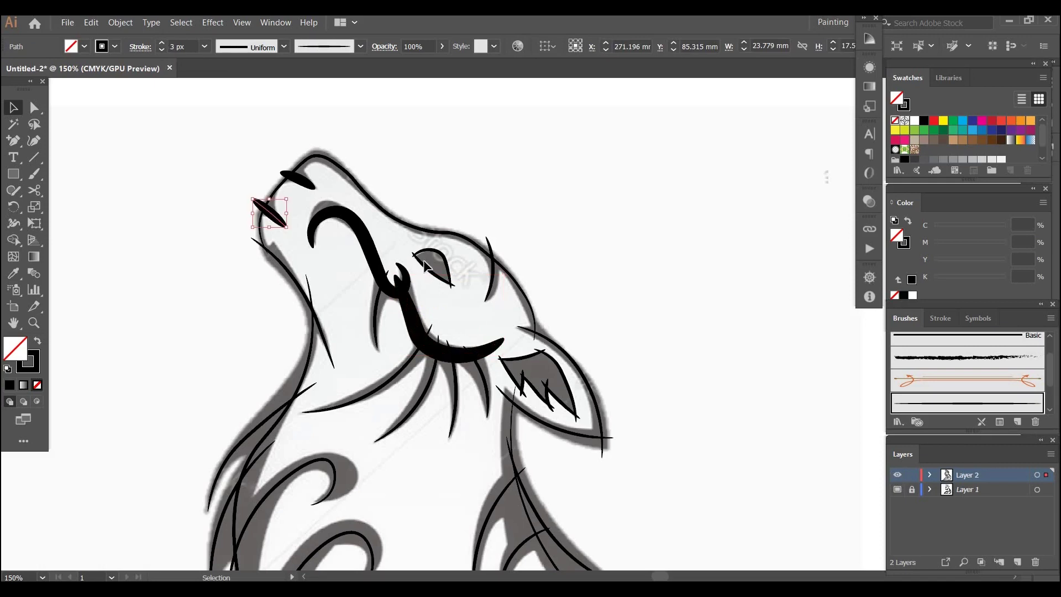
- Thicken the short cheek spike below the mouth corner to 4 px, then move it up and stretch it to about 3.4 x 19.8 mm
{"action": "left_click_drag", "start_coordinate": [390, 327], "coordinate": [310, 239]}
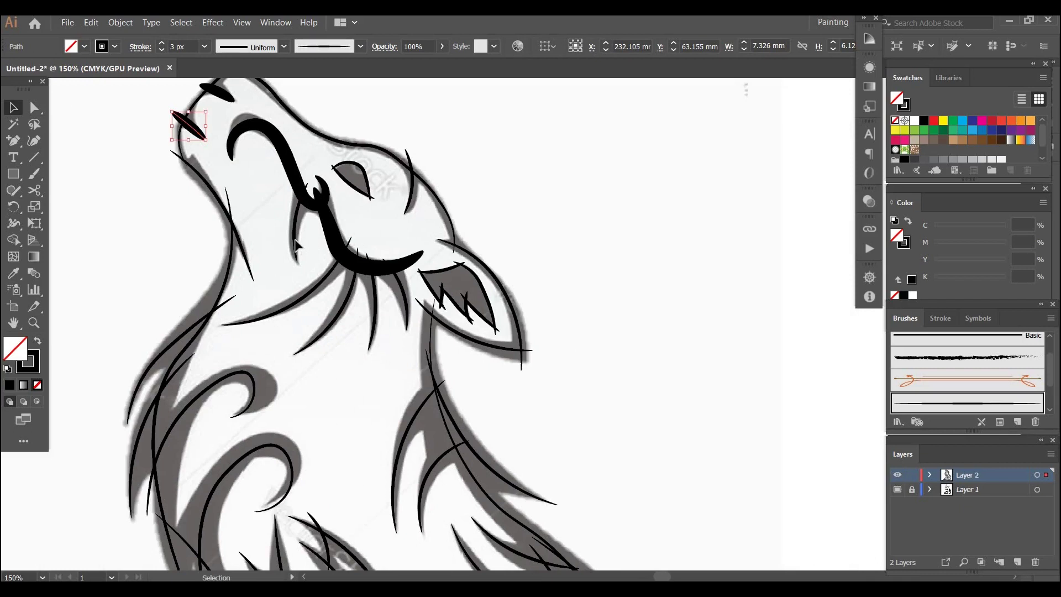
{"action": "left_click", "coordinate": [296, 243]}
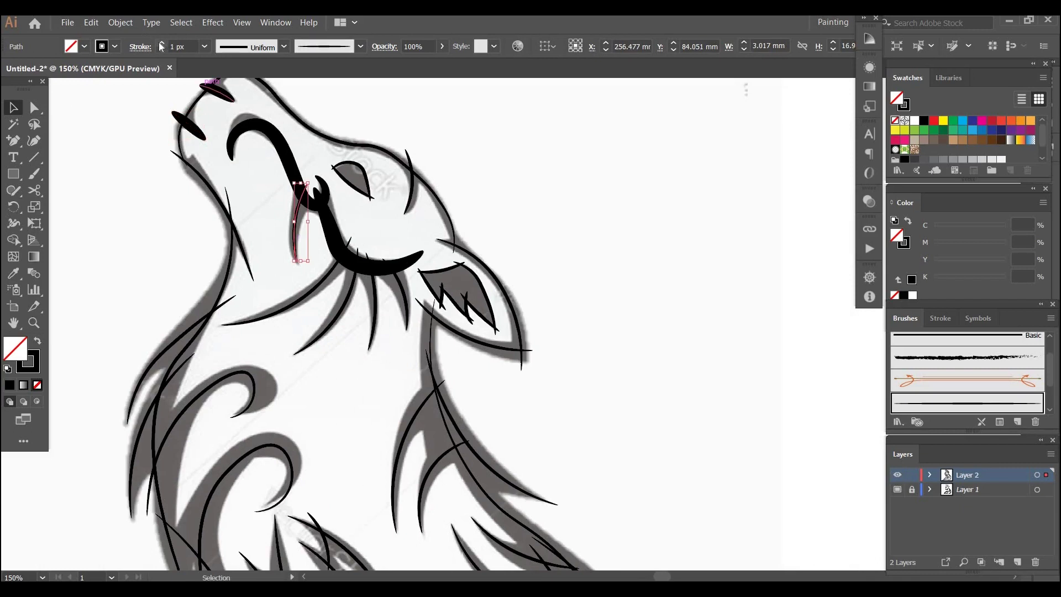
{"action": "left_click", "coordinate": [162, 43]}
{"action": "left_click", "coordinate": [161, 43]}
{"action": "left_click", "coordinate": [161, 44]}
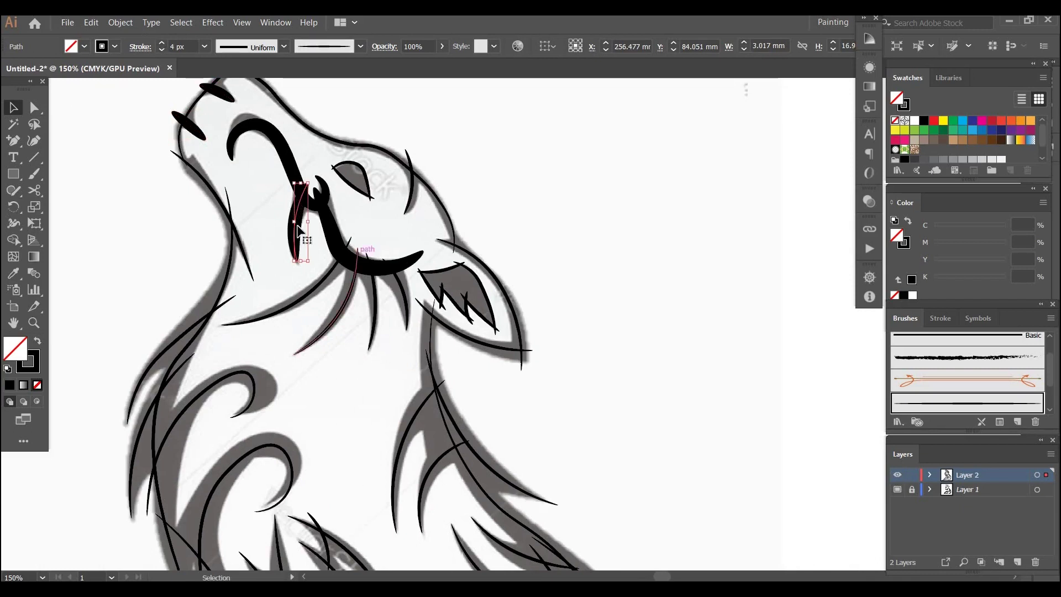
{"action": "left_click_drag", "start_coordinate": [298, 230], "coordinate": [300, 217]}
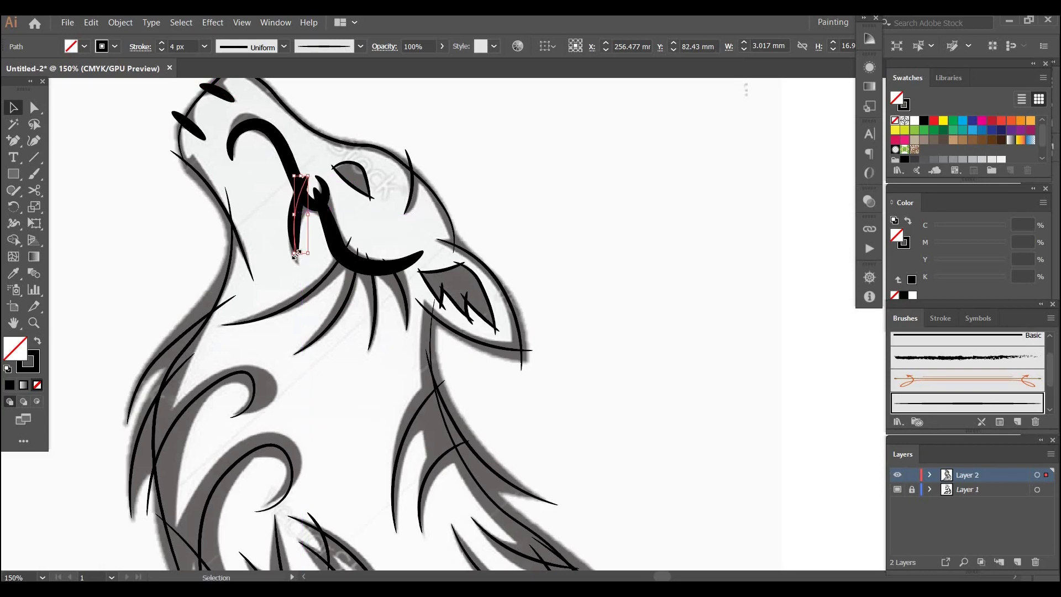
{"action": "left_click_drag", "start_coordinate": [299, 254], "coordinate": [295, 269]}
{"action": "key", "text": "ctrl+shift+a"}
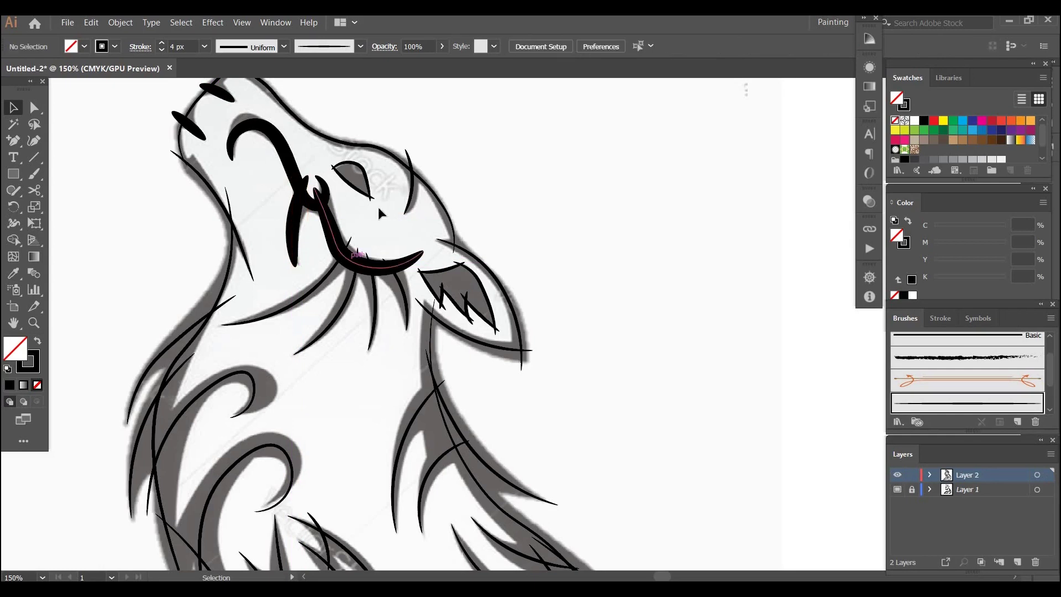
- Set the stroke weight of the long spike sweeping from the jaw toward the throat to 3 px and deselect it
{"action": "left_click_drag", "start_coordinate": [380, 277], "coordinate": [390, 363]}
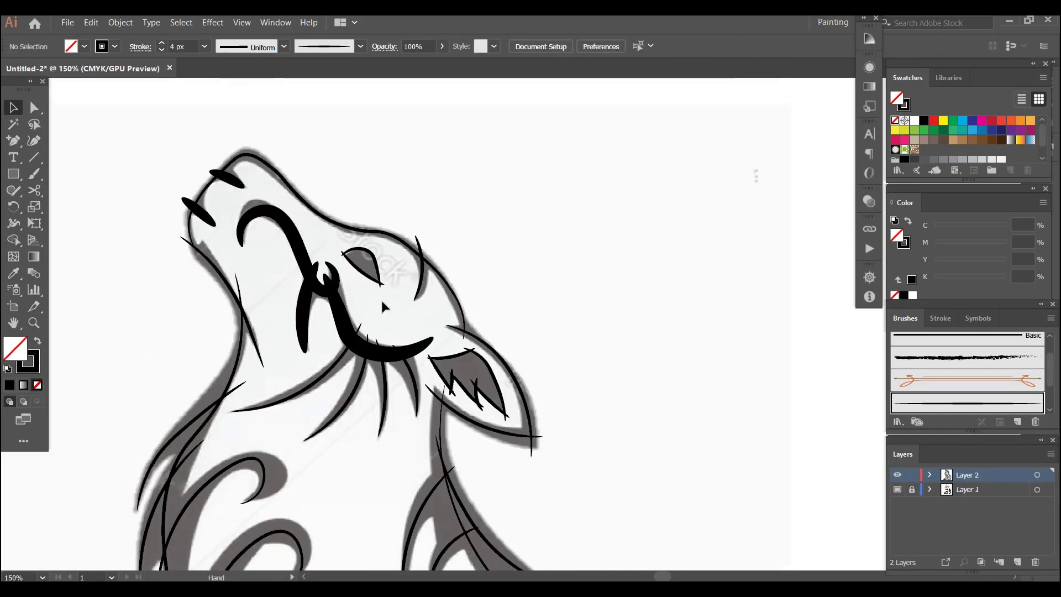
{"action": "left_click", "coordinate": [314, 383]}
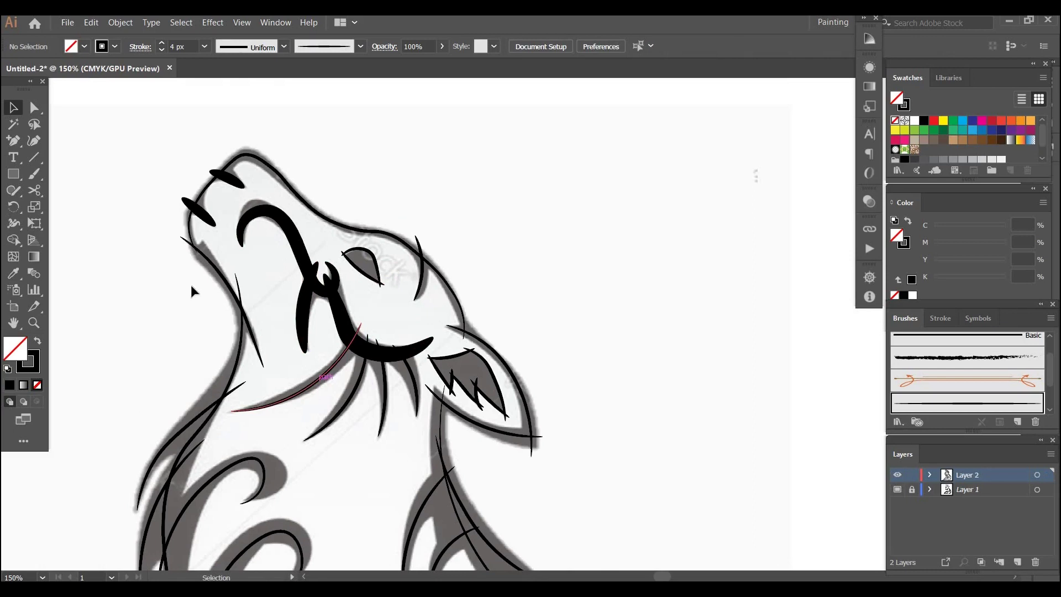
{"action": "left_click", "coordinate": [161, 51]}
{"action": "left_click", "coordinate": [162, 43]}
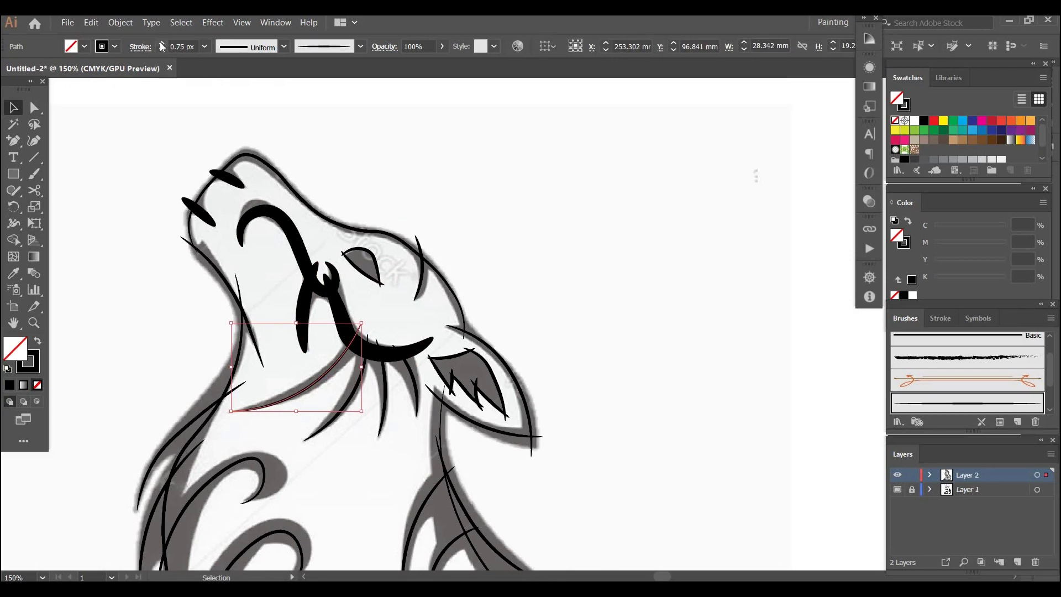
{"action": "left_click", "coordinate": [161, 43]}
{"action": "left_click", "coordinate": [161, 43]}
{"action": "left_click", "coordinate": [162, 43]}
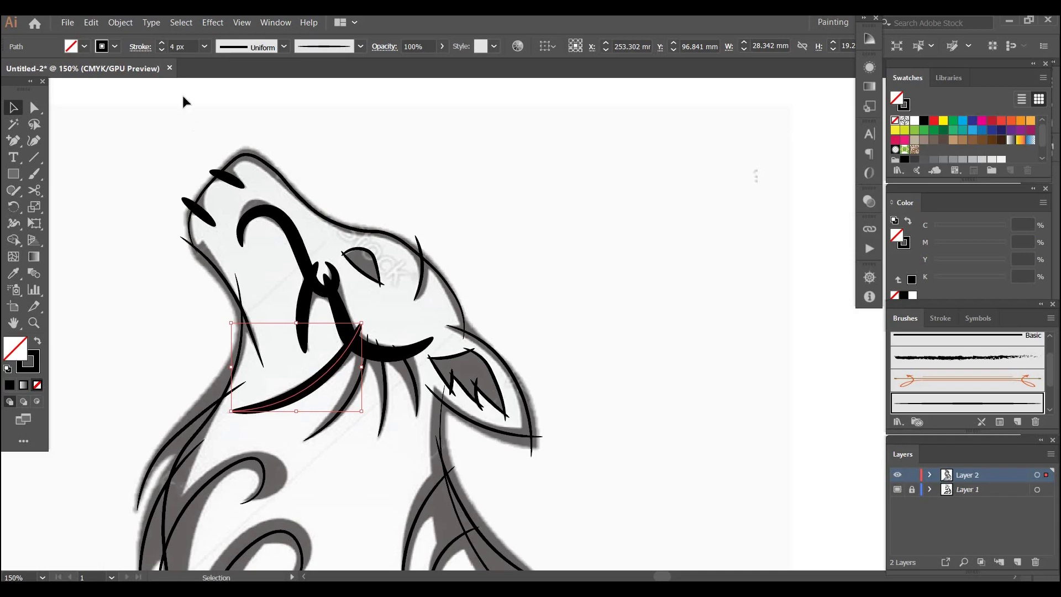
{"action": "left_click", "coordinate": [161, 50]}
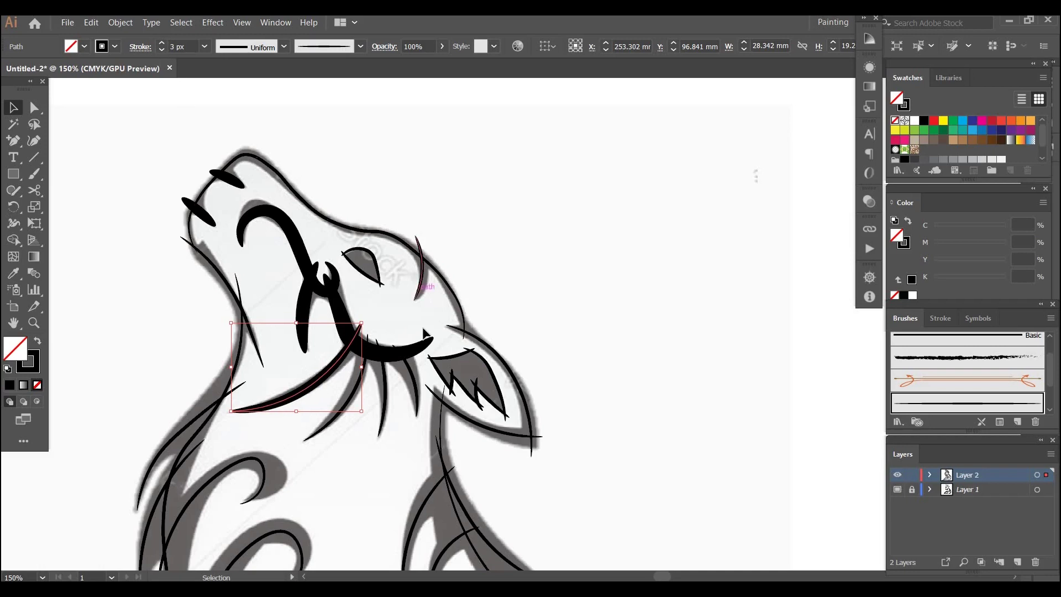
{"action": "left_click", "coordinate": [343, 413]}
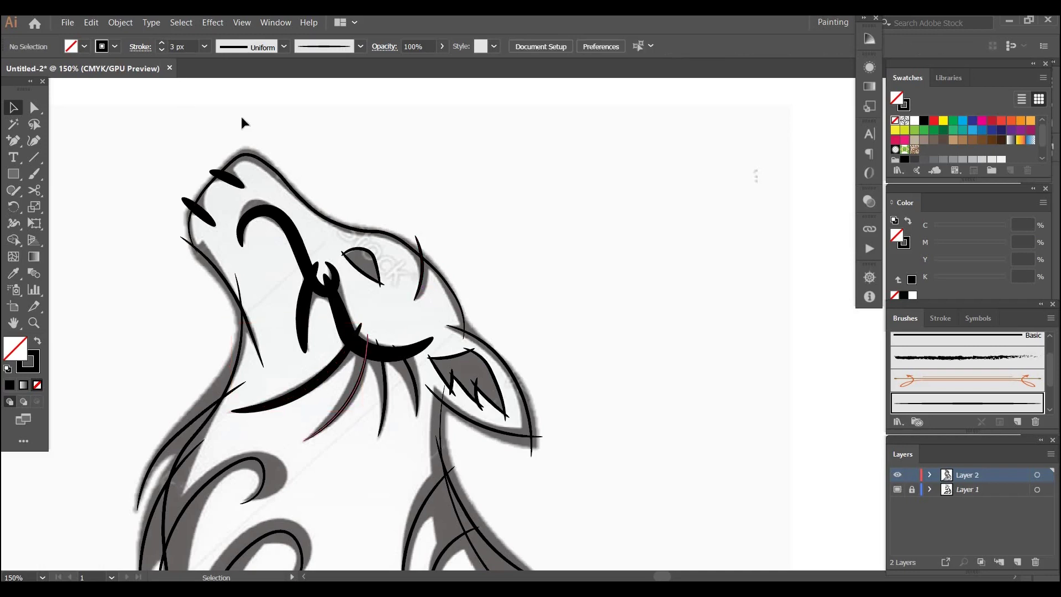
- Set the stroke weight of the second spike below the jaw curve to 3 px and deselect it
{"action": "left_click", "coordinate": [353, 390]}
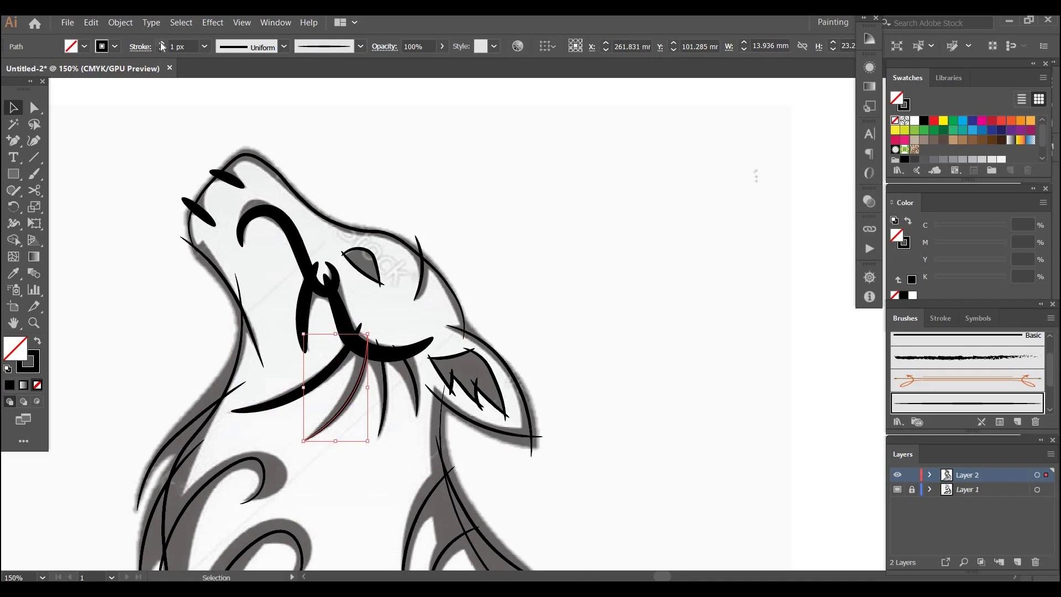
{"action": "double_click", "coordinate": [161, 44]}
{"action": "left_click", "coordinate": [417, 269]}
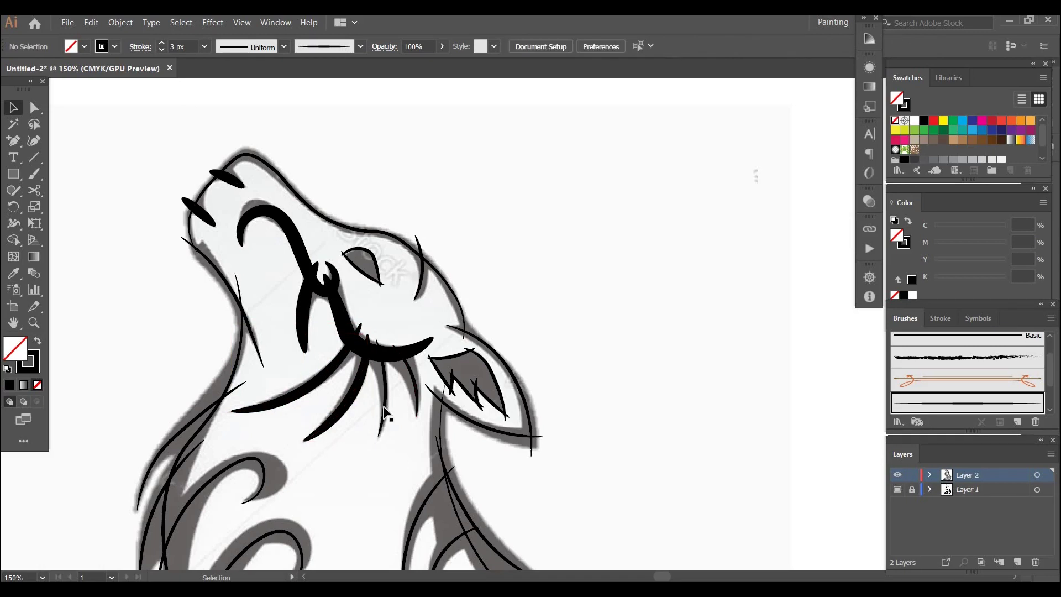
- Try a 2 px stroke weight on the long throat-side jaw spike, then restore it to 3 px
{"action": "left_click", "coordinate": [313, 381]}
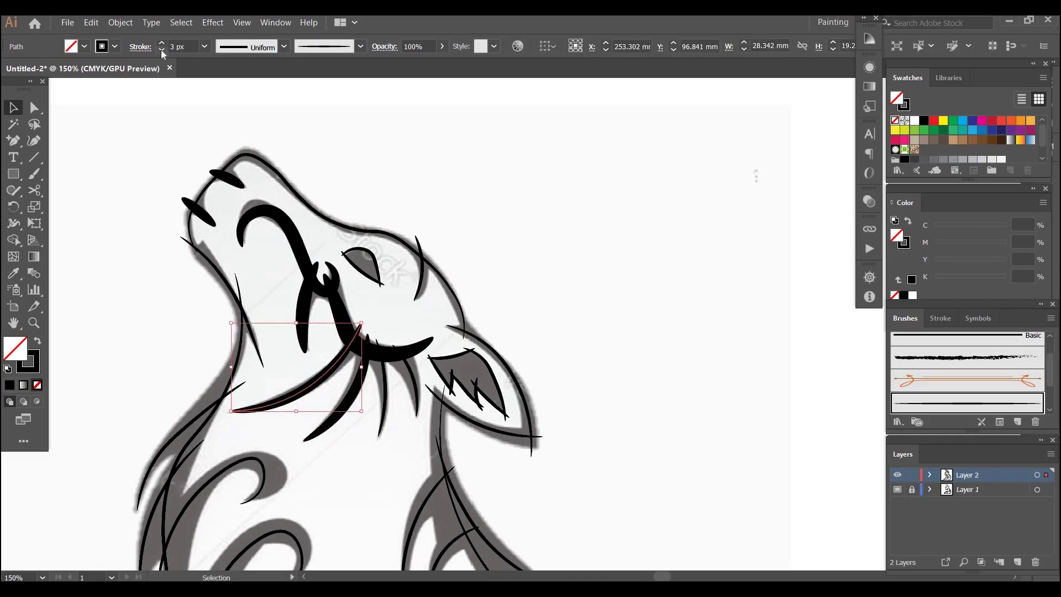
{"action": "left_click", "coordinate": [162, 50]}
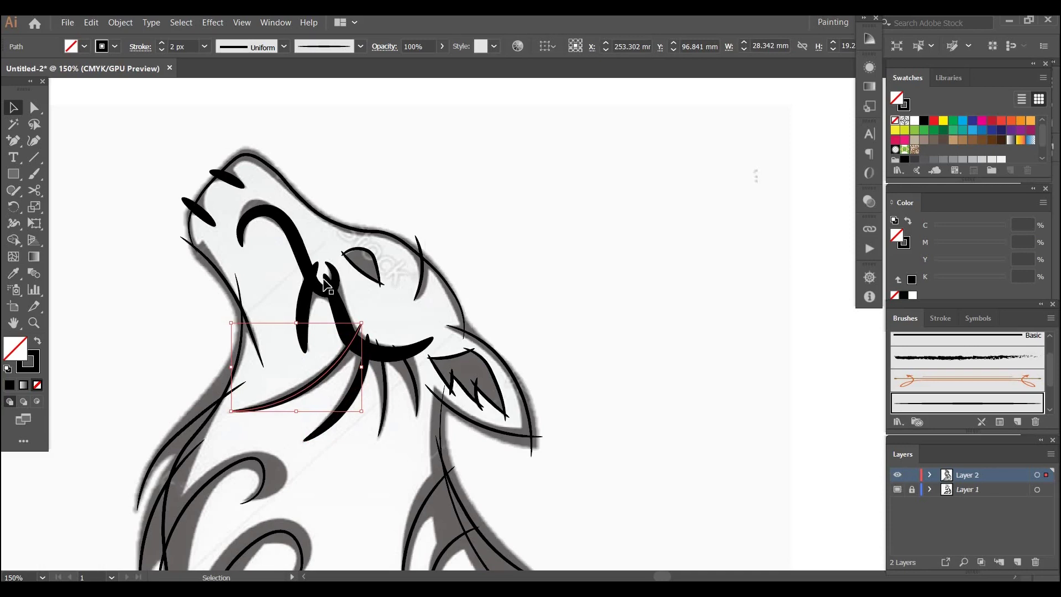
{"action": "left_click", "coordinate": [163, 43]}
{"action": "left_click", "coordinate": [380, 393]}
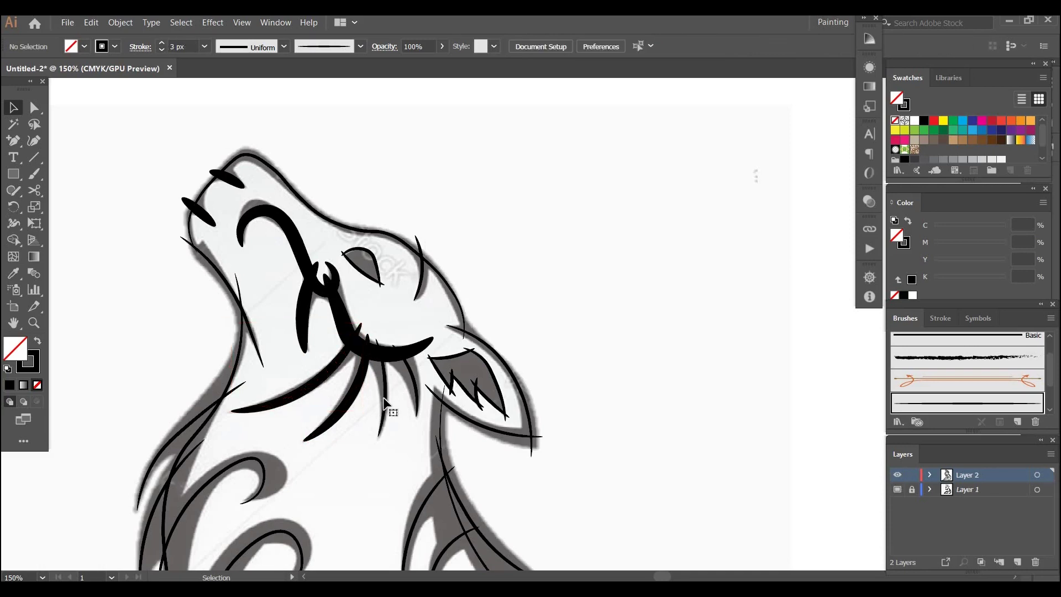
- Set the stroke weight of the two remaining spikes below the jaw curve, nearest the ear, to 3 px
{"action": "left_click", "coordinate": [385, 400]}
{"action": "left_click", "coordinate": [161, 43]}
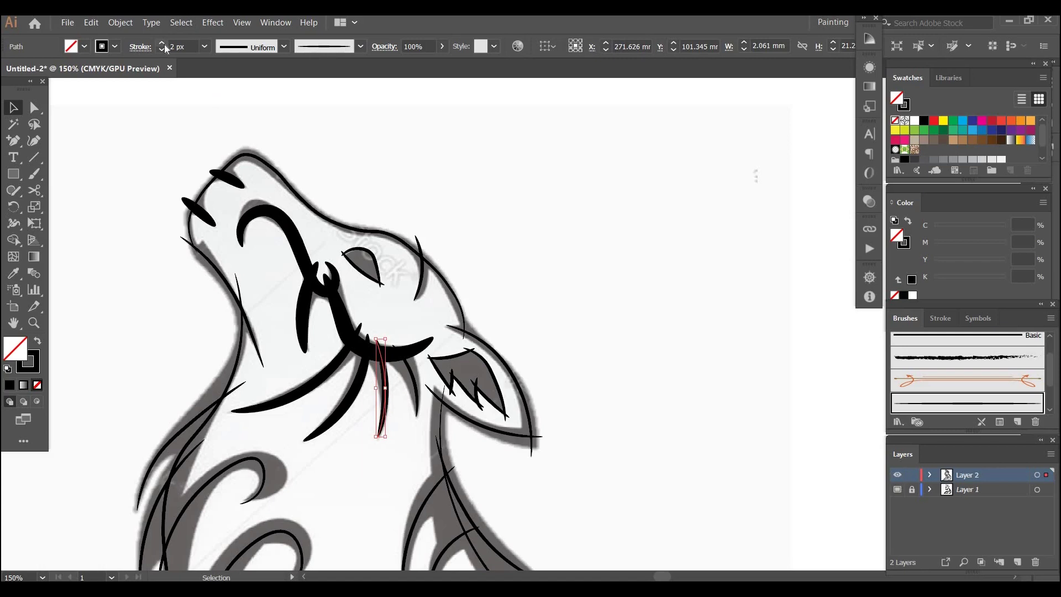
{"action": "left_click", "coordinate": [162, 43]}
{"action": "left_click", "coordinate": [375, 297]}
{"action": "left_click", "coordinate": [409, 387]}
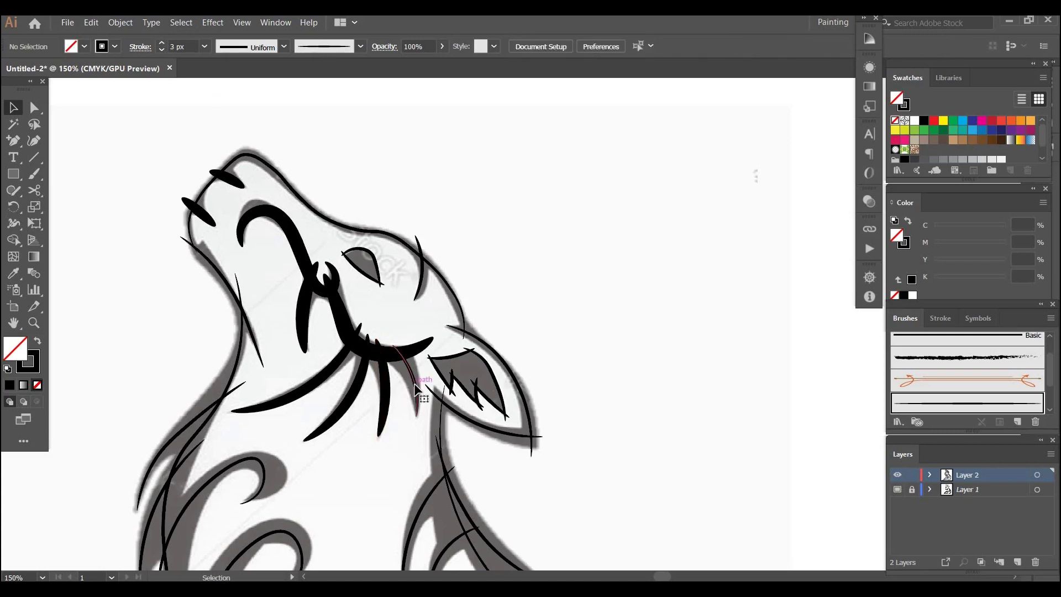
{"action": "left_click", "coordinate": [162, 43]}
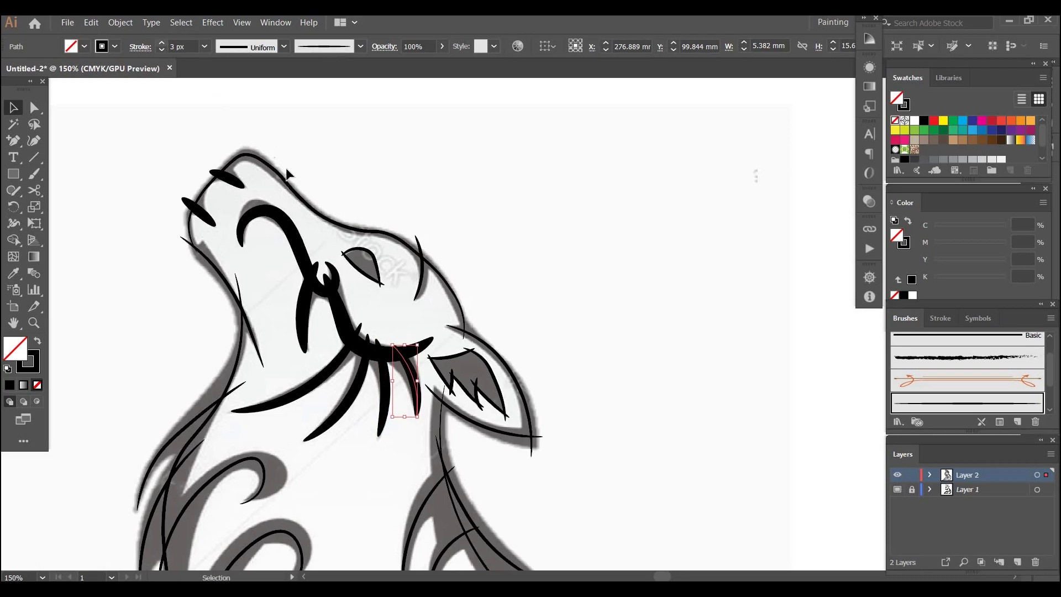
- Set the stroke weight of the ear's outer curve to 4 px and deselect it
{"action": "left_click", "coordinate": [360, 272]}
{"action": "key", "text": "space"}
{"action": "left_click_drag", "start_coordinate": [452, 384], "coordinate": [362, 280]}
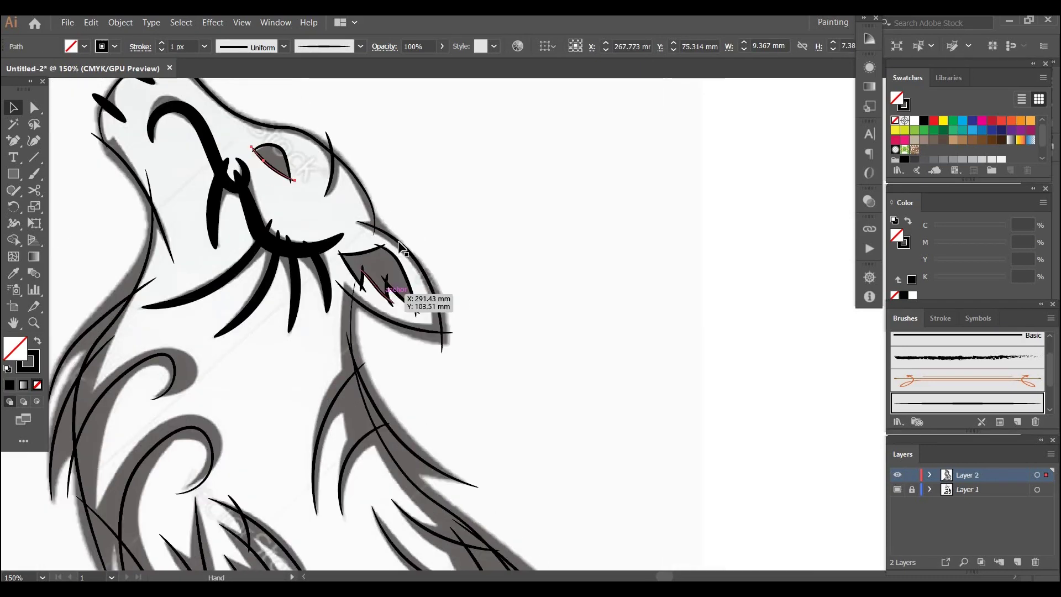
{"action": "left_click", "coordinate": [400, 237]}
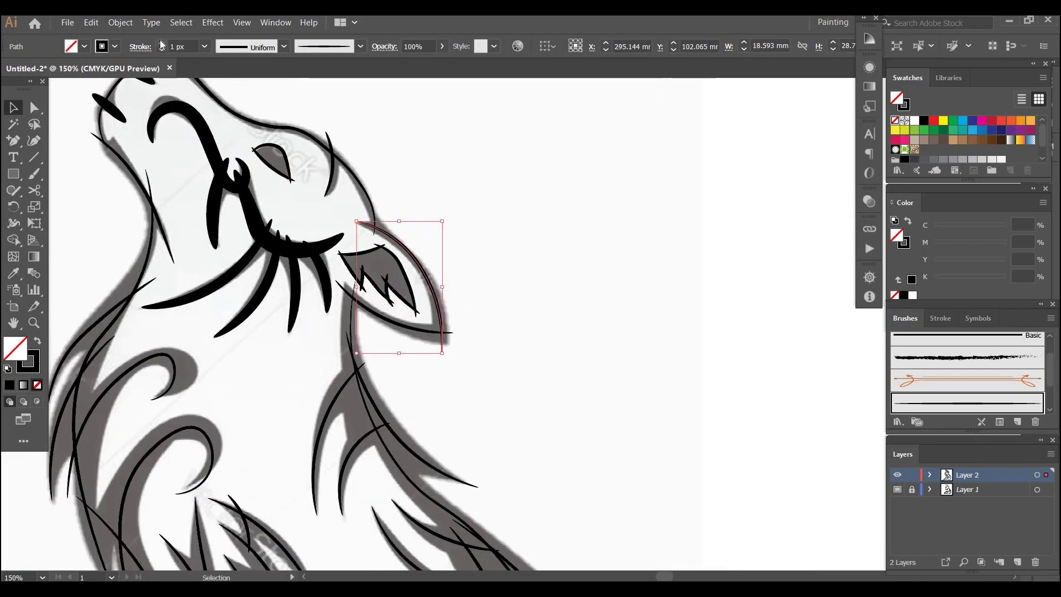
{"action": "left_click", "coordinate": [162, 43]}
{"action": "left_click", "coordinate": [161, 42]}
{"action": "left_click", "coordinate": [162, 43]}
{"action": "left_click", "coordinate": [320, 158]}
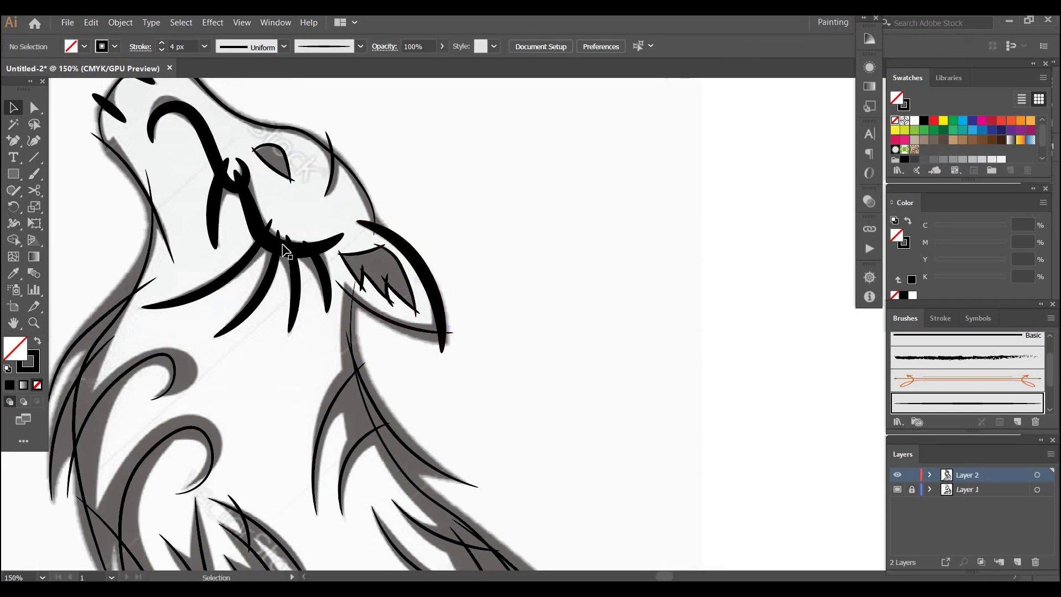
- Reduce the stroke weight of the hooked mouth curve to 2 px and of the jaw curve to 3 px
{"action": "left_click", "coordinate": [209, 149]}
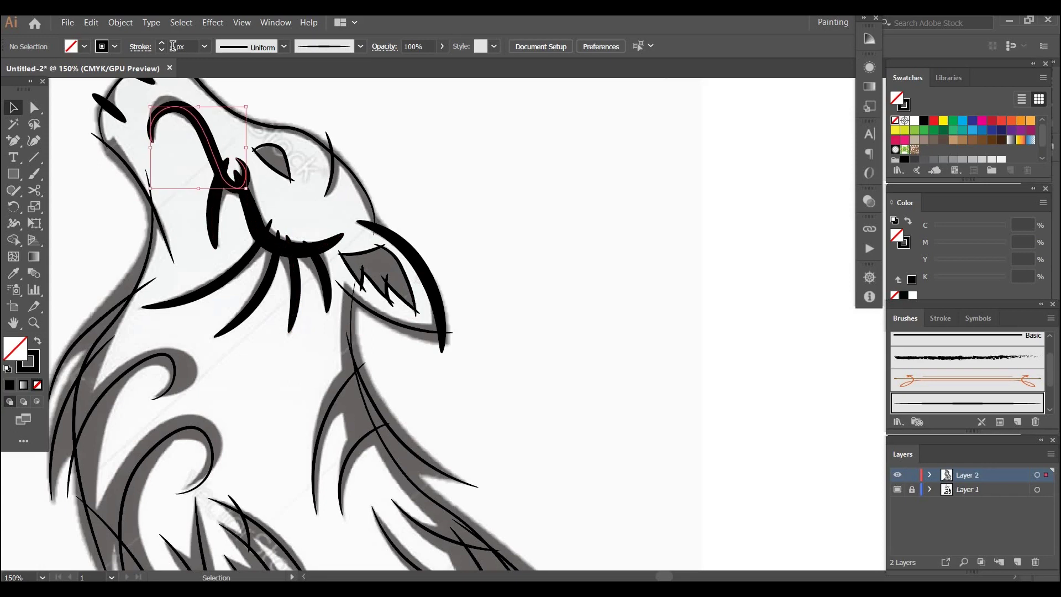
{"action": "left_click", "coordinate": [161, 50]}
{"action": "left_click", "coordinate": [161, 50]}
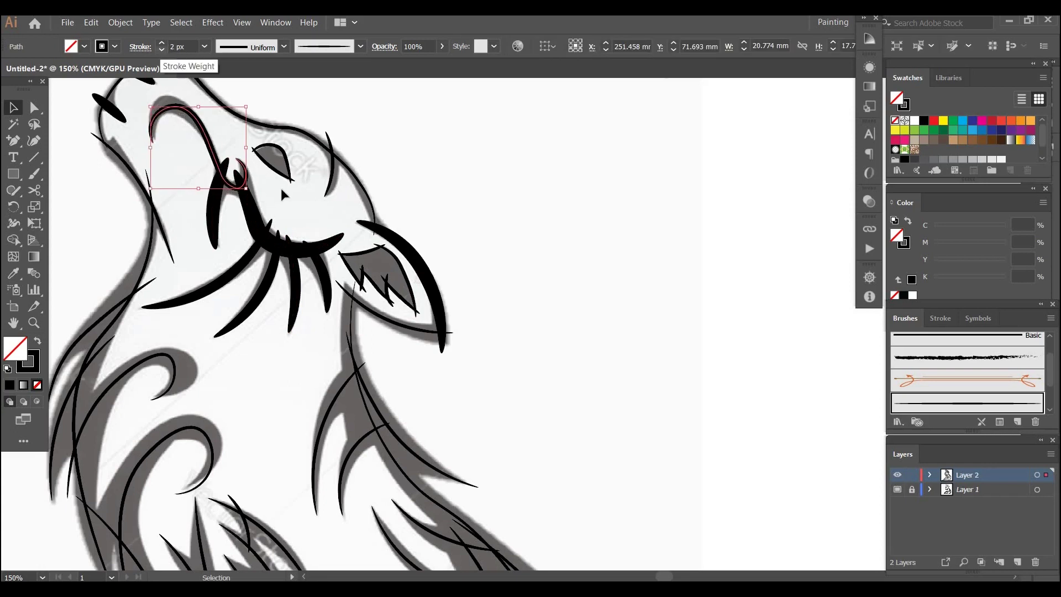
{"action": "left_click", "coordinate": [263, 224]}
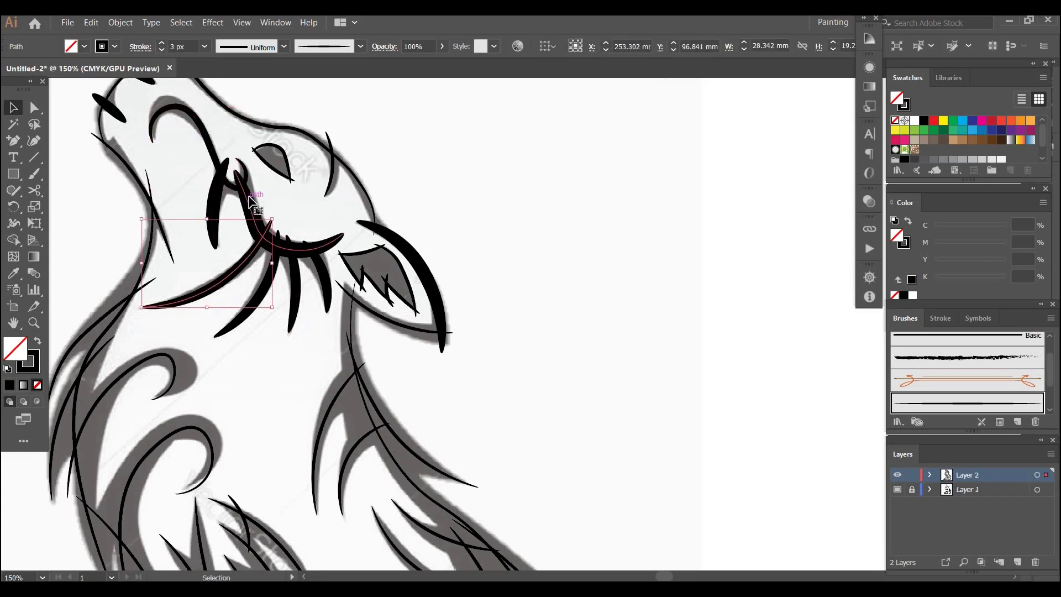
{"action": "left_click", "coordinate": [243, 226]}
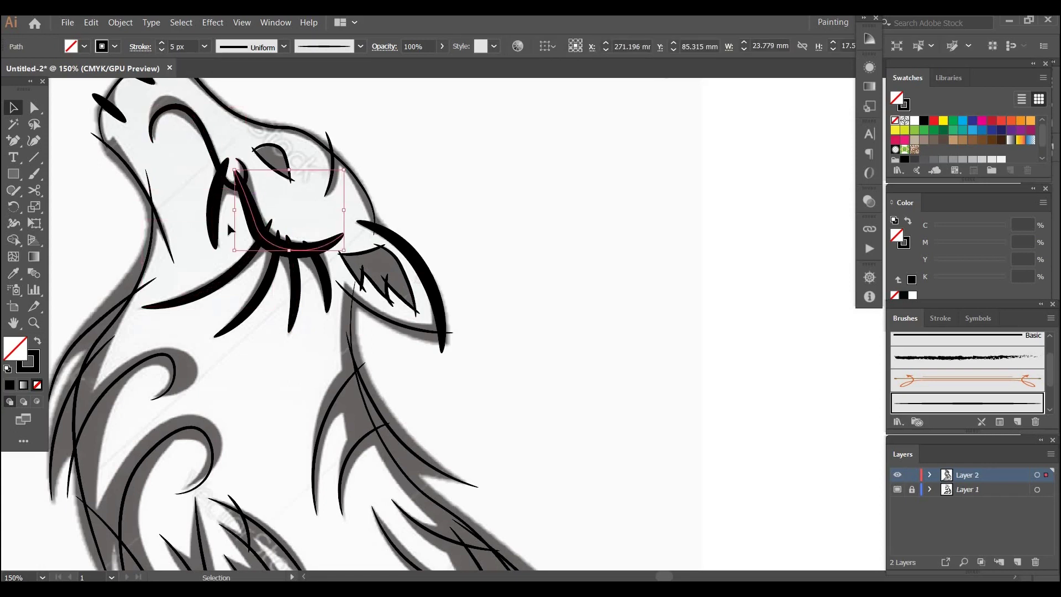
{"action": "left_click", "coordinate": [161, 51]}
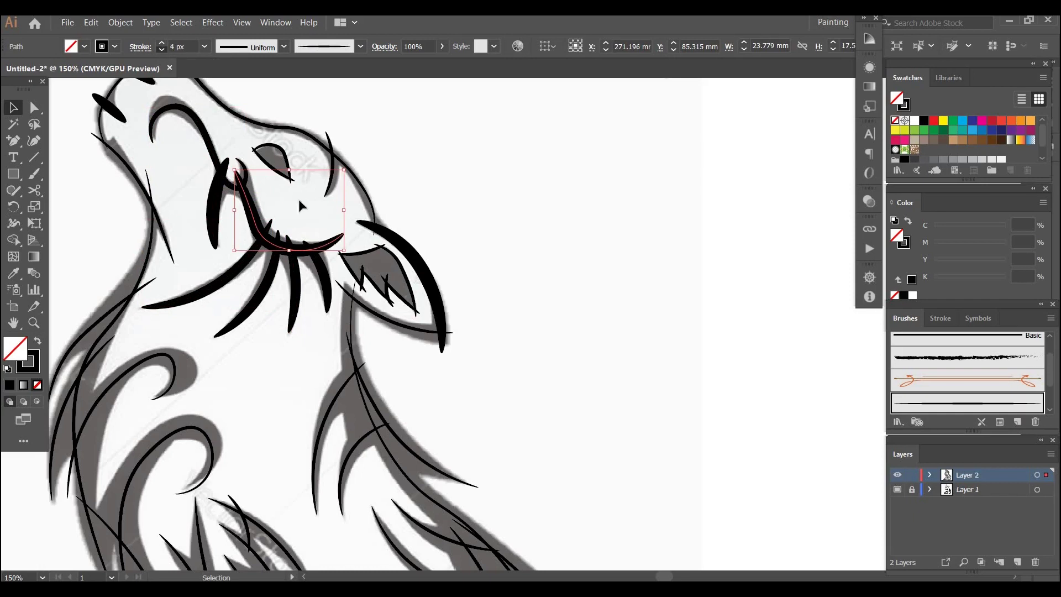
{"action": "key", "text": "Down"}
{"action": "left_click", "coordinate": [265, 216]}
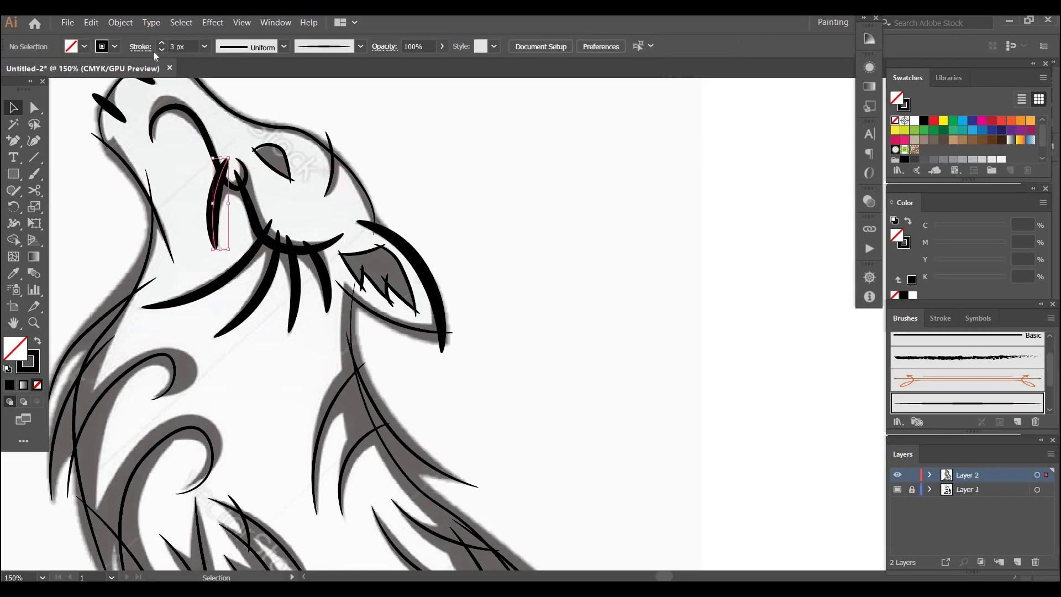
- Reduce the stroke weight of the short cheek spike below the mouth corner to 2 px and deselect it
{"action": "left_click", "coordinate": [216, 215]}
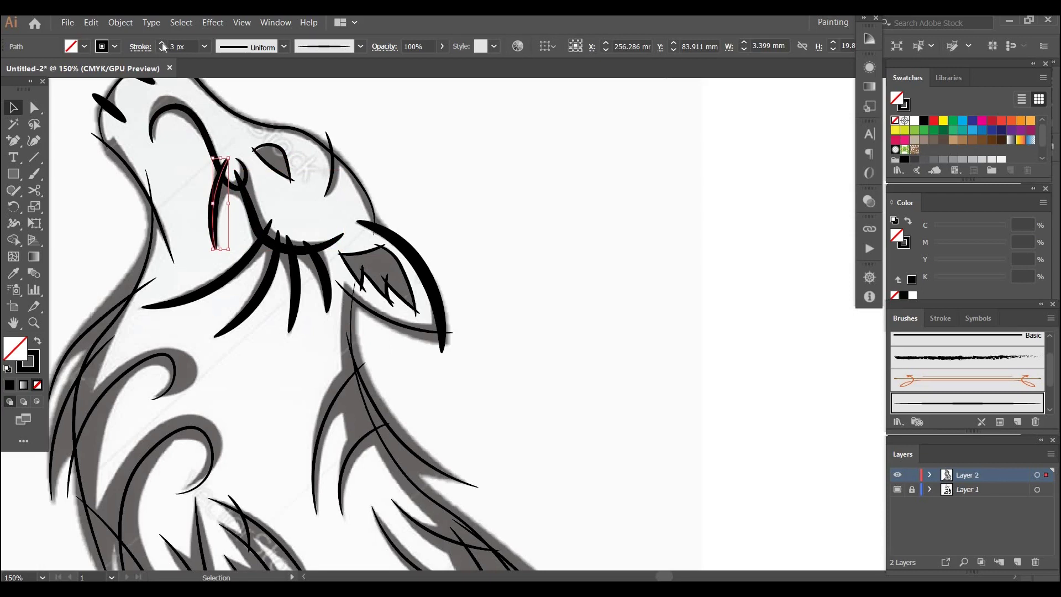
{"action": "left_click", "coordinate": [162, 49]}
{"action": "left_click", "coordinate": [405, 239]}
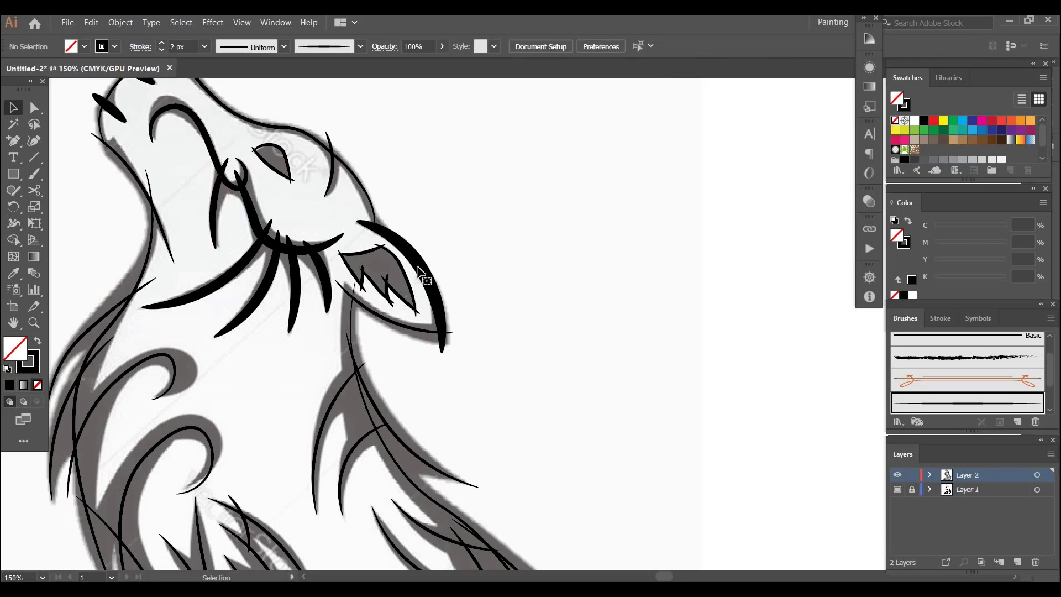
- Set the stroke weight of the ear's lower curve to 2 px and deselect it
{"action": "left_click", "coordinate": [418, 274]}
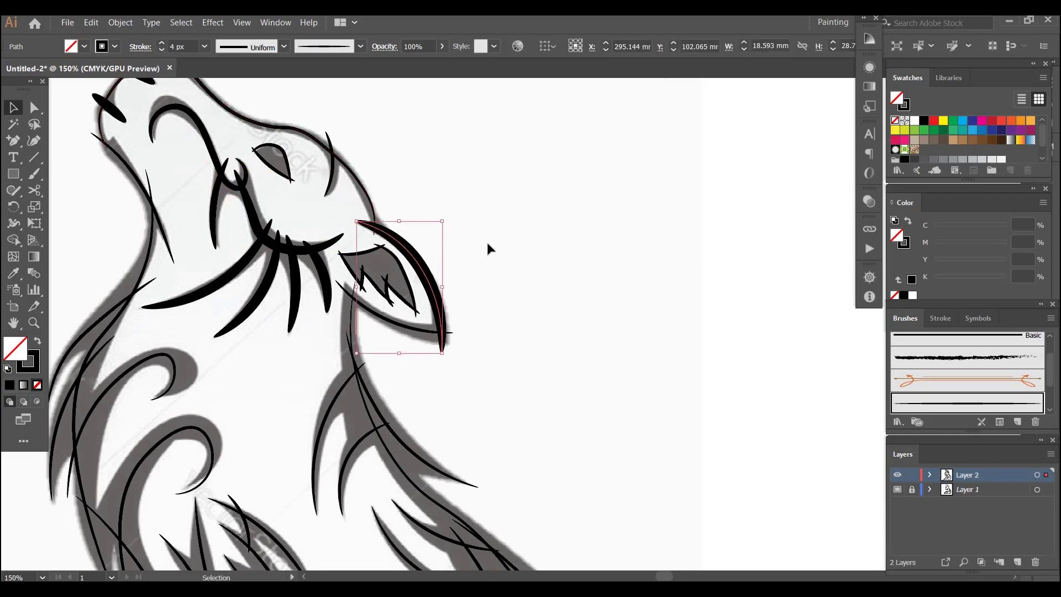
{"action": "left_click", "coordinate": [414, 323]}
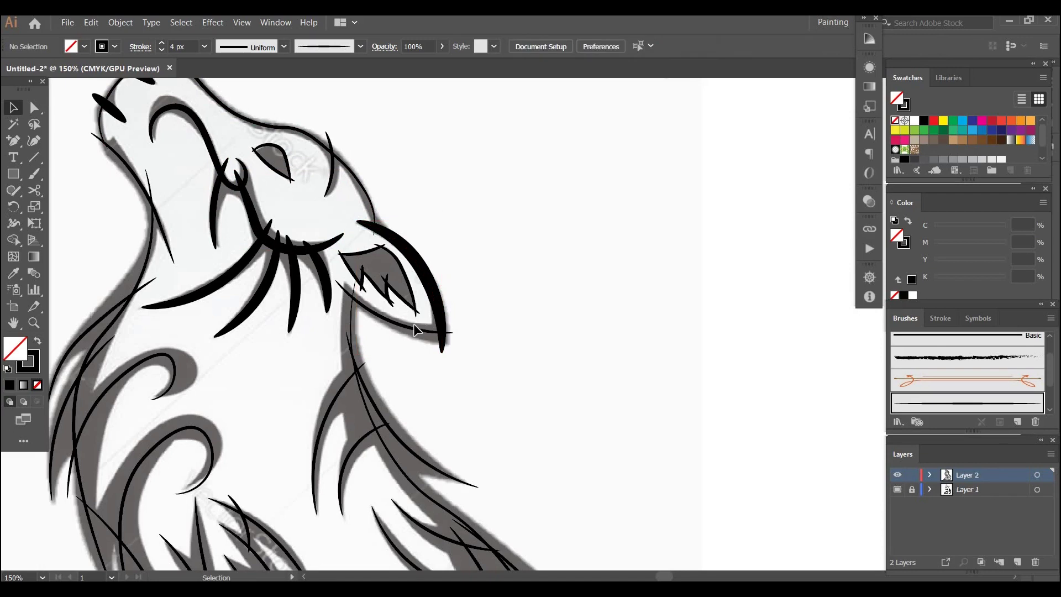
{"action": "left_click", "coordinate": [413, 325]}
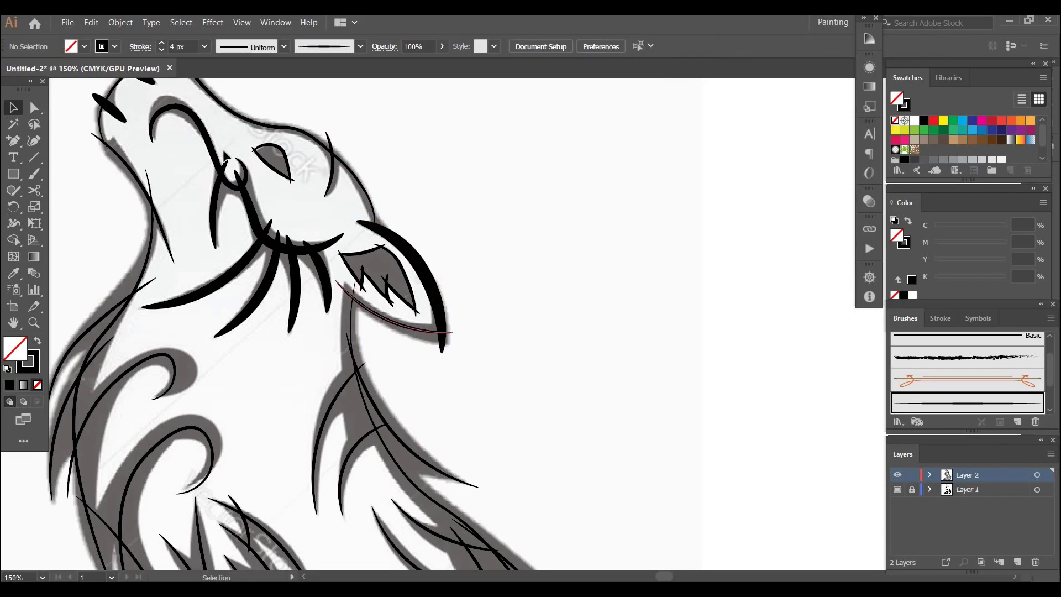
{"action": "left_click", "coordinate": [161, 44]}
{"action": "left_click", "coordinate": [161, 43]}
{"action": "left_click", "coordinate": [161, 44]}
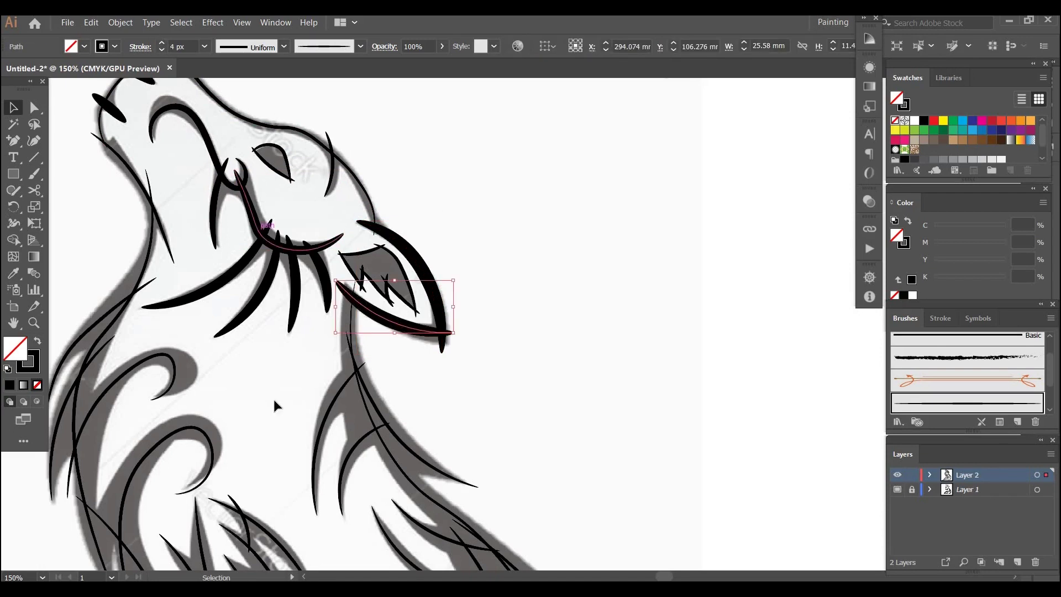
{"action": "left_click", "coordinate": [437, 390]}
{"action": "left_click_drag", "start_coordinate": [440, 381], "coordinate": [477, 407]}
{"action": "left_click", "coordinate": [469, 342]}
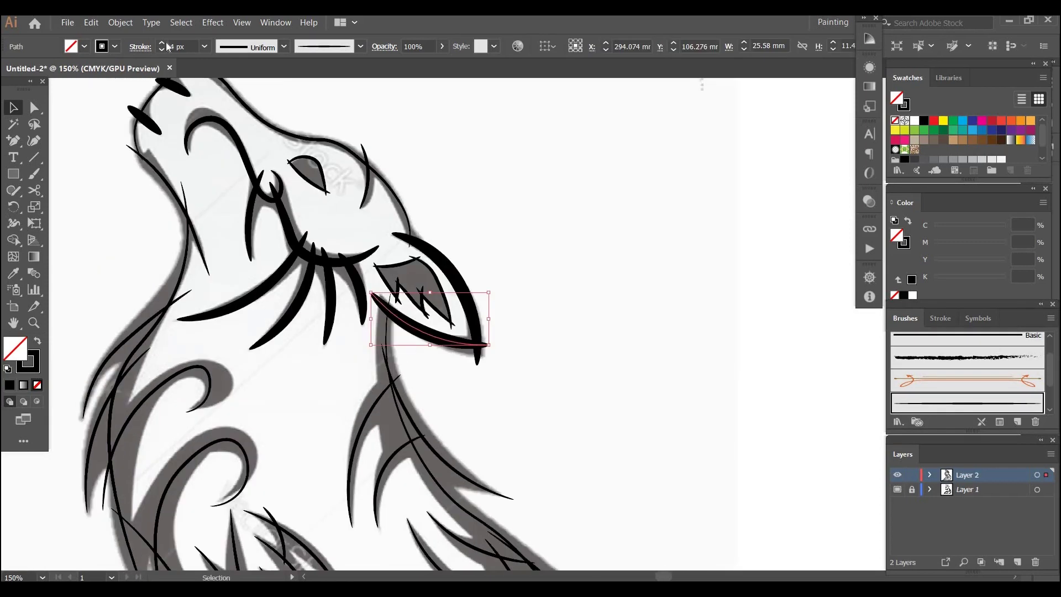
{"action": "left_click", "coordinate": [161, 51]}
{"action": "left_click", "coordinate": [161, 51]}
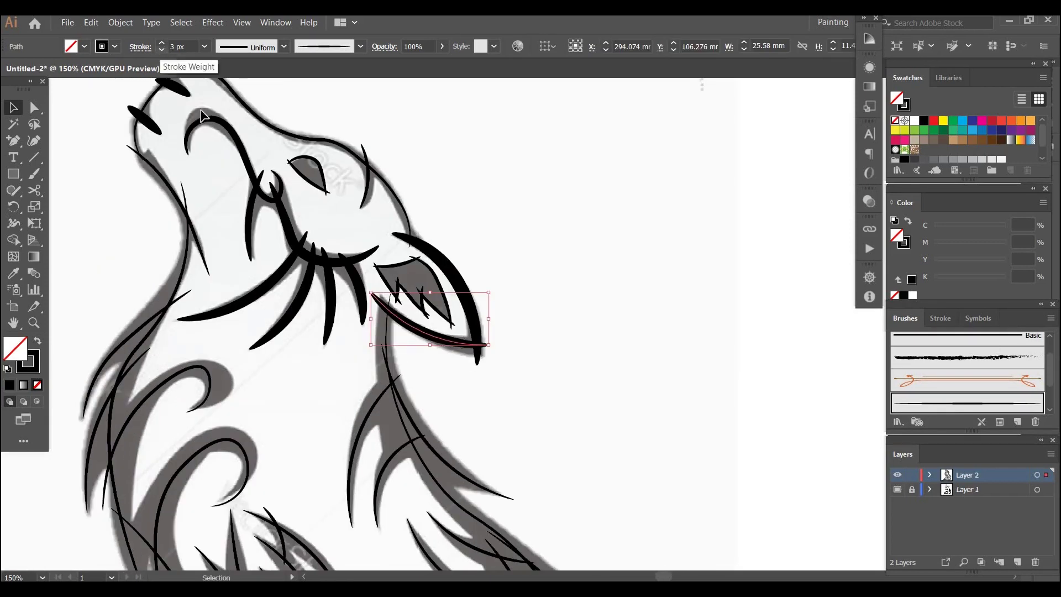
{"action": "left_click", "coordinate": [340, 364]}
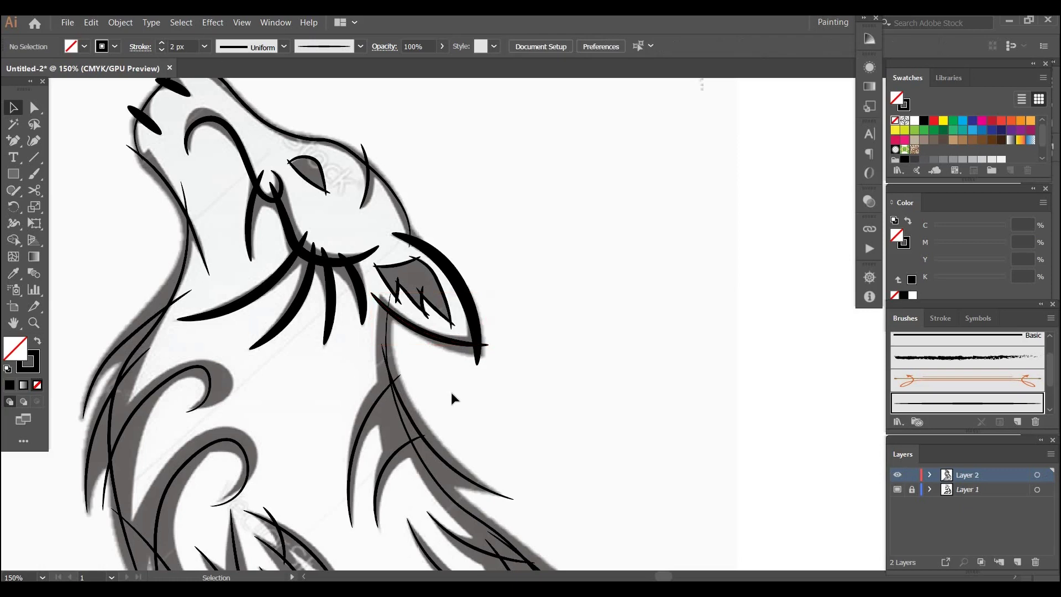
- Reduce the stroke weight of the ear's outer curve to 2 px and deselect it
{"action": "left_click", "coordinate": [480, 338]}
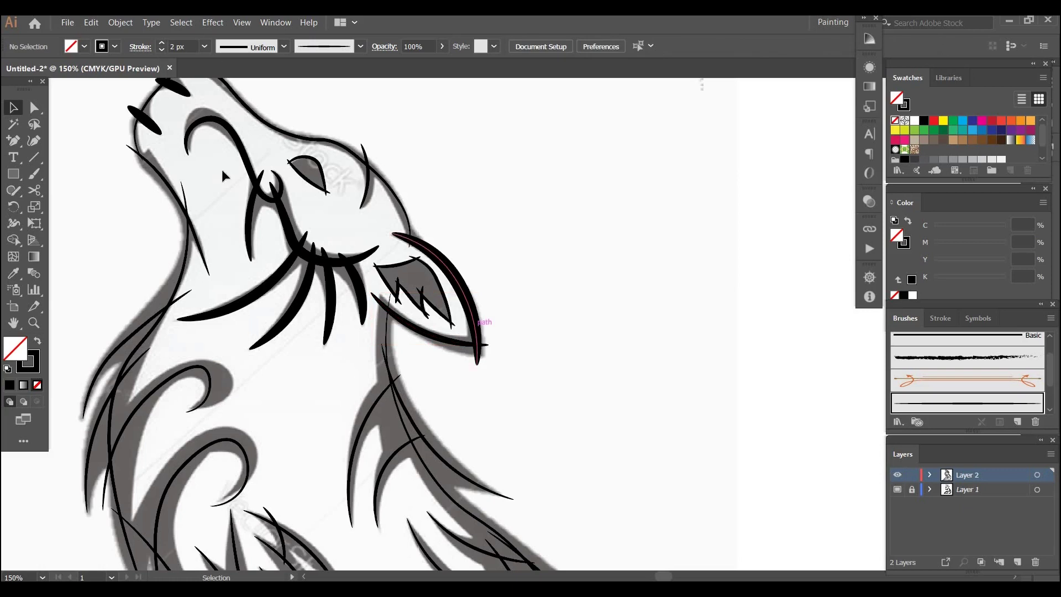
{"action": "left_click", "coordinate": [162, 51]}
{"action": "left_click", "coordinate": [162, 51]}
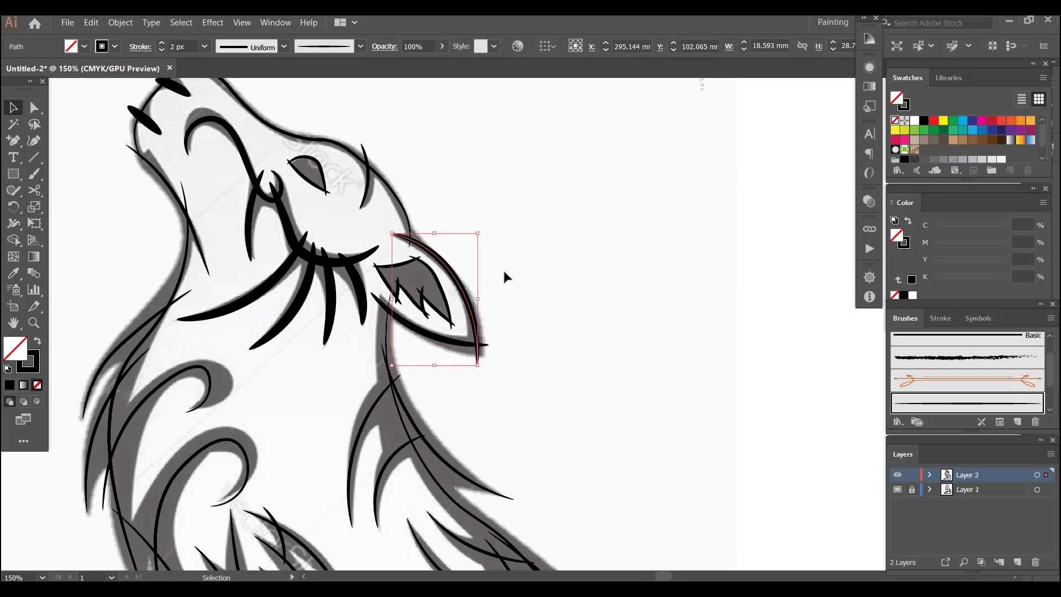
{"action": "left_click", "coordinate": [503, 270]}
- Use the Width tool to widen the hooked mouth curve just past the crest of its arch
{"action": "key", "text": "space"}
{"action": "left_click_drag", "start_coordinate": [384, 393], "coordinate": [403, 260]}
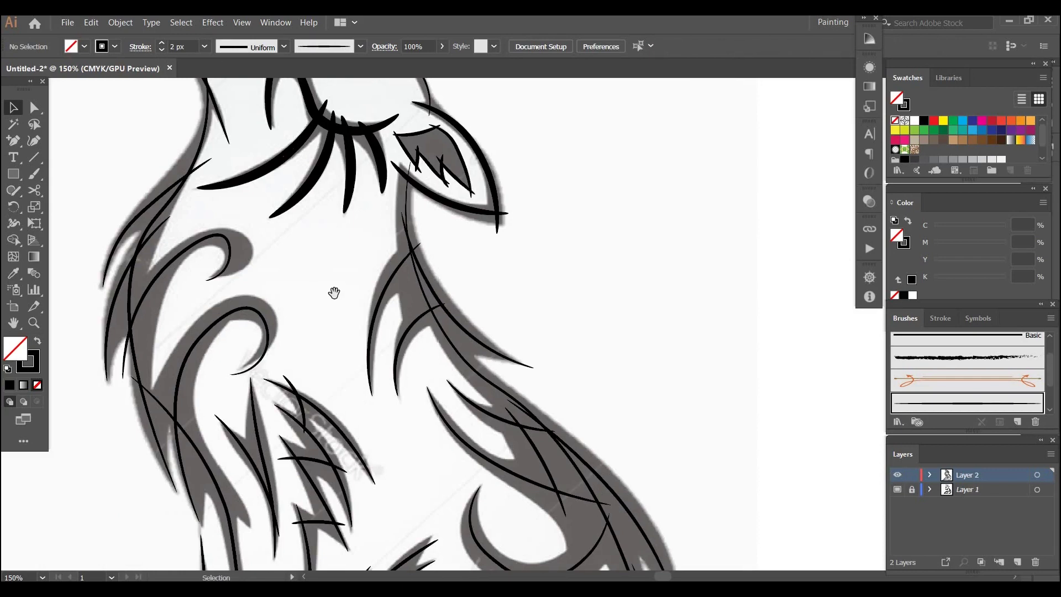
{"action": "left_click_drag", "start_coordinate": [301, 240], "coordinate": [341, 313]}
{"action": "left_click_drag", "start_coordinate": [240, 118], "coordinate": [316, 253]}
{"action": "scroll", "coordinate": [478, 255], "scroll_direction": "up", "scroll_amount": 3}
{"action": "scroll", "coordinate": [478, 255], "scroll_direction": "left", "scroll_amount": 2}
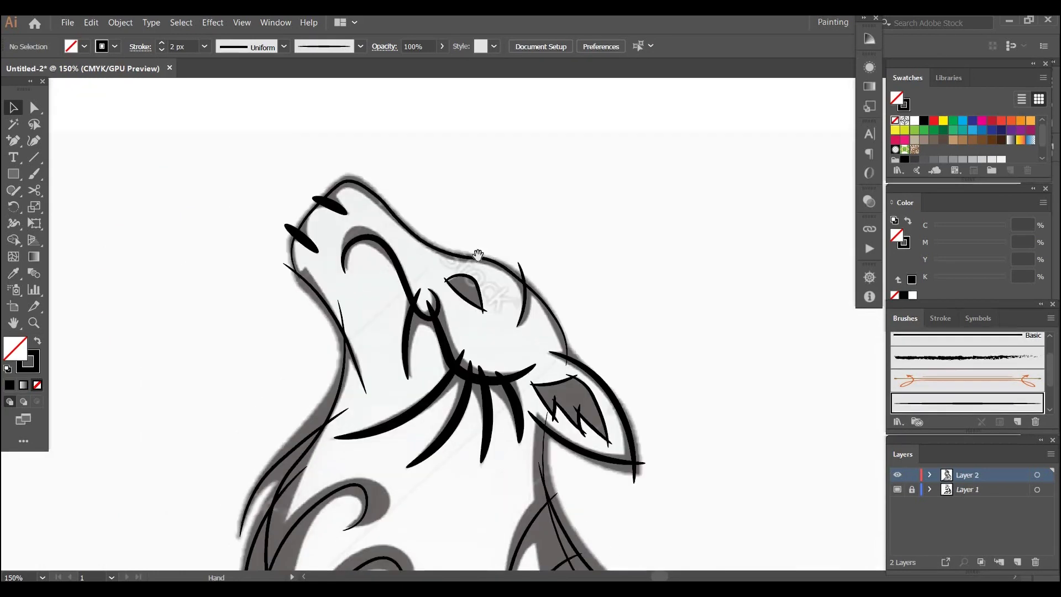
{"action": "left_click_drag", "start_coordinate": [477, 254], "coordinate": [450, 256]}
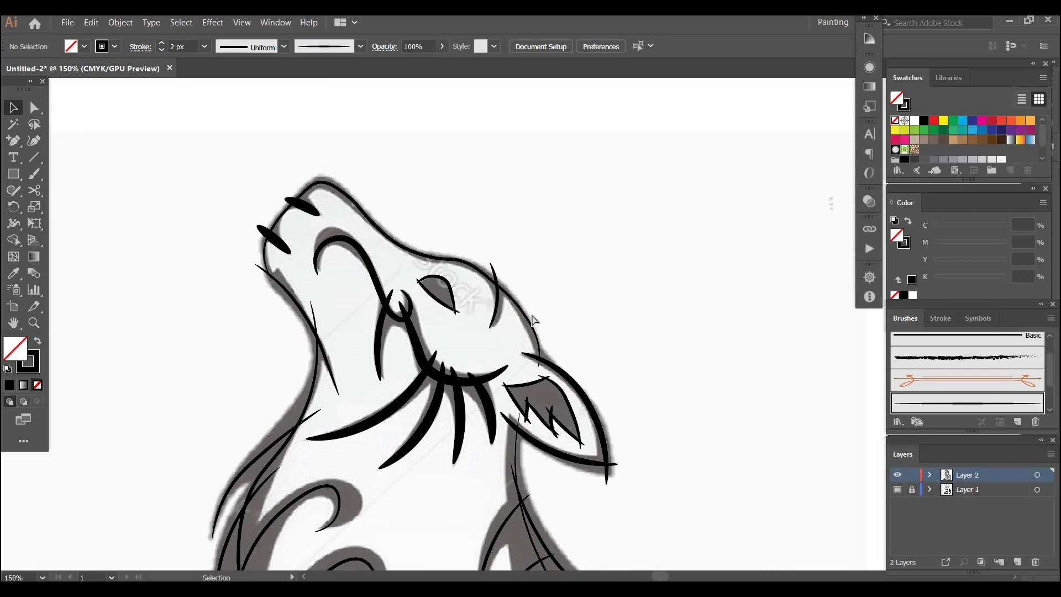
{"action": "key", "text": "ctrl+="}
{"action": "key", "text": "ctrl+="}
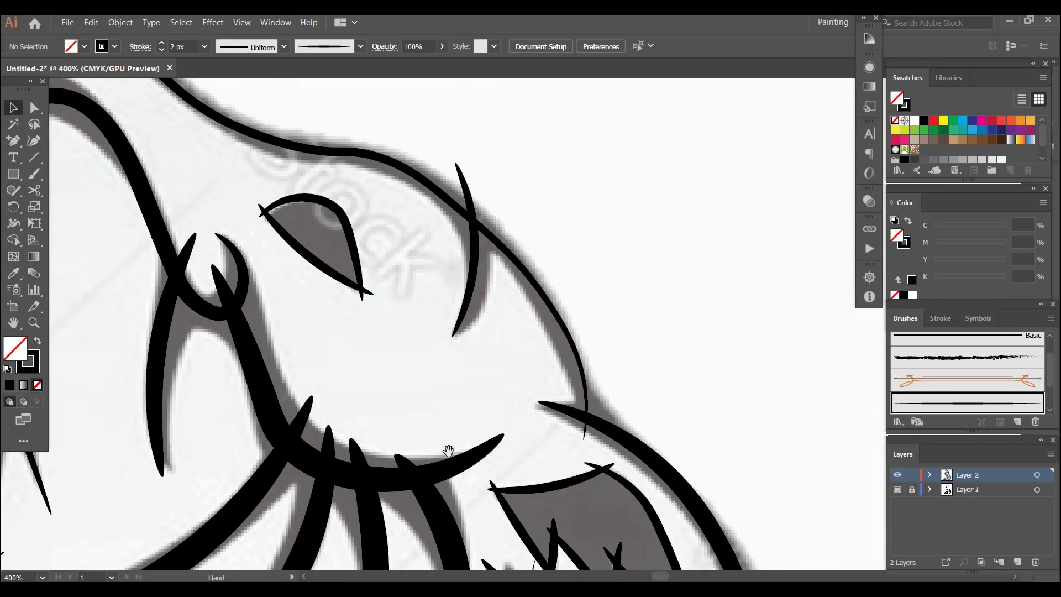
{"action": "left_click_drag", "start_coordinate": [273, 80], "coordinate": [416, 269]}
{"action": "mouse_move", "coordinate": [157, 150]}
{"action": "left_mouse_down"}
{"action": "mouse_move", "coordinate": [382, 198]}
{"action": "mouse_move", "coordinate": [367, 125]}
{"action": "left_mouse_up"}
{"action": "left_click", "coordinate": [14, 191]}
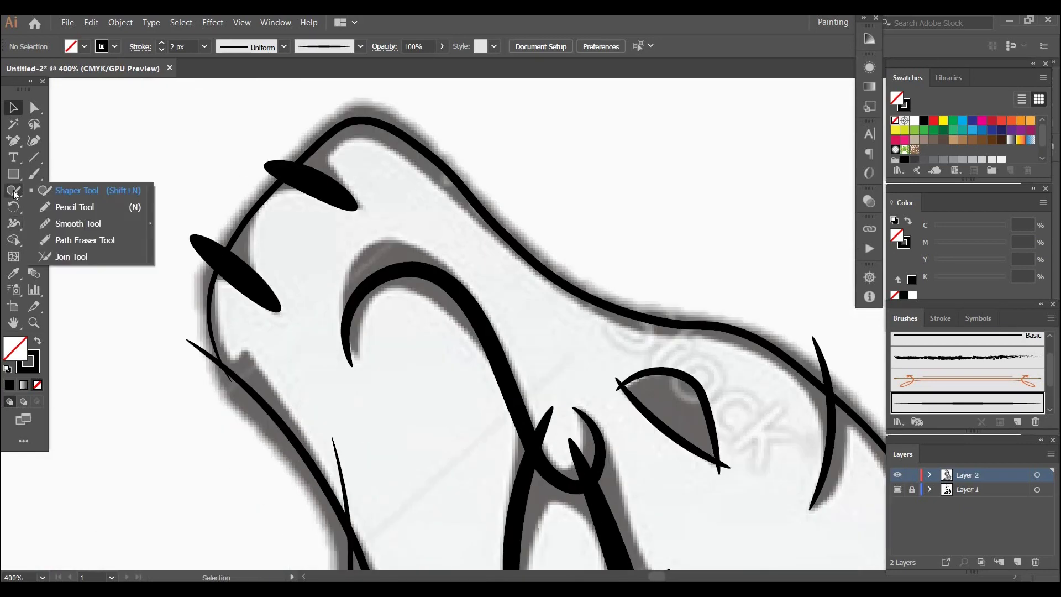
{"action": "left_click", "coordinate": [14, 224]}
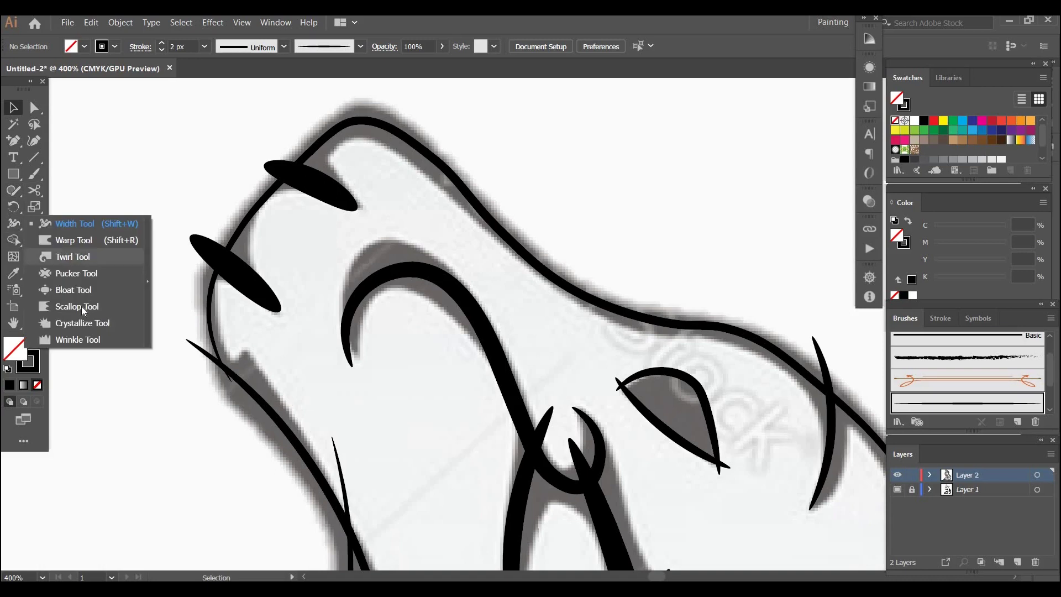
{"action": "left_click", "coordinate": [76, 223]}
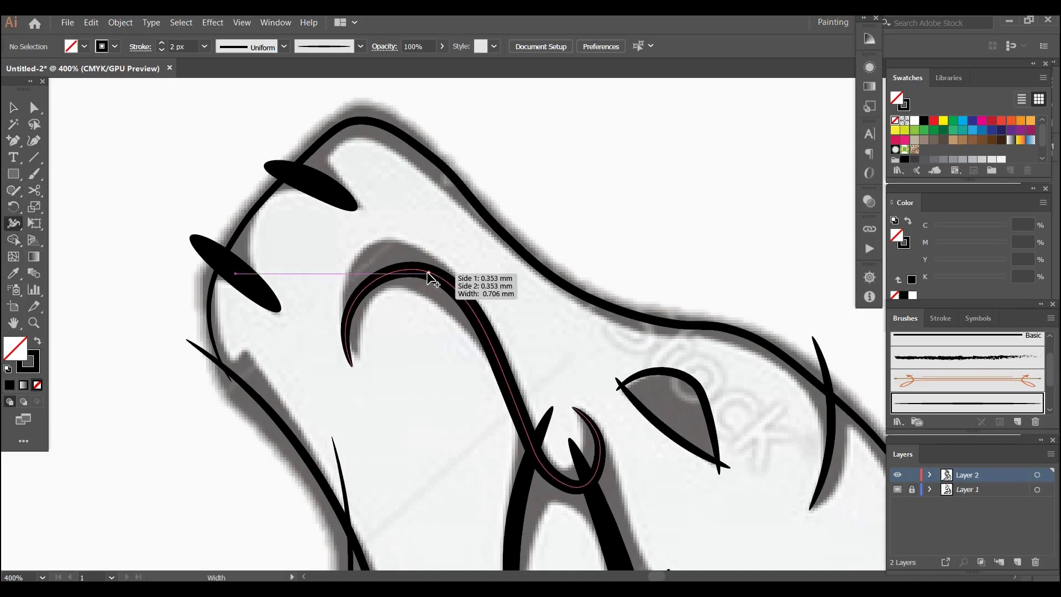
{"action": "left_click_drag", "start_coordinate": [428, 274], "coordinate": [432, 286]}
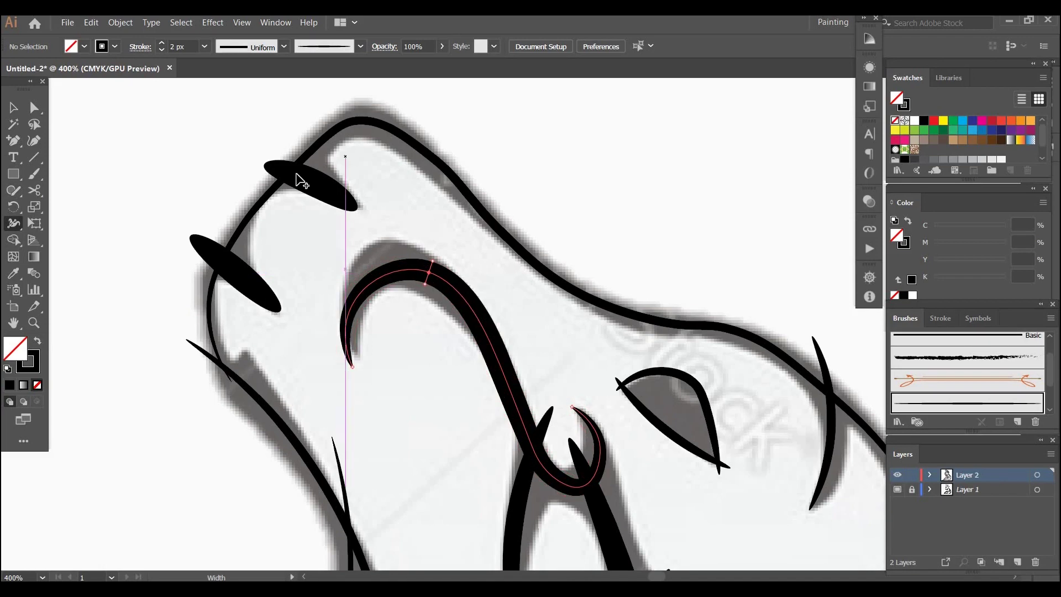
- Widen the middle of the two short strokes on the snout and of the curve behind the eye with the Width tool
{"action": "left_click_drag", "start_coordinate": [310, 186], "coordinate": [310, 203]}
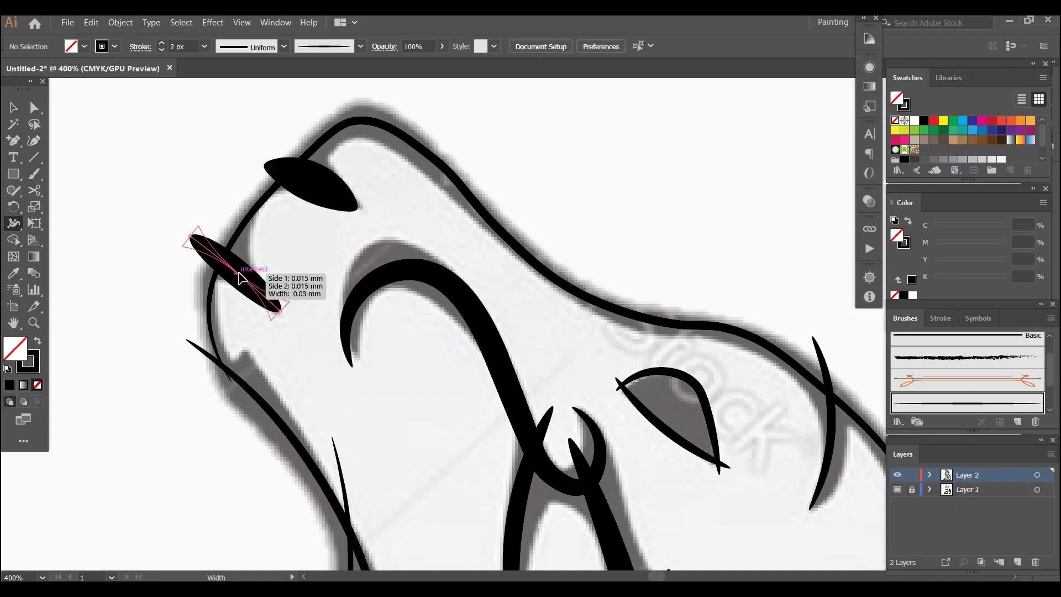
{"action": "left_click_drag", "start_coordinate": [239, 276], "coordinate": [230, 292]}
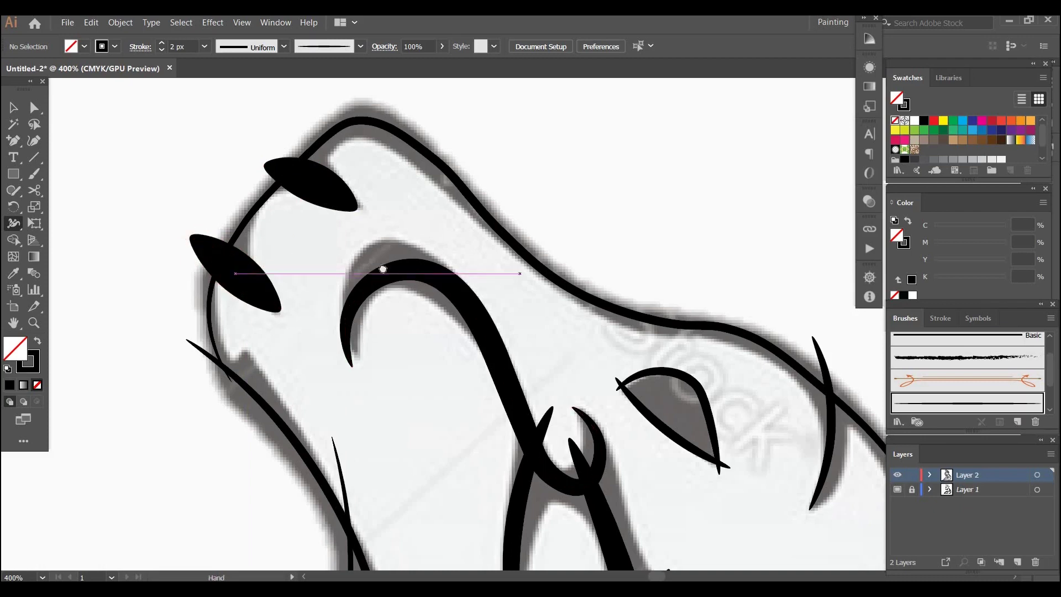
{"action": "left_click_drag", "start_coordinate": [383, 269], "coordinate": [105, 126]}
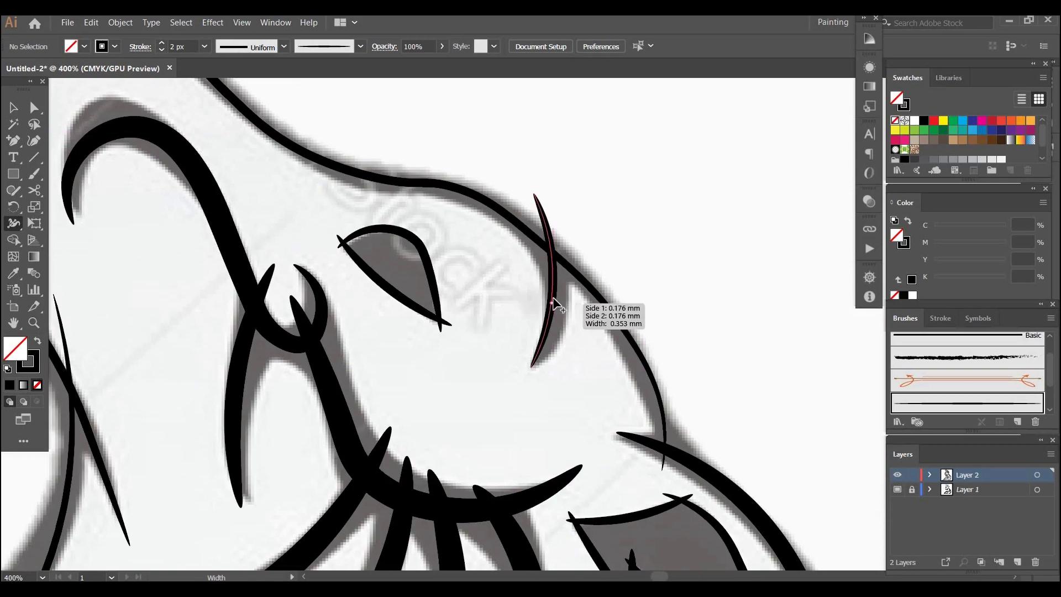
{"action": "left_click_drag", "start_coordinate": [556, 287], "coordinate": [542, 287]}
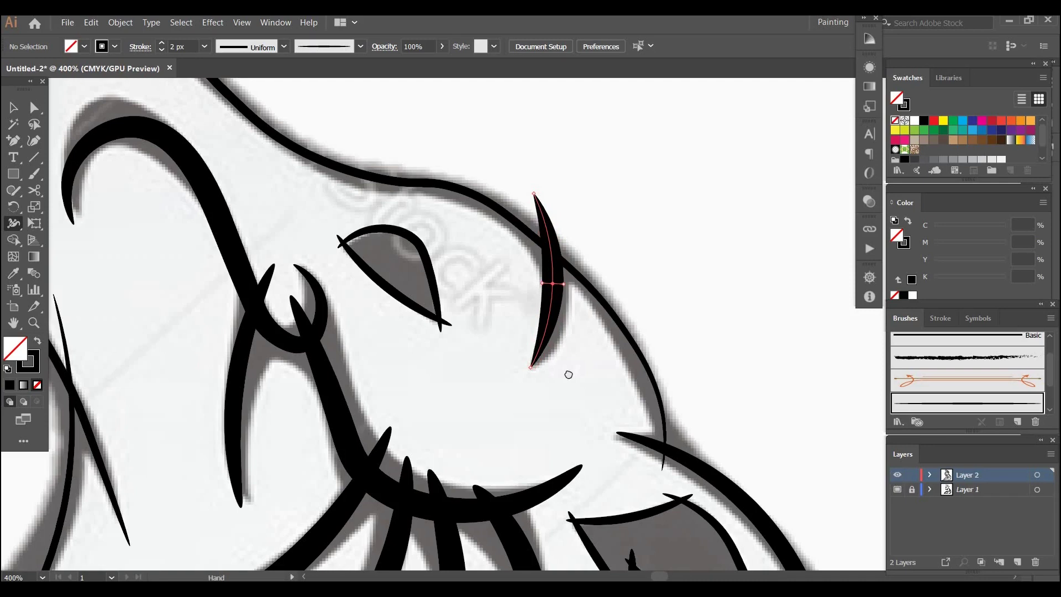
- Widen the four spikes below the jaw curve by pulling out a width point near the upper part of each
{"action": "left_click_drag", "start_coordinate": [531, 449], "coordinate": [480, 288]}
{"action": "left_click_drag", "start_coordinate": [524, 233], "coordinate": [574, 156]}
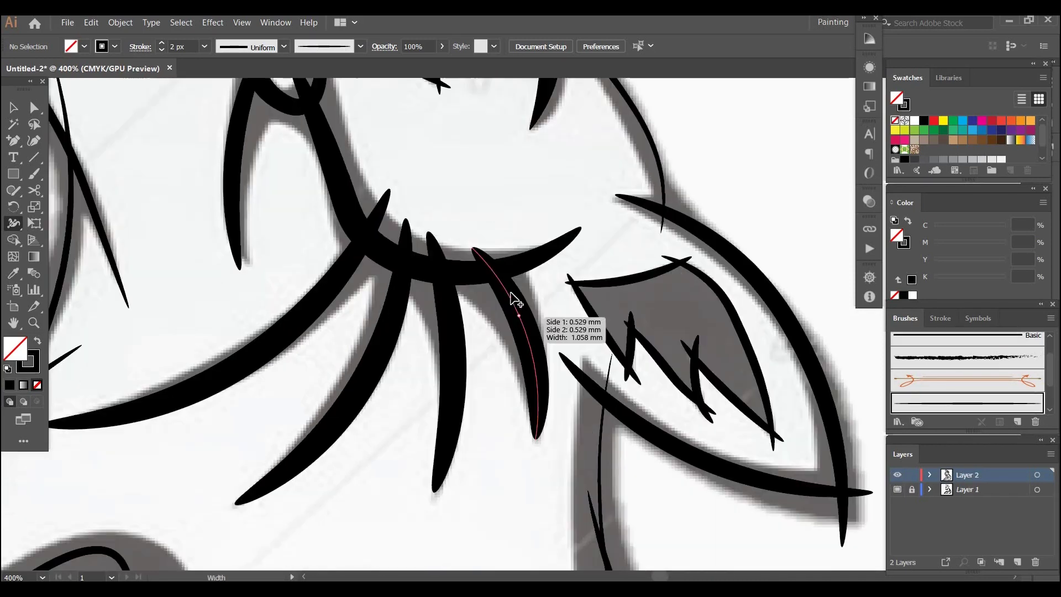
{"action": "left_click_drag", "start_coordinate": [501, 291], "coordinate": [479, 303]}
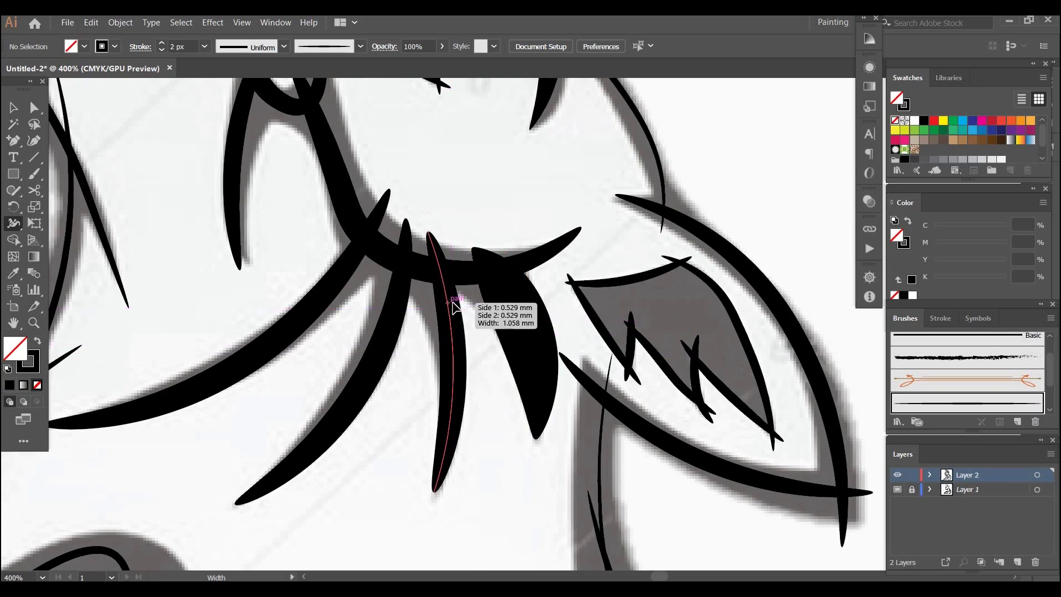
{"action": "left_click_drag", "start_coordinate": [448, 307], "coordinate": [469, 305]}
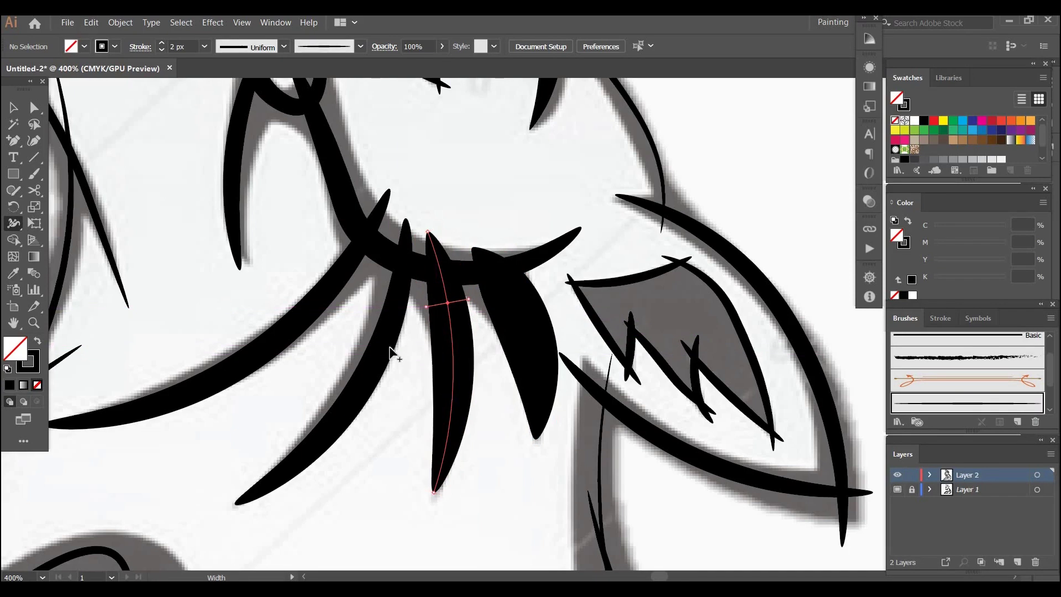
{"action": "left_click_drag", "start_coordinate": [407, 290], "coordinate": [416, 295]}
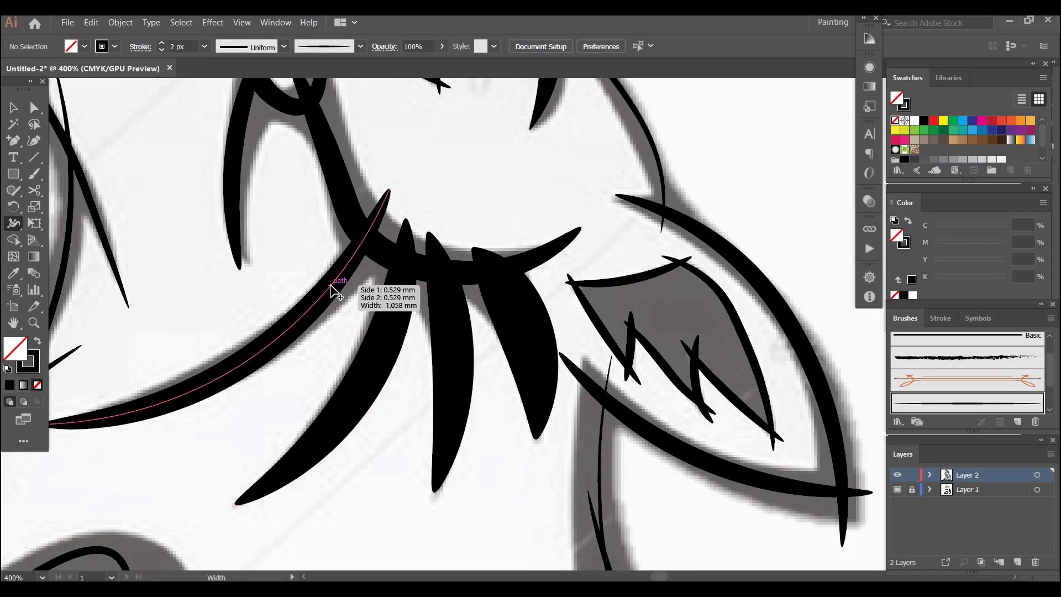
{"action": "left_click_drag", "start_coordinate": [330, 285], "coordinate": [350, 300]}
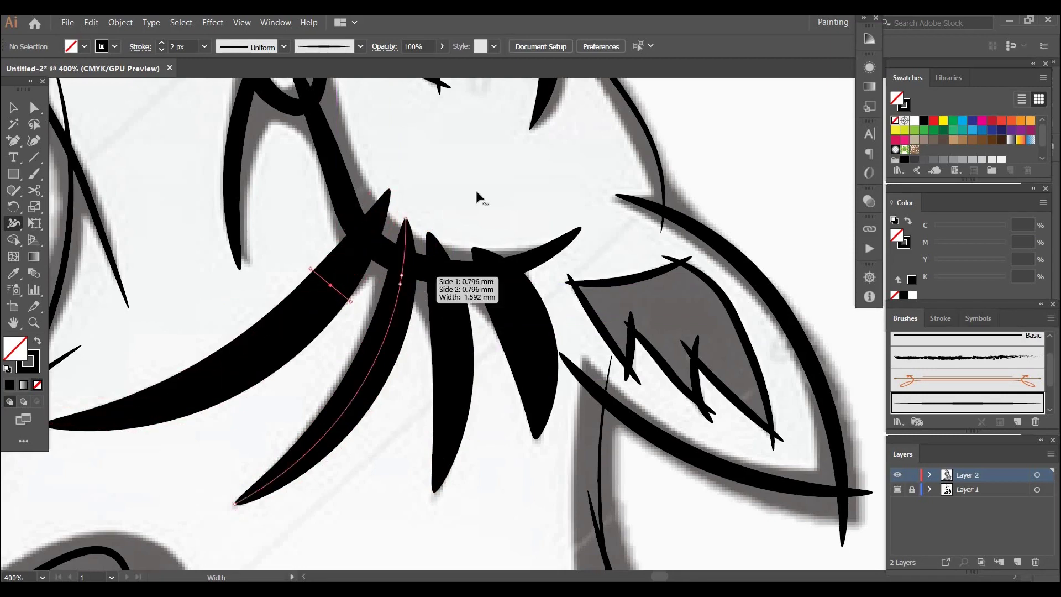
- Narrow the four spikes below the jaw curve at their existing width points to fit the template more closely
{"action": "key", "text": "space"}
{"action": "mouse_move", "coordinate": [485, 135]}
{"action": "left_mouse_down"}
{"action": "mouse_move", "coordinate": [501, 111]}
{"action": "mouse_move", "coordinate": [488, 199]}
{"action": "left_mouse_up"}
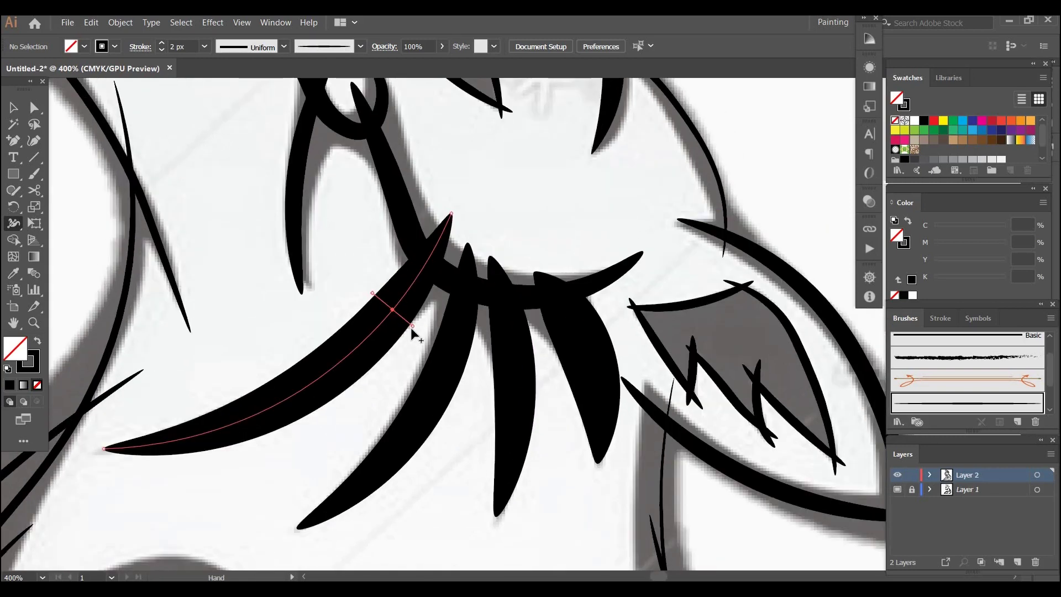
{"action": "mouse_move", "coordinate": [411, 326]}
{"action": "left_mouse_down"}
{"action": "mouse_move", "coordinate": [401, 321]}
{"action": "mouse_move", "coordinate": [439, 337]}
{"action": "mouse_move", "coordinate": [480, 320]}
{"action": "mouse_move", "coordinate": [471, 310]}
{"action": "left_mouse_up"}
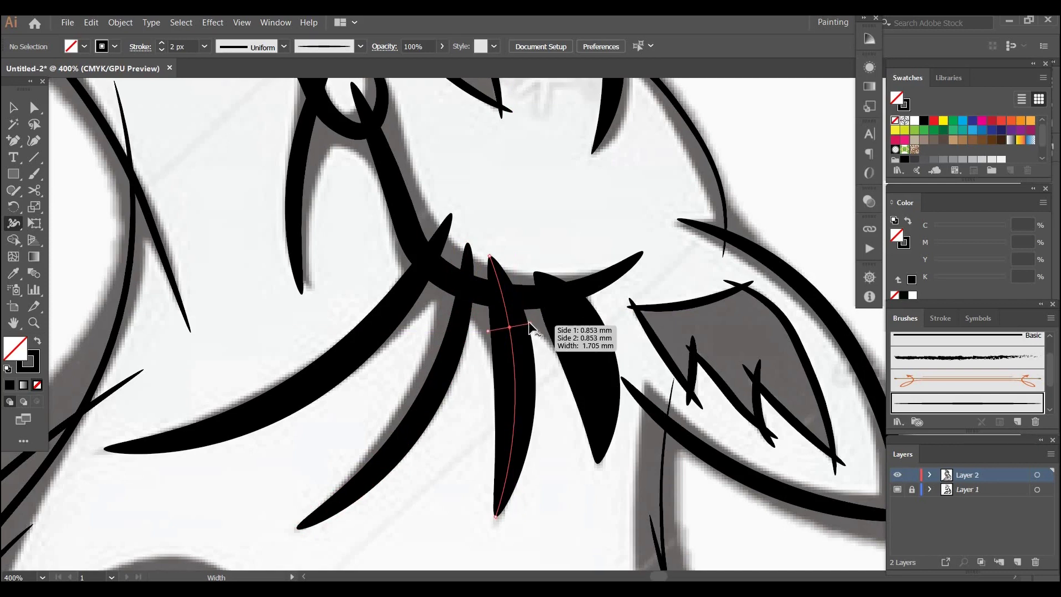
{"action": "left_click_drag", "start_coordinate": [530, 327], "coordinate": [523, 324]}
{"action": "mouse_move", "coordinate": [585, 325]}
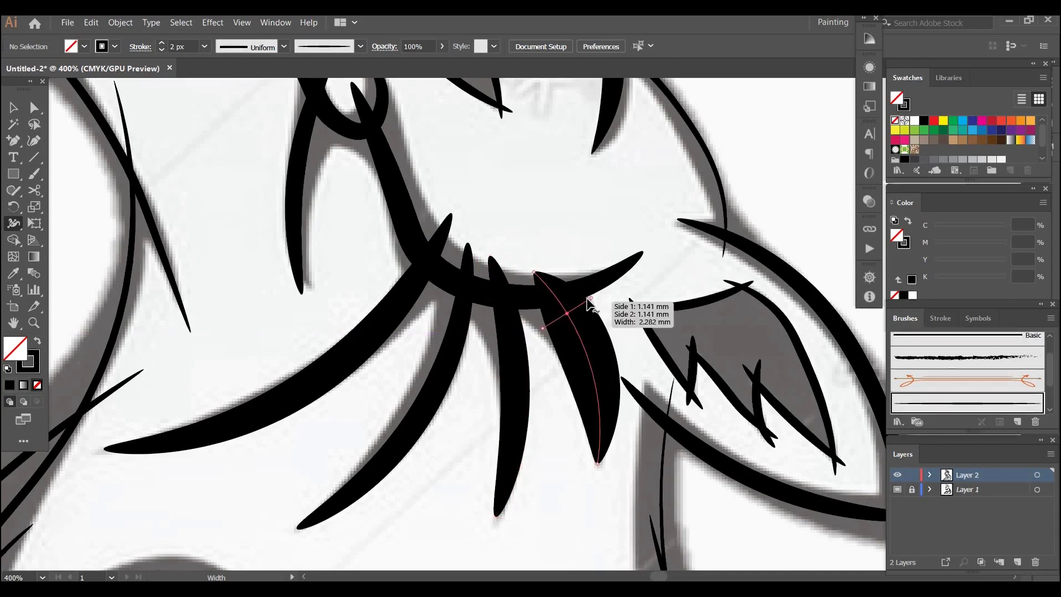
{"action": "mouse_move", "coordinate": [590, 301]}
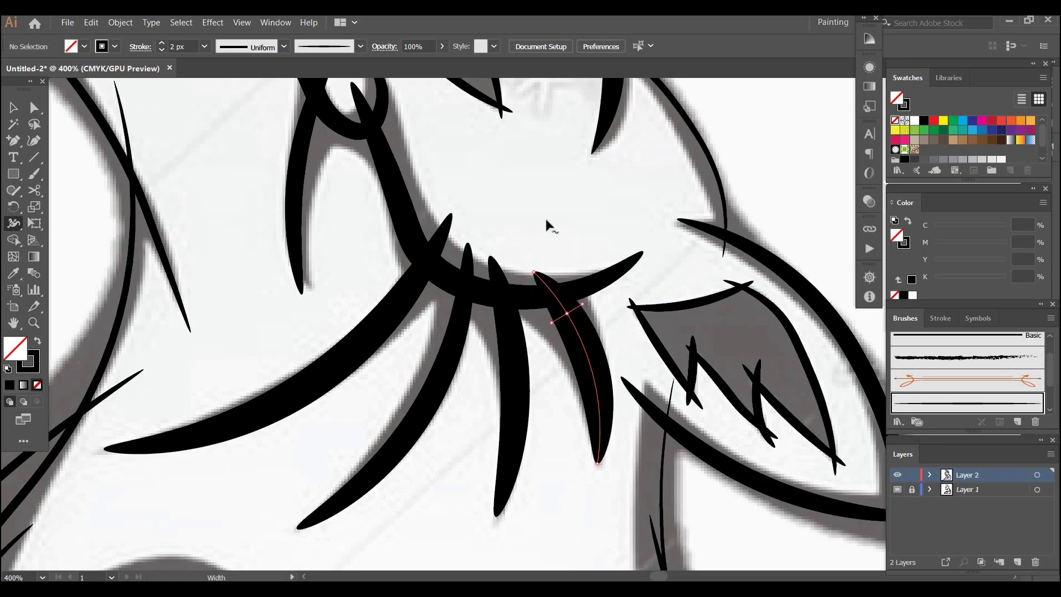
- Examine the strokes along the neck fur, ear, head and throat against the template for widths that need adjusting
{"action": "key", "text": "space"}
{"action": "left_click_drag", "start_coordinate": [496, 220], "coordinate": [435, 110]}
{"action": "scroll", "coordinate": [435, 110], "scroll_direction": "down", "scroll_amount": 6}
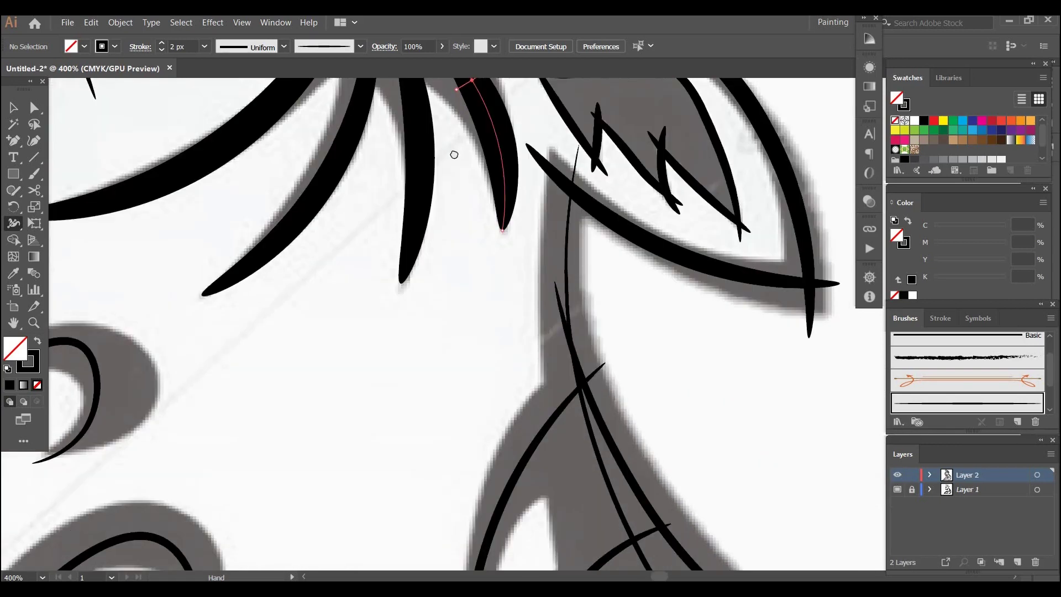
{"action": "left_click_drag", "start_coordinate": [458, 346], "coordinate": [379, 279]}
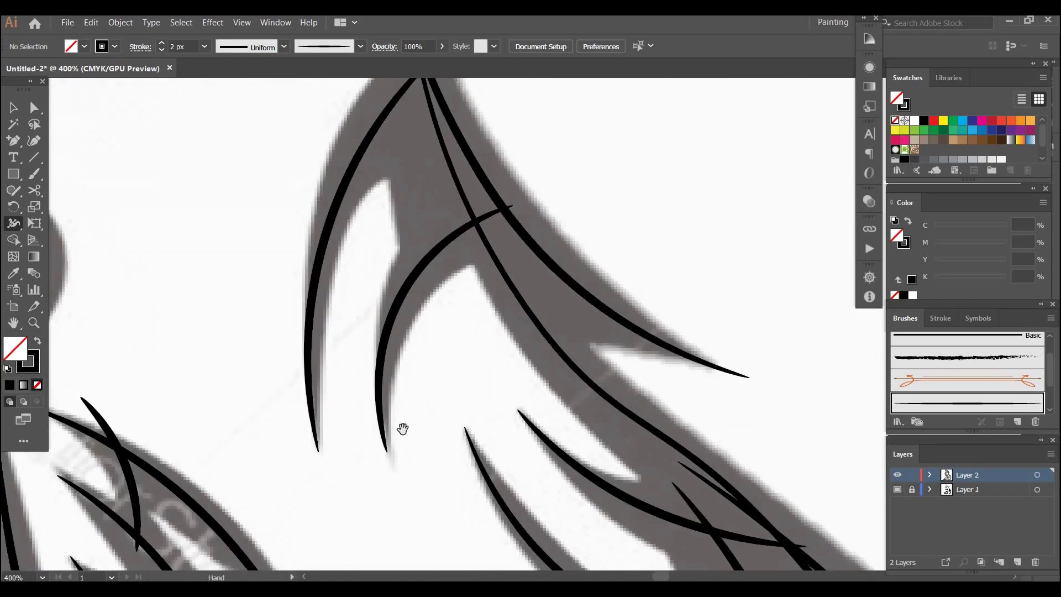
{"action": "left_click_drag", "start_coordinate": [456, 189], "coordinate": [450, 372]}
{"action": "scroll", "coordinate": [451, 371], "scroll_direction": "up", "scroll_amount": 8}
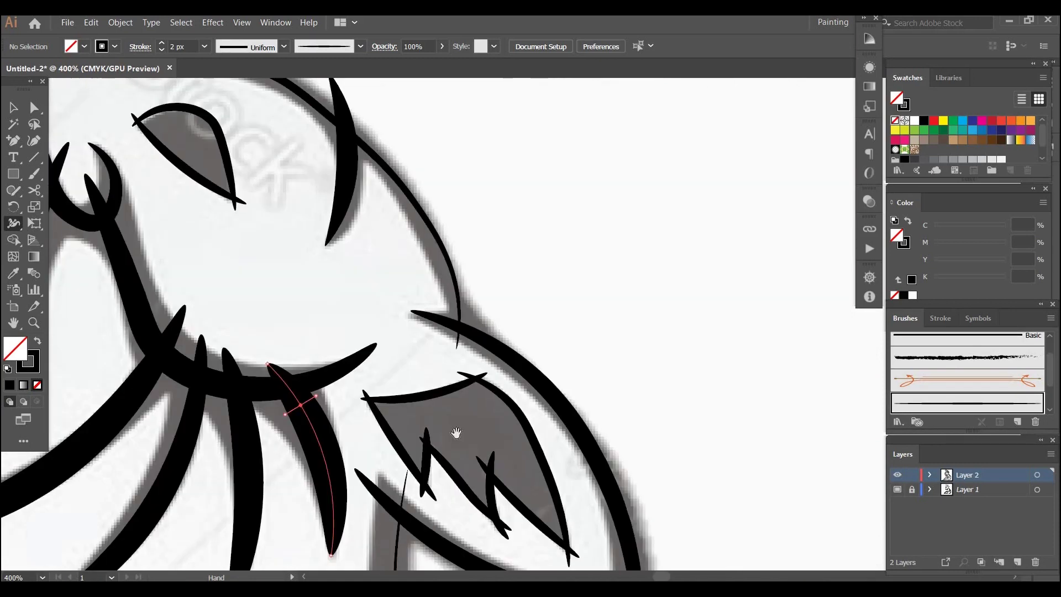
{"action": "scroll", "coordinate": [455, 433], "scroll_direction": "up", "scroll_amount": 1}
{"action": "scroll", "coordinate": [362, 260], "scroll_direction": "left", "scroll_amount": 2}
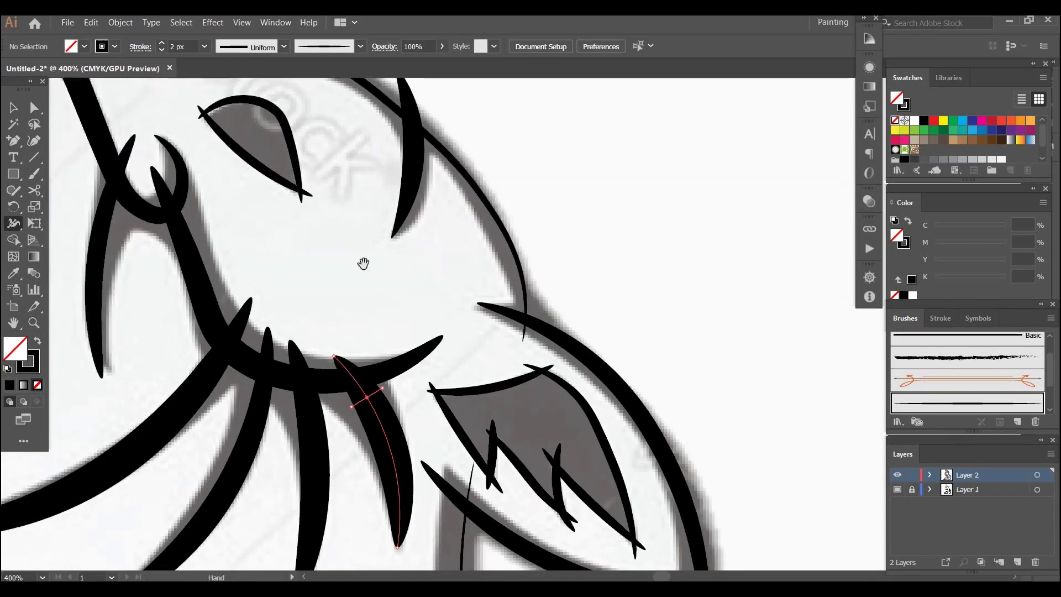
{"action": "scroll", "coordinate": [353, 363], "scroll_direction": "up", "scroll_amount": 3}
{"action": "scroll", "coordinate": [249, 289], "scroll_direction": "down", "scroll_amount": 2}
{"action": "scroll", "coordinate": [248, 289], "scroll_direction": "left", "scroll_amount": 2}
{"action": "scroll", "coordinate": [249, 289], "scroll_direction": "left", "scroll_amount": 3}
{"action": "scroll", "coordinate": [248, 288], "scroll_direction": "up", "scroll_amount": 1}
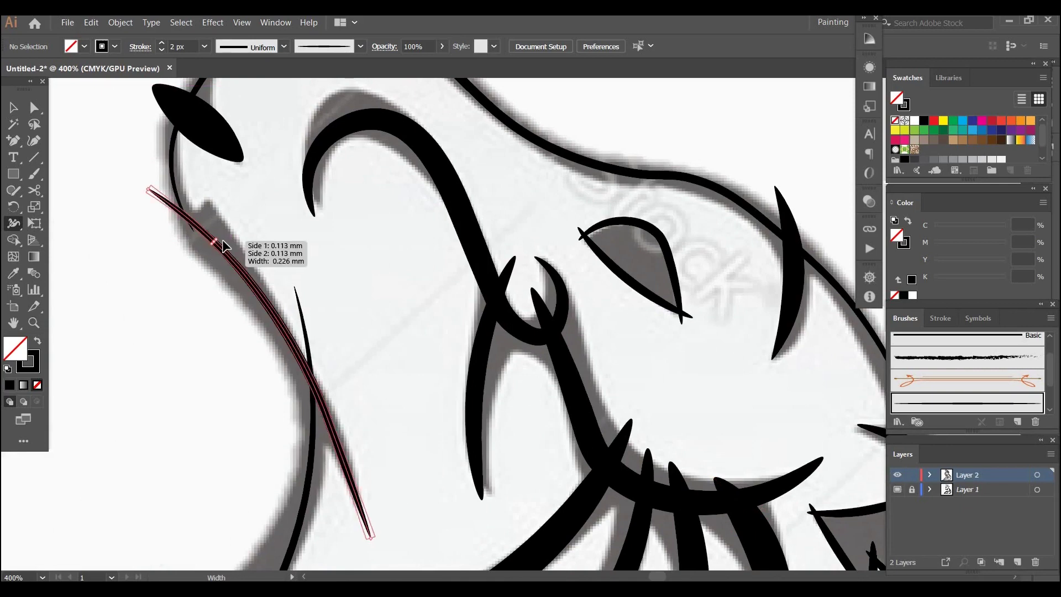
- Widen the chin-to-throat stroke to about 0.77 mm near its upper end and thicken the long stroke running down from below the ear
{"action": "left_click_drag", "start_coordinate": [223, 245], "coordinate": [230, 249]}
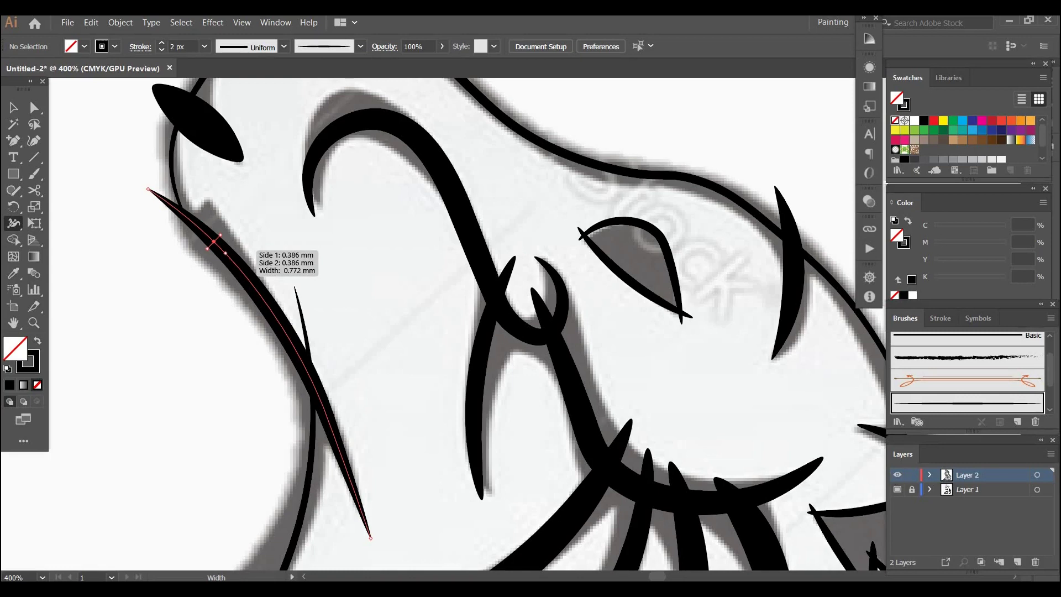
{"action": "left_click_drag", "start_coordinate": [387, 431], "coordinate": [369, 278]}
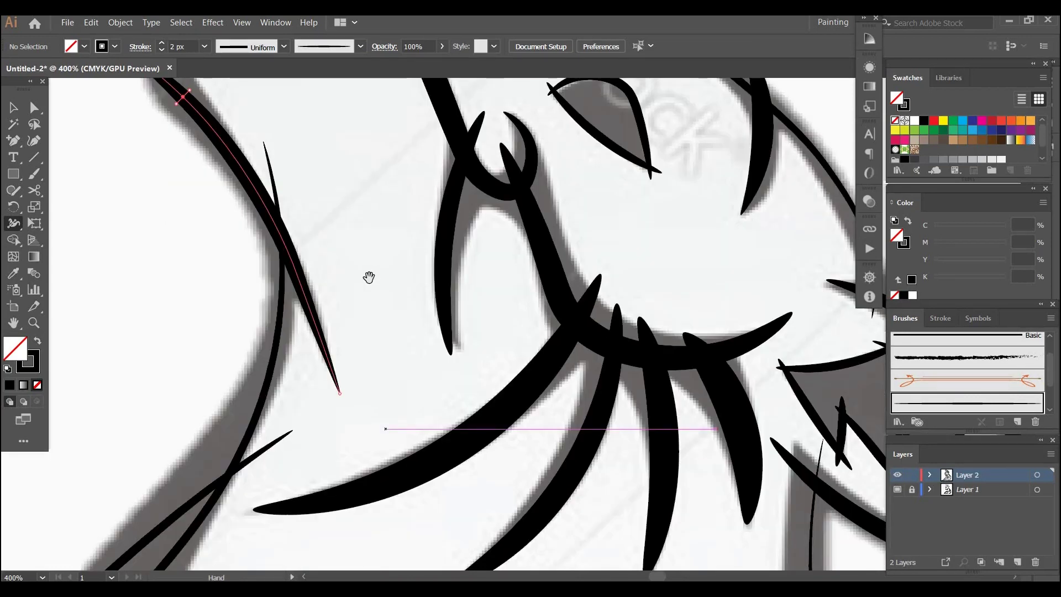
{"action": "left_click_drag", "start_coordinate": [442, 366], "coordinate": [437, 359]}
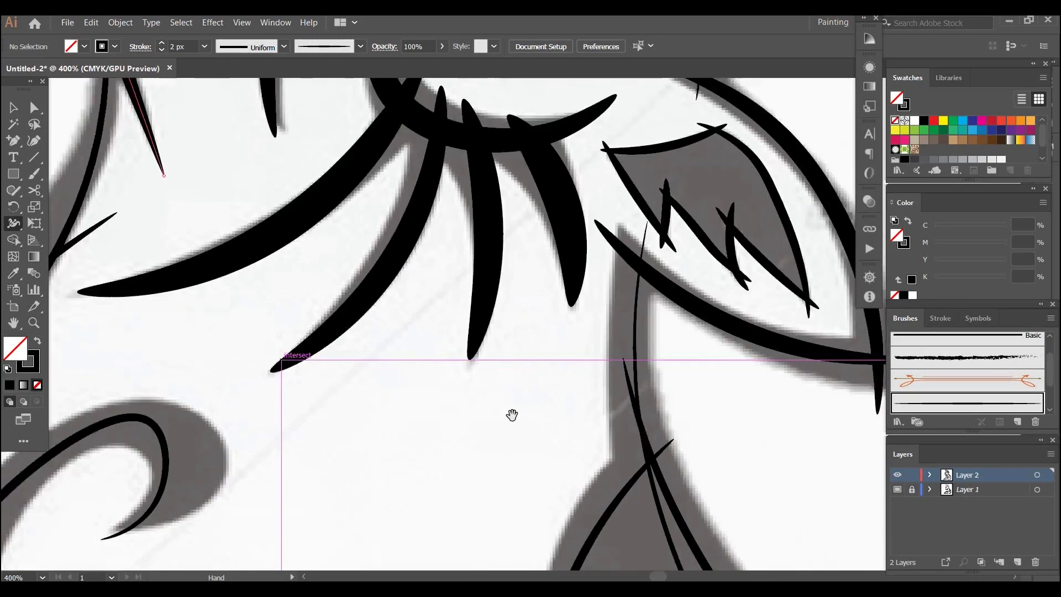
{"action": "left_click_drag", "start_coordinate": [511, 415], "coordinate": [354, 306]}
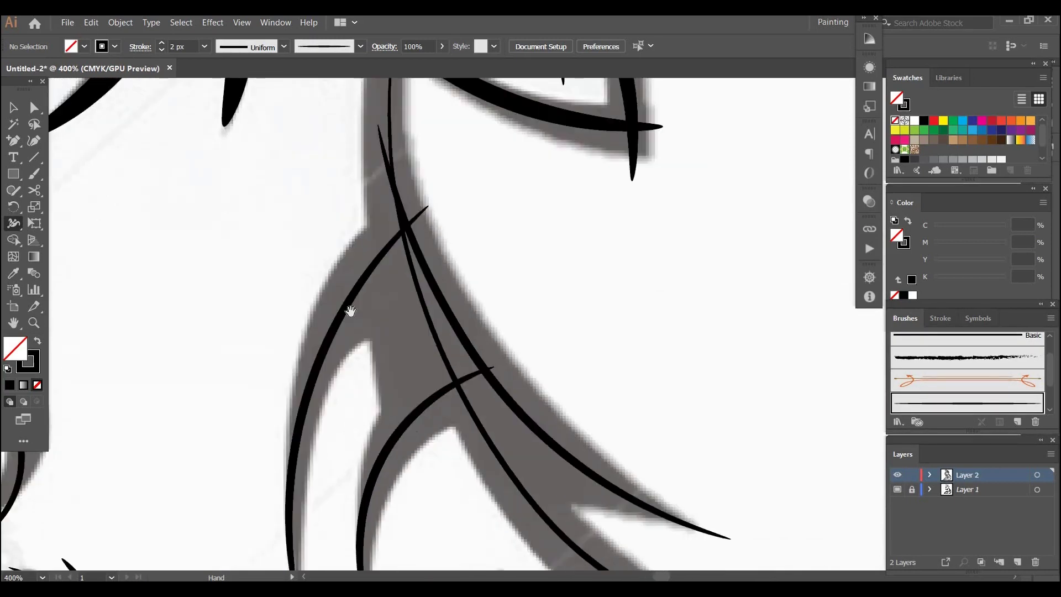
{"action": "mouse_move", "coordinate": [351, 308]}
{"action": "left_mouse_down"}
{"action": "mouse_move", "coordinate": [422, 197]}
{"action": "mouse_move", "coordinate": [435, 297]}
{"action": "mouse_move", "coordinate": [465, 303]}
{"action": "left_mouse_up"}
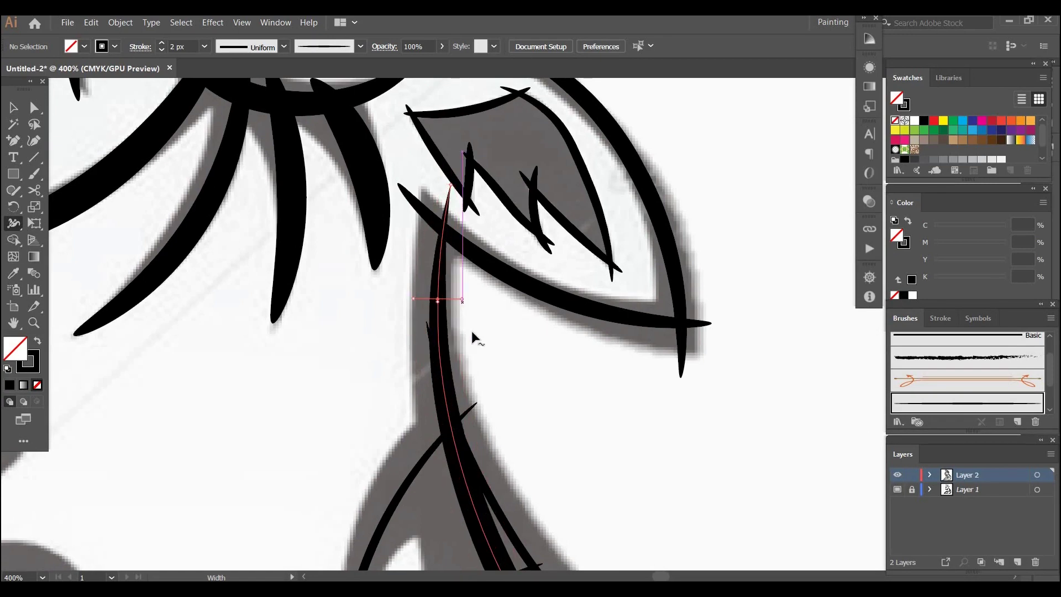
- Widen the outer spike branching off the back of the neck by pulling out a width point along its lower half
{"action": "key", "text": "space"}
{"action": "mouse_move", "coordinate": [619, 535]}
{"action": "left_mouse_down"}
{"action": "mouse_move", "coordinate": [507, 338]}
{"action": "mouse_move", "coordinate": [529, 274]}
{"action": "left_mouse_up"}
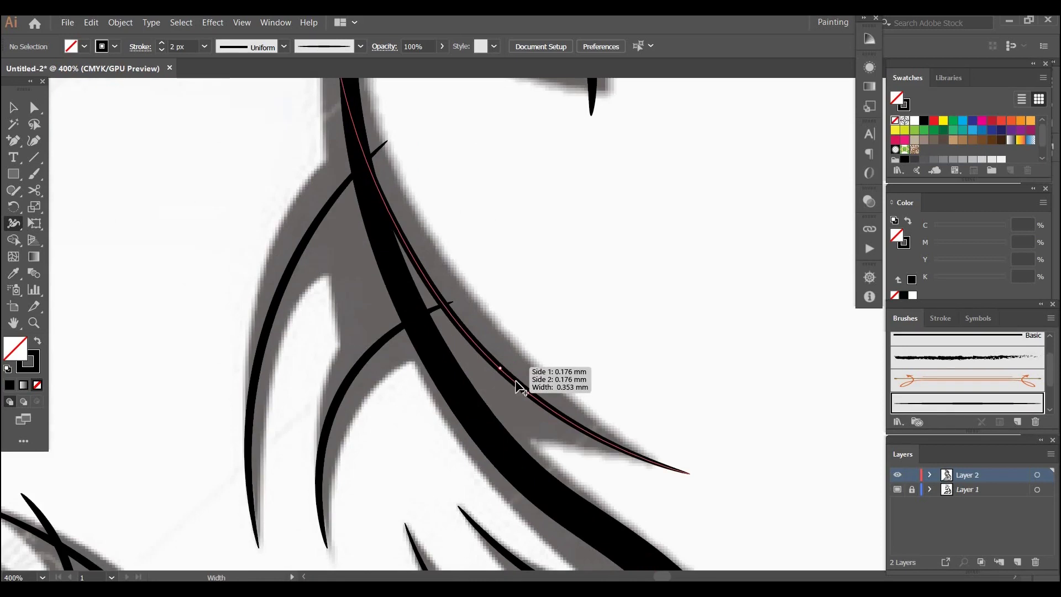
{"action": "left_click_drag", "start_coordinate": [520, 384], "coordinate": [529, 368]}
{"action": "mouse_move", "coordinate": [587, 297]}
{"action": "left_mouse_down"}
{"action": "mouse_move", "coordinate": [604, 315]}
{"action": "mouse_move", "coordinate": [803, 397]}
{"action": "left_mouse_up"}
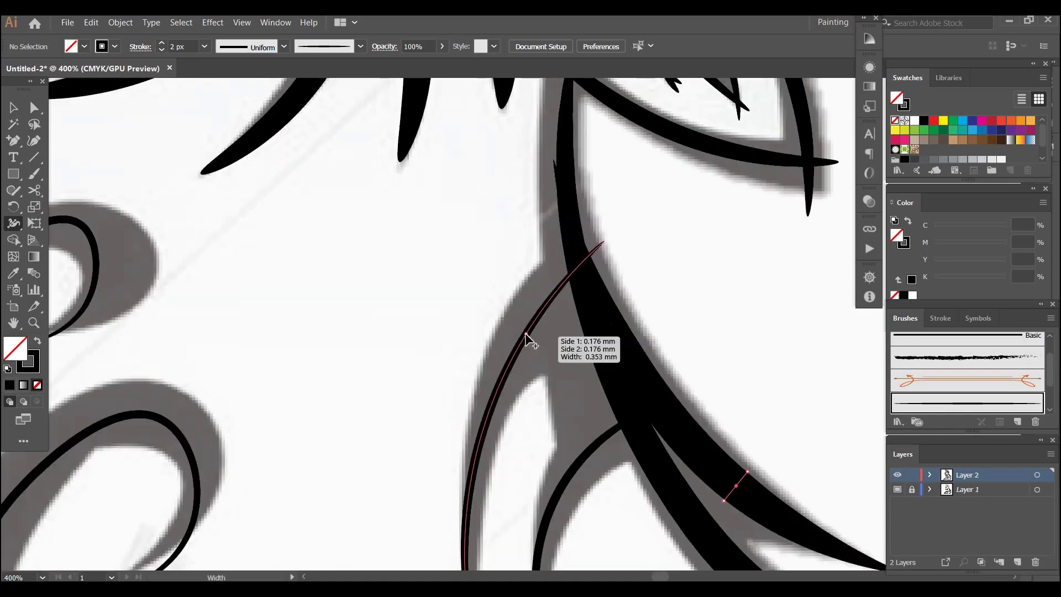
- Widen the two curved fur strands inside the neck, placing the upper strand's thickest point close to where it joins the neck stroke
{"action": "left_click_drag", "start_coordinate": [525, 332], "coordinate": [544, 345]}
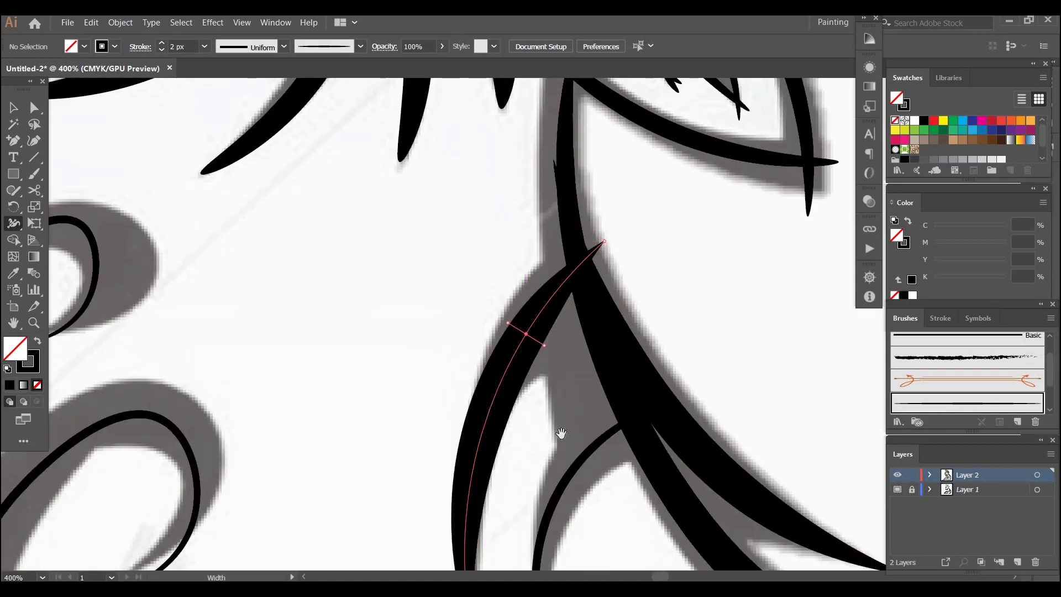
{"action": "left_click_drag", "start_coordinate": [560, 433], "coordinate": [488, 369]}
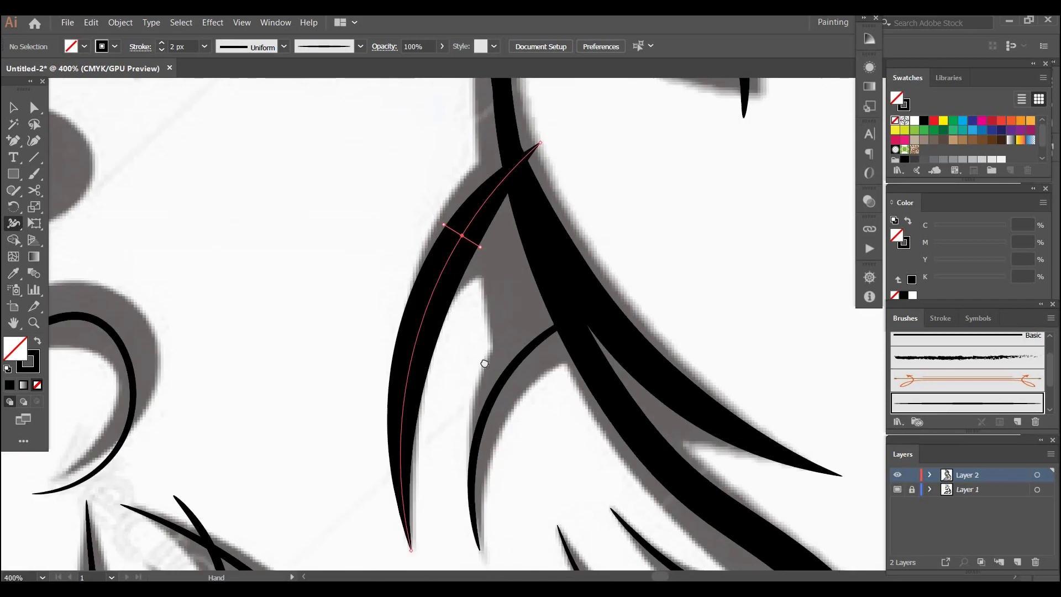
{"action": "left_click_drag", "start_coordinate": [481, 237], "coordinate": [493, 246]}
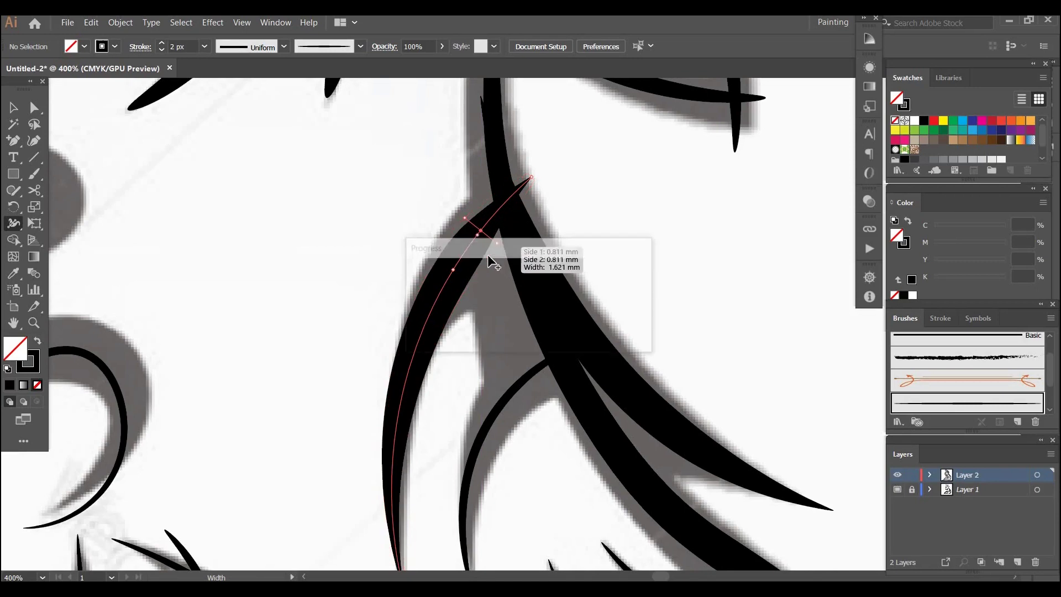
{"action": "left_click_drag", "start_coordinate": [505, 397], "coordinate": [519, 409]}
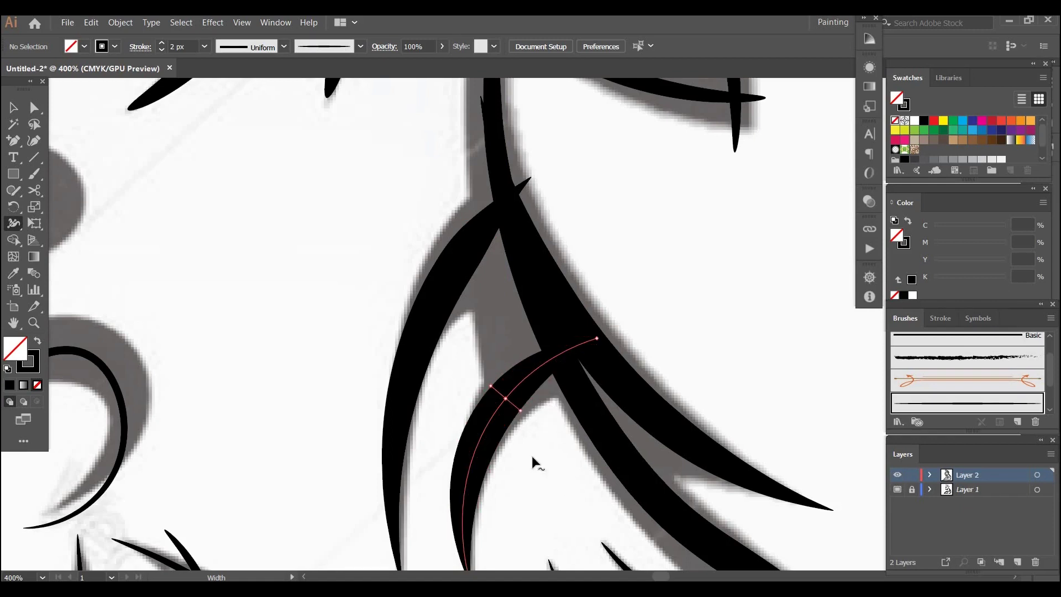
- Widen the next two curved fur strands down the neck and the short diagonal stroke that crosses them
{"action": "left_click_drag", "start_coordinate": [573, 567], "coordinate": [499, 374]}
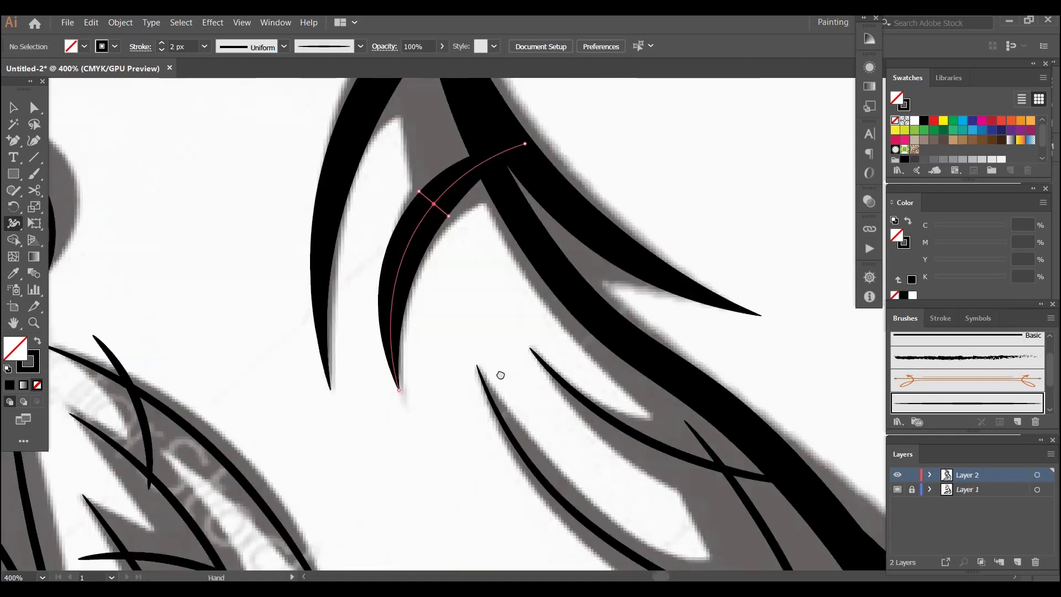
{"action": "left_click_drag", "start_coordinate": [599, 462], "coordinate": [515, 321]}
{"action": "left_click_drag", "start_coordinate": [608, 407], "coordinate": [515, 414]}
{"action": "left_click_drag", "start_coordinate": [512, 322], "coordinate": [509, 366]}
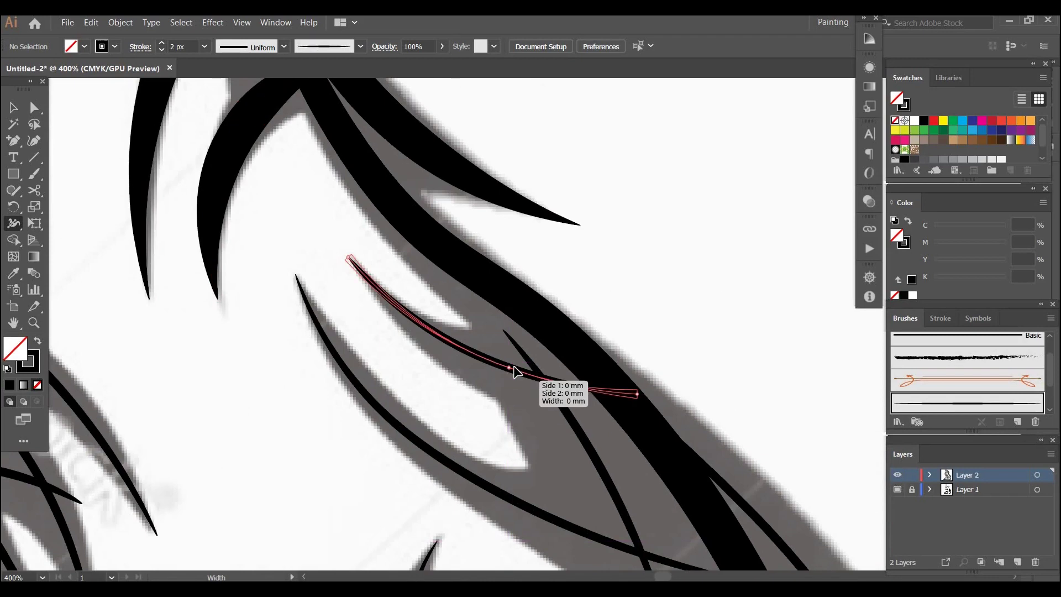
{"action": "left_click_drag", "start_coordinate": [513, 372], "coordinate": [518, 352]}
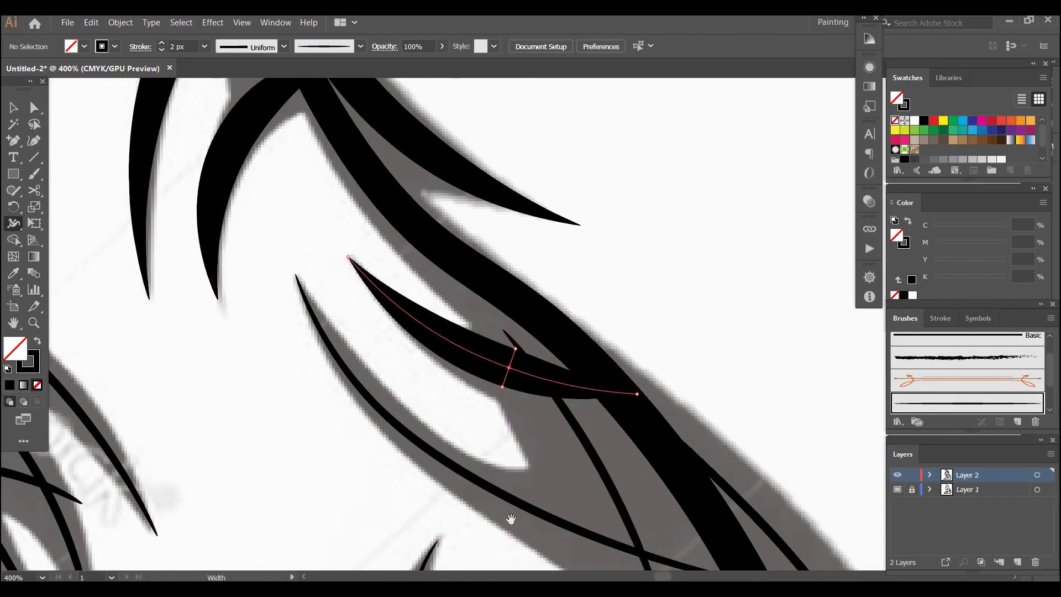
{"action": "left_click_drag", "start_coordinate": [511, 519], "coordinate": [500, 360]}
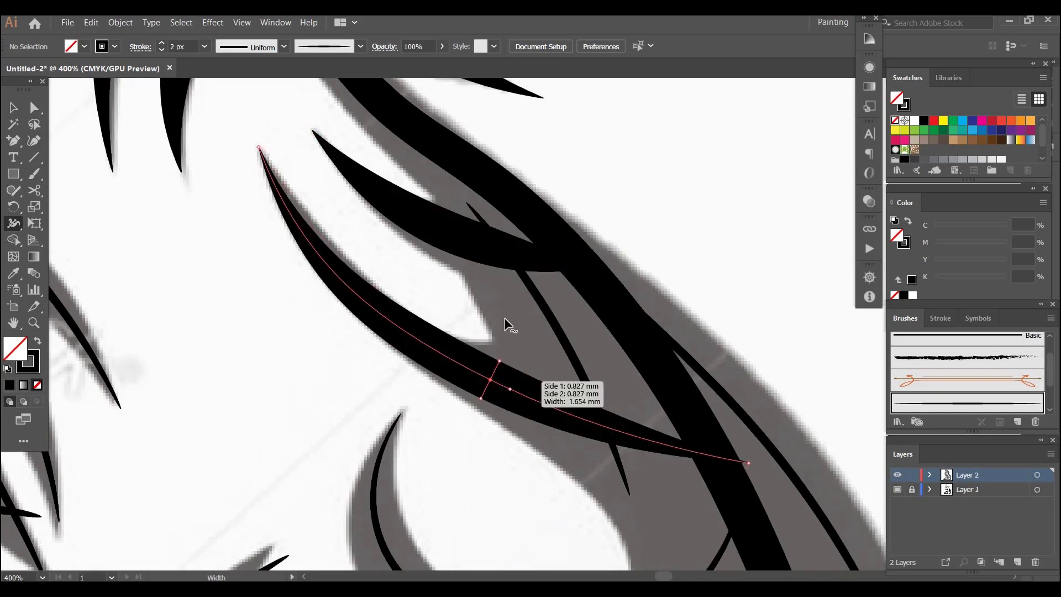
{"action": "mouse_move", "coordinate": [569, 349]}
{"action": "left_mouse_down"}
{"action": "mouse_move", "coordinate": [559, 350]}
{"action": "mouse_move", "coordinate": [595, 343]}
{"action": "left_mouse_up"}
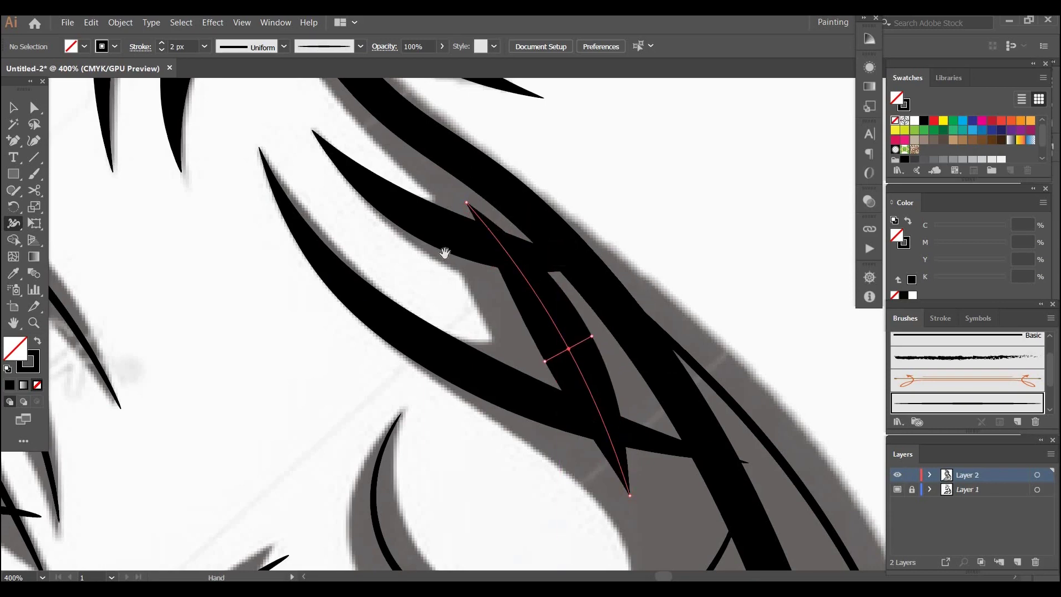
- Even out the kink in the front bend of the large U-shaped curve below the fur strands with the Smooth tool
{"action": "left_click_drag", "start_coordinate": [732, 510], "coordinate": [605, 161]}
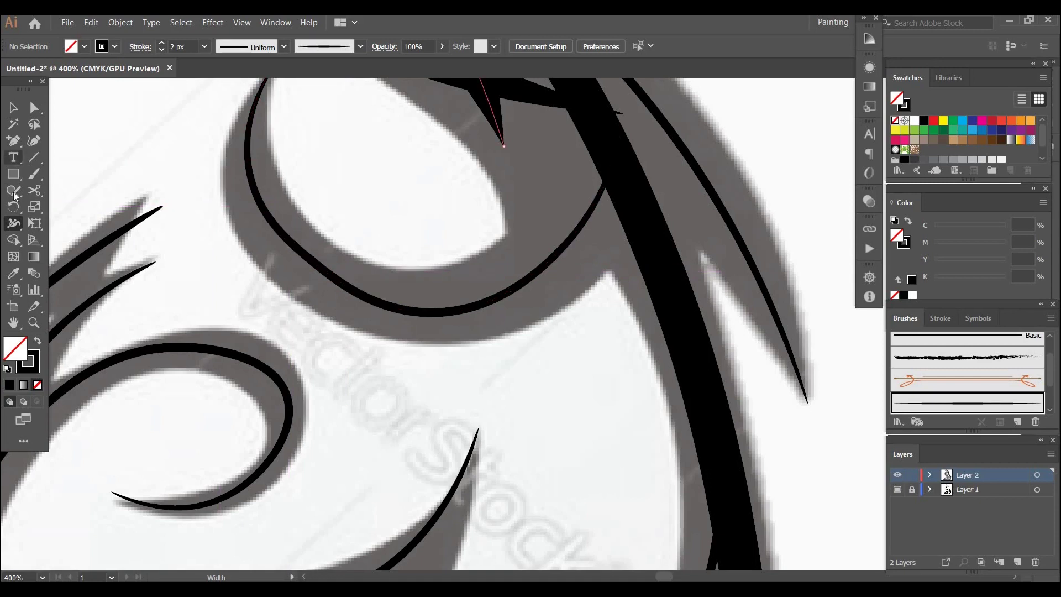
{"action": "left_click_drag", "start_coordinate": [13, 190], "coordinate": [89, 226]}
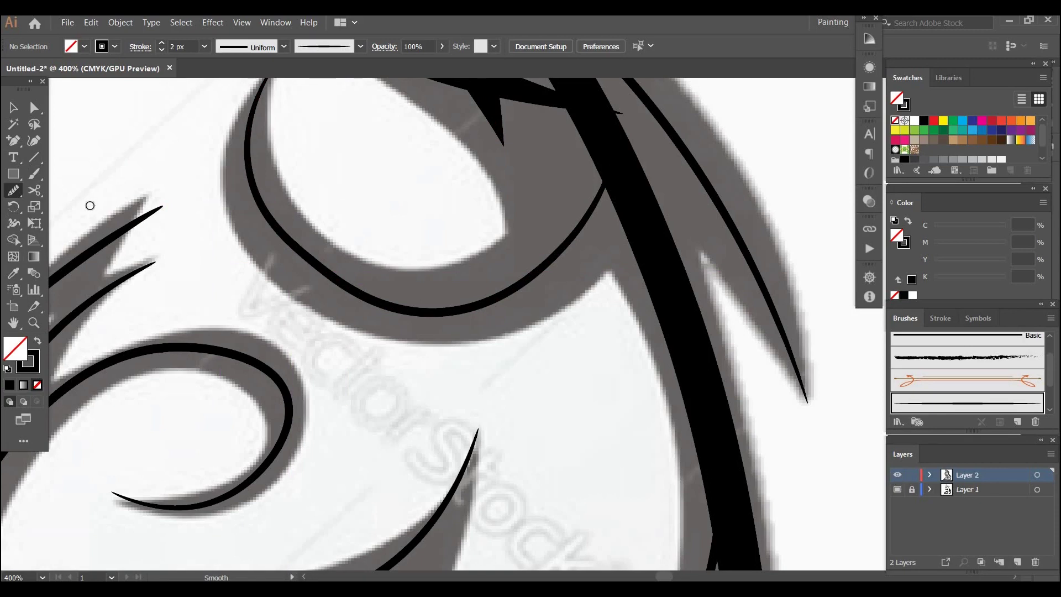
{"action": "left_click_drag", "start_coordinate": [12, 192], "coordinate": [76, 226]}
{"action": "key", "text": "v"}
{"action": "left_click", "coordinate": [306, 254]}
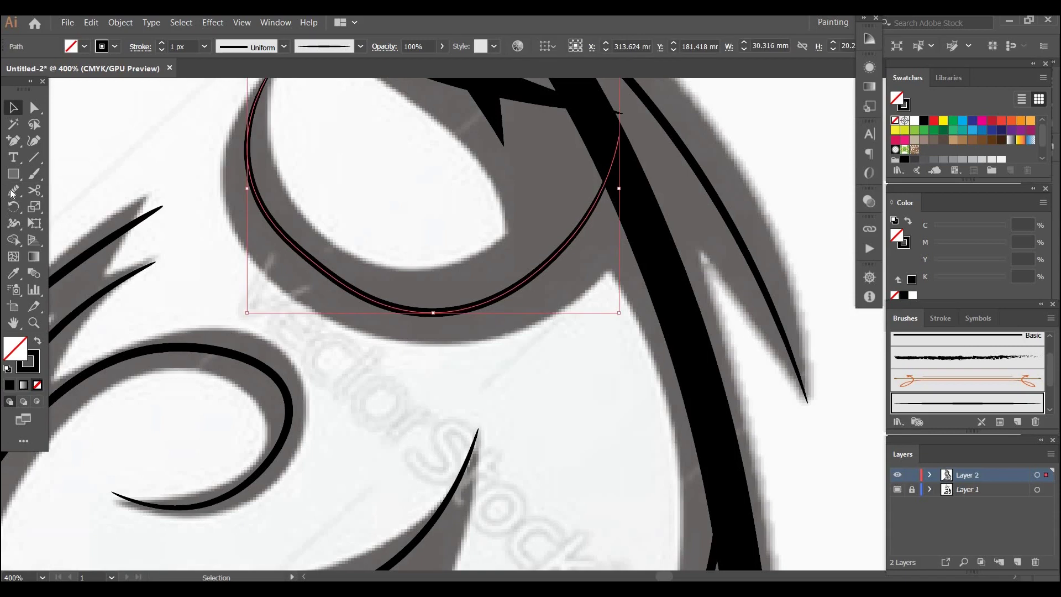
{"action": "left_click", "coordinate": [12, 191]}
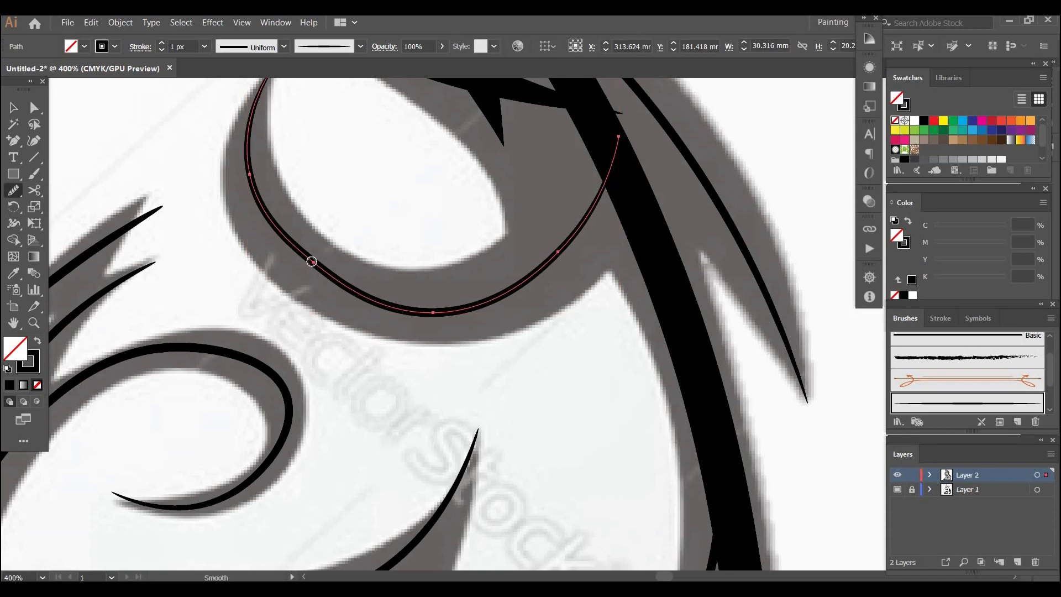
{"action": "mouse_move", "coordinate": [312, 261]}
{"action": "left_mouse_down"}
{"action": "mouse_move", "coordinate": [332, 276]}
{"action": "mouse_move", "coordinate": [265, 210]}
{"action": "mouse_move", "coordinate": [272, 230]}
{"action": "left_mouse_up"}
{"action": "left_click_drag", "start_coordinate": [305, 289], "coordinate": [252, 166]}
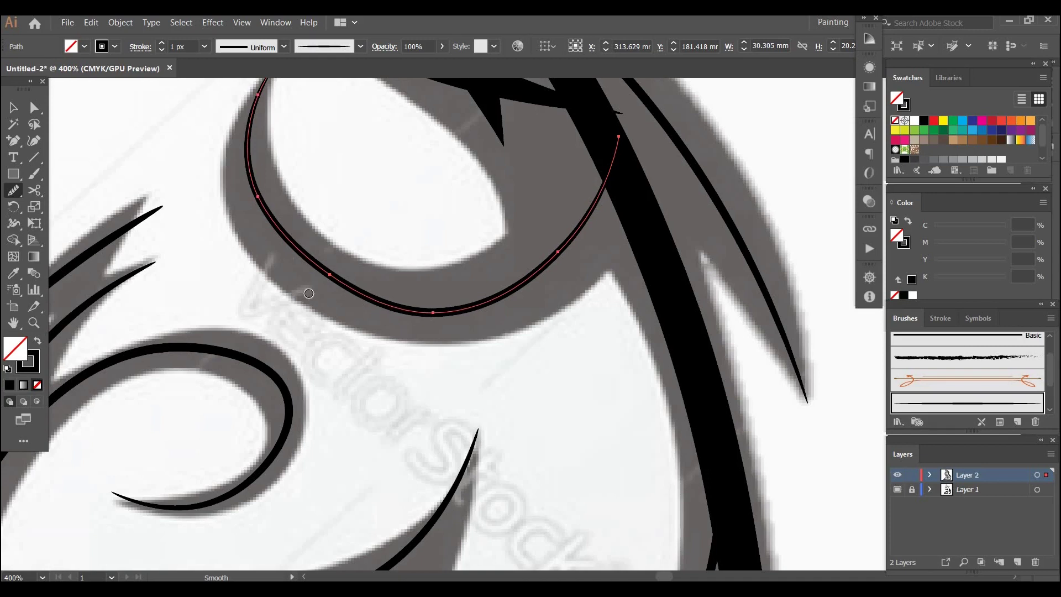
{"action": "mouse_move", "coordinate": [259, 207]}
{"action": "left_mouse_down"}
{"action": "mouse_move", "coordinate": [336, 322]}
{"action": "mouse_move", "coordinate": [287, 239]}
{"action": "mouse_move", "coordinate": [329, 275]}
{"action": "left_mouse_up"}
{"action": "mouse_move", "coordinate": [208, 216]}
{"action": "left_mouse_down"}
{"action": "mouse_move", "coordinate": [425, 310]}
{"action": "mouse_move", "coordinate": [304, 260]}
{"action": "left_mouse_up"}
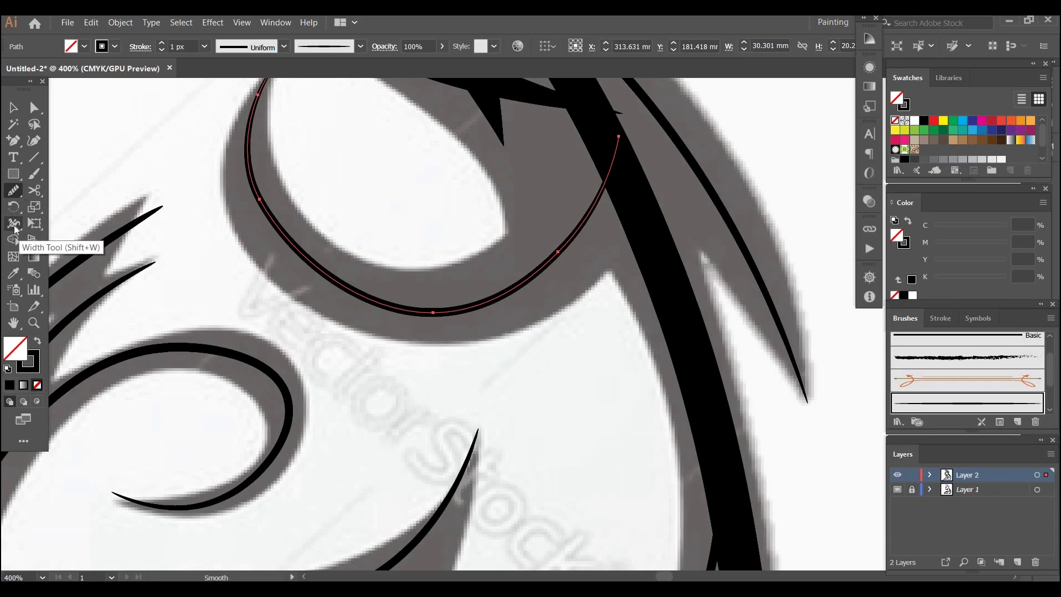
- Widen the smoothed U-shaped curve with the Width tool, placing its thickest point at the bottom of the bend
{"action": "left_click", "coordinate": [33, 273]}
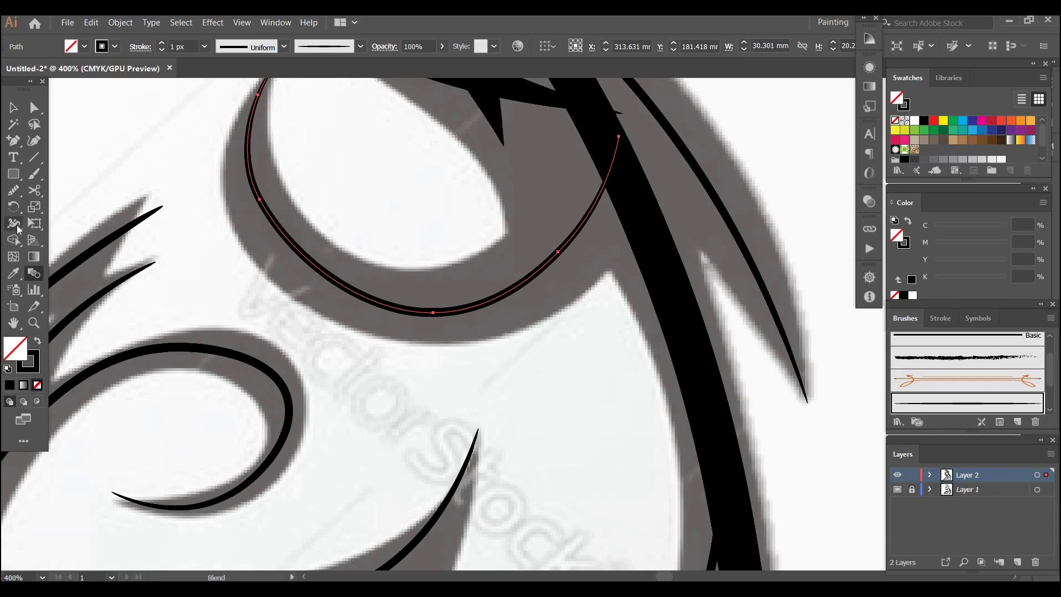
{"action": "left_click", "coordinate": [15, 225]}
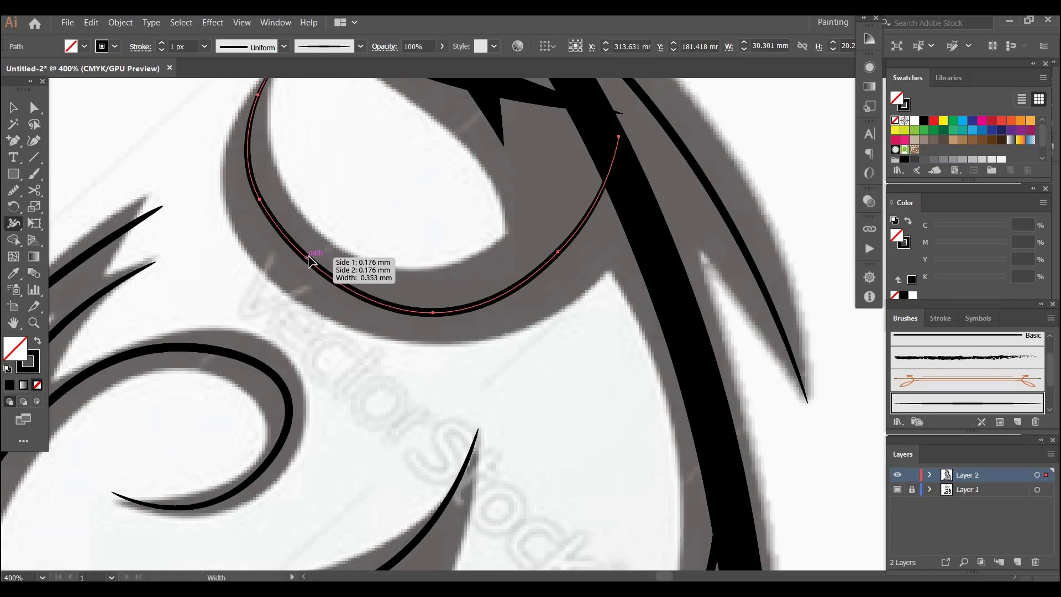
{"action": "left_click_drag", "start_coordinate": [308, 255], "coordinate": [324, 238]}
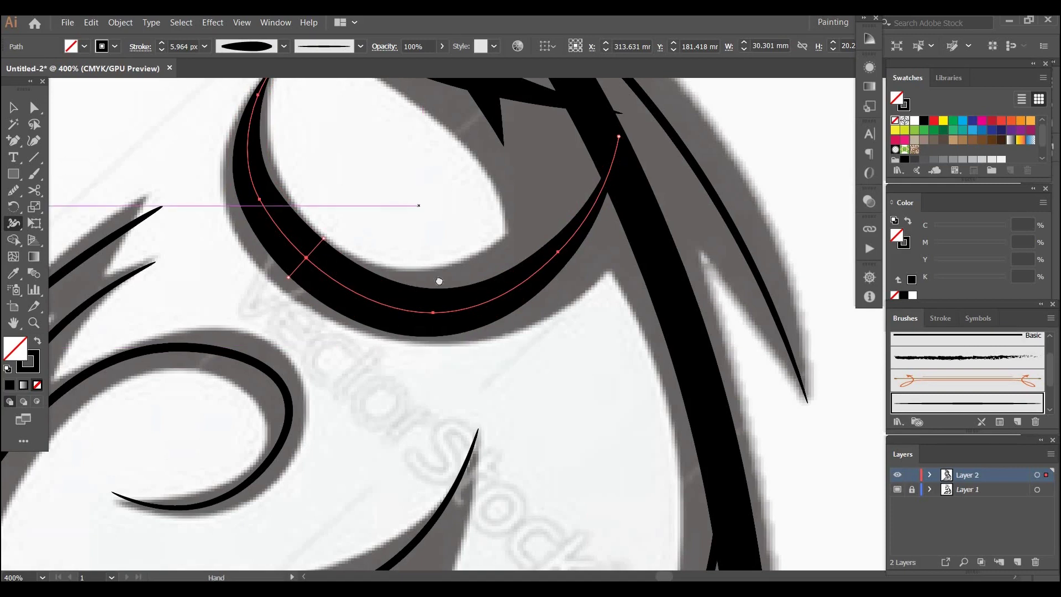
{"action": "left_click_drag", "start_coordinate": [346, 262], "coordinate": [382, 384]}
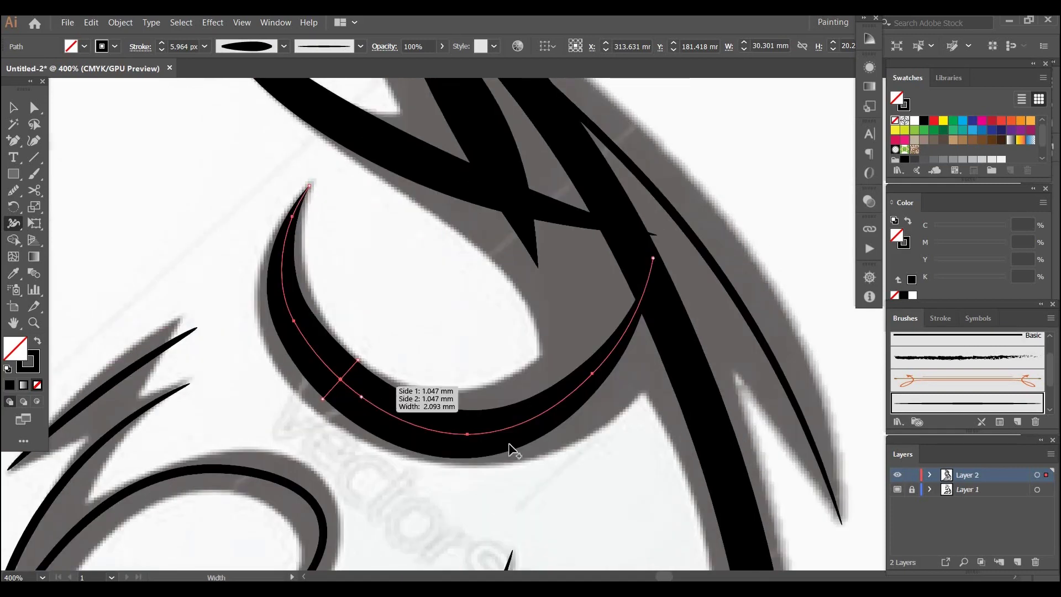
{"action": "left_click_drag", "start_coordinate": [468, 436], "coordinate": [482, 472]}
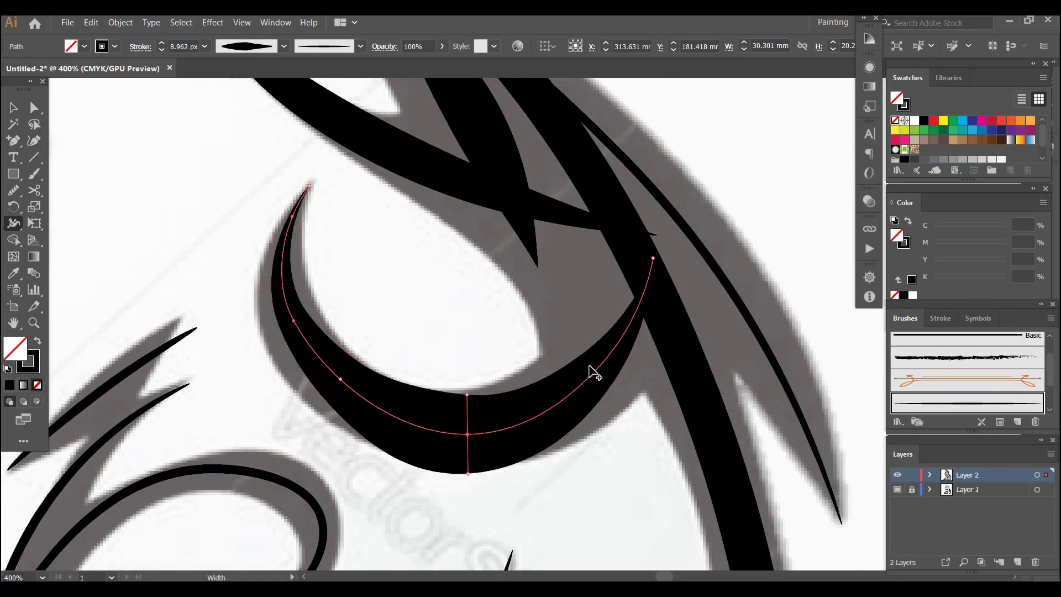
- Widen the long fur strand above the U-shaped curve near its junction with the main neck stroke
{"action": "left_click", "coordinate": [592, 373]}
{"action": "key", "text": "space"}
{"action": "left_click_drag", "start_coordinate": [516, 342], "coordinate": [465, 483]}
{"action": "left_click_drag", "start_coordinate": [449, 205], "coordinate": [444, 248]}
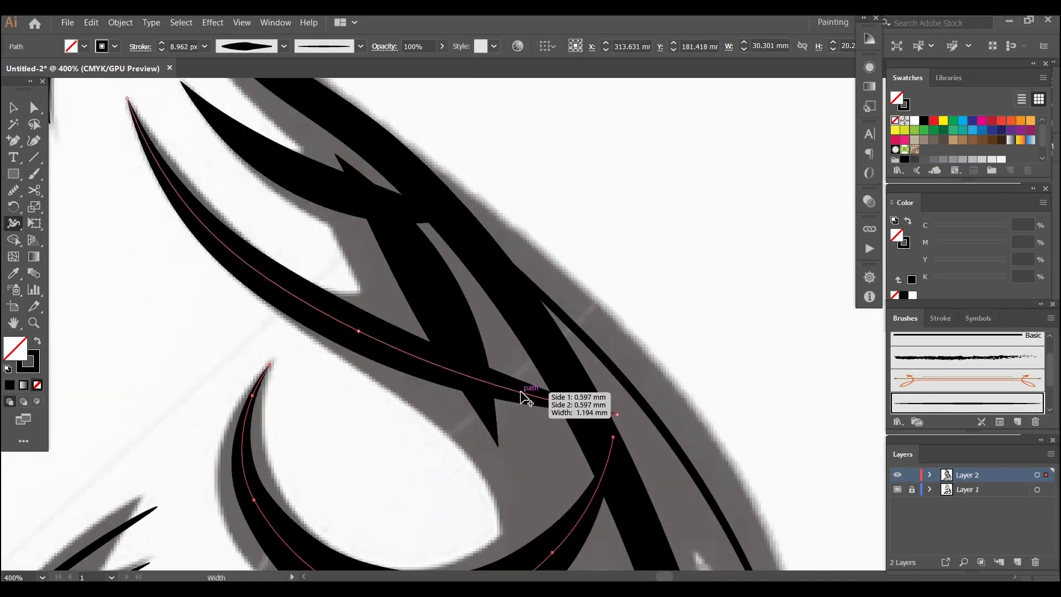
{"action": "left_click_drag", "start_coordinate": [521, 395], "coordinate": [527, 427]}
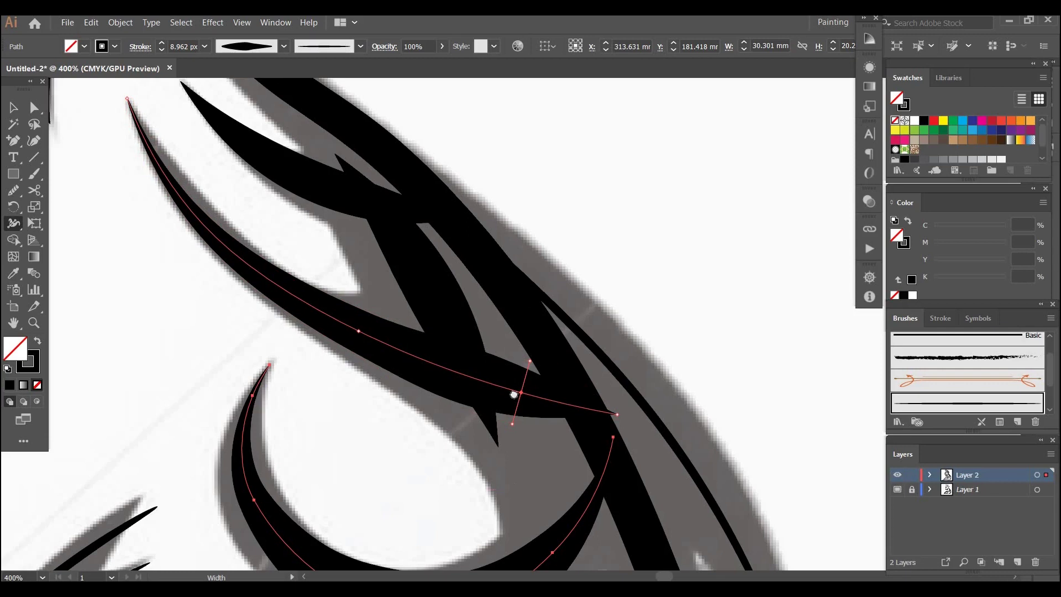
- Widen the thin spike that splits off the inner side of the thick back outline, just above its pointed tip
{"action": "left_click_drag", "start_coordinate": [521, 529], "coordinate": [520, 325]}
{"action": "scroll", "coordinate": [517, 364], "scroll_direction": "down", "scroll_amount": 5}
{"action": "scroll", "coordinate": [497, 415], "scroll_direction": "down", "scroll_amount": 4}
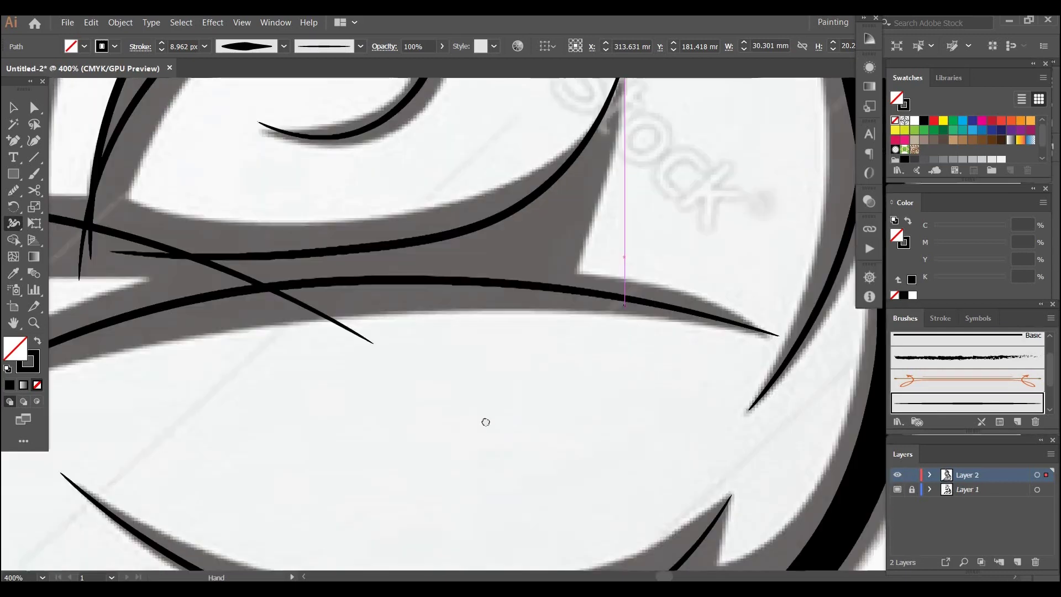
{"action": "left_click_drag", "start_coordinate": [835, 190], "coordinate": [492, 220]}
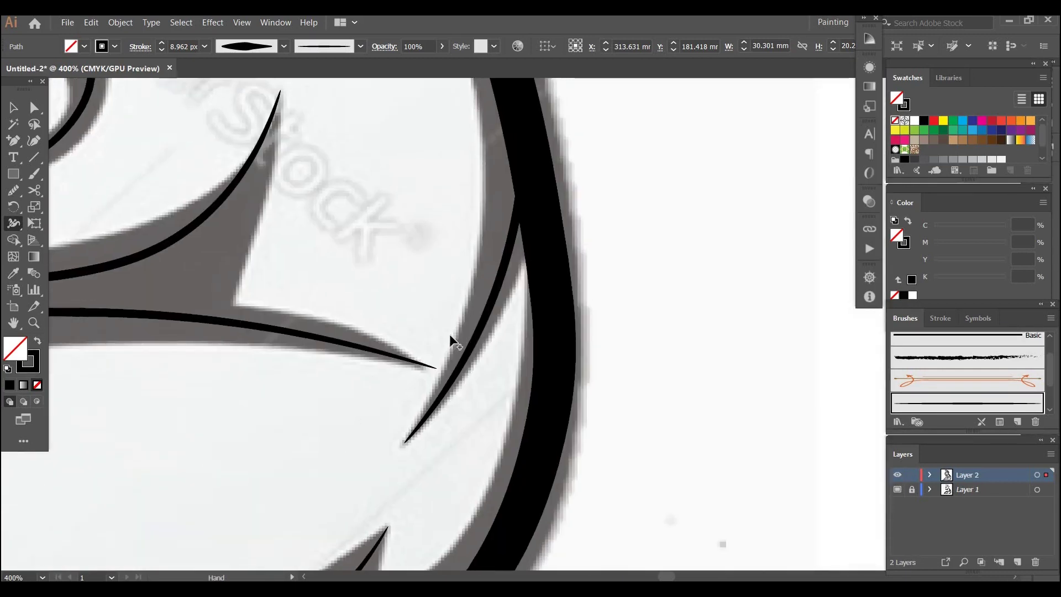
{"action": "left_click_drag", "start_coordinate": [449, 334], "coordinate": [356, 413]}
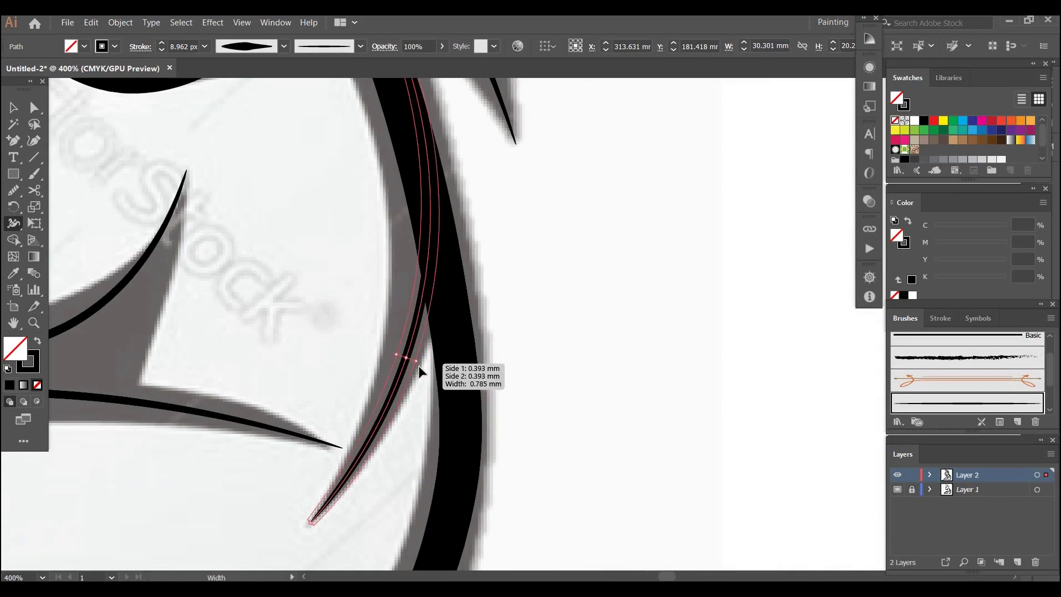
{"action": "left_click_drag", "start_coordinate": [419, 365], "coordinate": [418, 366]}
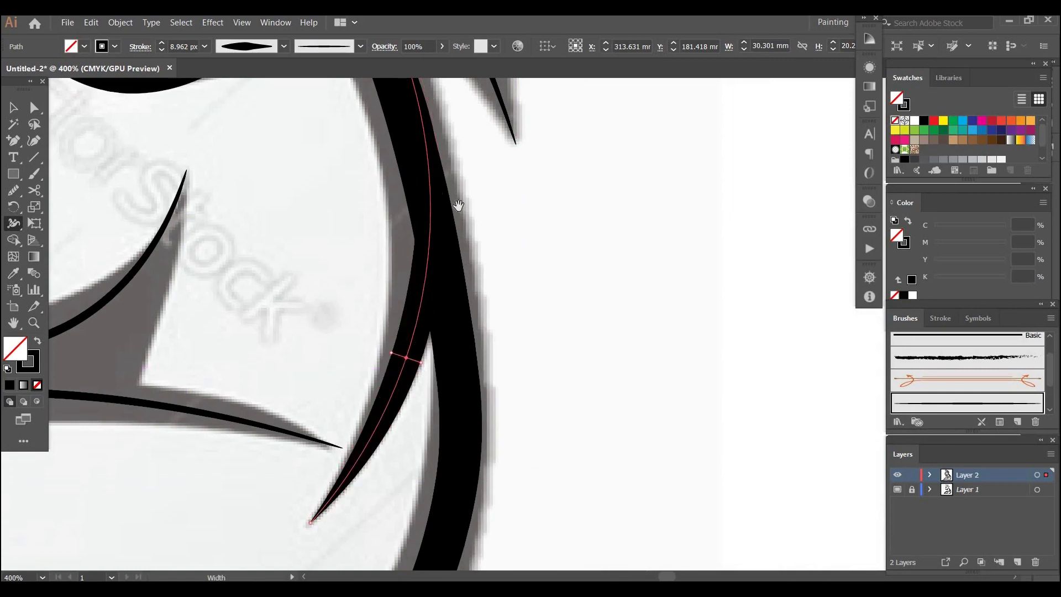
- Widen the curved stroke just inside the bottom outline by pulling out a width point near its pointed end
{"action": "left_click_drag", "start_coordinate": [456, 212], "coordinate": [509, 506]}
{"action": "left_click_drag", "start_coordinate": [474, 95], "coordinate": [527, 367]}
{"action": "left_click_drag", "start_coordinate": [473, 289], "coordinate": [479, 95]}
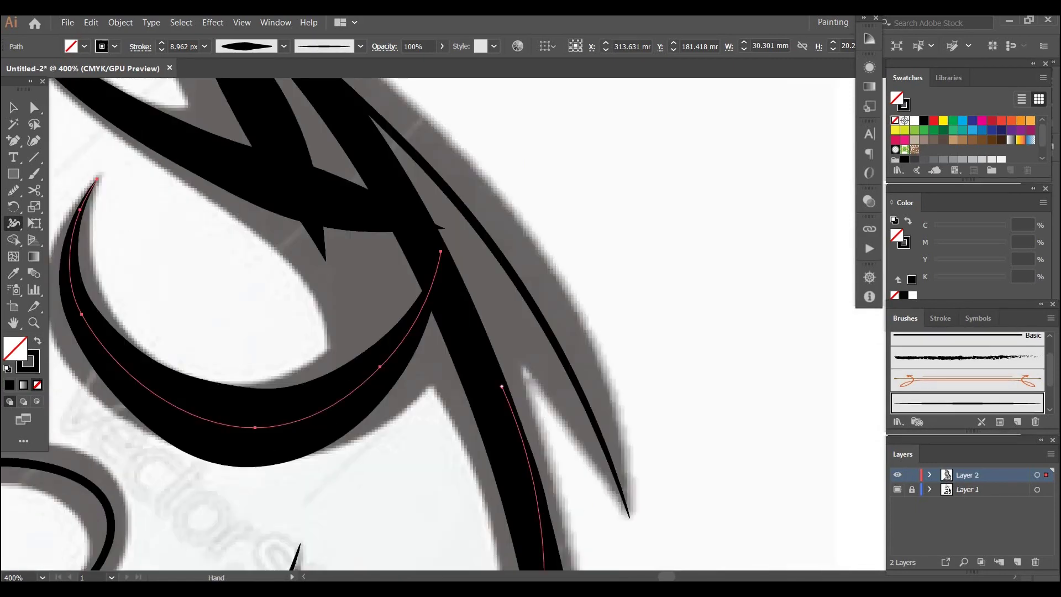
{"action": "left_click_drag", "start_coordinate": [558, 369], "coordinate": [477, 46]}
{"action": "left_click_drag", "start_coordinate": [427, 566], "coordinate": [403, 280]}
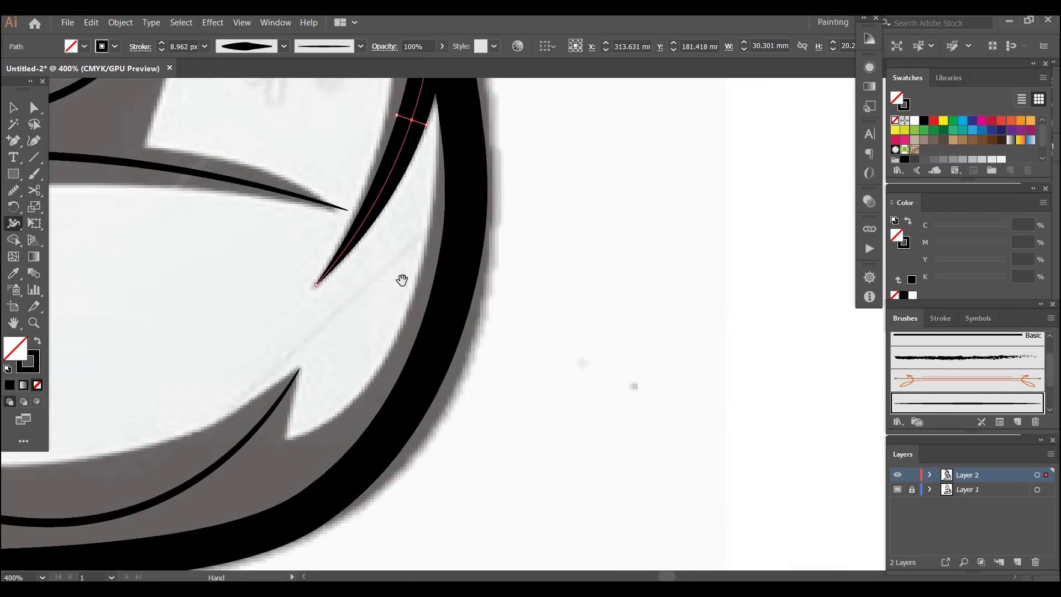
{"action": "left_click_drag", "start_coordinate": [338, 517], "coordinate": [520, 366]}
{"action": "scroll", "coordinate": [519, 365], "scroll_direction": "left", "scroll_amount": 3}
{"action": "mouse_move", "coordinate": [437, 338]}
{"action": "left_mouse_down"}
{"action": "mouse_move", "coordinate": [463, 376]}
{"action": "mouse_move", "coordinate": [457, 366]}
{"action": "left_mouse_up"}
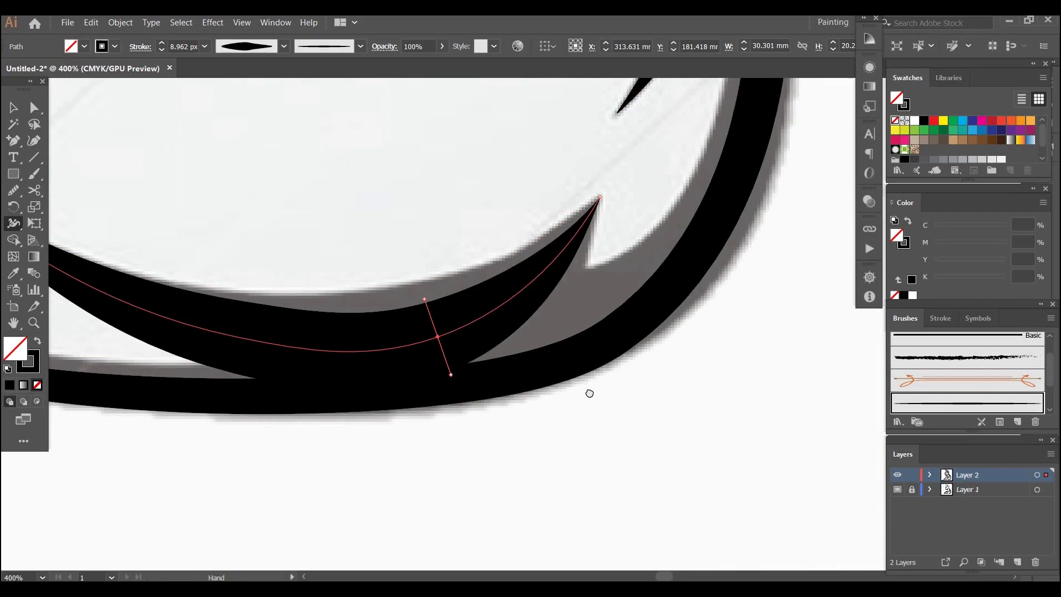
- Widen the shorter arched stroke crossing the long bottom outline with the Width tool, placing its thickest point where the arc peaks
{"action": "left_click_drag", "start_coordinate": [590, 393], "coordinate": [955, 424]}
{"action": "mouse_move", "coordinate": [313, 192]}
{"action": "left_mouse_down"}
{"action": "mouse_move", "coordinate": [636, 274]}
{"action": "mouse_move", "coordinate": [890, 176]}
{"action": "left_mouse_up"}
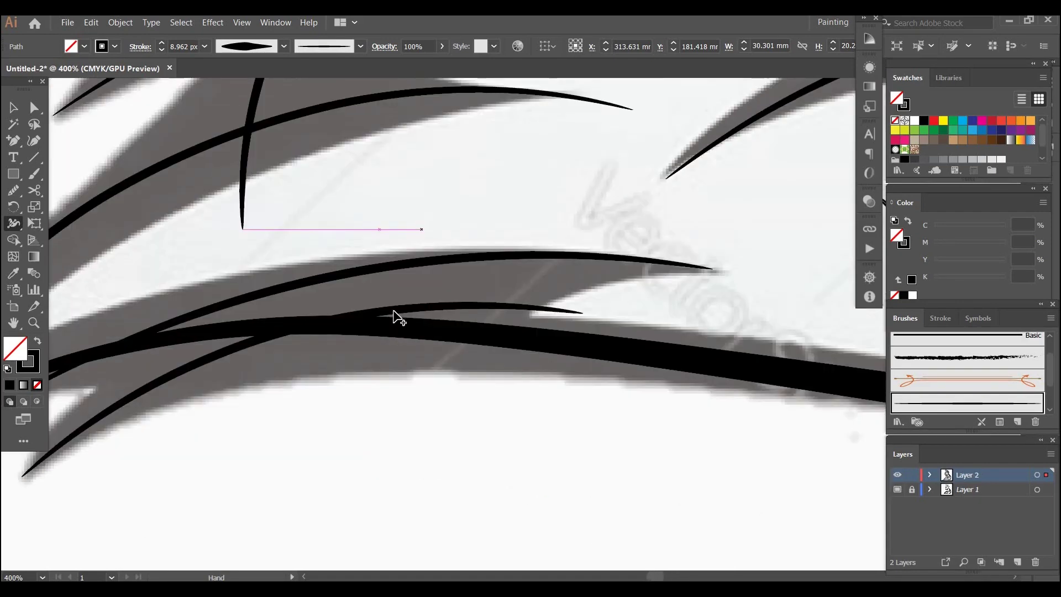
{"action": "left_click", "coordinate": [396, 315]}
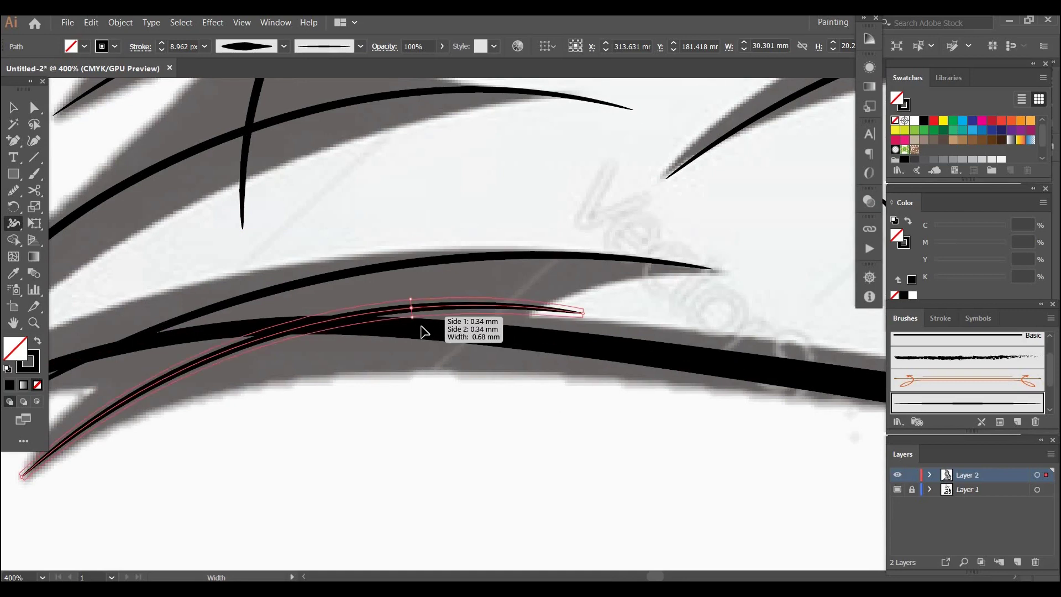
{"action": "left_click_drag", "start_coordinate": [421, 331], "coordinate": [423, 343]}
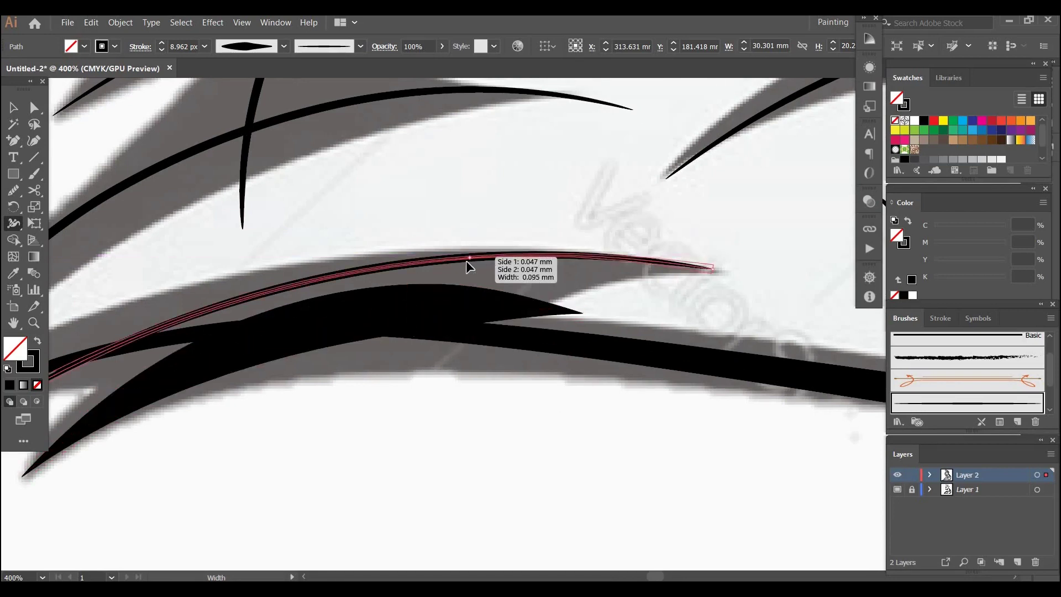
- Widen the longer arched strand just above the bottom outline at its crest and again closer to its lower pointed end
{"action": "left_click_drag", "start_coordinate": [468, 257], "coordinate": [473, 281]}
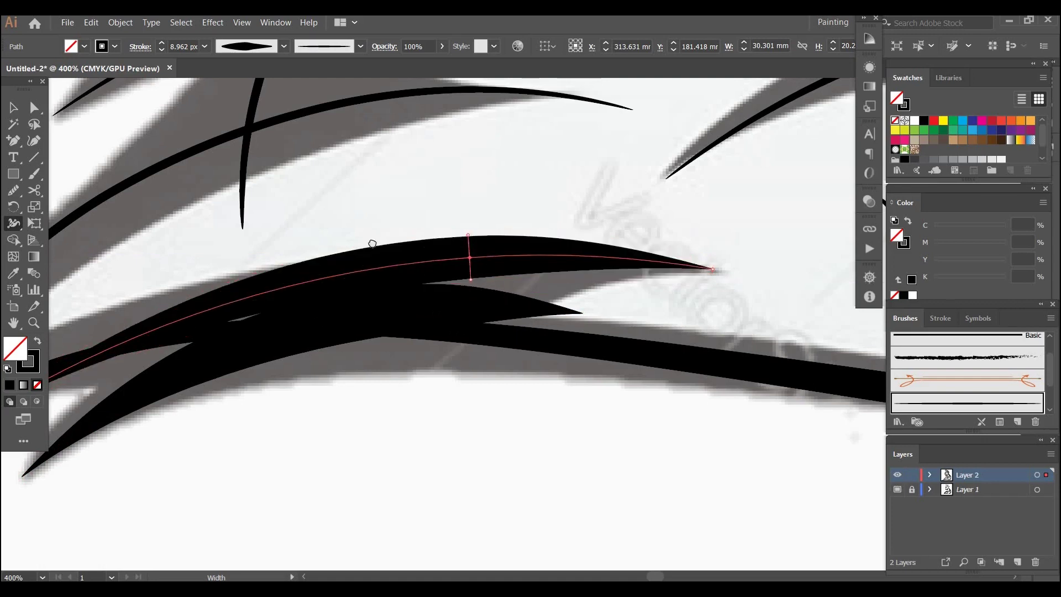
{"action": "left_click_drag", "start_coordinate": [372, 243], "coordinate": [464, 293]}
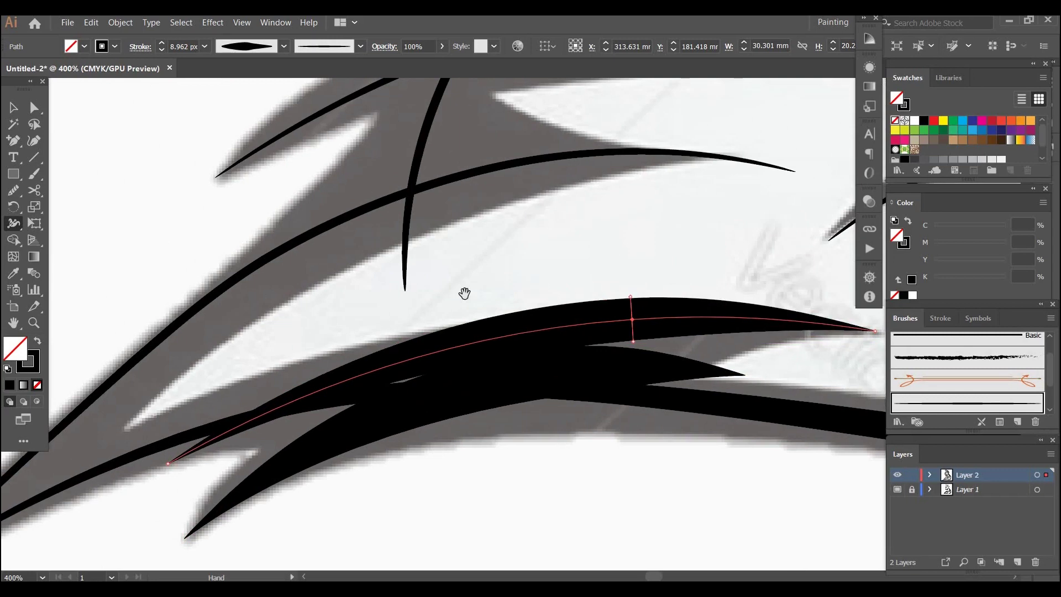
{"action": "scroll", "coordinate": [495, 335], "scroll_direction": "up", "scroll_amount": 3}
{"action": "left_click_drag", "start_coordinate": [495, 335], "coordinate": [444, 267]}
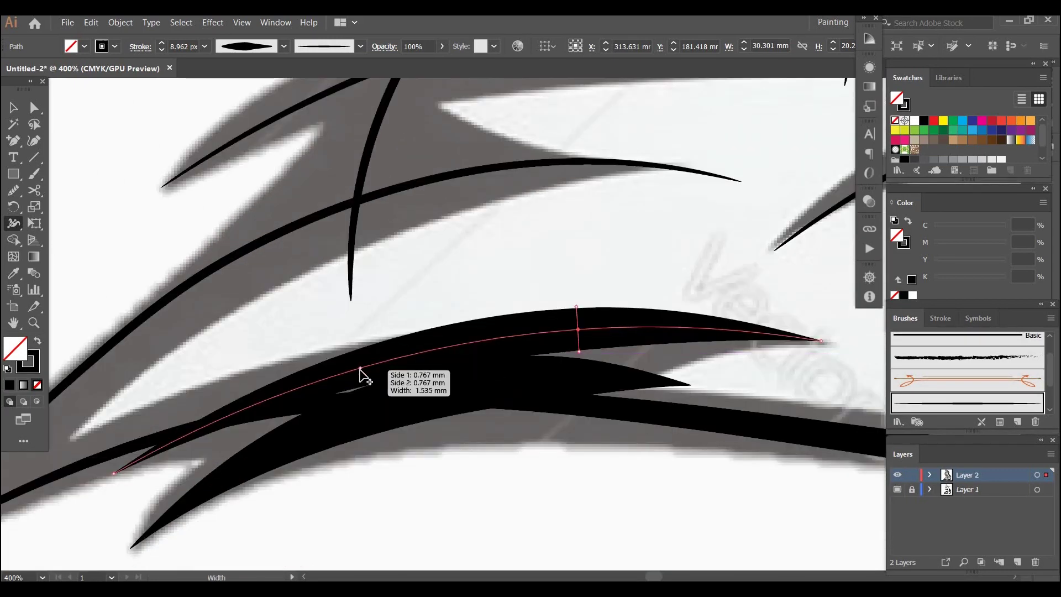
{"action": "left_click_drag", "start_coordinate": [360, 369], "coordinate": [366, 389]}
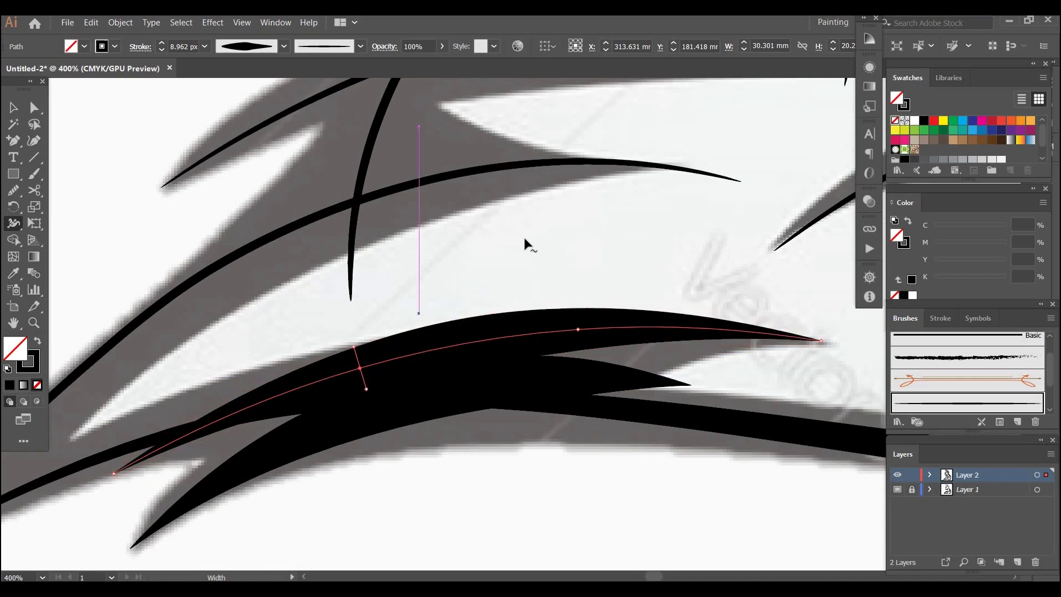
- Widen the long bottom outline near its tapering lower-left end to cover the template band beneath the white notch
{"action": "left_click_drag", "start_coordinate": [523, 237], "coordinate": [643, 408]}
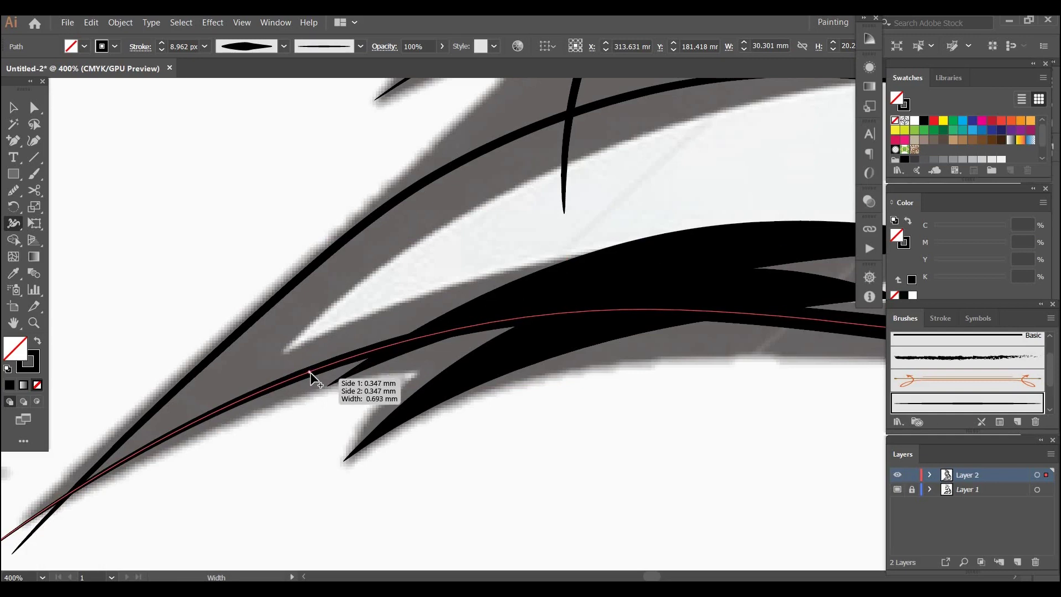
{"action": "left_click_drag", "start_coordinate": [310, 372], "coordinate": [320, 393]}
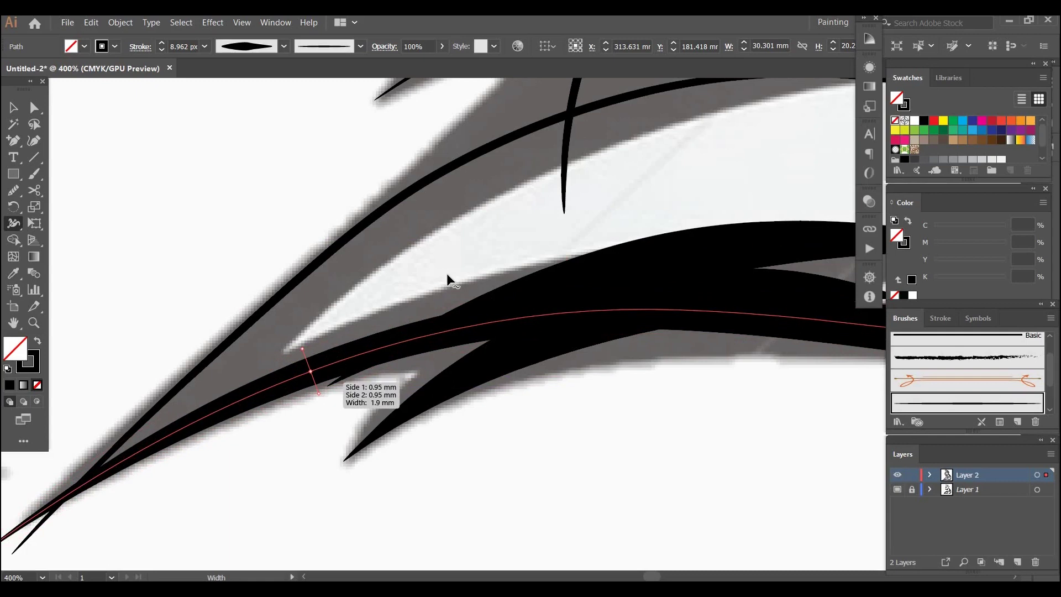
{"action": "key", "text": "space"}
{"action": "left_click_drag", "start_coordinate": [668, 238], "coordinate": [258, 288]}
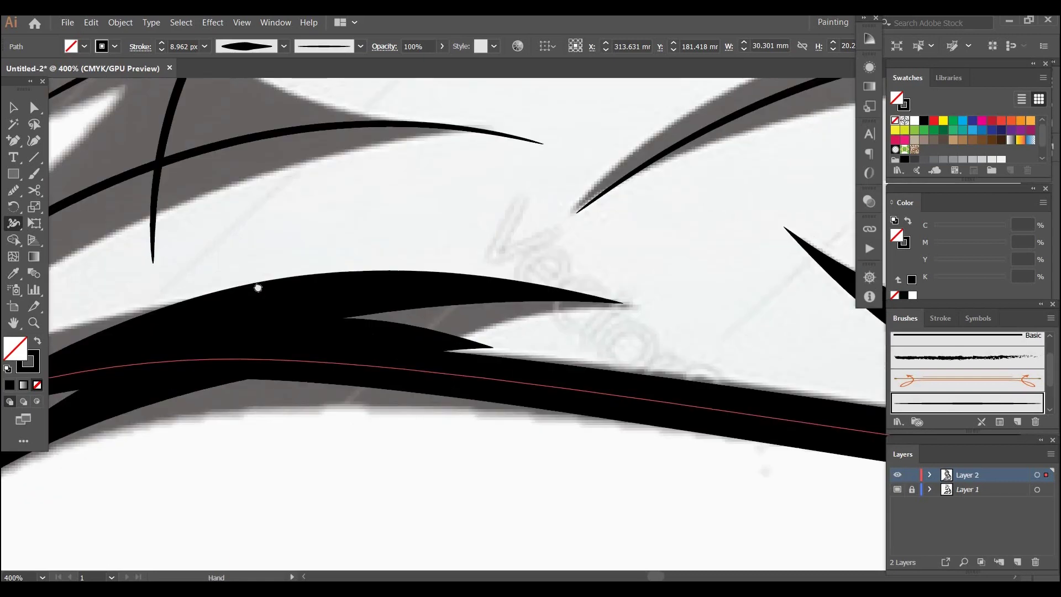
{"action": "left_click_drag", "start_coordinate": [530, 396], "coordinate": [566, 390]}
{"action": "left_click_drag", "start_coordinate": [490, 273], "coordinate": [734, 240]}
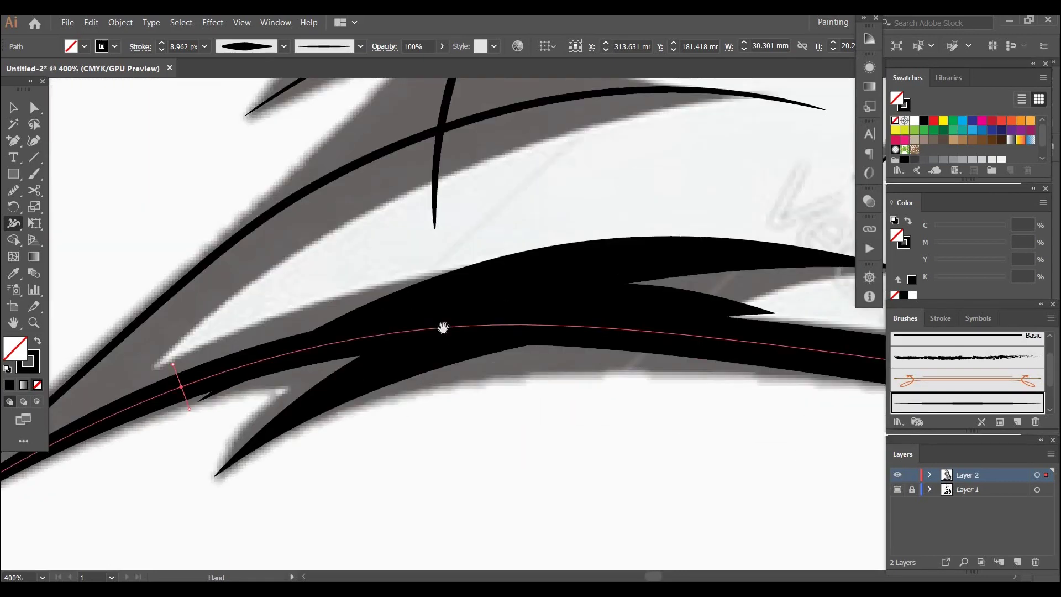
{"action": "left_click_drag", "start_coordinate": [442, 327], "coordinate": [558, 402]}
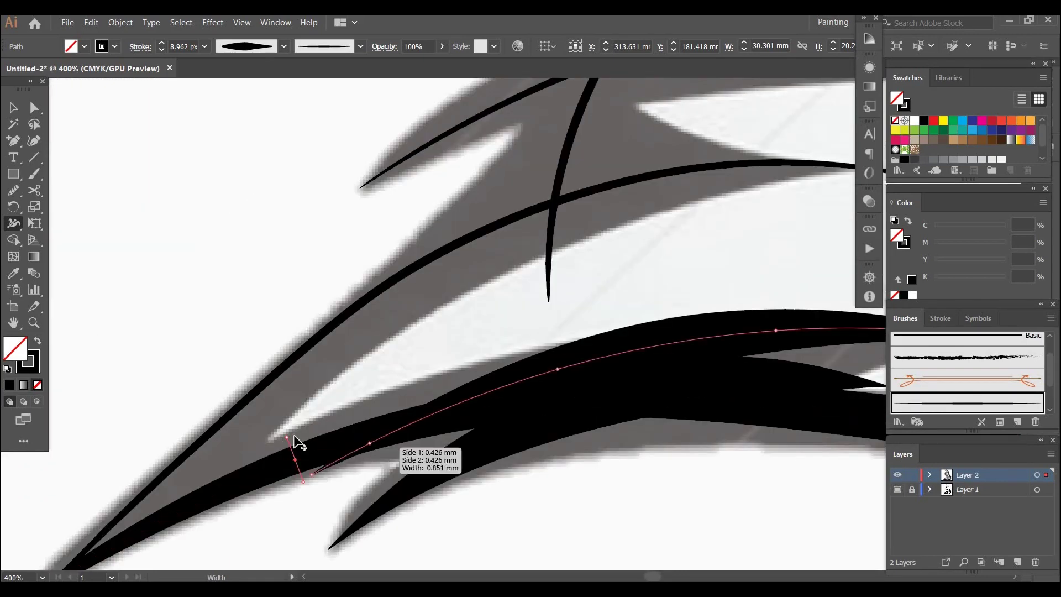
{"action": "left_click_drag", "start_coordinate": [286, 436], "coordinate": [303, 472]}
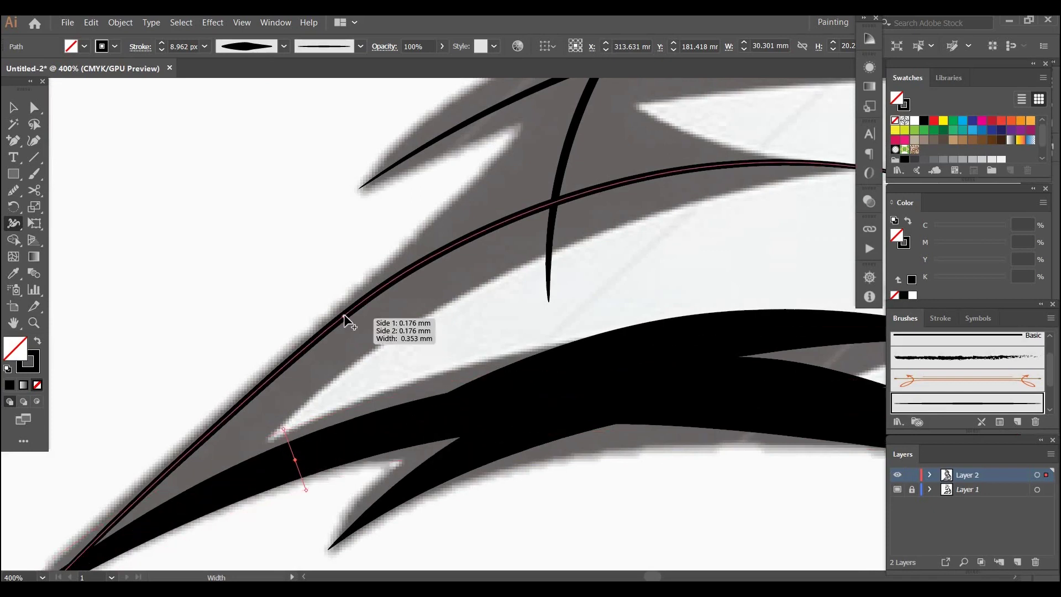
- Widen the long arc above the white notch and the short curved stroke that crosses it
{"action": "left_click_drag", "start_coordinate": [353, 322], "coordinate": [362, 337]}
{"action": "mouse_move", "coordinate": [569, 287]}
{"action": "left_mouse_down"}
{"action": "mouse_move", "coordinate": [534, 360]}
{"action": "mouse_move", "coordinate": [492, 337]}
{"action": "mouse_move", "coordinate": [433, 391]}
{"action": "left_mouse_up"}
{"action": "left_click_drag", "start_coordinate": [408, 347], "coordinate": [435, 364]}
{"action": "left_click_drag", "start_coordinate": [527, 340], "coordinate": [527, 340]}
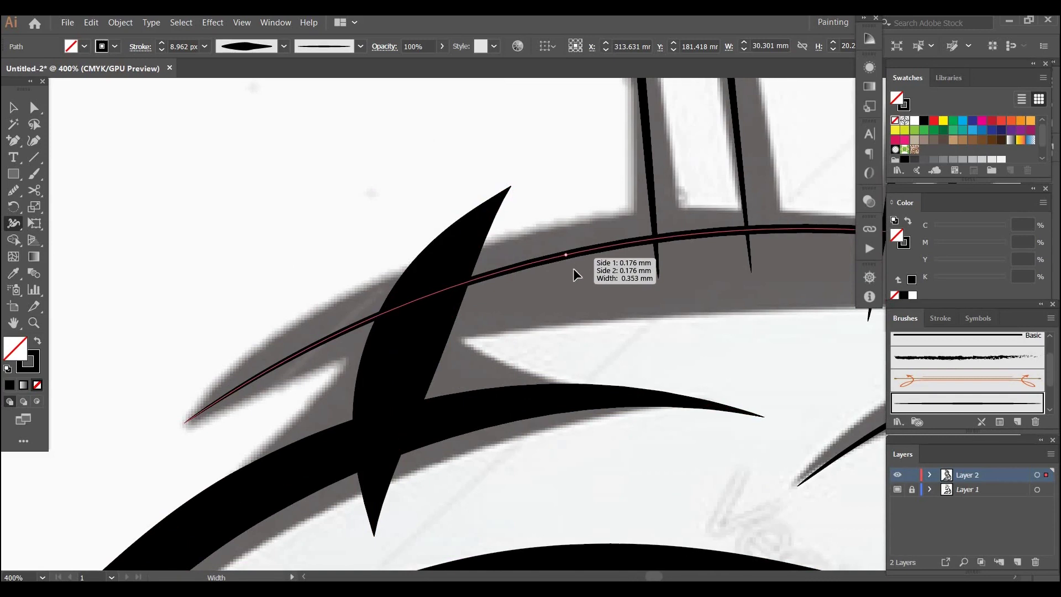
- Widen the arched stroke at the base of the upright fur strands near its crossing stroke and at its crest
{"action": "left_click_drag", "start_coordinate": [572, 267], "coordinate": [577, 276]}
{"action": "left_click_drag", "start_coordinate": [465, 361], "coordinate": [182, 414]}
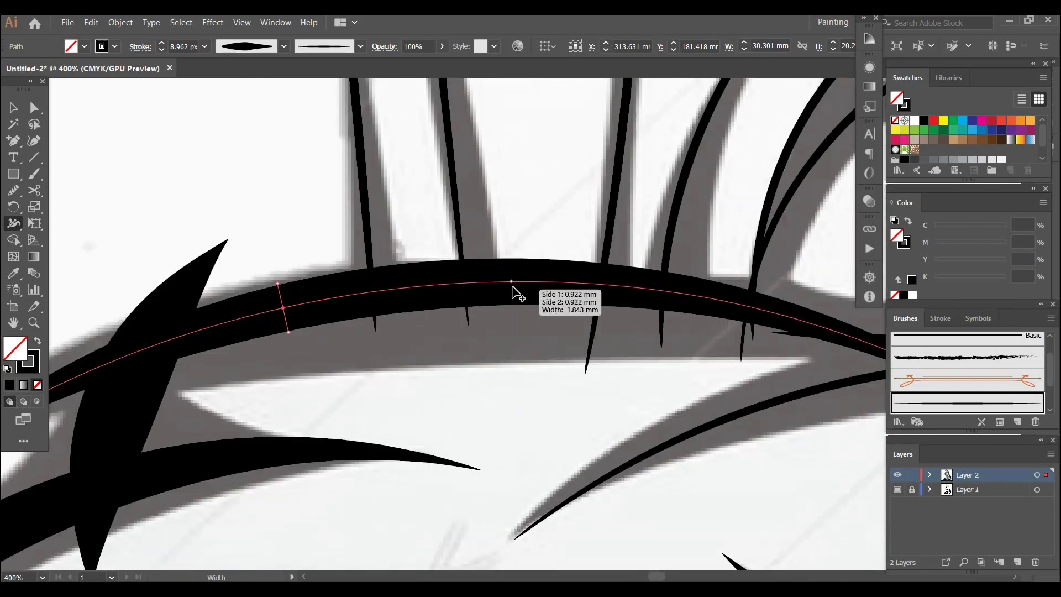
{"action": "mouse_move", "coordinate": [513, 289]}
{"action": "left_mouse_down"}
{"action": "mouse_move", "coordinate": [513, 320]}
{"action": "mouse_move", "coordinate": [493, 324]}
{"action": "left_mouse_up"}
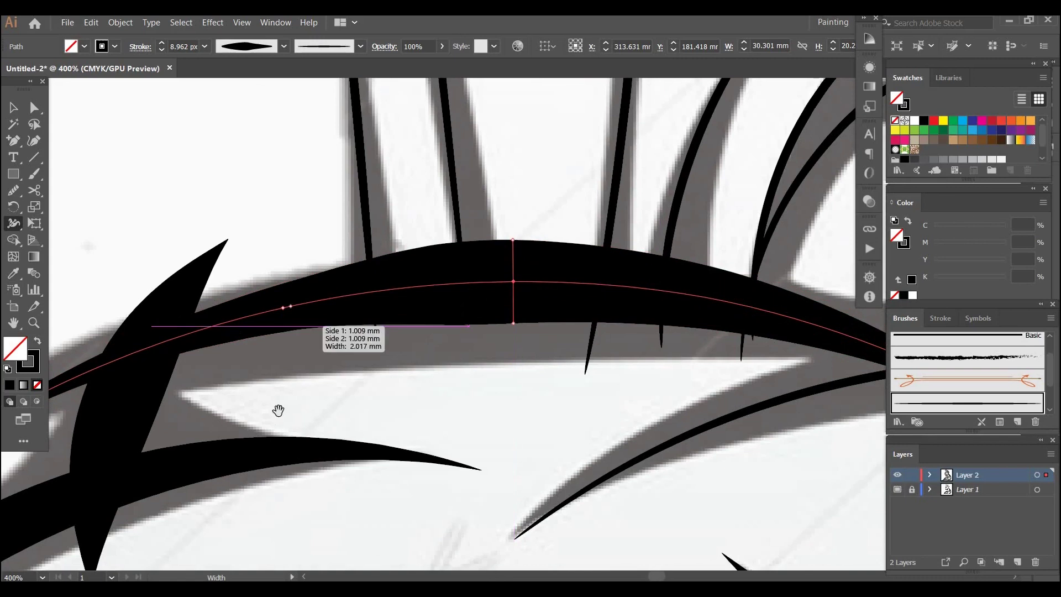
{"action": "left_click_drag", "start_coordinate": [505, 363], "coordinate": [508, 363]}
- Even out the upper arch's thickness by widening it beside the crossing stroke and near its left pointed tip
{"action": "left_click_drag", "start_coordinate": [288, 320], "coordinate": [499, 288]}
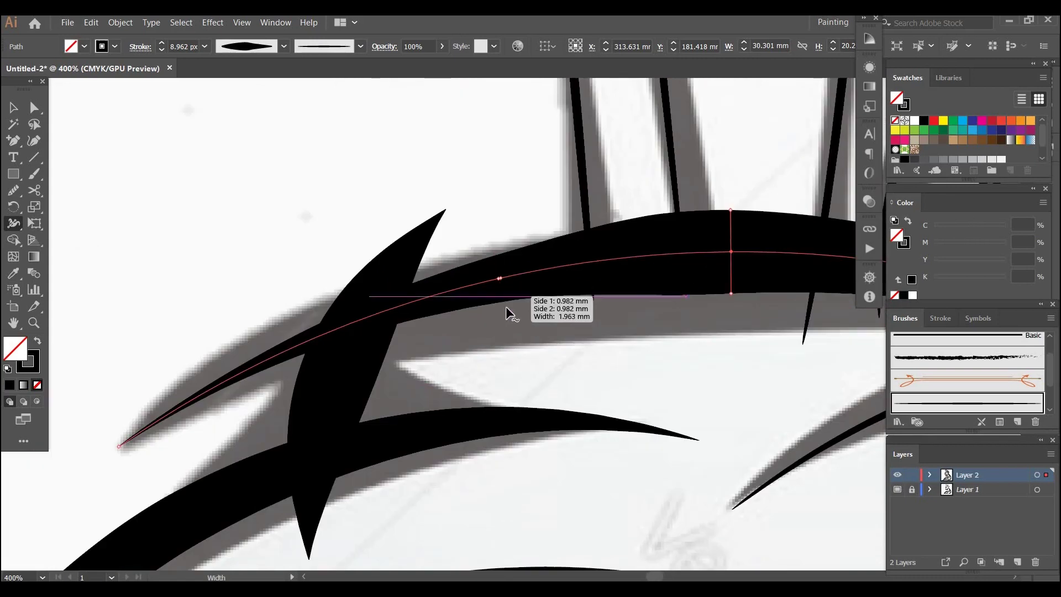
{"action": "left_click_drag", "start_coordinate": [505, 300], "coordinate": [509, 312]}
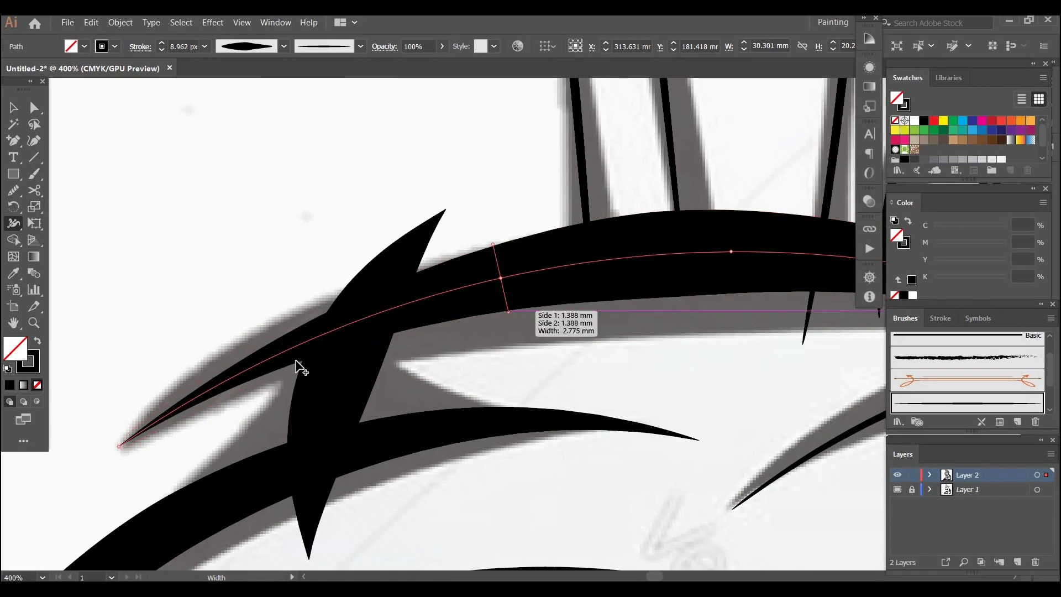
{"action": "key", "text": "space"}
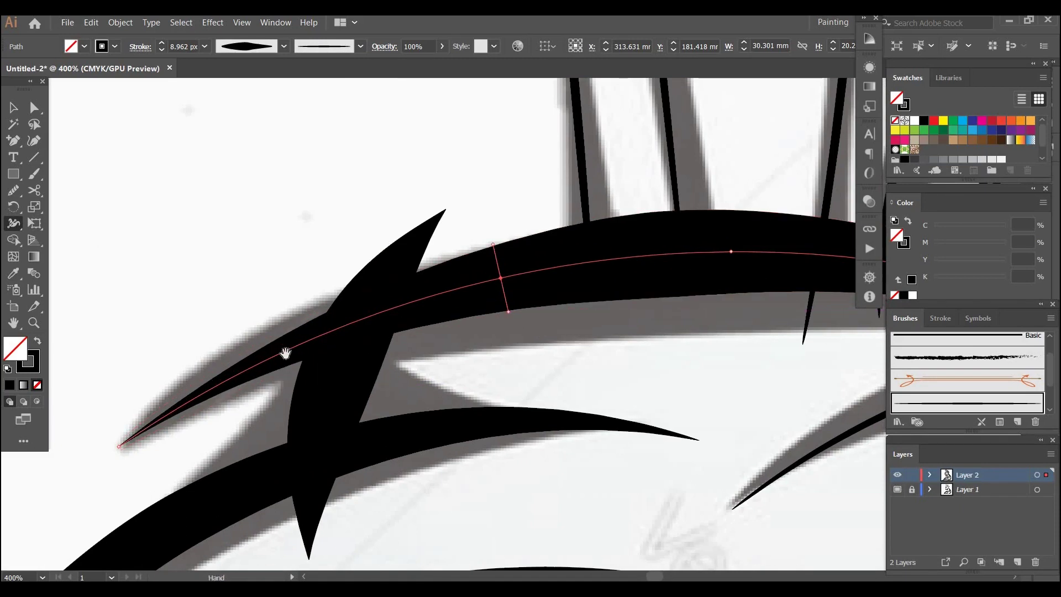
{"action": "left_click_drag", "start_coordinate": [276, 355], "coordinate": [284, 373]}
{"action": "key", "text": "space"}
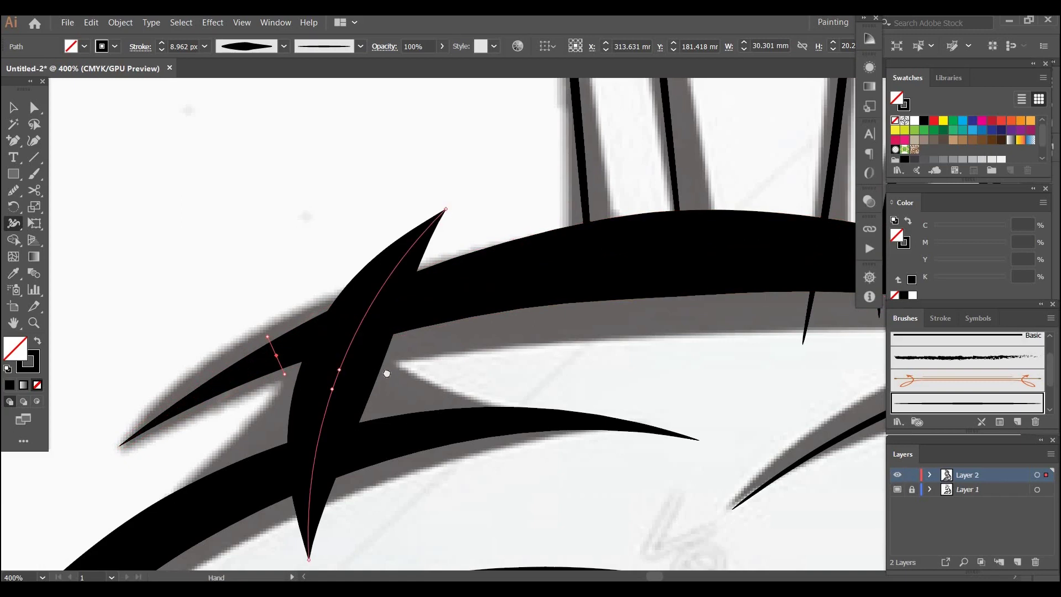
- Widen the long arched stroke beneath the spiral curl and the upswept spike that branches off its upper side
{"action": "left_click_drag", "start_coordinate": [387, 370], "coordinate": [146, 367]}
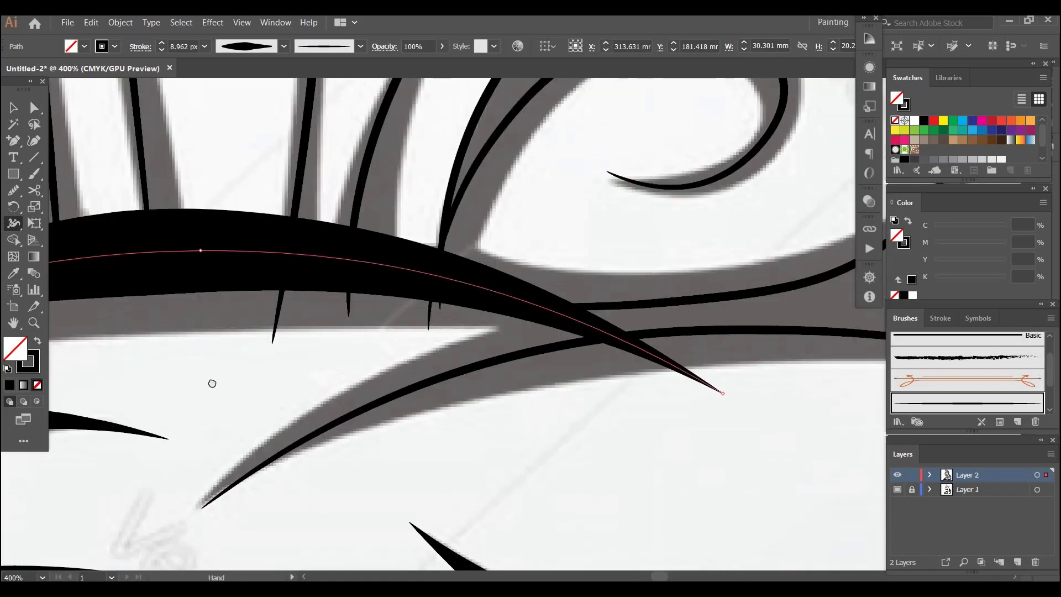
{"action": "mouse_move", "coordinate": [760, 276]}
{"action": "left_mouse_down"}
{"action": "mouse_move", "coordinate": [464, 338]}
{"action": "mouse_move", "coordinate": [478, 265]}
{"action": "left_mouse_up"}
{"action": "mouse_move", "coordinate": [473, 326]}
{"action": "left_mouse_down"}
{"action": "mouse_move", "coordinate": [478, 343]}
{"action": "mouse_move", "coordinate": [470, 323]}
{"action": "mouse_move", "coordinate": [478, 280]}
{"action": "left_mouse_up"}
{"action": "left_click_drag", "start_coordinate": [727, 330], "coordinate": [797, 490]}
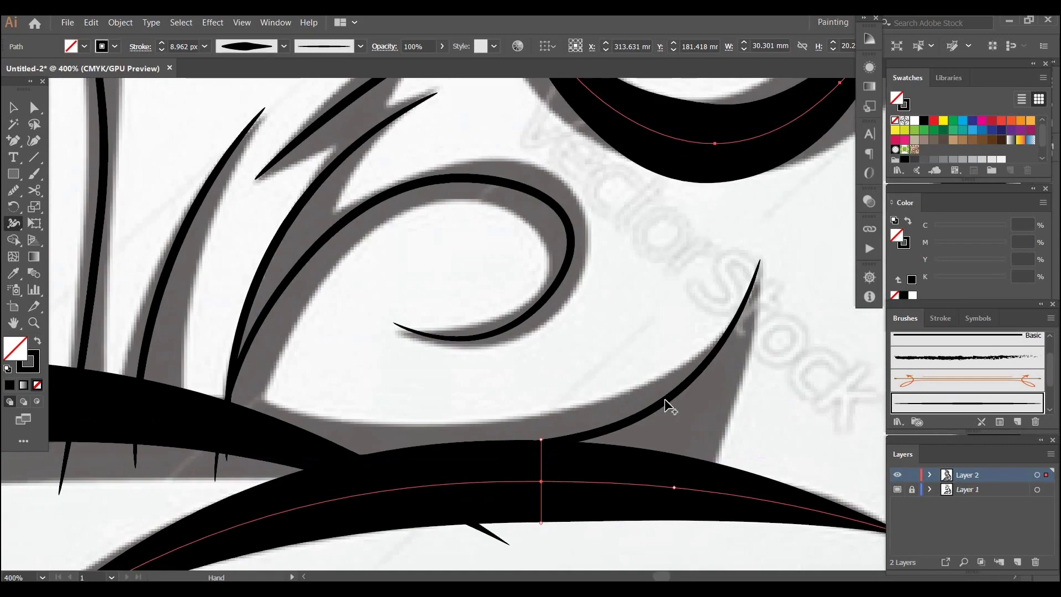
{"action": "mouse_move", "coordinate": [662, 400]}
{"action": "left_mouse_down"}
{"action": "mouse_move", "coordinate": [638, 358]}
{"action": "mouse_move", "coordinate": [647, 373]}
{"action": "left_mouse_up"}
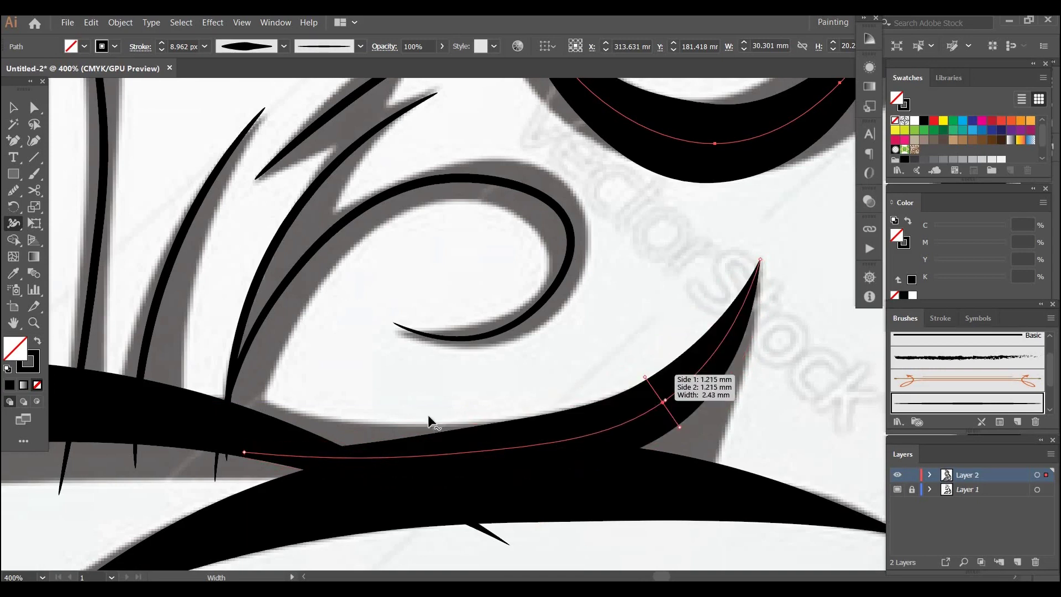
- Widen the spiral curl at its outer bend and the two jagged strands attached to its outer side
{"action": "left_click_drag", "start_coordinate": [504, 459], "coordinate": [644, 584]}
{"action": "left_click_drag", "start_coordinate": [658, 314], "coordinate": [653, 331]}
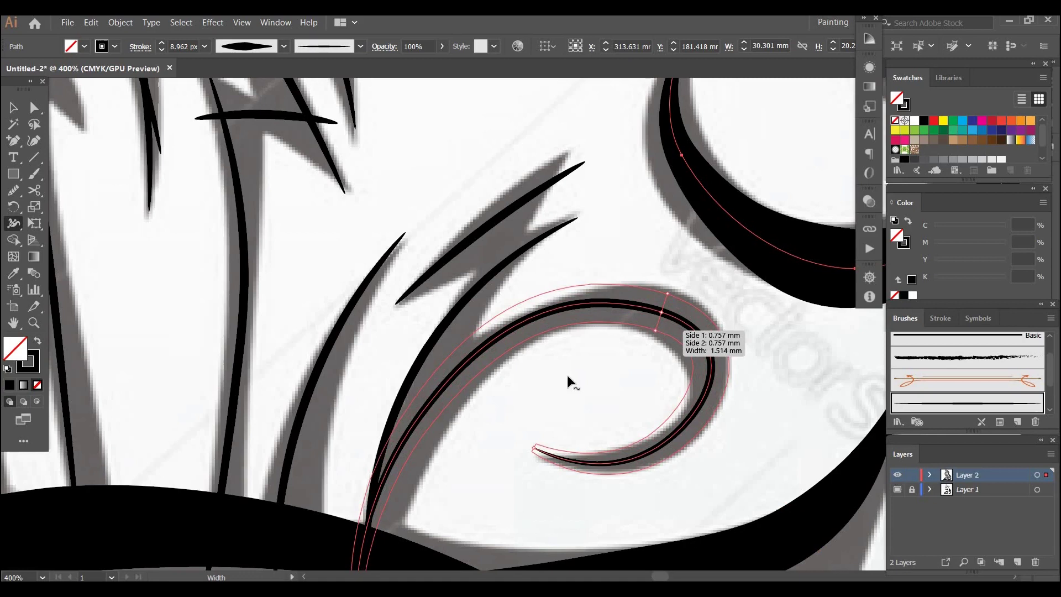
{"action": "mouse_move", "coordinate": [536, 210]}
{"action": "left_mouse_down"}
{"action": "mouse_move", "coordinate": [617, 252]}
{"action": "mouse_move", "coordinate": [592, 208]}
{"action": "left_mouse_up"}
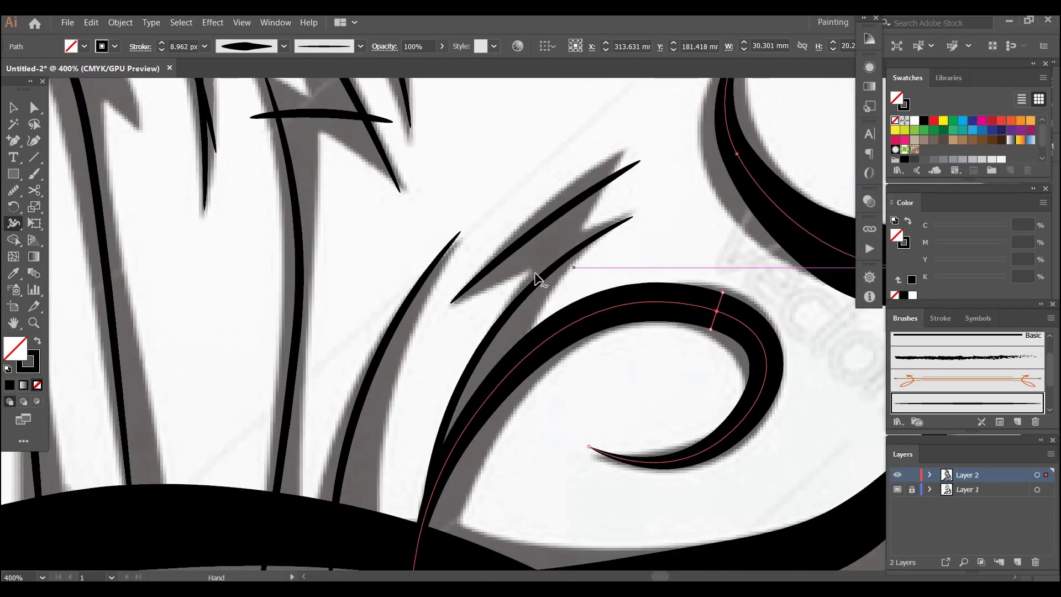
{"action": "left_click_drag", "start_coordinate": [540, 277], "coordinate": [552, 290]}
{"action": "left_click_drag", "start_coordinate": [539, 225], "coordinate": [558, 249]}
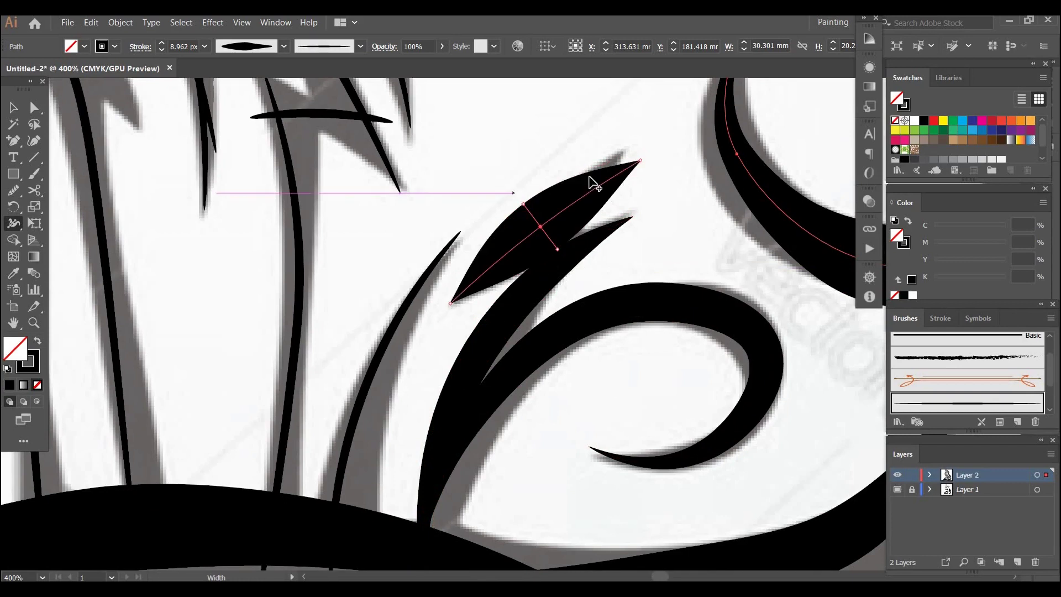
- Widen the curved strand beside the curl at its middle and base, and the neighbouring wavy upright strand
{"action": "mouse_move", "coordinate": [369, 402]}
{"action": "left_mouse_down"}
{"action": "mouse_move", "coordinate": [534, 328]}
{"action": "mouse_move", "coordinate": [549, 334]}
{"action": "left_mouse_up"}
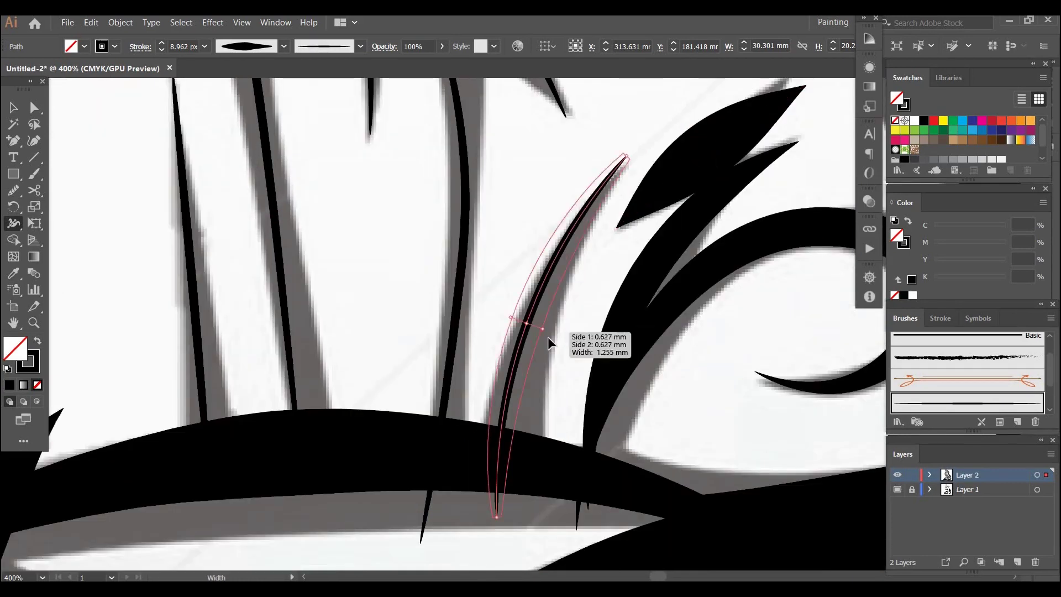
{"action": "left_click_drag", "start_coordinate": [513, 406], "coordinate": [474, 454]}
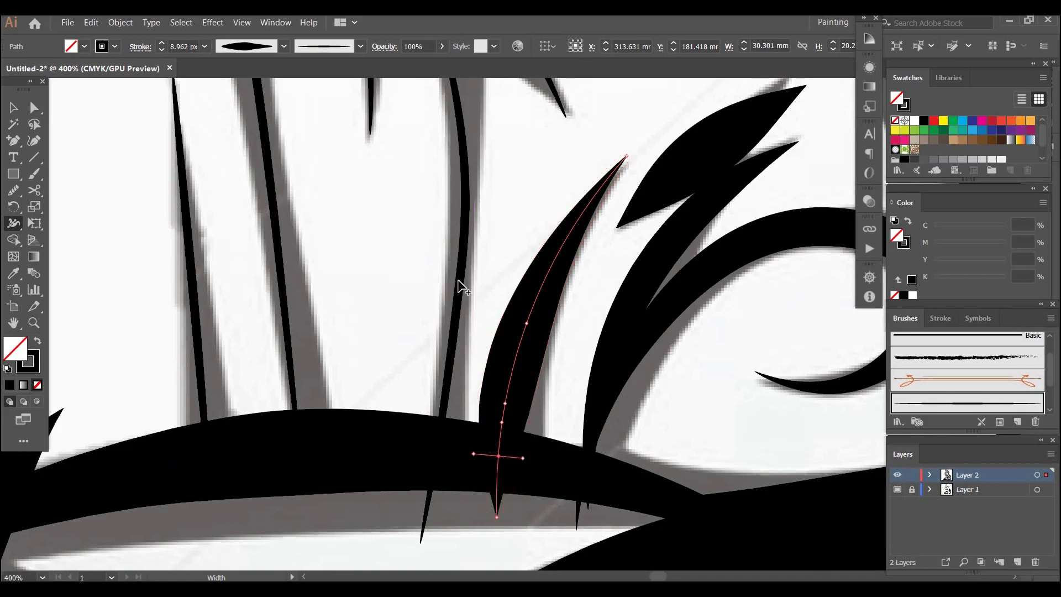
{"action": "left_click_drag", "start_coordinate": [460, 282], "coordinate": [442, 279]}
- Widen the short crossing strokes and the long diagonal strands in the fur cluster above the wavy upright strand
{"action": "left_click_drag", "start_coordinate": [501, 142], "coordinate": [521, 373]}
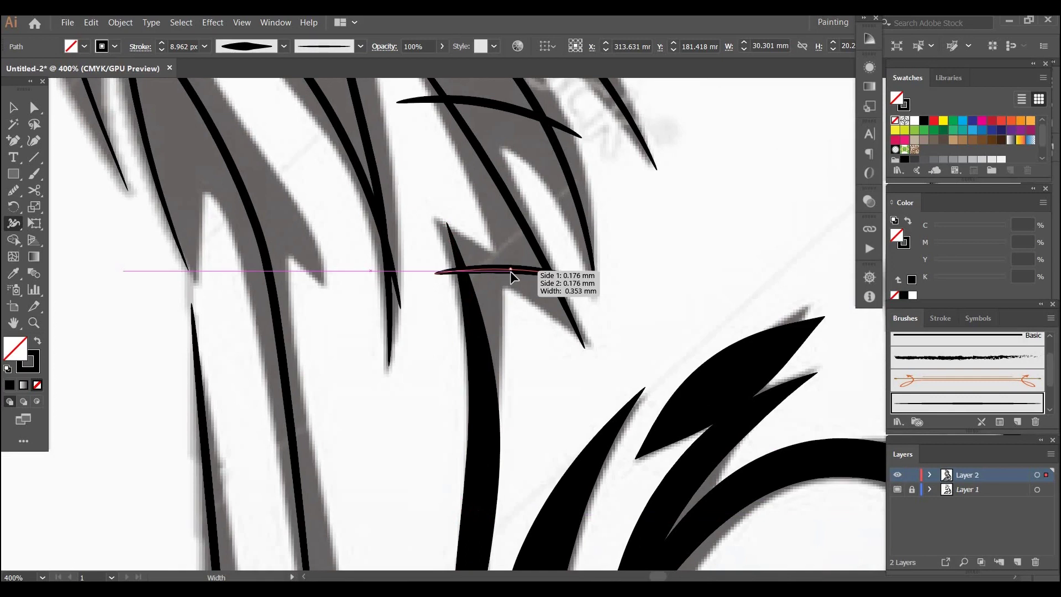
{"action": "left_click_drag", "start_coordinate": [515, 279], "coordinate": [516, 285]}
{"action": "mouse_move", "coordinate": [527, 161]}
{"action": "left_mouse_down"}
{"action": "mouse_move", "coordinate": [508, 315]}
{"action": "mouse_move", "coordinate": [531, 296]}
{"action": "mouse_move", "coordinate": [536, 270]}
{"action": "left_mouse_up"}
{"action": "left_click_drag", "start_coordinate": [535, 215], "coordinate": [560, 169]}
- Widen the outermost slanting strand of the fur cluster and the short hooked stroke crossing its upper end
{"action": "left_click_drag", "start_coordinate": [589, 125], "coordinate": [633, 234]}
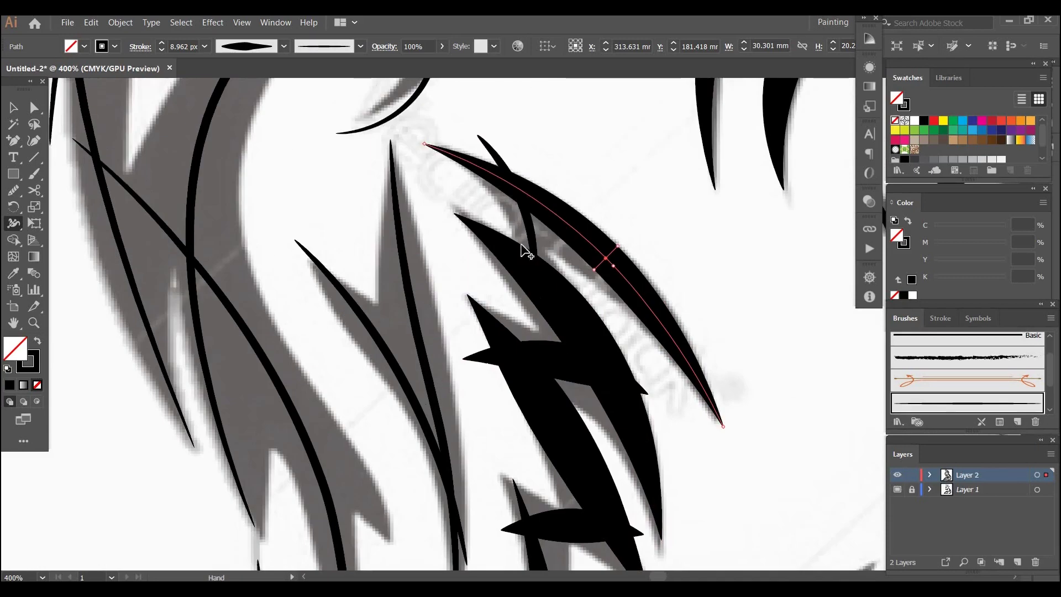
{"action": "mouse_move", "coordinate": [521, 245]}
{"action": "left_mouse_down"}
{"action": "mouse_move", "coordinate": [542, 240]}
{"action": "mouse_move", "coordinate": [513, 243]}
{"action": "left_mouse_up"}
{"action": "key", "text": "space"}
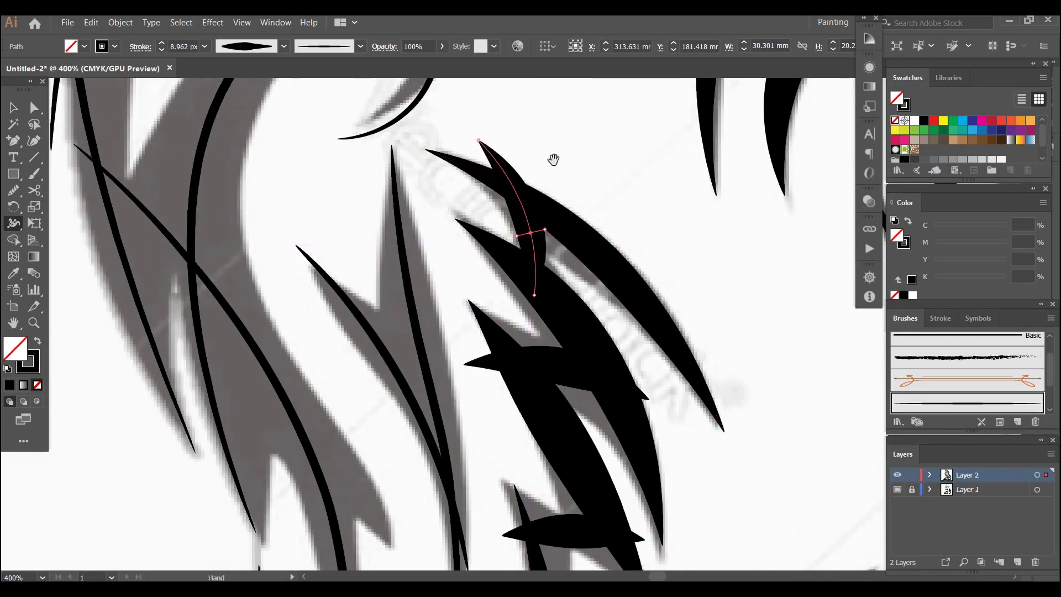
- Widen the two leftmost near-vertical strands rising from the thick arch to match the grey template bands
{"action": "mouse_move", "coordinate": [553, 160]}
{"action": "left_mouse_down"}
{"action": "mouse_move", "coordinate": [600, 465]}
{"action": "mouse_move", "coordinate": [650, 535]}
{"action": "left_mouse_up"}
{"action": "left_click_drag", "start_coordinate": [538, 380], "coordinate": [516, 380]}
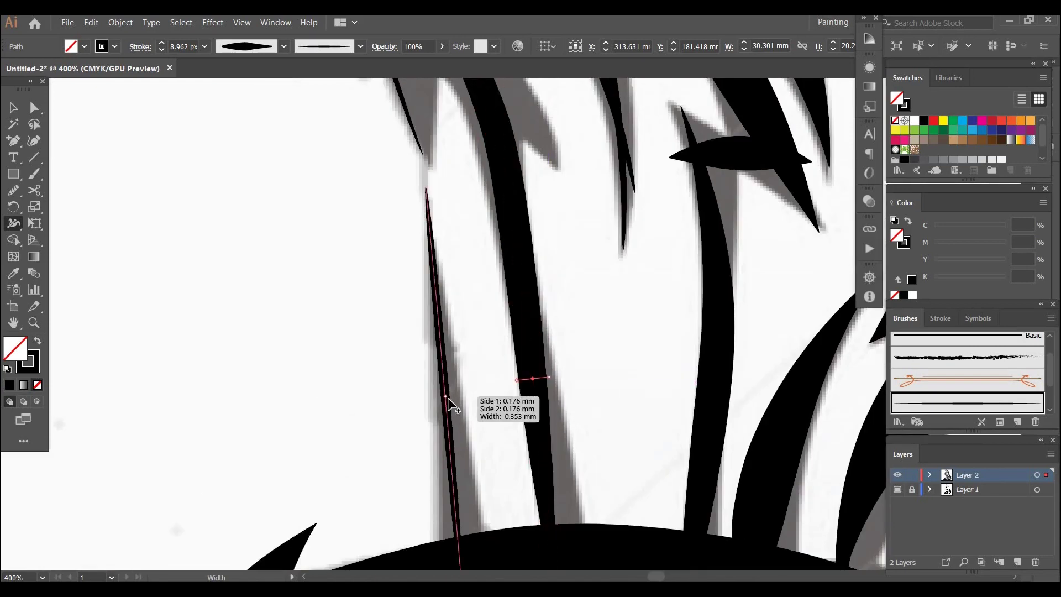
{"action": "left_click_drag", "start_coordinate": [445, 399], "coordinate": [462, 398]}
- Widen the two converging spikes that form the V-shaped fur tuft beside the widened cluster
{"action": "key", "text": "space"}
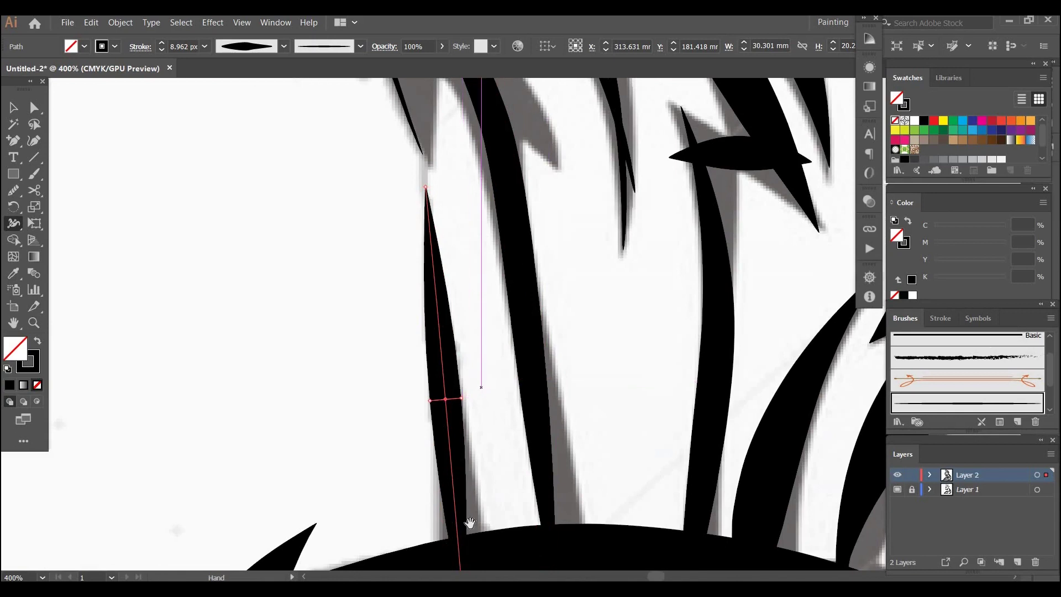
{"action": "mouse_move", "coordinate": [469, 522]}
{"action": "left_mouse_down"}
{"action": "mouse_move", "coordinate": [554, 402]}
{"action": "mouse_move", "coordinate": [622, 361]}
{"action": "left_mouse_up"}
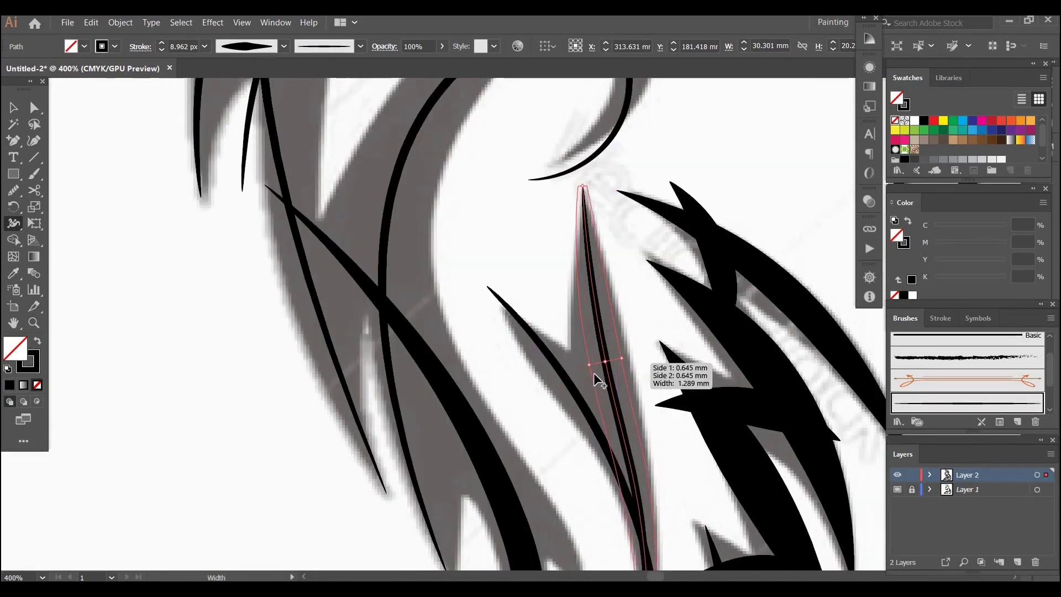
{"action": "left_click_drag", "start_coordinate": [572, 386], "coordinate": [588, 383]}
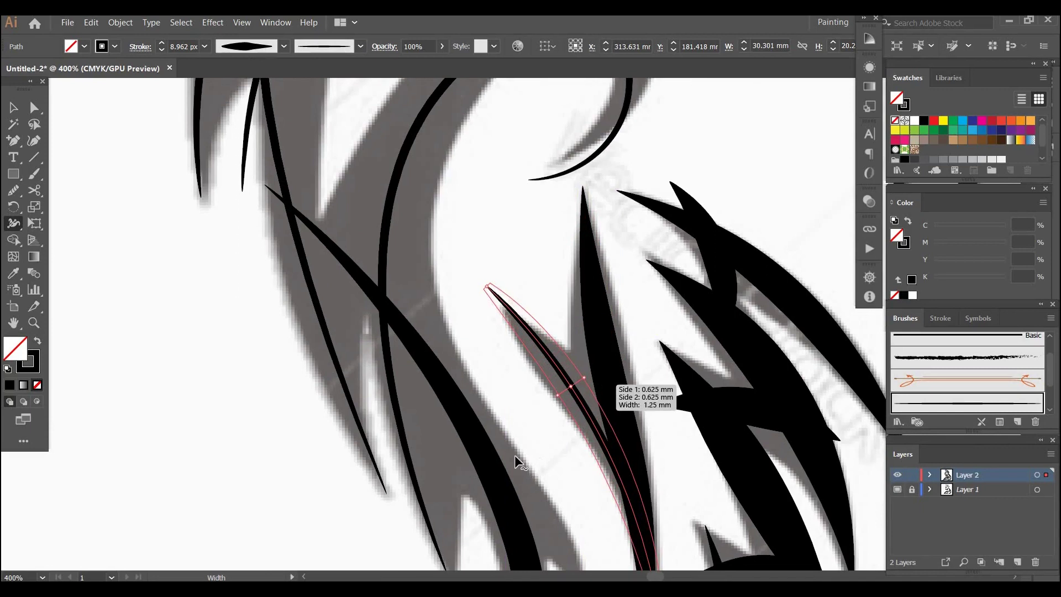
- Widen the large hooked curl, the long curved strand beside it and the smaller hooked curl above to fill the grey template bands
{"action": "left_click_drag", "start_coordinate": [454, 511], "coordinate": [579, 451]}
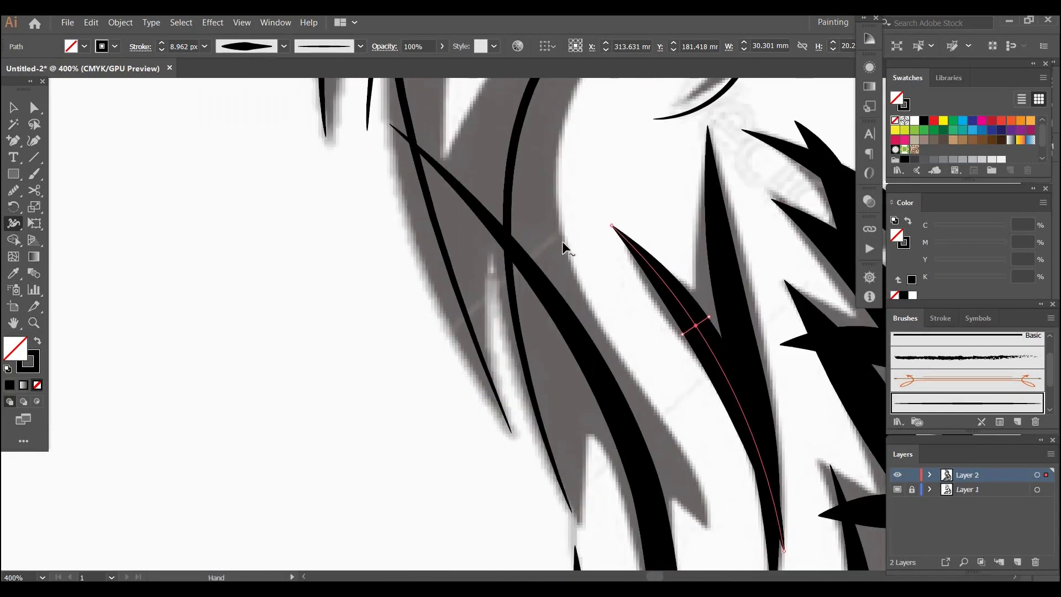
{"action": "scroll", "coordinate": [580, 450], "scroll_direction": "up", "scroll_amount": 5}
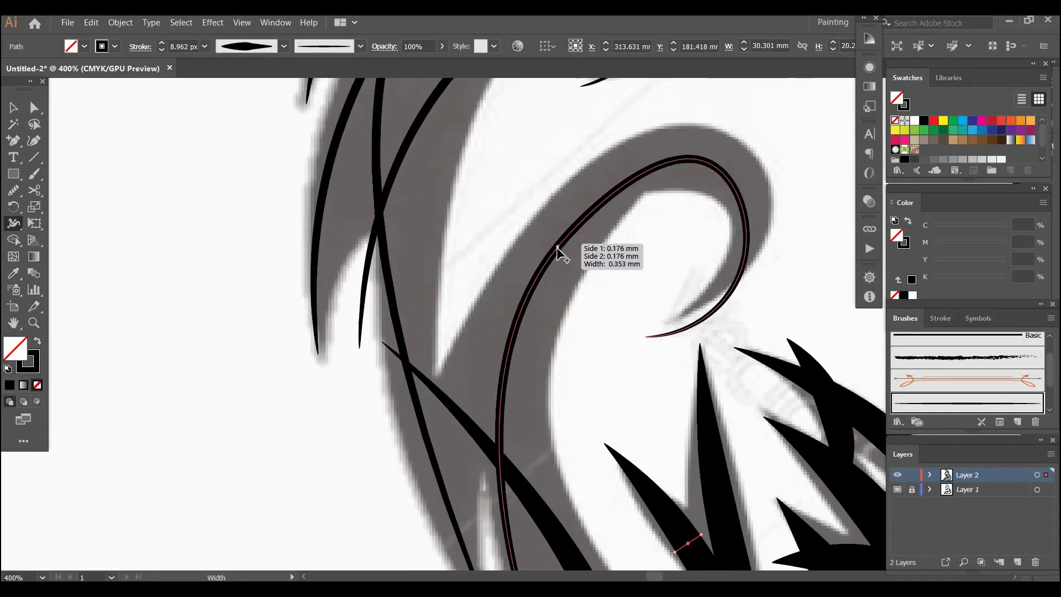
{"action": "left_click_drag", "start_coordinate": [566, 271], "coordinate": [570, 287]}
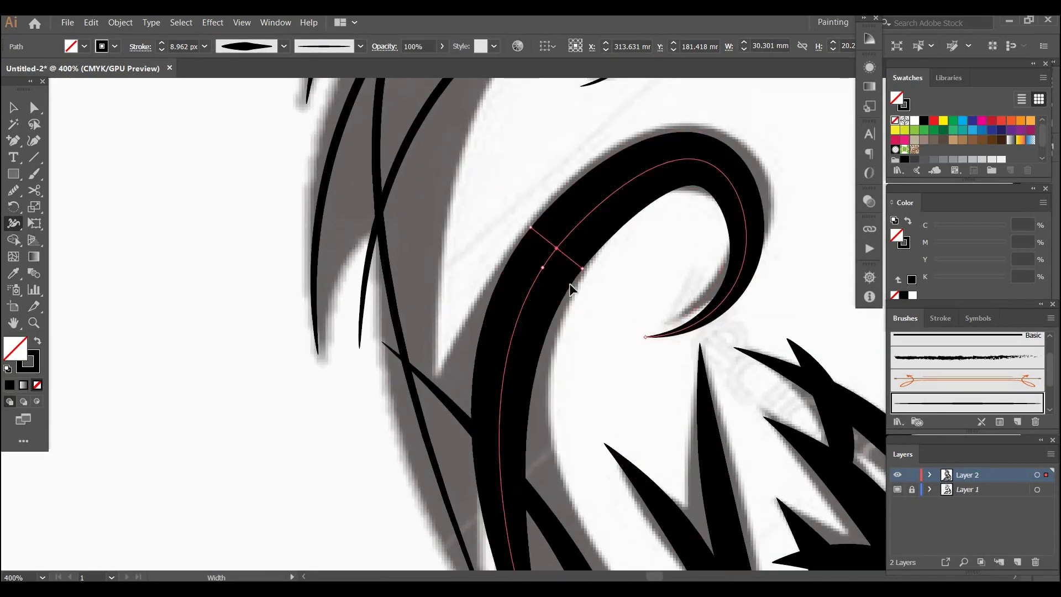
{"action": "left_click_drag", "start_coordinate": [439, 293], "coordinate": [577, 306]}
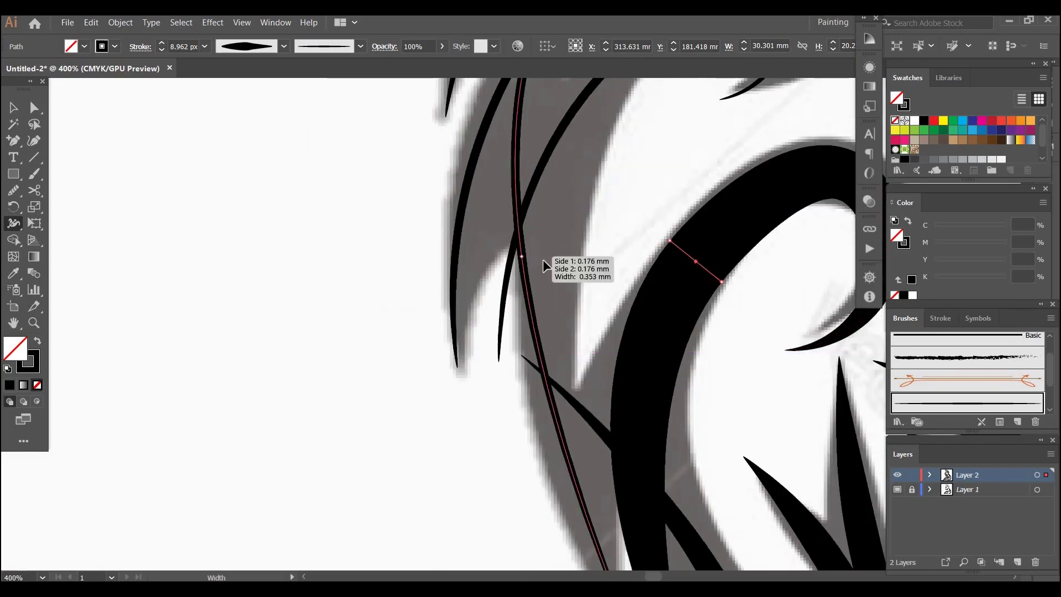
{"action": "left_click_drag", "start_coordinate": [543, 259], "coordinate": [547, 261]}
{"action": "left_click_drag", "start_coordinate": [619, 111], "coordinate": [569, 358]}
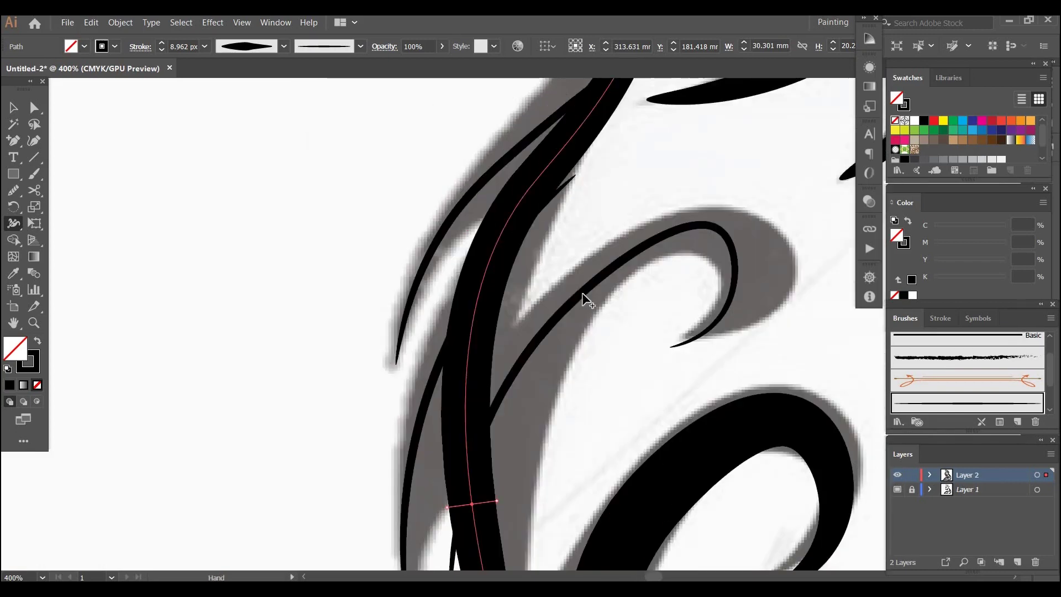
{"action": "left_click_drag", "start_coordinate": [583, 295], "coordinate": [600, 313]}
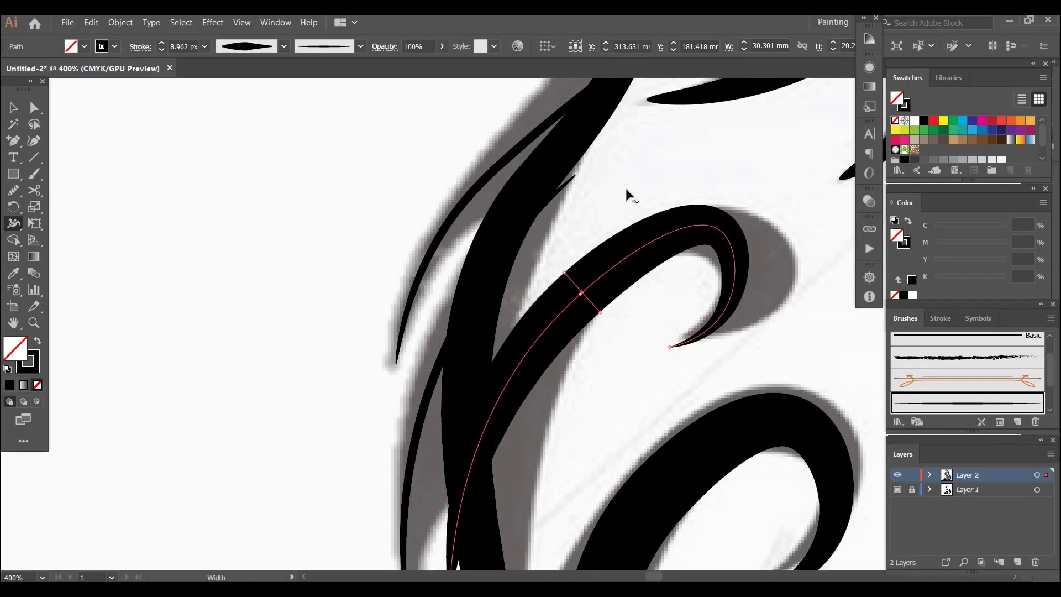
- Smooth the bend and hooked end of the smaller widened curl with the Smooth tool
{"action": "left_click", "coordinate": [14, 191]}
{"action": "key", "text": "v"}
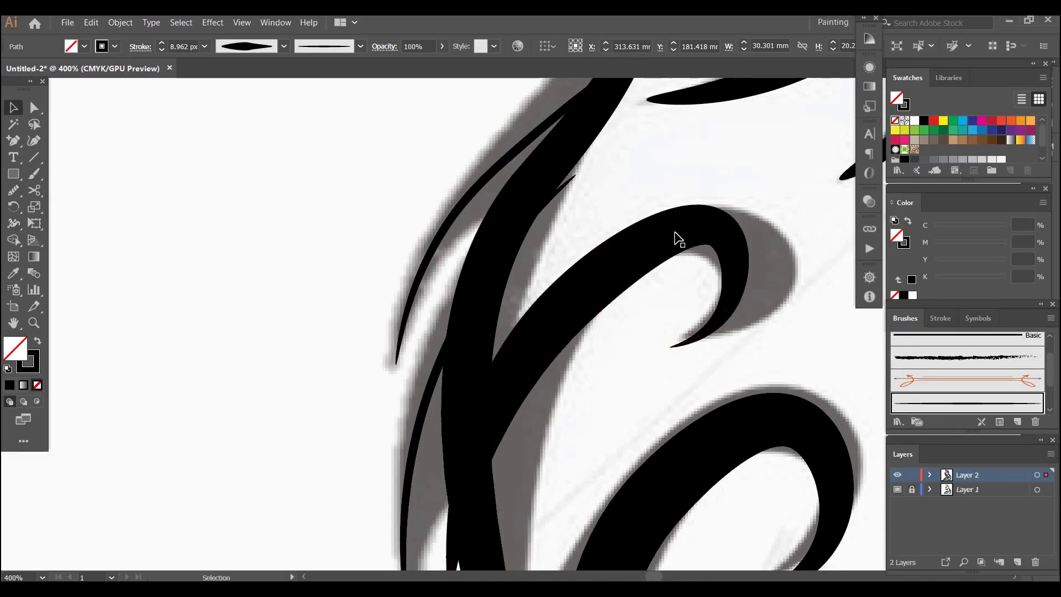
{"action": "left_click", "coordinate": [740, 208]}
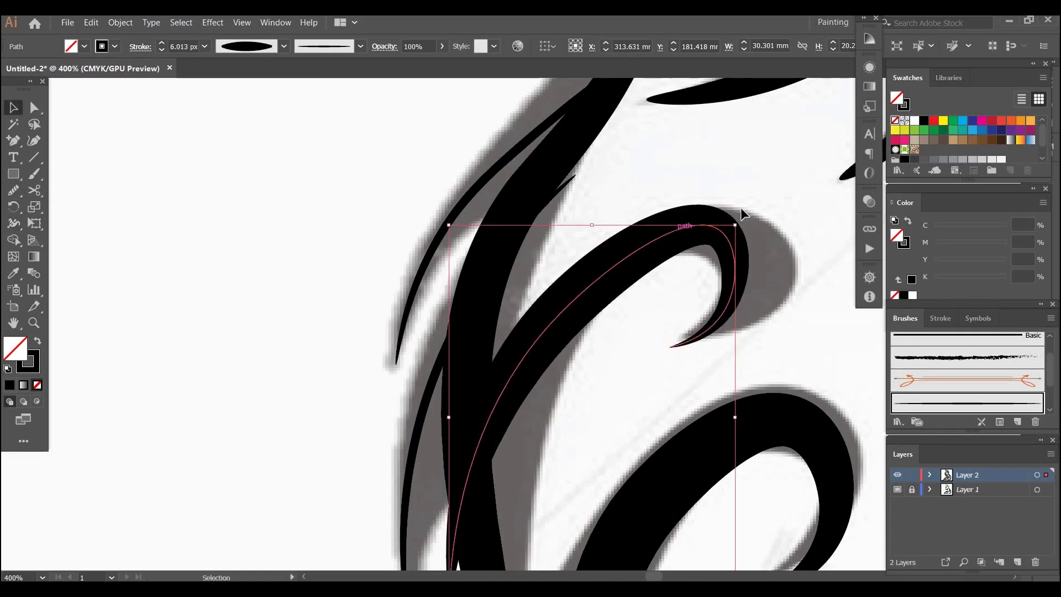
{"action": "left_click", "coordinate": [15, 193]}
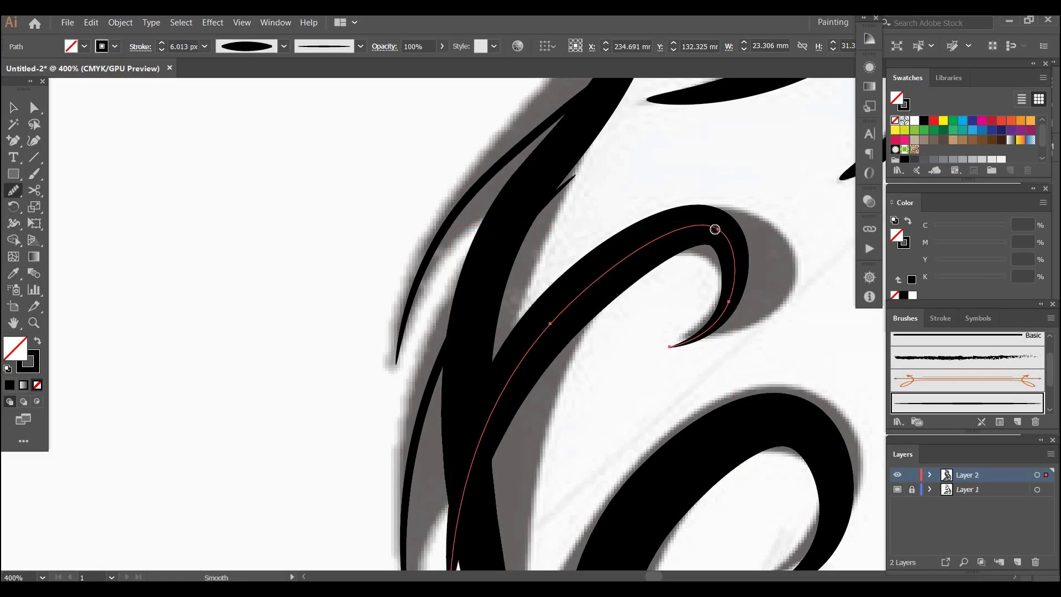
{"action": "left_click_drag", "start_coordinate": [692, 233], "coordinate": [702, 226]}
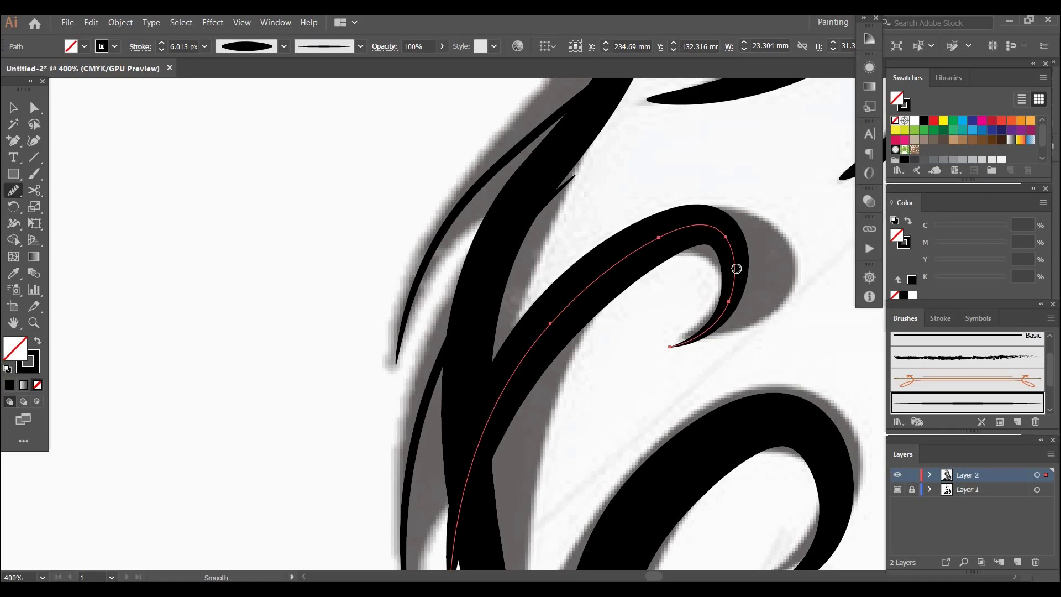
{"action": "mouse_move", "coordinate": [718, 231]}
{"action": "left_mouse_down"}
{"action": "mouse_move", "coordinate": [733, 301]}
{"action": "mouse_move", "coordinate": [732, 252]}
{"action": "left_mouse_up"}
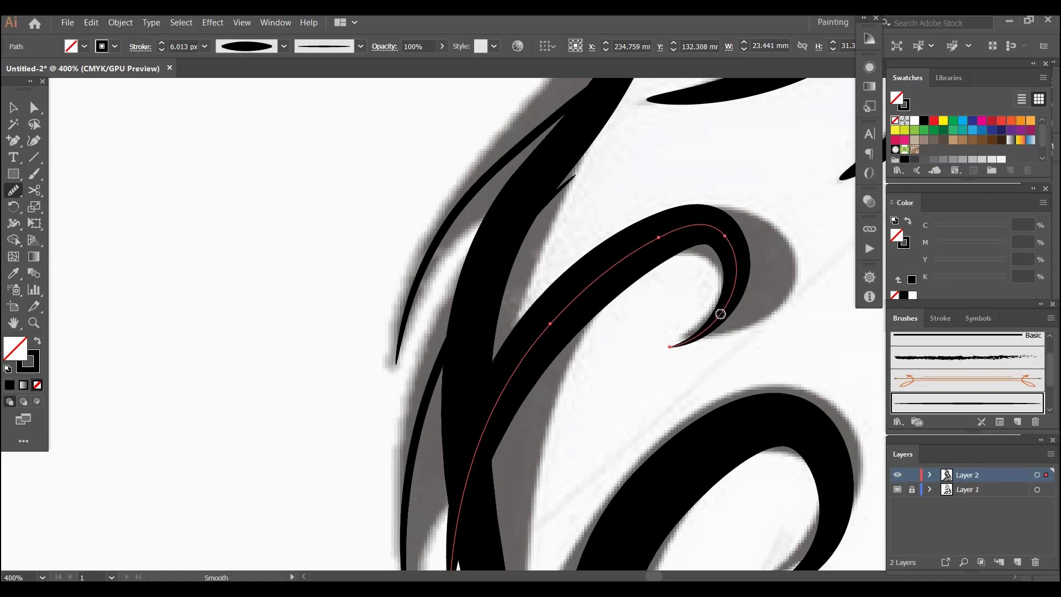
{"action": "left_click_drag", "start_coordinate": [755, 292], "coordinate": [665, 234]}
{"action": "left_click", "coordinate": [699, 224]}
- Widen the two thin outer strands branching off the thick curved strand with the Width tool to match the template
{"action": "left_click_drag", "start_coordinate": [618, 264], "coordinate": [713, 379]}
{"action": "left_click_drag", "start_coordinate": [552, 483], "coordinate": [587, 310]}
{"action": "key", "text": "shift+w"}
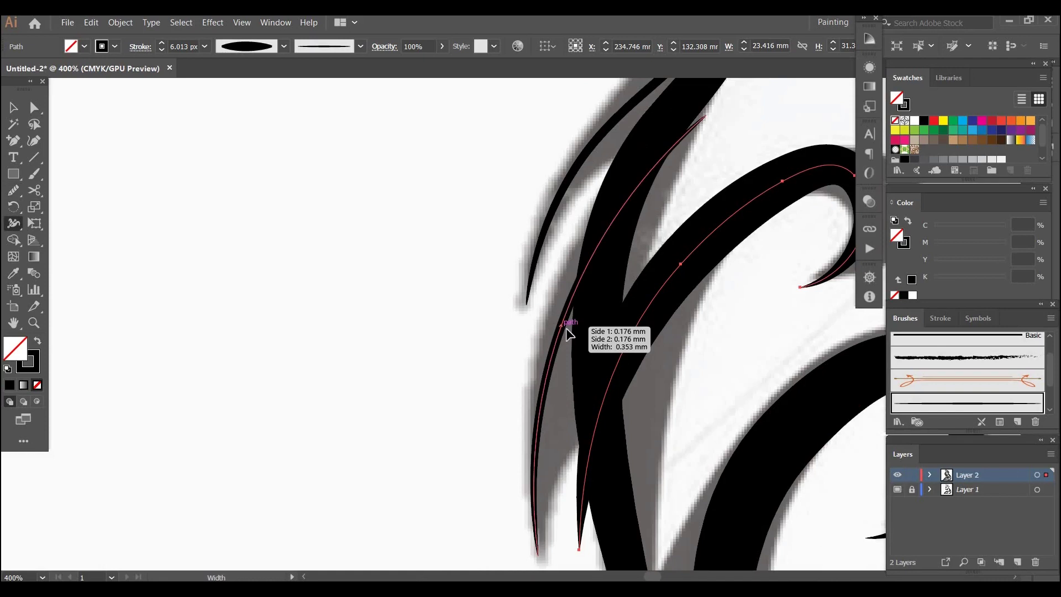
{"action": "left_click_drag", "start_coordinate": [566, 328], "coordinate": [541, 313]}
{"action": "left_click_drag", "start_coordinate": [689, 172], "coordinate": [632, 399]}
{"action": "left_click_drag", "start_coordinate": [591, 315], "coordinate": [606, 333]}
- Widen the thin outline strokes below the two oval claws to match the grey template bands
{"action": "left_click_drag", "start_coordinate": [720, 175], "coordinate": [553, 406]}
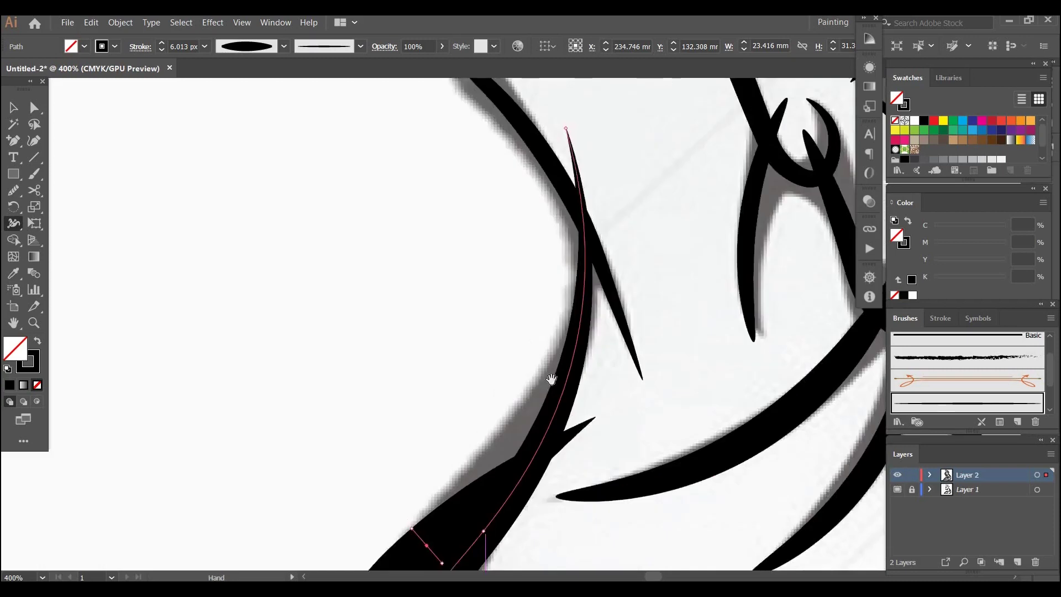
{"action": "left_click_drag", "start_coordinate": [655, 254], "coordinate": [598, 344]}
{"action": "left_click_drag", "start_coordinate": [455, 179], "coordinate": [549, 354]}
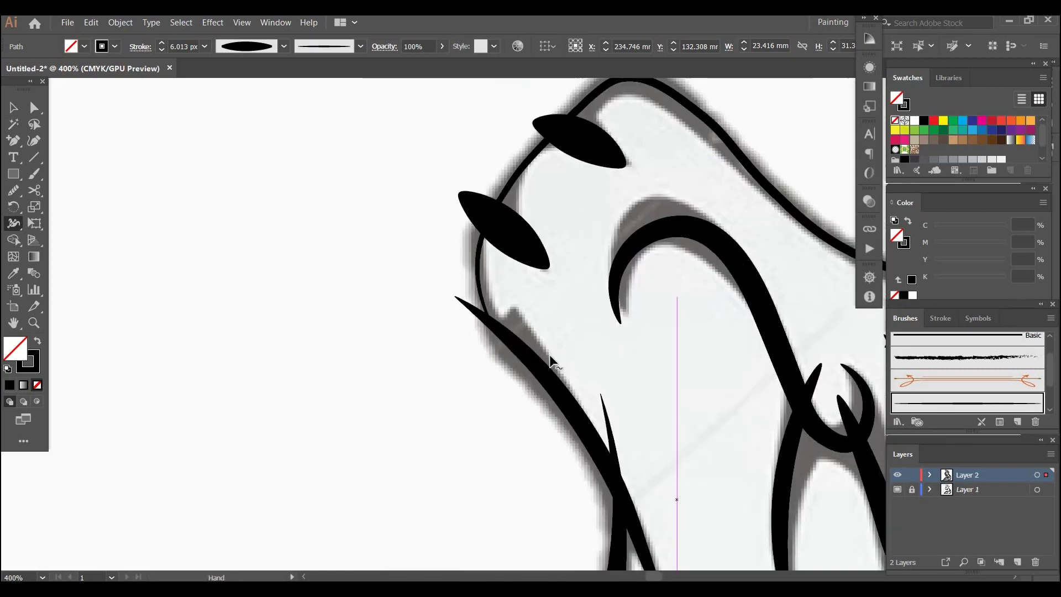
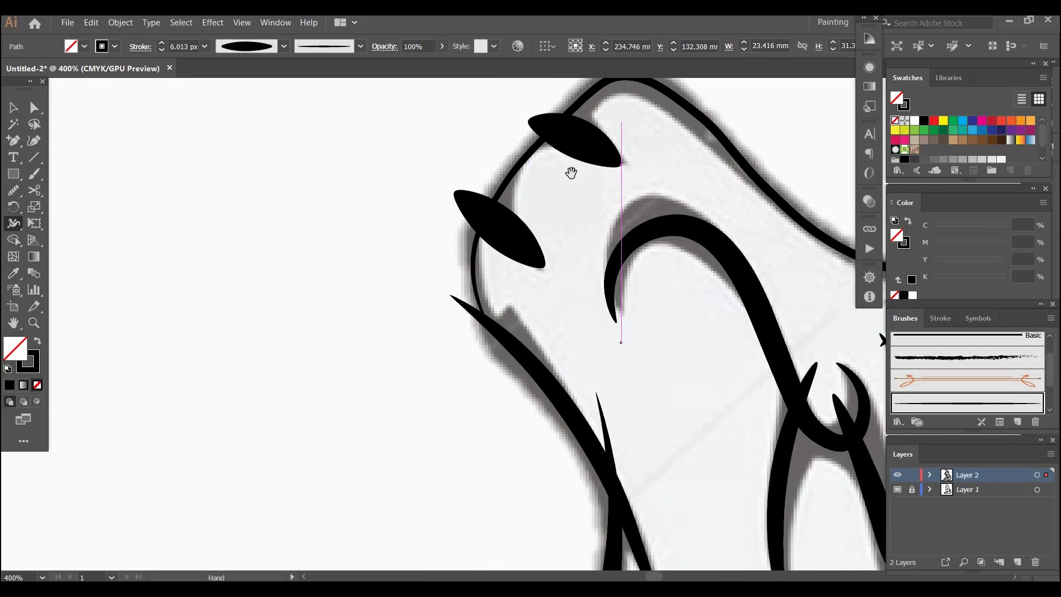
- Widen the outline stroke along the top of the snout and the back of the head with the Width tool to match the grey template
{"action": "left_click_drag", "start_coordinate": [518, 305], "coordinate": [442, 453]}
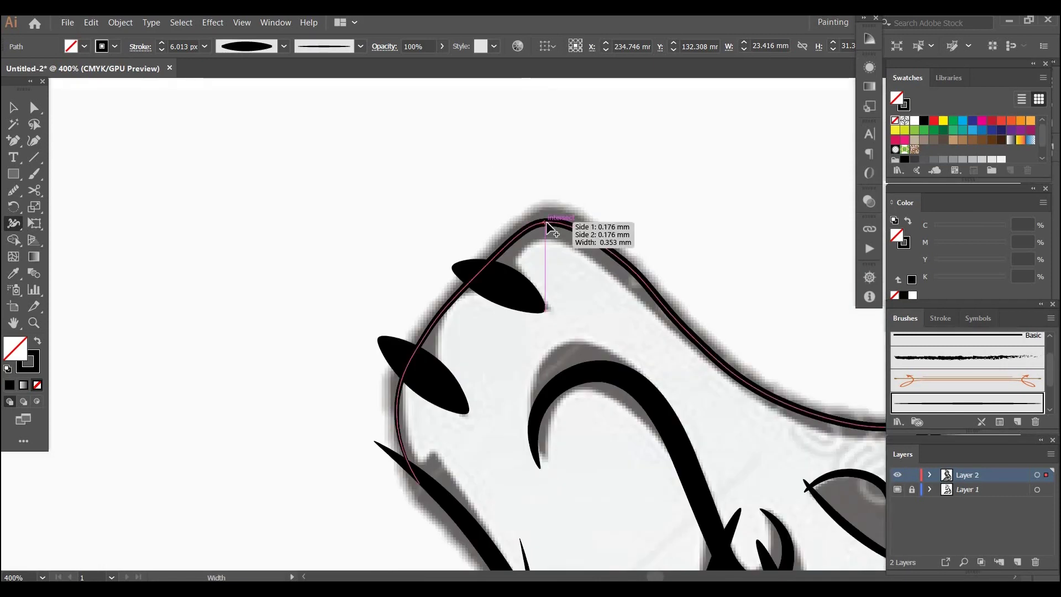
{"action": "left_click_drag", "start_coordinate": [545, 232], "coordinate": [545, 230]}
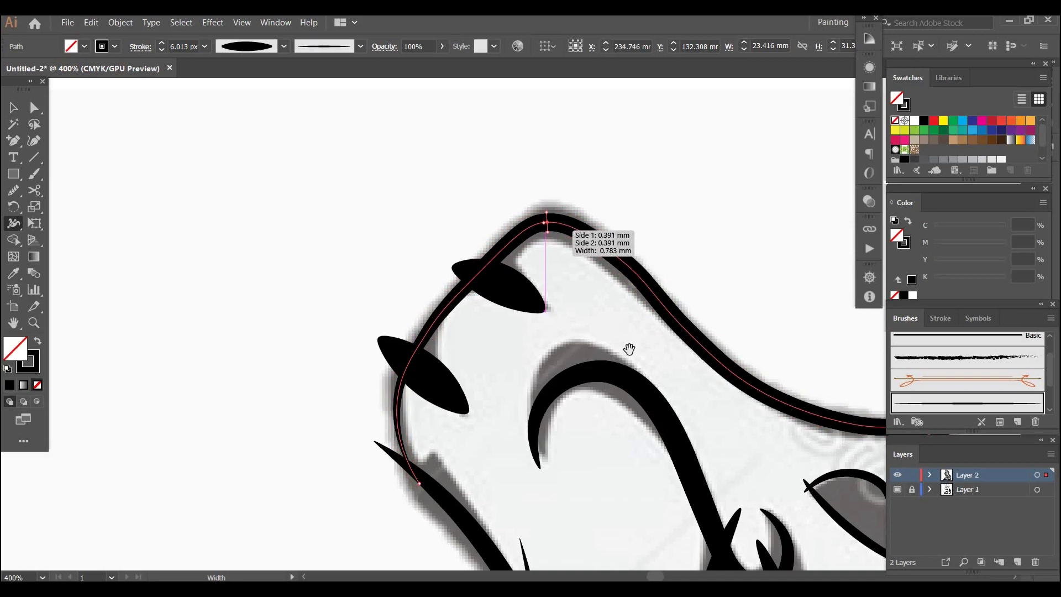
{"action": "left_click_drag", "start_coordinate": [819, 485], "coordinate": [564, 286]}
{"action": "left_click_drag", "start_coordinate": [677, 377], "coordinate": [568, 171]}
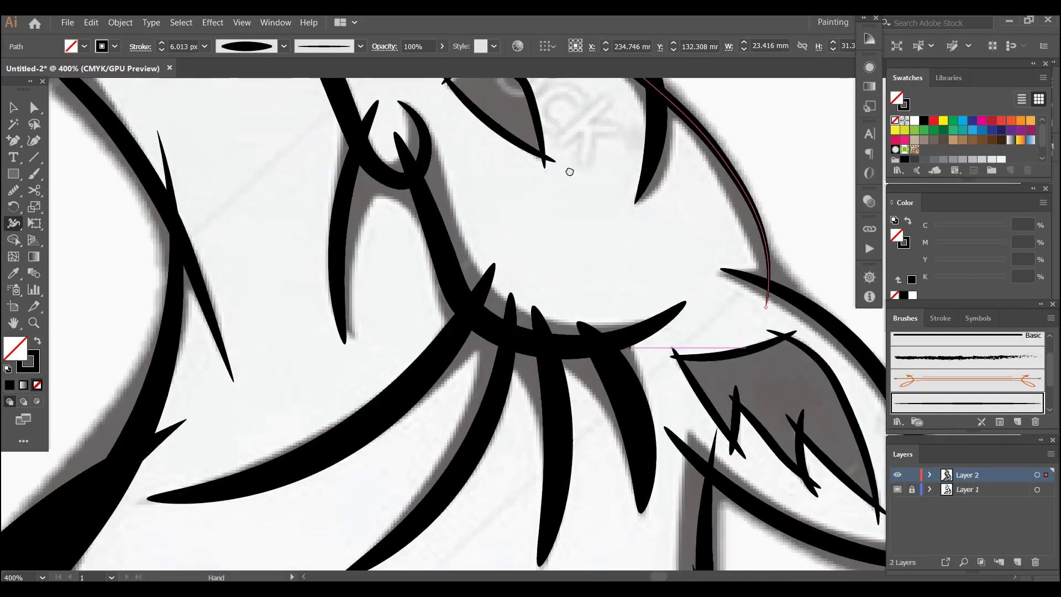
{"action": "left_click_drag", "start_coordinate": [587, 366], "coordinate": [548, 269]}
{"action": "left_click_drag", "start_coordinate": [637, 196], "coordinate": [499, 406]}
{"action": "left_click_drag", "start_coordinate": [578, 326], "coordinate": [570, 330]}
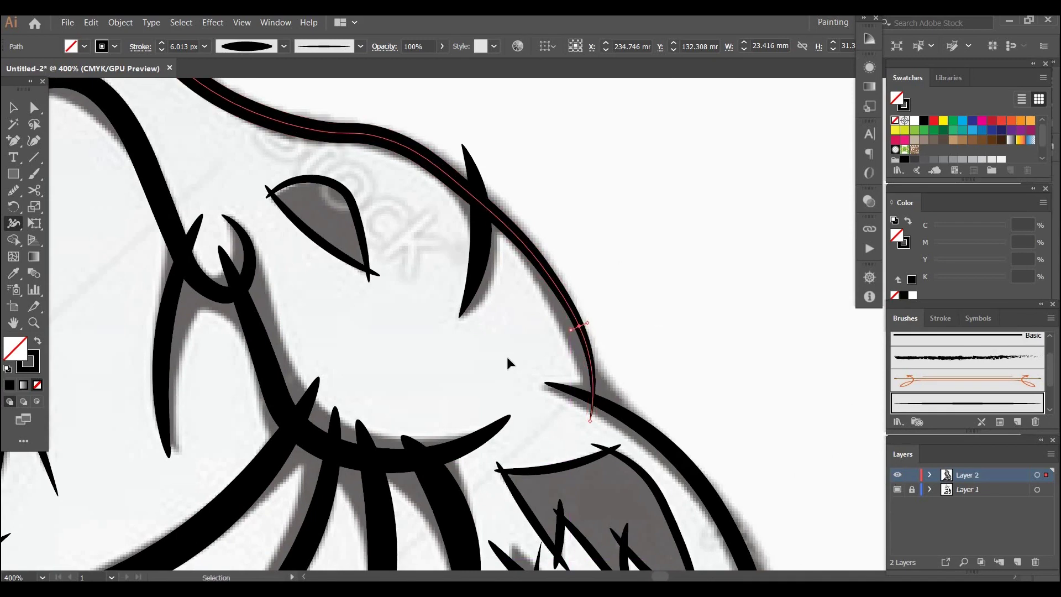
- Select all the brushed strokes of the wolf and apply Expand Appearance to turn them into filled shapes
{"action": "key", "text": "ctrl+0"}
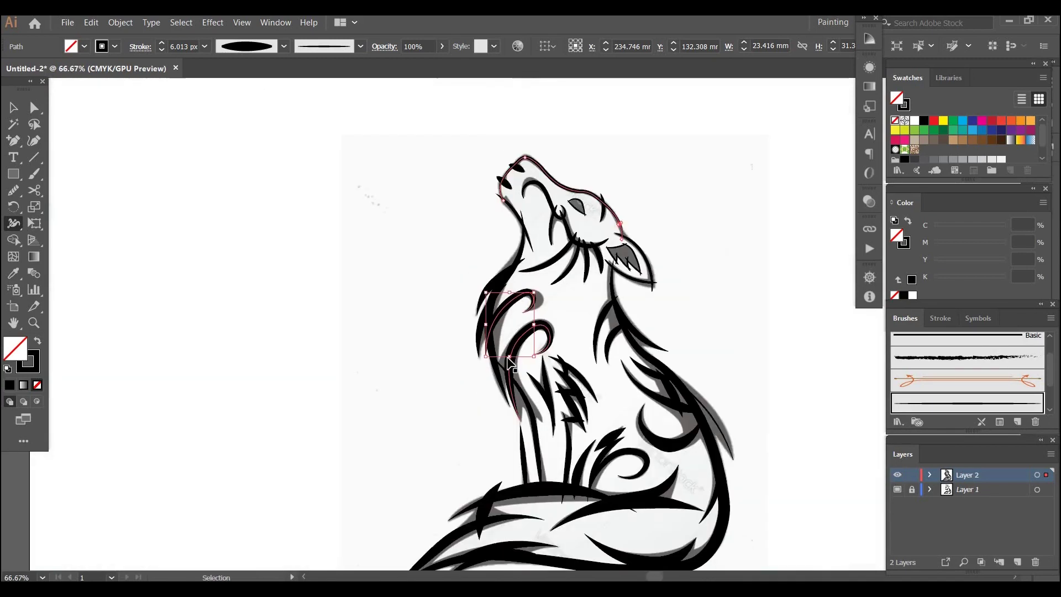
{"action": "key", "text": "ctrl+minus"}
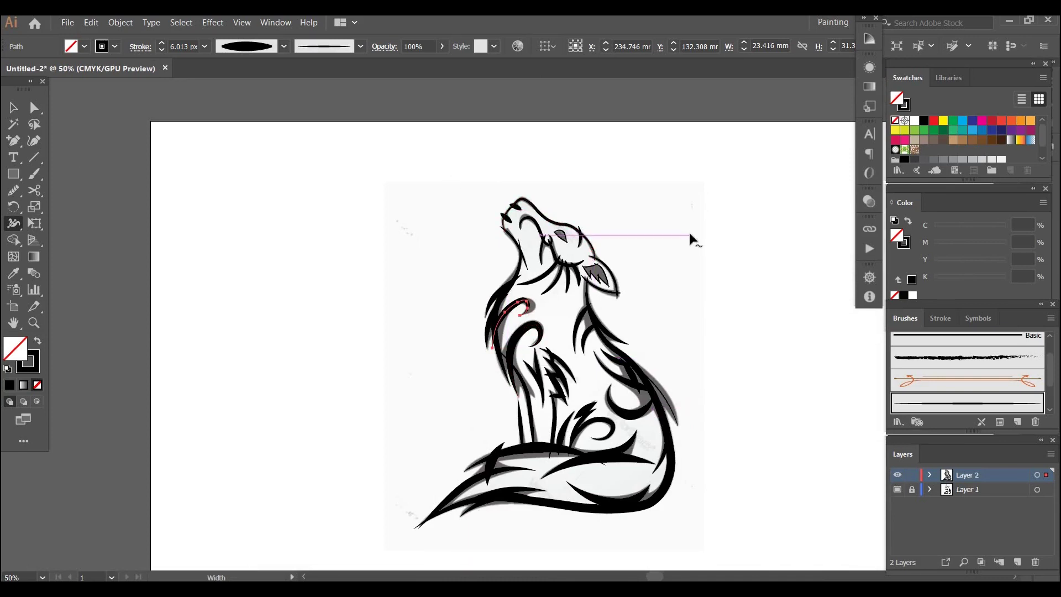
{"action": "key", "text": "v"}
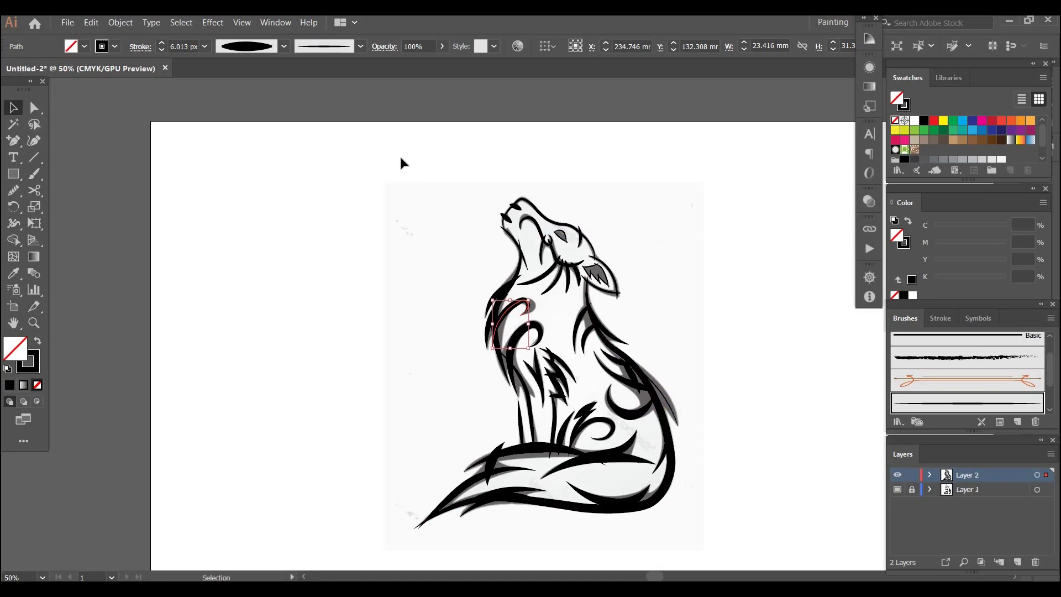
{"action": "left_click_drag", "start_coordinate": [691, 473], "coordinate": [705, 535]}
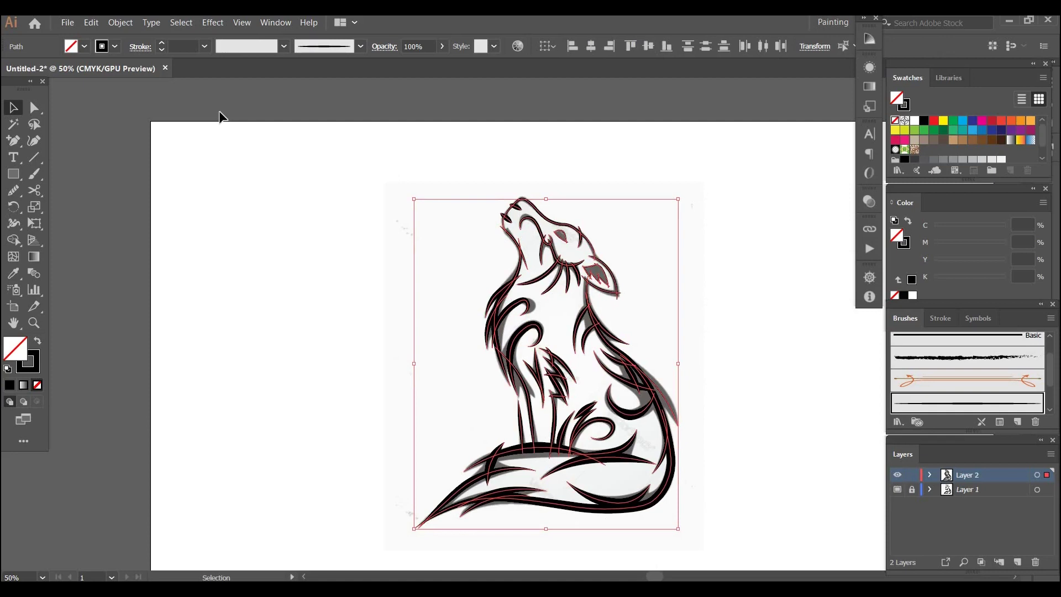
{"action": "left_click", "coordinate": [112, 23]}
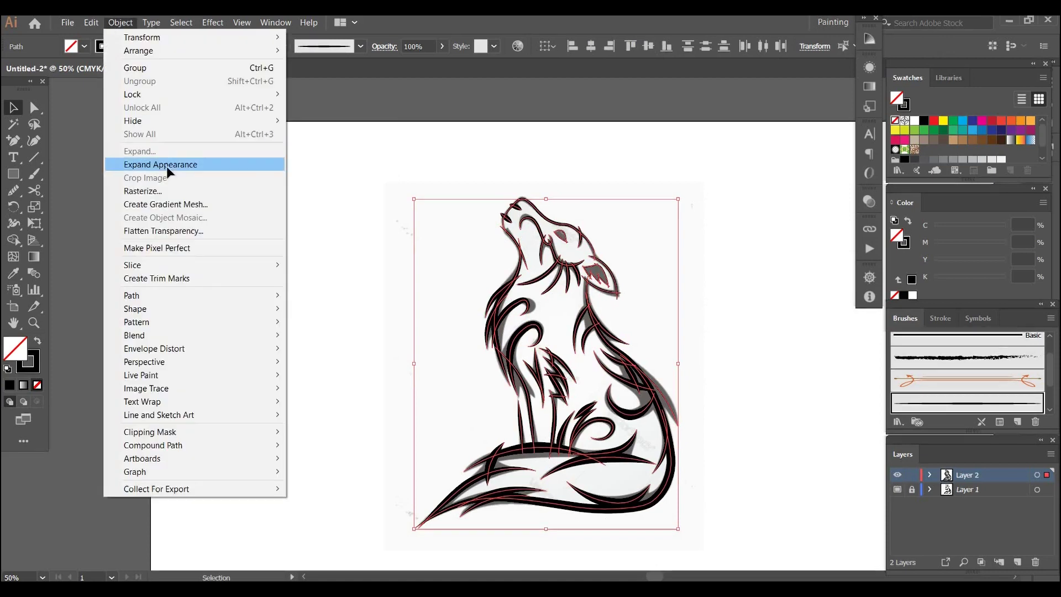
{"action": "left_click", "coordinate": [167, 165]}
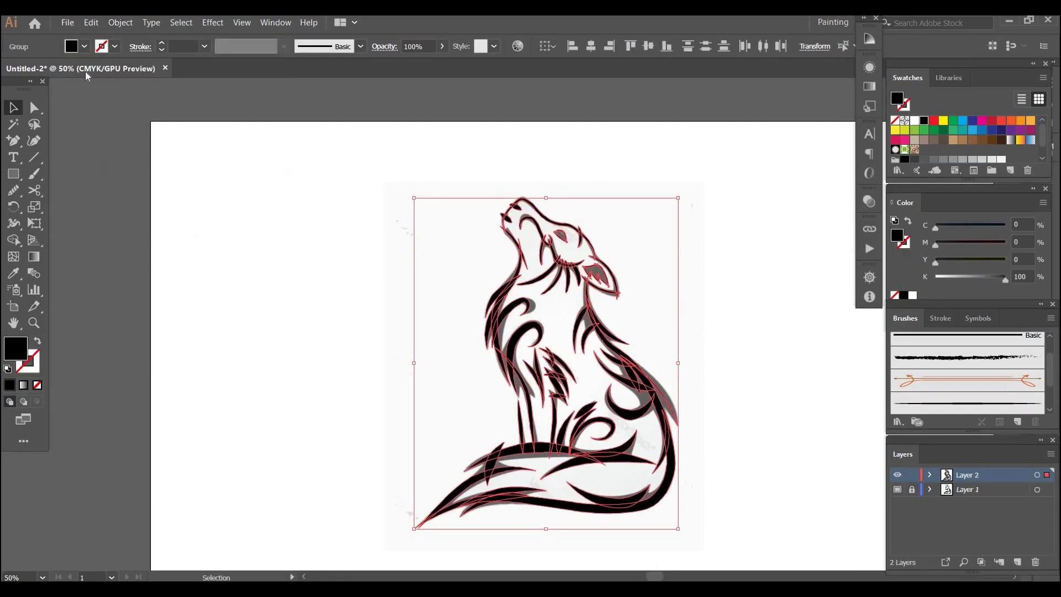
- Convert the expanded wolf artwork into a Live Paint group, expand that group and deselect it
{"action": "left_click", "coordinate": [119, 23]}
{"action": "mouse_move", "coordinate": [149, 375]}
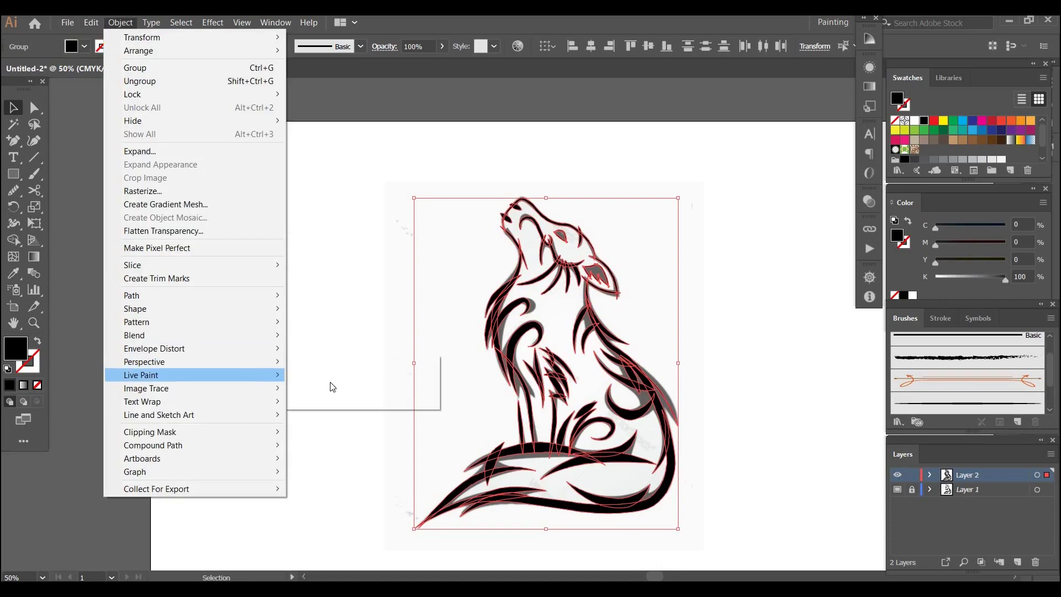
{"action": "left_click", "coordinate": [334, 380]}
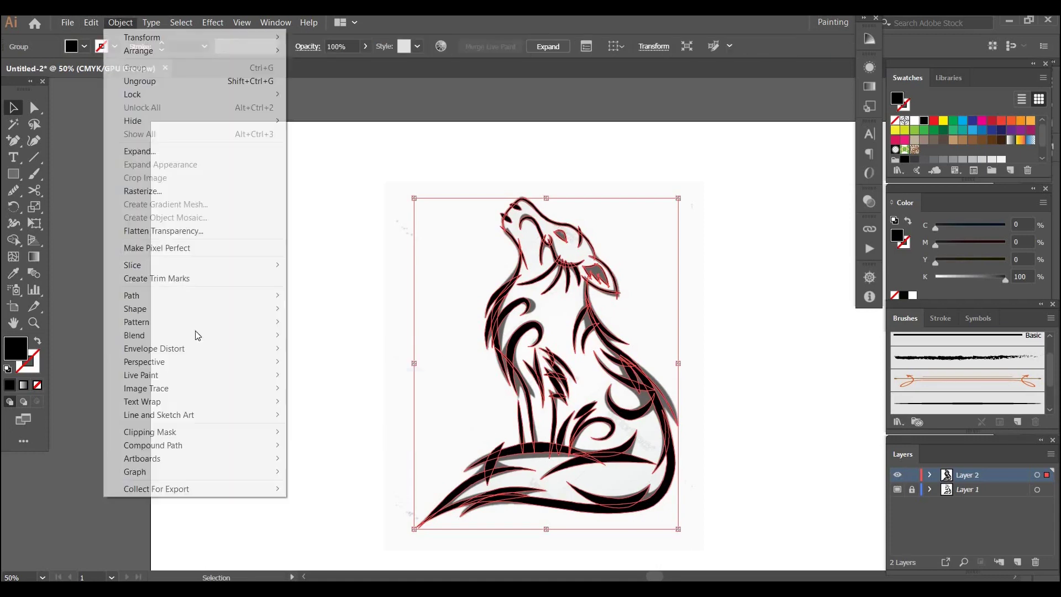
{"action": "mouse_move", "coordinate": [272, 375]}
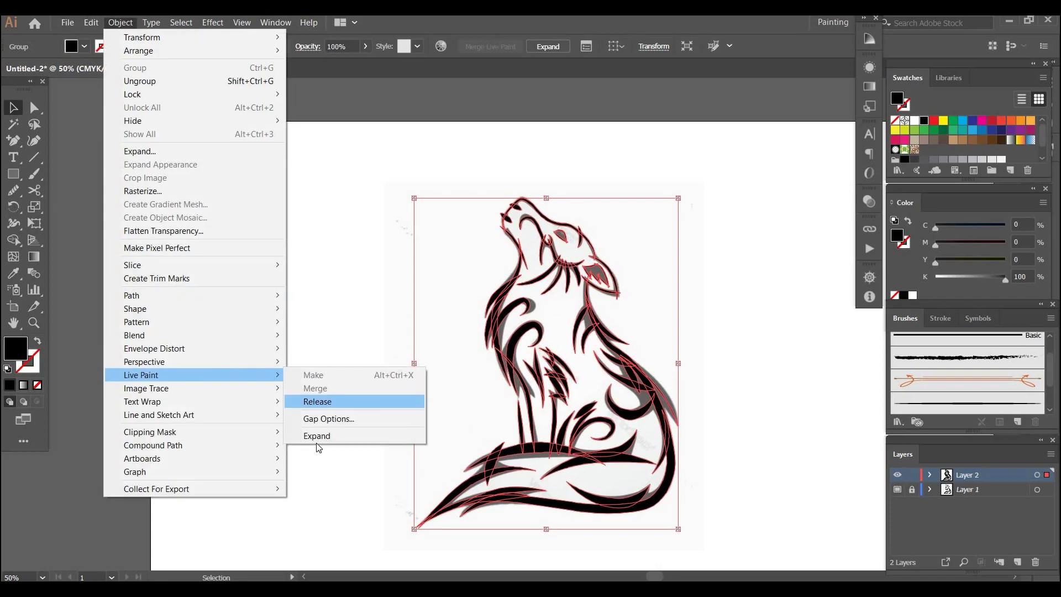
{"action": "left_click", "coordinate": [317, 436]}
{"action": "left_click", "coordinate": [296, 320]}
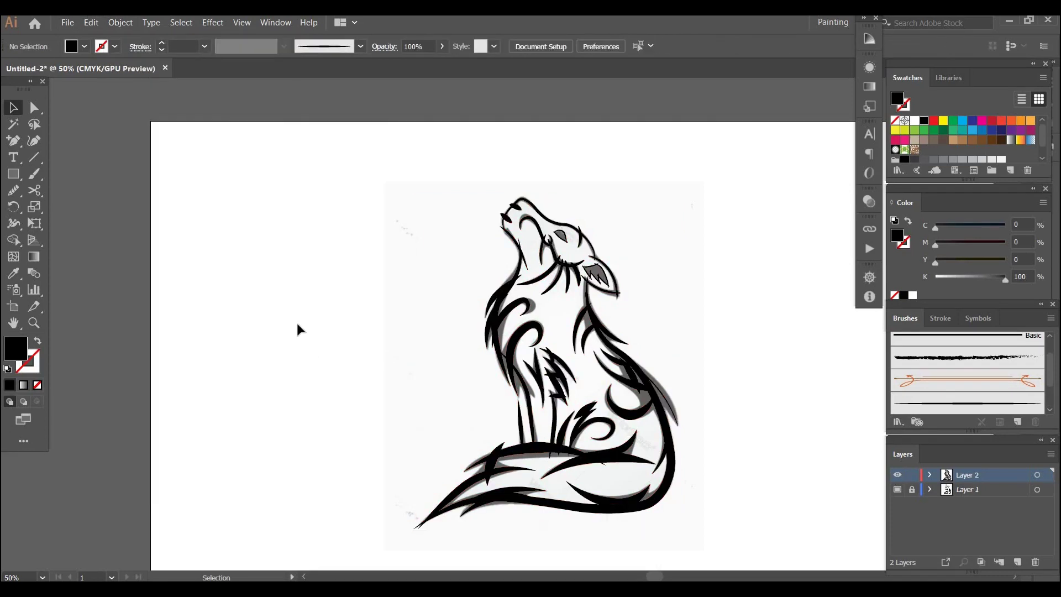
- Delete the tips of the two ovals and of the jaw stroke that stick out beyond the snout outline
{"action": "key", "text": "a"}
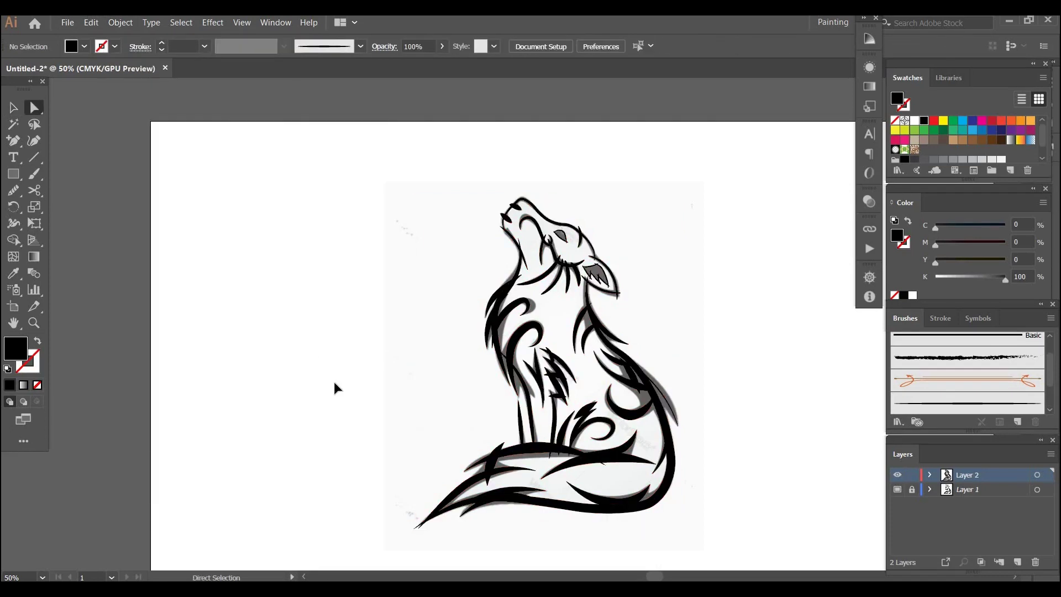
{"action": "key", "text": "ctrl+plus"}
{"action": "key", "text": "ctrl+plus"}
{"action": "key", "text": "ctrl+plus"}
{"action": "key", "text": "plus"}
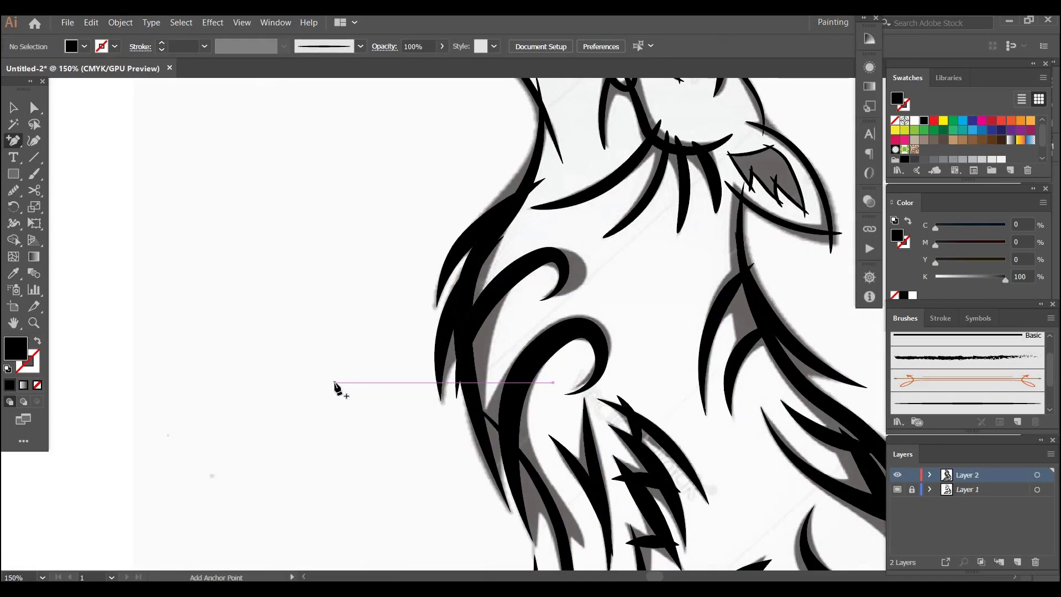
{"action": "left_click_drag", "start_coordinate": [483, 131], "coordinate": [408, 435]}
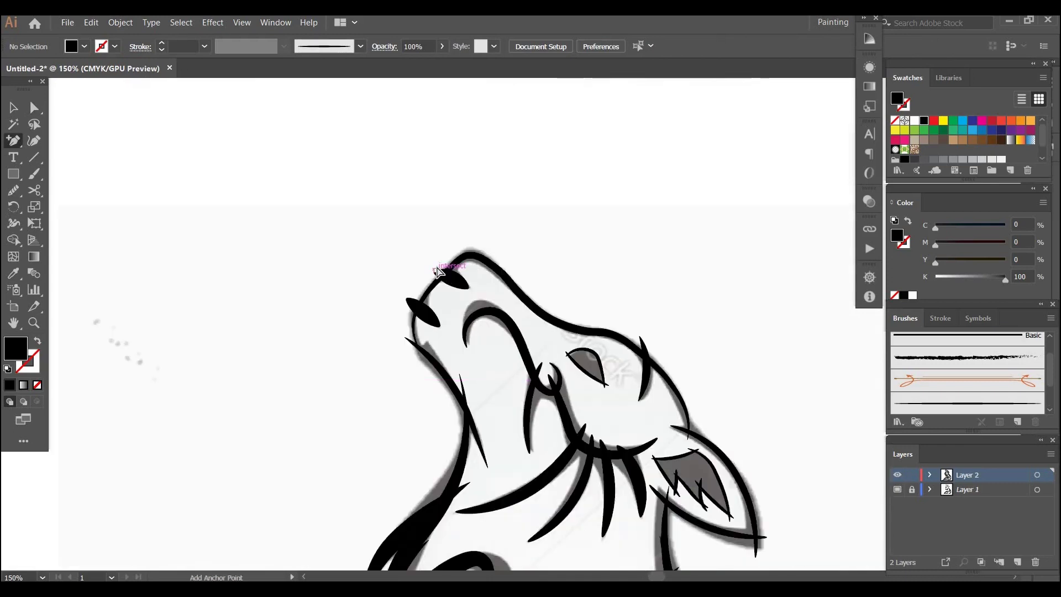
{"action": "key", "text": "ctrl+plus"}
{"action": "key", "text": "ctrl+plus"}
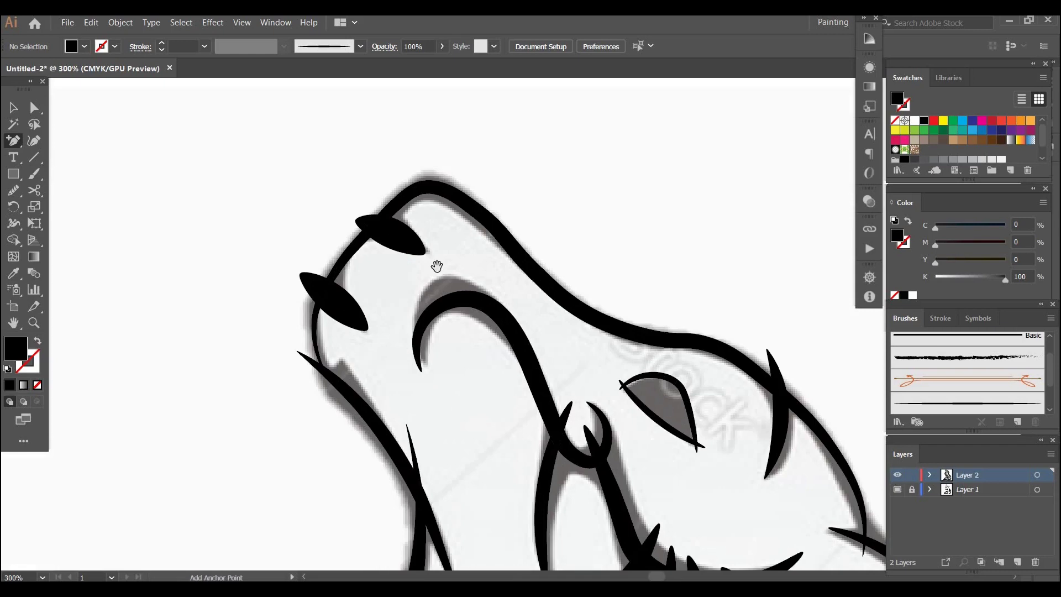
{"action": "left_click_drag", "start_coordinate": [436, 266], "coordinate": [443, 273]}
{"action": "left_click_drag", "start_coordinate": [522, 313], "coordinate": [632, 416]}
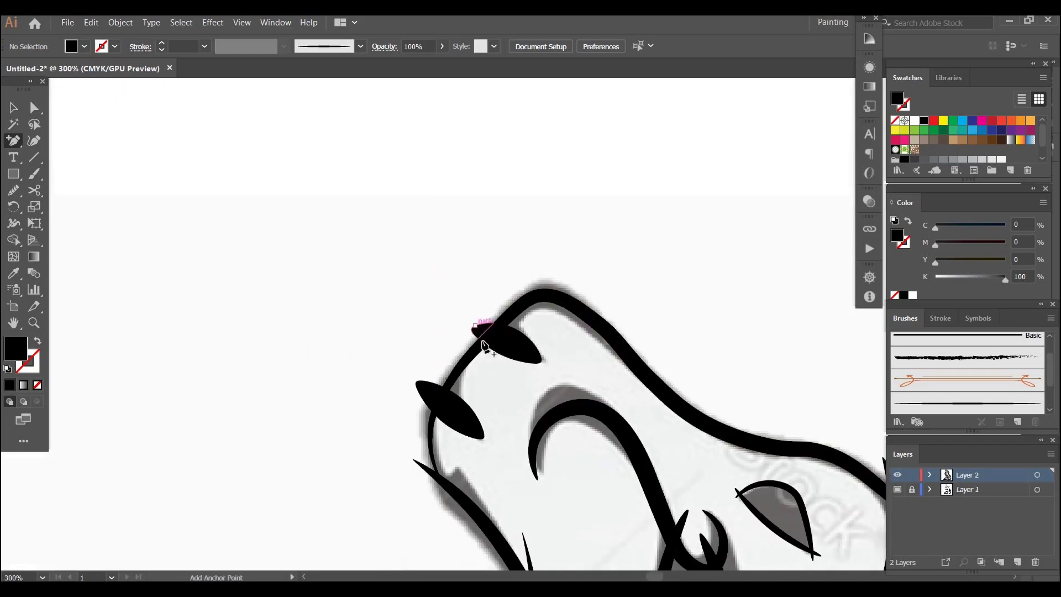
{"action": "left_click", "coordinate": [479, 330]}
{"action": "left_click", "coordinate": [220, 161], "text": "ctrl"}
{"action": "key", "text": "a"}
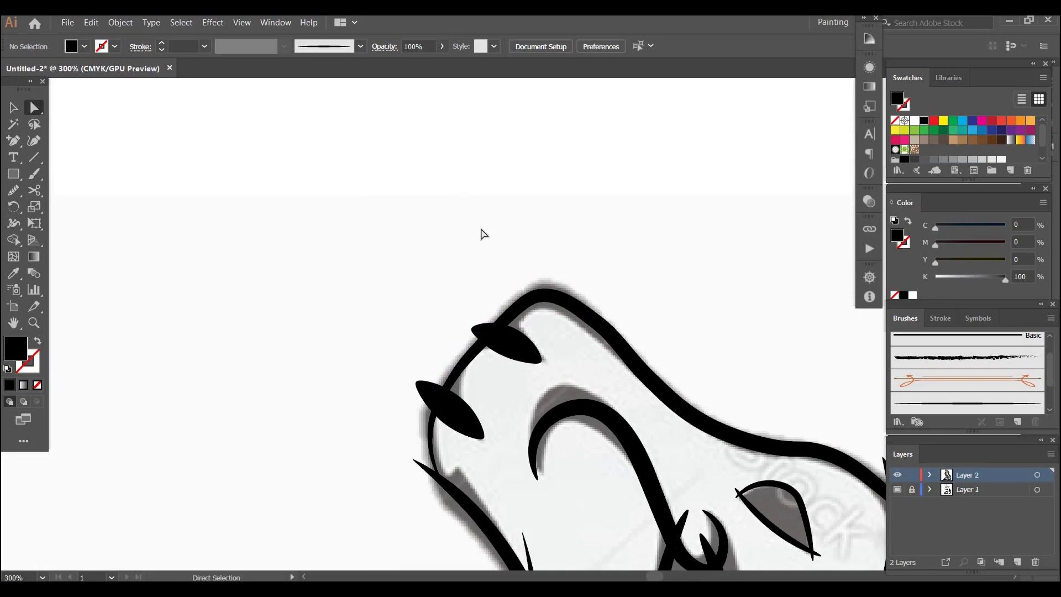
{"action": "left_click", "coordinate": [445, 388]}
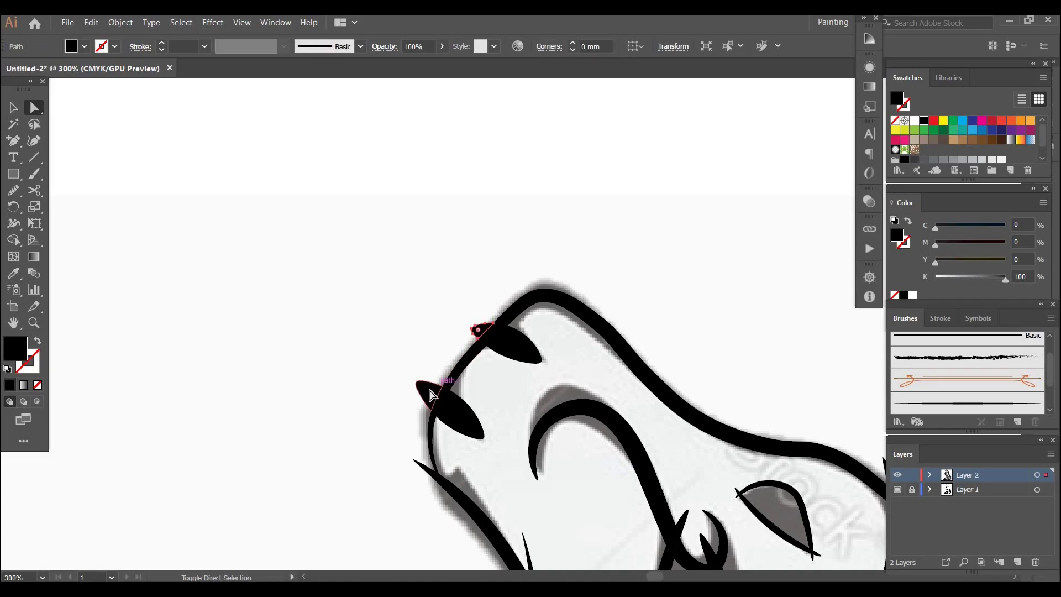
{"action": "left_click", "coordinate": [424, 470], "text": "shift"}
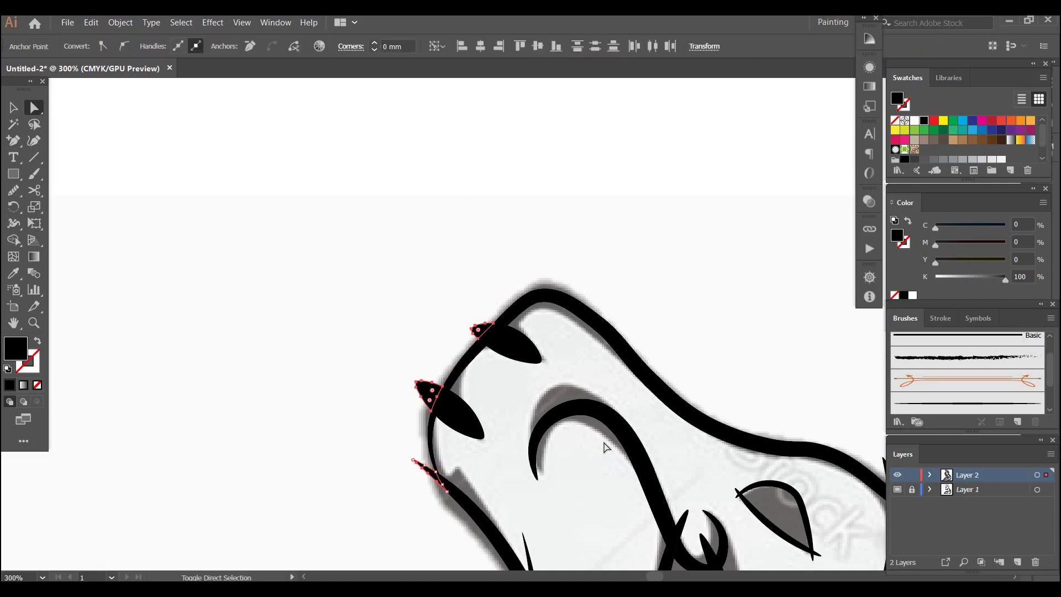
{"action": "key", "text": "Delete"}
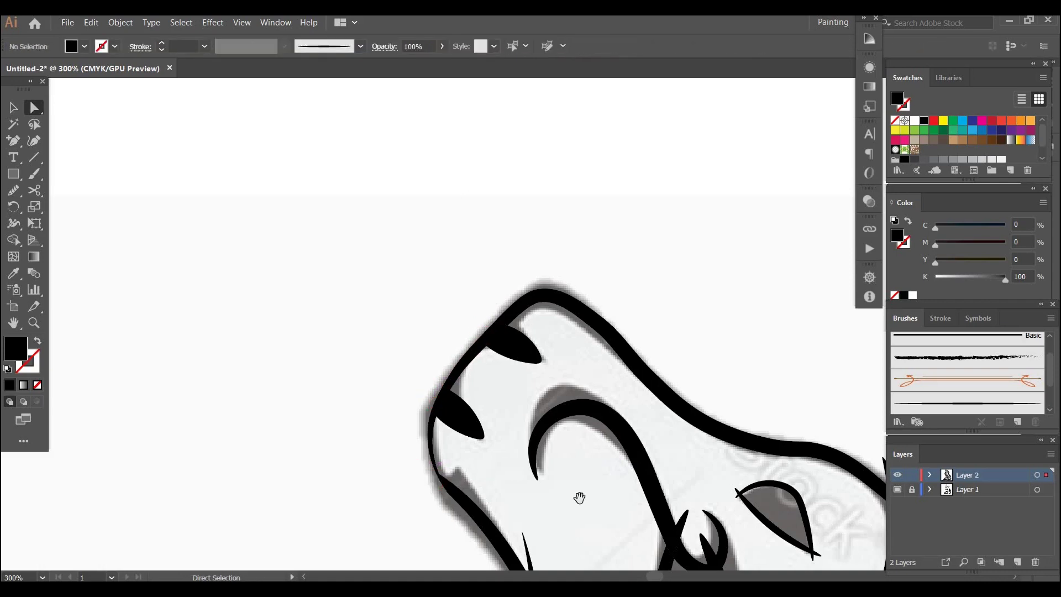
- Delete the overshooting stroke tips on the throat, beside the mouth hook, at both eye corners and above the brow
{"action": "mouse_move", "coordinate": [579, 497]}
{"action": "left_mouse_down"}
{"action": "mouse_move", "coordinate": [443, 386]}
{"action": "mouse_move", "coordinate": [407, 203]}
{"action": "left_mouse_up"}
{"action": "left_click", "coordinate": [386, 241]}
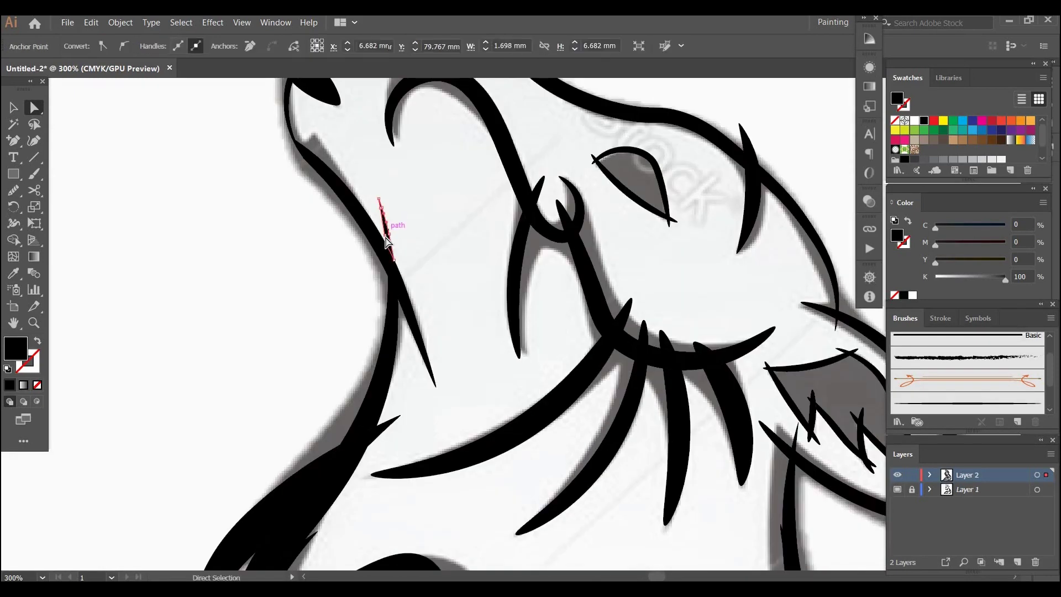
{"action": "key", "text": "Delete"}
{"action": "left_click", "coordinate": [542, 187]}
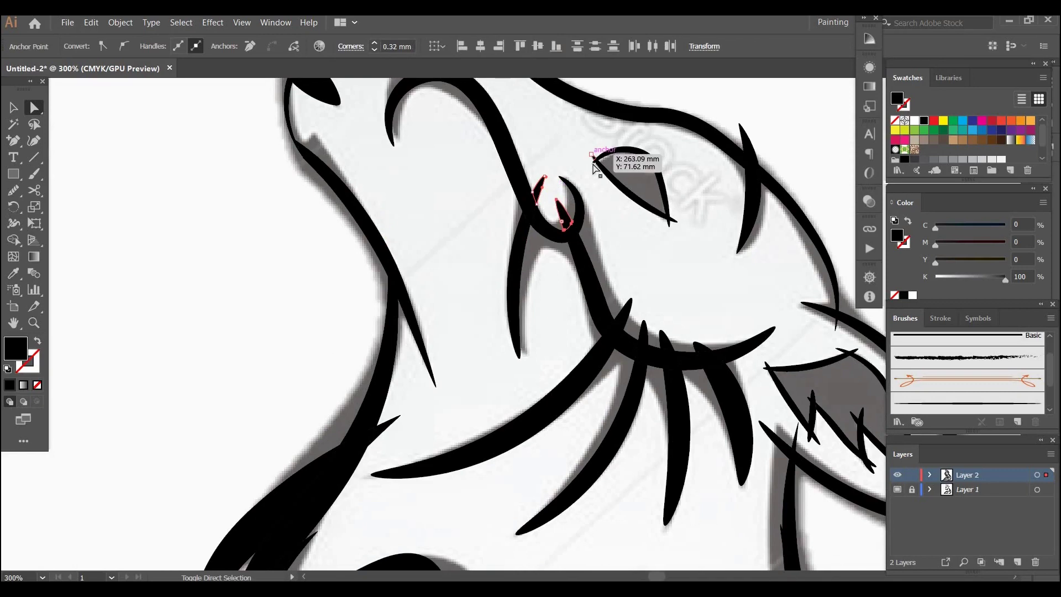
{"action": "left_click_drag", "start_coordinate": [593, 163], "coordinate": [595, 168]}
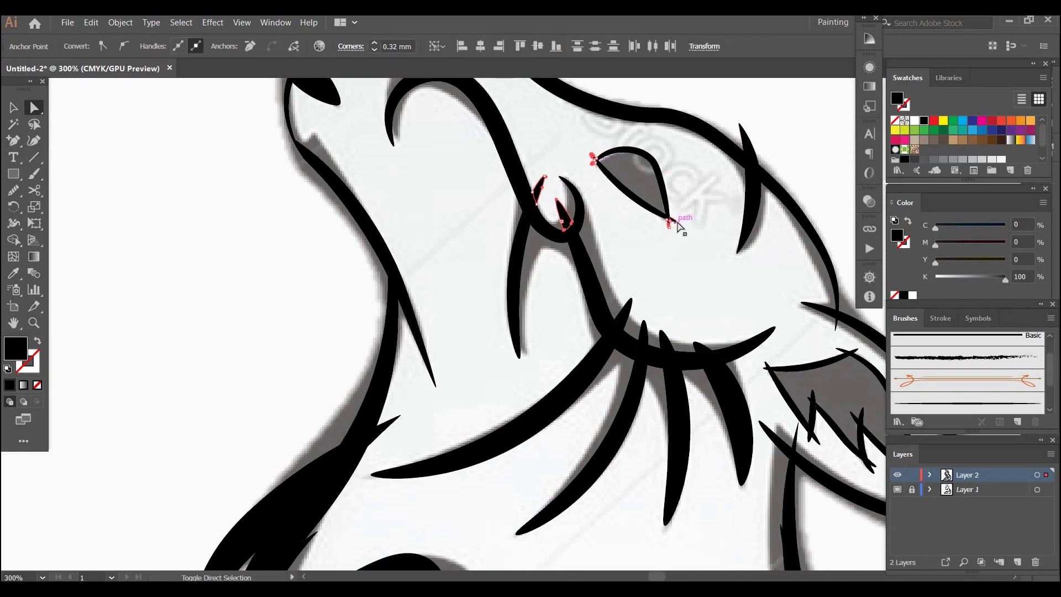
{"action": "left_click", "coordinate": [695, 275]}
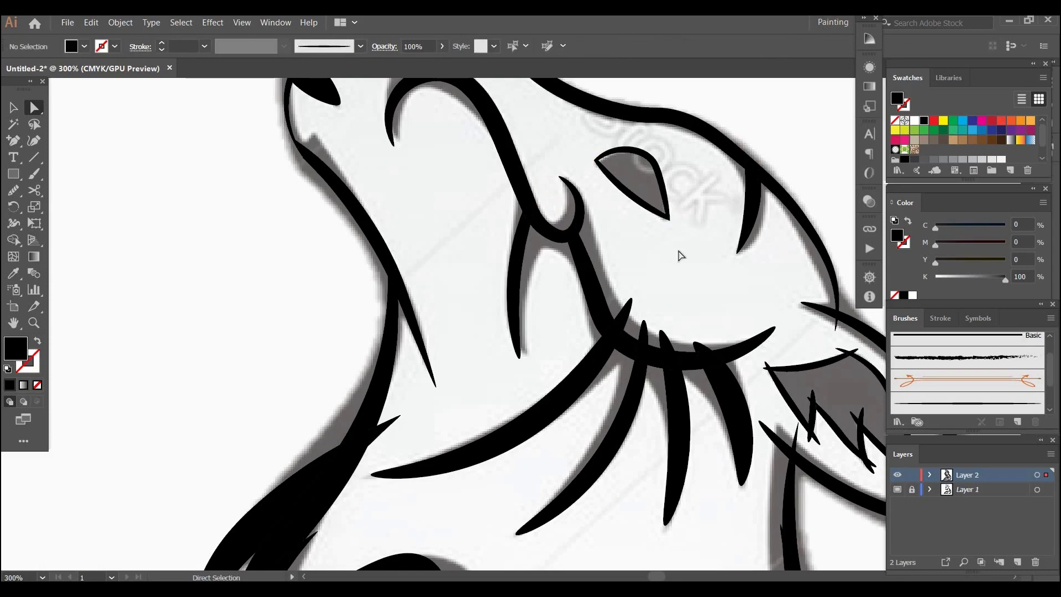
- Delete the overshooting stroke tips at the ear's base and point, the top of the neck stroke and above the curved cheek line
{"action": "key", "text": "space"}
{"action": "left_click_drag", "start_coordinate": [639, 364], "coordinate": [688, 569]}
{"action": "left_click_drag", "start_coordinate": [883, 537], "coordinate": [594, 243]}
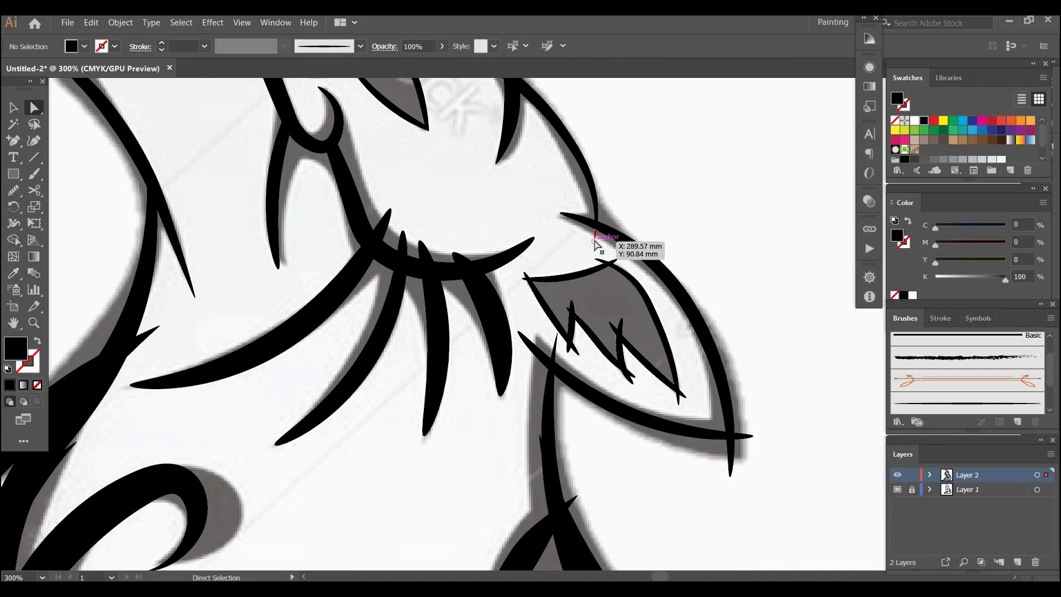
{"action": "left_click", "coordinate": [595, 241]}
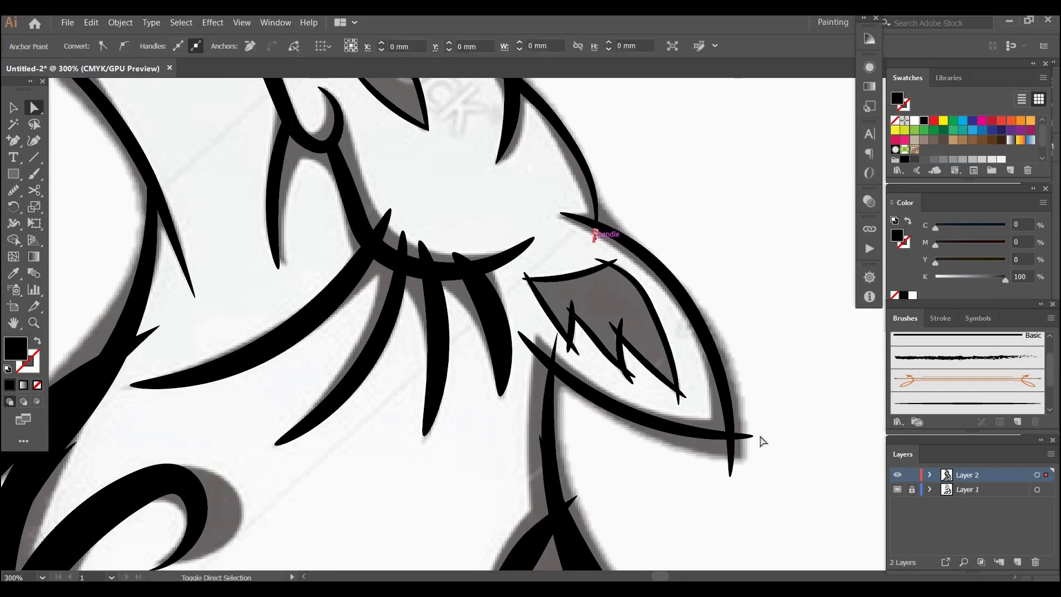
{"action": "left_click", "coordinate": [747, 438], "text": "shift"}
{"action": "left_click", "coordinate": [730, 458], "text": "shift"}
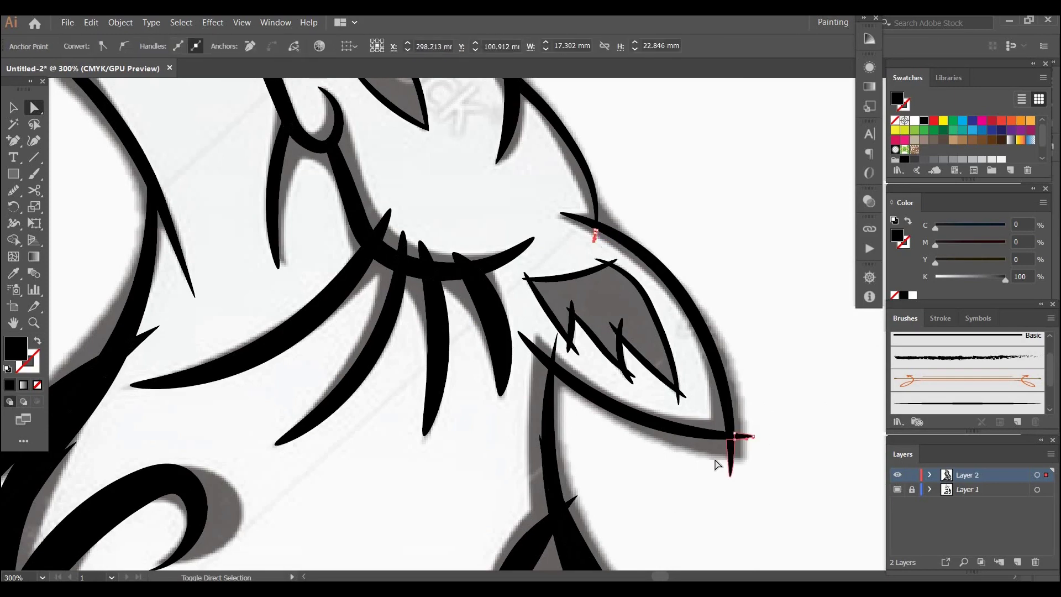
{"action": "left_click", "coordinate": [730, 441], "text": "shift"}
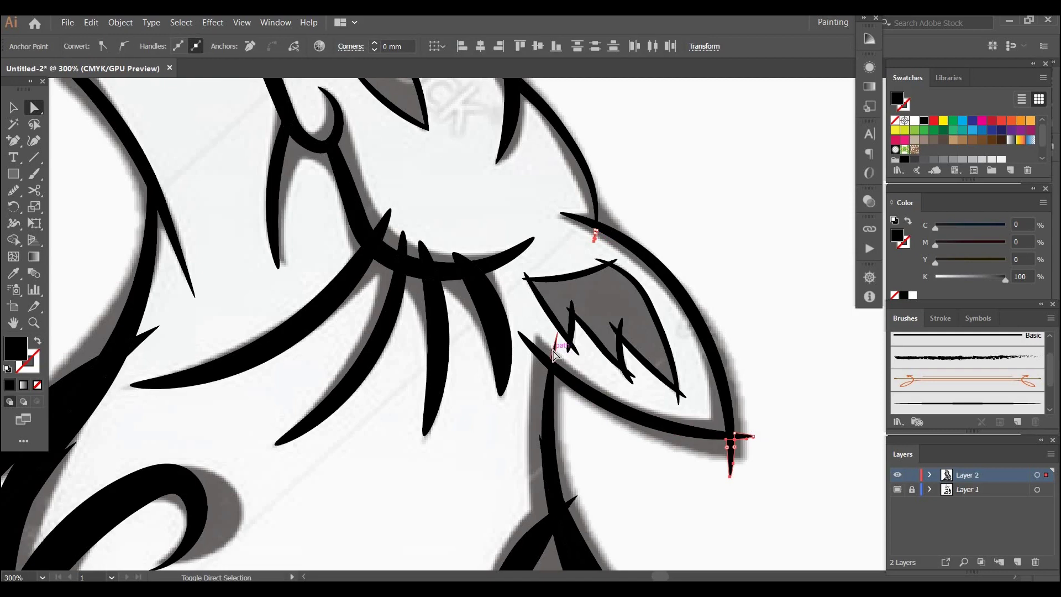
{"action": "left_click", "coordinate": [553, 358], "text": "shift"}
{"action": "left_click", "coordinate": [530, 342], "text": "shift"}
{"action": "left_click", "coordinate": [436, 255], "text": "shift"}
{"action": "left_click", "coordinate": [398, 241], "text": "shift"}
{"action": "left_click", "coordinate": [380, 224], "text": "shift"}
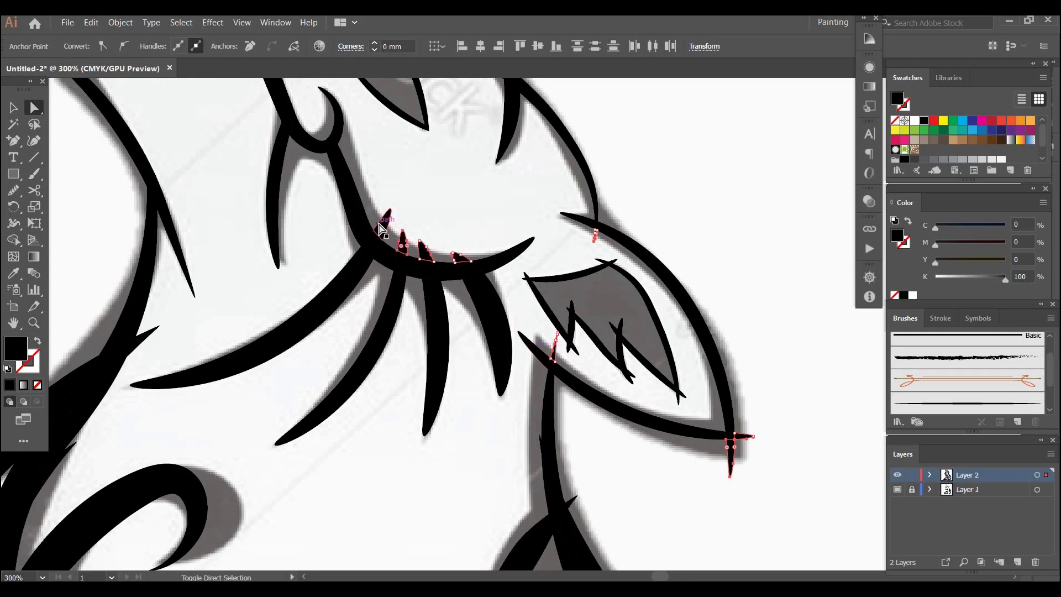
{"action": "left_click", "coordinate": [429, 276]}
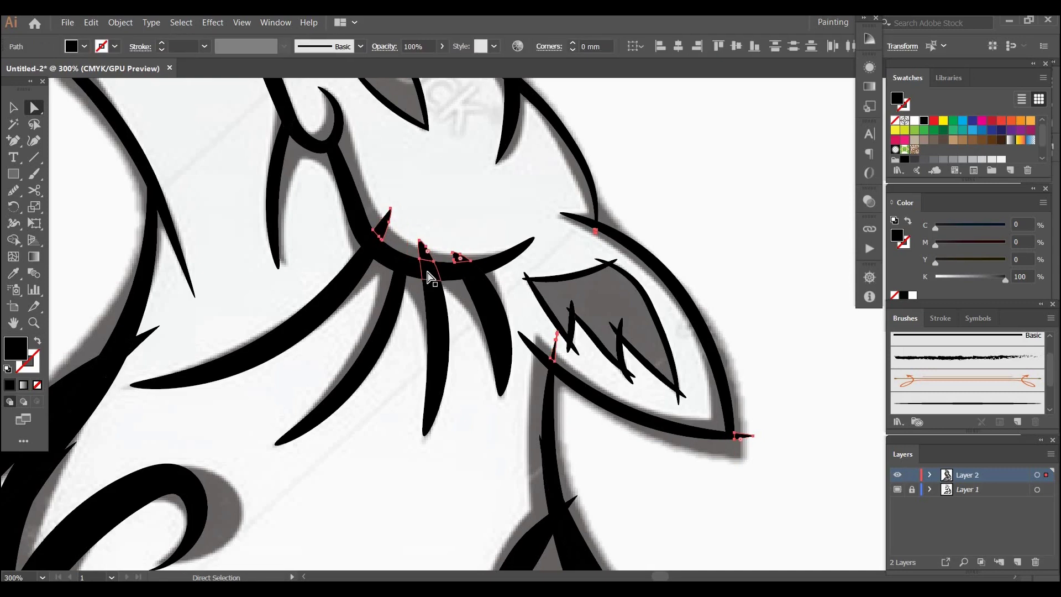
{"action": "key", "text": "Delete"}
- Select the overshooting stroke tip where the mane strokes meet below the ear
{"action": "left_click_drag", "start_coordinate": [487, 456], "coordinate": [446, 230]}
{"action": "mouse_move", "coordinate": [470, 322]}
{"action": "left_mouse_down"}
{"action": "mouse_move", "coordinate": [447, 231]}
{"action": "mouse_move", "coordinate": [458, 313]}
{"action": "left_mouse_up"}
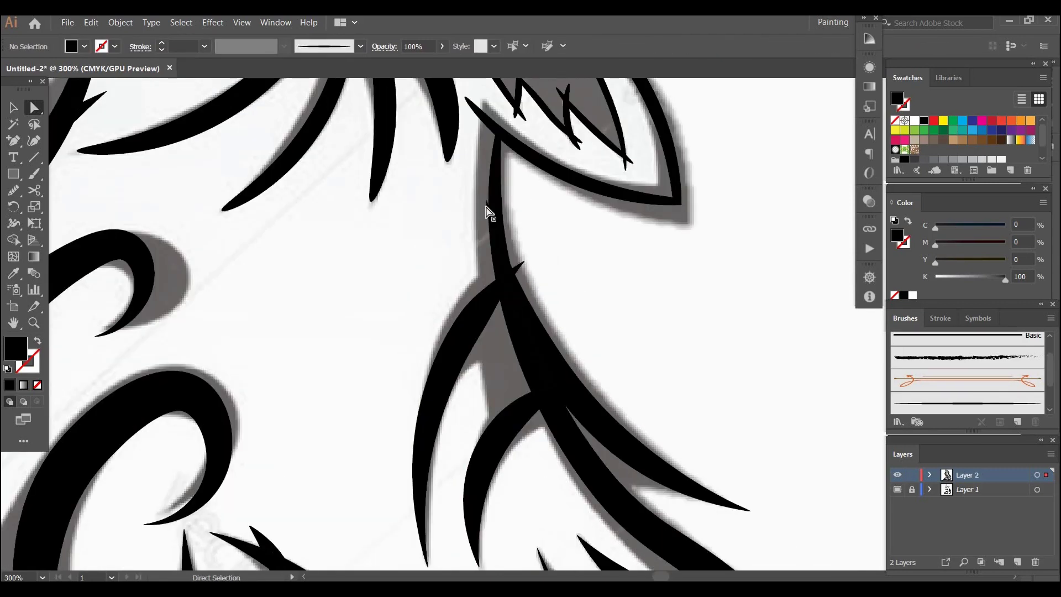
{"action": "left_click", "coordinate": [487, 210]}
{"action": "left_click", "coordinate": [515, 269]}
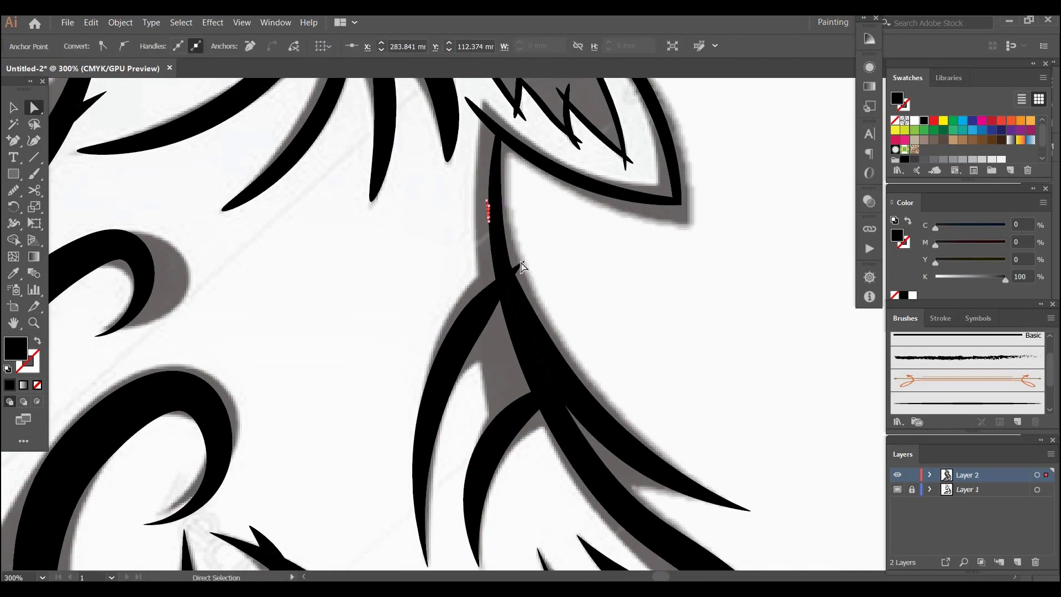
{"action": "left_click_drag", "start_coordinate": [538, 449], "coordinate": [459, 175]}
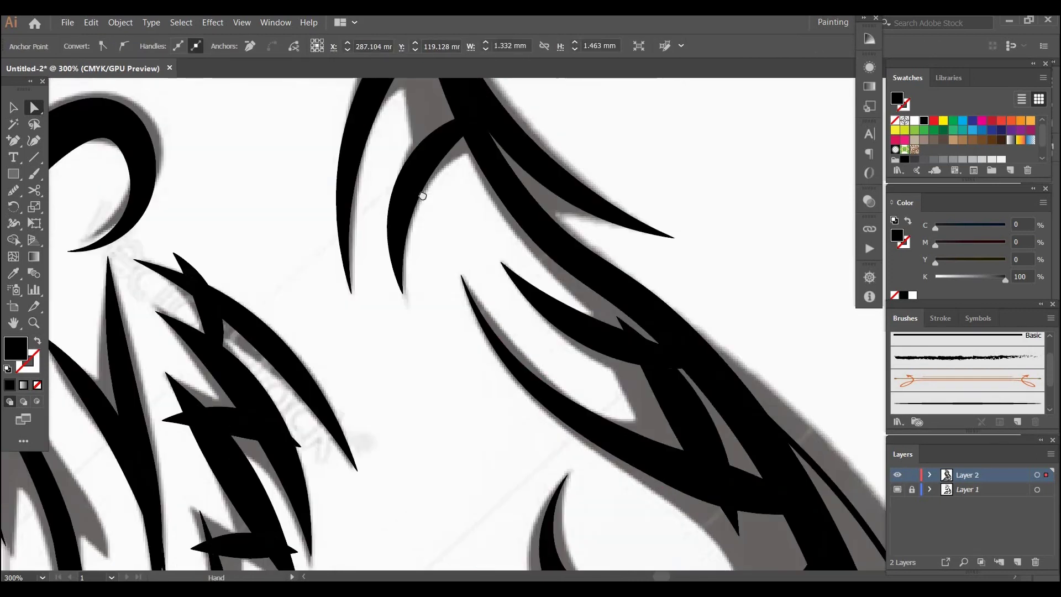
{"action": "left_click_drag", "start_coordinate": [632, 321], "coordinate": [566, 250]}
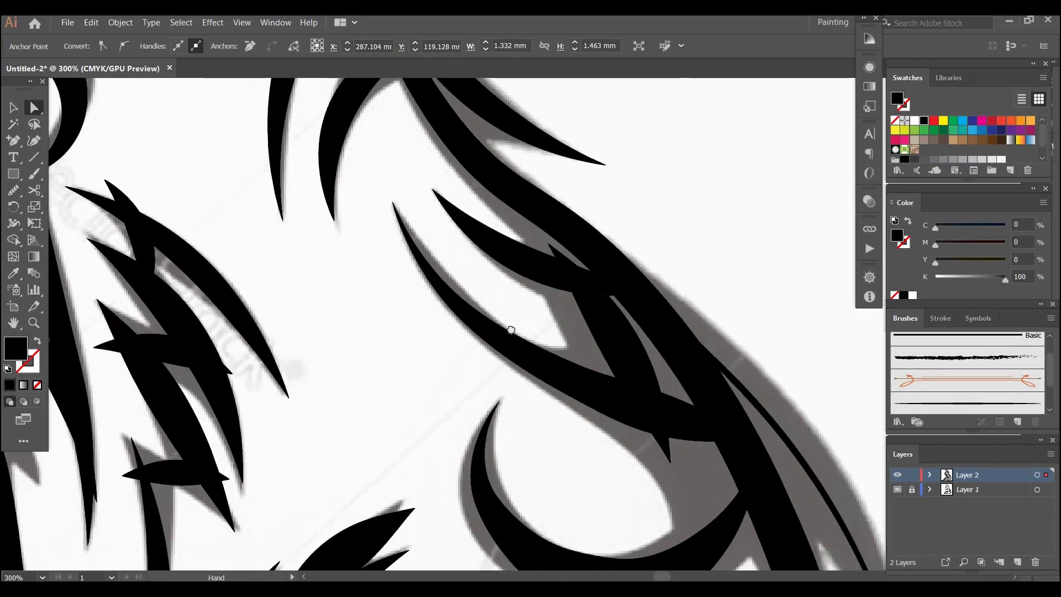
{"action": "left_click_drag", "start_coordinate": [511, 330], "coordinate": [410, 305]}
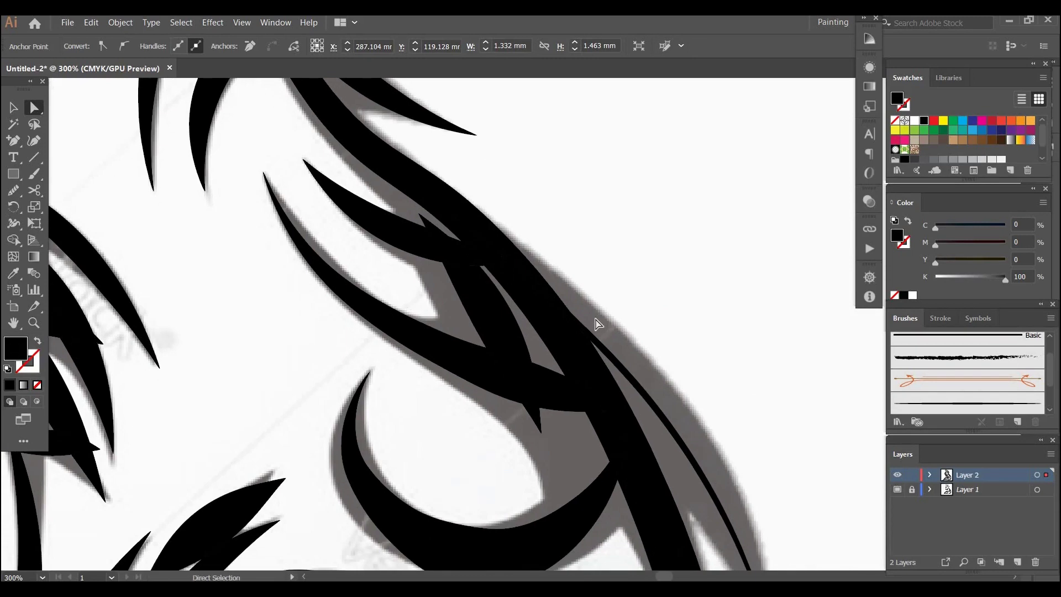
{"action": "left_click", "coordinate": [595, 319]}
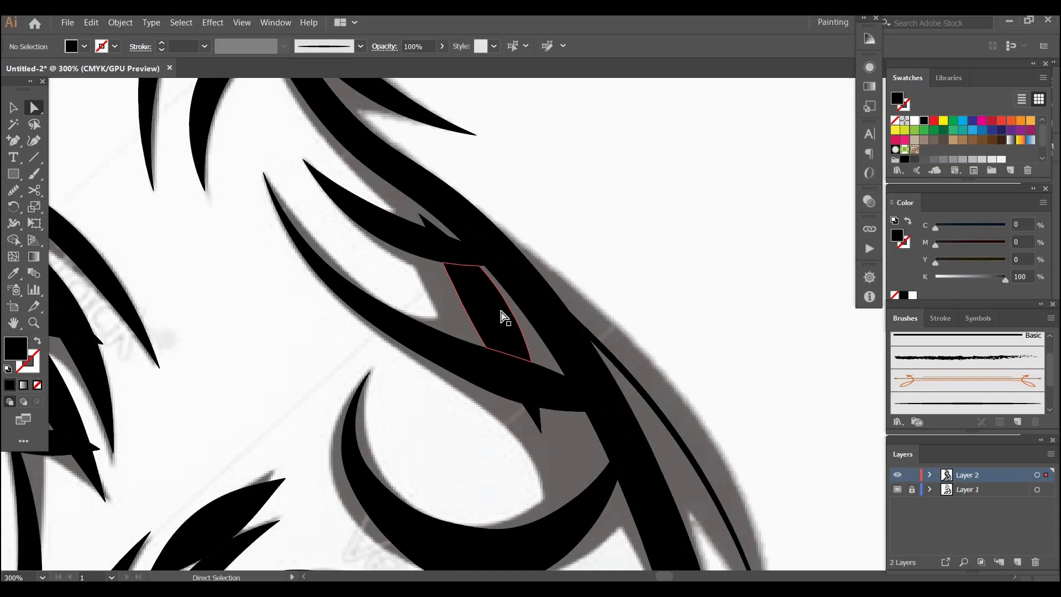
- Move the black connecting piece between the two mane spikes closer to the main mane stroke
{"action": "left_click", "coordinate": [501, 311]}
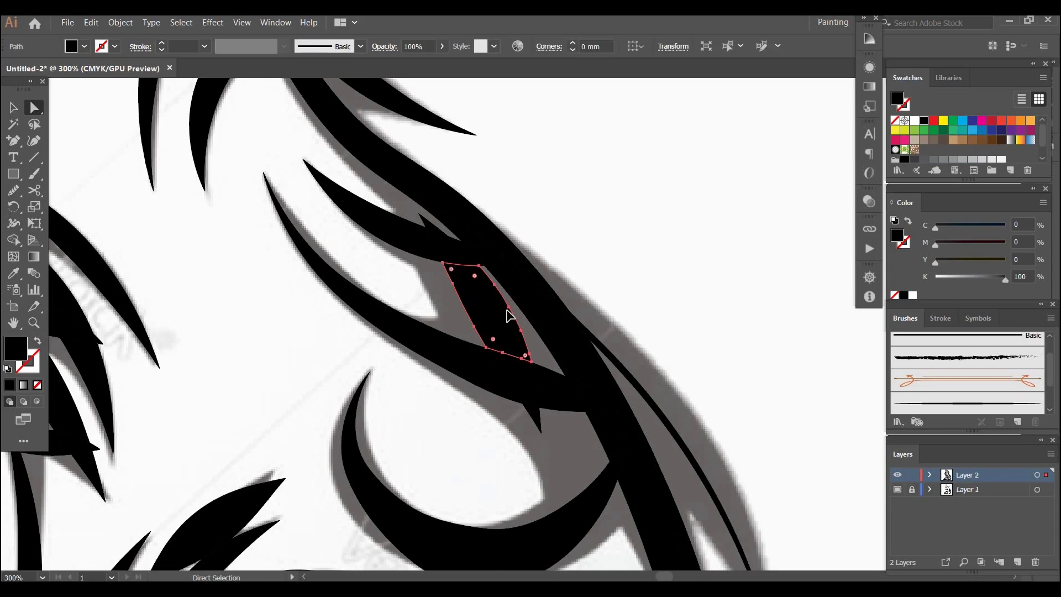
{"action": "left_click_drag", "start_coordinate": [509, 315], "coordinate": [511, 312]}
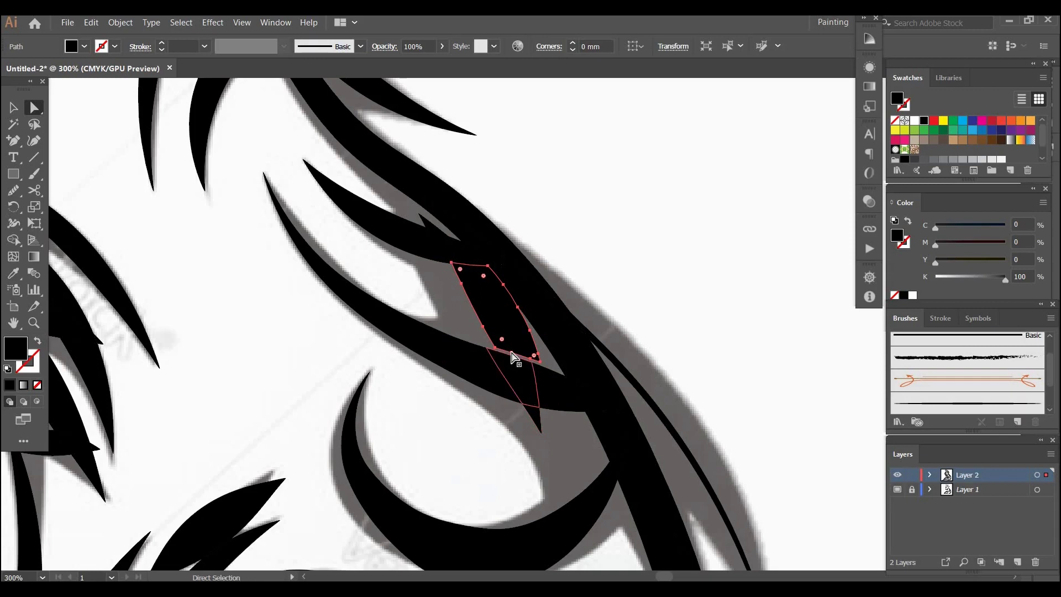
{"action": "left_click_drag", "start_coordinate": [513, 360], "coordinate": [538, 360]}
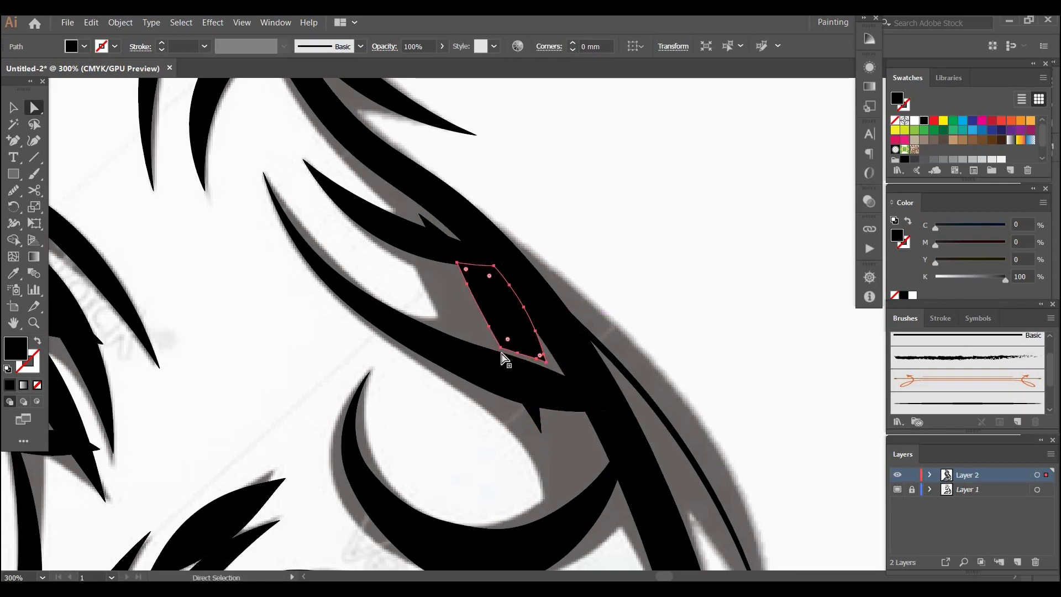
{"action": "left_click_drag", "start_coordinate": [501, 353], "coordinate": [504, 354]}
{"action": "left_click", "coordinate": [496, 269]}
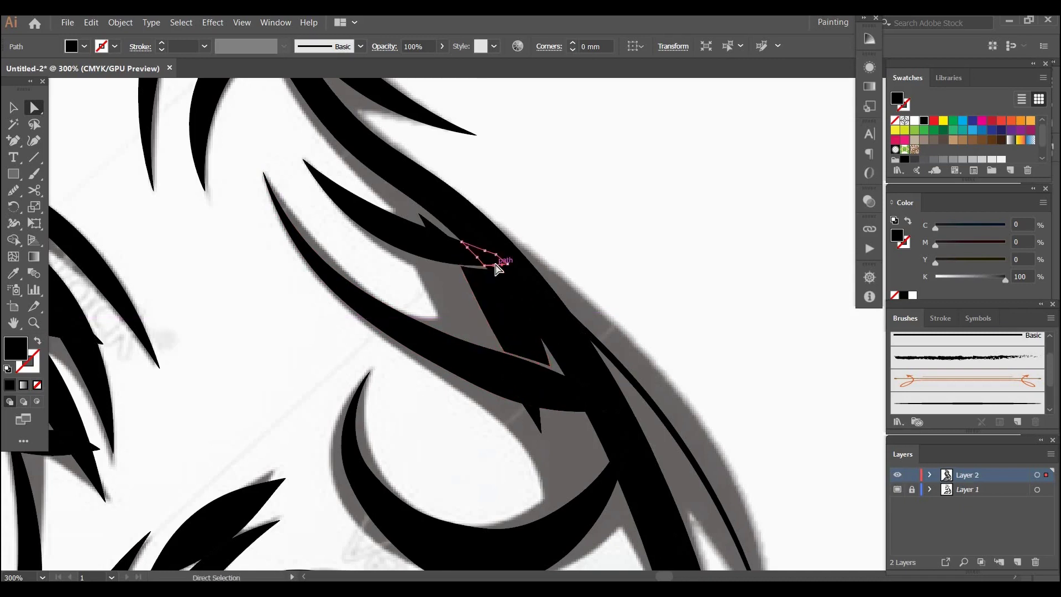
{"action": "left_click_drag", "start_coordinate": [504, 312], "coordinate": [504, 311]}
{"action": "left_click", "coordinate": [509, 333]}
{"action": "key", "text": "ctrl+z"}
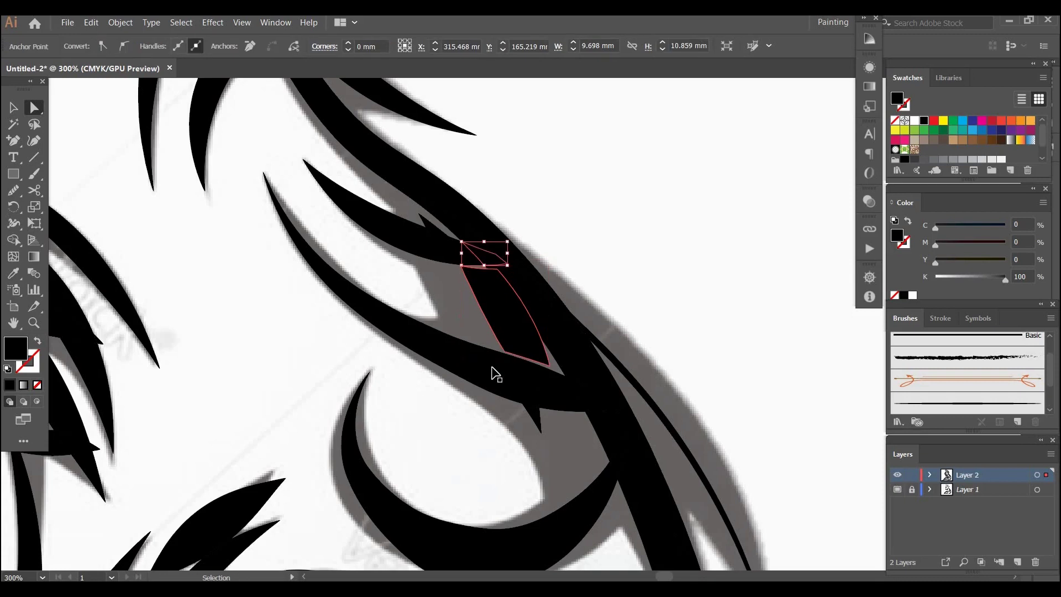
{"action": "key", "text": "ctrl+shift+z"}
{"action": "left_click", "coordinate": [573, 236]}
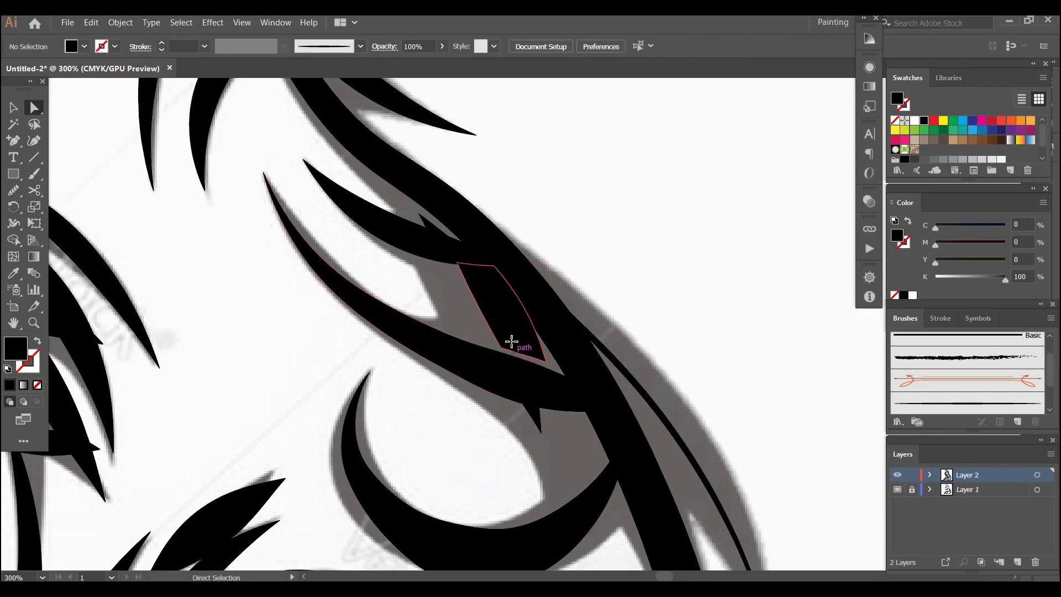
- Move the connecting piece farther toward the main mane stroke and adjust the small stroke tips above and below it
{"action": "left_click_drag", "start_coordinate": [511, 341], "coordinate": [534, 381]}
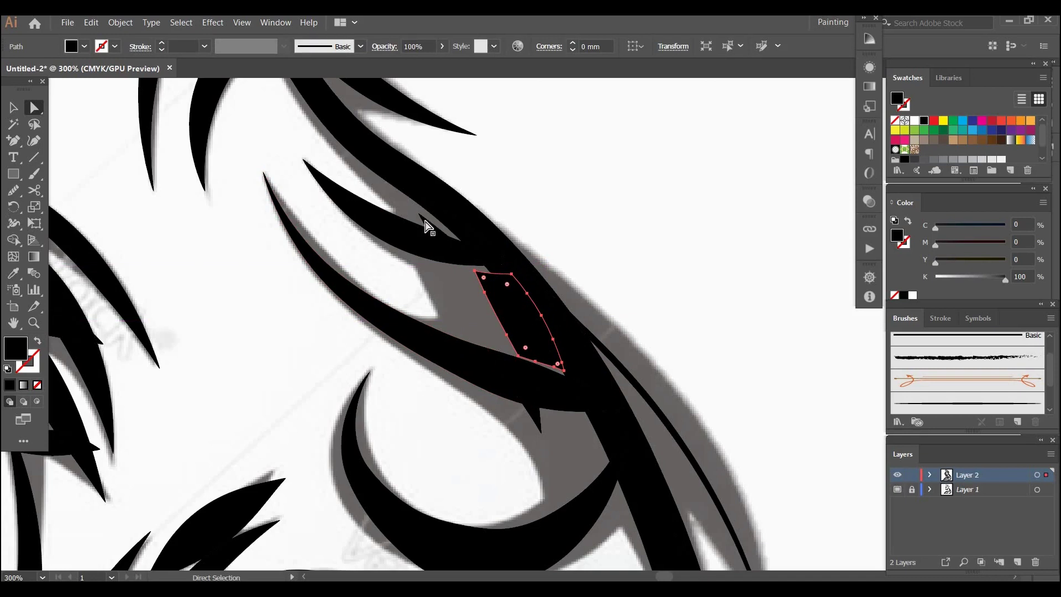
{"action": "left_click_drag", "start_coordinate": [426, 222], "coordinate": [467, 243]}
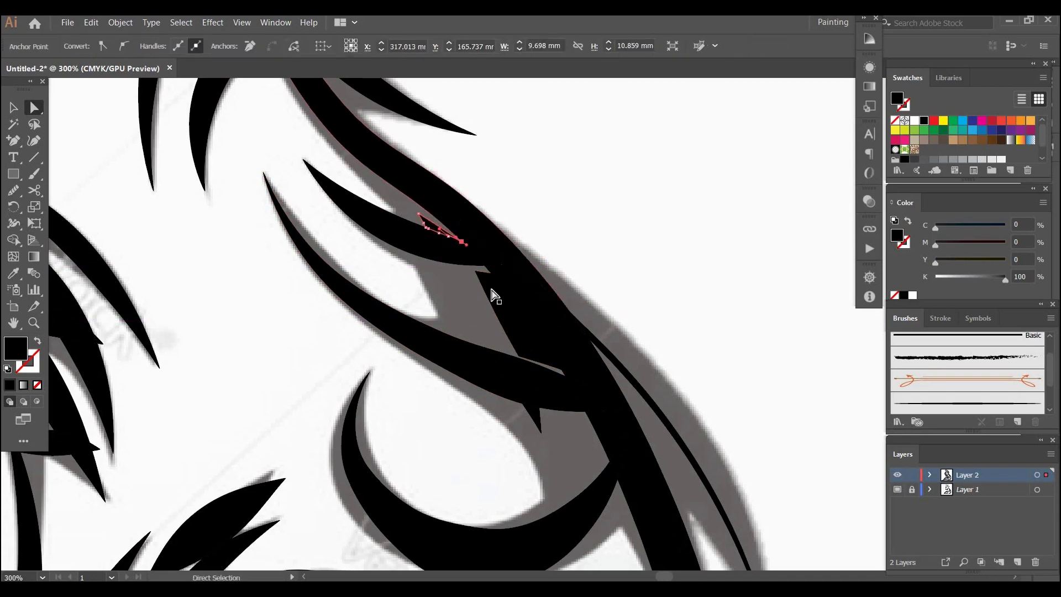
{"action": "left_click", "coordinate": [495, 296]}
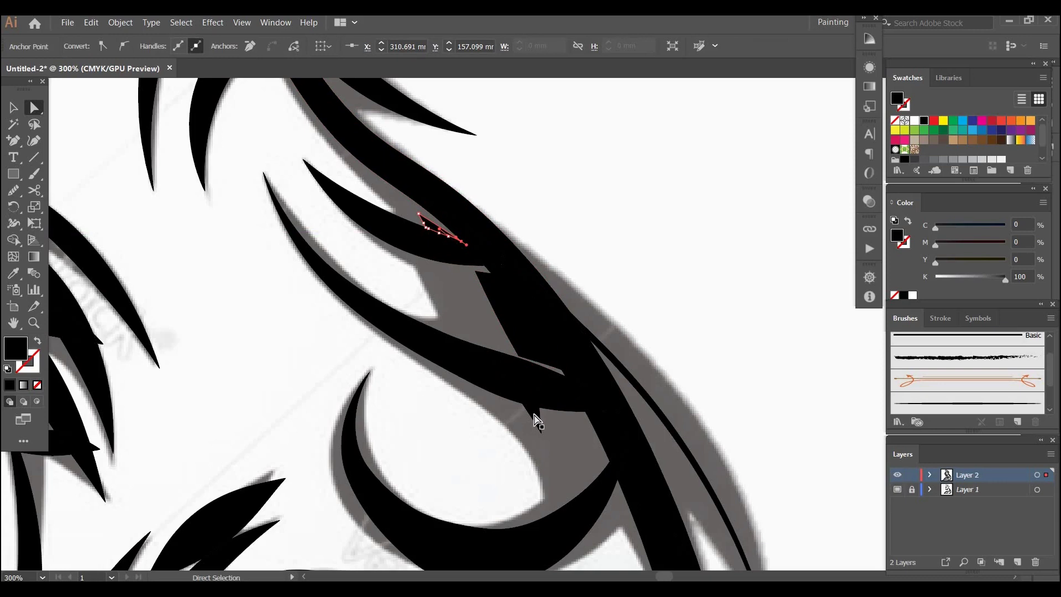
{"action": "left_click_drag", "start_coordinate": [536, 421], "coordinate": [586, 415]}
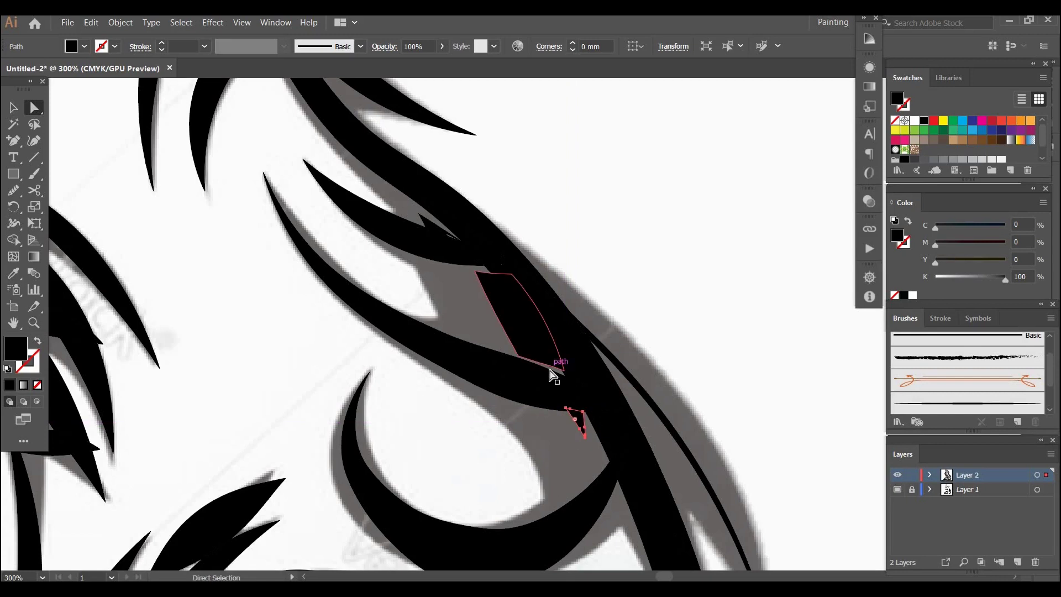
- Reshape the connecting piece by pulling its lower edge and upper corners into the neighbouring strokes to close the gaps
{"action": "left_click", "coordinate": [553, 375]}
{"action": "left_click_drag", "start_coordinate": [548, 365], "coordinate": [569, 382]}
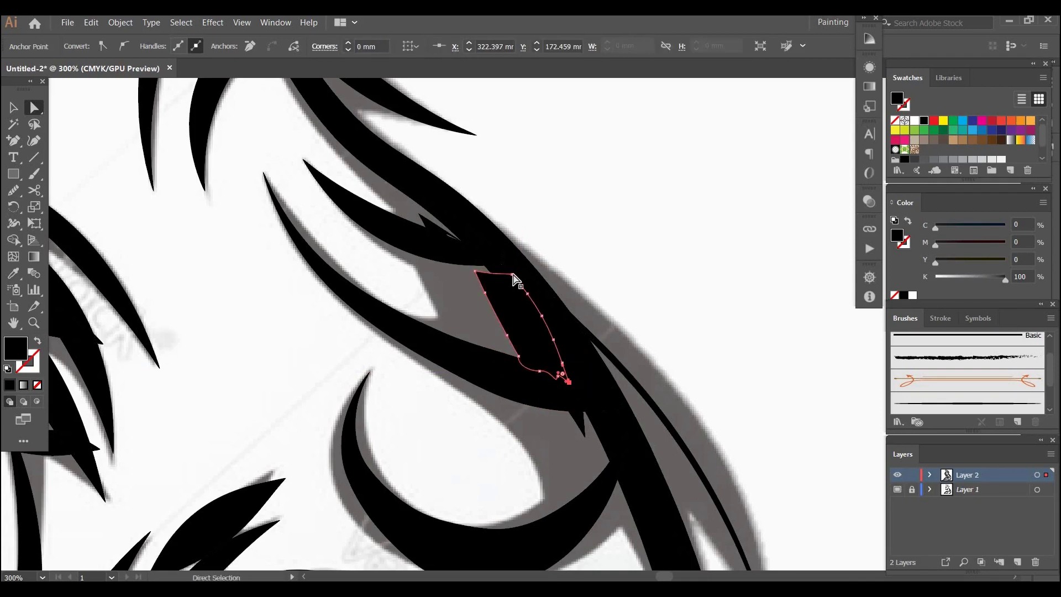
{"action": "left_click", "coordinate": [508, 265]}
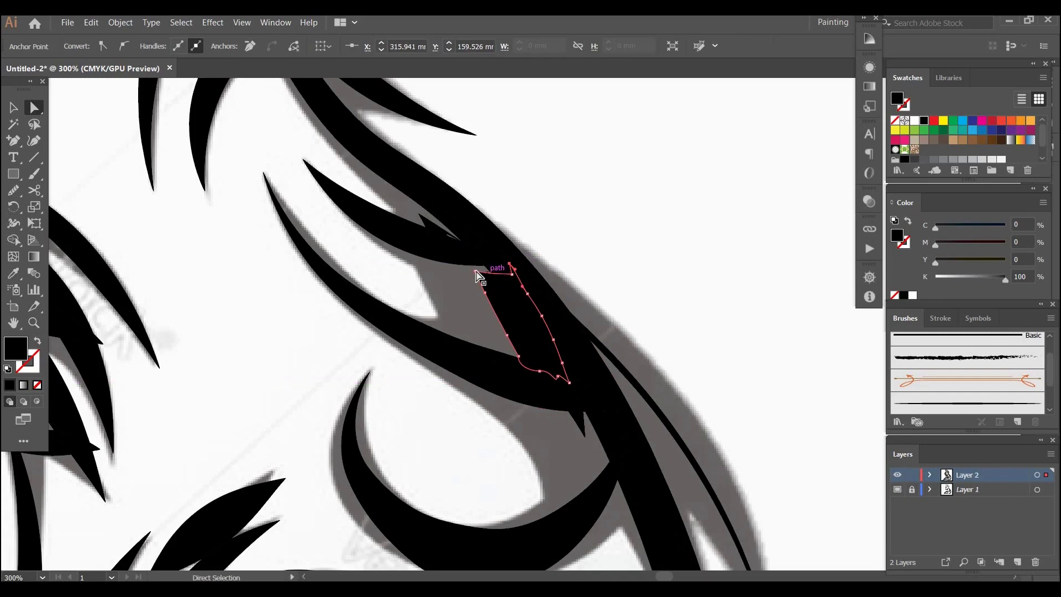
{"action": "left_click_drag", "start_coordinate": [476, 275], "coordinate": [492, 258]}
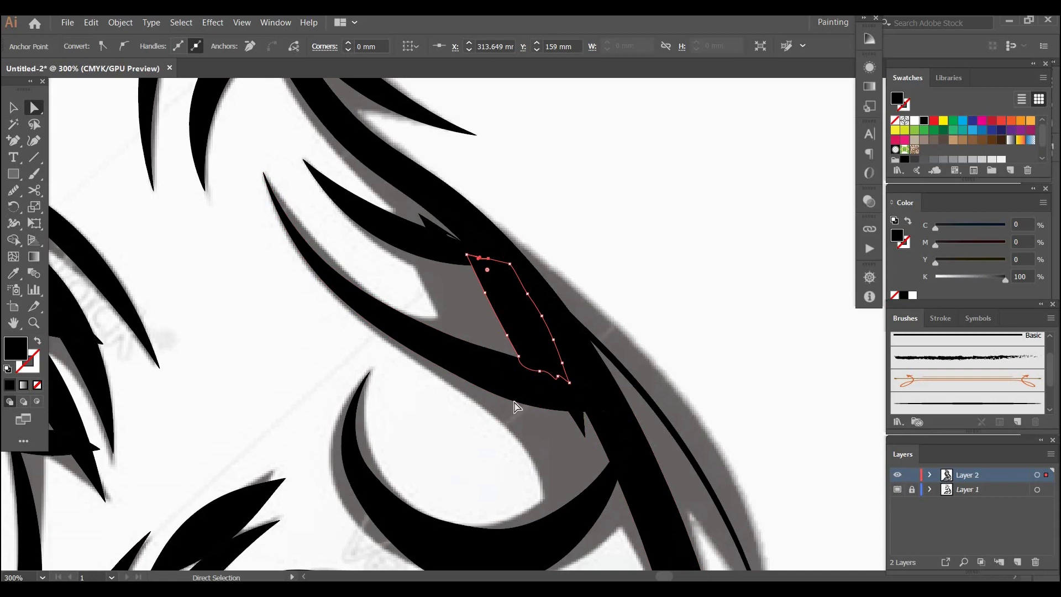
{"action": "left_click", "coordinate": [514, 407]}
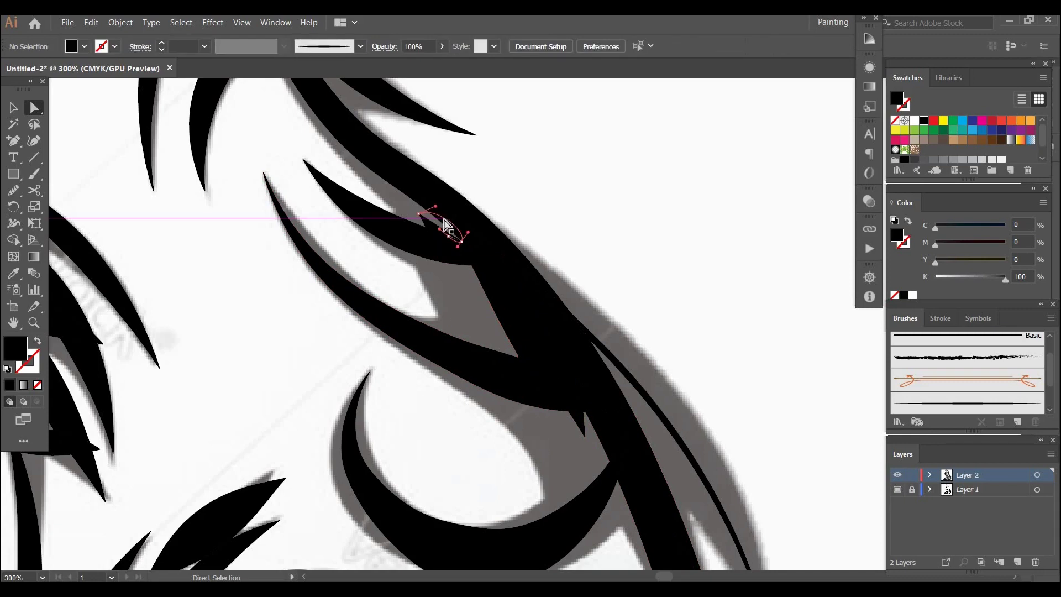
- Bend the edge of the tip above the upper spike to fill its gap, and nudge the connecting piece slightly down
{"action": "left_click", "coordinate": [446, 226]}
{"action": "left_click", "coordinate": [448, 296]}
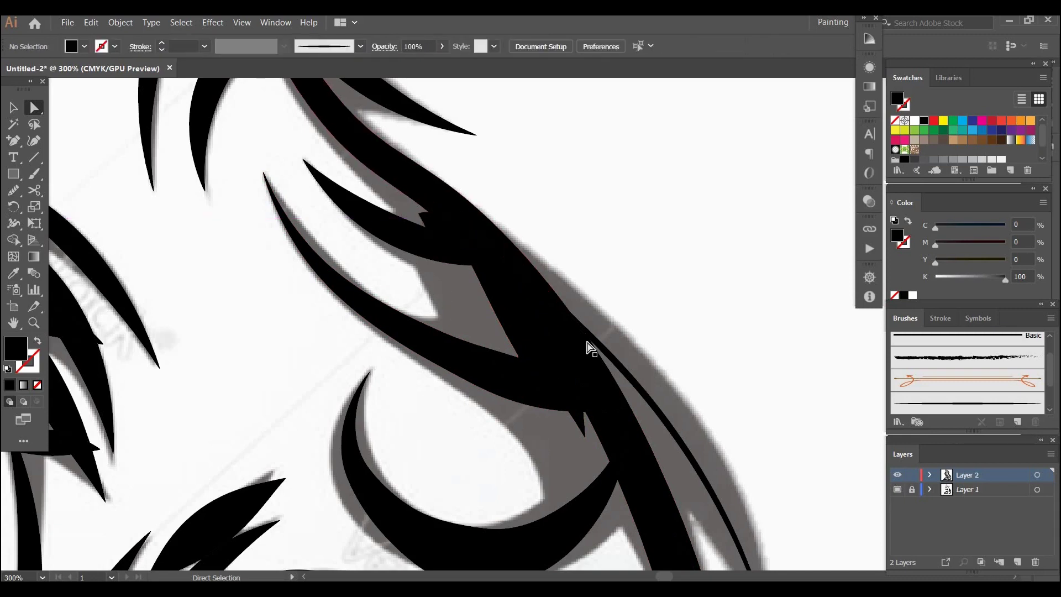
{"action": "left_click", "coordinate": [505, 318]}
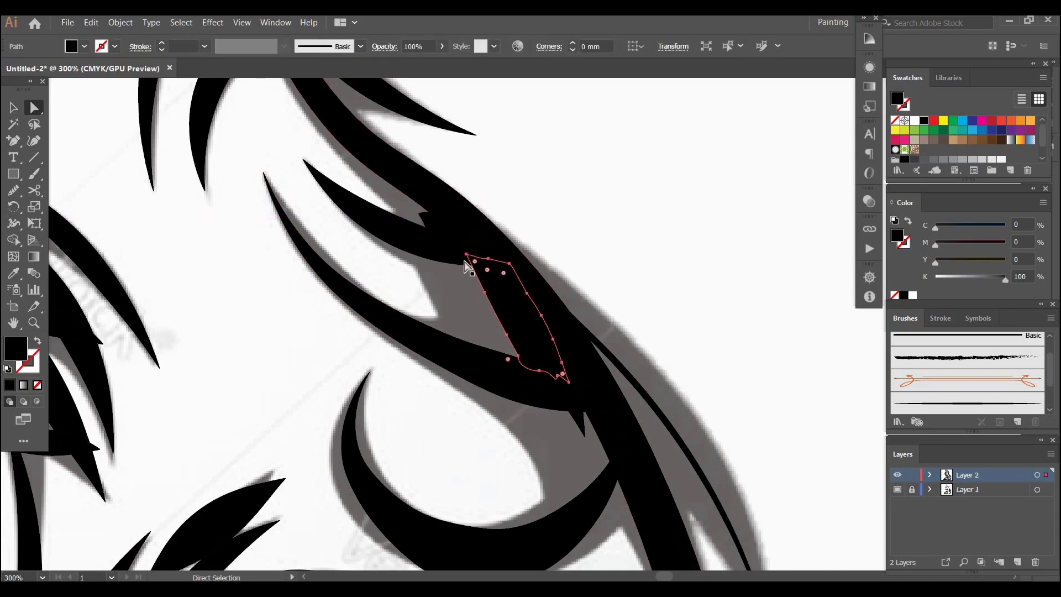
{"action": "left_click_drag", "start_coordinate": [463, 256], "coordinate": [461, 260]}
{"action": "left_click_drag", "start_coordinate": [510, 319], "coordinate": [513, 320]}
{"action": "left_click", "coordinate": [462, 319]}
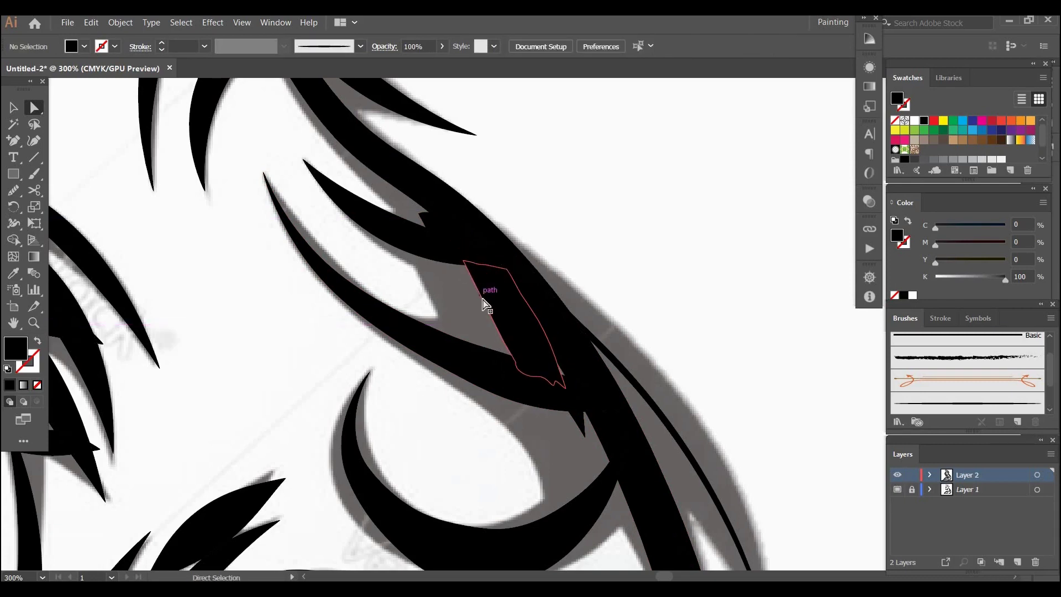
- Widen the connecting piece by moving its left-edge anchors outward, and pull its lower right anchors over the remaining gap
{"action": "left_click", "coordinate": [482, 298]}
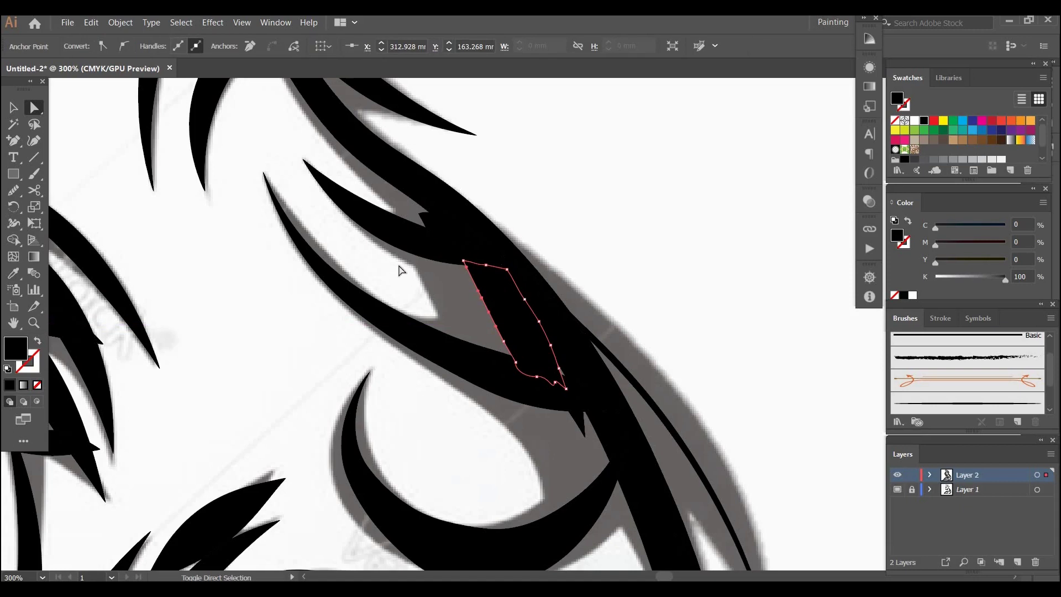
{"action": "left_click", "coordinate": [463, 260], "text": "shift"}
{"action": "left_click", "coordinate": [542, 379]}
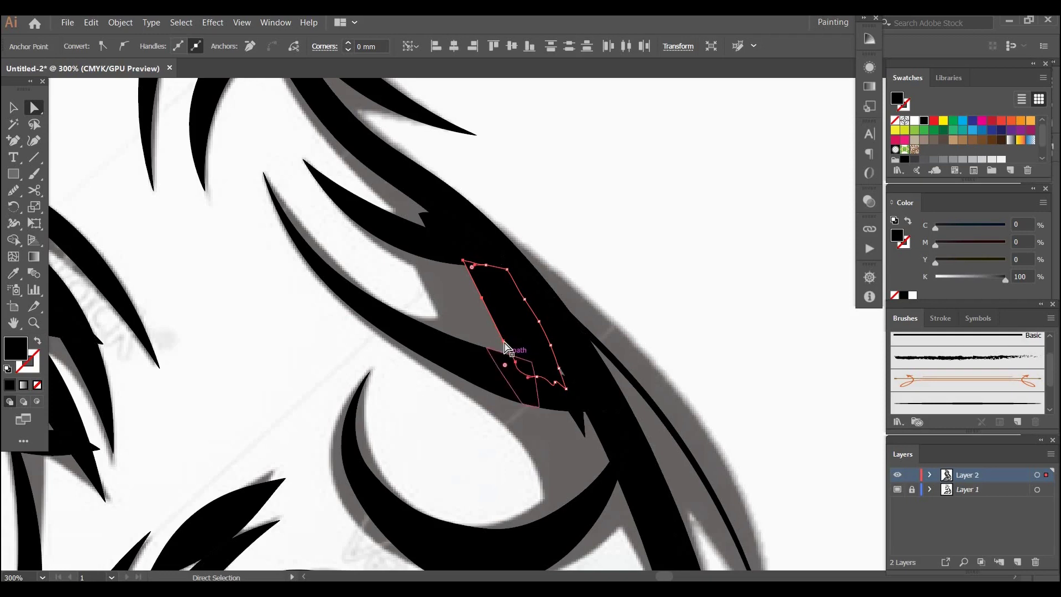
{"action": "left_click", "coordinate": [504, 341]}
{"action": "left_click_drag", "start_coordinate": [496, 344], "coordinate": [494, 347]}
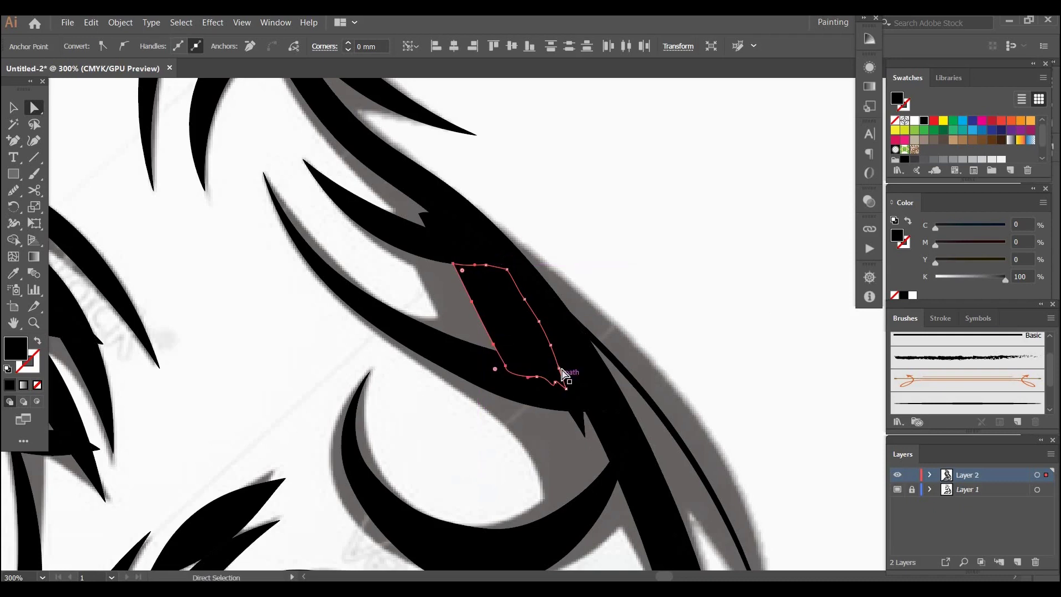
{"action": "left_click_drag", "start_coordinate": [559, 368], "coordinate": [565, 369]}
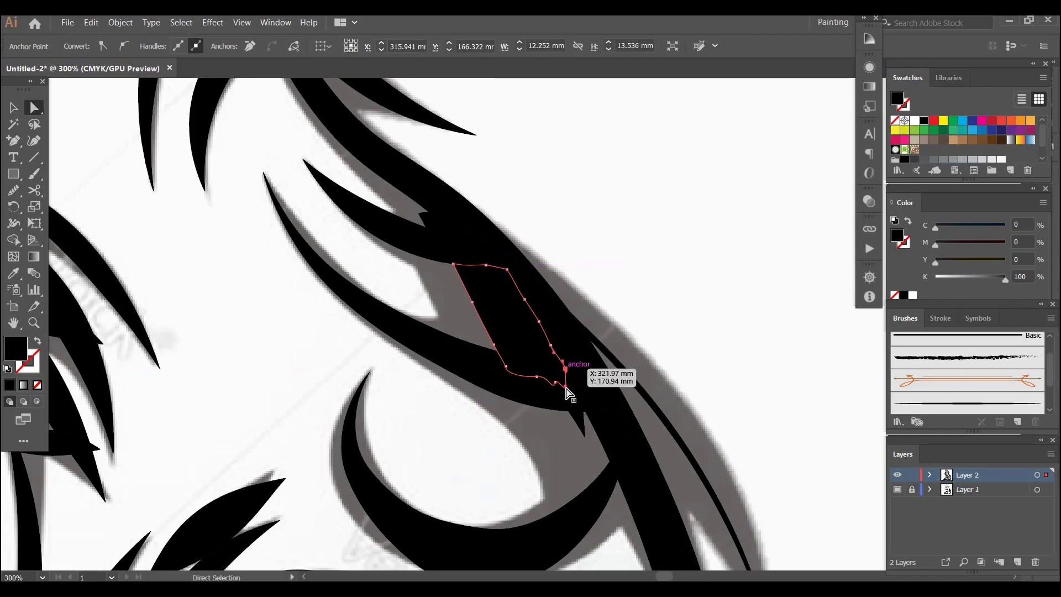
{"action": "left_click", "coordinate": [566, 388]}
{"action": "left_click", "coordinate": [596, 211]}
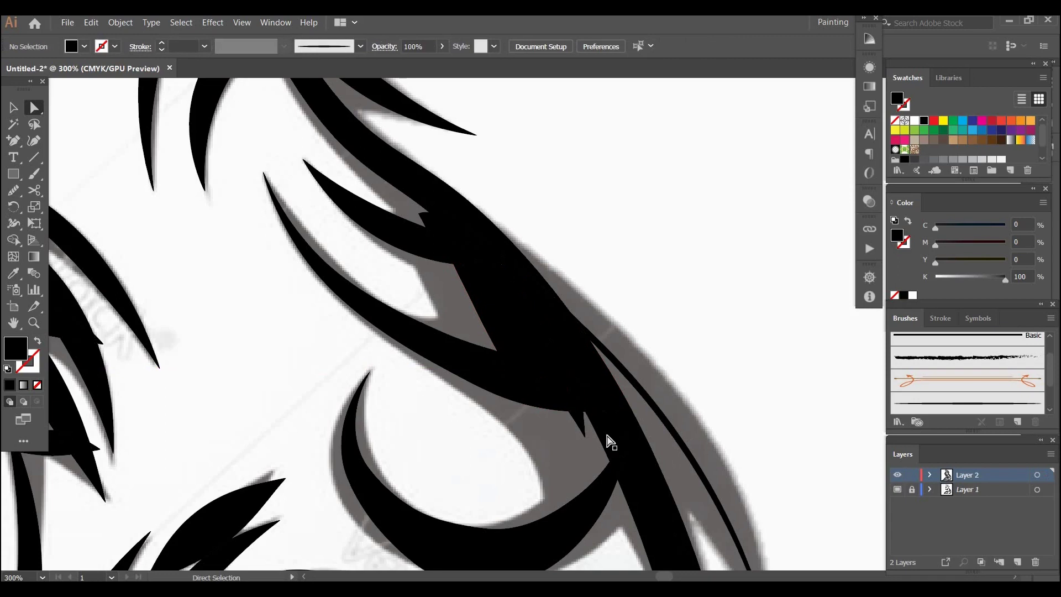
{"action": "left_click", "coordinate": [580, 427]}
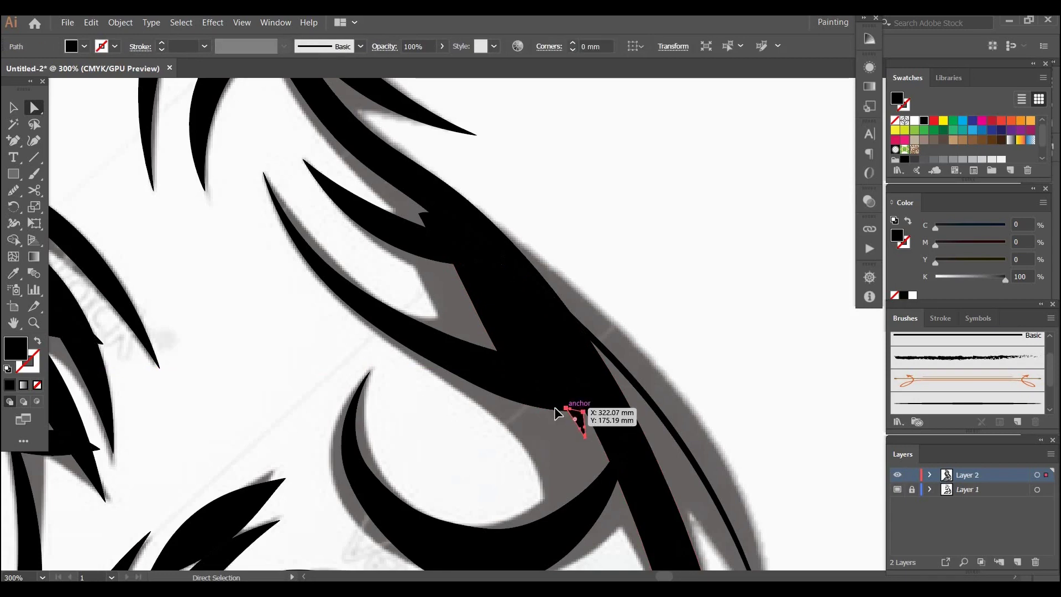
{"action": "left_click_drag", "start_coordinate": [557, 413], "coordinate": [551, 406]}
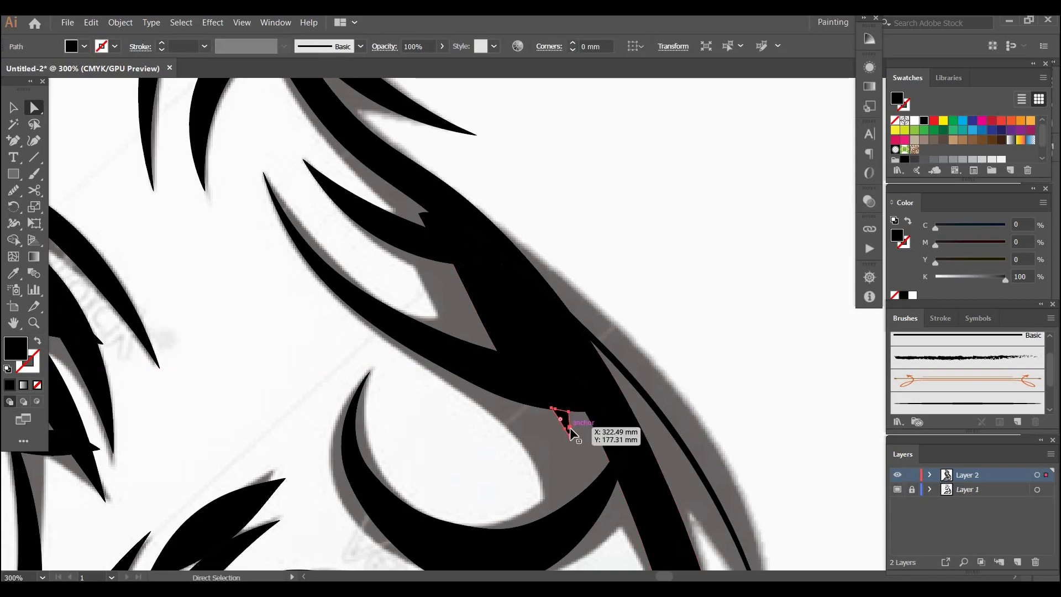
{"action": "key", "text": "ctrl+z"}
- Reshape the small tip below the lower spike into a wider wedge by moving its anchors along the adjoining strokes
{"action": "left_click", "coordinate": [670, 336]}
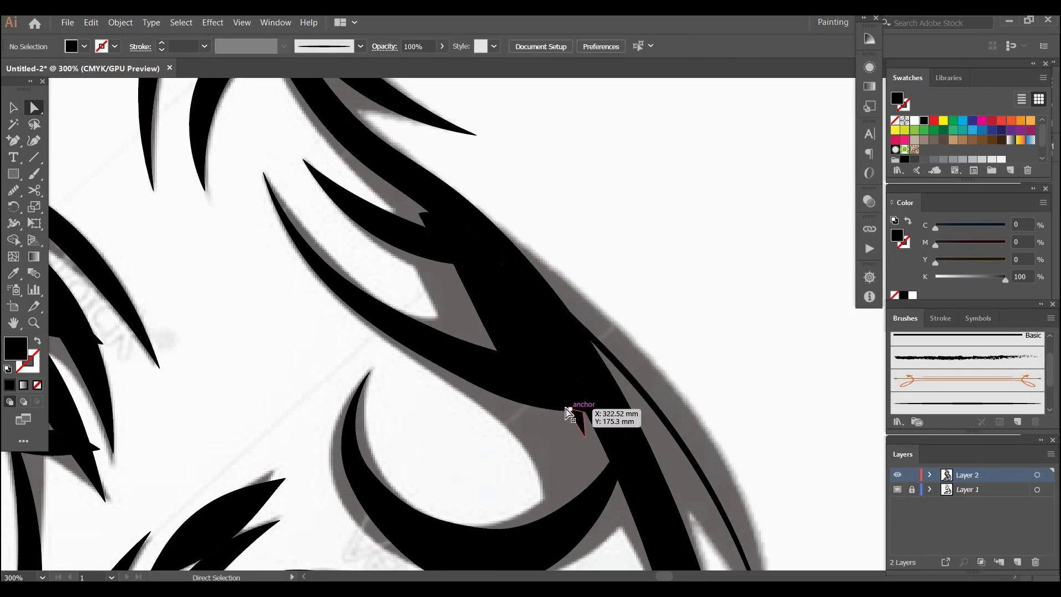
{"action": "left_click_drag", "start_coordinate": [568, 412], "coordinate": [539, 405]}
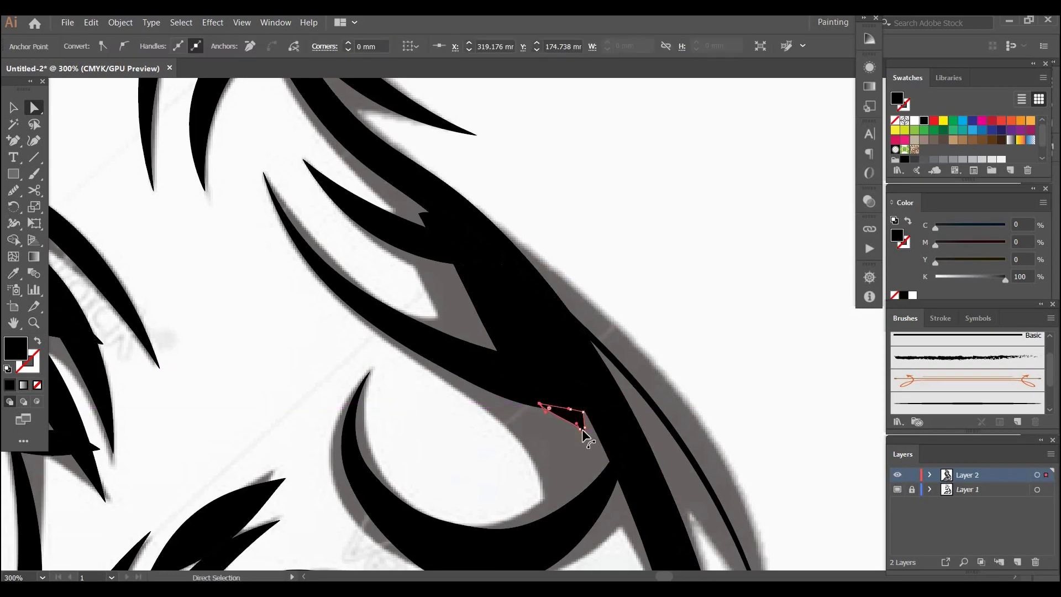
{"action": "left_click_drag", "start_coordinate": [581, 429], "coordinate": [590, 460]}
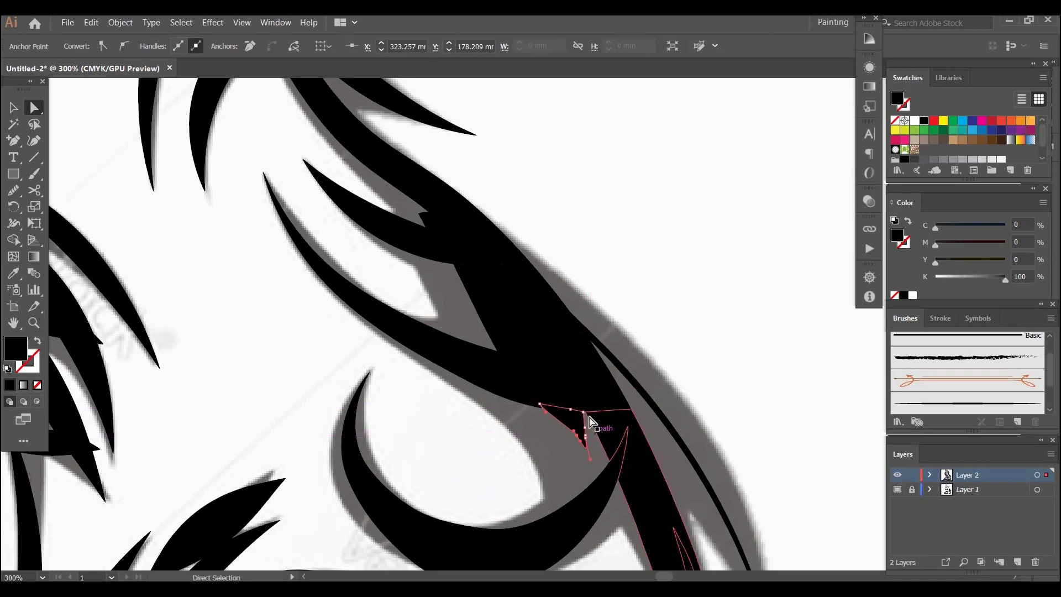
{"action": "mouse_move", "coordinate": [585, 409]}
{"action": "left_mouse_down"}
{"action": "mouse_move", "coordinate": [584, 400]}
{"action": "mouse_move", "coordinate": [586, 430]}
{"action": "left_mouse_up"}
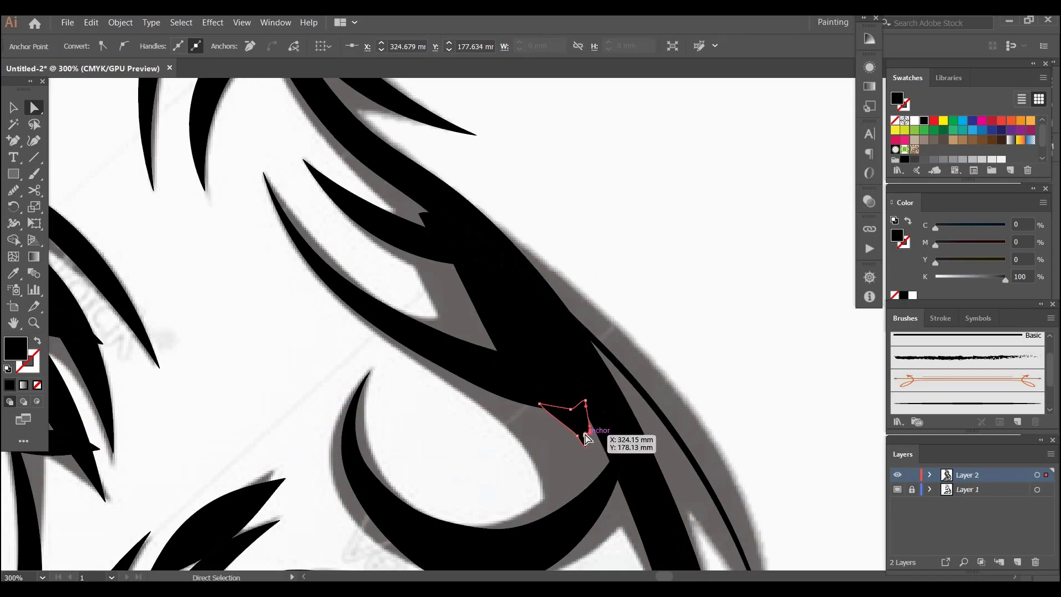
{"action": "left_click_drag", "start_coordinate": [587, 442], "coordinate": [591, 434]}
- Try to widen the thin sliver beside the outer neck stroke with the Width tool
{"action": "left_click", "coordinate": [598, 388]}
{"action": "key", "text": "ctrl+a"}
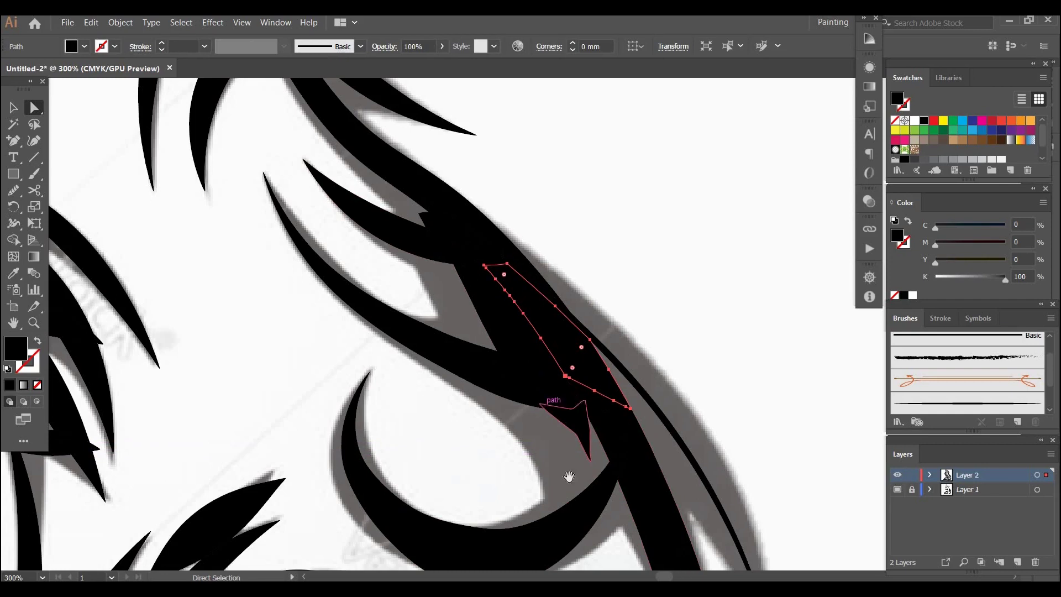
{"action": "key", "text": "space"}
{"action": "left_click_drag", "start_coordinate": [601, 546], "coordinate": [534, 281]}
{"action": "left_click_drag", "start_coordinate": [587, 252], "coordinate": [553, 423]}
{"action": "left_click", "coordinate": [585, 370]}
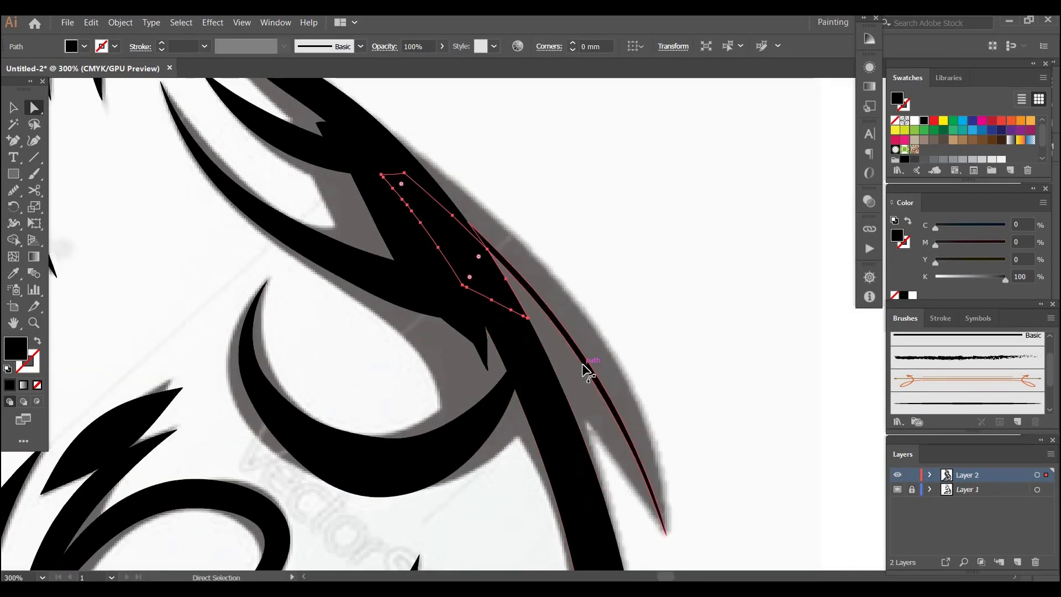
{"action": "left_click", "coordinate": [585, 370]}
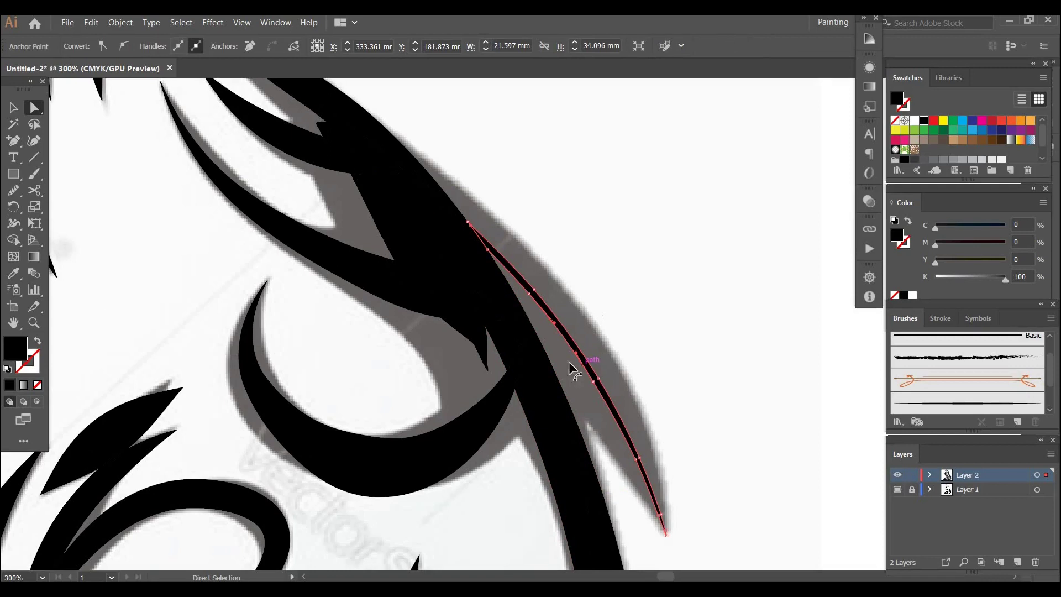
{"action": "left_click", "coordinate": [10, 225]}
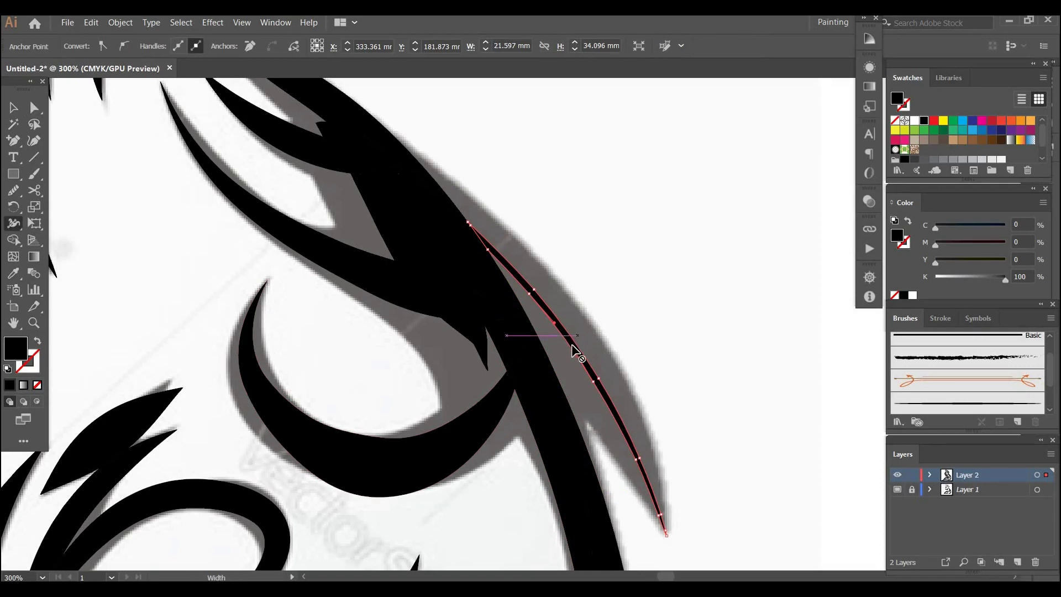
{"action": "left_click", "coordinate": [575, 351]}
- Try to thicken the thin sliver with a 9 px stroke and an oval tapered width profile
{"action": "key", "text": "shift+grave"}
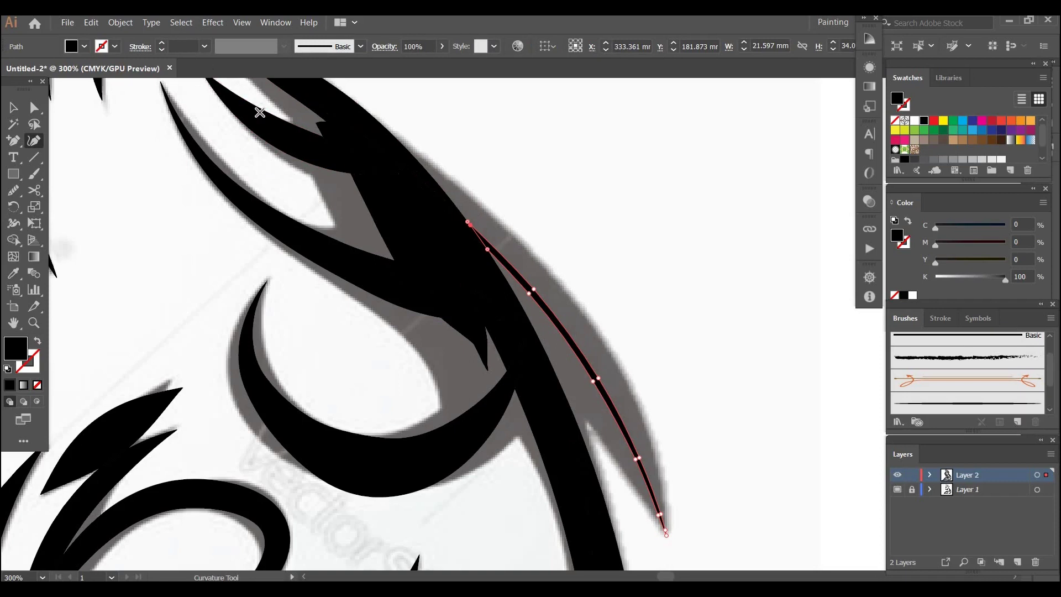
{"action": "left_click", "coordinate": [159, 44]}
{"action": "left_click", "coordinate": [159, 45]}
{"action": "left_click", "coordinate": [159, 44]}
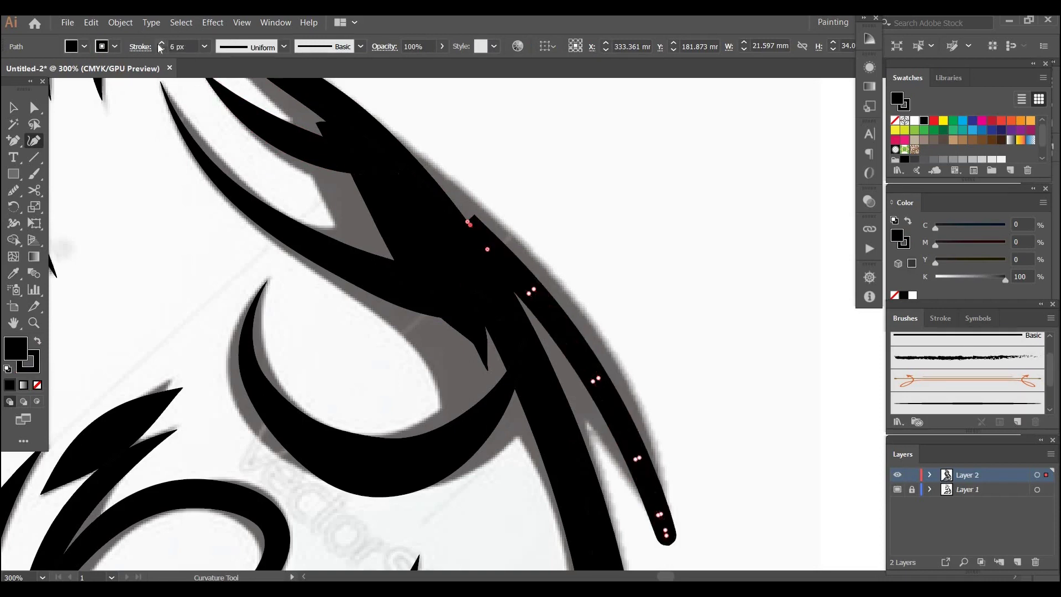
{"action": "left_click", "coordinate": [160, 44]}
{"action": "left_click", "coordinate": [161, 44]}
{"action": "left_click", "coordinate": [161, 43]}
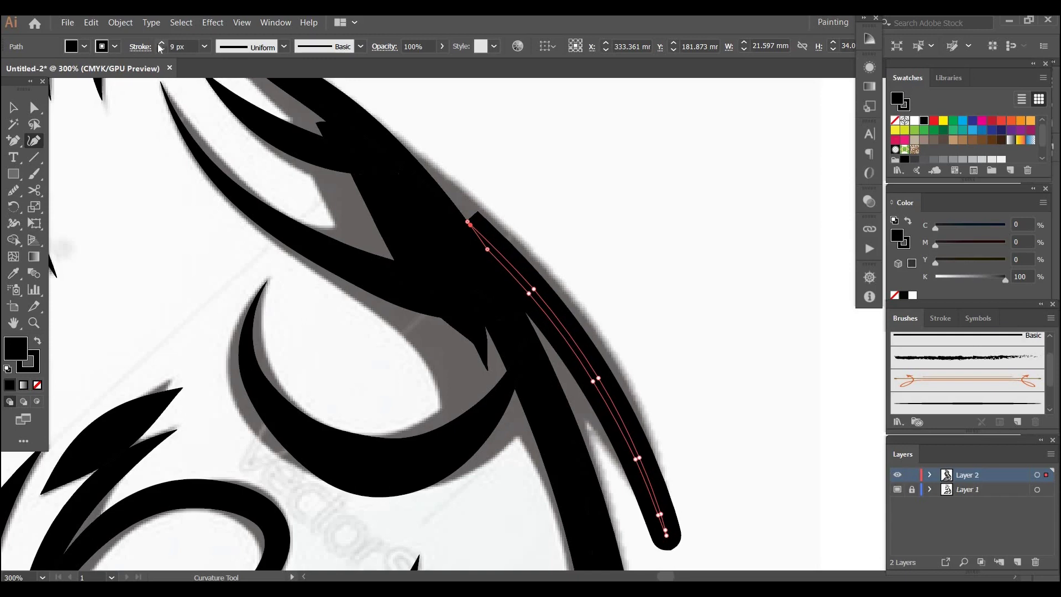
{"action": "left_click", "coordinate": [284, 47]}
{"action": "left_click", "coordinate": [245, 88]}
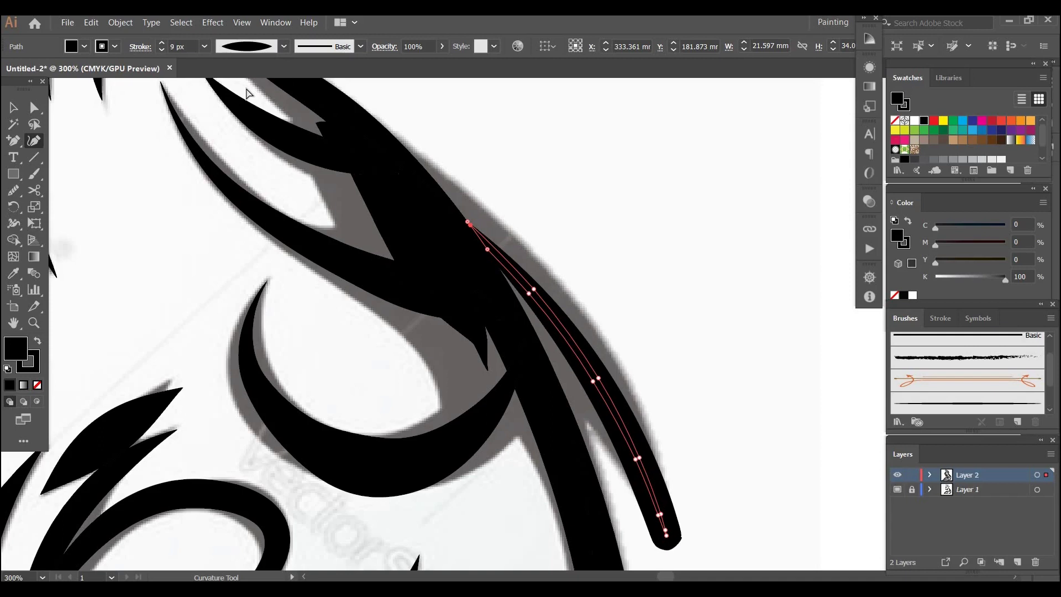
- Undo the width profile and the stroke weight increases on the thin sliver
{"action": "key", "text": "ctrl"}
{"action": "key", "text": "ctrl+z"}
{"action": "key", "text": "ctrl+z"}
{"action": "key", "text": "ctrl+z"}
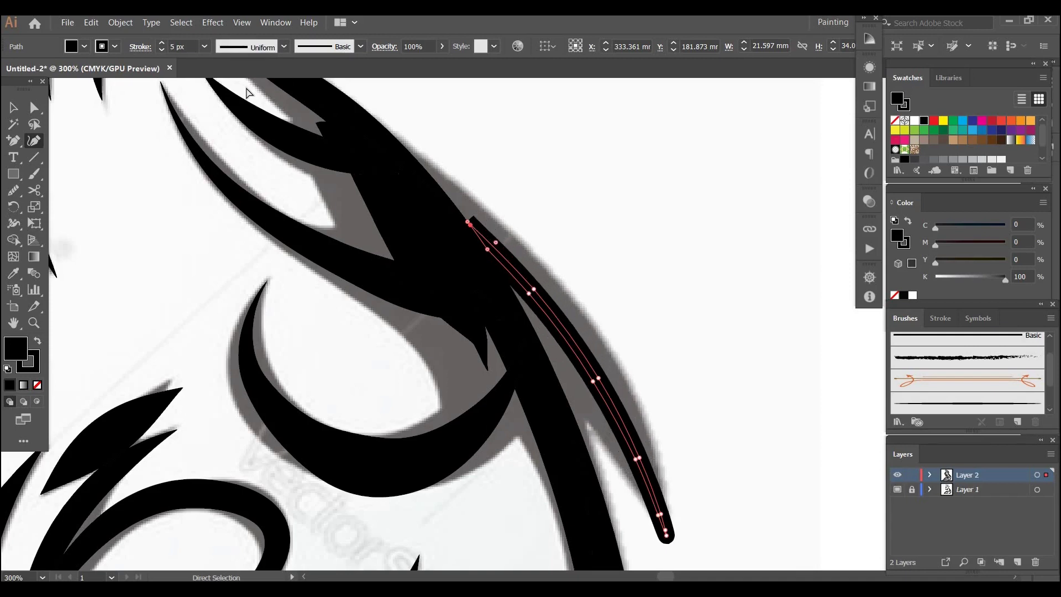
{"action": "key", "text": "ctrl+z"}
{"action": "key", "text": "ctrl+z"}
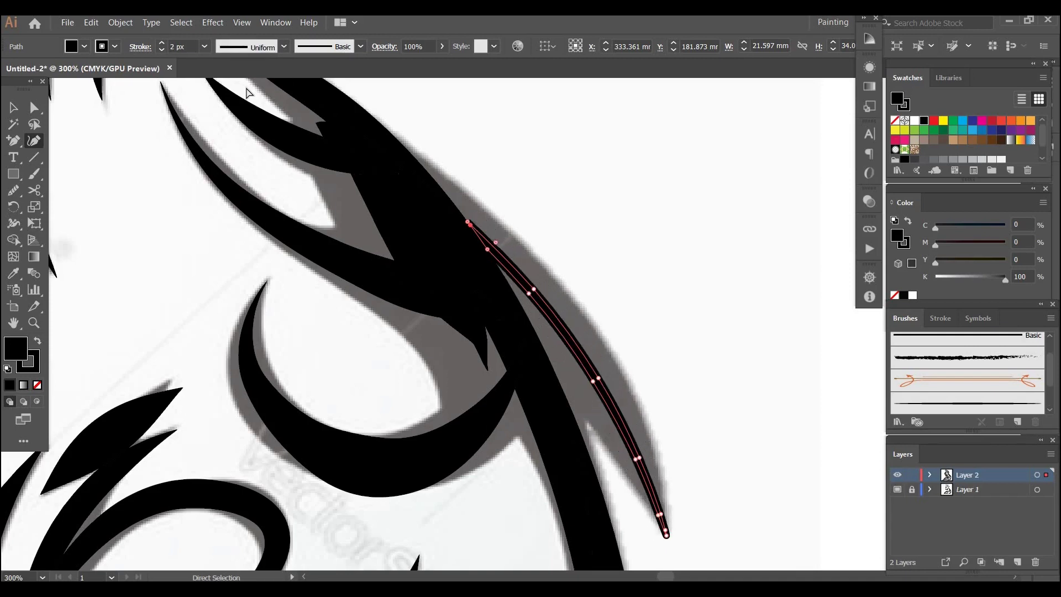
{"action": "key", "text": "ctrl+z"}
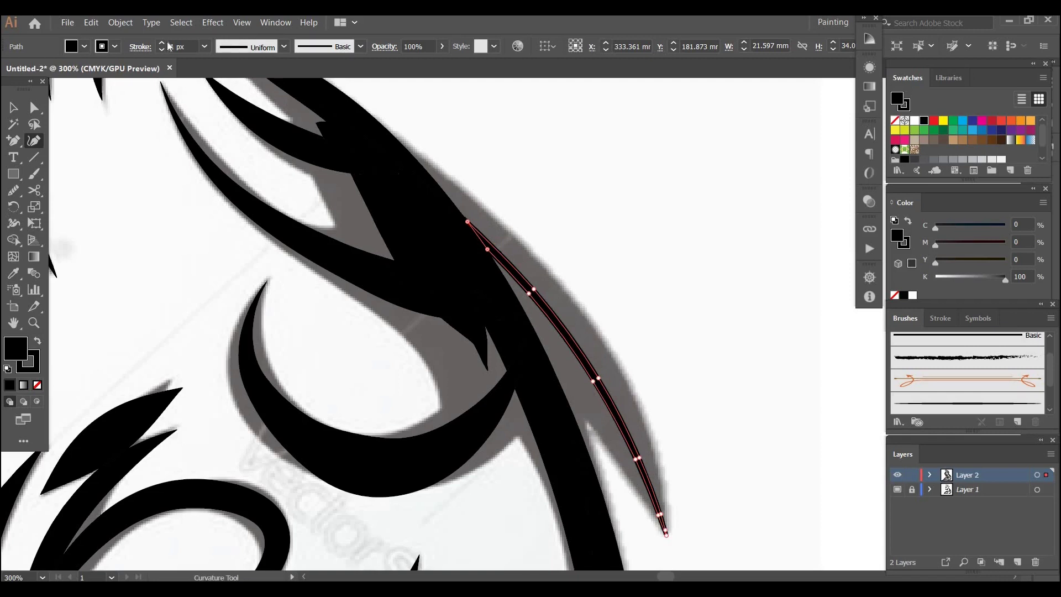
- Replace the thin sliver with a Curvature path about 35.5 mm wide, running from between the two spikes to the outer tip
{"action": "left_click", "coordinate": [420, 314]}
{"action": "left_click", "coordinate": [385, 257]}
{"action": "key", "text": "Escape"}
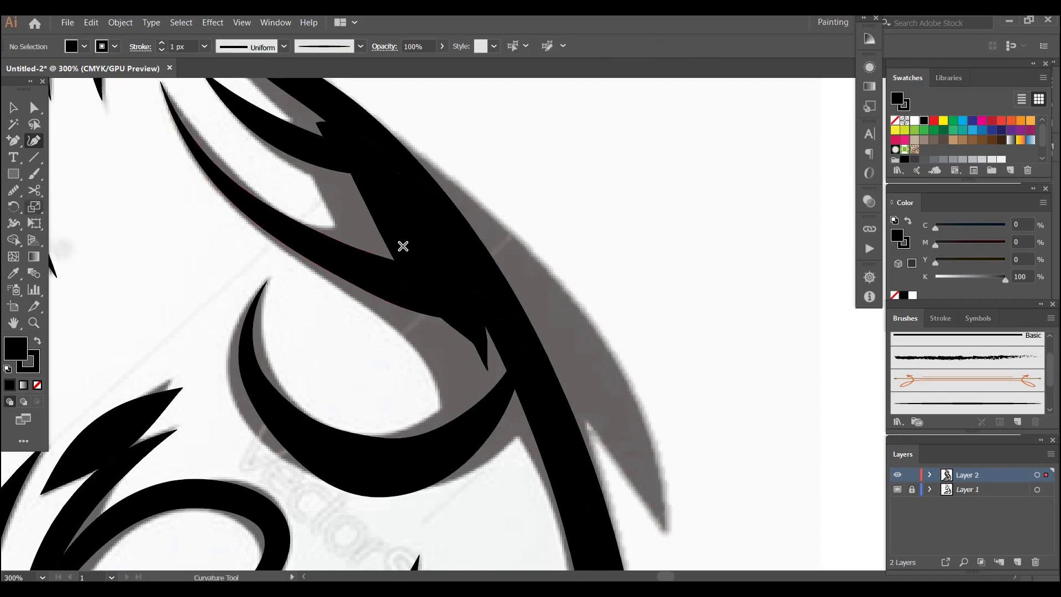
{"action": "left_click", "coordinate": [339, 194]}
{"action": "left_click", "coordinate": [551, 314]}
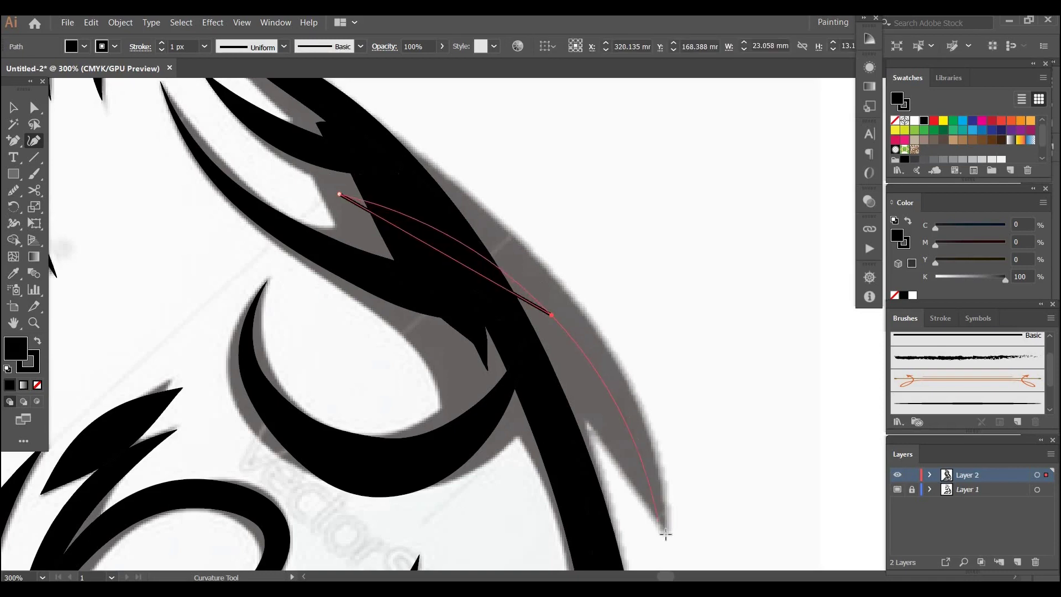
{"action": "key", "text": "Escape"}
{"action": "left_click", "coordinate": [665, 534]}
{"action": "key", "text": "v"}
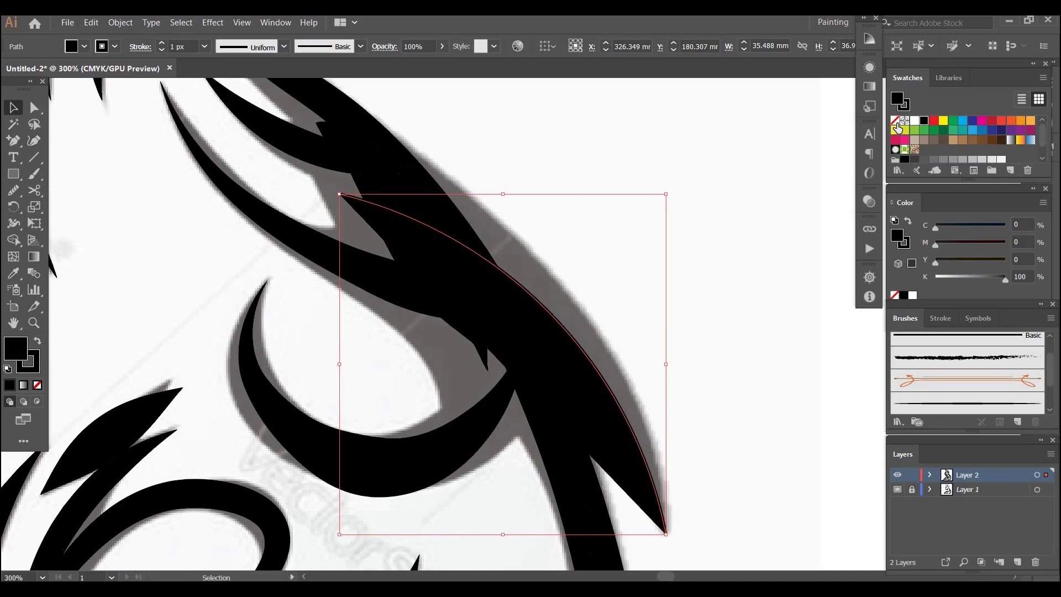
- Give the new curve no fill and the thin tapered brush, and widen it at its middle anchor to about 6.7 px
{"action": "left_click", "coordinate": [895, 120]}
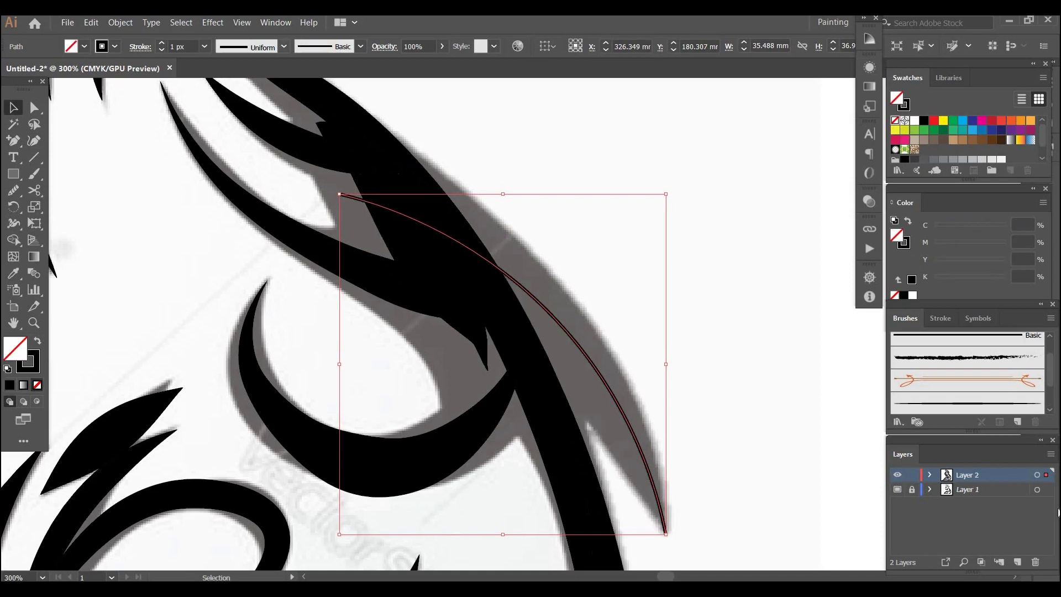
{"action": "left_click", "coordinate": [954, 405]}
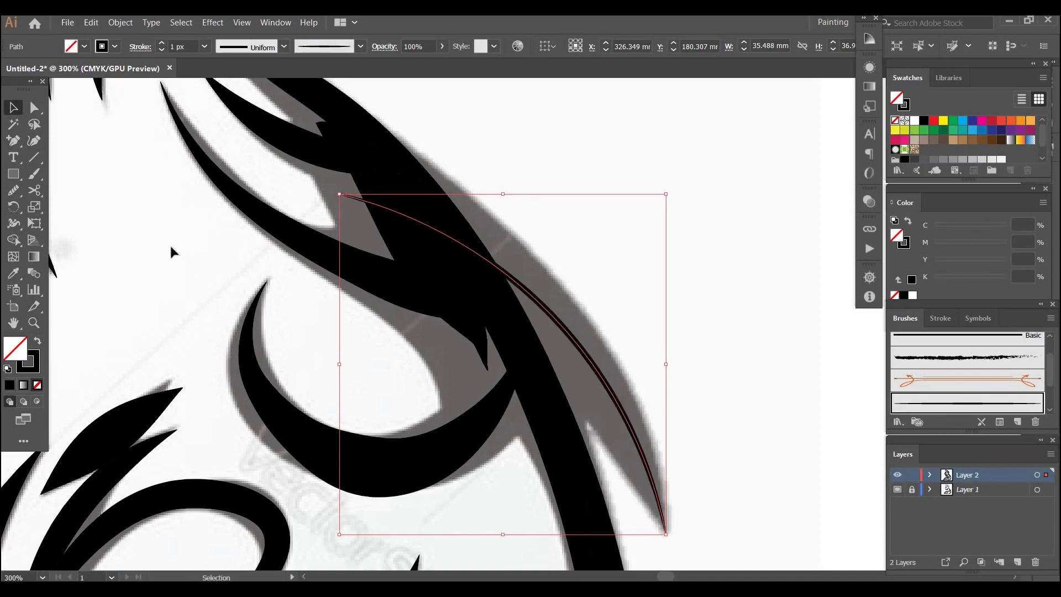
{"action": "left_click", "coordinate": [13, 190]}
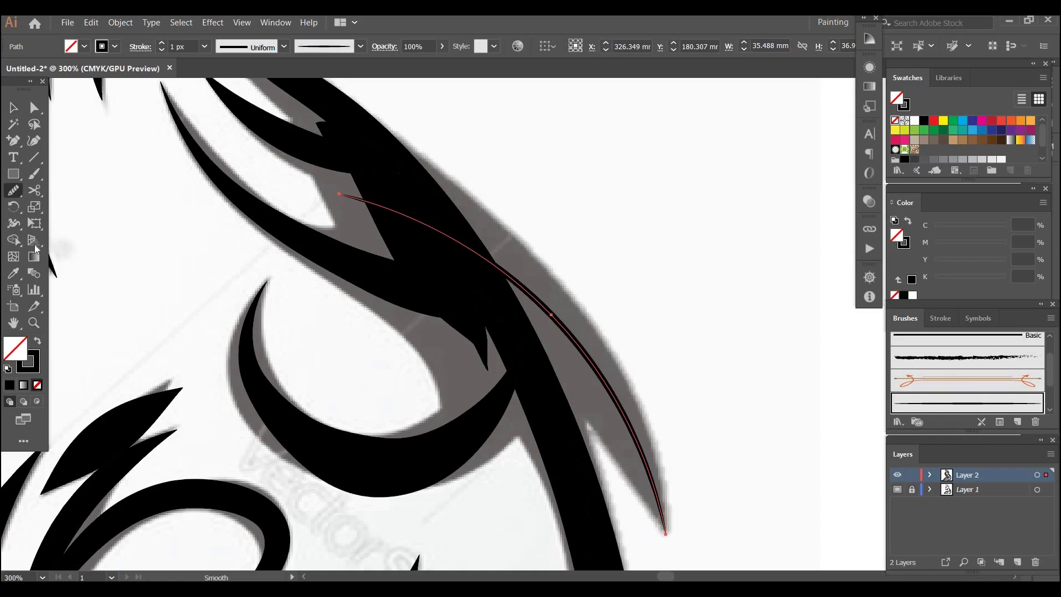
{"action": "key", "text": "shift+w"}
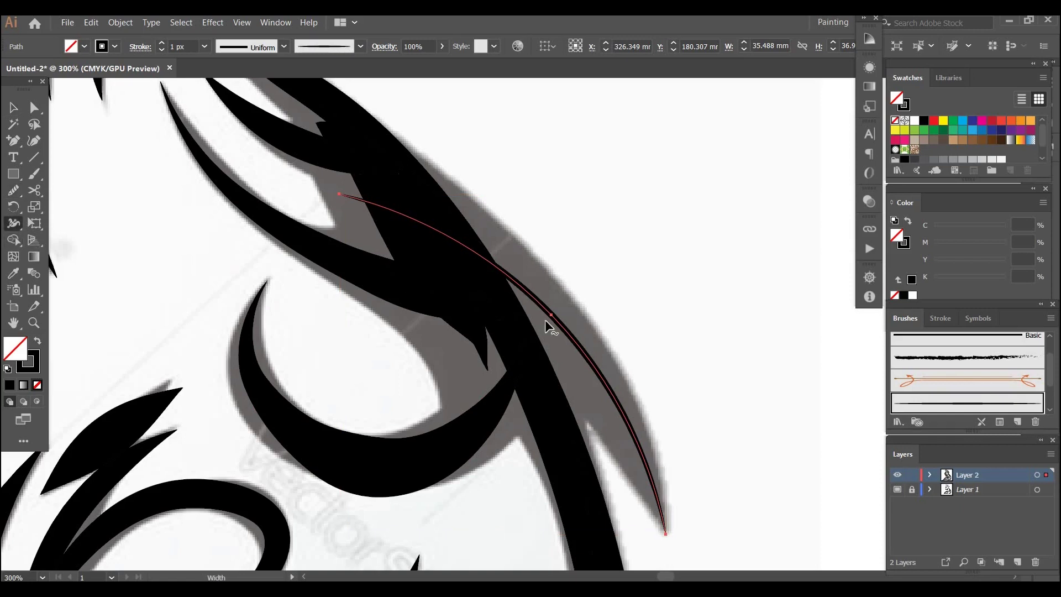
{"action": "left_click_drag", "start_coordinate": [551, 313], "coordinate": [568, 300]}
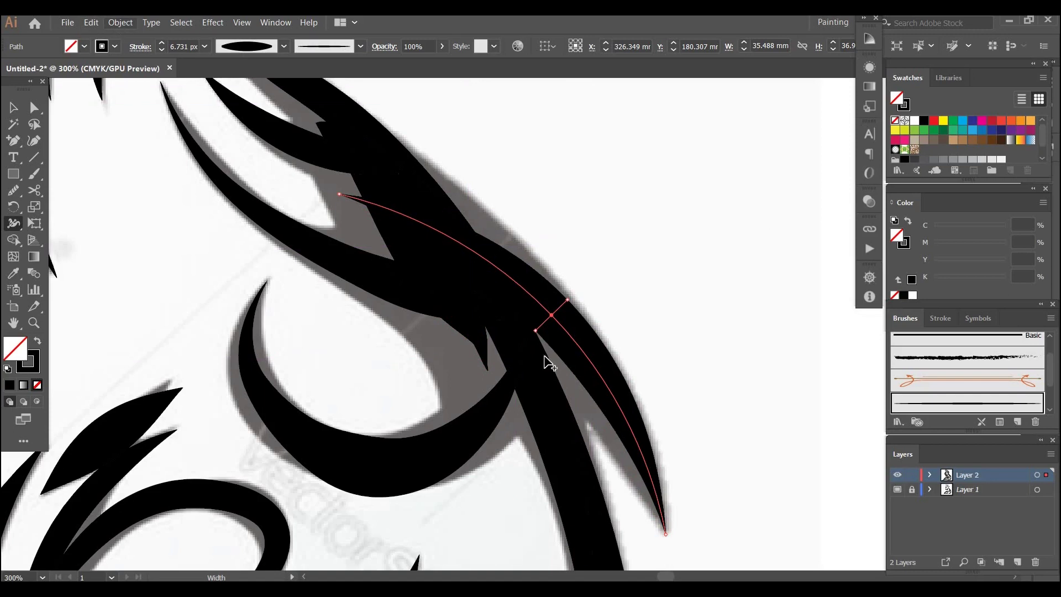
{"action": "key", "text": "space"}
{"action": "left_click_drag", "start_coordinate": [593, 325], "coordinate": [551, 254]}
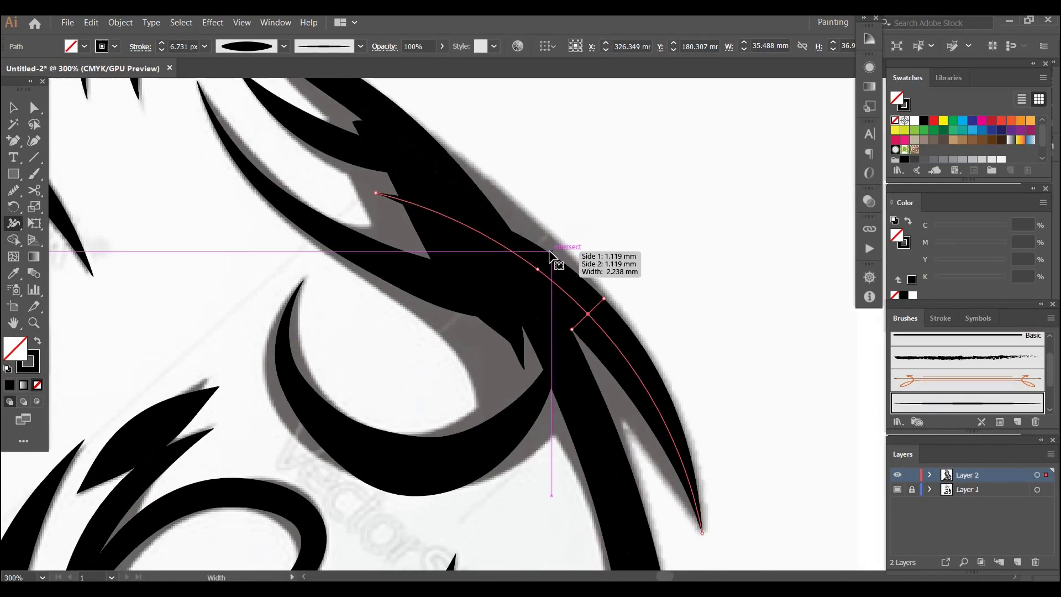
- Expand the appearance of all artwork, then make it a Live Paint group and expand that into separate pieces
{"action": "key", "text": "v"}
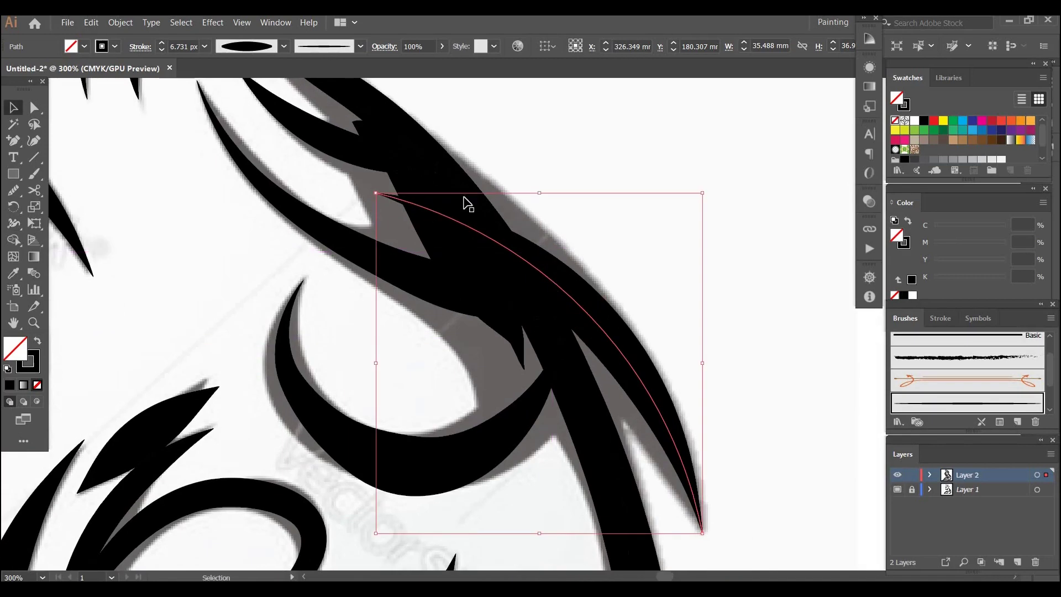
{"action": "key", "text": "ctrl+a"}
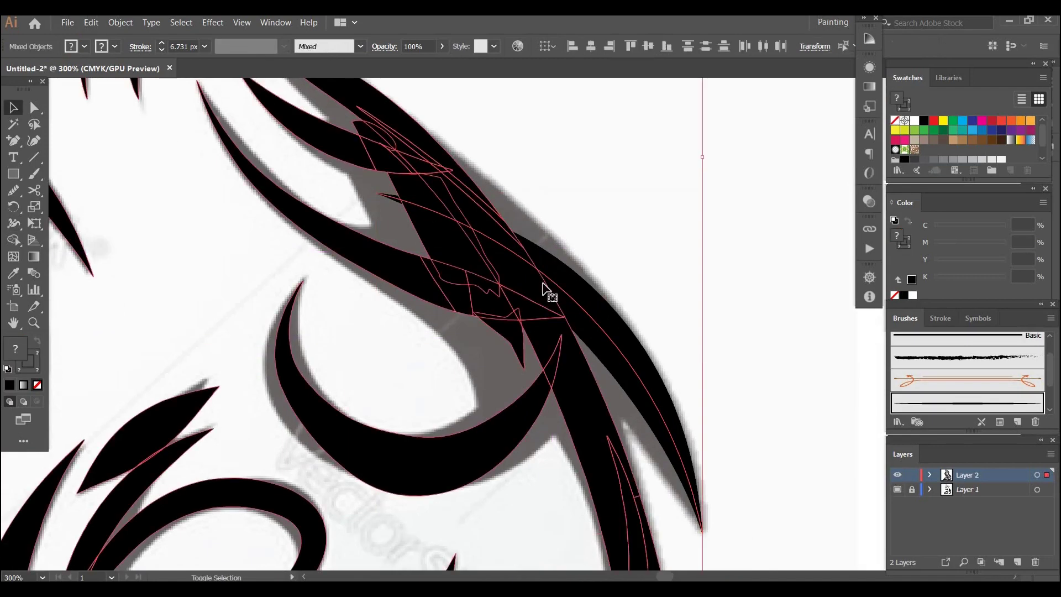
{"action": "left_click", "coordinate": [133, 22]}
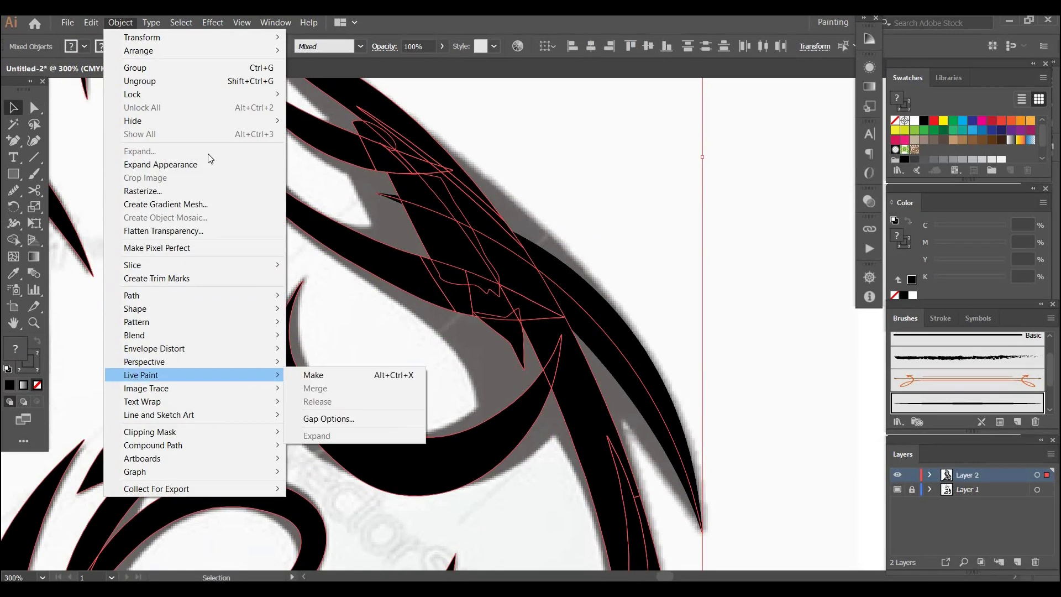
{"action": "left_click", "coordinate": [161, 164]}
{"action": "left_click", "coordinate": [120, 22]}
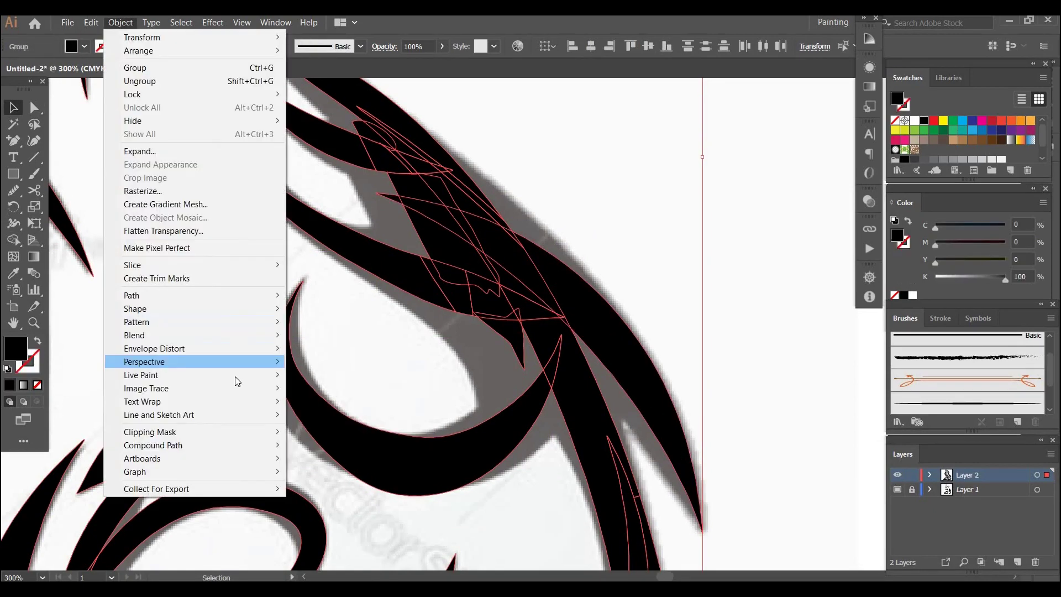
{"action": "left_click", "coordinate": [340, 378]}
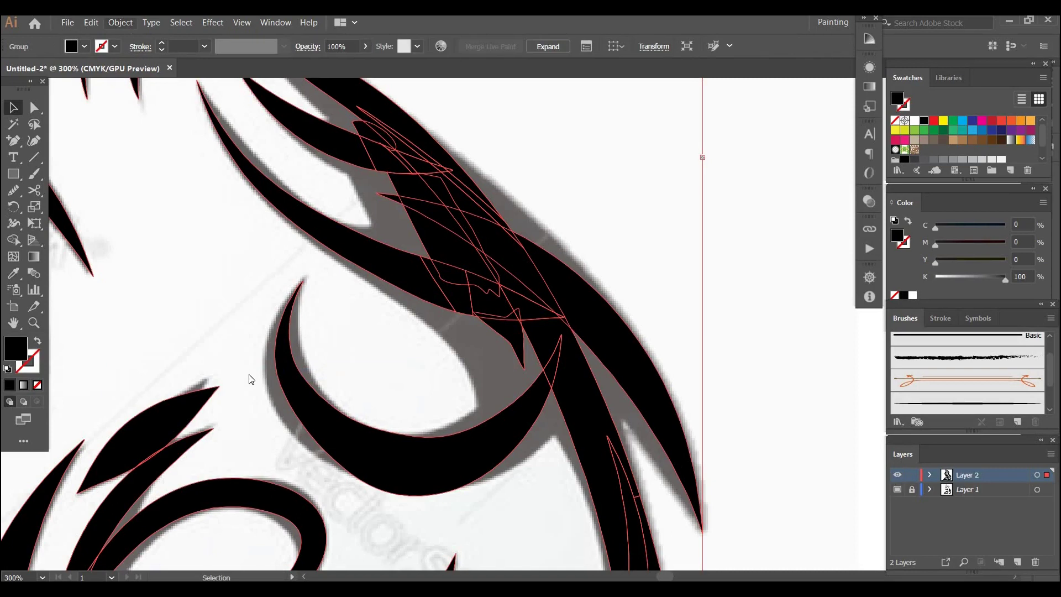
{"action": "key", "text": "alt+o"}
{"action": "mouse_move", "coordinate": [260, 375]}
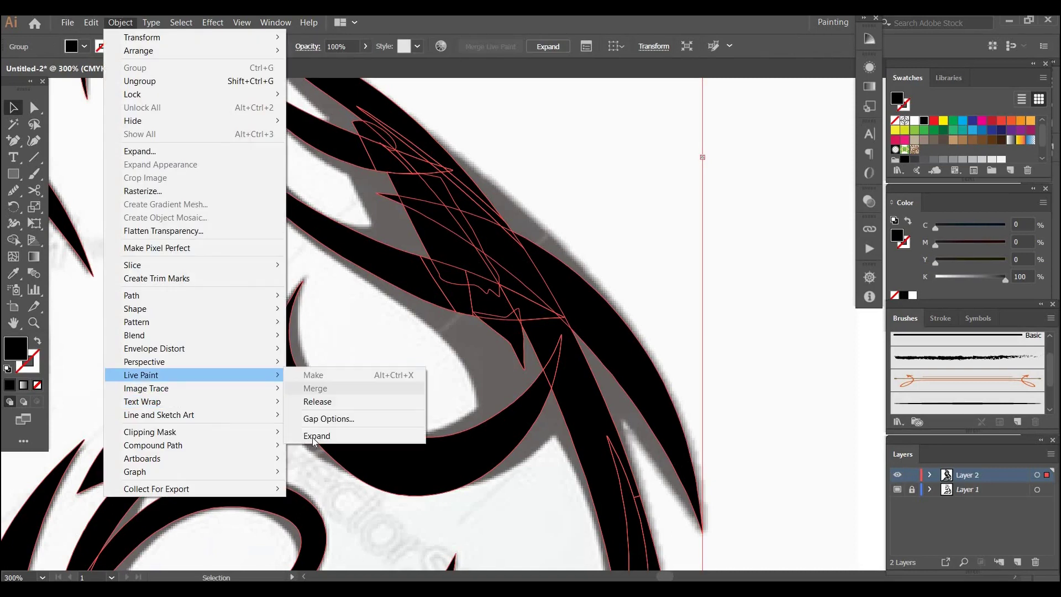
{"action": "left_click", "coordinate": [314, 435]}
- Delete the small tip of the new stroke that sticks out into the gap between the two spikes
{"action": "key", "text": "ctrl+shift+a"}
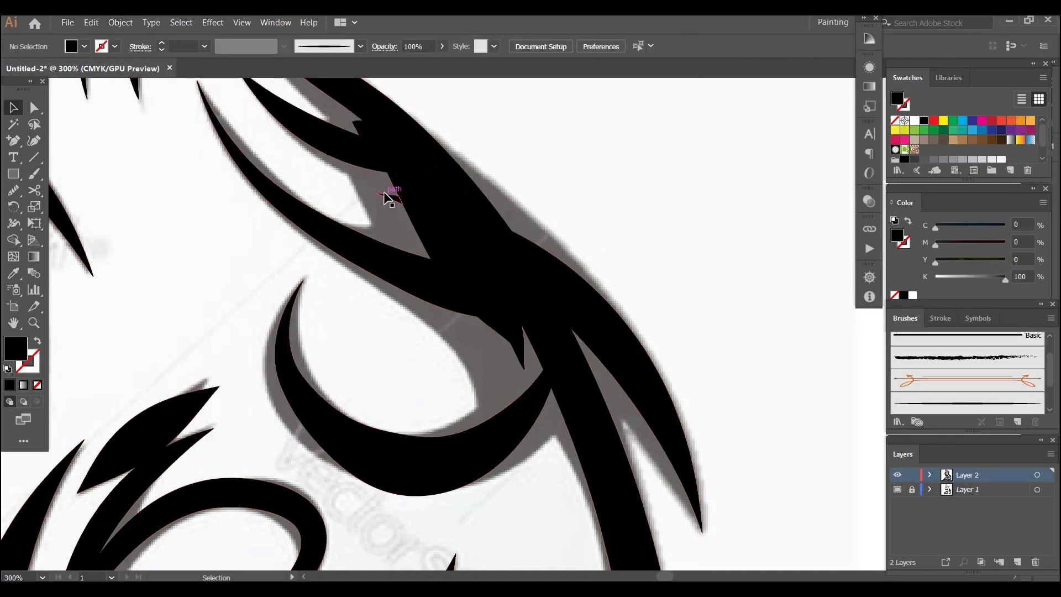
{"action": "key", "text": "a"}
{"action": "left_click", "coordinate": [389, 197]}
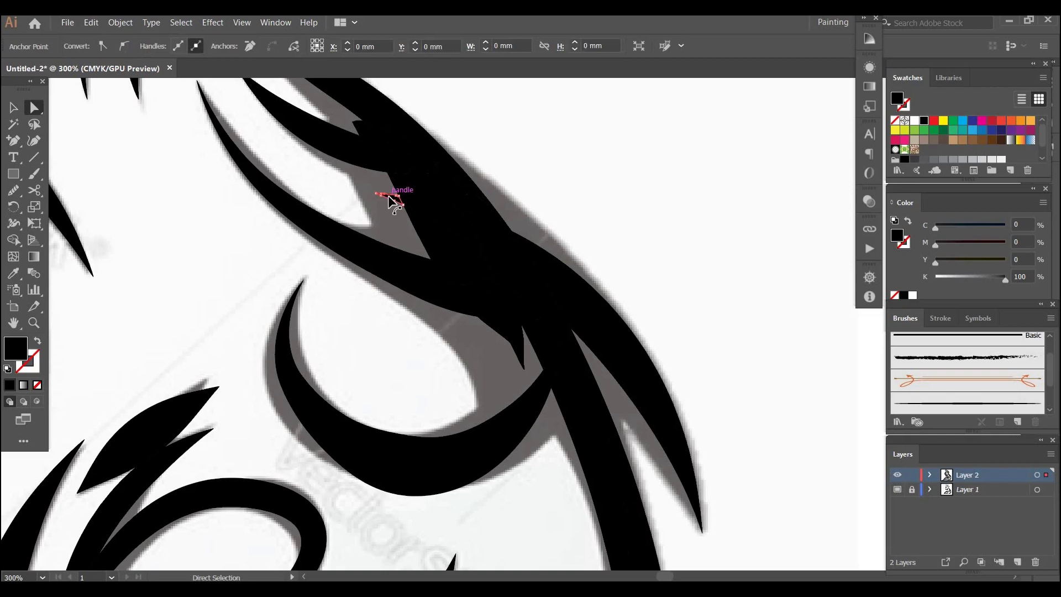
{"action": "left_click", "coordinate": [479, 331]}
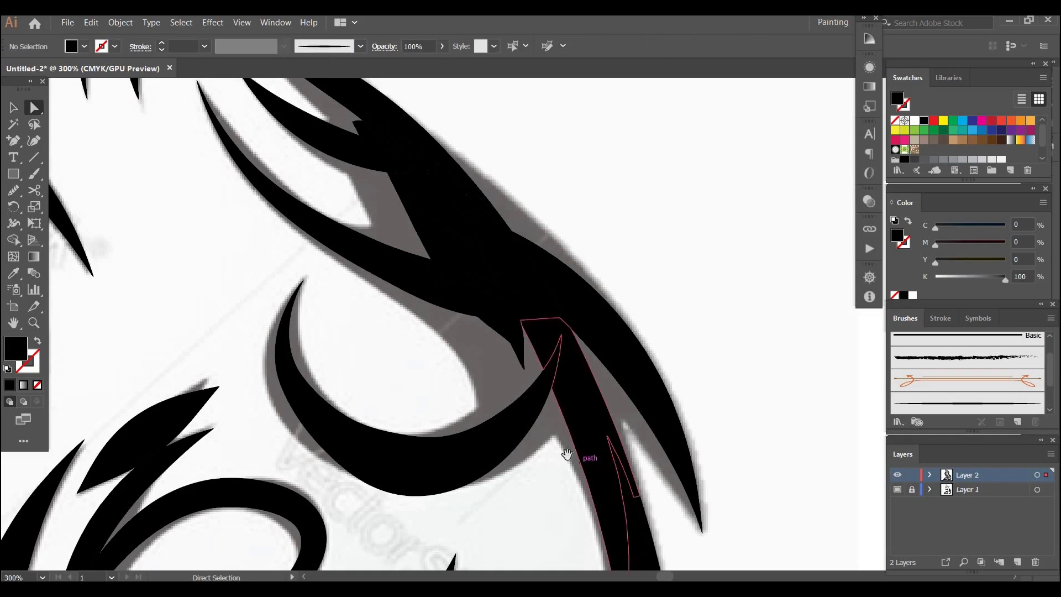
- Examine the lower outline, the mouth strokes and the snout for leftover tips and gaps against the template
{"action": "left_click_drag", "start_coordinate": [549, 467], "coordinate": [568, 268]}
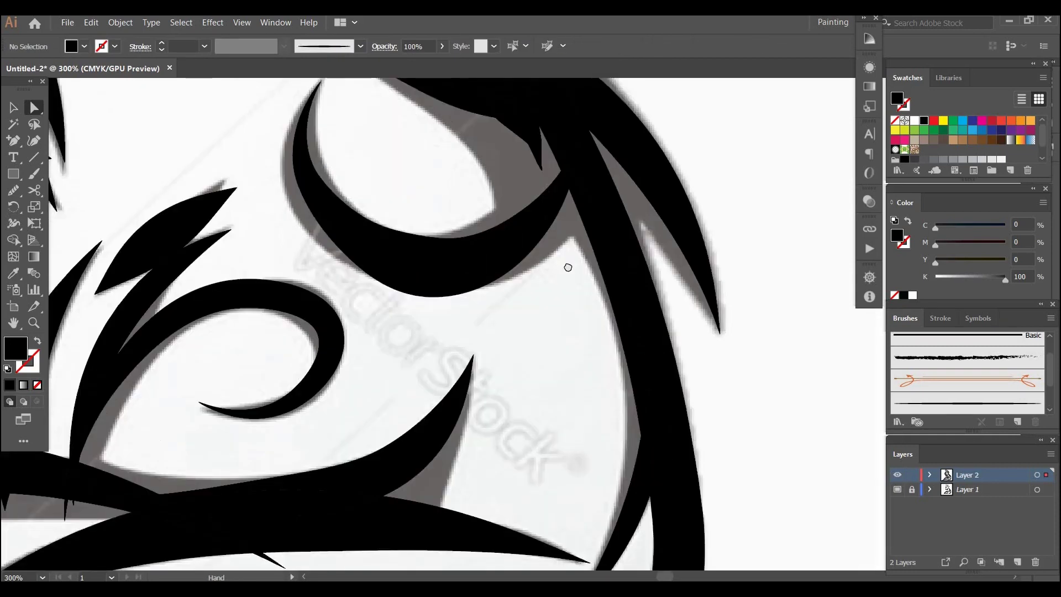
{"action": "left_click_drag", "start_coordinate": [575, 464], "coordinate": [570, 268]}
{"action": "left_click_drag", "start_coordinate": [609, 339], "coordinate": [686, 194]}
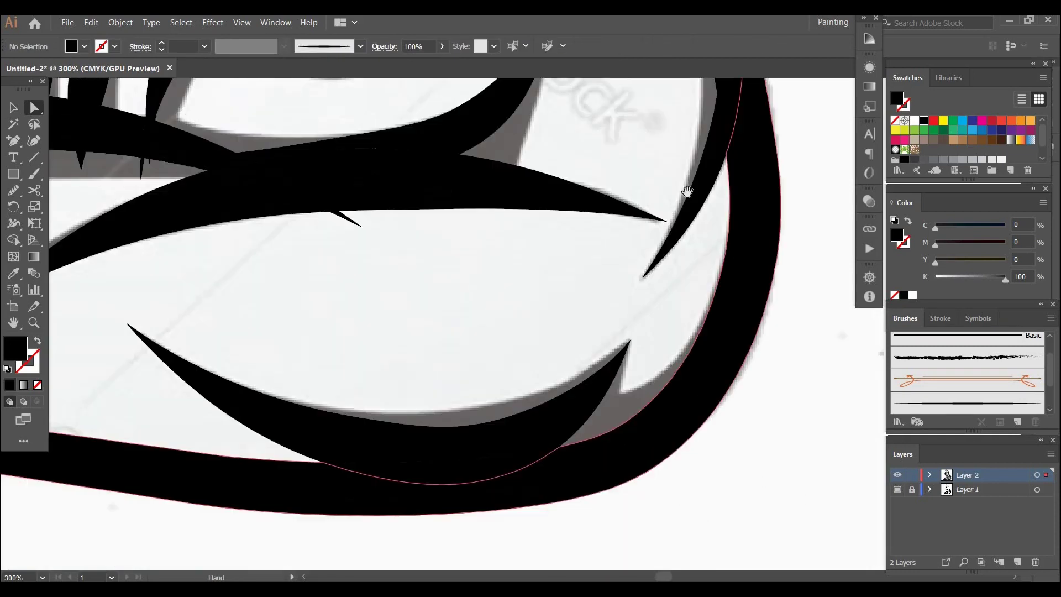
{"action": "left_click_drag", "start_coordinate": [278, 353], "coordinate": [760, 283]}
{"action": "left_click_drag", "start_coordinate": [448, 240], "coordinate": [702, 174]}
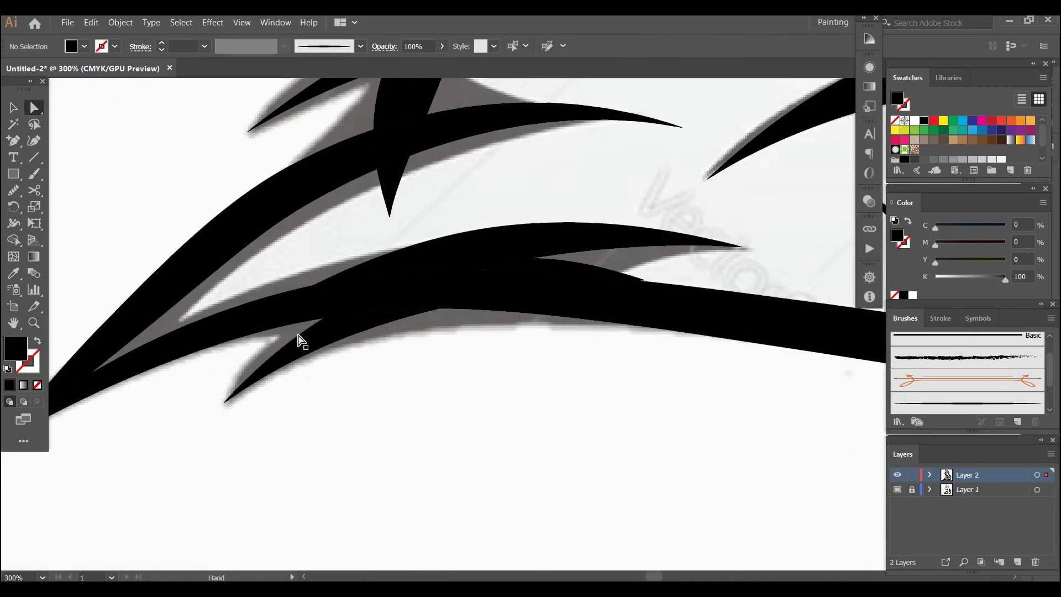
{"action": "left_click", "coordinate": [298, 338]}
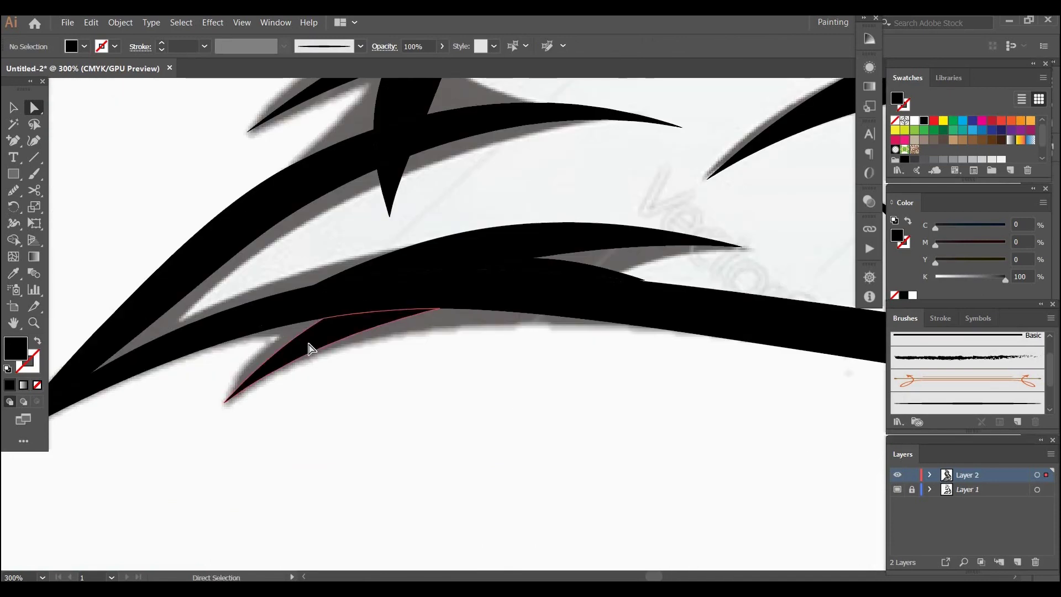
{"action": "left_click", "coordinate": [338, 420]}
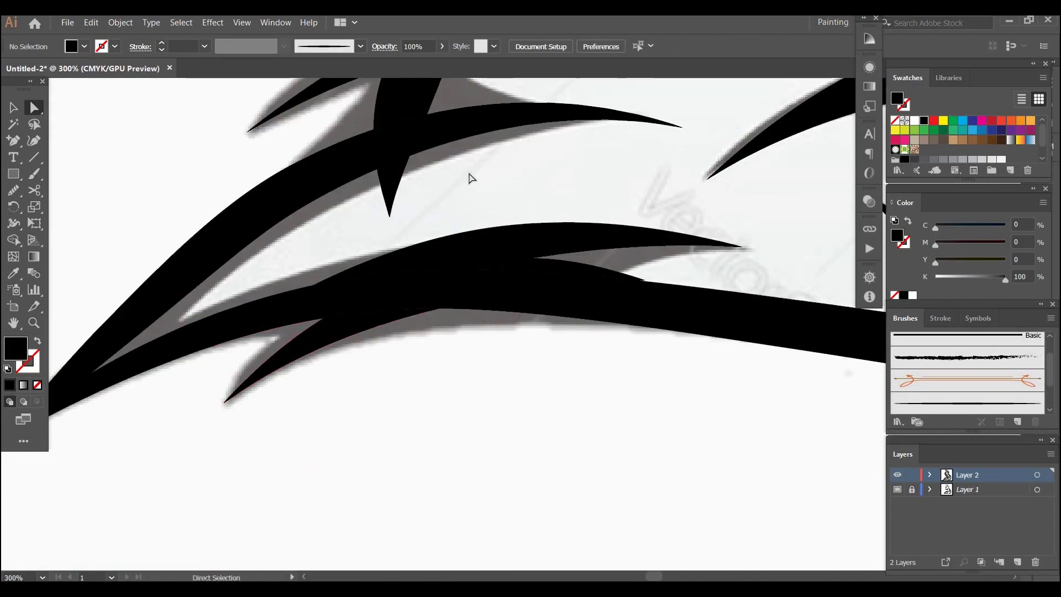
{"action": "left_click_drag", "start_coordinate": [565, 152], "coordinate": [498, 366]}
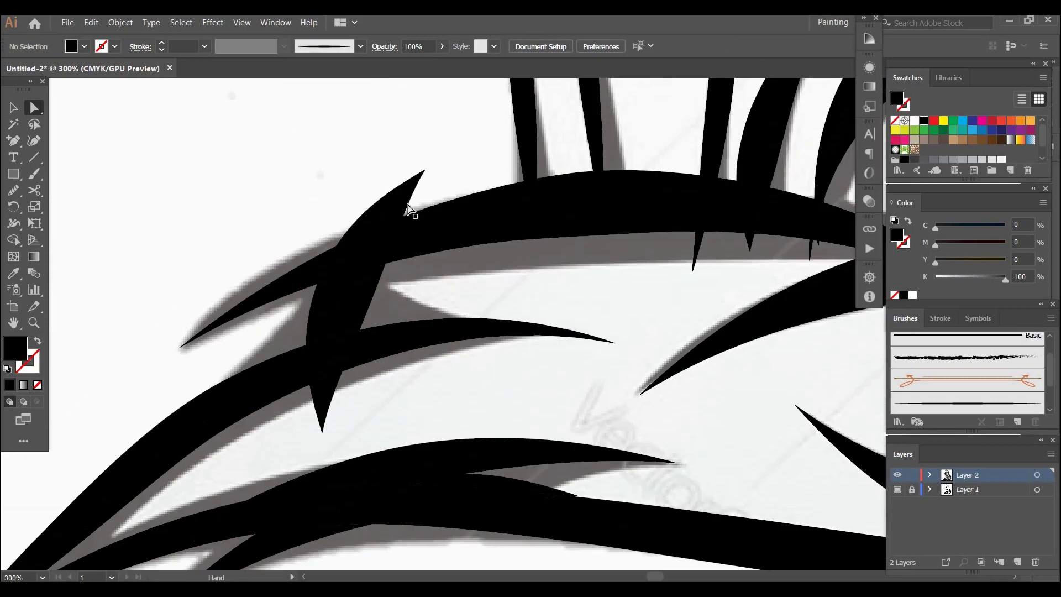
- Delete the upper and lower tips of the short crossing stroke that stick out past the curves at the base's left end
{"action": "left_click", "coordinate": [409, 209]}
{"action": "key", "text": "Delete"}
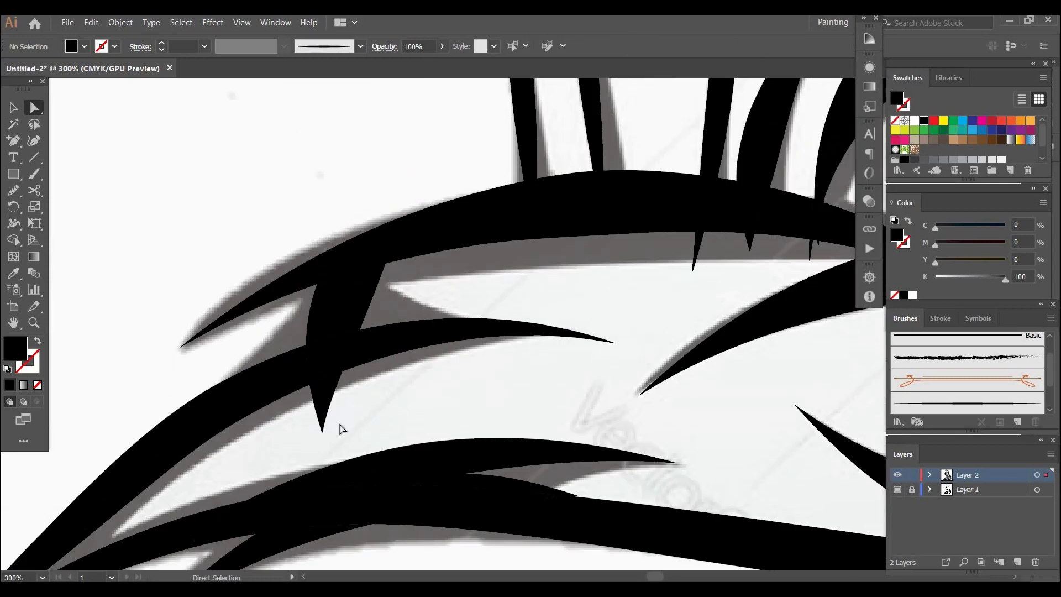
{"action": "left_click", "coordinate": [310, 355]}
{"action": "key", "text": "Delete"}
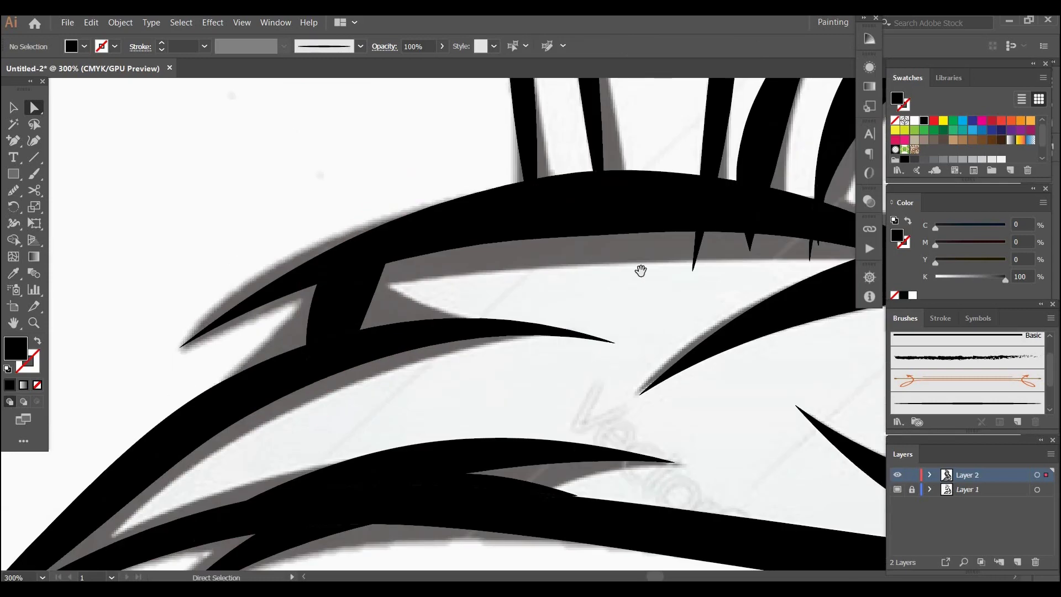
- Delete the small sliver sticking out beneath the long curve under the wolf's haunch
{"action": "left_click_drag", "start_coordinate": [640, 270], "coordinate": [213, 148]}
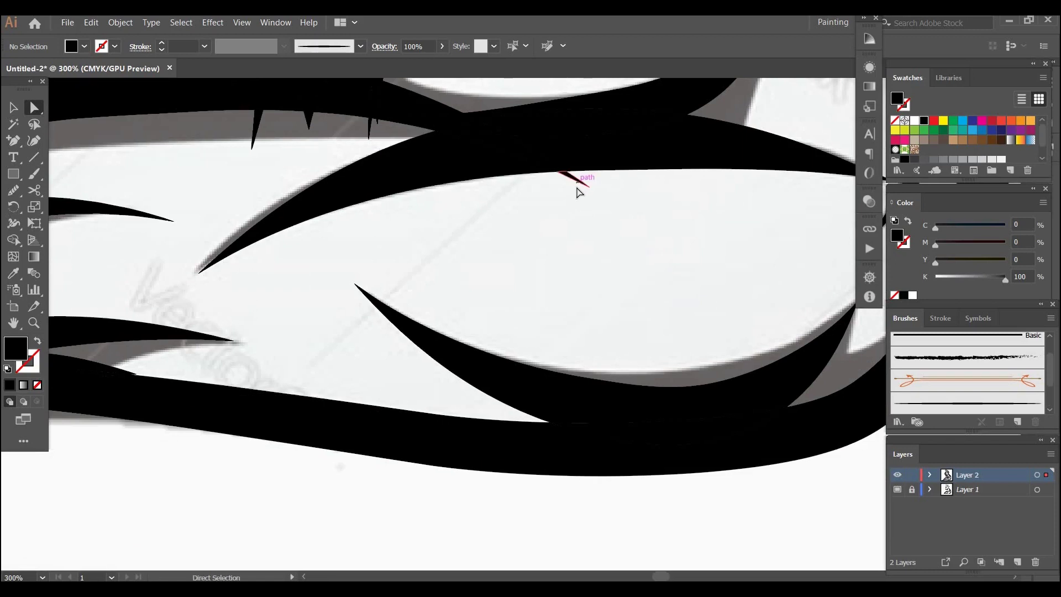
{"action": "left_click", "coordinate": [577, 192]}
{"action": "key", "text": "Delete"}
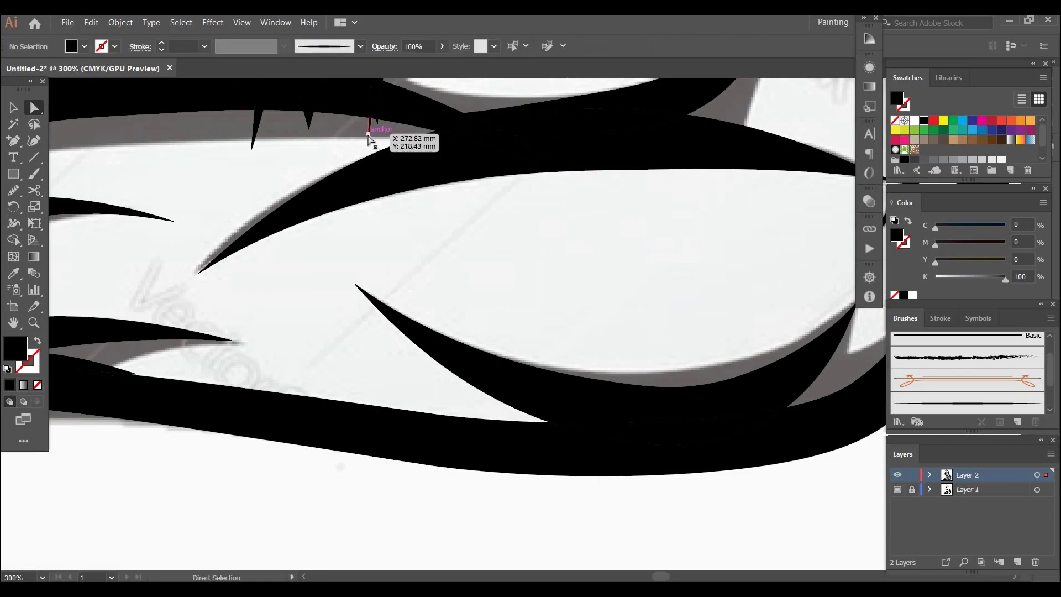
- Select the four leg-stroke tips protruding below the thick curve under the paws and delete them together
{"action": "left_click", "coordinate": [368, 139]}
{"action": "key", "text": "ctrl+equal"}
{"action": "key", "text": "ctrl+equal"}
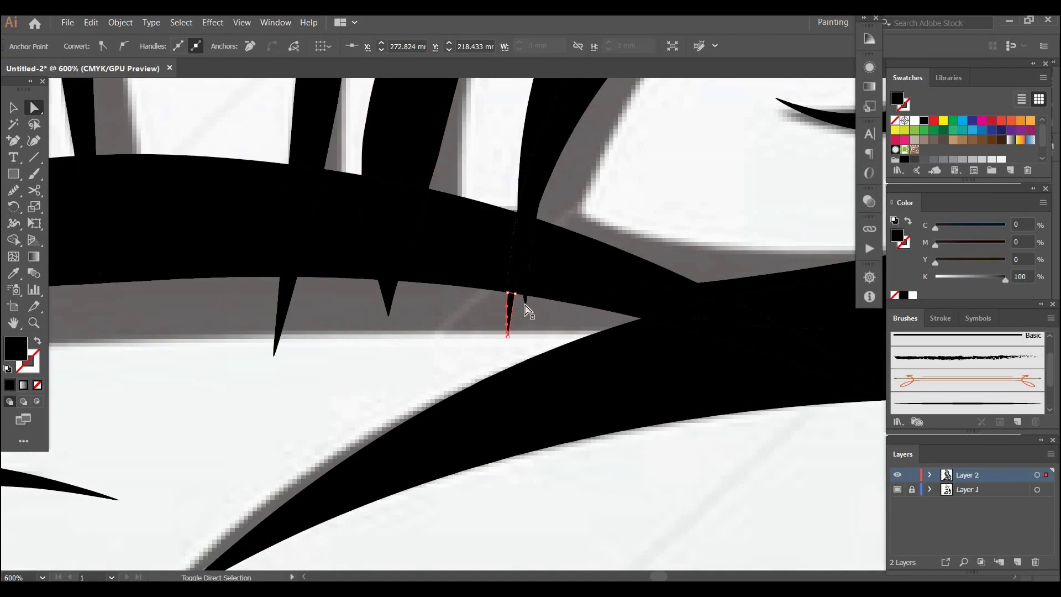
{"action": "left_click", "coordinate": [523, 304], "text": "shift"}
{"action": "left_click", "coordinate": [389, 299], "text": "shift"}
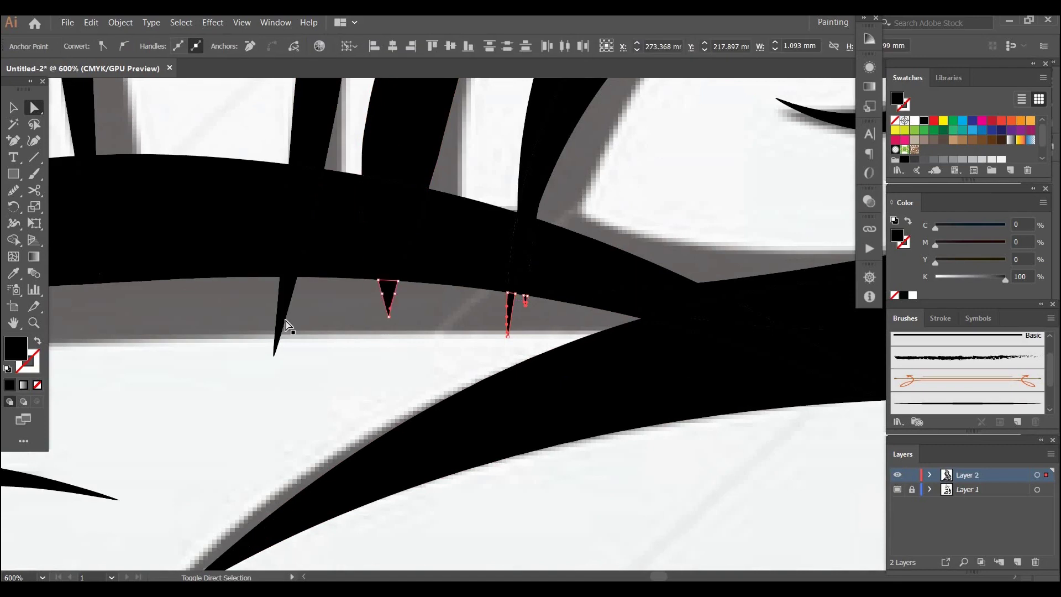
{"action": "left_click", "coordinate": [286, 324], "text": "shift"}
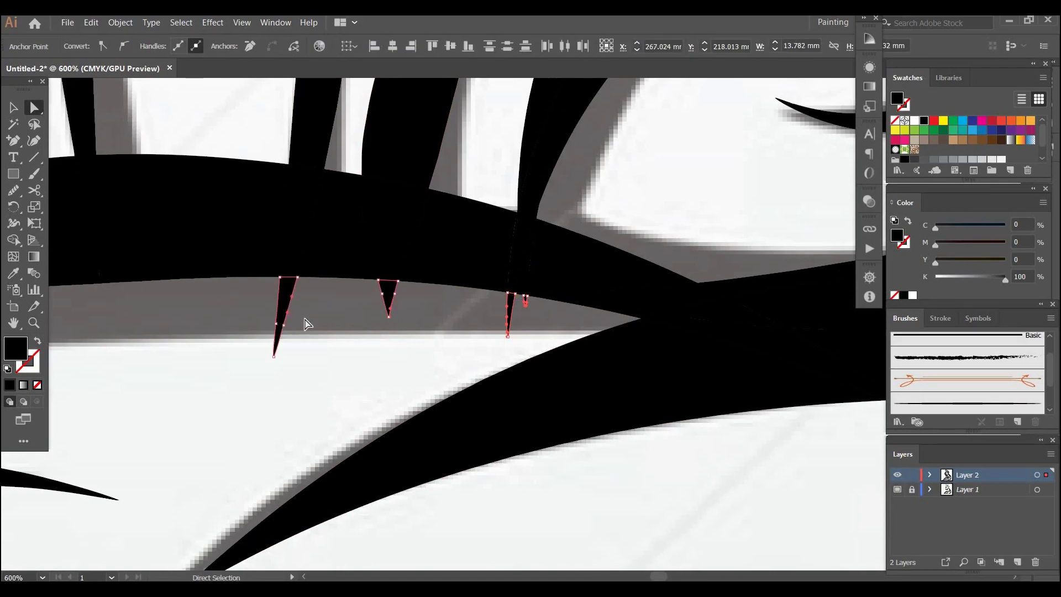
{"action": "key", "text": "Delete"}
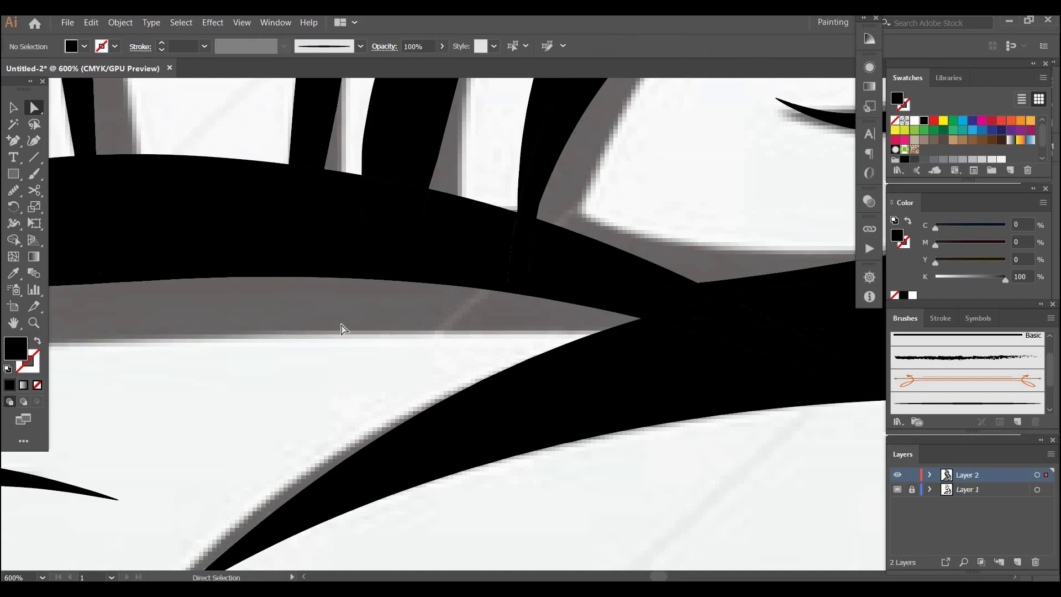
- Examine the legs, paw curl, haunch and tail strokes for leftover overlapping tips against the template
{"action": "left_click_drag", "start_coordinate": [206, 169], "coordinate": [568, 432]}
{"action": "left_click_drag", "start_coordinate": [639, 158], "coordinate": [398, 243]}
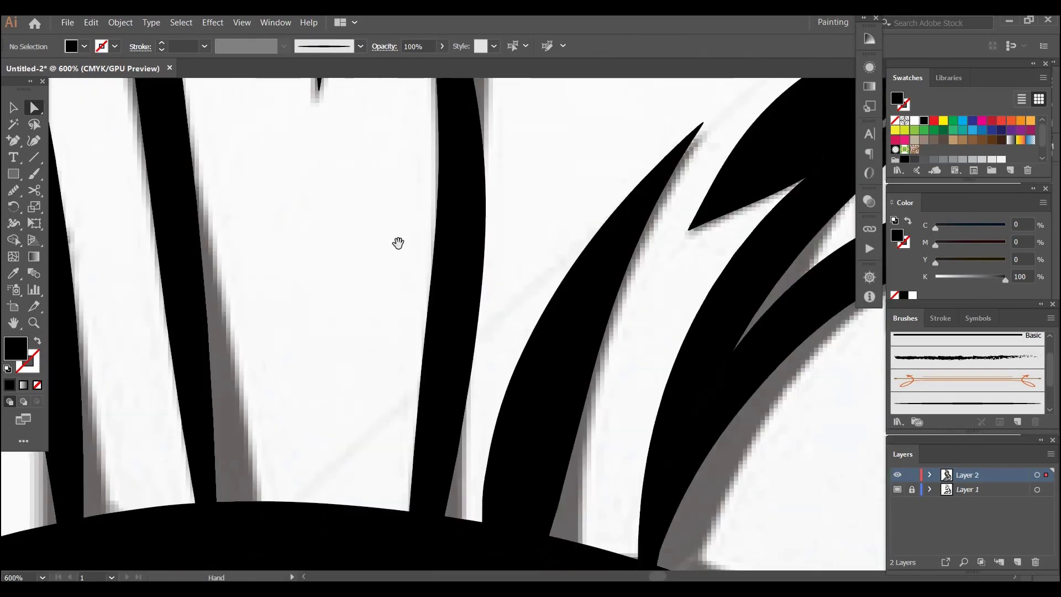
{"action": "left_click_drag", "start_coordinate": [773, 469], "coordinate": [384, 209]}
{"action": "left_click_drag", "start_coordinate": [805, 409], "coordinate": [332, 232]}
{"action": "left_click_drag", "start_coordinate": [521, 85], "coordinate": [464, 326]}
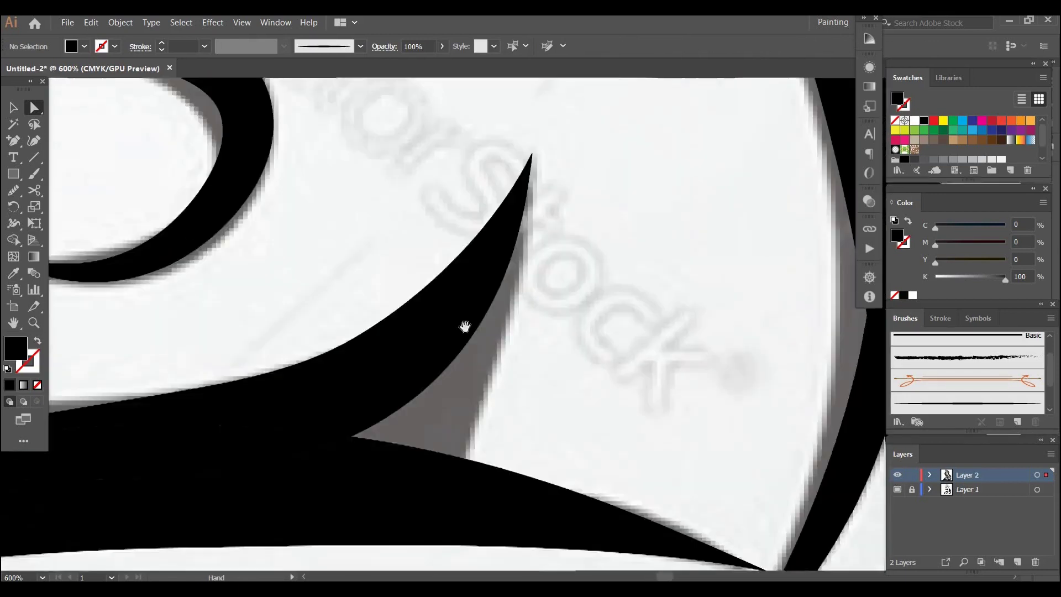
{"action": "left_click_drag", "start_coordinate": [429, 240], "coordinate": [625, 450]}
{"action": "left_click_drag", "start_coordinate": [210, 346], "coordinate": [464, 388]}
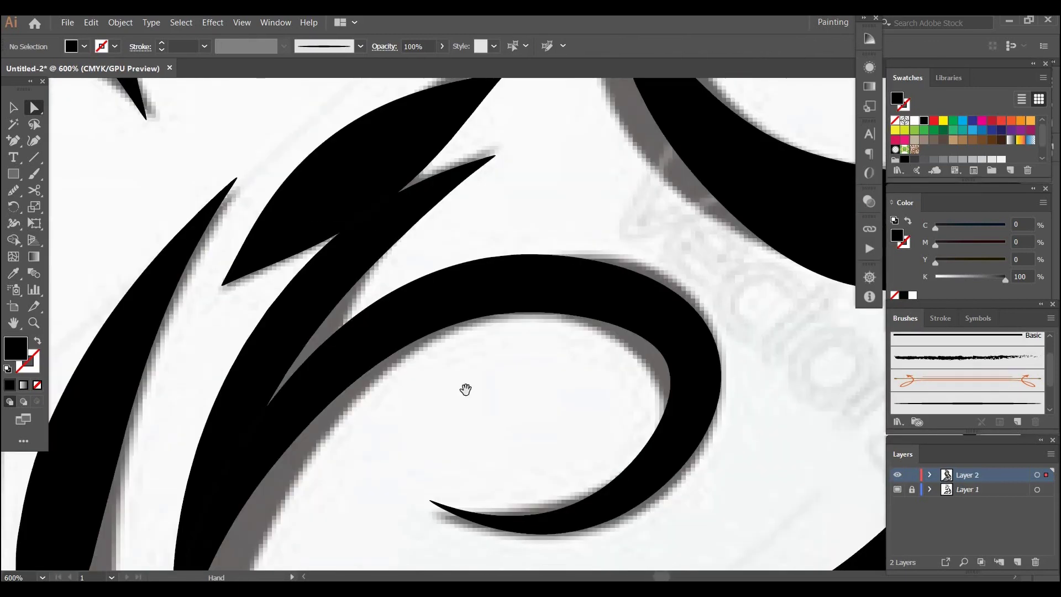
{"action": "left_click_drag", "start_coordinate": [646, 119], "coordinate": [463, 359]}
{"action": "left_click_drag", "start_coordinate": [251, 427], "coordinate": [268, 224]}
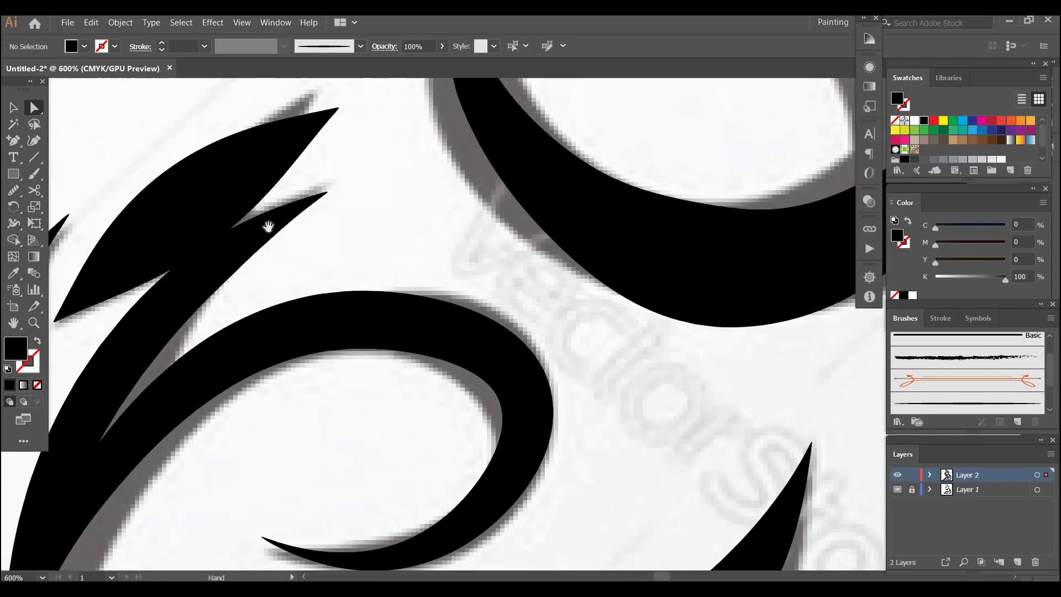
{"action": "left_click_drag", "start_coordinate": [519, 387], "coordinate": [258, 221]}
{"action": "scroll", "coordinate": [94, 535], "scroll_direction": "down", "scroll_amount": 4}
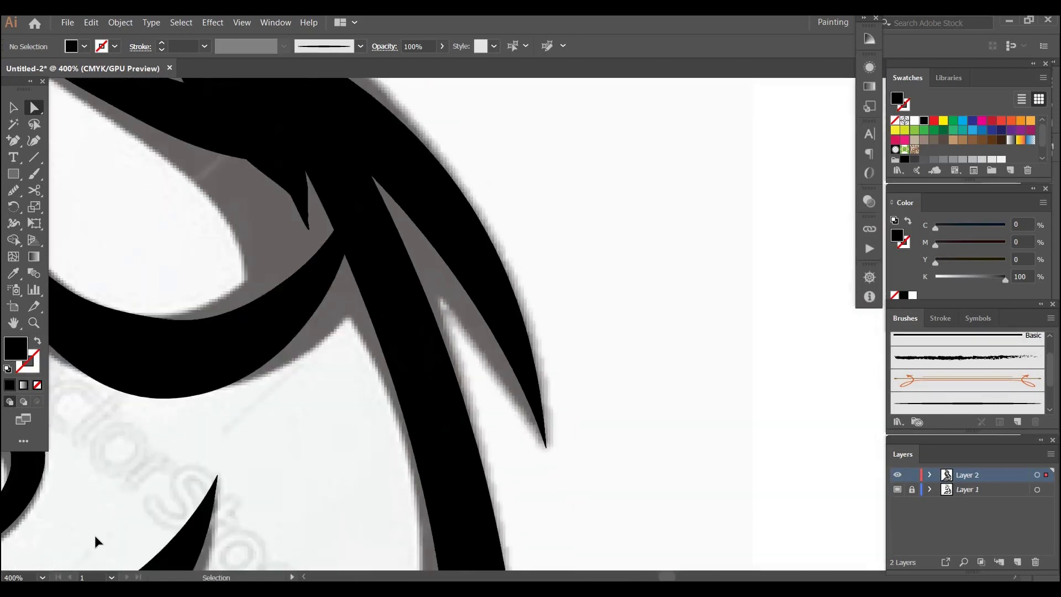
{"action": "key", "text": "space"}
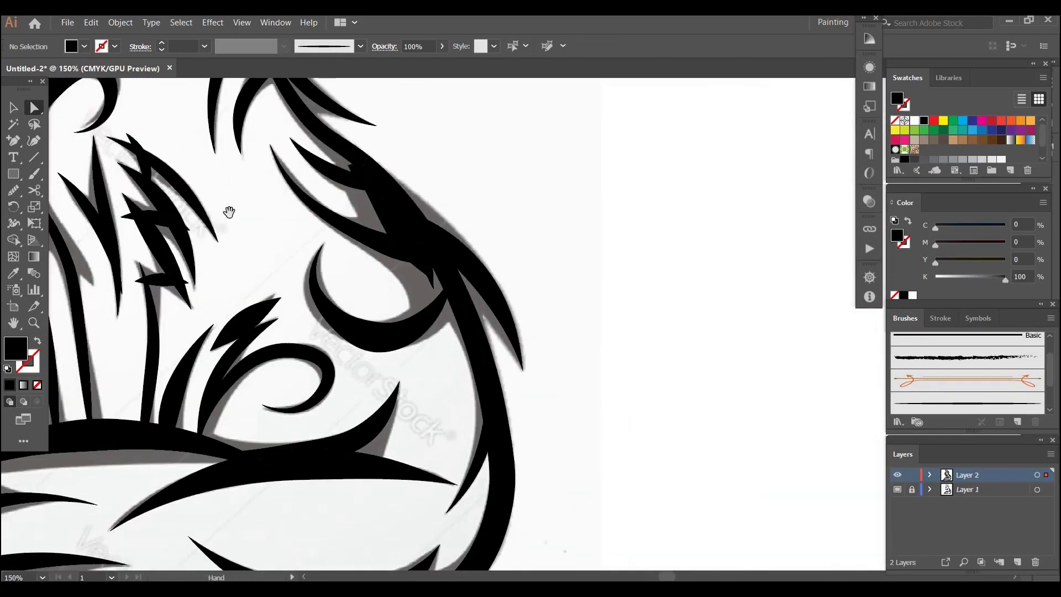
- Select the protruding ends of the two short strokes crossing the chest fur and delete them
{"action": "left_click_drag", "start_coordinate": [229, 212], "coordinate": [354, 306]}
{"action": "left_click_drag", "start_coordinate": [288, 375], "coordinate": [327, 401]}
{"action": "left_click", "coordinate": [328, 399]}
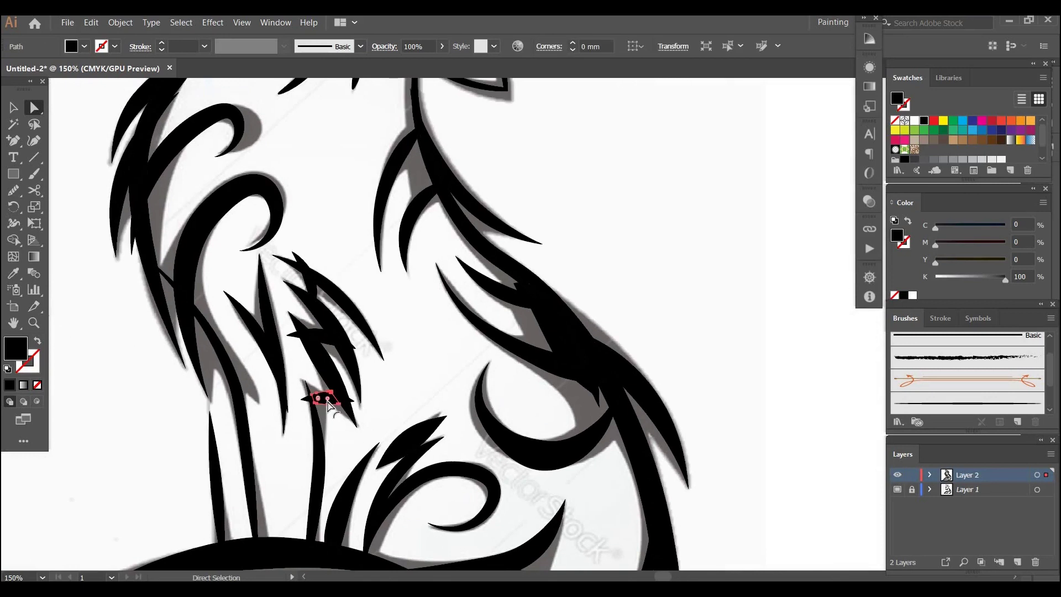
{"action": "key", "text": "ctrl+plus"}
{"action": "key", "text": "ctrl+plus"}
{"action": "key", "text": "ctrl+plus"}
{"action": "key", "text": "ctrl+plus"}
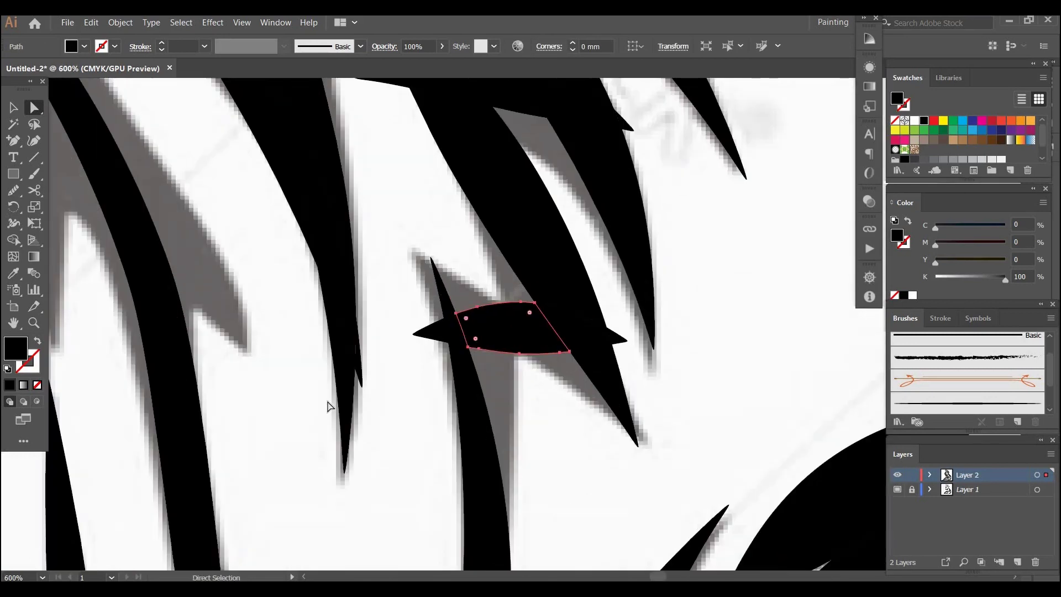
{"action": "left_click", "coordinate": [571, 433]}
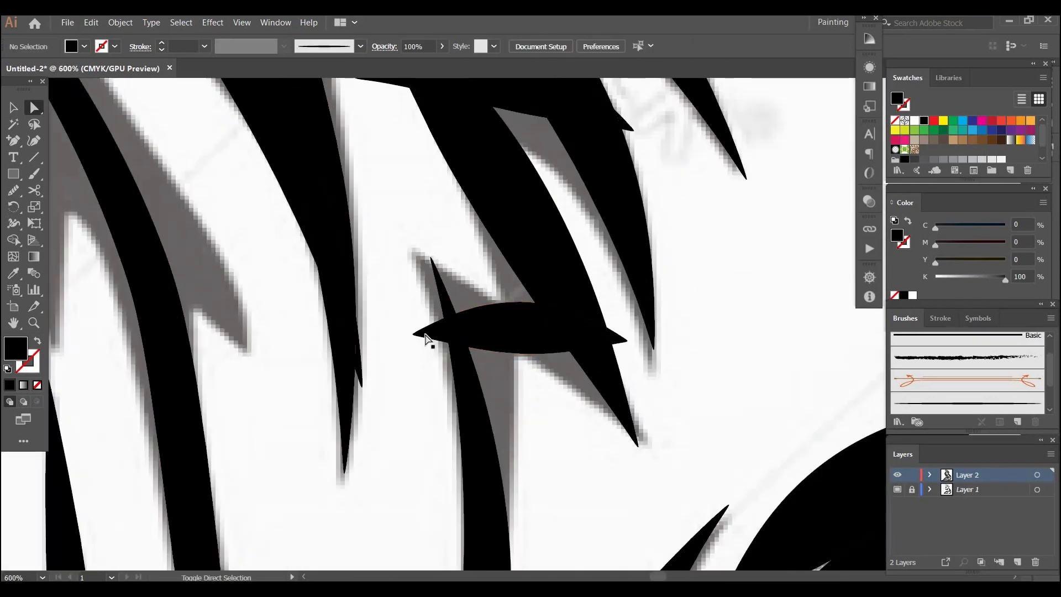
{"action": "left_click", "coordinate": [425, 335]}
{"action": "left_click", "coordinate": [620, 334], "text": "shift"}
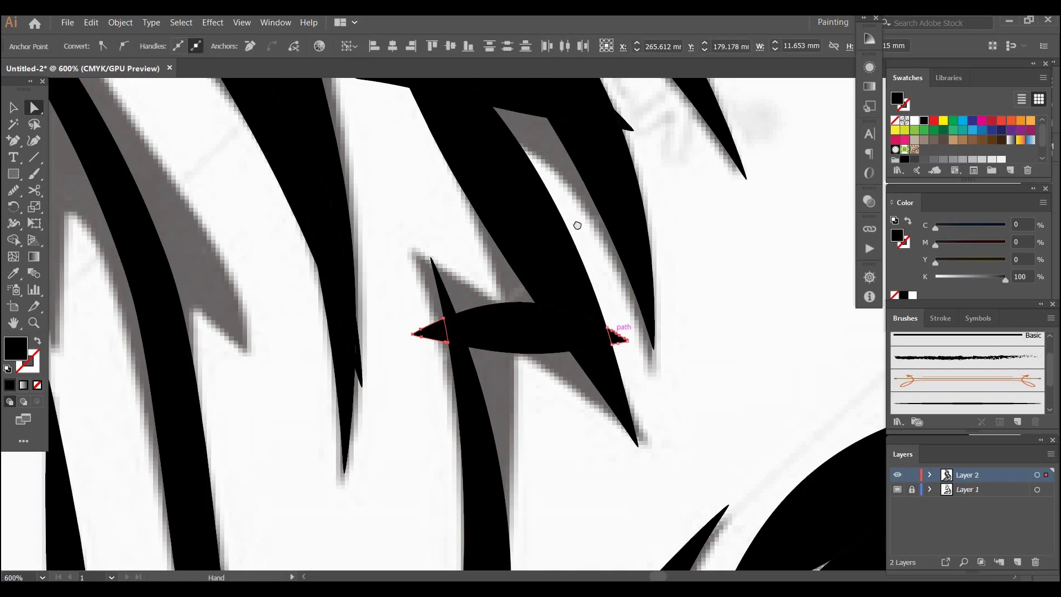
{"action": "left_click_drag", "start_coordinate": [578, 225], "coordinate": [645, 403]}
{"action": "left_click_drag", "start_coordinate": [525, 383], "coordinate": [542, 473]}
{"action": "left_click", "coordinate": [481, 346], "text": "shift"}
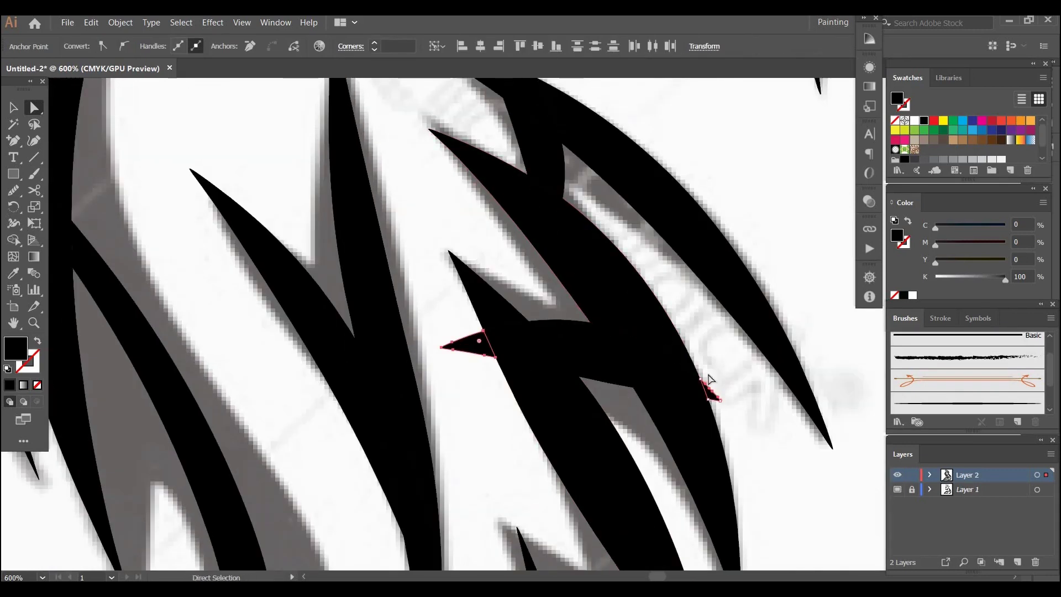
{"action": "key", "text": "Delete"}
{"action": "key", "text": "Delete"}
- Delete the small tip protruding above the uppermost outer curve of the chest fur
{"action": "left_click_drag", "start_coordinate": [632, 253], "coordinate": [753, 426]}
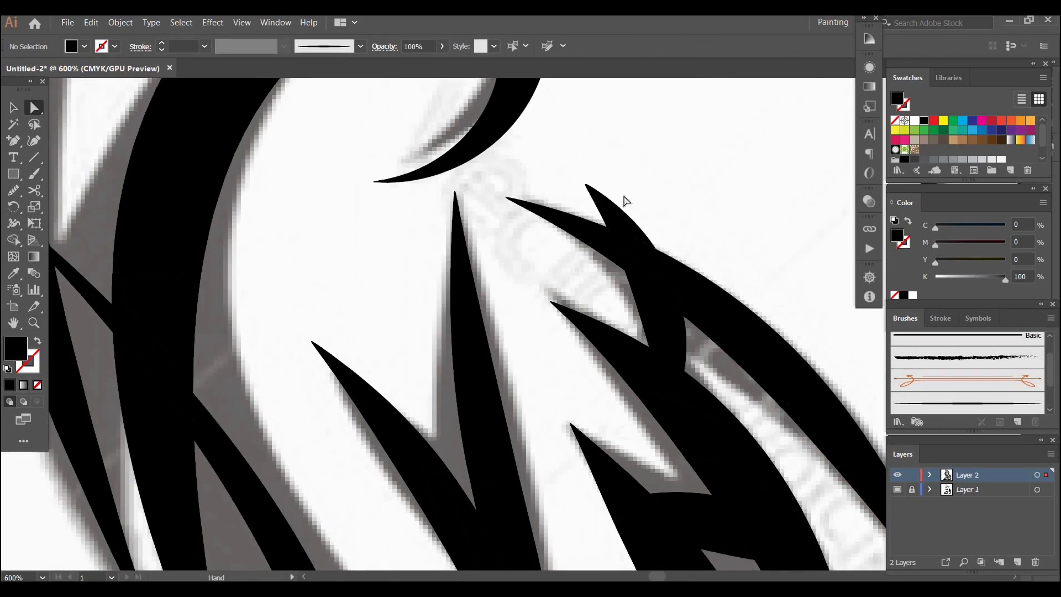
{"action": "left_click_drag", "start_coordinate": [626, 201], "coordinate": [627, 211]}
{"action": "left_click", "coordinate": [615, 219]}
{"action": "key", "text": "Delete"}
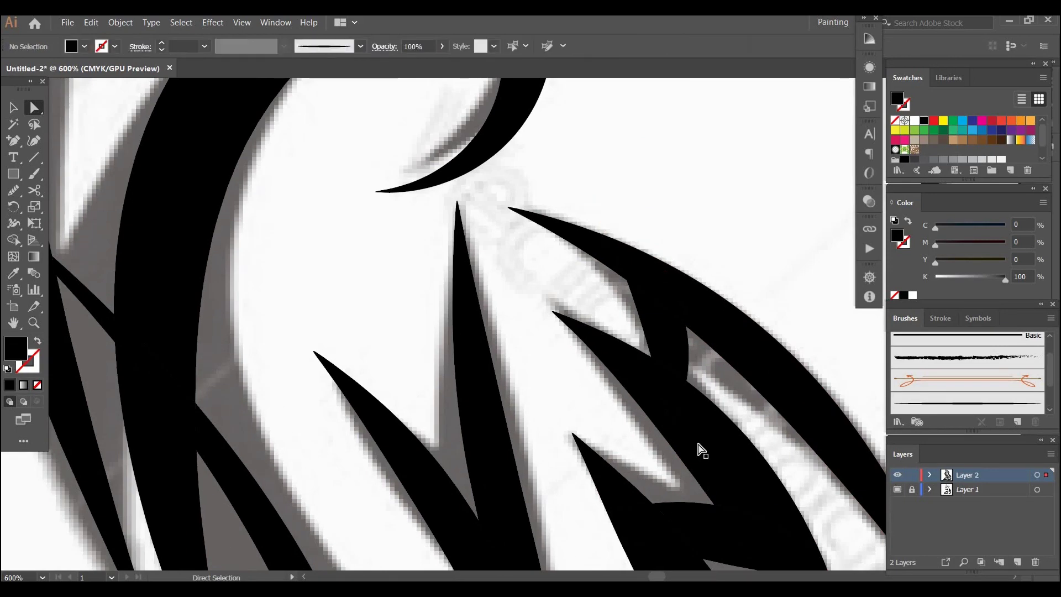
- Delete the thin sliver beside the lower point of the long central chest spike
{"action": "left_click_drag", "start_coordinate": [584, 471], "coordinate": [695, 530]}
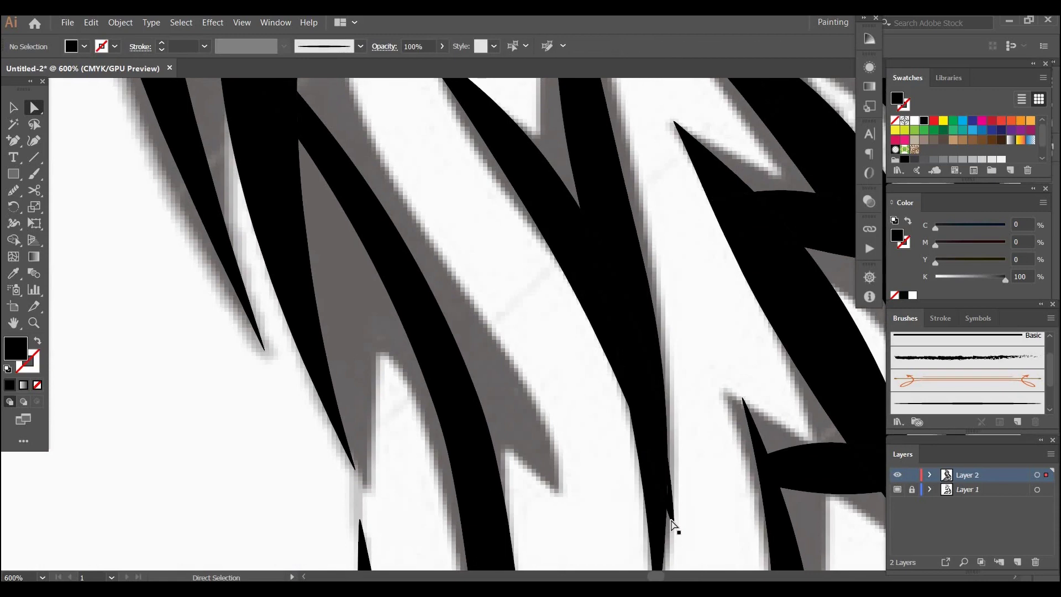
{"action": "left_click", "coordinate": [672, 524]}
{"action": "key", "text": "Delete"}
{"action": "key", "text": "Delete"}
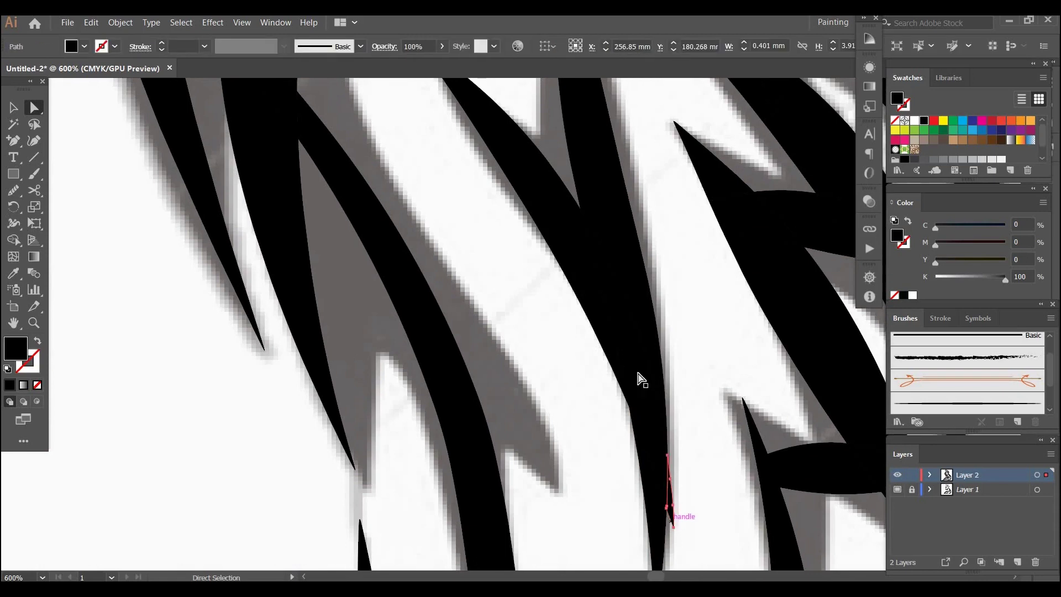
- Delete the narrow leftover piece along the outer edge of the front fur stroke, beside the curved spike
{"action": "key", "text": "space"}
{"action": "mouse_move", "coordinate": [522, 312]}
{"action": "left_mouse_down"}
{"action": "mouse_move", "coordinate": [639, 419]}
{"action": "mouse_move", "coordinate": [575, 199]}
{"action": "mouse_move", "coordinate": [599, 439]}
{"action": "mouse_move", "coordinate": [514, 301]}
{"action": "mouse_move", "coordinate": [494, 500]}
{"action": "mouse_move", "coordinate": [596, 465]}
{"action": "mouse_move", "coordinate": [450, 426]}
{"action": "mouse_move", "coordinate": [339, 367]}
{"action": "left_mouse_up"}
{"action": "left_click", "coordinate": [343, 370]}
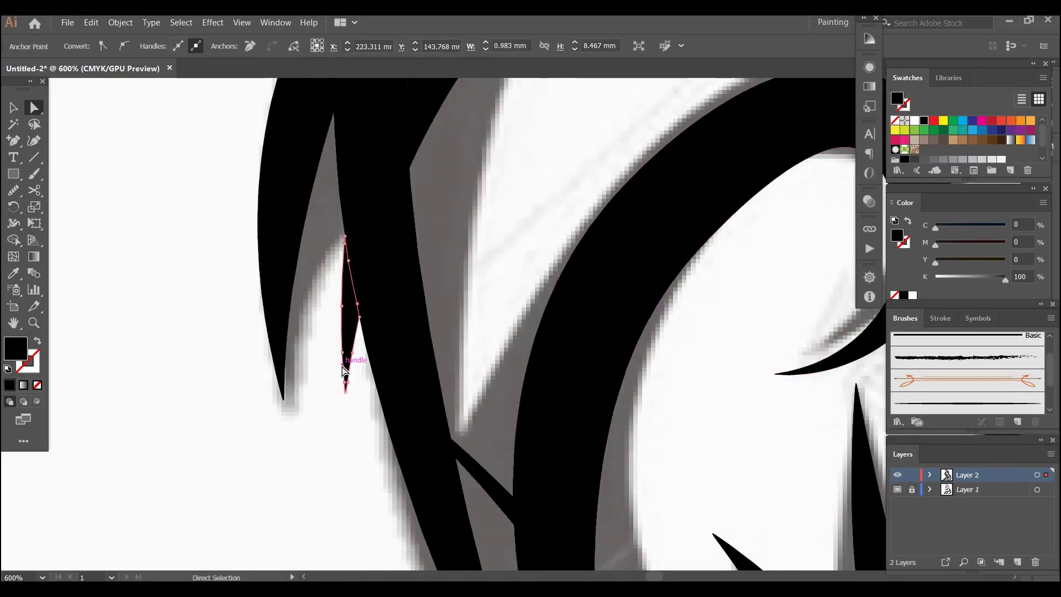
{"action": "key", "text": "Delete"}
- Delete the thin sliver on the inner edge of the upper front fur stroke, above the small curl
{"action": "left_click_drag", "start_coordinate": [497, 412], "coordinate": [487, 263]}
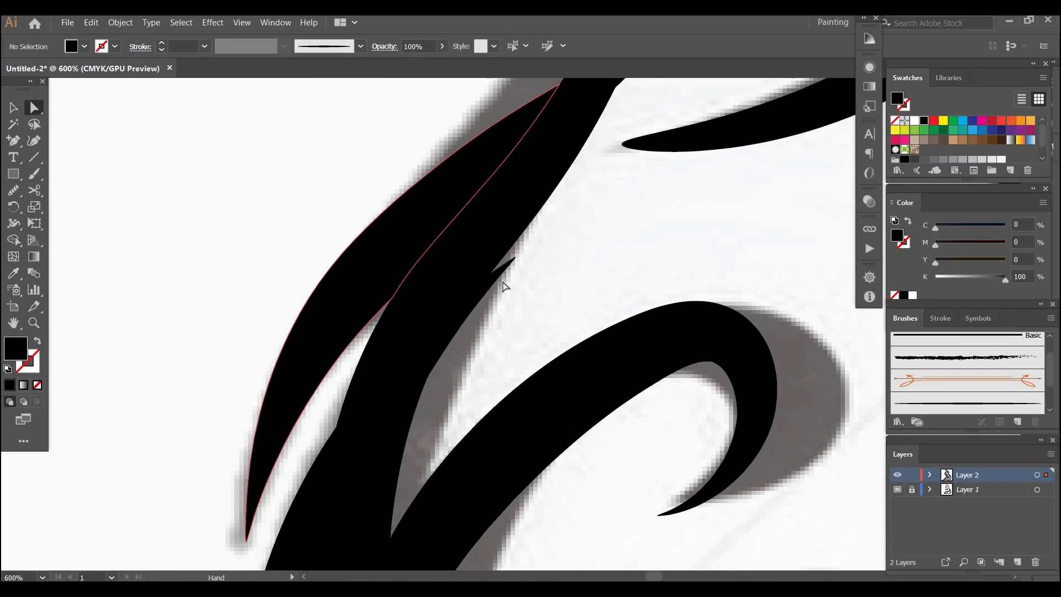
{"action": "left_click", "coordinate": [504, 274]}
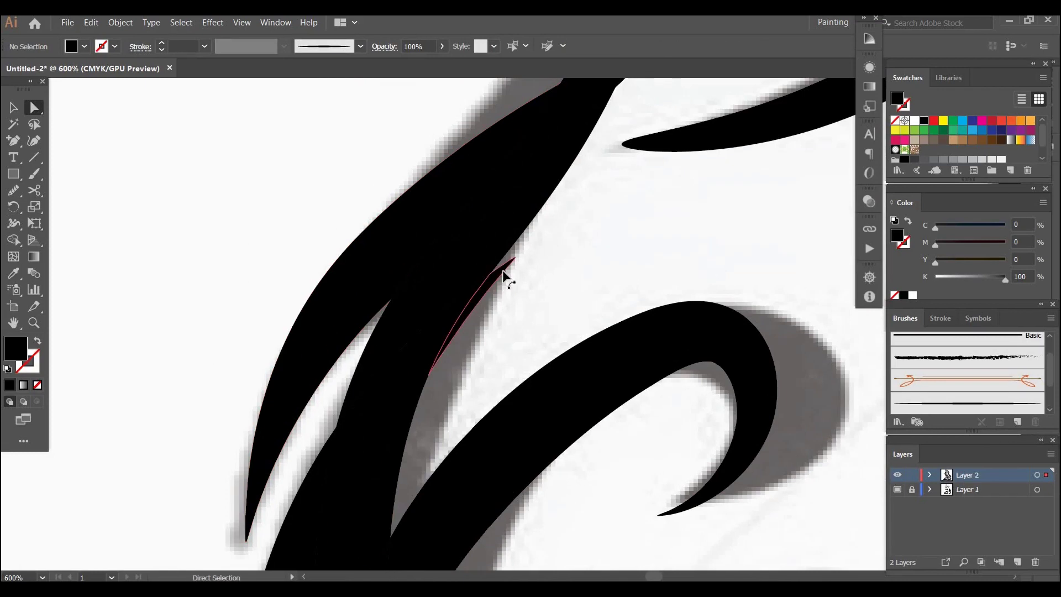
{"action": "left_click", "coordinate": [504, 274]}
{"action": "key", "text": "Delete"}
- Delete the pointed tip sticking out on the inner side of the neck stroke where the front fur begins
{"action": "left_click_drag", "start_coordinate": [574, 251], "coordinate": [533, 329]}
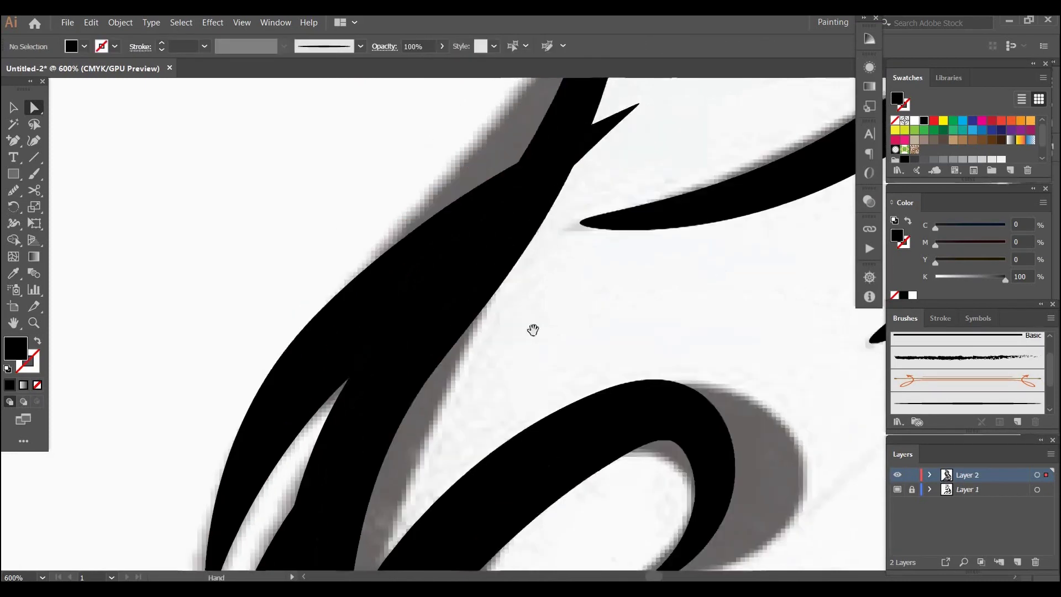
{"action": "left_click_drag", "start_coordinate": [618, 201], "coordinate": [538, 360]}
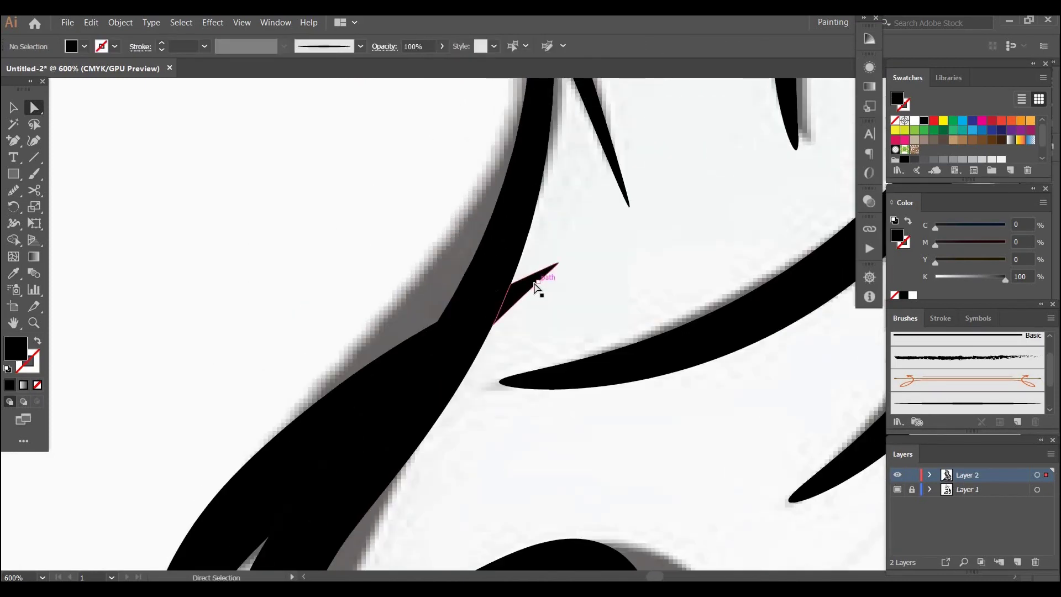
{"action": "left_click", "coordinate": [536, 287]}
{"action": "key", "text": "Delete"}
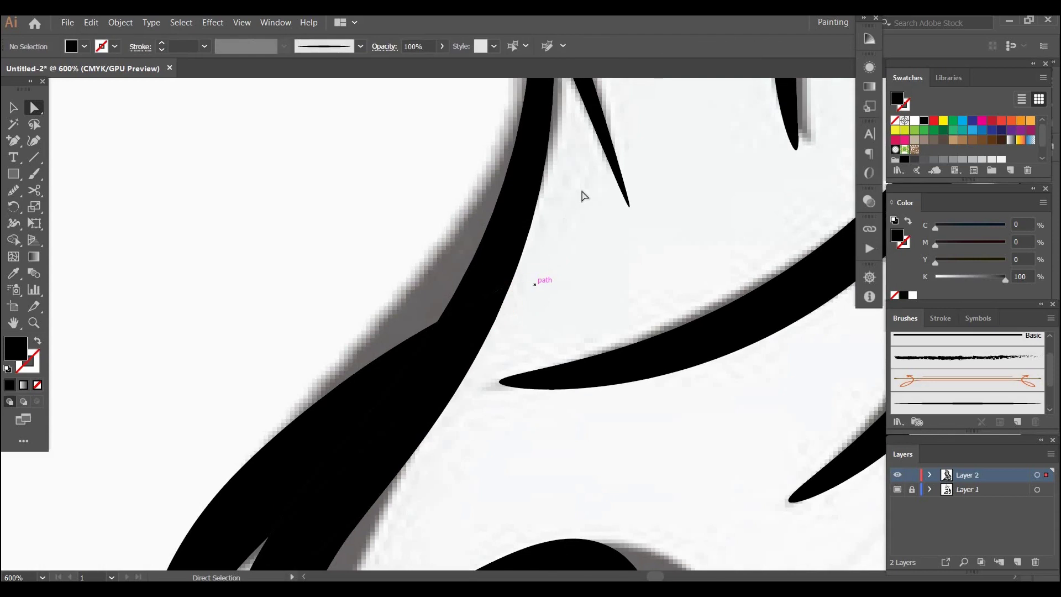
- Examine the throat, muzzle, nose, mouth and eye outlines for leftover tips and gaps against the template
{"action": "left_click_drag", "start_coordinate": [582, 196], "coordinate": [526, 459]}
{"action": "left_click_drag", "start_coordinate": [507, 169], "coordinate": [556, 469]}
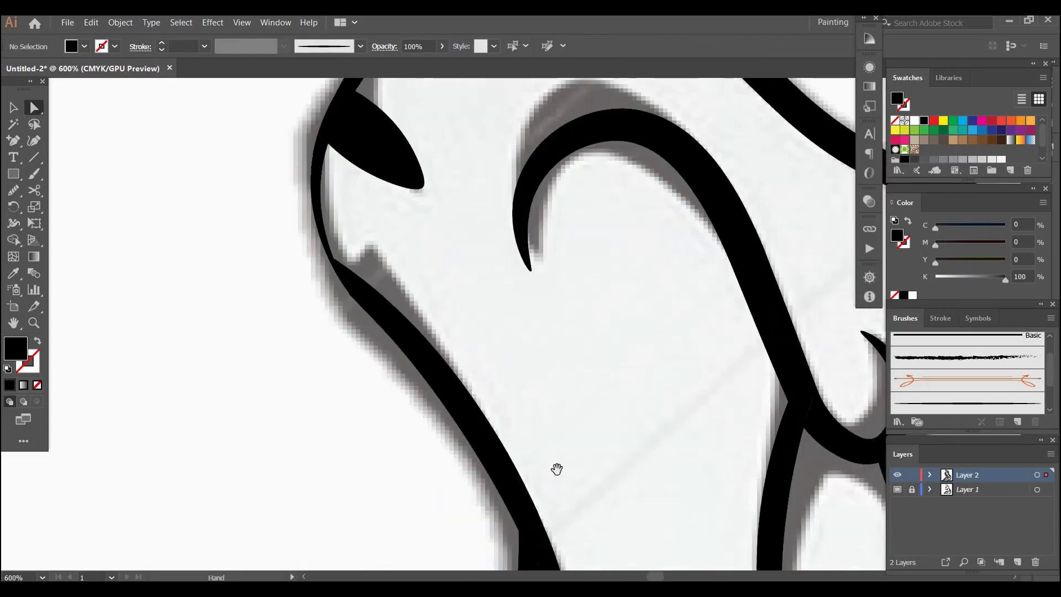
{"action": "left_click_drag", "start_coordinate": [486, 392], "coordinate": [516, 528]}
{"action": "left_click_drag", "start_coordinate": [525, 202], "coordinate": [523, 331]}
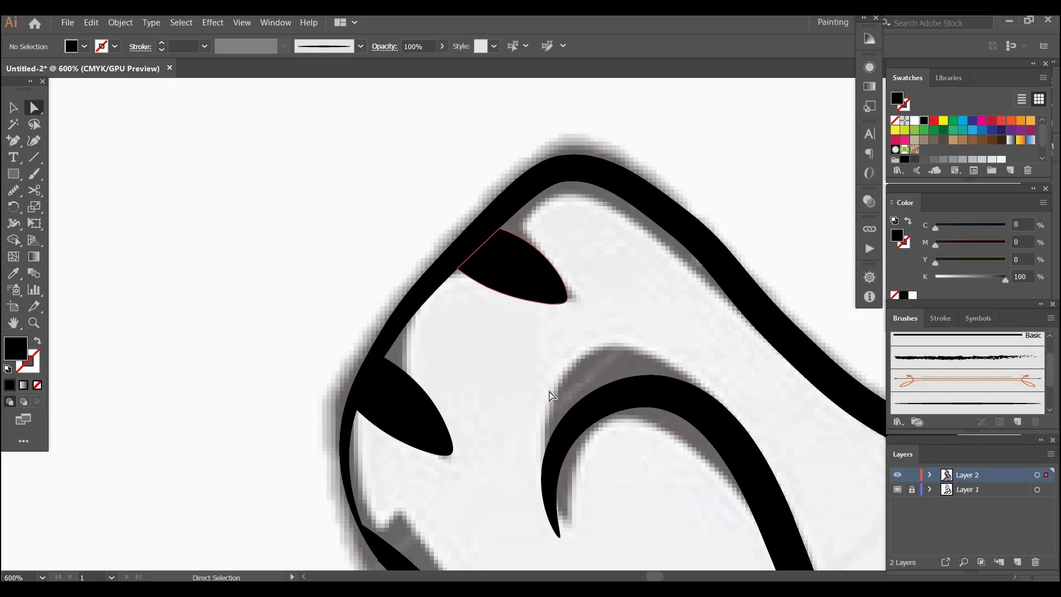
{"action": "key", "text": "ctrl"}
{"action": "key", "text": "ctrl+1"}
{"action": "key", "text": "ctrl+minus"}
{"action": "key", "text": "ctrl+minus"}
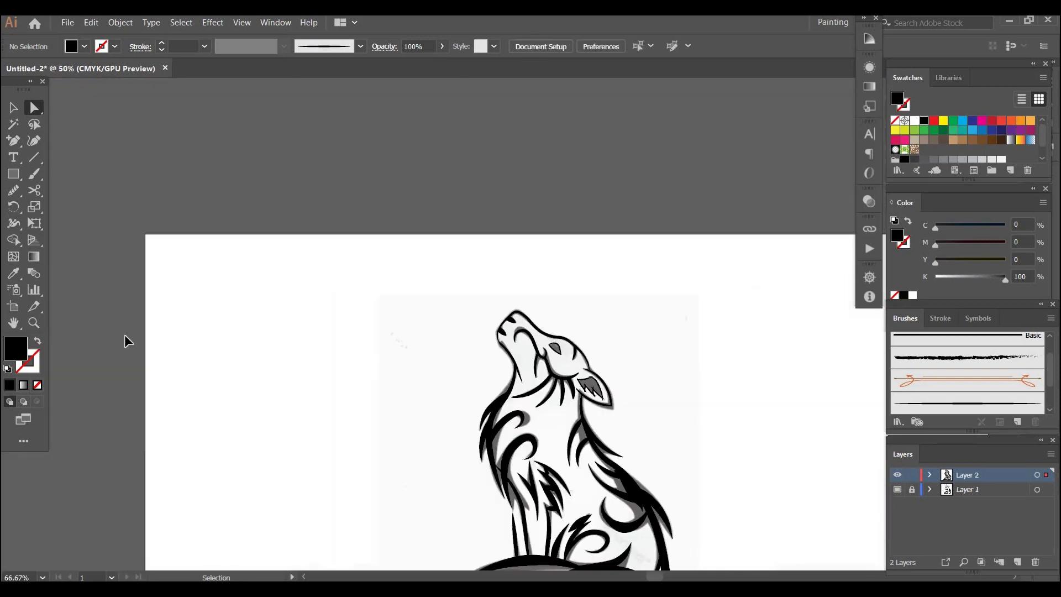
{"action": "key", "text": "ctrl+plus"}
{"action": "key", "text": "ctrl+plus"}
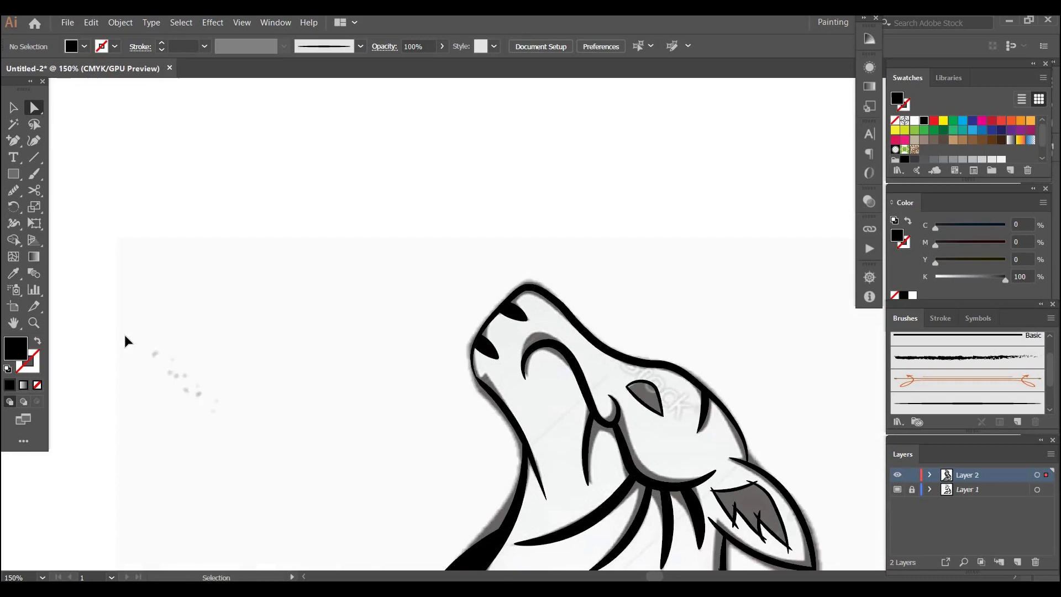
{"action": "key", "text": "ctrl+plus"}
{"action": "key", "text": "ctrl+plus"}
{"action": "key", "text": "ctrl+plus"}
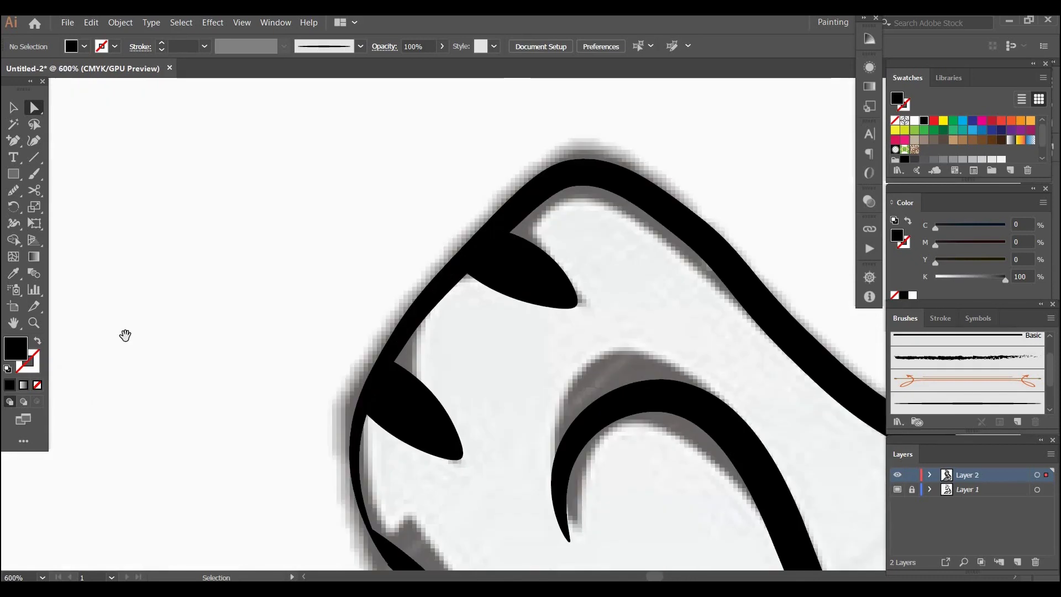
{"action": "left_click_drag", "start_coordinate": [513, 417], "coordinate": [428, 430]}
{"action": "left_click_drag", "start_coordinate": [784, 420], "coordinate": [225, 149]}
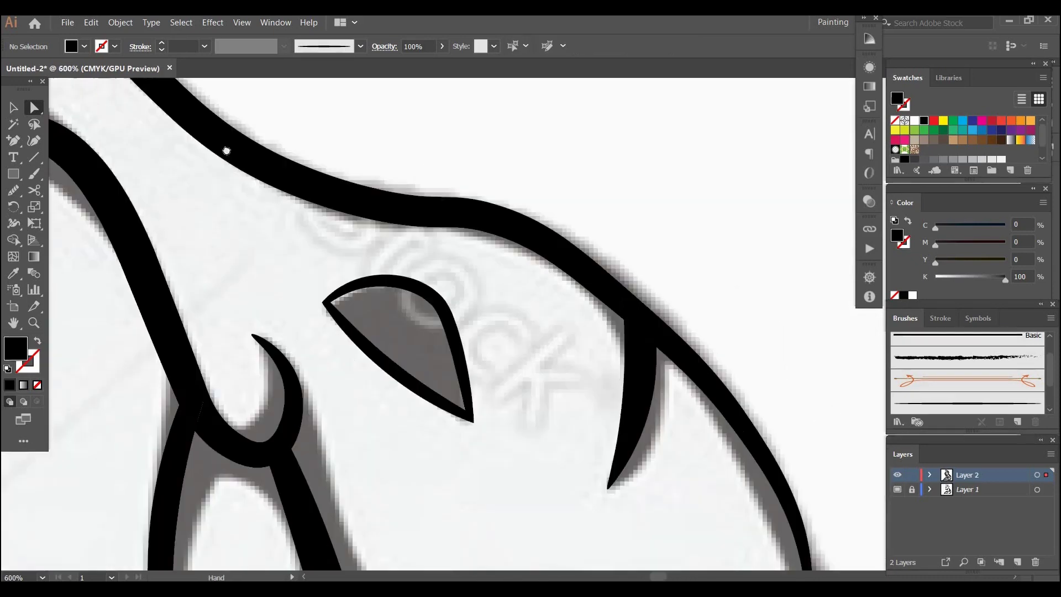
- Delete the small leftover tip on the outer edge of the back-of-neck stroke, just below the ear
{"action": "left_click_drag", "start_coordinate": [376, 340], "coordinate": [201, 52]}
{"action": "left_click_drag", "start_coordinate": [658, 550], "coordinate": [540, 329]}
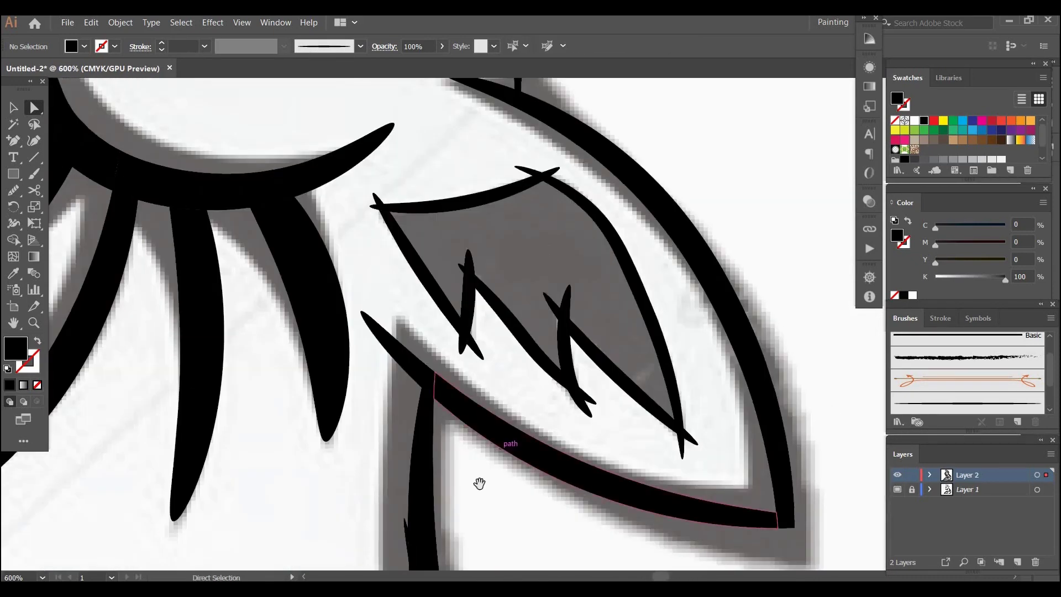
{"action": "scroll", "coordinate": [479, 483], "scroll_direction": "down", "scroll_amount": 4}
{"action": "scroll", "coordinate": [387, 378], "scroll_direction": "down", "scroll_amount": 1}
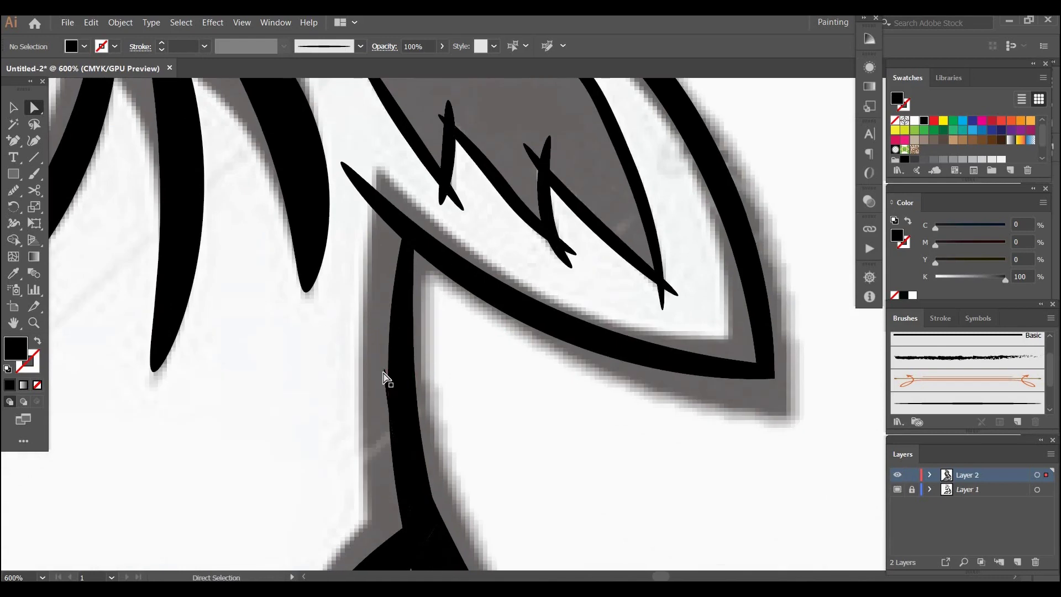
{"action": "left_click", "coordinate": [385, 377]}
{"action": "key", "text": "Delete"}
- Delete the overshooting tips at the outer corners, lower zigzag points and lower notch of the inner-ear outline
{"action": "left_click", "coordinate": [567, 263]}
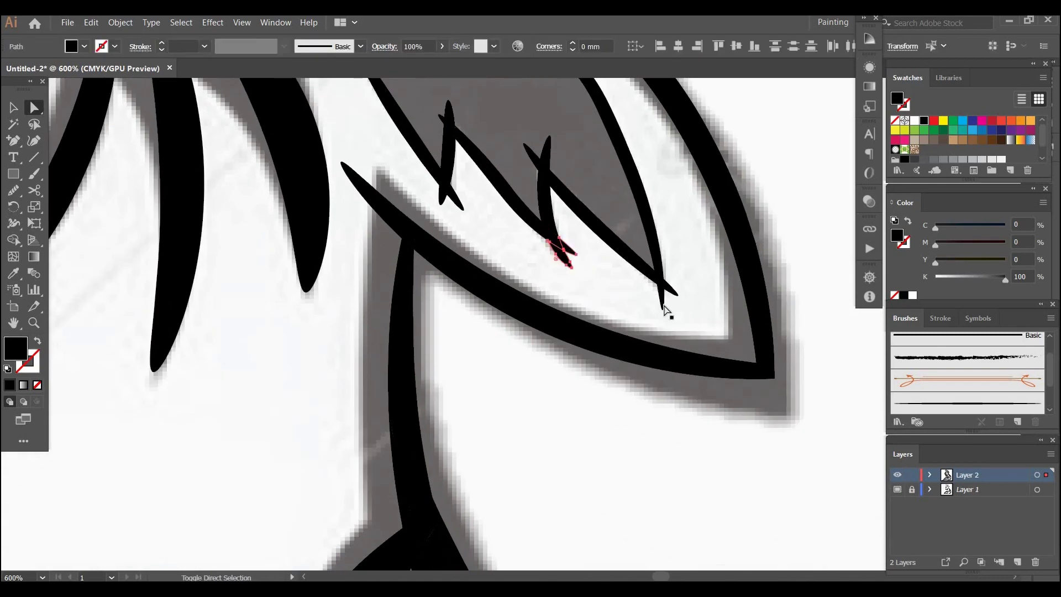
{"action": "left_click", "coordinate": [665, 311], "text": "shift"}
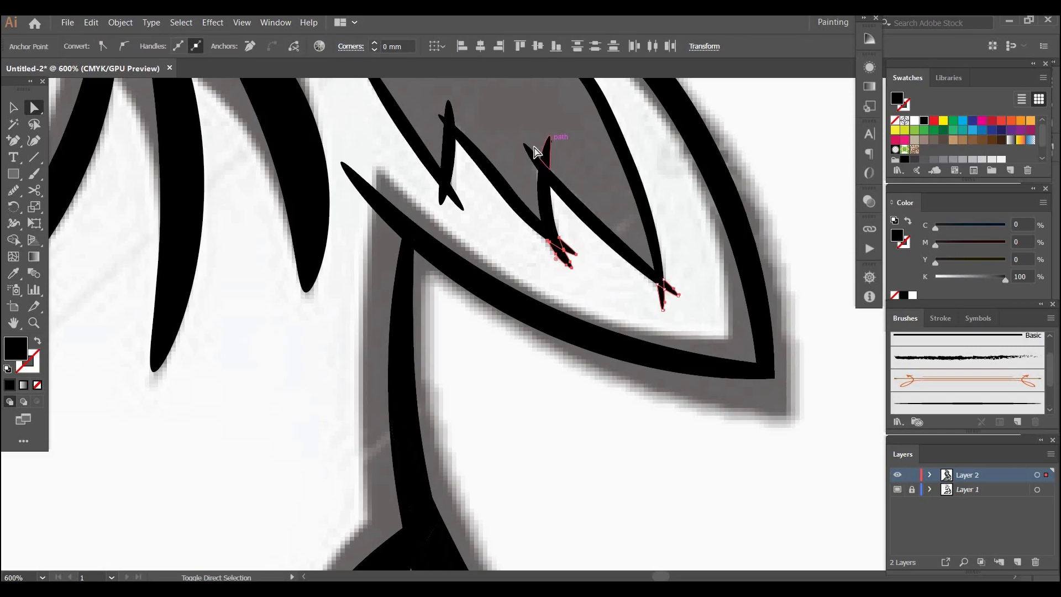
{"action": "left_click", "coordinate": [535, 152], "text": "shift"}
{"action": "left_click", "coordinate": [446, 207], "text": "shift"}
{"action": "left_click_drag", "start_coordinate": [497, 132], "coordinate": [525, 218]}
{"action": "left_click", "coordinate": [525, 223], "text": "shift"}
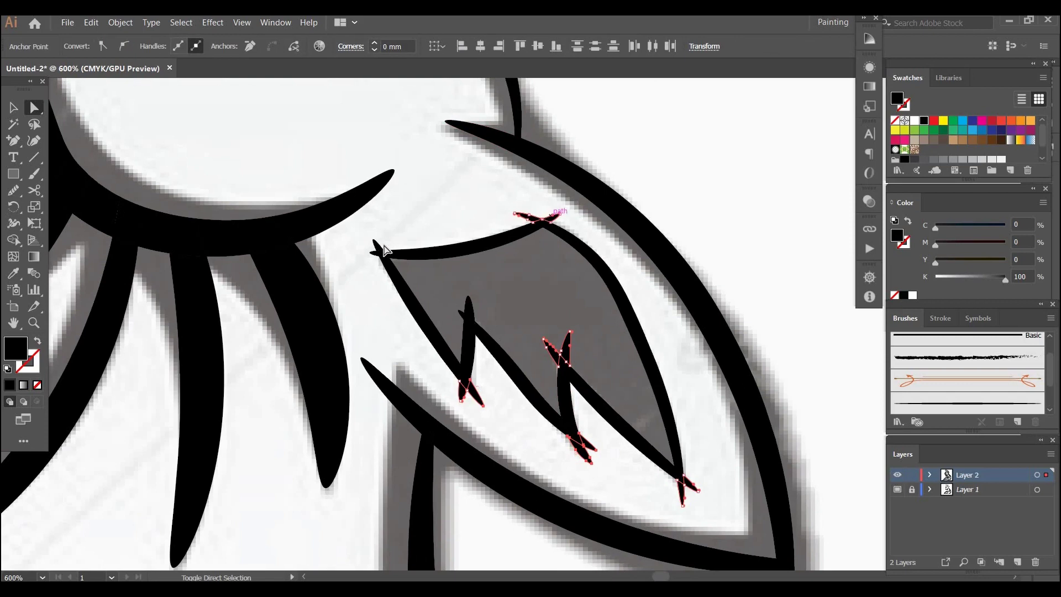
{"action": "left_click", "coordinate": [373, 252], "text": "shift"}
{"action": "key", "text": "Delete"}
{"action": "key", "text": "Delete"}
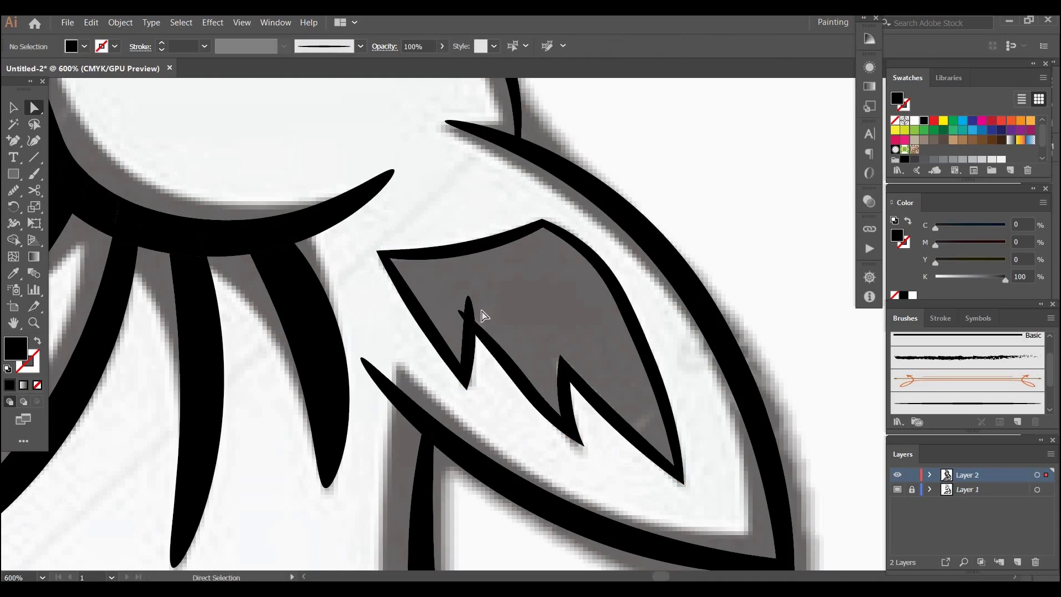
- Delete the two crossing tips at the upper notch of the inner-ear zigzag
{"action": "left_click", "coordinate": [459, 319]}
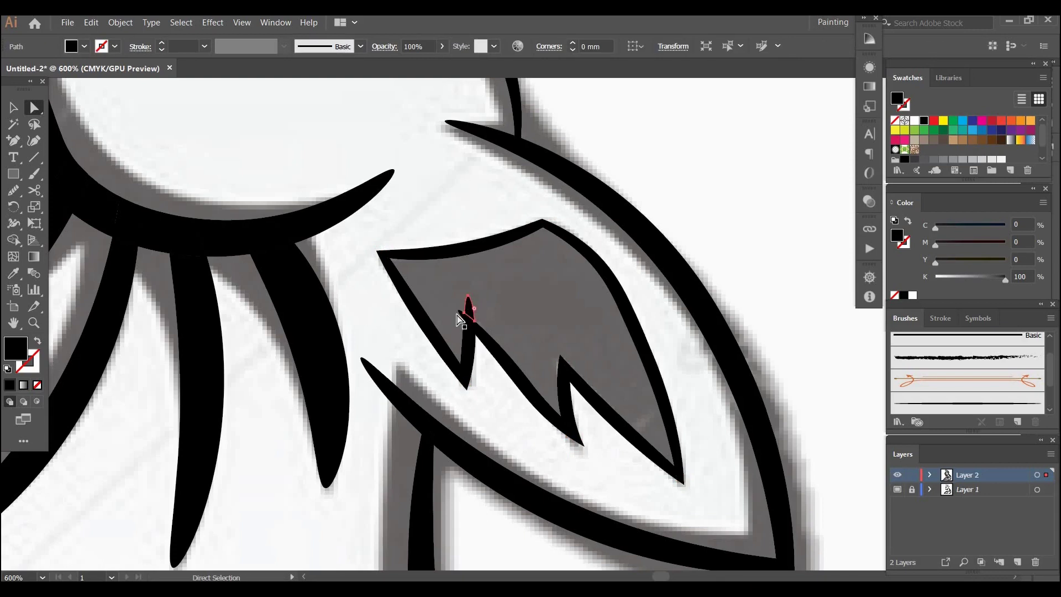
{"action": "left_click", "coordinate": [460, 313]}
{"action": "key", "text": "Delete"}
{"action": "key", "text": "Delete"}
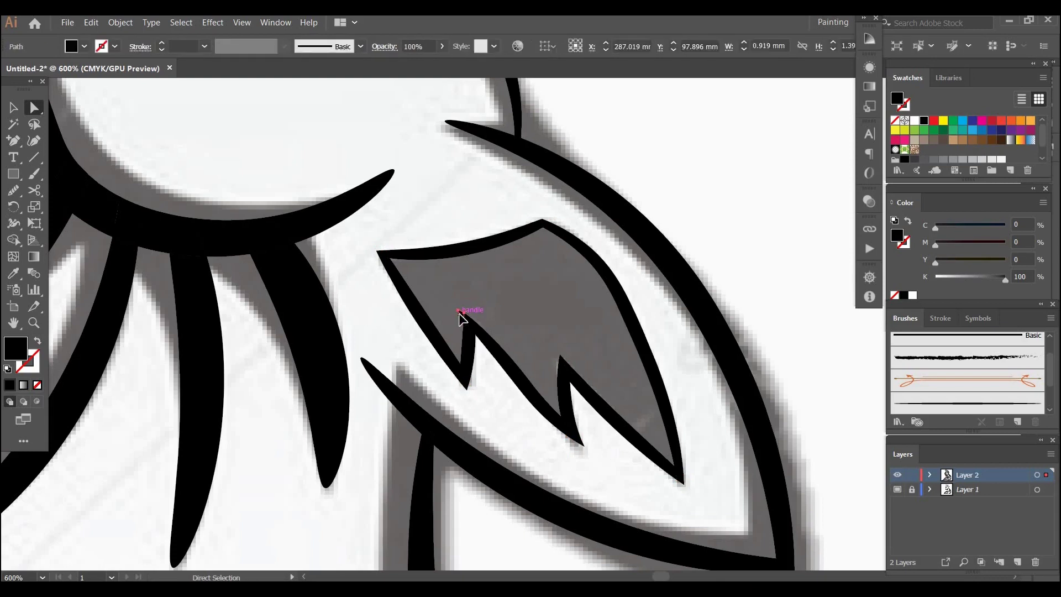
- Check the whole wolf against the template and hide the template on Layer 1
{"action": "key", "text": "ctrl+minus"}
{"action": "key", "text": "ctrl+minus"}
{"action": "key", "text": "ctrl+minus"}
{"action": "key", "text": "ctrl+minus"}
{"action": "key", "text": "ctrl+minus"}
{"action": "key", "text": "ctrl+minus"}
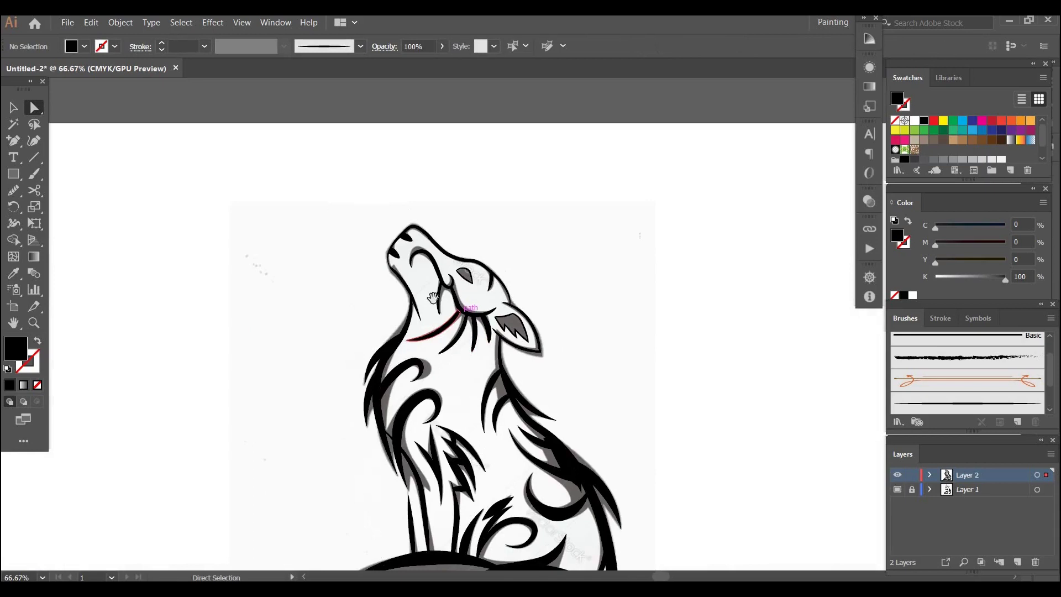
{"action": "key", "text": "space"}
{"action": "scroll", "coordinate": [451, 326], "scroll_direction": "down", "scroll_amount": 3}
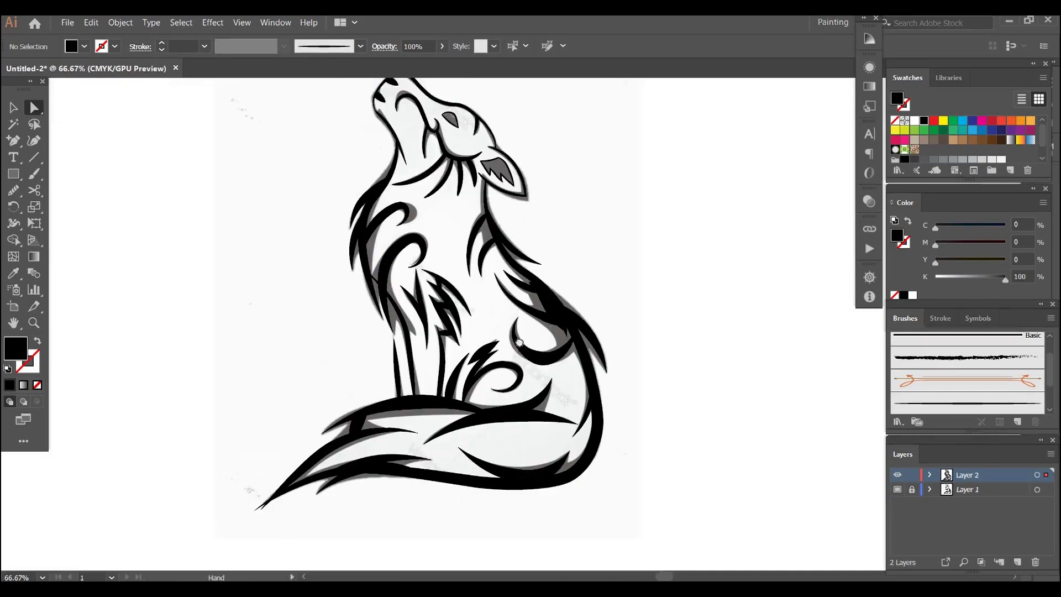
{"action": "scroll", "coordinate": [519, 343], "scroll_direction": "up", "scroll_amount": 1}
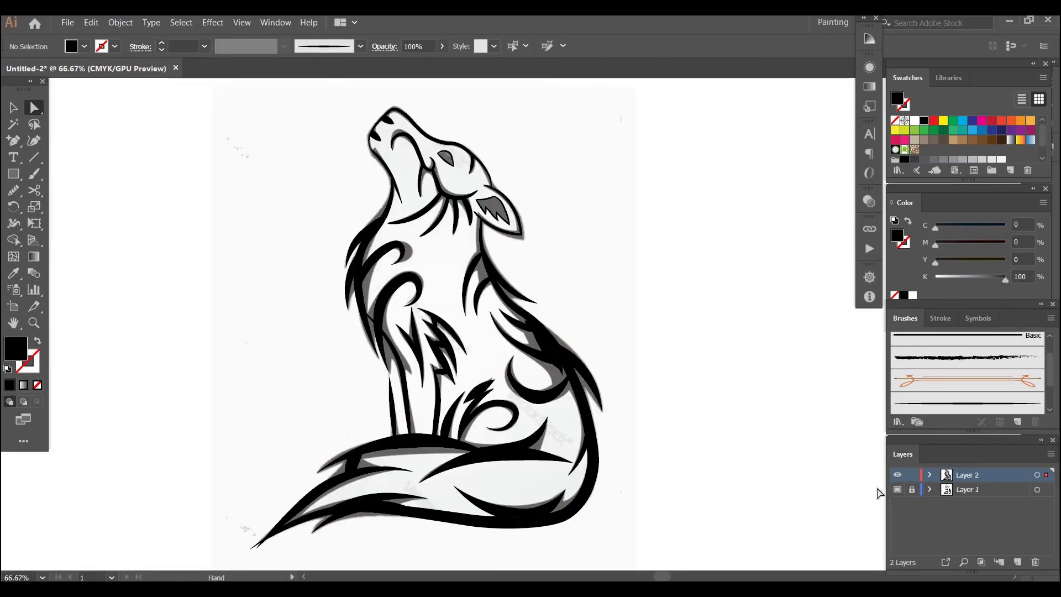
{"action": "left_click", "coordinate": [896, 489]}
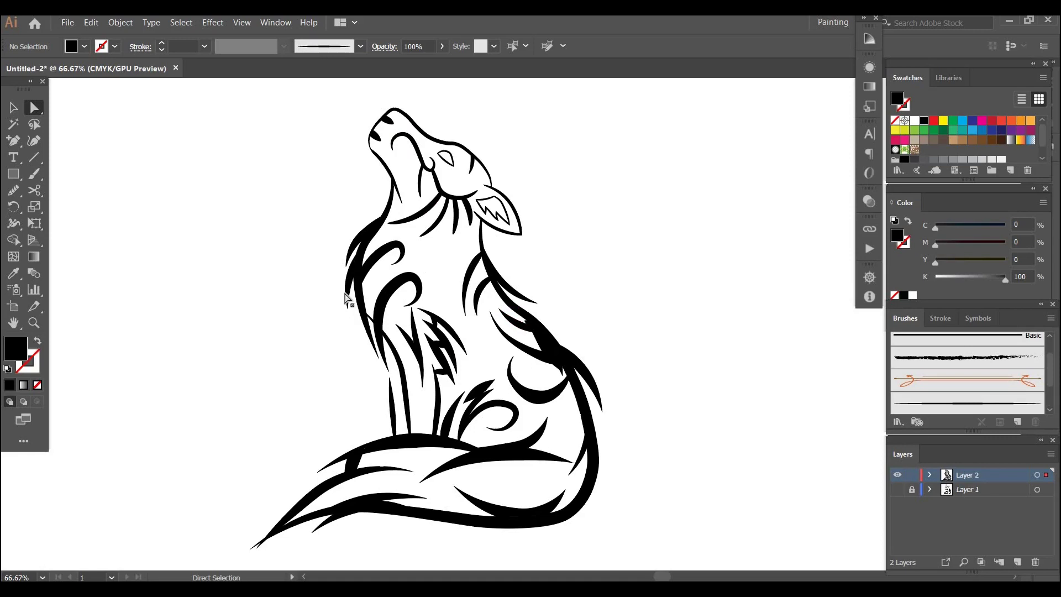
- Compare with the reference mockup alpha on paper.jpg and turn all artwork on Layer 2 into a Live Paint group
{"action": "left_click", "coordinate": [1036, 474]}
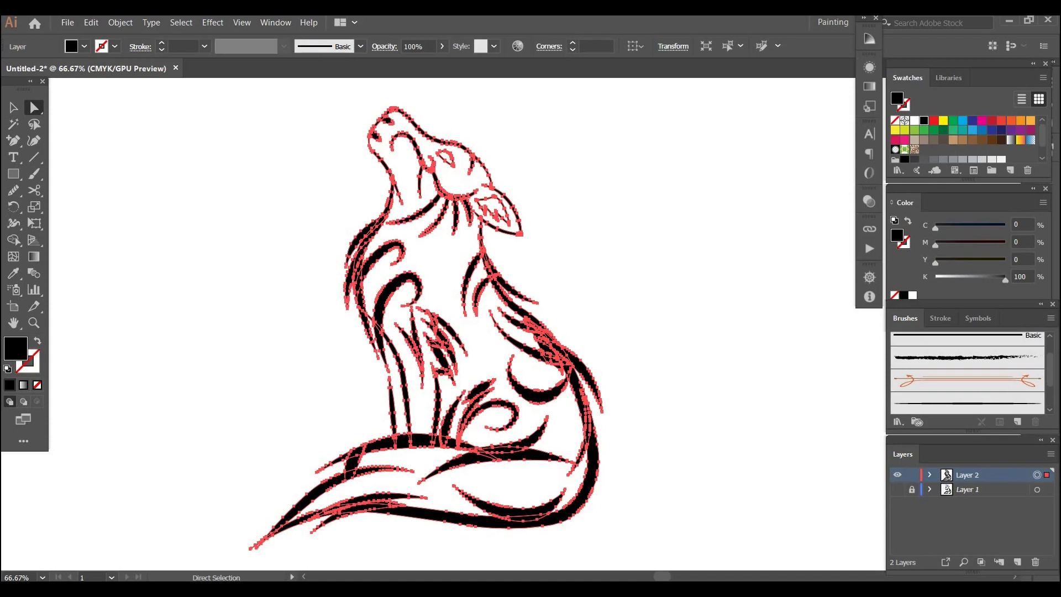
{"action": "key", "text": "alt+Tab"}
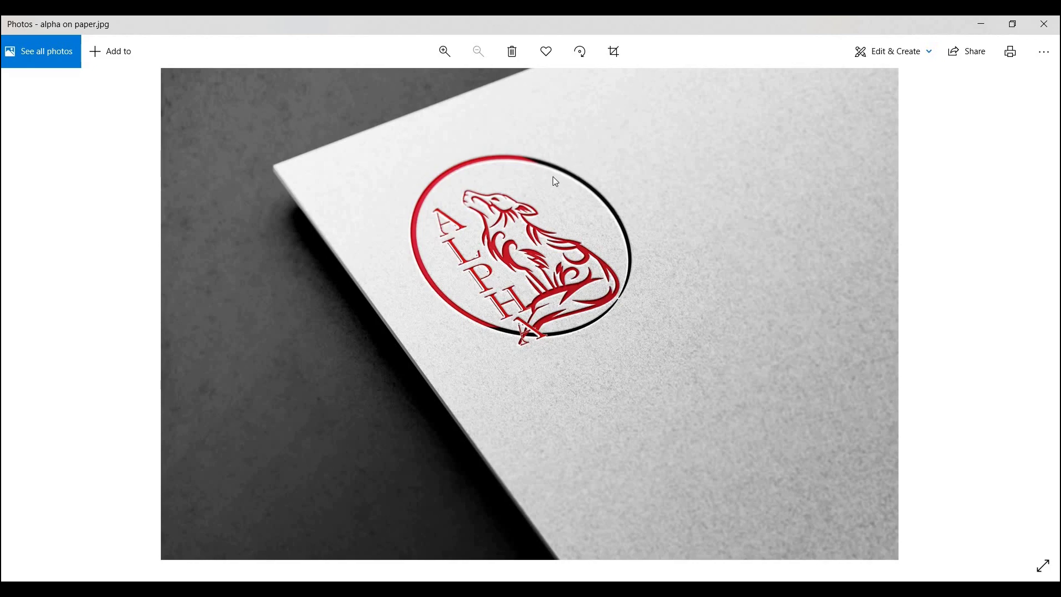
{"action": "left_click", "coordinate": [975, 32]}
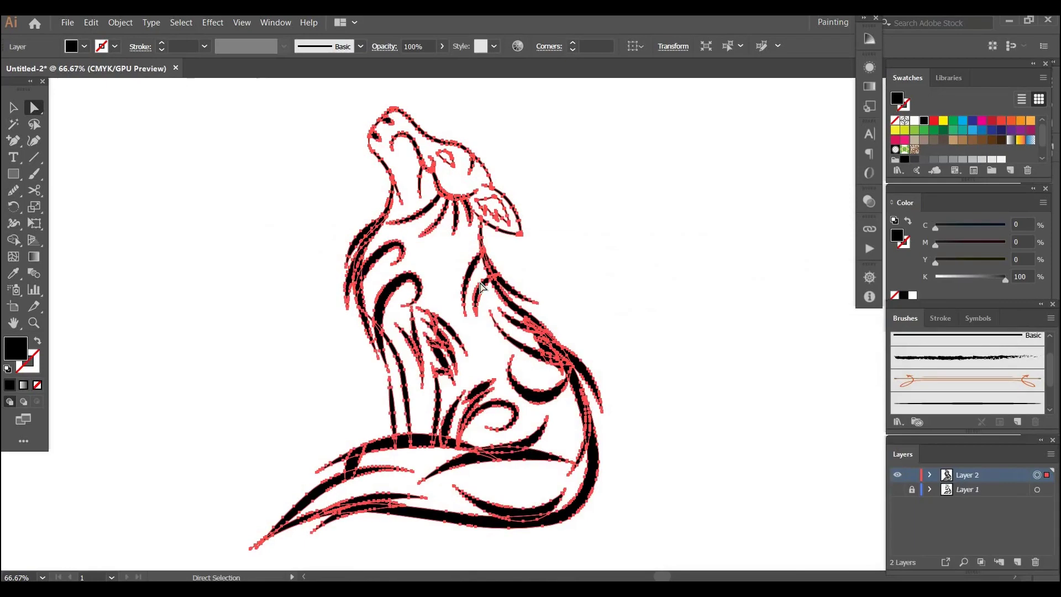
{"action": "left_click", "coordinate": [121, 22]}
{"action": "mouse_move", "coordinate": [231, 376]}
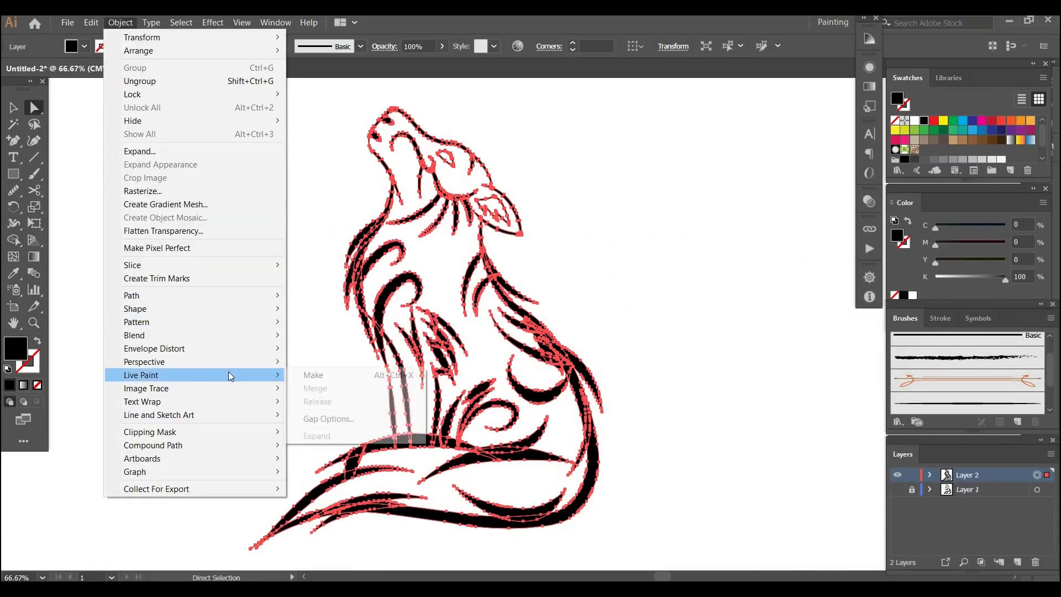
{"action": "left_click", "coordinate": [365, 375]}
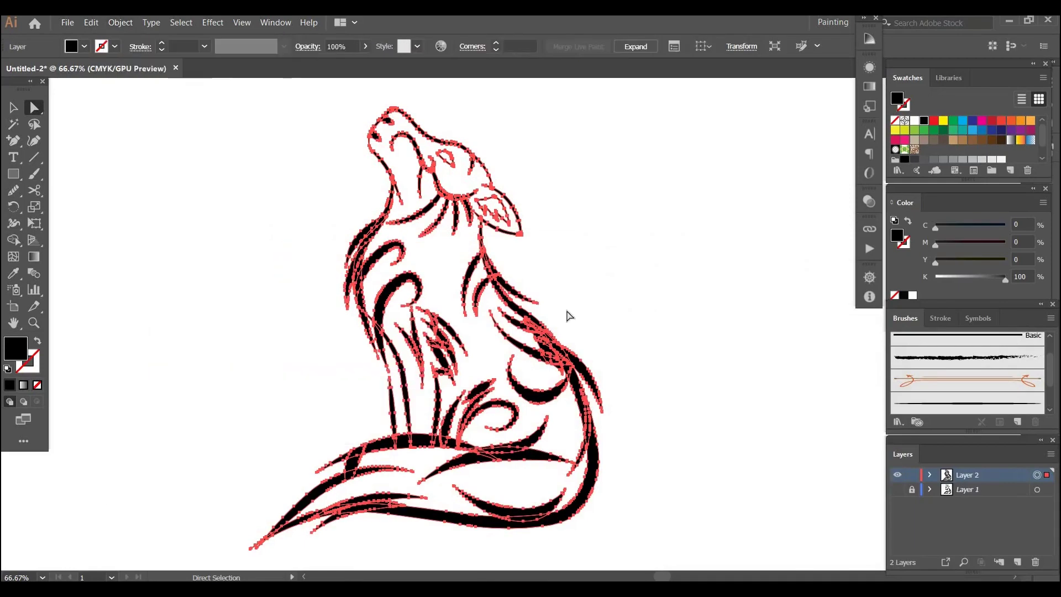
- With the Live Paint Bucket, fill the mouth stroke and the muzzle-to-forehead outline with the dark red swatch (C 15, M 100, Y 90, K 10)
{"action": "left_click", "coordinate": [570, 316]}
{"action": "key", "text": "k"}
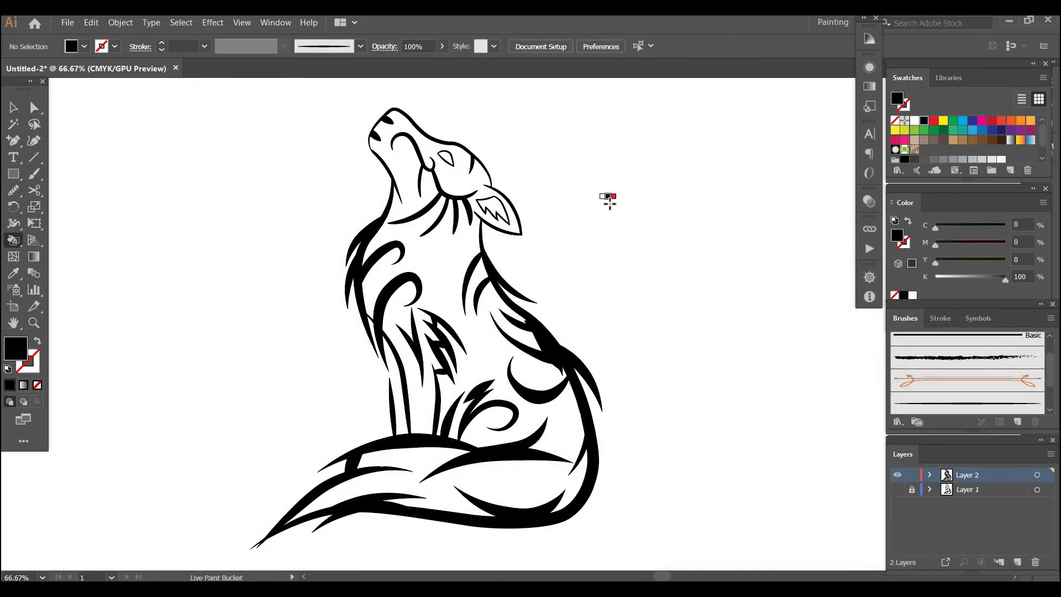
{"action": "key", "text": "ctrl"}
{"action": "key", "text": "ctrl+equal"}
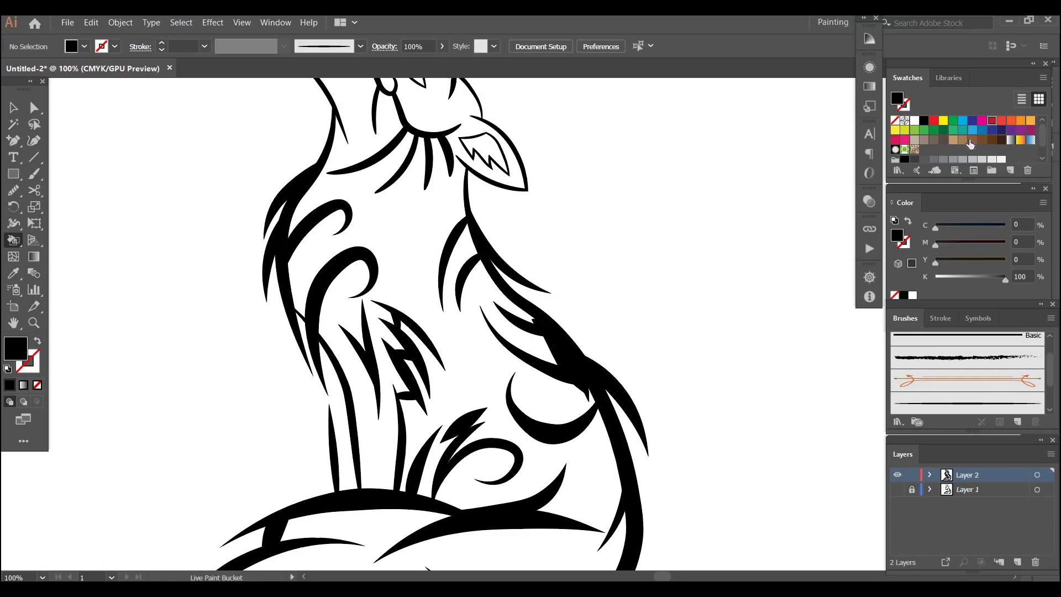
{"action": "left_click", "coordinate": [991, 121]}
{"action": "left_click_drag", "start_coordinate": [643, 333], "coordinate": [659, 532]}
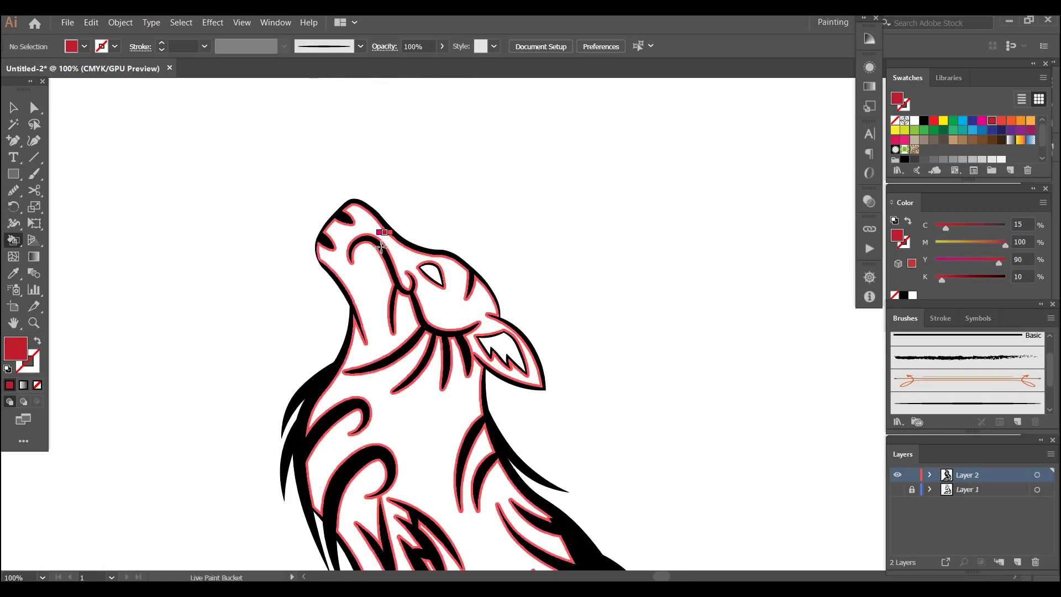
{"action": "left_click", "coordinate": [381, 246]}
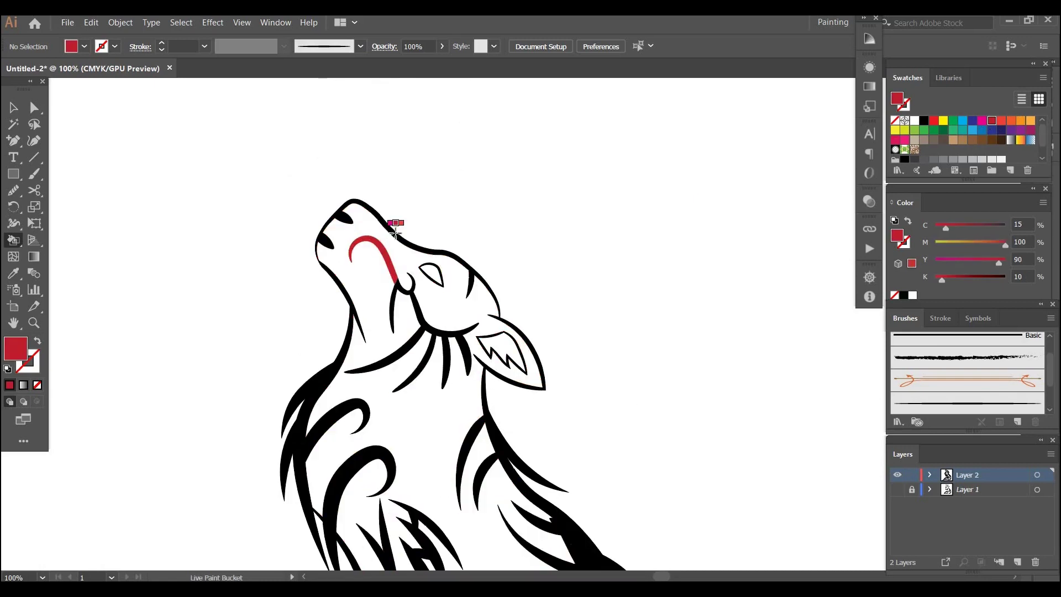
{"action": "left_click", "coordinate": [395, 231]}
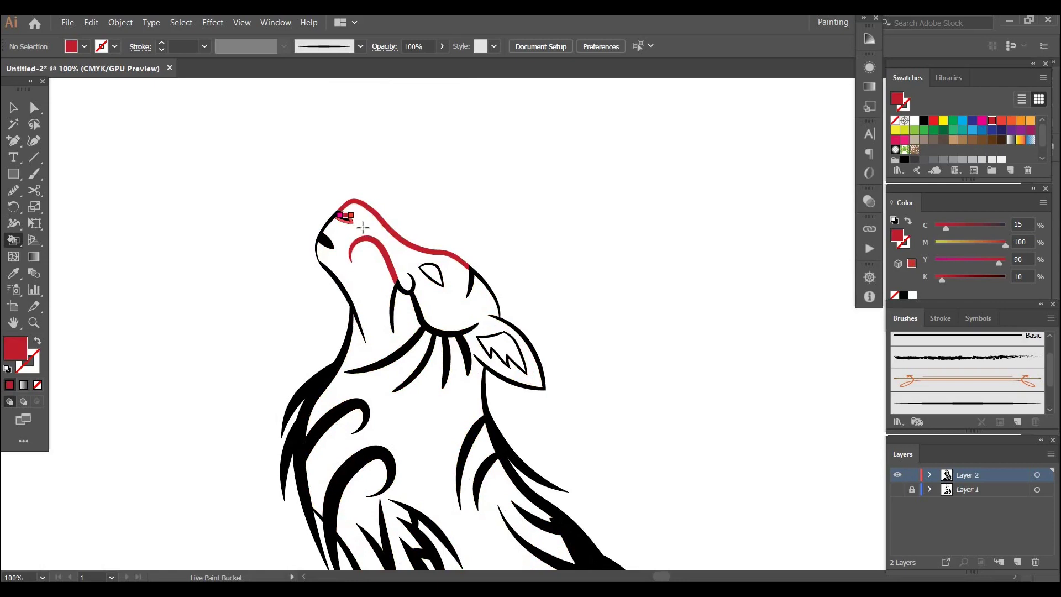
{"action": "left_click", "coordinate": [348, 222]}
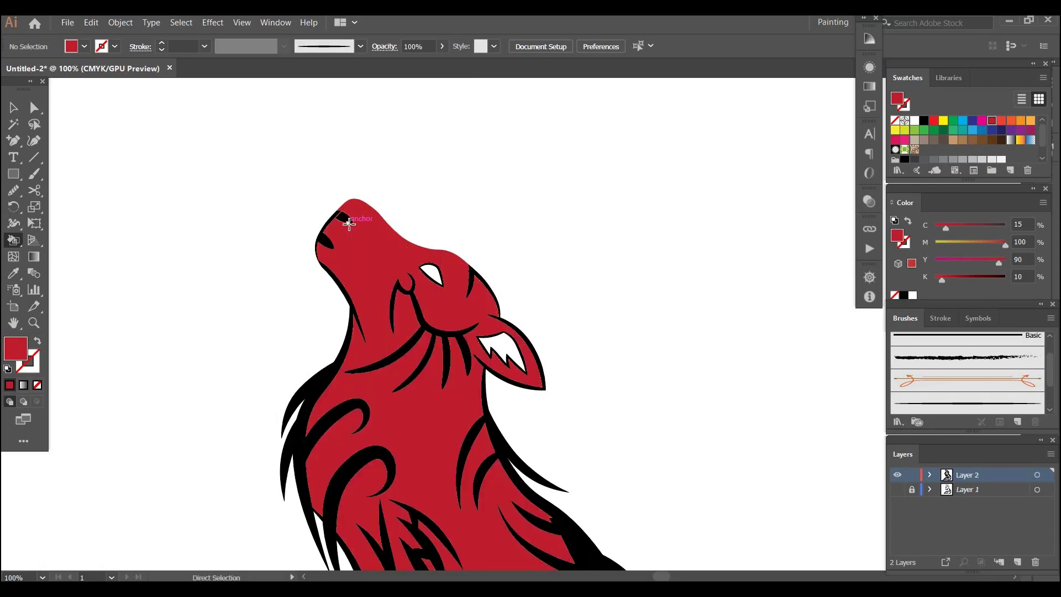
{"action": "key", "text": "ctrl+z"}
- Fill the inside of the eye and its upper and lower outline strokes with the dark red
{"action": "key", "text": "ctrl+plus"}
{"action": "key", "text": "ctrl+plus"}
{"action": "key", "text": "ctrl+plus"}
{"action": "key", "text": "ctrl+plus"}
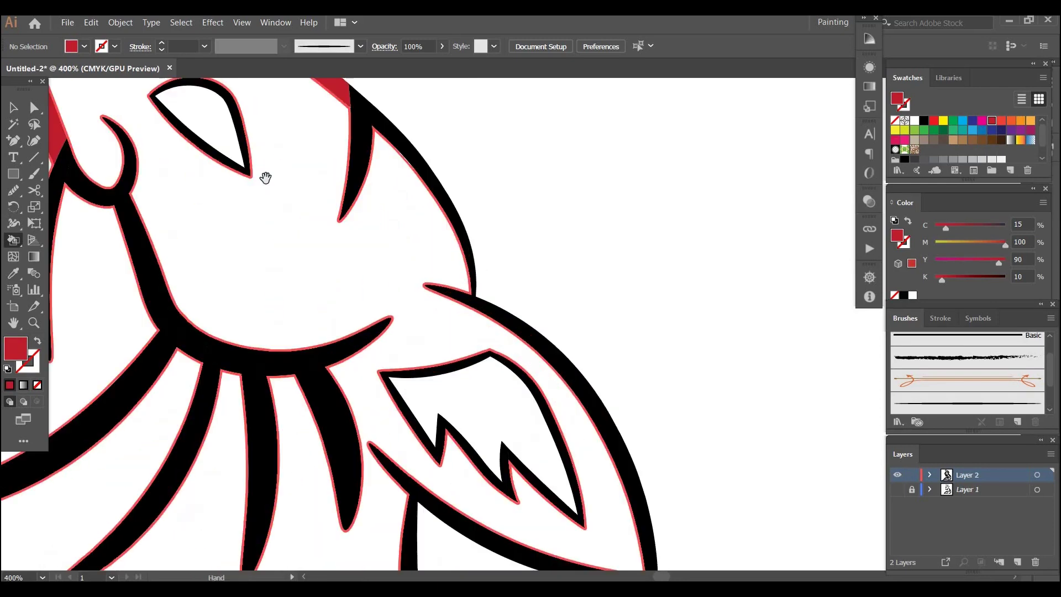
{"action": "left_click_drag", "start_coordinate": [265, 178], "coordinate": [434, 266]}
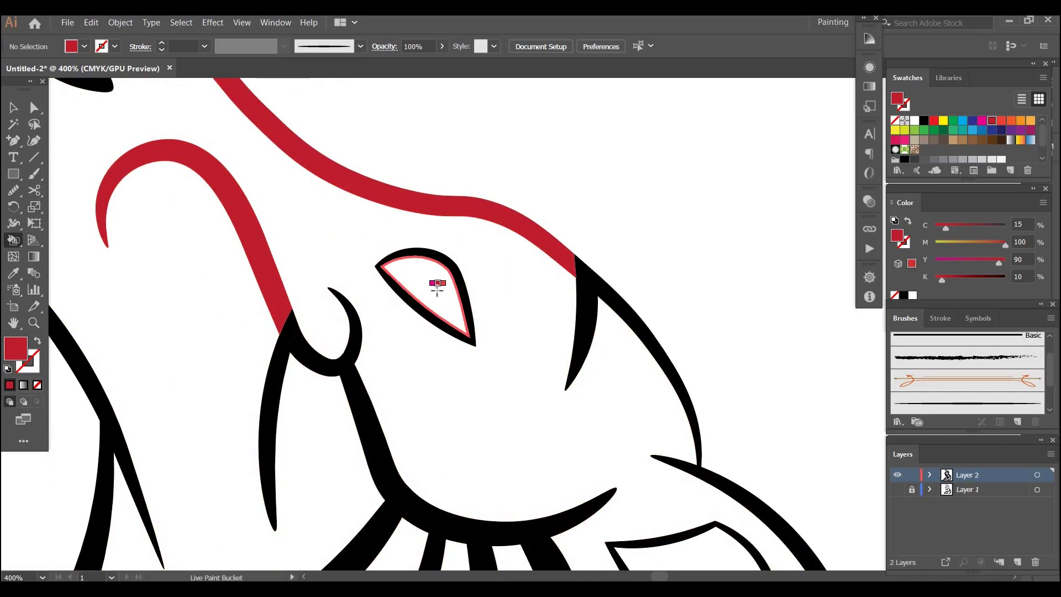
{"action": "left_click", "coordinate": [435, 266]}
{"action": "left_click", "coordinate": [436, 256]}
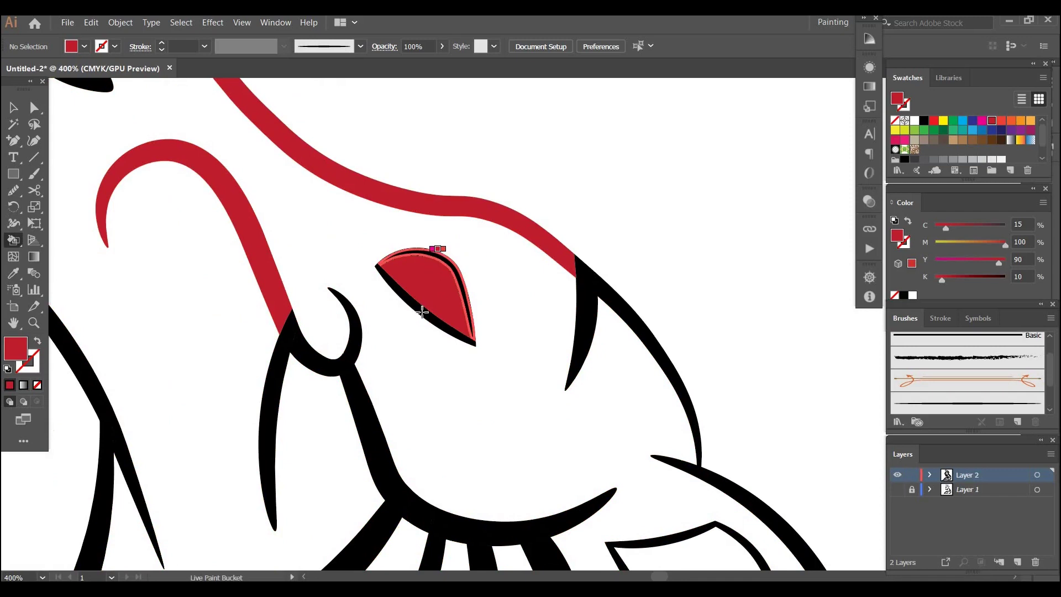
{"action": "left_click", "coordinate": [382, 270]}
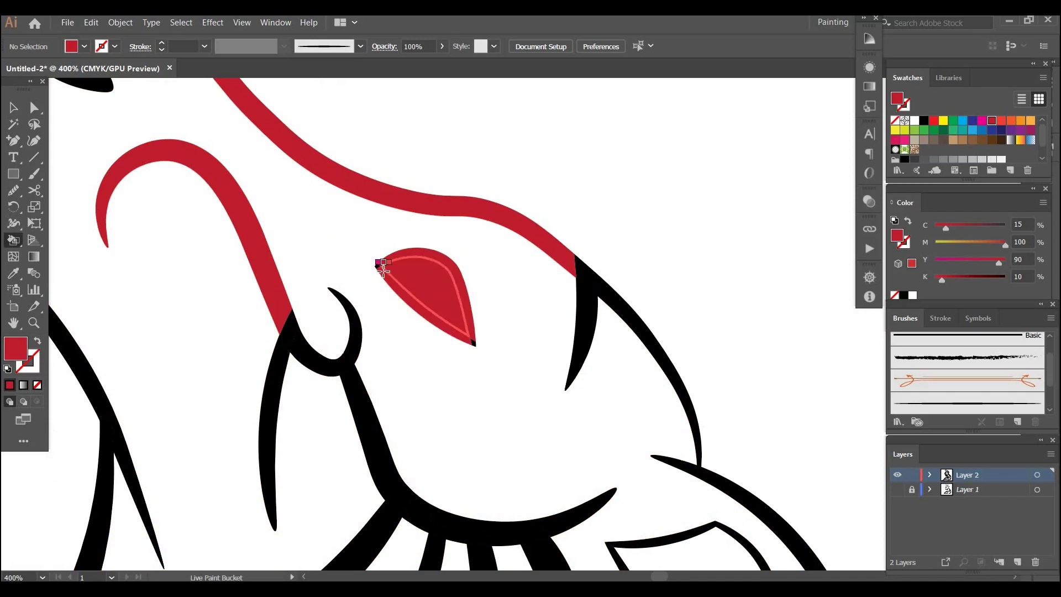
- Fill the tiny black corner tips of the eye outline with the dark red
{"action": "key", "text": "a"}
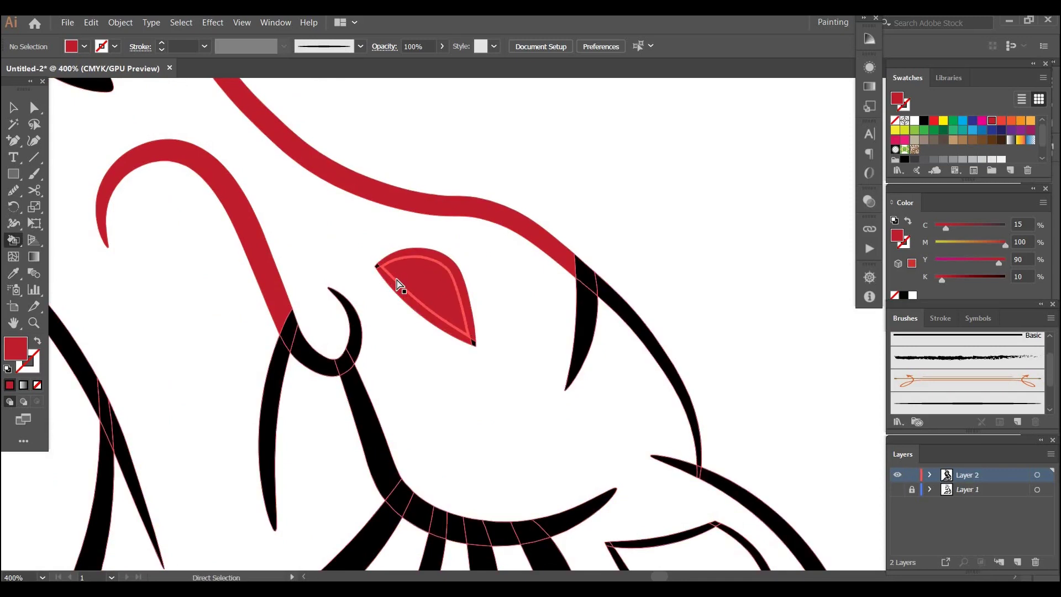
{"action": "key", "text": "ctrl+plus"}
{"action": "key", "text": "space"}
{"action": "left_click_drag", "start_coordinate": [579, 402], "coordinate": [850, 557]}
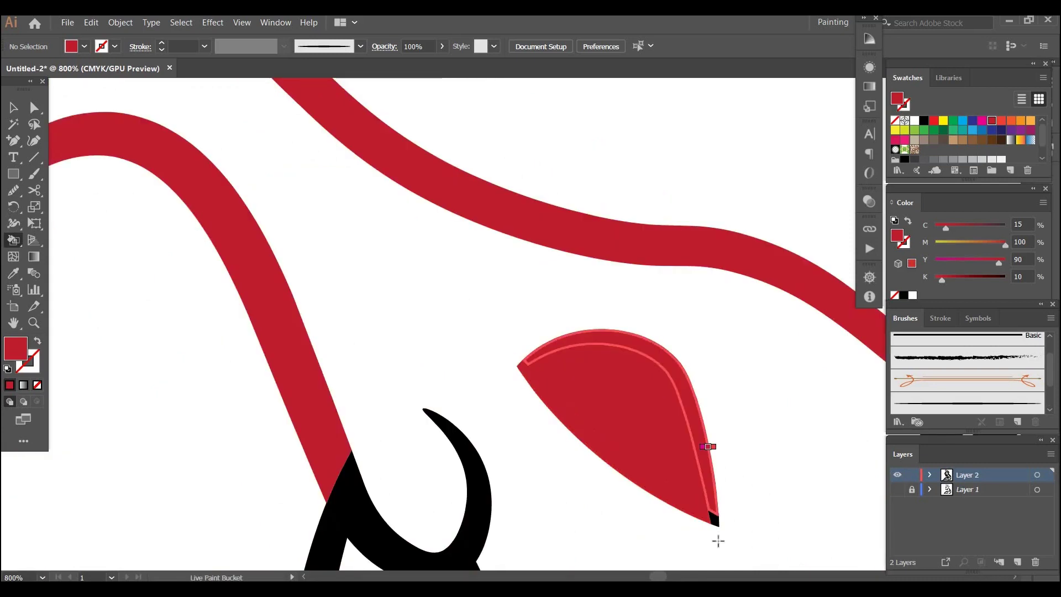
{"action": "left_click", "coordinate": [713, 519]}
- Fill the curved spike behind the eye, the back-of-head outline and their junction with the dark red
{"action": "key", "text": "space"}
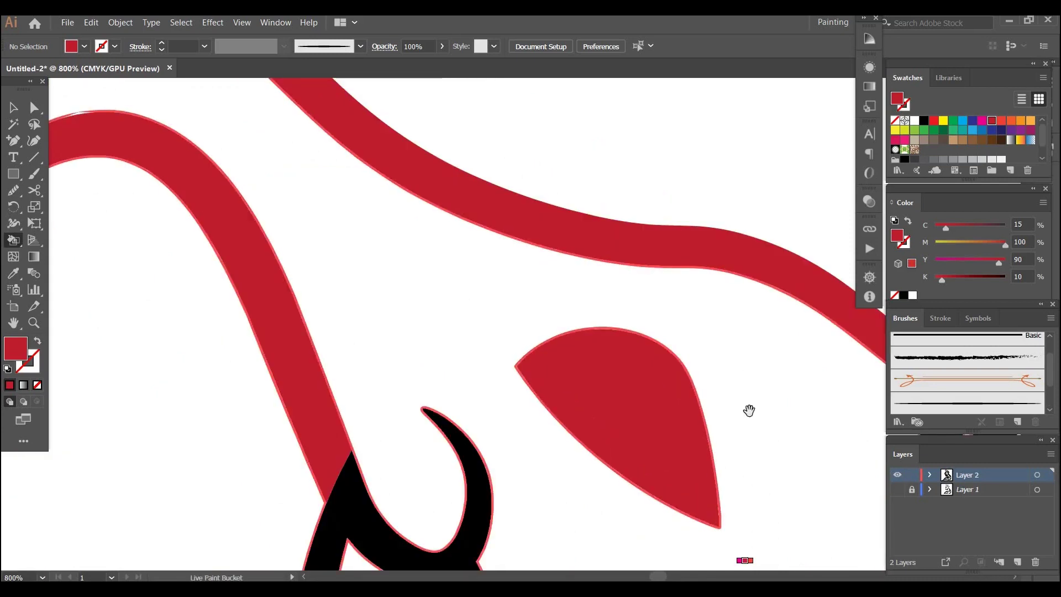
{"action": "mouse_move", "coordinate": [749, 410]}
{"action": "left_mouse_down"}
{"action": "mouse_move", "coordinate": [549, 334]}
{"action": "mouse_move", "coordinate": [426, 271]}
{"action": "left_mouse_up"}
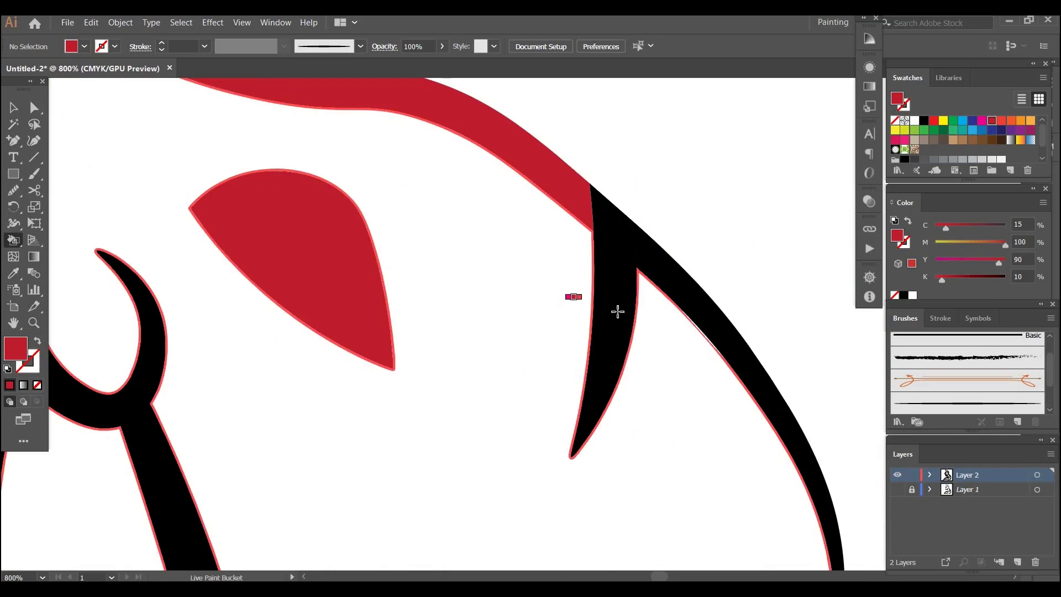
{"action": "left_click", "coordinate": [617, 312]}
{"action": "left_click", "coordinate": [650, 267]}
{"action": "left_click", "coordinate": [610, 242]}
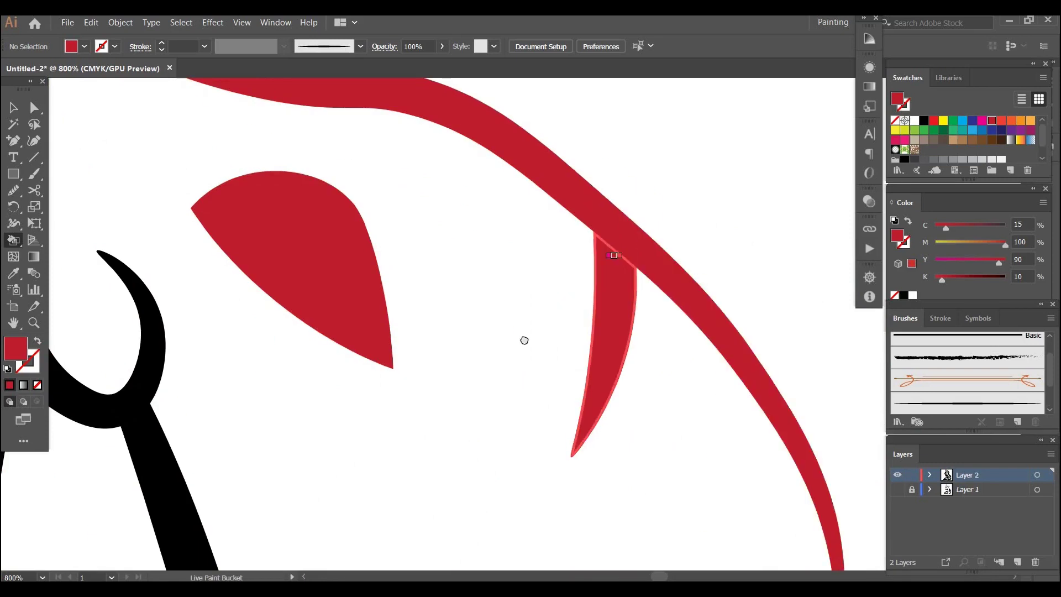
- Fill the curve at the mouth corner, its small curl and the two strokes running down from it with the dark red
{"action": "key", "text": "space"}
{"action": "left_click_drag", "start_coordinate": [90, 397], "coordinate": [518, 271]}
{"action": "left_click", "coordinate": [518, 271]}
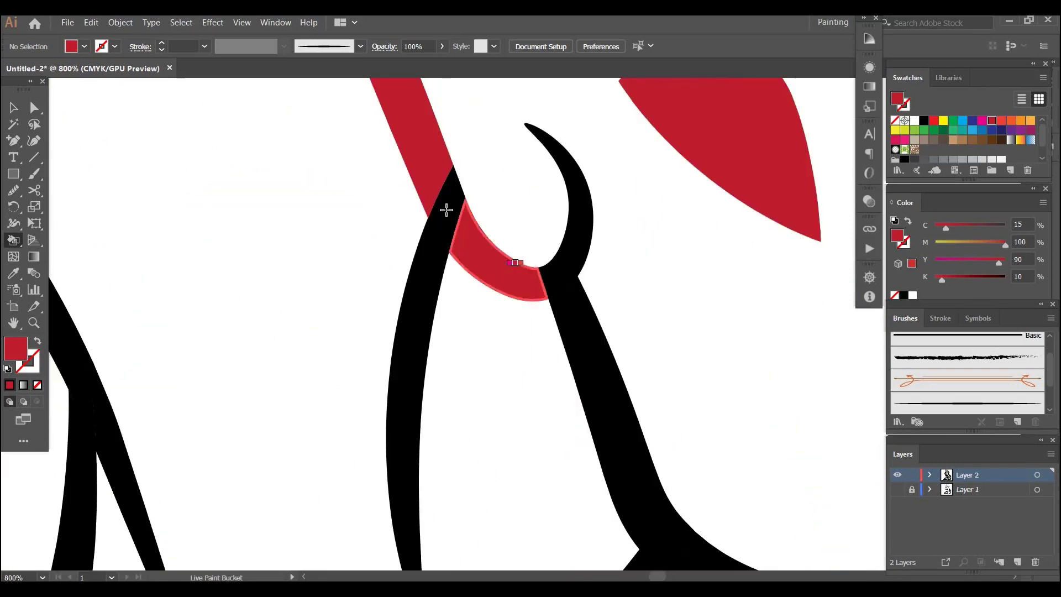
{"action": "left_click", "coordinate": [425, 270]}
{"action": "left_click", "coordinate": [591, 350]}
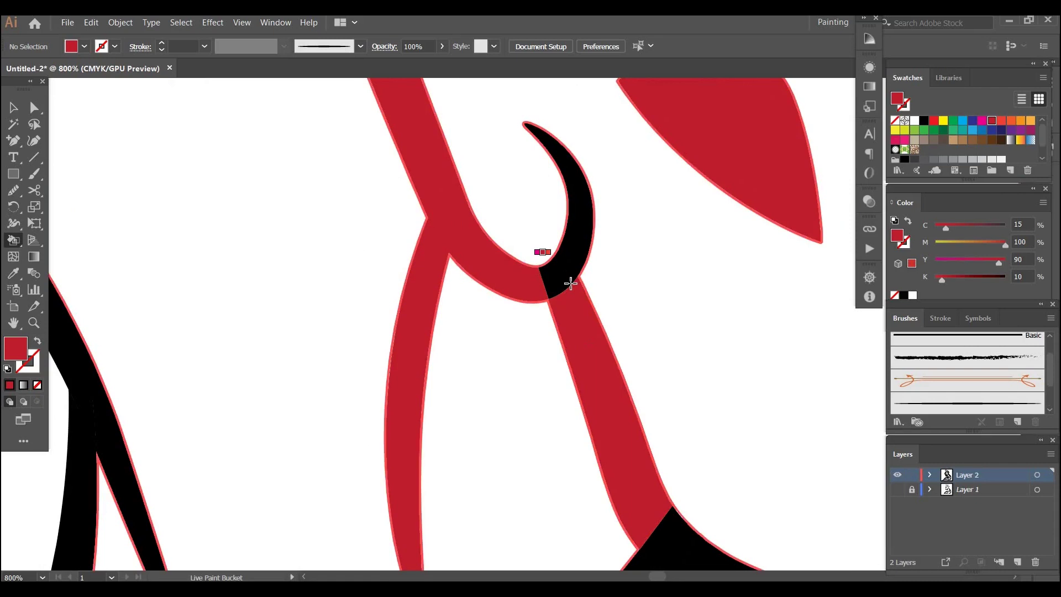
{"action": "left_click", "coordinate": [581, 240]}
{"action": "left_click_drag", "start_coordinate": [674, 487], "coordinate": [498, 212]}
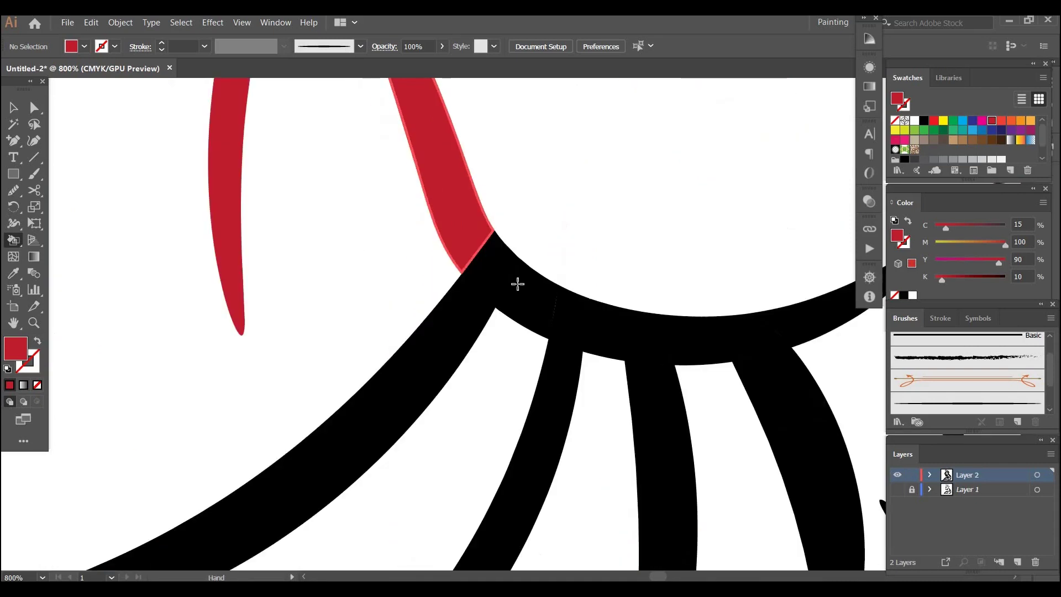
- Fill the curved band beside the long red stroke and the four spikes running down from it with the dark red
{"action": "left_click", "coordinate": [516, 284]}
{"action": "left_click", "coordinate": [491, 290]}
{"action": "left_click", "coordinate": [455, 343]}
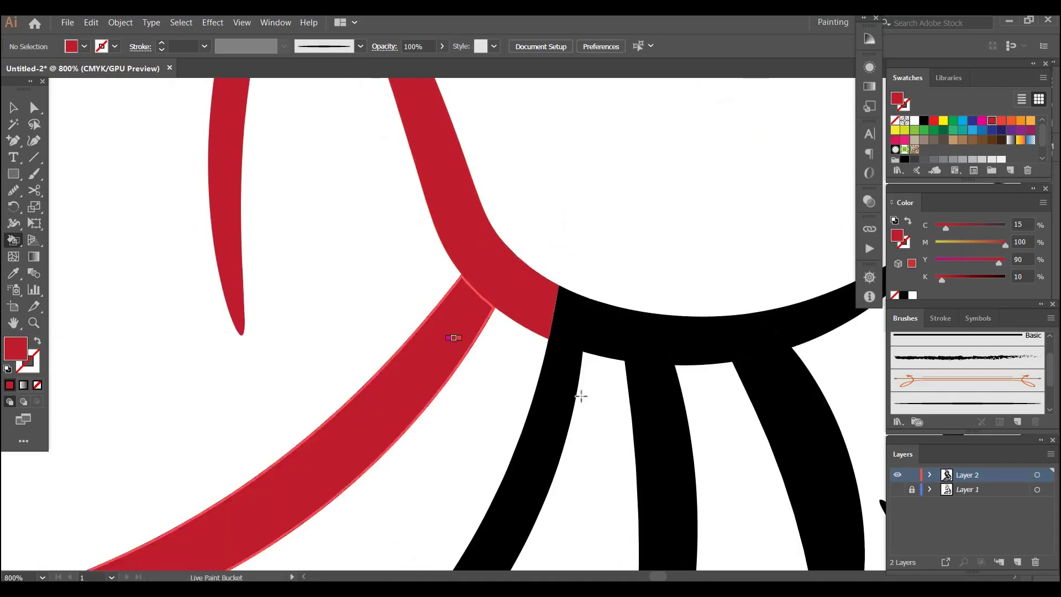
{"action": "left_click", "coordinate": [578, 351]}
{"action": "left_click", "coordinate": [610, 332]}
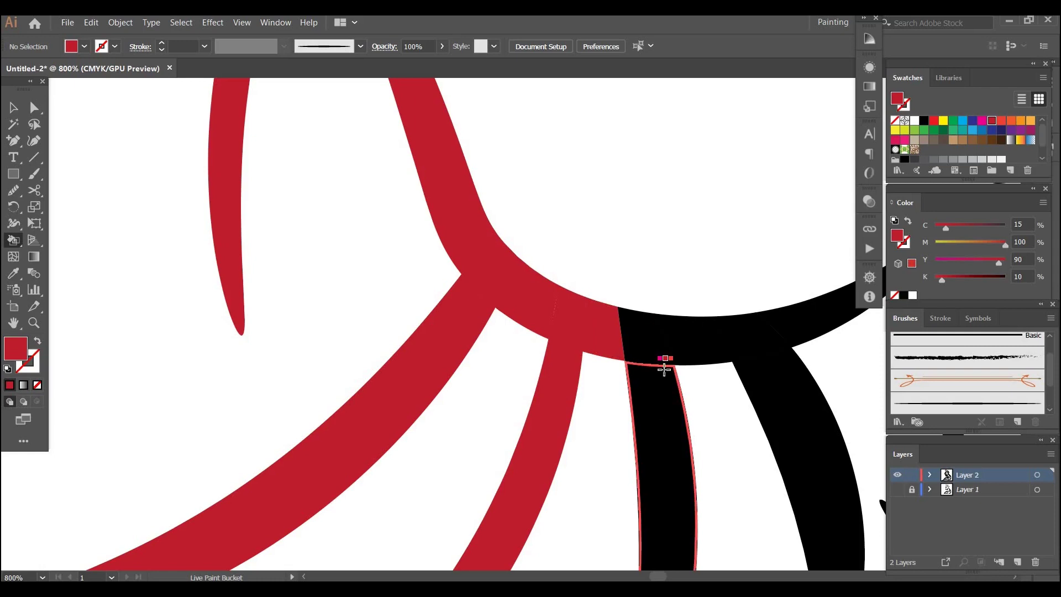
{"action": "left_click", "coordinate": [664, 368]}
{"action": "left_click", "coordinate": [707, 347]}
{"action": "left_click", "coordinate": [742, 336]}
{"action": "left_click", "coordinate": [787, 401]}
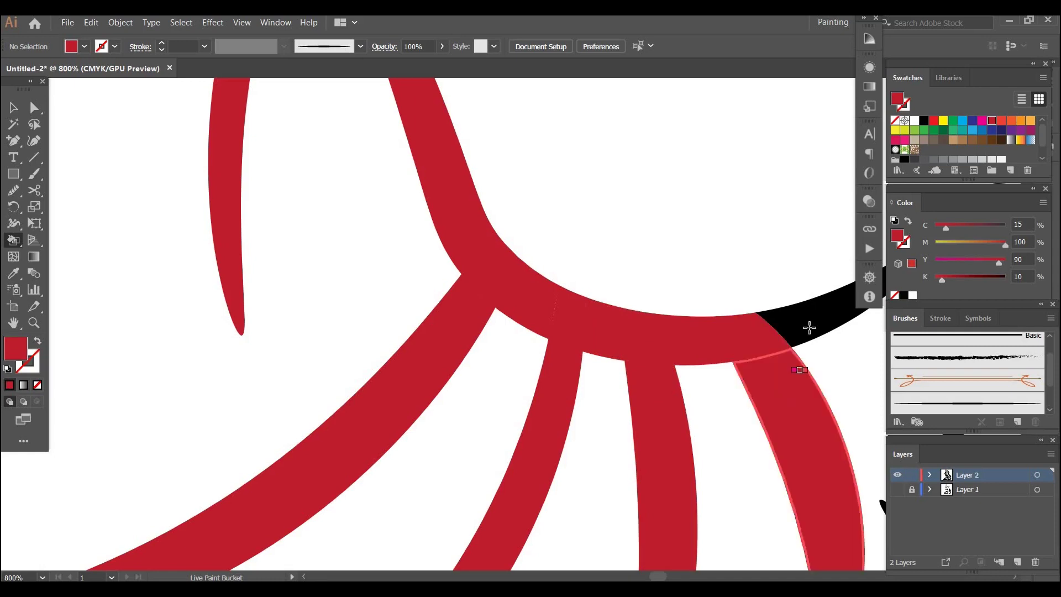
{"action": "left_click", "coordinate": [807, 326]}
- Fill the upper edge, both long side edges and the pointed corners of the jagged leaf-shaped outline with the dark red
{"action": "left_click_drag", "start_coordinate": [785, 374], "coordinate": [381, 350]}
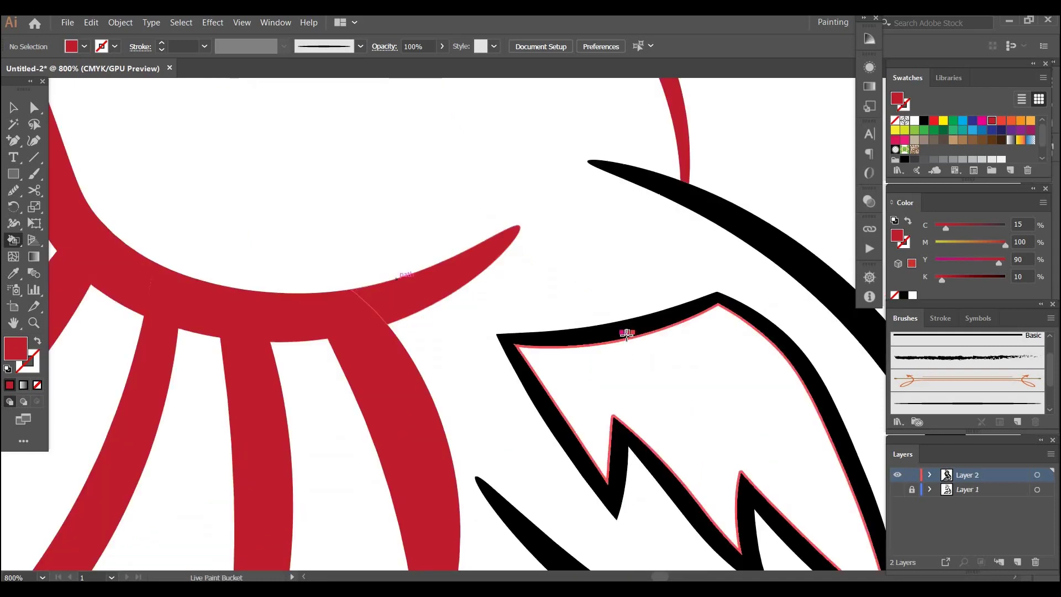
{"action": "left_click", "coordinate": [626, 334]}
{"action": "left_click", "coordinate": [540, 406]}
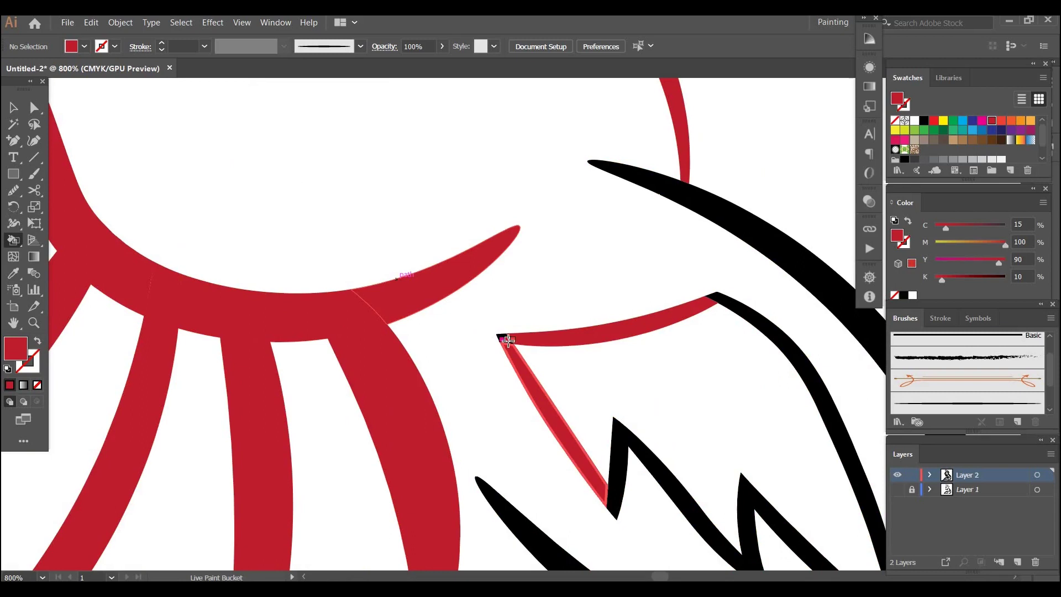
{"action": "left_click", "coordinate": [504, 338]}
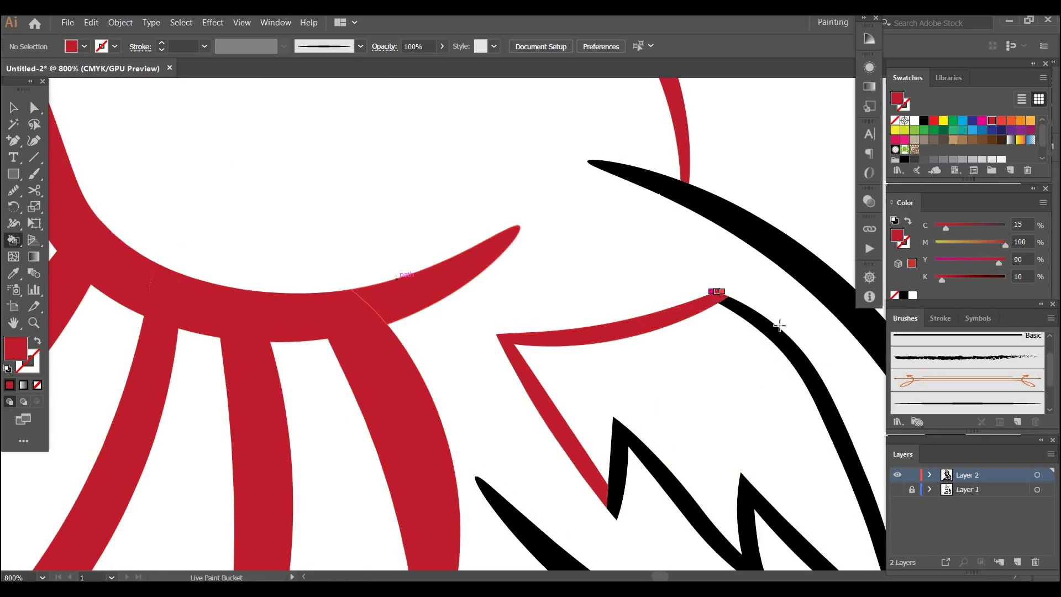
{"action": "left_click", "coordinate": [781, 334]}
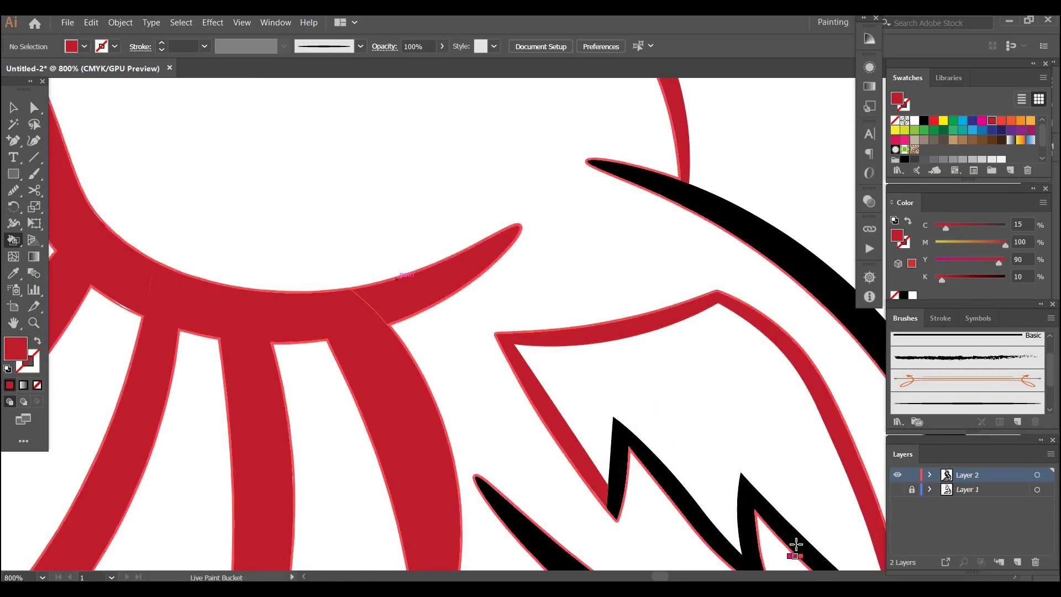
- Fill the zigzag edge of the leaf-shaped outline and its remaining black tips with the dark red
{"action": "left_click", "coordinate": [796, 544]}
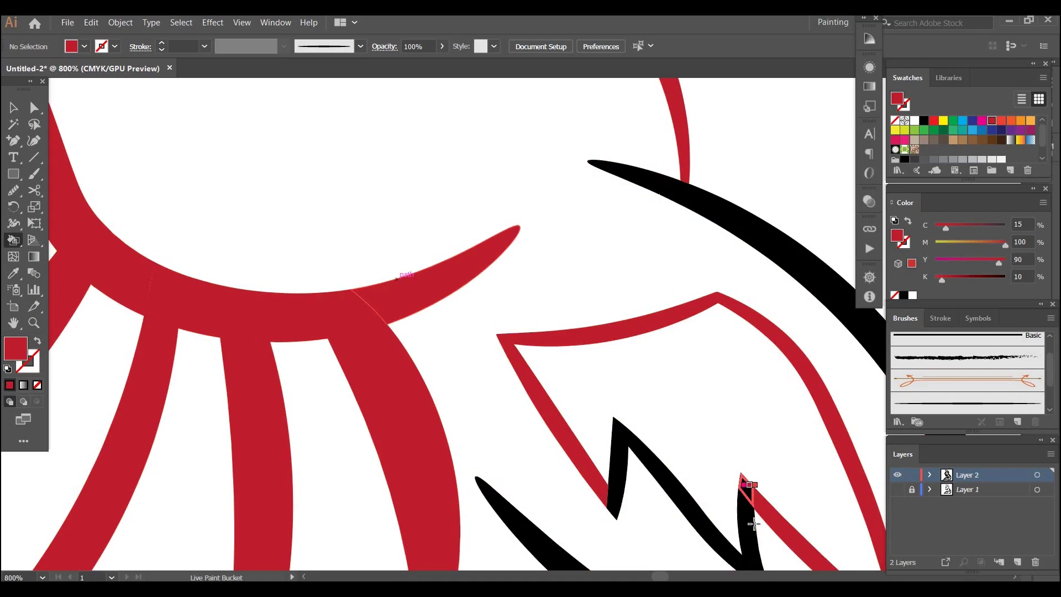
{"action": "left_click", "coordinate": [754, 523]}
{"action": "left_click", "coordinate": [699, 520]}
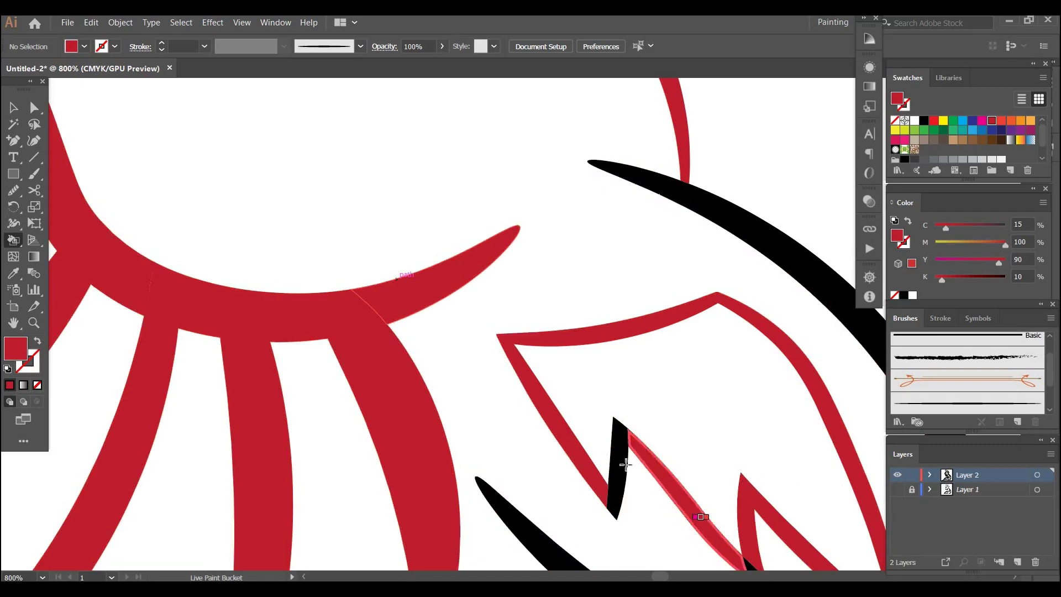
{"action": "left_click_drag", "start_coordinate": [625, 441], "coordinate": [624, 430]}
{"action": "left_click_drag", "start_coordinate": [625, 506], "coordinate": [488, 301]}
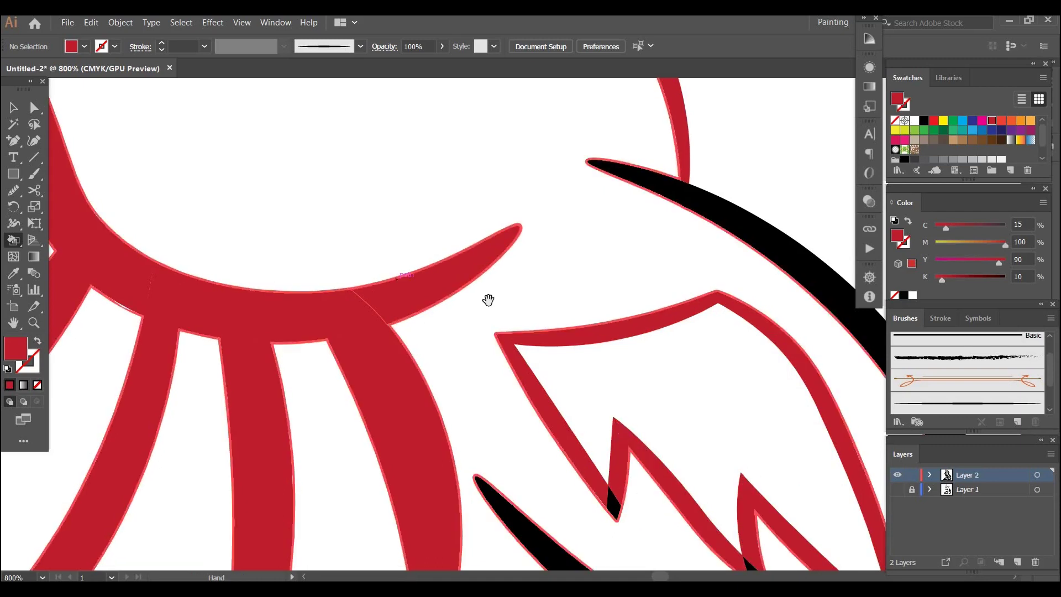
{"action": "left_click", "coordinate": [475, 298]}
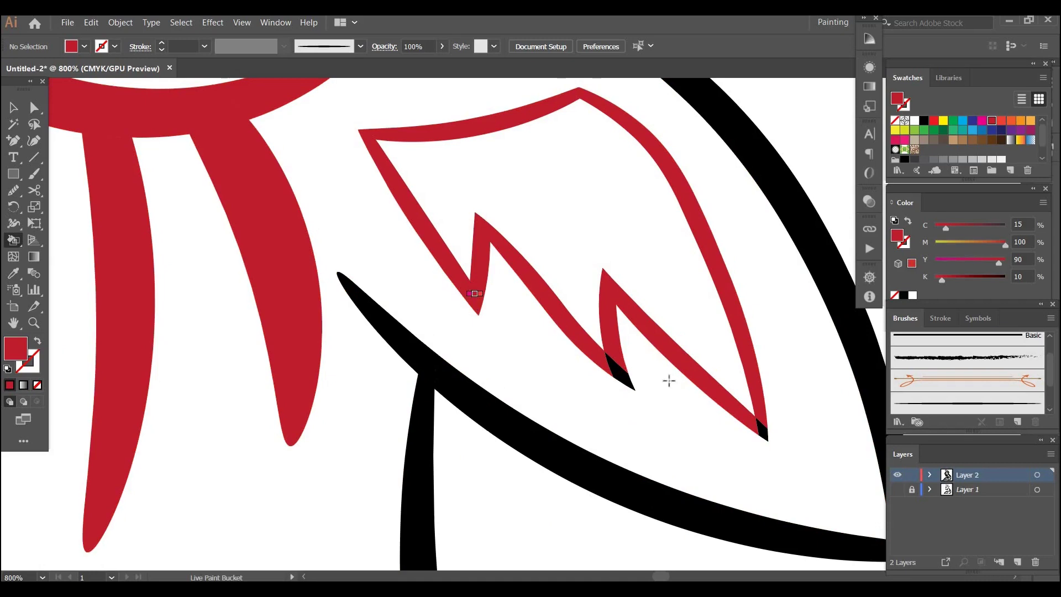
{"action": "left_click", "coordinate": [620, 372]}
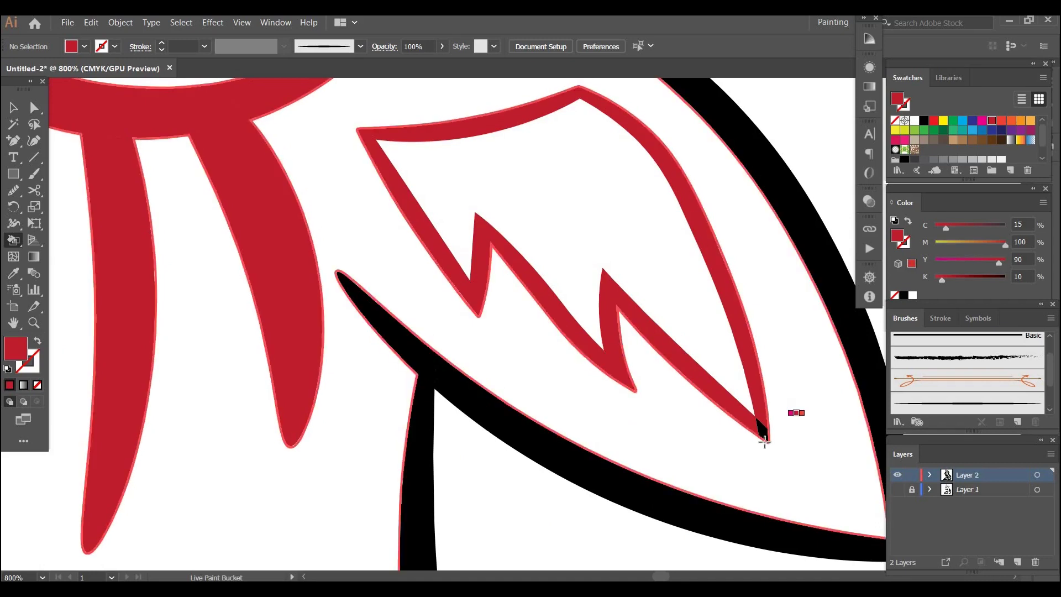
{"action": "left_click", "coordinate": [766, 430]}
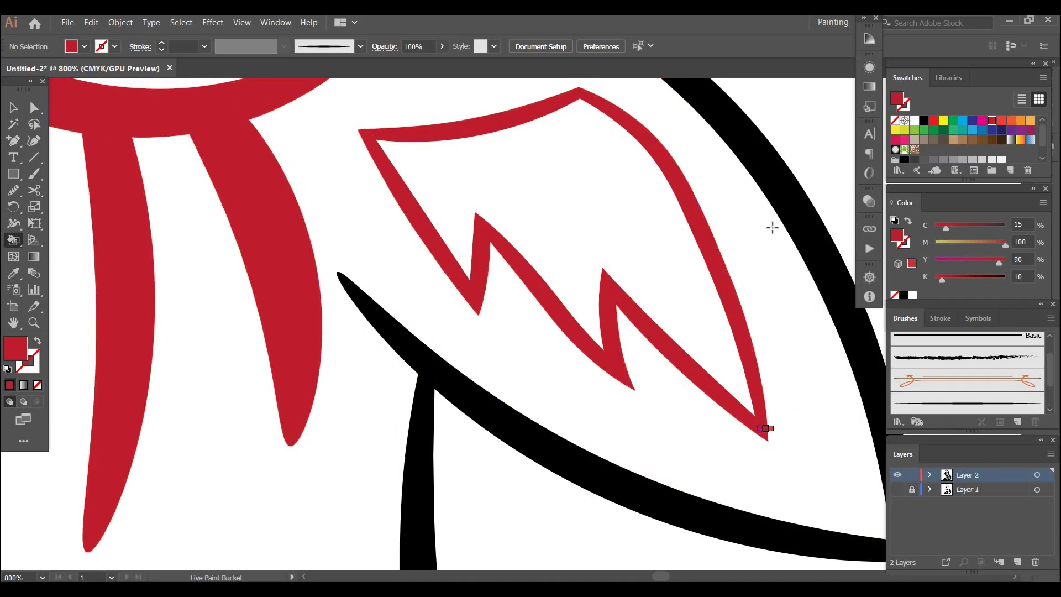
- Fill the large outer curve around the jagged shape, the curve beneath it and their shared corner with the dark red
{"action": "left_click", "coordinate": [786, 205]}
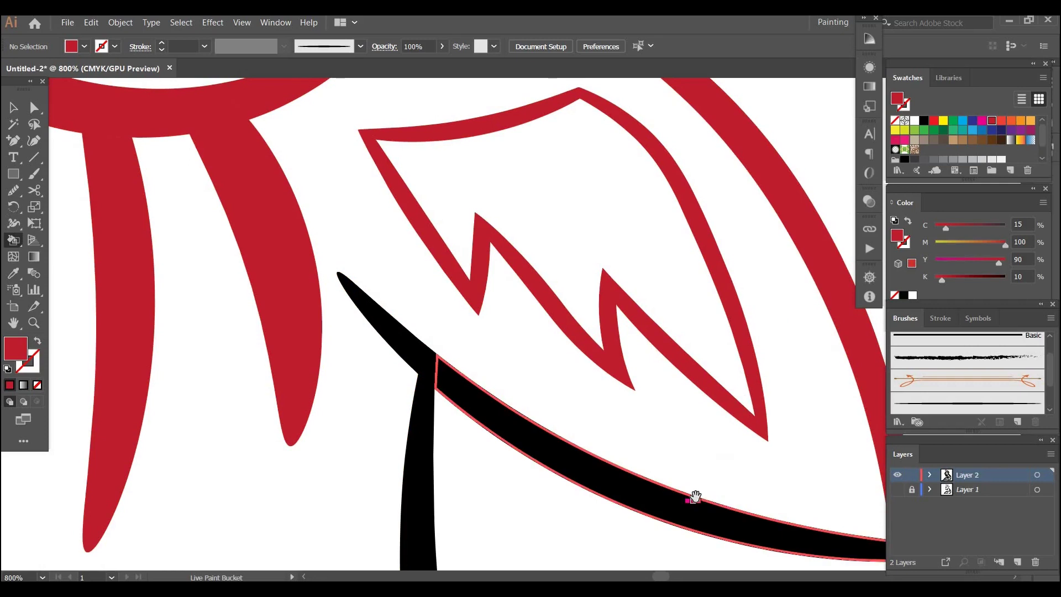
{"action": "left_click", "coordinate": [694, 497]}
{"action": "scroll", "coordinate": [608, 259], "scroll_direction": "down", "scroll_amount": 5}
{"action": "scroll", "coordinate": [608, 259], "scroll_direction": "right", "scroll_amount": 4}
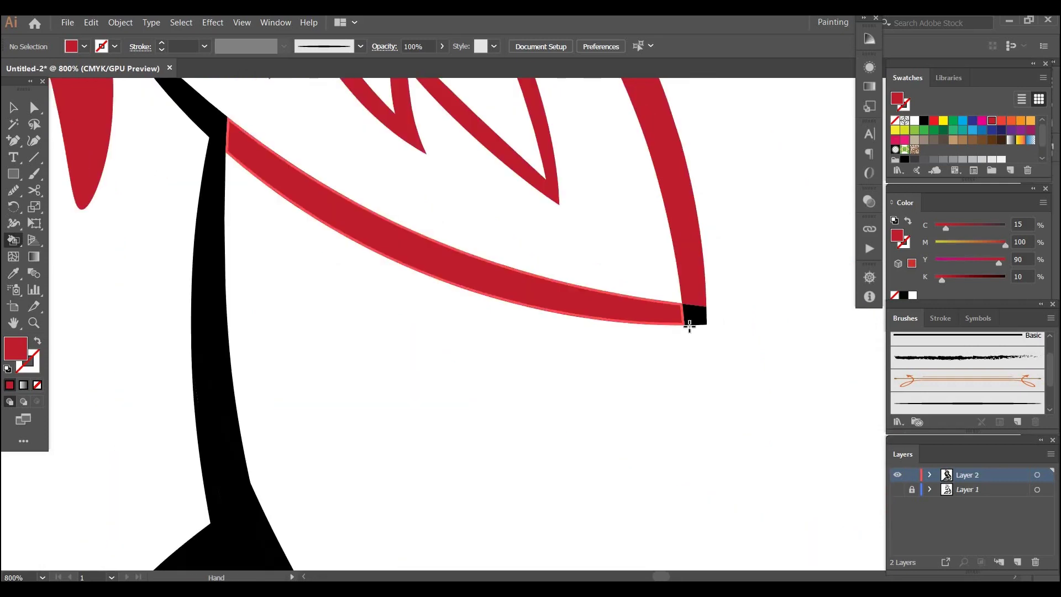
{"action": "left_click", "coordinate": [699, 319]}
- Fill the pointed end of the lower curve and the stroke running down from it, including its thin side sliver, with the dark red
{"action": "scroll", "coordinate": [398, 248], "scroll_direction": "up", "scroll_amount": 5}
{"action": "scroll", "coordinate": [397, 249], "scroll_direction": "left", "scroll_amount": 4}
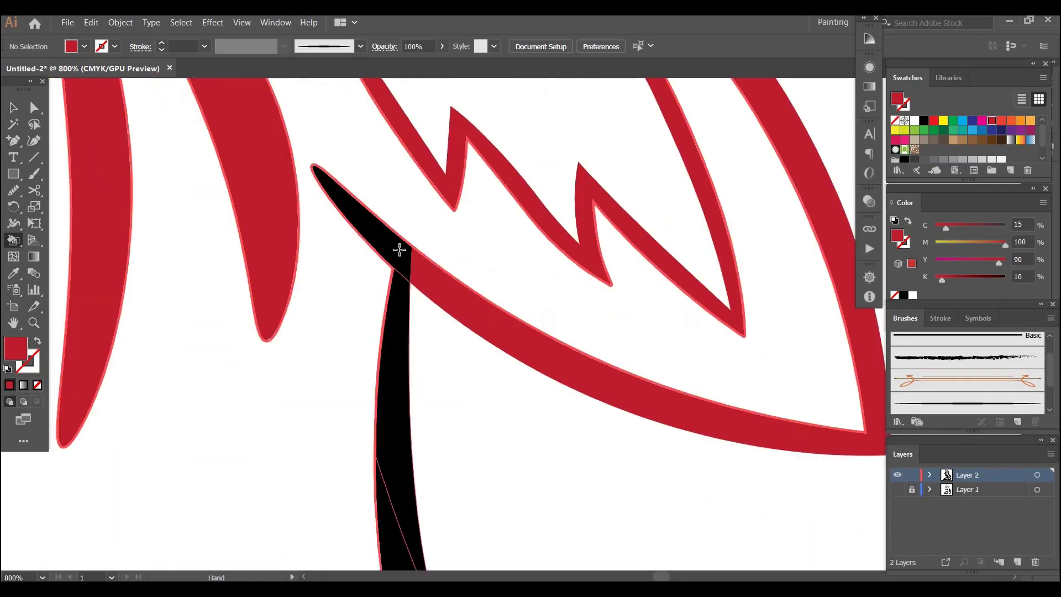
{"action": "left_click", "coordinate": [396, 245]}
{"action": "left_click", "coordinate": [404, 359]}
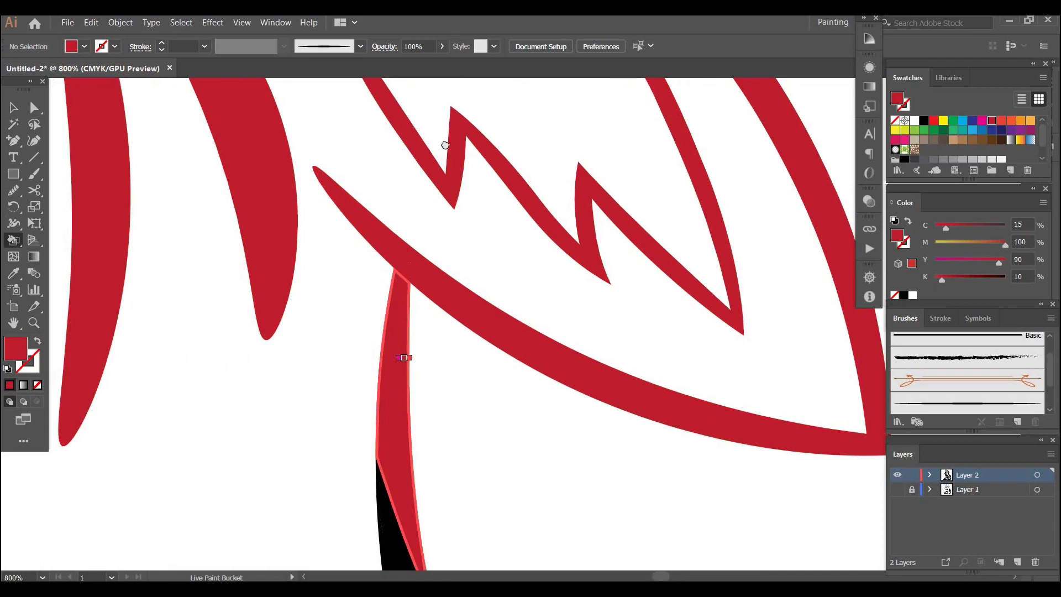
{"action": "scroll", "coordinate": [404, 357], "scroll_direction": "down", "scroll_amount": 5}
{"action": "left_click", "coordinate": [371, 243]}
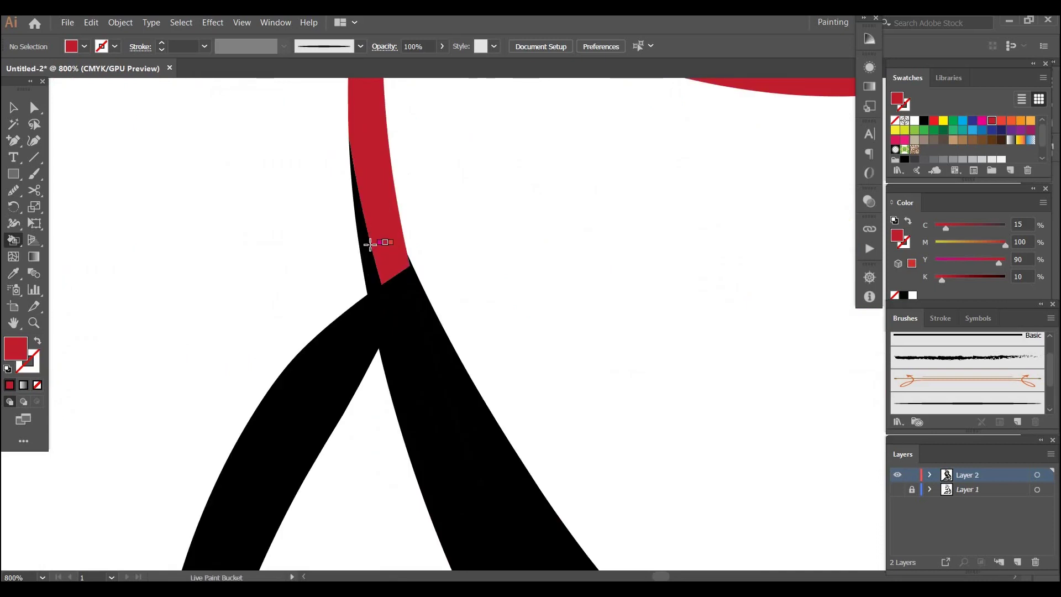
- Fill both branches of the fork below the descending stroke and the overlapping pieces at their junction with the dark red
{"action": "left_click", "coordinate": [410, 337]}
{"action": "left_click", "coordinate": [359, 327]}
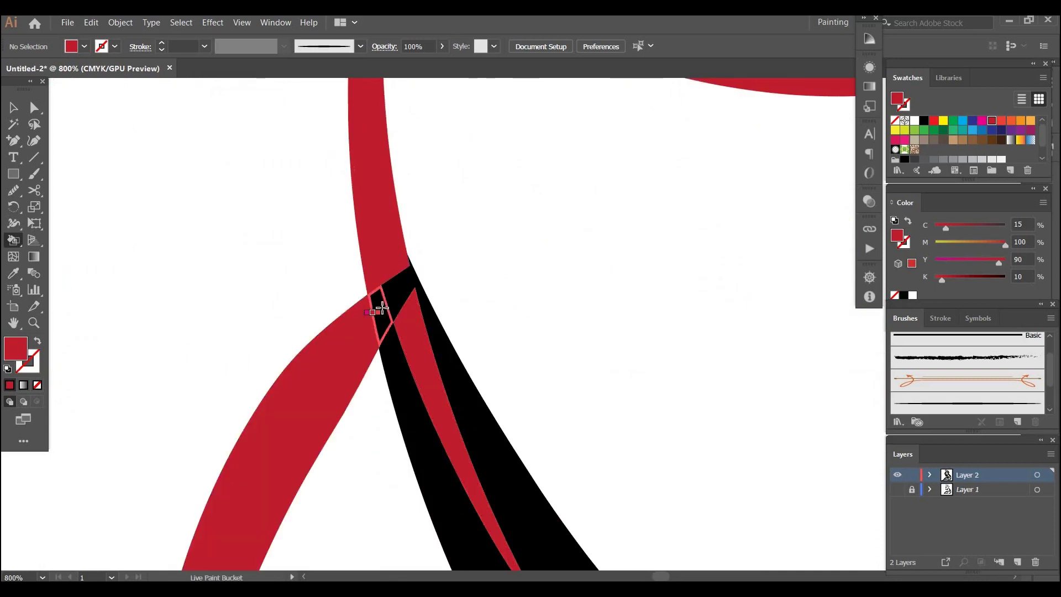
{"action": "left_click", "coordinate": [405, 371]}
{"action": "left_click", "coordinate": [425, 315]}
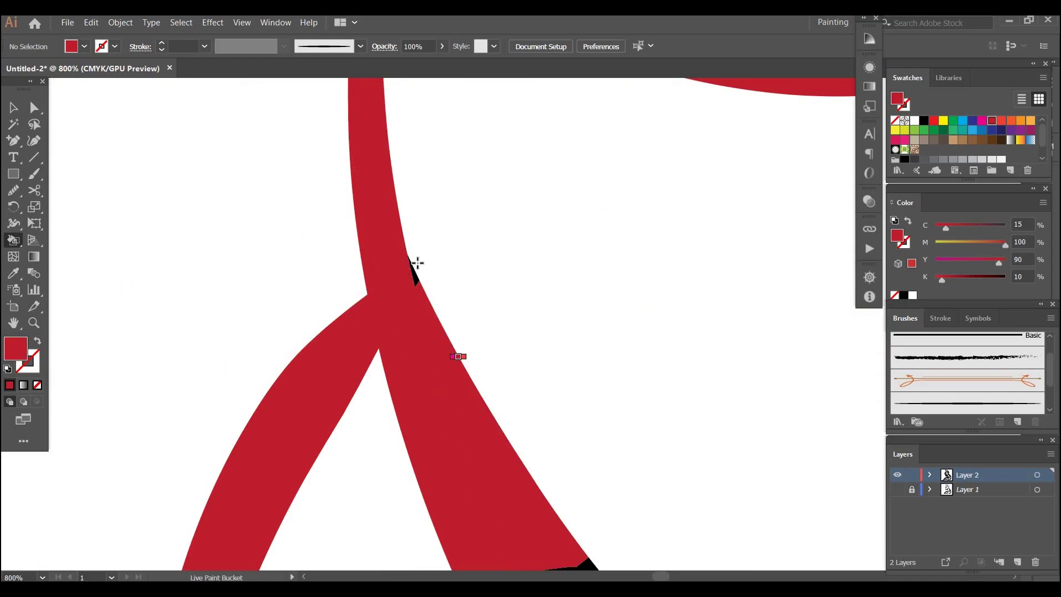
{"action": "left_click", "coordinate": [414, 273]}
- Fill the tiny black sliver left on the outer edge of the fork junction with the dark red
{"action": "key", "text": "ctrl+plus"}
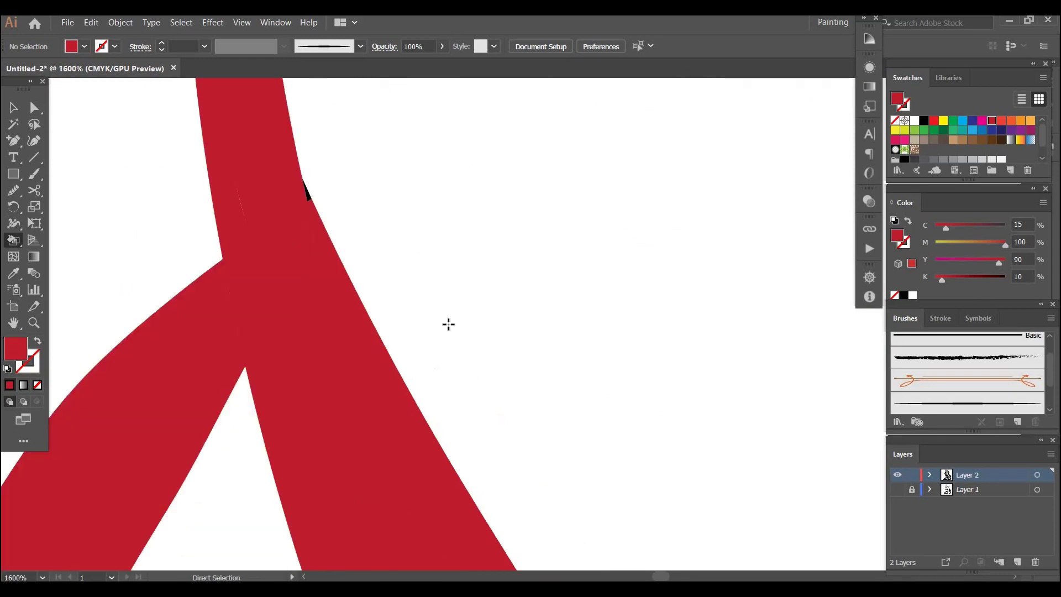
{"action": "key", "text": "space"}
{"action": "left_click_drag", "start_coordinate": [327, 232], "coordinate": [394, 418]}
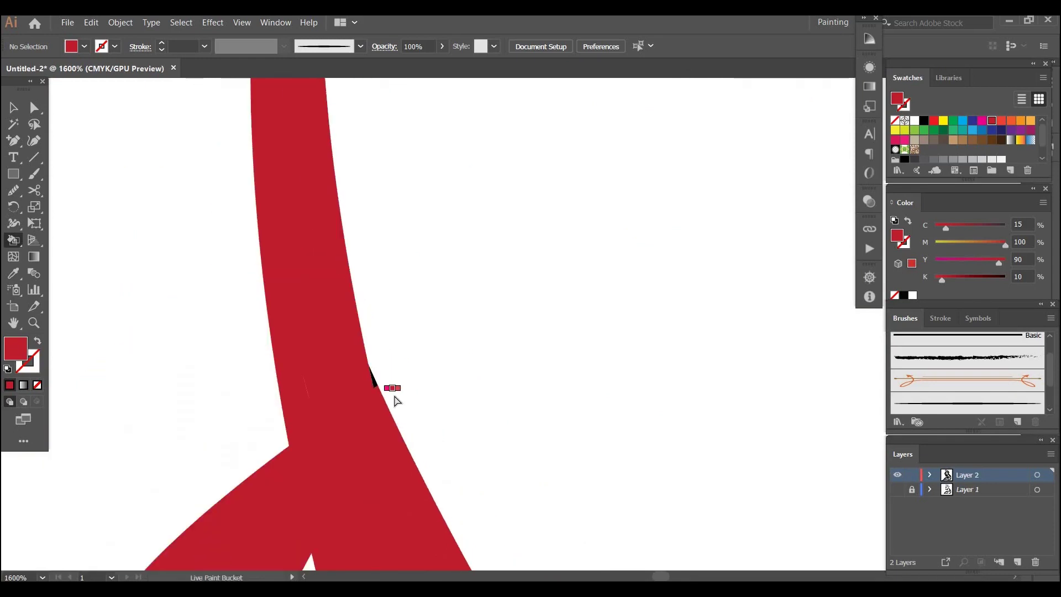
{"action": "key", "text": "ctrl+plus"}
{"action": "key", "text": "ctrl+plus"}
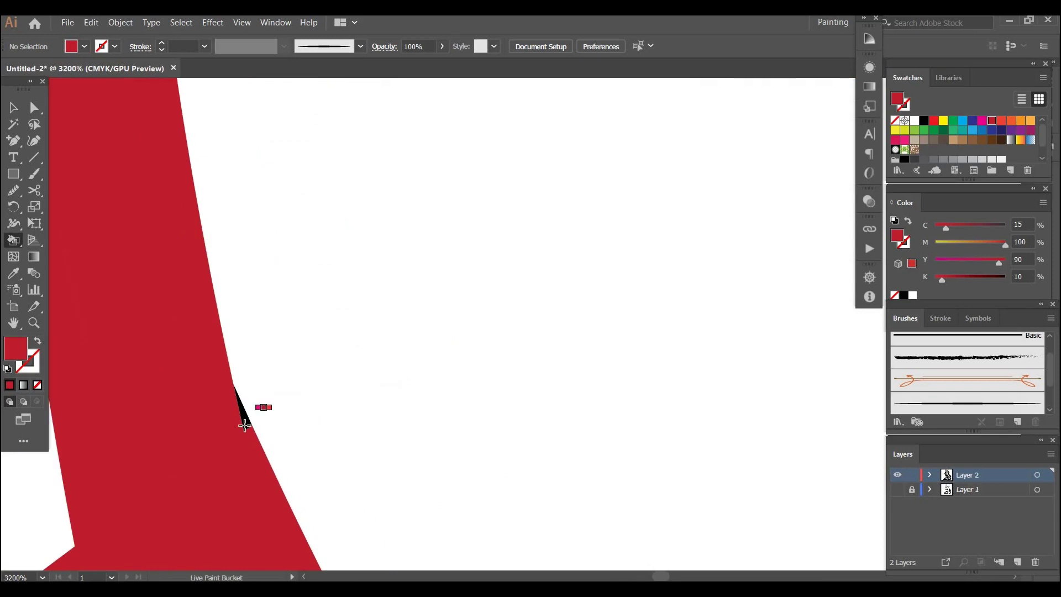
{"action": "left_click", "coordinate": [245, 425]}
- Fill the long stroke continuing below the fork, the curved spikes on both sides of it and their junction with the dark red
{"action": "key", "text": "ctrl+minus"}
{"action": "key", "text": "ctrl+minus"}
{"action": "key", "text": "ctrl+minus"}
{"action": "key", "text": "ctrl+minus"}
{"action": "key", "text": "ctrl+minus"}
{"action": "key", "text": "ctrl+minus"}
{"action": "key", "text": "ctrl+minus"}
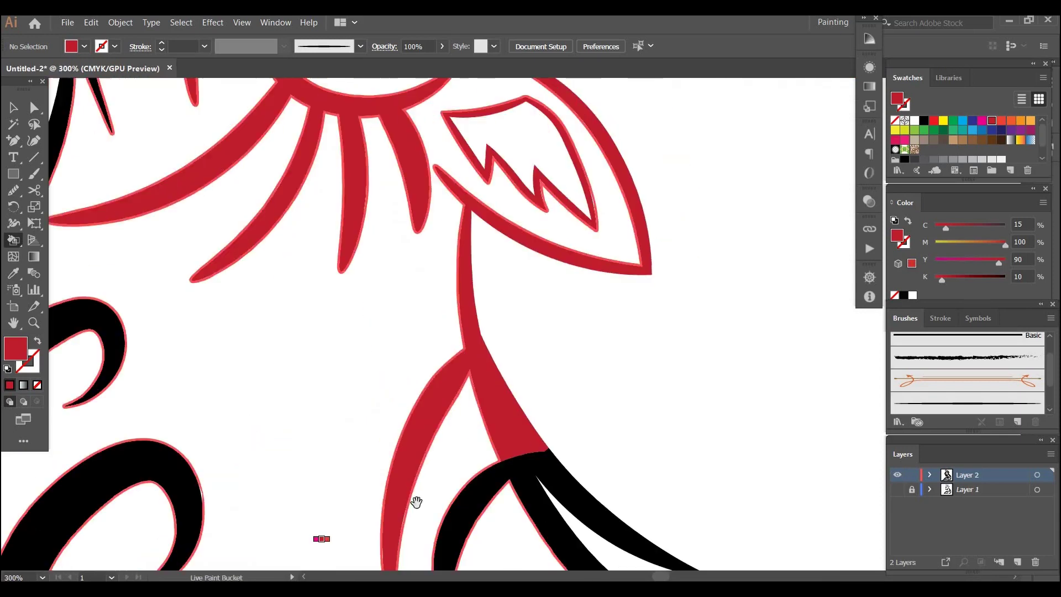
{"action": "left_click_drag", "start_coordinate": [417, 502], "coordinate": [347, 255]}
{"action": "left_click", "coordinate": [459, 230]}
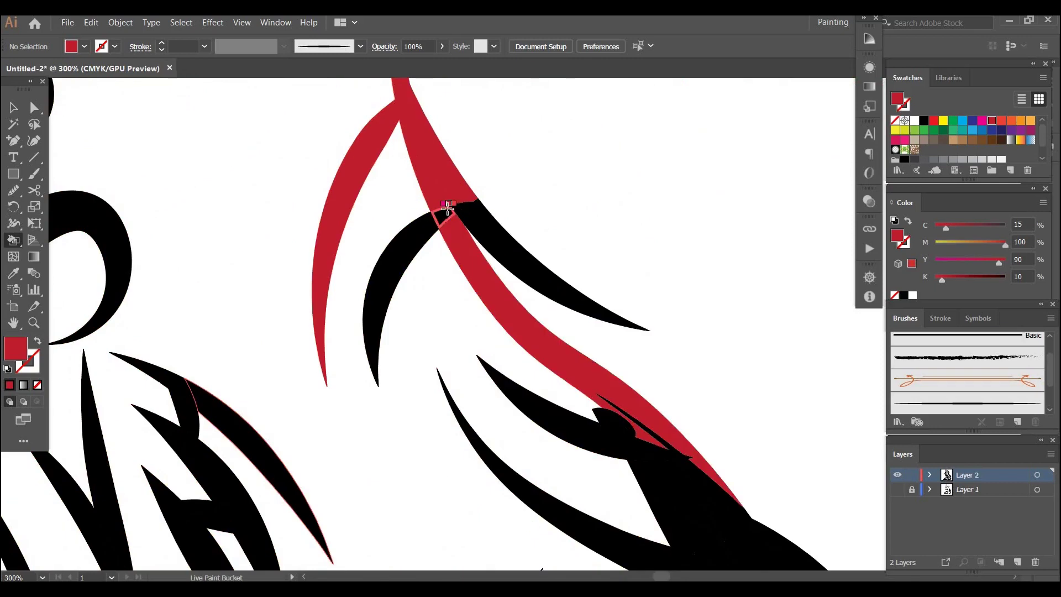
{"action": "left_click", "coordinate": [459, 209]}
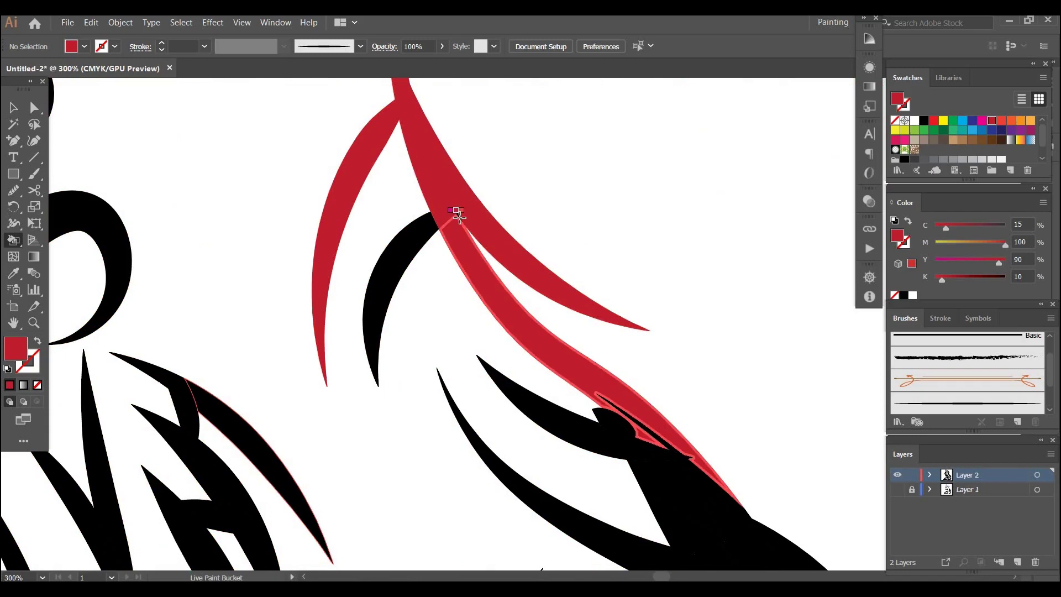
{"action": "left_click", "coordinate": [395, 258]}
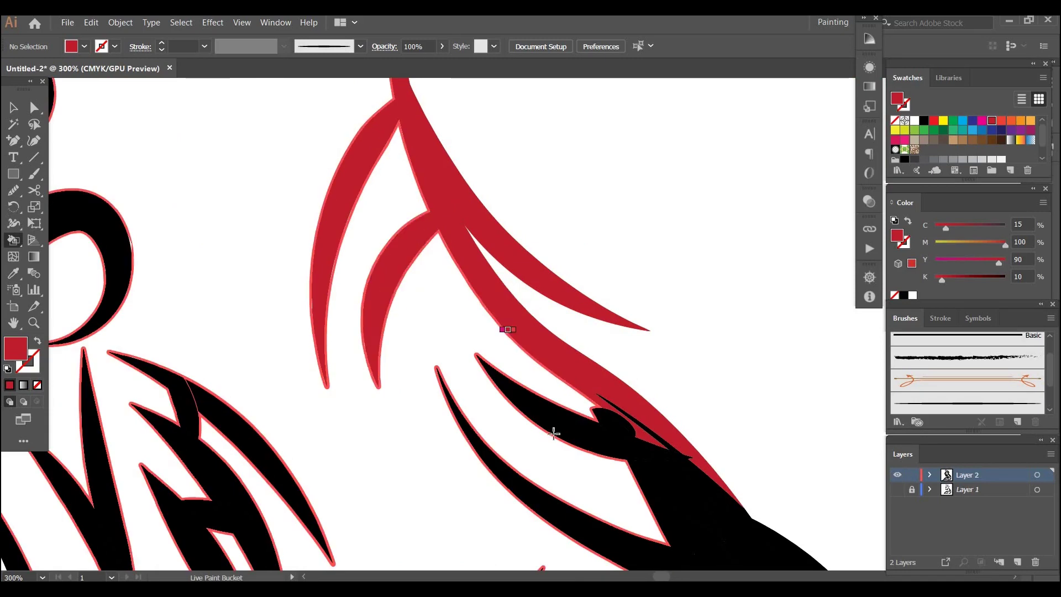
- Fill the next spike down, its overlap with the long stroke and the thin sliver beside it with the dark red
{"action": "left_click", "coordinate": [612, 435]}
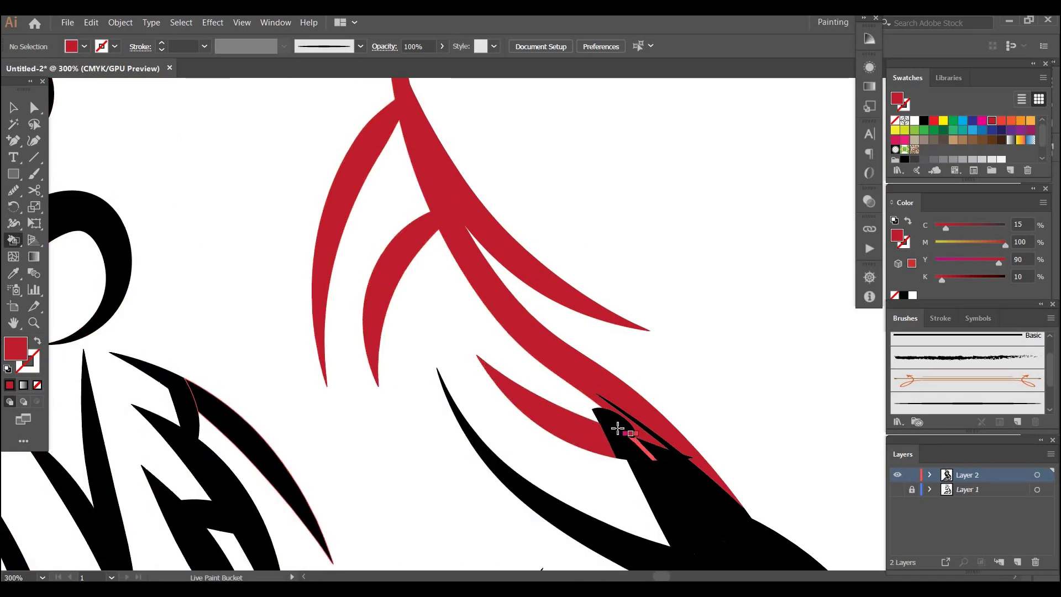
{"action": "left_click", "coordinate": [621, 433]}
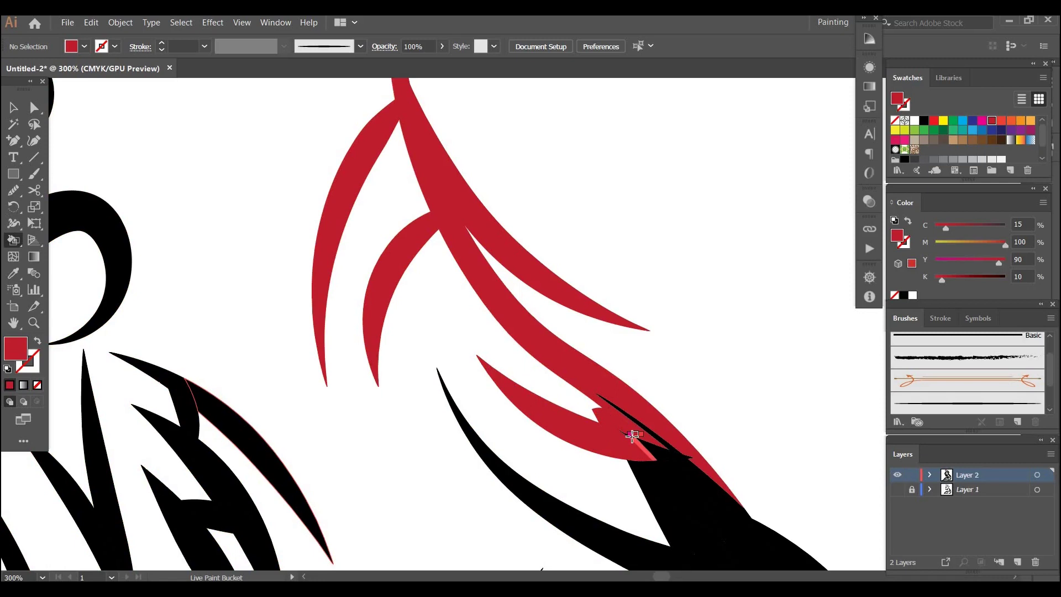
{"action": "left_click", "coordinate": [640, 429]}
- Fill the tiny black sliver inside the overlap of the spike and the long stroke with the dark red
{"action": "key", "text": "a"}
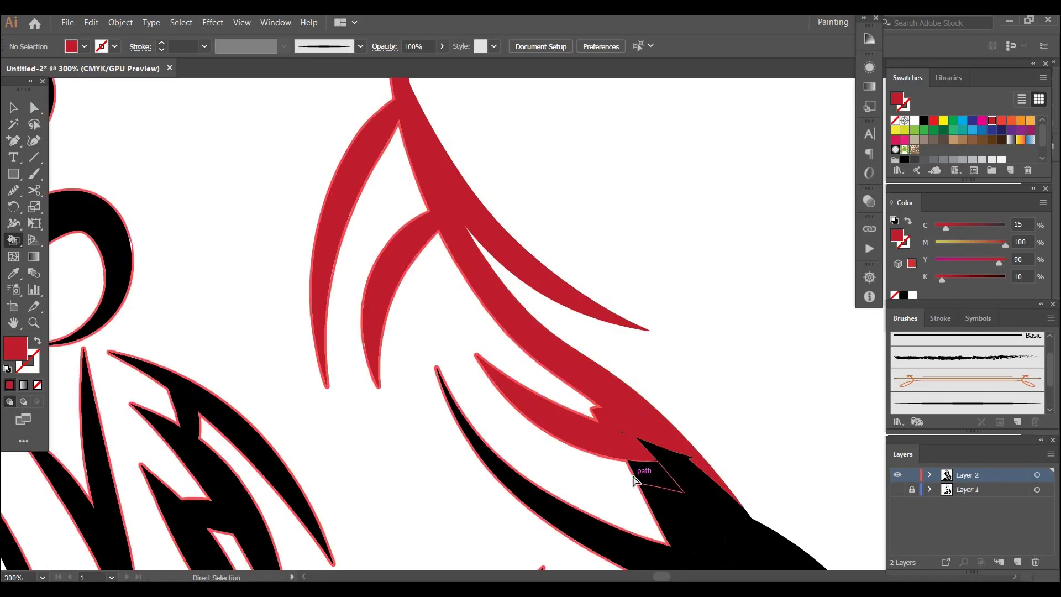
{"action": "key", "text": "ctrl+plus"}
{"action": "key", "text": "ctrl+plus"}
{"action": "key", "text": "ctrl+plus"}
{"action": "key", "text": "ctrl+plus"}
{"action": "key", "text": "space"}
{"action": "left_click_drag", "start_coordinate": [539, 525], "coordinate": [348, 135]}
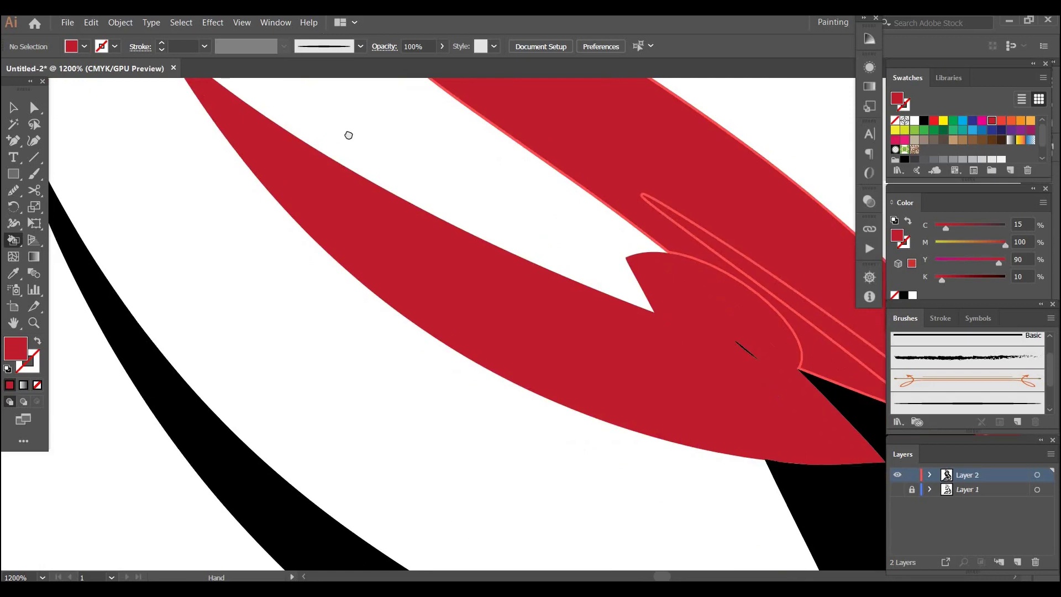
{"action": "left_click_drag", "start_coordinate": [755, 358], "coordinate": [548, 239]}
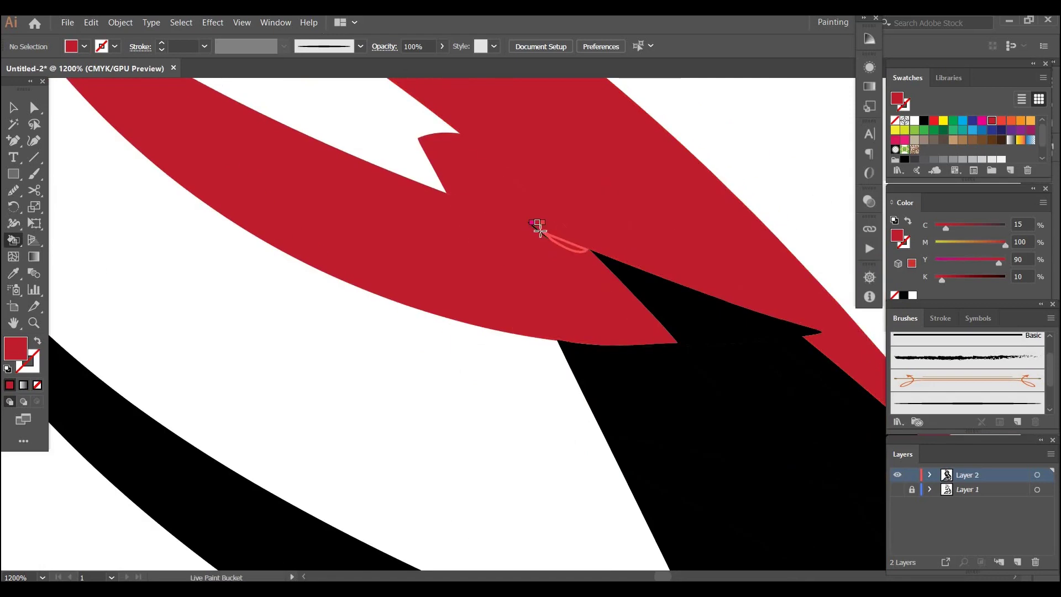
{"action": "scroll", "coordinate": [540, 230], "scroll_direction": "up", "scroll_amount": 3}
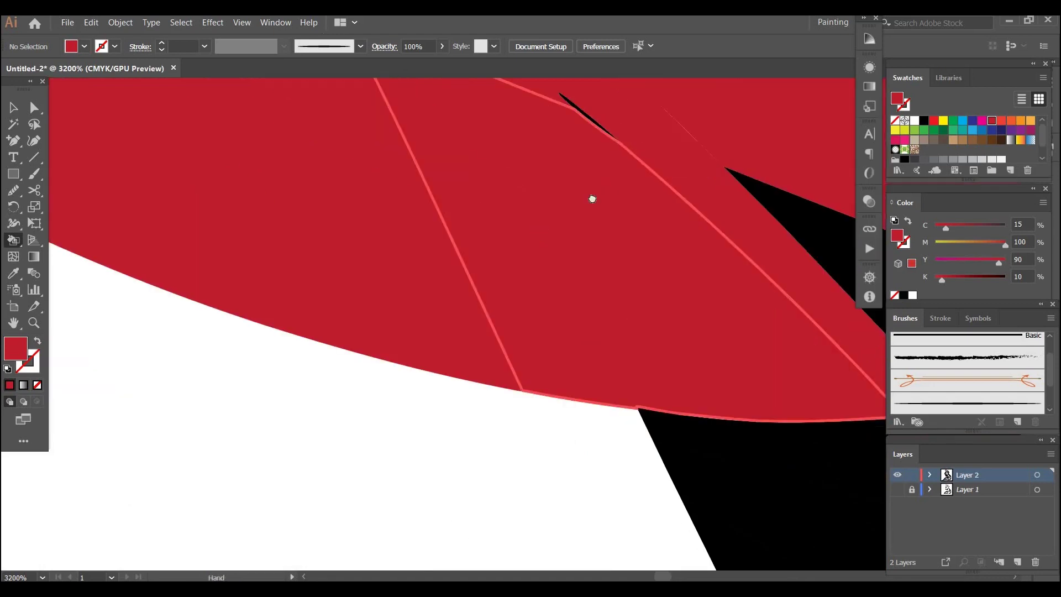
{"action": "left_click_drag", "start_coordinate": [590, 119], "coordinate": [497, 324]}
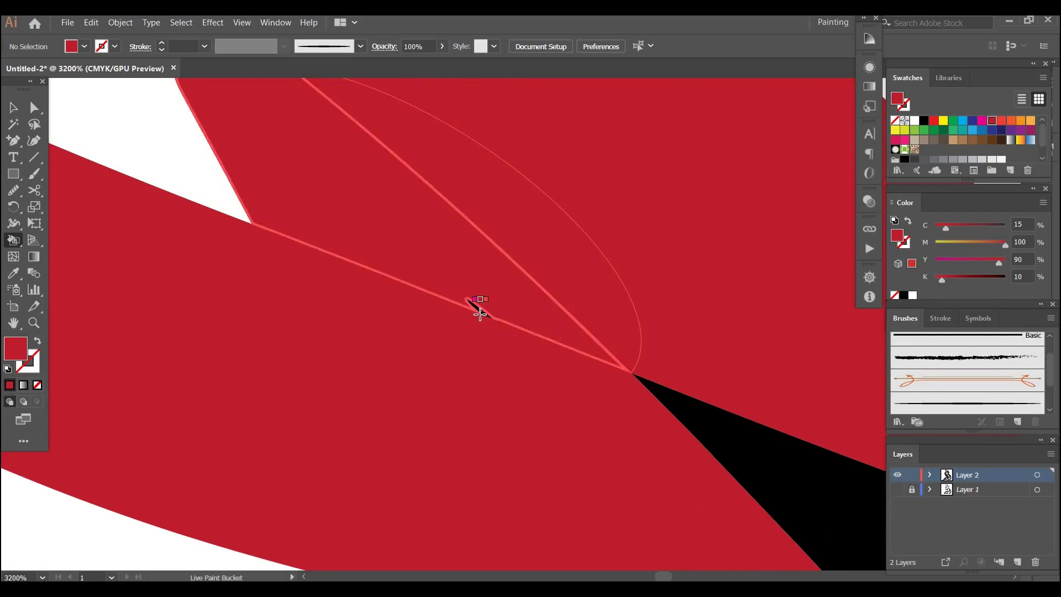
{"action": "left_click", "coordinate": [480, 313]}
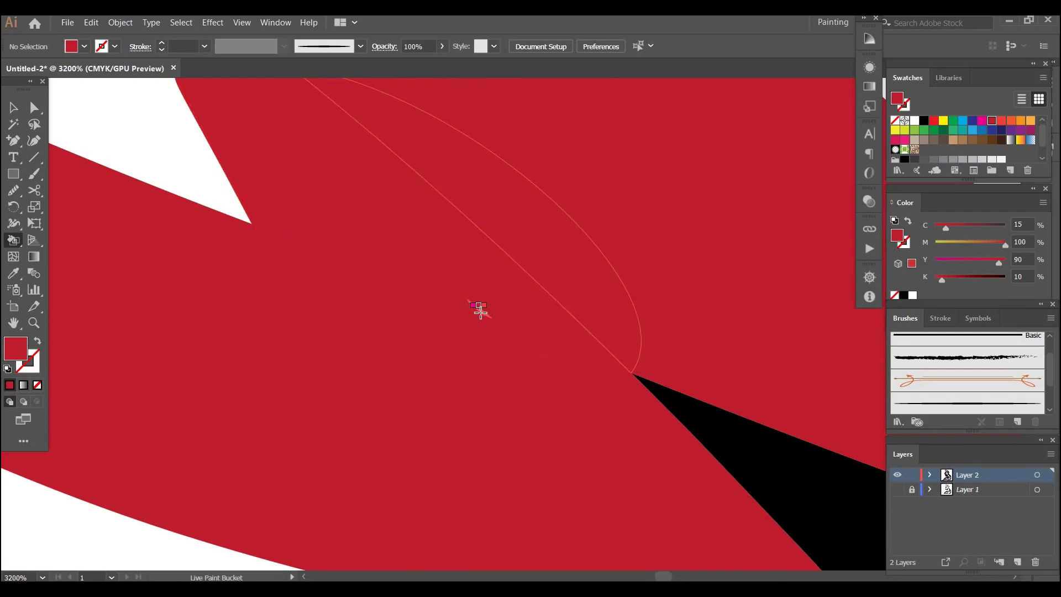
- Fill the remaining black wedges where the lower spike meets the long stroke, and the overlap just below them, with the dark red
{"action": "scroll", "coordinate": [608, 414], "scroll_direction": "down", "scroll_amount": 4}
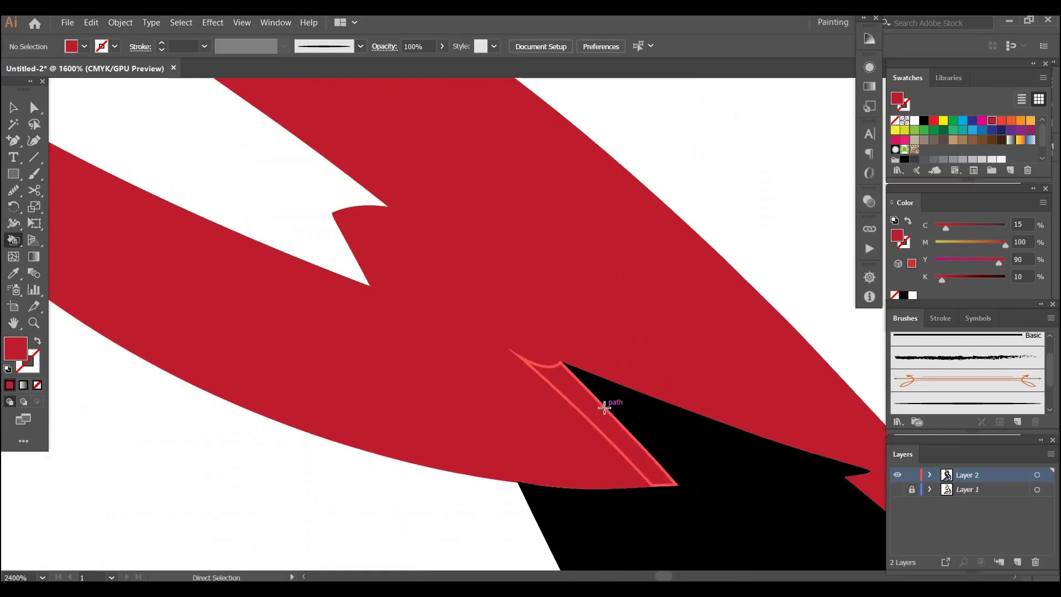
{"action": "left_click", "coordinate": [605, 406]}
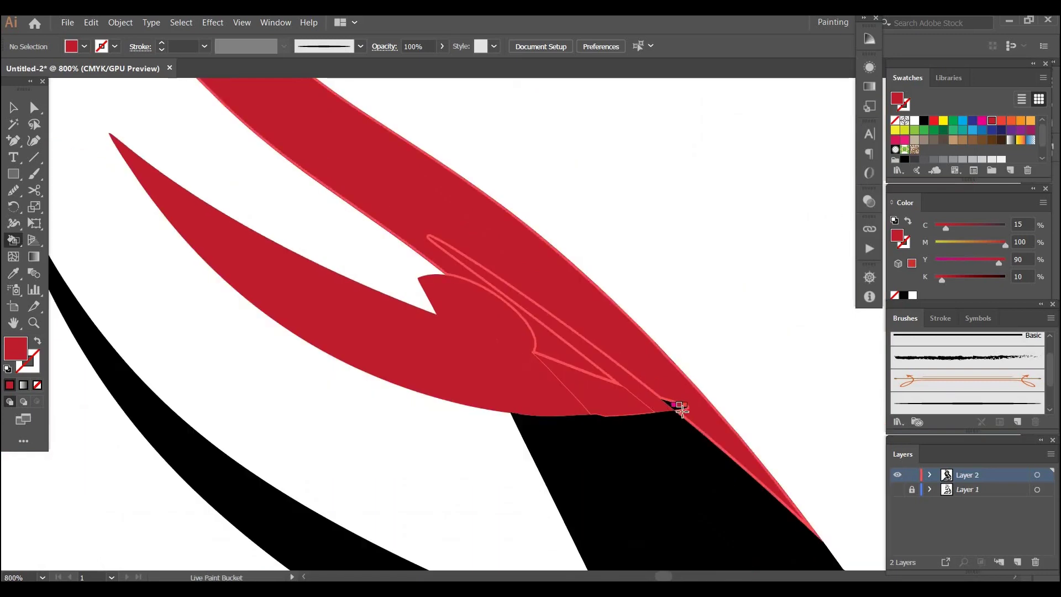
{"action": "left_click", "coordinate": [680, 407]}
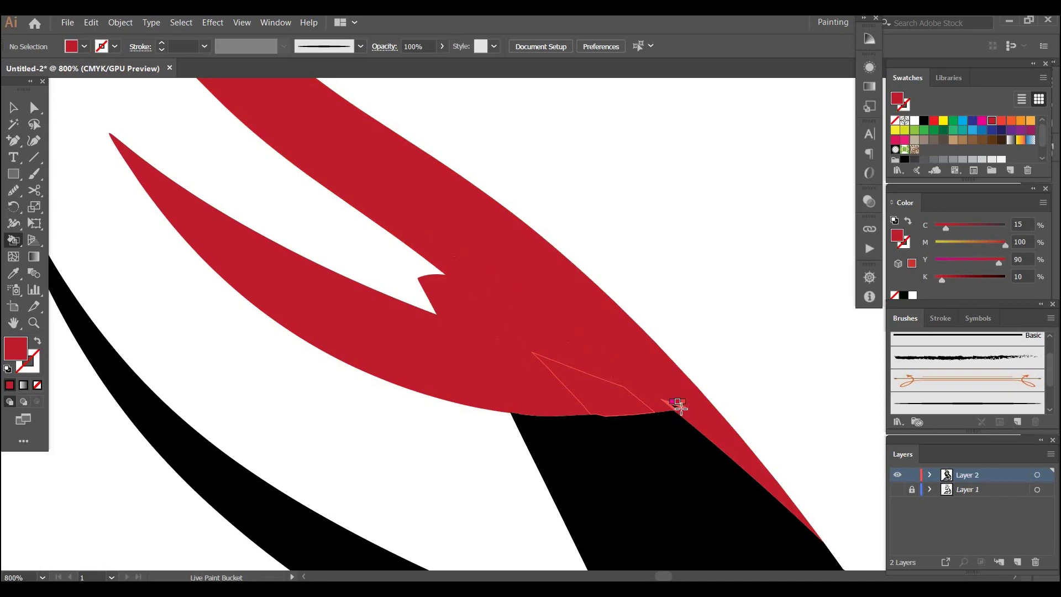
{"action": "left_click", "coordinate": [687, 497]}
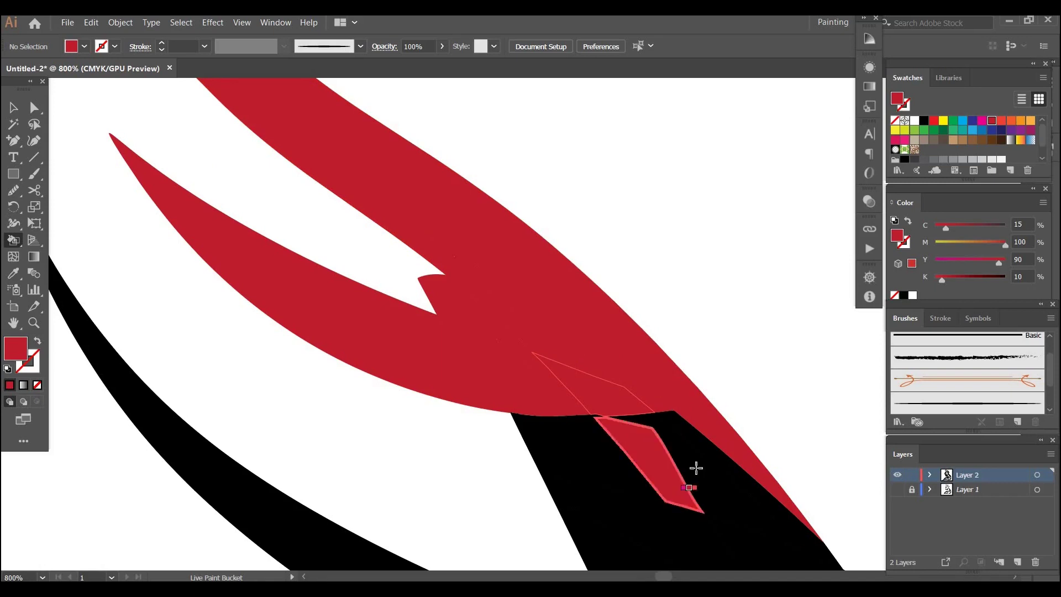
{"action": "left_click", "coordinate": [696, 468]}
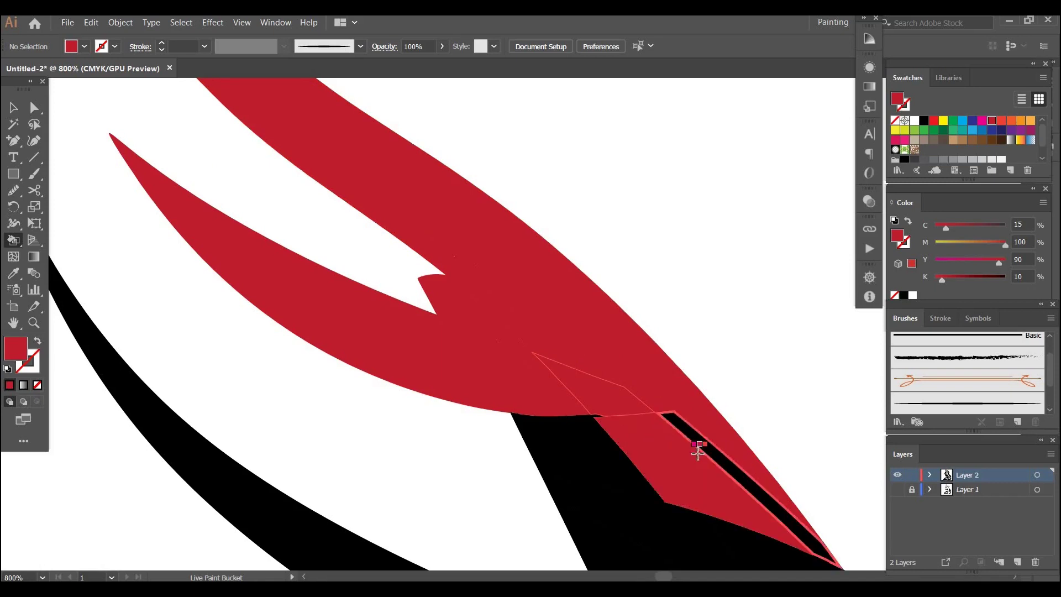
{"action": "left_click", "coordinate": [588, 428]}
- Fill the thin black slivers left along the lower edge of the spike's junction with the long stroke with the dark red
{"action": "key", "text": "ctrl"}
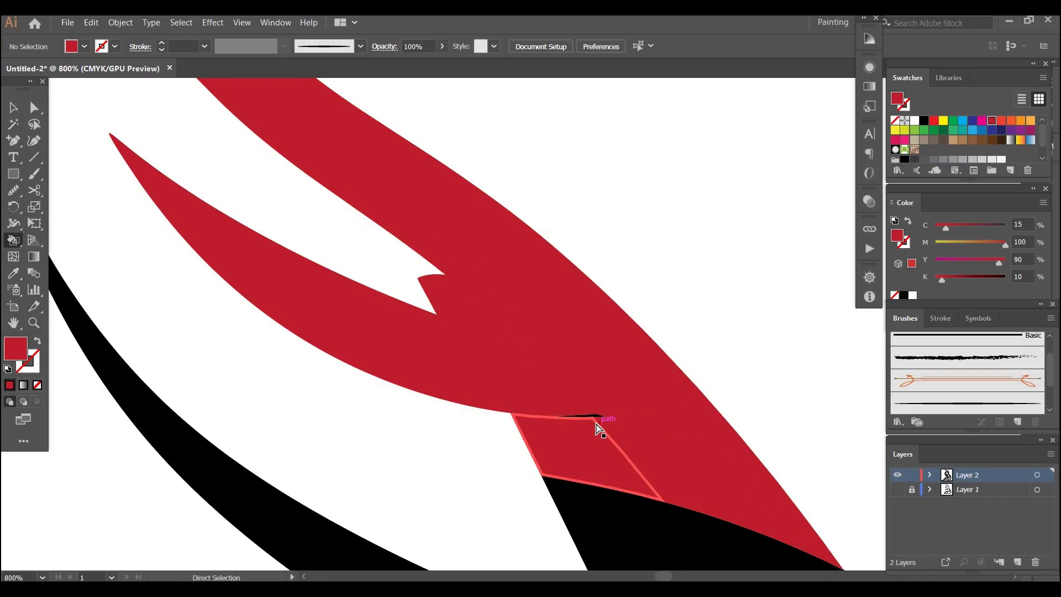
{"action": "key", "text": "ctrl+plus"}
{"action": "key", "text": "ctrl+plus"}
{"action": "key", "text": "ctrl+plus"}
{"action": "key", "text": "ctrl+plus"}
{"action": "left_click_drag", "start_coordinate": [595, 422], "coordinate": [450, 154]}
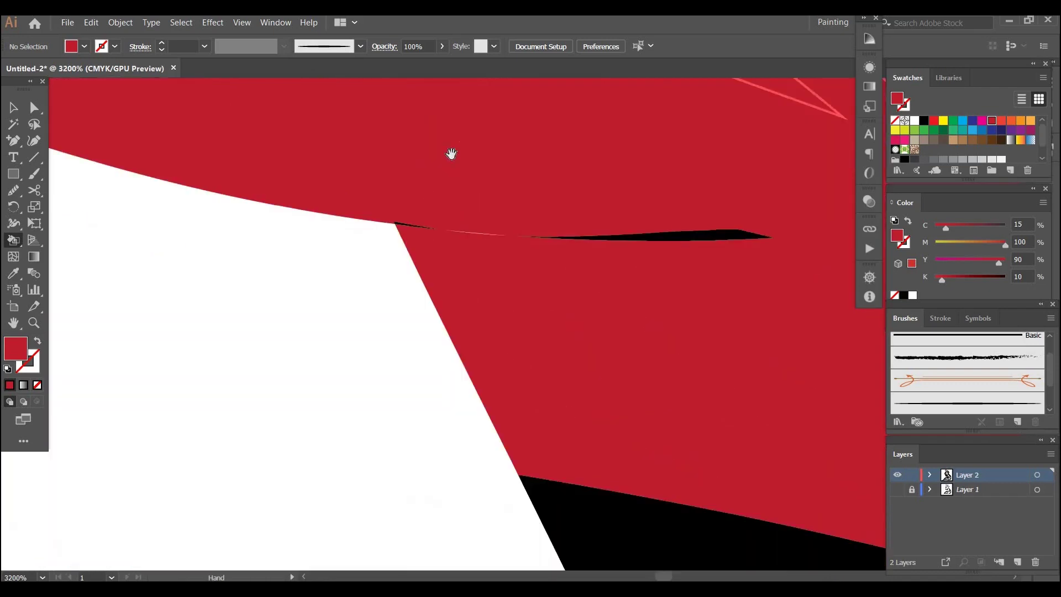
{"action": "left_click_drag", "start_coordinate": [605, 384], "coordinate": [552, 299]}
{"action": "left_click_drag", "start_coordinate": [608, 148], "coordinate": [580, 289]}
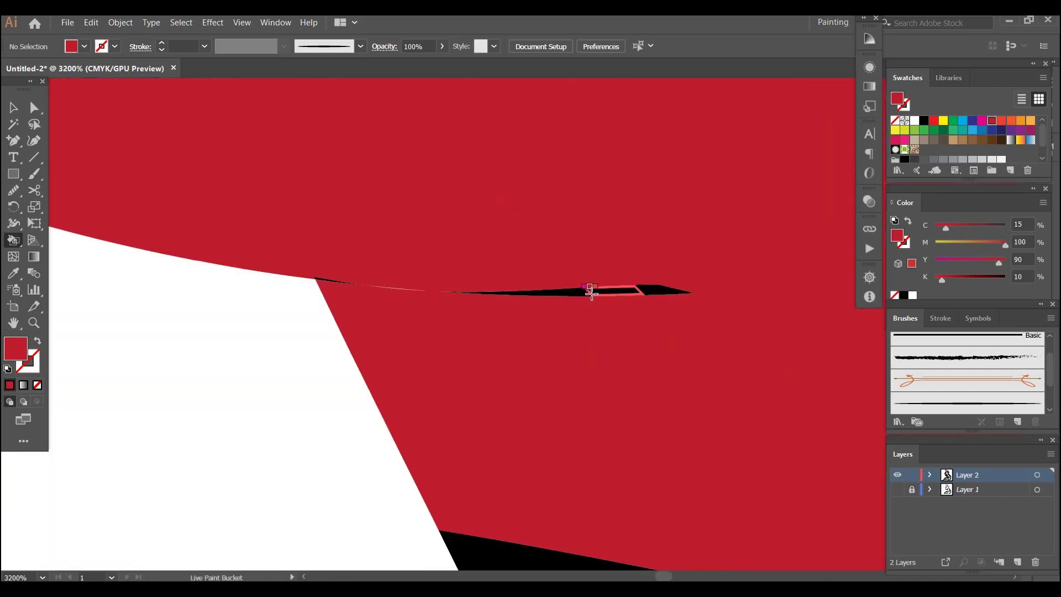
{"action": "left_click", "coordinate": [591, 291]}
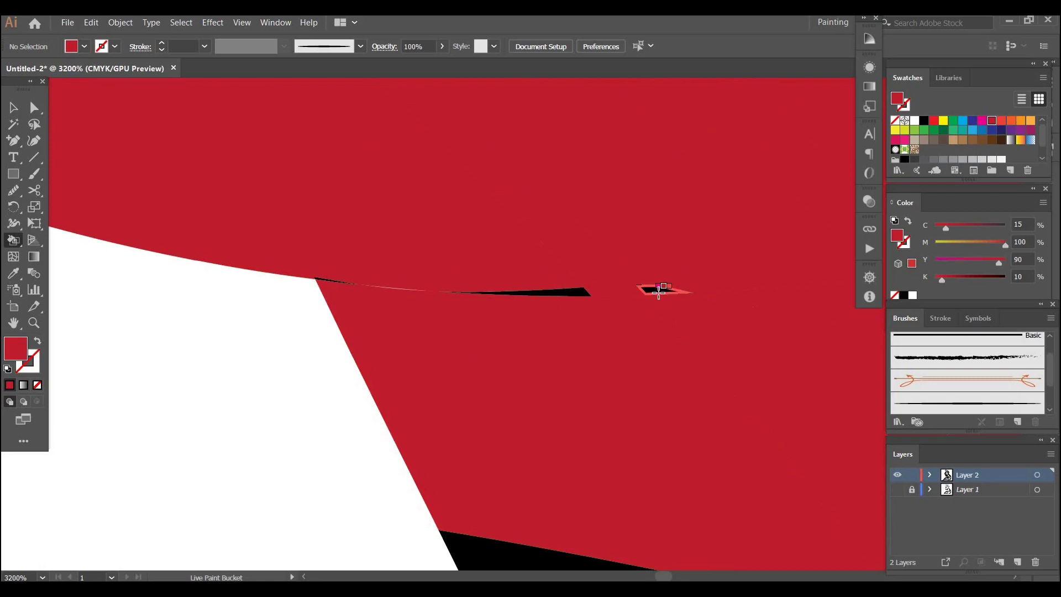
{"action": "left_click", "coordinate": [659, 291]}
{"action": "left_click", "coordinate": [558, 290]}
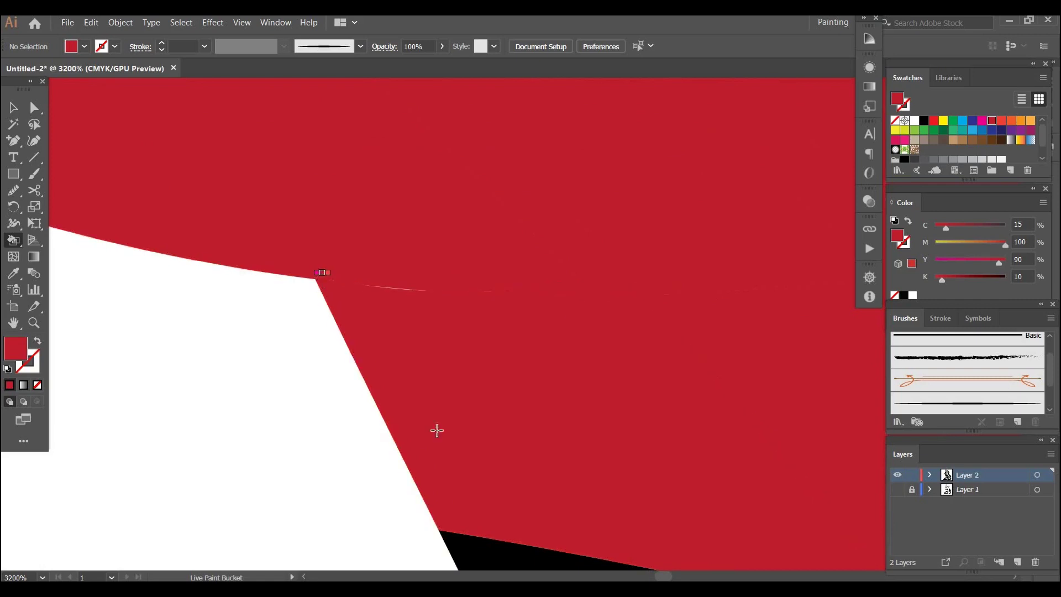
- Fill the black faces of the long stroke down to its crossing with the next long spike, including its outer edge, with the dark red
{"action": "scroll", "coordinate": [232, 225], "scroll_direction": "down", "scroll_amount": 5}
{"action": "scroll", "coordinate": [232, 225], "scroll_direction": "right", "scroll_amount": 4}
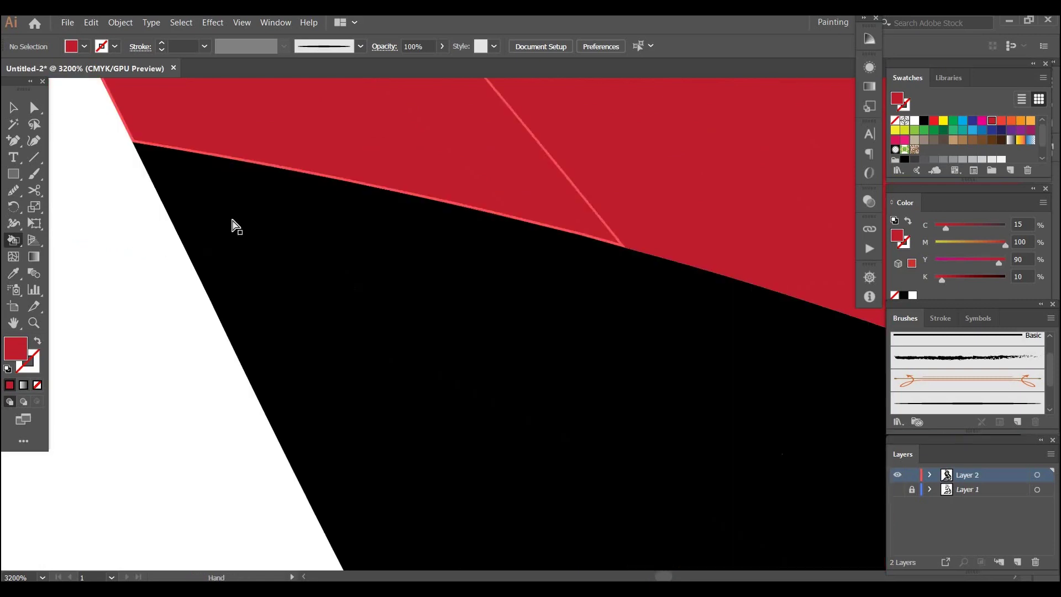
{"action": "scroll", "coordinate": [232, 225], "scroll_direction": "down", "scroll_amount": 4}
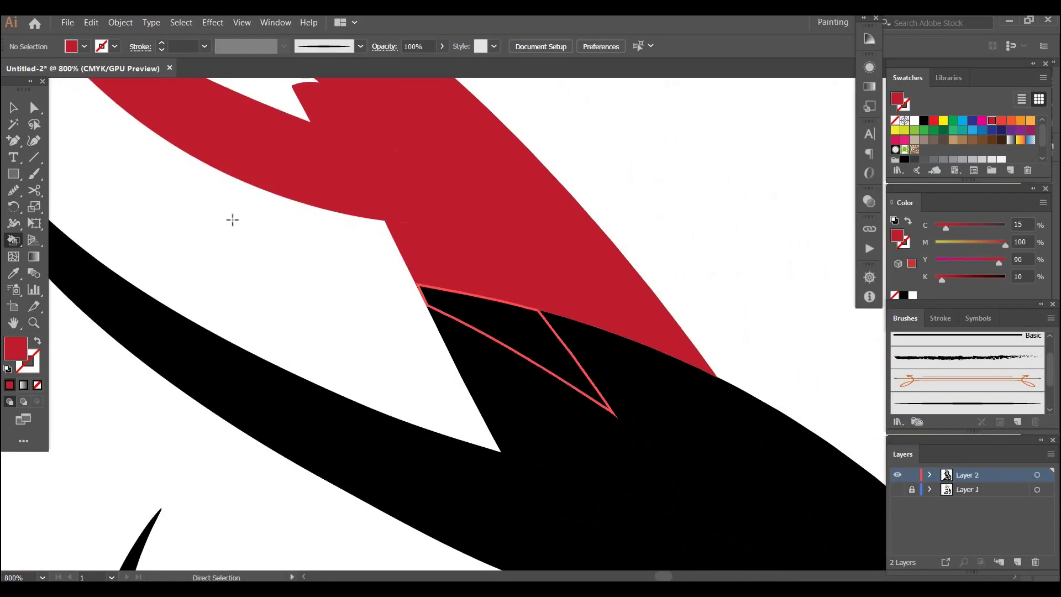
{"action": "left_click", "coordinate": [489, 398]}
{"action": "left_click", "coordinate": [563, 329]}
{"action": "left_click", "coordinate": [520, 334]}
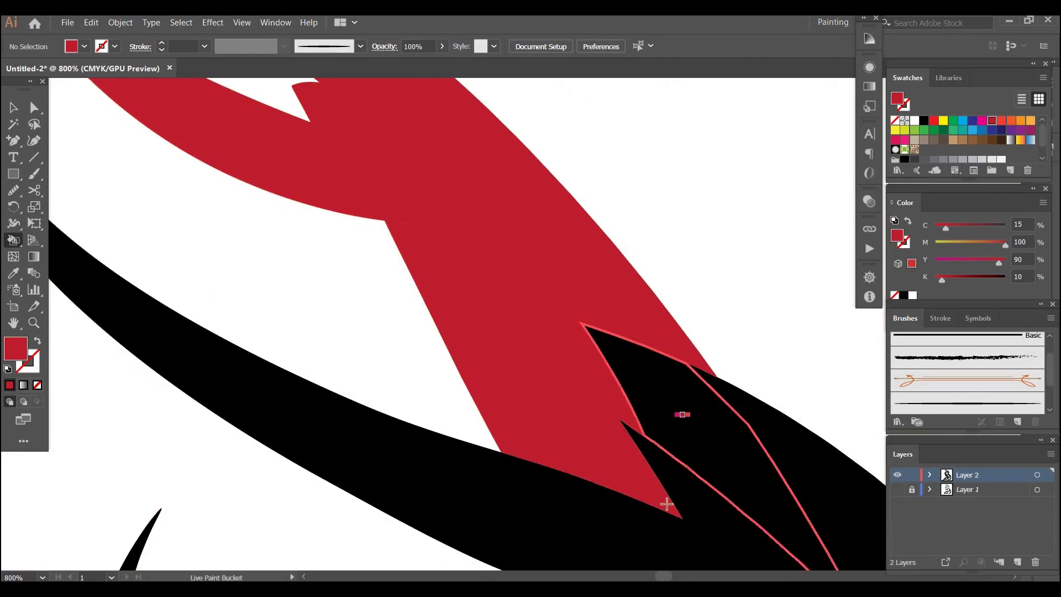
{"action": "left_click", "coordinate": [681, 428]}
{"action": "left_click", "coordinate": [670, 479]}
{"action": "left_click", "coordinate": [685, 492]}
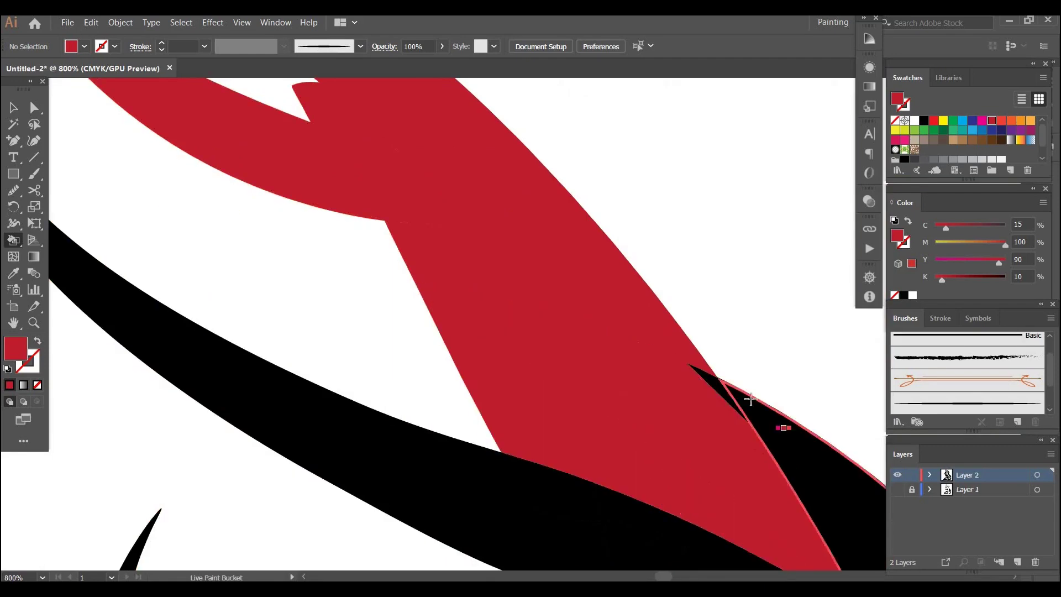
{"action": "left_click", "coordinate": [750, 399]}
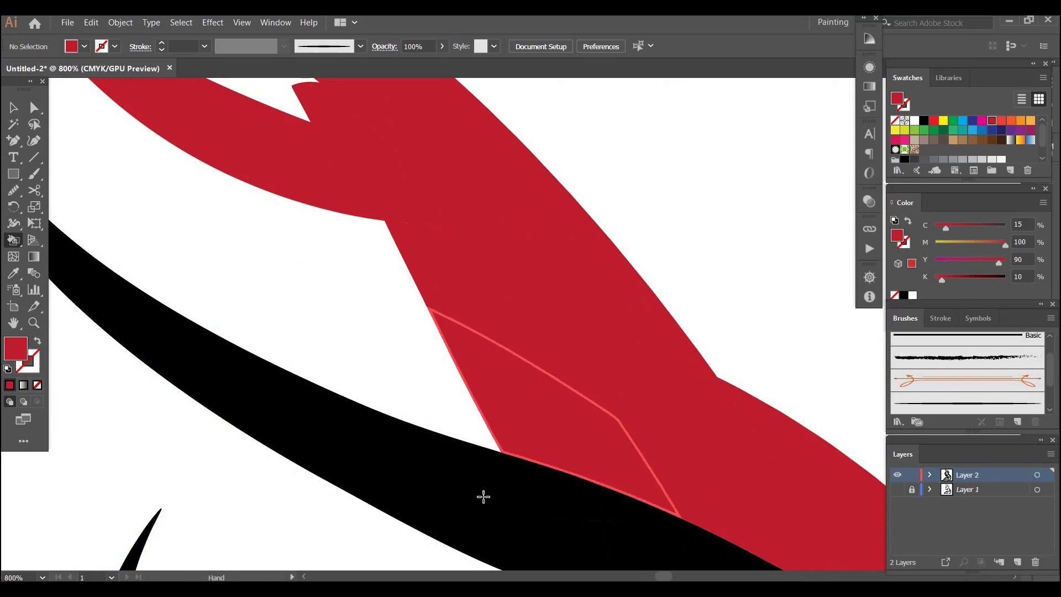
- Fill the long curved spike joining the stroke and the small hooked spike beneath their junction with the dark red
{"action": "left_click", "coordinate": [538, 498]}
{"action": "left_click", "coordinate": [513, 492]}
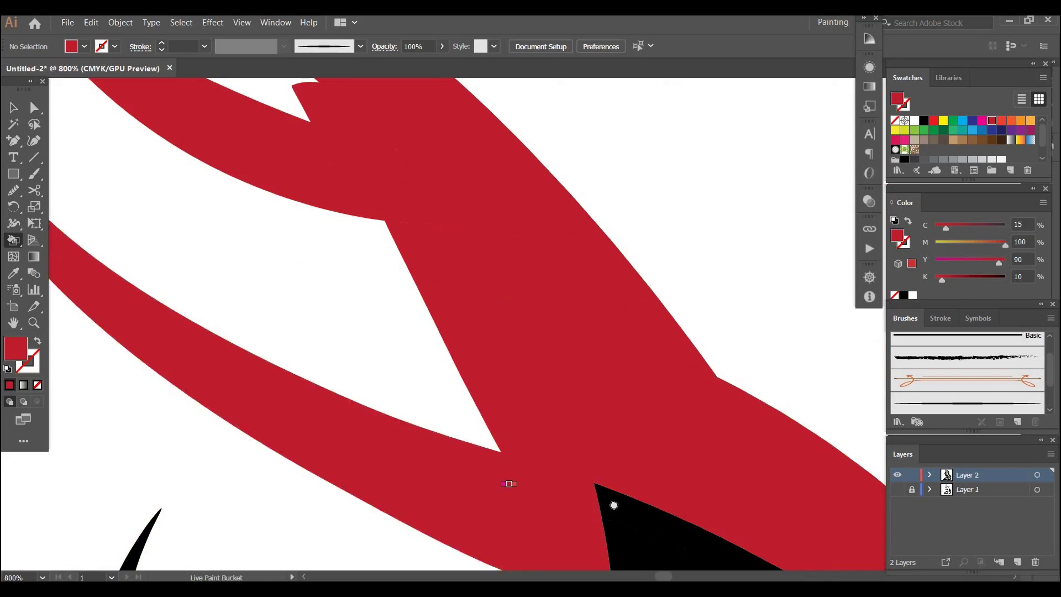
{"action": "left_click_drag", "start_coordinate": [613, 505], "coordinate": [387, 249]}
{"action": "left_click_drag", "start_coordinate": [400, 300], "coordinate": [381, 274]}
{"action": "left_click", "coordinate": [433, 303]}
{"action": "left_click", "coordinate": [415, 319]}
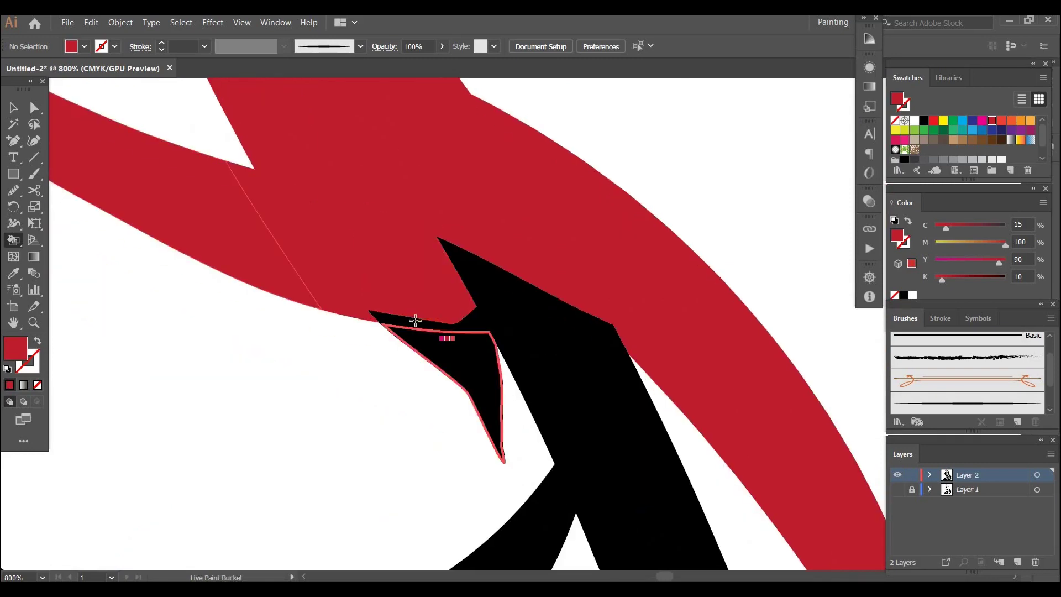
{"action": "left_click", "coordinate": [416, 323]}
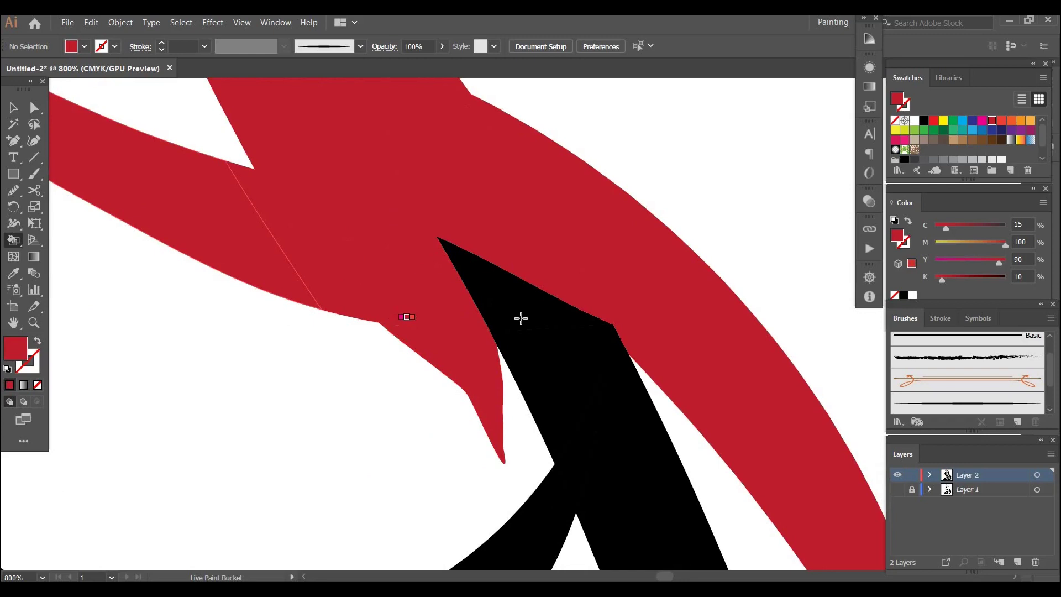
- Fill the black wedge under the junction and the upper part of the stroke descending from it with the dark red
{"action": "left_click", "coordinate": [520, 318]}
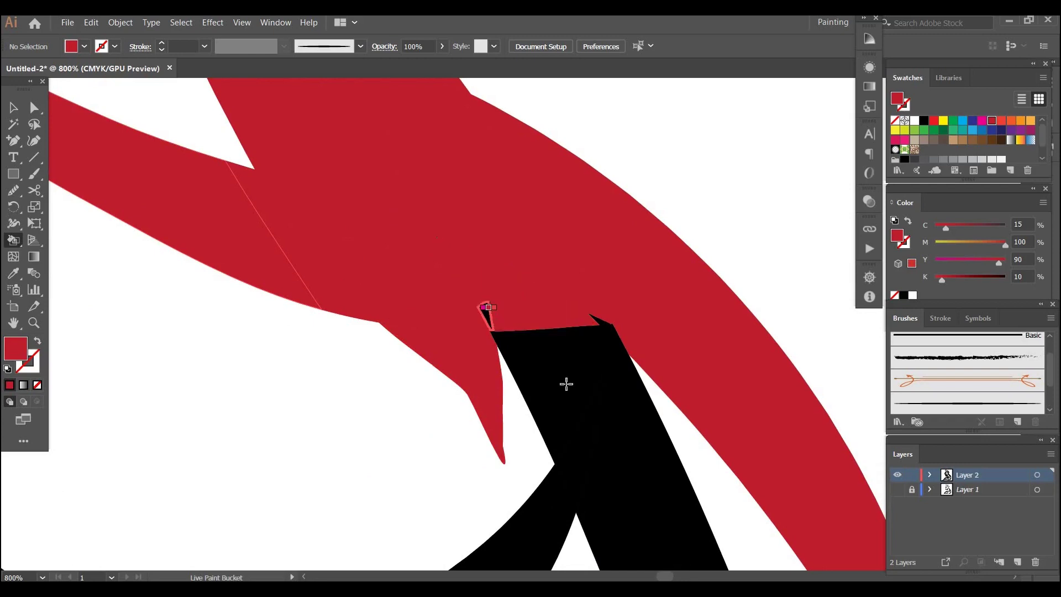
{"action": "left_click", "coordinate": [590, 339]}
{"action": "left_click", "coordinate": [601, 320]}
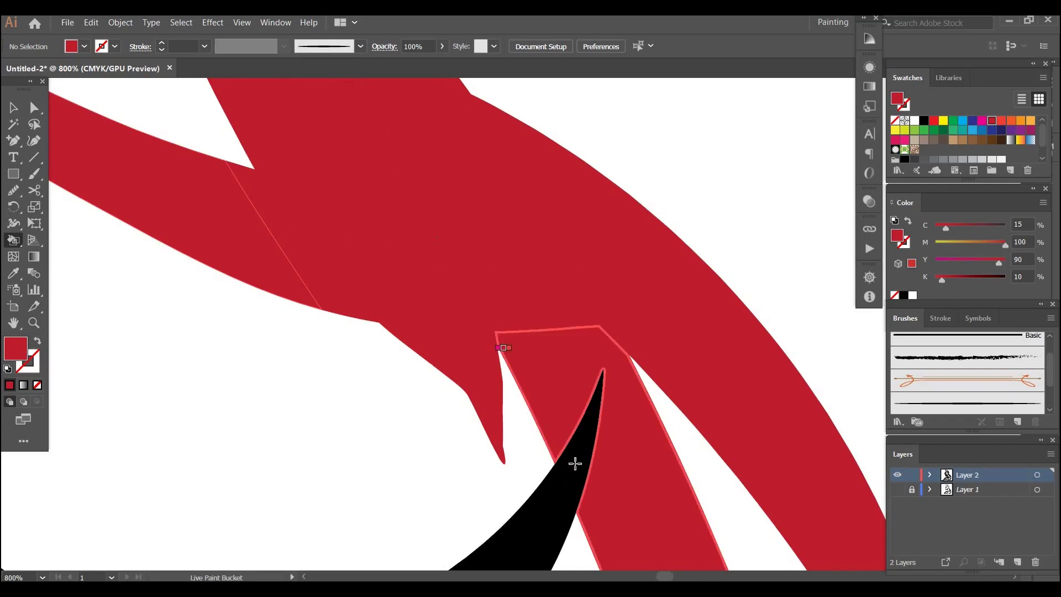
- Fill the broad curved spike branching off the descending stroke and the black sliver inside that stroke with the dark red
{"action": "left_click_drag", "start_coordinate": [573, 472], "coordinate": [450, 232]}
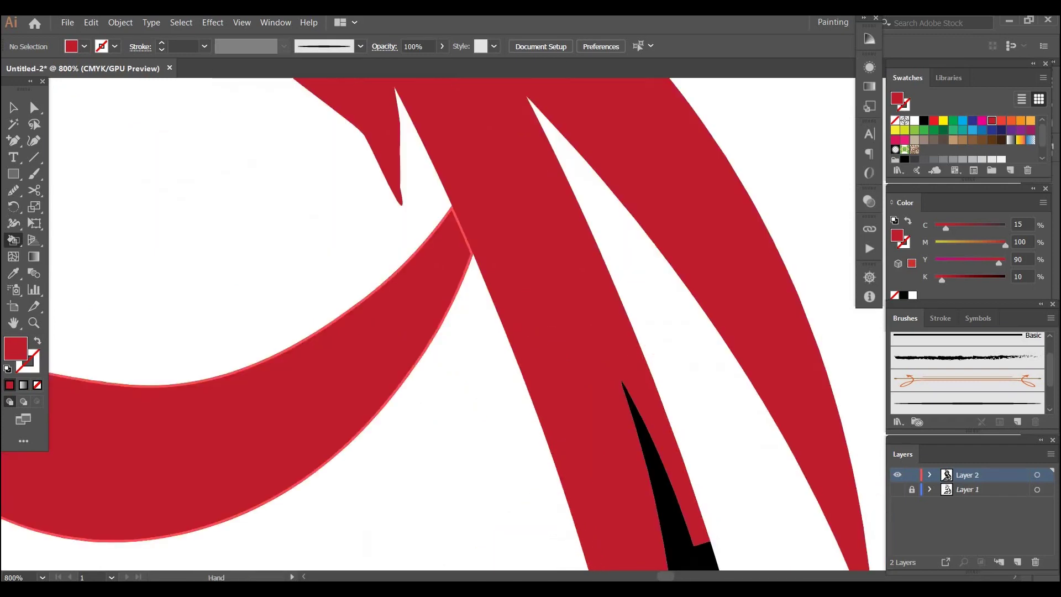
{"action": "left_click_drag", "start_coordinate": [686, 534], "coordinate": [548, 312]}
{"action": "left_click", "coordinate": [548, 313]}
{"action": "left_click", "coordinate": [578, 386]}
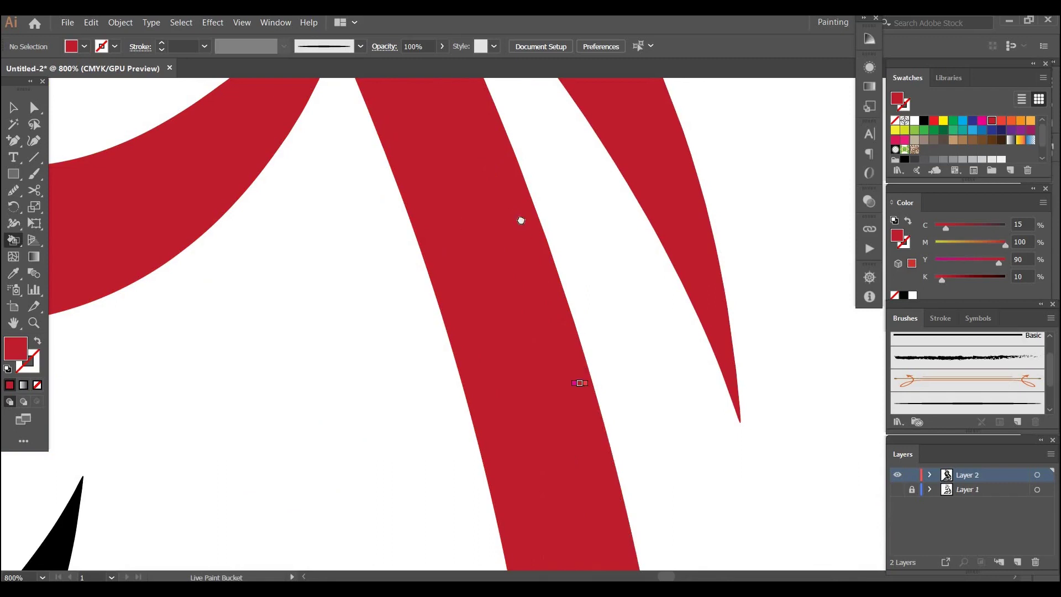
- Fill the thin curved spike beside the descending stroke and the tapered horizontal spike next to it with the dark red
{"action": "left_click_drag", "start_coordinate": [520, 220], "coordinate": [571, 52]}
{"action": "left_click_drag", "start_coordinate": [464, 529], "coordinate": [514, 289]}
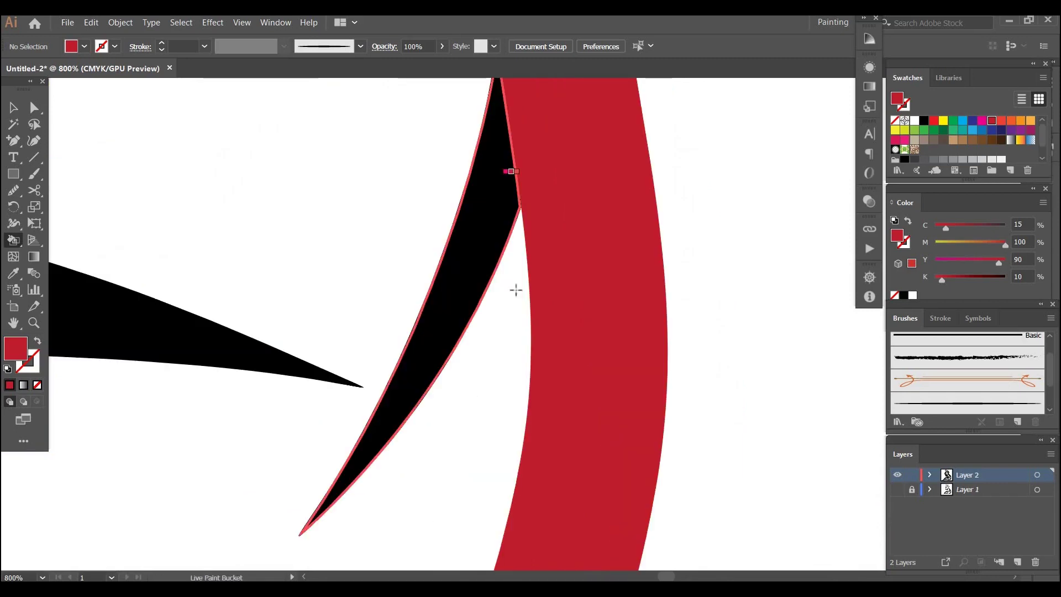
{"action": "left_click", "coordinate": [478, 265]}
{"action": "left_click_drag", "start_coordinate": [247, 361], "coordinate": [400, 146]}
{"action": "left_click", "coordinate": [400, 146]}
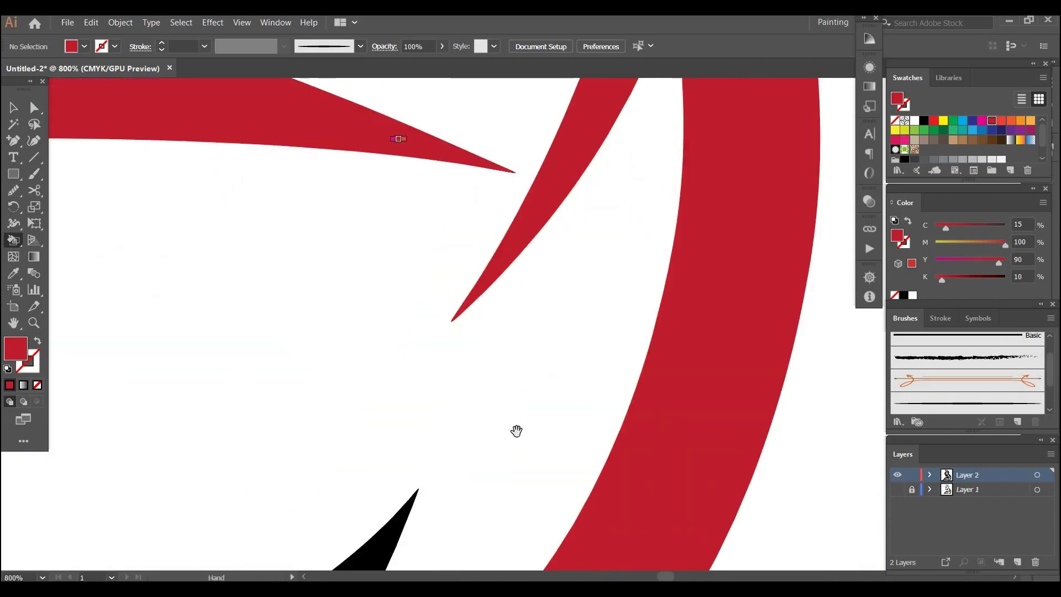
- Fill the upward-curving spike, its overlap with the horizontal stroke and the adjoining black part of that stroke with the dark red
{"action": "left_click_drag", "start_coordinate": [605, 83], "coordinate": [854, 532]}
{"action": "left_click", "coordinate": [293, 372]}
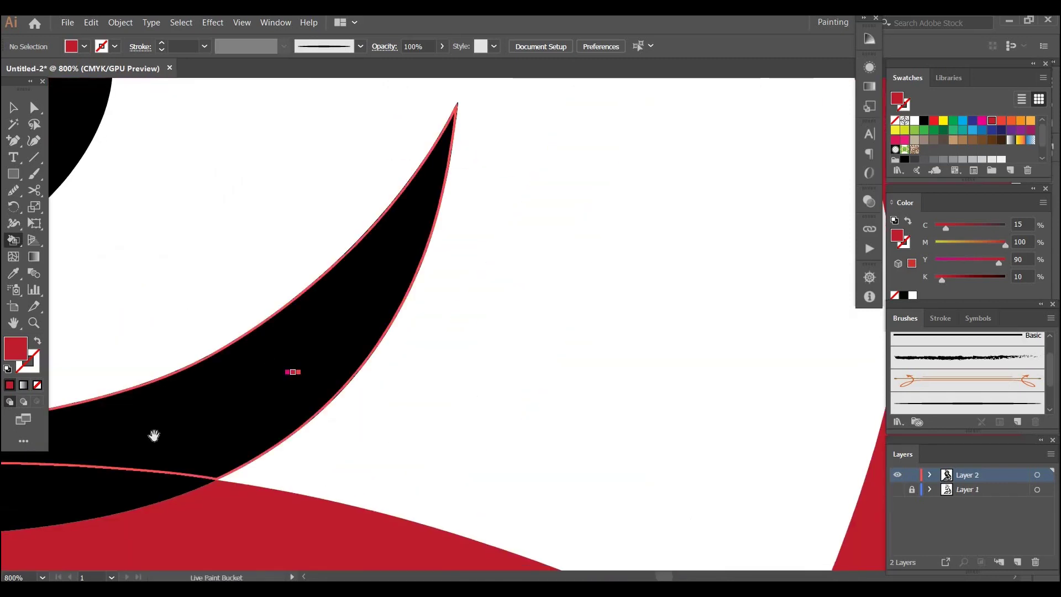
{"action": "left_click_drag", "start_coordinate": [154, 435], "coordinate": [615, 285]}
{"action": "left_click", "coordinate": [458, 347]}
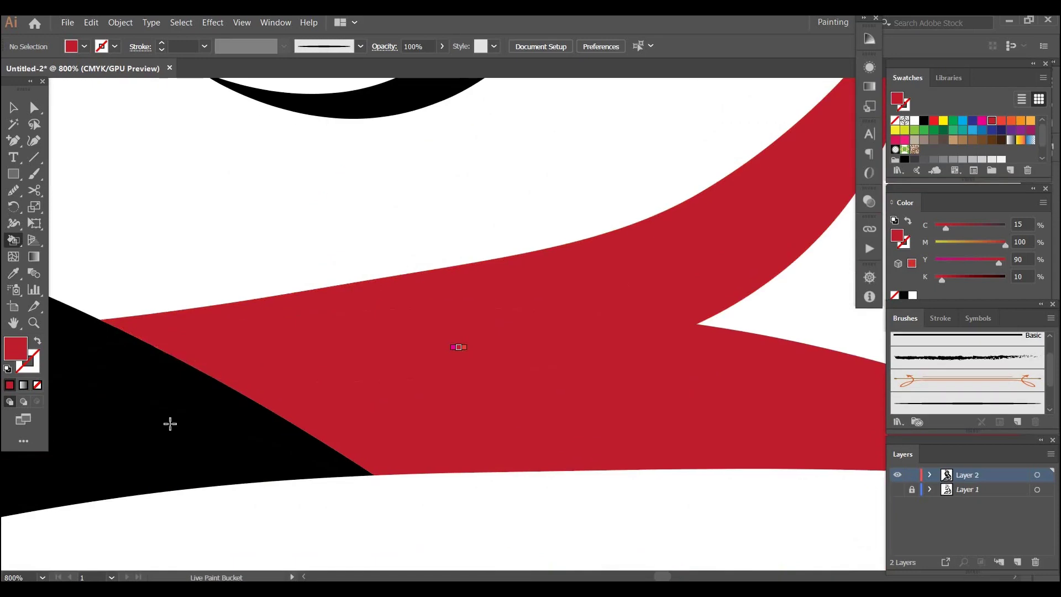
{"action": "left_click", "coordinate": [169, 423]}
{"action": "left_click_drag", "start_coordinate": [399, 312], "coordinate": [389, 351]}
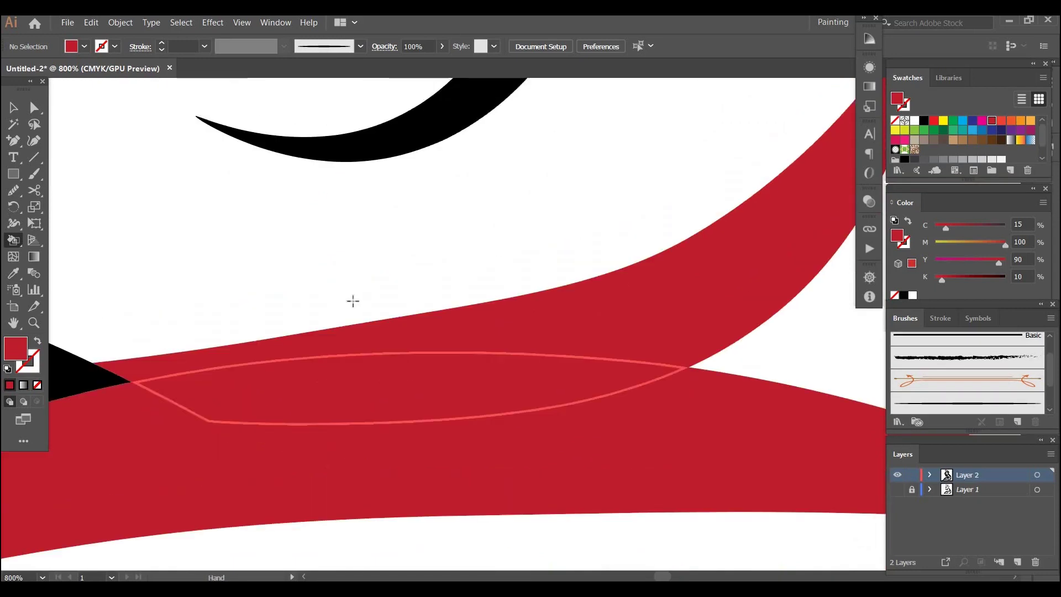
- Fill the small crescent above the horizontal stroke and the large crescent overlapping the bottom outline with the dark red
{"action": "left_click", "coordinate": [473, 93]}
{"action": "left_click_drag", "start_coordinate": [567, 153], "coordinate": [448, 371]}
{"action": "left_click_drag", "start_coordinate": [569, 558], "coordinate": [554, 63]}
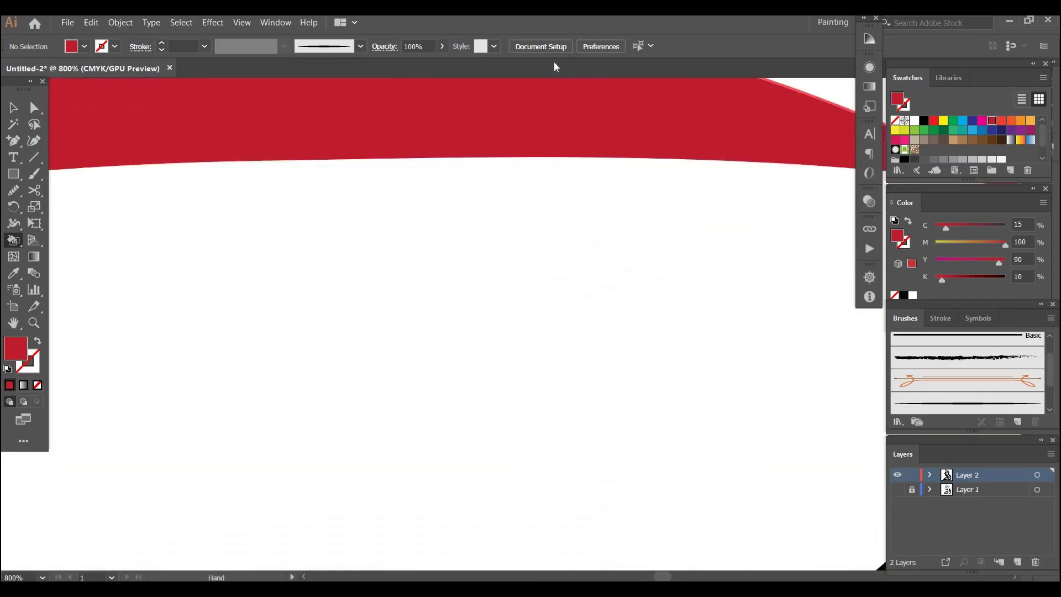
{"action": "key", "text": "ctrl+minus"}
{"action": "key", "text": "ctrl+minus"}
{"action": "key", "text": "ctrl+minus"}
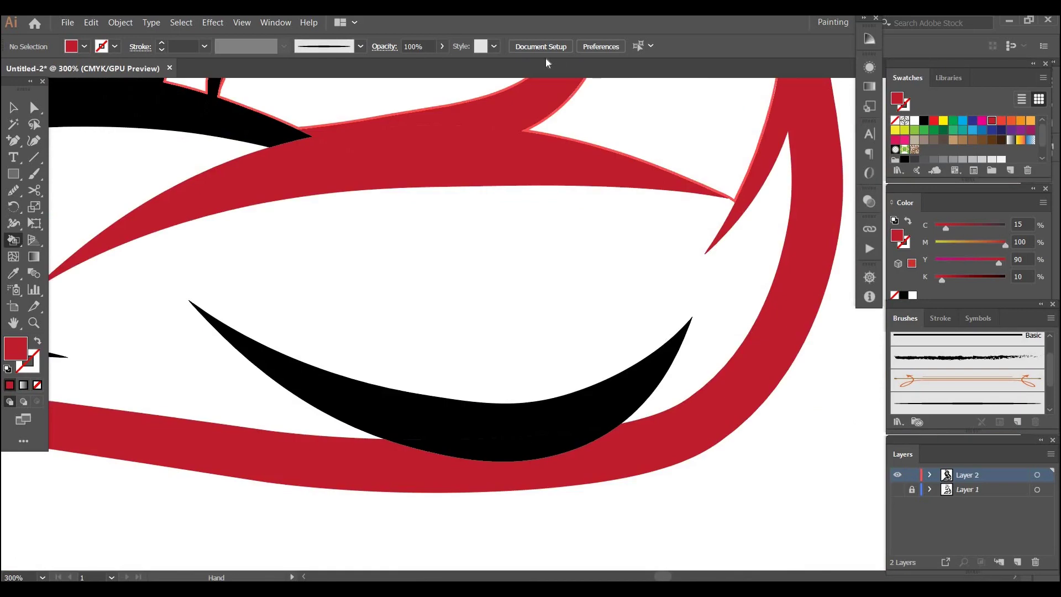
{"action": "left_click", "coordinate": [511, 423]}
{"action": "left_click", "coordinate": [506, 452]}
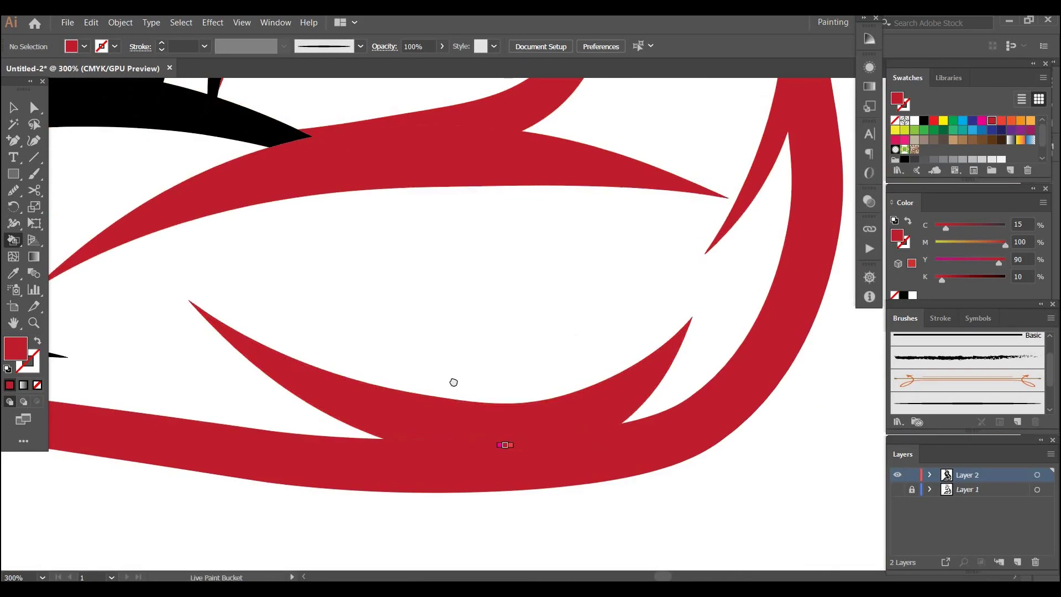
- Fill the tapered end of the bottom outline, the spikes above and below it and the slivers between them with the dark red
{"action": "mouse_move", "coordinate": [236, 390]}
{"action": "left_mouse_down"}
{"action": "mouse_move", "coordinate": [587, 374]}
{"action": "mouse_move", "coordinate": [880, 384]}
{"action": "left_mouse_up"}
{"action": "left_click", "coordinate": [371, 409]}
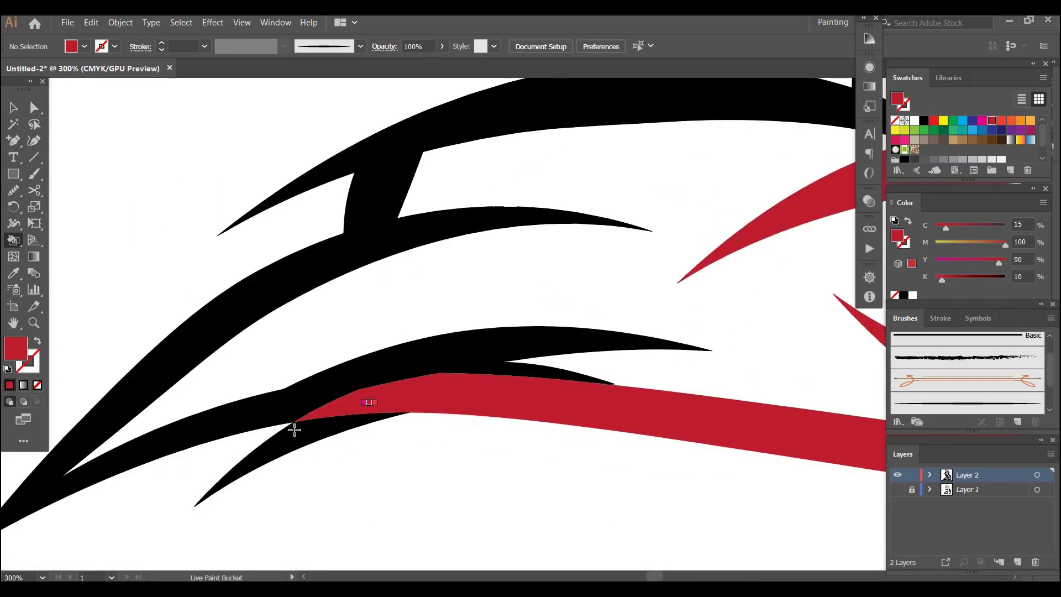
{"action": "left_click", "coordinate": [297, 429]}
{"action": "left_click", "coordinate": [458, 352]}
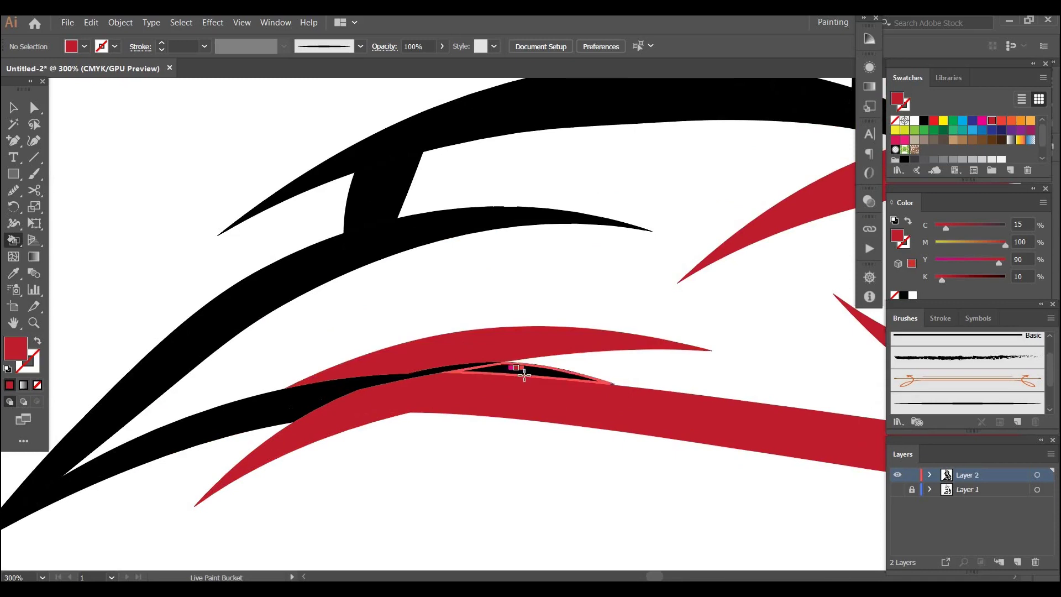
{"action": "left_click", "coordinate": [524, 375]}
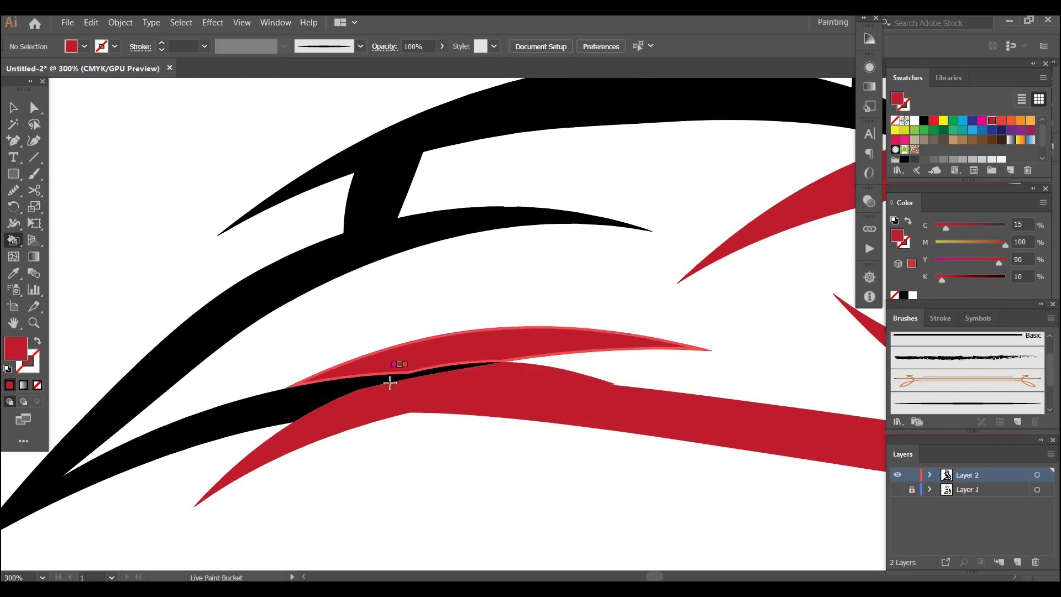
{"action": "left_click", "coordinate": [313, 403]}
{"action": "left_click", "coordinate": [448, 370]}
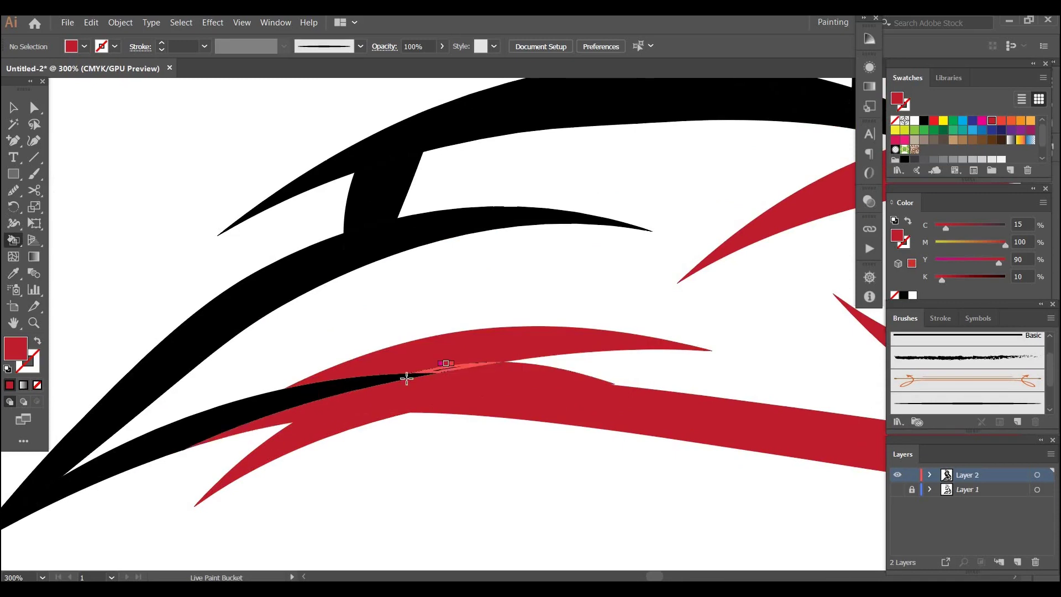
{"action": "left_click", "coordinate": [387, 381]}
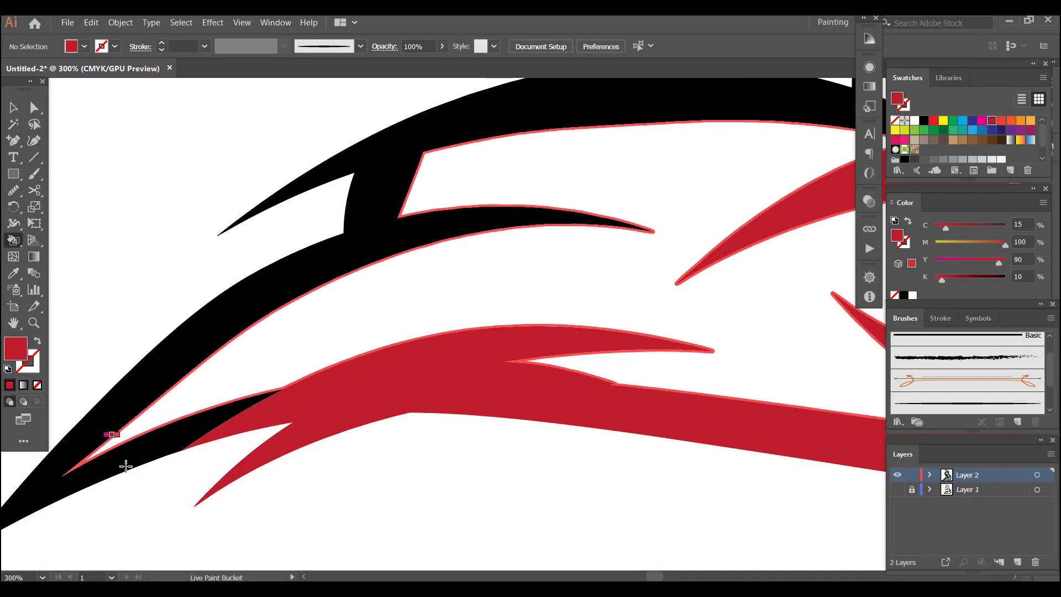
- Fill the long curved stroke and the lower spike converging at the pointed end of the bottom outline with the dark red
{"action": "left_click", "coordinate": [114, 426]}
{"action": "key", "text": "space"}
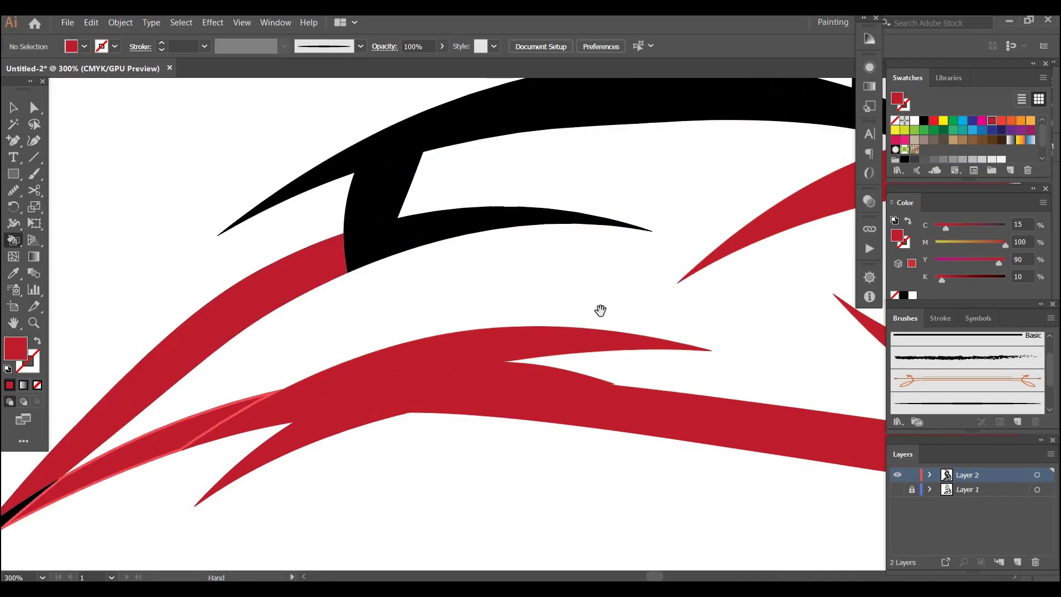
{"action": "left_click_drag", "start_coordinate": [601, 310], "coordinate": [935, 170]}
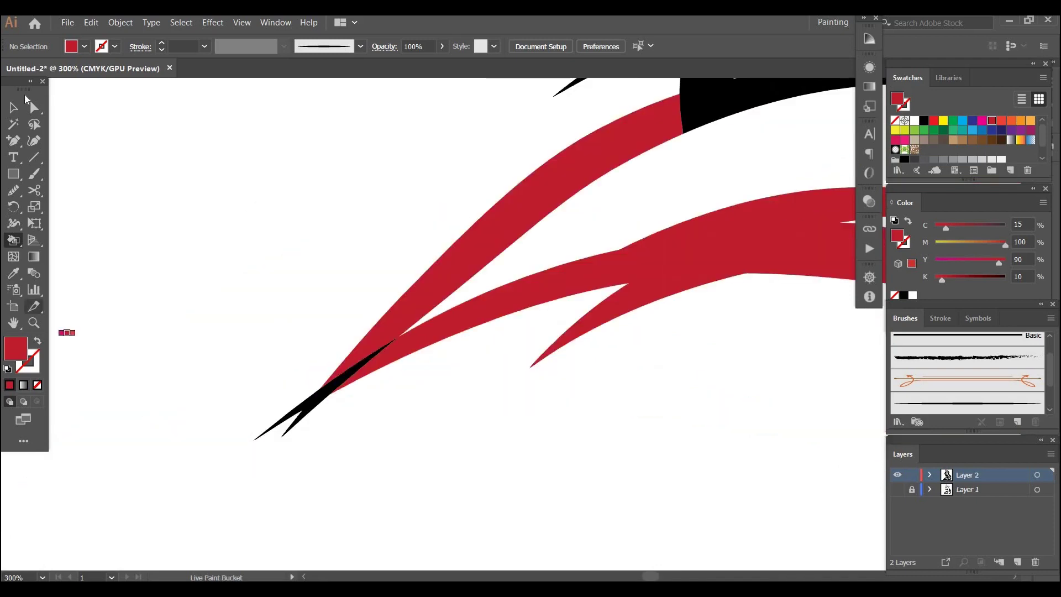
- Delete the two thin stray tips that stick out past the crossing of the two converging strokes
{"action": "left_click", "coordinate": [13, 110]}
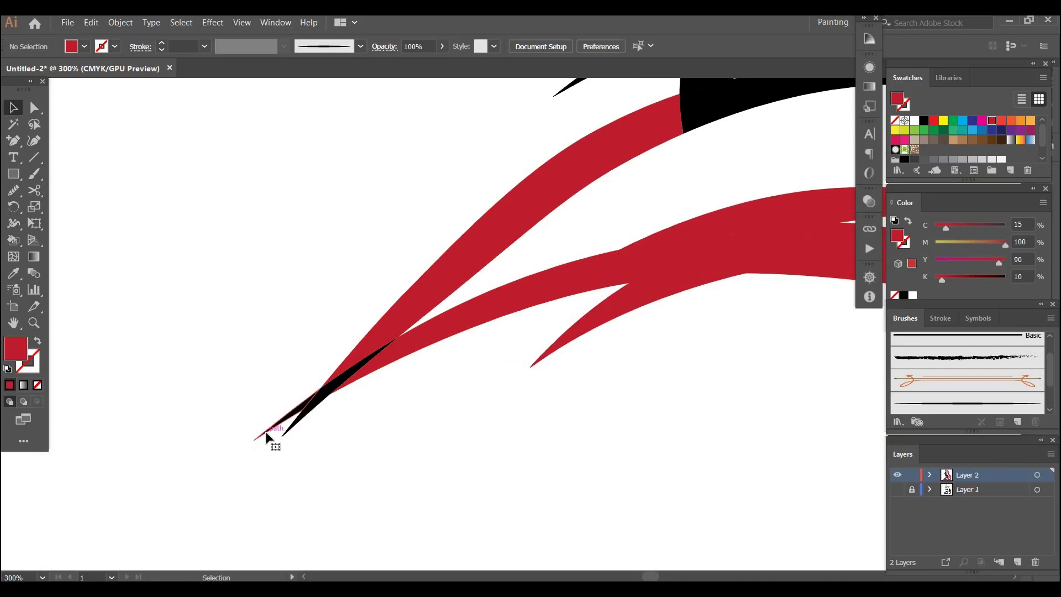
{"action": "left_click", "coordinate": [265, 435]}
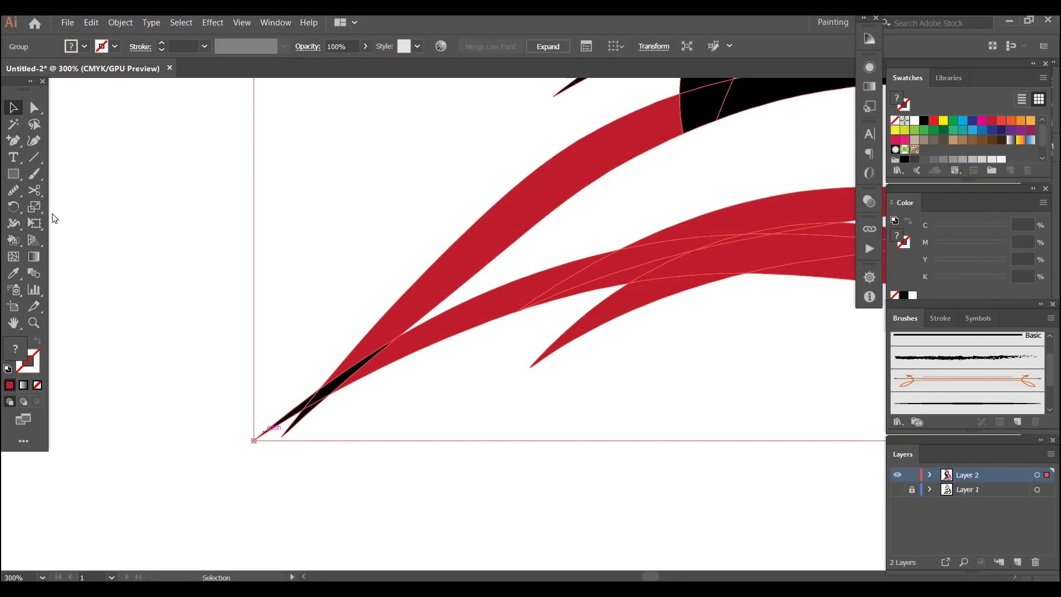
{"action": "left_click", "coordinate": [174, 271]}
{"action": "key", "text": "a"}
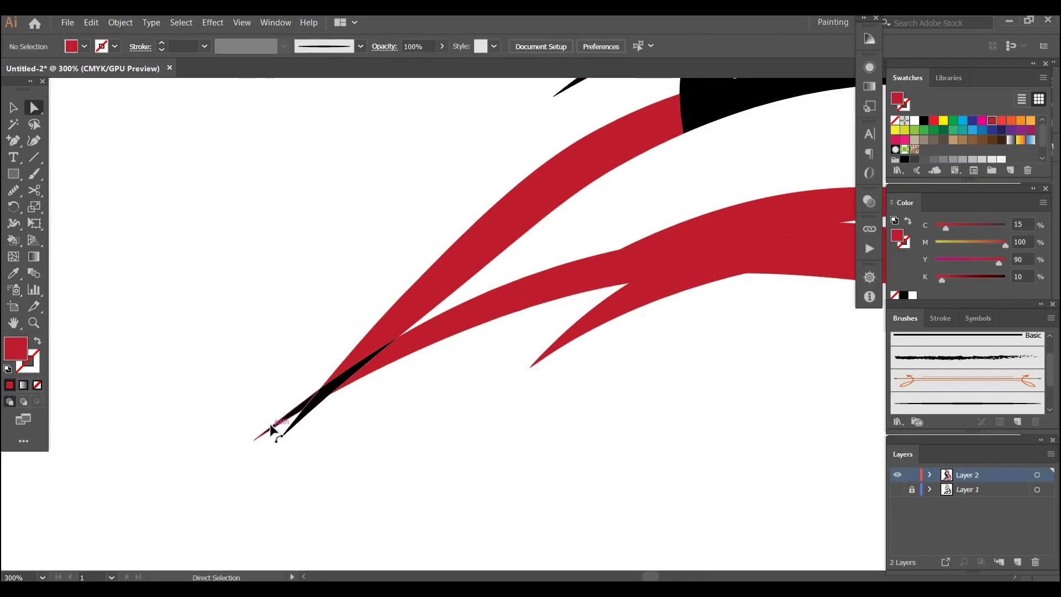
{"action": "left_click", "coordinate": [273, 430]}
{"action": "left_click", "coordinate": [294, 425]}
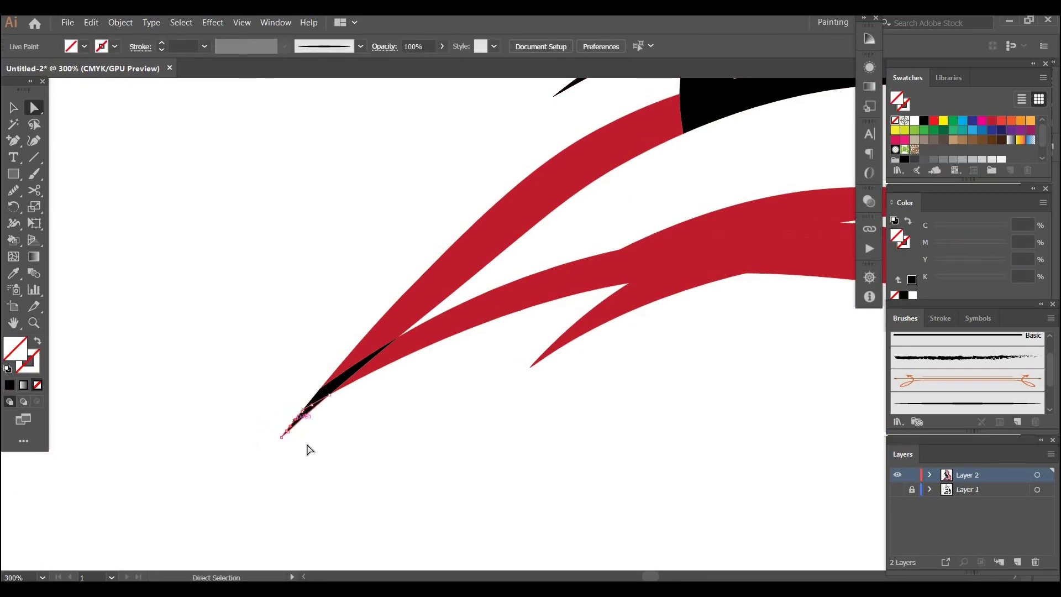
{"action": "key", "text": "Delete"}
{"action": "key", "text": "Delete"}
- Fill the pointed overlap where the two converging strokes meet with the dark red sampled from the neighbouring stroke
{"action": "key", "text": "k"}
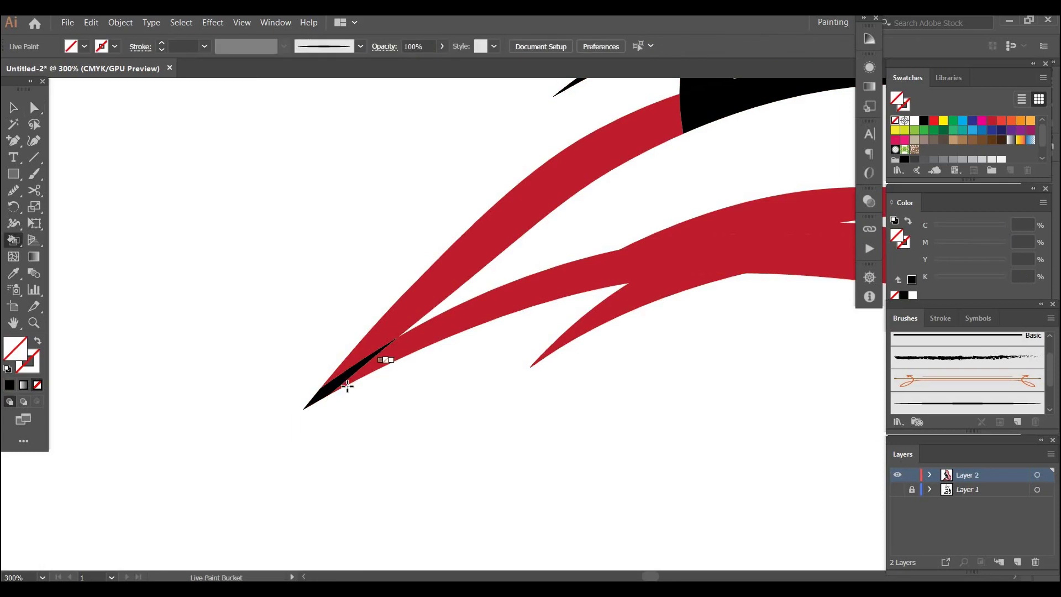
{"action": "left_click", "coordinate": [335, 377]}
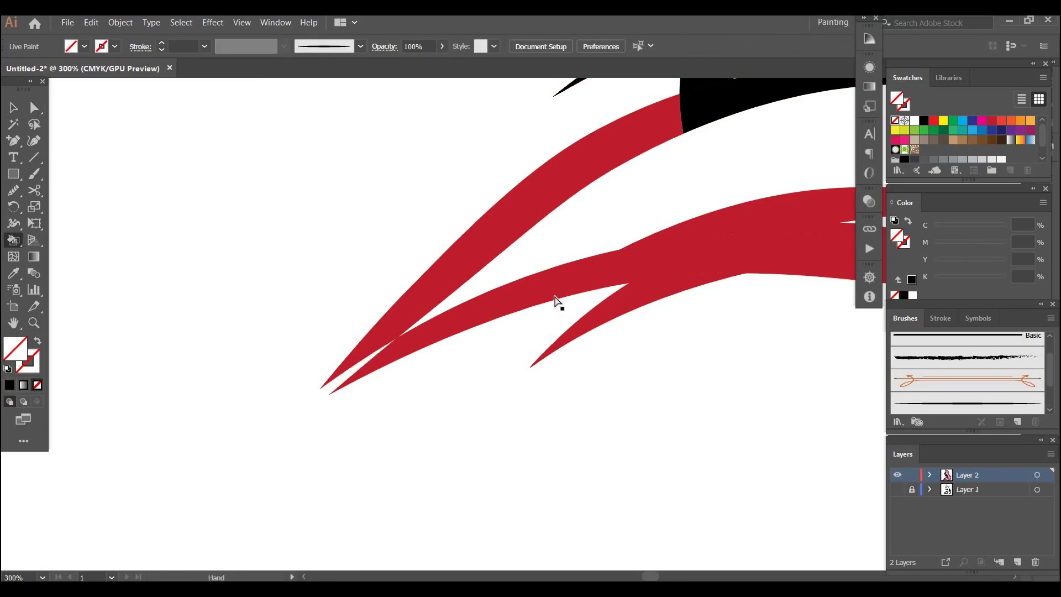
{"action": "left_click", "coordinate": [396, 331], "text": "alt"}
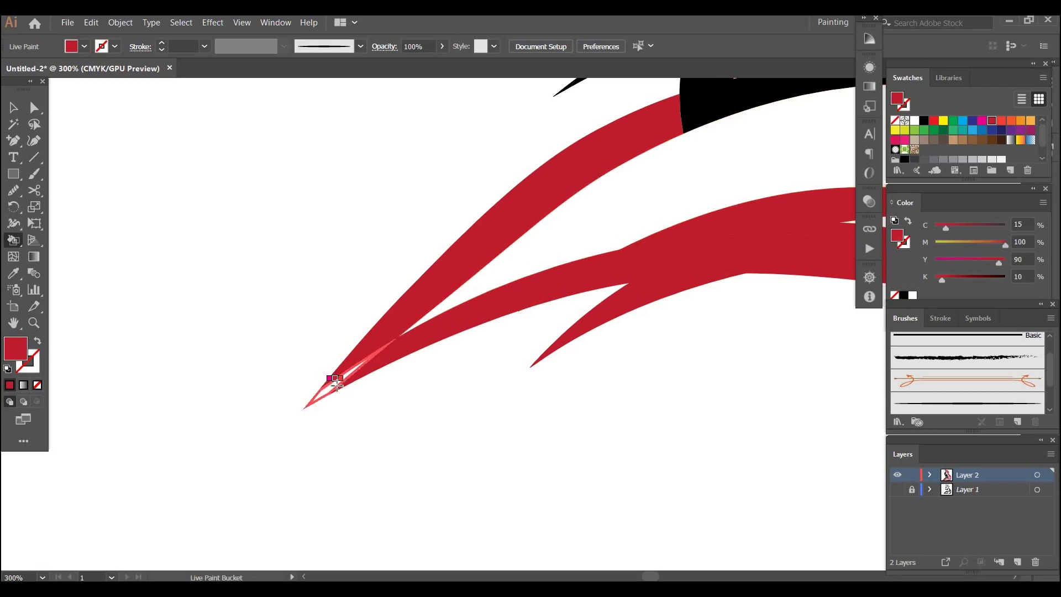
{"action": "left_click", "coordinate": [337, 384]}
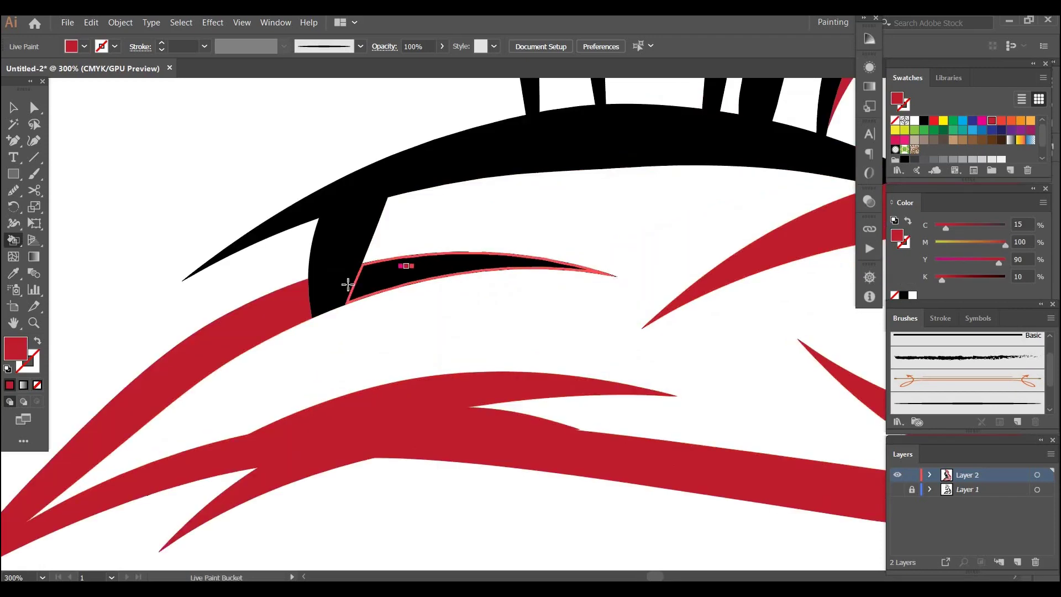
- Fill the short connecting strip, the spikes beside it and the adjoining start of the large upper arc with the dark red
{"action": "left_click", "coordinate": [348, 284]}
{"action": "left_click", "coordinate": [335, 260]}
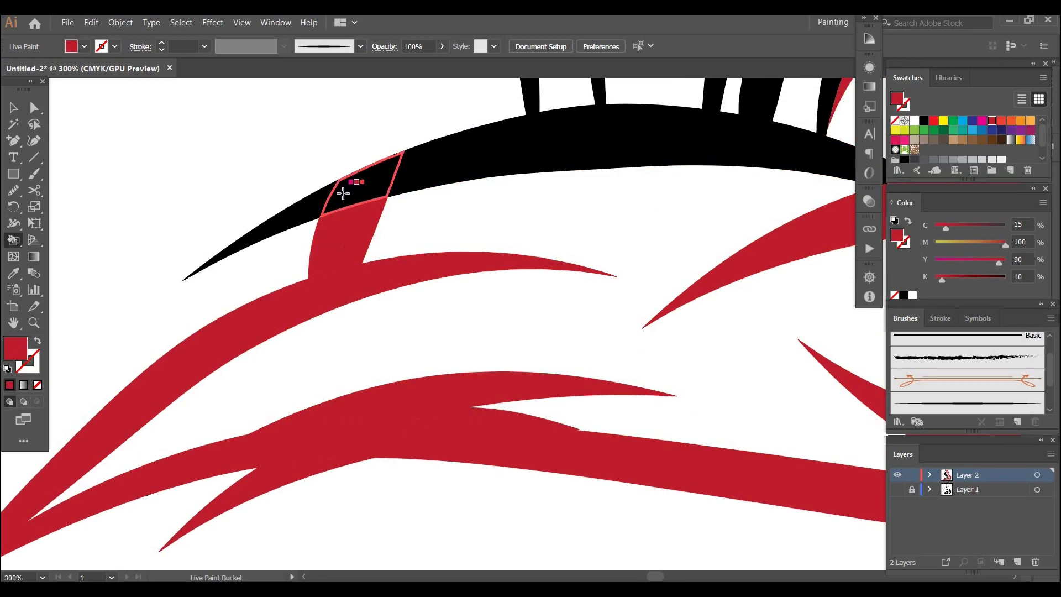
{"action": "left_click", "coordinate": [456, 177]}
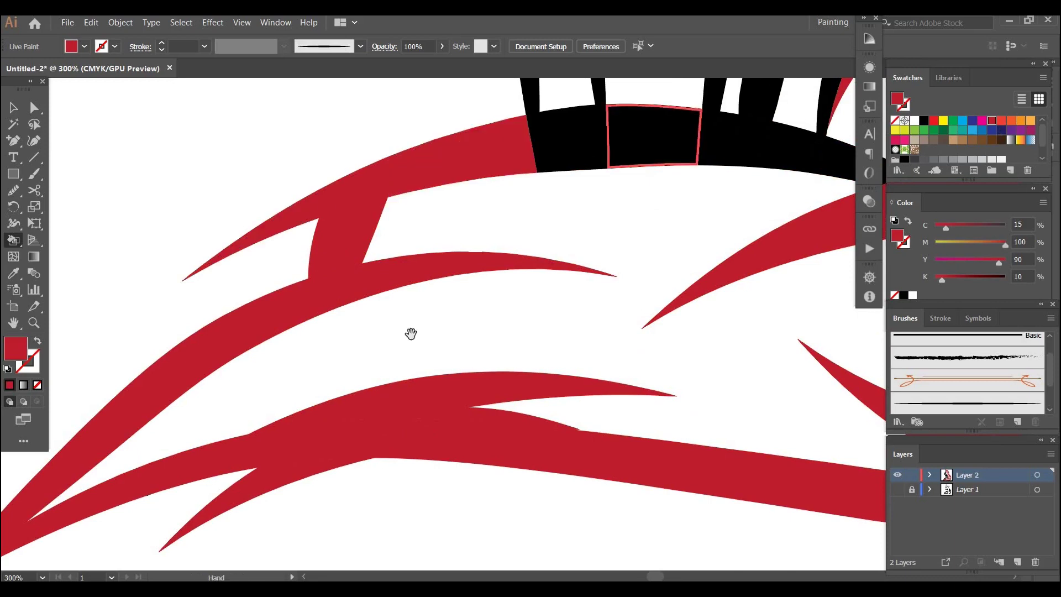
- Fill the first two thin vertical strokes, their overlaps with the upper arc and the arc section beside them with the dark red
{"action": "left_click_drag", "start_coordinate": [410, 333], "coordinate": [157, 479]}
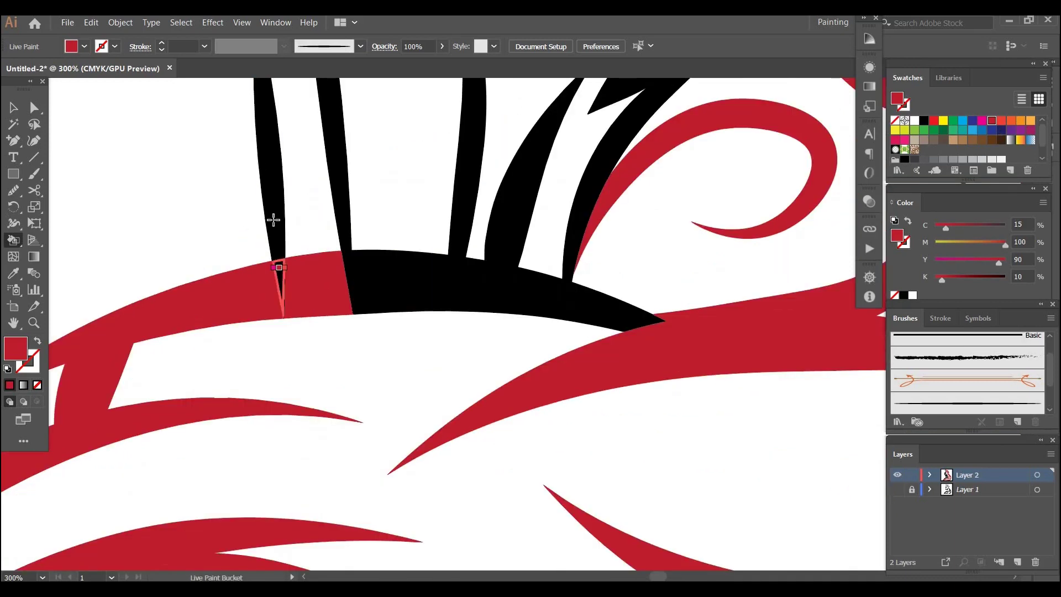
{"action": "left_click", "coordinate": [273, 220]}
{"action": "left_click", "coordinate": [342, 227]}
{"action": "left_click", "coordinate": [364, 273]}
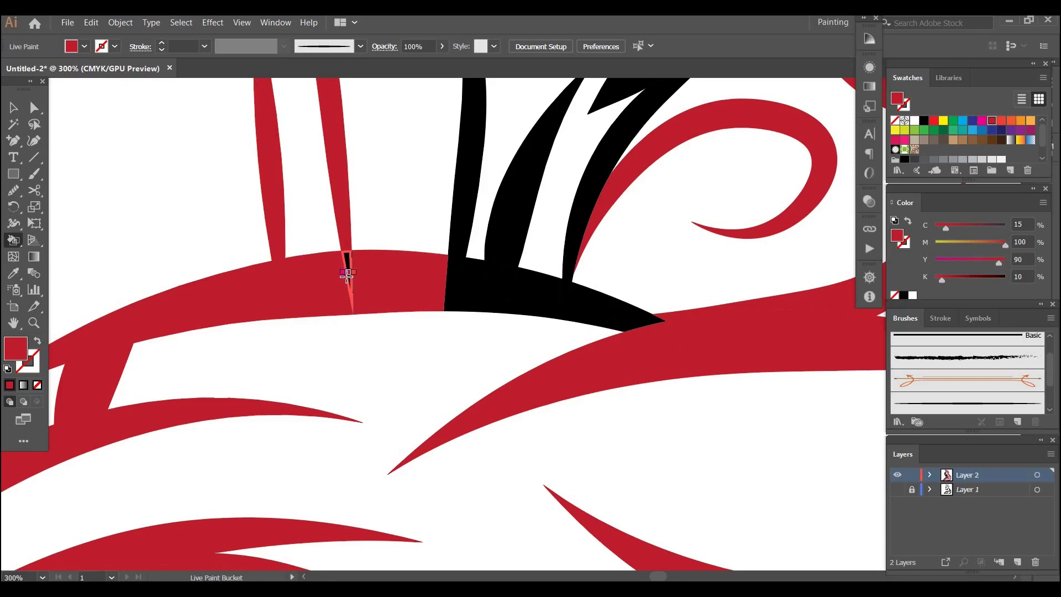
{"action": "left_click", "coordinate": [348, 275]}
- Fill the third vertical stroke, the curved stroke beside it and the arc sections beneath and beyond them with the dark red
{"action": "left_click", "coordinate": [451, 302]}
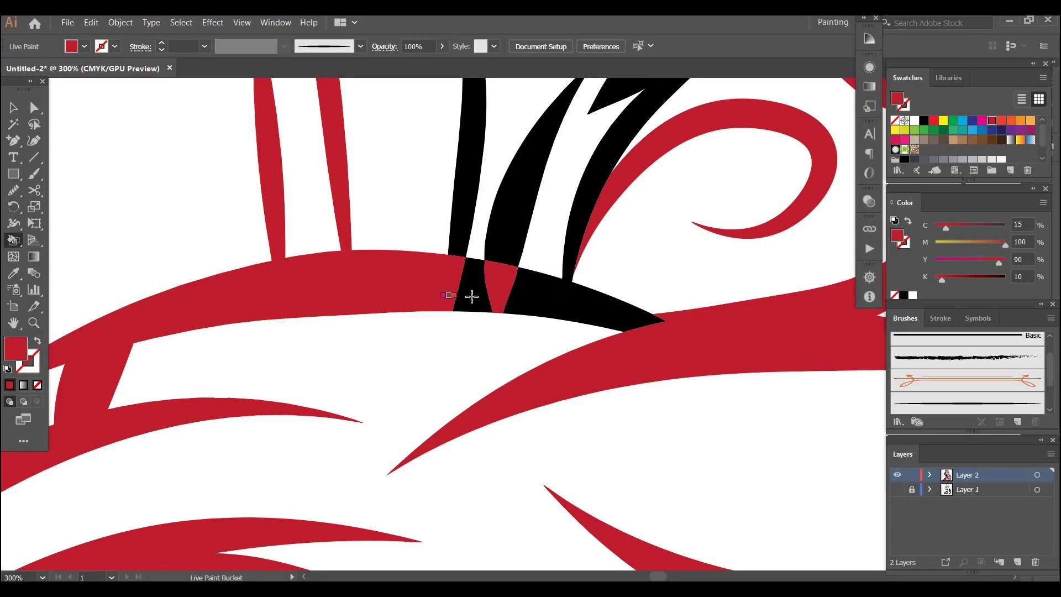
{"action": "left_click", "coordinate": [464, 248]}
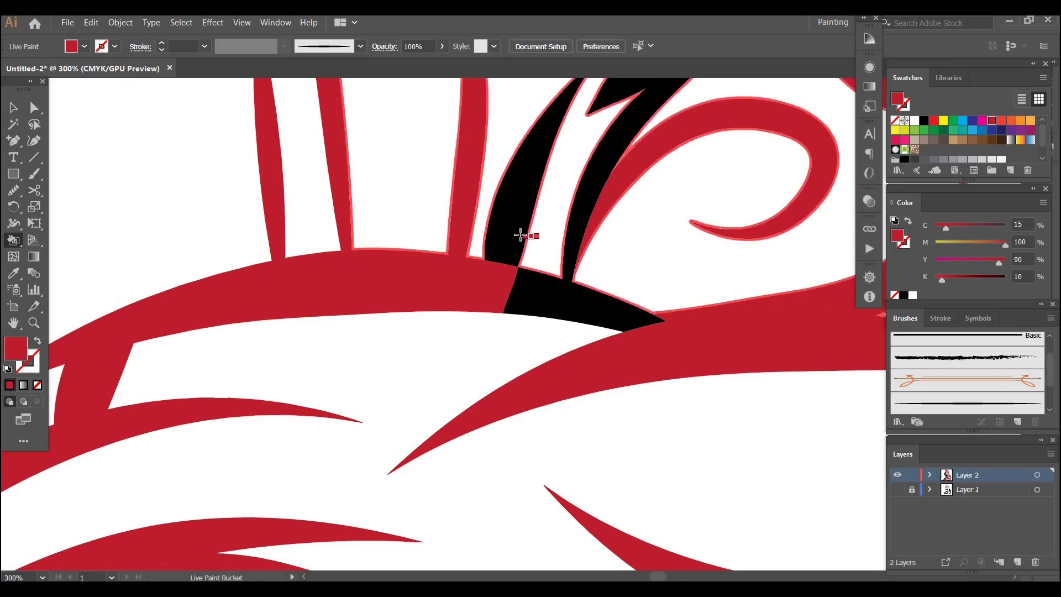
{"action": "left_click", "coordinate": [523, 289]}
{"action": "left_click", "coordinate": [641, 323]}
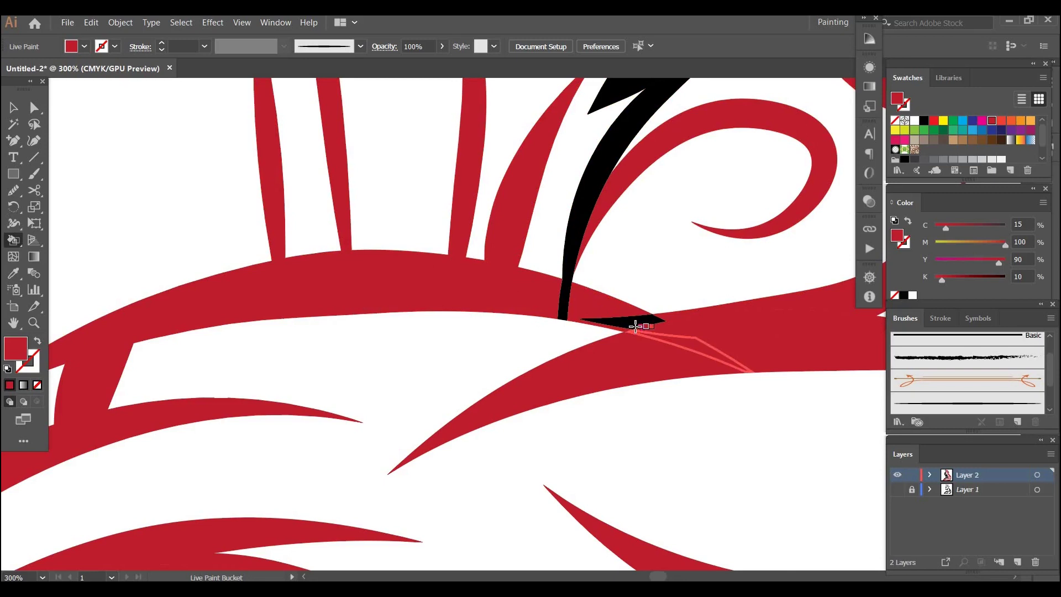
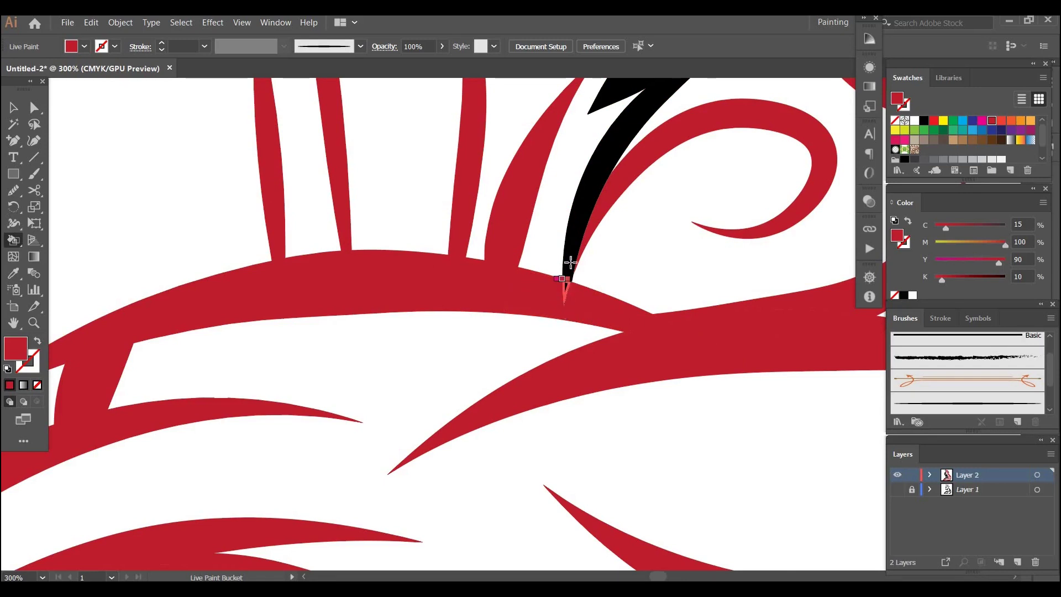
- Paint the black leaf-shaped blades beside the spiral on the wolf's haunch red with the Live Paint Bucket
{"action": "left_click", "coordinate": [573, 221]}
{"action": "left_click_drag", "start_coordinate": [650, 148], "coordinate": [455, 390]}
{"action": "left_click", "coordinate": [508, 323]}
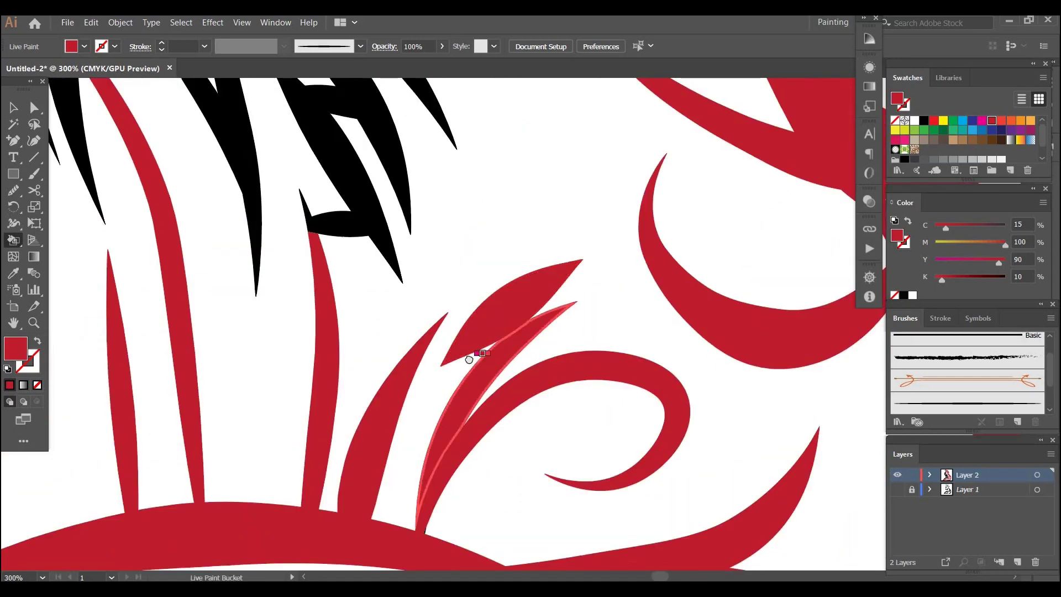
- Paint the small connecting shape and tip above the front leg and the lowest chest fur spike red
{"action": "left_click_drag", "start_coordinate": [469, 359], "coordinate": [559, 498]}
{"action": "left_click", "coordinate": [428, 366]}
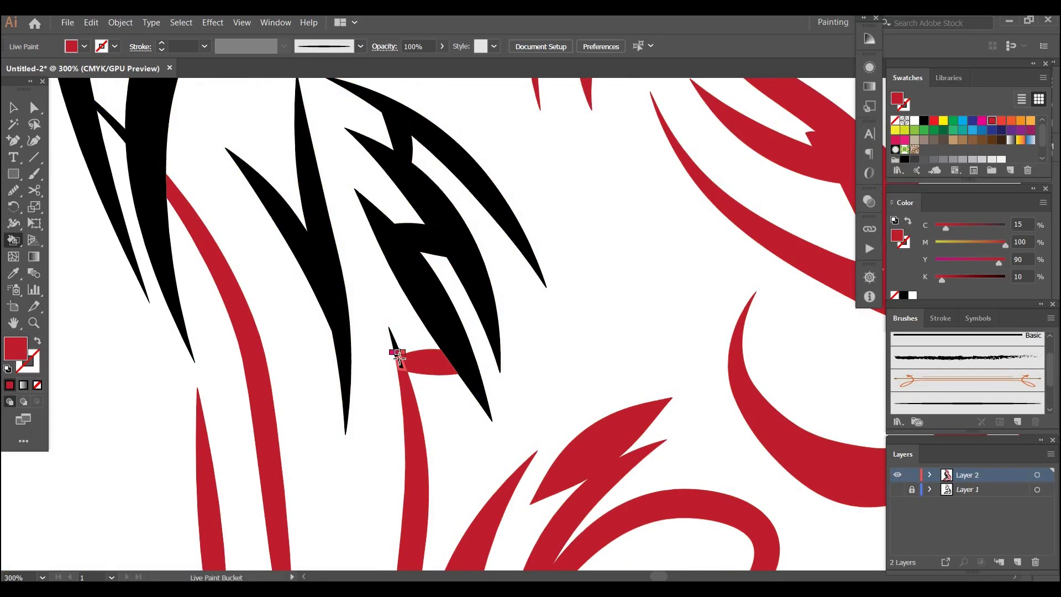
{"action": "left_click", "coordinate": [453, 331]}
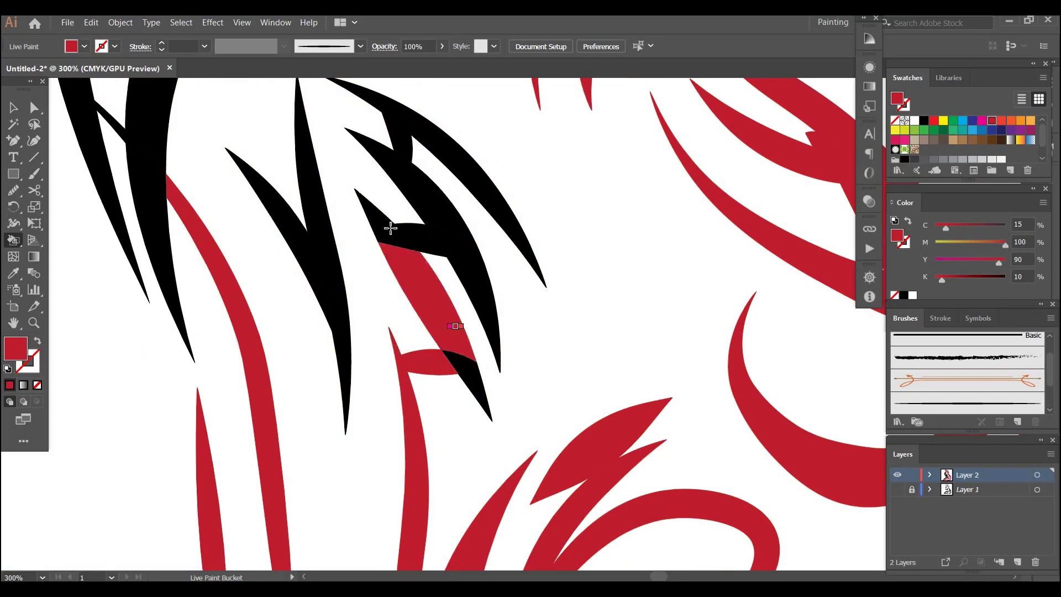
{"action": "left_click", "coordinate": [390, 228]}
{"action": "left_click", "coordinate": [468, 374]}
{"action": "left_click", "coordinate": [421, 233]}
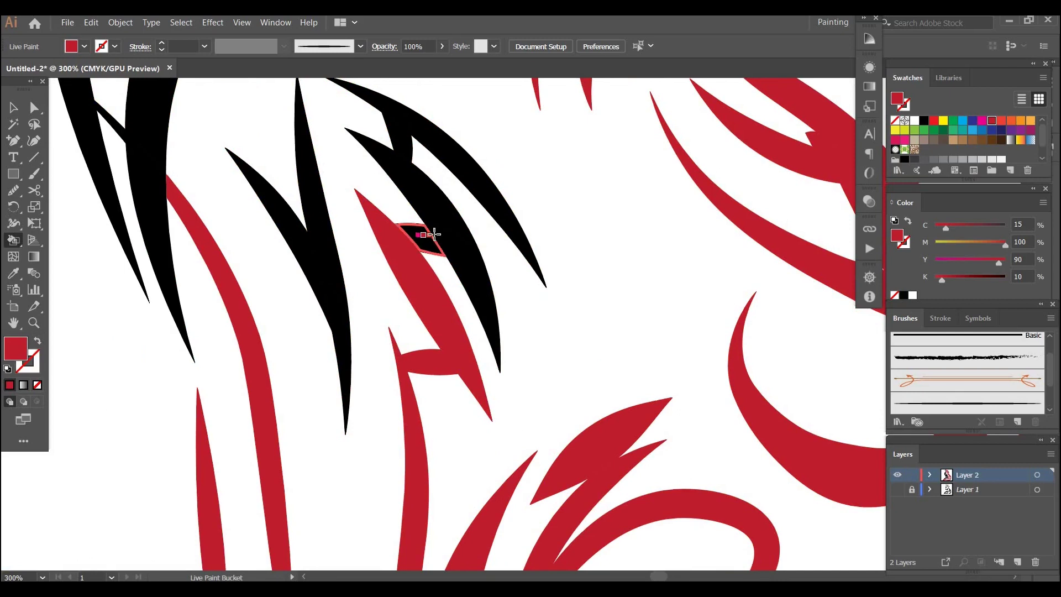
- Paint the remaining black pieces of the upper chest fur spikes red, including the joins between them
{"action": "left_click", "coordinate": [444, 222]}
{"action": "left_click", "coordinate": [393, 164]}
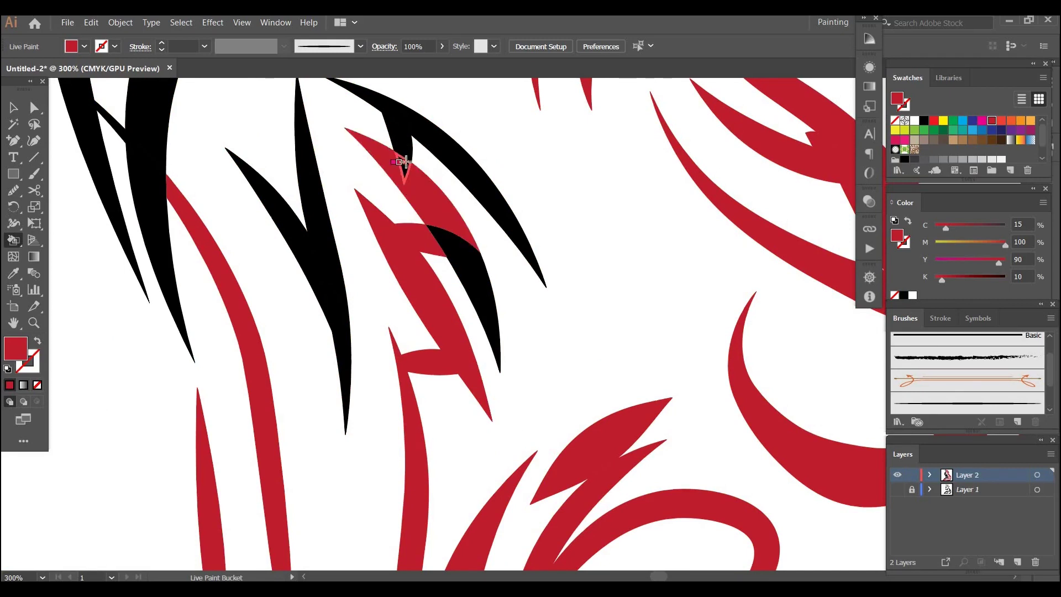
{"action": "left_click", "coordinate": [405, 161]}
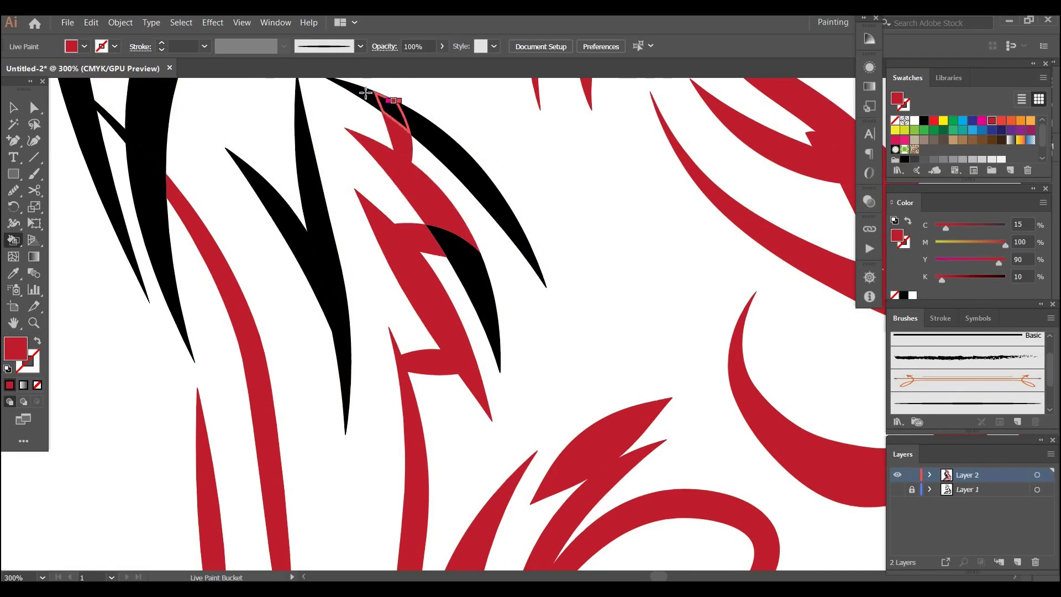
{"action": "left_click", "coordinate": [452, 142]}
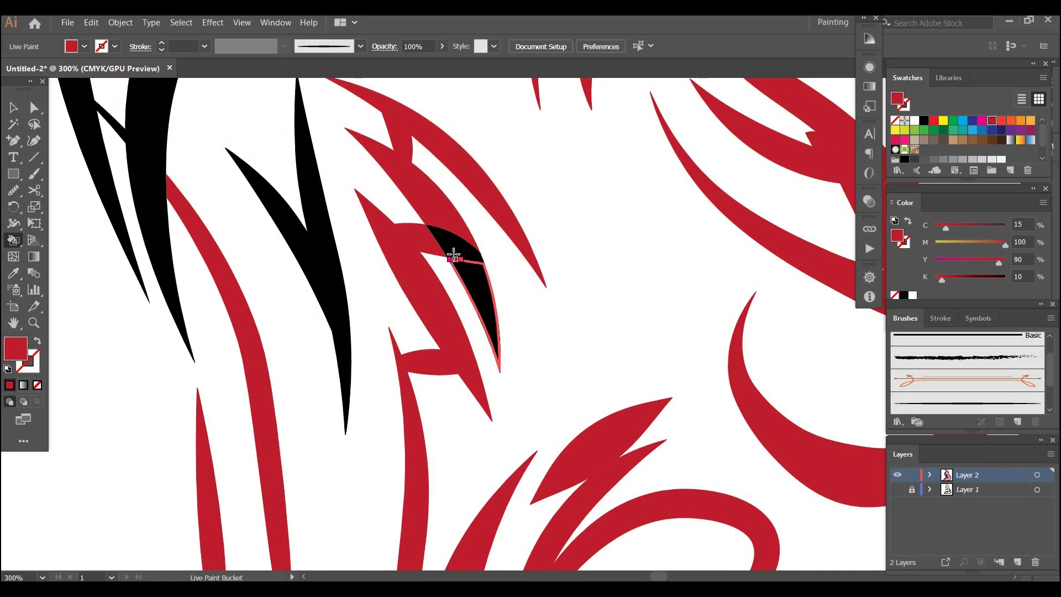
{"action": "left_click", "coordinate": [452, 247]}
{"action": "left_click", "coordinate": [475, 298]}
- Paint all parts of the black V-shaped fur stroke beside the chest spikes red
{"action": "scroll", "coordinate": [387, 340], "scroll_direction": "up", "scroll_amount": 3}
{"action": "scroll", "coordinate": [386, 340], "scroll_direction": "left", "scroll_amount": 3}
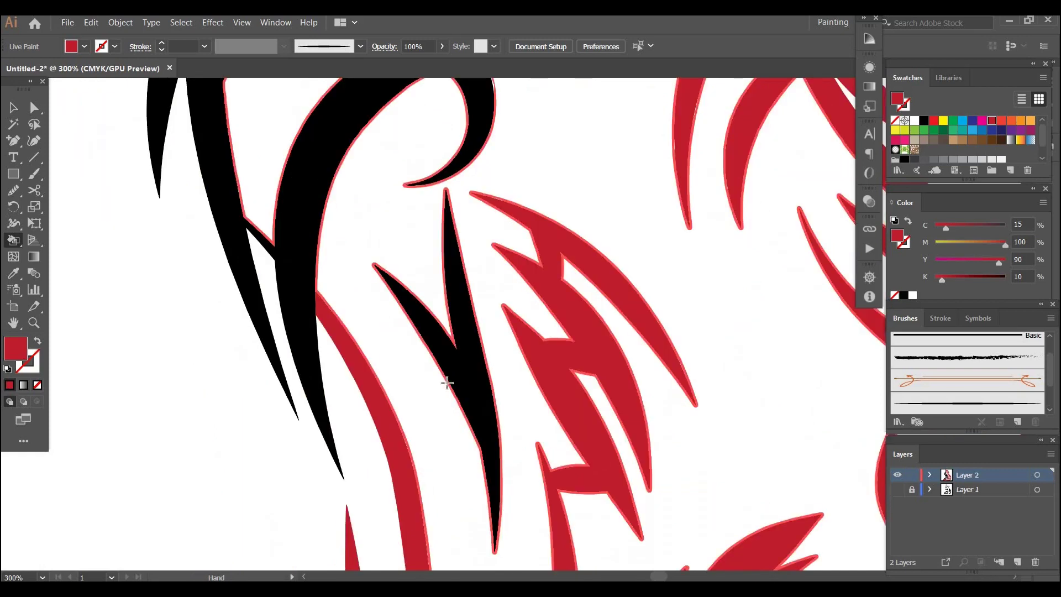
{"action": "left_click", "coordinate": [452, 357]}
{"action": "left_click", "coordinate": [461, 325]}
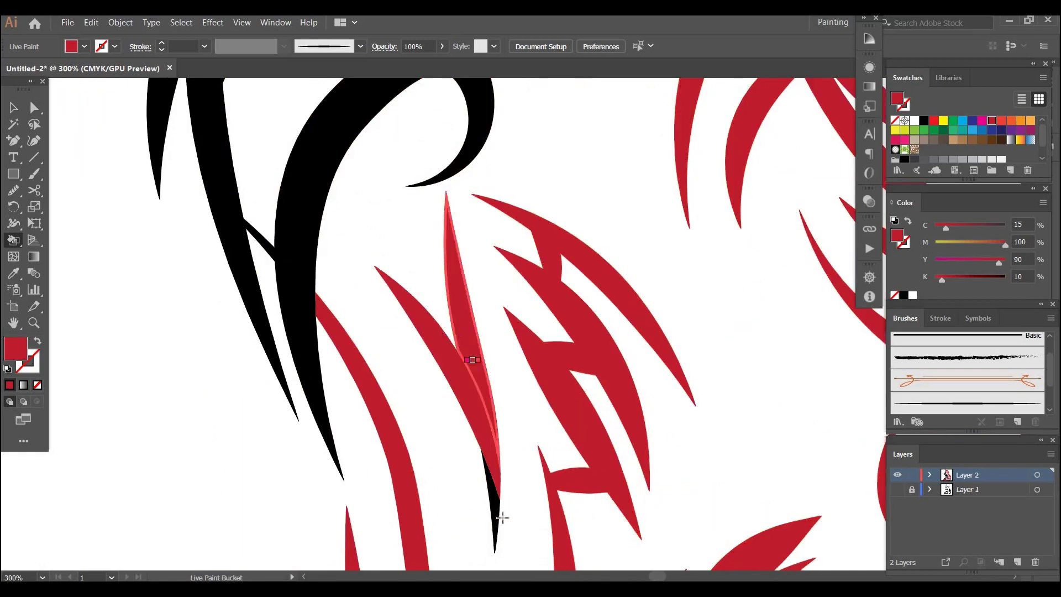
{"action": "left_click", "coordinate": [497, 513]}
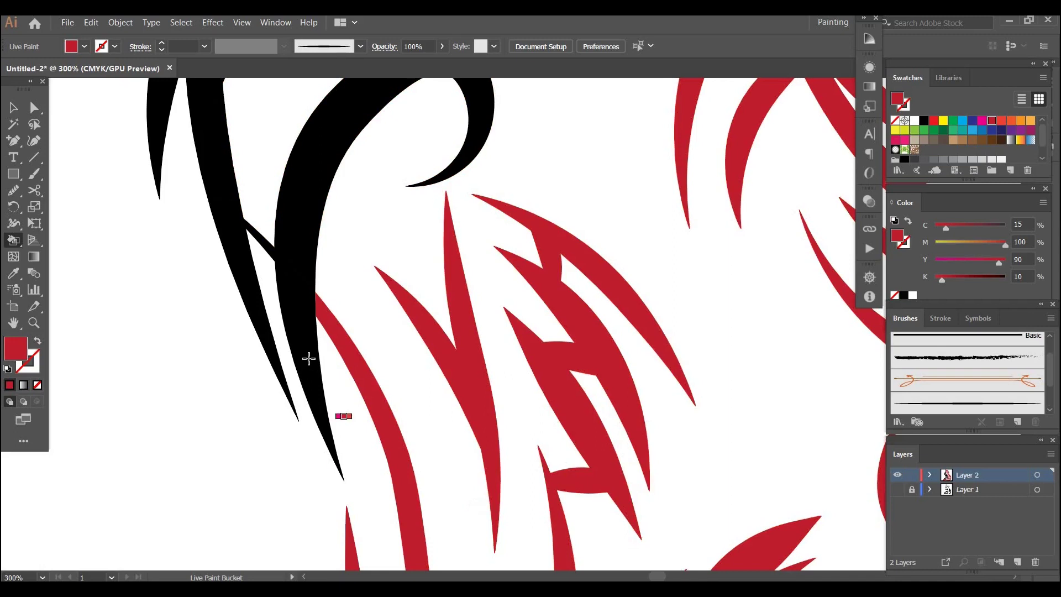
- Paint the curled chest strand, the long strand beside it and the thin bar crossing them red
{"action": "left_click", "coordinate": [309, 358]}
{"action": "left_click", "coordinate": [304, 253]}
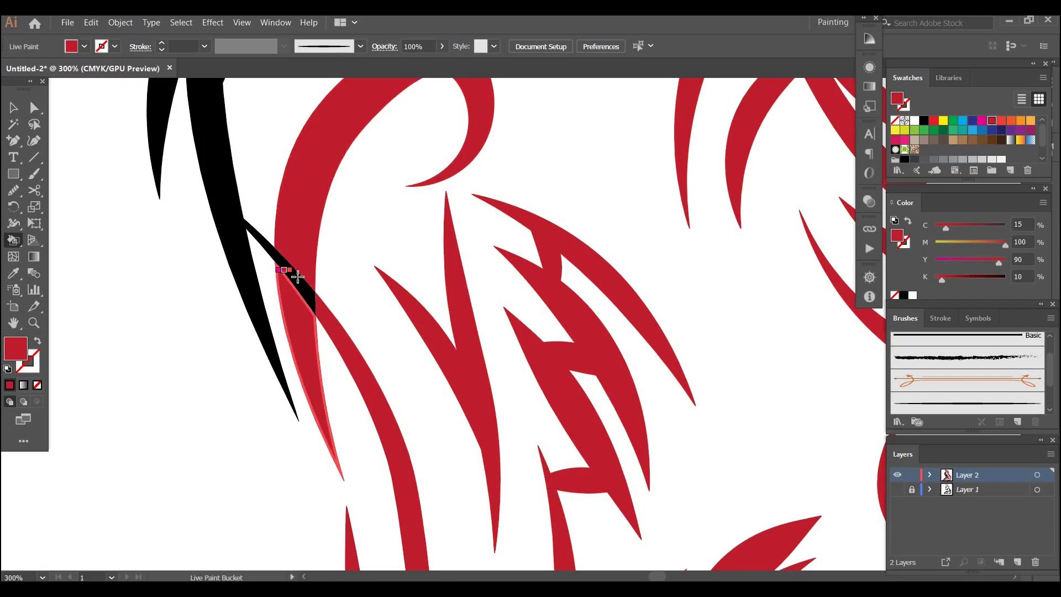
{"action": "left_click", "coordinate": [273, 252]}
{"action": "left_click", "coordinate": [270, 248]}
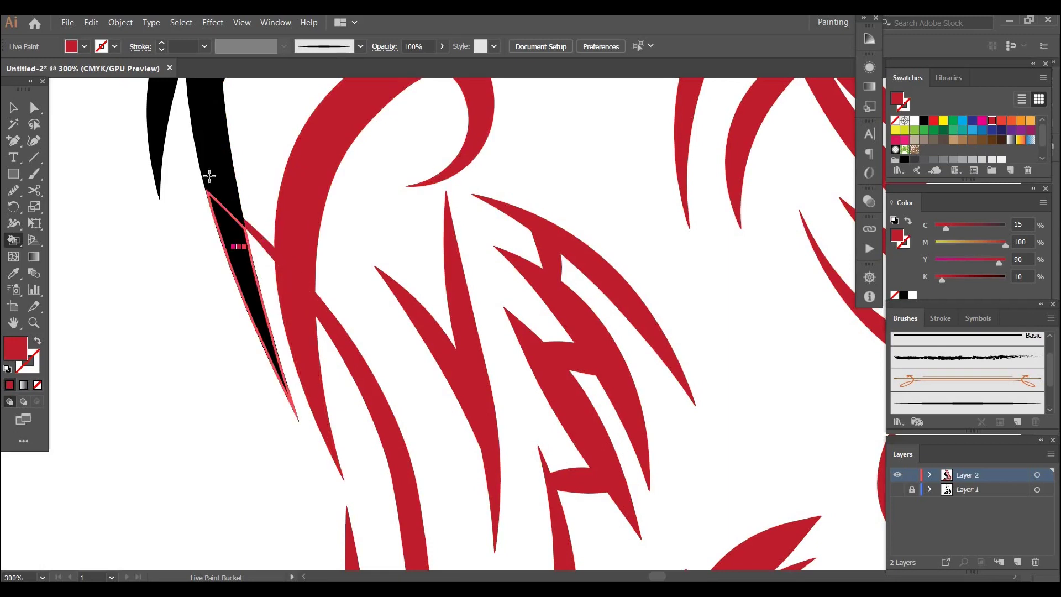
{"action": "left_click", "coordinate": [210, 176]}
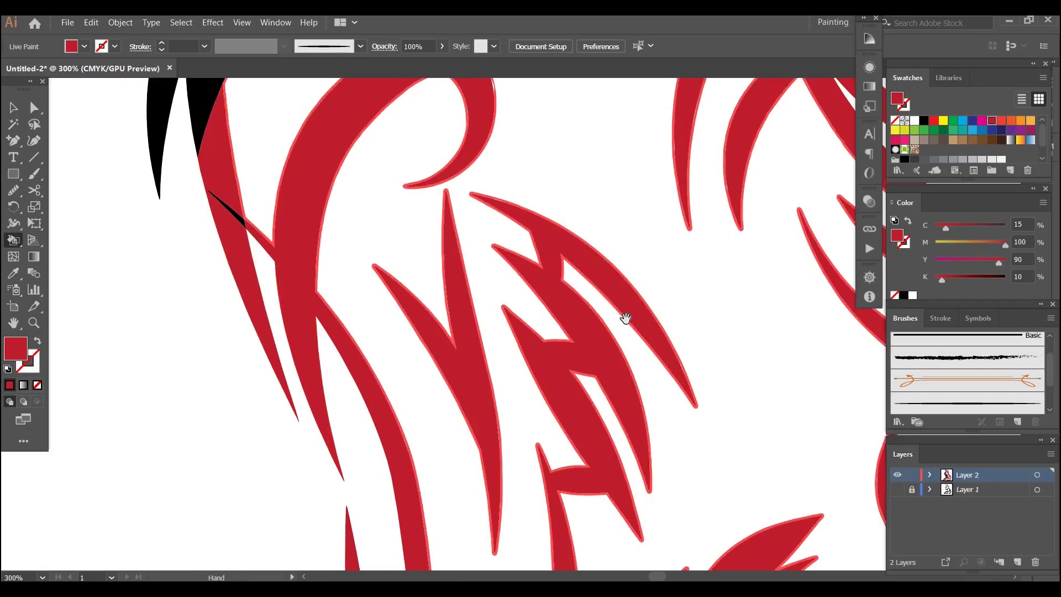
{"action": "scroll", "coordinate": [626, 319], "scroll_direction": "up", "scroll_amount": 2}
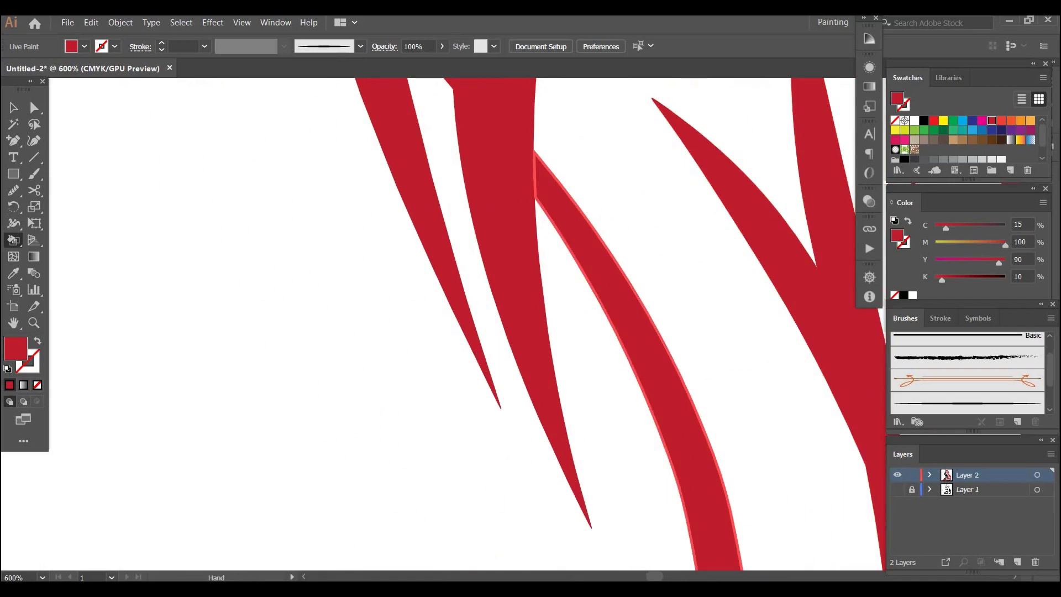
{"action": "left_click_drag", "start_coordinate": [398, 100], "coordinate": [485, 448]}
{"action": "left_click", "coordinate": [459, 335]}
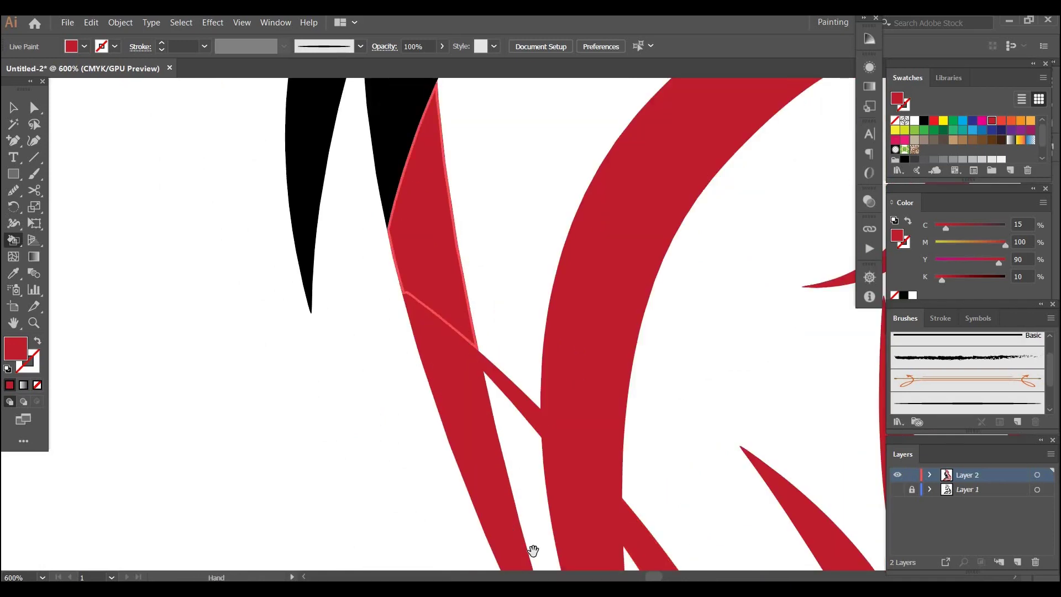
- Paint the overlapping black fur strands along the front of the wolf's shoulder and lower neck red
{"action": "left_click_drag", "start_coordinate": [453, 213], "coordinate": [533, 550]}
{"action": "left_click", "coordinate": [497, 364]}
{"action": "left_click", "coordinate": [571, 272]}
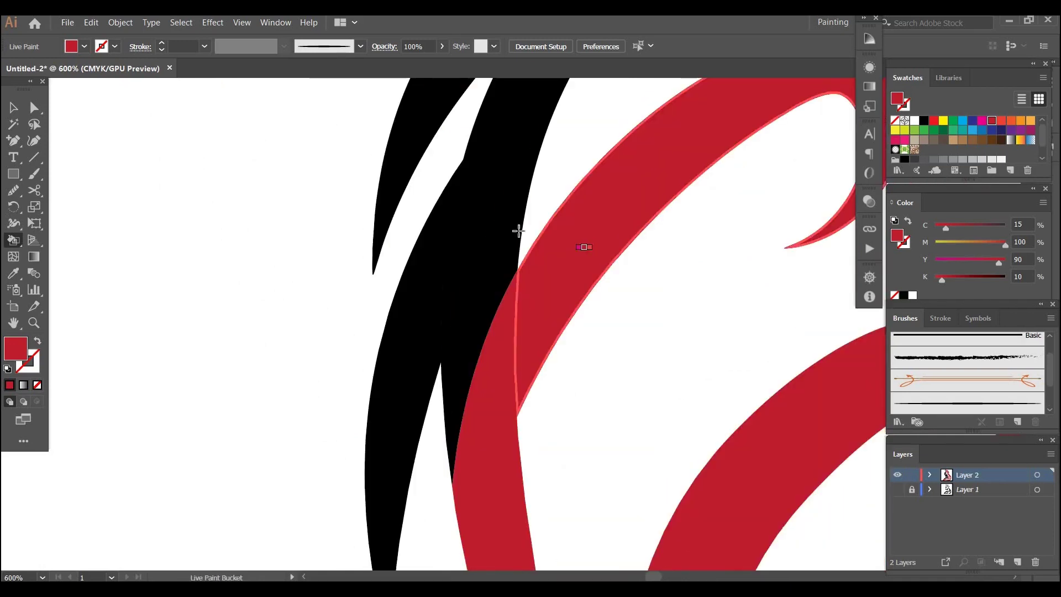
{"action": "left_click", "coordinate": [459, 253]}
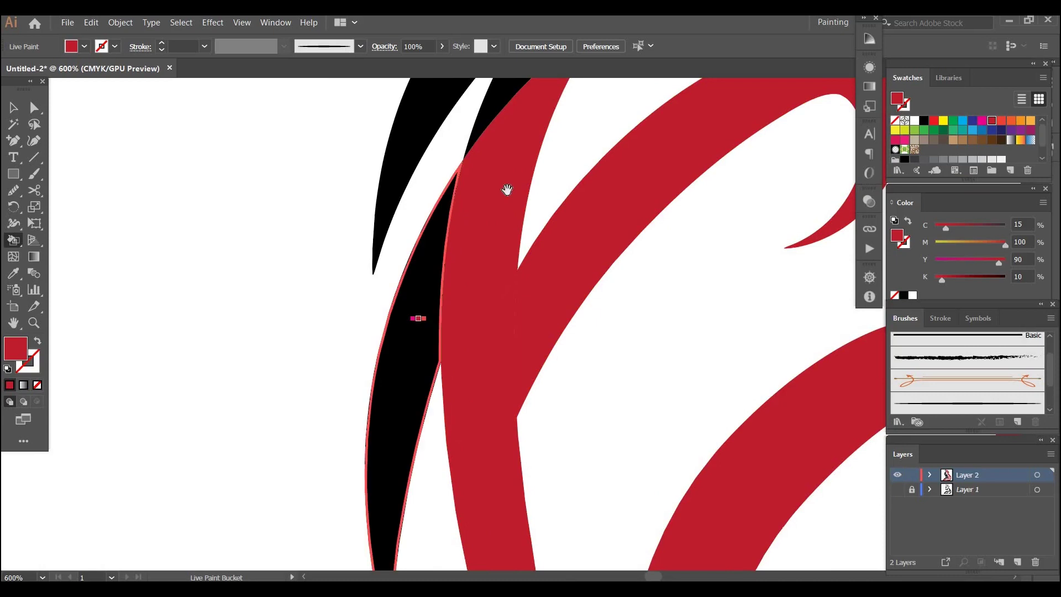
{"action": "left_click_drag", "start_coordinate": [507, 189], "coordinate": [435, 531]}
{"action": "left_click", "coordinate": [478, 372]}
{"action": "left_click", "coordinate": [399, 368]}
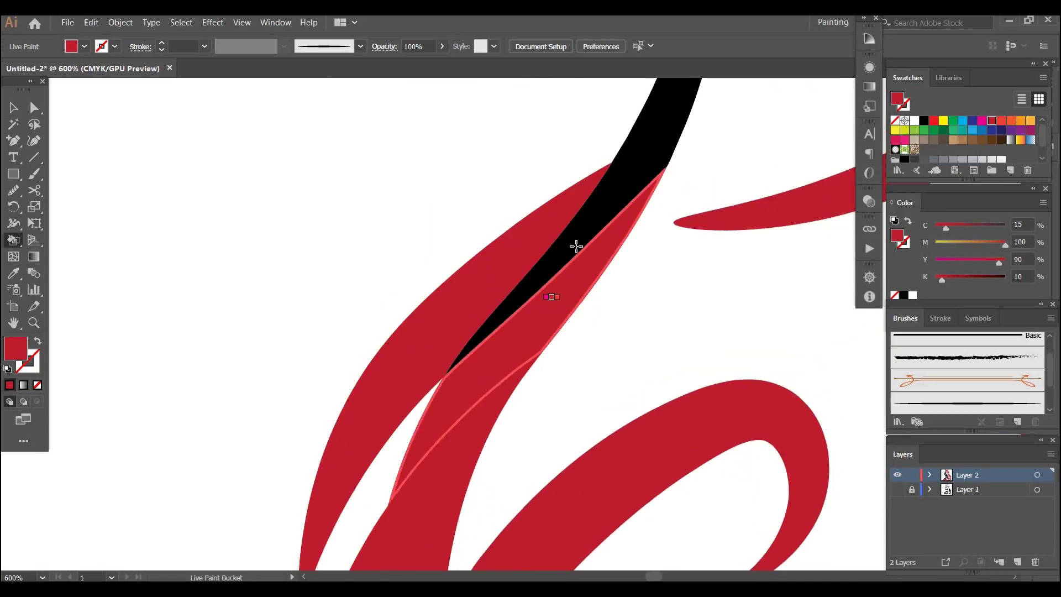
{"action": "left_click", "coordinate": [574, 247]}
- Paint the black throat line, its pointed branch and the thin chin outline red
{"action": "left_click_drag", "start_coordinate": [677, 83], "coordinate": [464, 488]}
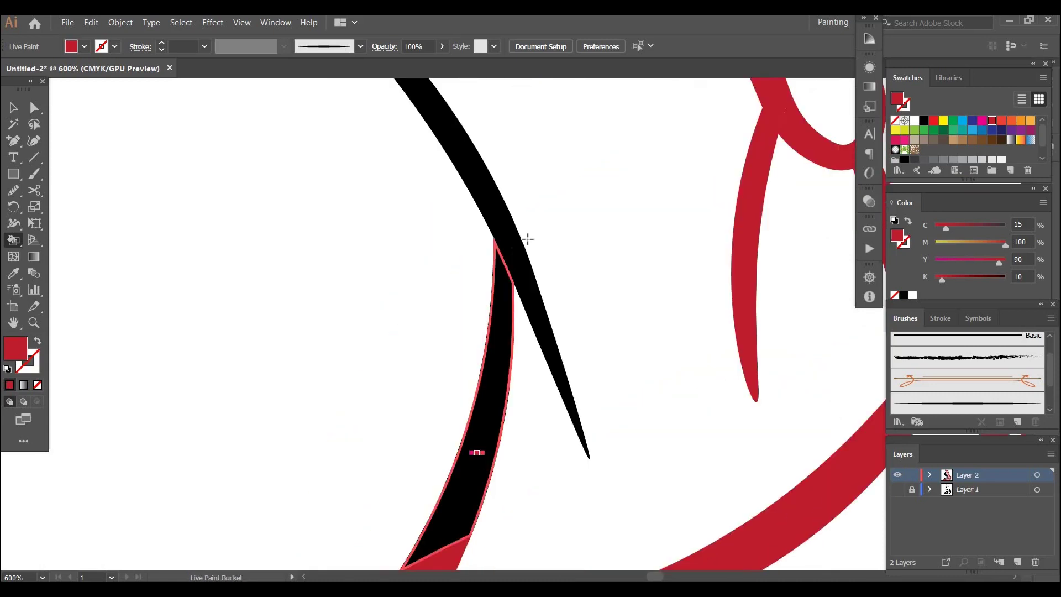
{"action": "left_click", "coordinate": [476, 454]}
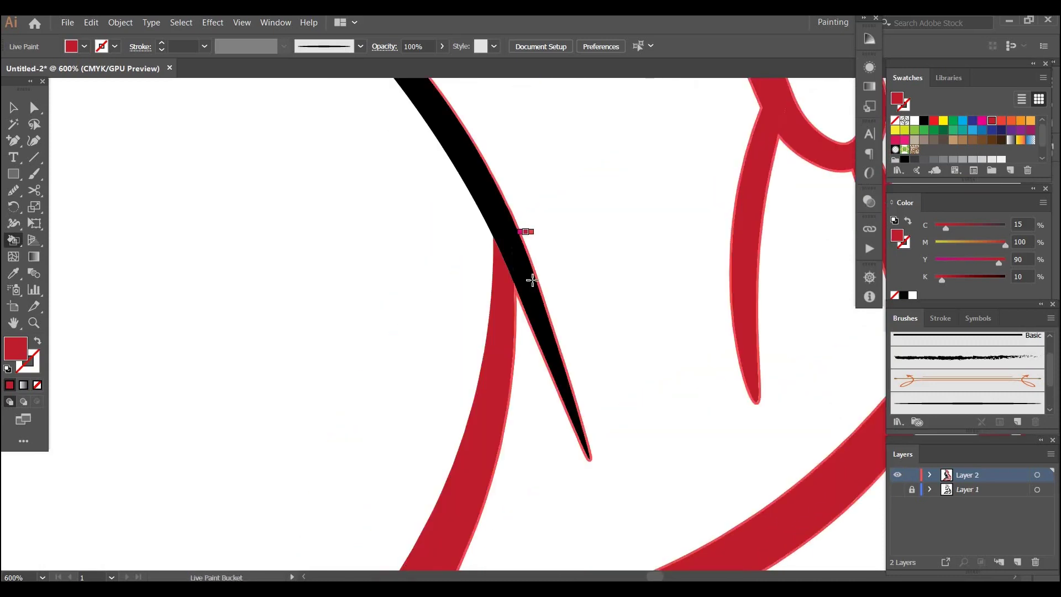
{"action": "left_click", "coordinate": [504, 222]}
{"action": "scroll", "coordinate": [552, 442], "scroll_direction": "up", "scroll_amount": 5}
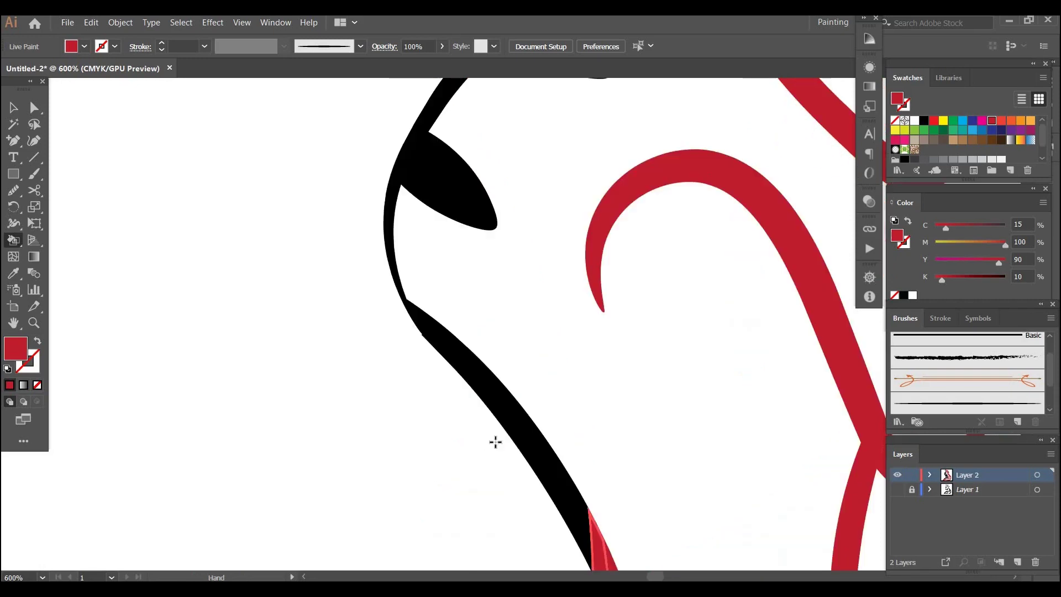
{"action": "left_click", "coordinate": [541, 470]}
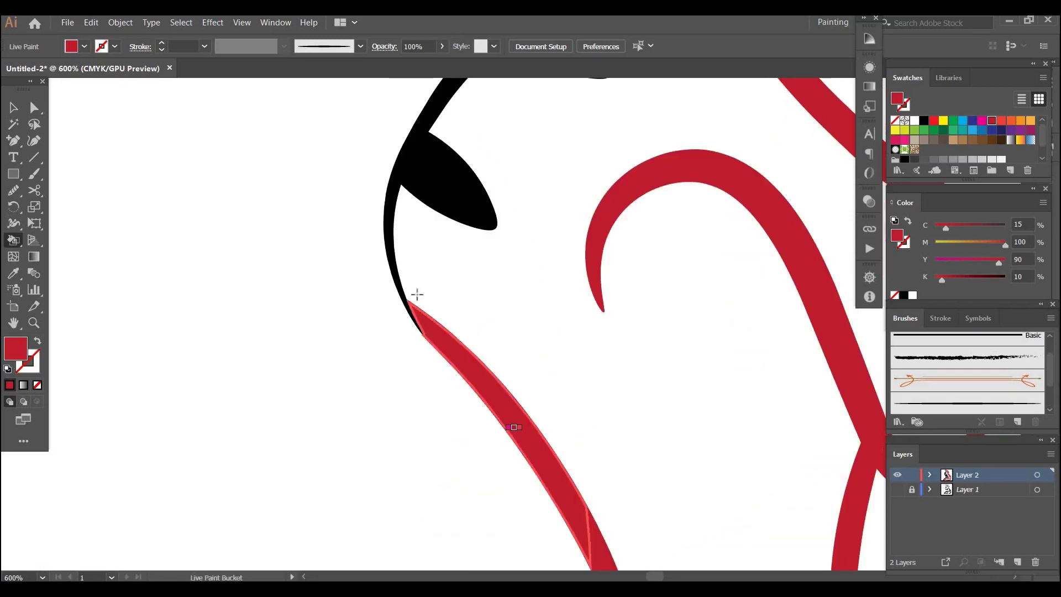
{"action": "left_click", "coordinate": [396, 272]}
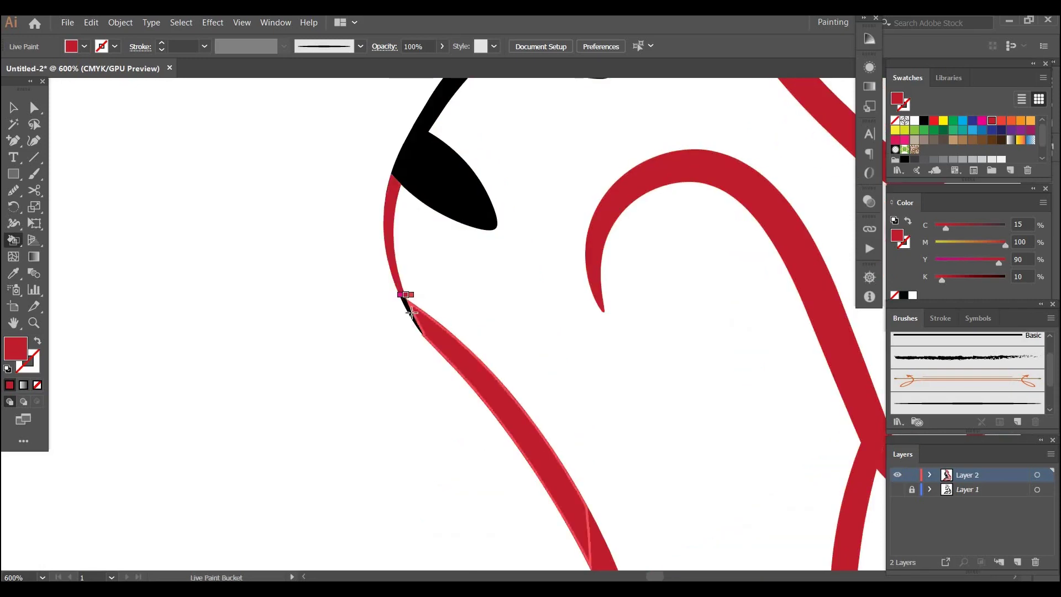
- Paint the two oval marks on the snout and the black muzzle outline between them red
{"action": "left_click", "coordinate": [448, 160]}
{"action": "left_click", "coordinate": [415, 153]}
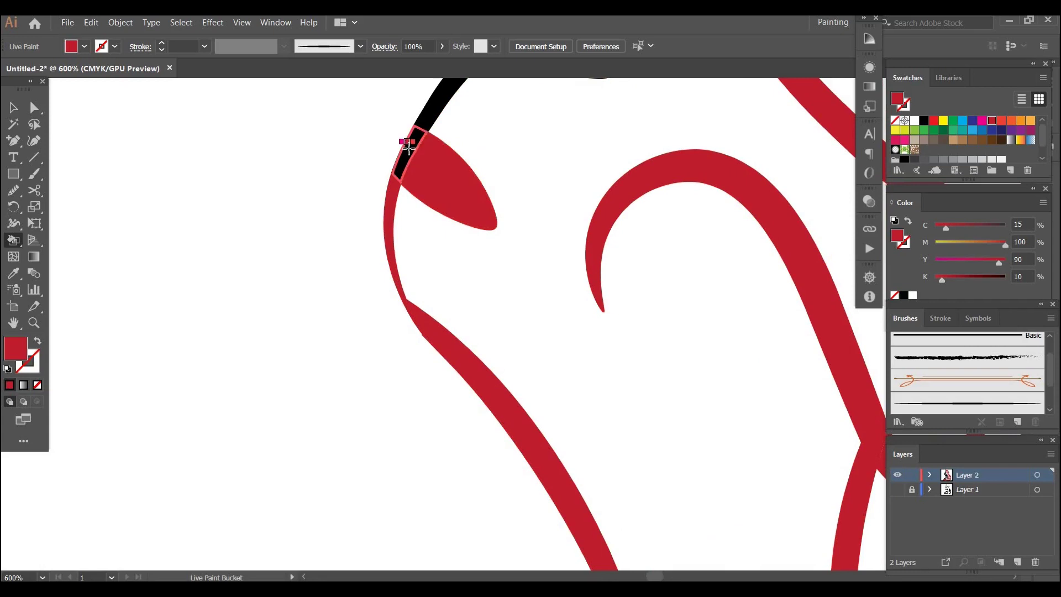
{"action": "key", "text": "space"}
{"action": "left_click_drag", "start_coordinate": [368, 345], "coordinate": [227, 596]}
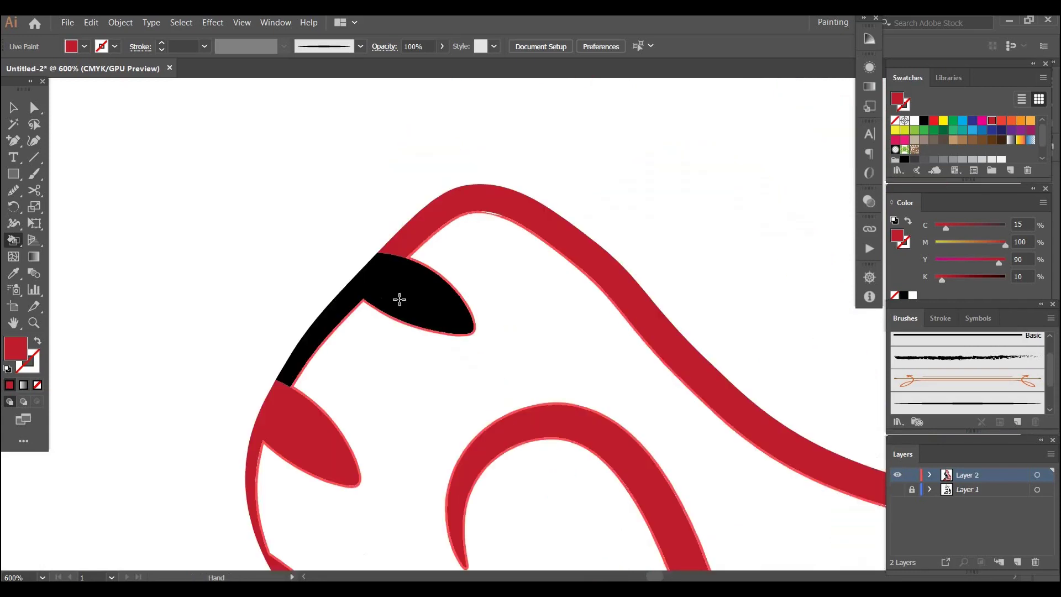
{"action": "left_click", "coordinate": [378, 262]}
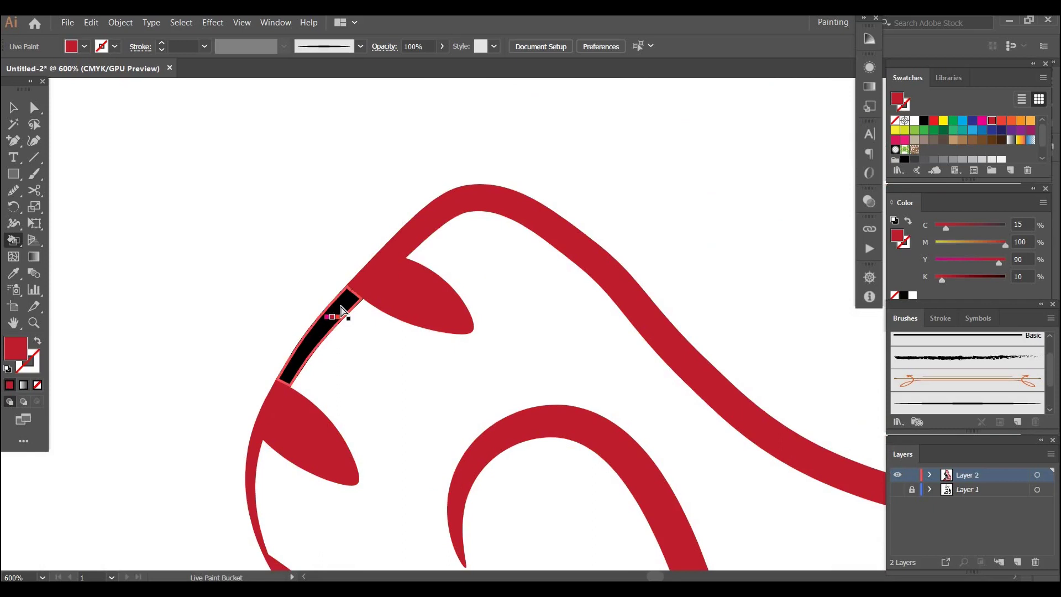
{"action": "left_click", "coordinate": [341, 310]}
- Paint the remaining black tip where the ear outline meets the head red
{"action": "key", "text": "ctrl+1"}
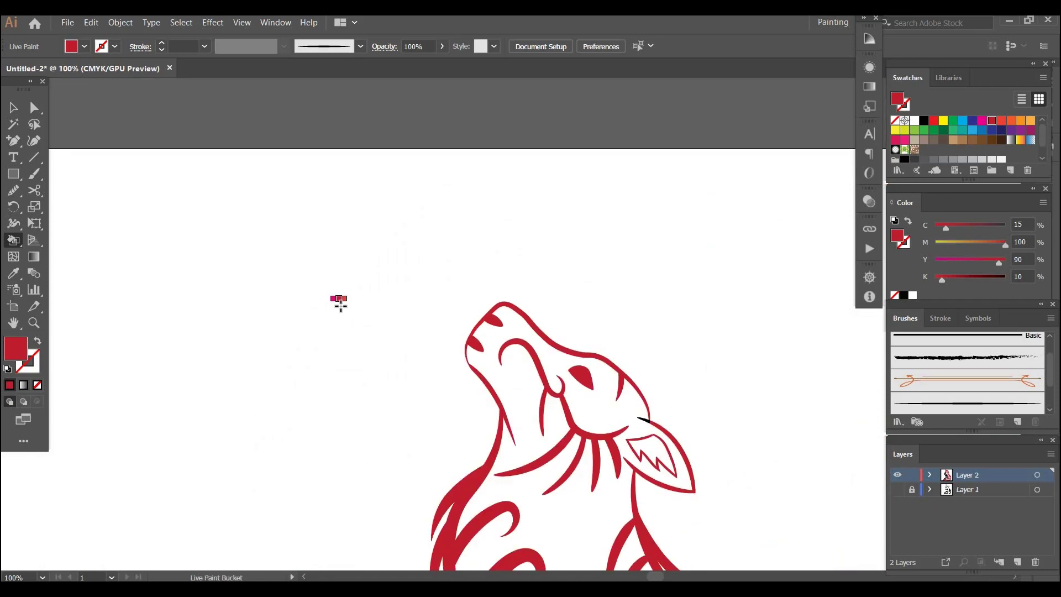
{"action": "key", "text": "space"}
{"action": "left_click_drag", "start_coordinate": [452, 368], "coordinate": [171, 231]}
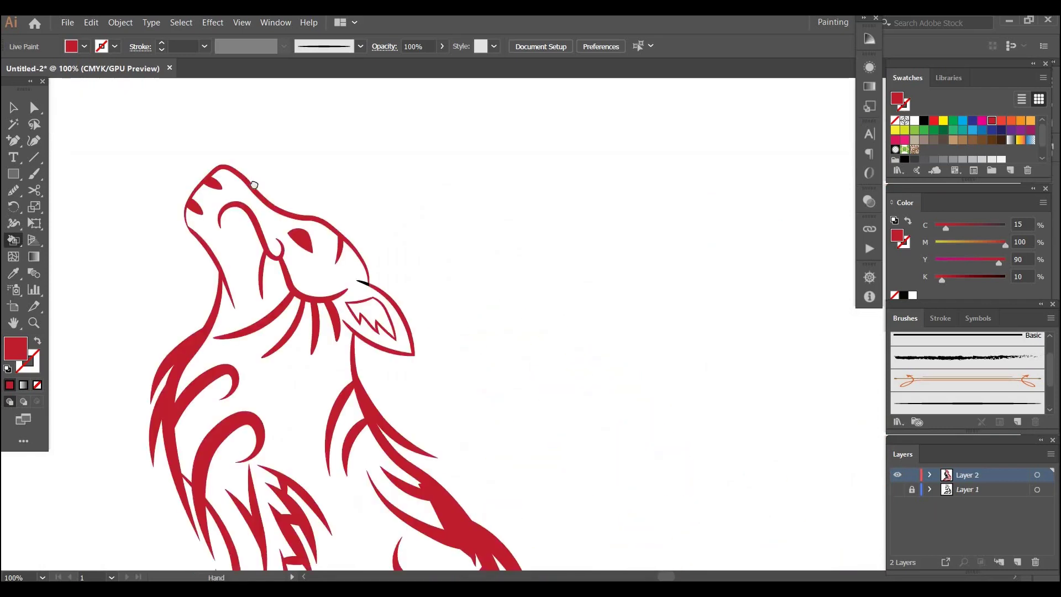
{"action": "mouse_move", "coordinate": [314, 445]}
{"action": "left_mouse_down"}
{"action": "mouse_move", "coordinate": [305, 353]}
{"action": "mouse_move", "coordinate": [317, 512]}
{"action": "left_mouse_up"}
{"action": "key", "text": "ctrl"}
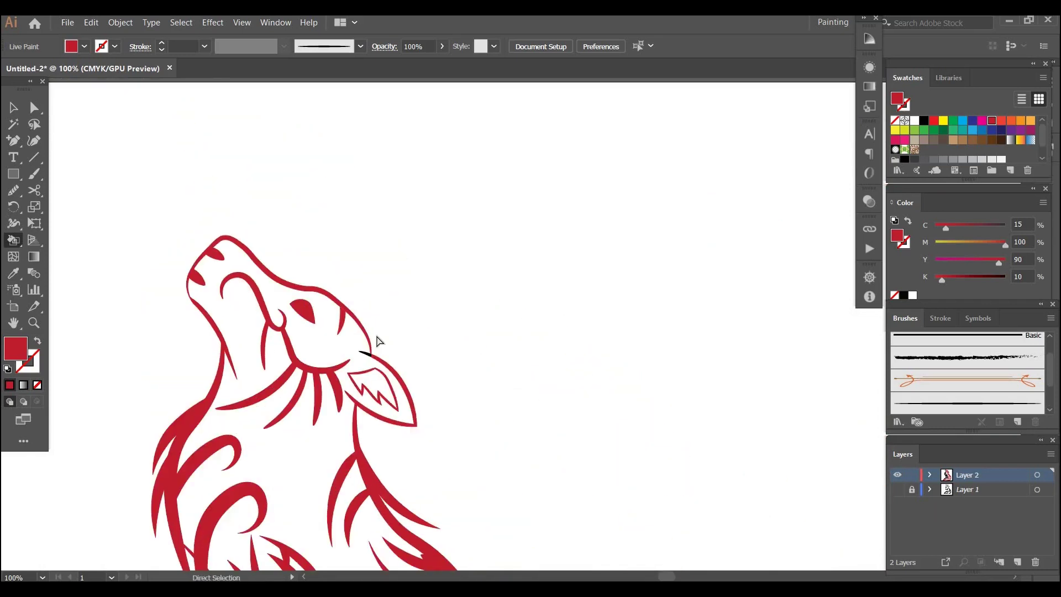
{"action": "key", "text": "ctrl+="}
{"action": "key", "text": "ctrl+="}
{"action": "key", "text": "ctrl+="}
{"action": "key", "text": "space"}
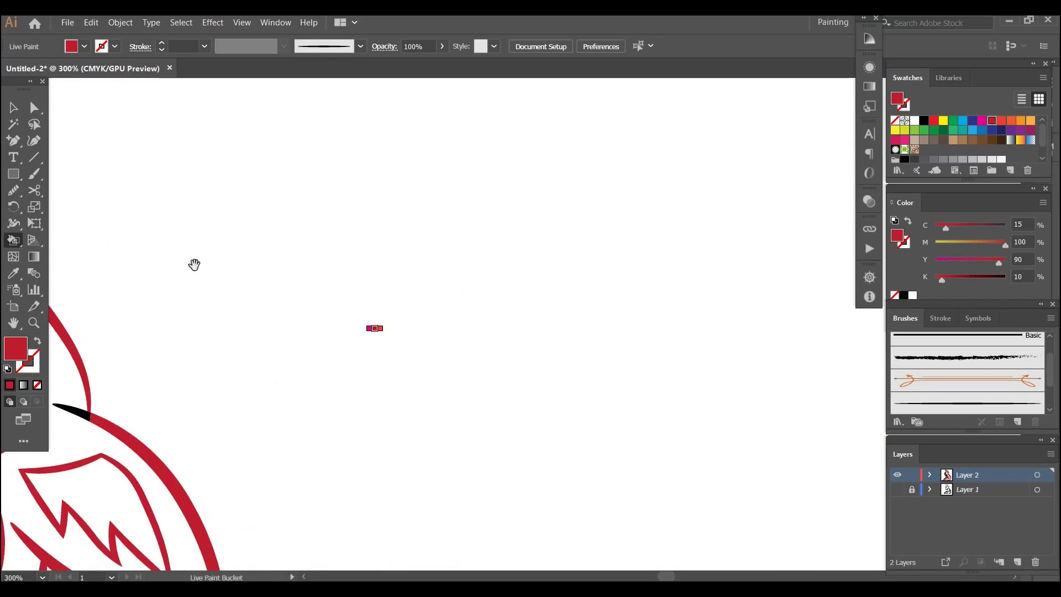
{"action": "left_click_drag", "start_coordinate": [76, 412], "coordinate": [244, 321]}
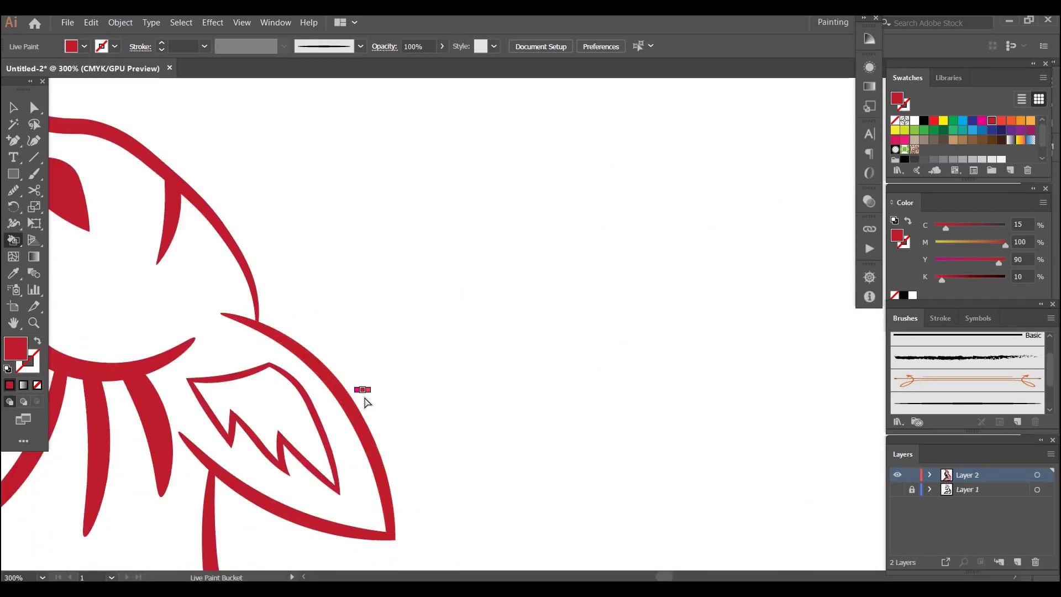
- Paint the jagged shape inside the ear red and examine the whole wolf for unpainted areas
{"action": "key", "text": "ctrl+minus"}
{"action": "key", "text": "ctrl+minus"}
{"action": "key", "text": "ctrl+minus"}
{"action": "key", "text": "ctrl+minus"}
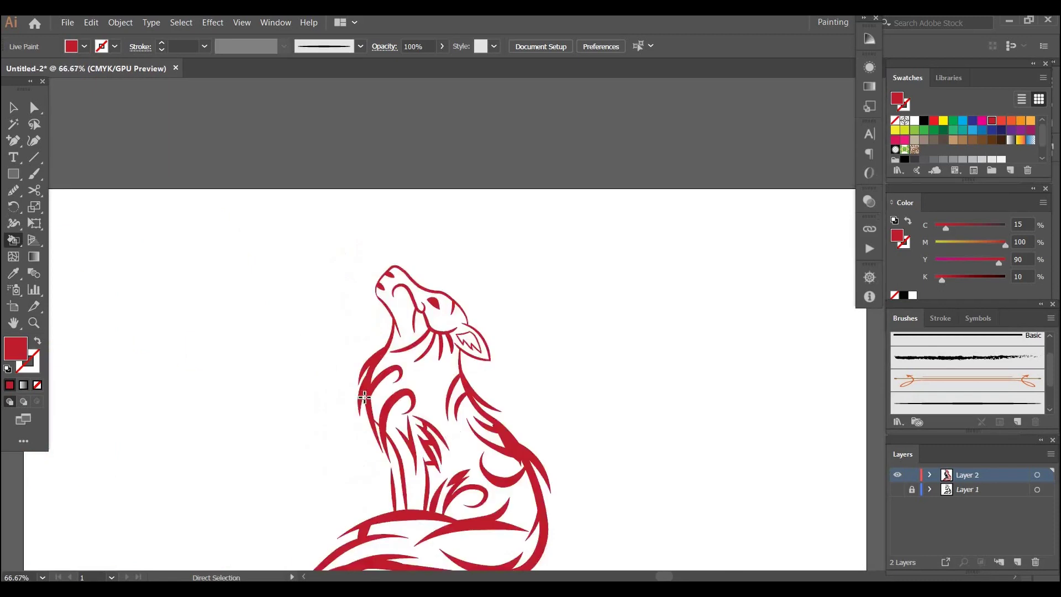
{"action": "key", "text": "ctrl+minus"}
{"action": "key", "text": "ctrl+minus"}
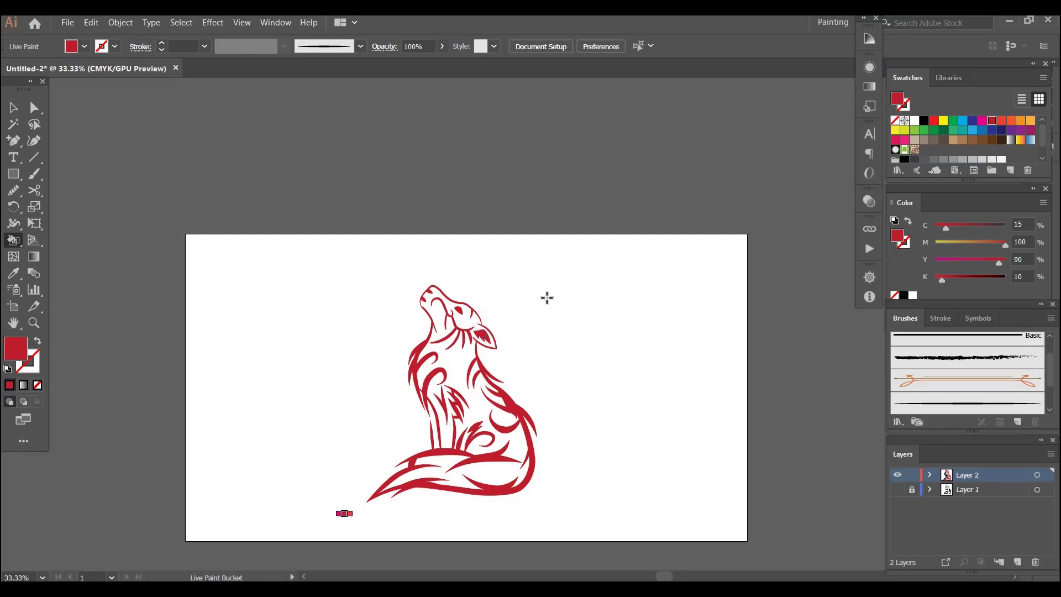
{"action": "key", "text": "ctrl"}
{"action": "key", "text": "ctrl+="}
{"action": "key", "text": "ctrl+="}
{"action": "key", "text": "space"}
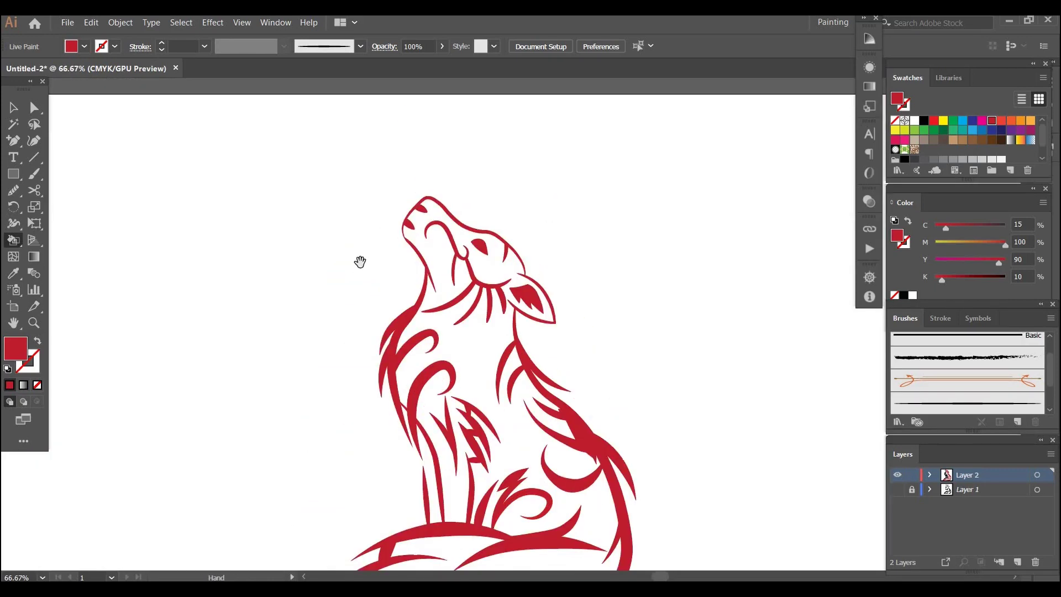
{"action": "left_click_drag", "start_coordinate": [360, 262], "coordinate": [377, 130]}
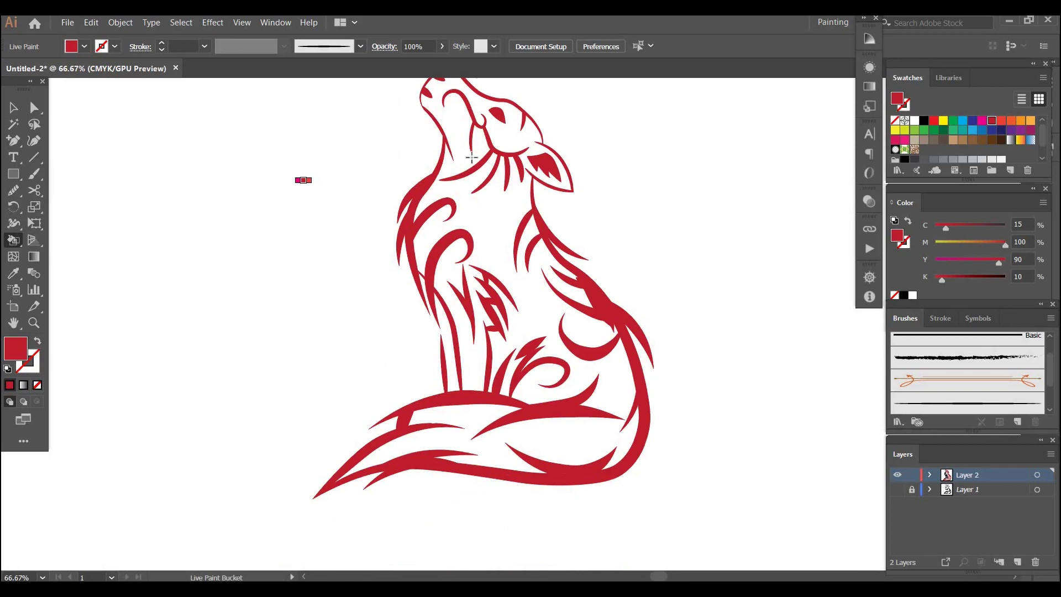
- Draw a circle about 253 mm in diameter around the wolf and remove its fill
{"action": "key", "text": "l"}
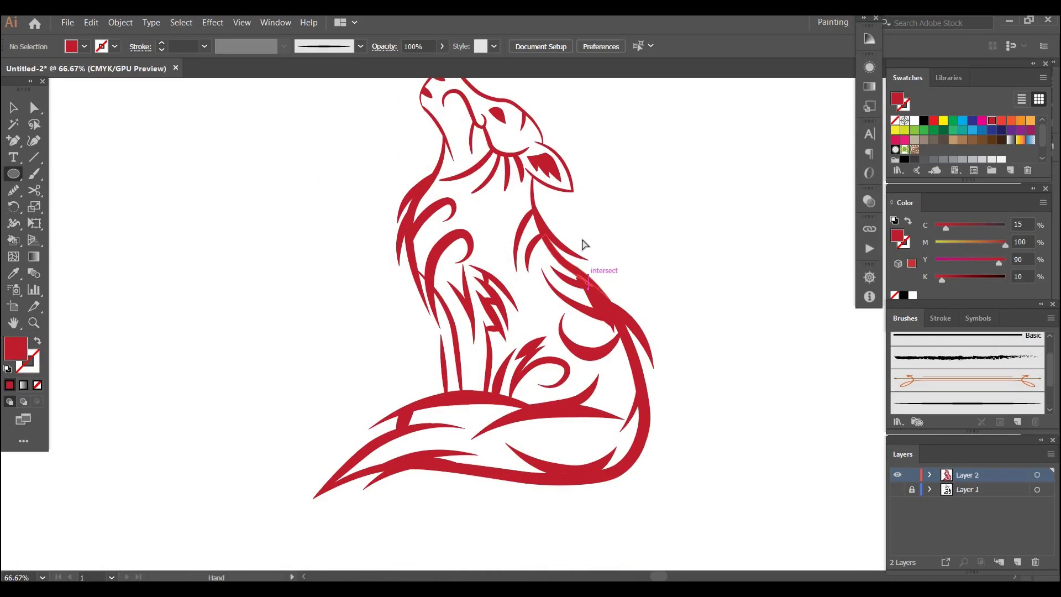
{"action": "key", "text": "ctrl+minus"}
{"action": "key", "text": "ctrl+minus"}
{"action": "key", "text": "ctrl+minus"}
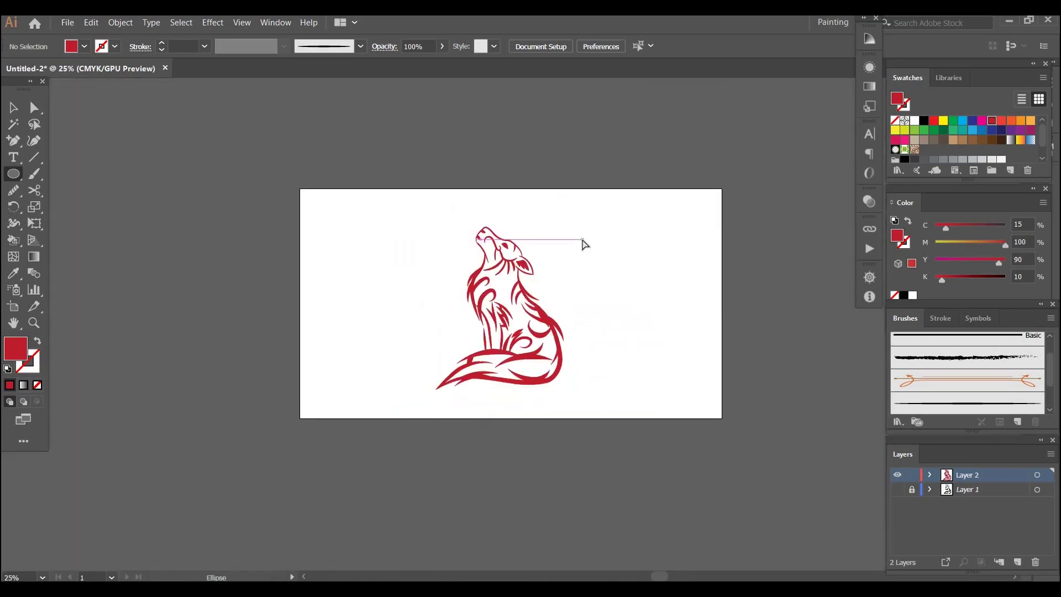
{"action": "key", "text": "ctrl"}
{"action": "key", "text": "ctrl+equal"}
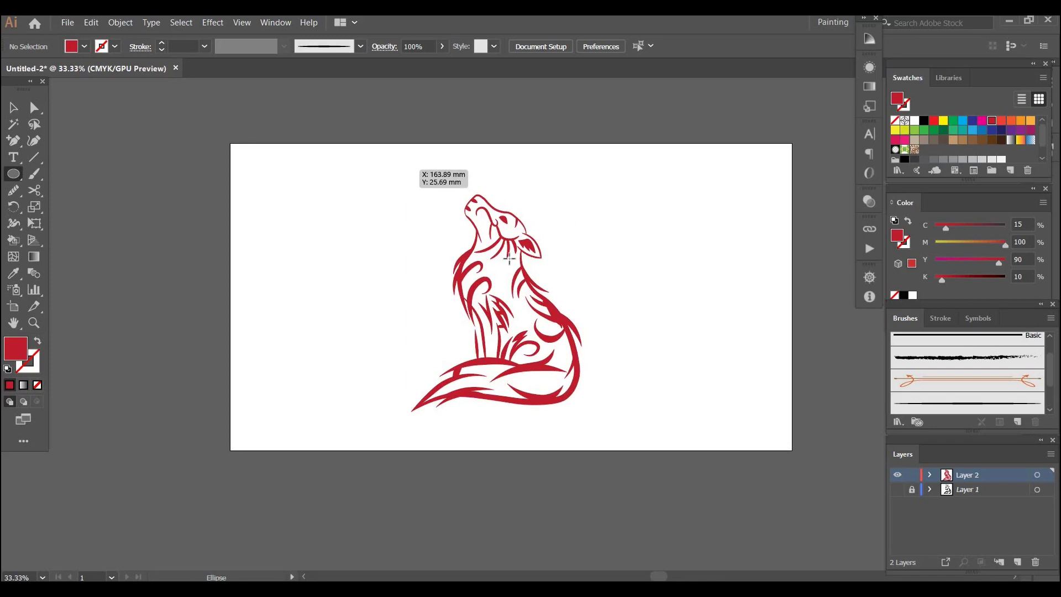
{"action": "left_click_drag", "start_coordinate": [526, 300], "coordinate": [654, 376]}
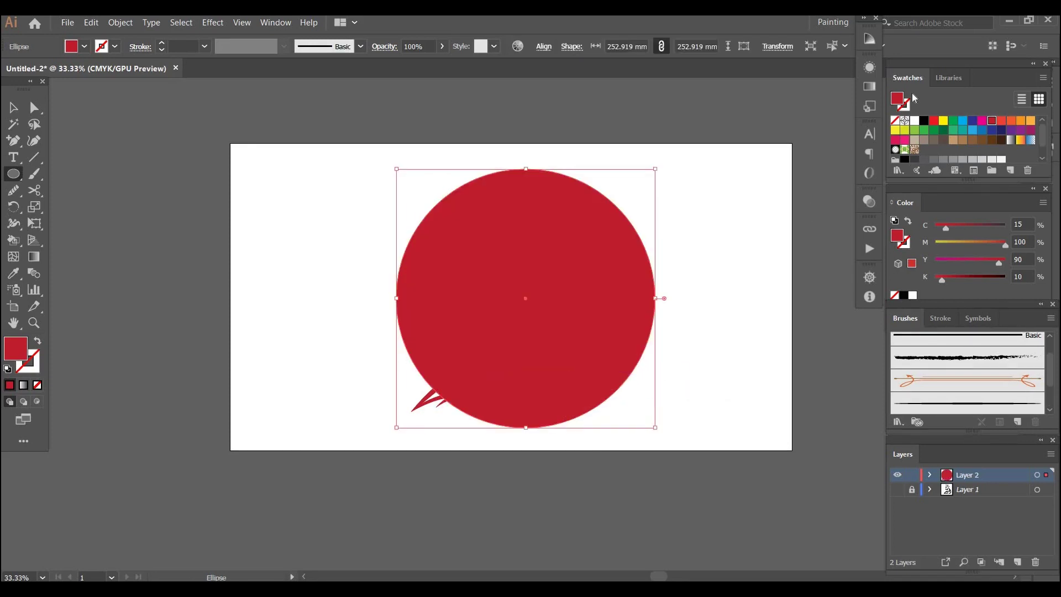
{"action": "key", "text": "slash"}
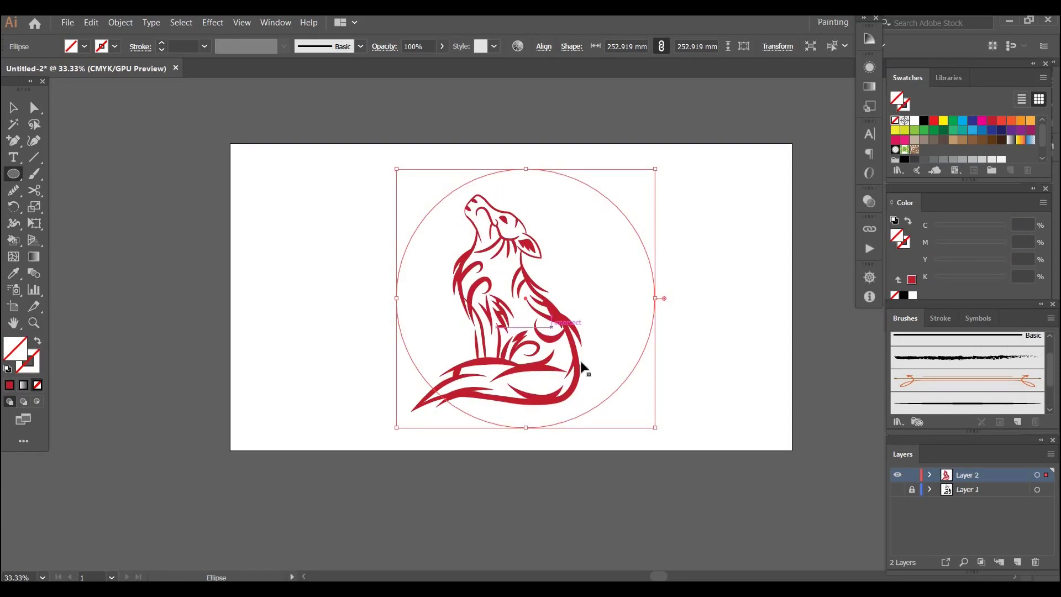
- Reposition the circle so it passes through the tail tip and outline it with the thin tapered brush at a 5 px stroke
{"action": "key", "text": "v"}
{"action": "left_click_drag", "start_coordinate": [603, 399], "coordinate": [553, 414]}
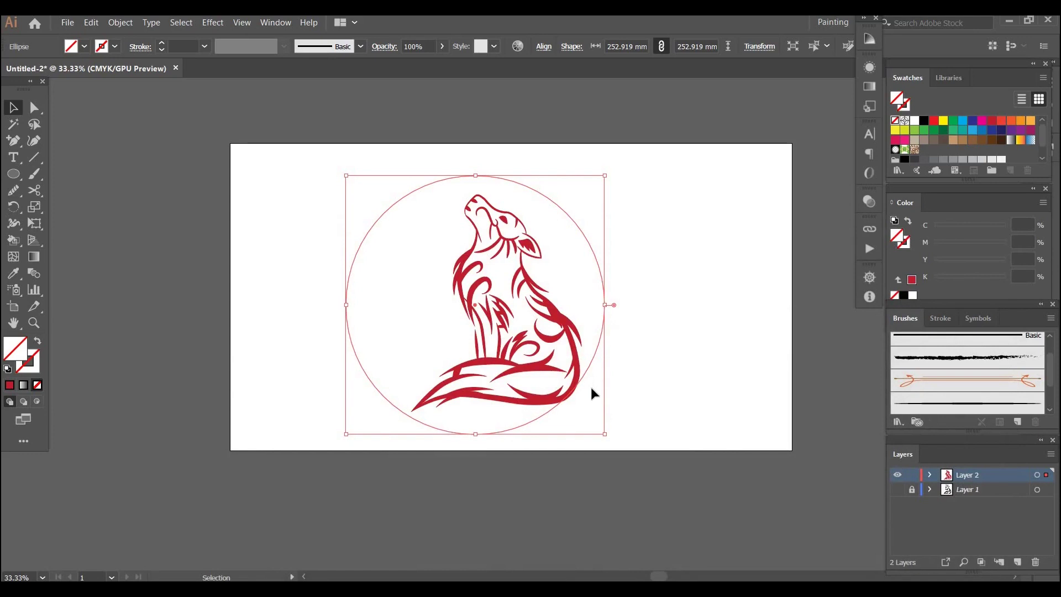
{"action": "left_click", "coordinate": [927, 401]}
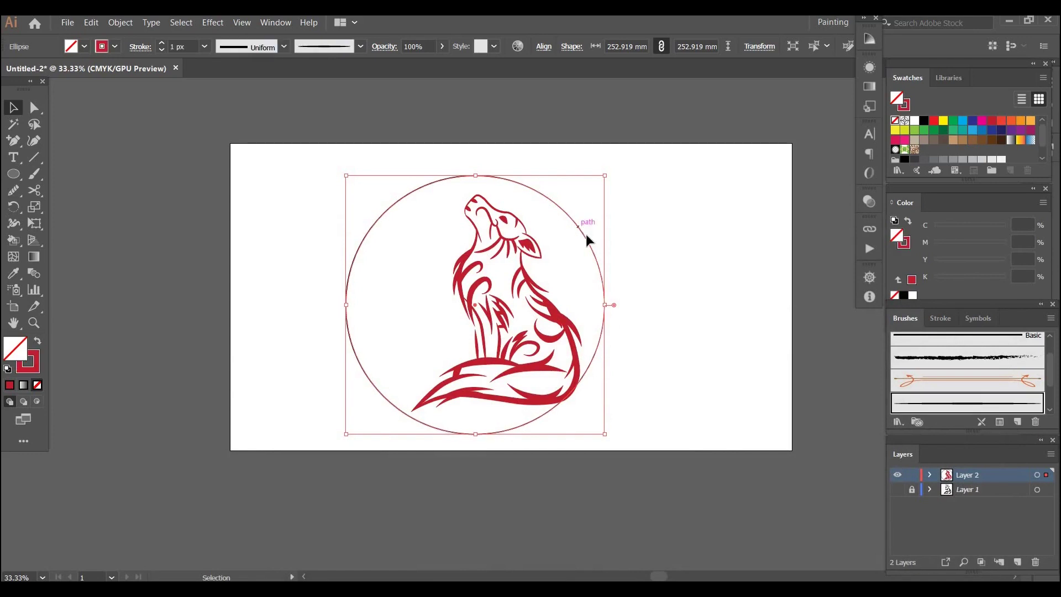
{"action": "left_click_drag", "start_coordinate": [587, 239], "coordinate": [610, 242]}
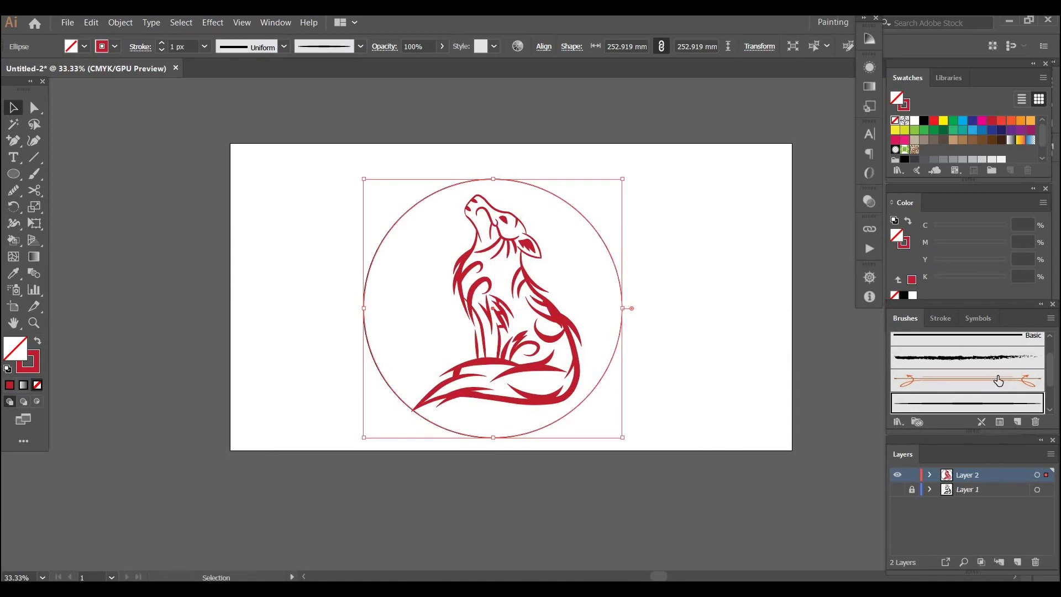
{"action": "left_click", "coordinate": [162, 44]}
{"action": "left_click", "coordinate": [163, 44]}
{"action": "left_click", "coordinate": [163, 44]}
{"action": "left_click", "coordinate": [163, 44]}
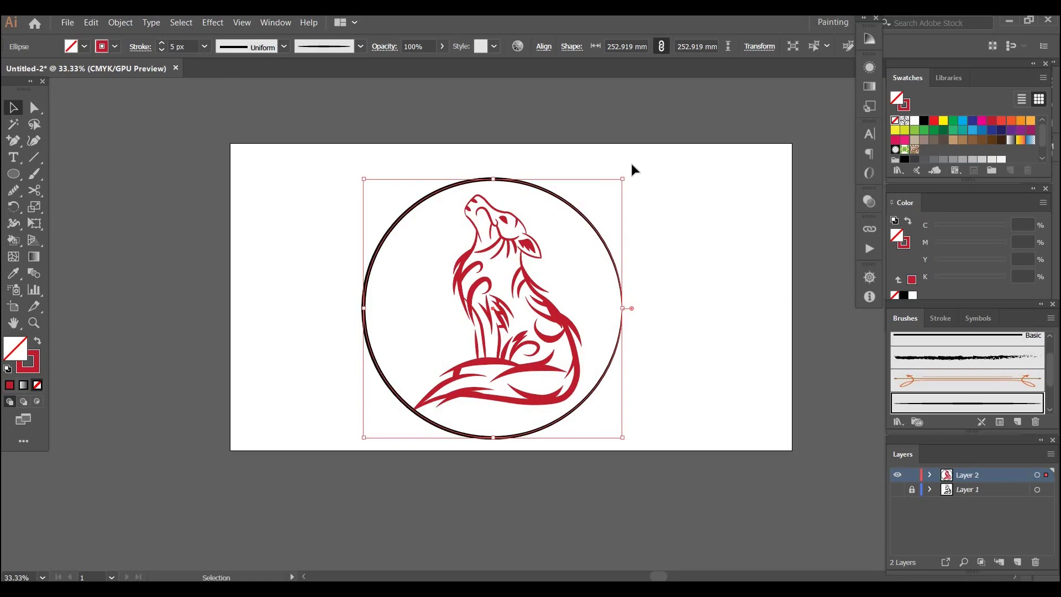
- Rotate the circle so the thin tapered part of its outline lies at the lower right, below the wolf's back
{"action": "left_click_drag", "start_coordinate": [626, 174], "coordinate": [607, 358]}
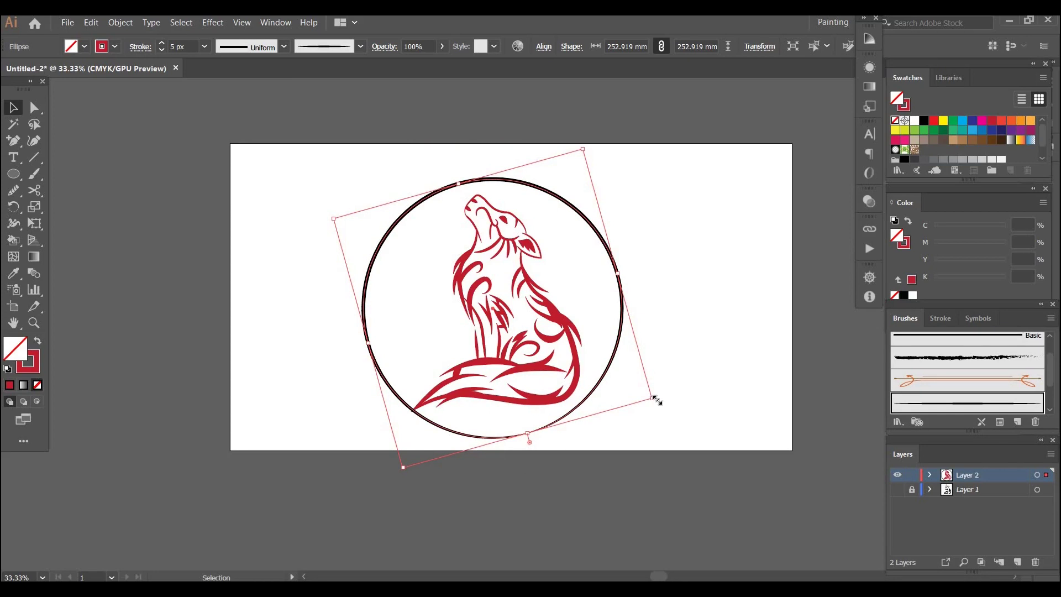
{"action": "left_click_drag", "start_coordinate": [655, 404], "coordinate": [691, 293]}
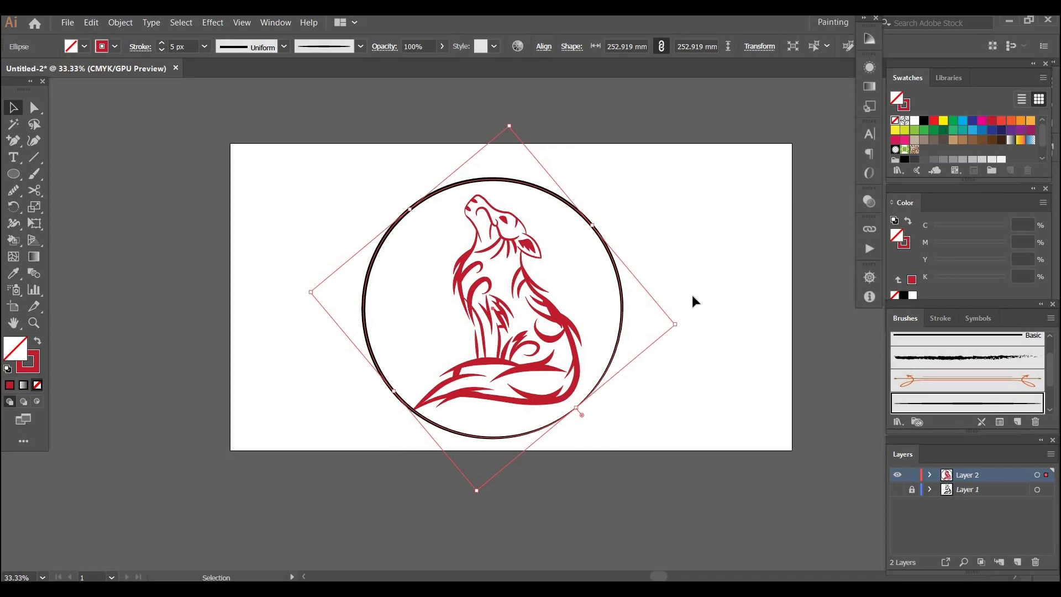
{"action": "left_click", "coordinate": [691, 293]}
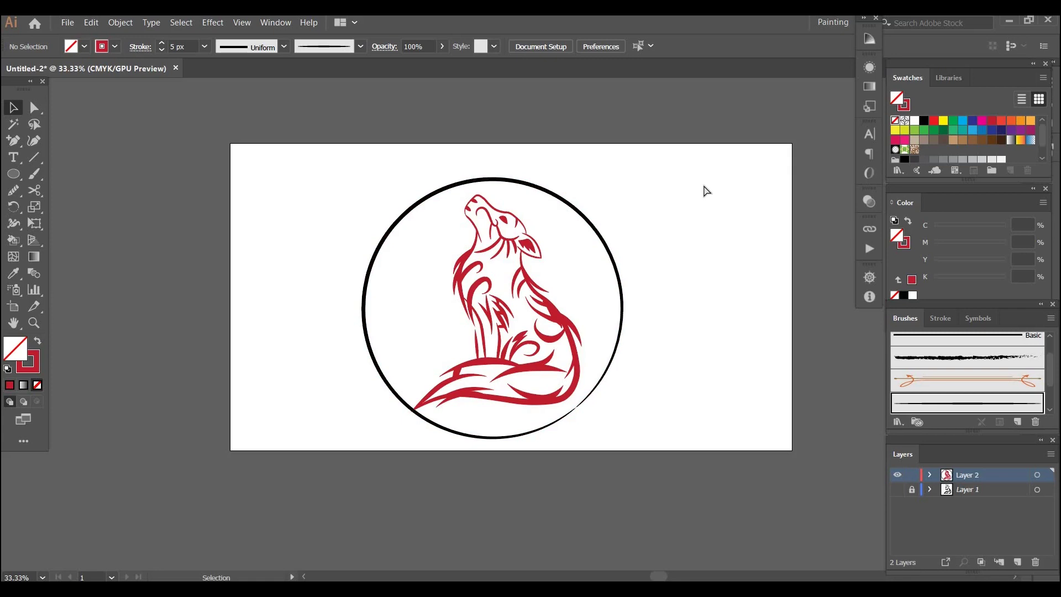
- Bring the red wolf group to the front so its tail tip overlaps the black circle
{"action": "key", "text": "a"}
{"action": "key", "text": "ctrl+1"}
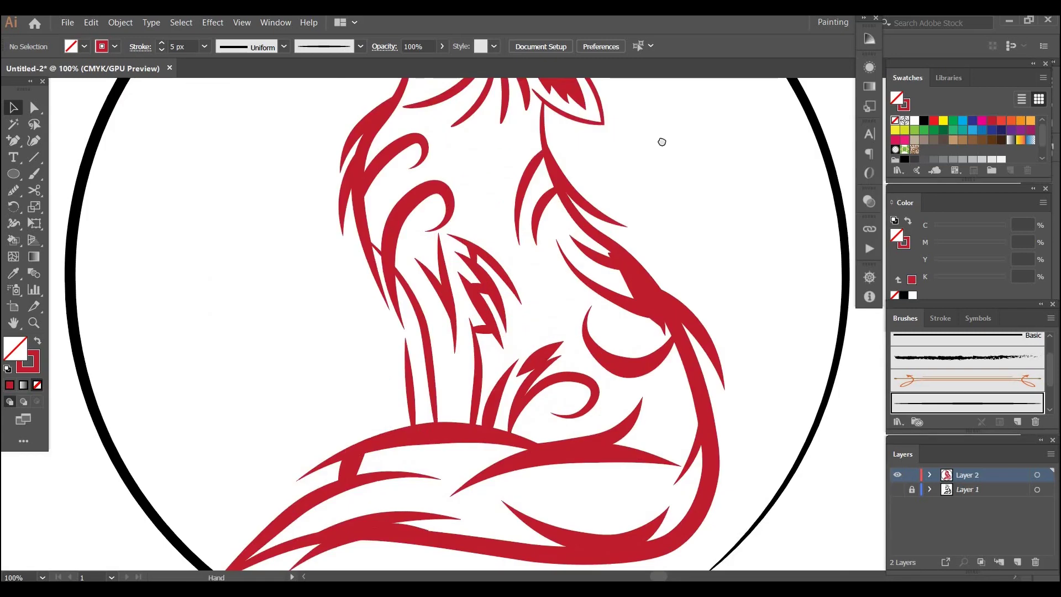
{"action": "left_click_drag", "start_coordinate": [661, 142], "coordinate": [455, 153]}
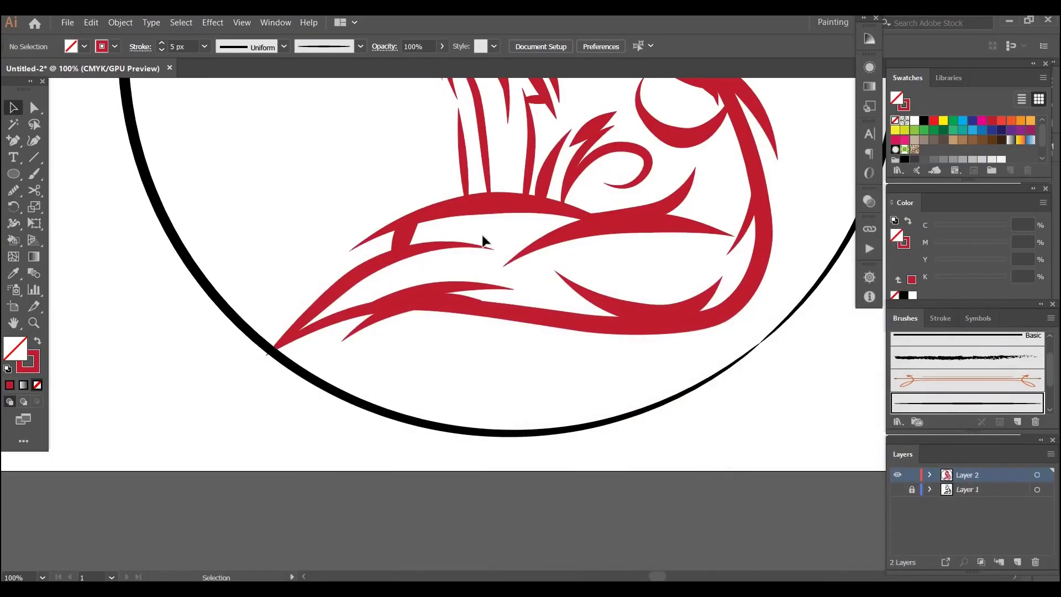
{"action": "key", "text": "space"}
{"action": "left_click_drag", "start_coordinate": [500, 123], "coordinate": [428, 258]}
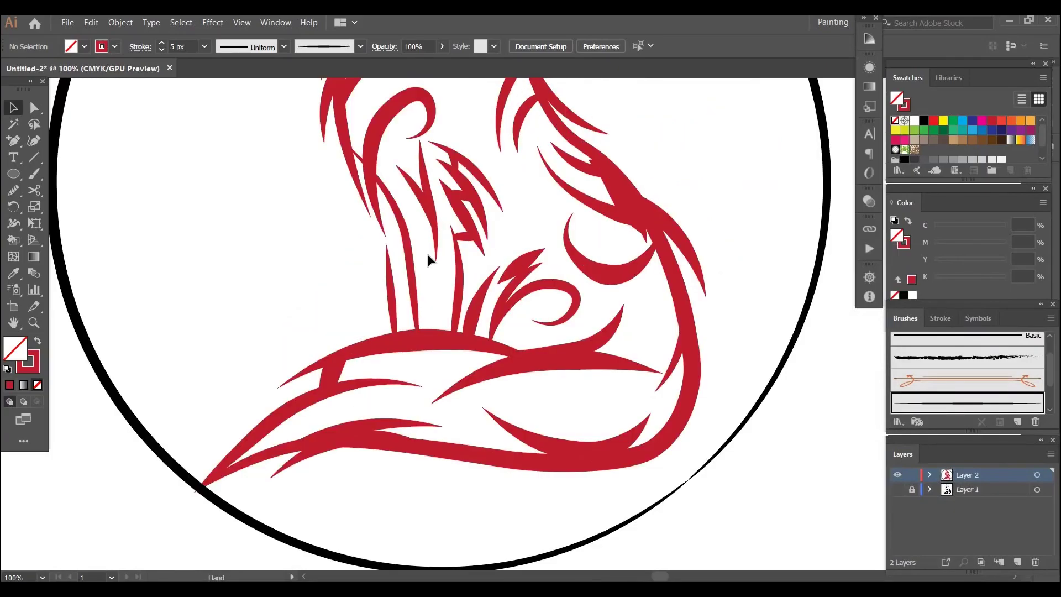
{"action": "right_click", "coordinate": [415, 252]}
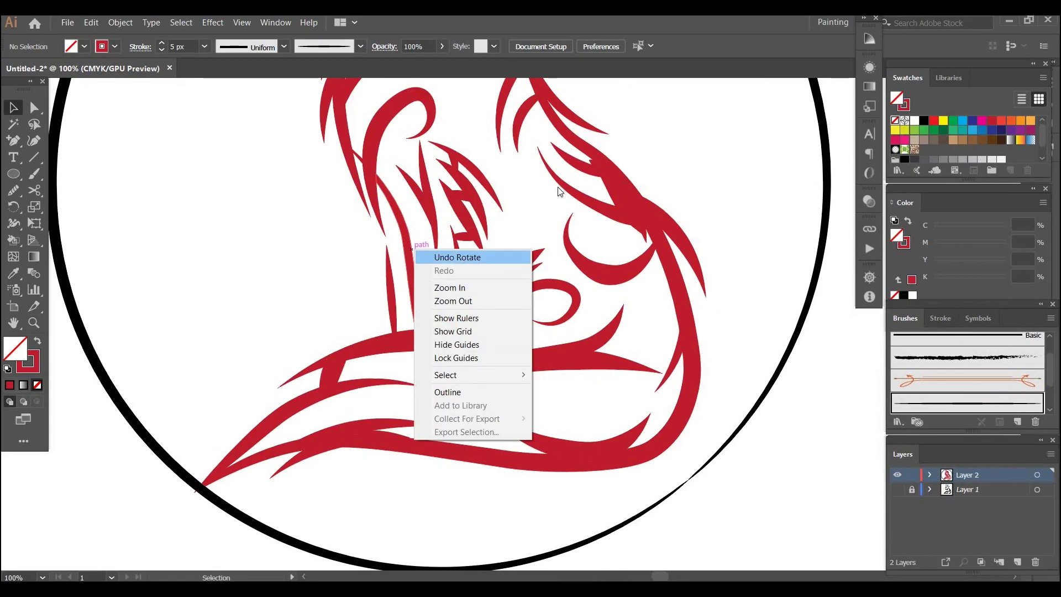
{"action": "left_click", "coordinate": [500, 205]}
{"action": "right_click", "coordinate": [471, 202]}
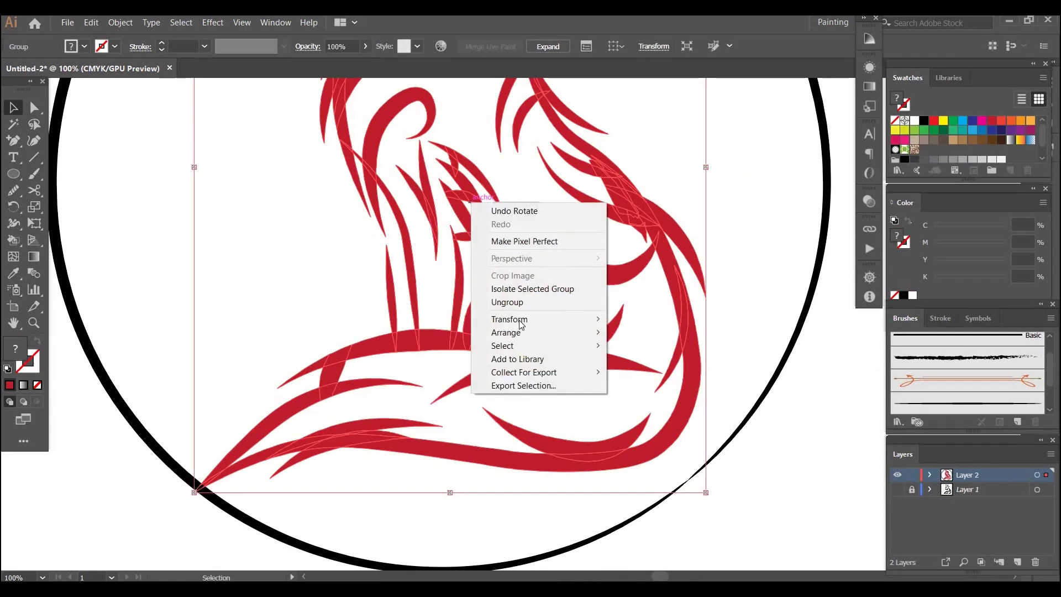
{"action": "mouse_move", "coordinate": [527, 333]}
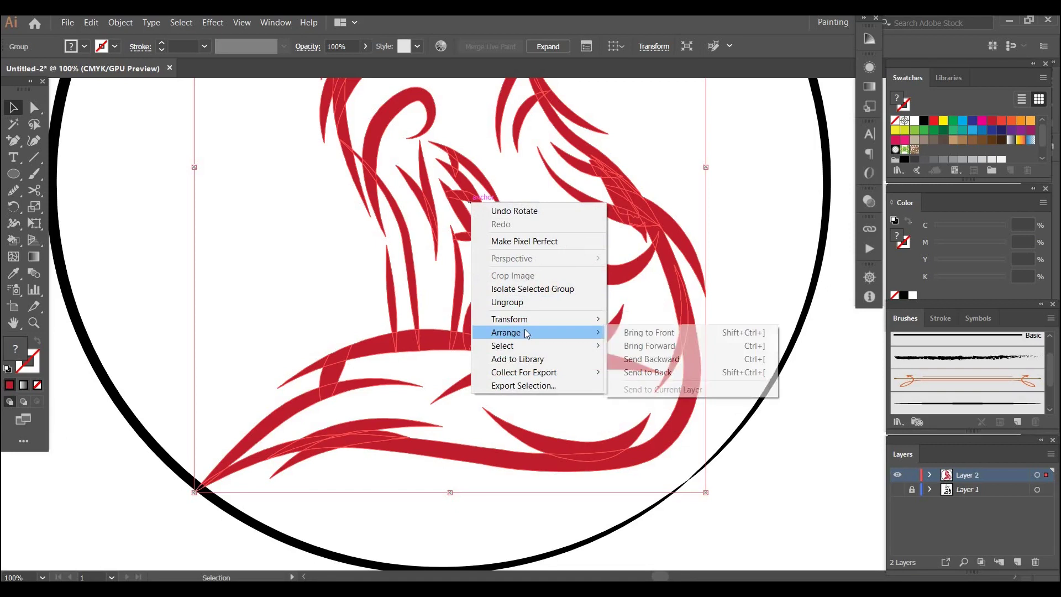
{"action": "left_click", "coordinate": [653, 334]}
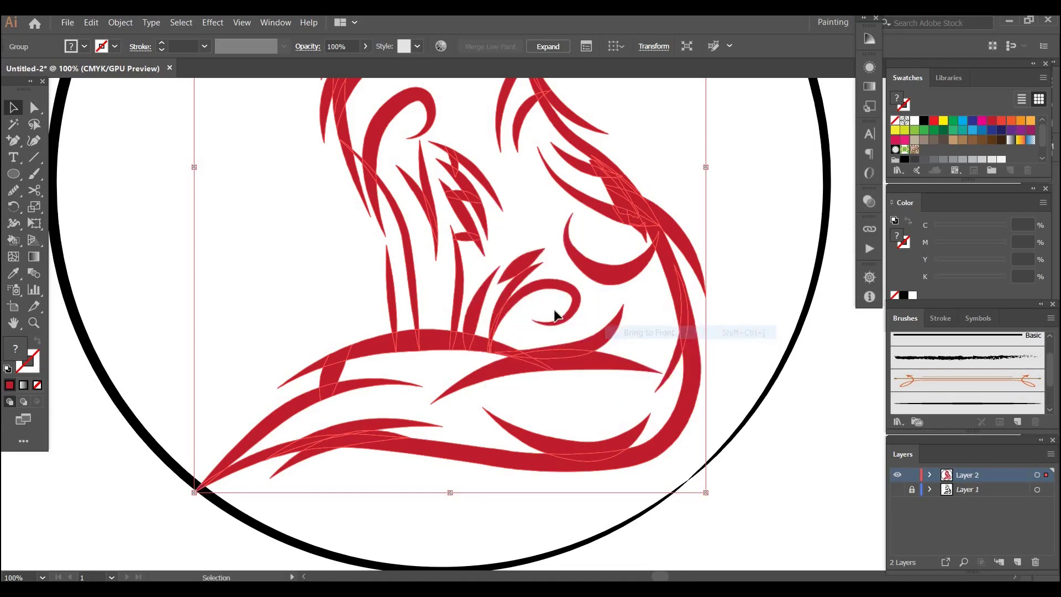
{"action": "left_click", "coordinate": [293, 235]}
{"action": "key", "text": "ctrl+minus"}
{"action": "key", "text": "ctrl+minus"}
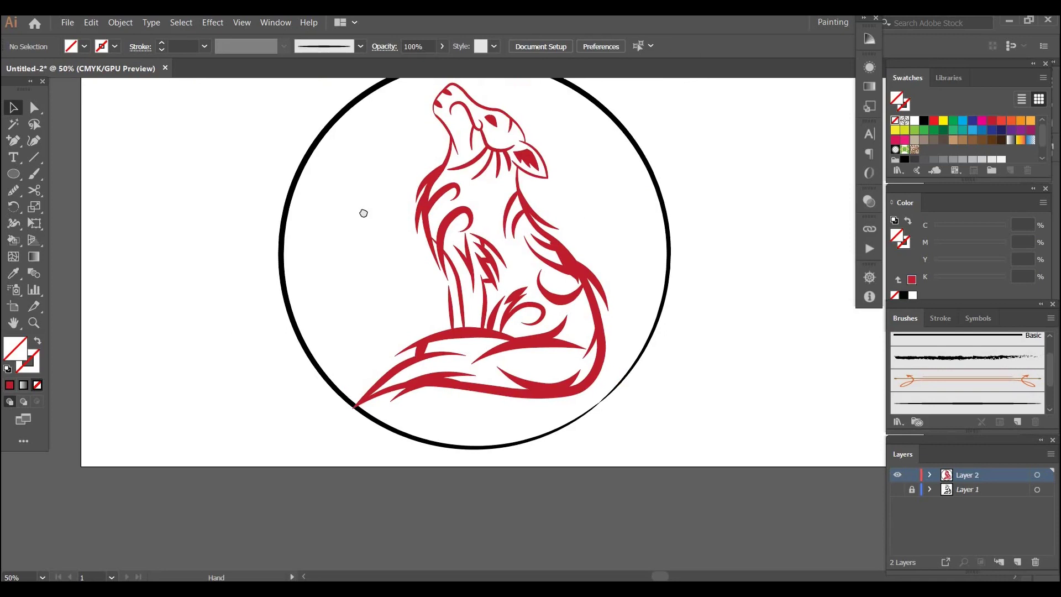
{"action": "left_click_drag", "start_coordinate": [363, 211], "coordinate": [372, 249]}
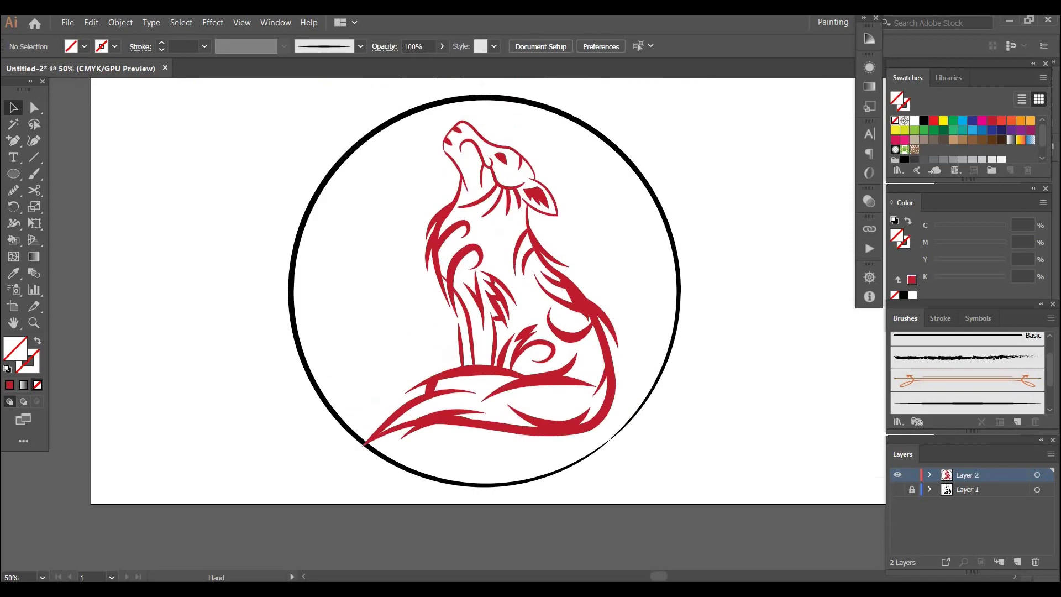
{"action": "left_click", "coordinate": [337, 166]}
{"action": "key", "text": "l"}
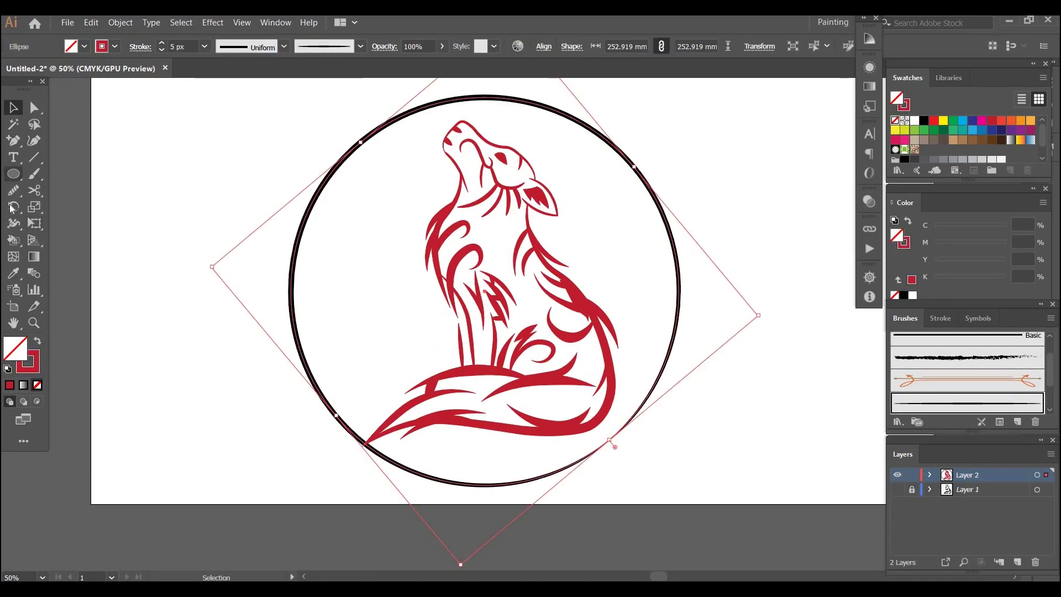
{"action": "left_click", "coordinate": [13, 190]}
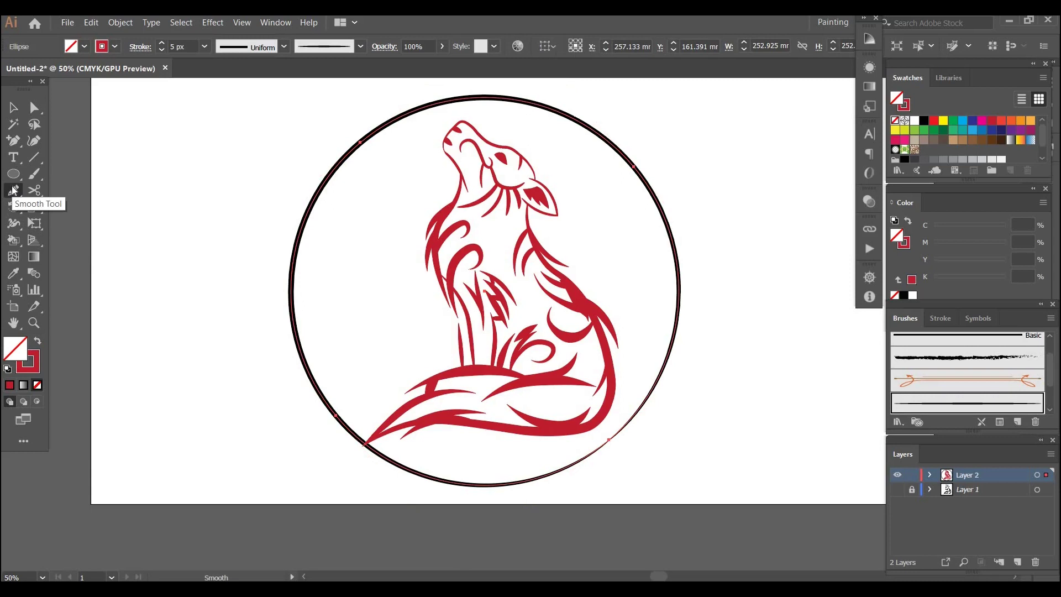
{"action": "left_click", "coordinate": [14, 190]}
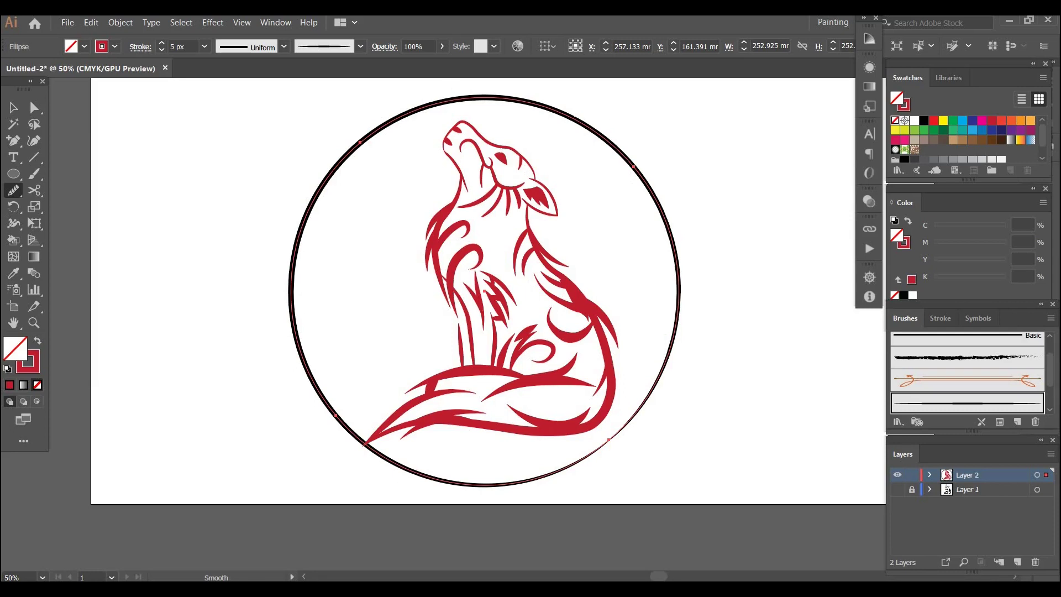
- Add a narrow area text frame beside the circle with the lettering "AIPHA" in capitals
{"action": "key", "text": "t"}
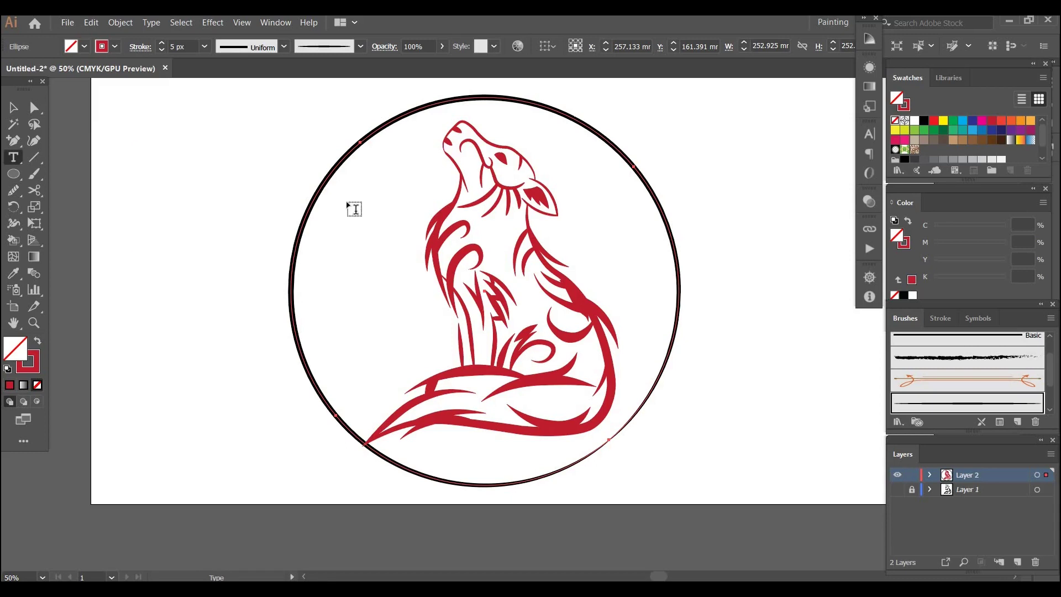
{"action": "left_click_drag", "start_coordinate": [134, 143], "coordinate": [163, 236]}
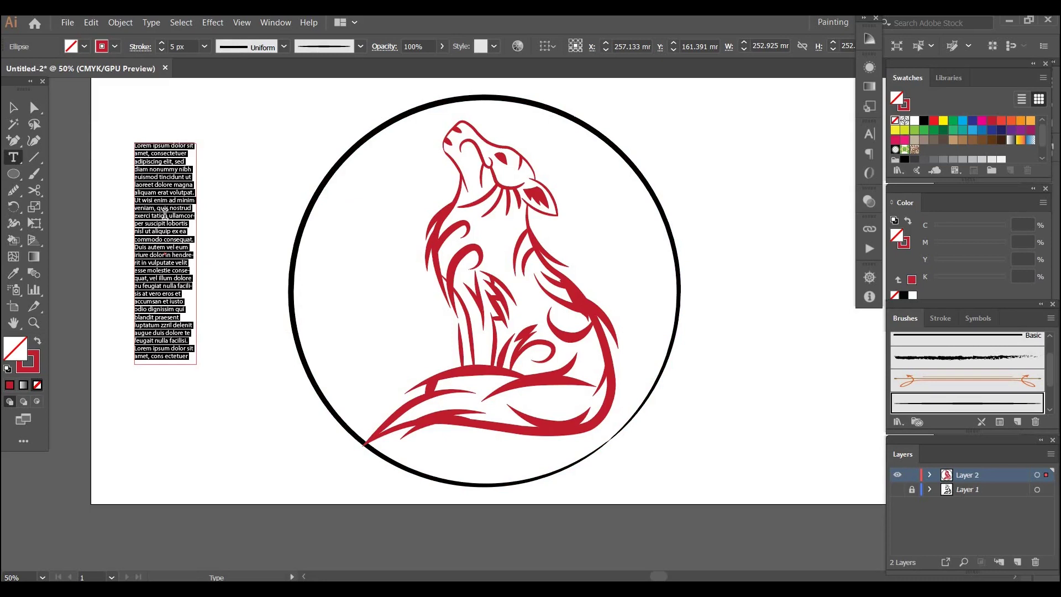
{"action": "type", "text": "alpha"}
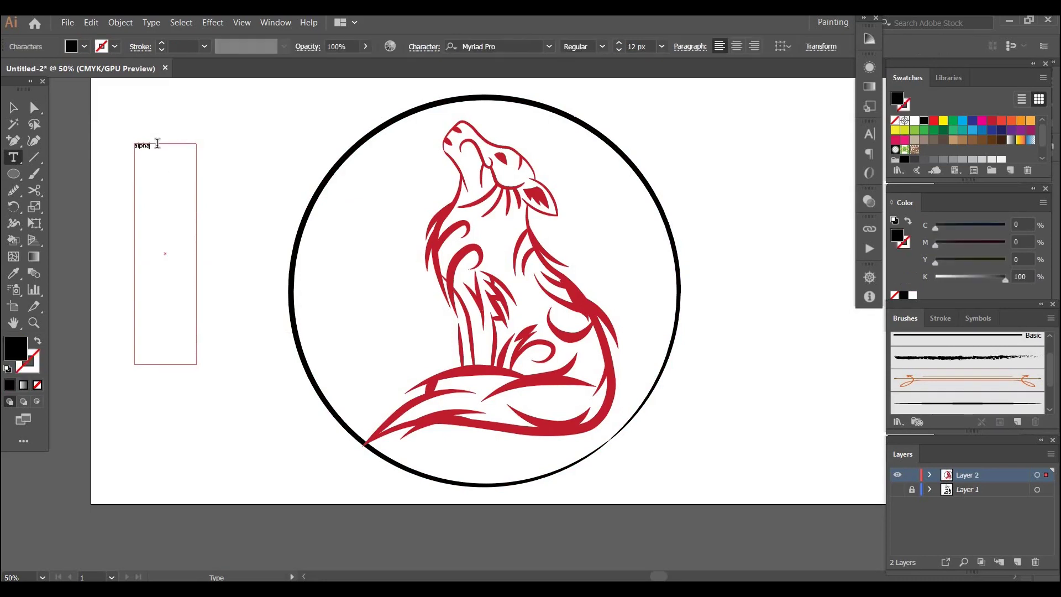
{"action": "left_click_drag", "start_coordinate": [157, 143], "coordinate": [95, 146]}
{"action": "type", "text": "A"}
{"action": "type", "text": "LPHA"}
- Set the font size of all the lettering in the frame to 100 px
{"action": "key", "text": "ctrl+a"}
{"action": "left_click", "coordinate": [661, 46]}
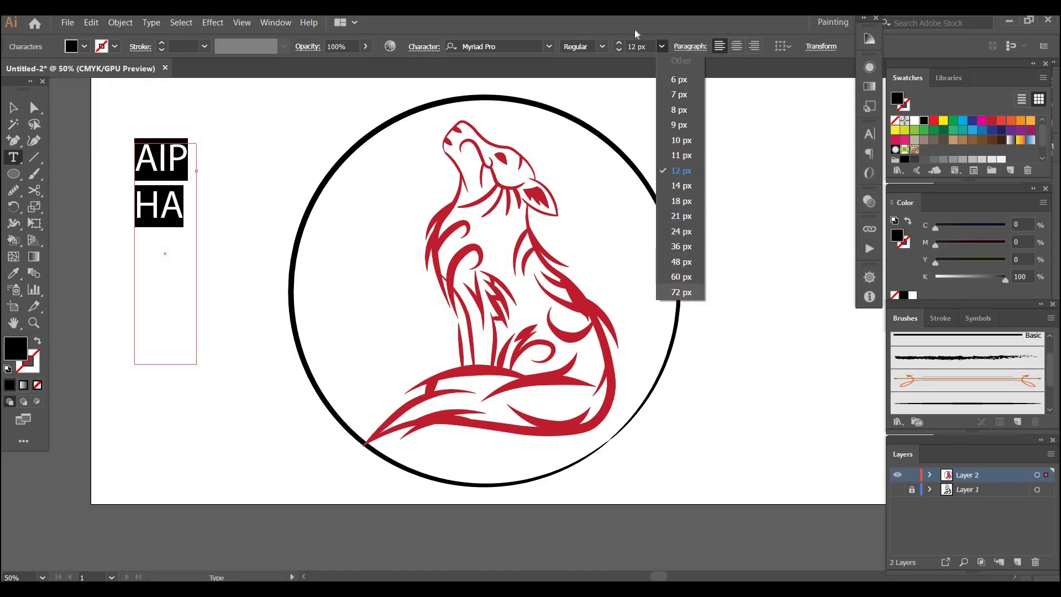
{"action": "left_click", "coordinate": [637, 46]}
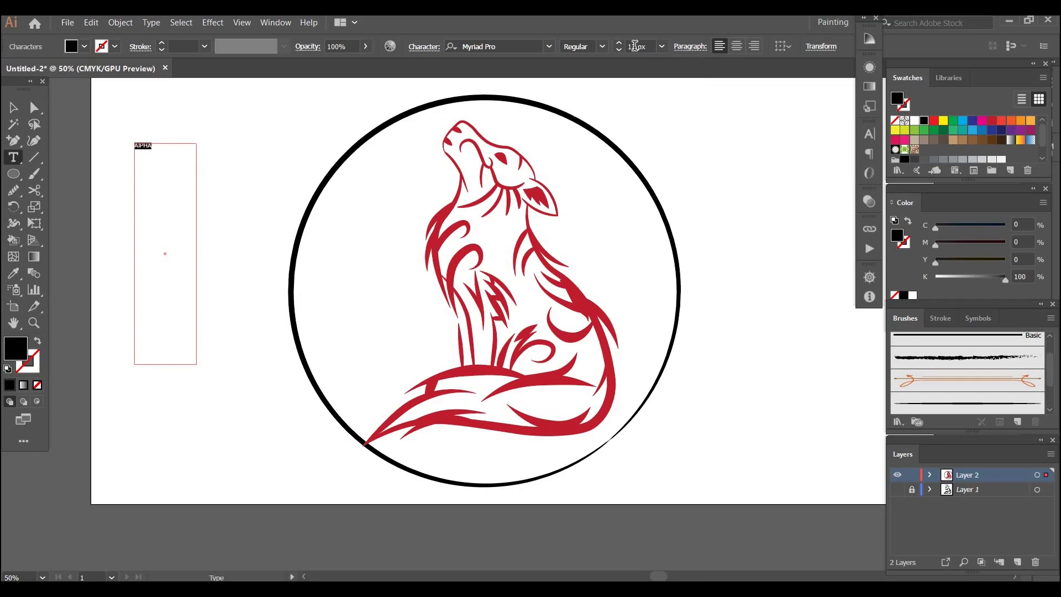
{"action": "left_click_drag", "start_coordinate": [636, 46], "coordinate": [625, 46]}
{"action": "type", "text": "100"}
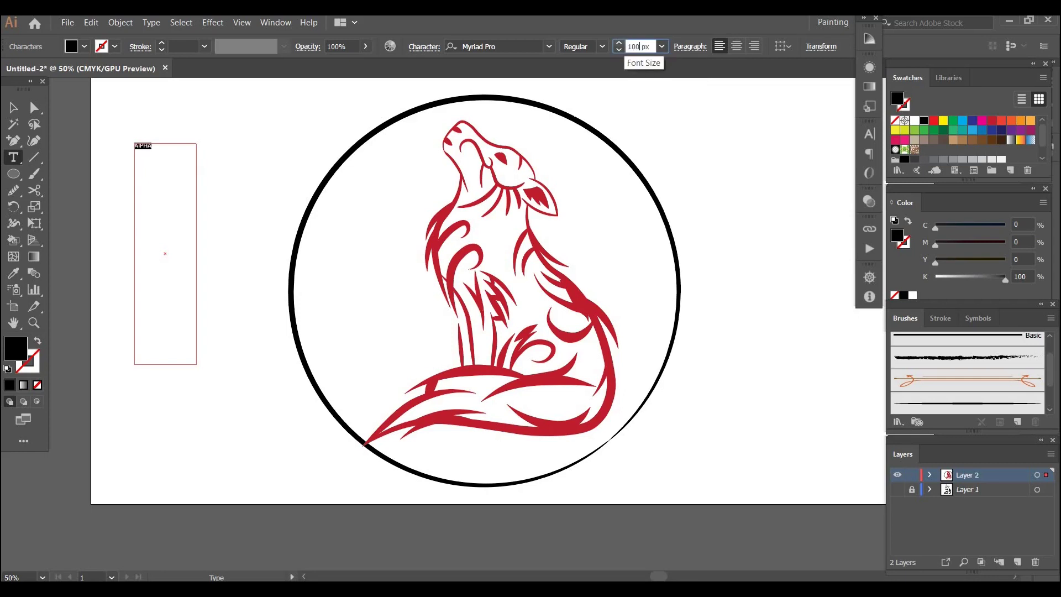
{"action": "key", "text": "Return"}
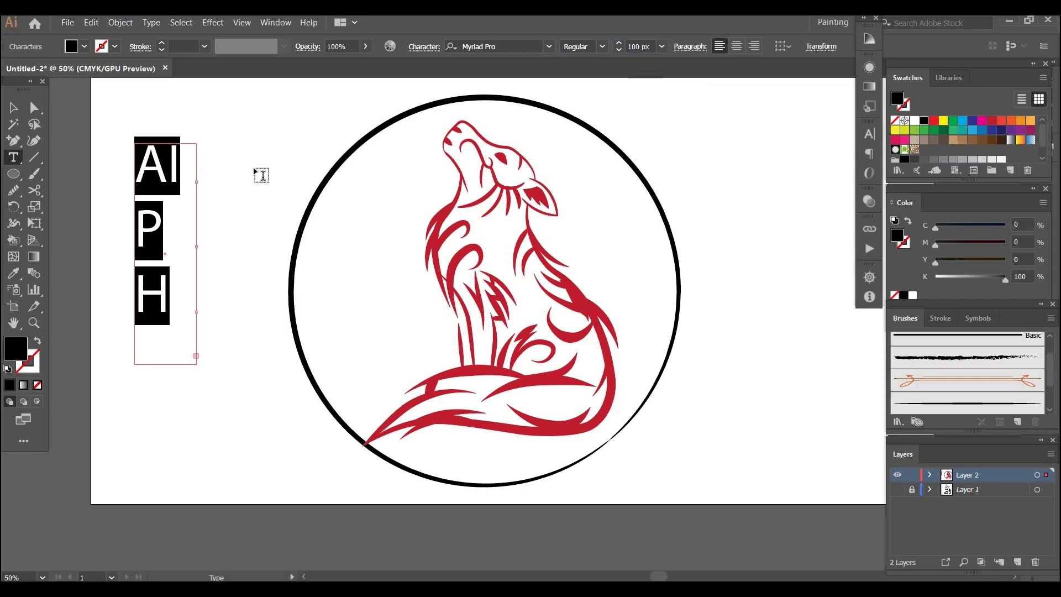
- Enlarge the text frame in width and height to make more room for the lettering
{"action": "left_click", "coordinate": [268, 344]}
{"action": "key", "text": "v"}
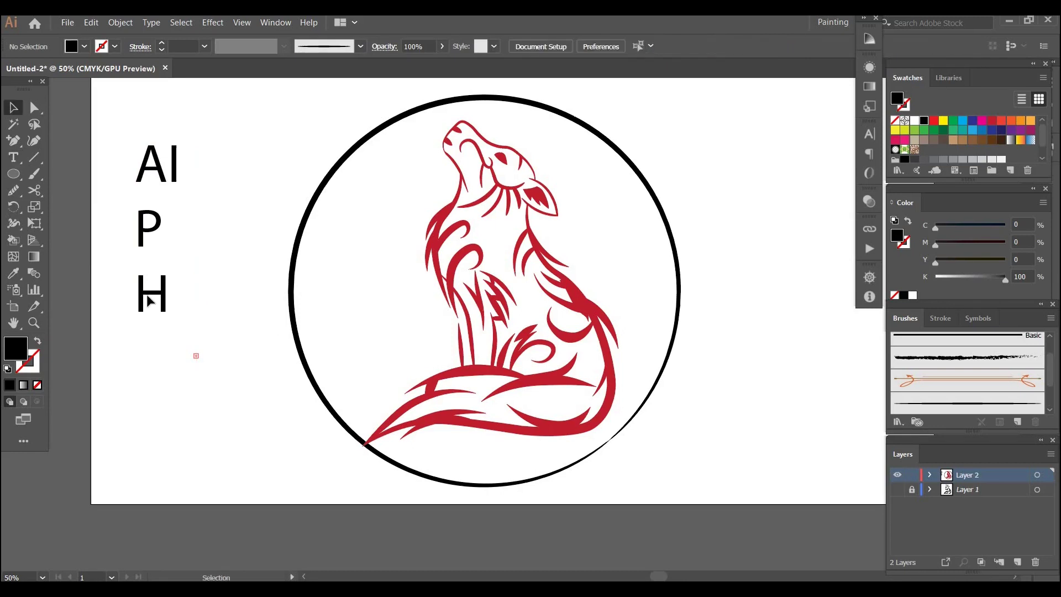
{"action": "left_click", "coordinate": [148, 300]}
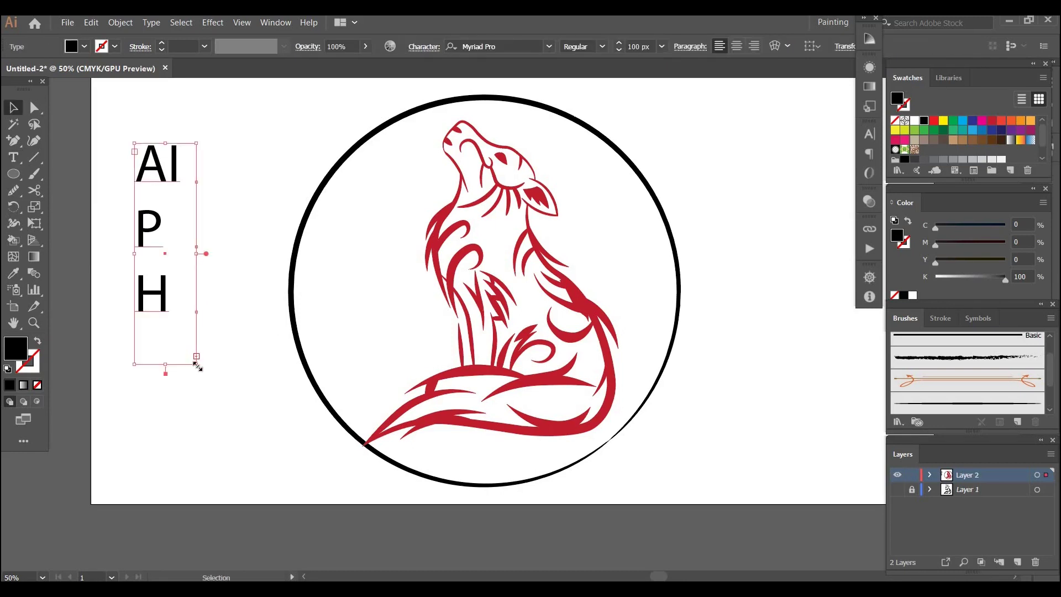
{"action": "left_click_drag", "start_coordinate": [197, 366], "coordinate": [255, 454]}
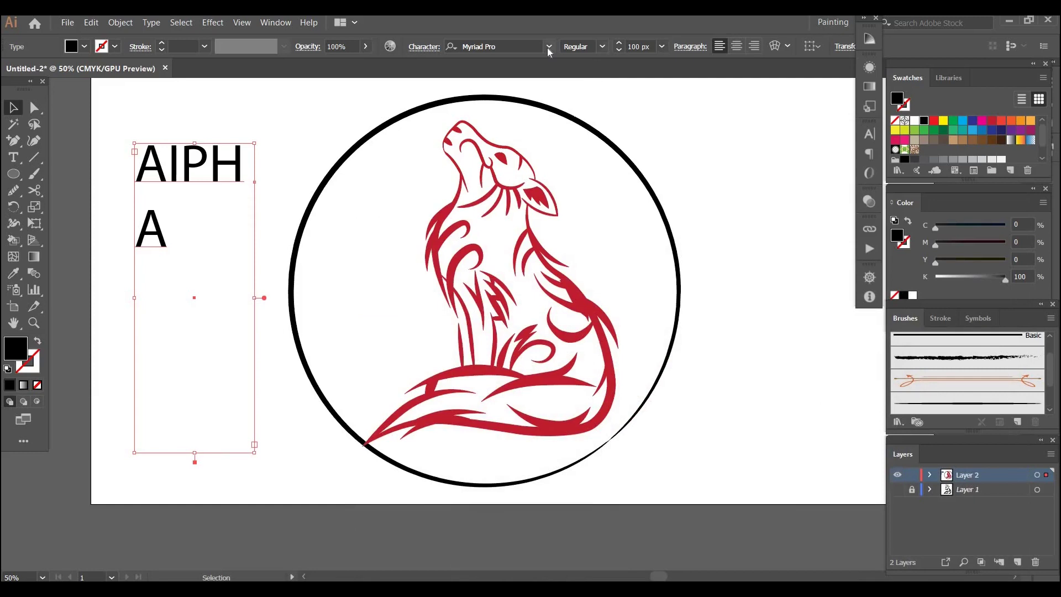
- Compare typefaces for the lettering in the text frame and set its font to Algerian
{"action": "left_click", "coordinate": [549, 49]}
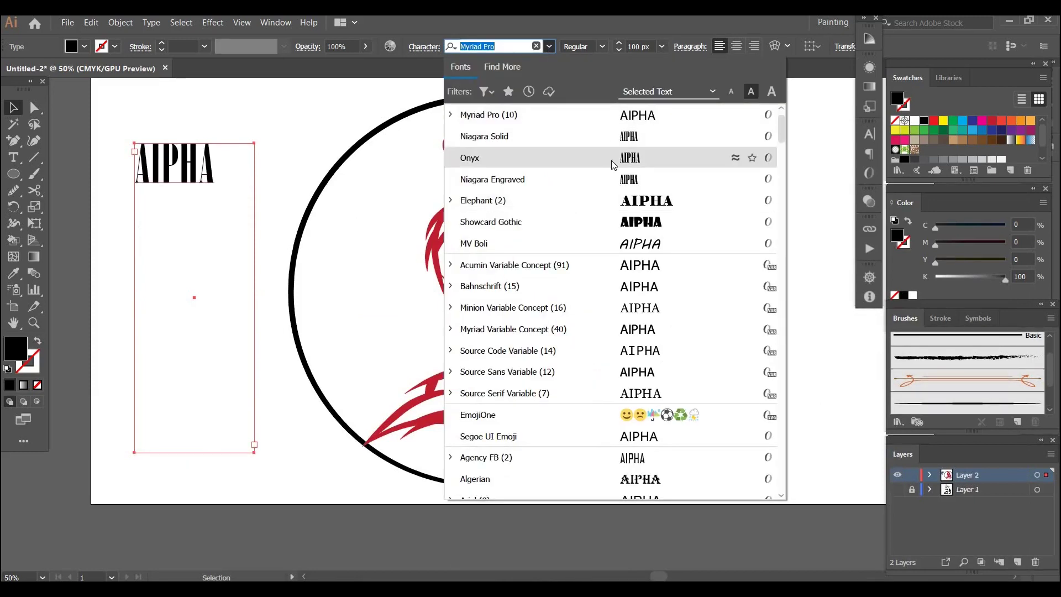
{"action": "scroll", "coordinate": [611, 160], "scroll_direction": "up", "scroll_amount": 1}
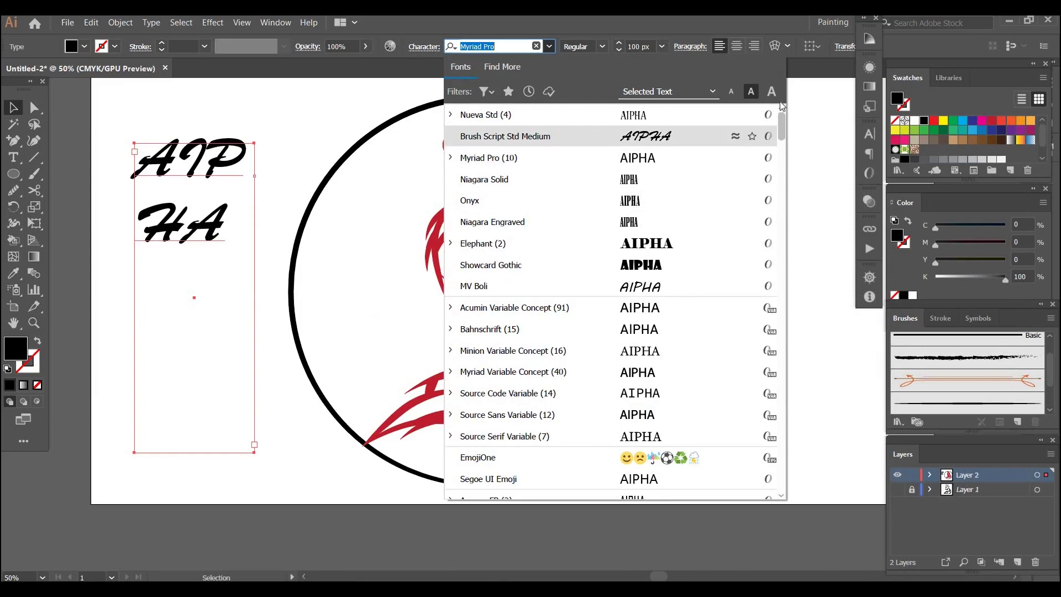
{"action": "scroll", "coordinate": [637, 245], "scroll_direction": "down", "scroll_amount": 2}
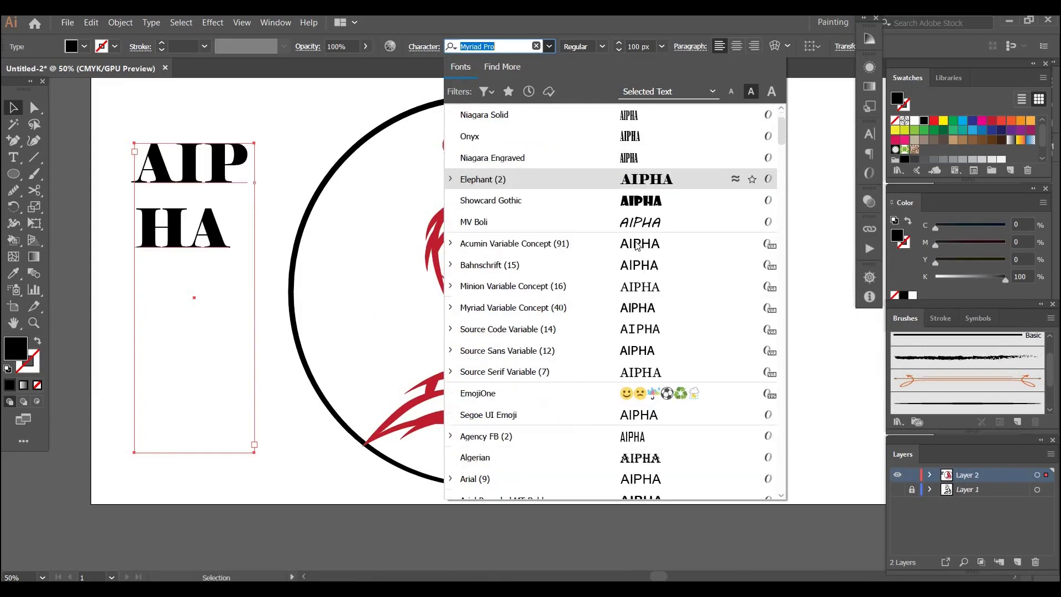
{"action": "scroll", "coordinate": [636, 245], "scroll_direction": "down", "scroll_amount": 1}
{"action": "scroll", "coordinate": [636, 245], "scroll_direction": "up", "scroll_amount": 1}
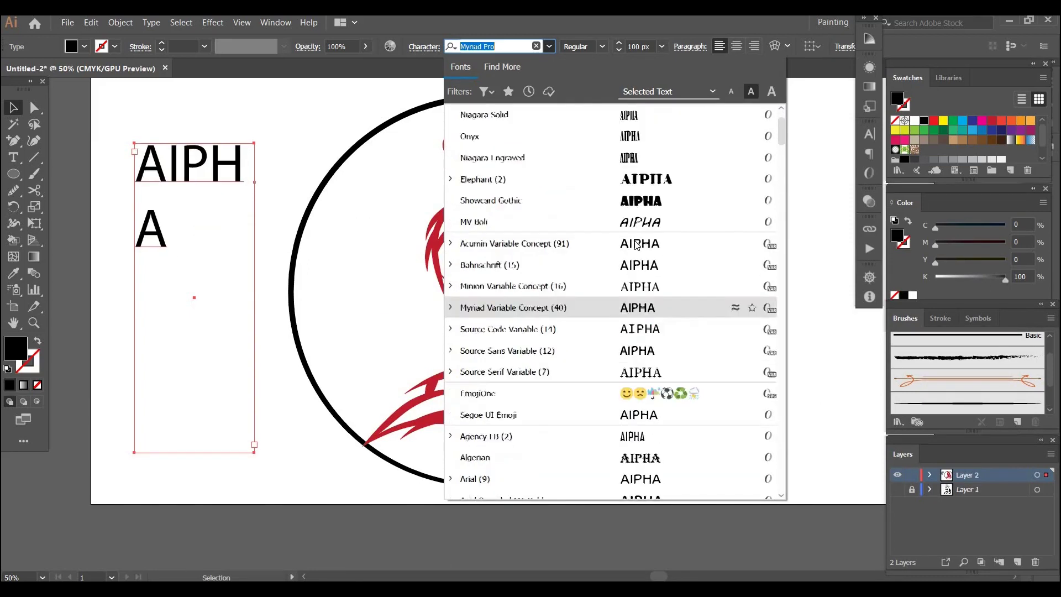
{"action": "scroll", "coordinate": [637, 245], "scroll_direction": "up", "scroll_amount": 1}
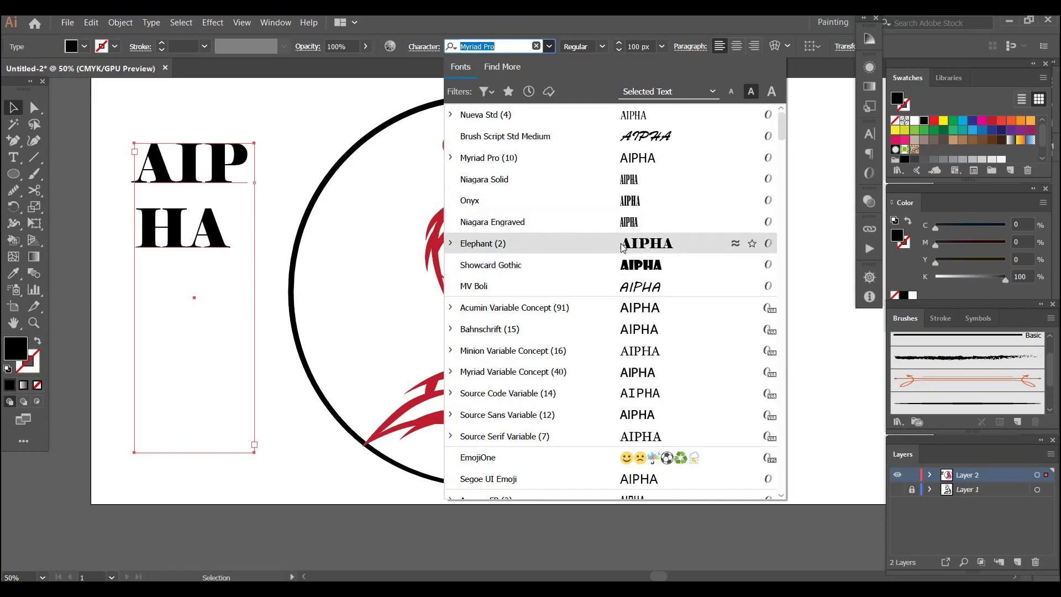
{"action": "scroll", "coordinate": [622, 247], "scroll_direction": "down", "scroll_amount": 3}
{"action": "left_click", "coordinate": [672, 387]}
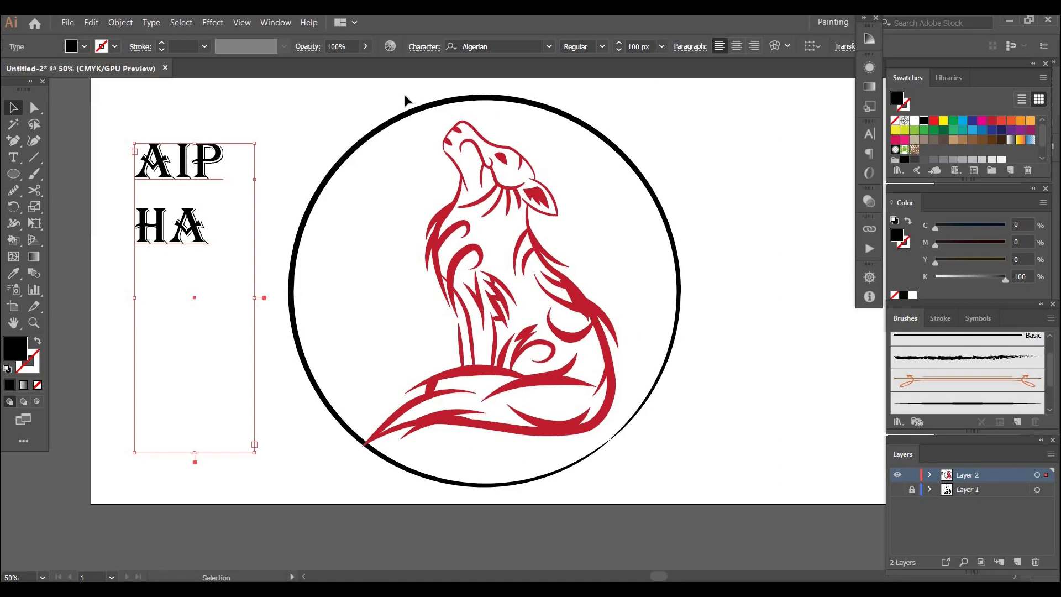
- Expand the lettering's object and fill into outlines and ungroup it into separate letters
{"action": "left_click", "coordinate": [123, 23]}
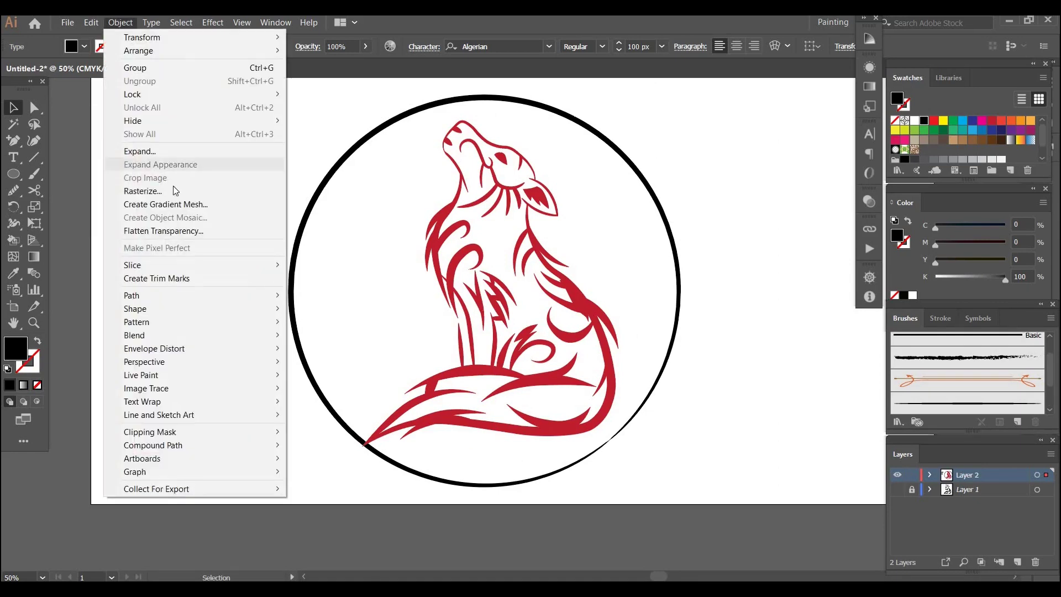
{"action": "left_click", "coordinate": [159, 149]}
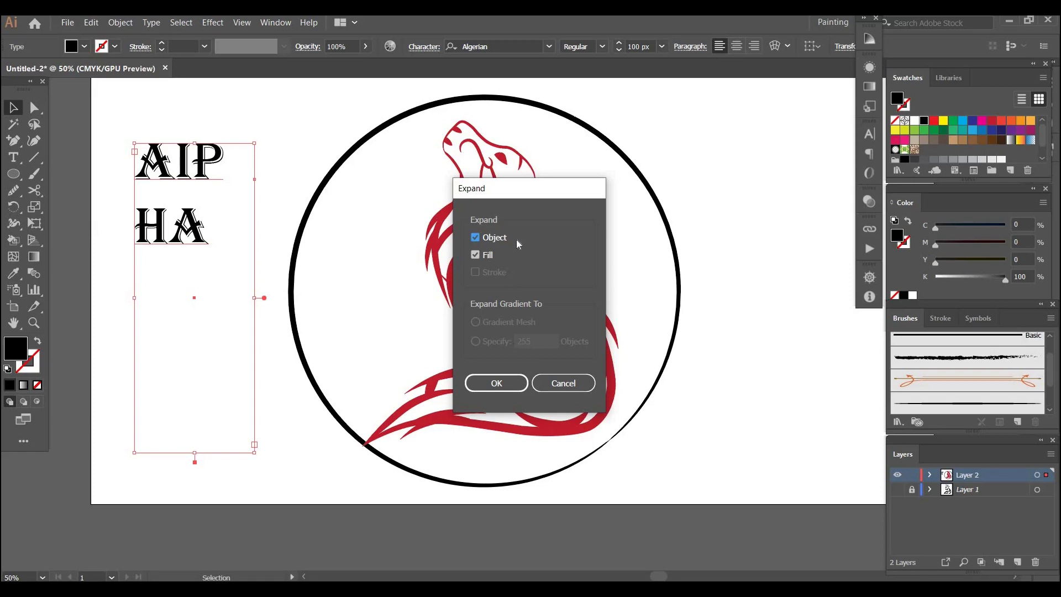
{"action": "left_click", "coordinate": [507, 387]}
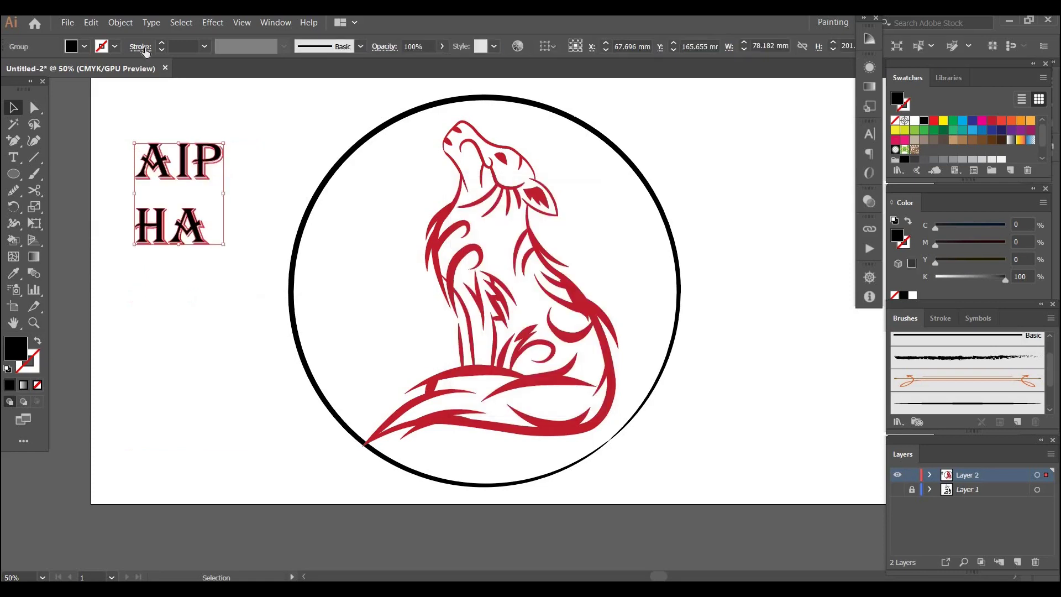
{"action": "left_click", "coordinate": [122, 22]}
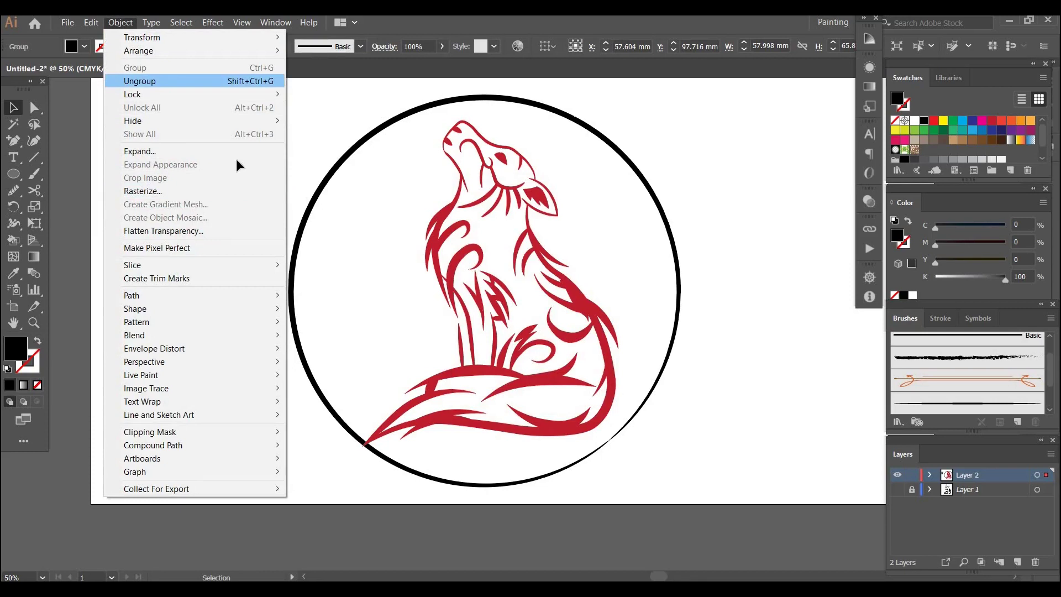
{"action": "left_click", "coordinate": [284, 193]}
{"action": "left_click", "coordinate": [341, 180]}
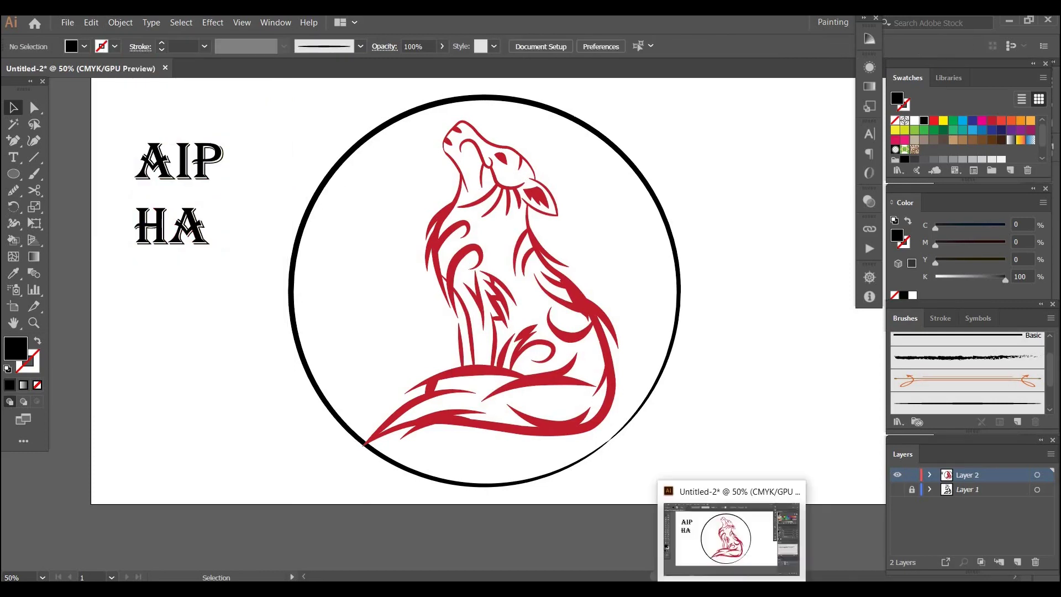
- Check the reference mockup, move the first A inside the circle beside the wolf's head, and fill it dark red (C=15 M=100 Y=90 K=10)
{"action": "left_click", "coordinate": [731, 589]}
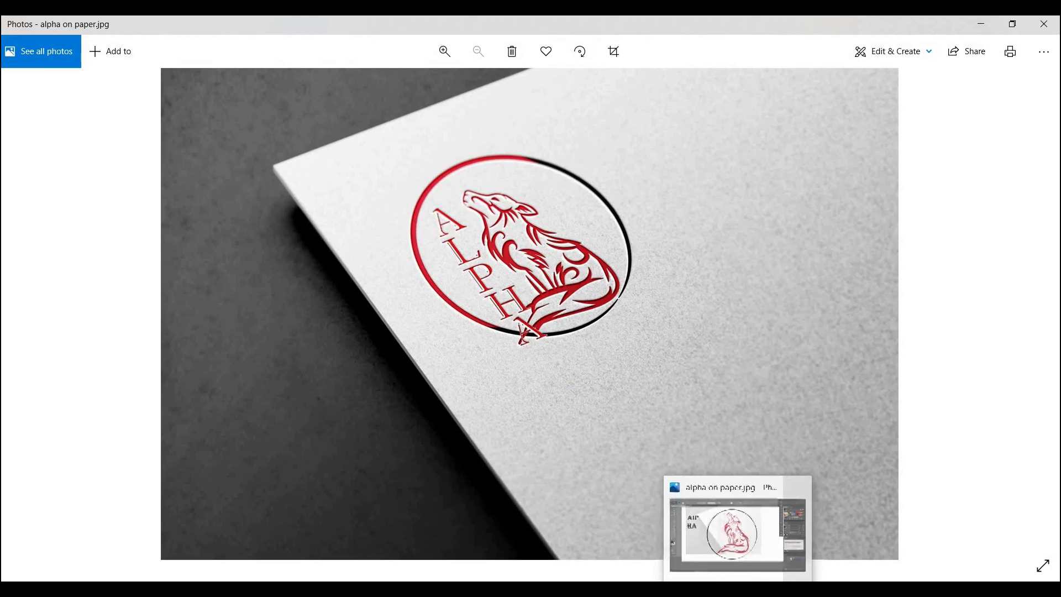
{"action": "left_click", "coordinate": [753, 588]}
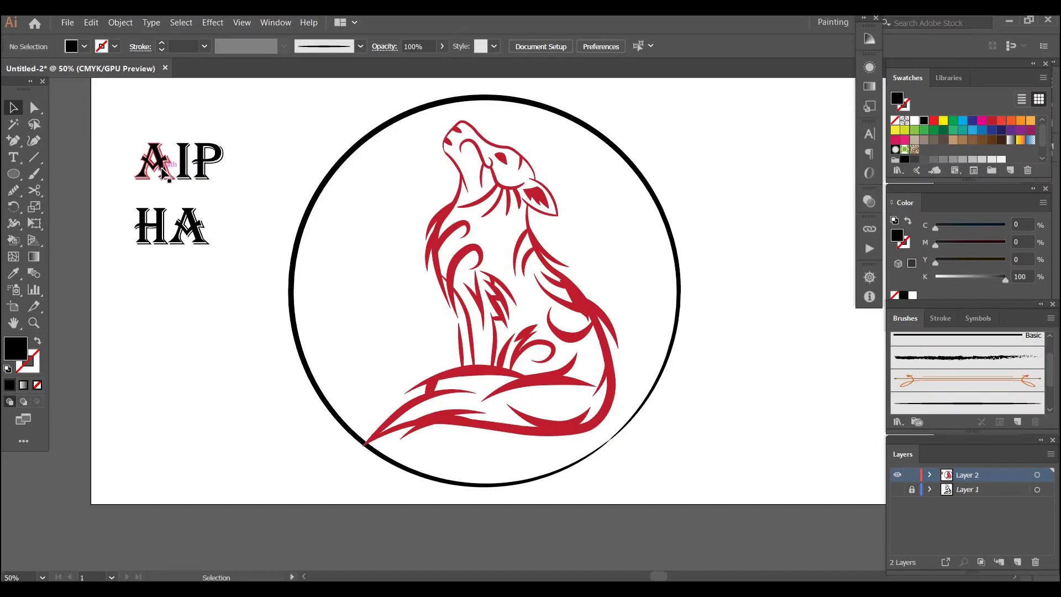
{"action": "left_click_drag", "start_coordinate": [162, 173], "coordinate": [371, 178]}
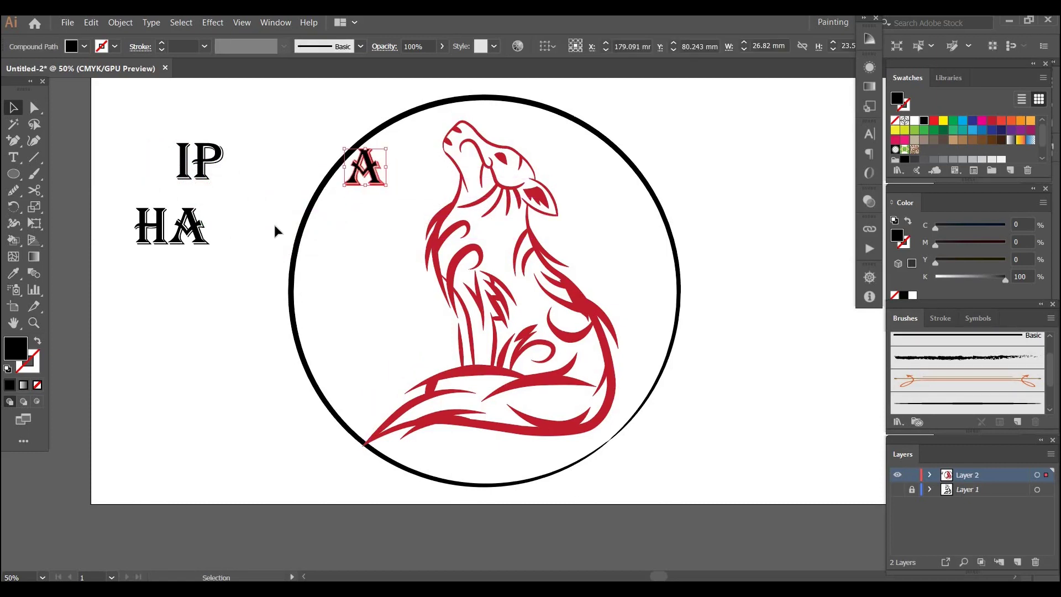
{"action": "left_click", "coordinate": [933, 120]}
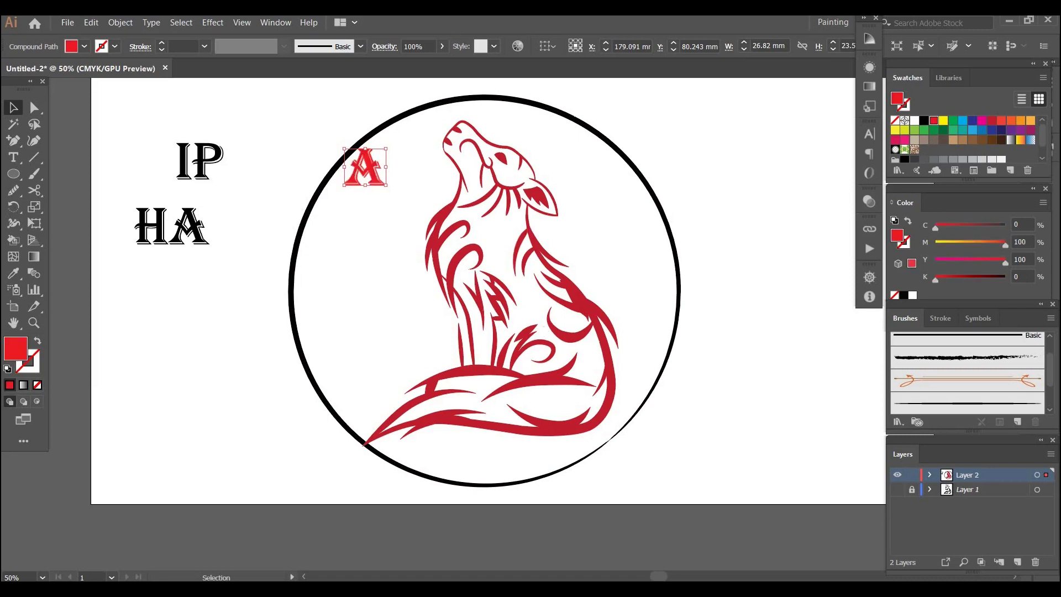
{"action": "left_click", "coordinate": [992, 121]}
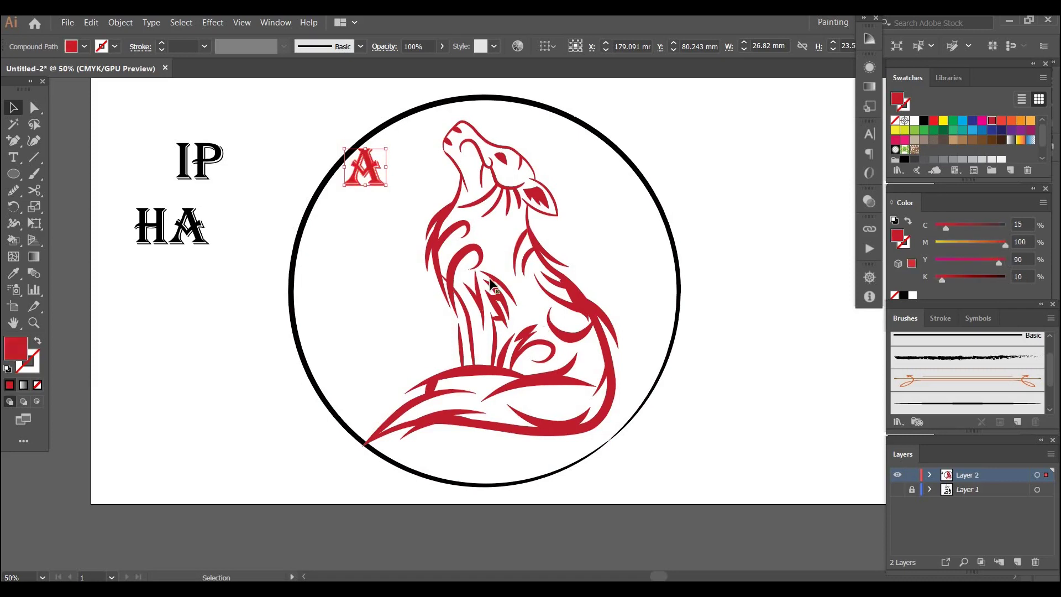
{"action": "left_click", "coordinate": [394, 303]}
- Try the letter I below the red A inside the circle, and delete it
{"action": "left_click", "coordinate": [182, 174]}
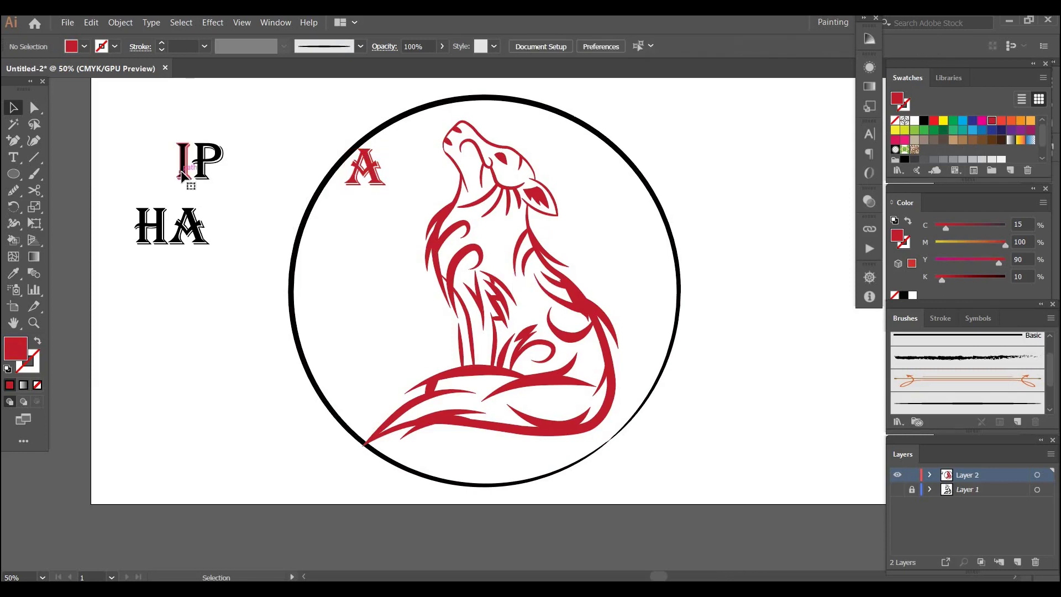
{"action": "left_click_drag", "start_coordinate": [240, 270], "coordinate": [355, 225]}
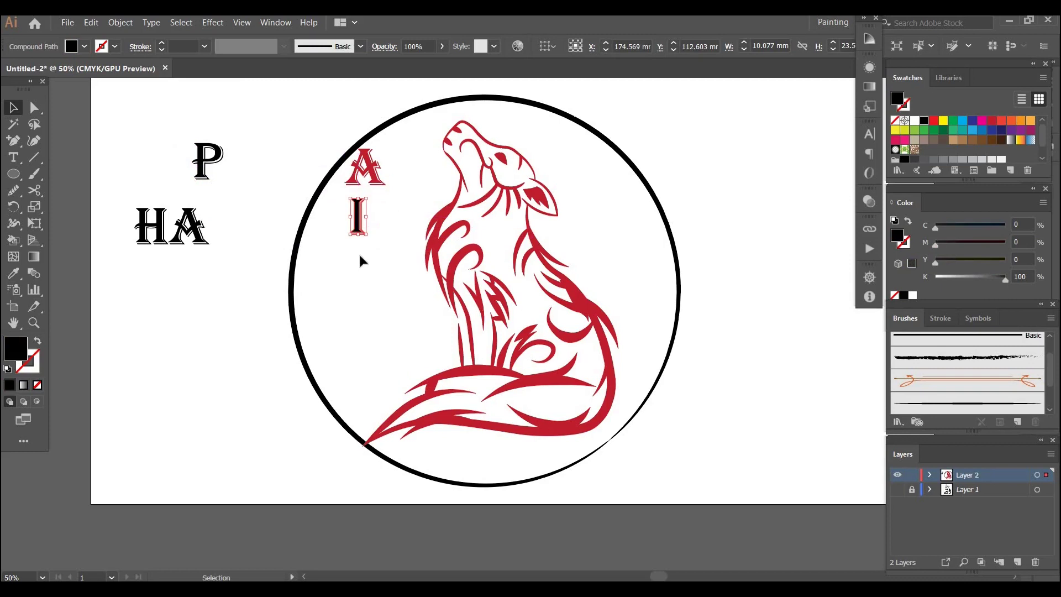
{"action": "key", "text": "Delete"}
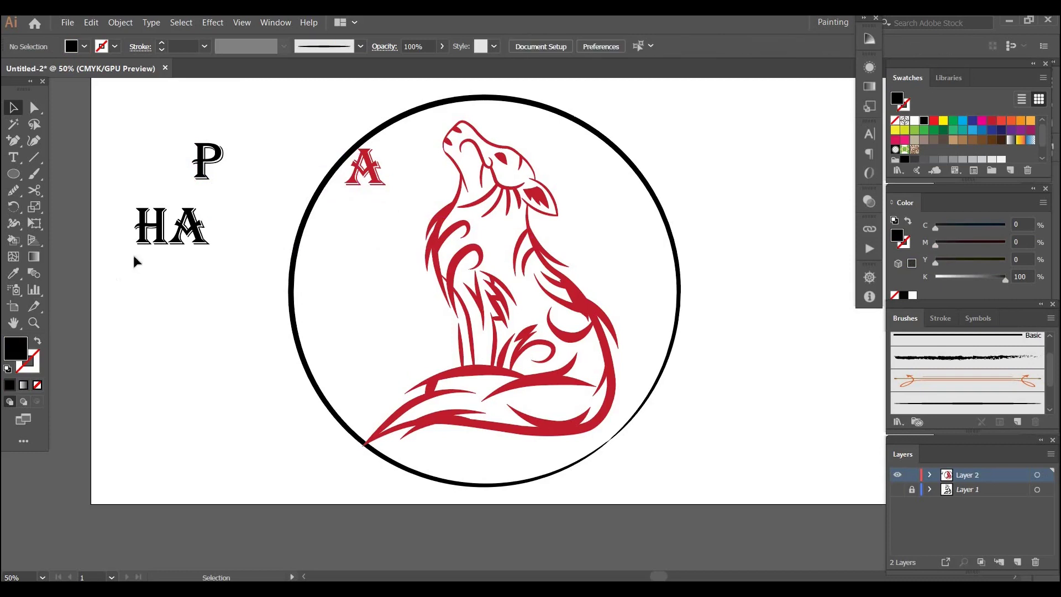
- Stack the letters P, H and A in a column below the red A, leaving a gap for one letter
{"action": "left_click_drag", "start_coordinate": [299, 270], "coordinate": [358, 266]}
{"action": "key", "text": "ctrl+z"}
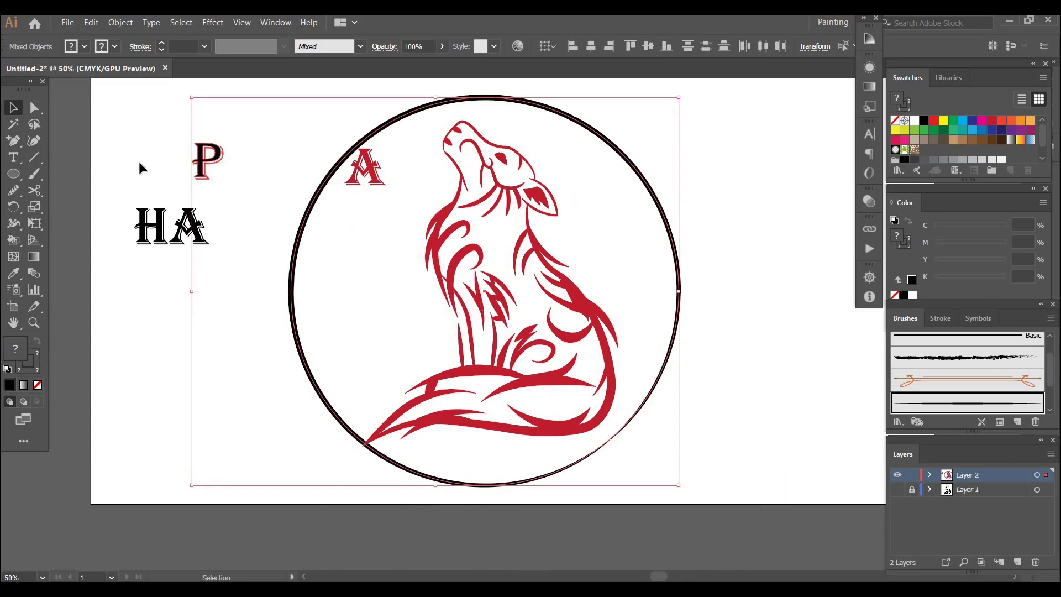
{"action": "left_click", "coordinate": [139, 163]}
{"action": "left_click_drag", "start_coordinate": [213, 162], "coordinate": [370, 257]}
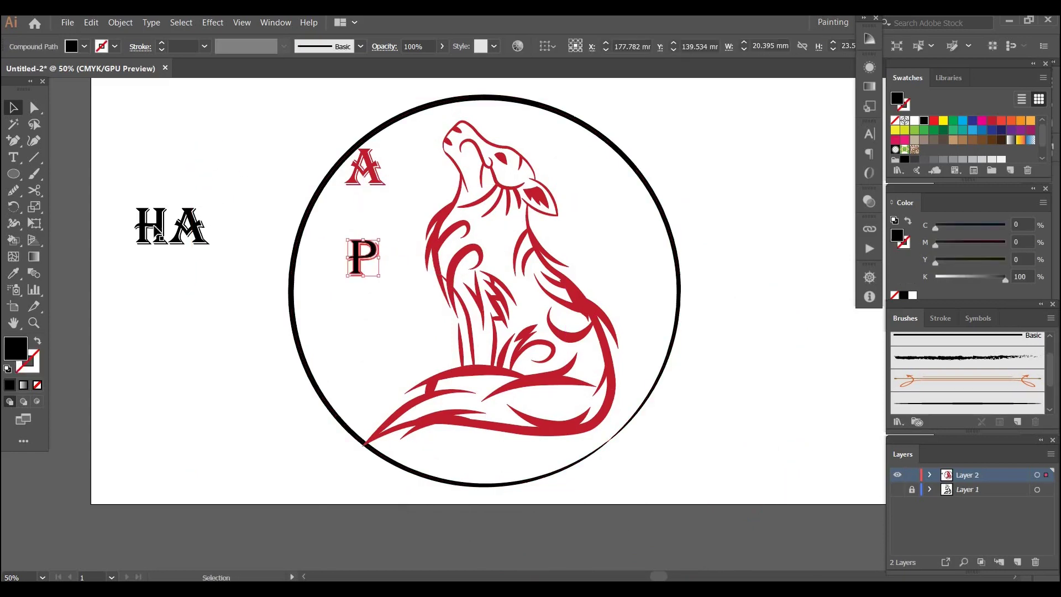
{"action": "left_click_drag", "start_coordinate": [159, 234], "coordinate": [364, 316]}
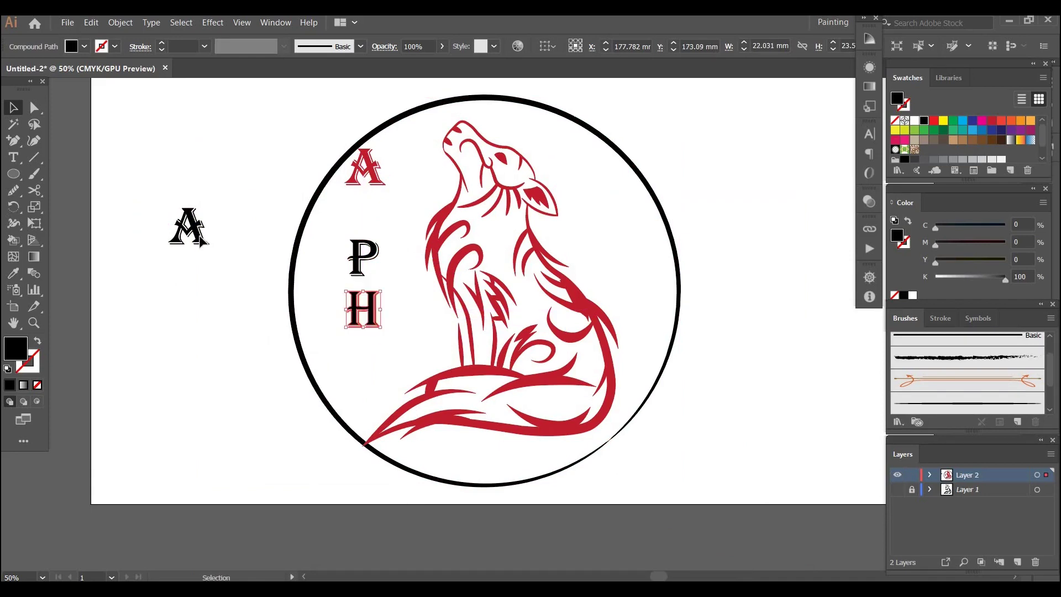
{"action": "left_click_drag", "start_coordinate": [187, 224], "coordinate": [363, 358]}
{"action": "left_click", "coordinate": [81, 138]}
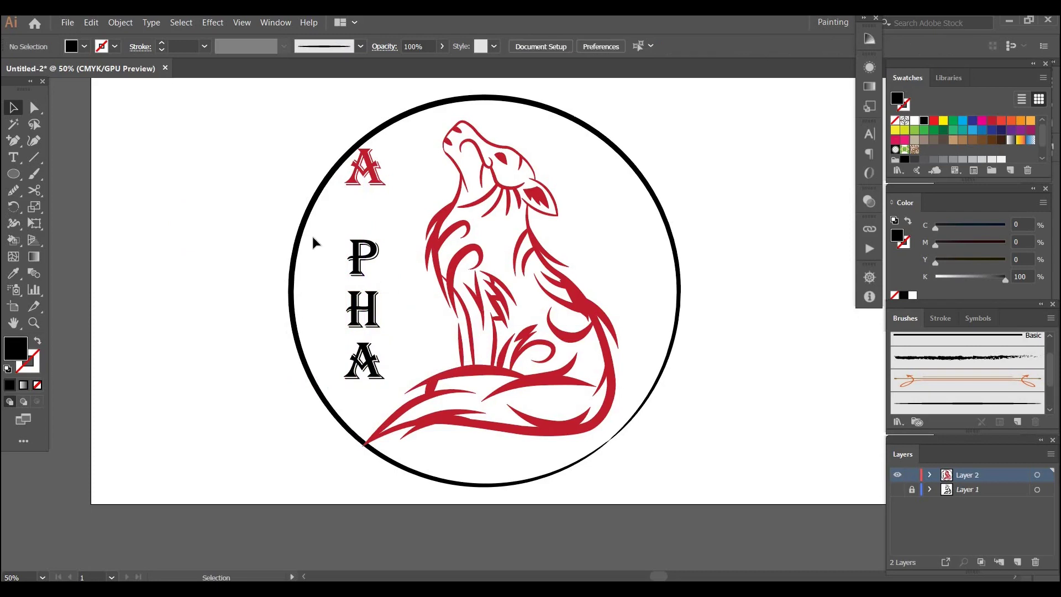
{"action": "key", "text": "l"}
{"action": "left_click_drag", "start_coordinate": [148, 148], "coordinate": [242, 252]}
{"action": "key", "text": "ctrl+z"}
- Add a text frame outside the circle containing a single capital "L" in Algerian at 100 px
{"action": "key", "text": "t"}
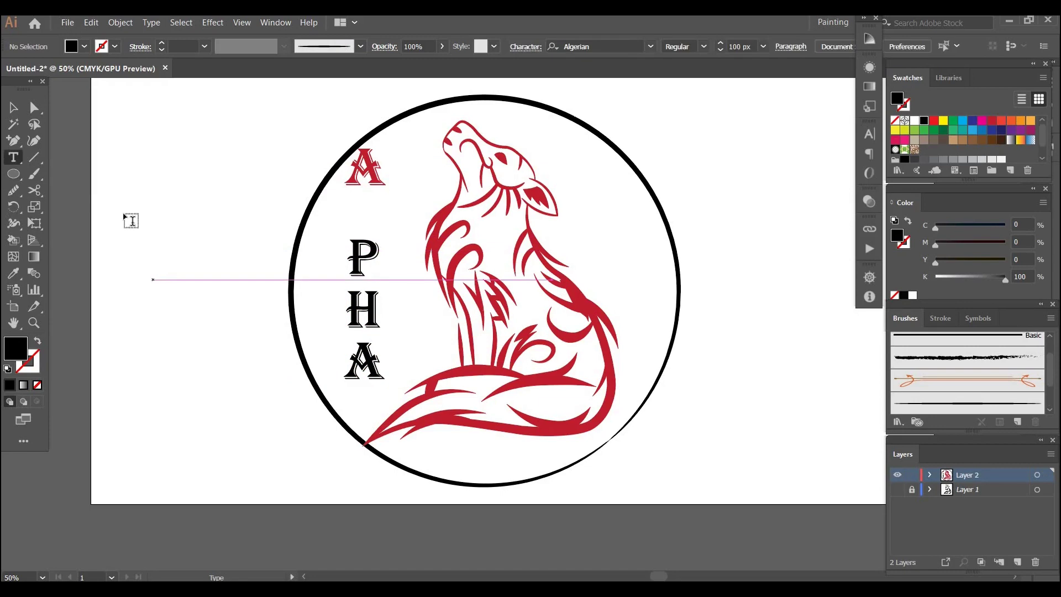
{"action": "left_click_drag", "start_coordinate": [124, 214], "coordinate": [222, 287]}
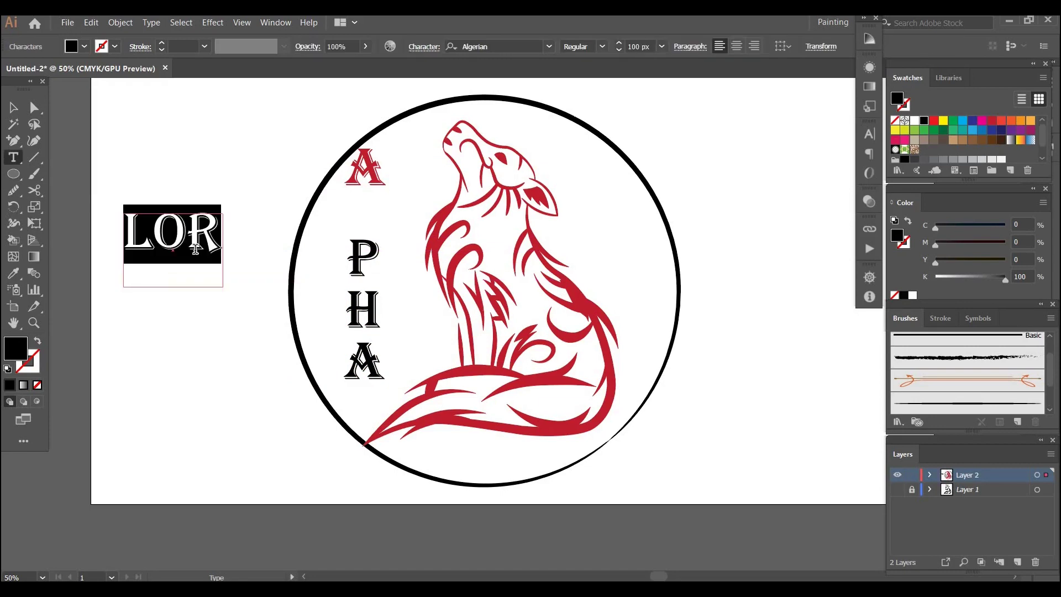
{"action": "type", "text": "L"}
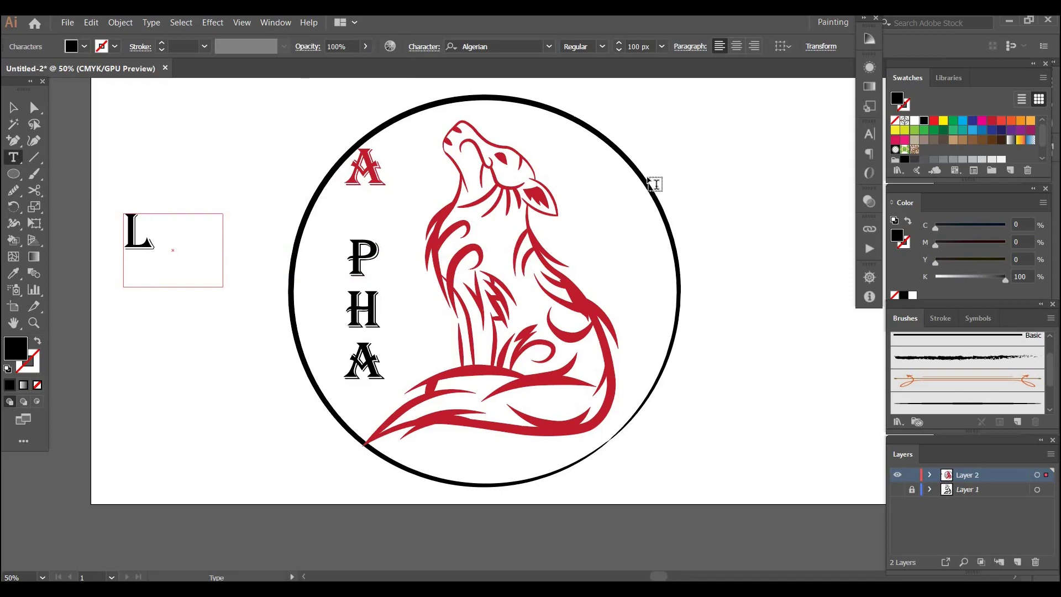
{"action": "type", "text": "V"}
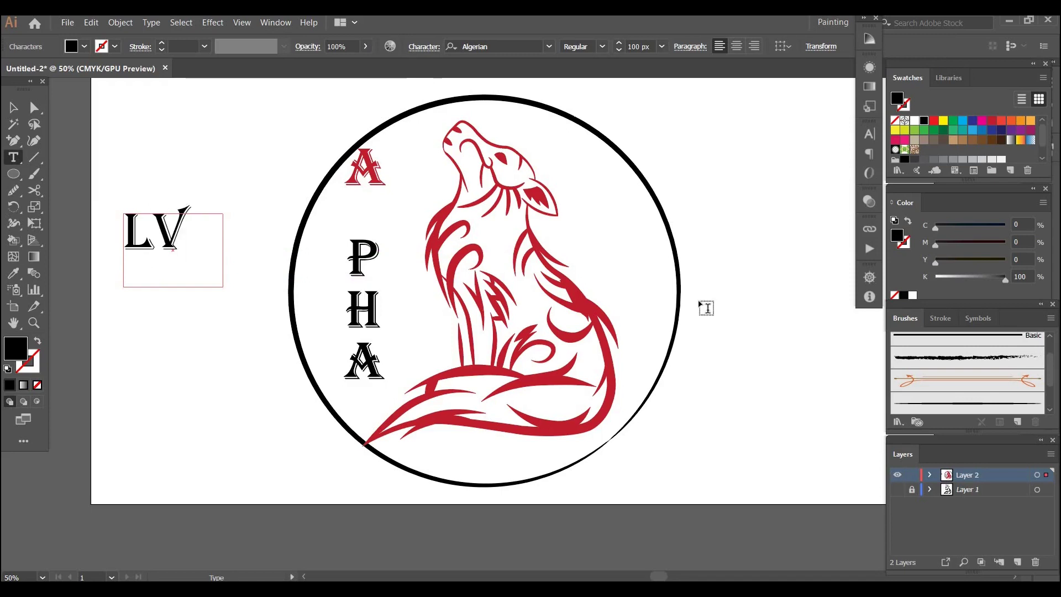
{"action": "key", "text": "BackSpace"}
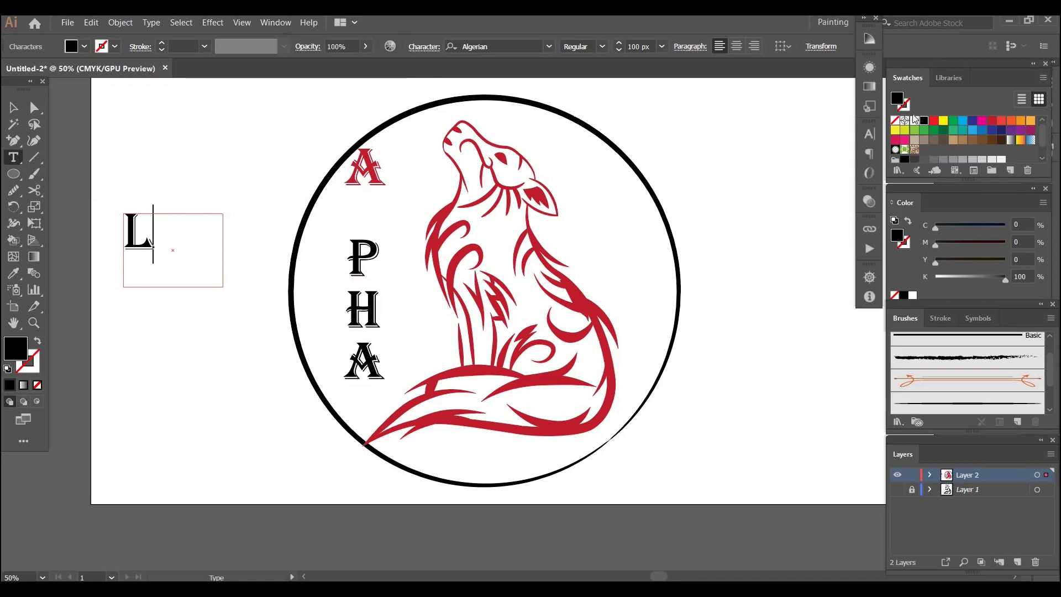
- Fill the letter L with the same dark red as the A (C=15 M=100 Y=90 K=10)
{"action": "left_click", "coordinate": [992, 121]}
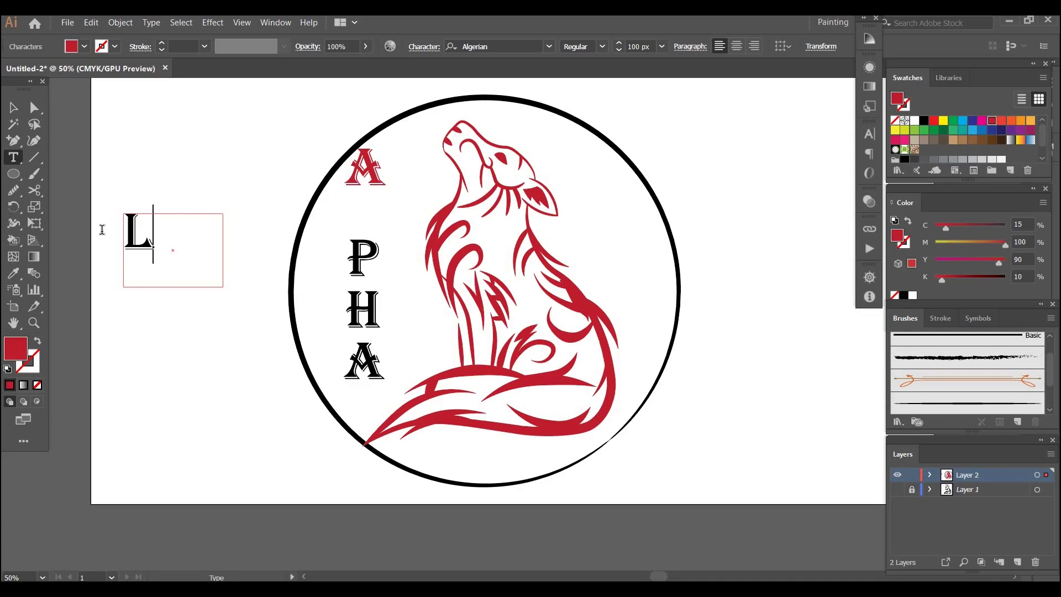
{"action": "key", "text": "shift+Left"}
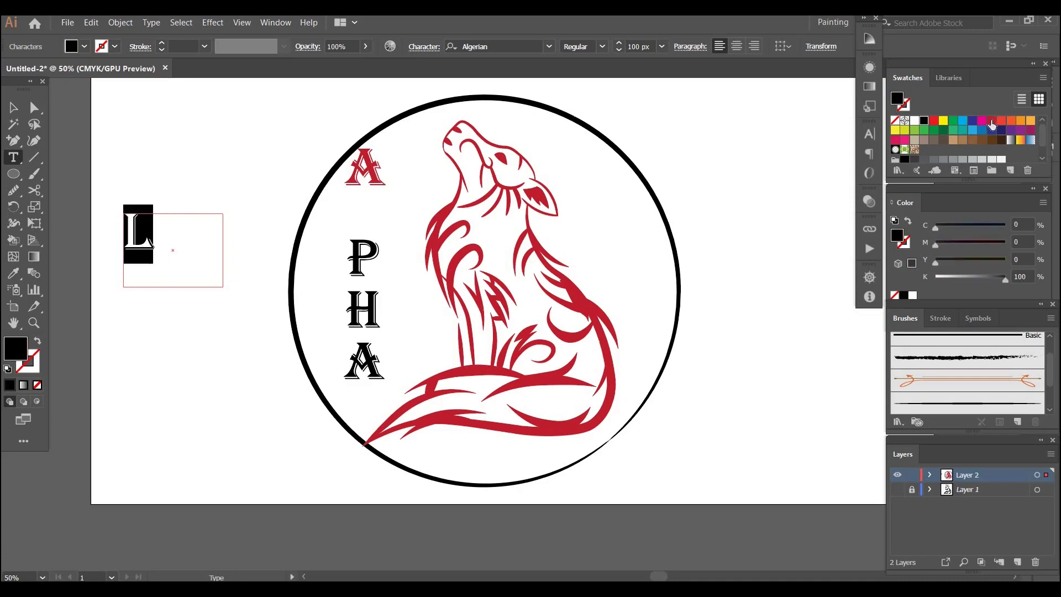
{"action": "left_click", "coordinate": [991, 123]}
{"action": "left_click", "coordinate": [244, 143], "text": "ctrl"}
{"action": "key", "text": "v"}
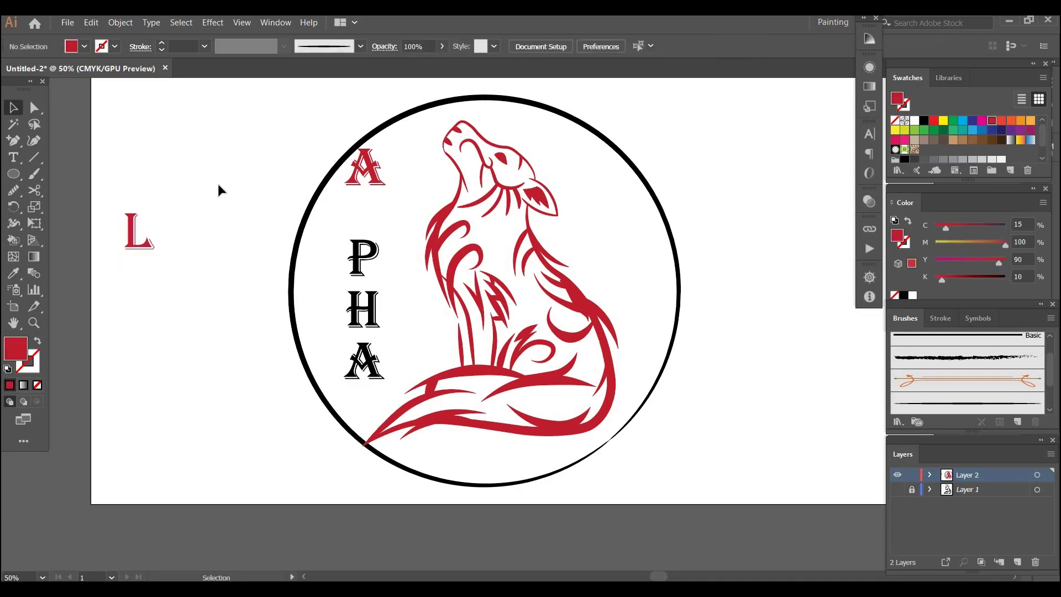
- Move the red L into the gap between the A and the P in the letter column
{"action": "left_click_drag", "start_coordinate": [147, 244], "coordinate": [369, 223]}
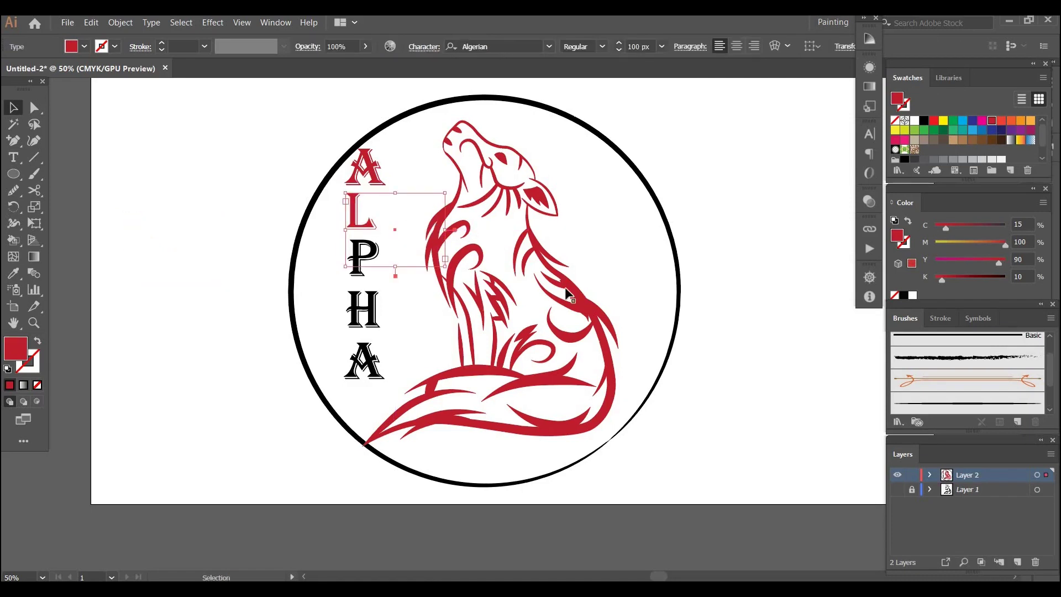
{"action": "left_click", "coordinate": [470, 283]}
{"action": "scroll", "coordinate": [471, 283], "scroll_direction": "down", "scroll_amount": 1}
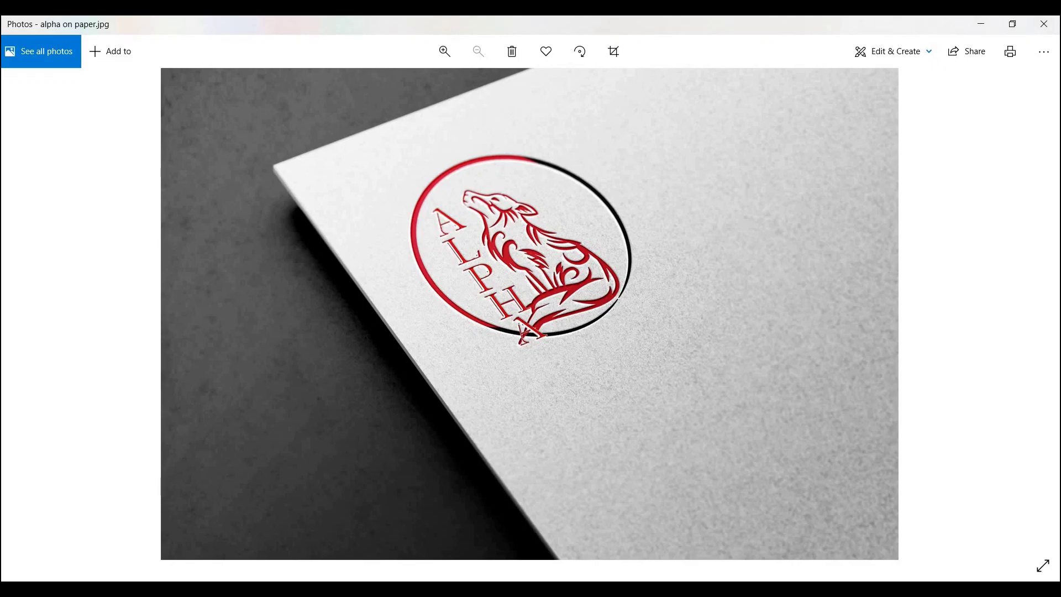
- Switch back to Illustrator and enlarge the top red A of the letter column to about 33 mm wide
{"action": "left_click", "coordinate": [979, 24]}
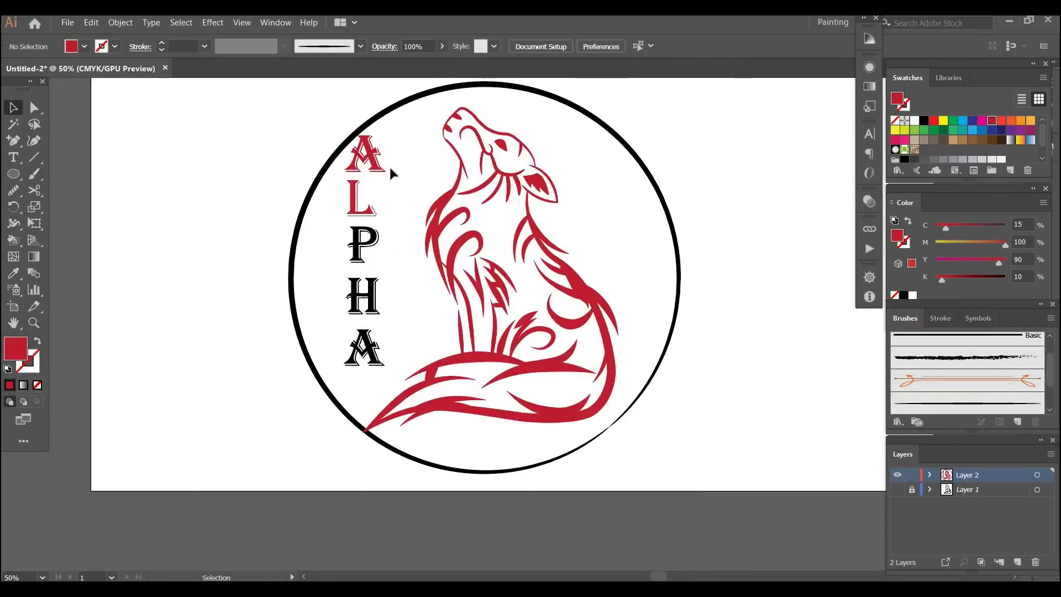
{"action": "left_click", "coordinate": [379, 161]}
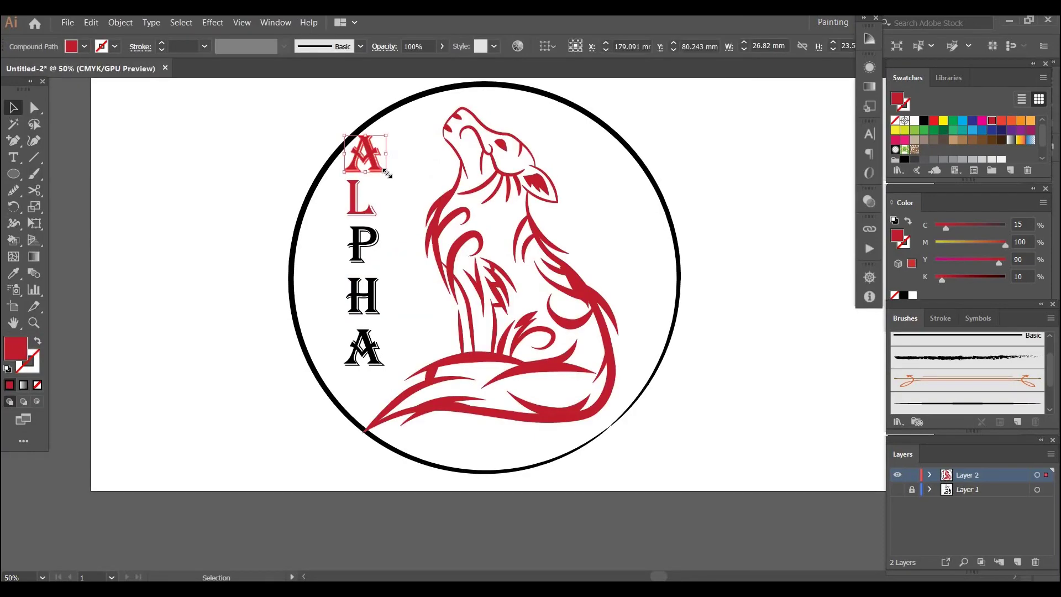
{"action": "left_click_drag", "start_coordinate": [393, 176], "coordinate": [402, 185]}
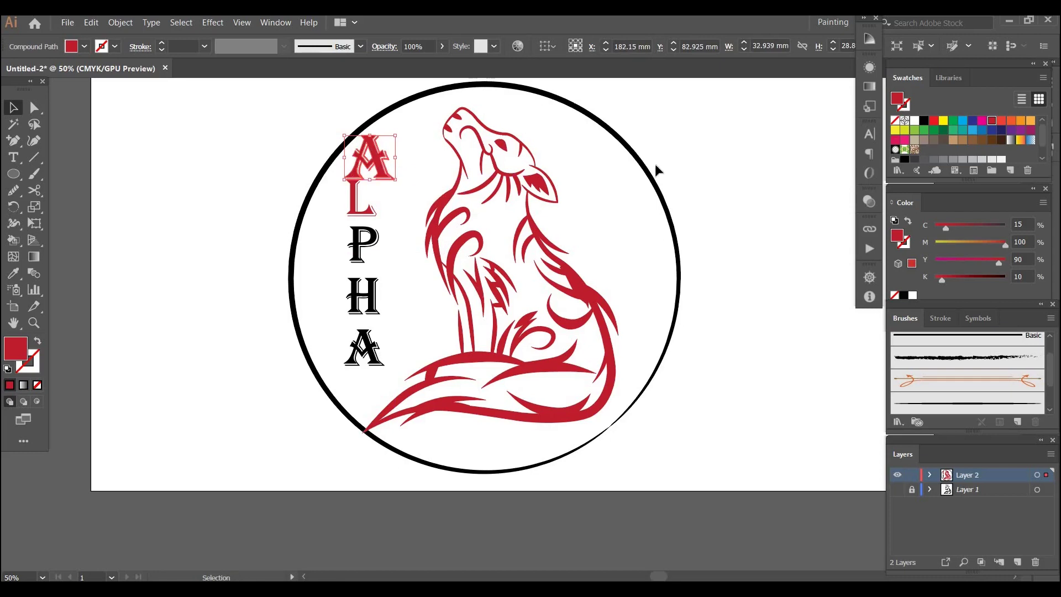
- Shift the circle slightly upward and move the red A and L inward, toward the wolf
{"action": "left_click_drag", "start_coordinate": [649, 171], "coordinate": [670, 169]}
{"action": "left_click_drag", "start_coordinate": [403, 174], "coordinate": [612, 126]}
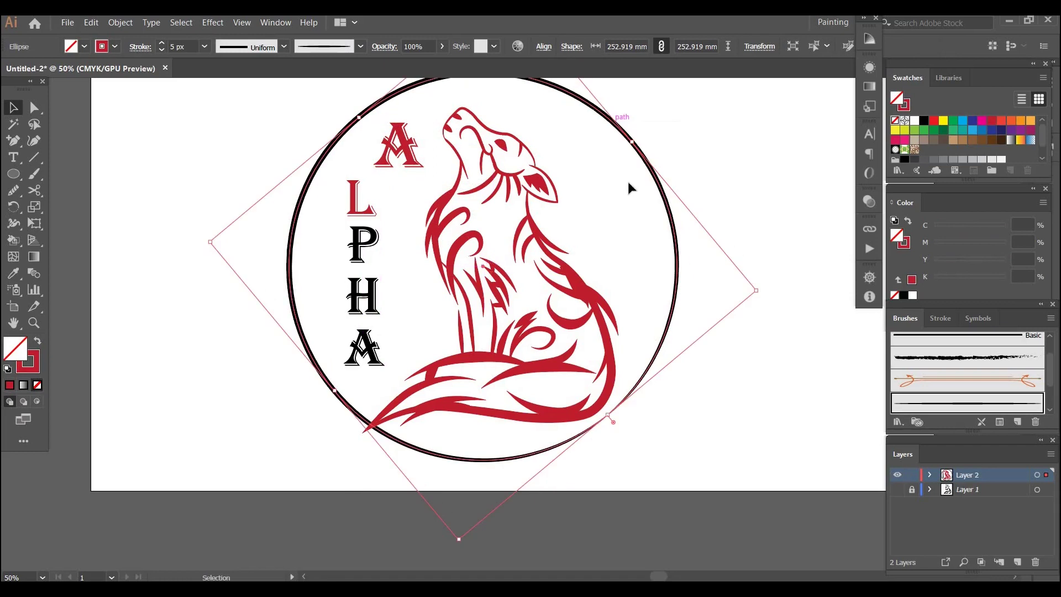
{"action": "left_click_drag", "start_coordinate": [383, 210], "coordinate": [414, 209]}
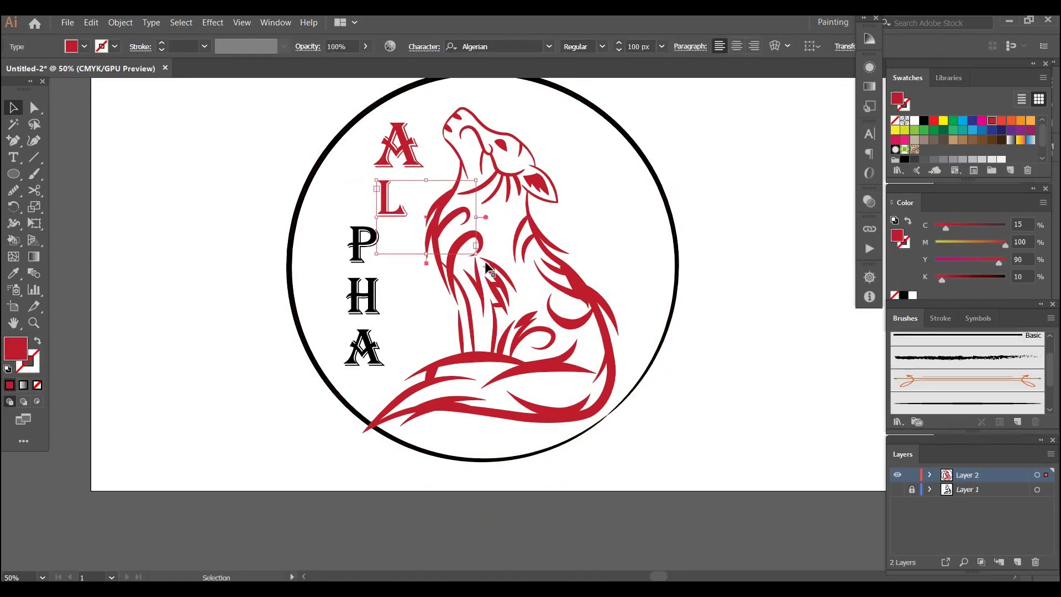
- Expand the live text letter L into outlines
{"action": "left_click_drag", "start_coordinate": [475, 254], "coordinate": [490, 264]}
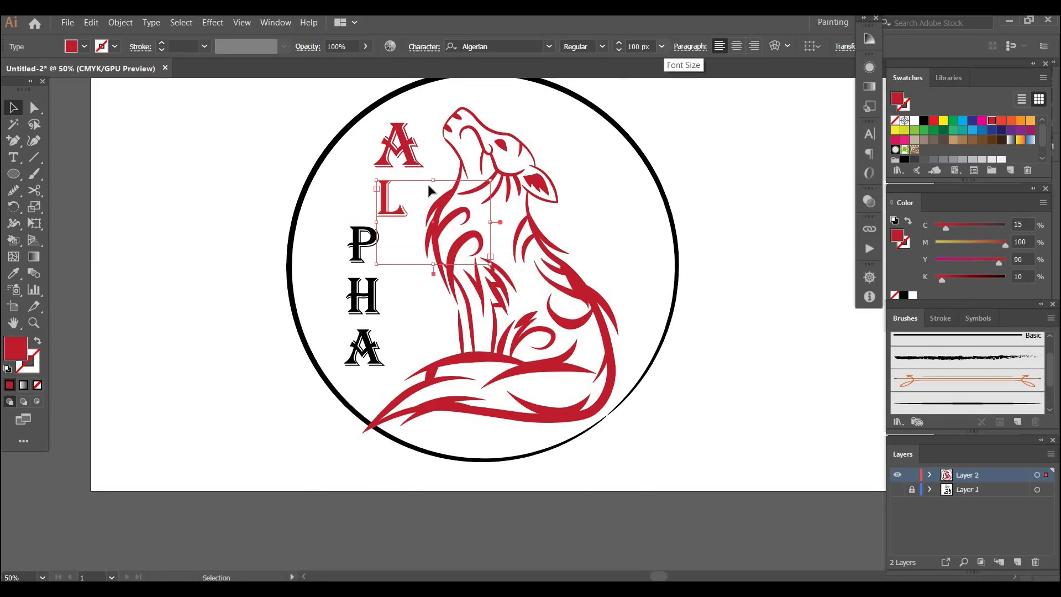
{"action": "left_click", "coordinate": [123, 26]}
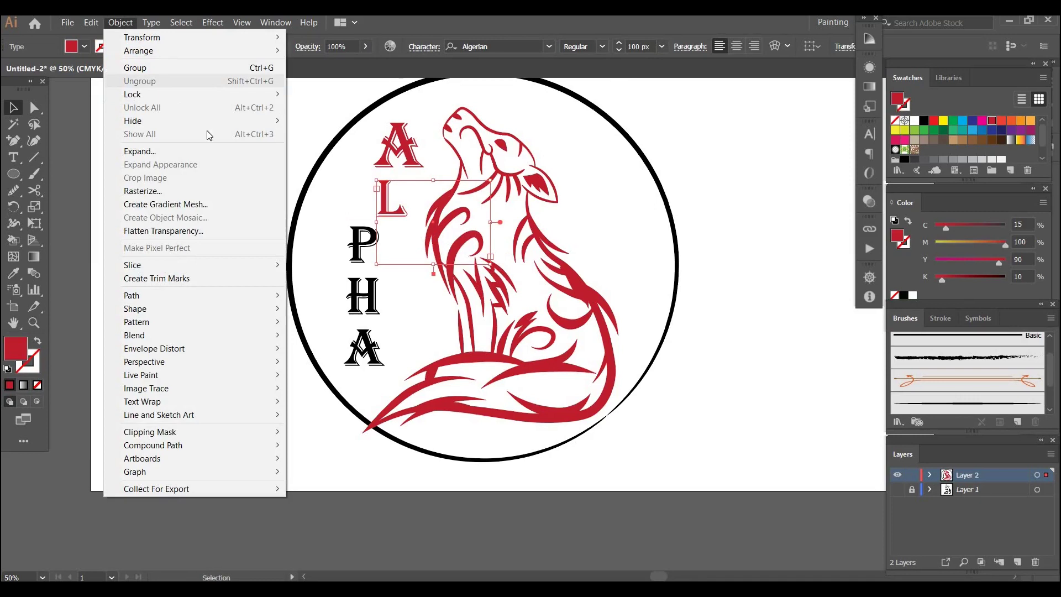
{"action": "left_click", "coordinate": [226, 89]}
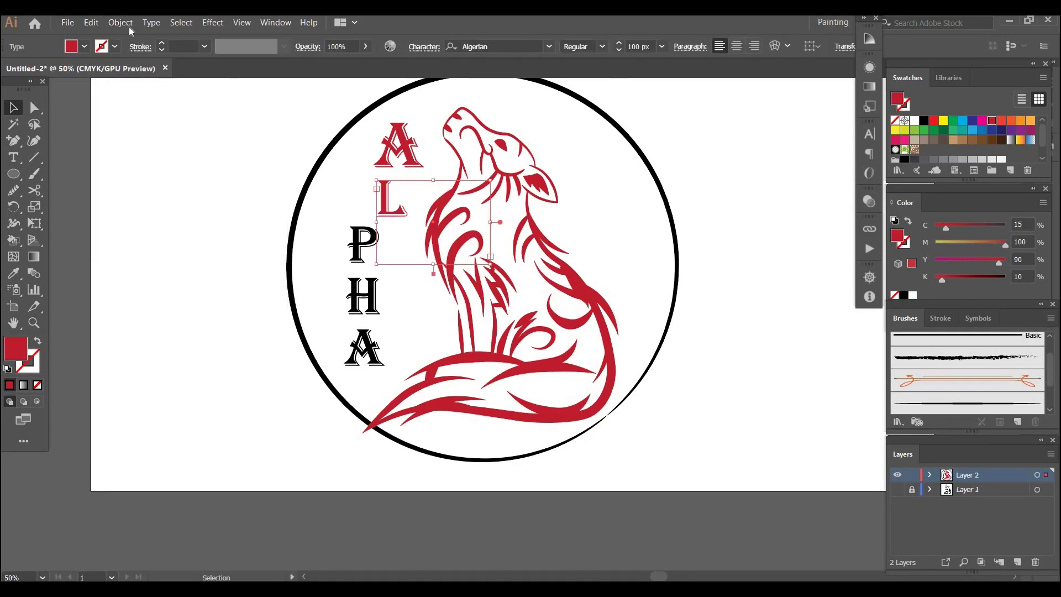
{"action": "left_click", "coordinate": [128, 26]}
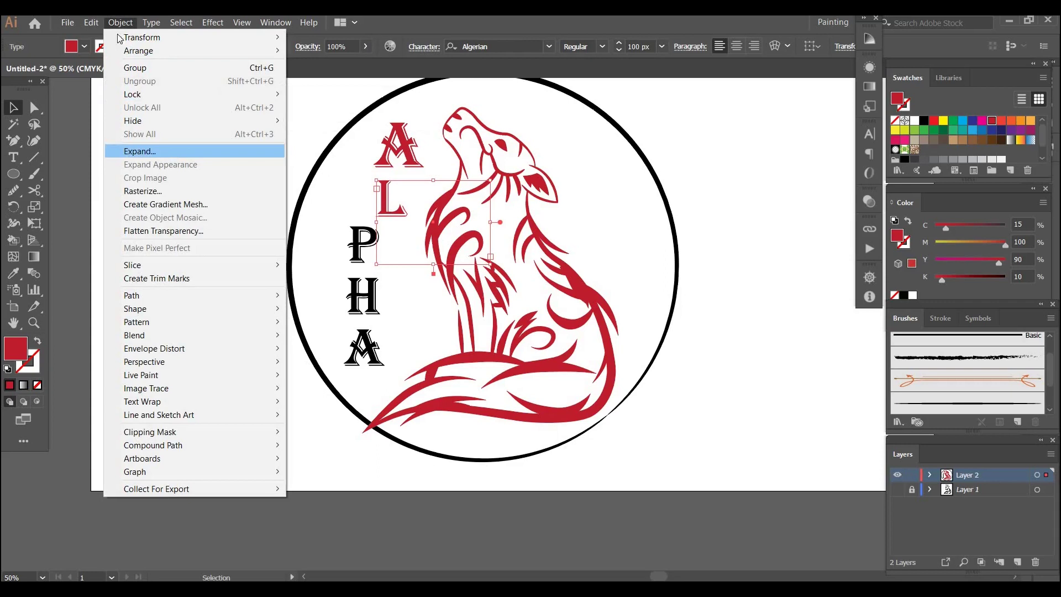
{"action": "left_click", "coordinate": [160, 152]}
{"action": "key", "text": "Return"}
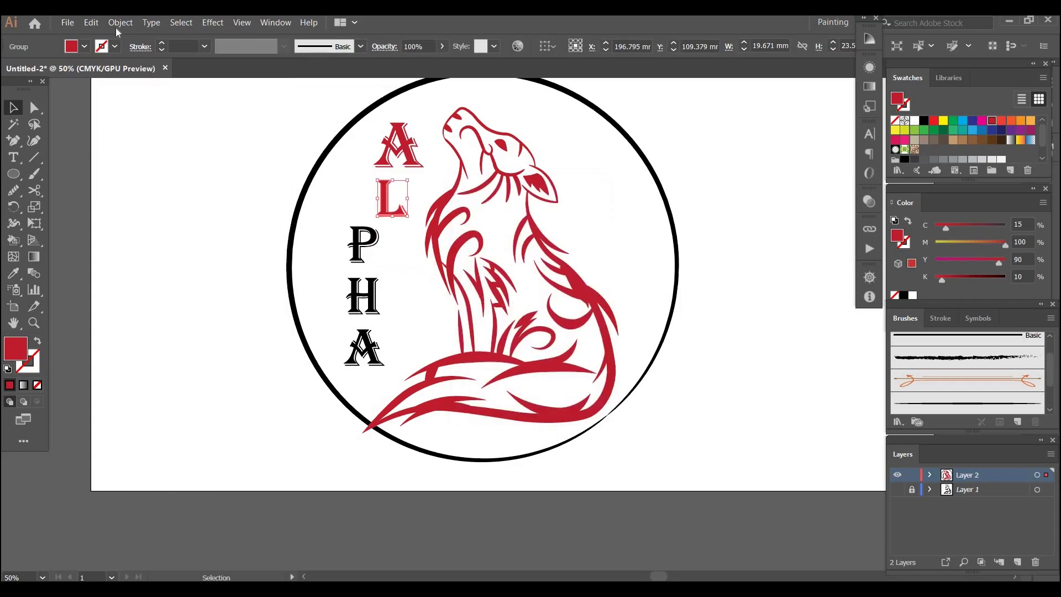
- Ungroup the outlined L and enlarge it to about 24 mm wide
{"action": "left_click", "coordinate": [116, 25]}
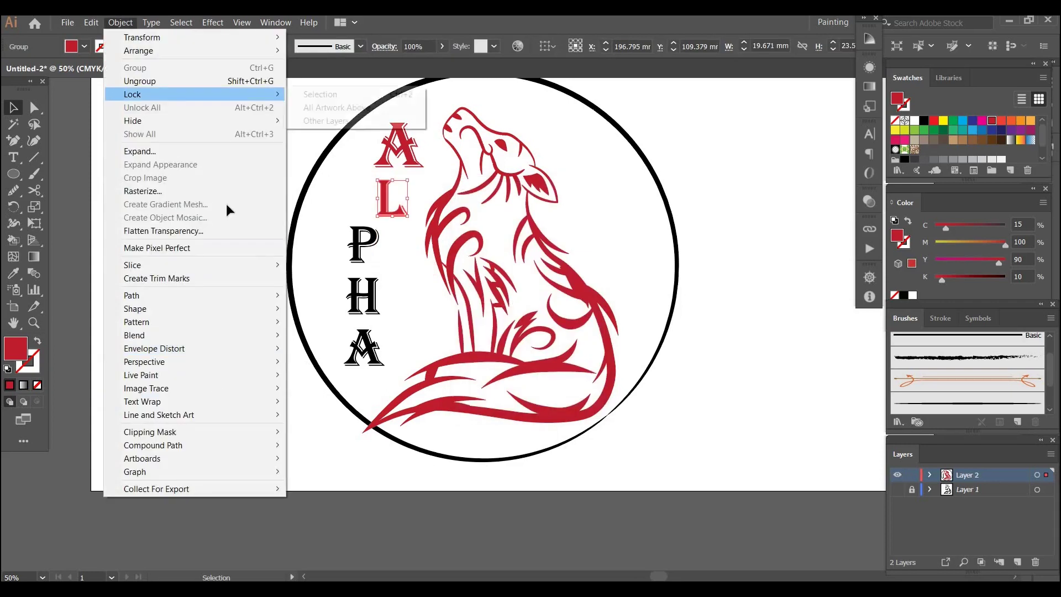
{"action": "left_click", "coordinate": [139, 81]}
{"action": "left_click", "coordinate": [197, 188]}
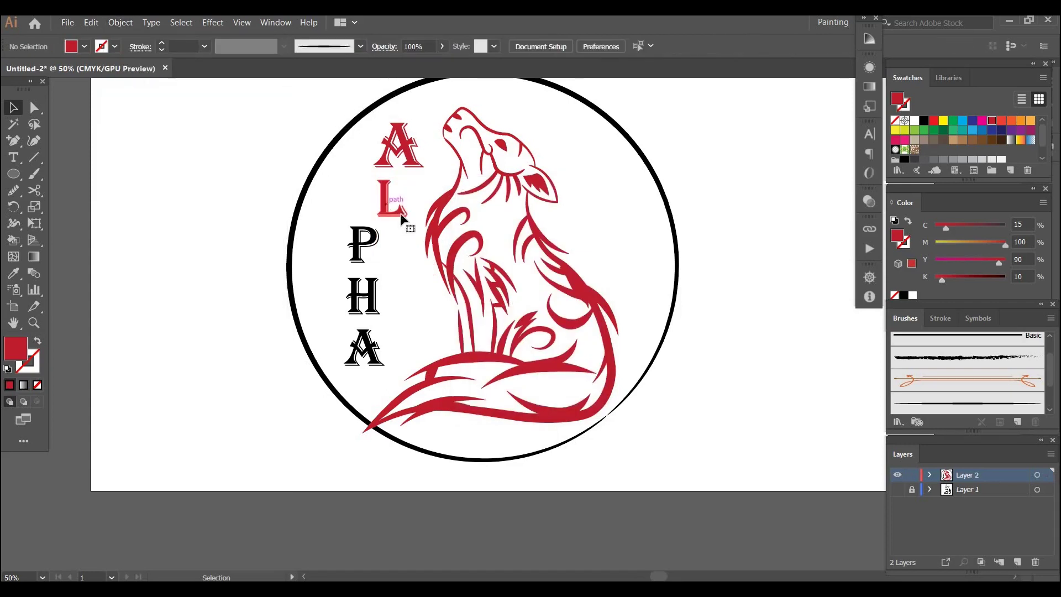
{"action": "left_click", "coordinate": [405, 217]}
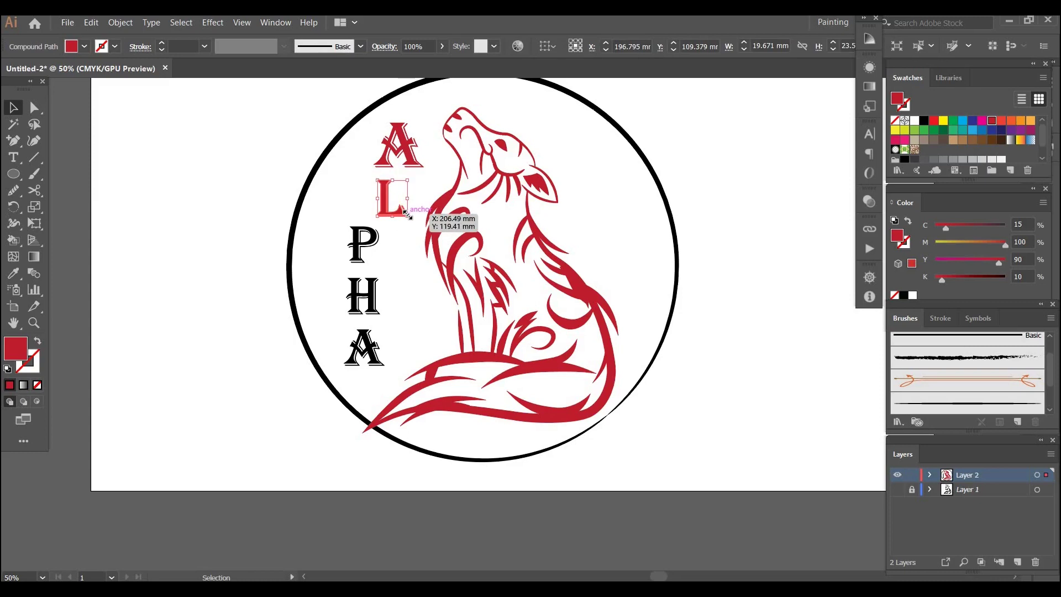
{"action": "left_click_drag", "start_coordinate": [407, 214], "coordinate": [384, 289]}
- Move the P under the L, fill it with C=15 M=100 Y=90 K=10 red and enlarge it to about 25 mm wide
{"action": "left_click_drag", "start_coordinate": [362, 246], "coordinate": [388, 243]}
{"action": "left_click_drag", "start_coordinate": [992, 121], "coordinate": [465, 216]}
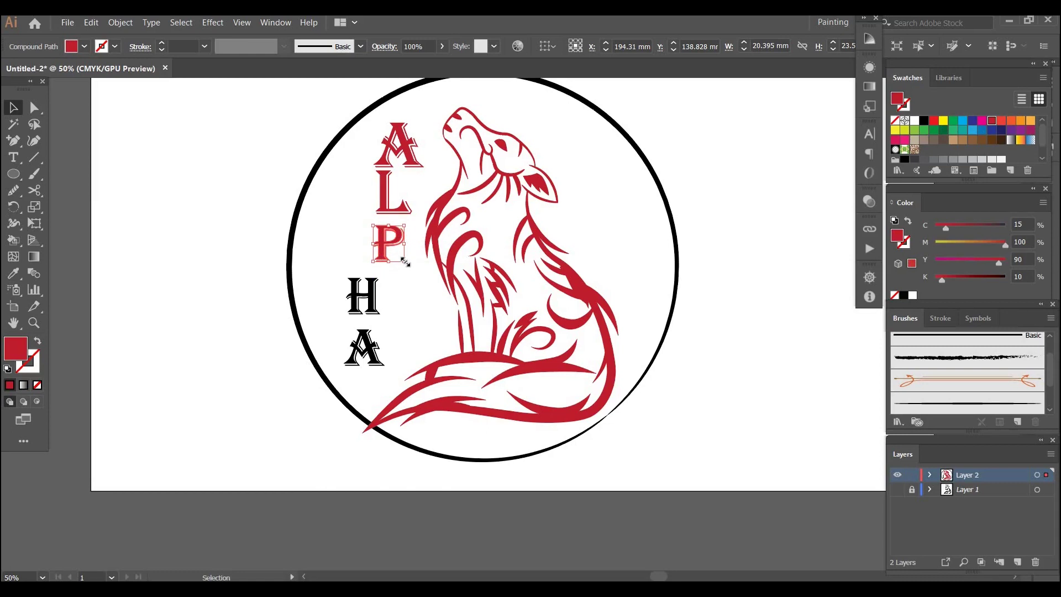
{"action": "left_click_drag", "start_coordinate": [406, 262], "coordinate": [412, 267]}
- Adjust the positions of the L and P so they sit evenly spaced beneath the top A
{"action": "left_click", "coordinate": [394, 243], "text": "shift"}
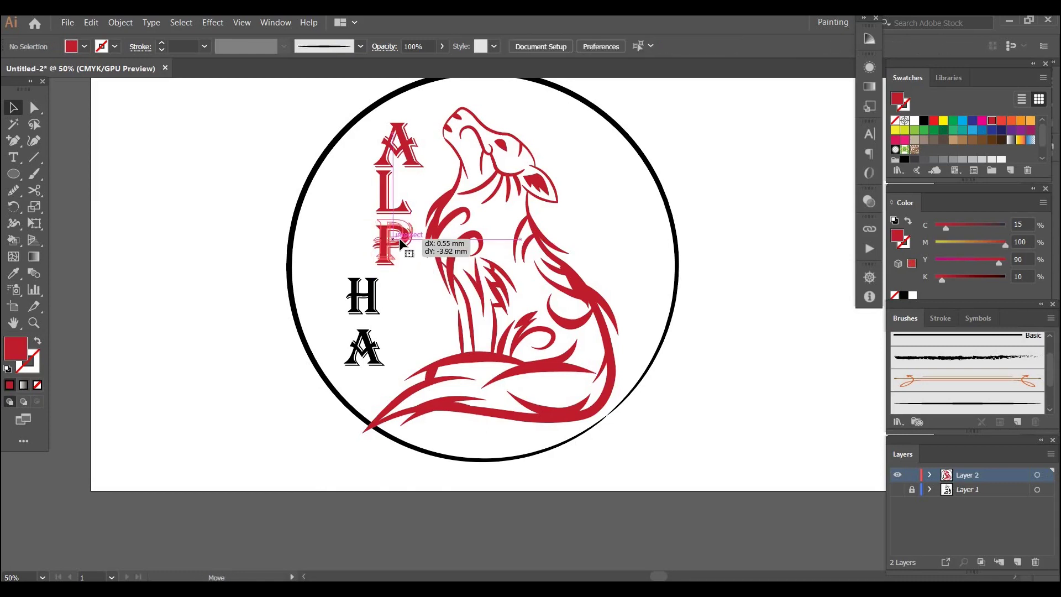
{"action": "left_click", "coordinate": [398, 237]}
{"action": "left_click_drag", "start_coordinate": [400, 237], "coordinate": [402, 216]}
{"action": "left_click", "coordinate": [397, 213]}
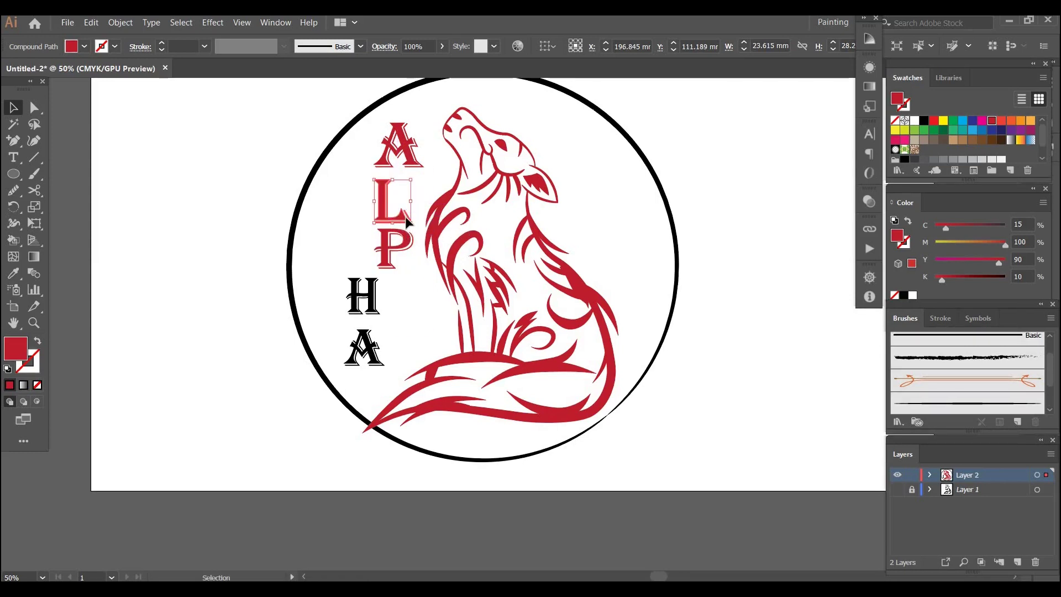
{"action": "left_click_drag", "start_coordinate": [405, 216], "coordinate": [412, 218]}
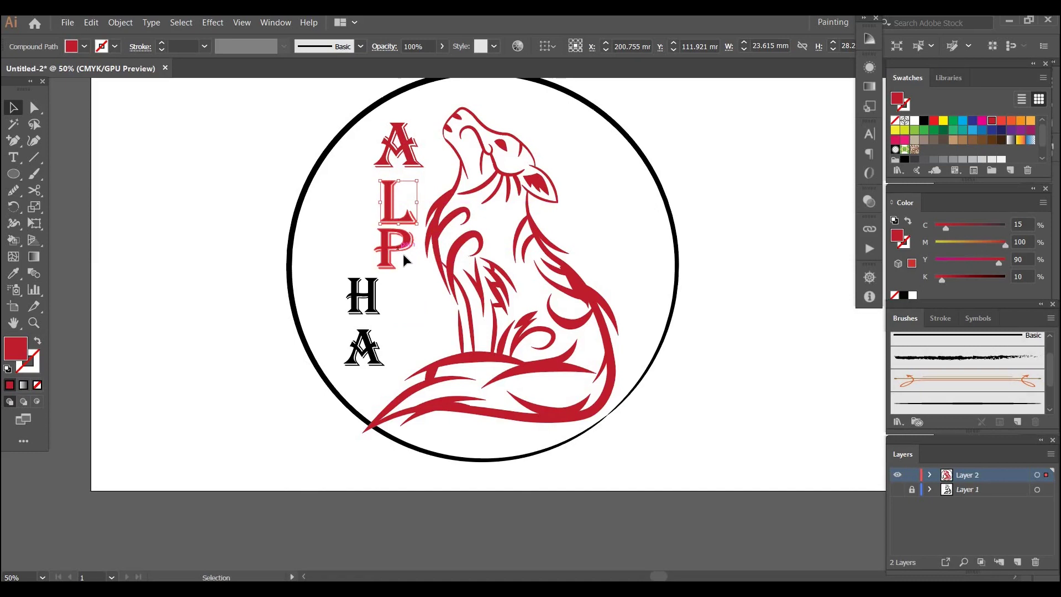
{"action": "left_click_drag", "start_coordinate": [403, 253], "coordinate": [404, 261]}
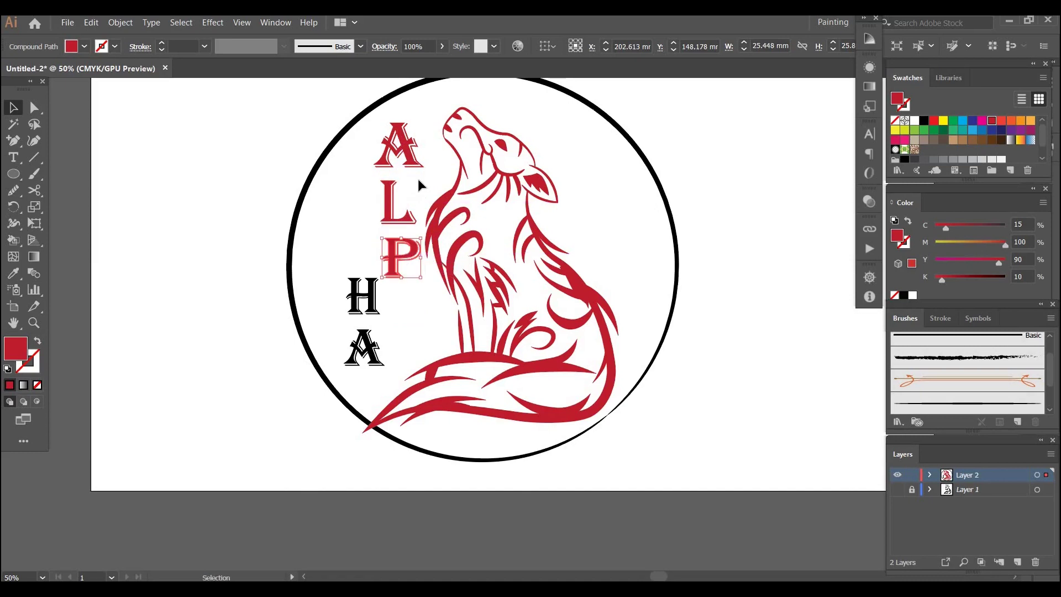
{"action": "left_click", "coordinate": [408, 164]}
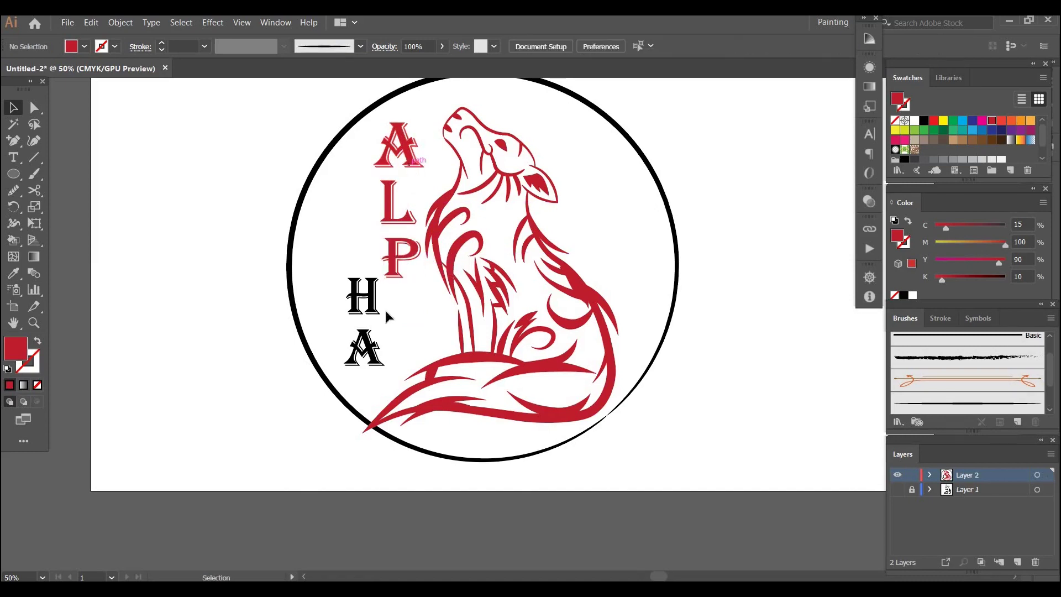
- Enlarge the H to about 33 mm wide beneath the P and realign the P and L above it
{"action": "left_click", "coordinate": [371, 311]}
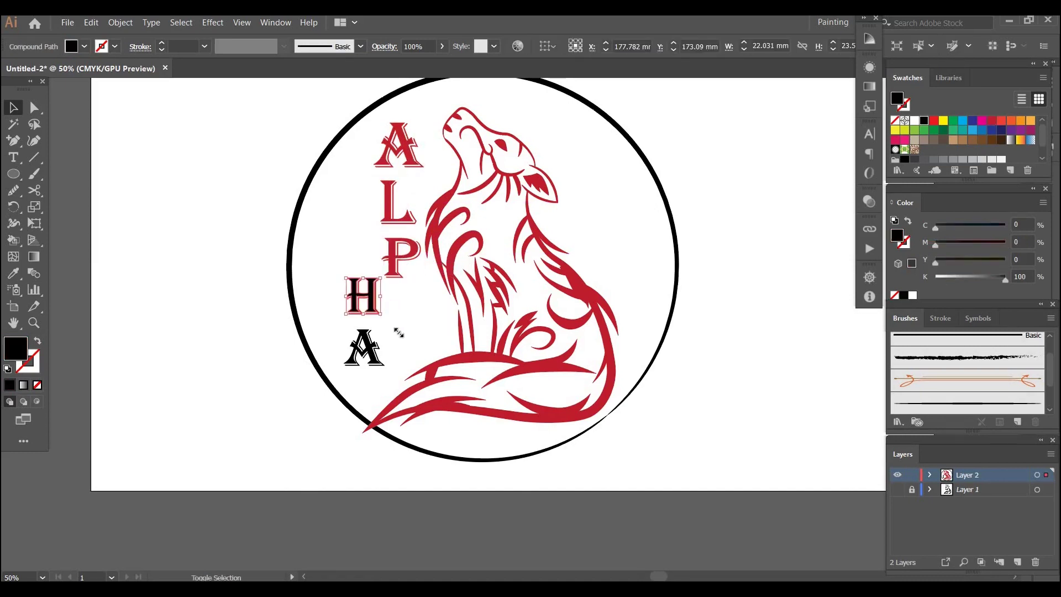
{"action": "left_click_drag", "start_coordinate": [398, 332], "coordinate": [414, 349]}
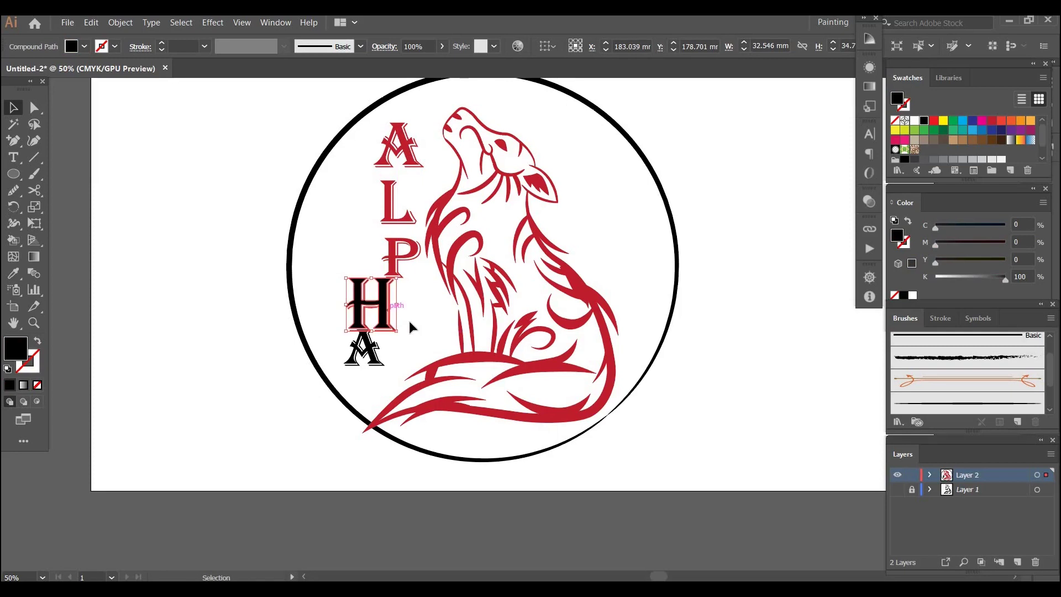
{"action": "left_click_drag", "start_coordinate": [381, 307], "coordinate": [419, 325]}
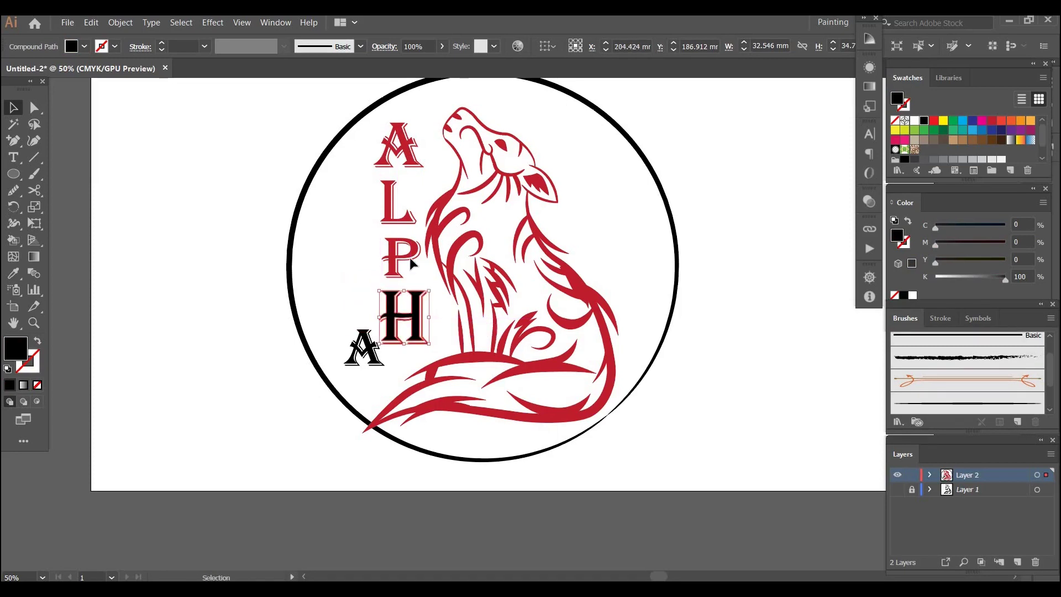
{"action": "left_click", "coordinate": [398, 256]}
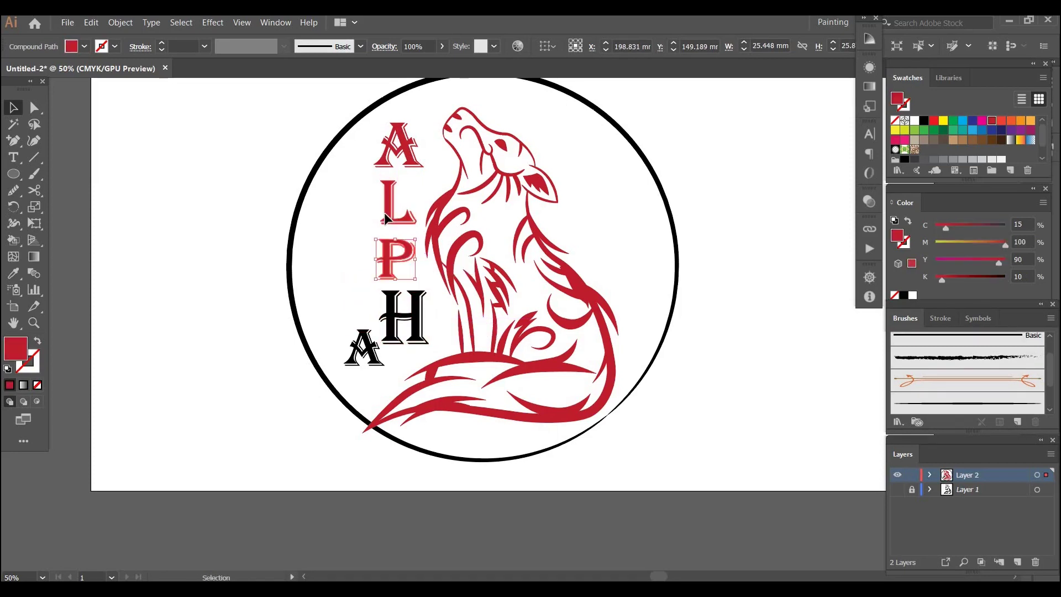
{"action": "left_click_drag", "start_coordinate": [383, 212], "coordinate": [384, 210]}
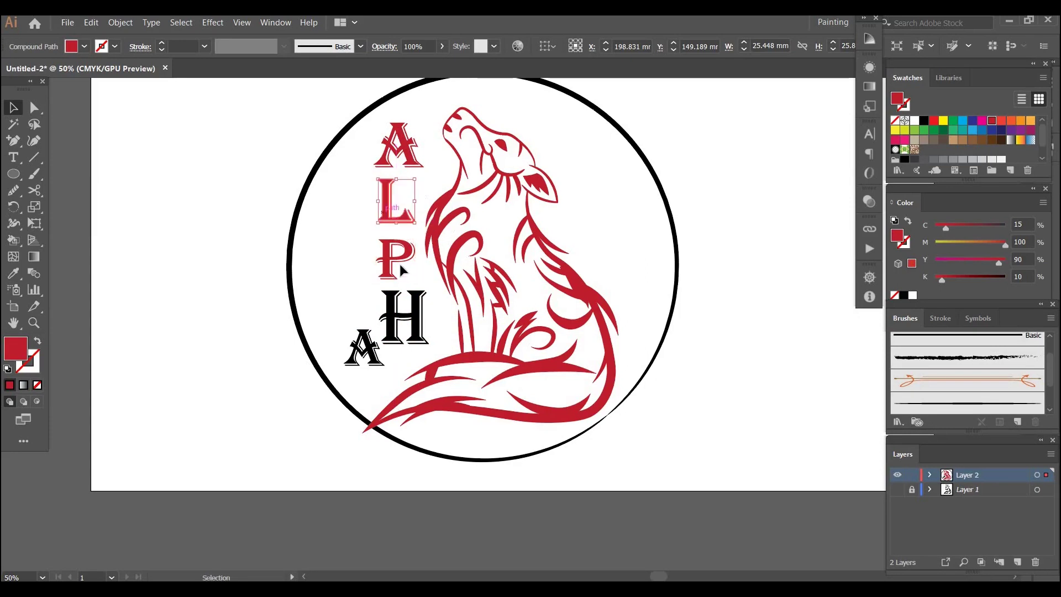
- Reduce the H to about 30 mm wide in line with the P and fill it with the C=15 M=100 Y=90 K=10 red
{"action": "left_click", "coordinate": [412, 323]}
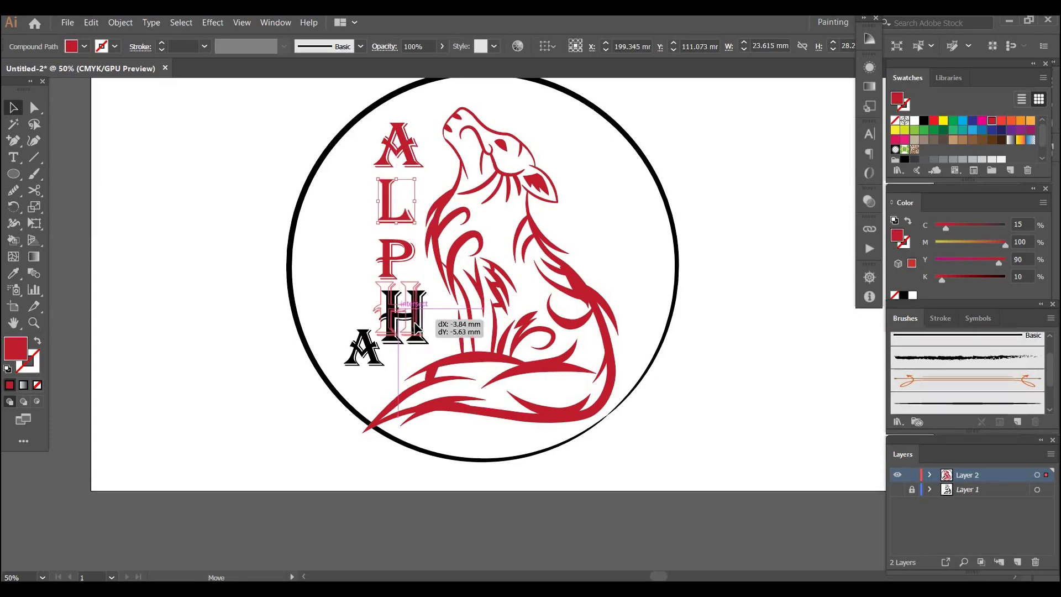
{"action": "left_click_drag", "start_coordinate": [423, 335], "coordinate": [411, 312]}
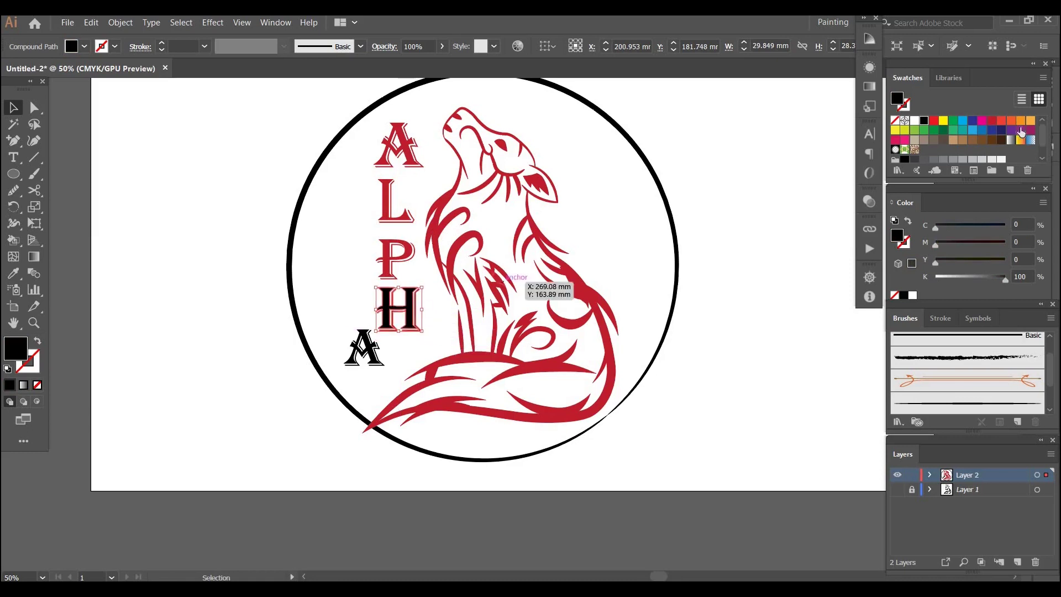
{"action": "left_click", "coordinate": [991, 121]}
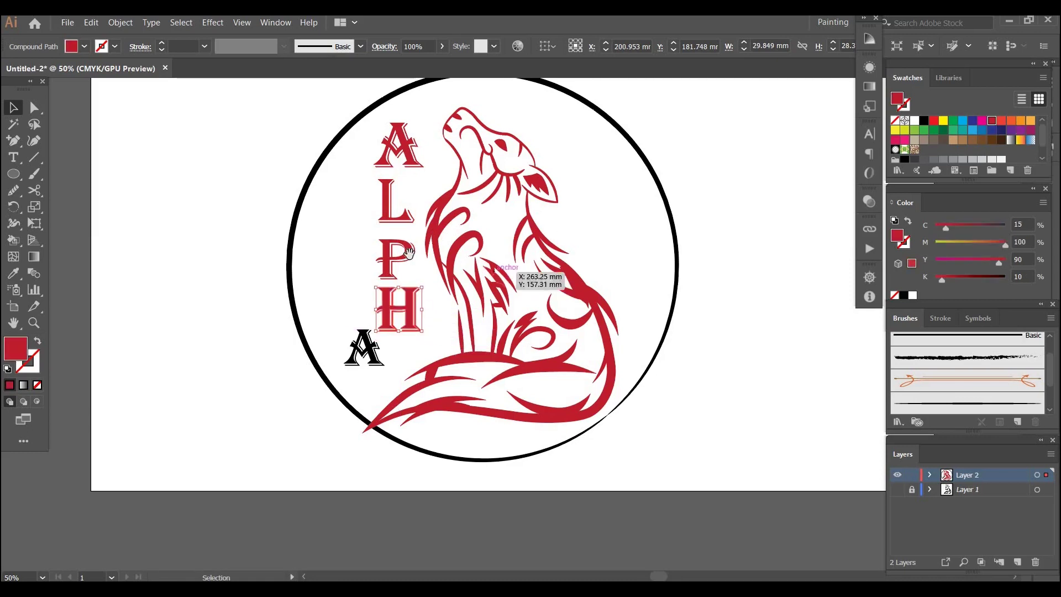
- Place the last A under the H at about 35 mm wide and fill it with the C=15 M=100 Y=90 K=10 red
{"action": "left_click_drag", "start_coordinate": [409, 253], "coordinate": [365, 123]}
{"action": "left_click", "coordinate": [333, 230]}
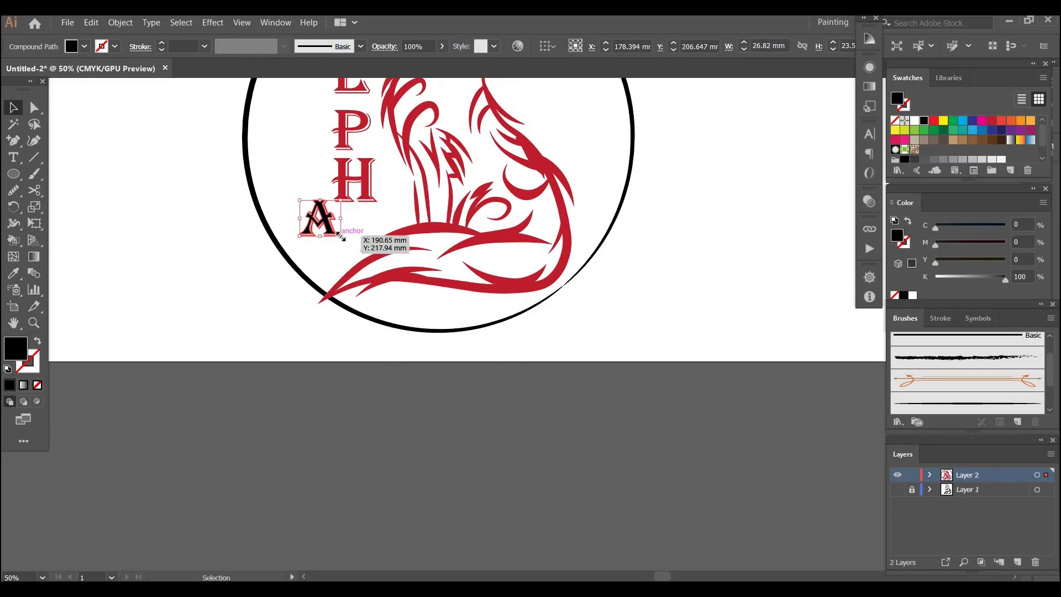
{"action": "left_click_drag", "start_coordinate": [341, 236], "coordinate": [367, 248]}
{"action": "left_click", "coordinate": [992, 122]}
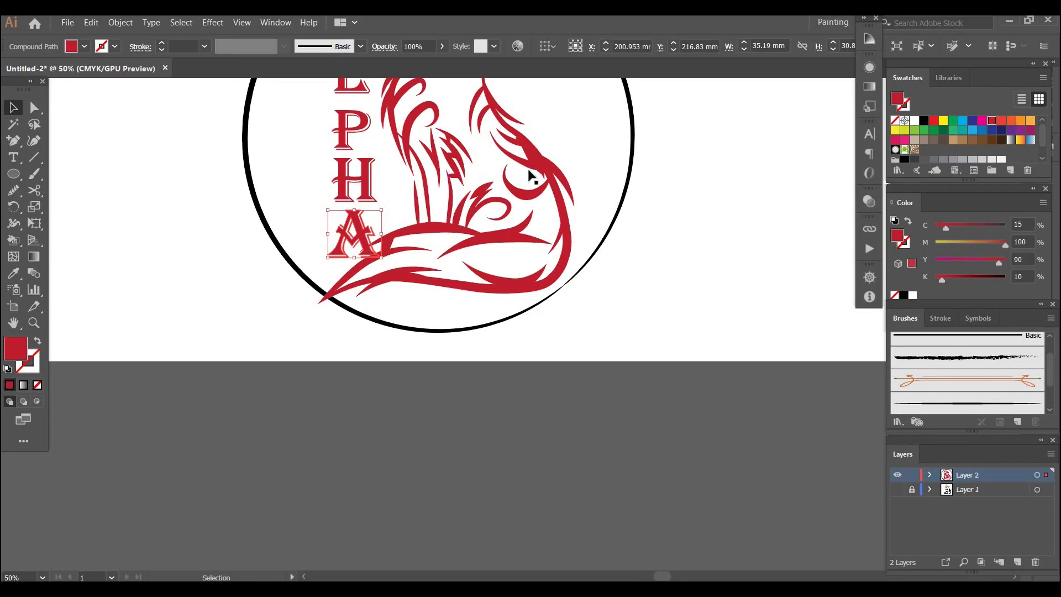
- Group the five red letters of the ALPHA column
{"action": "key", "text": "space"}
{"action": "left_click_drag", "start_coordinate": [562, 262], "coordinate": [576, 411]}
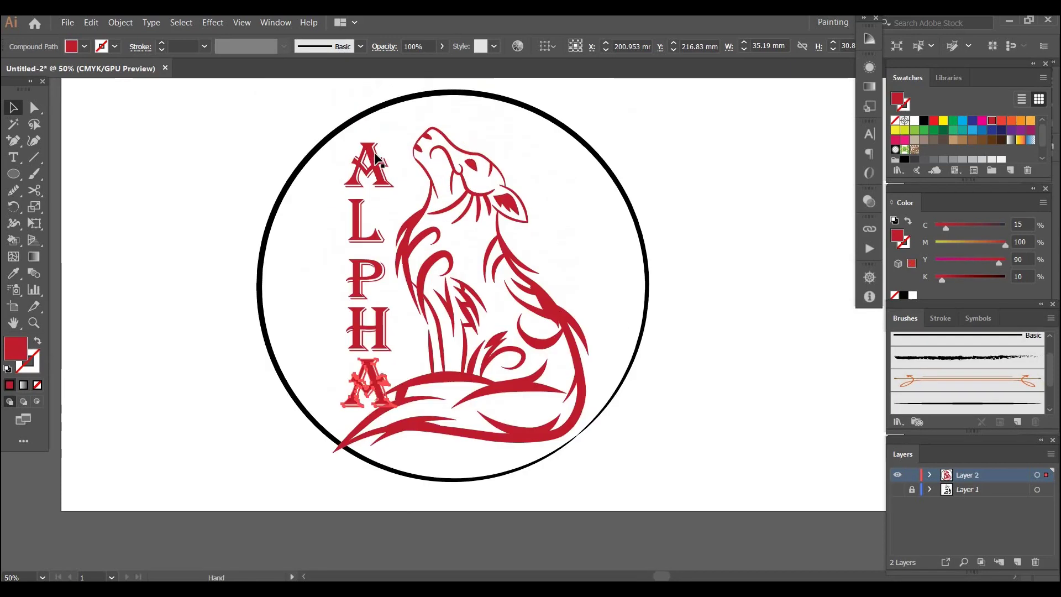
{"action": "left_click", "coordinate": [364, 218], "text": "shift"}
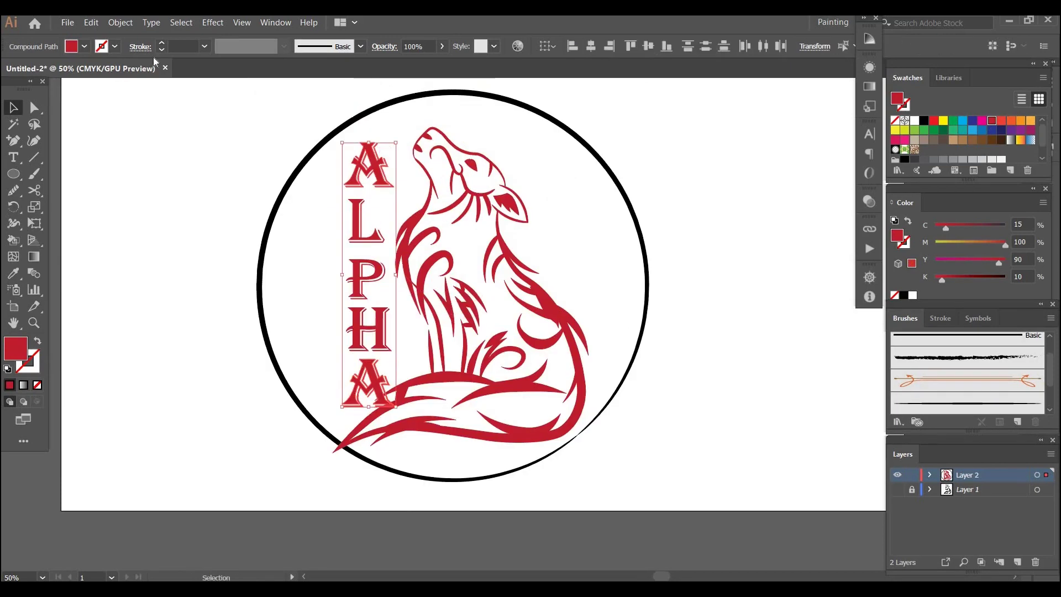
{"action": "key", "text": "a"}
{"action": "key", "text": "v"}
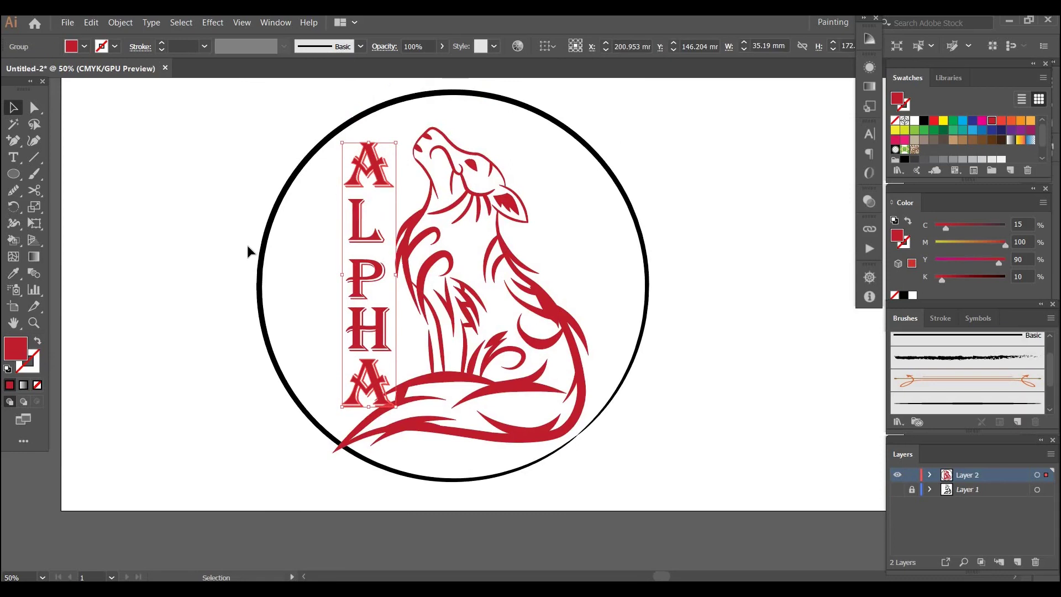
{"action": "left_click", "coordinate": [247, 244]}
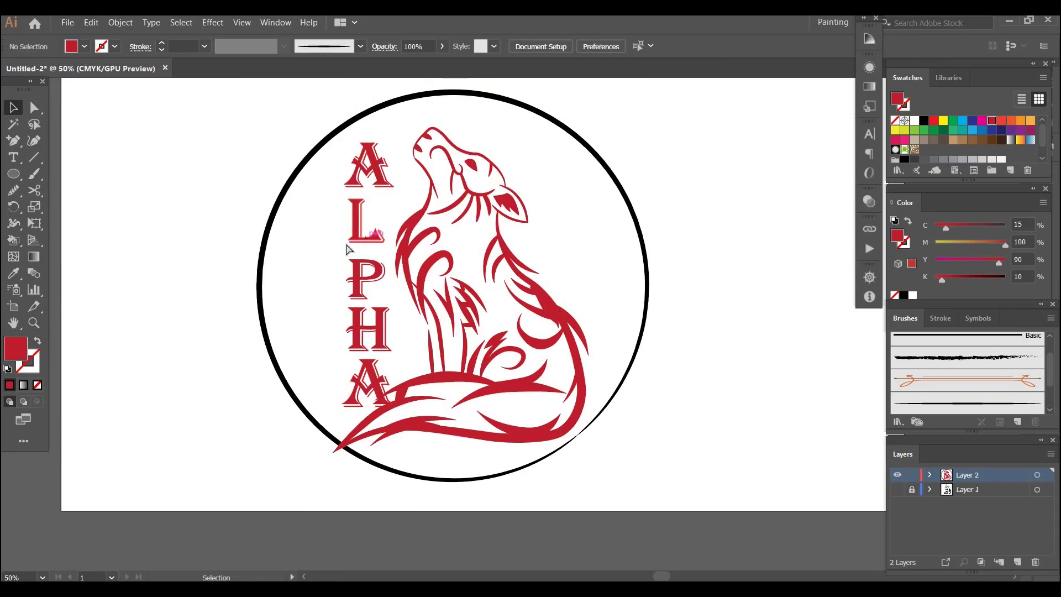
- Regroup the five ALPHA letters and move the column away from the wolf, closer to the inner edge of the circle
{"action": "left_click_drag", "start_coordinate": [353, 238], "coordinate": [316, 264]}
{"action": "key", "text": "ctrl+z"}
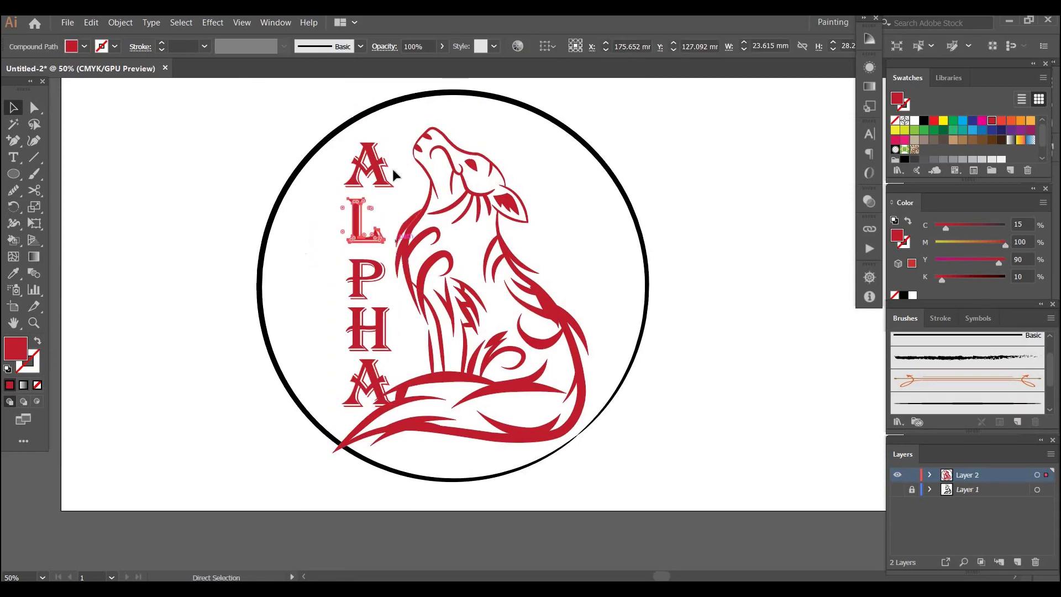
{"action": "left_click", "coordinate": [366, 236]}
{"action": "key", "text": "ctrl+shift+g"}
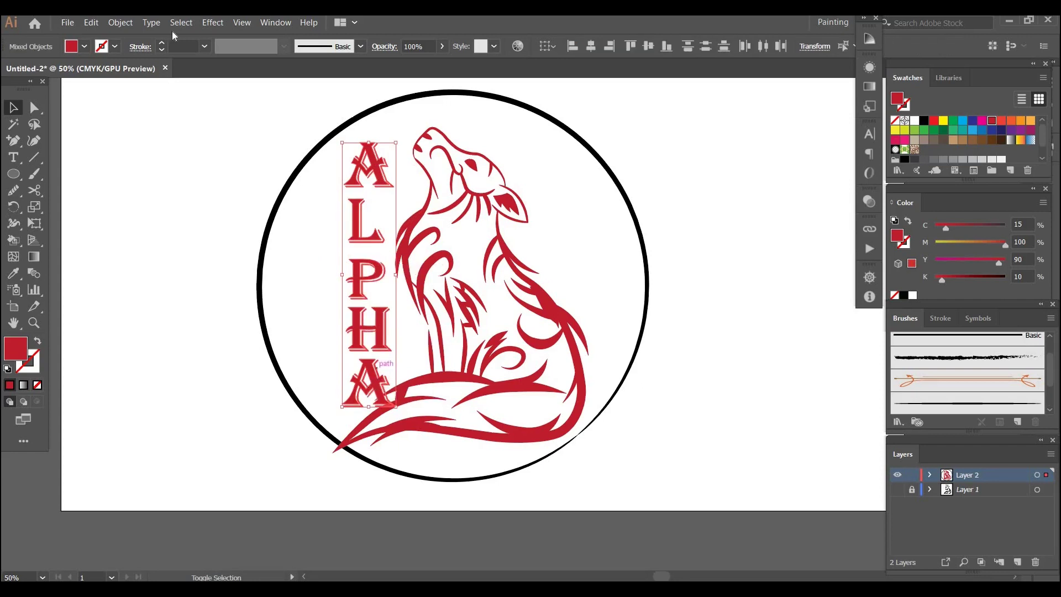
{"action": "key", "text": "ctrl+g"}
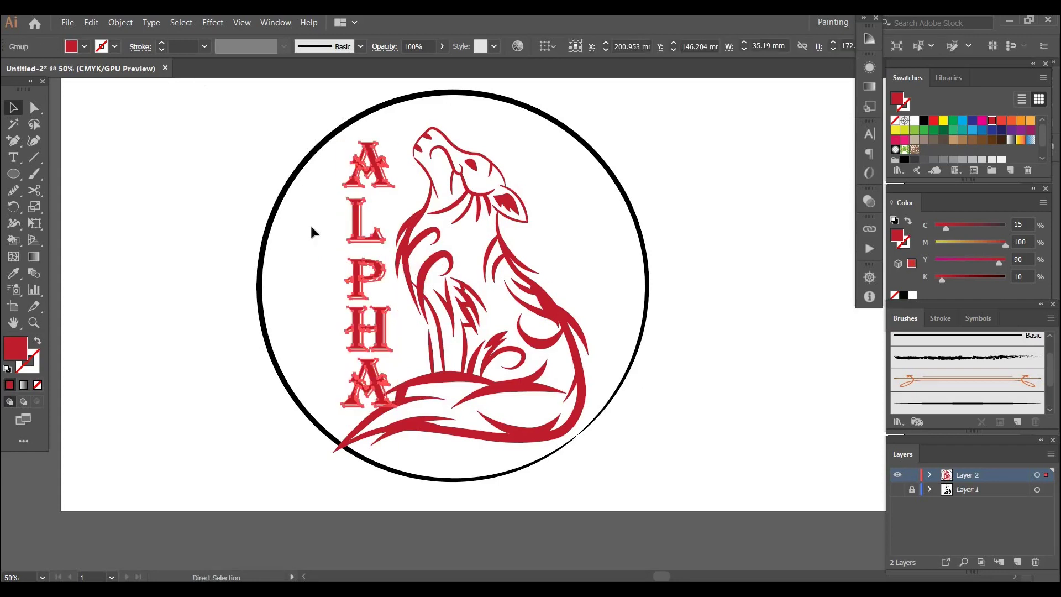
{"action": "left_click", "coordinate": [387, 276]}
{"action": "left_click_drag", "start_coordinate": [366, 276], "coordinate": [348, 285]}
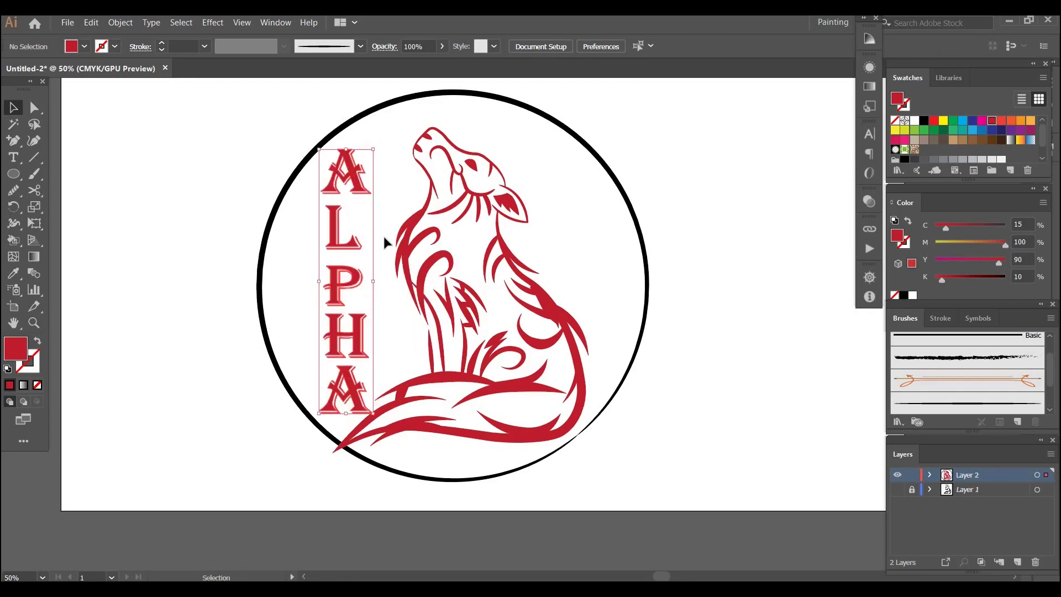
{"action": "left_click", "coordinate": [483, 97]}
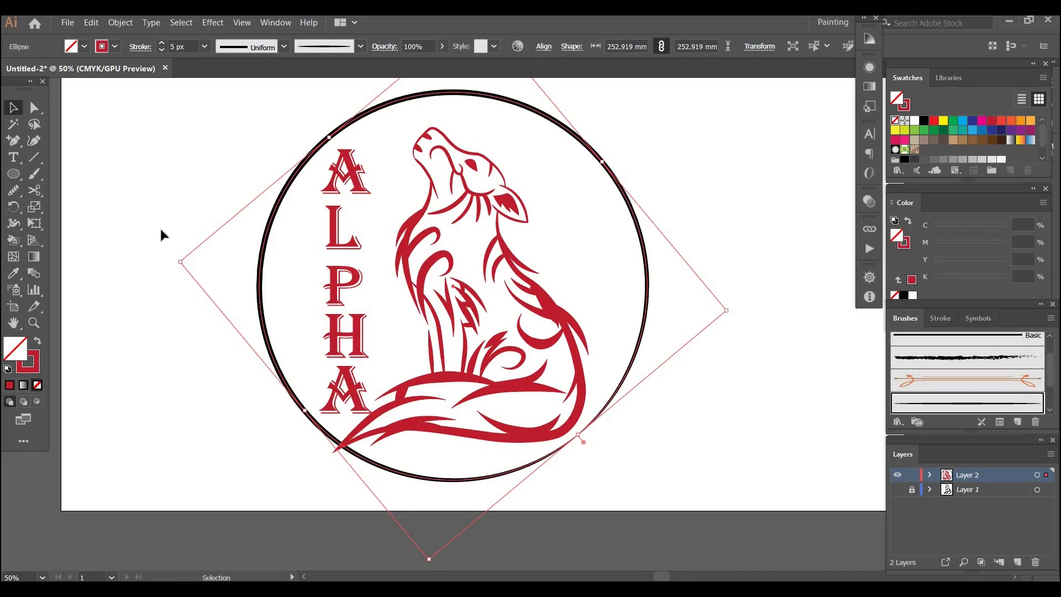
{"action": "key", "text": "space"}
{"action": "left_click_drag", "start_coordinate": [715, 264], "coordinate": [694, 234]}
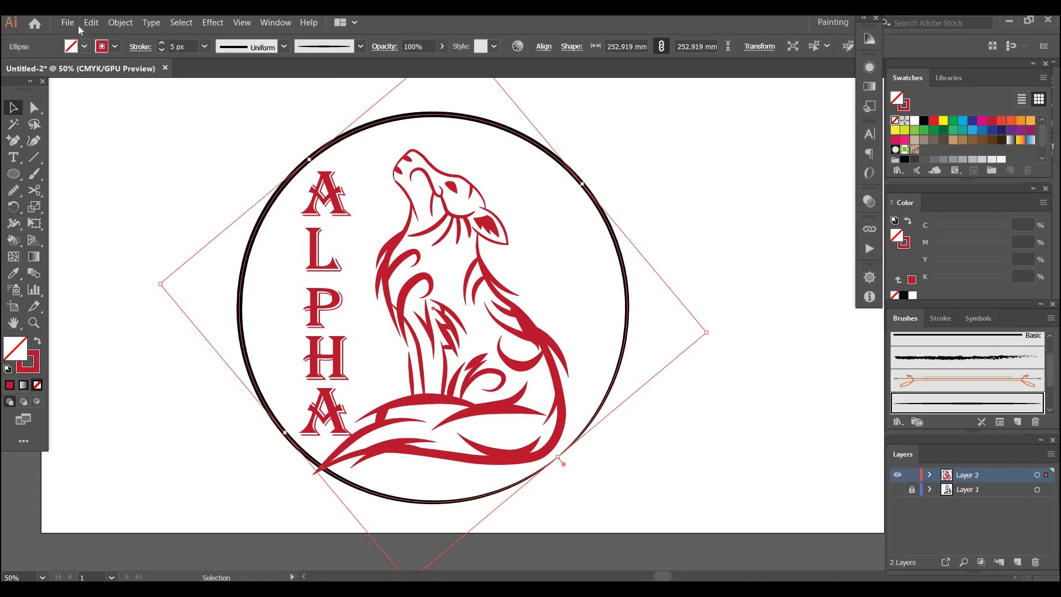
- Save the document in the Mockup folder as an Adobe Illustrator file named Logo alpha, with the Illustrator CC version options
{"action": "left_click", "coordinate": [78, 25]}
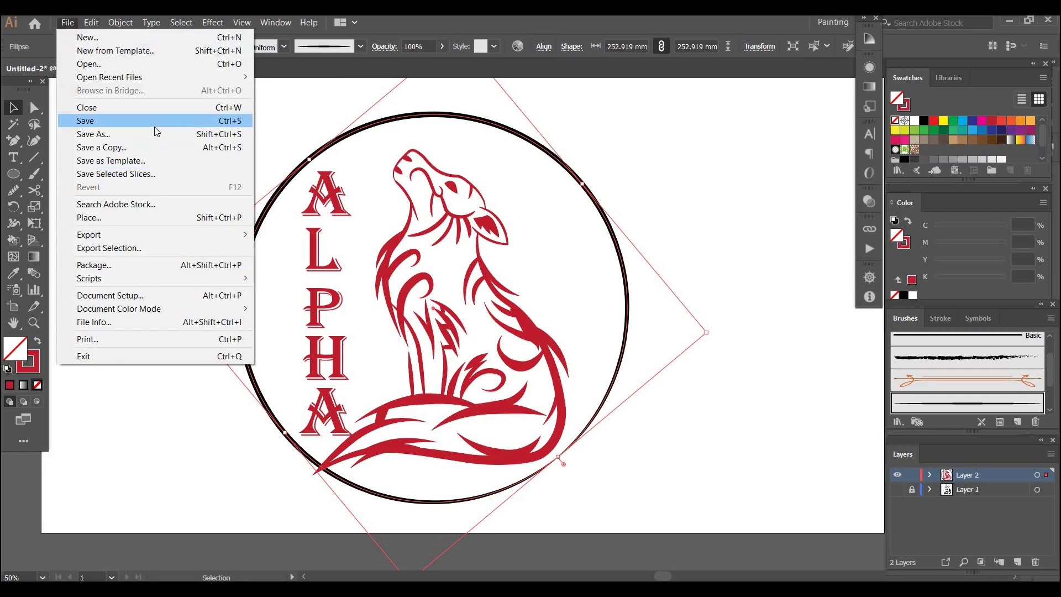
{"action": "left_click", "coordinate": [156, 121]}
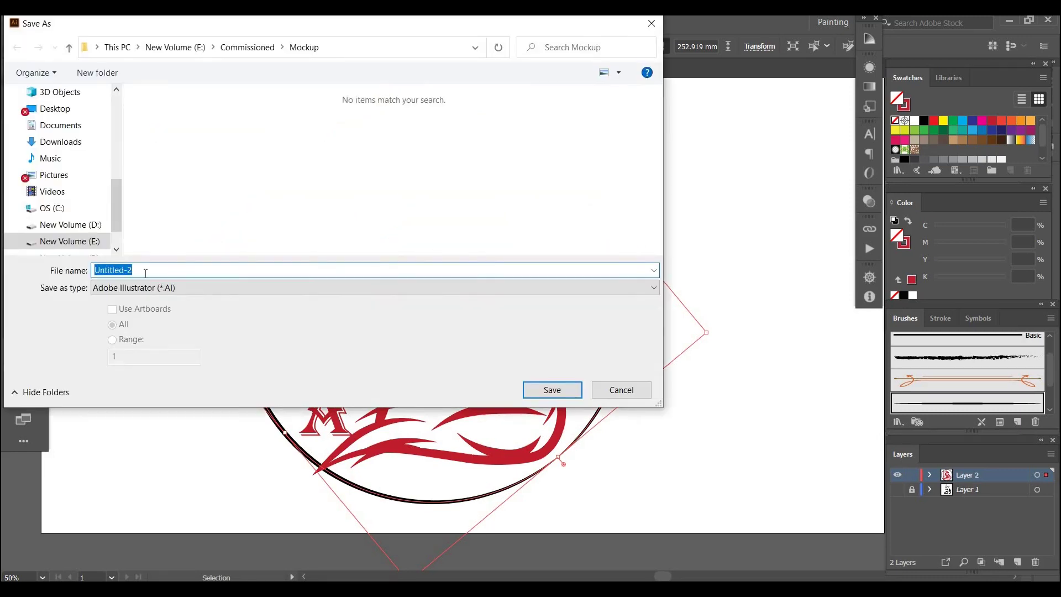
{"action": "key", "text": "BackSpace"}
{"action": "type", "text": "Logo "}
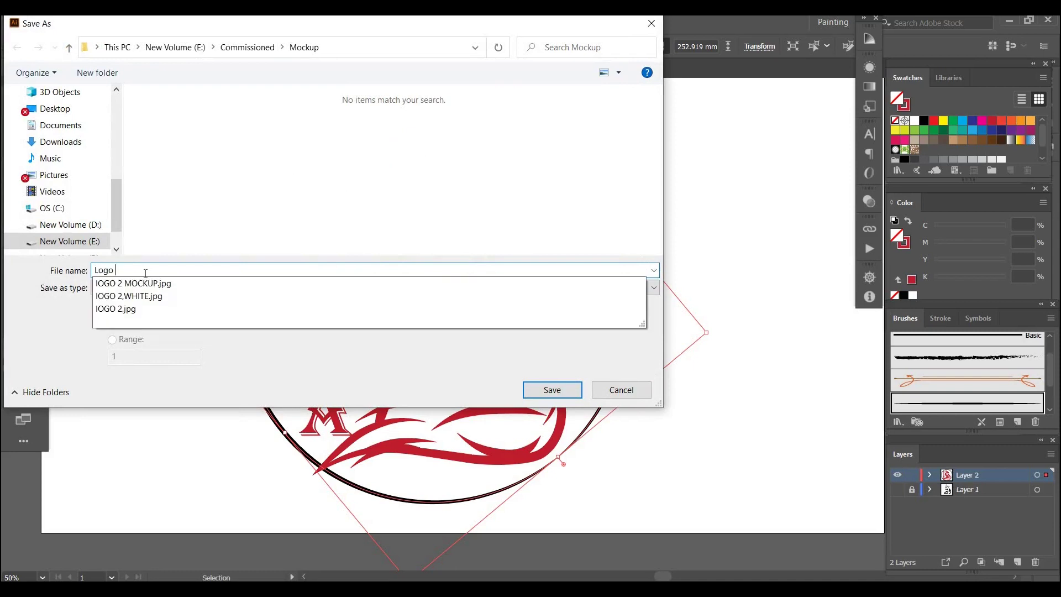
{"action": "type", "text": "a"}
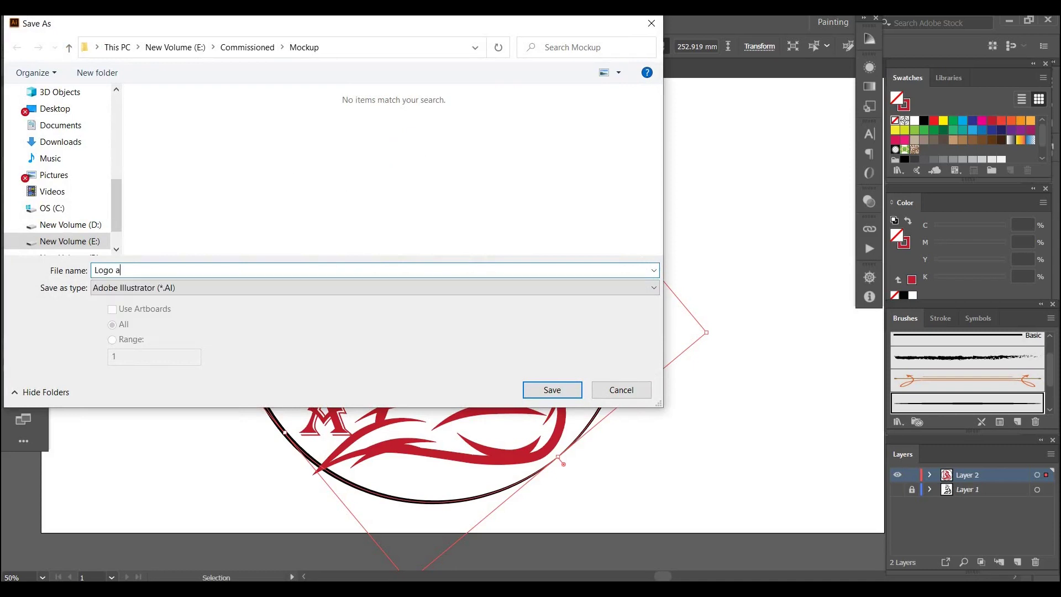
{"action": "type", "text": "lpha"}
{"action": "left_click", "coordinate": [562, 392]}
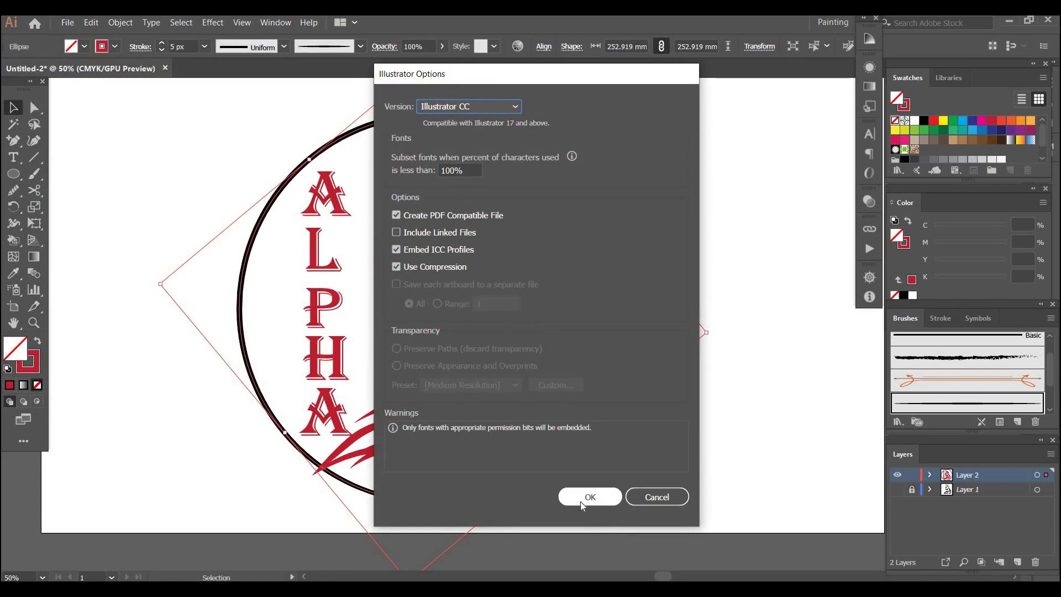
{"action": "left_click", "coordinate": [580, 501]}
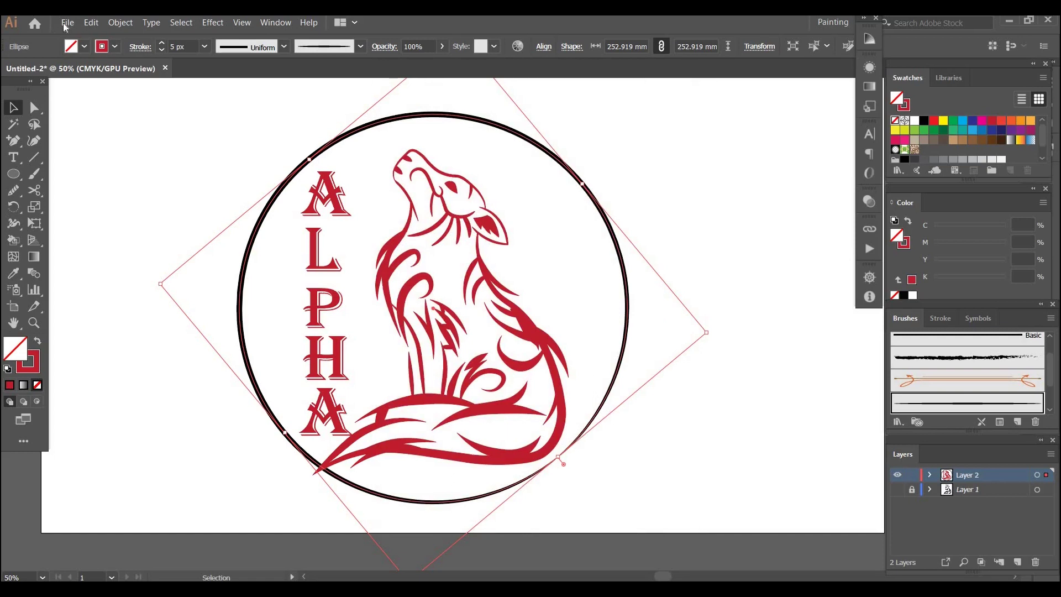
{"action": "left_click", "coordinate": [175, 255]}
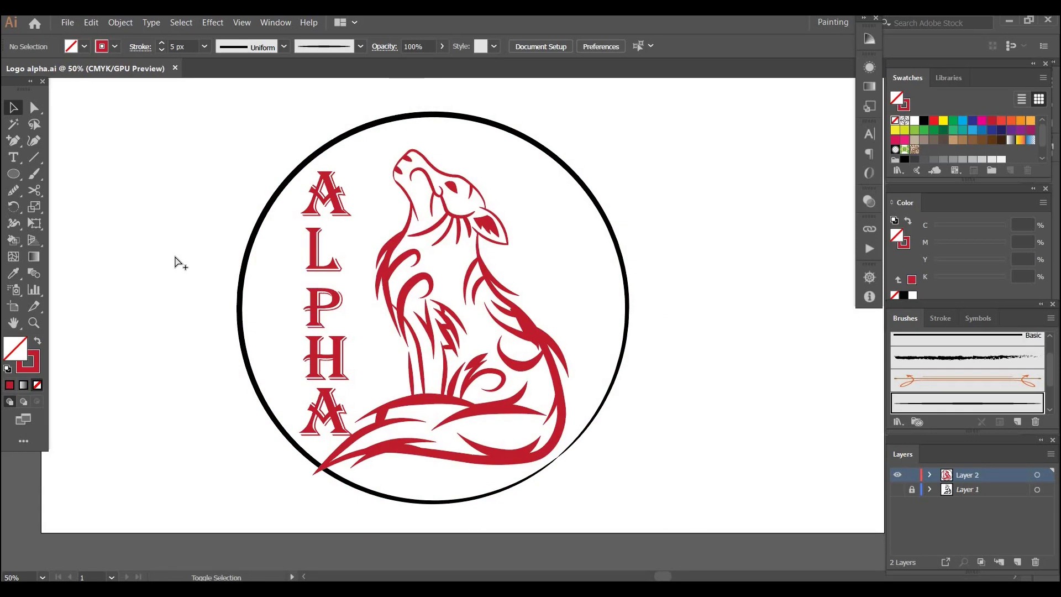
{"action": "key", "text": "ctrl+alt+shift+s"}
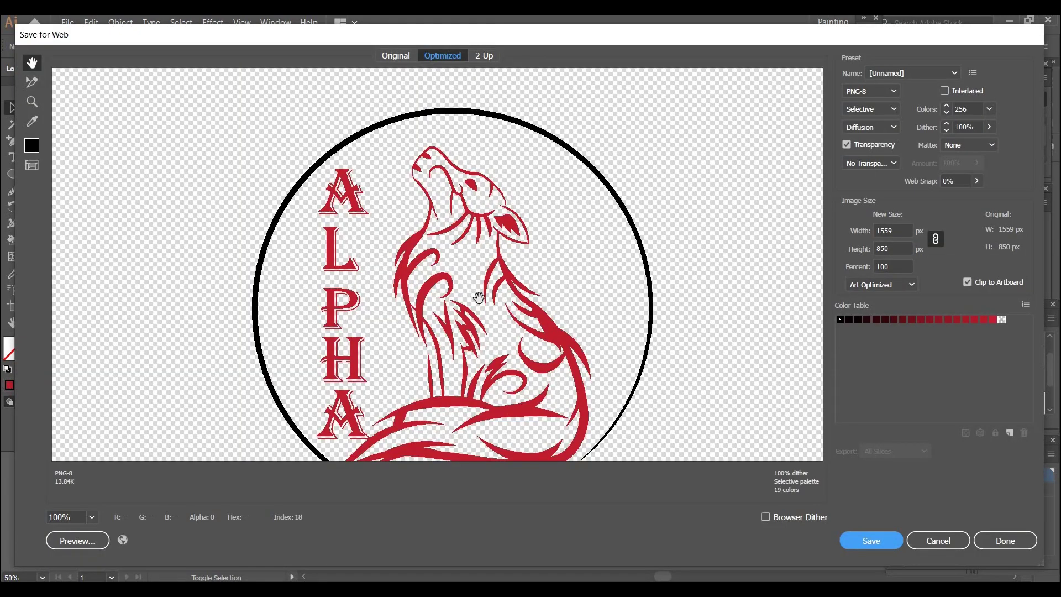
{"action": "left_click_drag", "start_coordinate": [479, 299], "coordinate": [479, 248]}
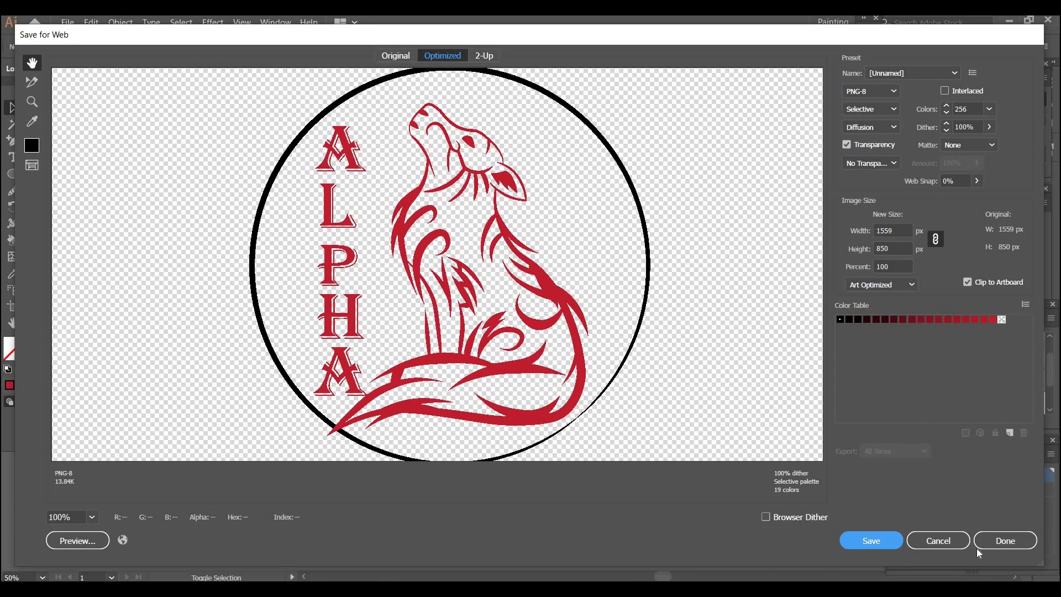
{"action": "left_click", "coordinate": [978, 551]}
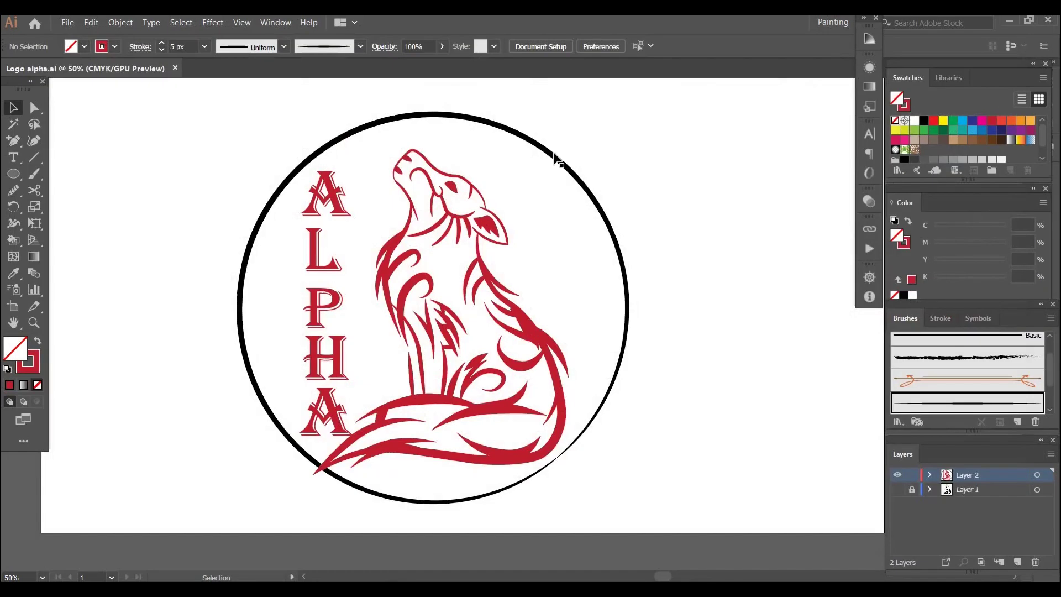
- Select all Layer 2 artwork, scale it down proportionally to about nine tenths of its size, reposition it on the artboard and deselect it
{"action": "left_click", "coordinate": [556, 160]}
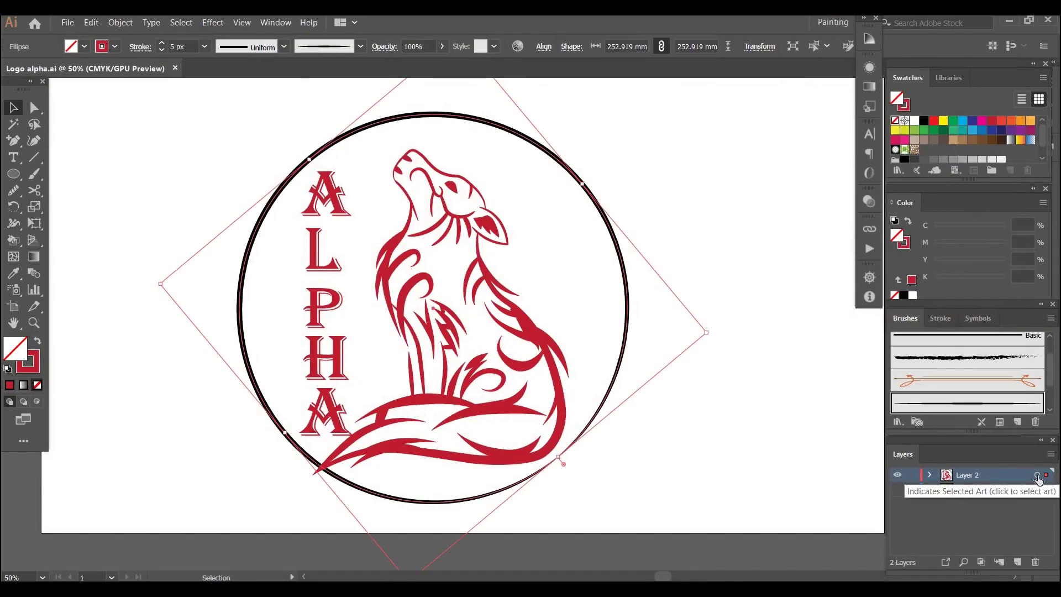
{"action": "left_click", "coordinate": [1037, 476]}
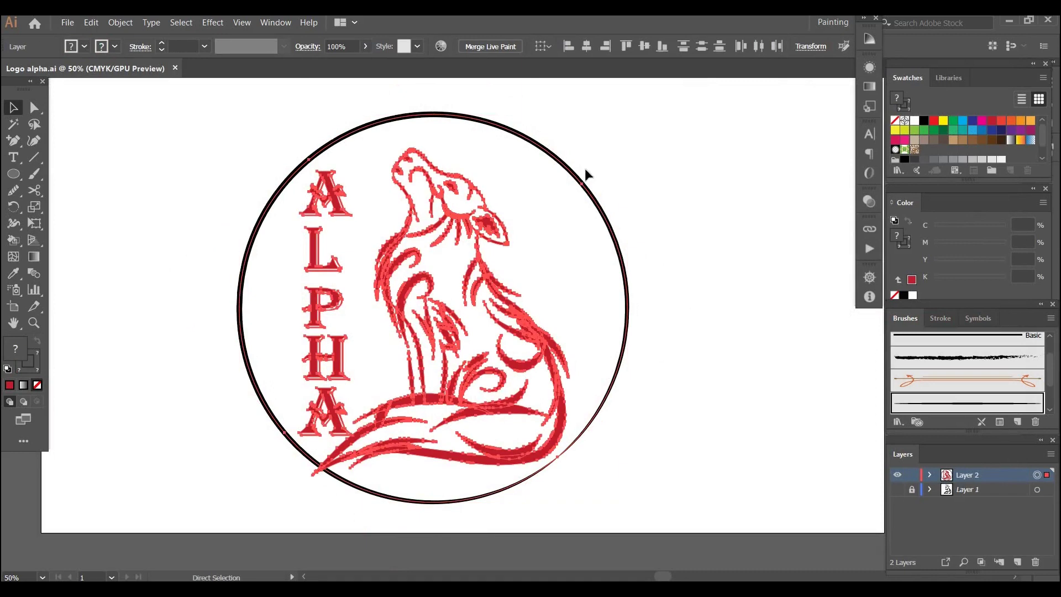
{"action": "key", "text": "v"}
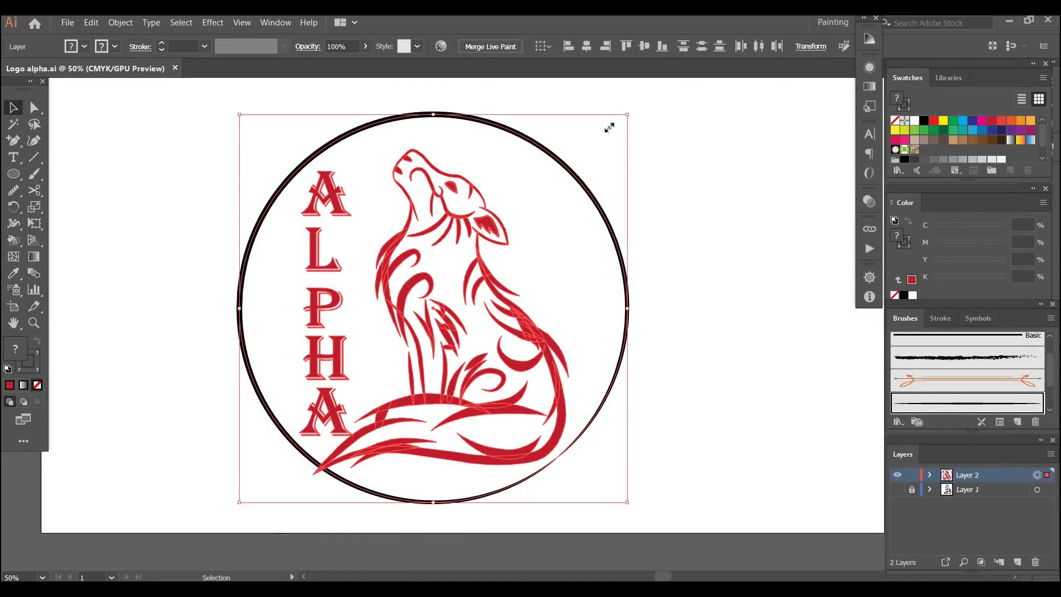
{"action": "left_click_drag", "start_coordinate": [609, 128], "coordinate": [592, 142]}
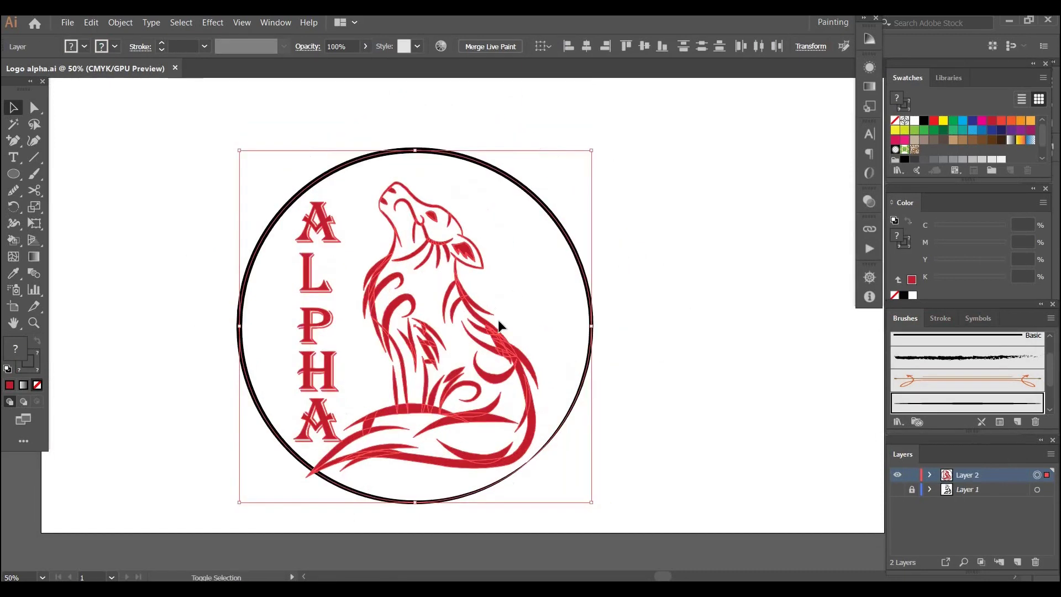
{"action": "left_click_drag", "start_coordinate": [498, 319], "coordinate": [517, 285]}
{"action": "left_click_drag", "start_coordinate": [518, 285], "coordinate": [525, 332]}
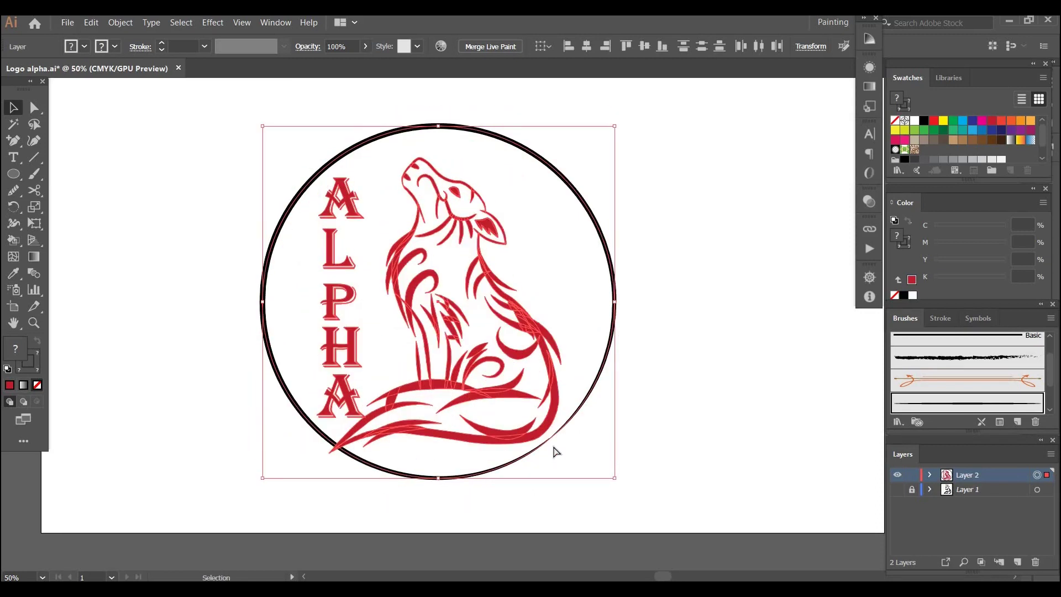
{"action": "key", "text": "ctrl+shift+a"}
- Export the logo with Save for Web as a transparent 1559 x 850 px PNG-8 named Logo-alpha in E:\Commissioned\Mockup
{"action": "key", "text": "ctrl+alt+shift+s"}
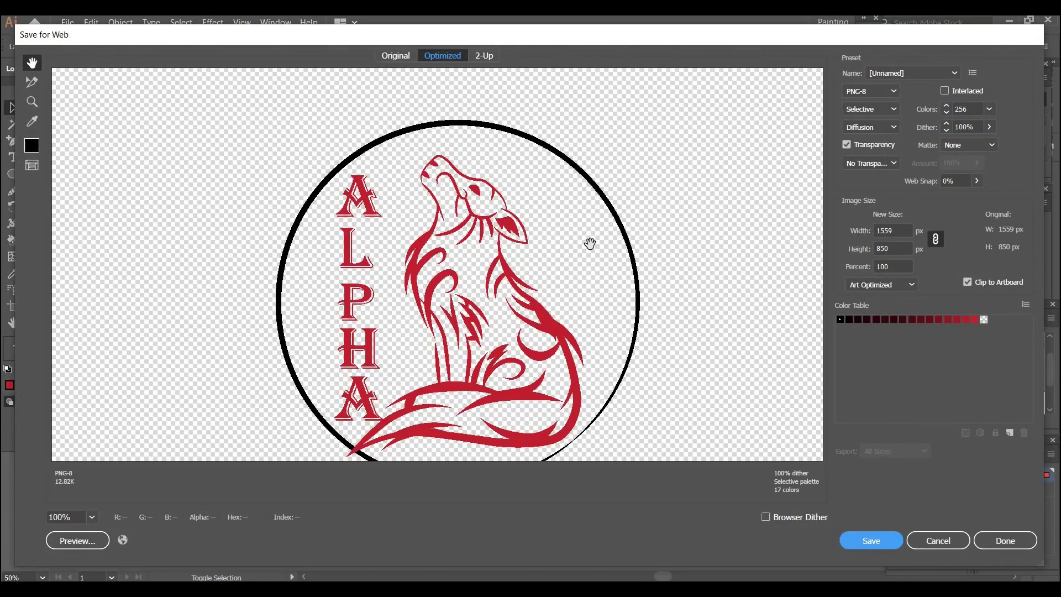
{"action": "left_click_drag", "start_coordinate": [477, 220], "coordinate": [477, 184]}
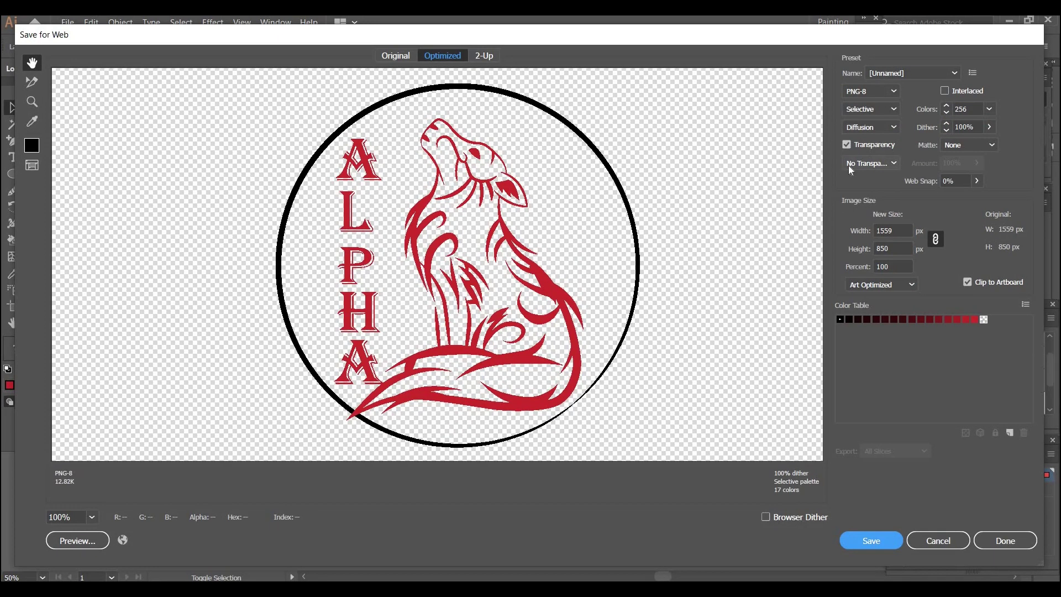
{"action": "left_click", "coordinate": [863, 545]}
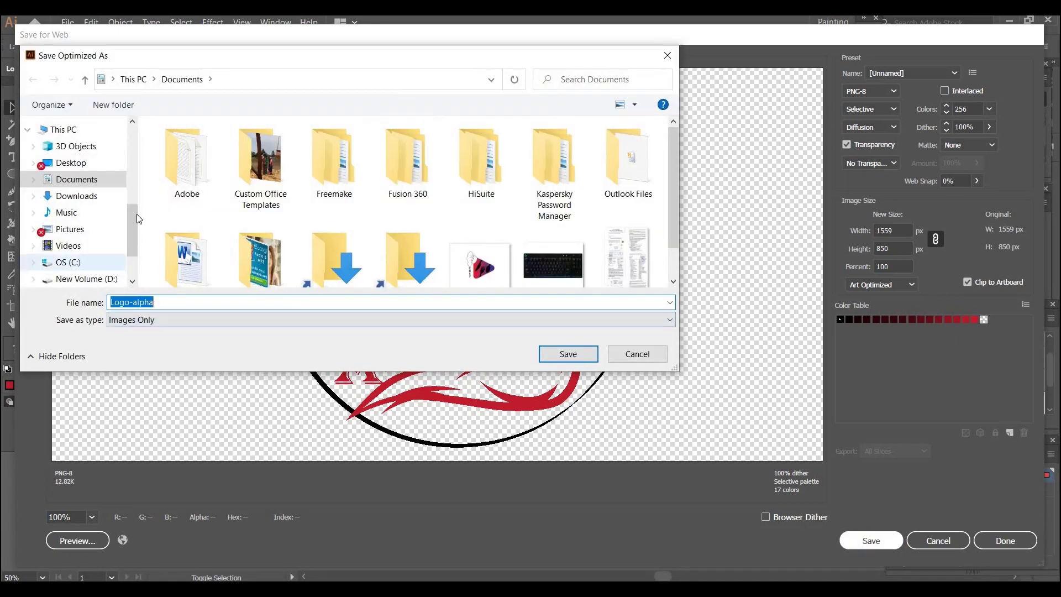
{"action": "scroll", "coordinate": [134, 232], "scroll_direction": "down", "scroll_amount": 1}
{"action": "left_click", "coordinate": [83, 258]}
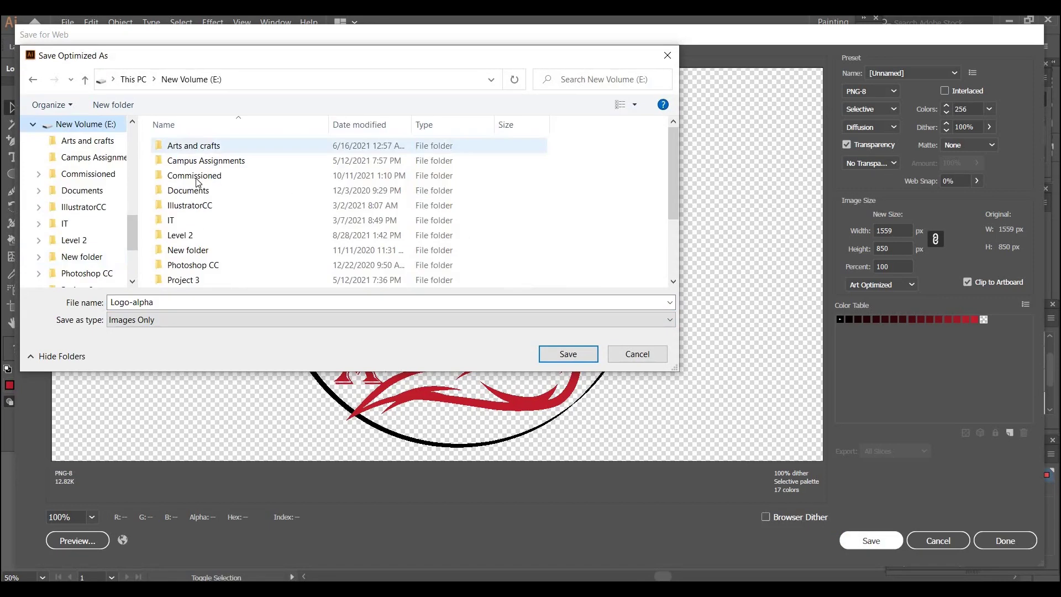
{"action": "double_click", "coordinate": [197, 177]}
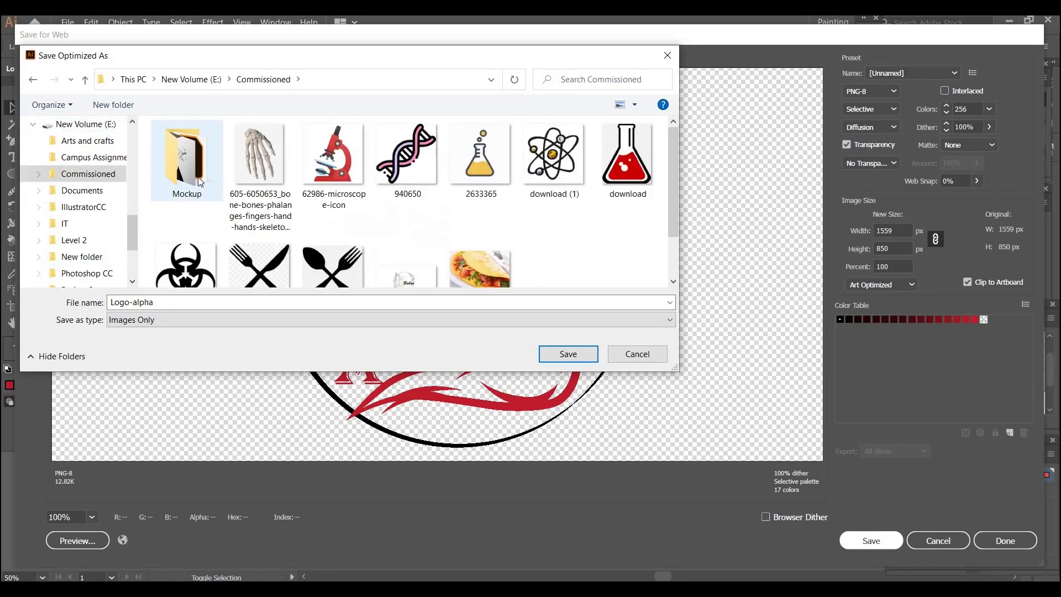
{"action": "double_click", "coordinate": [199, 182]}
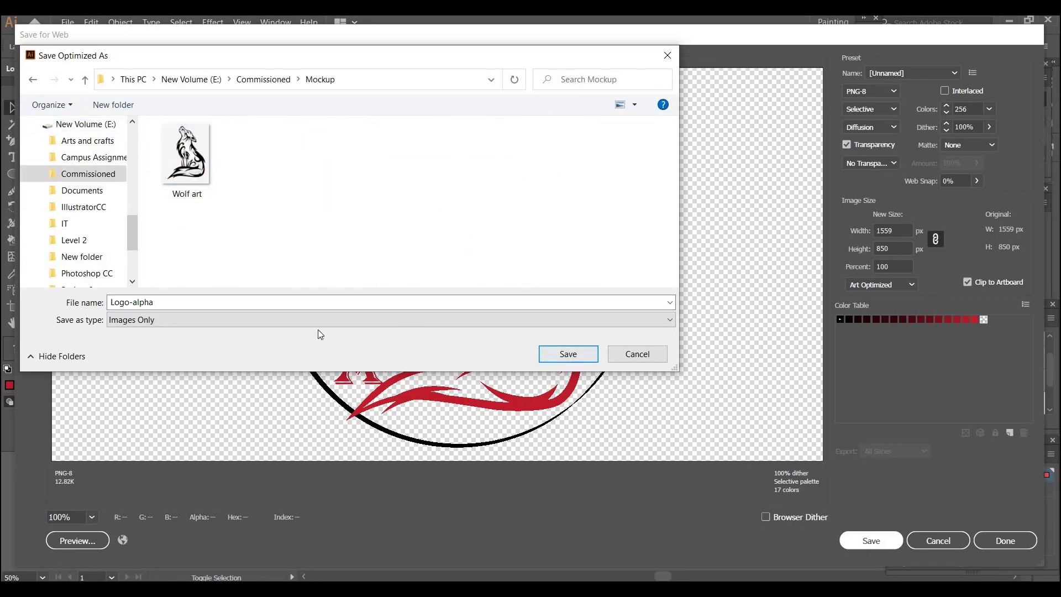
{"action": "left_click", "coordinate": [587, 356]}
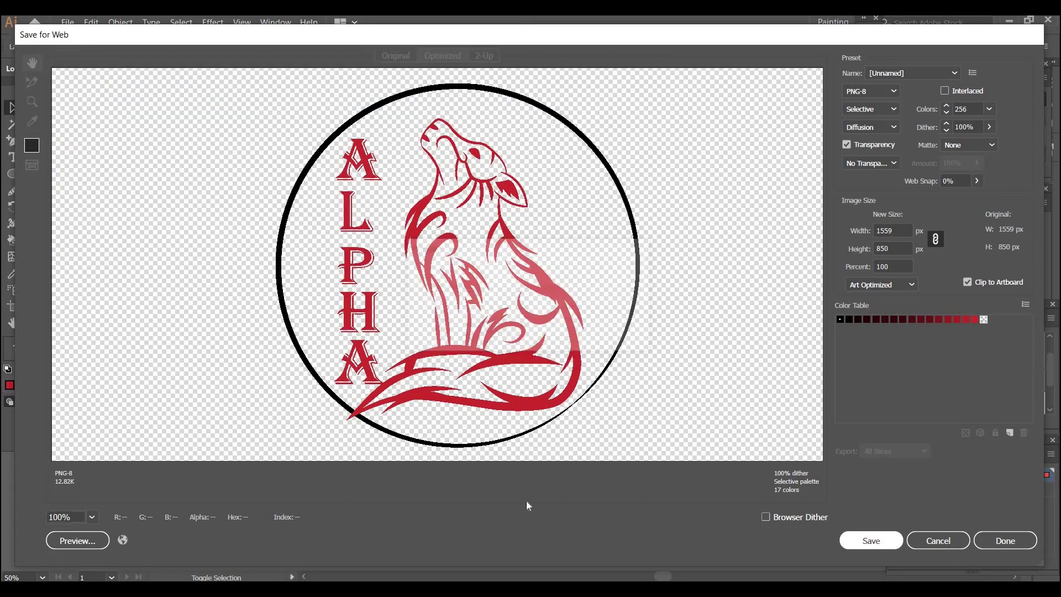
{"action": "left_click", "coordinate": [673, 273]}
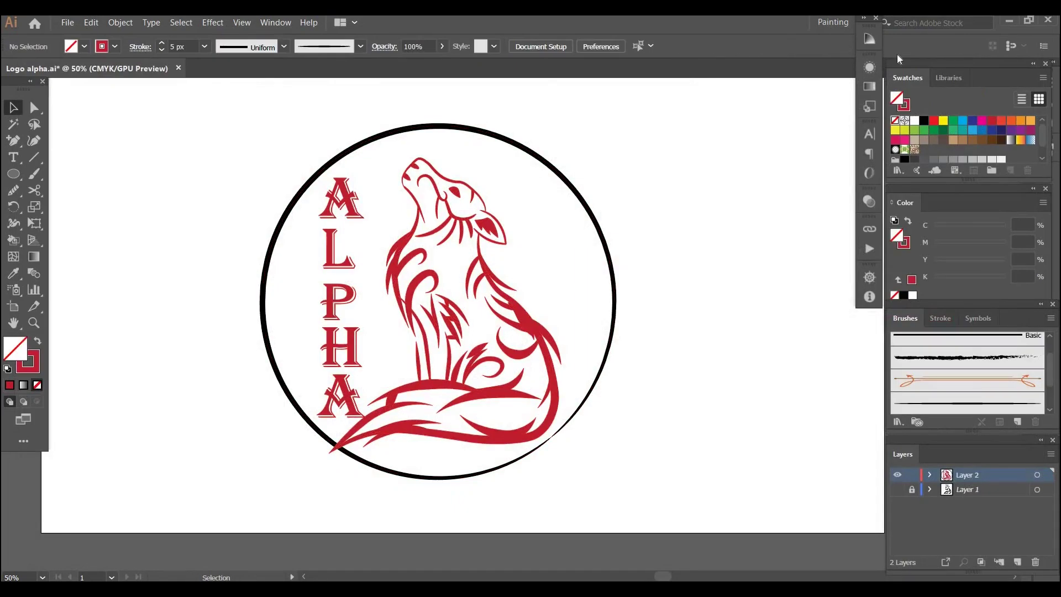
{"action": "left_click", "coordinate": [71, 22]}
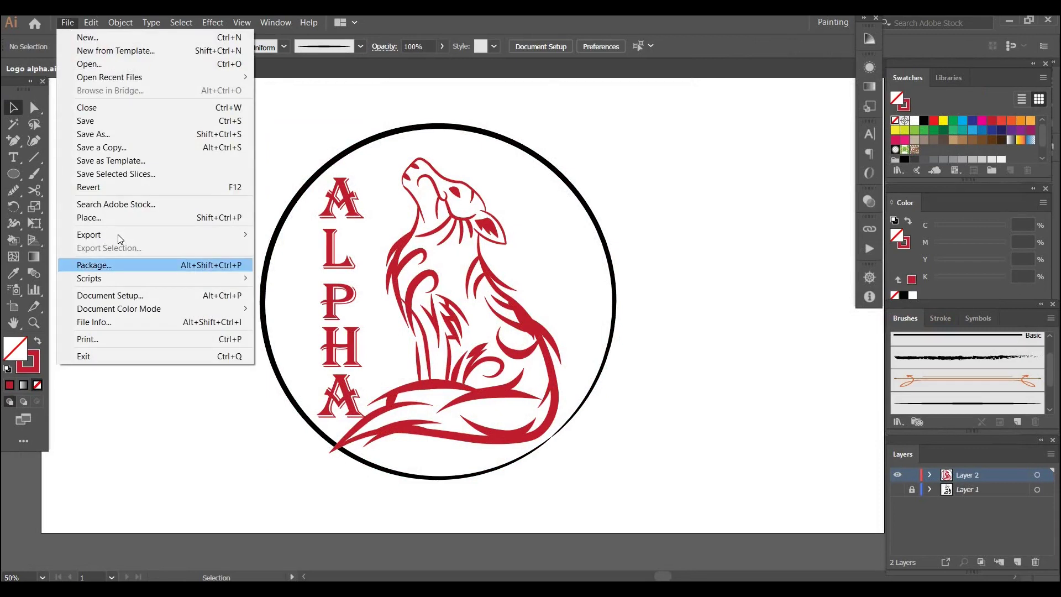
{"action": "mouse_move", "coordinate": [118, 236]}
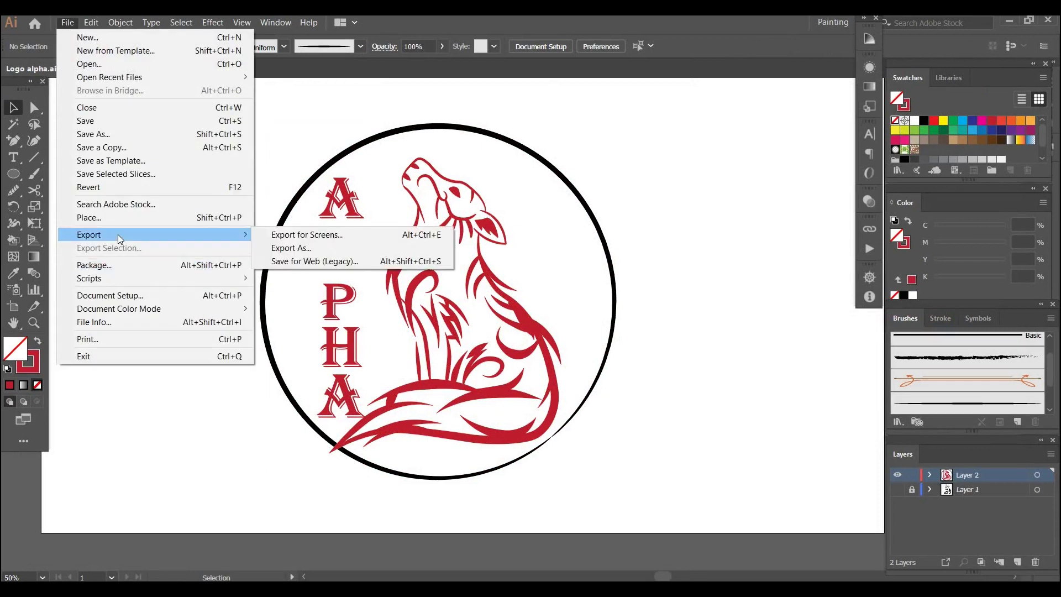
{"action": "key", "text": "Right"}
{"action": "key", "text": "Down"}
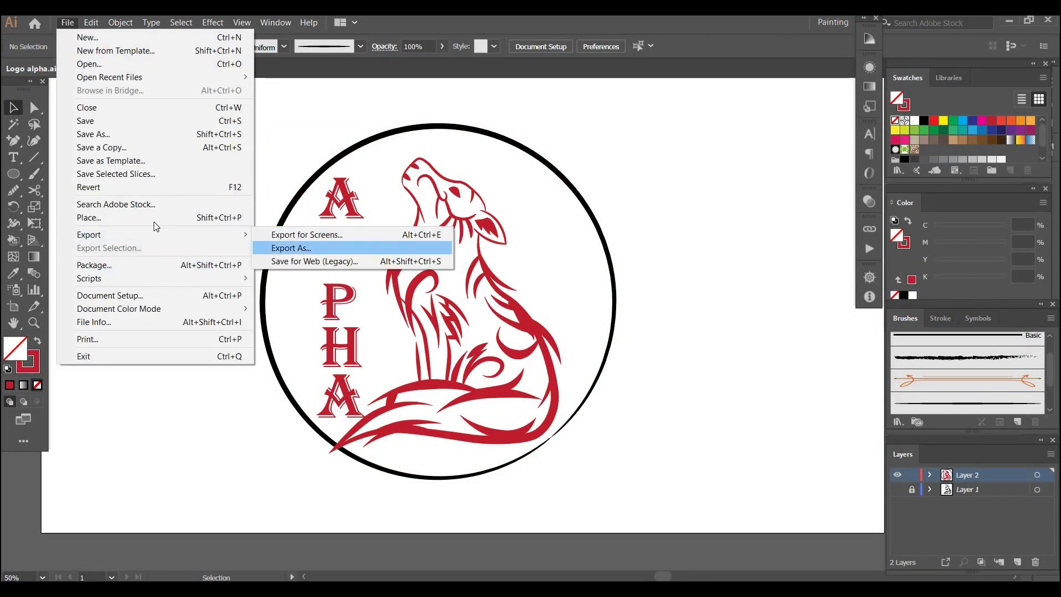
{"action": "left_click", "coordinate": [277, 249]}
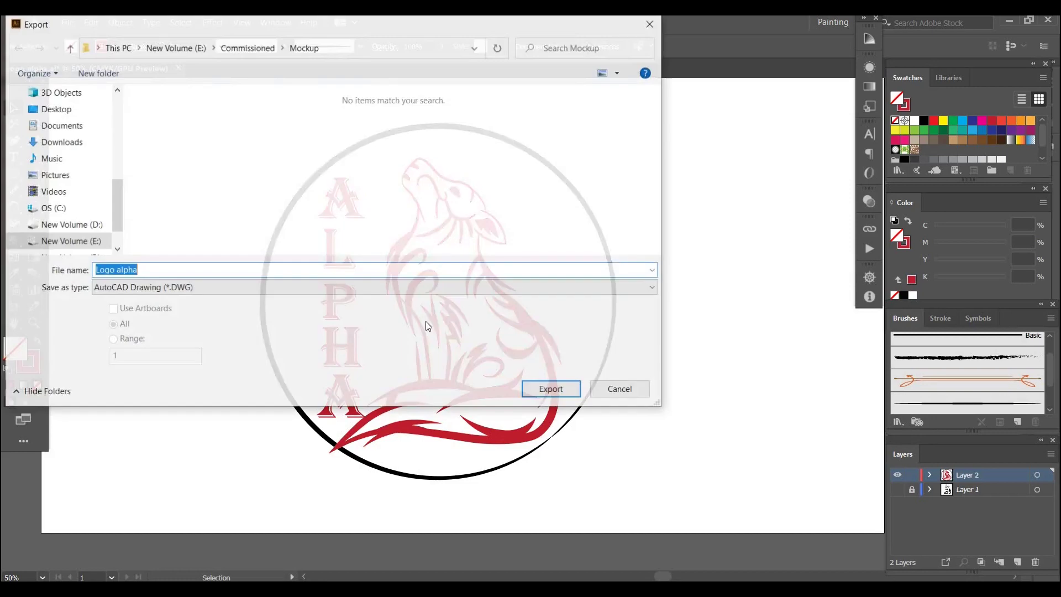
{"action": "left_click", "coordinate": [654, 287]}
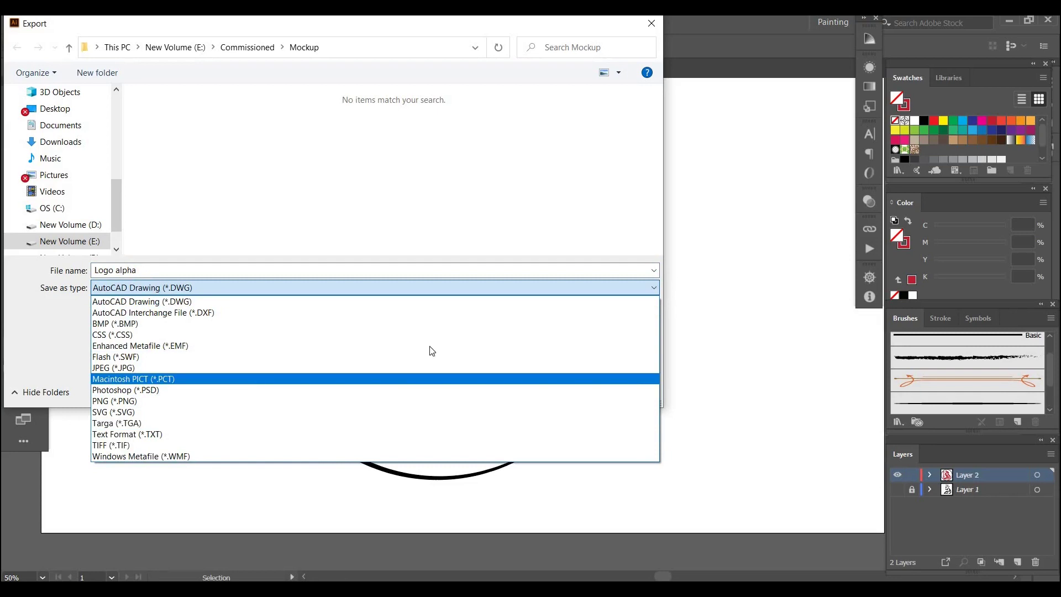
{"action": "left_click", "coordinate": [645, 30]}
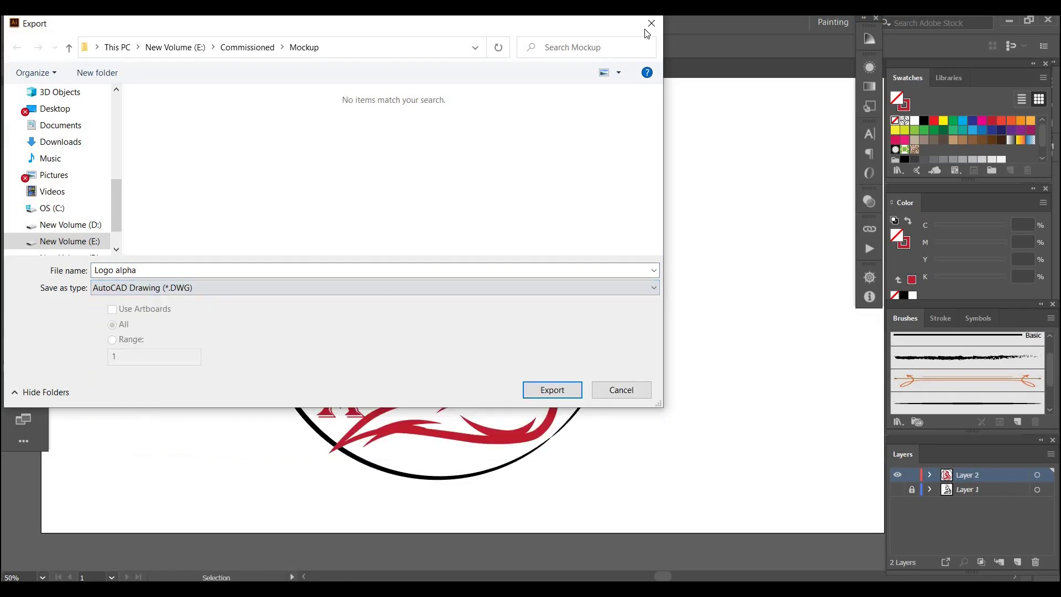
{"action": "left_click", "coordinate": [644, 27]}
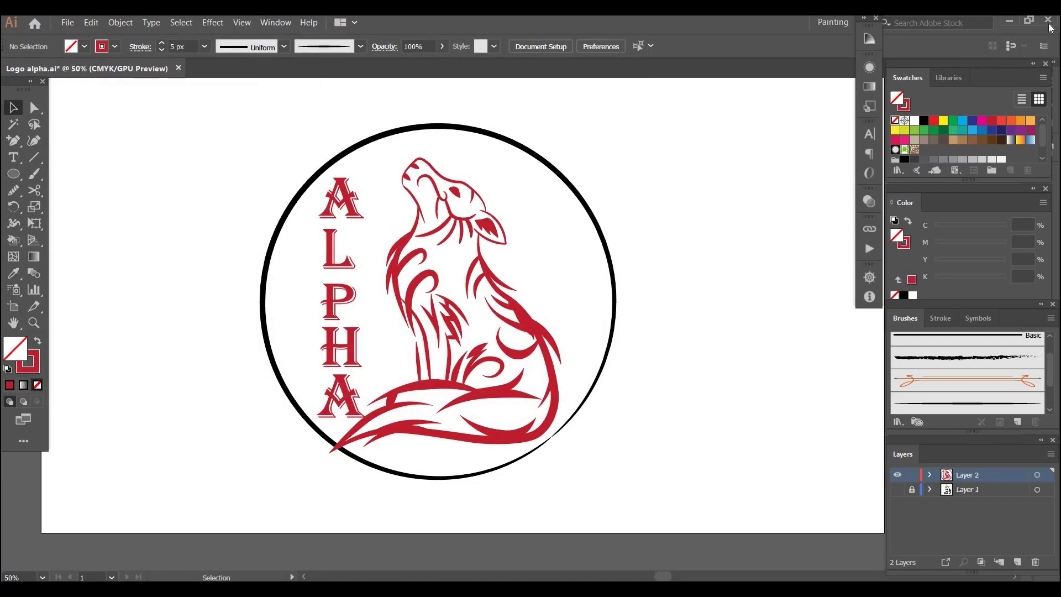
- Close Illustrator, saving the changes to Logo alpha.ai, and switch to the alpha on paper.jpg mockup in Photos
{"action": "left_click", "coordinate": [1049, 23]}
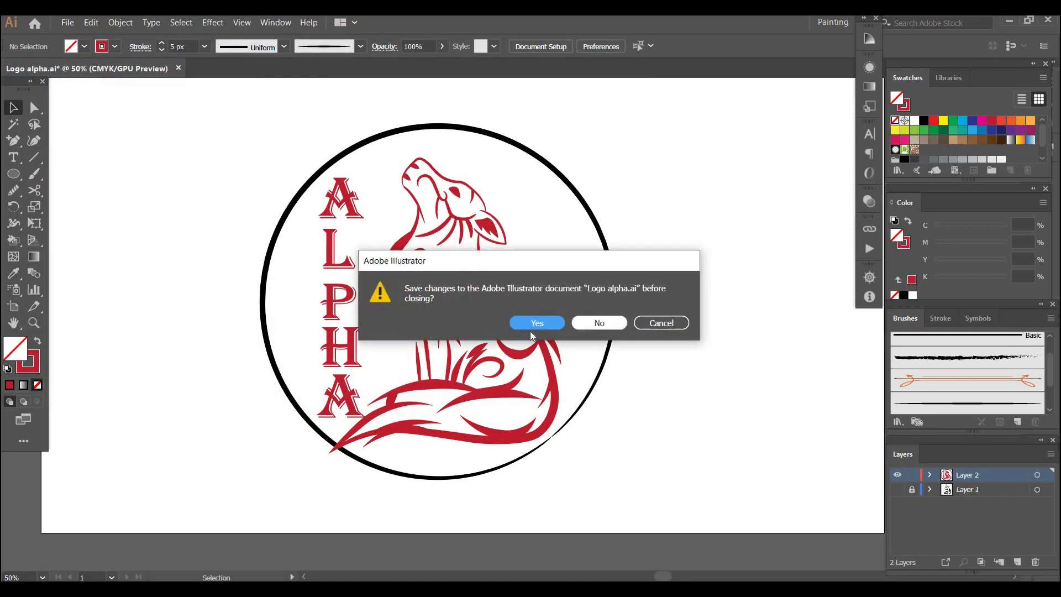
{"action": "left_click", "coordinate": [600, 324]}
{"action": "left_click", "coordinate": [537, 323]}
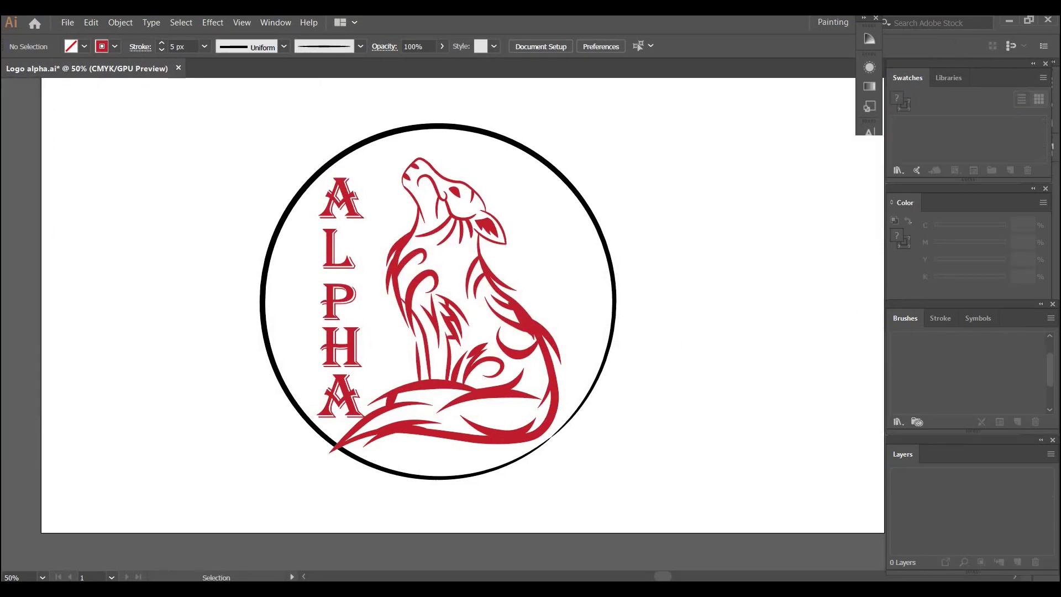
{"action": "left_click", "coordinate": [765, 588]}
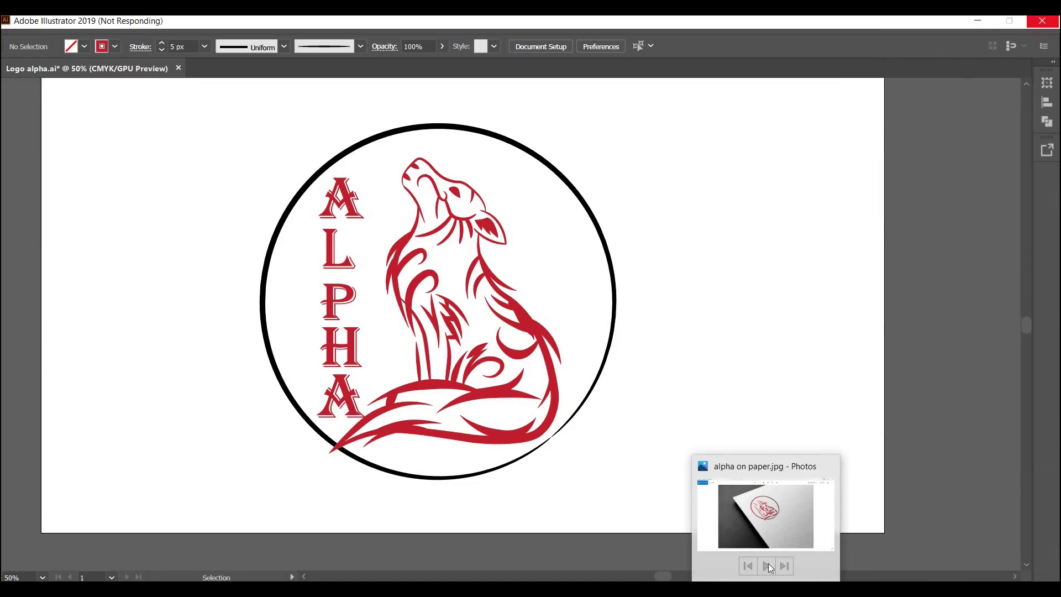
{"action": "mouse_move", "coordinate": [774, 479]}
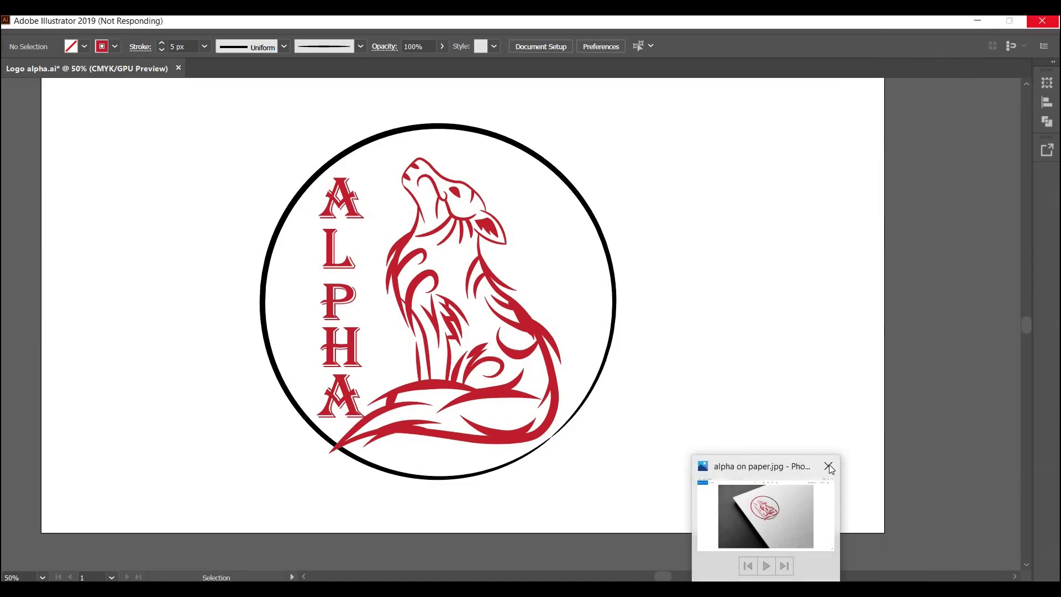
{"action": "mouse_move", "coordinate": [830, 468]}
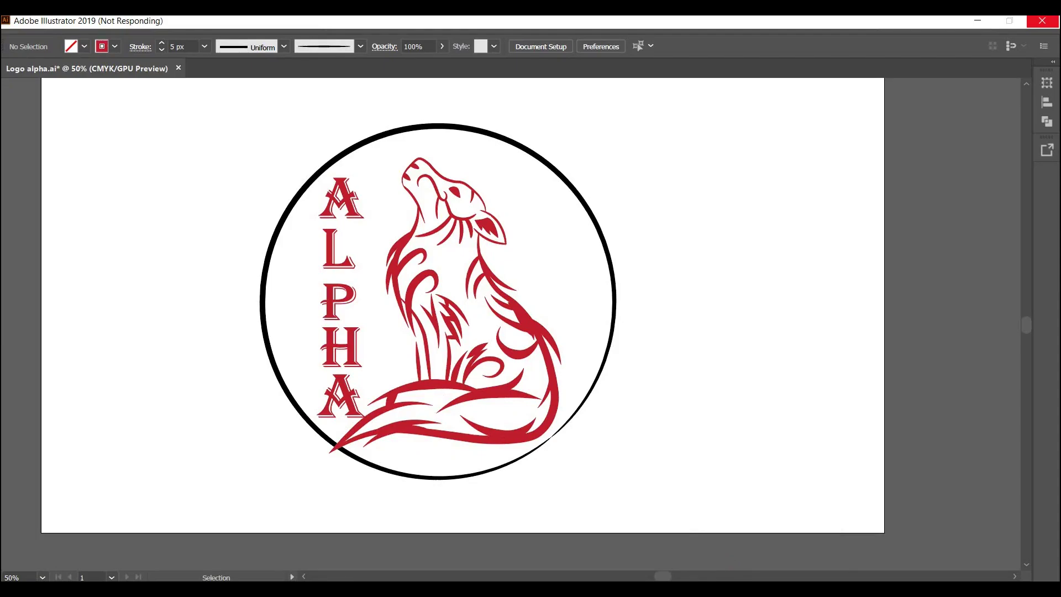
{"action": "key", "text": "alt+Tab"}
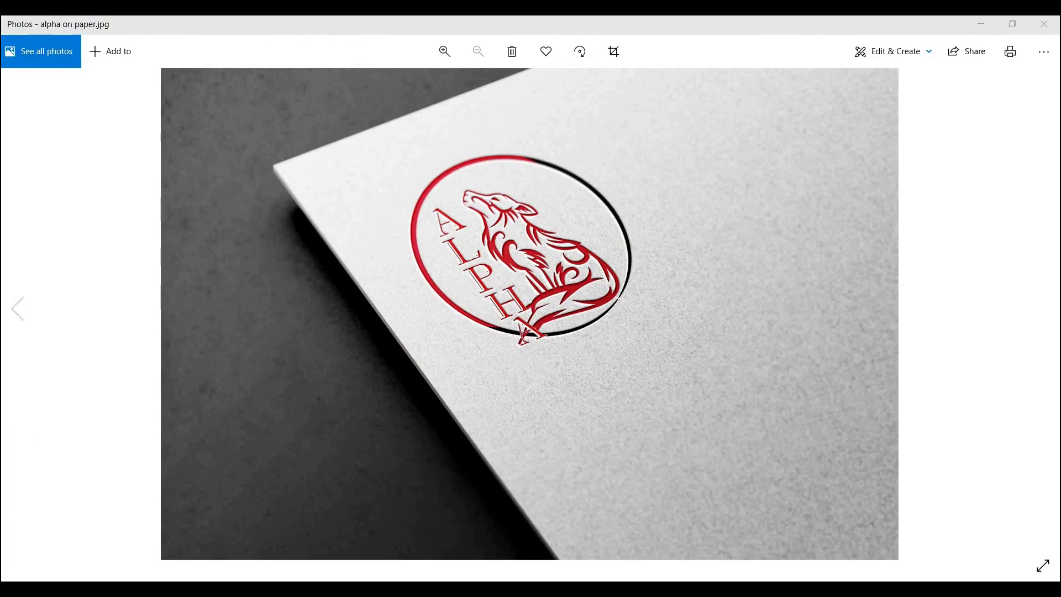
- Launch Adobe Photoshop CC
{"action": "key", "text": "super"}
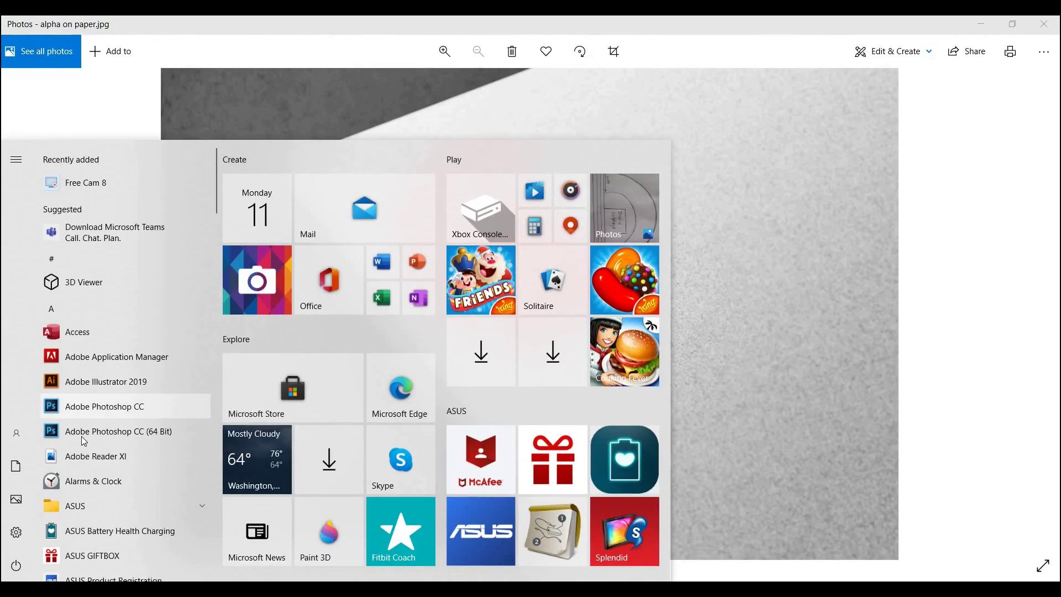
{"action": "left_click", "coordinate": [651, 189]}
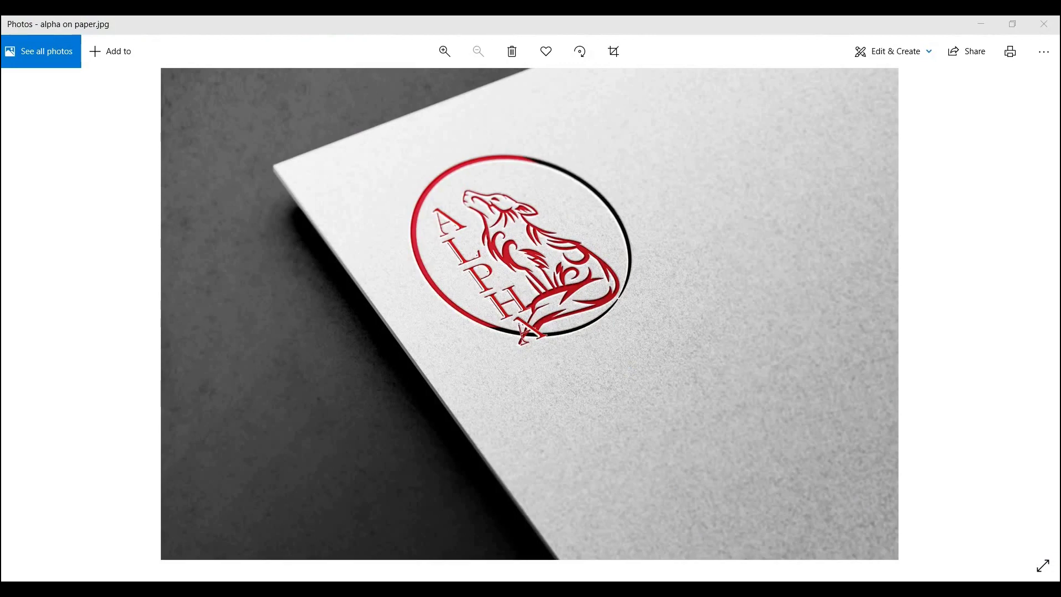
{"action": "mouse_move", "coordinate": [697, 580]}
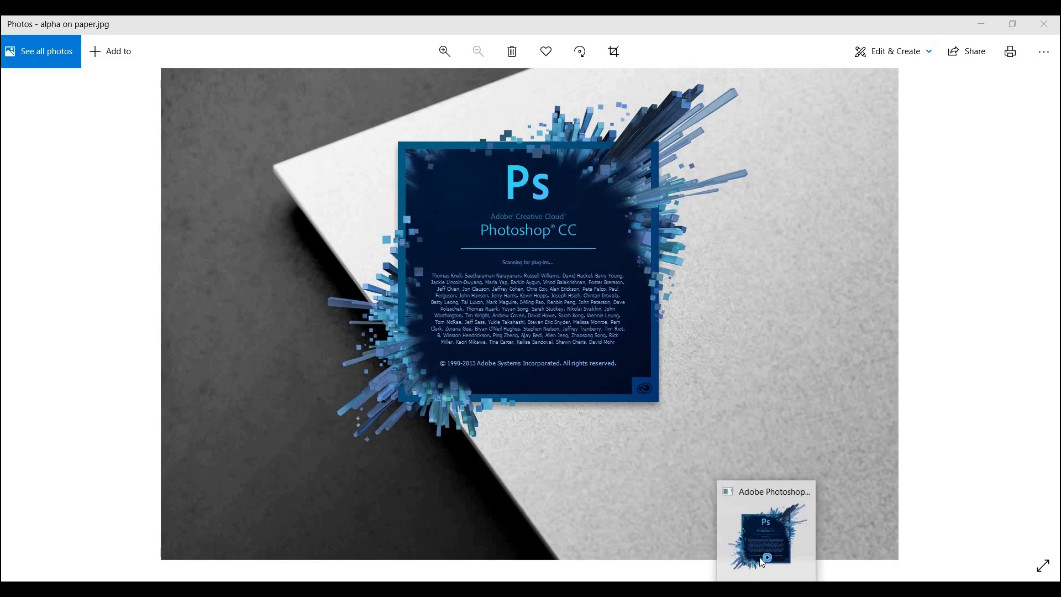
{"action": "mouse_move", "coordinate": [765, 531]}
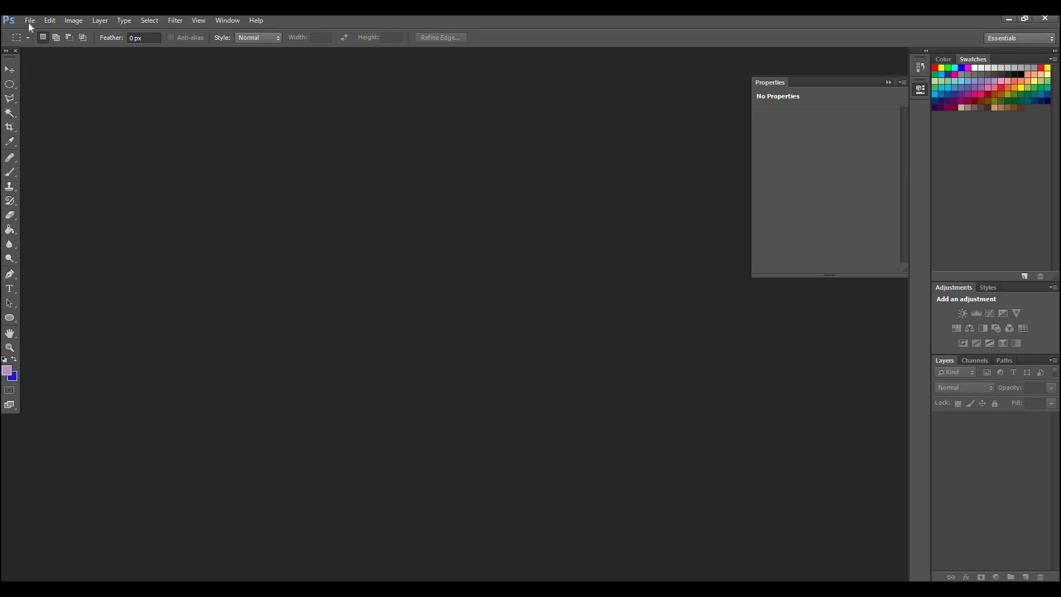
- Open the alpha on paper PSD mockup from the Mockup folder
{"action": "left_click", "coordinate": [31, 20]}
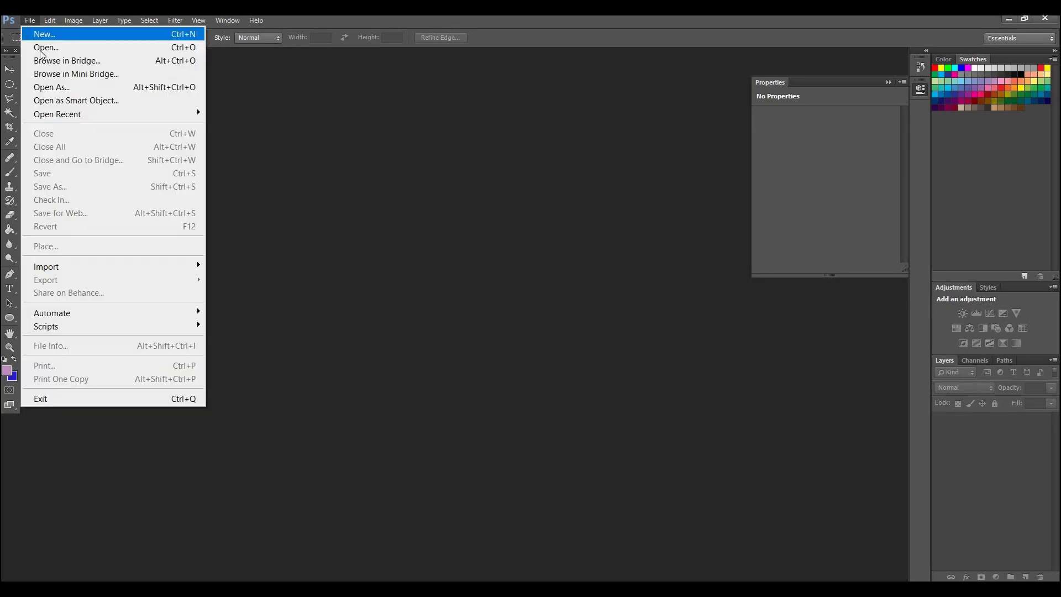
{"action": "left_click", "coordinate": [42, 50]}
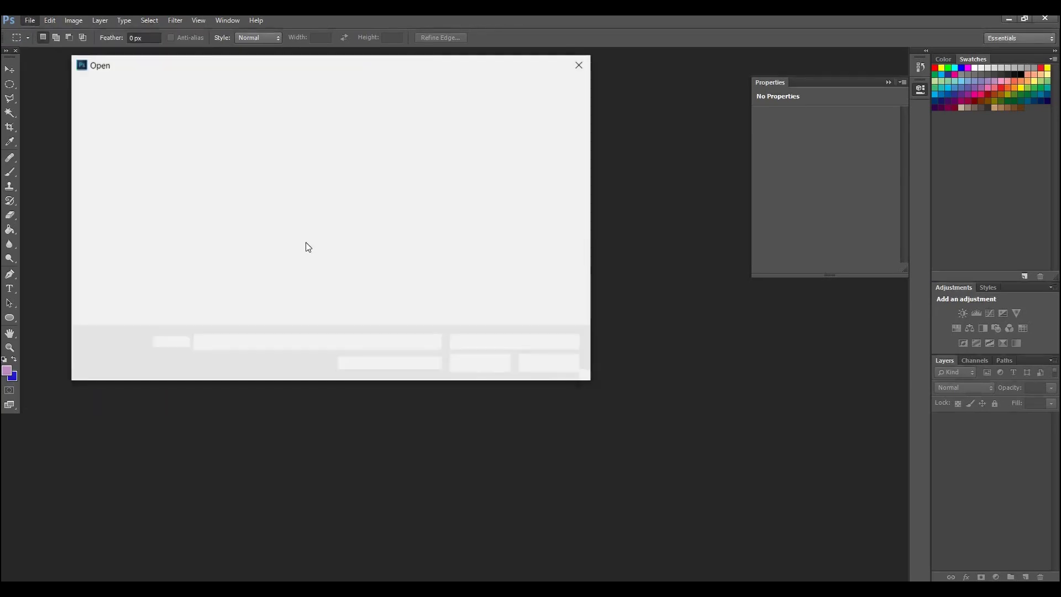
{"action": "scroll", "coordinate": [438, 213], "scroll_direction": "down", "scroll_amount": 1}
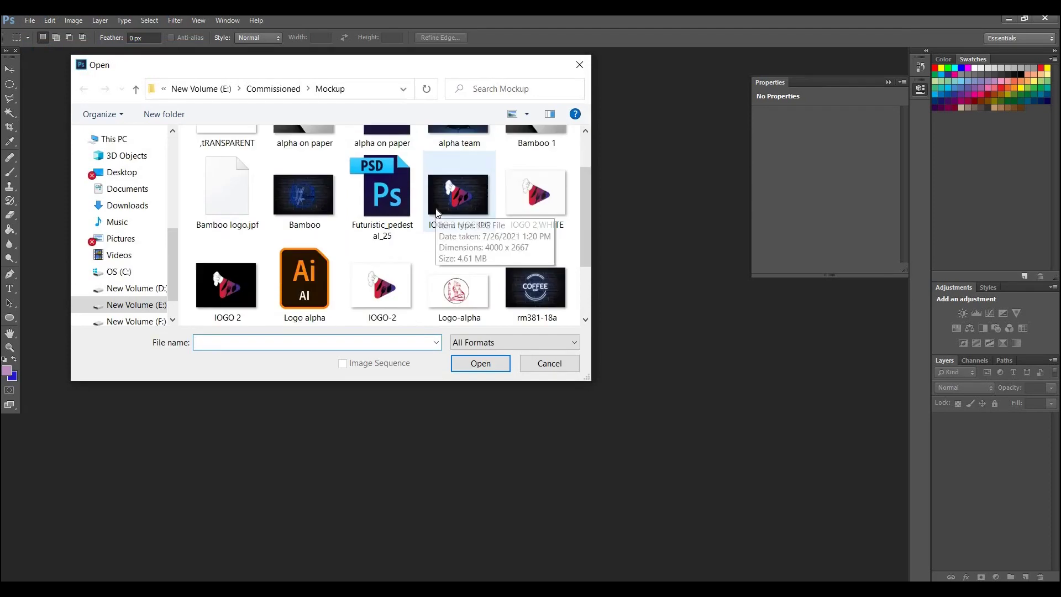
{"action": "scroll", "coordinate": [436, 213], "scroll_direction": "up", "scroll_amount": 1}
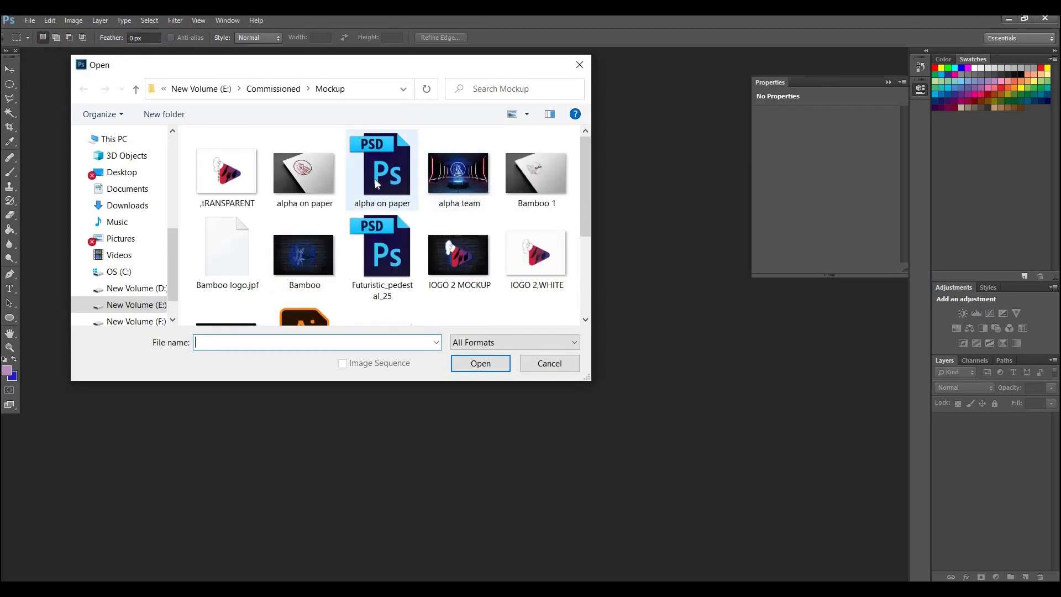
{"action": "left_click", "coordinate": [376, 184]}
{"action": "left_click", "coordinate": [491, 365]}
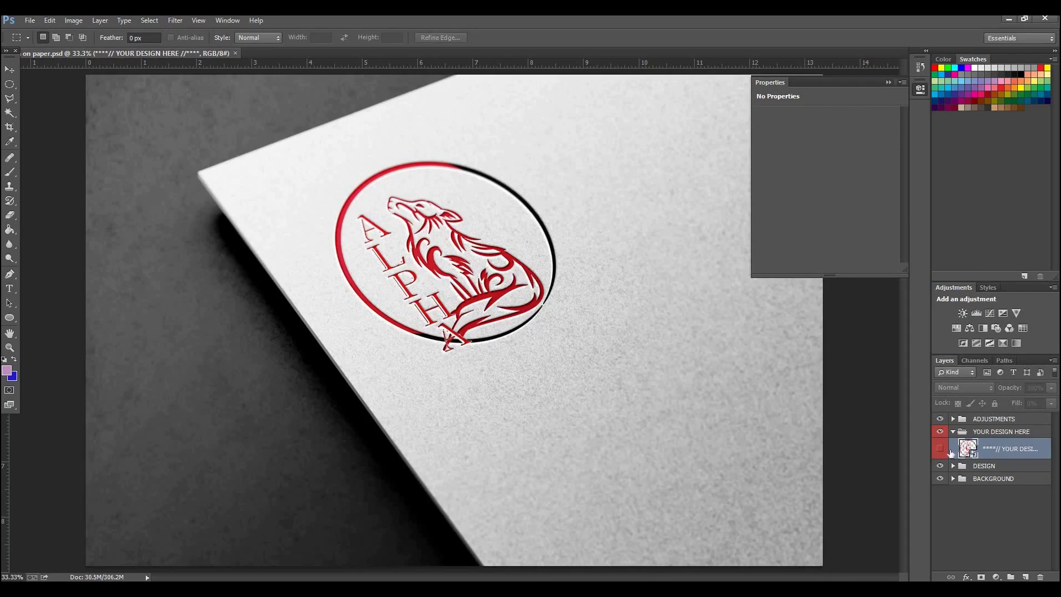
- Open the exported Logo-alpha PNG from the Mockup folder as a second document
{"action": "left_click", "coordinate": [25, 23]}
{"action": "left_click", "coordinate": [50, 21]}
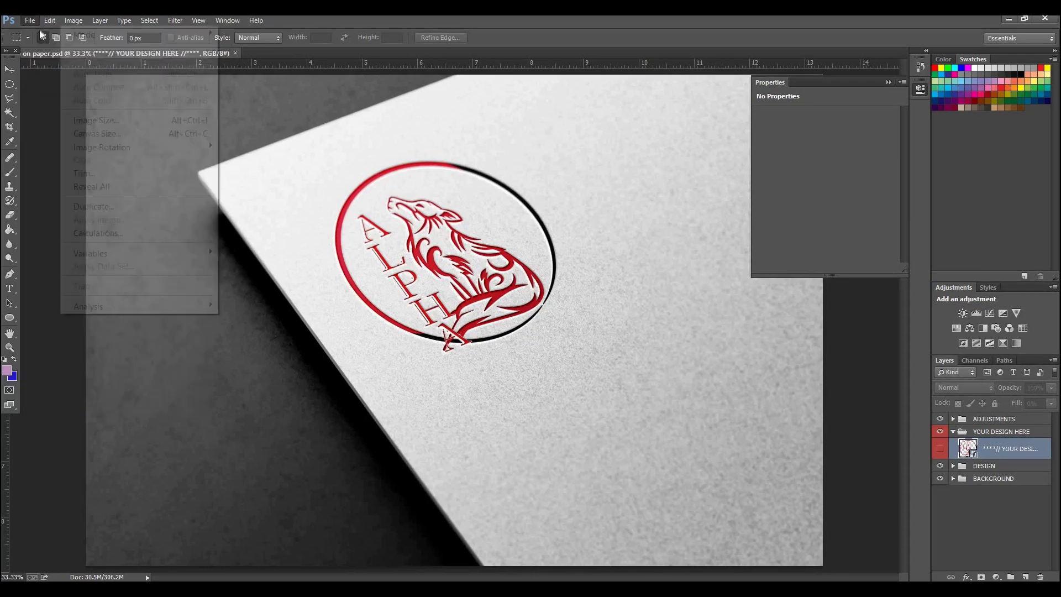
{"action": "mouse_move", "coordinate": [30, 20]}
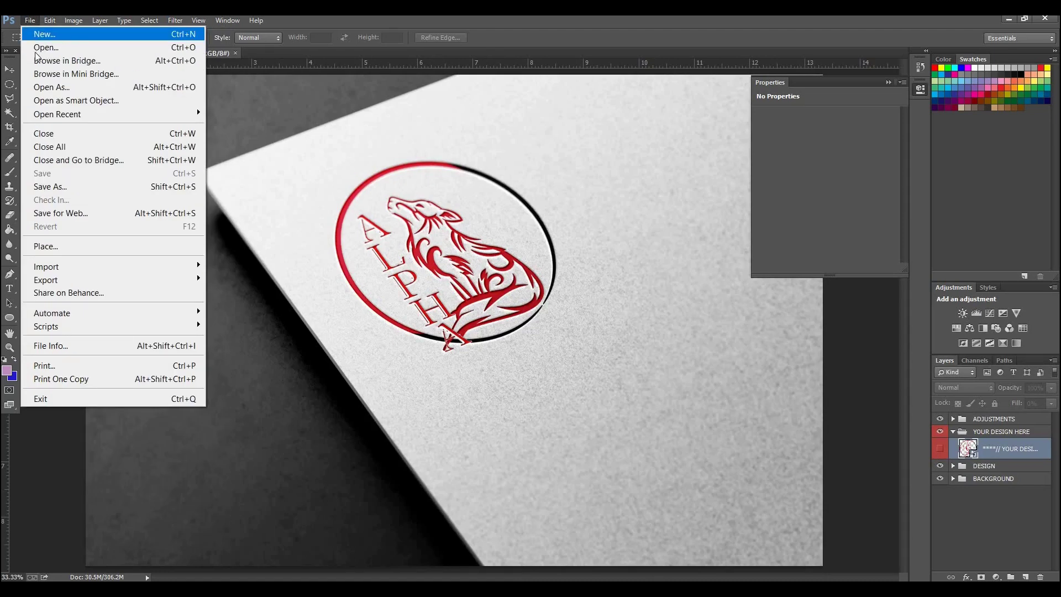
{"action": "left_click", "coordinate": [35, 50]}
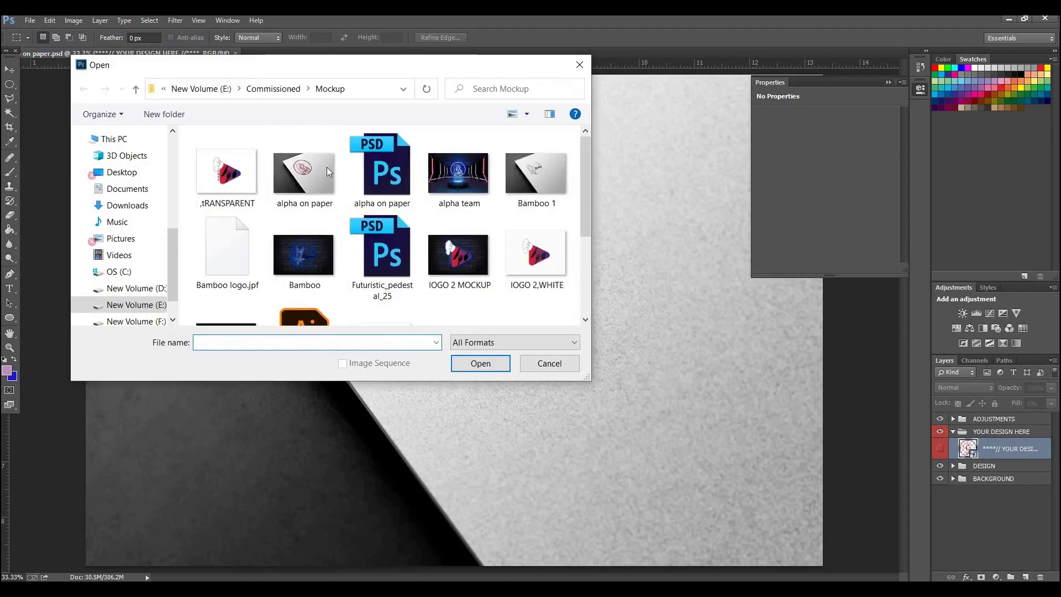
{"action": "scroll", "coordinate": [412, 232], "scroll_direction": "down", "scroll_amount": 3}
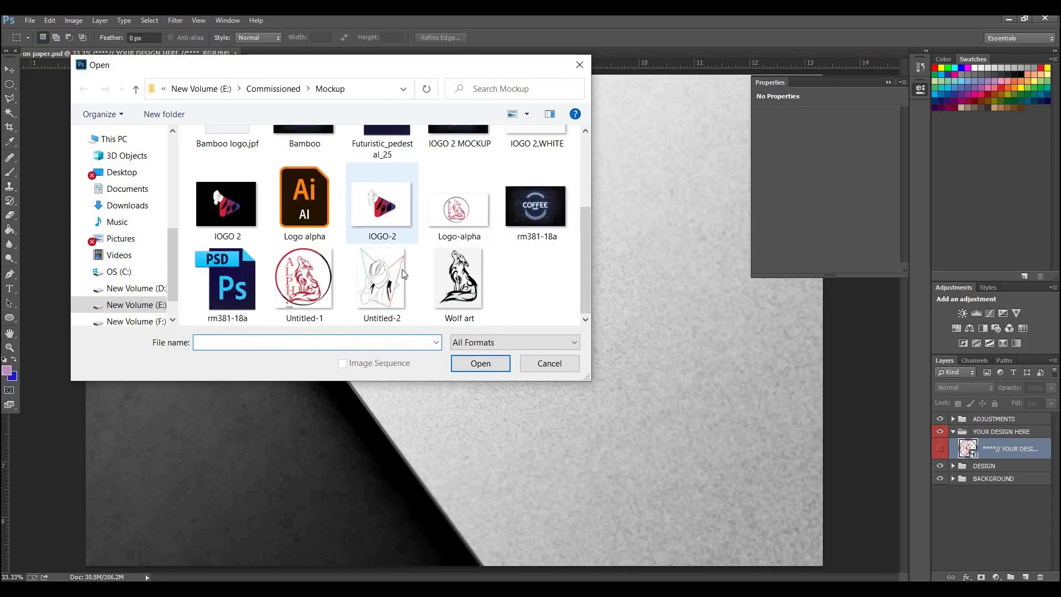
{"action": "left_click", "coordinate": [304, 279]}
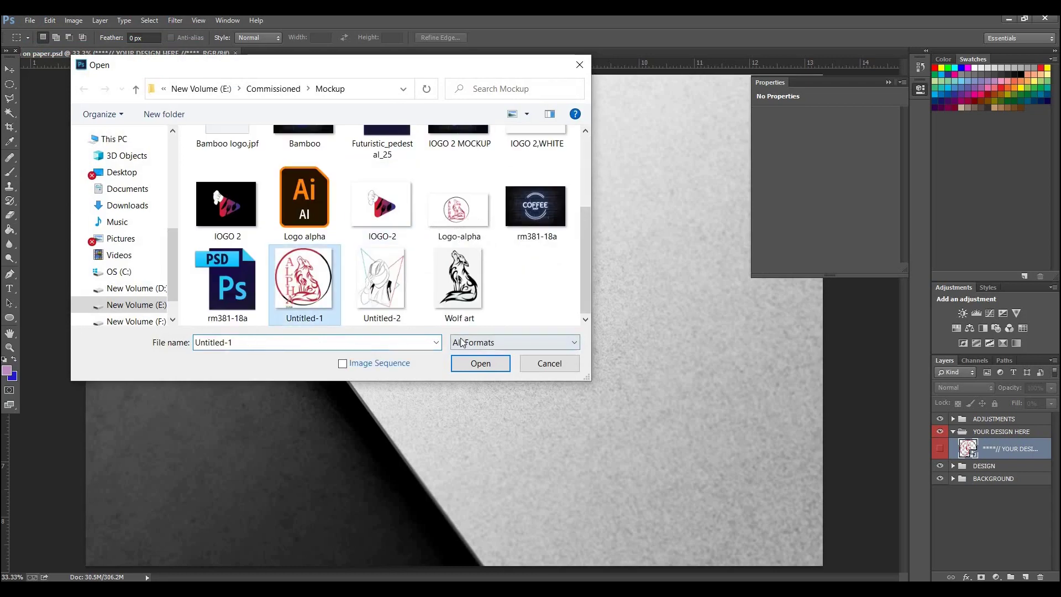
{"action": "left_click", "coordinate": [468, 207]}
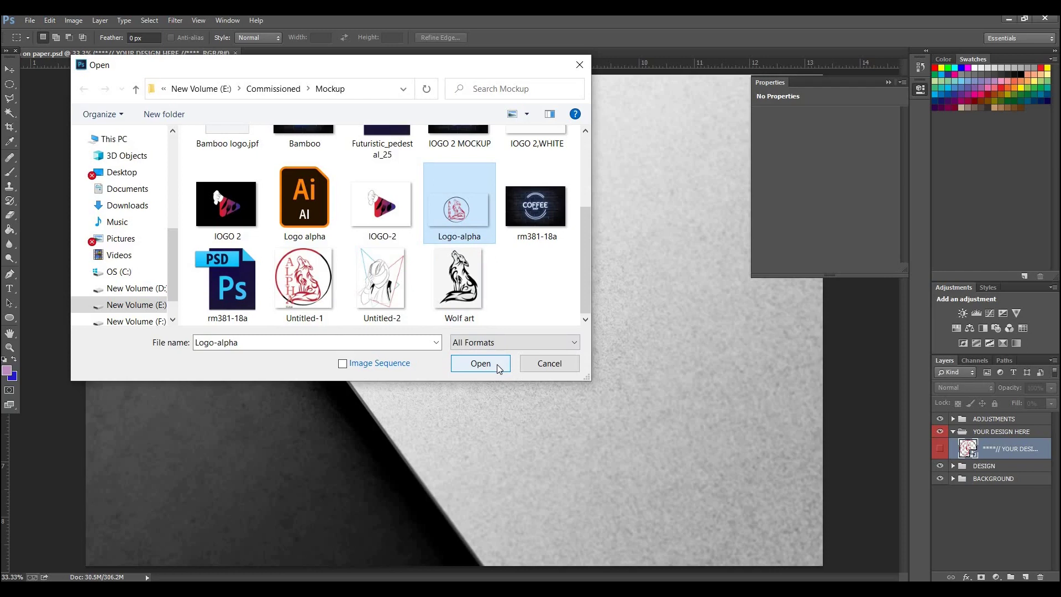
{"action": "left_click", "coordinate": [496, 364]}
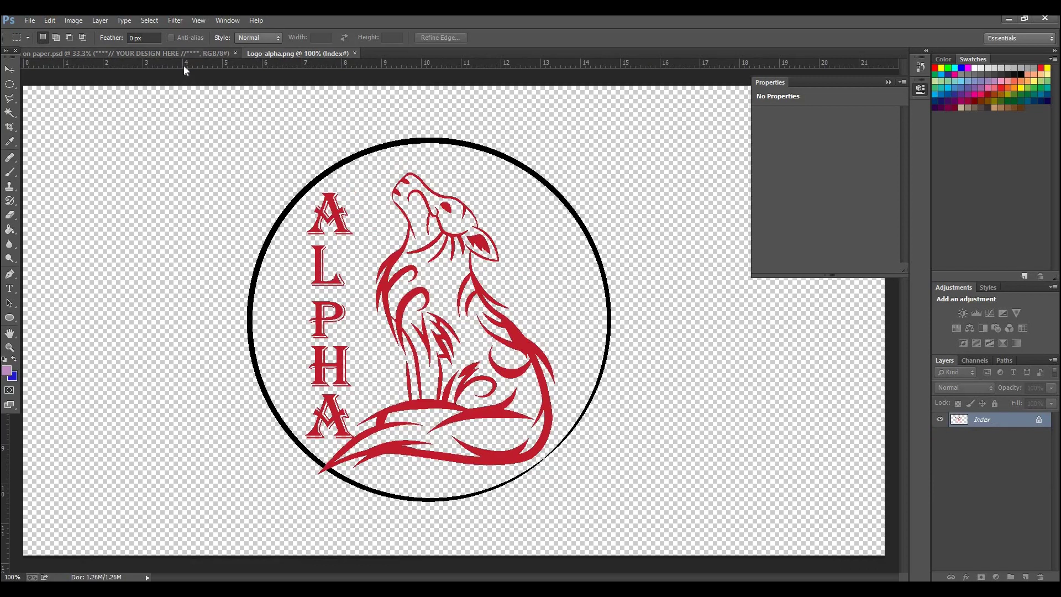
- Select the entire canvas of Logo-alpha.png
{"action": "left_click", "coordinate": [48, 20]}
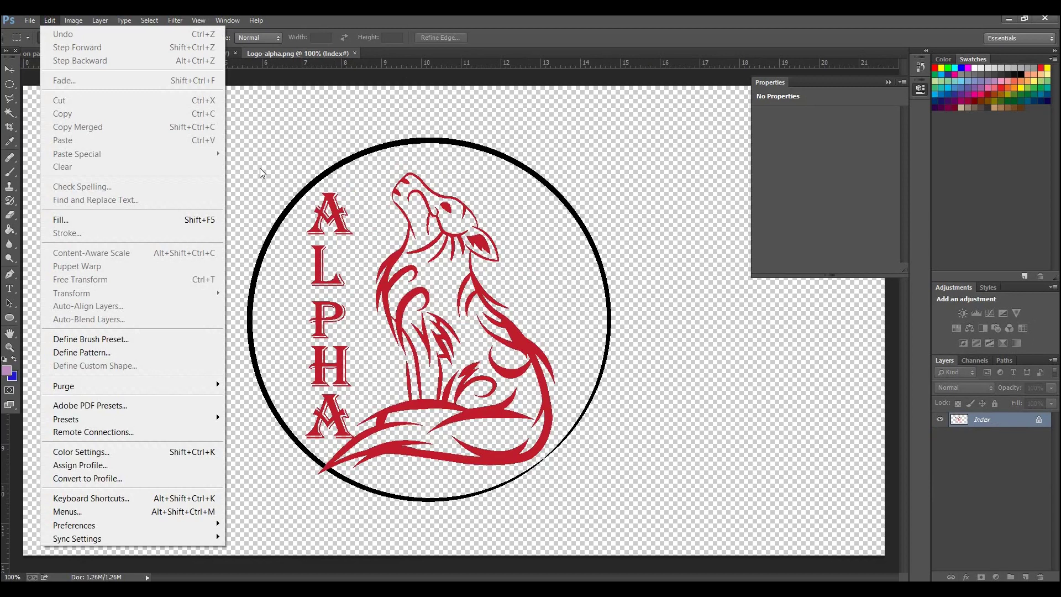
{"action": "key", "text": "Escape"}
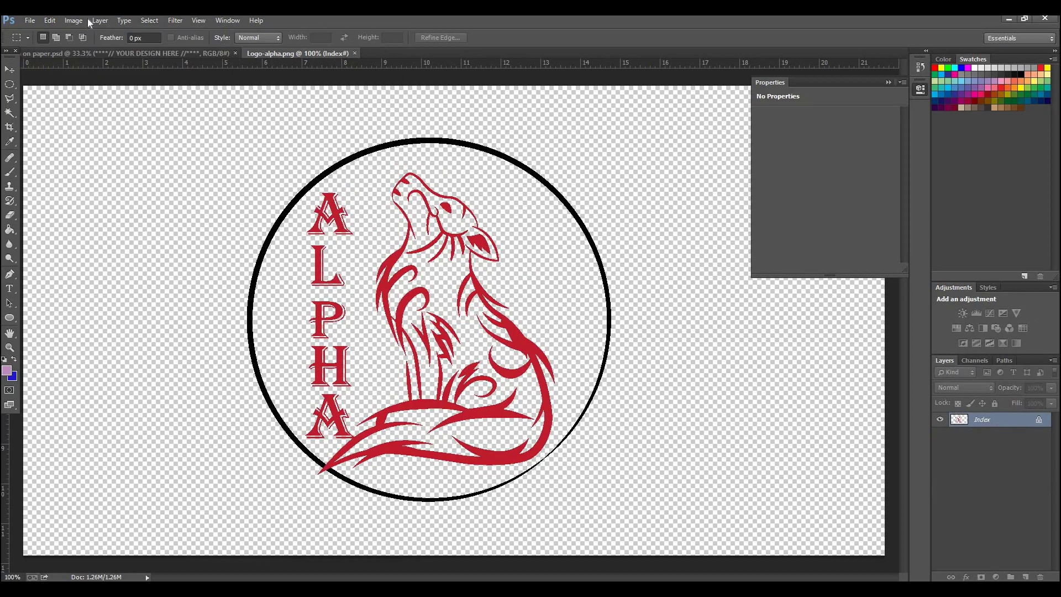
{"action": "left_click", "coordinate": [149, 20]}
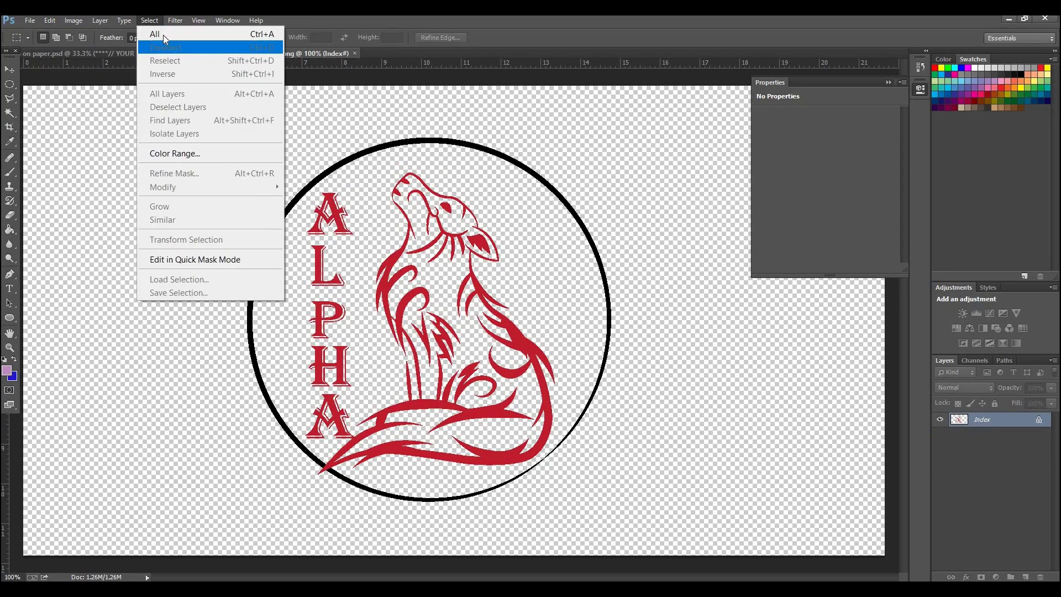
{"action": "left_click", "coordinate": [164, 35]}
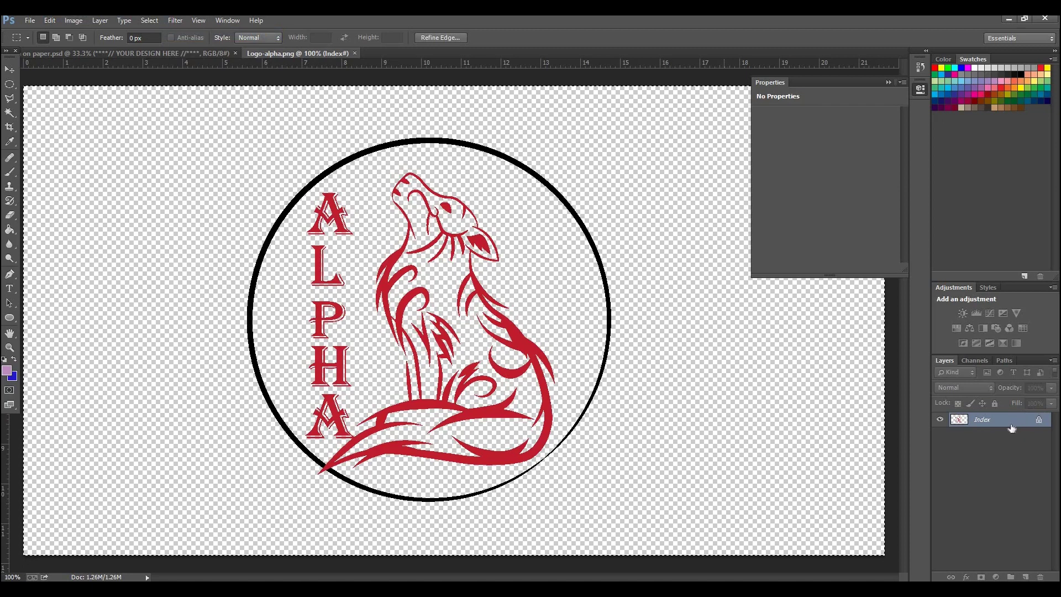
- Open the contents of the YOUR DESIGN HERE smart object in the alpha on paper mockup
{"action": "left_click", "coordinate": [206, 56]}
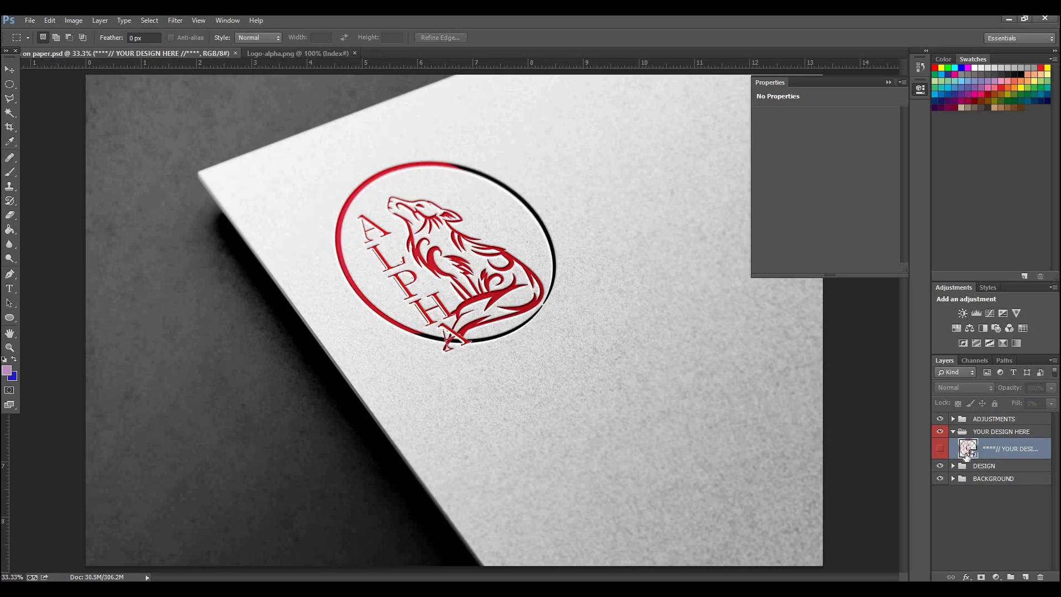
{"action": "double_click", "coordinate": [966, 455]}
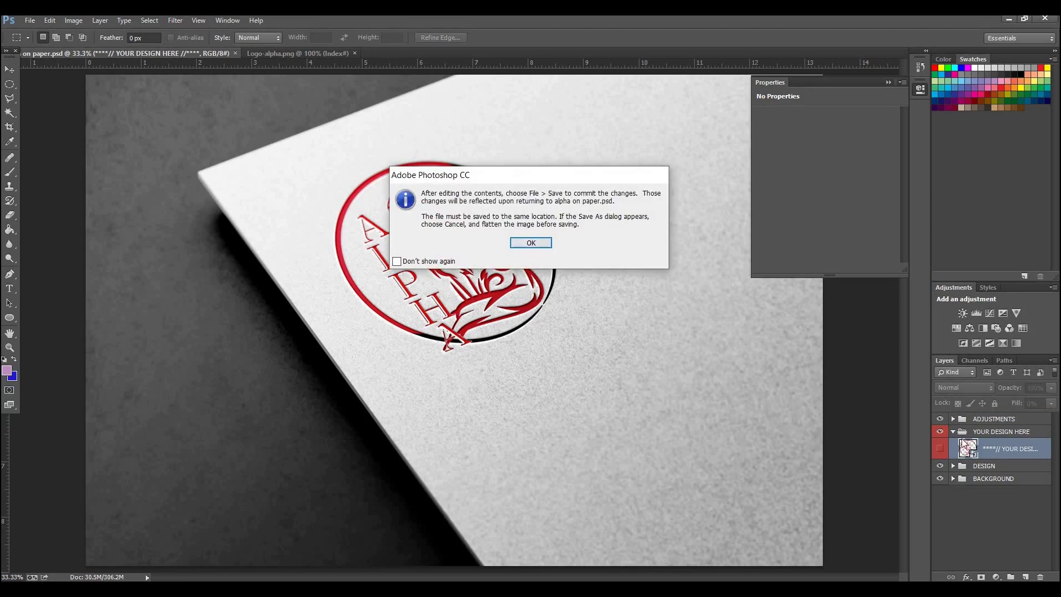
{"action": "left_click", "coordinate": [544, 242]}
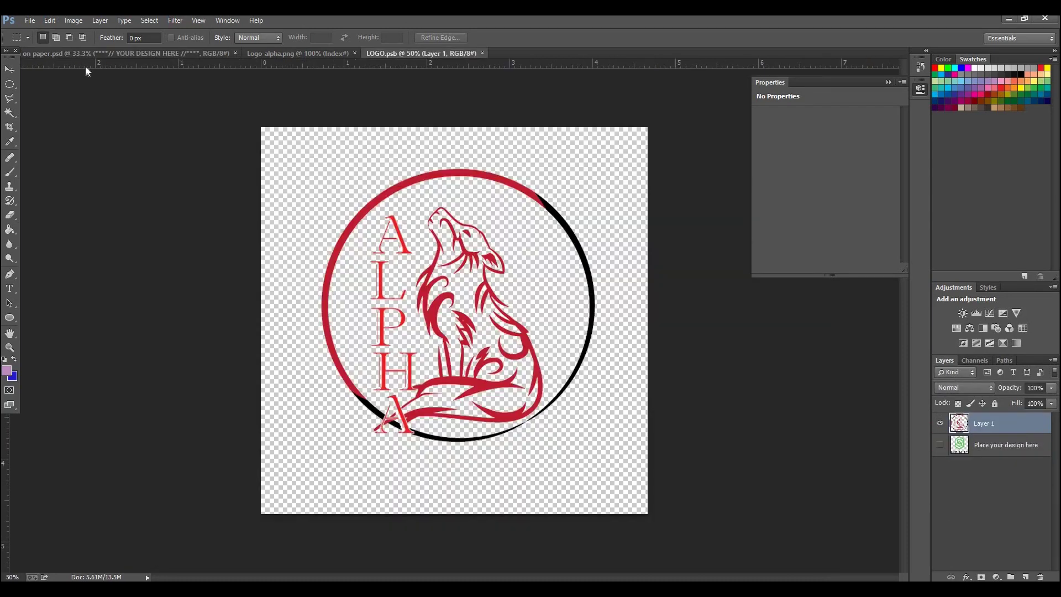
- Arrange the documents 2-up vertically, move the Logo-alpha.png artwork into LOGO.psb, and close Logo-alpha.png
{"action": "left_click", "coordinate": [226, 22]}
{"action": "mouse_move", "coordinate": [277, 35]}
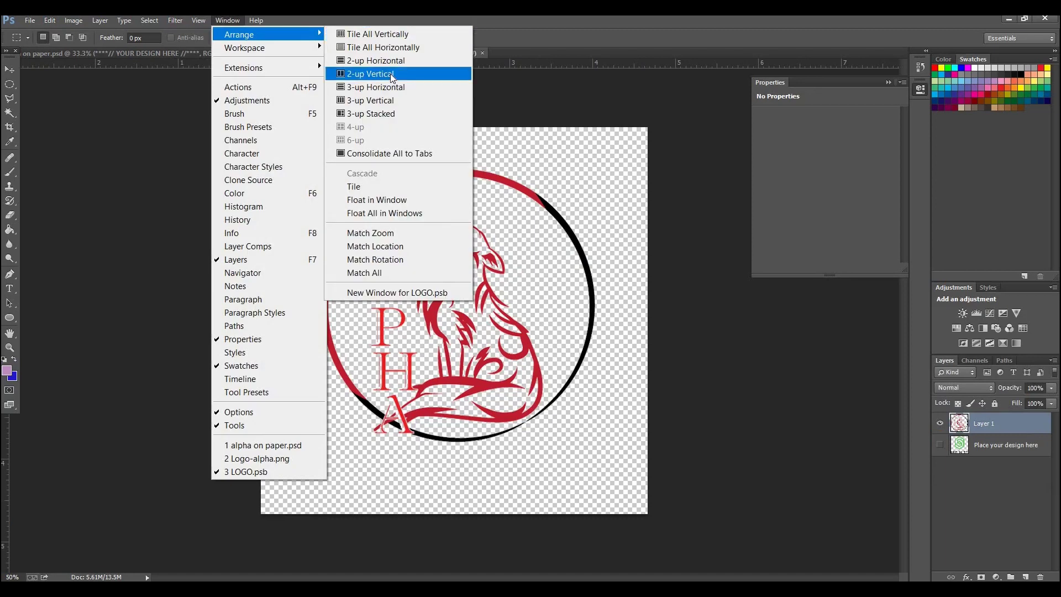
{"action": "left_click", "coordinate": [390, 74]}
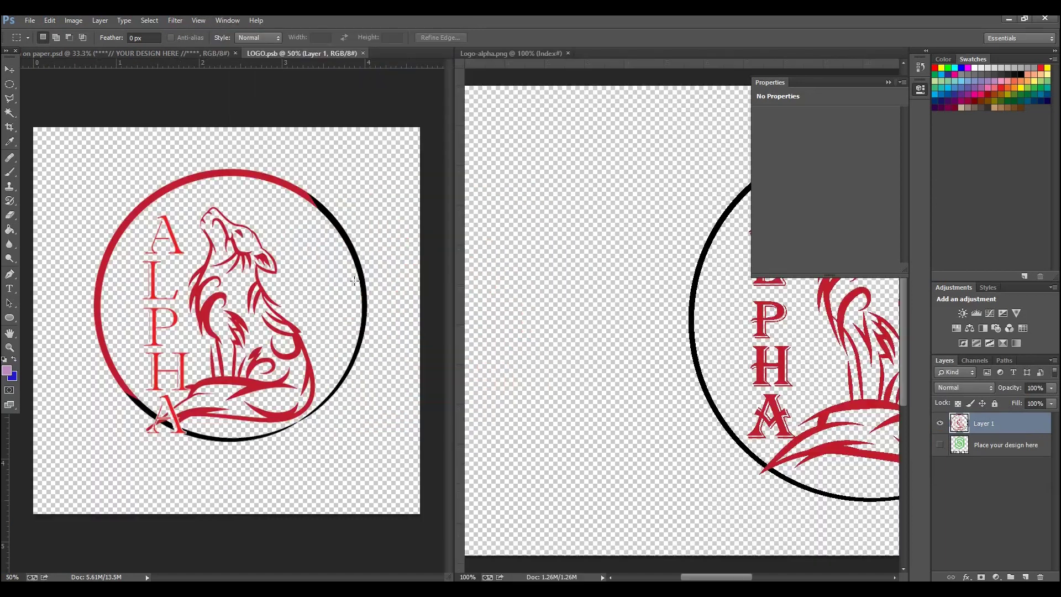
{"action": "left_click", "coordinate": [826, 379]}
{"action": "key", "text": "v"}
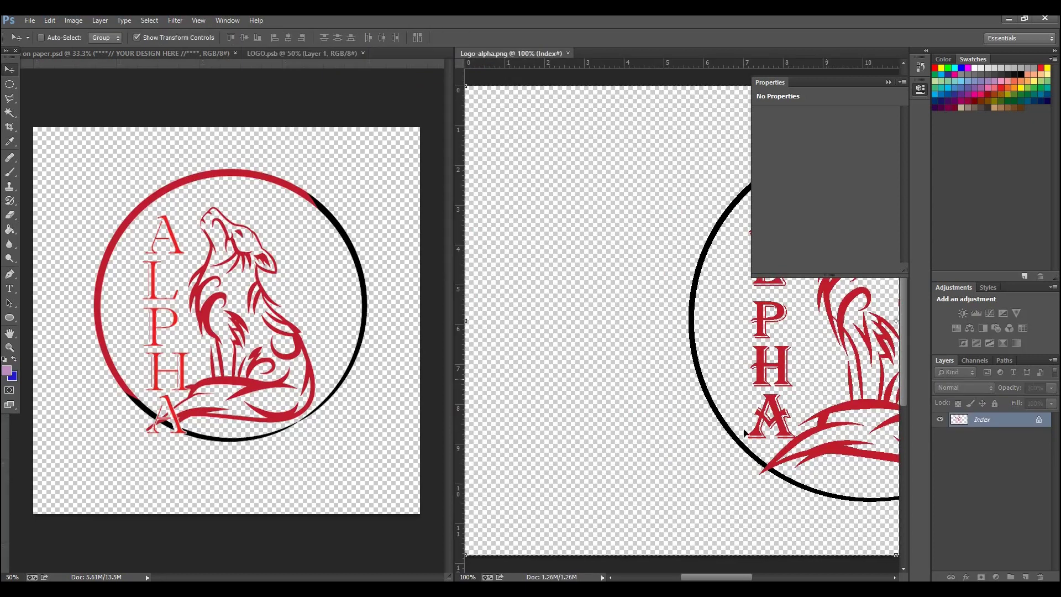
{"action": "left_click_drag", "start_coordinate": [825, 378], "coordinate": [244, 403]}
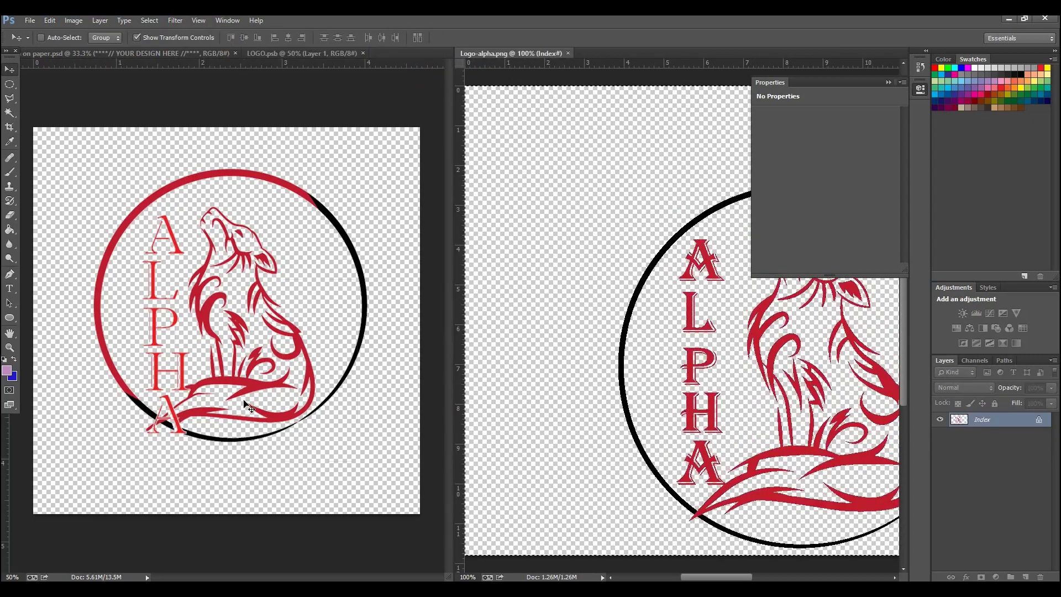
{"action": "left_click", "coordinate": [568, 54]}
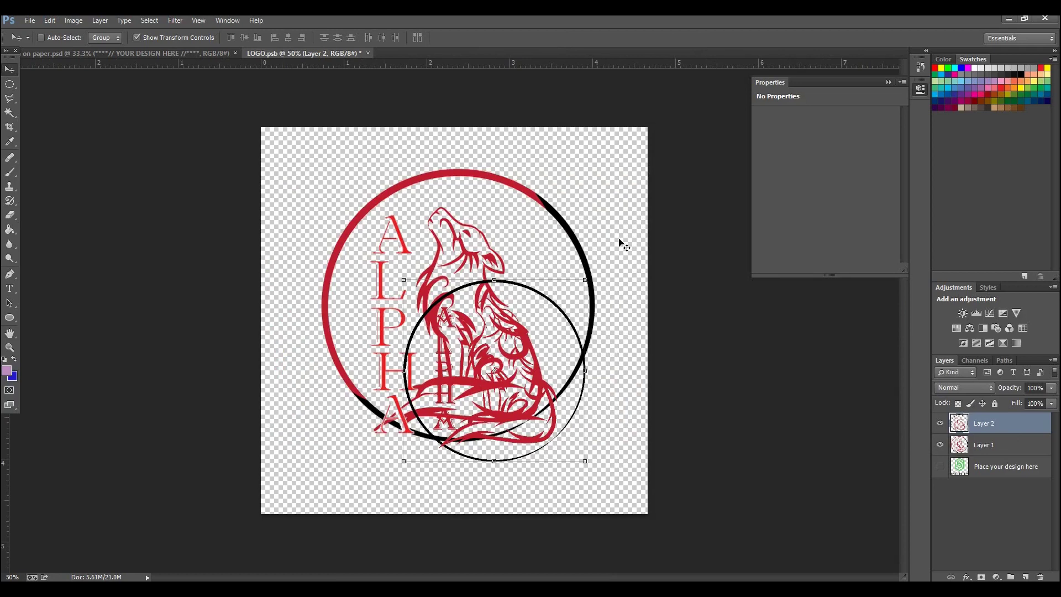
- Hide the old logo on Layer 1 and make Layer 2 with the new logo active
{"action": "left_click", "coordinate": [948, 444]}
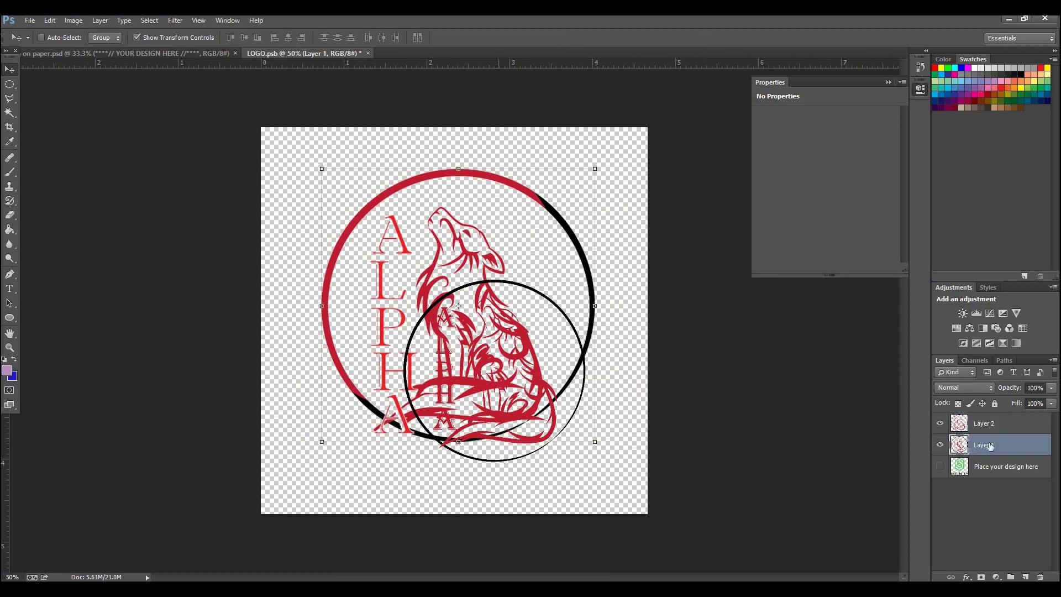
{"action": "left_click", "coordinate": [940, 445]}
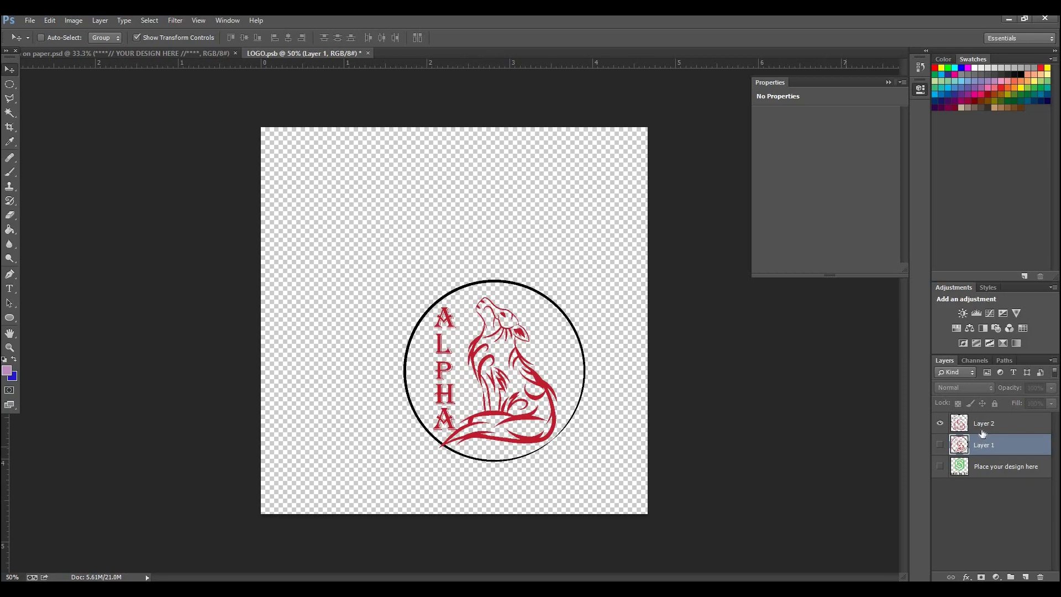
{"action": "left_click", "coordinate": [982, 434]}
- Enlarge the new logo on Layer 2 proportionally until it fills most of the canvas, and centre it
{"action": "left_click_drag", "start_coordinate": [484, 318], "coordinate": [447, 265]}
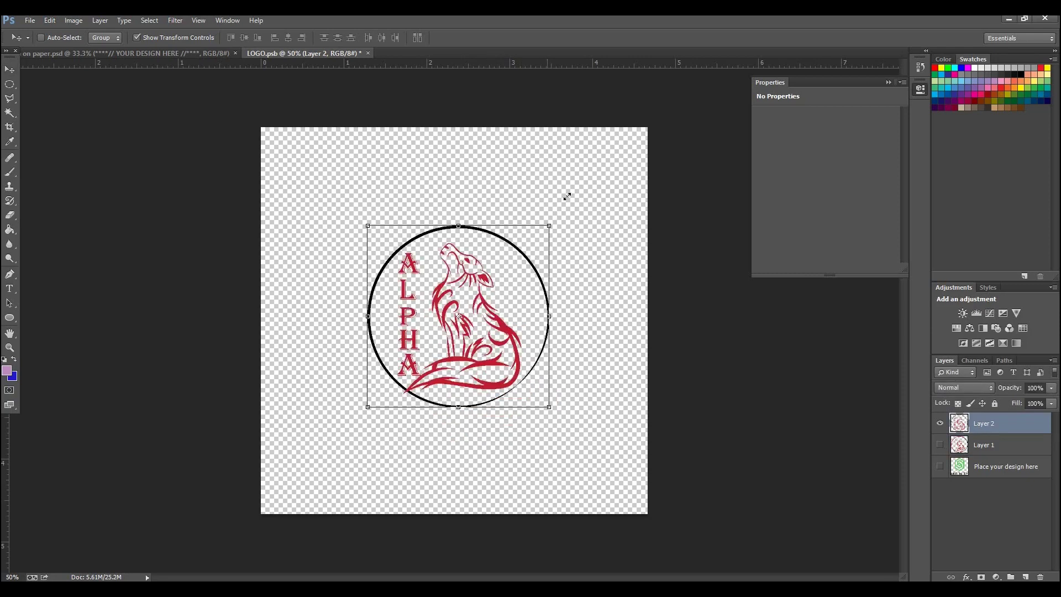
{"action": "left_click_drag", "start_coordinate": [551, 223], "coordinate": [597, 178]}
{"action": "left_click_drag", "start_coordinate": [527, 310], "coordinate": [495, 341]}
{"action": "key", "text": "Return"}
{"action": "left_click_drag", "start_coordinate": [555, 215], "coordinate": [595, 177]}
{"action": "left_click_drag", "start_coordinate": [500, 304], "coordinate": [492, 312]}
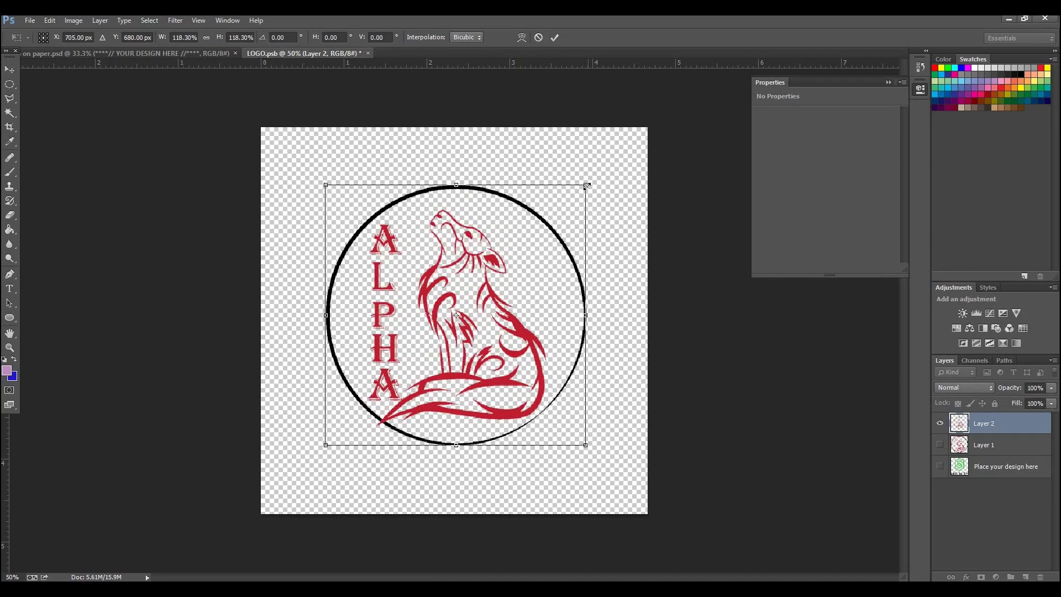
{"action": "left_click_drag", "start_coordinate": [586, 185], "coordinate": [591, 179]}
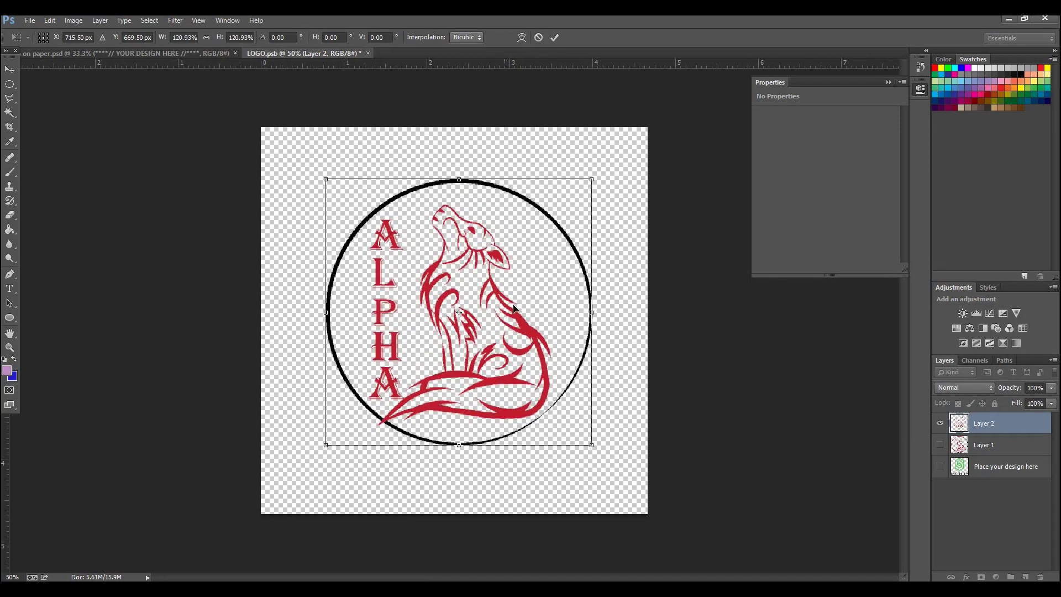
{"action": "left_click_drag", "start_coordinate": [512, 311], "coordinate": [509, 318]}
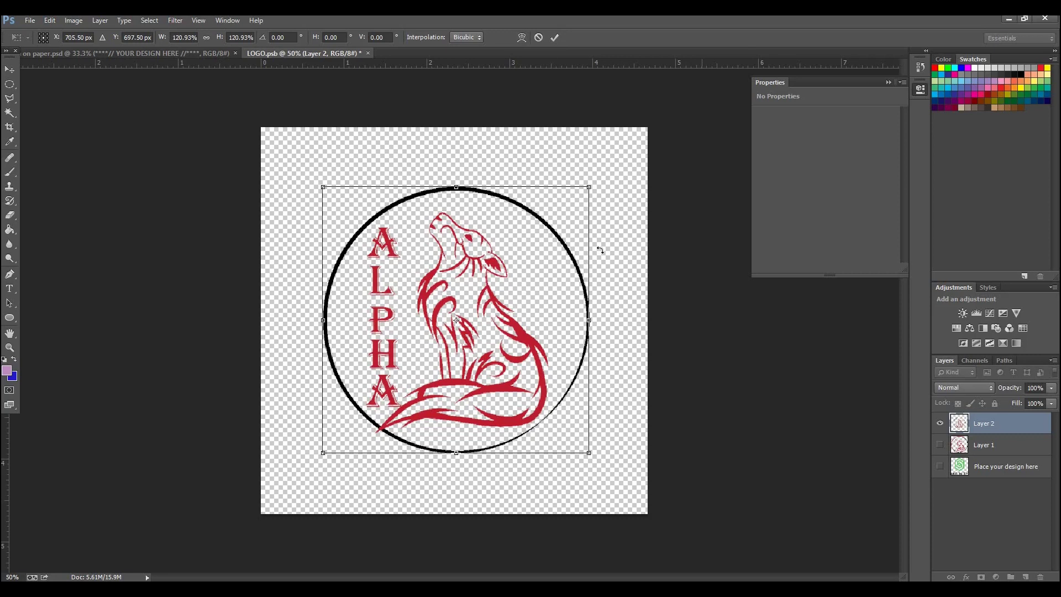
{"action": "key", "text": "Return"}
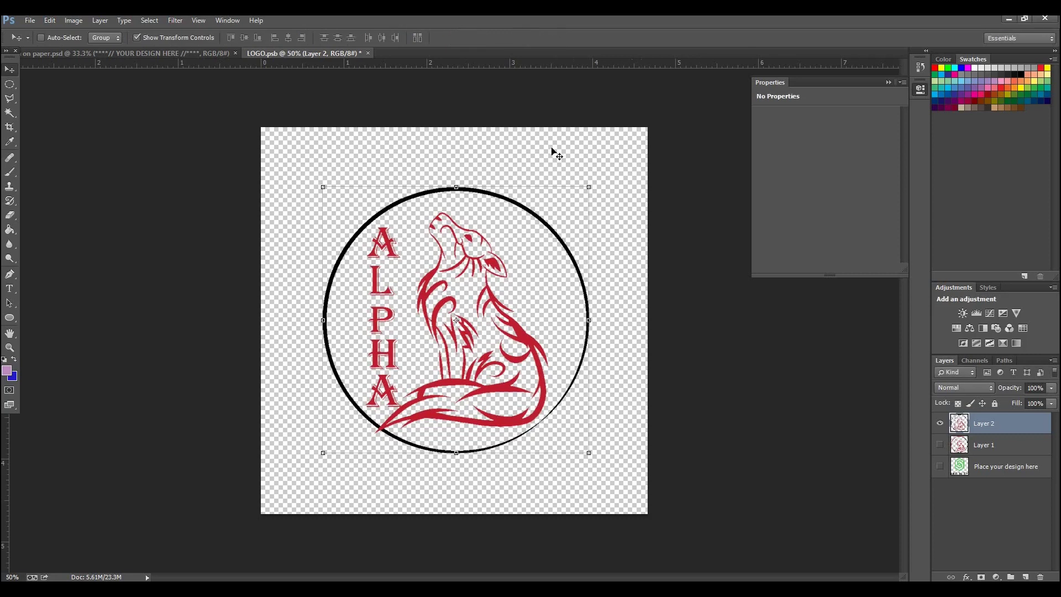
- Save and close LOGO.psb, and save the updated alpha on paper PSD
{"action": "left_click", "coordinate": [368, 54]}
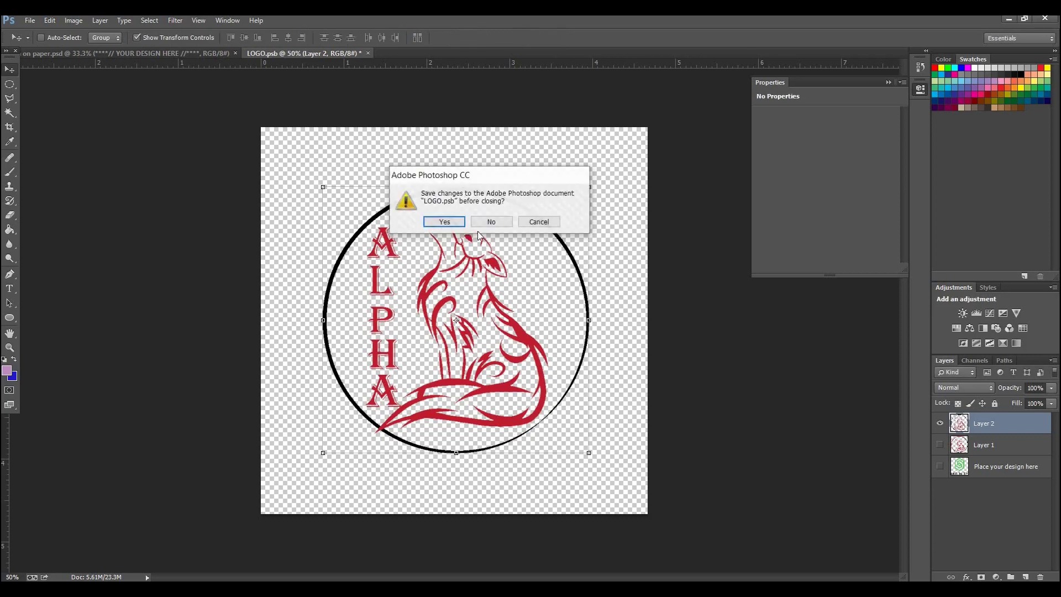
{"action": "left_click", "coordinate": [445, 222]}
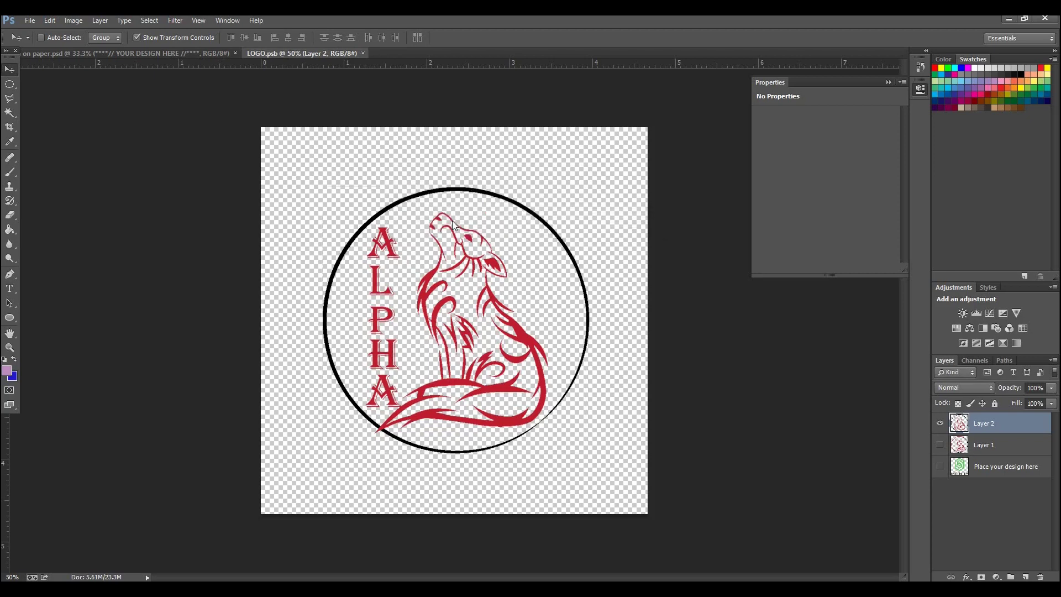
{"action": "key", "text": "ctrl+w"}
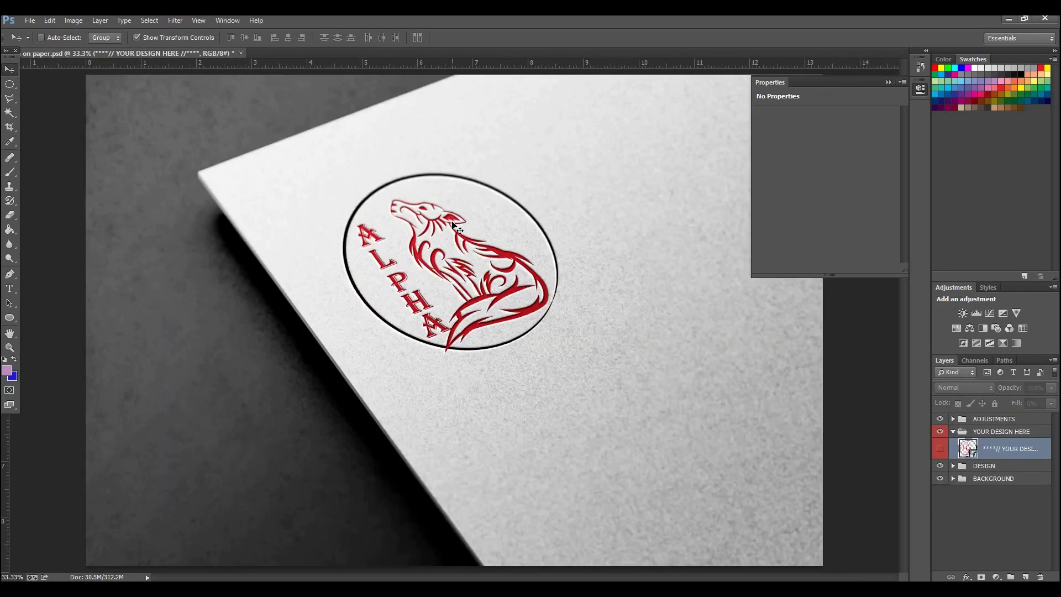
{"action": "left_click", "coordinate": [36, 20]}
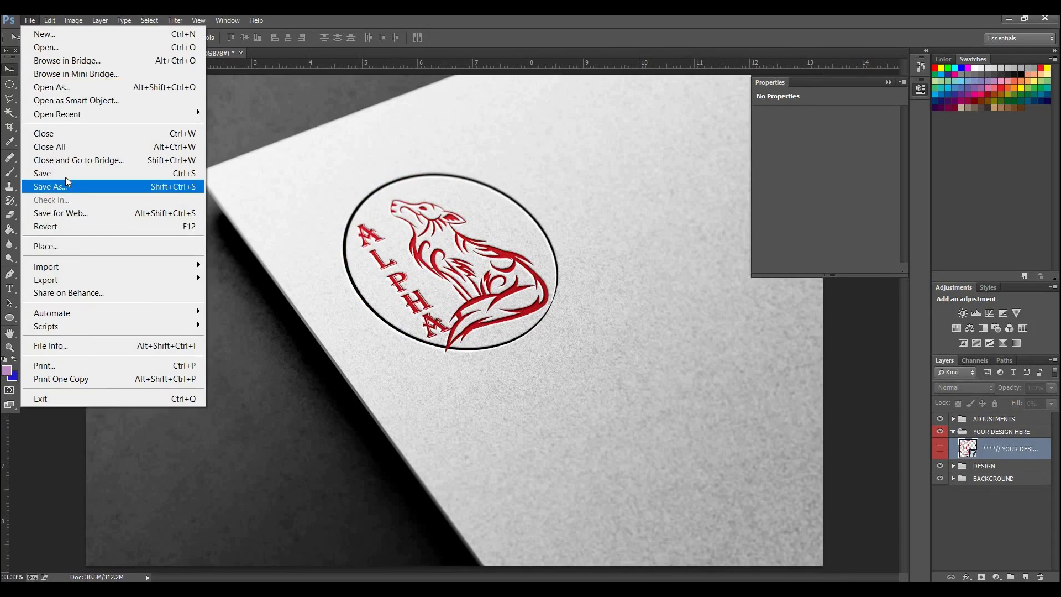
{"action": "left_click", "coordinate": [91, 173]}
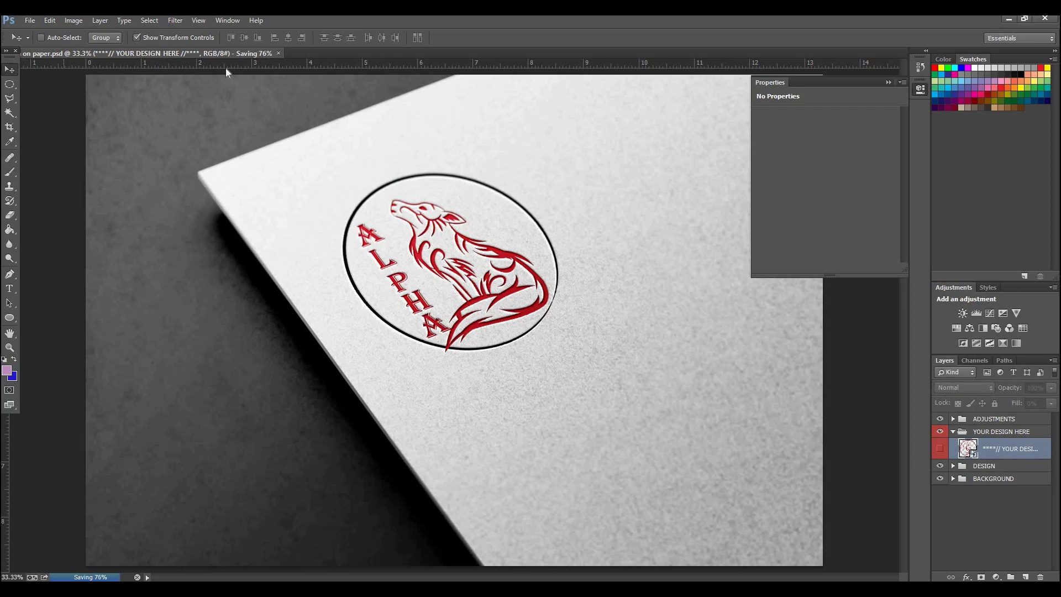
- Save the mockup as a JPEG named "alpha on paper mockup" in the Mockup folder with quality 12 (Maximum) and Baseline ("Standard") format
{"action": "left_click", "coordinate": [30, 20]}
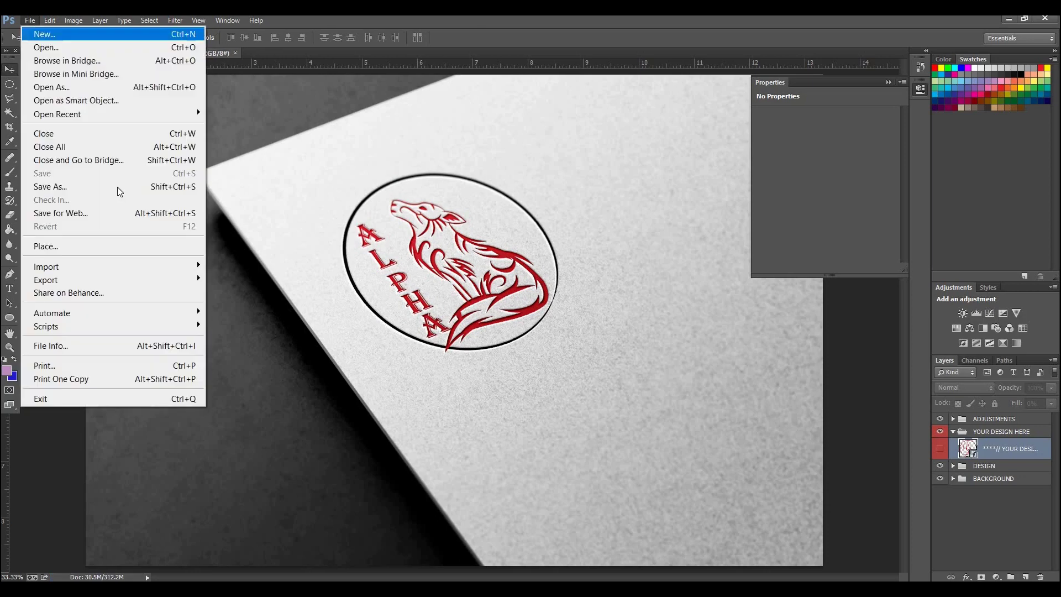
{"action": "left_click", "coordinate": [117, 188]}
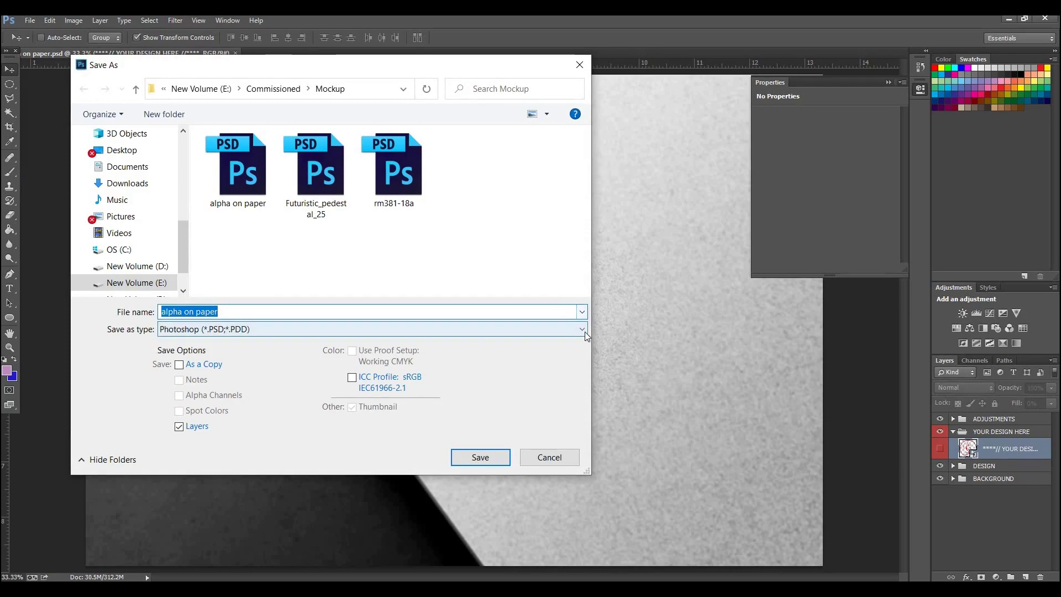
{"action": "left_click", "coordinate": [584, 330]}
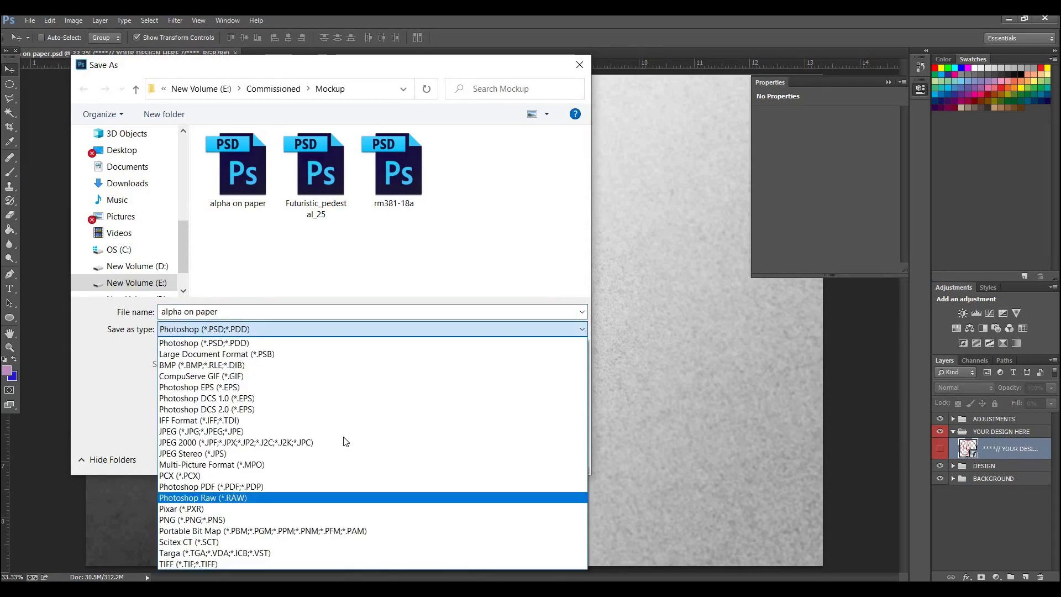
{"action": "left_click", "coordinate": [346, 436]}
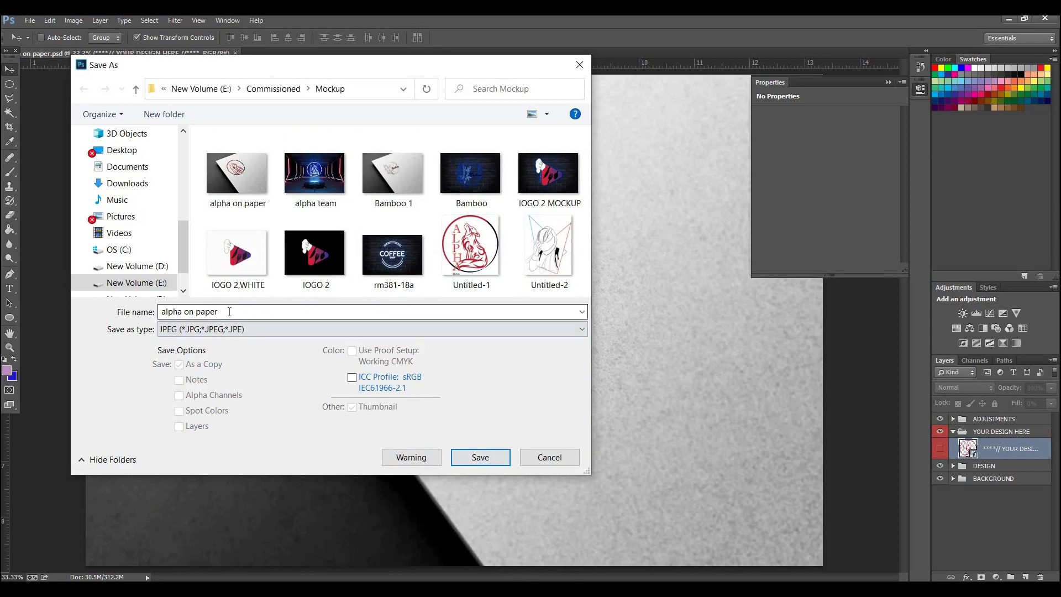
{"action": "left_click", "coordinate": [230, 312]}
{"action": "left_click", "coordinate": [238, 314]}
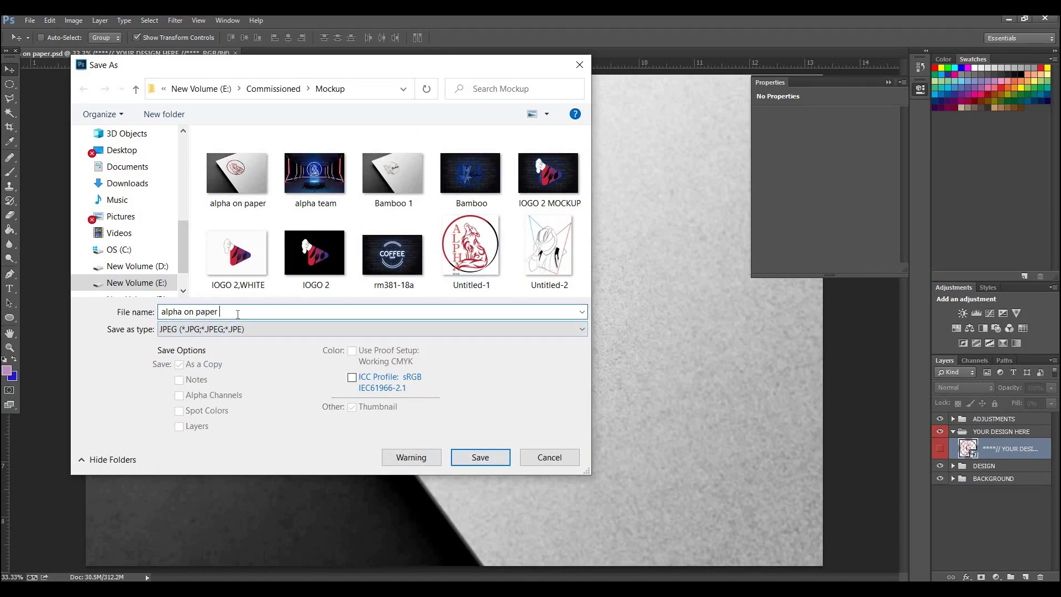
{"action": "type", "text": "mockup"}
{"action": "left_click", "coordinate": [479, 458]}
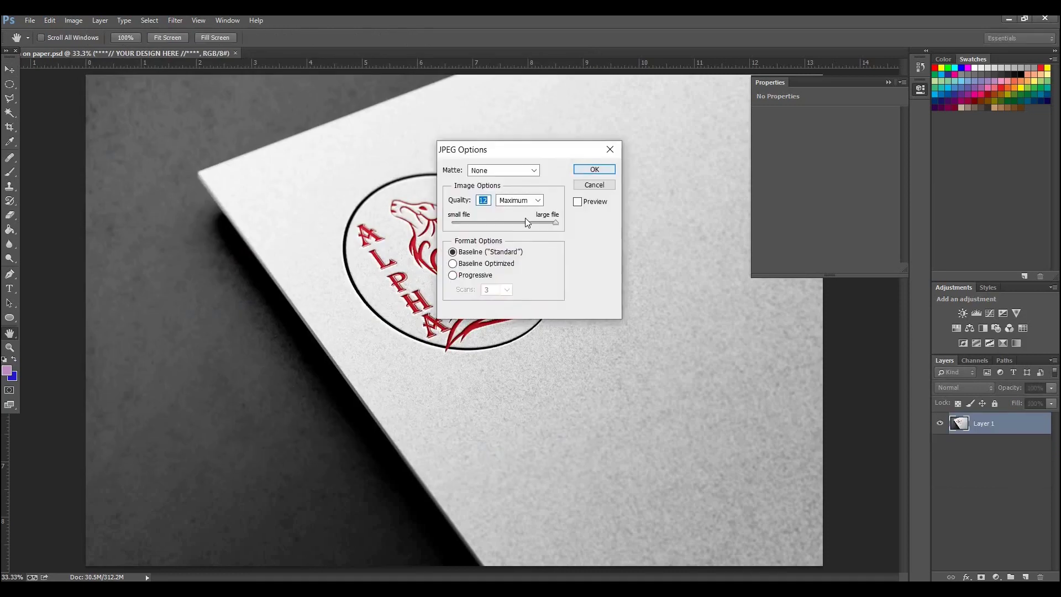
{"action": "left_click", "coordinate": [597, 170]}
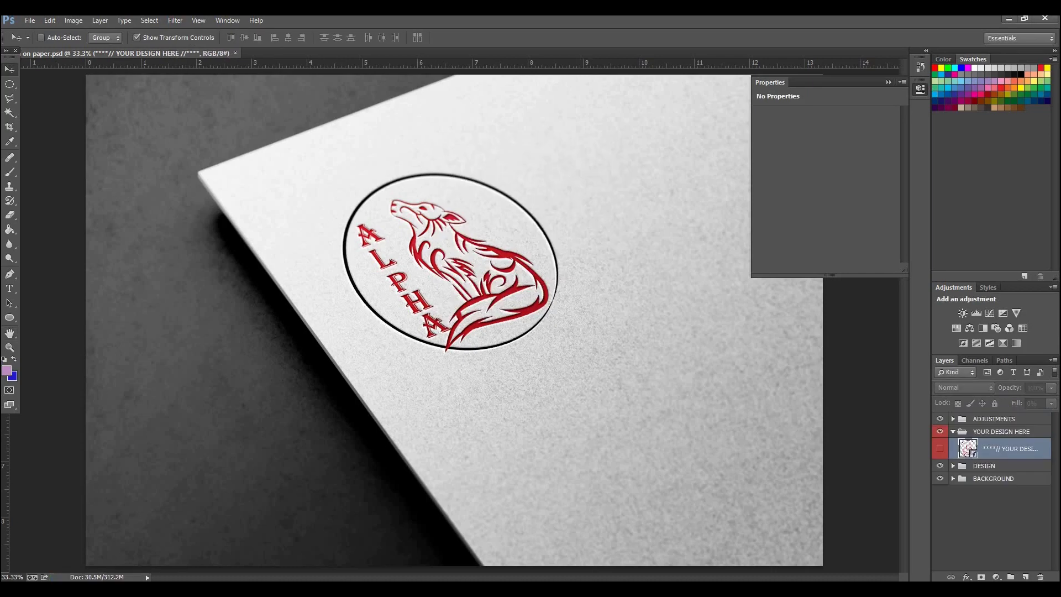
- Switch to File Explorer, look through the Commissioned folder, and open the alpha on paper mockup image in the Mockup folder
{"action": "mouse_move", "coordinate": [766, 588]}
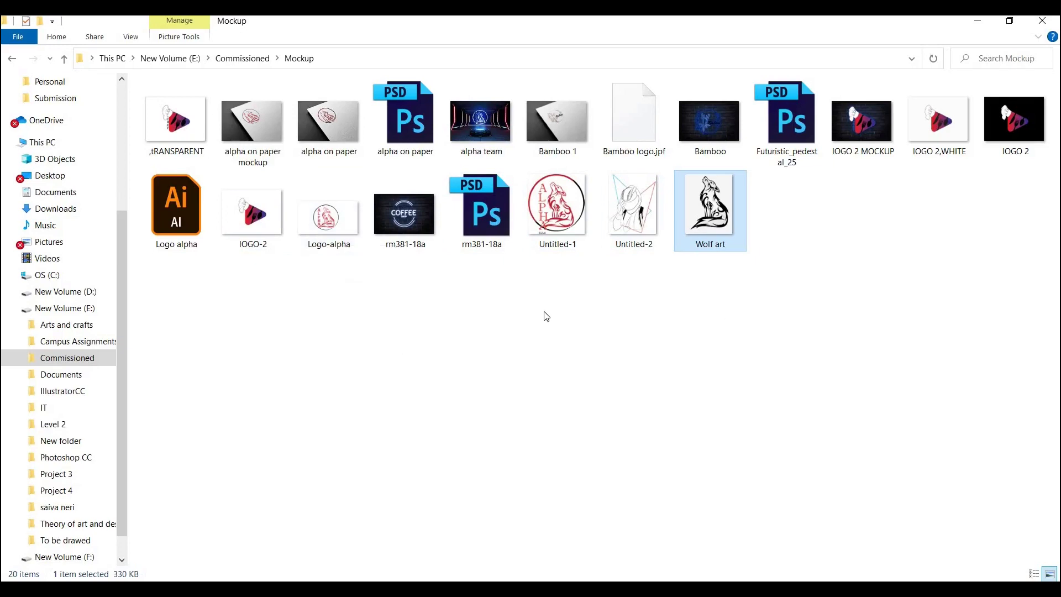
{"action": "left_click", "coordinate": [255, 58]}
{"action": "scroll", "coordinate": [478, 347], "scroll_direction": "down", "scroll_amount": 3}
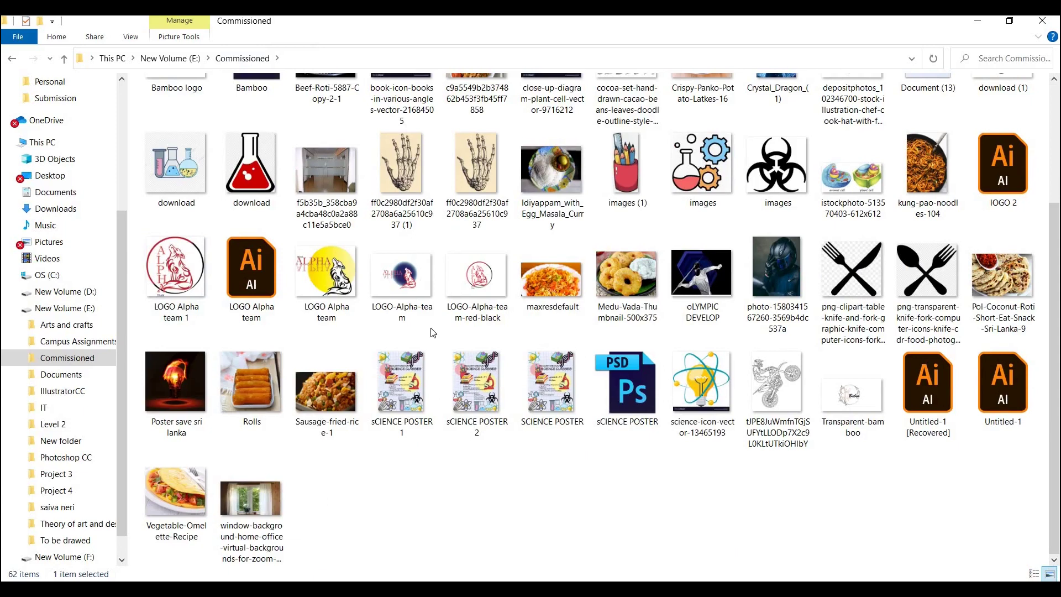
{"action": "scroll", "coordinate": [433, 332], "scroll_direction": "up", "scroll_amount": 3}
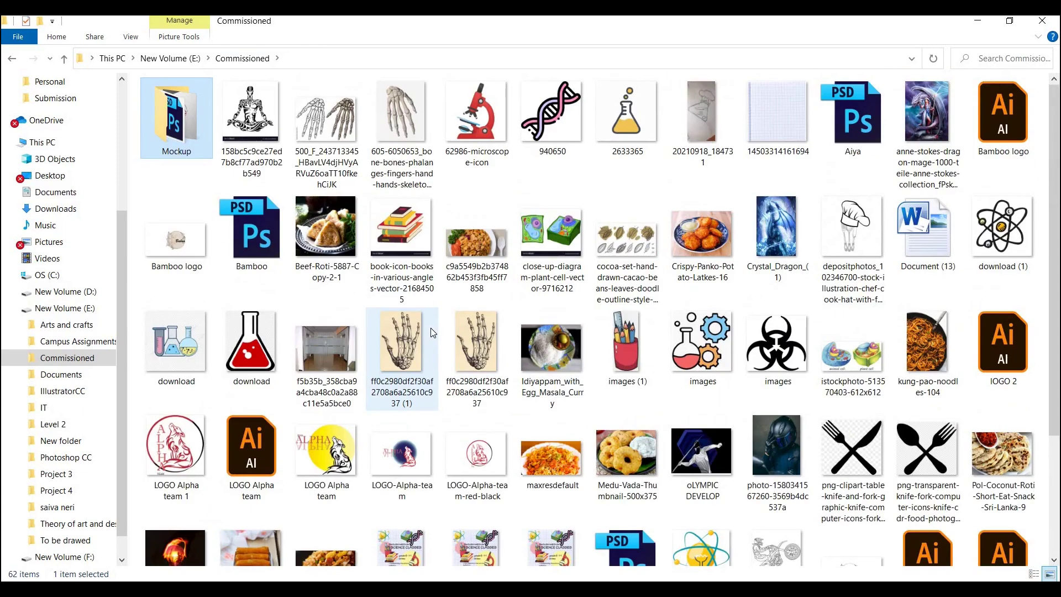
{"action": "scroll", "coordinate": [431, 332], "scroll_direction": "down", "scroll_amount": 3}
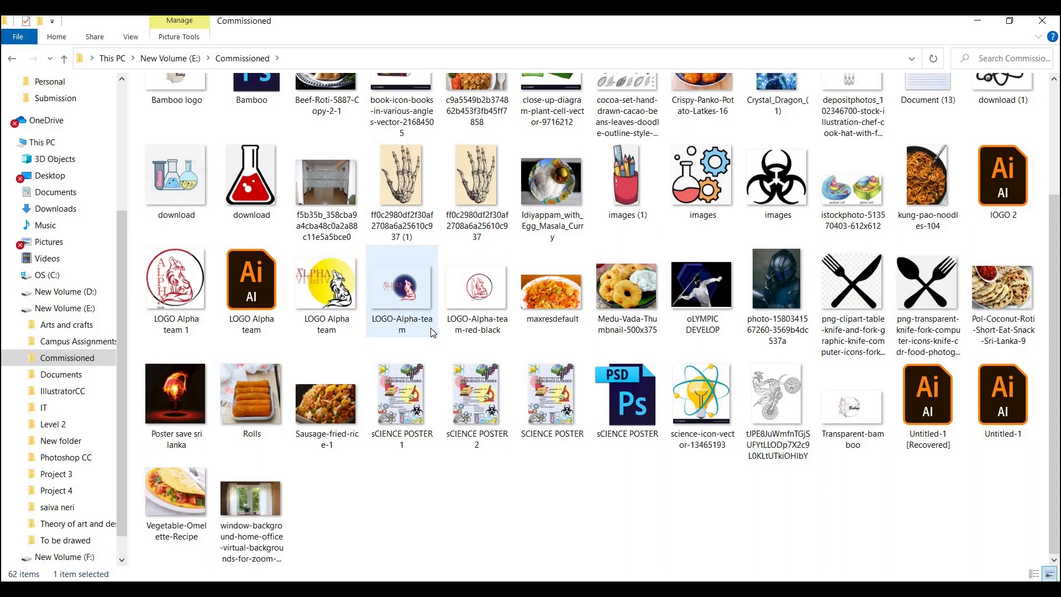
{"action": "scroll", "coordinate": [431, 332], "scroll_direction": "up", "scroll_amount": 3}
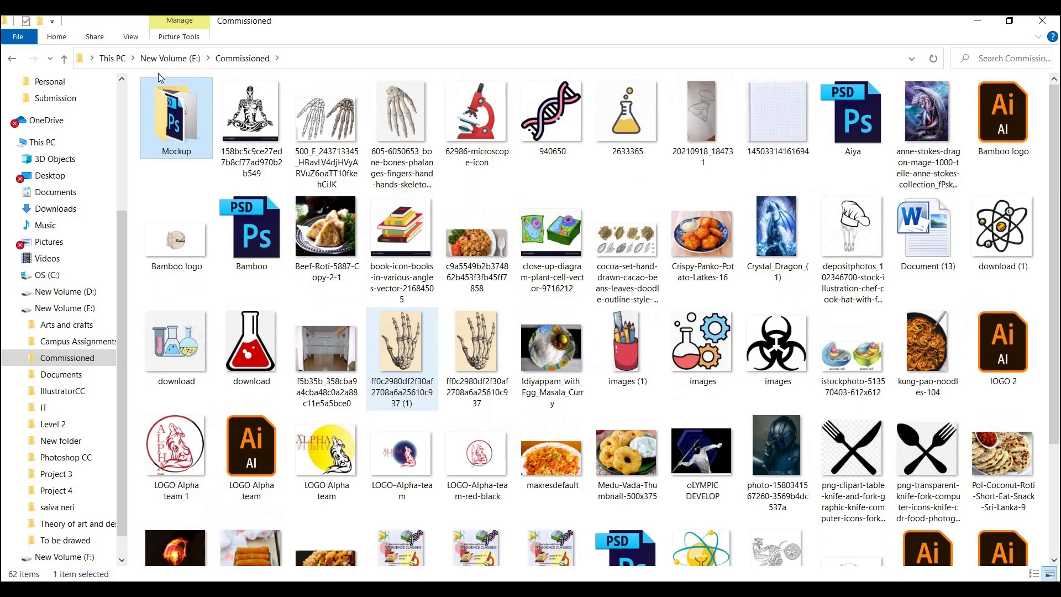
{"action": "double_click", "coordinate": [178, 121]}
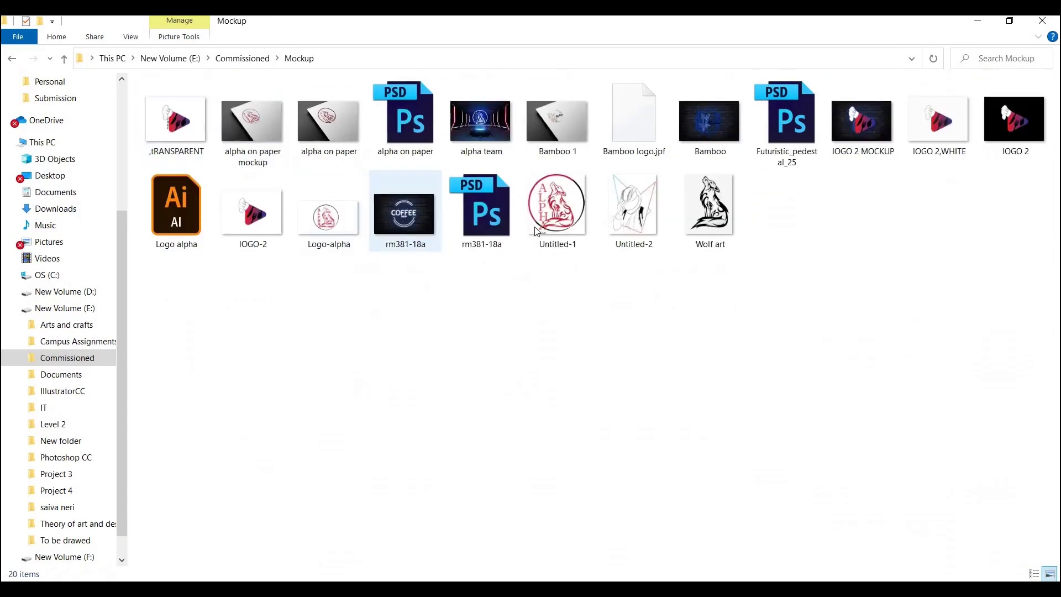
{"action": "double_click", "coordinate": [271, 155]}
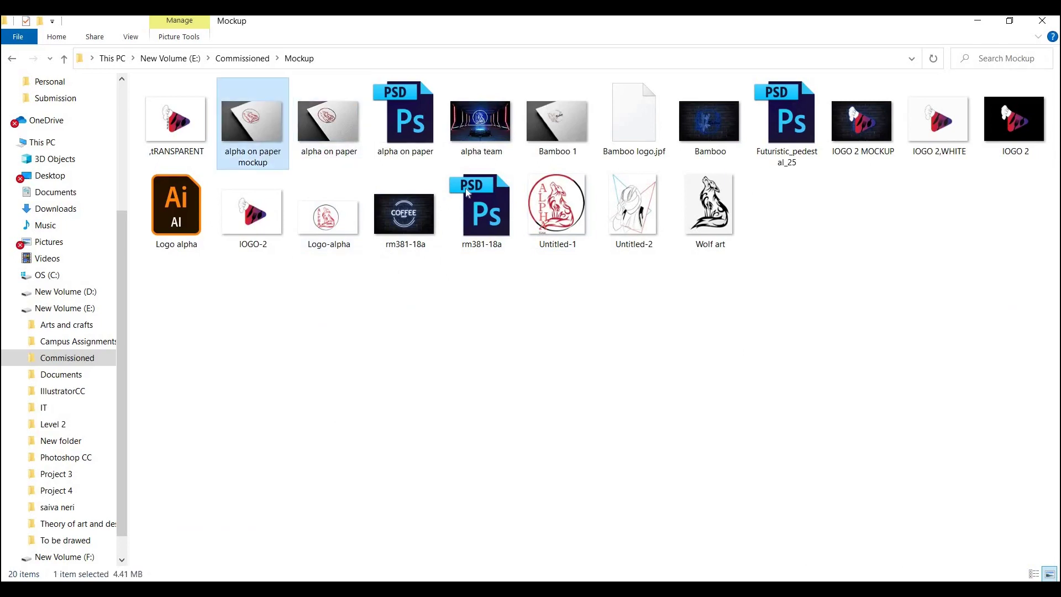